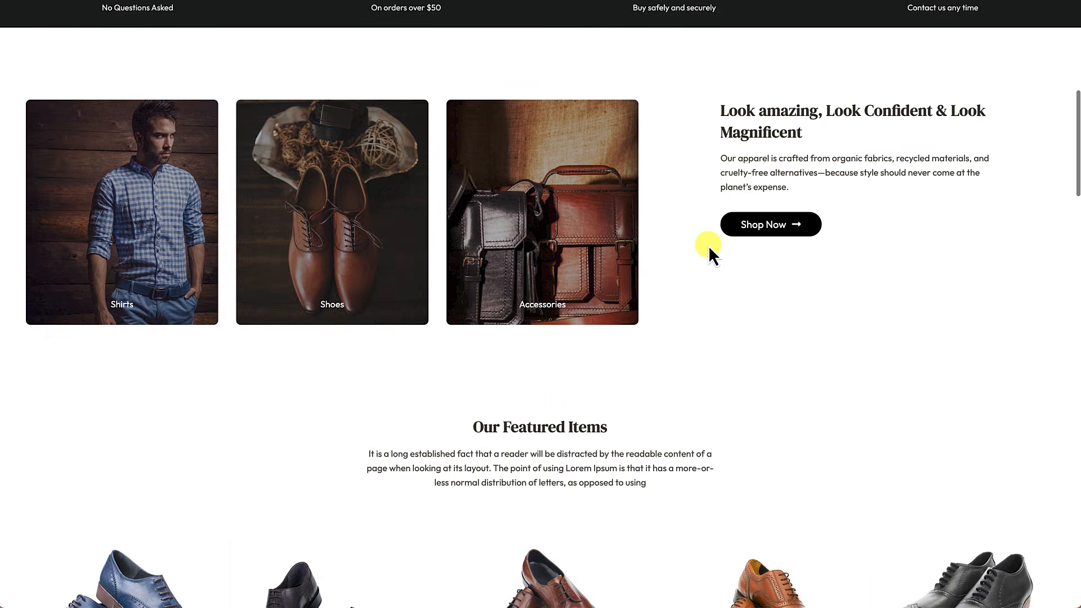
# Step: Browse the MaxLux shop and open the Collared Sweater product page
pyautogui.scroll(-6, 711, 250)
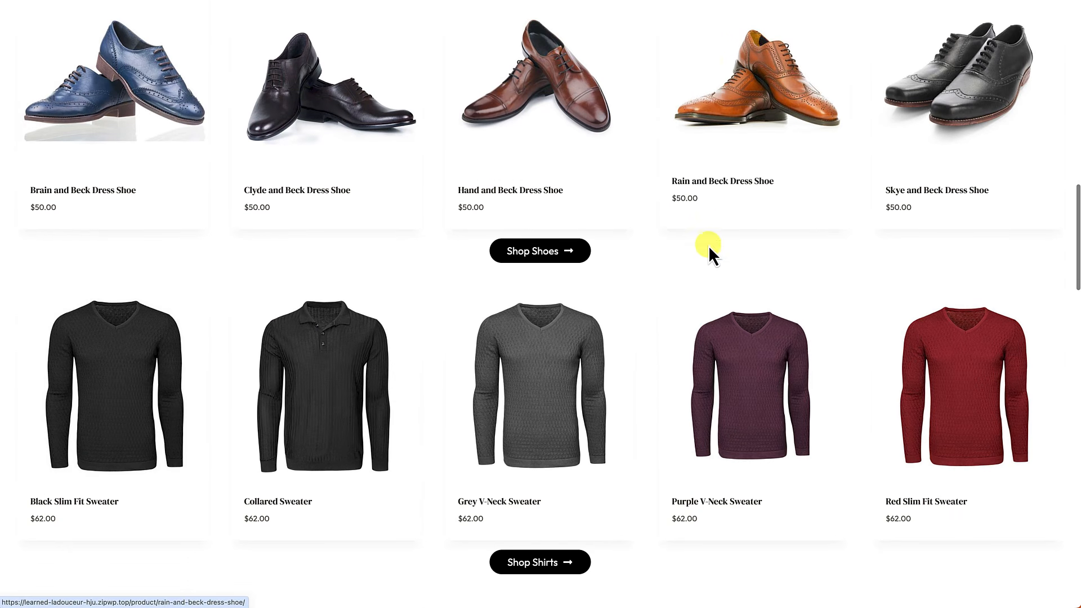
pyautogui.scroll(-7, 710, 251)
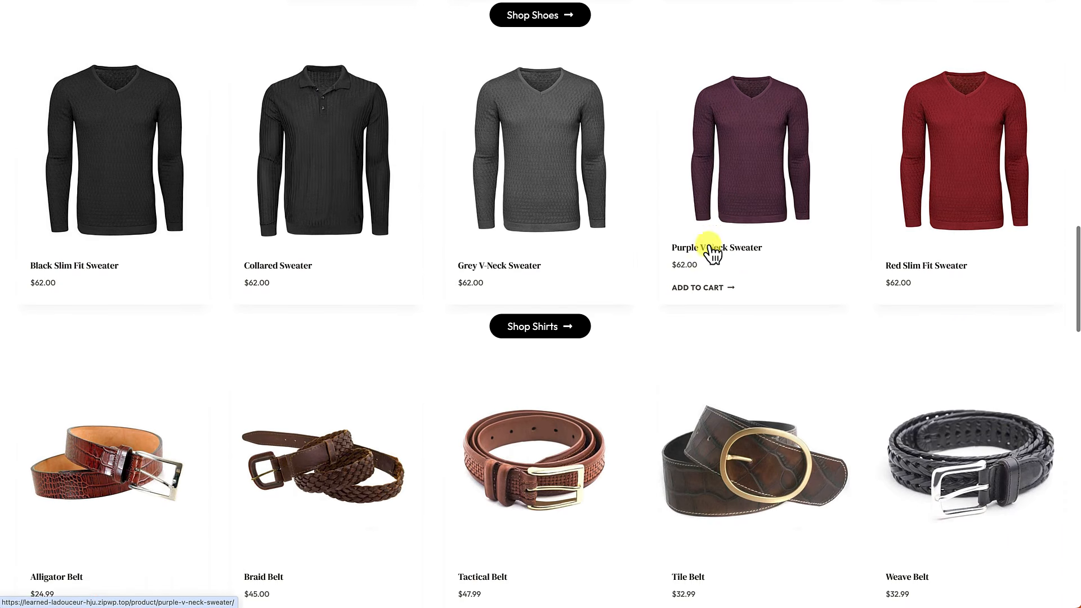
pyautogui.scroll(-7, 713, 254)
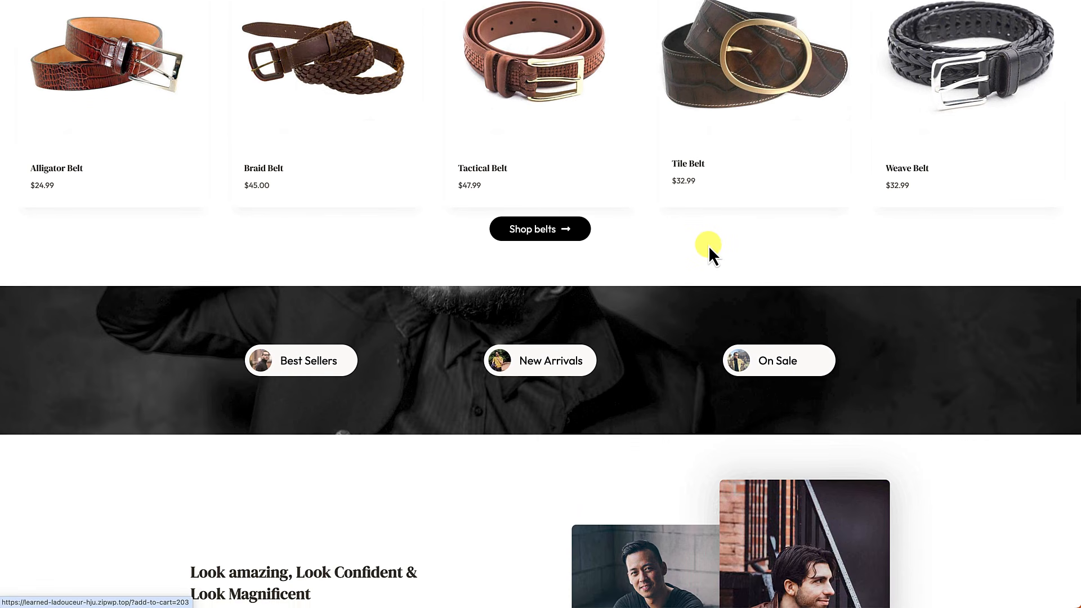
pyautogui.scroll(-11, 711, 253)
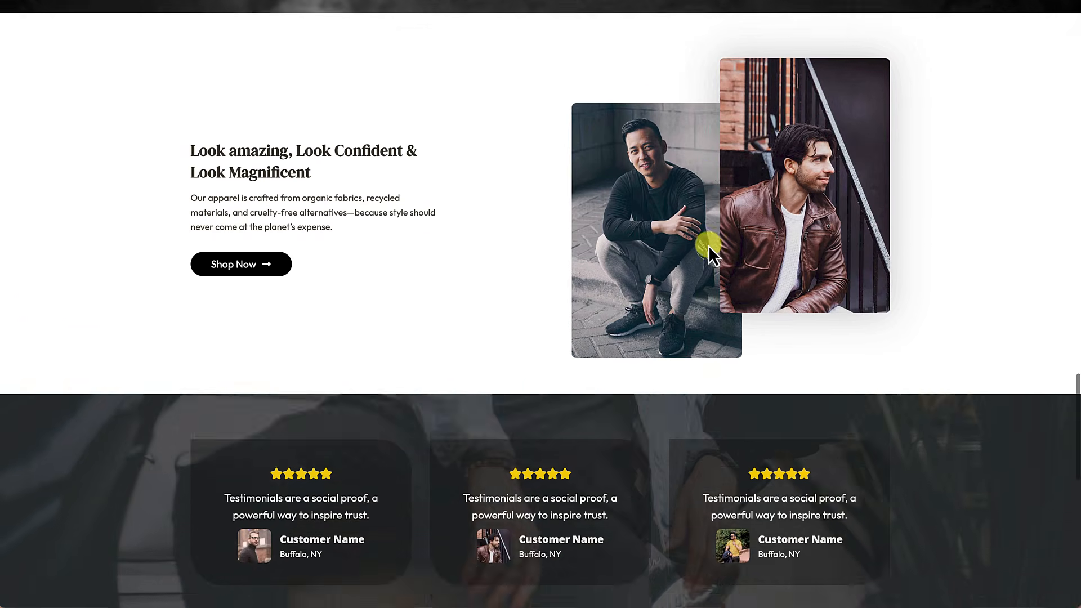
pyautogui.scroll(-3, 709, 246)
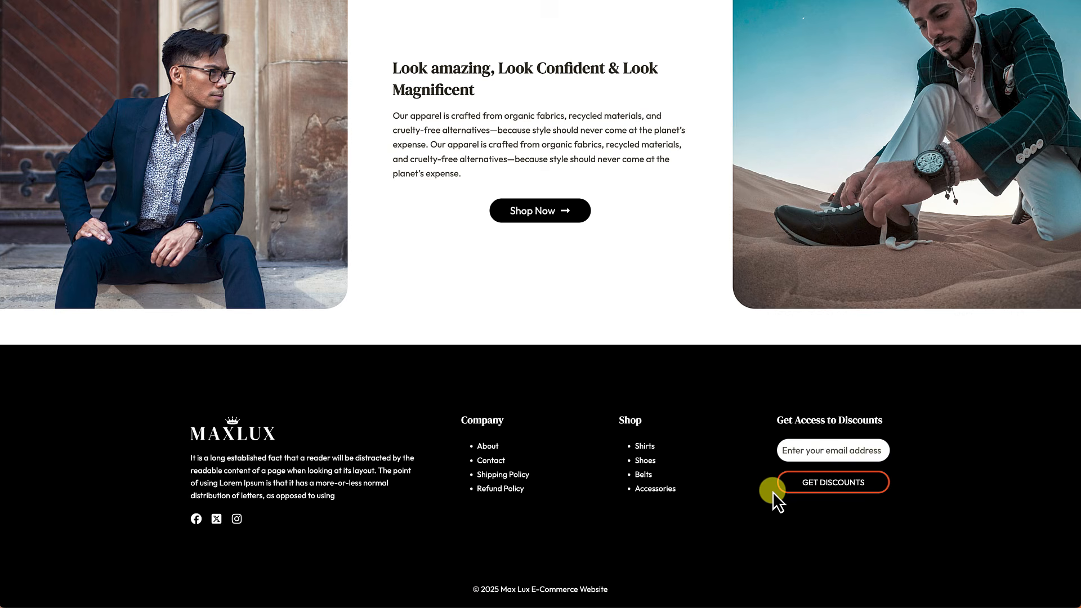
pyautogui.scroll(20, 773, 491)
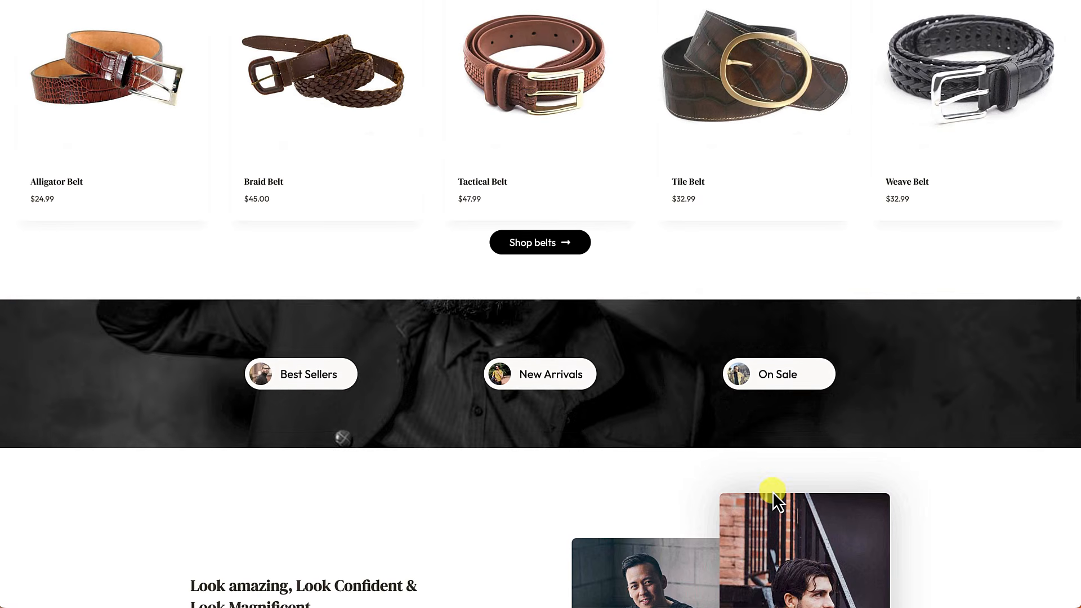
pyautogui.scroll(20, 773, 491)
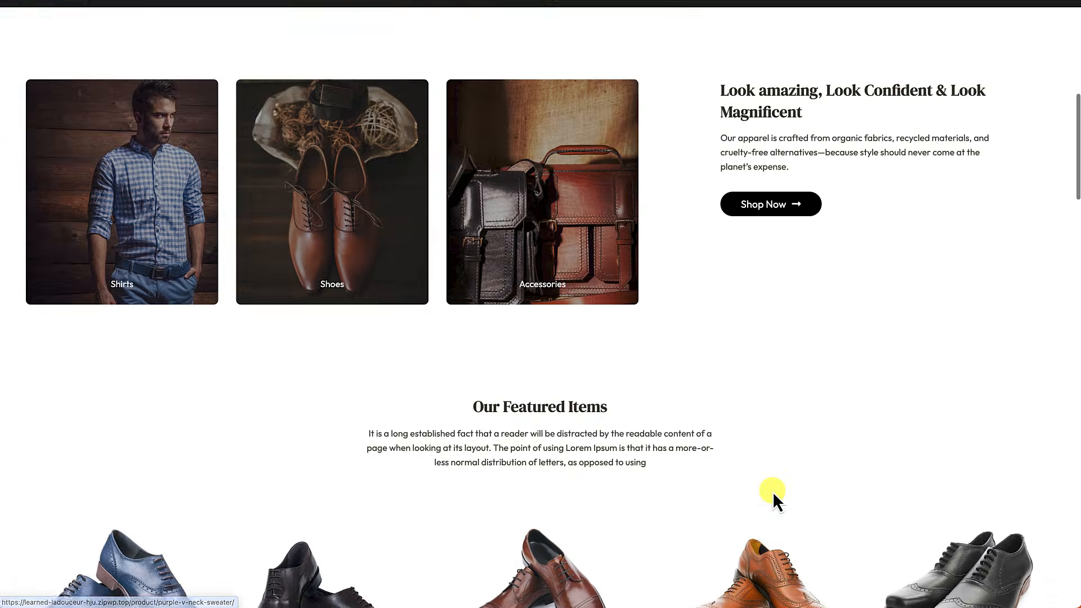
pyautogui.scroll(10, 773, 492)
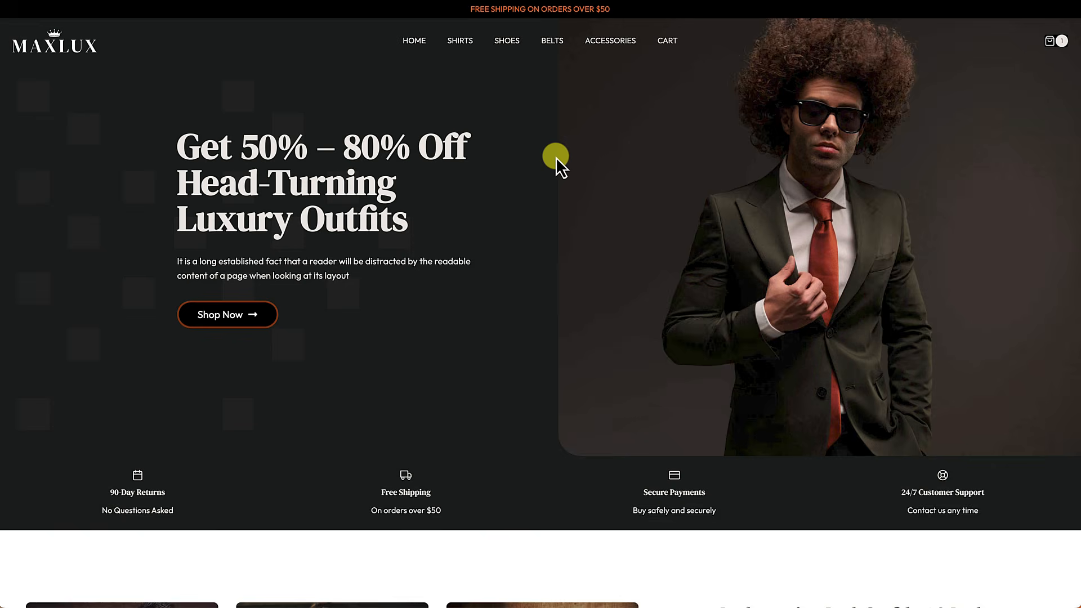
pyautogui.scroll(-8, 556, 157)
pyautogui.scroll(-8, 556, 157)
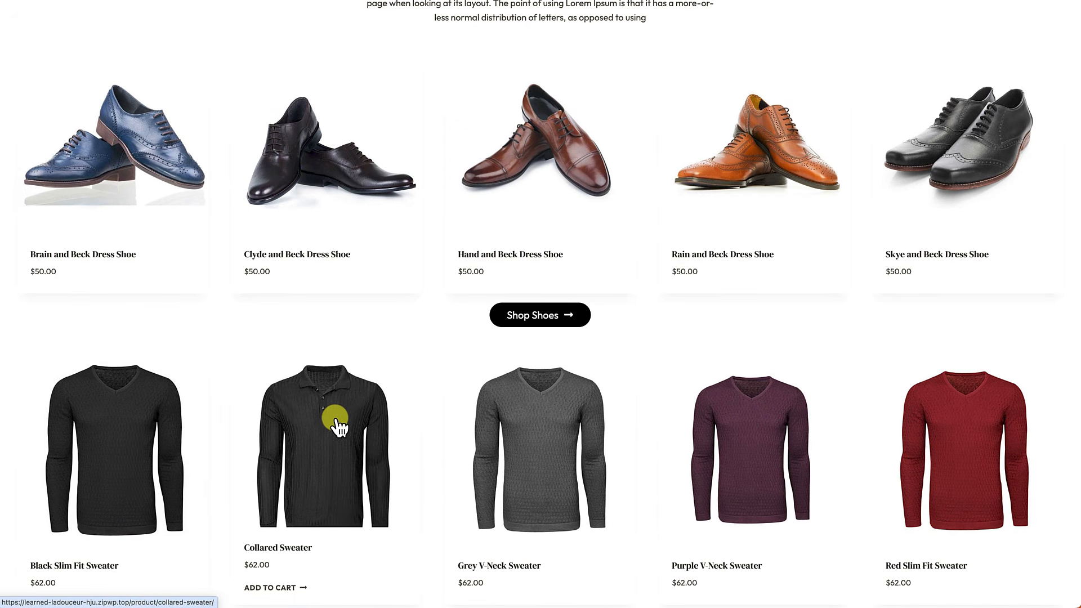
pyautogui.click(336, 424)
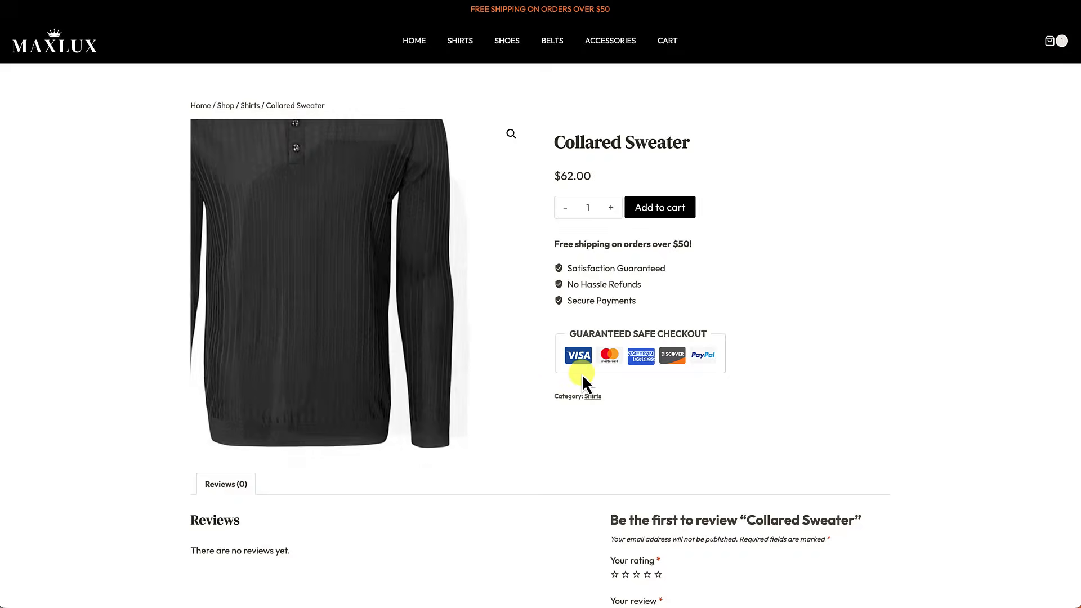
# Step: Add the $62.00 Collared Sweater to the cart and view the $112.00 cart
pyautogui.scroll(-1, 852, 300)
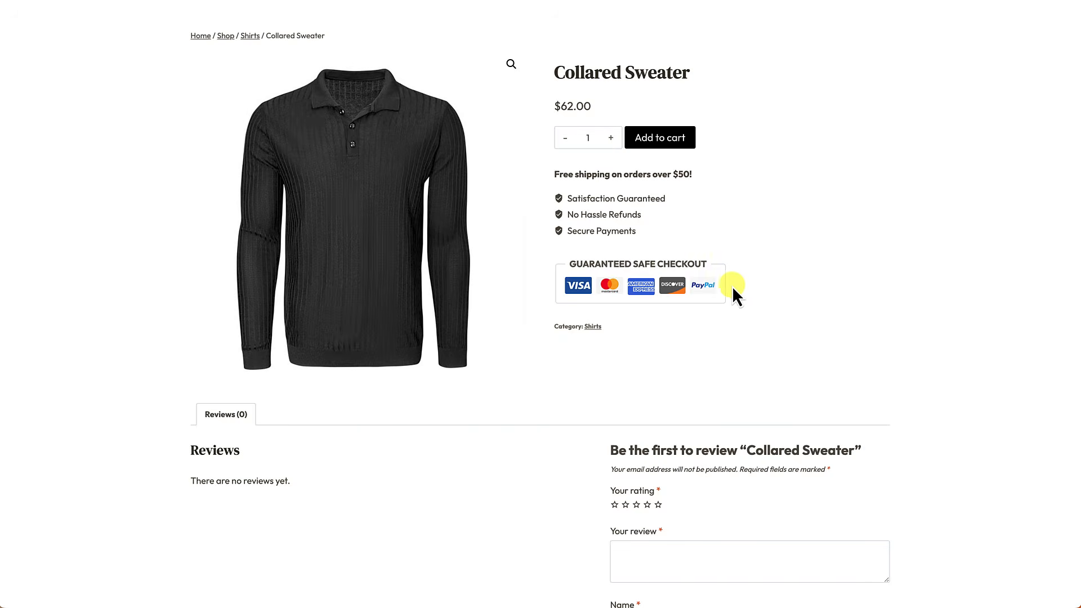
pyautogui.click(666, 141)
pyautogui.click(841, 135)
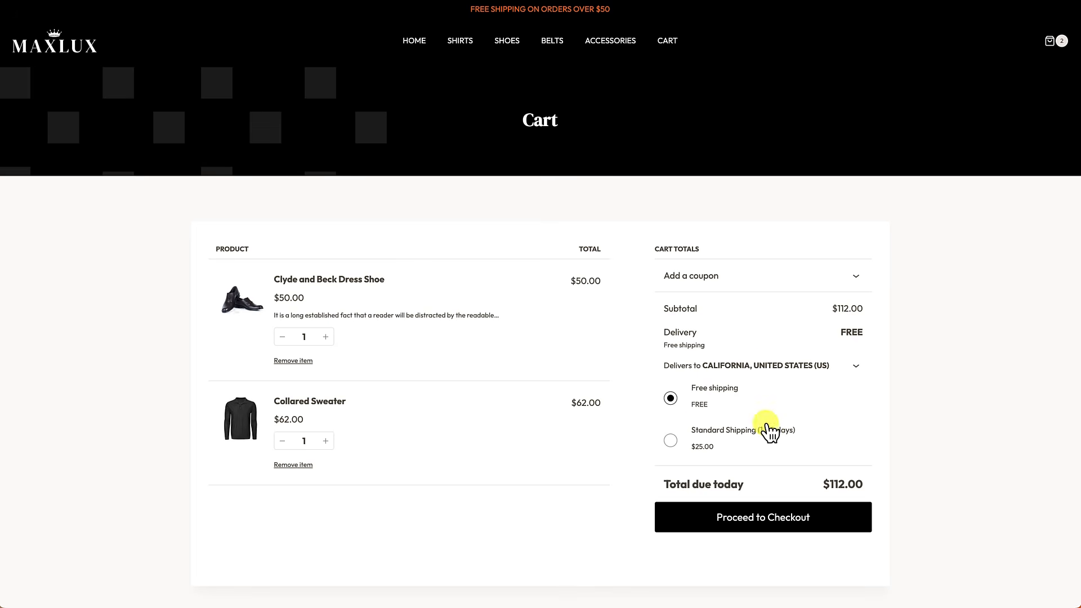
# Step: Go to checkout for the $112.00 order, look over the form, then return home
pyautogui.click(764, 524)
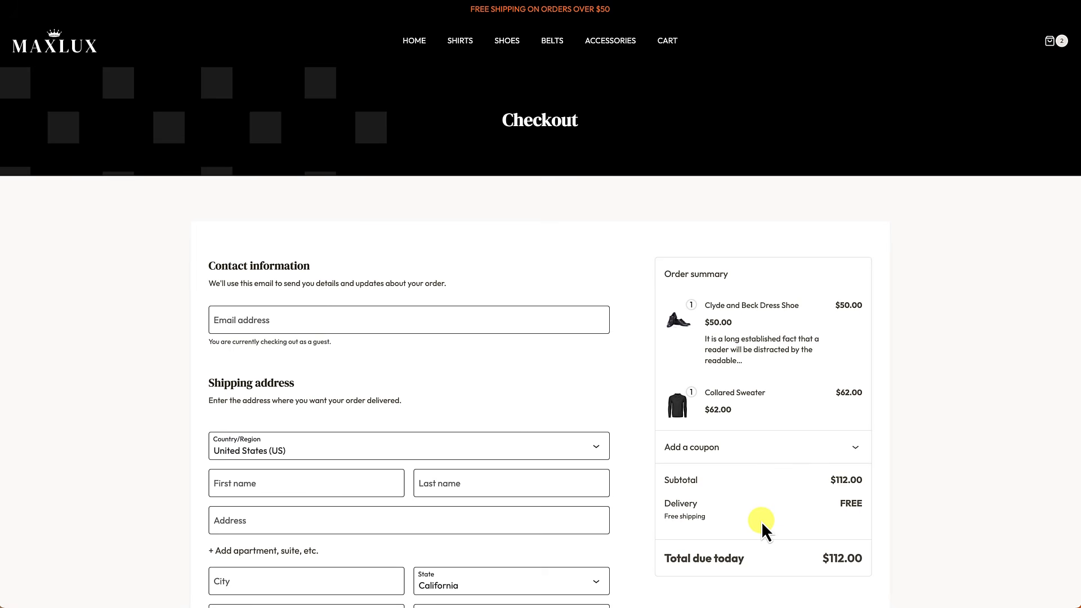
pyautogui.scroll(-3, 763, 525)
pyautogui.scroll(-3, 761, 521)
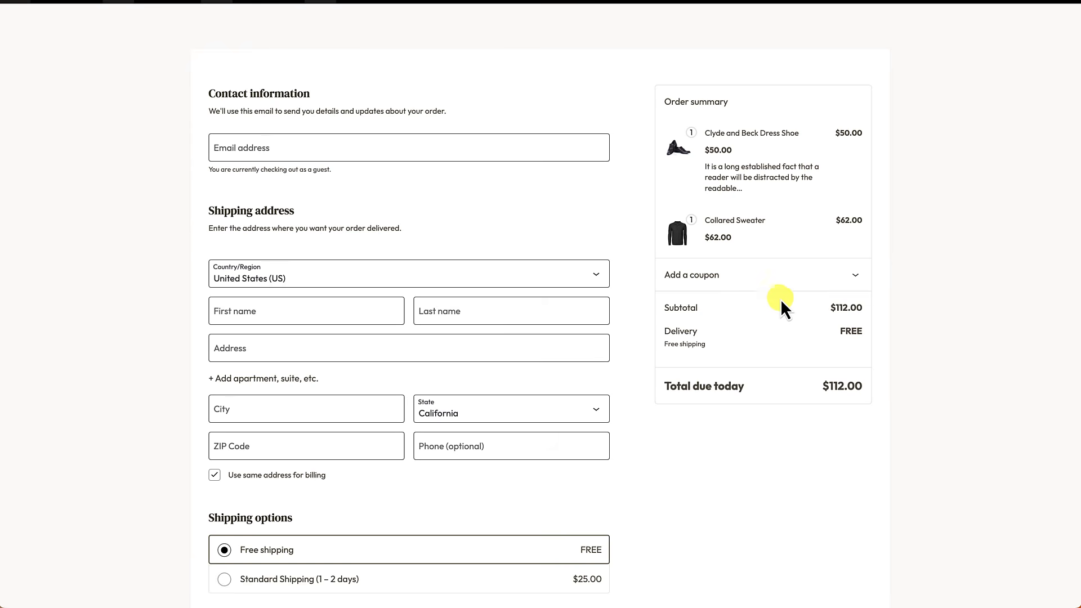
pyautogui.scroll(-2, 772, 434)
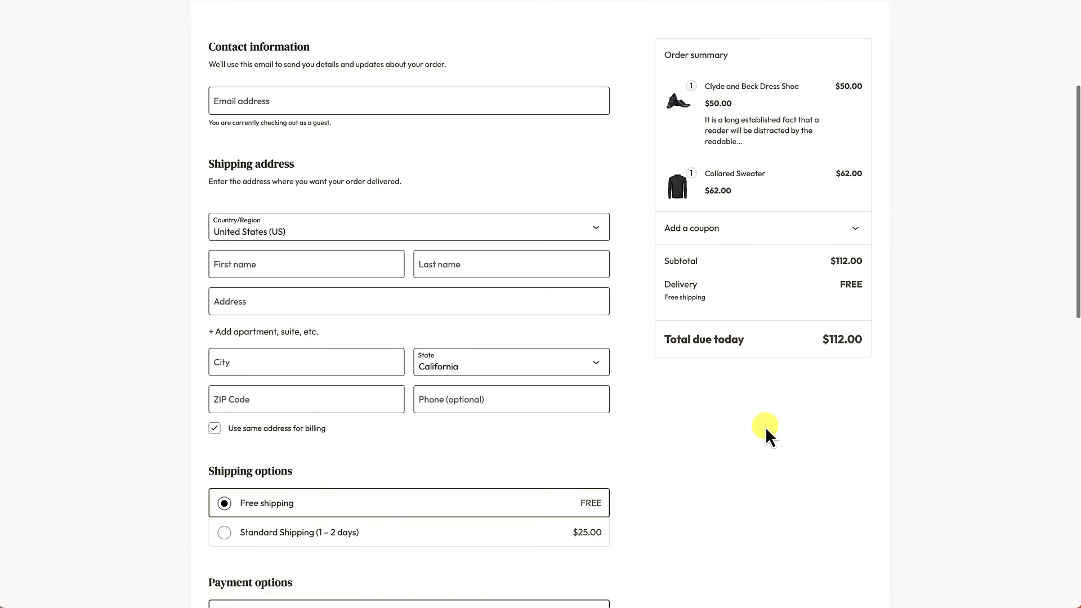
pyautogui.scroll(-2, 553, 403)
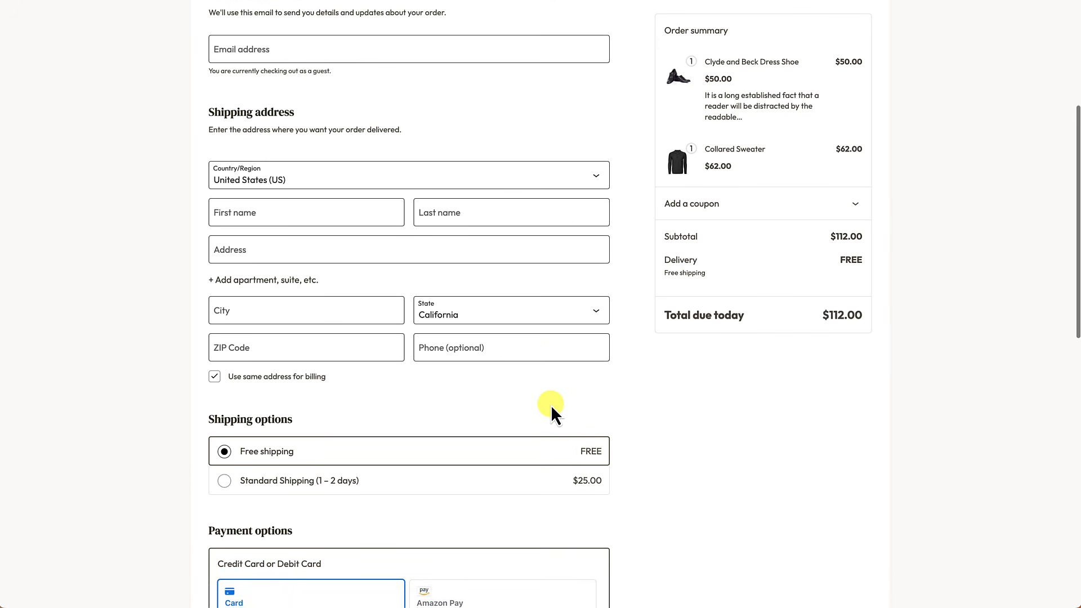
pyautogui.scroll(-4, 551, 405)
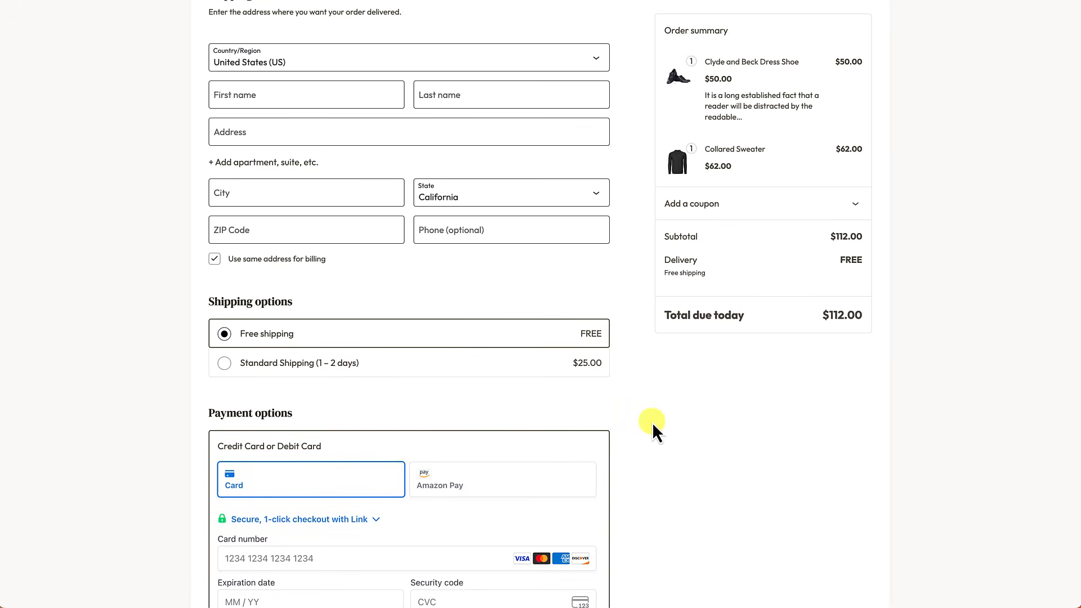
pyautogui.scroll(-7, 652, 422)
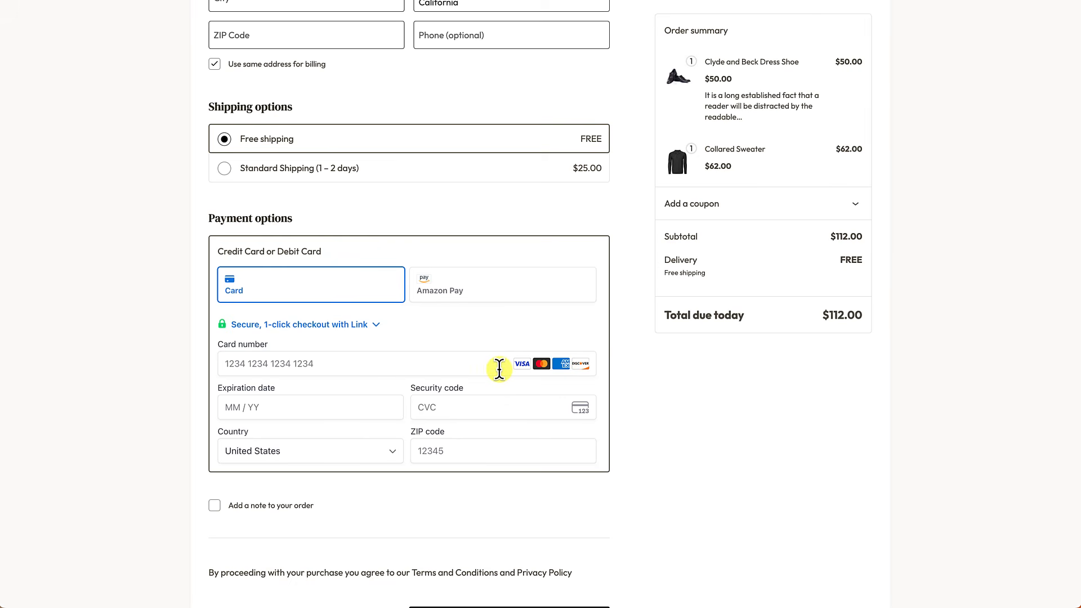
pyautogui.scroll(-3, 481, 397)
pyautogui.scroll(13, 483, 398)
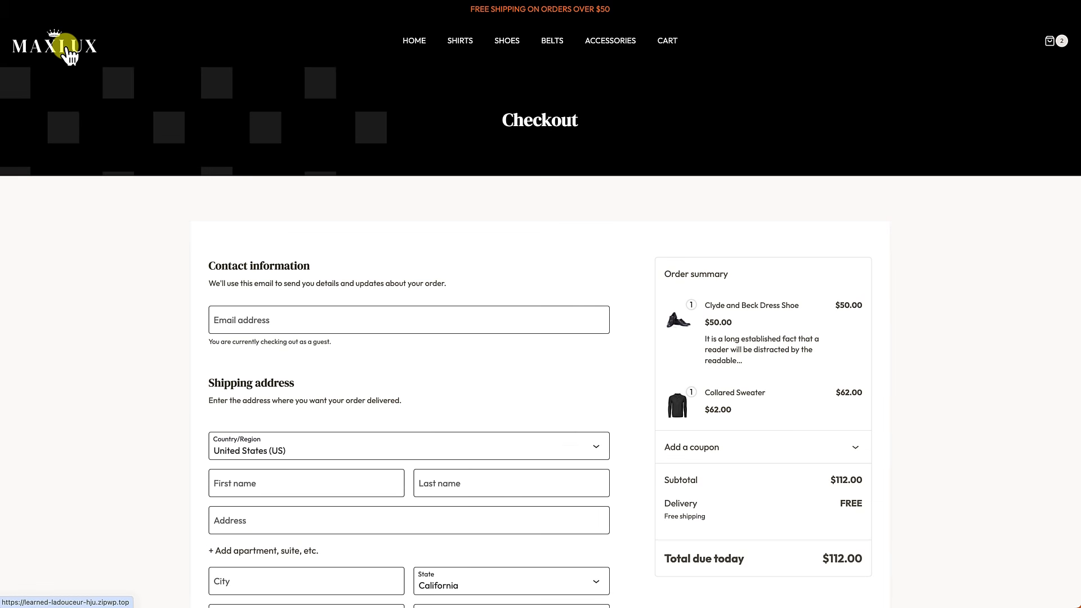
pyautogui.click(68, 55)
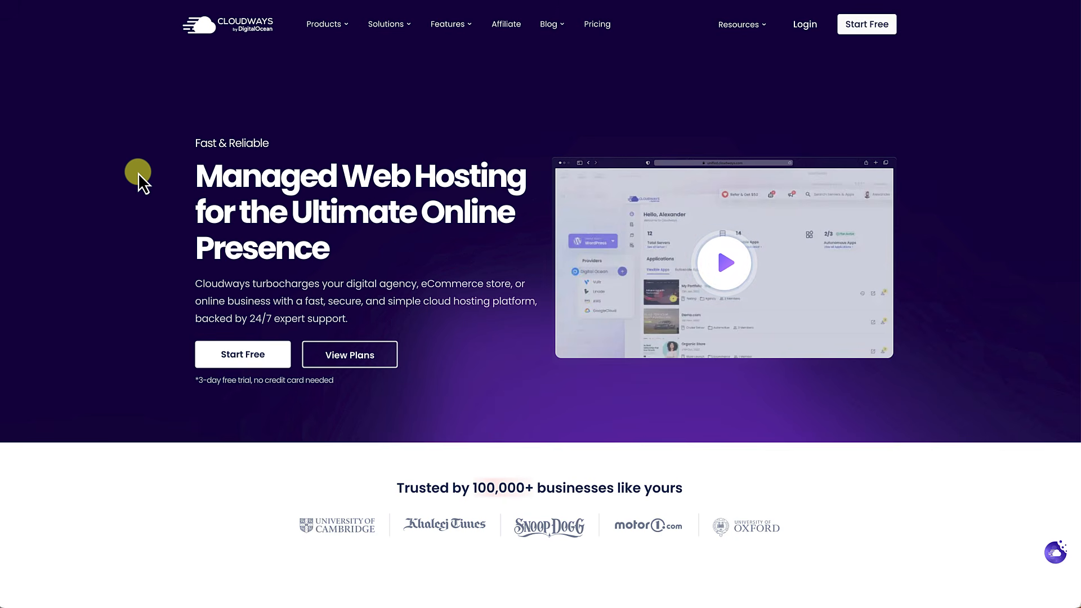
# Step: Open the Cloudways Ecommerce Hosting page from the top menu
pyautogui.scroll(-1, 164, 414)
pyautogui.scroll(-2, 164, 414)
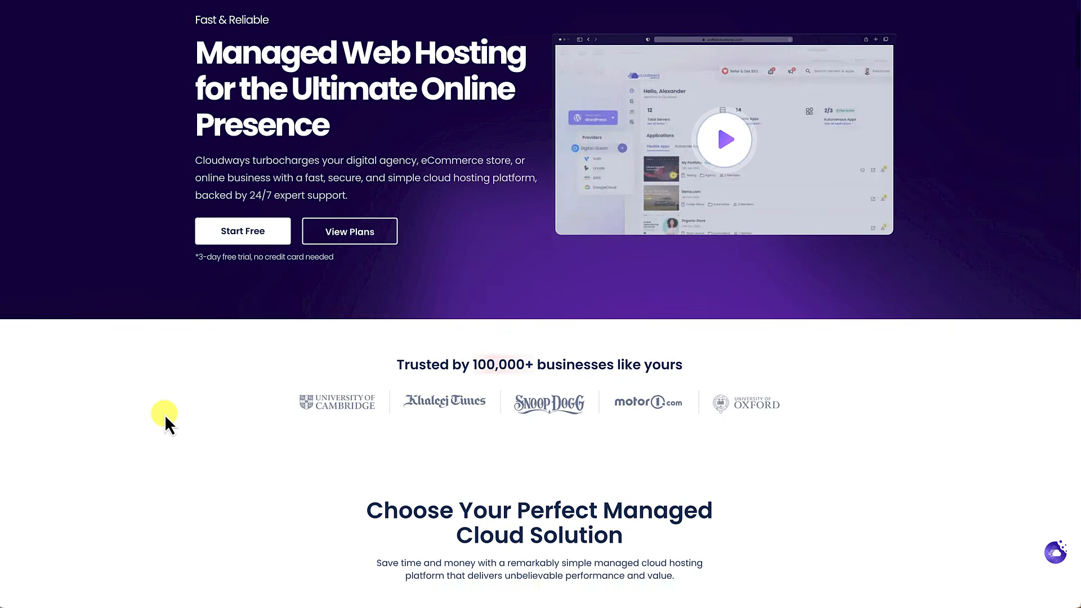
pyautogui.scroll(3, 164, 416)
pyautogui.moveTo(389, 29)
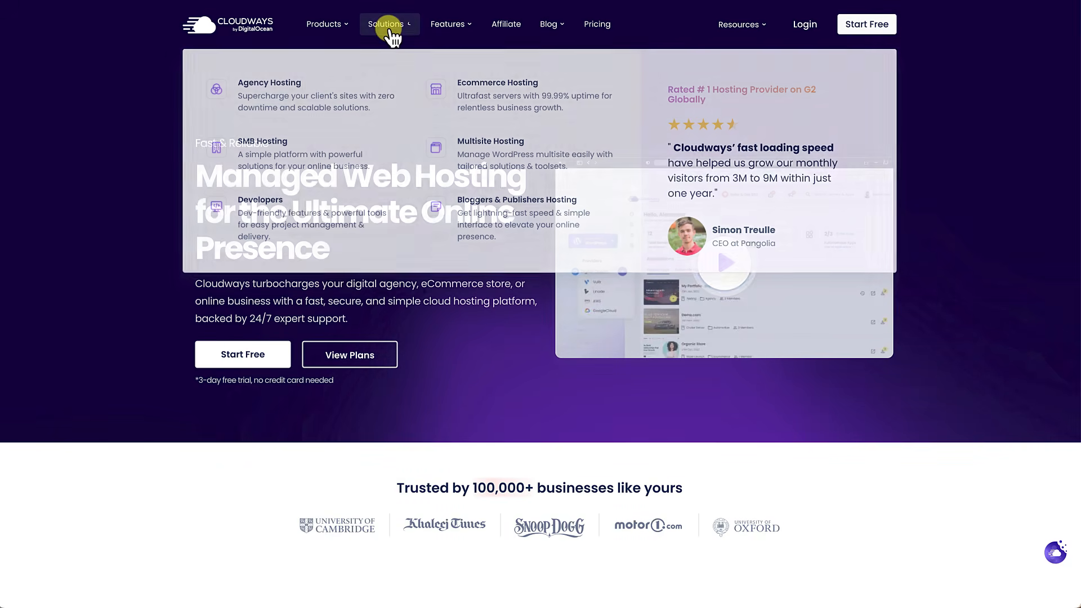
pyautogui.click(507, 111)
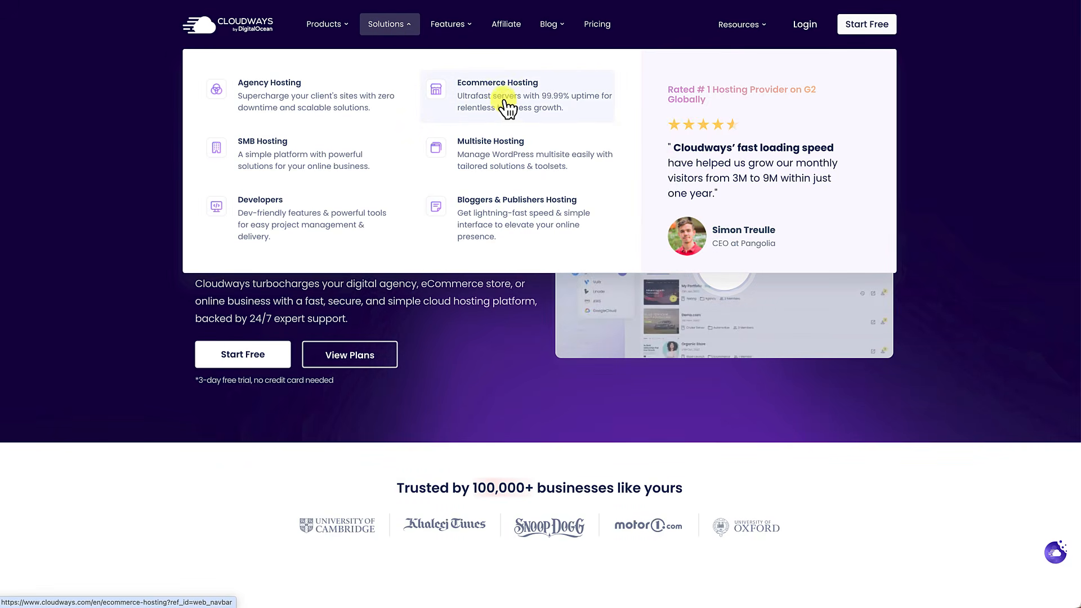
# Step: Scroll past the Starter Bundle banner to the DigitalOcean plans (DO1GB $11, DO2GB $24)
pyautogui.scroll(-10, 133, 261)
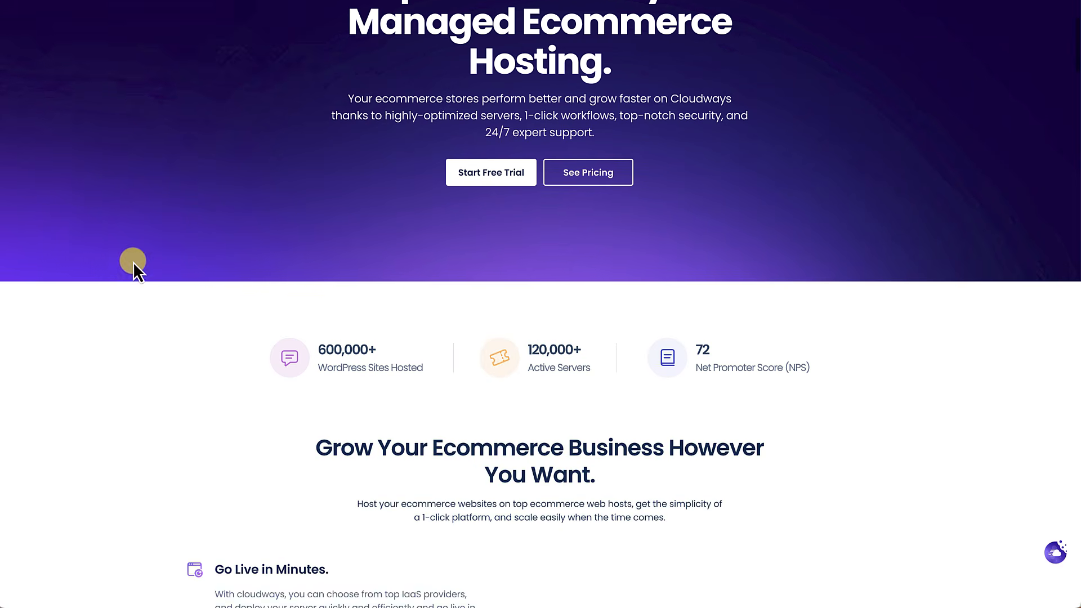
pyautogui.scroll(-7, 132, 262)
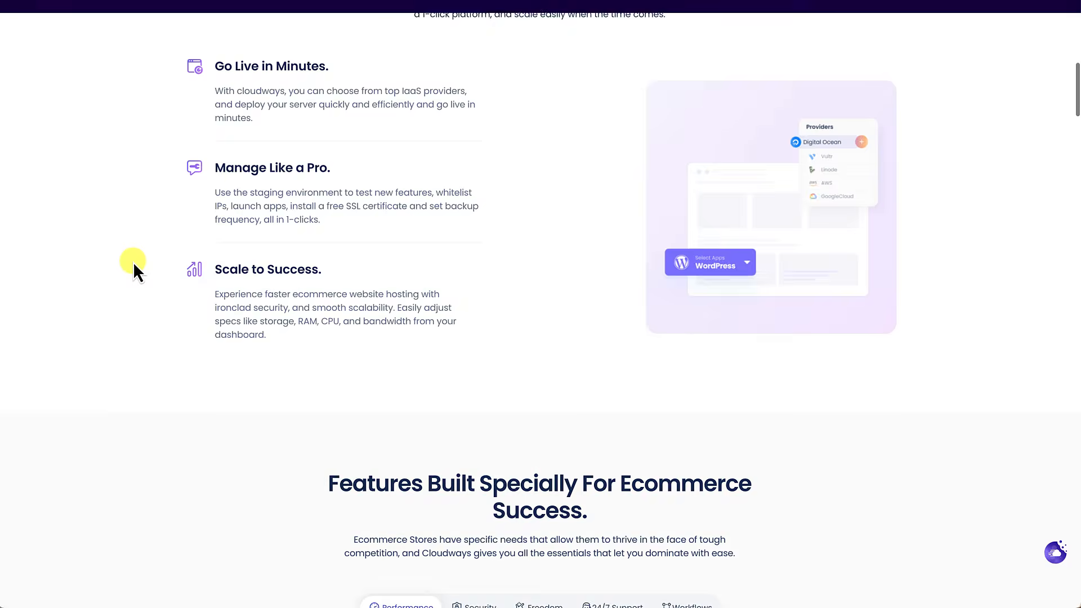
pyautogui.scroll(-8, 133, 262)
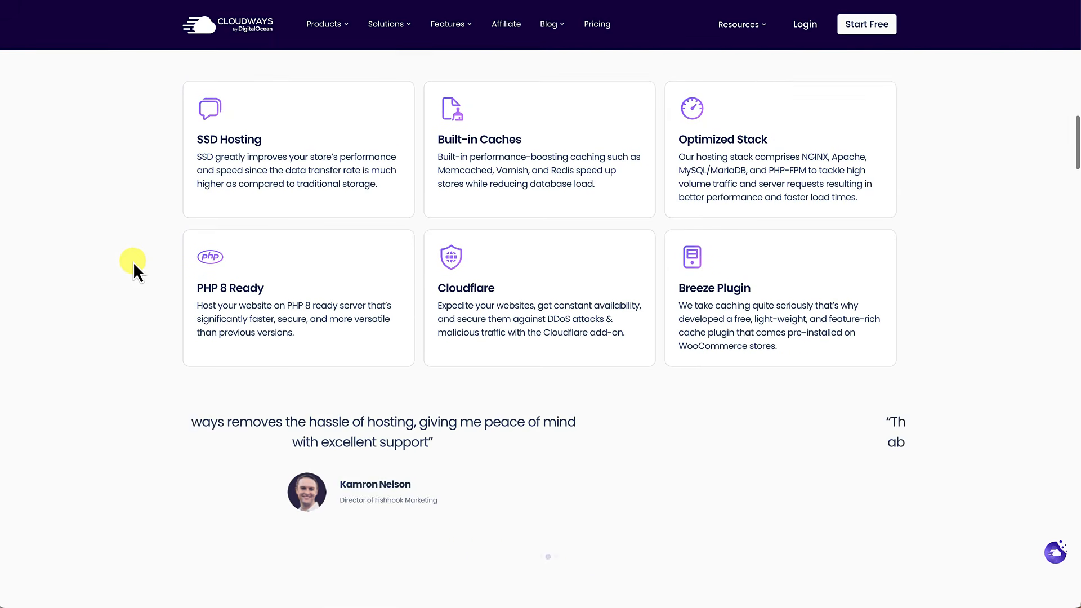
pyautogui.scroll(-3, 132, 262)
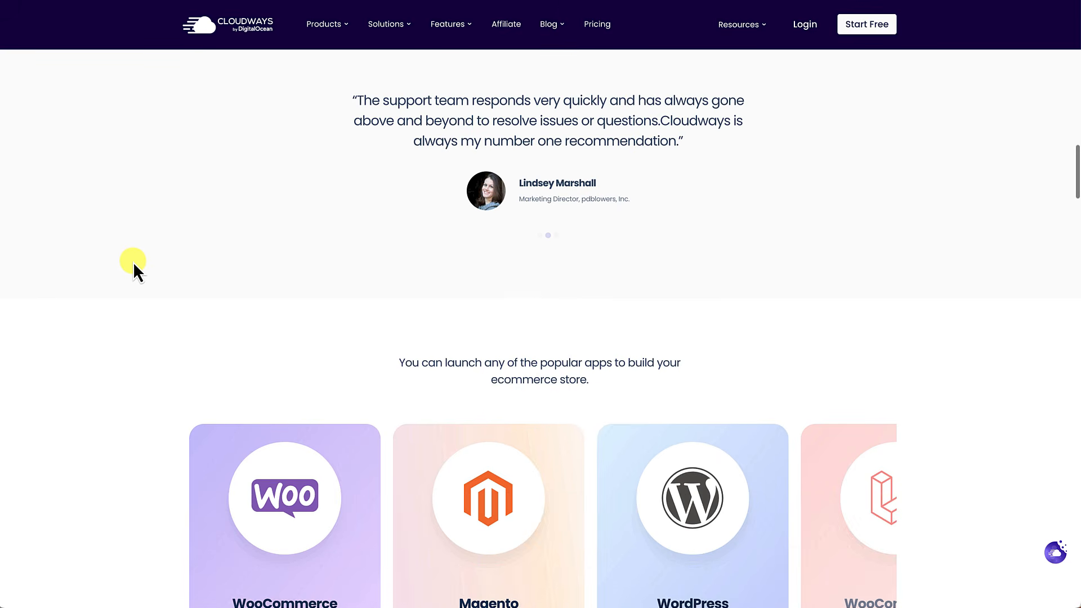
pyautogui.scroll(-1, 133, 262)
pyautogui.scroll(-1, 132, 262)
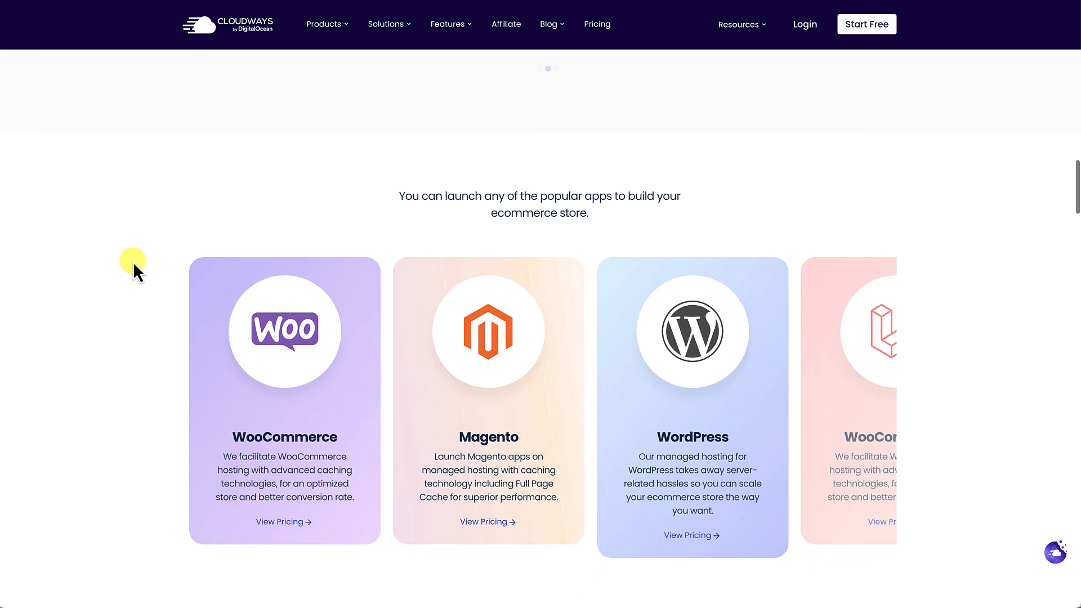
pyautogui.scroll(-4, 133, 262)
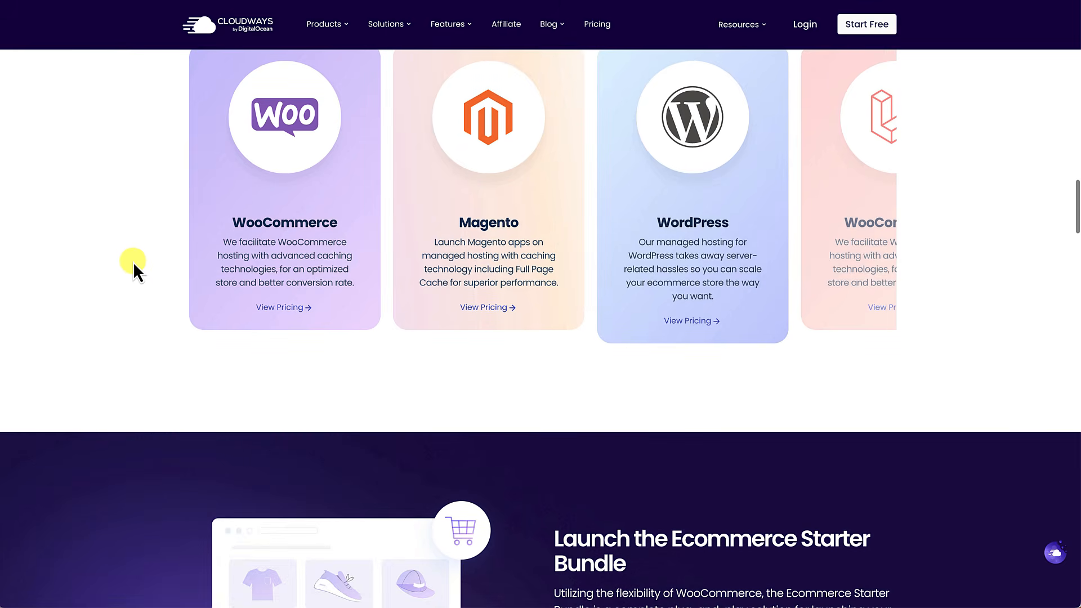
pyautogui.scroll(-4, 133, 262)
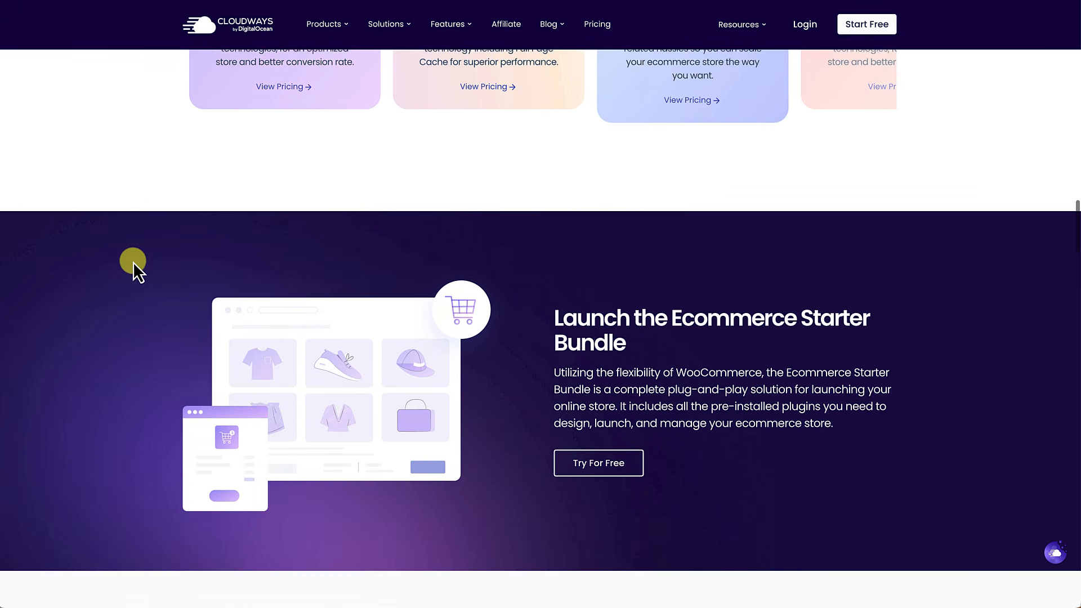
pyautogui.scroll(-4, 133, 262)
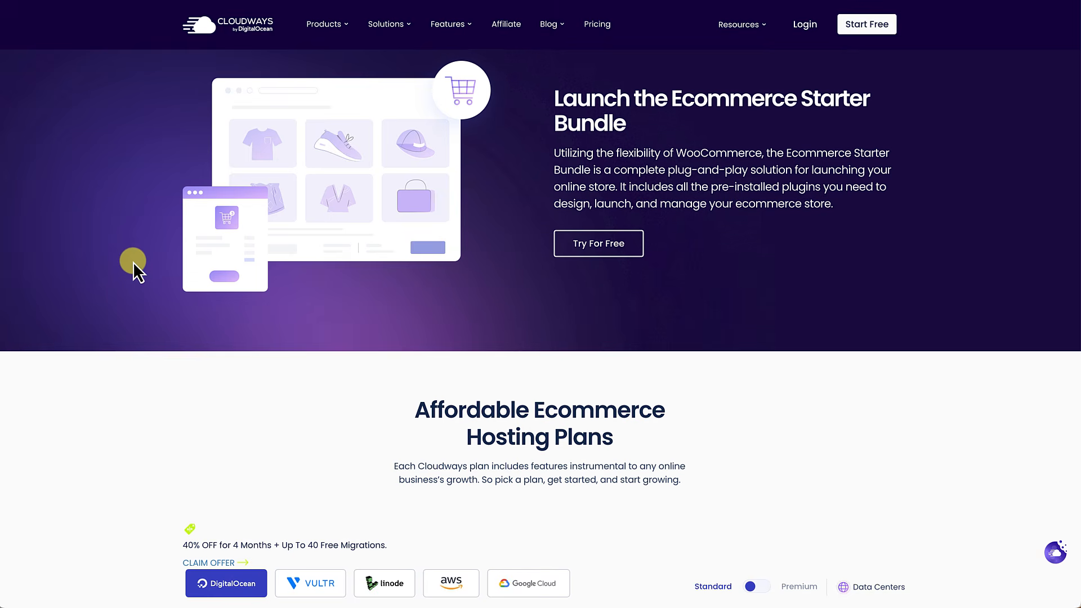
pyautogui.scroll(-1, 133, 262)
pyautogui.scroll(-3, 133, 261)
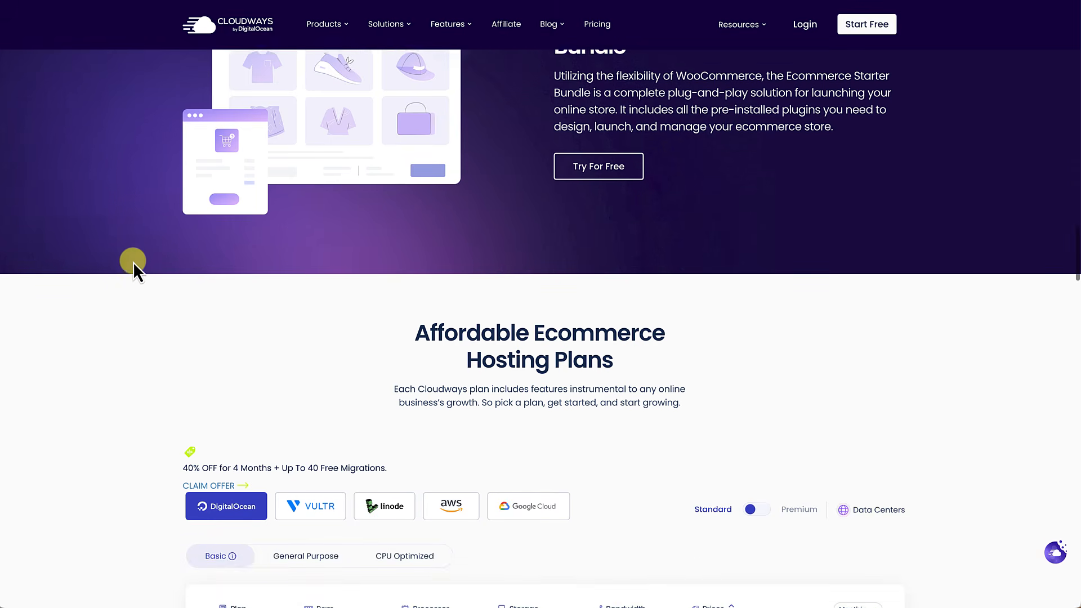
pyautogui.scroll(-1, 133, 262)
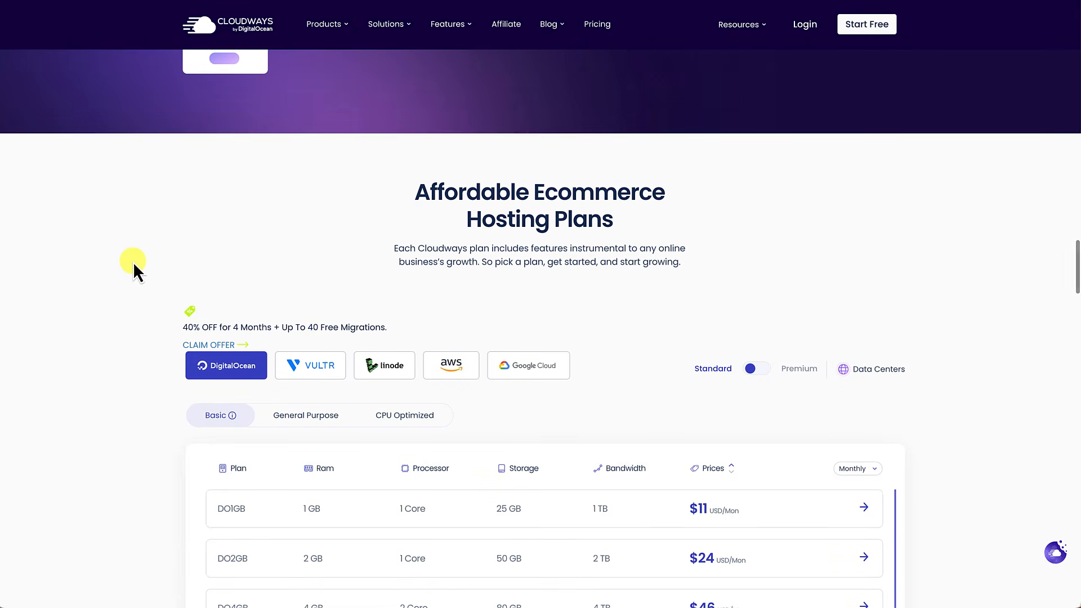
# Step: Scroll down through the rest of the Cloudways ecommerce page
pyautogui.scroll(-2, 132, 262)
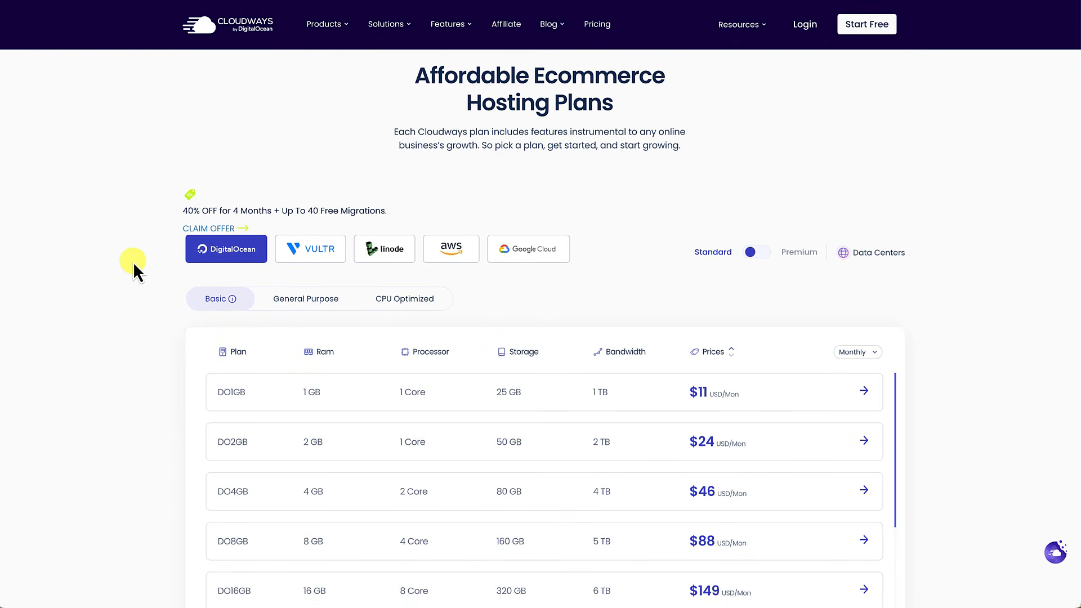
pyautogui.scroll(-1, 132, 261)
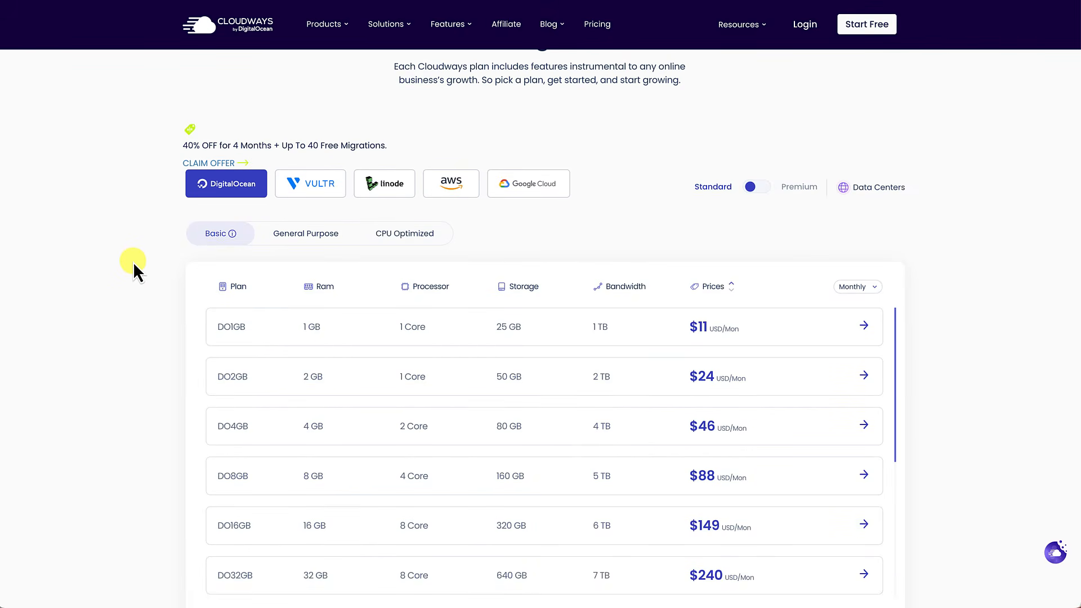
pyautogui.scroll(-3, 133, 262)
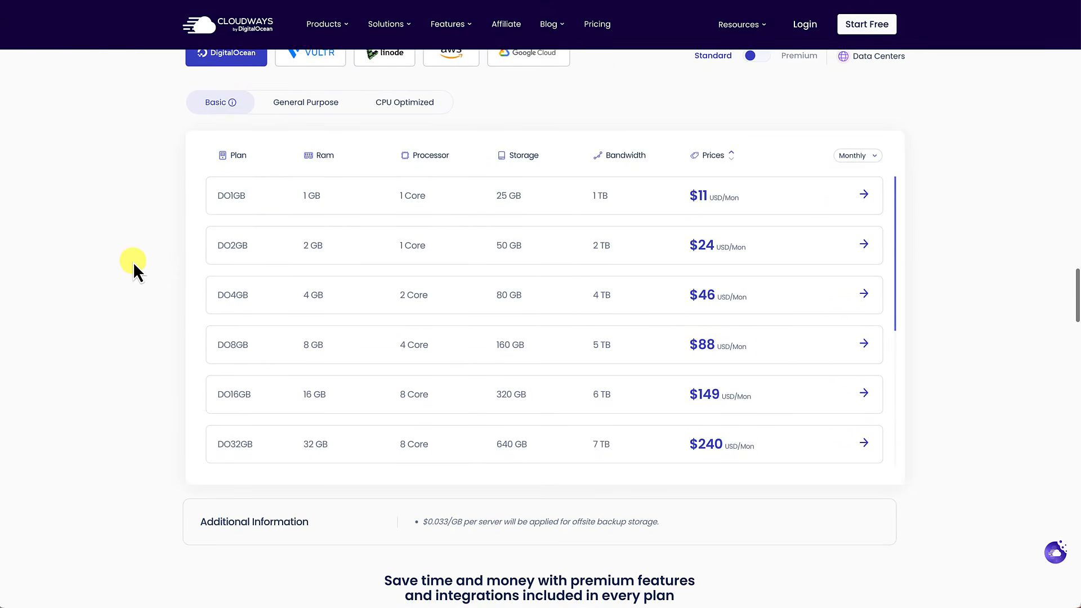
pyautogui.scroll(-5, 133, 262)
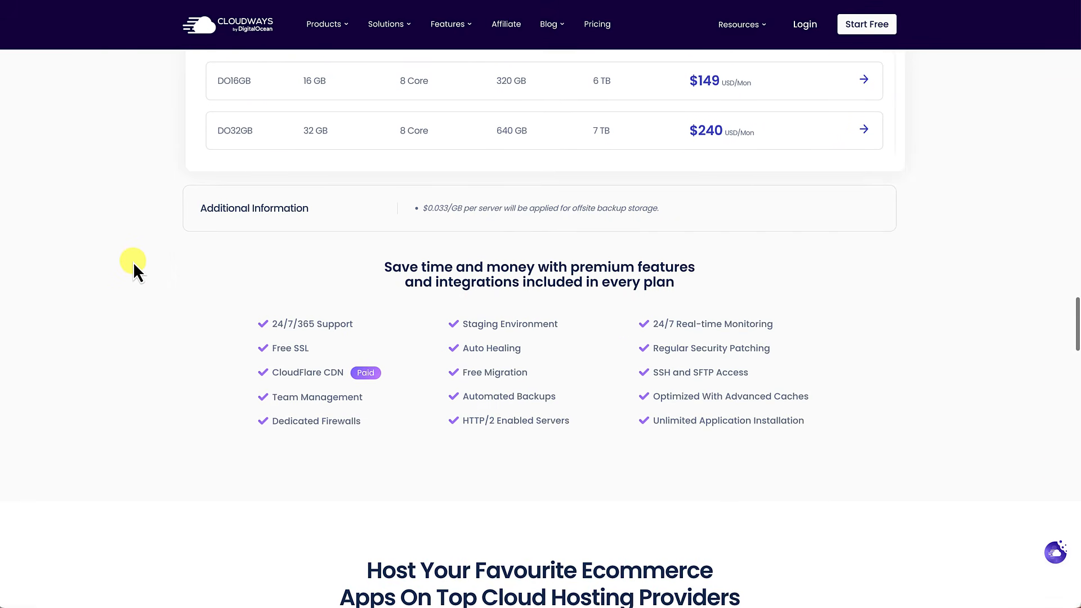
pyautogui.scroll(-3, 133, 262)
pyautogui.scroll(-2, 133, 261)
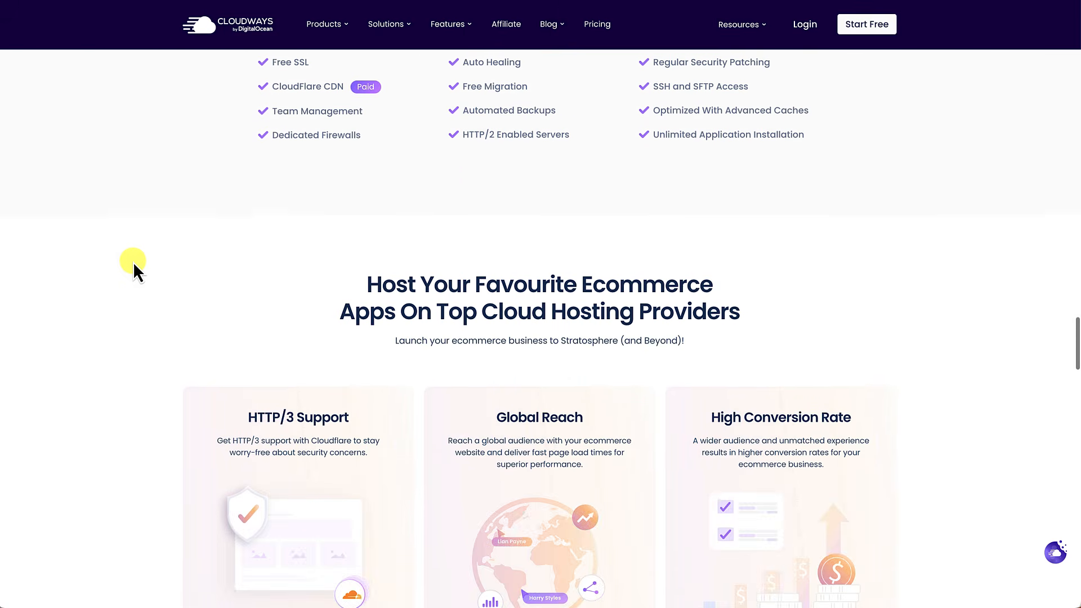
pyautogui.scroll(-2, 133, 262)
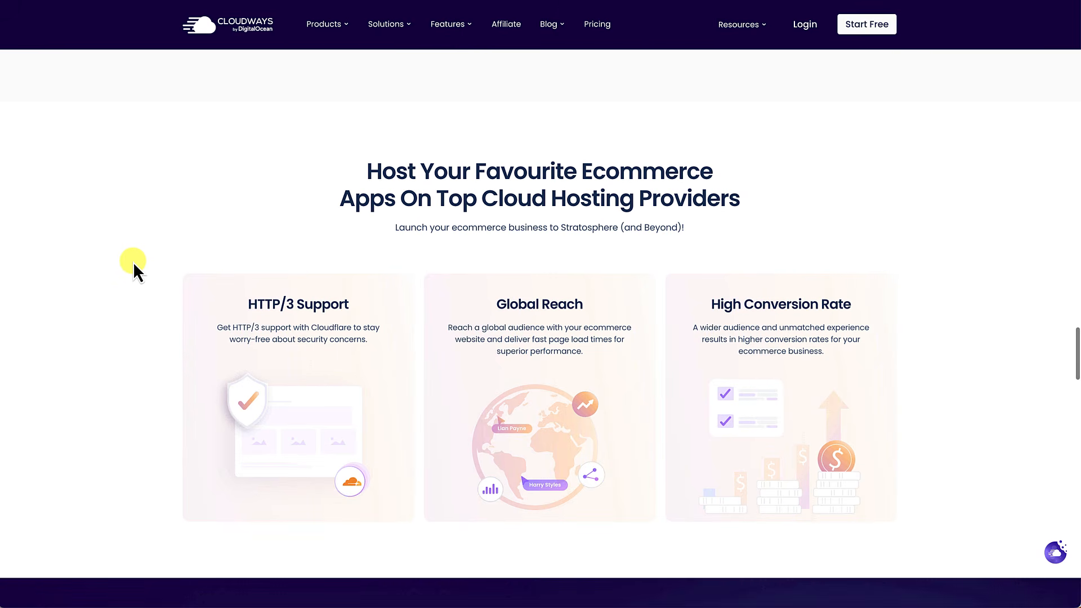
pyautogui.scroll(-1, 133, 262)
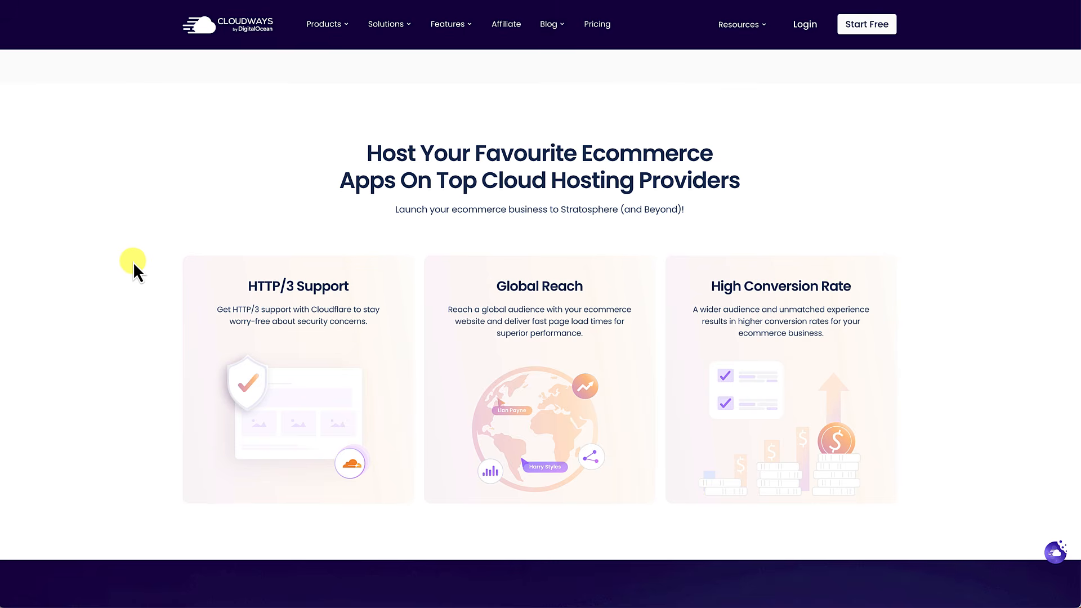
pyautogui.scroll(-2, 133, 262)
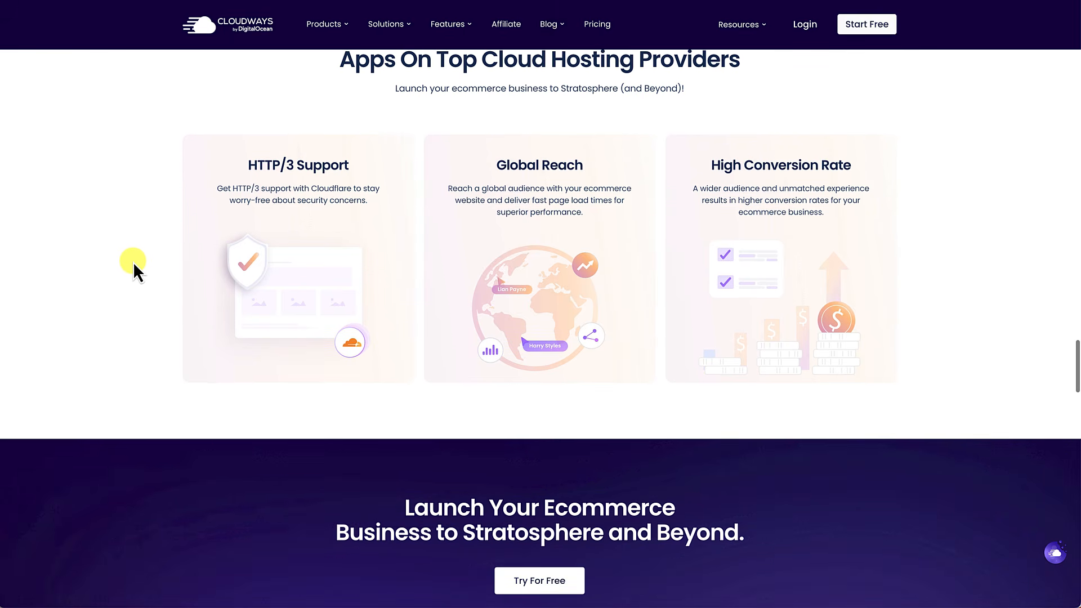
pyautogui.scroll(-2, 133, 262)
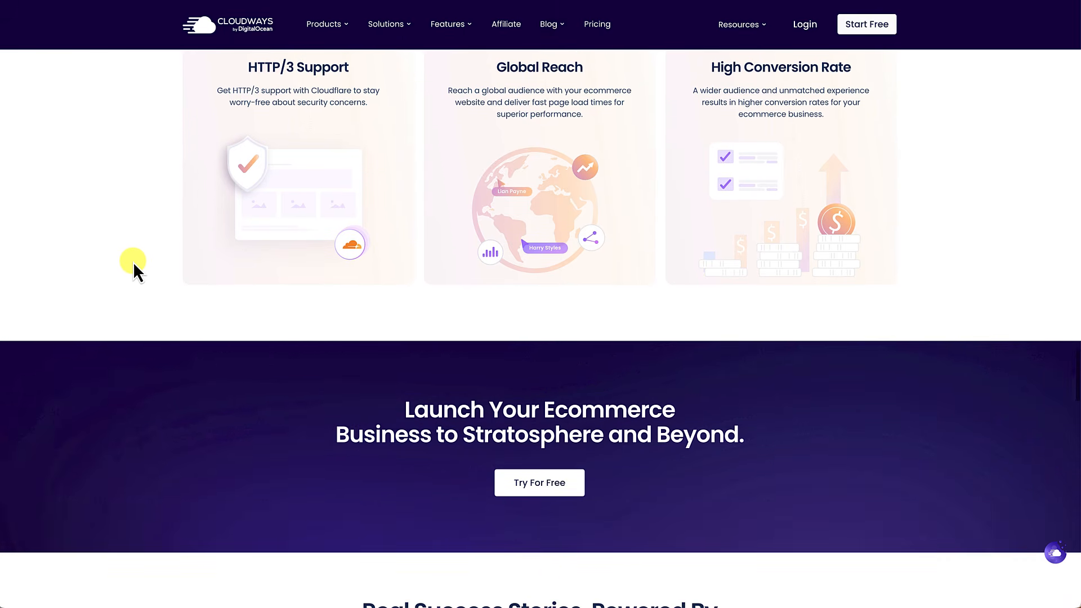
pyautogui.scroll(-5, 133, 262)
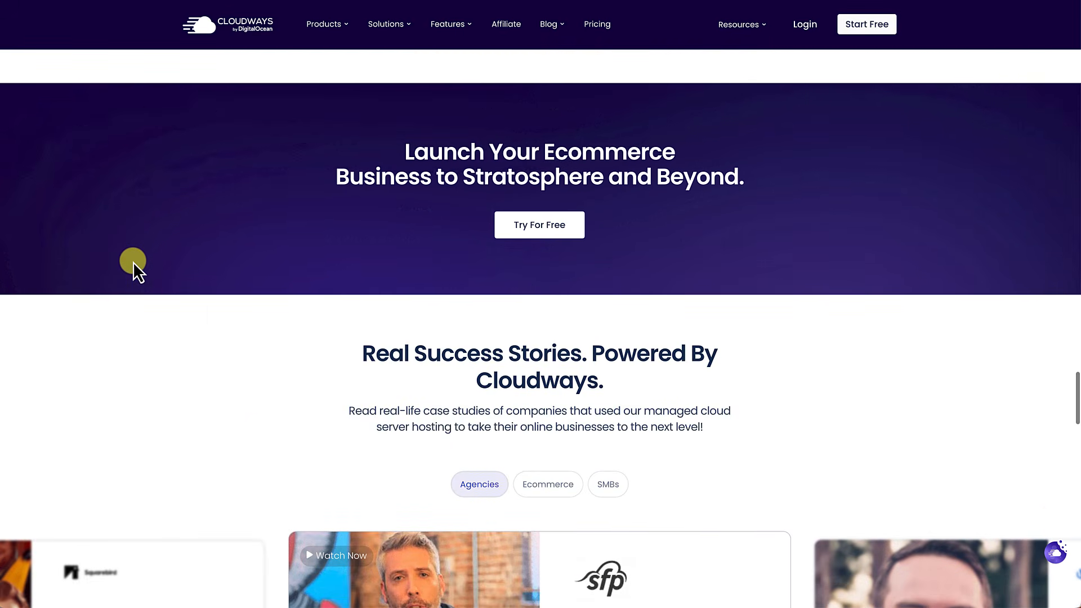
pyautogui.scroll(-1, 133, 262)
pyautogui.scroll(-1, 133, 261)
pyautogui.scroll(-5, 133, 262)
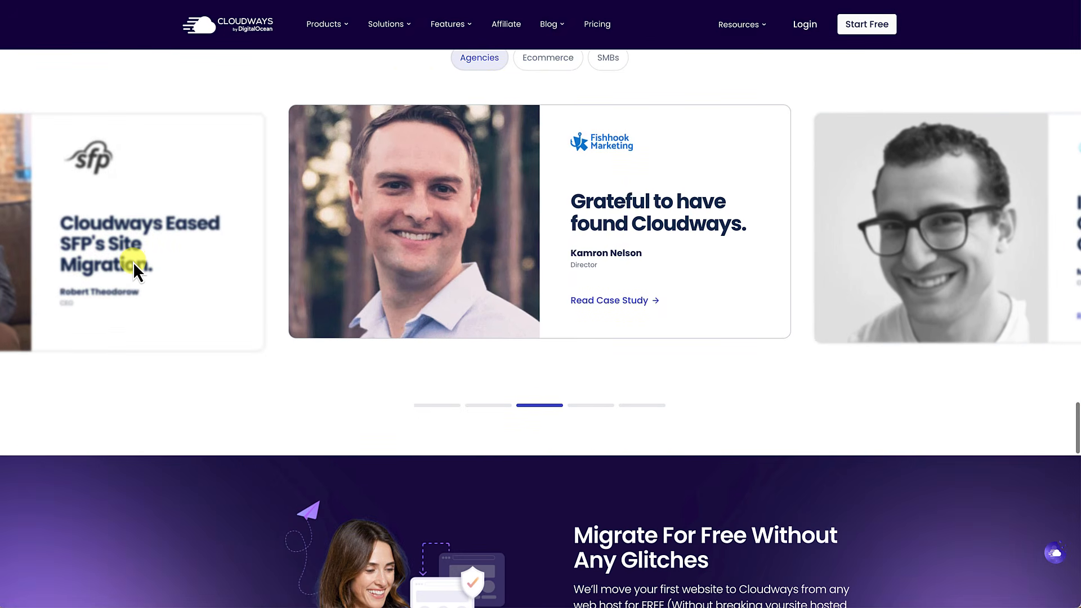
pyautogui.scroll(-2, 133, 262)
pyautogui.scroll(-2, 133, 262)
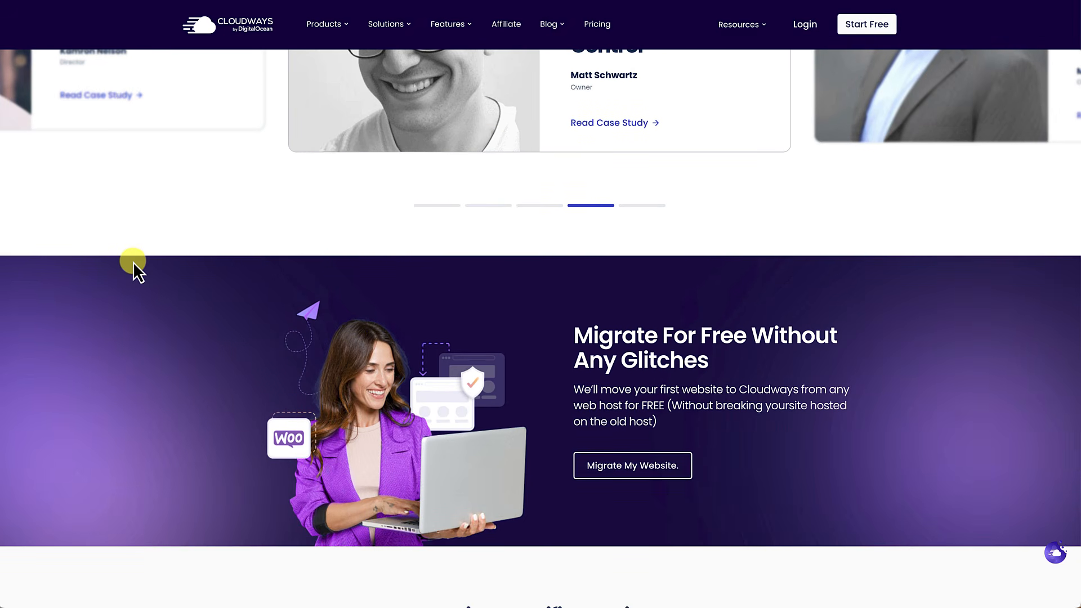
pyautogui.scroll(-2, 133, 262)
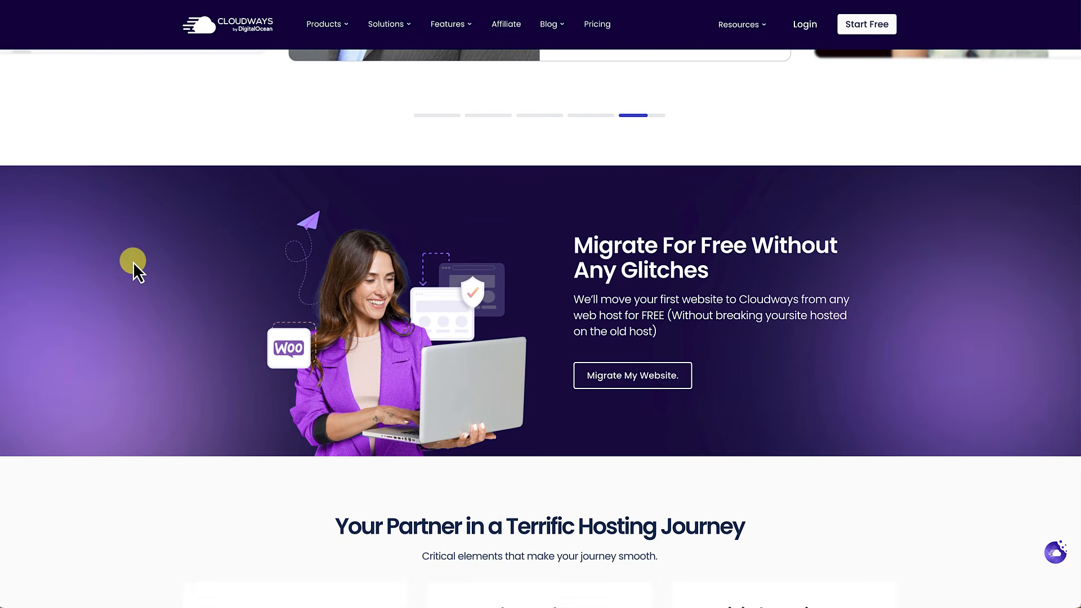
# Step: Scroll back up toward the top of the page
pyautogui.scroll(10, 133, 262)
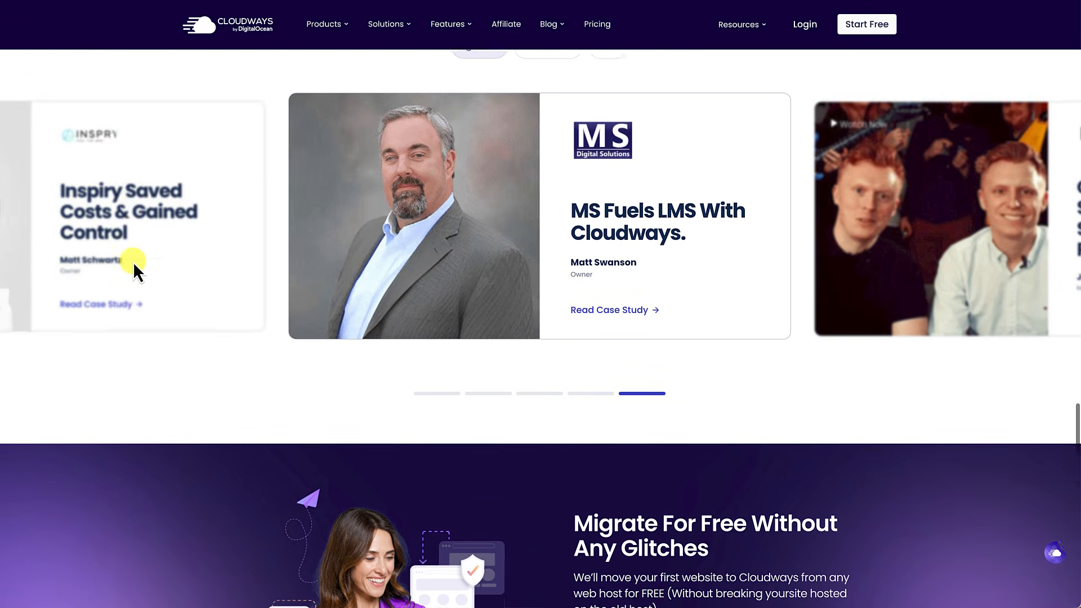
pyautogui.scroll(20, 133, 262)
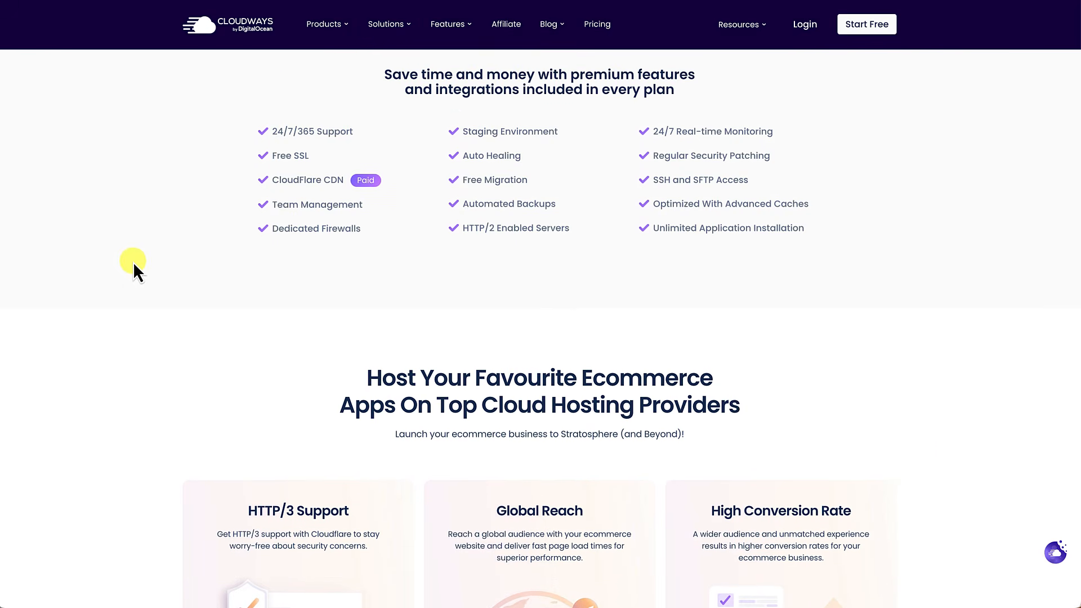
pyautogui.scroll(2, 133, 261)
pyautogui.scroll(20, 133, 262)
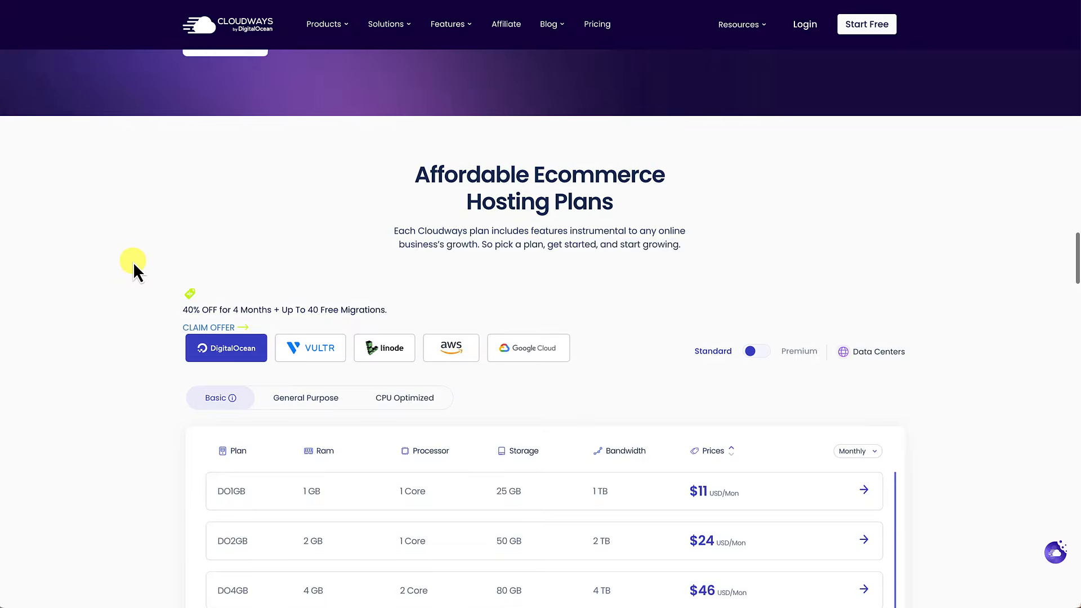
pyautogui.scroll(10, 132, 262)
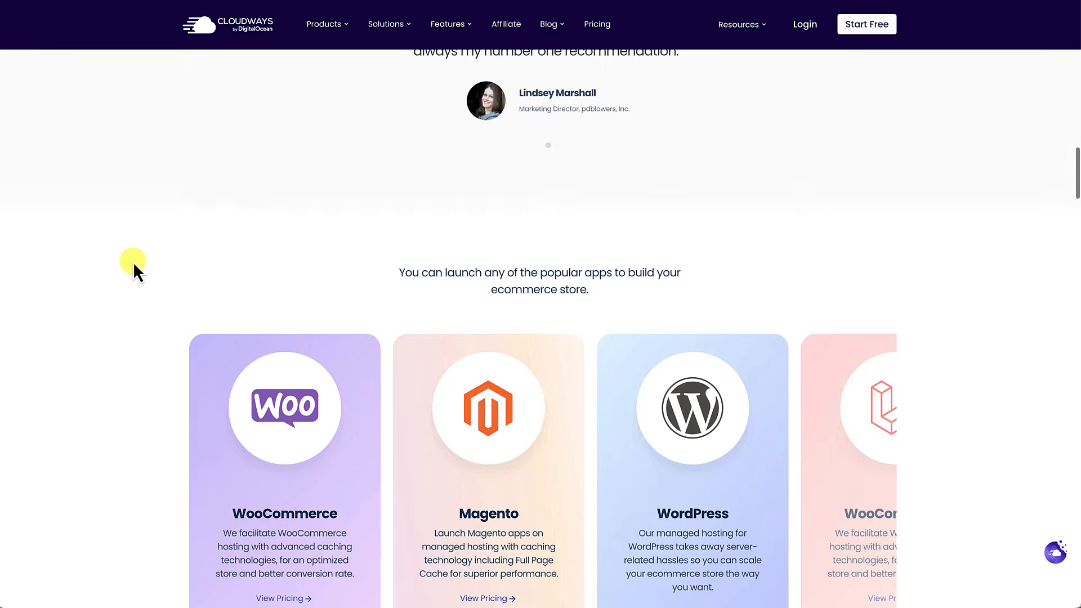
pyautogui.scroll(15, 133, 262)
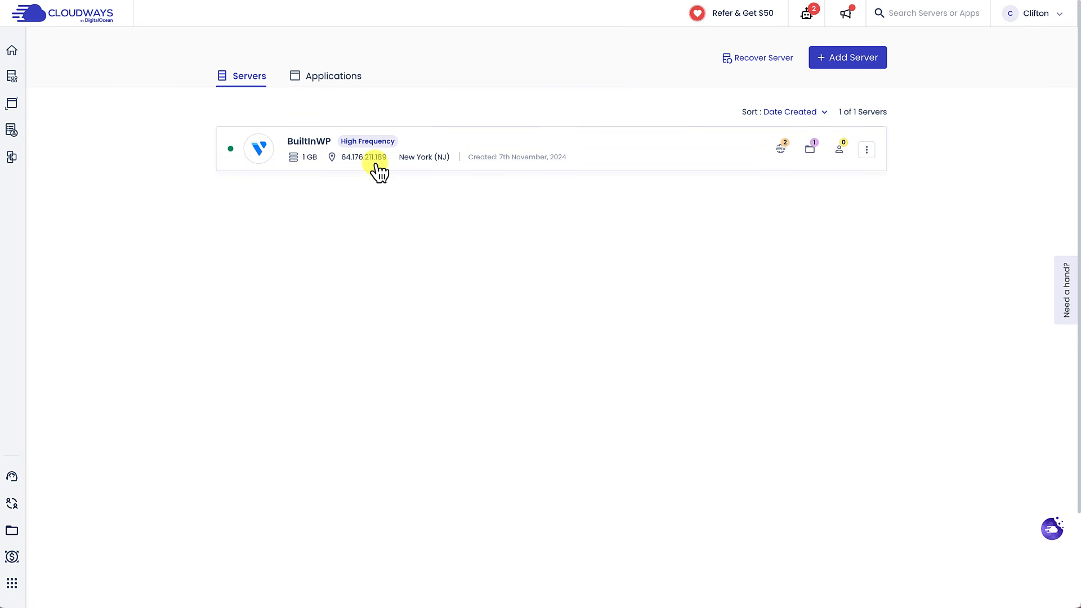
# Step: Start adding a new application on the BuiltInWP server
pyautogui.click(339, 84)
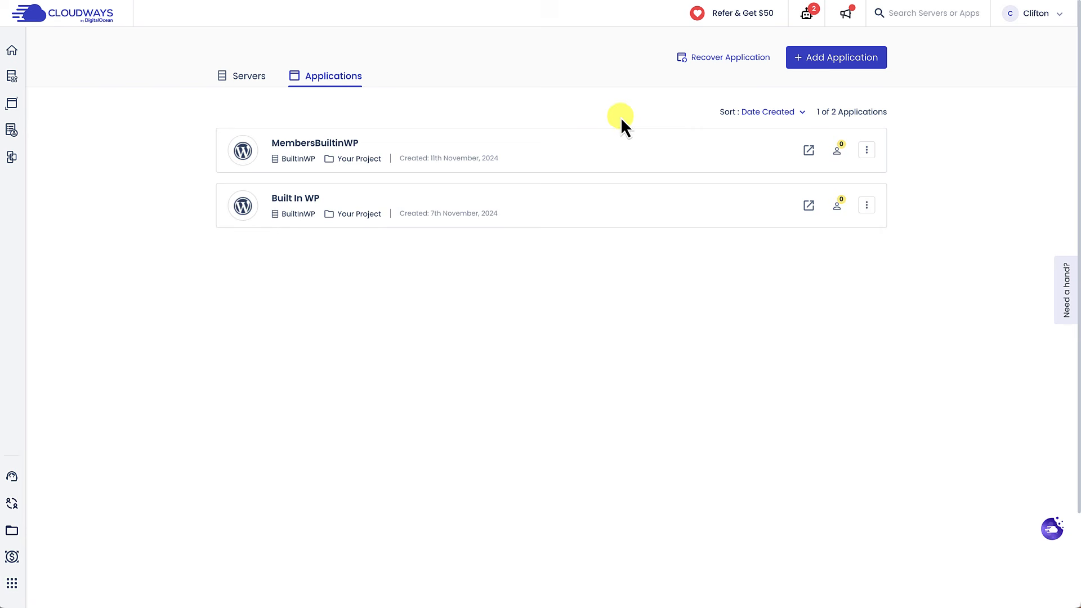
pyautogui.click(842, 56)
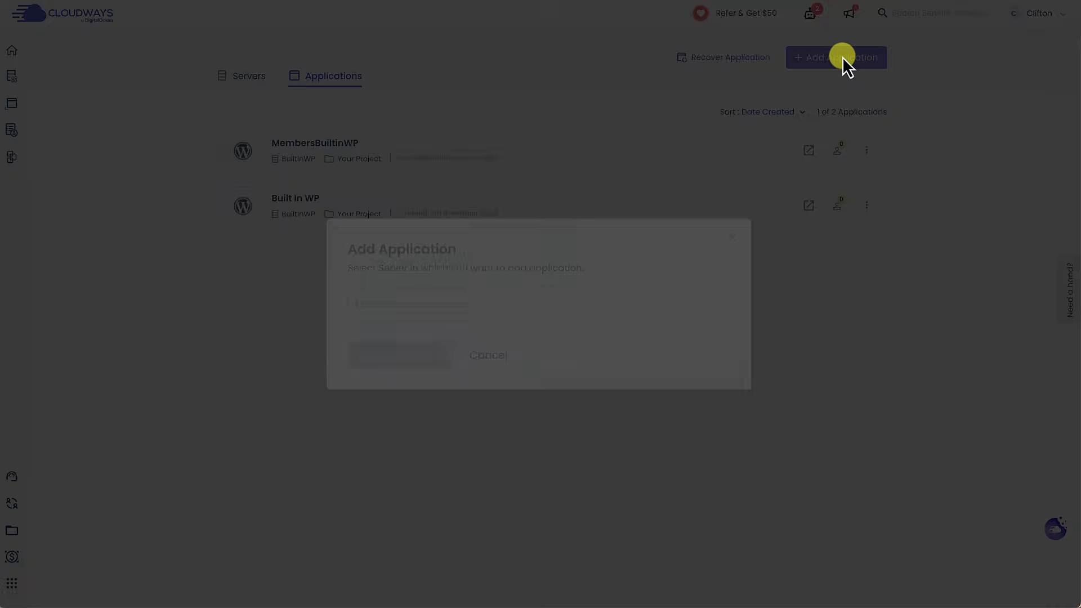
pyautogui.click(602, 304)
pyautogui.click(441, 356)
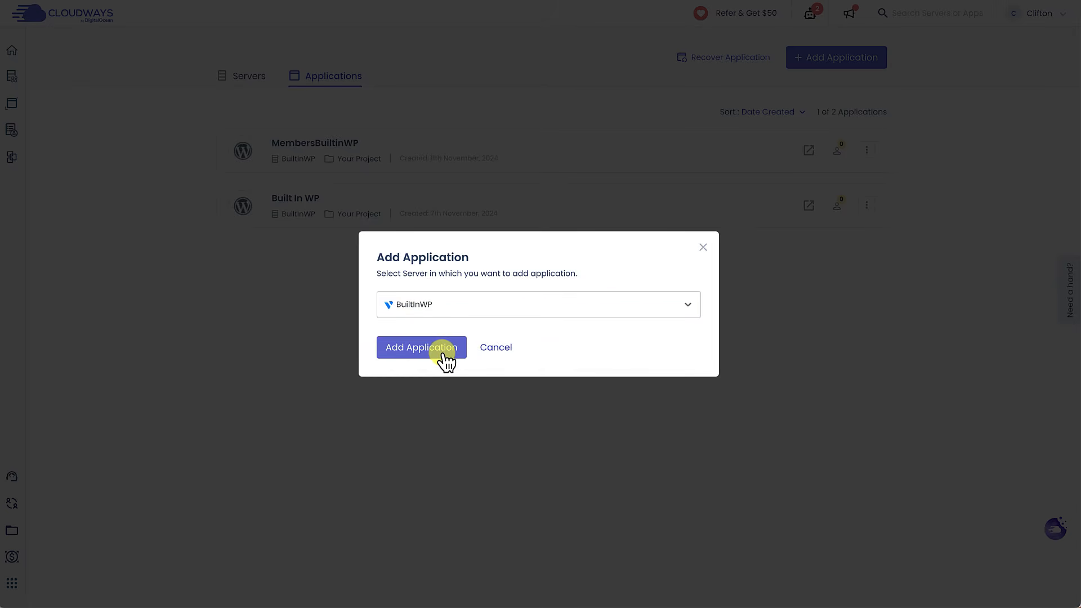
pyautogui.click(436, 348)
# Step: Create a WordPress 6.2.2 application named MaxLux and list the applications
pyautogui.click(419, 166)
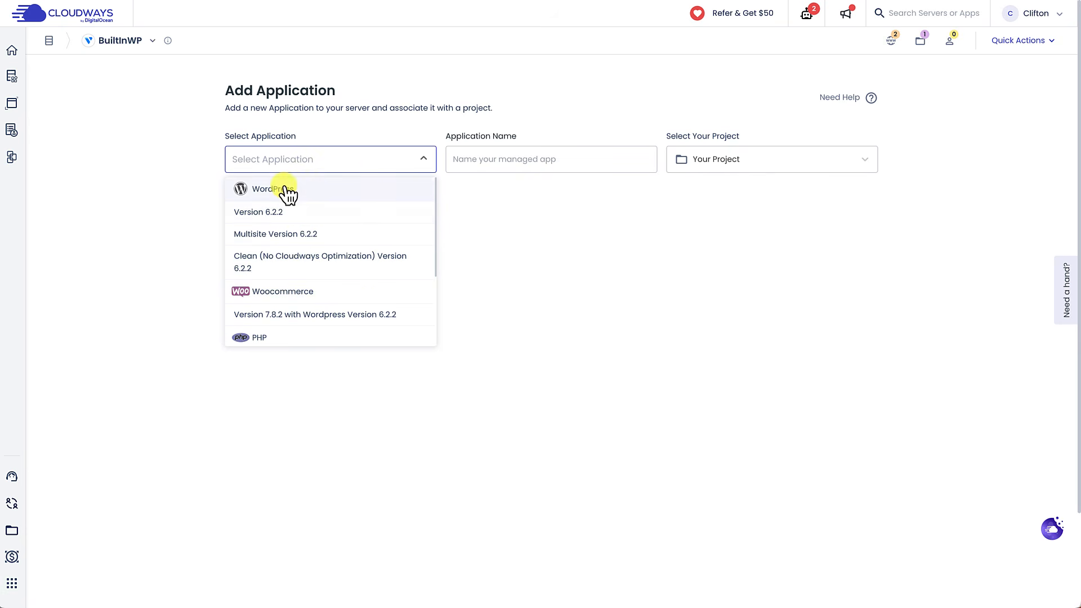
pyautogui.click(278, 216)
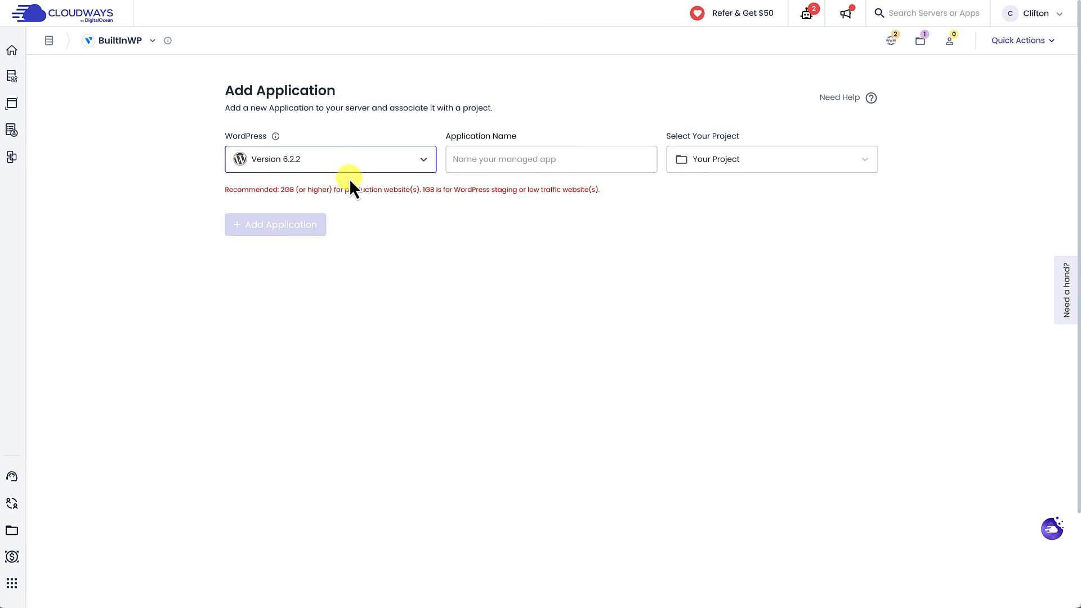
pyautogui.click(477, 163)
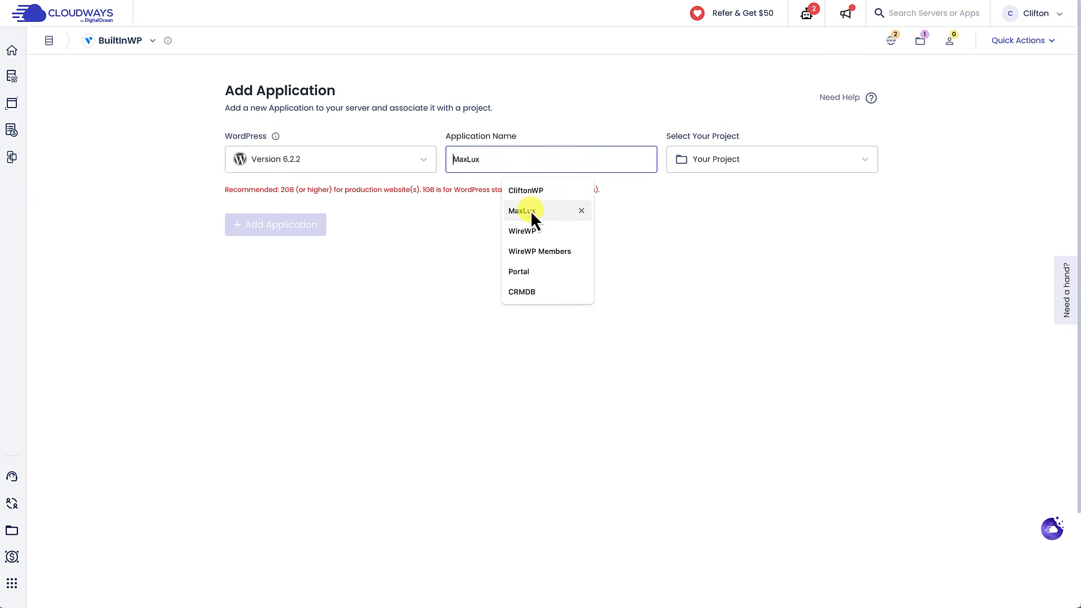
pyautogui.click(530, 210)
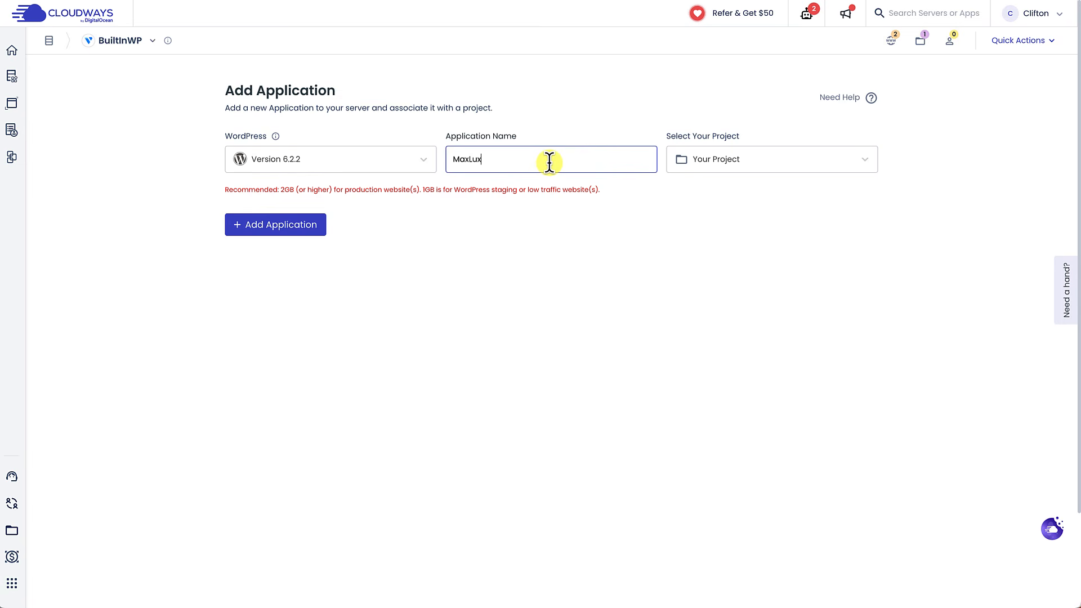
pyautogui.click(304, 228)
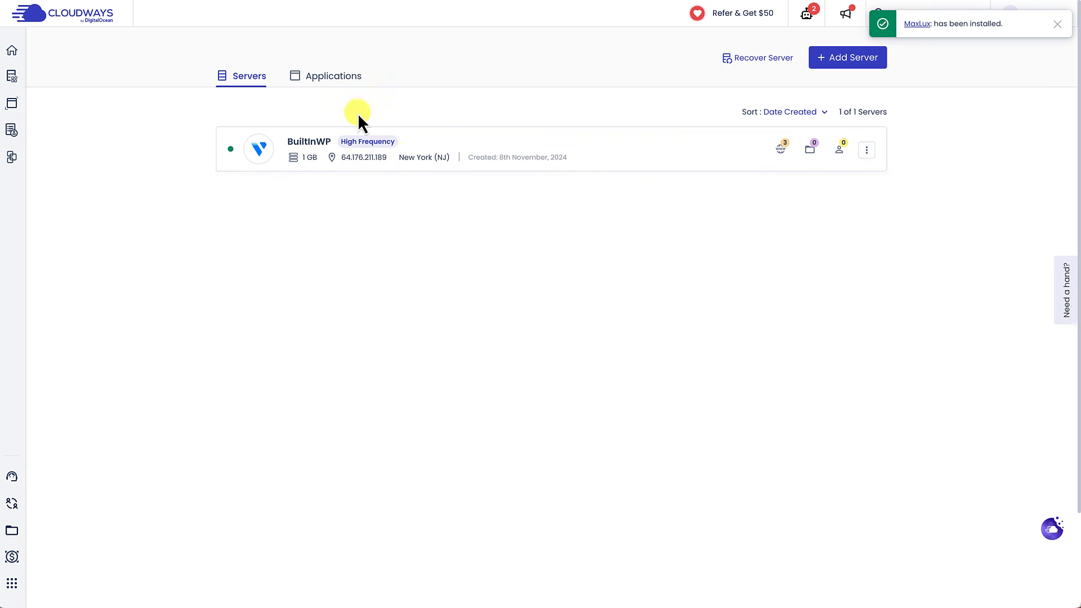
pyautogui.click(343, 84)
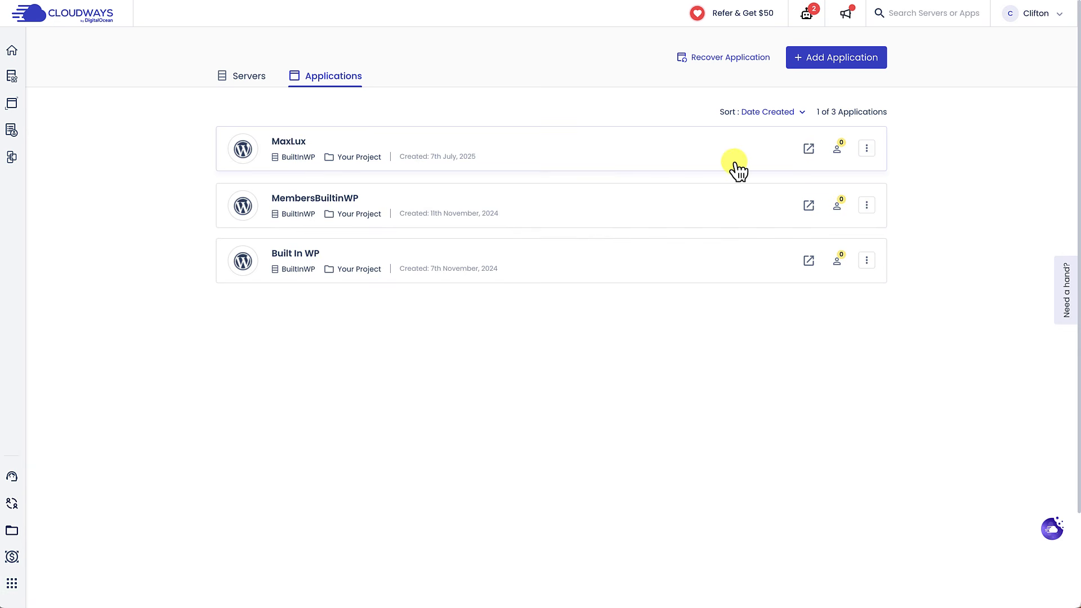
# Step: Open MaxLux's access details, copy its admin password and open its WordPress admin panel
pyautogui.click(292, 142)
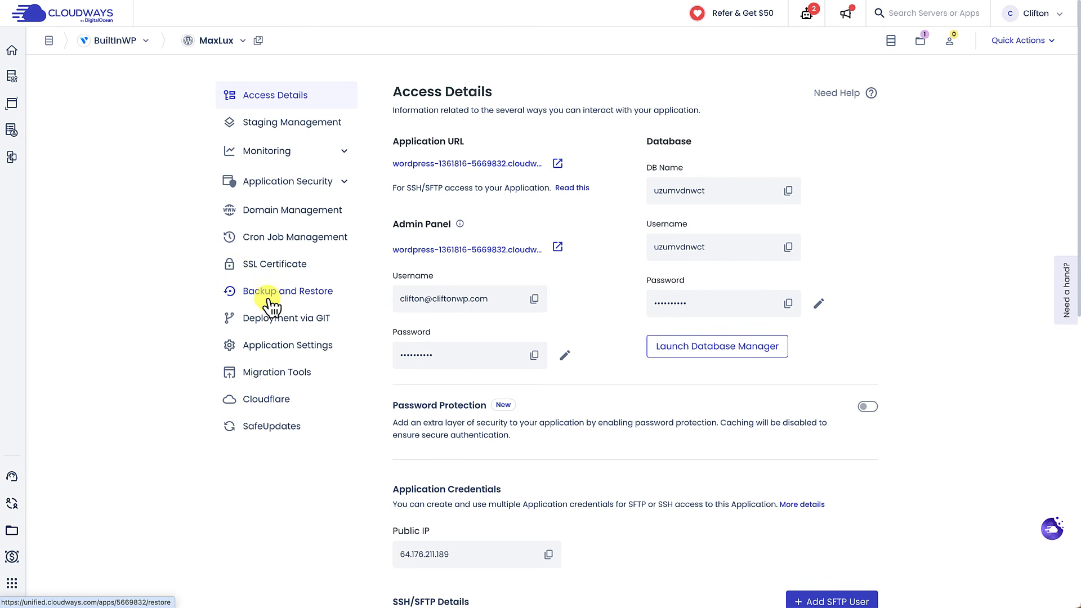
pyautogui.click(276, 214)
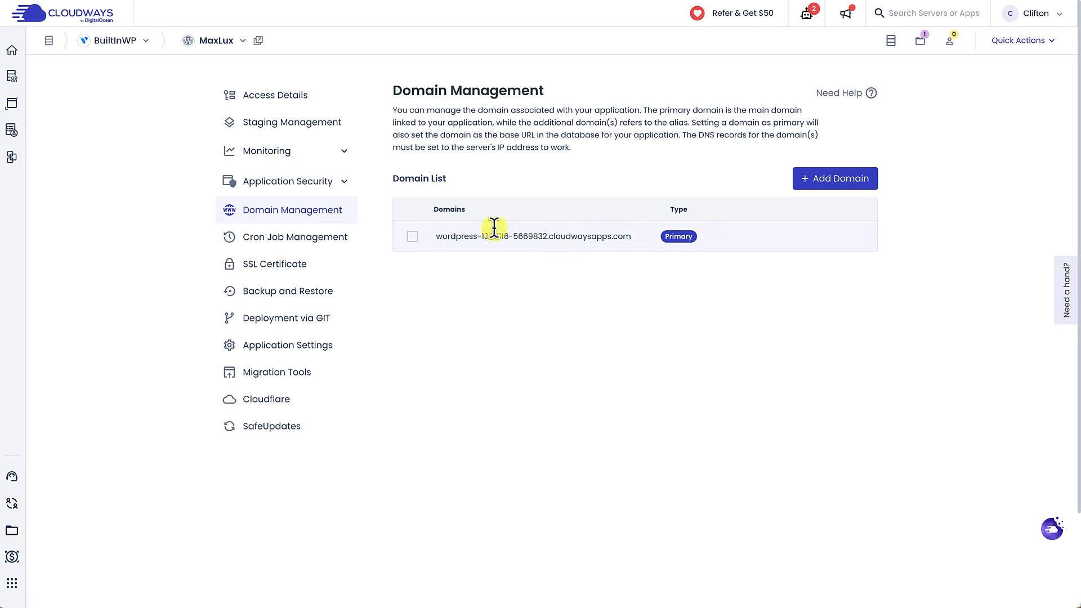
pyautogui.click(274, 103)
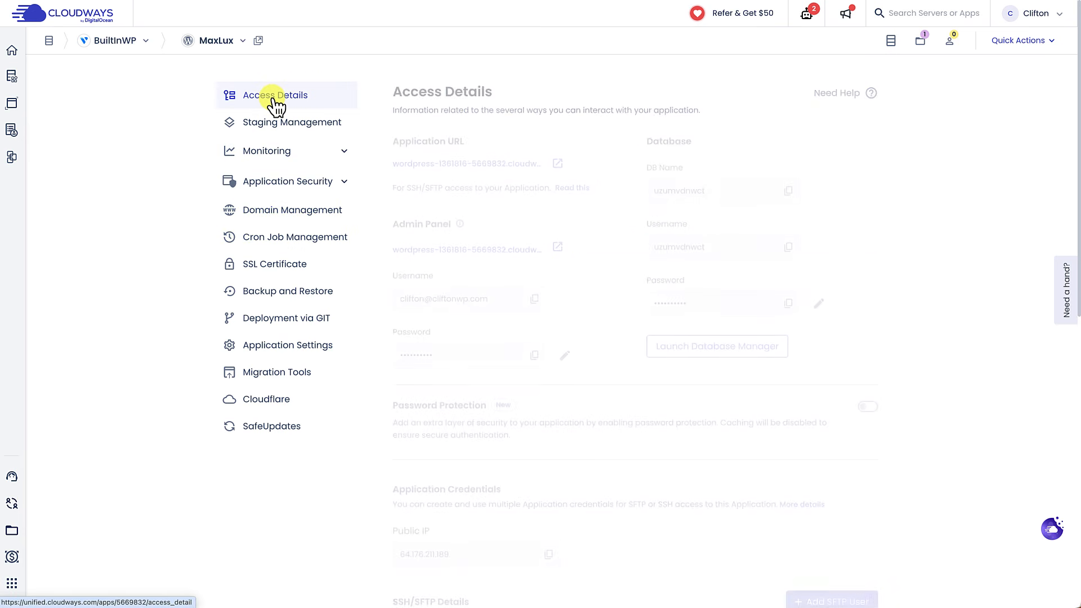
pyautogui.click(535, 355)
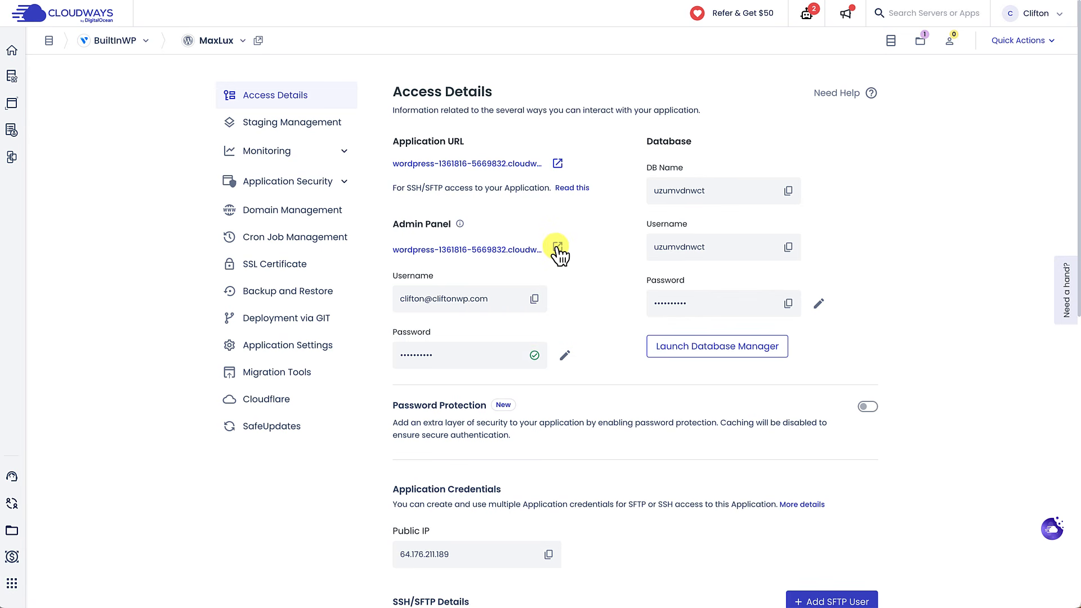
pyautogui.click(557, 248)
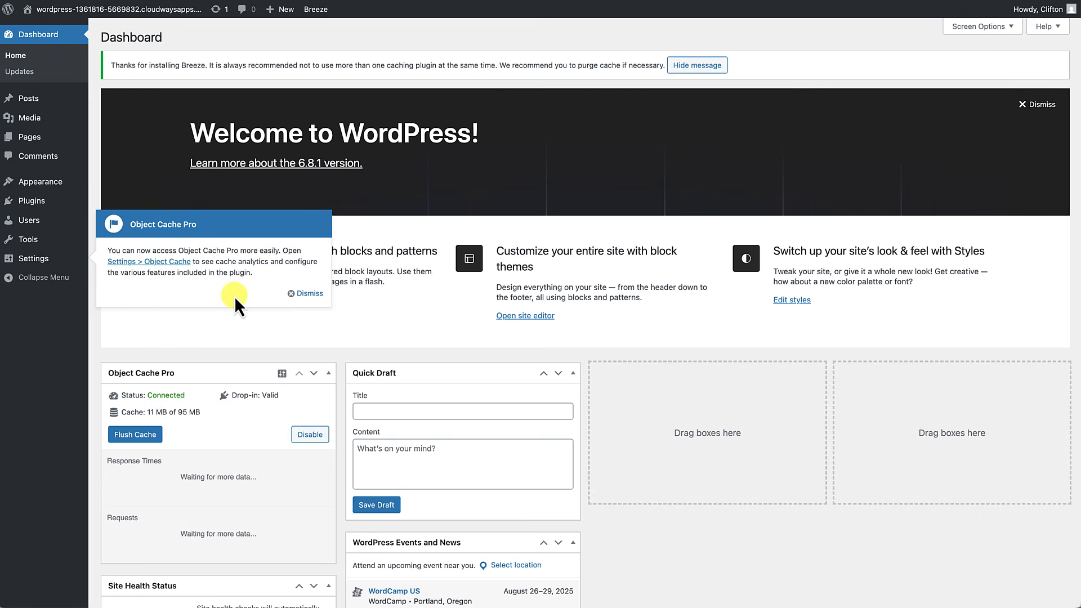
# Step: Dismiss the Object Cache Pro notice, preview the default Twenty Twenty-Five blog, and return to Dashboard
pyautogui.click(308, 295)
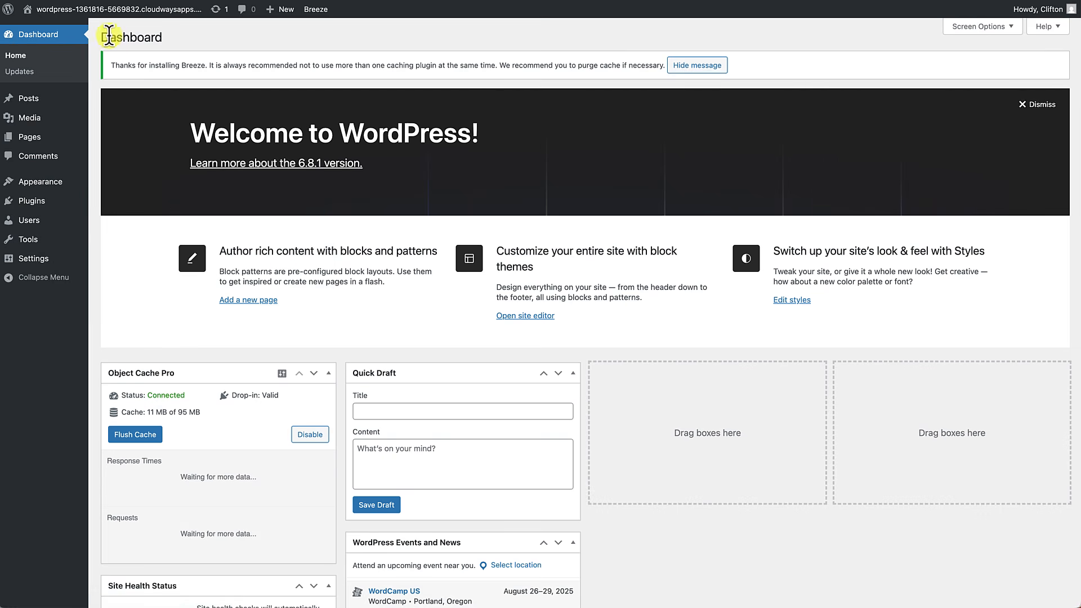
pyautogui.click(119, 11)
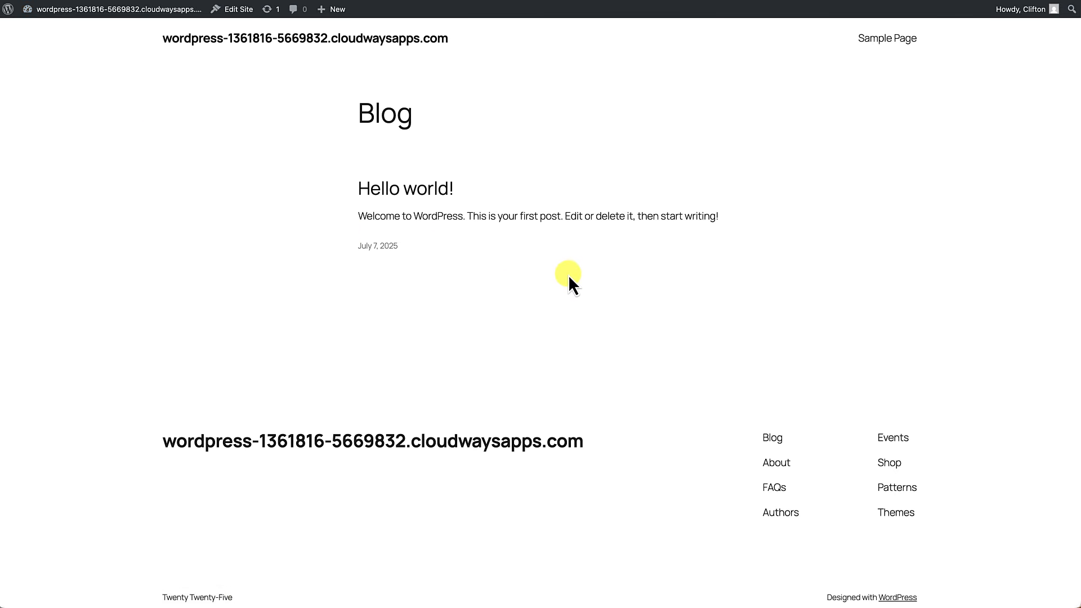
pyautogui.scroll(-1, 567, 325)
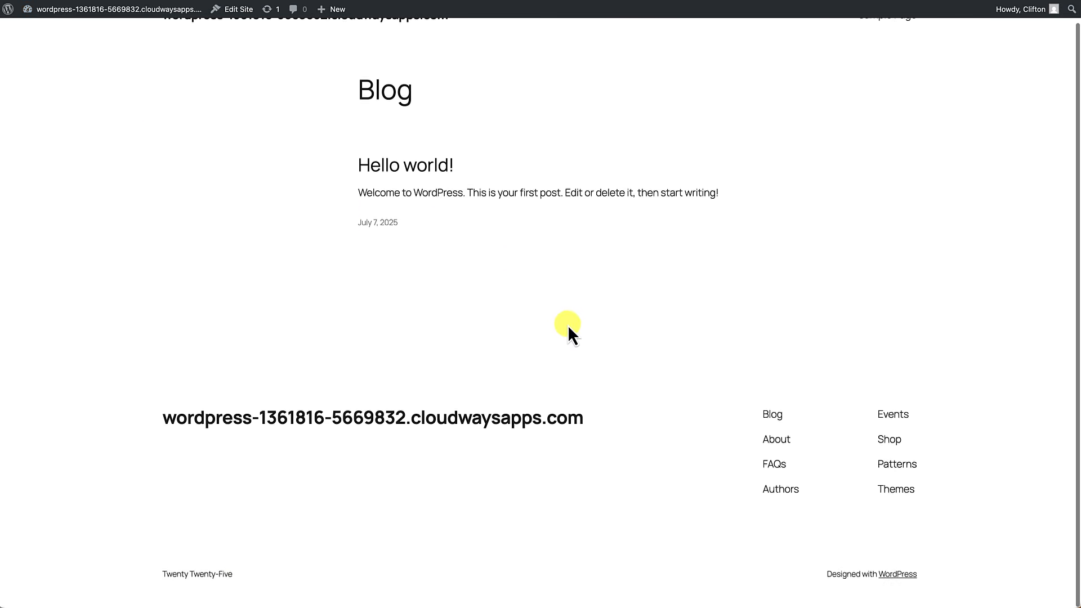
pyautogui.scroll(1, 568, 326)
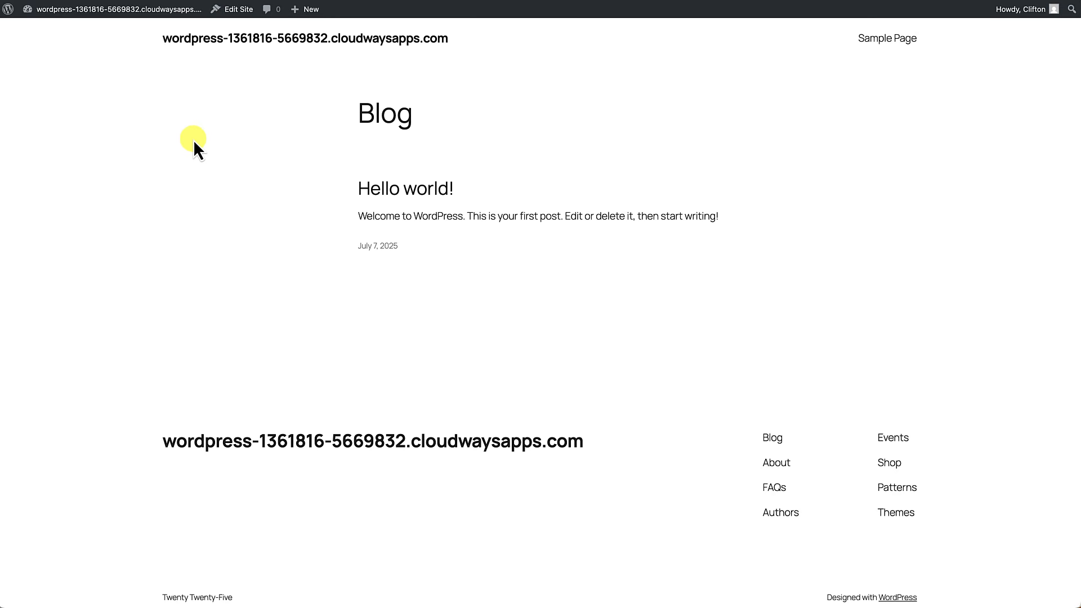
pyautogui.moveTo(86, 13)
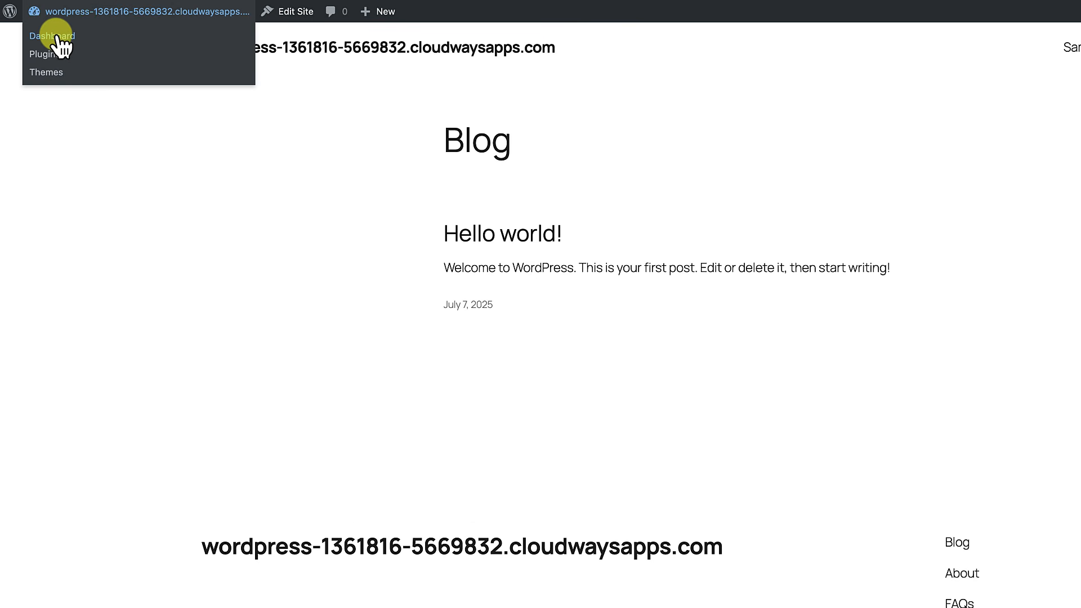
pyautogui.click(56, 36)
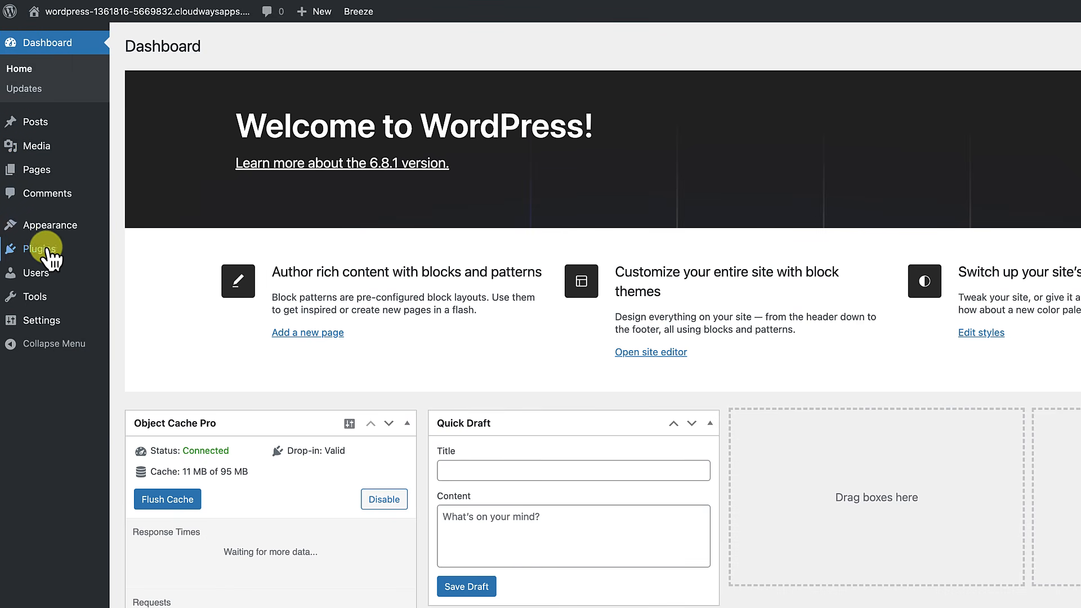
# Step: Search the theme directory for 'kadence', then install and activate Kadence
pyautogui.moveTo(53, 224)
pyautogui.click(126, 228)
pyautogui.click(275, 47)
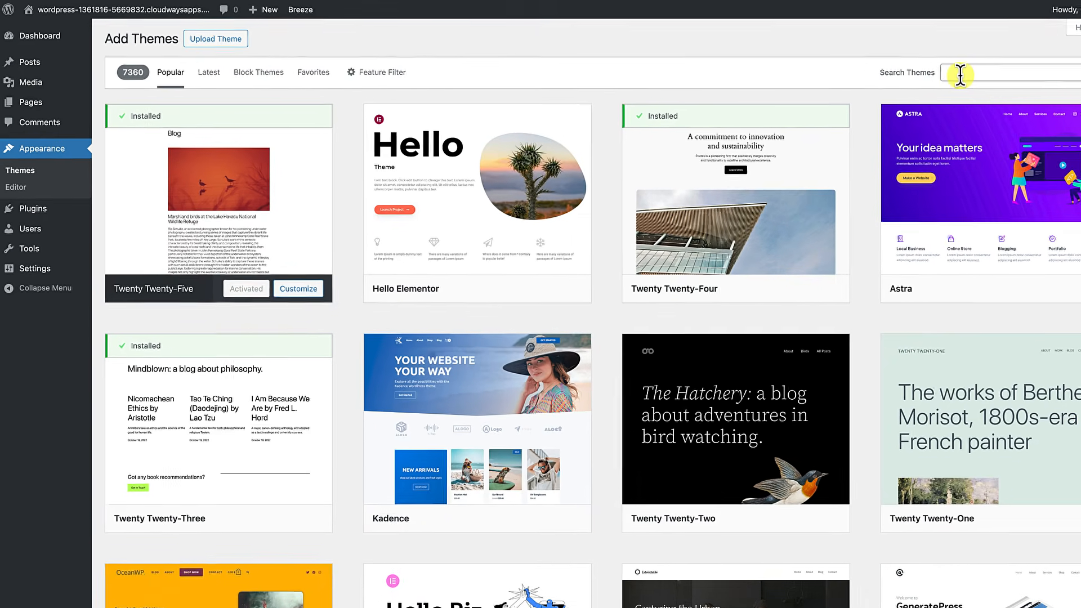
pyautogui.click(924, 71)
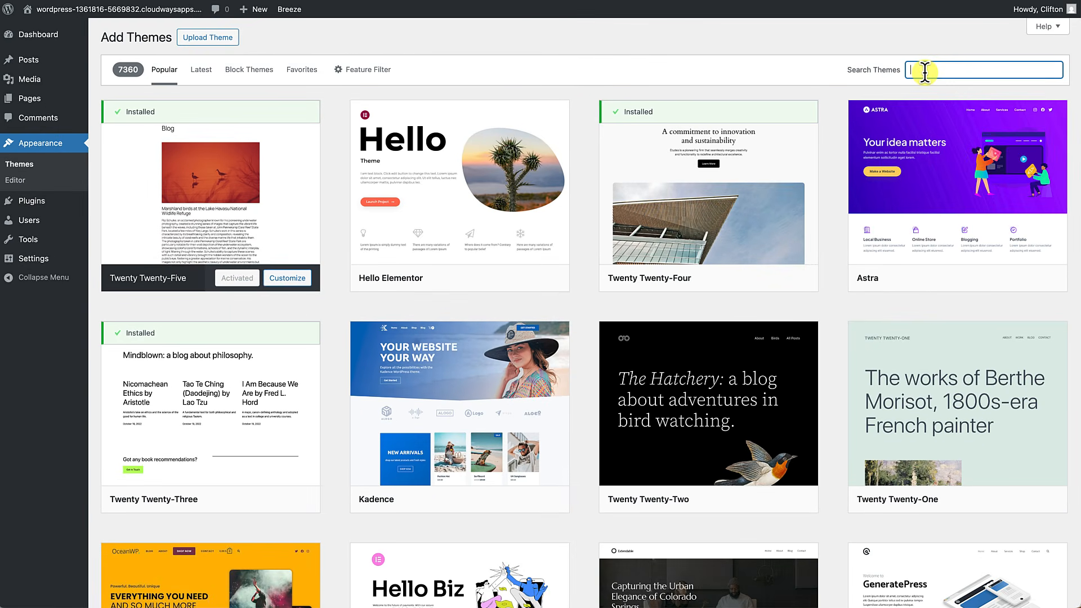
pyautogui.write('kadence')
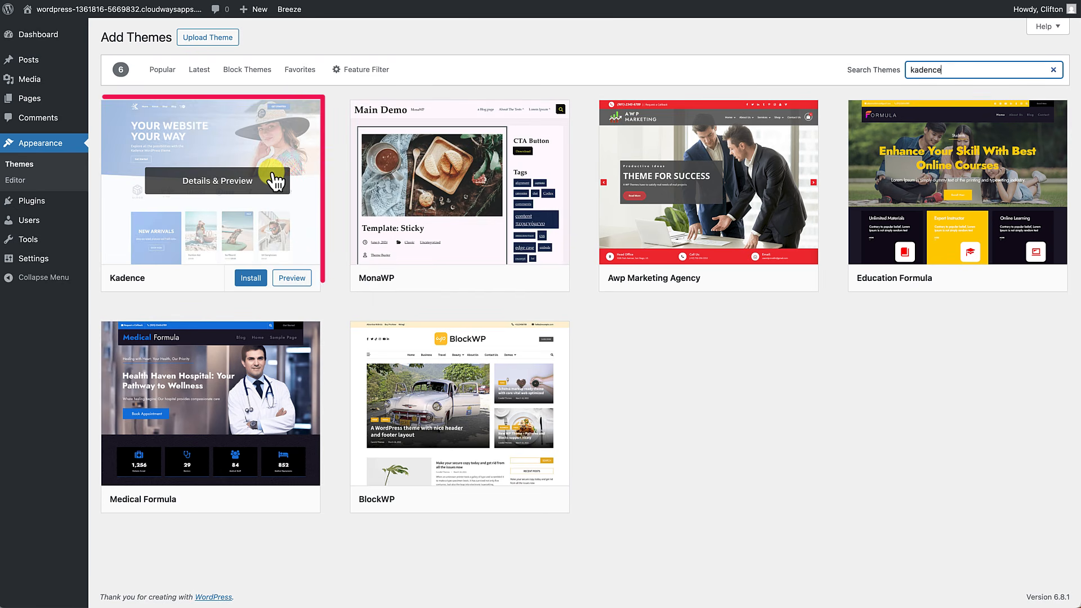
pyautogui.click(252, 277)
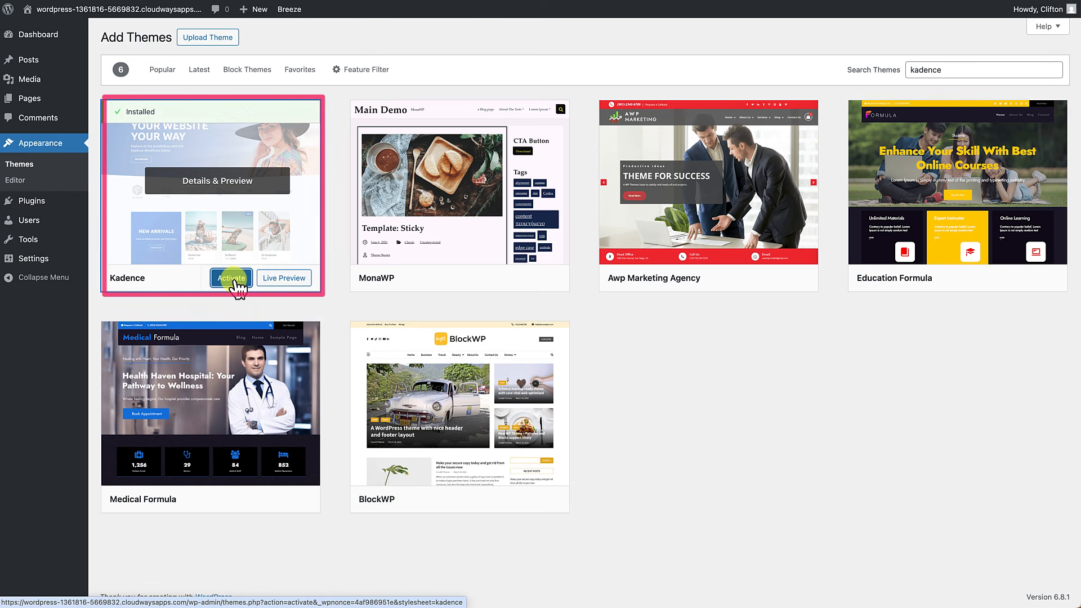
pyautogui.click(229, 278)
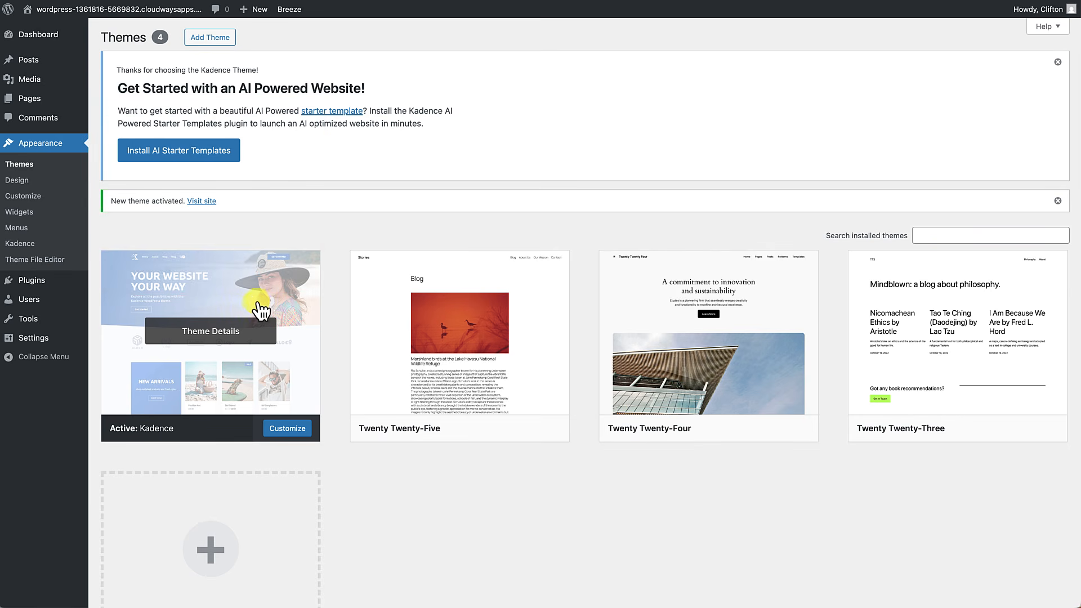
# Step: Preview the site in Kadence, then return to Appearance > Themes
pyautogui.click(145, 14)
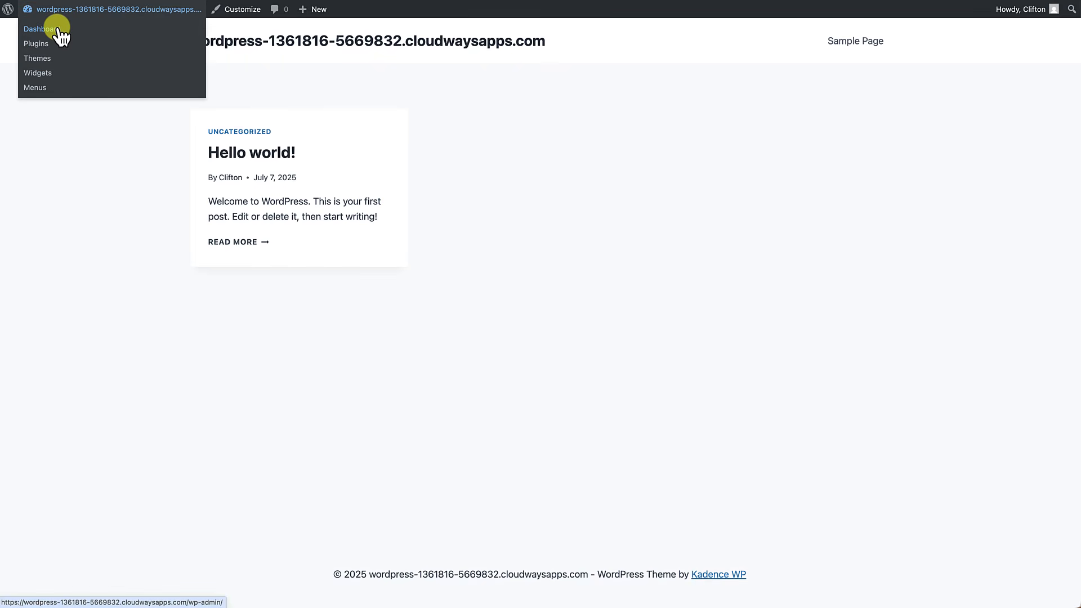
pyautogui.click(60, 29)
pyautogui.moveTo(58, 190)
pyautogui.click(99, 183)
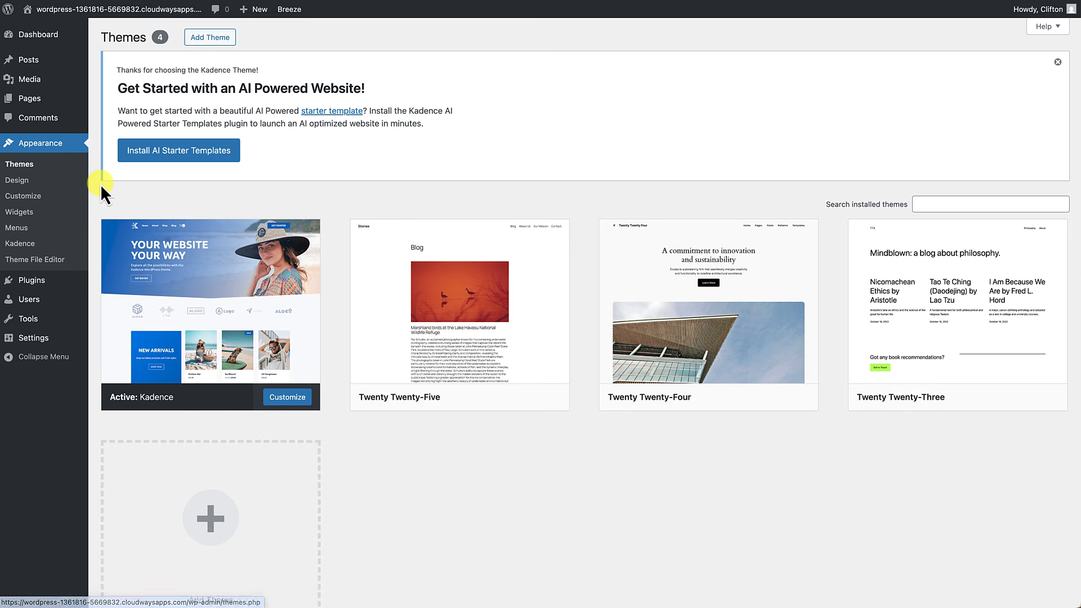
# Step: Delete the Twenty Twenty-Five theme from its details view and confirm
pyautogui.scroll(-2, 504, 332)
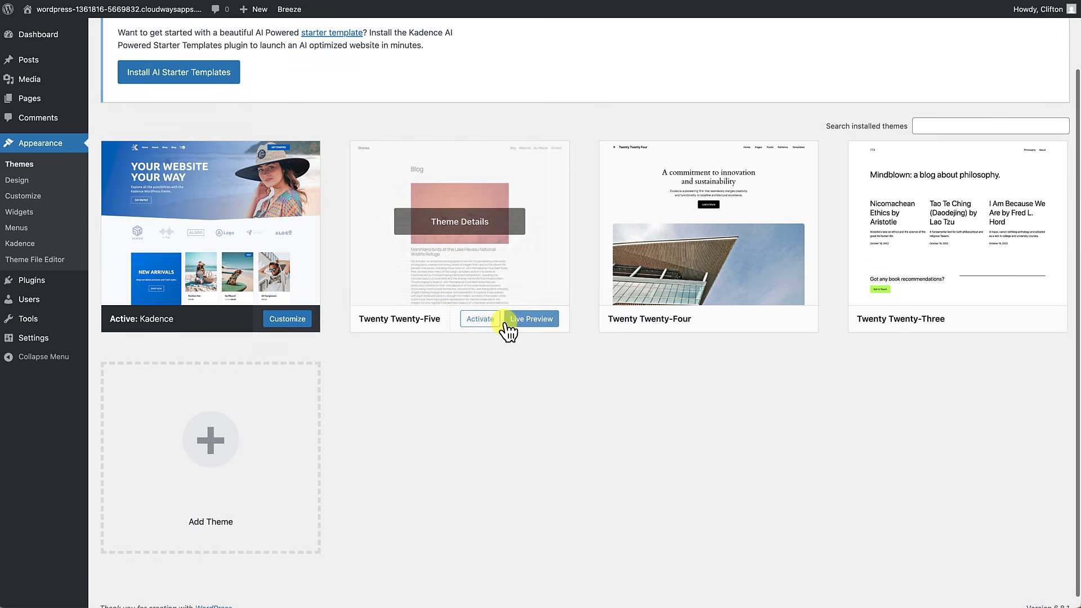
pyautogui.click(495, 290)
pyautogui.click(609, 575)
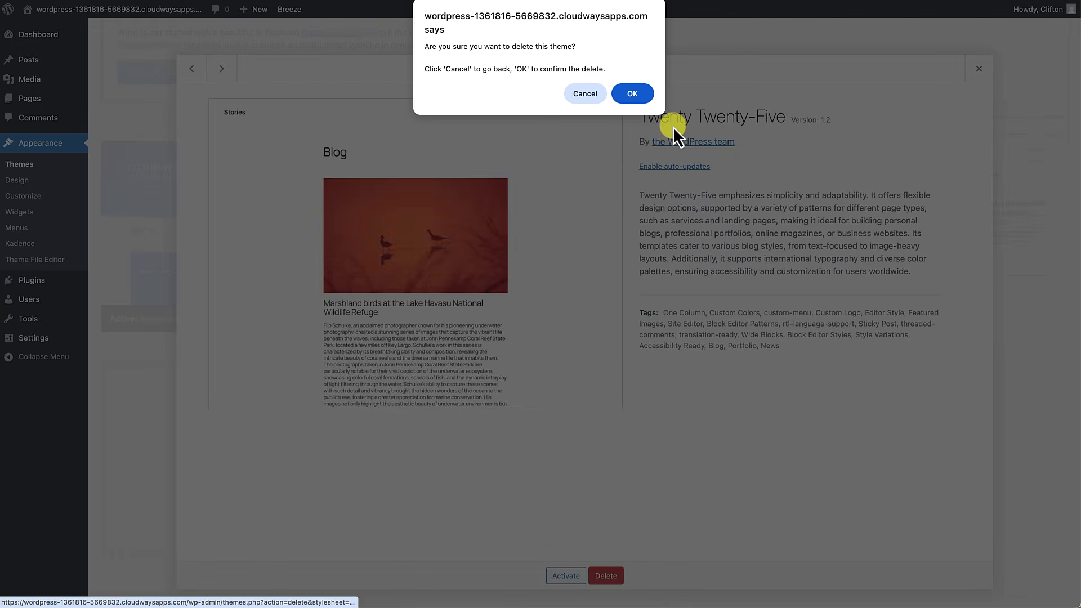
pyautogui.press('Return')
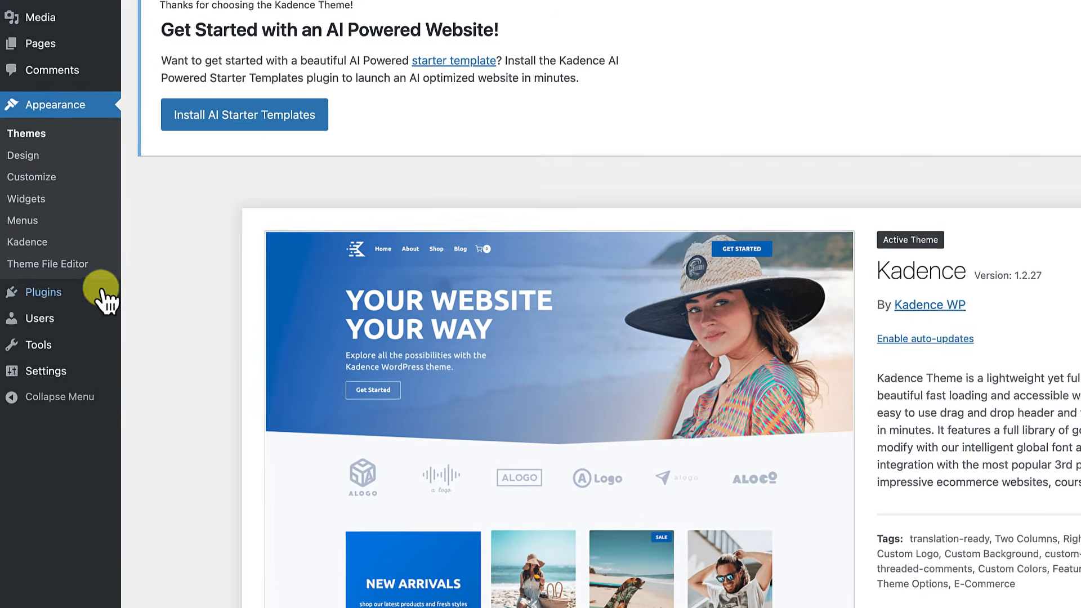
pyautogui.moveTo(42, 284)
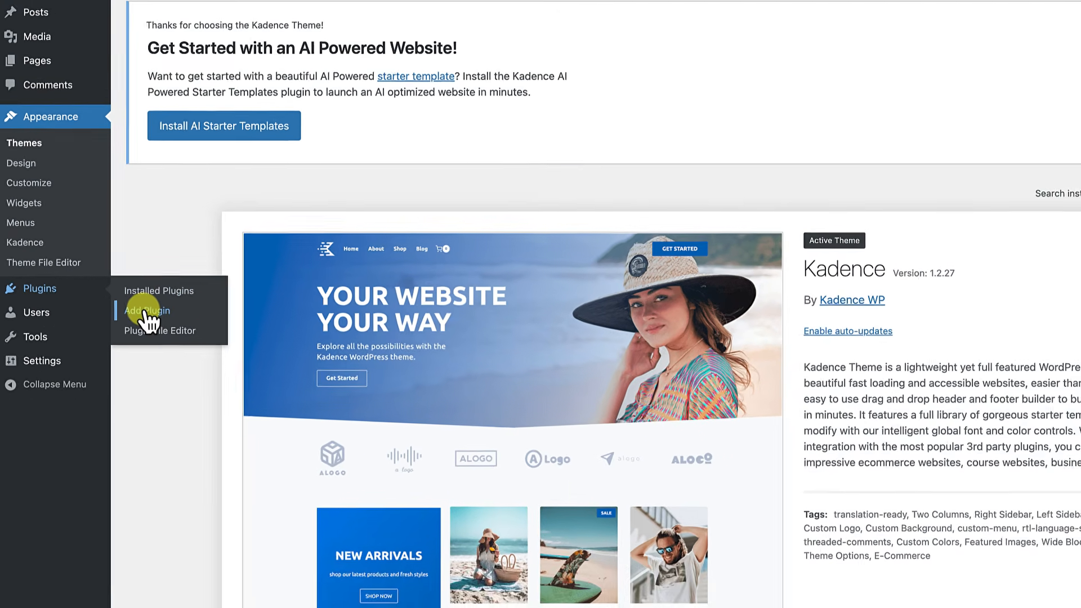
# Step: Search plugins for 'kadence blocks', then install and activate the Kadence Blocks plugin
pyautogui.click(164, 319)
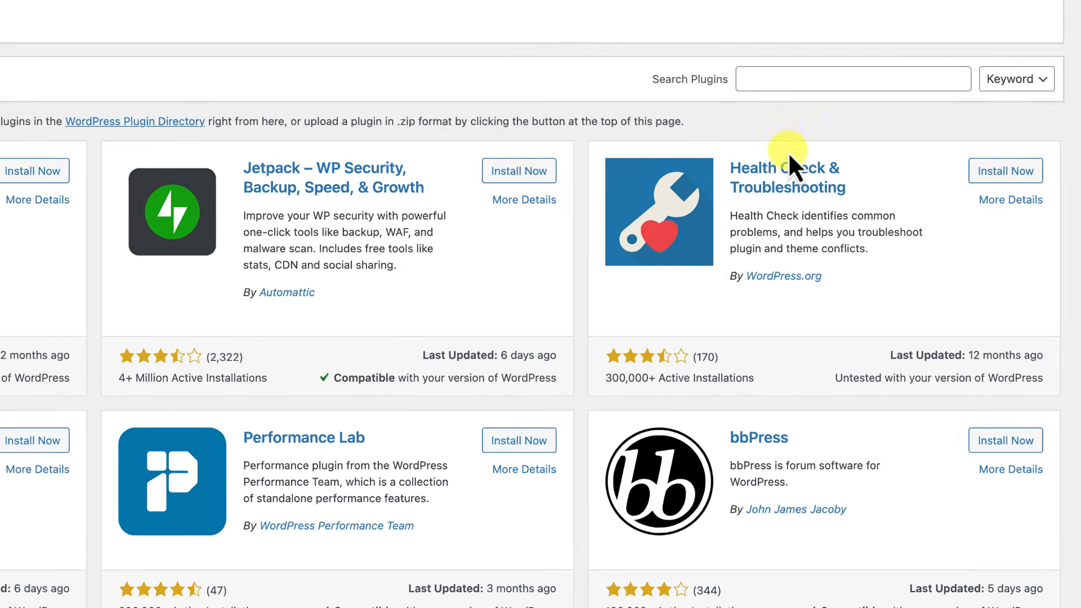
pyautogui.click(849, 173)
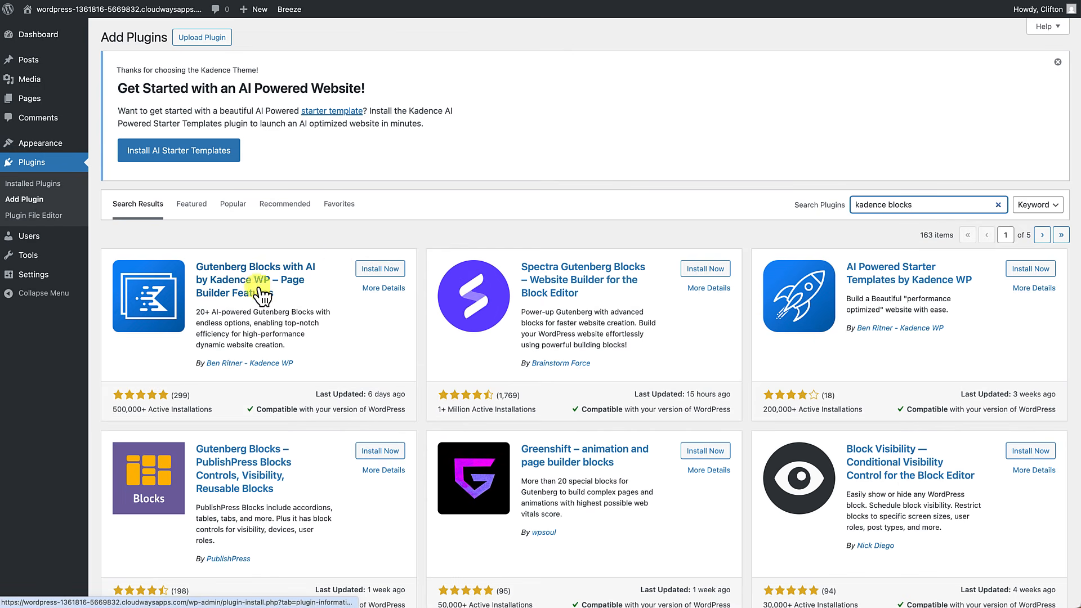
pyautogui.click(374, 270)
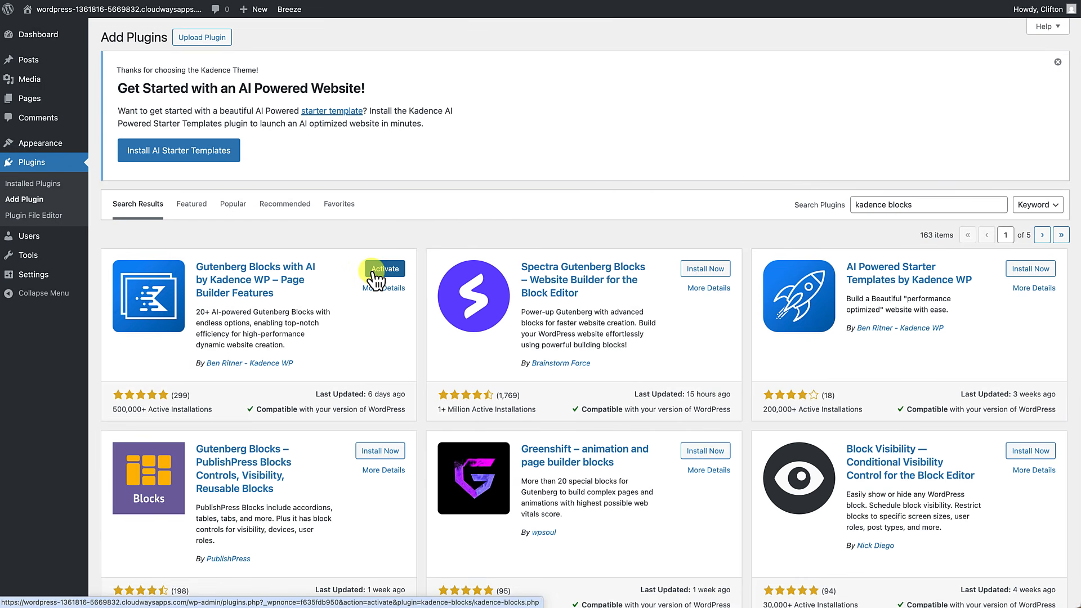
pyautogui.click(372, 270)
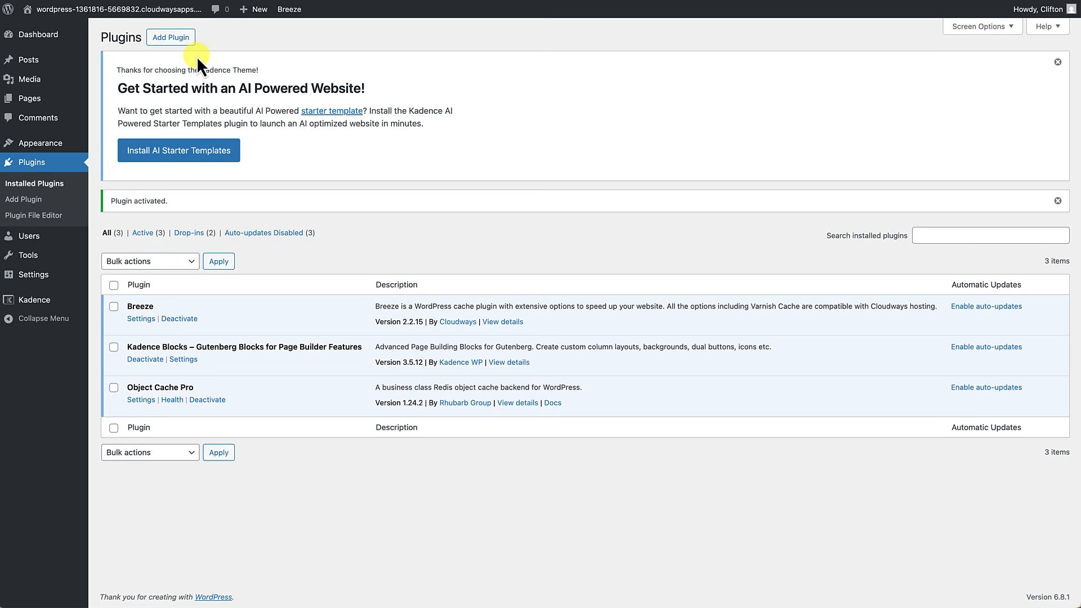
# Step: Search the plugin directory for 'woocommerce', then install and activate the WooCommerce plugin
pyautogui.click(32, 200)
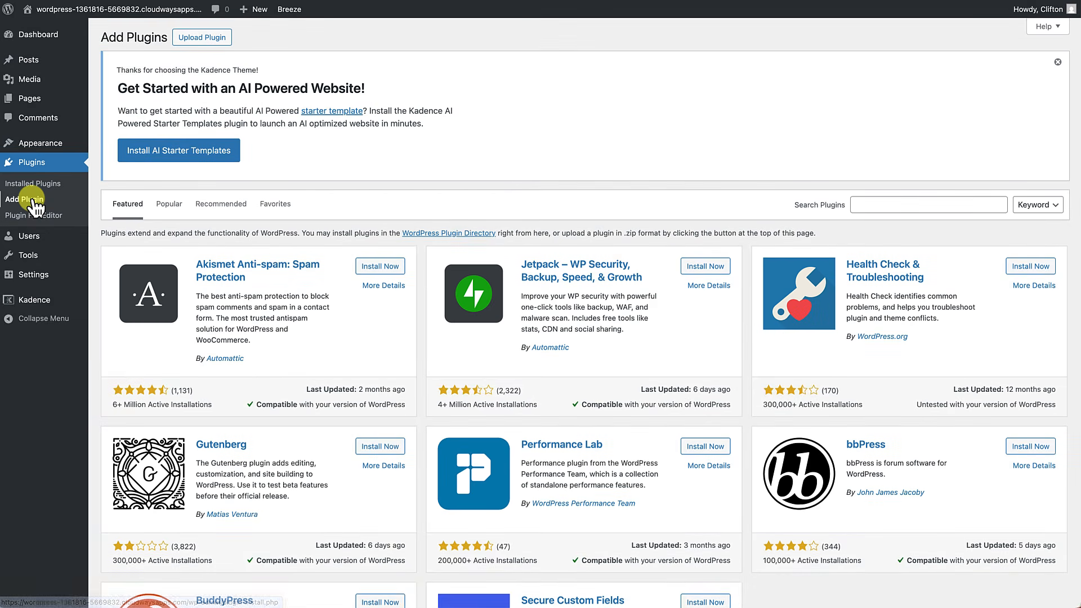
pyautogui.click(951, 206)
pyautogui.write('woocommerce')
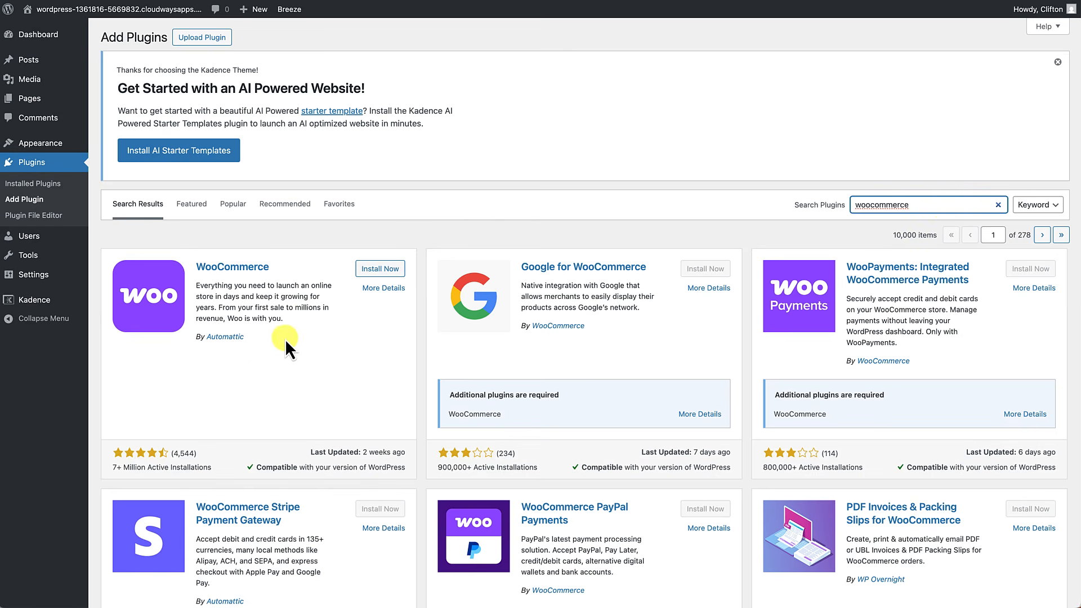
pyautogui.click(380, 269)
pyautogui.click(378, 269)
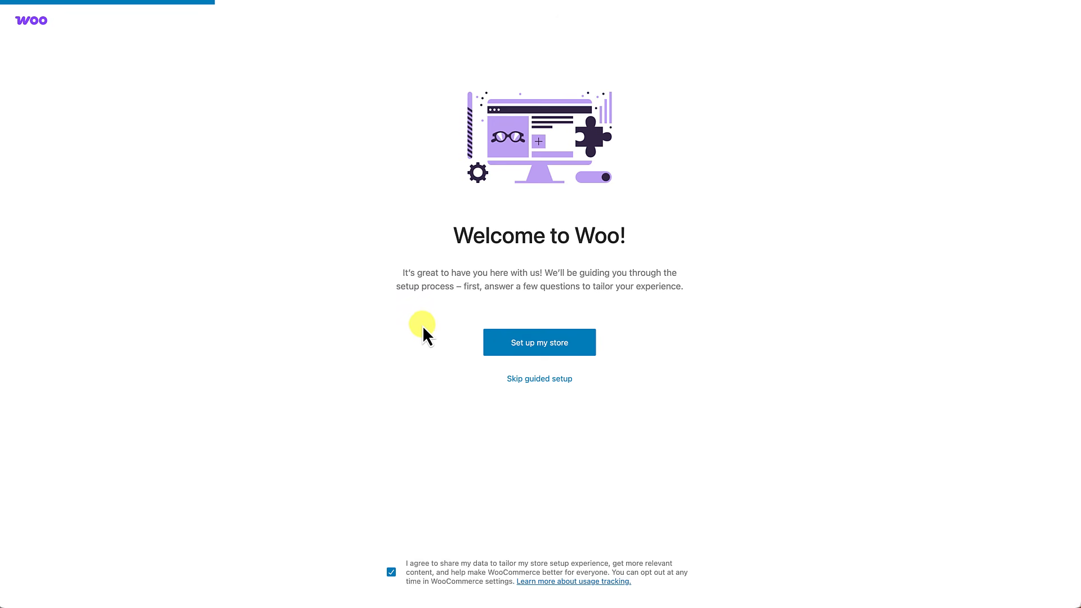
# Step: Start the store setup, name the store MAXLUX and choose the Clothing and accessories industry
pyautogui.click(530, 345)
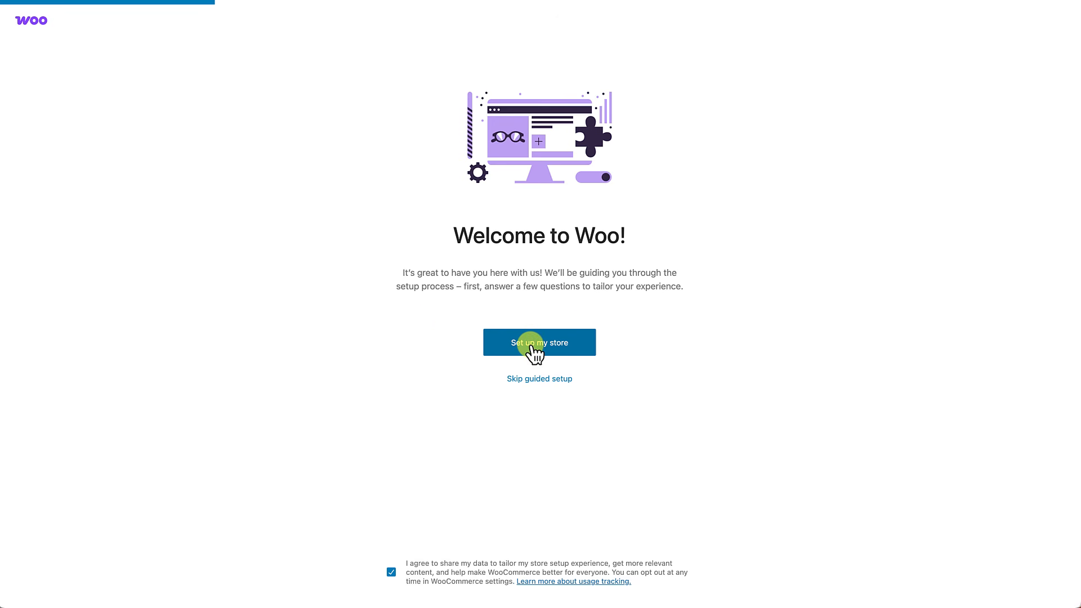
pyautogui.click(535, 179)
pyautogui.click(545, 331)
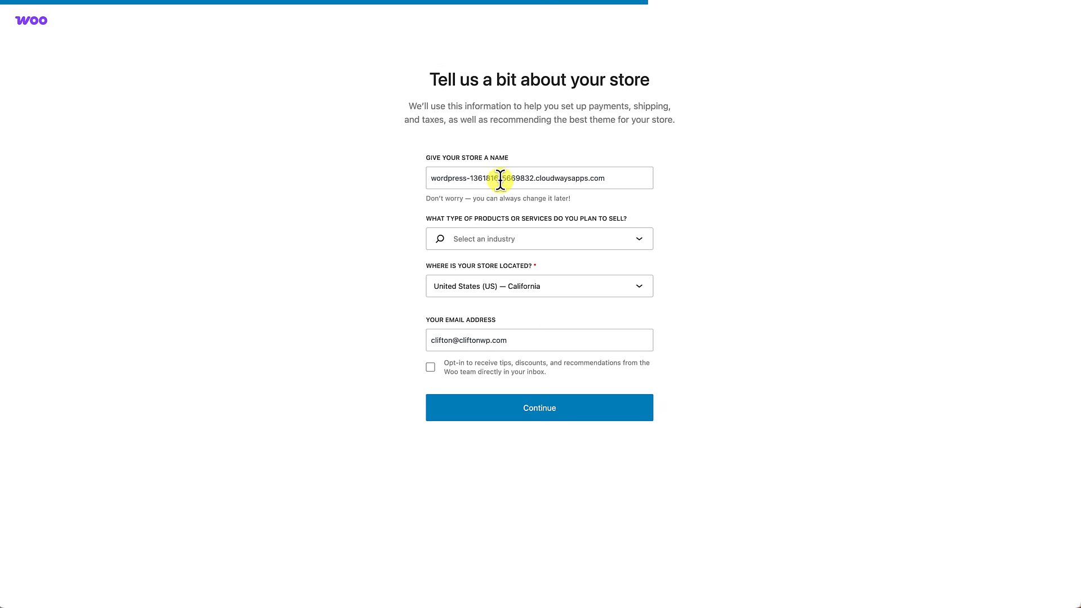
pyautogui.click(498, 179)
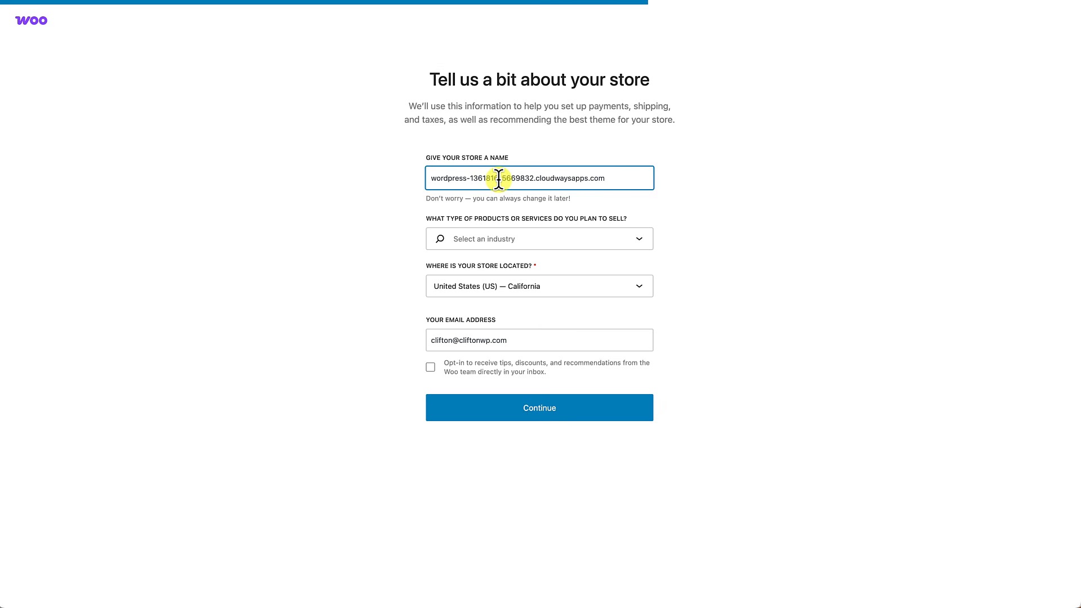
pyautogui.tripleClick(499, 179)
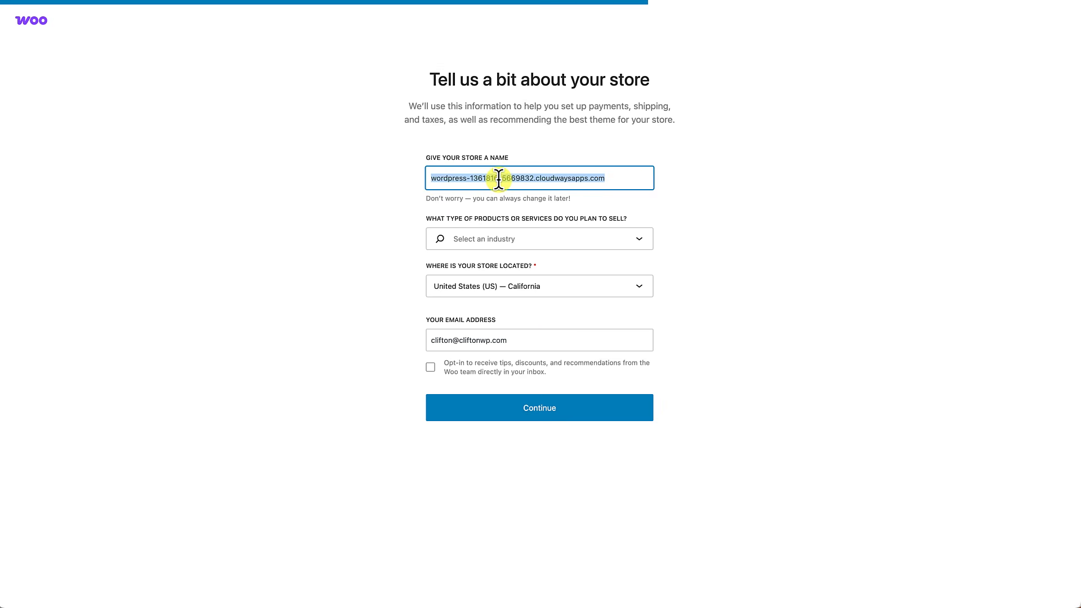
pyautogui.write('MAXLUX')
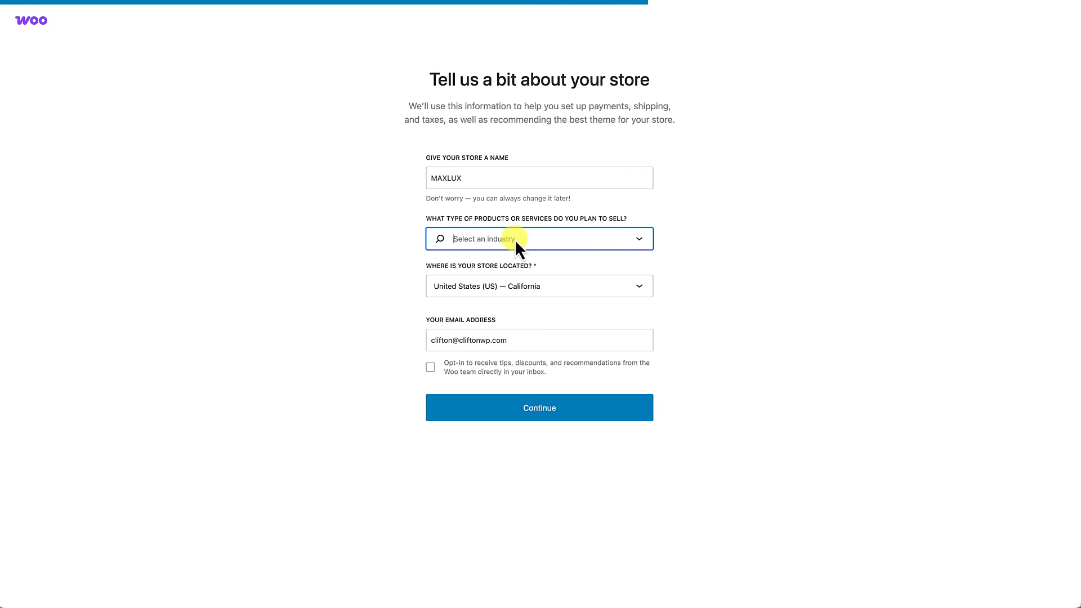
pyautogui.click(514, 238)
pyautogui.click(504, 270)
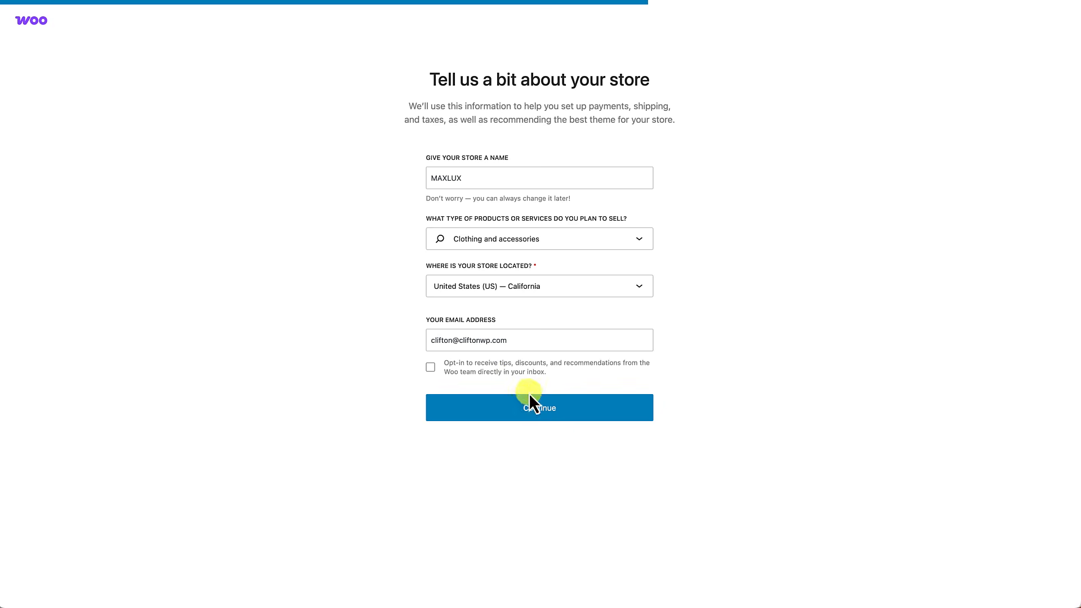
pyautogui.click(533, 409)
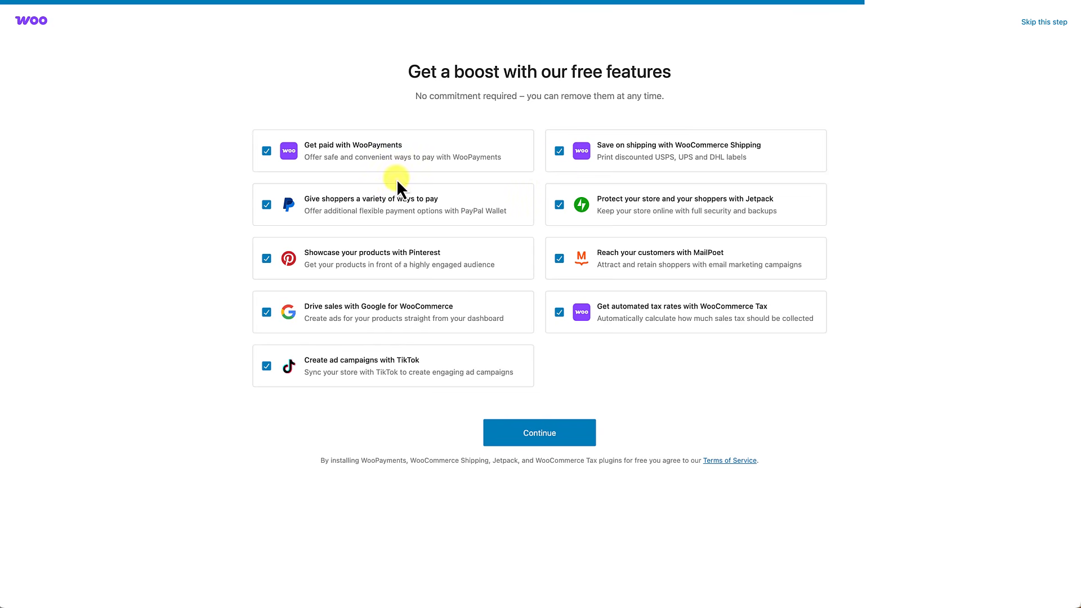
# Step: Decline all nine optional free features, from WooPayments to WooCommerce Tax, and finish setup
pyautogui.click(267, 151)
pyautogui.click(266, 205)
pyautogui.click(266, 258)
pyautogui.click(266, 312)
pyautogui.click(266, 366)
pyautogui.click(559, 151)
pyautogui.click(559, 204)
pyautogui.click(559, 258)
pyautogui.click(559, 312)
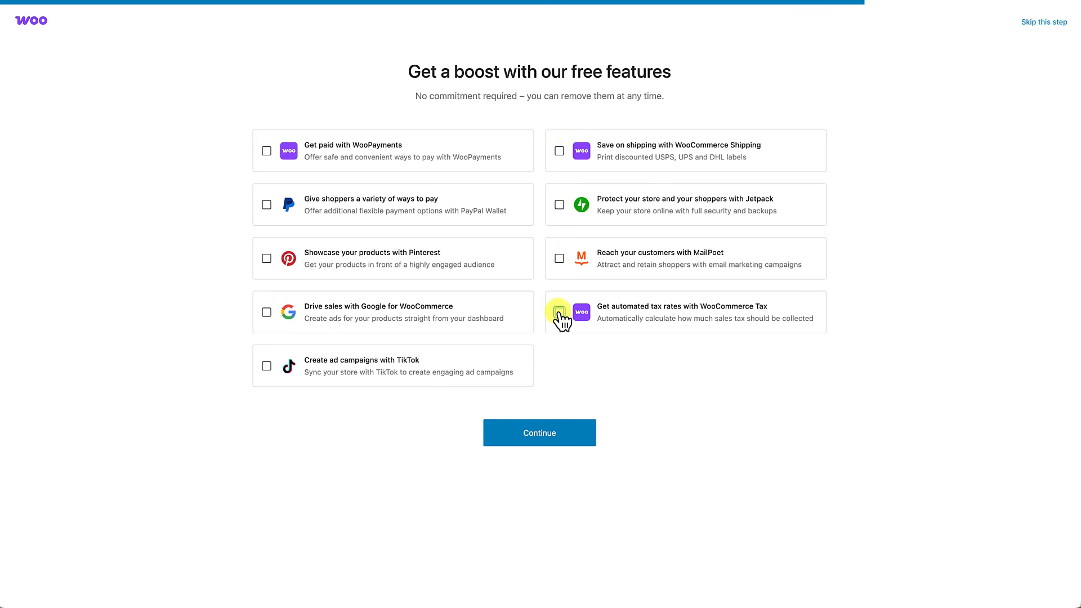
pyautogui.click(541, 433)
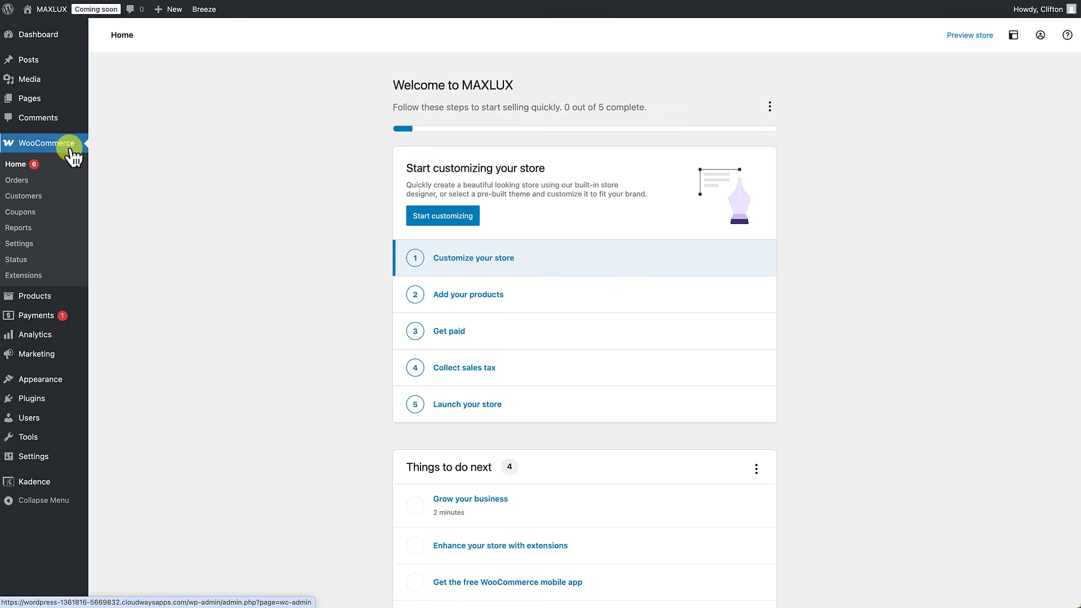
# Step: Visit the storefront and check its Cart, My account and Shop pages before returning home
pyautogui.moveTo(29, 296)
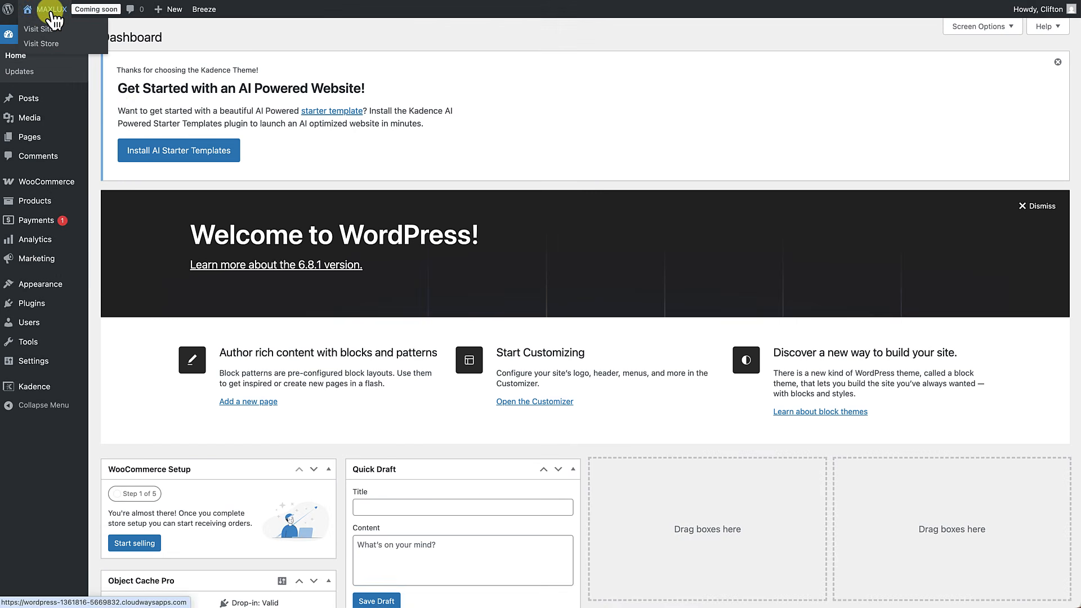
pyautogui.click(53, 12)
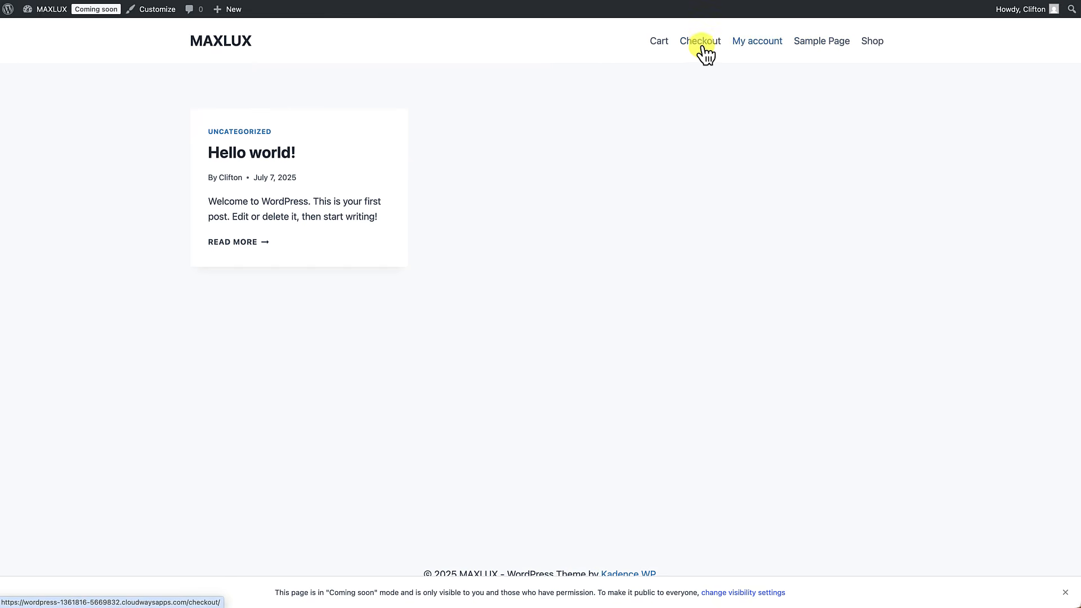
pyautogui.click(660, 46)
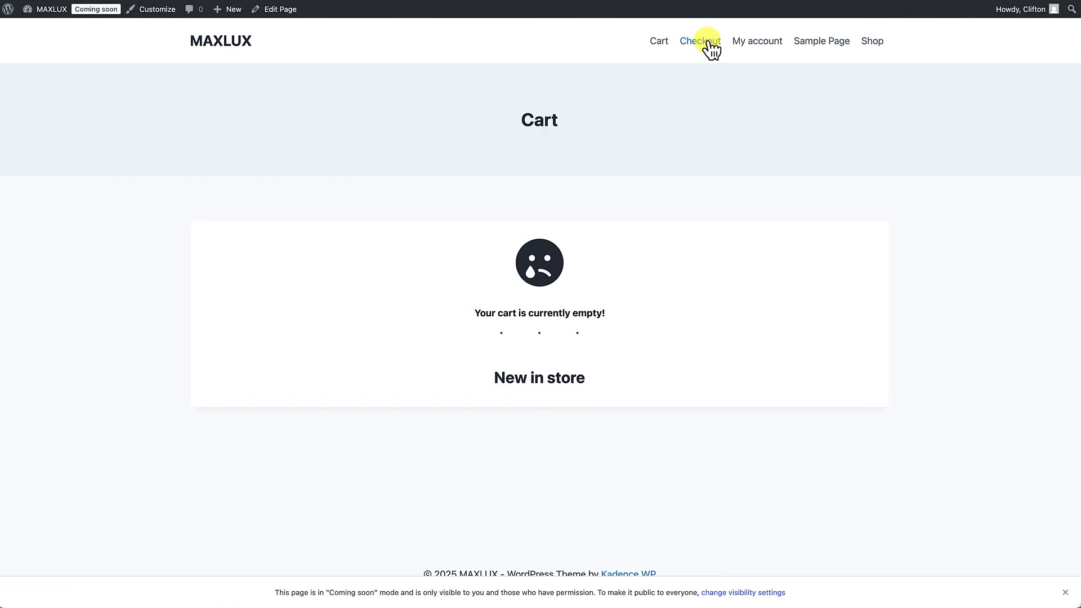
pyautogui.click(761, 44)
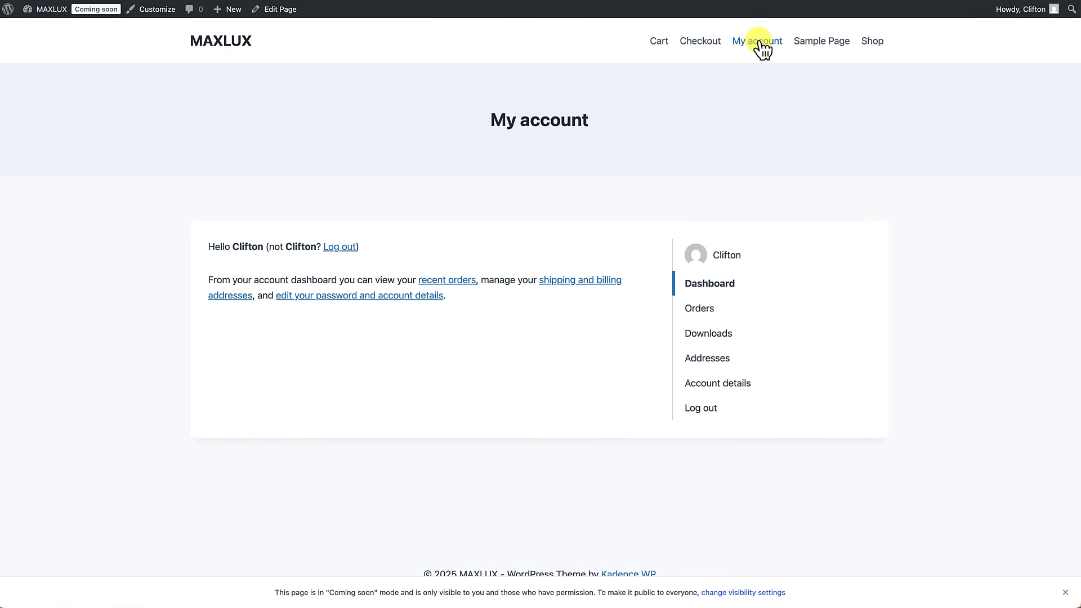
pyautogui.click(873, 41)
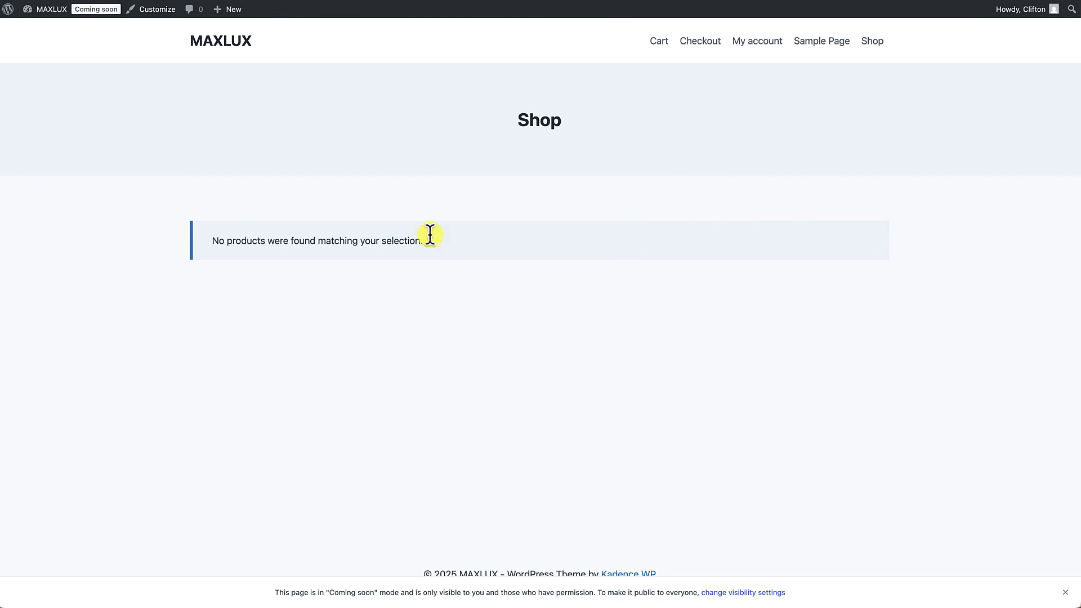
pyautogui.click(229, 55)
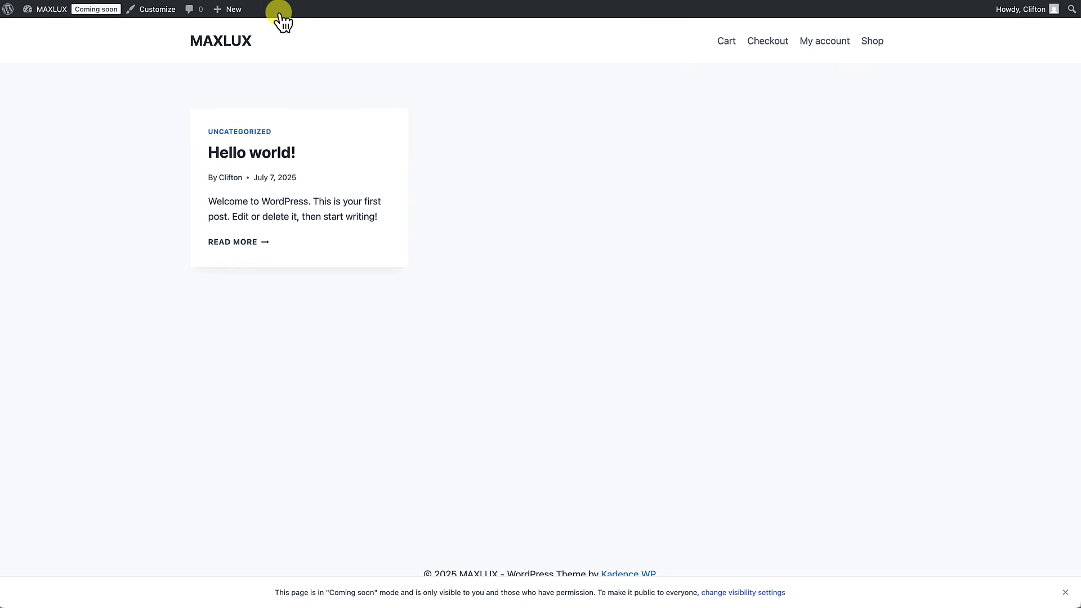
# Step: Return to the admin Dashboard and add a new page
pyautogui.moveTo(239, 22)
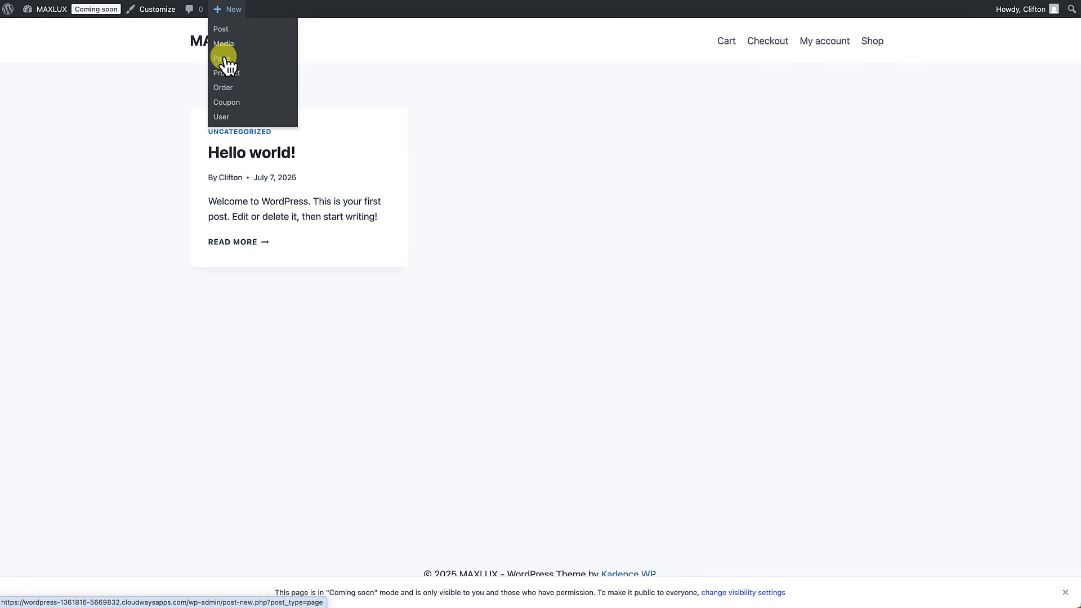
pyautogui.moveTo(55, 23)
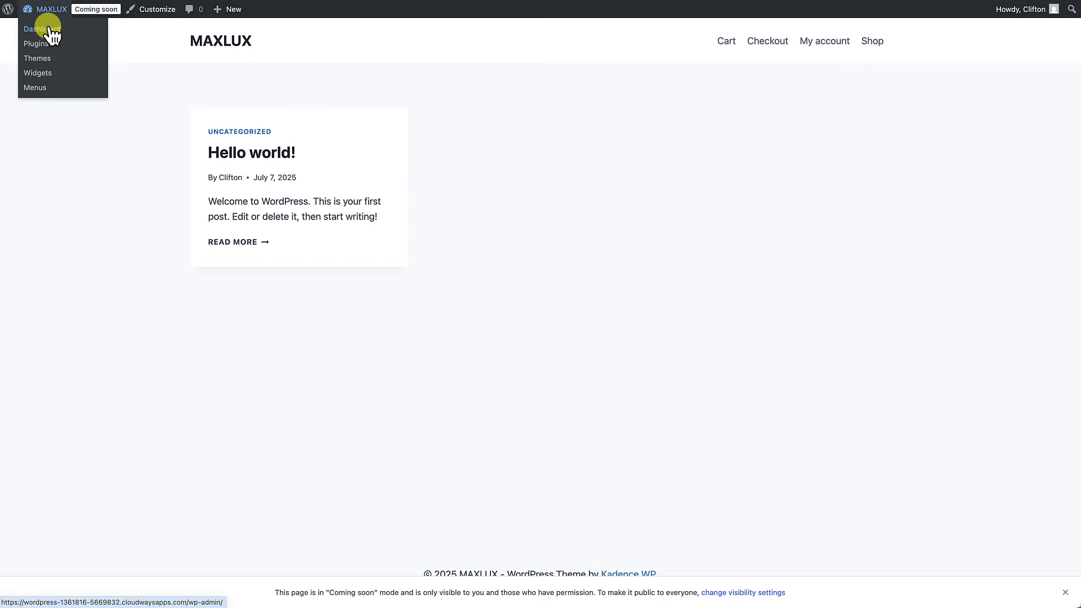
pyautogui.click(43, 29)
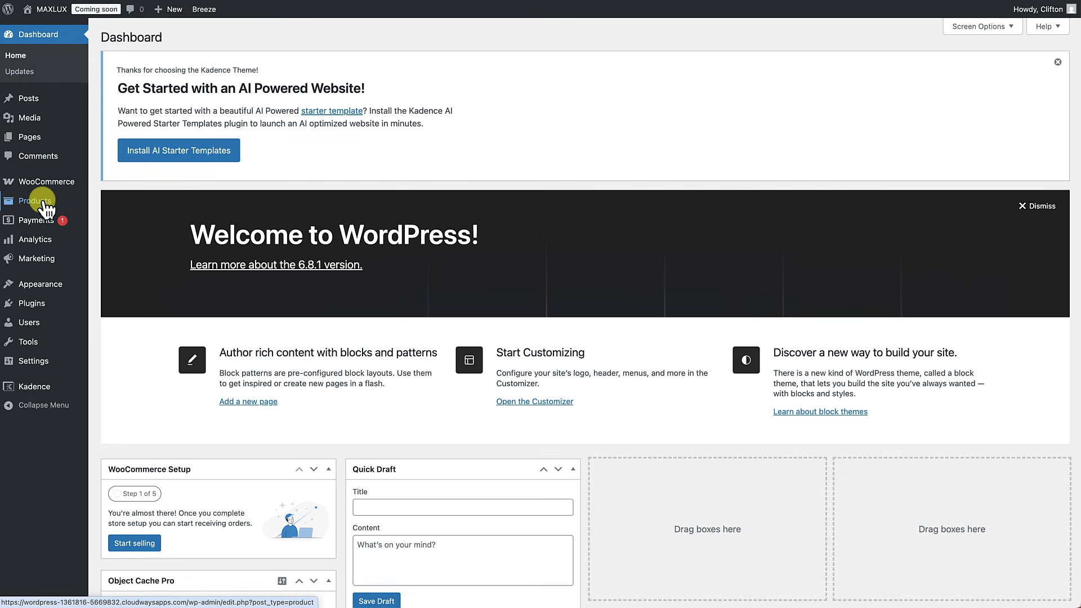
pyautogui.moveTo(40, 150)
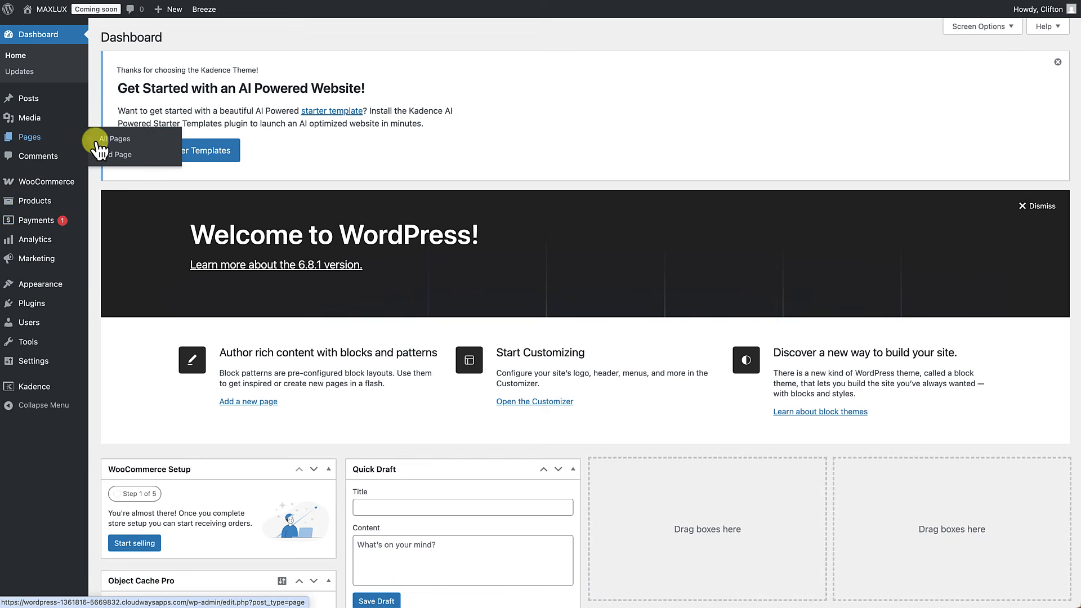
pyautogui.click(118, 158)
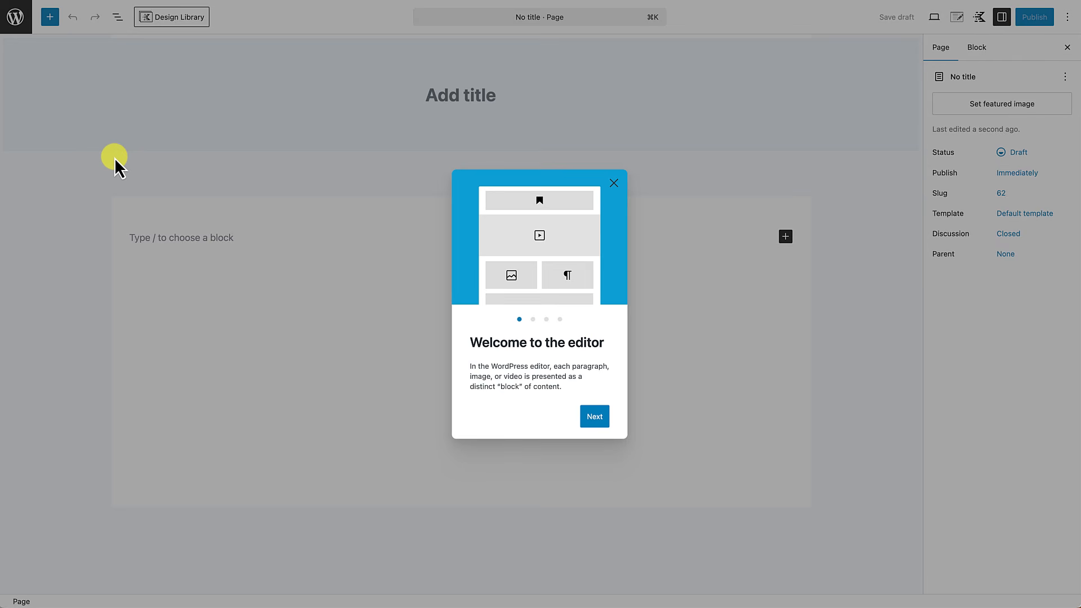
# Step: Title the page 'Home' with hidden title, full-width unboxed layout and no vertical spacing
pyautogui.click(615, 187)
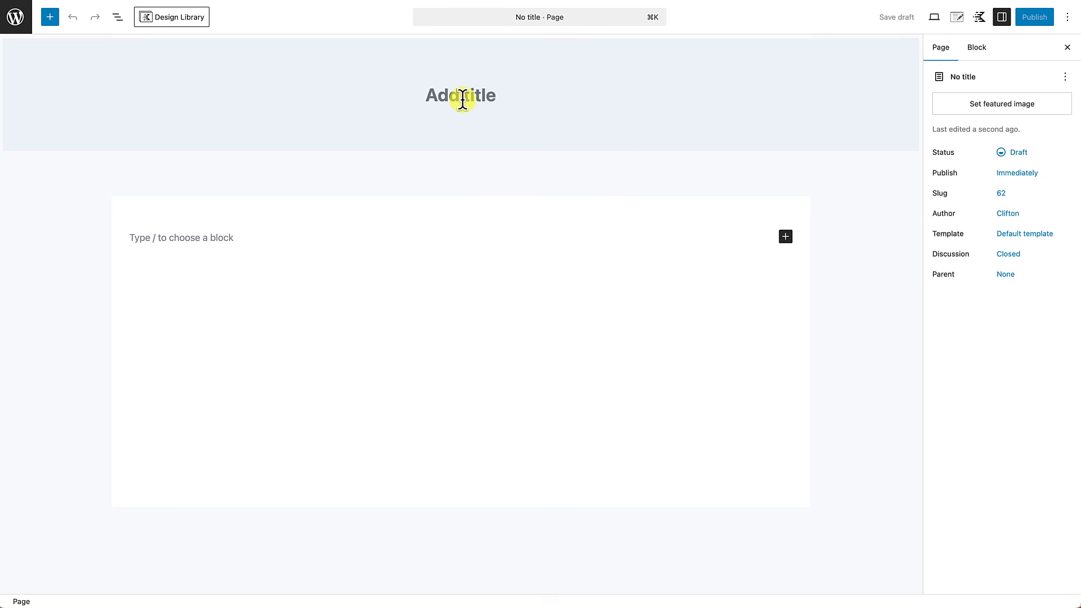
pyautogui.write('Home')
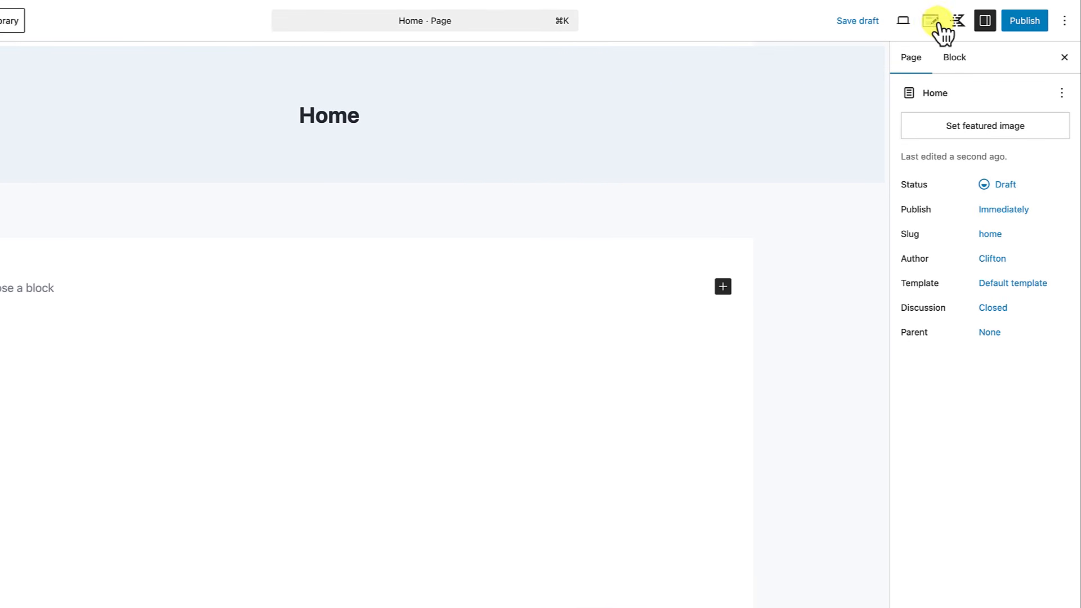
pyautogui.click(932, 23)
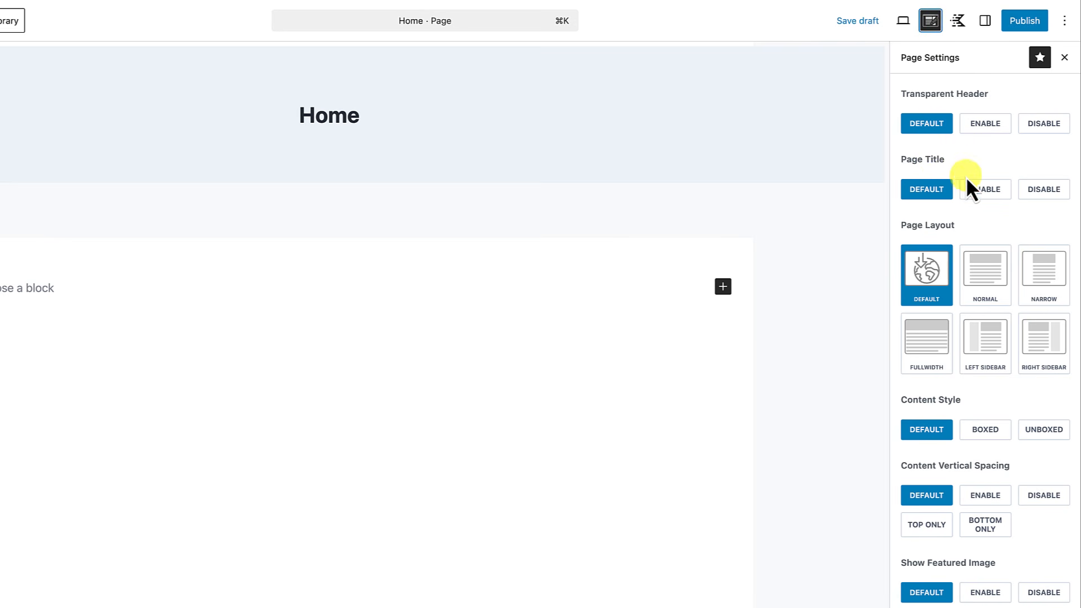
pyautogui.click(1039, 194)
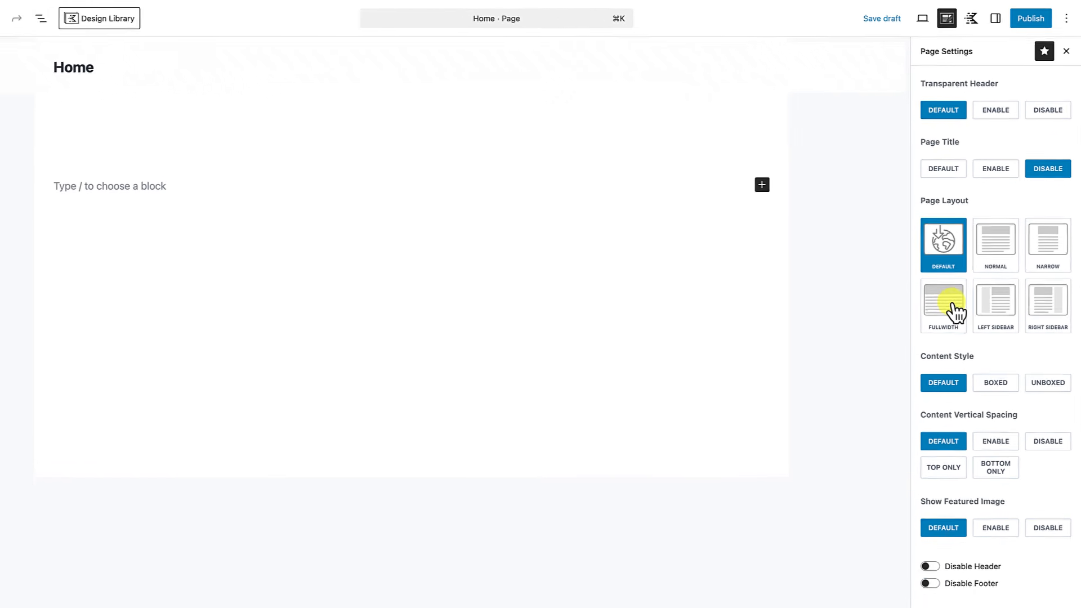
pyautogui.click(956, 309)
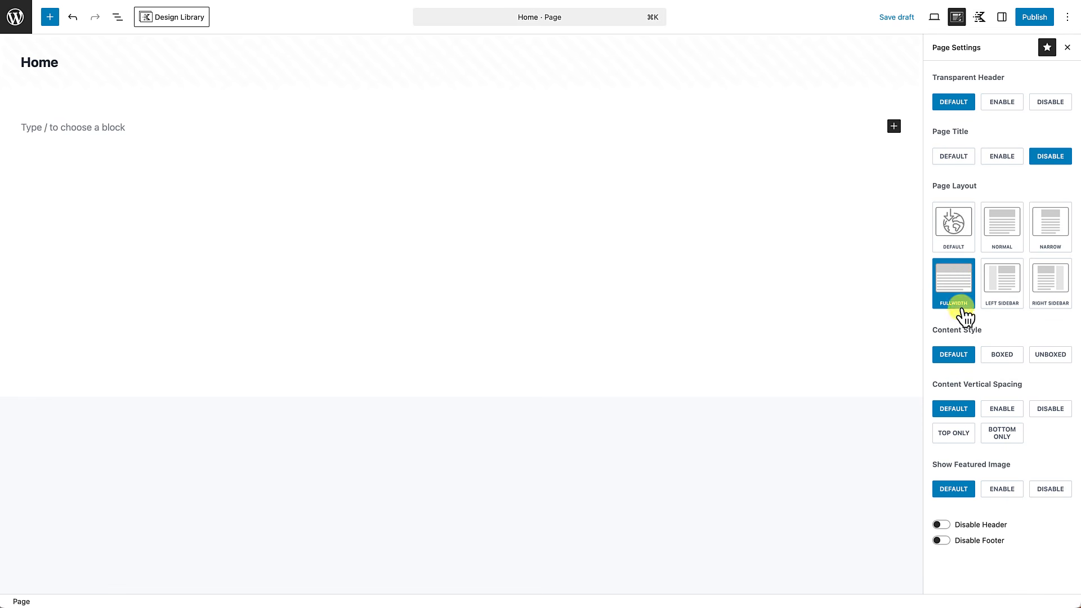
pyautogui.click(1052, 356)
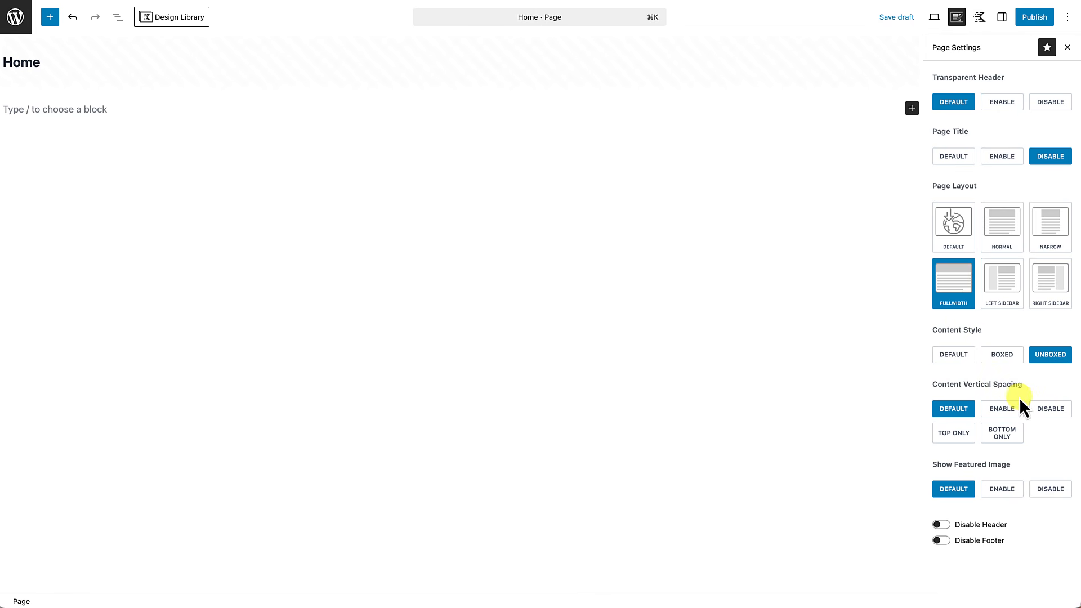
pyautogui.click(1052, 411)
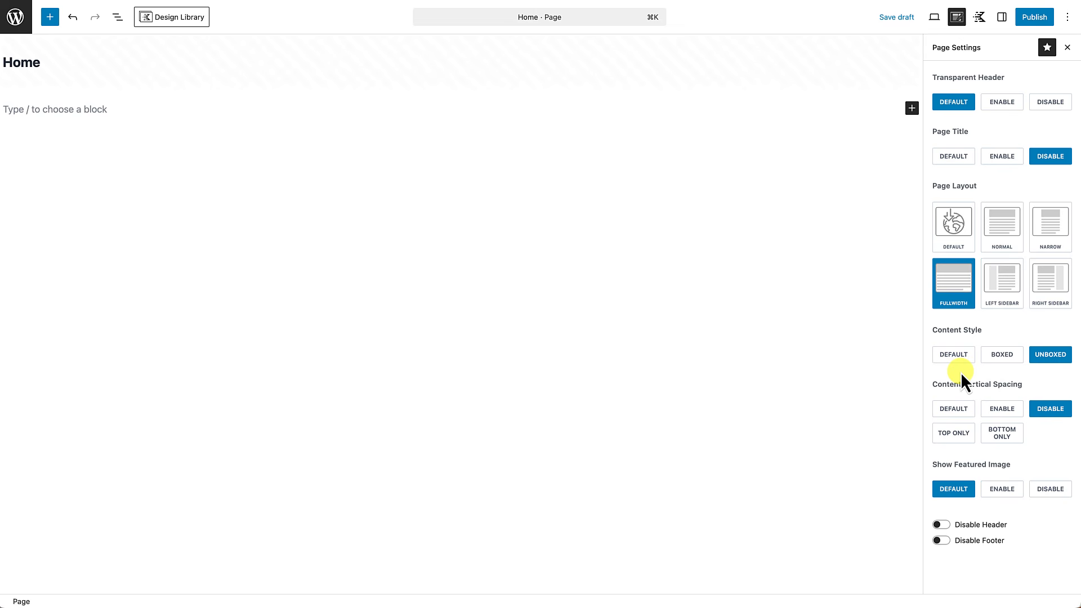
# Step: Publish the Home page and view it on the live site
pyautogui.click(1029, 21)
pyautogui.click(1031, 19)
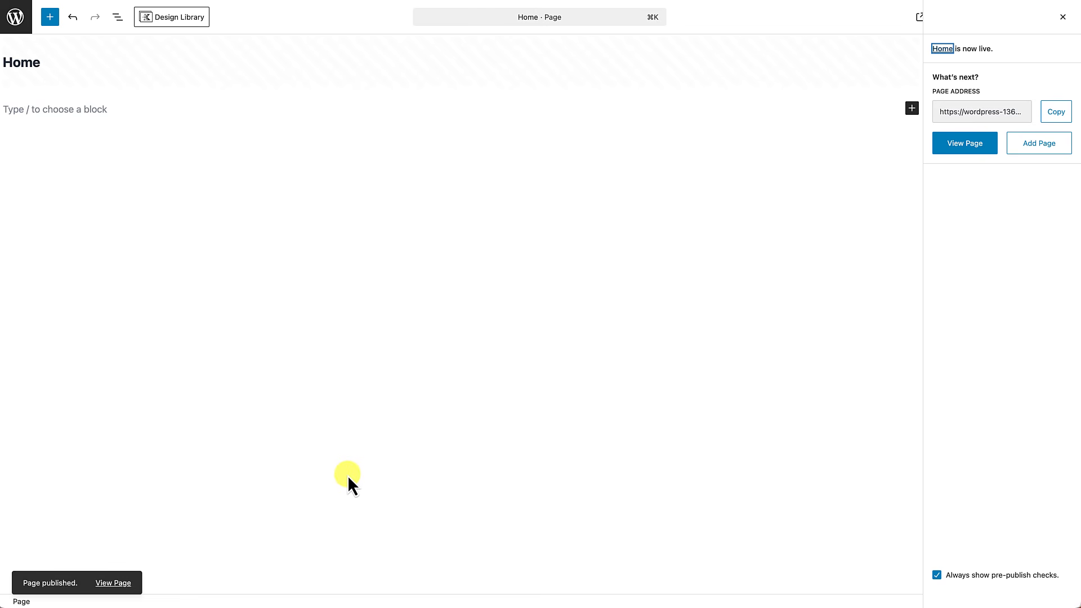
pyautogui.click(123, 583)
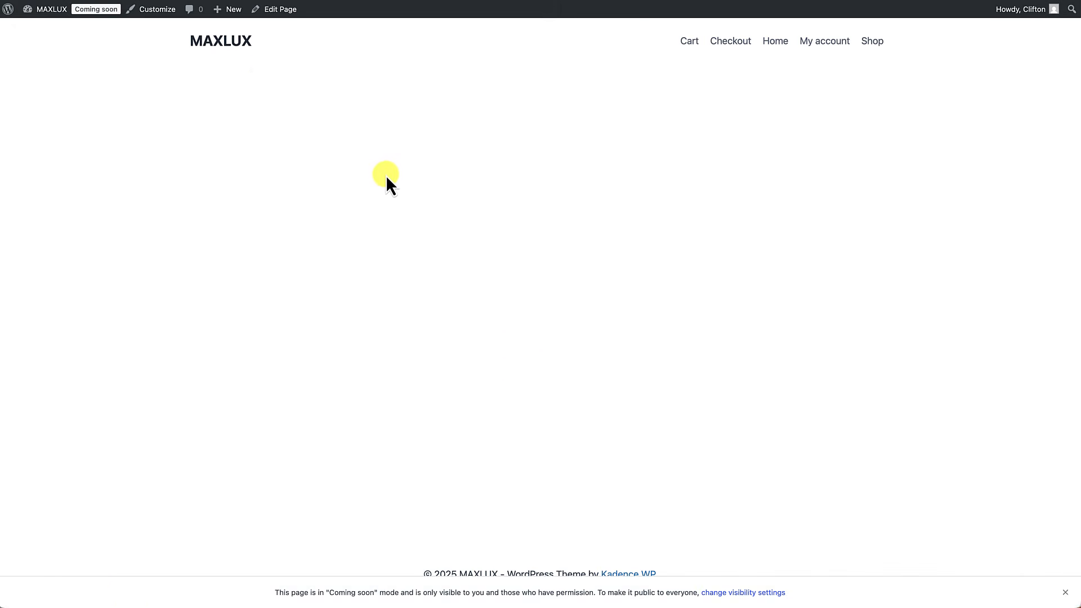
# Step: In Reading settings, set the homepage to the static page 'Home' and save
pyautogui.click(224, 47)
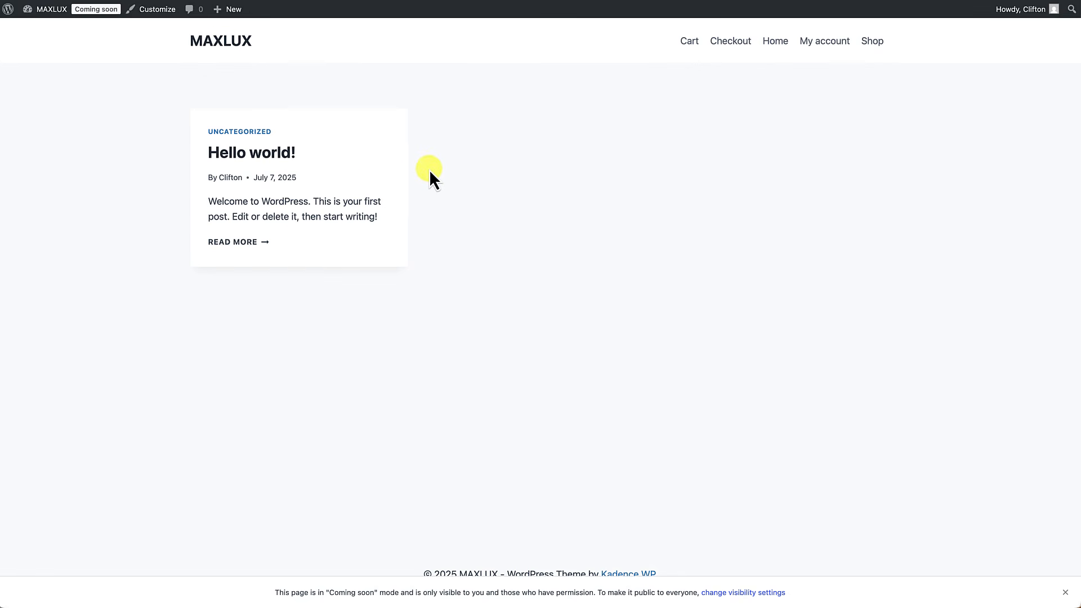
pyautogui.moveTo(48, 9)
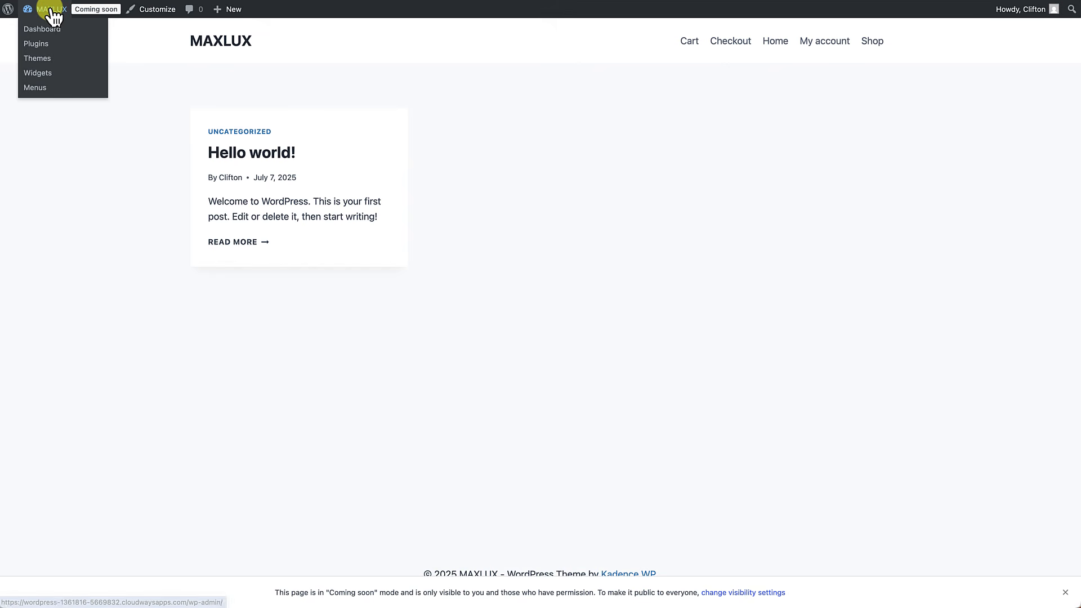
pyautogui.click(49, 28)
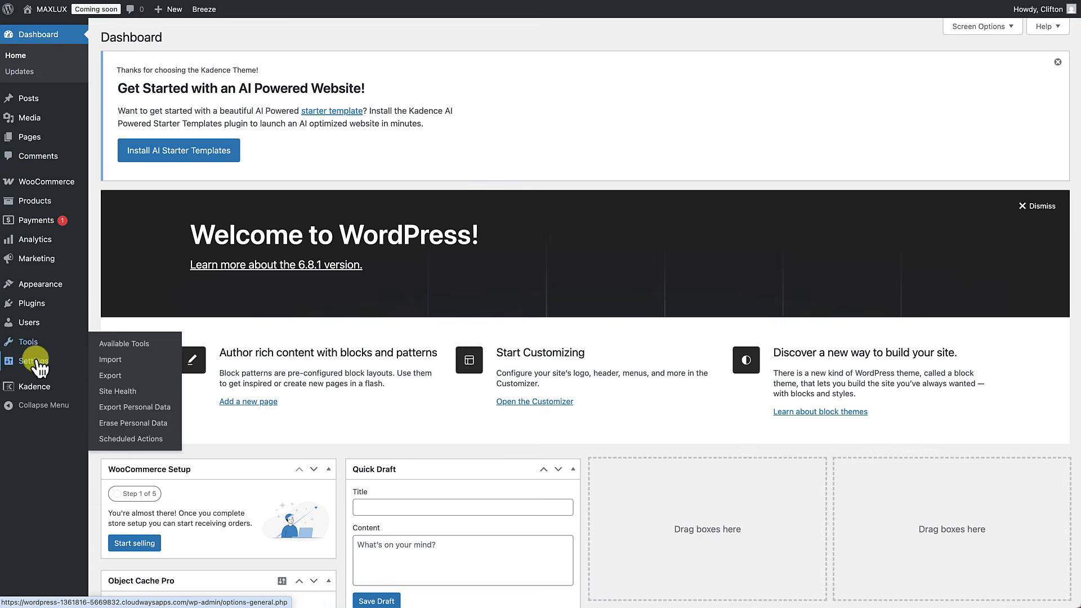
pyautogui.moveTo(34, 361)
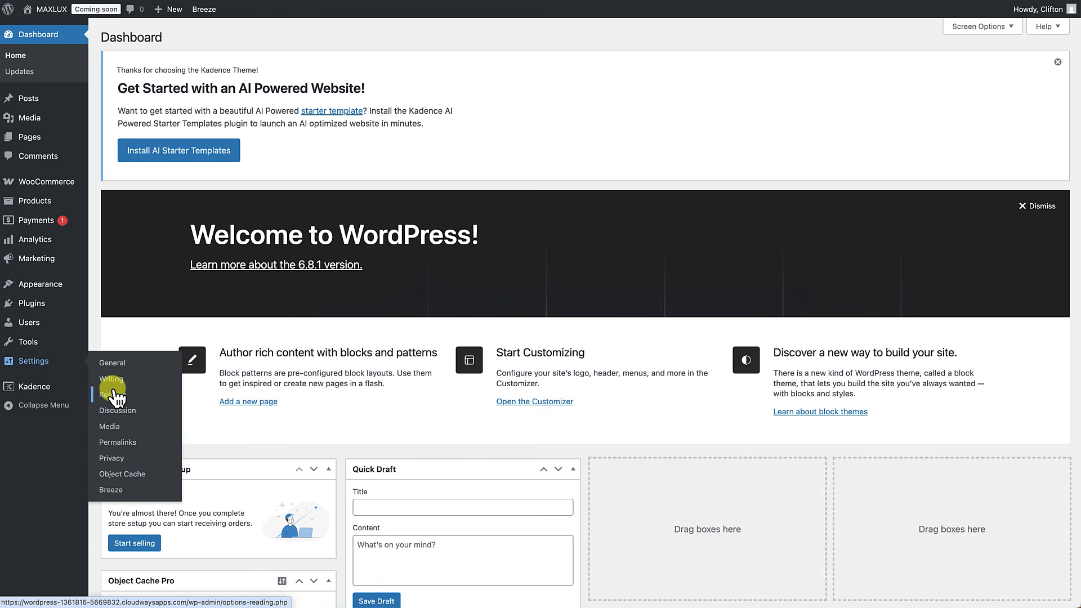
pyautogui.click(112, 396)
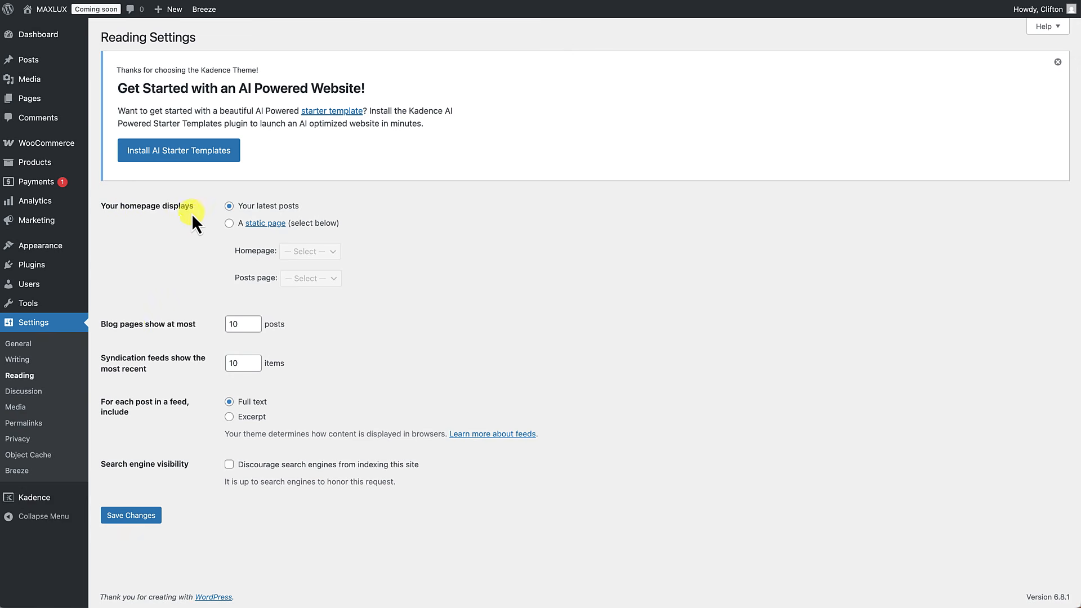
pyautogui.click(229, 224)
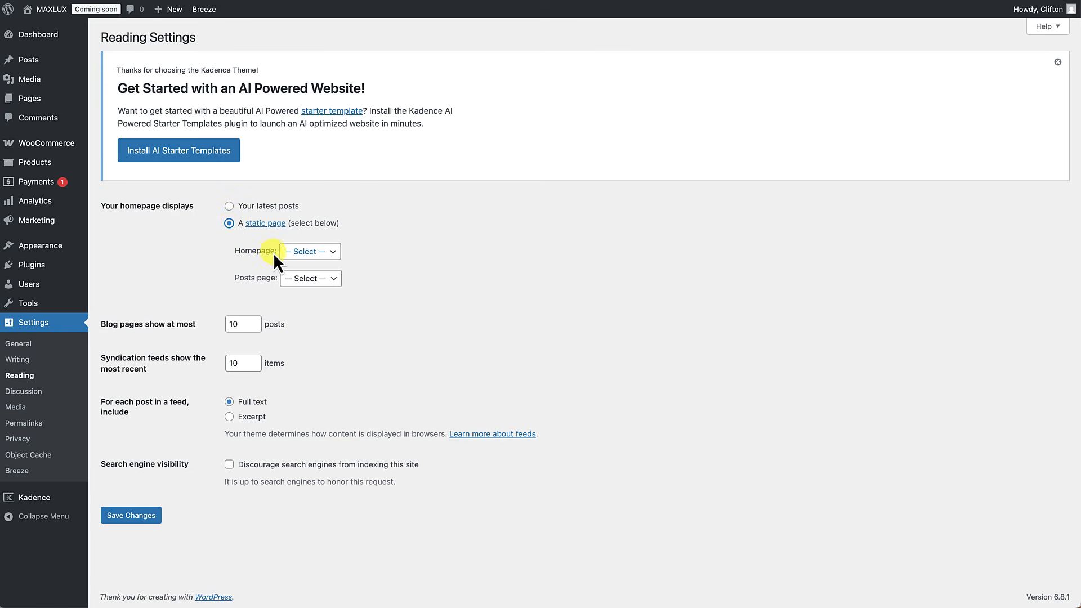
pyautogui.click(302, 253)
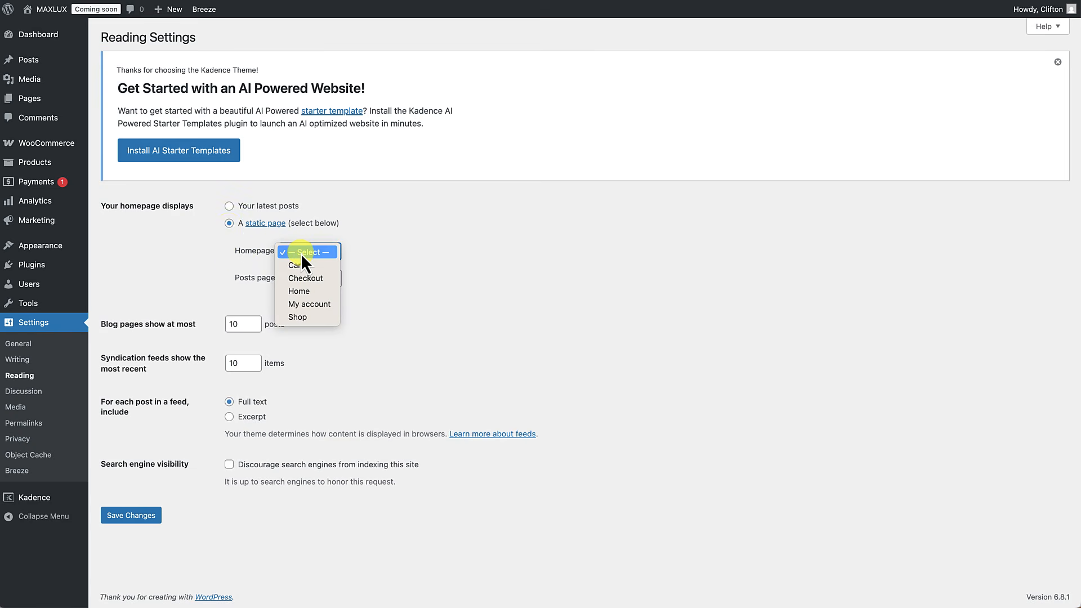
pyautogui.click(298, 291)
pyautogui.click(148, 515)
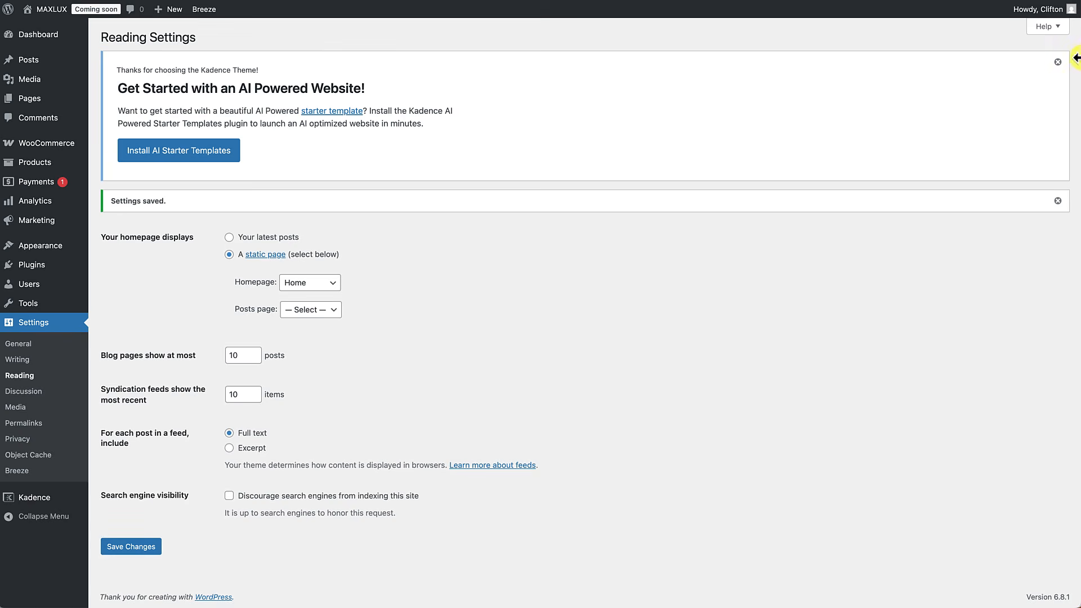
# Step: Dismiss the AI starter template notice, view the front page and open the Customizer
pyautogui.click(1058, 62)
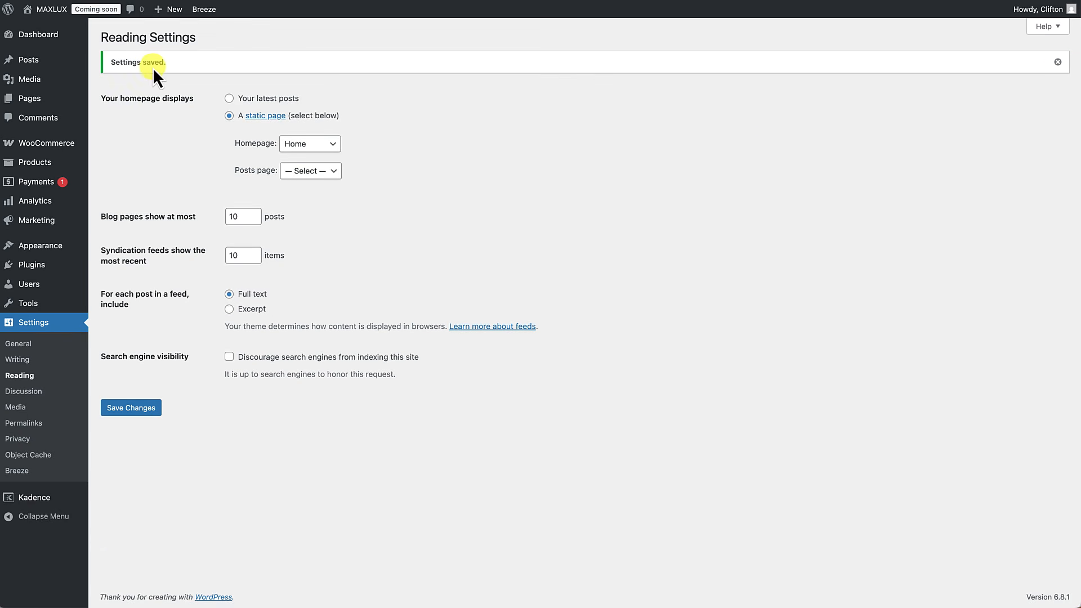
pyautogui.click(54, 10)
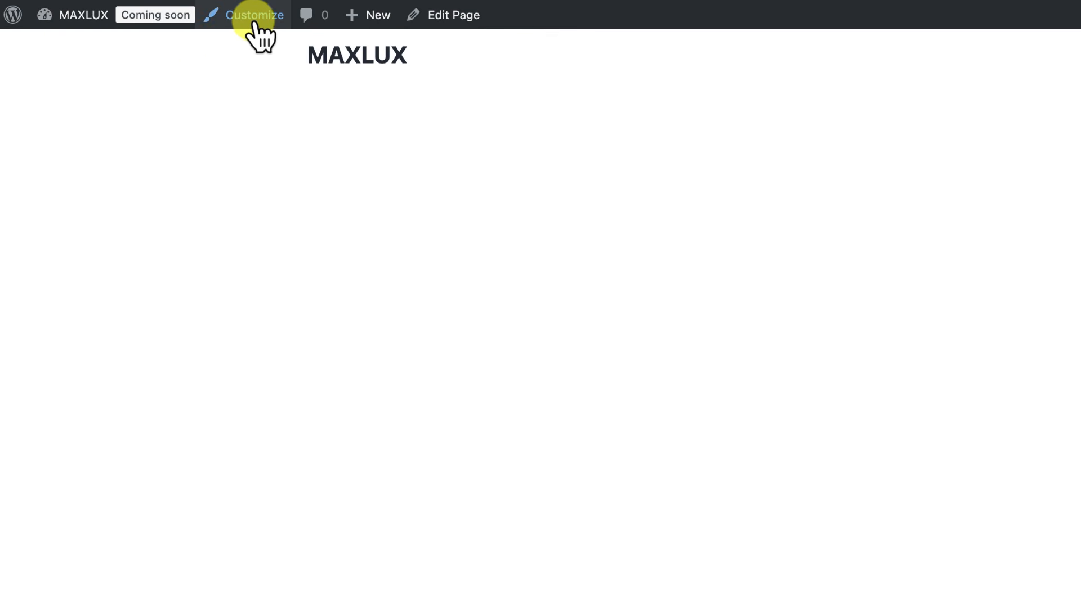
pyautogui.click(253, 22)
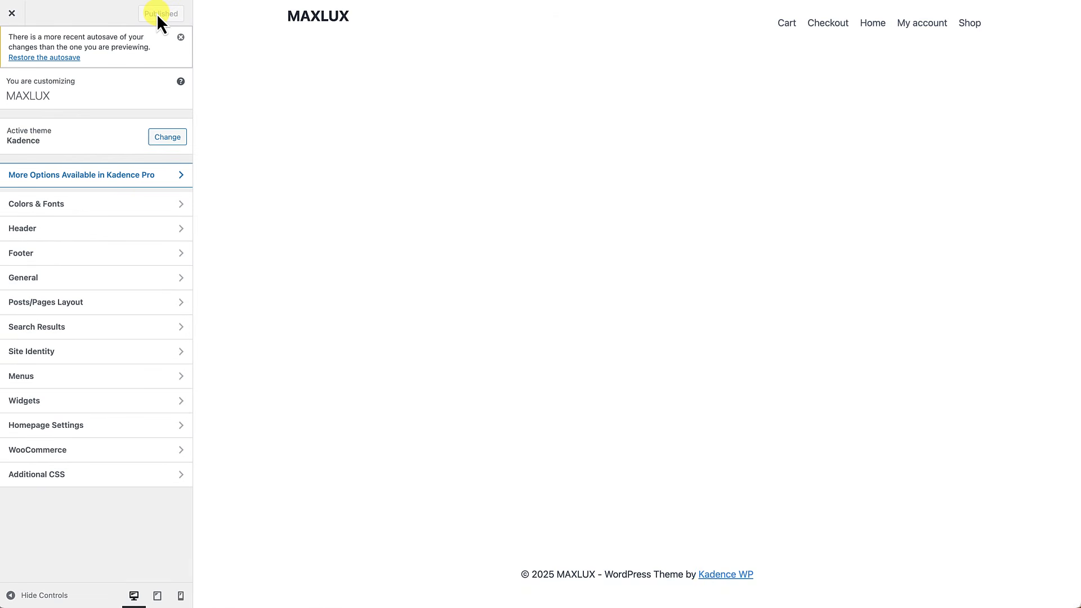
# Step: Apply the orange, red and dark preset to the Global Palette in Colors & Fonts
pyautogui.click(181, 37)
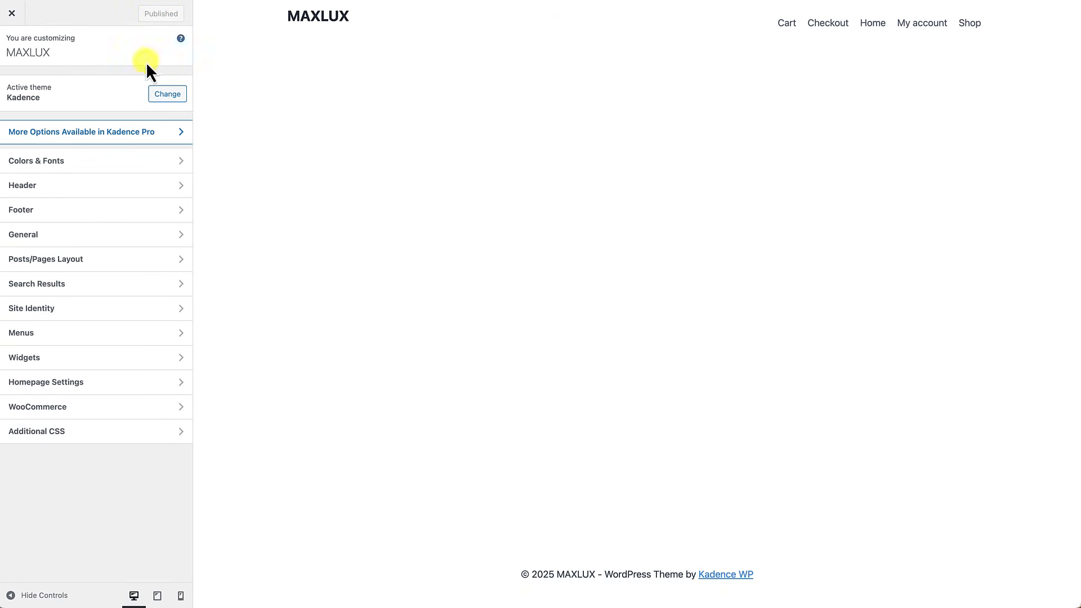
pyautogui.click(55, 162)
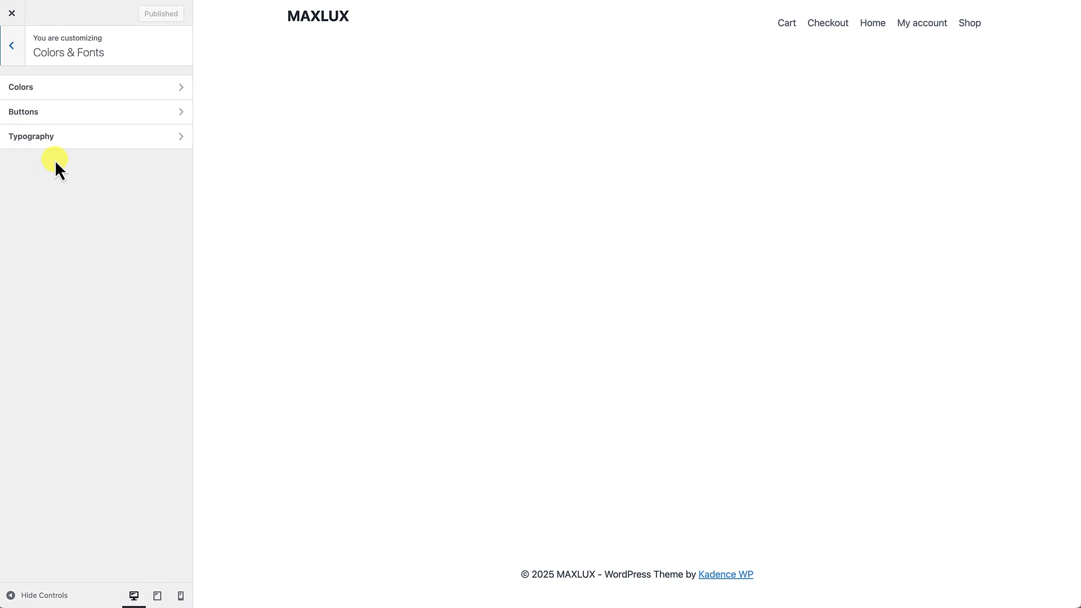
pyautogui.click(57, 91)
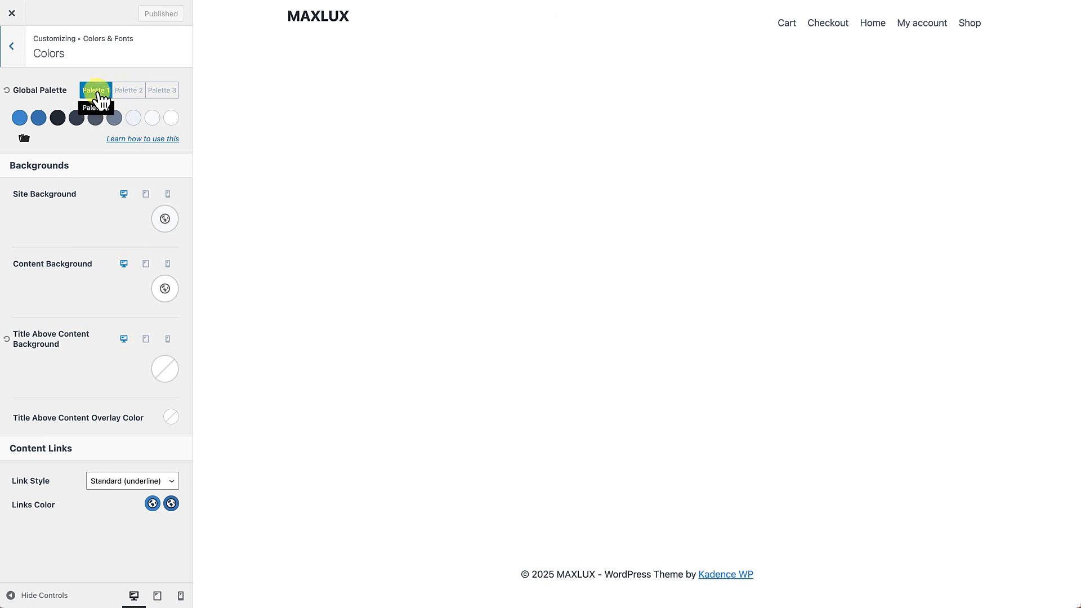
pyautogui.click(24, 139)
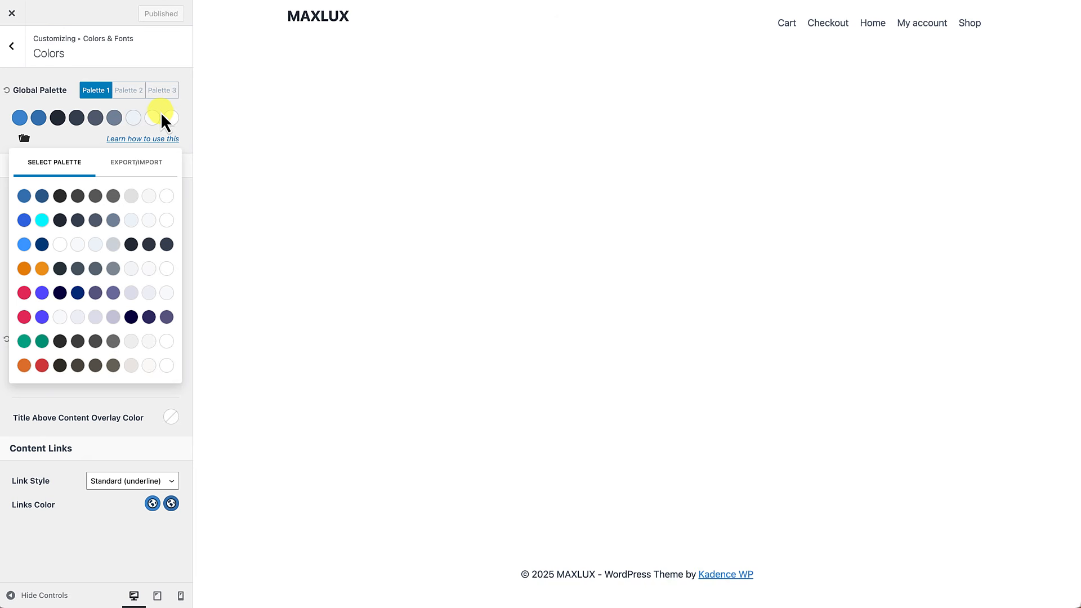
pyautogui.click(79, 369)
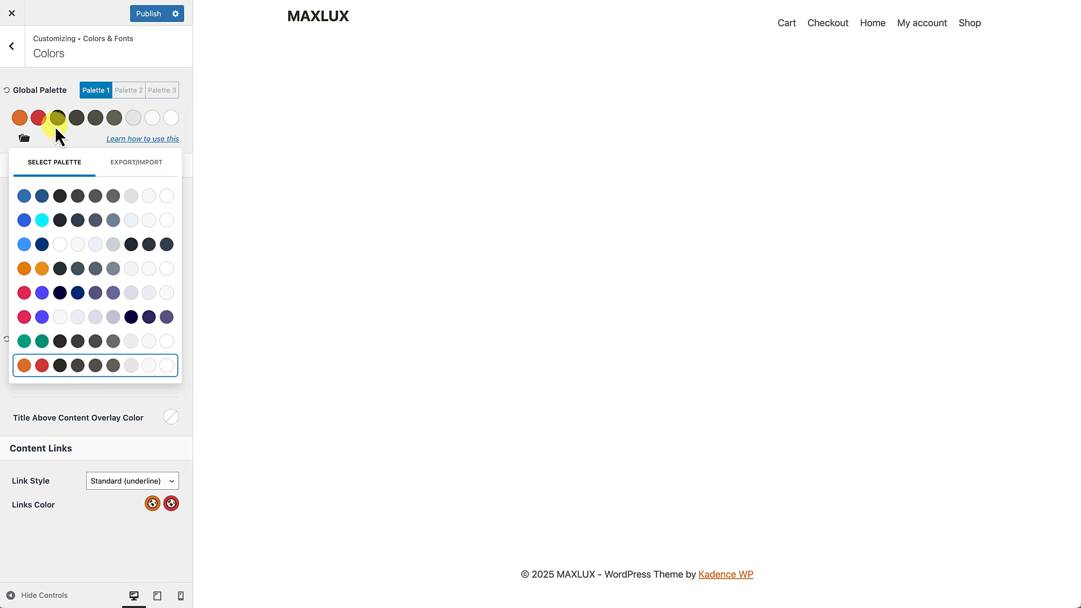
pyautogui.click(64, 87)
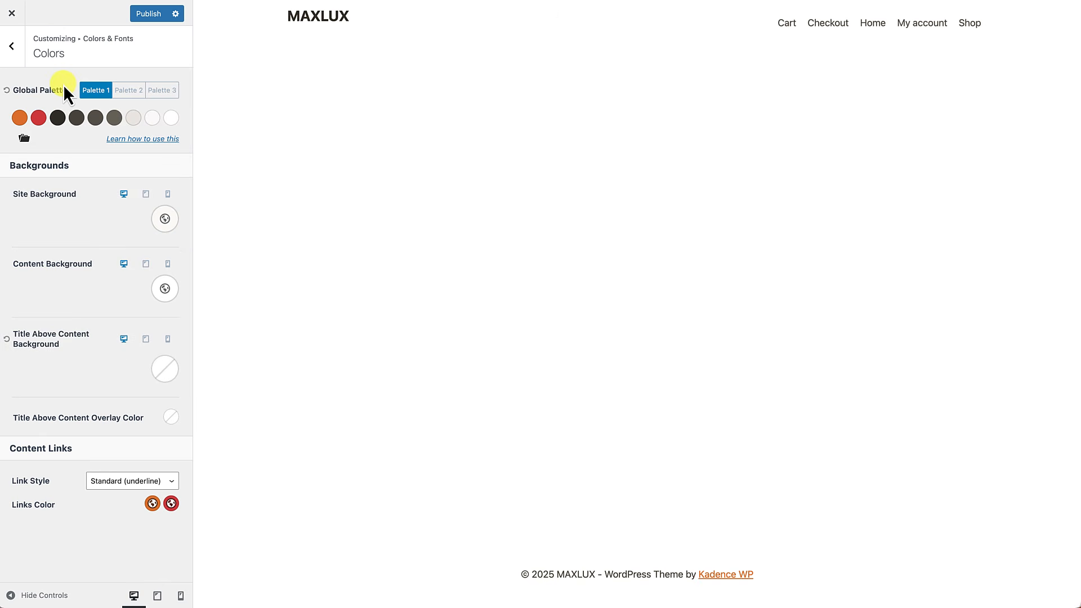
# Step: Set the first accent colour to 101111 and shift the second accent's hue to orange-red
pyautogui.click(20, 117)
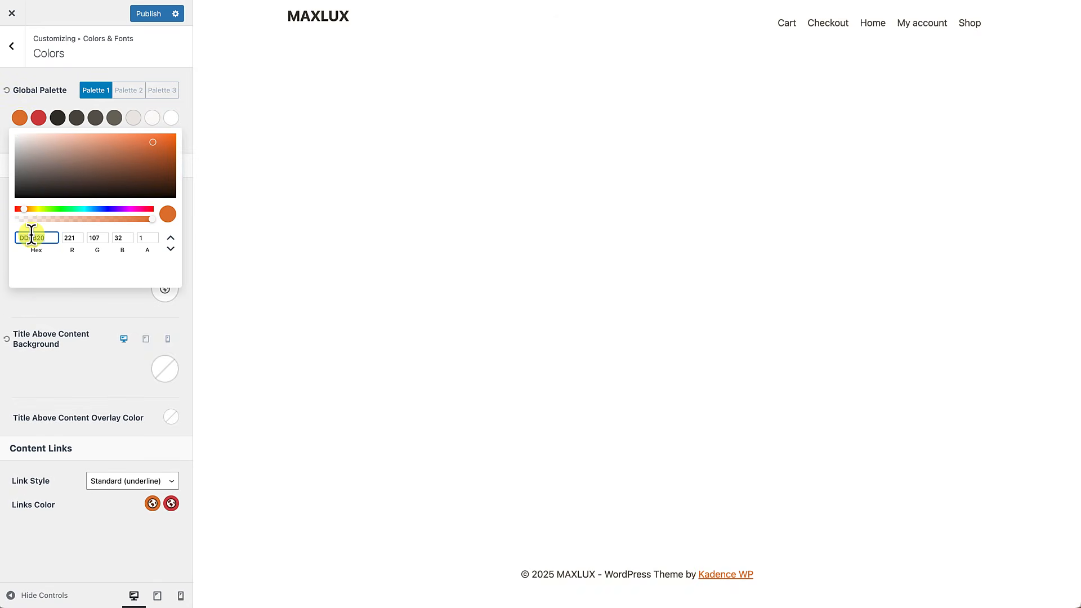
pyautogui.write('101111')
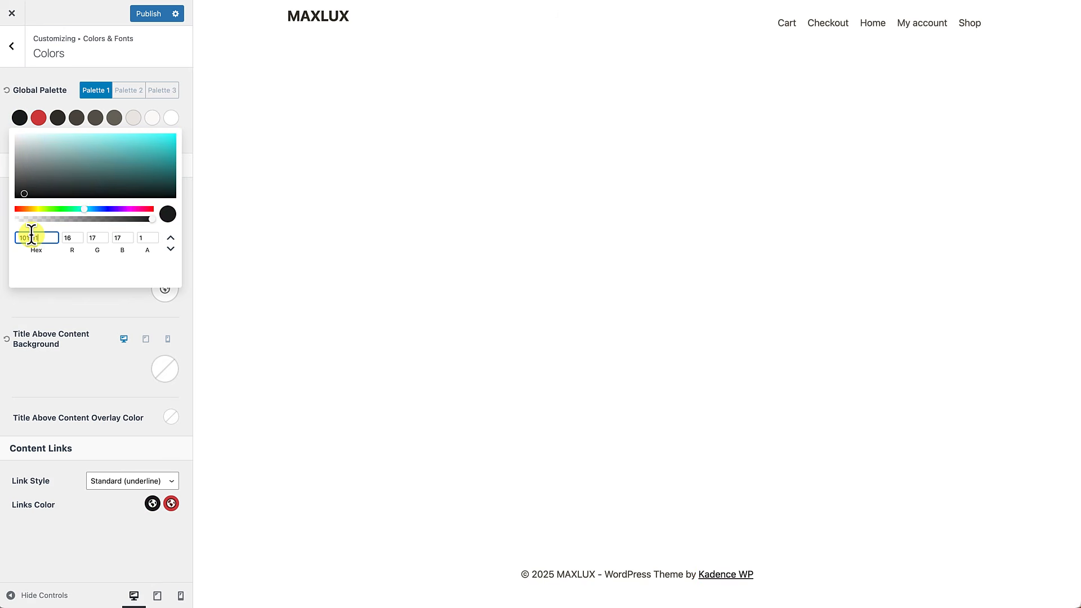
pyautogui.click(52, 100)
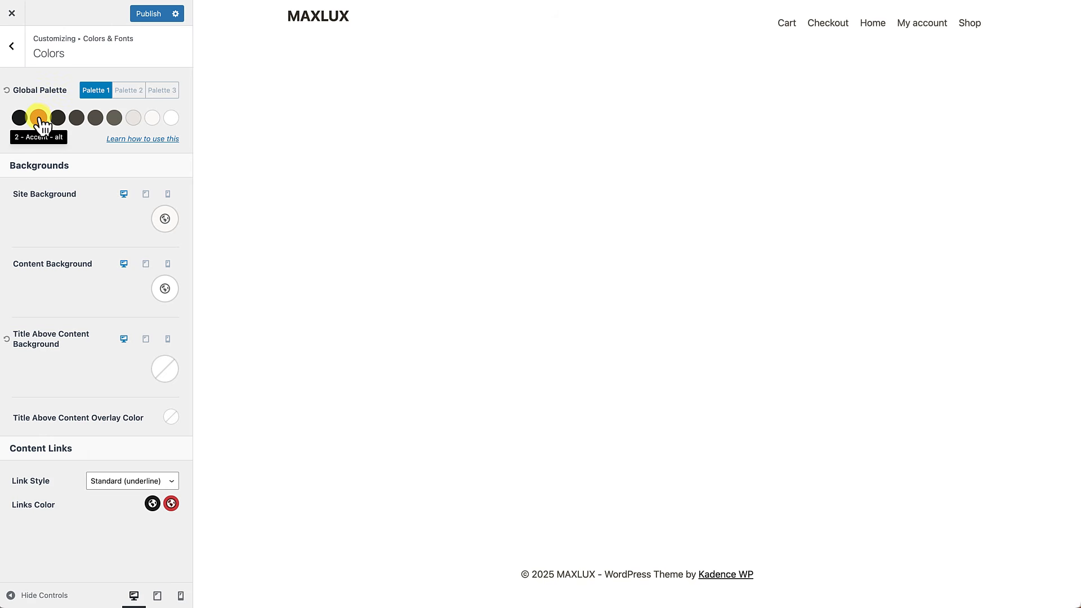
pyautogui.click(40, 120)
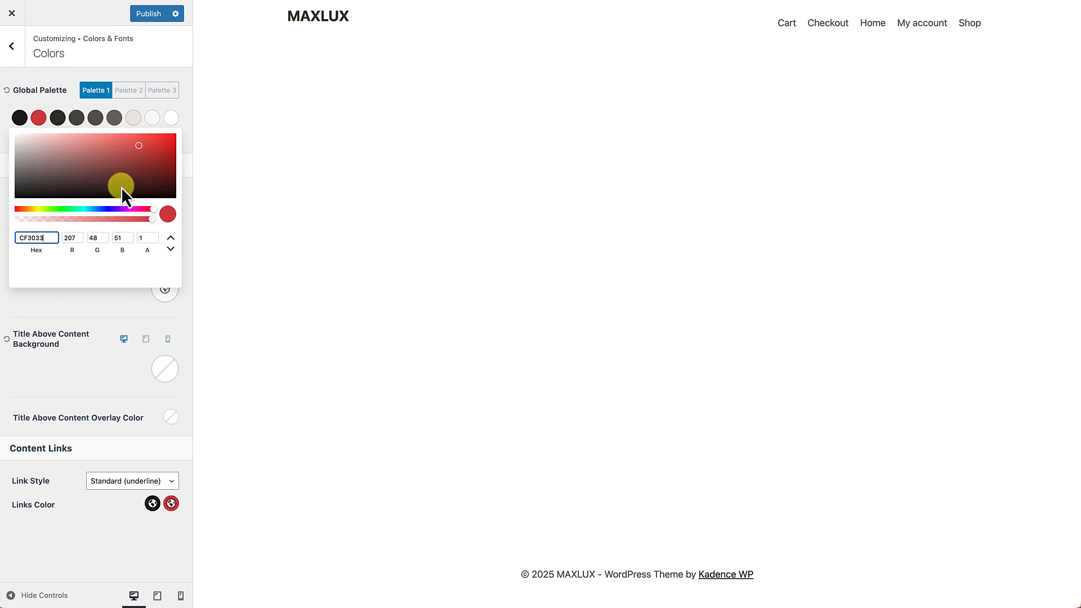
pyautogui.moveTo(28, 210); pyautogui.dragTo(18, 209)
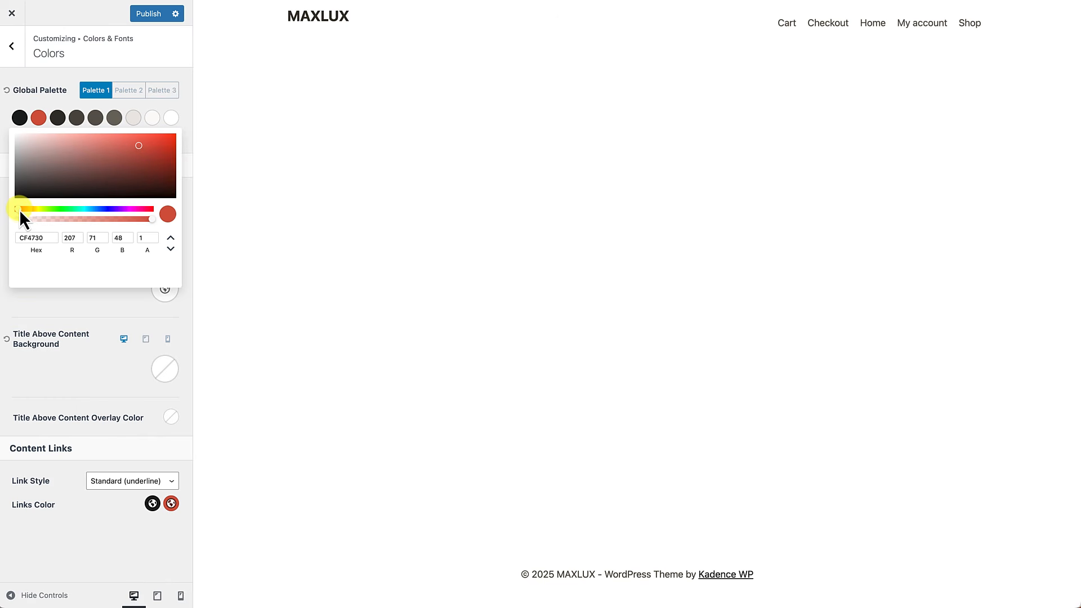
pyautogui.click(52, 77)
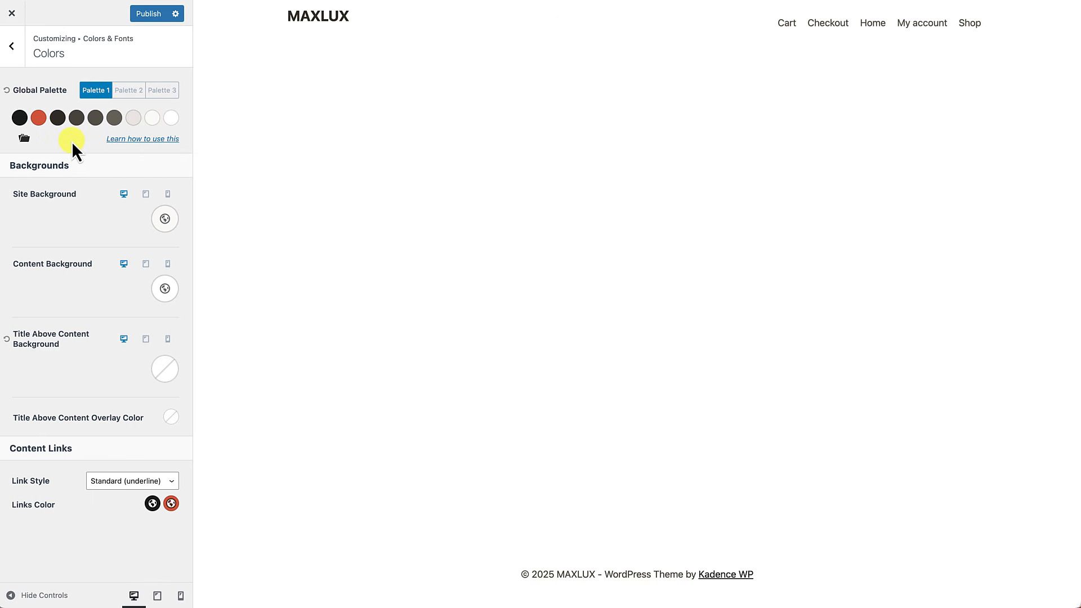
pyautogui.click(17, 53)
pyautogui.click(35, 159)
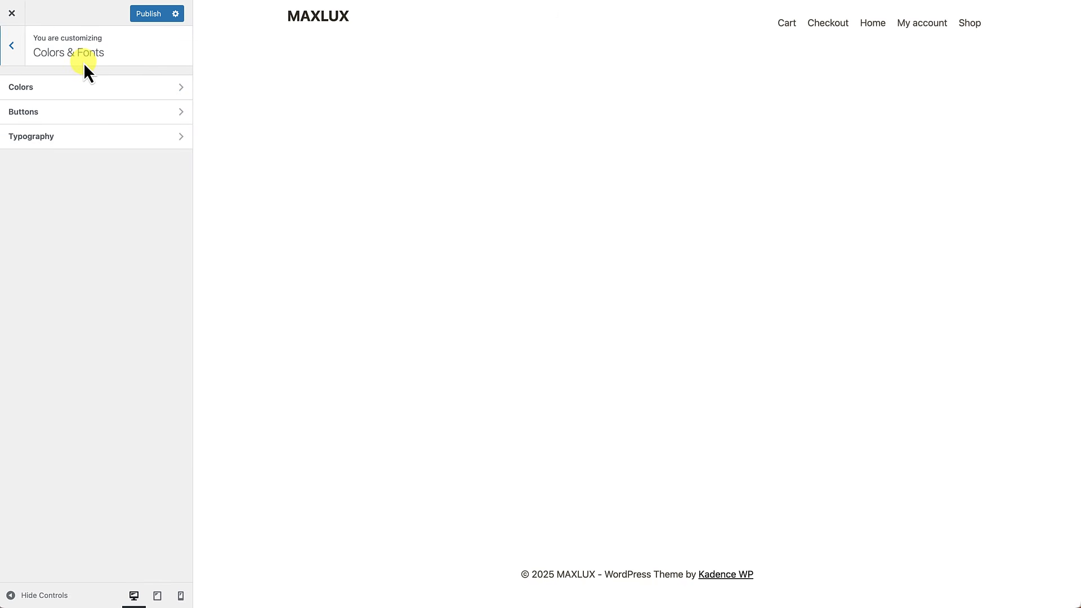
# Step: Set the base font to Outfit and the heading font family to DM Serif Display
pyautogui.click(49, 139)
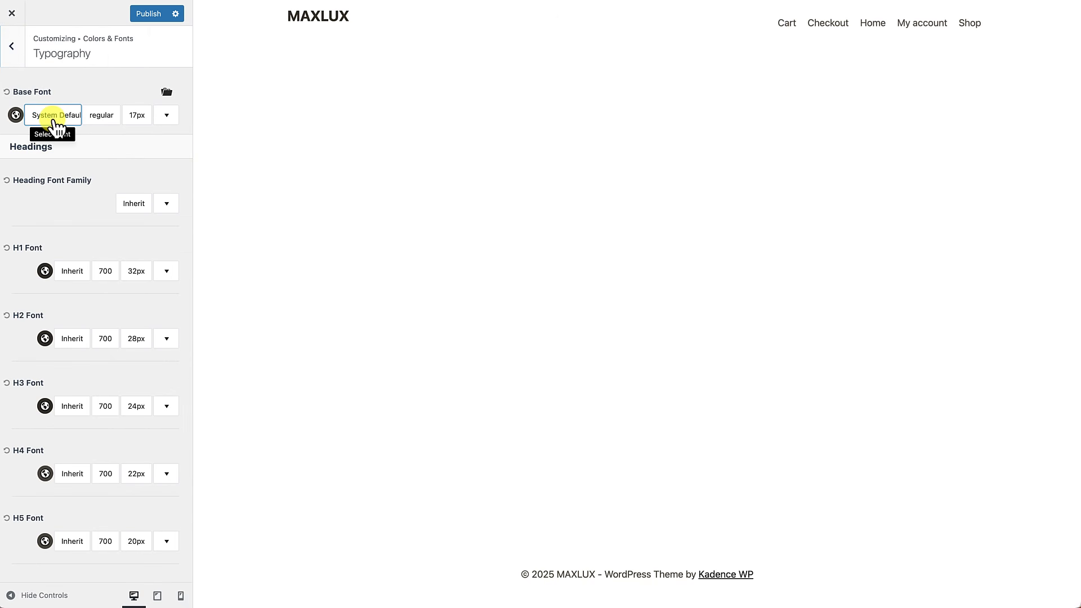
pyautogui.click(55, 118)
pyautogui.click(45, 172)
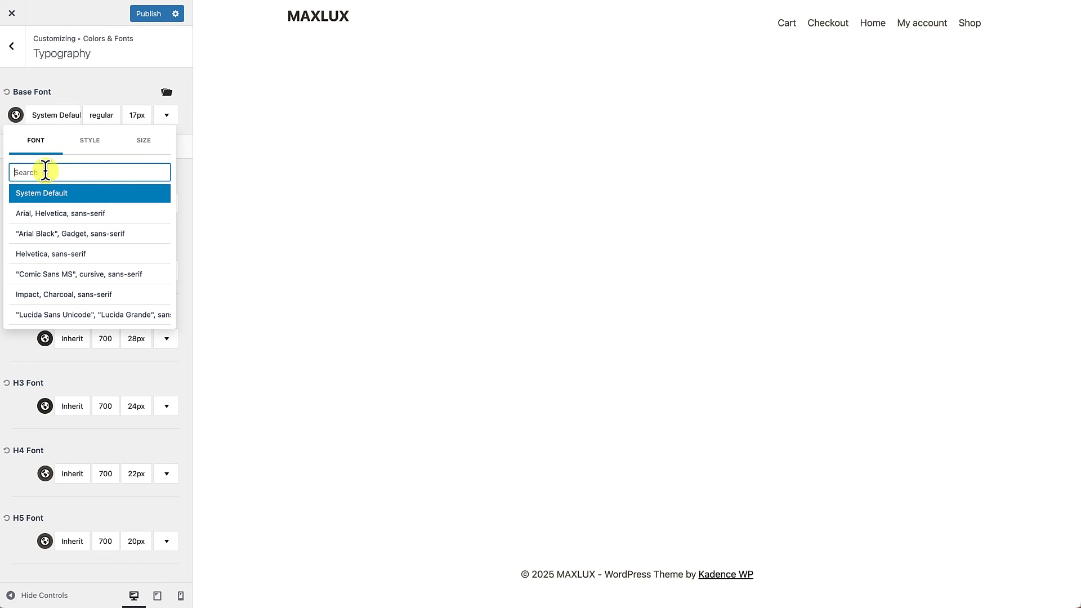
pyautogui.write('Outfit')
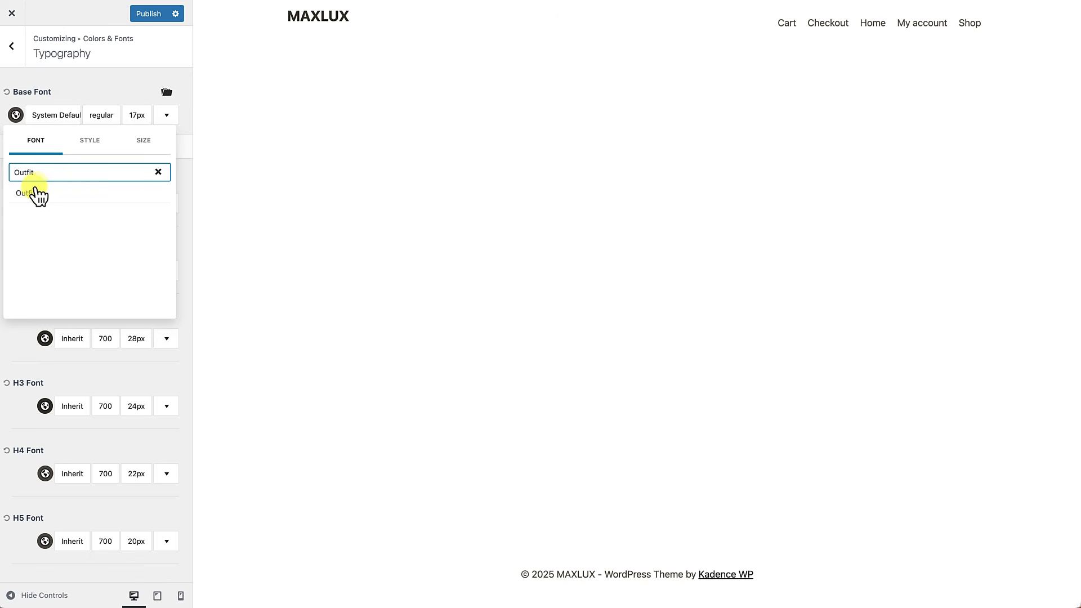
pyautogui.click(35, 195)
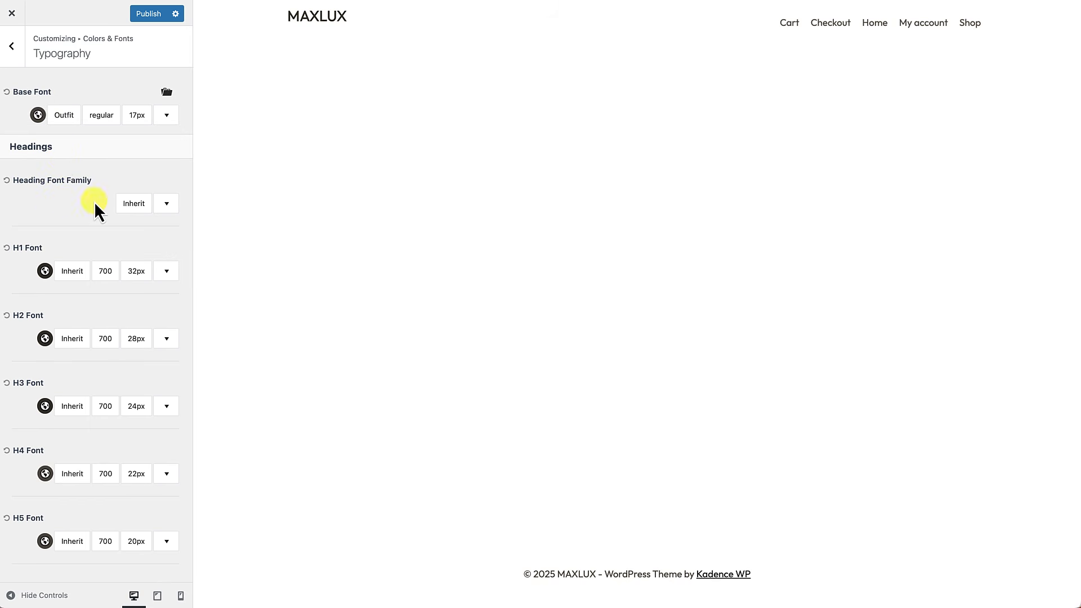
pyautogui.click(134, 204)
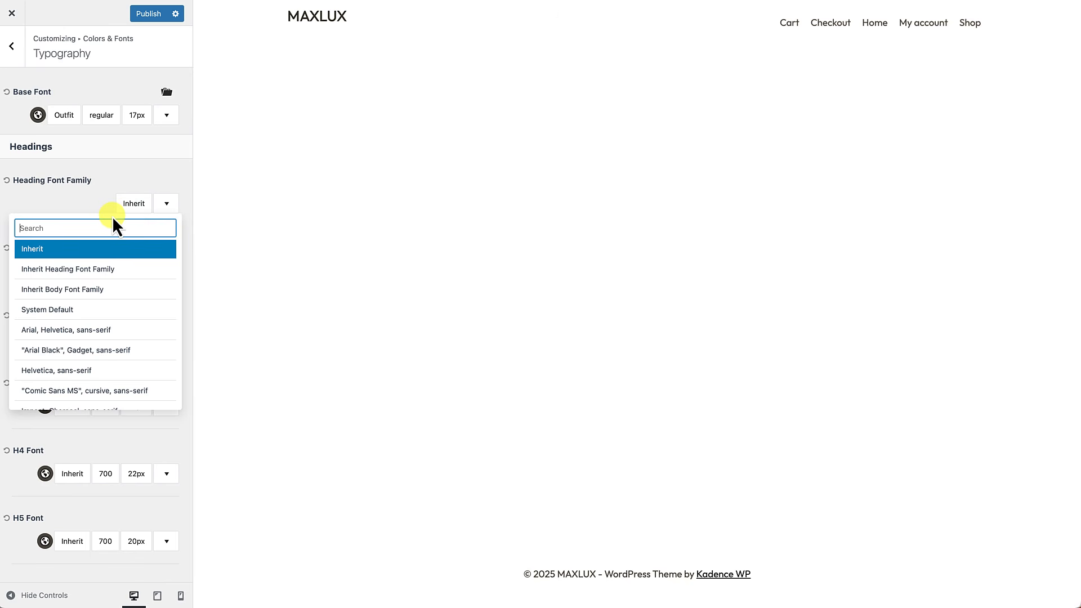
pyautogui.write('DM')
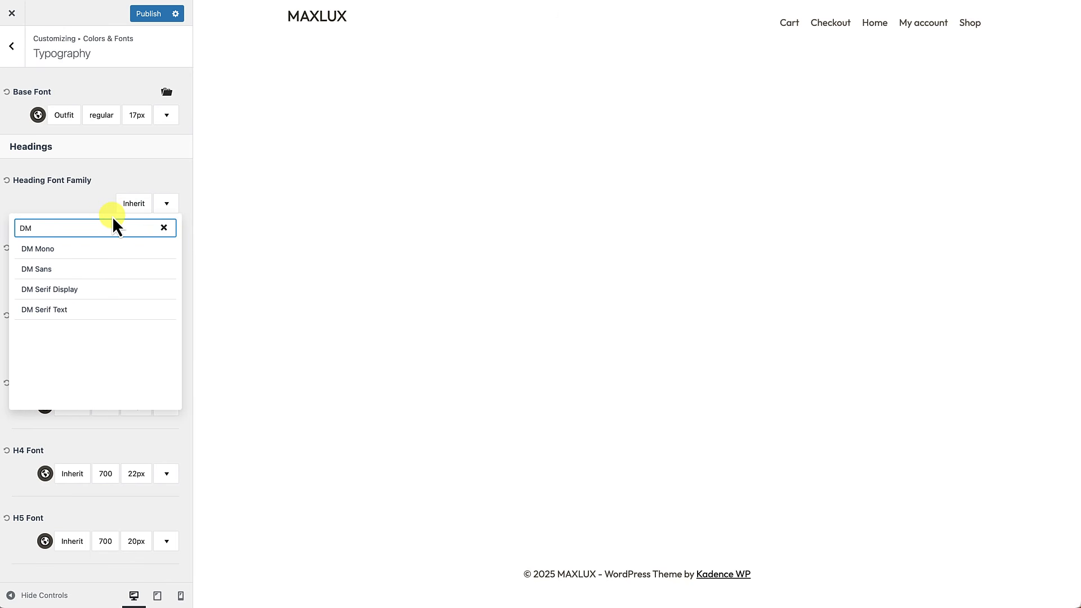
pyautogui.click(71, 290)
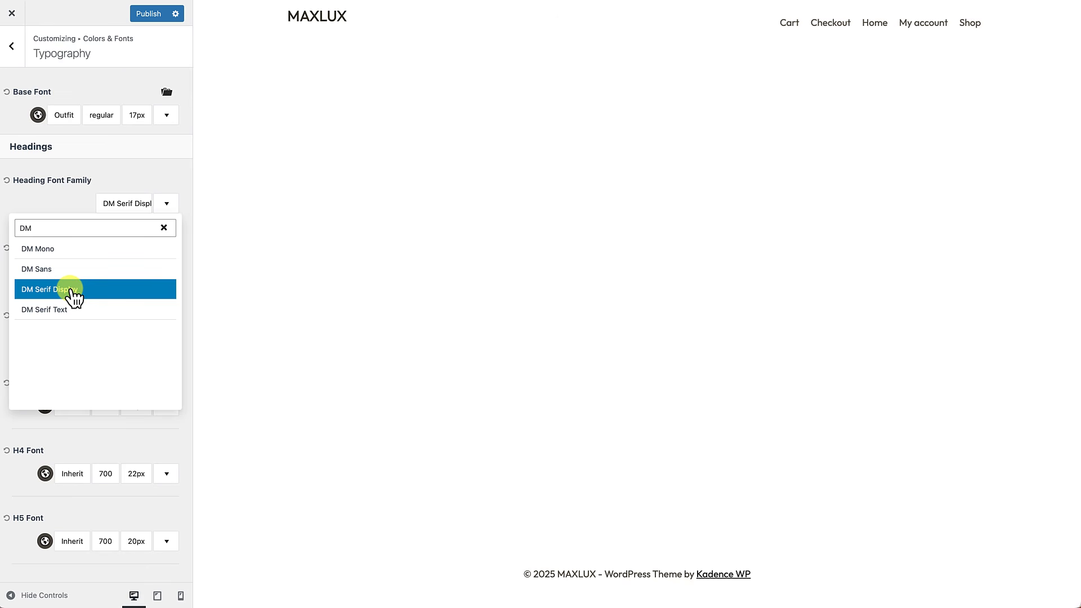
pyautogui.click(62, 205)
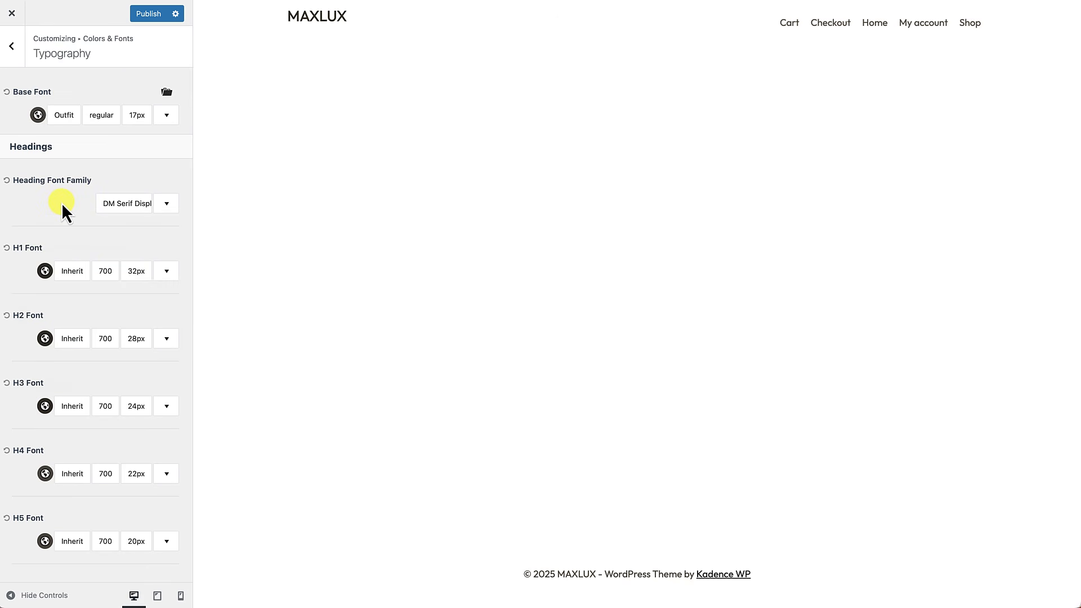
# Step: Reduce the base font size to 16px and publish the Customizer changes
pyautogui.click(136, 121)
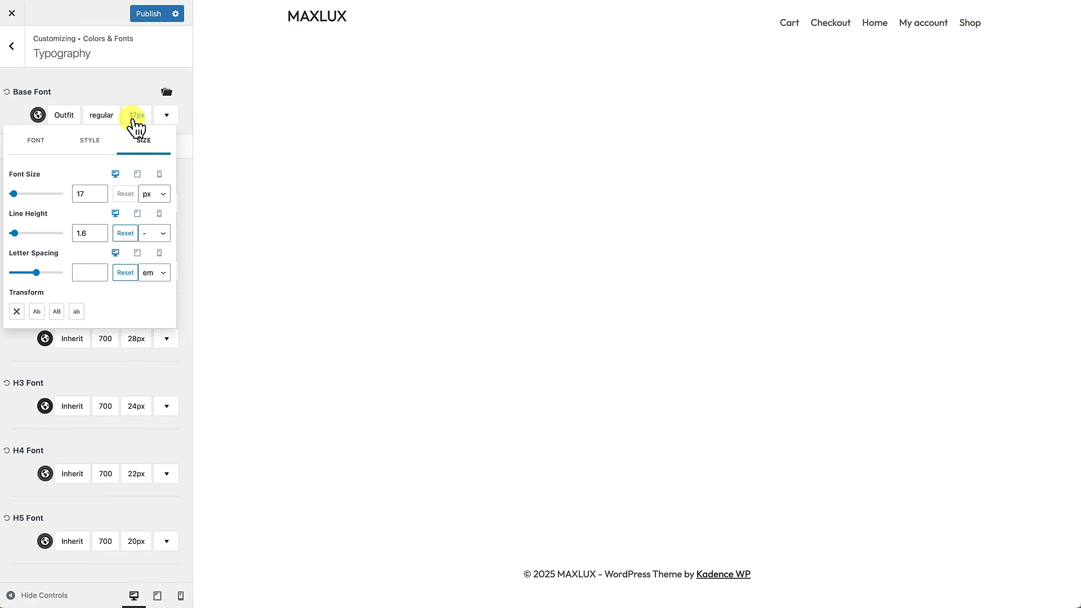
pyautogui.click(100, 196)
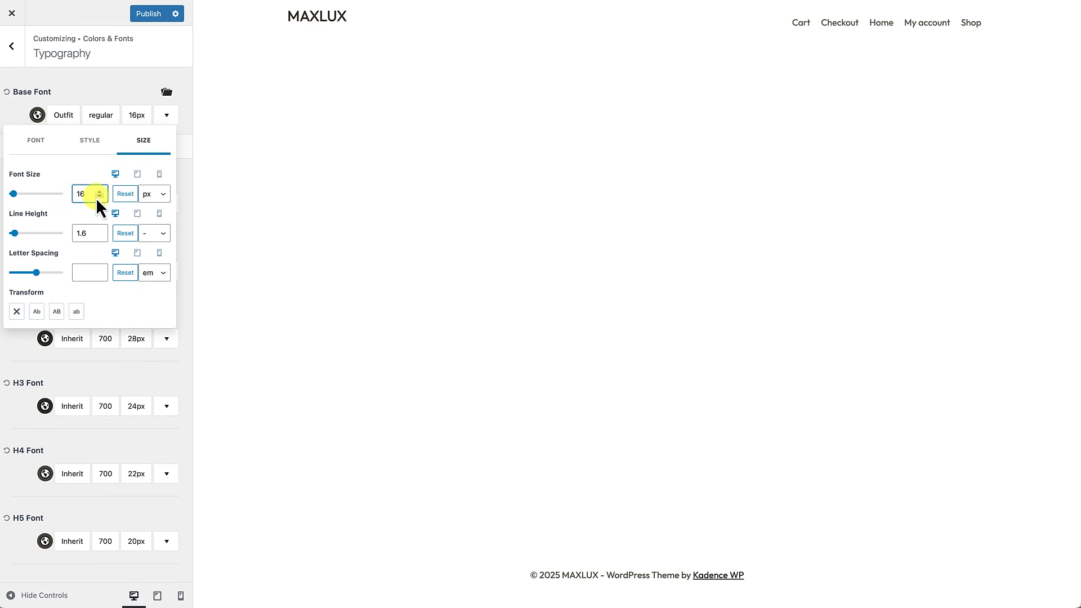
pyautogui.click(21, 340)
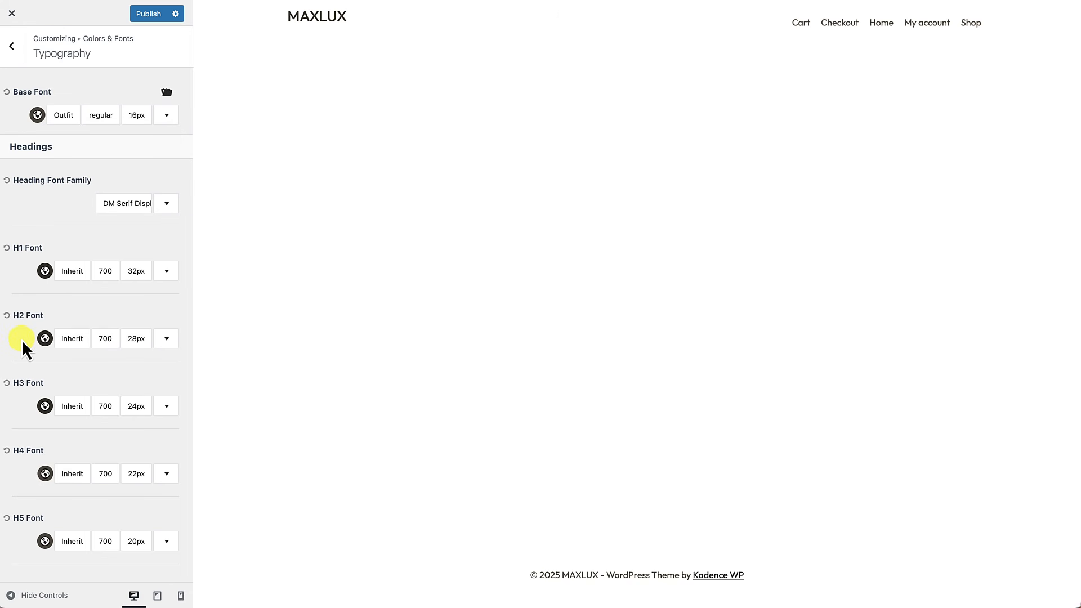
pyautogui.click(152, 19)
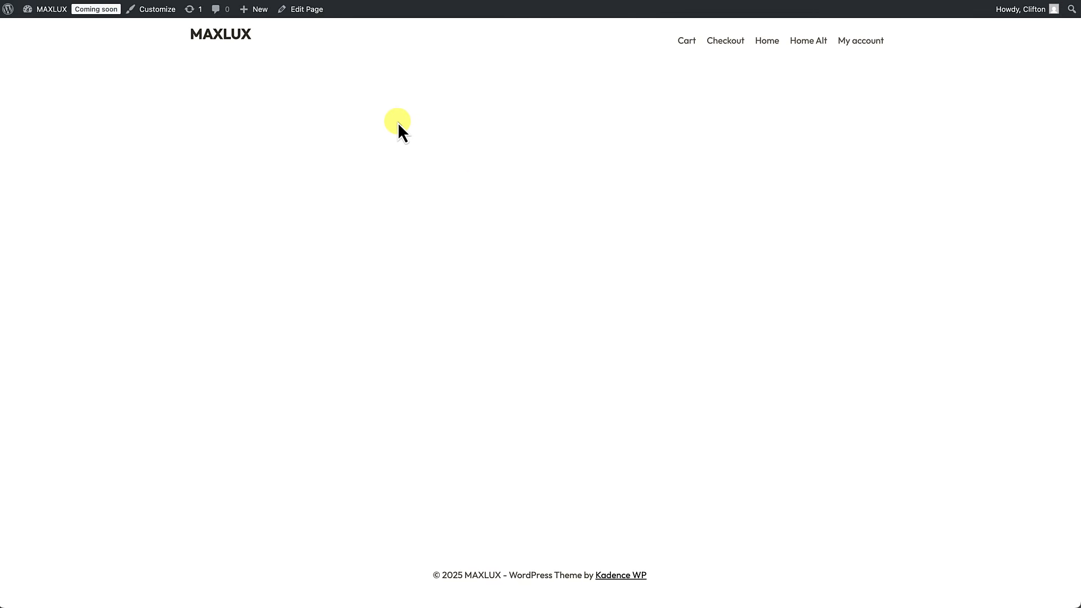
# Step: Use Edit Page in the front-end admin bar to open Home Alt for editing
pyautogui.click(307, 9)
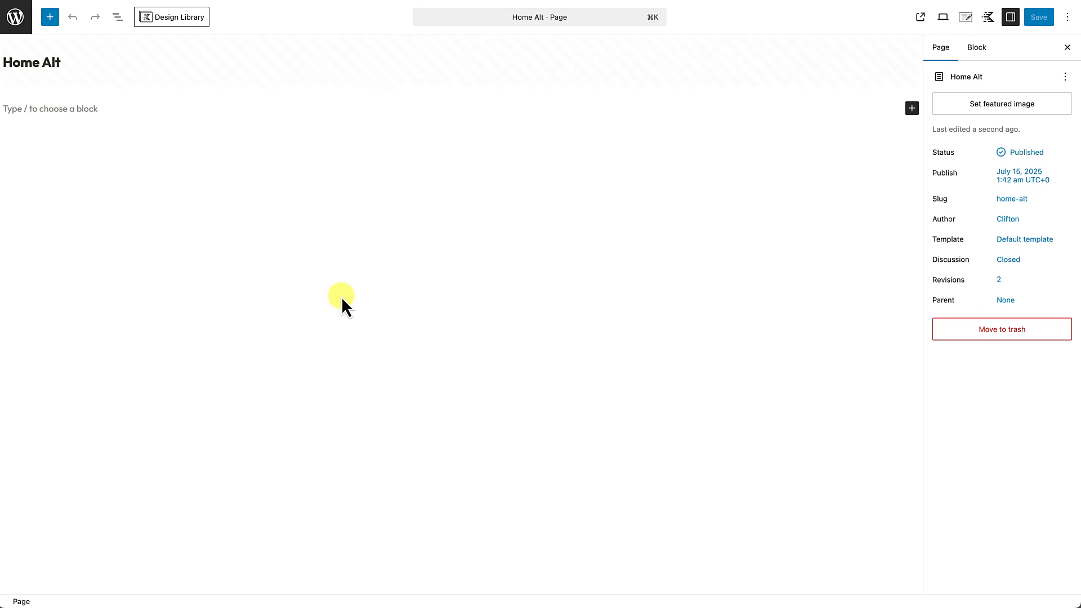
# Step: Browse the block inserter's Kadence blocks and insert a Row Layout block
pyautogui.click(56, 23)
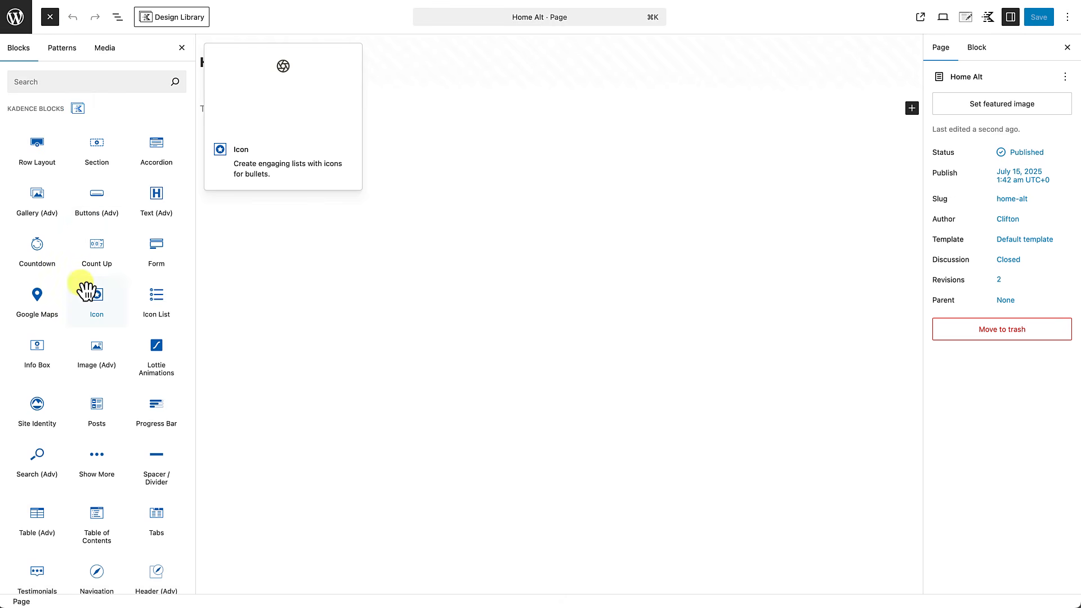
pyautogui.scroll(-7, 85, 290)
pyautogui.scroll(-10, 85, 290)
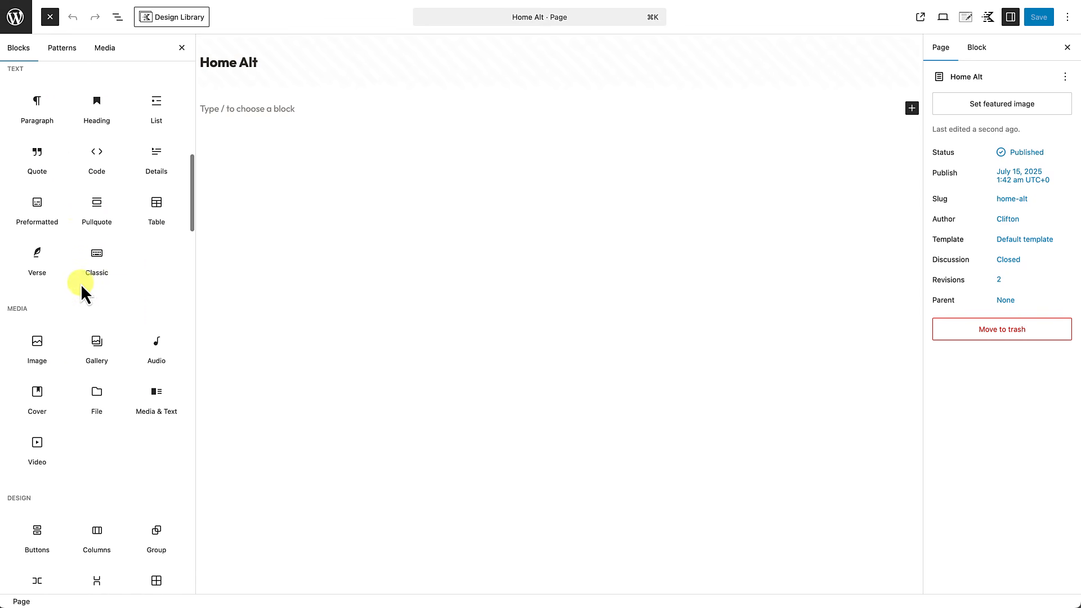
pyautogui.scroll(12, 85, 290)
pyautogui.scroll(5, 85, 290)
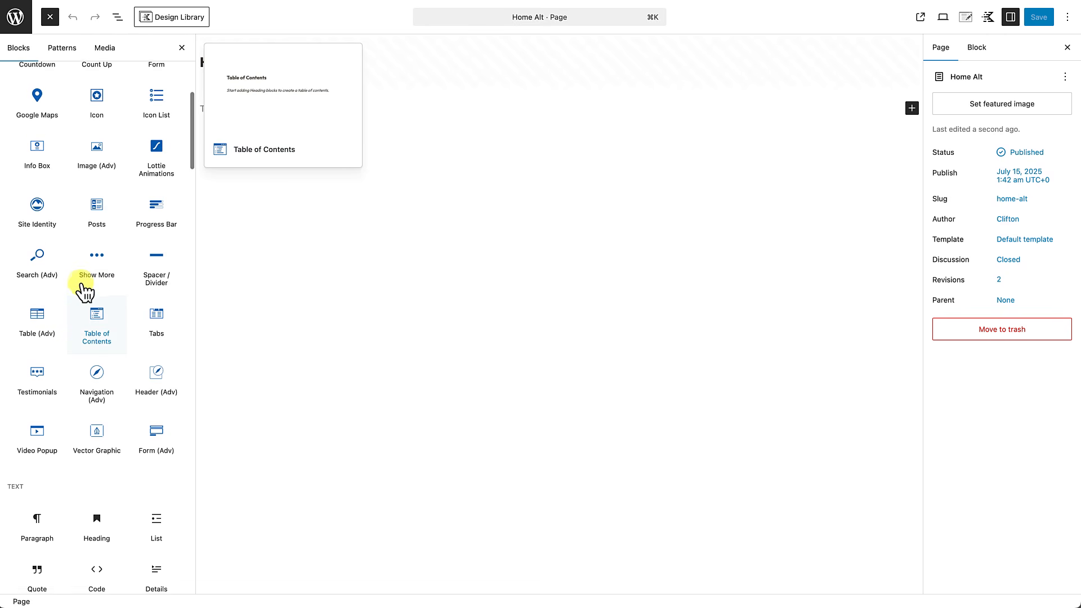
pyautogui.scroll(1, 84, 290)
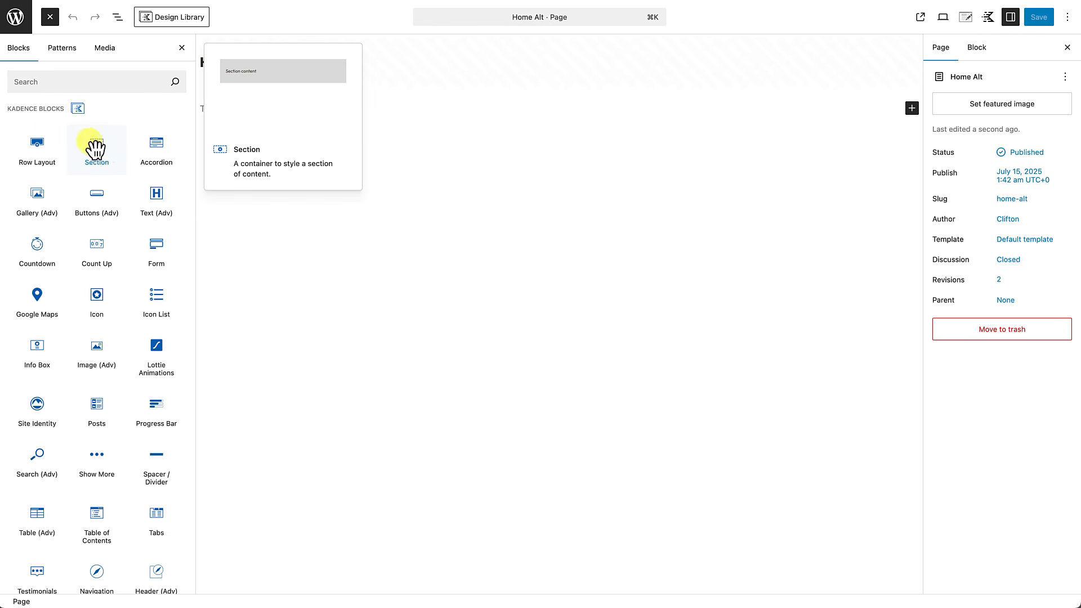
pyautogui.click(39, 163)
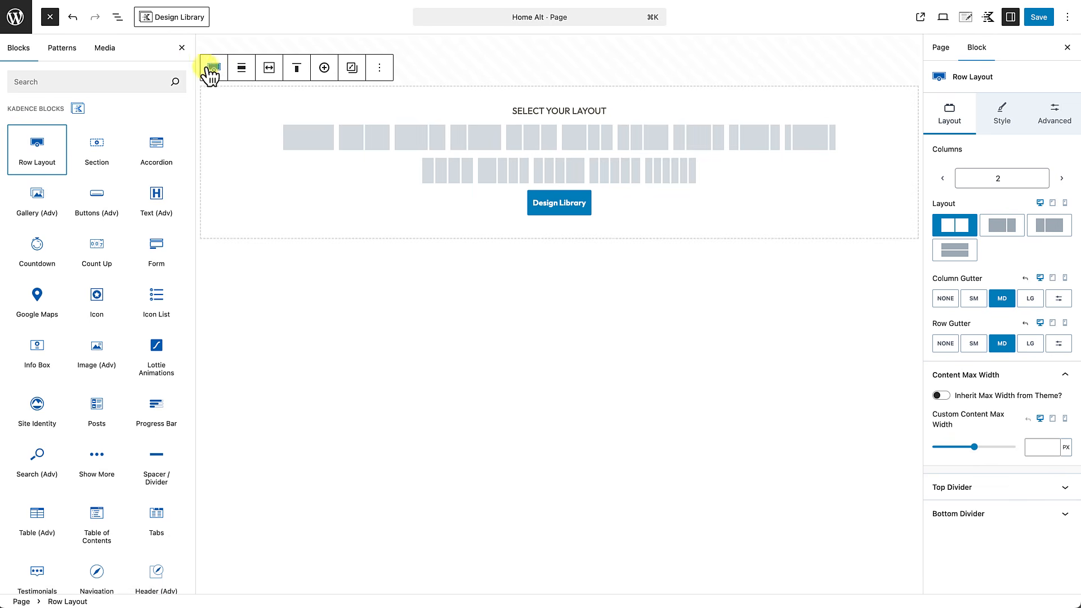
# Step: Give the row two equal columns, full-width alignment and the theme's content inner width
pyautogui.click(183, 49)
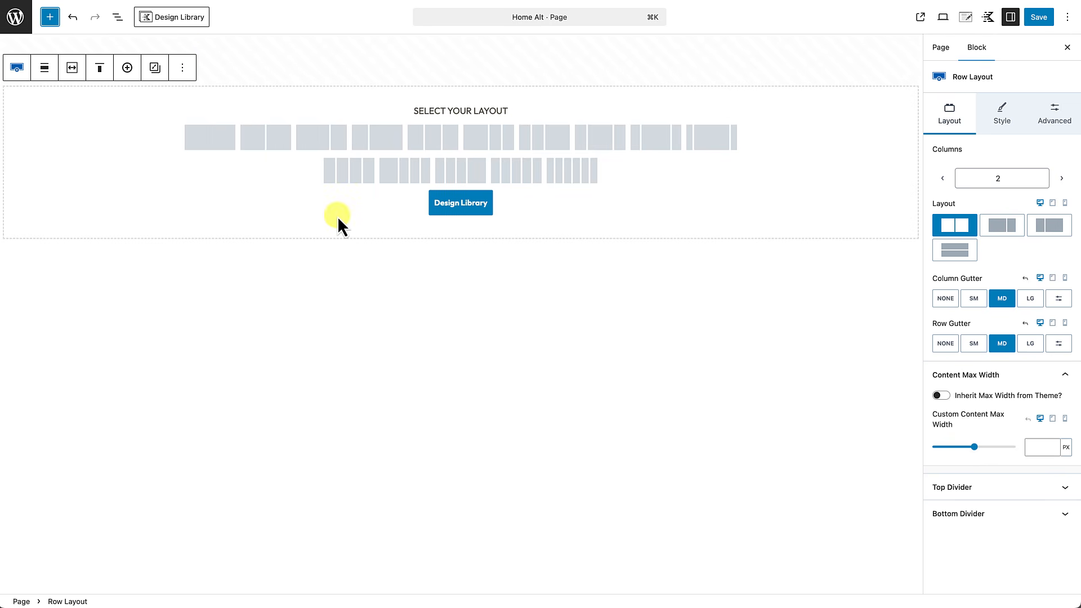
pyautogui.click(268, 141)
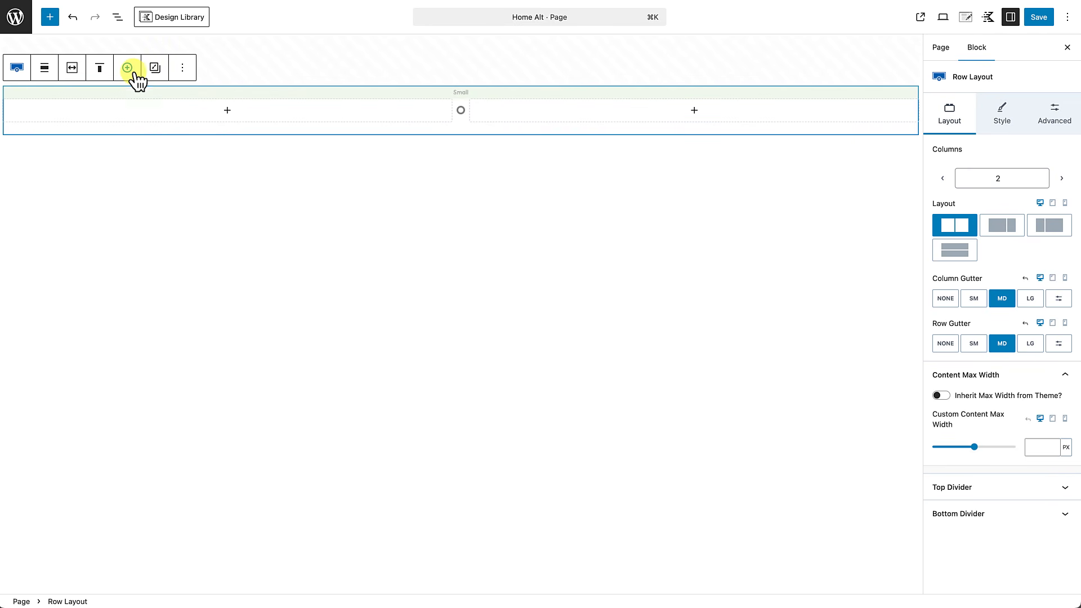
pyautogui.click(45, 67)
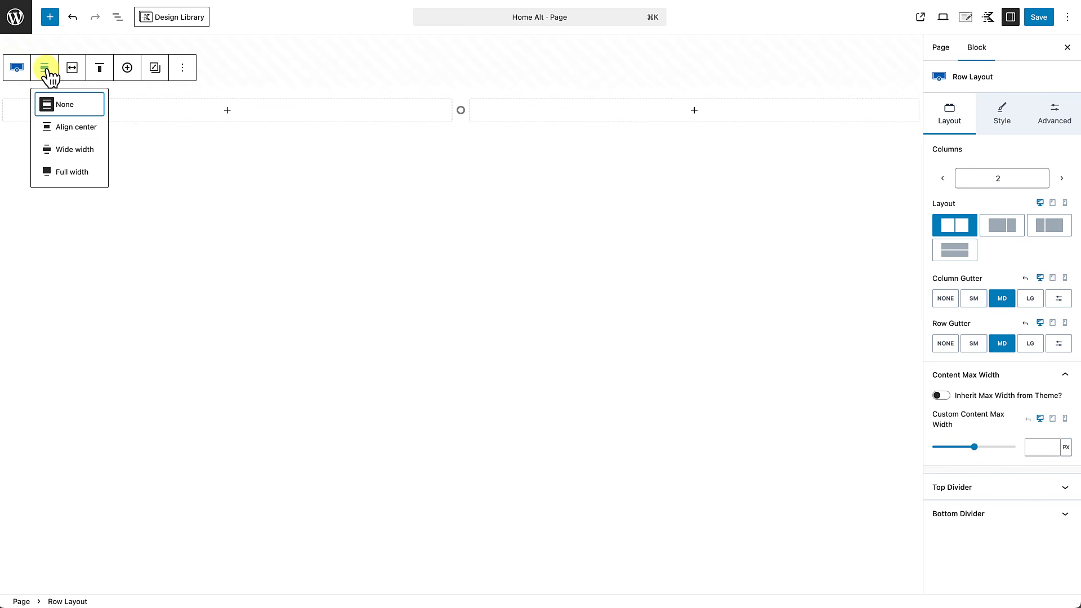
pyautogui.click(60, 170)
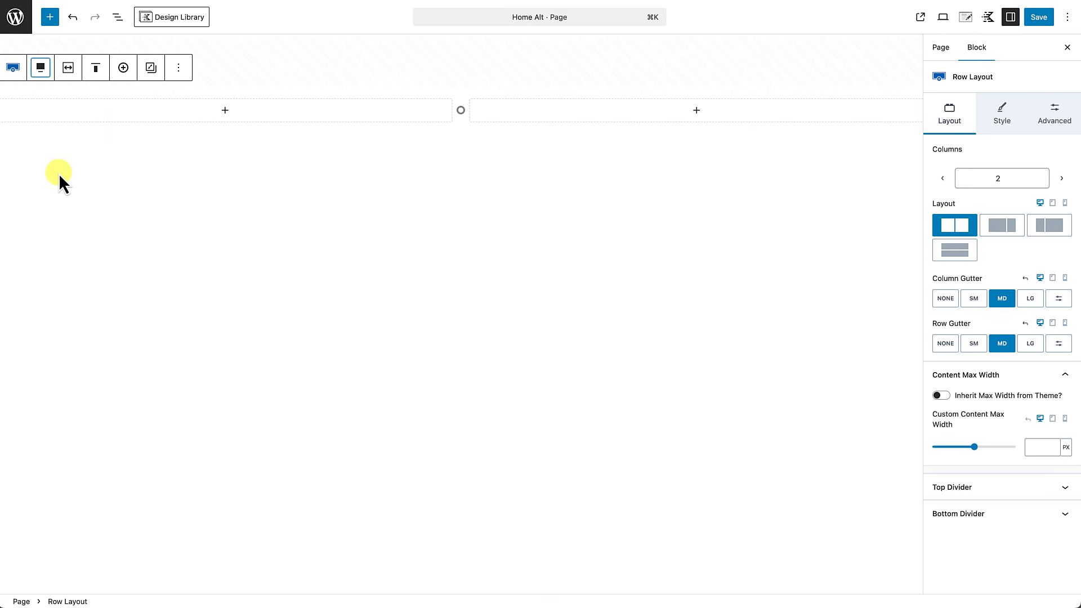
pyautogui.click(70, 72)
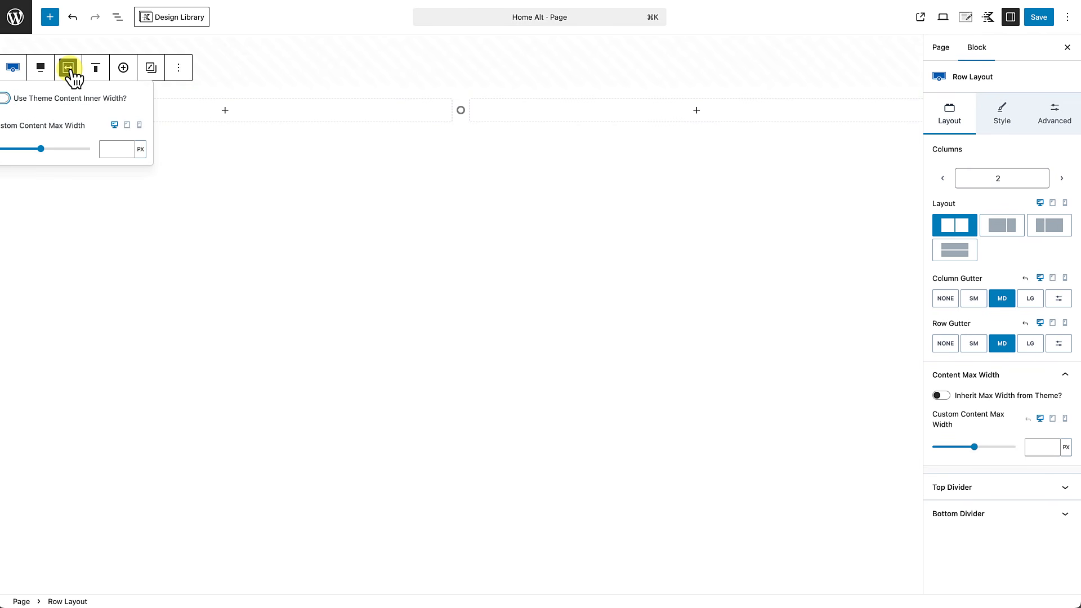
pyautogui.click(5, 99)
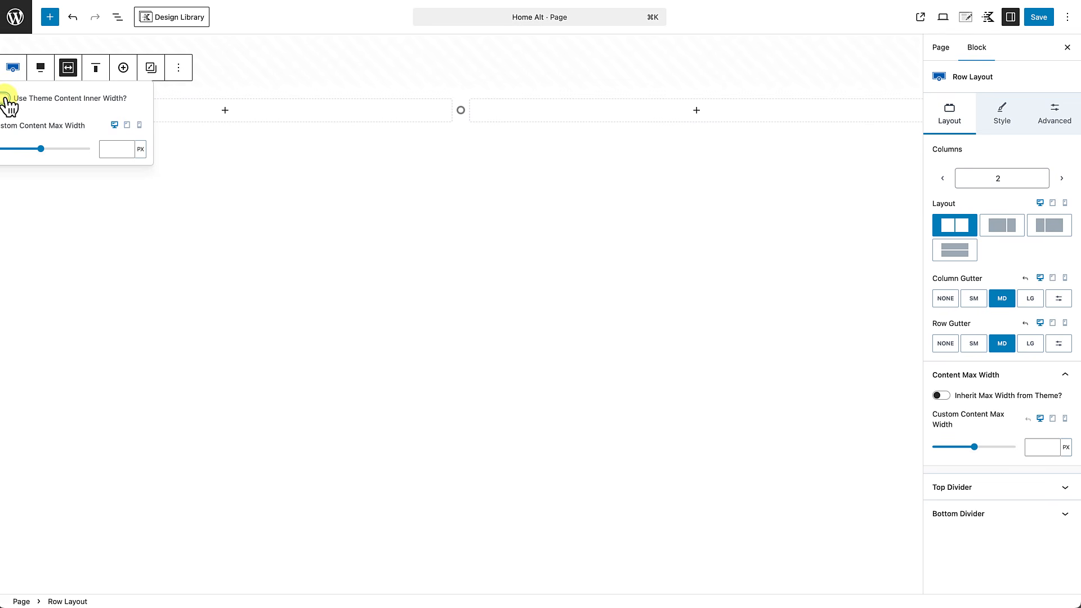
pyautogui.click(5, 98)
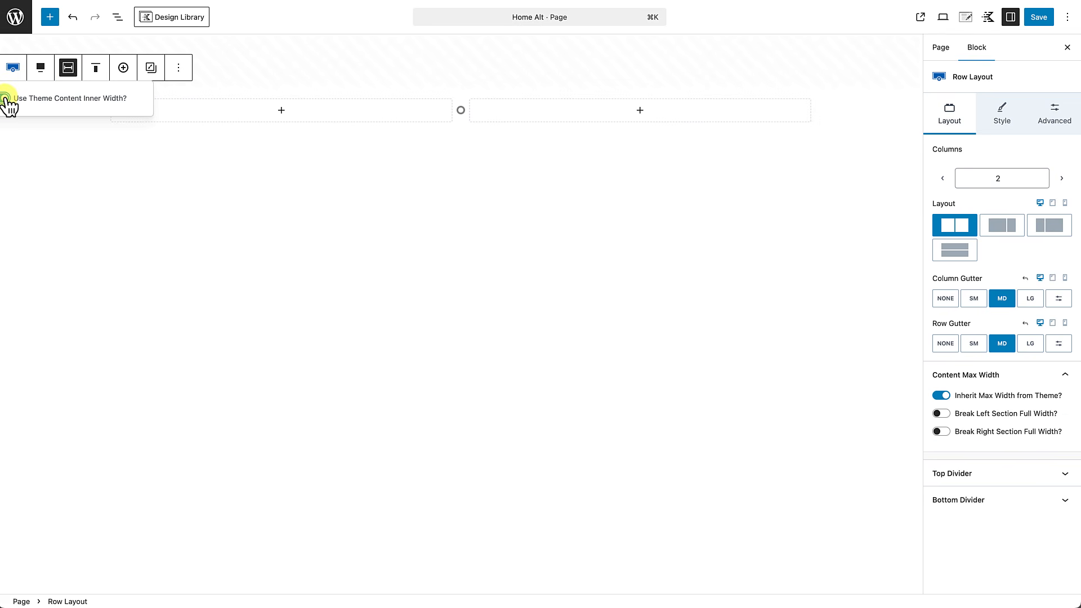
pyautogui.click(218, 138)
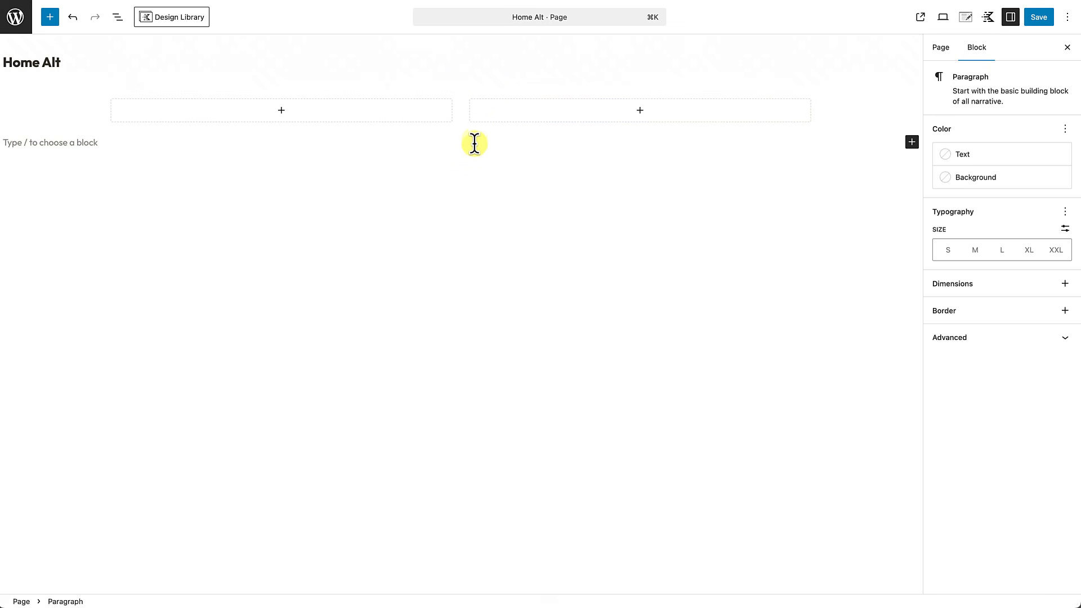
pyautogui.click(461, 92)
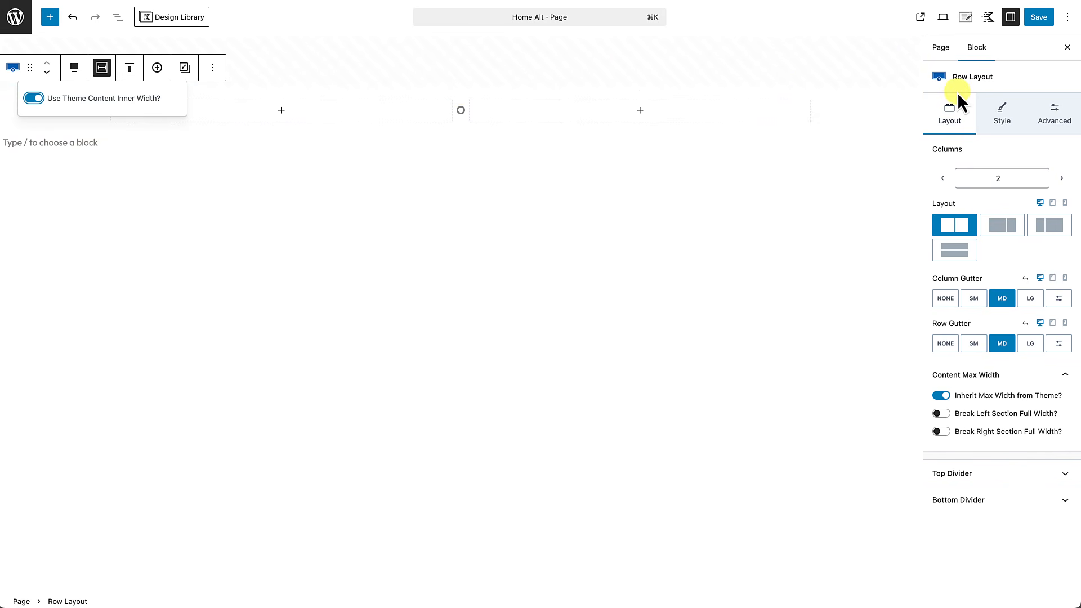
# Step: Set the row's padding to 4XL at top and bottom, leaving left and right at None
pyautogui.click(1055, 116)
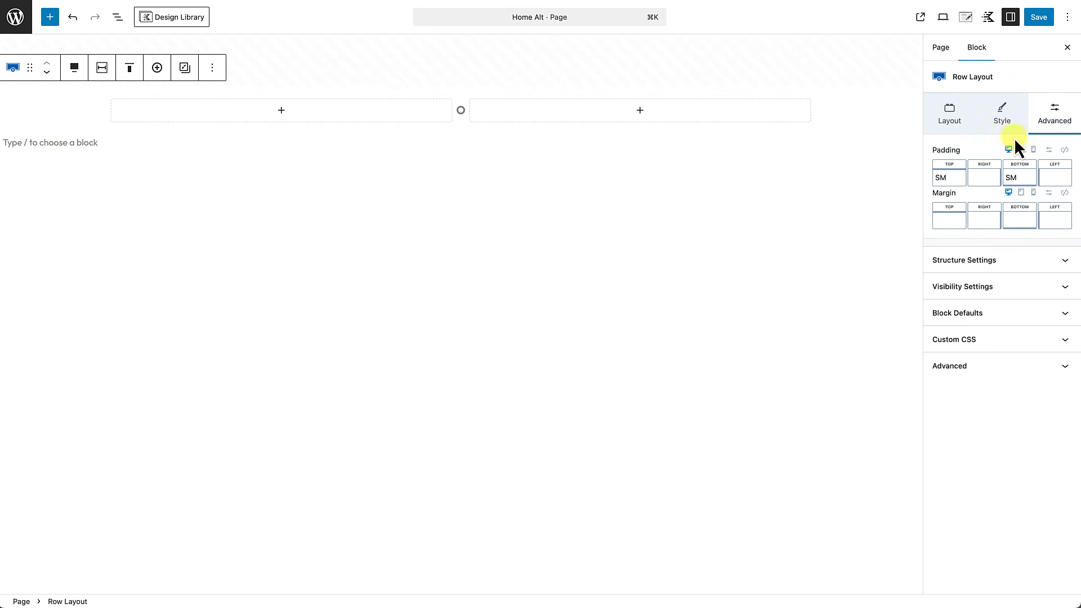
pyautogui.click(1064, 151)
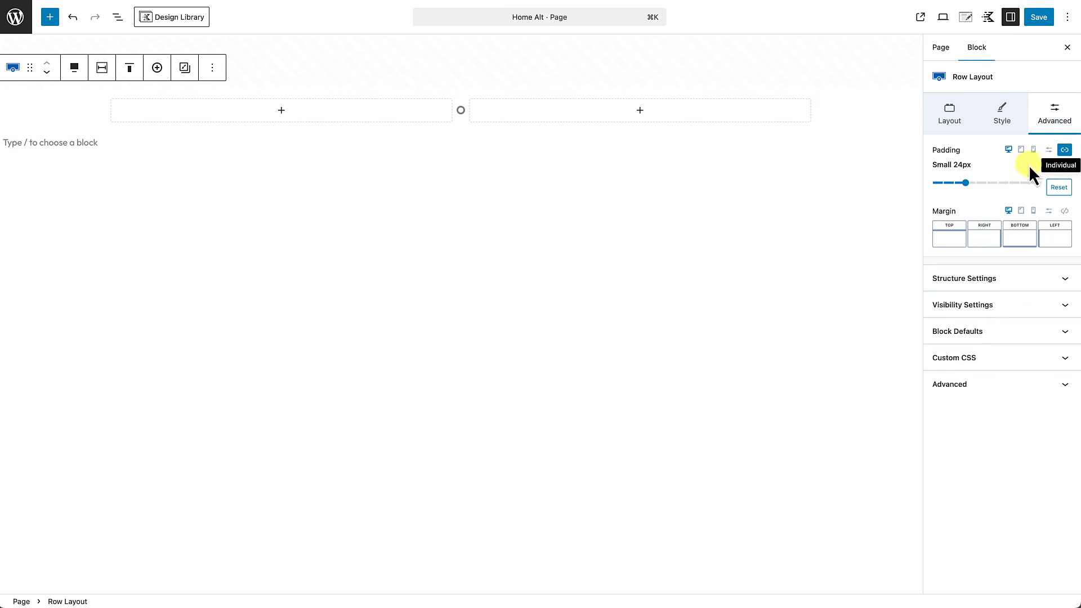
pyautogui.moveTo(966, 184); pyautogui.dragTo(891, 195)
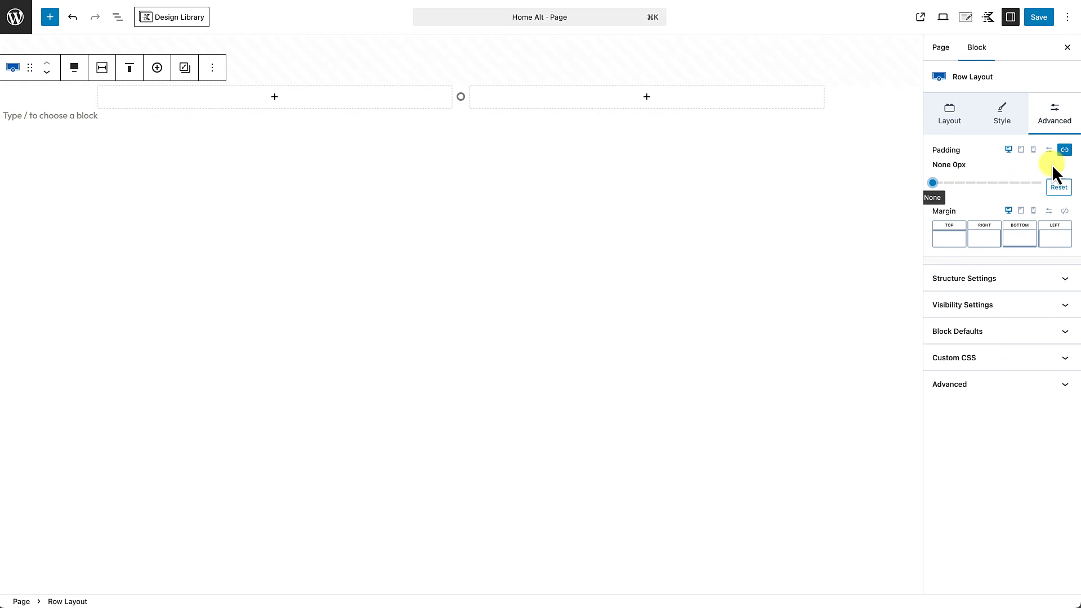
pyautogui.click(1064, 150)
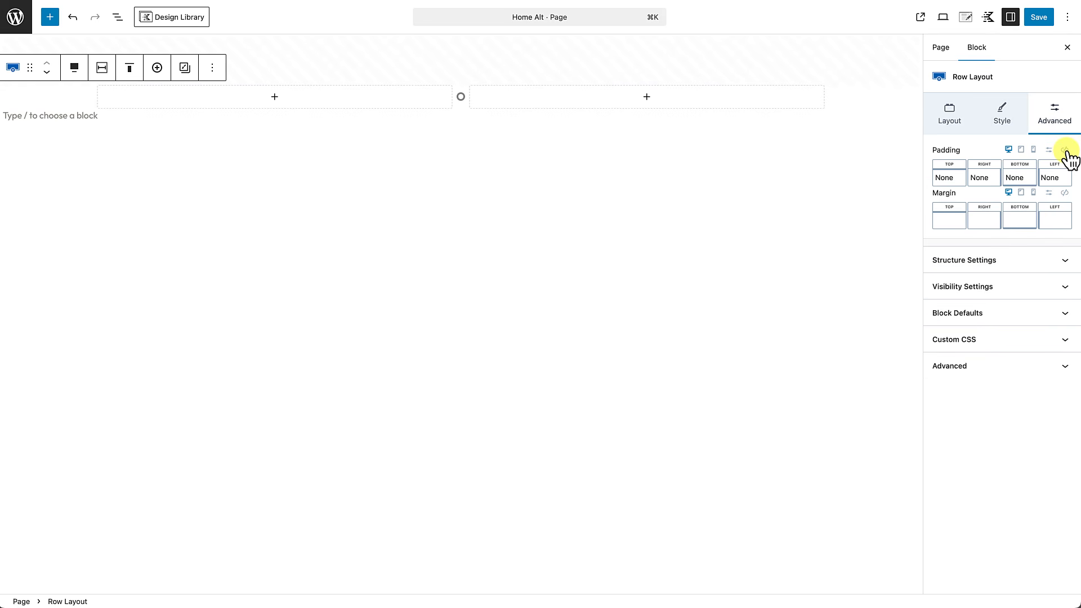
pyautogui.click(953, 183)
pyautogui.moveTo(826, 226); pyautogui.dragTo(985, 225)
pyautogui.click(1018, 178)
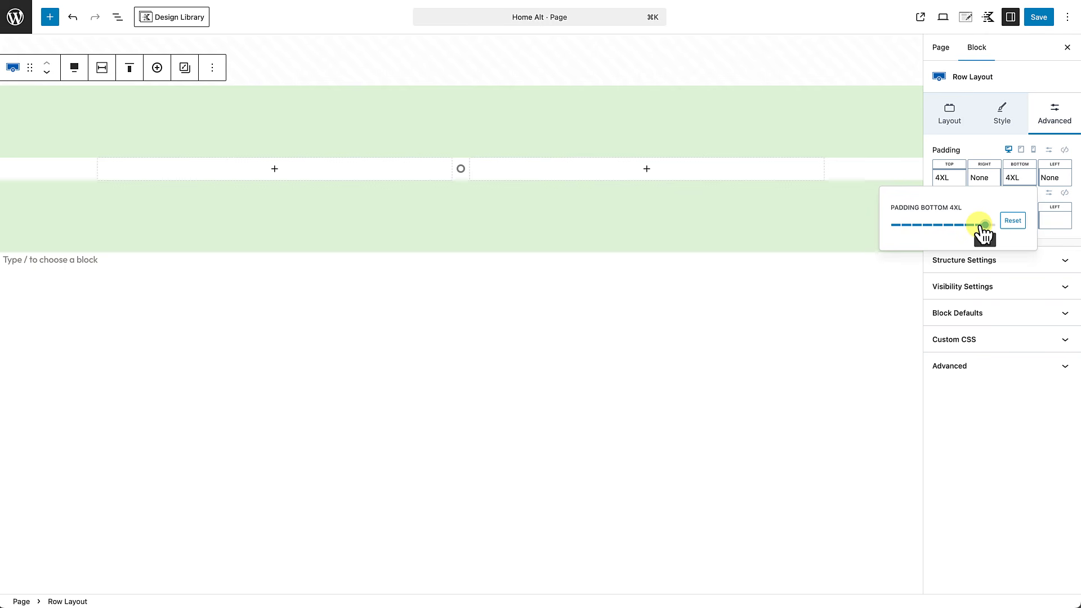
pyautogui.click(981, 179)
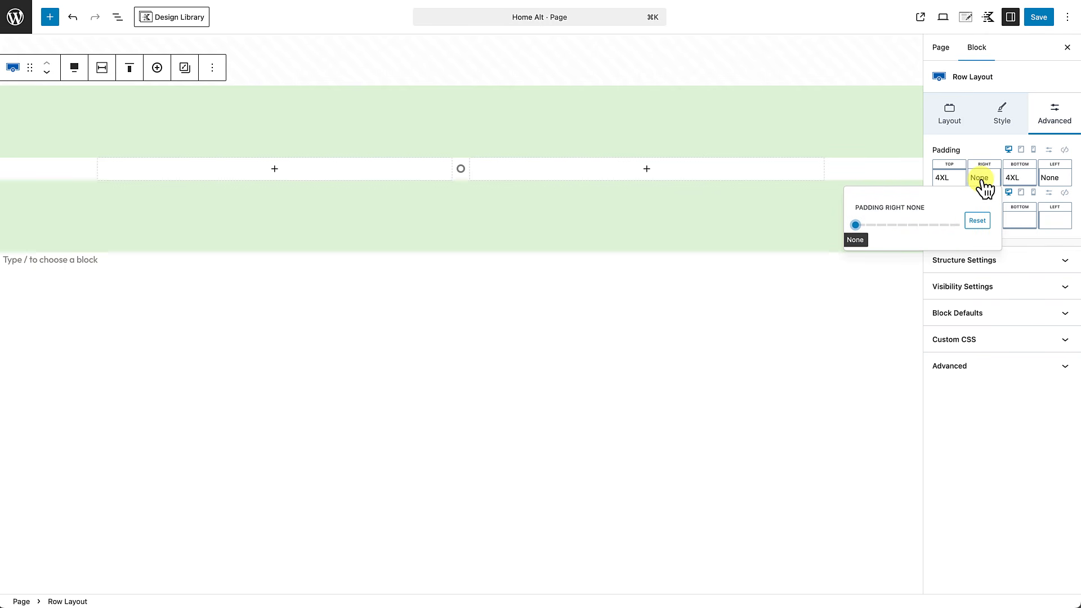
pyautogui.click(1060, 181)
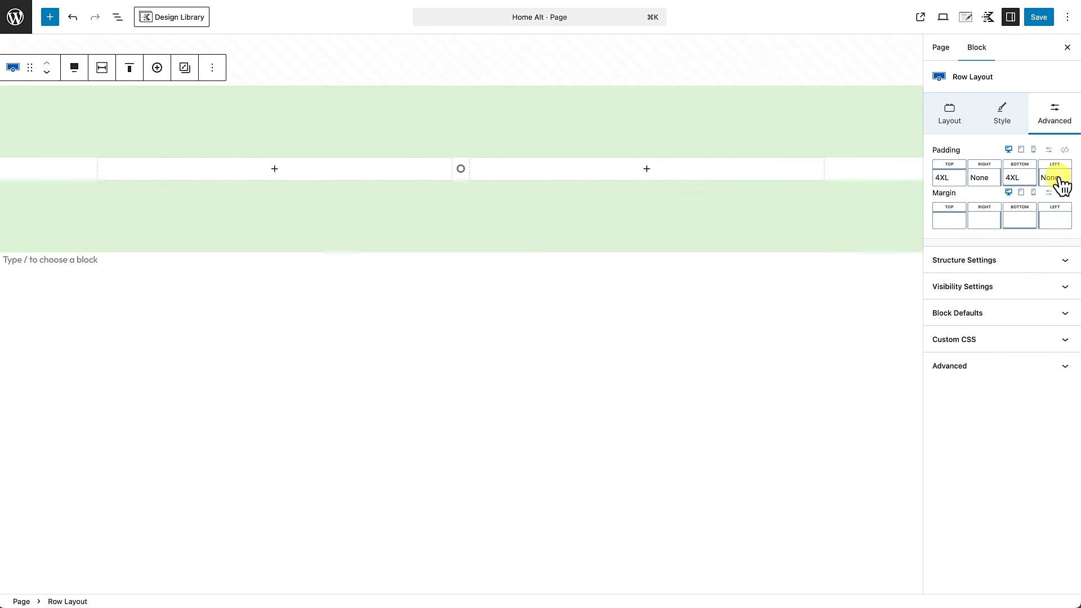
pyautogui.click(820, 319)
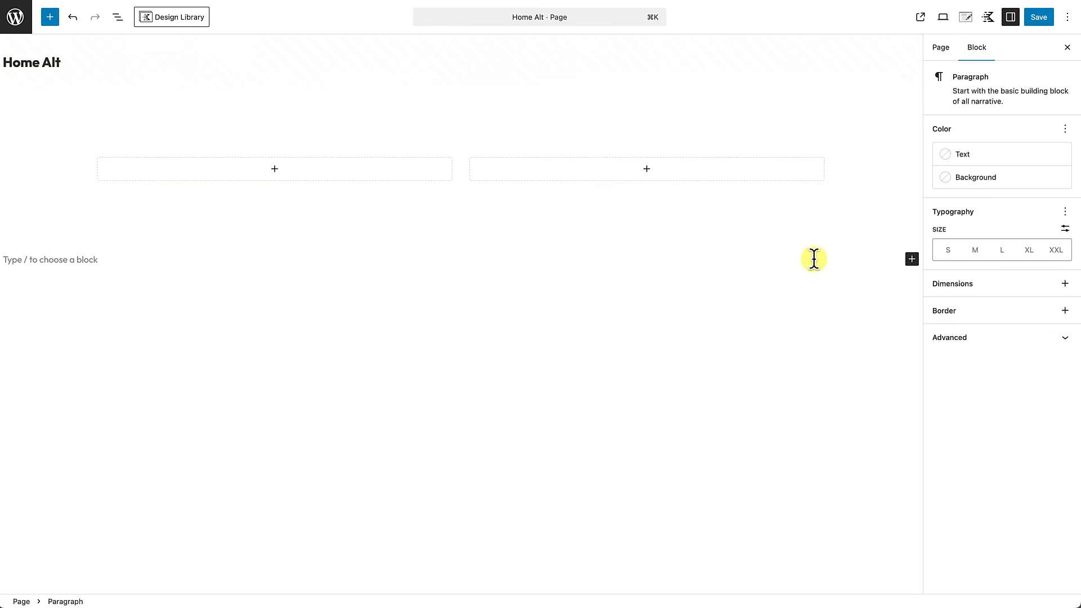
pyautogui.click(781, 228)
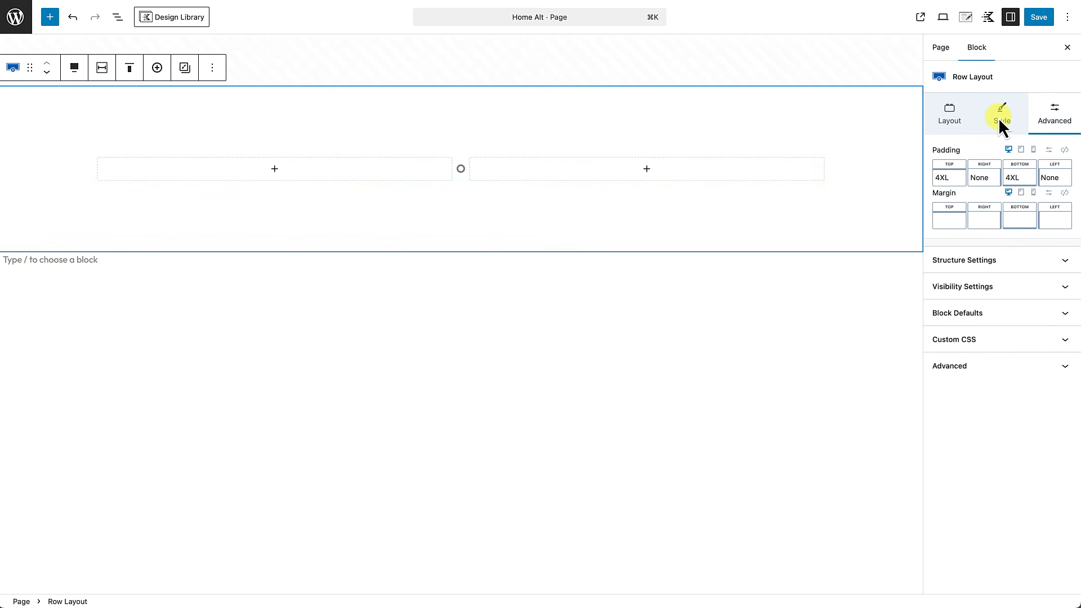
# Step: Set the row's background colour to near-black
pyautogui.click(999, 115)
pyautogui.click(1066, 225)
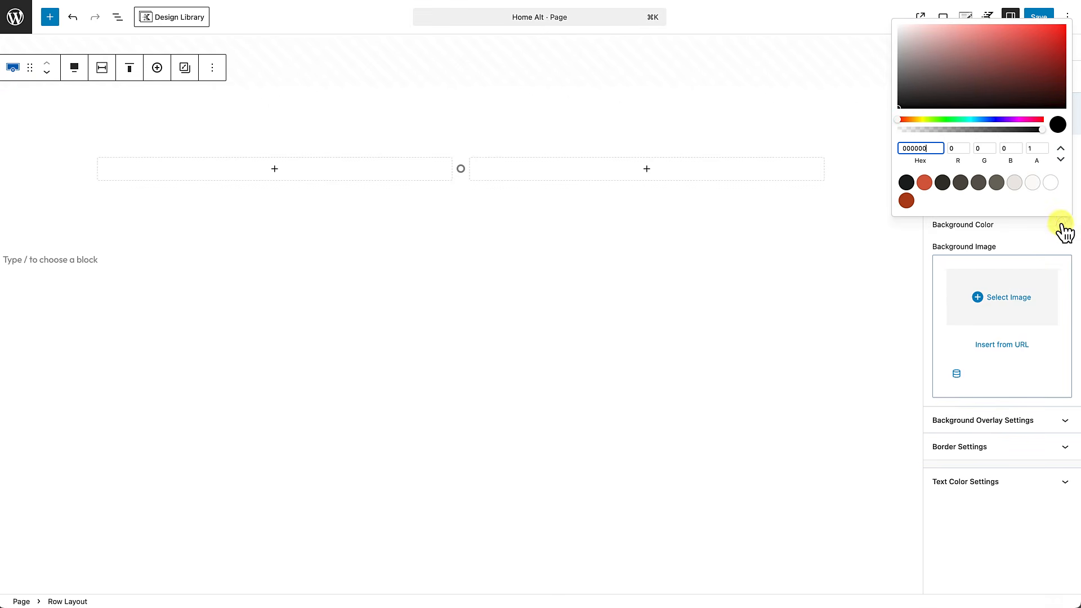
pyautogui.click(908, 185)
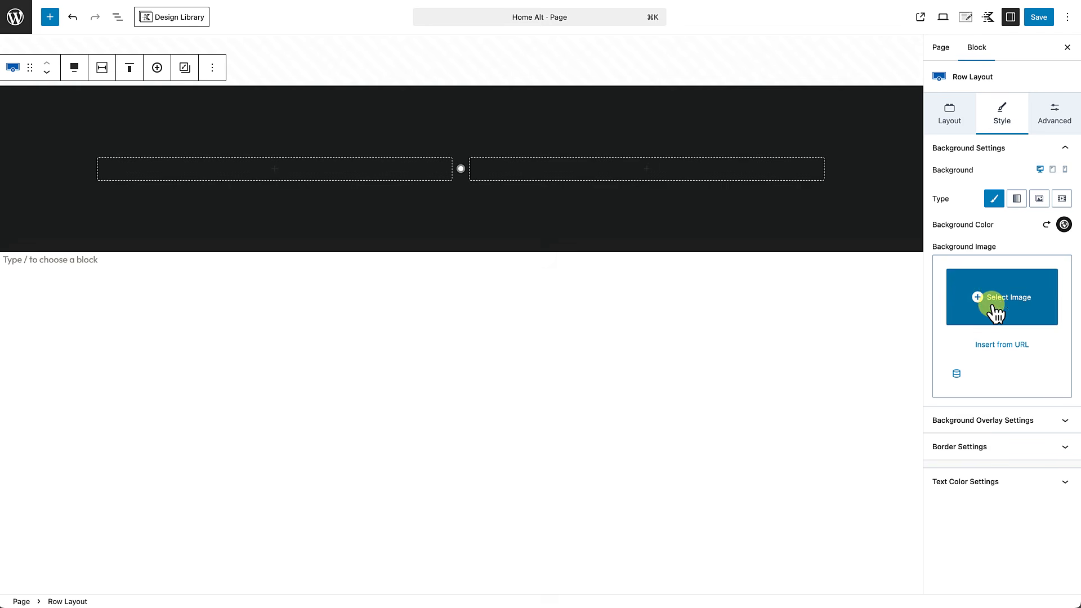
# Step: Set the row's text colour to white in Text Color Settings
pyautogui.click(989, 482)
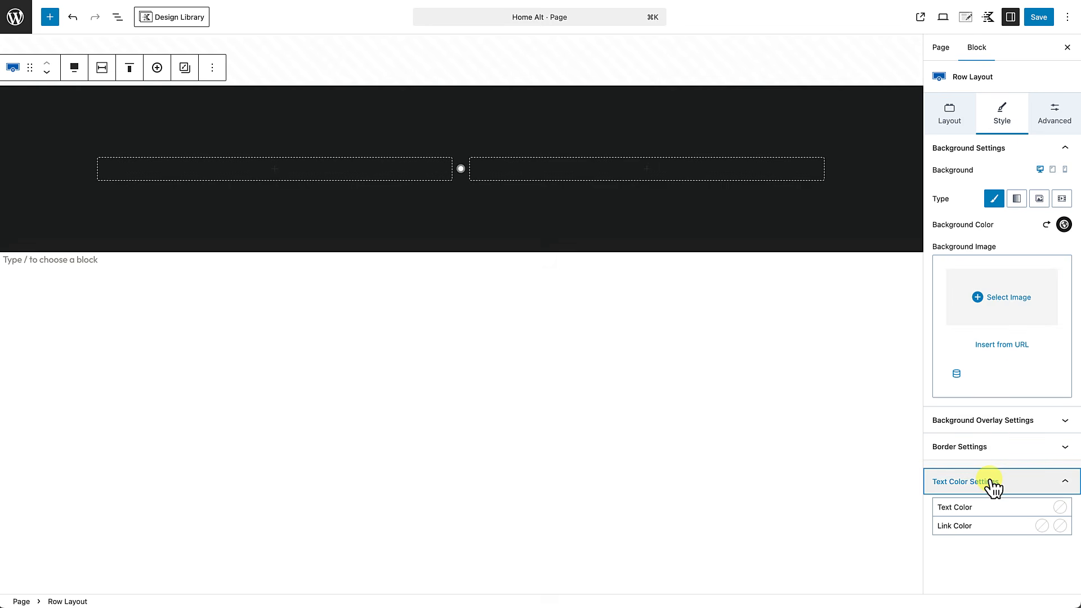
pyautogui.click(1062, 513)
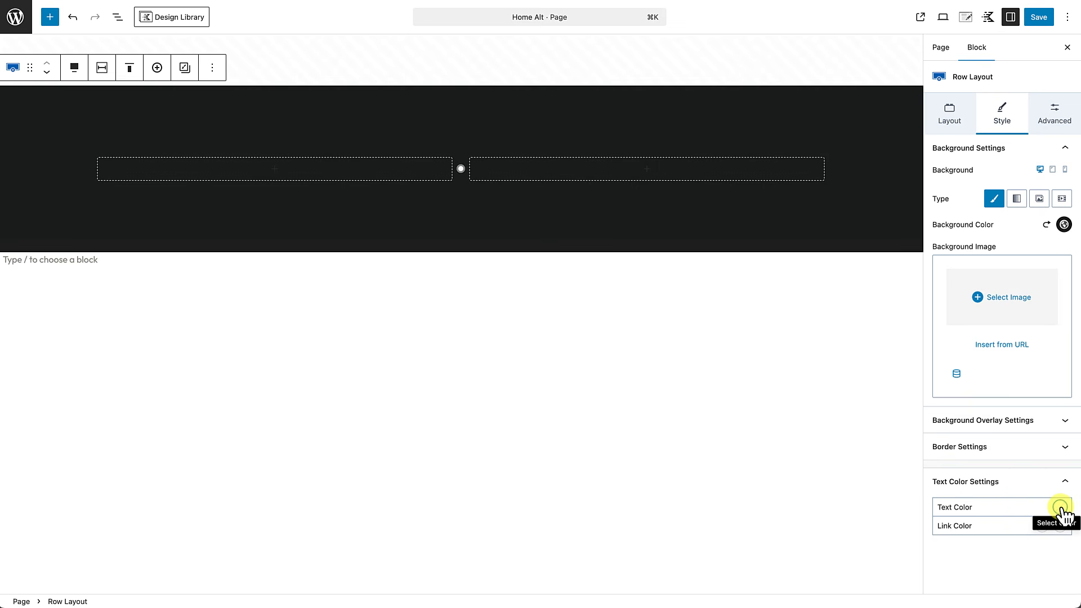
pyautogui.click(1045, 466)
pyautogui.click(1004, 552)
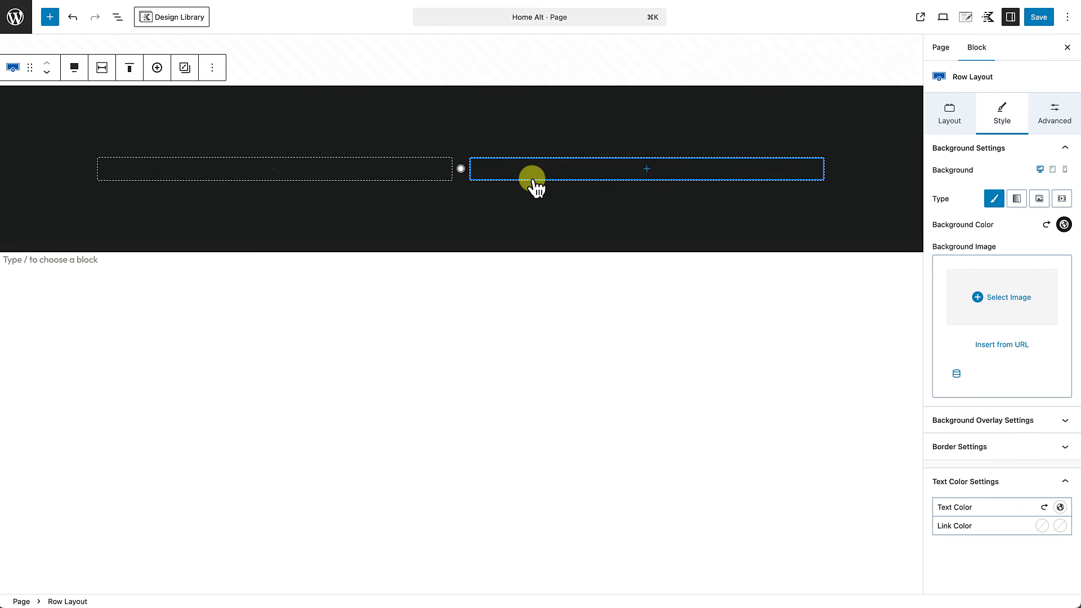
pyautogui.click(274, 169)
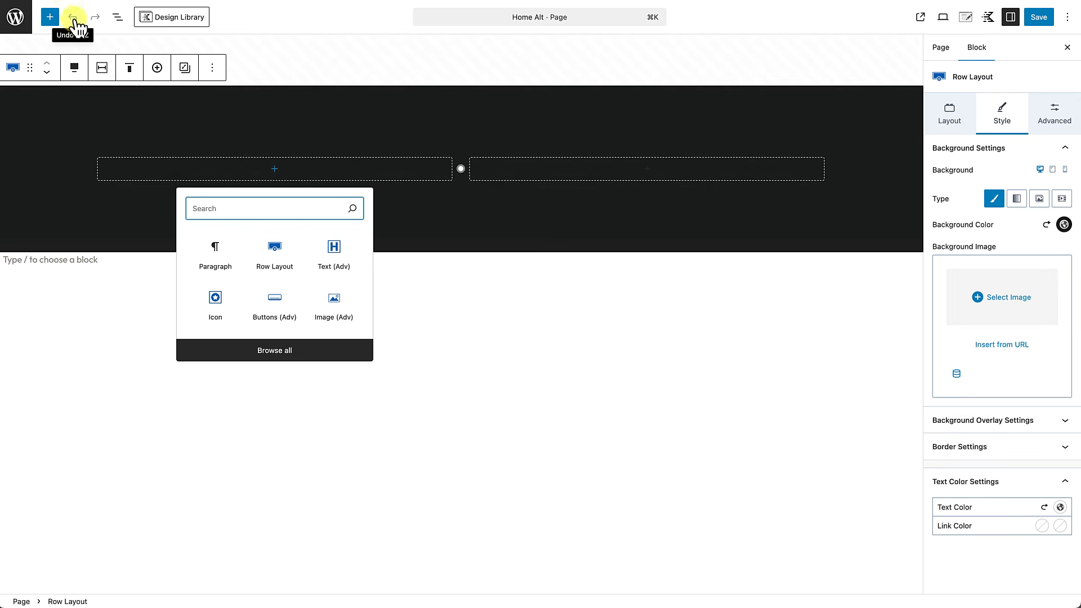
# Step: Insert an empty H2 Text (Adv) heading block into the left column
pyautogui.click(51, 21)
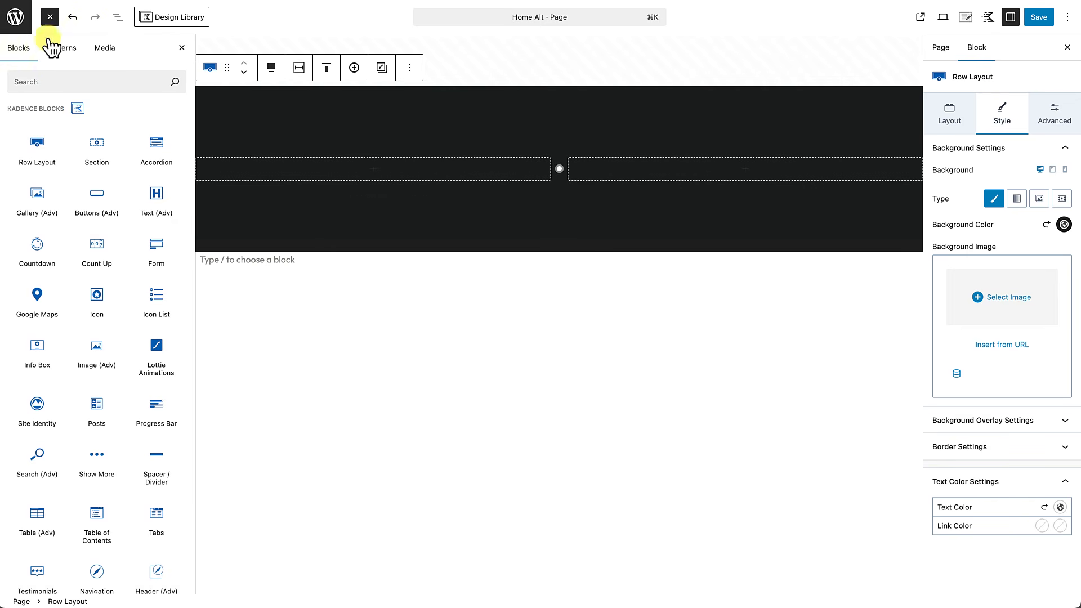
pyautogui.click(182, 47)
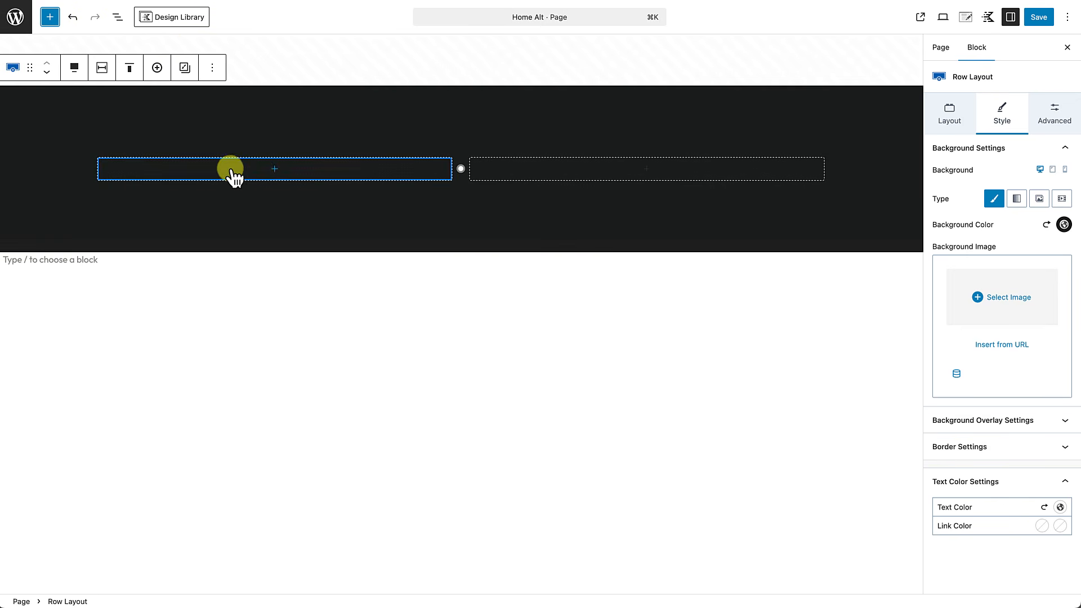
pyautogui.click(274, 169)
pyautogui.click(335, 254)
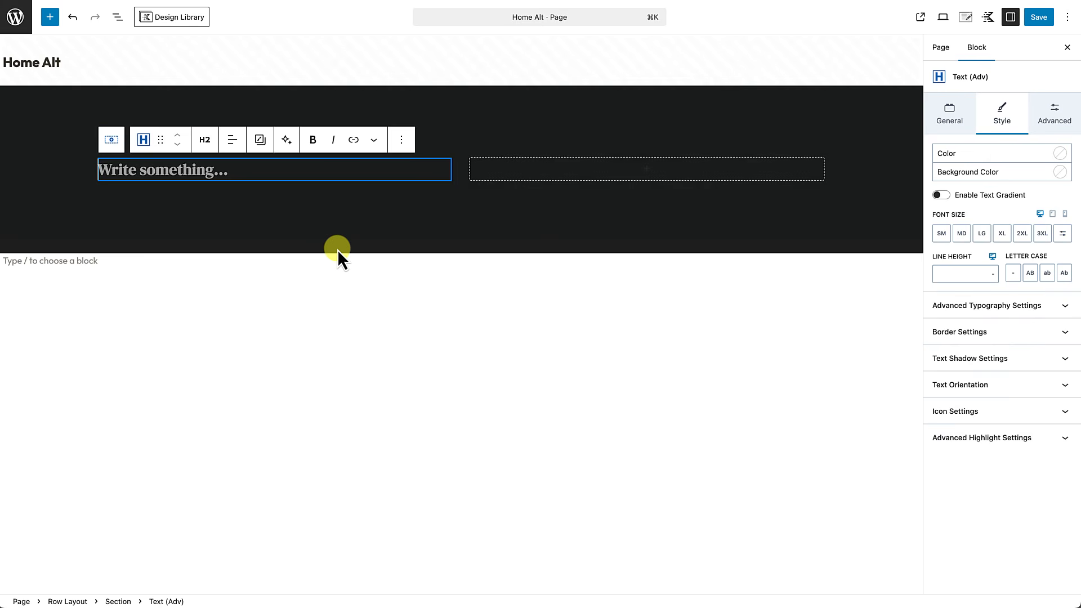
# Step: Paste 'Get 50% – 80% Off Head-Turning Luxury Outfits' as the heading, sized 2XL with 4 REM line height
pyautogui.write('Get 50% – 80% Off Head-Turning Luxury Outfits')
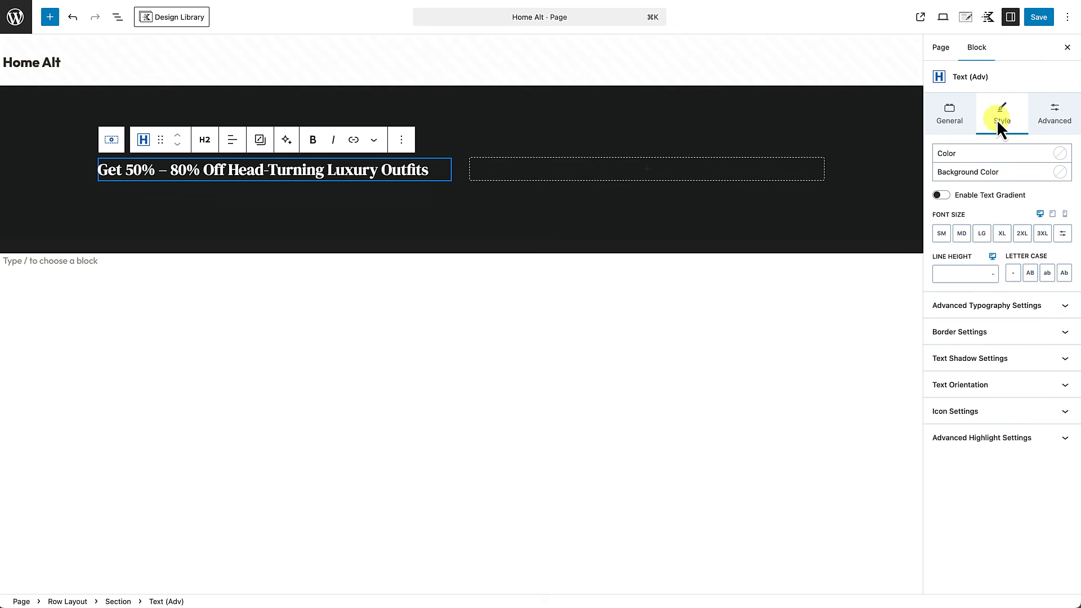
pyautogui.click(1023, 234)
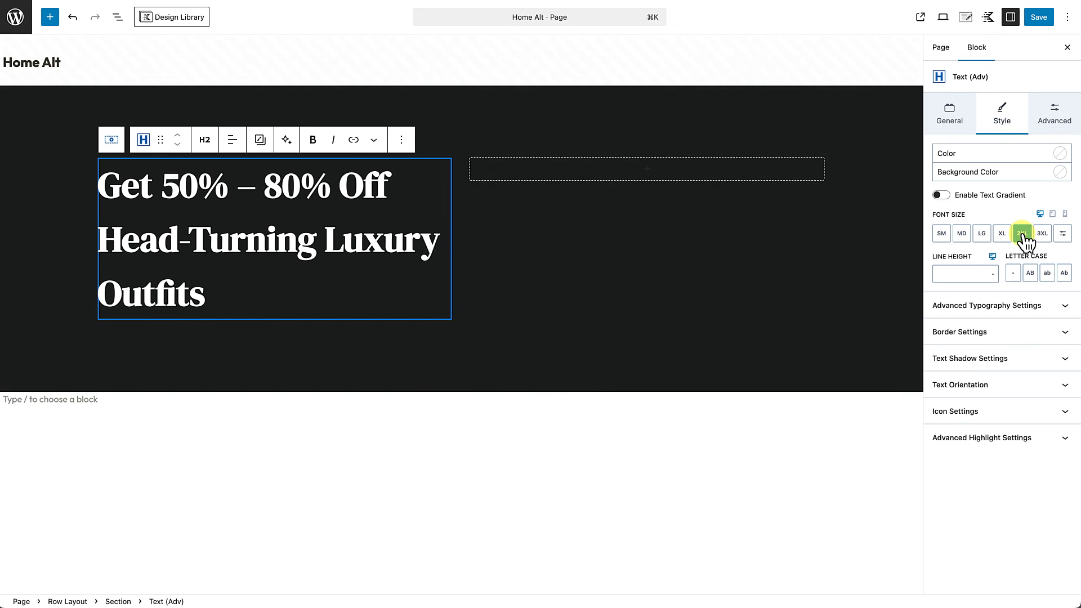
pyautogui.click(993, 274)
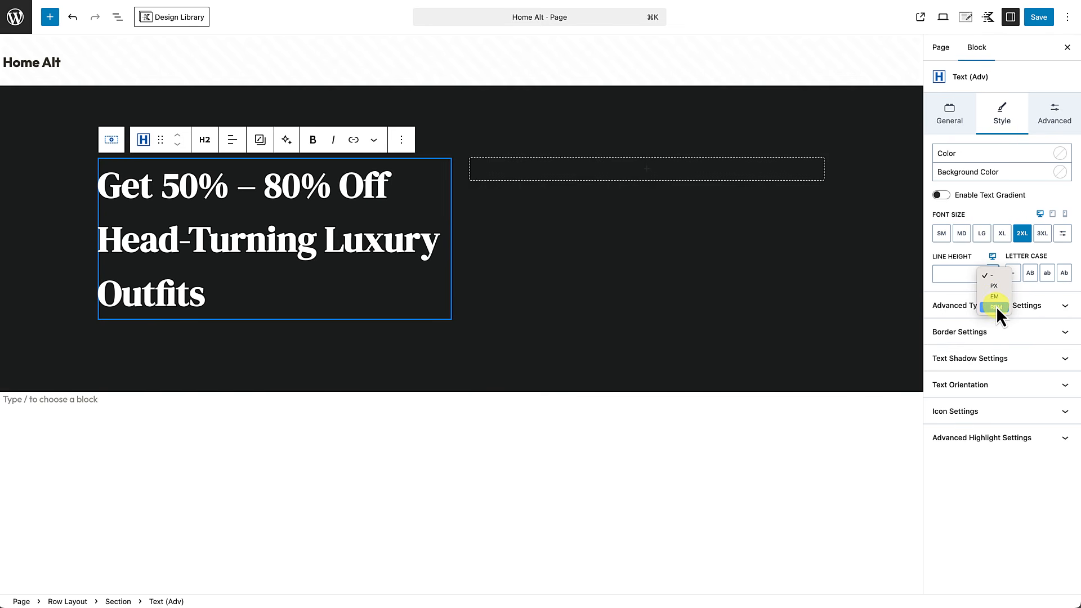
pyautogui.click(995, 307)
pyautogui.click(954, 274)
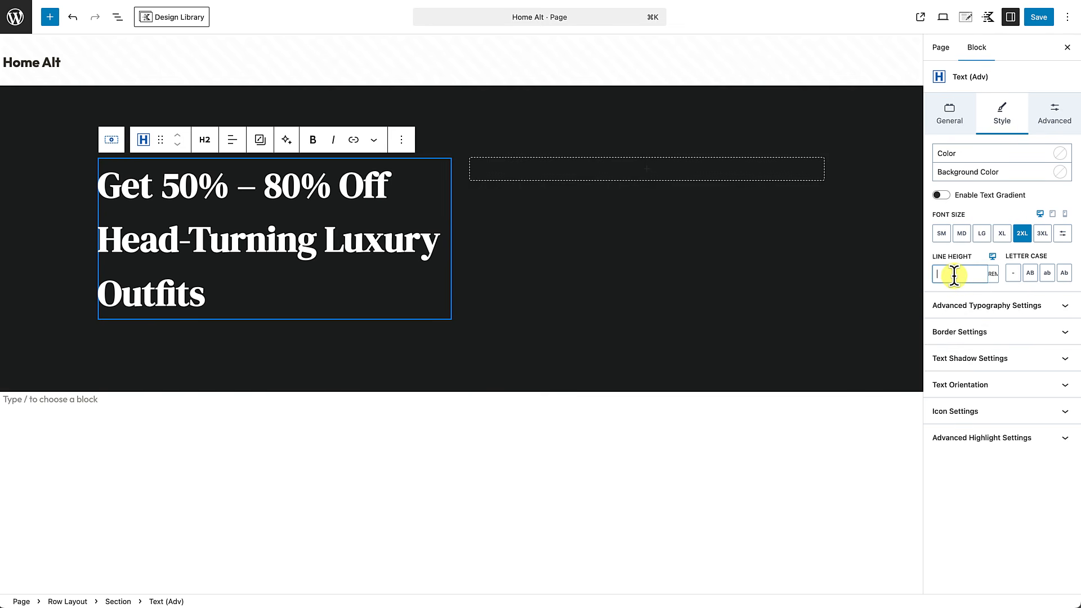
pyautogui.write('4')
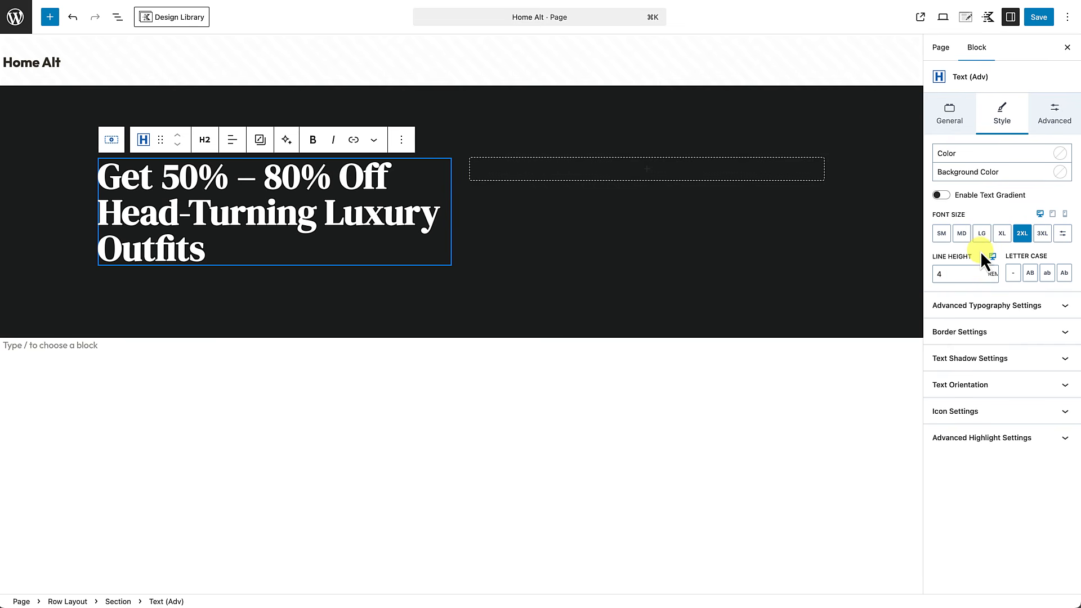
pyautogui.click(296, 270)
pyautogui.press('Return')
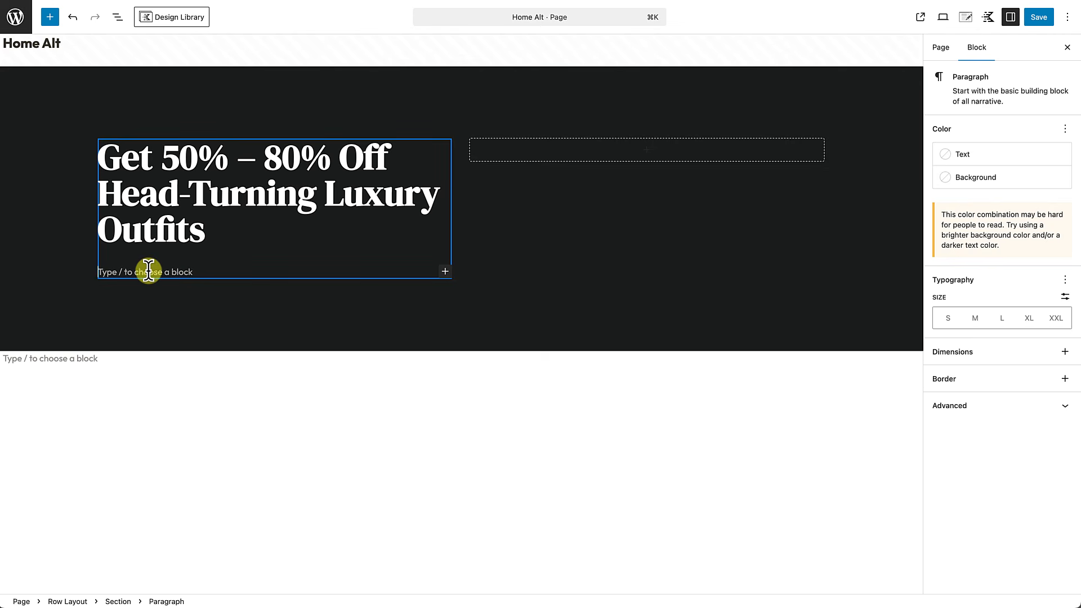
# Step: Add a Text (Adv) Paragraph below the headline containing the pasted 'It is a long established fact…' sentence
pyautogui.write('/')
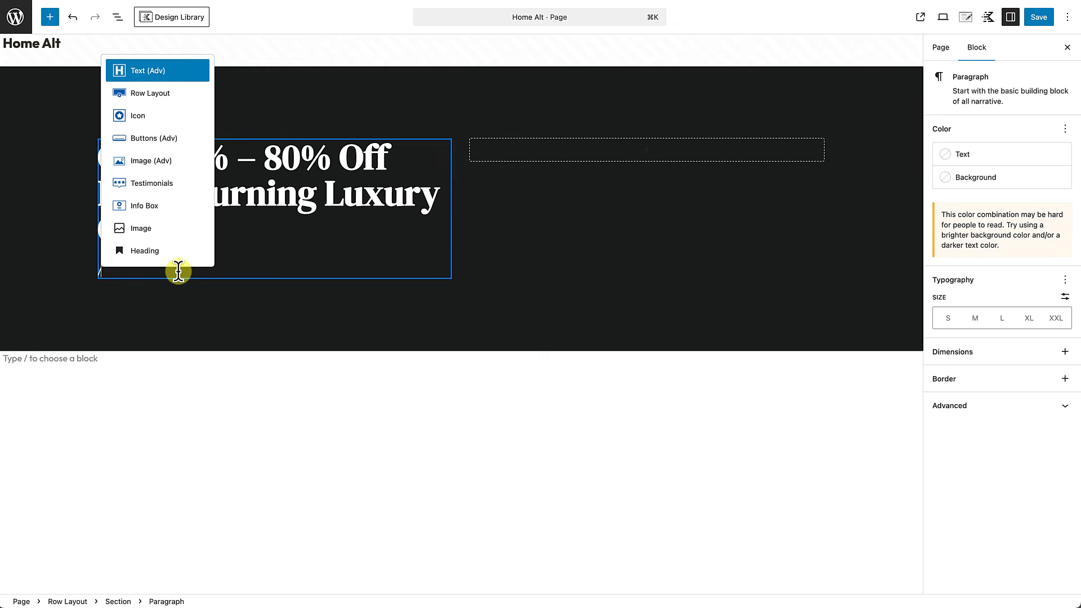
pyautogui.click(149, 73)
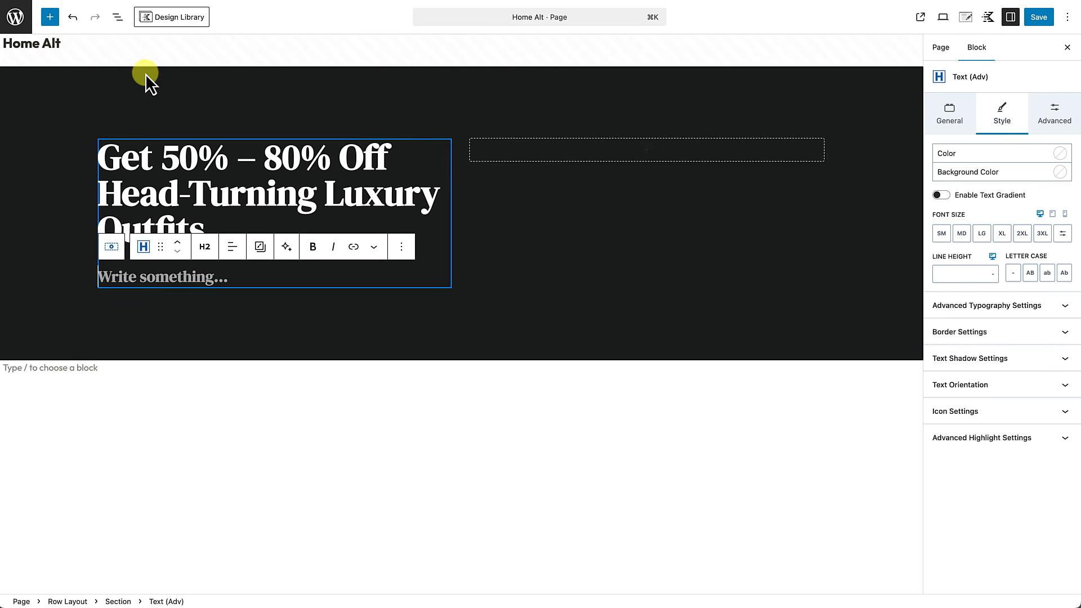
pyautogui.click(206, 251)
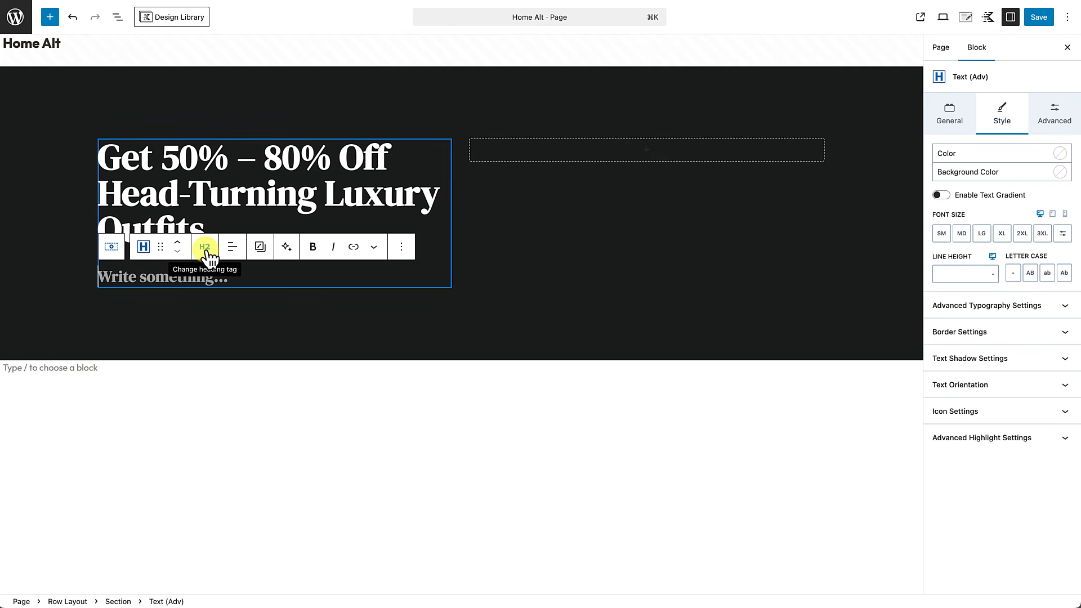
pyautogui.click(206, 248)
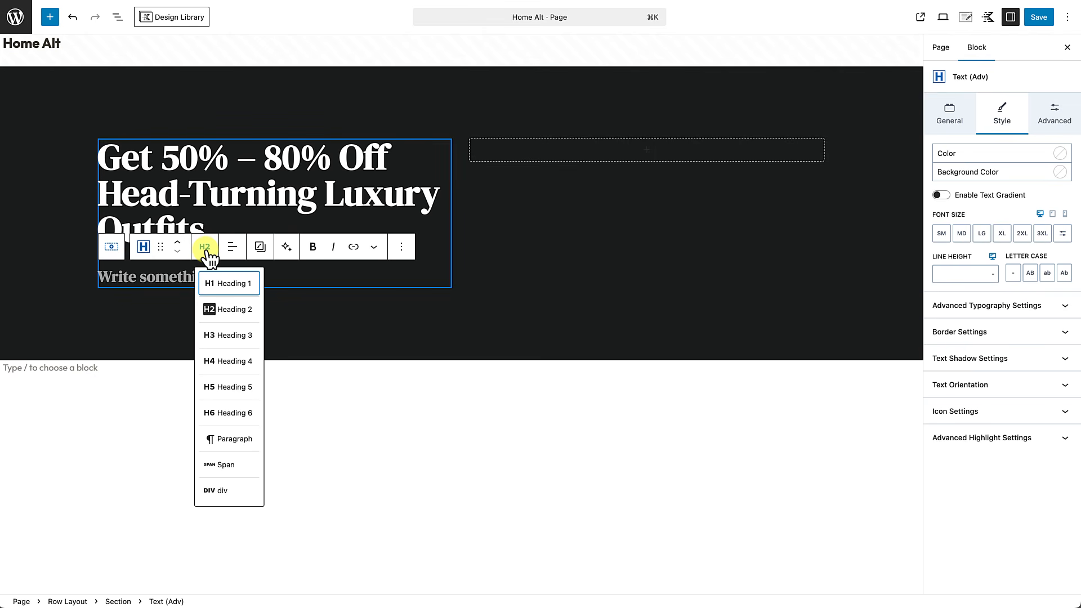
pyautogui.click(228, 439)
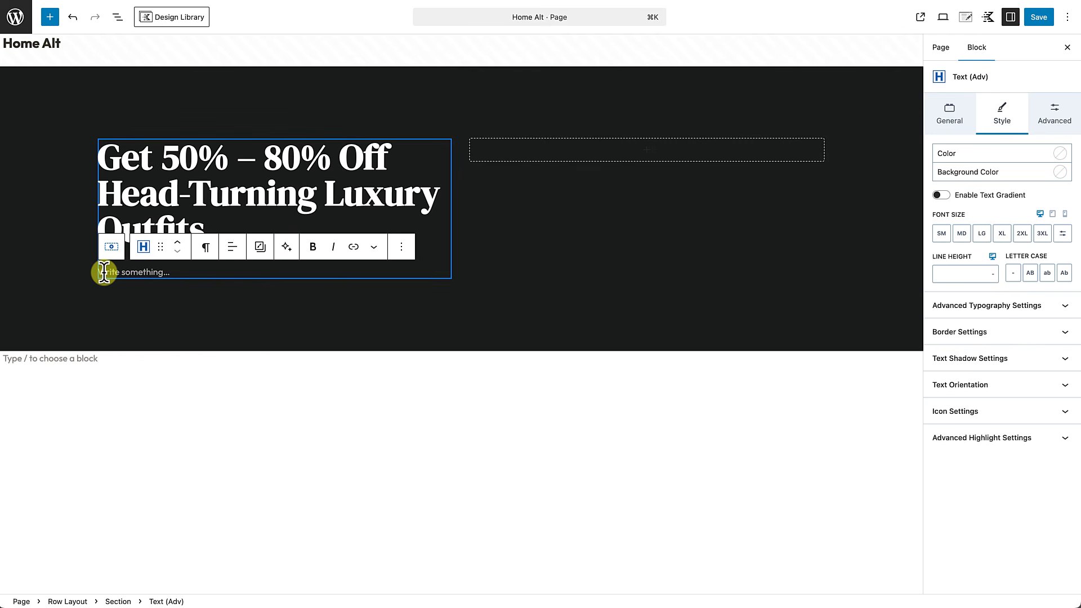
pyautogui.write('It is a long established fact that a reader will be distracted by the readable content of a page when looking at its layout')
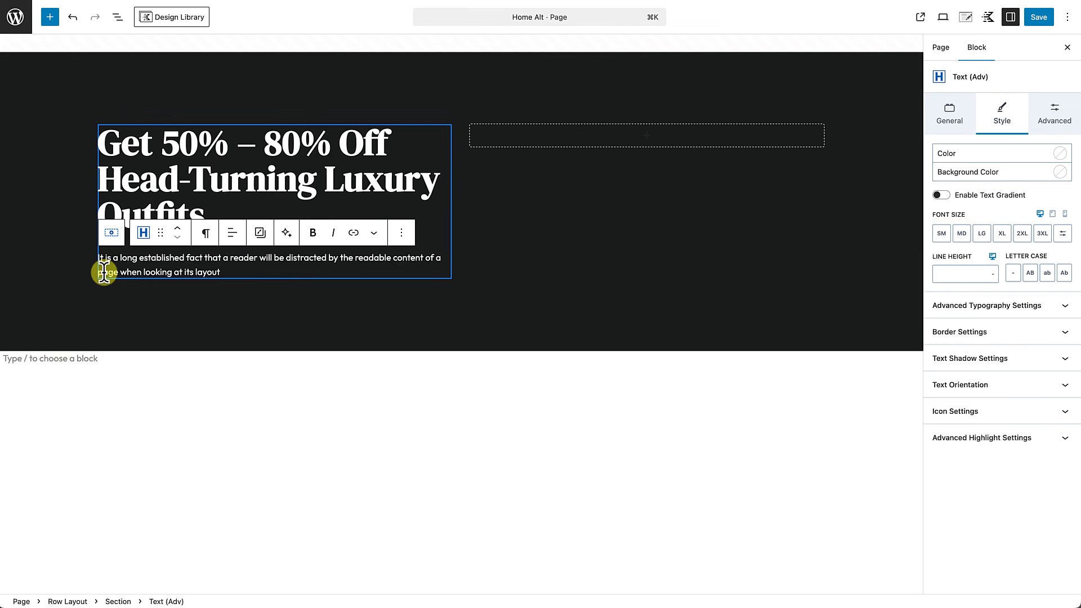
pyautogui.press('Return')
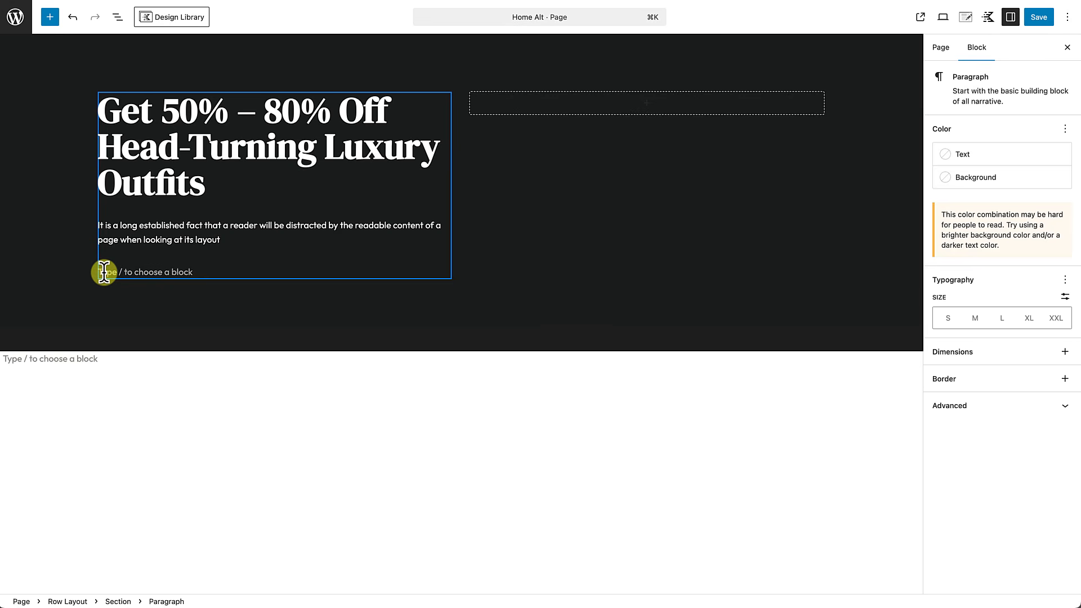
pyautogui.write('/')
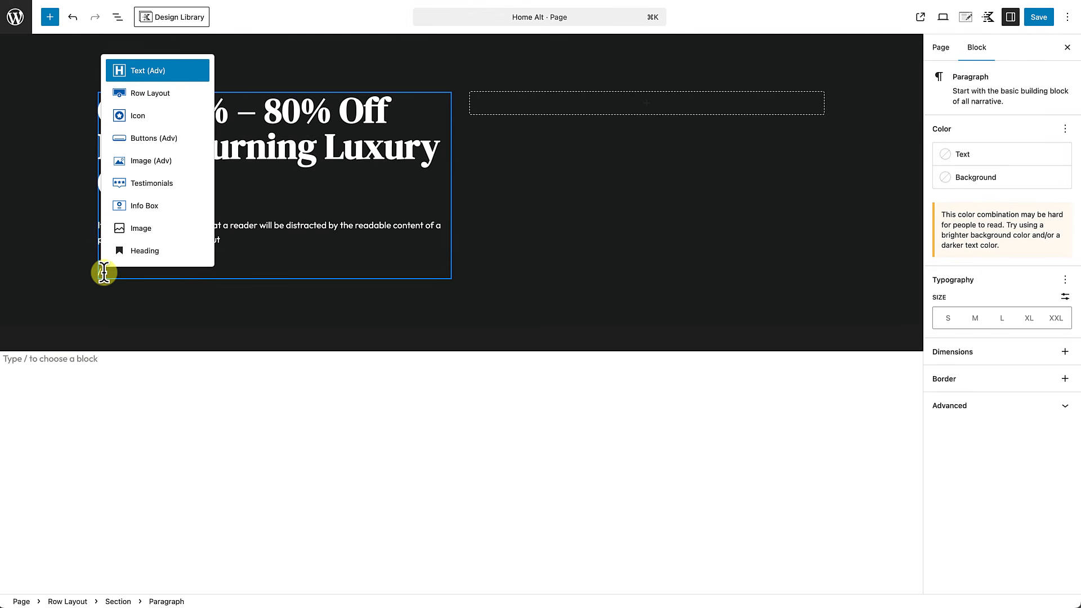
pyautogui.write('butt')
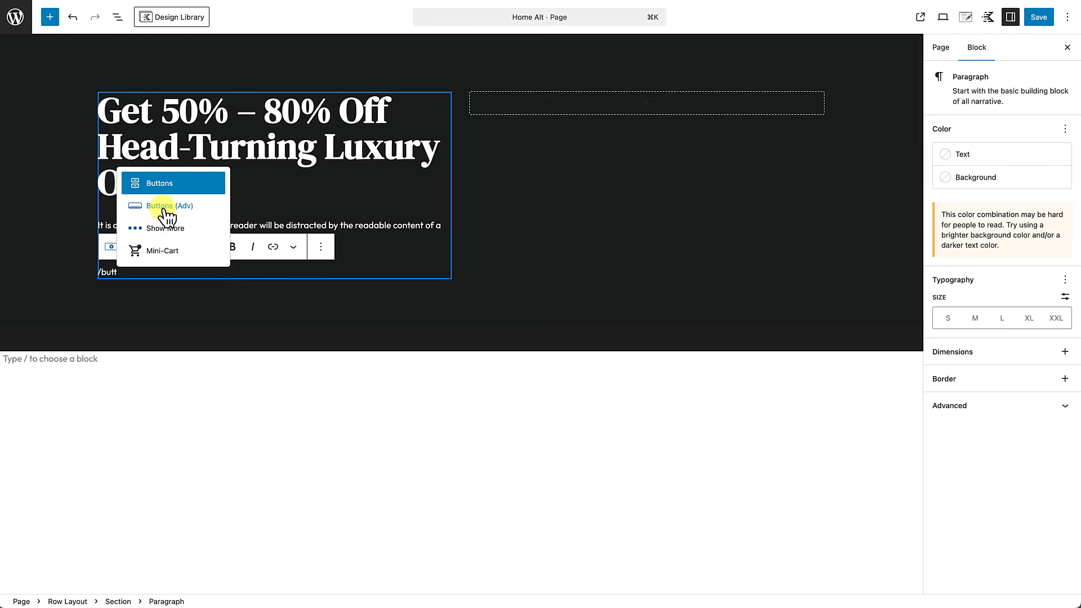
# Step: Insert a Buttons (Adv) block labelled 'Shop Now' and justify it to the left
pyautogui.click(167, 210)
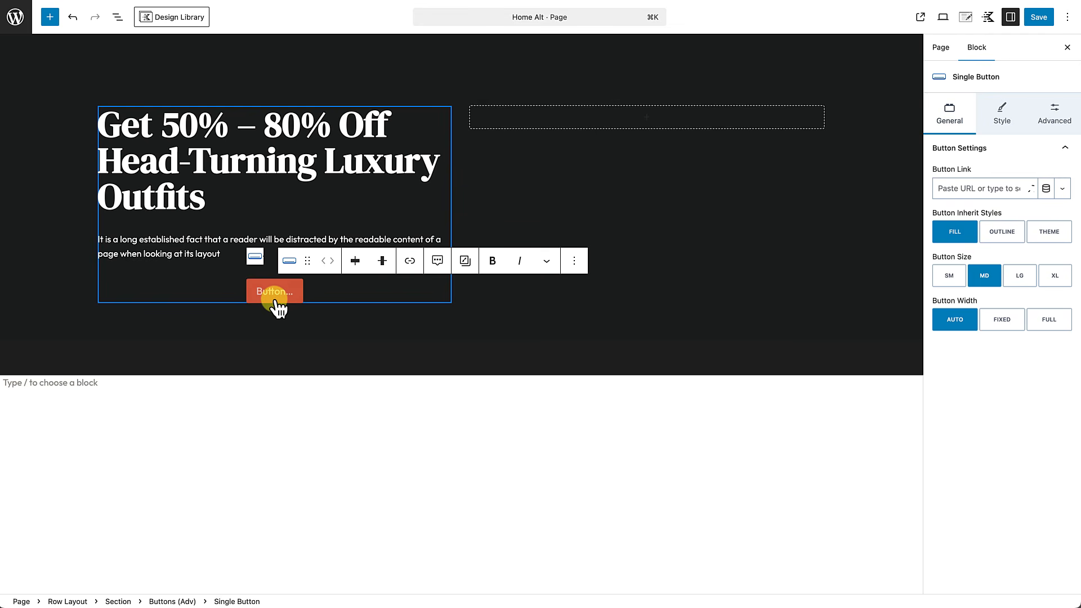
pyautogui.write('Shop Now')
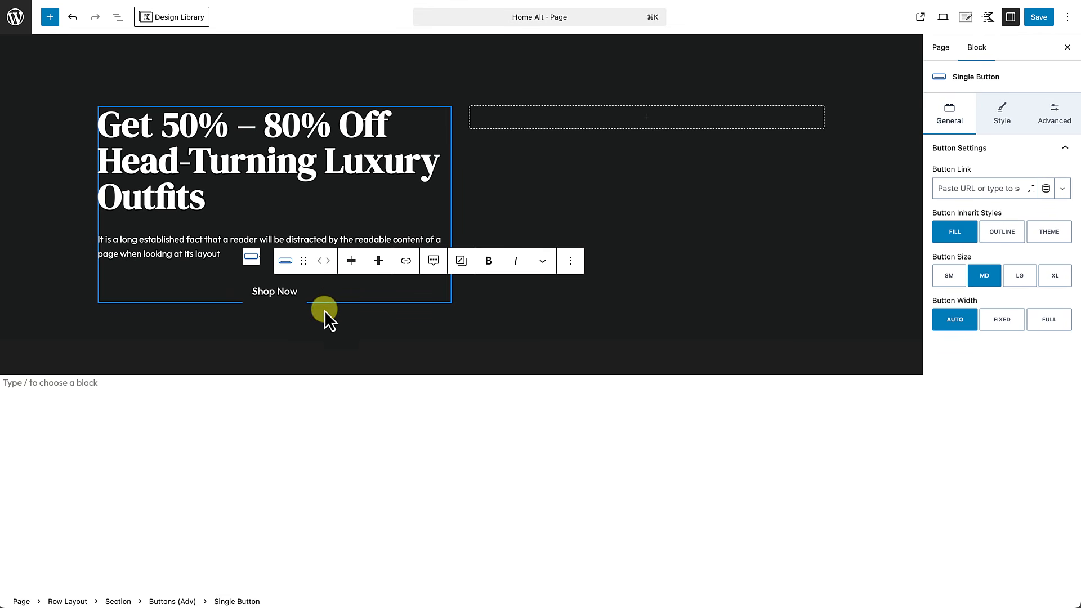
pyautogui.click(352, 262)
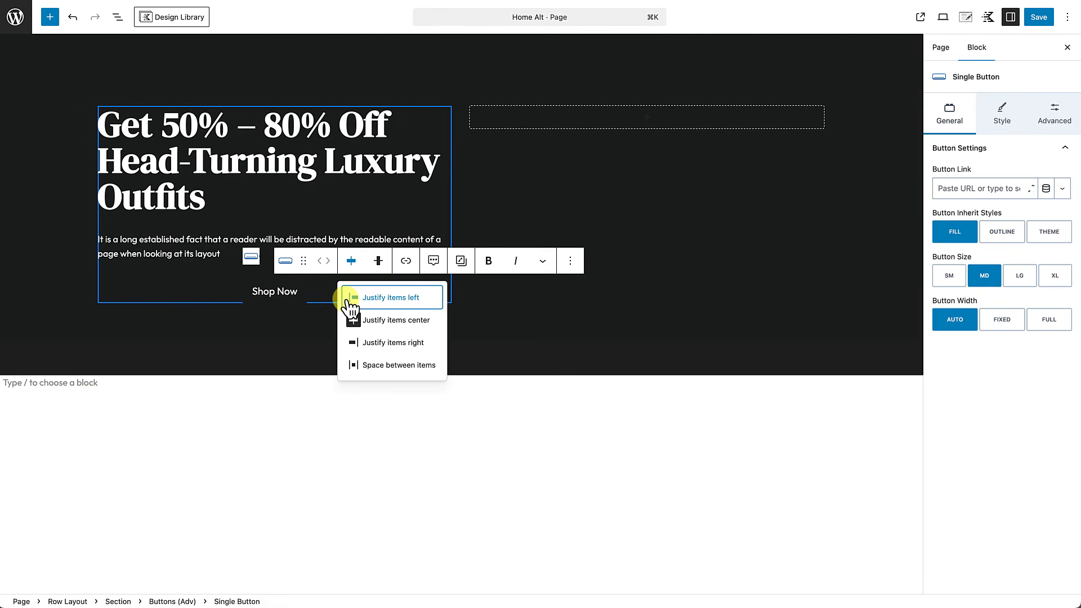
pyautogui.click(351, 300)
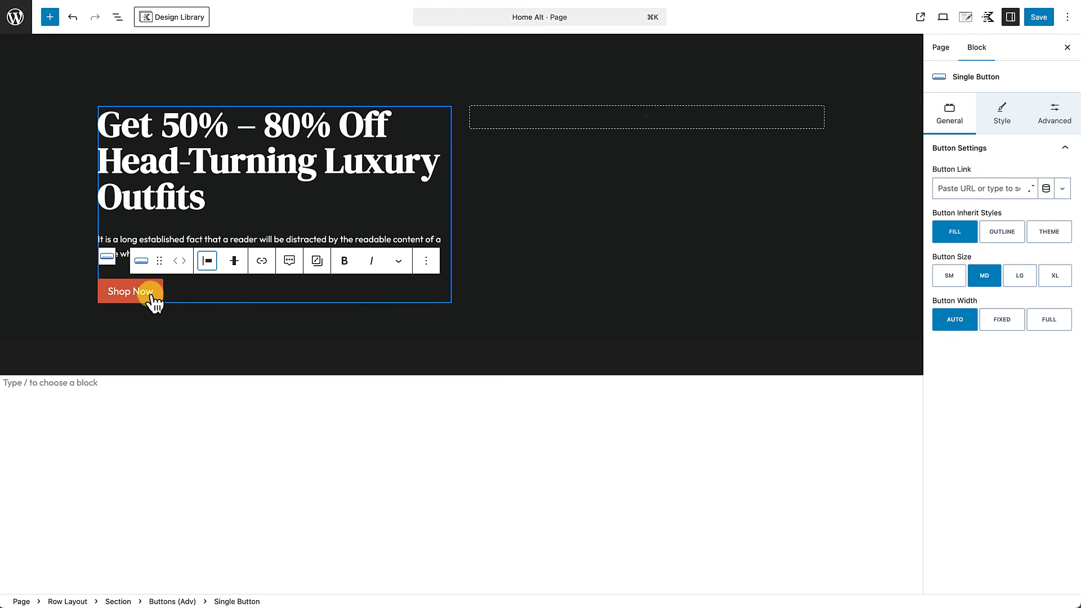
pyautogui.click(133, 293)
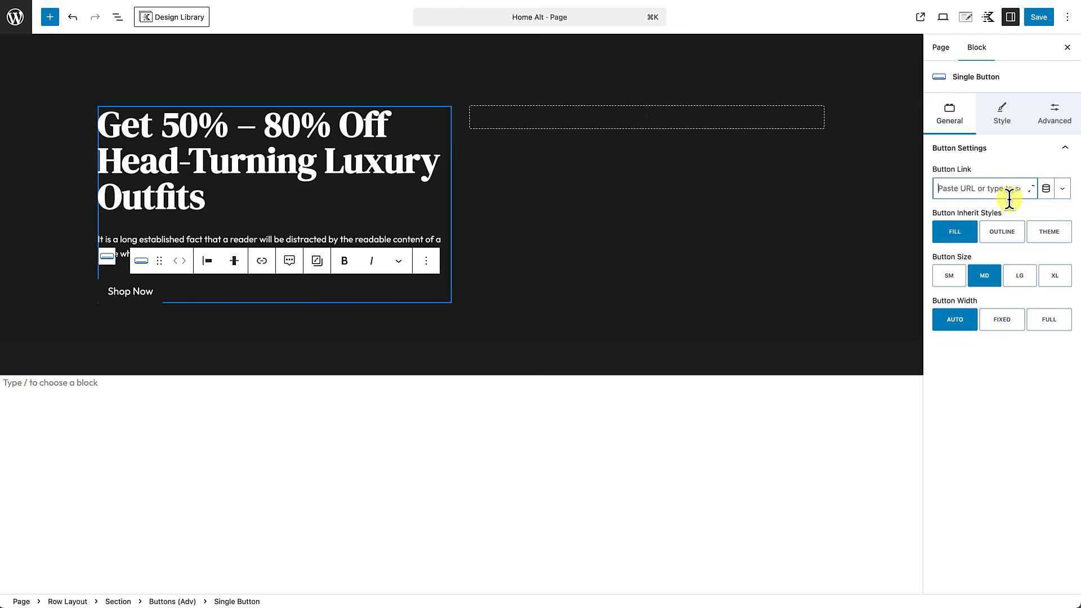
# Step: Add the solid right-arrow icon, found by searching 'arrow', after the Shop Now label
pyautogui.click(1005, 121)
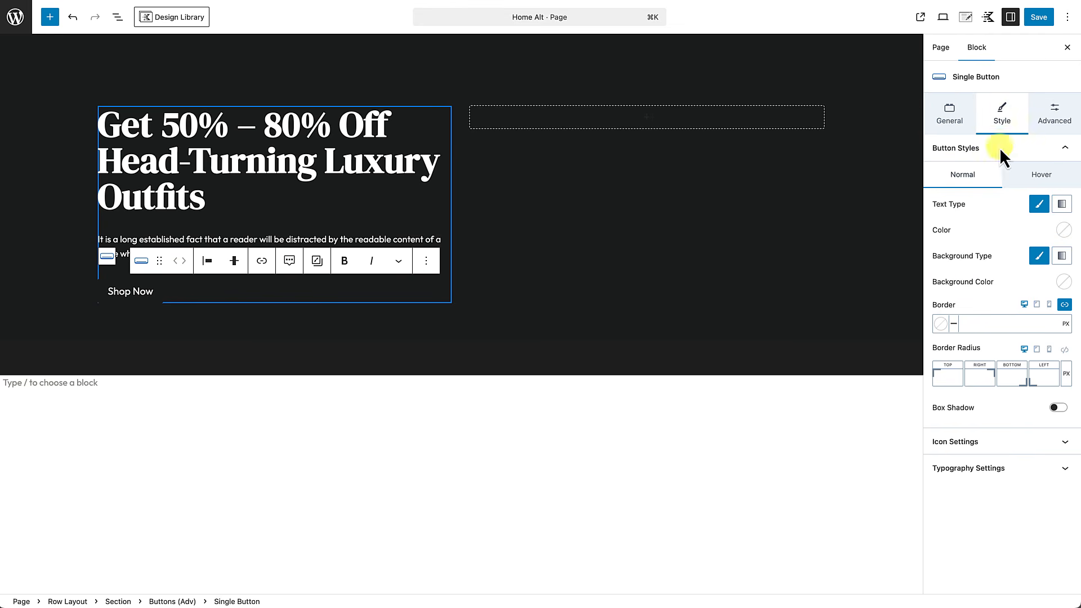
pyautogui.click(997, 445)
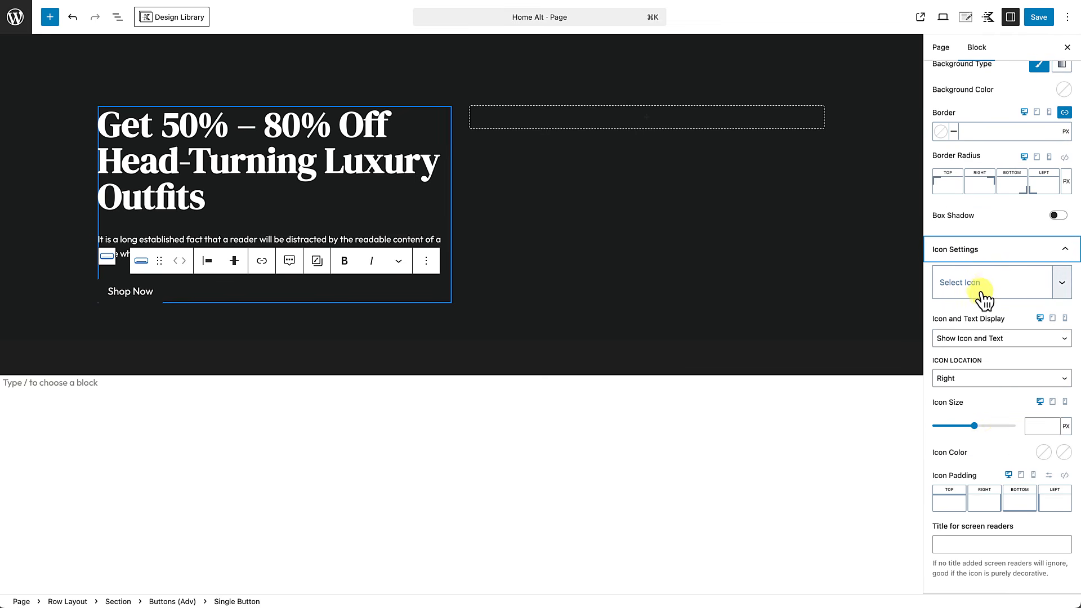
pyautogui.click(979, 284)
pyautogui.click(980, 288)
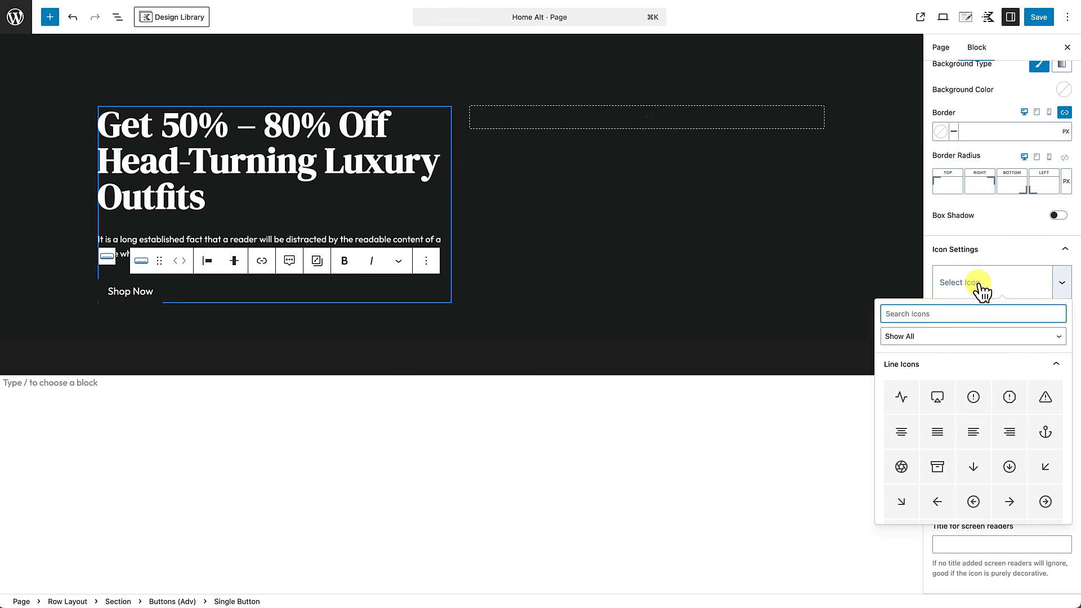
pyautogui.write('arrow')
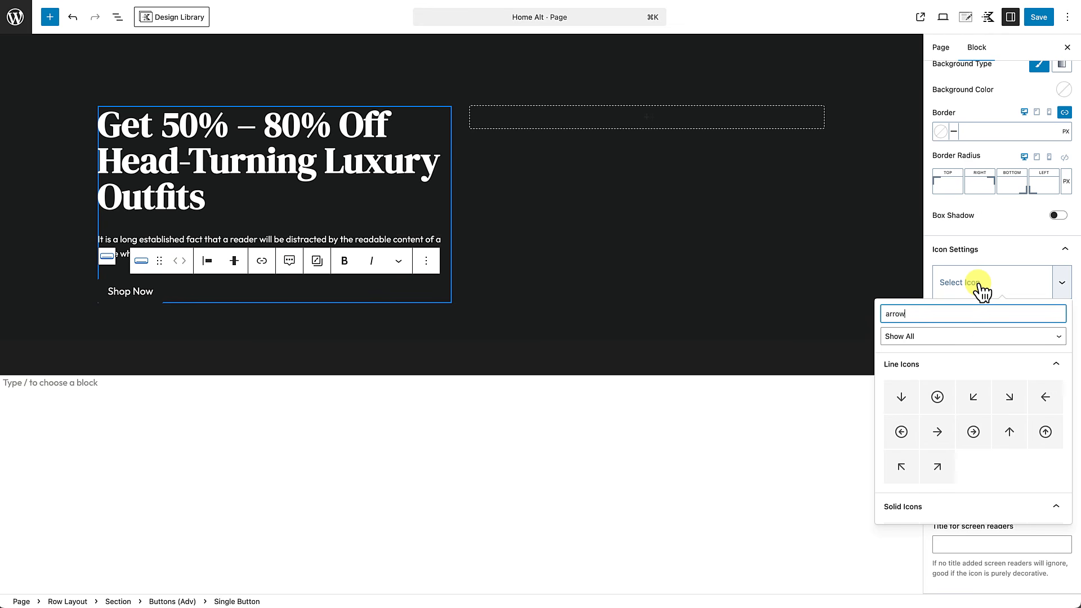
pyautogui.scroll(-5, 990, 448)
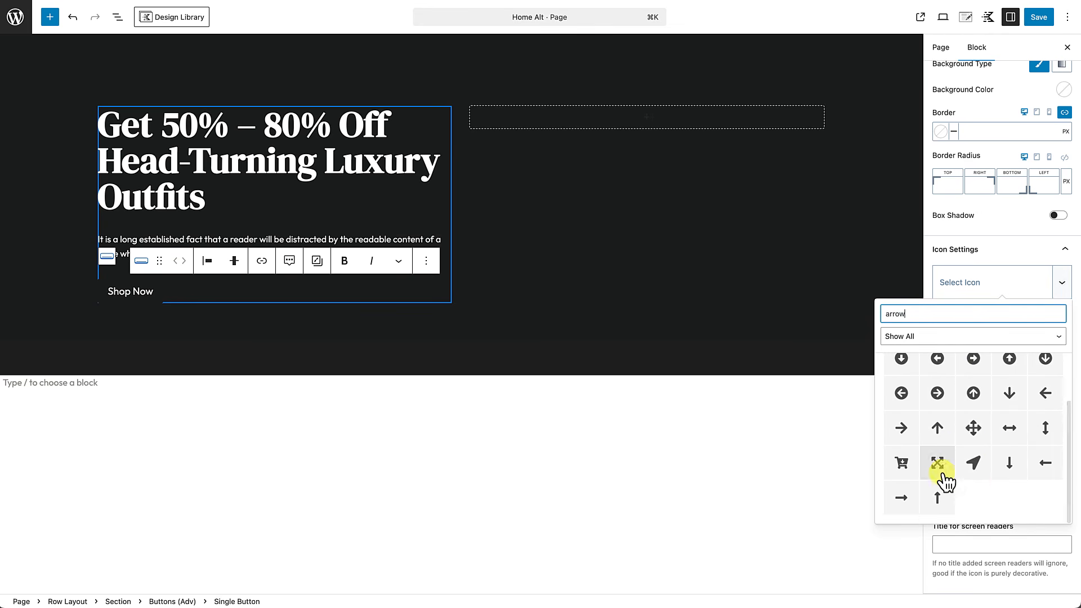
pyautogui.click(910, 504)
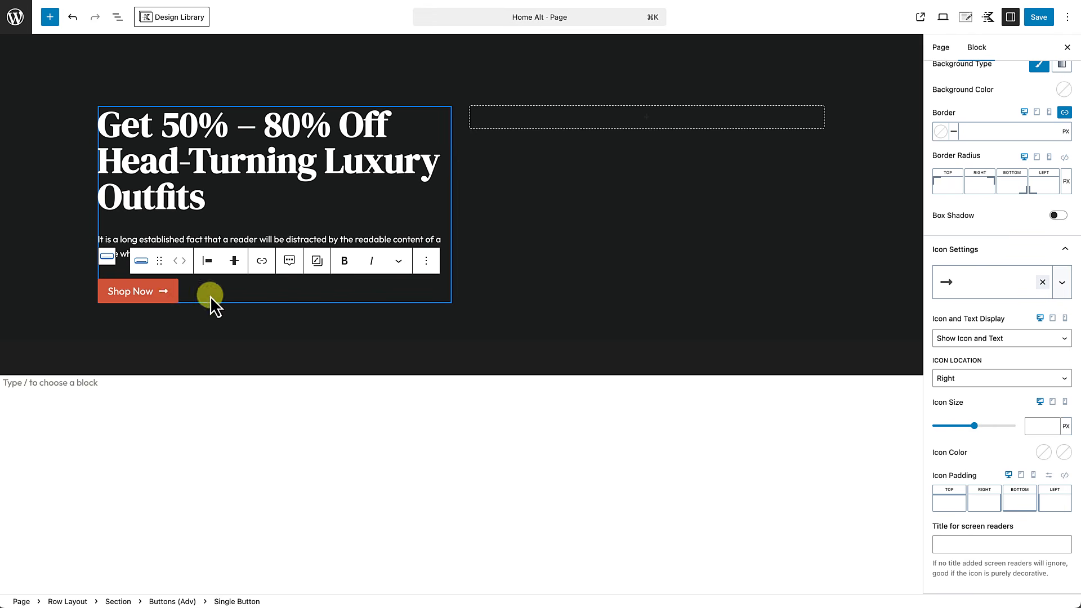
pyautogui.scroll(2, 1022, 253)
pyautogui.scroll(2, 1022, 248)
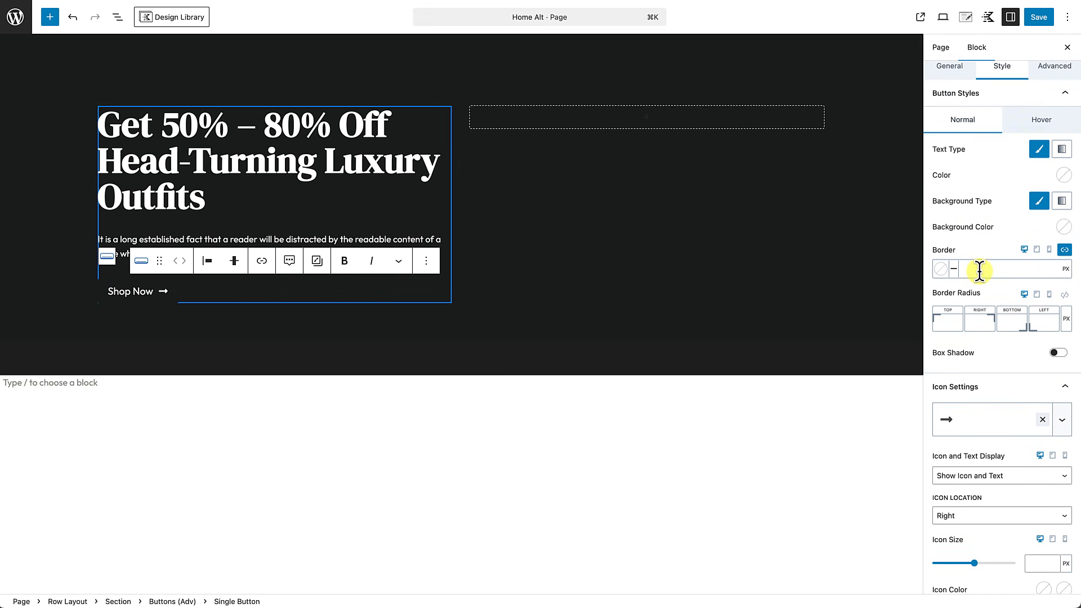
# Step: Give the Shop Now button a 2 px border in orange-red CF4F30
pyautogui.write('2')
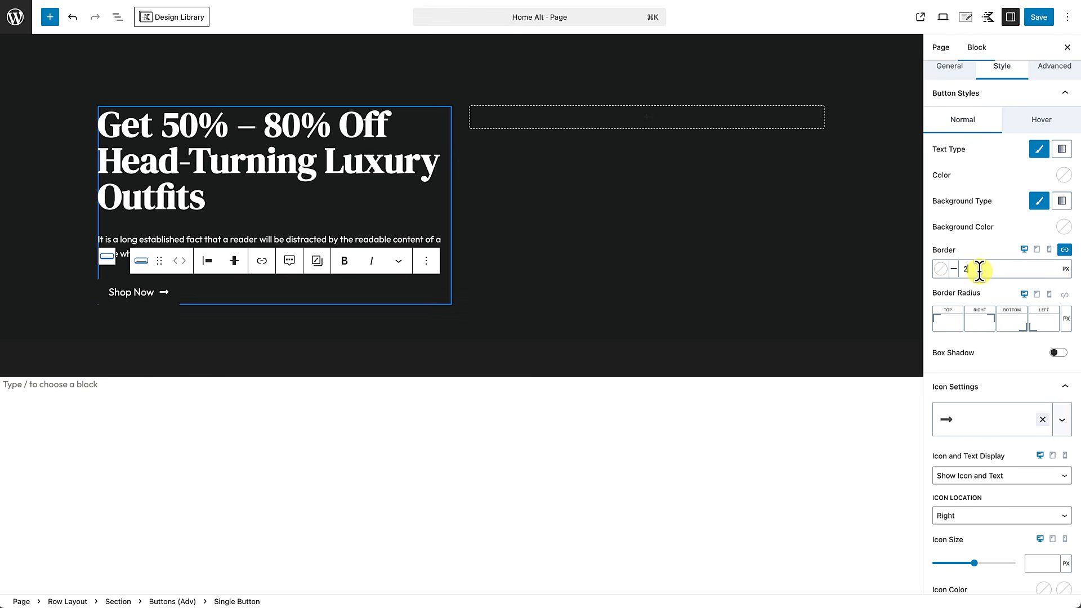
pyautogui.click(941, 269)
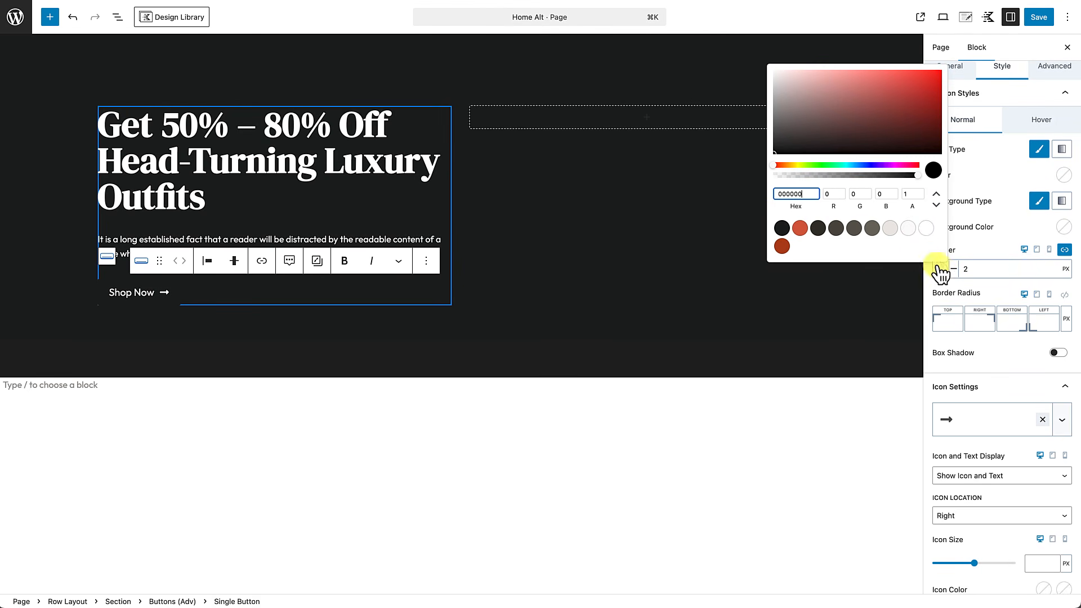
pyautogui.click(800, 228)
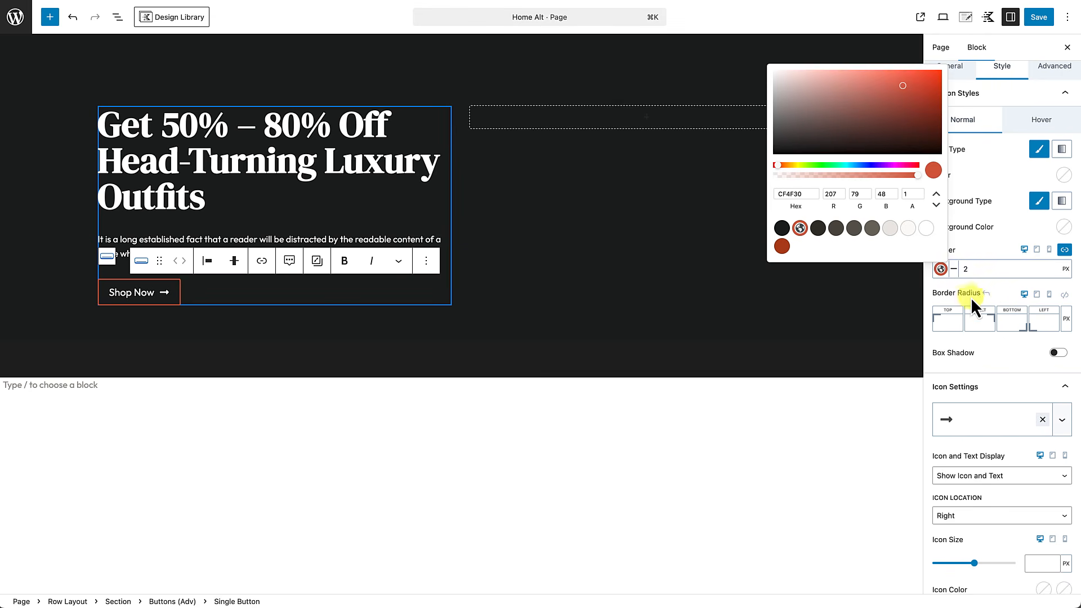
pyautogui.click(994, 288)
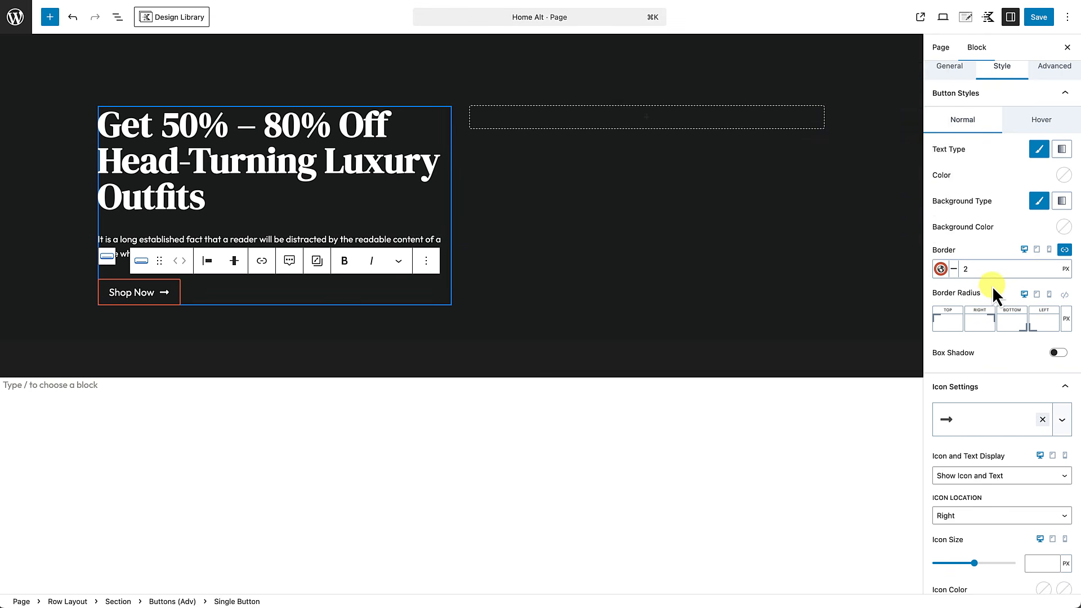
# Step: Link all four corner radii and round them to 100 px for a pill shape
pyautogui.click(1064, 294)
pyautogui.click(1039, 320)
pyautogui.write('100')
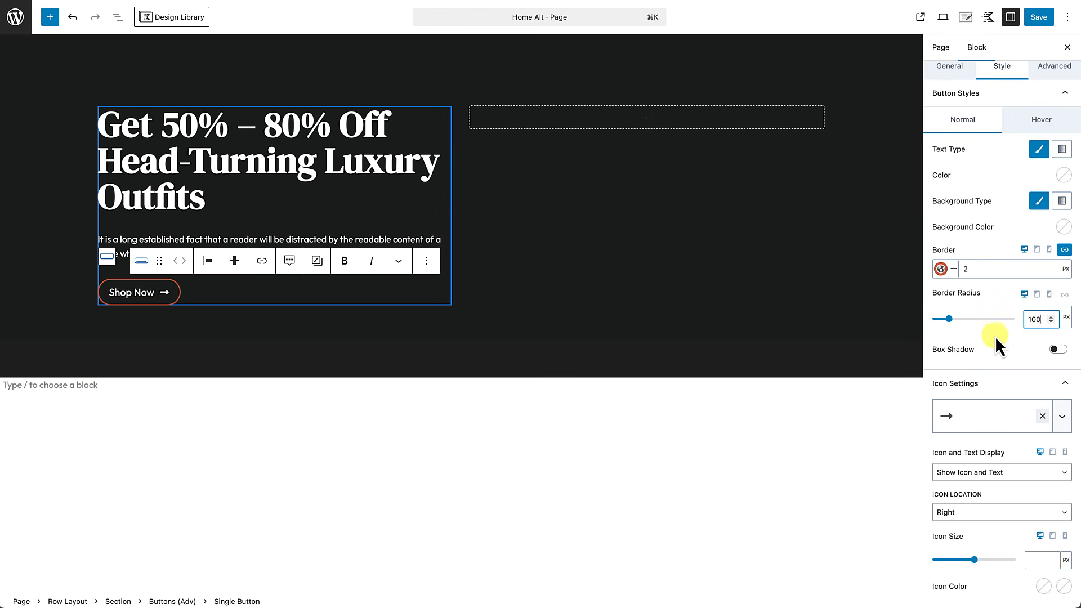
pyautogui.click(989, 335)
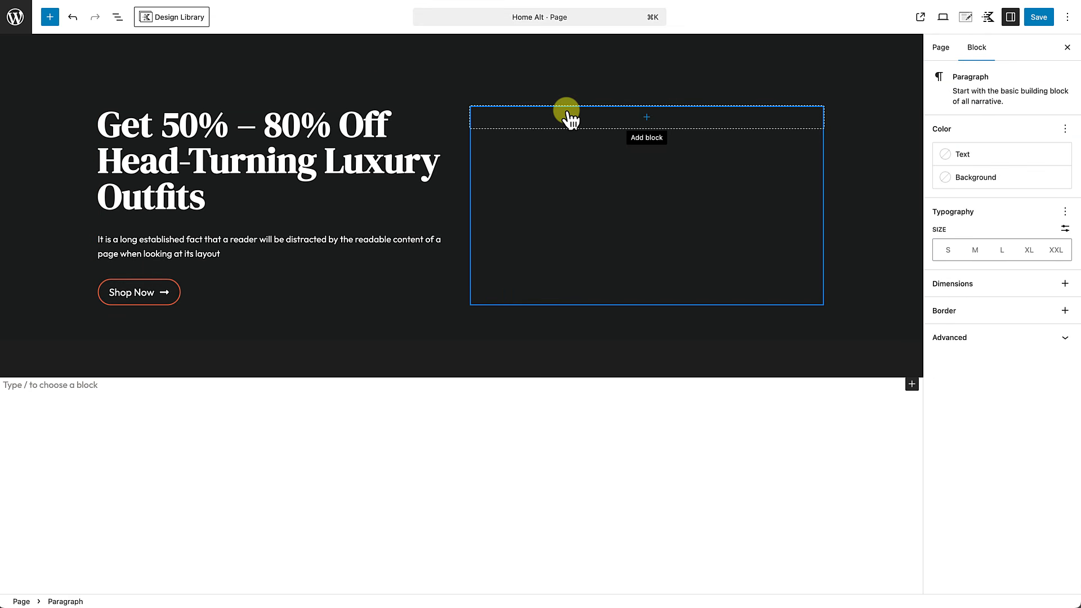
# Step: Insert an Image (Adv) block in the right column showing max-lux-hero-image-1.jpg from the Media Library
pyautogui.click(647, 118)
pyautogui.write('ima')
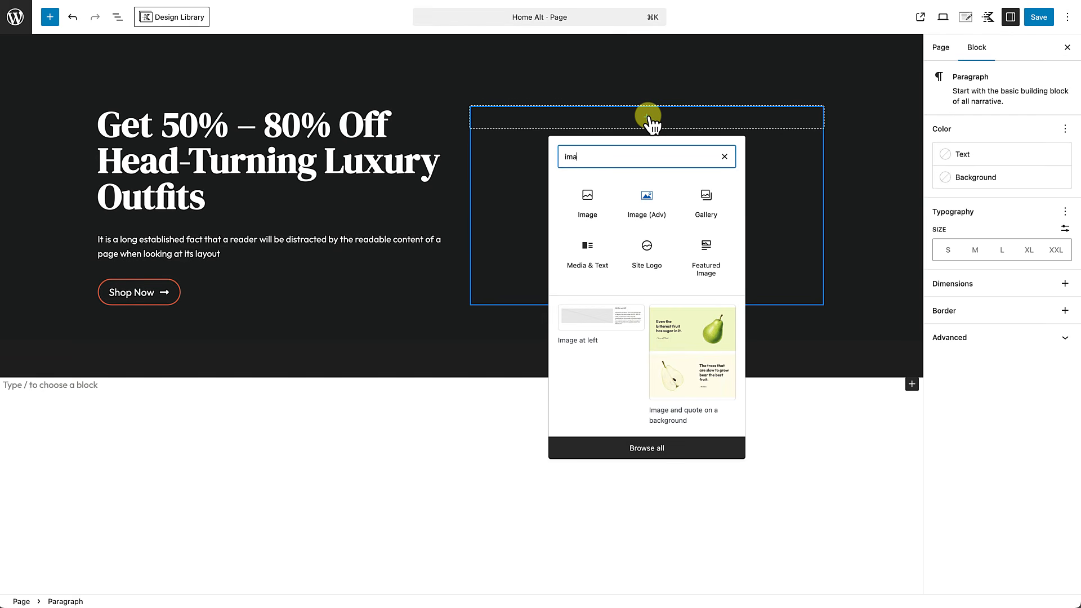
pyautogui.write('ge')
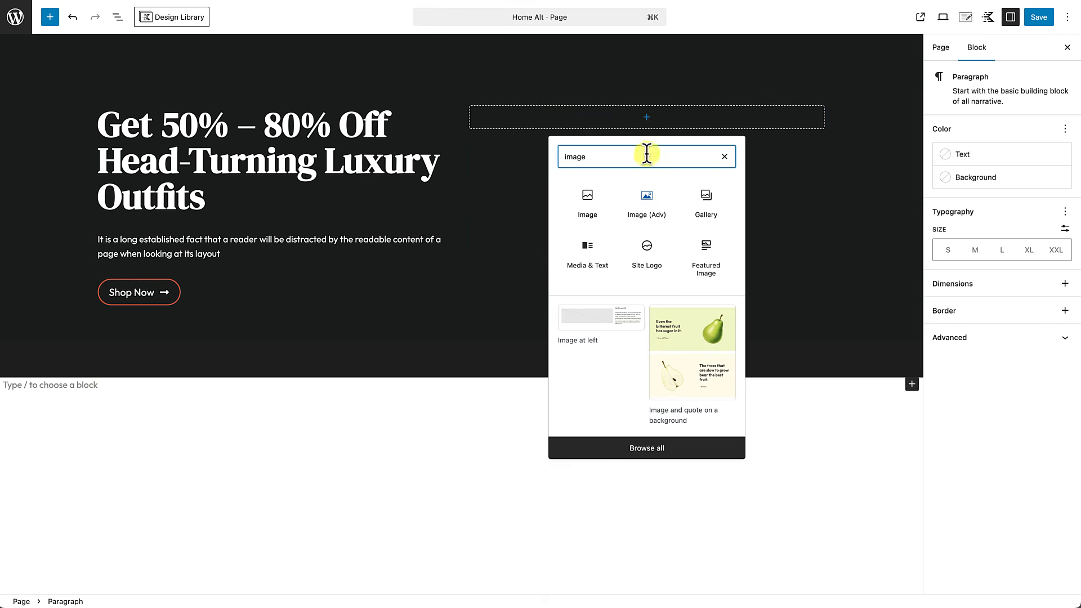
pyautogui.click(652, 210)
pyautogui.click(529, 175)
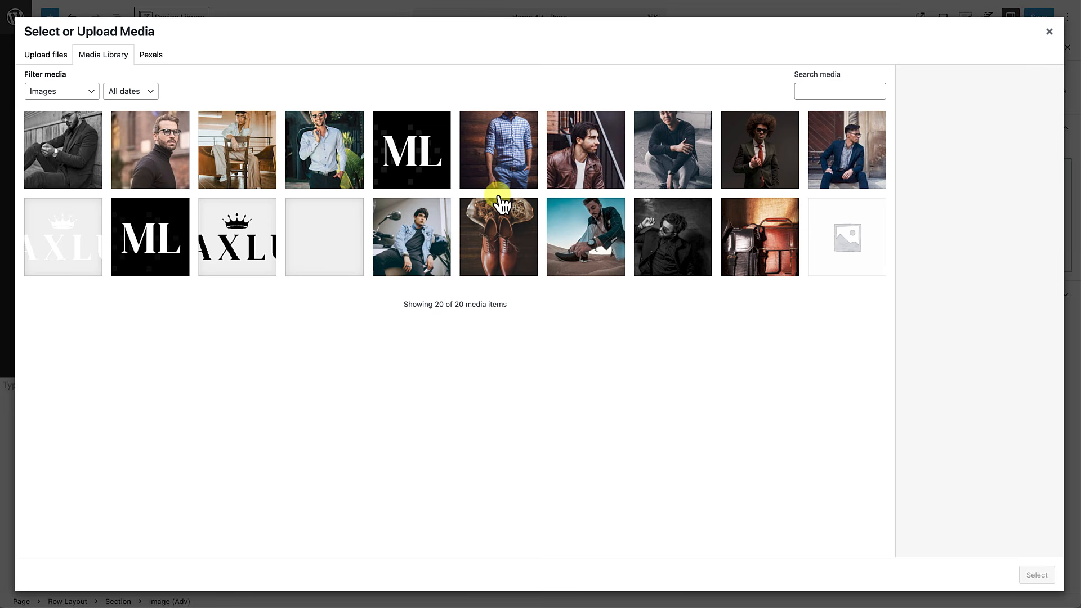
pyautogui.click(756, 153)
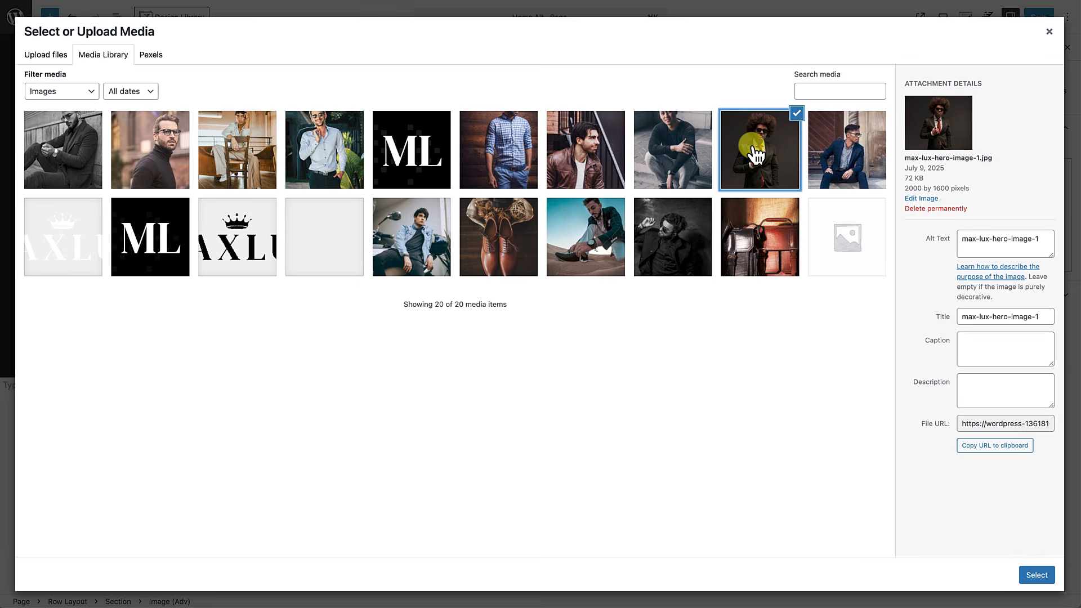
pyautogui.click(1033, 576)
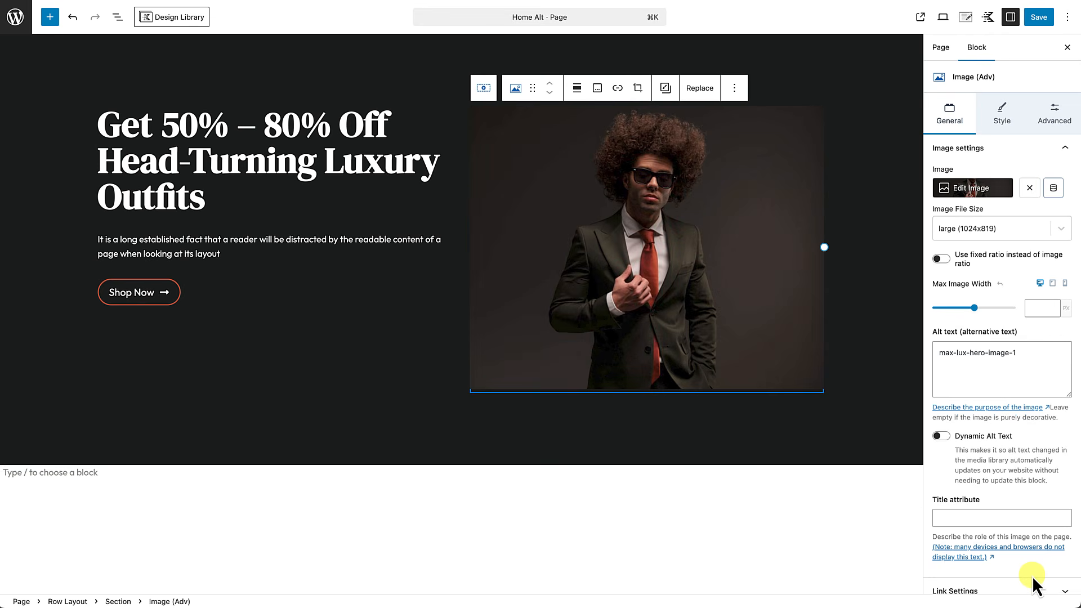
pyautogui.scroll(2, 739, 402)
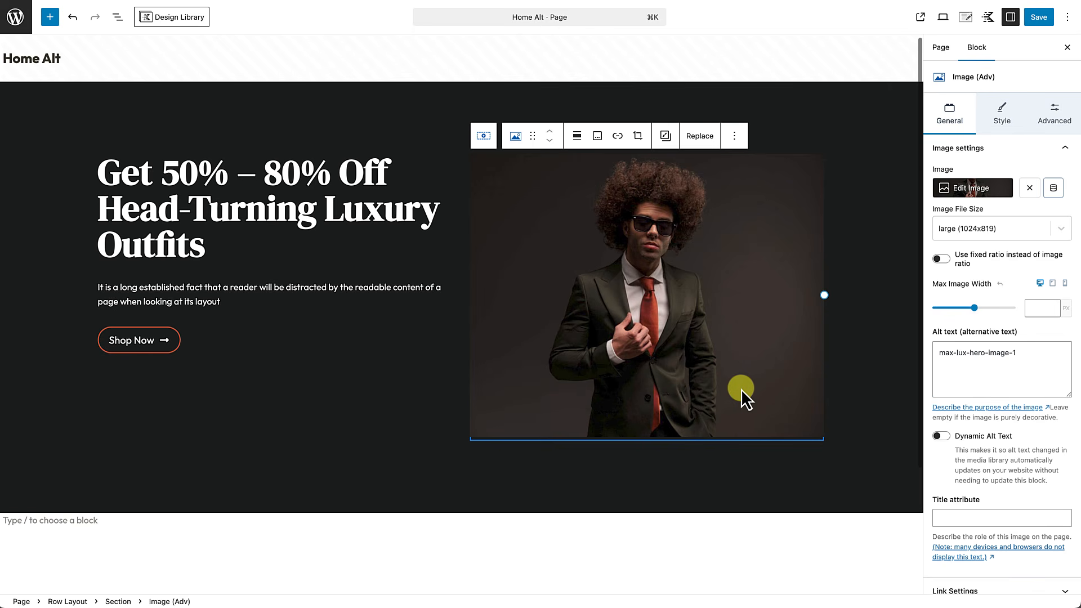
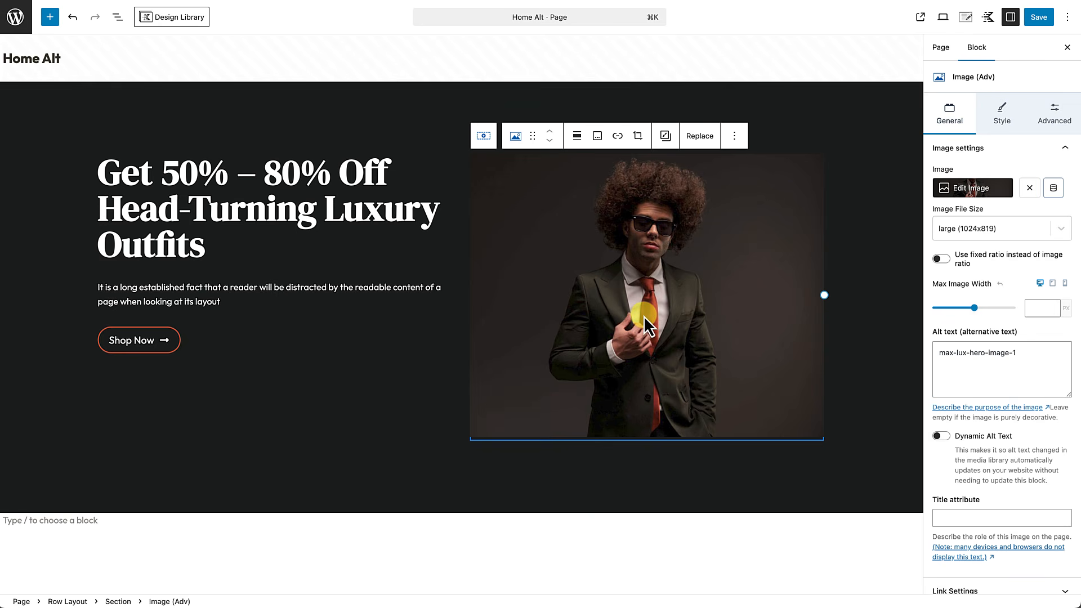
# Step: Change the hero Row Layout's column gutter from MD to LG to widen the text–photo gap
pyautogui.scroll(-1, 651, 320)
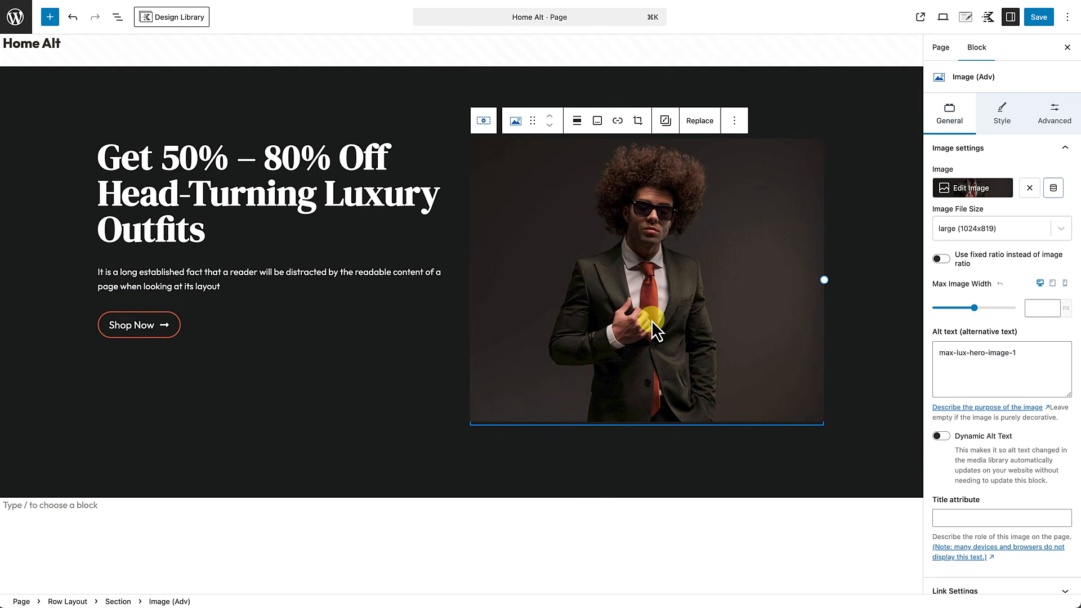
pyautogui.click(407, 90)
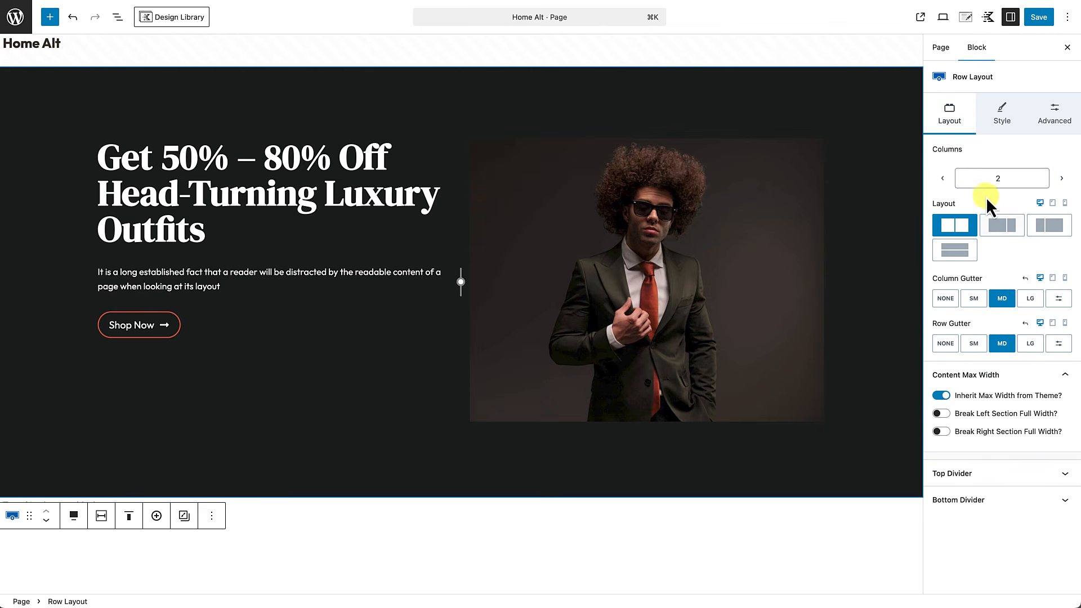
pyautogui.click(1032, 299)
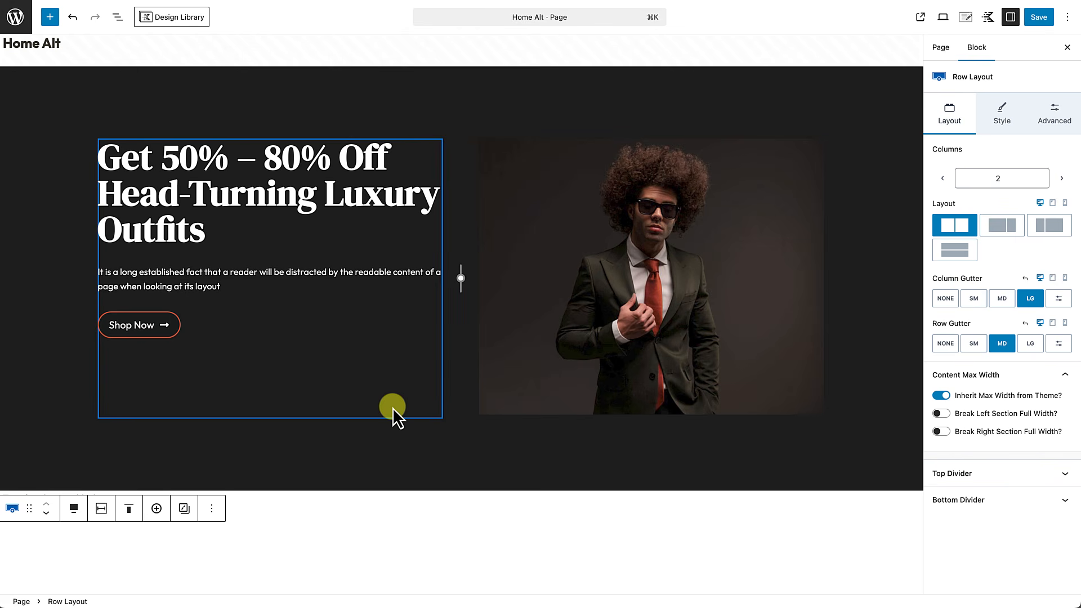
pyautogui.click(392, 407)
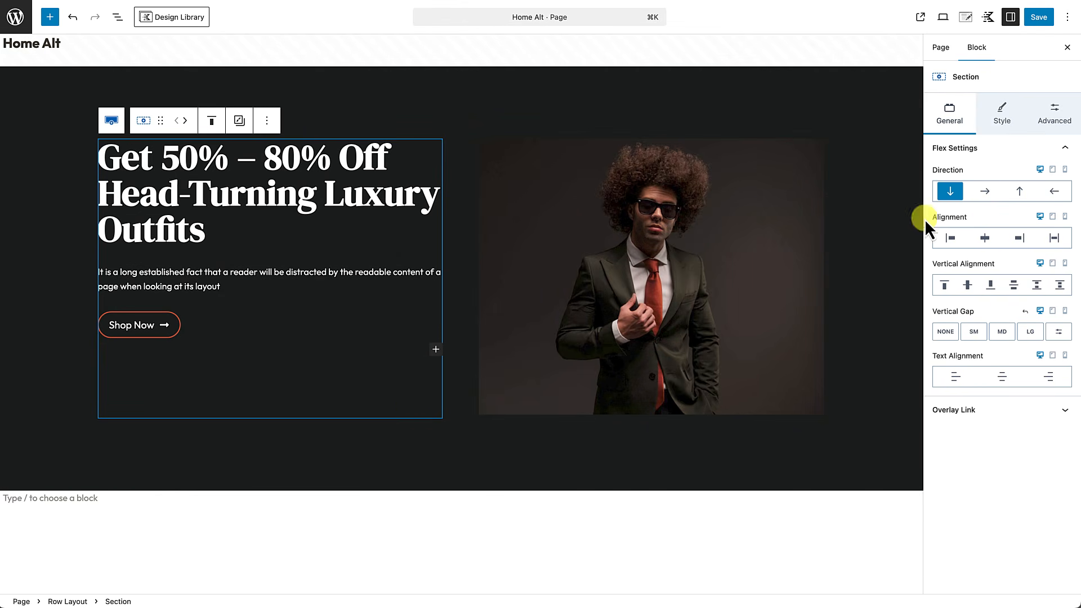
# Step: Give the hero's left text column 3XL right padding
pyautogui.click(1055, 115)
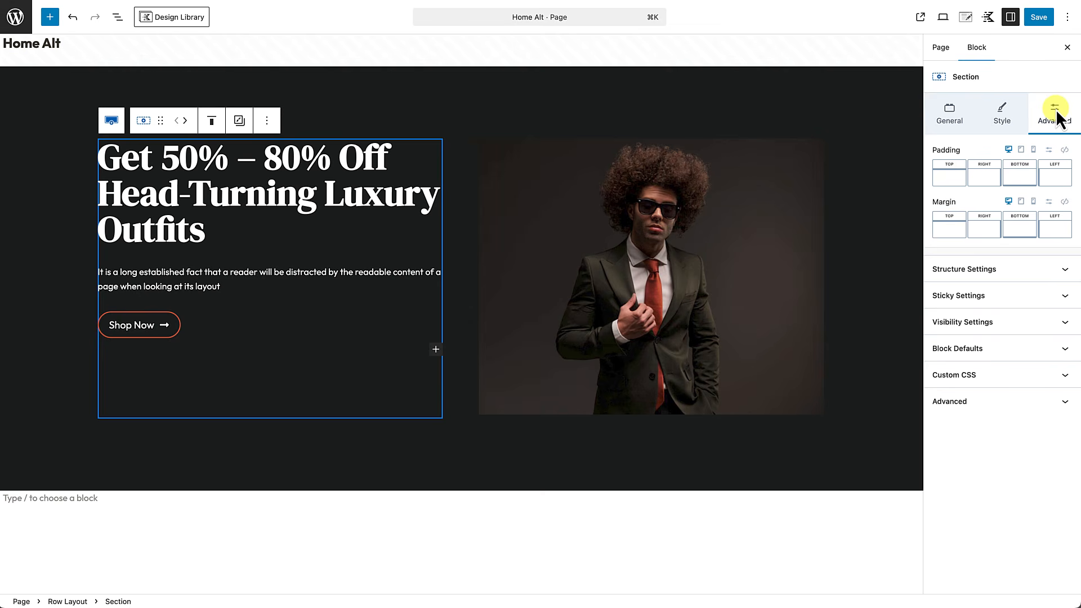
pyautogui.click(983, 180)
pyautogui.moveTo(856, 224); pyautogui.dragTo(939, 227)
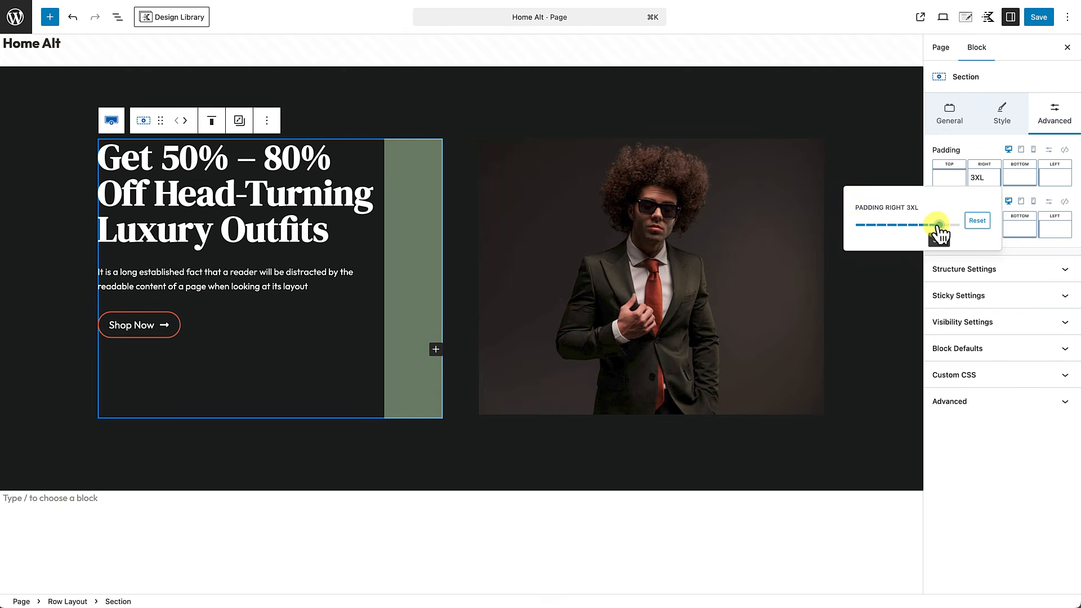
pyautogui.click(543, 543)
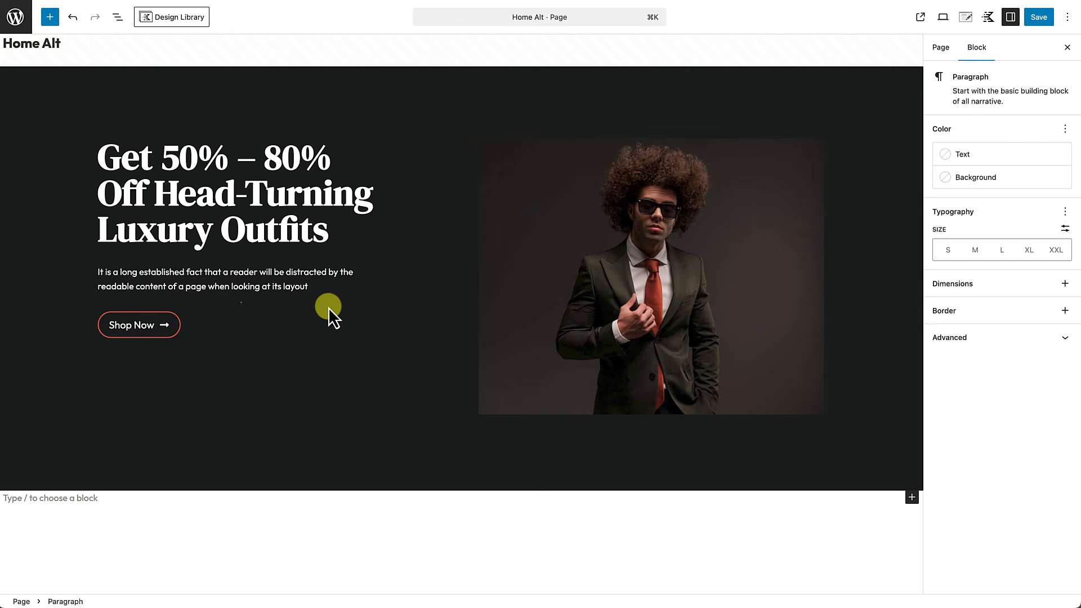
# Step: Vertically align the hero text column to the middle beside the photo
pyautogui.click(271, 398)
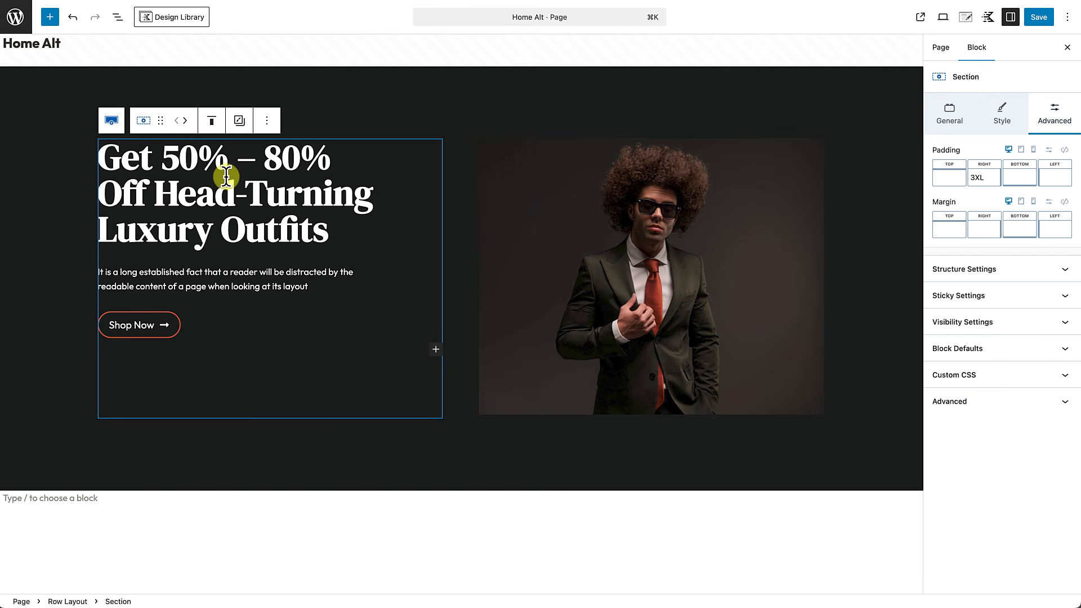
pyautogui.click(213, 121)
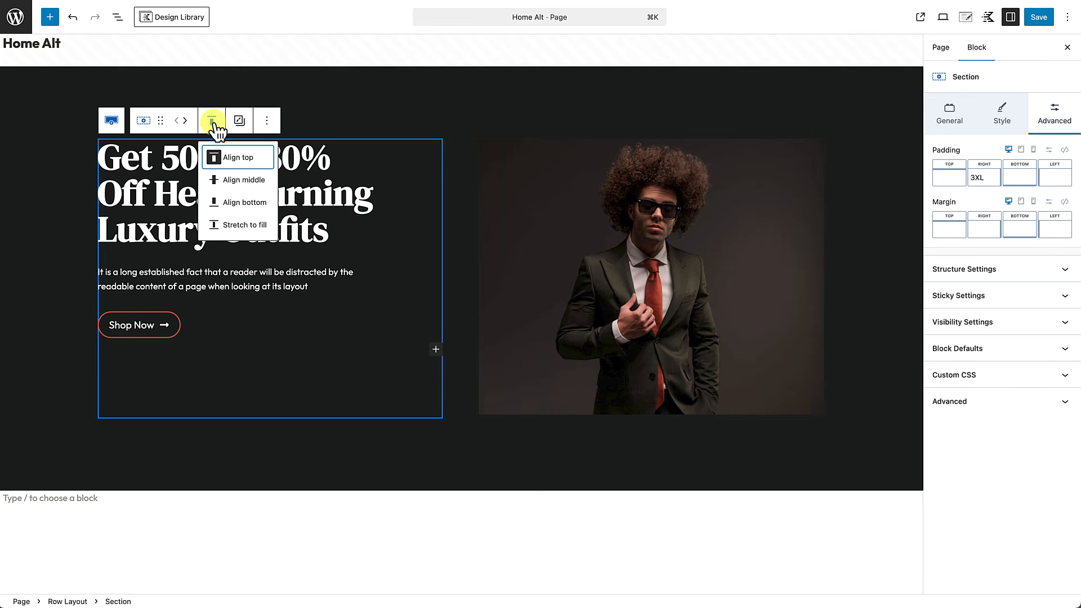
pyautogui.click(227, 181)
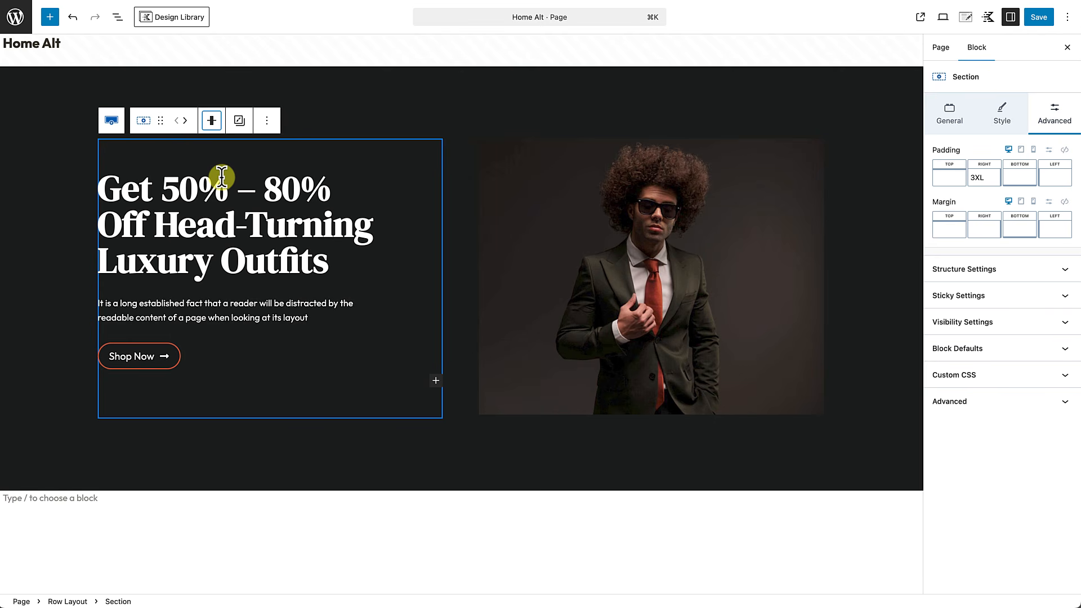
pyautogui.click(371, 486)
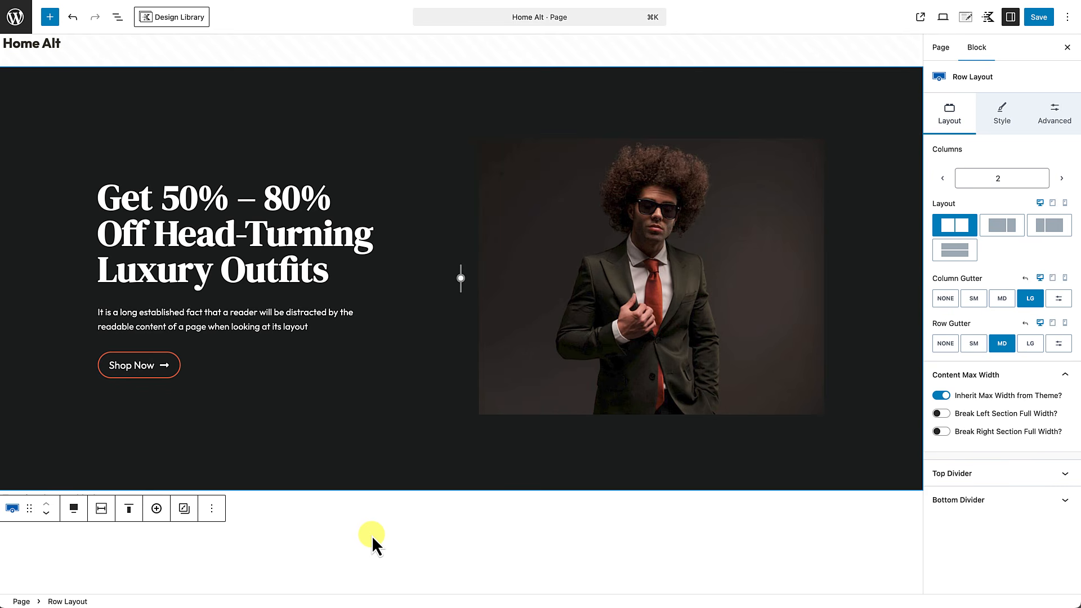
# Step: Set hero-section-subtle-pattern-left.png as the hero row's background overlay image
pyautogui.scroll(-2, 372, 535)
pyautogui.scroll(2, 372, 535)
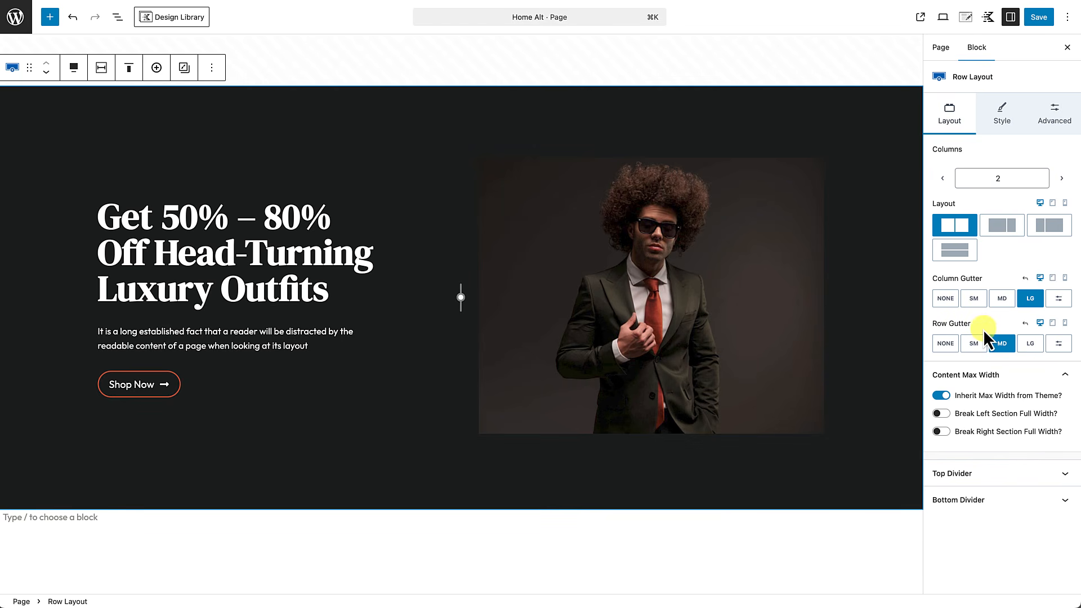
pyautogui.click(993, 122)
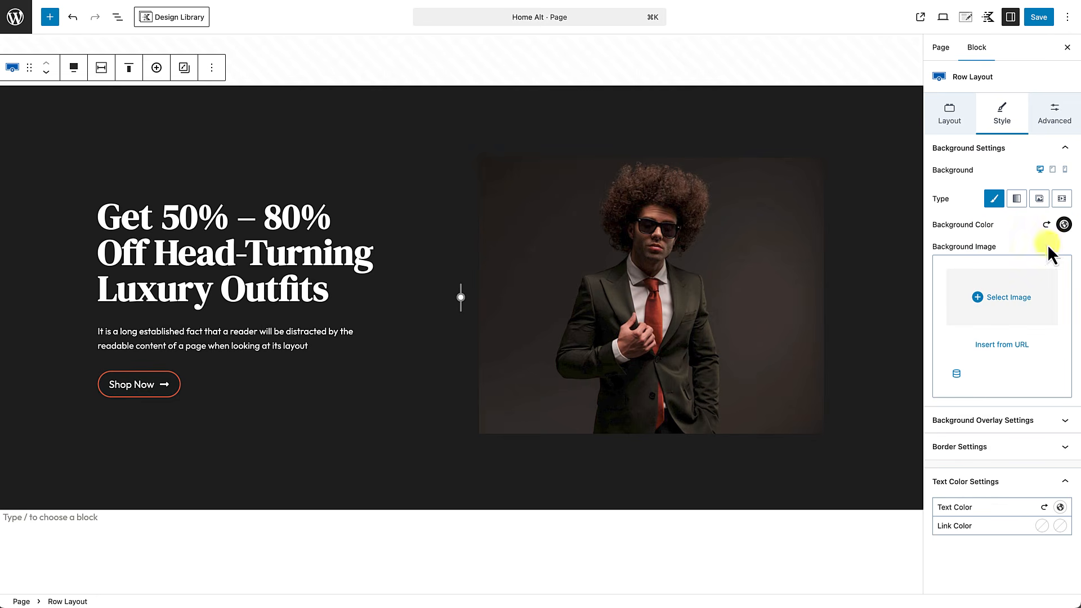
pyautogui.click(999, 301)
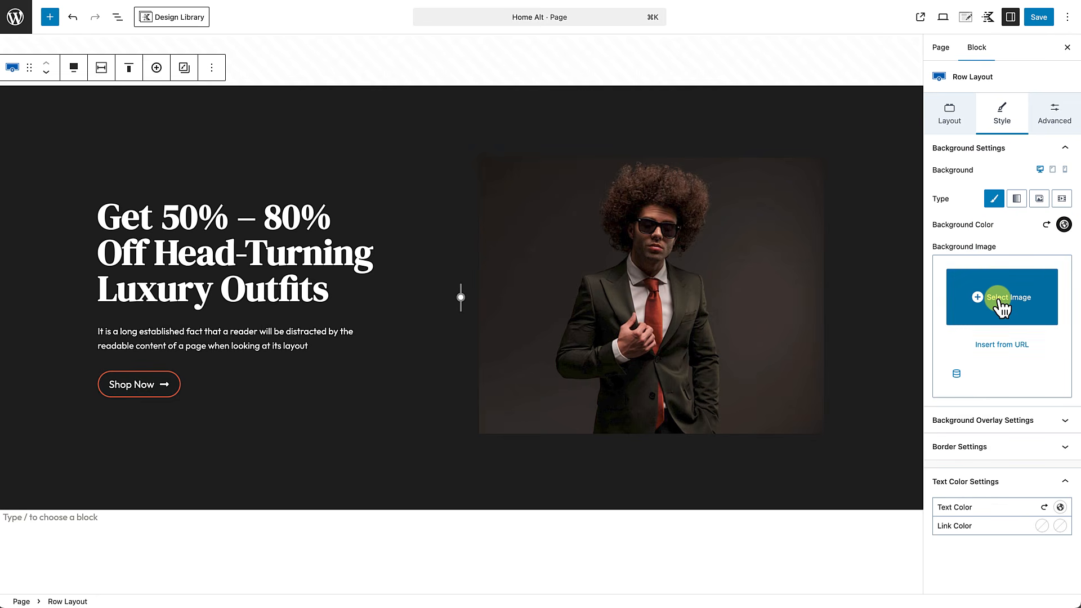
pyautogui.click(1010, 423)
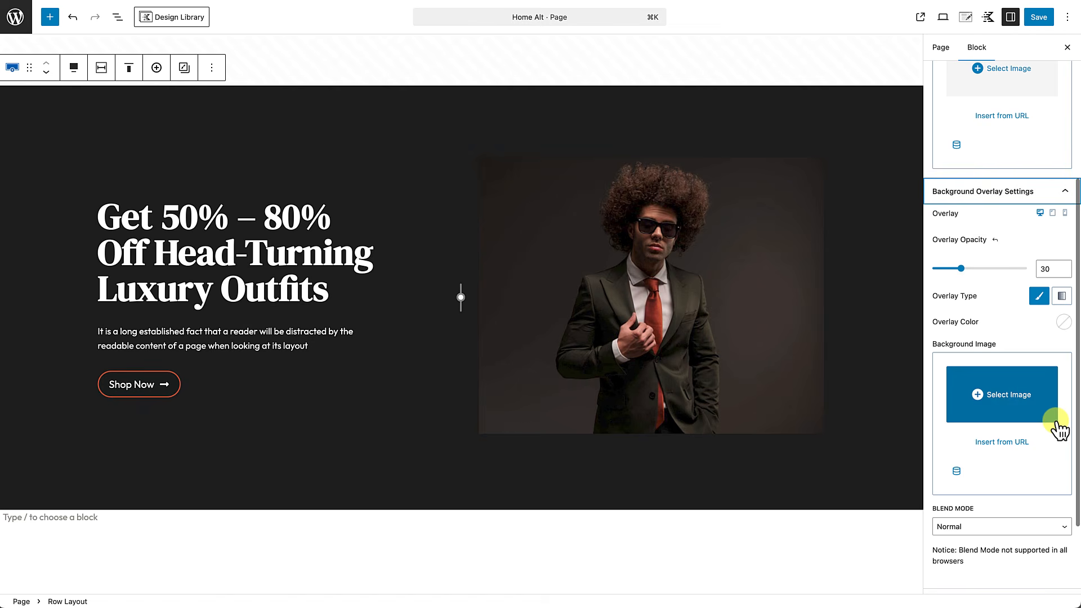
pyautogui.scroll(-1, 1020, 330)
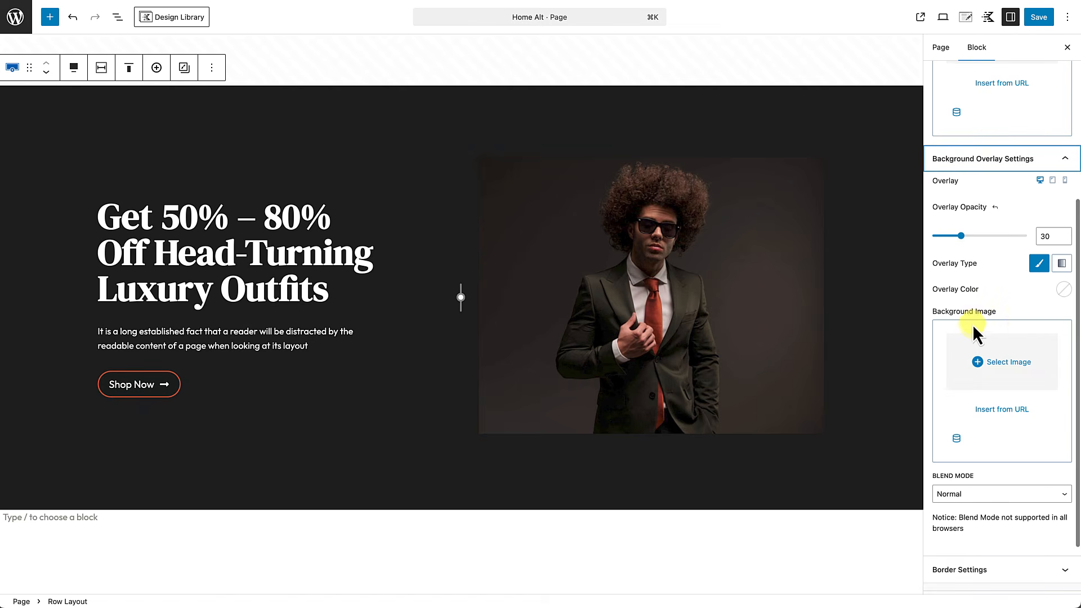
pyautogui.click(1001, 365)
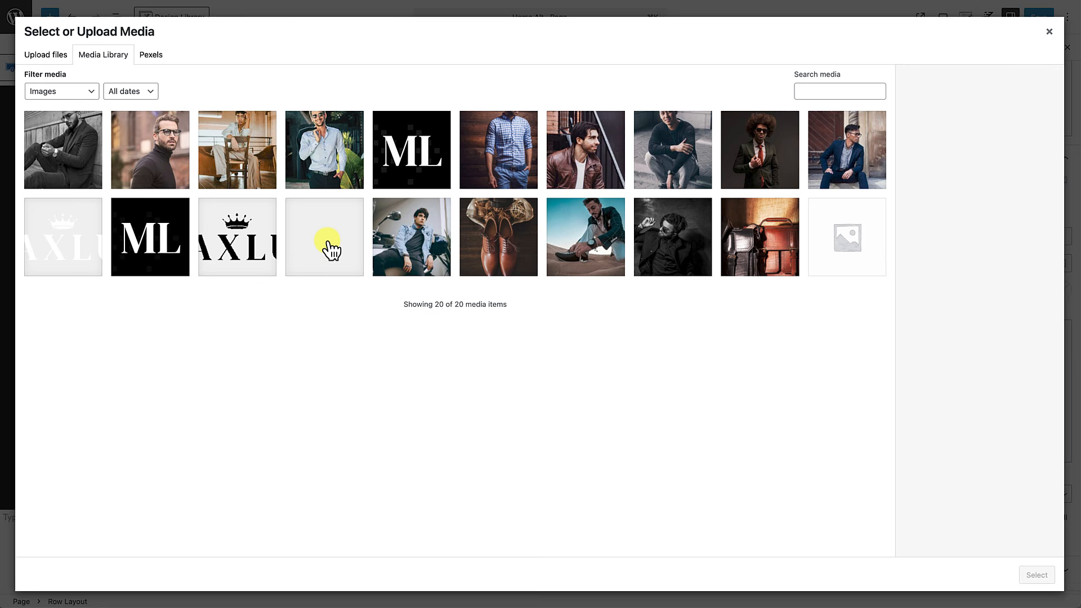
pyautogui.click(331, 249)
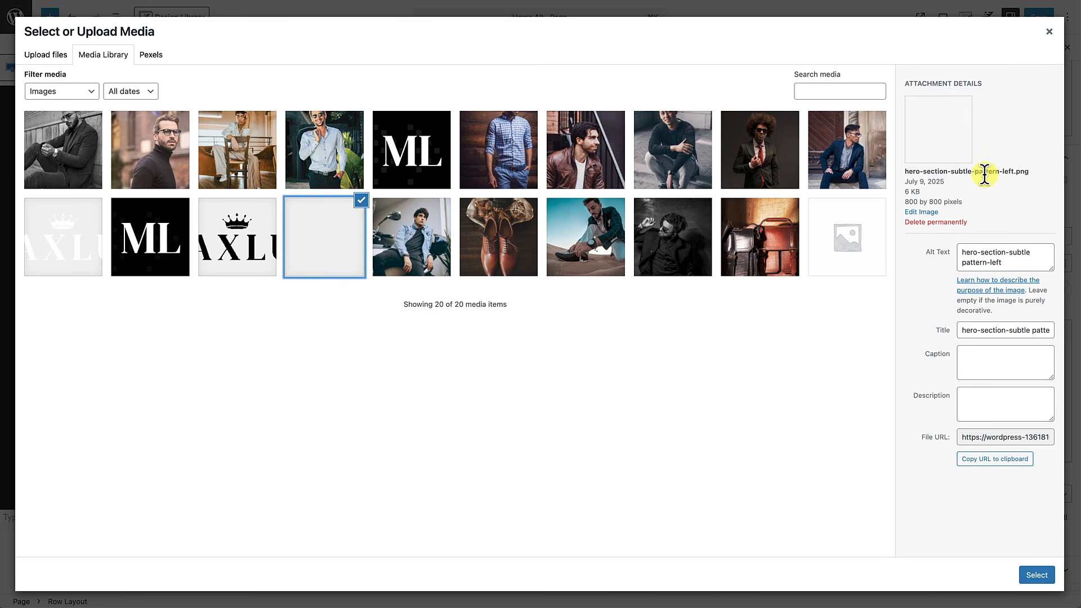
pyautogui.click(1038, 575)
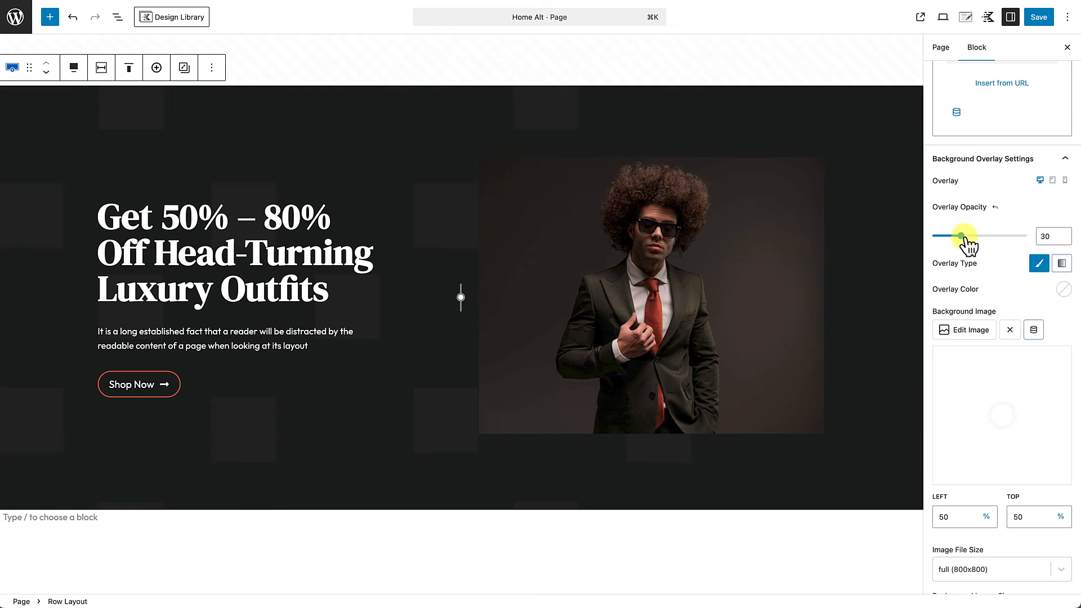
# Step: Raise the pattern overlay's opacity and make the pattern image contain rather than cover
pyautogui.moveTo(962, 237); pyautogui.dragTo(1028, 237)
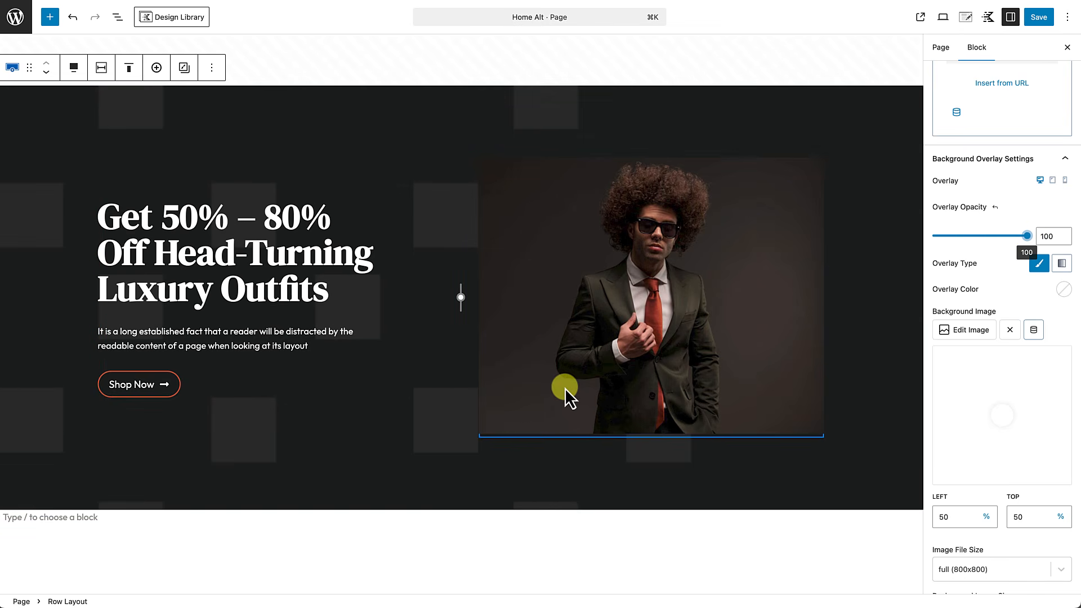
pyautogui.scroll(-5, 997, 308)
pyautogui.scroll(-1, 998, 308)
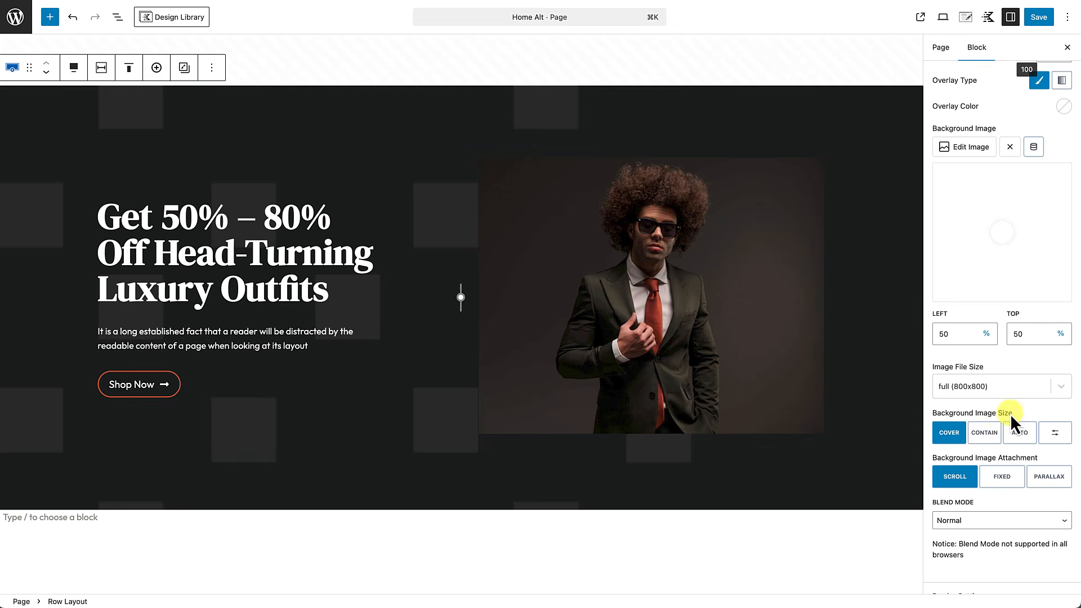
pyautogui.click(984, 432)
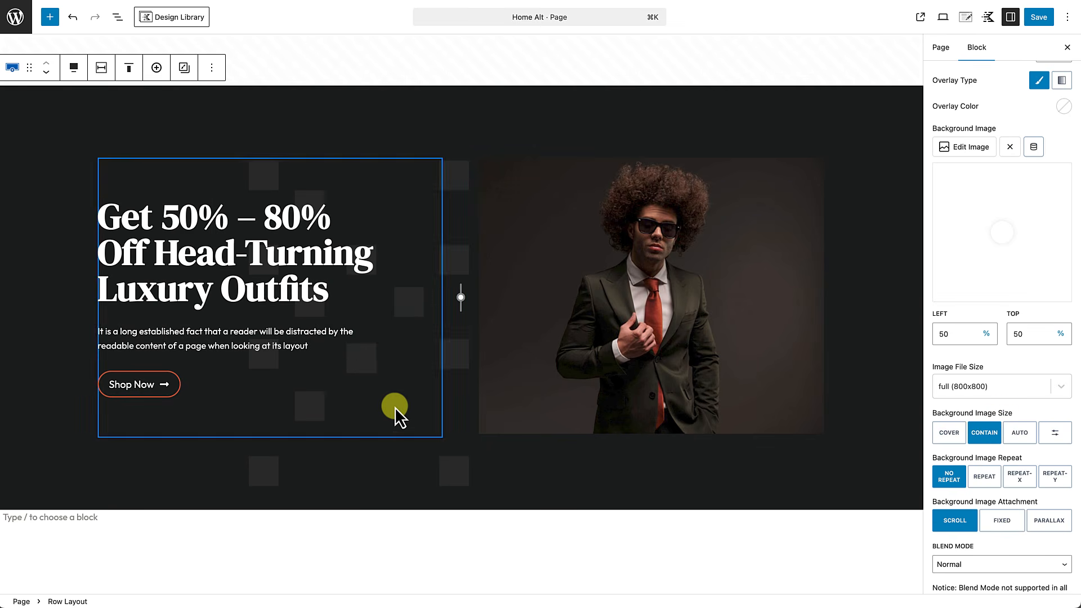
pyautogui.moveTo(458, 388)
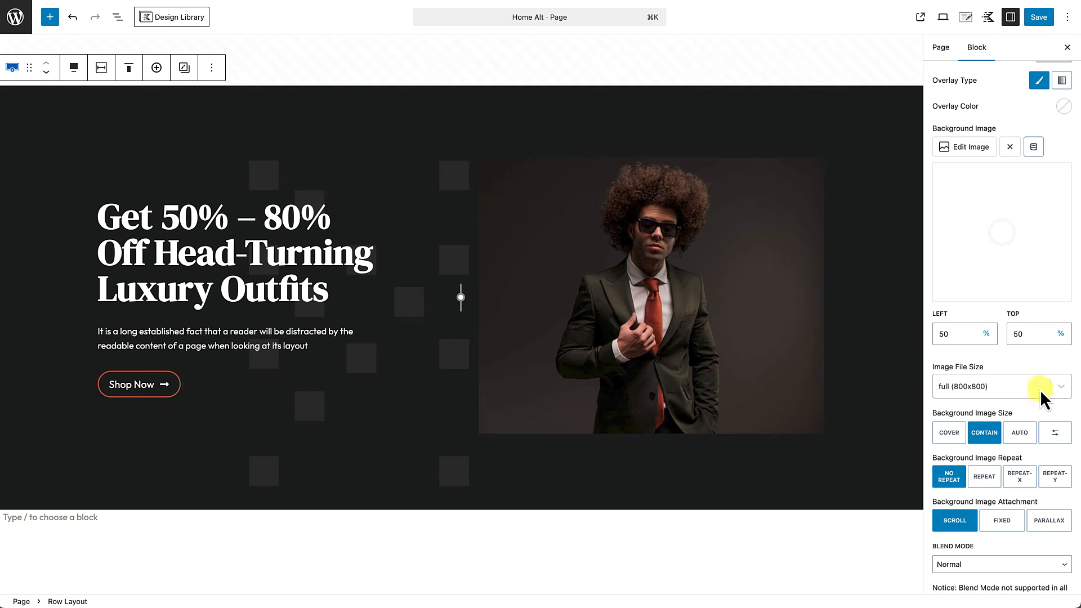
# Step: Shift the pattern position toward the left and bring overlay opacity down to 39
pyautogui.moveTo(1004, 241); pyautogui.dragTo(936, 219)
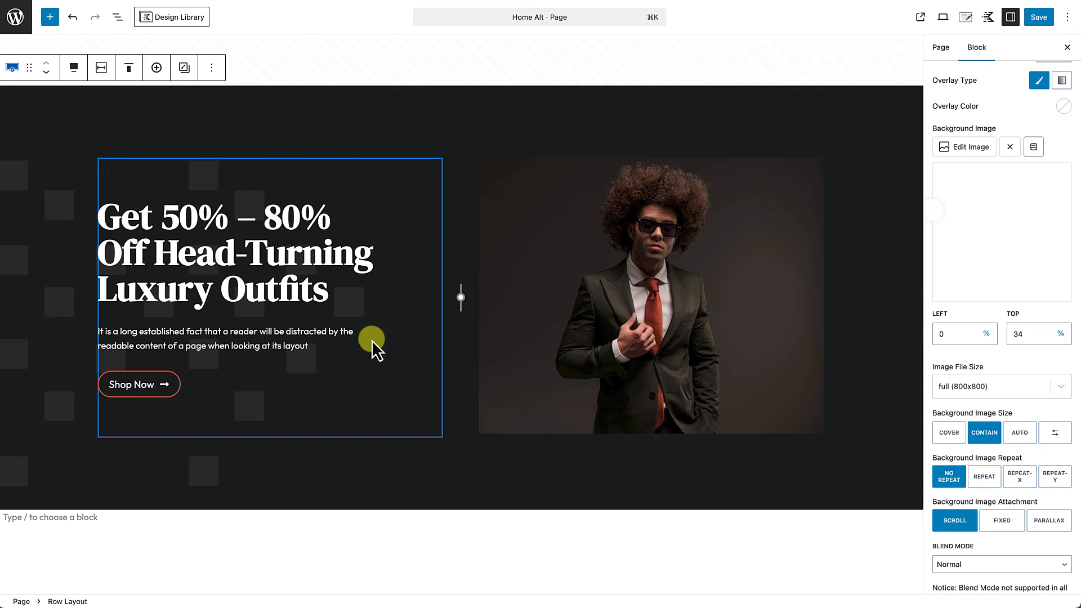
pyautogui.scroll(-2, 1004, 406)
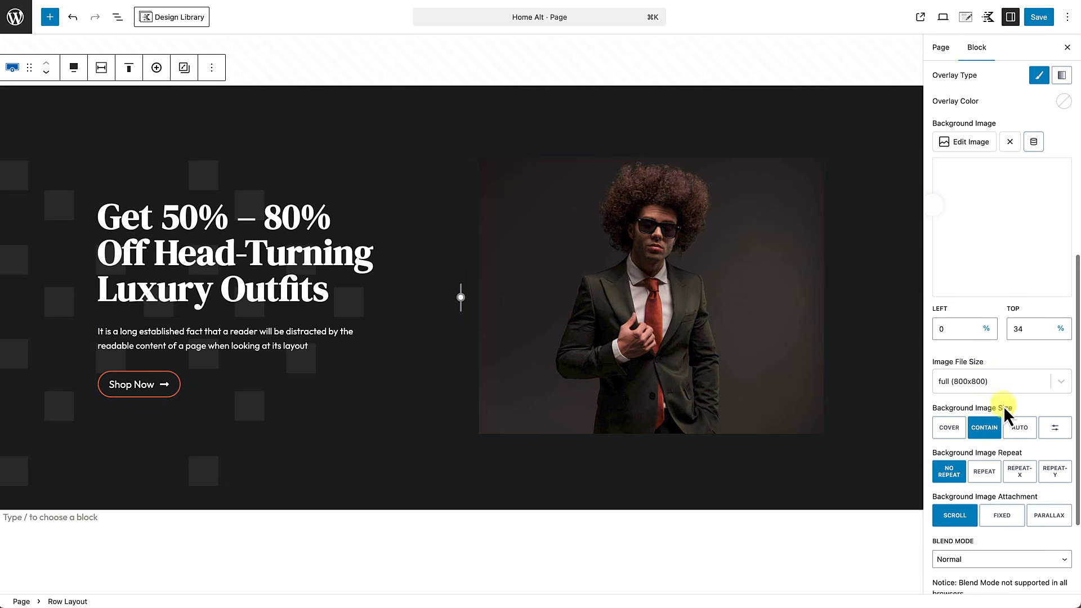
pyautogui.click(947, 453)
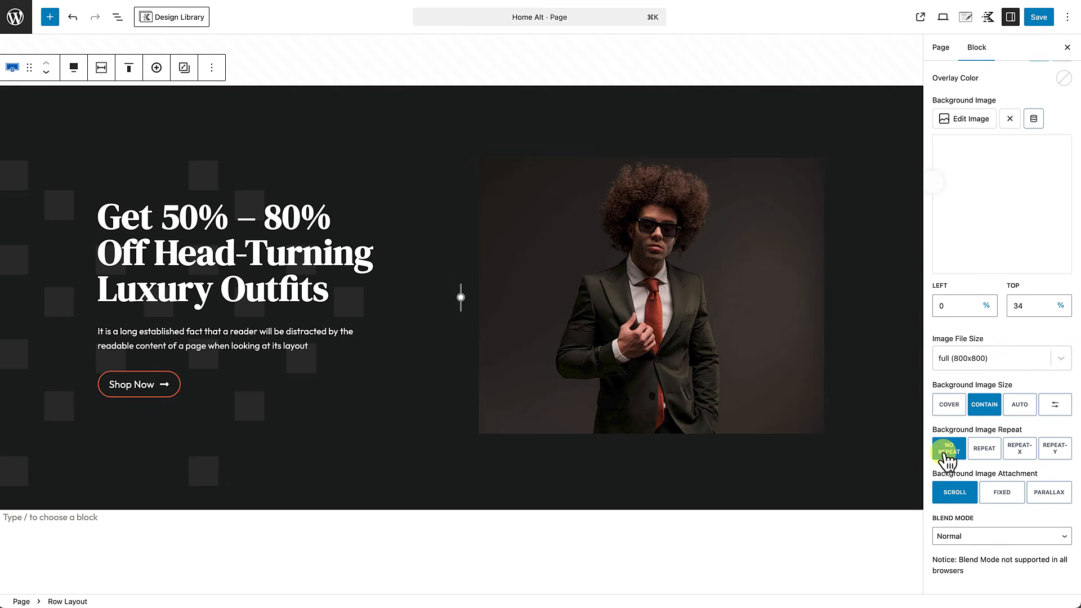
pyautogui.scroll(-5, 968, 498)
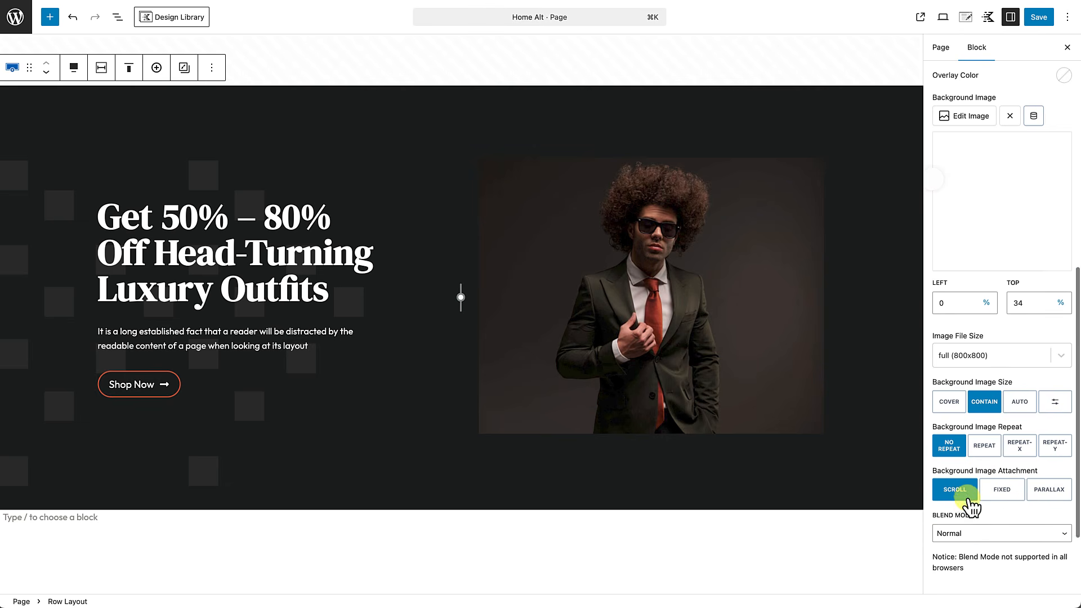
pyautogui.scroll(6, 967, 499)
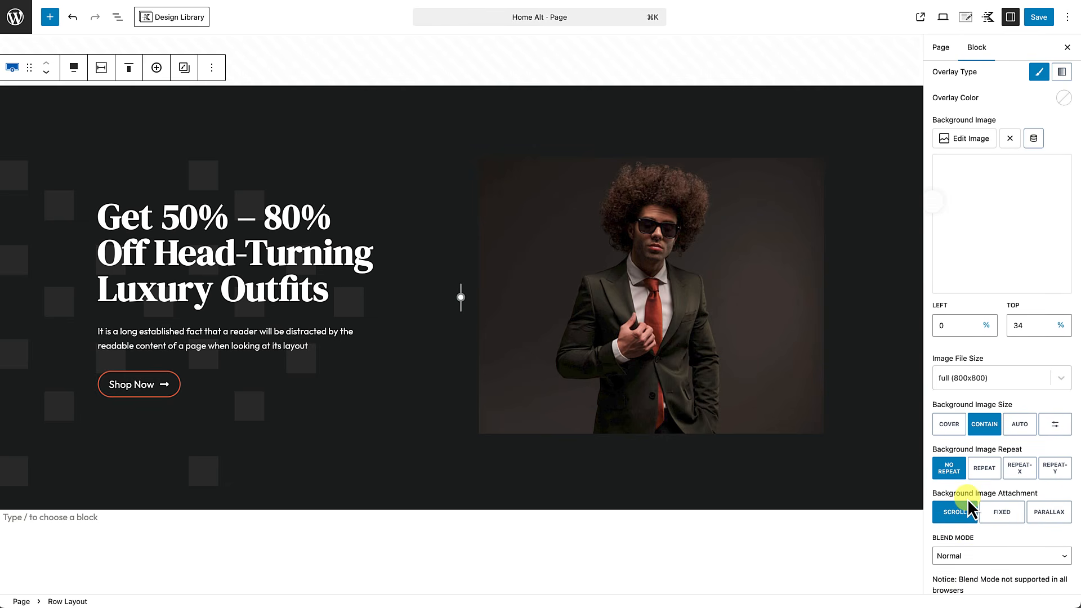
pyautogui.scroll(8, 967, 499)
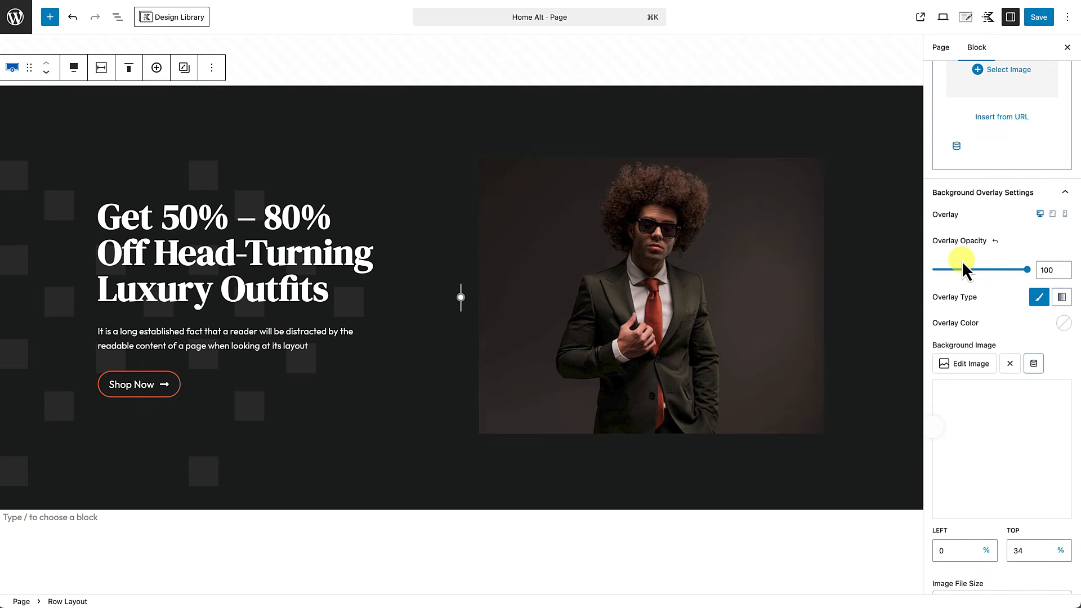
pyautogui.moveTo(1026, 269); pyautogui.dragTo(969, 269)
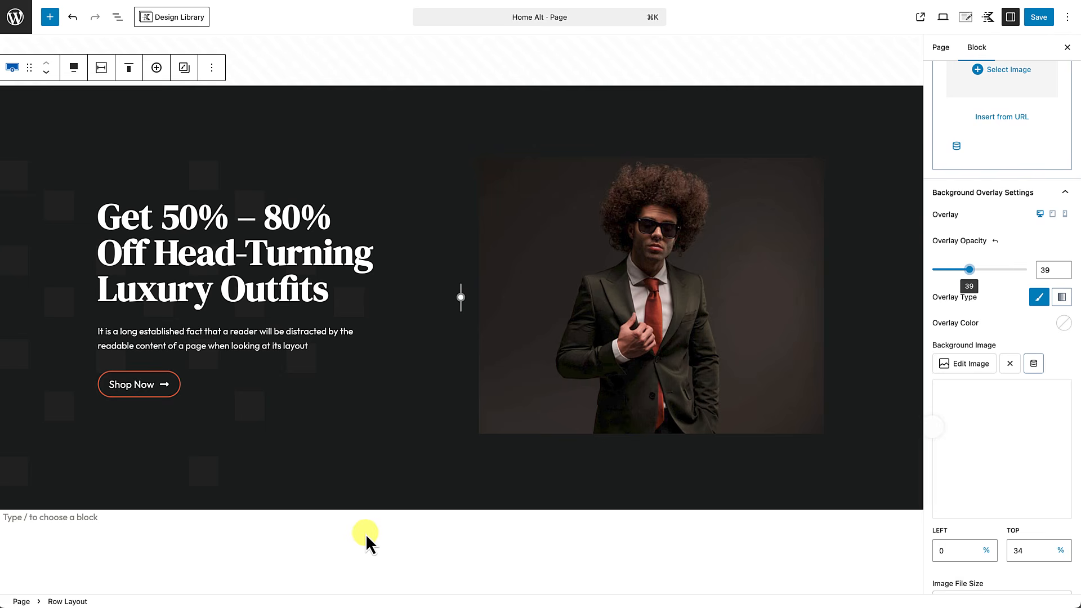
pyautogui.scroll(-2, 471, 481)
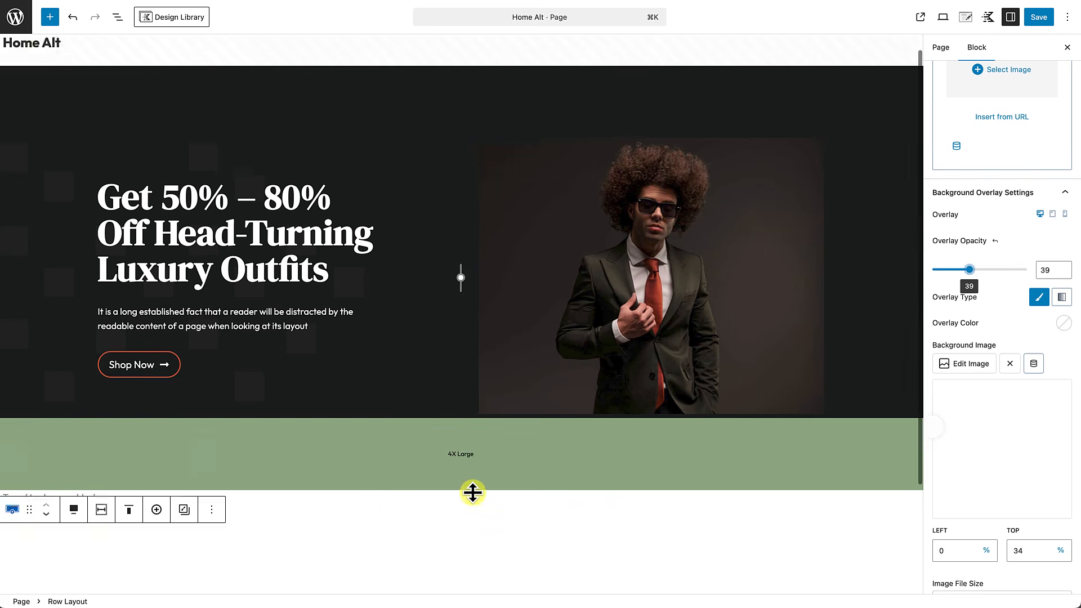
# Step: Save the page, check the hero on the live site, and return to editing Home Alt
pyautogui.click(1043, 17)
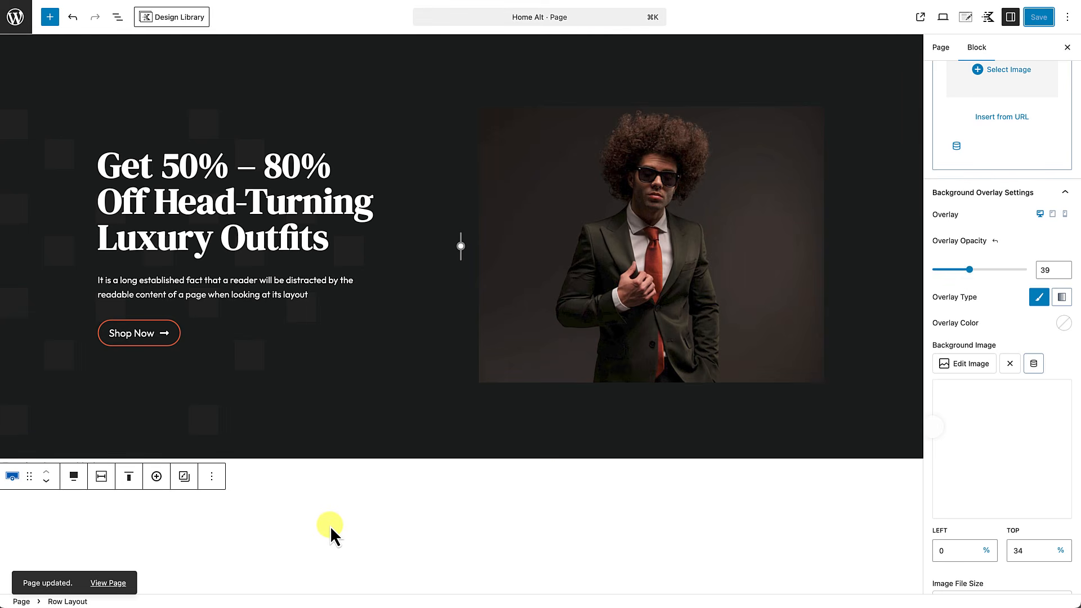
pyautogui.click(113, 583)
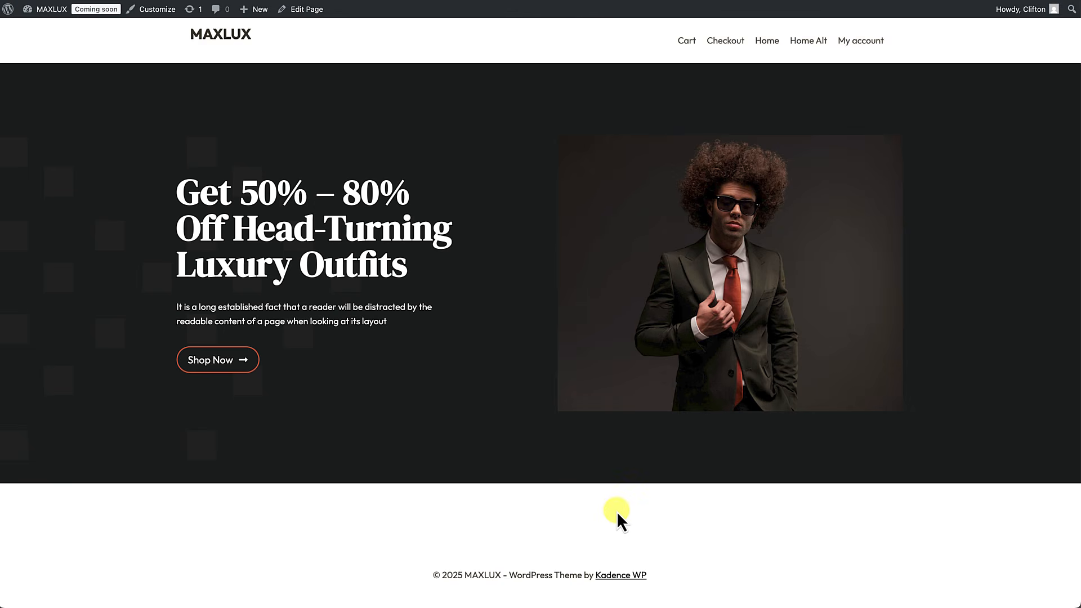
pyautogui.click(305, 12)
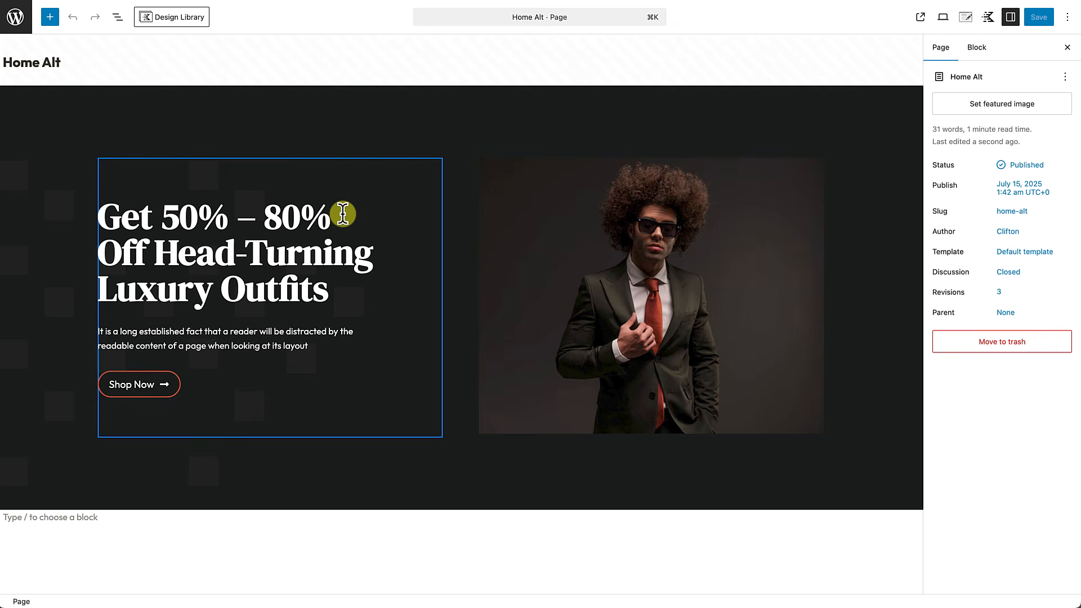
# Step: Set the hero row's block alignment to Full width
pyautogui.click(444, 111)
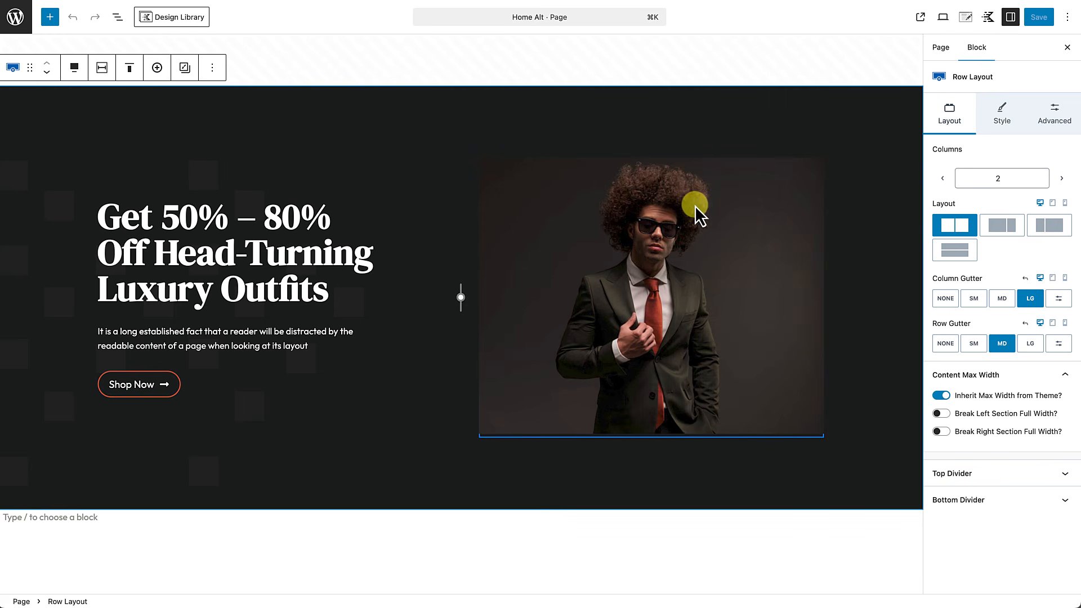
pyautogui.click(357, 130)
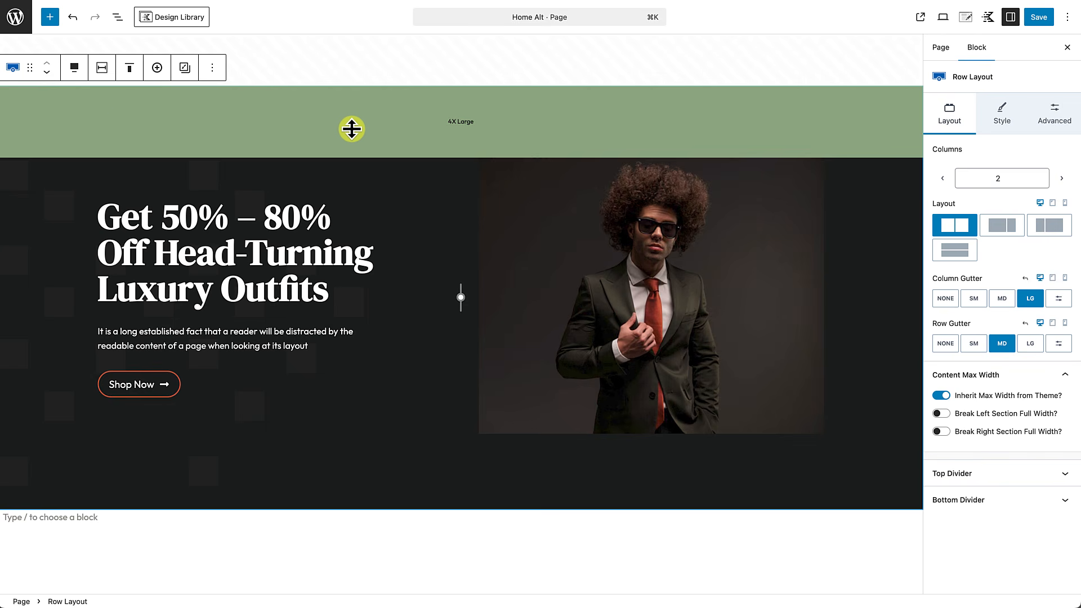
pyautogui.click(75, 71)
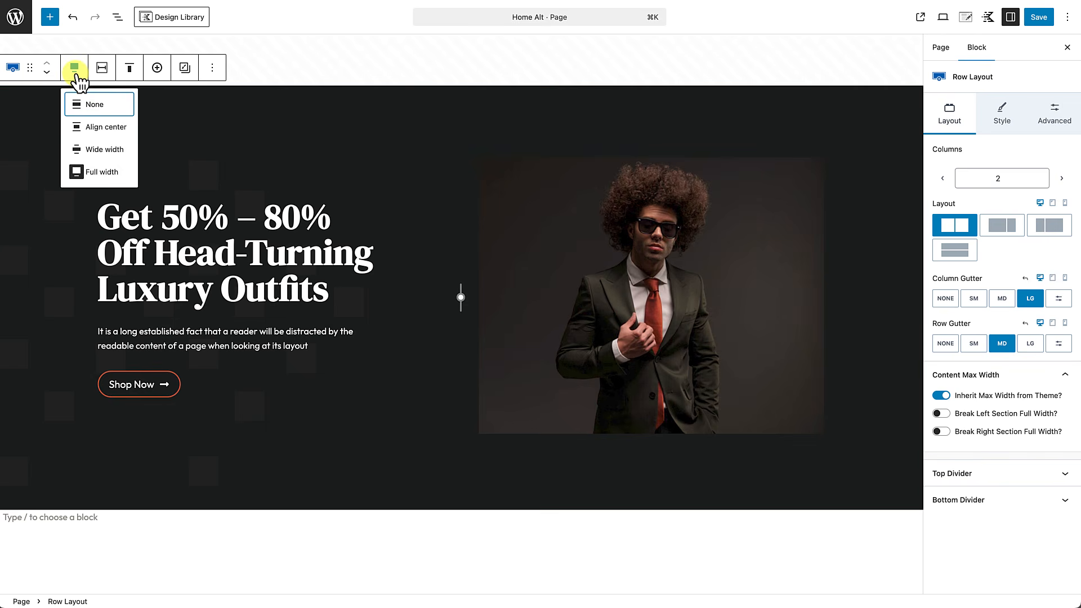
pyautogui.click(92, 173)
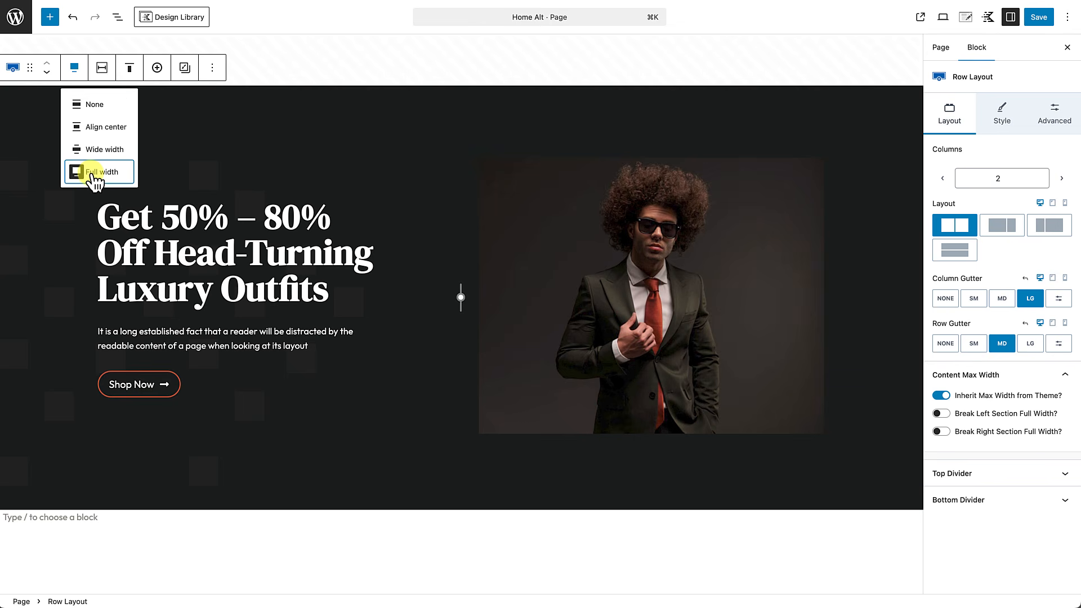
pyautogui.click(92, 107)
pyautogui.click(94, 106)
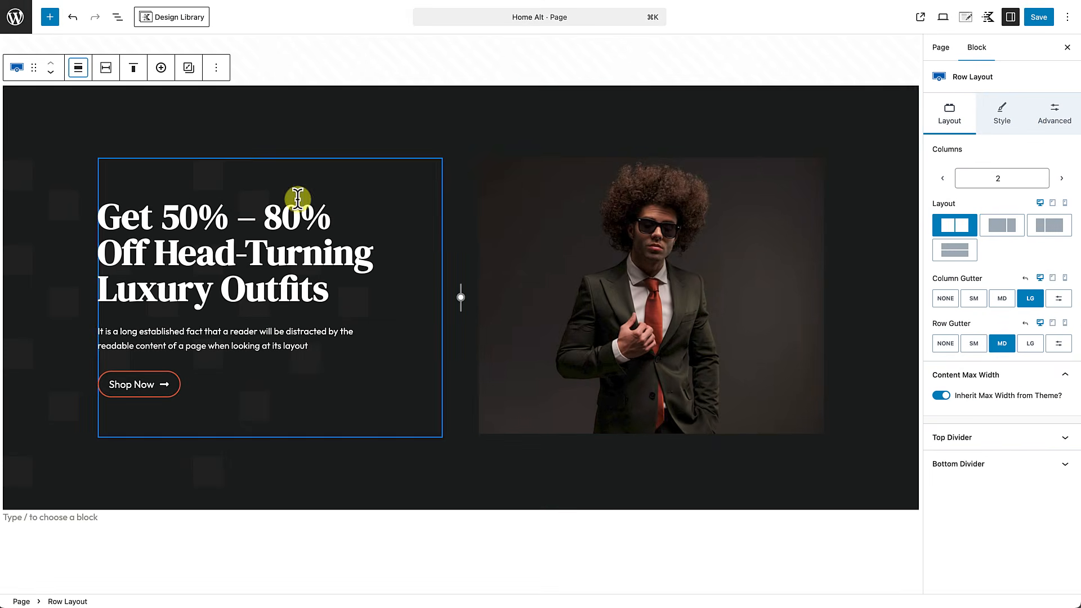
pyautogui.click(89, 70)
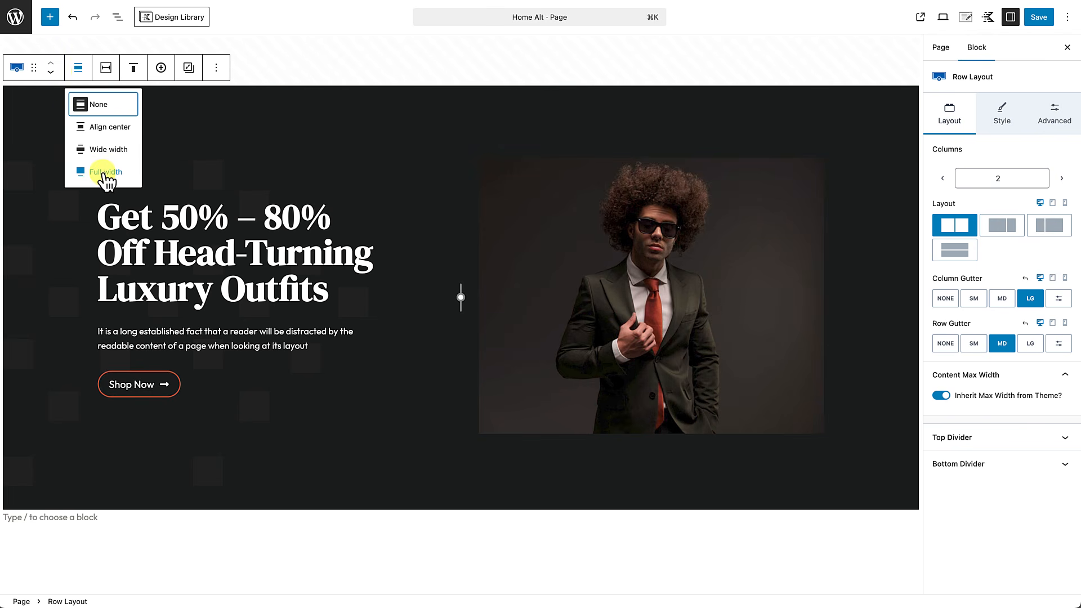
pyautogui.click(102, 169)
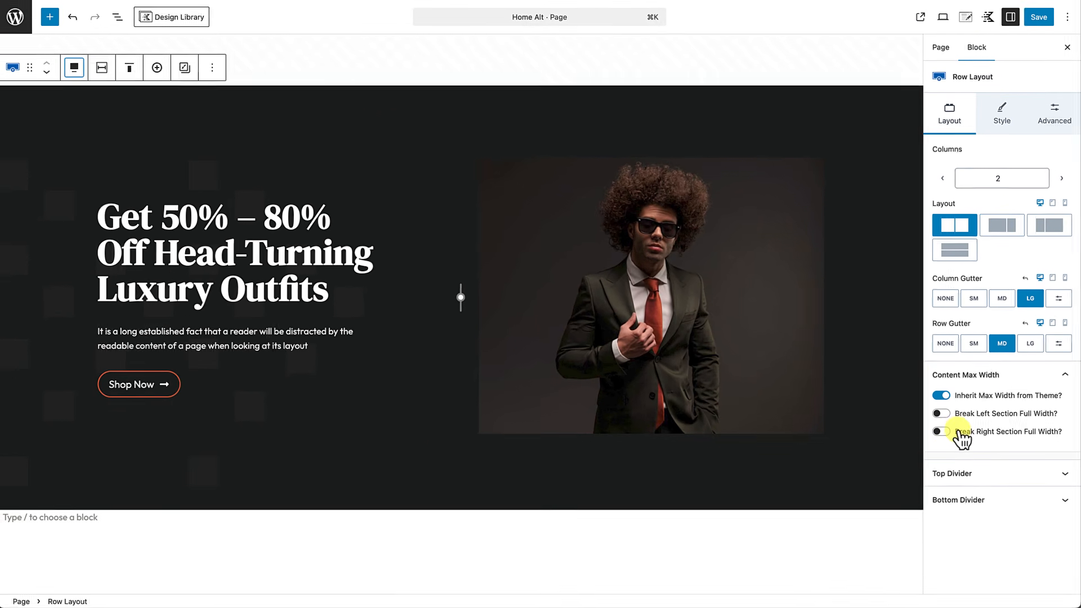
# Step: Enable Break Right Section Full Width and set hero padding to None top, Small bottom
pyautogui.click(941, 431)
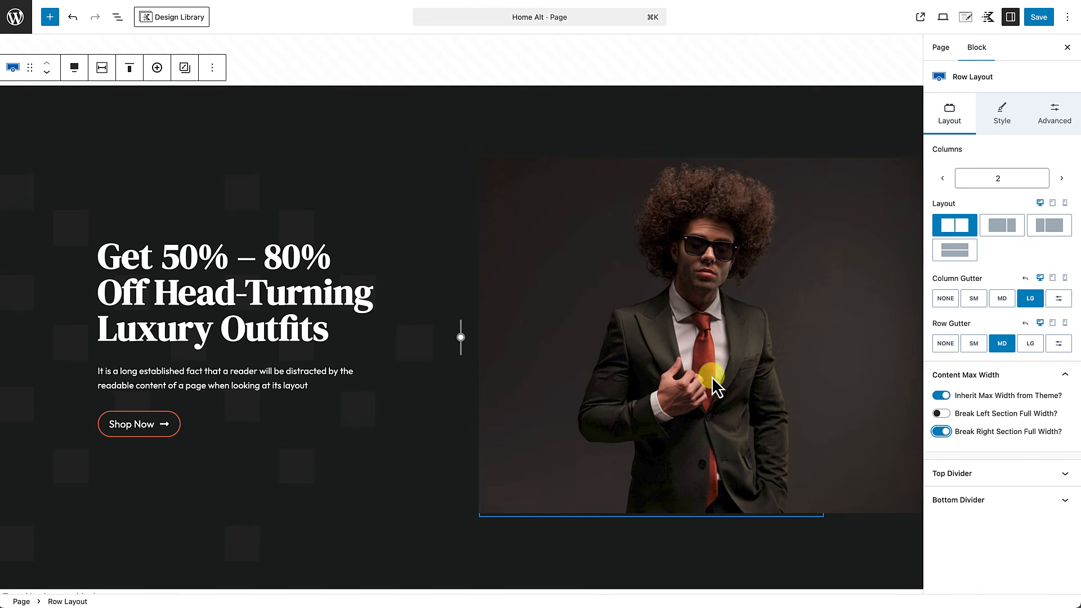
pyautogui.scroll(-1, 693, 441)
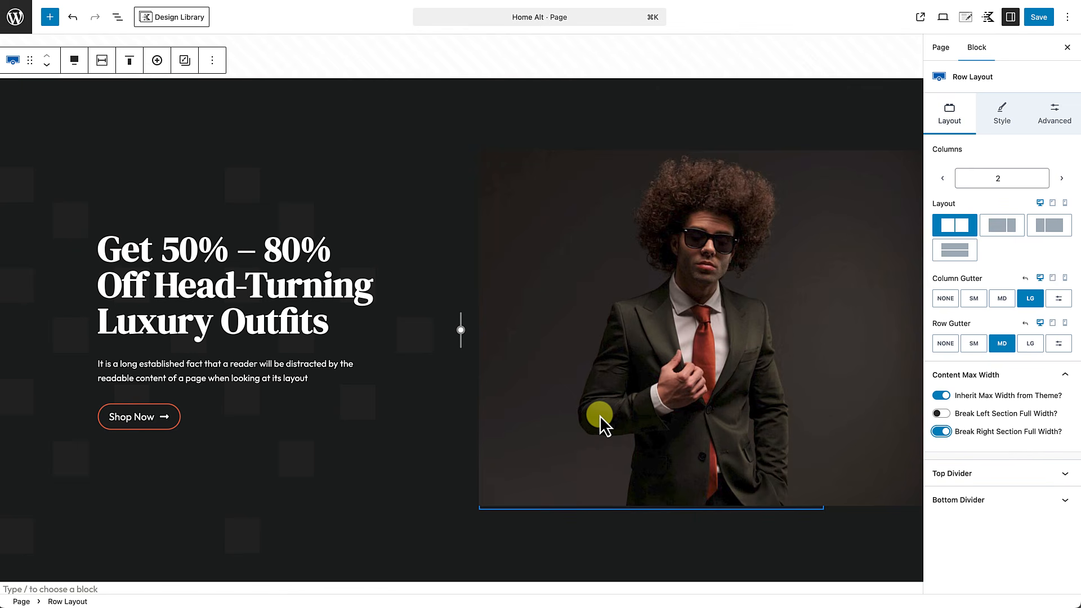
pyautogui.moveTo(634, 149)
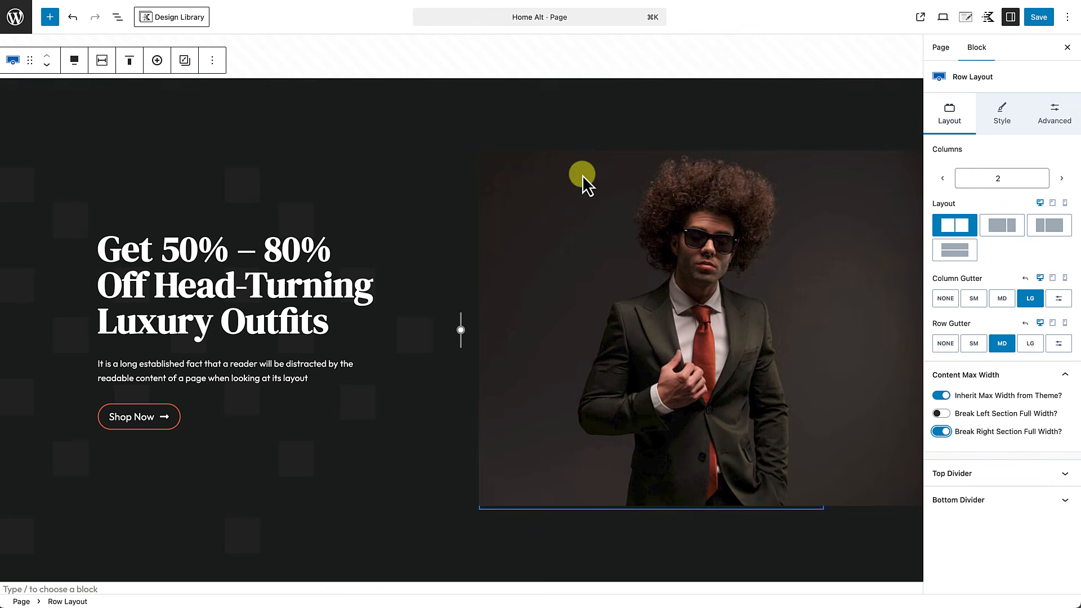
pyautogui.moveTo(574, 148); pyautogui.dragTo(572, 69)
pyautogui.moveTo(543, 500); pyautogui.dragTo(542, 431)
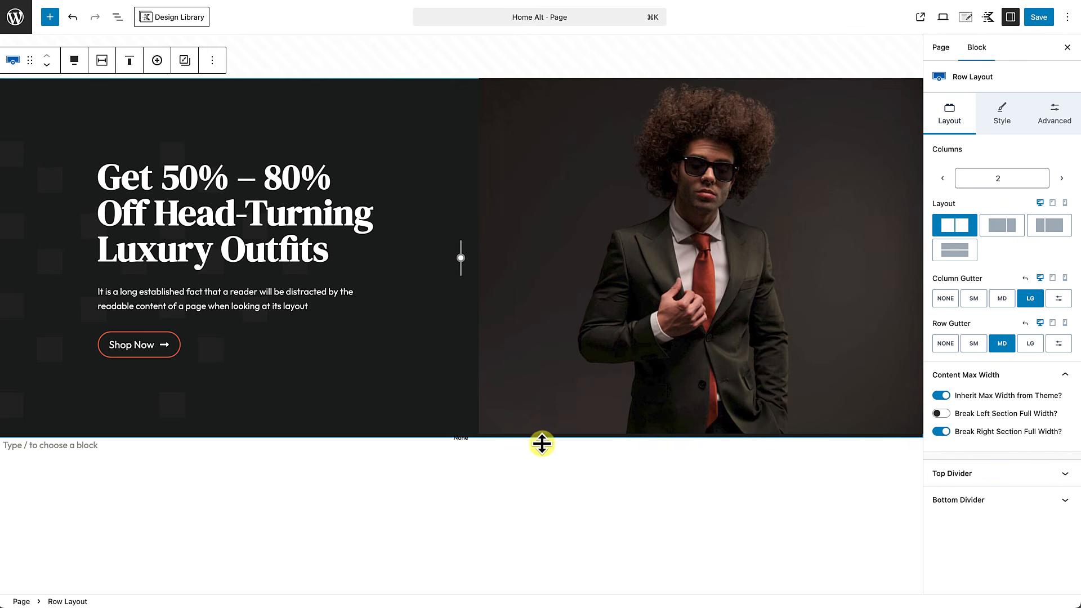
# Step: Save the page, view it live, and return to editing Home Alt
pyautogui.click(1037, 19)
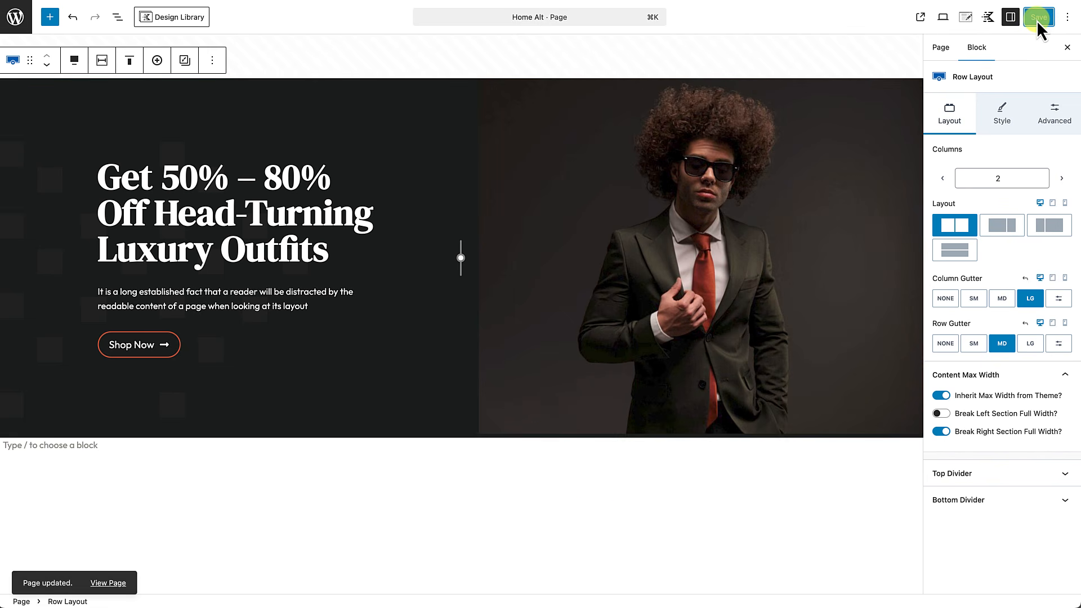
pyautogui.click(118, 592)
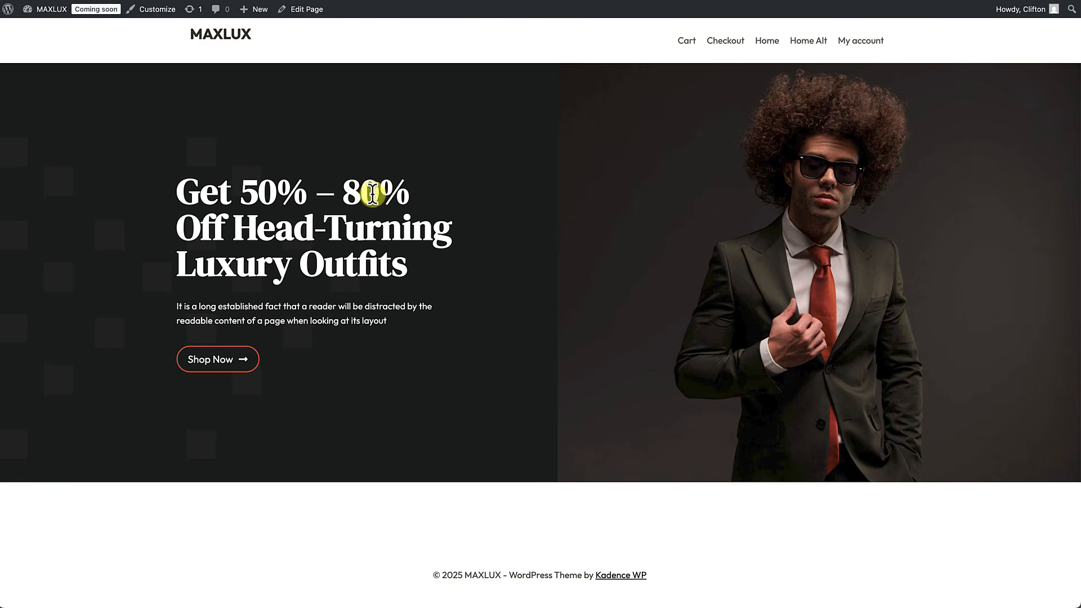
pyautogui.click(307, 9)
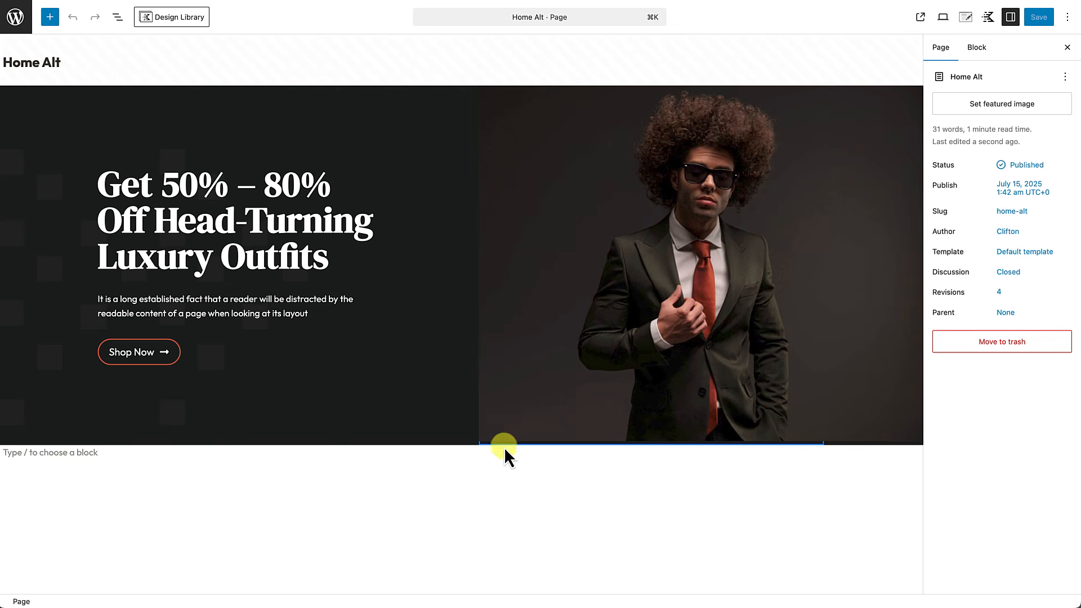
# Step: Give the hero image an 80 px left border radius, save, and check the live page
pyautogui.click(702, 376)
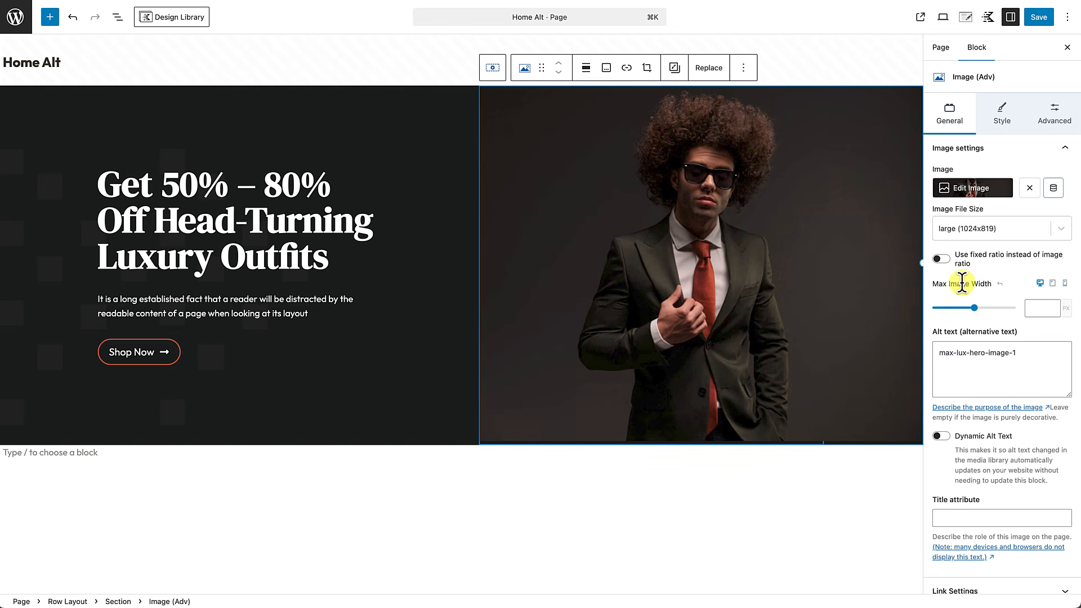
pyautogui.click(995, 118)
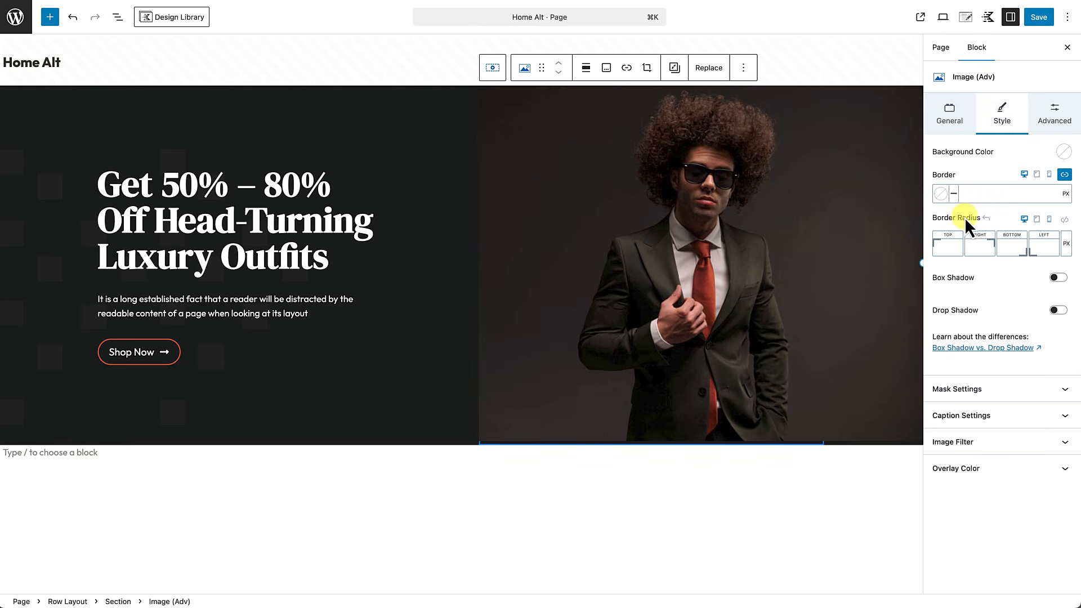
pyautogui.click(1040, 245)
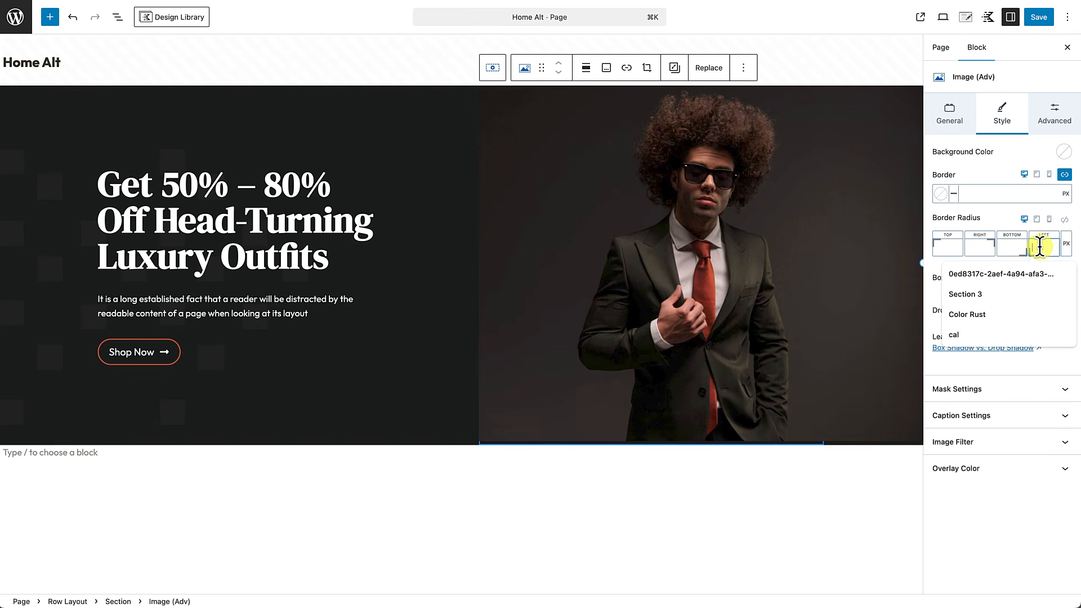
pyautogui.write('80')
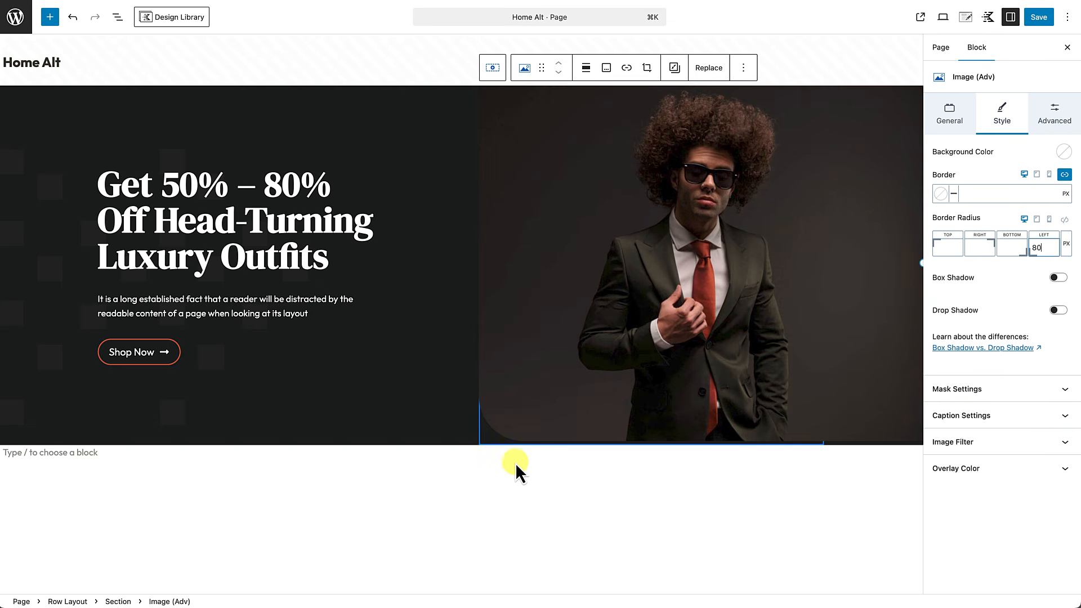
pyautogui.click(1039, 17)
pyautogui.click(115, 584)
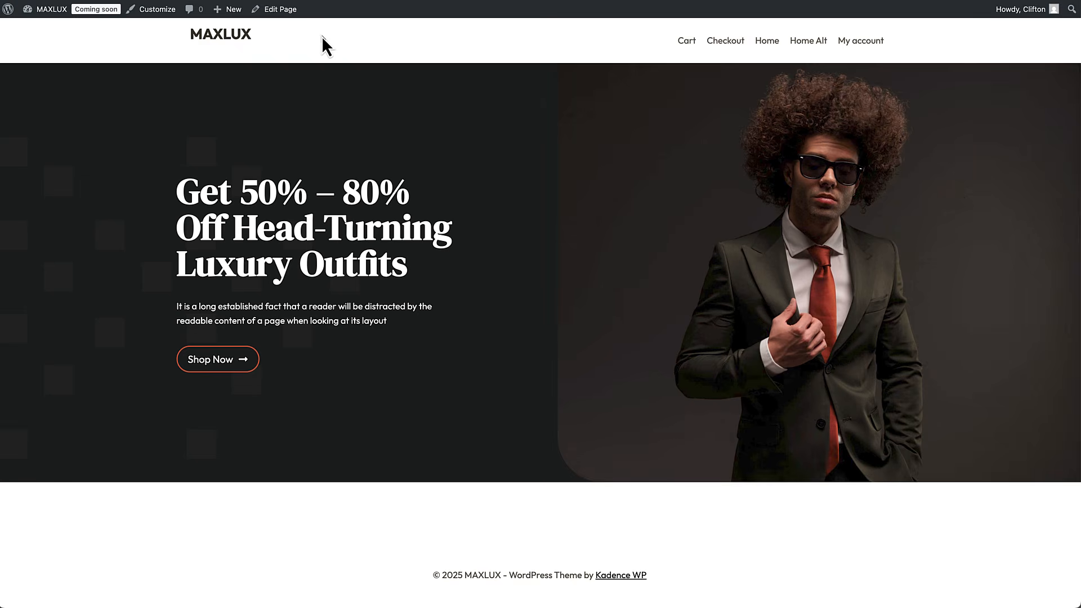
pyautogui.click(283, 9)
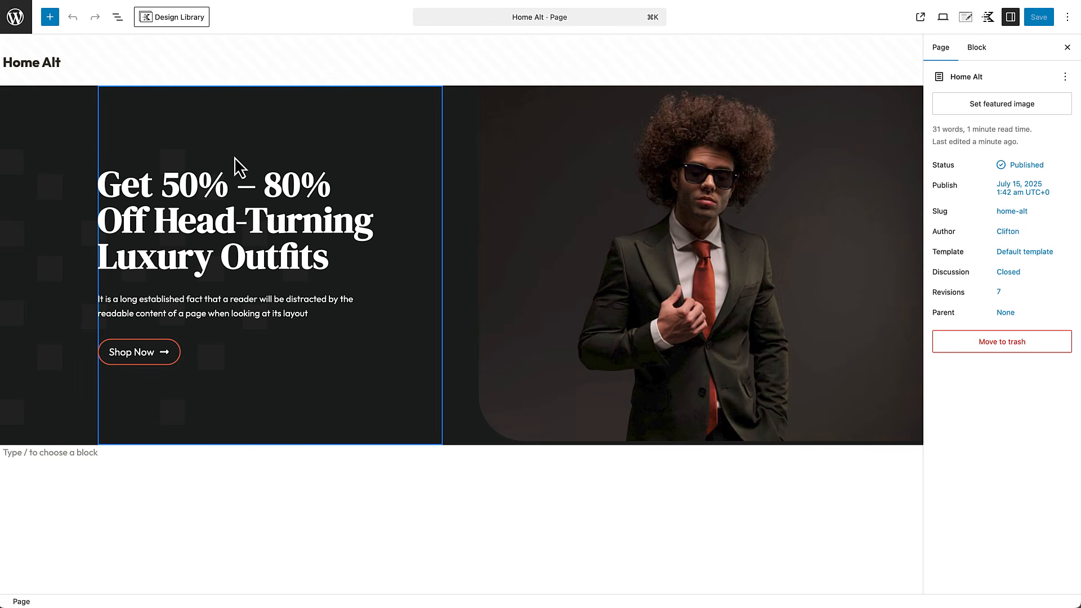
# Step: On tablet, stack the hero's columns as rows with Collapse Order set to Reverse
pyautogui.click(34, 386)
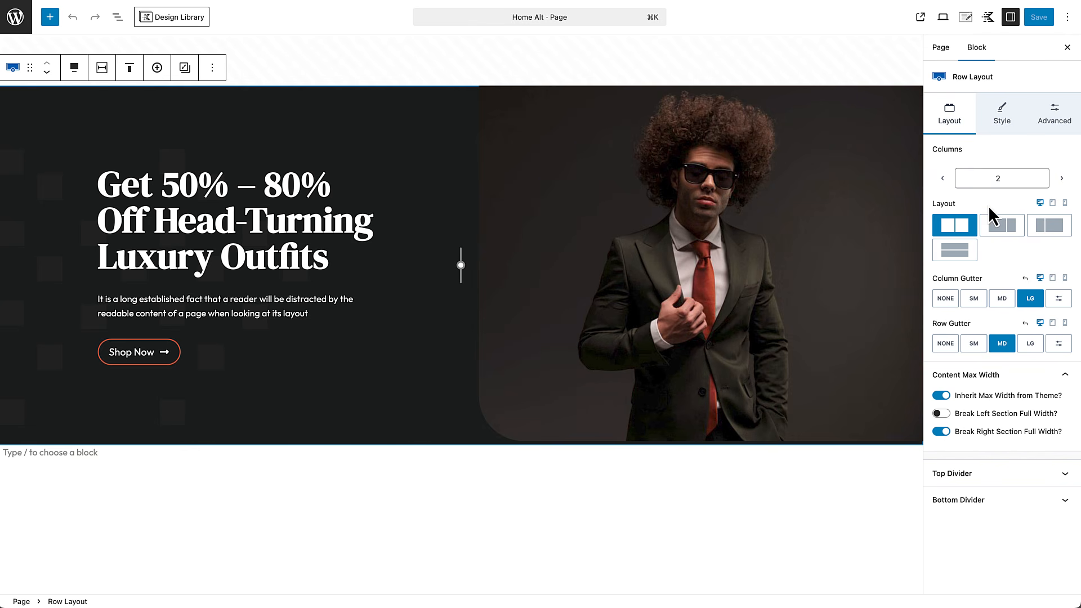
pyautogui.click(1052, 204)
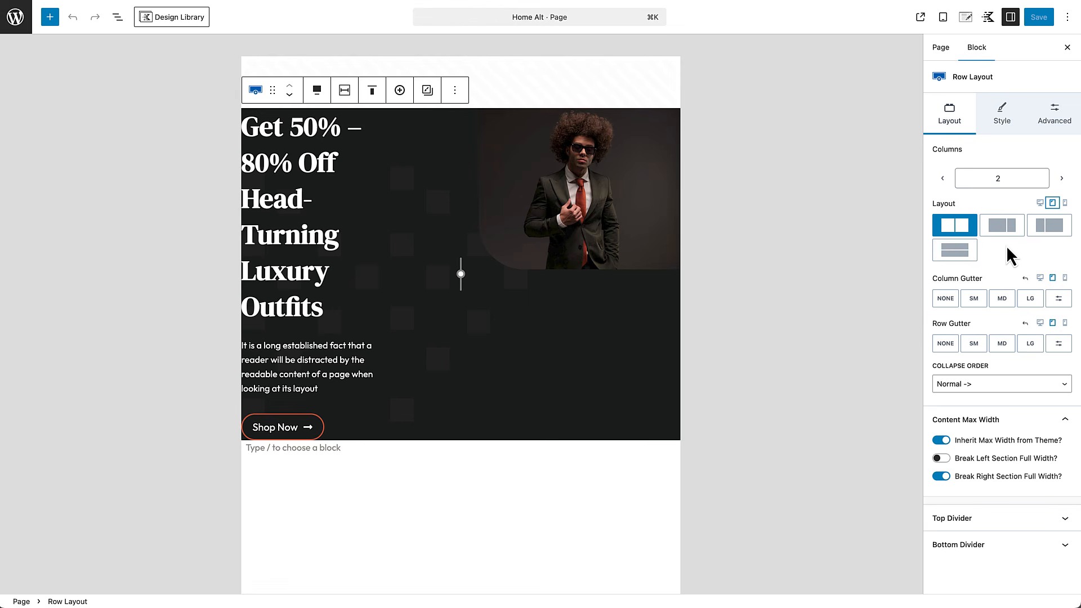
pyautogui.click(954, 250)
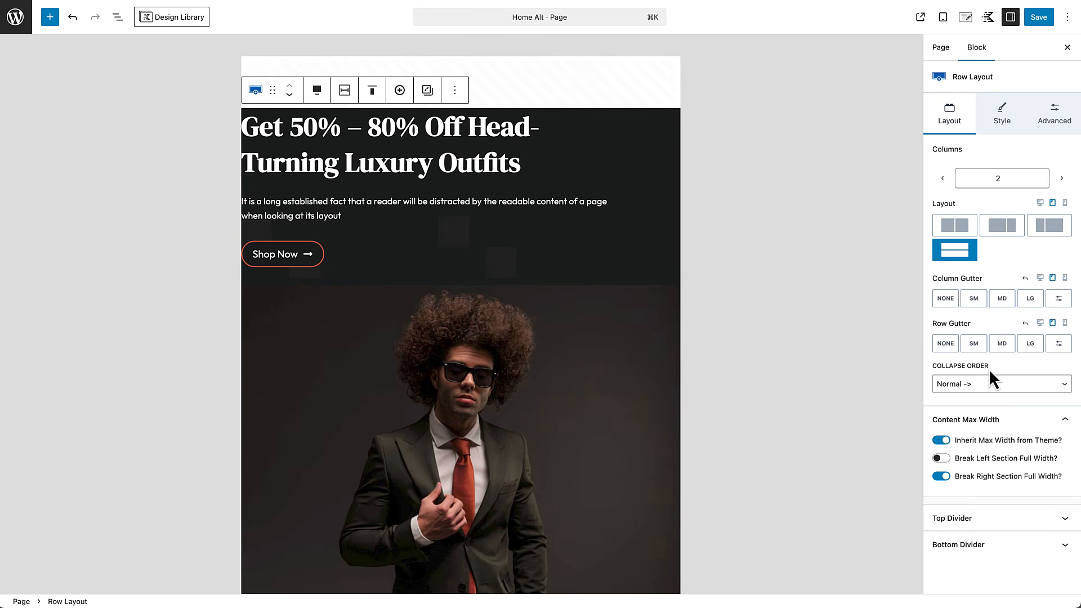
pyautogui.click(995, 388)
pyautogui.press('Escape')
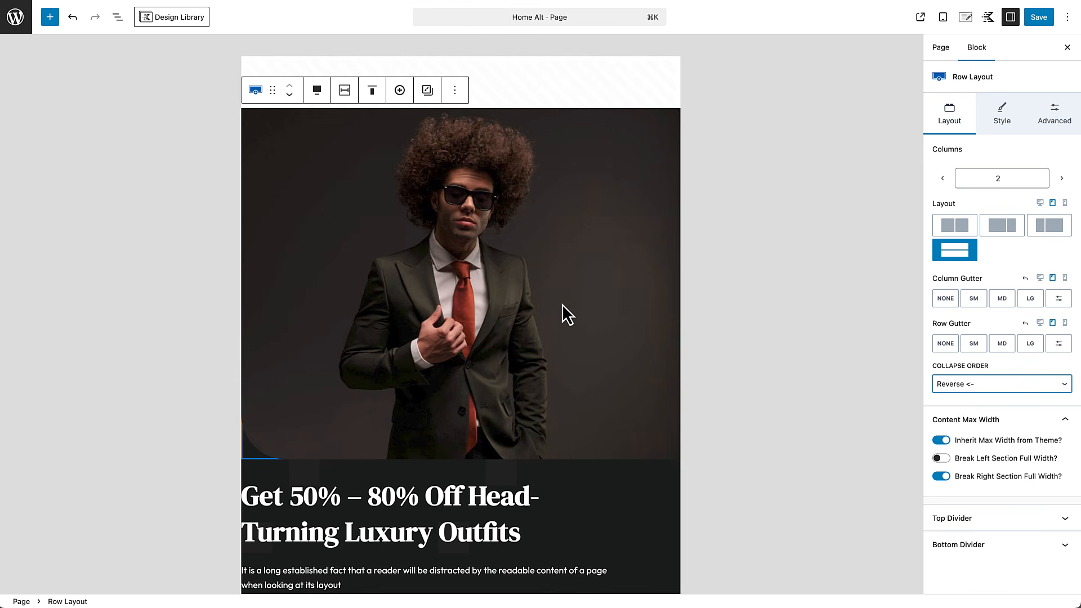
pyautogui.scroll(-5, 563, 322)
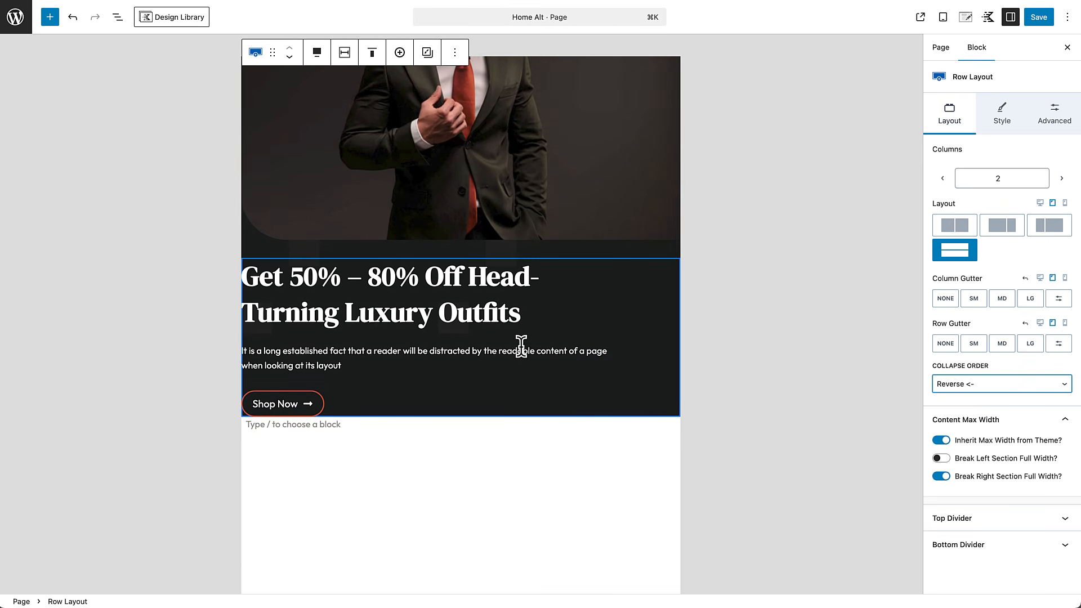
pyautogui.scroll(4, 521, 347)
pyautogui.scroll(1, 521, 348)
pyautogui.scroll(-2, 523, 357)
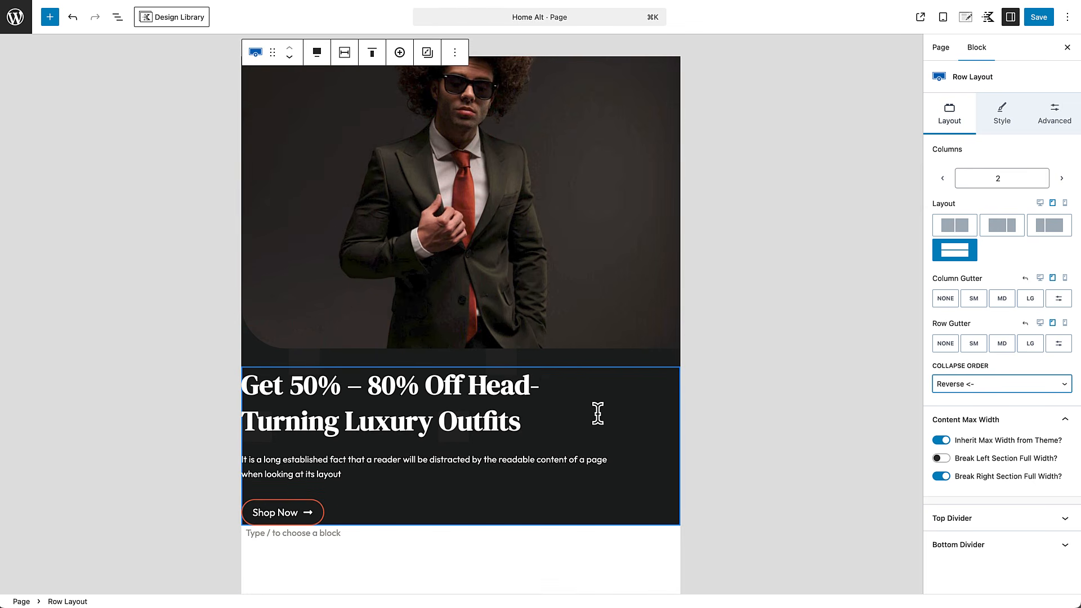
pyautogui.click(671, 486)
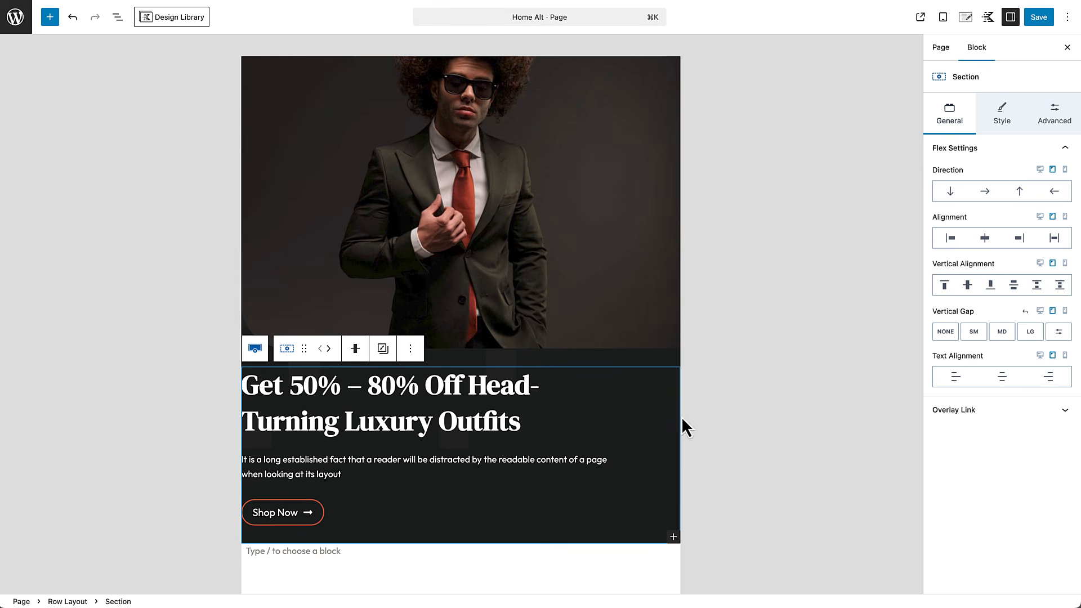
# Step: Link the hero text section's padding and set all sides to Medium 32px
pyautogui.click(1055, 120)
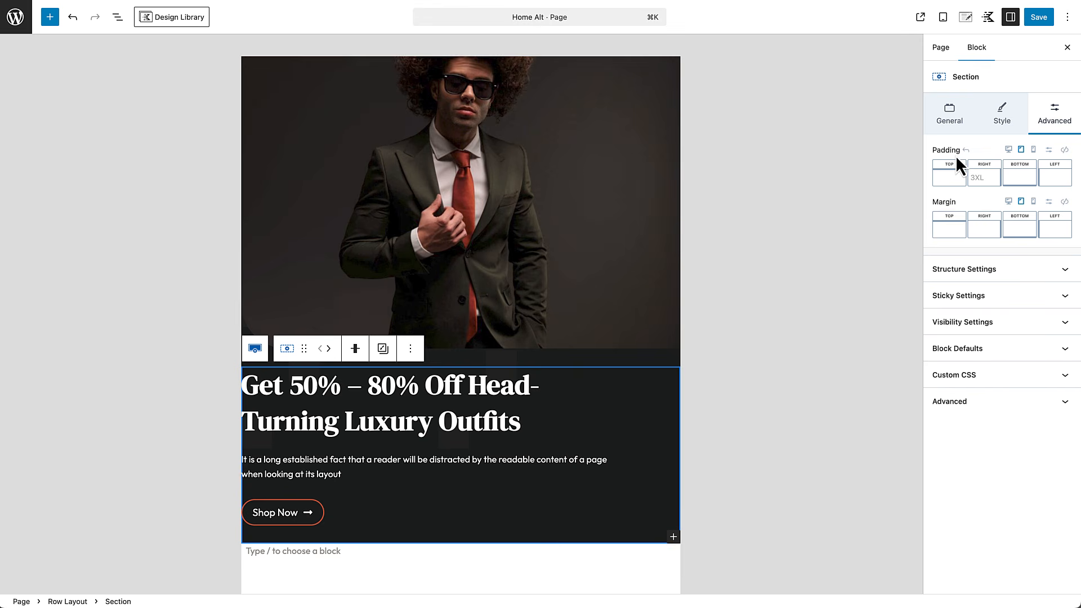
pyautogui.click(1065, 150)
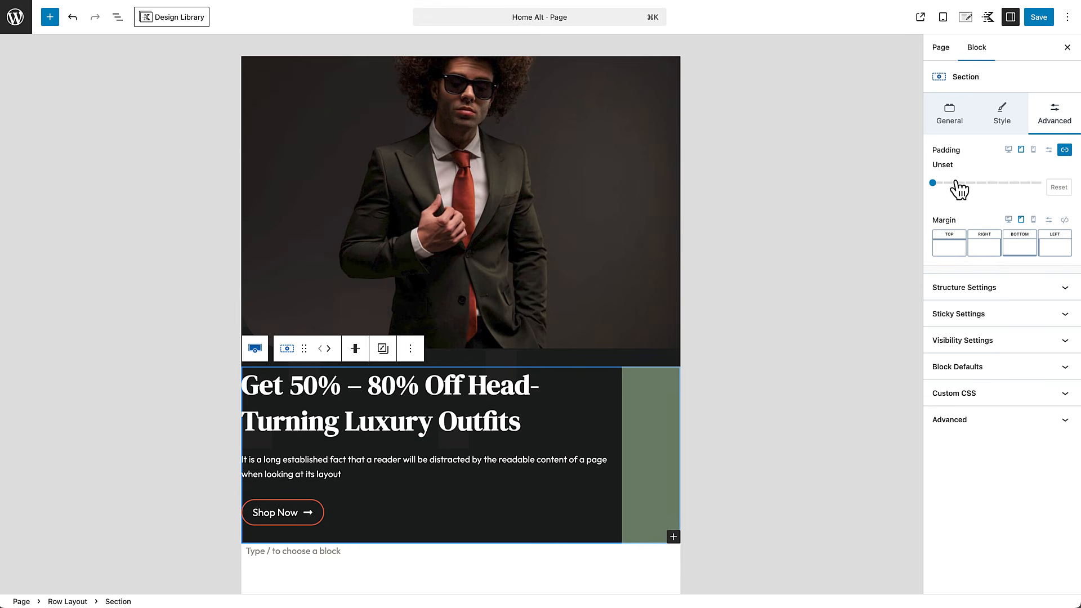
pyautogui.moveTo(936, 183); pyautogui.dragTo(898, 191)
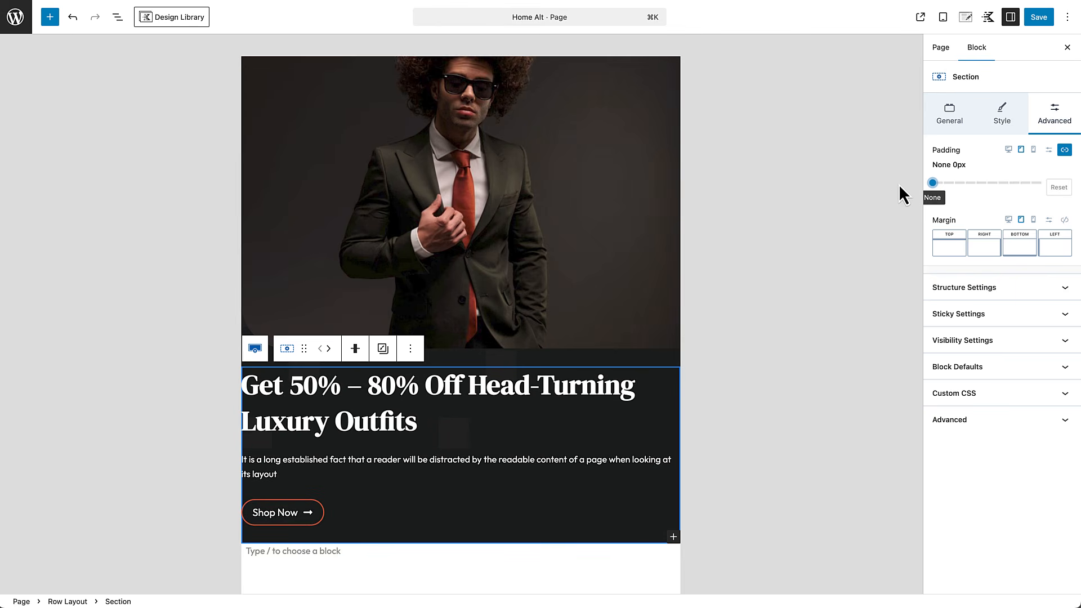
pyautogui.moveTo(934, 191); pyautogui.dragTo(982, 193)
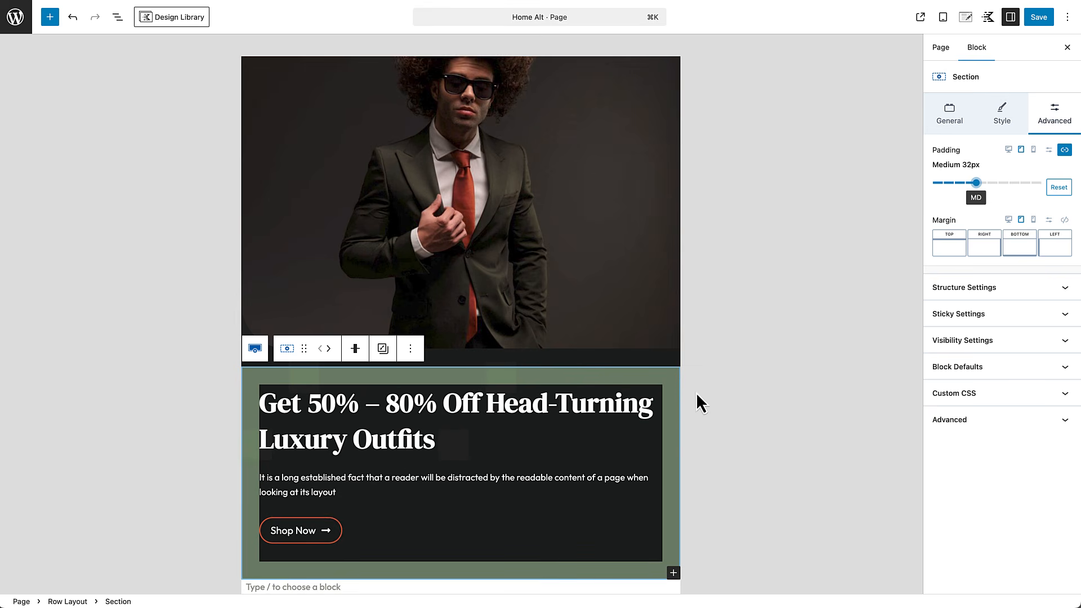
pyautogui.scroll(-1, 663, 428)
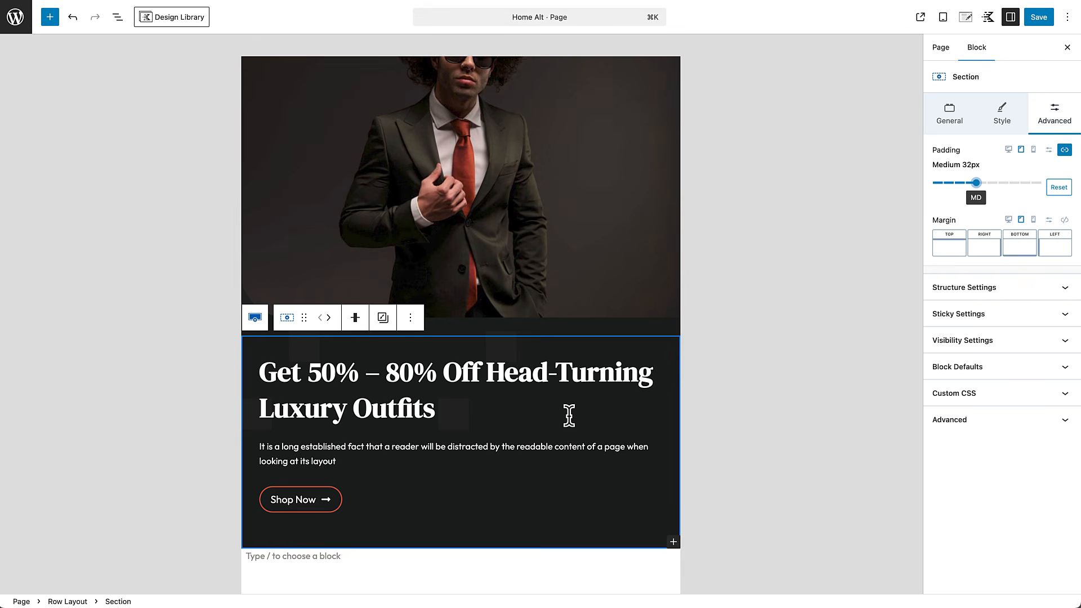
pyautogui.scroll(2, 569, 416)
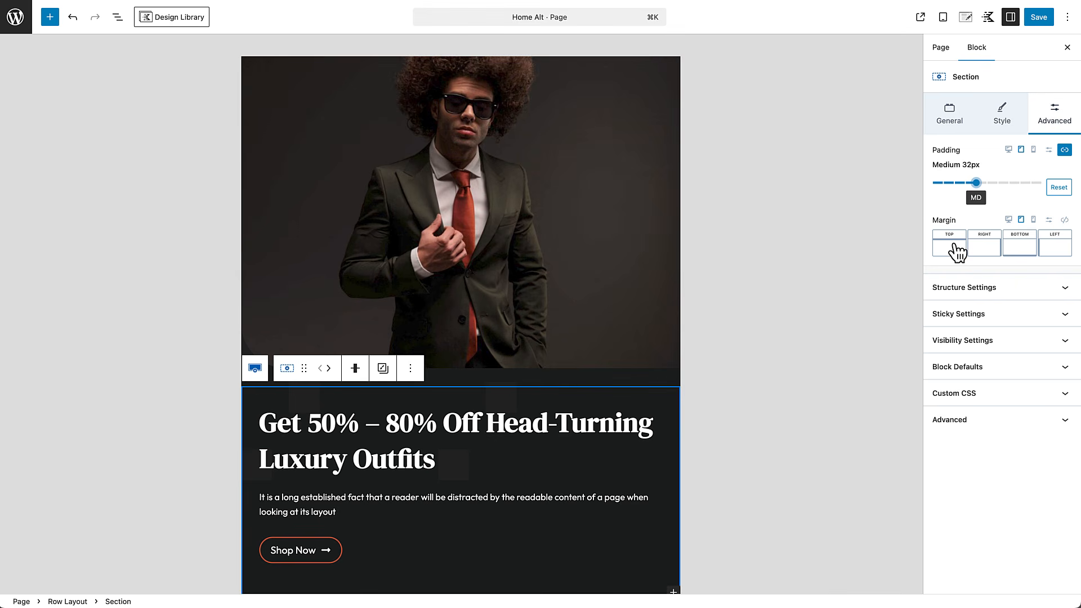
pyautogui.click(1034, 220)
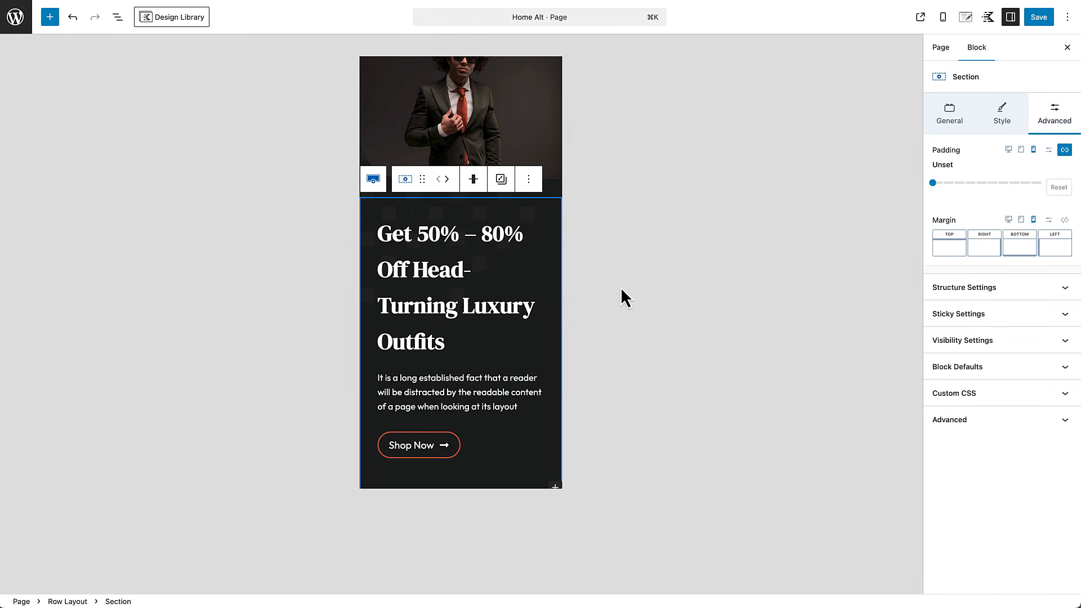
# Step: Set the hero heading's mobile line height to 3, save, and view the live page
pyautogui.scroll(3, 540, 311)
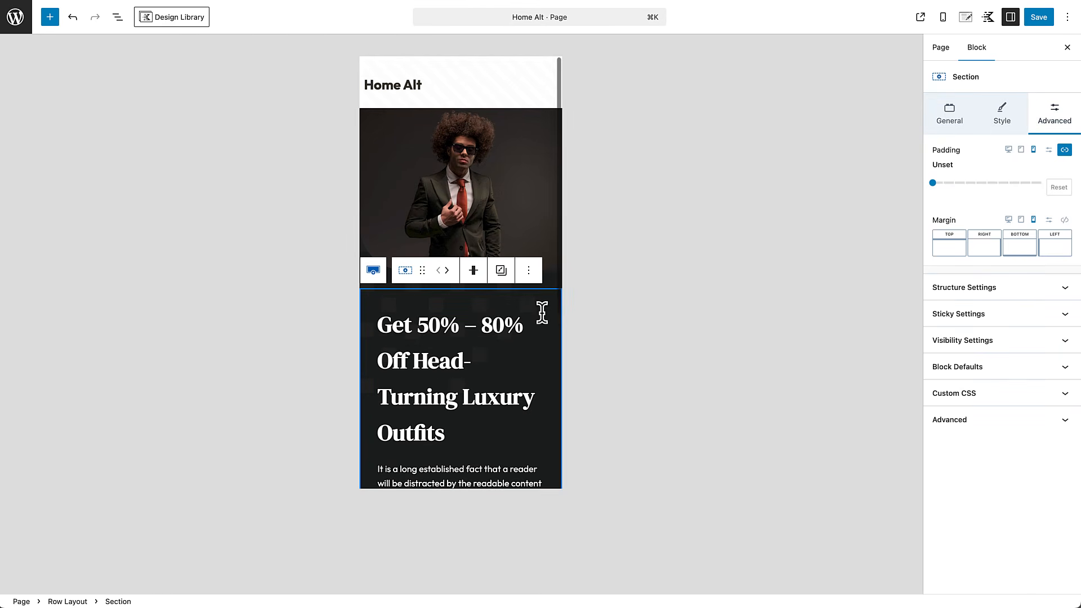
pyautogui.scroll(-3, 538, 312)
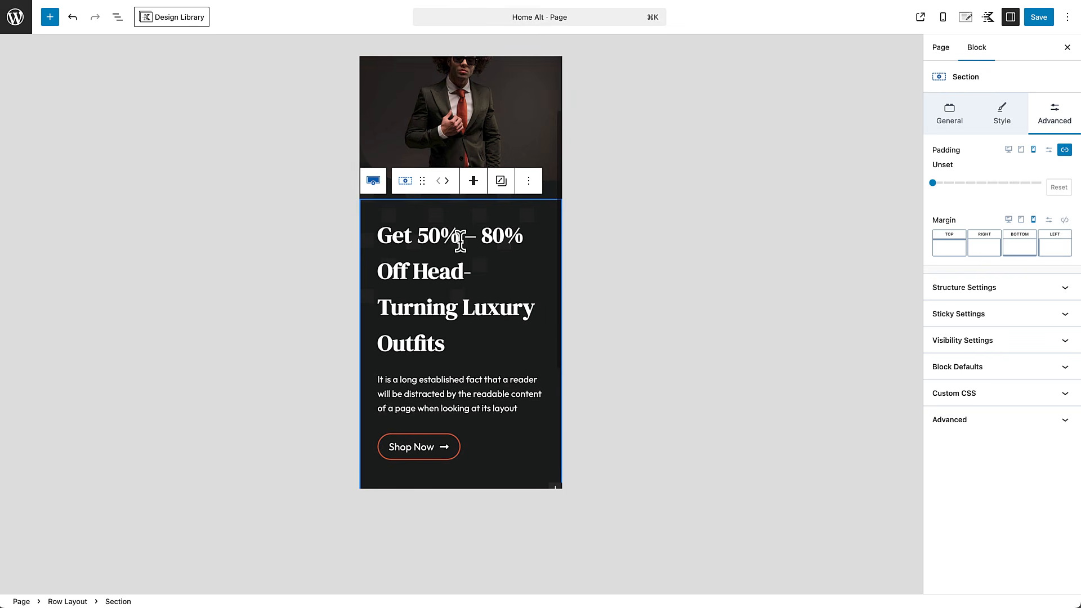
pyautogui.click(415, 236)
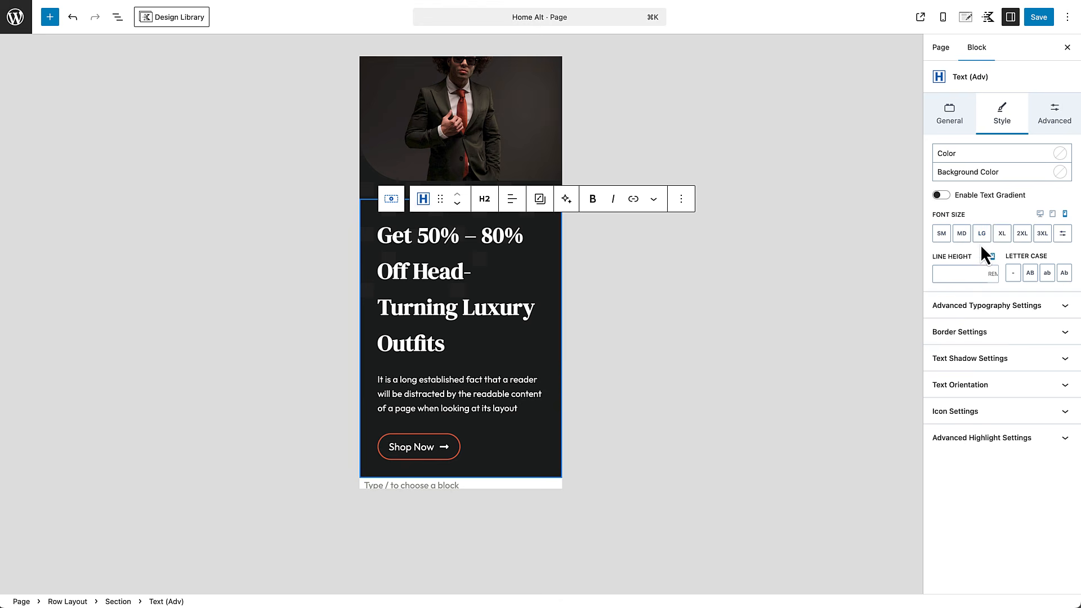
pyautogui.click(968, 274)
pyautogui.write('3')
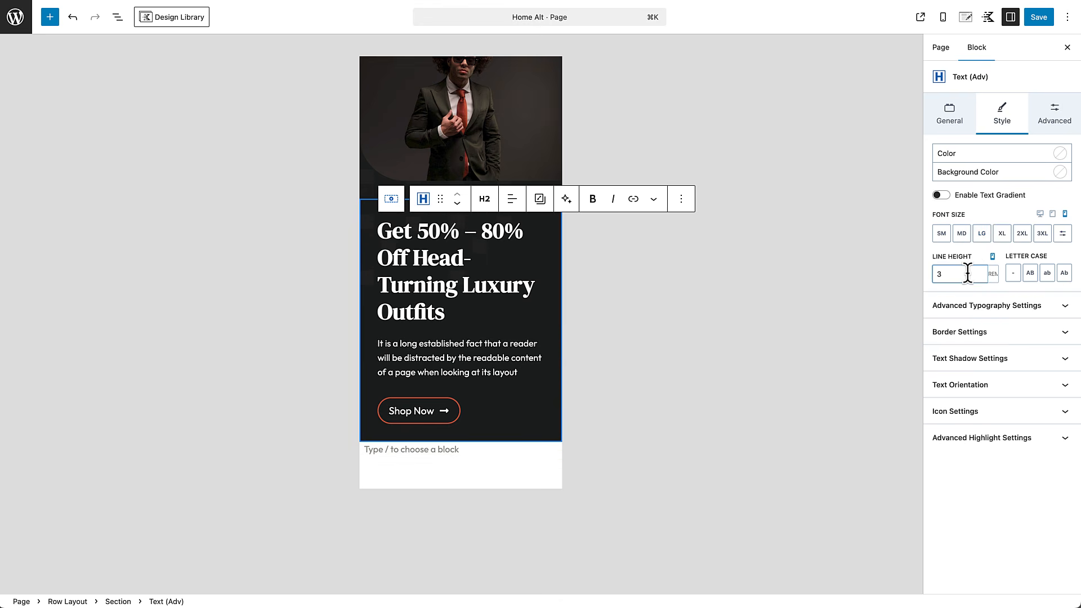
pyautogui.scroll(-3, 422, 318)
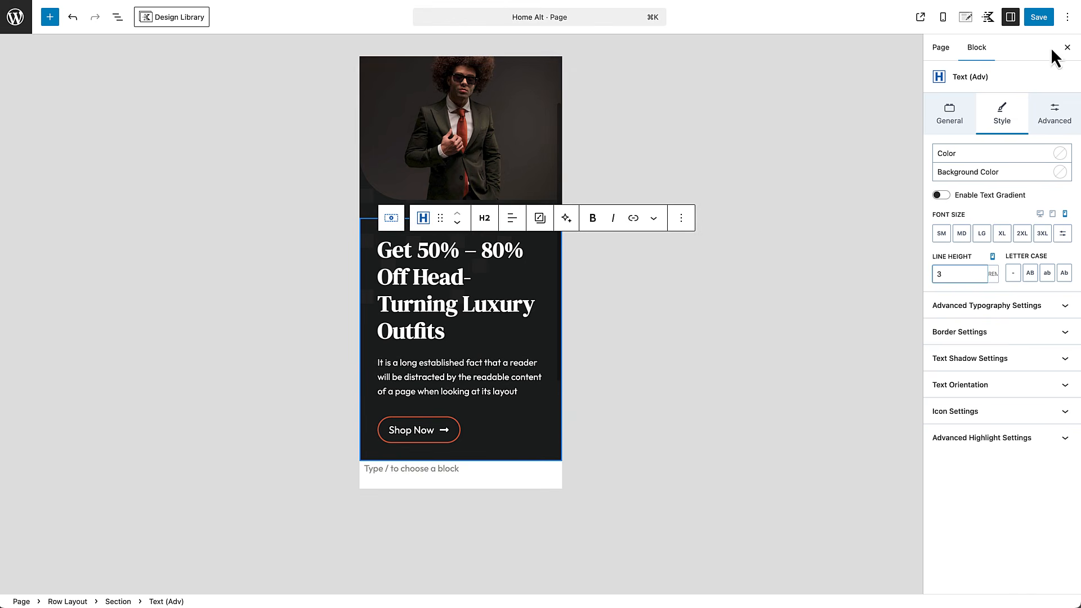
pyautogui.click(1040, 18)
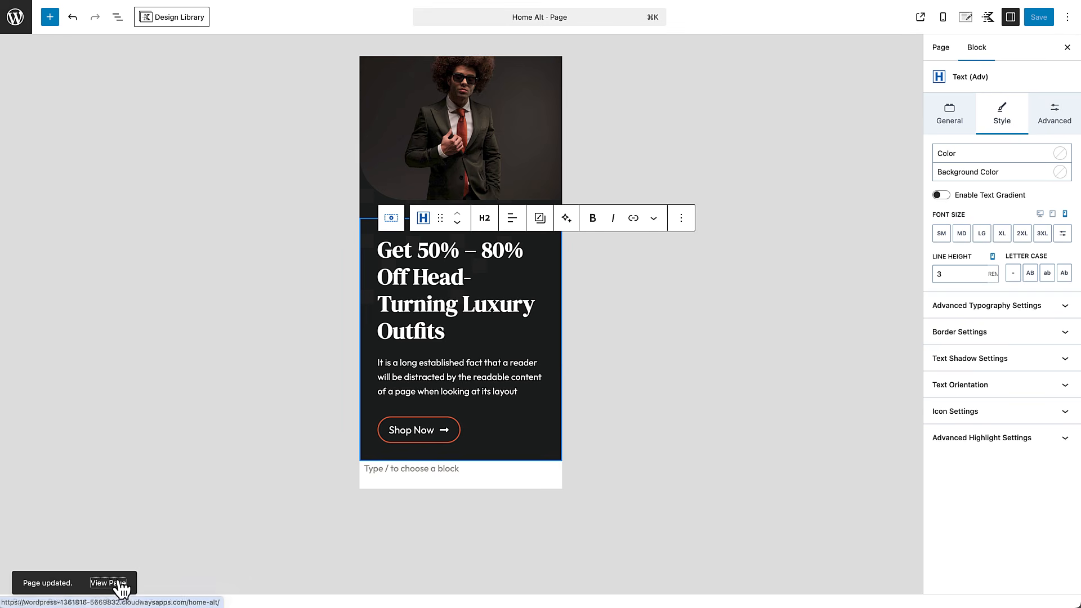
pyautogui.click(115, 582)
pyautogui.rightClick(235, 515)
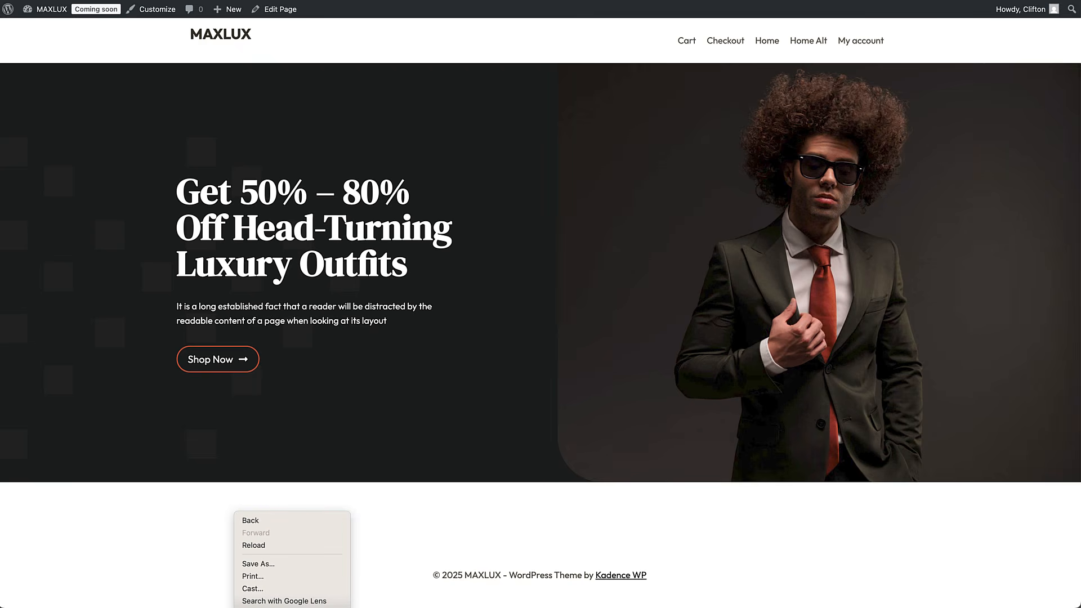
pyautogui.click(257, 607)
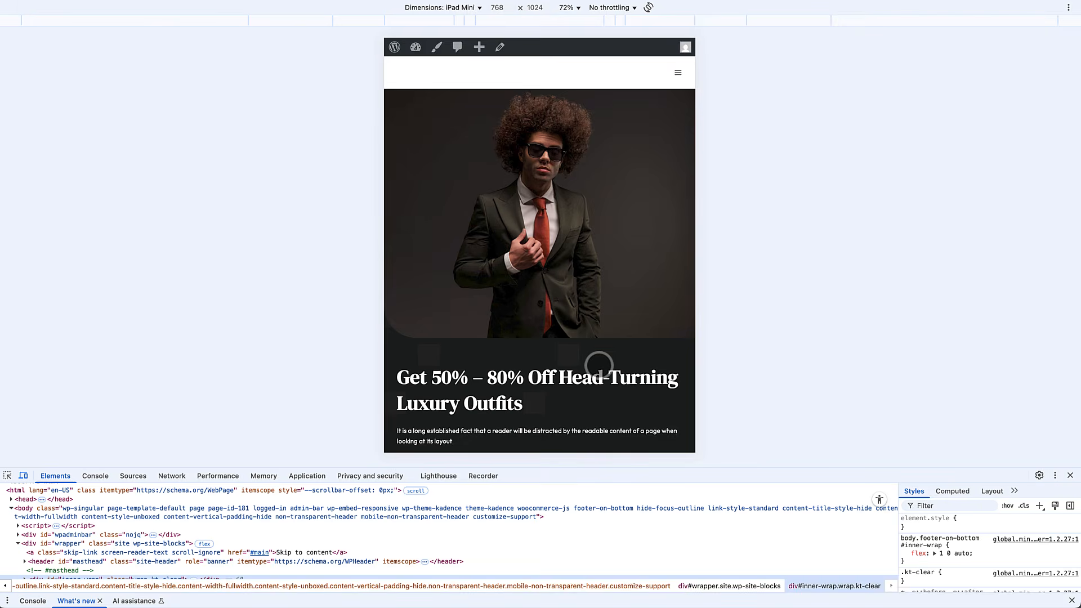
pyautogui.scroll(-3, 598, 365)
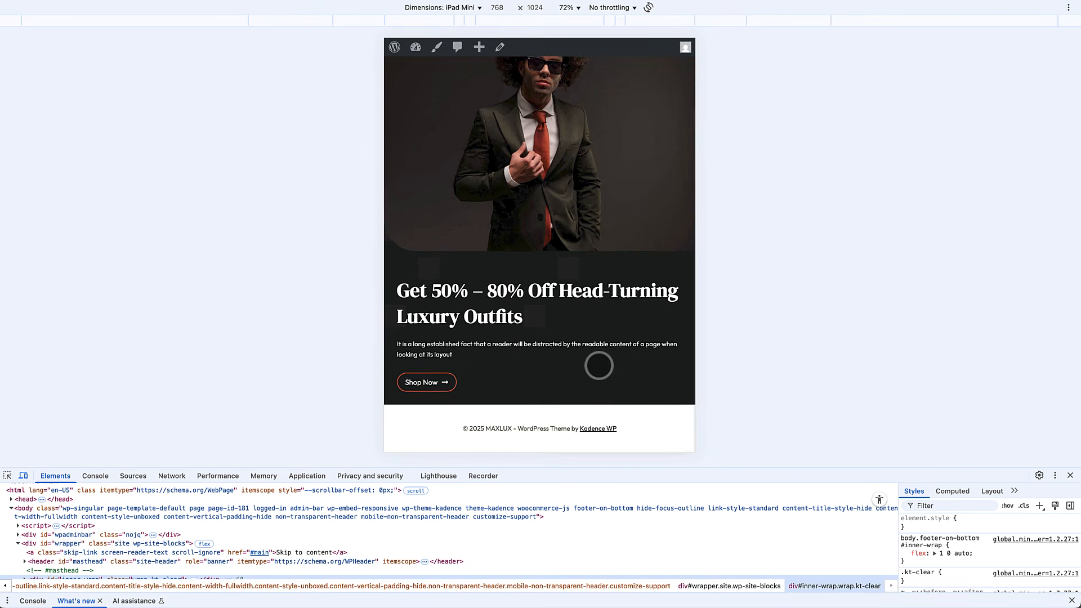
pyautogui.scroll(2, 598, 365)
pyautogui.scroll(-3, 599, 366)
pyautogui.scroll(3, 599, 365)
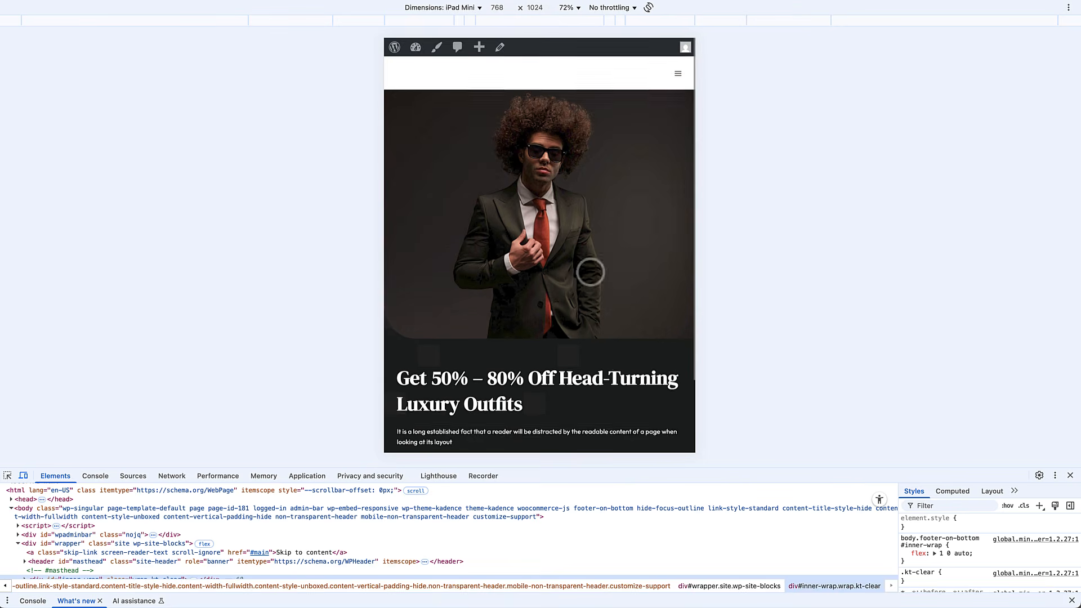
pyautogui.click(477, 7)
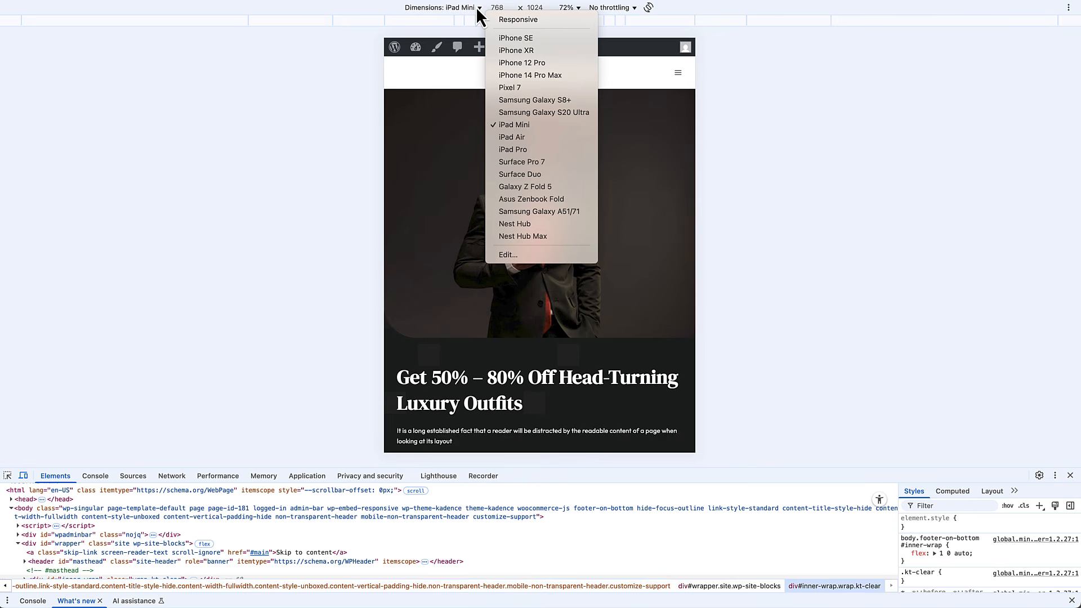
pyautogui.click(515, 65)
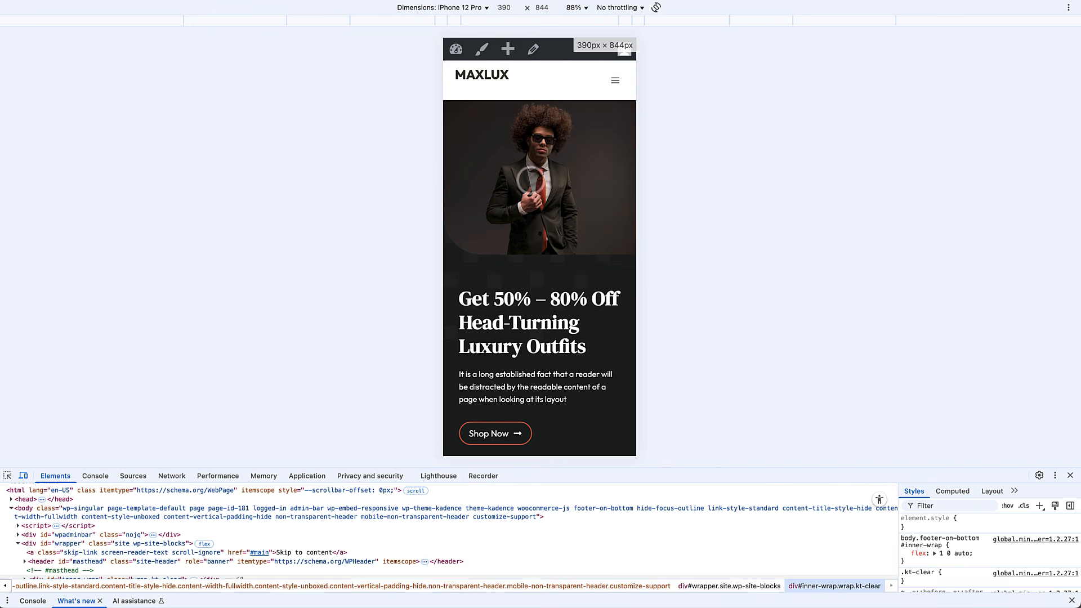
pyautogui.scroll(-3, 539, 298)
pyautogui.scroll(3, 539, 299)
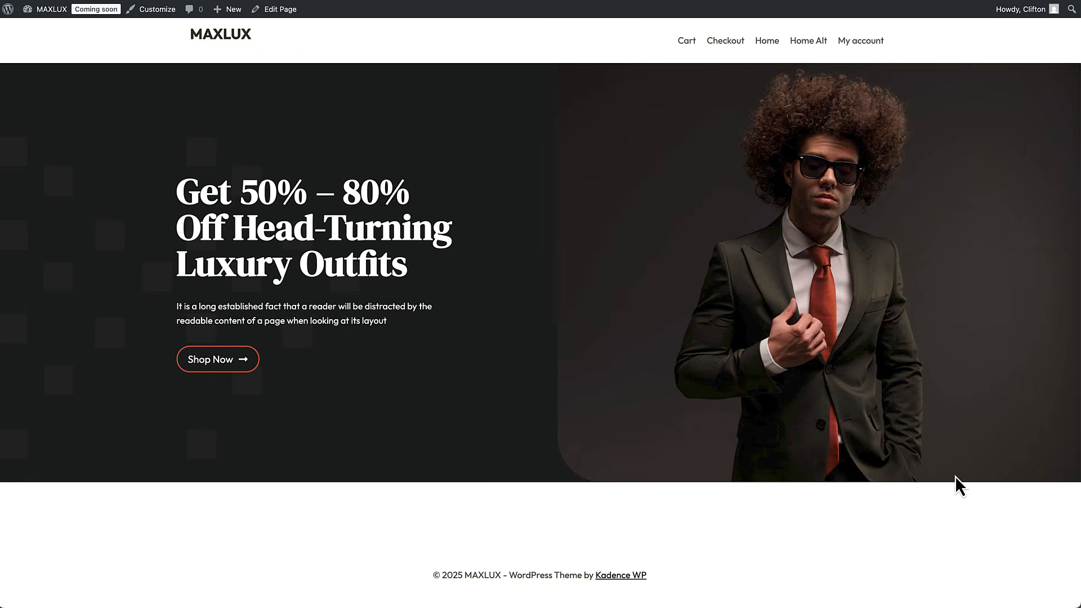
pyautogui.click(940, 181)
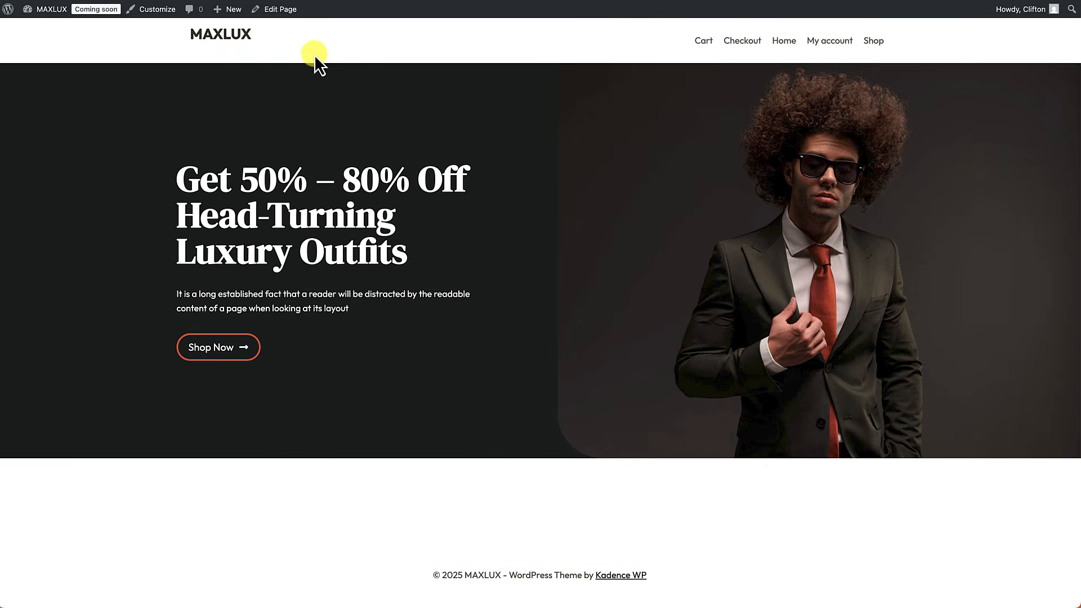
# Step: Use Edit Page in the admin bar to open the Home page with the dark hero in the block editor
pyautogui.click(286, 14)
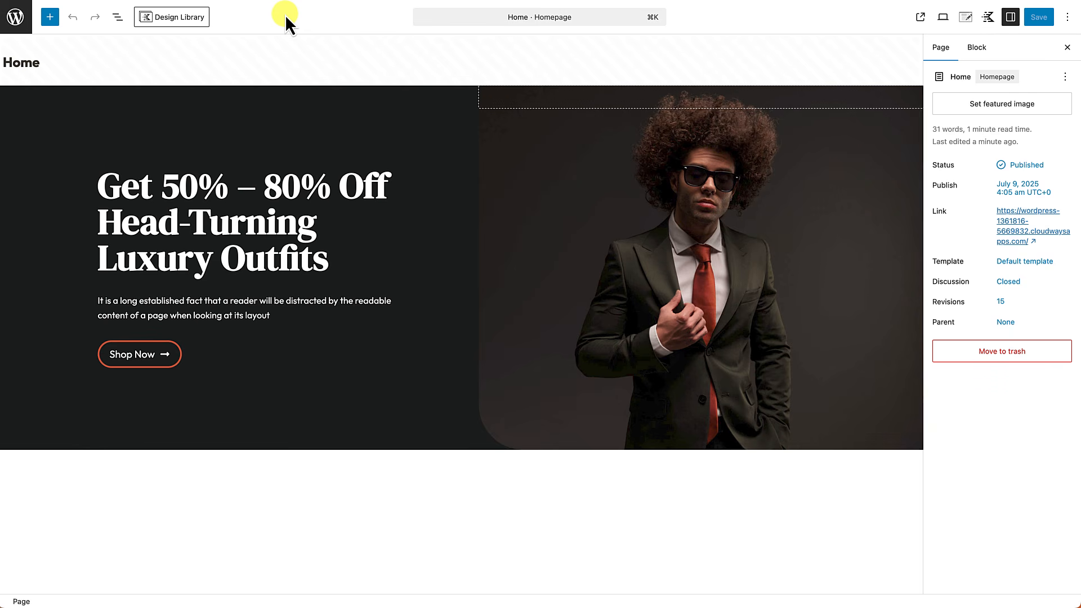
# Step: Insert a full-width four-column Row Layout beneath the hero and bring up its background colour options
pyautogui.click(85, 461)
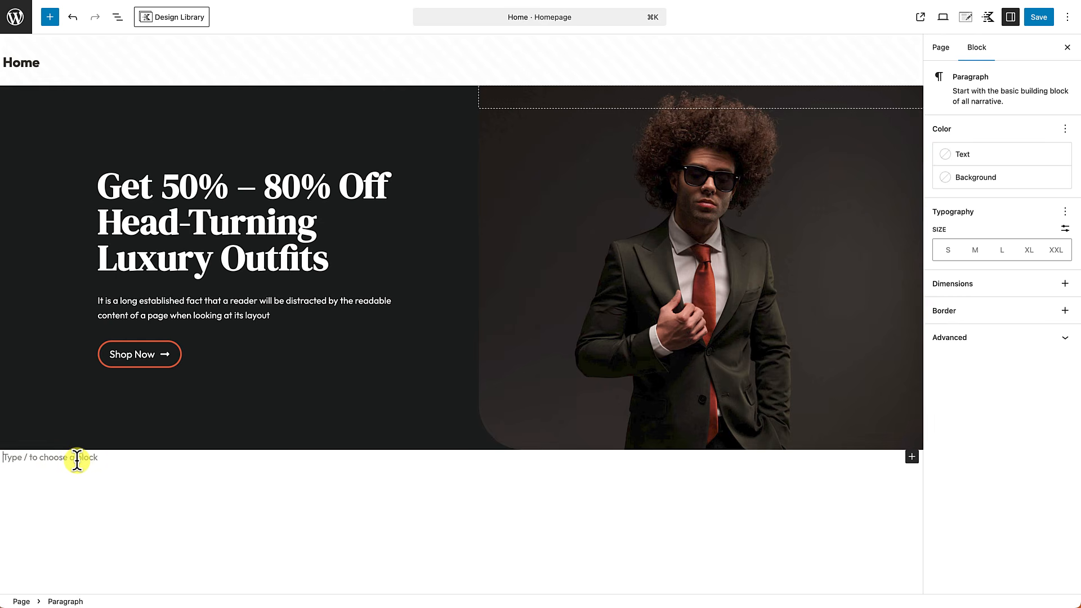
pyautogui.write('/')
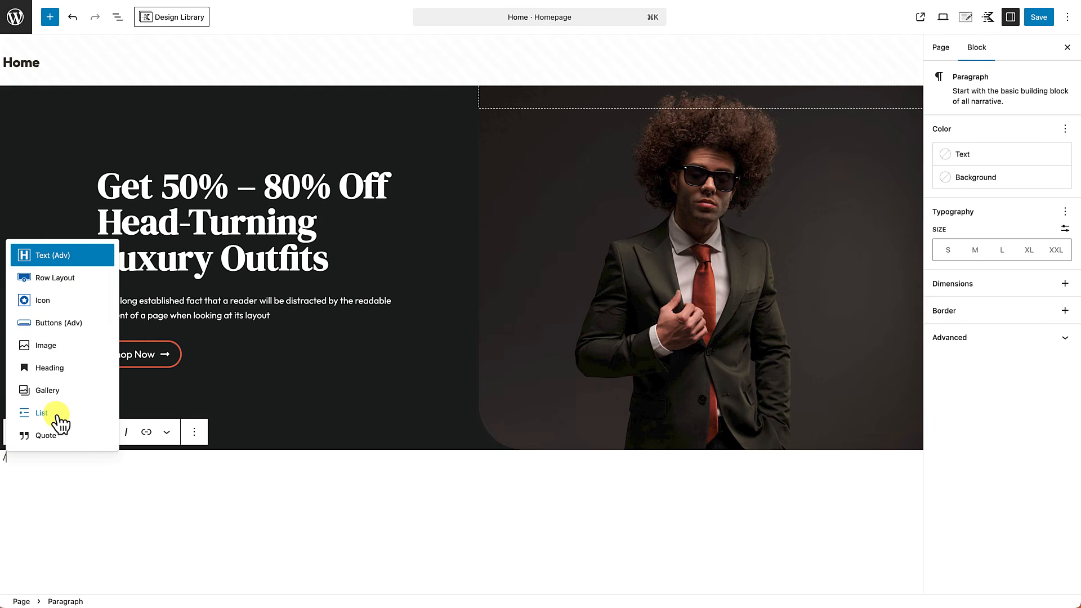
pyautogui.click(55, 278)
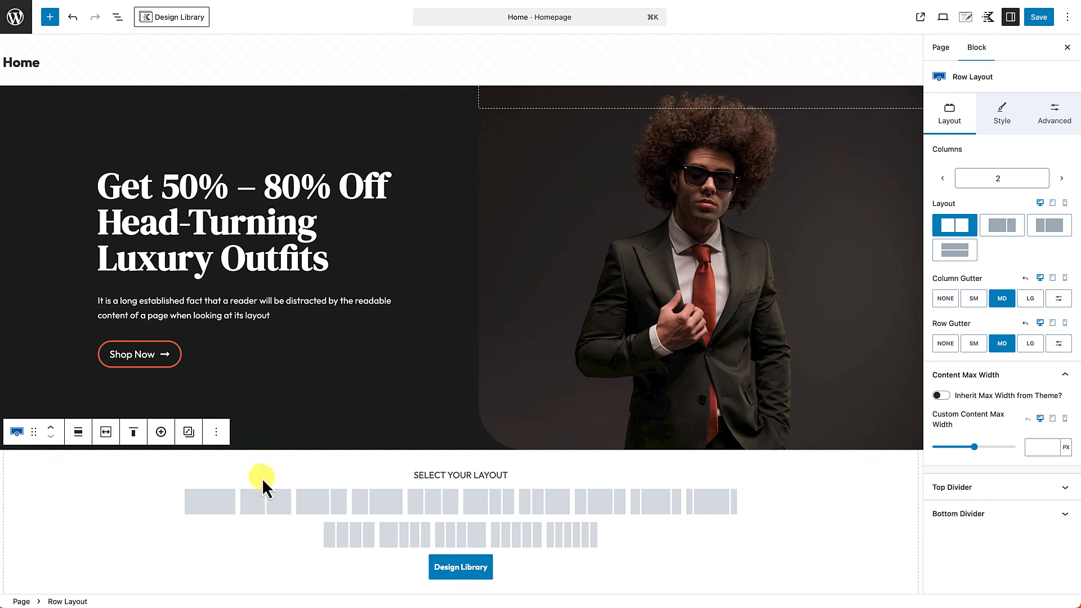
pyautogui.click(338, 538)
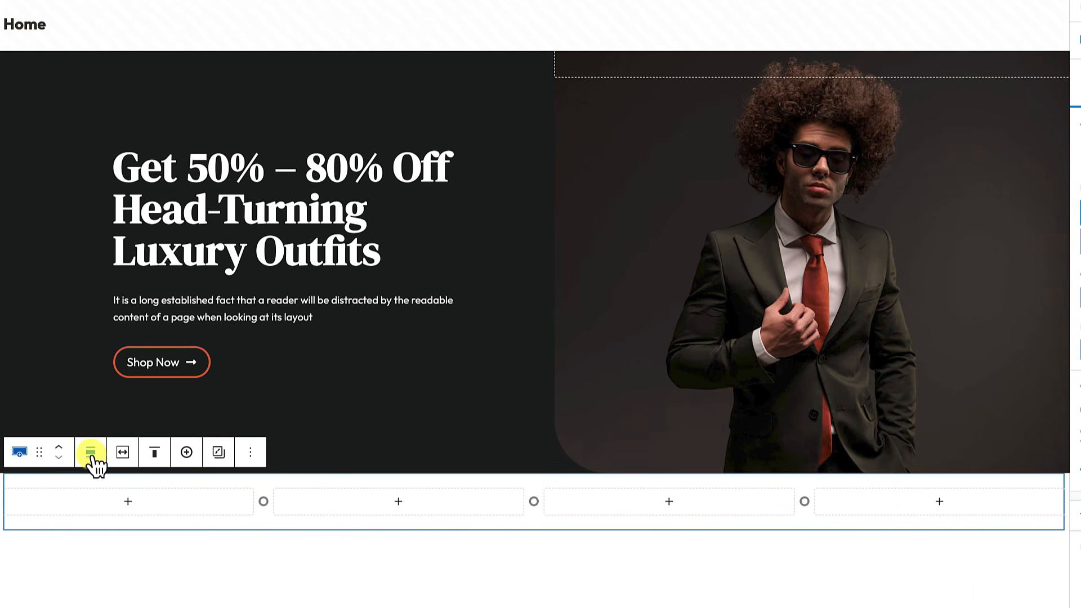
pyautogui.click(92, 455)
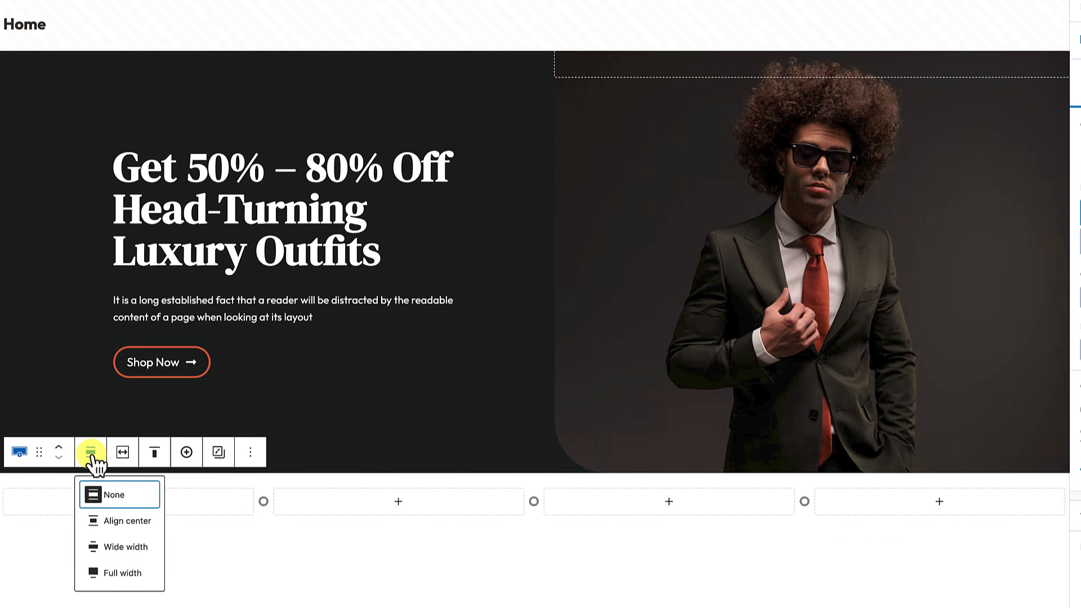
pyautogui.click(112, 574)
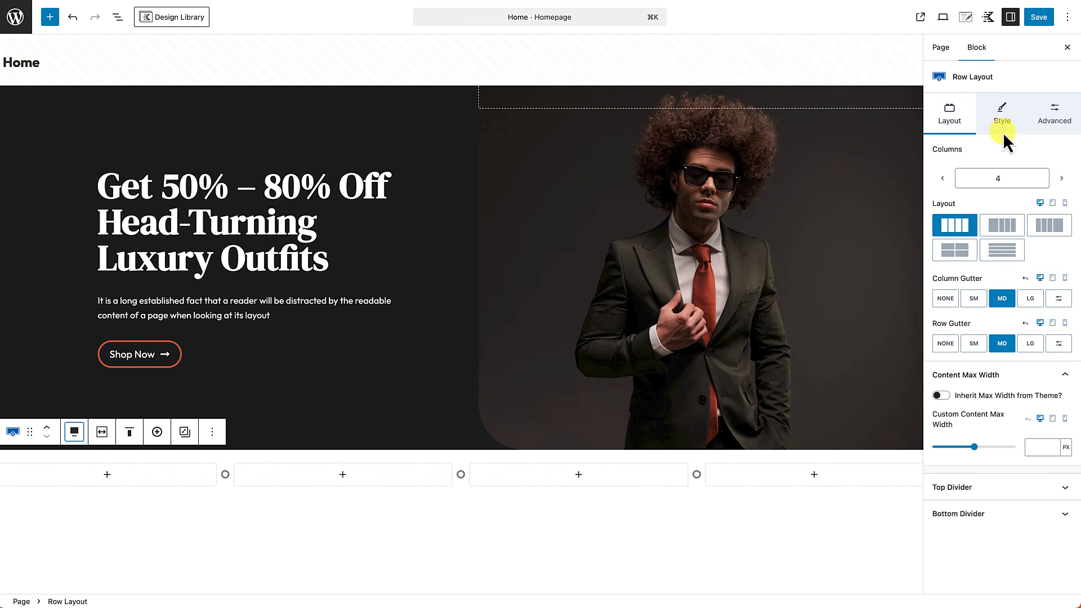
pyautogui.click(1002, 116)
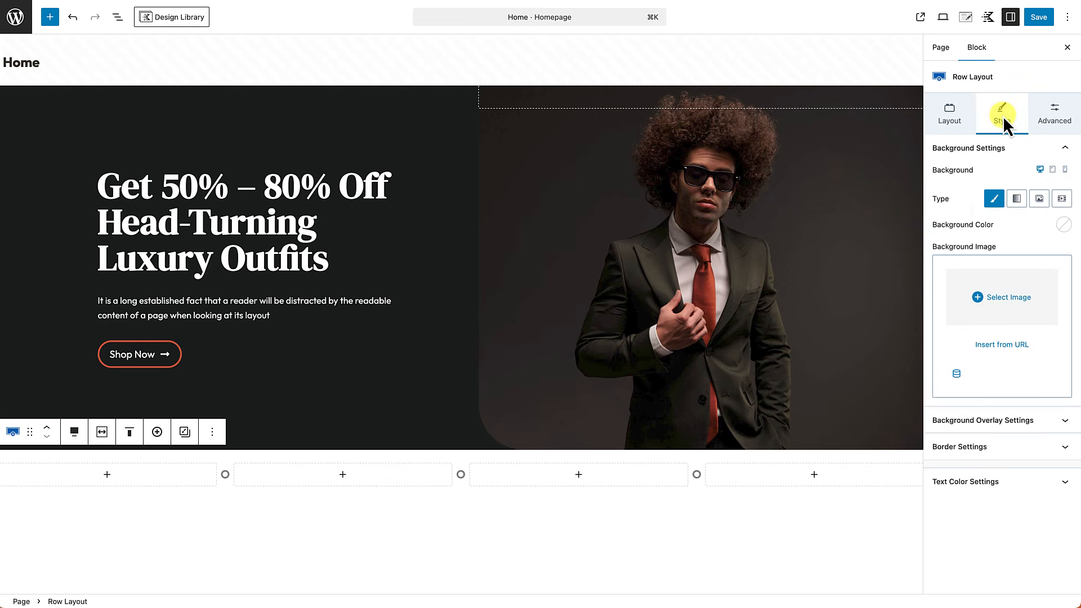
pyautogui.click(1063, 227)
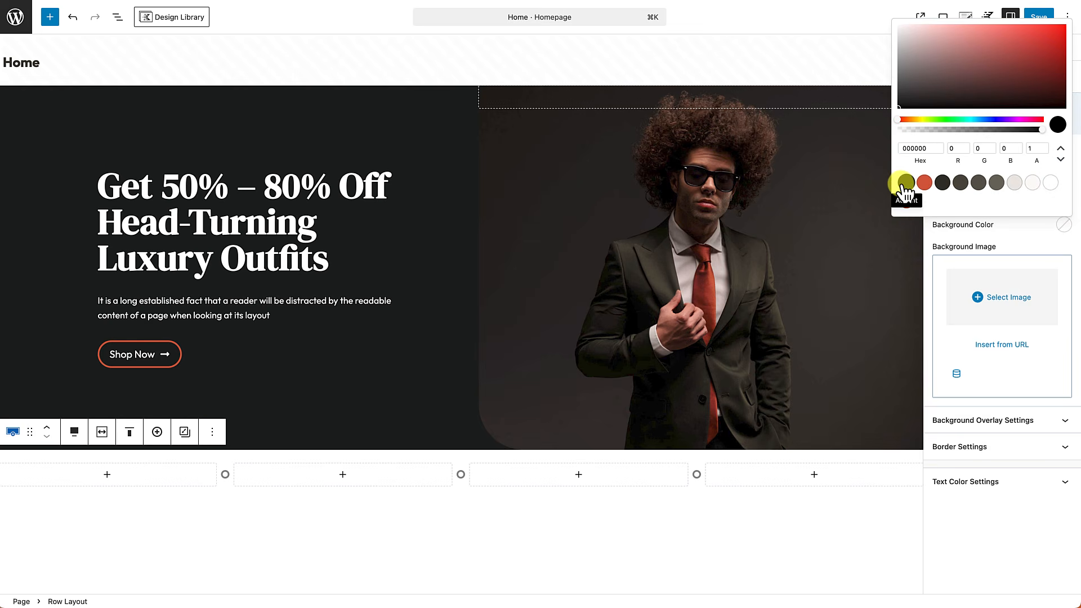
# Step: Set the row's background colour to 101111 and its text colour to white FFFFFF
pyautogui.click(906, 182)
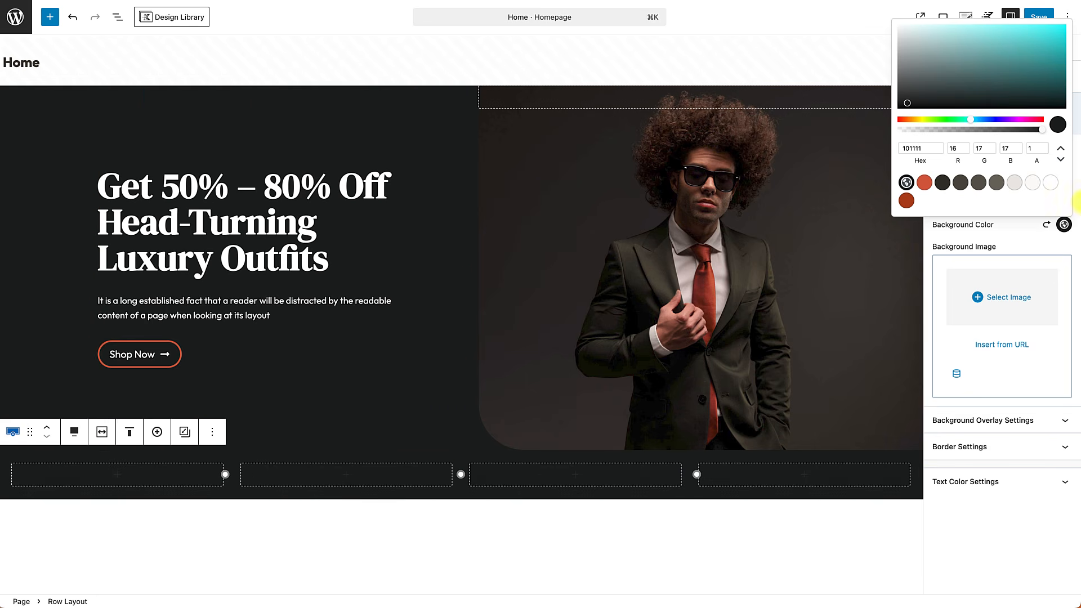
pyautogui.click(1010, 490)
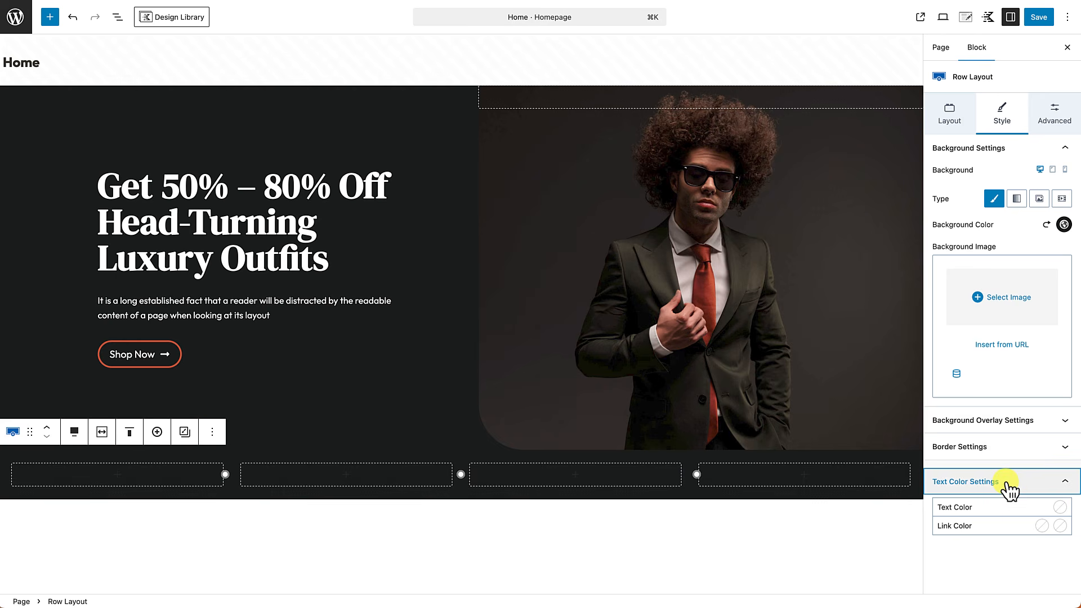
pyautogui.click(1059, 507)
pyautogui.click(1045, 467)
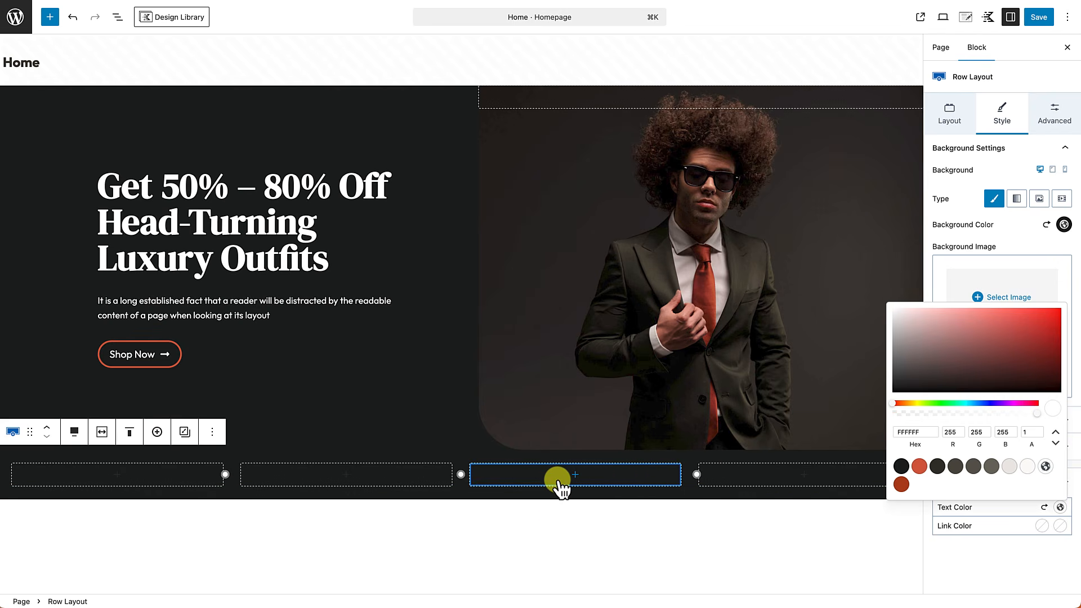
pyautogui.click(600, 555)
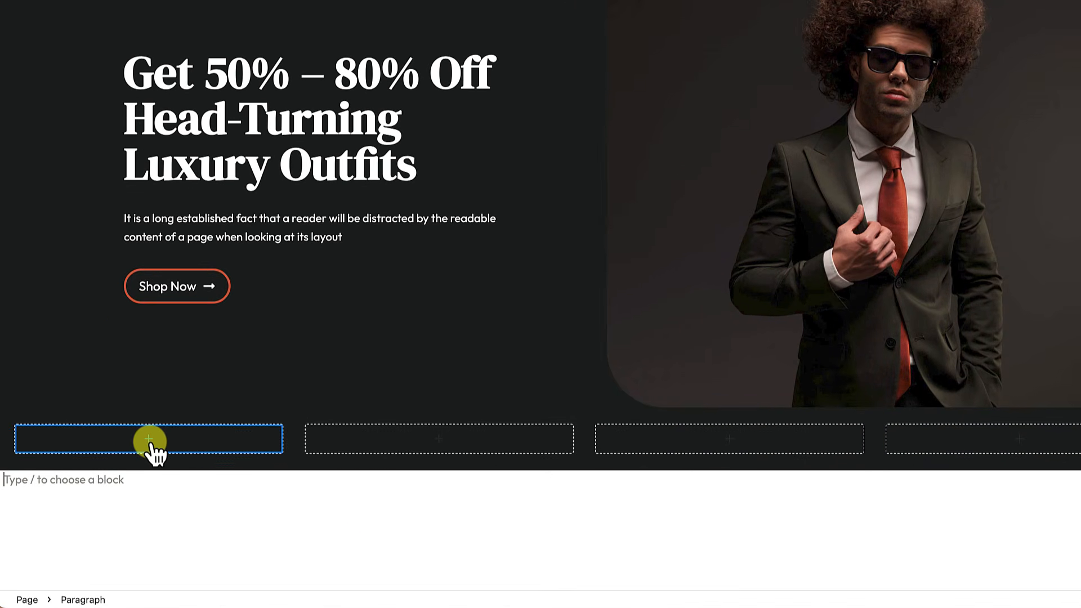
pyautogui.click(150, 441)
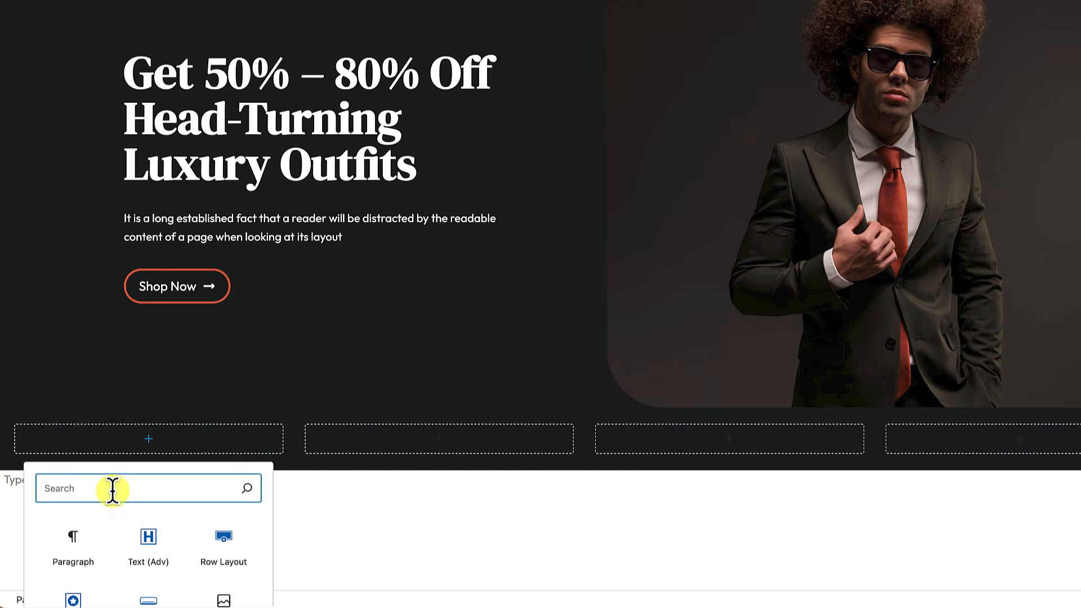
# Step: Insert an Icon block into the row's first column
pyautogui.write('icon')
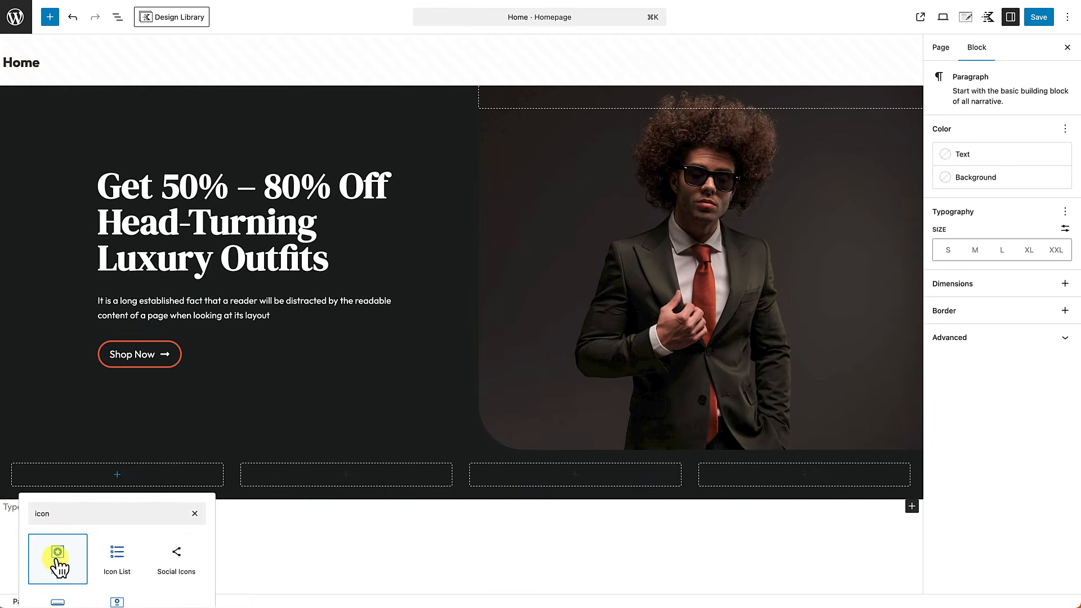
pyautogui.click(72, 547)
pyautogui.click(235, 428)
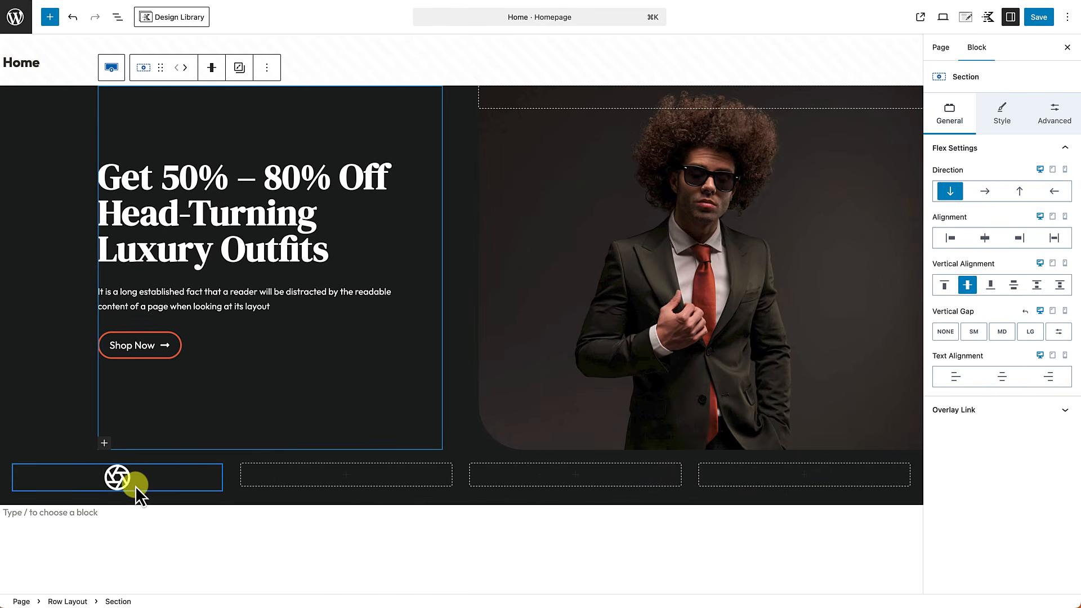
pyautogui.click(159, 480)
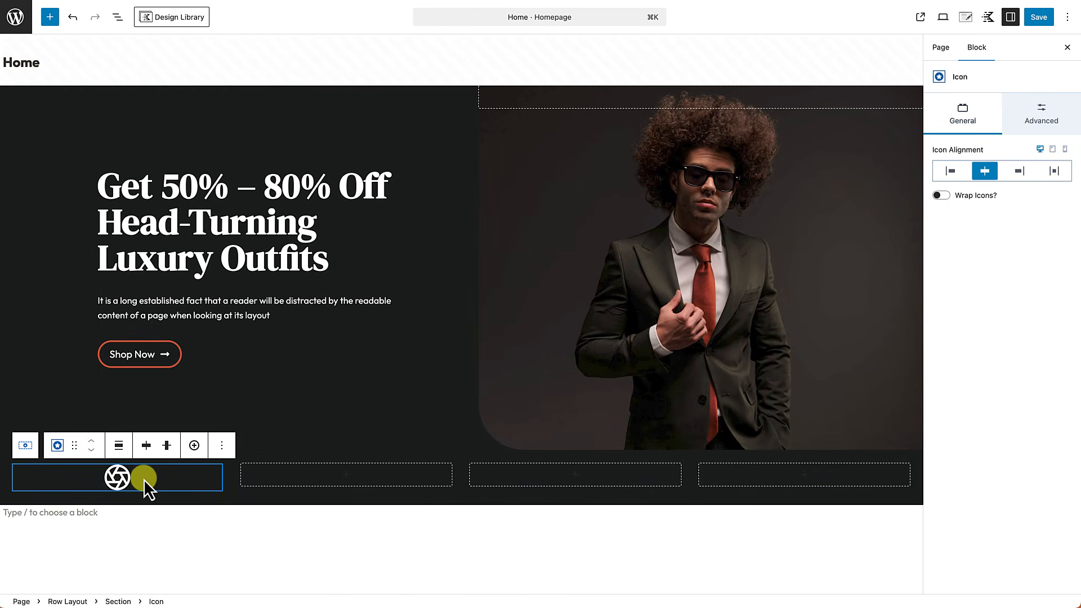
# Step: Add an empty block right after the Icon block, using List View to select it
pyautogui.click(117, 16)
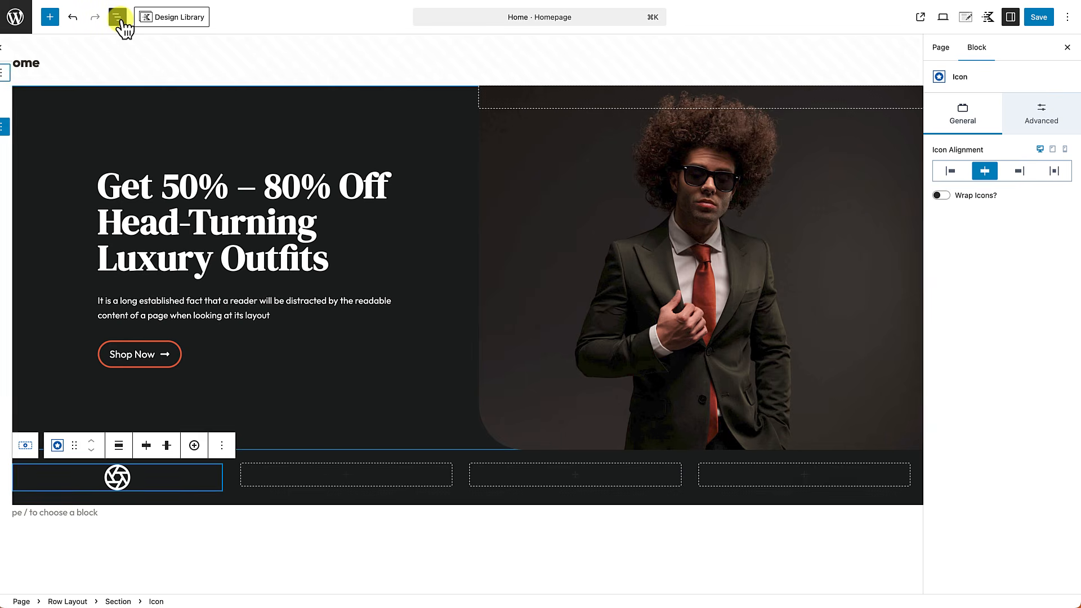
pyautogui.click(34, 127)
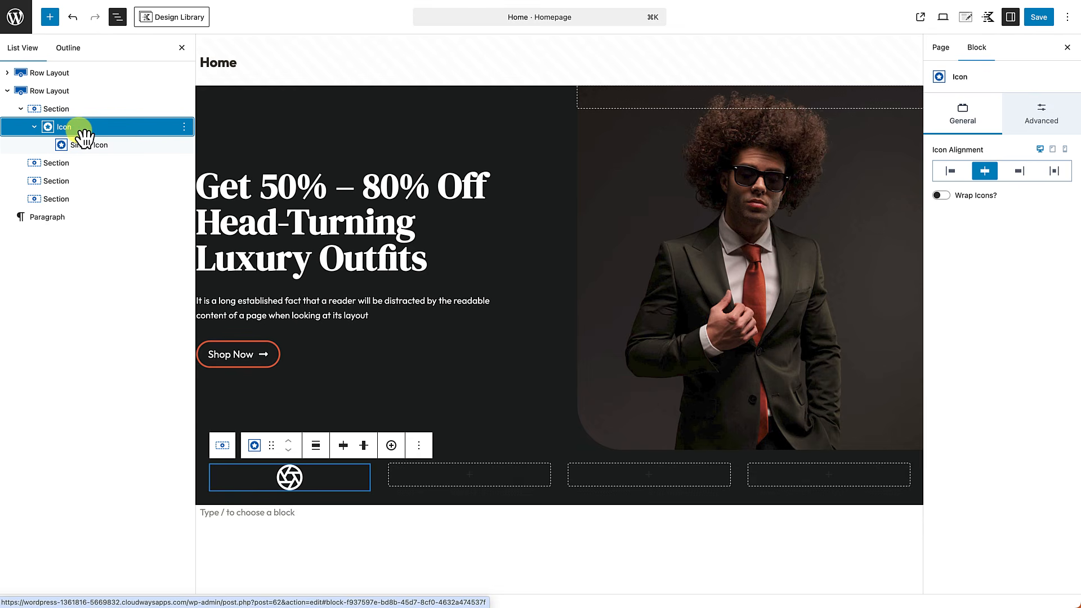
pyautogui.click(90, 149)
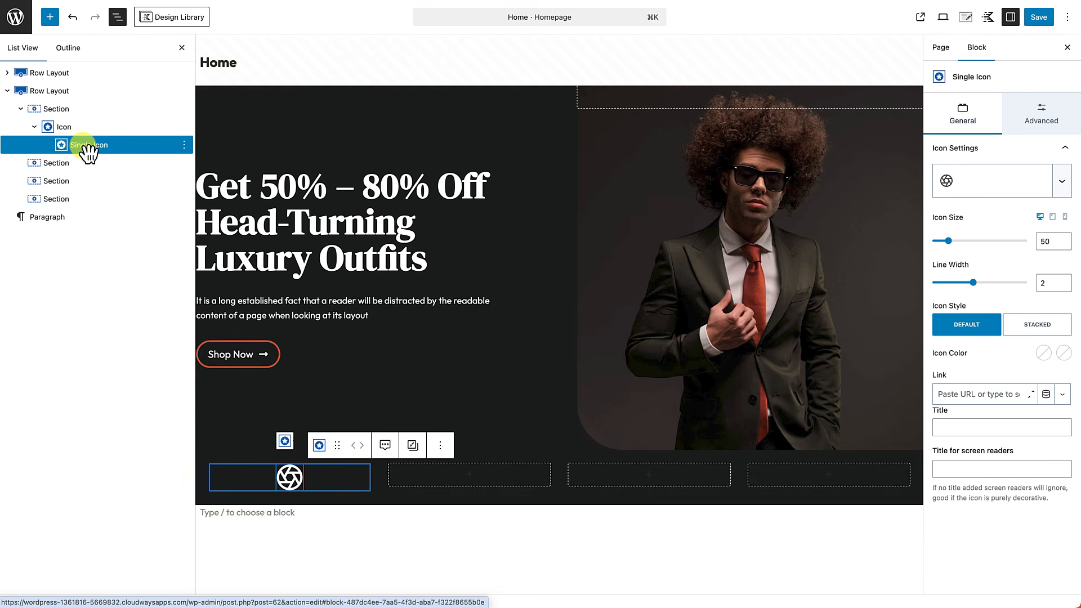
pyautogui.click(76, 134)
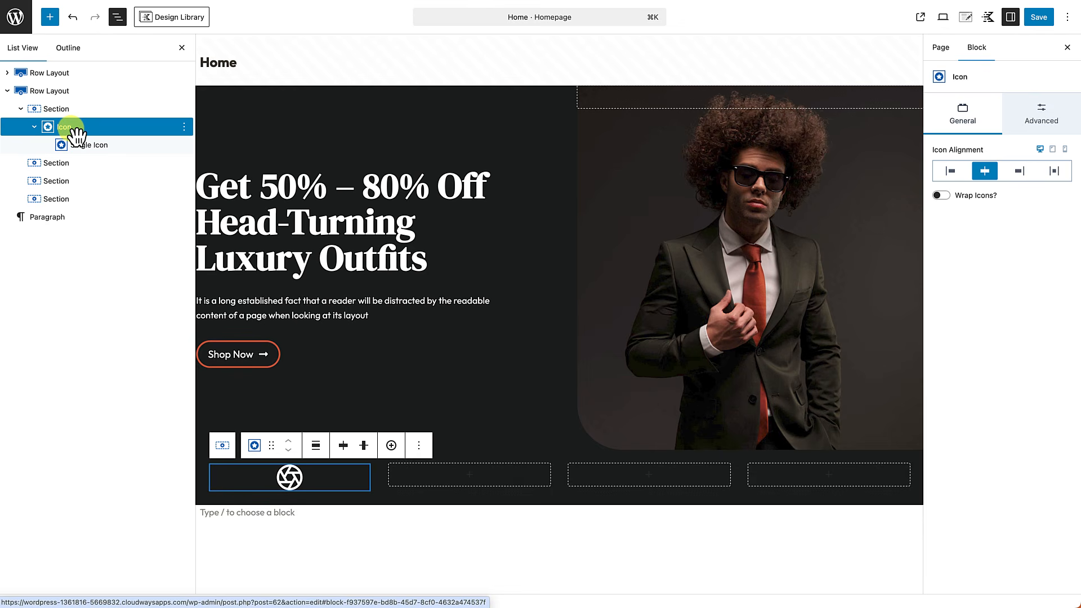
pyautogui.click(184, 128)
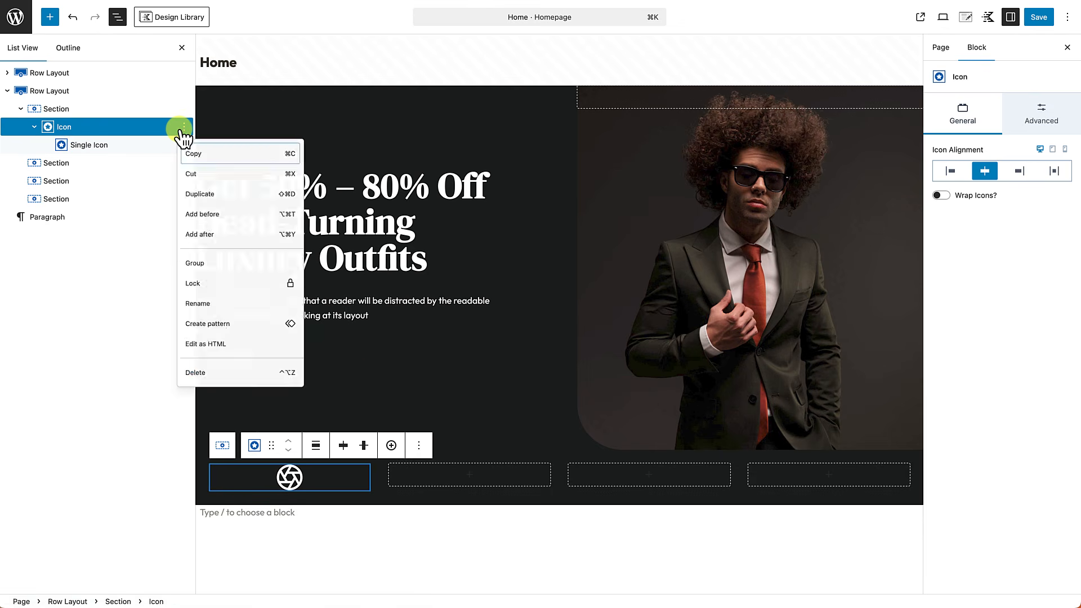
pyautogui.click(419, 445)
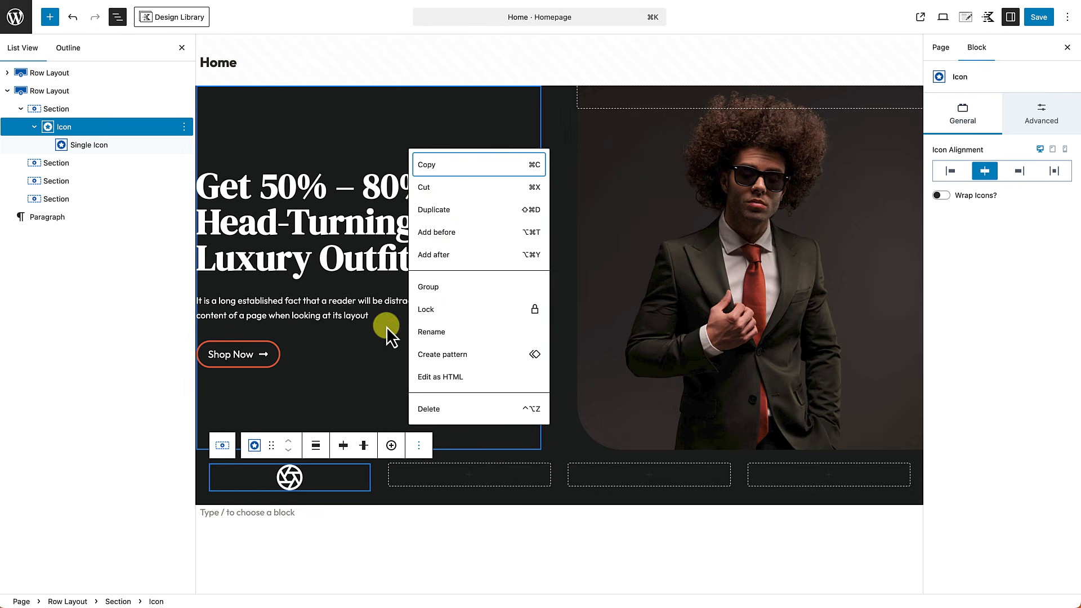
pyautogui.click(438, 255)
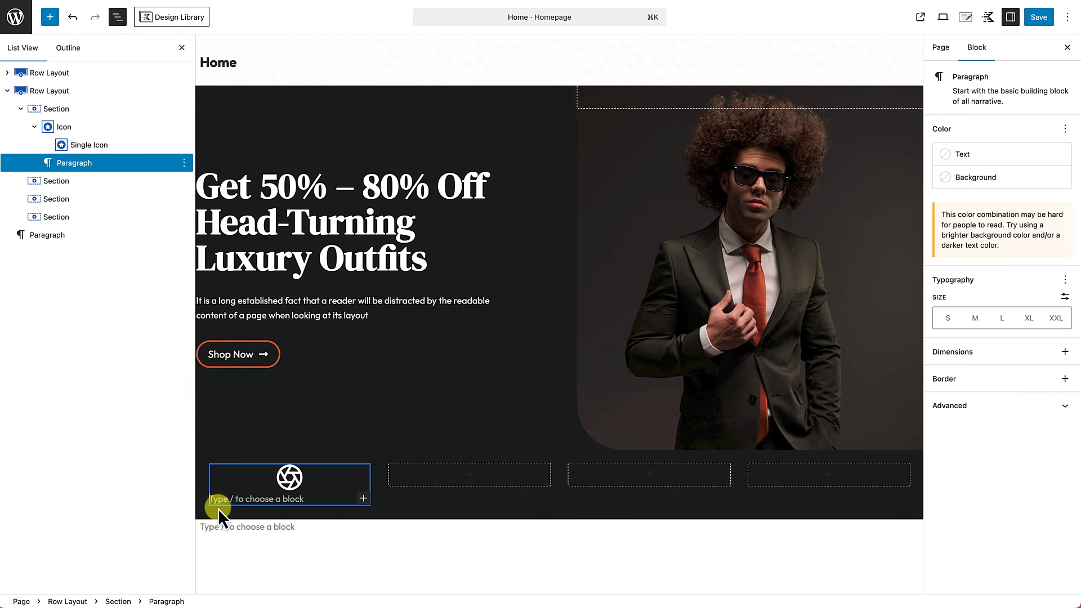
# Step: Add two Text (Adv) blocks beneath the icon, then close List View
pyautogui.write('/')
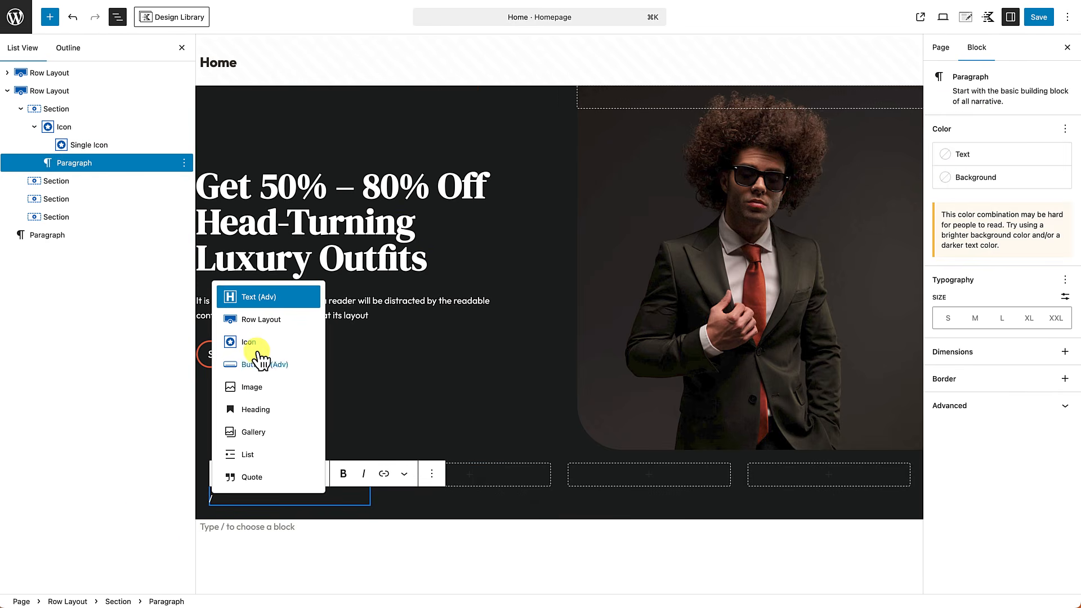
pyautogui.click(259, 306)
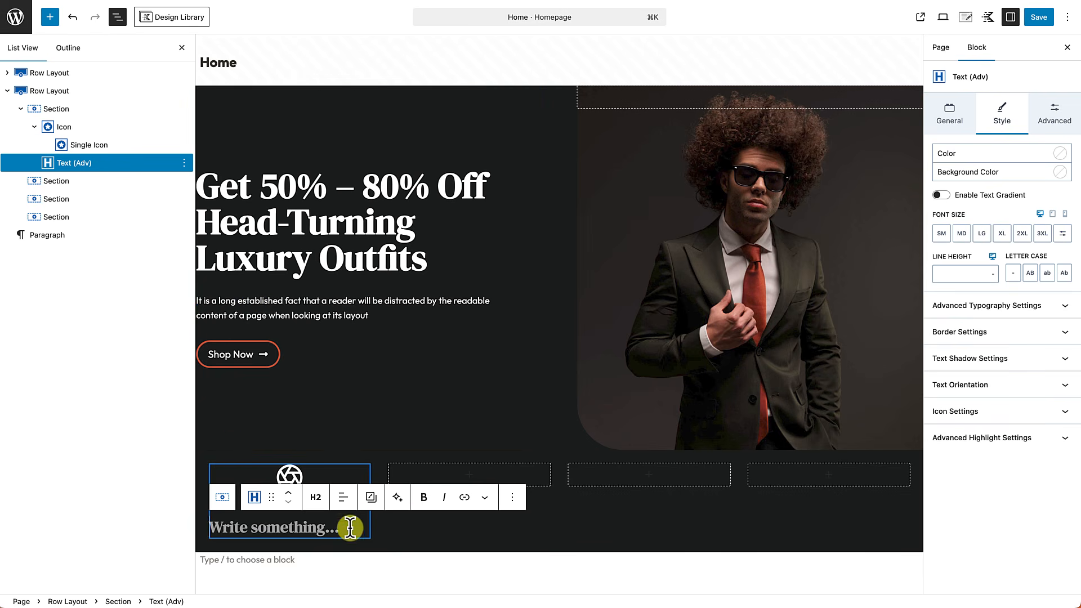
pyautogui.click(513, 499)
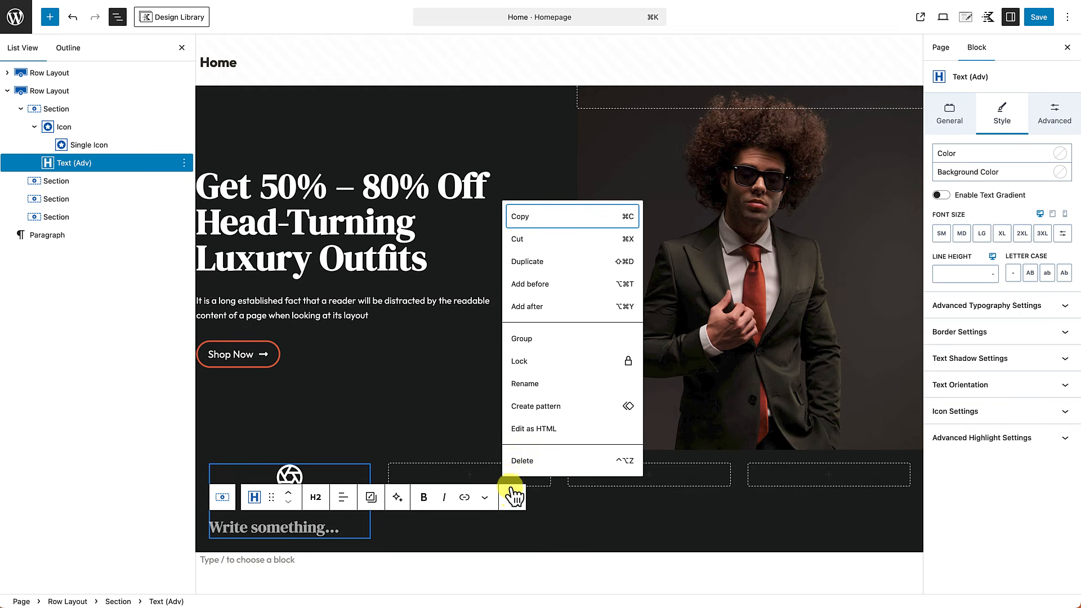
pyautogui.click(531, 304)
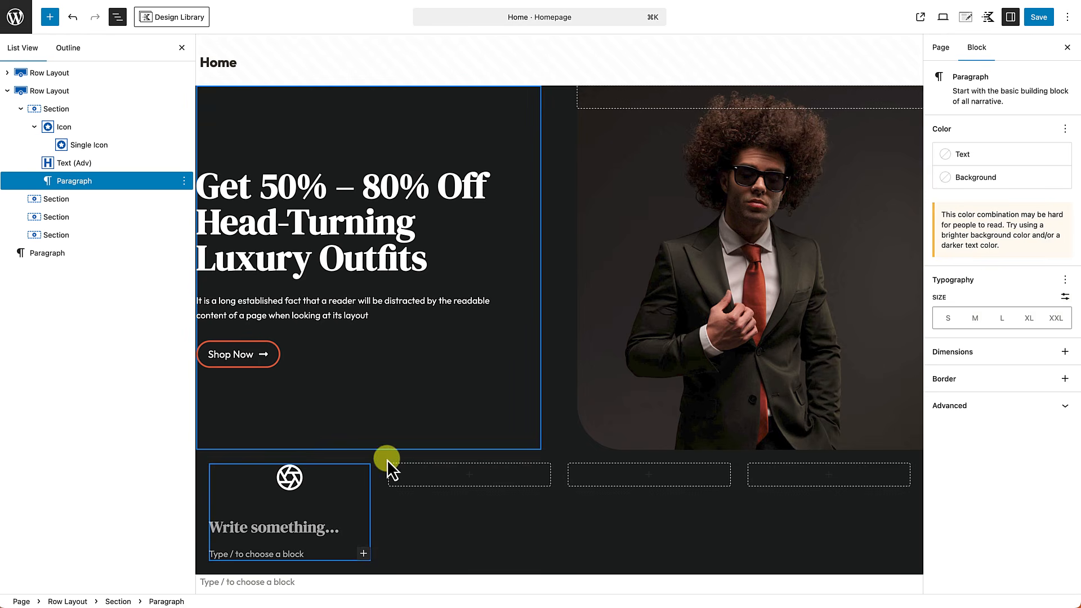
pyautogui.write('/')
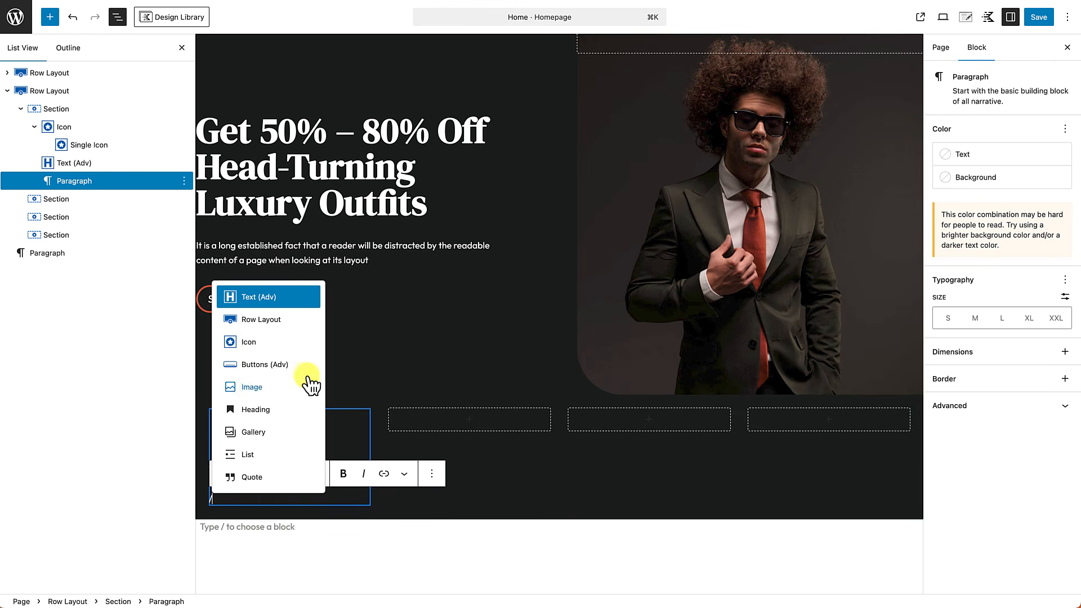
pyautogui.click(266, 299)
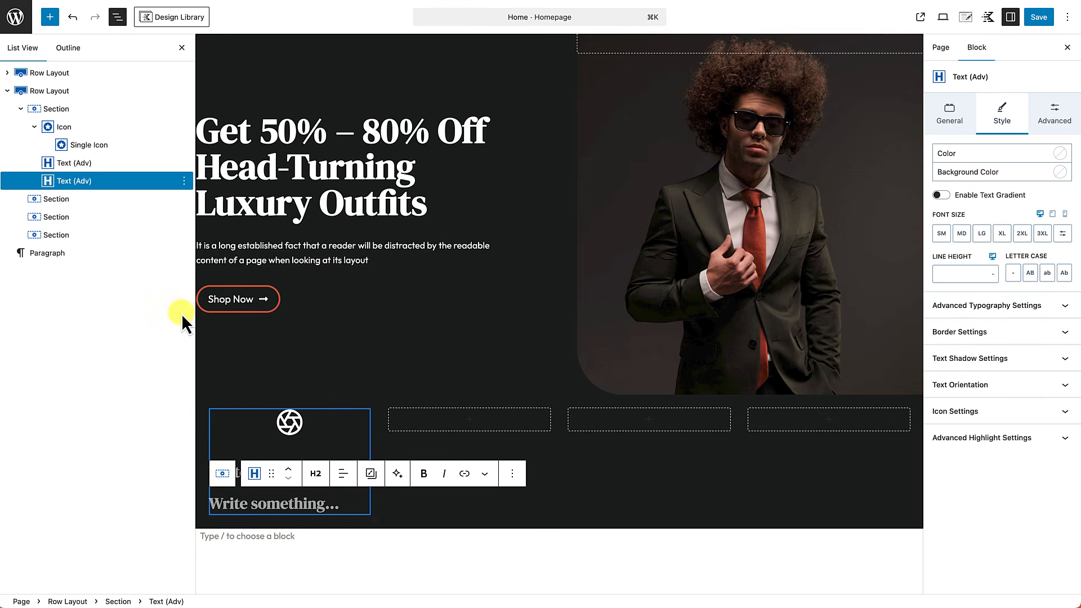
pyautogui.click(182, 49)
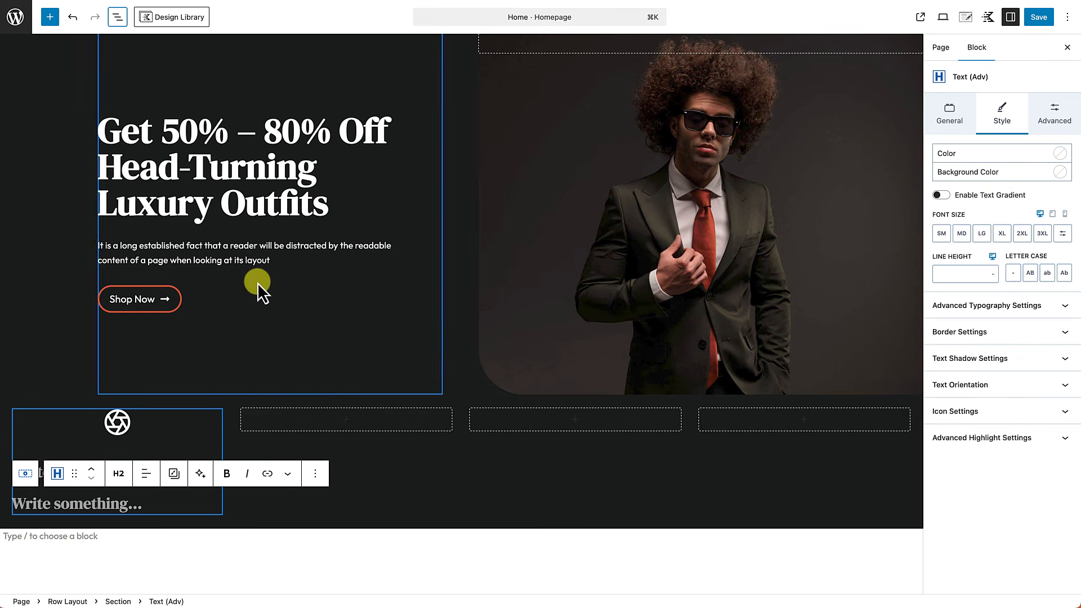
pyautogui.click(505, 542)
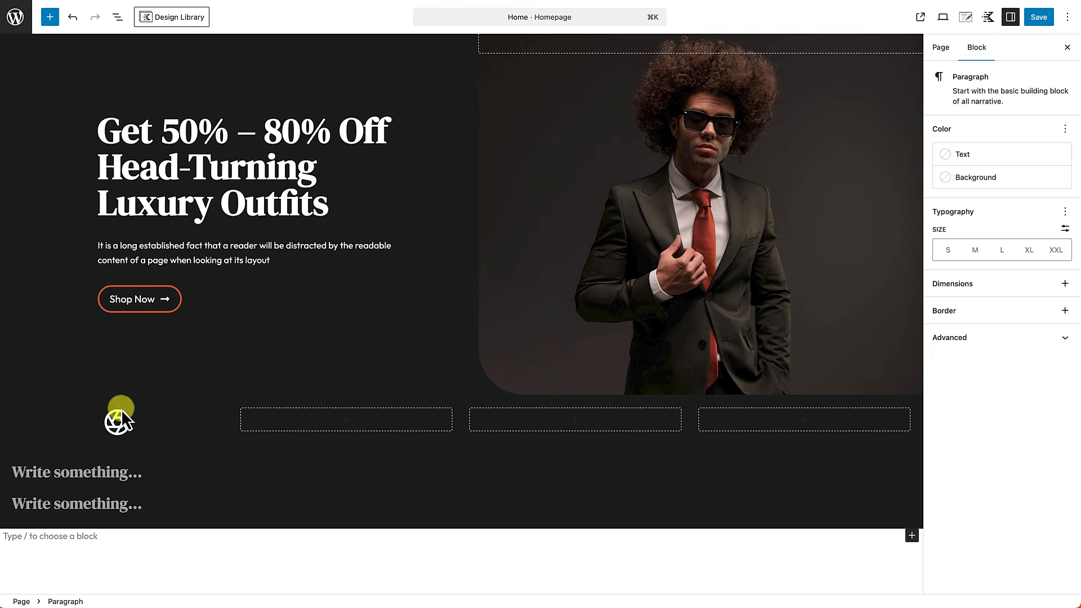
pyautogui.moveTo(170, 461)
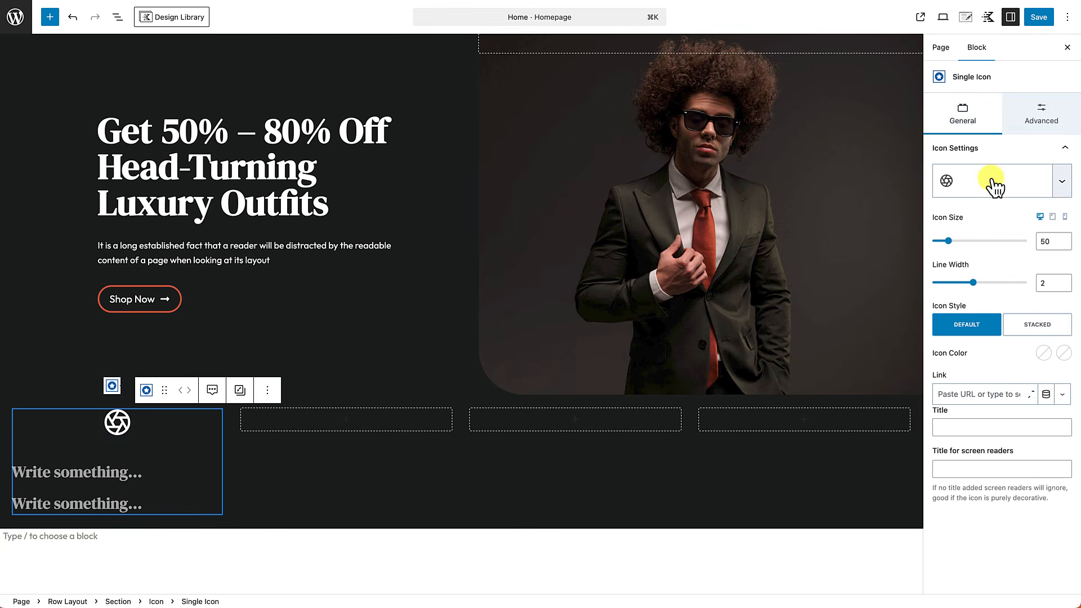
# Step: Swap the icon for the calendar line icon and set its size to 25
pyautogui.click(993, 183)
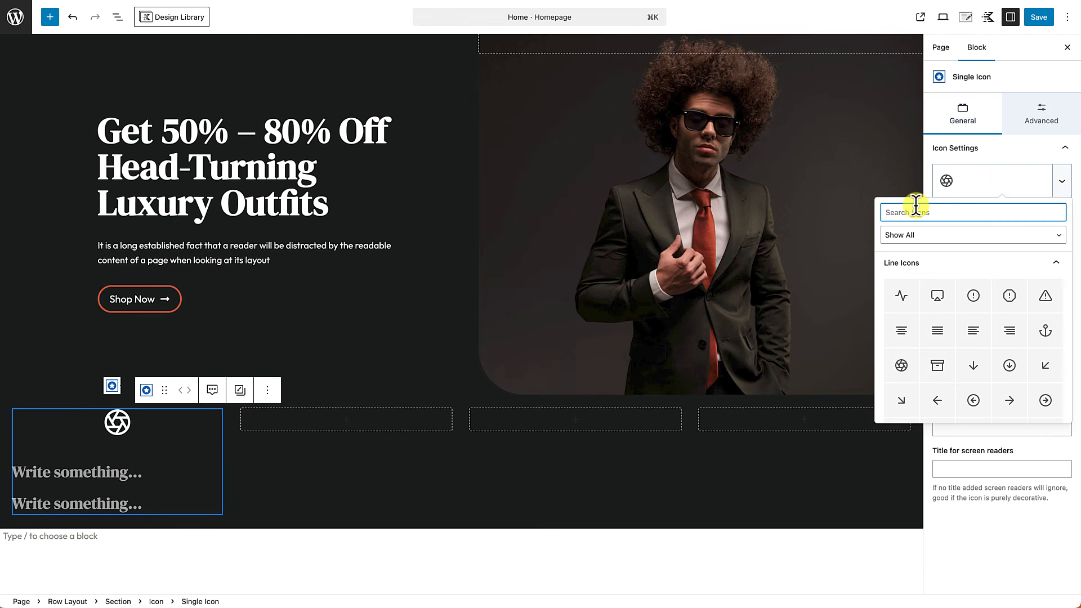
pyautogui.write('cal')
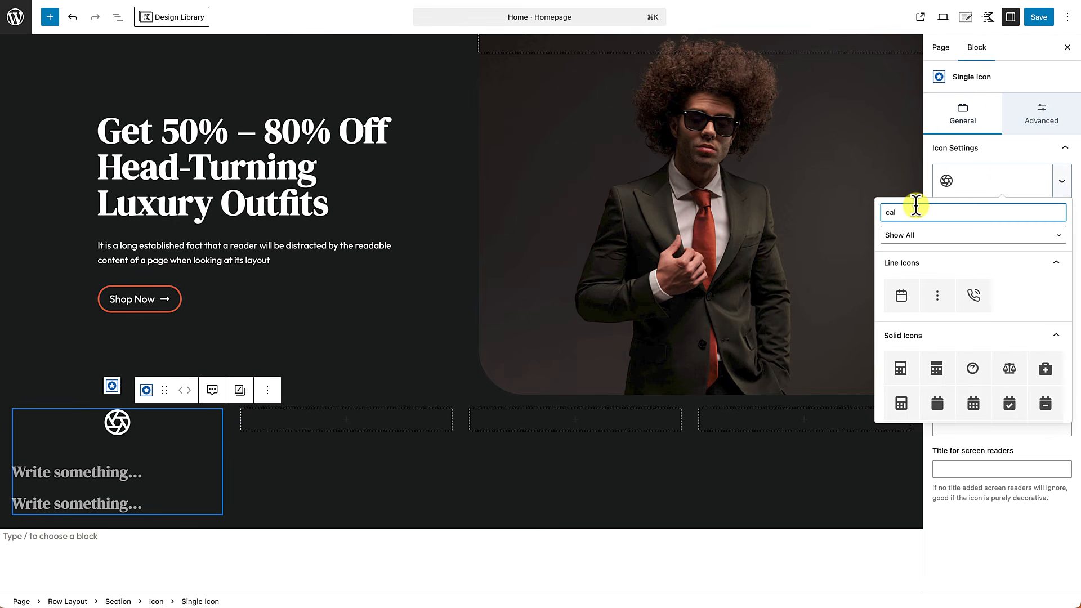
pyautogui.click(904, 299)
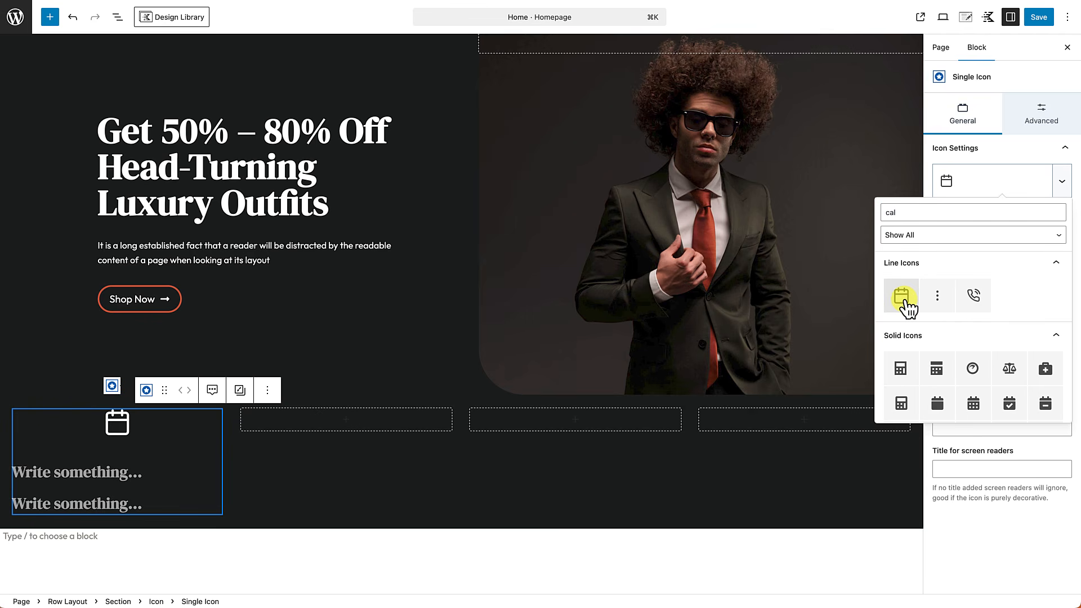
pyautogui.moveTo(1050, 244); pyautogui.dragTo(1037, 243)
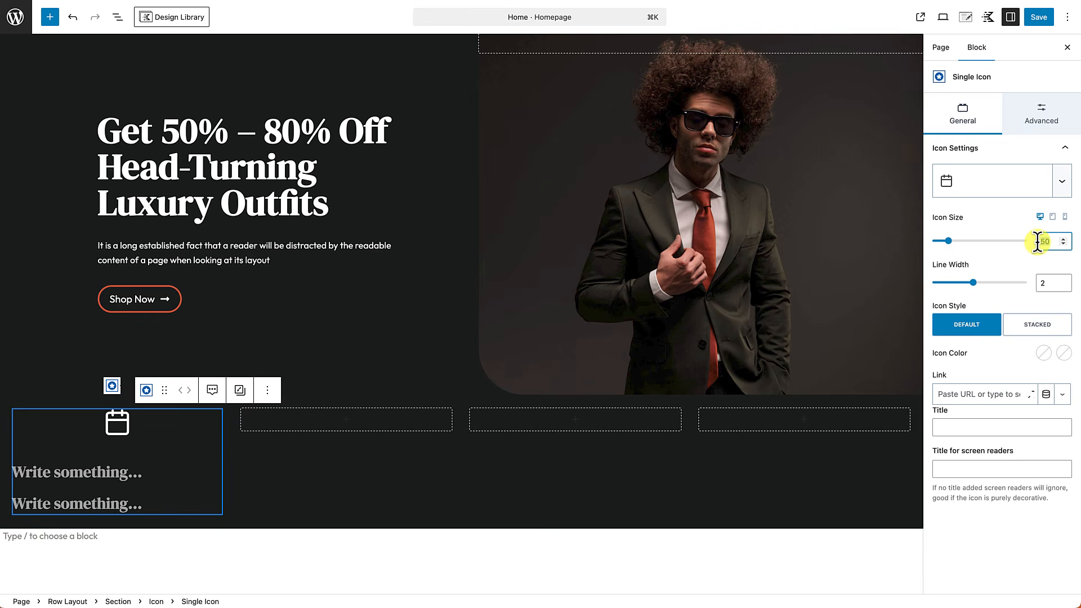
pyautogui.write('25')
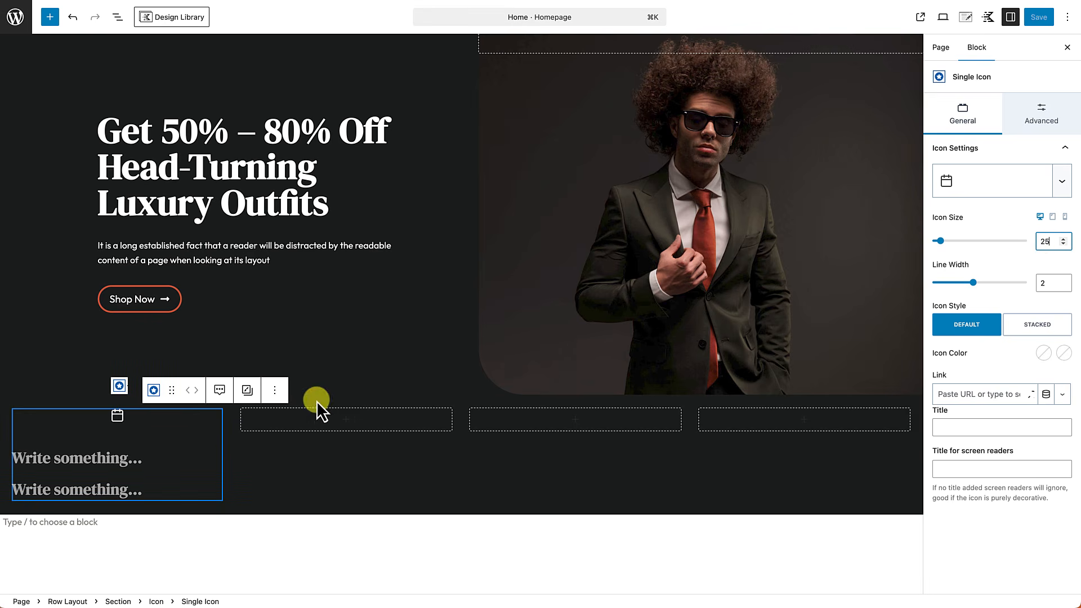
# Step: Type '90-Day Returns' into the first heading and center-align it
pyautogui.click(73, 458)
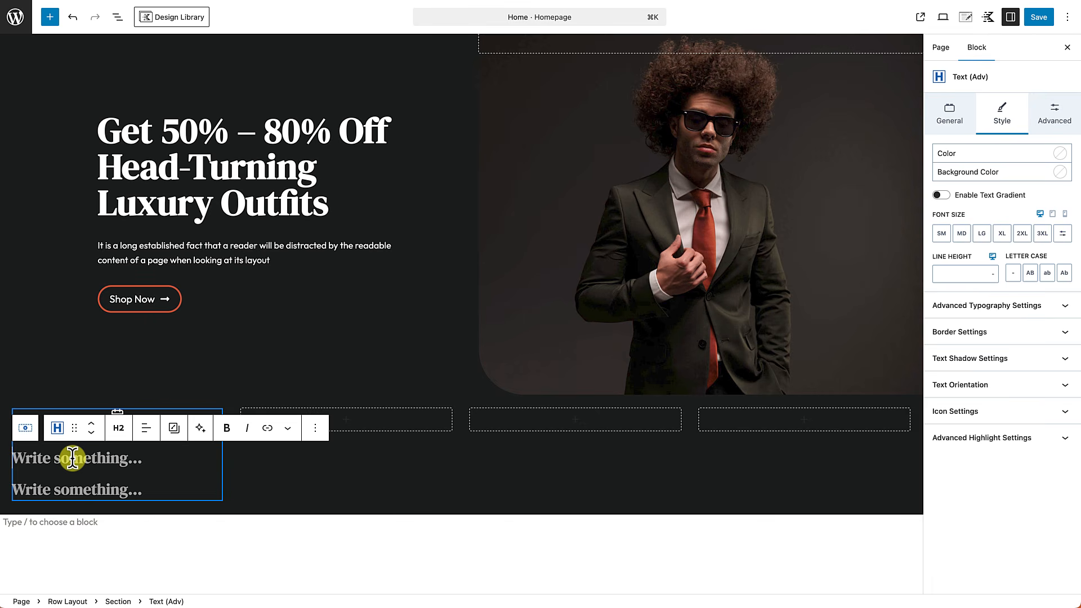
pyautogui.write('90-Day R')
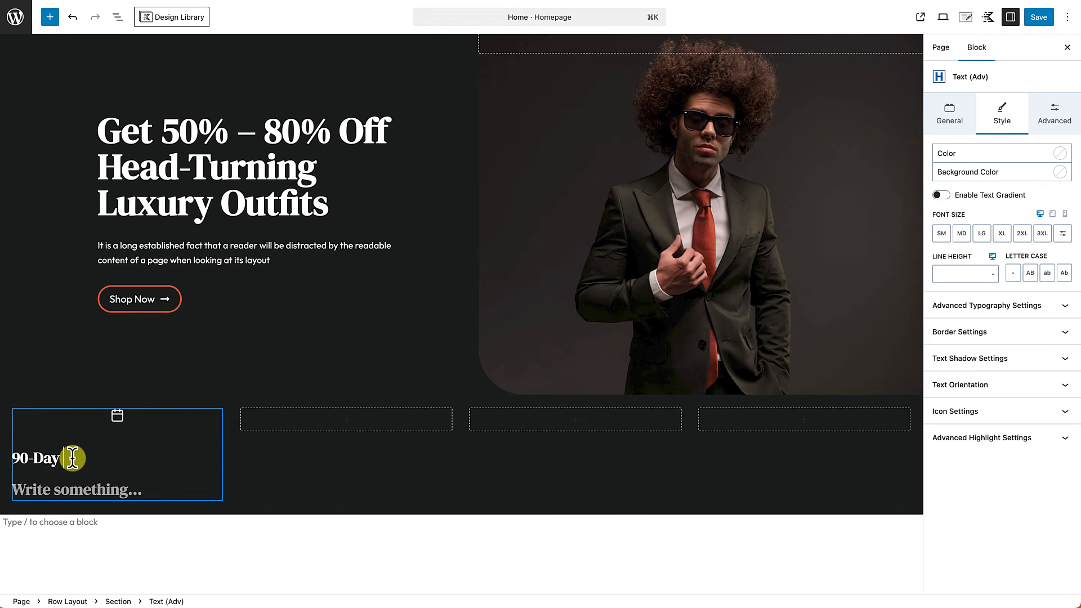
pyautogui.write('eturns')
pyautogui.click(147, 428)
pyautogui.click(169, 487)
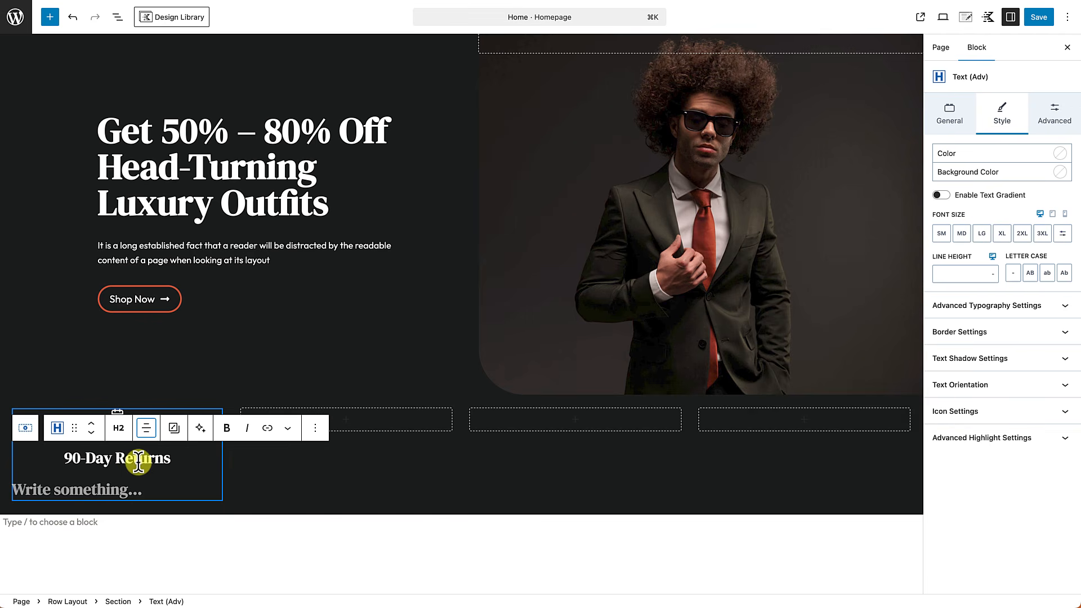
pyautogui.click(146, 395)
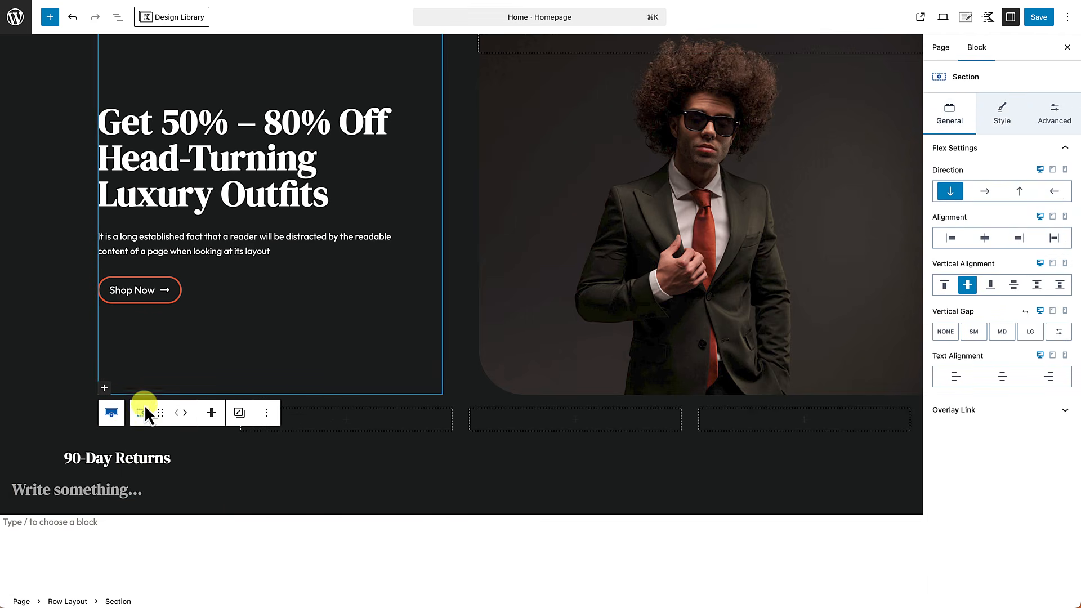
pyautogui.click(102, 450)
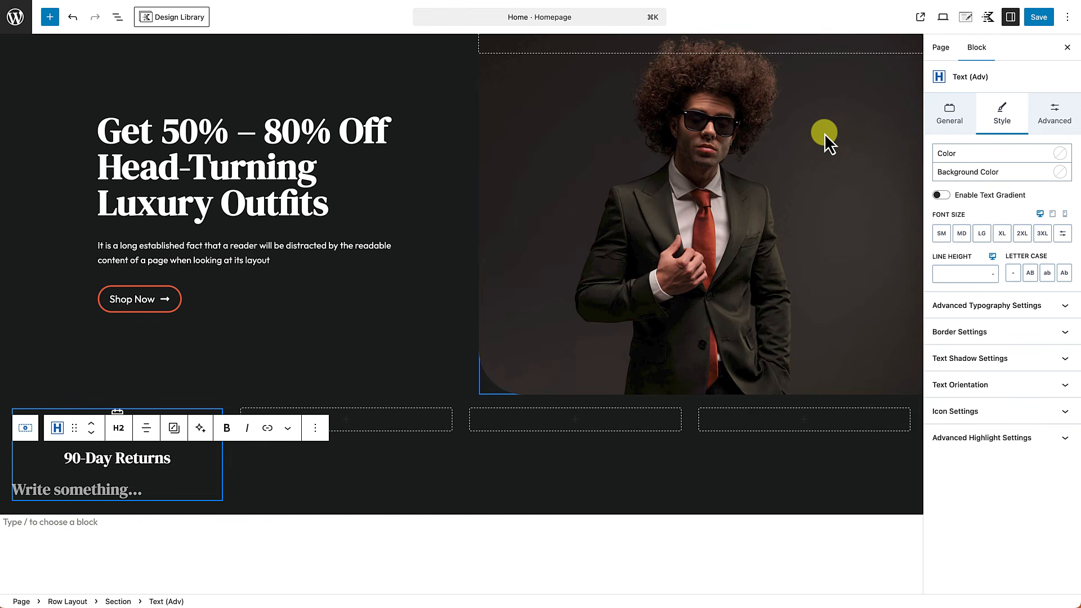
# Step: Turn on Top toolbar in the editor options, then reselect the 90-Day Returns heading
pyautogui.click(1068, 17)
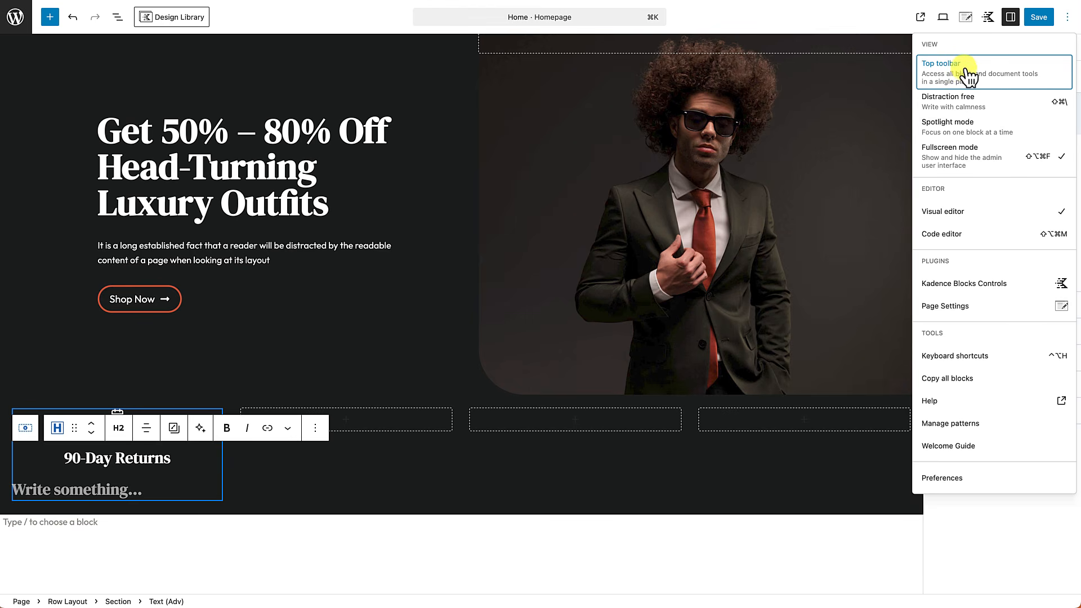
pyautogui.click(978, 73)
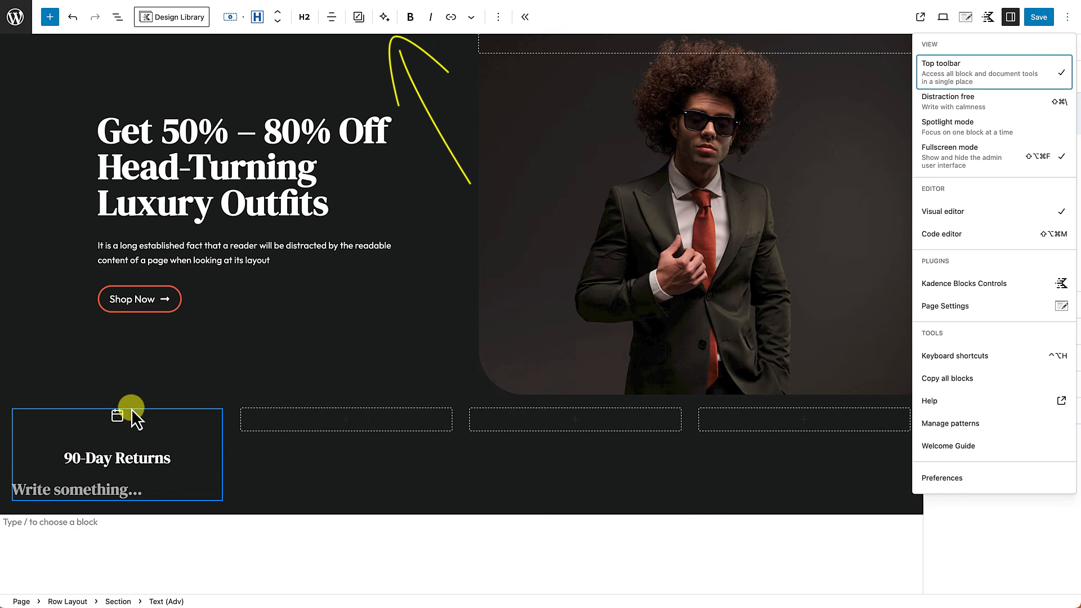
pyautogui.click(118, 417)
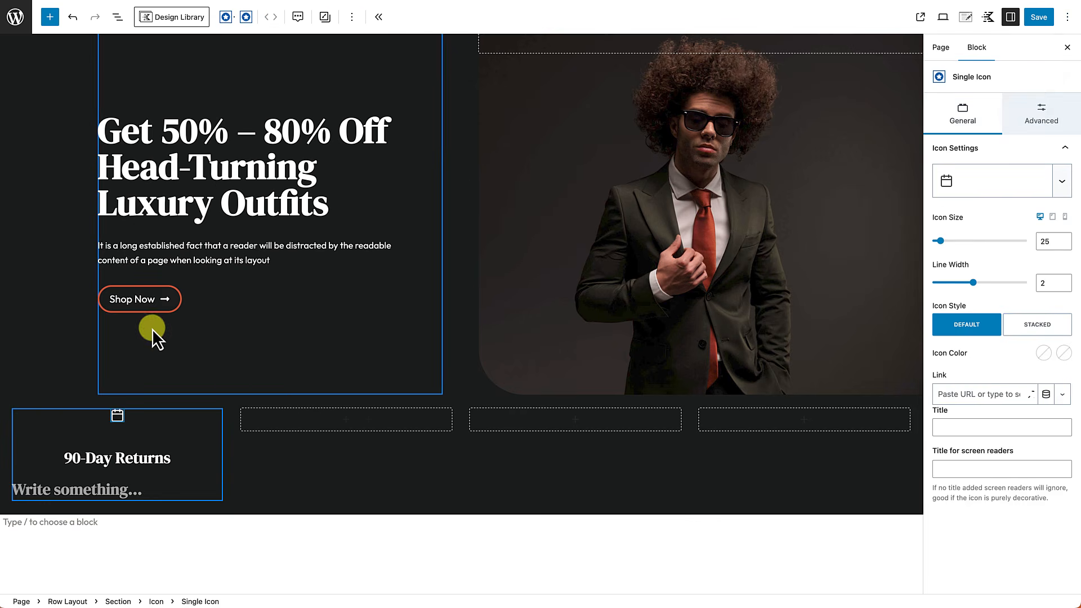
pyautogui.click(147, 453)
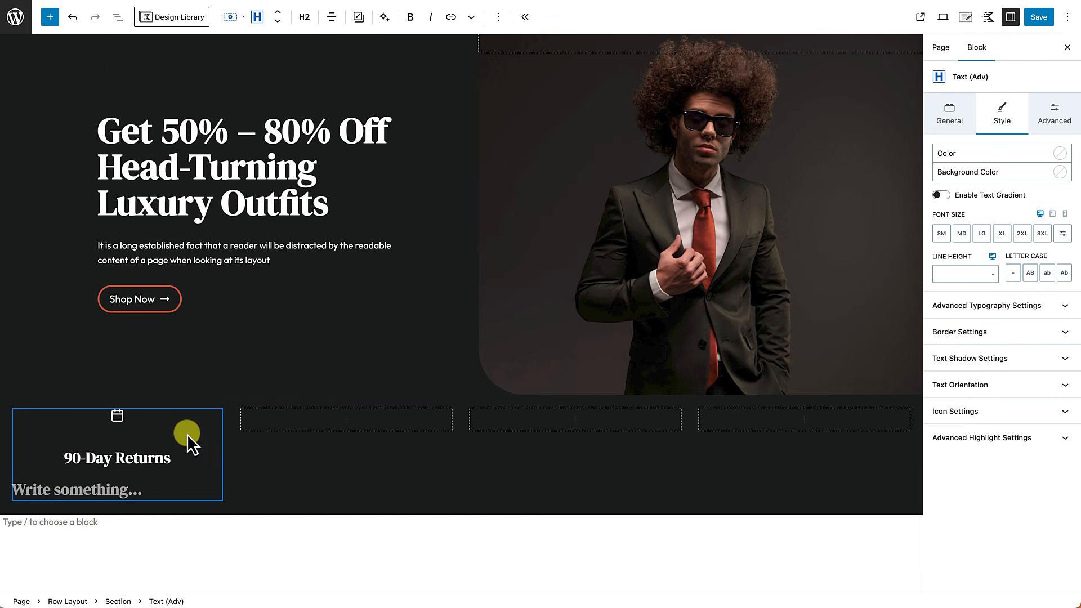
# Step: Reset the 90-Day Returns heading's top and bottom margins to none
pyautogui.click(115, 458)
pyautogui.click(1053, 116)
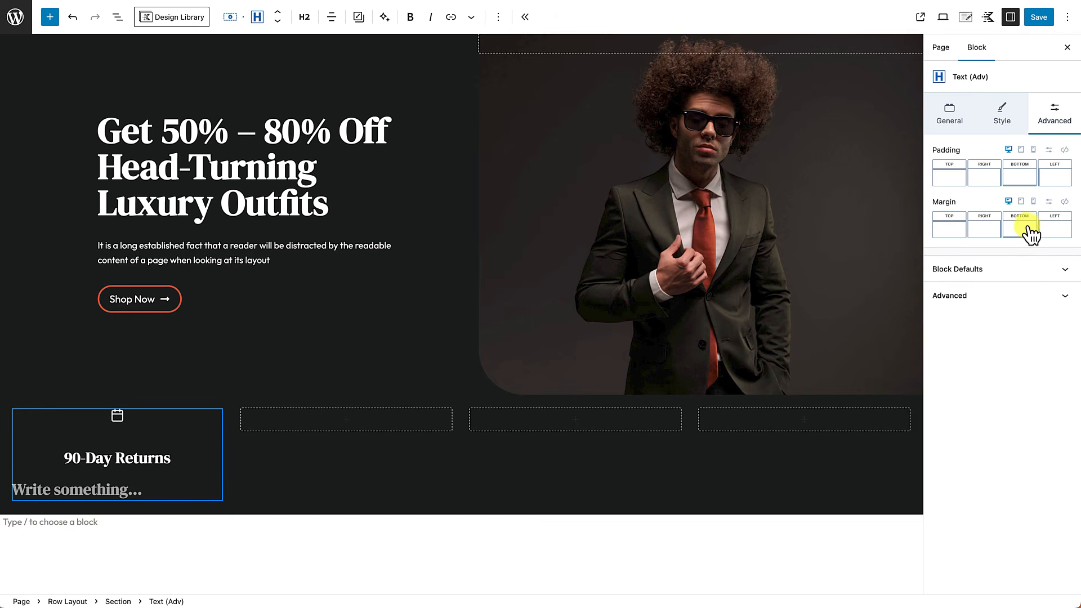
pyautogui.click(951, 234)
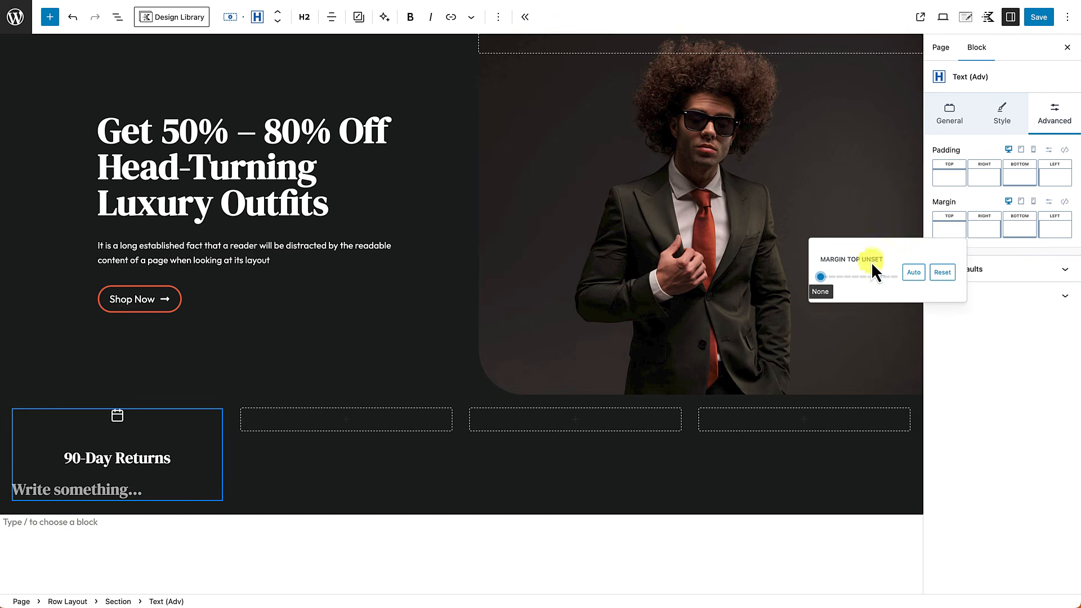
pyautogui.moveTo(820, 277); pyautogui.dragTo(859, 277)
pyautogui.click(914, 274)
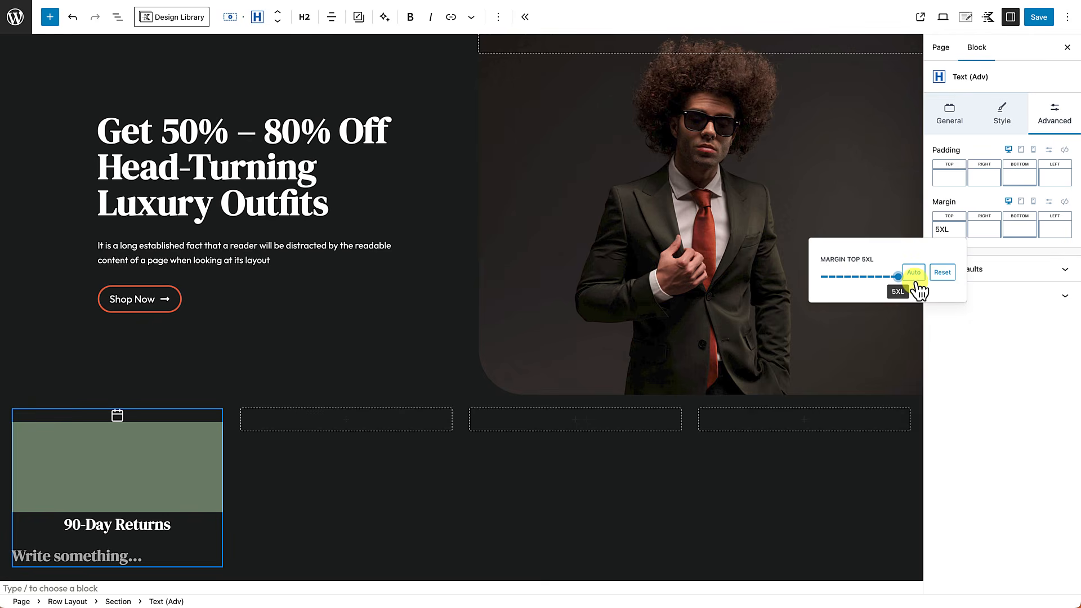
pyautogui.click(941, 273)
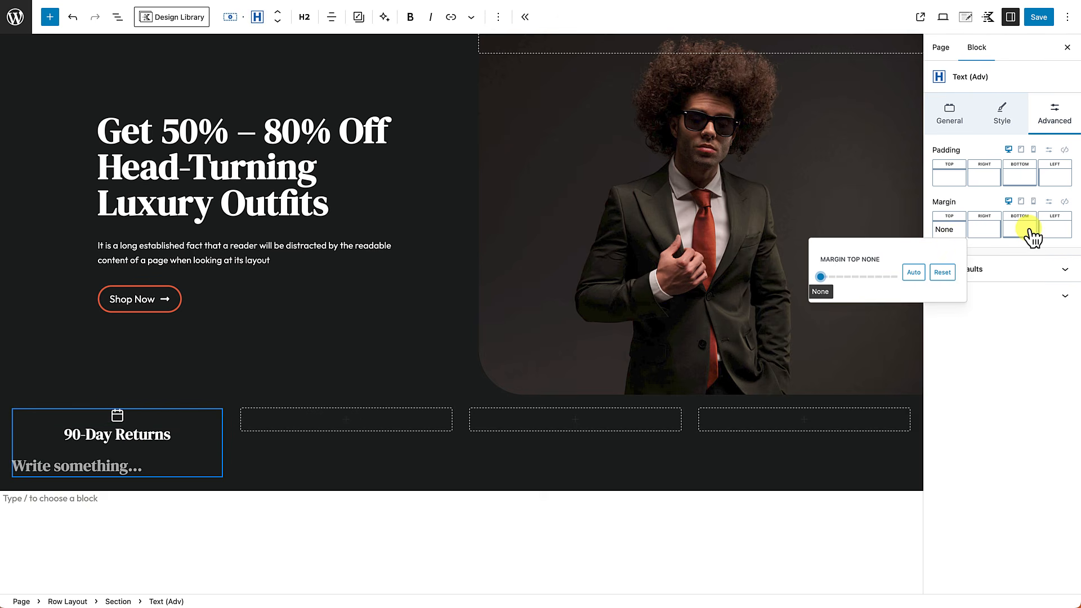
pyautogui.click(1012, 232)
pyautogui.moveTo(891, 276)
pyautogui.mouseDown()
pyautogui.moveTo(1018, 276)
pyautogui.moveTo(884, 277)
pyautogui.mouseUp()
# Step: Type 'No questions asked' into the second text block and center it
pyautogui.click(70, 458)
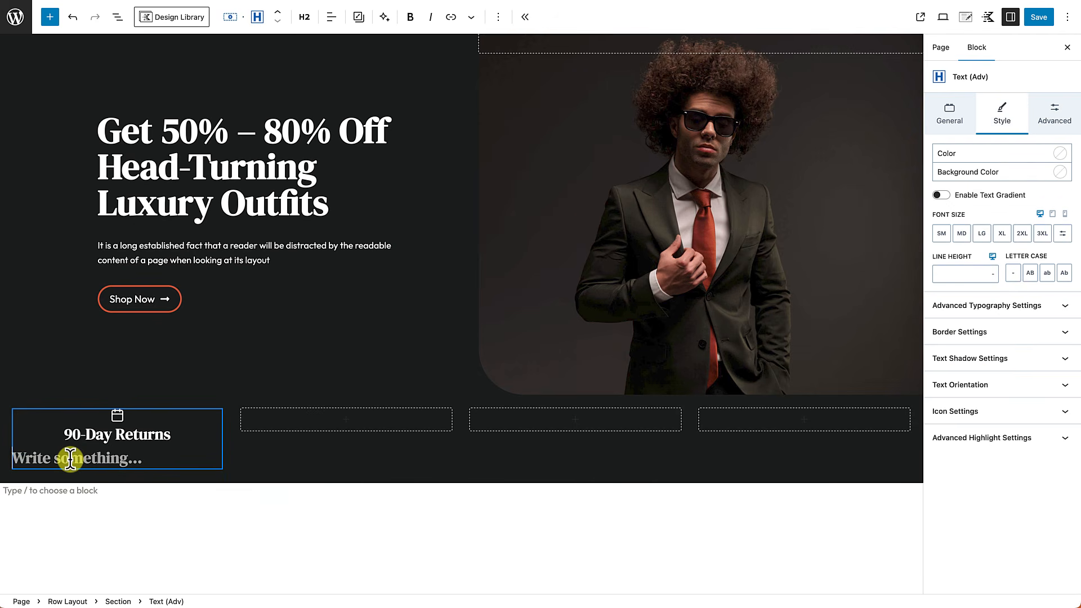
pyautogui.write('No questions asked')
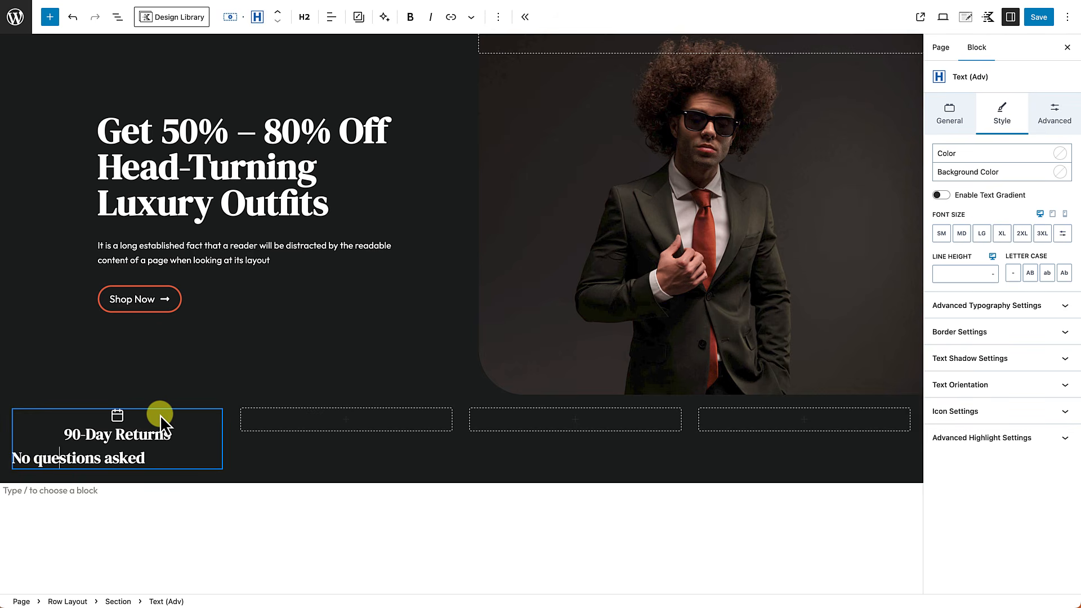
pyautogui.click(332, 18)
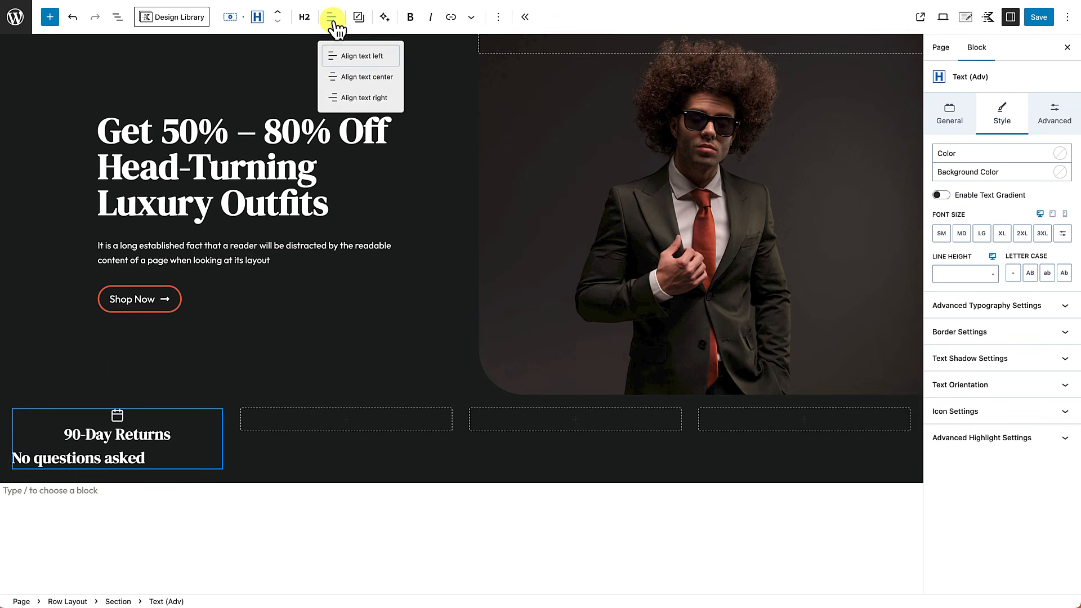
pyautogui.click(343, 78)
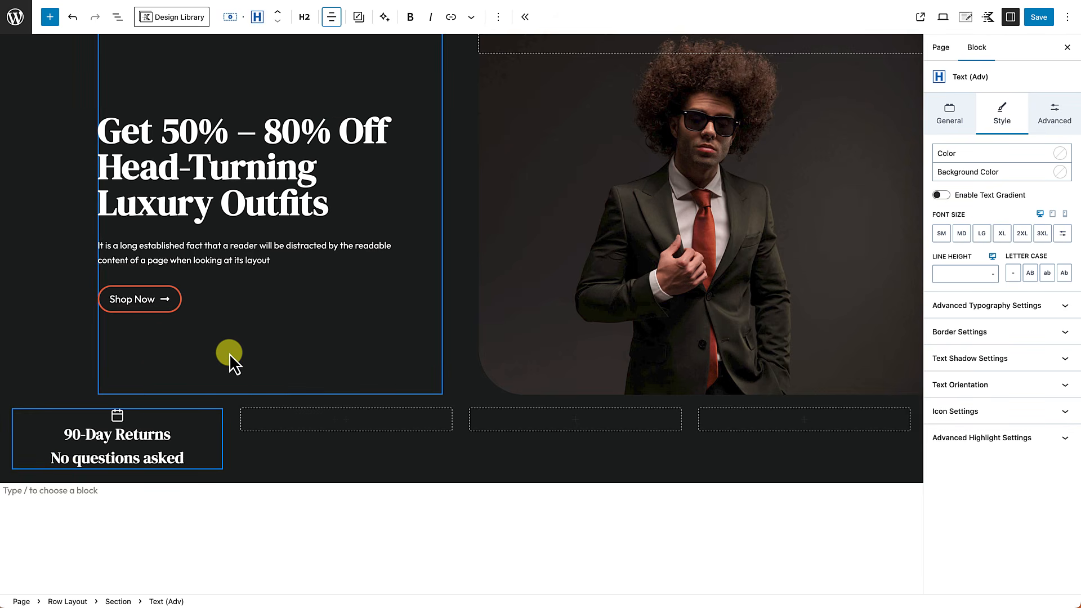
pyautogui.click(199, 462)
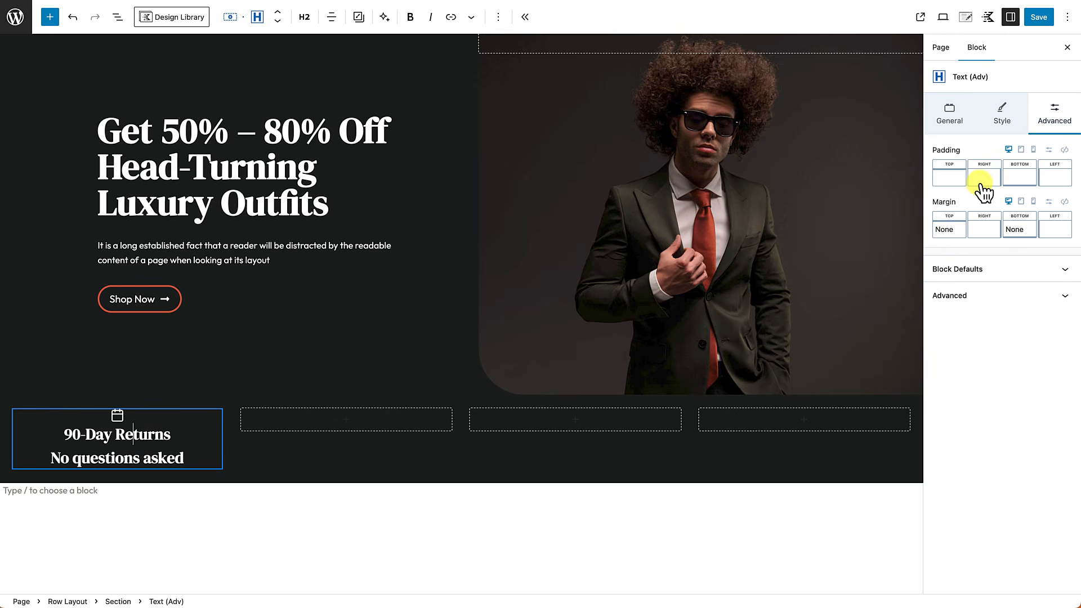
# Step: Set the heading size to MD and change the subtitle's tag to Paragraph
pyautogui.click(1003, 117)
pyautogui.click(963, 235)
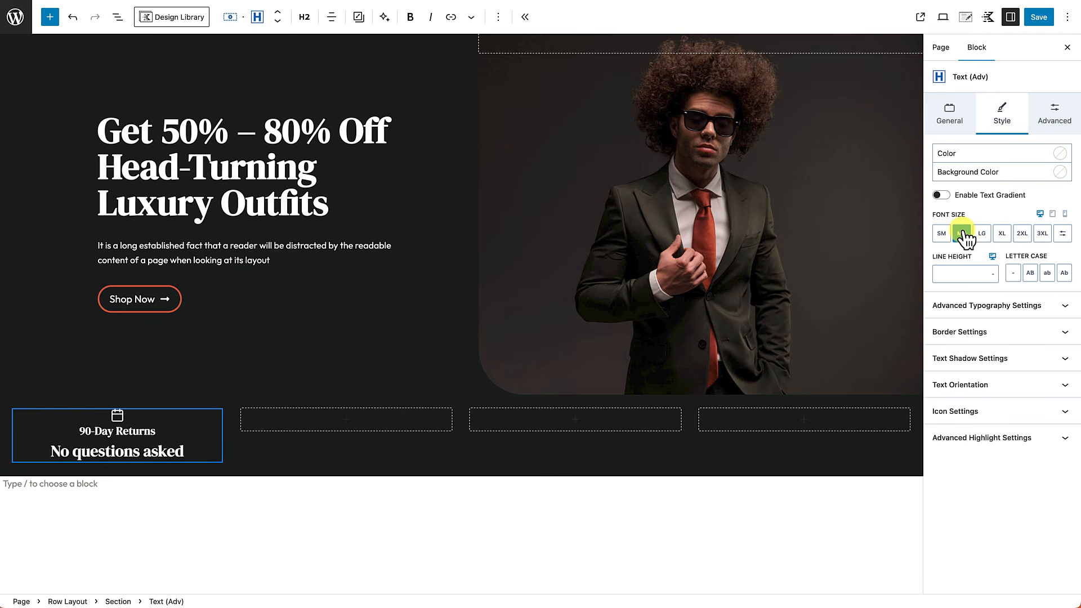
pyautogui.click(125, 454)
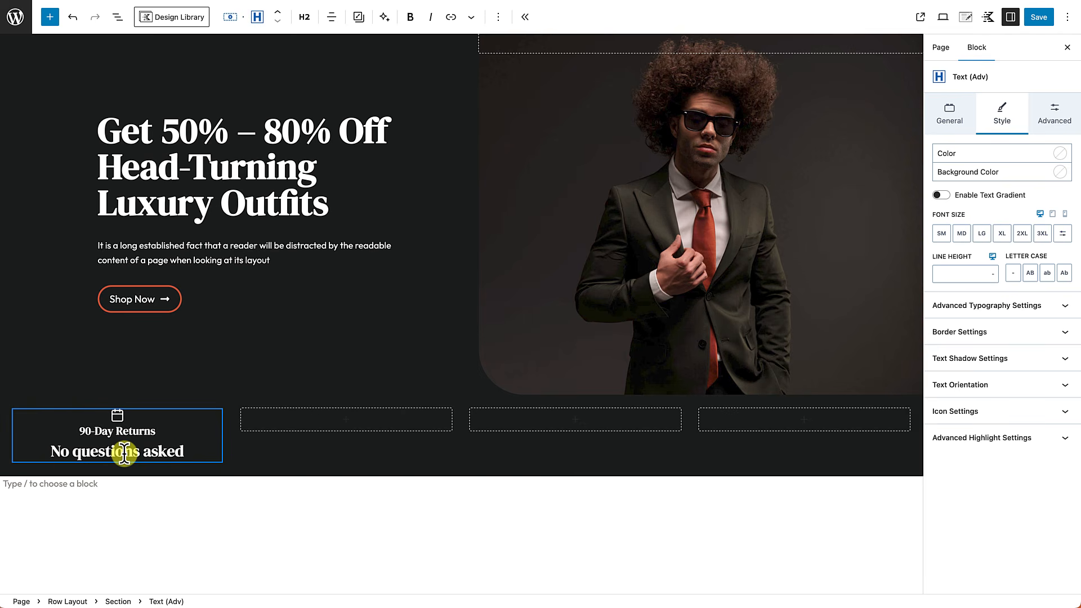
pyautogui.click(305, 19)
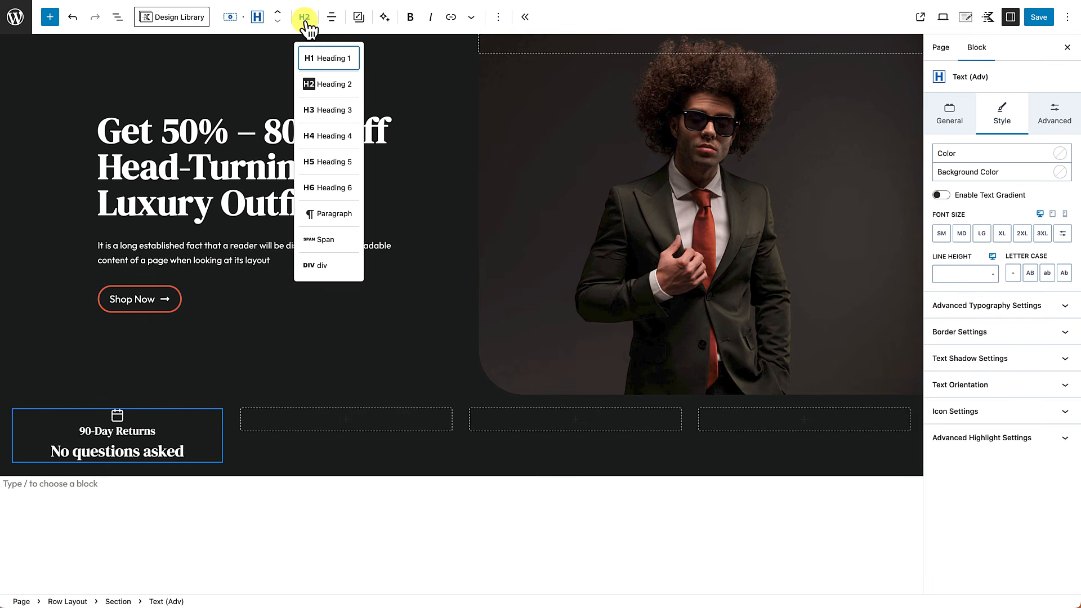
pyautogui.click(315, 212)
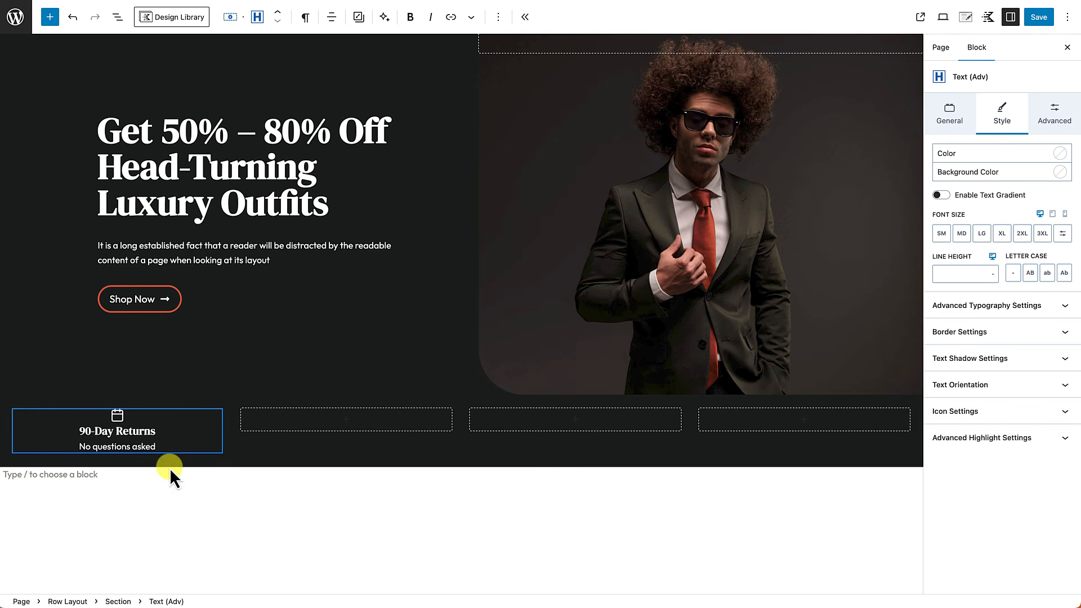
# Step: Give the 90-Day Returns heading an XXS top margin
pyautogui.click(130, 433)
pyautogui.click(1056, 120)
pyautogui.click(949, 233)
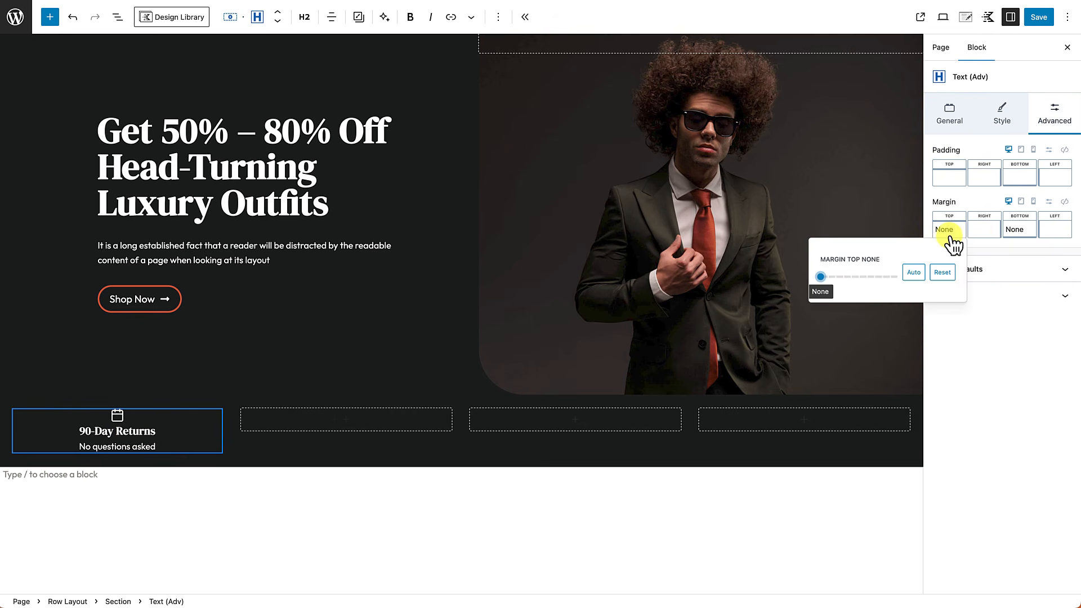
pyautogui.moveTo(822, 276); pyautogui.dragTo(832, 277)
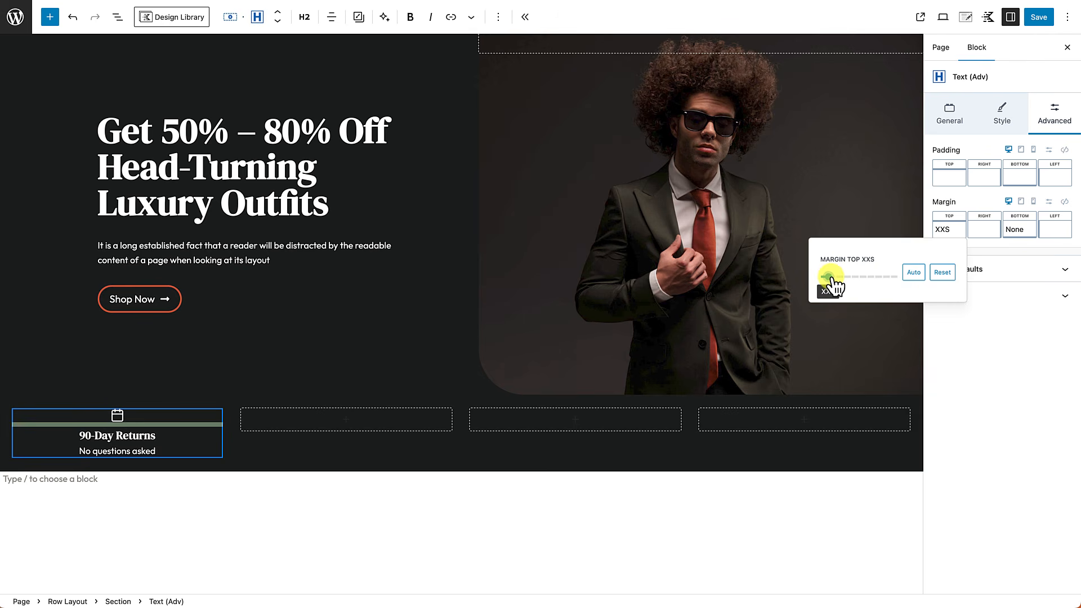
pyautogui.click(254, 514)
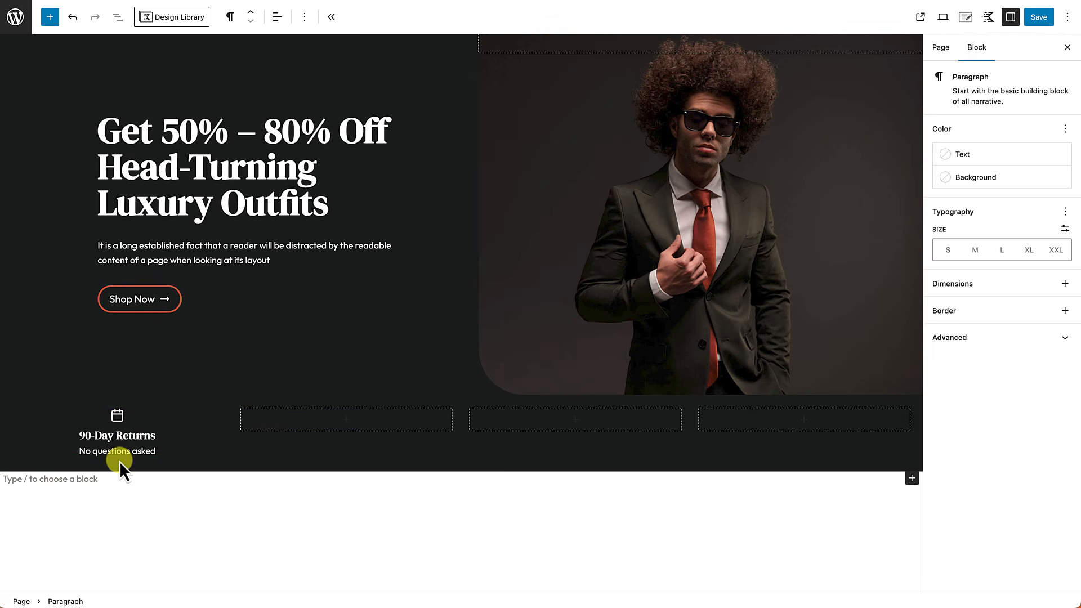
# Step: In List View, select the calendar icon, 90-Day Returns heading and subline, and copy them
pyautogui.click(117, 17)
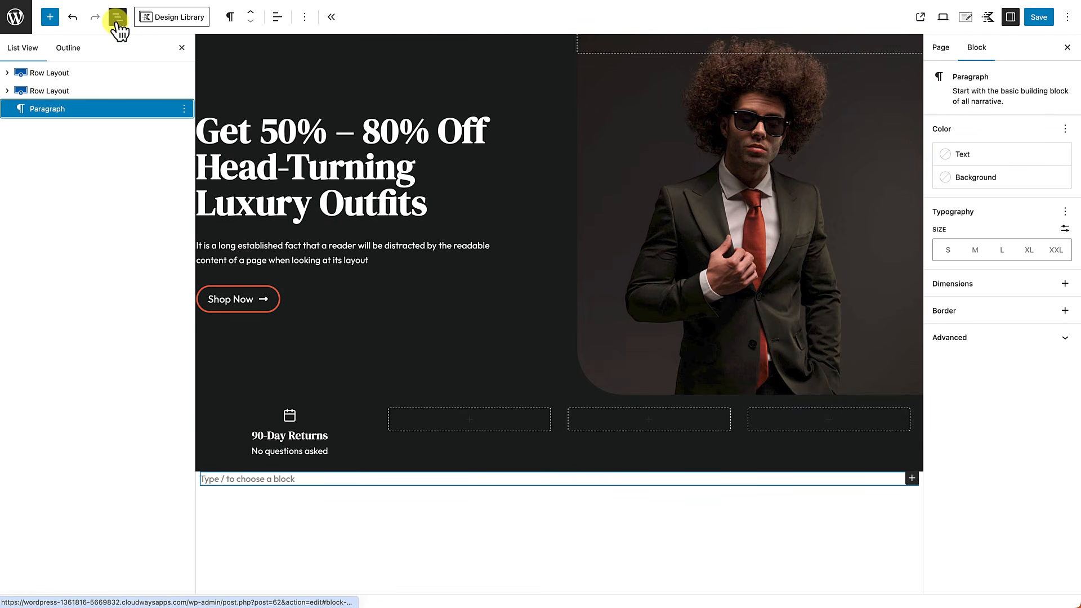
pyautogui.click(7, 90)
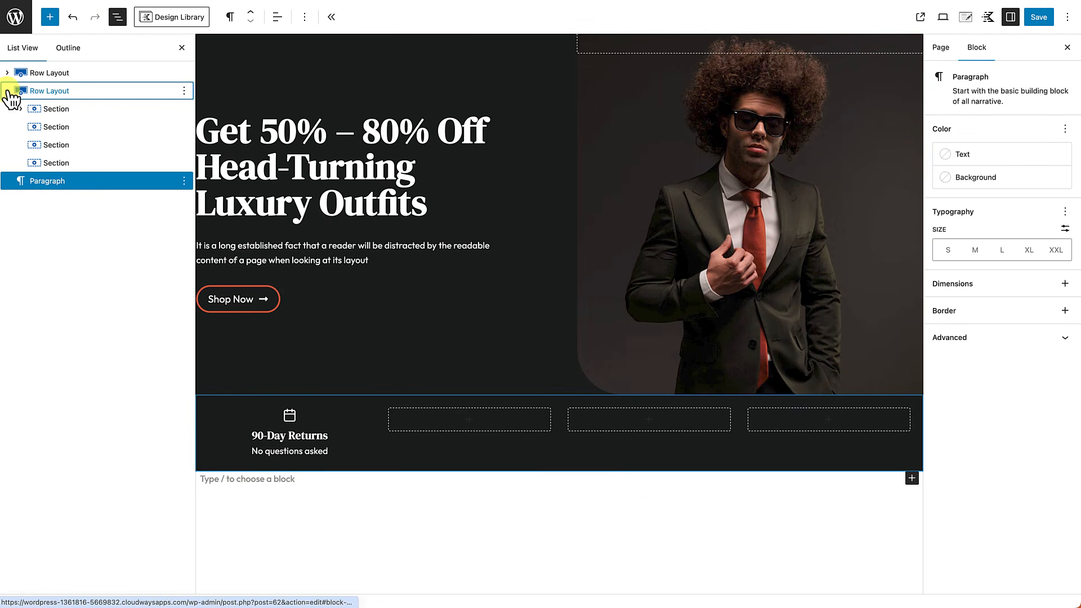
pyautogui.click(21, 109)
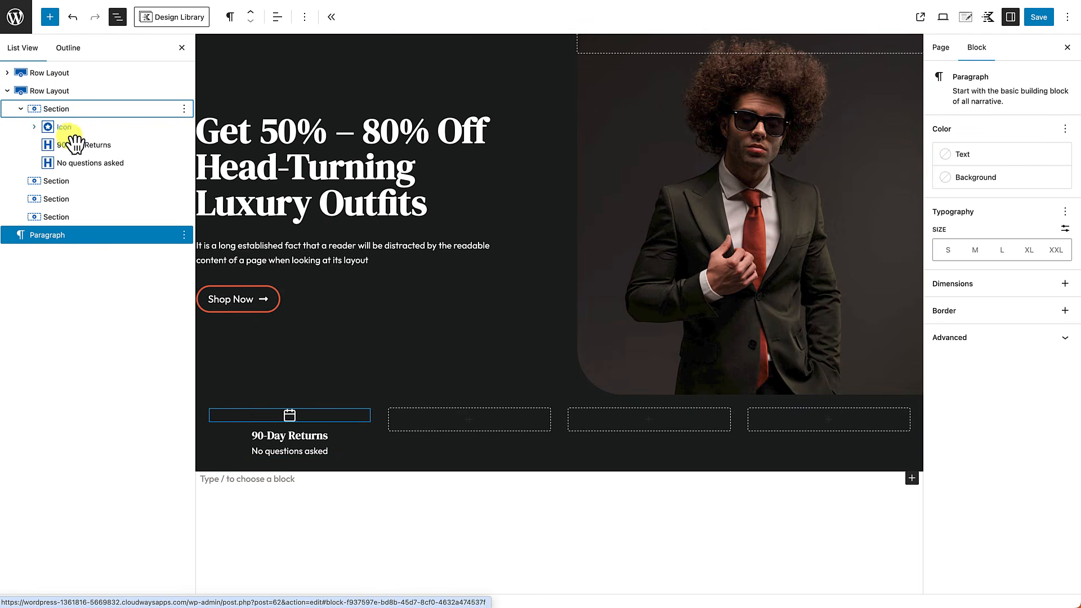
pyautogui.click(104, 130)
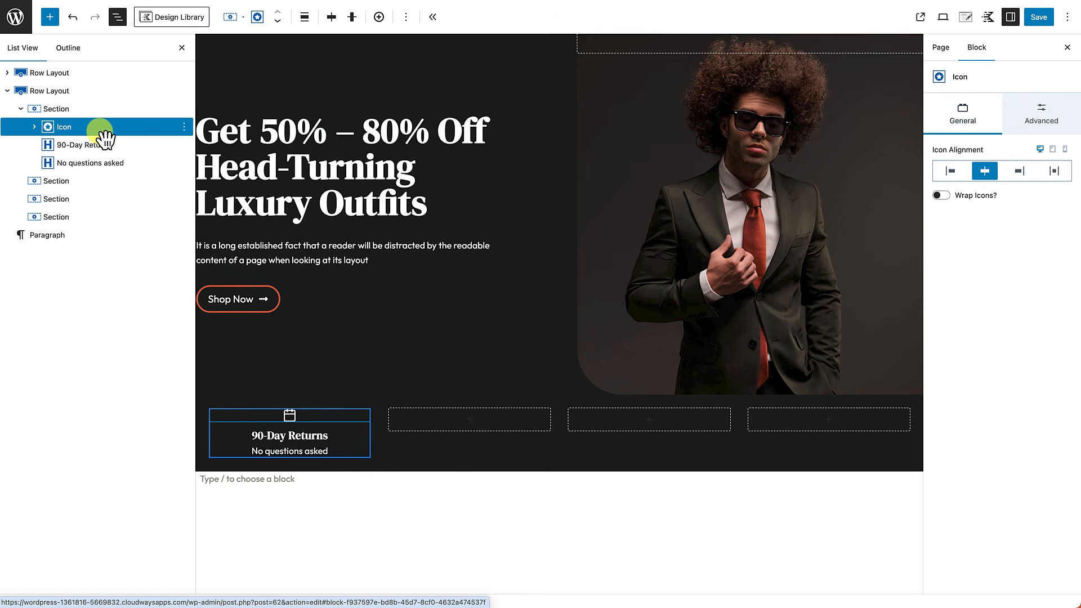
pyautogui.keyDown('shift'); pyautogui.click(113, 175); pyautogui.keyUp('shift')
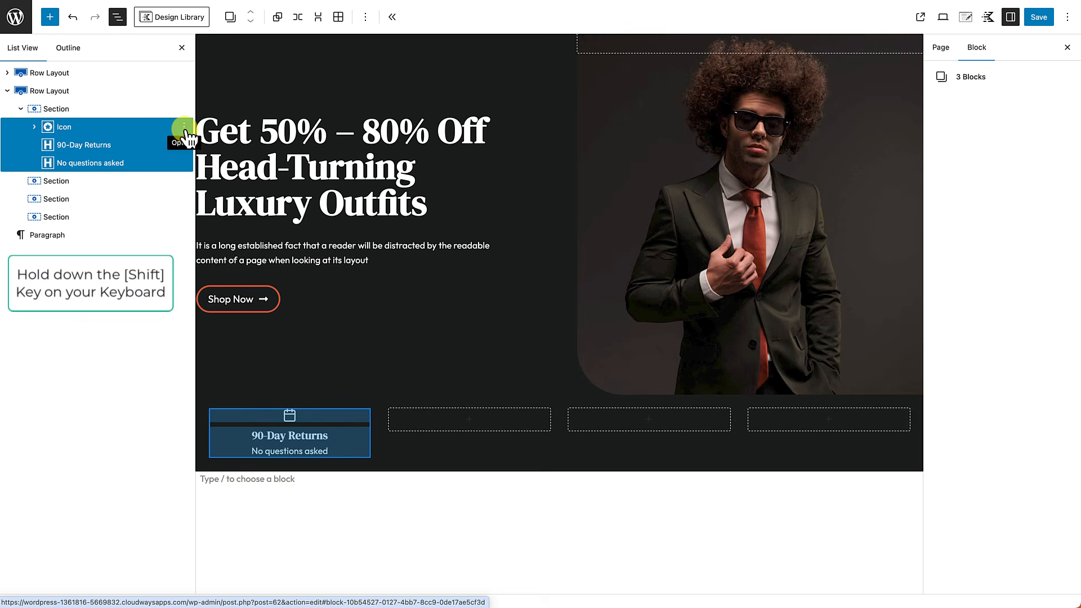
pyautogui.click(184, 128)
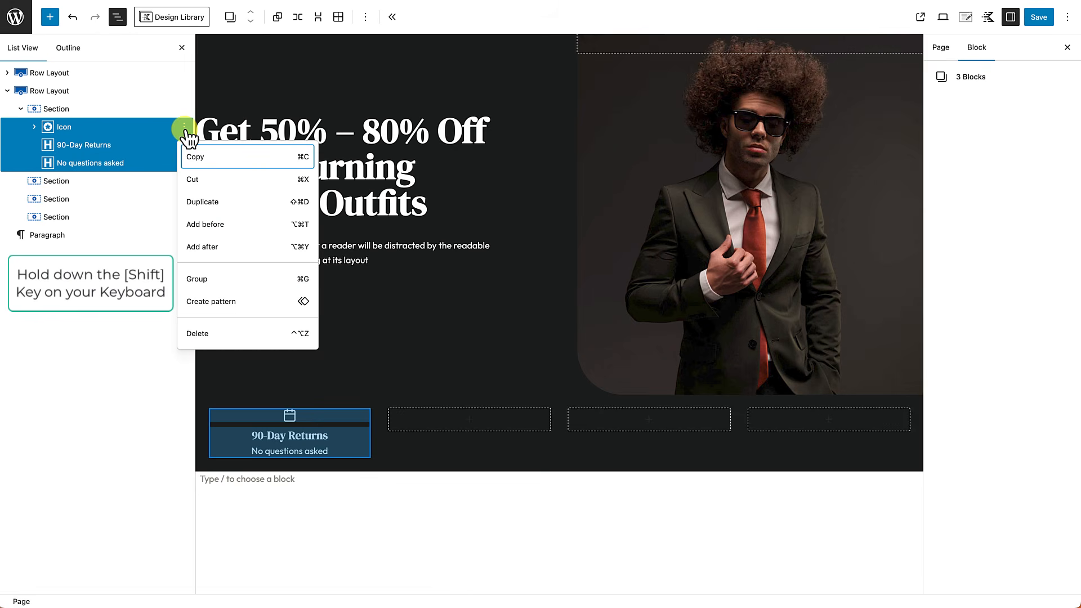
pyautogui.click(206, 163)
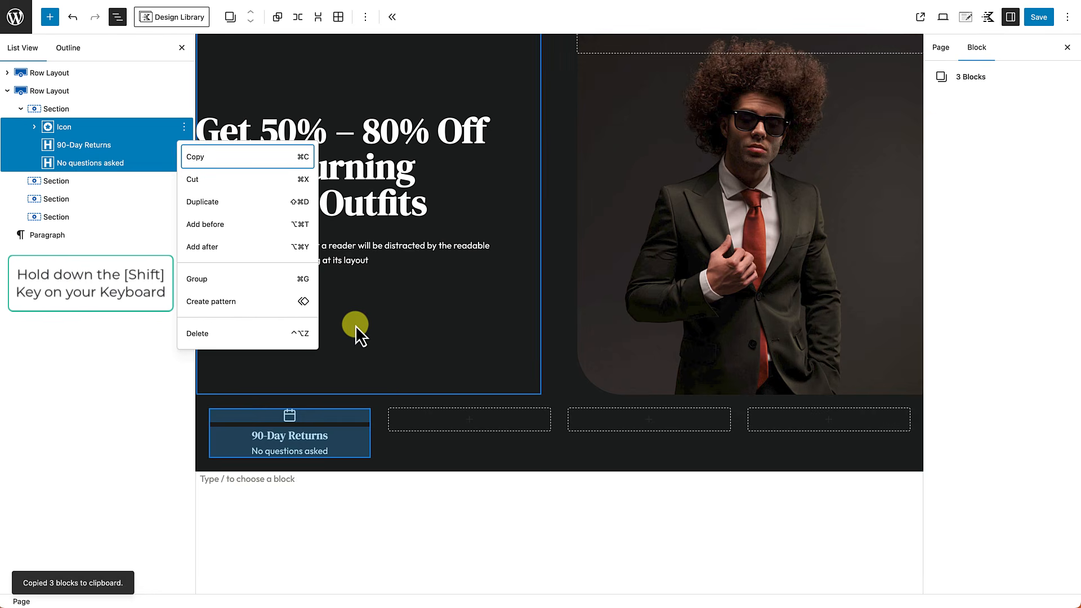
# Step: Paste the copied 90-Day Returns icon, heading and subtitle into the second feature column
pyautogui.click(469, 421)
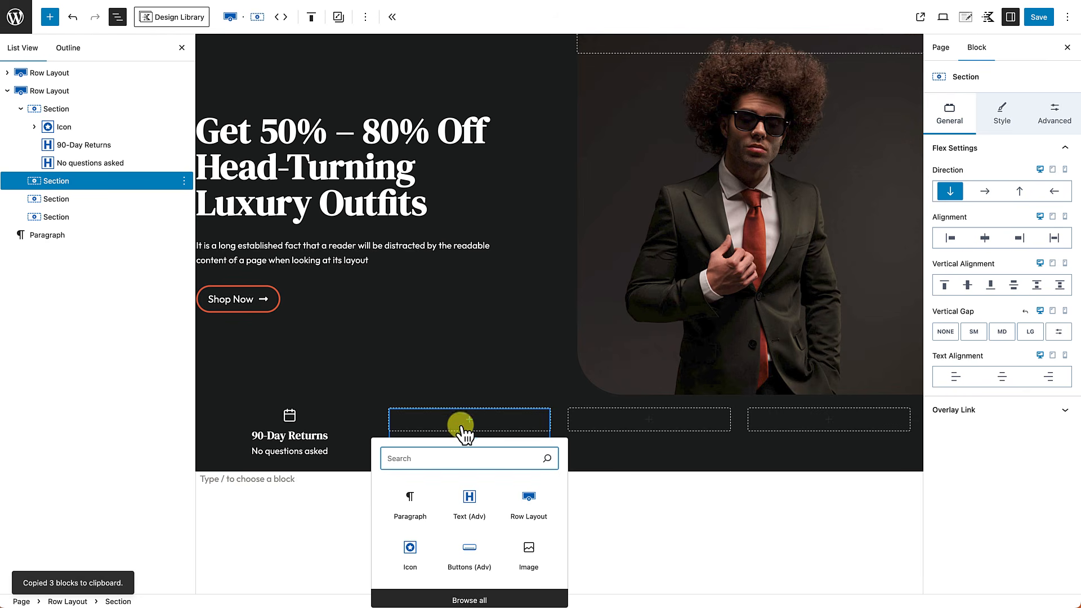
pyautogui.click(413, 508)
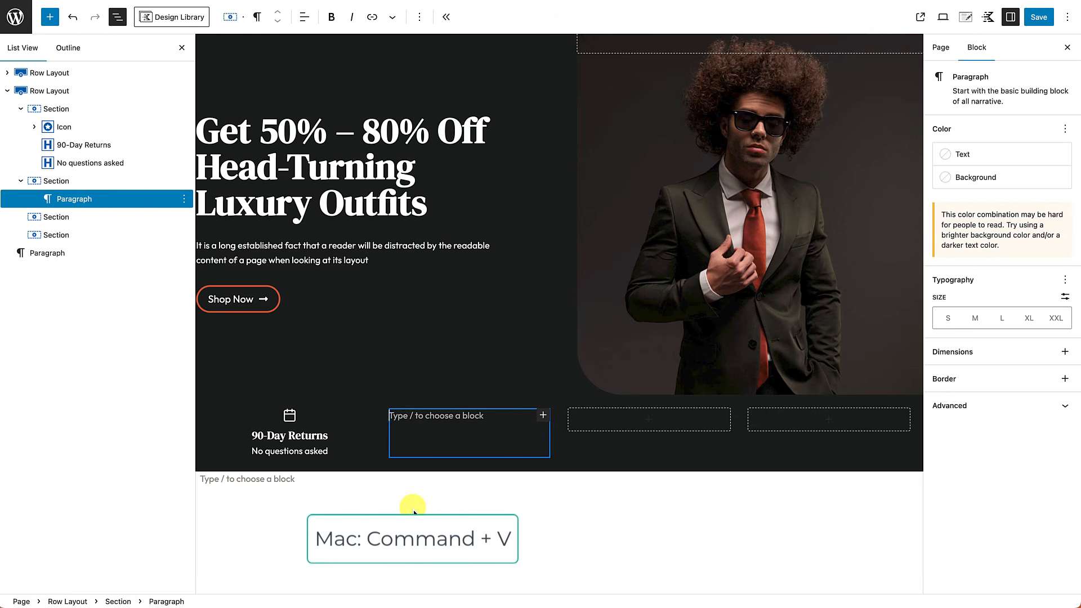
pyautogui.press('super+v')
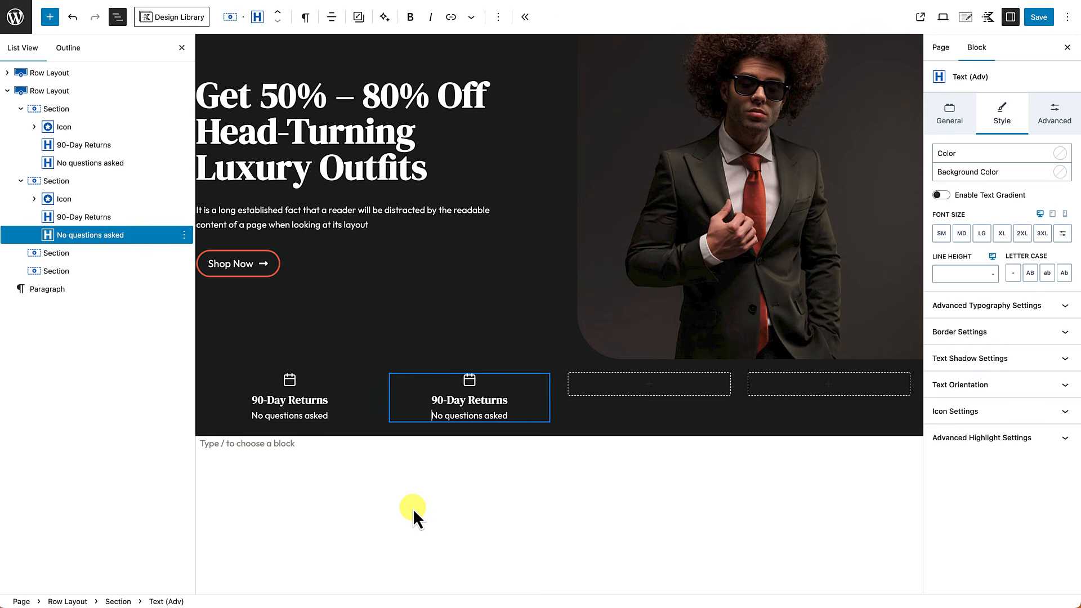
pyautogui.click(181, 48)
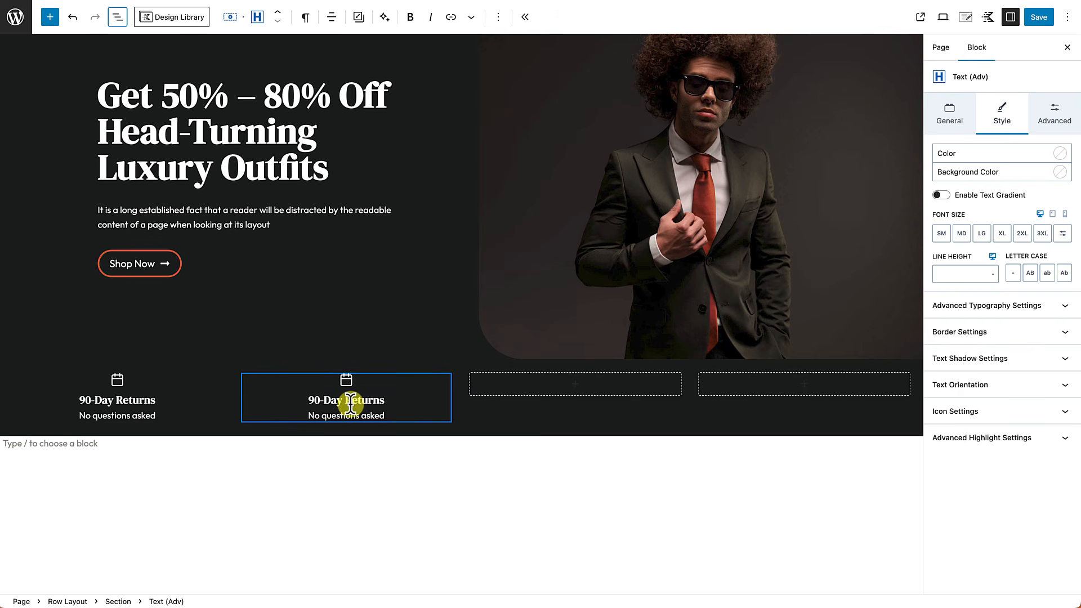
pyautogui.click(590, 389)
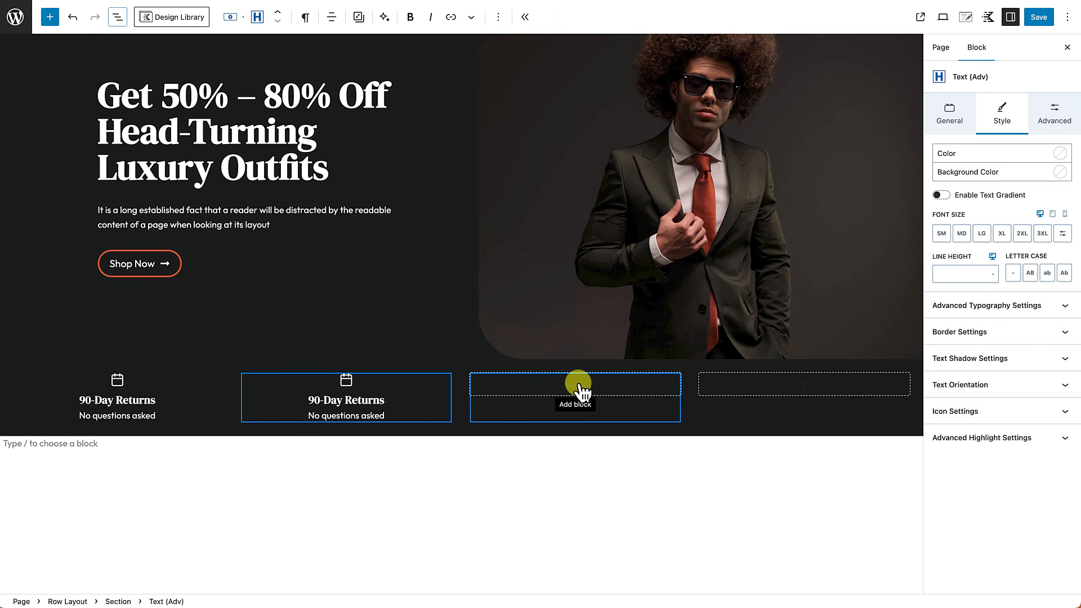
pyautogui.click(587, 384)
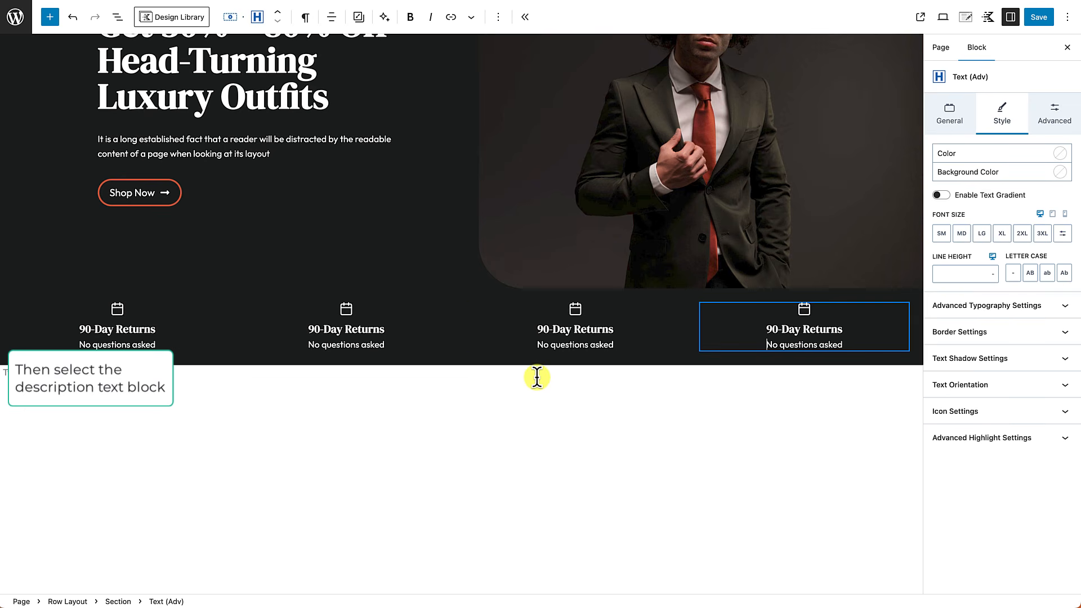
# Step: Turn the second feature into Free Shipping with a truck icon and 'On orders of $50 or more'
pyautogui.click(347, 310)
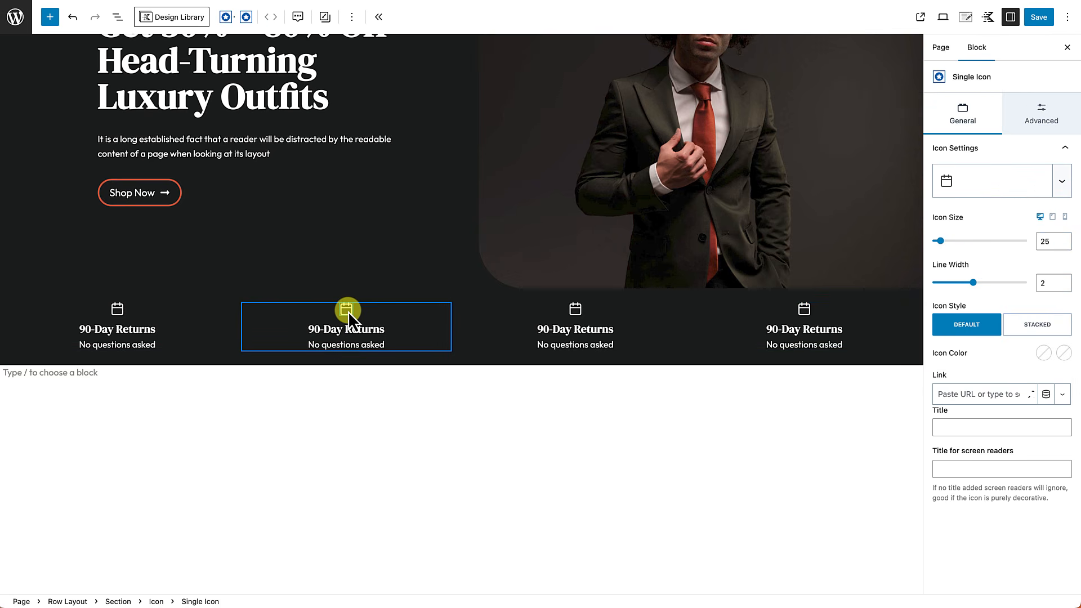
pyautogui.click(999, 190)
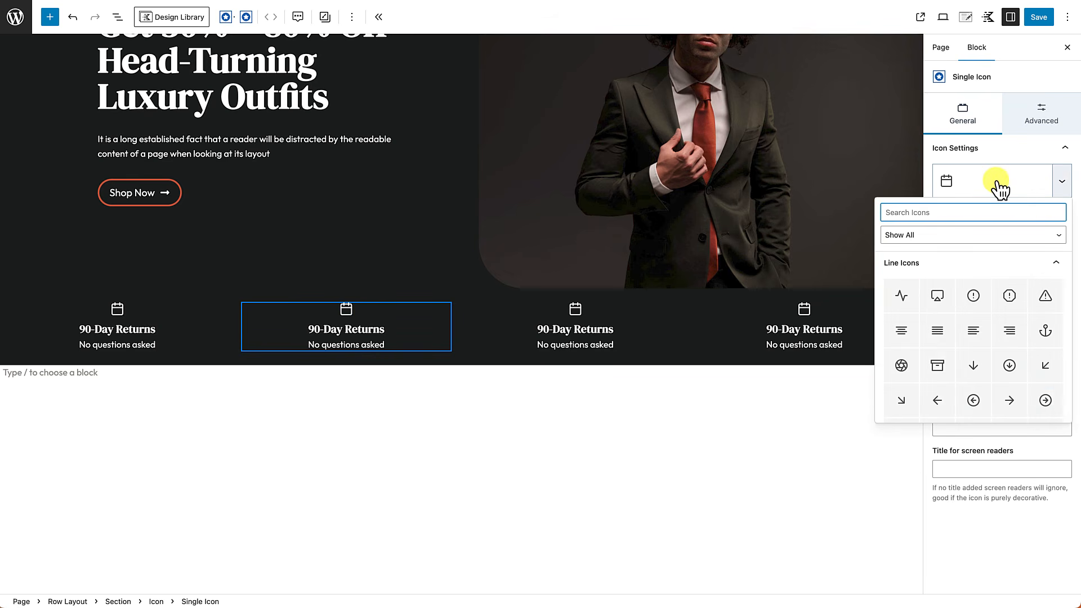
pyautogui.write('truck')
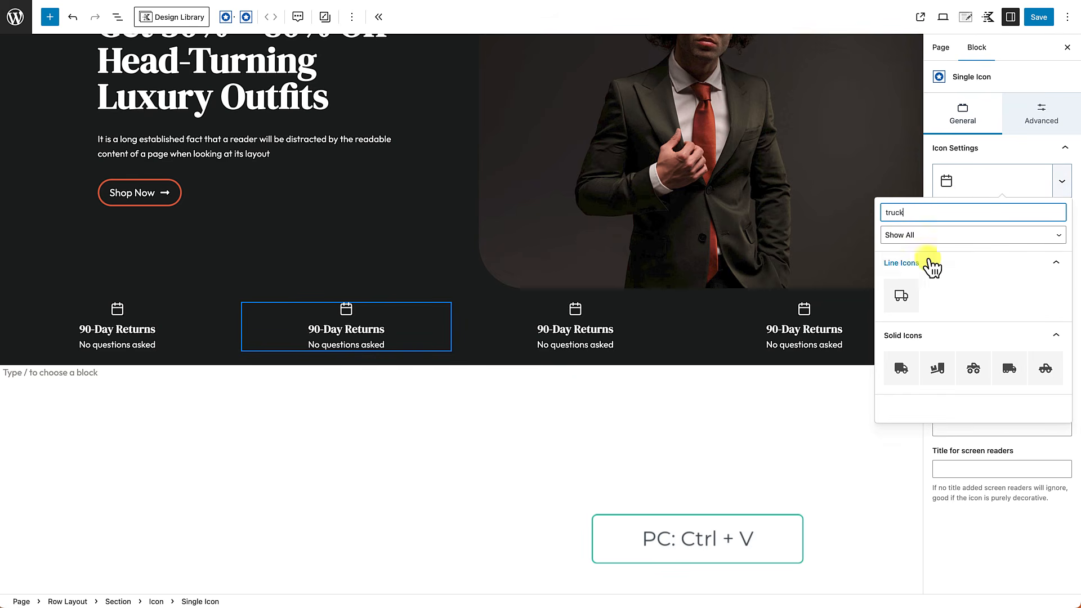
pyautogui.click(900, 295)
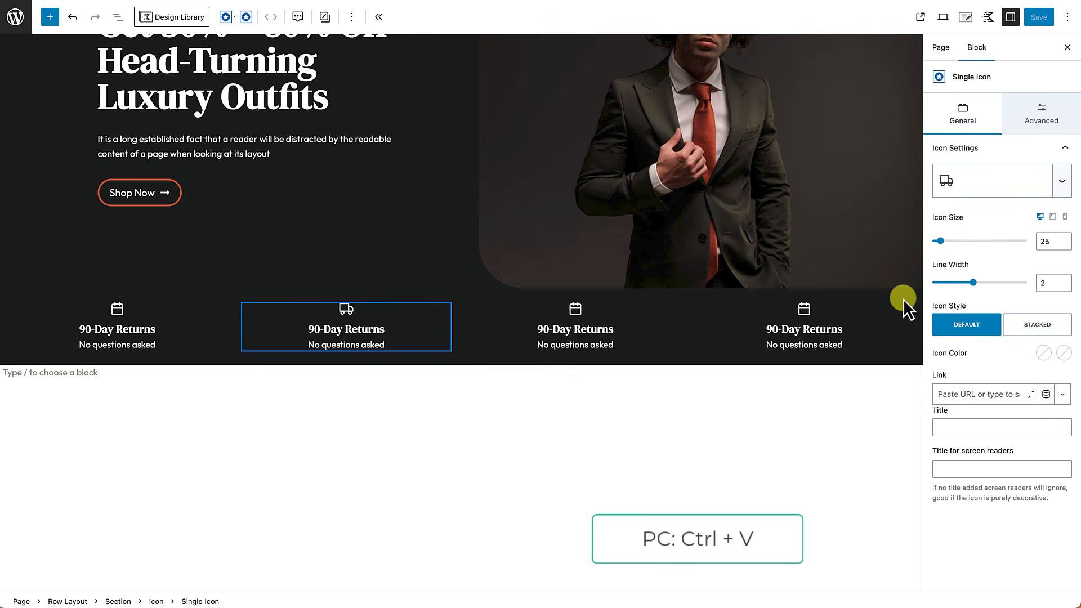
pyautogui.tripleClick(336, 332)
pyautogui.hotkey('ctrl', 'v')
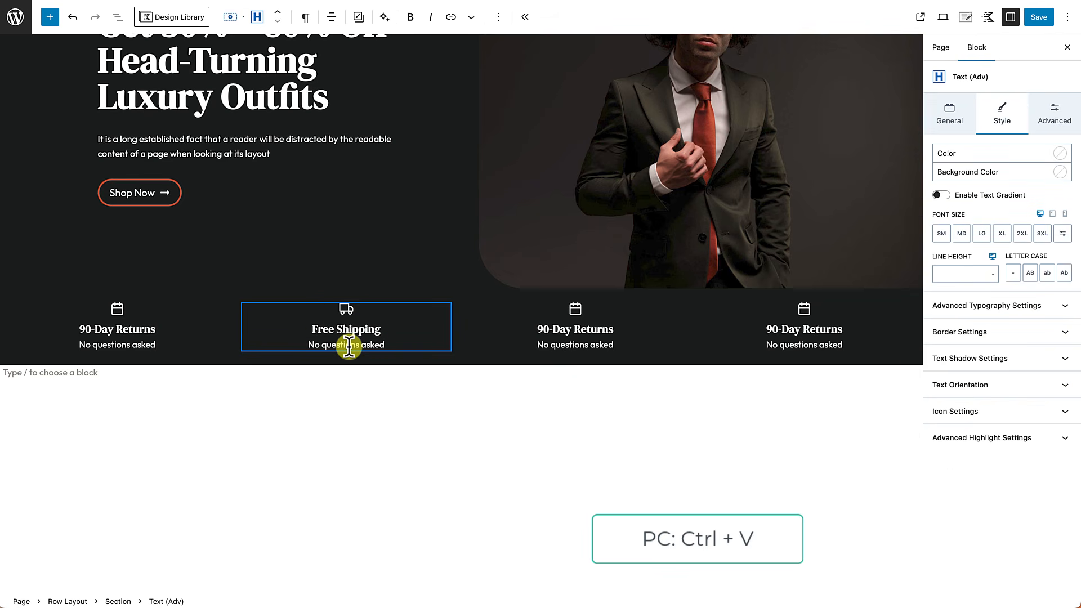
pyautogui.tripleClick(349, 345)
pyautogui.hotkey('ctrl', 'v')
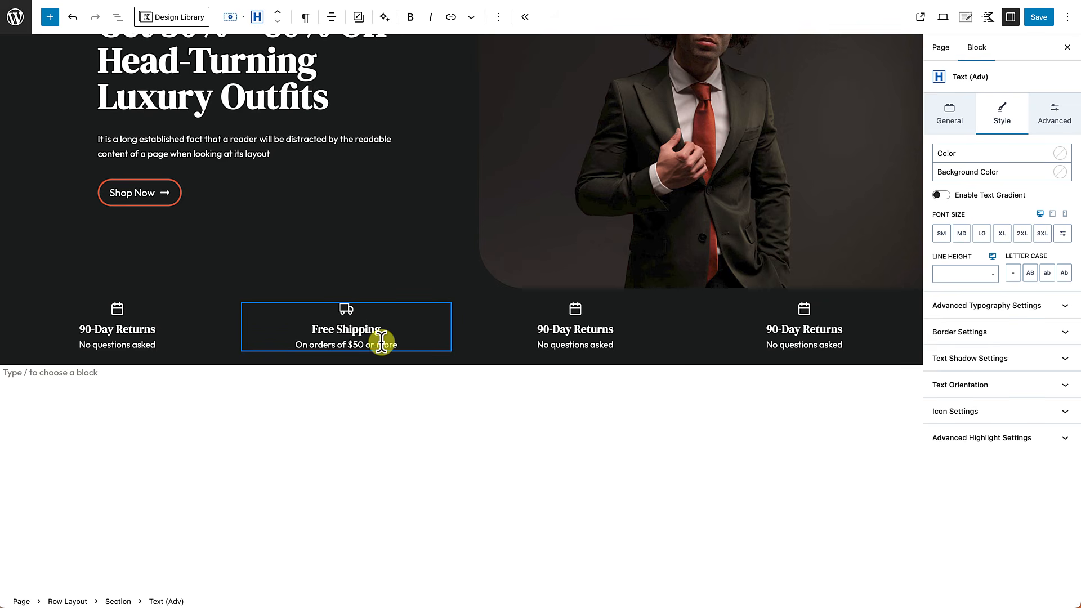
# Step: Turn the third feature into Secure Payments with a credit-card icon and 'Pay Securely' subtitle
pyautogui.click(574, 313)
pyautogui.tripleClick(570, 330)
pyautogui.hotkey('ctrl', 'v')
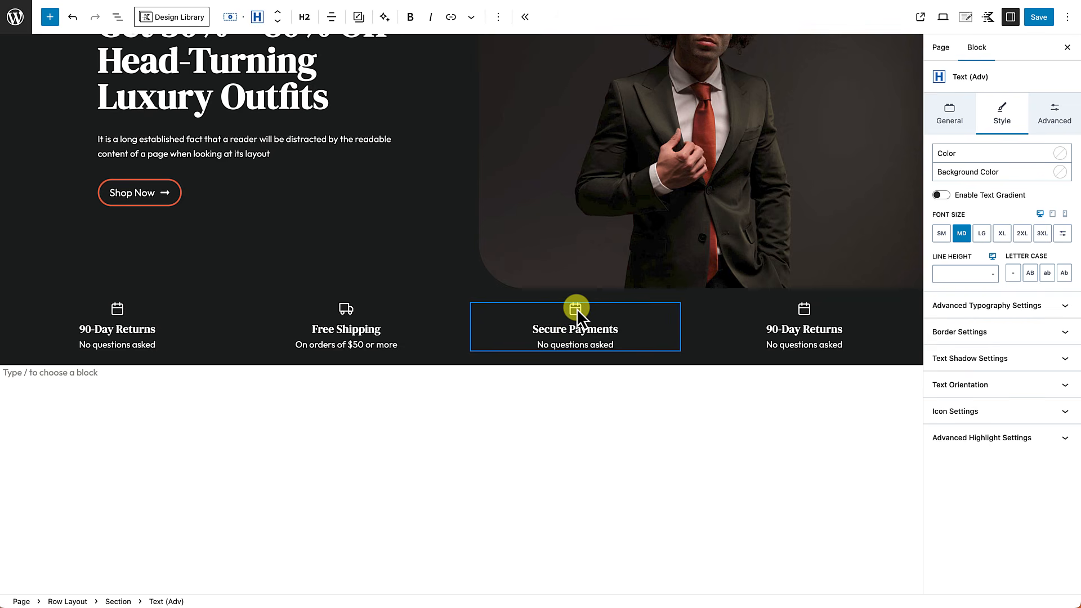
pyautogui.click(576, 312)
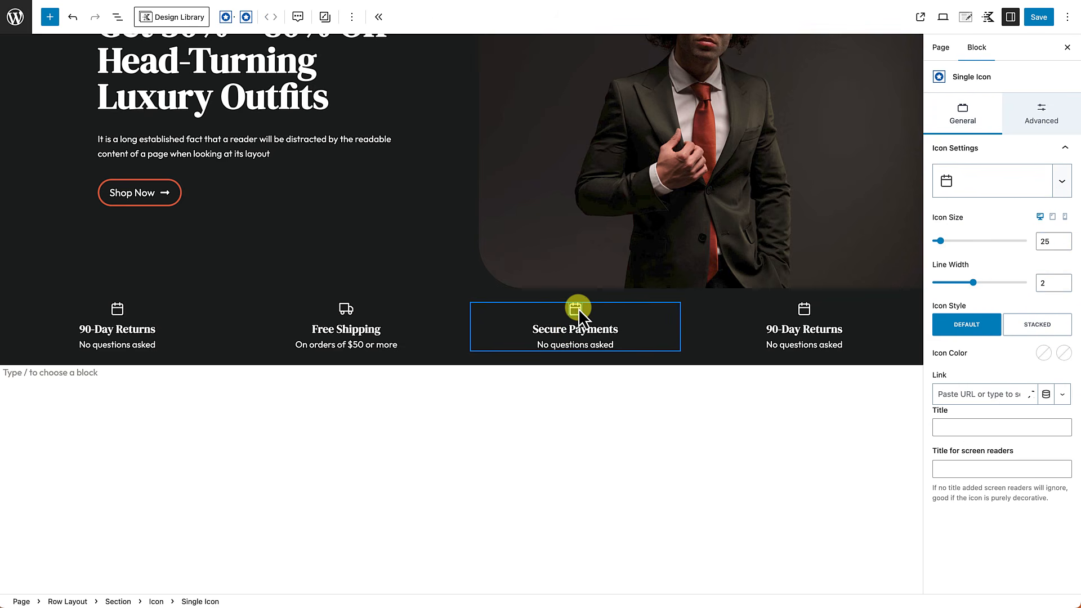
pyautogui.click(986, 191)
pyautogui.write('credi')
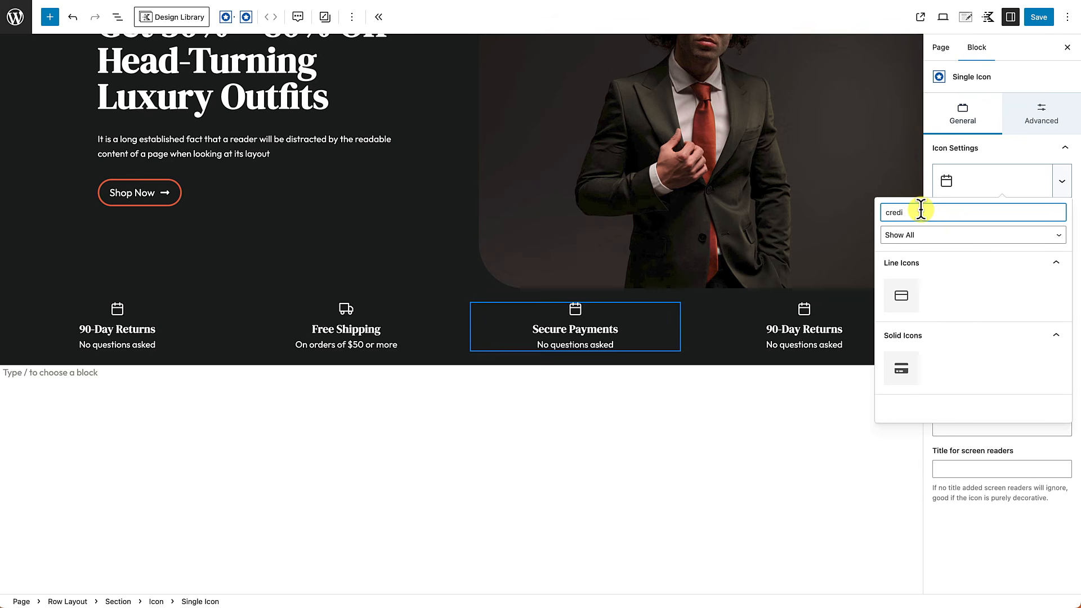
pyautogui.click(905, 296)
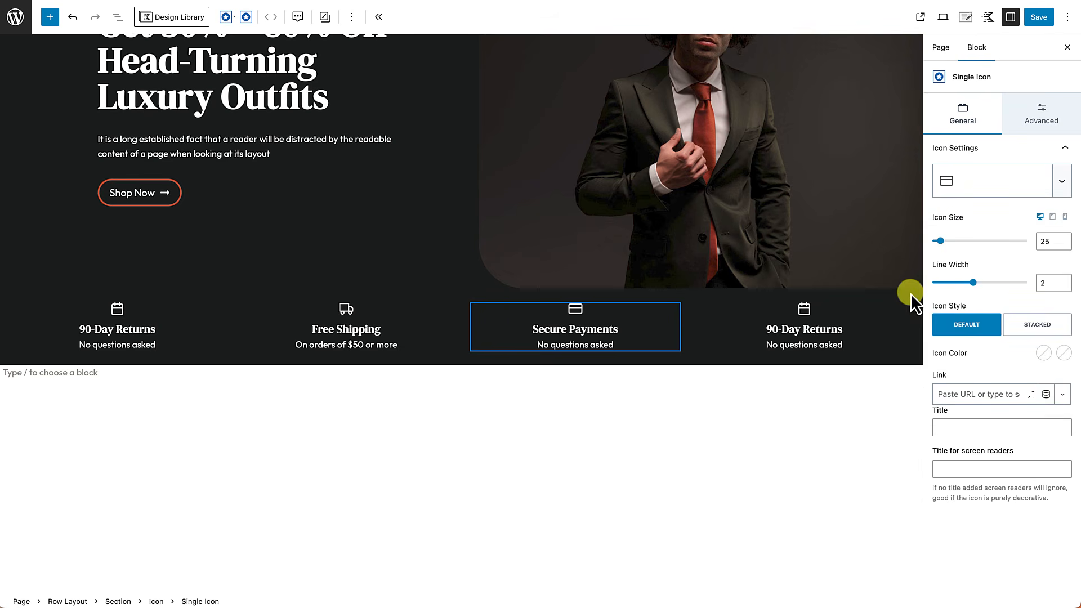
pyautogui.tripleClick(565, 346)
pyautogui.write('Pay')
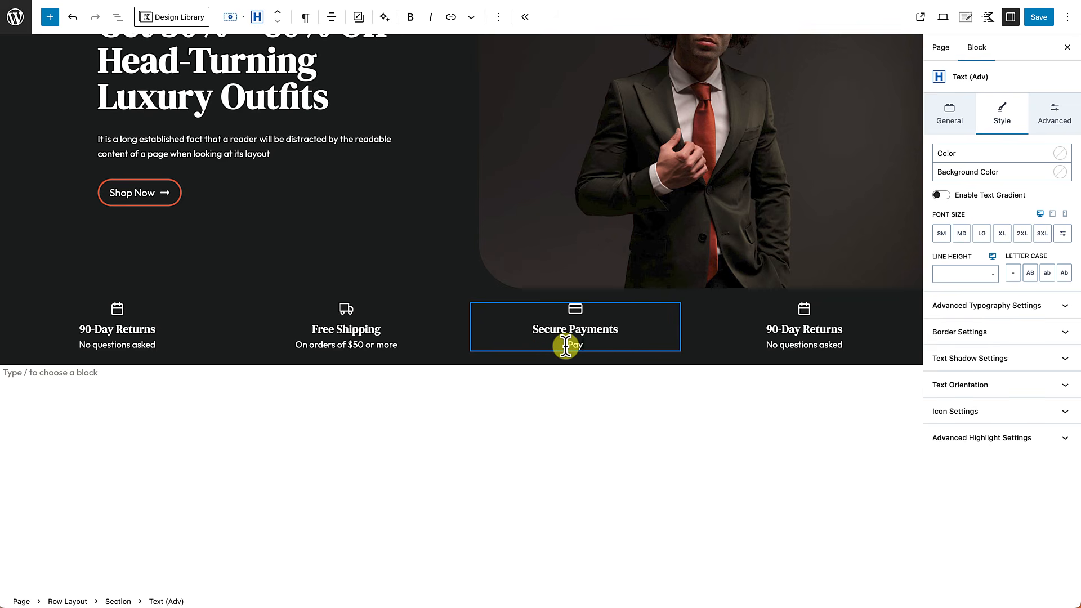
pyautogui.write(' Securely')
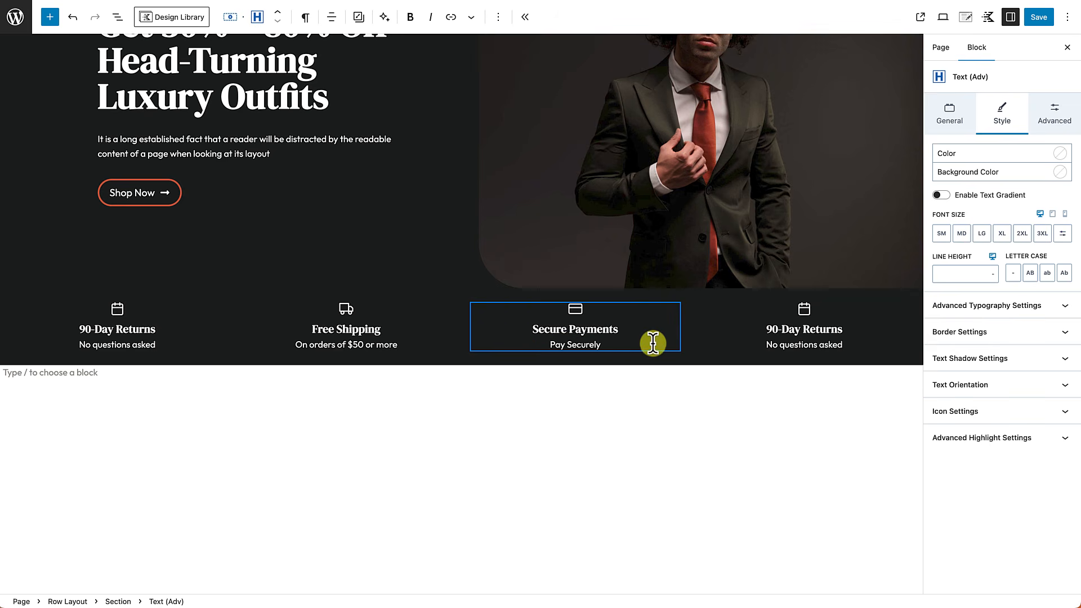
# Step: Give the fourth feature a lifebuoy icon and the heading '24/7 Customer Service'
pyautogui.click(805, 314)
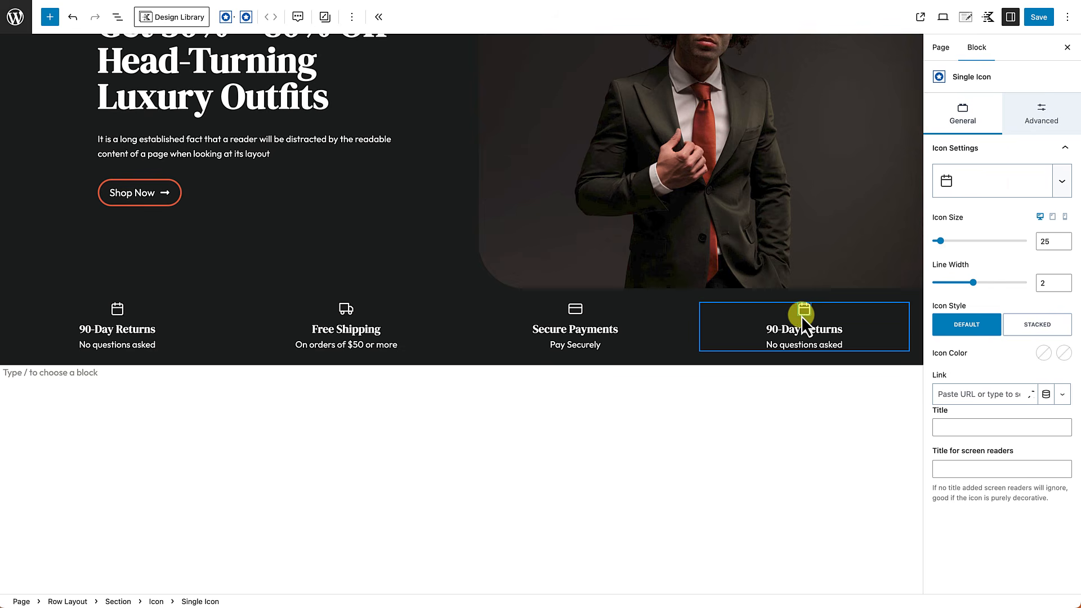
pyautogui.click(992, 190)
pyautogui.write('life')
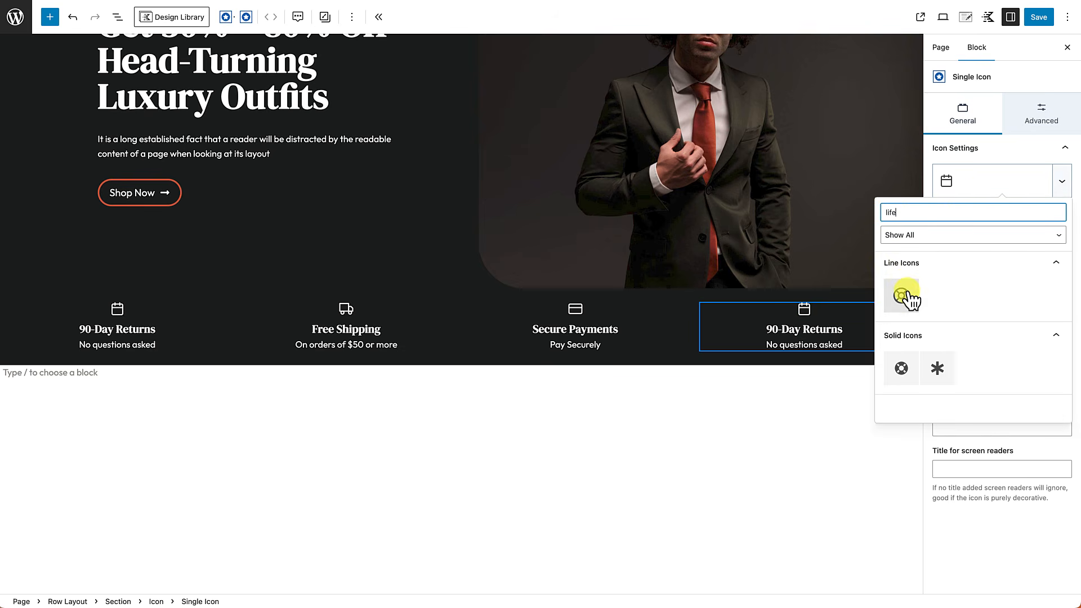
pyautogui.click(902, 295)
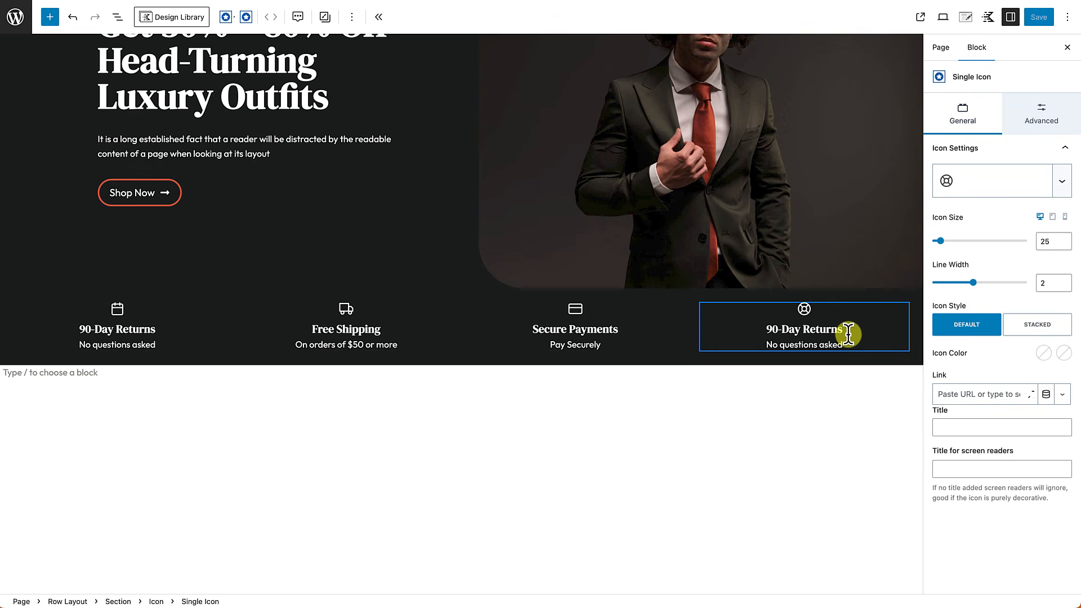
pyautogui.tripleClick(791, 330)
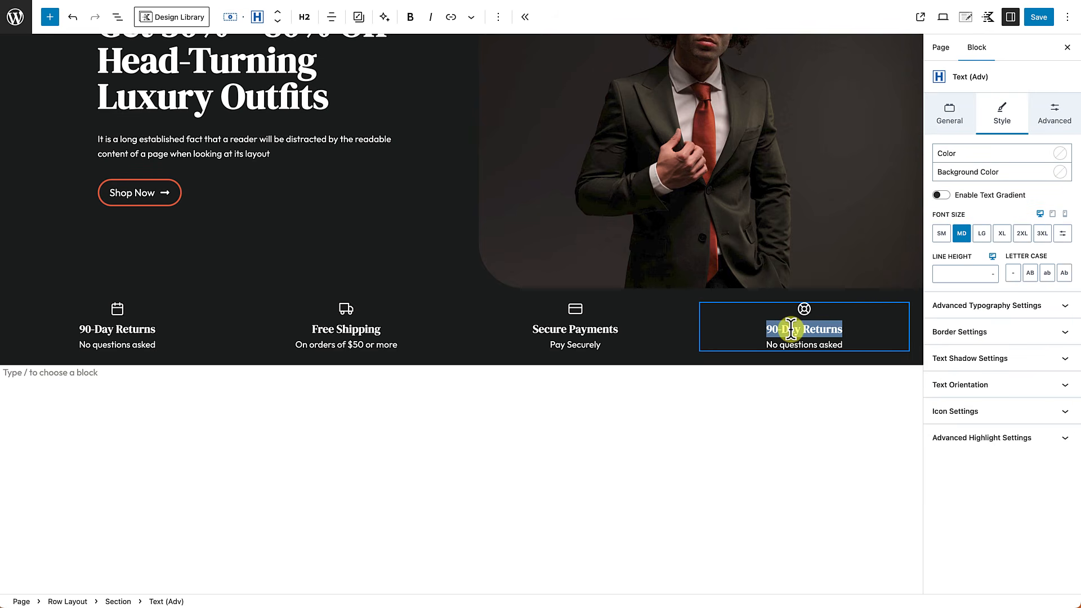
pyautogui.write('2')
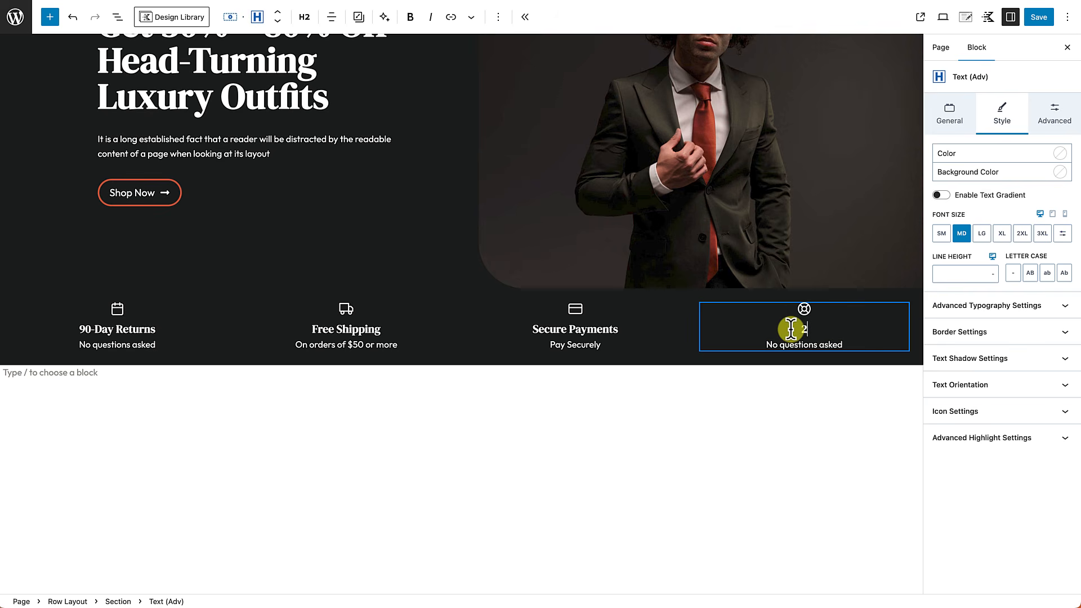
pyautogui.write('4/7 Customer Services')
pyautogui.press('BackSpace')
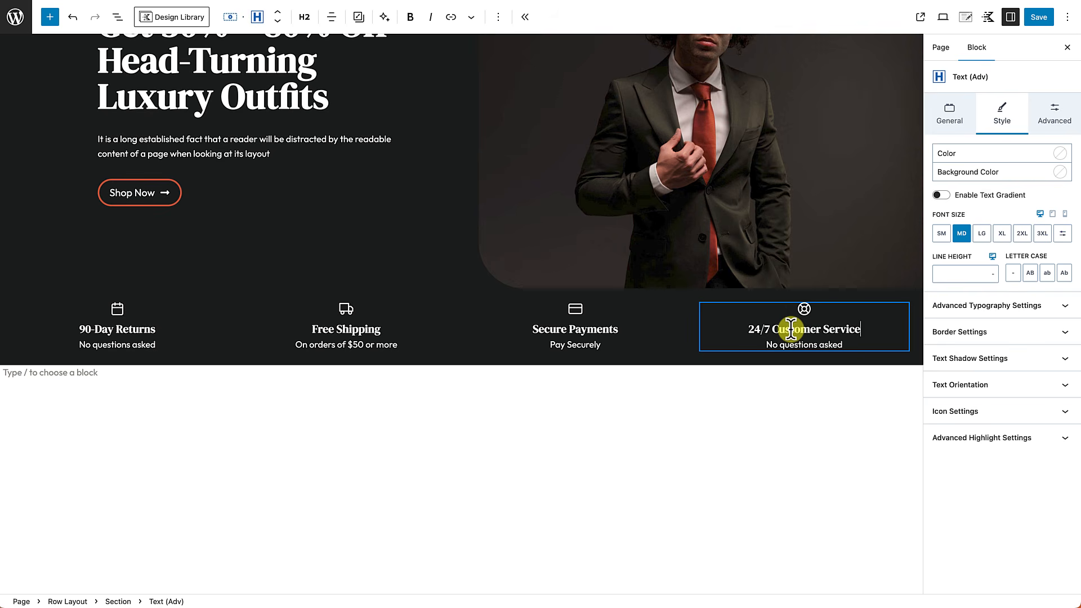
# Step: Change the fourth feature's subtitle to 'Contact us anytime' and save the page
pyautogui.click(779, 345)
pyautogui.tripleClick(782, 346)
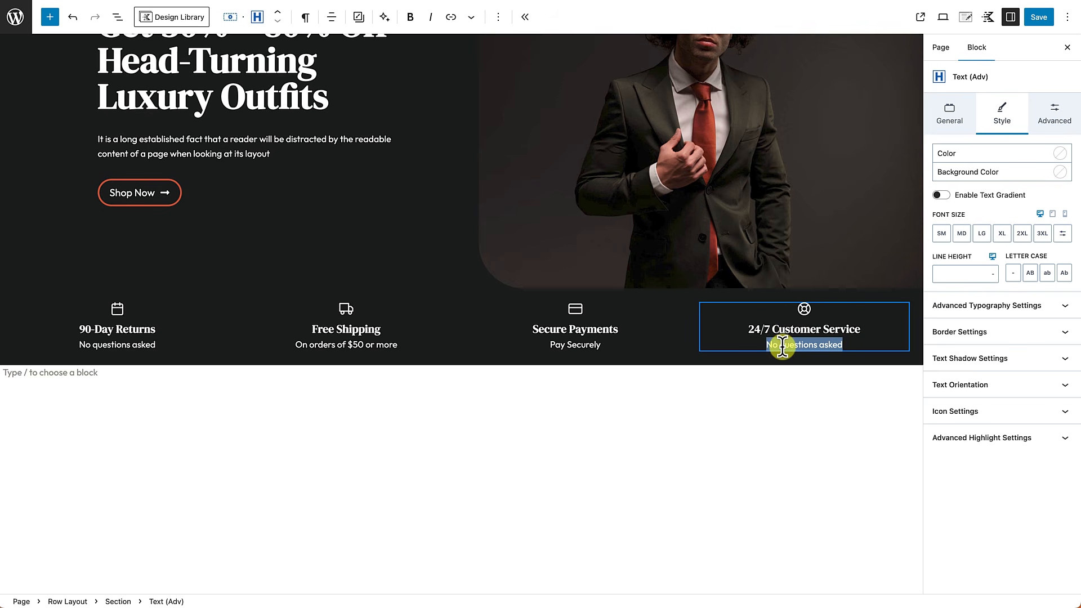
pyautogui.write('Contact us anytime')
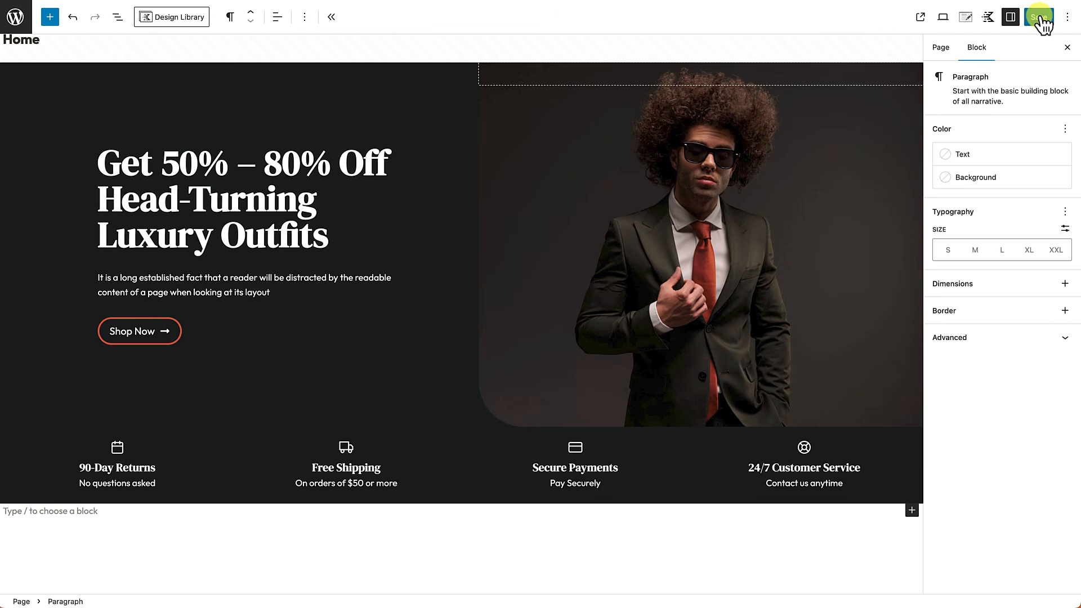
pyautogui.click(1038, 17)
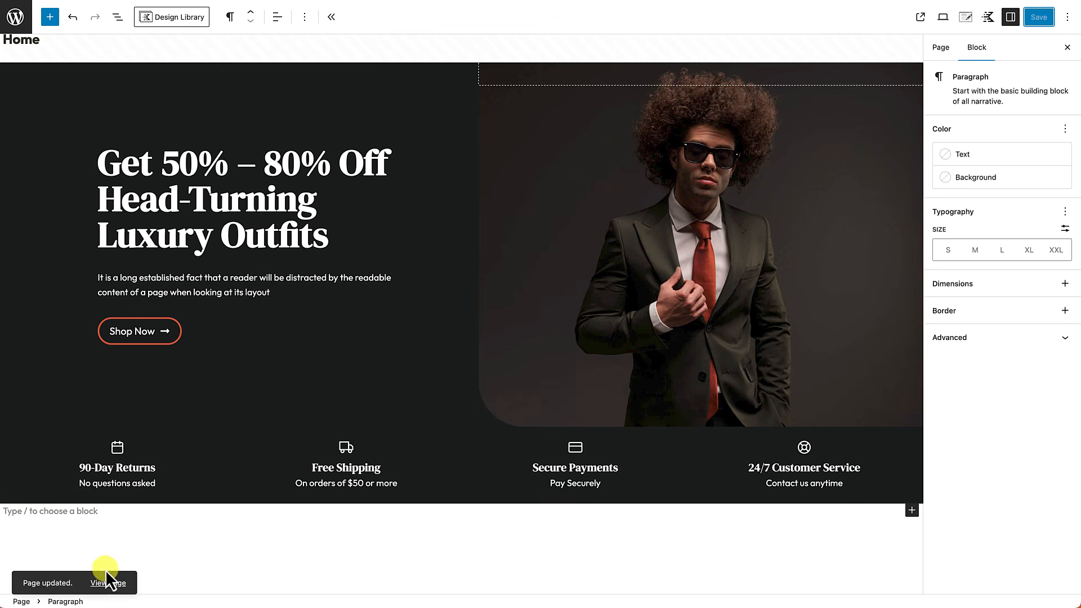
# Step: Check the four-feature strip on the live Home page, then go back to editing the page
pyautogui.click(109, 584)
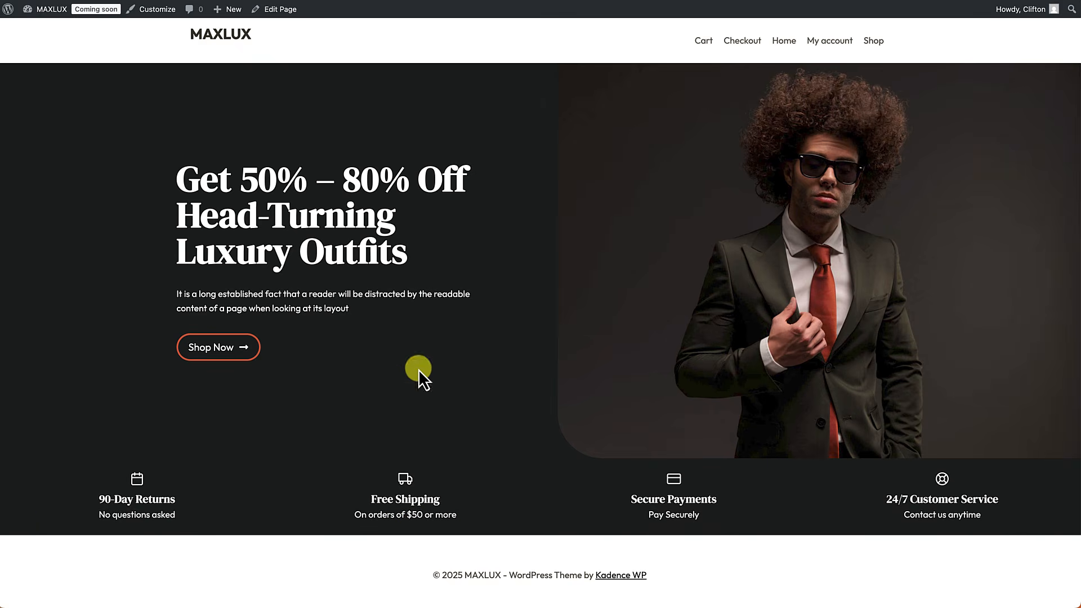
pyautogui.click(276, 10)
pyautogui.click(8, 499)
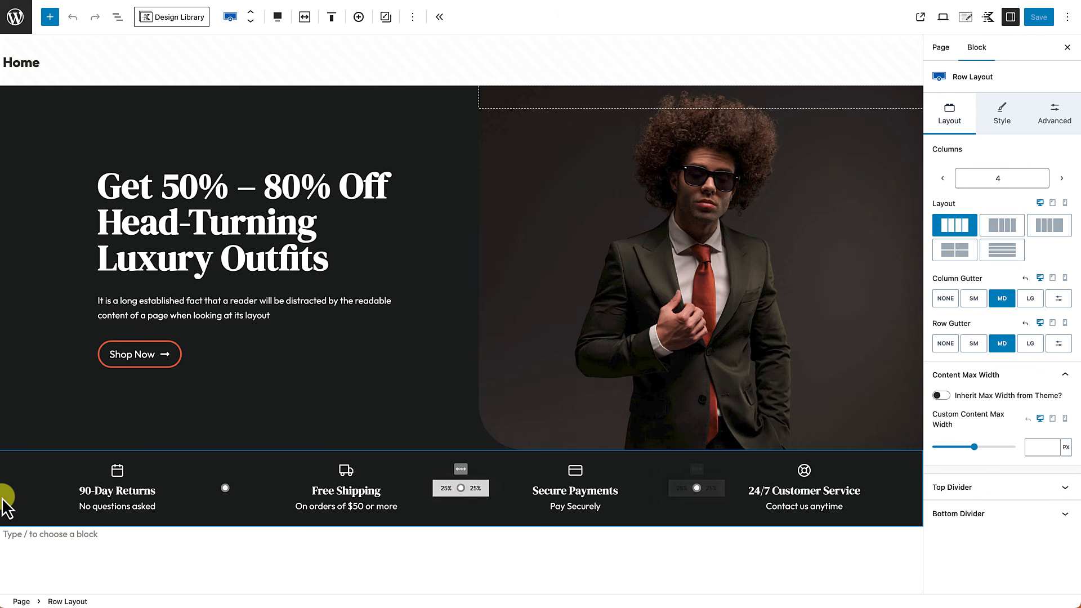
# Step: Switch the editor to tablet preview to see the hero photo stacked above the heading
pyautogui.click(116, 18)
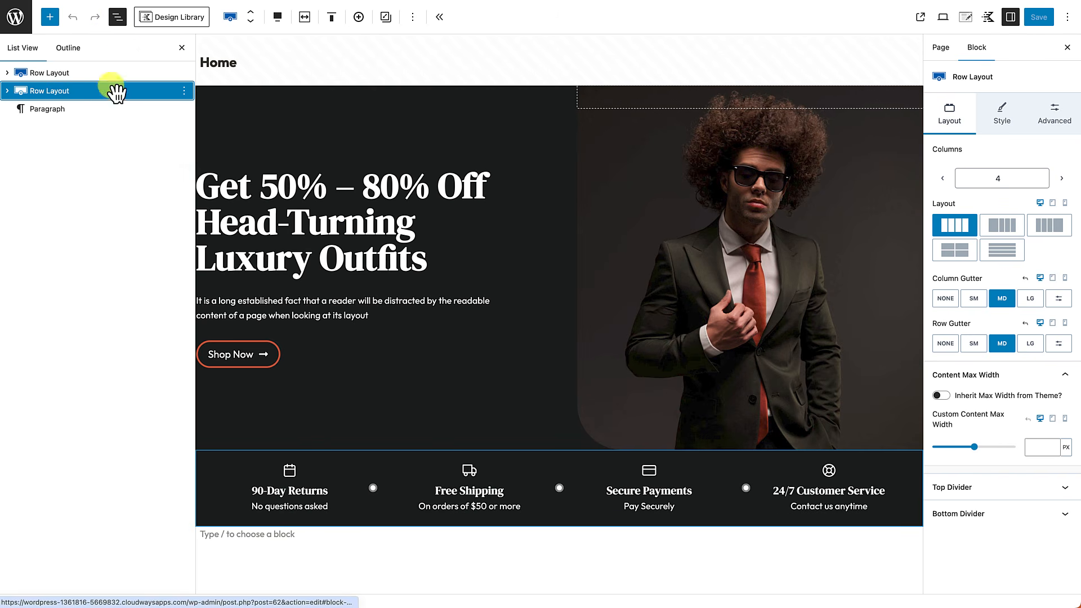
pyautogui.click(182, 48)
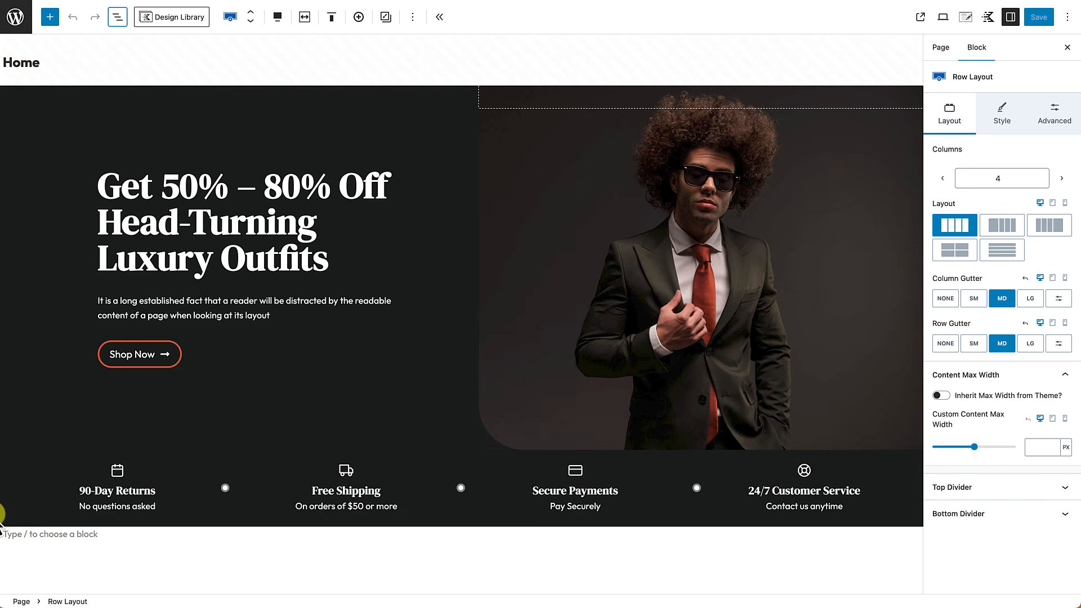
pyautogui.click(1052, 204)
pyautogui.scroll(-2, 486, 370)
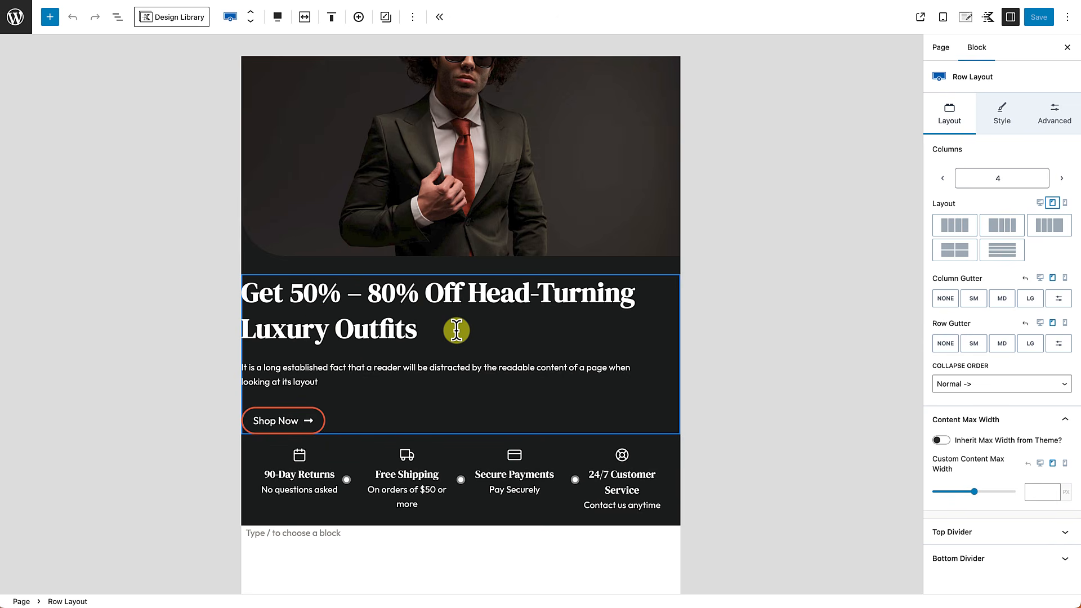
# Step: Give the hero row's first Section linked Medium 32px padding on all sides at tablet width
pyautogui.click(117, 17)
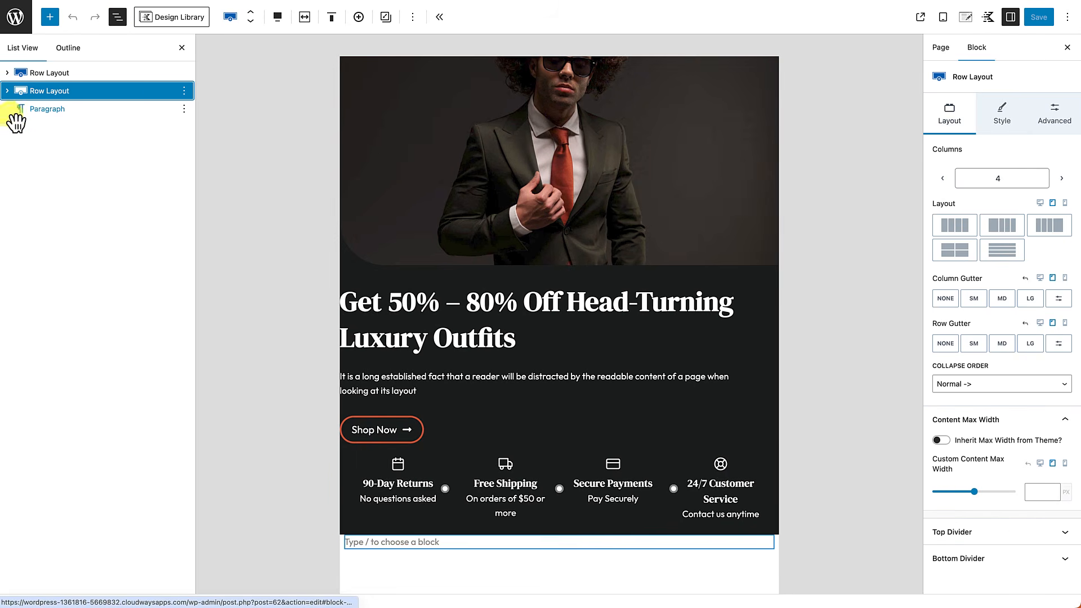
pyautogui.click(29, 73)
pyautogui.click(7, 72)
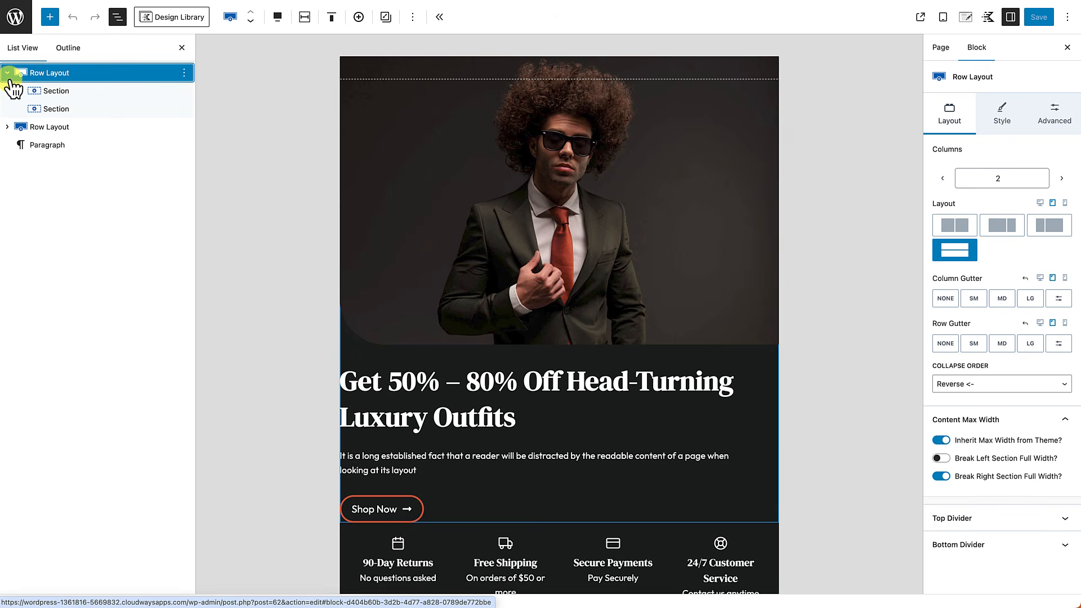
pyautogui.click(66, 93)
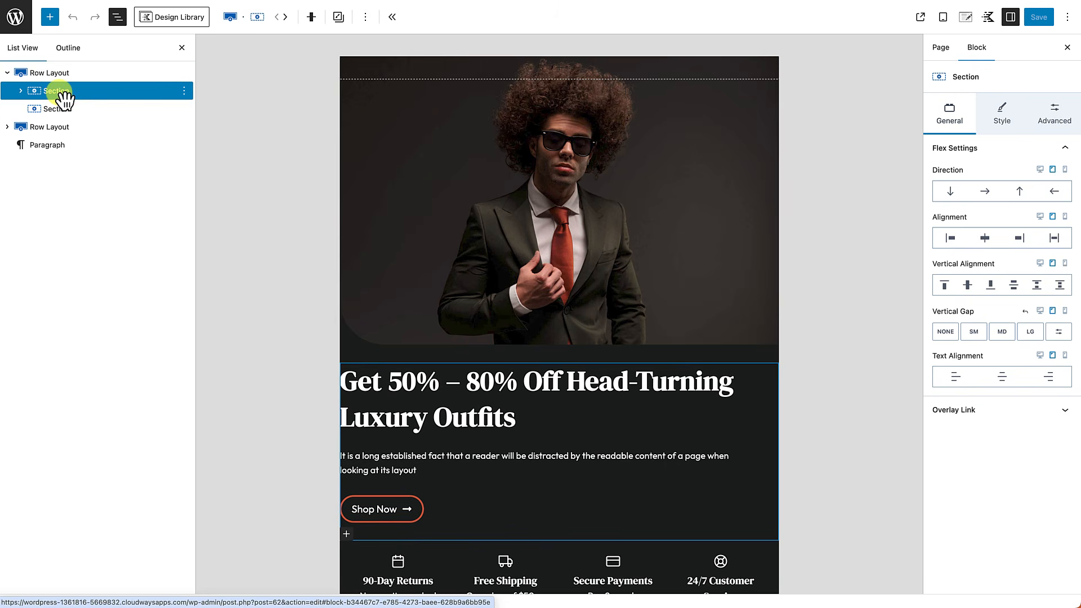
pyautogui.click(1058, 114)
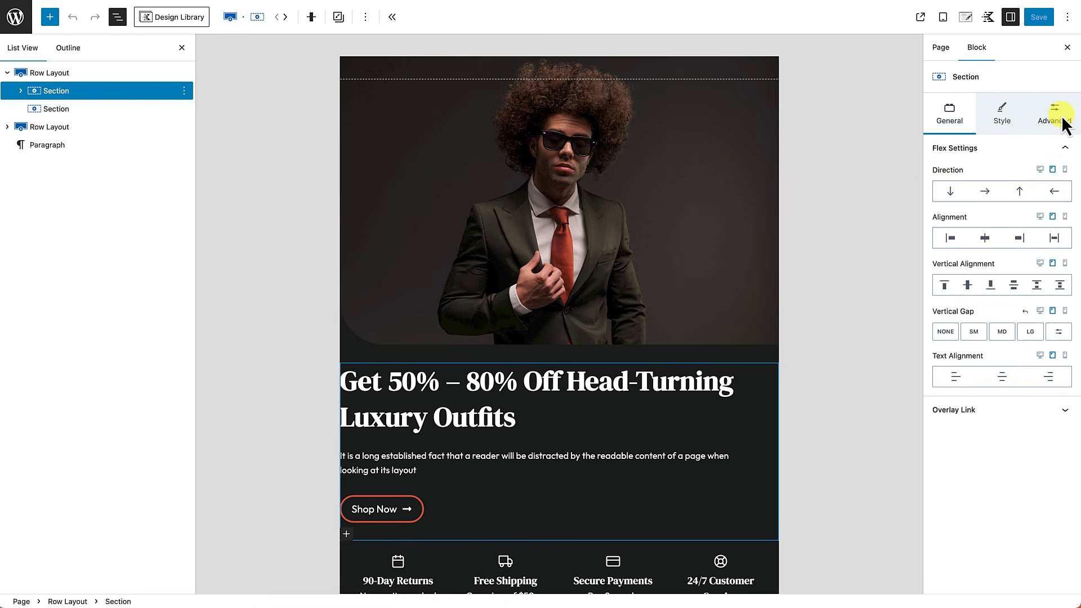
pyautogui.click(1060, 116)
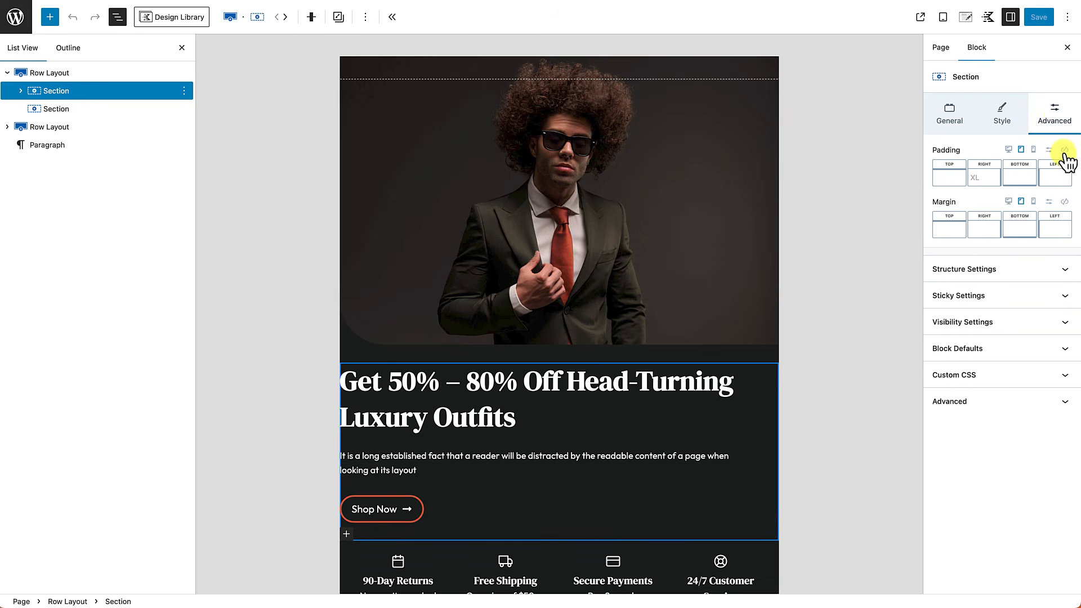
pyautogui.click(1065, 151)
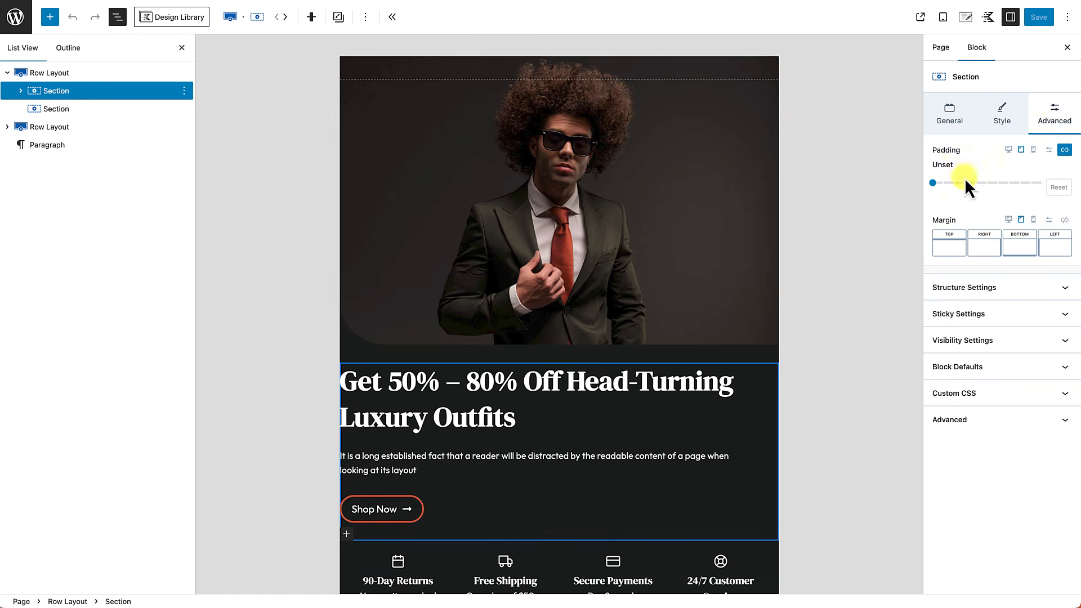
pyautogui.moveTo(932, 185); pyautogui.dragTo(979, 190)
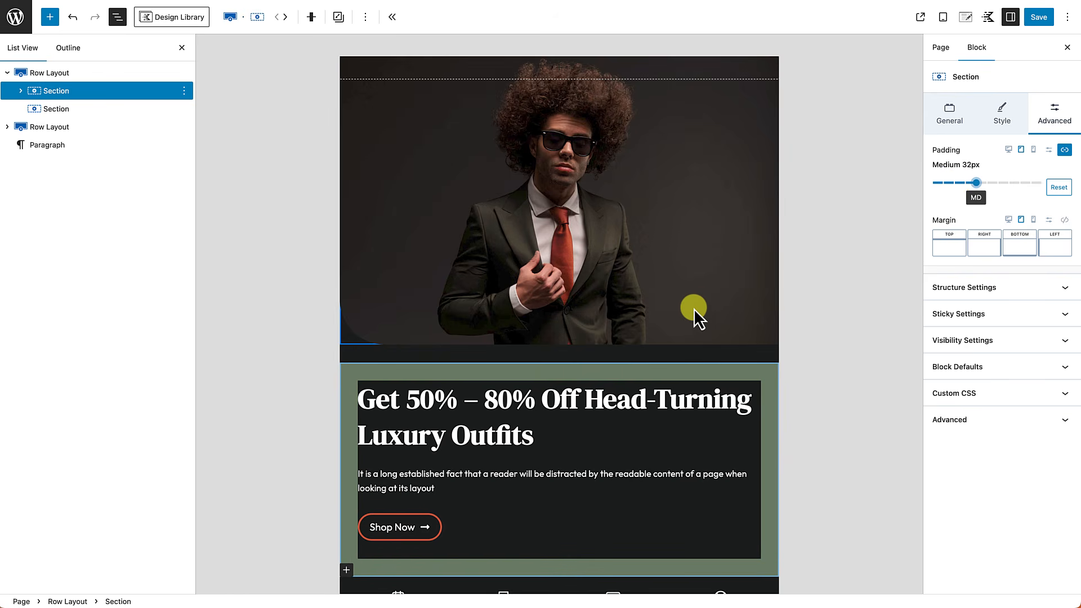
pyautogui.scroll(-5, 693, 309)
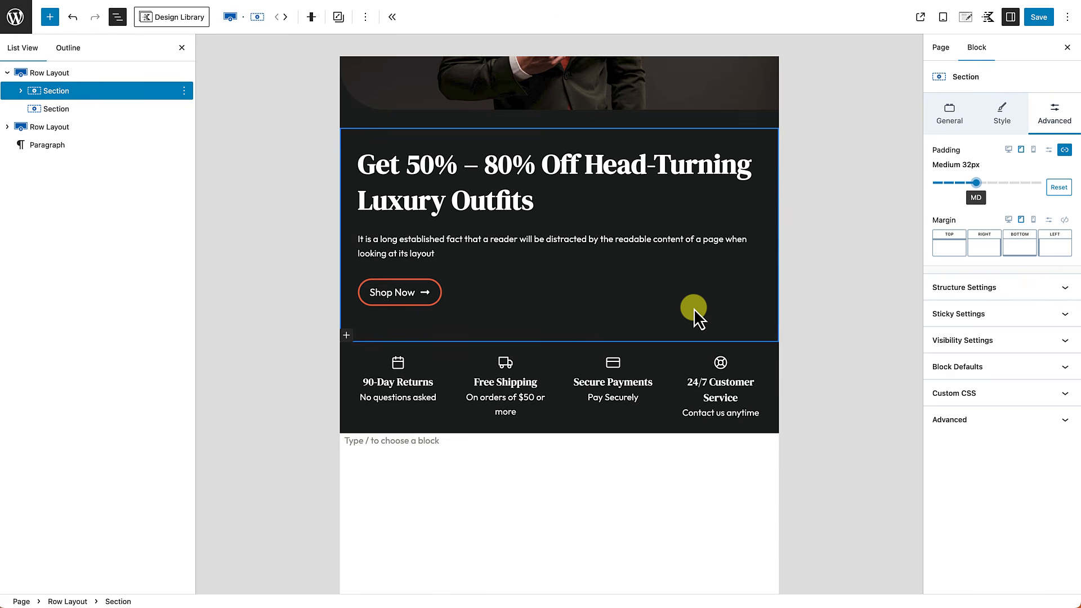
# Step: Arrange the features row as a Two Column Grid at tablet width
pyautogui.click(54, 128)
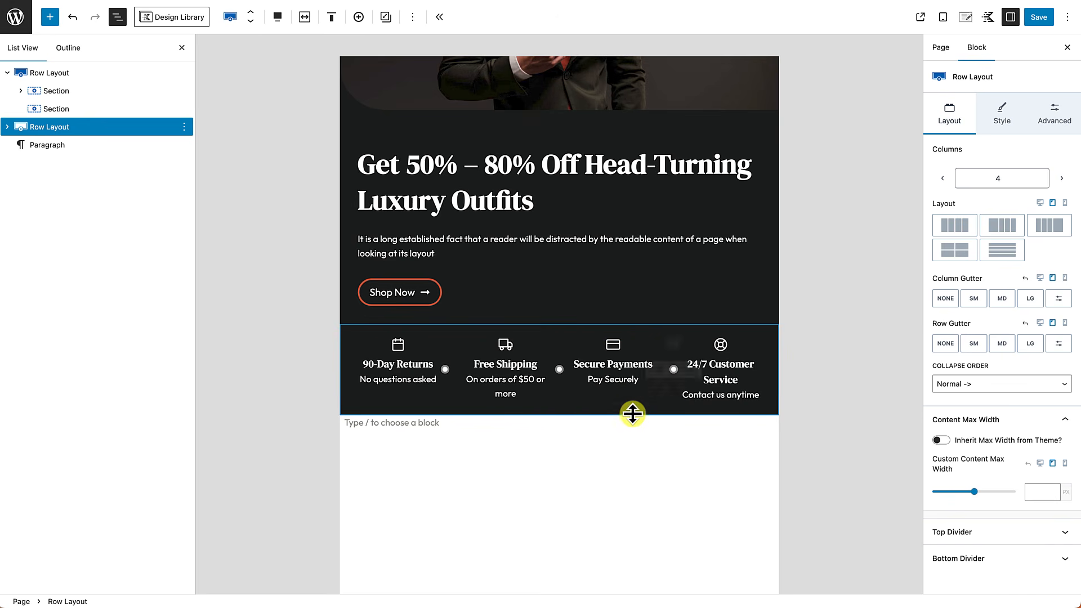
pyautogui.click(955, 251)
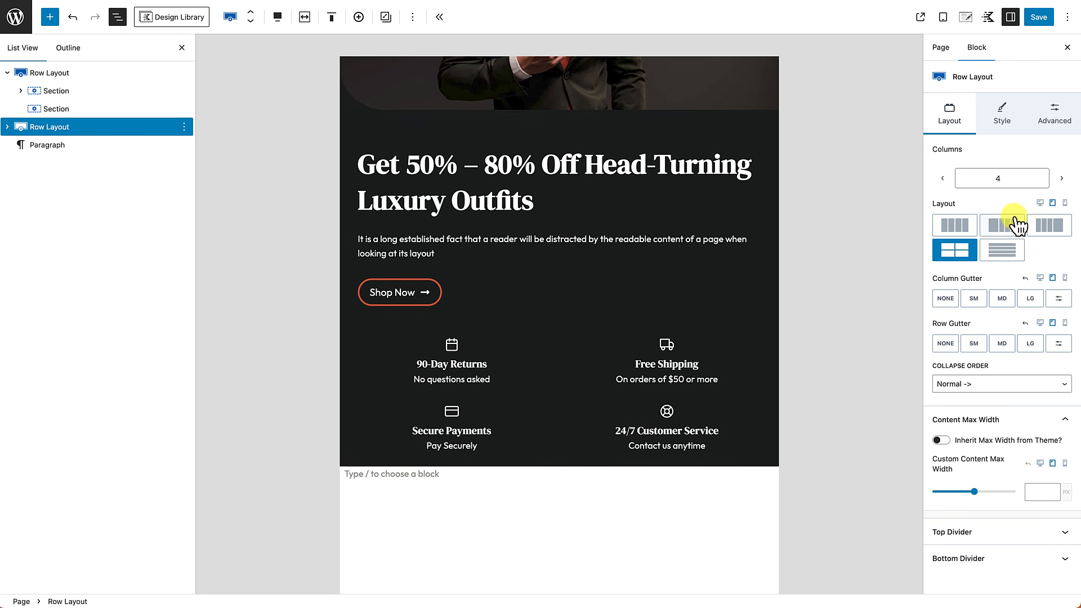
pyautogui.click(1065, 203)
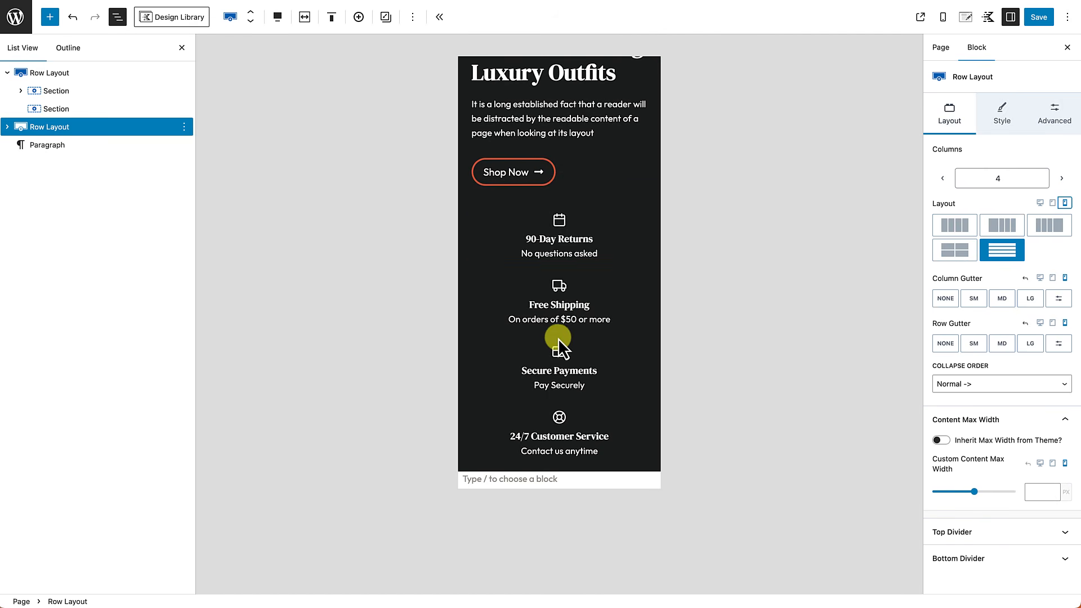
pyautogui.scroll(-3, 558, 337)
pyautogui.scroll(5, 559, 366)
pyautogui.scroll(-3, 562, 338)
pyautogui.scroll(-3, 560, 347)
pyautogui.scroll(1, 559, 342)
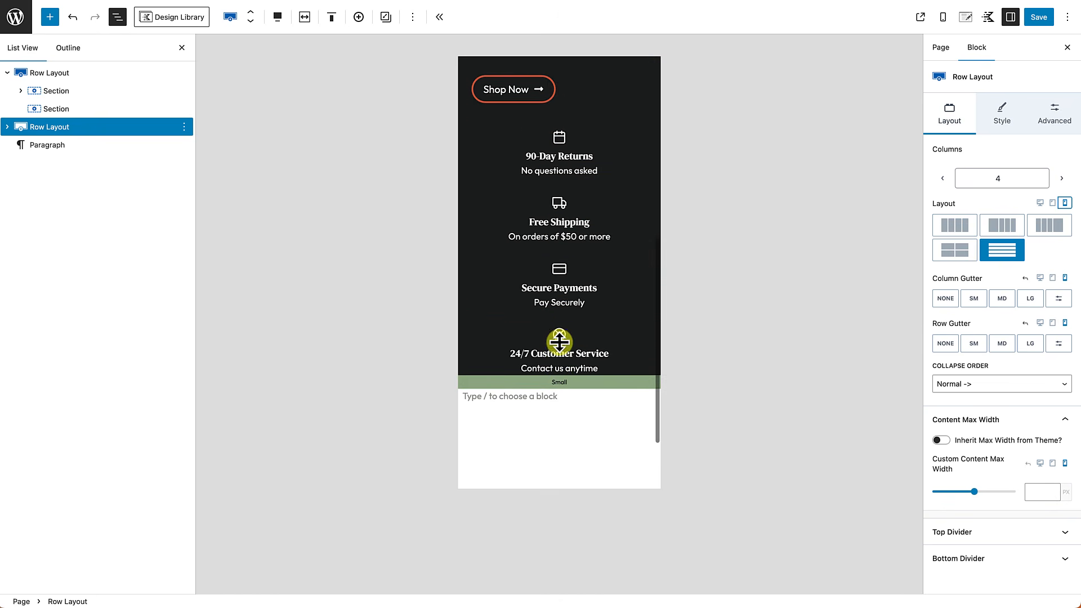
pyautogui.scroll(1, 559, 342)
# Step: Keep the features stacked in a single column on mobile and save the page
pyautogui.click(954, 250)
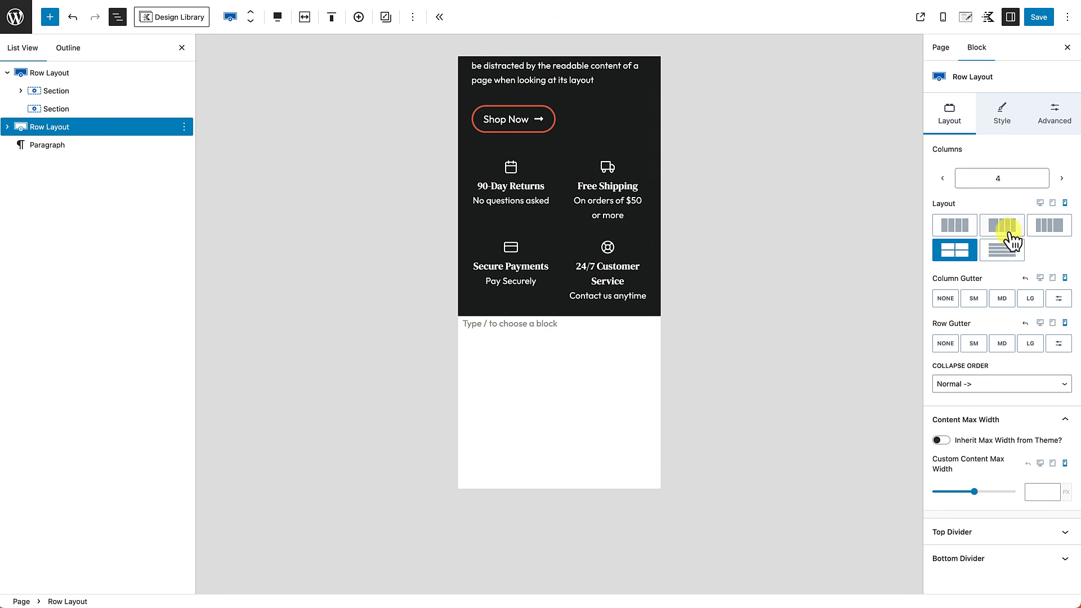
pyautogui.click(1005, 250)
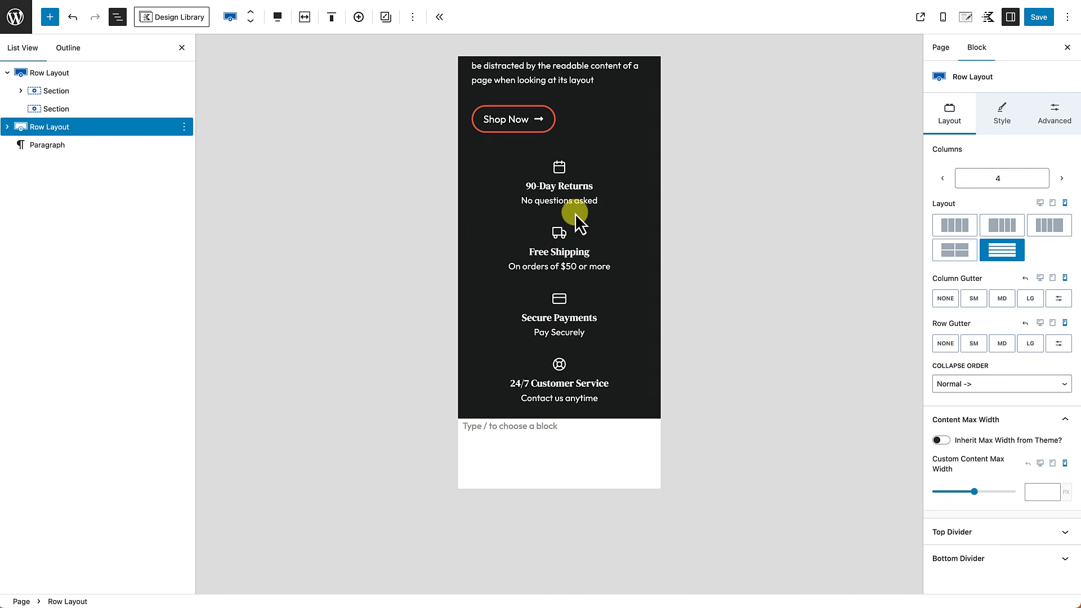
pyautogui.scroll(2, 570, 320)
pyautogui.scroll(-2, 570, 320)
pyautogui.scroll(2, 570, 320)
pyautogui.scroll(2, 570, 320)
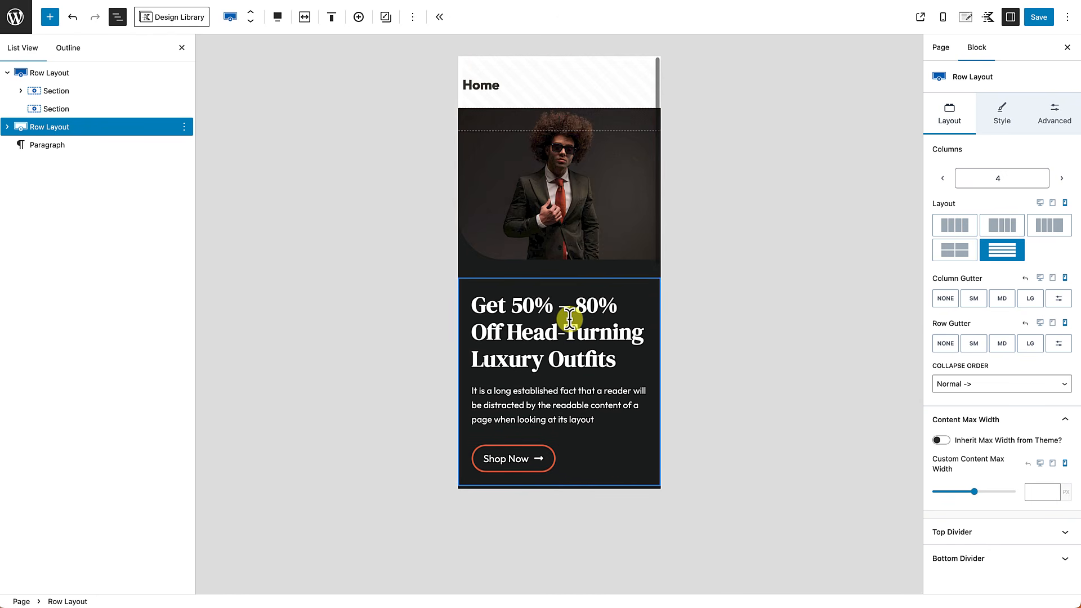
pyautogui.scroll(-3, 570, 320)
pyautogui.scroll(1, 570, 319)
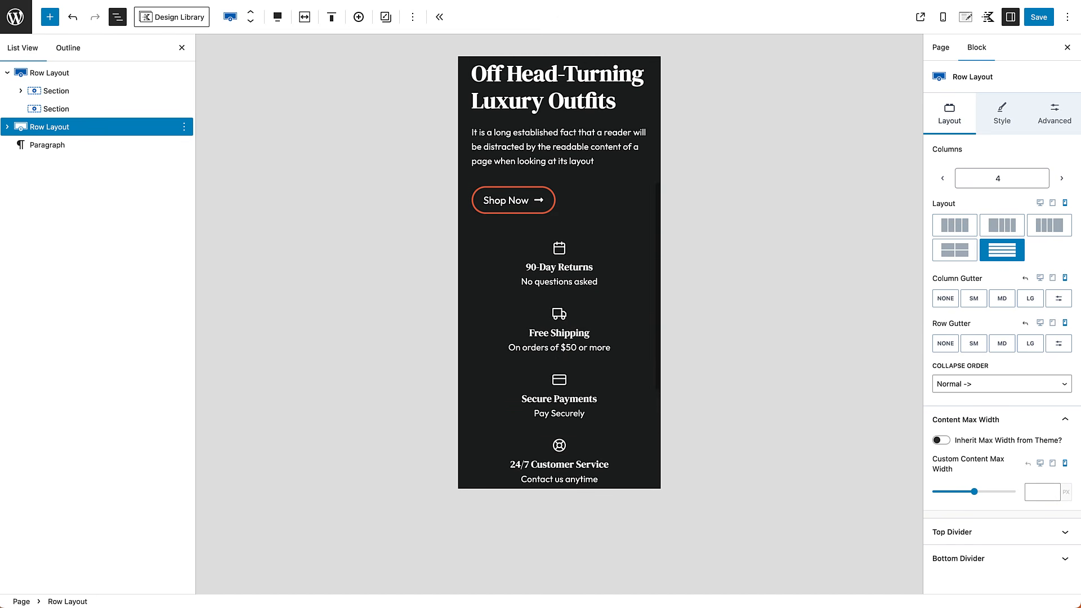
pyautogui.click(1040, 16)
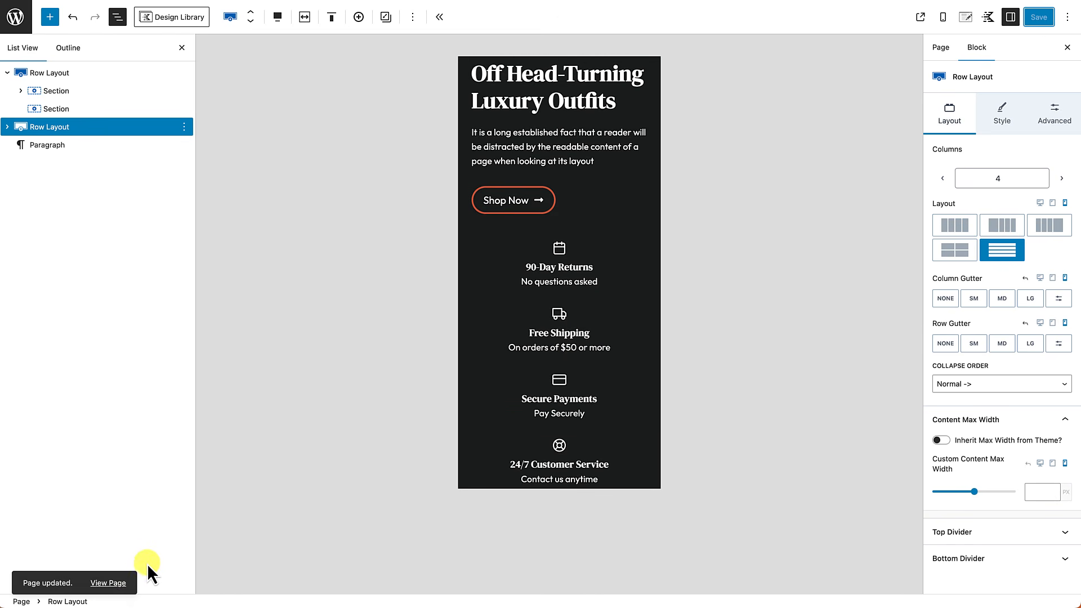
# Step: Preview the live Home page in DevTools' iPhone 12 Pro mode, then return to the editor
pyautogui.click(116, 581)
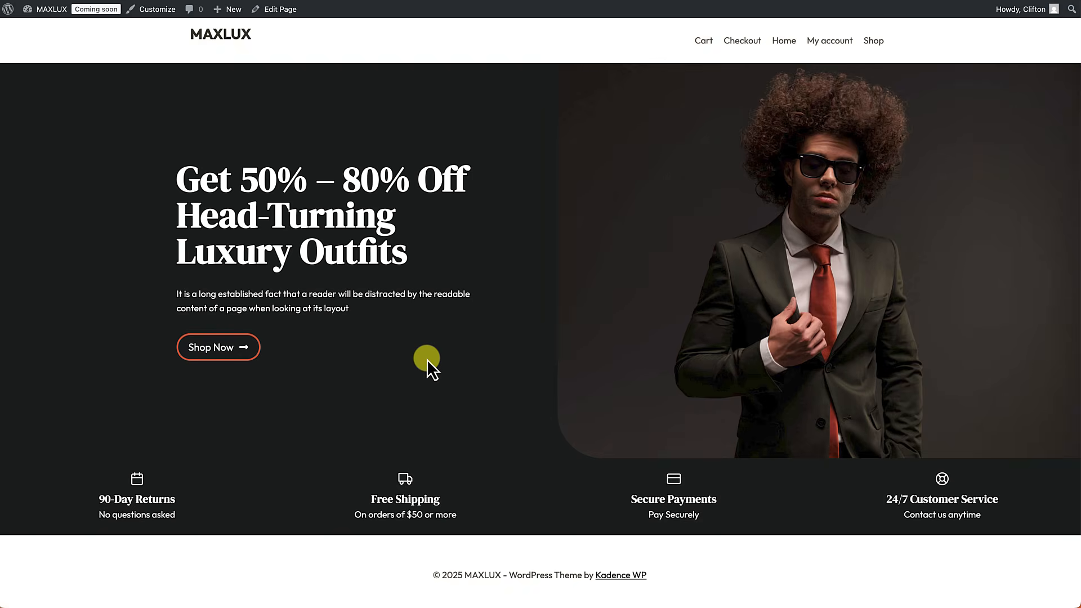
pyautogui.rightClick(427, 359)
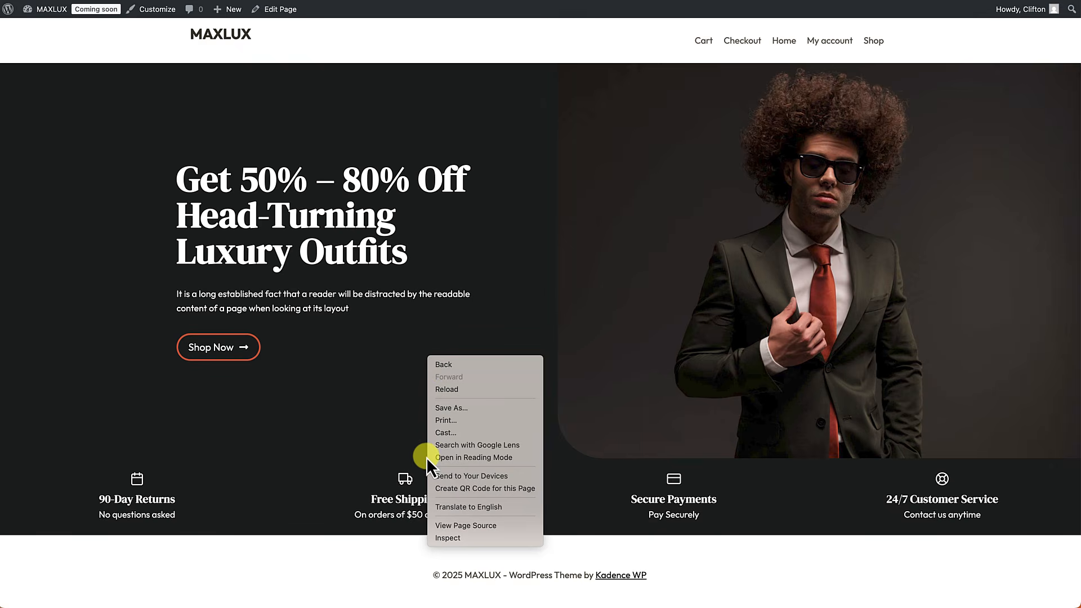
pyautogui.click(451, 535)
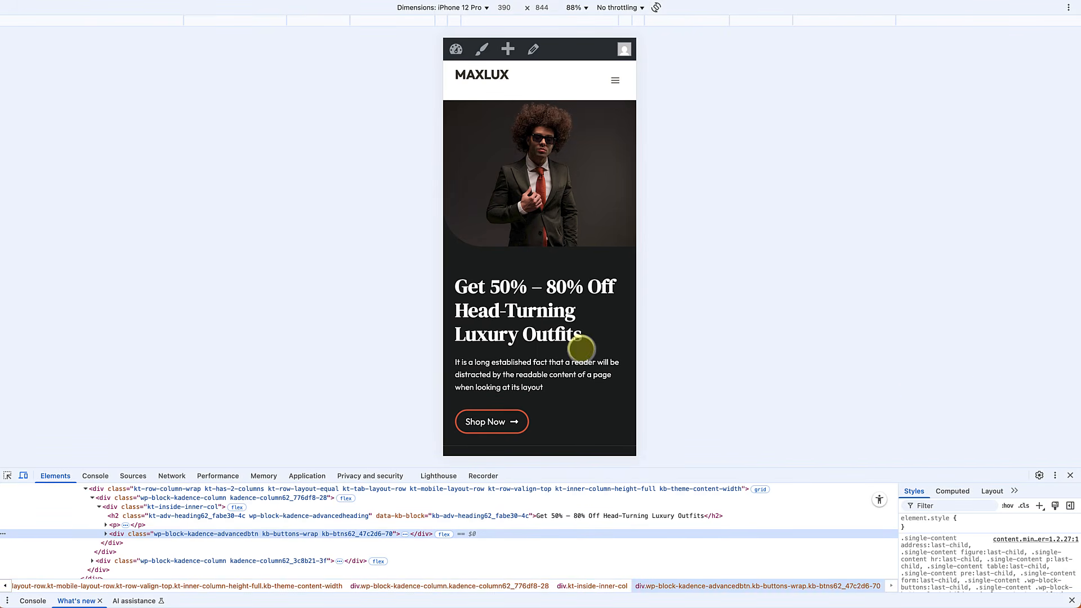
pyautogui.scroll(-3, 555, 375)
pyautogui.scroll(3, 553, 375)
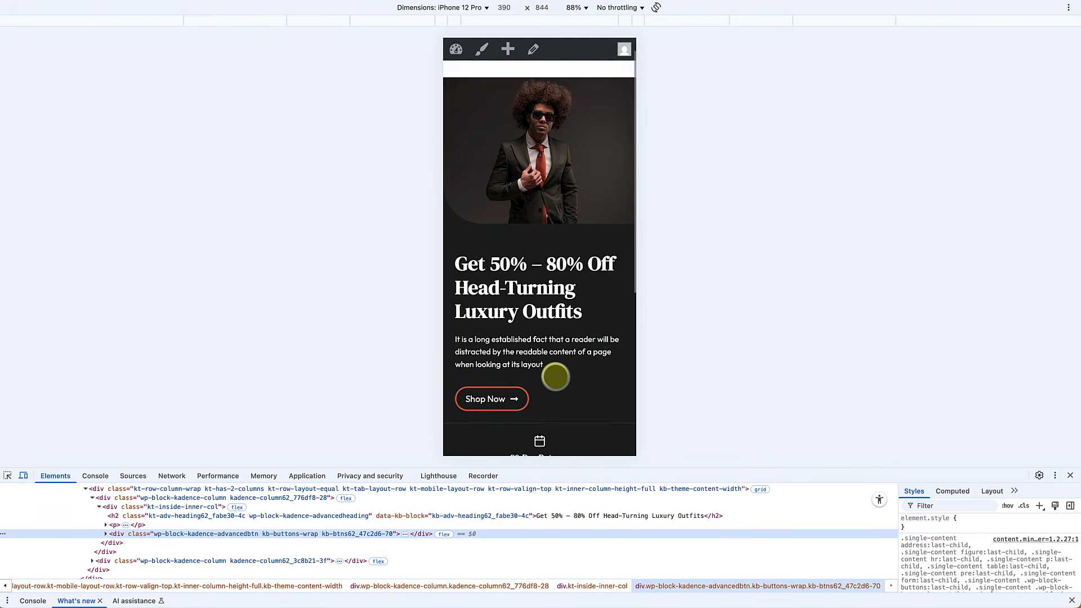
pyautogui.scroll(-2, 537, 409)
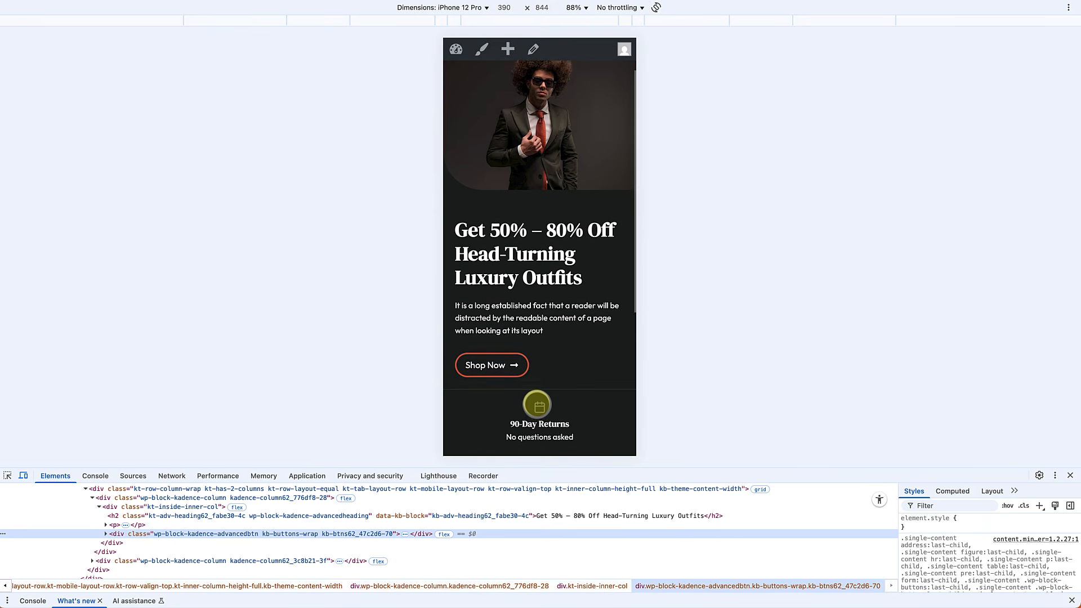
pyautogui.rightClick(542, 390)
pyautogui.click(543, 390)
pyautogui.scroll(-5, 543, 383)
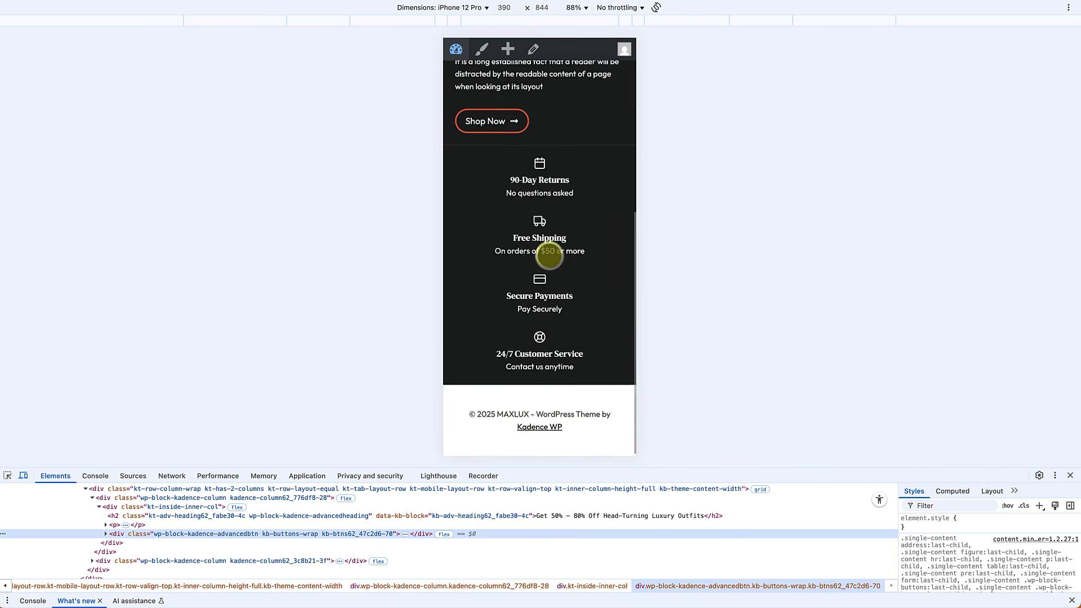
pyautogui.click(1071, 476)
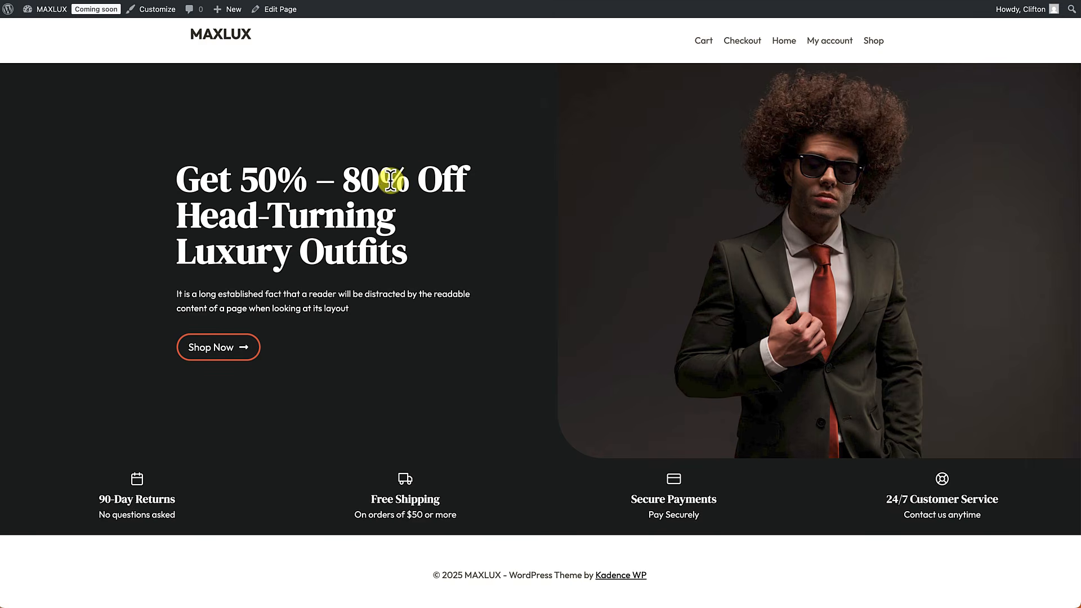
pyautogui.click(287, 9)
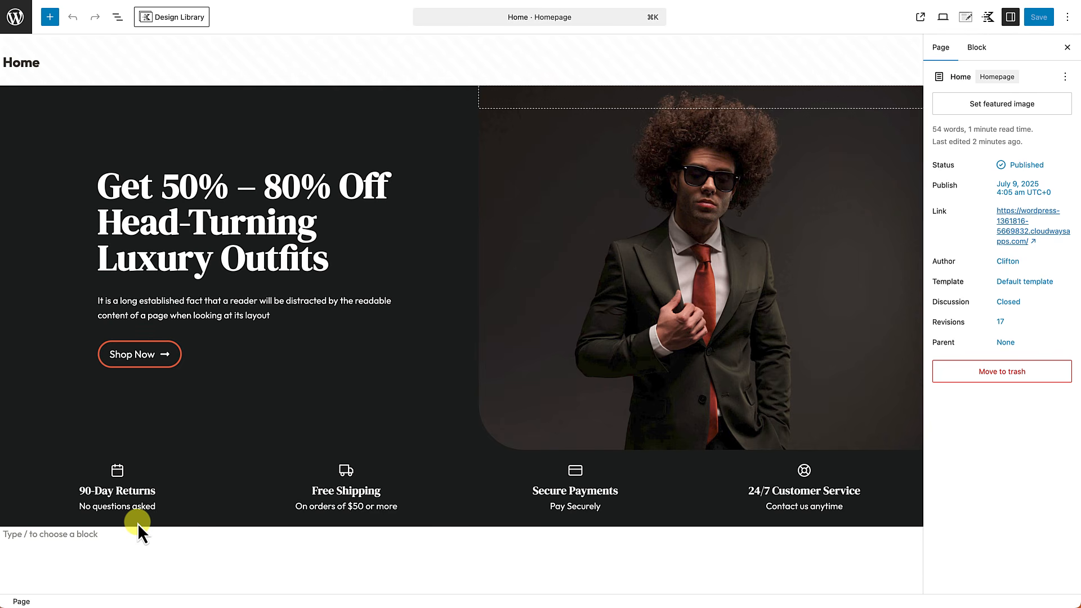
# Step: Insert a Row Layout below the features using the Four: Right Heavy 20/20/20/40 layout
pyautogui.scroll(-1, 137, 522)
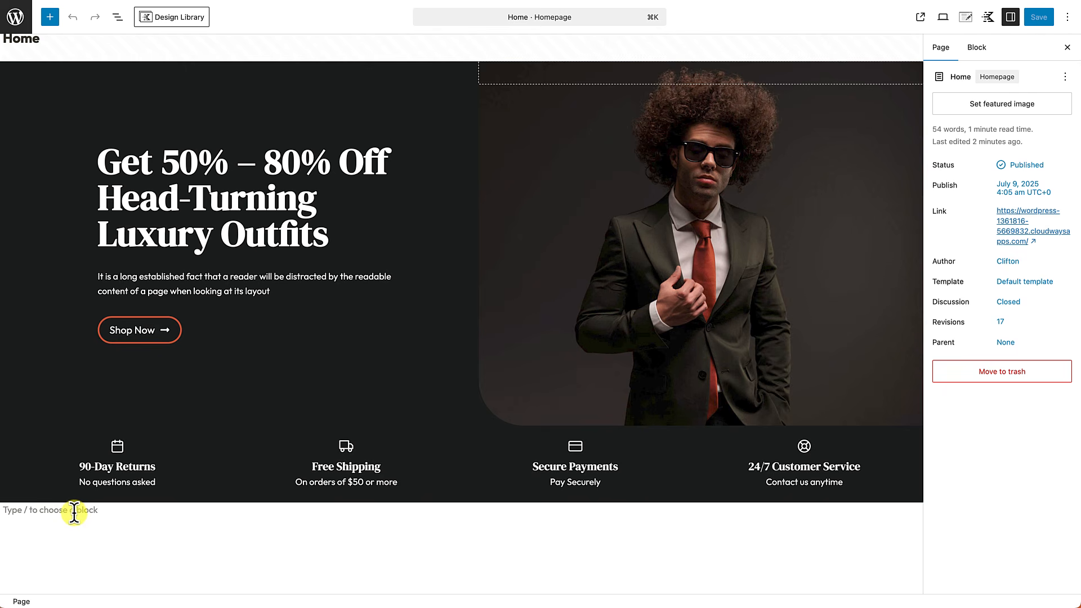
pyautogui.click(9, 508)
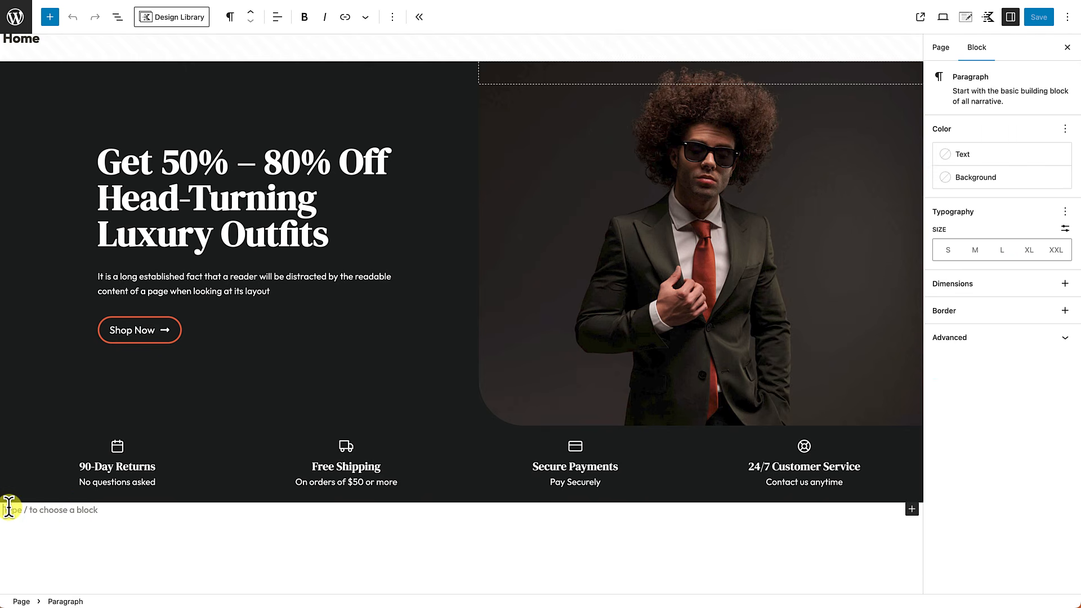
pyautogui.write('/')
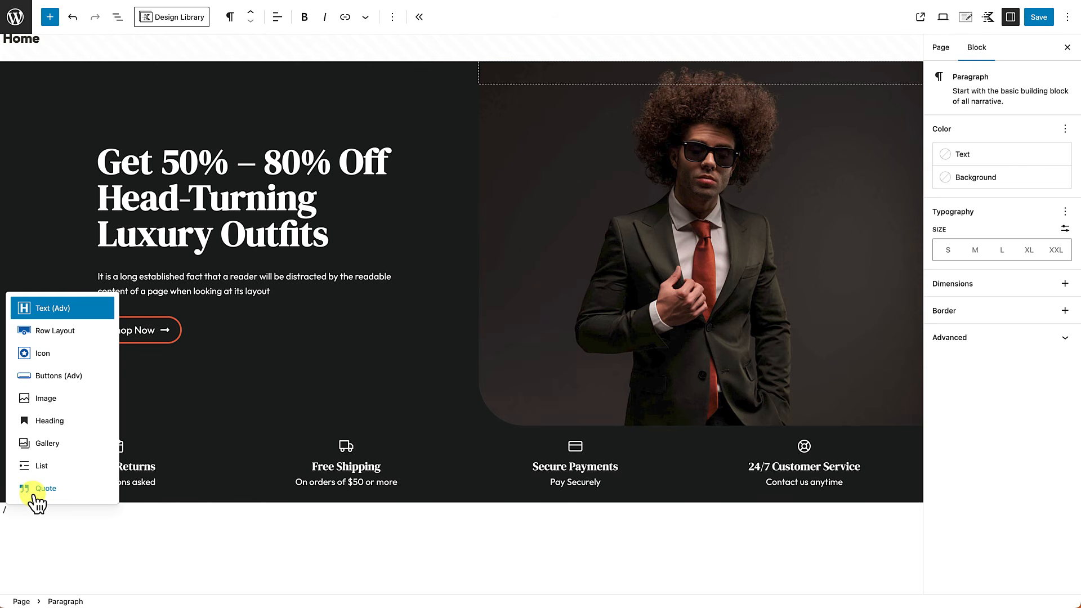
pyautogui.click(53, 333)
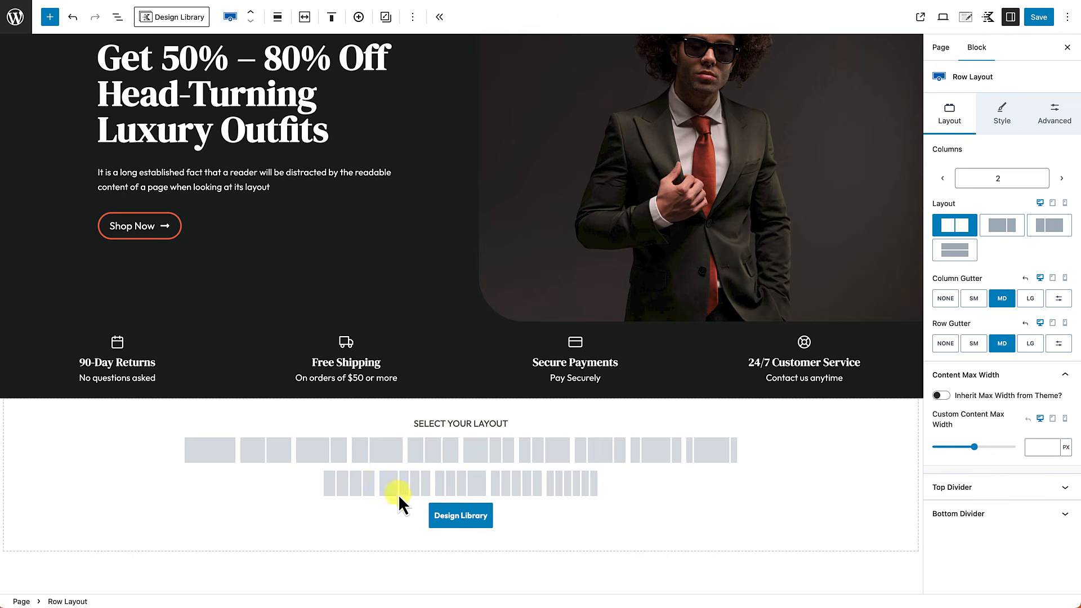
pyautogui.click(466, 497)
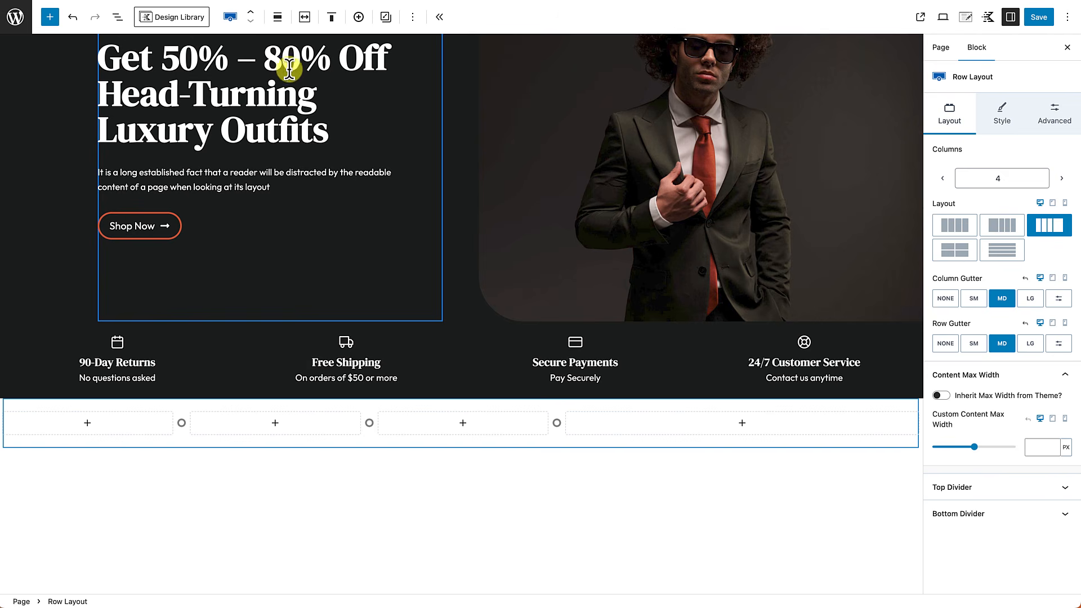
# Step: Set the new four-column row's alignment to Full width
pyautogui.click(277, 23)
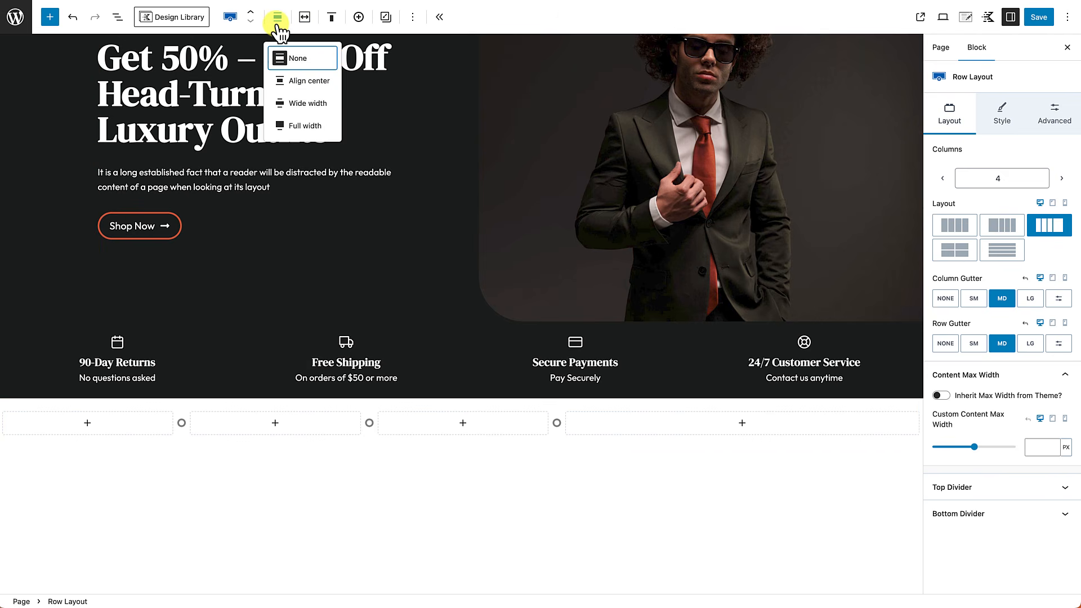
pyautogui.click(284, 125)
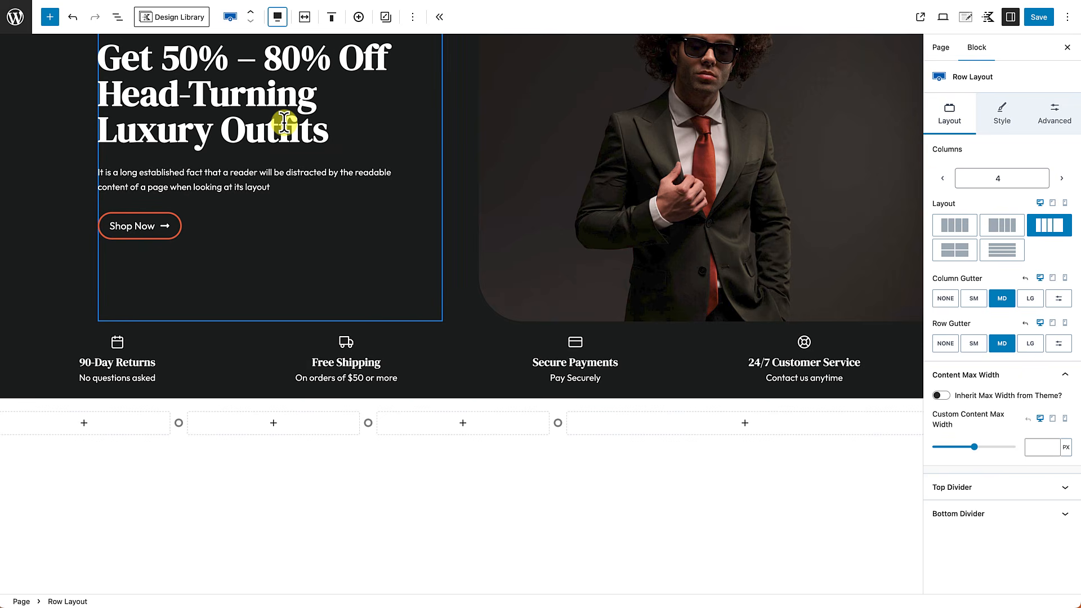
pyautogui.moveTo(146, 403)
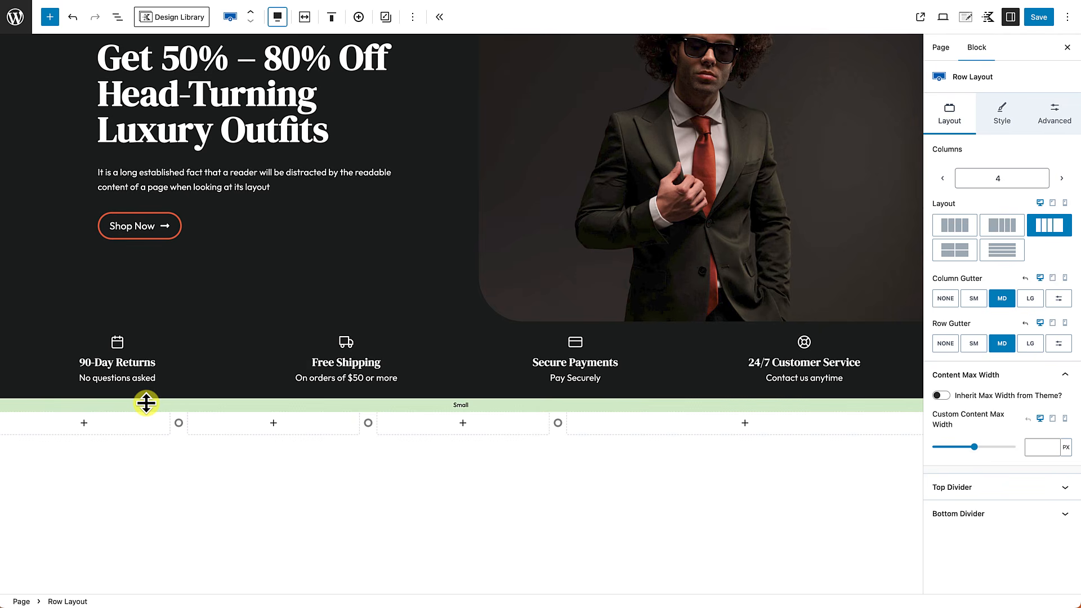
pyautogui.click(144, 406)
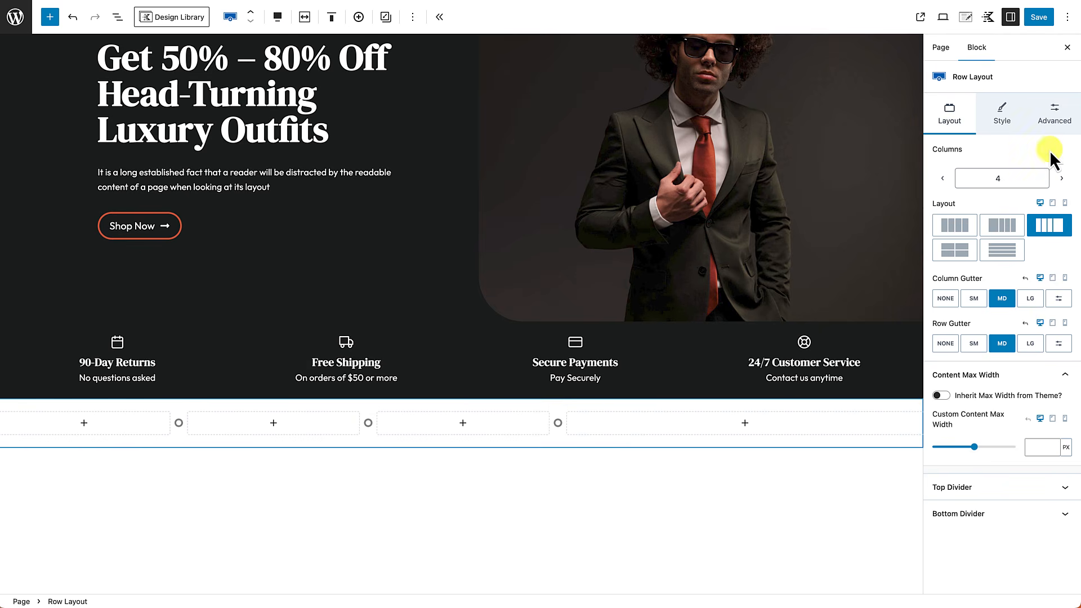
# Step: Give the row 4XL top and bottom padding and SM left and right padding
pyautogui.click(1057, 115)
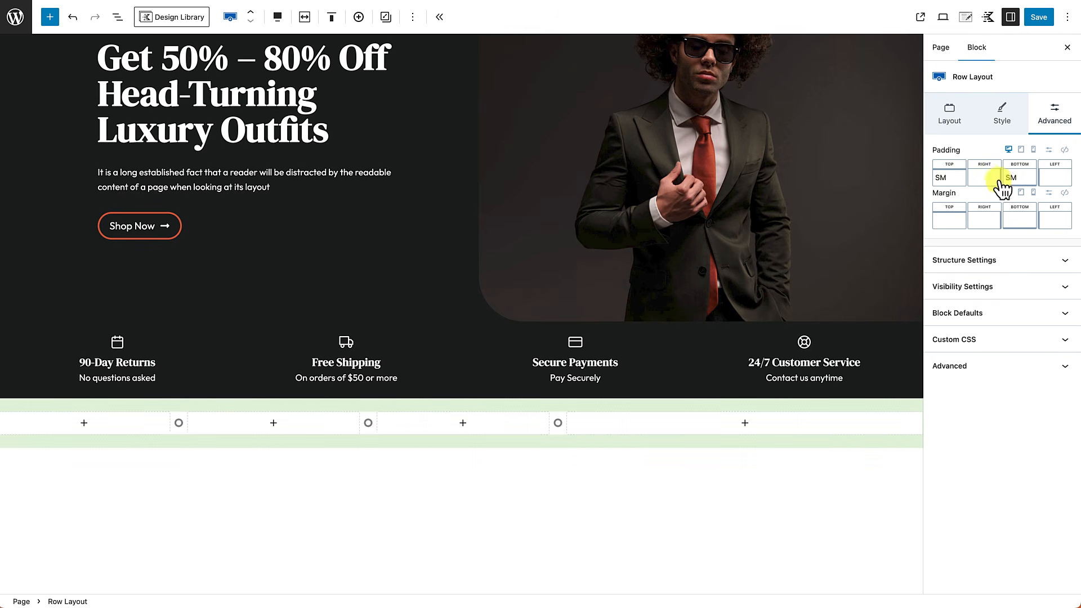
pyautogui.click(948, 179)
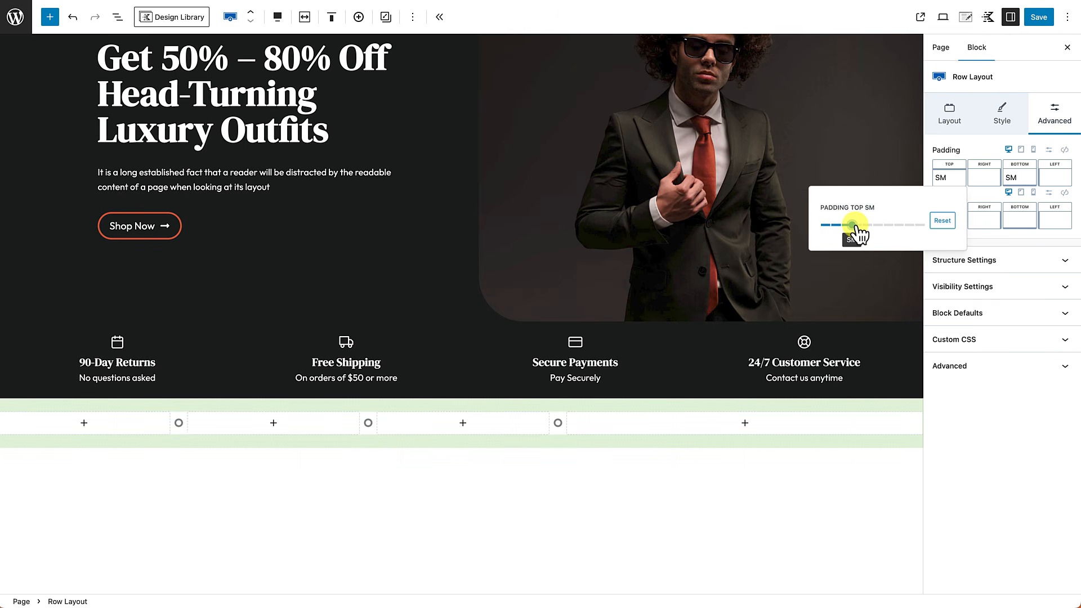
pyautogui.moveTo(865, 230); pyautogui.dragTo(915, 232)
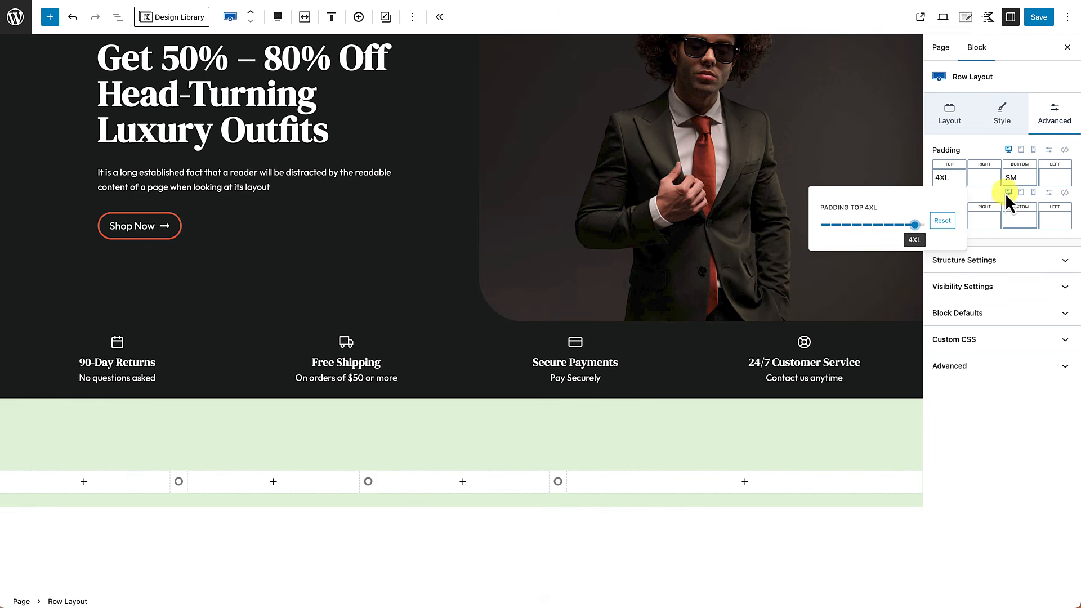
pyautogui.click(1018, 179)
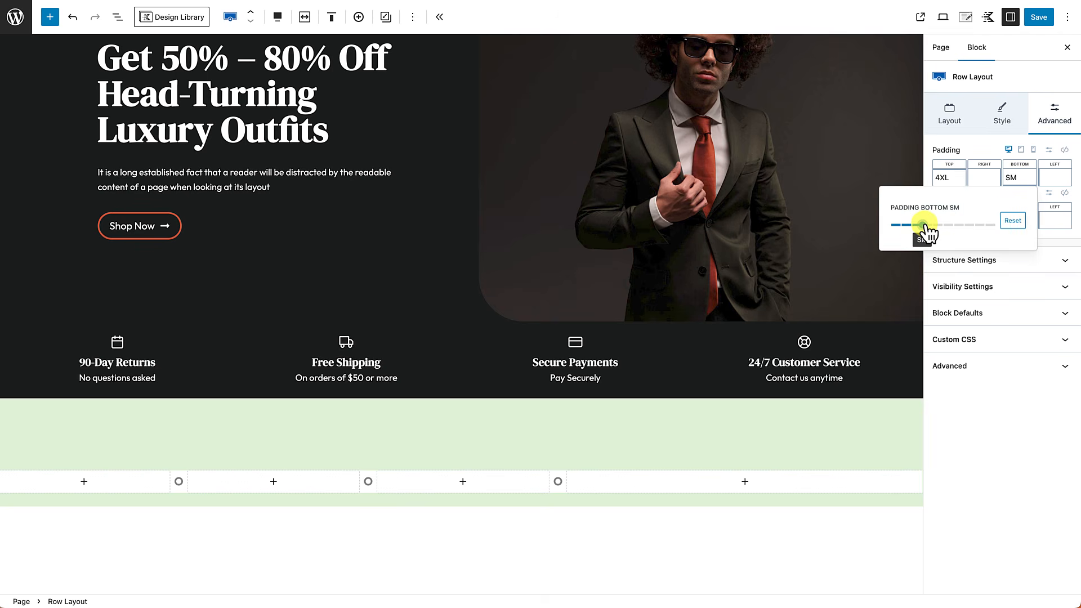
pyautogui.moveTo(926, 231); pyautogui.dragTo(987, 233)
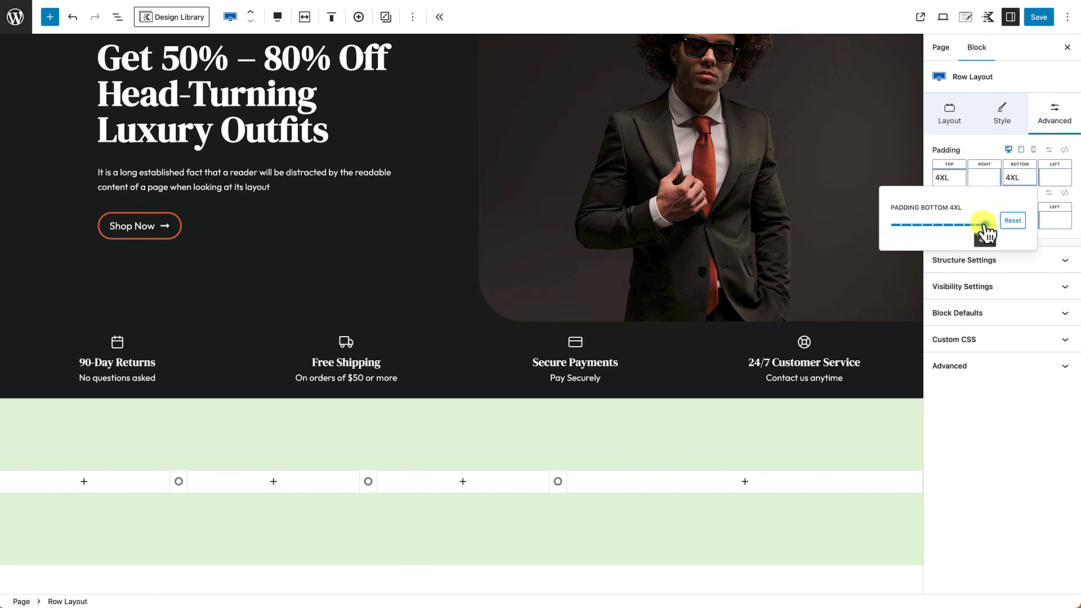
pyautogui.click(987, 179)
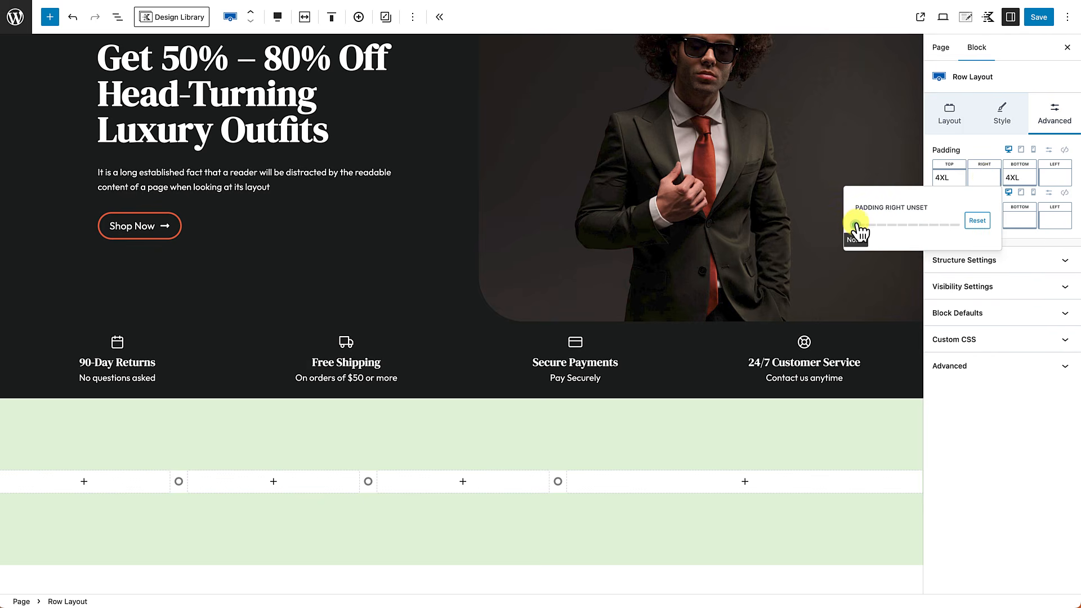
pyautogui.moveTo(858, 228); pyautogui.dragTo(887, 231)
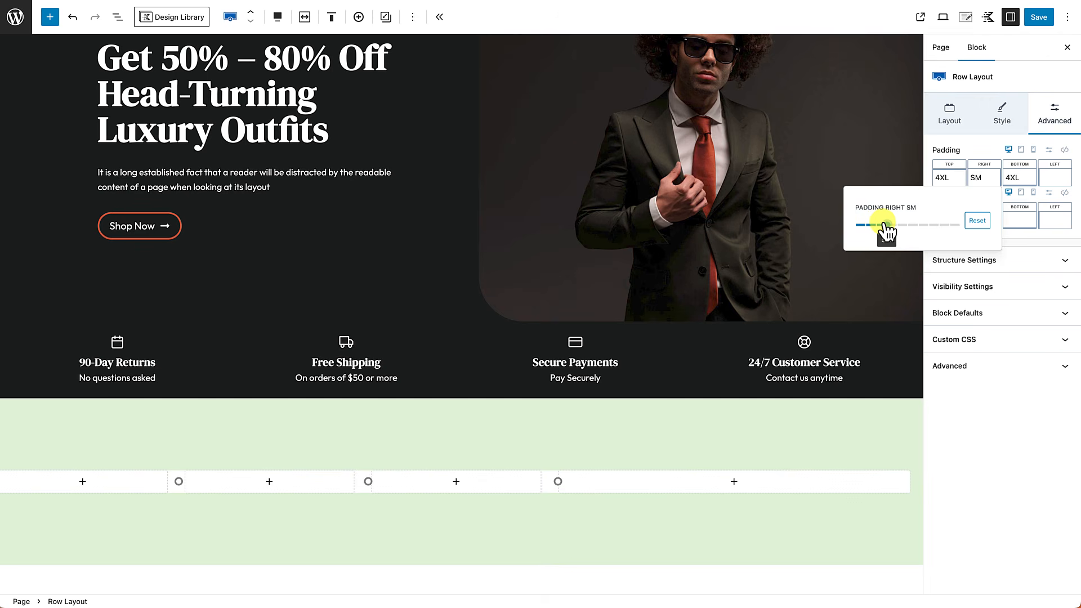
pyautogui.click(1054, 180)
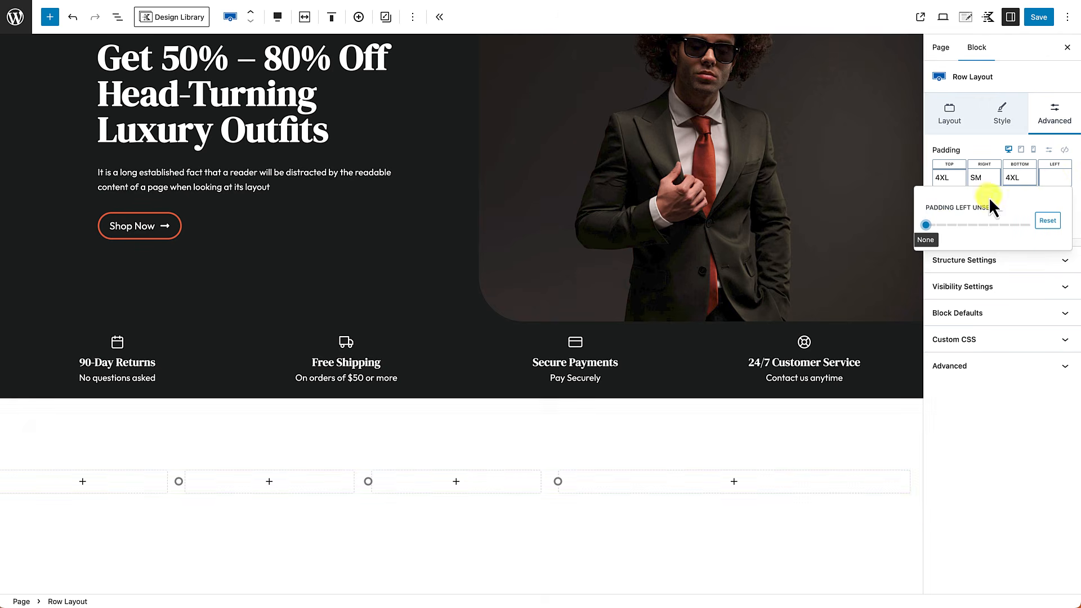
pyautogui.moveTo(931, 228); pyautogui.dragTo(960, 230)
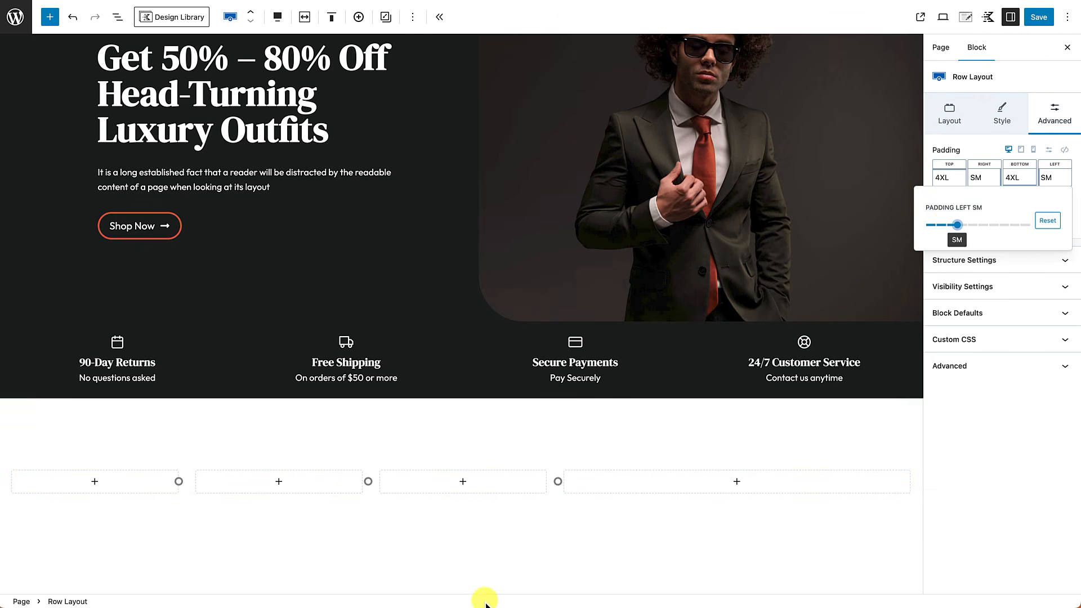
pyautogui.scroll(-3, 566, 488)
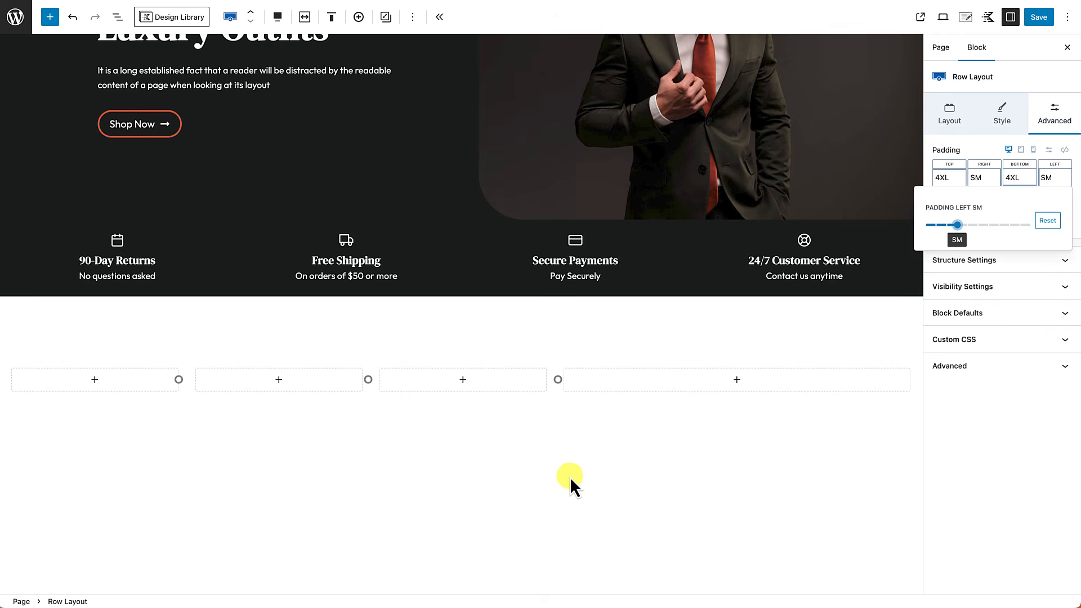
# Step: Insert Text (Adv) headings reading 'Shirts', 'Shoes' and 'Accessories' into columns one to three
pyautogui.click(94, 380)
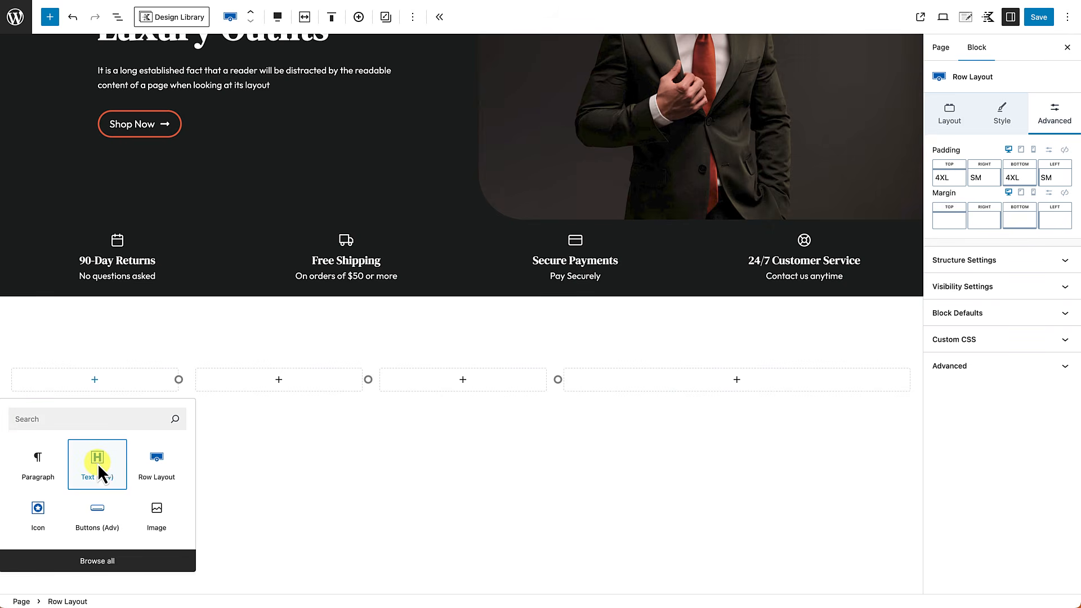
pyautogui.click(99, 469)
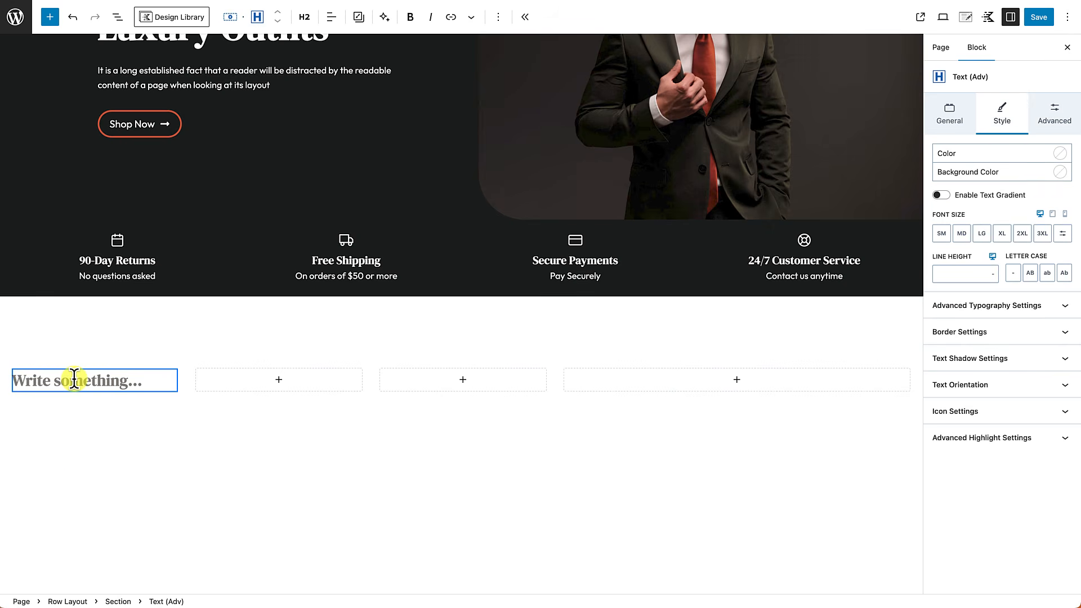
pyautogui.write('Shirts')
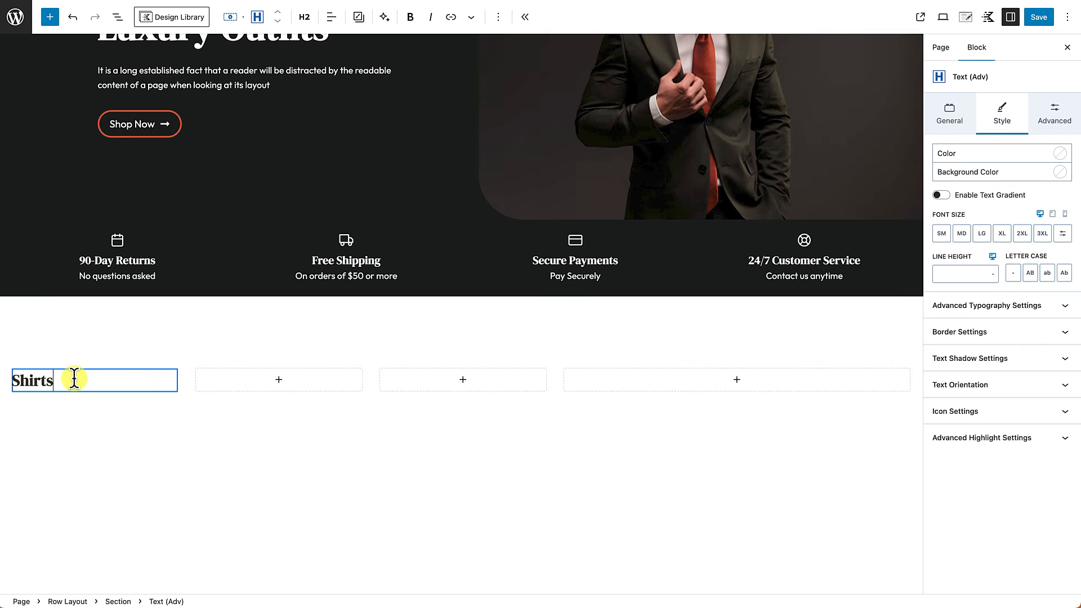
pyautogui.click(280, 380)
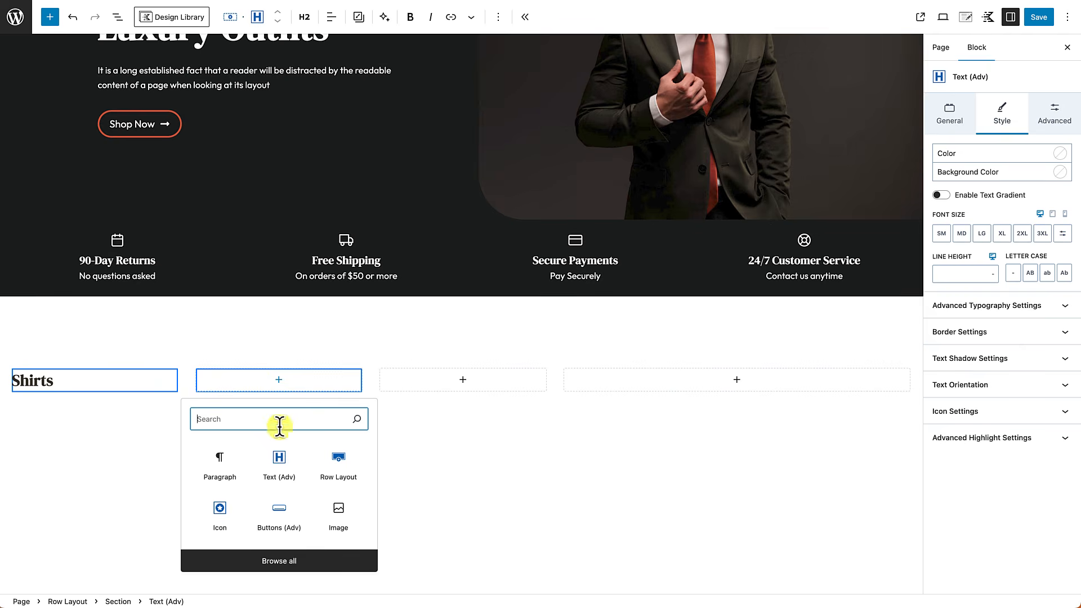
pyautogui.click(279, 460)
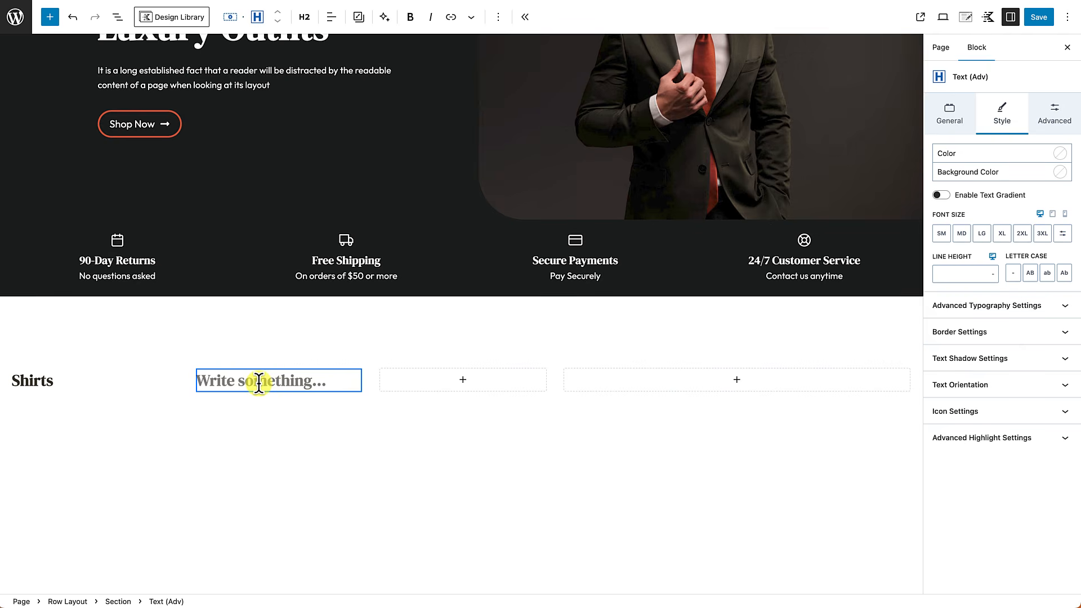
pyautogui.write('Shoes')
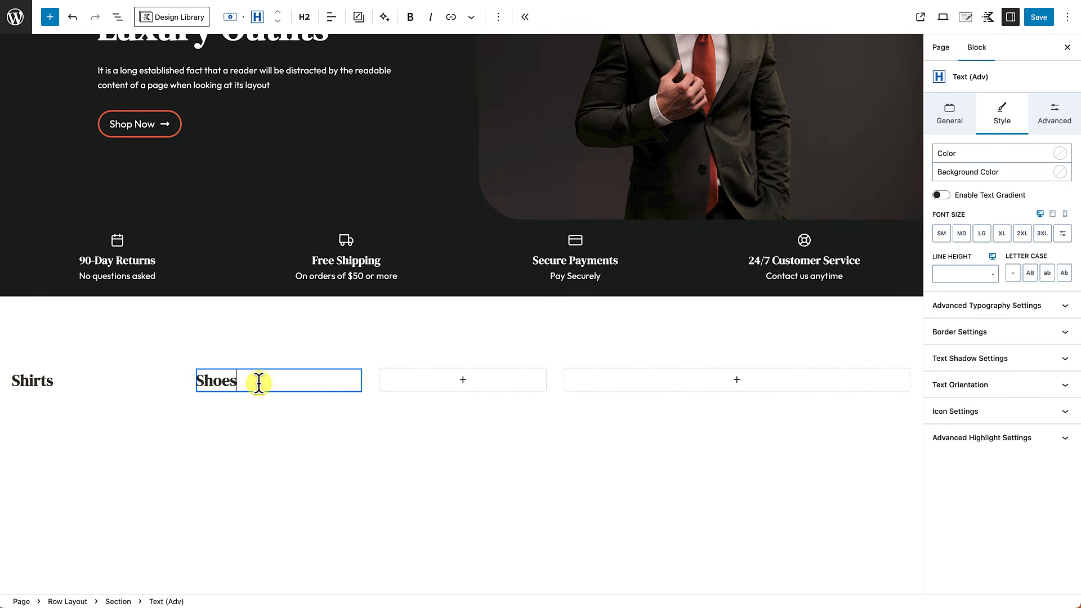
pyautogui.click(463, 381)
pyautogui.click(403, 461)
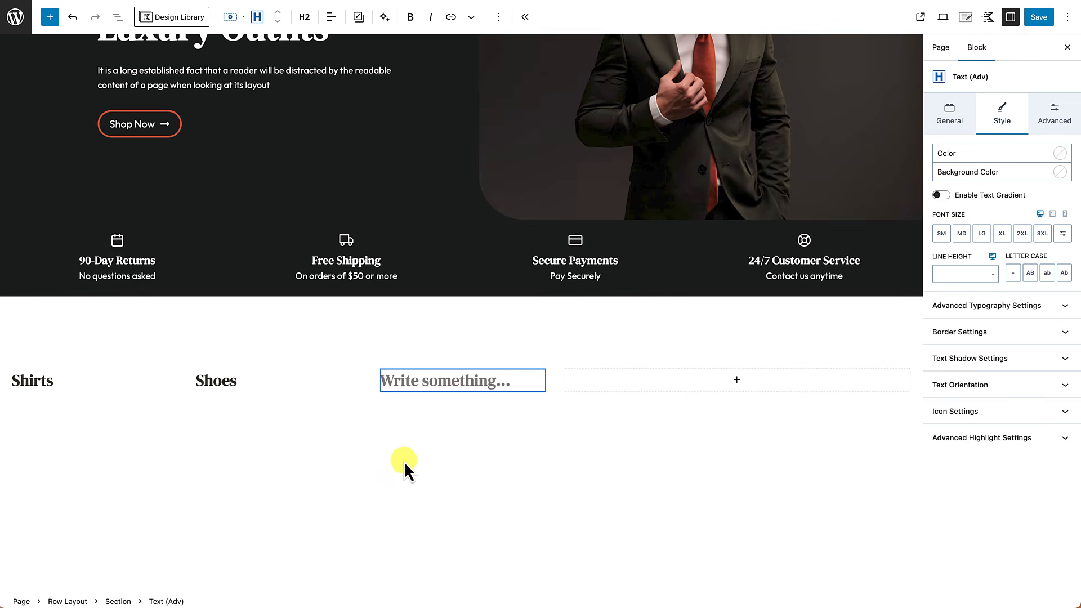
pyautogui.write('Accessories')
pyautogui.press('Return')
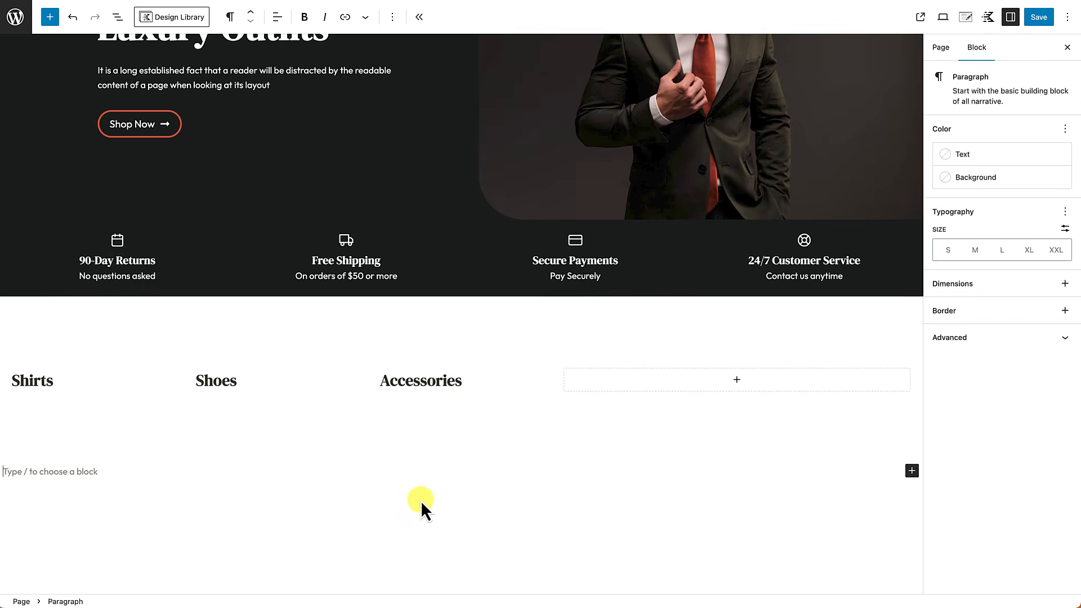
# Step: Paste the 'Look amazing, Look Confident & Look Magnificent' heading into the fourth column
pyautogui.click(740, 383)
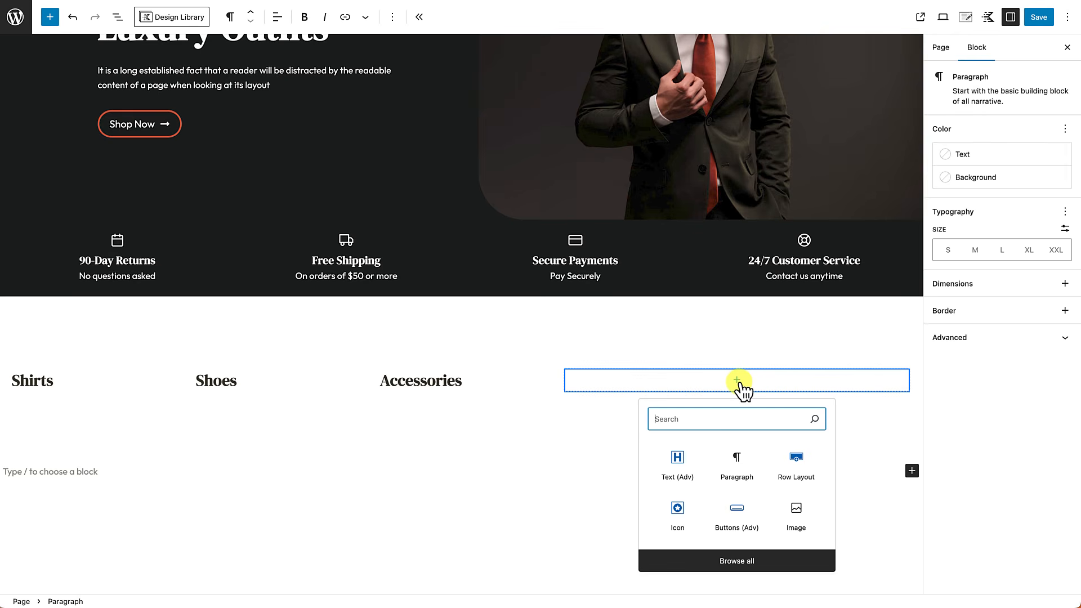
pyautogui.click(681, 465)
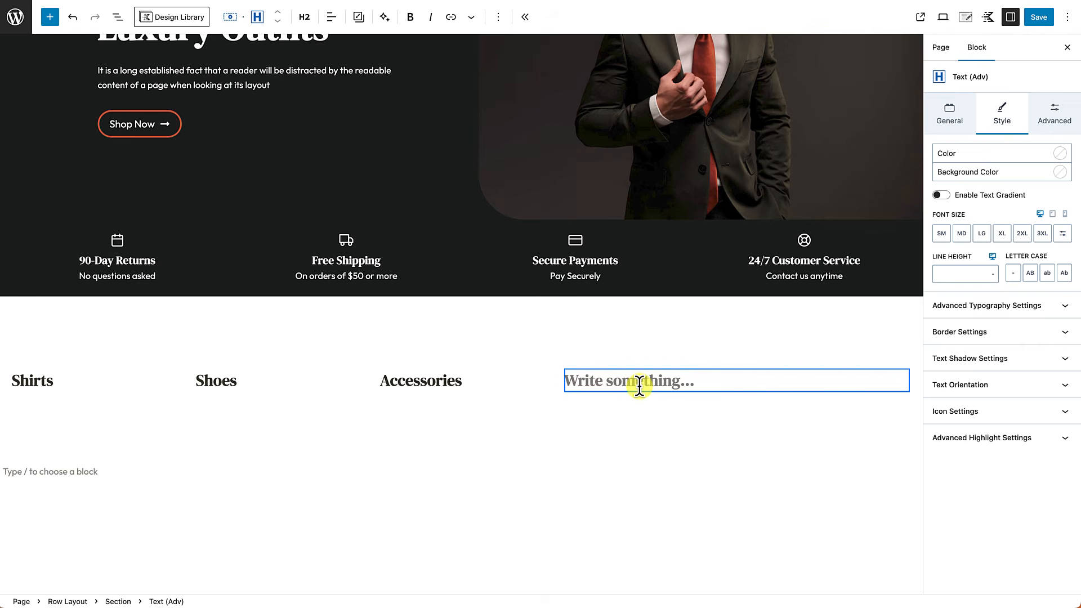
pyautogui.write('Look amazing, Look Confident & Look Magnificent')
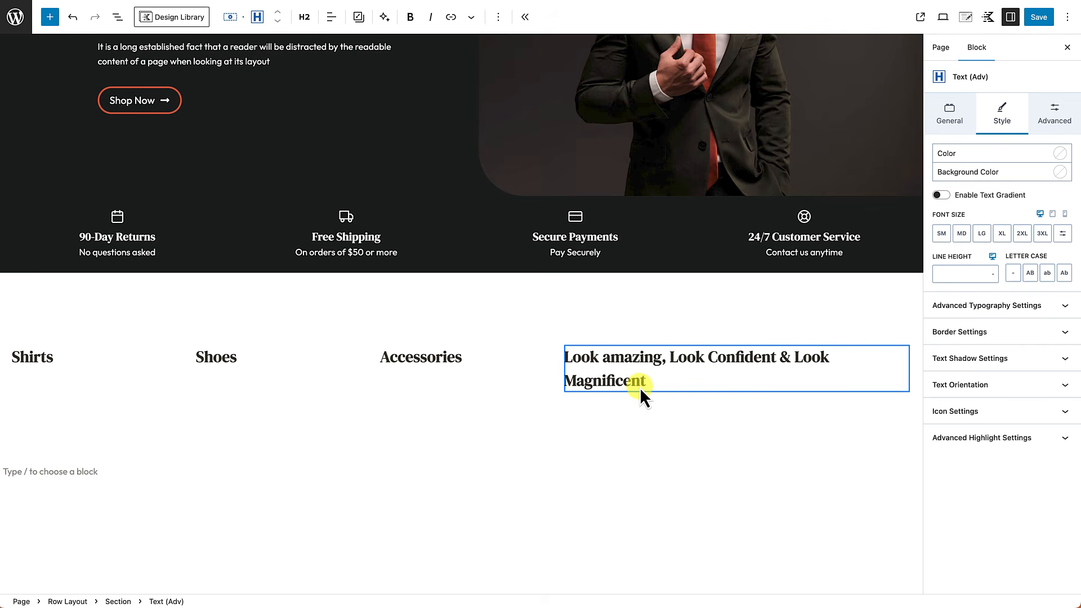
# Step: Paste the organic-fabrics description below it and start a new block searching '/but'
pyautogui.press('Return')
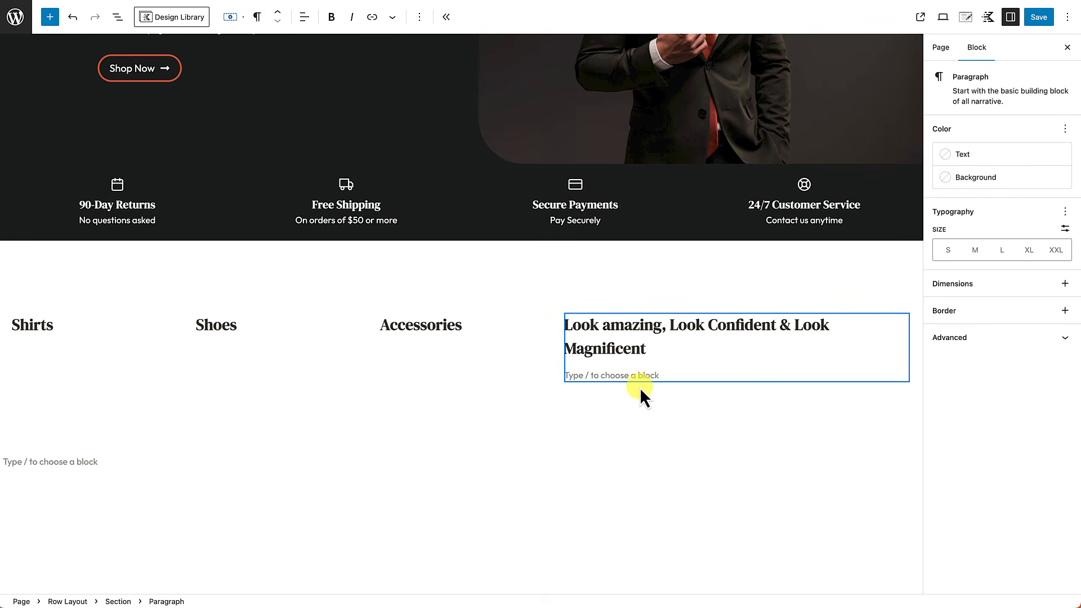
pyautogui.write('Our apparel is crafted from organic fabrics, recycled materials, and cruelty-free alternatives—because style should never come at the planet’s expense.')
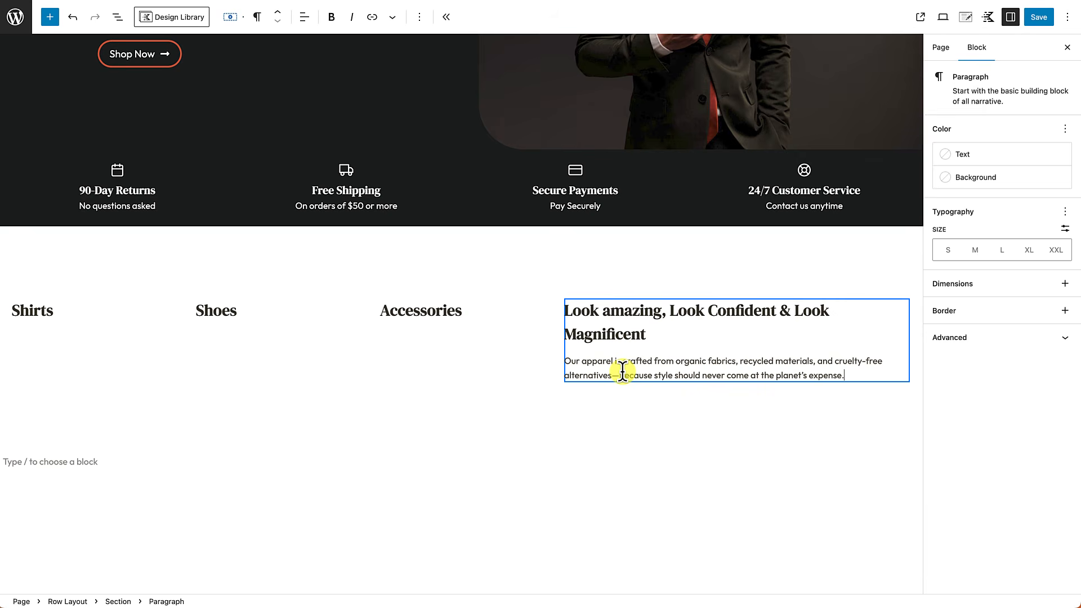
pyautogui.press('Return')
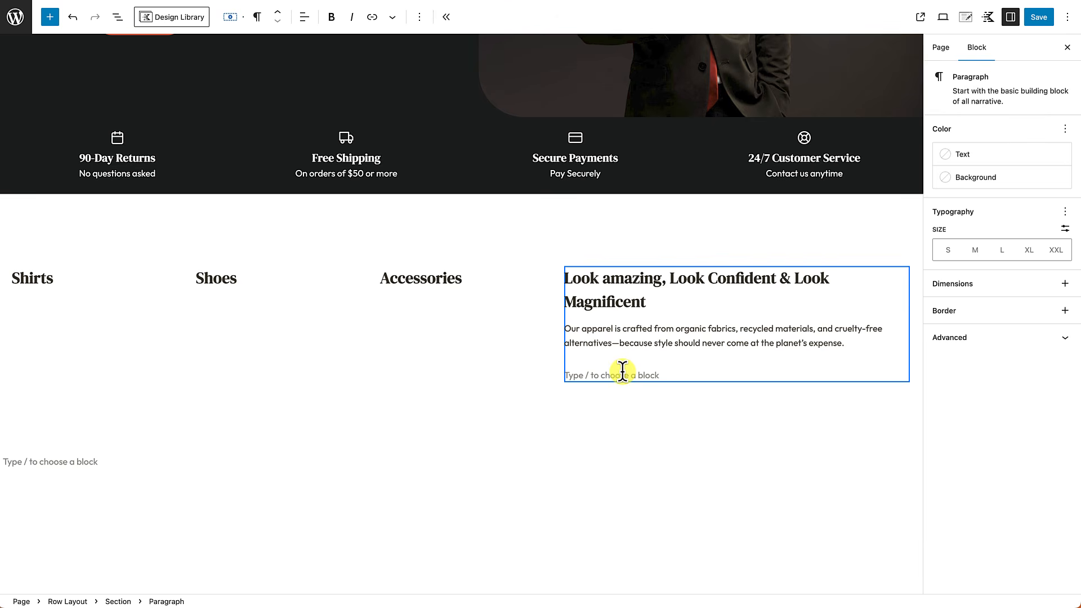
pyautogui.write('/')
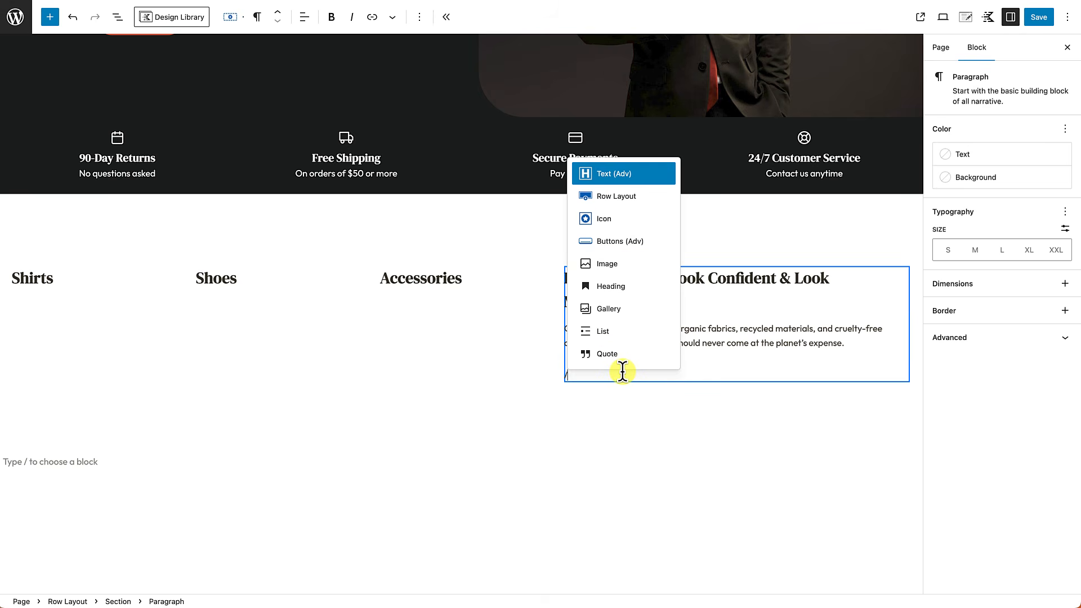
pyautogui.write('but')
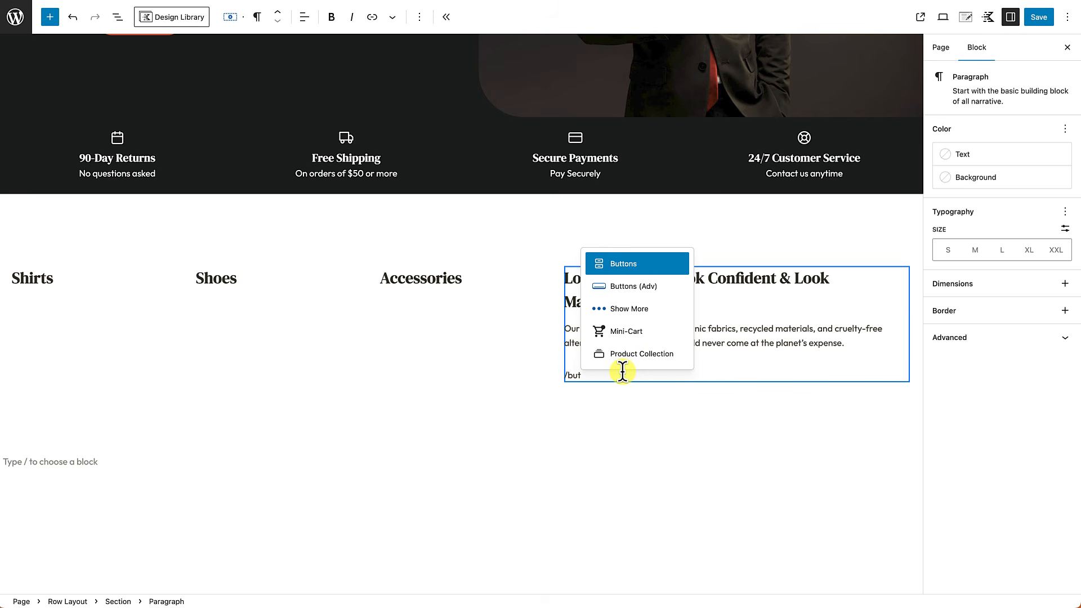
# Step: Insert a Buttons (Adv) block below the promo text labelled 'Shop Now'
pyautogui.click(638, 287)
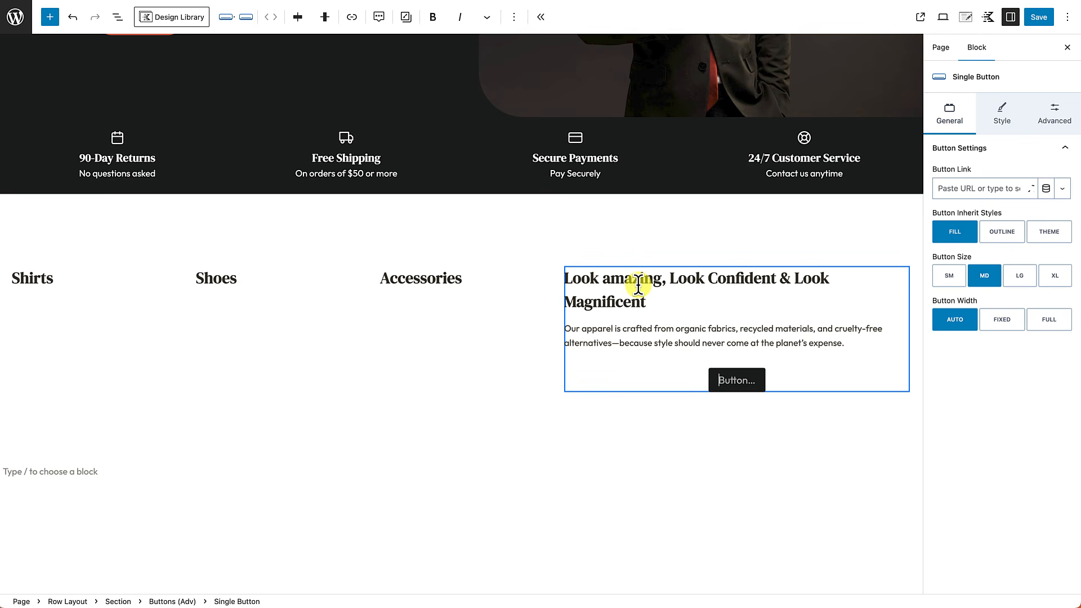
pyautogui.scroll(-1, 724, 380)
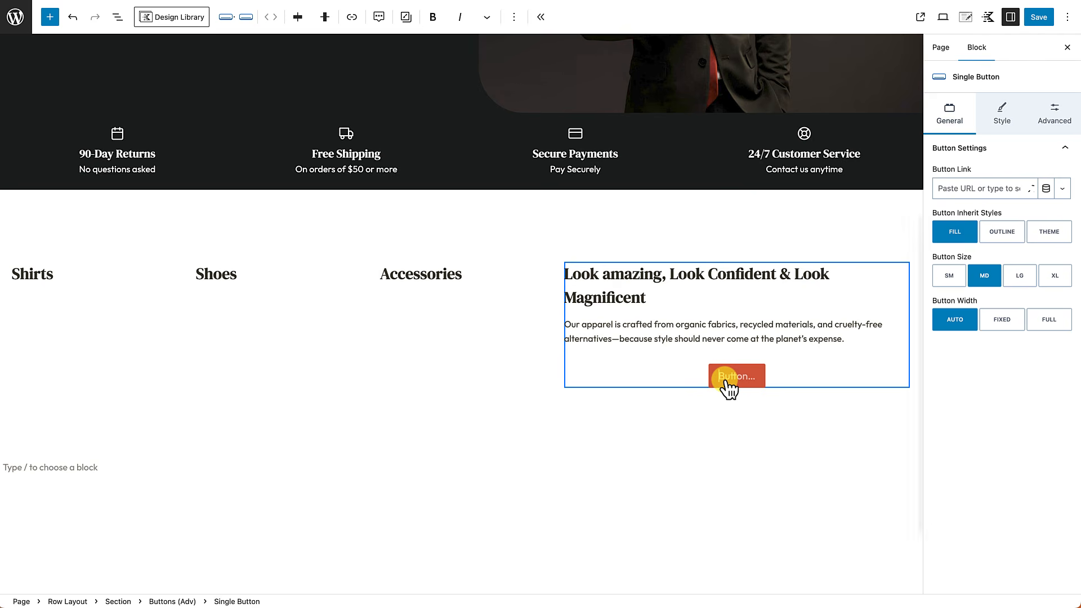
pyautogui.click(726, 383)
pyautogui.write('Shop Now')
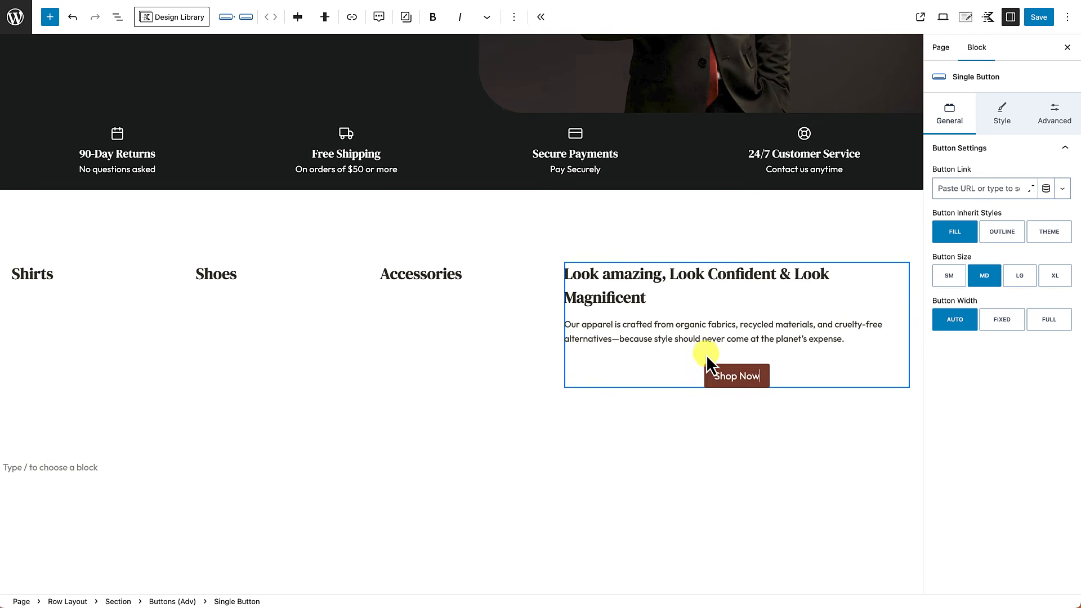
pyautogui.scroll(1, 706, 357)
pyautogui.scroll(-1, 706, 356)
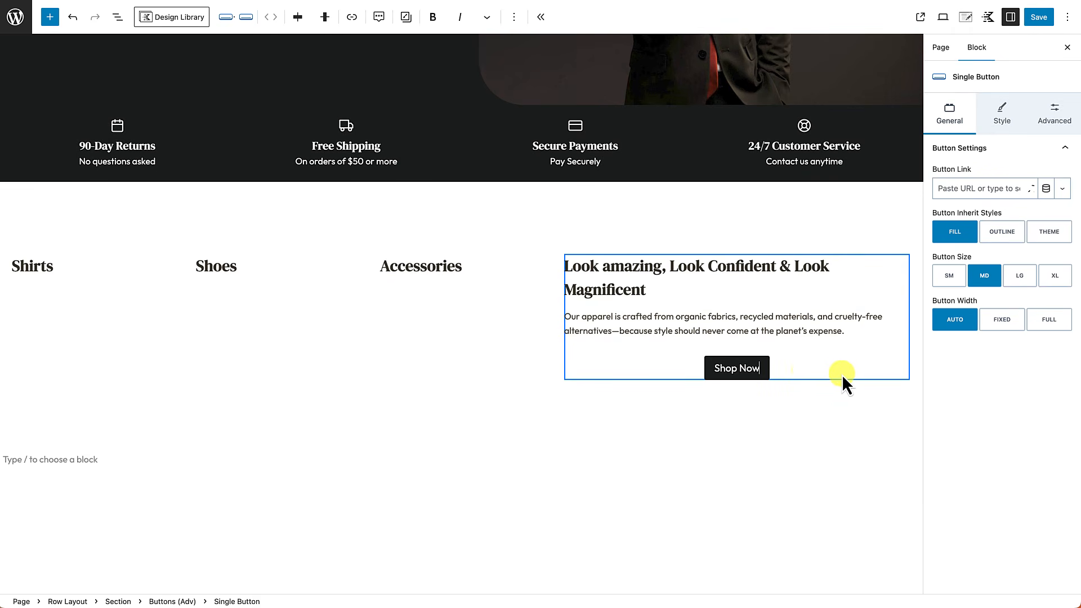
# Step: Give the Shop Now button a right-pointing arrow icon found by searching 'arrow'
pyautogui.click(1001, 118)
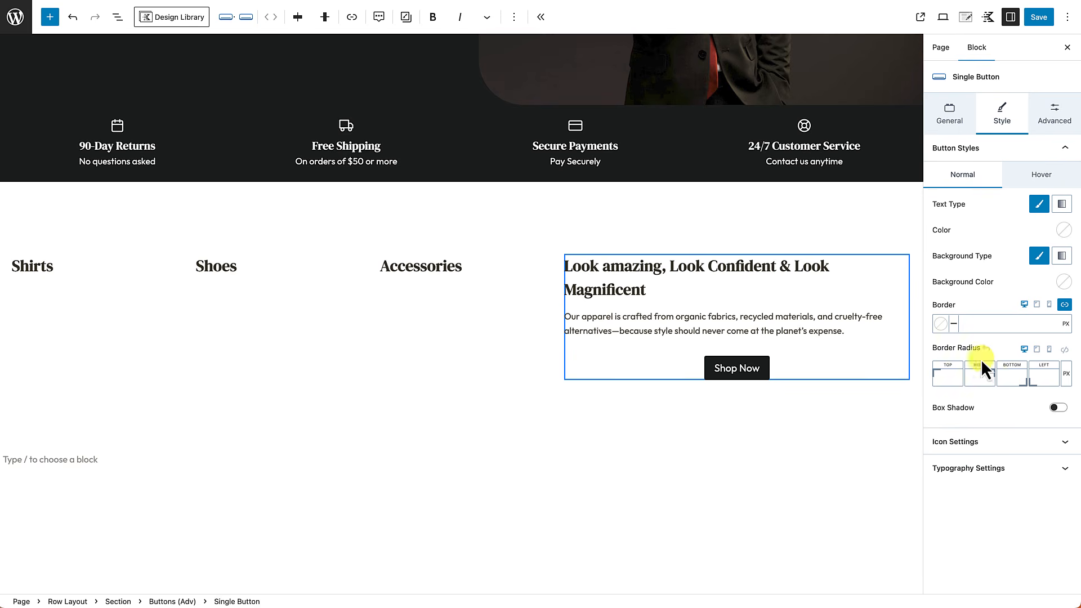
pyautogui.click(974, 445)
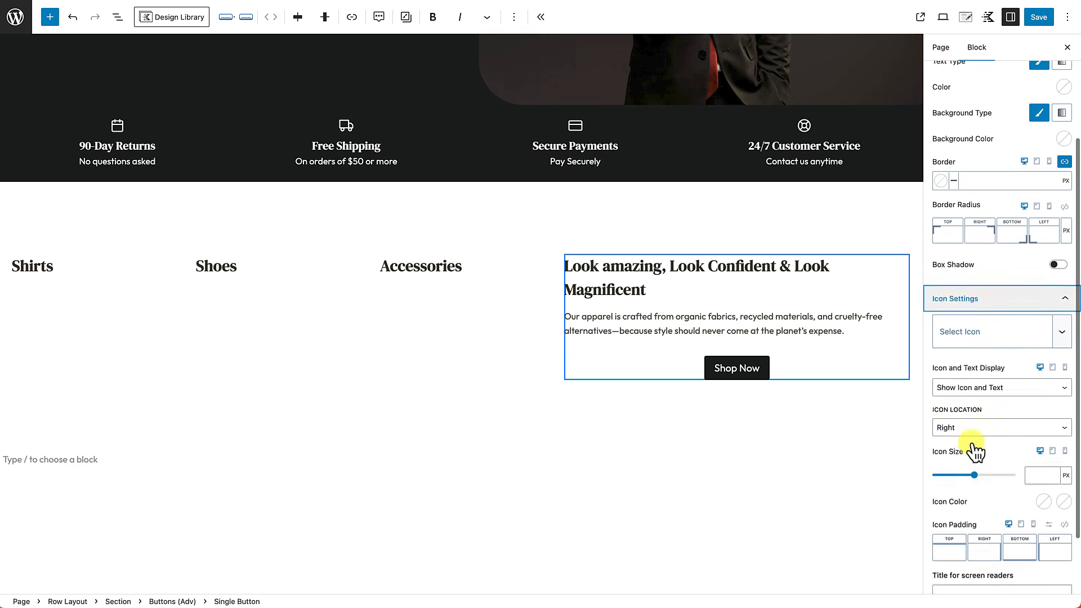
pyautogui.click(965, 286)
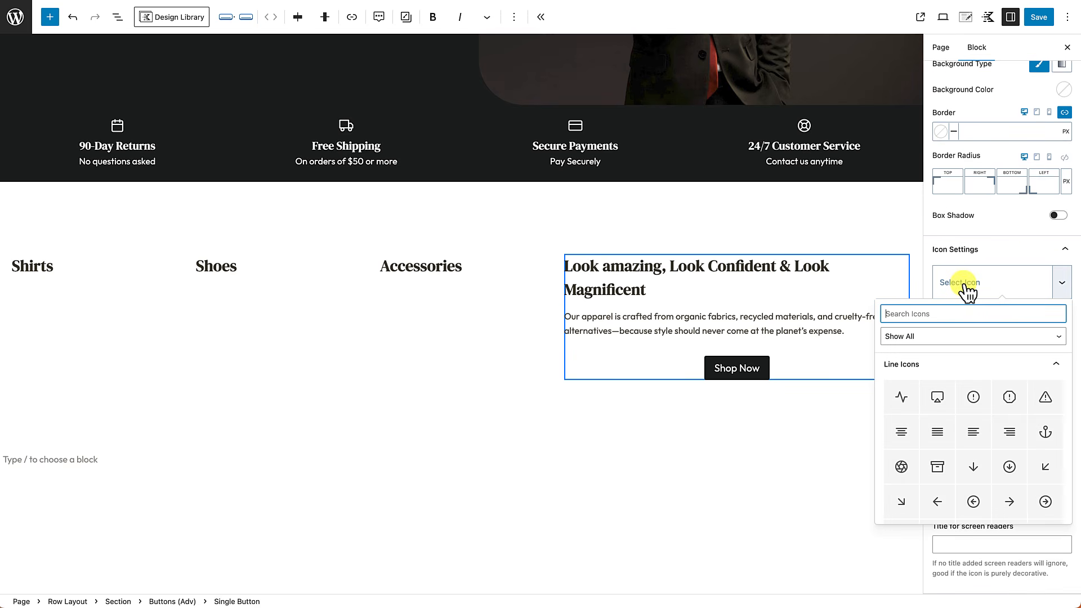
pyautogui.write('arrow')
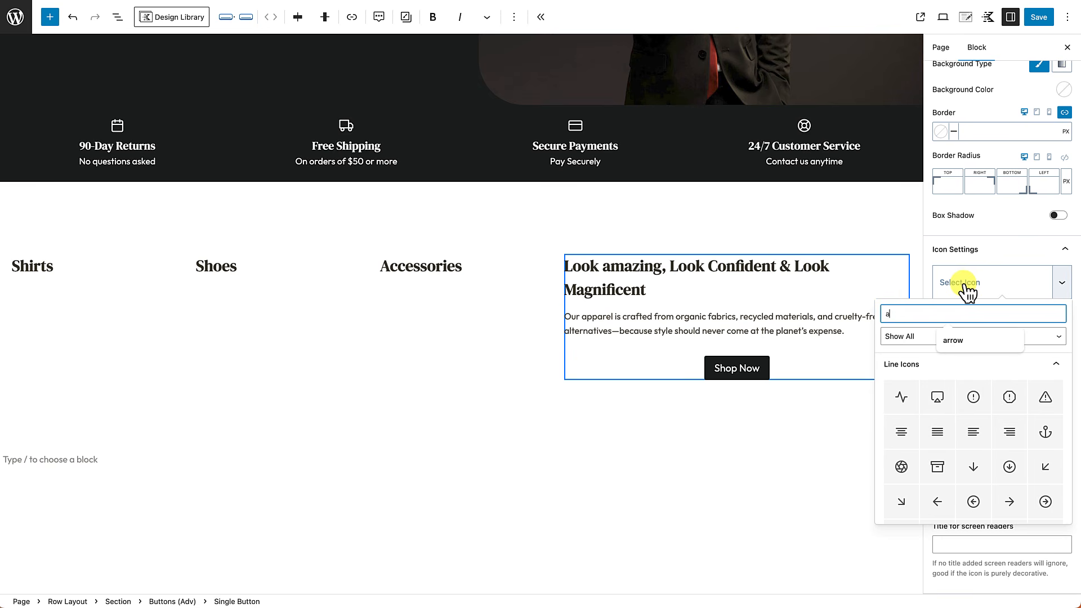
pyautogui.scroll(-2, 905, 499)
pyautogui.click(901, 499)
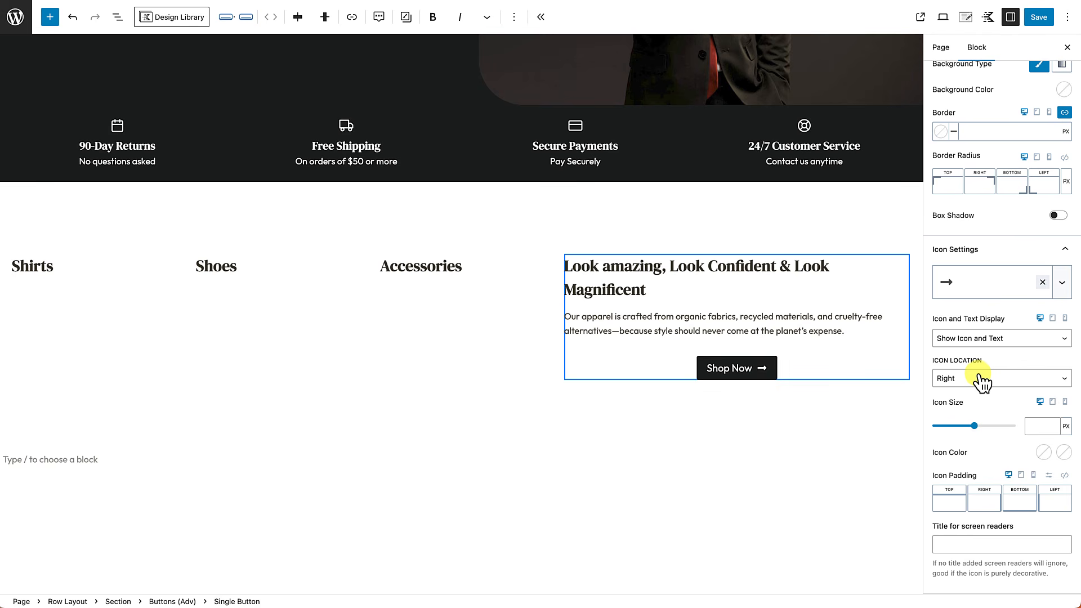
pyautogui.click(820, 367)
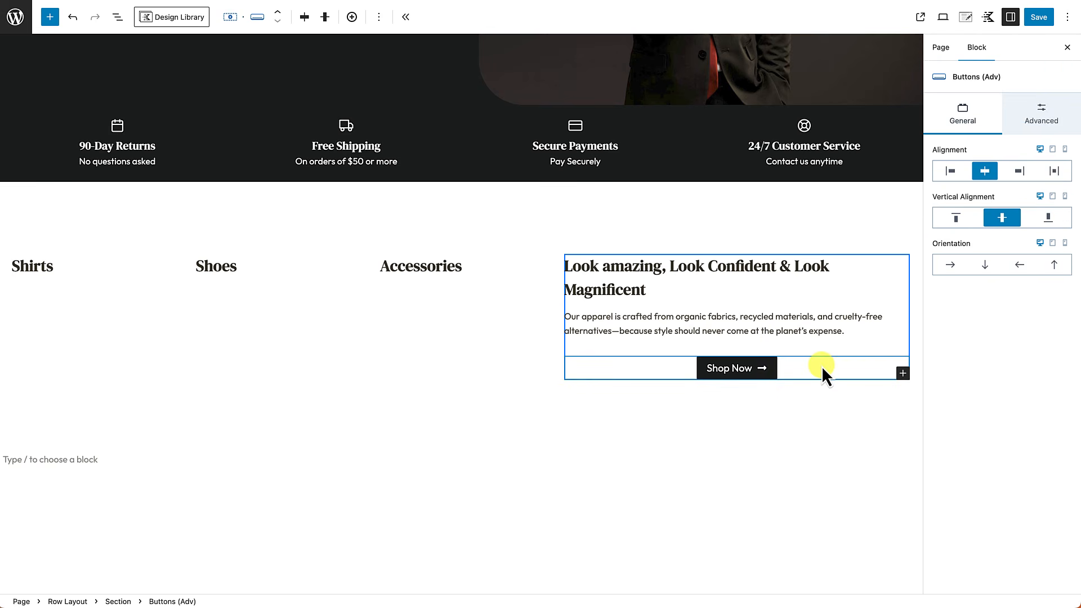
# Step: Left-align the Shop Now button within its Buttons (Adv) block
pyautogui.click(950, 171)
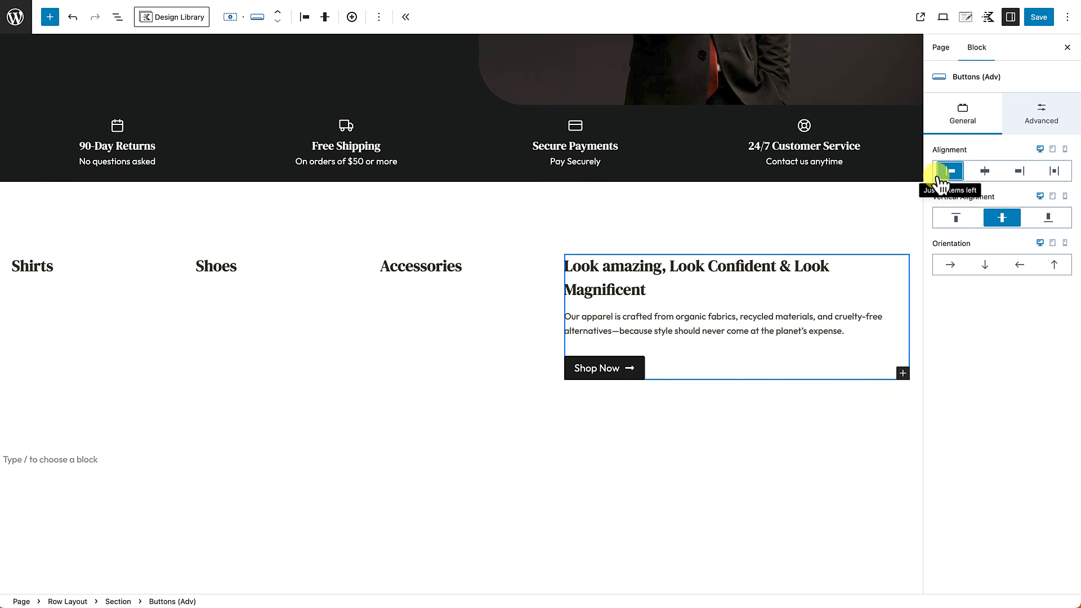
pyautogui.click(628, 372)
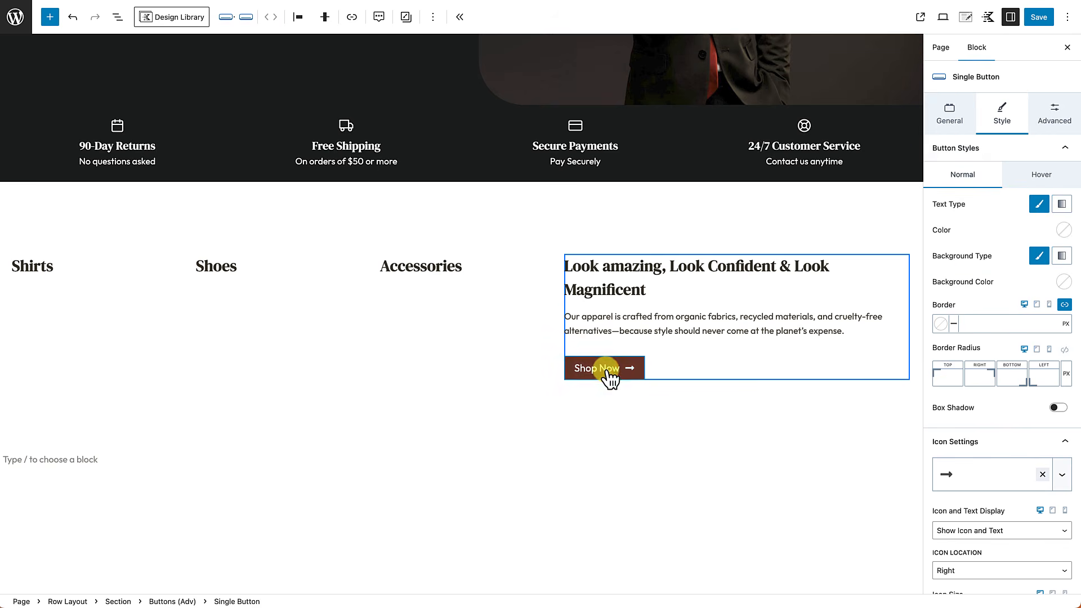
pyautogui.scroll(-1, 966, 270)
pyautogui.scroll(-5, 965, 272)
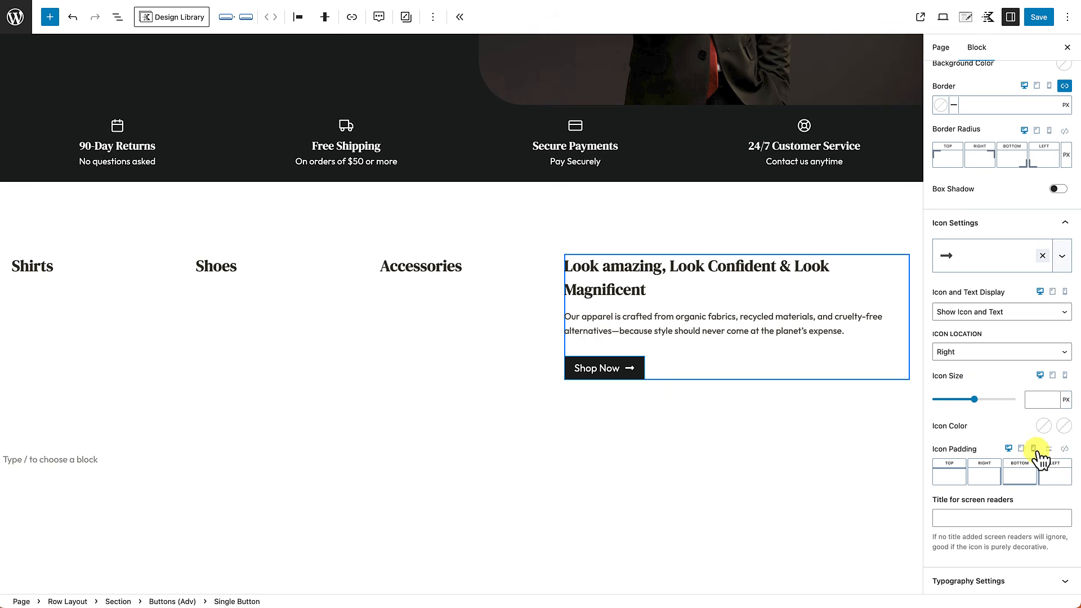
pyautogui.scroll(4, 1003, 466)
pyautogui.scroll(1, 1003, 464)
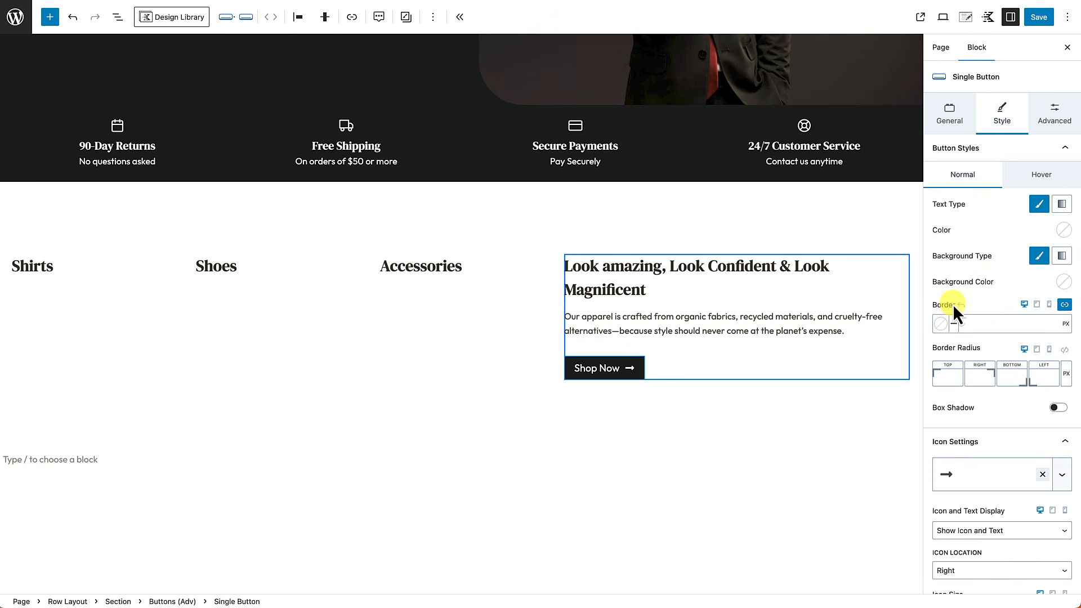
# Step: Set a uniform 50 px border radius on the Shop Now button for pill-shaped ends
pyautogui.click(1063, 354)
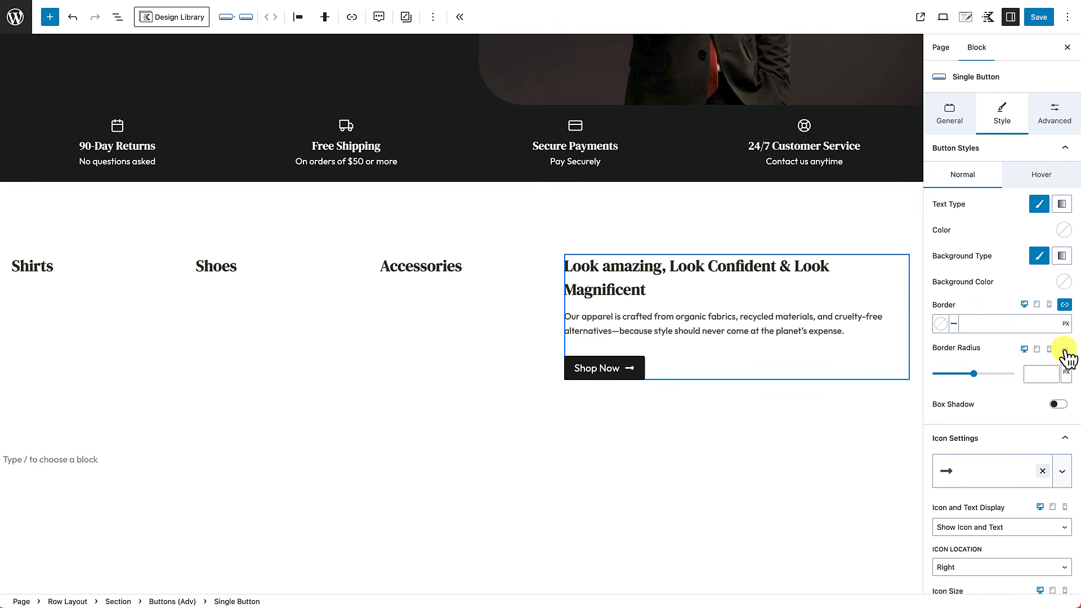
pyautogui.click(1034, 376)
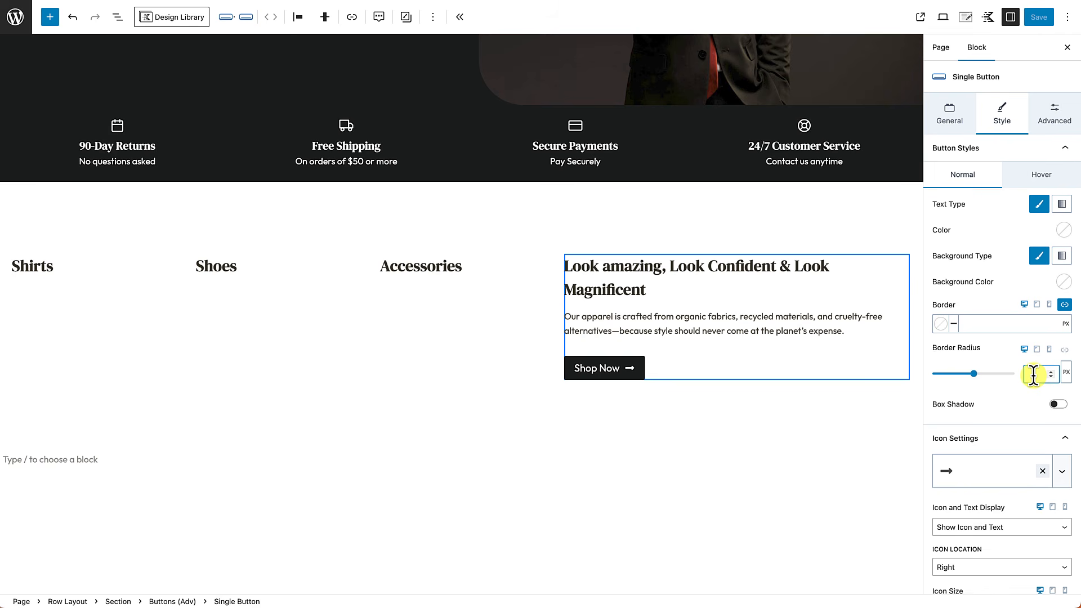
pyautogui.write('50')
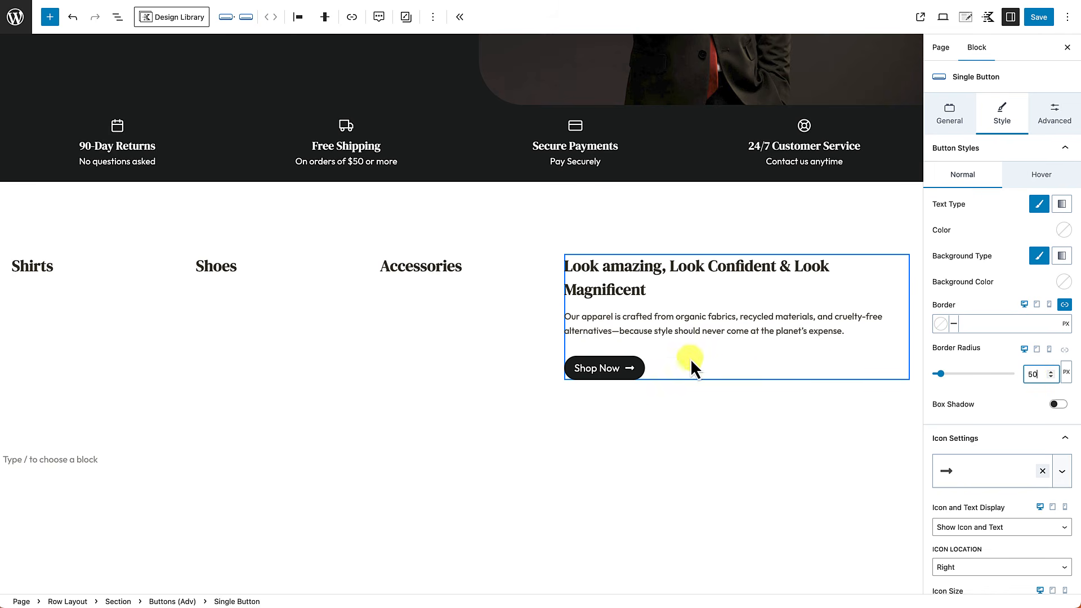
pyautogui.click(646, 453)
pyautogui.scroll(3, 646, 455)
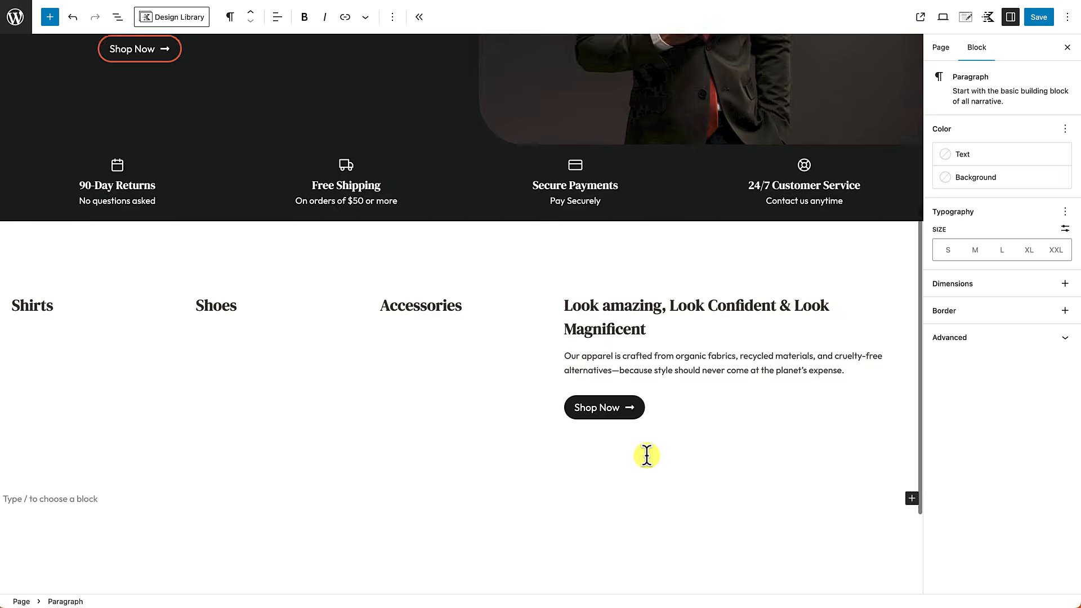
# Step: Add an Image (Adv) block under the Shirts heading showing the Shirts-Cat photo
pyautogui.scroll(-3, 647, 455)
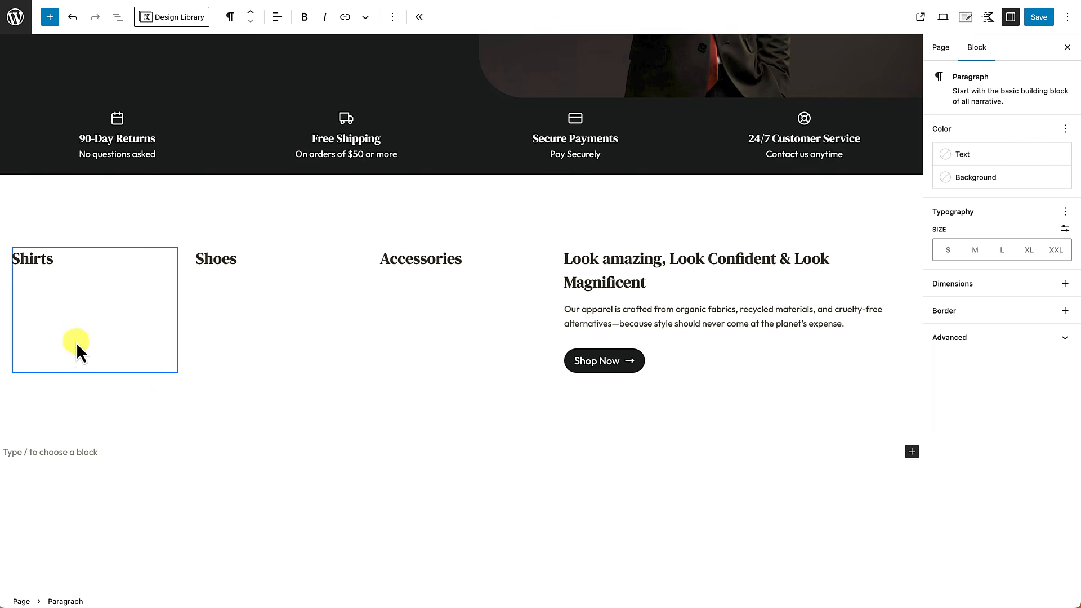
pyautogui.click(73, 355)
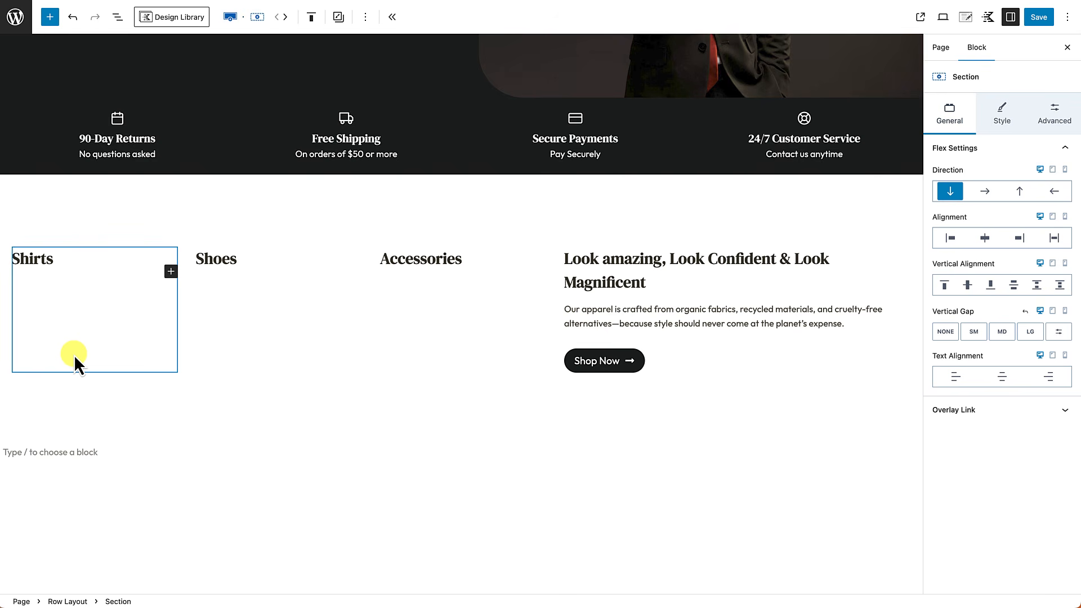
pyautogui.click(171, 272)
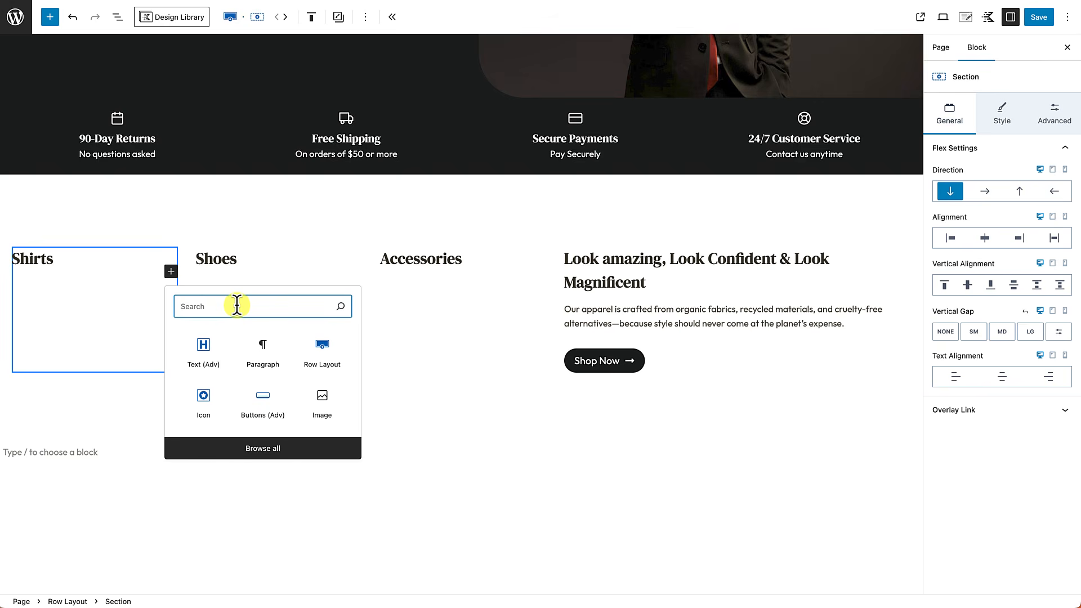
pyautogui.write('image')
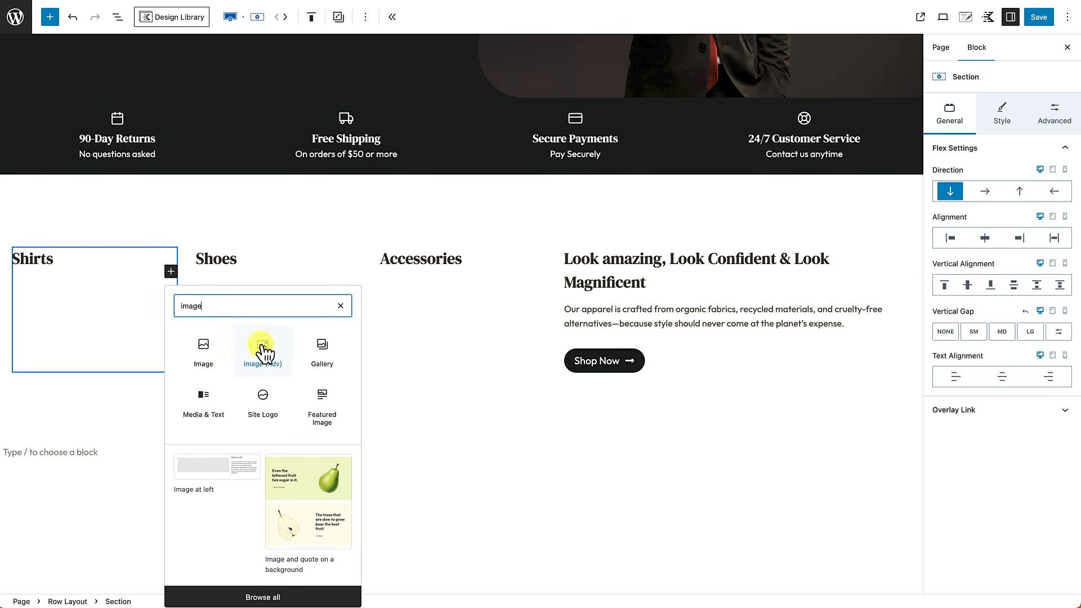
pyautogui.click(261, 346)
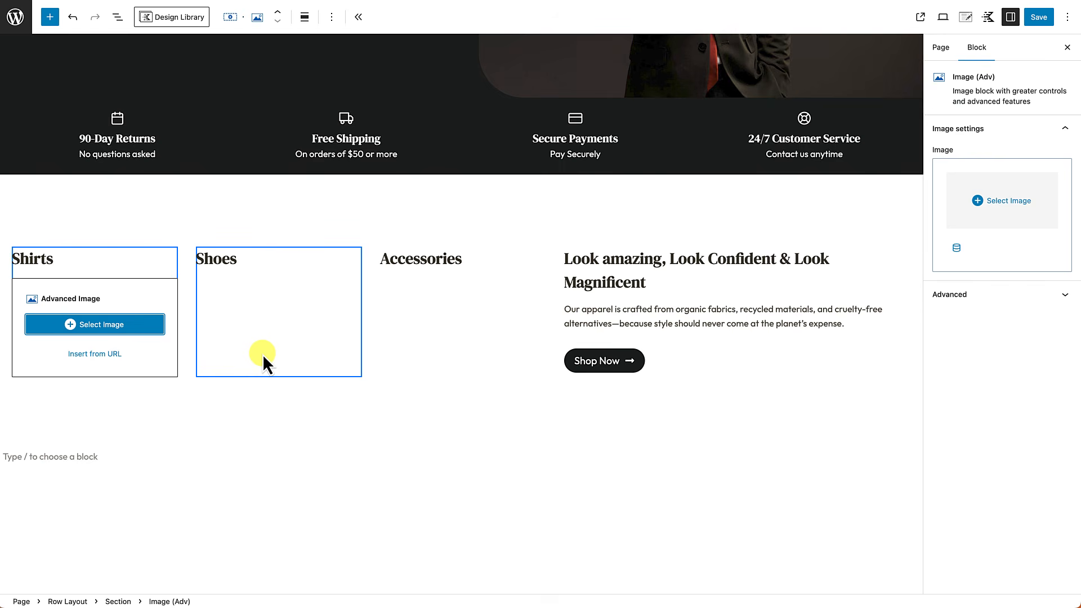
pyautogui.click(145, 333)
pyautogui.click(148, 169)
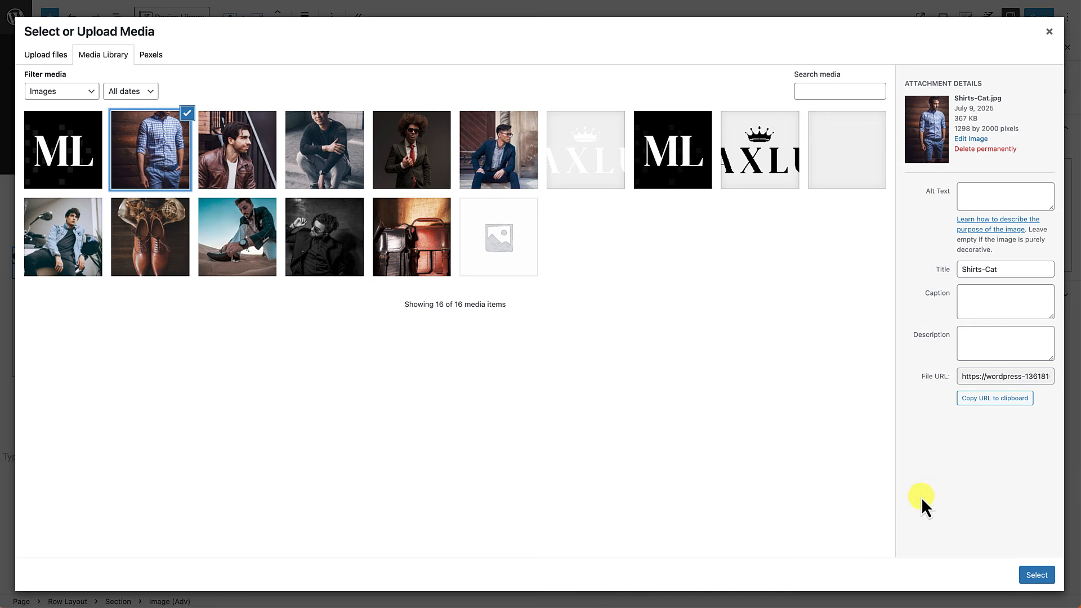
pyautogui.click(1030, 569)
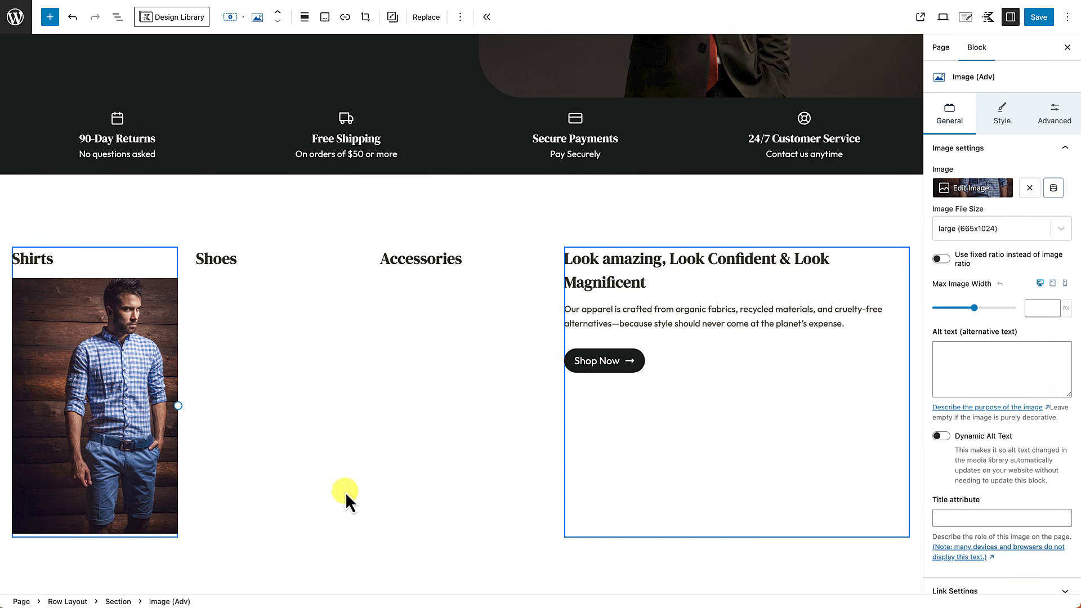
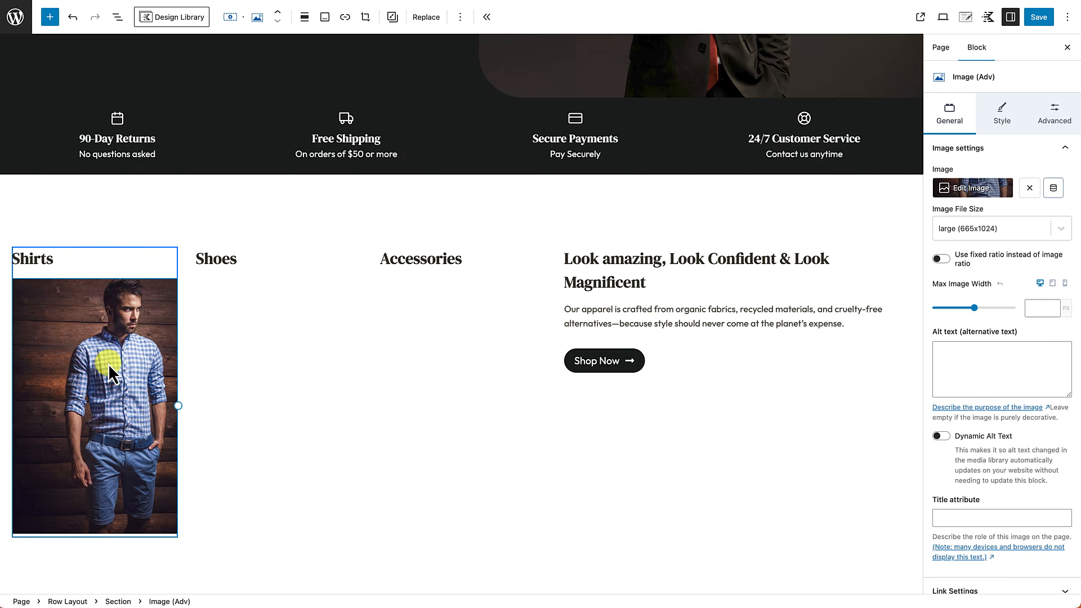
# Step: Delete the Shirts photo block and choose Shirts-Cat as the Shirts section's background image
pyautogui.press('Delete')
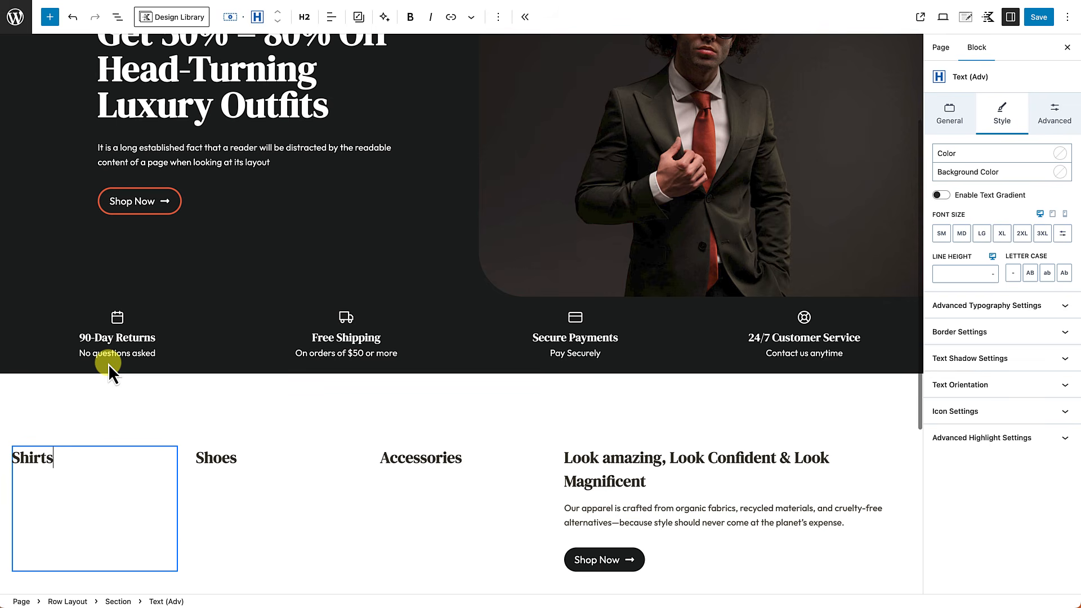
pyautogui.click(97, 556)
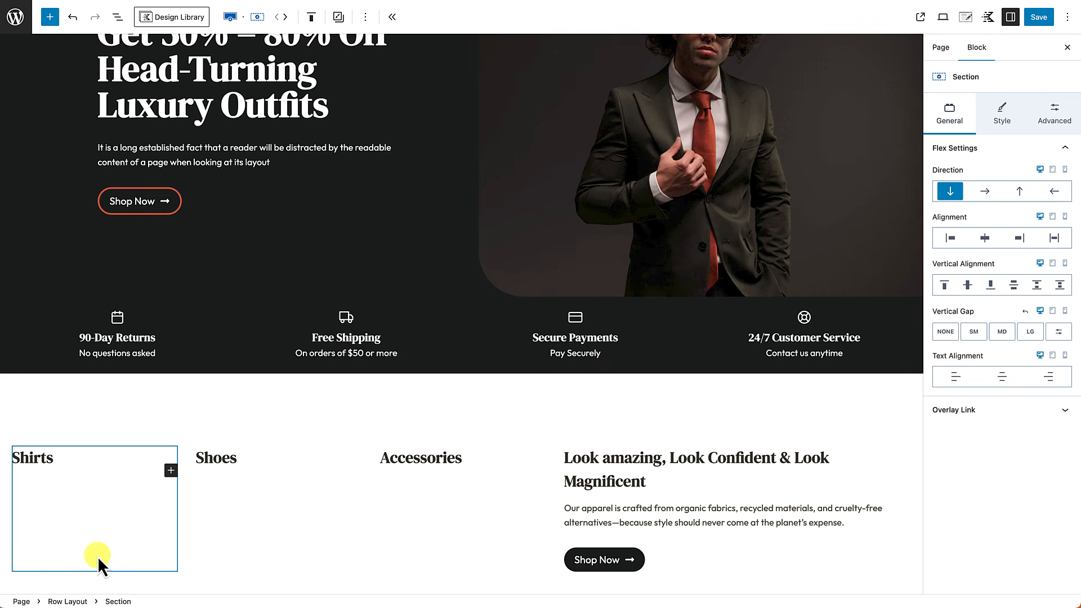
pyautogui.click(1007, 122)
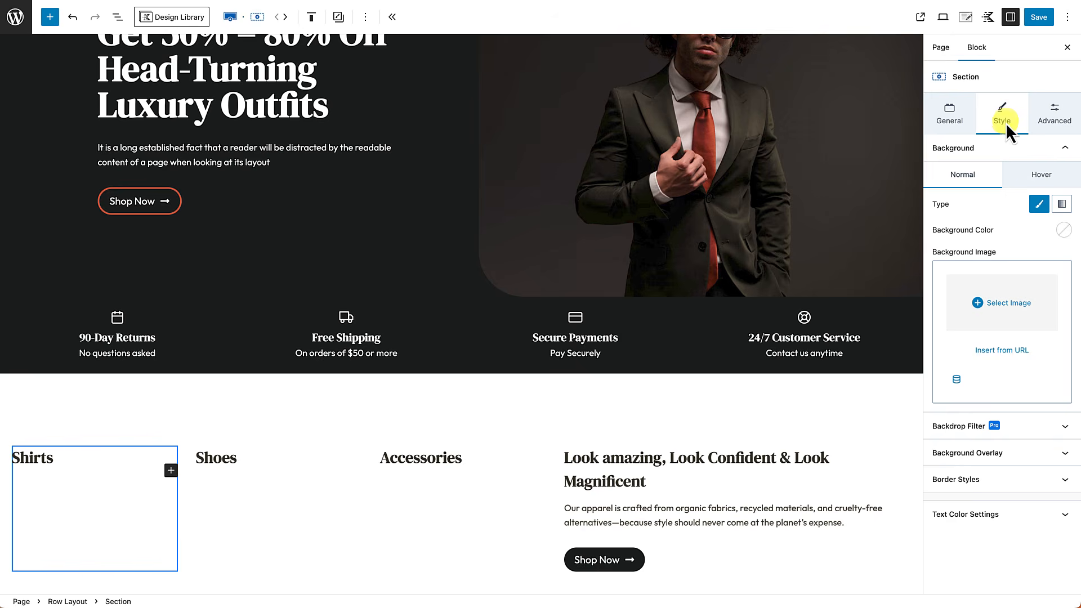
pyautogui.click(996, 304)
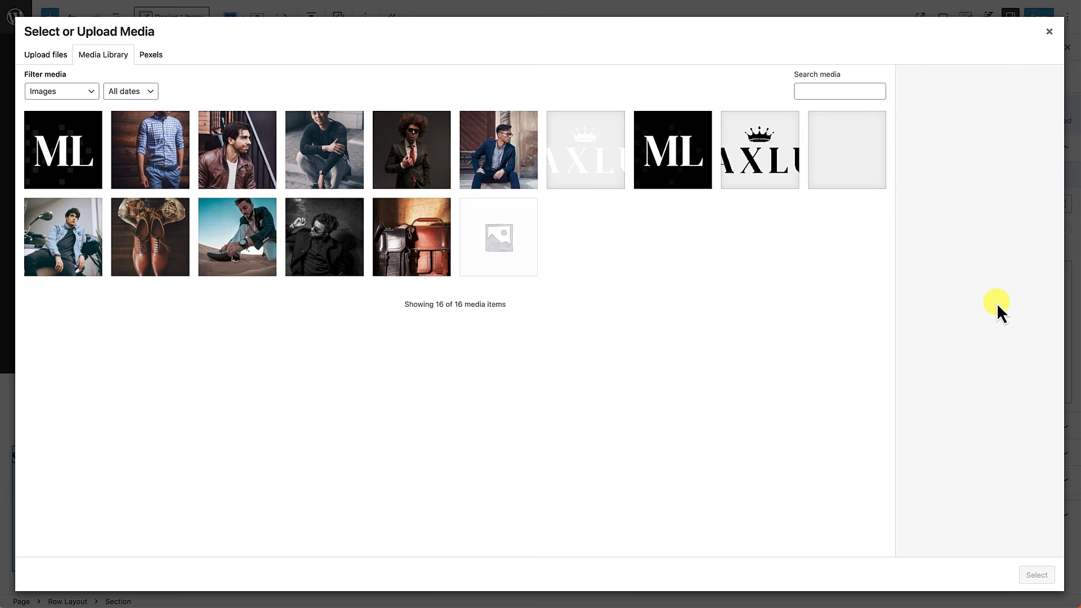
pyautogui.click(149, 155)
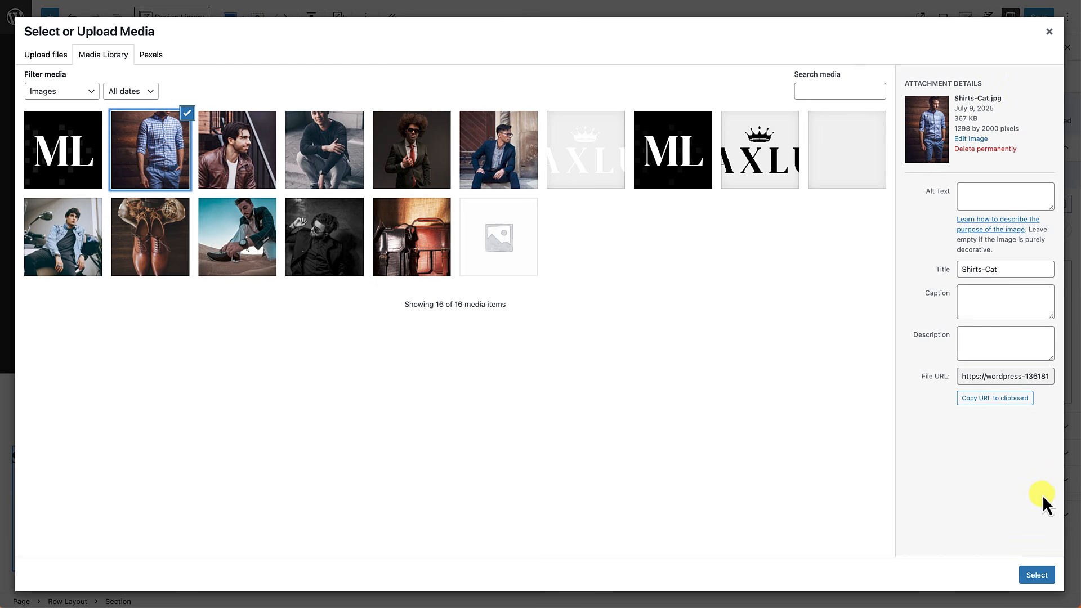
# Step: Copy the image title 'Shirts-Cat' into Alt Text and apply the background
pyautogui.moveTo(998, 273); pyautogui.dragTo(936, 279)
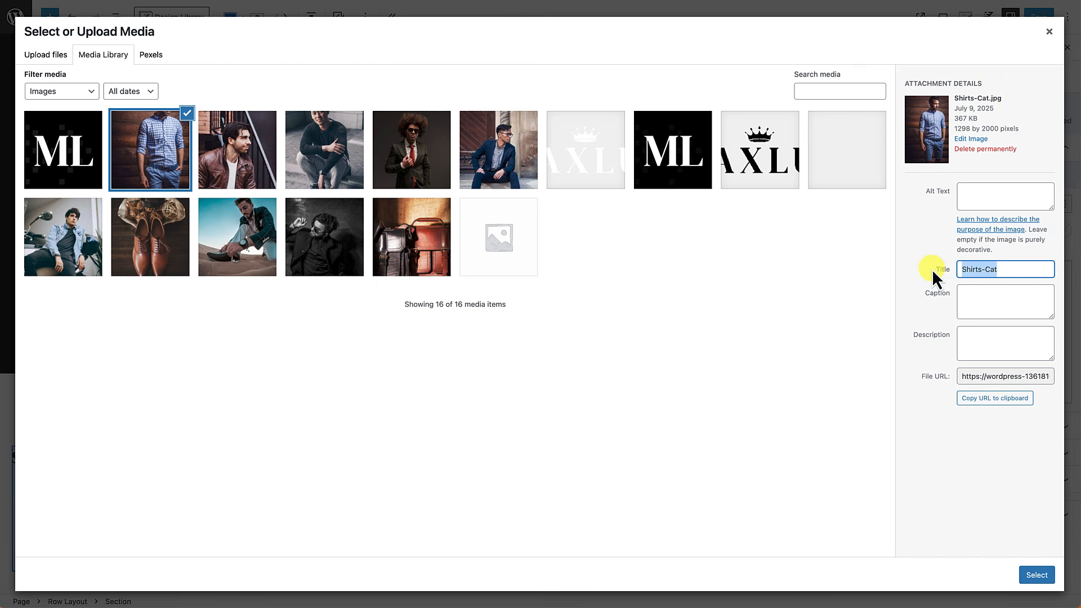
pyautogui.hotkey('ctrl', 'c')
pyautogui.click(985, 197)
pyautogui.hotkey('ctrl', 'v')
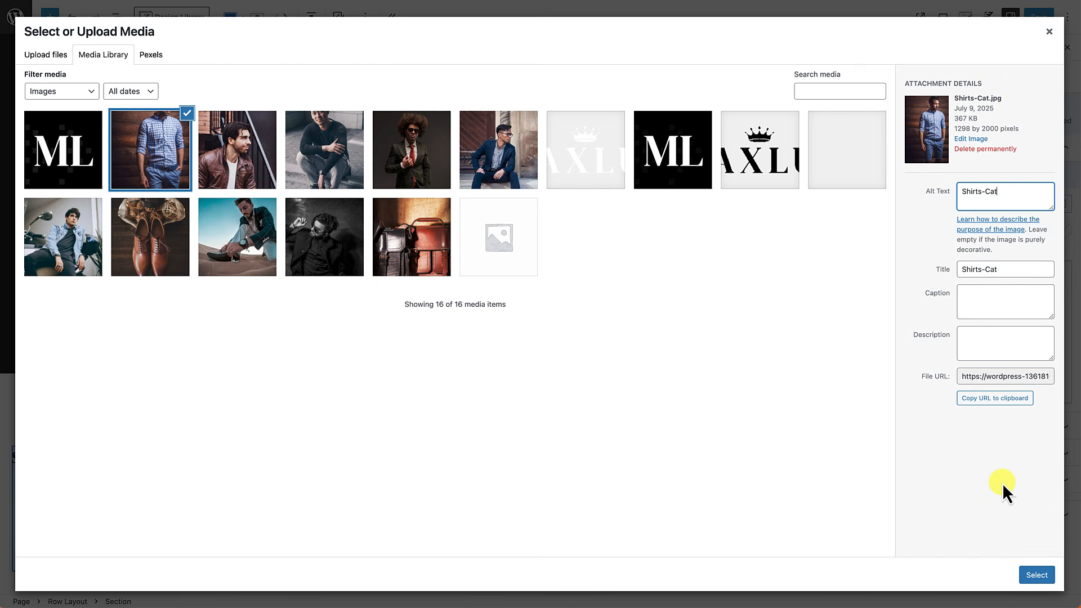
pyautogui.click(1037, 575)
pyautogui.scroll(-4, 469, 471)
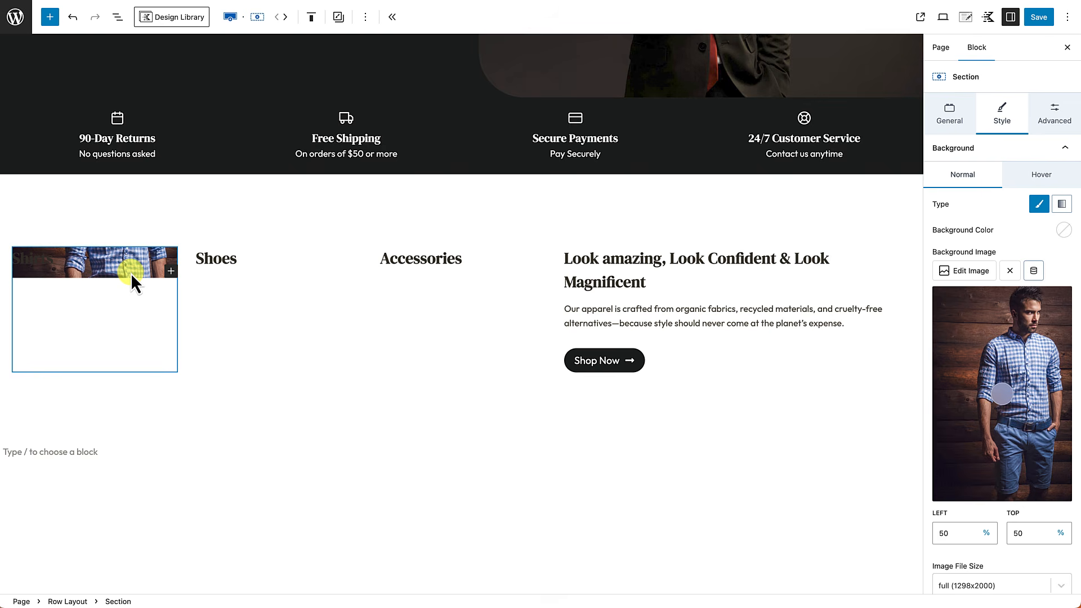
# Step: Set the Shoes-Category photo as the Shoes section's background image
pyautogui.click(226, 326)
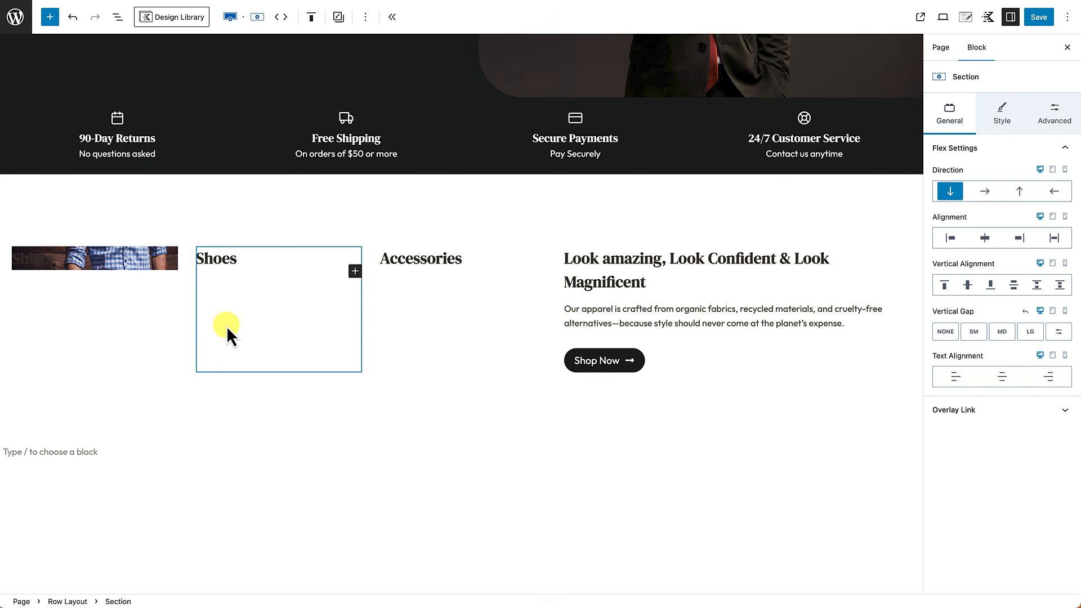
pyautogui.click(1002, 105)
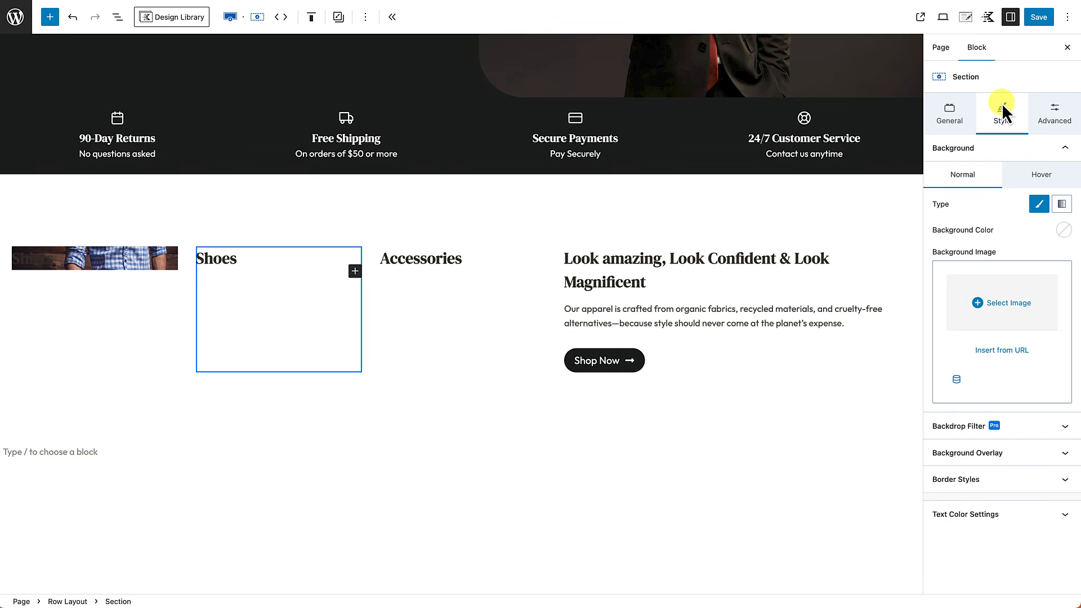
pyautogui.click(999, 310)
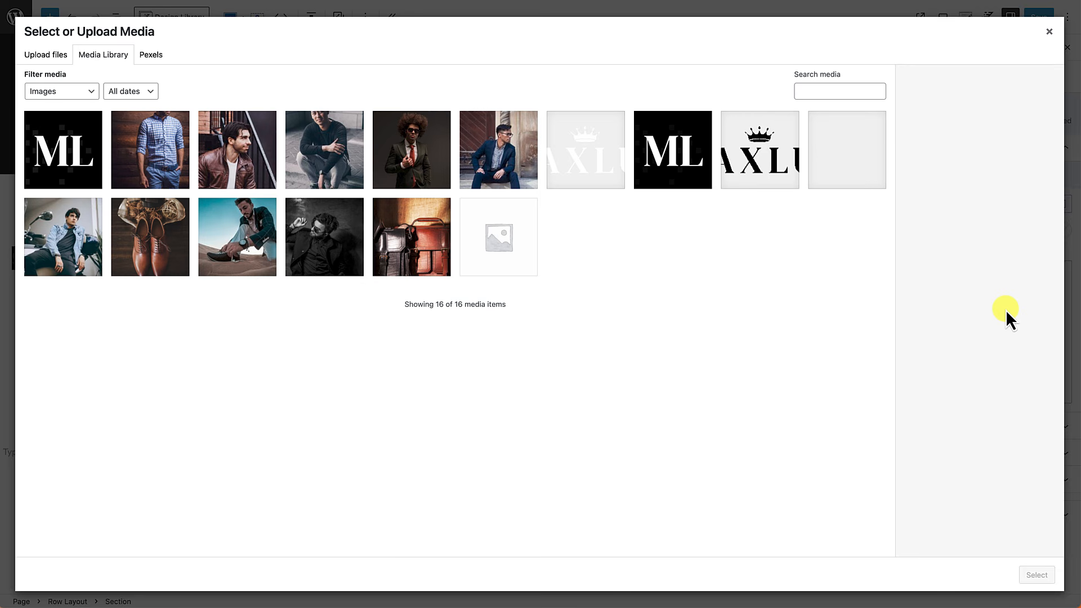
pyautogui.click(167, 248)
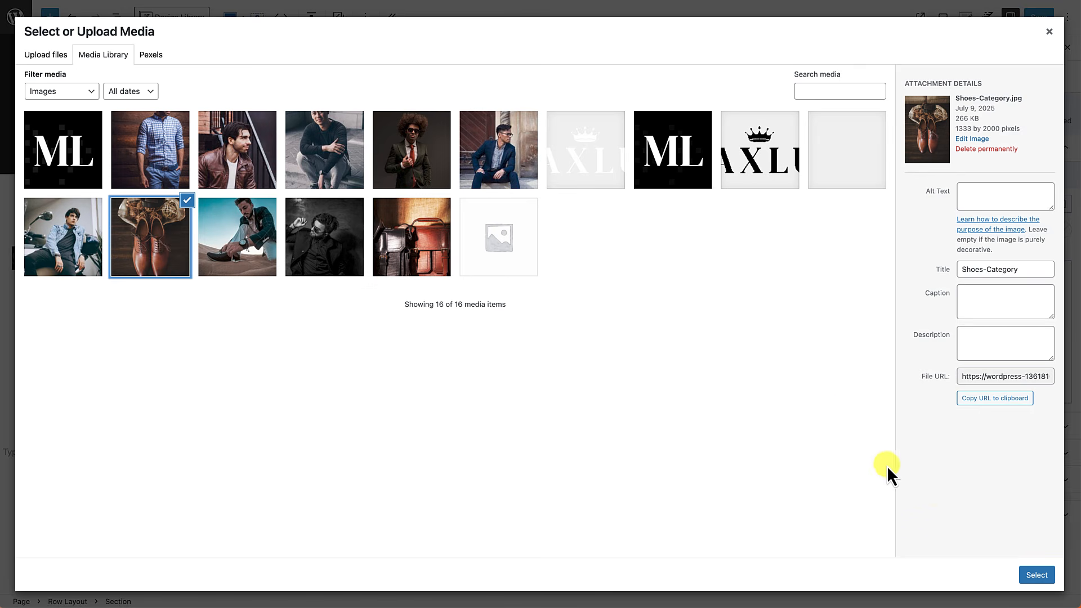
pyautogui.click(1035, 575)
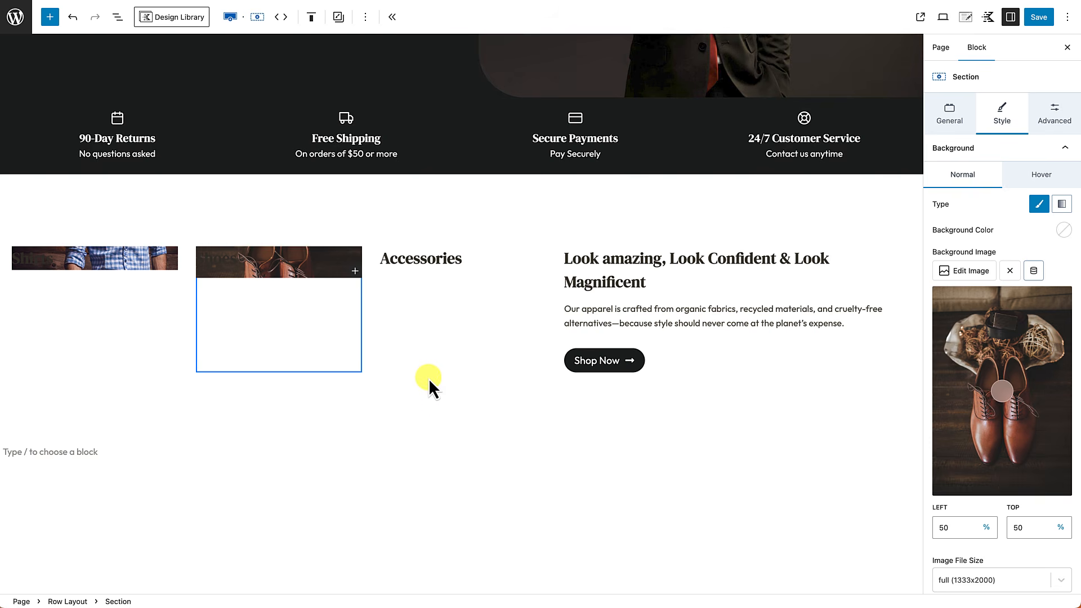
# Step: Set the bags-category photo as the Accessories section's background image
pyautogui.click(424, 337)
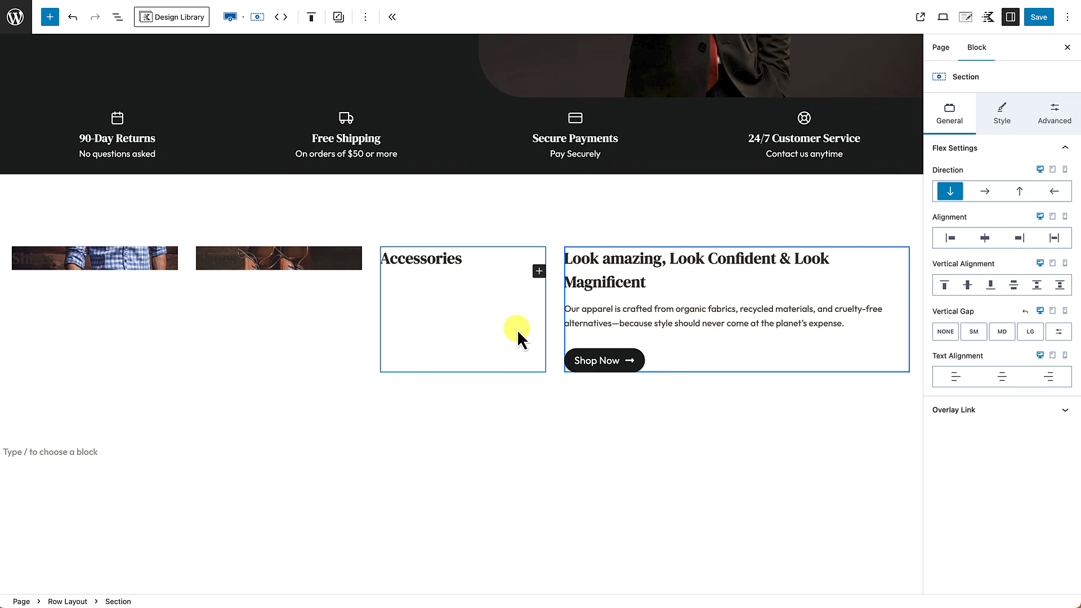
pyautogui.click(1005, 112)
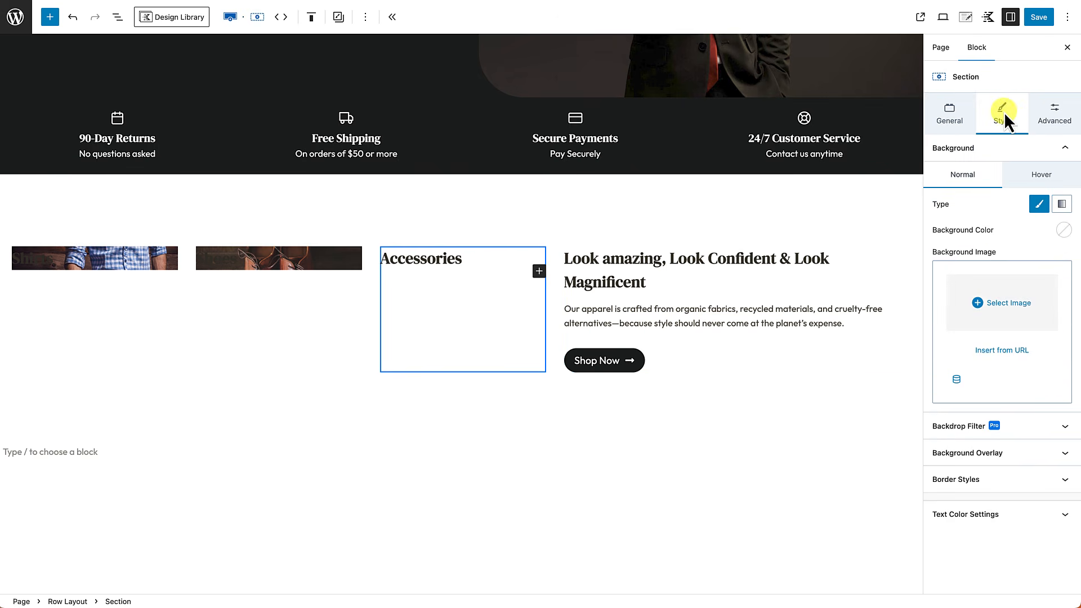
pyautogui.click(1011, 308)
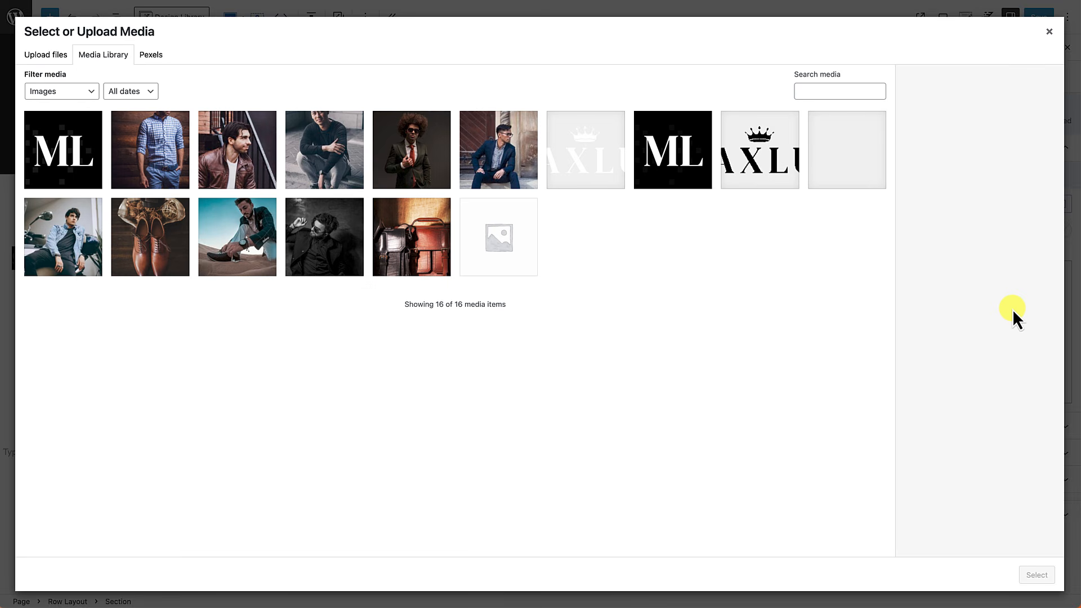
pyautogui.click(409, 246)
pyautogui.click(1035, 574)
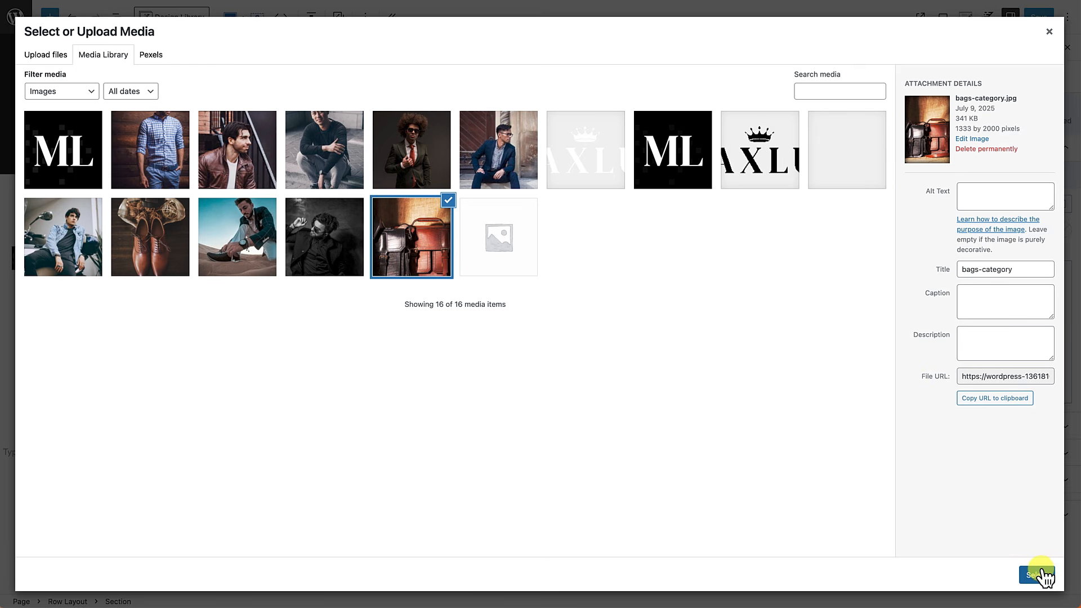
pyautogui.scroll(-1, 624, 496)
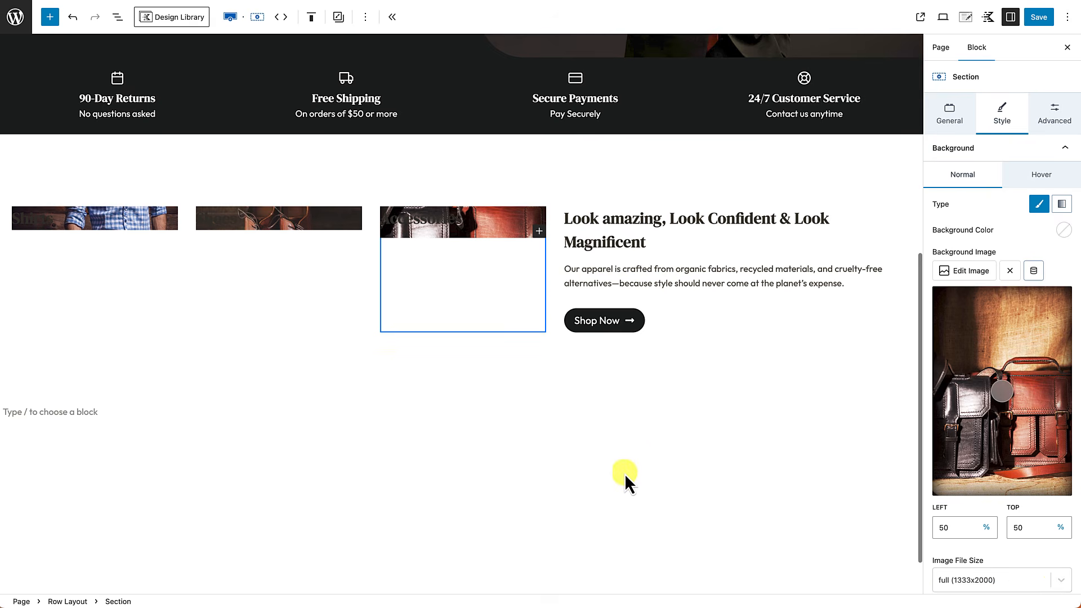
pyautogui.click(629, 450)
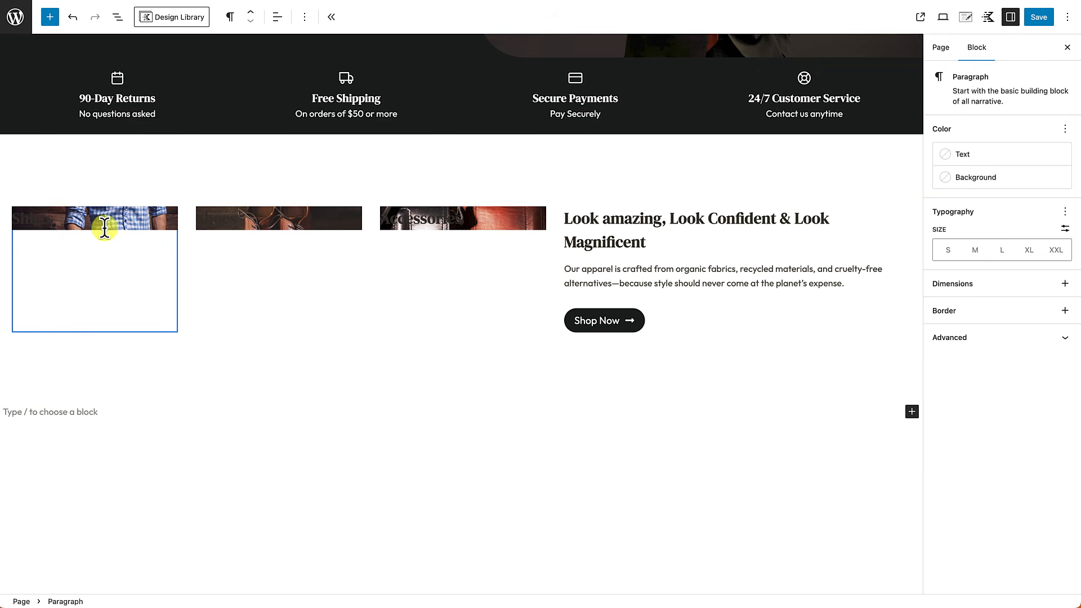
# Step: Give the Shirts section white text and link colours with an orange CF4F30 link hover
pyautogui.click(140, 317)
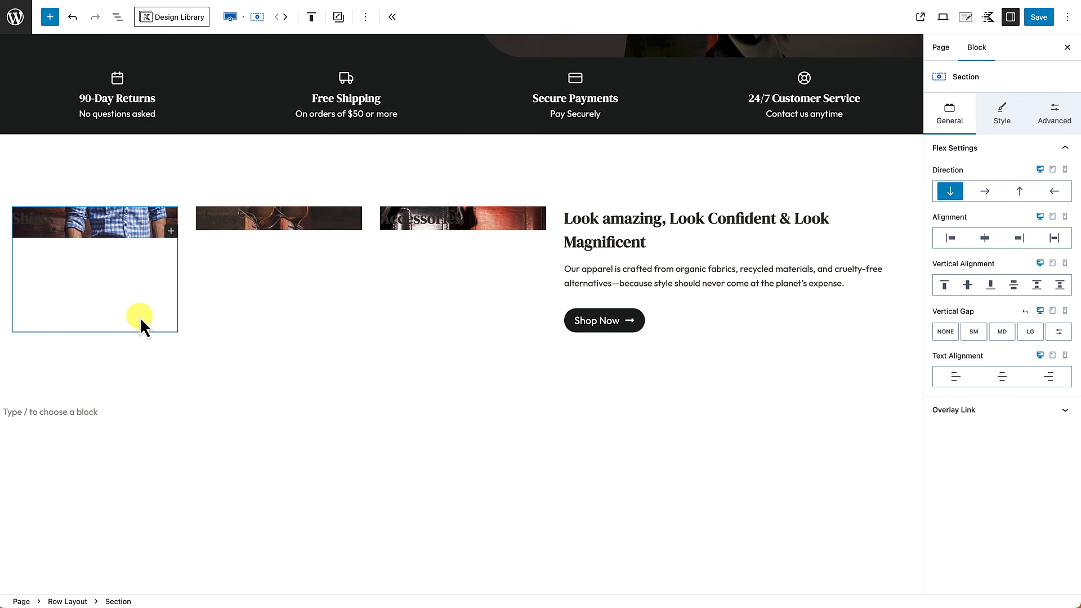
pyautogui.click(1003, 112)
pyautogui.scroll(-5, 995, 422)
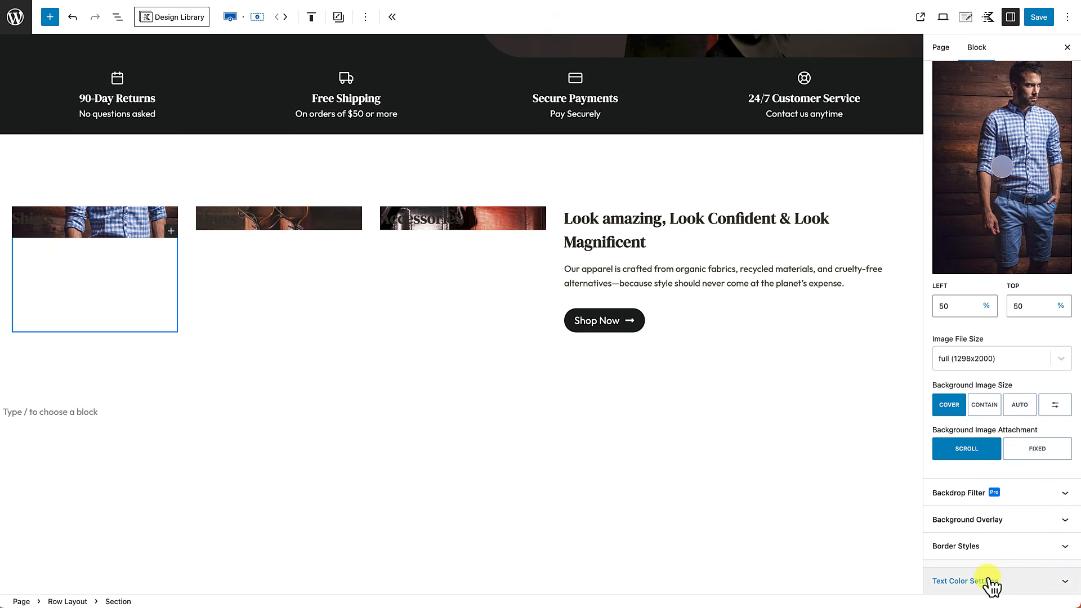
pyautogui.click(991, 582)
pyautogui.scroll(-1, 1001, 585)
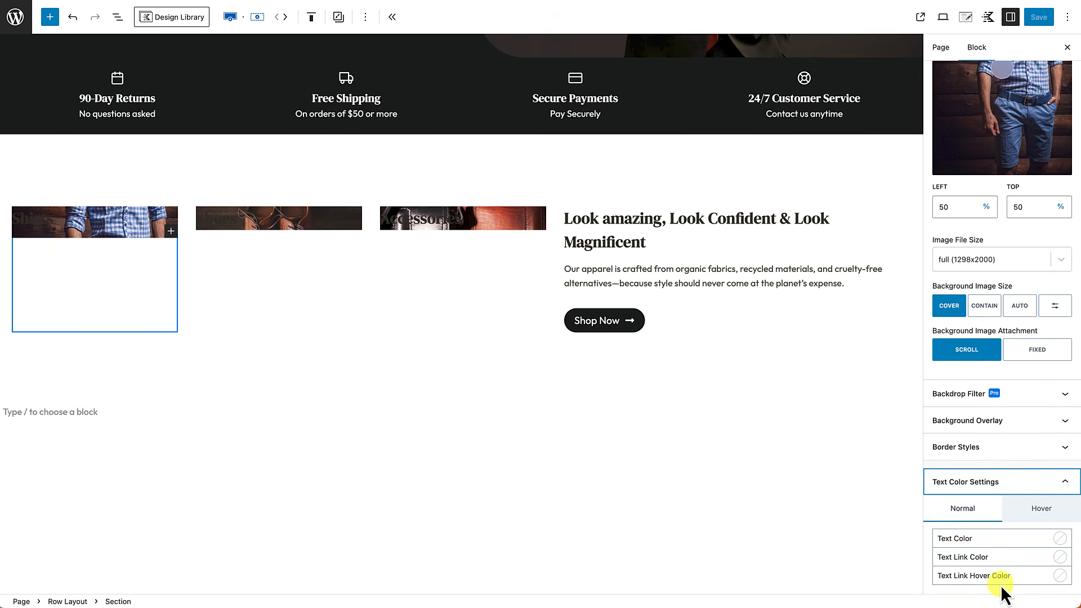
pyautogui.click(1061, 538)
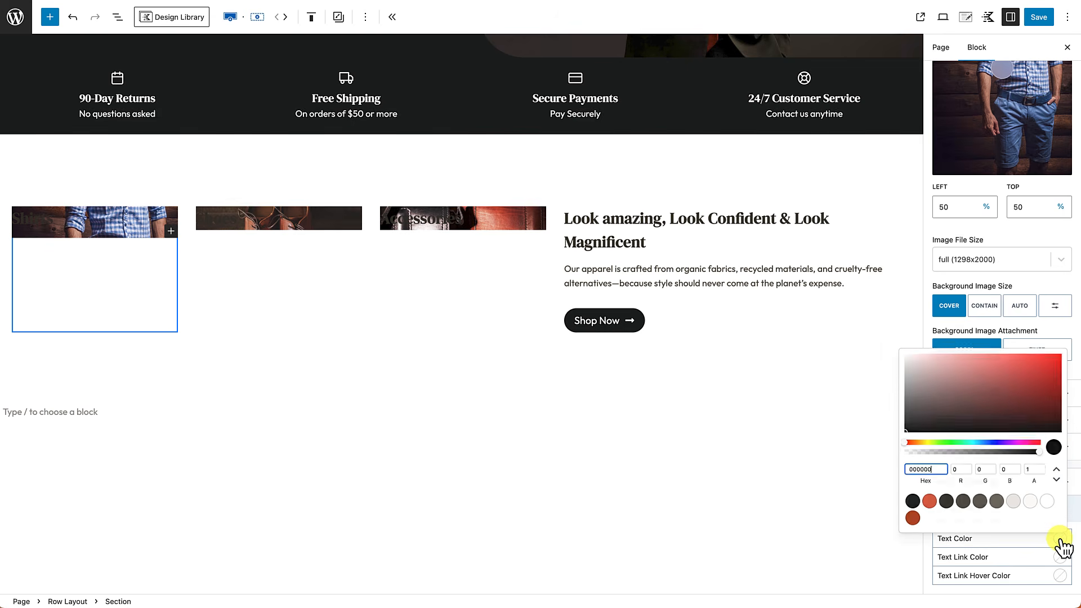
pyautogui.click(1045, 497)
pyautogui.click(1059, 558)
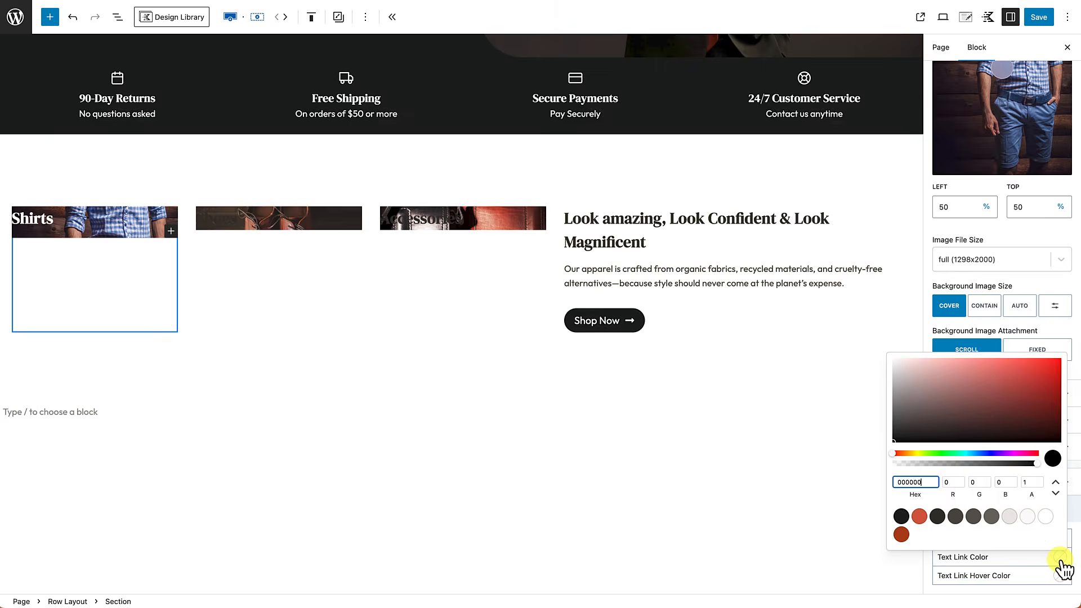
pyautogui.click(1045, 517)
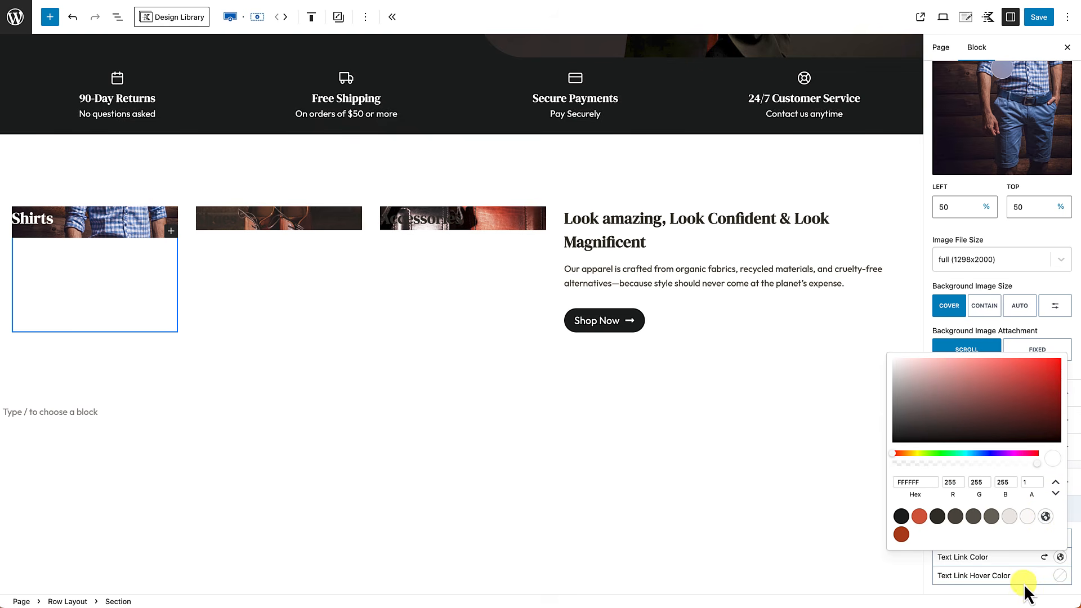
pyautogui.click(1060, 575)
pyautogui.click(919, 535)
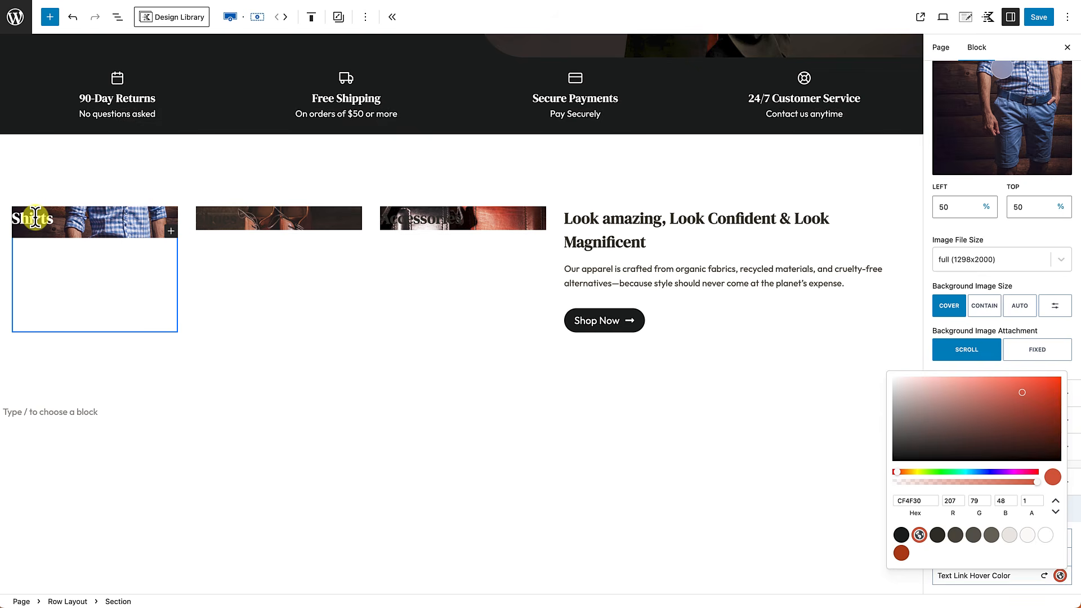
pyautogui.click(256, 379)
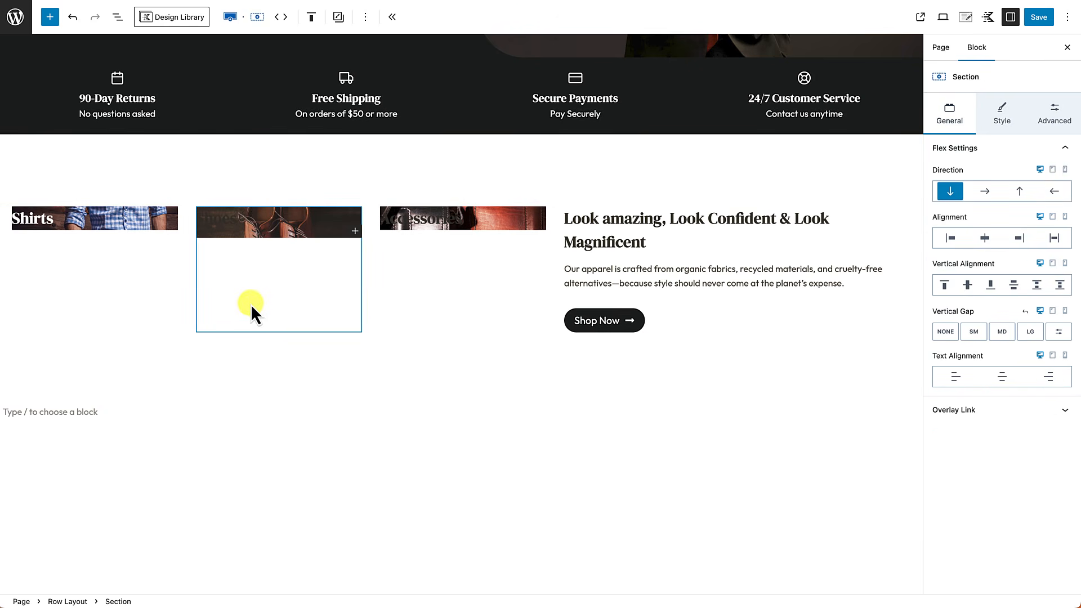
# Step: Set the Shoes section's text and link colours to white
pyautogui.click(1001, 106)
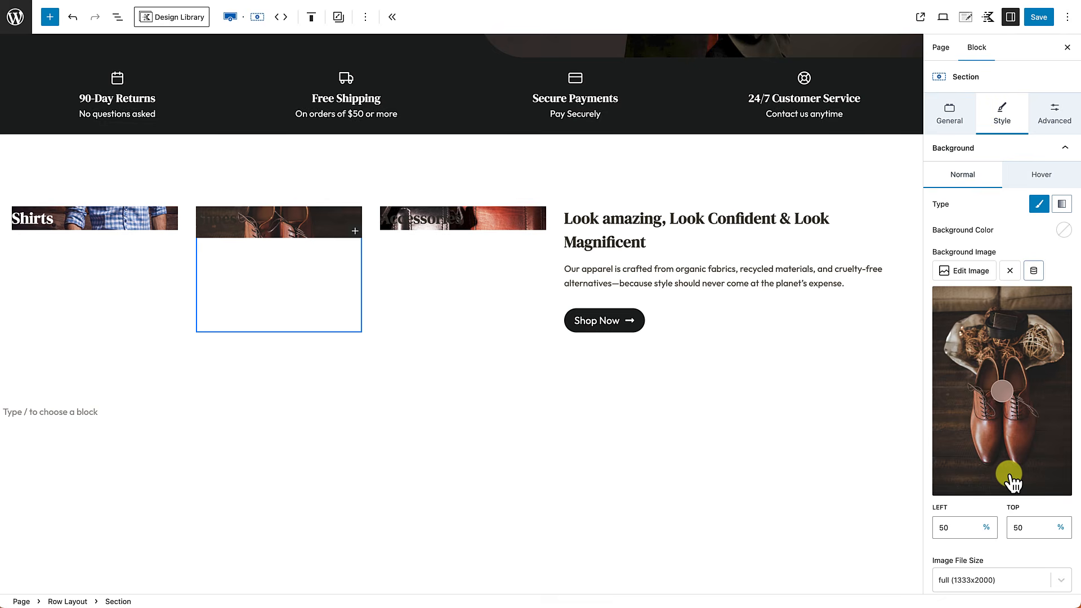
pyautogui.scroll(-5, 1009, 480)
pyautogui.click(1009, 584)
pyautogui.scroll(-3, 1009, 585)
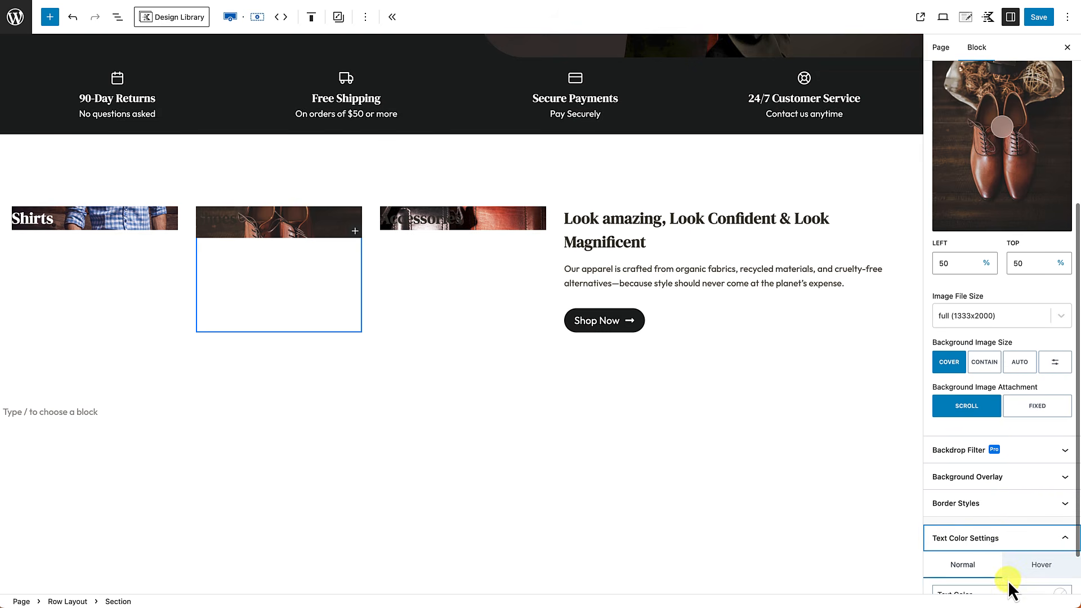
pyautogui.click(1060, 539)
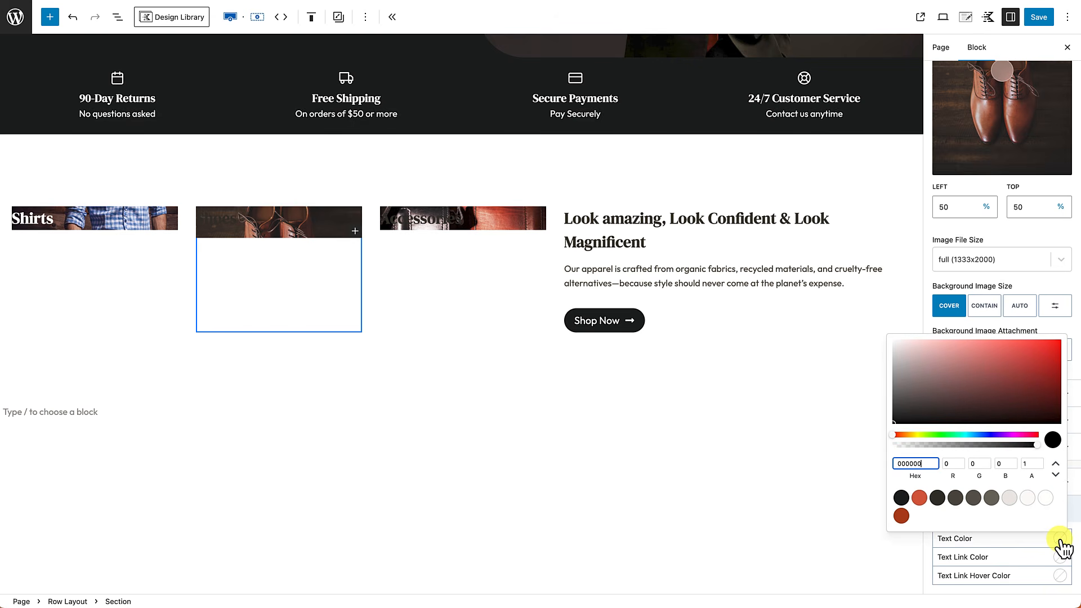
pyautogui.click(1046, 498)
pyautogui.click(1046, 517)
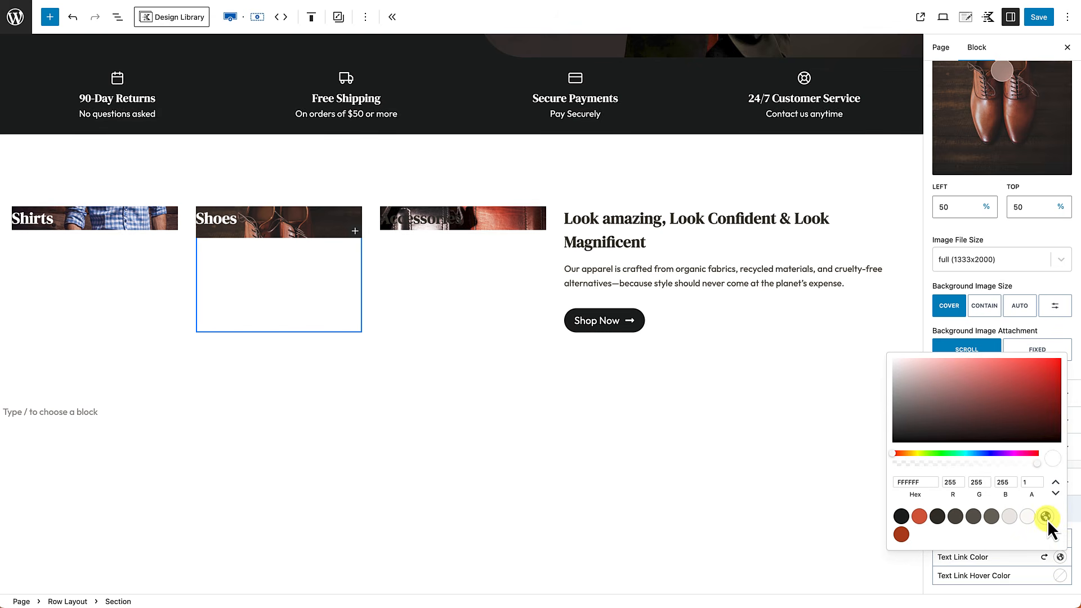
# Step: Set the Accessories section's text, link and link hover colours to white
pyautogui.click(446, 268)
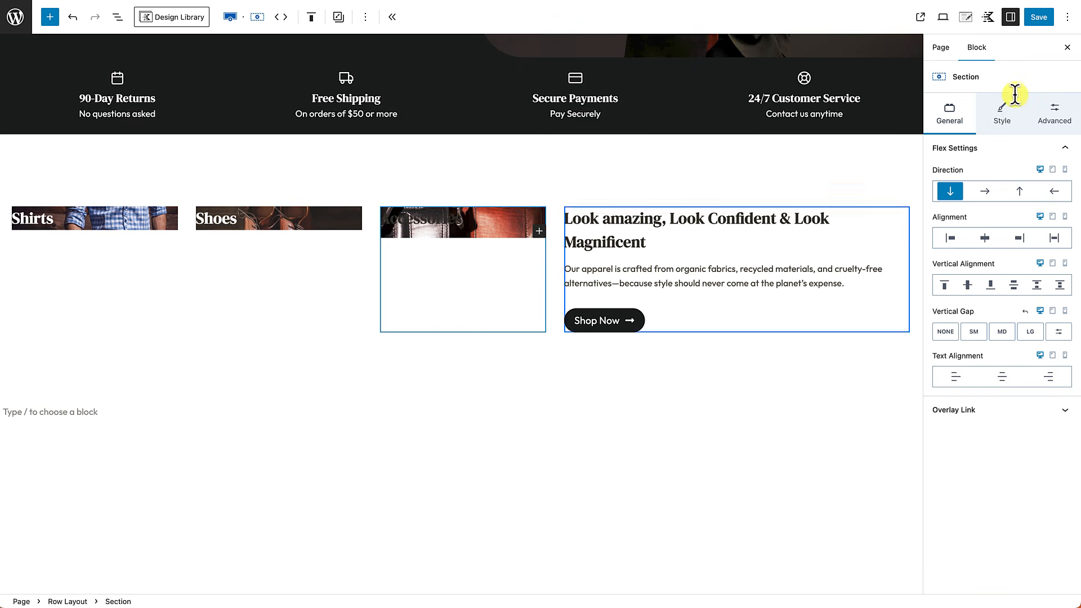
pyautogui.click(1014, 110)
pyautogui.scroll(-4, 1008, 366)
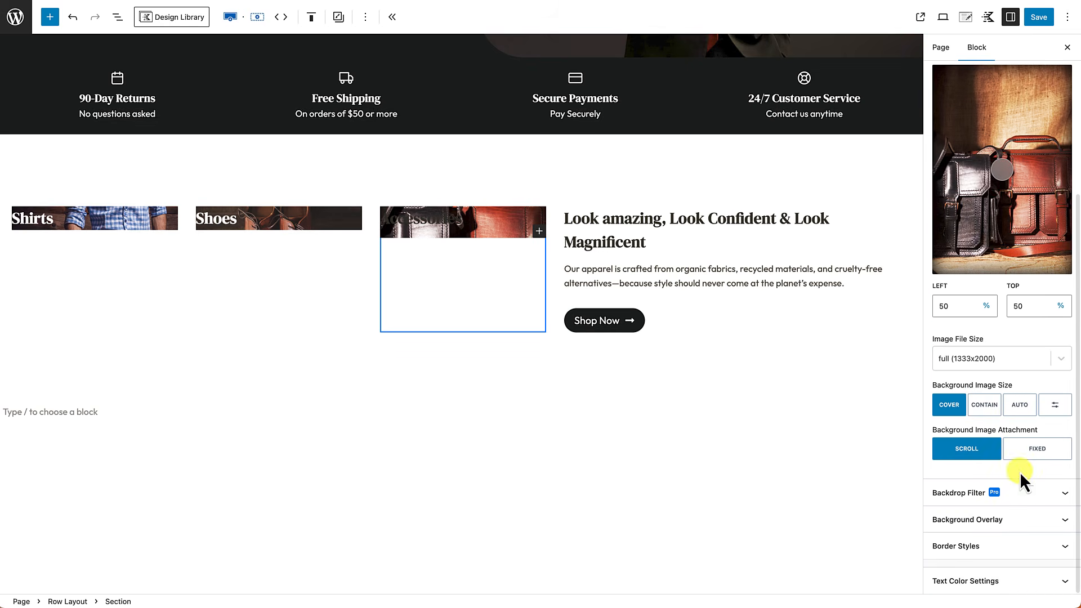
pyautogui.click(1056, 580)
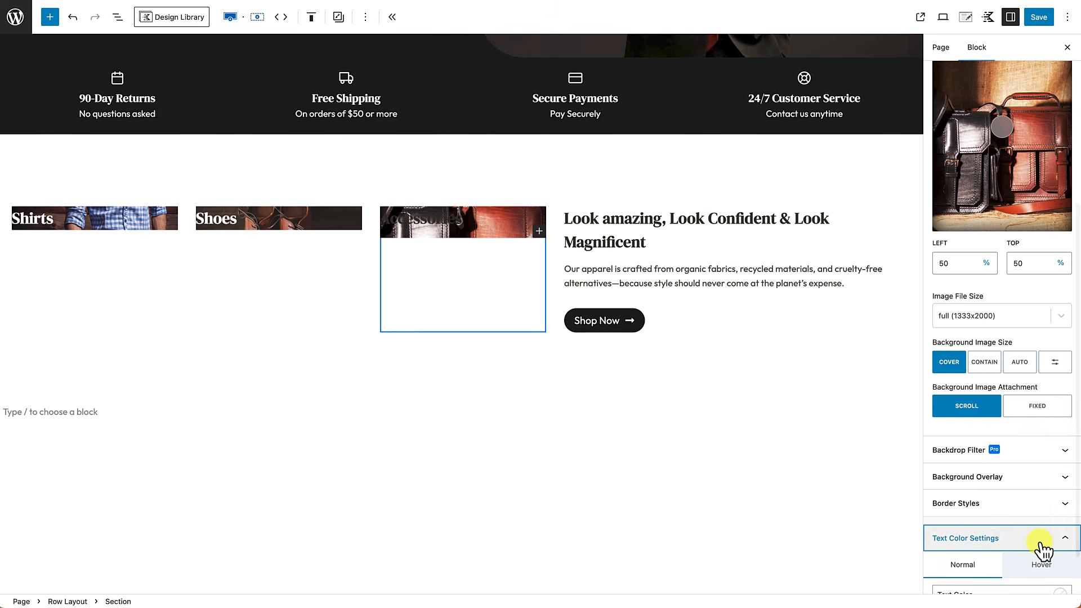
pyautogui.scroll(-2, 1058, 551)
pyautogui.click(1060, 539)
pyautogui.click(1045, 497)
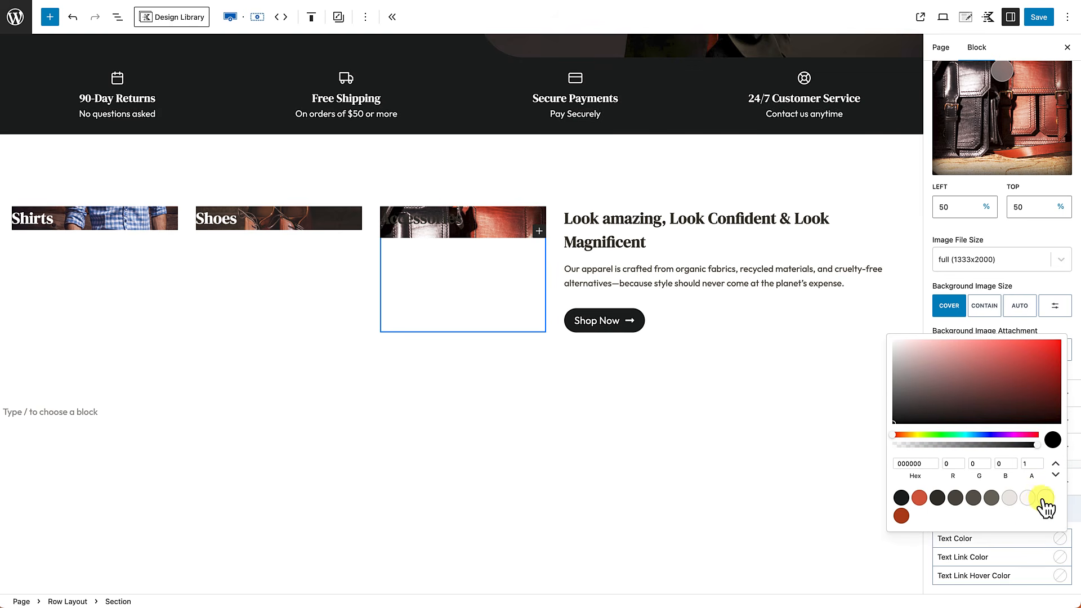
pyautogui.click(1058, 557)
pyautogui.click(1045, 517)
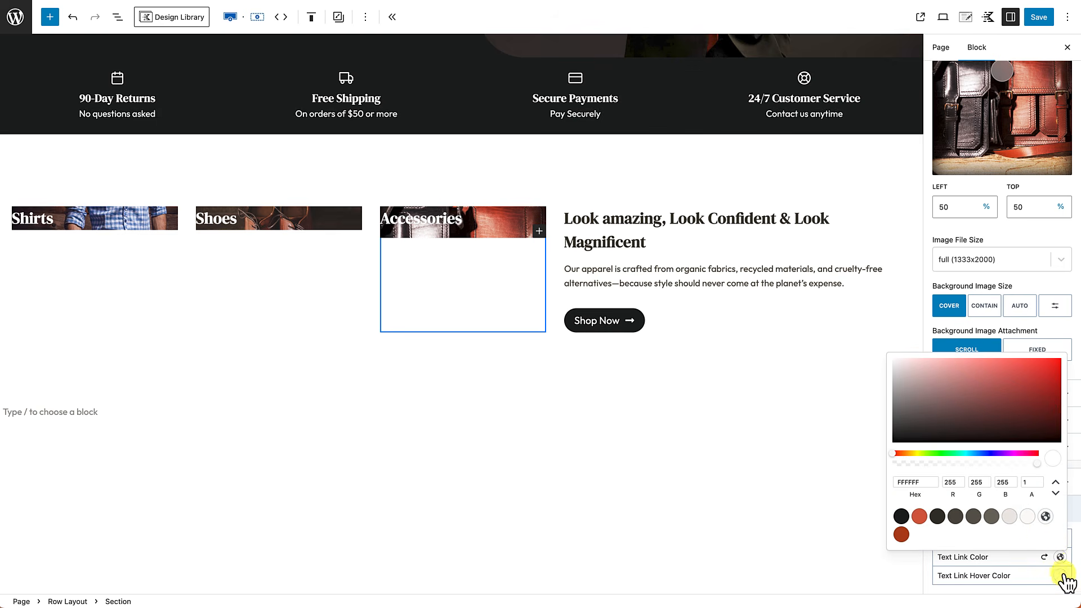
pyautogui.click(1060, 575)
pyautogui.click(1045, 535)
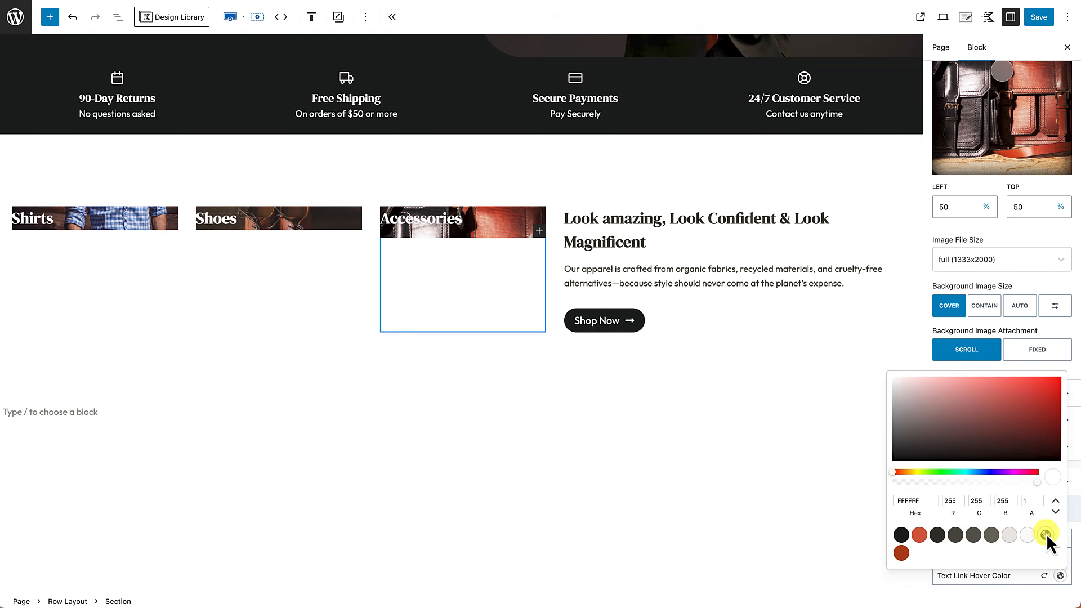
pyautogui.click(701, 498)
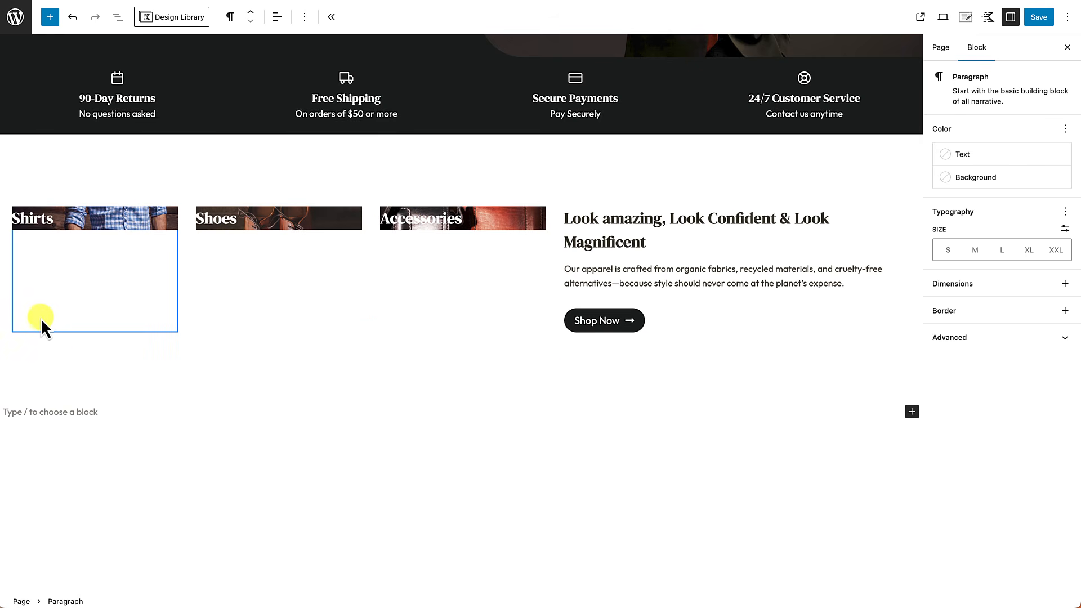
# Step: Set the Shirts section's Min Height to 400 in its Structure Settings
pyautogui.click(40, 320)
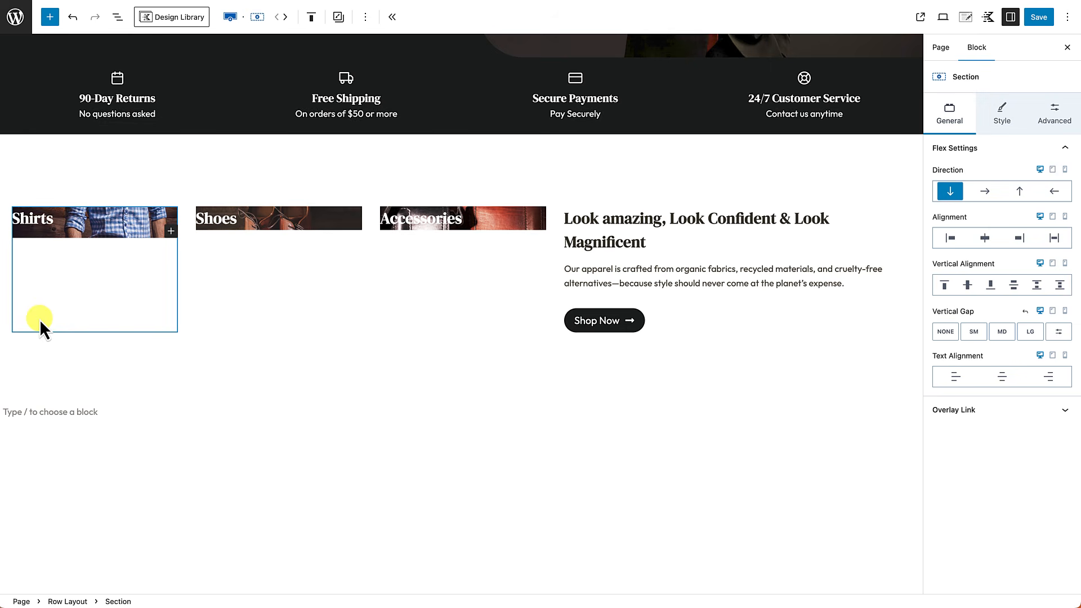
pyautogui.click(1048, 117)
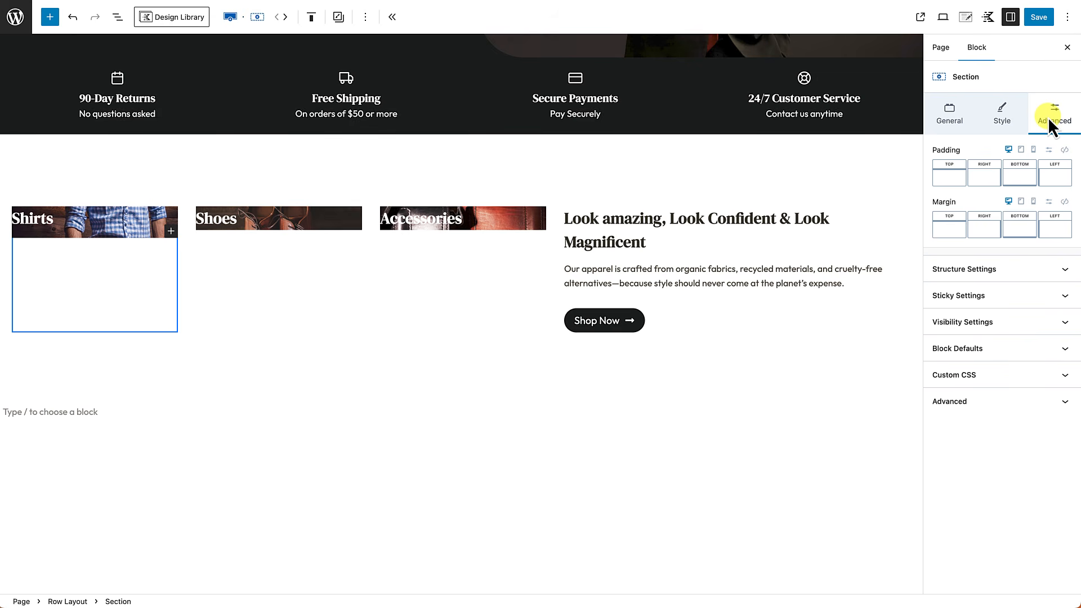
pyautogui.click(1067, 270)
pyautogui.click(1036, 356)
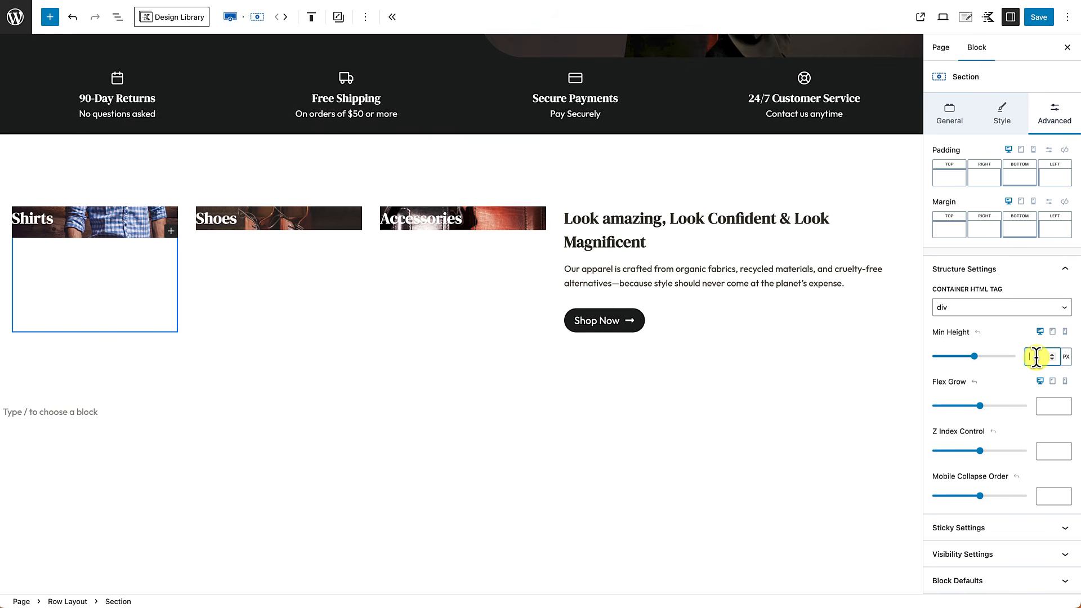
pyautogui.write('400')
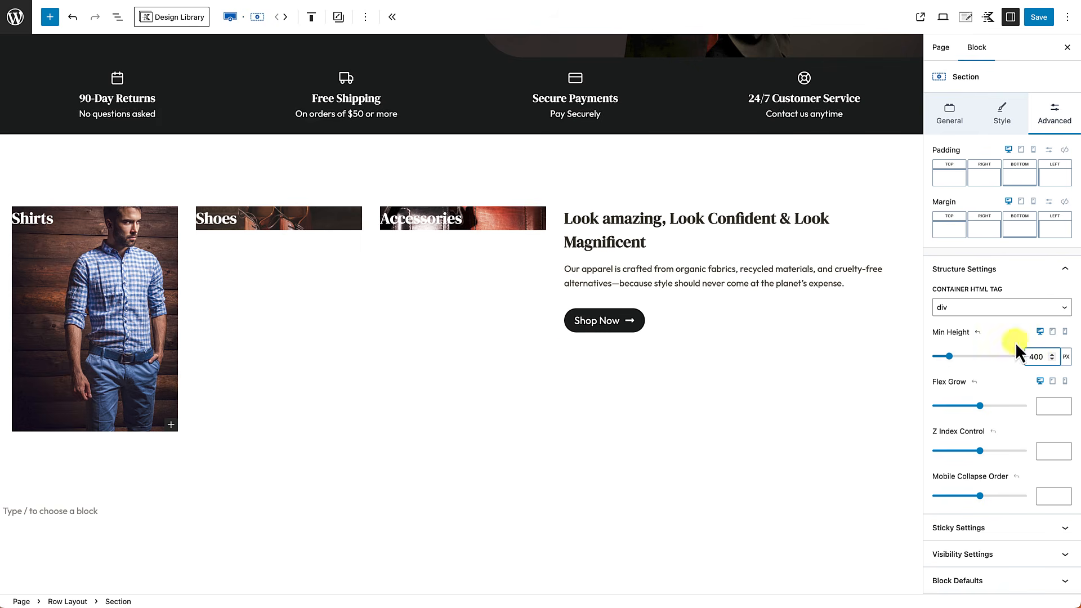
pyautogui.click(1002, 120)
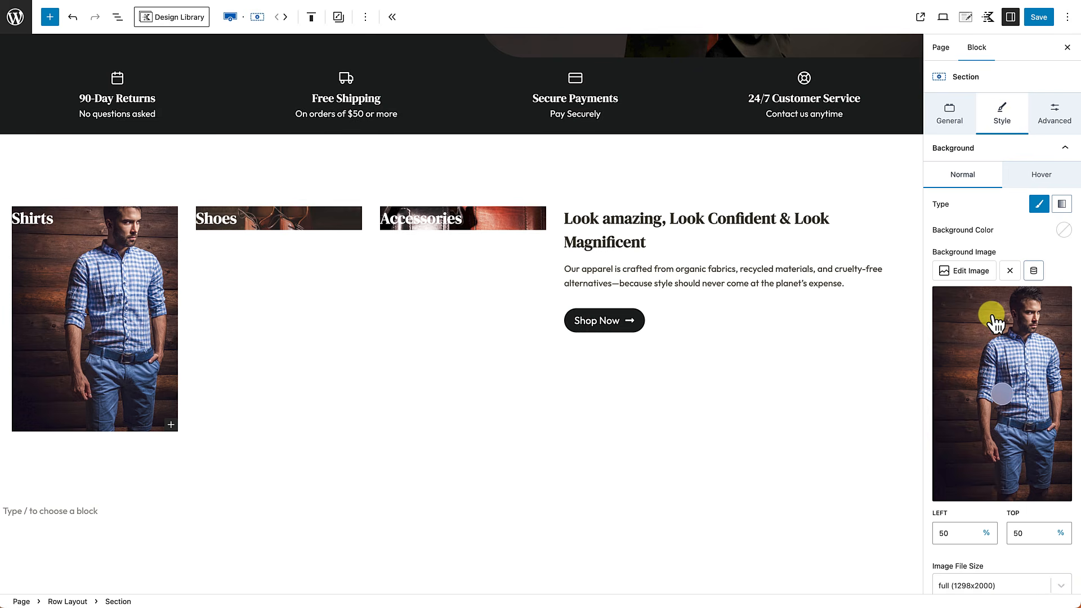
pyautogui.scroll(-3, 997, 326)
pyautogui.scroll(-1, 992, 319)
pyautogui.scroll(-1, 987, 484)
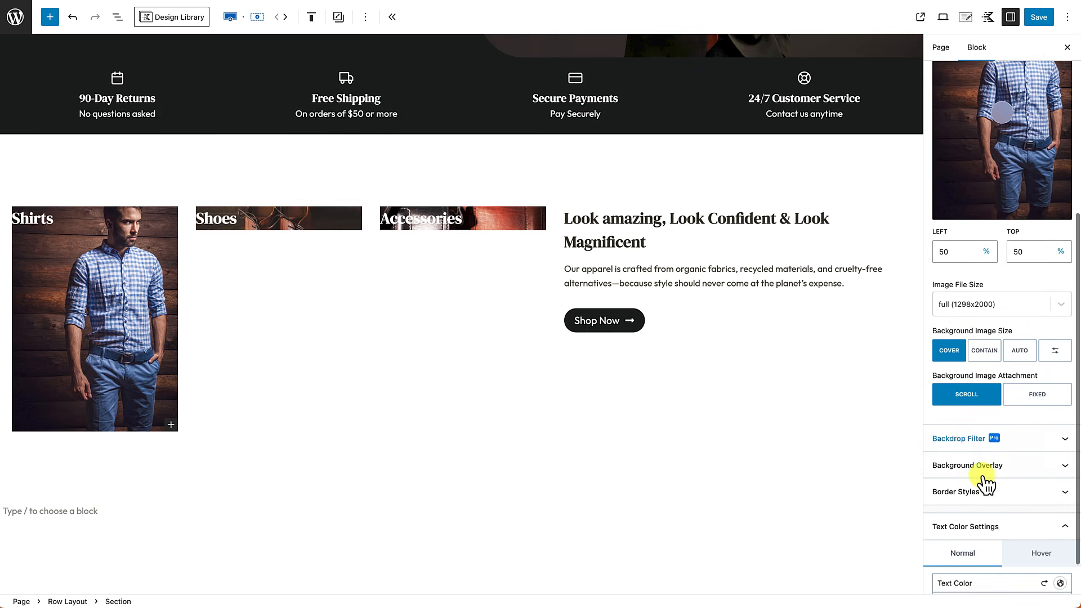
pyautogui.click(986, 493)
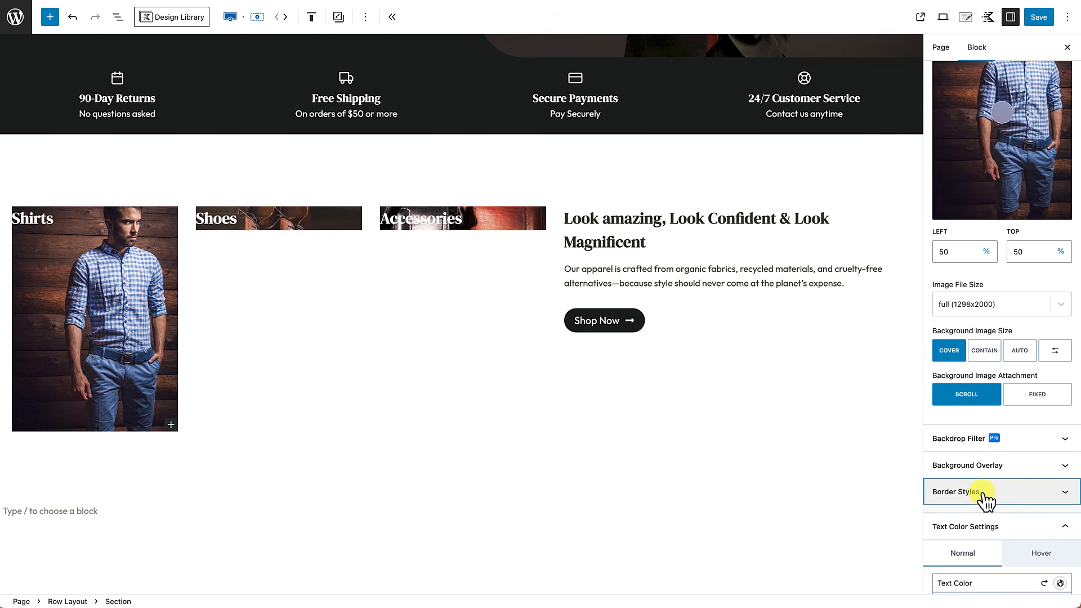
pyautogui.scroll(-4, 986, 499)
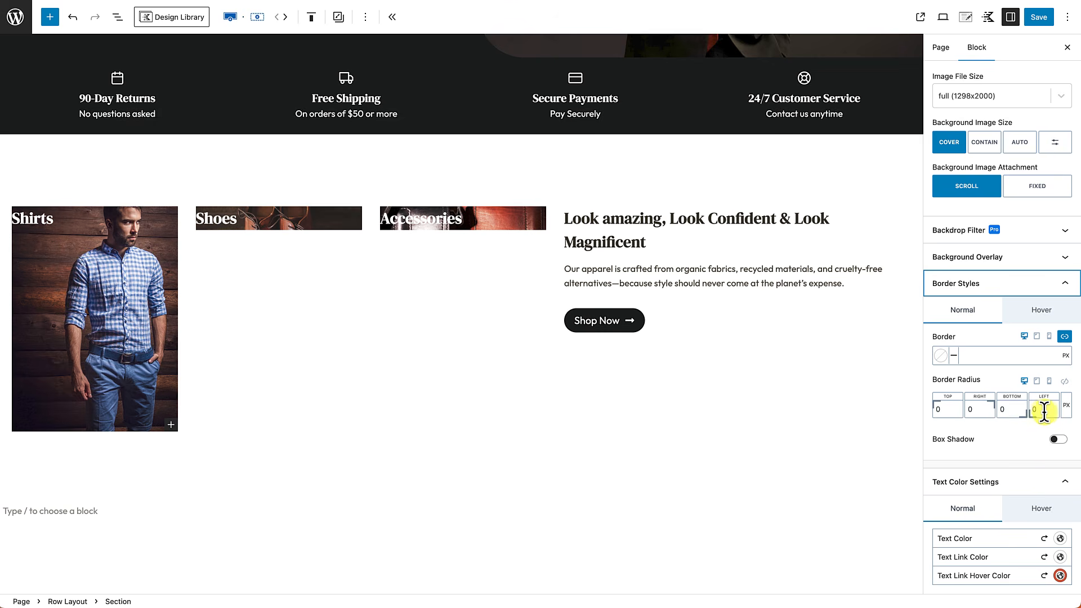
pyautogui.click(1065, 382)
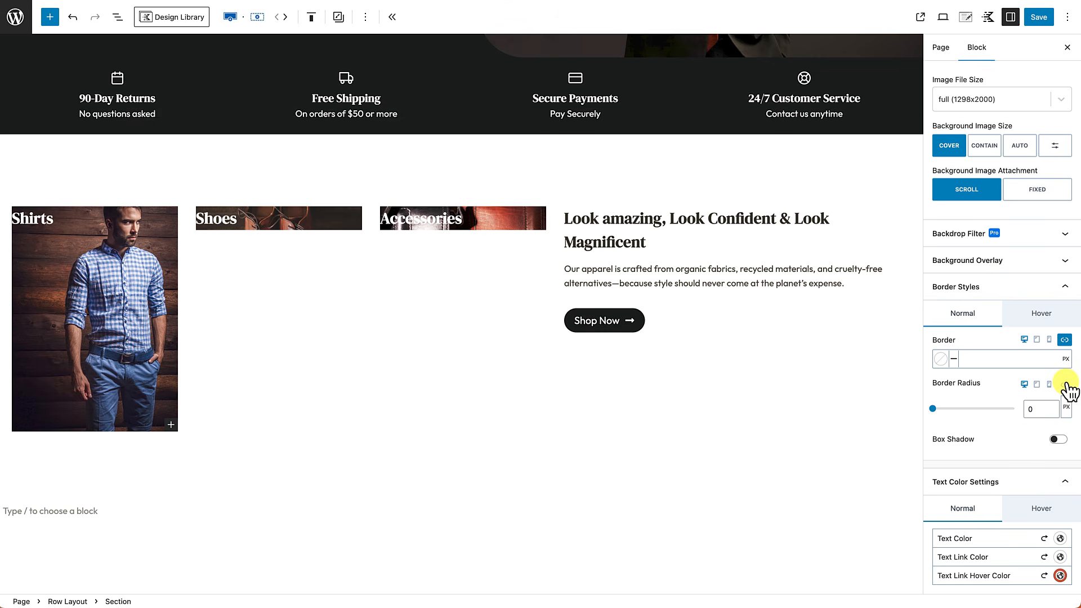
pyautogui.click(1032, 409)
pyautogui.click(687, 463)
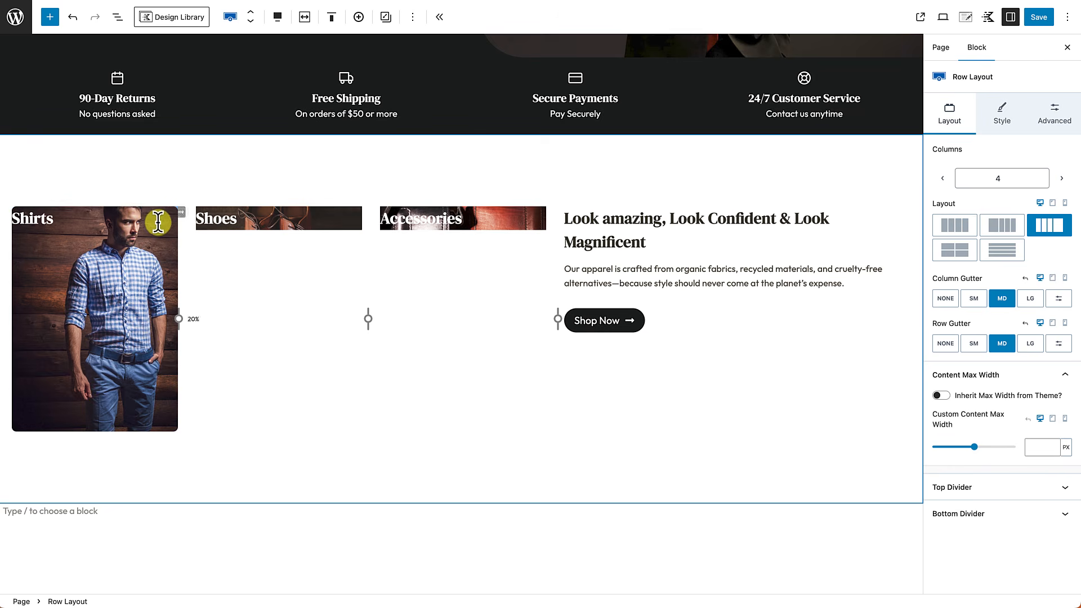
# Step: Centre-align the Shirts heading text
pyautogui.click(35, 221)
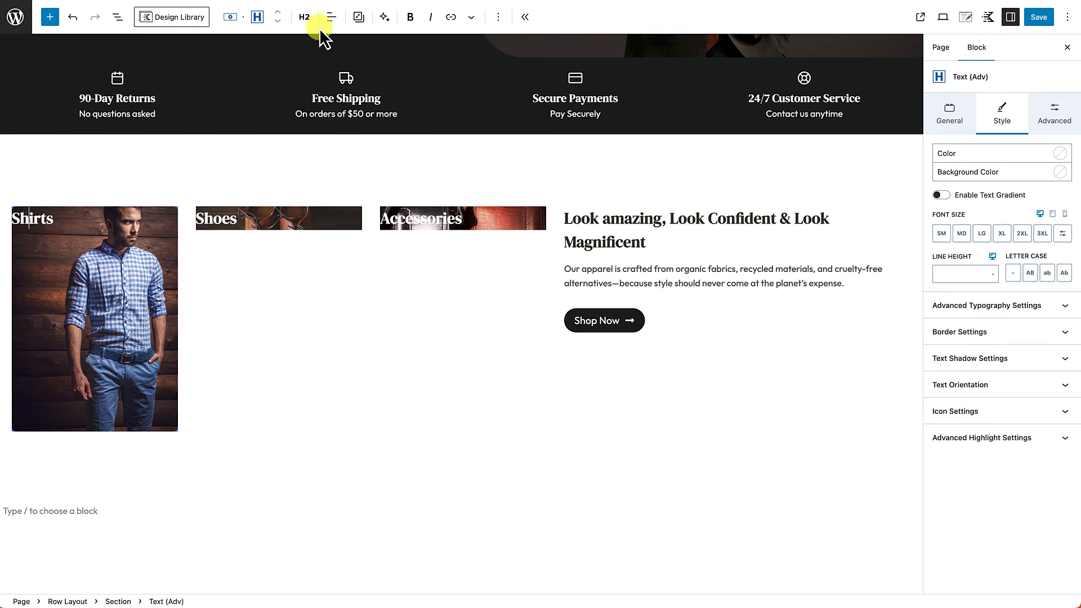
pyautogui.click(332, 18)
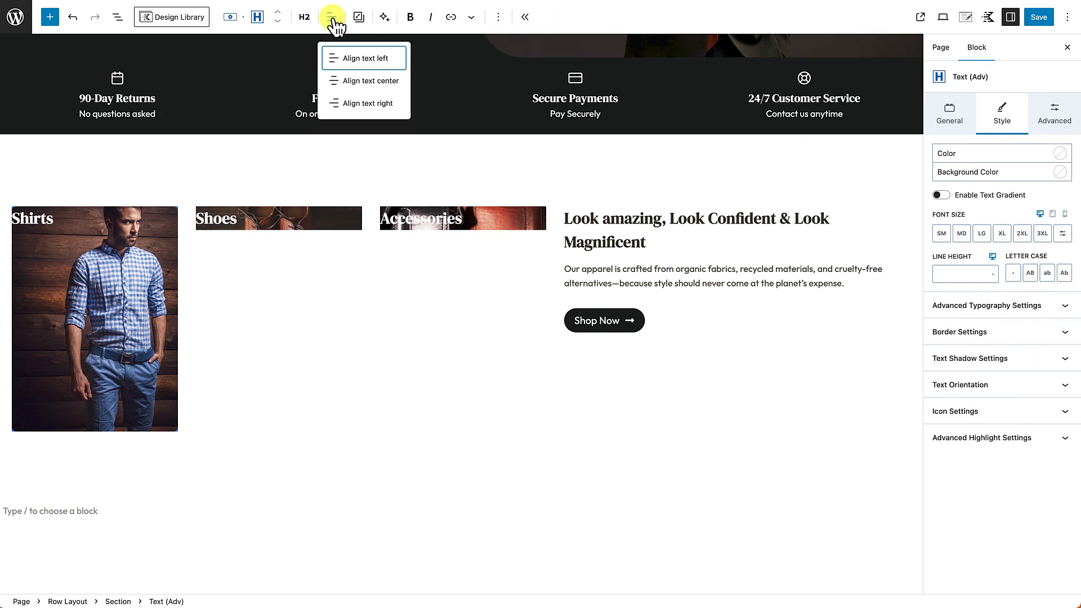
pyautogui.click(349, 81)
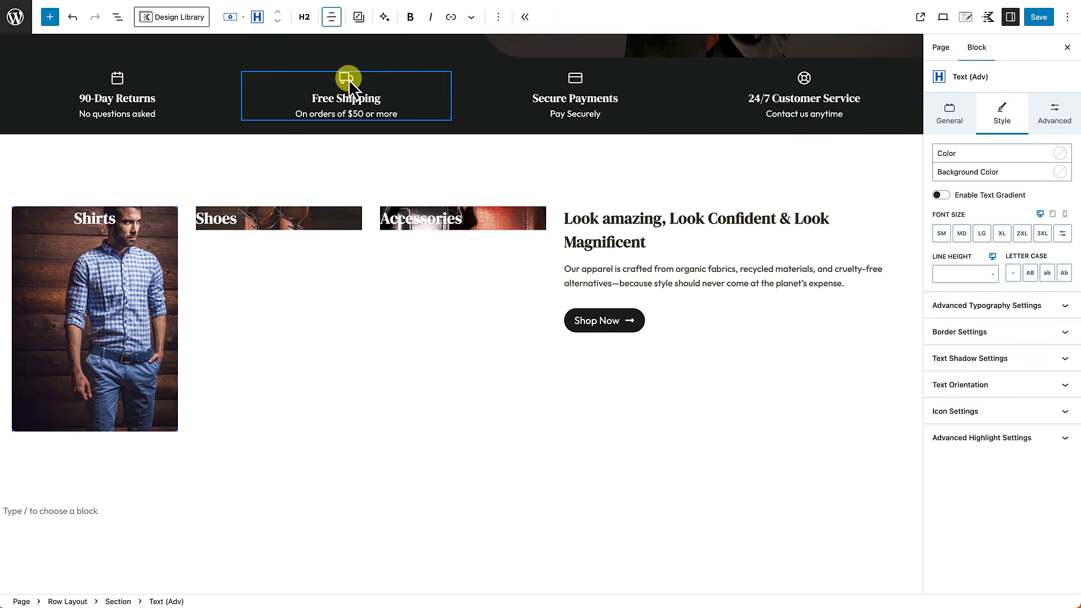
# Step: Set the Shirts section's vertical alignment to bottom
pyautogui.click(63, 397)
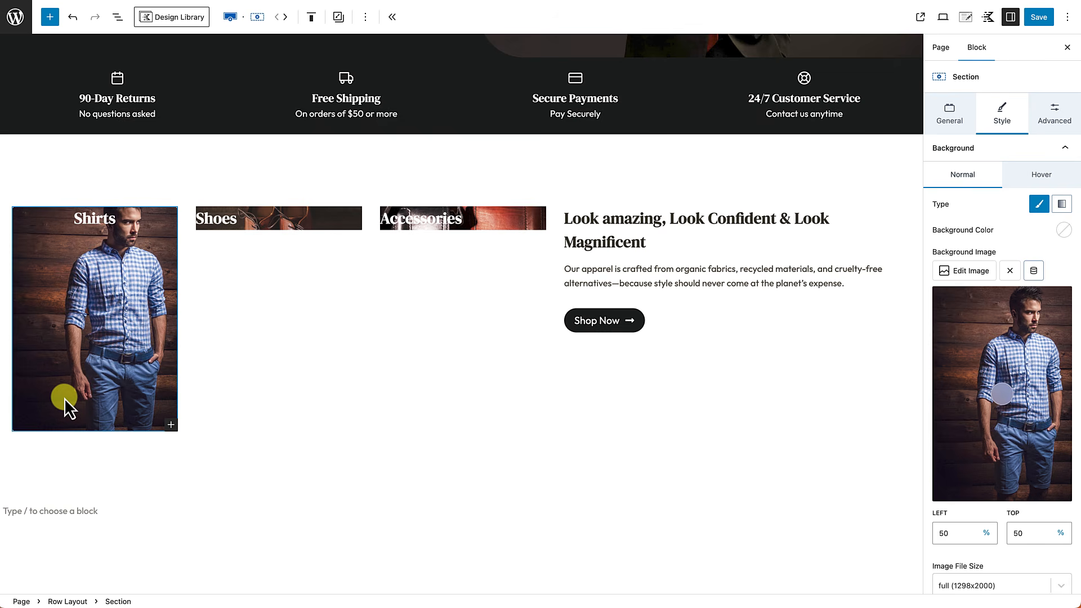
pyautogui.click(952, 129)
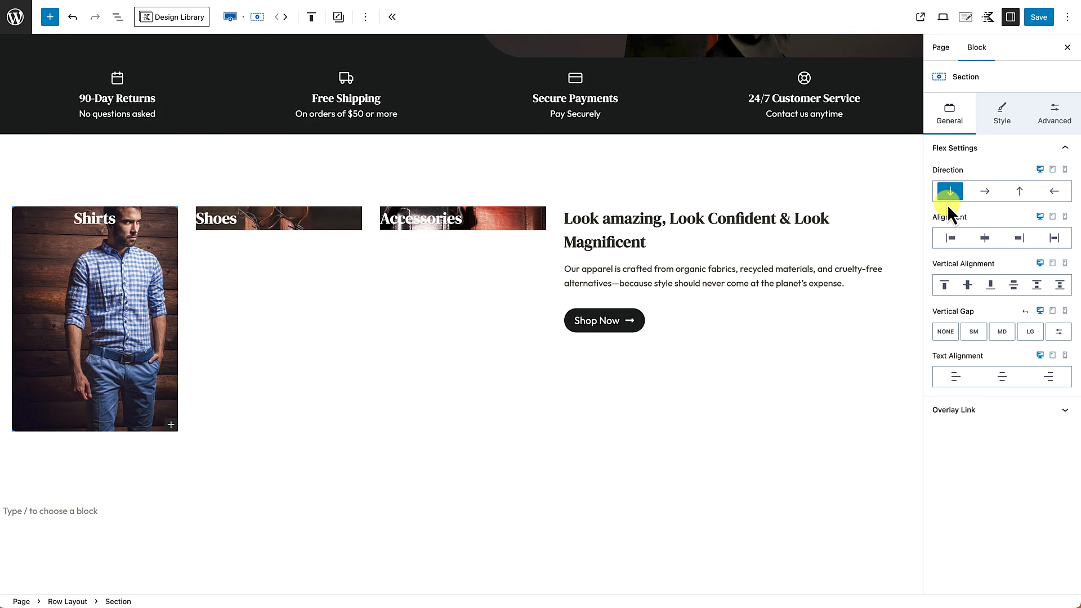
pyautogui.click(993, 291)
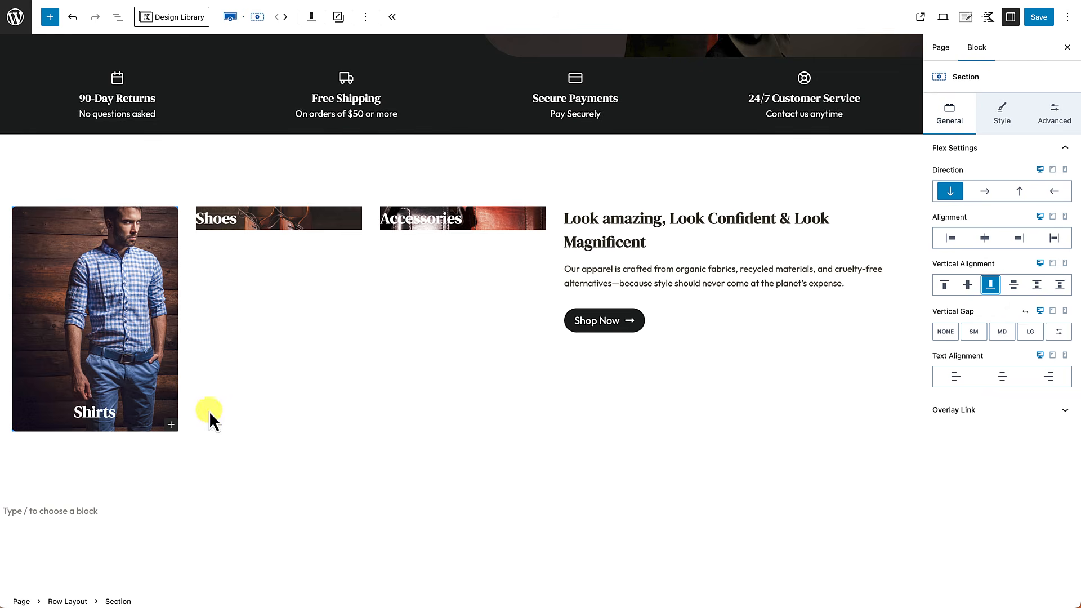
pyautogui.click(258, 502)
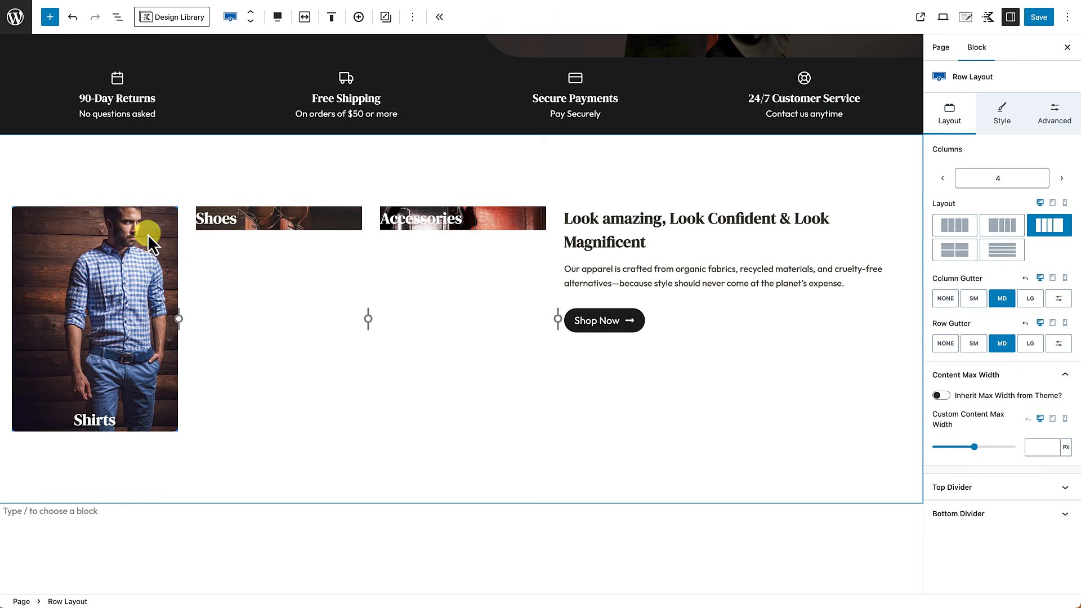
pyautogui.click(103, 215)
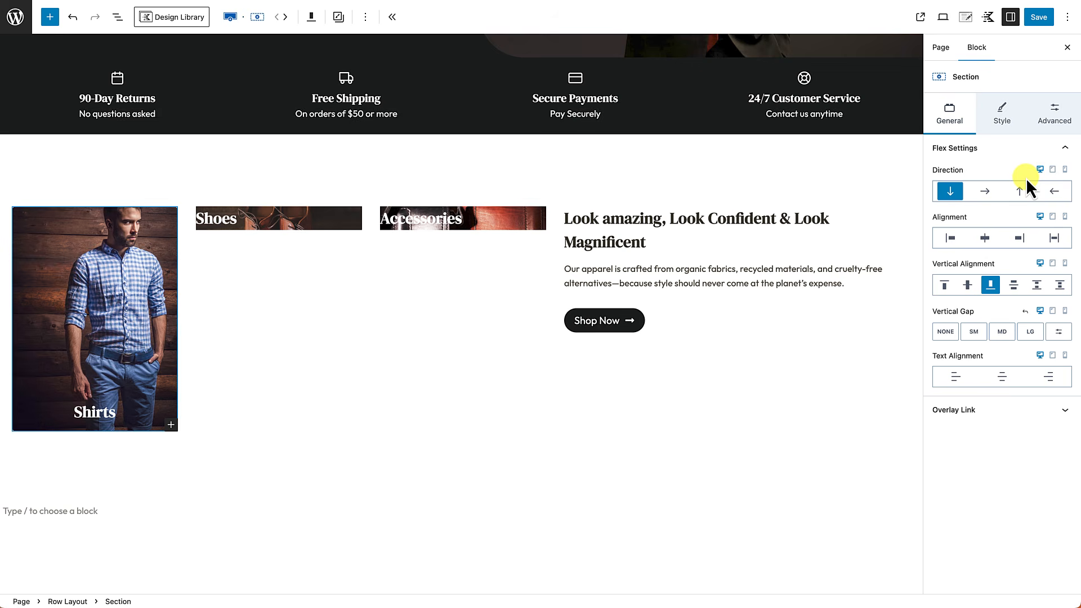
pyautogui.click(1044, 115)
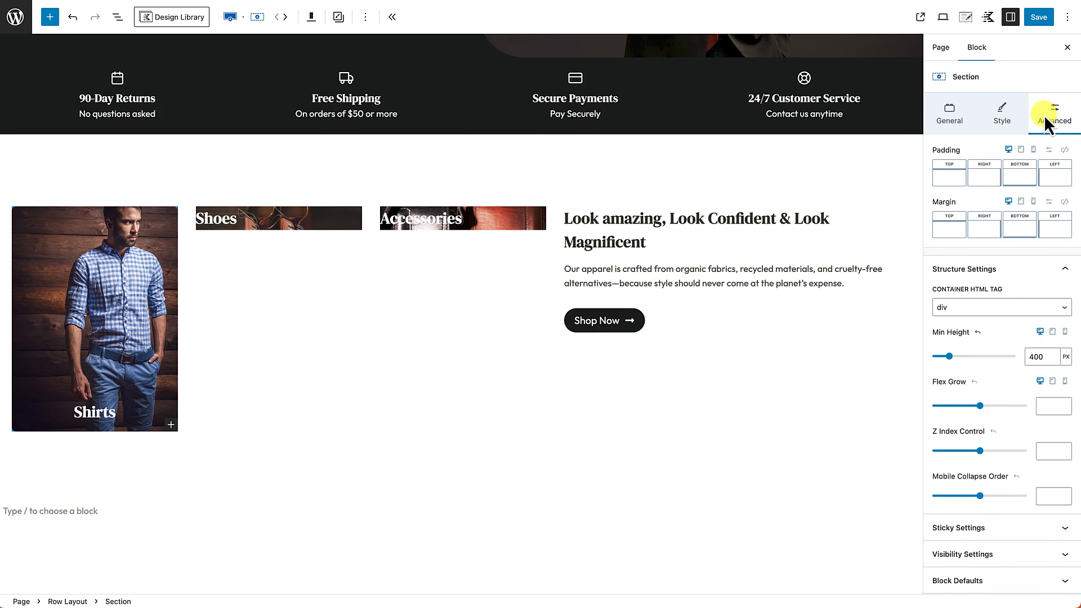
# Step: Give the Shirts section linked small 24px padding on all sides
pyautogui.click(1064, 150)
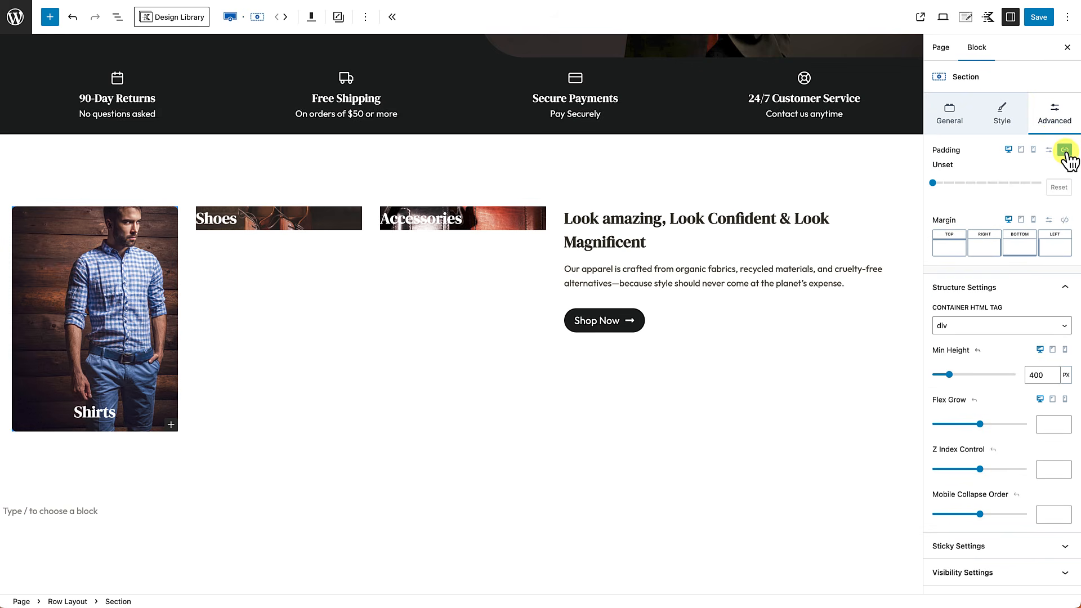
pyautogui.moveTo(934, 183); pyautogui.dragTo(966, 184)
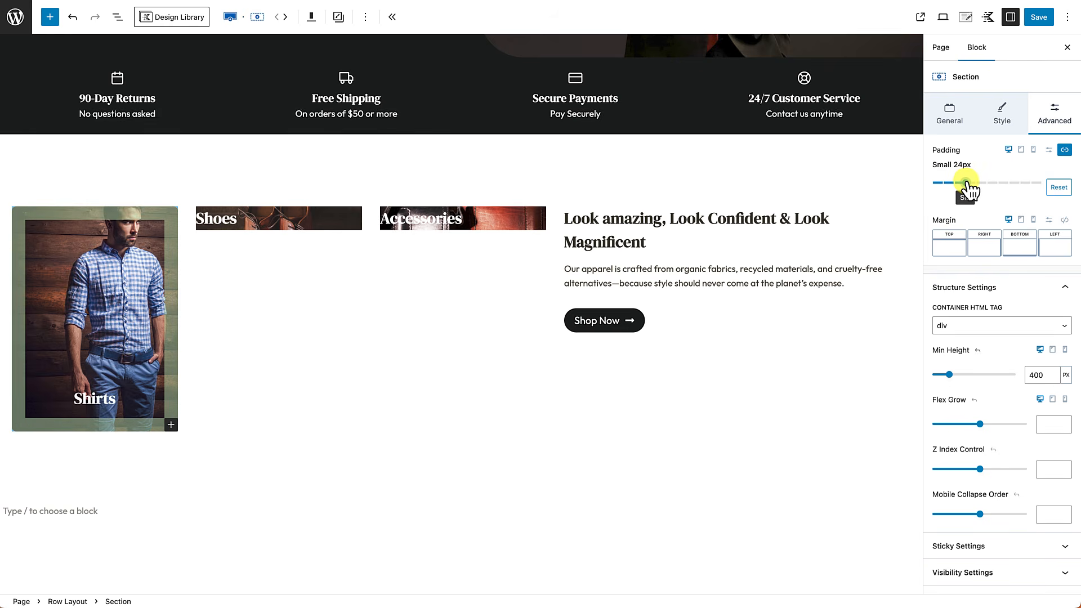
pyautogui.click(299, 462)
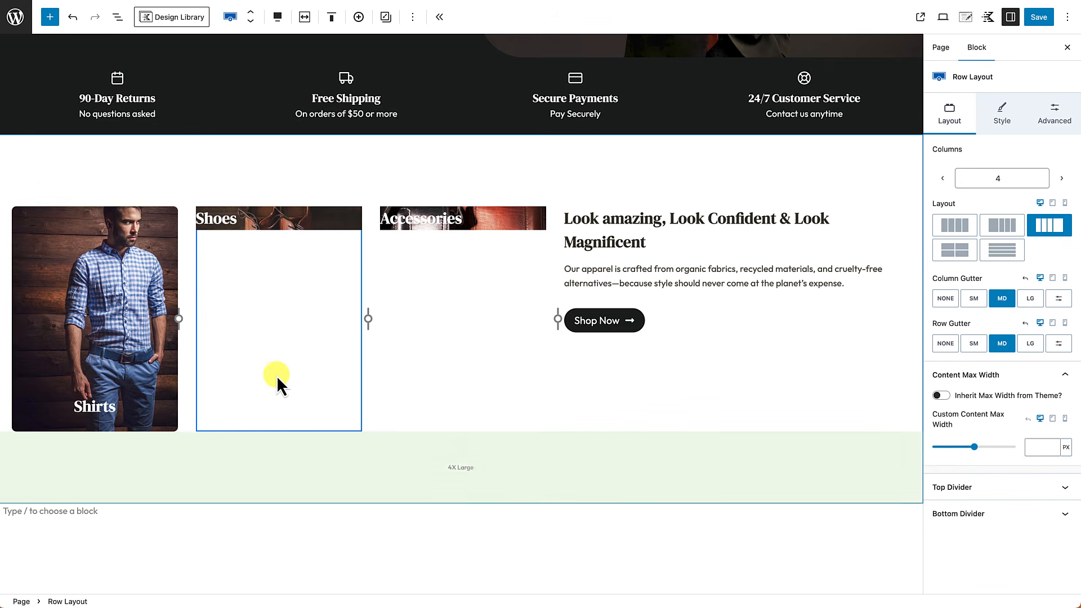
pyautogui.scroll(-1, 276, 376)
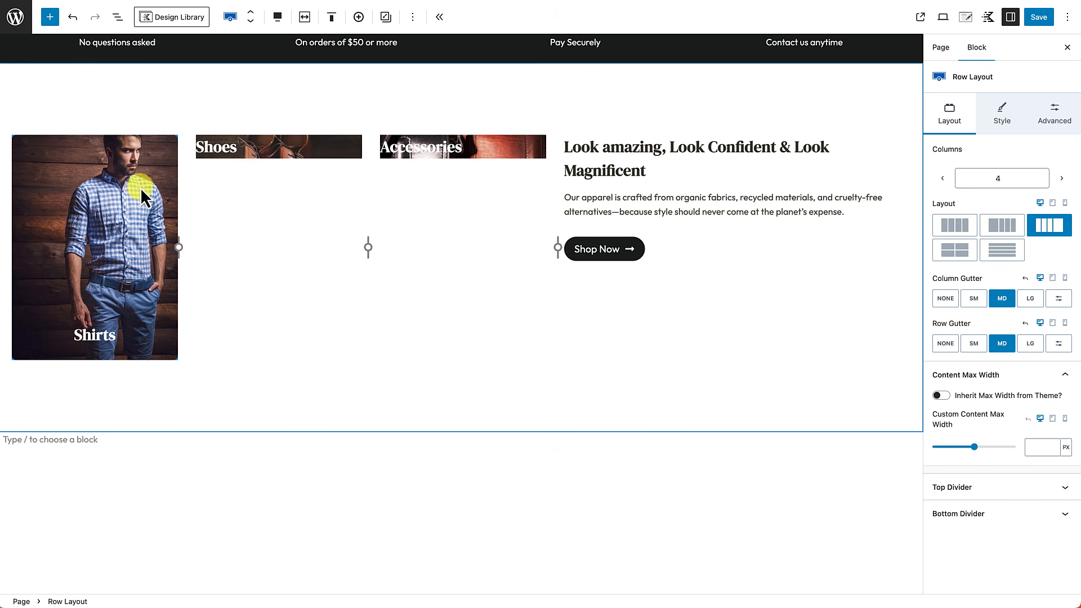
# Step: Move the Shirts background focal point to 53% left, 0% top
pyautogui.click(109, 185)
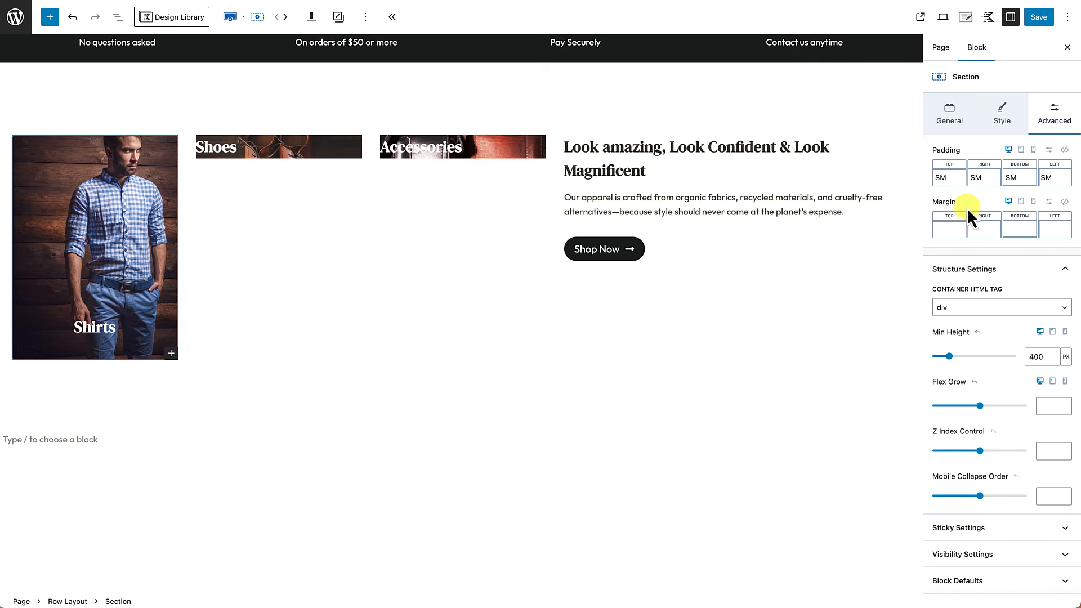
pyautogui.click(1002, 119)
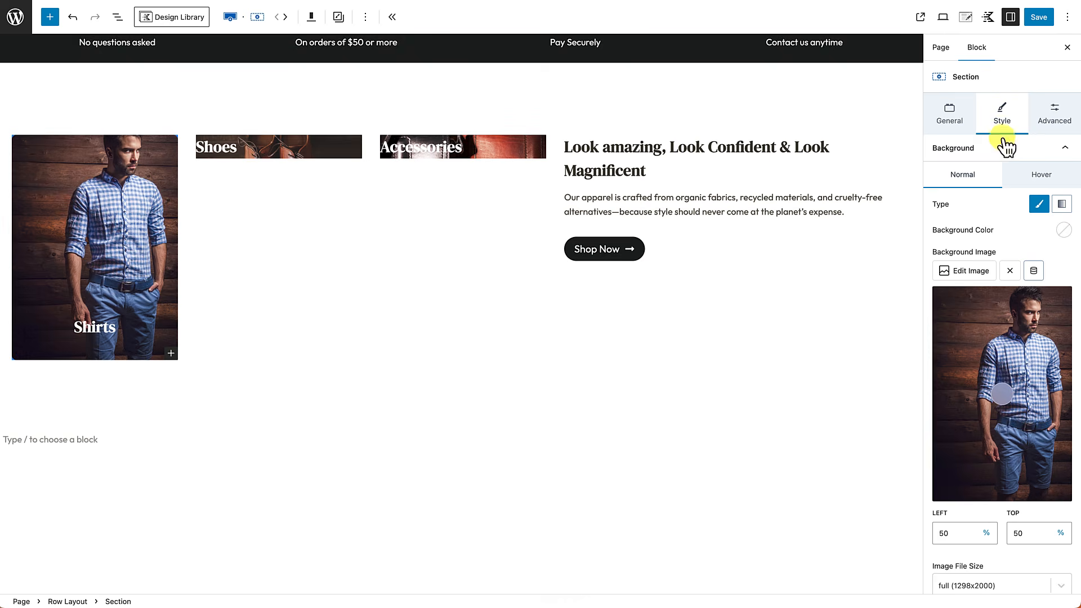
pyautogui.moveTo(1011, 401); pyautogui.dragTo(1012, 290)
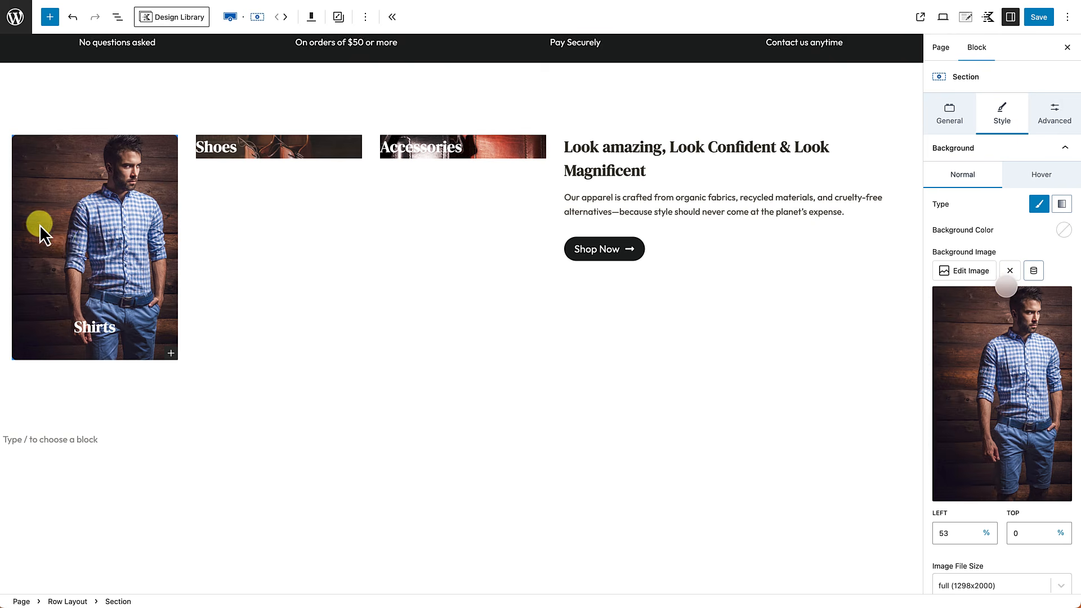
pyautogui.click(213, 440)
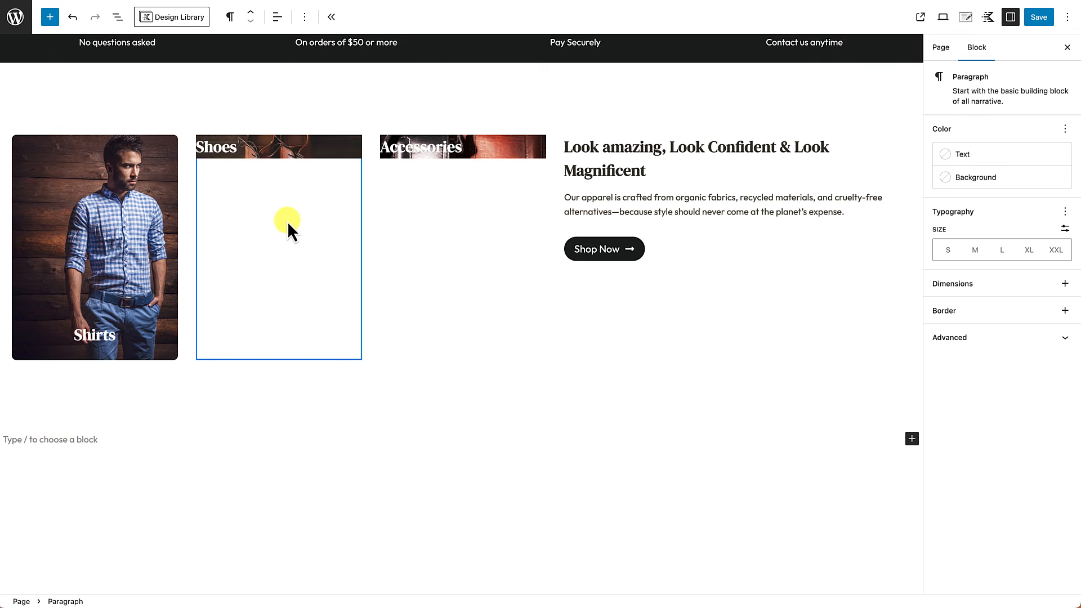
# Step: Give the Shoes section a linked 8 px border radius on all corners
pyautogui.click(116, 204)
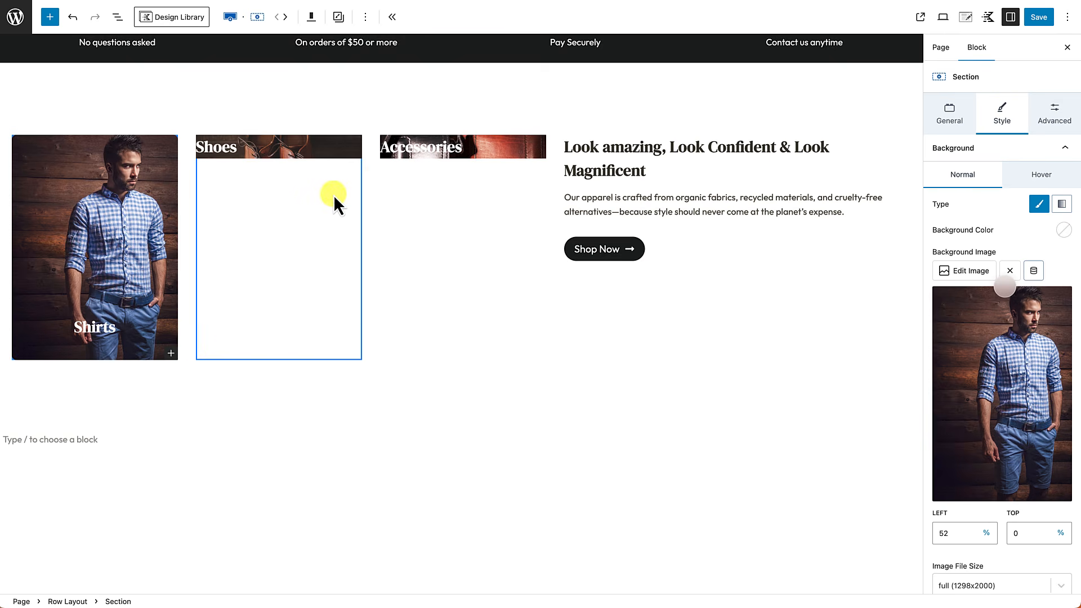
pyautogui.click(260, 307)
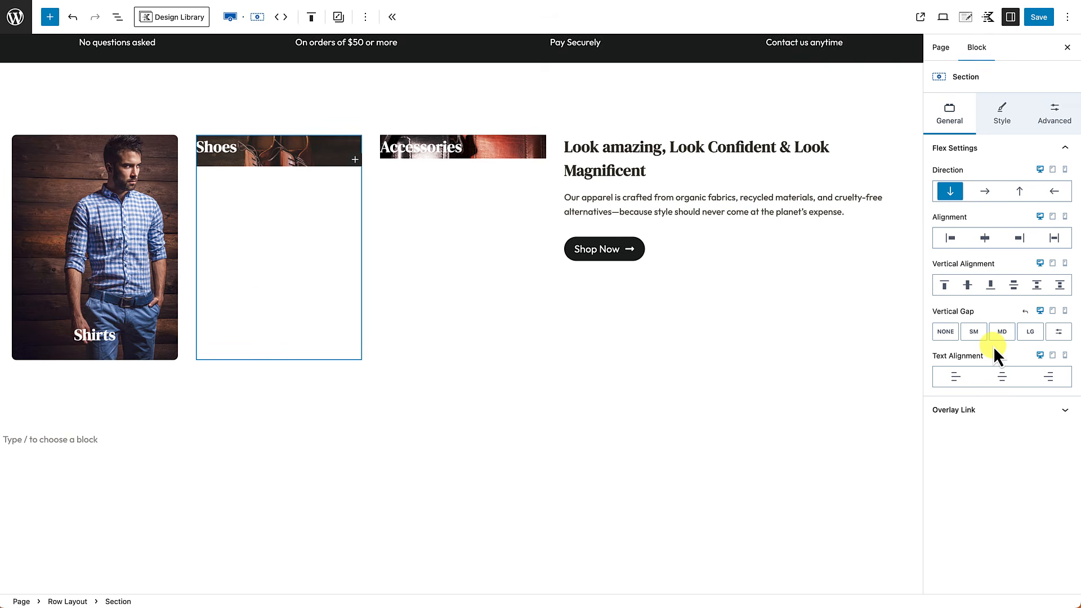
pyautogui.click(1005, 114)
pyautogui.scroll(-6, 983, 335)
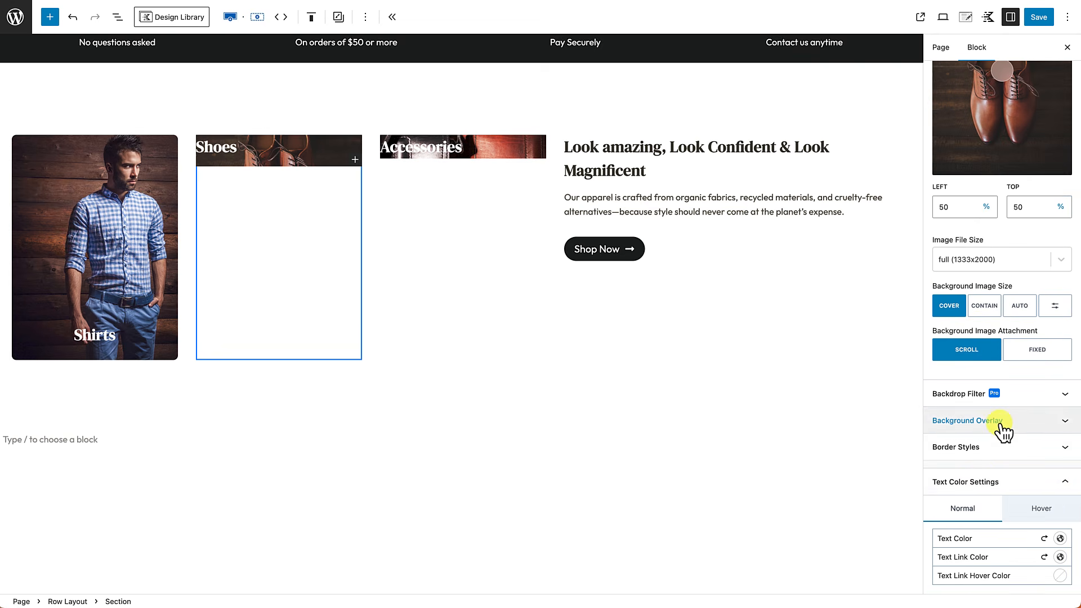
pyautogui.click(987, 454)
pyautogui.scroll(-3, 975, 504)
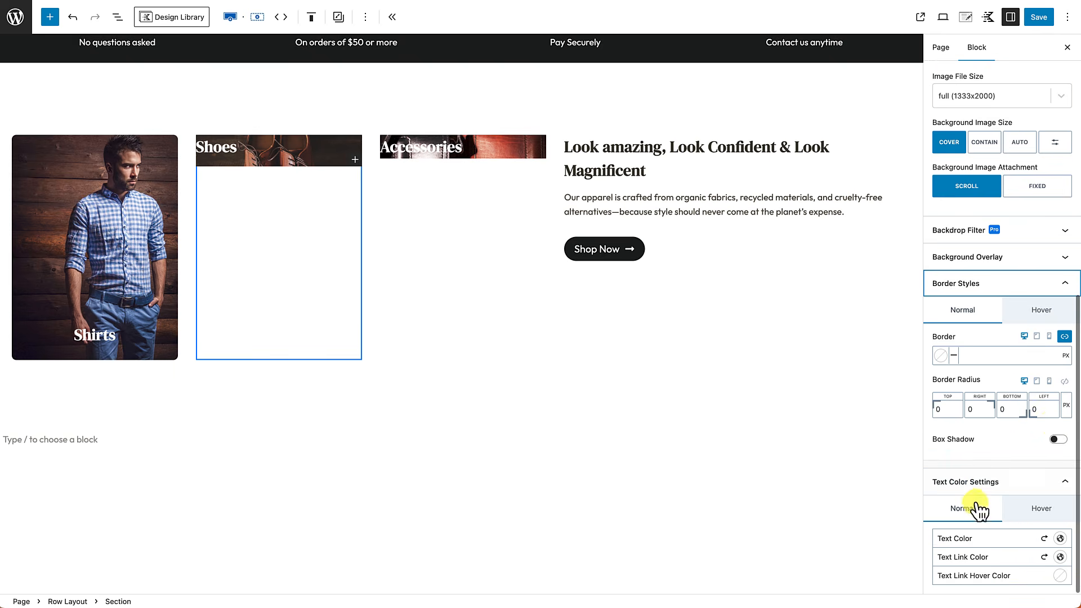
pyautogui.click(1064, 383)
pyautogui.click(1028, 410)
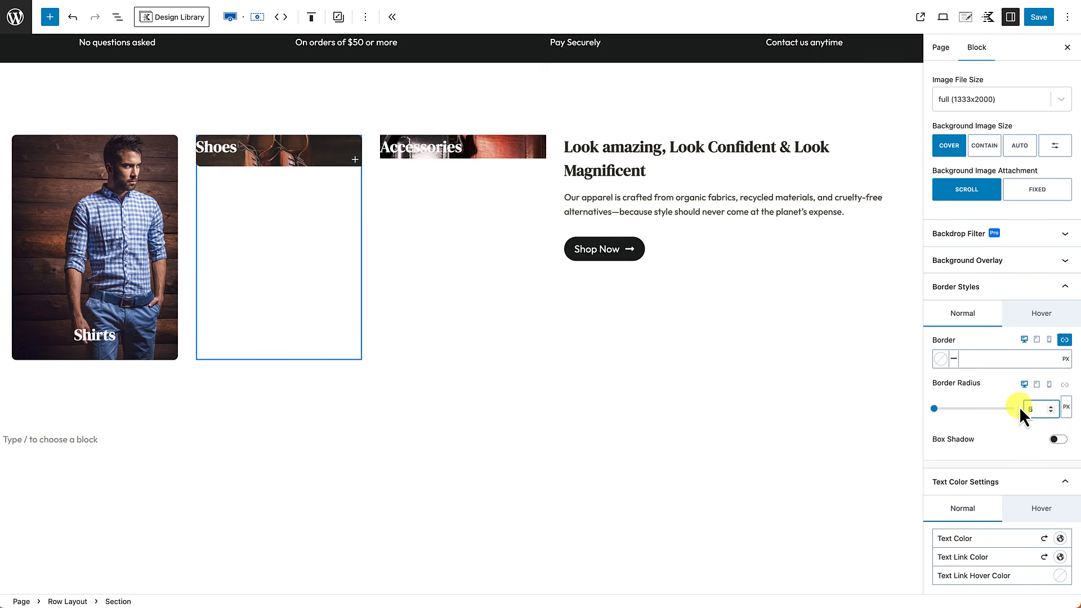
pyautogui.scroll(5, 1026, 163)
pyautogui.scroll(3, 1026, 164)
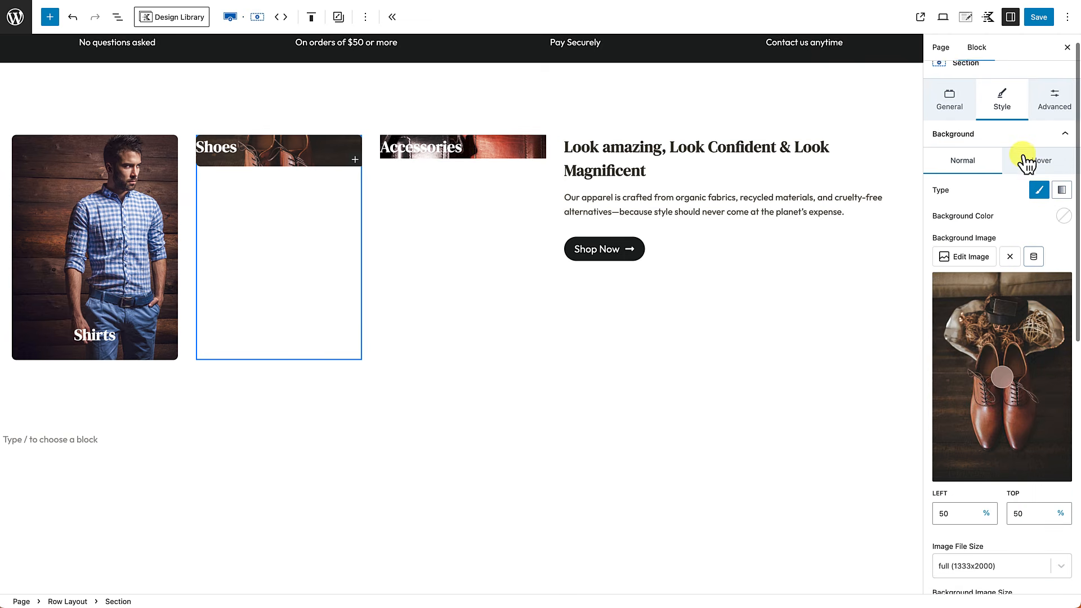
# Step: Set the Shoes section's Min Height to 400
pyautogui.click(1055, 118)
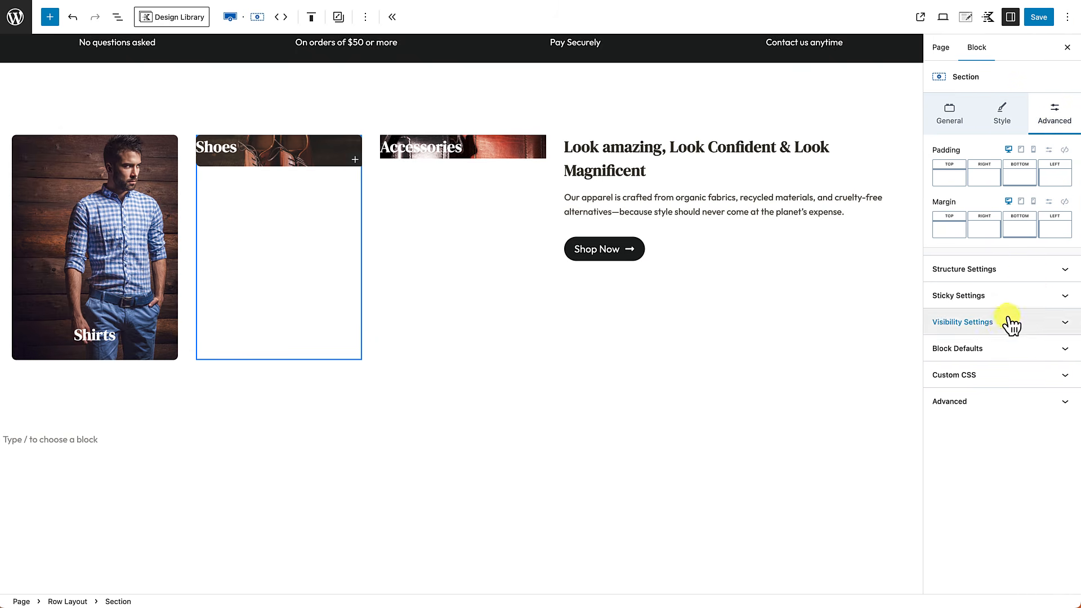
pyautogui.click(1064, 278)
pyautogui.click(1030, 357)
pyautogui.write('4')
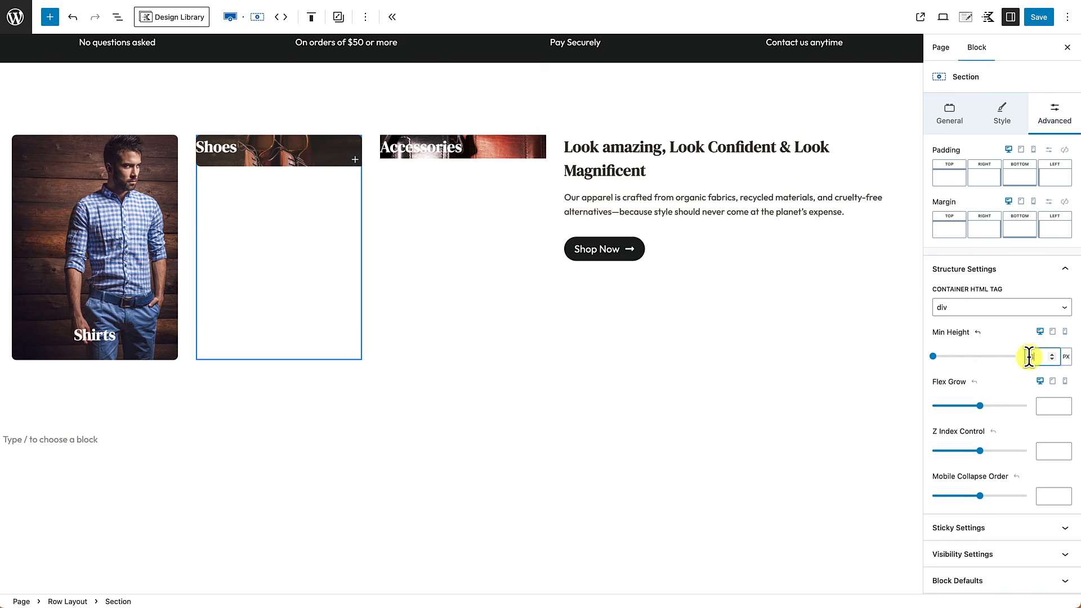
pyautogui.write('00')
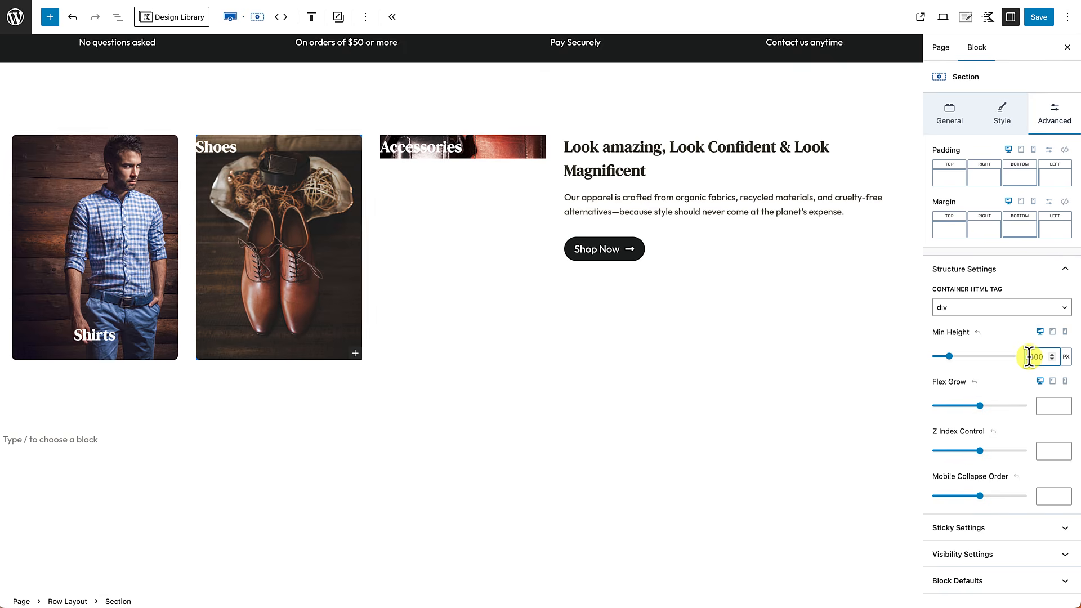
# Step: Align the Shoes content to the bottom and centre the Shoes heading text
pyautogui.click(946, 112)
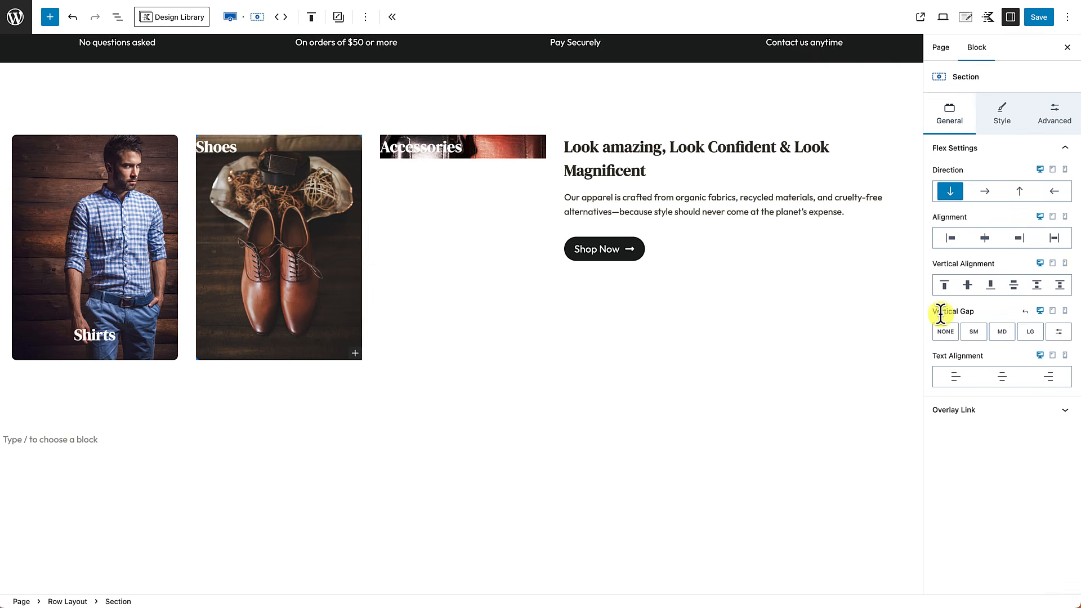
pyautogui.click(991, 285)
pyautogui.click(215, 342)
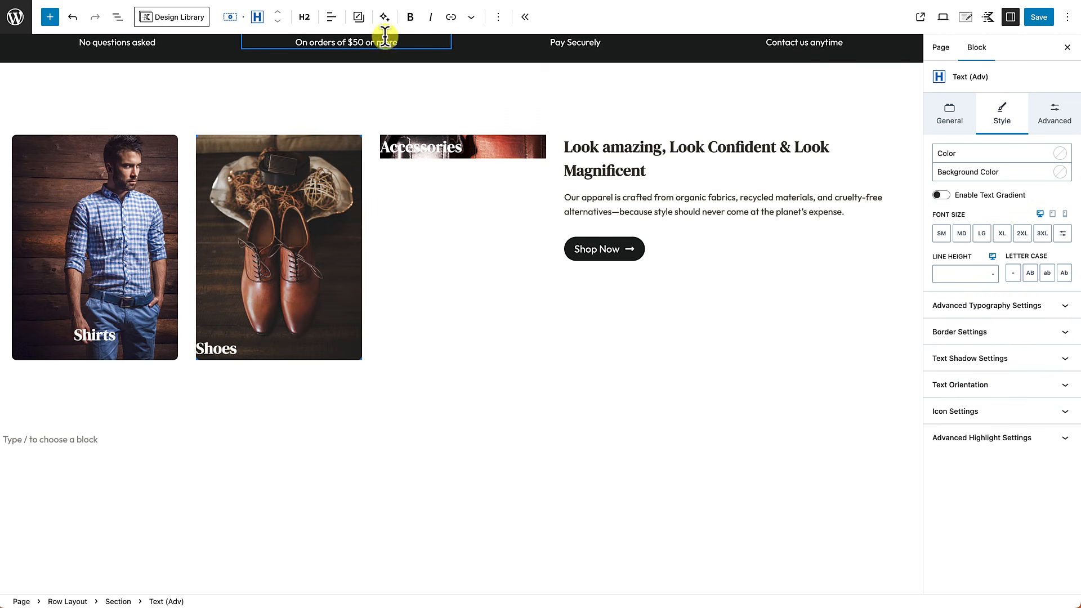
pyautogui.click(332, 17)
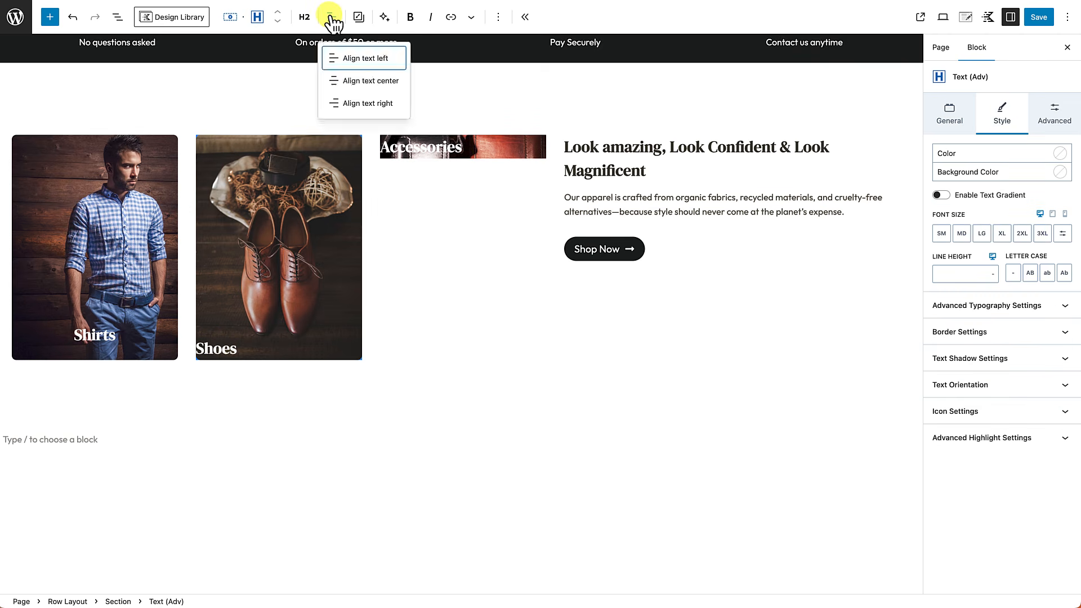
pyautogui.click(355, 84)
pyautogui.click(258, 444)
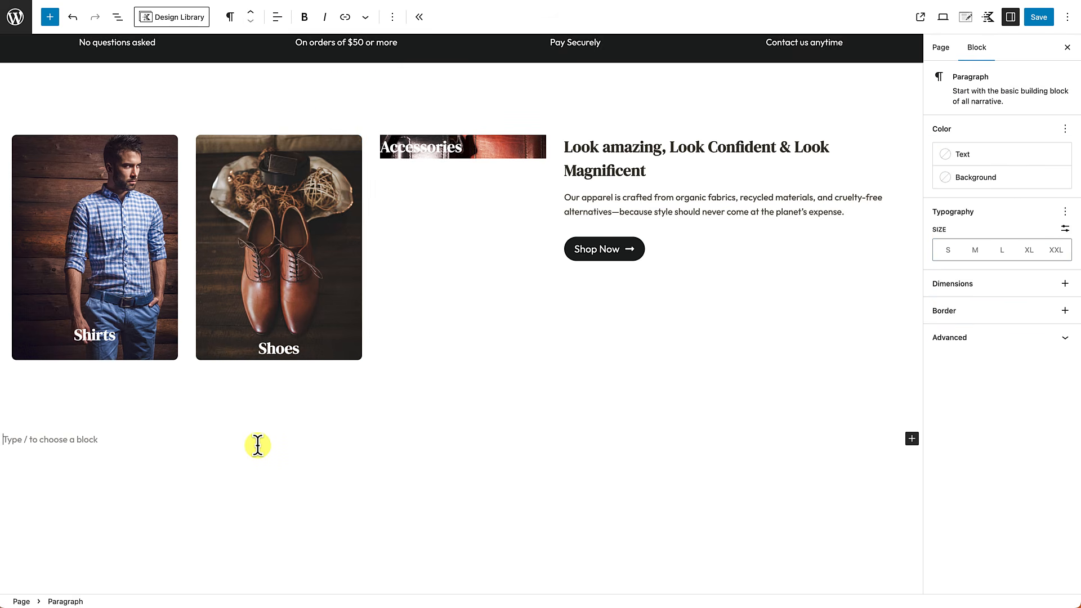
# Step: Apply small 24px linked padding to the Shoes section, then undo it
pyautogui.click(353, 141)
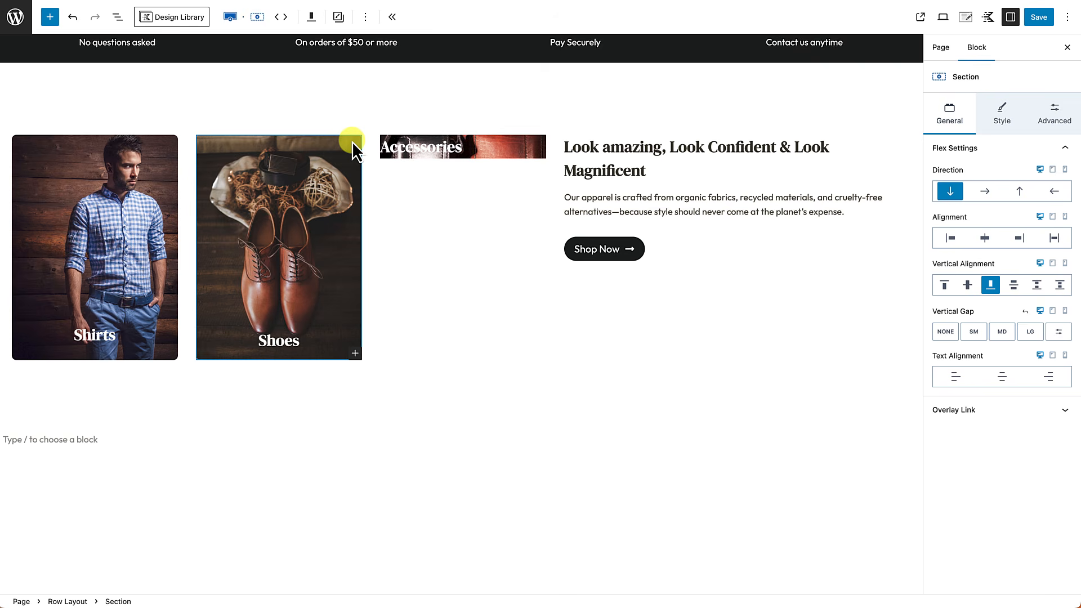
pyautogui.click(1064, 114)
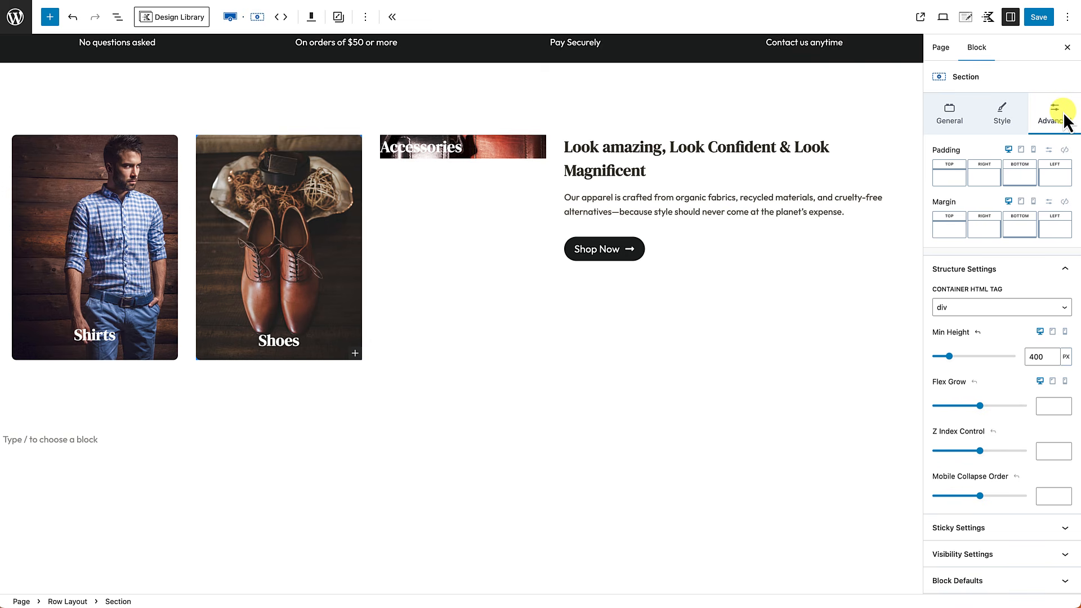
pyautogui.click(1064, 150)
pyautogui.moveTo(928, 183); pyautogui.dragTo(971, 189)
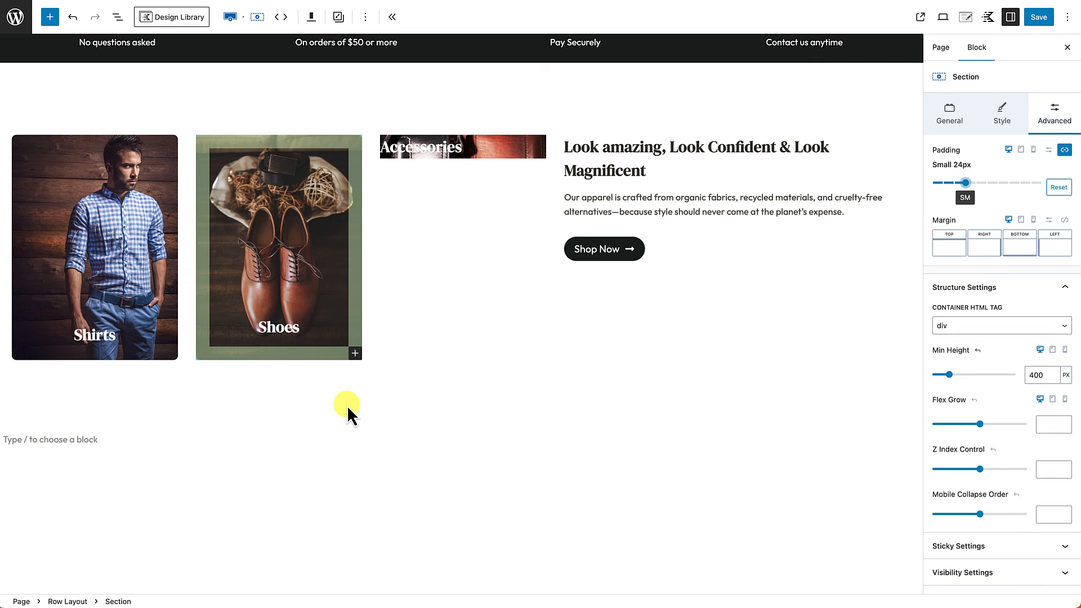
pyautogui.hotkey('ctrl', 'z')
pyautogui.click(342, 428)
pyautogui.click(339, 313)
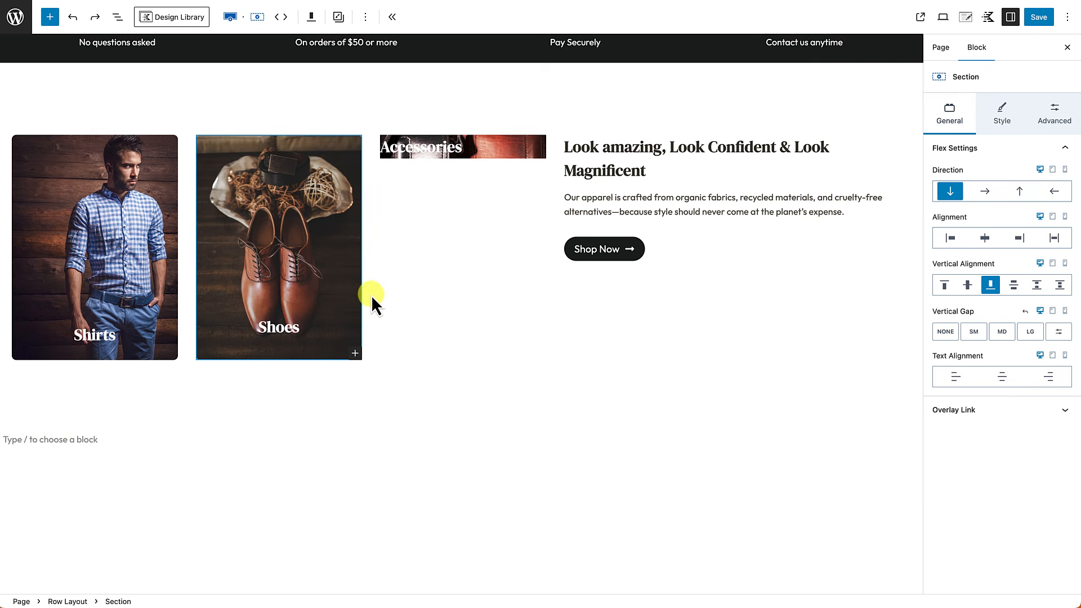
pyautogui.click(416, 302)
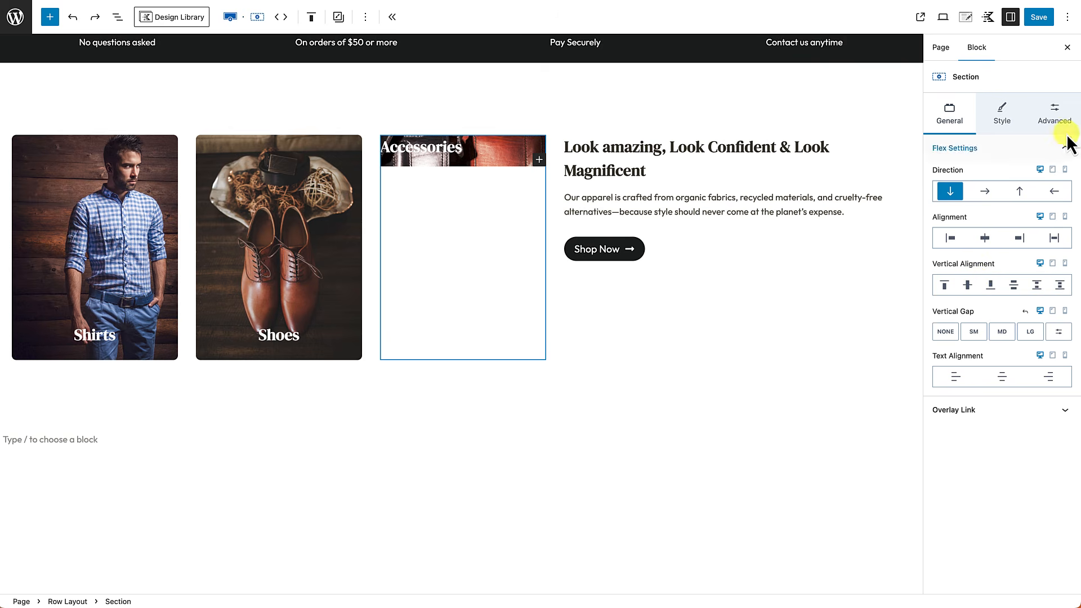
# Step: Set the Accessories section's Min Height to 400
pyautogui.click(1058, 116)
pyautogui.click(1057, 270)
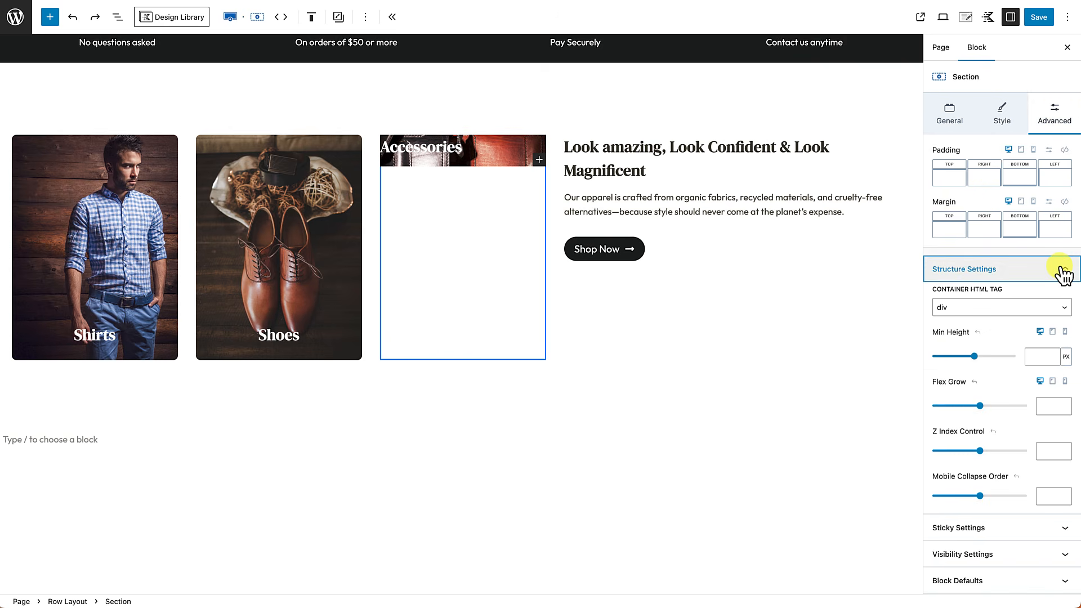
pyautogui.click(1038, 355)
pyautogui.write('400')
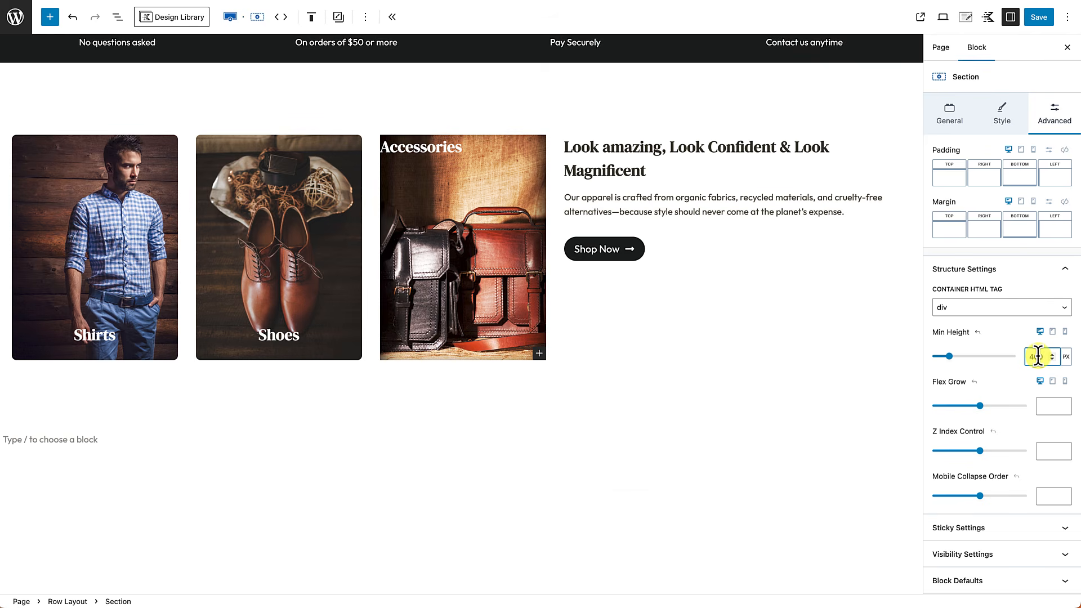
# Step: Give the Accessories section a linked 8 px border radius on all corners
pyautogui.click(1002, 116)
pyautogui.scroll(-5, 985, 307)
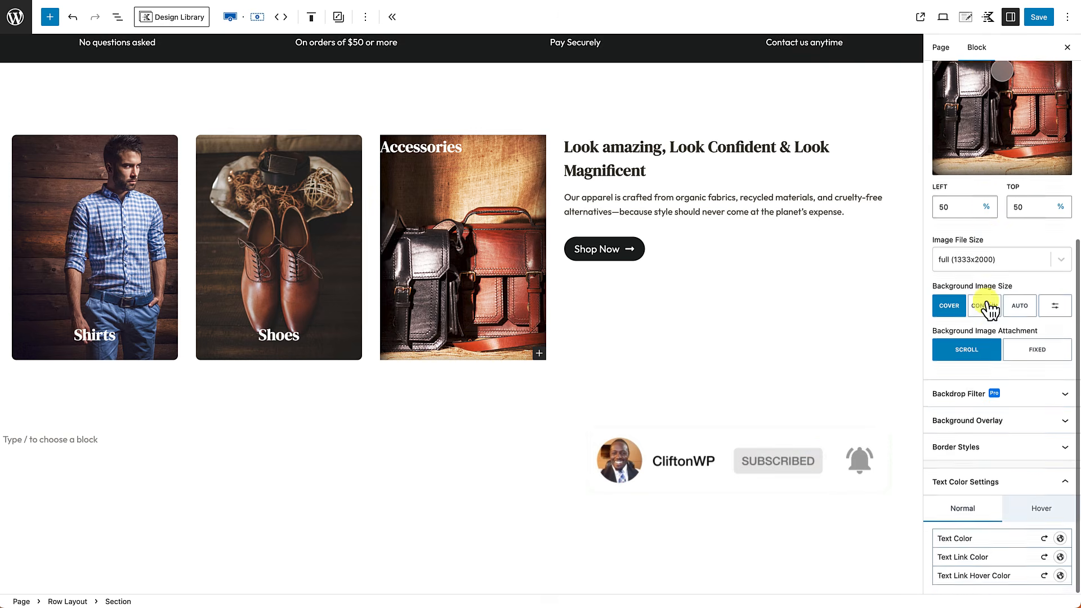
pyautogui.click(1025, 453)
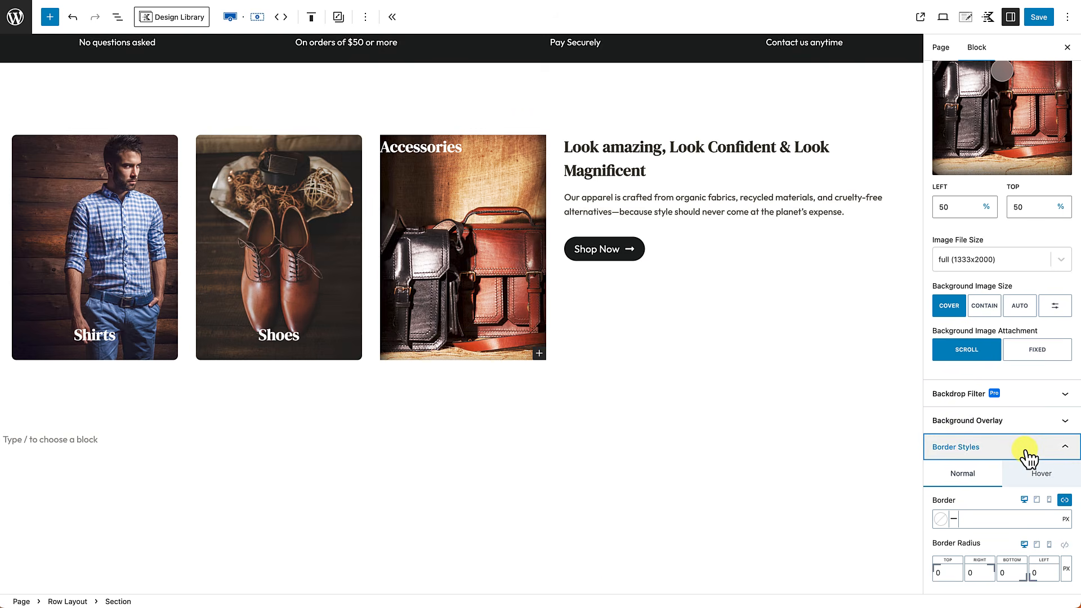
pyautogui.scroll(-3, 1026, 456)
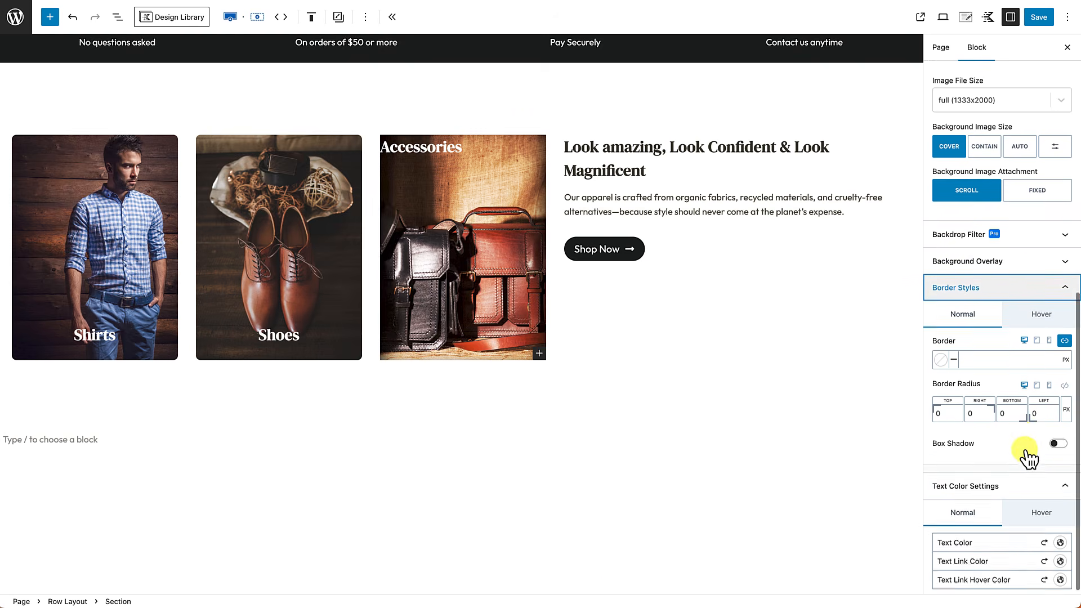
pyautogui.click(1064, 383)
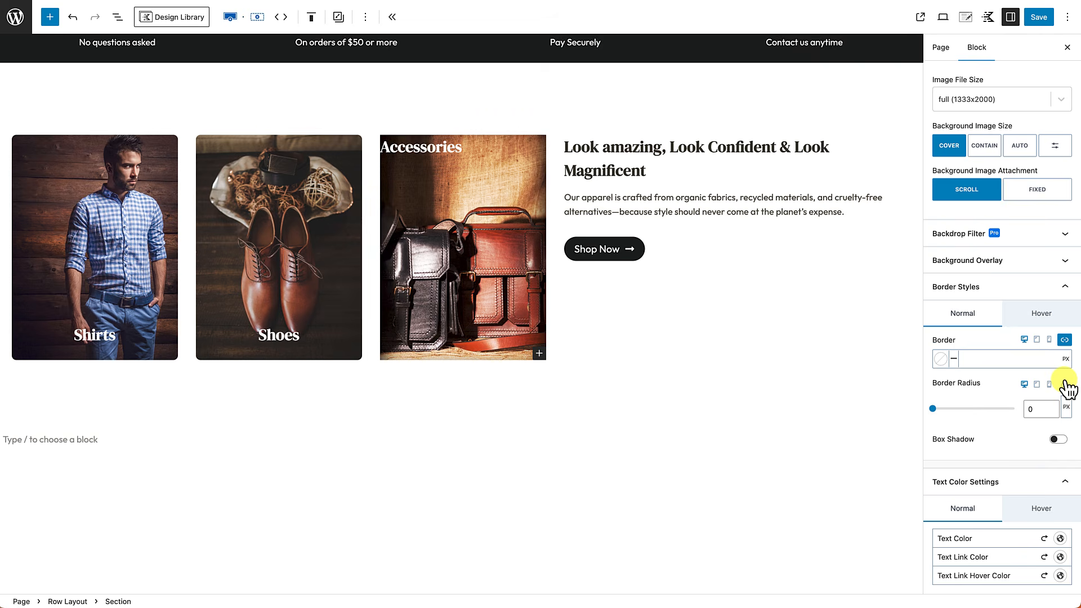
pyautogui.click(1034, 409)
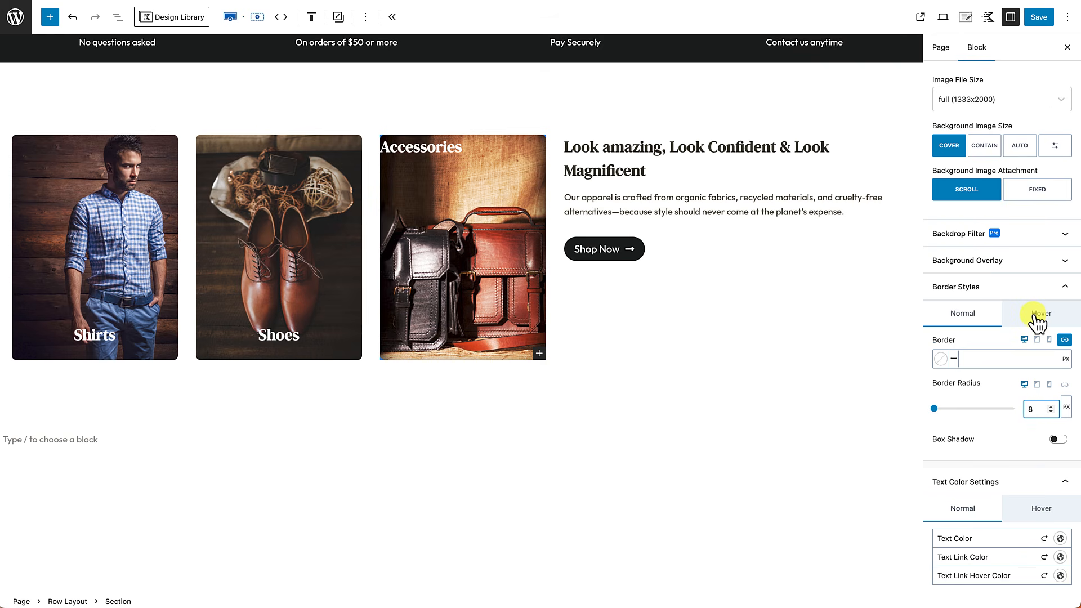
pyautogui.scroll(9, 1034, 320)
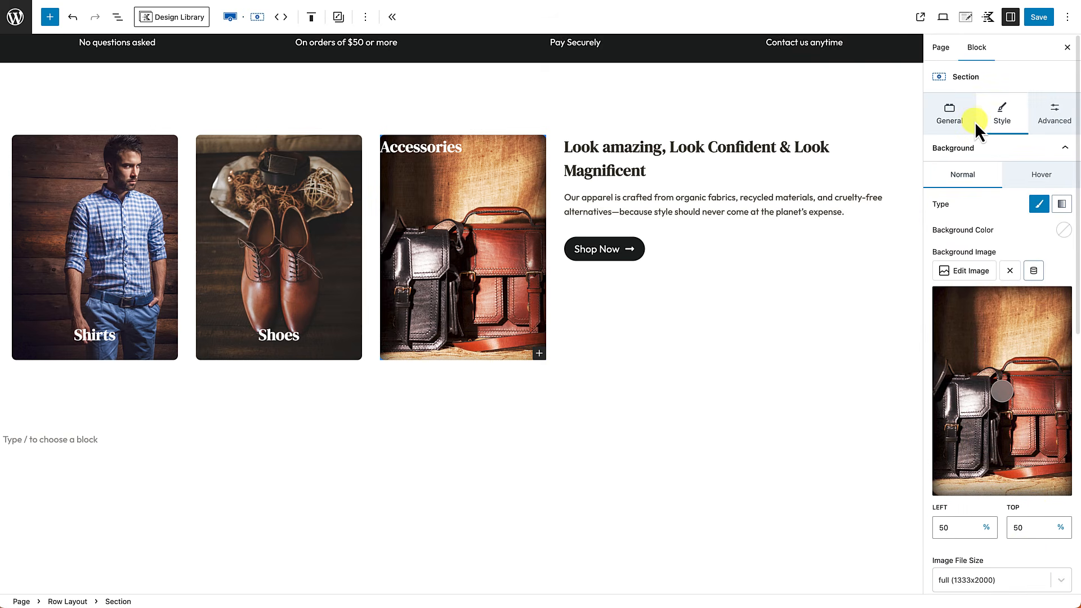
# Step: Align the Accessories content to the bottom and centre the Accessories heading text
pyautogui.click(946, 116)
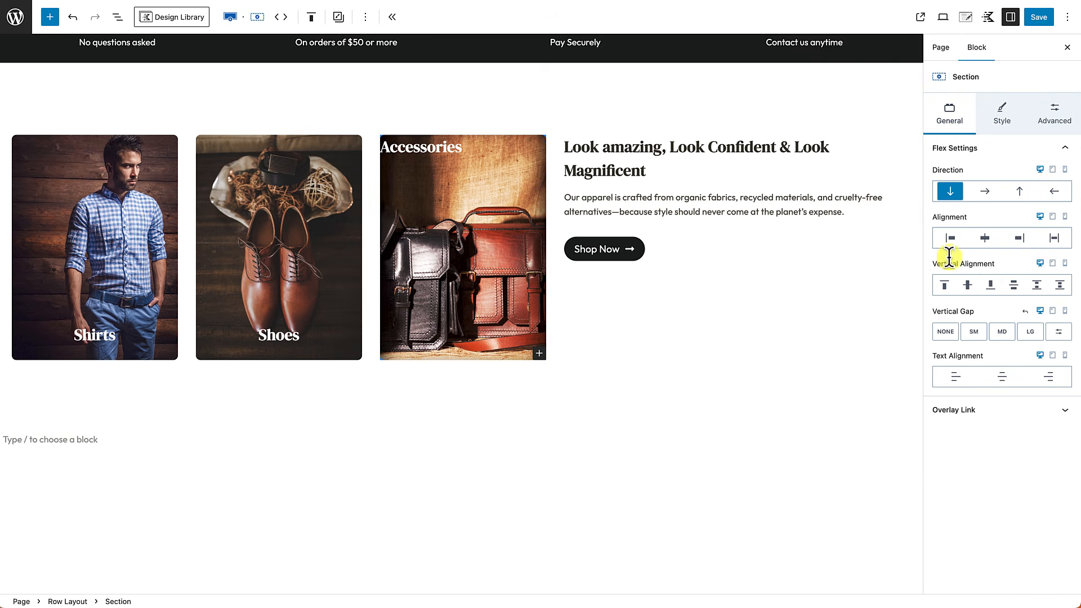
pyautogui.click(992, 286)
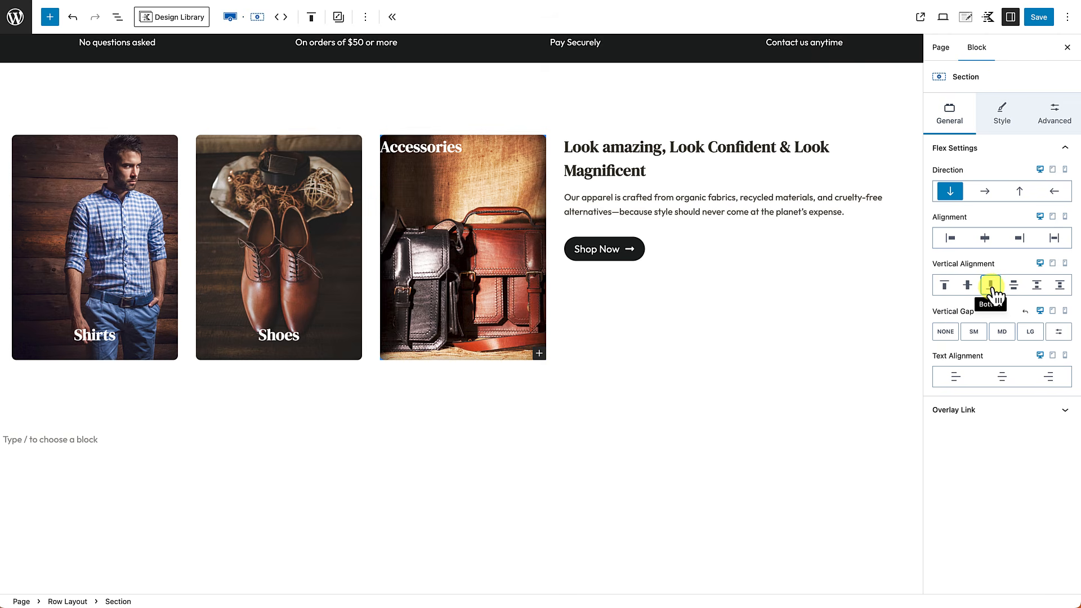
pyautogui.click(992, 287)
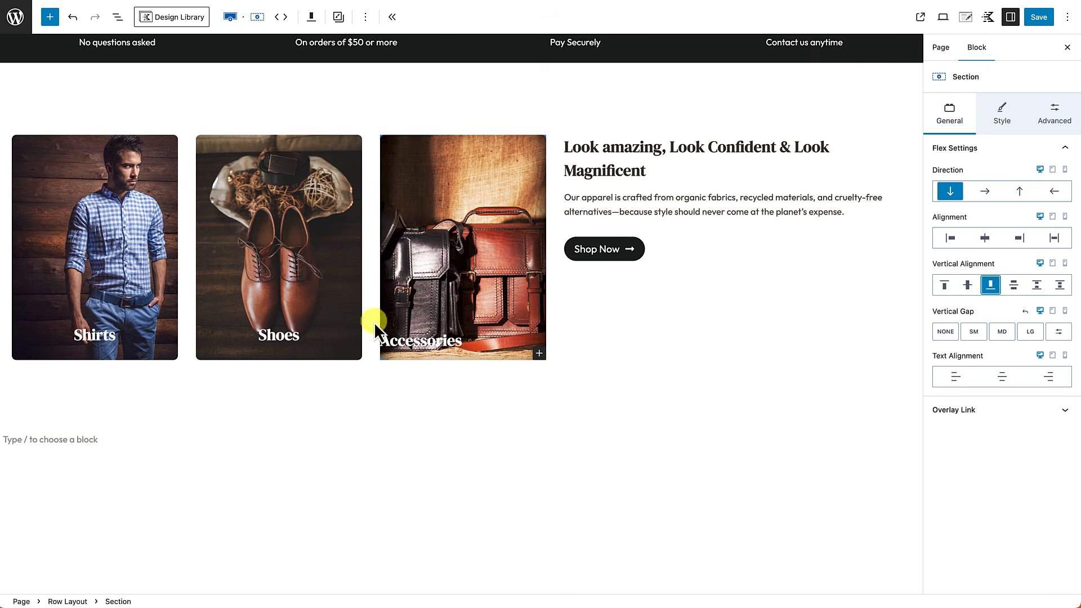
pyautogui.click(405, 345)
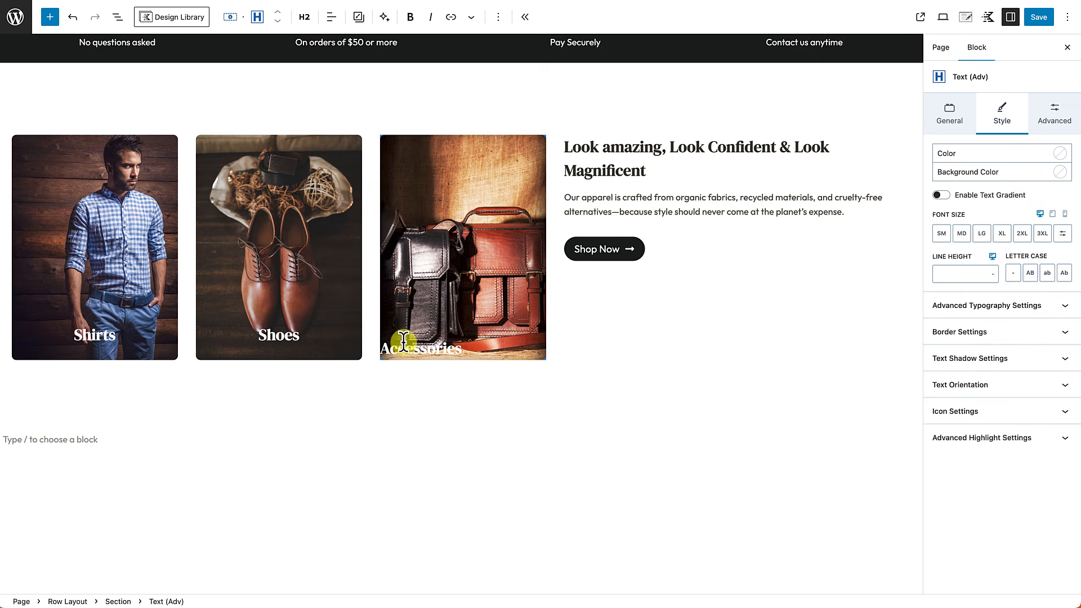
pyautogui.click(332, 20)
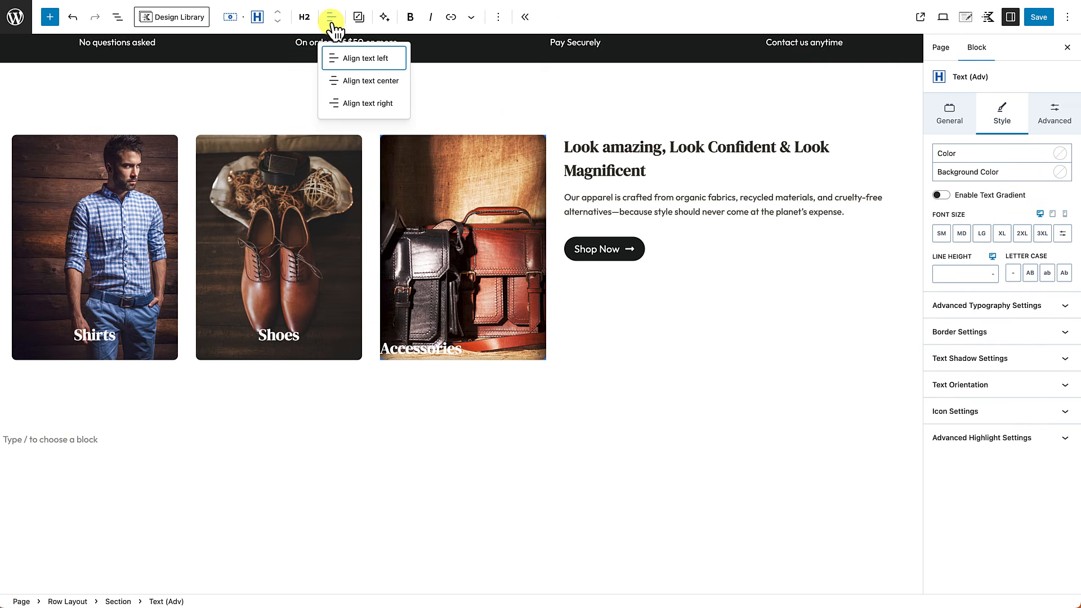
pyautogui.click(345, 83)
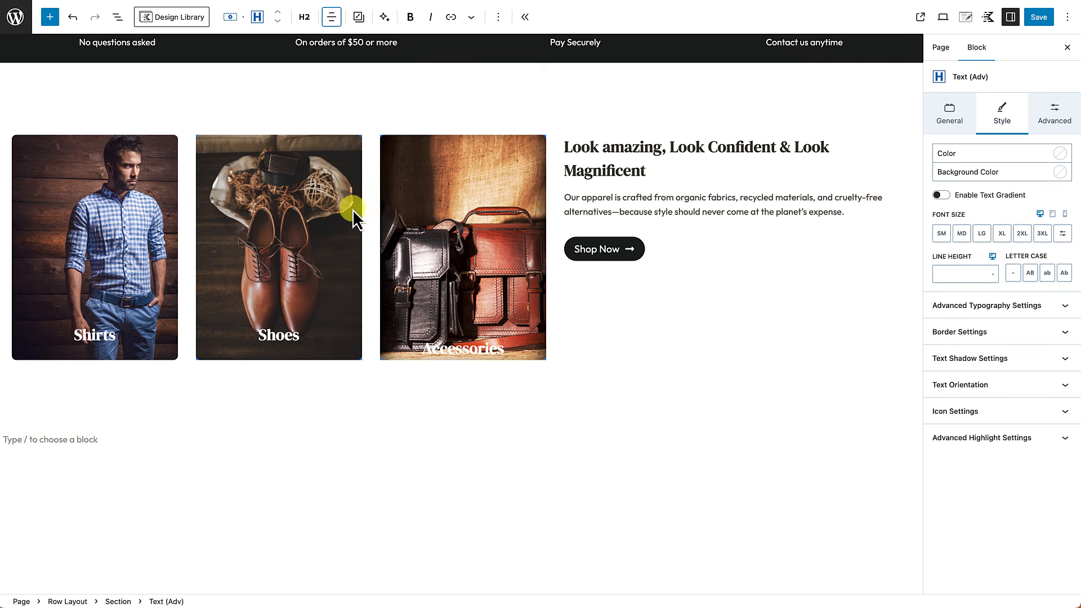
# Step: Give the Accessories section linked small 24px padding on all sides
pyautogui.click(468, 172)
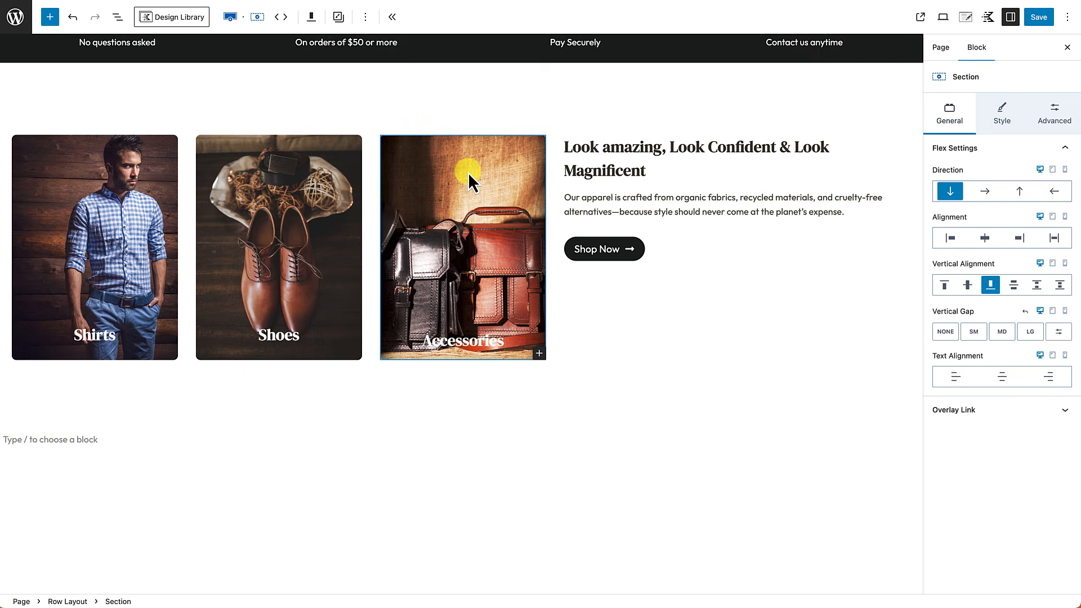
pyautogui.click(1055, 117)
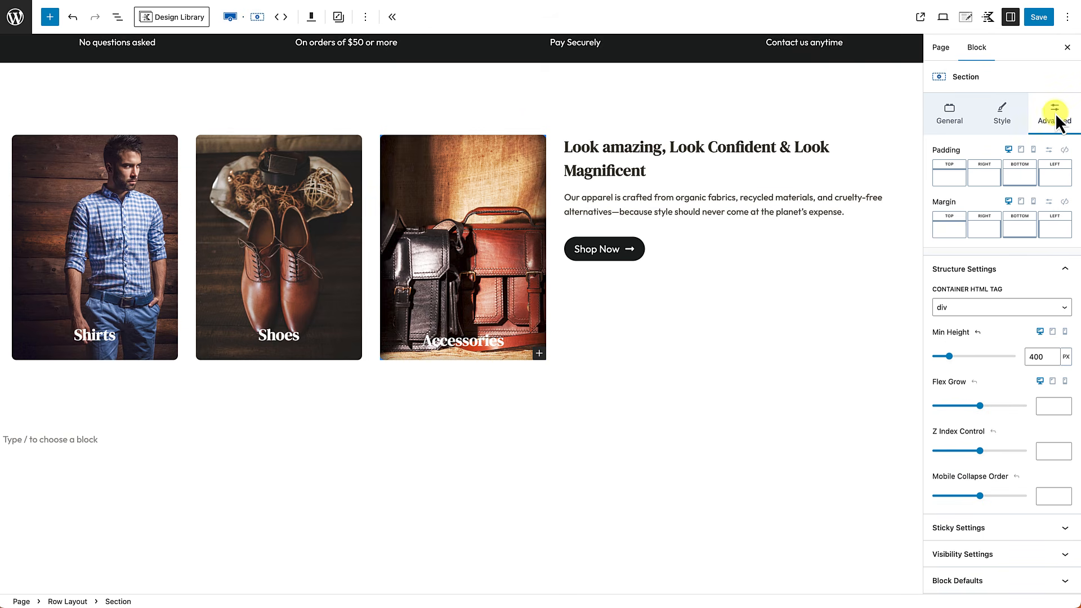
pyautogui.click(1064, 151)
pyautogui.moveTo(932, 185); pyautogui.dragTo(966, 189)
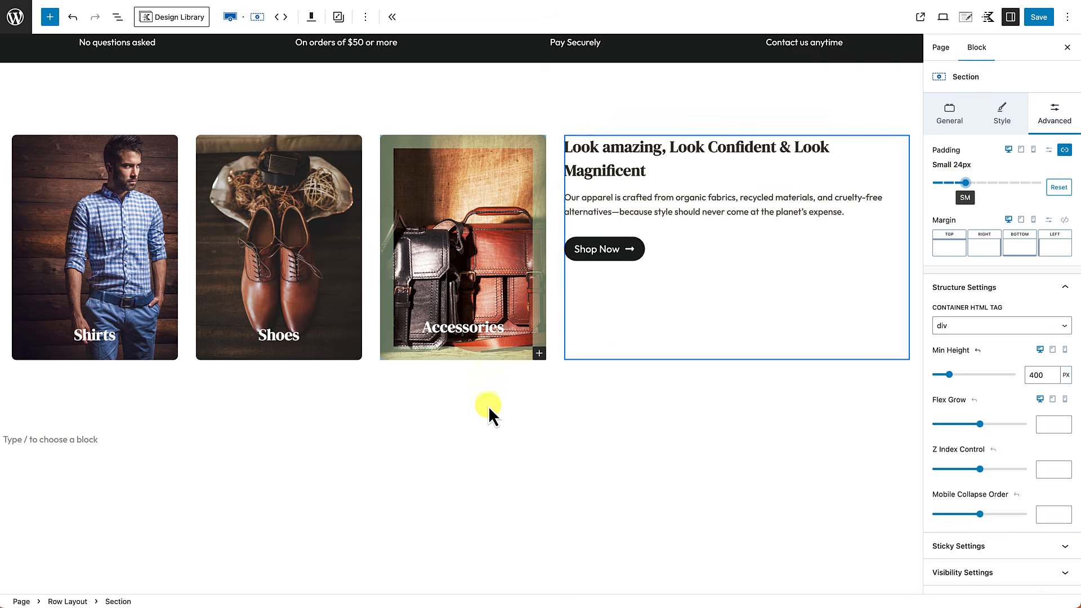
pyautogui.click(380, 488)
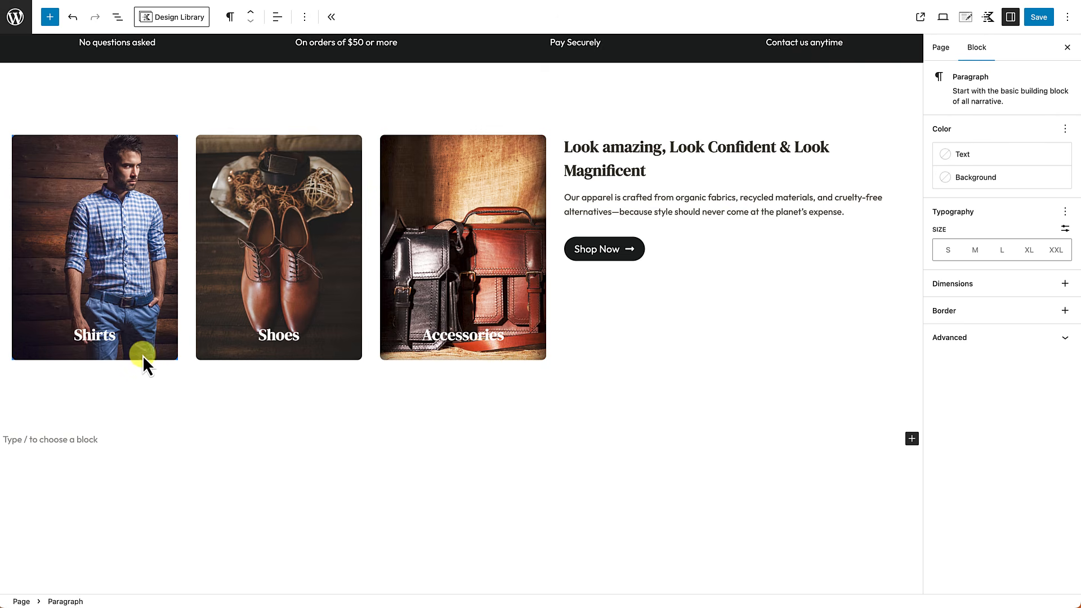
# Step: Set the Shirts heading font size to MD and copy its styles
pyautogui.click(89, 337)
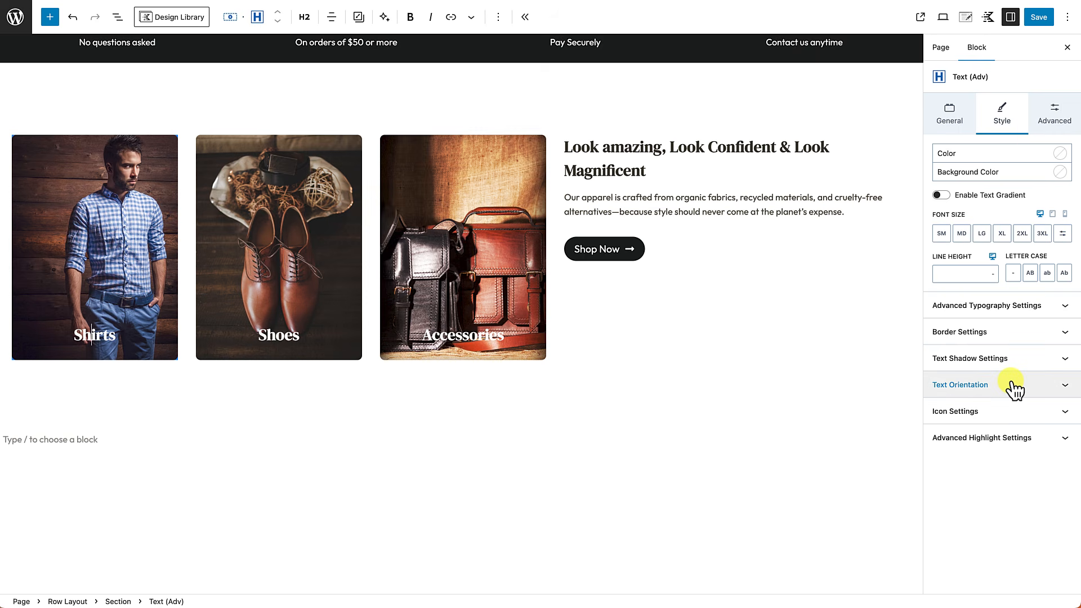
pyautogui.click(962, 234)
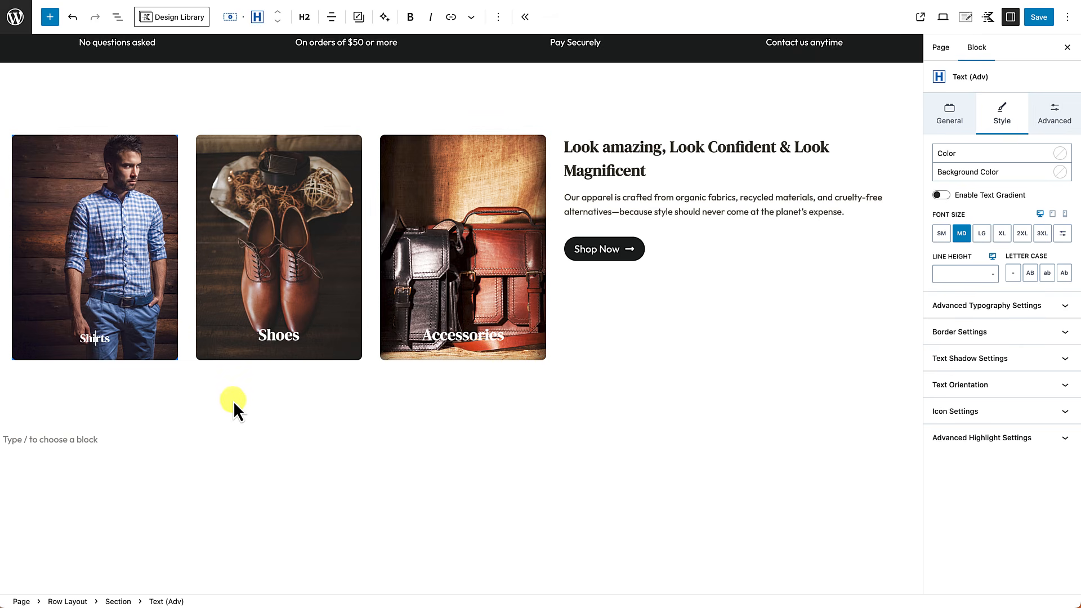
pyautogui.click(98, 340)
pyautogui.click(359, 19)
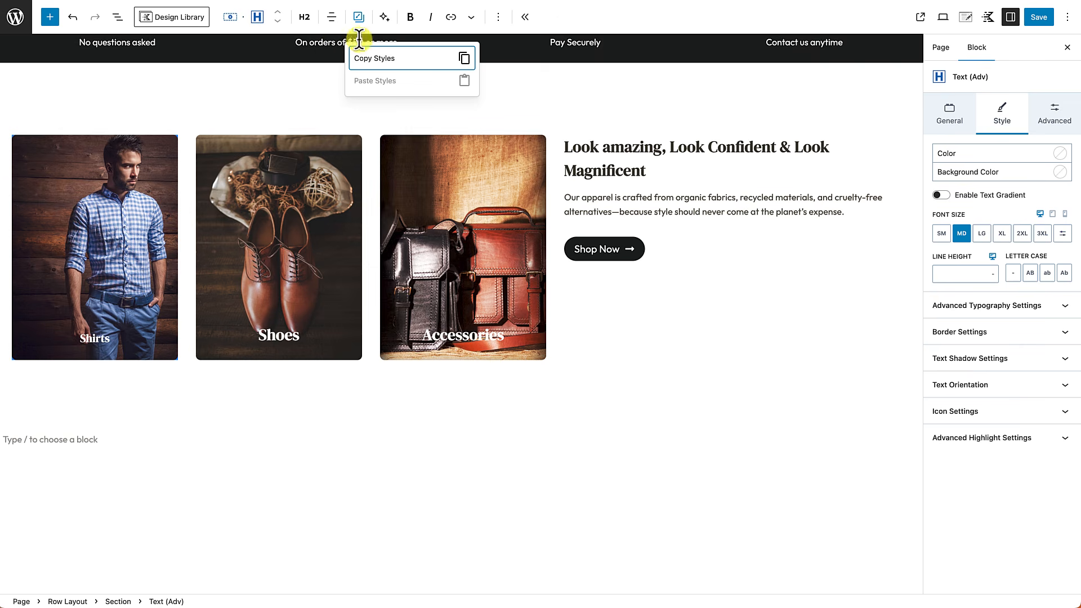
pyautogui.click(372, 61)
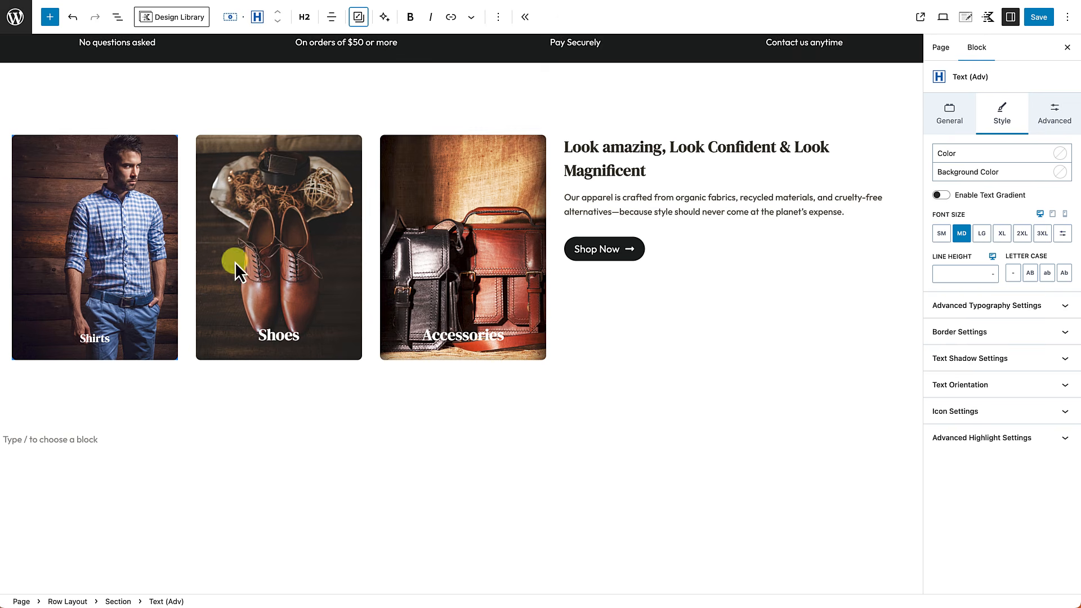
# Step: Paste the copied Shirts heading style onto the Shoes and Accessories headings
pyautogui.click(279, 337)
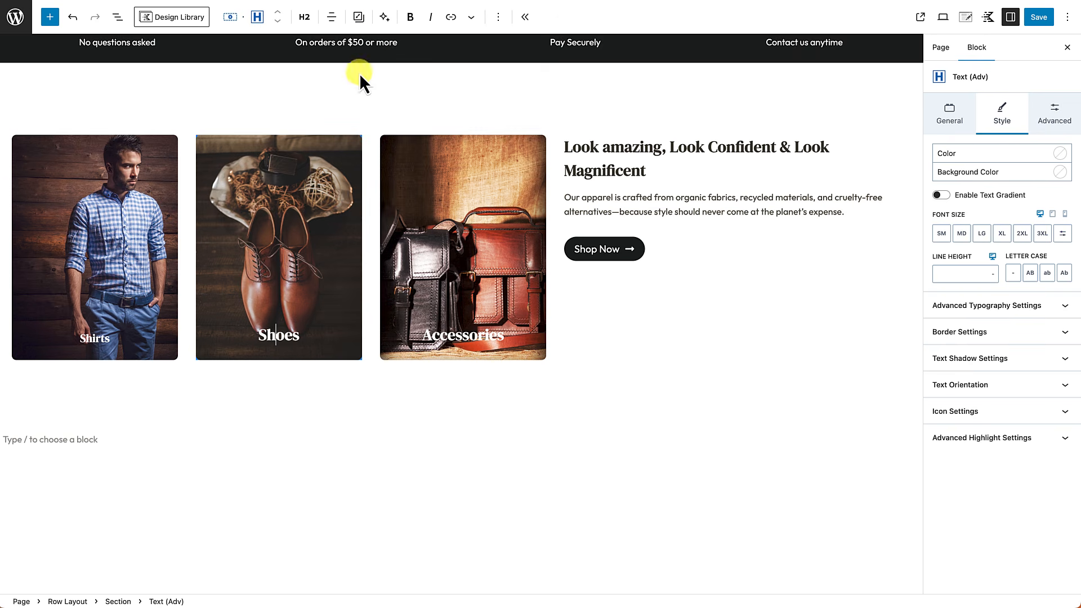
pyautogui.click(361, 18)
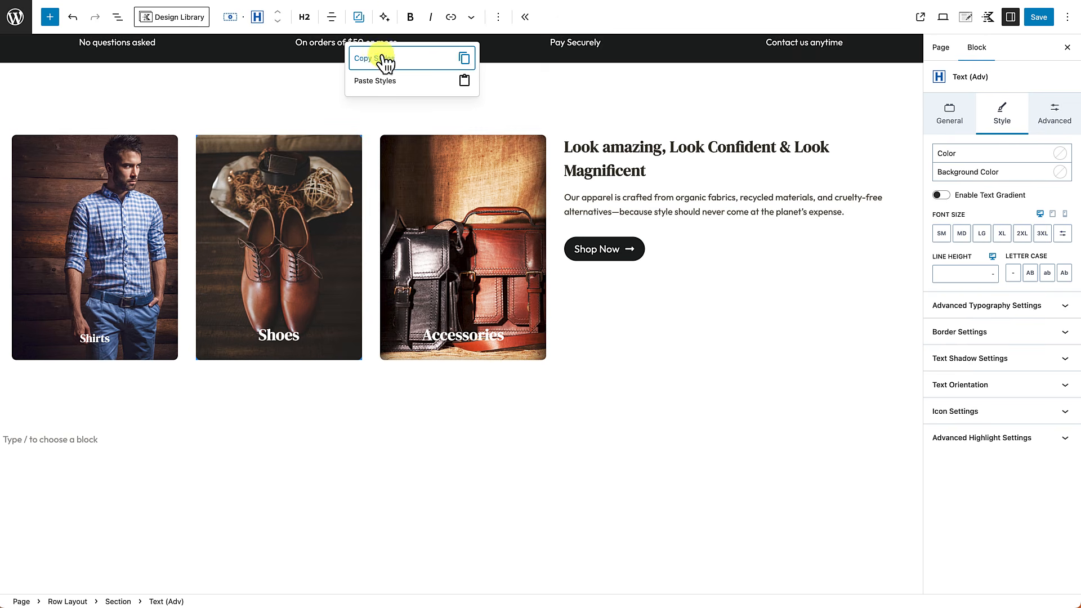
pyautogui.click(379, 83)
pyautogui.click(466, 337)
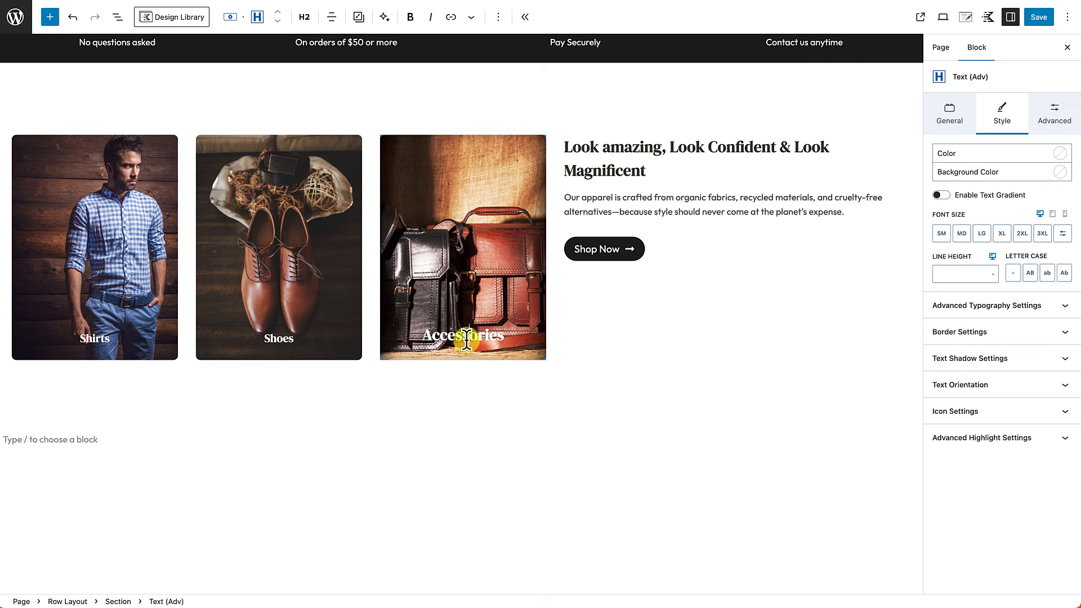
pyautogui.click(359, 17)
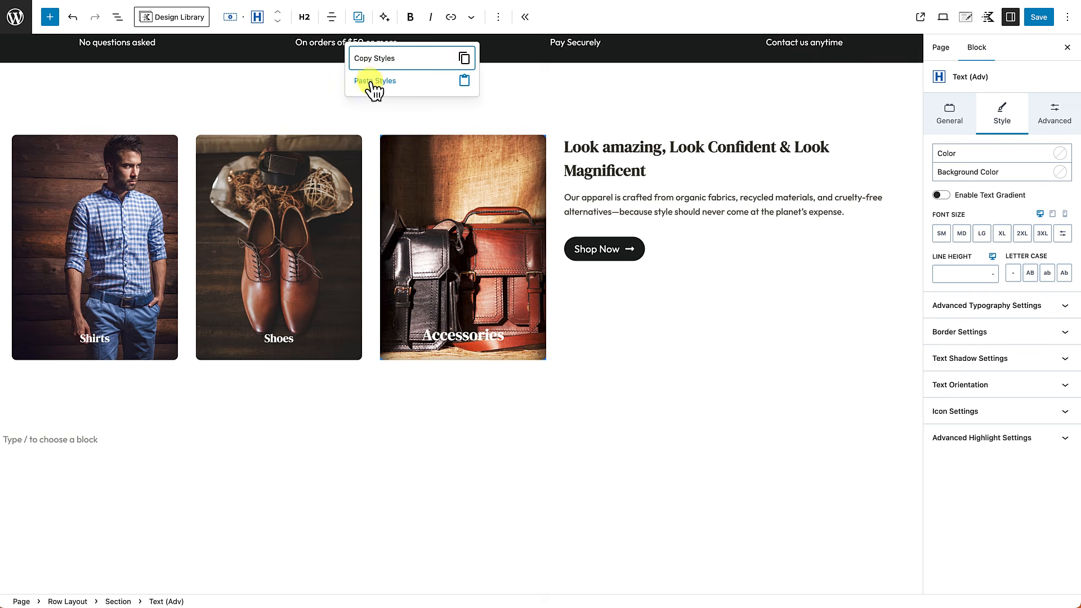
pyautogui.click(373, 83)
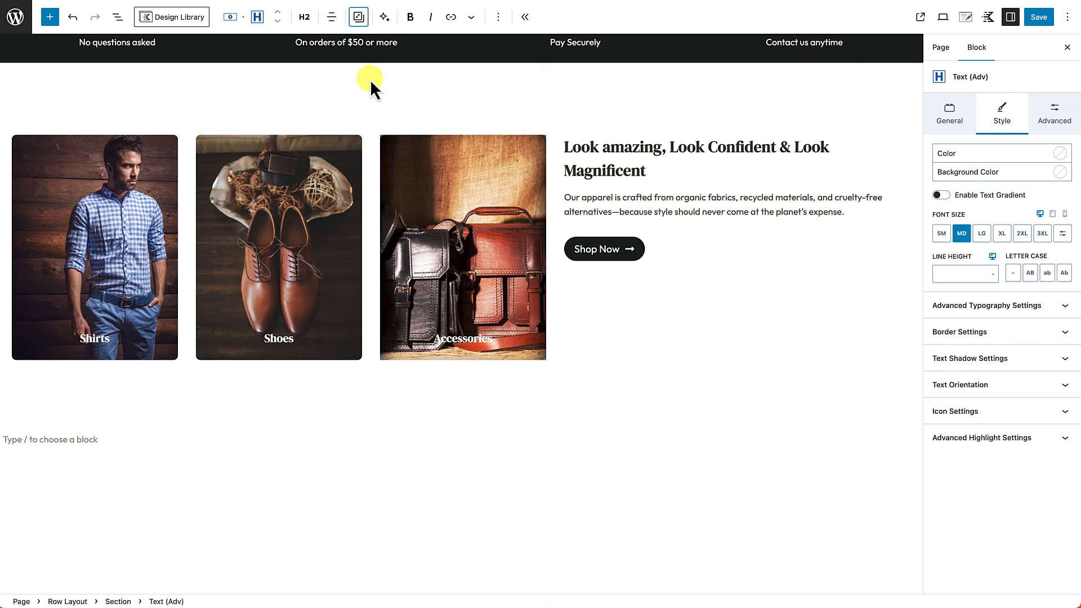
pyautogui.click(326, 495)
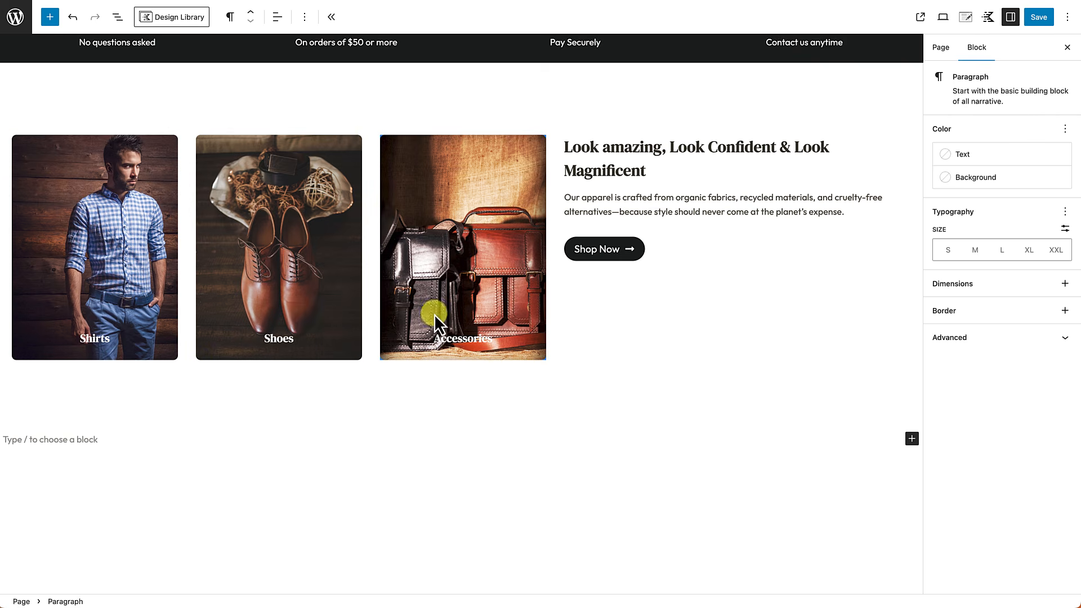
# Step: Give the Shirts card a dark preset 27241D background overlay at 0.4 opacity
pyautogui.click(109, 208)
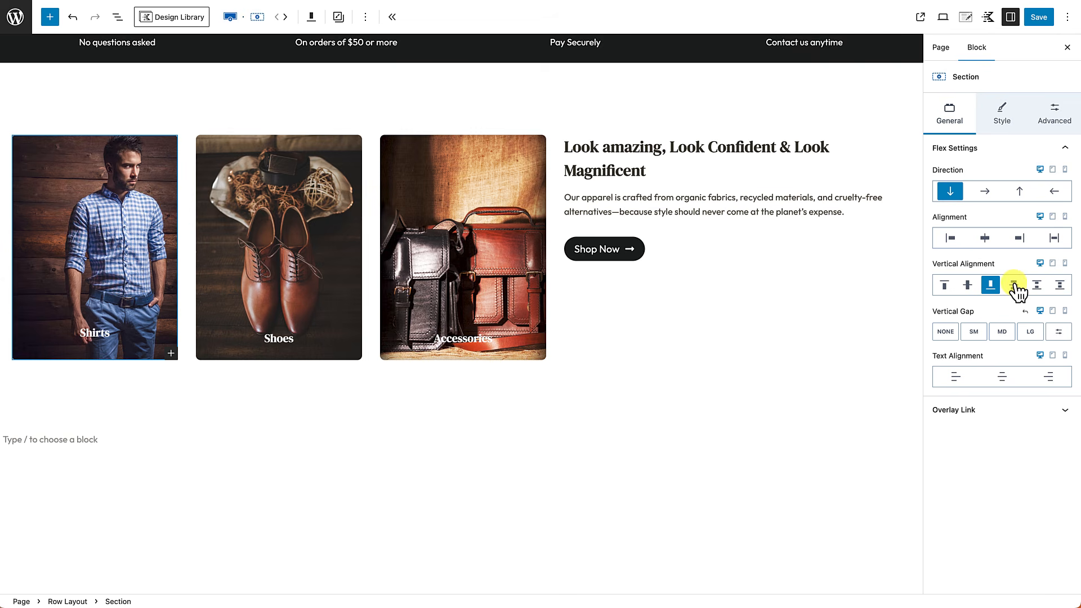
pyautogui.click(1010, 115)
pyautogui.scroll(-3, 1008, 276)
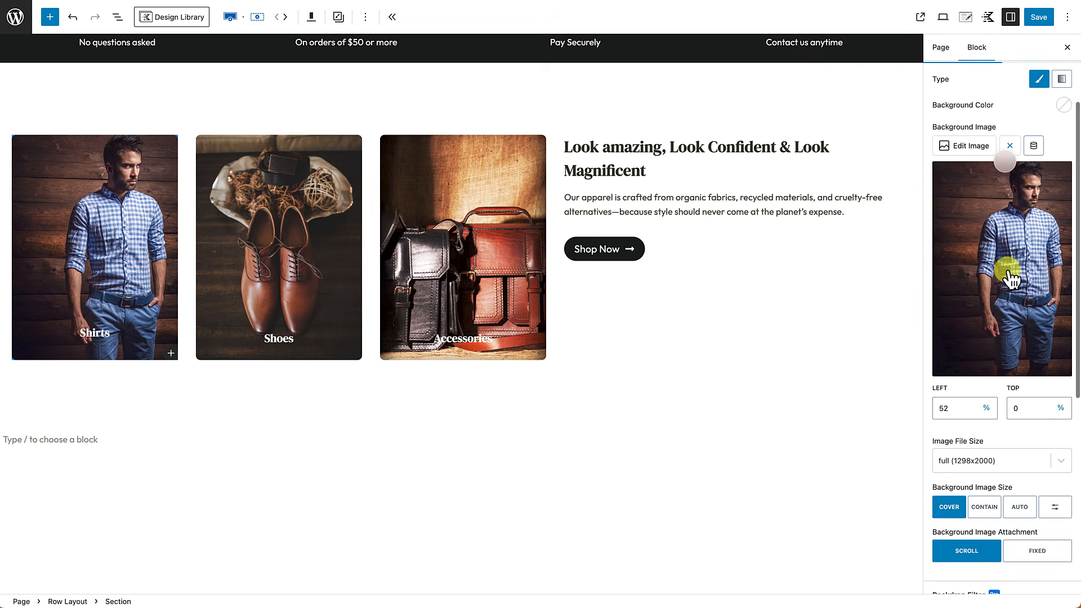
pyautogui.scroll(-5, 1010, 277)
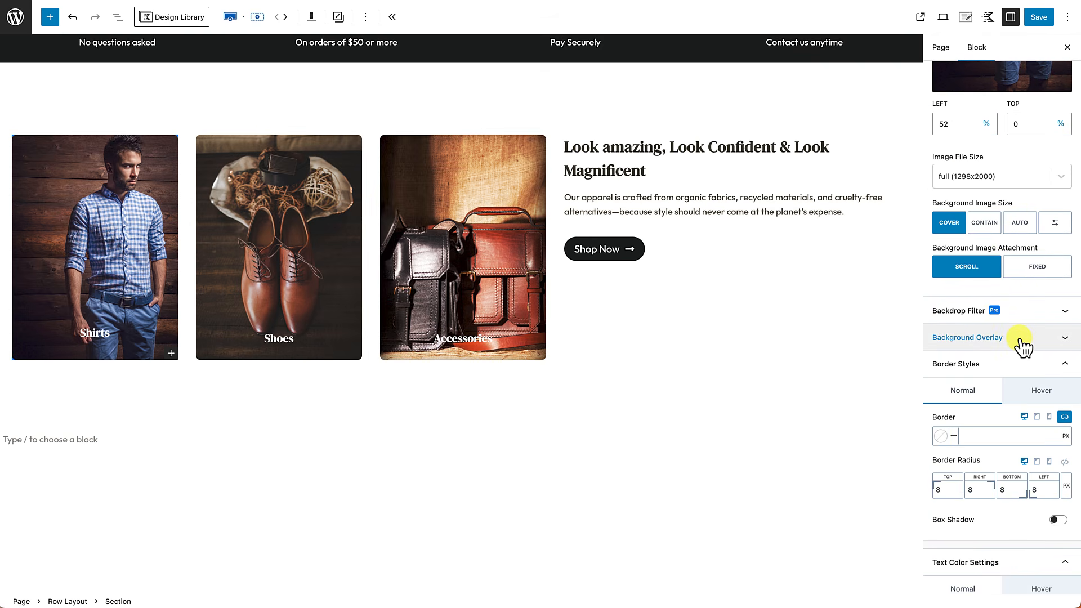
pyautogui.click(1054, 343)
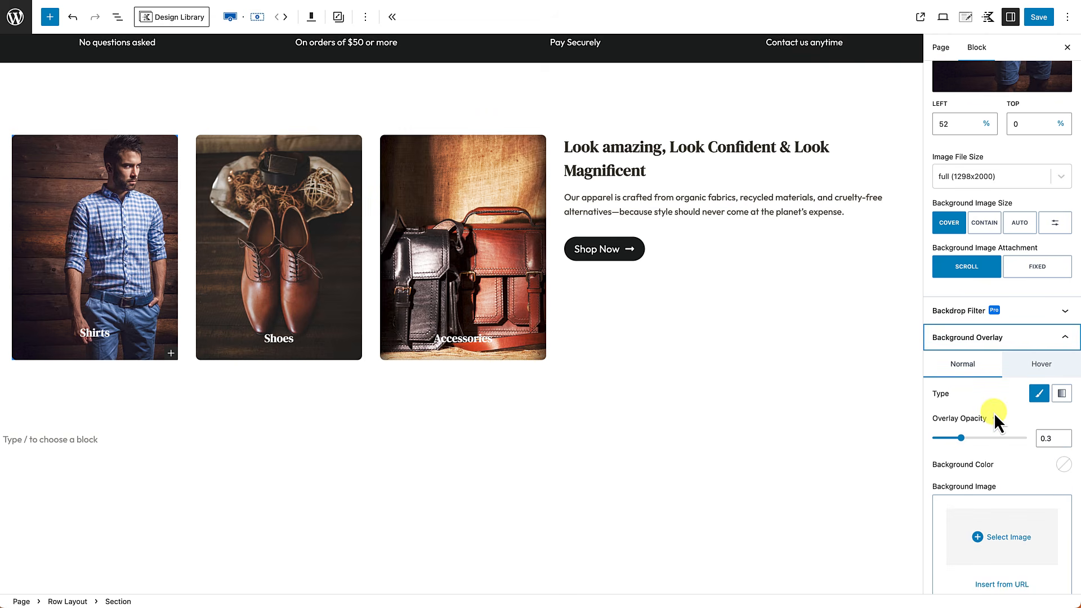
pyautogui.scroll(-3, 994, 413)
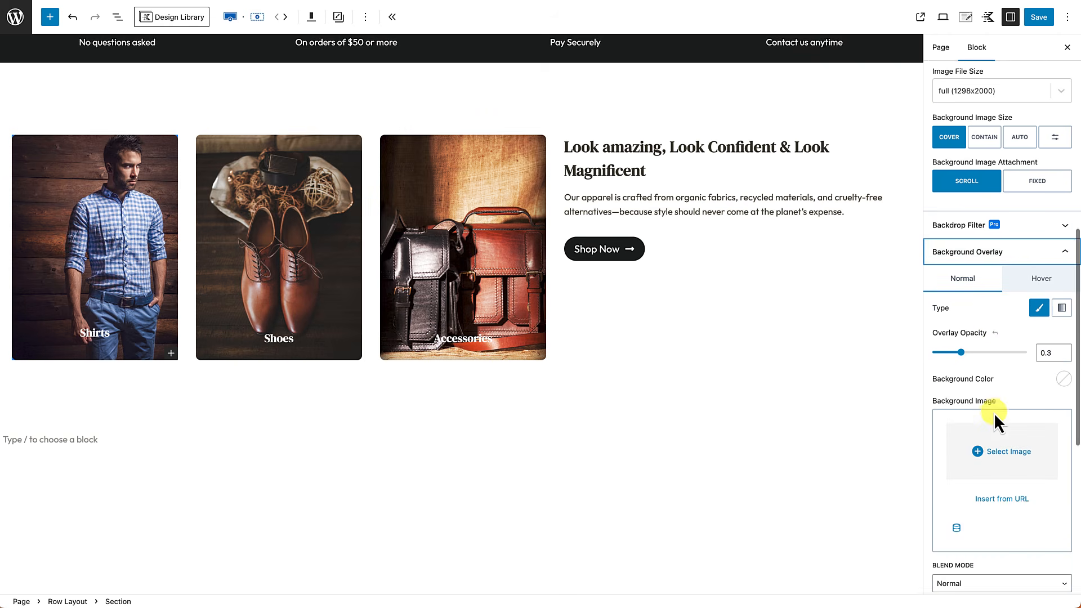
pyautogui.click(1065, 366)
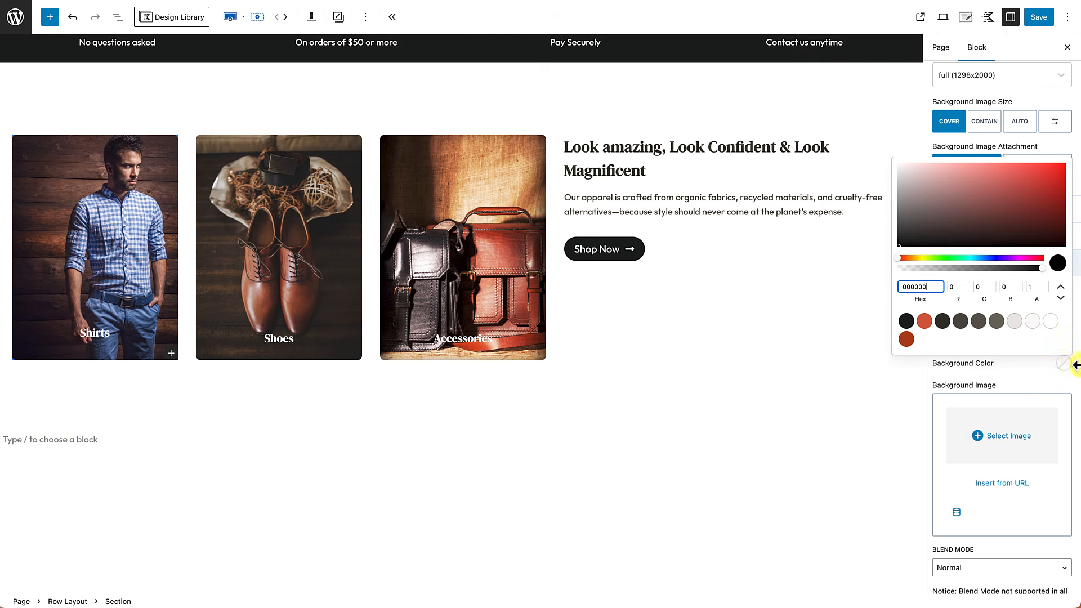
pyautogui.click(943, 322)
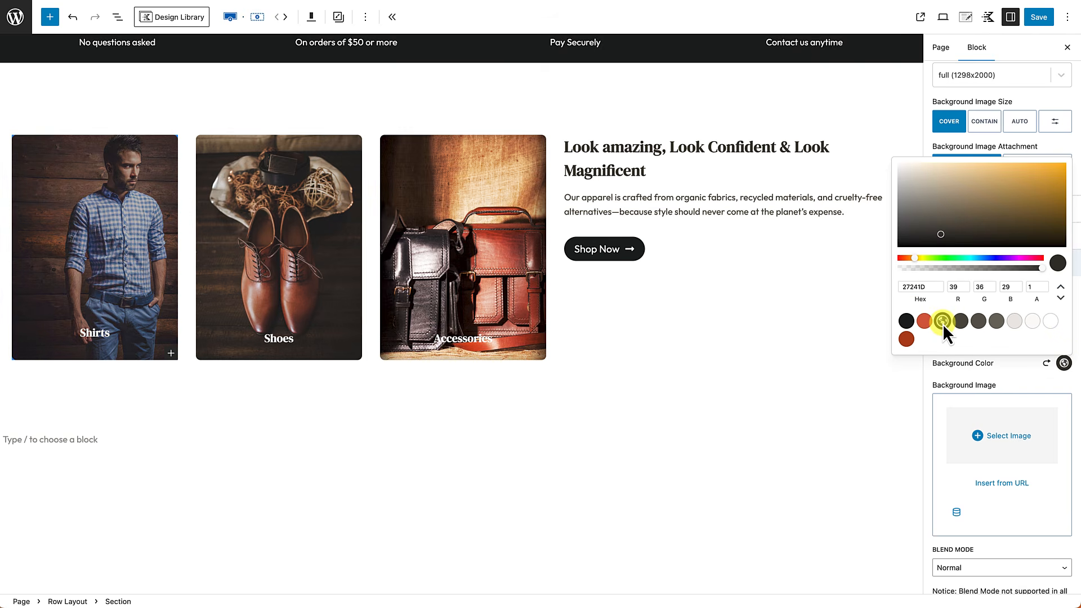
pyautogui.click(1000, 370)
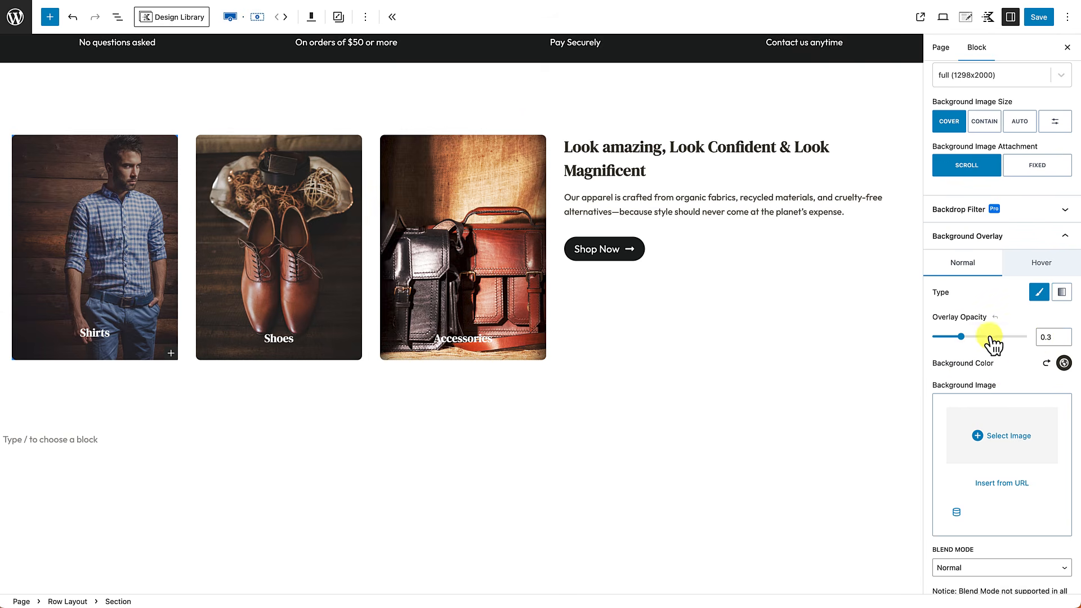
pyautogui.moveTo(961, 336); pyautogui.dragTo(971, 337)
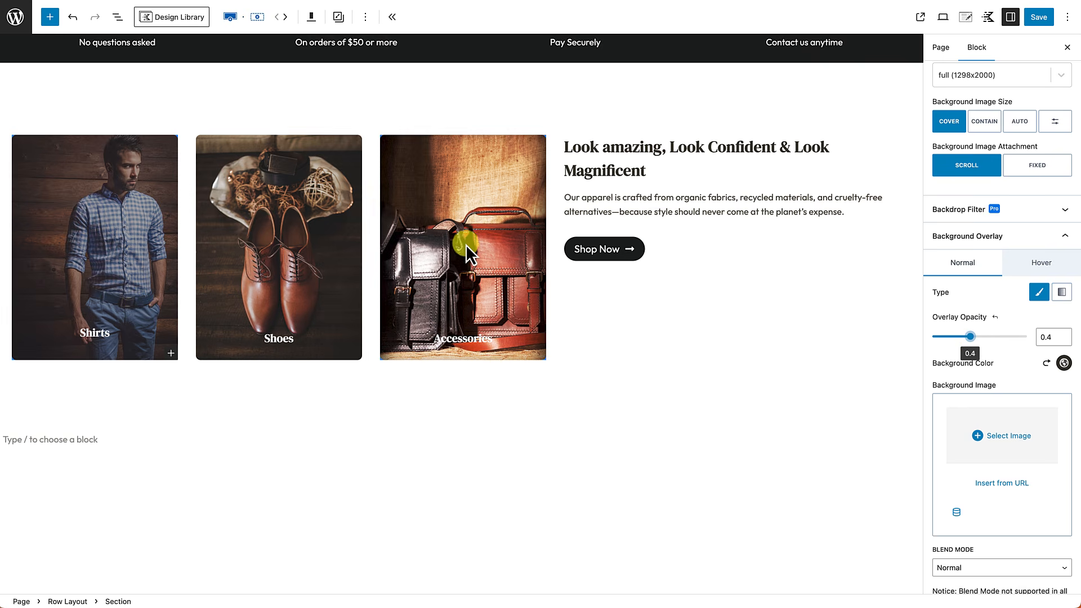
pyautogui.click(309, 235)
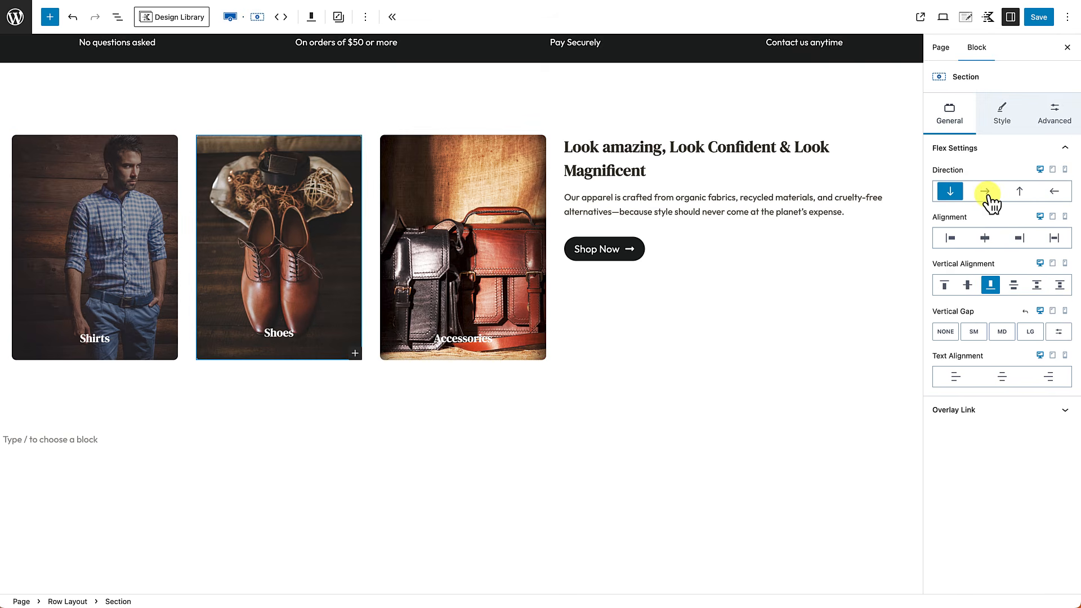
# Step: Give the Shoes card the dark preset background overlay at 0.4 opacity
pyautogui.click(1004, 114)
pyautogui.scroll(-8, 1005, 244)
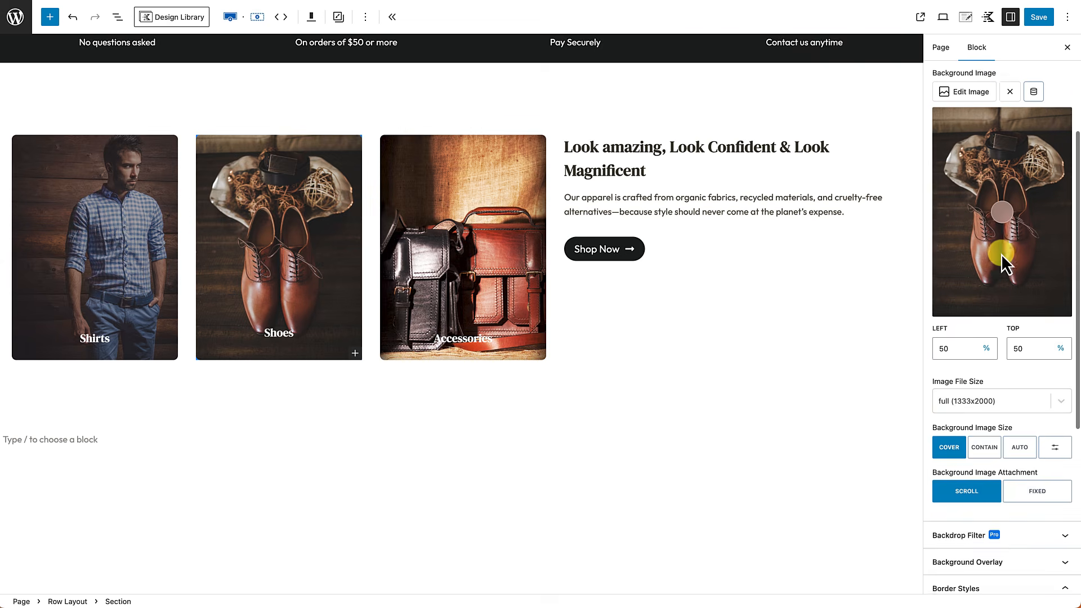
pyautogui.click(1019, 265)
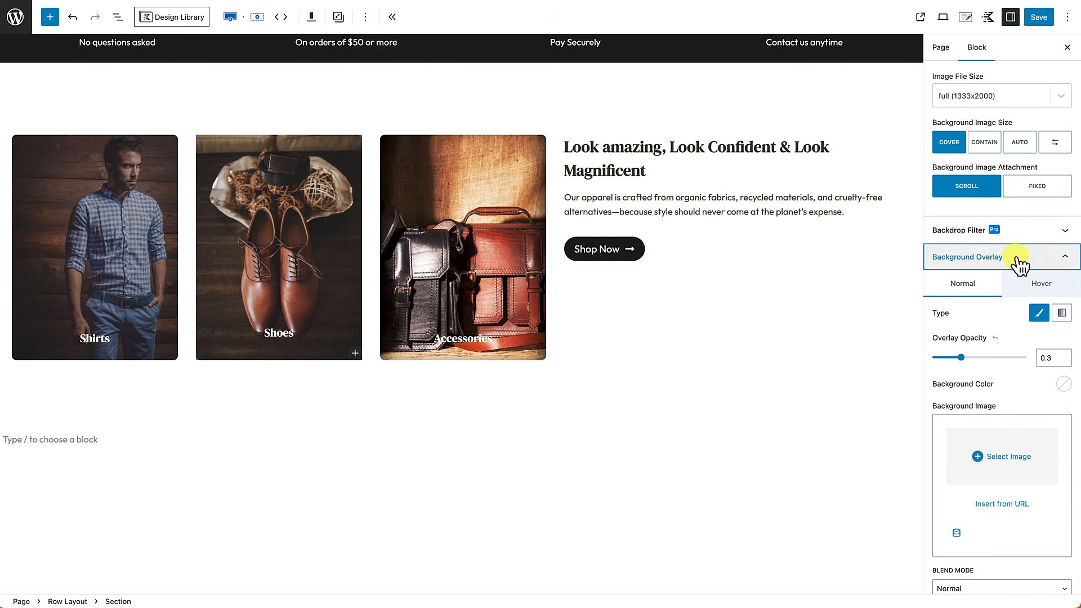
pyautogui.scroll(-1, 981, 328)
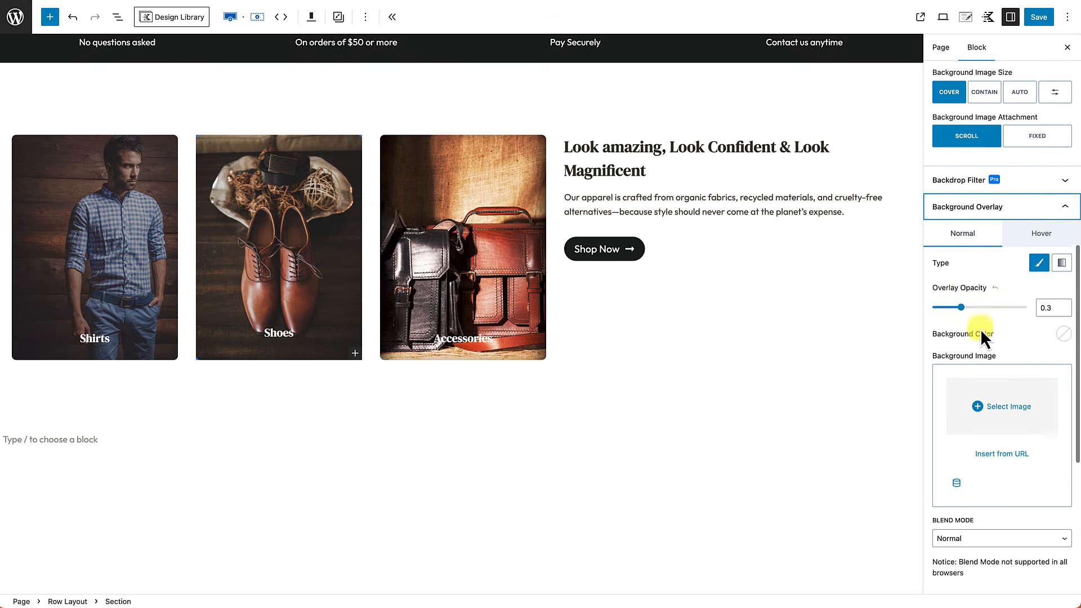
pyautogui.click(1064, 336)
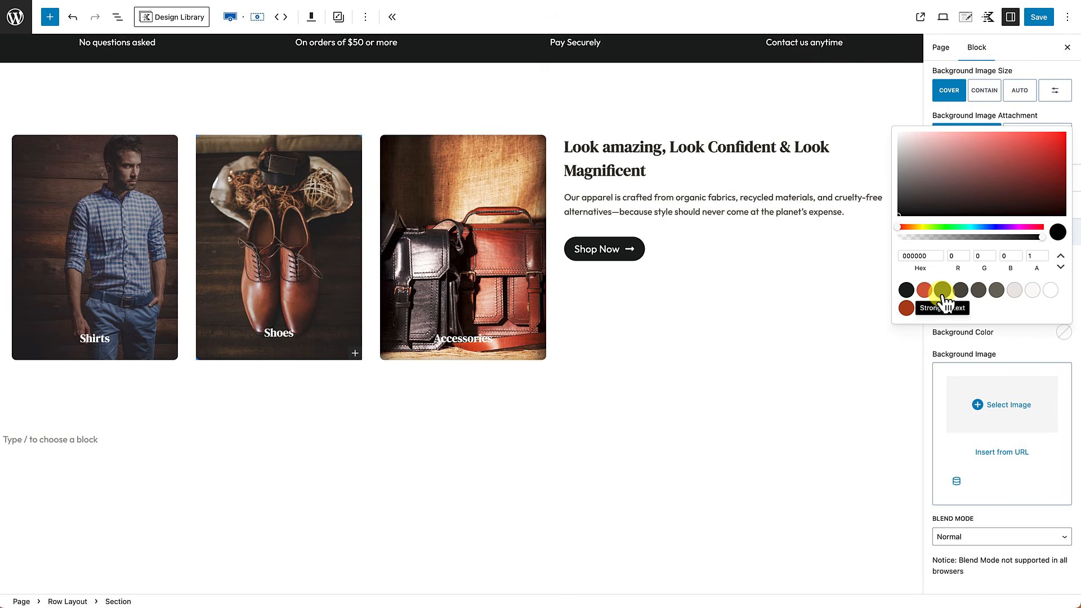
pyautogui.click(942, 291)
pyautogui.click(999, 354)
pyautogui.click(1057, 307)
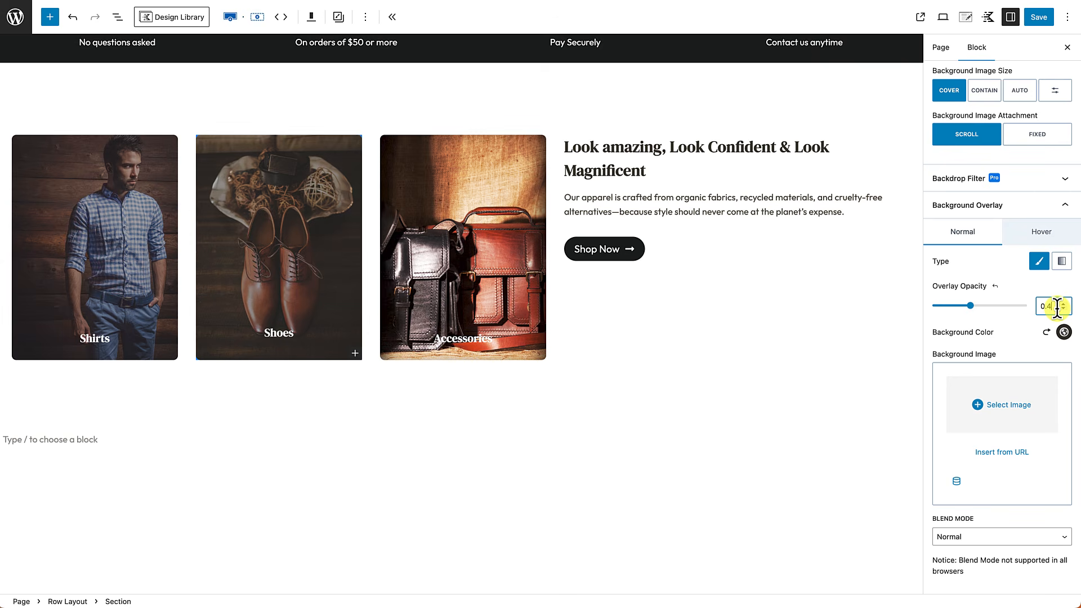
# Step: Apply the same dark preset overlay at 0.4 opacity to the Accessories card
pyautogui.click(485, 262)
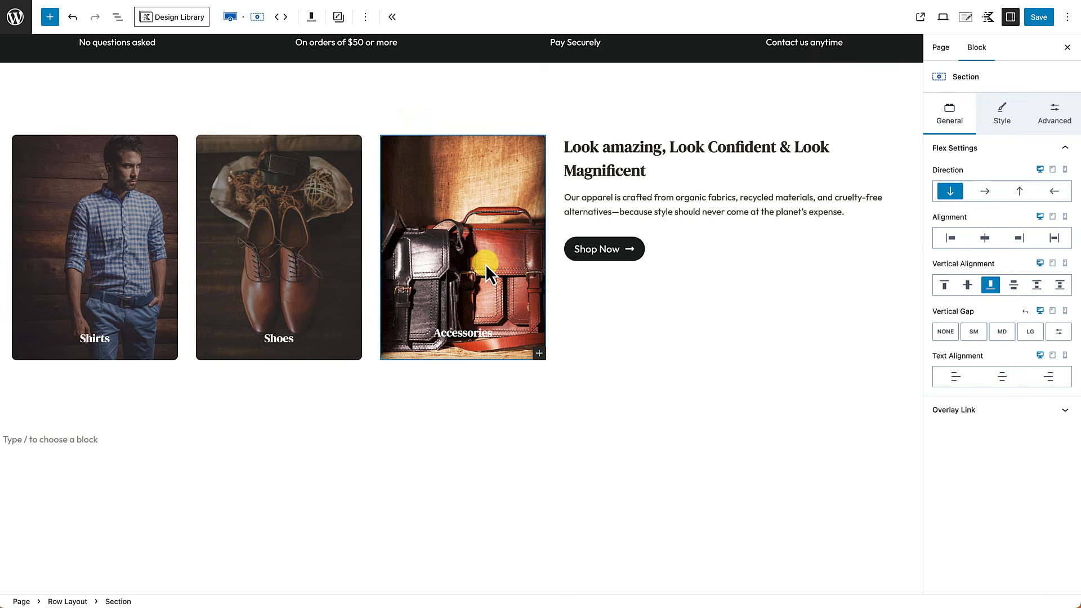
pyautogui.click(1007, 116)
pyautogui.scroll(-3, 986, 402)
pyautogui.scroll(-5, 989, 403)
pyautogui.click(1018, 373)
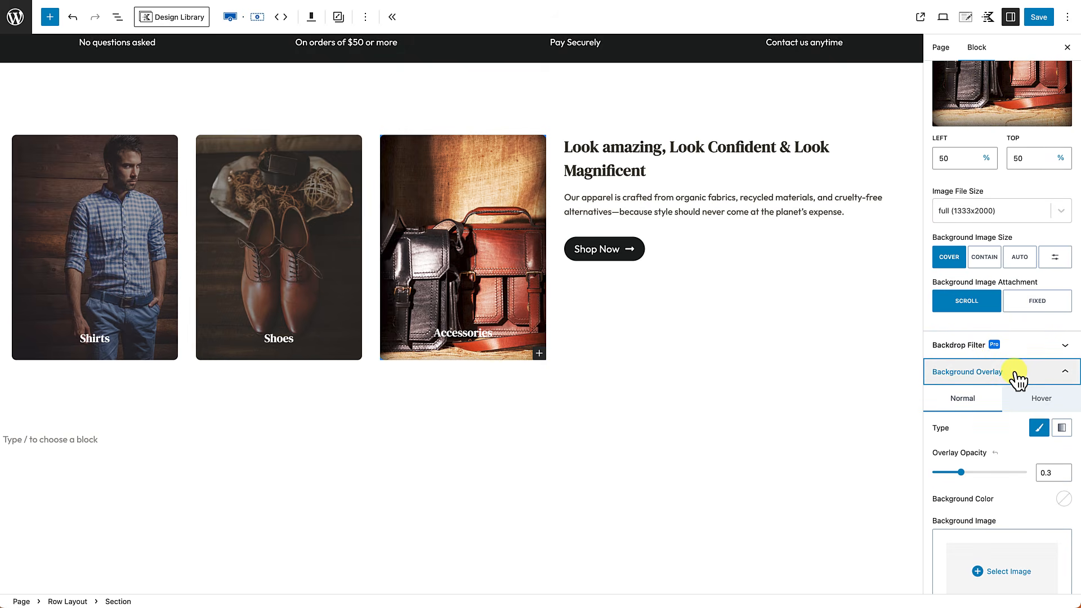
pyautogui.click(1061, 476)
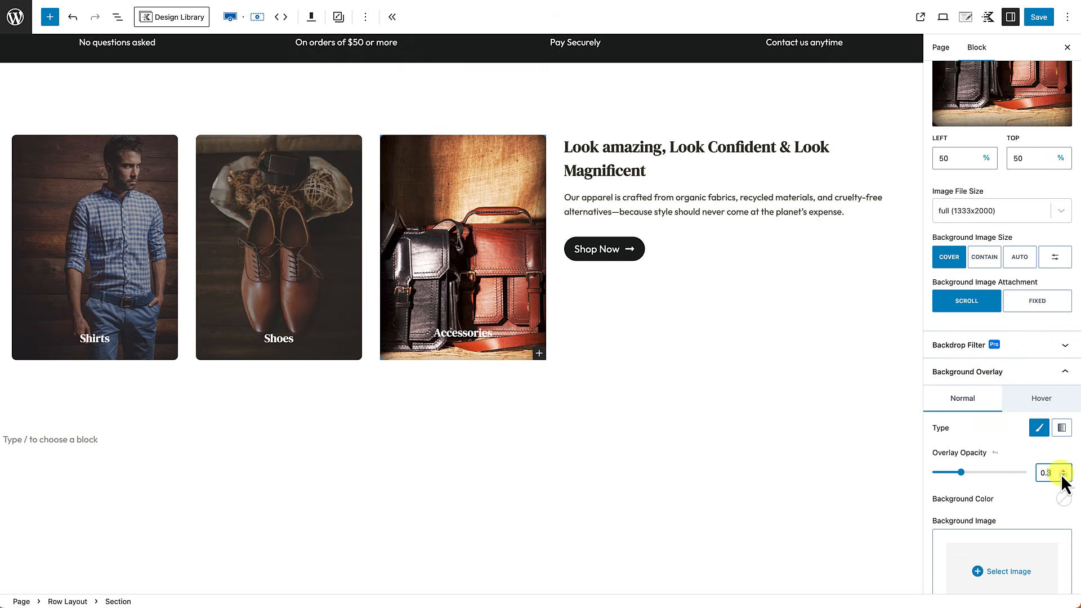
pyautogui.click(1062, 474)
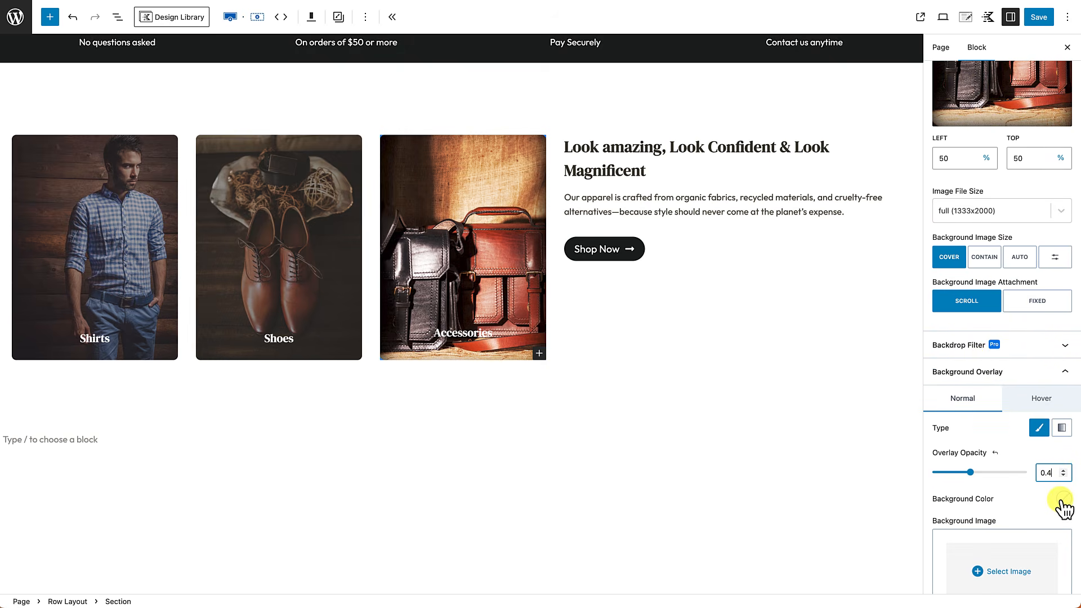
pyautogui.click(1063, 499)
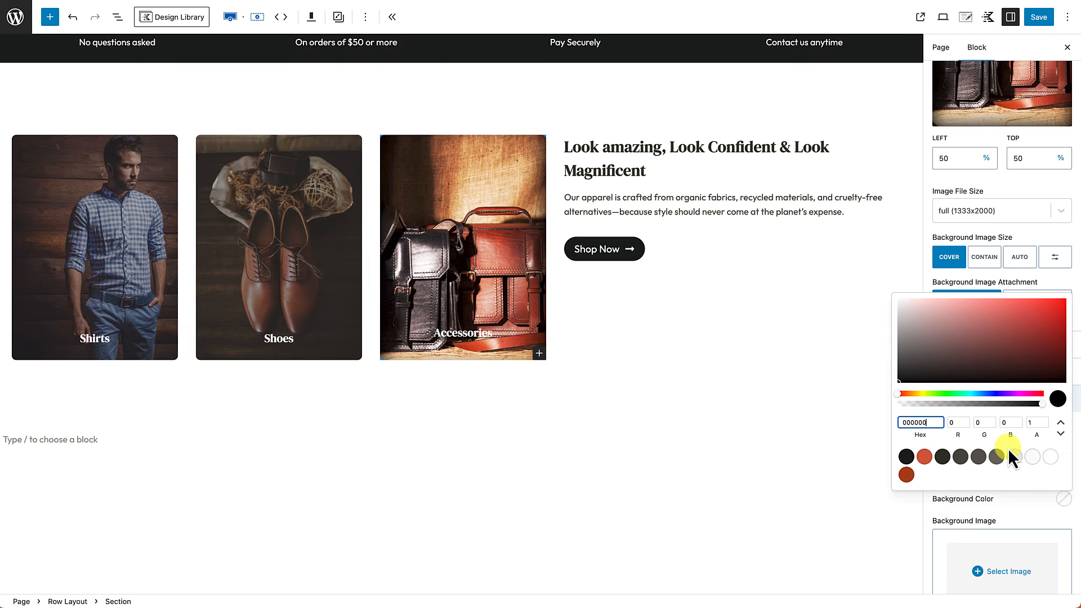
pyautogui.click(942, 455)
pyautogui.click(781, 437)
pyautogui.scroll(2, 572, 467)
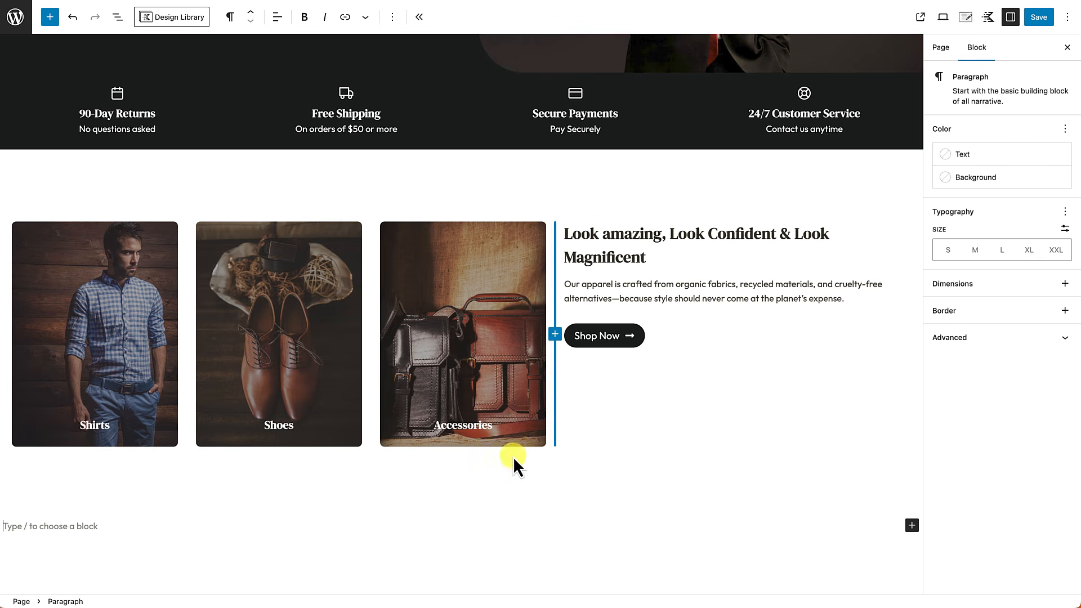
pyautogui.click(535, 185)
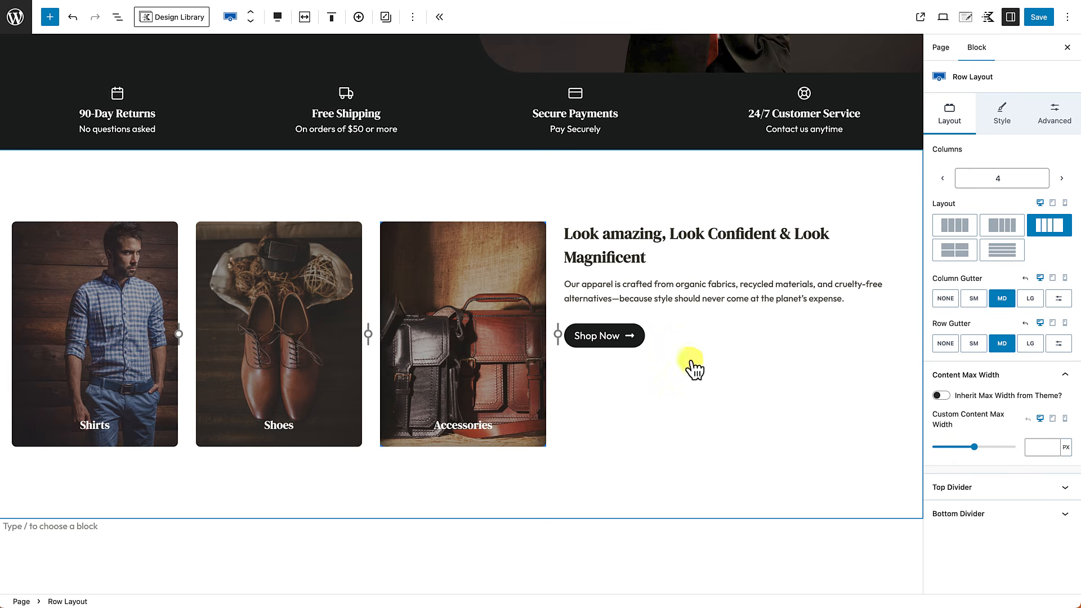
pyautogui.click(1031, 300)
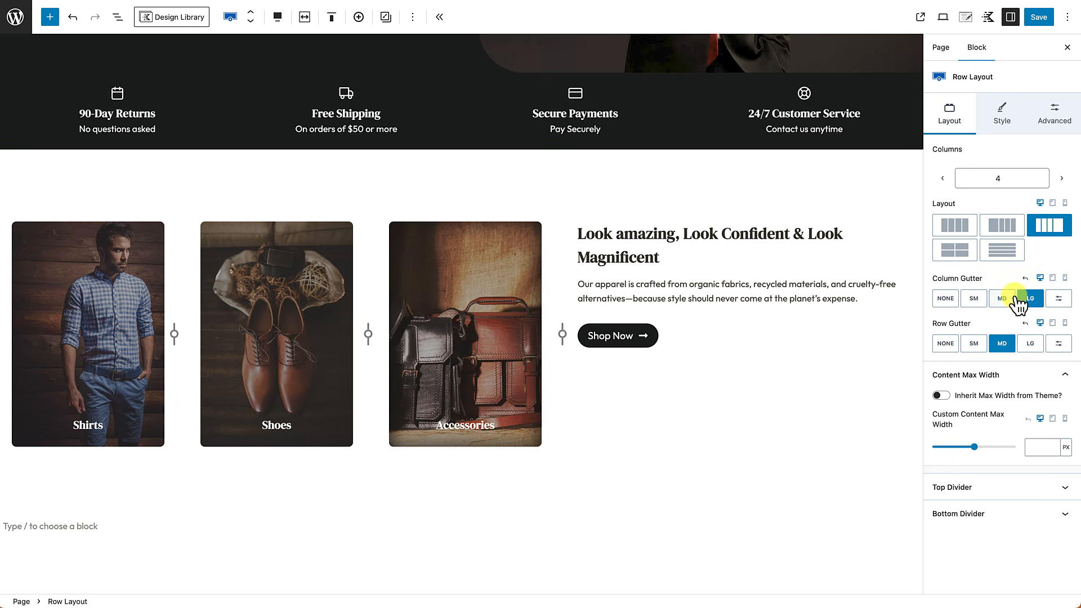
pyautogui.click(1004, 298)
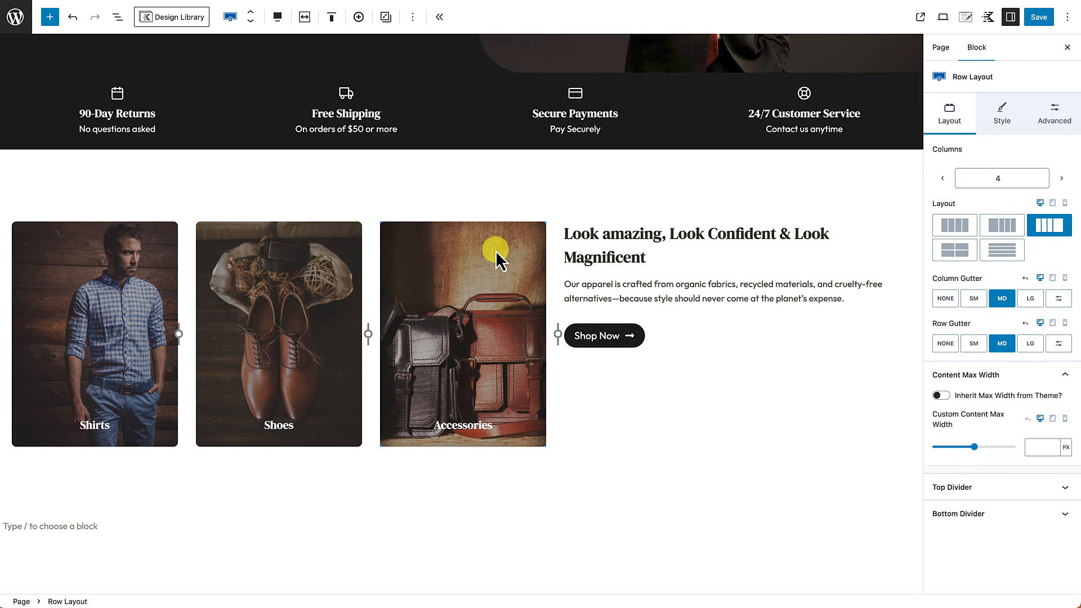
pyautogui.scroll(-1, 654, 250)
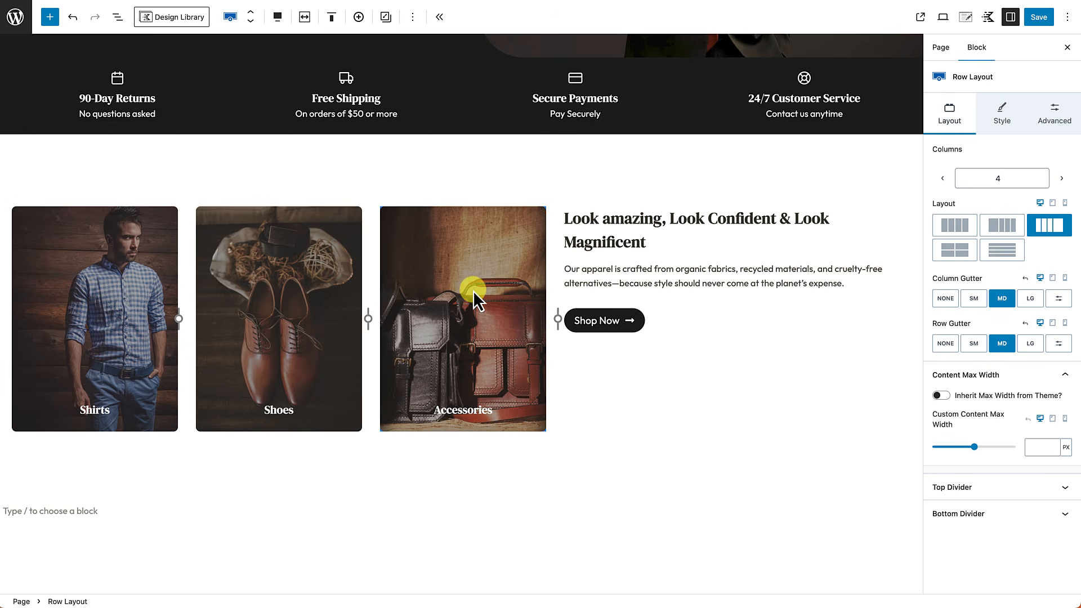
pyautogui.click(619, 401)
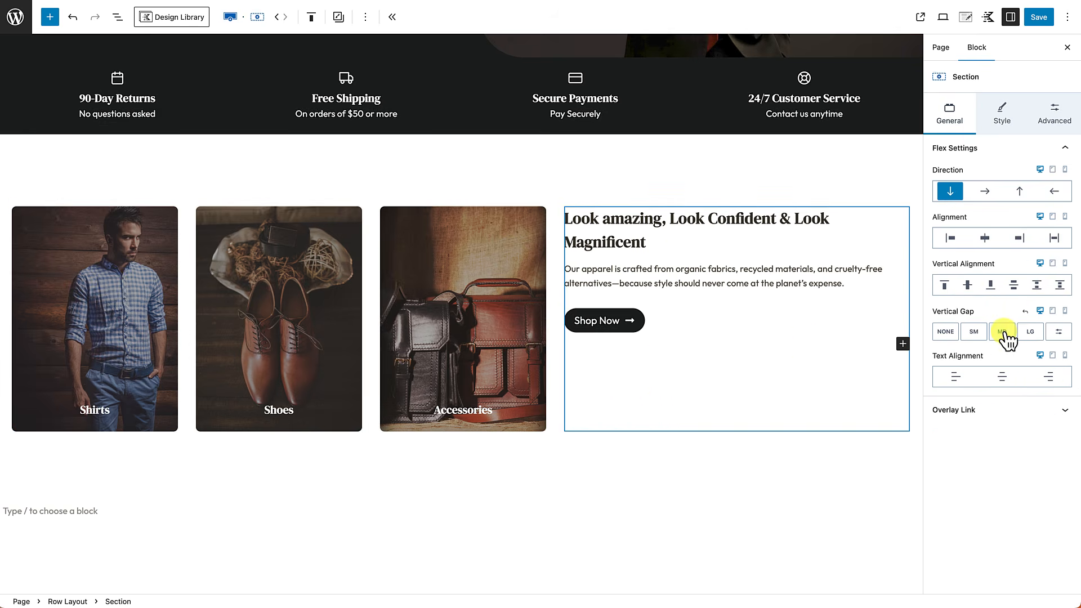
# Step: Add a large left padding to the Look amazing text column
pyautogui.click(1058, 113)
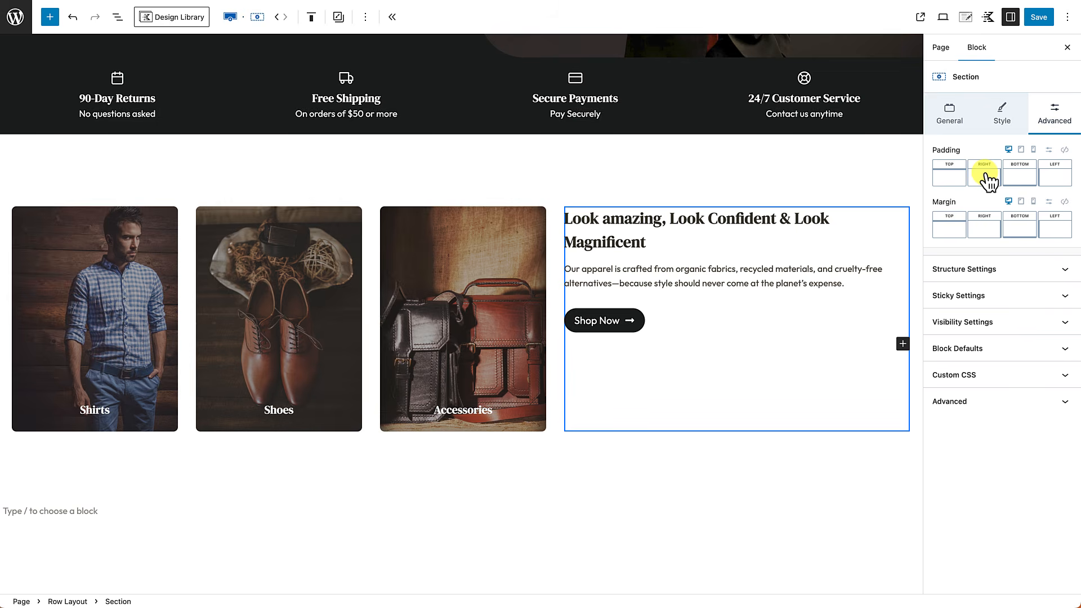
pyautogui.click(1061, 182)
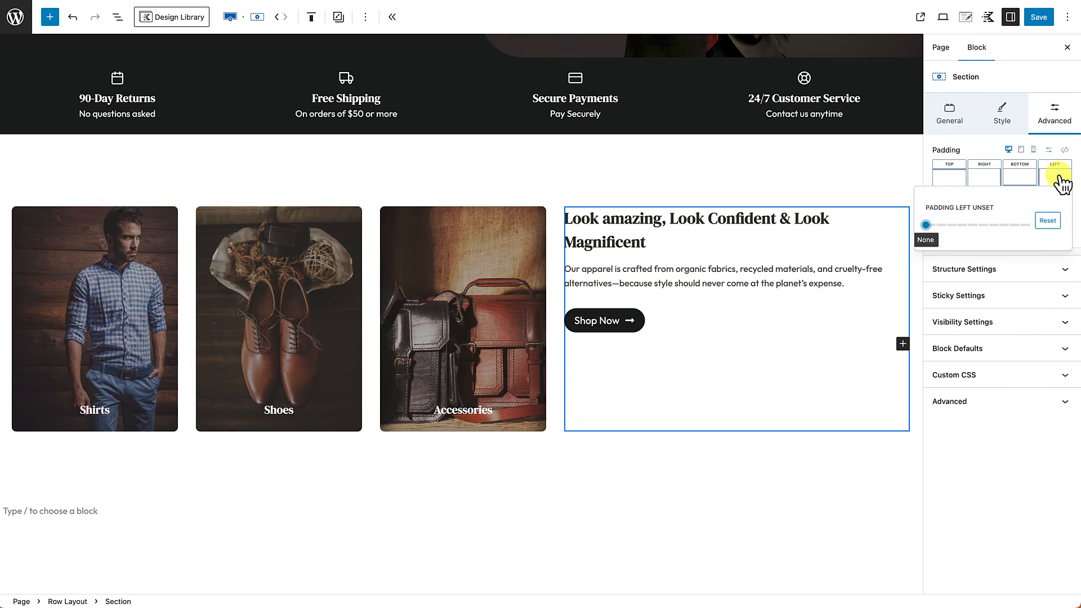
pyautogui.moveTo(925, 226); pyautogui.dragTo(1000, 236)
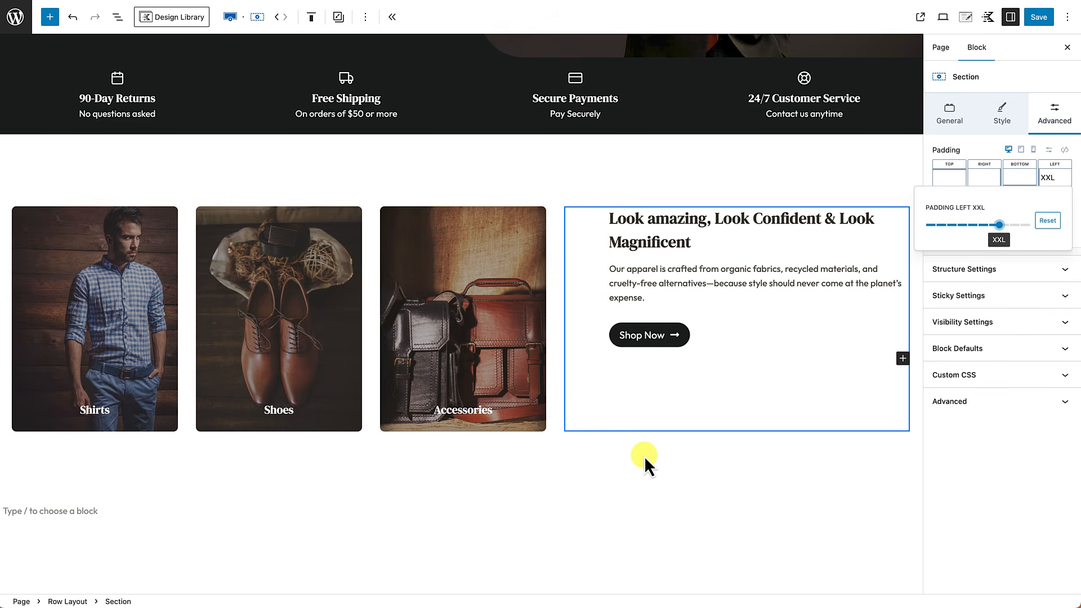
pyautogui.click(628, 511)
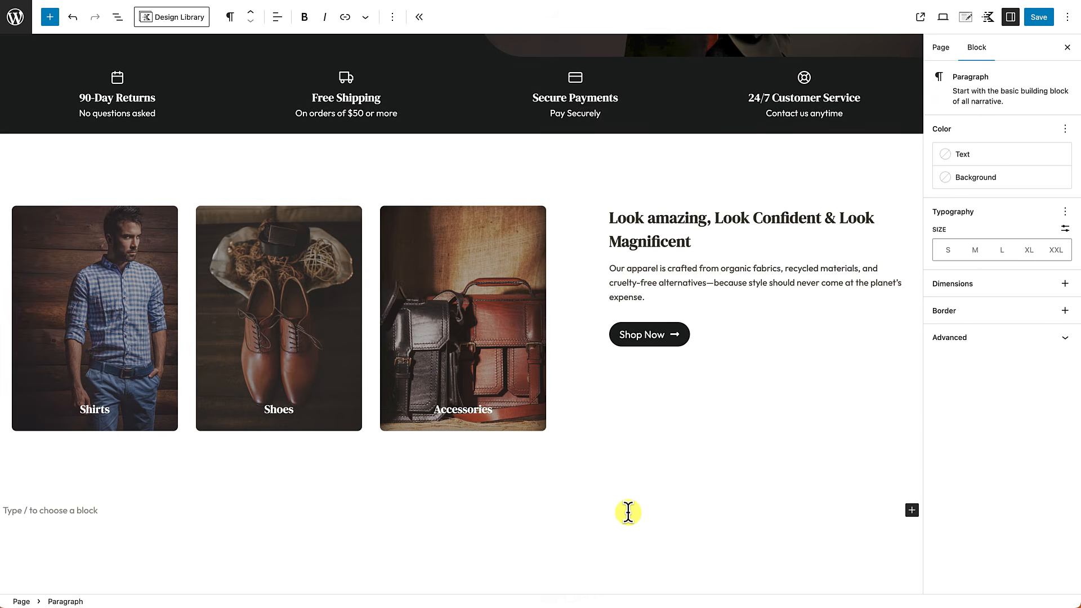
# Step: Select the Row Layout block holding the category cards and text column
pyautogui.scroll(-1, 628, 512)
pyautogui.scroll(-2, 688, 353)
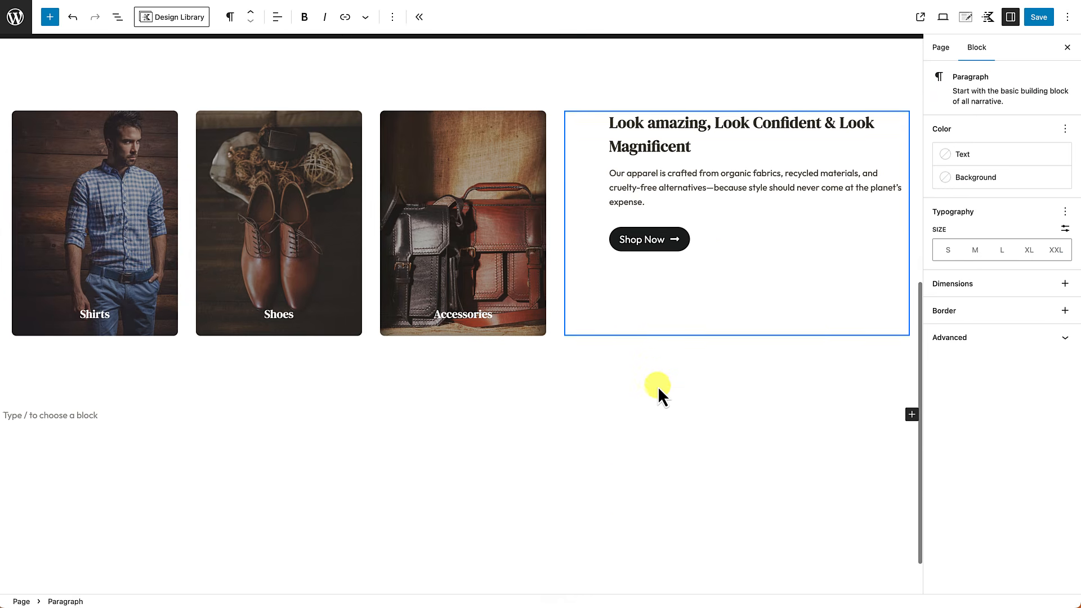
pyautogui.scroll(1, 611, 341)
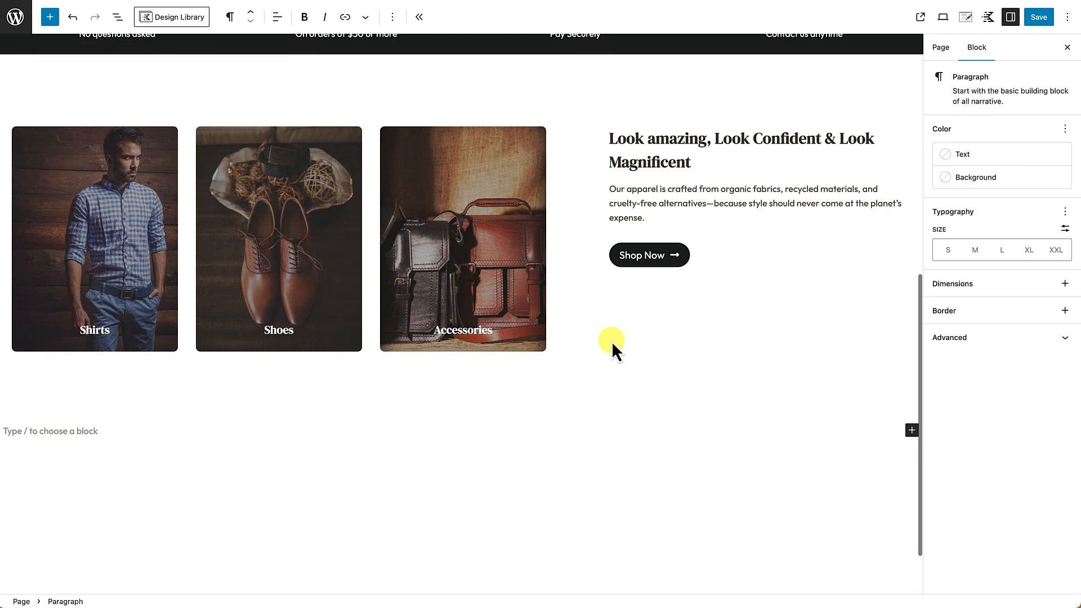
pyautogui.scroll(1, 791, 177)
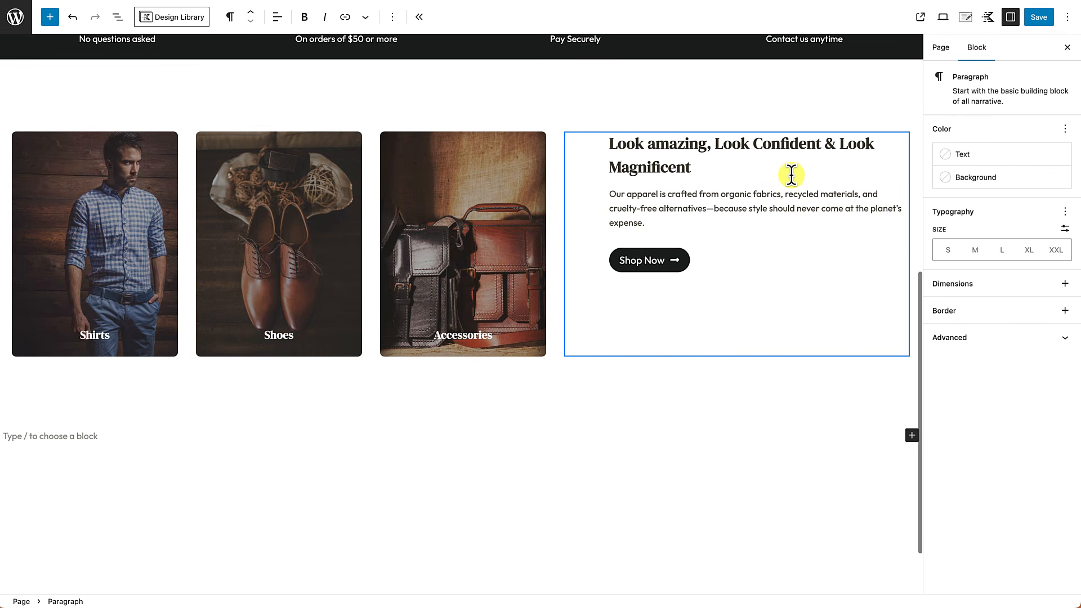
pyautogui.scroll(2, 347, 401)
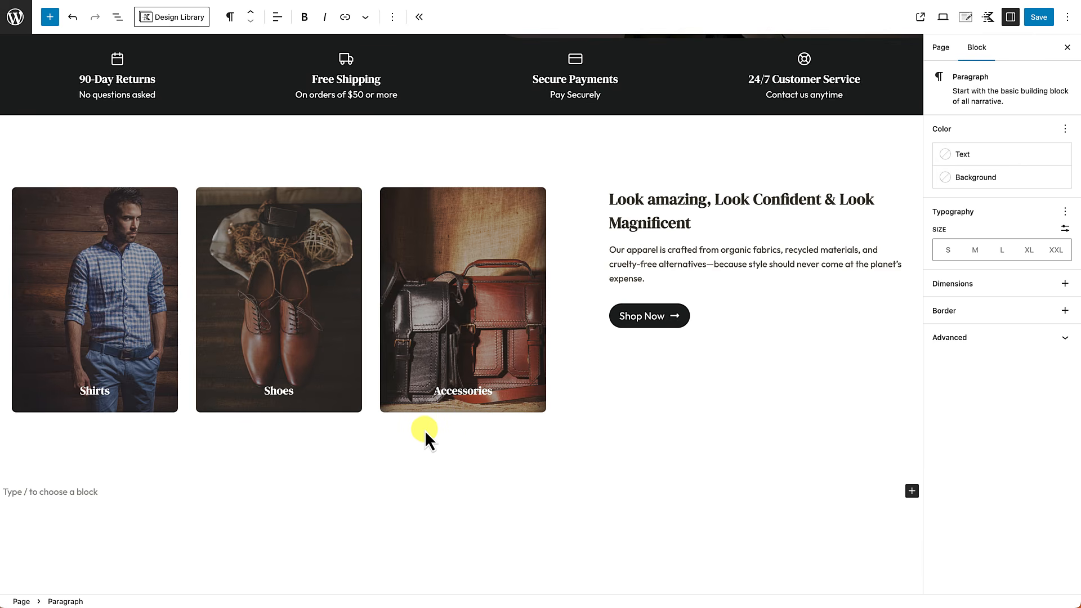
pyautogui.scroll(1, 424, 450)
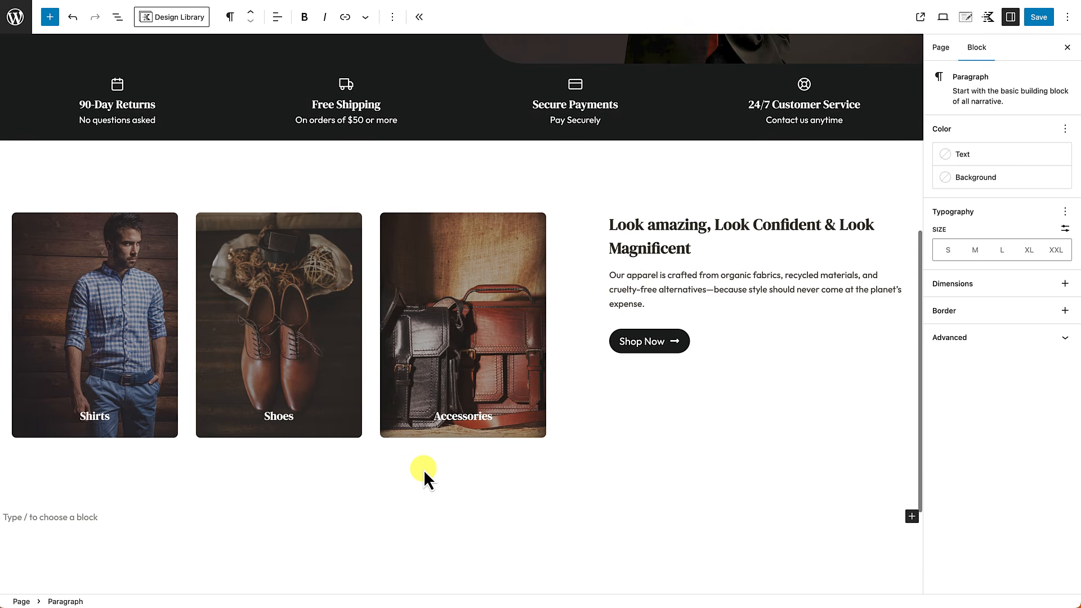
pyautogui.click(505, 174)
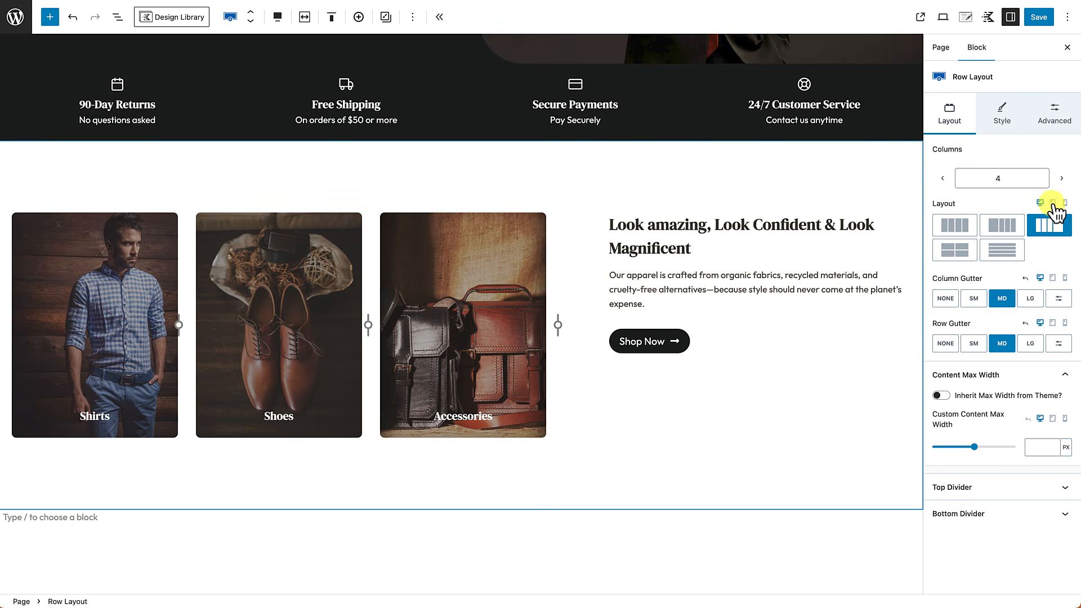
# Step: Set the row's tablet layout to the two-by-two grid option
pyautogui.click(1053, 203)
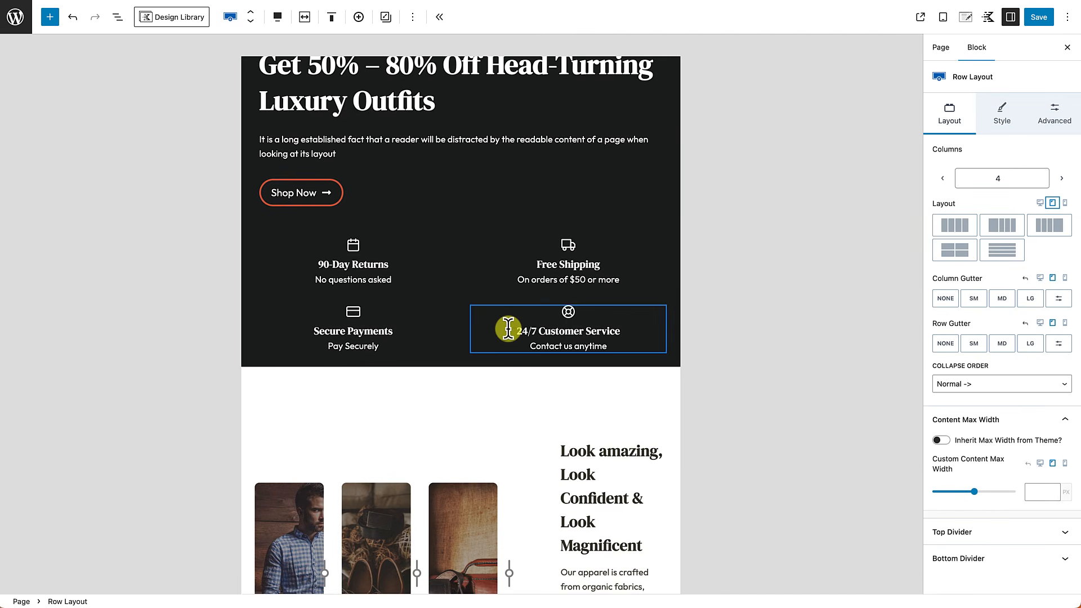
pyautogui.scroll(-3, 509, 328)
pyautogui.scroll(-3, 508, 328)
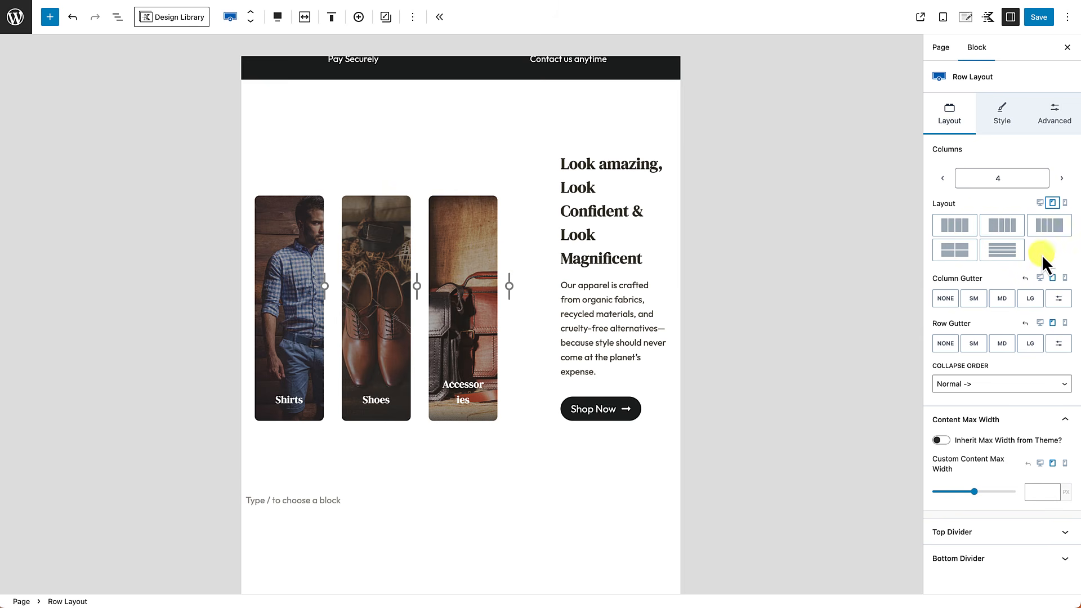
pyautogui.click(956, 251)
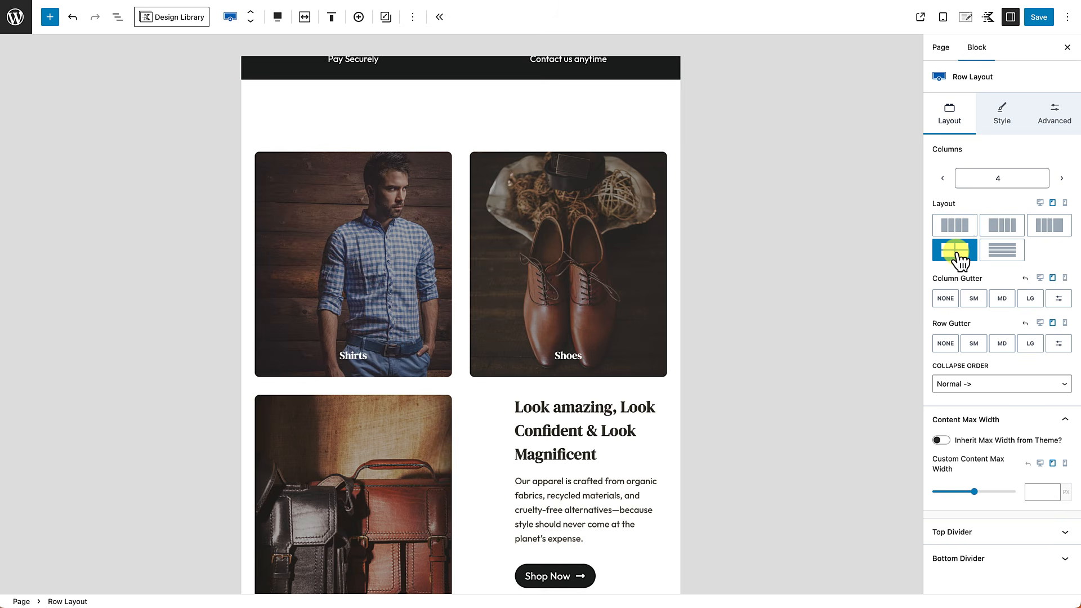
pyautogui.scroll(-2, 477, 357)
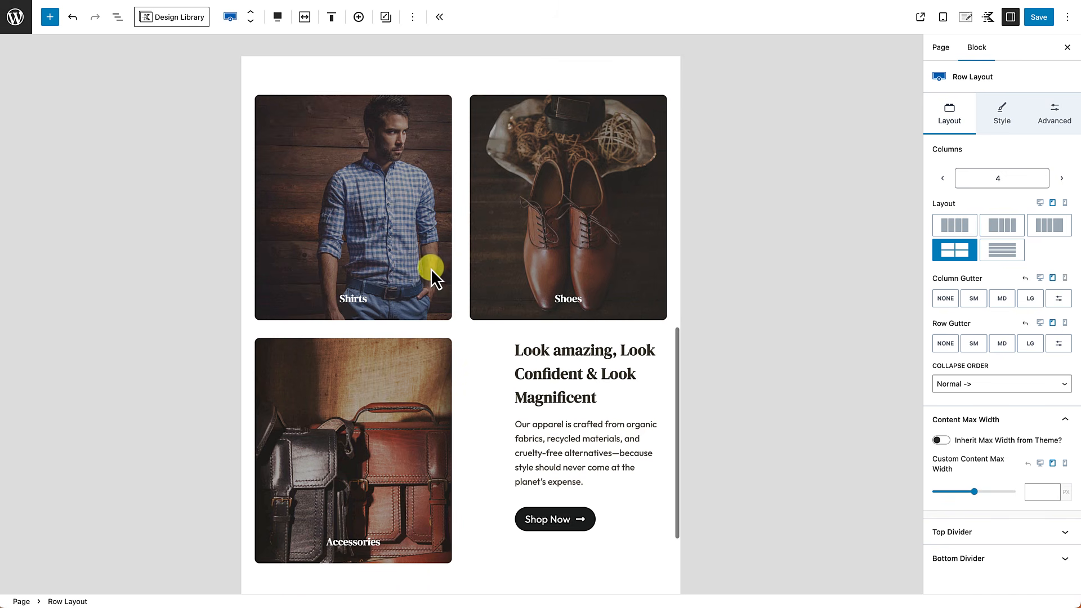
pyautogui.scroll(-1, 397, 443)
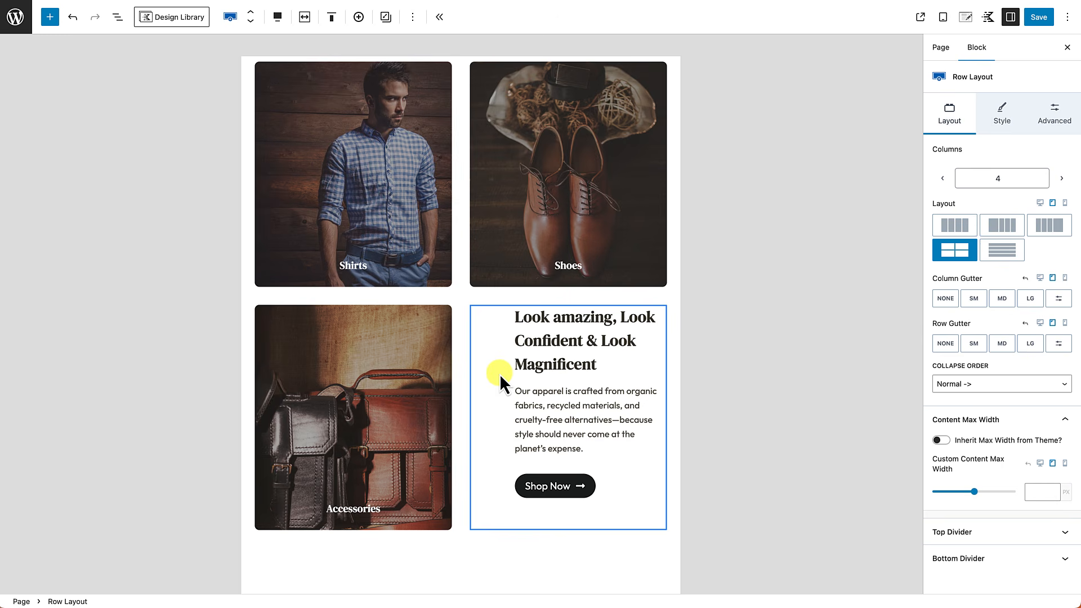
# Step: Compare against the four-column desktop layout, then return to the tablet view
pyautogui.click(1040, 203)
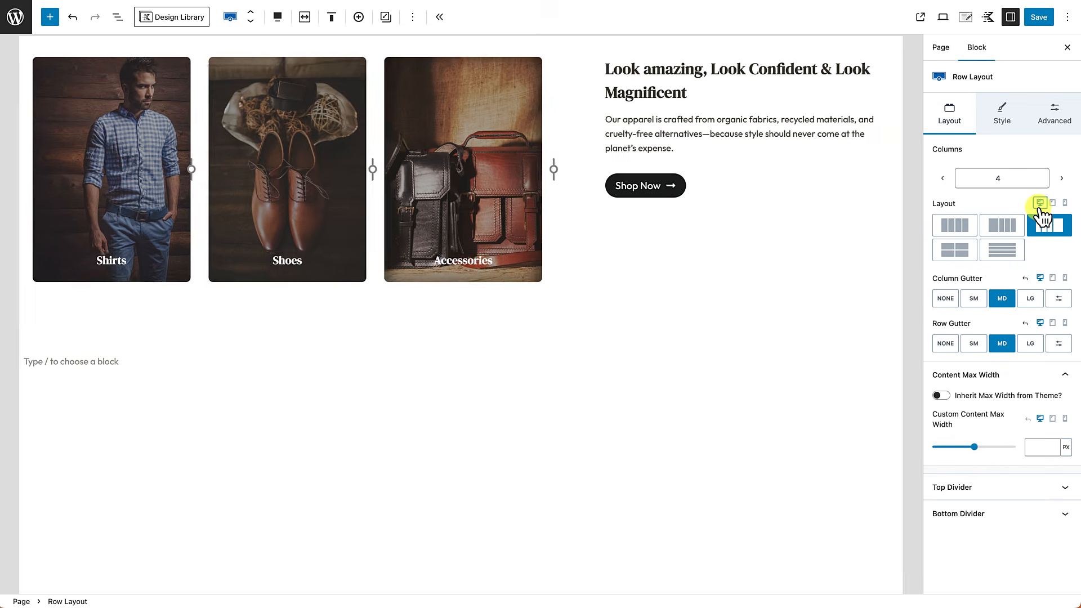
pyautogui.click(1052, 204)
pyautogui.scroll(-3, 518, 332)
pyautogui.scroll(-2, 465, 434)
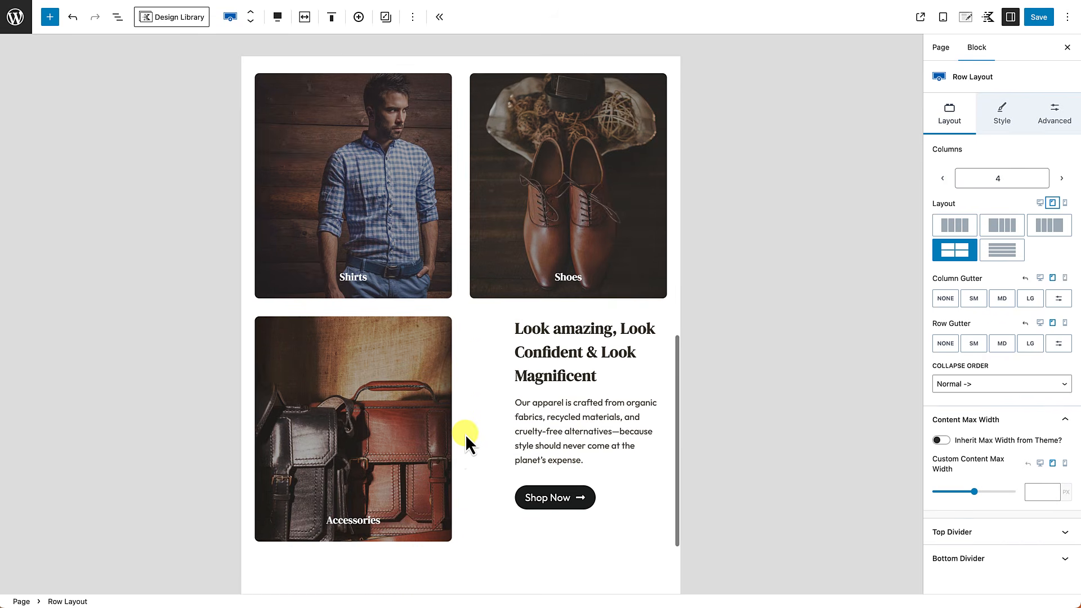
# Step: Set the Look amazing column's tablet left padding to None, then view the row on desktop
pyautogui.click(481, 499)
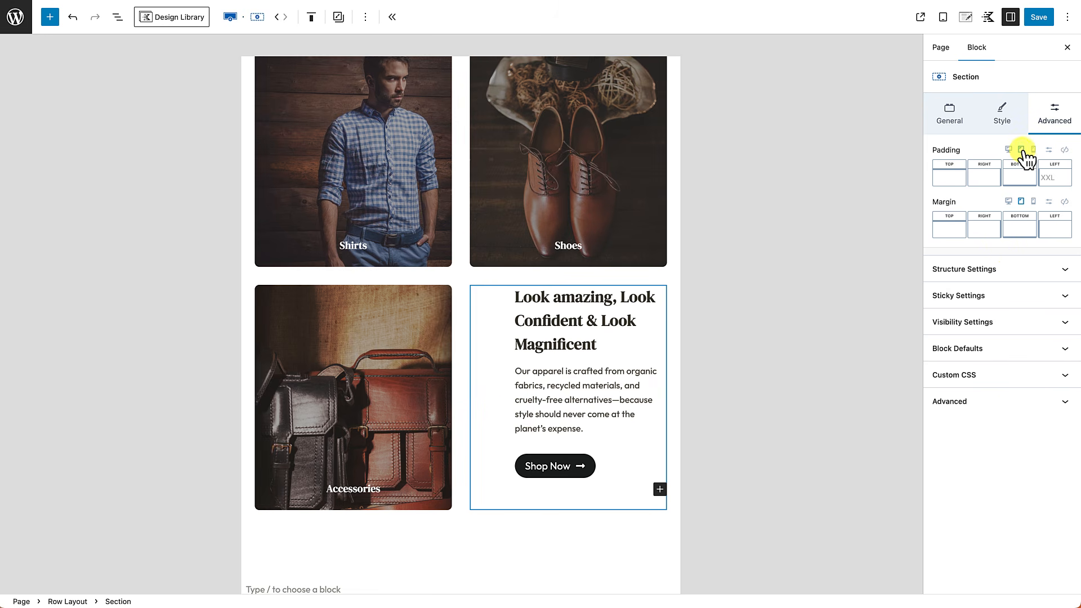
pyautogui.click(1052, 178)
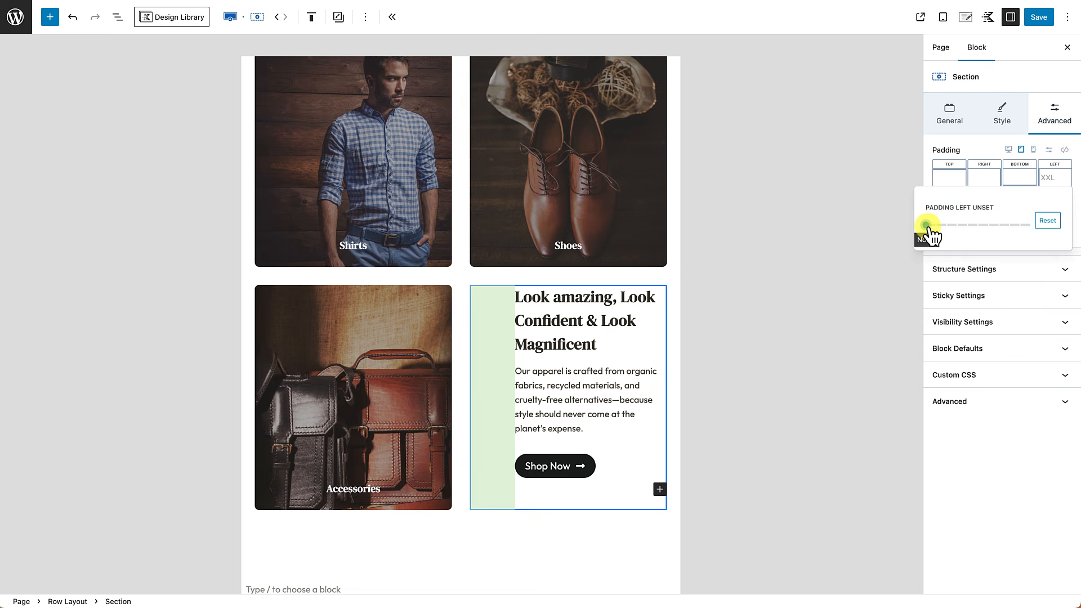
pyautogui.moveTo(927, 226); pyautogui.dragTo(879, 227)
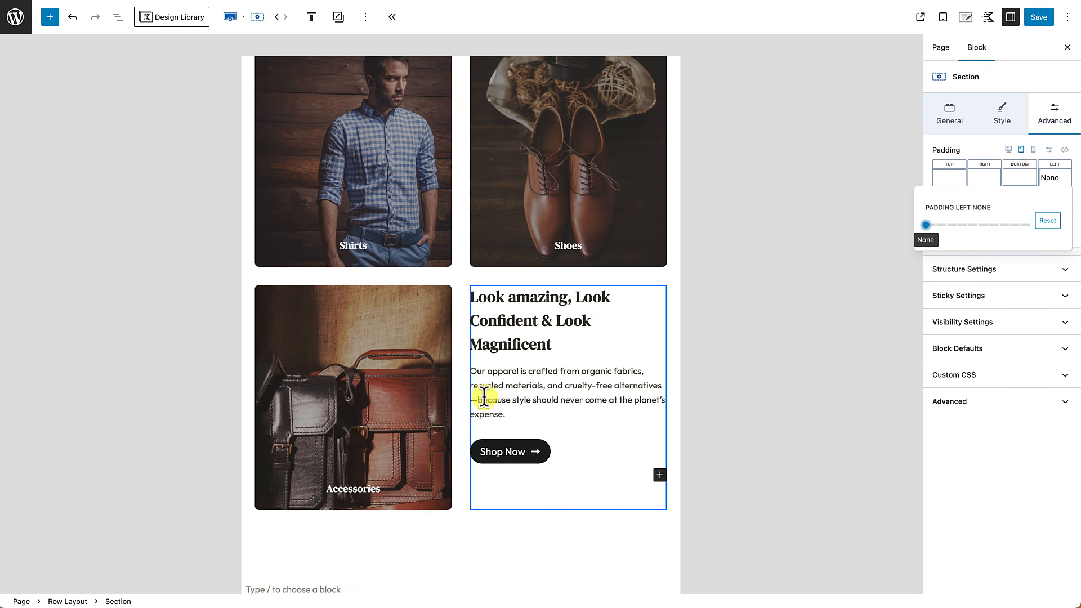
pyautogui.click(520, 574)
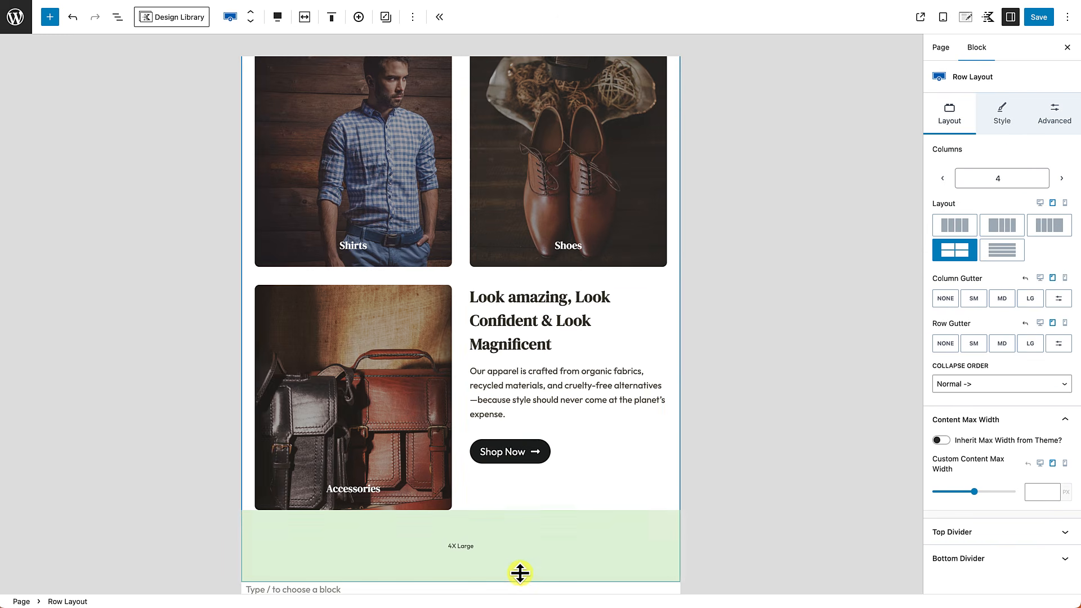
pyautogui.click(1040, 203)
pyautogui.scroll(1, 685, 243)
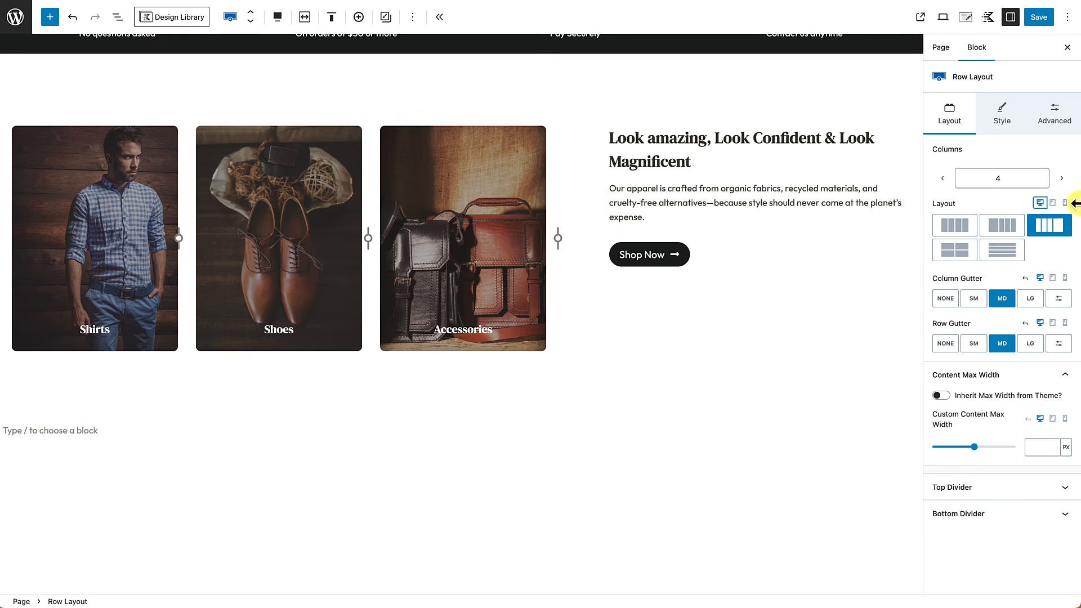
# Step: Preview the row at tablet and mobile widths, checking the two-column and single-column stacking
pyautogui.click(1052, 203)
pyautogui.scroll(-6, 599, 372)
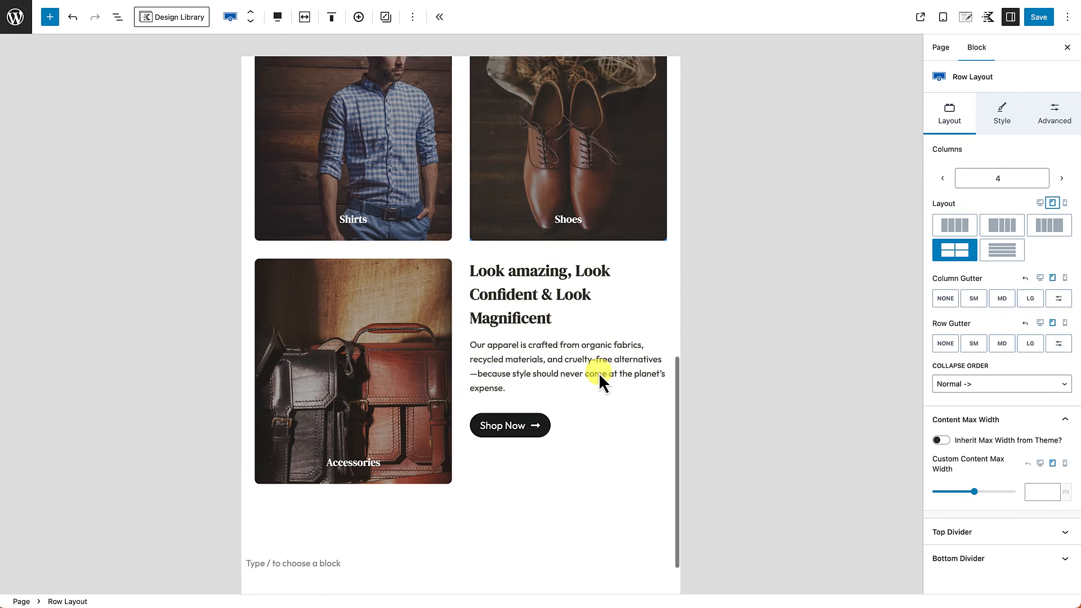
pyautogui.moveTo(550, 366)
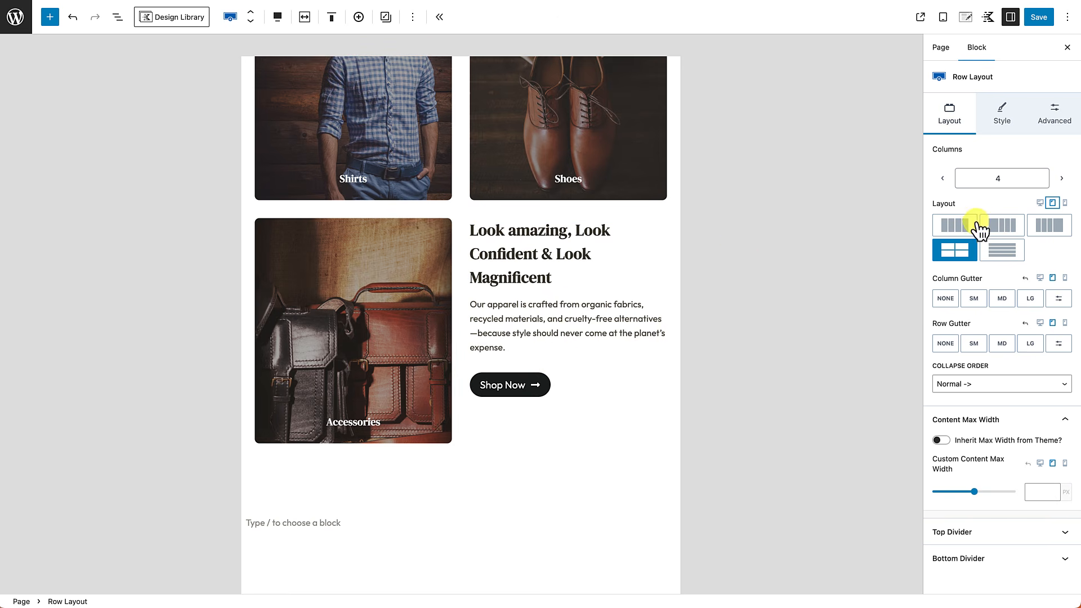
pyautogui.scroll(1, 588, 266)
pyautogui.scroll(1, 589, 266)
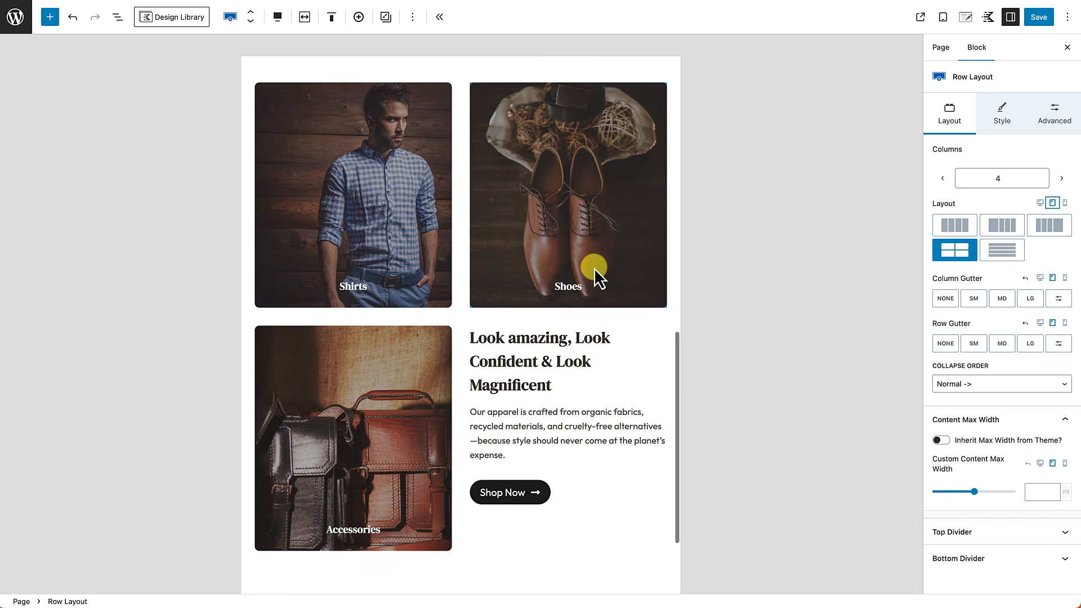
pyautogui.click(1065, 204)
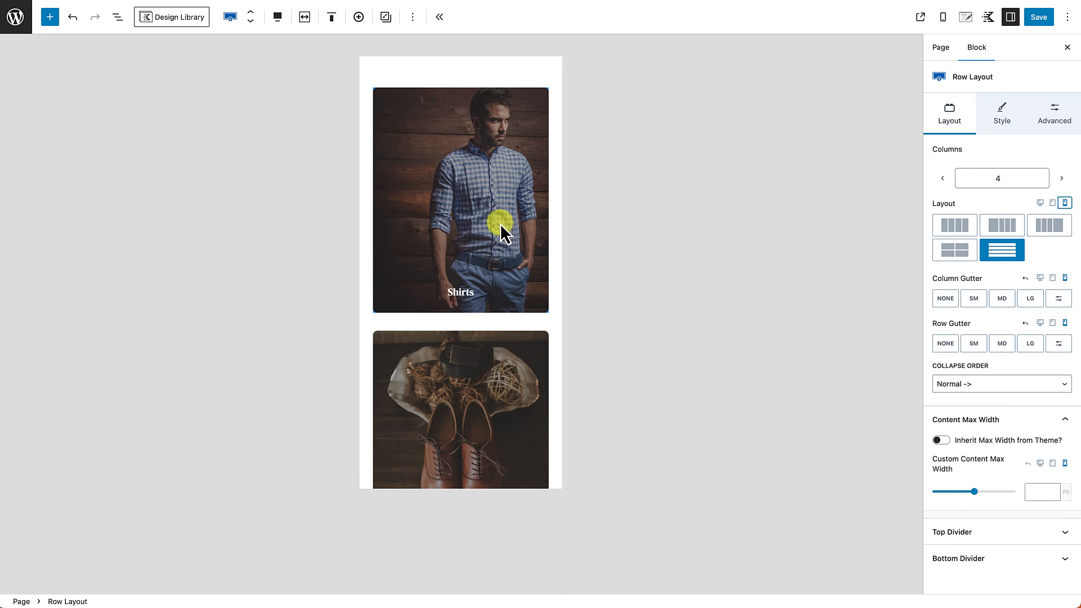
pyautogui.scroll(6, 500, 224)
pyautogui.scroll(-5, 500, 224)
pyautogui.scroll(-10, 500, 225)
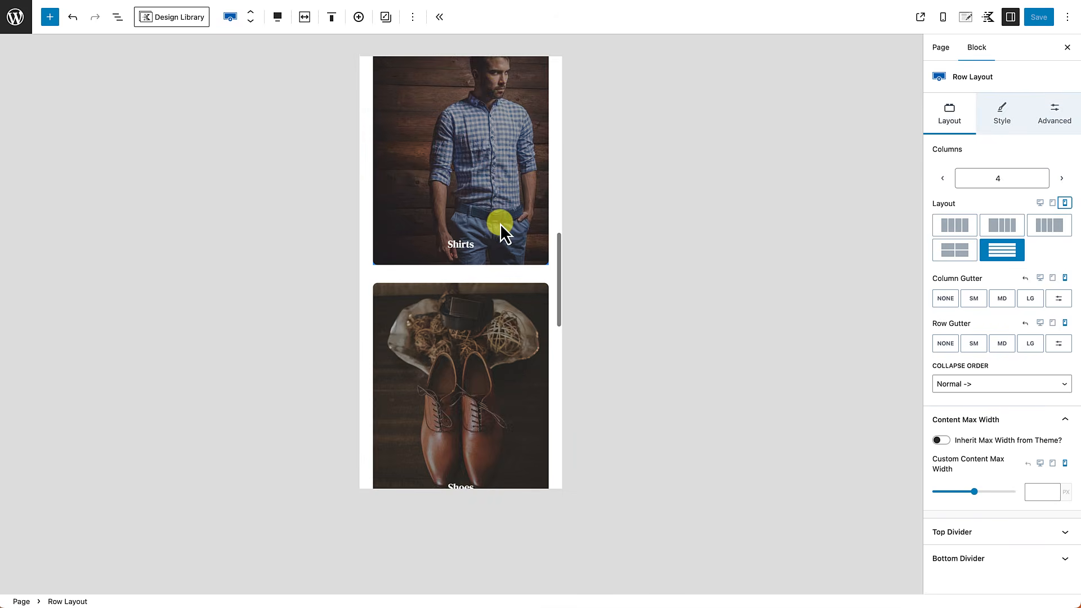
pyautogui.scroll(-4, 499, 224)
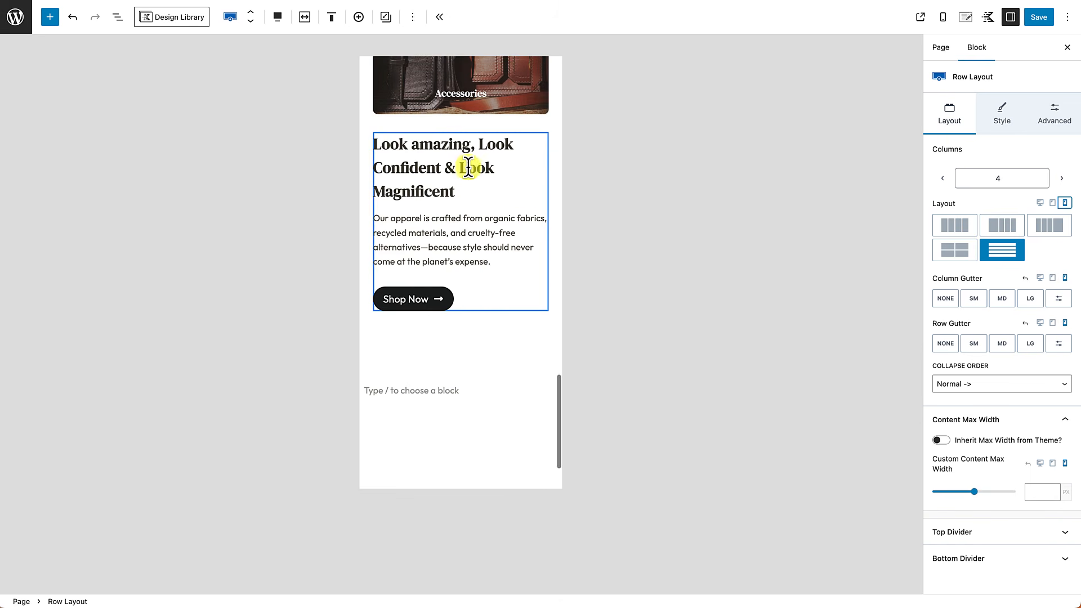
pyautogui.scroll(-1, 482, 270)
pyautogui.scroll(4, 482, 268)
pyautogui.scroll(8, 482, 268)
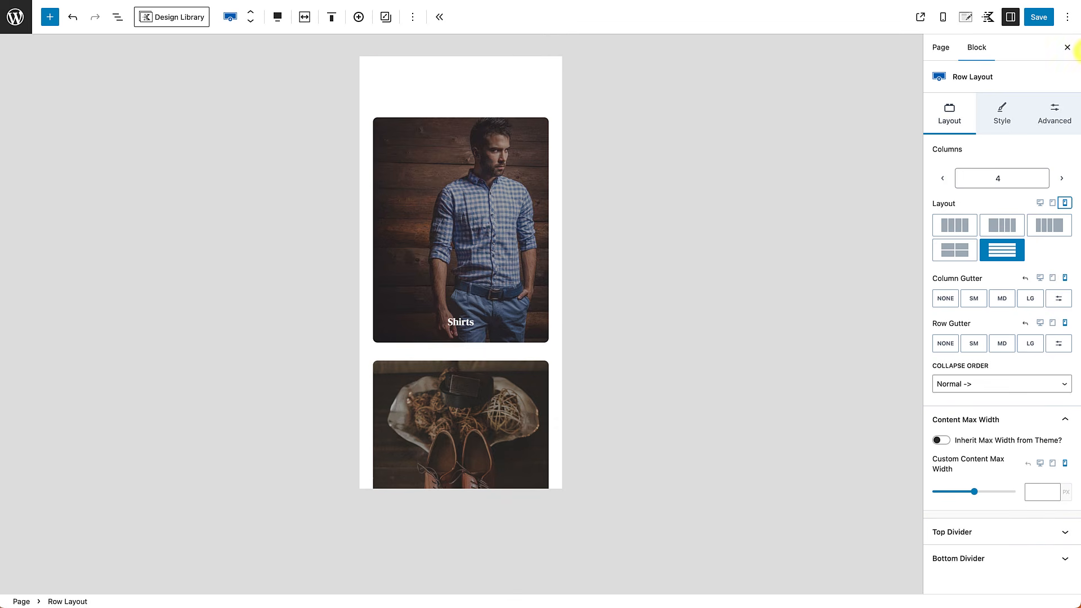
# Step: Save the homepage and switch back to the desktop layout view
pyautogui.click(1041, 17)
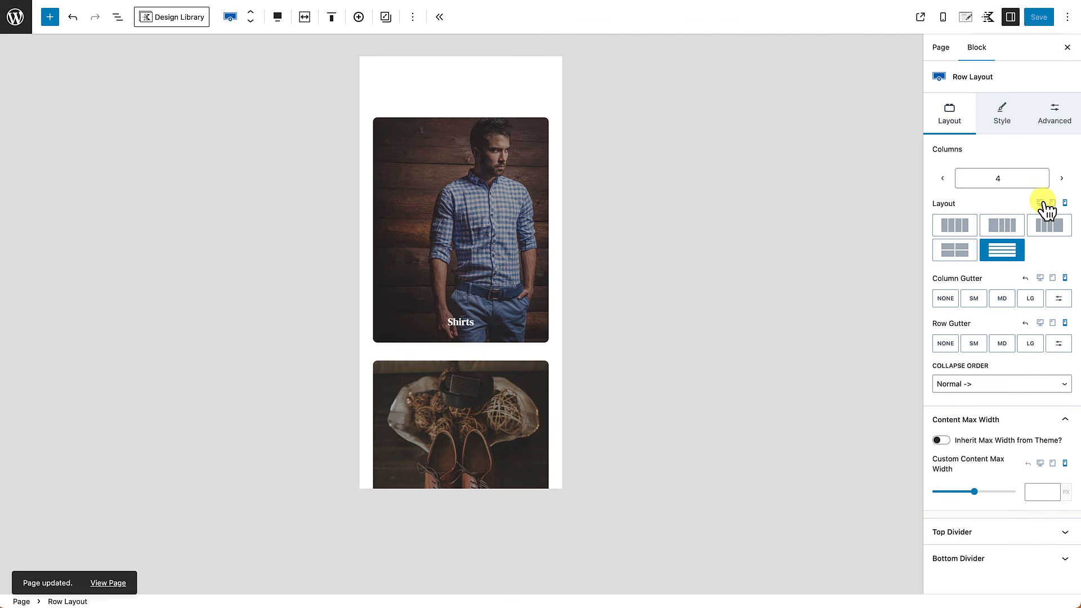
pyautogui.click(1040, 203)
pyautogui.scroll(5, 670, 273)
pyautogui.scroll(-4, 669, 268)
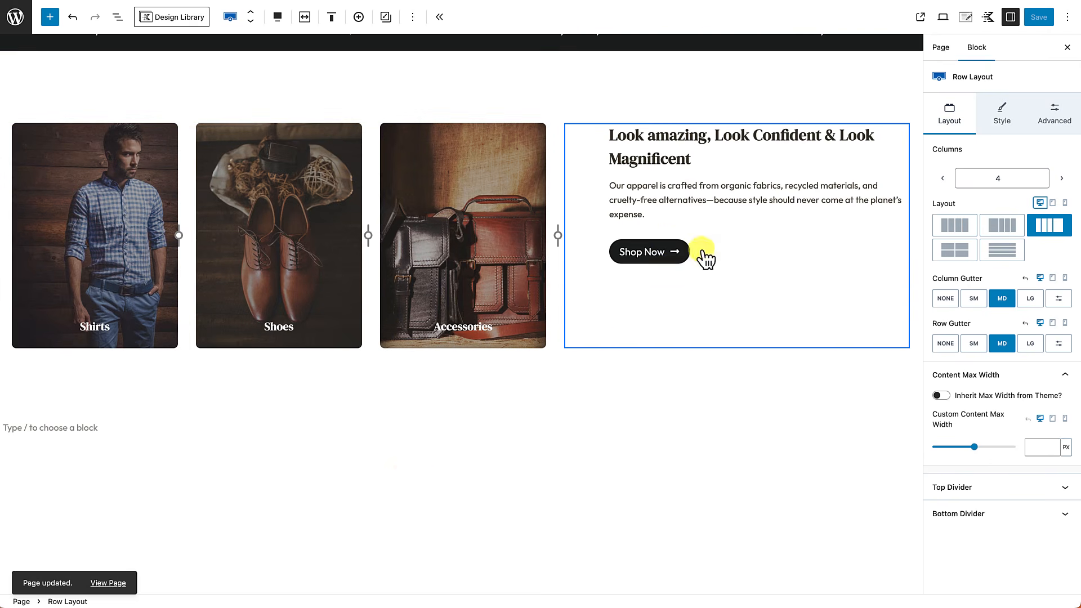
# Step: View the category tile row on the live homepage, then return to the editor via Edit Page
pyautogui.click(107, 583)
pyautogui.scroll(-3, 260, 520)
pyautogui.scroll(-2, 260, 520)
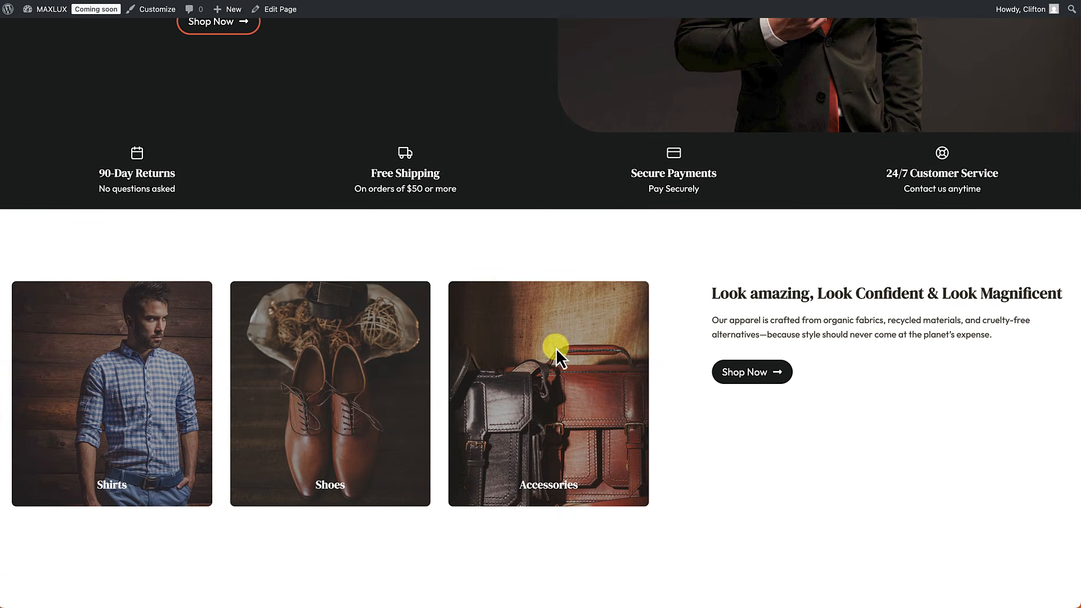
pyautogui.scroll(-1, 369, 407)
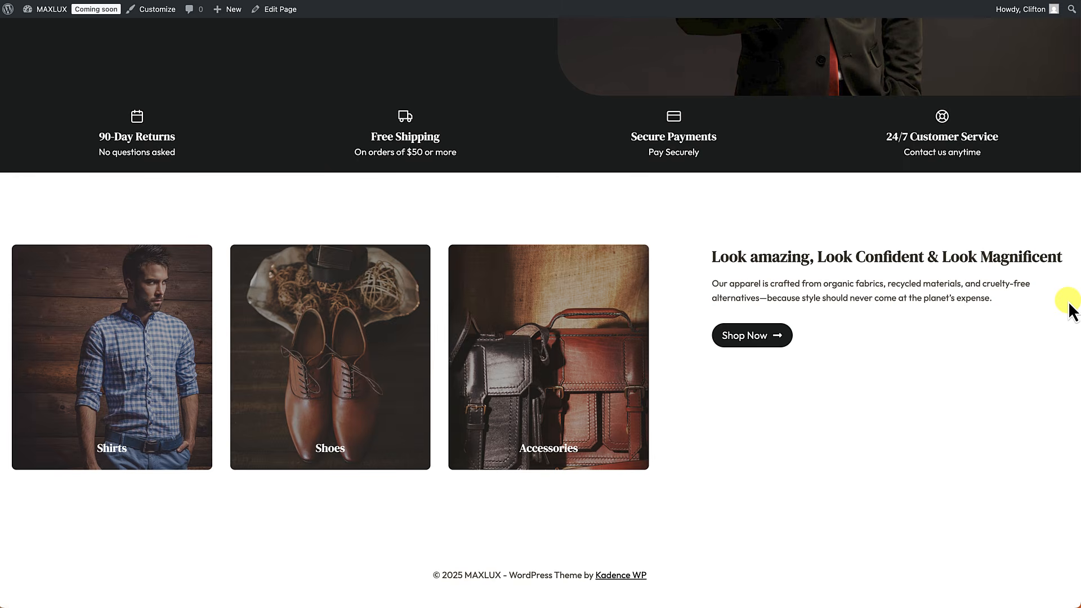
pyautogui.click(282, 12)
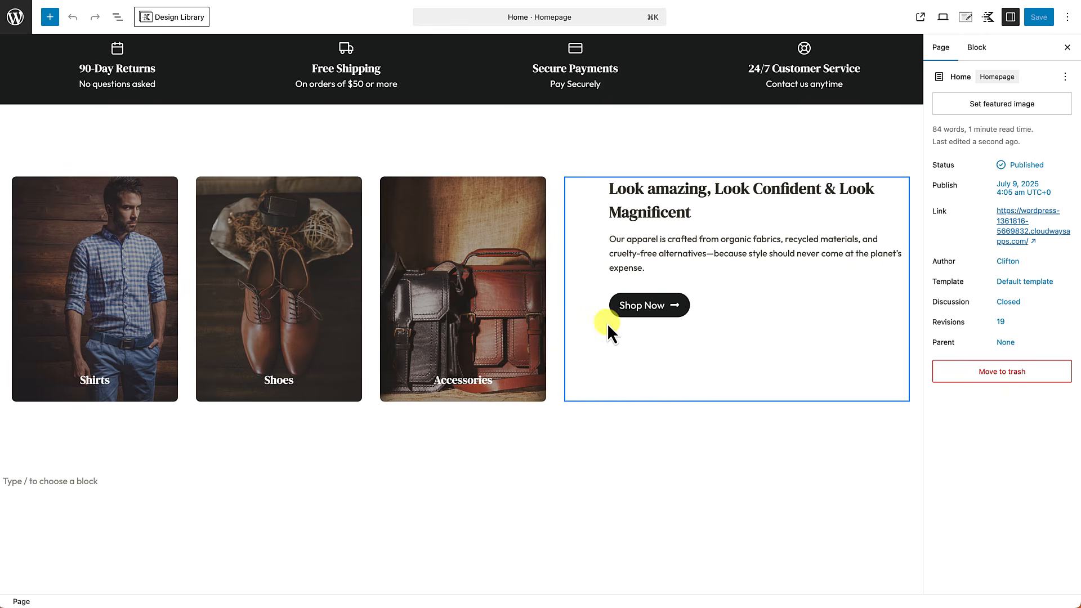
# Step: Increase the Look amazing text column's right padding to XXL
pyautogui.click(581, 351)
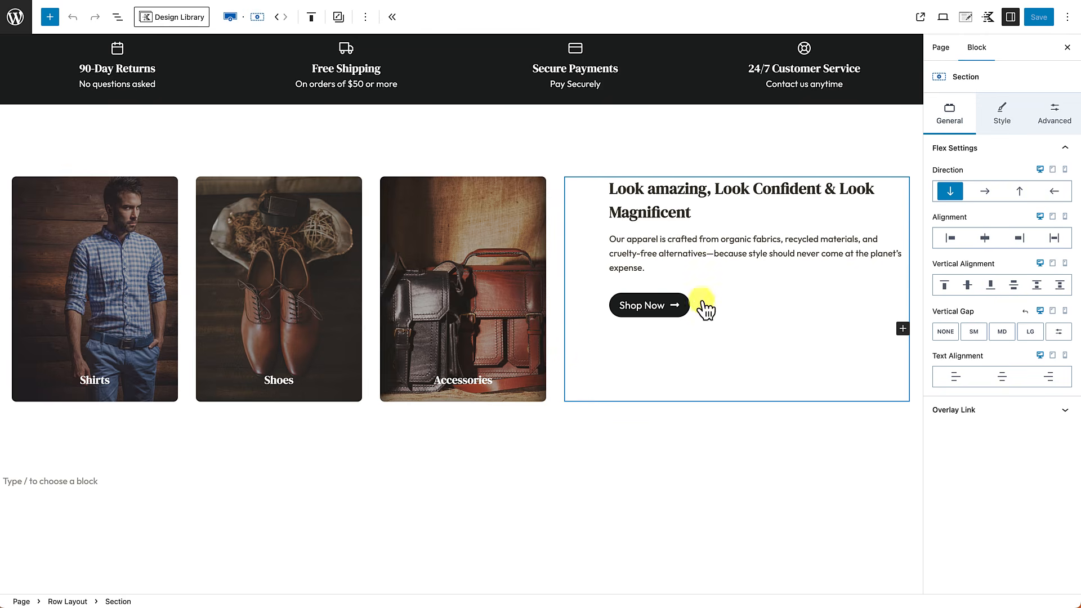
pyautogui.click(1064, 119)
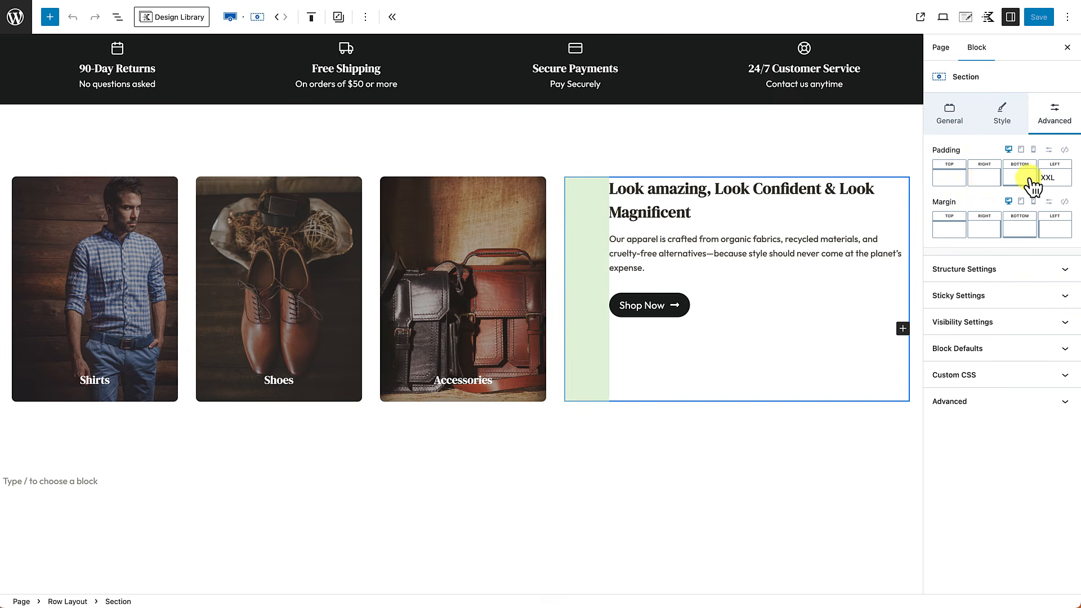
pyautogui.click(978, 179)
pyautogui.moveTo(855, 224); pyautogui.dragTo(929, 225)
pyautogui.click(731, 471)
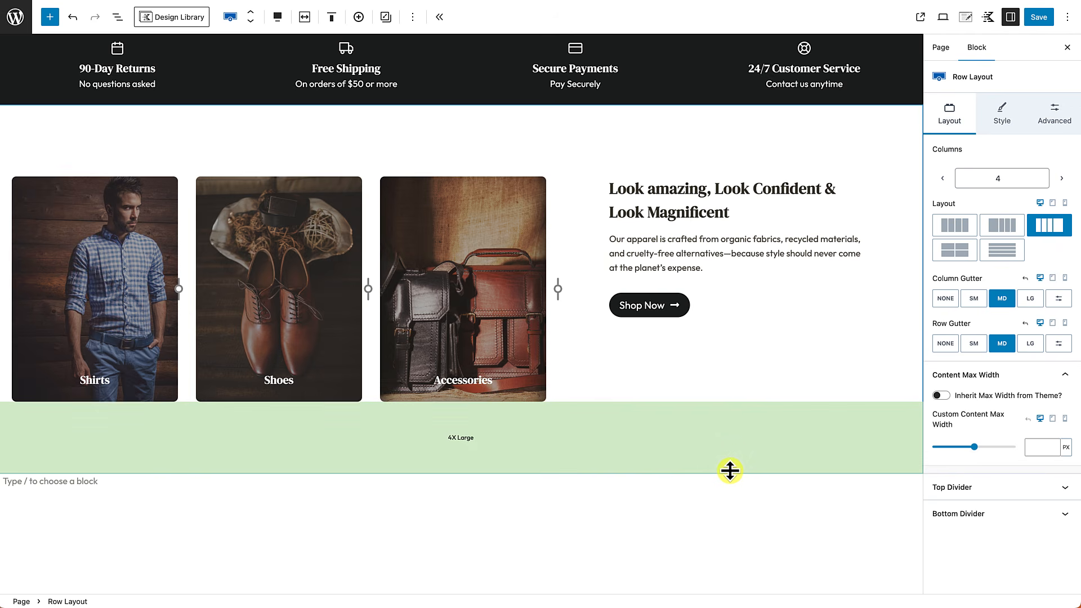
# Step: Save the page and check the category cards on the live homepage
pyautogui.click(1046, 21)
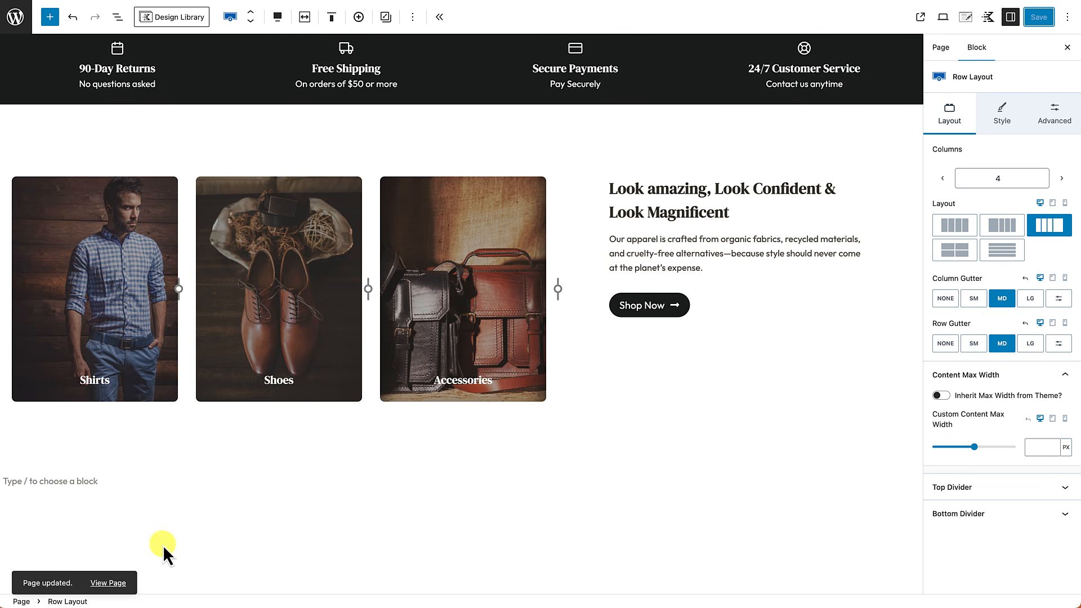
pyautogui.click(114, 582)
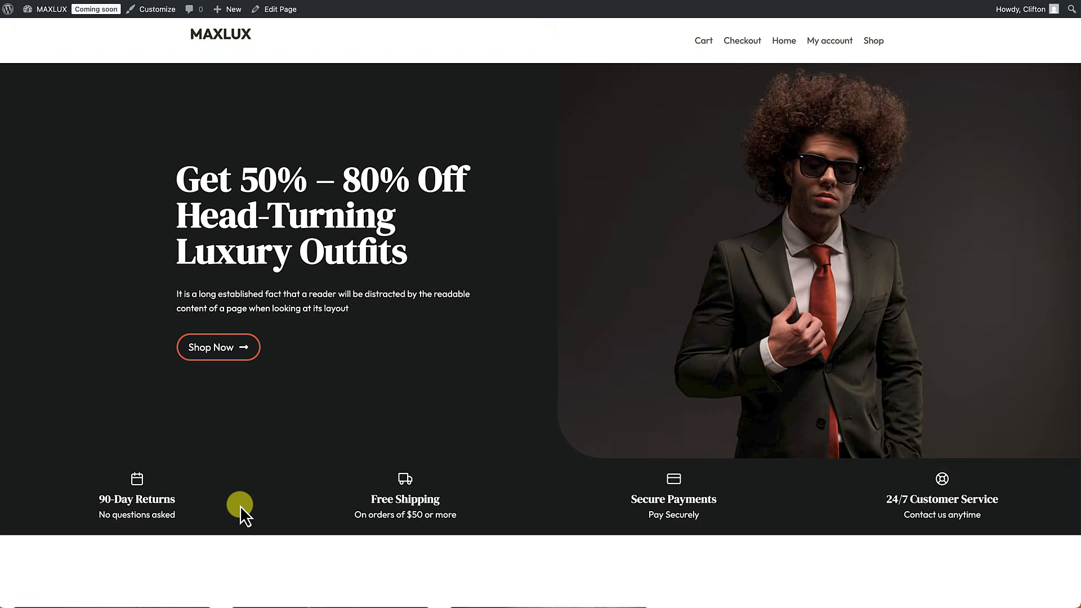
pyautogui.scroll(-5, 240, 506)
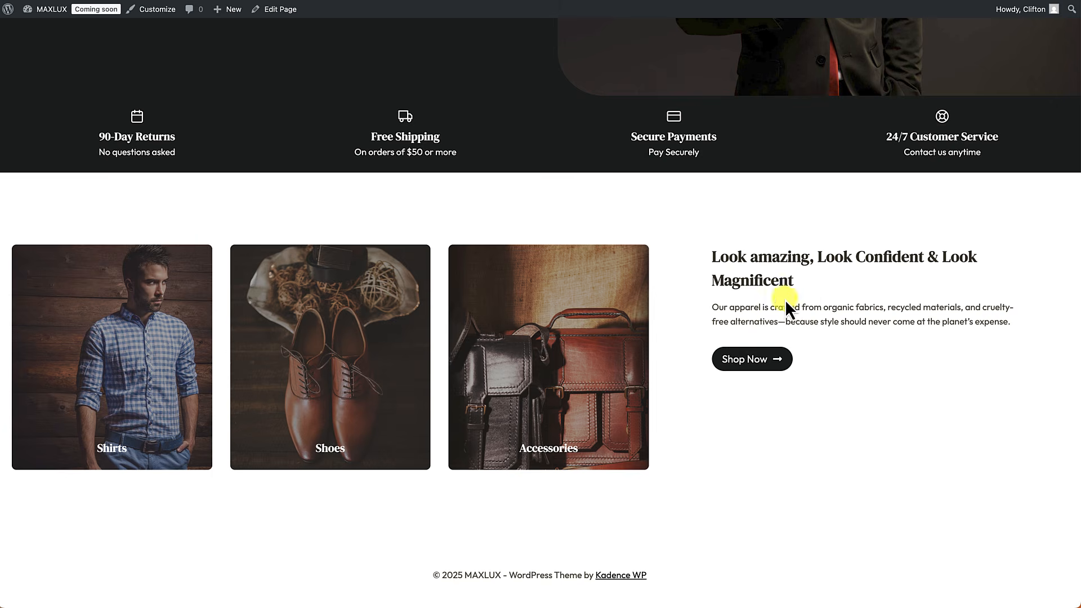
pyautogui.scroll(2, 778, 383)
pyautogui.scroll(-2, 778, 383)
# Step: Reopen the editor and insert a new block after the category row, typing /row
pyautogui.click(281, 13)
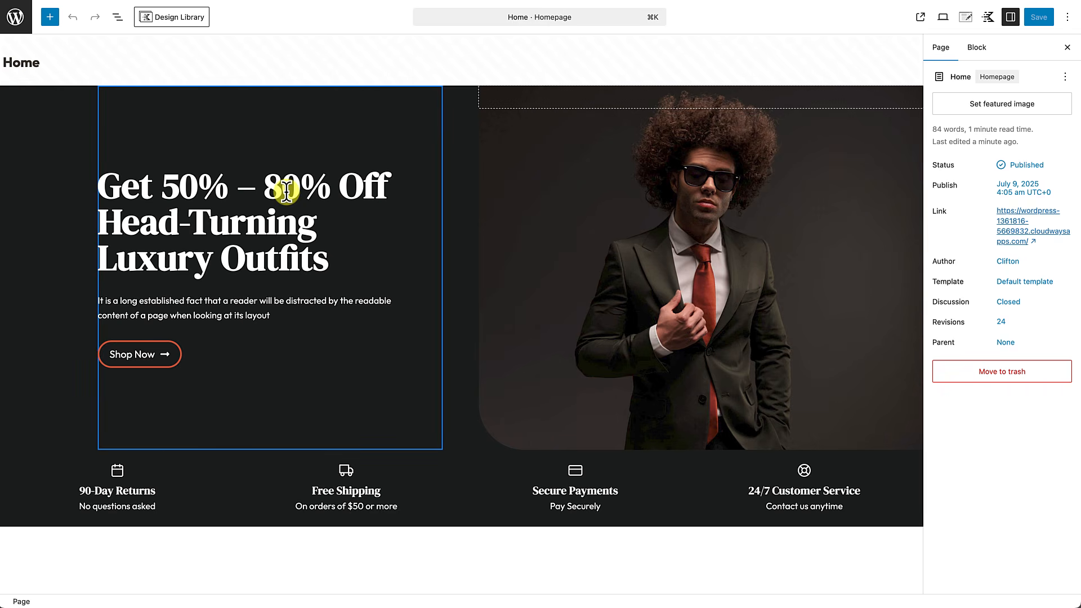
pyautogui.scroll(-2, 285, 188)
pyautogui.scroll(-10, 286, 192)
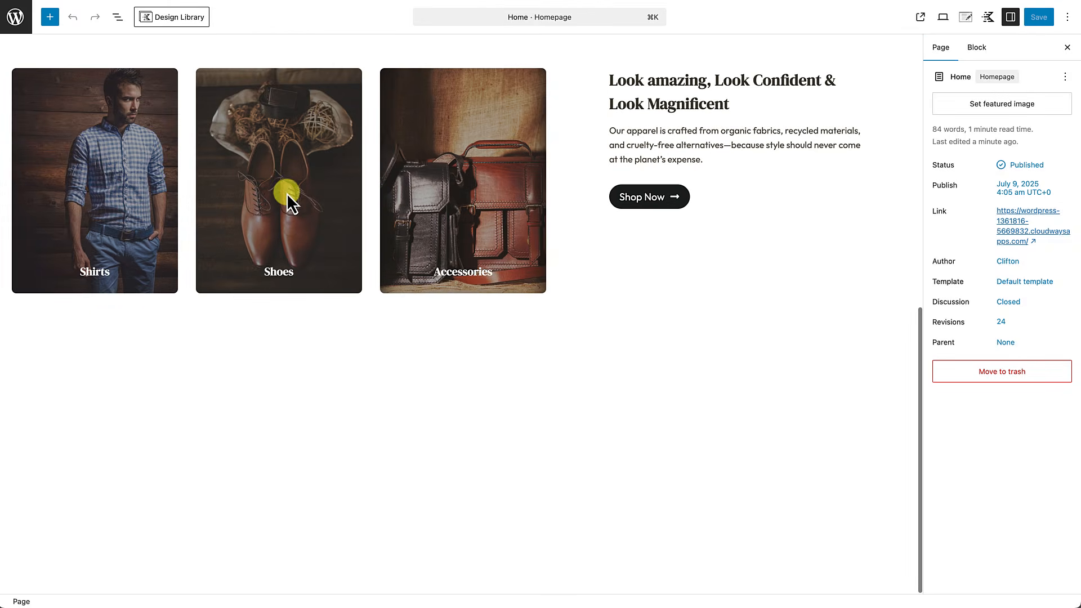
pyautogui.click(109, 325)
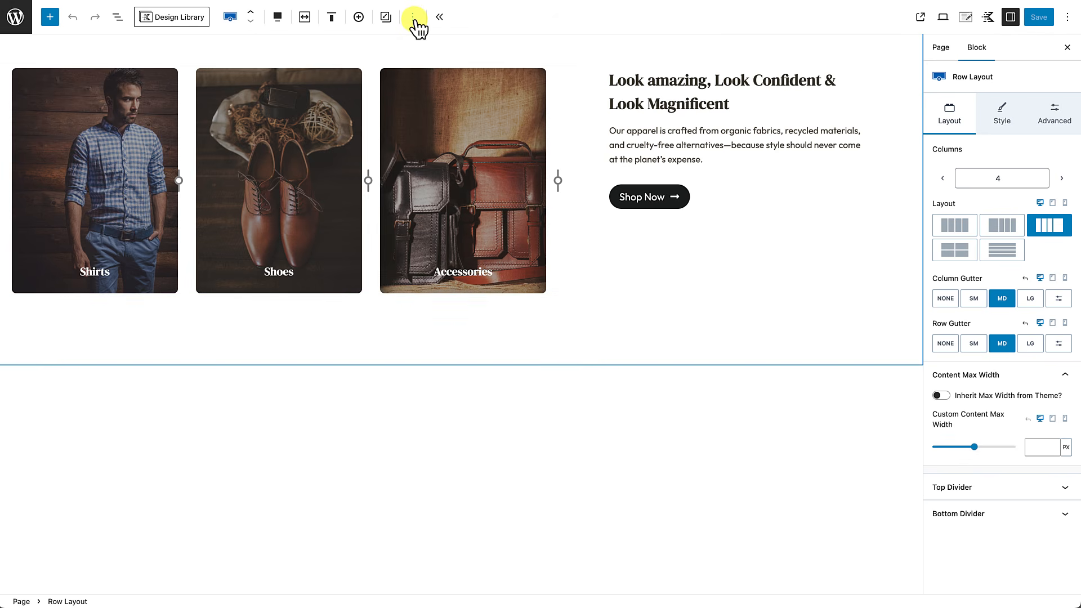
pyautogui.click(414, 19)
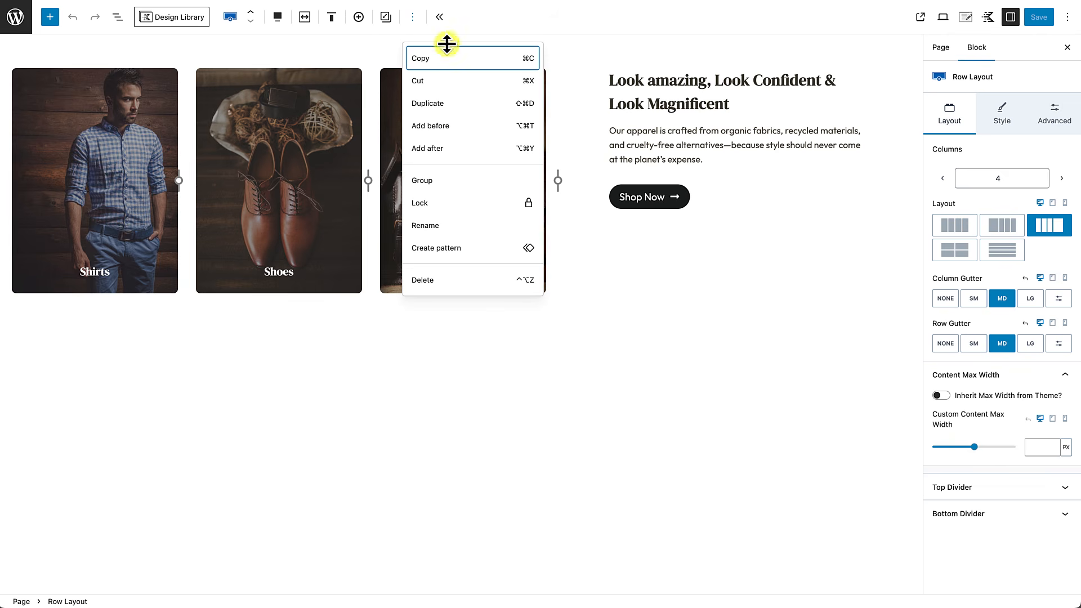
pyautogui.click(437, 149)
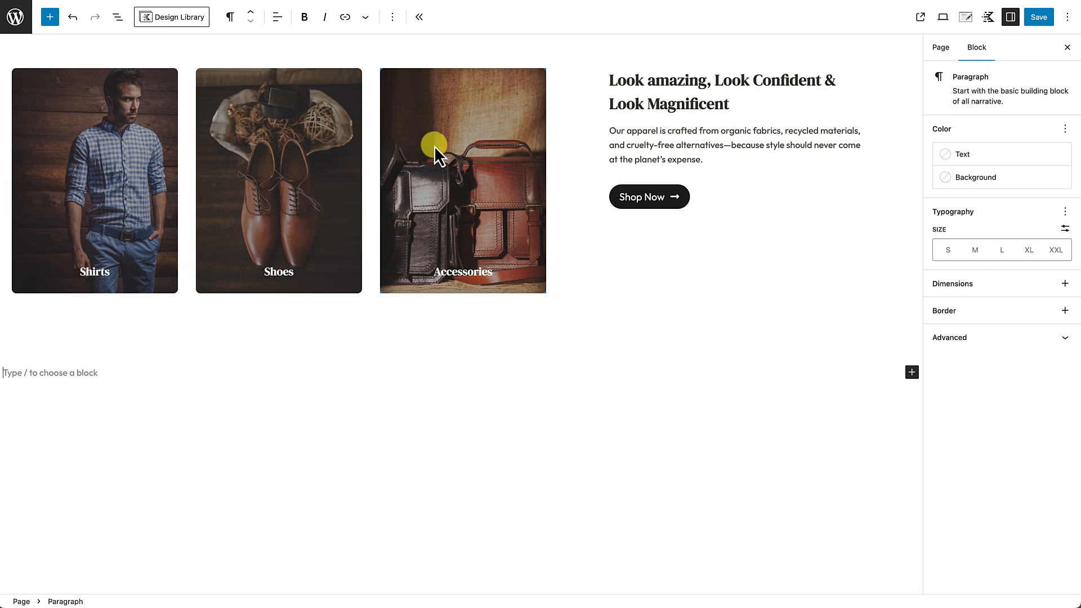
pyautogui.write('/row')
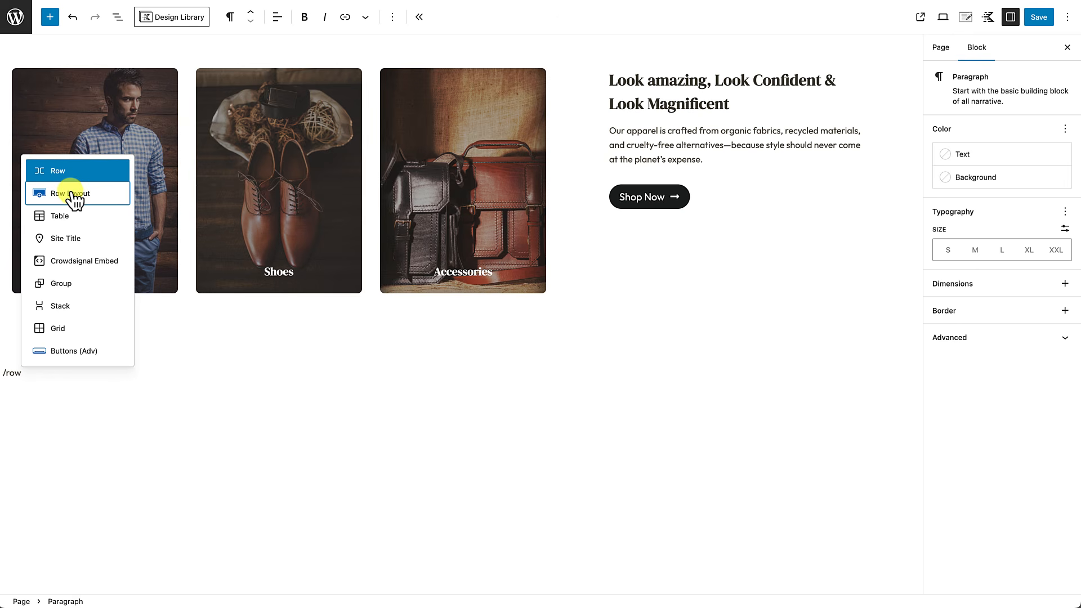
# Step: Insert a Row Layout with three equal columns below the category cards and set it to full width
pyautogui.click(71, 192)
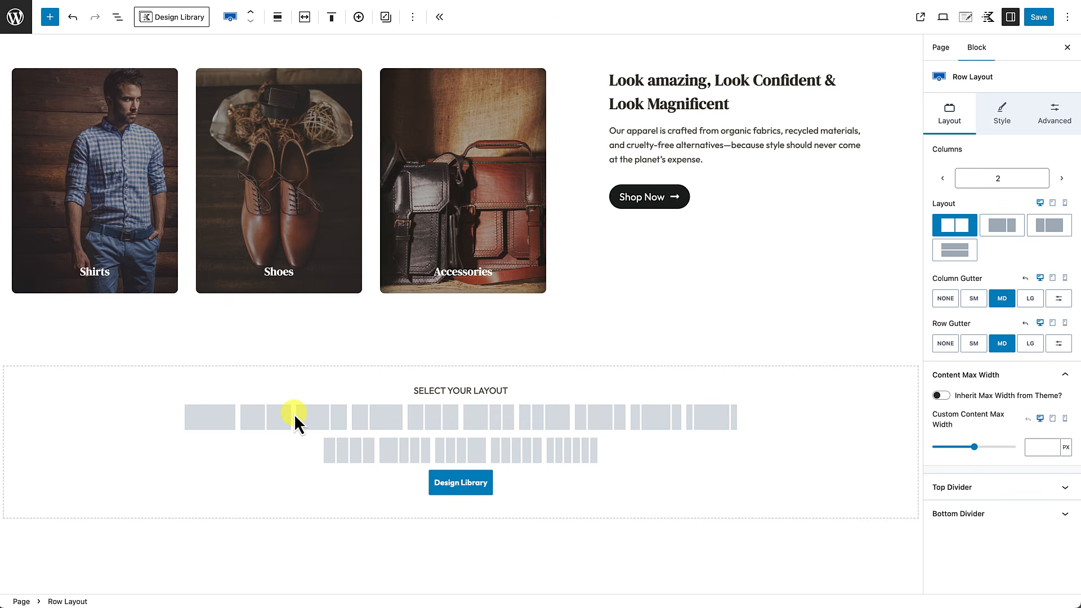
pyautogui.click(429, 417)
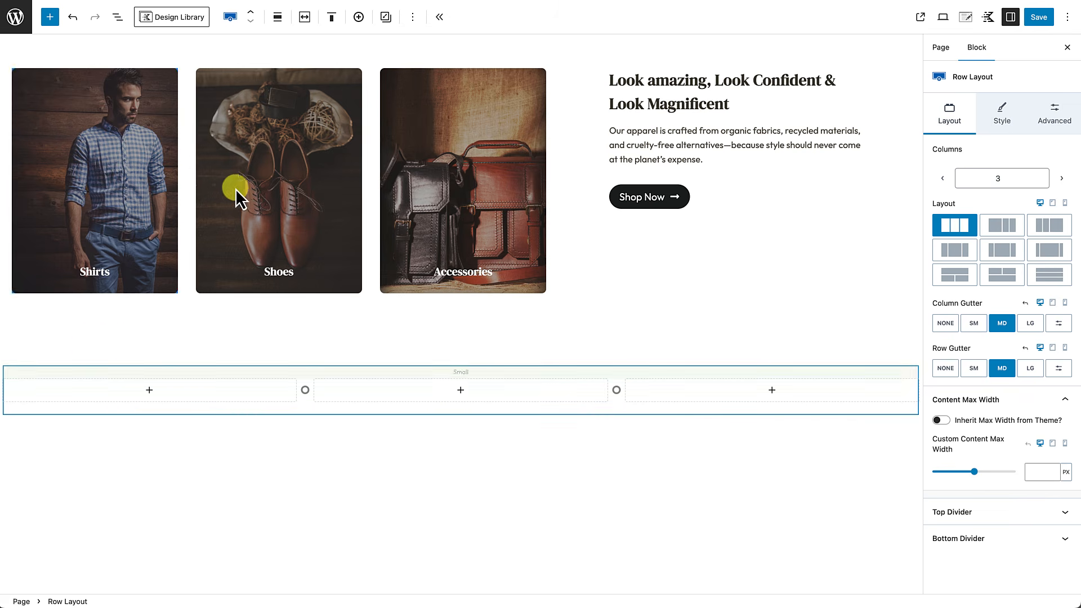
pyautogui.click(278, 18)
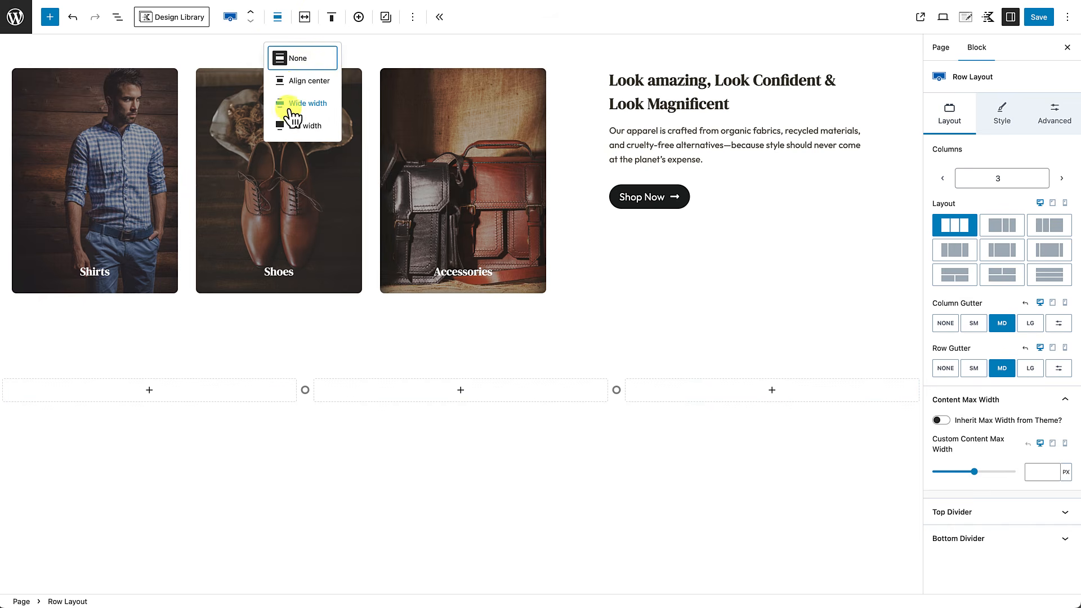
pyautogui.click(292, 127)
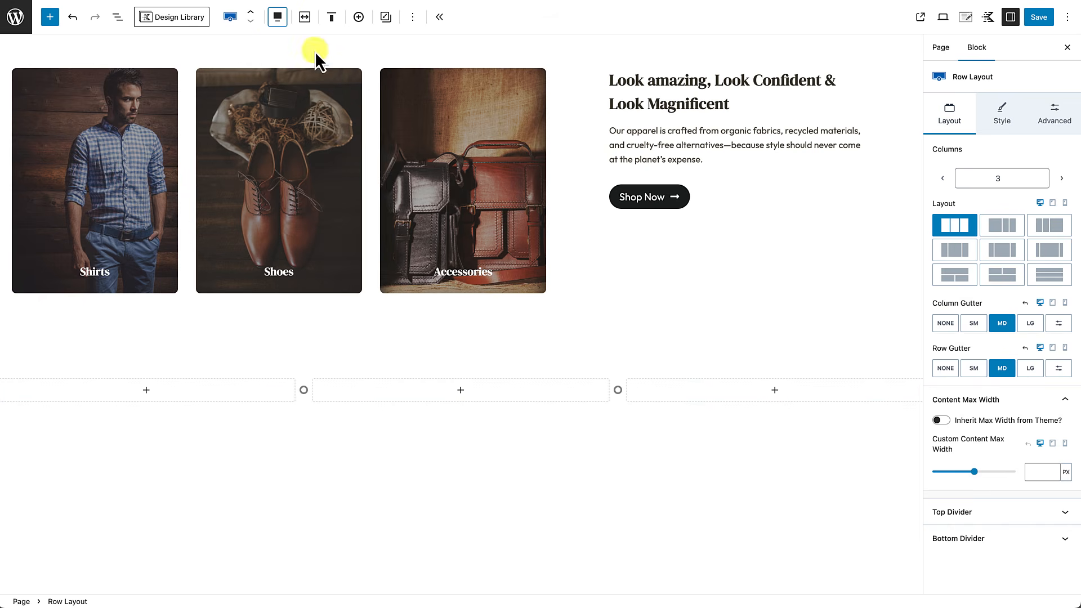
# Step: Enable Use Theme Content Inner Width so the columns stay within the content width
pyautogui.click(304, 18)
pyautogui.click(239, 52)
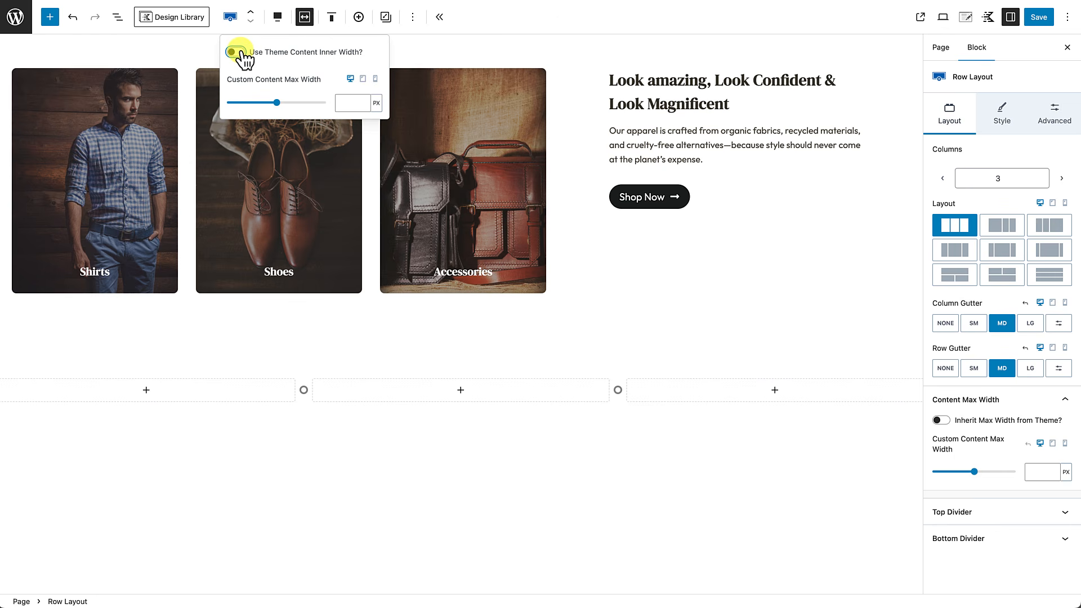
pyautogui.click(239, 52)
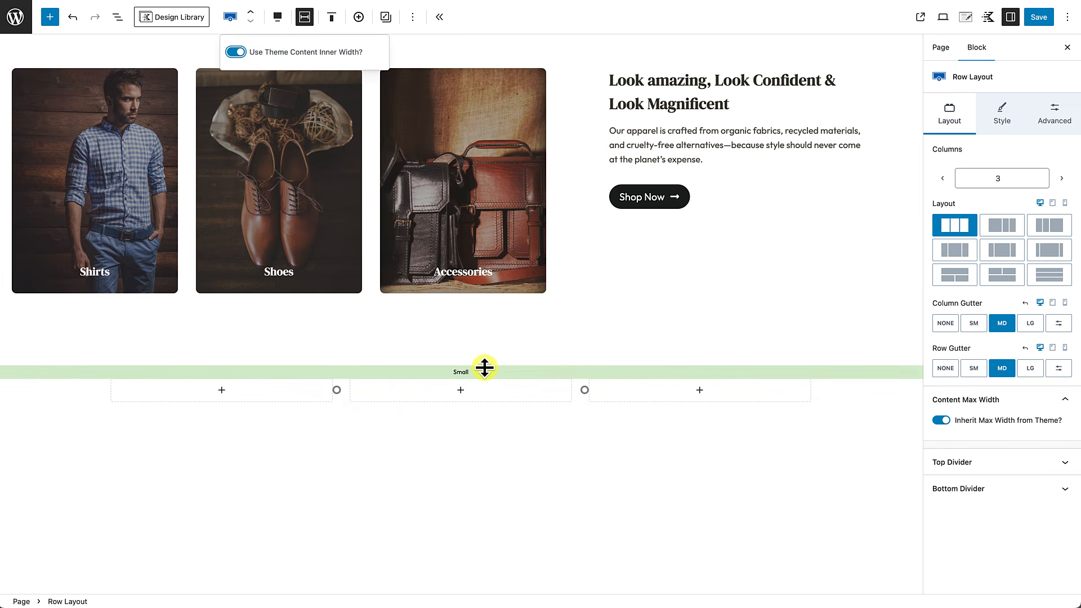
pyautogui.click(484, 368)
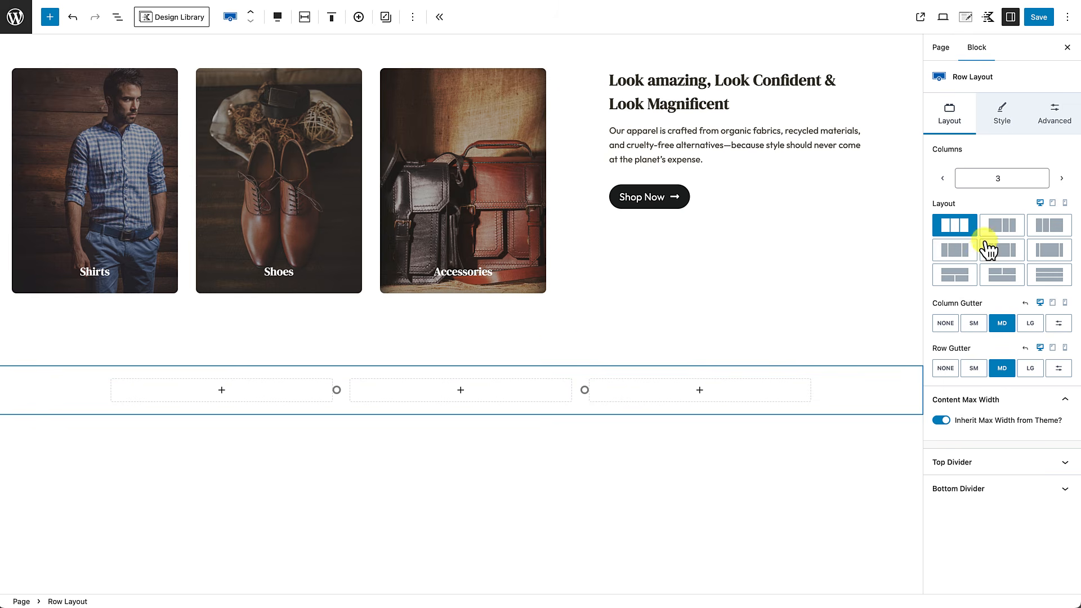
# Step: Set the black-and-white portrait photo as the row's background image
pyautogui.click(1005, 114)
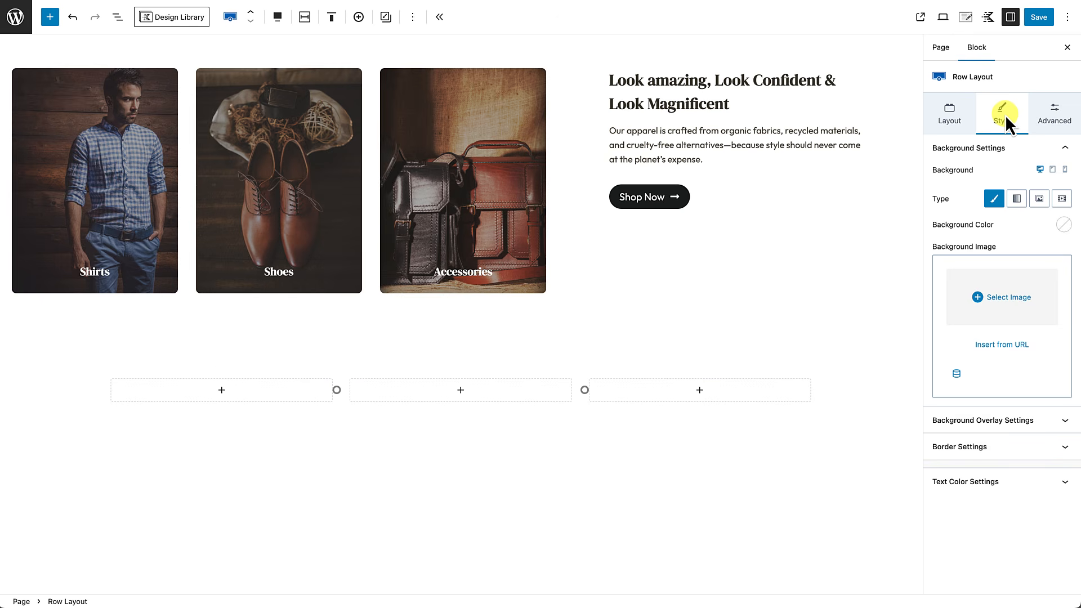
pyautogui.click(1002, 297)
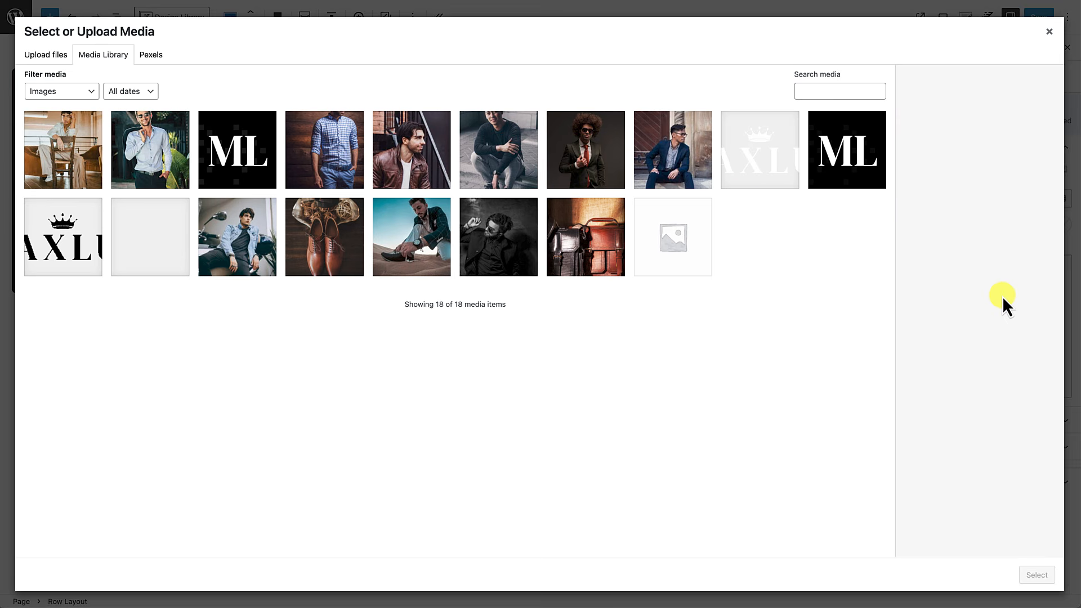
pyautogui.click(495, 242)
pyautogui.click(1040, 575)
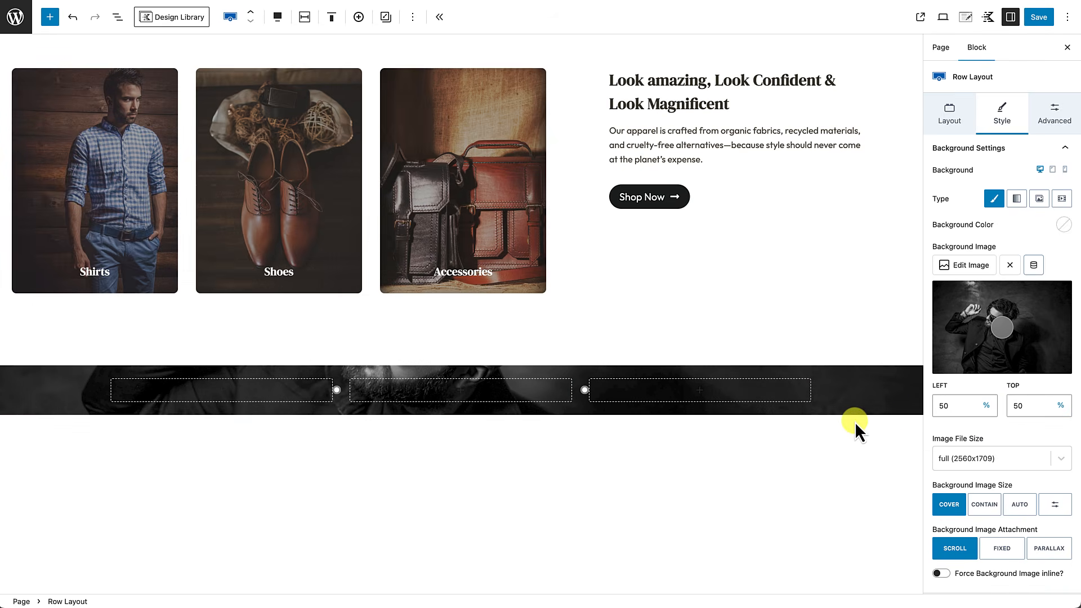
# Step: Increase the row's top and bottom padding to 4XL
pyautogui.click(1056, 116)
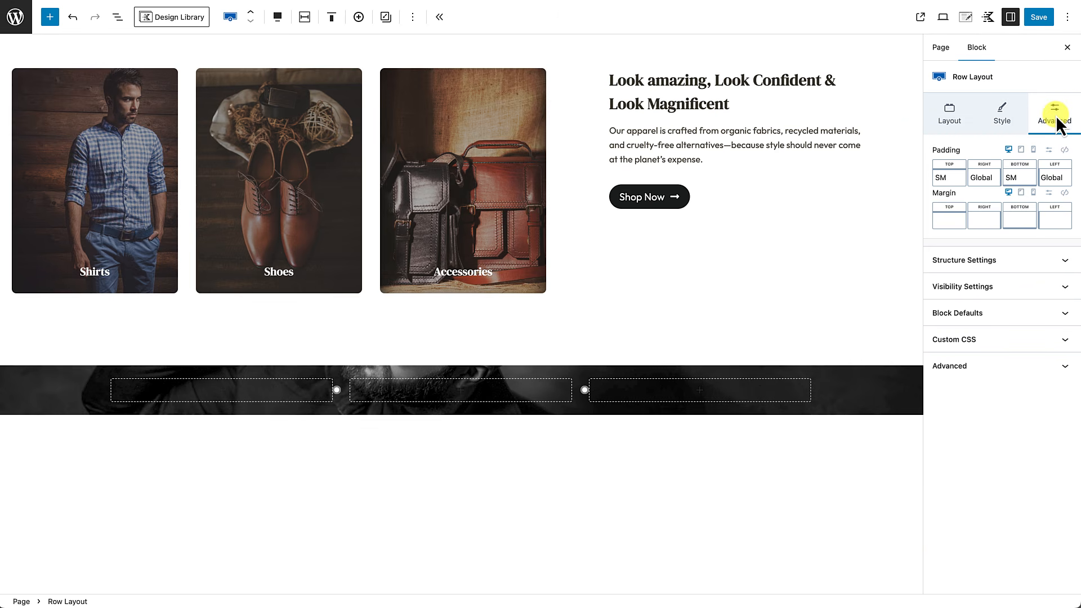
pyautogui.click(949, 186)
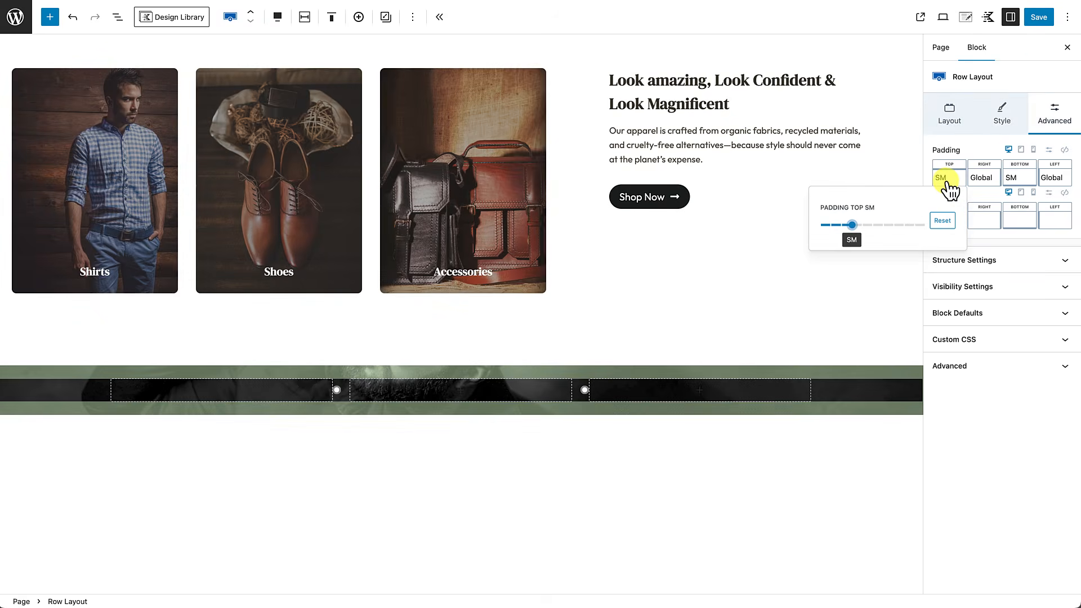
pyautogui.moveTo(850, 225); pyautogui.dragTo(985, 225)
pyautogui.click(1030, 178)
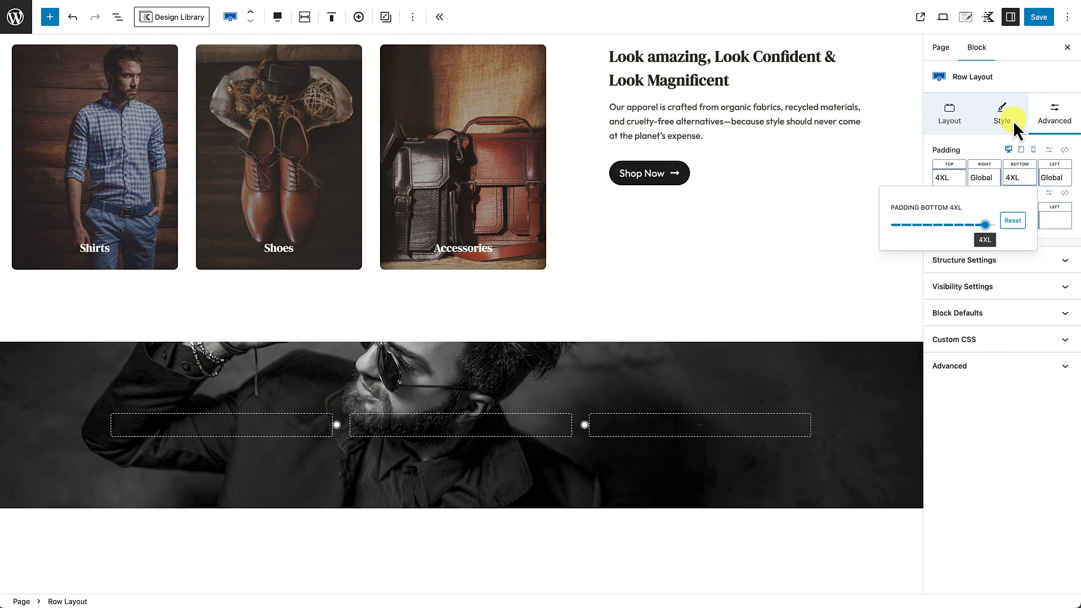
# Step: Set the row's background image attachment to Parallax
pyautogui.click(1008, 117)
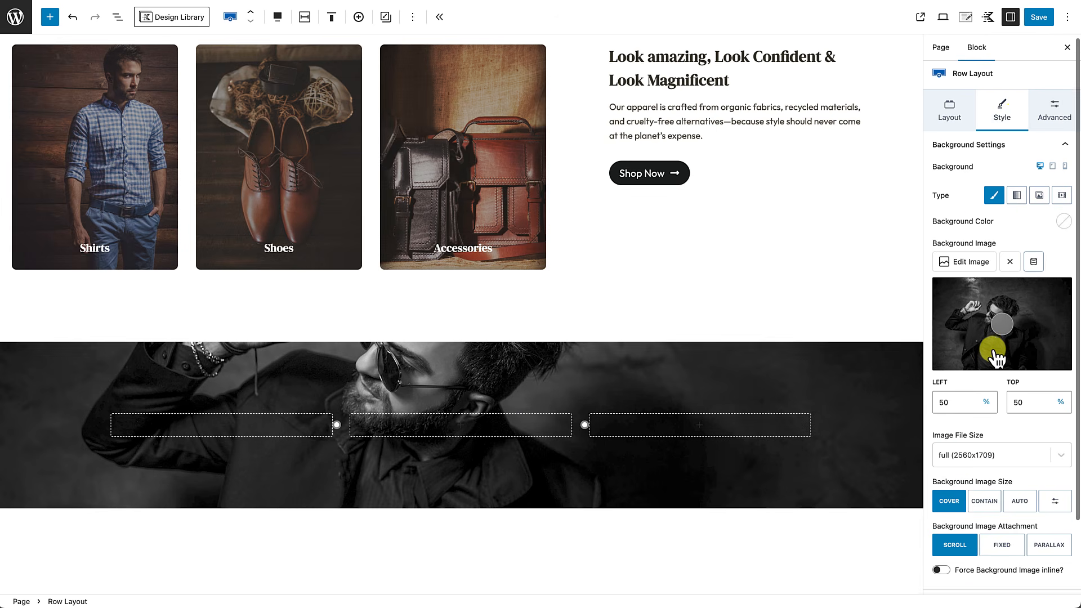
pyautogui.scroll(-3, 991, 344)
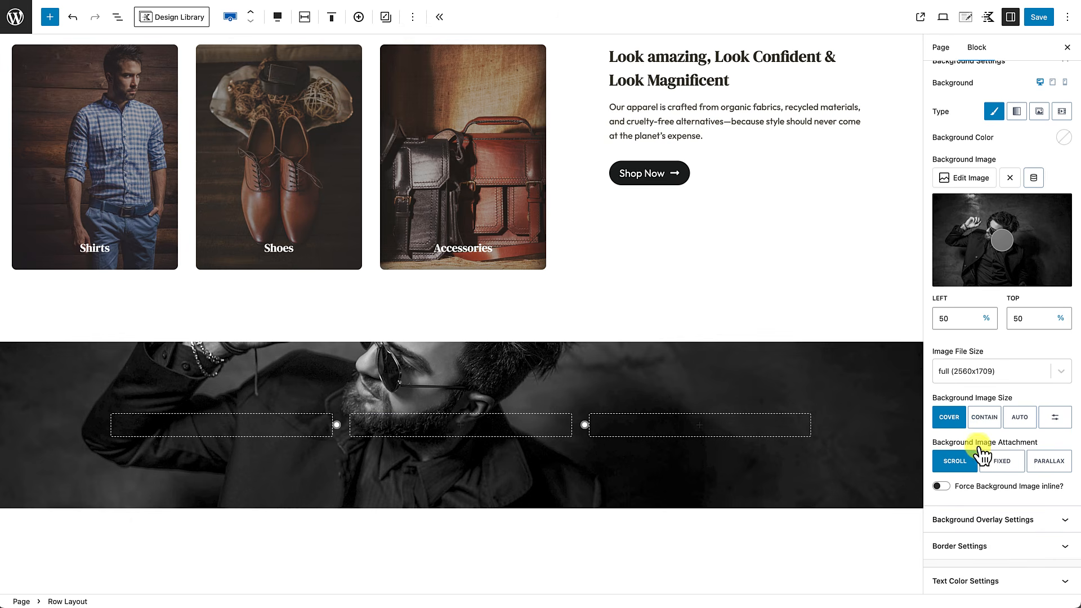
pyautogui.click(1049, 461)
pyautogui.scroll(-3, 780, 438)
pyautogui.scroll(5, 780, 438)
pyautogui.scroll(-5, 779, 438)
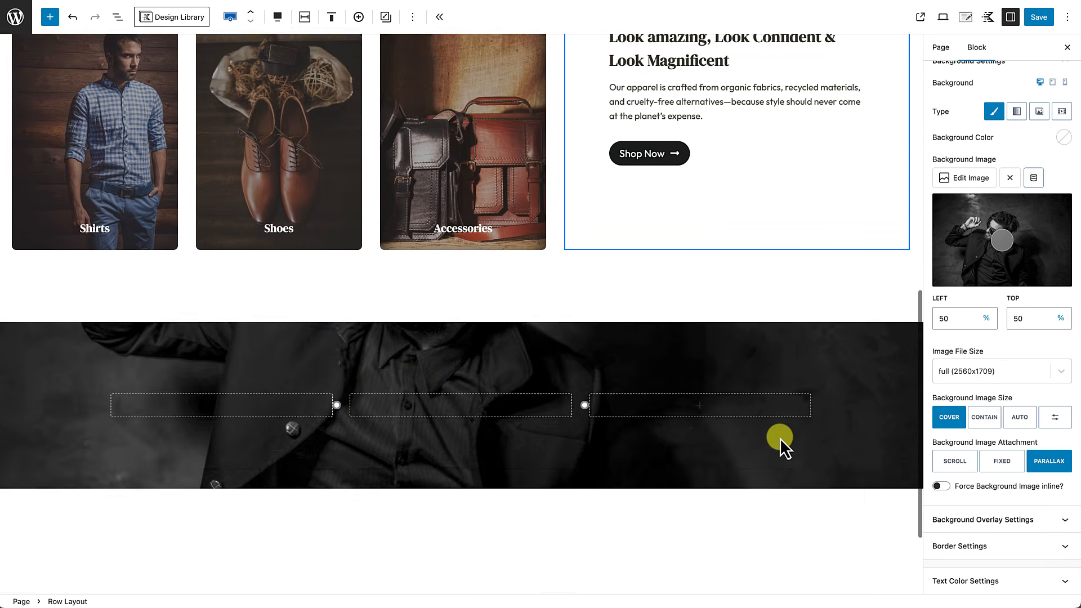
pyautogui.scroll(-1, 779, 438)
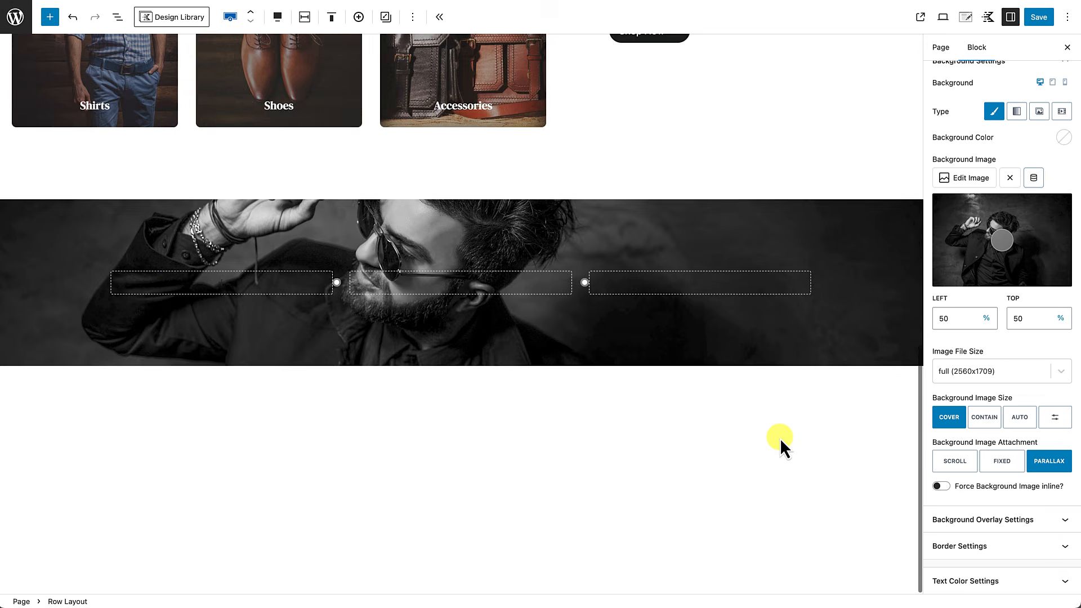
pyautogui.scroll(3, 780, 438)
pyautogui.scroll(4, 779, 438)
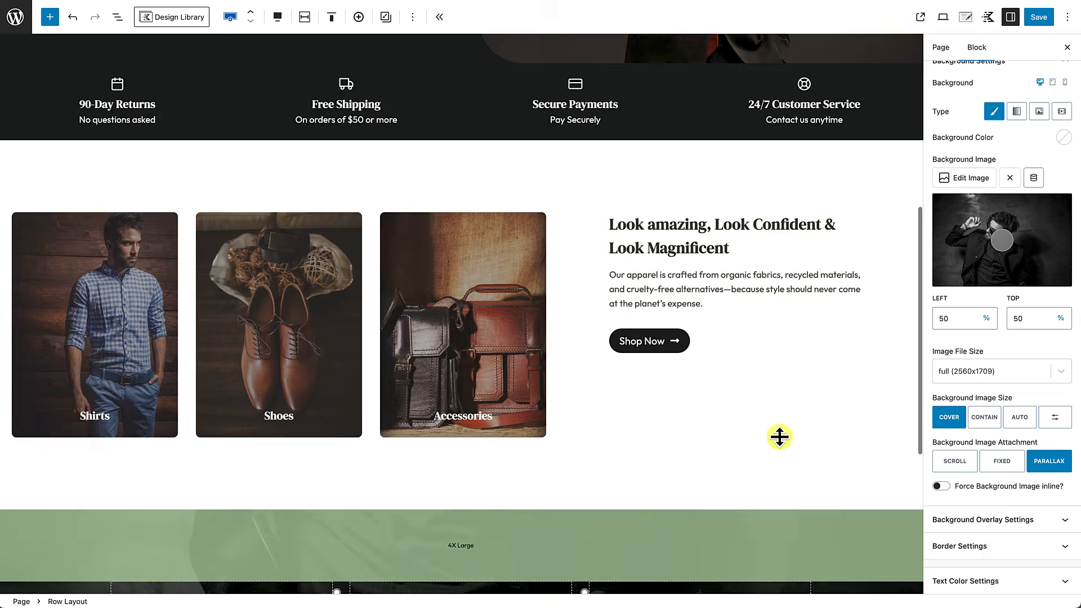
pyautogui.scroll(-1, 780, 438)
pyautogui.scroll(-6, 779, 438)
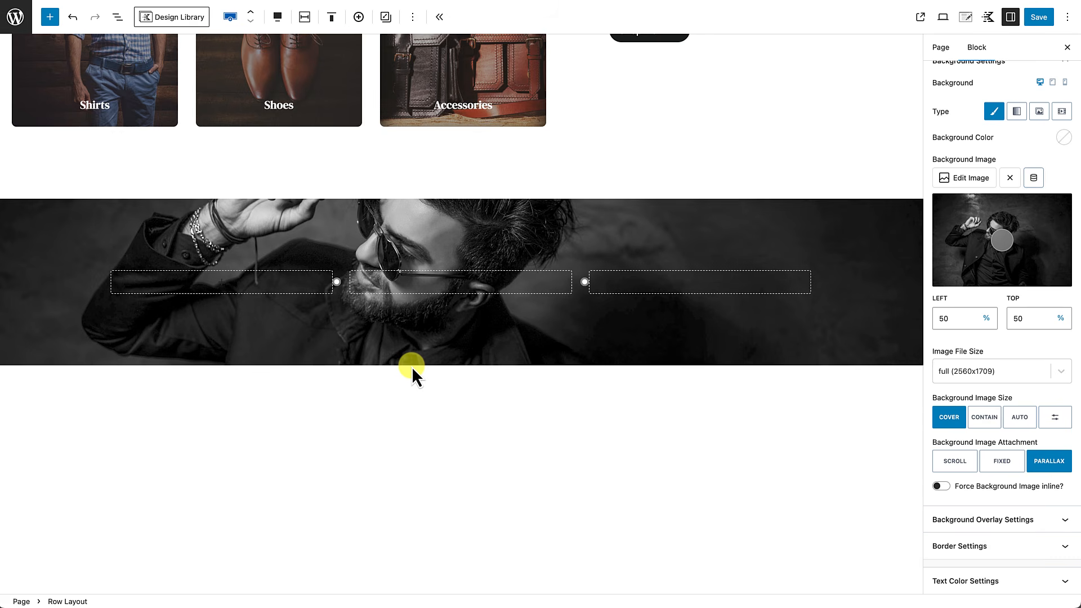
# Step: Insert an Info Box block into the photo row's first column by searching 'info'
pyautogui.click(50, 23)
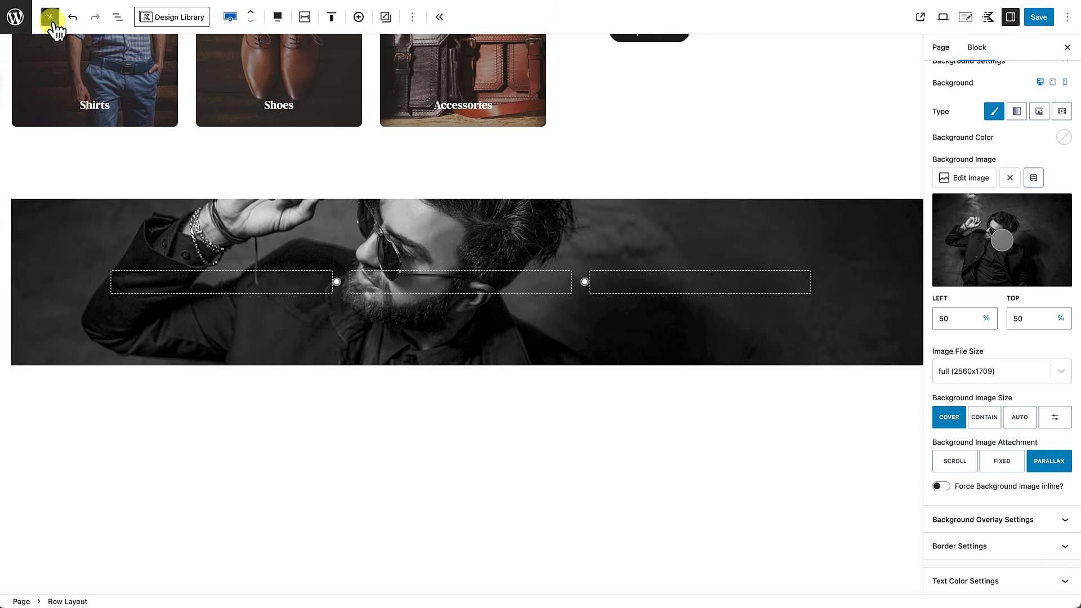
pyautogui.moveTo(40, 355)
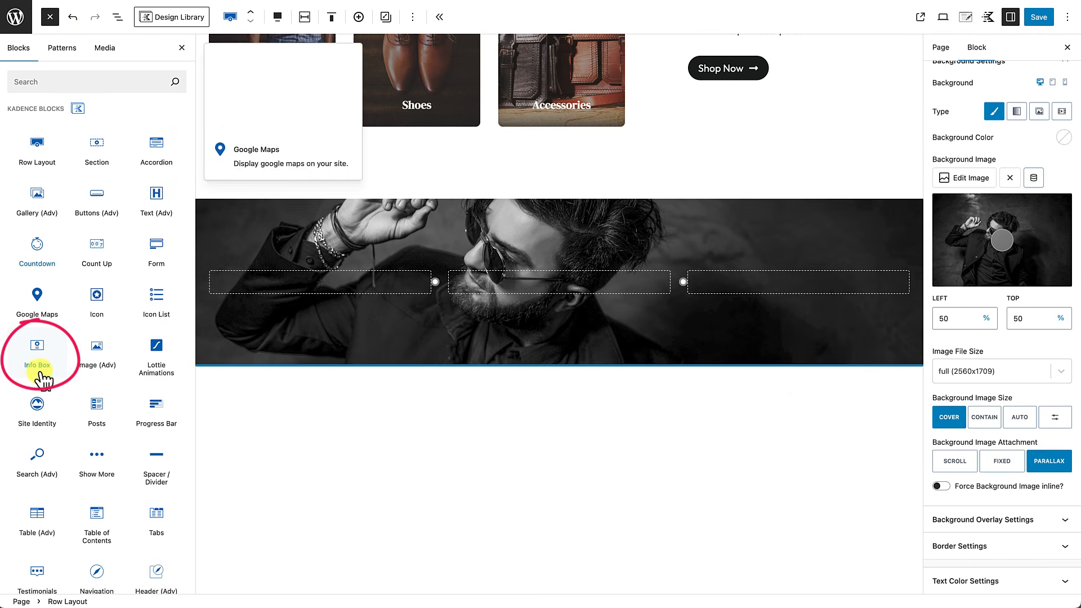
pyautogui.click(326, 285)
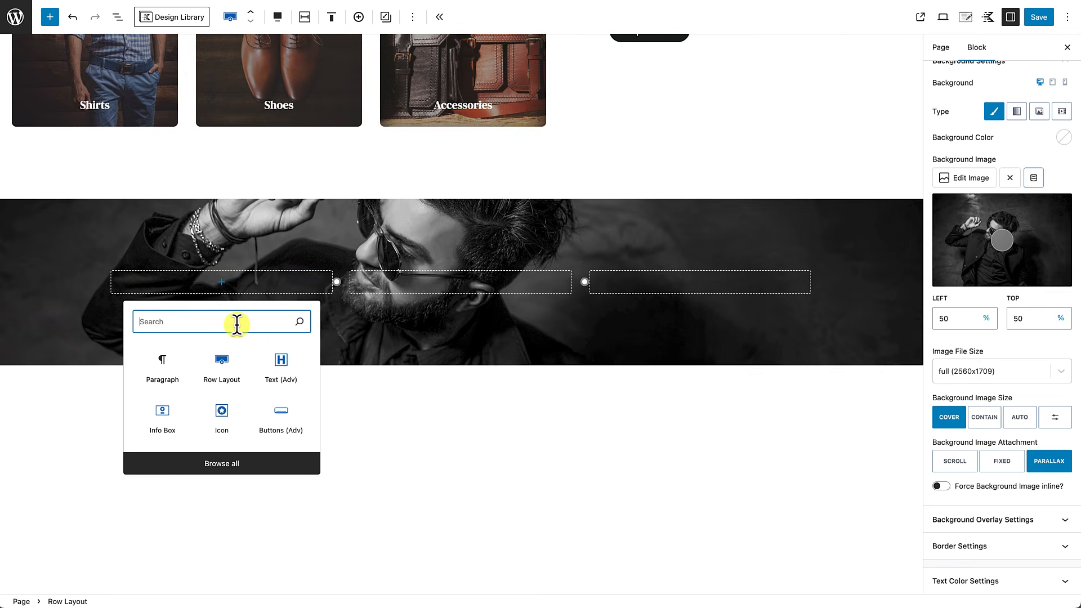
pyautogui.write('info')
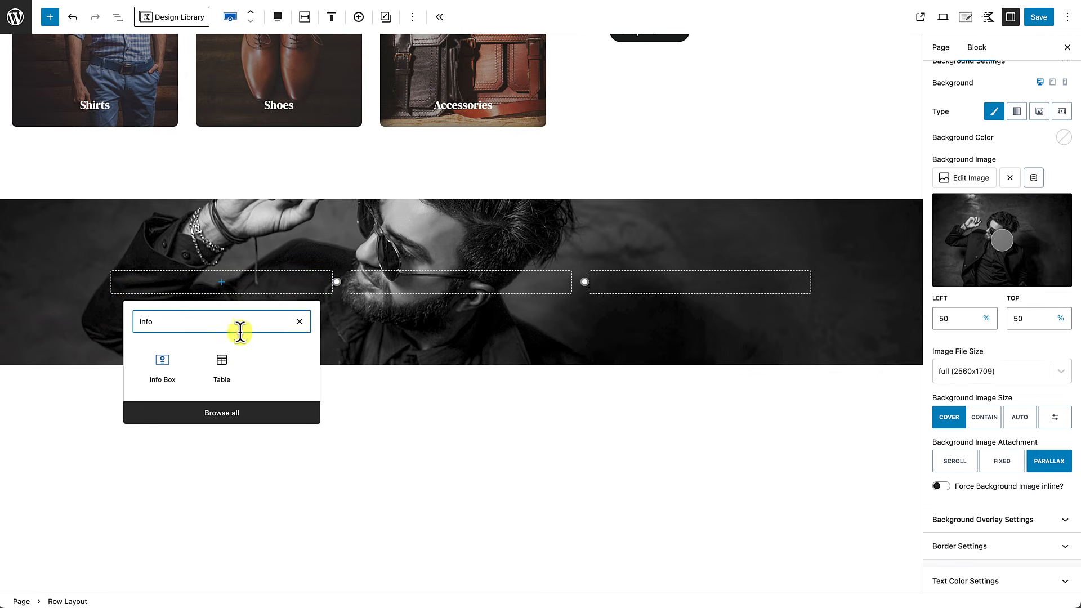
pyautogui.click(170, 372)
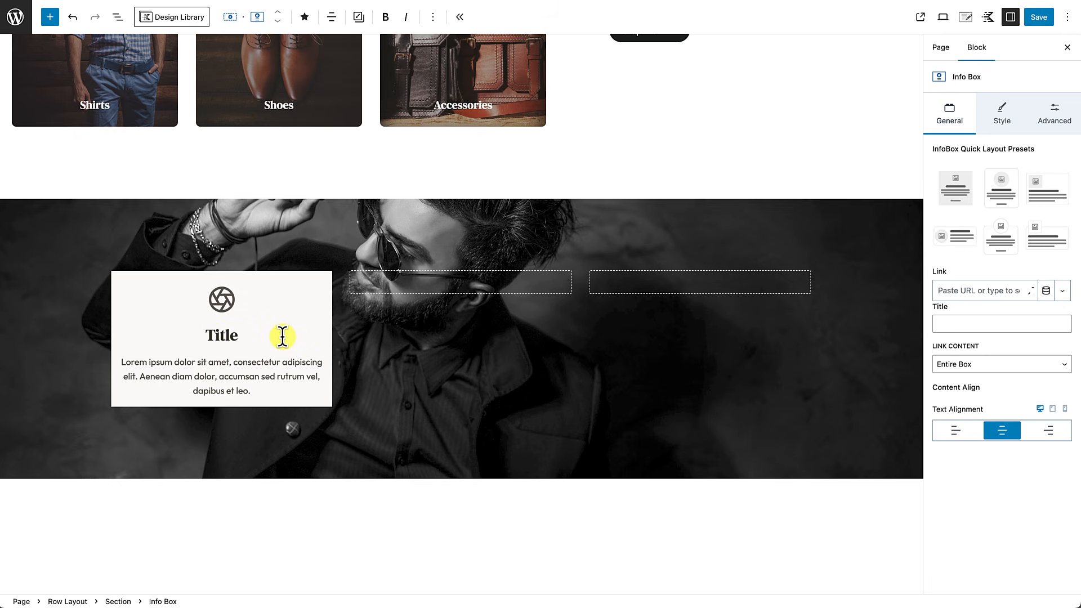
# Step: Set the whole info box's text alignment to left
pyautogui.click(325, 289)
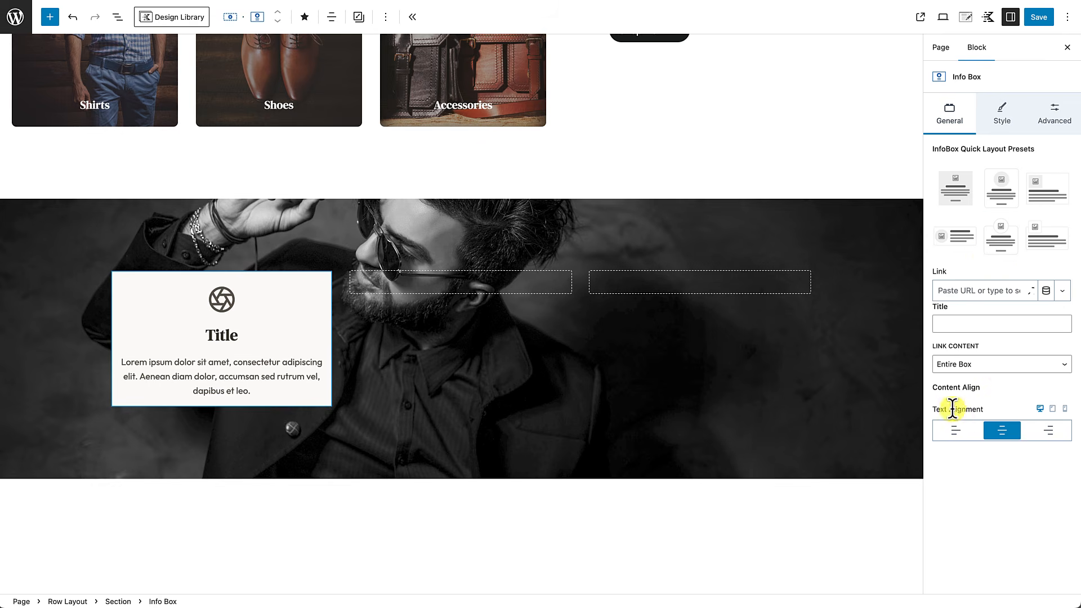
pyautogui.click(955, 438)
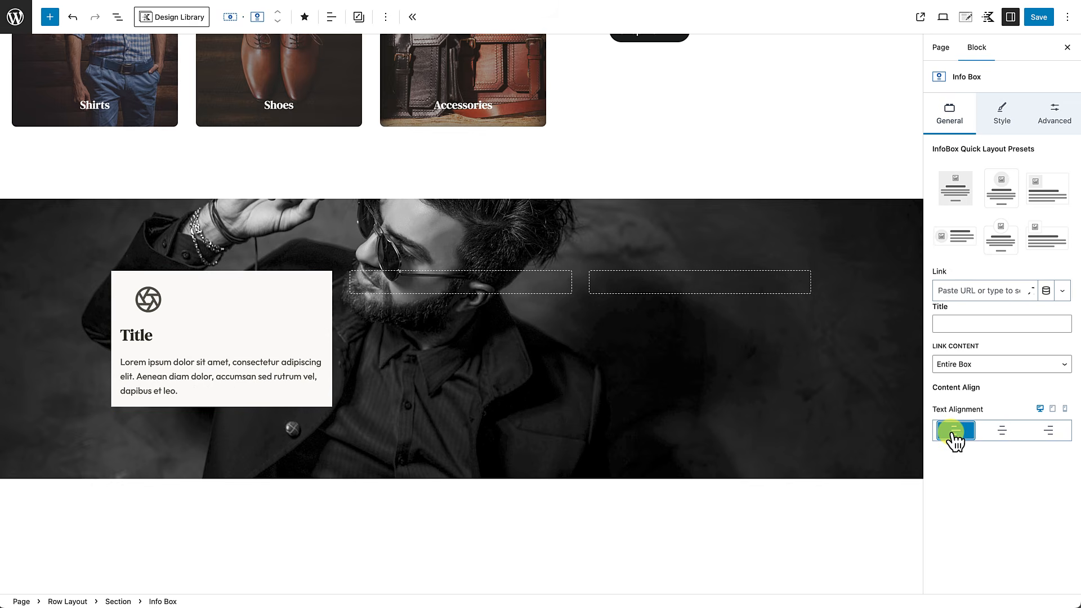
pyautogui.click(1003, 117)
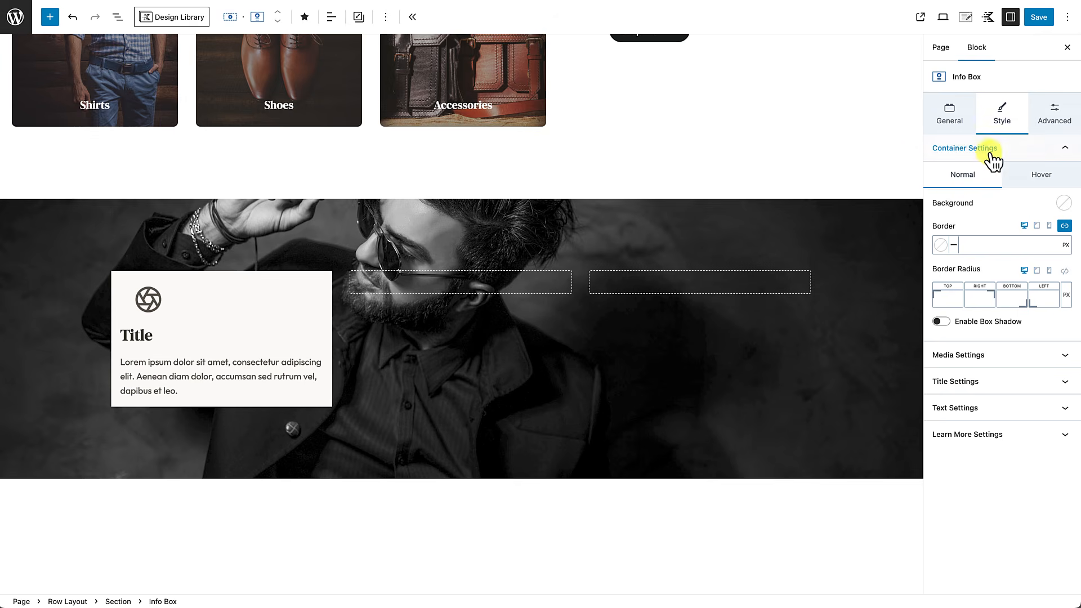
# Step: Switch the info box media type to Image and use the seated-man photo
pyautogui.click(1001, 354)
pyautogui.scroll(-5, 1001, 355)
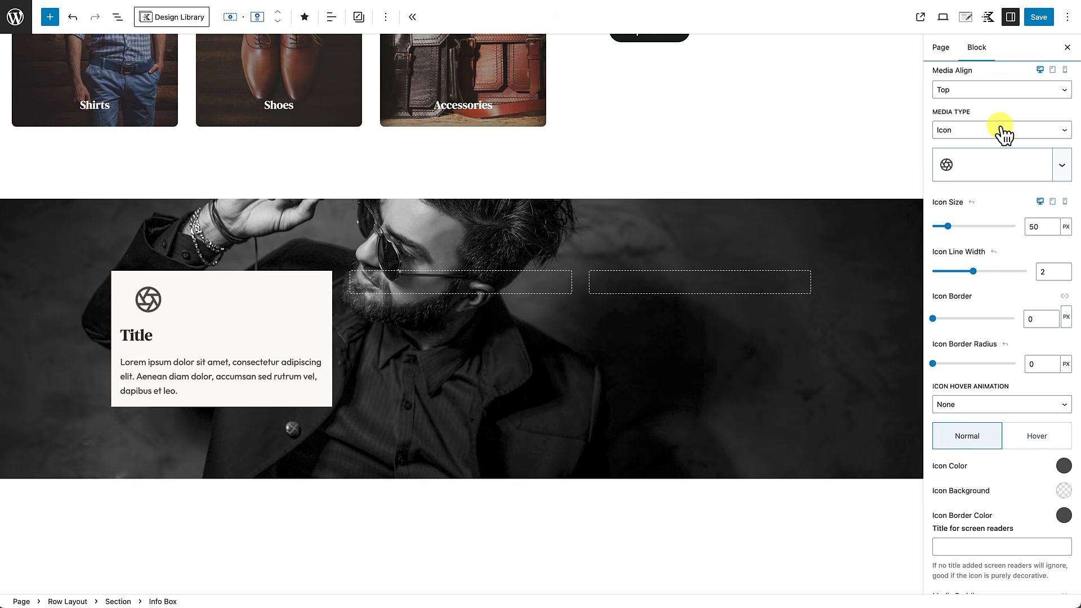
pyautogui.click(978, 130)
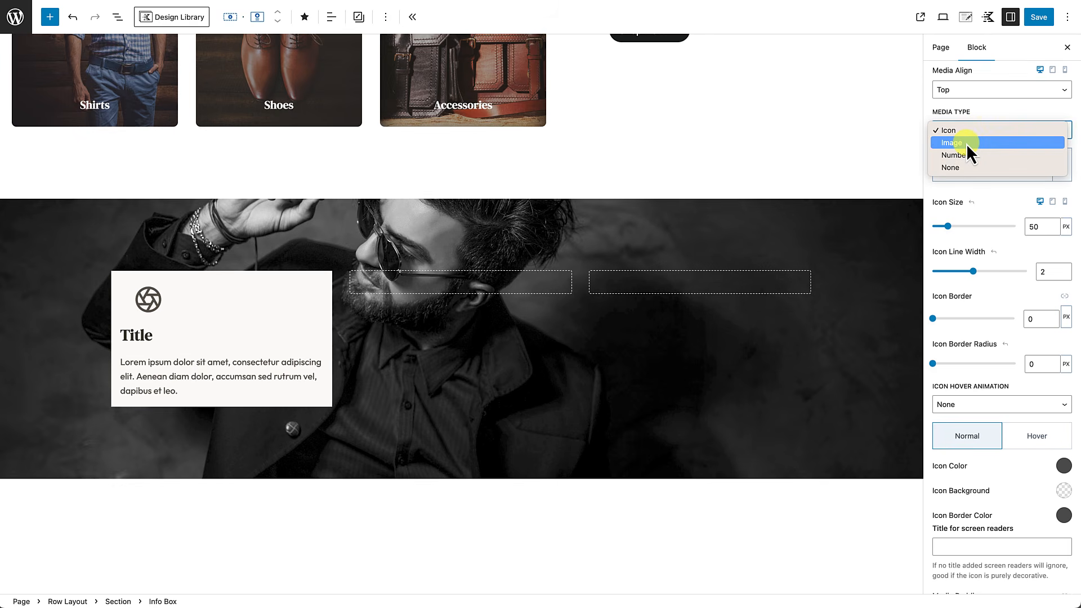
pyautogui.click(966, 143)
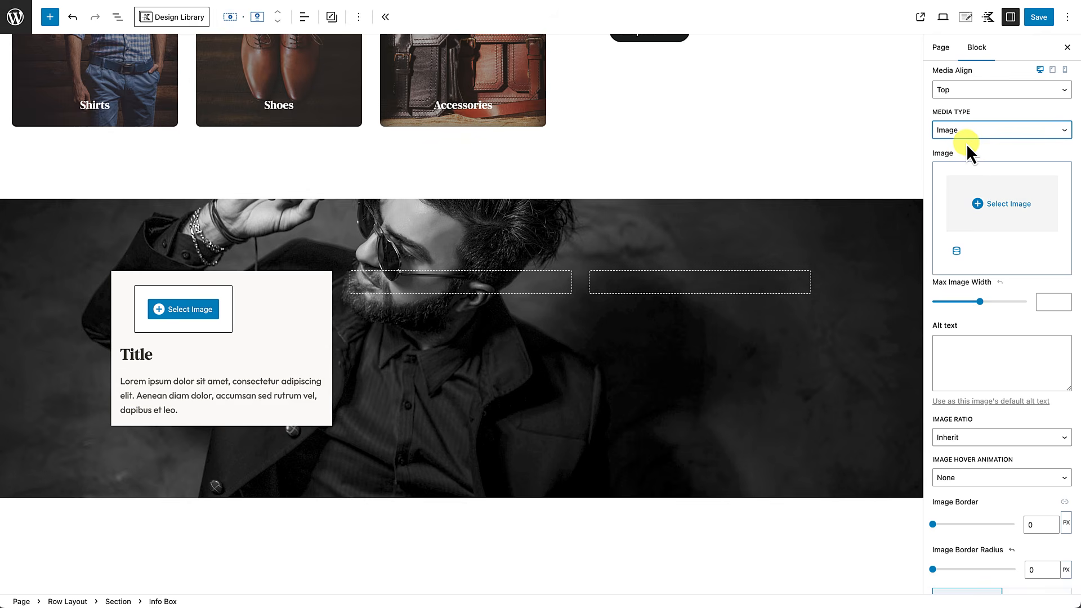
pyautogui.click(1008, 232)
pyautogui.click(34, 161)
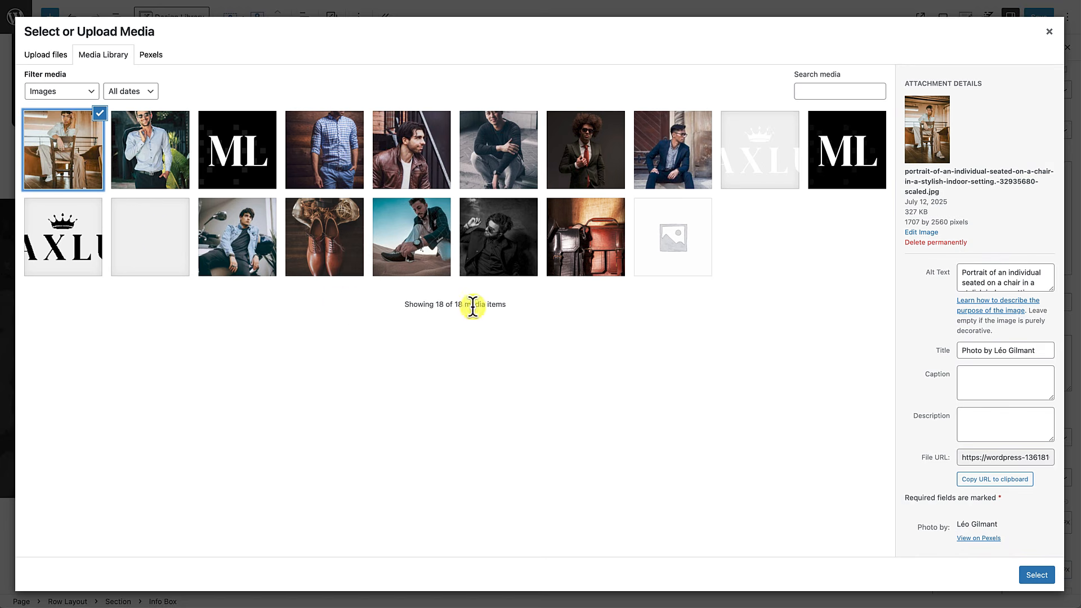
pyautogui.click(1046, 575)
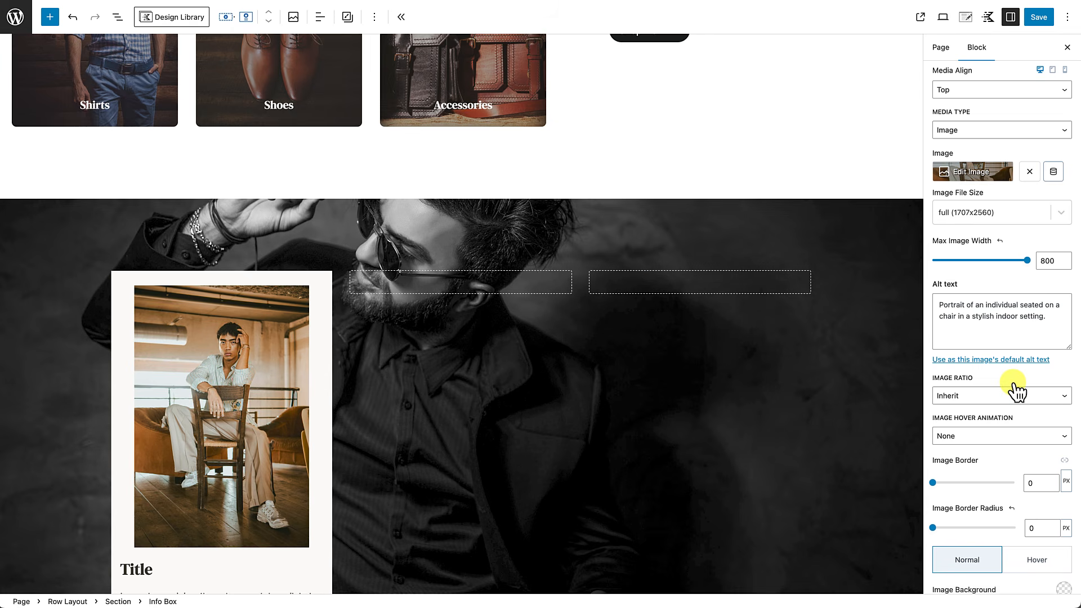
# Step: Set the image max width to 44, ratio Square 1:1 and border radius 100
pyautogui.scroll(-1, 1012, 371)
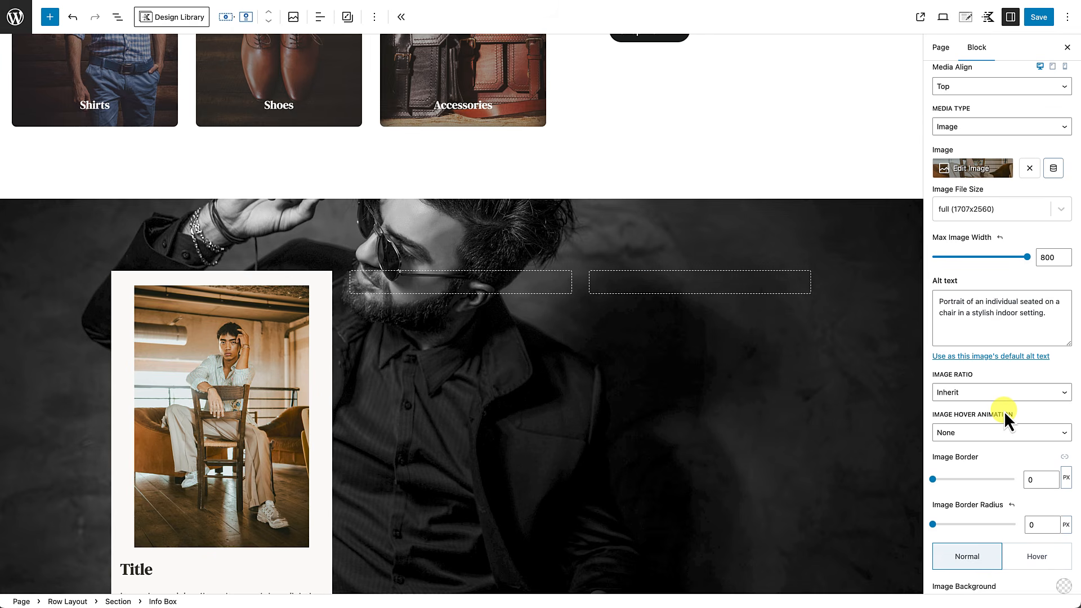
pyautogui.scroll(-1, 1004, 408)
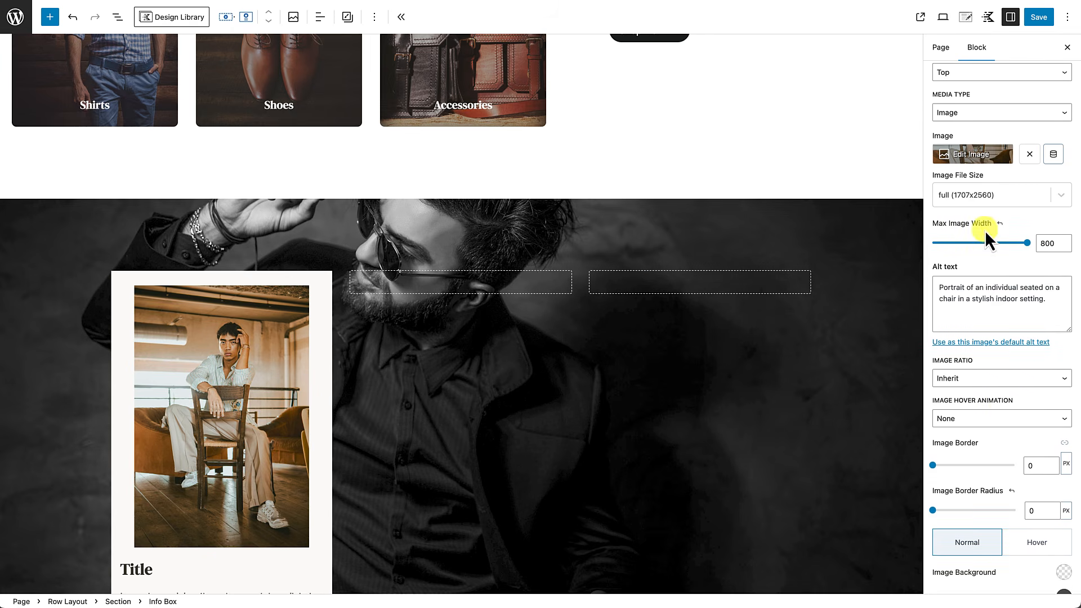
pyautogui.click(1051, 242)
pyautogui.write('440')
pyautogui.press('BackSpace')
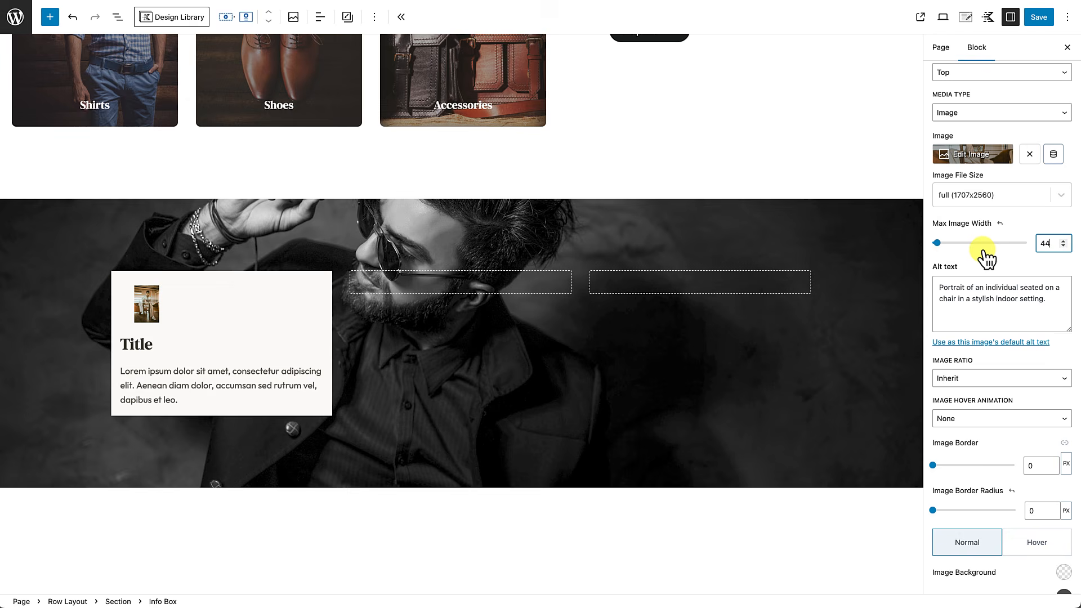
pyautogui.click(981, 381)
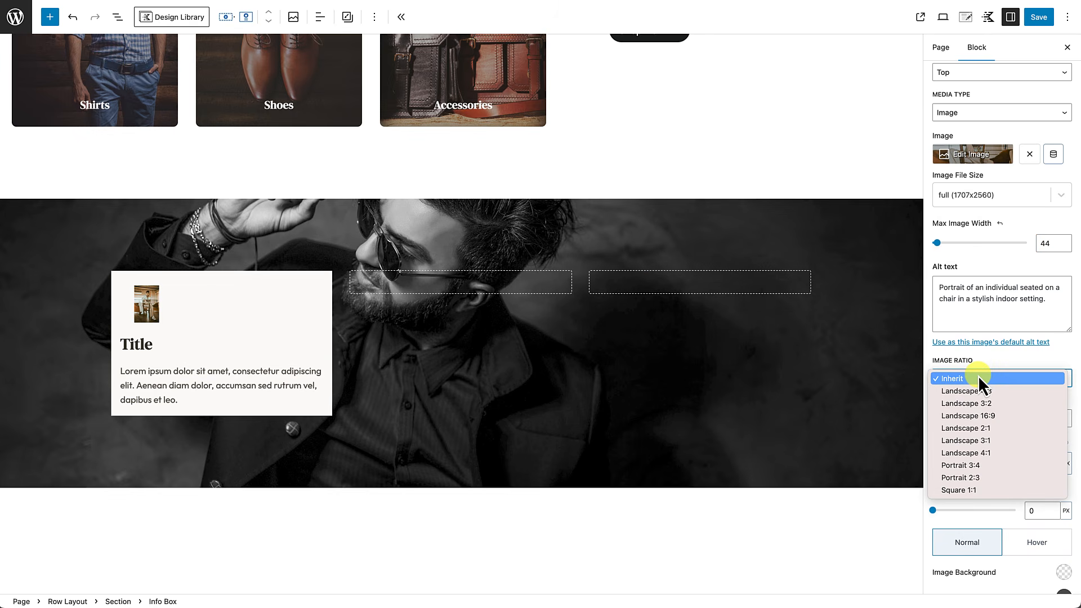
pyautogui.click(971, 490)
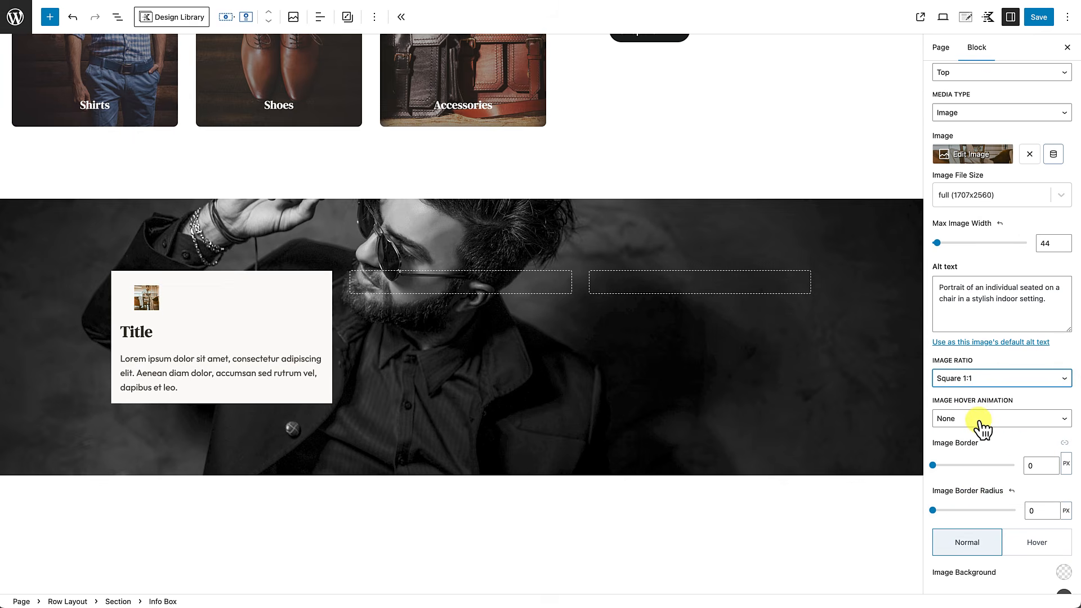
pyautogui.scroll(-1, 975, 451)
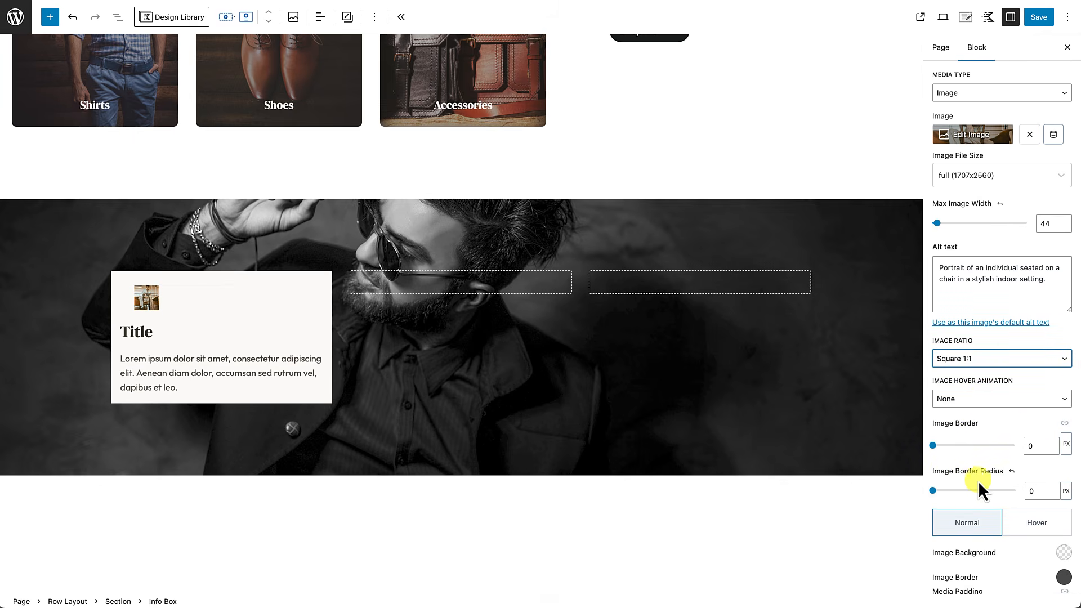
pyautogui.click(1028, 491)
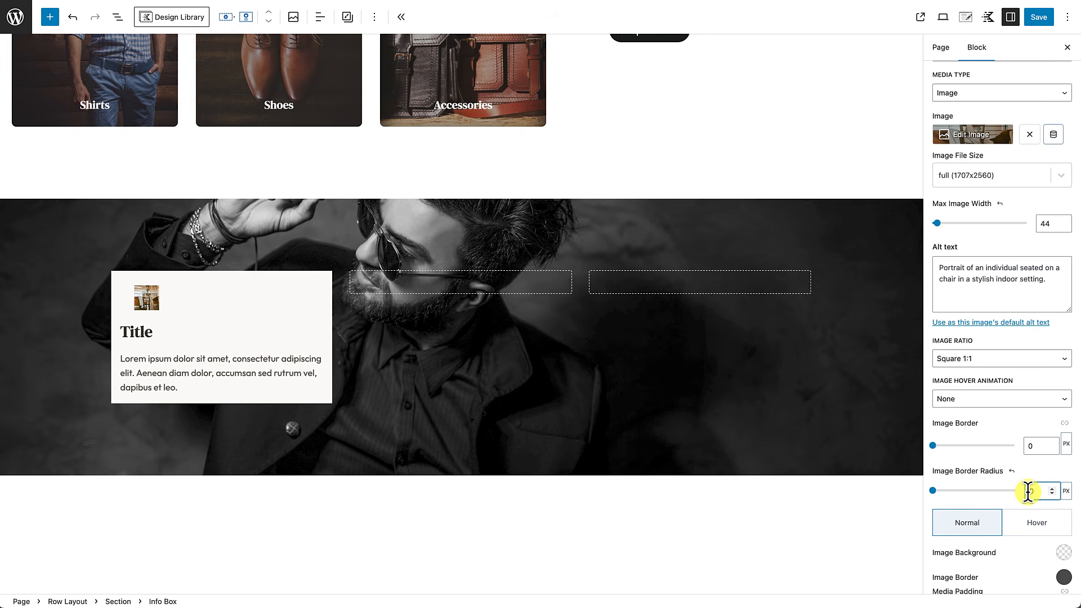
pyautogui.write('100')
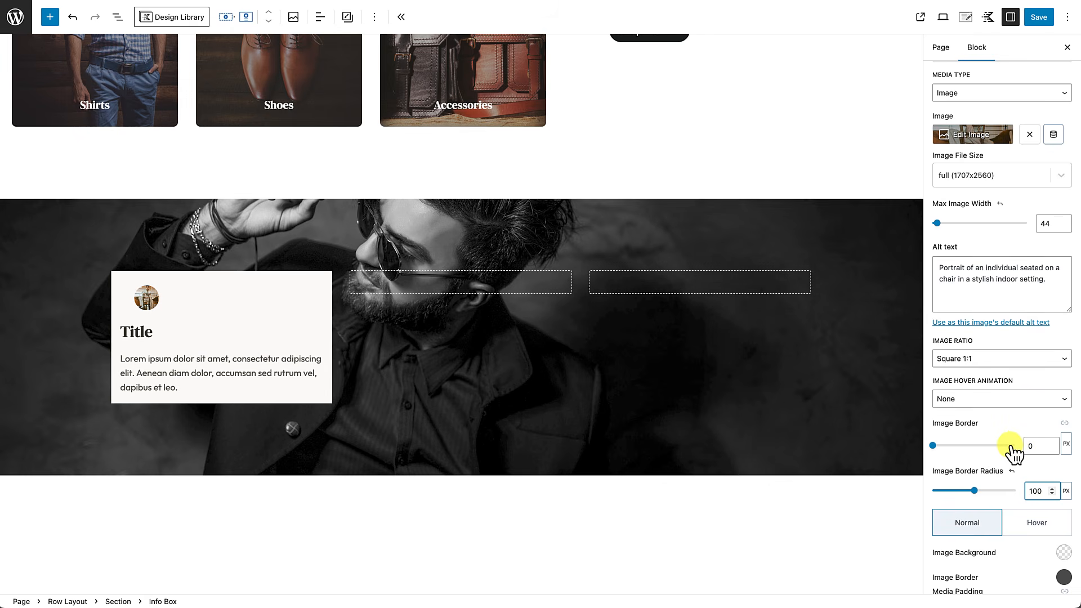
pyautogui.scroll(5, 1011, 451)
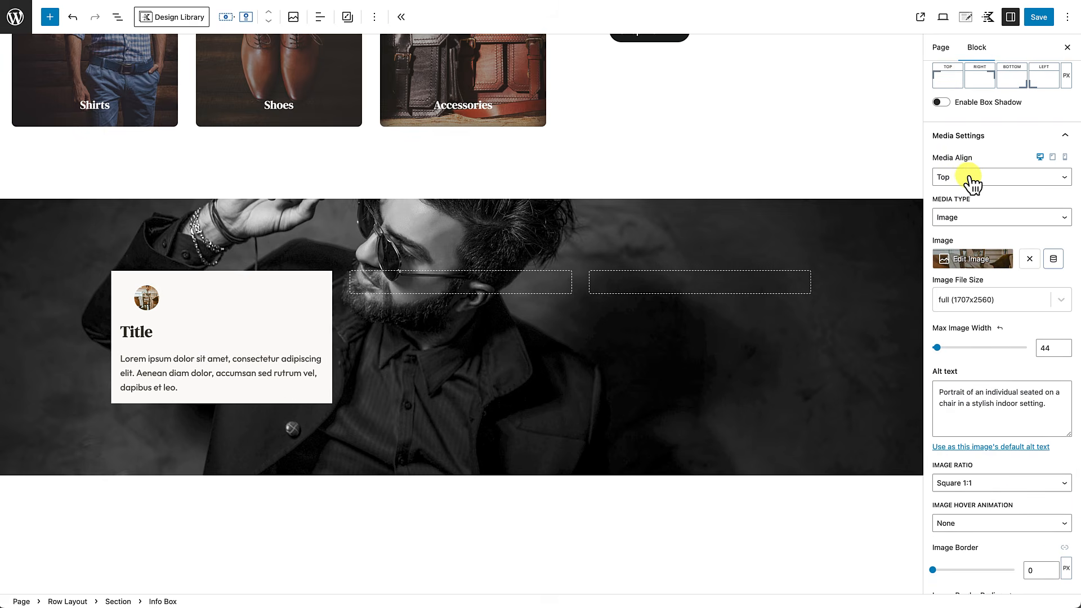
# Step: Align the image to the left of the text and change the heading to 'Best Sellers'
pyautogui.click(970, 184)
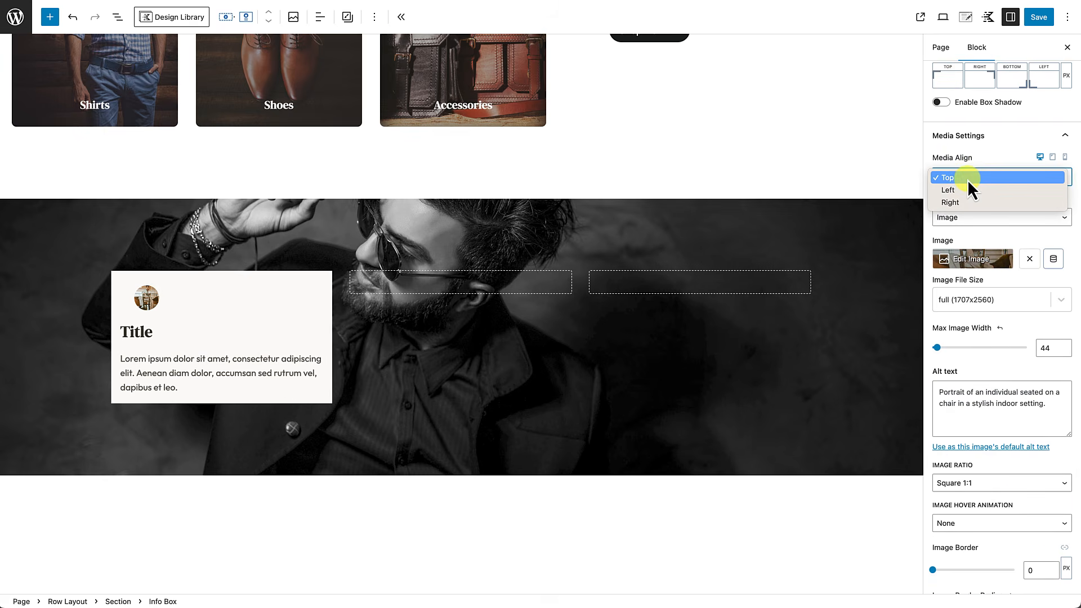
pyautogui.click(956, 191)
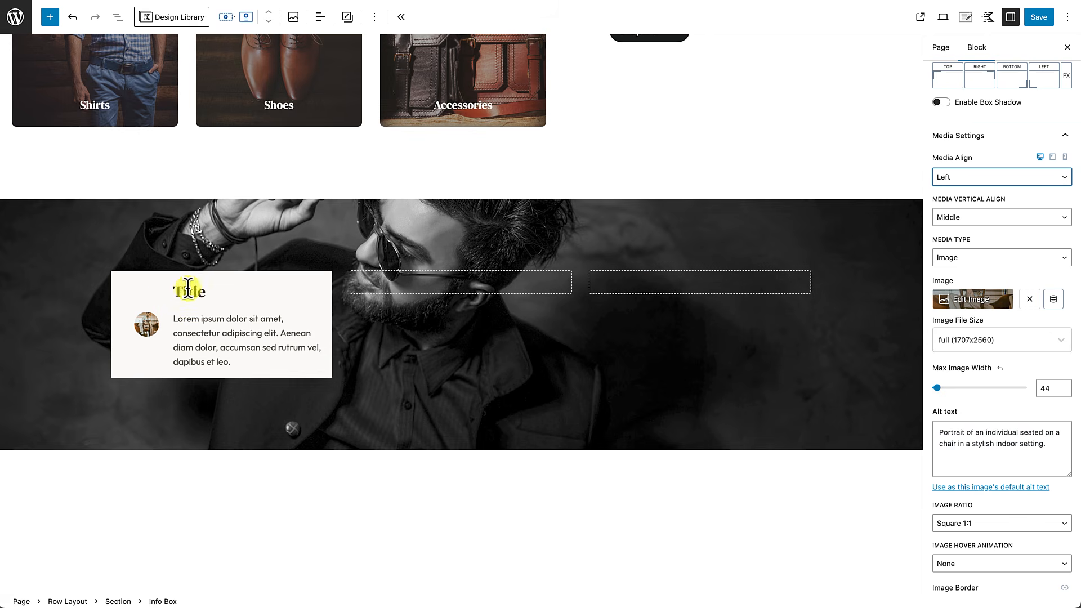
pyautogui.moveTo(200, 288); pyautogui.dragTo(175, 291)
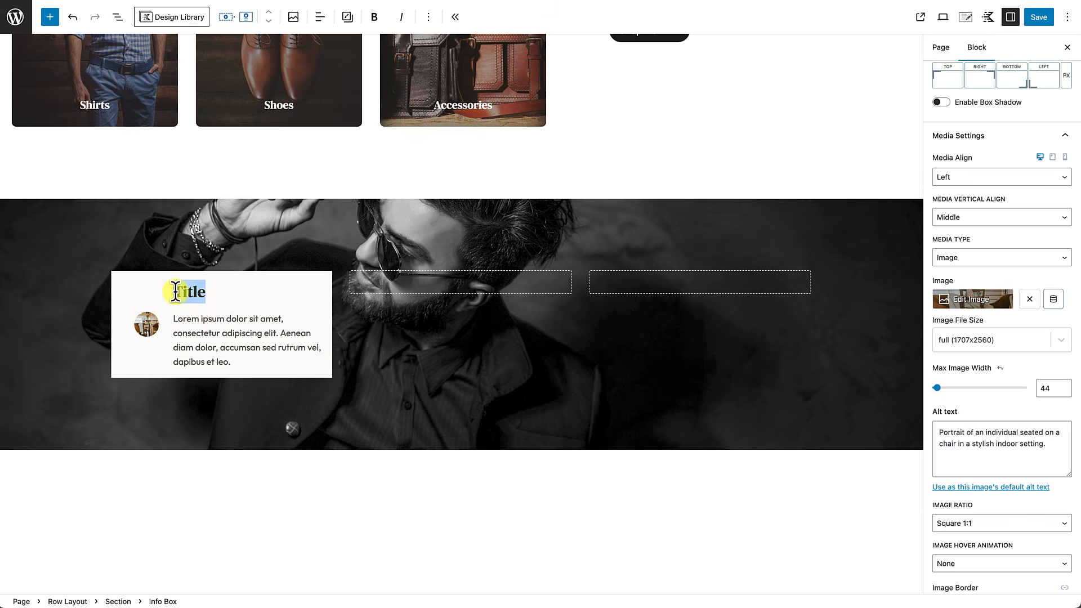
pyautogui.write('Best ')
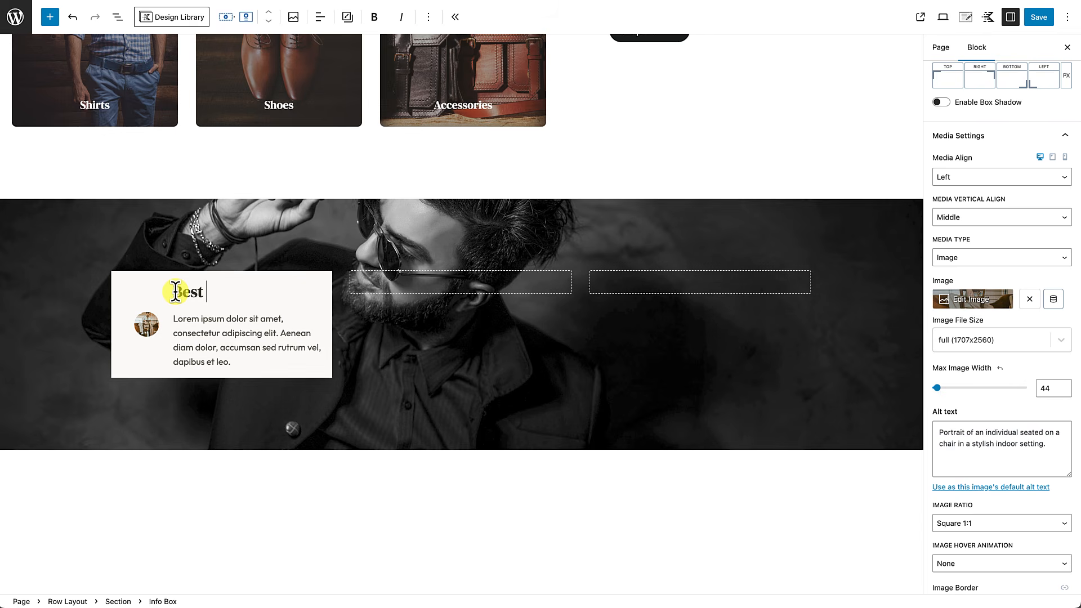
pyautogui.write('Sellers')
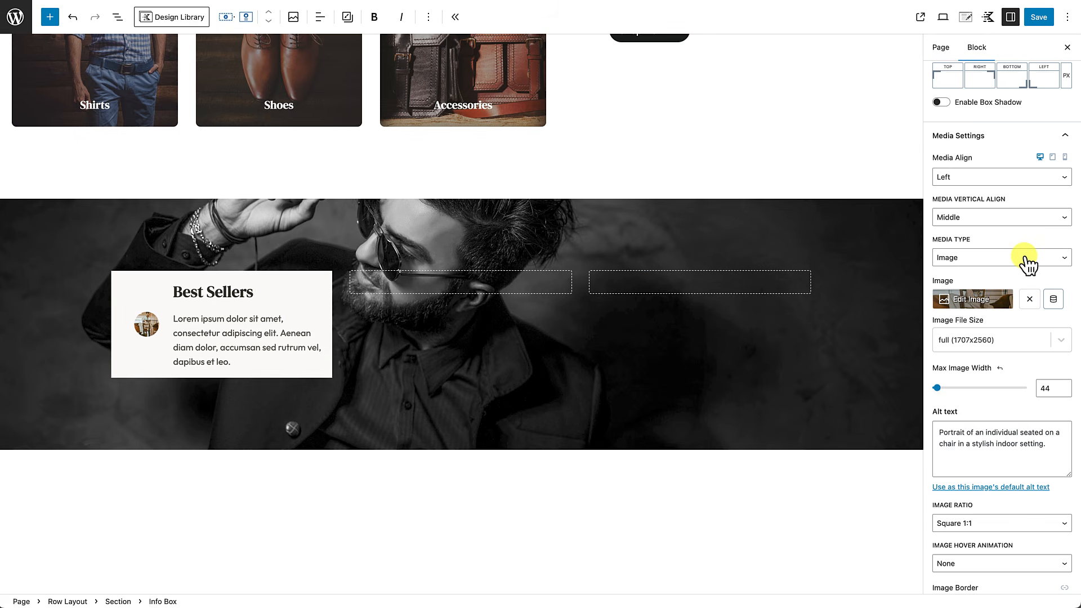
pyautogui.scroll(1, 1027, 257)
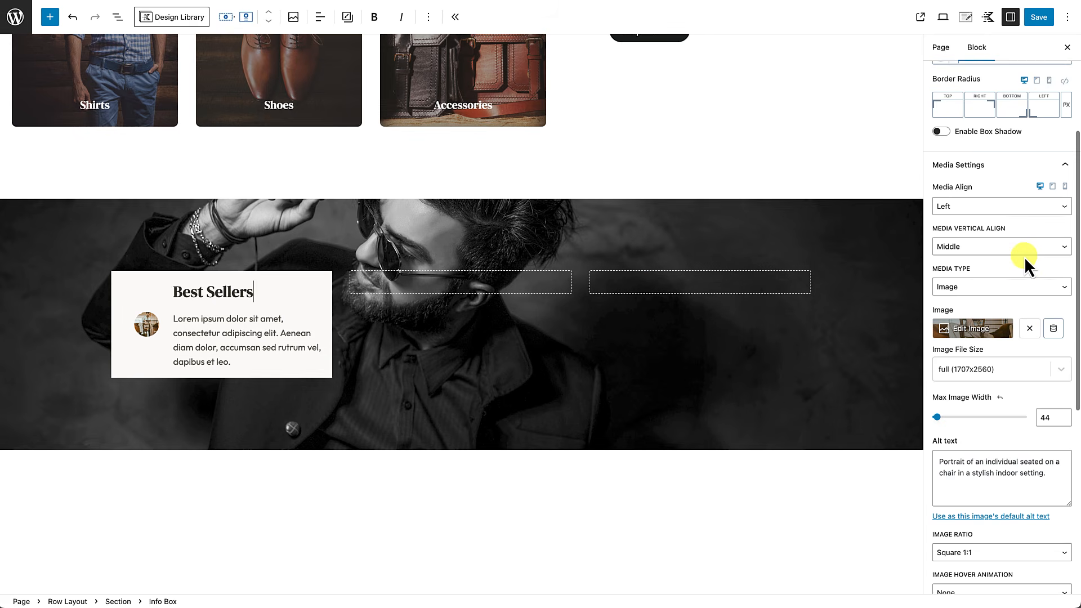
pyautogui.click(1027, 167)
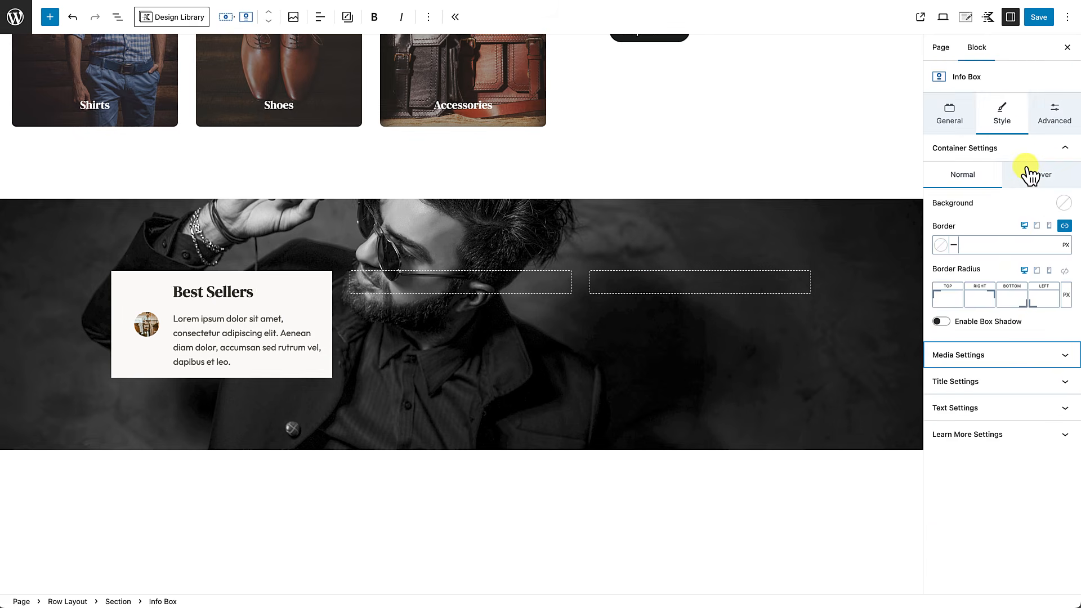
# Step: Give the Best Sellers title MD font size and the Inherit Body Font Family
pyautogui.click(995, 386)
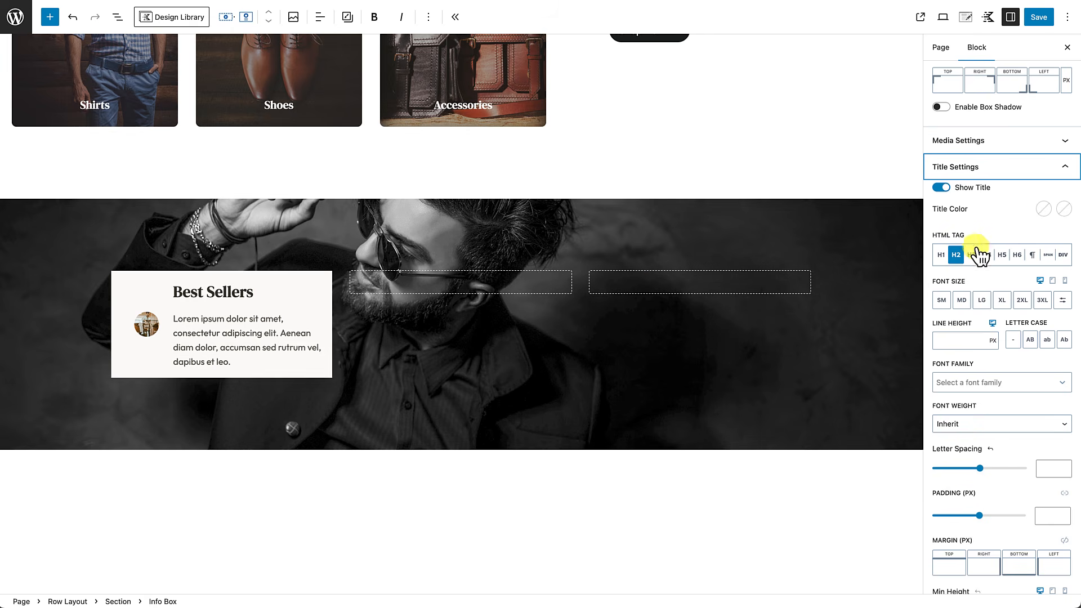
pyautogui.click(961, 301)
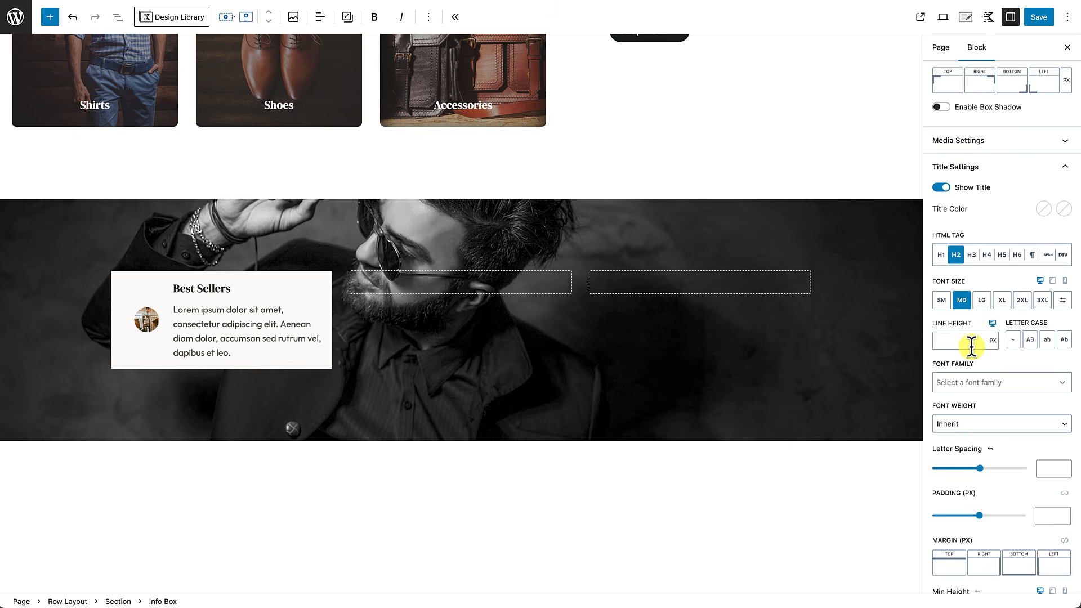
pyautogui.scroll(-1, 971, 347)
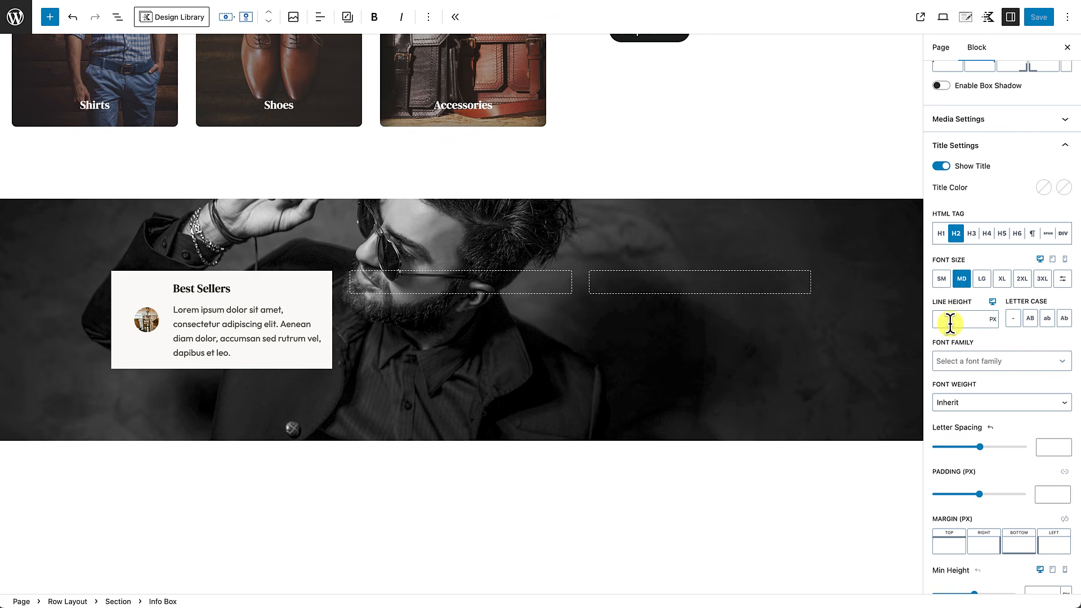
pyautogui.click(972, 363)
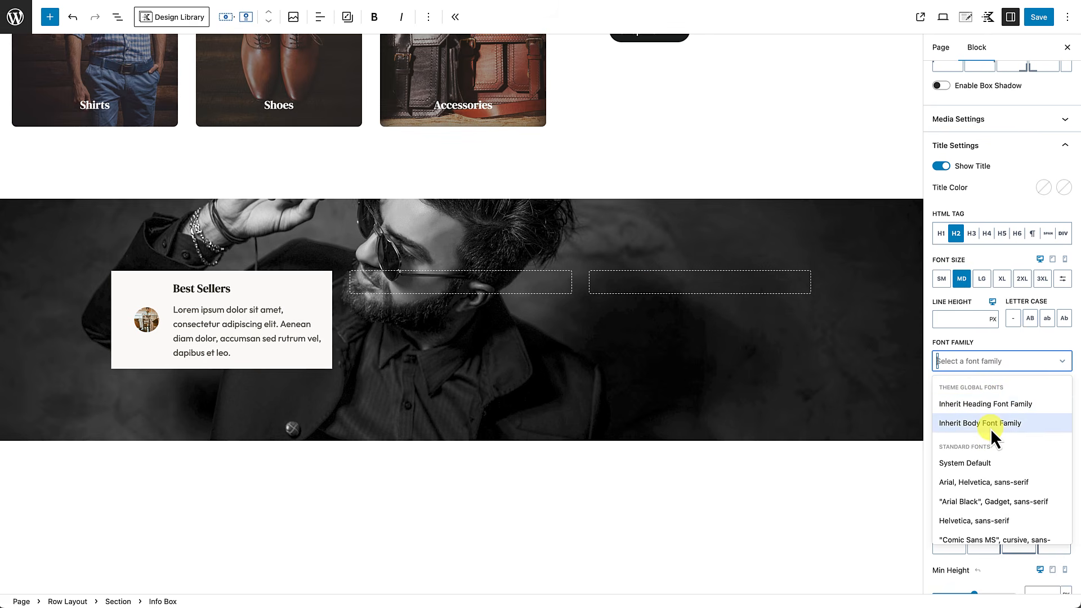
pyautogui.scroll(-2, 989, 451)
pyautogui.scroll(-2, 988, 438)
pyautogui.scroll(4, 988, 438)
pyautogui.scroll(-2, 988, 438)
pyautogui.scroll(2, 987, 438)
pyautogui.click(984, 424)
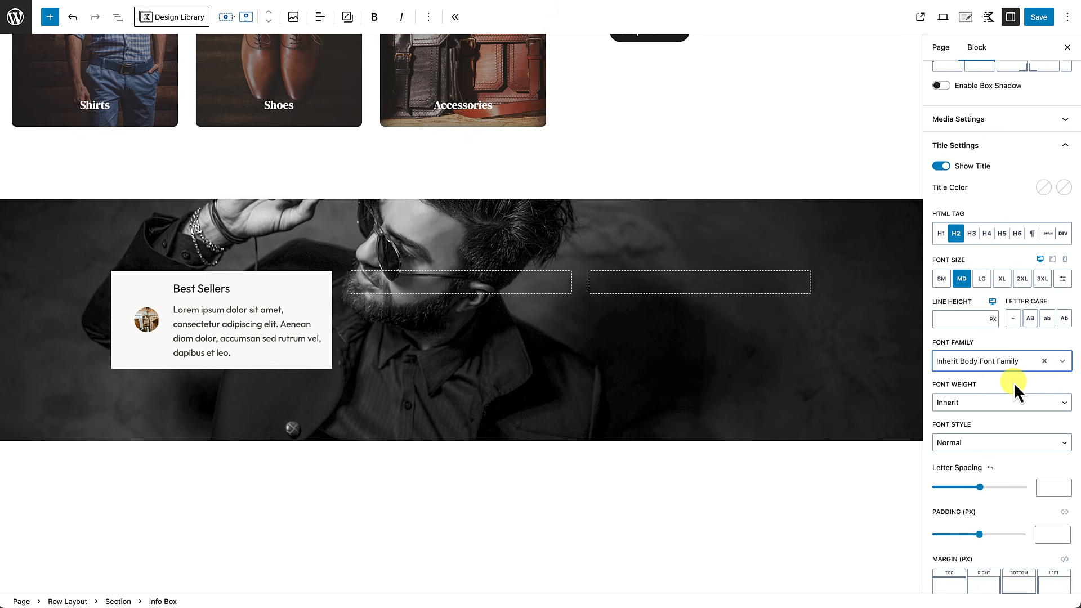
pyautogui.click(1067, 147)
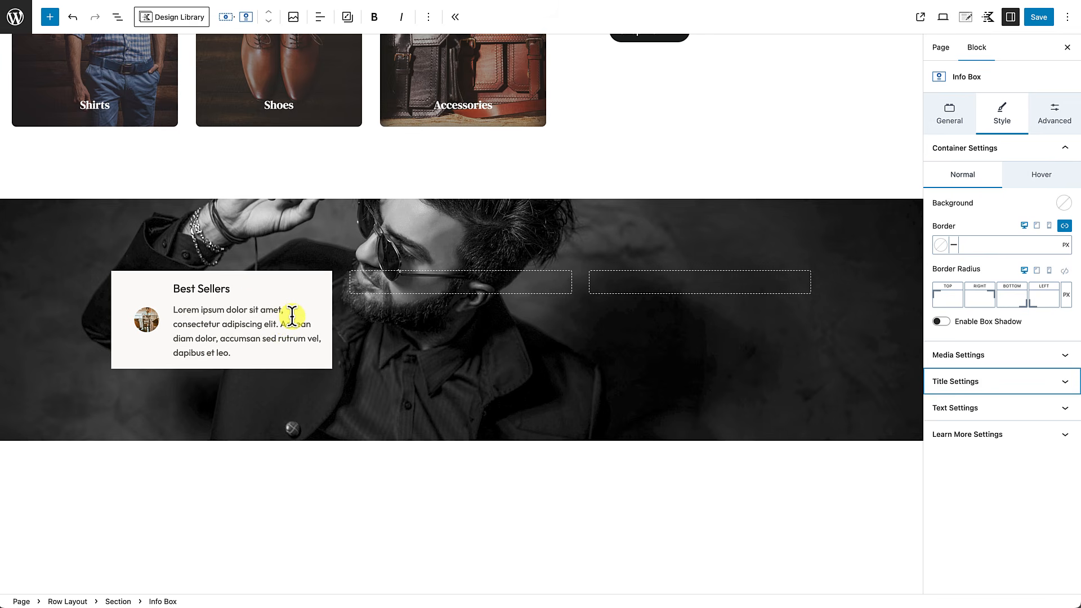
# Step: Turn Show Text off to hide the info box description
pyautogui.click(998, 408)
pyautogui.scroll(-3, 997, 411)
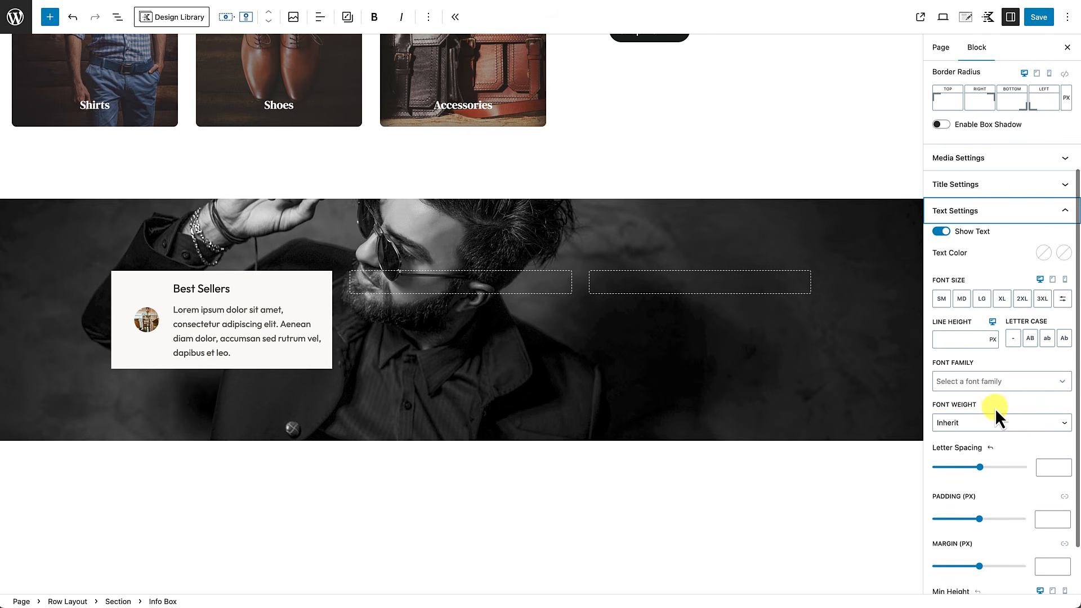
pyautogui.click(942, 231)
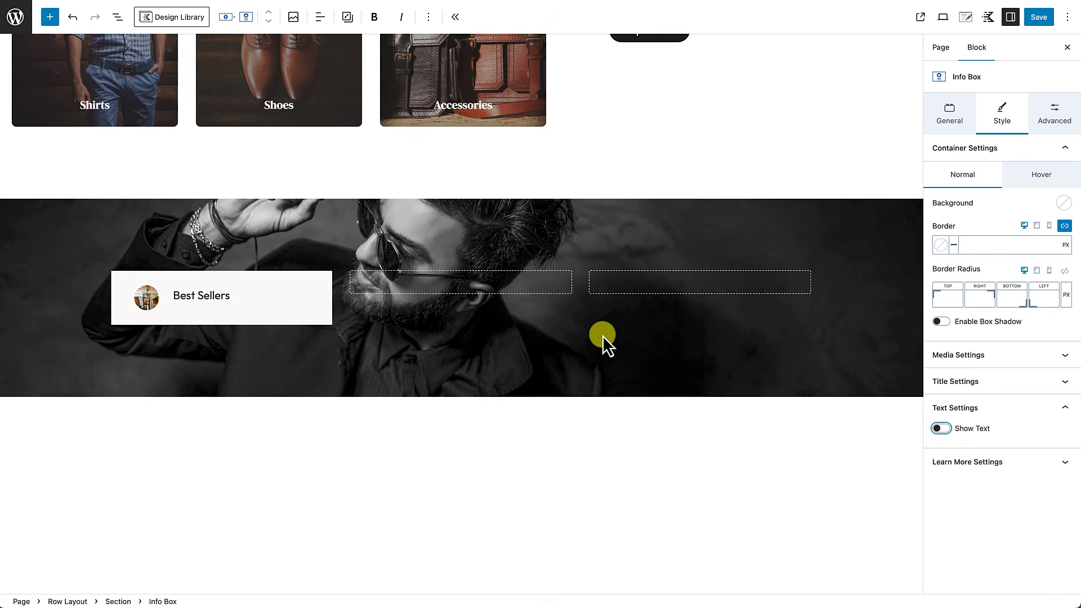
# Step: Link all padding sides and set the info box padding to 2X Small 8px
pyautogui.click(317, 318)
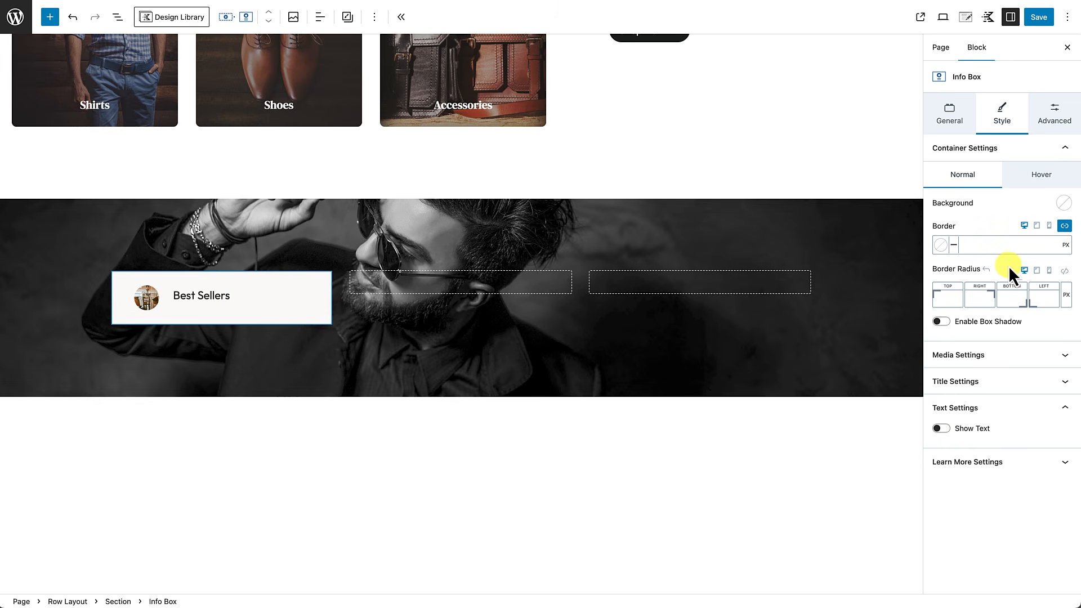
pyautogui.click(1056, 113)
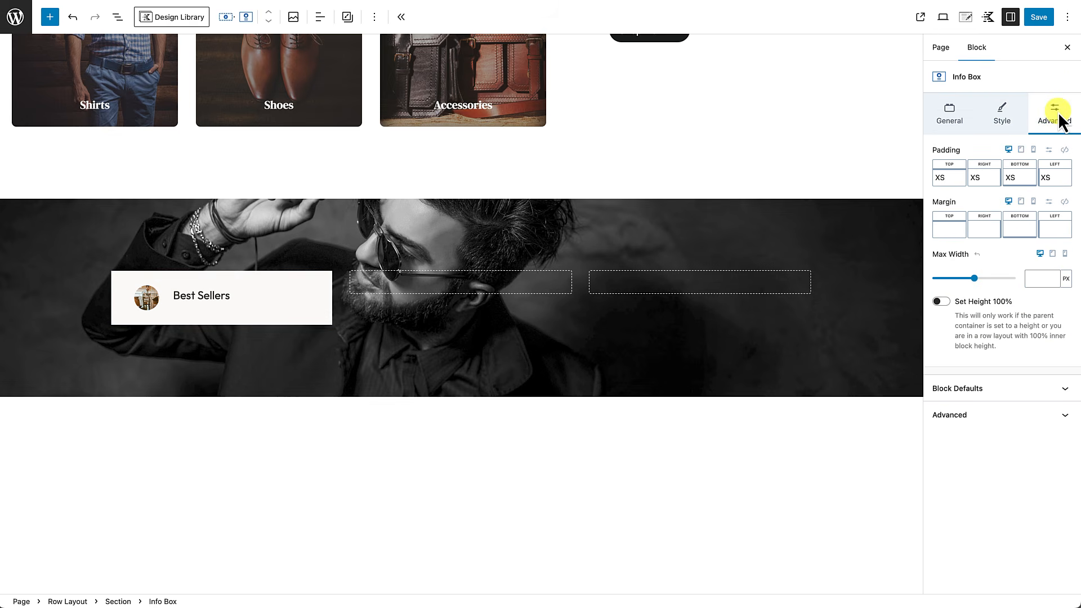
pyautogui.click(1064, 150)
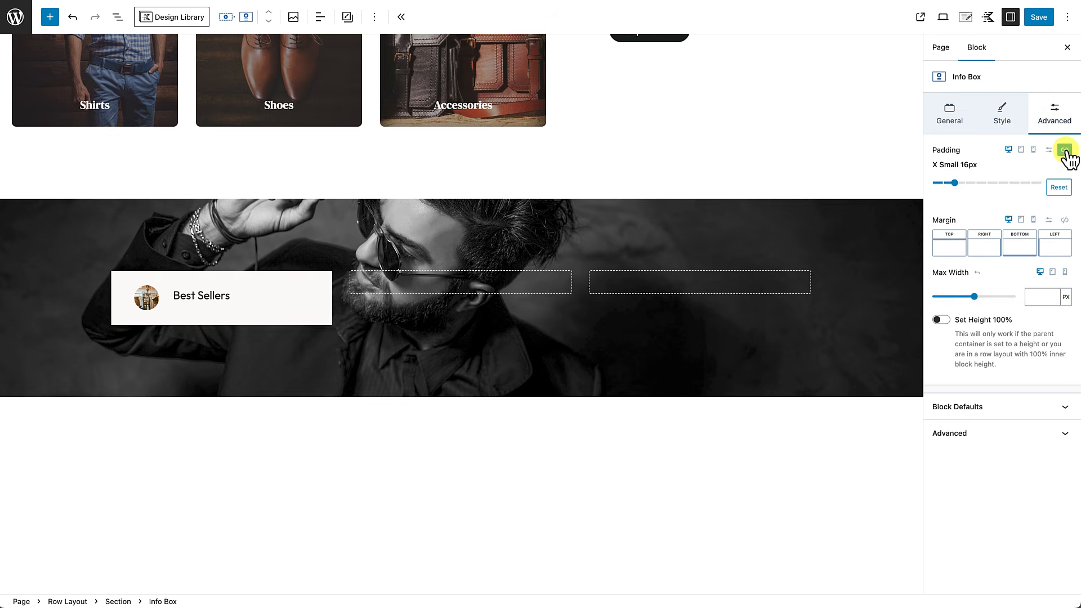
pyautogui.moveTo(956, 183)
pyautogui.mouseDown()
pyautogui.moveTo(933, 183)
pyautogui.moveTo(944, 184)
pyautogui.mouseUp()
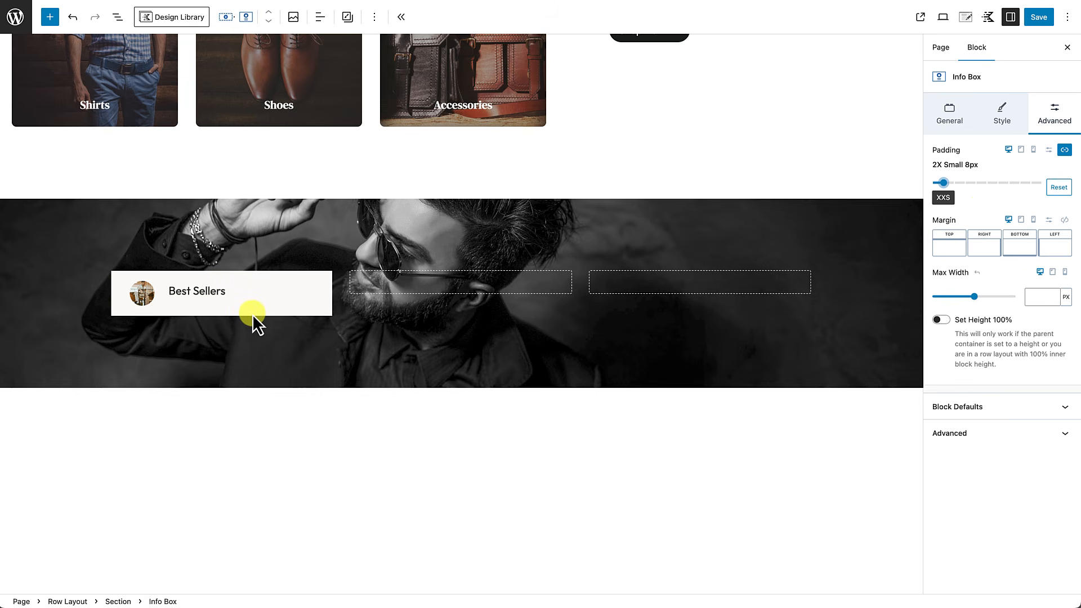
pyautogui.scroll(2, 298, 296)
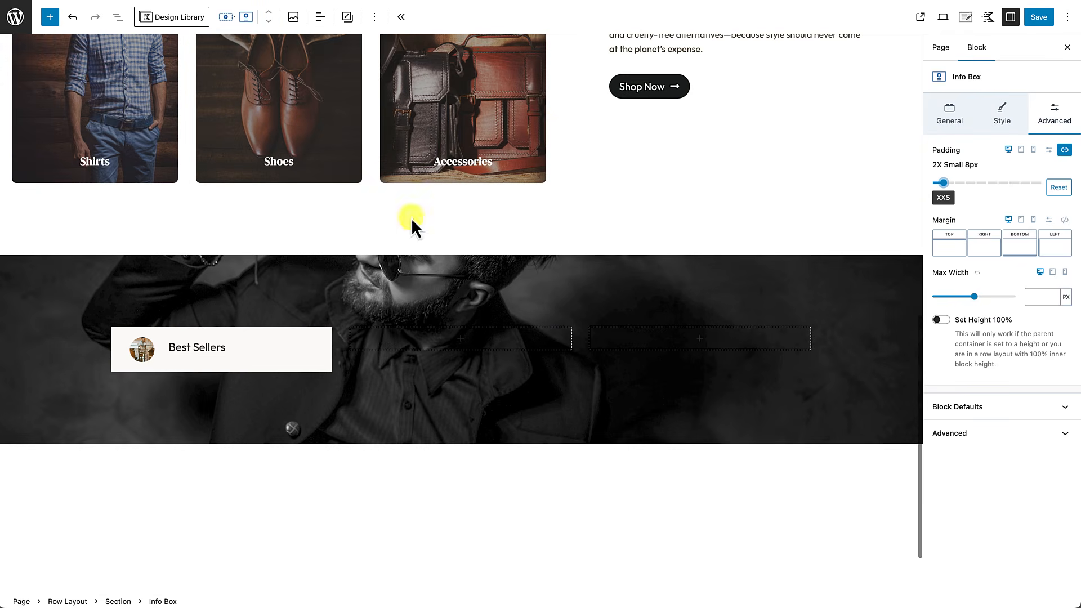
pyautogui.scroll(-1, 342, 345)
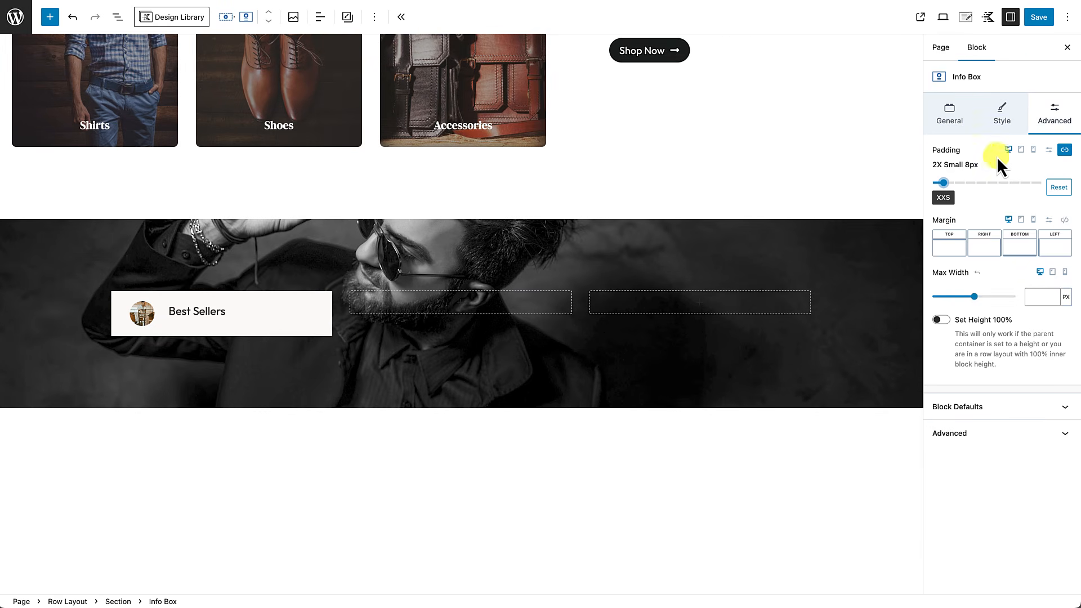
pyautogui.click(1001, 117)
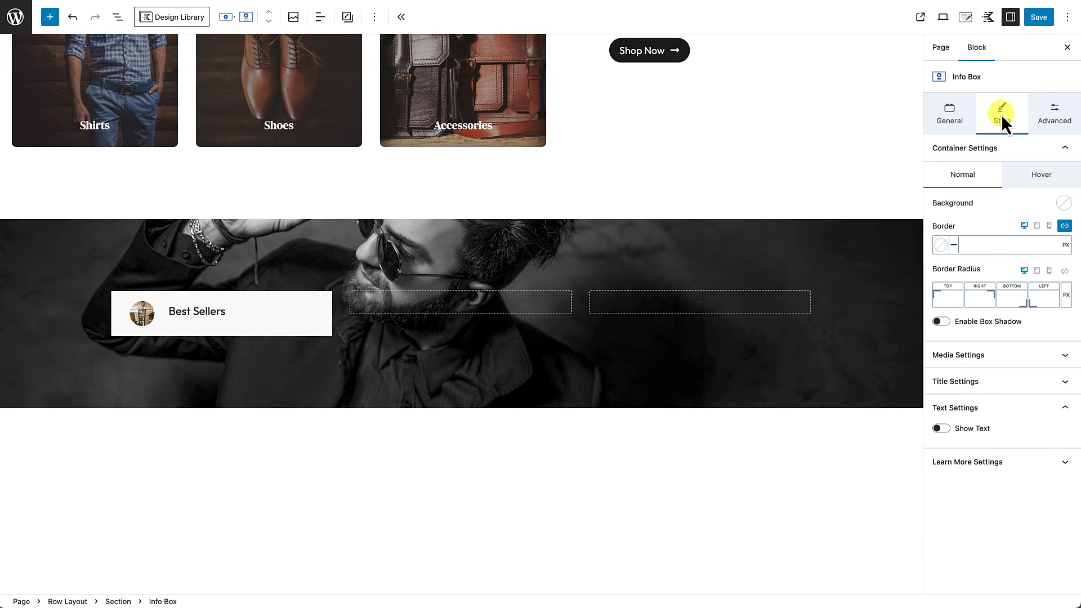
# Step: Link the border radius corners and set the info box radius to 100
pyautogui.click(1065, 271)
pyautogui.click(1026, 293)
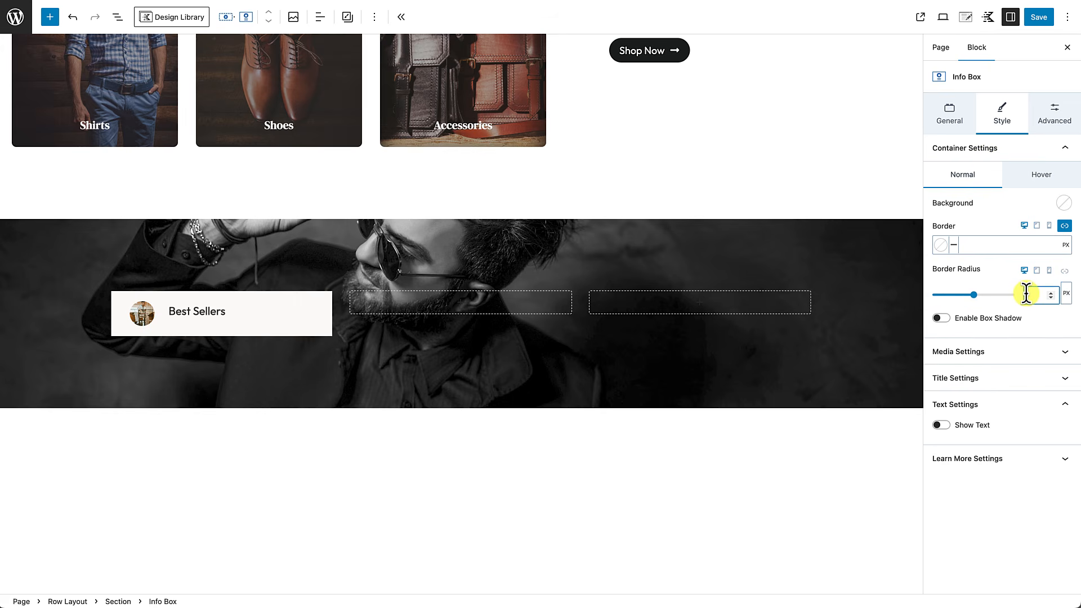
pyautogui.write('100')
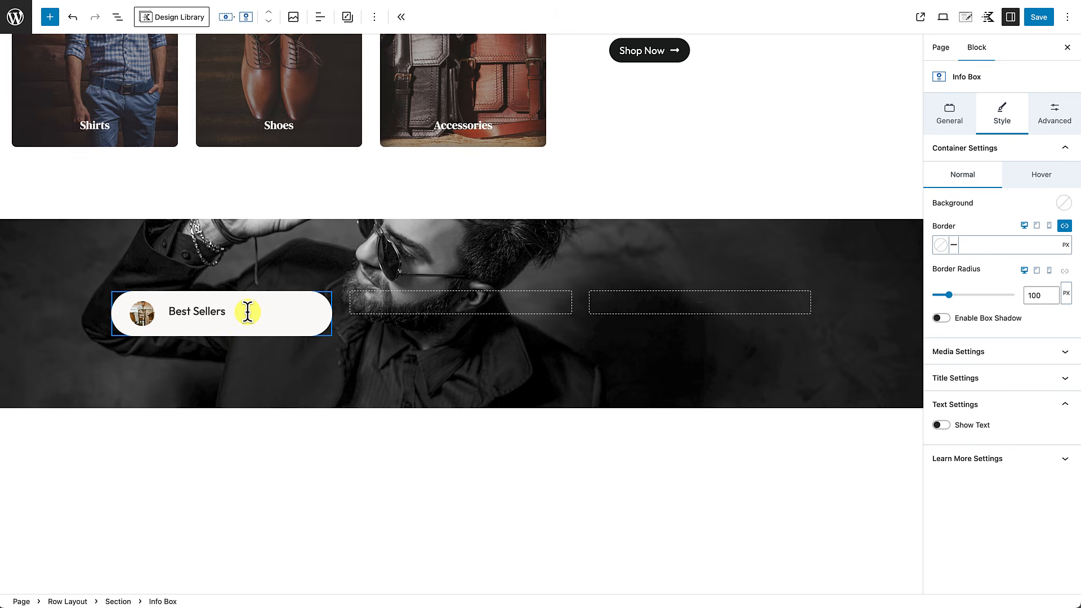
# Step: Set the info box max width to 240 px
pyautogui.click(1053, 117)
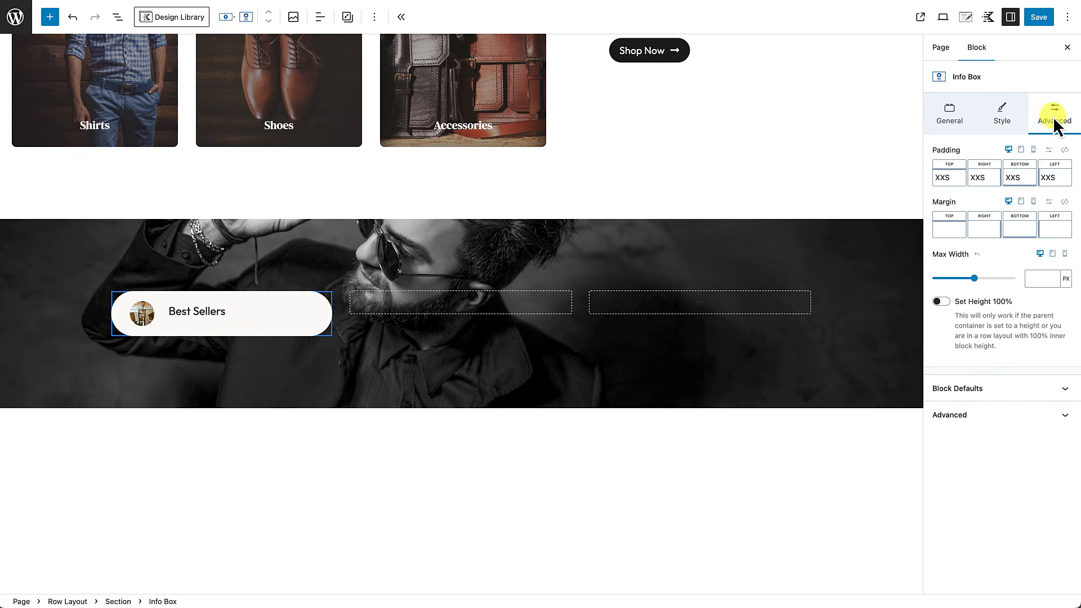
pyautogui.click(1034, 279)
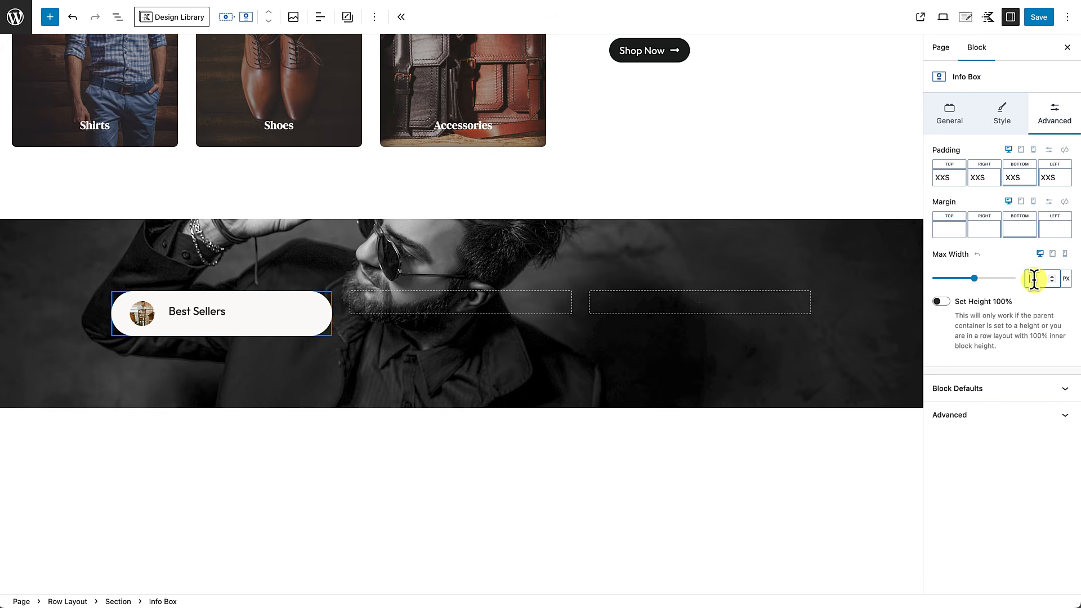
pyautogui.write('240')
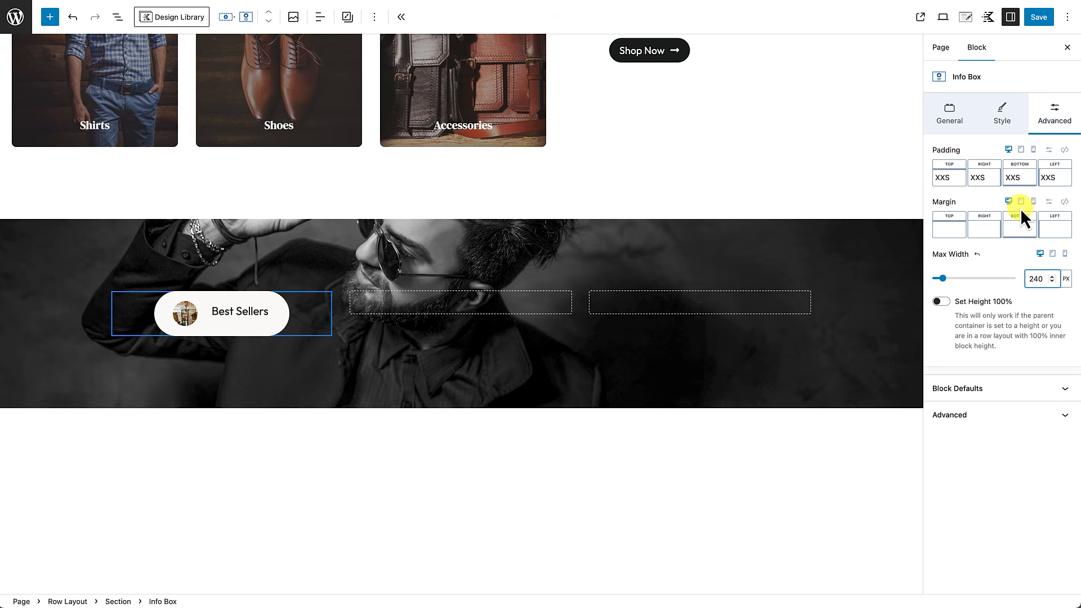
pyautogui.click(1001, 118)
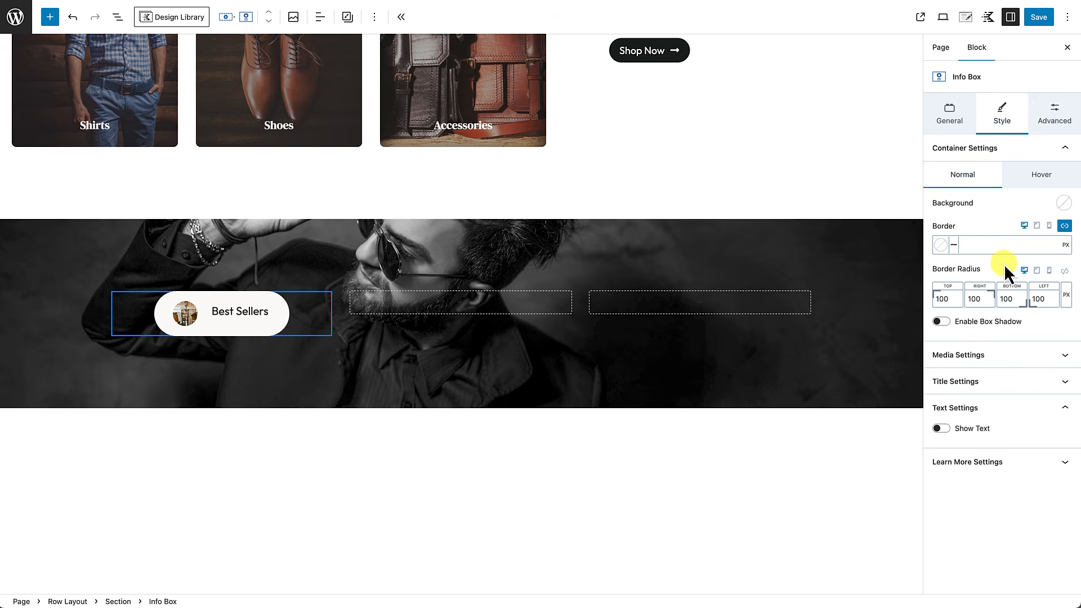
# Step: Set the thumbnail media margin to 15 on the right and 0 on the left
pyautogui.click(1004, 355)
pyautogui.scroll(-8, 1001, 349)
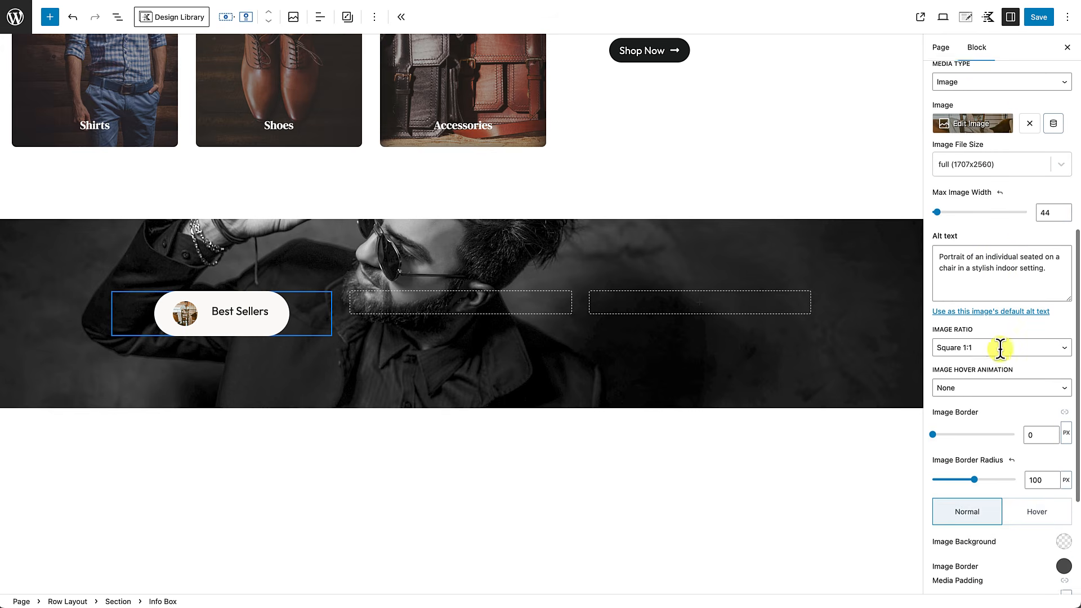
pyautogui.scroll(-2, 1001, 351)
pyautogui.click(967, 466)
pyautogui.write('15')
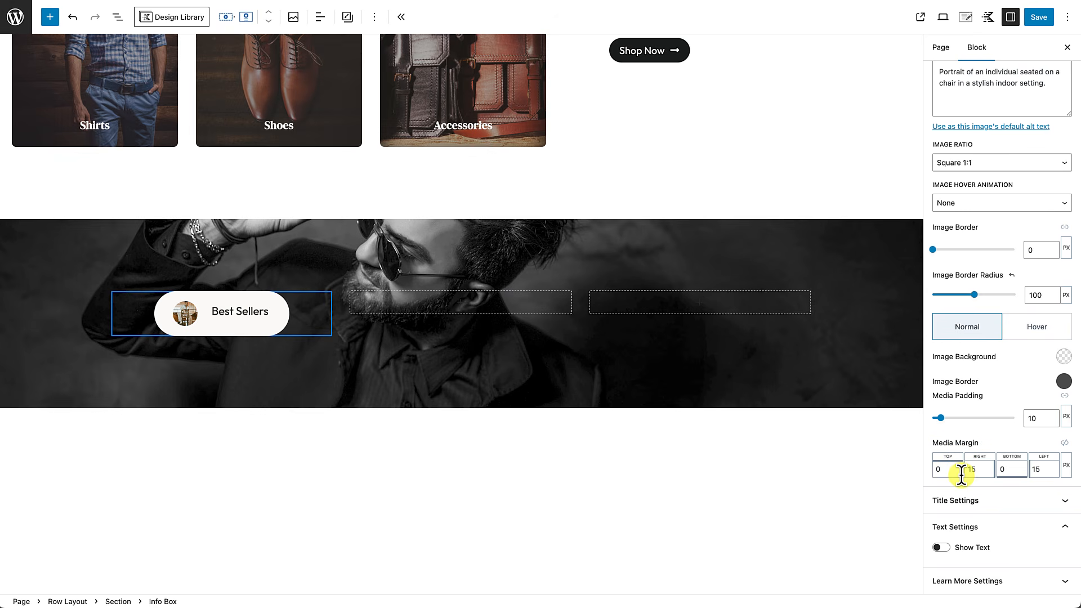
pyautogui.click(1034, 469)
pyautogui.write('0')
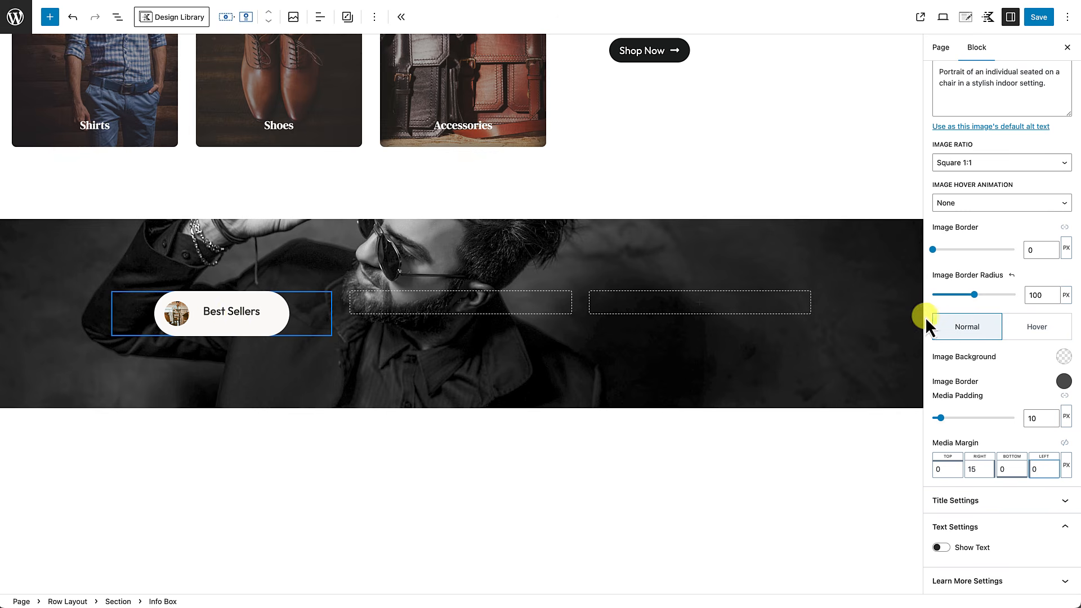
# Step: Set the title's bottom margin to 0 and reselect the Best Sellers info box
pyautogui.click(1013, 500)
pyautogui.scroll(-5, 1016, 510)
pyautogui.scroll(-2, 1016, 510)
pyautogui.scroll(-2, 1011, 504)
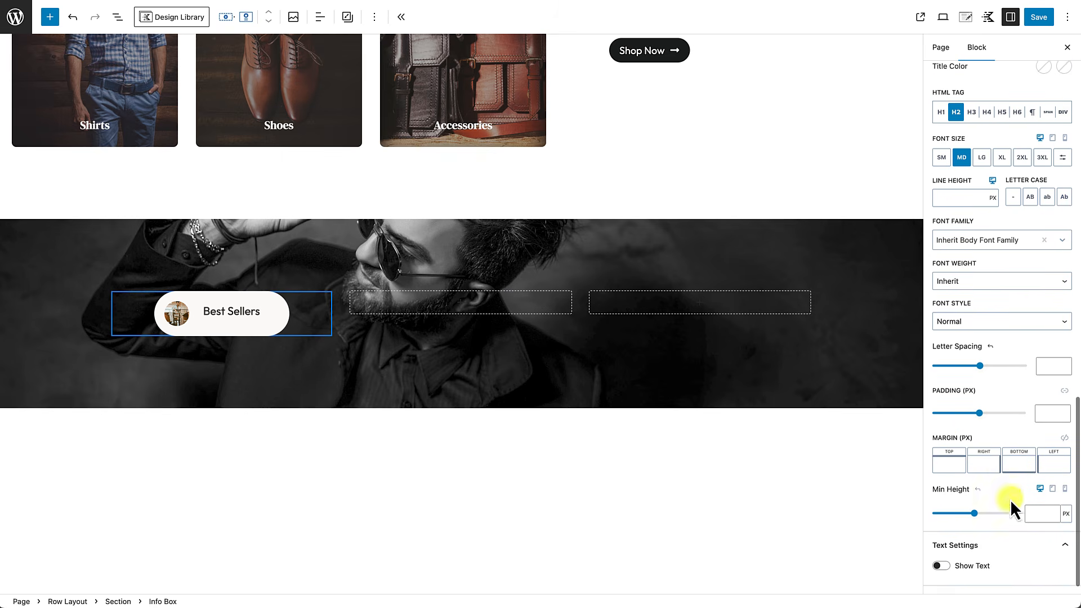
pyautogui.click(1015, 460)
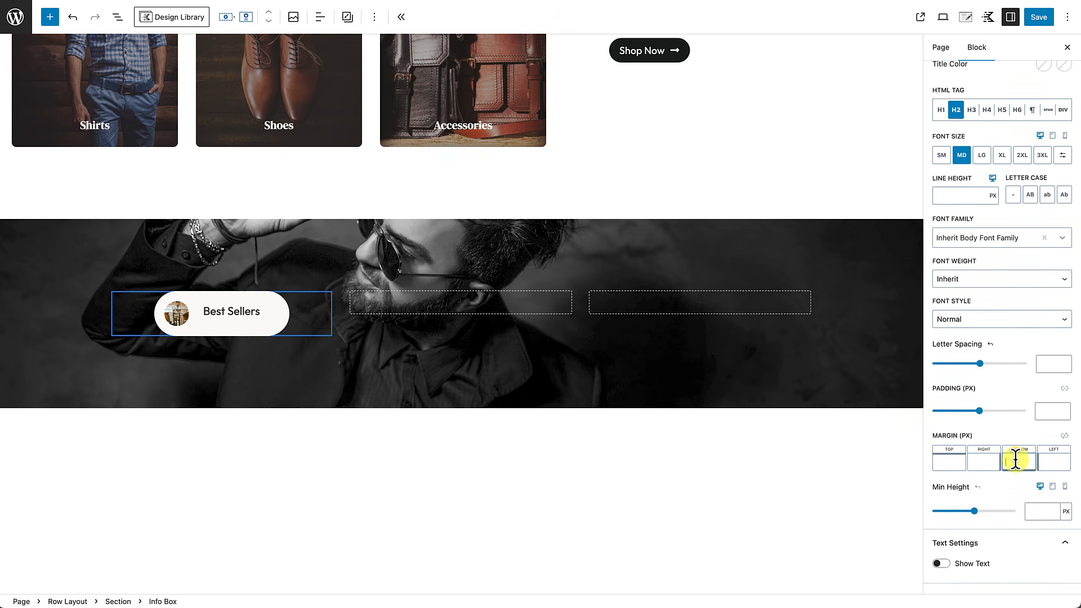
pyautogui.write('0')
pyautogui.click(257, 380)
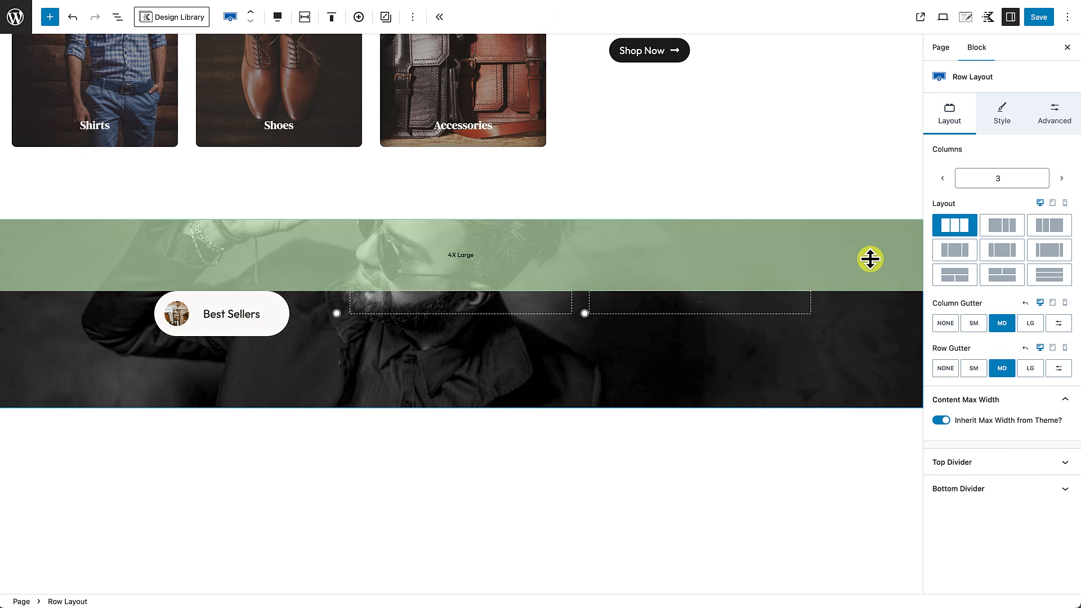
pyautogui.click(246, 329)
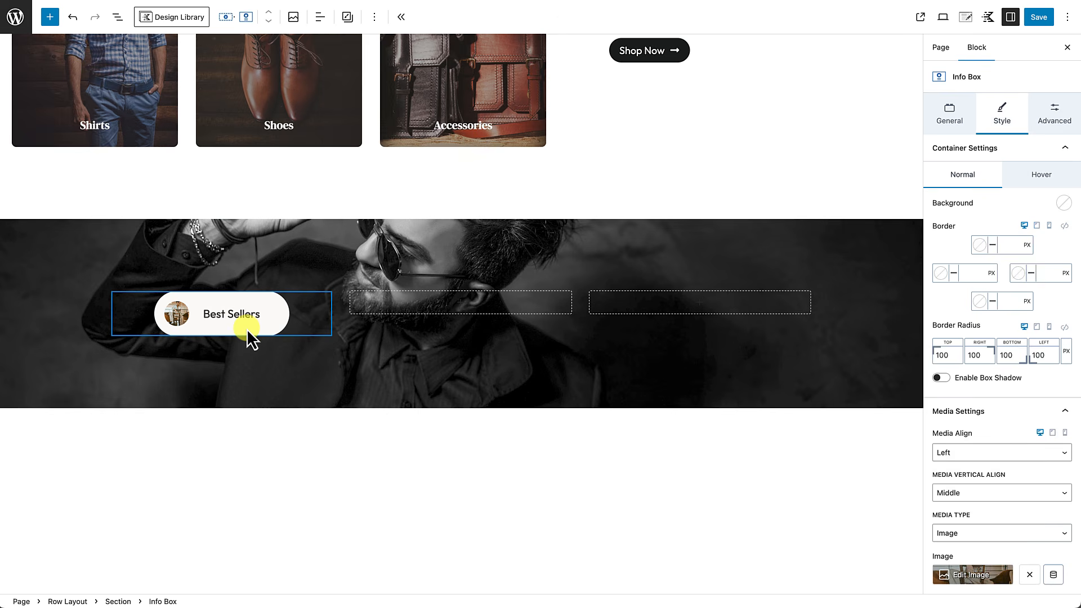
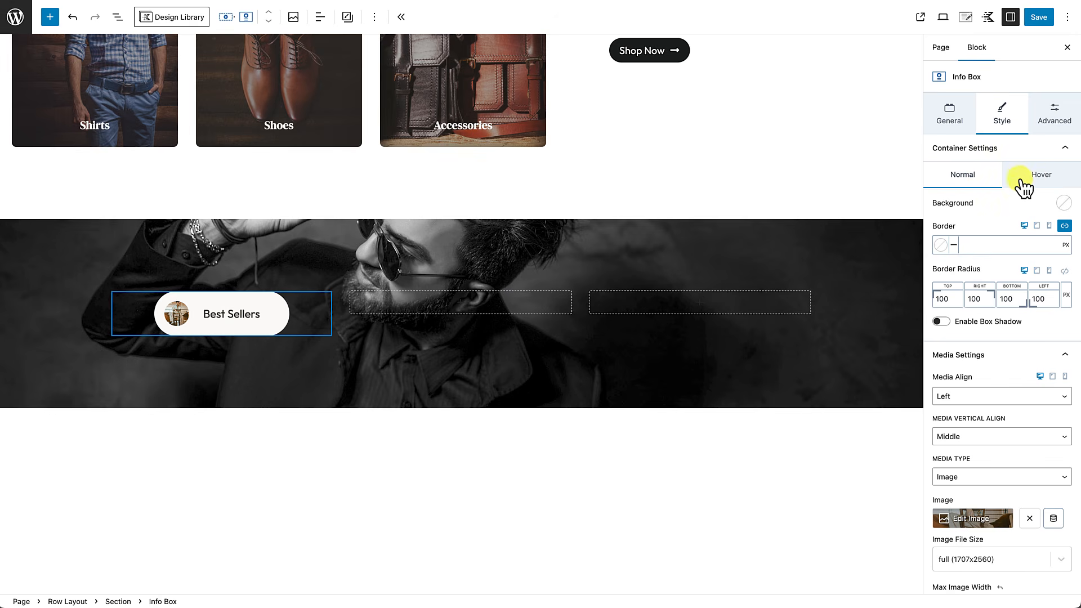
# Step: Give the Best Sellers card the off-white Lighter Background normally and a dark background on hover
pyautogui.click(1064, 203)
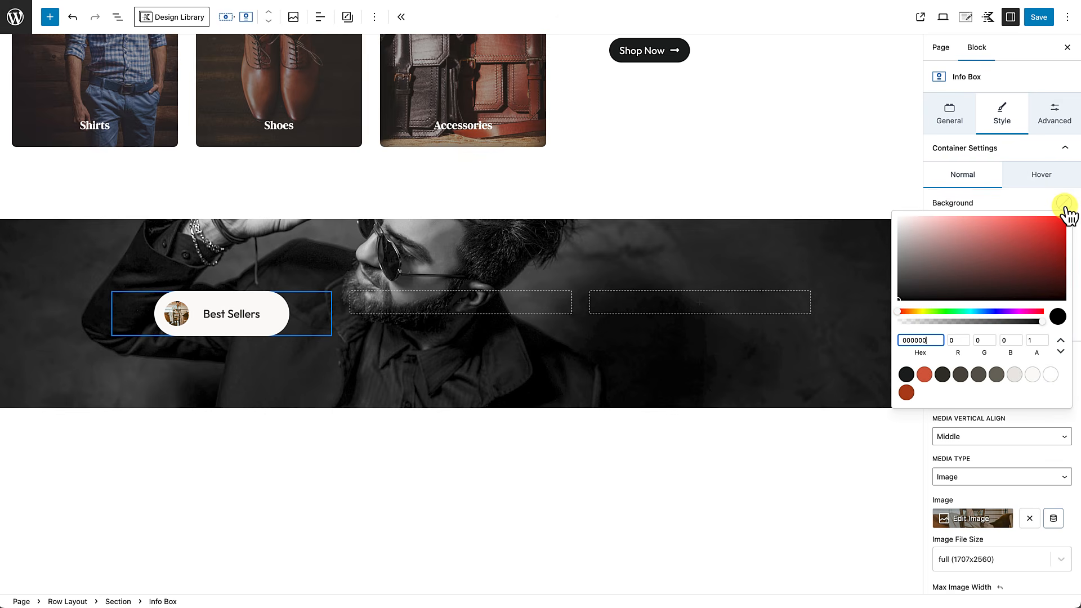
pyautogui.click(1034, 376)
pyautogui.click(1034, 375)
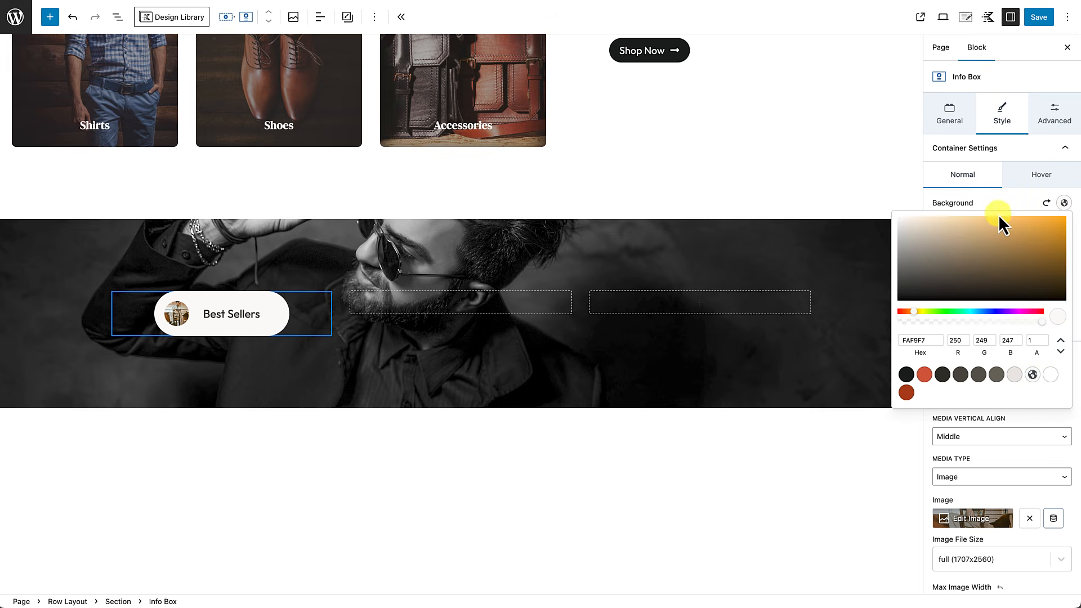
pyautogui.click(997, 198)
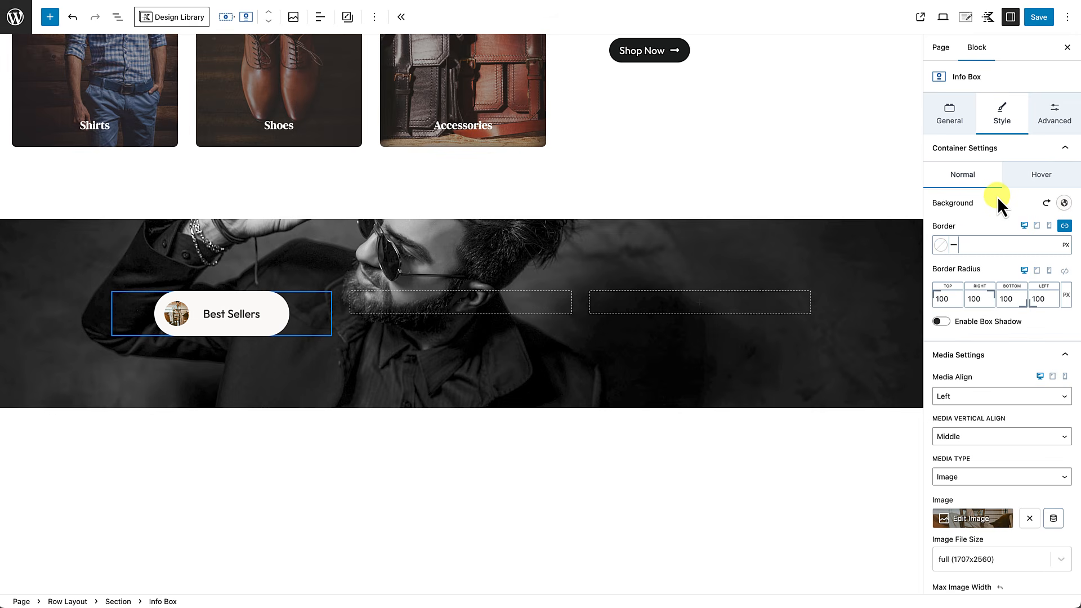
pyautogui.click(1043, 179)
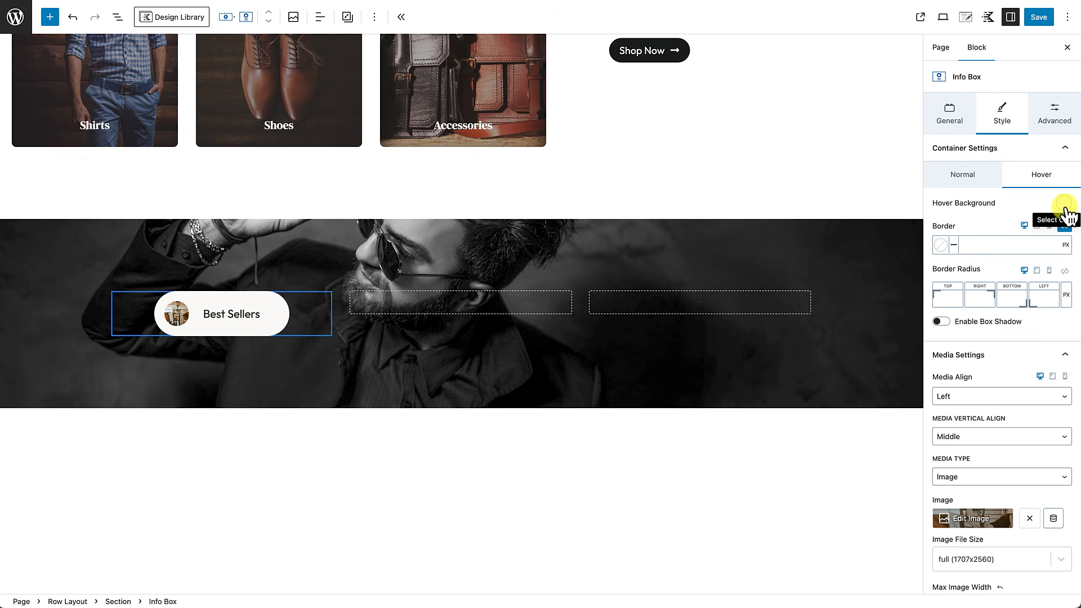
pyautogui.click(1064, 204)
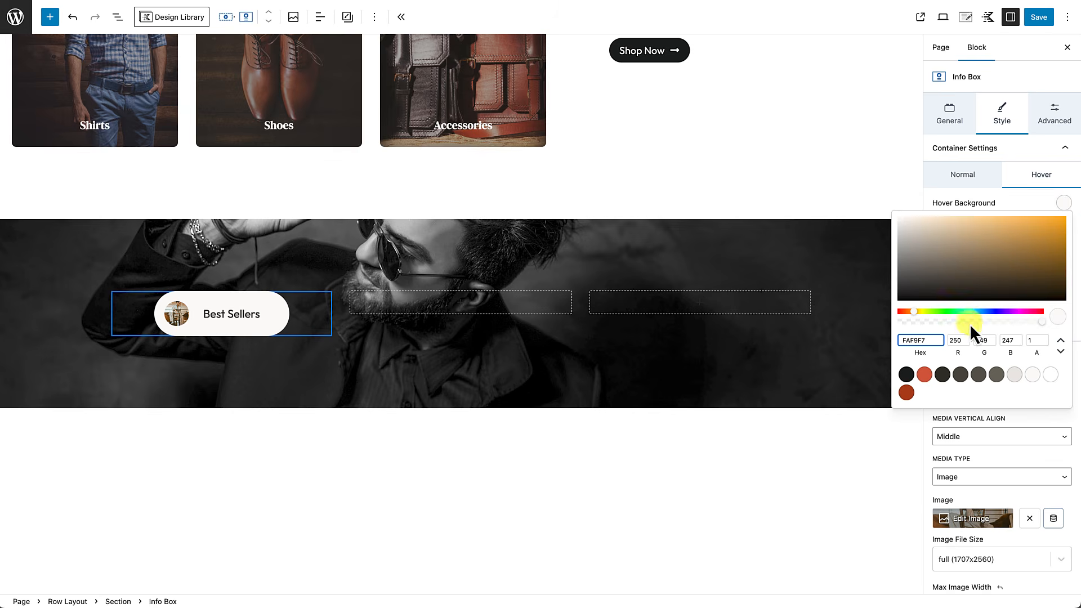
pyautogui.click(943, 374)
pyautogui.click(1028, 207)
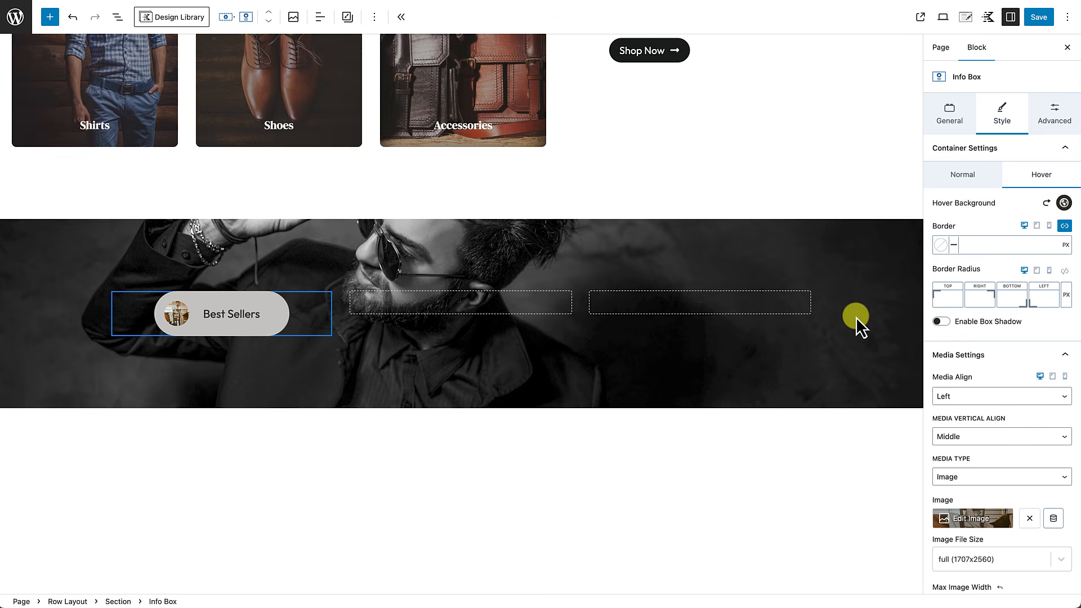
pyautogui.click(1064, 204)
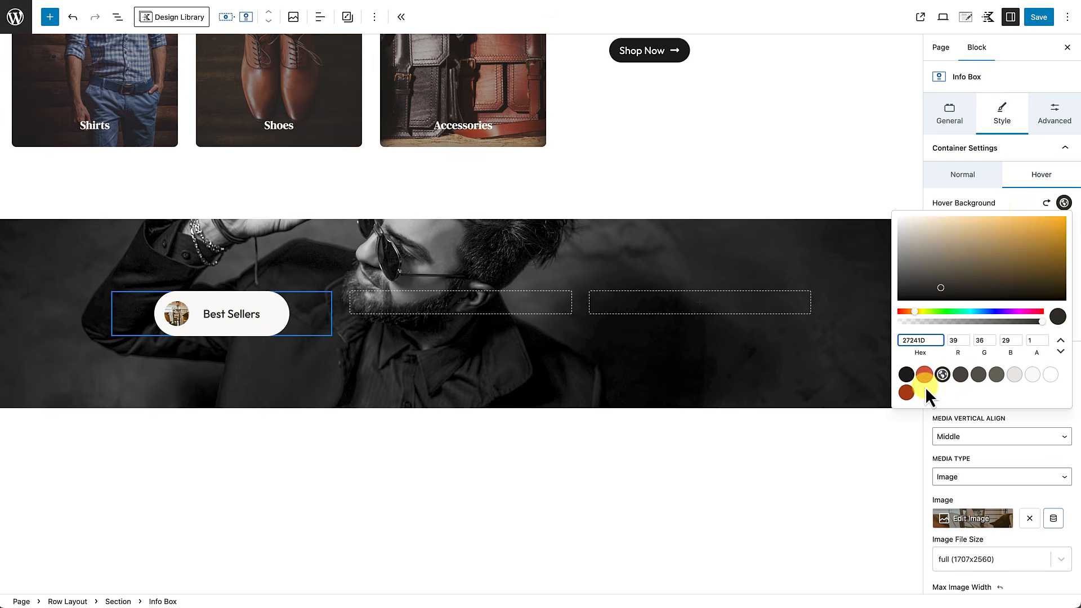
pyautogui.click(1012, 199)
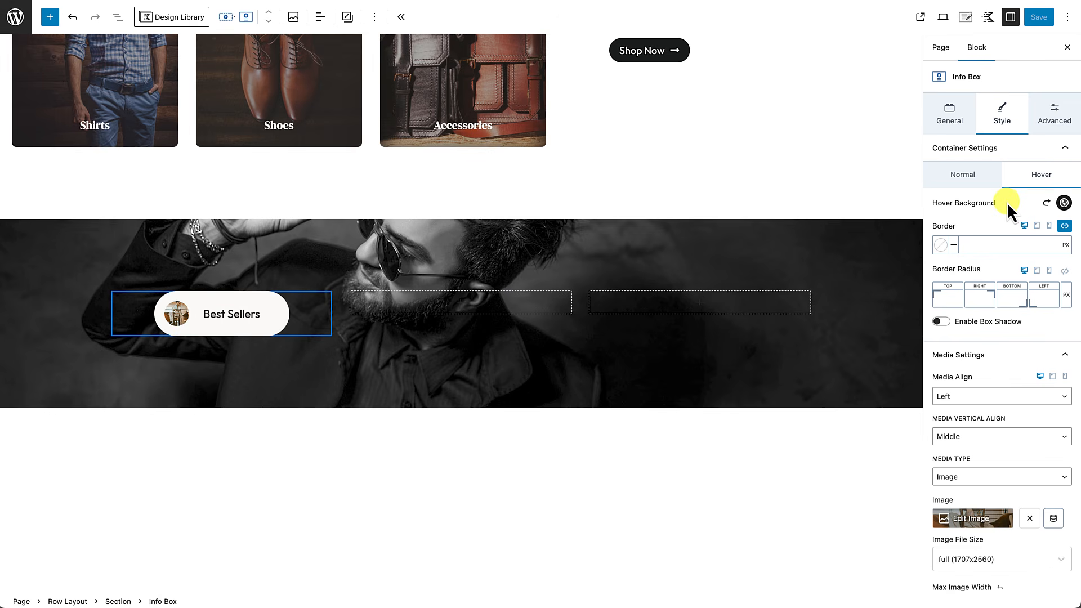
# Step: Make the card's title dark normally and white on hover
pyautogui.scroll(-5, 1006, 202)
pyautogui.scroll(5, 1008, 206)
pyautogui.scroll(-5, 1007, 226)
pyautogui.scroll(-10, 1008, 242)
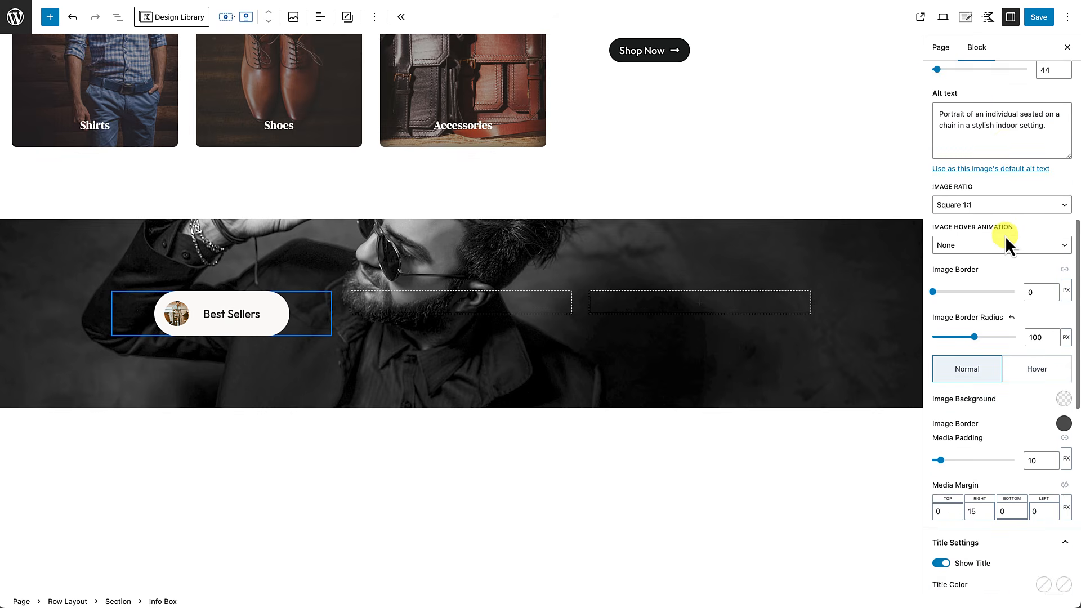
pyautogui.rightClick(1005, 235)
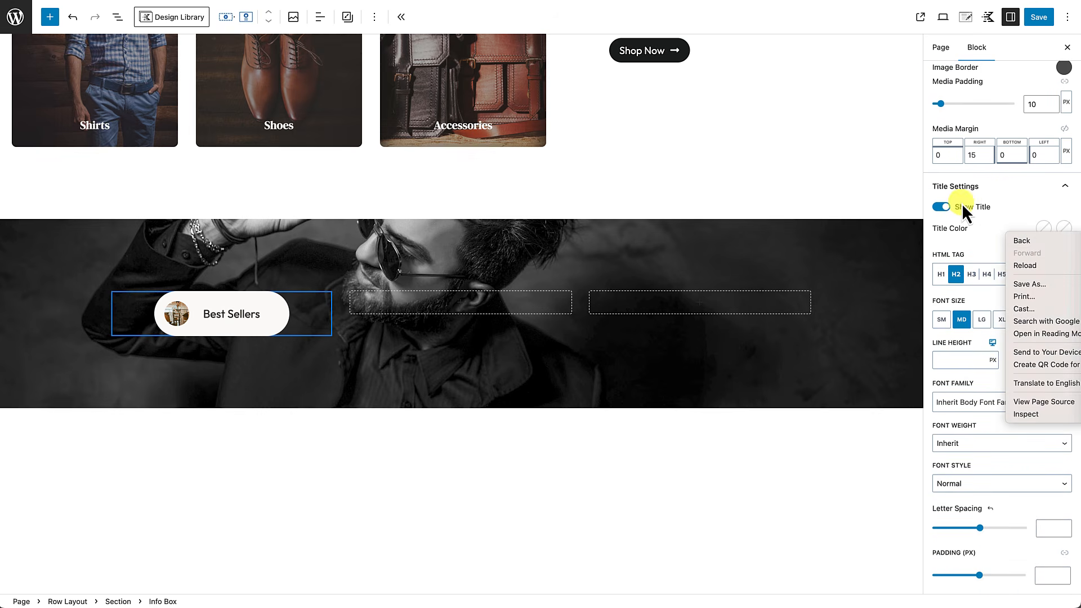
pyautogui.click(1005, 196)
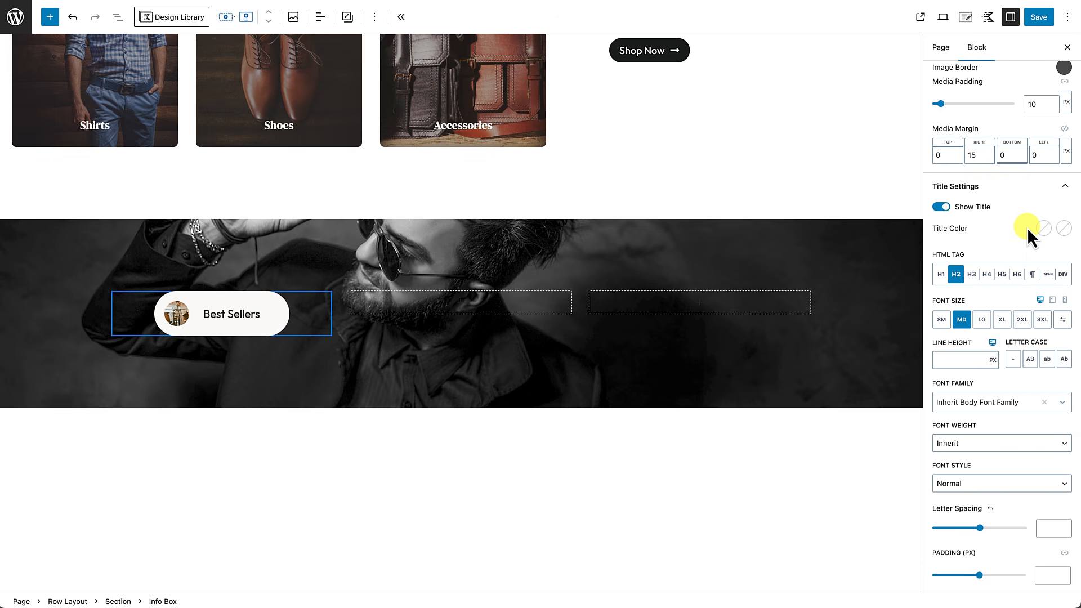
pyautogui.click(1043, 228)
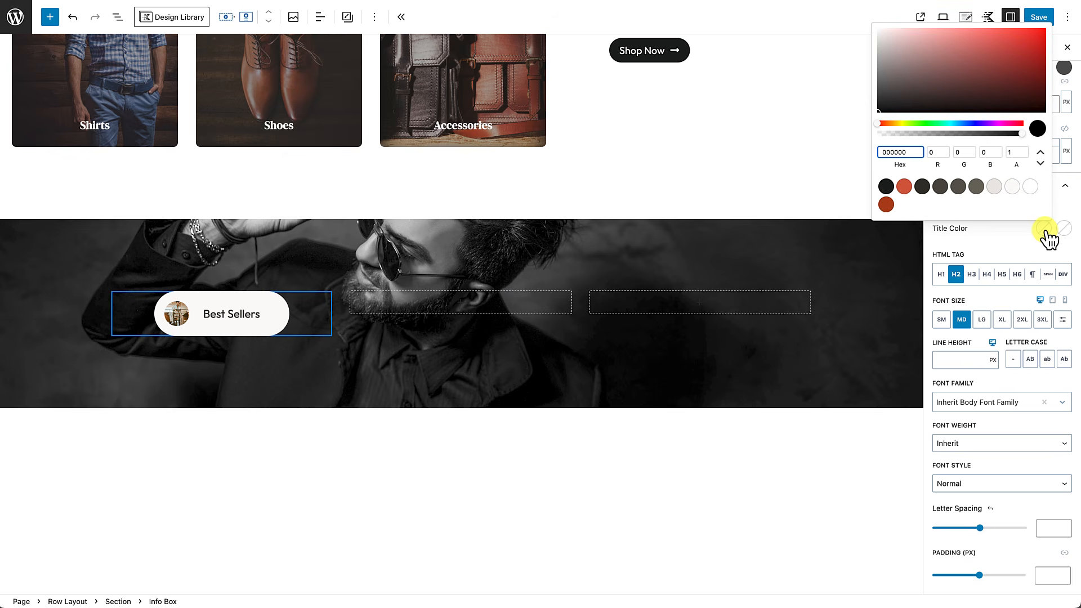
pyautogui.click(888, 187)
pyautogui.click(1012, 245)
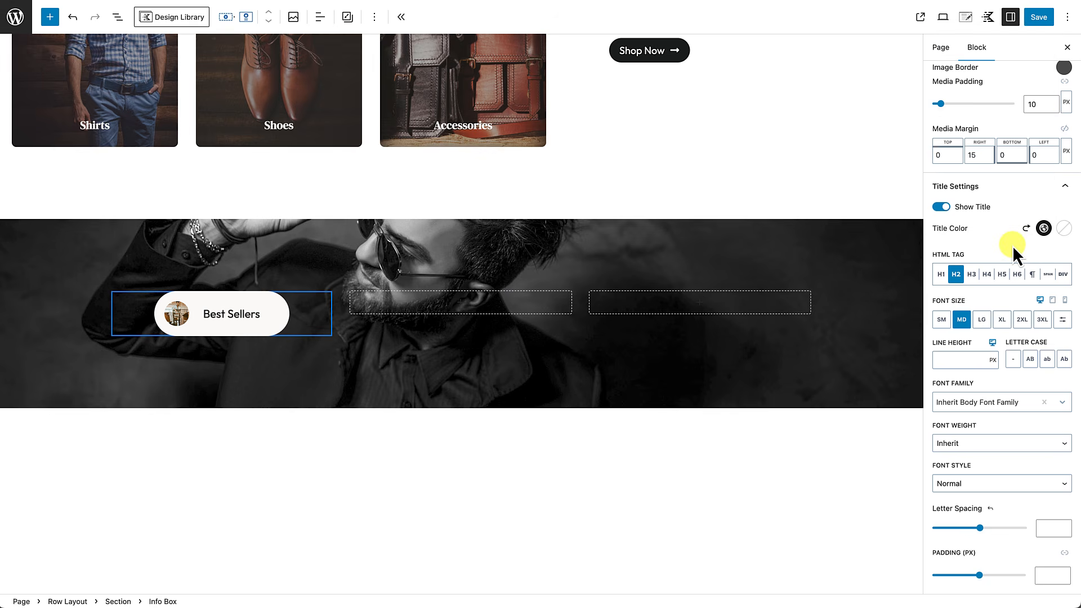
pyautogui.click(1064, 229)
pyautogui.click(1036, 188)
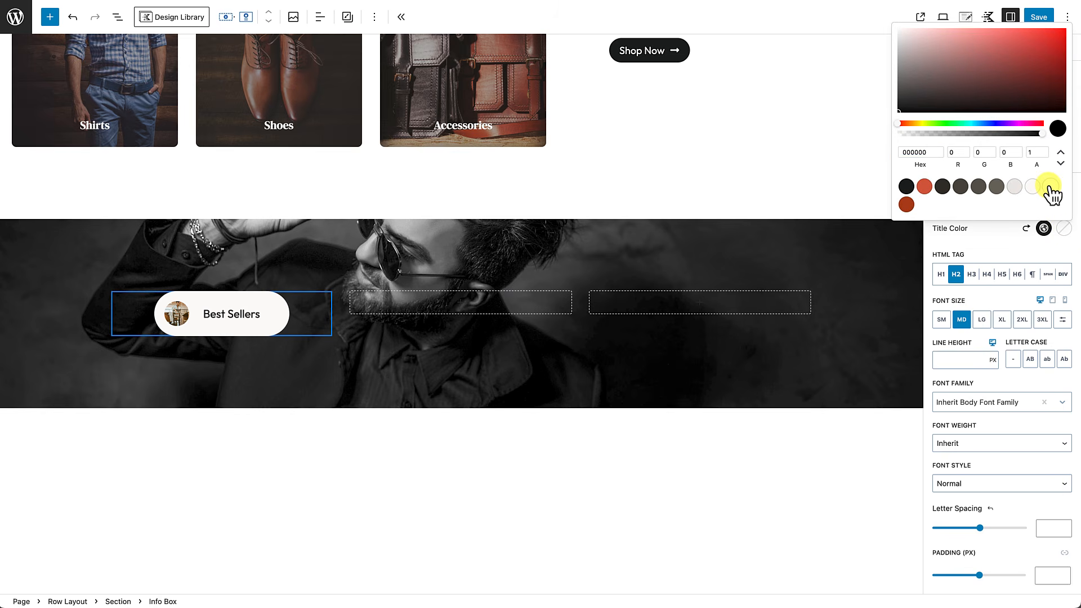
pyautogui.click(229, 335)
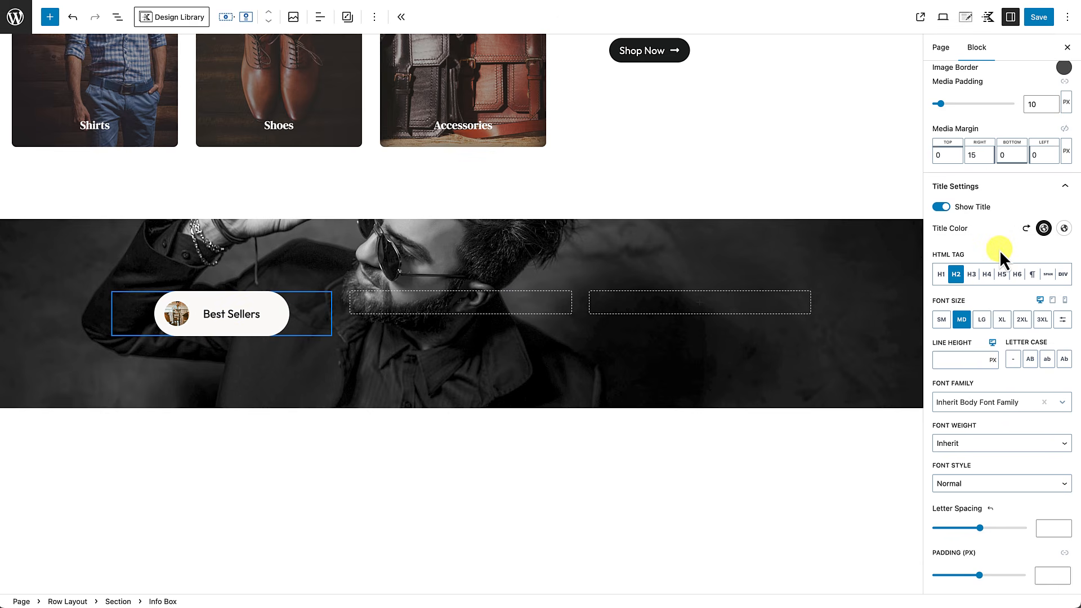
pyautogui.scroll(5, 999, 250)
pyautogui.scroll(10, 999, 250)
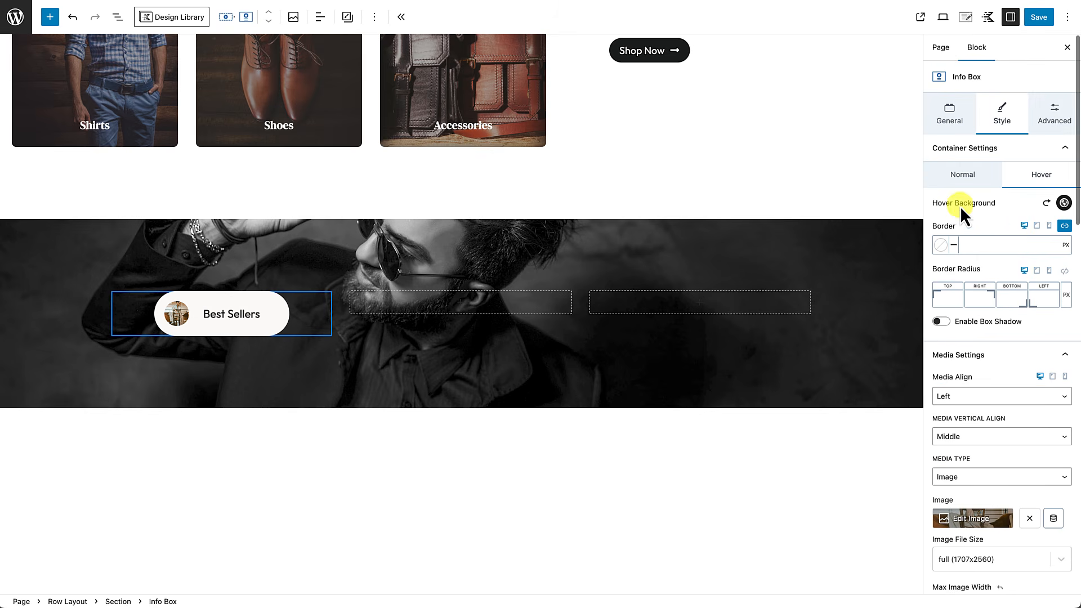
# Step: Add an outer box shadow to Best Sellers: blur 60, spread -15, dark colour at 0.49 opacity
pyautogui.click(969, 173)
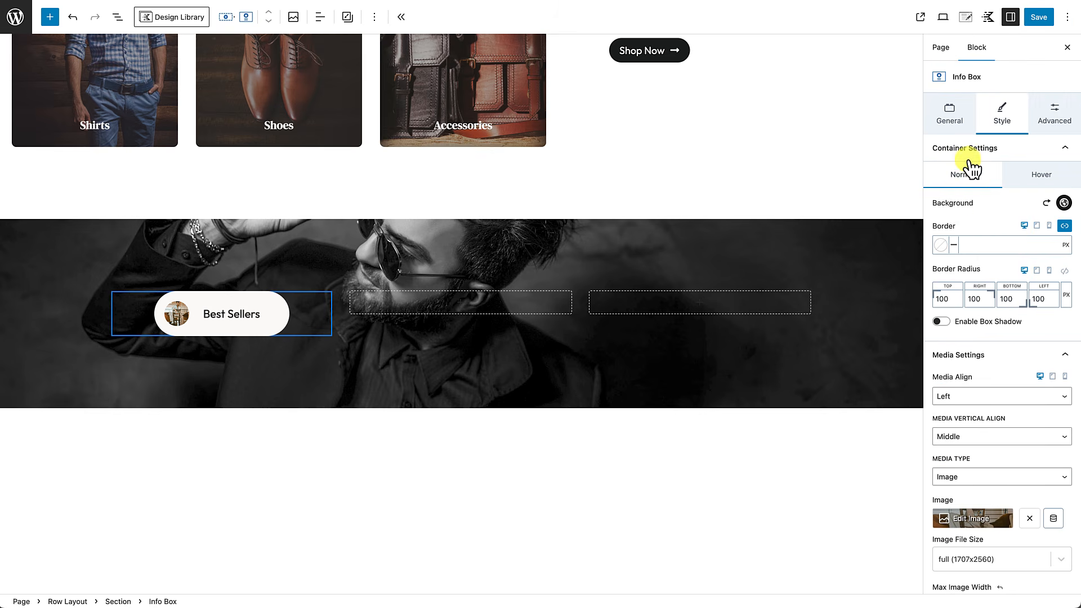
pyautogui.click(950, 325)
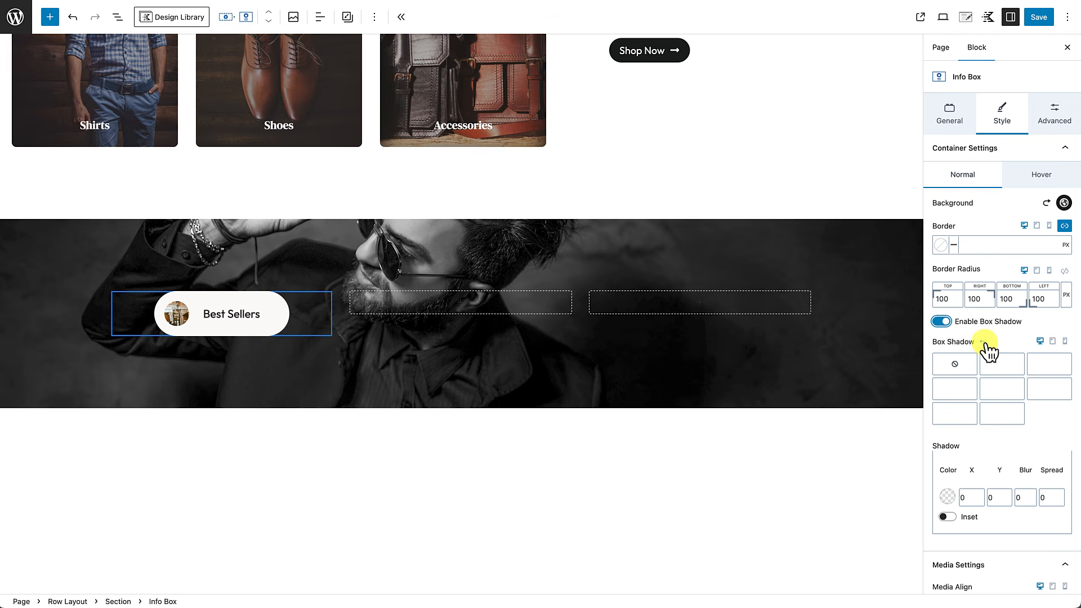
pyautogui.click(1003, 369)
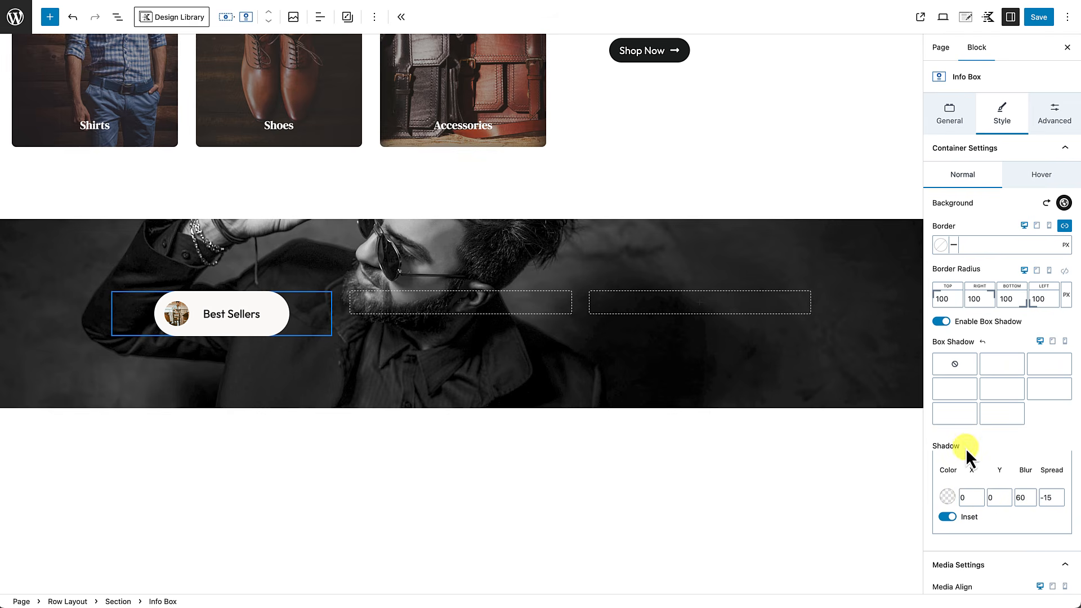
pyautogui.click(948, 497)
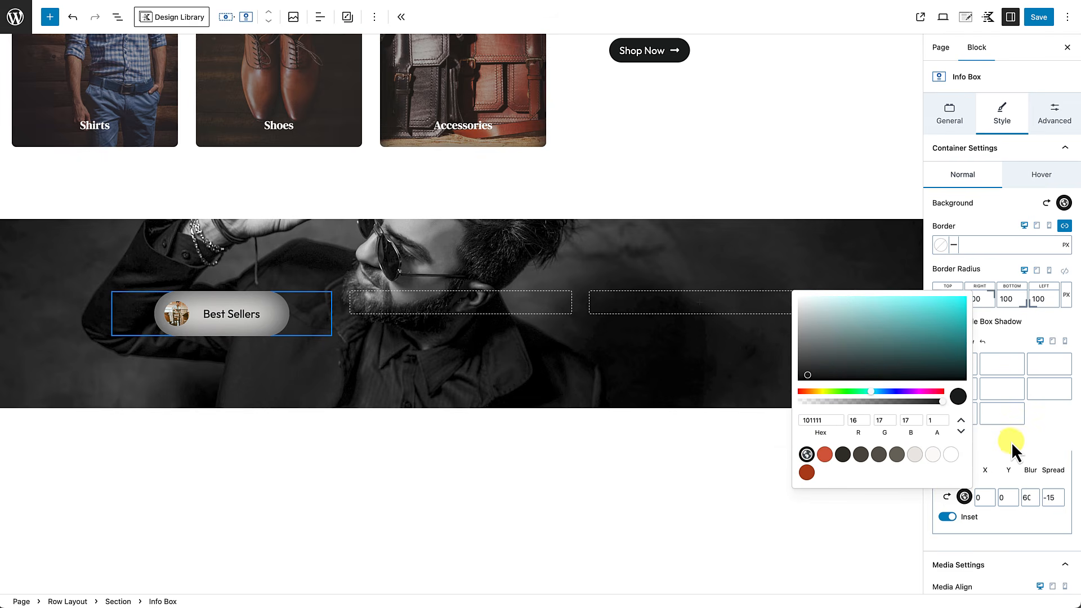
pyautogui.click(1040, 447)
pyautogui.click(947, 518)
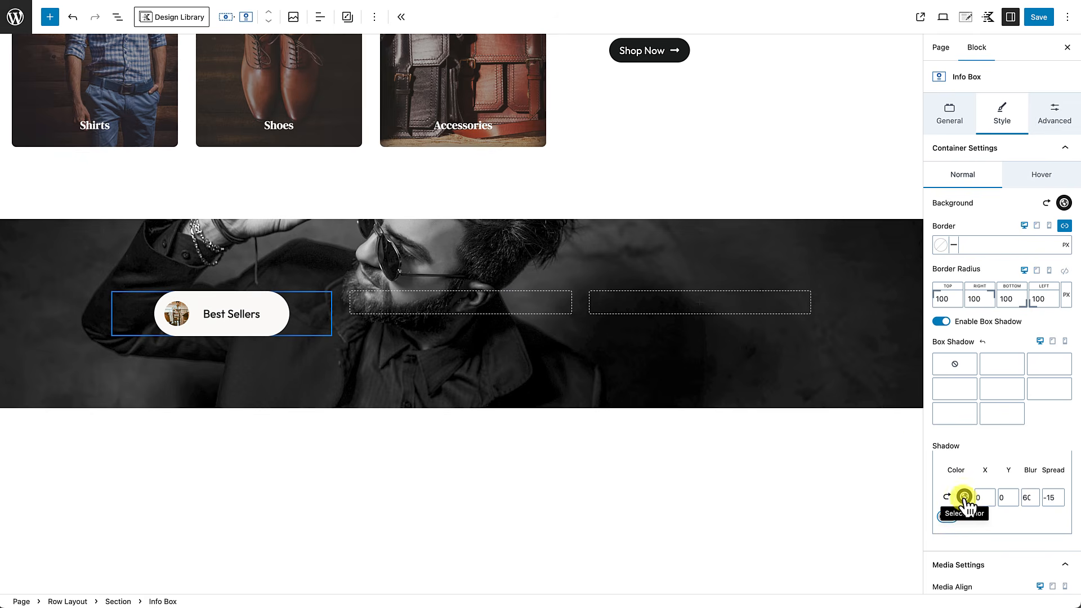
pyautogui.click(964, 497)
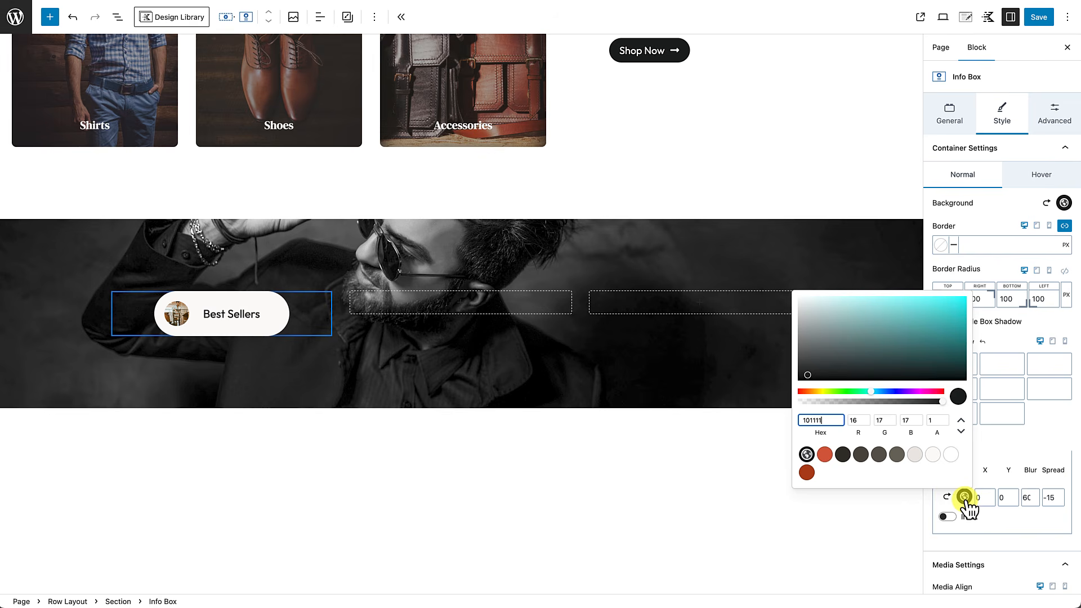
pyautogui.moveTo(940, 403); pyautogui.dragTo(830, 403)
pyautogui.click(261, 339)
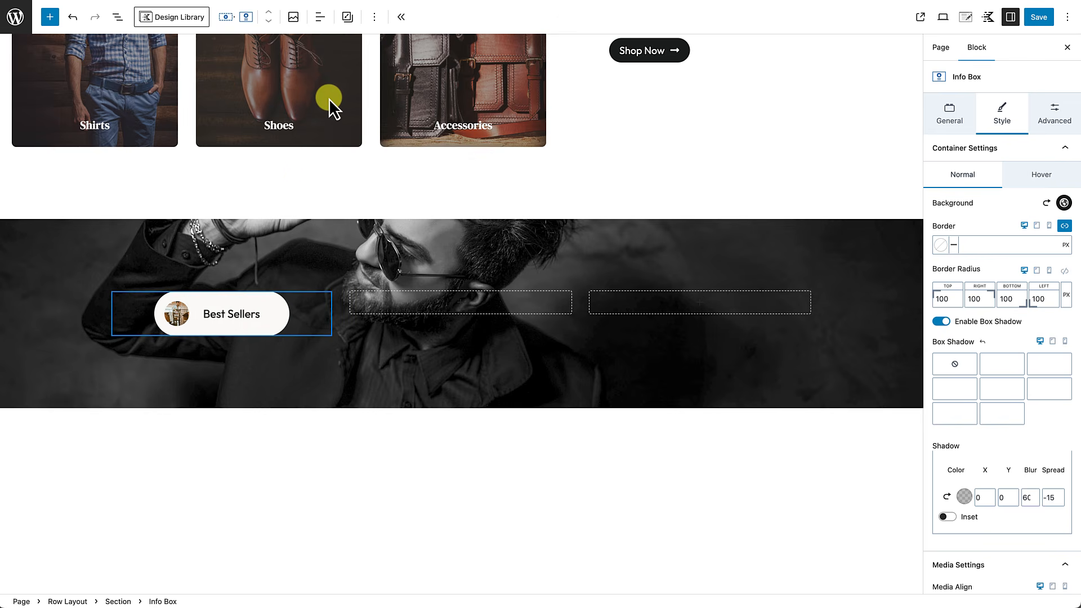
# Step: Duplicate the Best Sellers card twice and move a copy into the empty middle column
pyautogui.click(374, 18)
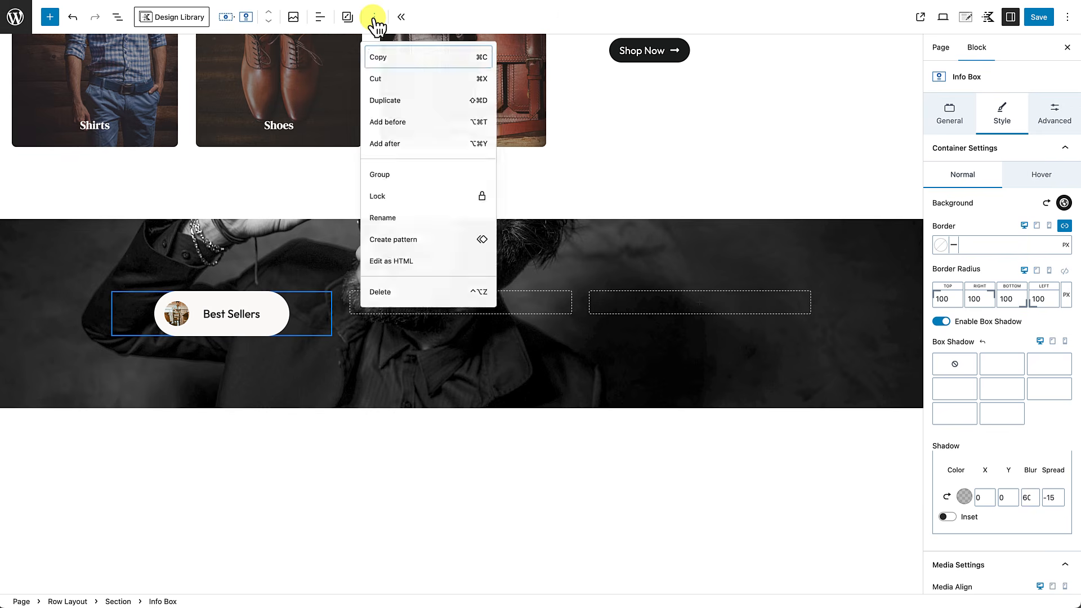
pyautogui.click(394, 106)
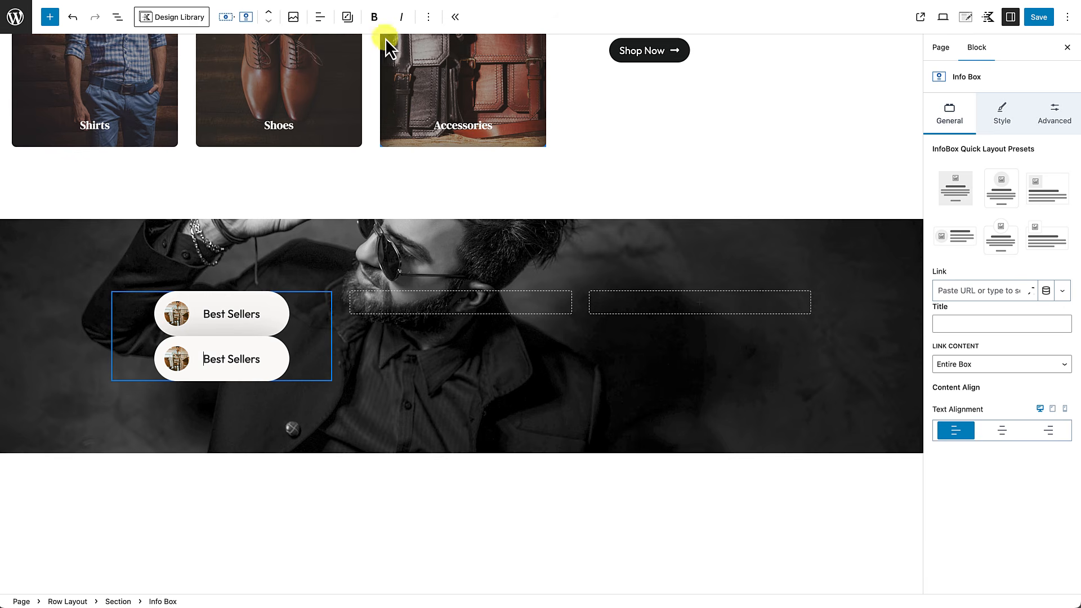
pyautogui.click(428, 18)
pyautogui.click(440, 103)
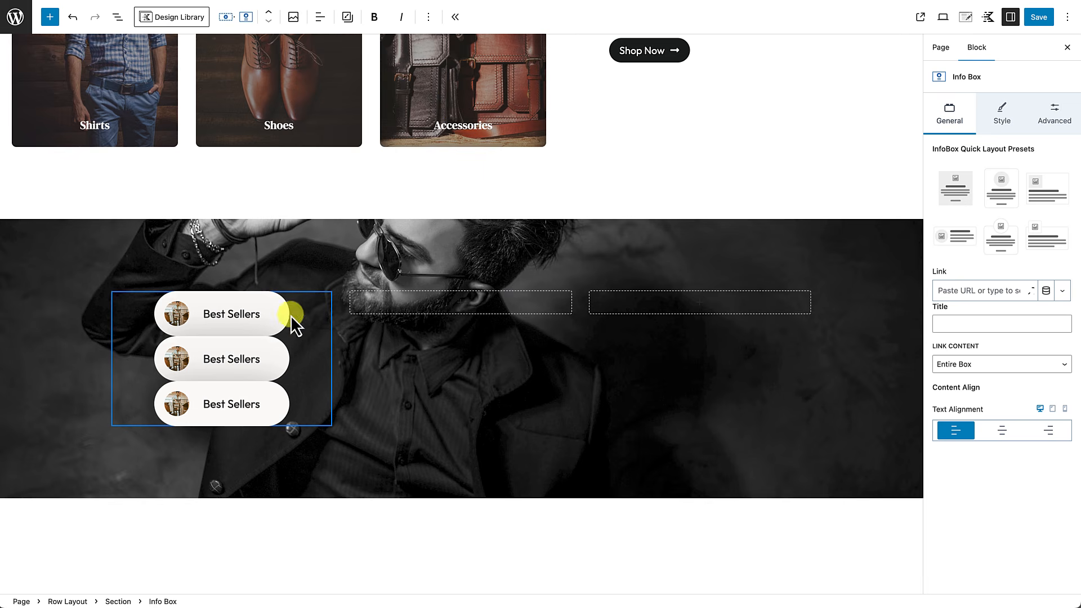
pyautogui.moveTo(200, 361); pyautogui.dragTo(400, 300)
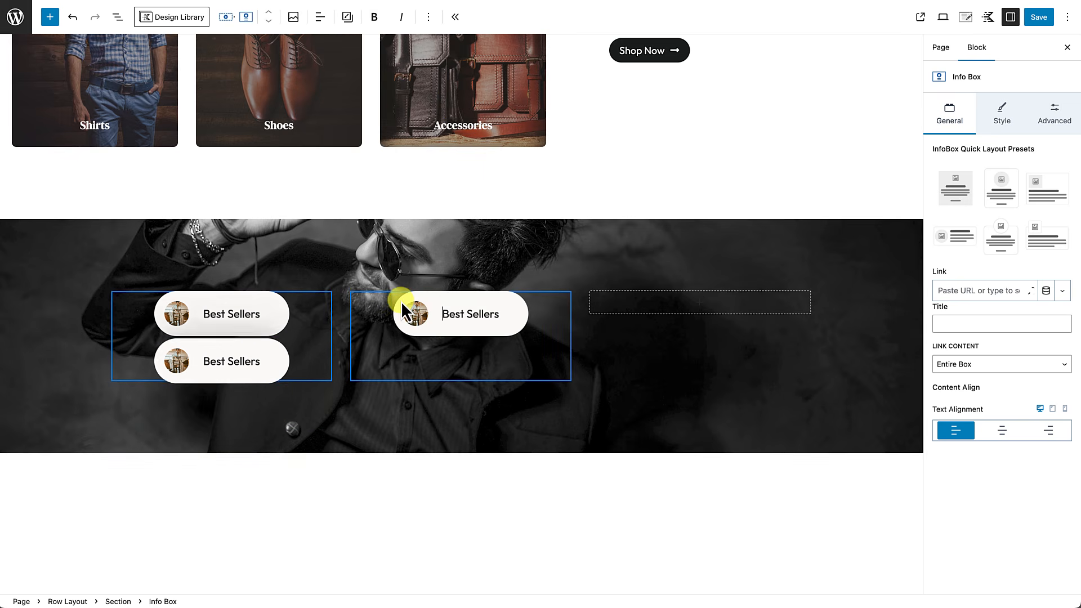
pyautogui.click(477, 325)
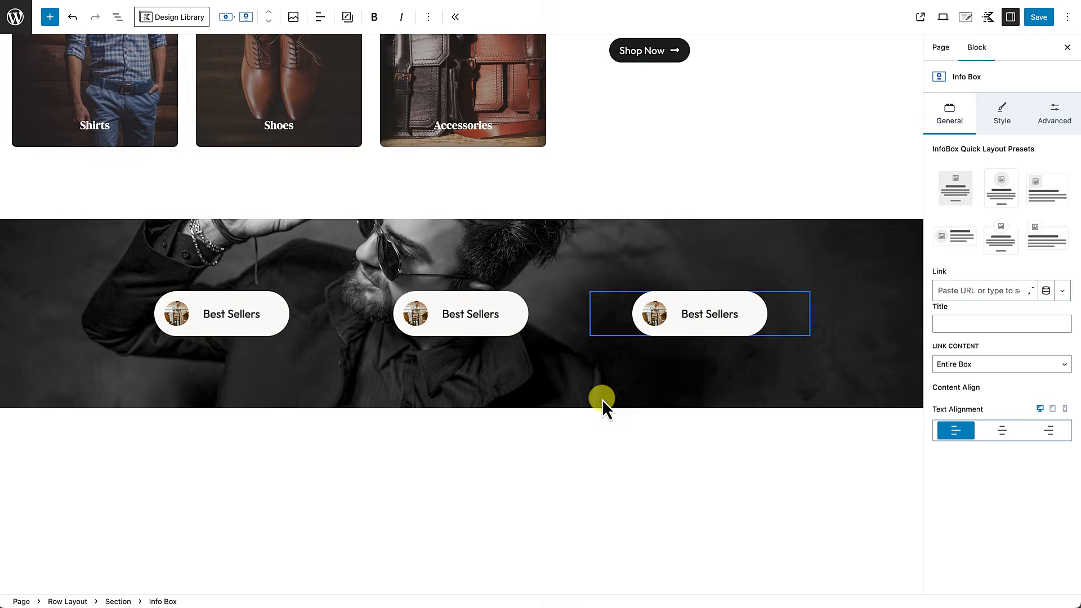
pyautogui.click(603, 401)
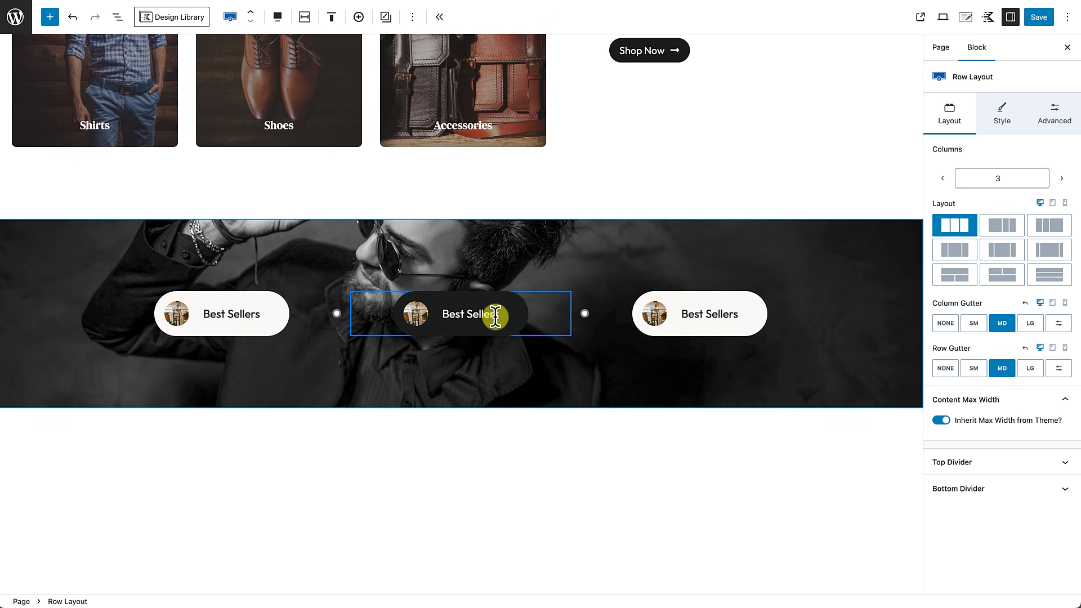
# Step: Retitle the middle pill 'New Arrivals' and the right pill 'On Sale'
pyautogui.tripleClick(462, 313)
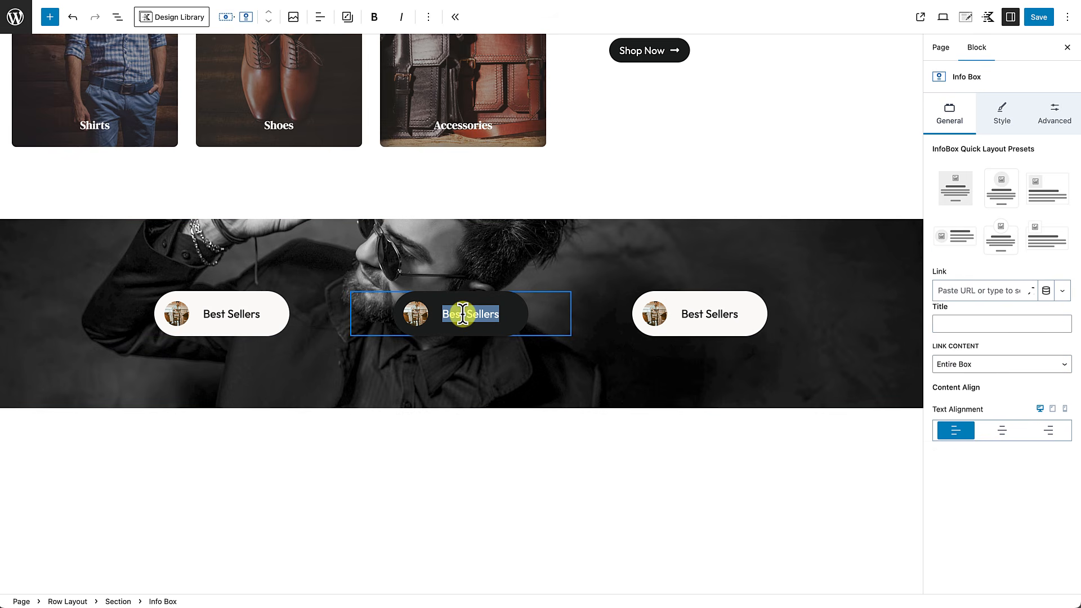
pyautogui.write('New Arrivals')
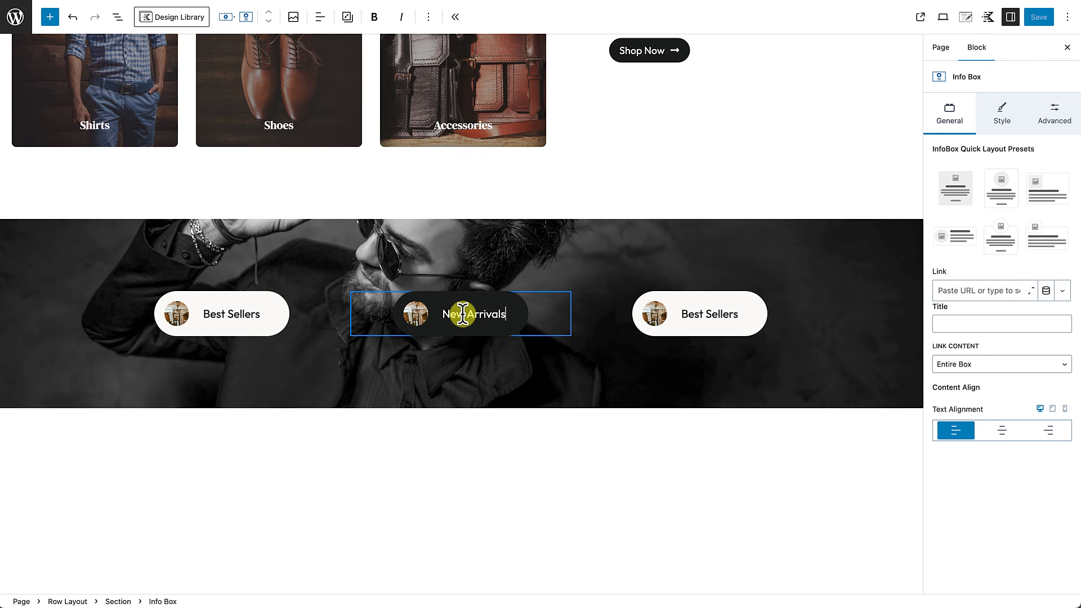
pyautogui.click(695, 340)
pyautogui.tripleClick(692, 316)
pyautogui.write('On Sale')
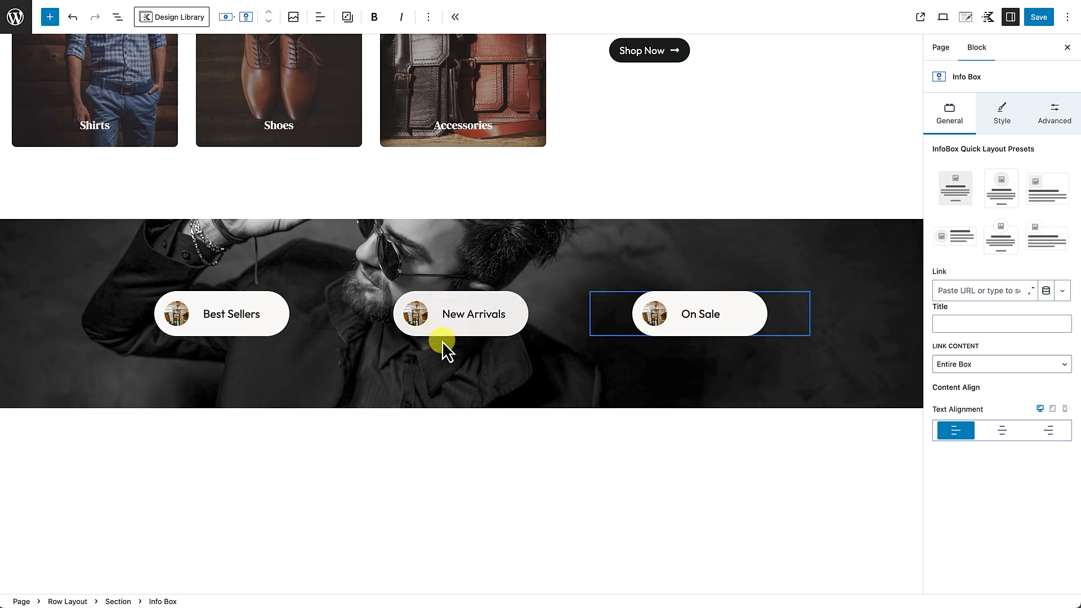
# Step: Replace the New Arrivals pill's image with the photo of the man in a suit
pyautogui.click(425, 318)
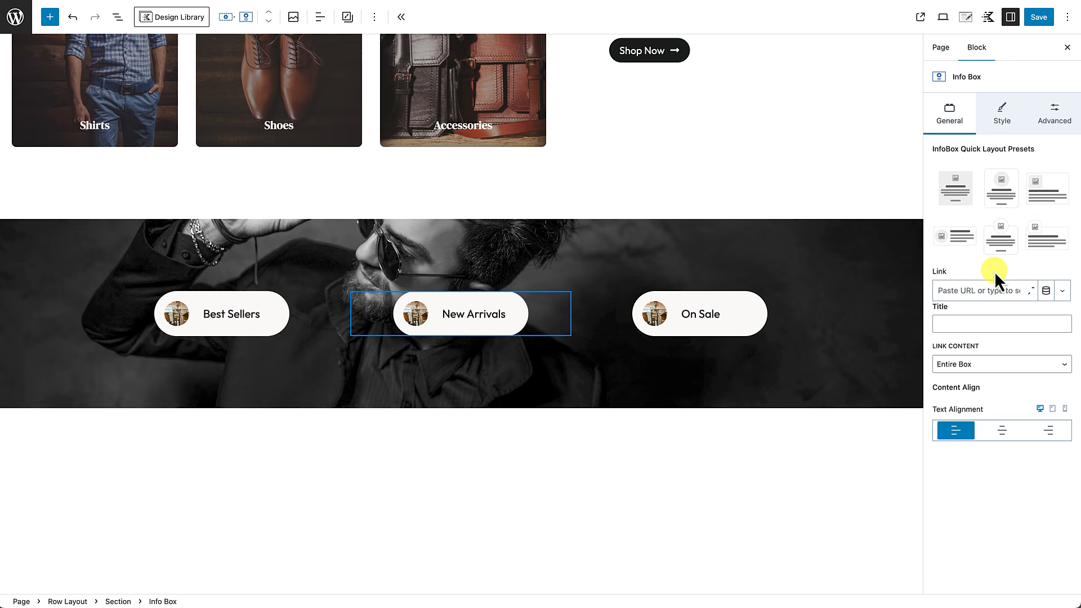
pyautogui.click(1004, 122)
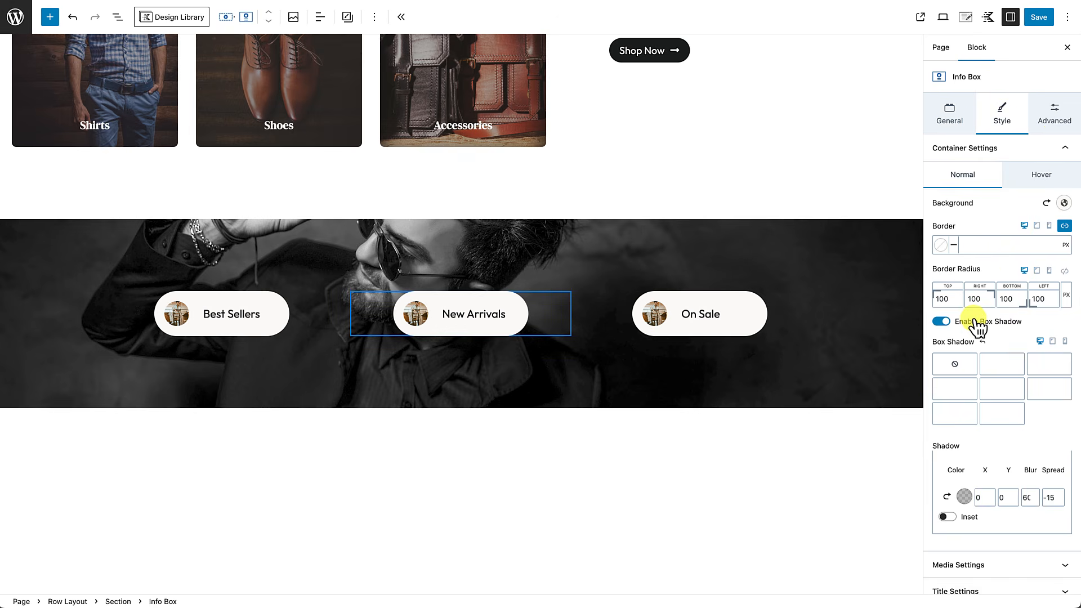
pyautogui.scroll(-1, 978, 322)
pyautogui.scroll(1, 976, 325)
pyautogui.scroll(-3, 977, 326)
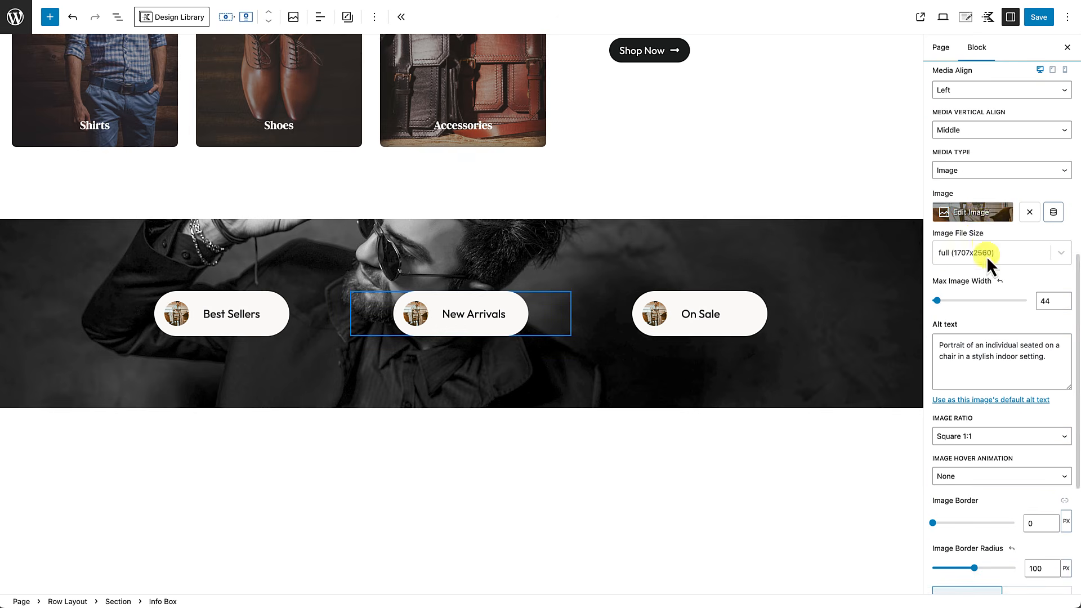
pyautogui.click(977, 212)
pyautogui.click(150, 150)
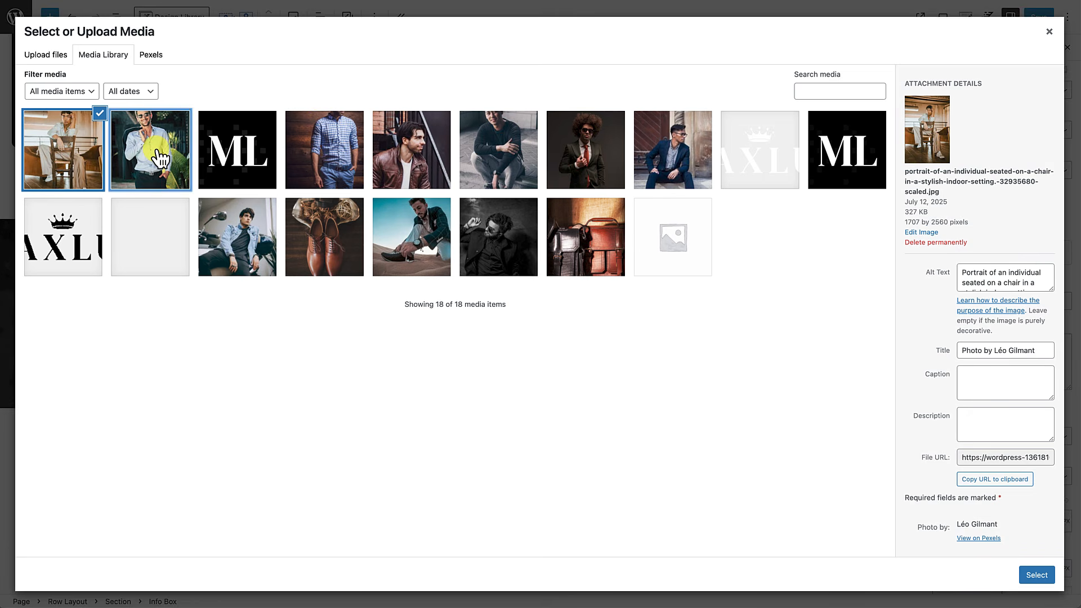
pyautogui.click(1037, 575)
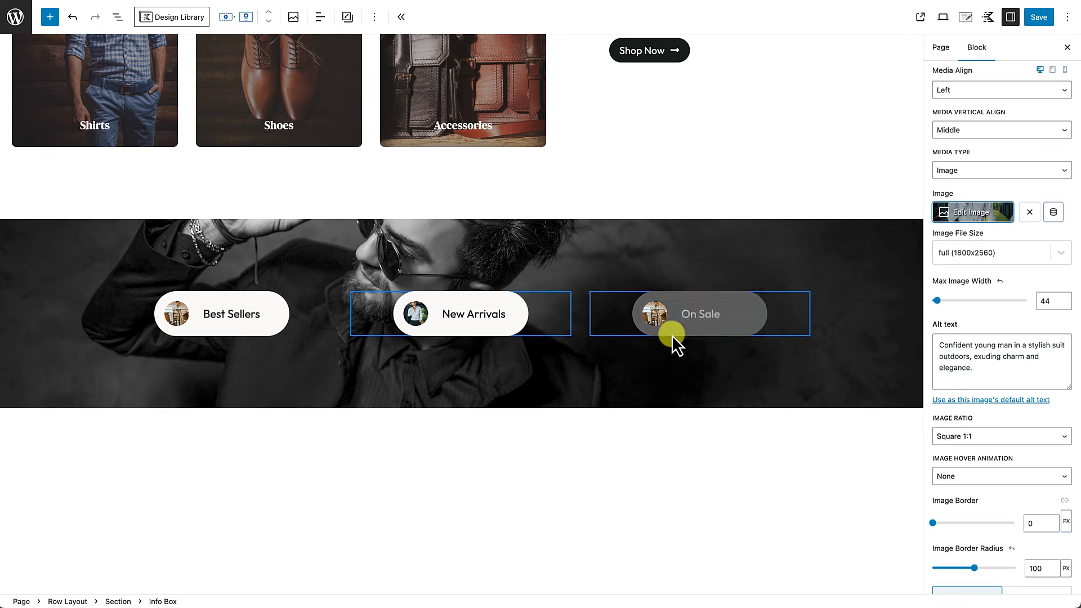
# Step: Give the On Sale pill a different portrait photo
pyautogui.click(658, 322)
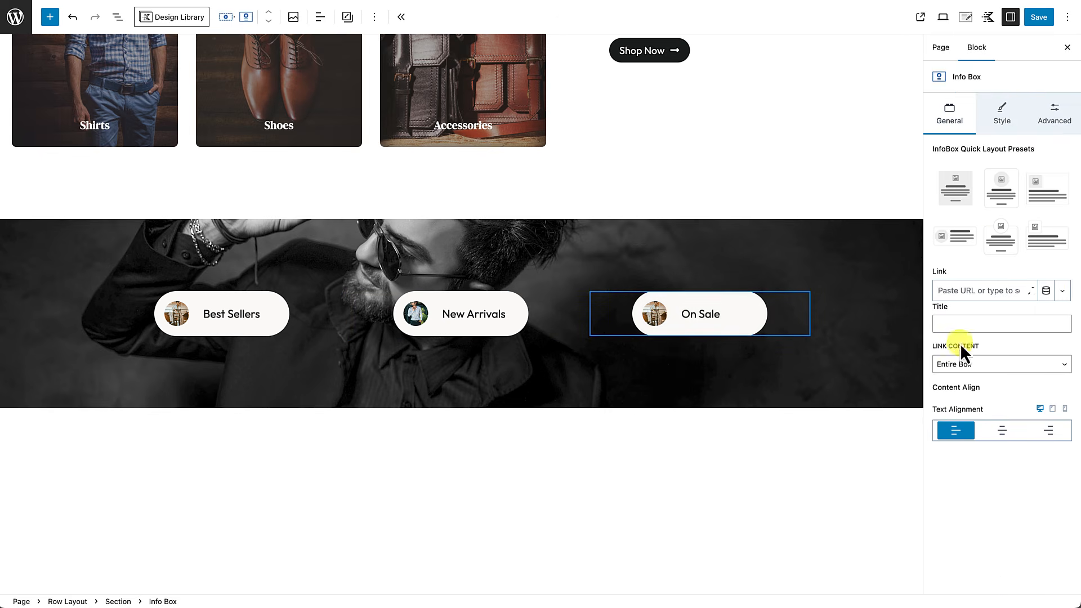
pyautogui.click(1003, 113)
pyautogui.scroll(-1, 985, 475)
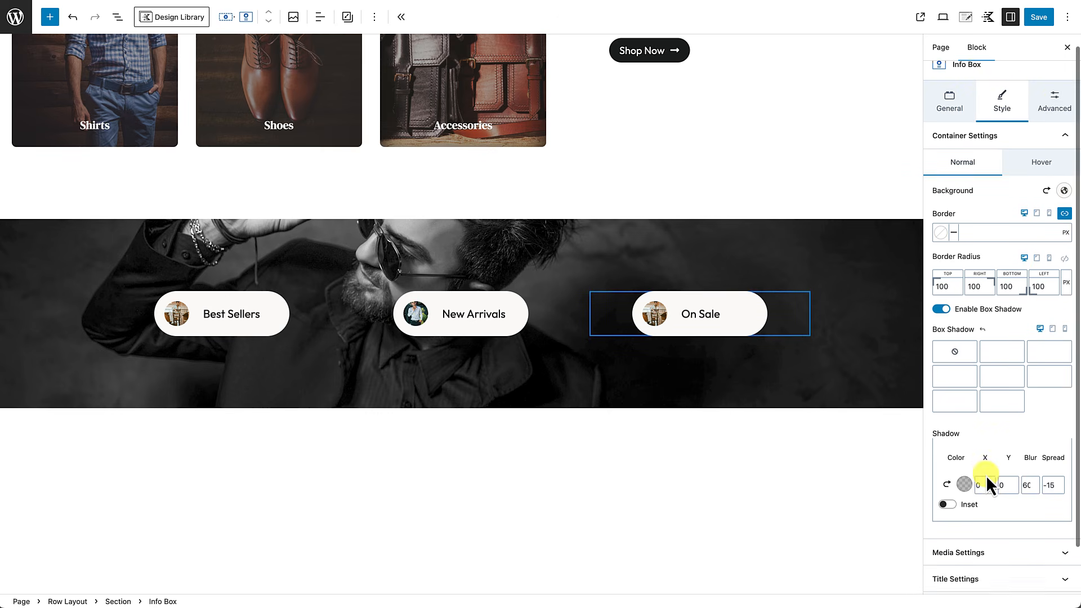
pyautogui.click(988, 514)
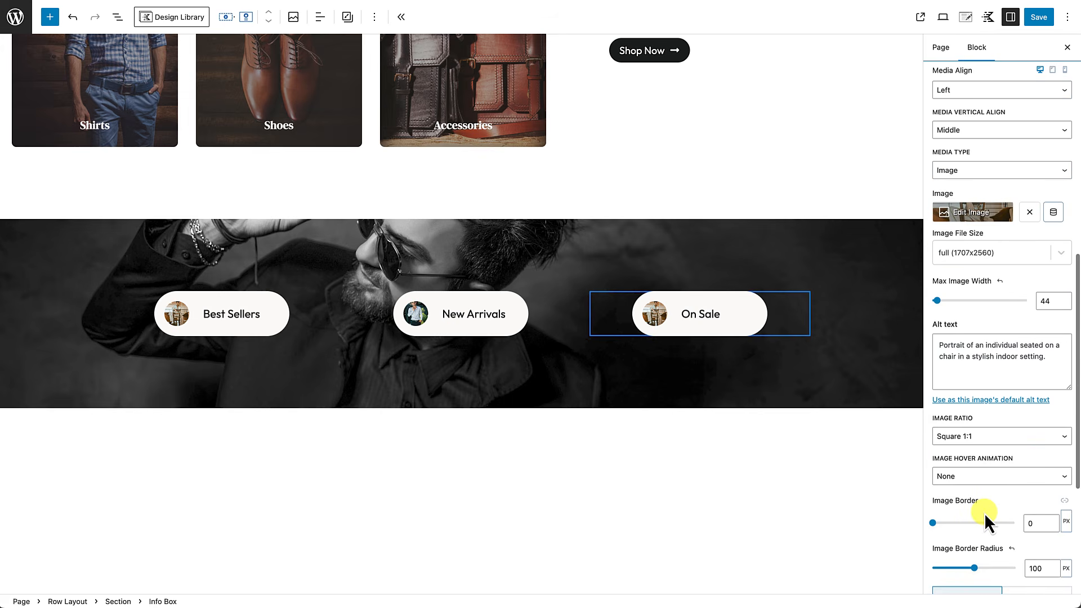
pyautogui.click(981, 217)
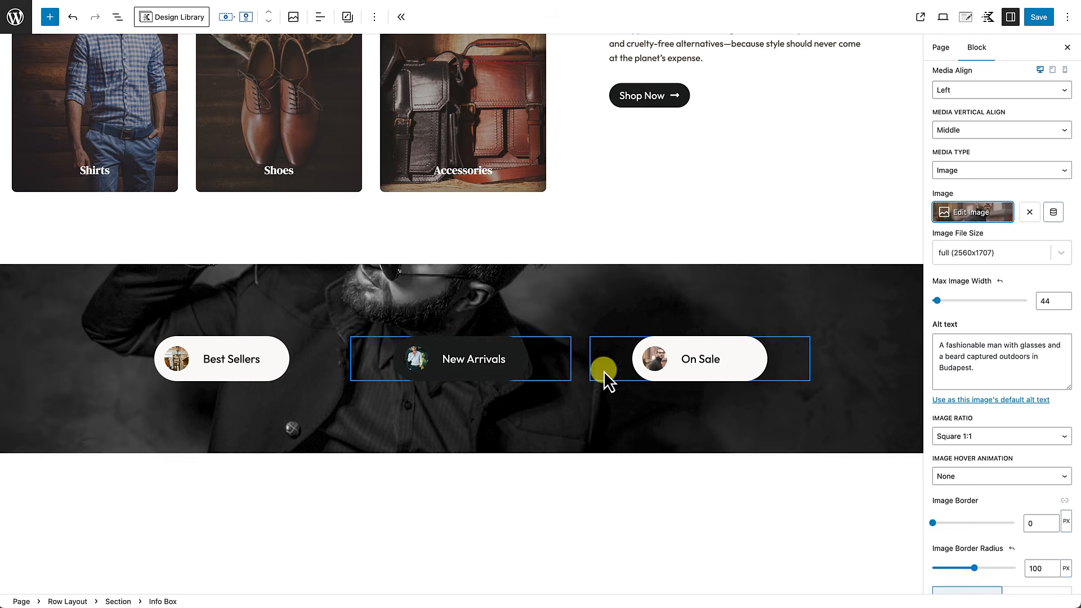
# Step: Save the page and view it live
pyautogui.click(1041, 22)
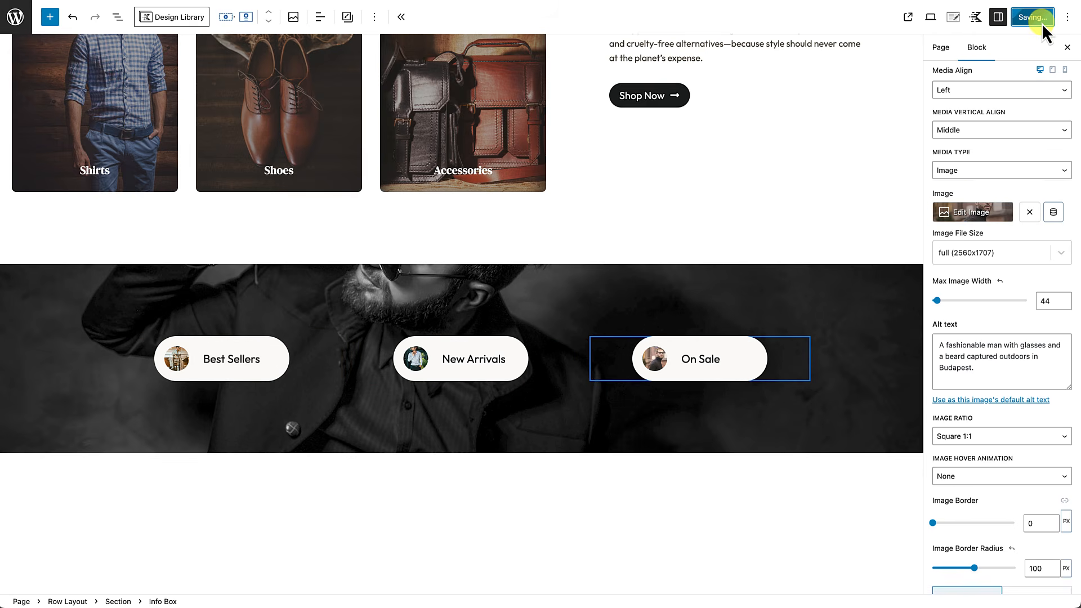
pyautogui.click(106, 588)
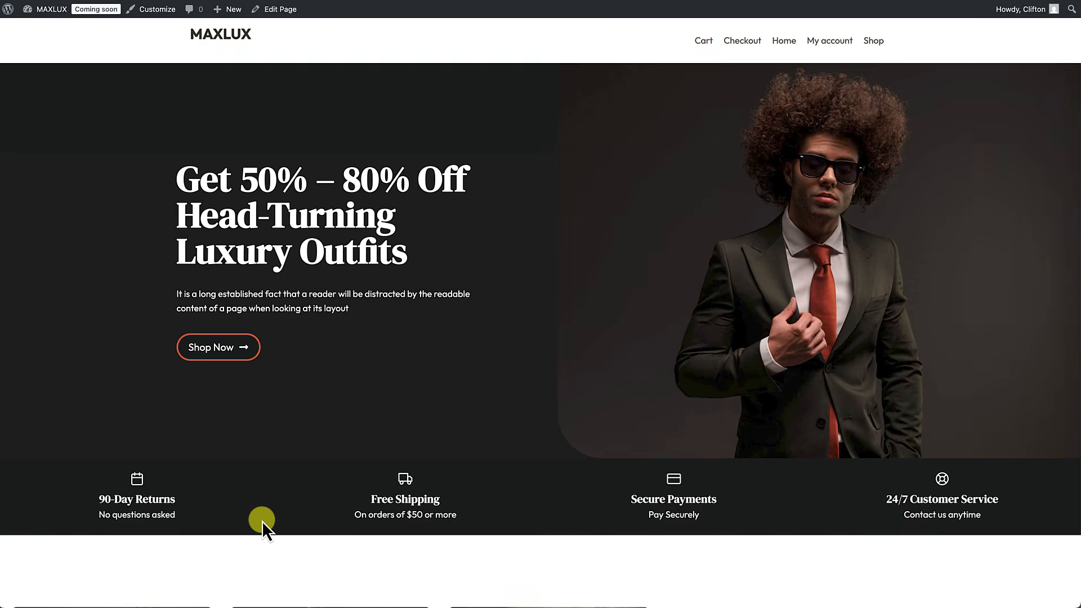
pyautogui.scroll(-9, 262, 521)
# Step: Inspect the three portrait pills over the live parallax banner, then reopen the page editor
pyautogui.scroll(-2, 262, 522)
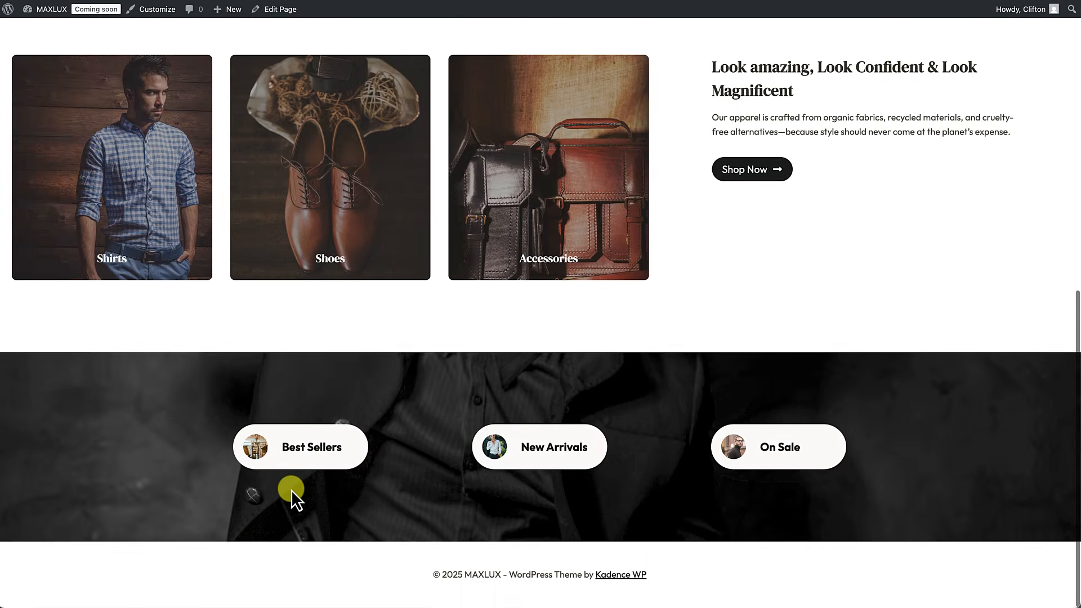
pyautogui.scroll(1, 296, 488)
pyautogui.scroll(-1, 296, 489)
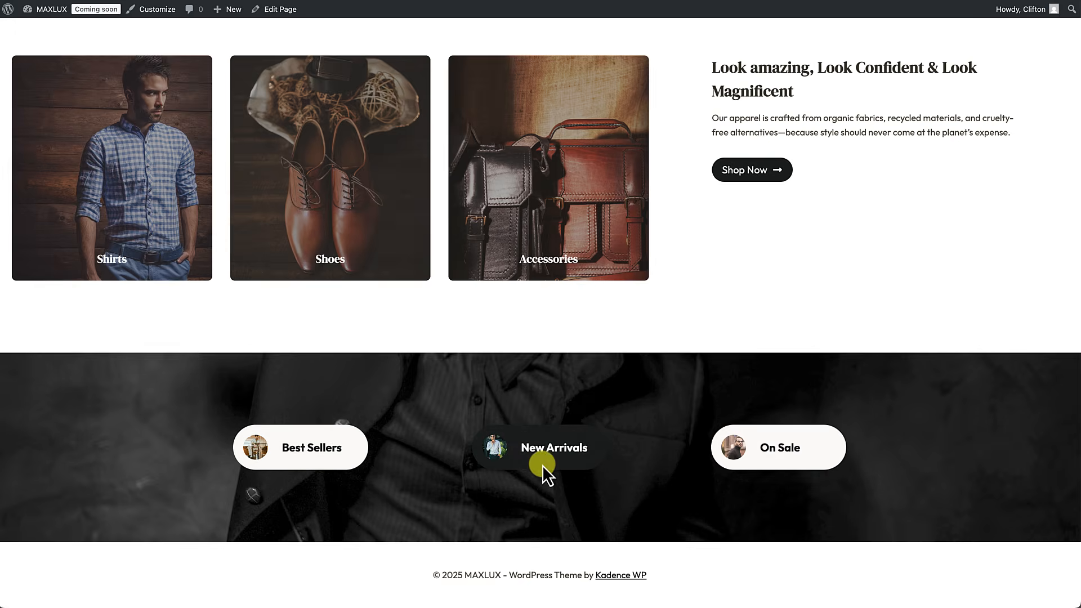
pyautogui.scroll(3, 697, 545)
pyautogui.scroll(-3, 697, 545)
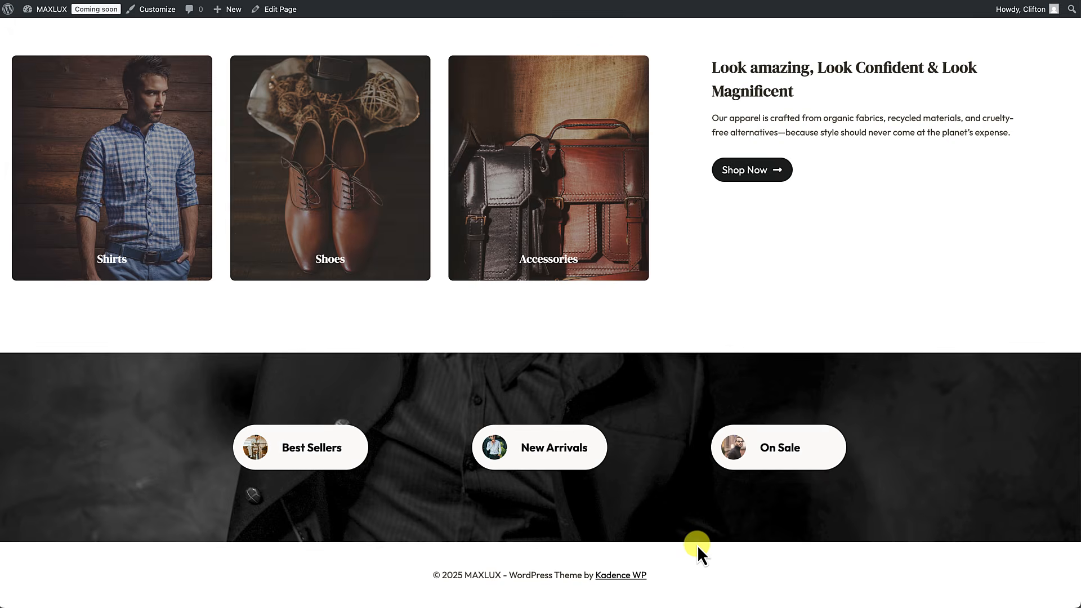
pyautogui.scroll(3, 701, 500)
pyautogui.scroll(-1, 701, 500)
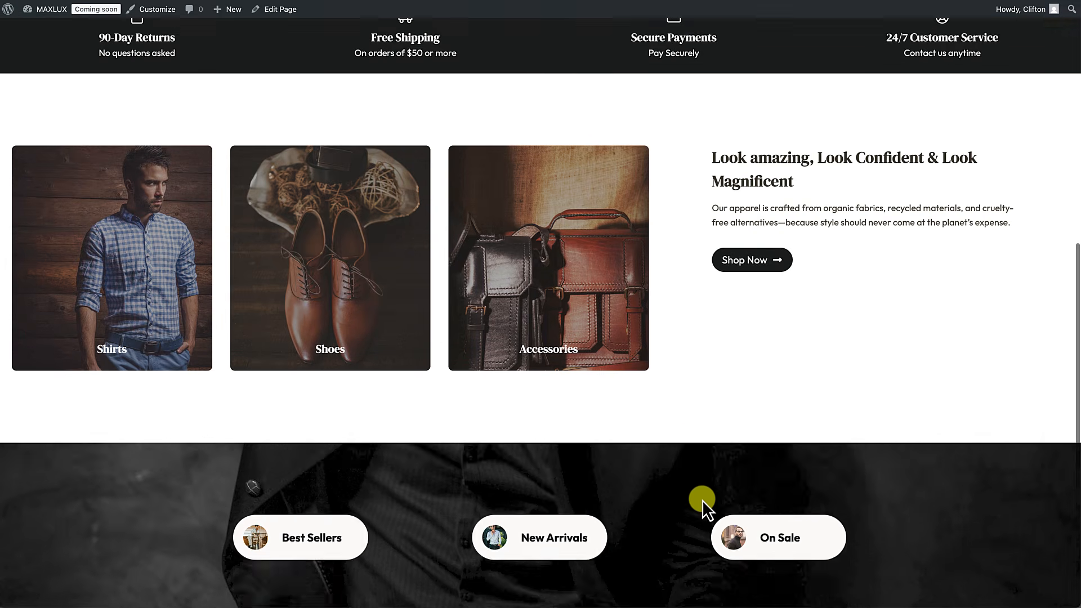
pyautogui.scroll(-2, 701, 500)
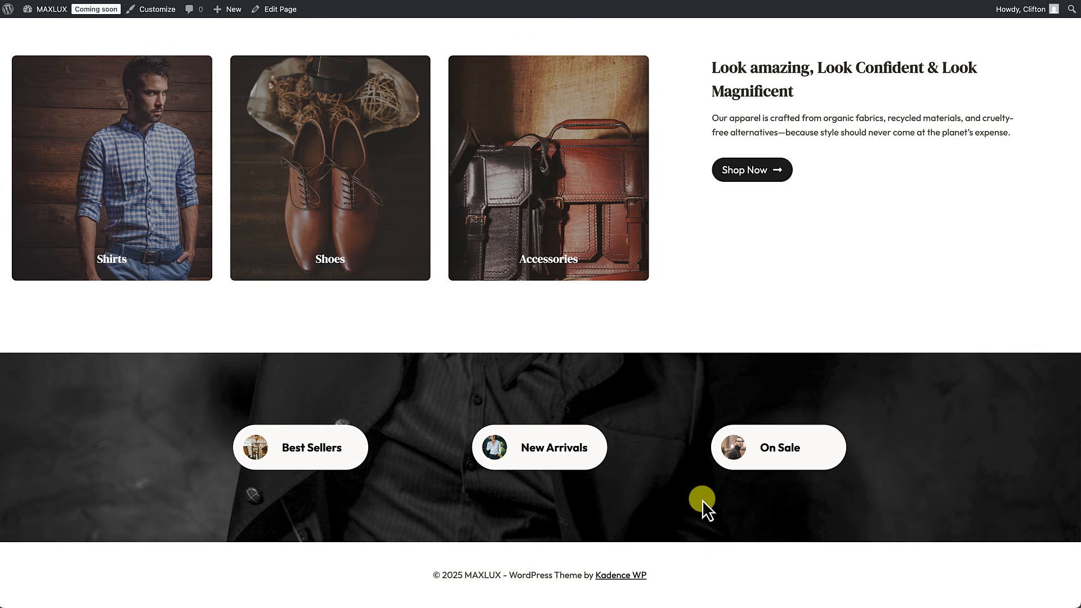
pyautogui.scroll(3, 701, 500)
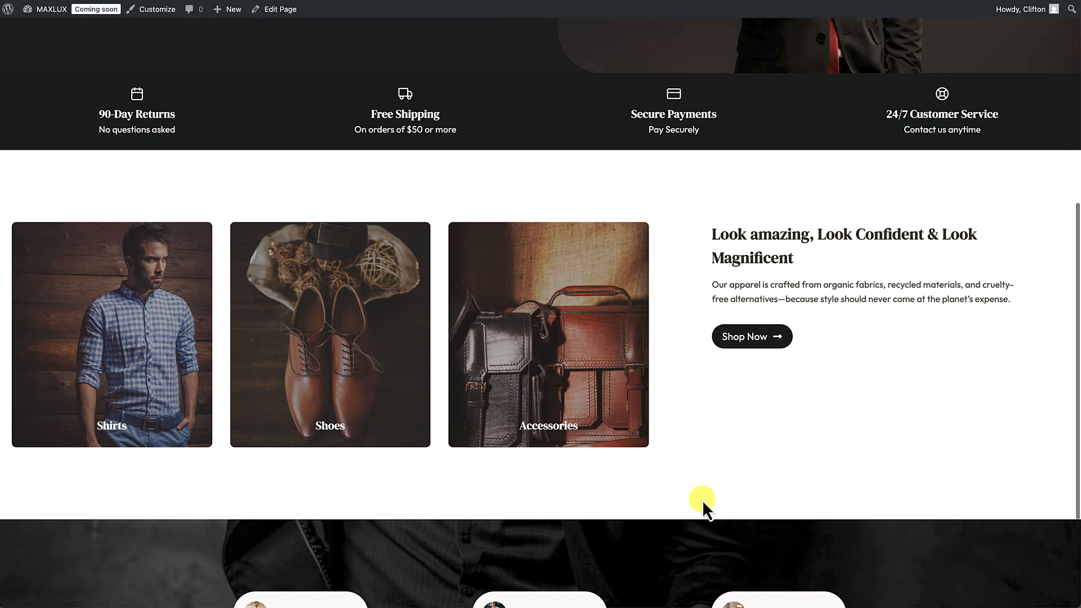
pyautogui.scroll(5, 701, 500)
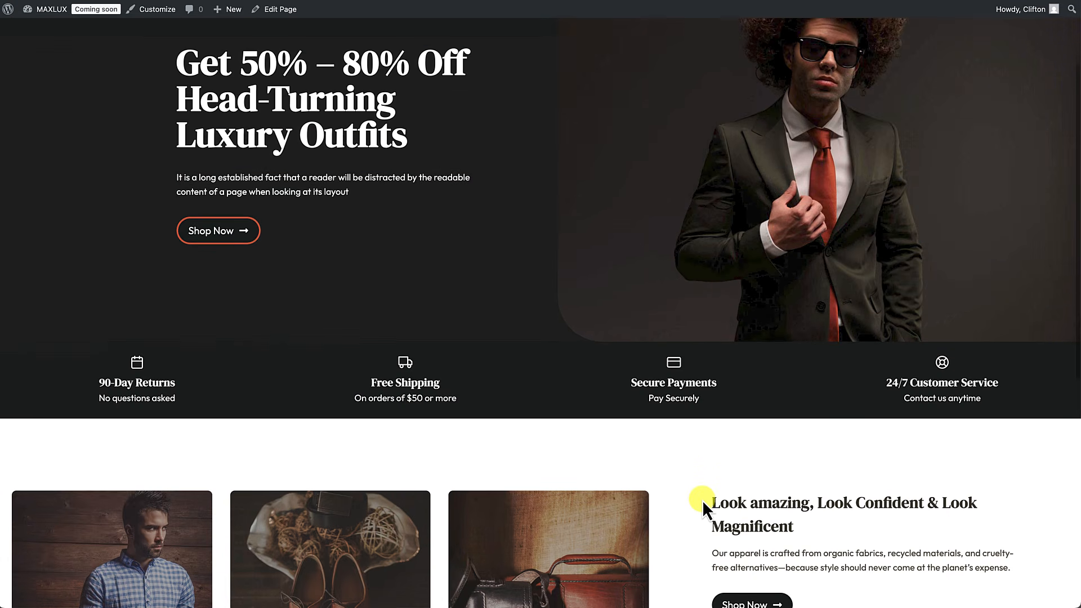
pyautogui.scroll(-7, 702, 500)
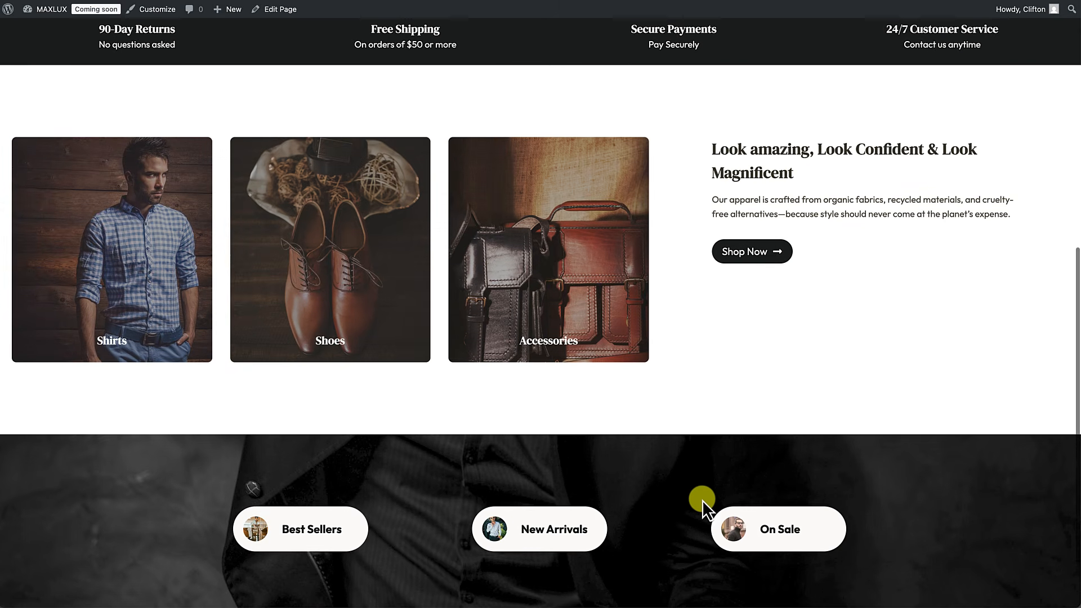
pyautogui.scroll(-2, 701, 500)
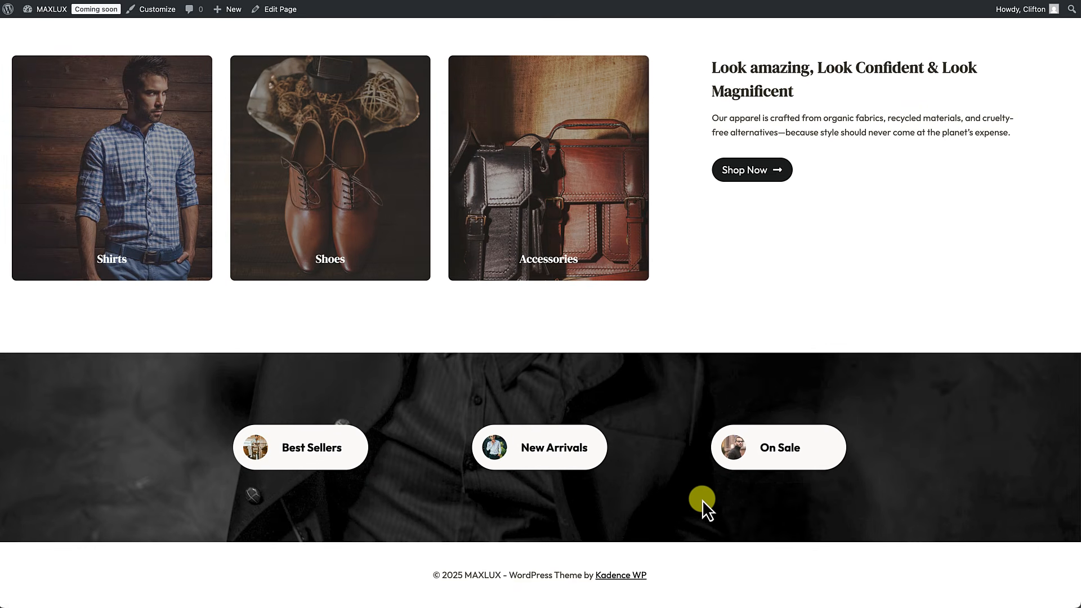
pyautogui.scroll(2, 702, 500)
pyautogui.scroll(8, 701, 500)
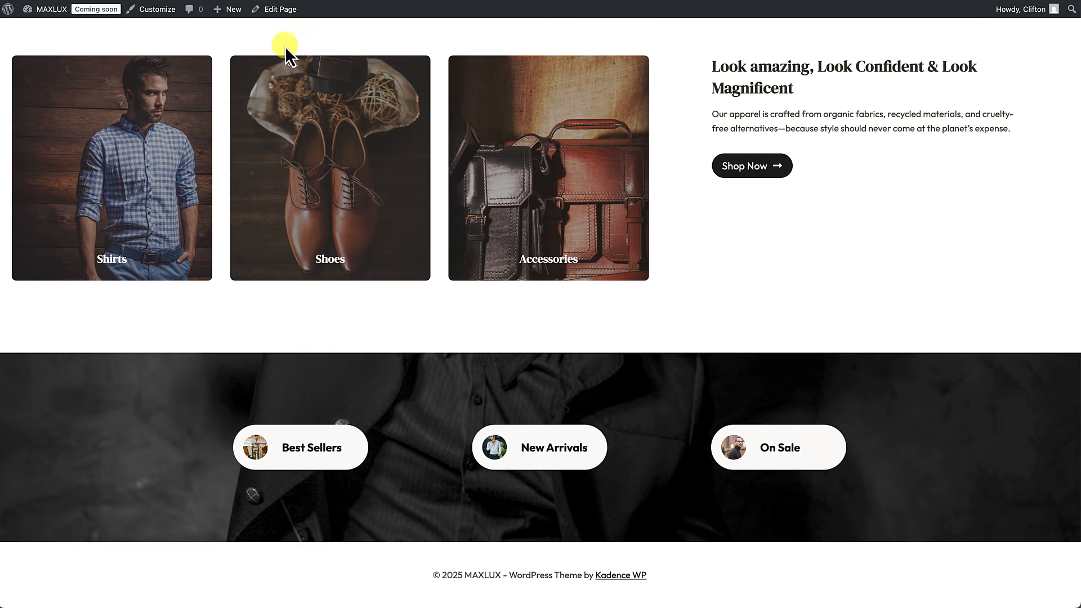
pyautogui.click(286, 13)
# Step: Insert a two-column Row Layout block below the banner row
pyautogui.scroll(-12, 286, 234)
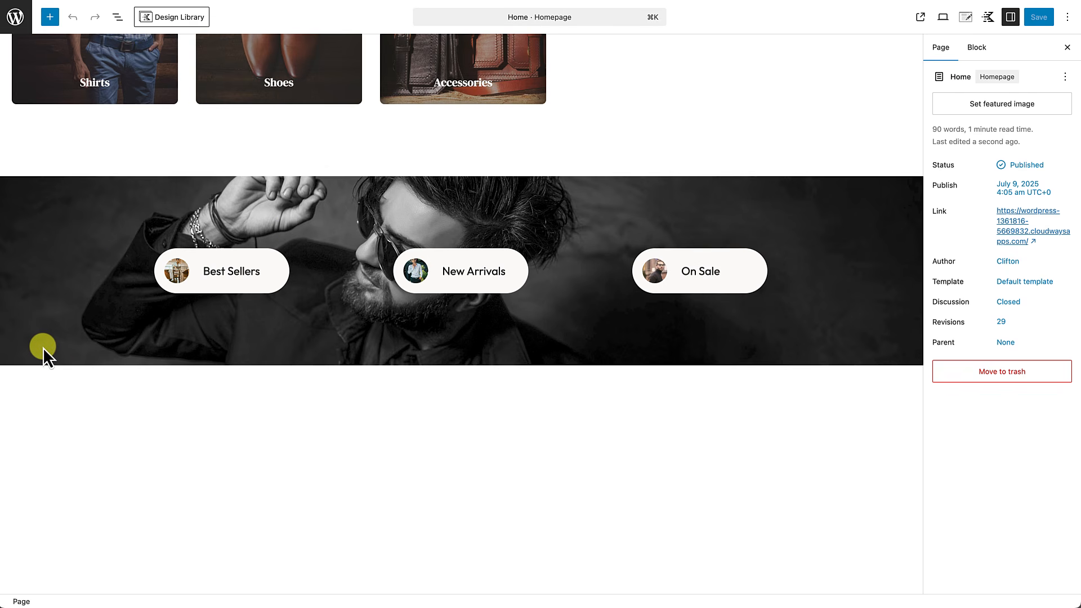
pyautogui.click(43, 346)
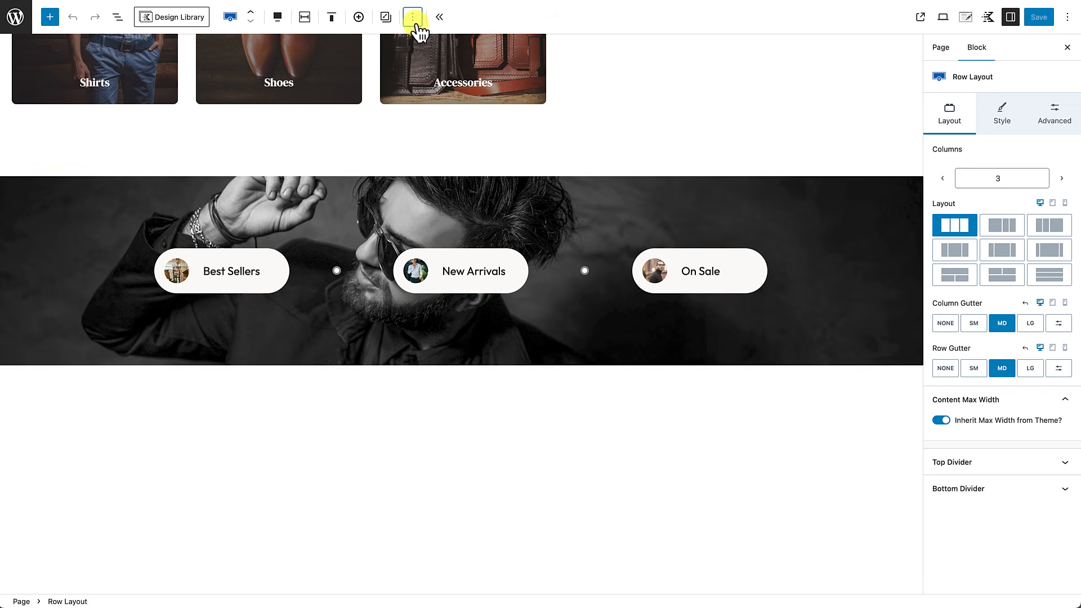
pyautogui.click(414, 20)
pyautogui.click(432, 150)
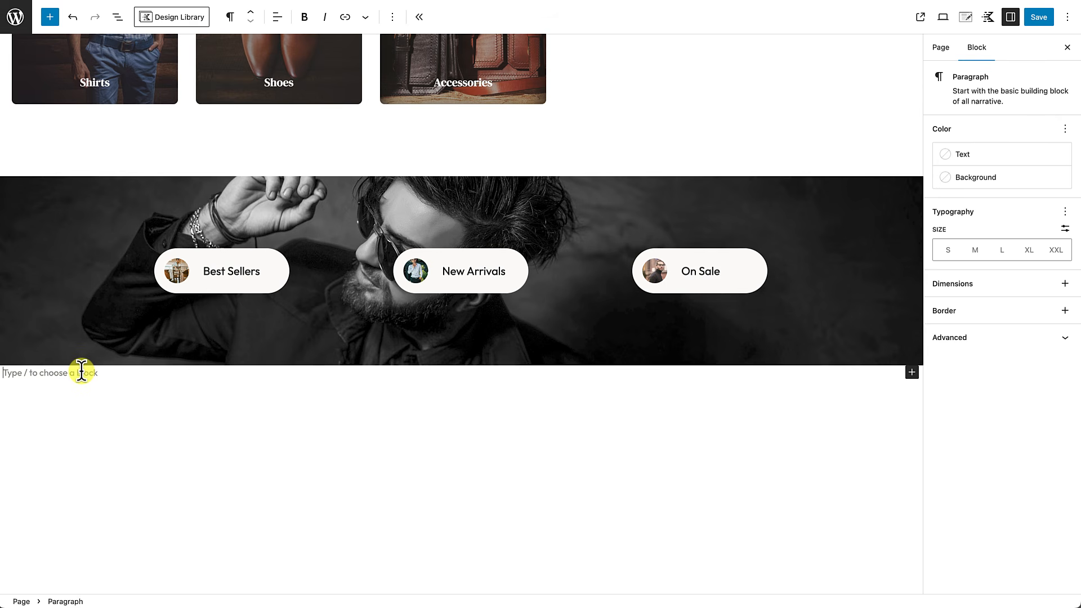
pyautogui.write('/')
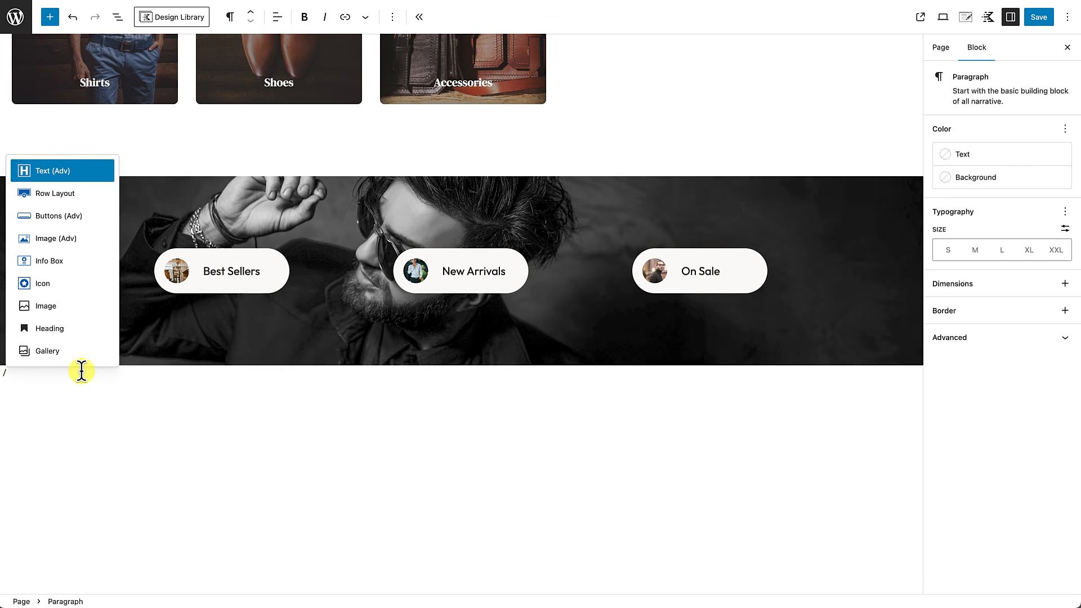
pyautogui.write('row')
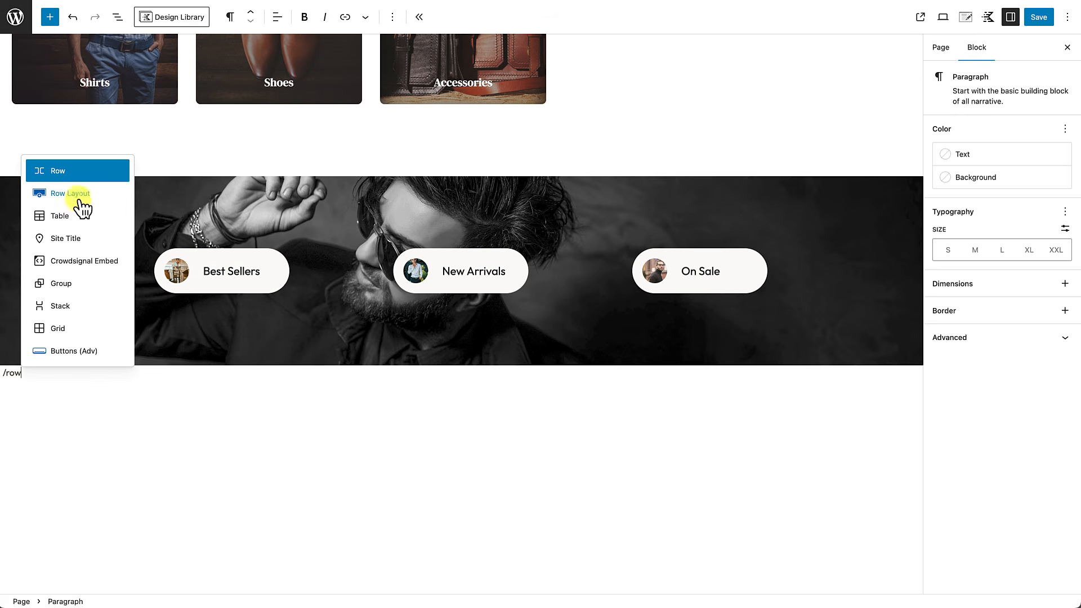
pyautogui.click(75, 193)
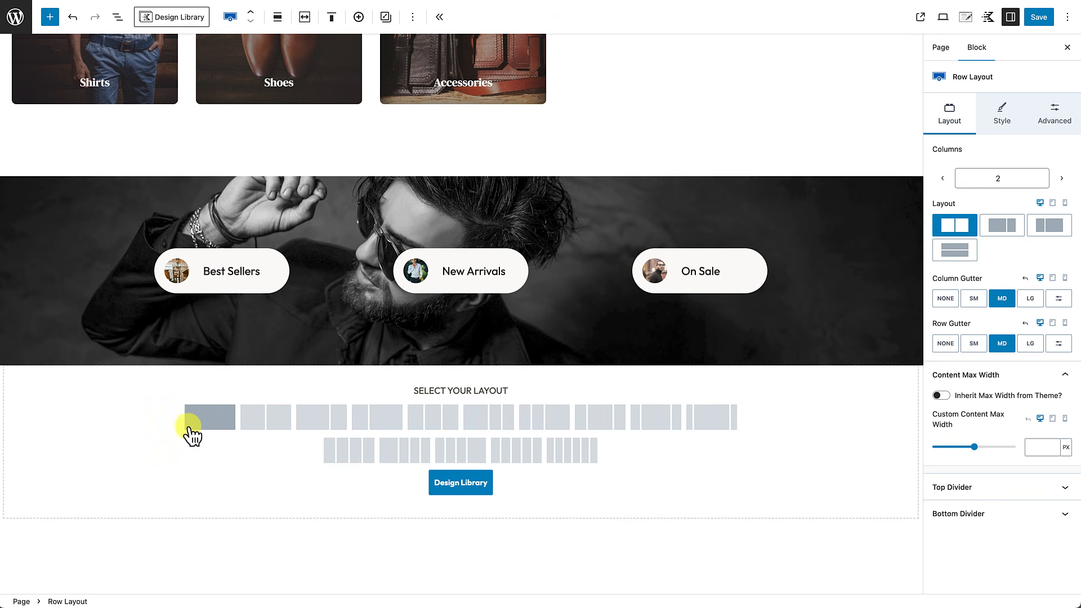
pyautogui.click(273, 423)
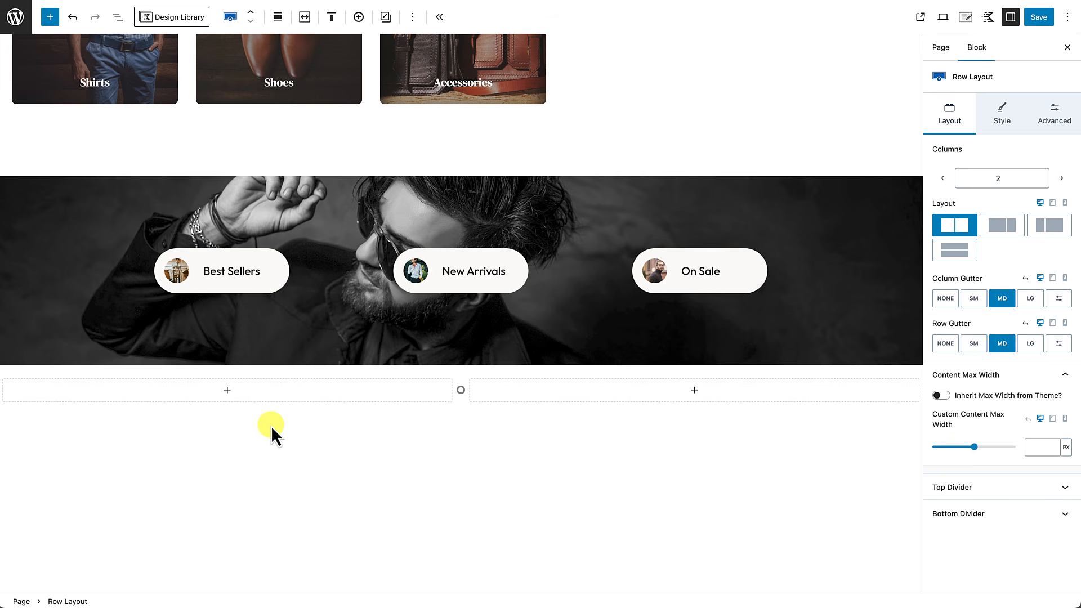
# Step: Make the row full width with theme inner width, top padding 4X Large, bottom 2X Large
pyautogui.click(278, 17)
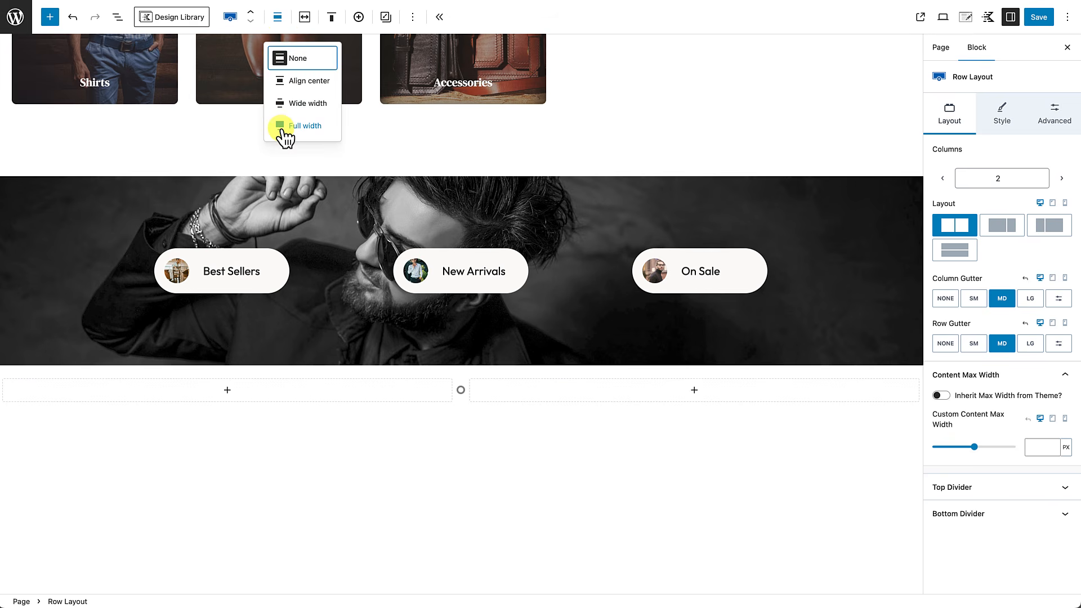
pyautogui.click(282, 126)
pyautogui.click(304, 17)
pyautogui.click(237, 52)
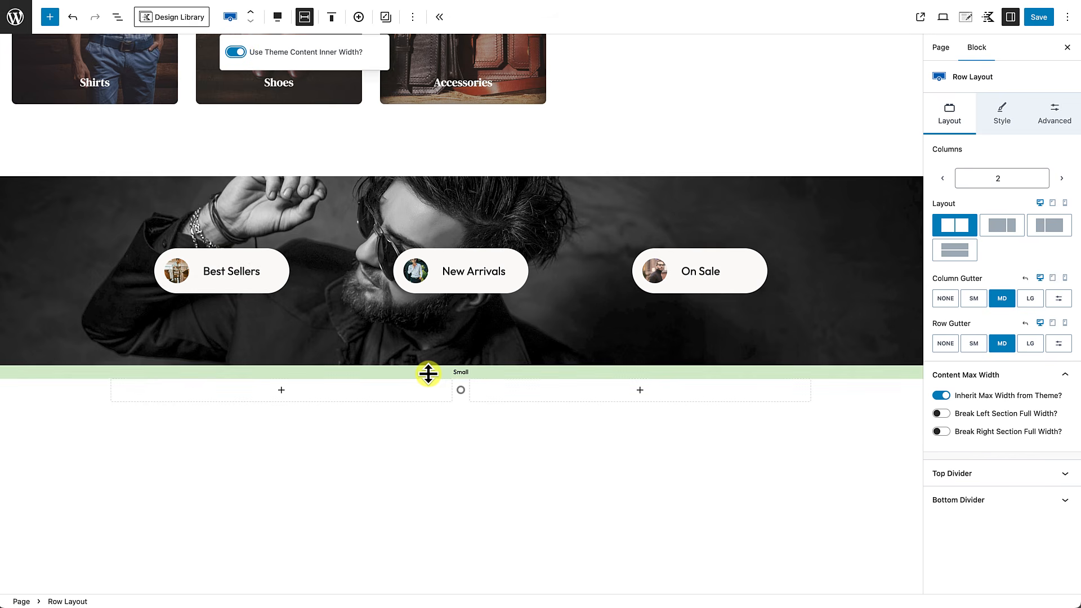
pyautogui.moveTo(428, 373); pyautogui.dragTo(419, 432)
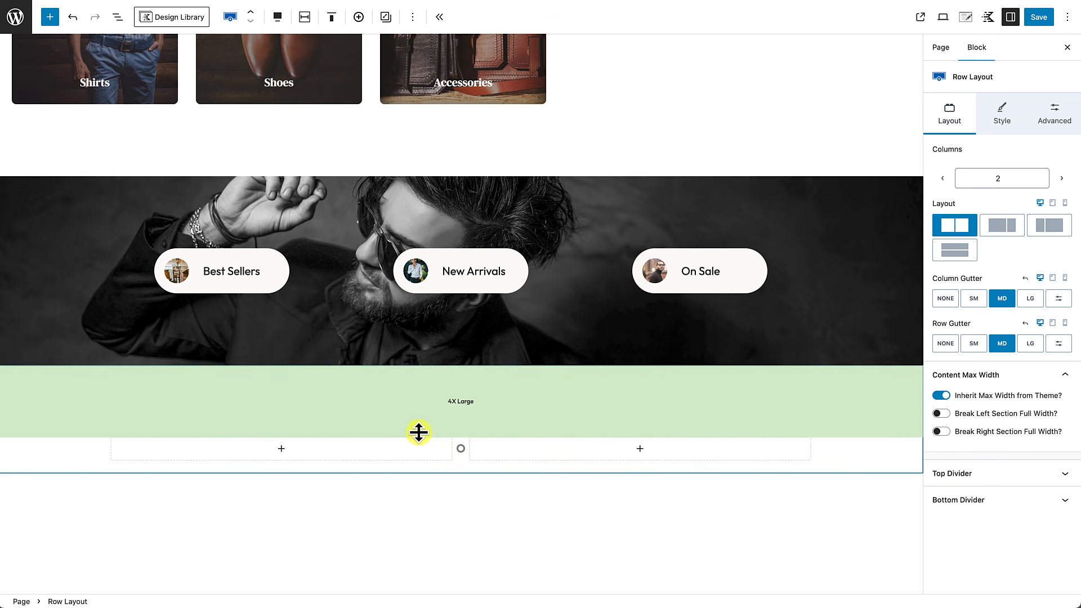
pyautogui.moveTo(461, 467); pyautogui.dragTo(451, 518)
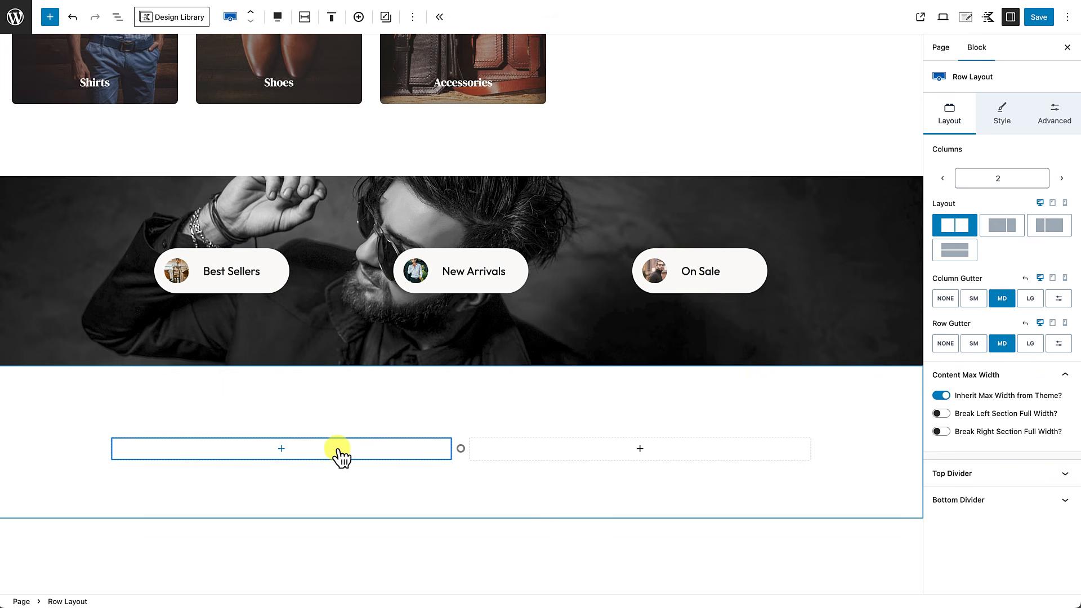
pyautogui.scroll(5, 526, 400)
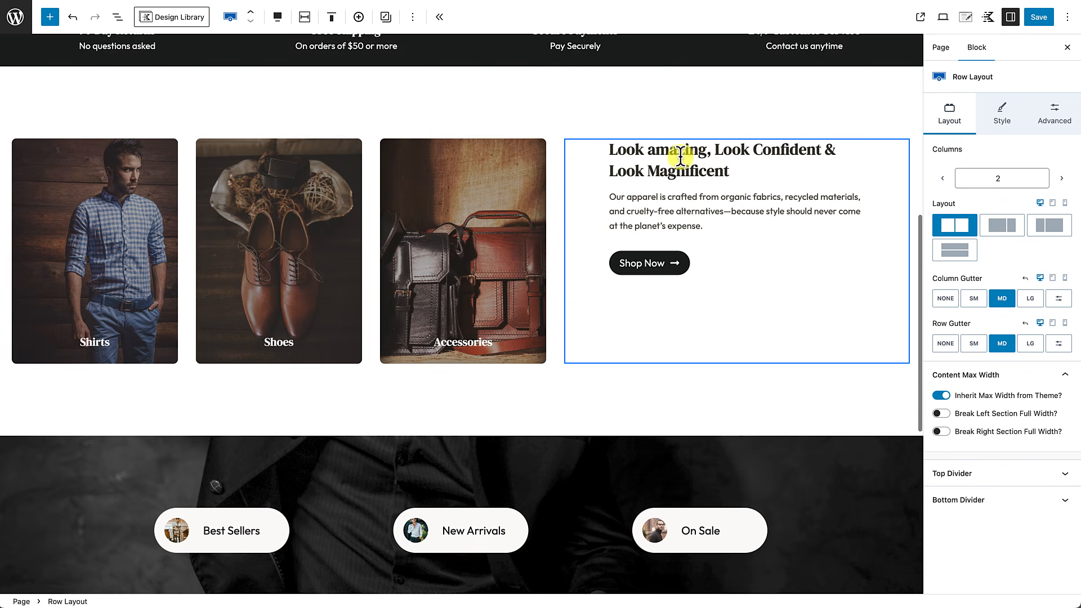
# Step: Copy the 'Look amazing, Look Confident & Look Magnificent' heading and paragraph into the left column
pyautogui.click(699, 149)
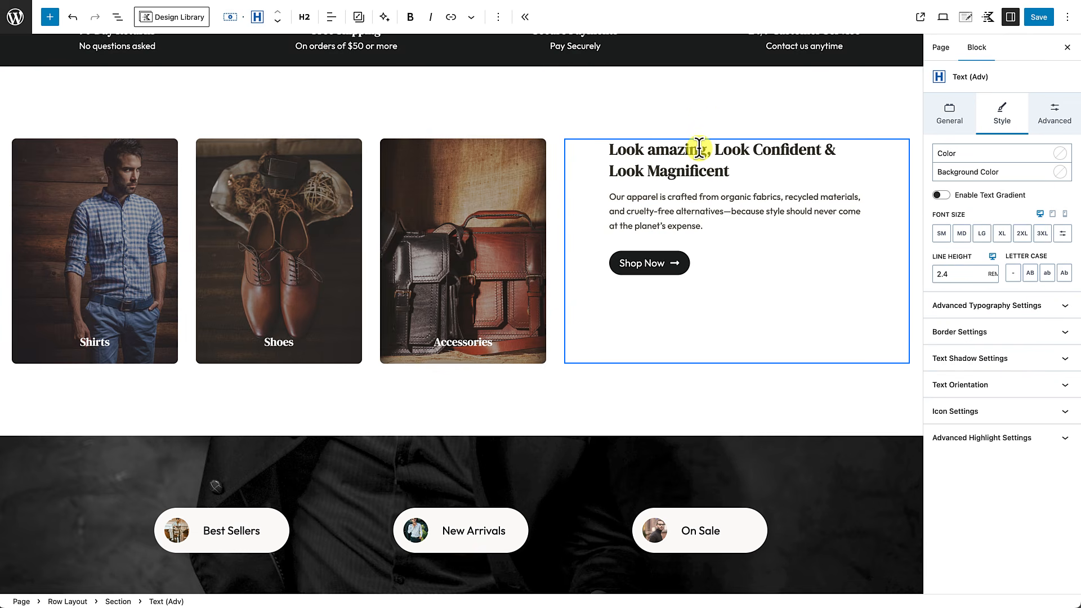
pyautogui.keyDown('shift'); pyautogui.click(697, 226); pyautogui.keyUp('shift')
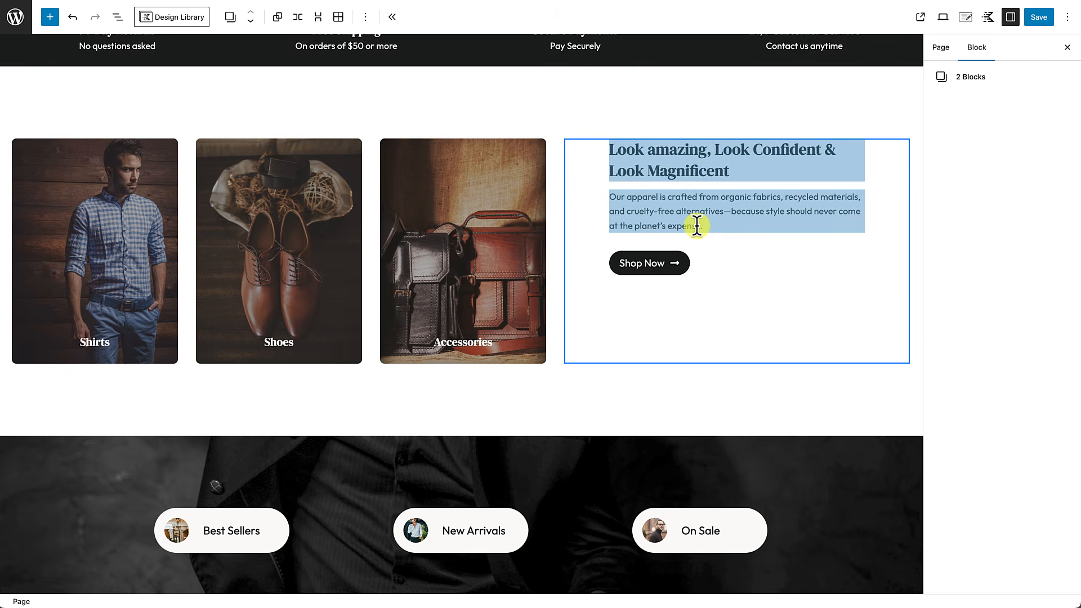
pyautogui.hotkey('ctrl', 'c')
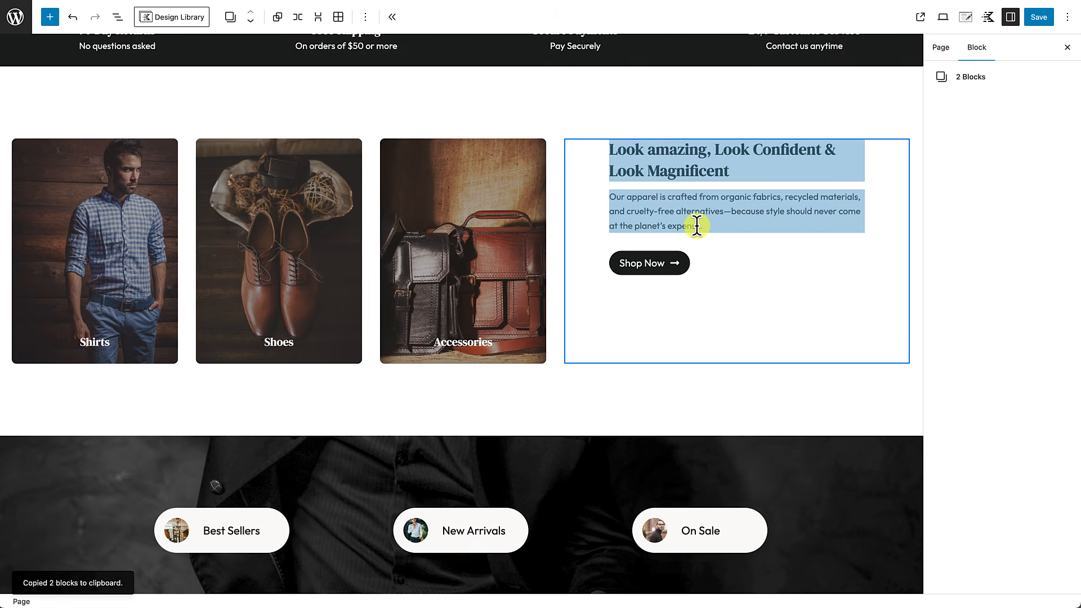
pyautogui.scroll(-5, 685, 236)
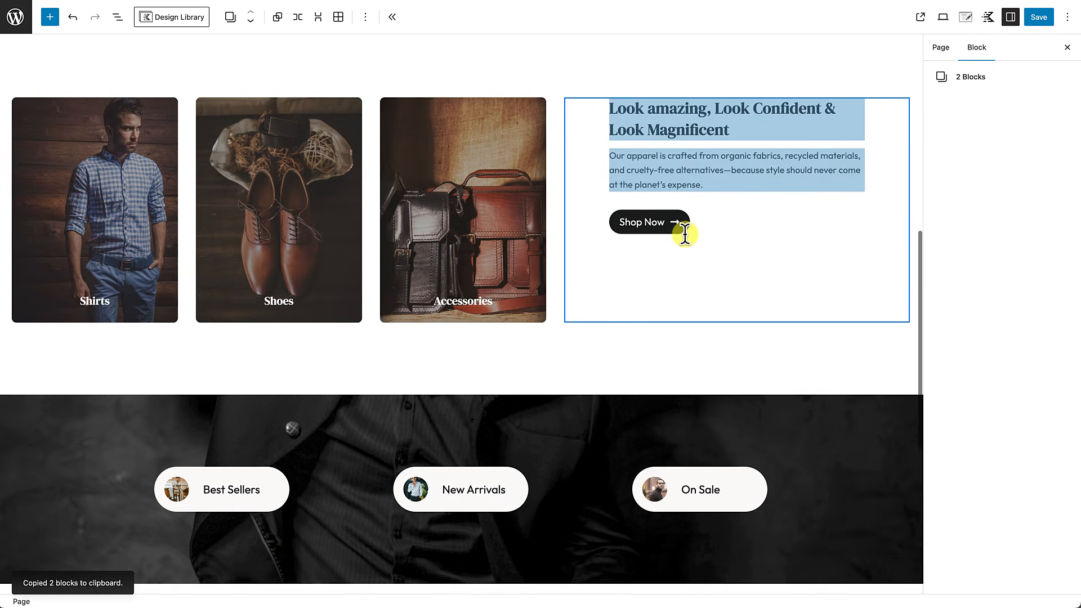
pyautogui.scroll(-10, 685, 235)
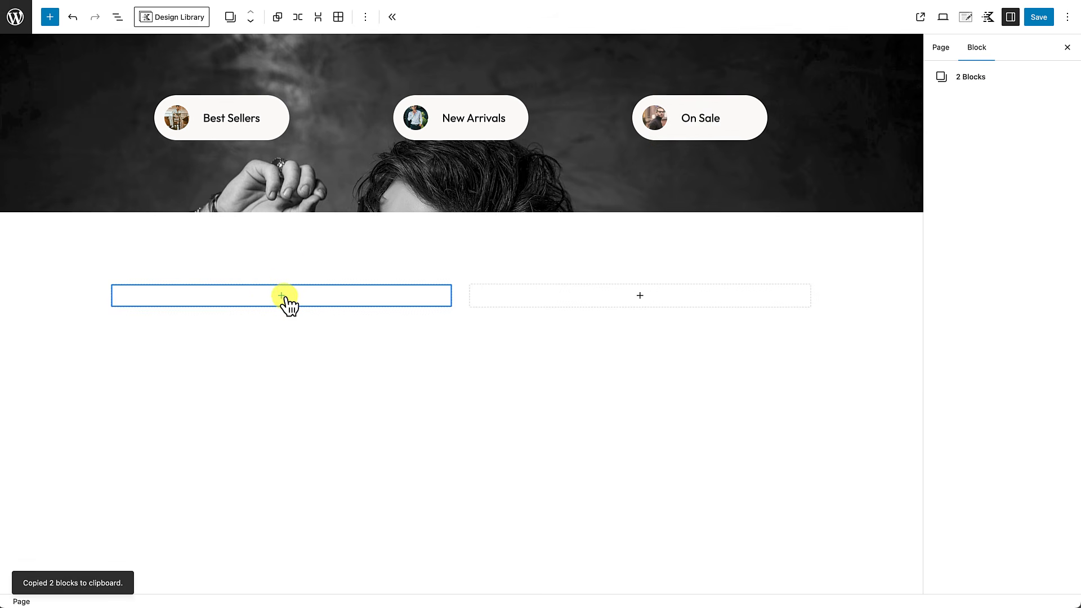
pyautogui.click(283, 297)
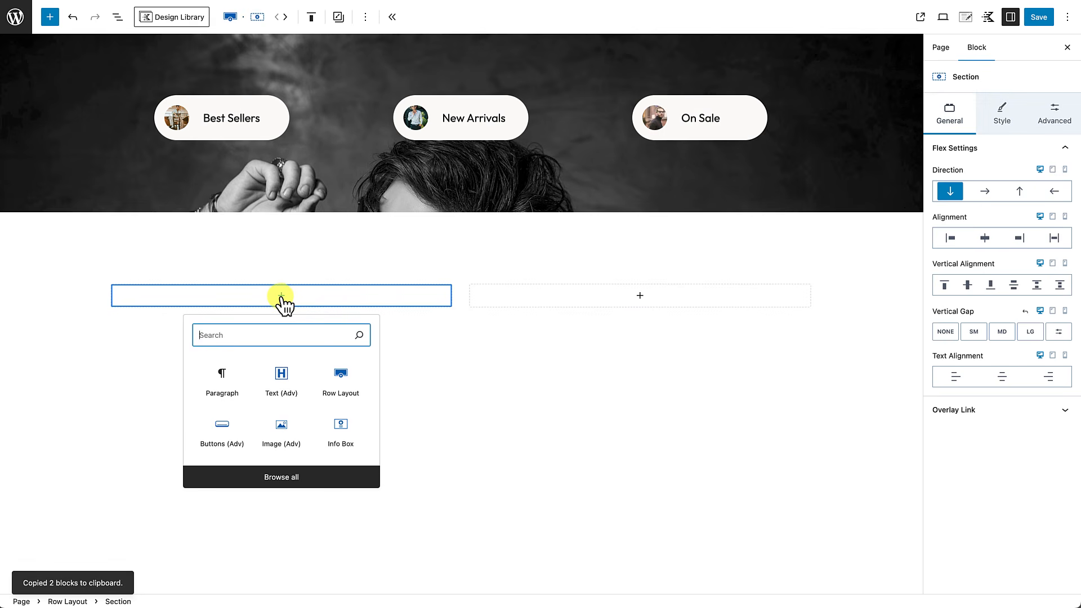
pyautogui.click(221, 376)
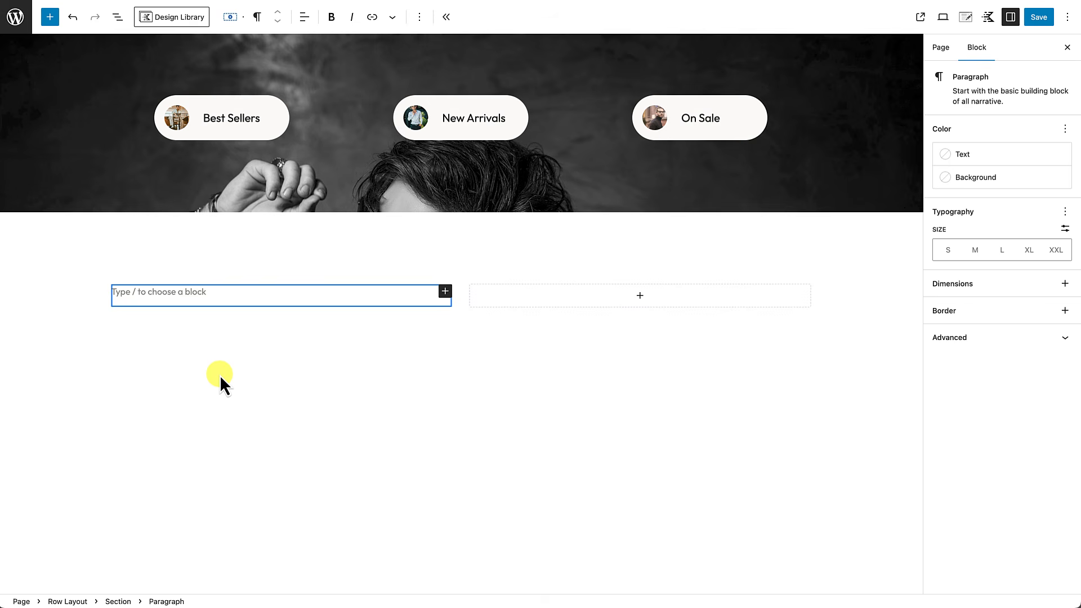
pyautogui.hotkey('ctrl', 'v')
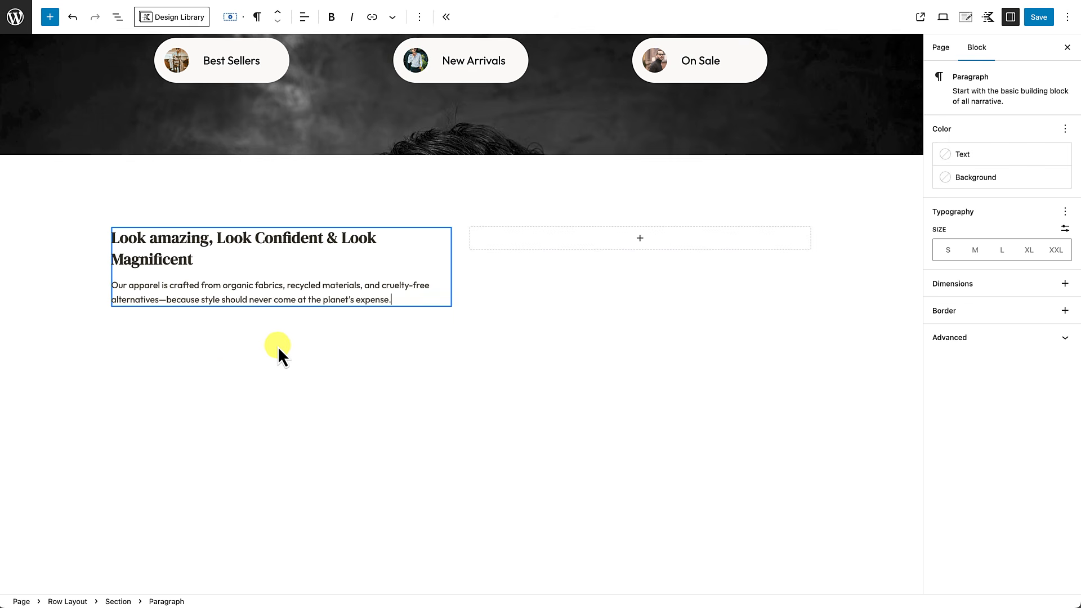
pyautogui.press('Return')
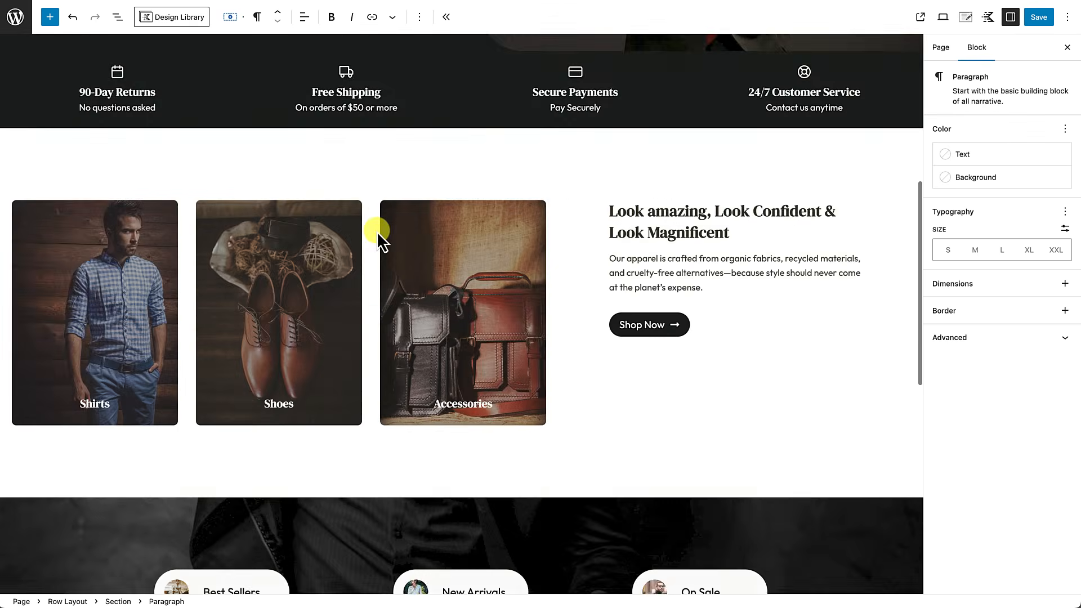
# Step: Copy the Shop Now button group and paste it below the pasted text
pyautogui.scroll(1, 377, 232)
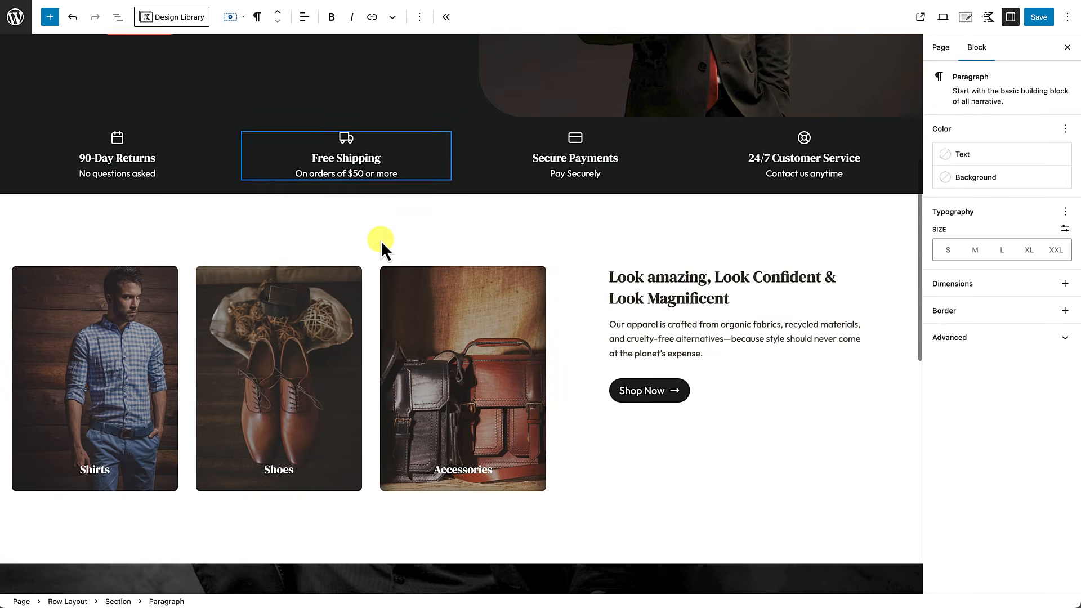
pyautogui.click(728, 388)
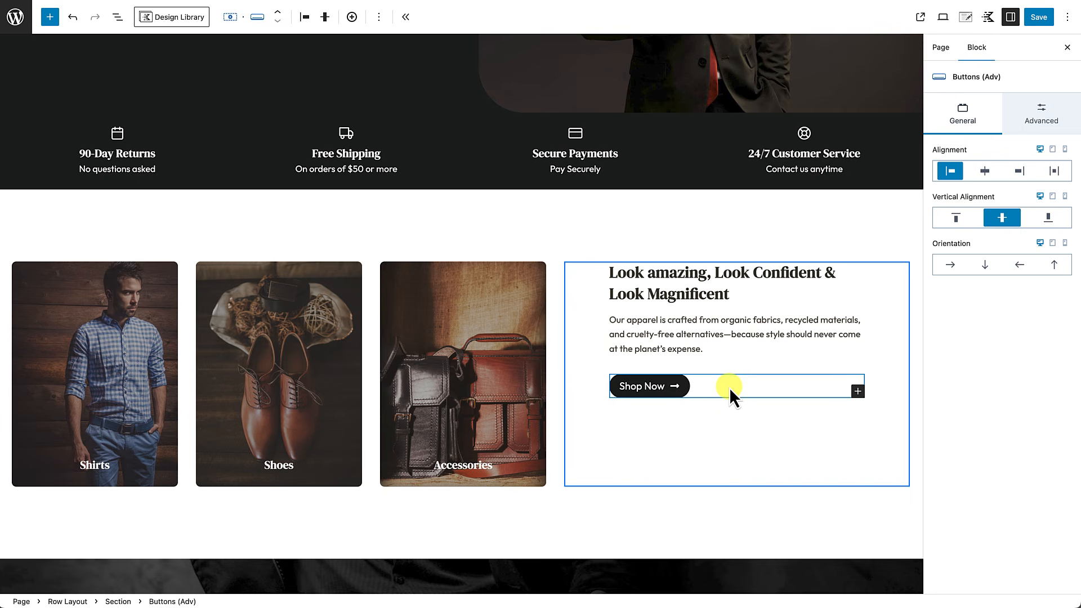
pyautogui.hotkey('ctrl', 'c')
pyautogui.scroll(-10, 671, 457)
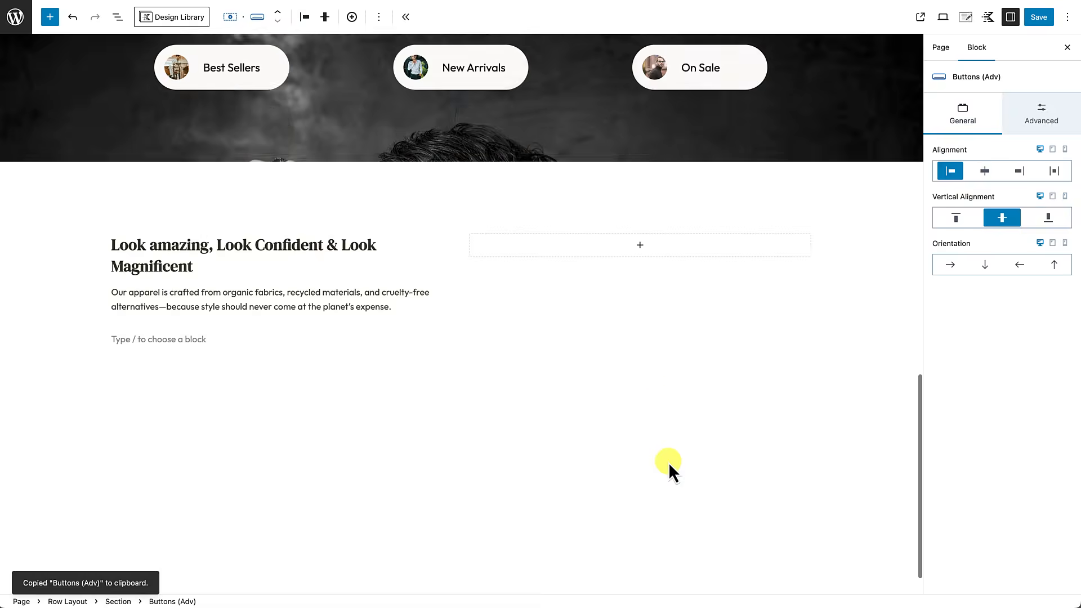
pyautogui.click(140, 298)
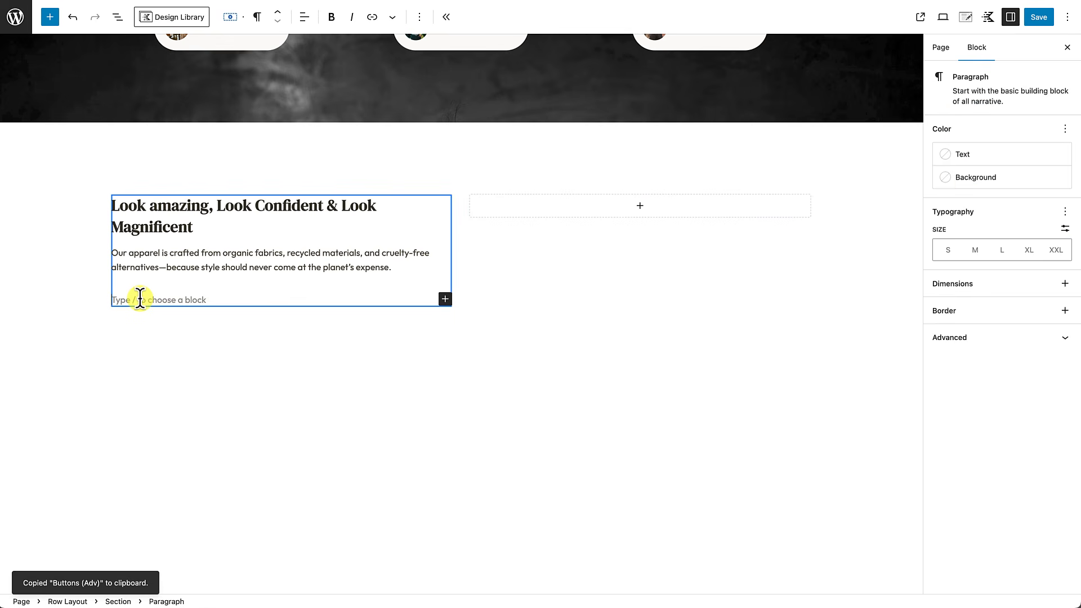
pyautogui.hotkey('ctrl', 'v')
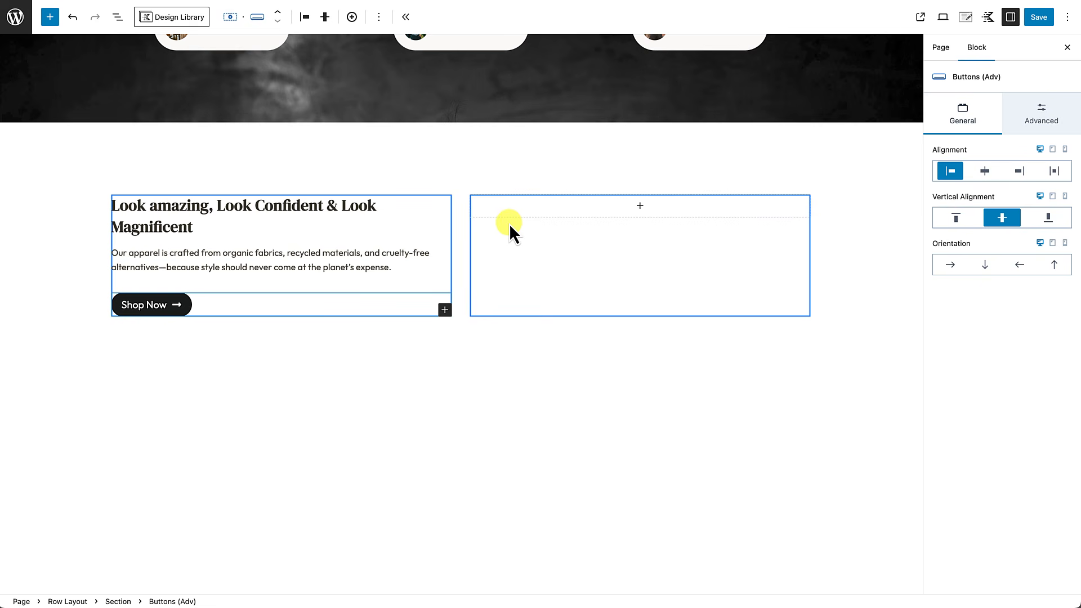
# Step: Add a nested two-column row in the right column with the Mens-full-outfit photo on the left
pyautogui.click(639, 206)
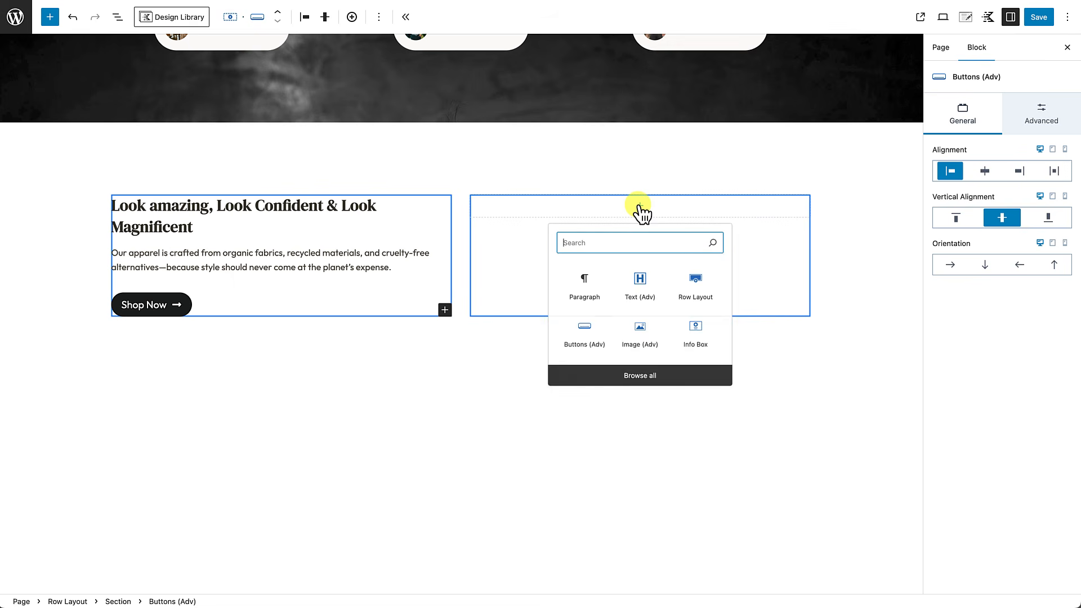
pyautogui.click(699, 301)
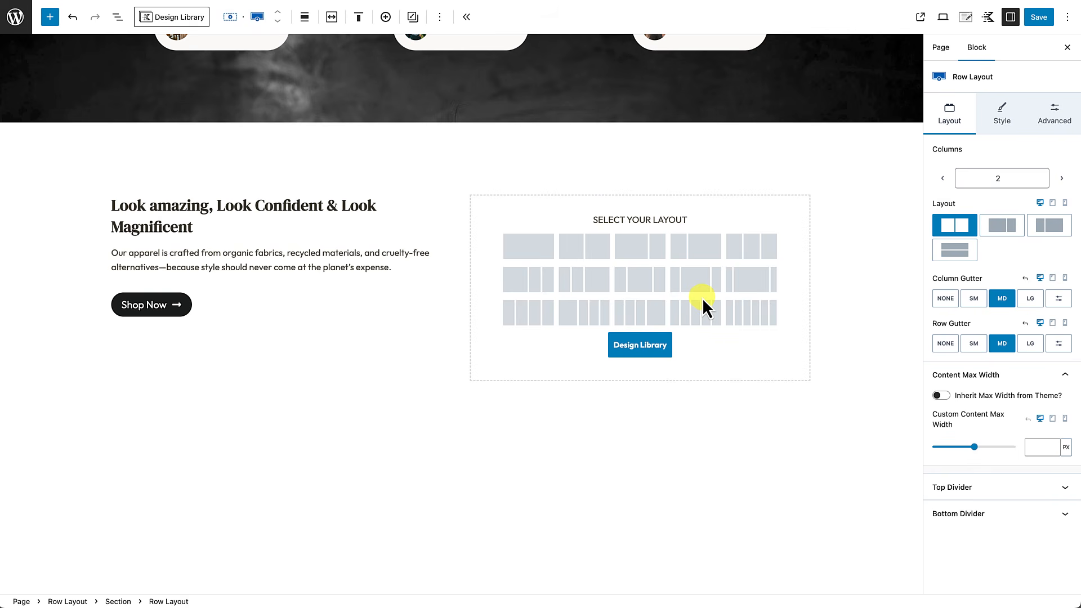
pyautogui.click(582, 246)
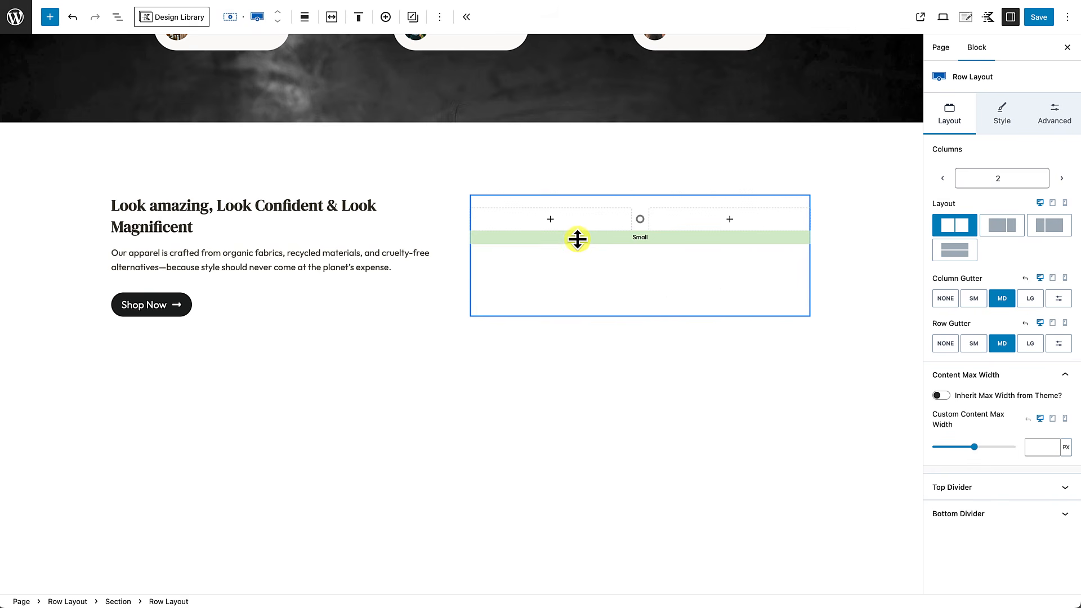
pyautogui.click(552, 224)
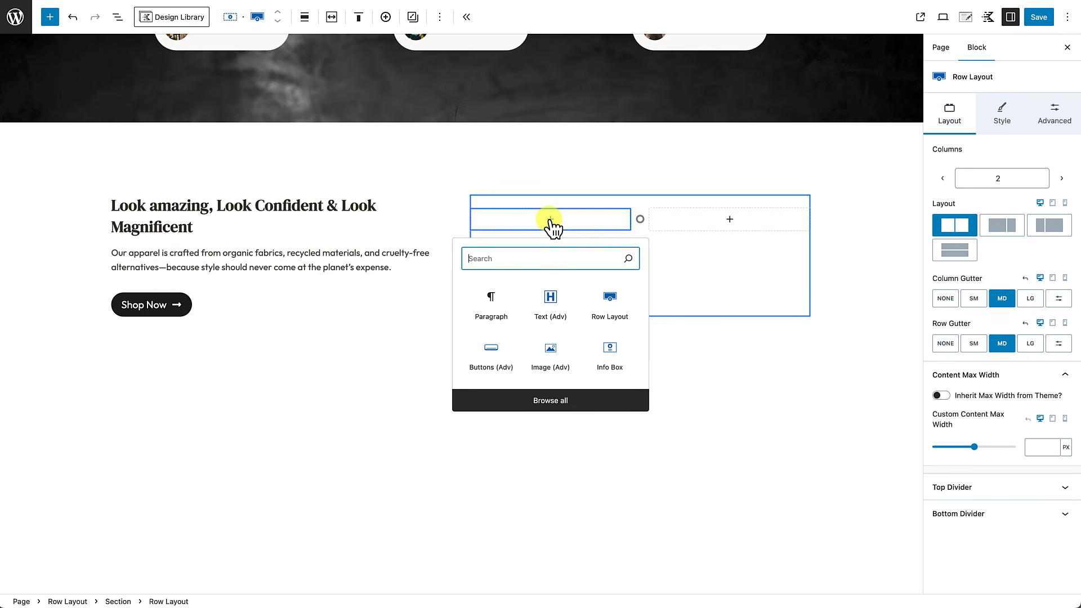
pyautogui.click(552, 359)
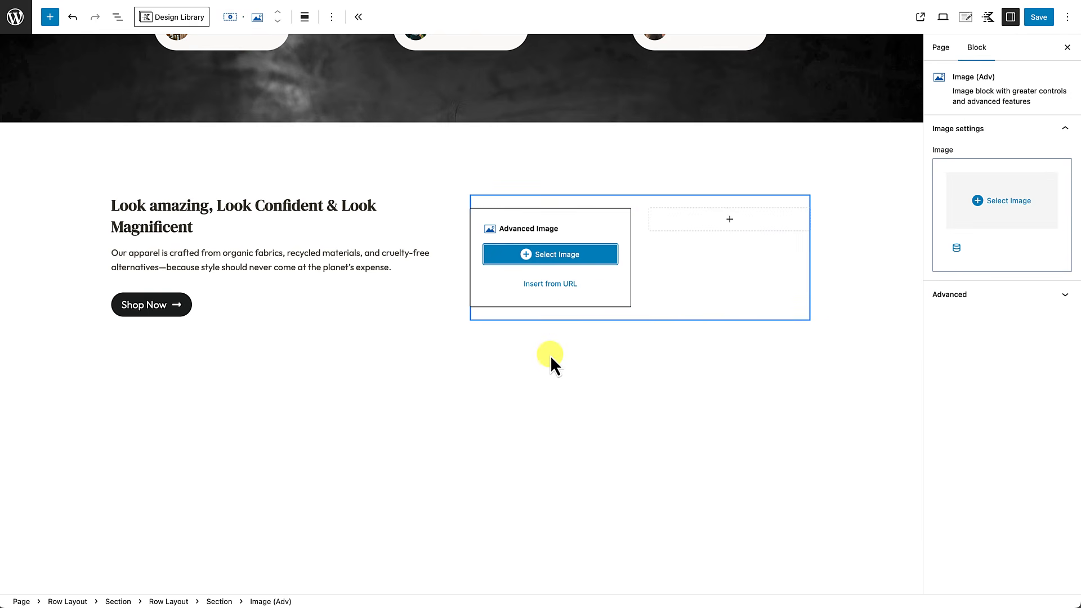
pyautogui.click(565, 259)
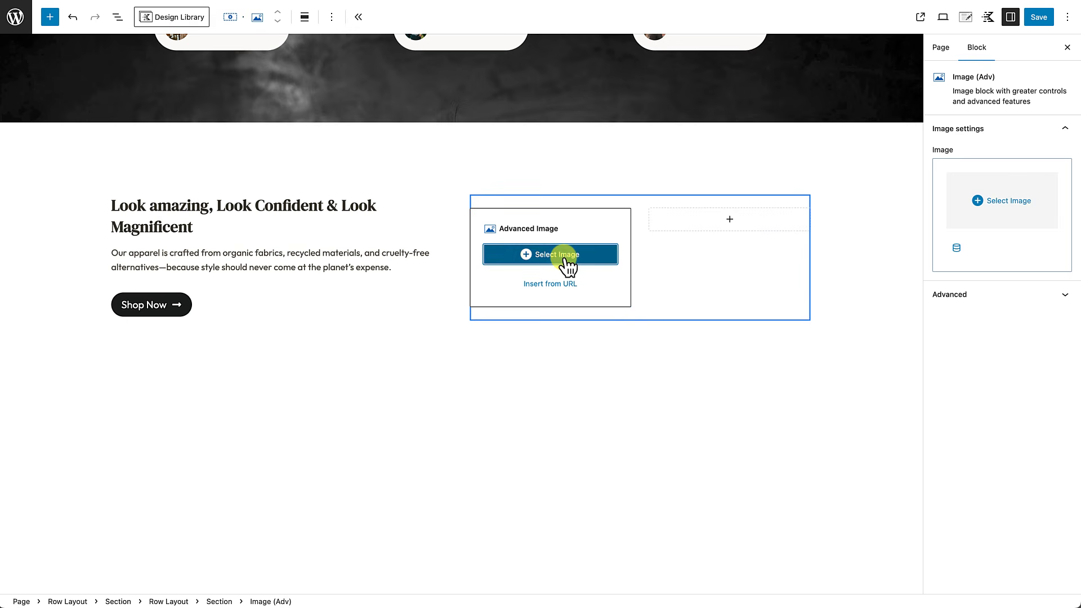
pyautogui.click(575, 161)
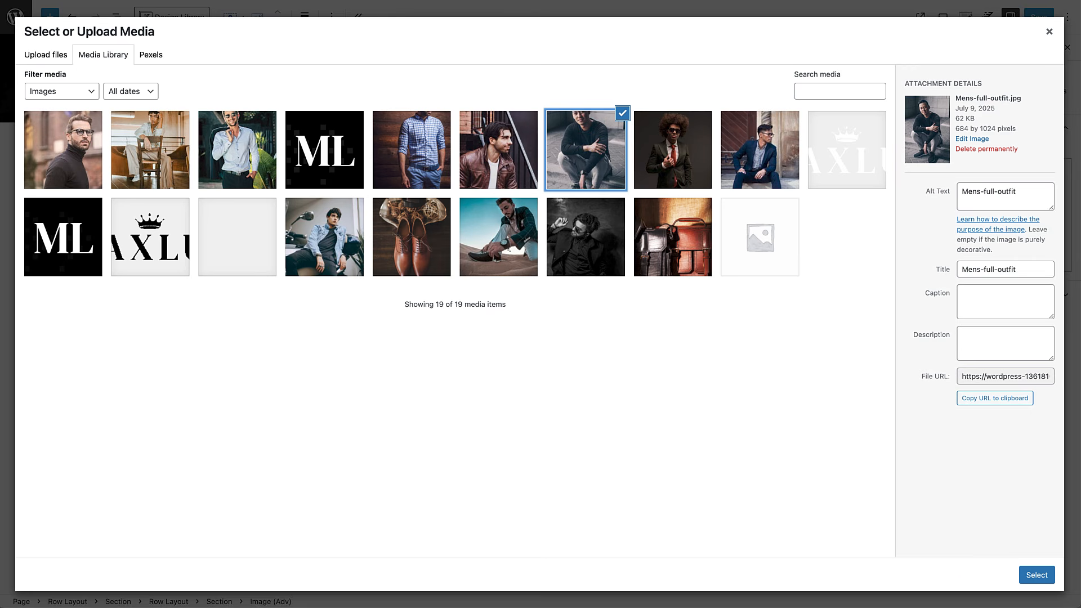
pyautogui.click(1037, 575)
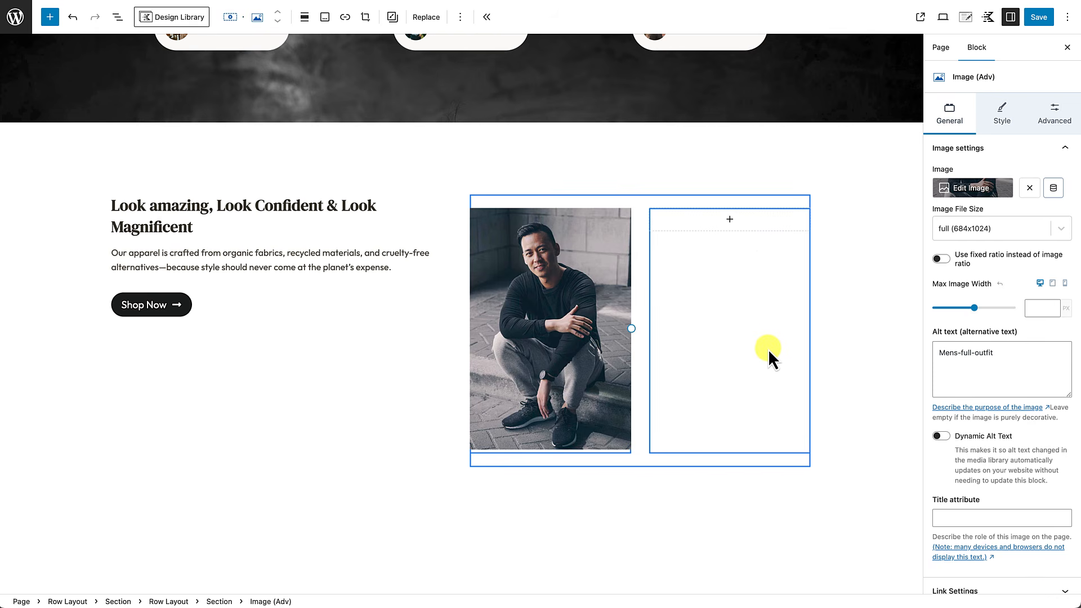
# Step: Put the mens-coat leather-jacket photo in an Image (Adv) block in the nested right column
pyautogui.click(730, 220)
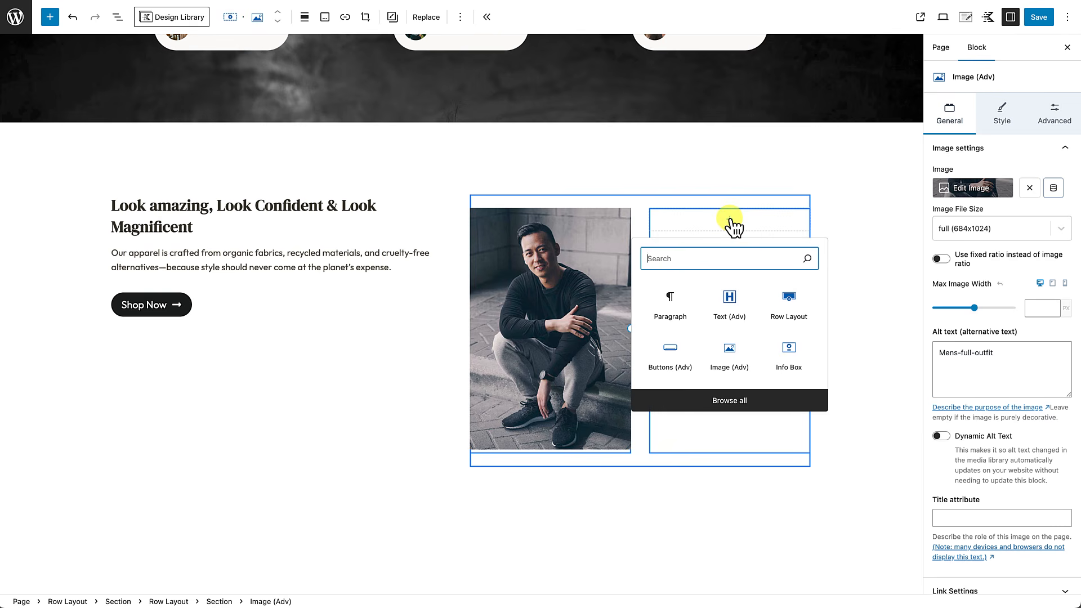
pyautogui.click(733, 357)
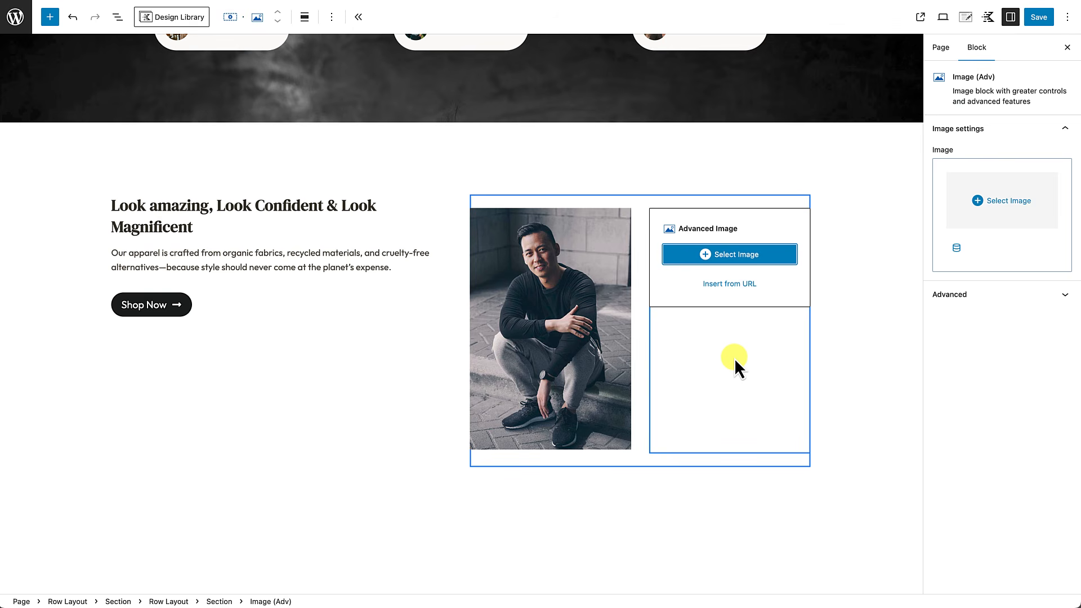
pyautogui.click(738, 255)
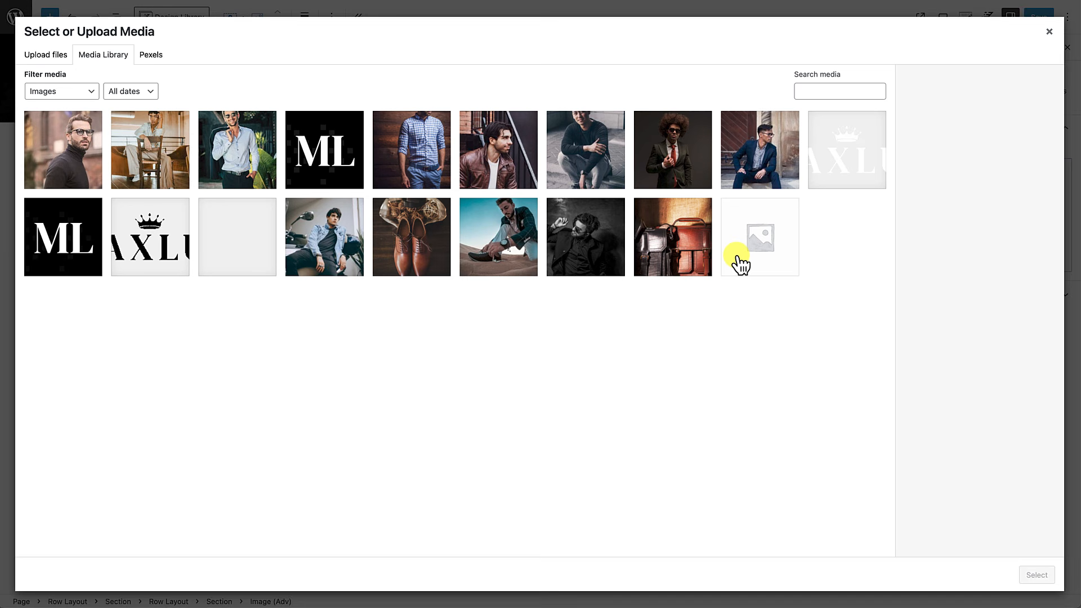
pyautogui.click(505, 144)
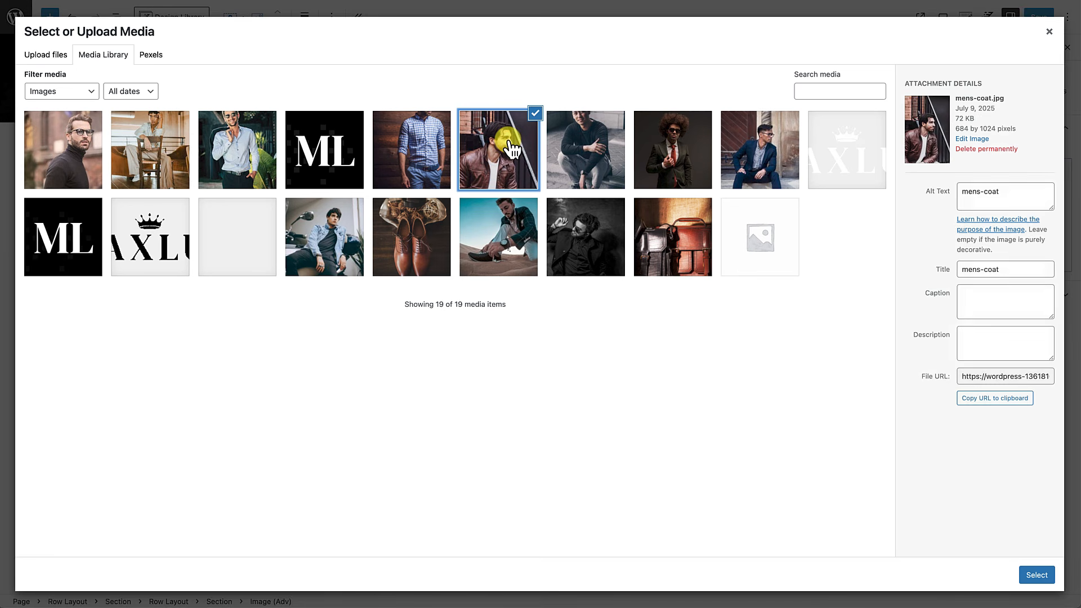
pyautogui.click(1036, 575)
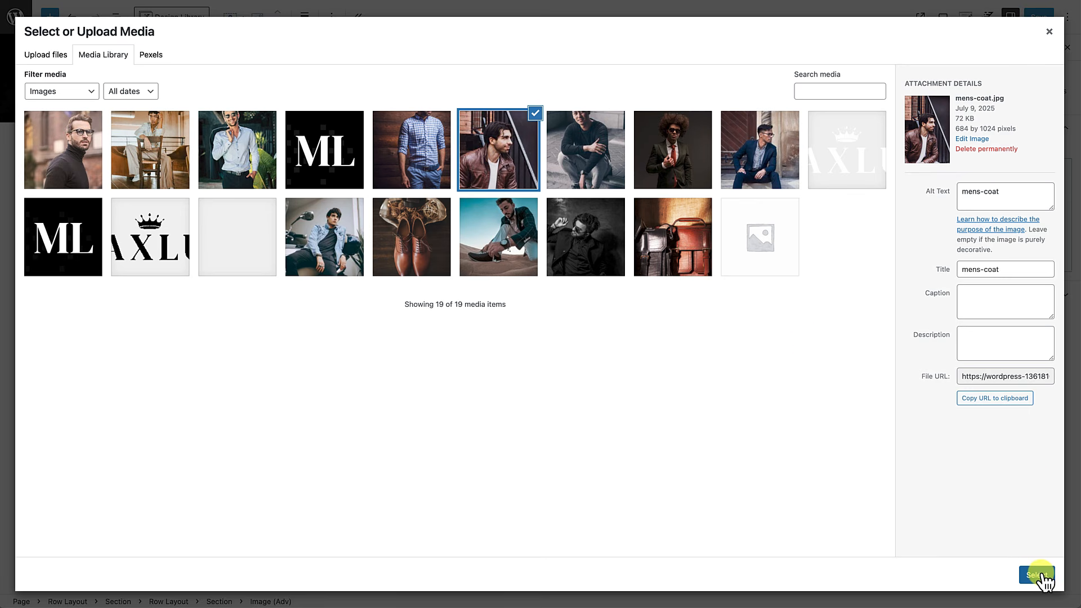
pyautogui.scroll(-1, 735, 508)
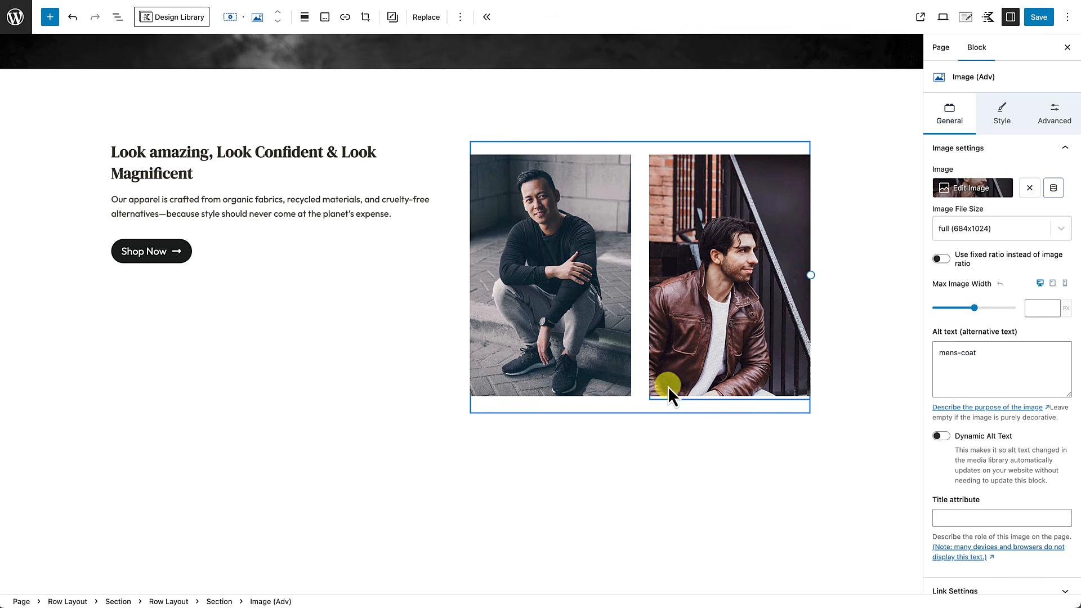
# Step: Set an 8 px linked border radius on the seated-man photo and link the leather-jacket photo's radius
pyautogui.click(599, 282)
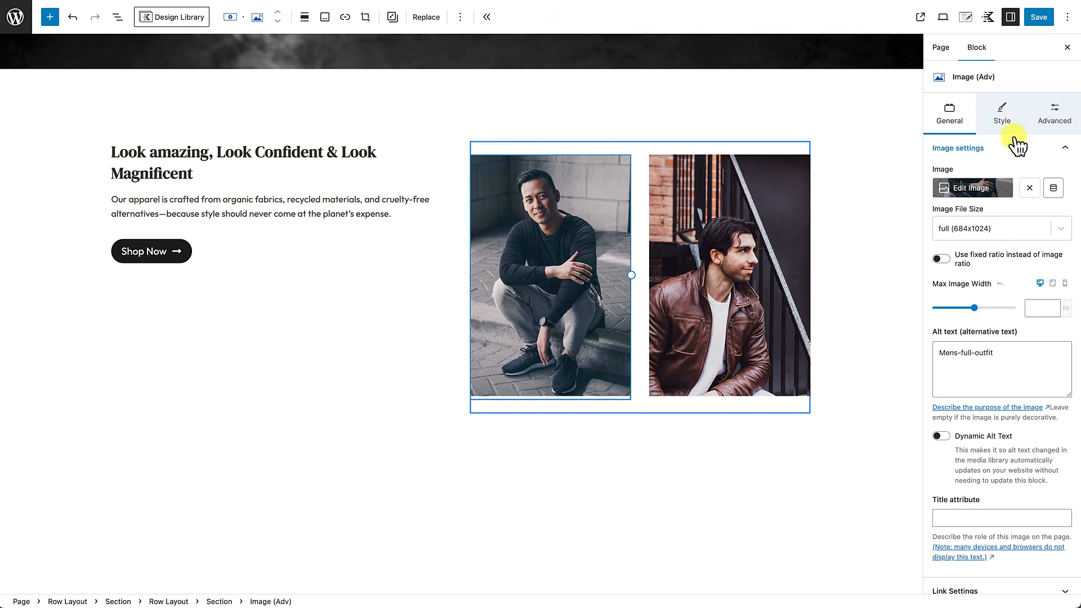
pyautogui.click(1010, 112)
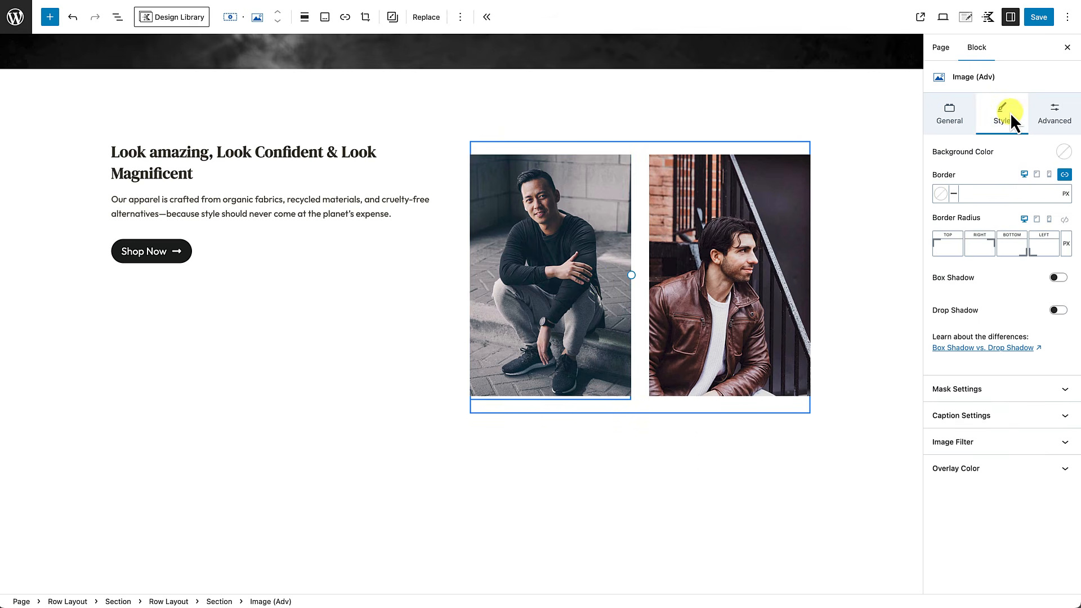
pyautogui.click(1064, 220)
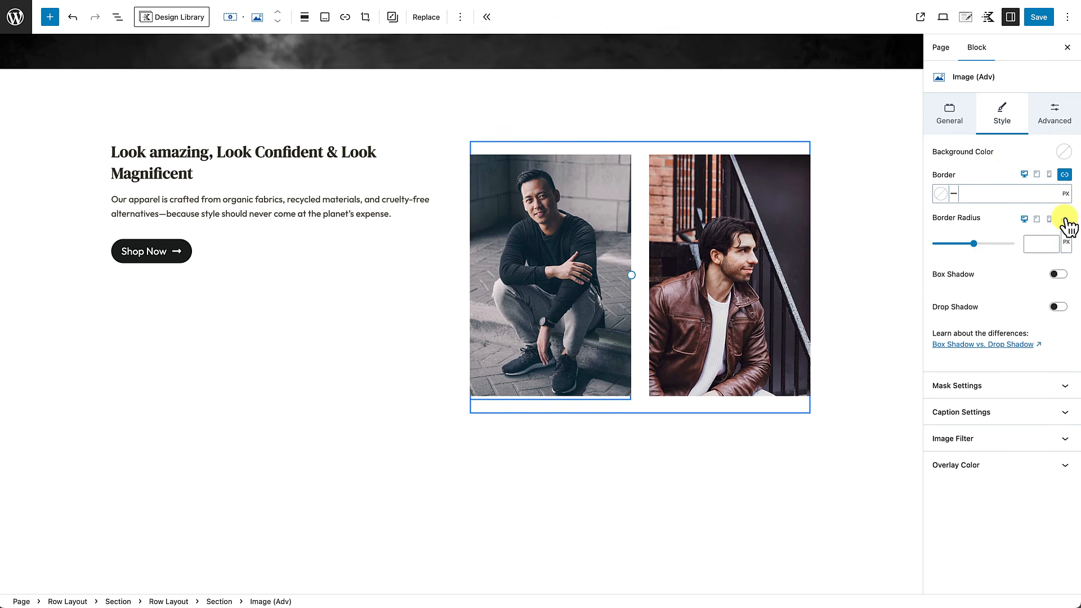
pyautogui.write('8')
pyautogui.click(766, 269)
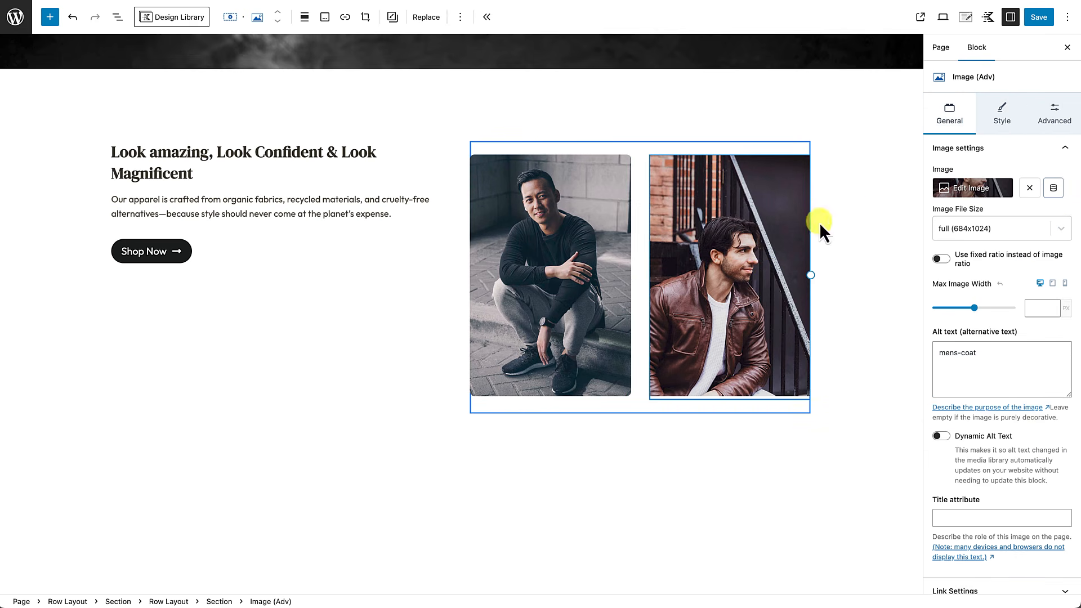
pyautogui.click(1005, 119)
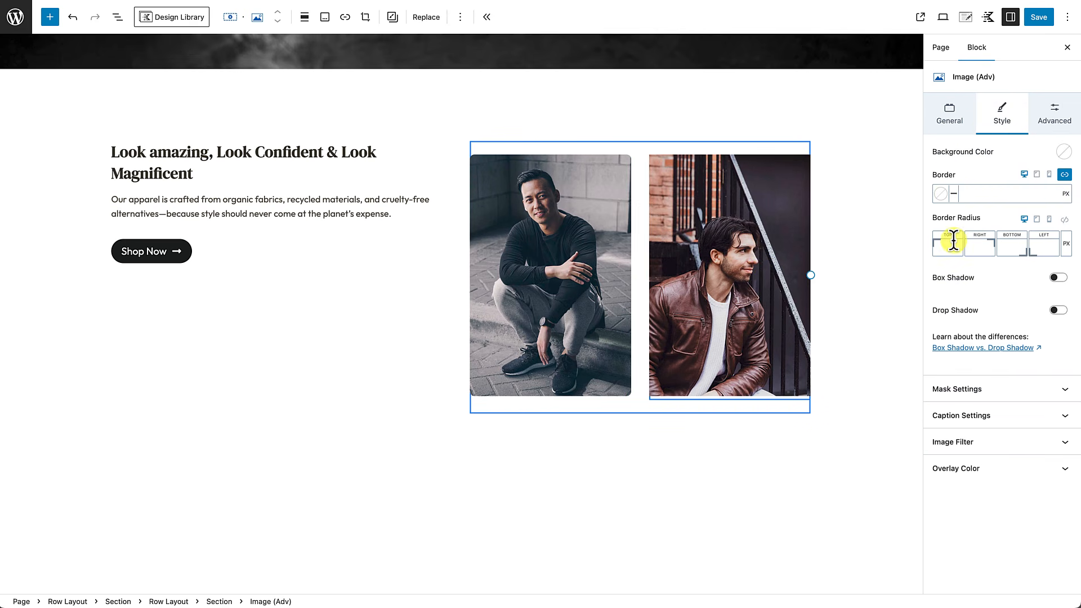
pyautogui.click(1065, 220)
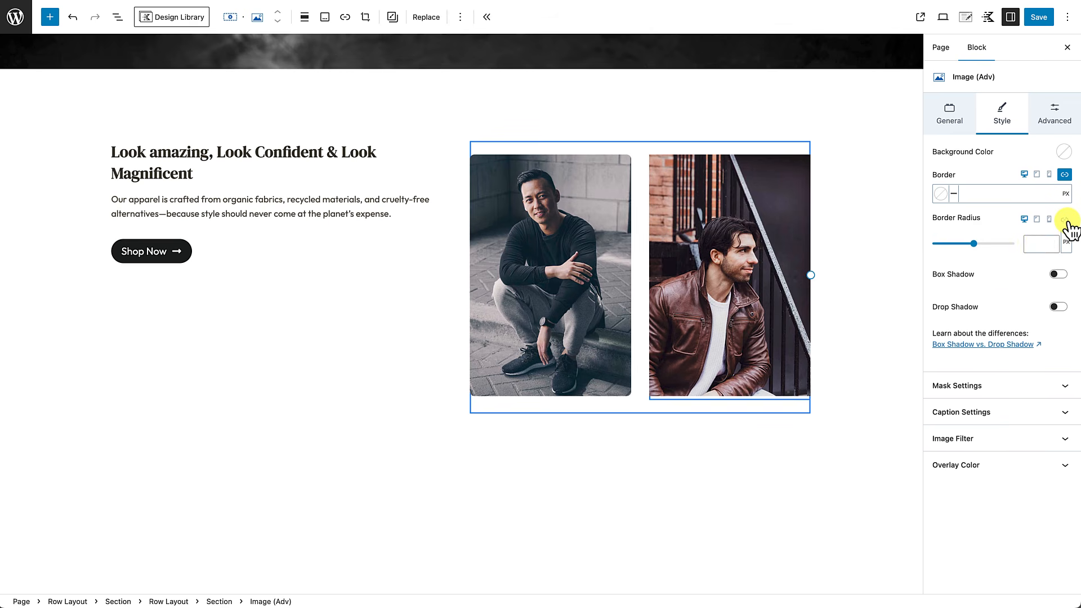
pyautogui.click(1038, 245)
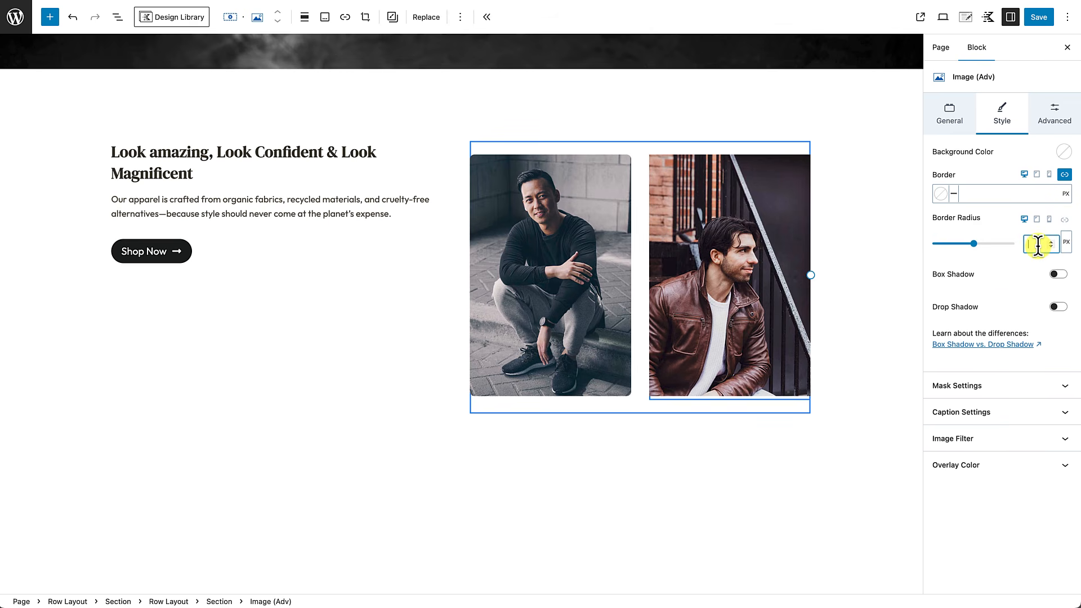
pyautogui.click(676, 463)
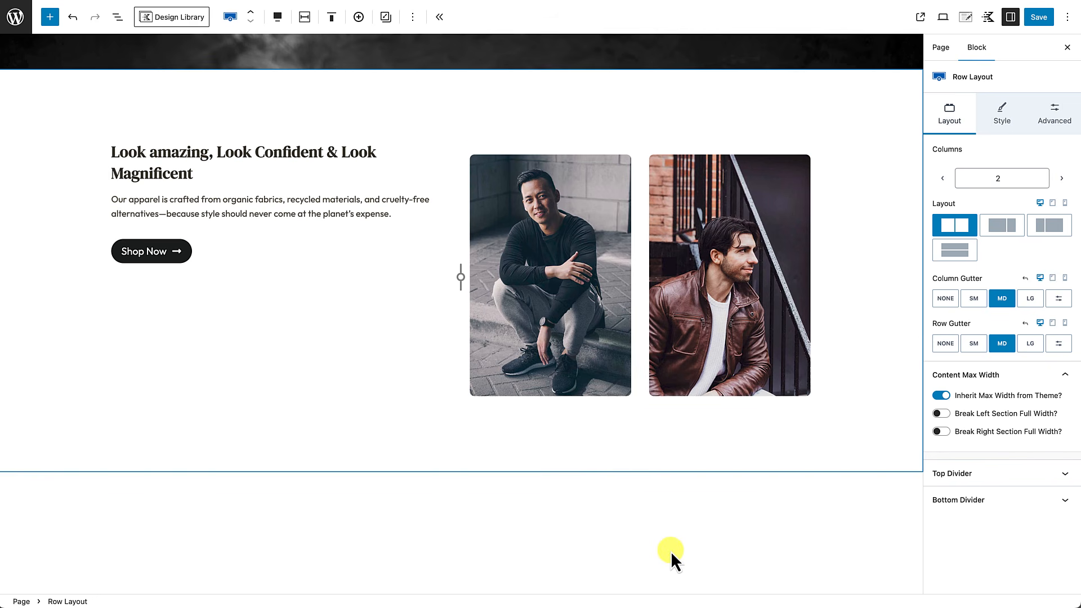
# Step: Save, then set the inner photo row's linked padding to None and its column gutter to NONE
pyautogui.hotkey('ctrl', 's')
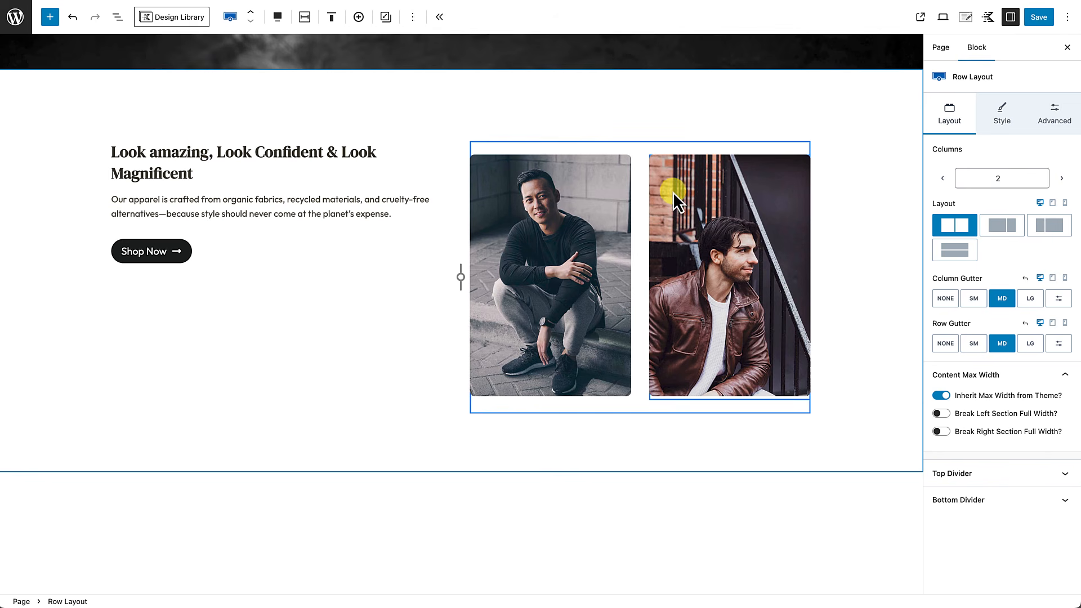
pyautogui.click(631, 147)
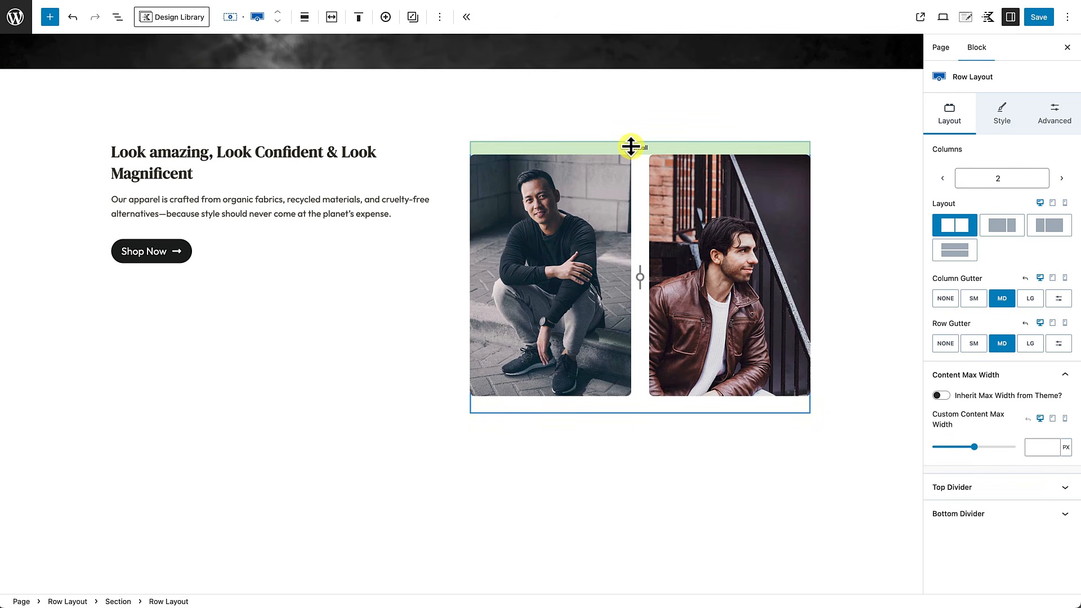
pyautogui.click(1061, 112)
pyautogui.click(1064, 149)
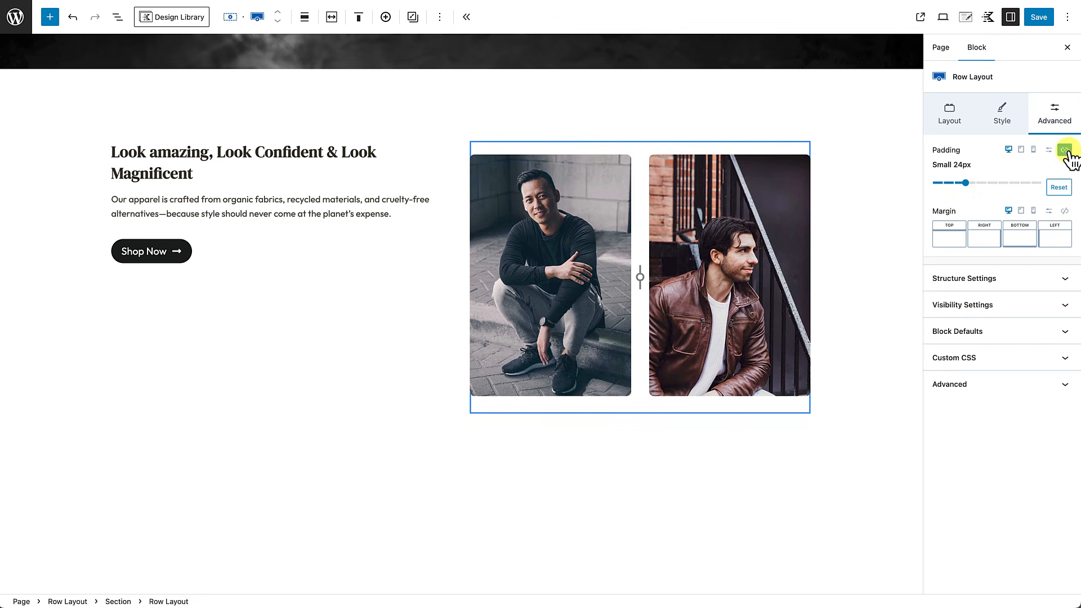
pyautogui.moveTo(961, 198); pyautogui.dragTo(822, 191)
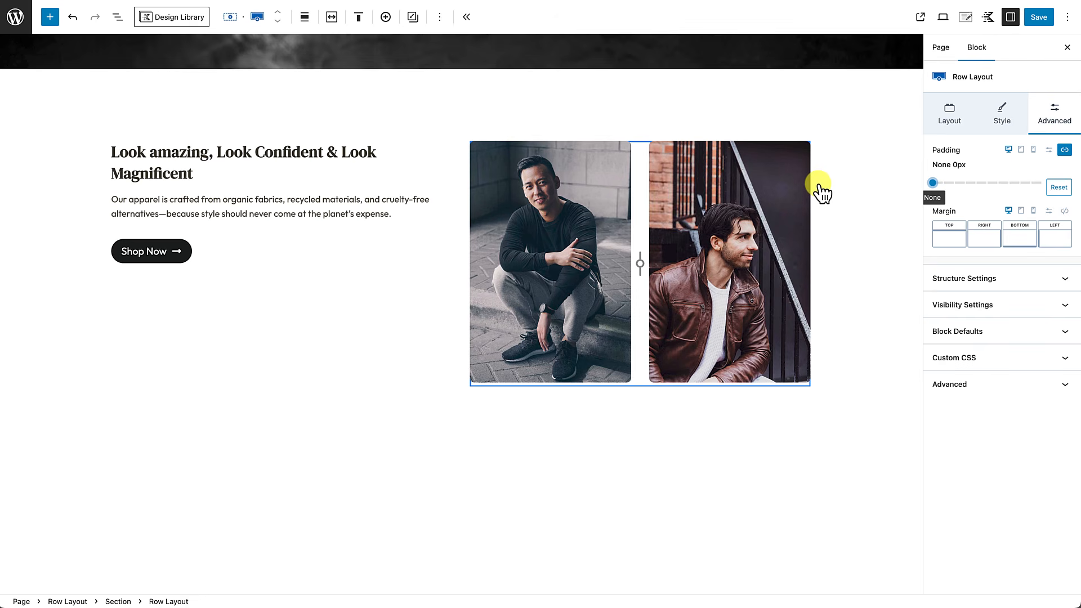
pyautogui.click(948, 111)
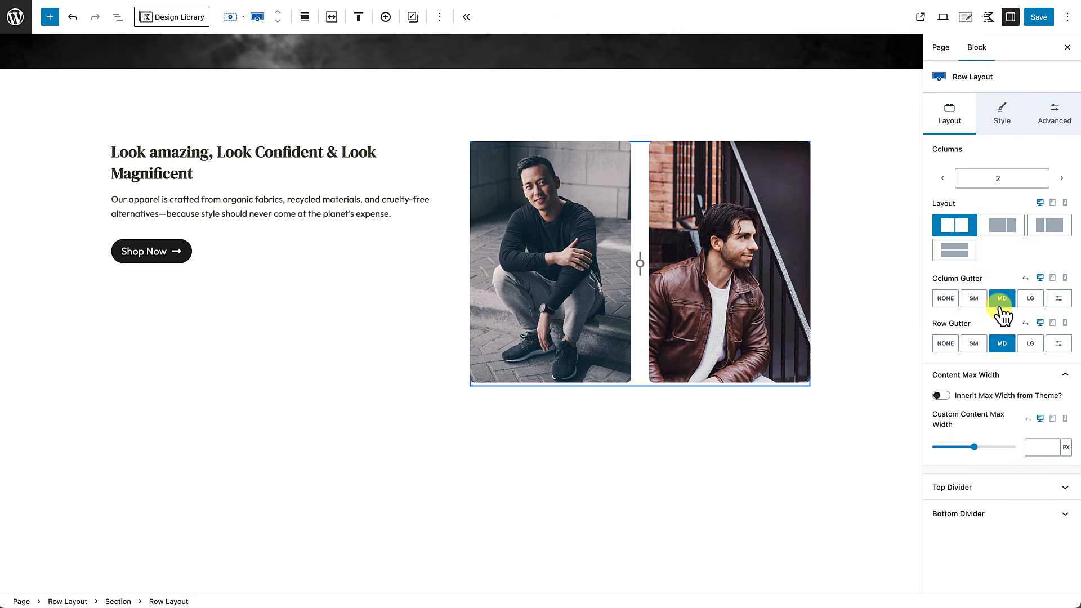
pyautogui.click(946, 299)
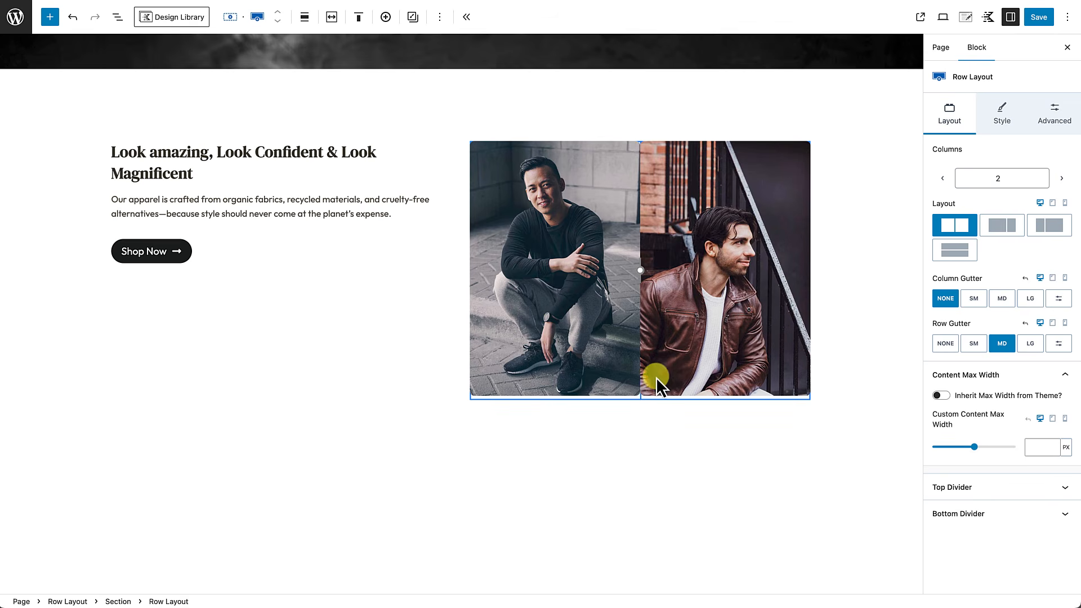
# Step: Give the seated-man photo custom margins: top 80, right -40, bottom 0, left 40 px
pyautogui.click(539, 257)
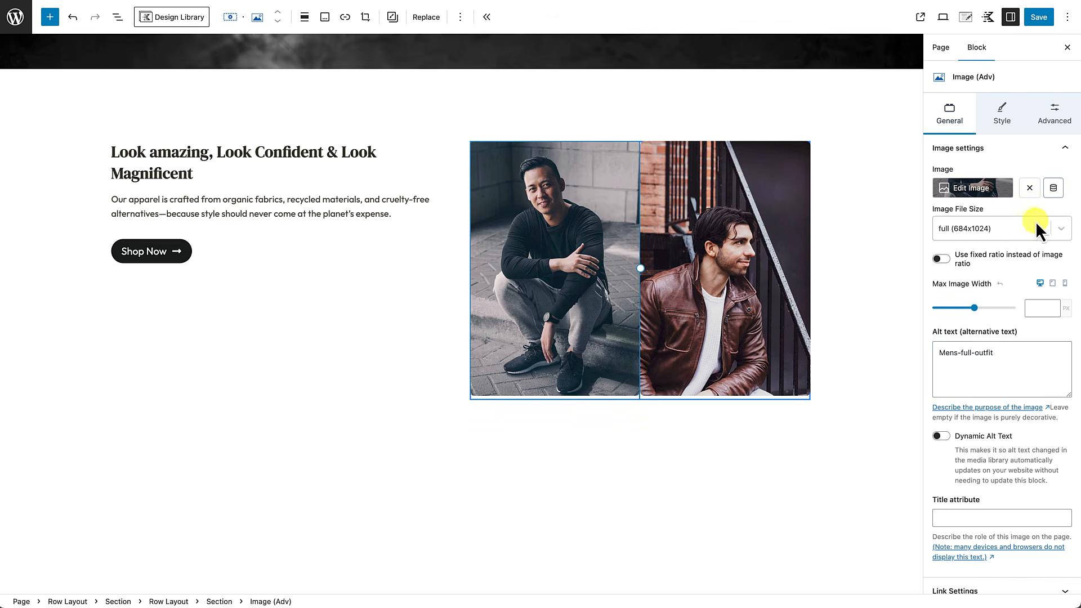
pyautogui.click(1057, 112)
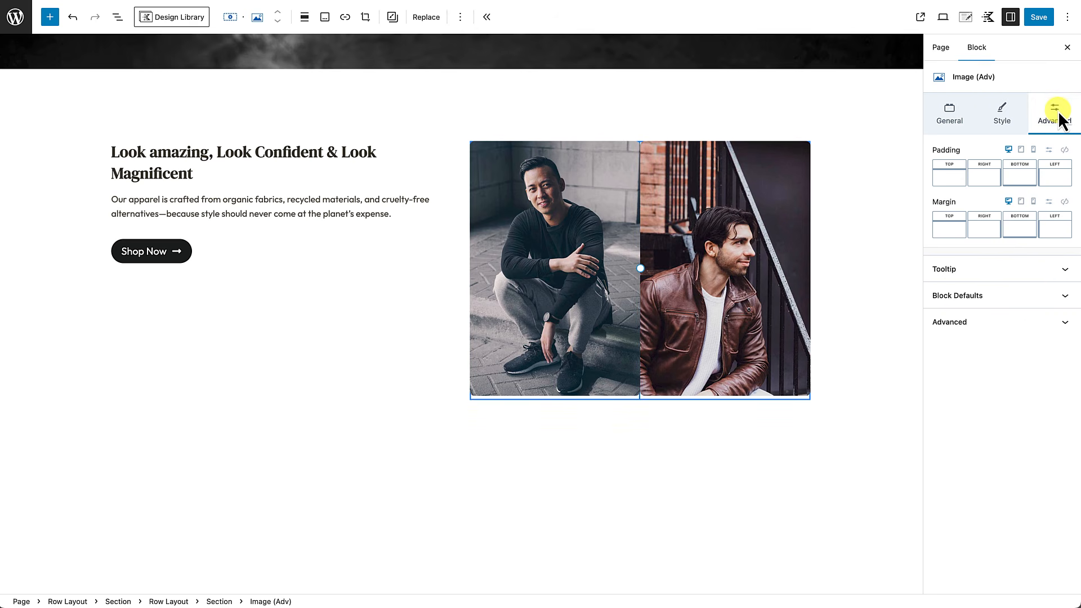
pyautogui.click(1048, 201)
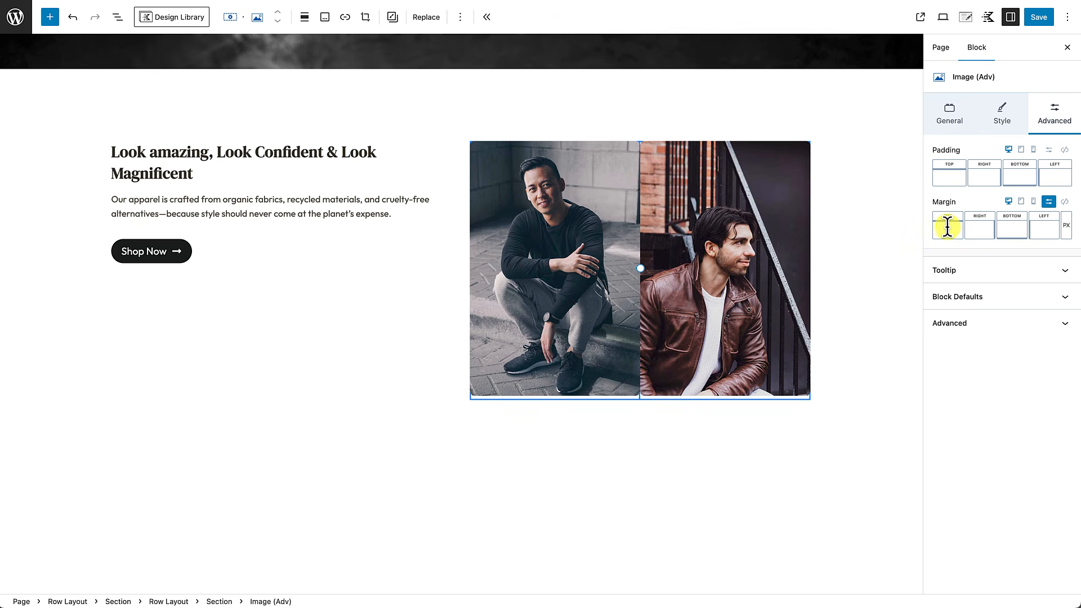
pyautogui.click(1014, 227)
pyautogui.click(946, 228)
pyautogui.write('80')
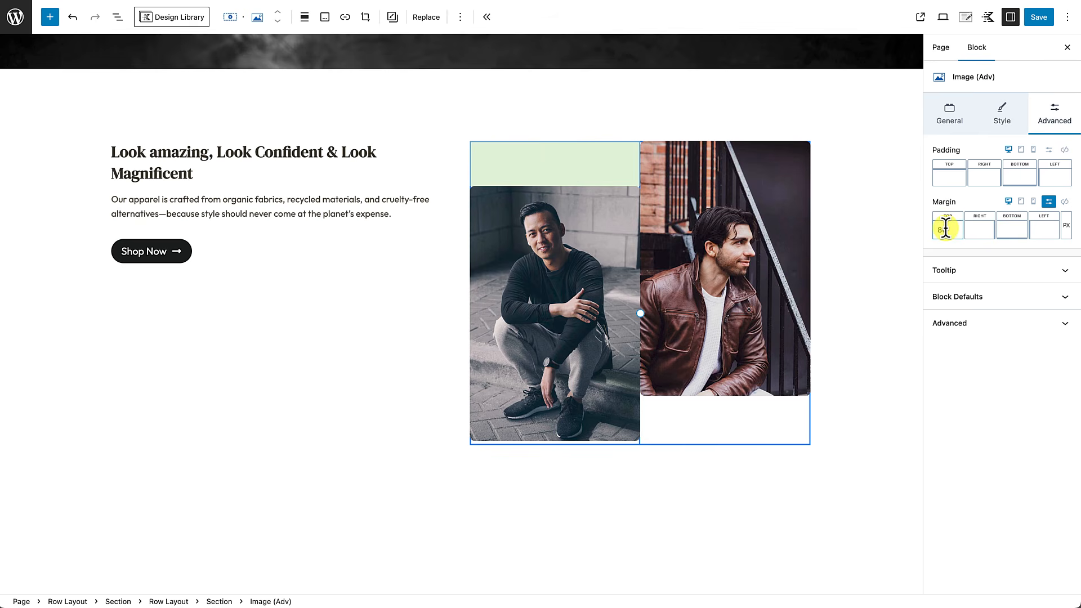
pyautogui.click(981, 230)
pyautogui.write('-40')
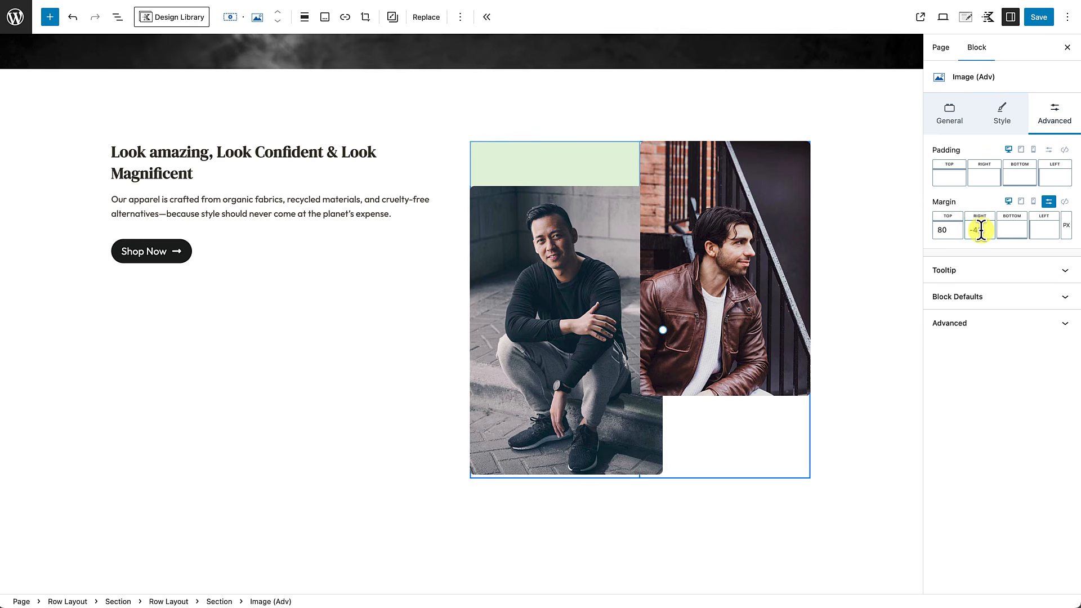
pyautogui.click(1014, 234)
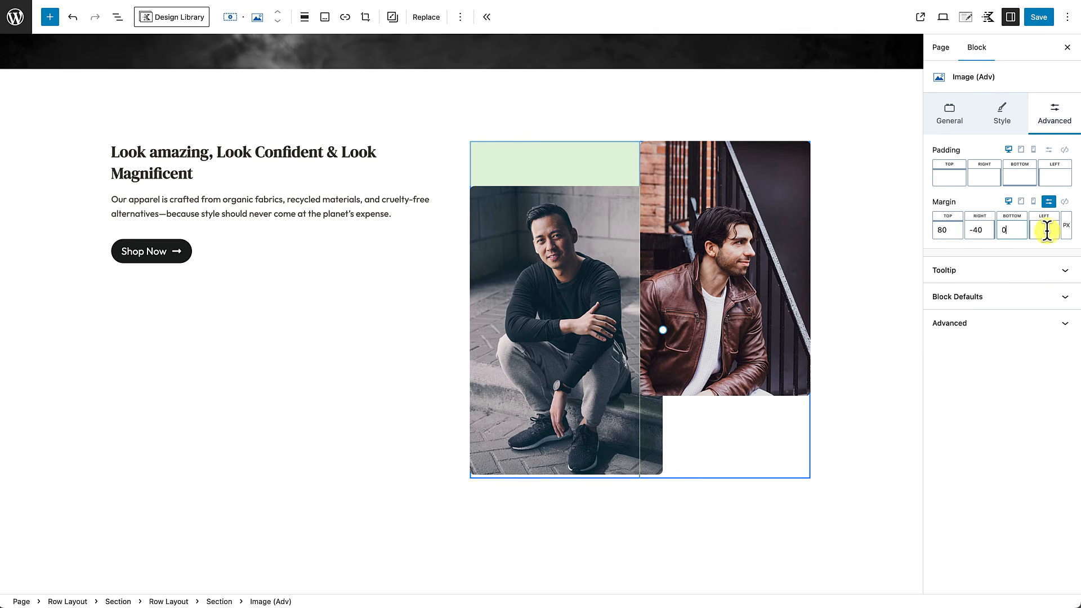
pyautogui.click(1039, 231)
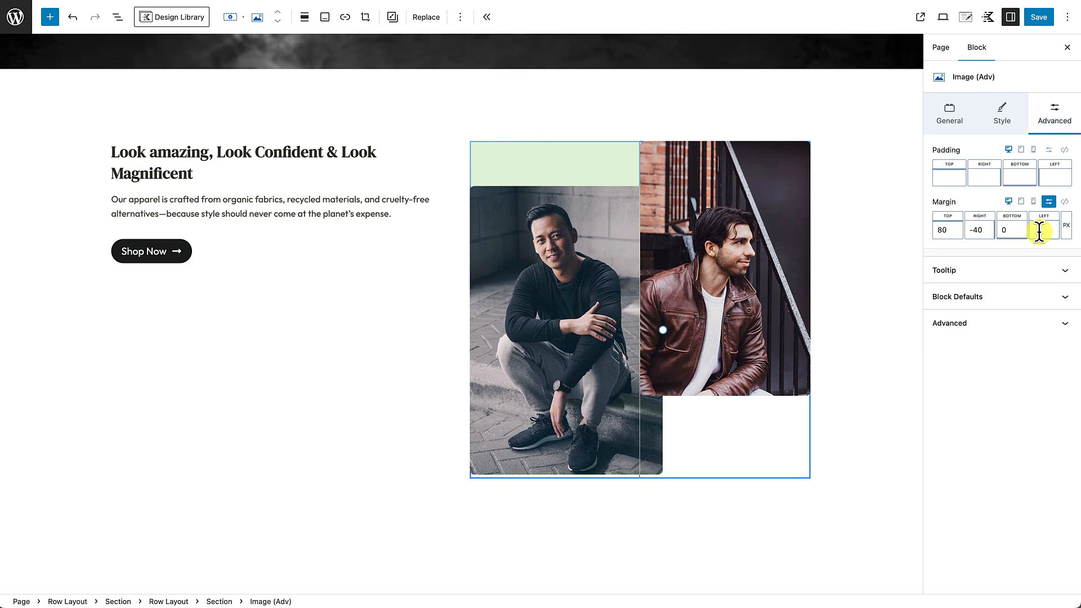
pyautogui.write('4')
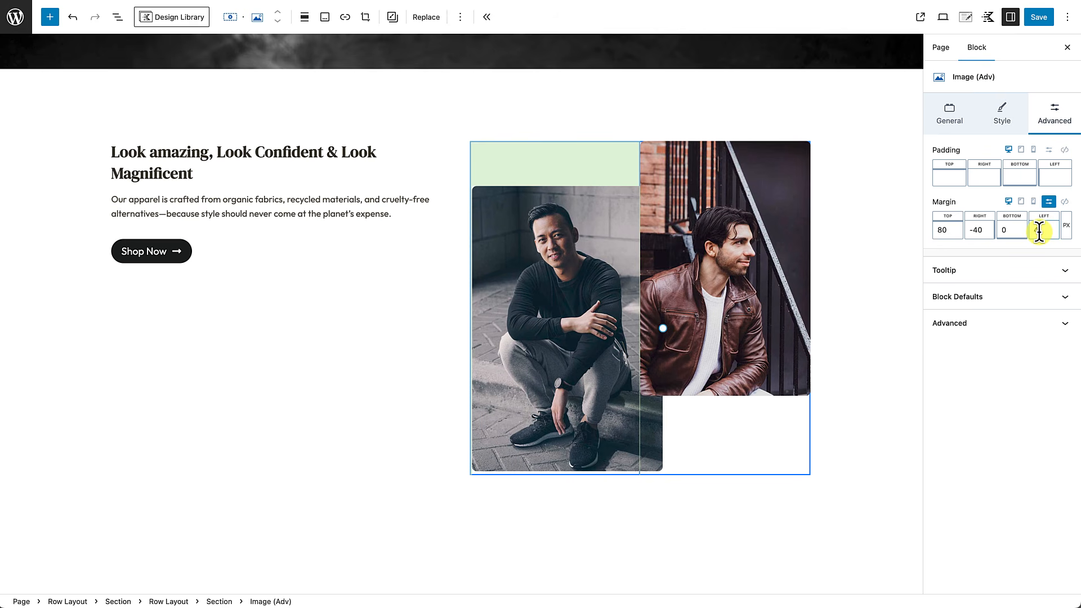
pyautogui.write('0')
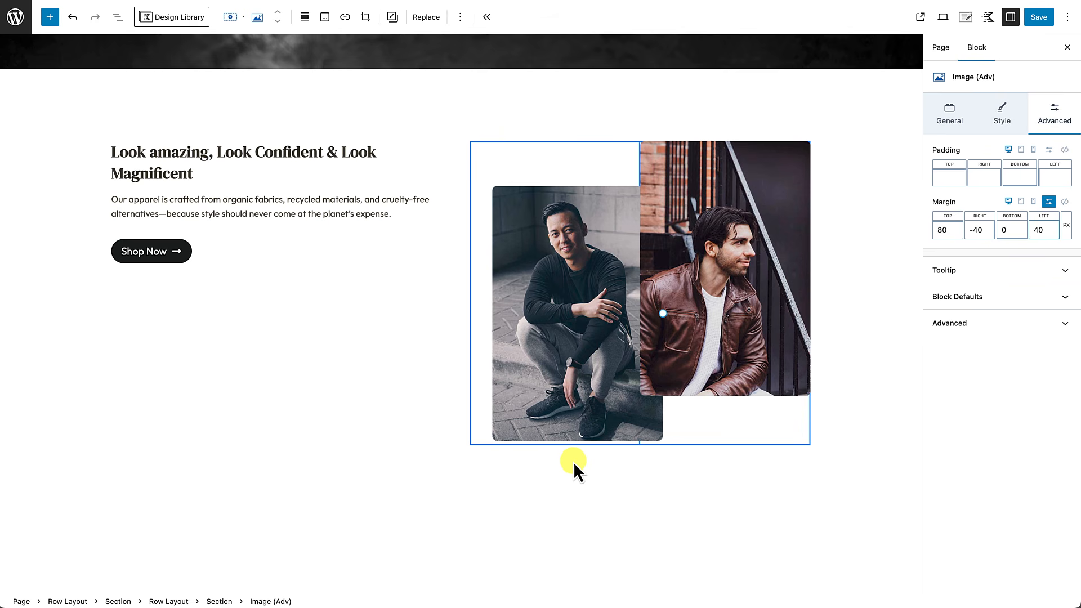
pyautogui.click(576, 529)
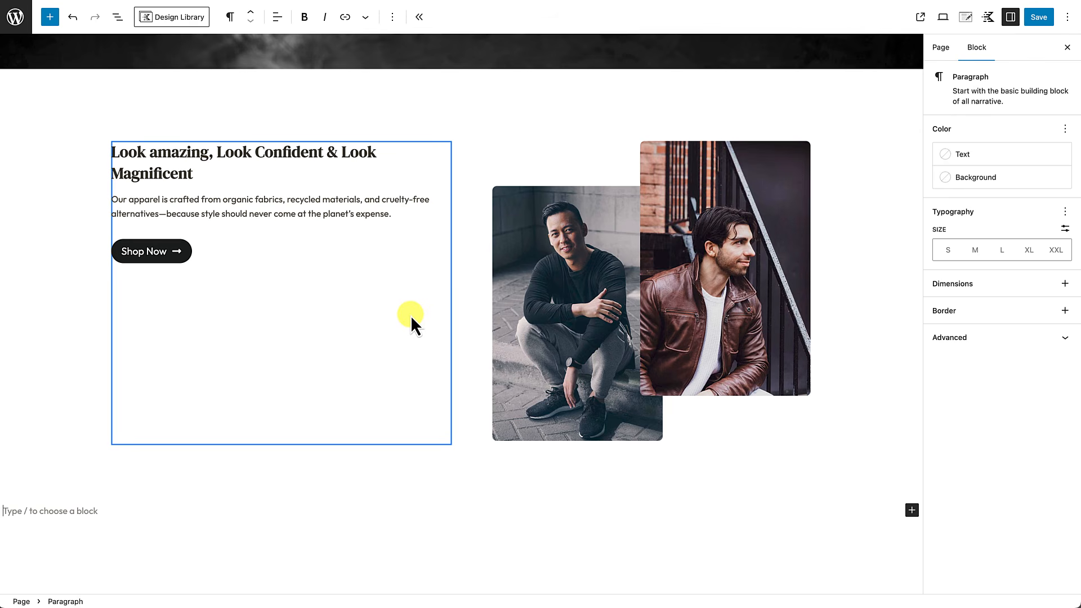
# Step: Set the hero row's vertical alignment to Align middle
pyautogui.click(420, 103)
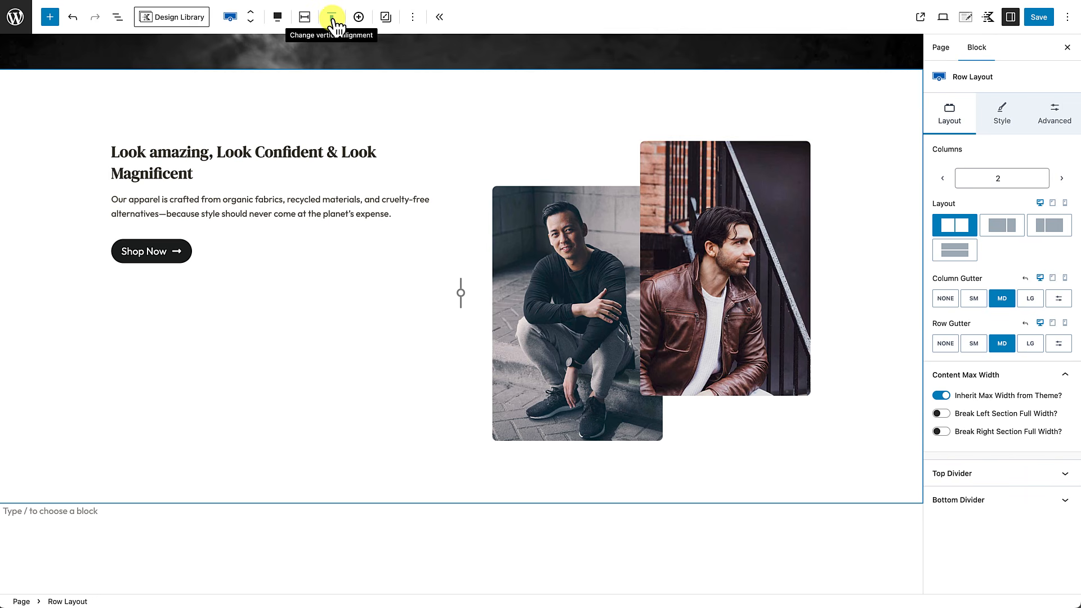
pyautogui.click(333, 18)
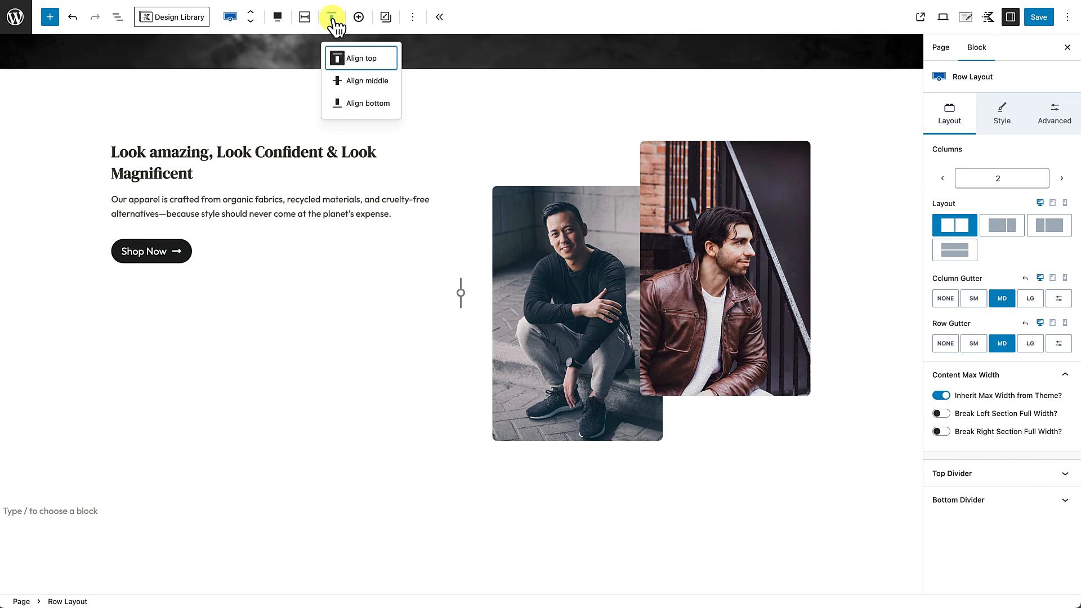
pyautogui.click(343, 81)
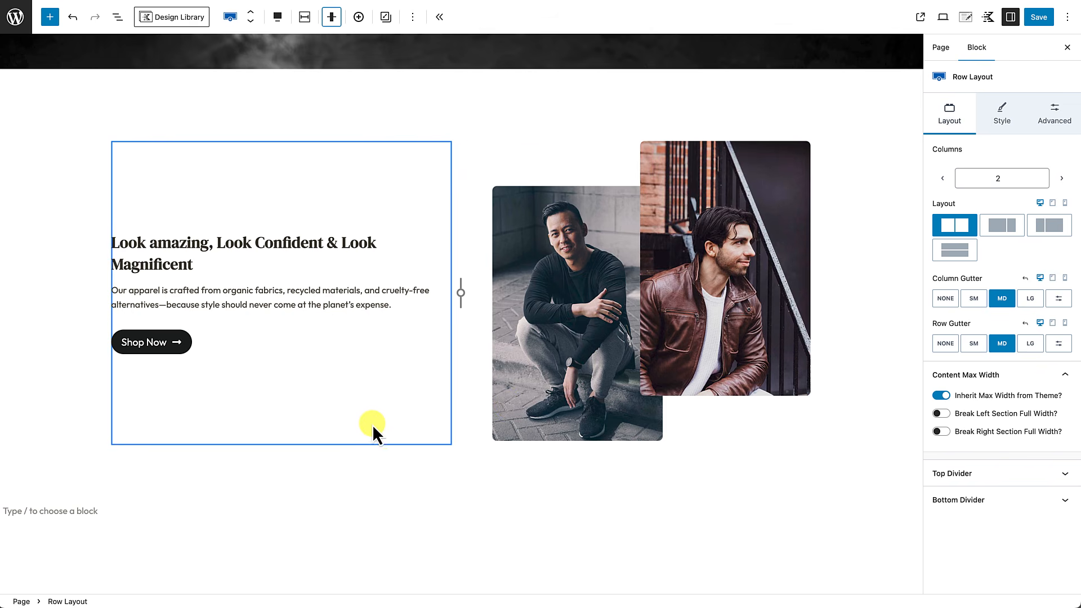
# Step: Give the left text column a right padding of 5XL
pyautogui.click(345, 428)
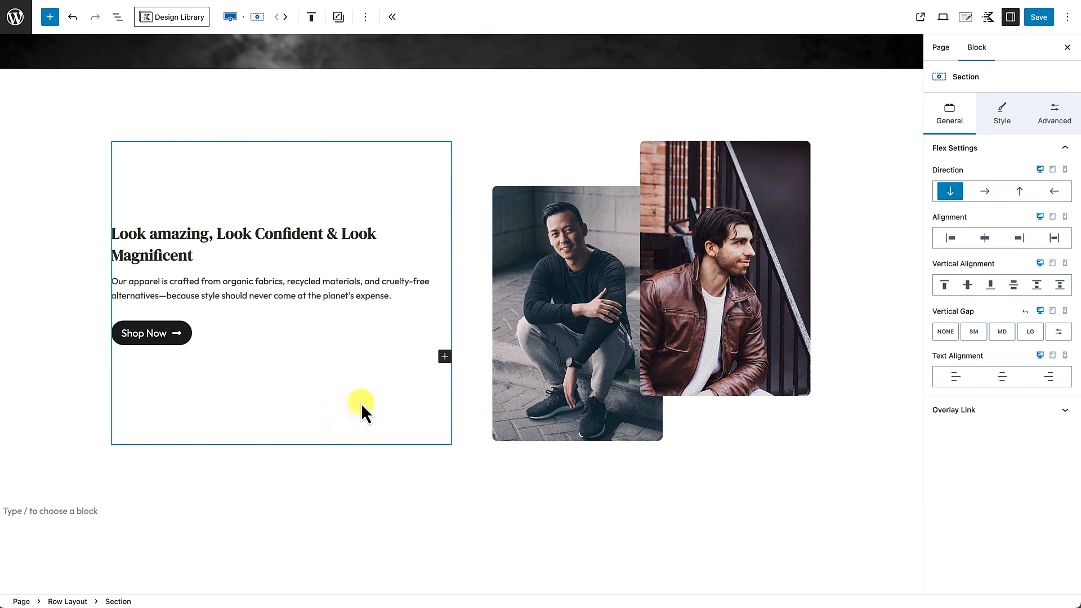
pyautogui.click(1053, 127)
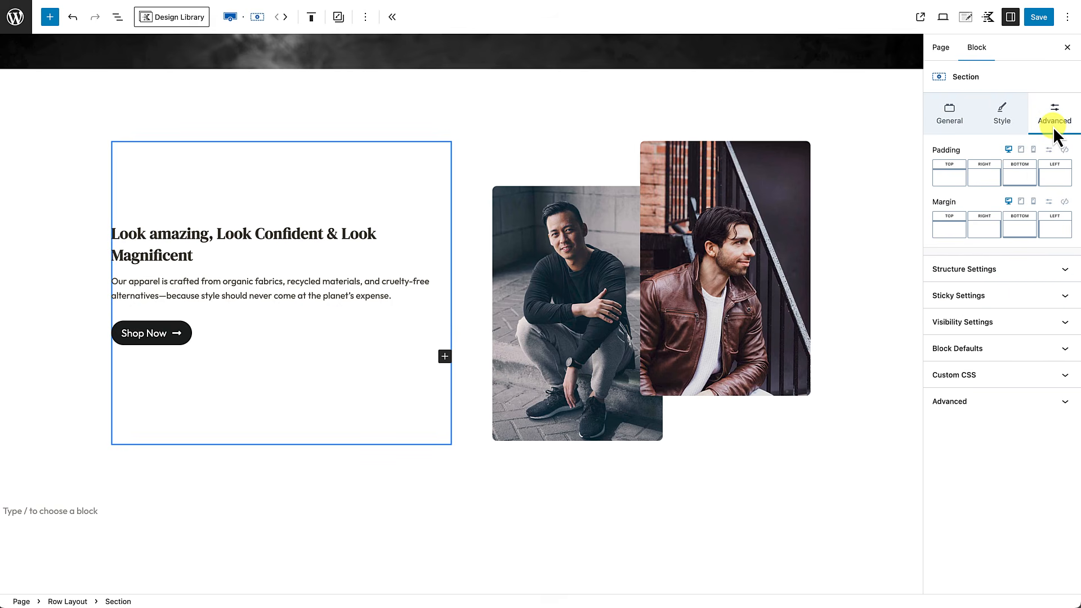
pyautogui.click(983, 182)
pyautogui.moveTo(858, 225); pyautogui.dragTo(978, 225)
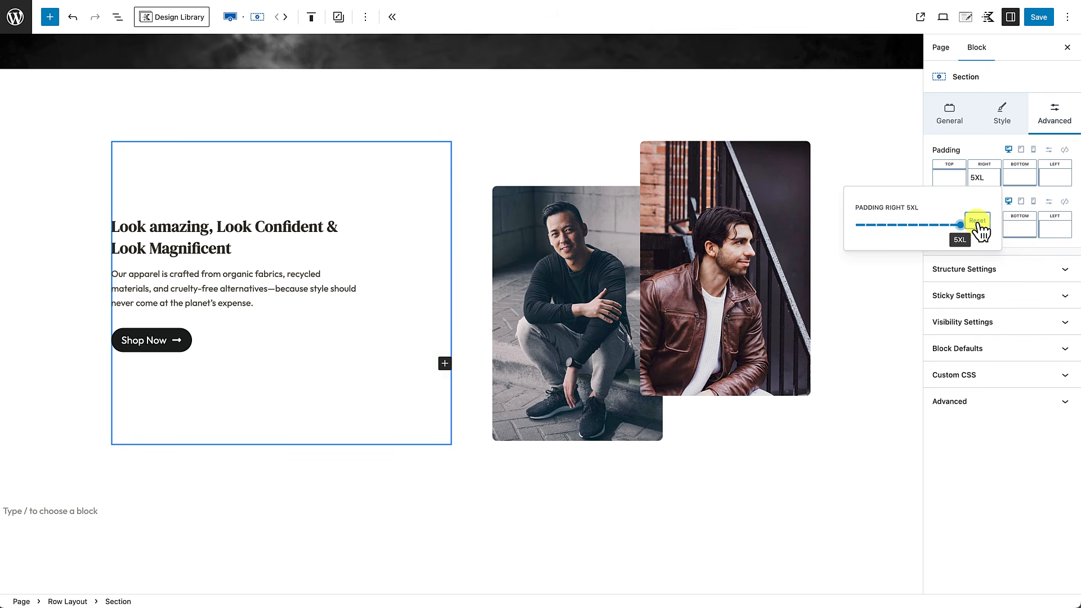
pyautogui.click(490, 510)
pyautogui.scroll(-3, 490, 510)
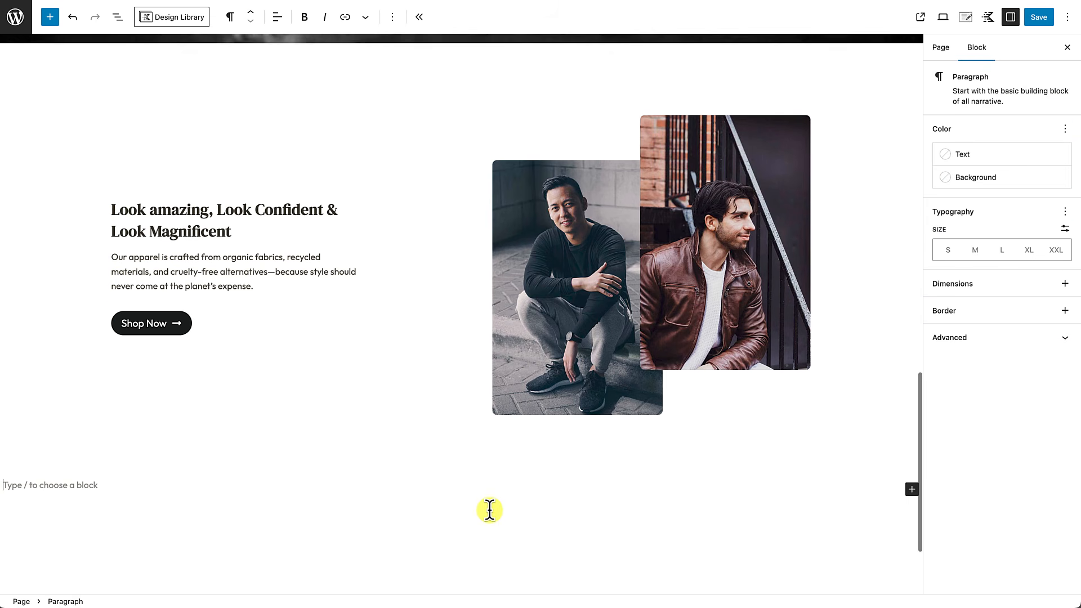
# Step: In tablet view, set the text column's right padding to None
pyautogui.scroll(4, 490, 510)
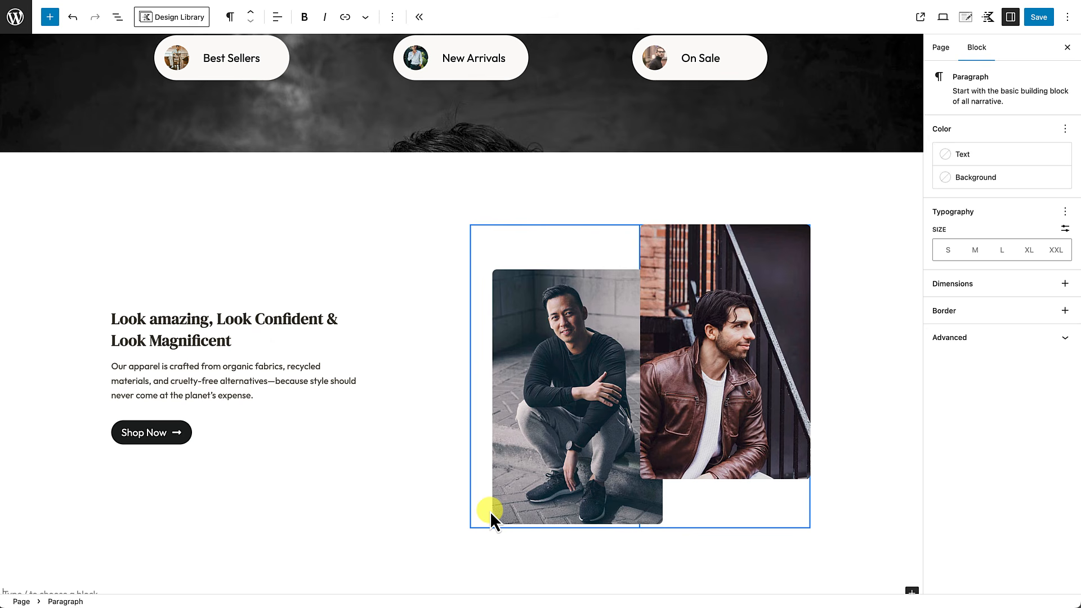
pyautogui.scroll(-1, 490, 511)
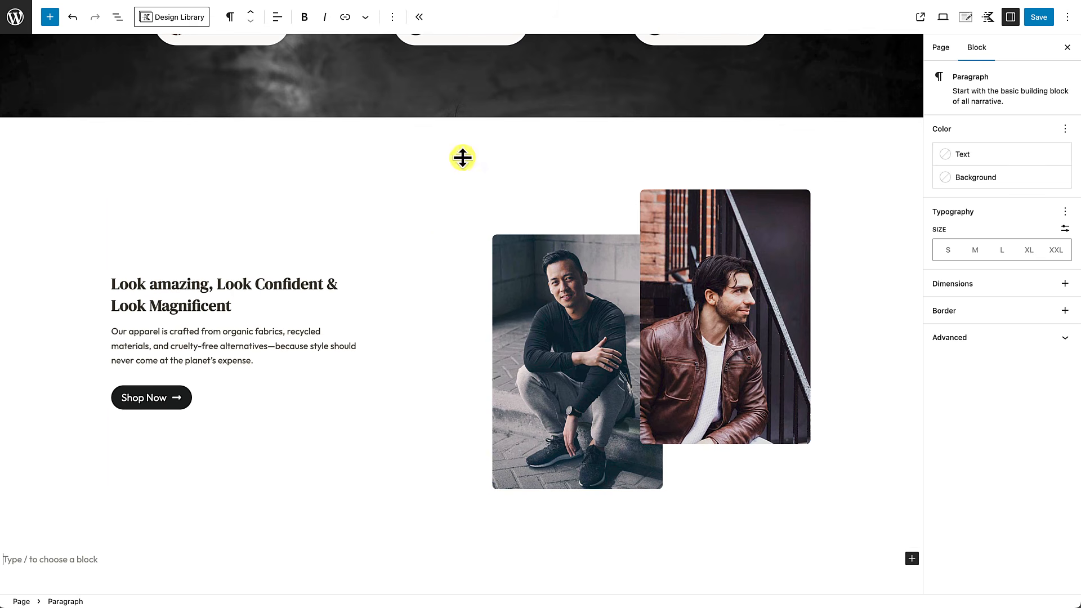
pyautogui.click(463, 159)
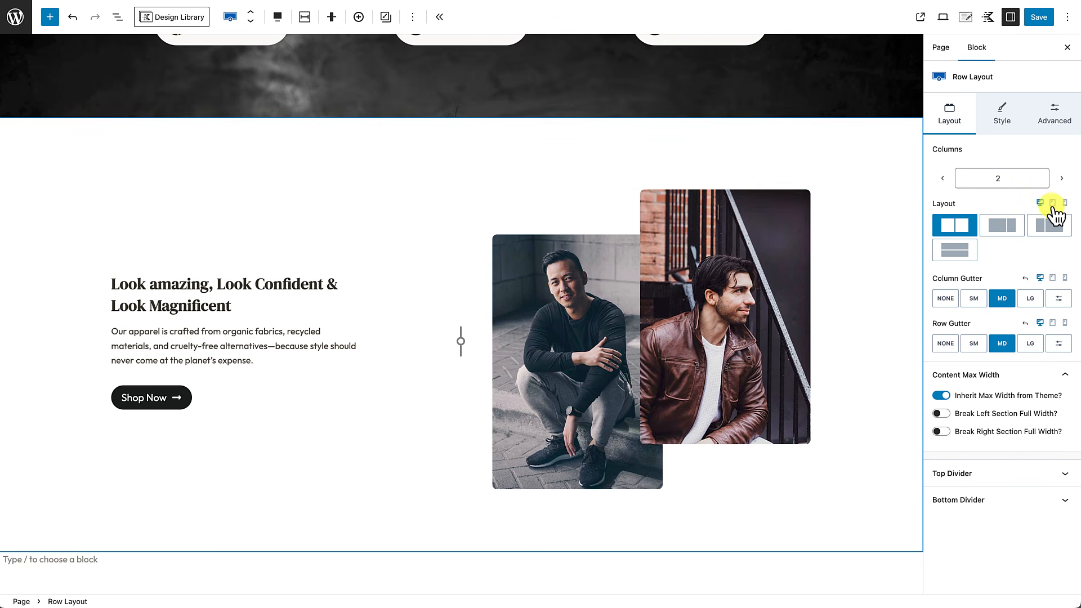
pyautogui.click(1052, 203)
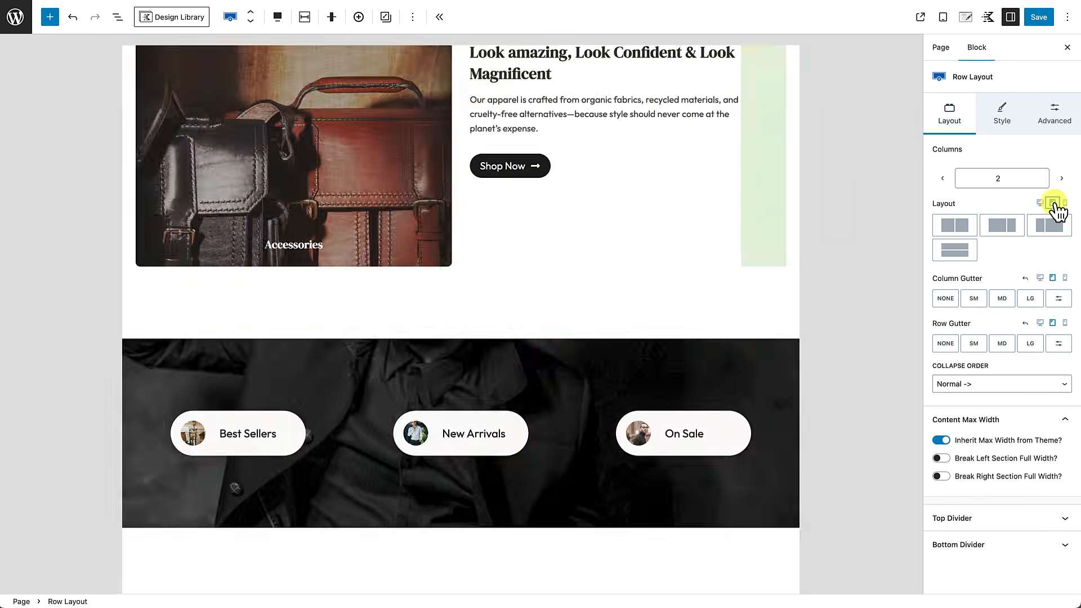
pyautogui.scroll(-6, 519, 312)
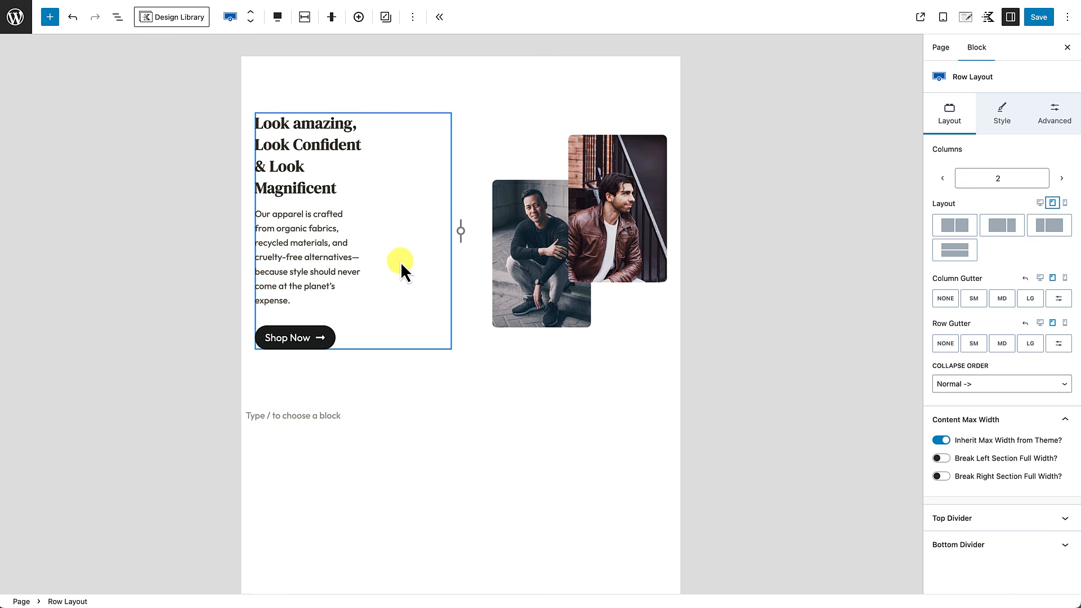
pyautogui.click(444, 324)
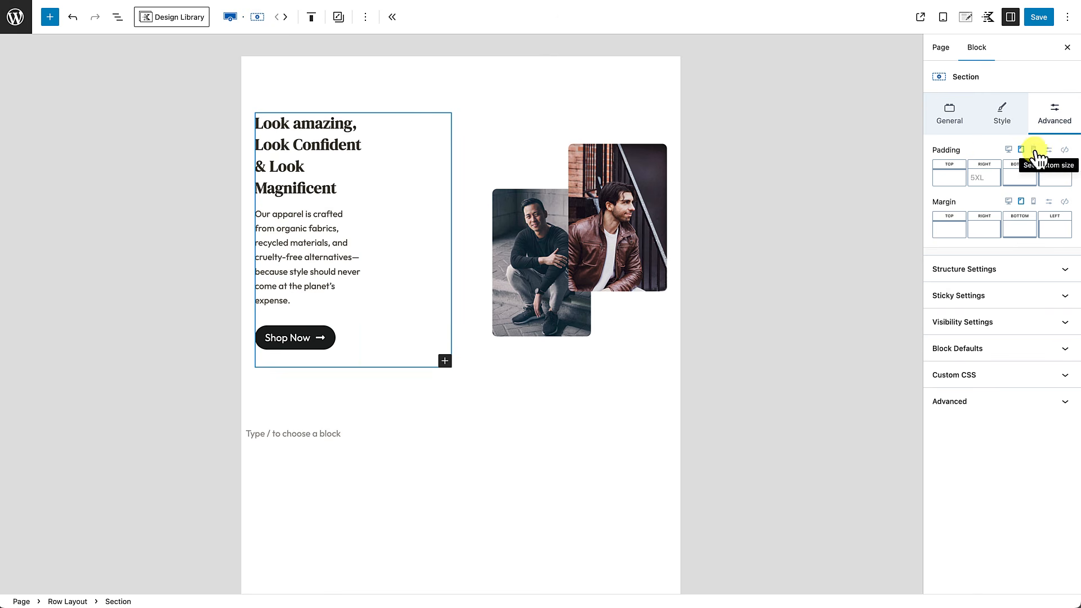
pyautogui.click(979, 183)
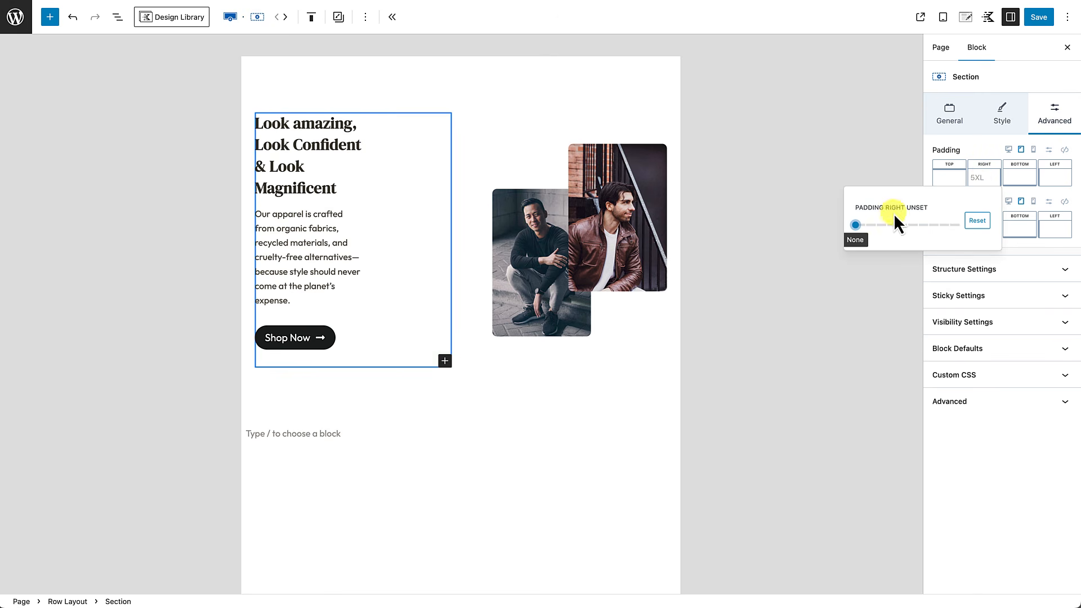
pyautogui.click(863, 225)
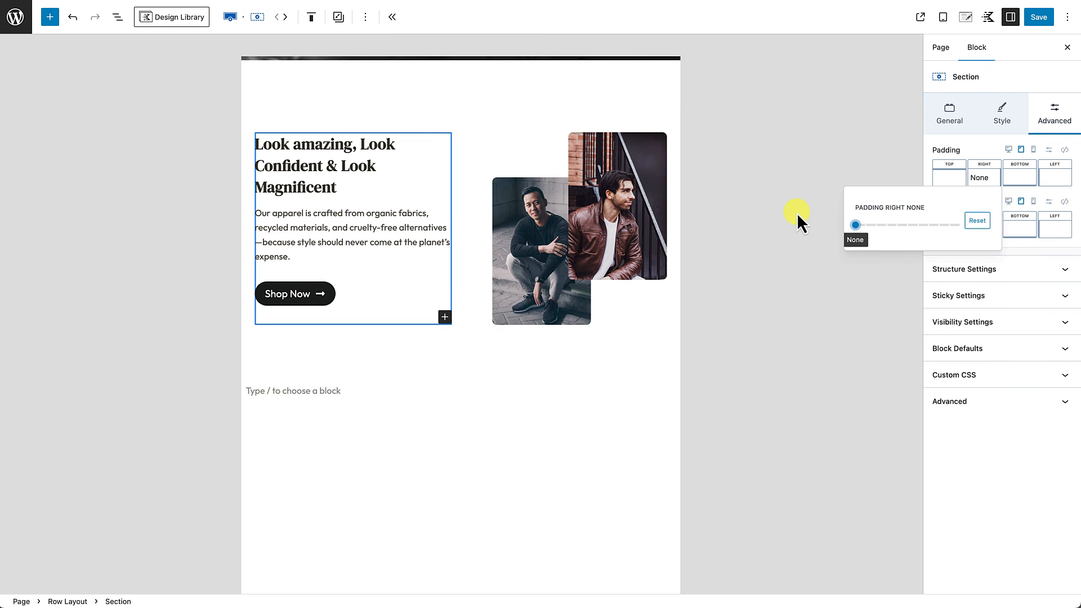
pyautogui.click(496, 426)
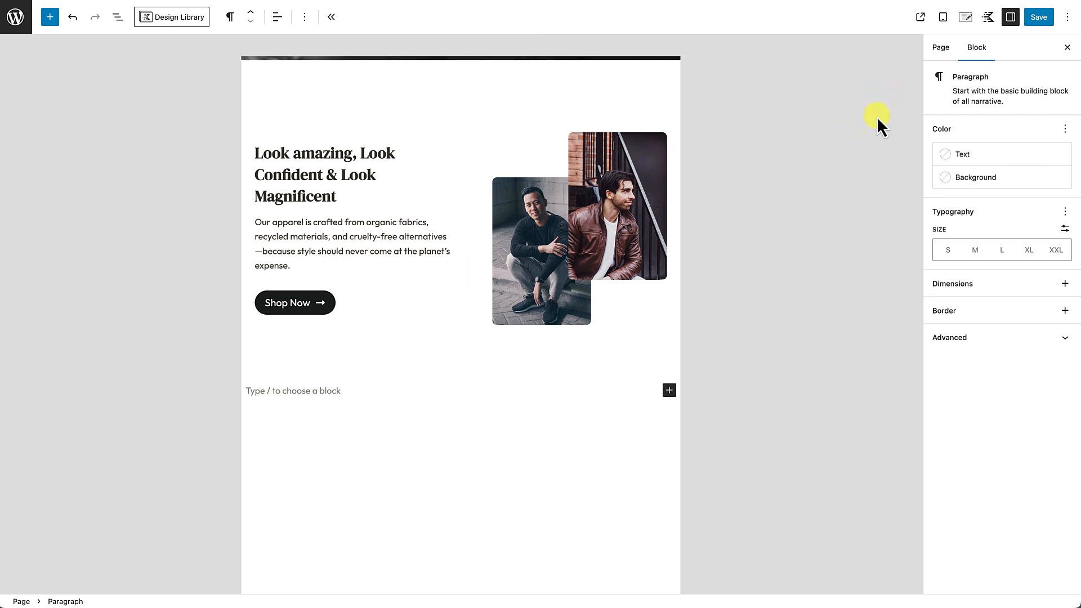
pyautogui.click(1067, 47)
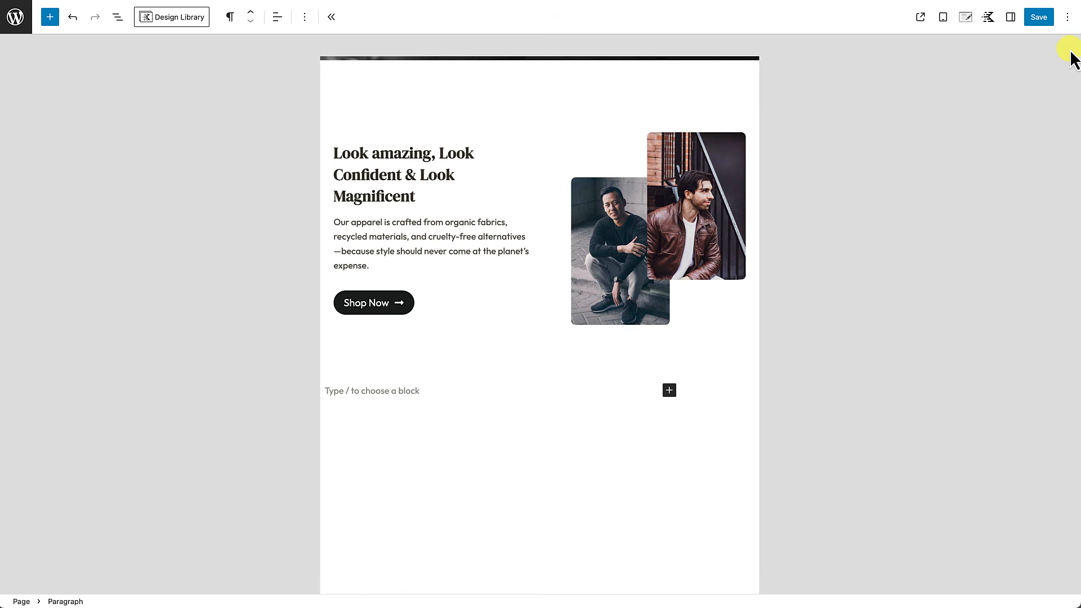
pyautogui.click(1010, 17)
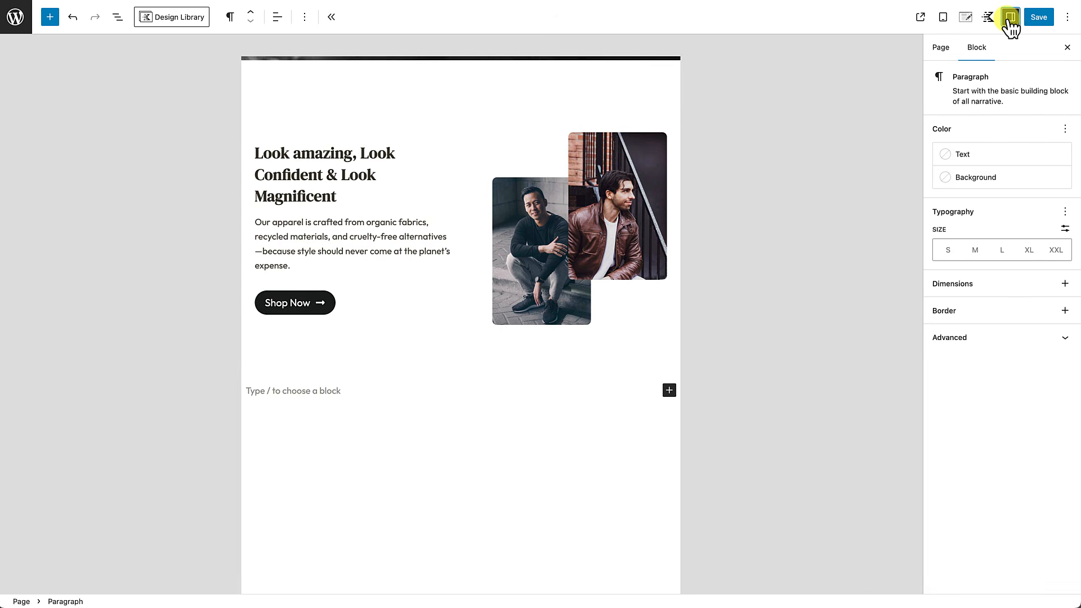
# Step: Switch the hero row to mobile settings and mobile preview
pyautogui.click(432, 86)
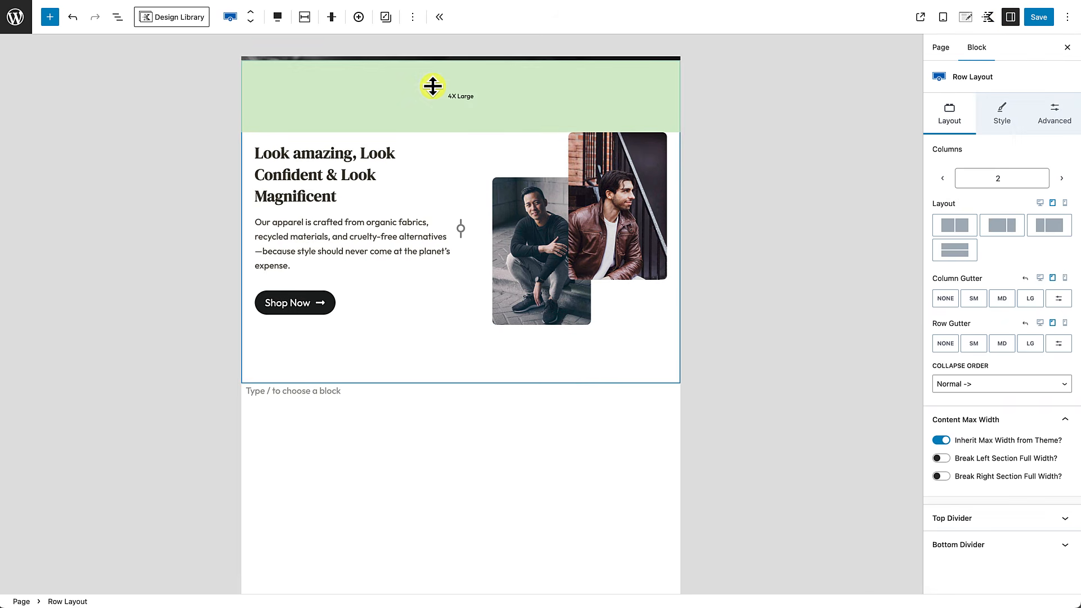
pyautogui.click(1065, 204)
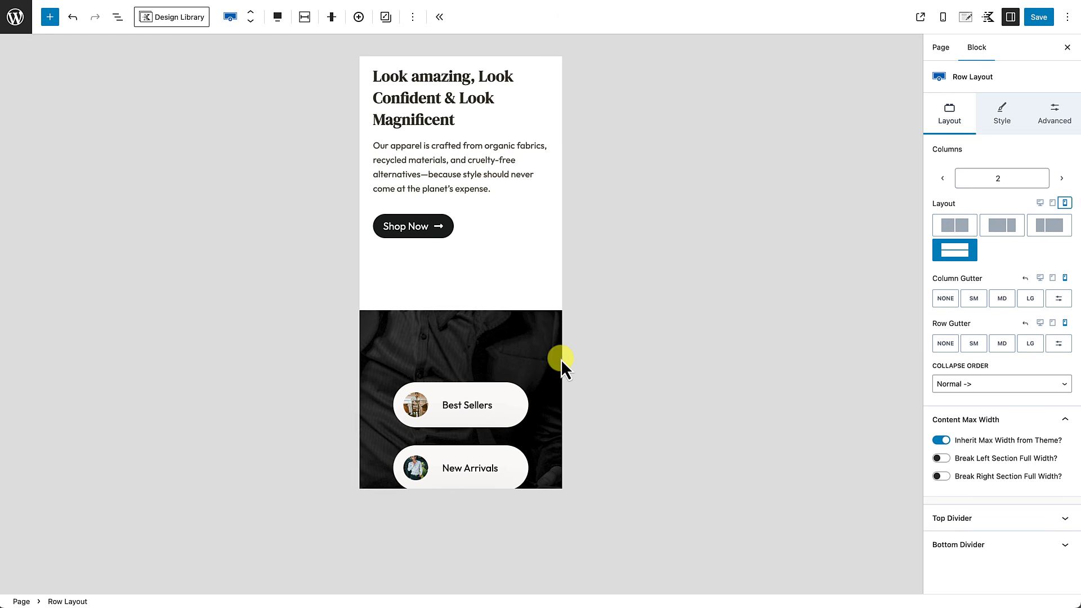
pyautogui.scroll(-5, 562, 362)
pyautogui.scroll(-5, 561, 359)
pyautogui.scroll(2, 558, 348)
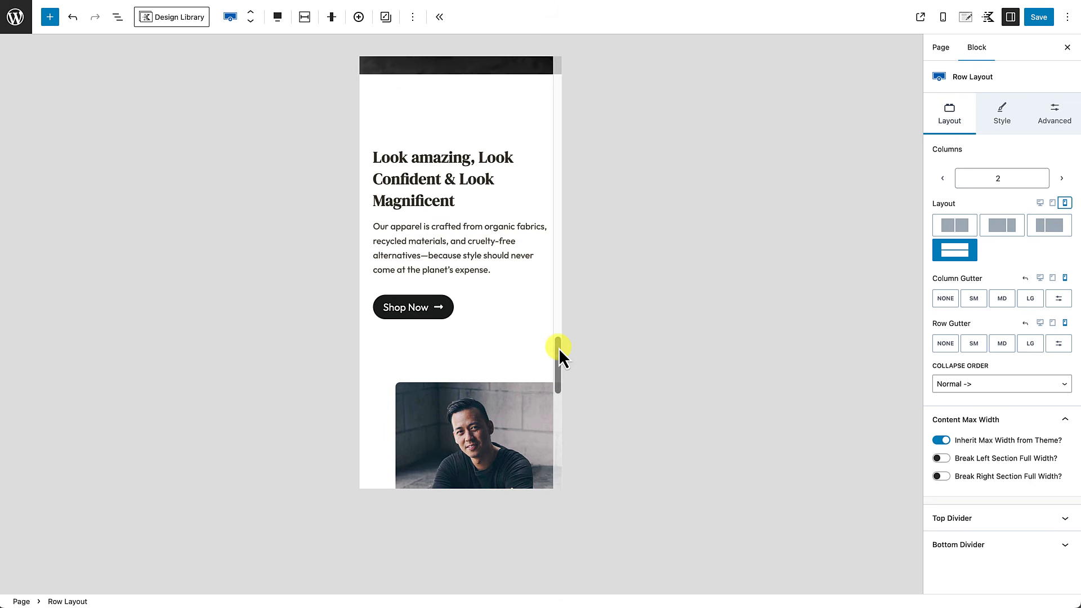
pyautogui.scroll(-5, 512, 362)
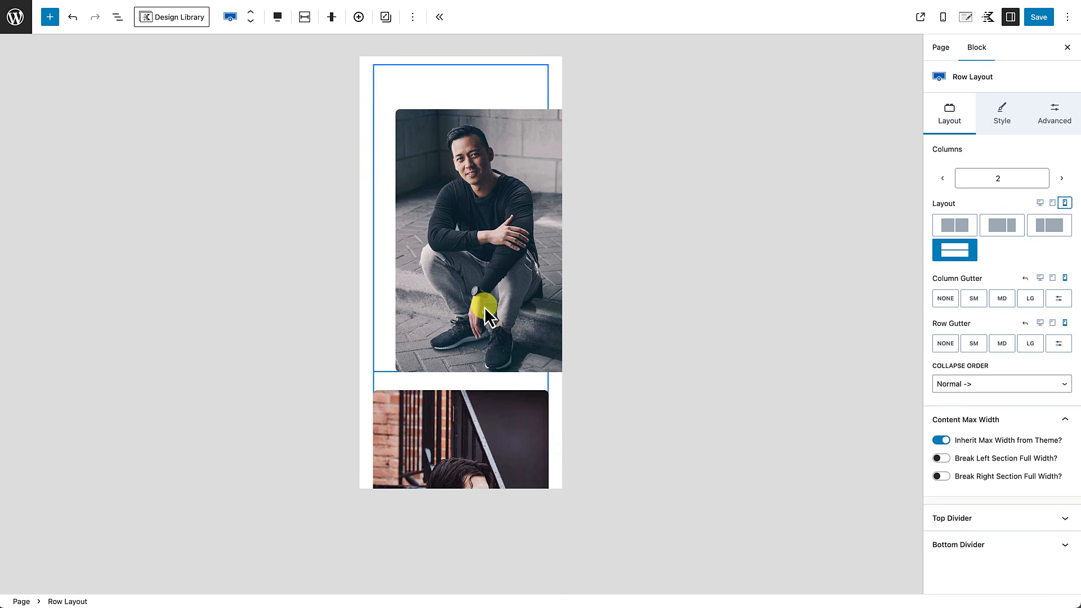
pyautogui.scroll(-4, 487, 338)
pyautogui.scroll(3, 484, 307)
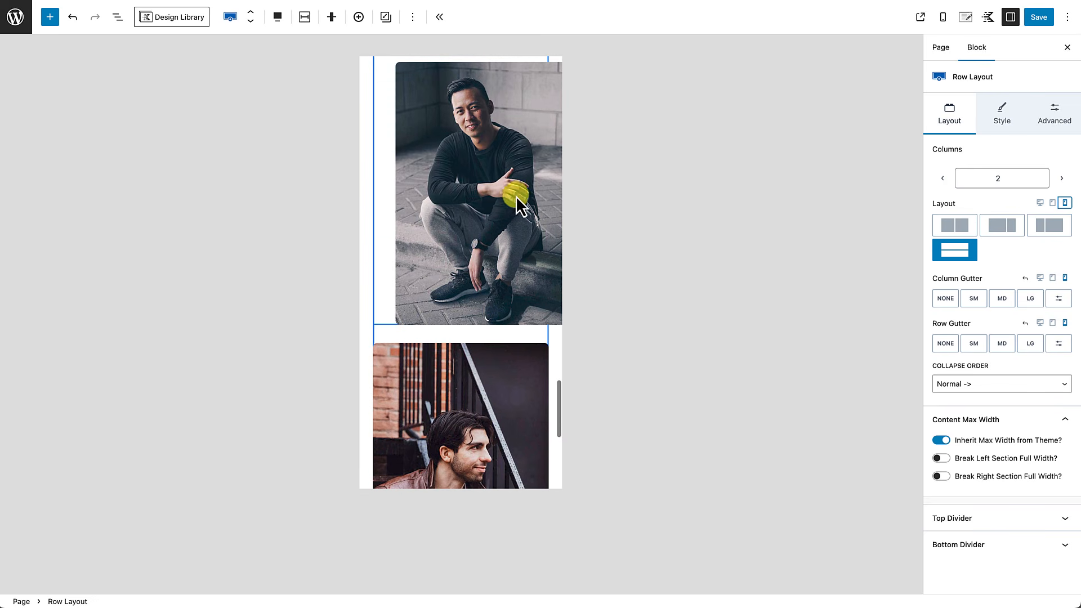
pyautogui.scroll(1, 524, 194)
# Step: Set the first portrait image's mobile top, right, bottom and left margins to None
pyautogui.click(475, 190)
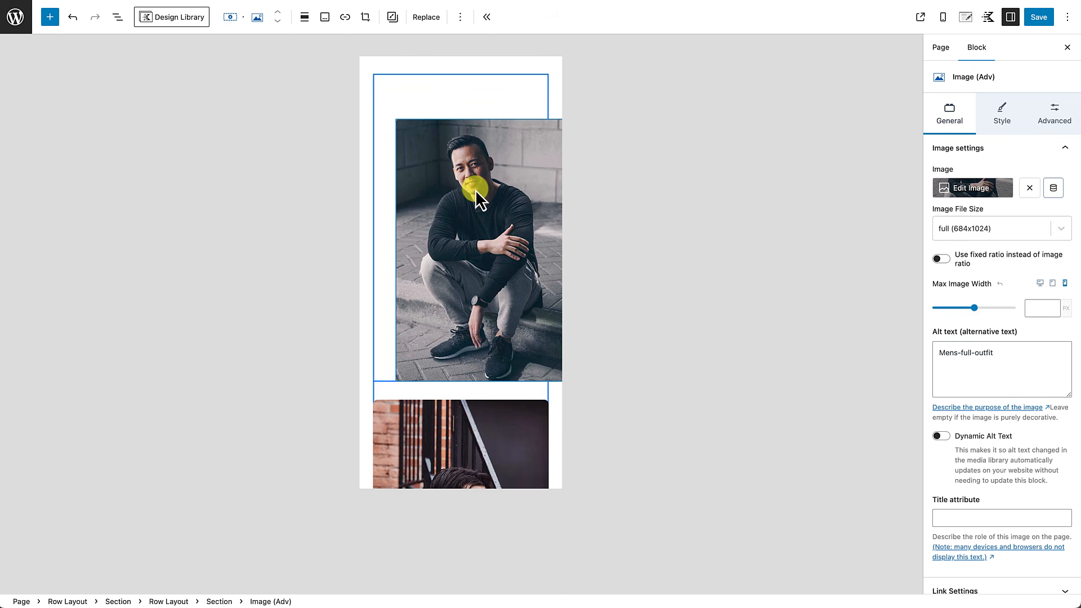
pyautogui.click(1055, 112)
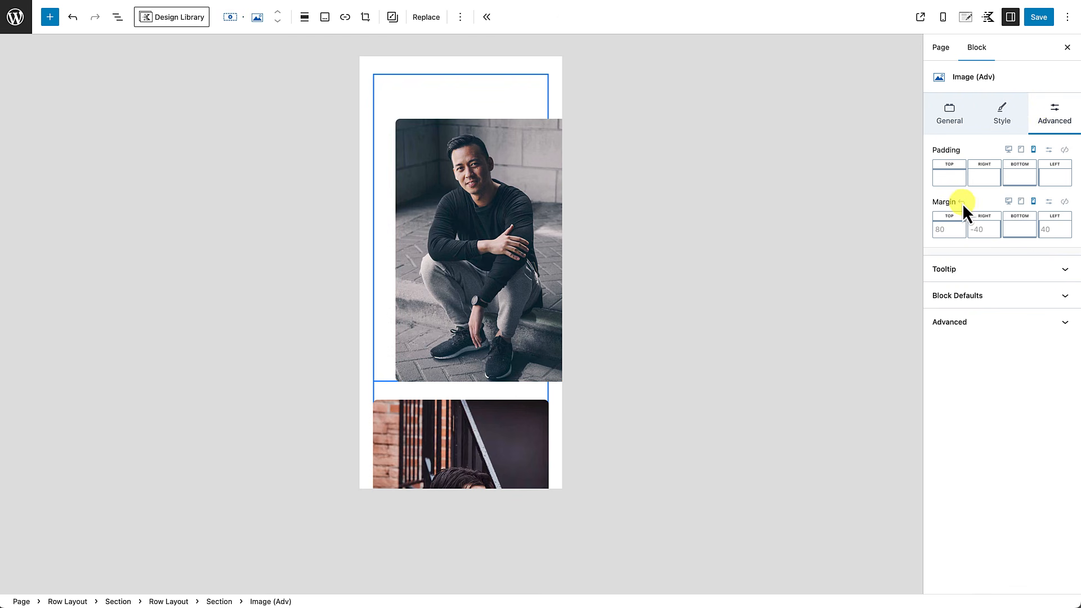
pyautogui.click(954, 231)
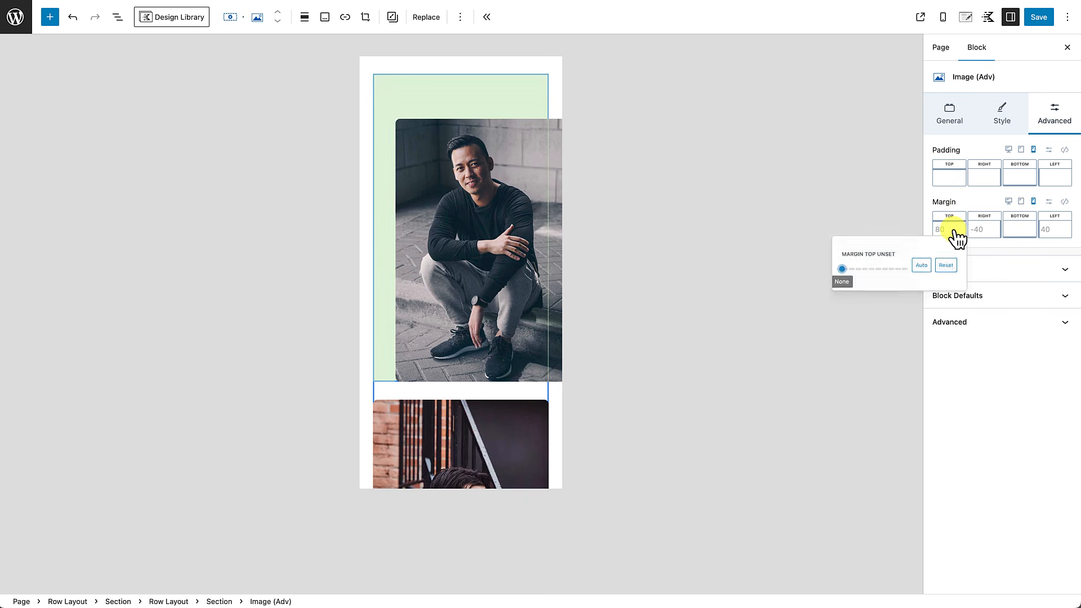
pyautogui.moveTo(823, 282)
pyautogui.mouseDown()
pyautogui.moveTo(932, 290)
pyautogui.moveTo(803, 275)
pyautogui.moveTo(1001, 286)
pyautogui.moveTo(816, 280)
pyautogui.mouseUp()
pyautogui.click(985, 231)
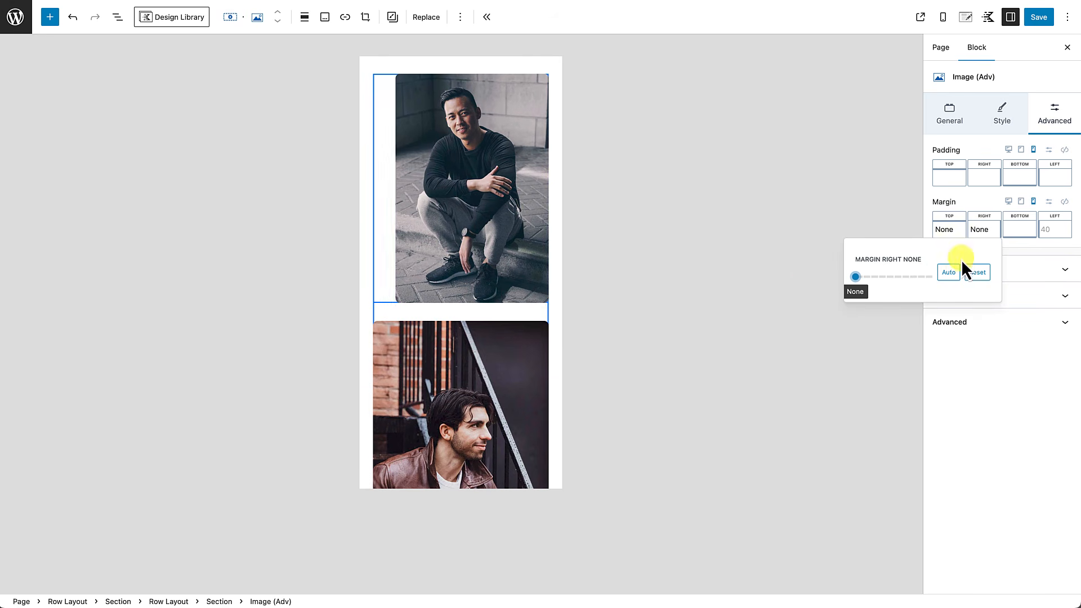
pyautogui.click(1025, 242)
pyautogui.moveTo(894, 278)
pyautogui.mouseDown()
pyautogui.moveTo(1015, 285)
pyautogui.moveTo(863, 283)
pyautogui.moveTo(1040, 284)
pyautogui.moveTo(877, 283)
pyautogui.moveTo(883, 277)
pyautogui.mouseUp()
pyautogui.click(1051, 233)
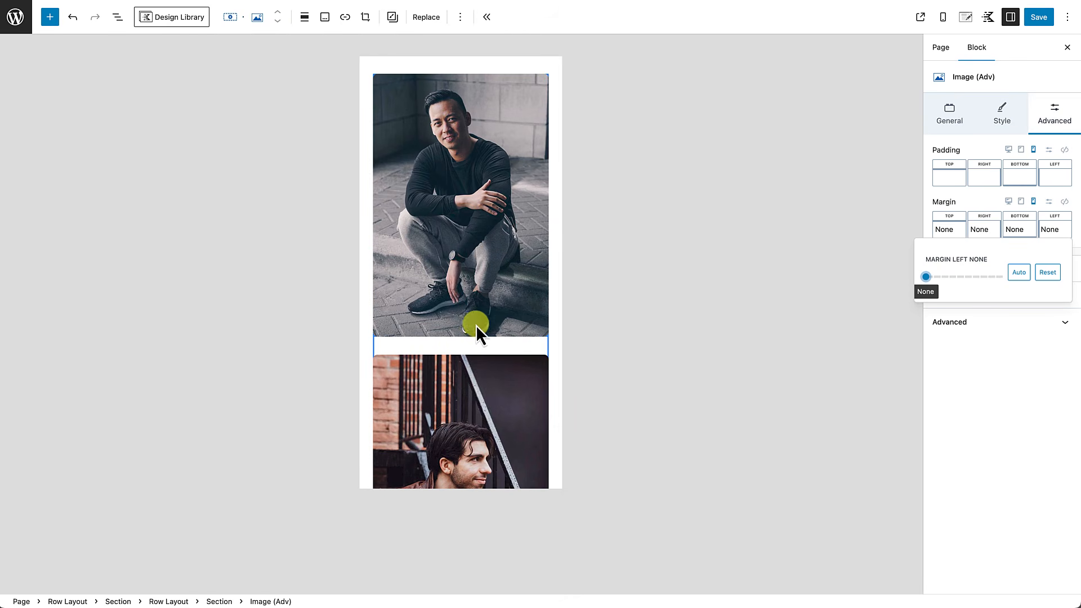
pyautogui.click(598, 341)
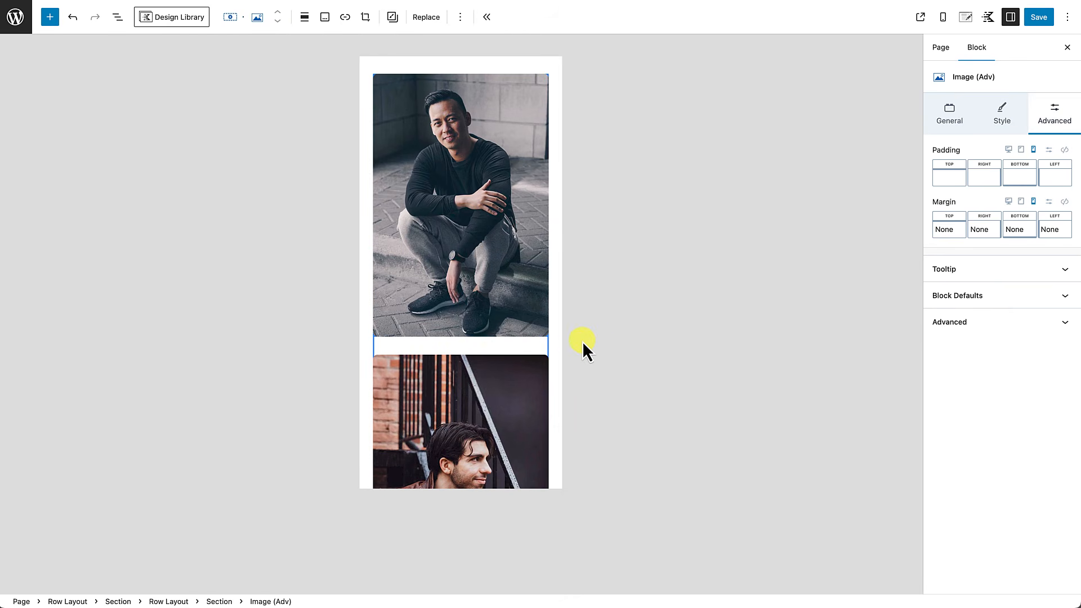
pyautogui.scroll(-10, 529, 357)
pyautogui.scroll(6, 529, 357)
pyautogui.scroll(8, 530, 357)
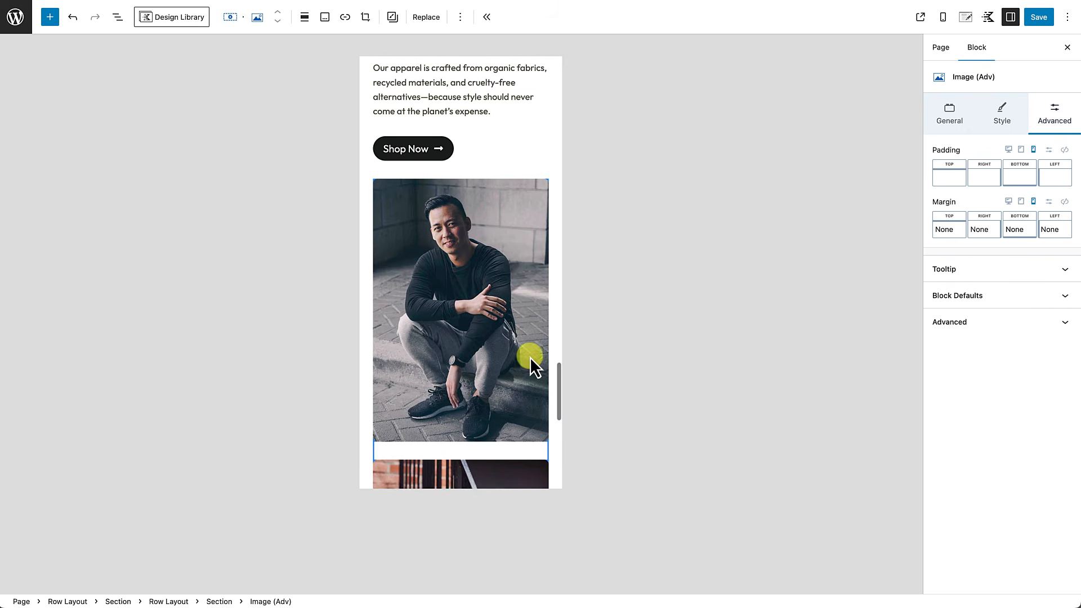
pyautogui.scroll(-2, 529, 357)
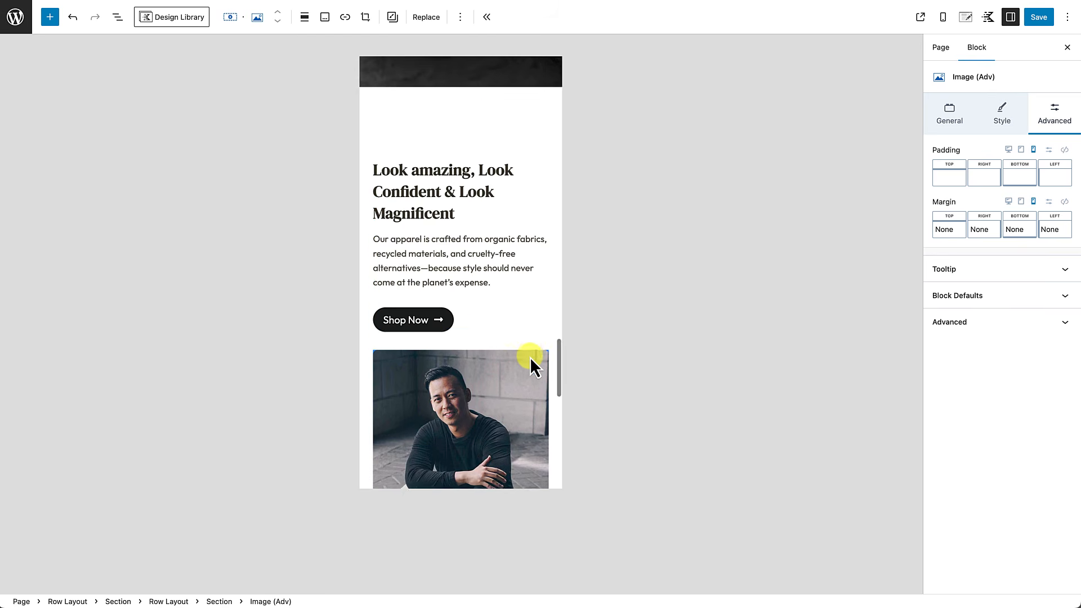
# Step: Save the homepage, scroll the live page to check the portraits, then return to editing
pyautogui.click(1038, 17)
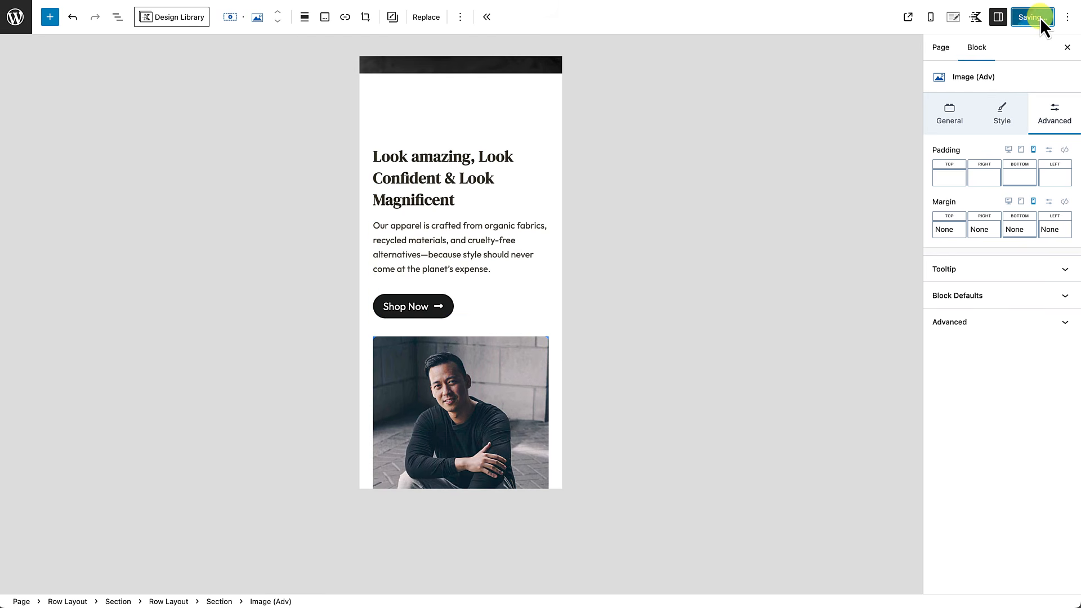
pyautogui.click(118, 582)
pyautogui.scroll(-15, 304, 458)
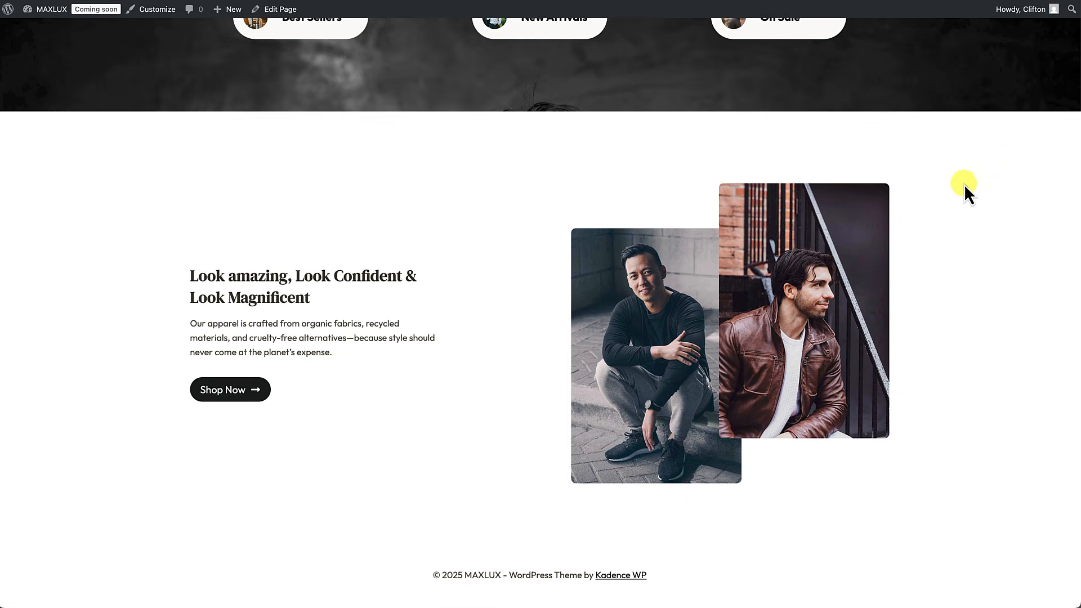
pyautogui.scroll(15, 874, 235)
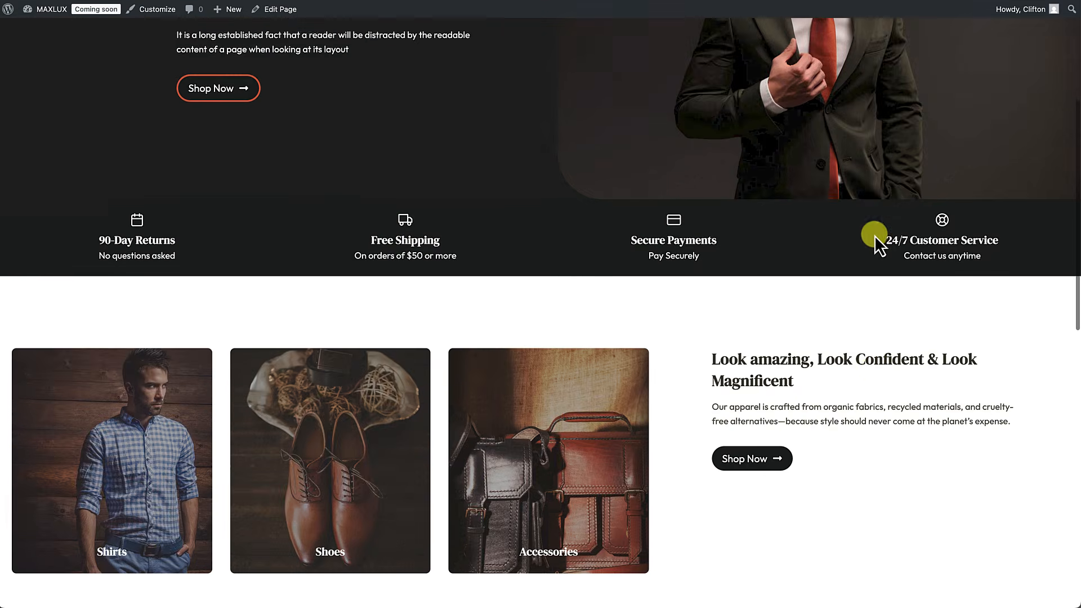
pyautogui.scroll(-15, 874, 236)
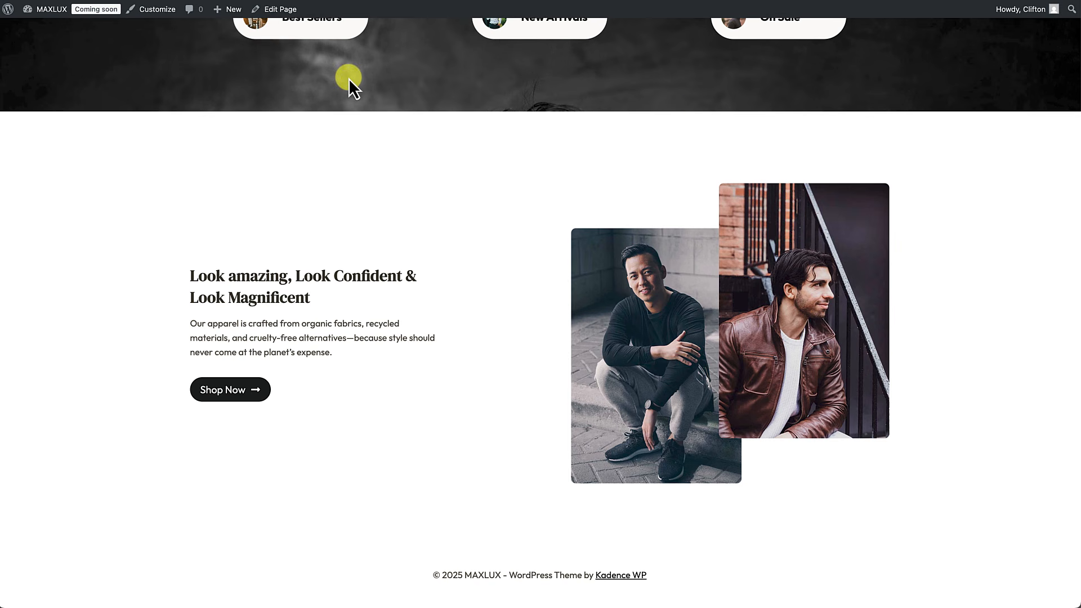
pyautogui.click(281, 12)
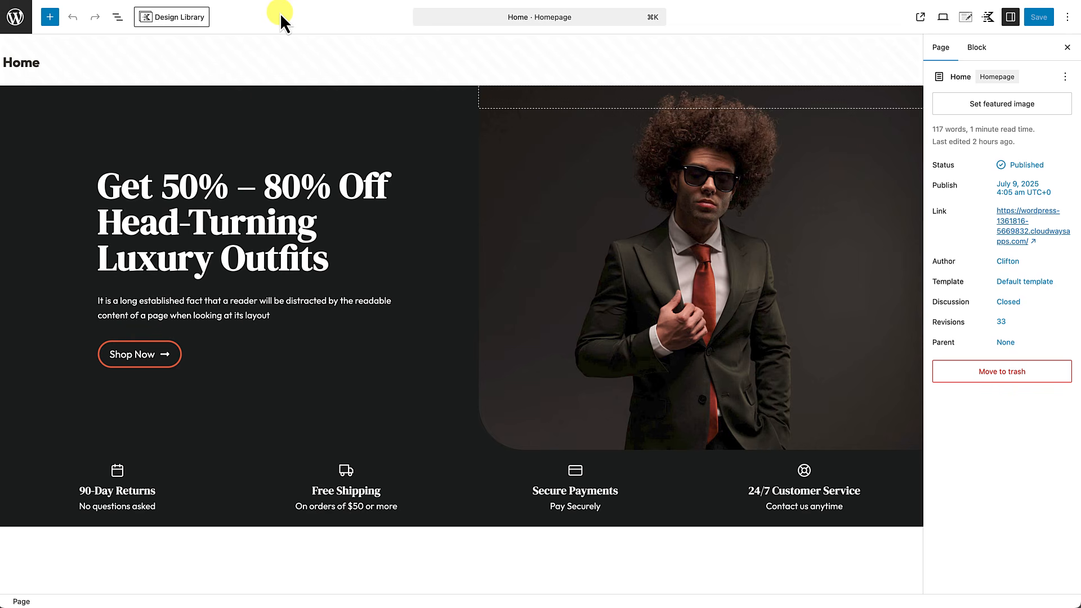
# Step: Insert a Row Layout block via '/' in the empty paragraph below the Look amazing section
pyautogui.scroll(-8, 270, 221)
pyautogui.scroll(-13, 270, 224)
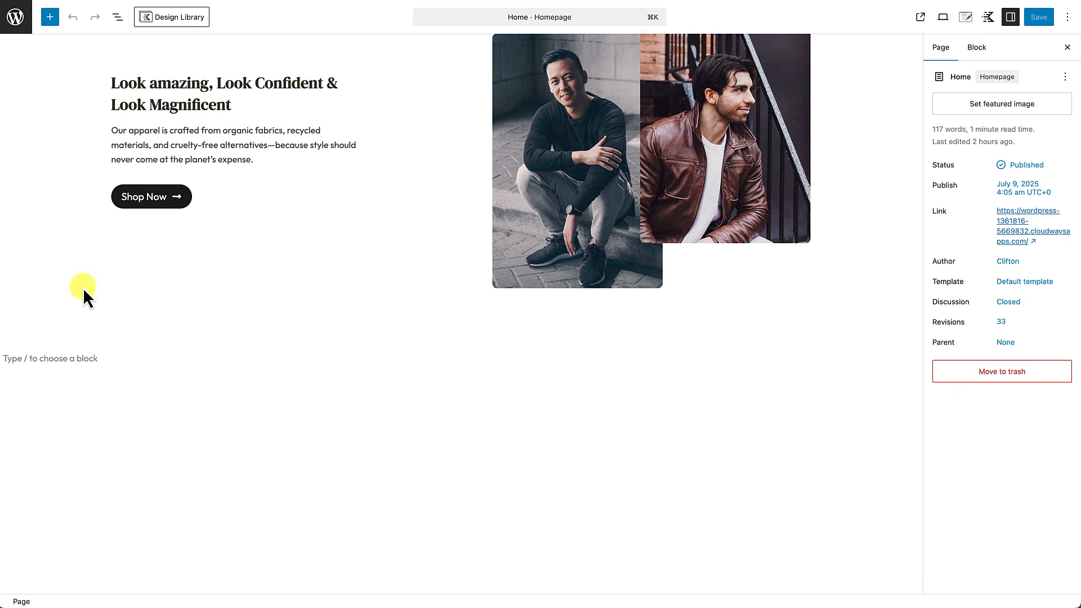
pyautogui.click(75, 291)
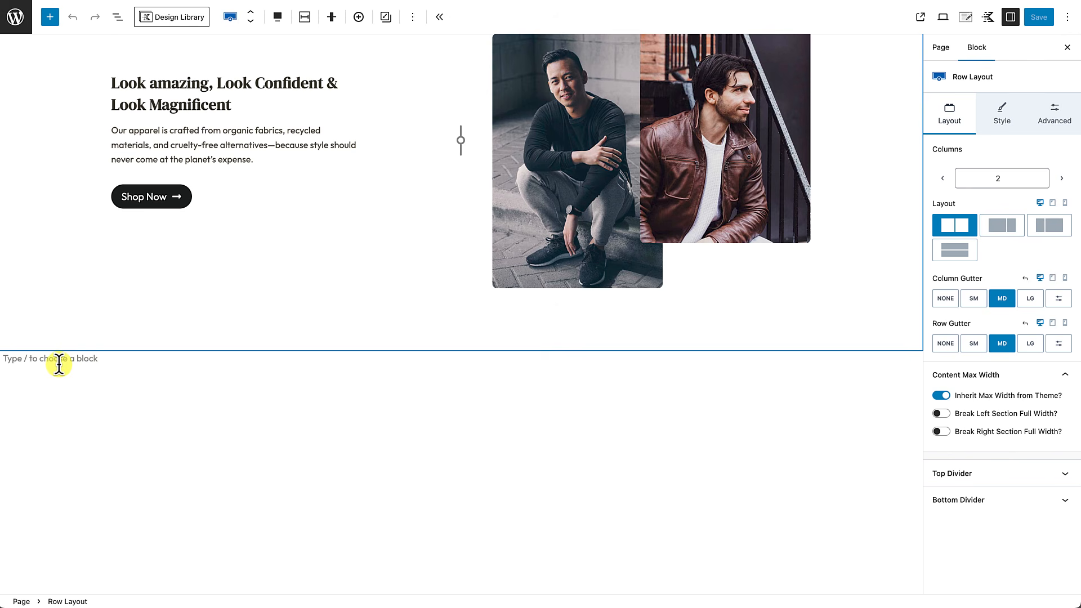
pyautogui.click(414, 17)
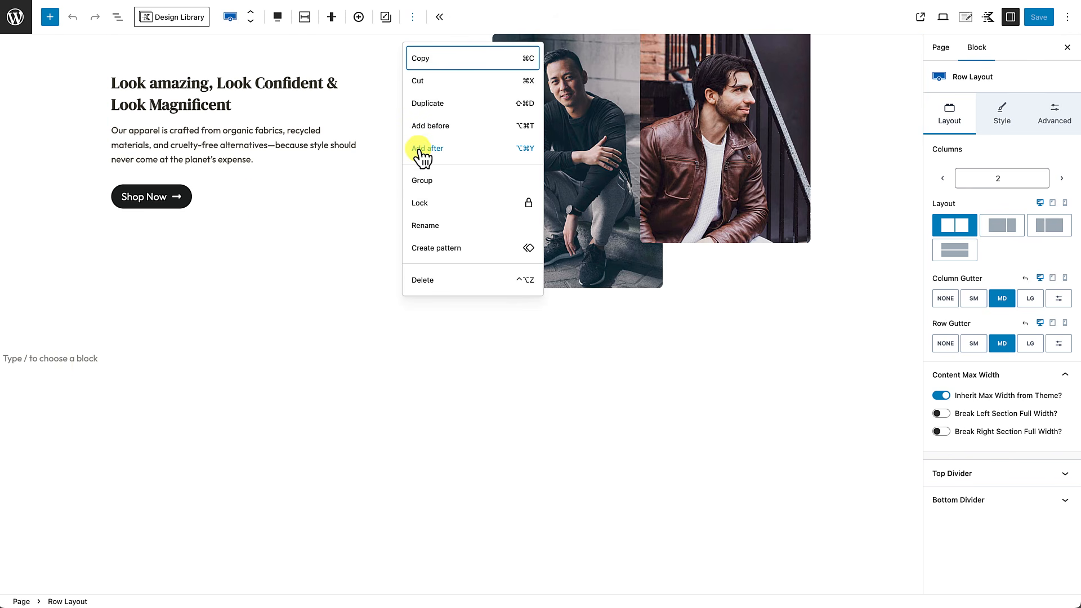
pyautogui.click(33, 358)
pyautogui.write('/')
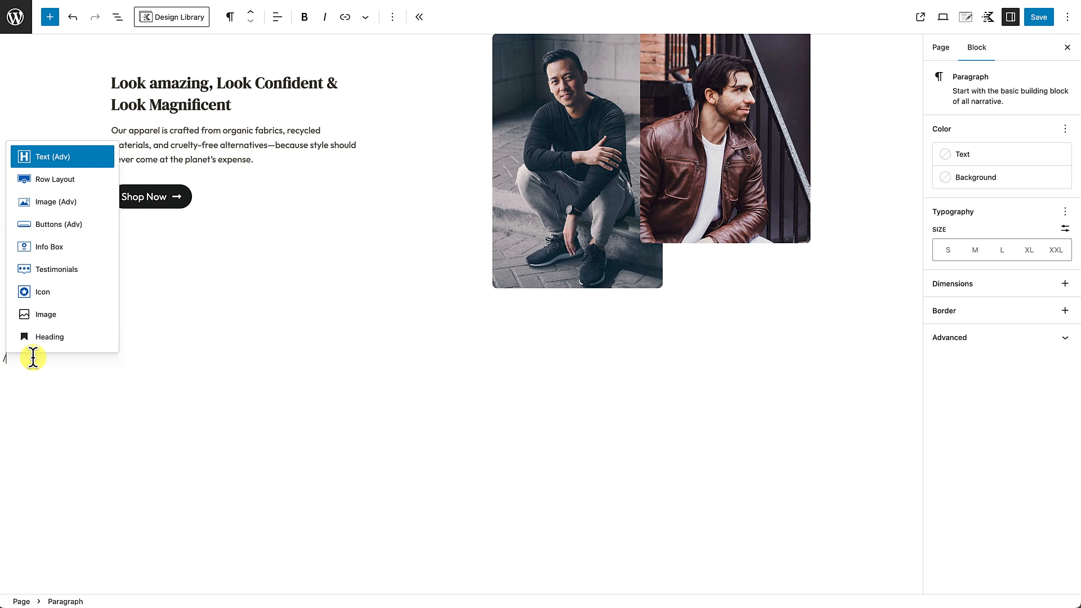
pyautogui.click(54, 179)
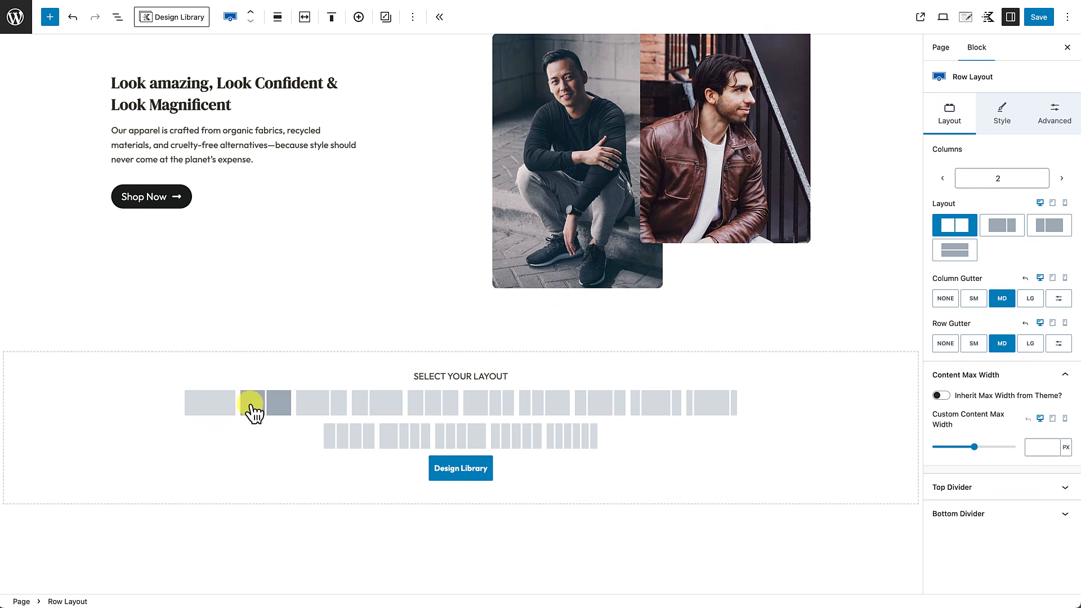
# Step: Make the row three equal columns, full width at theme content width, with 3X/4X Large padding
pyautogui.click(426, 411)
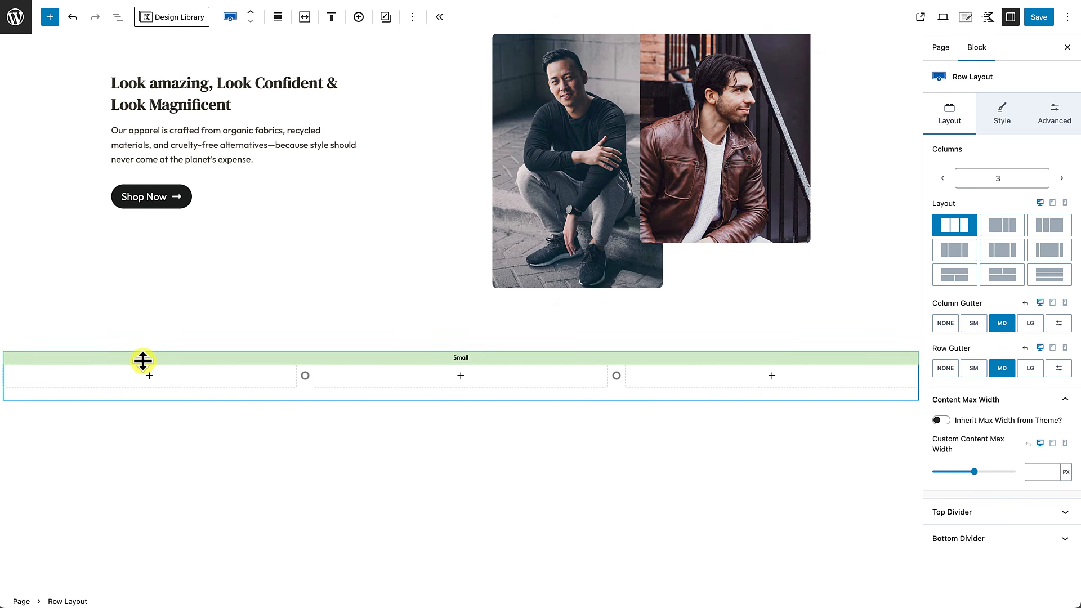
pyautogui.click(277, 22)
pyautogui.click(283, 125)
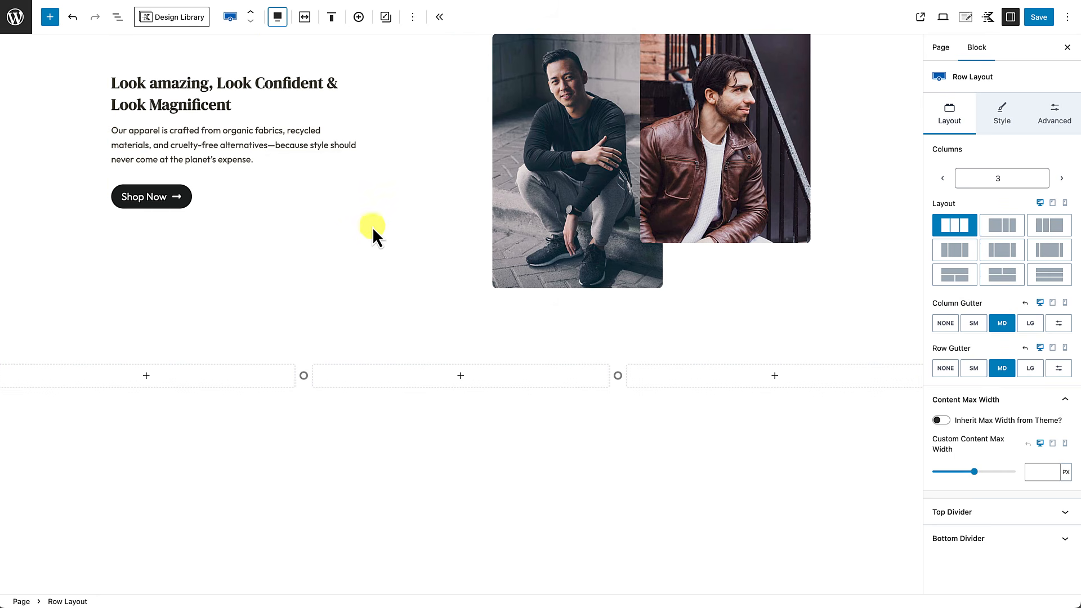
pyautogui.click(305, 18)
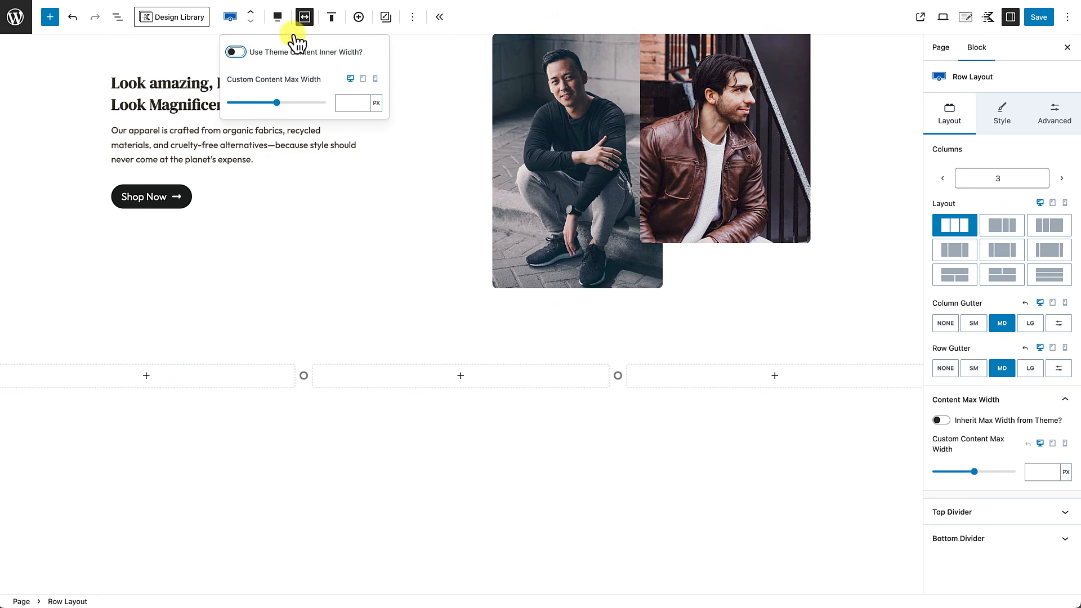
pyautogui.click(234, 53)
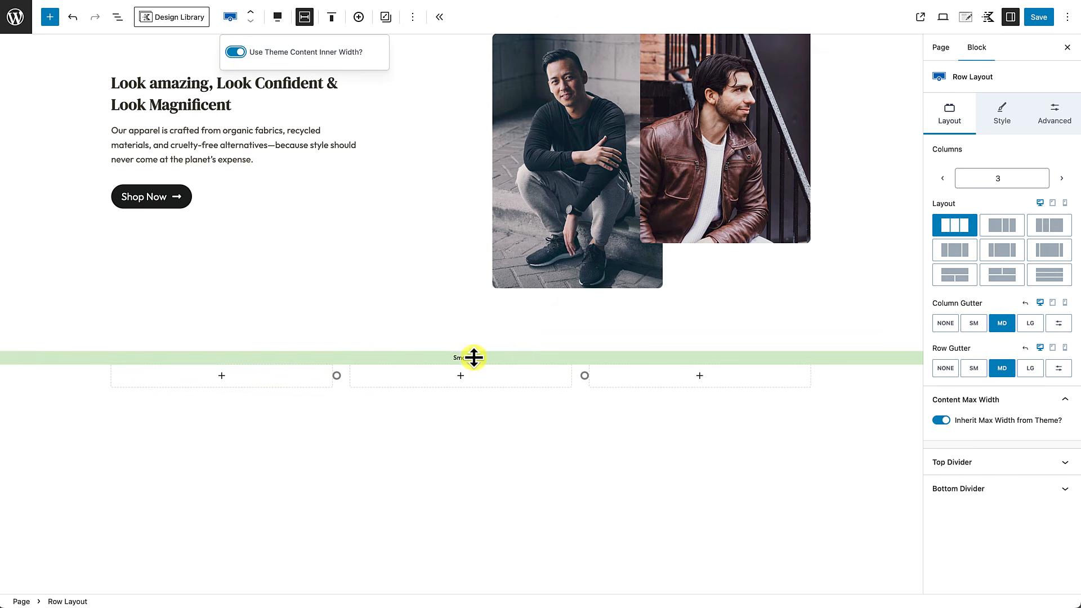
pyautogui.moveTo(458, 357); pyautogui.dragTo(448, 419)
pyautogui.moveTo(459, 479); pyautogui.dragTo(454, 519)
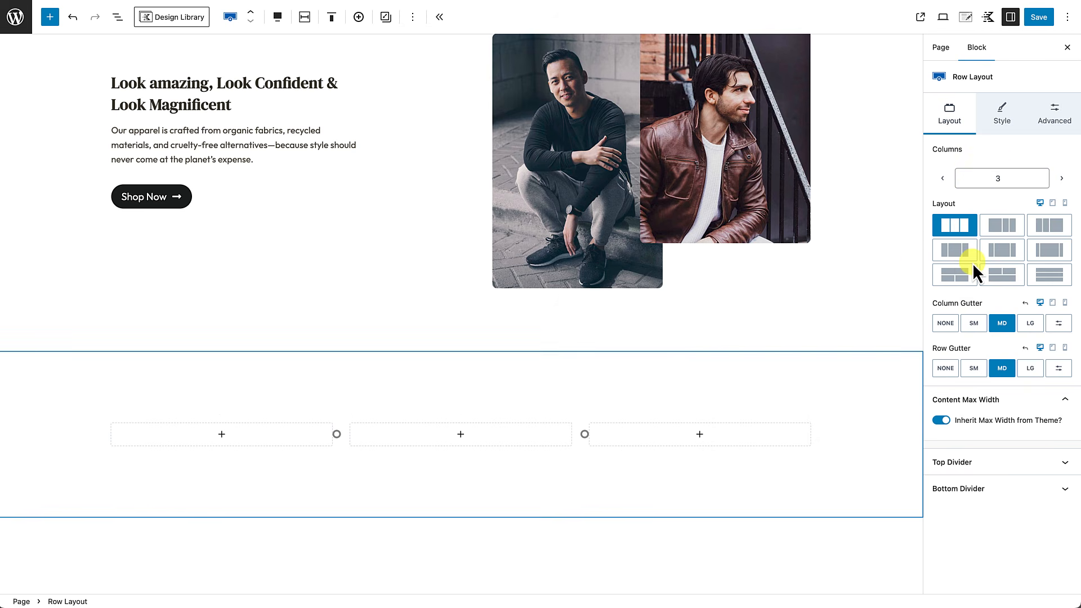
# Step: Set the motorcycle rider photo as the row's parallax background image
pyautogui.click(1003, 121)
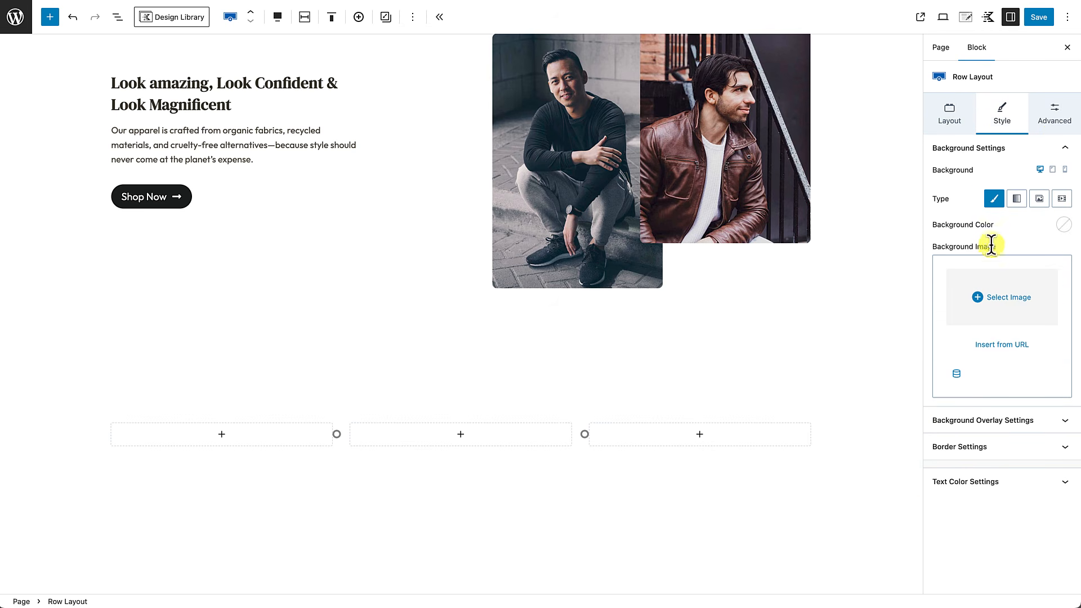
pyautogui.click(993, 295)
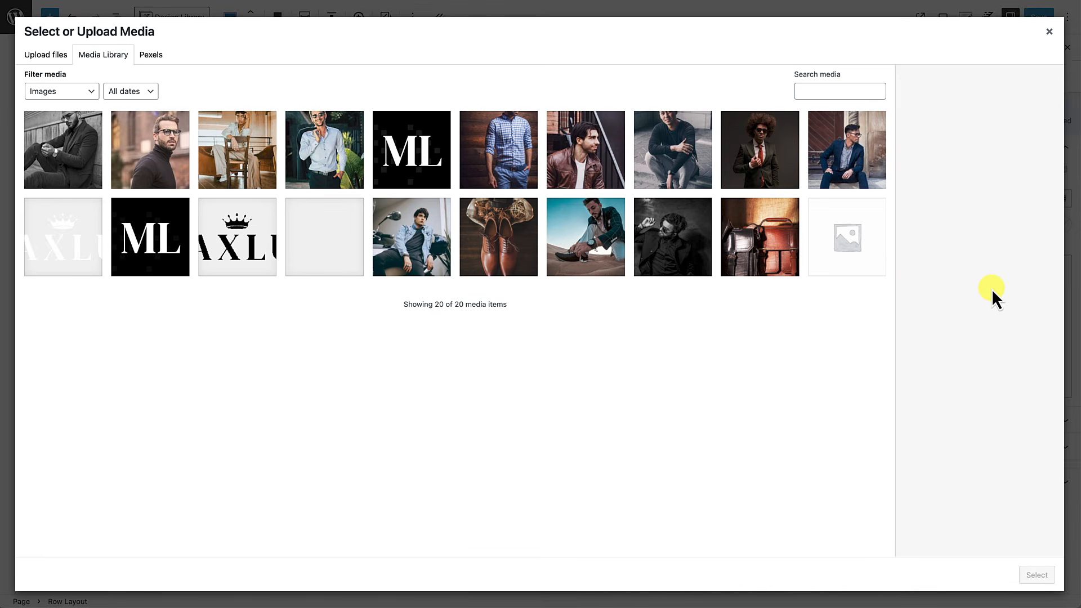
pyautogui.click(438, 237)
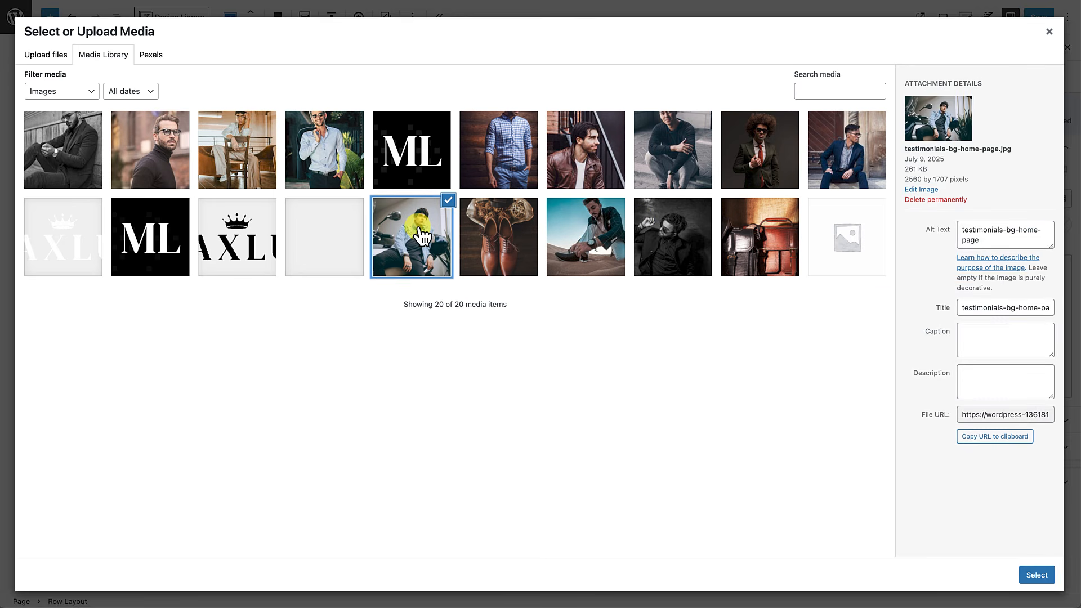
pyautogui.click(1033, 576)
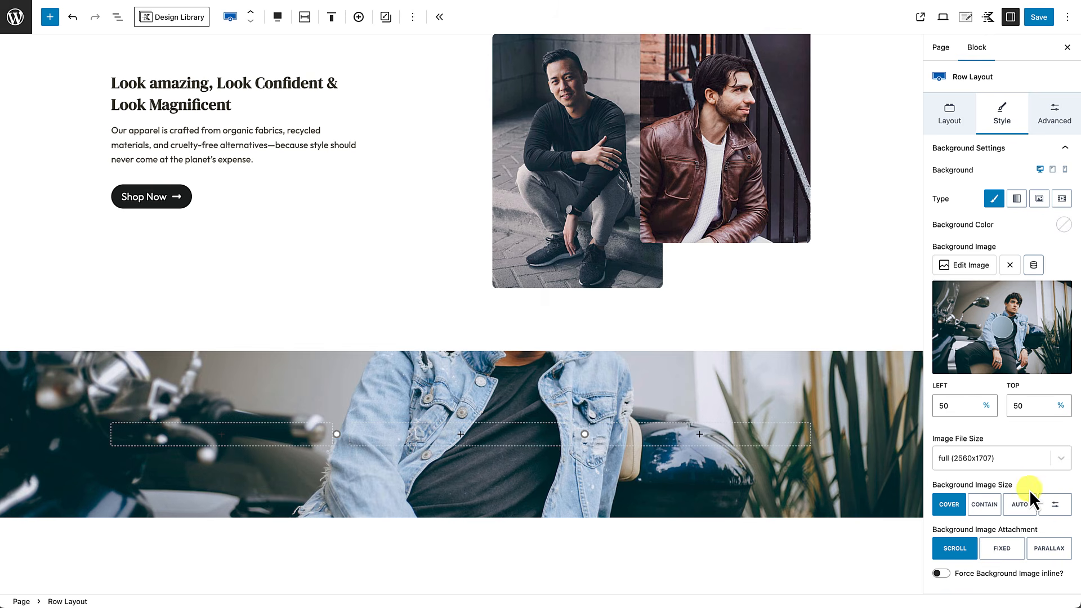
pyautogui.scroll(-3, 1019, 482)
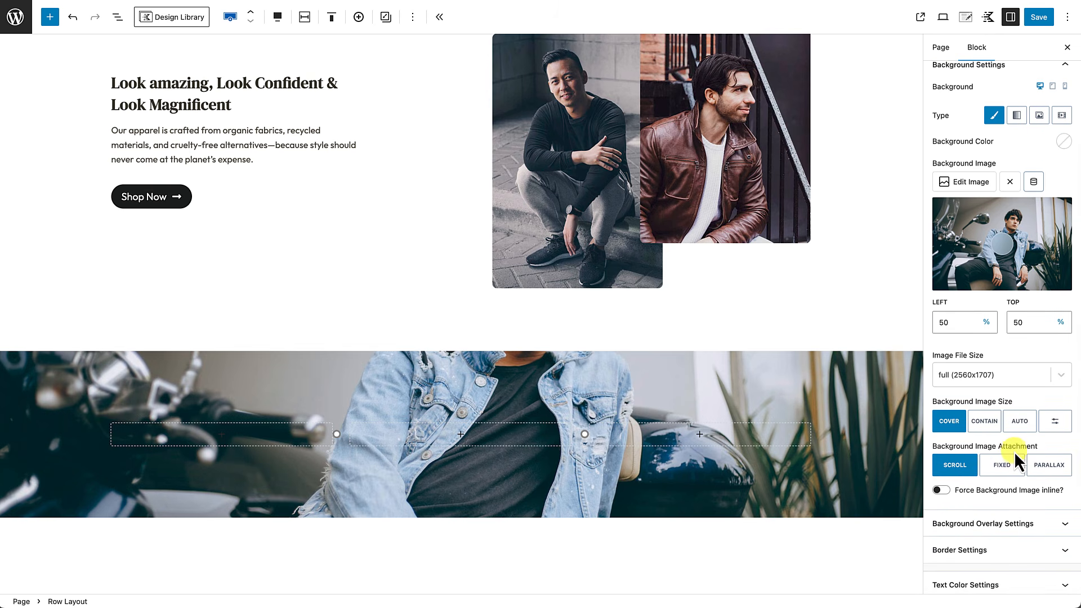
pyautogui.click(1050, 468)
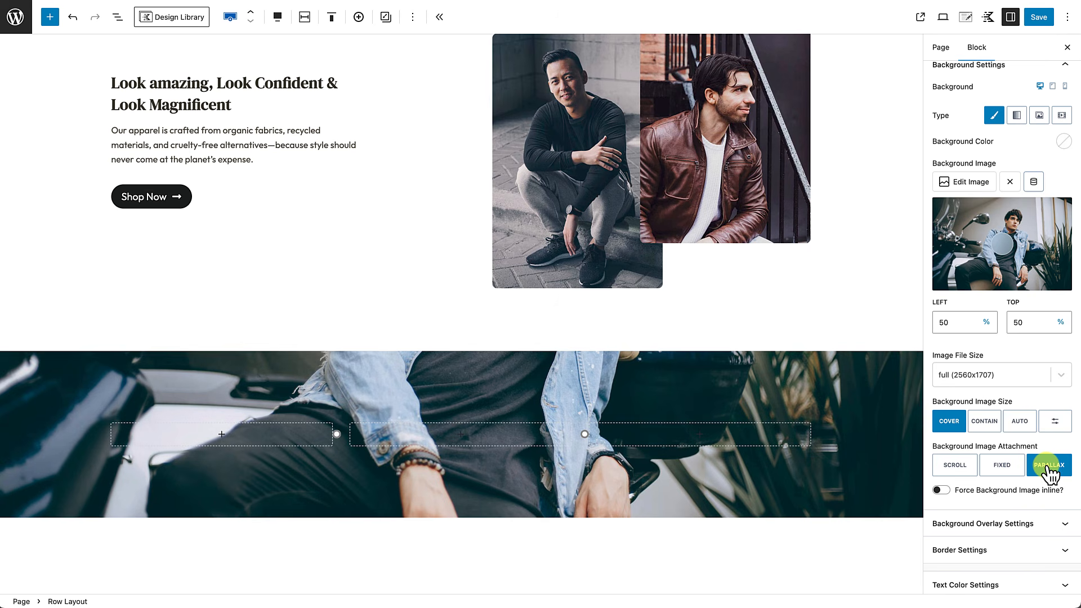
pyautogui.scroll(-1, 737, 439)
pyautogui.scroll(-2, 738, 438)
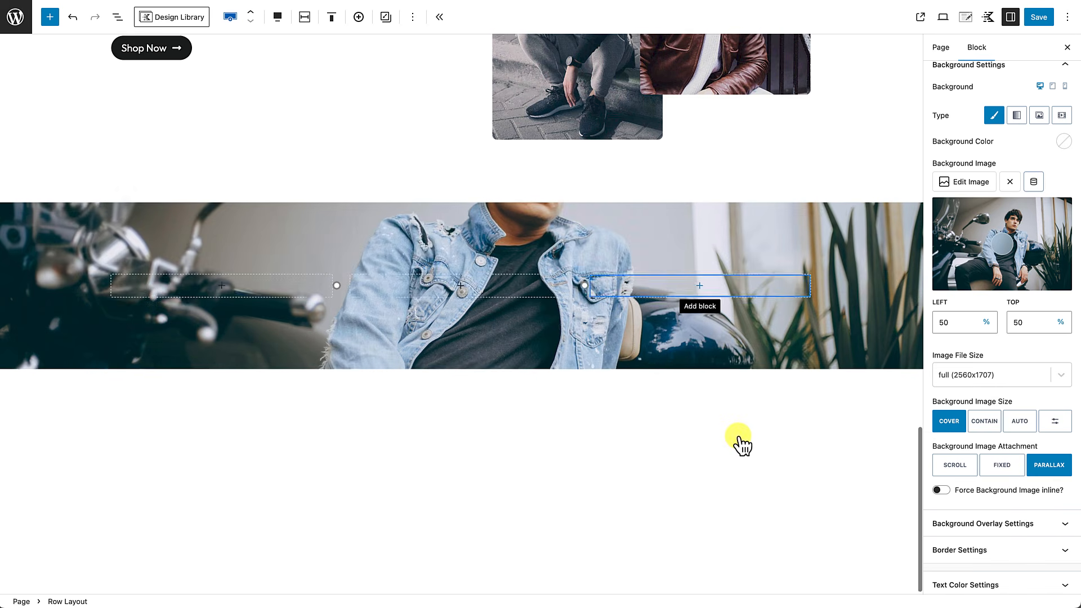
pyautogui.scroll(3, 738, 436)
pyautogui.scroll(-3, 738, 436)
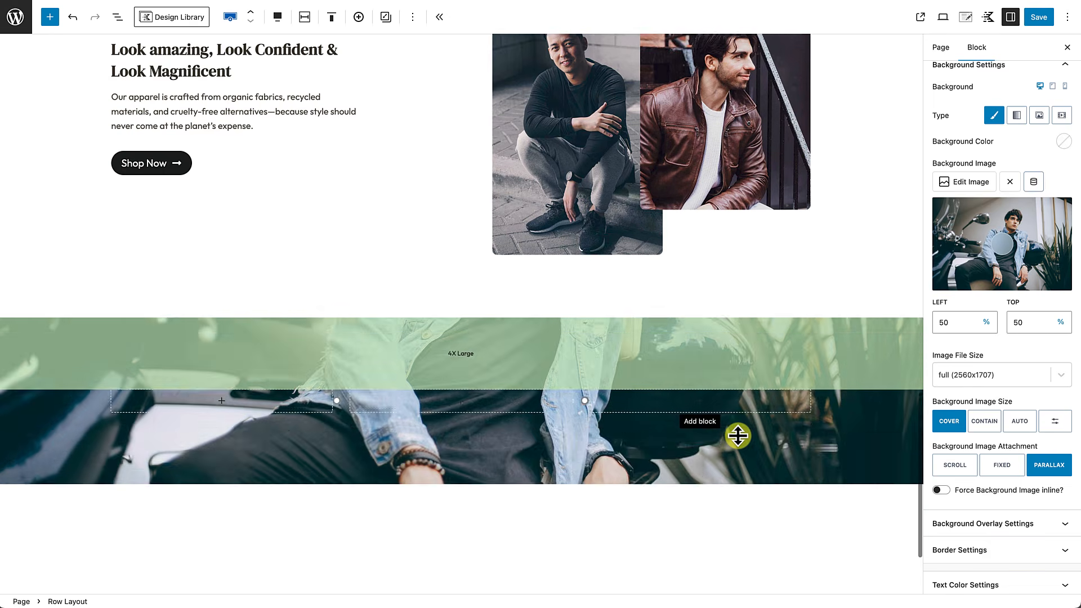
pyautogui.scroll(2, 738, 437)
pyautogui.scroll(1, 738, 437)
pyautogui.scroll(-2, 738, 437)
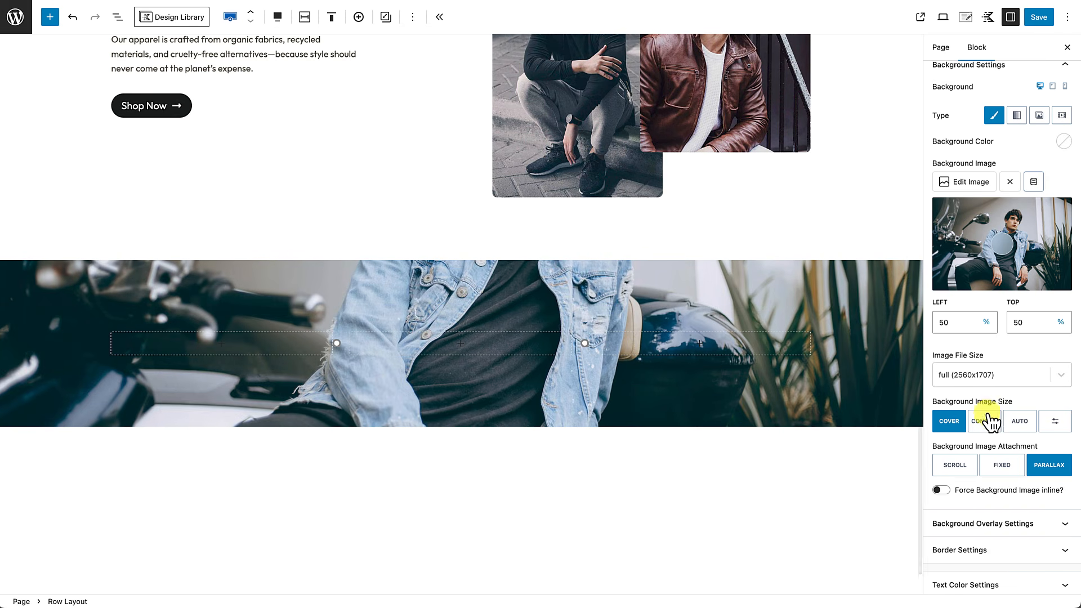
pyautogui.scroll(-1, 988, 419)
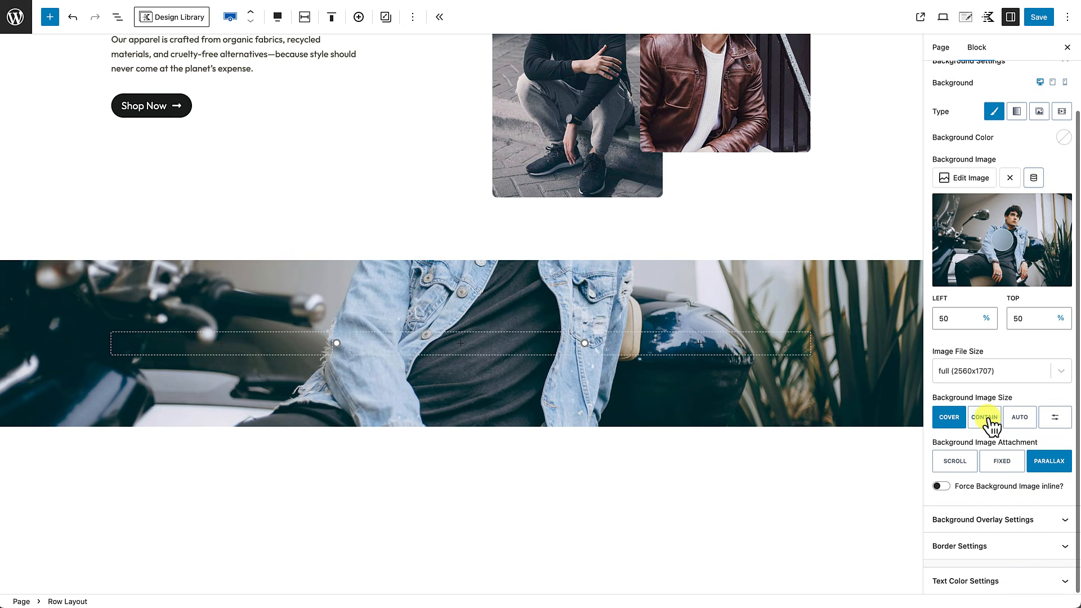
# Step: Add a black background overlay at 60% opacity and review the row's text colour setting
pyautogui.click(1030, 526)
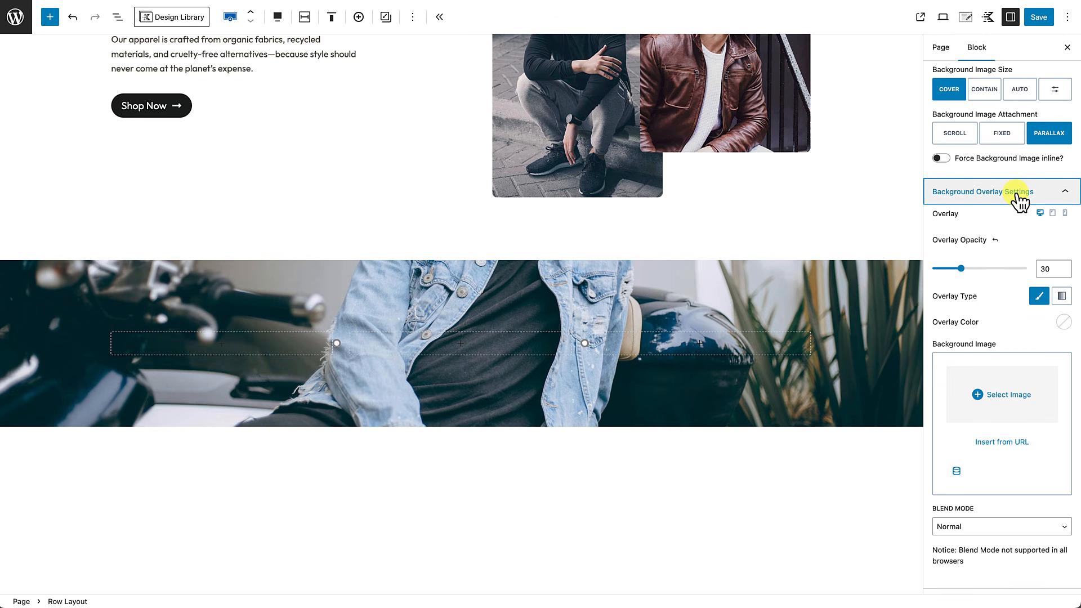
pyautogui.click(1064, 325)
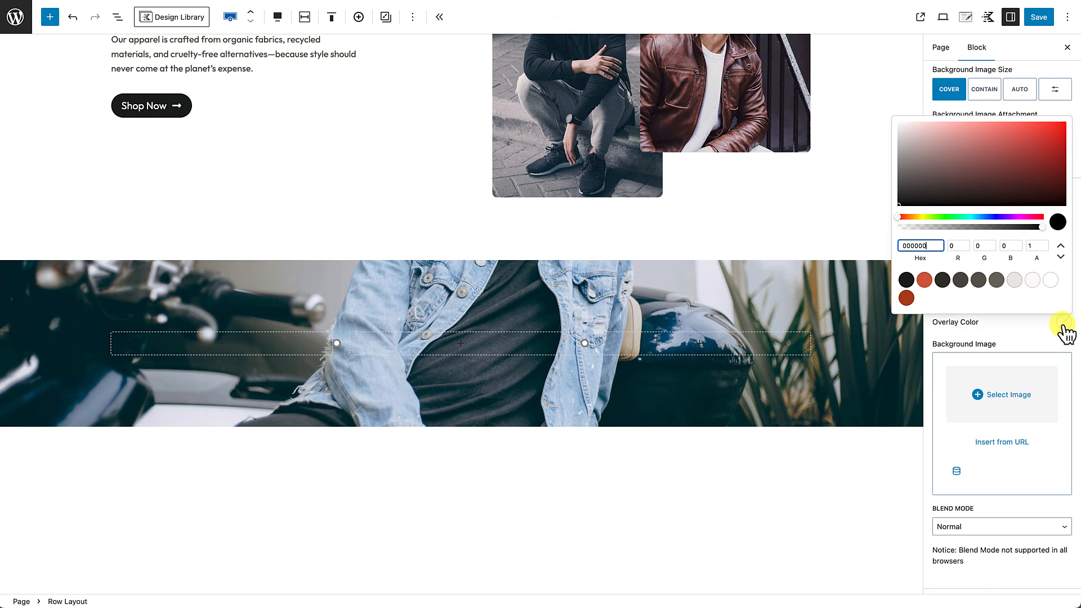
pyautogui.click(906, 280)
pyautogui.click(1007, 351)
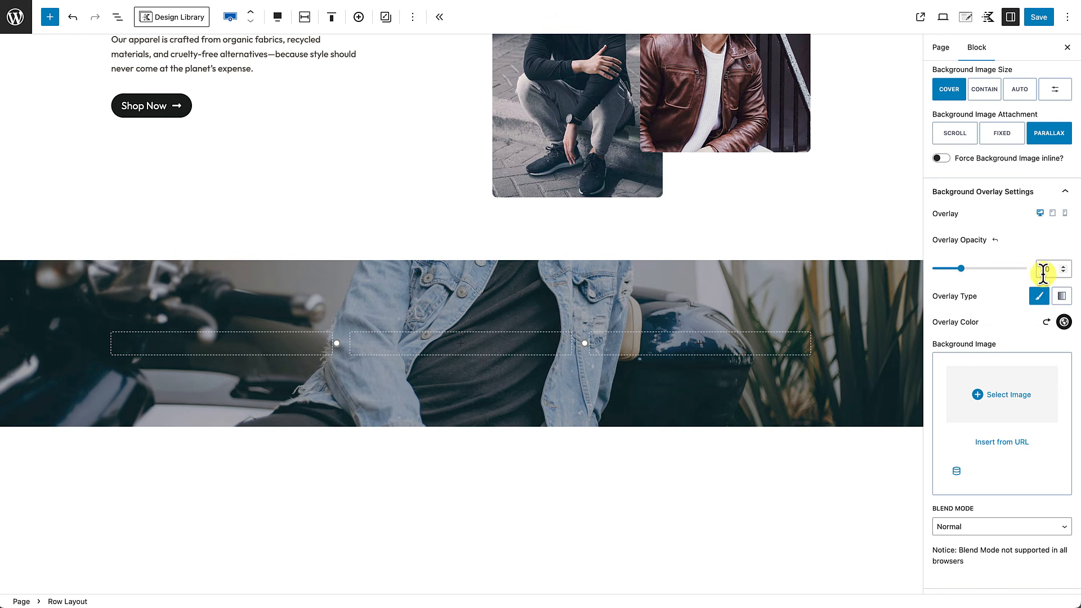
pyautogui.moveTo(1046, 268); pyautogui.dragTo(1026, 267)
pyautogui.write('6')
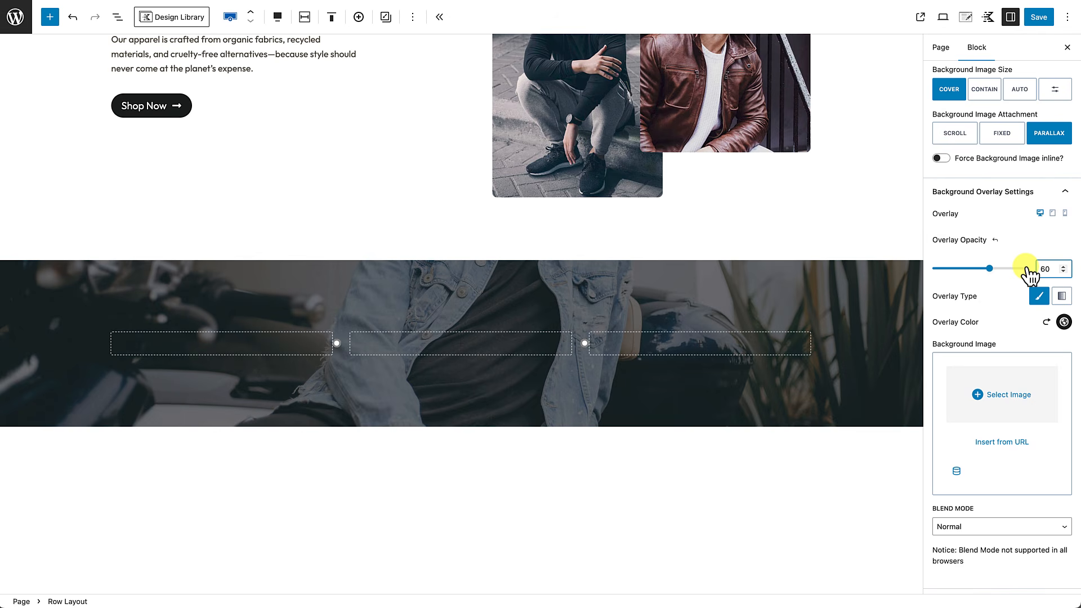
pyautogui.scroll(-2, 1004, 405)
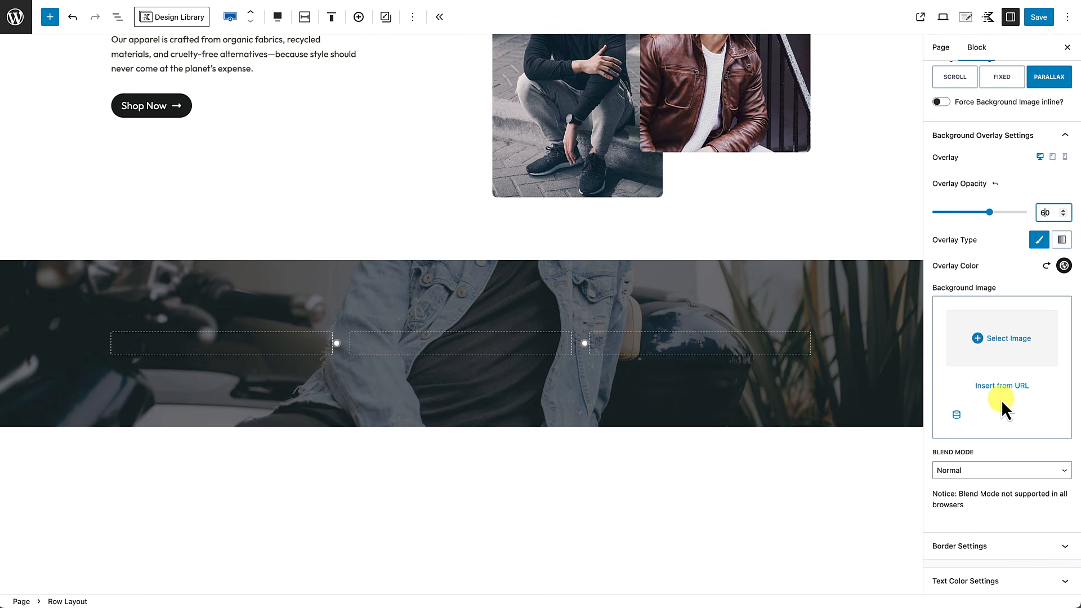
pyautogui.click(999, 582)
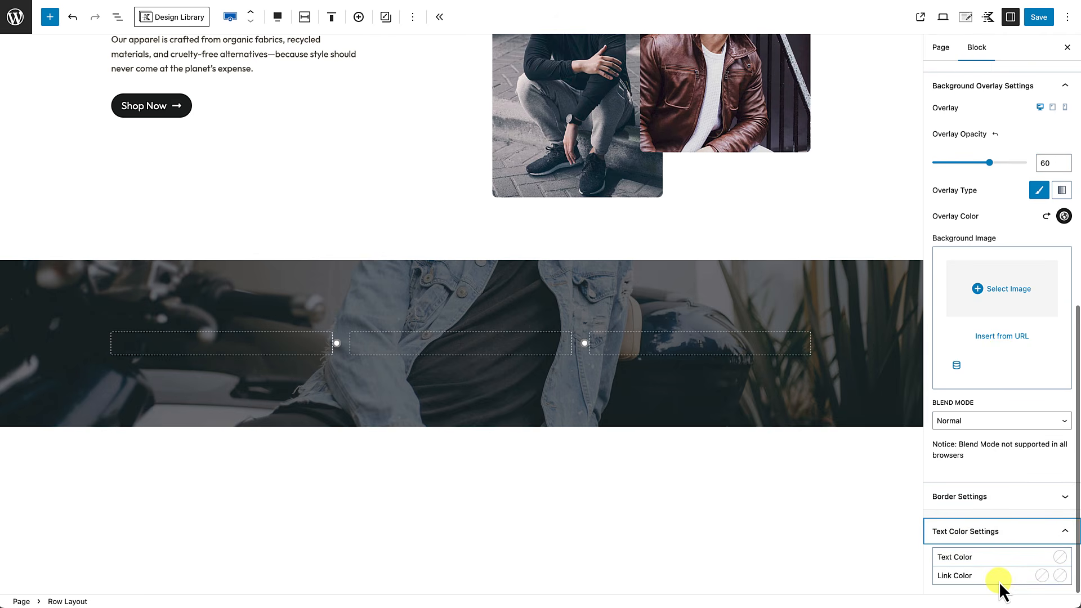
pyautogui.click(1060, 557)
pyautogui.click(765, 517)
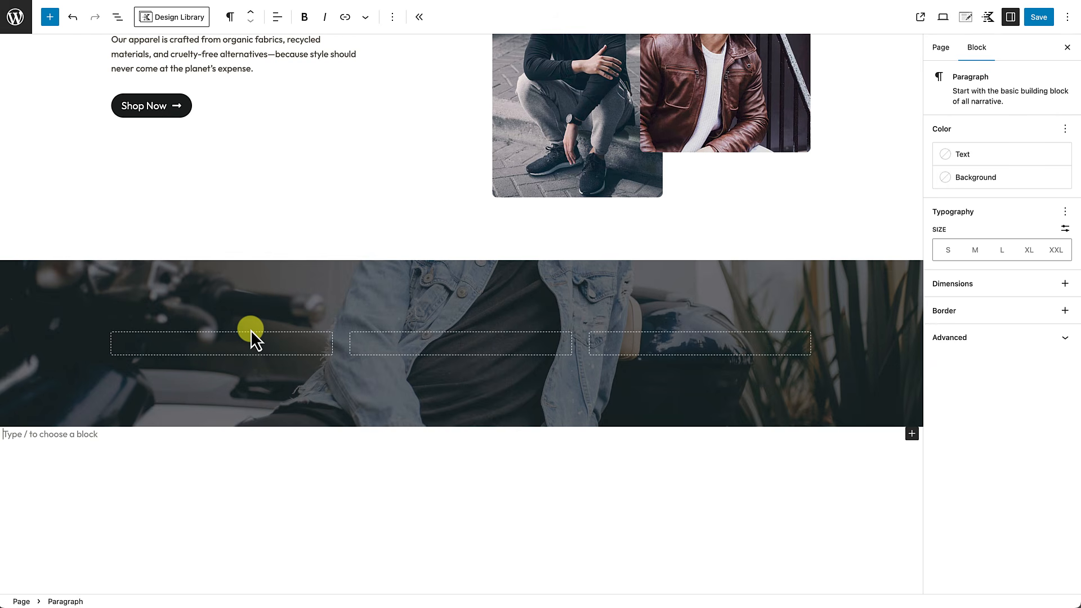
# Step: Insert a Testimonials block into the first column by searching 'testi'
pyautogui.click(222, 343)
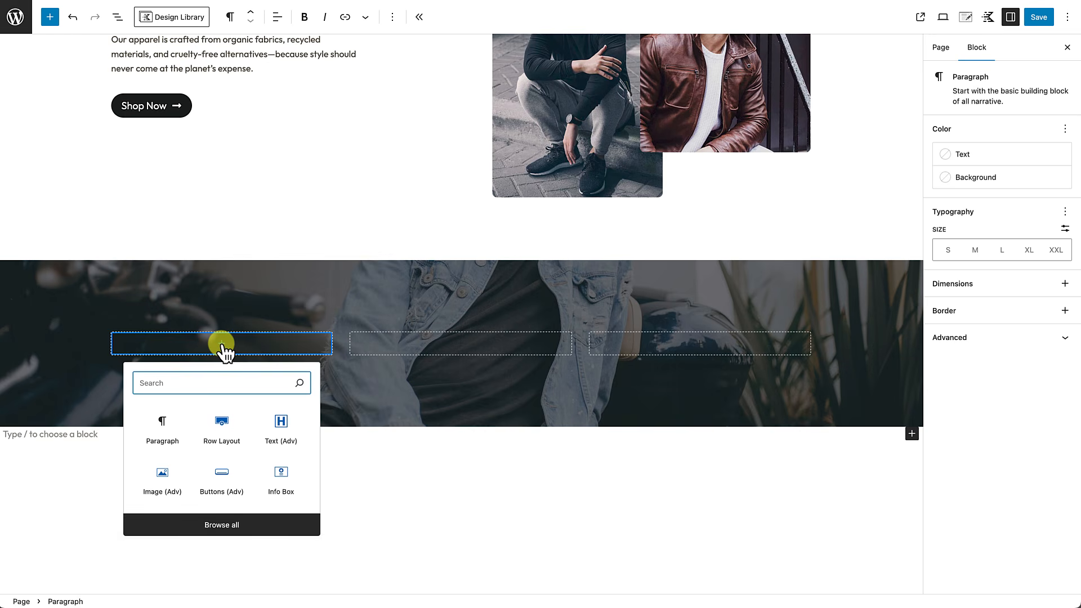
pyautogui.write('testi')
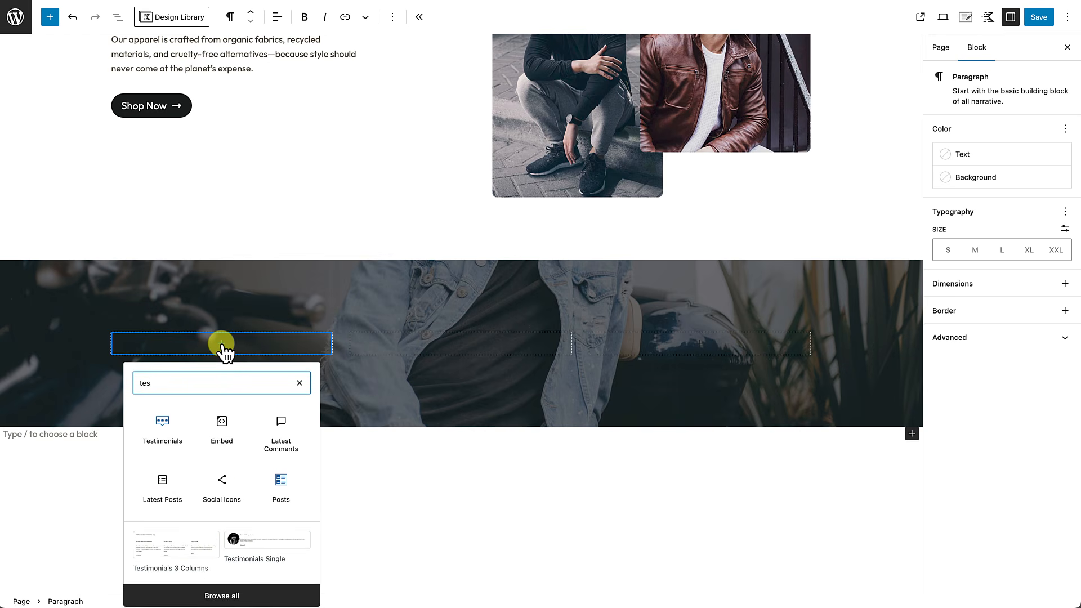
pyautogui.click(169, 429)
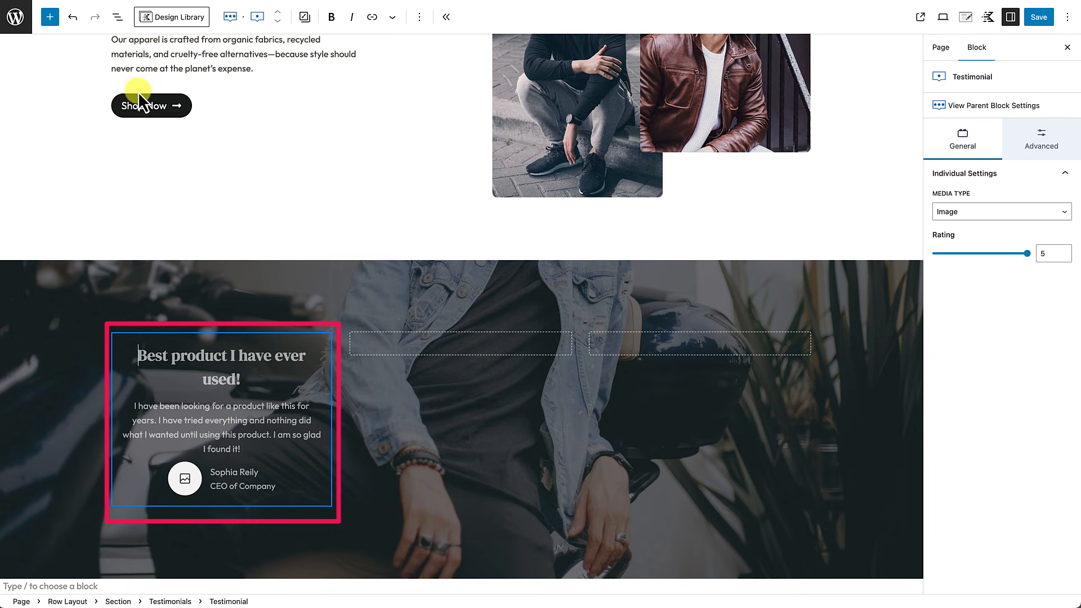
pyautogui.click(118, 20)
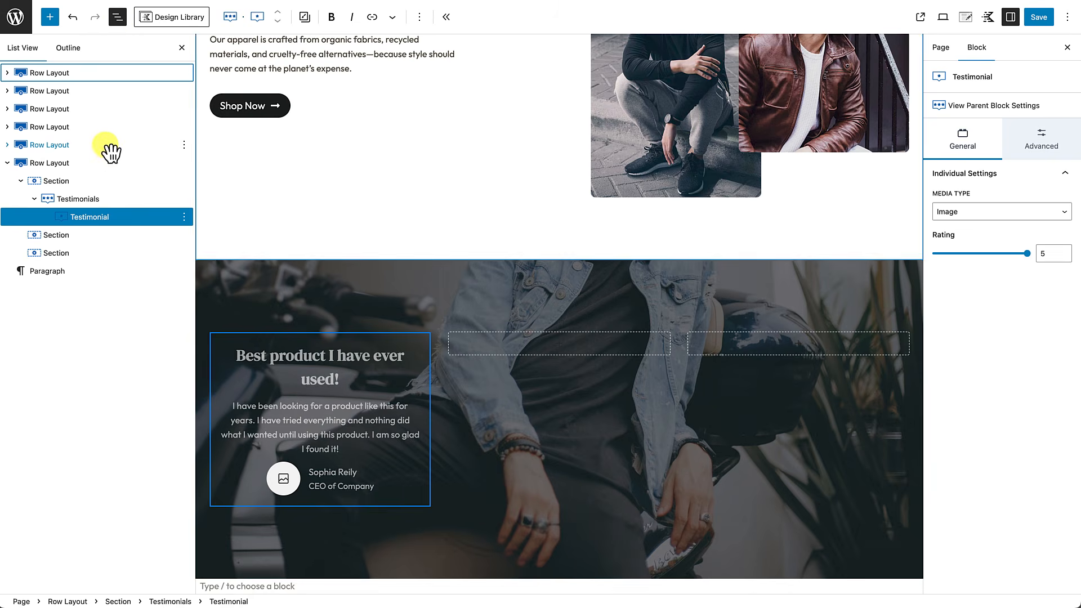
pyautogui.click(98, 200)
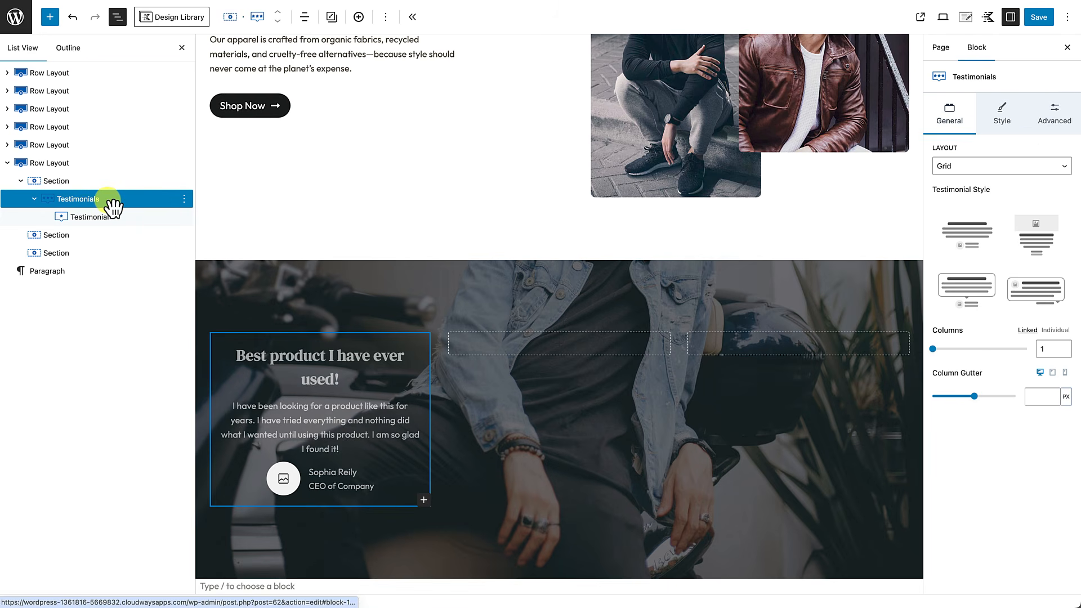
pyautogui.click(89, 217)
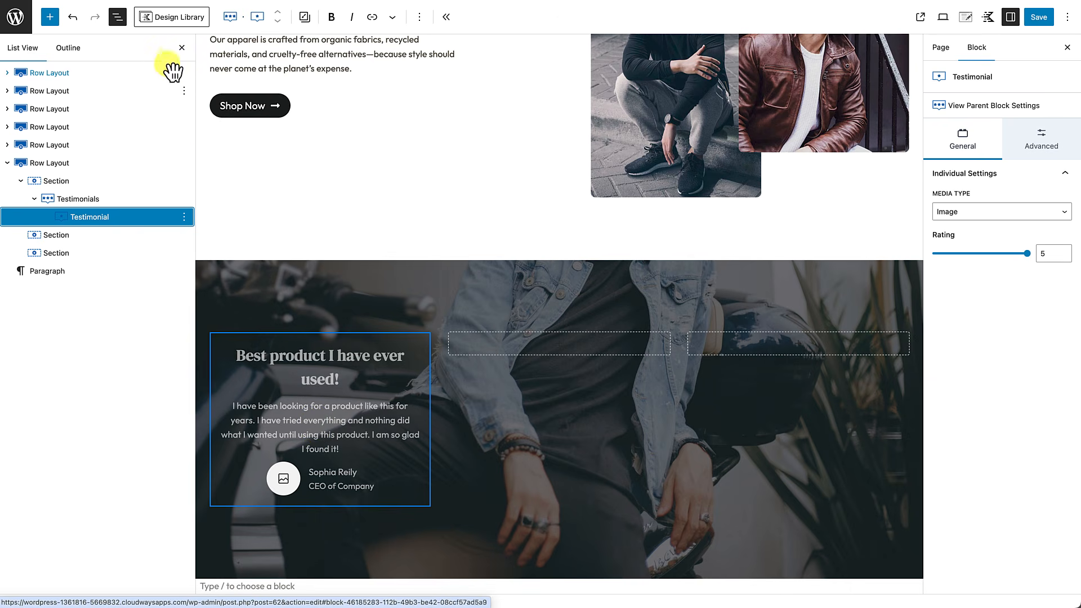
pyautogui.click(182, 47)
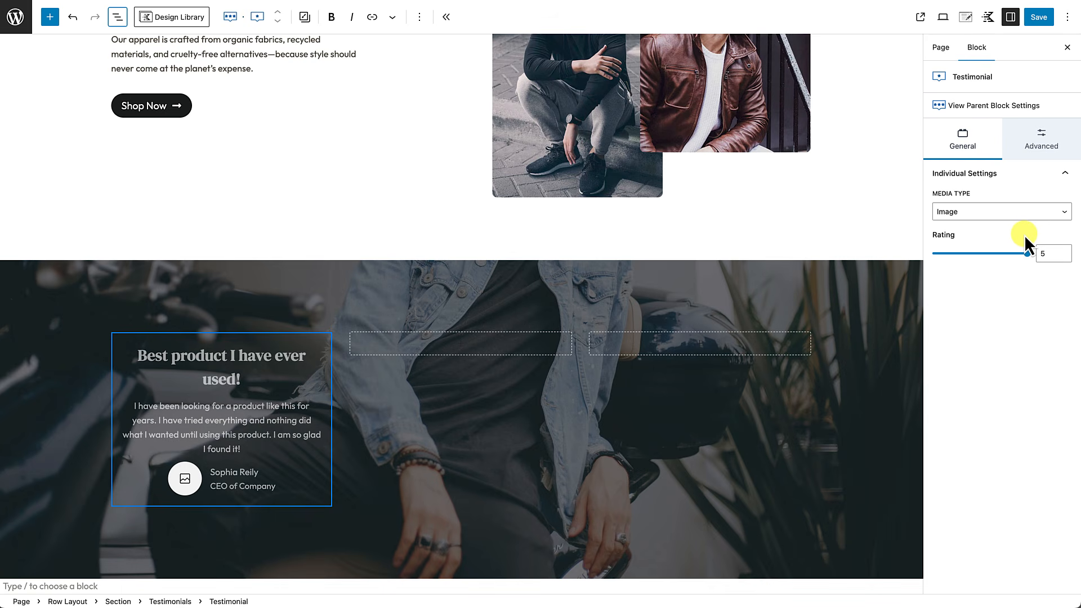
pyautogui.click(295, 469)
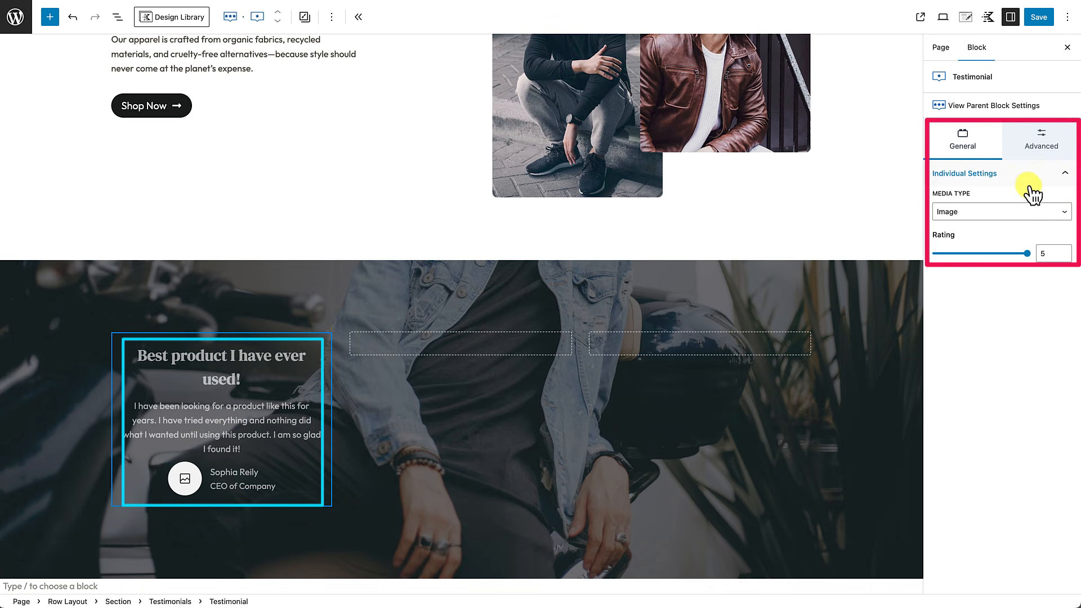
pyautogui.click(122, 19)
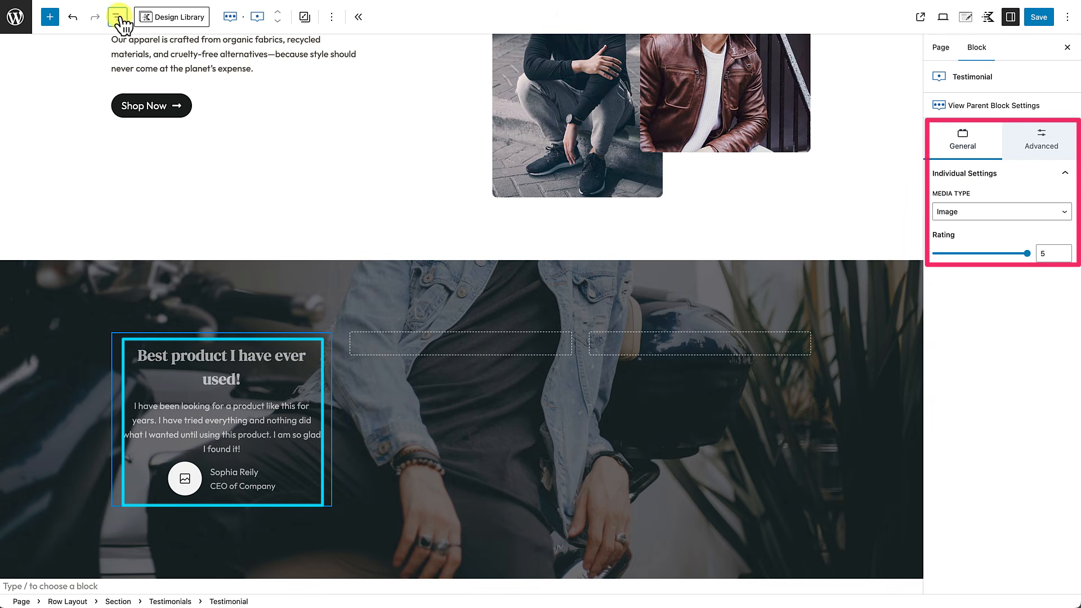
pyautogui.click(89, 221)
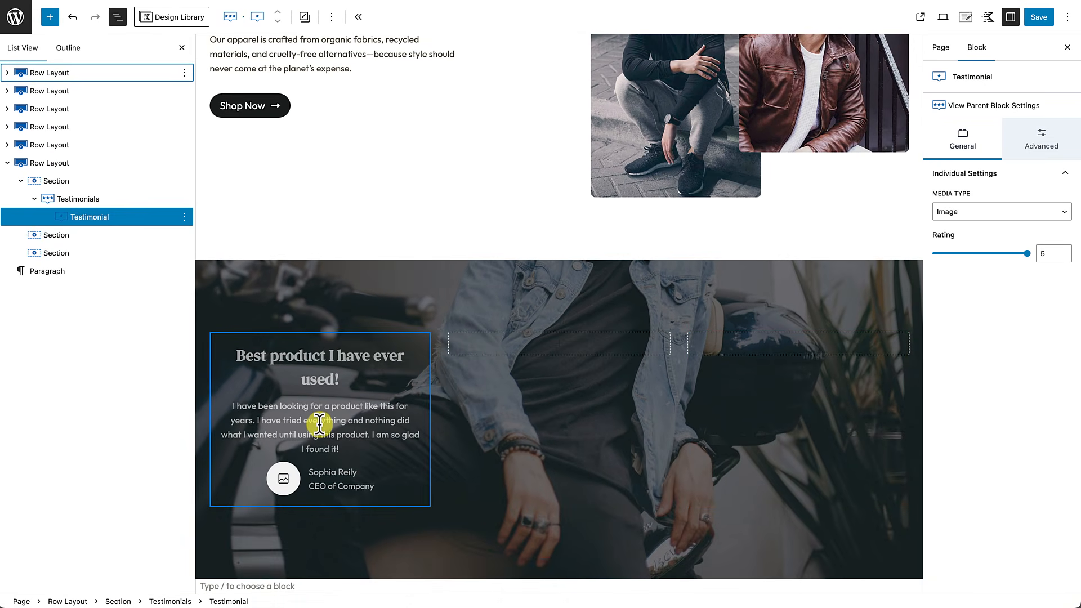
pyautogui.click(75, 200)
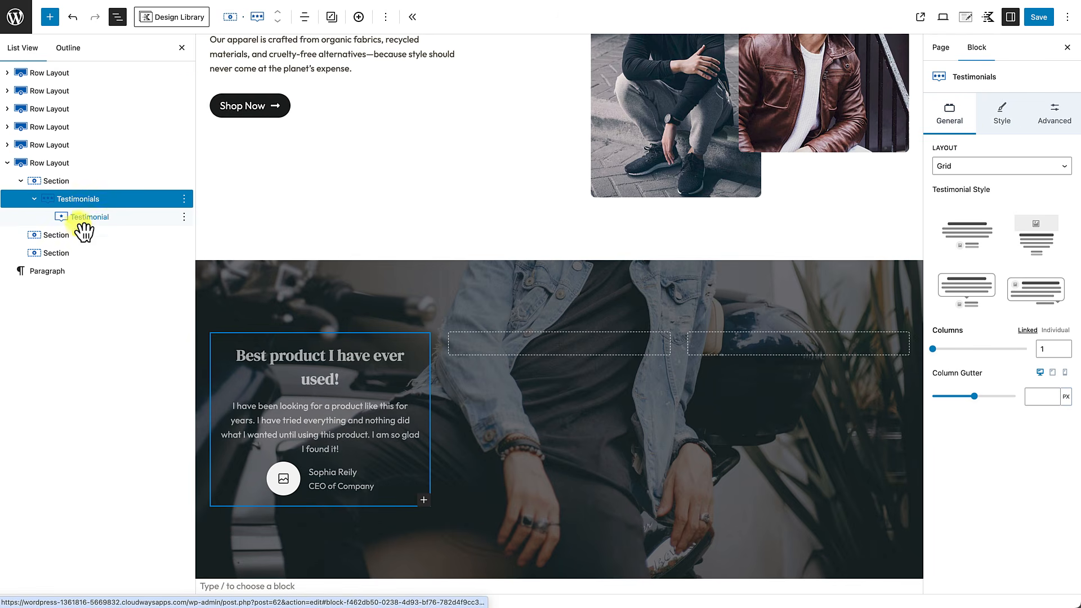
pyautogui.click(88, 223)
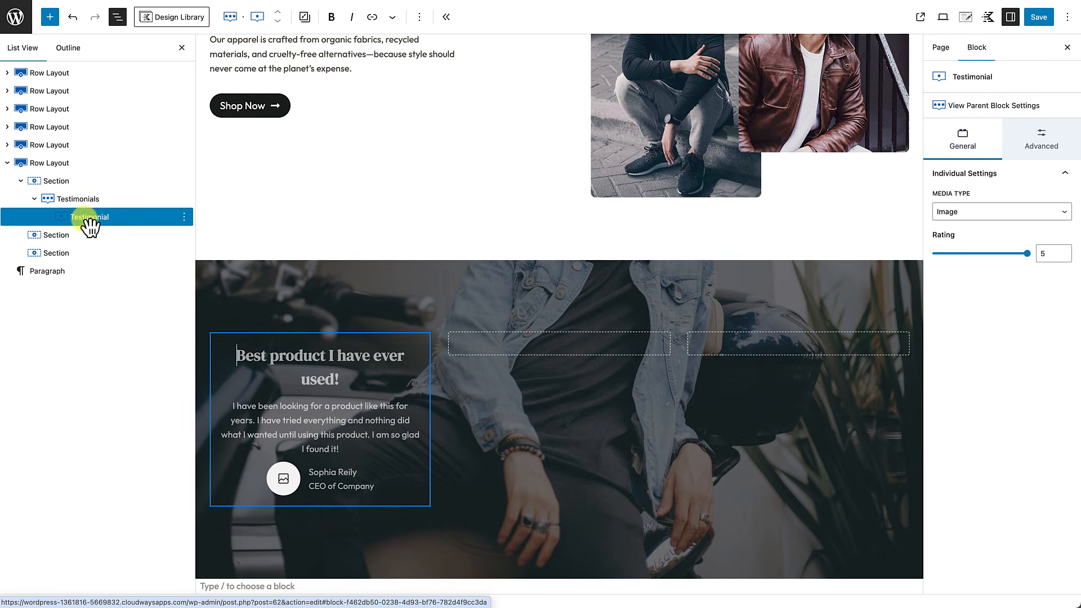
pyautogui.click(182, 47)
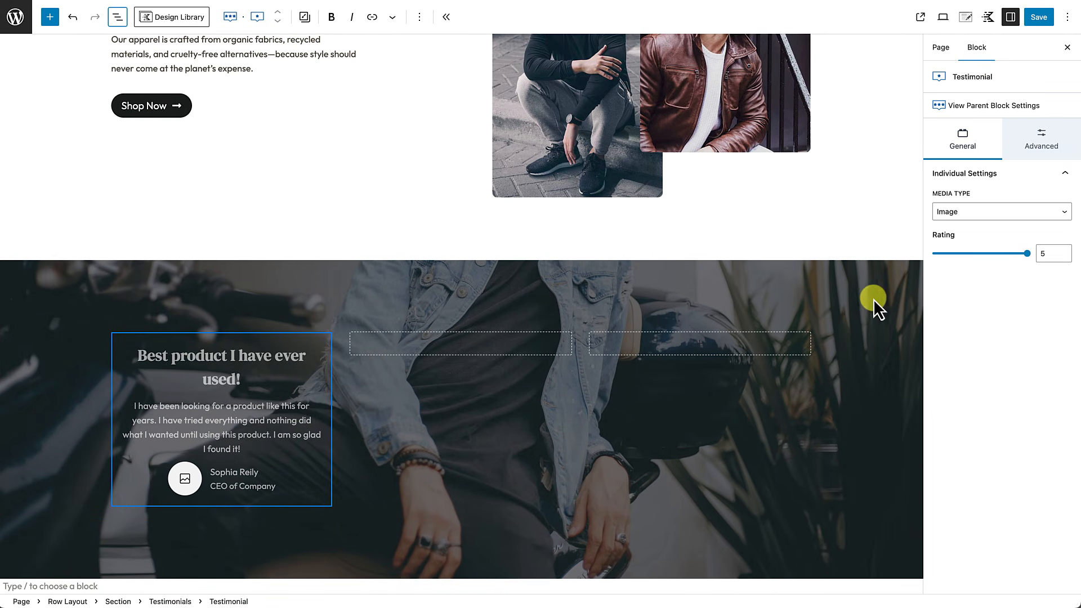
# Step: Select the parent Testimonials block and show its Style settings
pyautogui.click(967, 109)
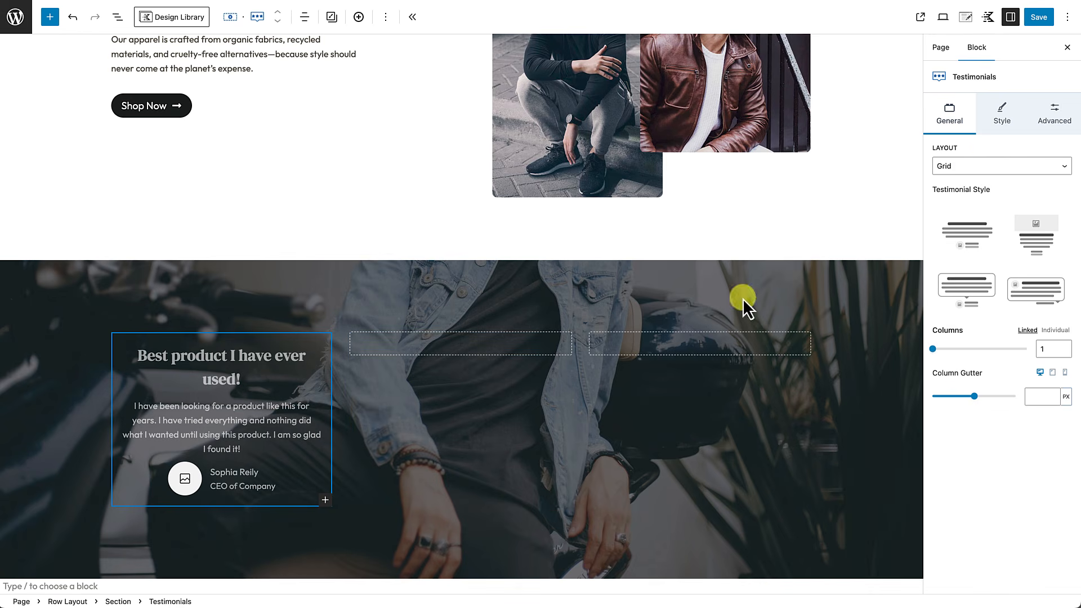
pyautogui.click(1001, 119)
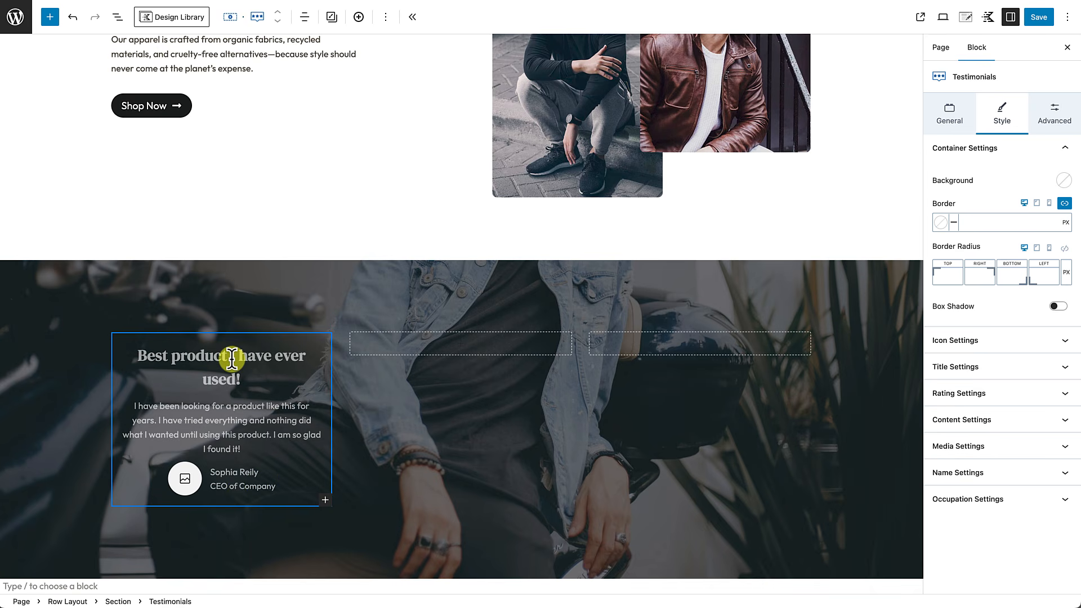
# Step: Turn off Show Title and turn on Show Rating so five yellow stars replace the heading
pyautogui.click(1028, 368)
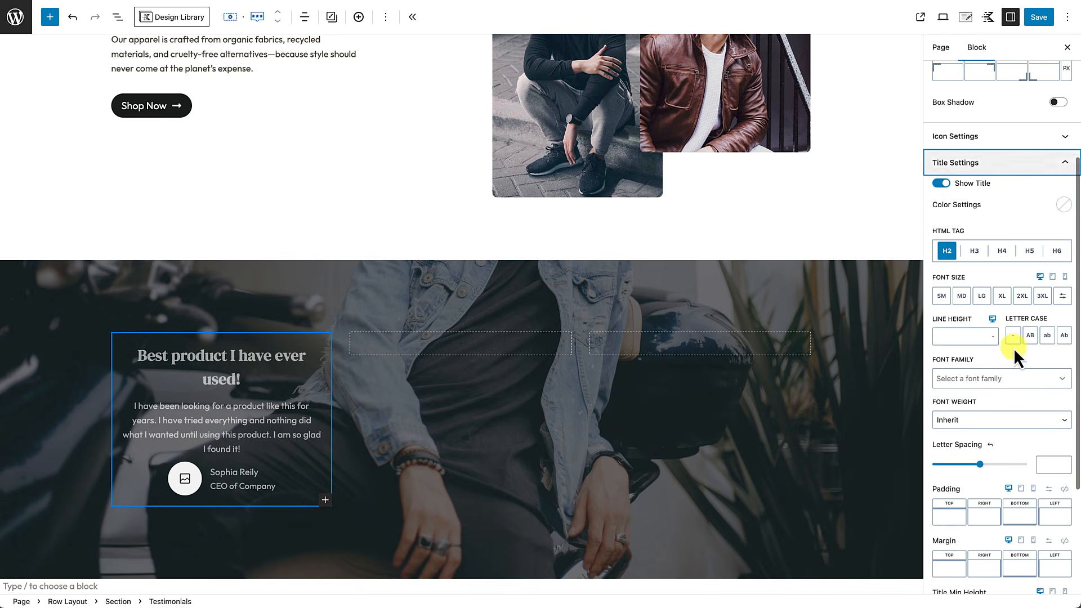
pyautogui.click(942, 183)
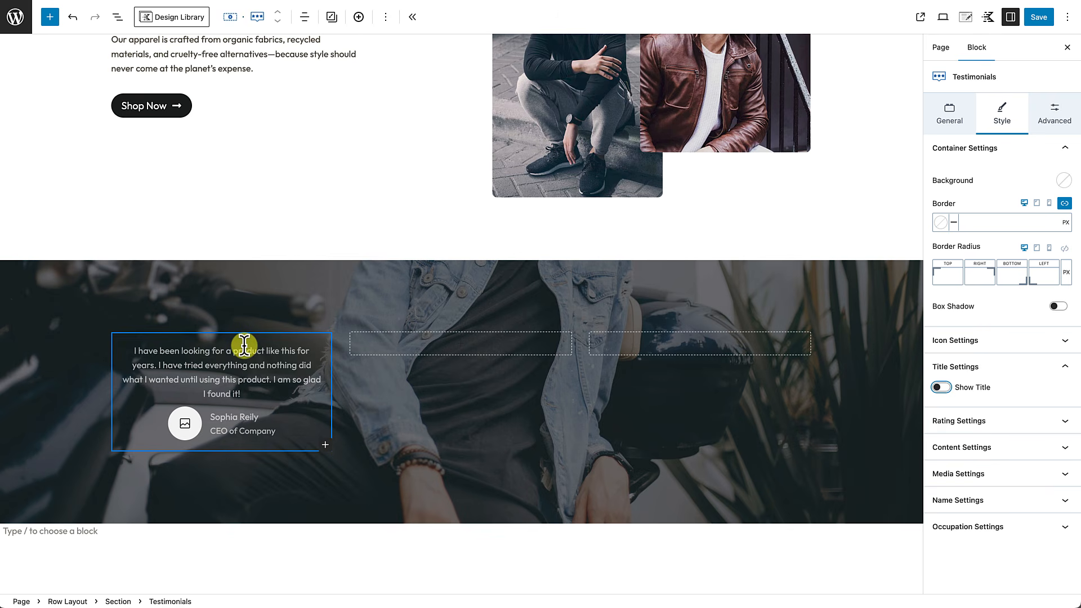
pyautogui.click(1001, 431)
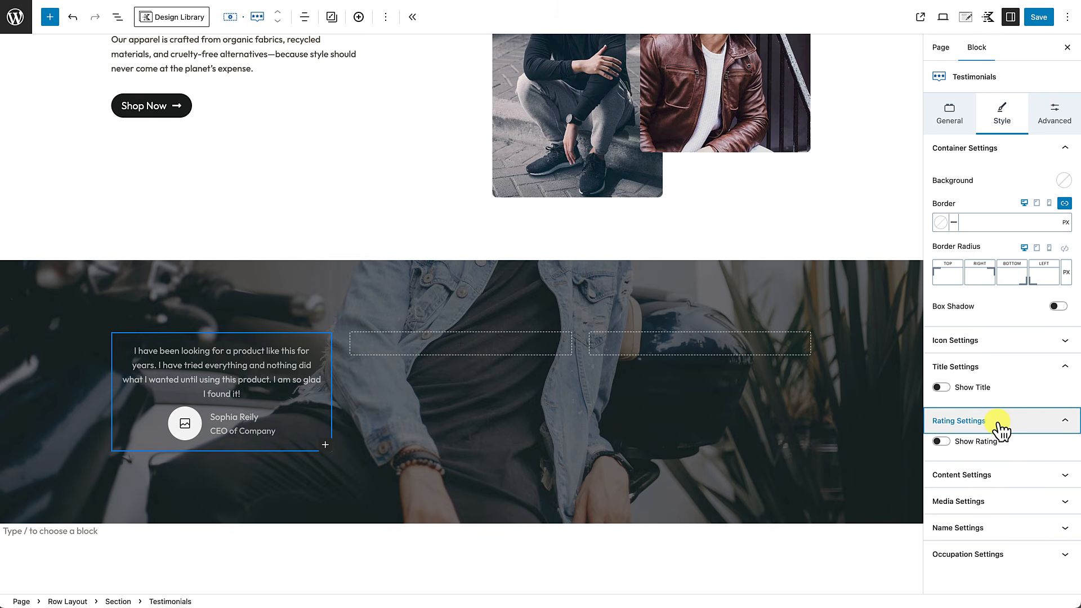
pyautogui.click(940, 442)
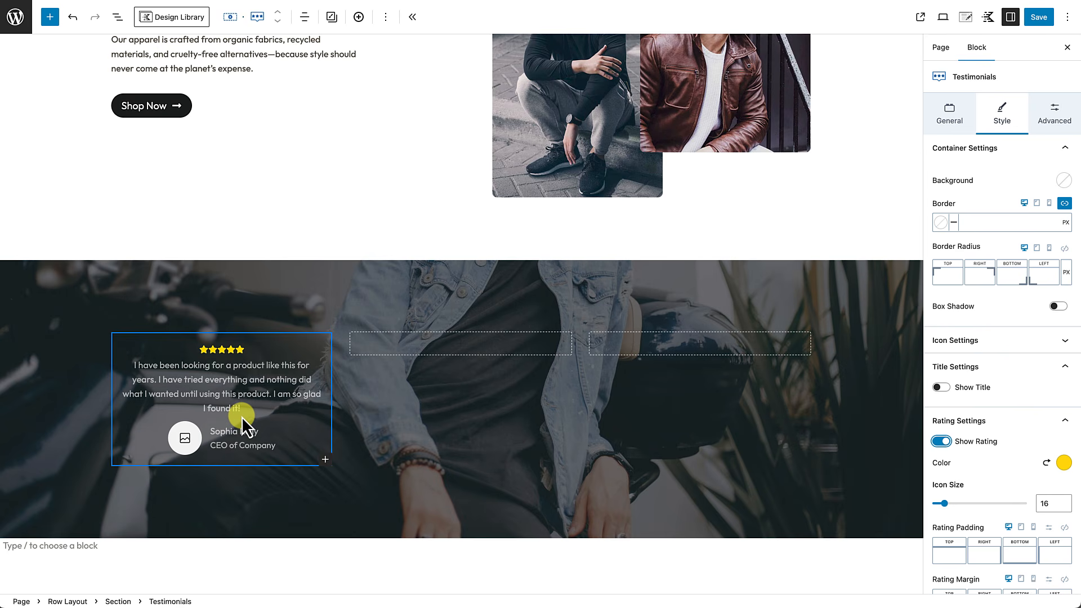
# Step: Select the testimonial and enter the author's name with the location 'Buffalo, NY'
pyautogui.click(138, 367)
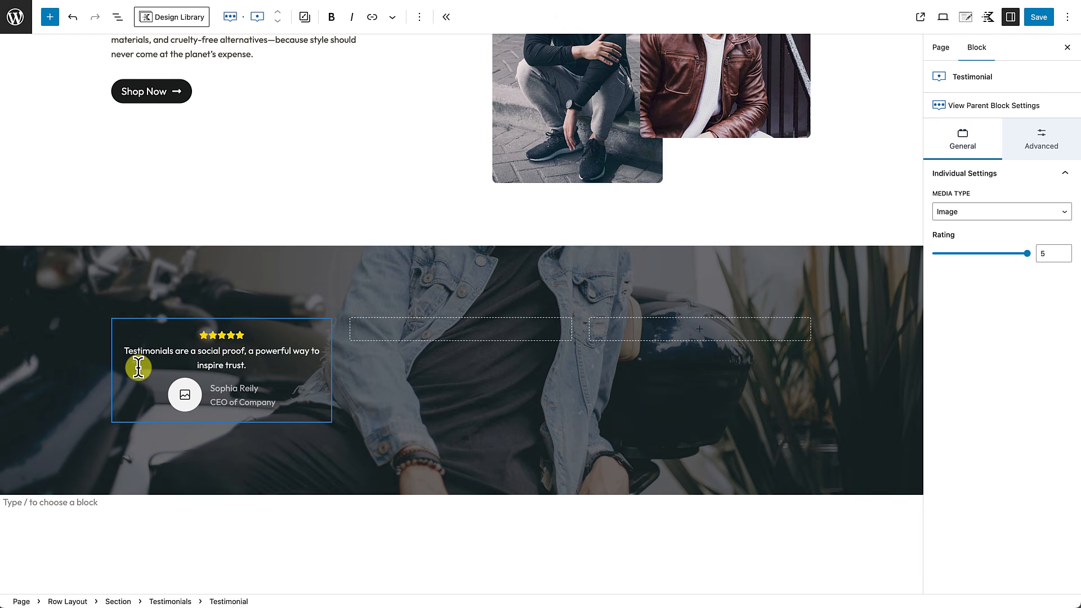
pyautogui.click(211, 389)
pyautogui.write('John Smith')
pyautogui.click(251, 401)
pyautogui.write('Buffalo, NY')
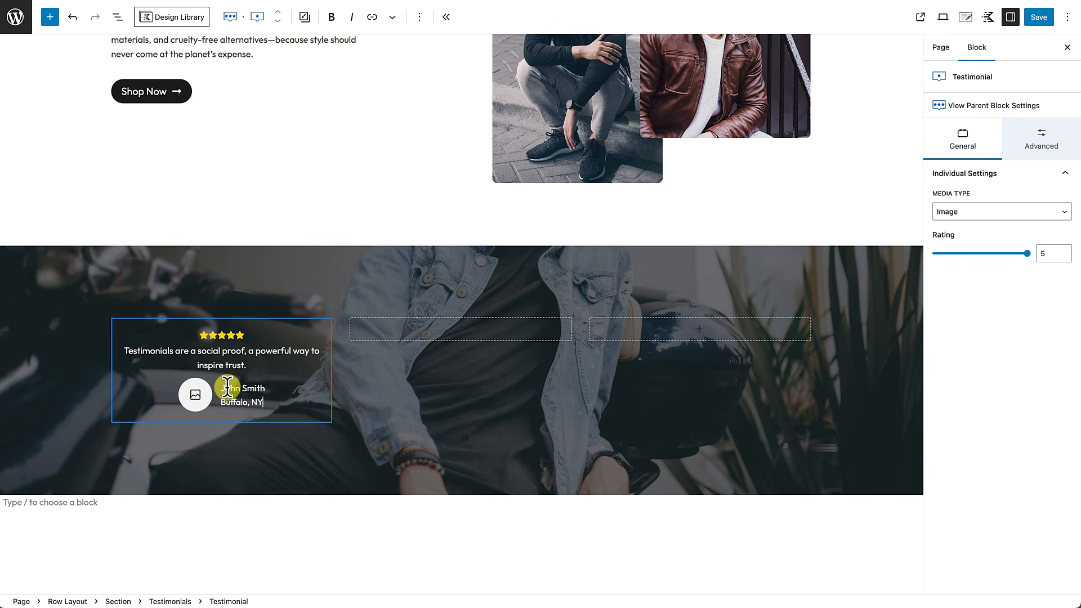
# Step: Set the avatar to the monochrome suit-jacket portrait from the media library
pyautogui.click(197, 402)
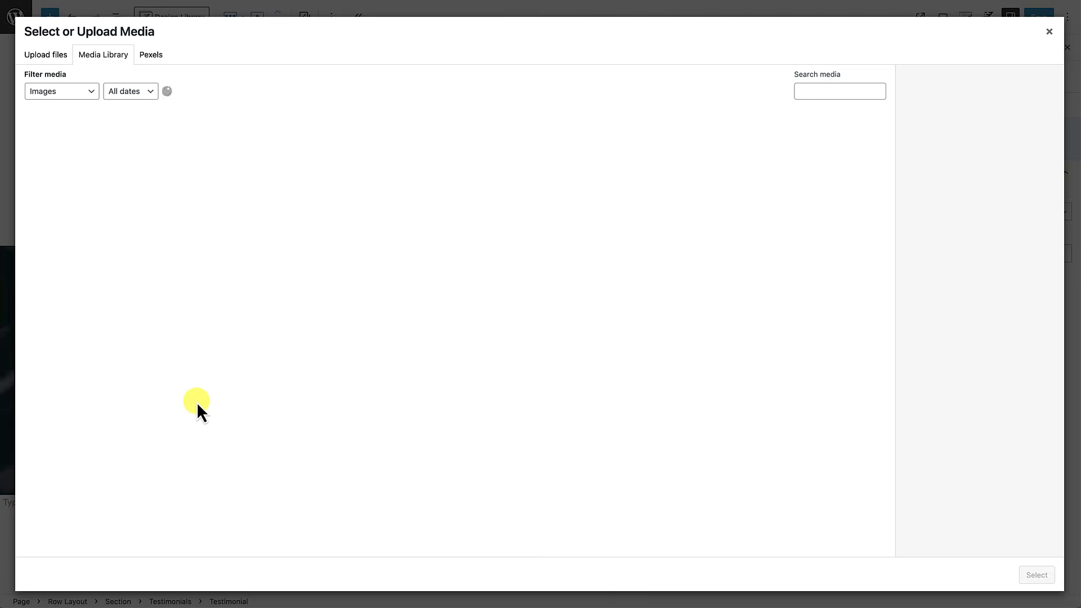
pyautogui.click(75, 134)
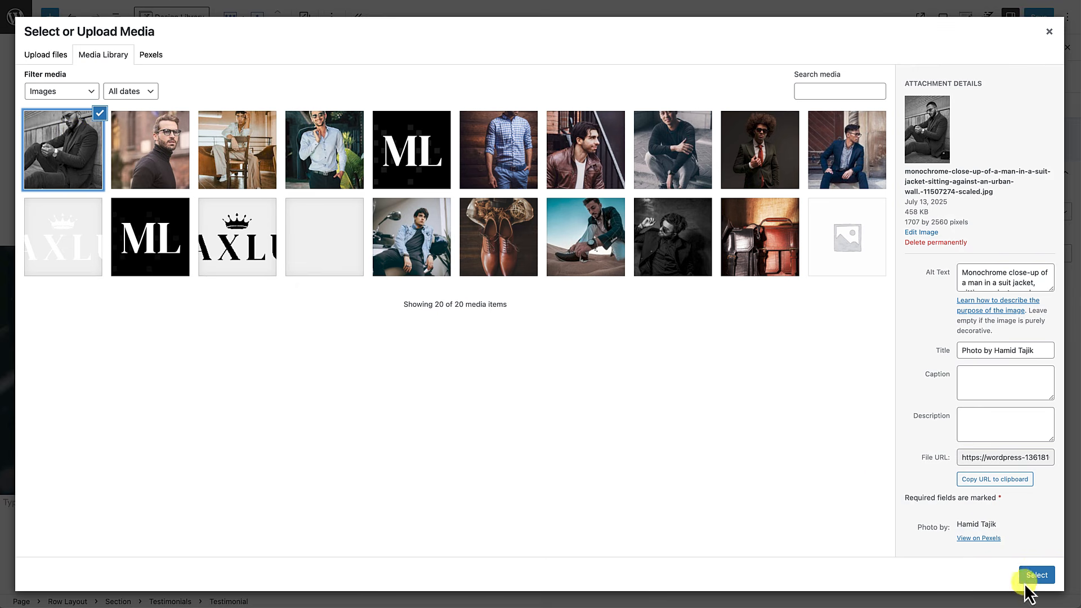
pyautogui.click(1046, 575)
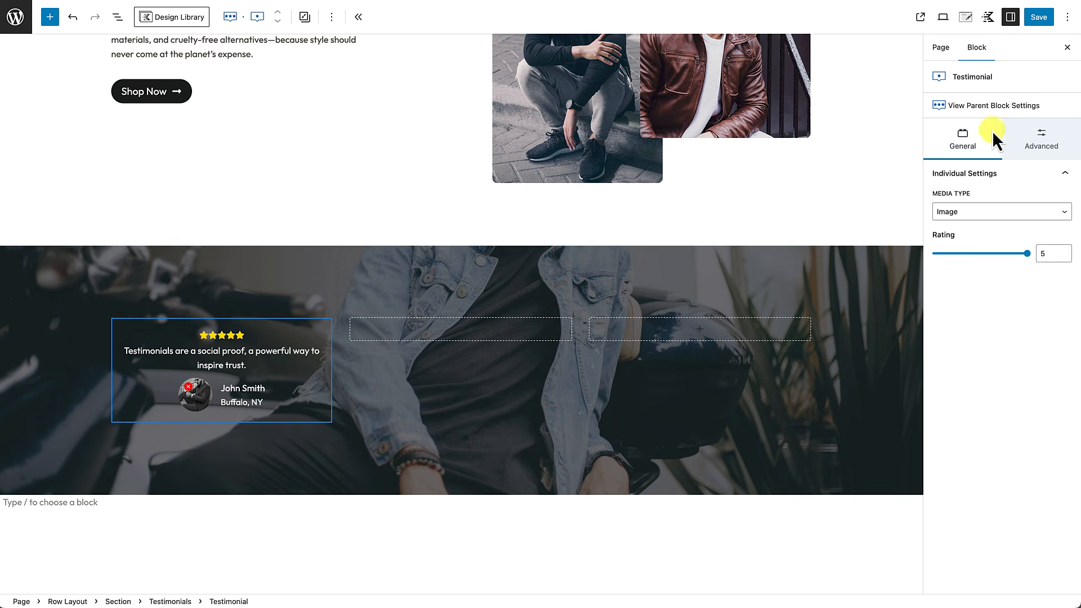
# Step: In the parent Testimonials block, collapse Rating Settings and make the quote text medium size
pyautogui.click(989, 111)
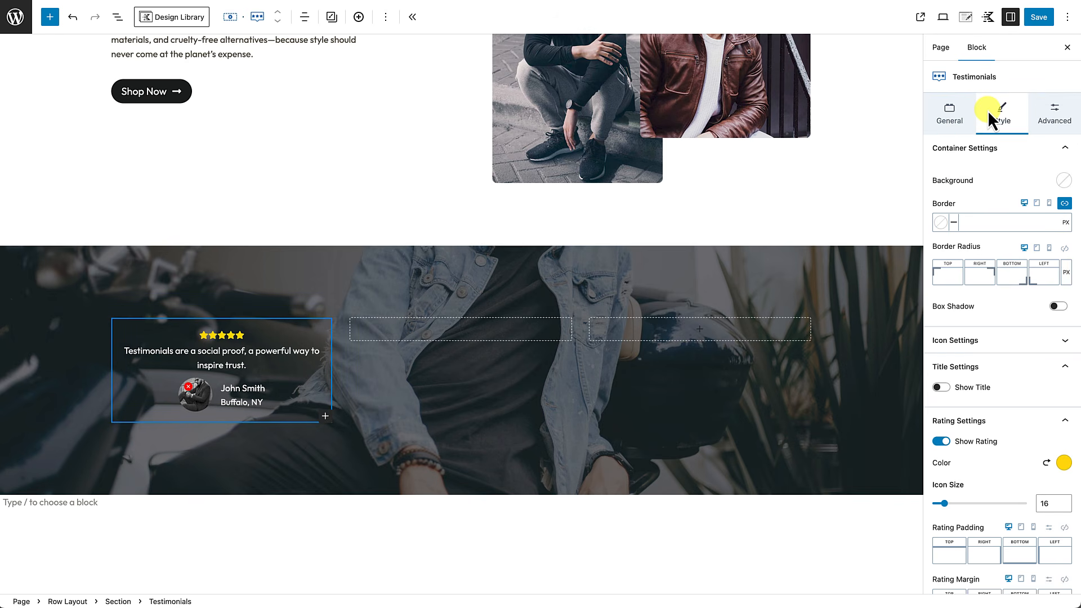
pyautogui.scroll(-3, 989, 276)
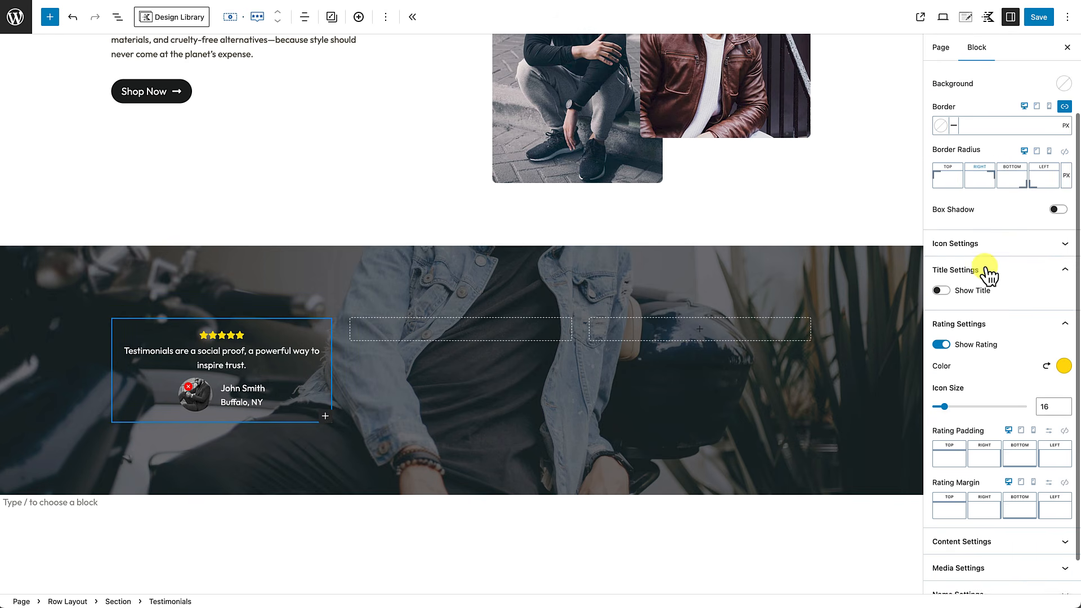
pyautogui.click(986, 275)
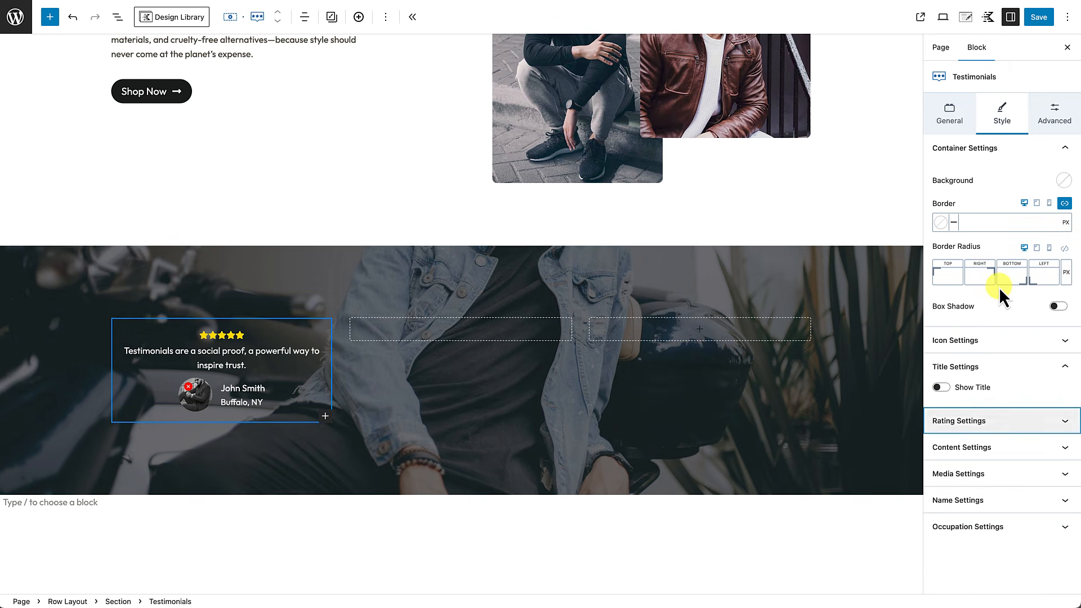
pyautogui.click(991, 449)
pyautogui.scroll(-3, 991, 454)
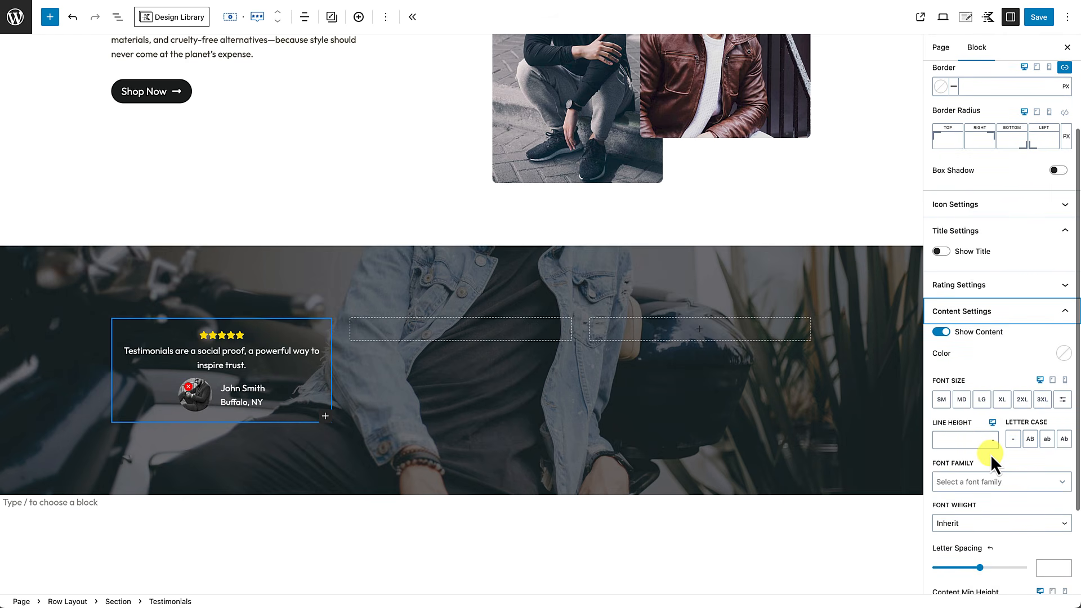
pyautogui.click(962, 400)
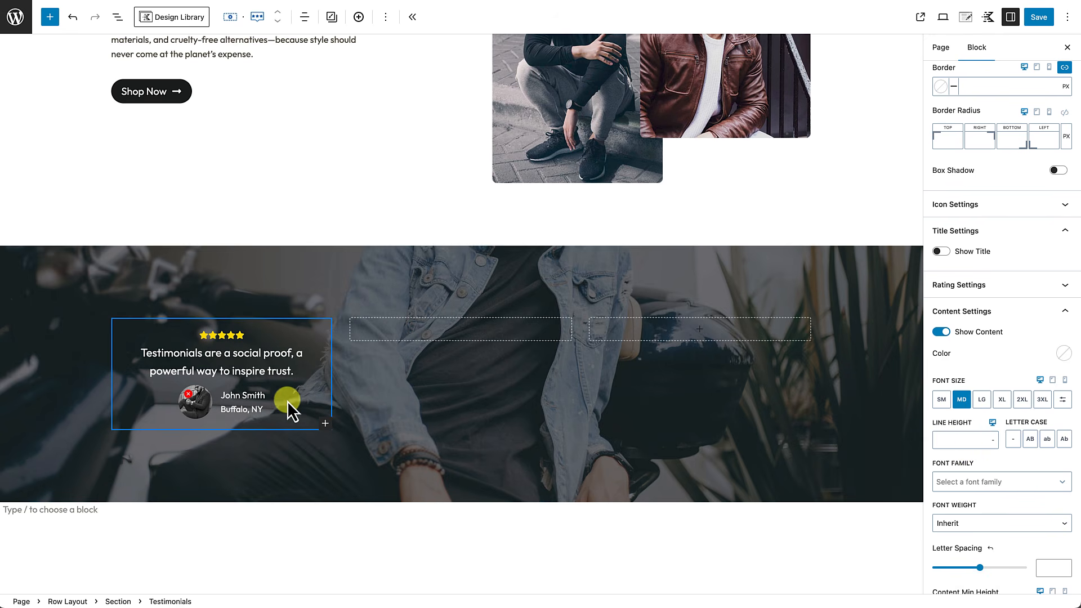
# Step: Set the reviewer name's Letter Case to uppercase in Name Settings
pyautogui.click(1013, 312)
pyautogui.click(980, 502)
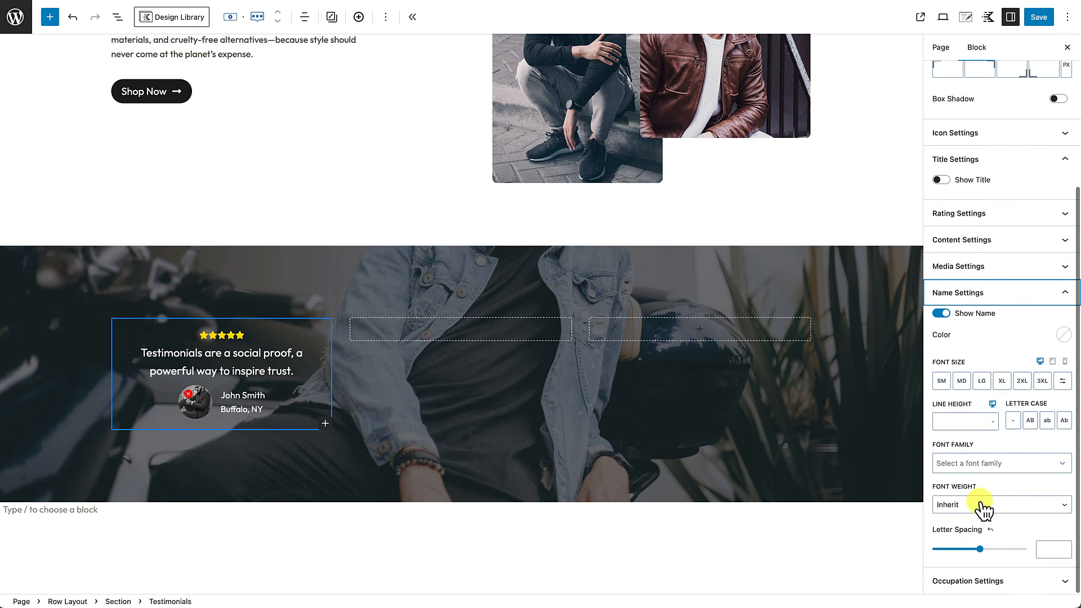
pyautogui.click(1031, 422)
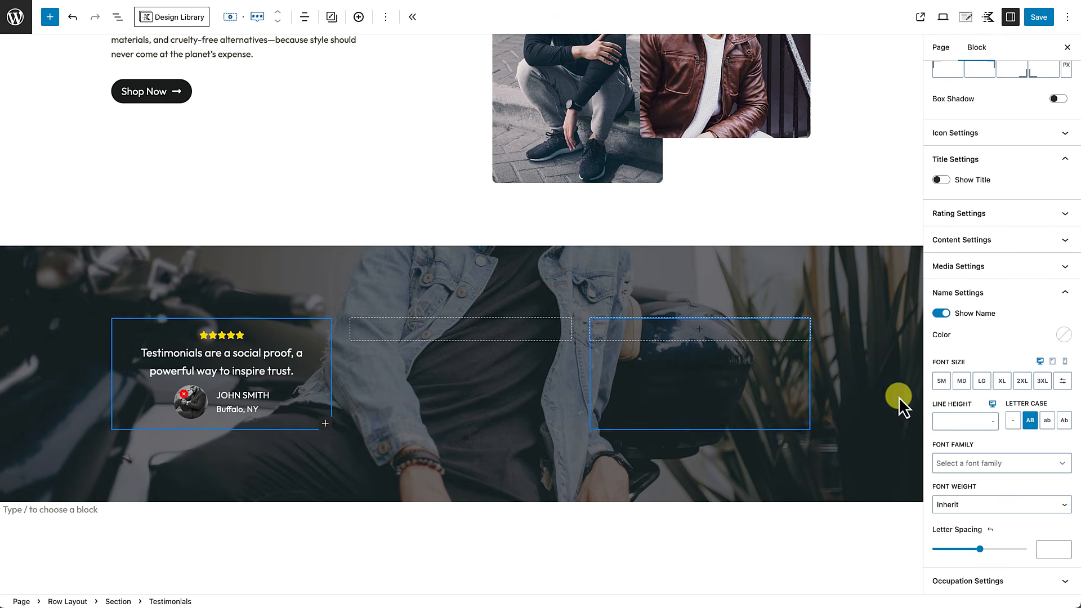
pyautogui.click(1026, 304)
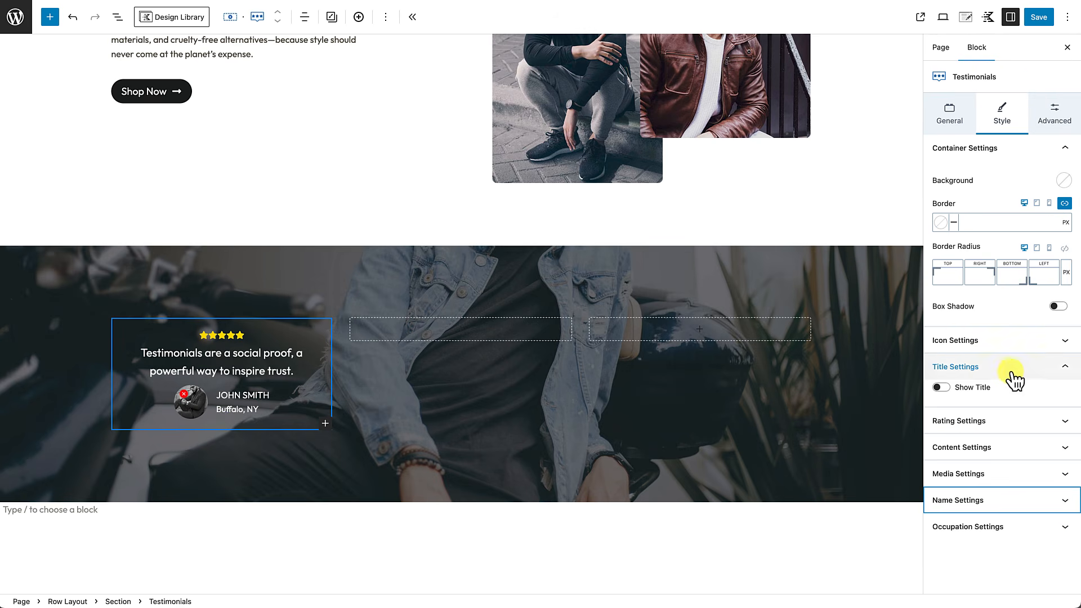
# Step: Set the reviewer photo's corner radius as a single linked value
pyautogui.click(1001, 475)
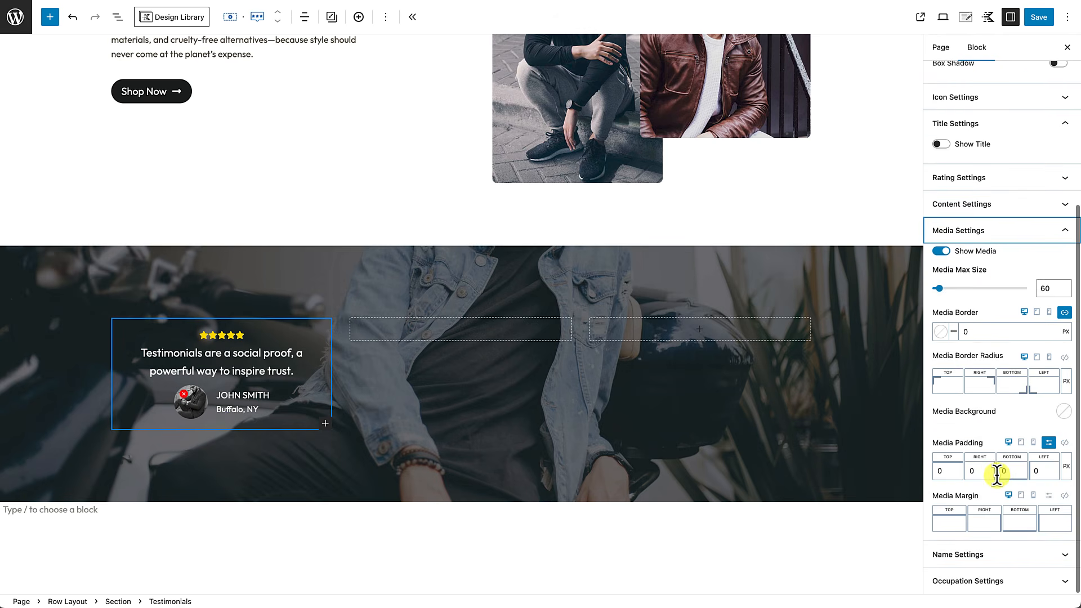
pyautogui.click(1065, 357)
pyautogui.click(1035, 384)
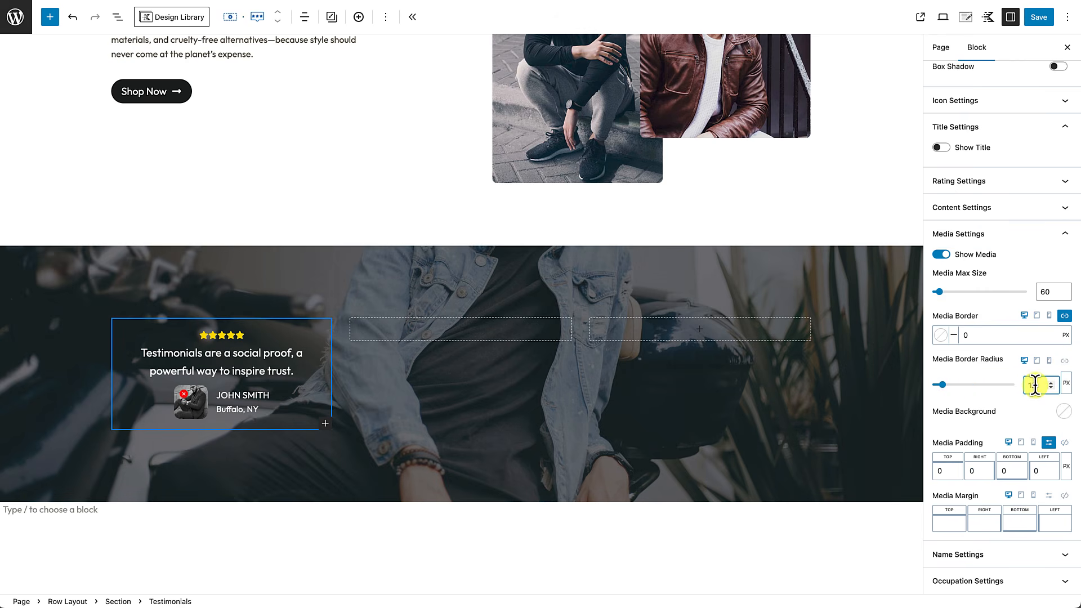
# Step: Give the card a dark #101111 background with alpha lowered to about 0.66
pyautogui.click(289, 389)
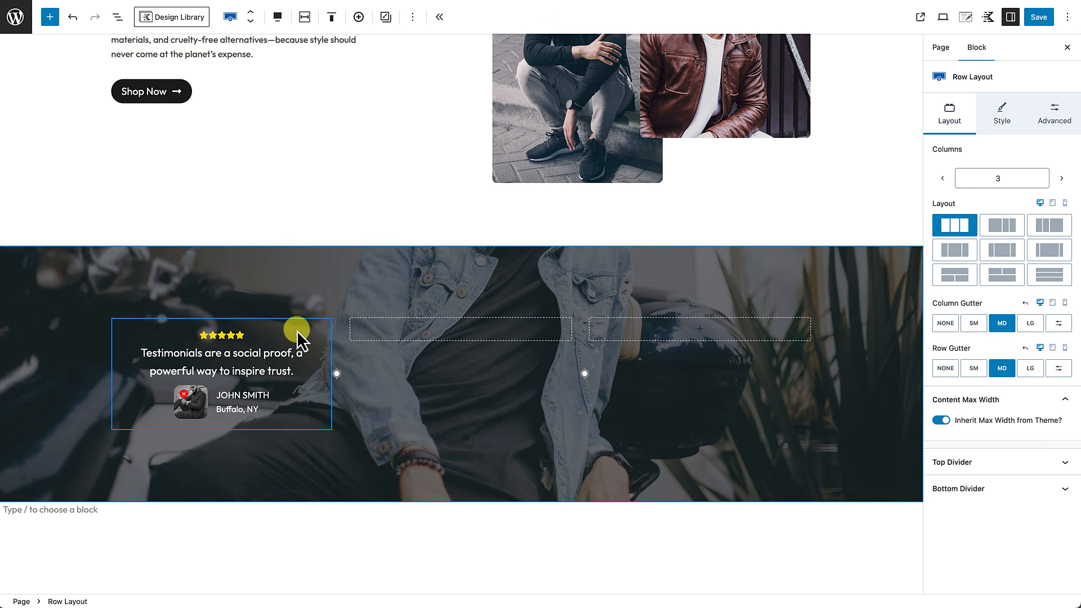
pyautogui.click(307, 420)
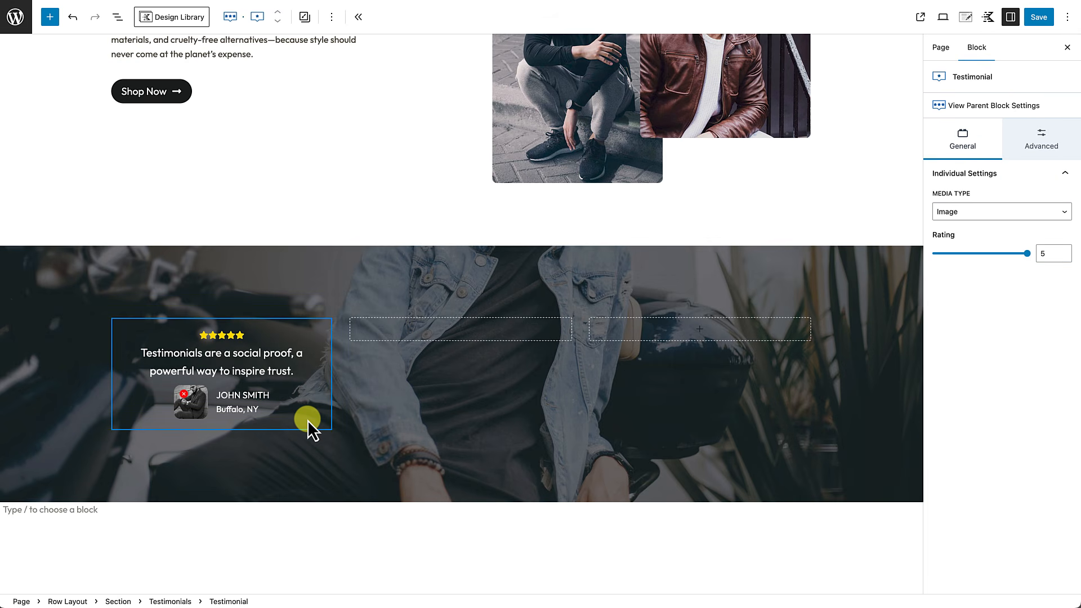
pyautogui.click(998, 113)
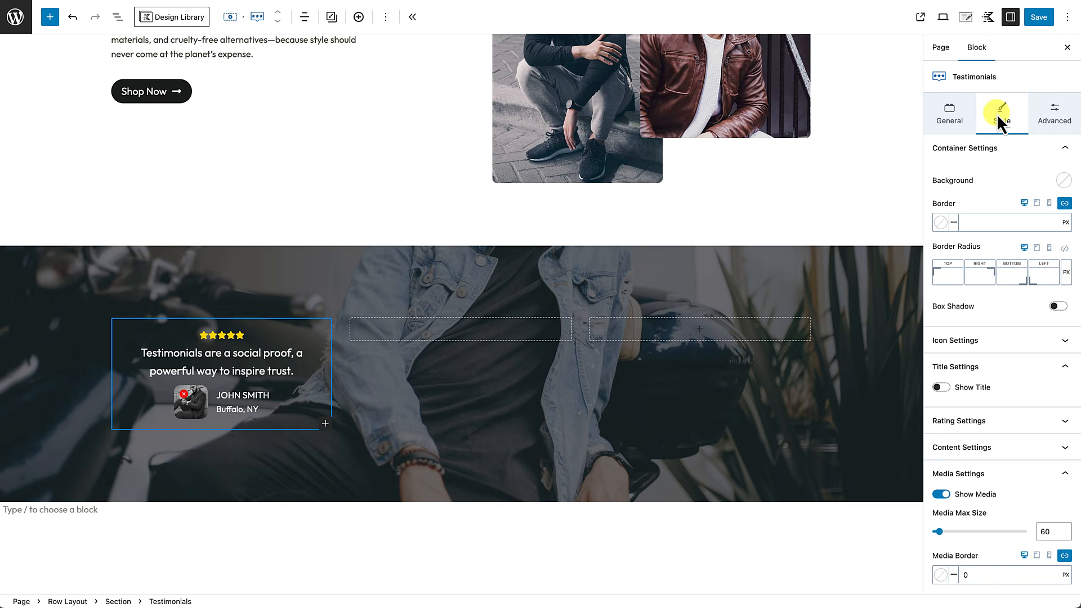
pyautogui.click(1064, 180)
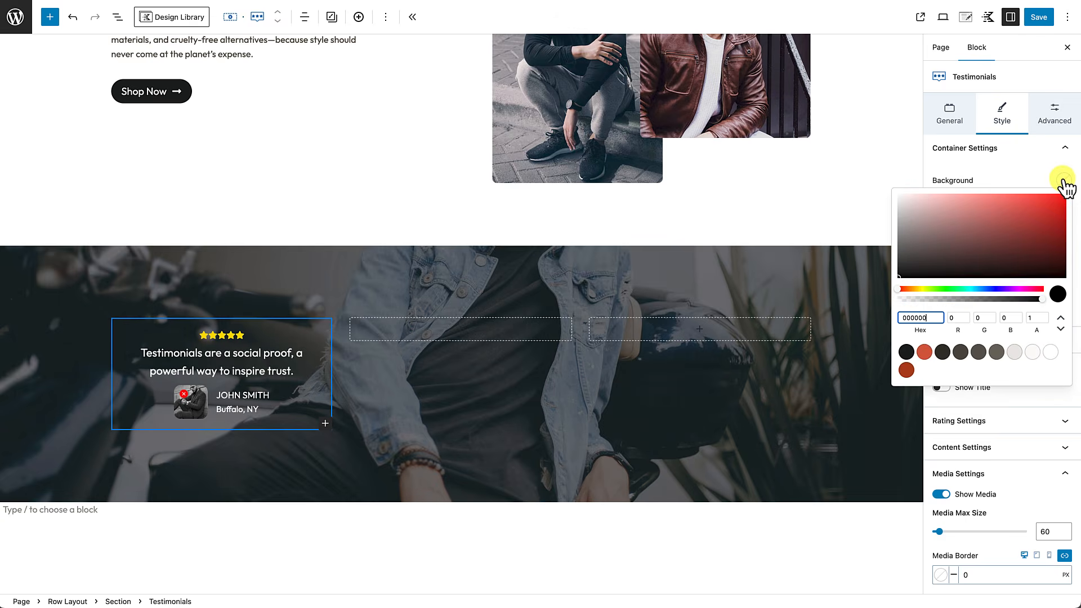
pyautogui.click(907, 352)
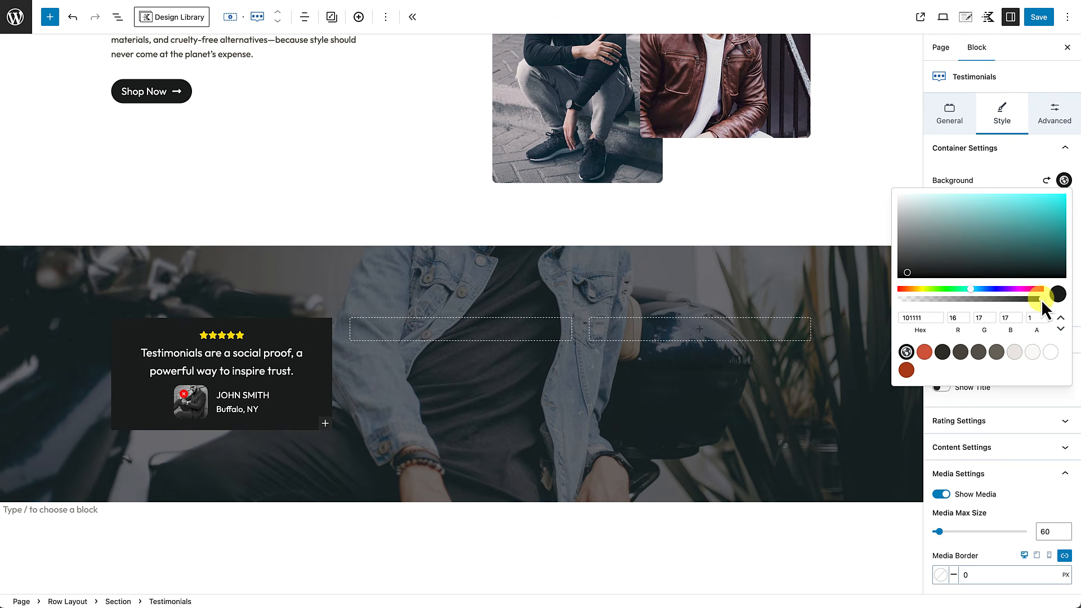
pyautogui.moveTo(1042, 299); pyautogui.dragTo(995, 300)
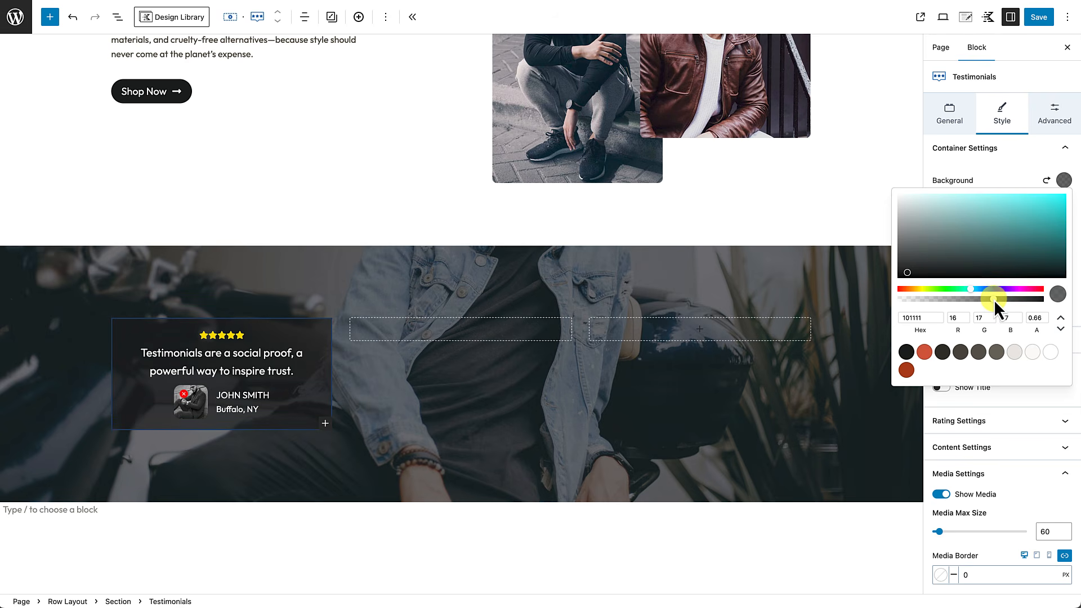
pyautogui.click(424, 368)
# Step: Reselect the testimonial card and return to the parent Testimonials block styling
pyautogui.scroll(-1, 366, 352)
pyautogui.scroll(-2, 325, 338)
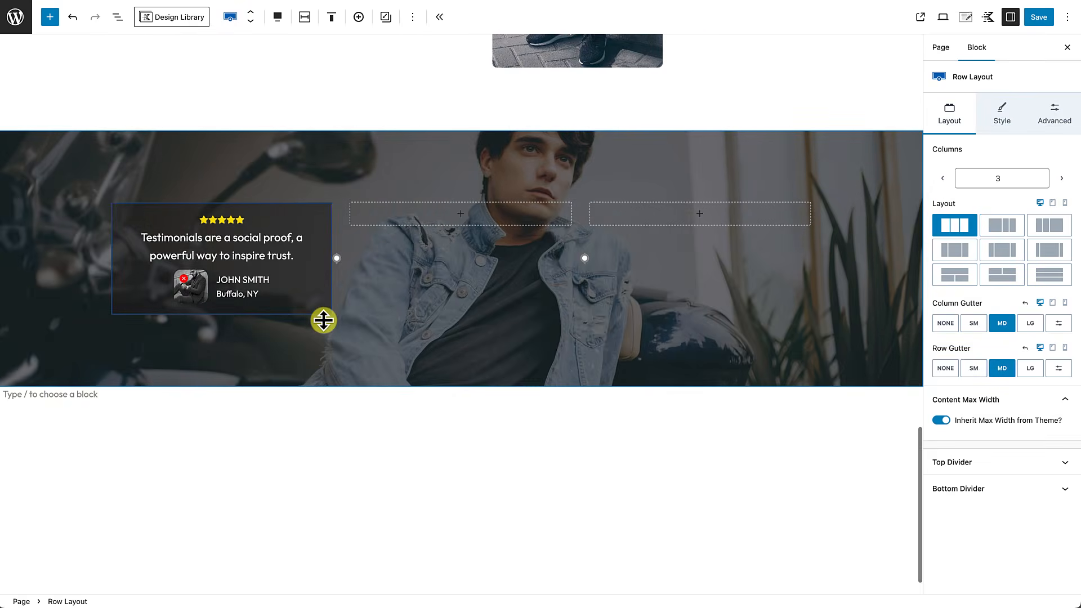
pyautogui.scroll(1, 335, 307)
pyautogui.scroll(1, 332, 307)
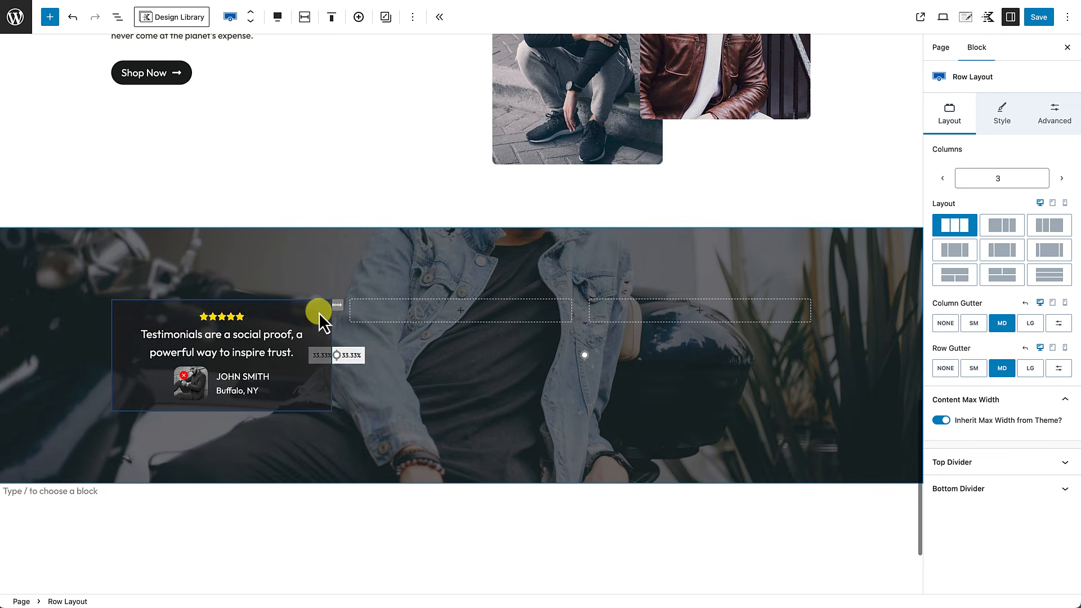
pyautogui.click(319, 312)
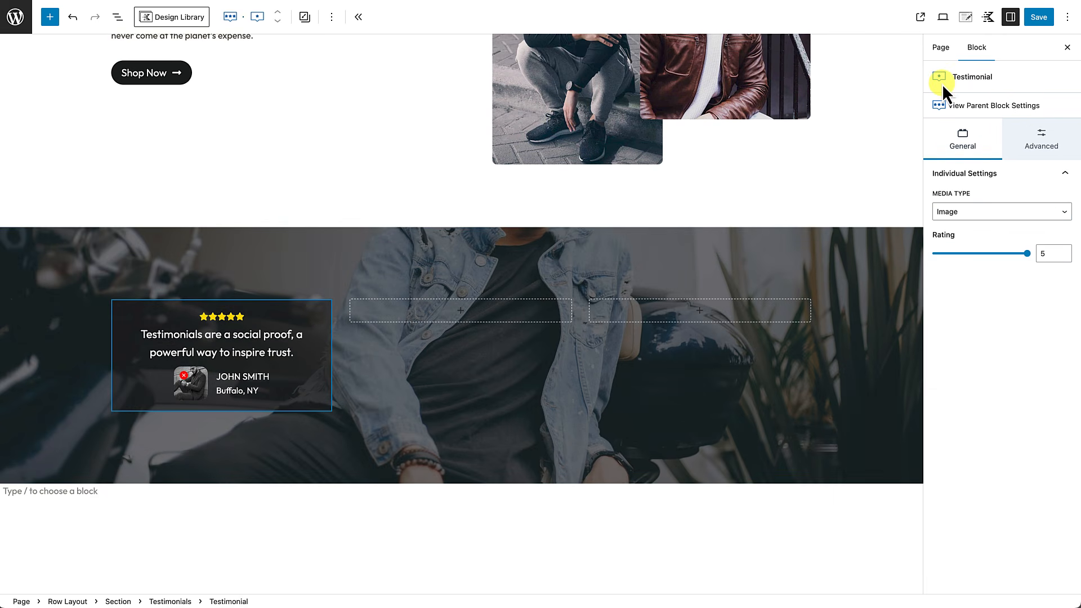
pyautogui.click(970, 108)
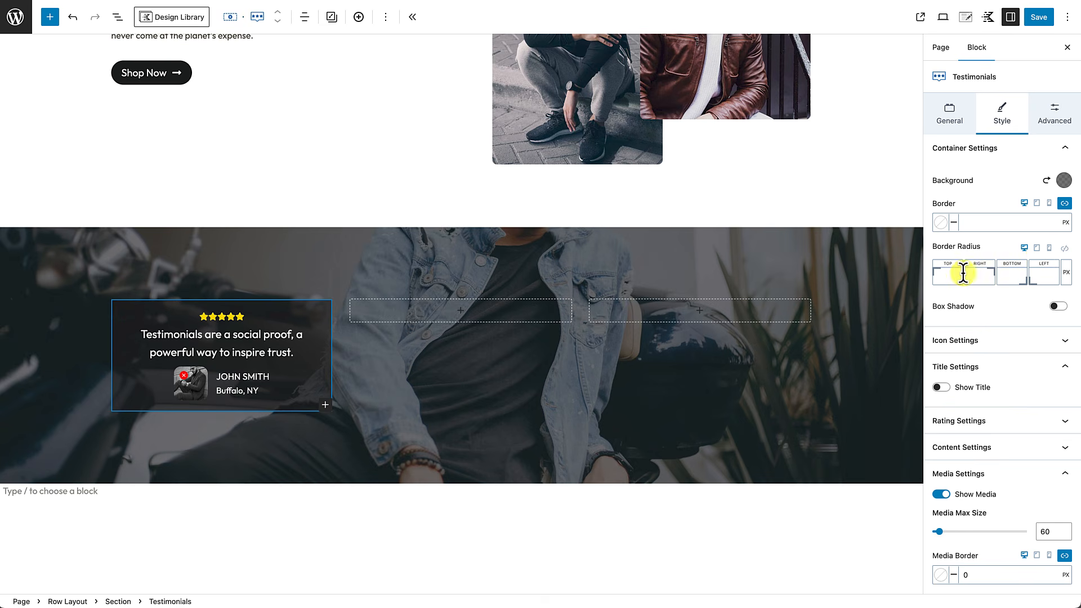
# Step: Set the card's Border Radius to 0/60/60/60 px
pyautogui.click(943, 276)
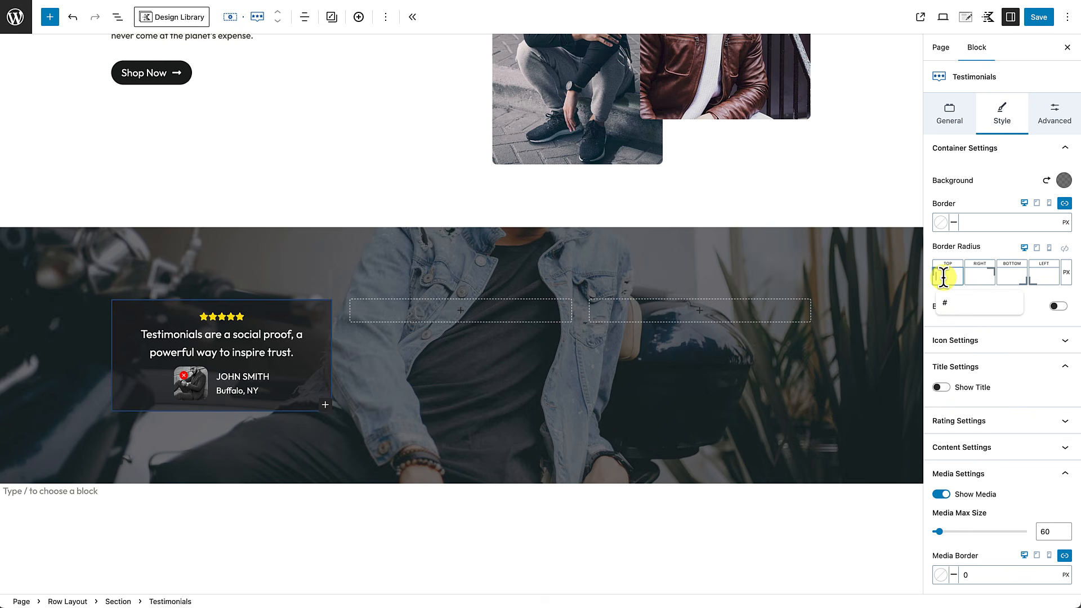
pyautogui.write('0')
pyautogui.click(975, 276)
pyautogui.write('60')
pyautogui.click(1010, 276)
pyautogui.write('60')
pyautogui.click(669, 407)
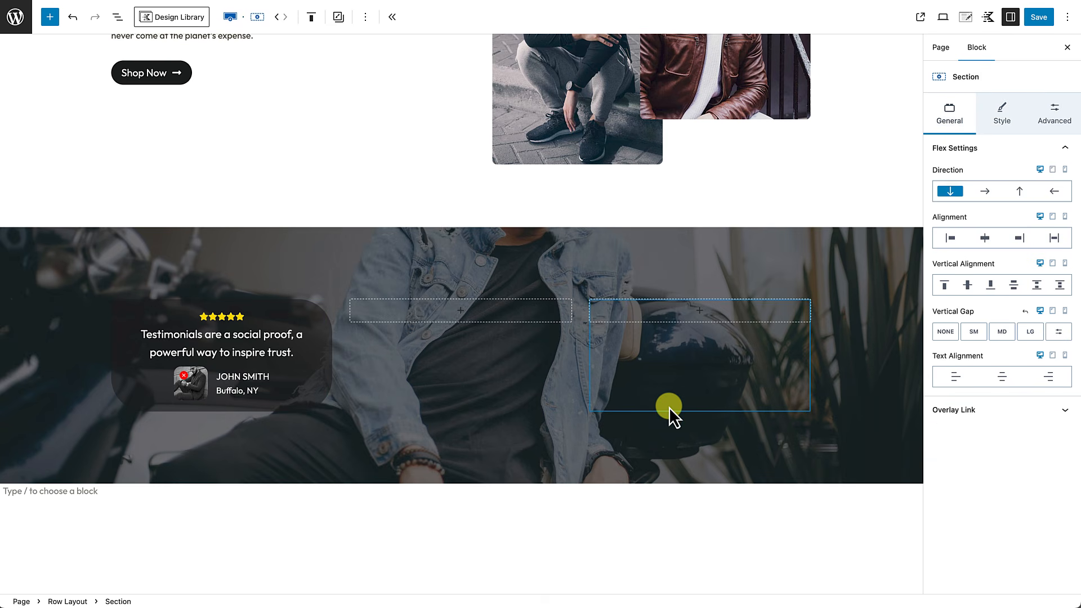
pyautogui.scroll(-3, 640, 462)
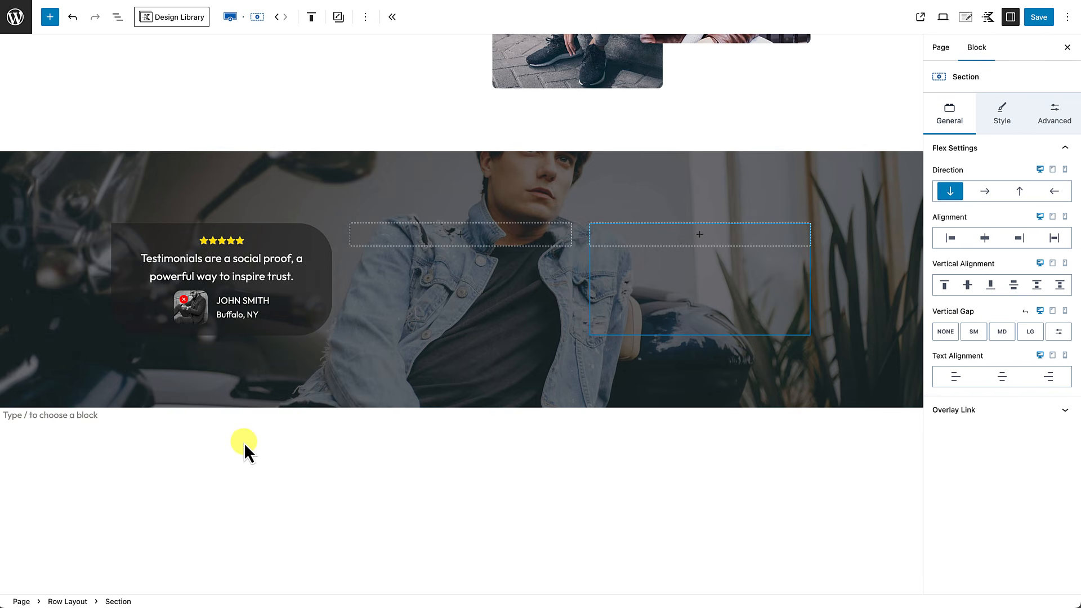
# Step: Clear the 20 px padding, link all sides and set padding to Medium 32px
pyautogui.click(272, 330)
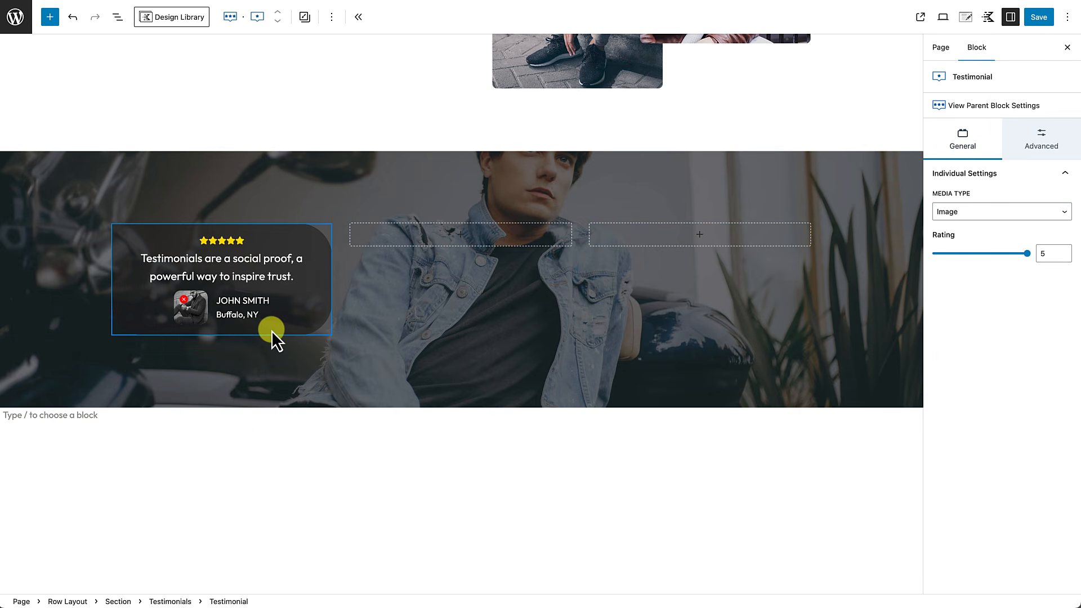
pyautogui.click(1042, 107)
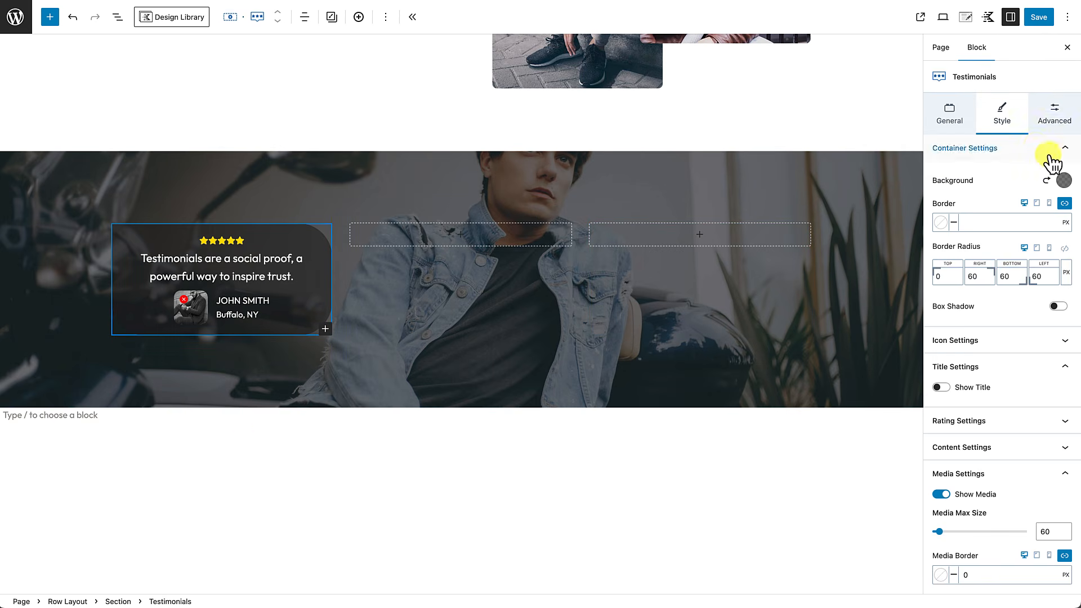
pyautogui.click(1048, 114)
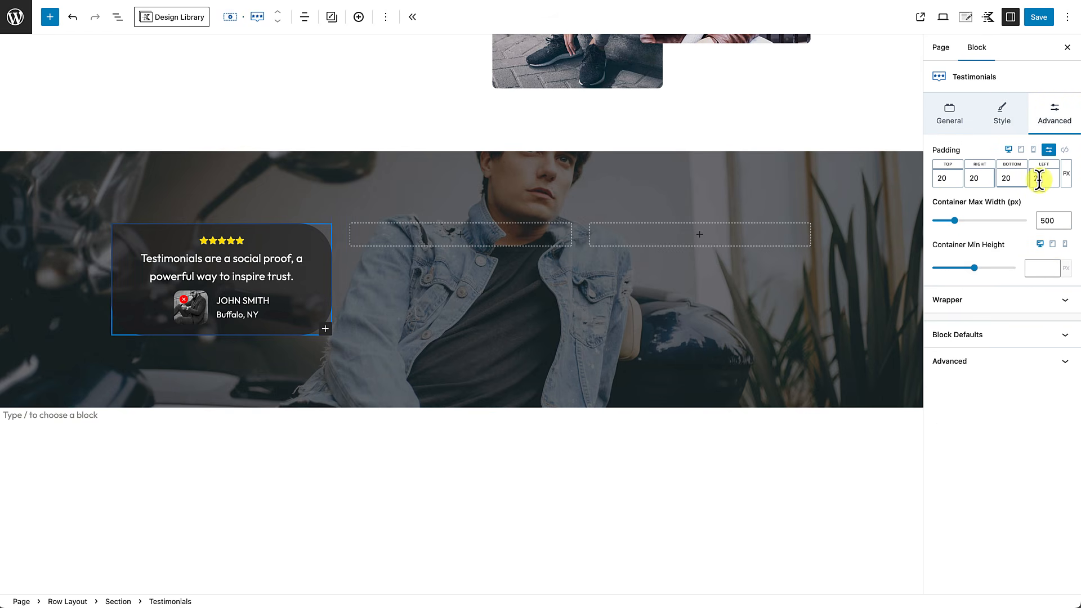
pyautogui.click(1049, 151)
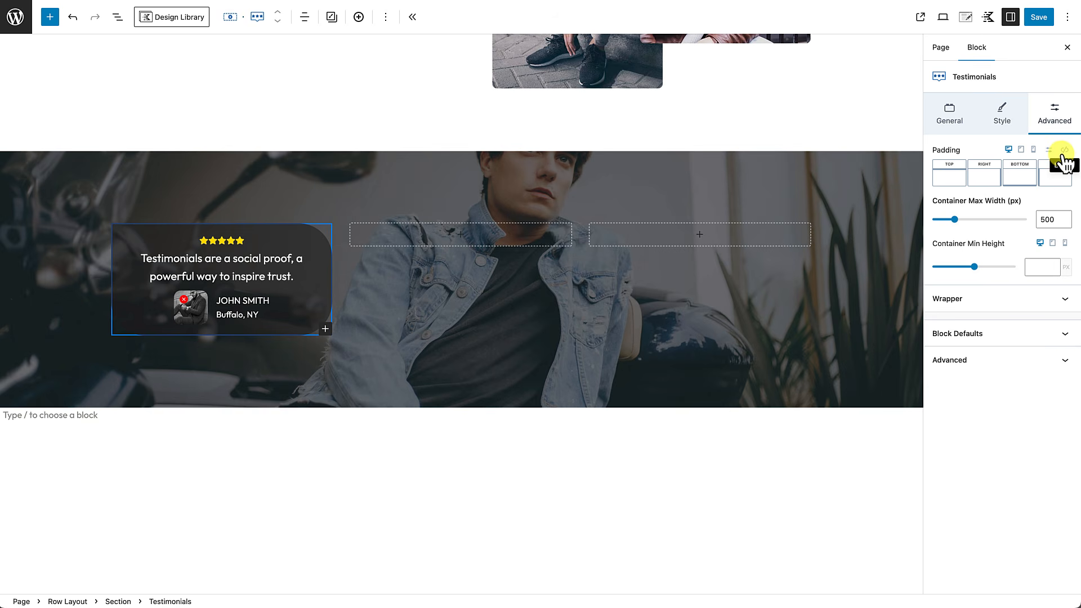
pyautogui.click(1064, 151)
pyautogui.click(1064, 151)
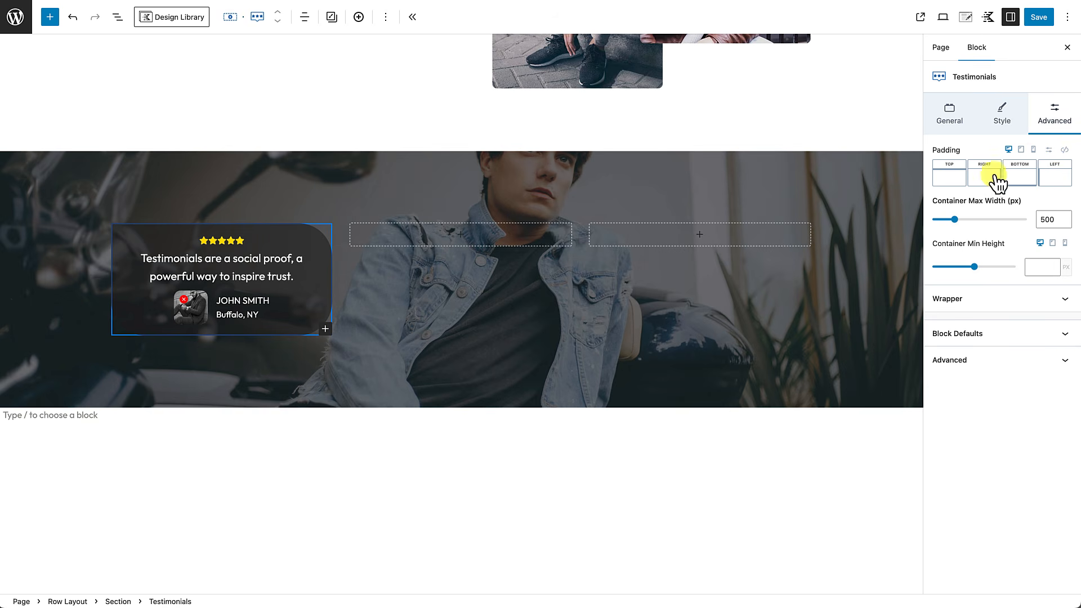
pyautogui.click(1064, 150)
pyautogui.click(950, 182)
pyautogui.moveTo(950, 183); pyautogui.dragTo(976, 184)
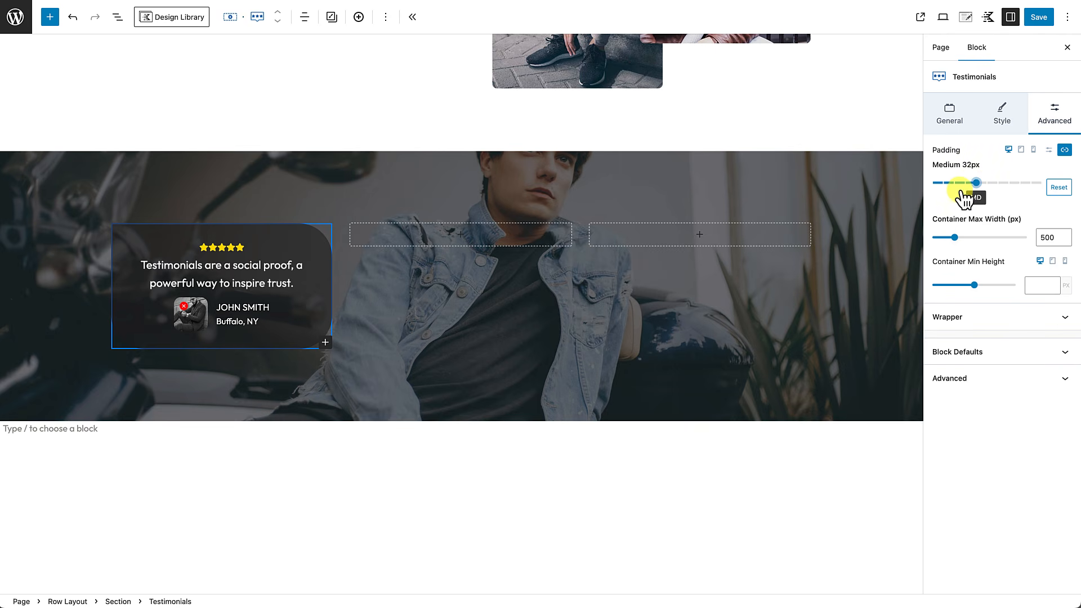
pyautogui.click(375, 394)
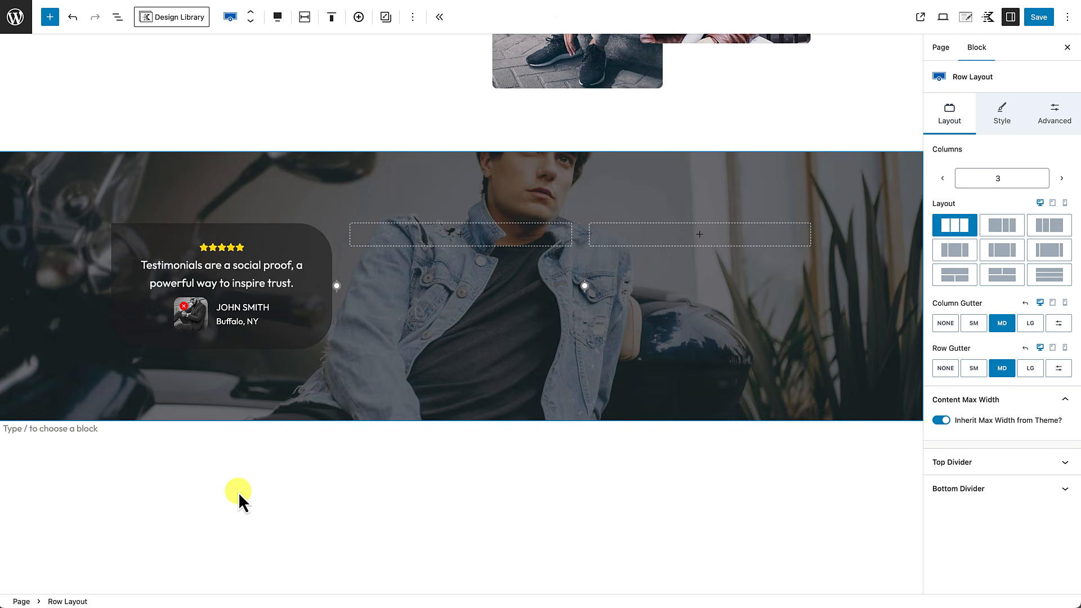
# Step: Copy the Testimonials block from its block options menu
pyautogui.scroll(-2, 238, 492)
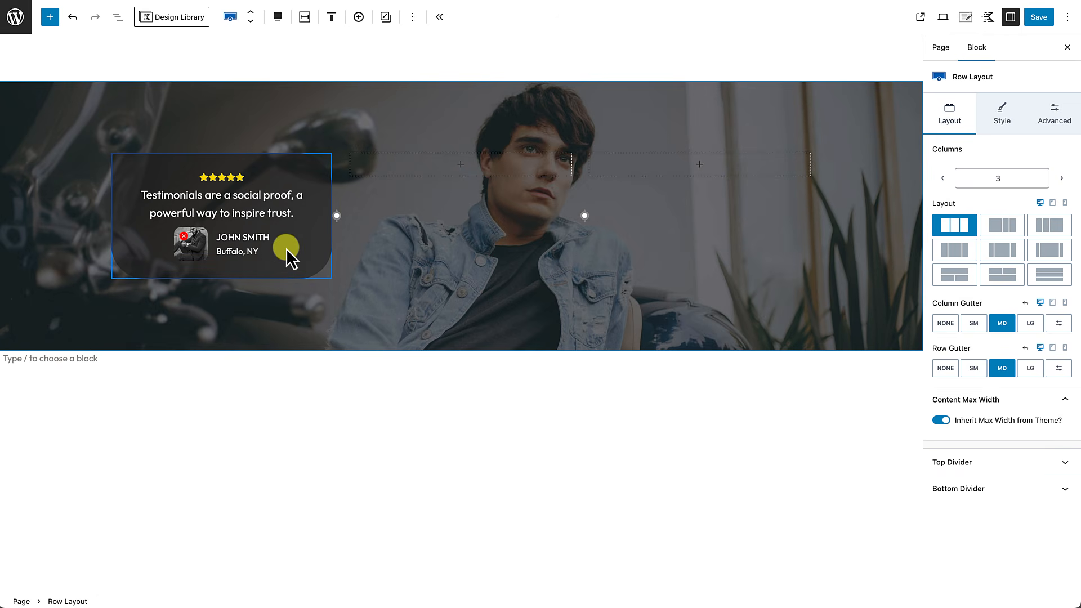
pyautogui.scroll(4, 282, 279)
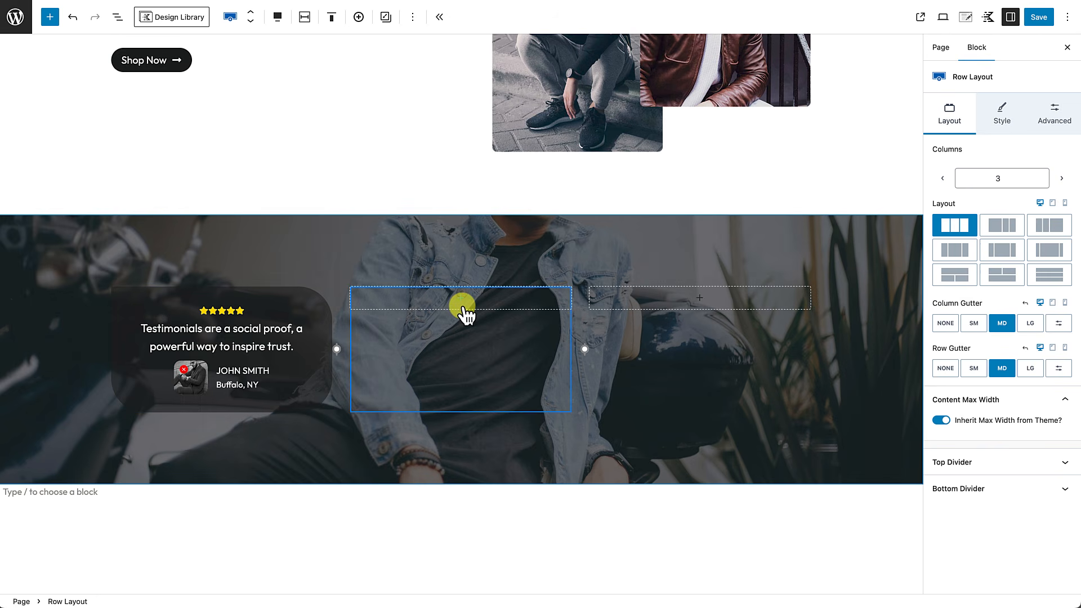
pyautogui.click(310, 306)
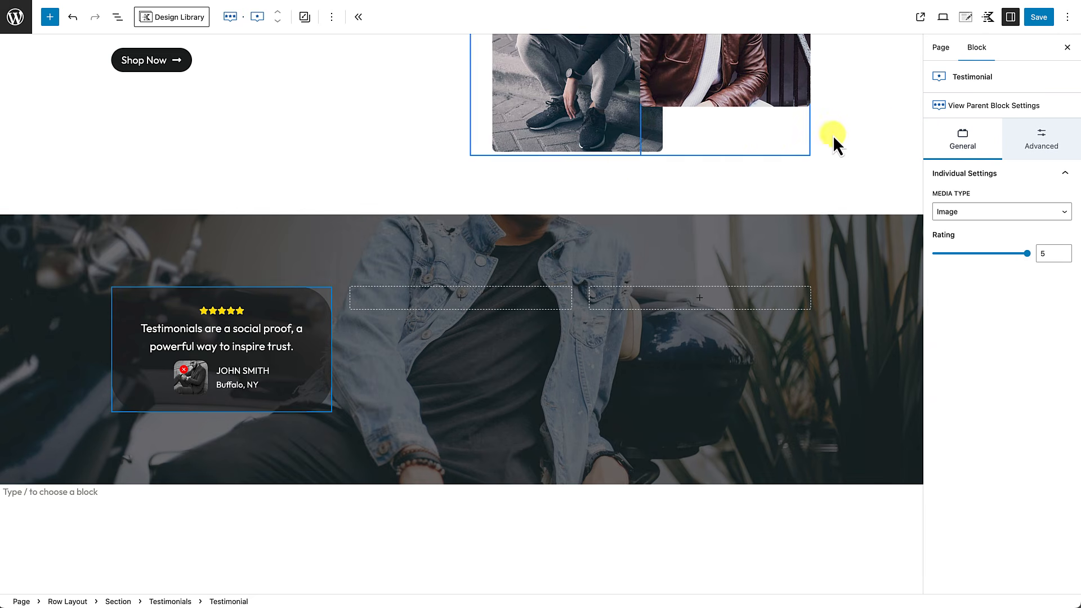
pyautogui.click(980, 107)
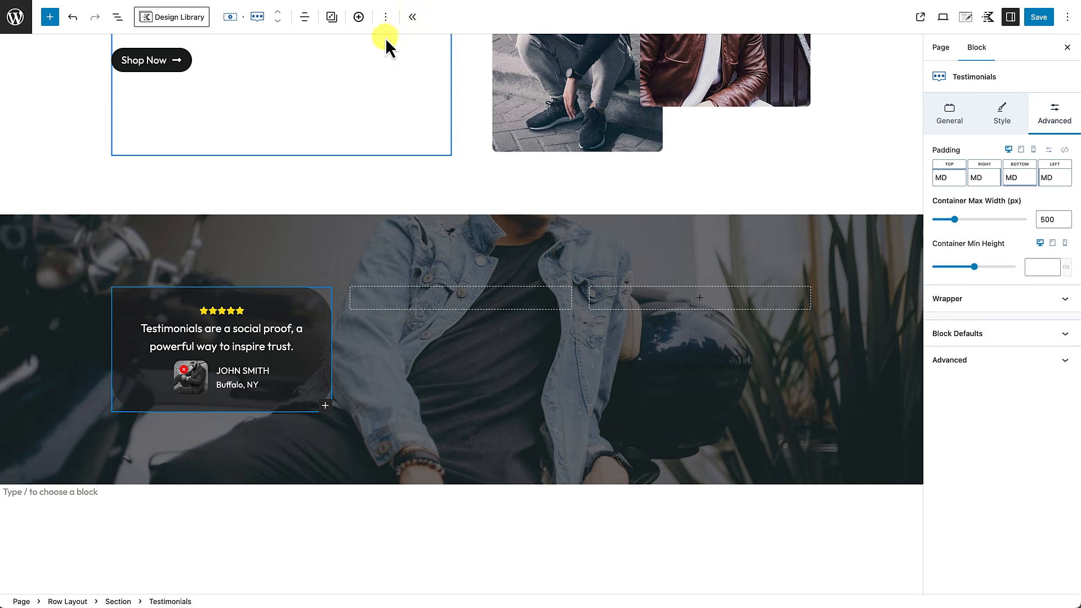
pyautogui.click(386, 17)
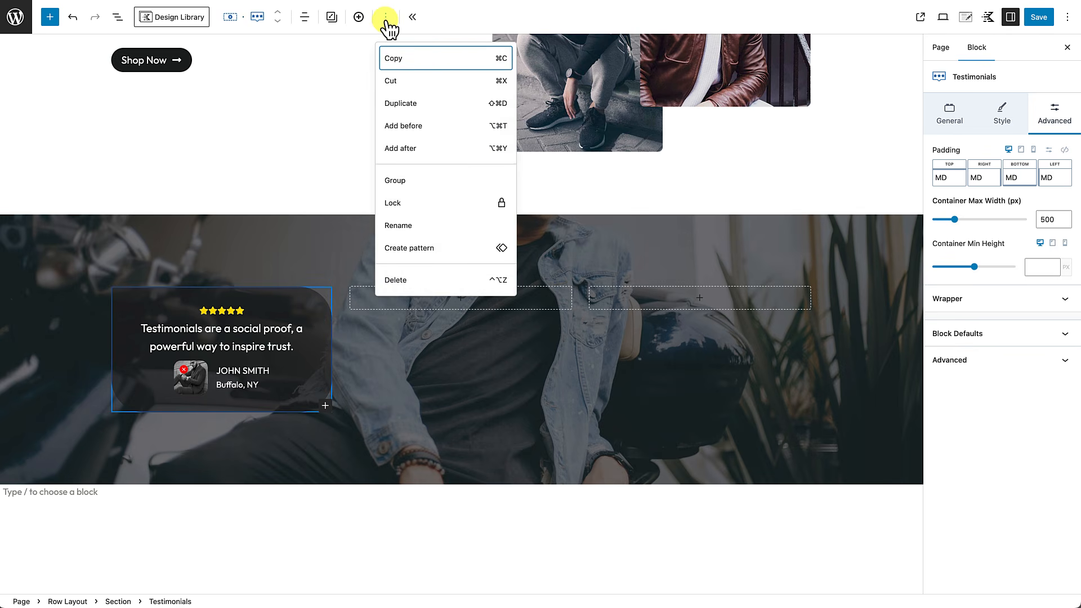
pyautogui.click(399, 63)
pyautogui.click(535, 304)
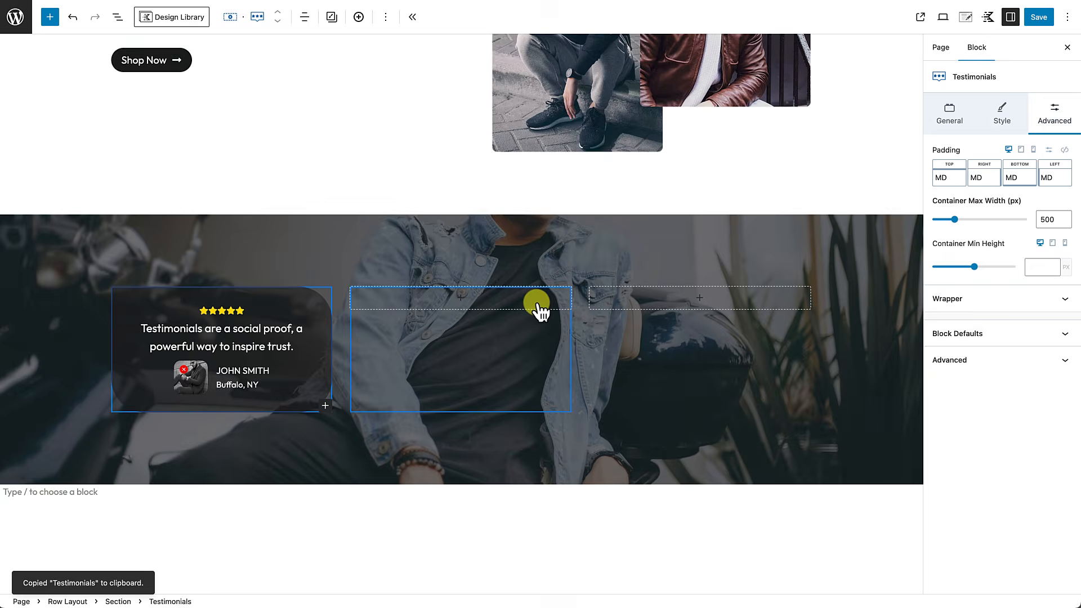
# Step: Paste the copied testimonial into new paragraphs in the middle and third columns
pyautogui.click(462, 301)
pyautogui.click(463, 303)
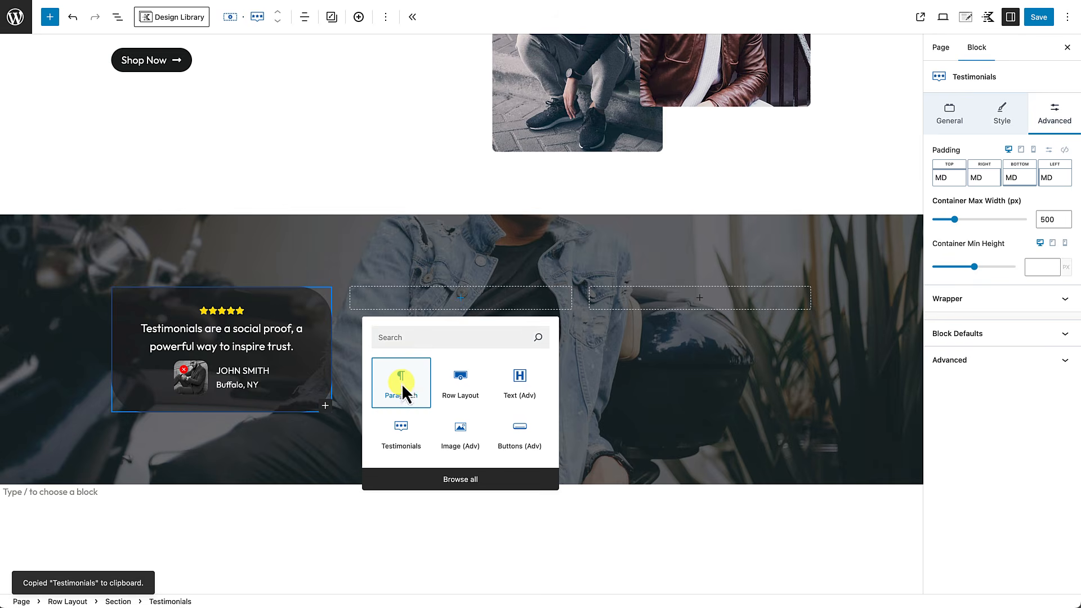
pyautogui.click(403, 382)
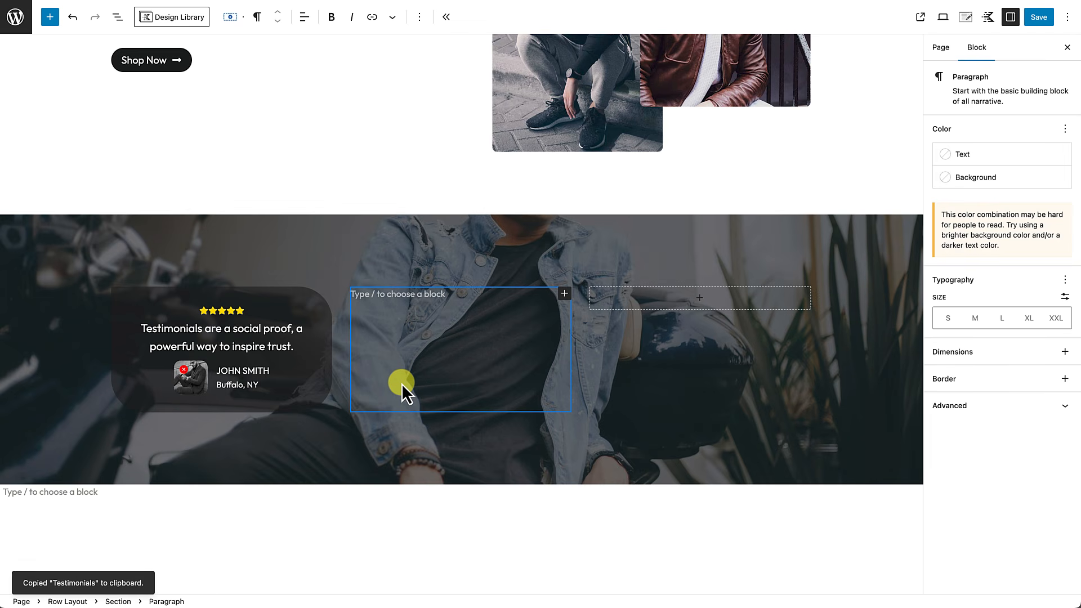
pyautogui.hotkey('ctrl', 'v')
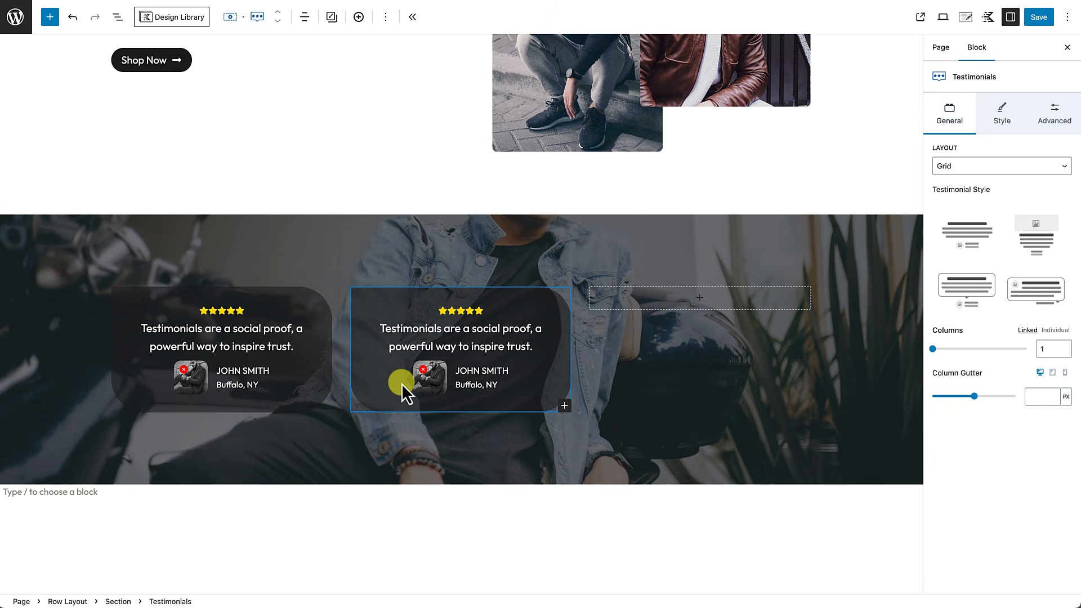
pyautogui.click(701, 304)
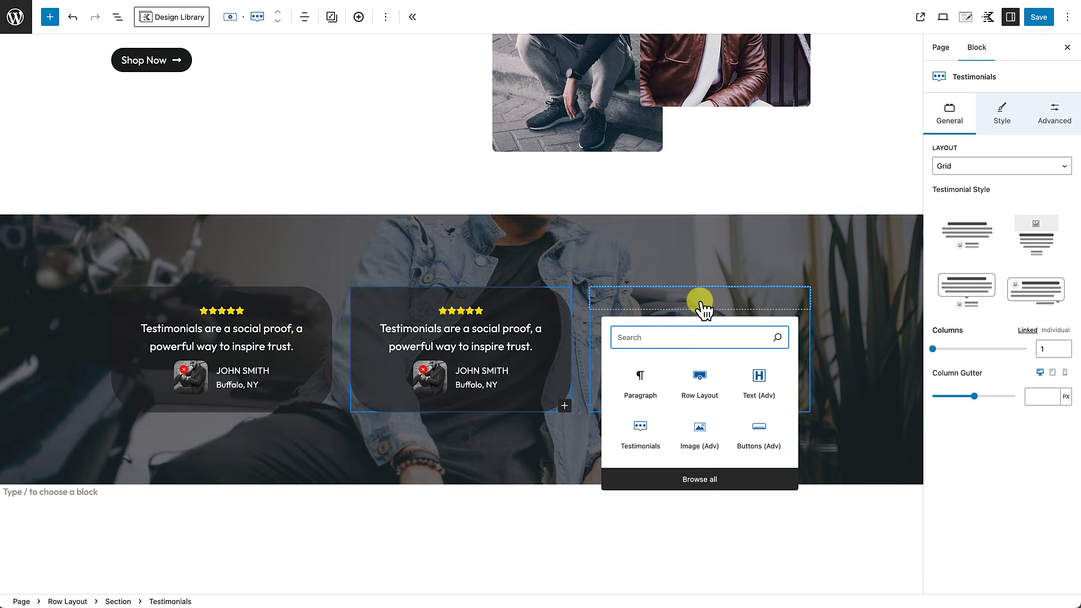
pyautogui.click(640, 380)
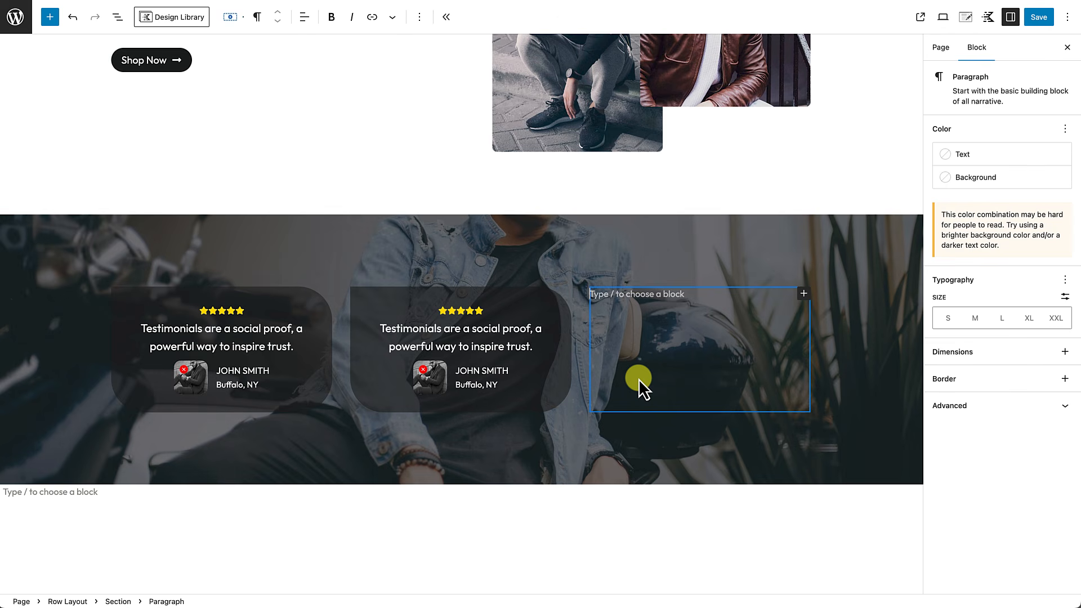
pyautogui.hotkey('ctrl', 'v')
# Step: Save the page with the three matching testimonial cards
pyautogui.click(396, 441)
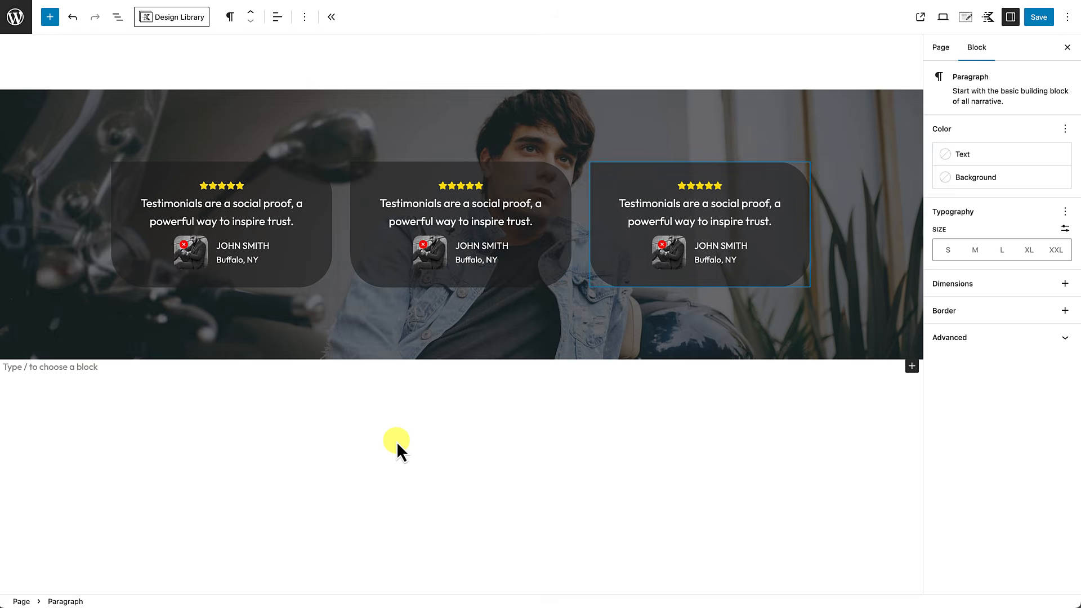
pyautogui.scroll(2, 396, 441)
pyautogui.scroll(-3, 397, 442)
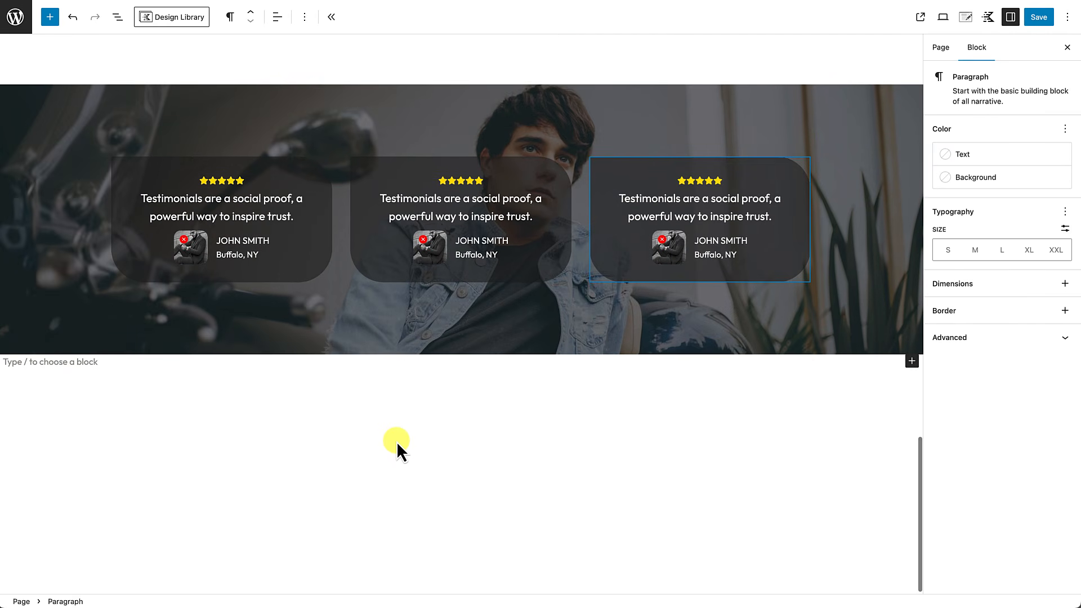
pyautogui.scroll(1, 396, 441)
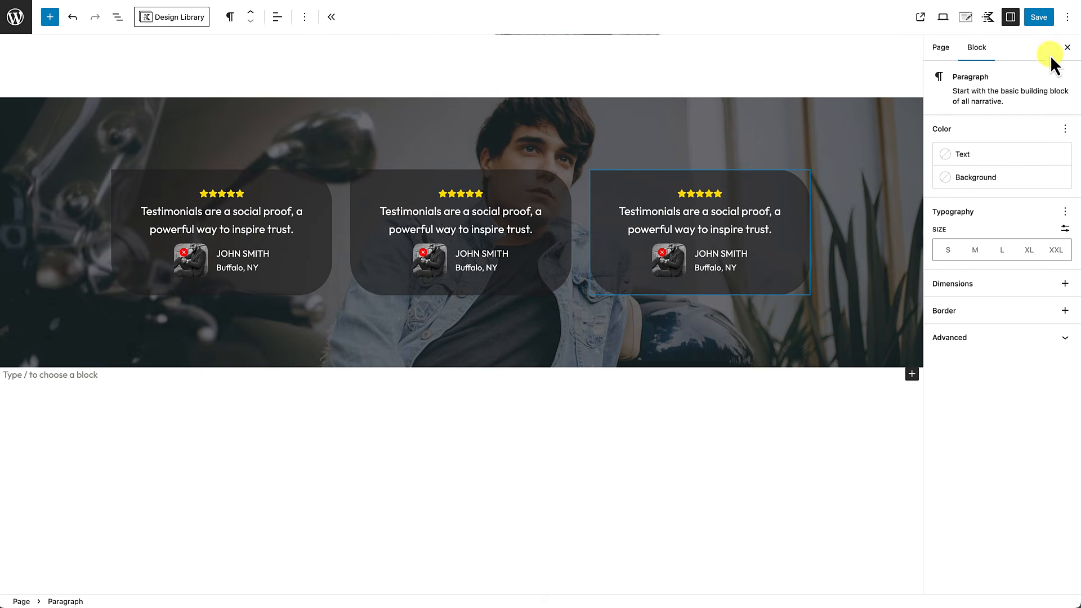
pyautogui.click(1039, 17)
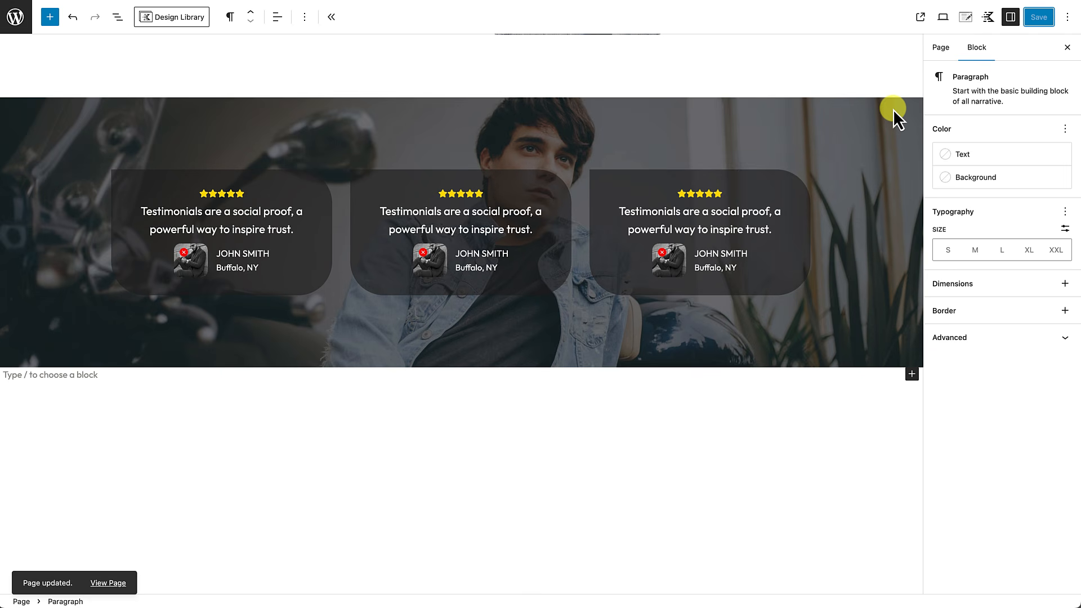
pyautogui.click(411, 127)
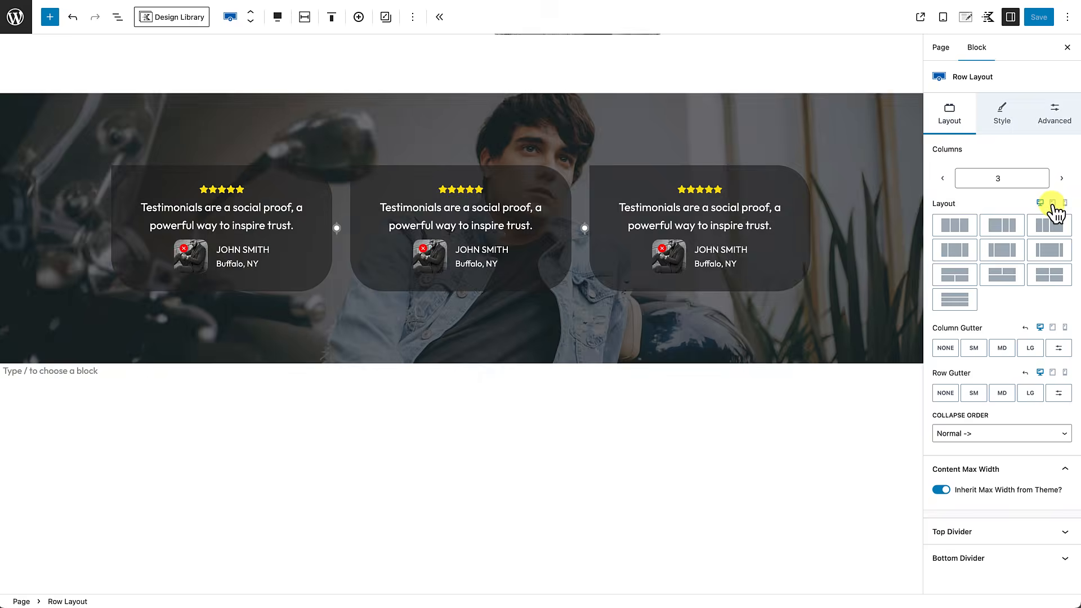
# Step: Set the row's tablet layout to Collapse to Rows
pyautogui.click(1053, 203)
pyautogui.scroll(-5, 518, 365)
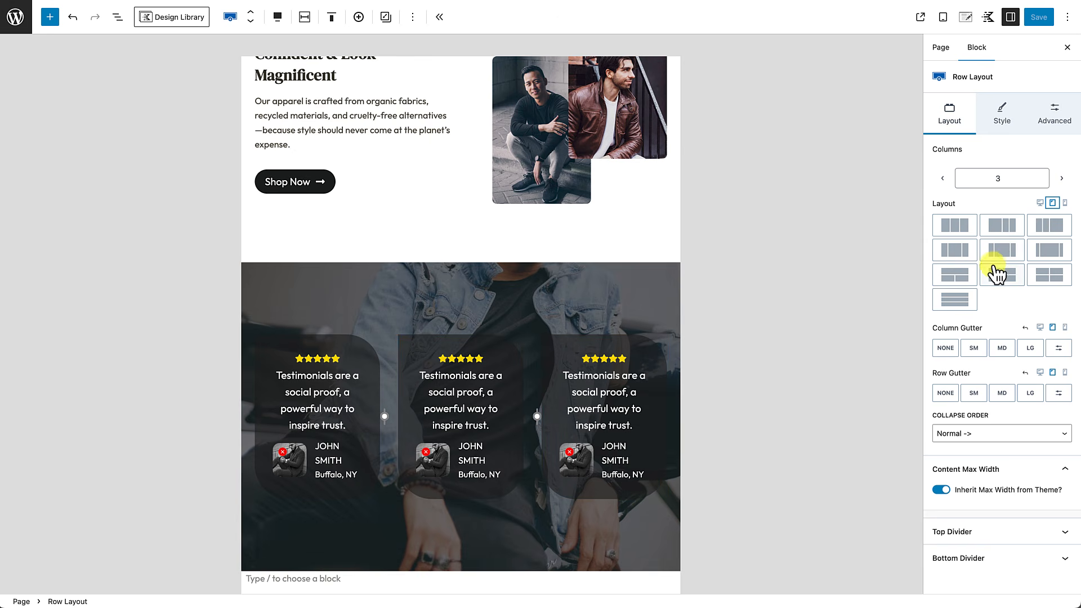
pyautogui.click(960, 307)
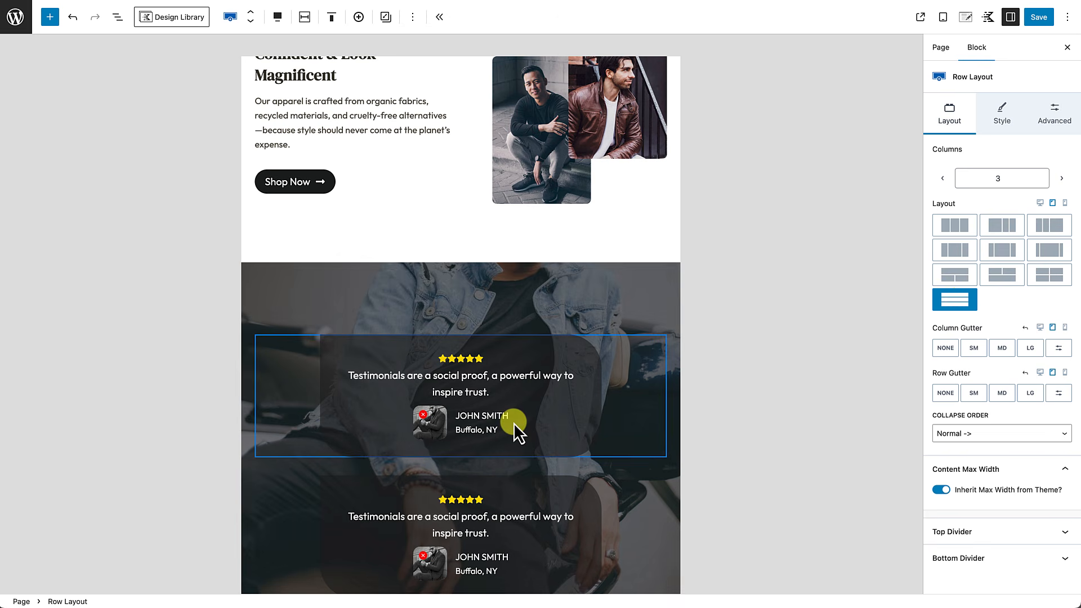
pyautogui.scroll(-1, 514, 423)
pyautogui.scroll(-3, 514, 423)
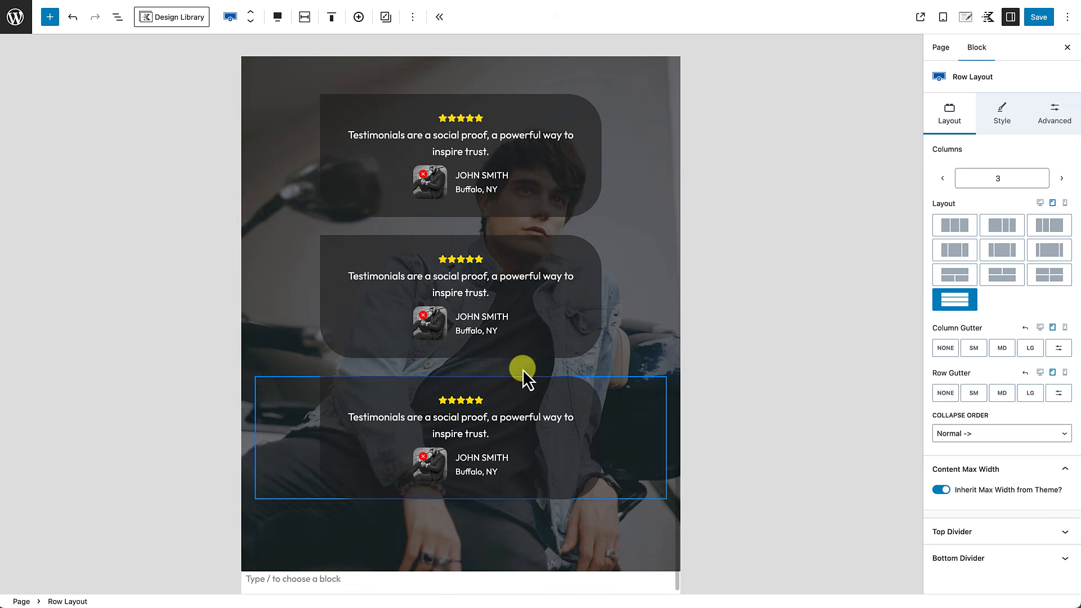
pyautogui.scroll(-2, 524, 383)
pyautogui.scroll(3, 524, 383)
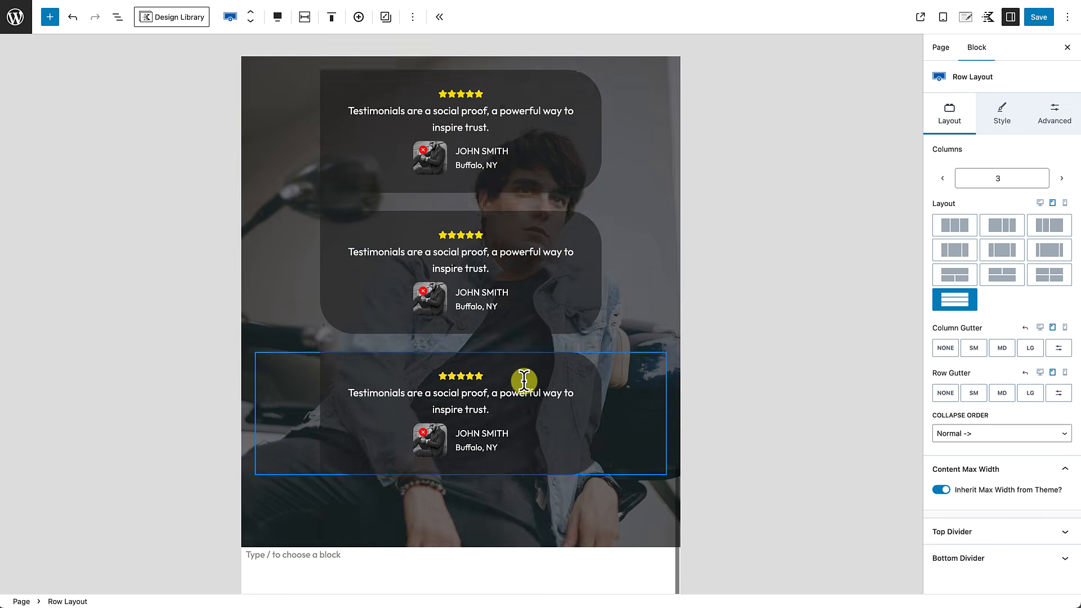
pyautogui.scroll(2, 524, 381)
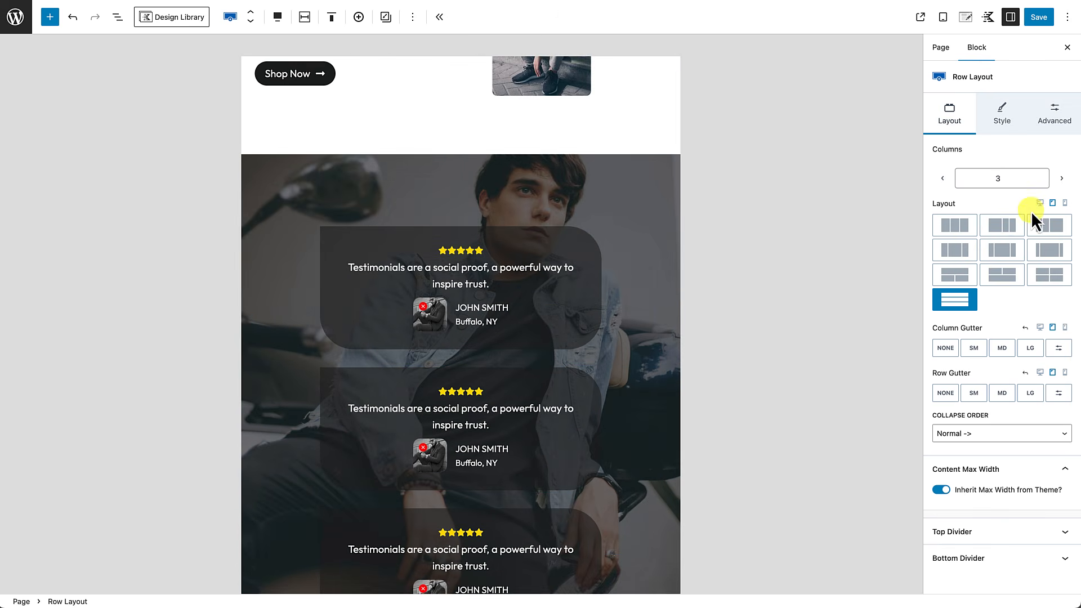
# Step: Check the stacked cards in the mobile preview, then return to desktop view
pyautogui.click(1064, 204)
pyautogui.scroll(-5, 518, 323)
pyautogui.scroll(-15, 518, 323)
pyautogui.scroll(-8, 518, 324)
pyautogui.scroll(5, 508, 295)
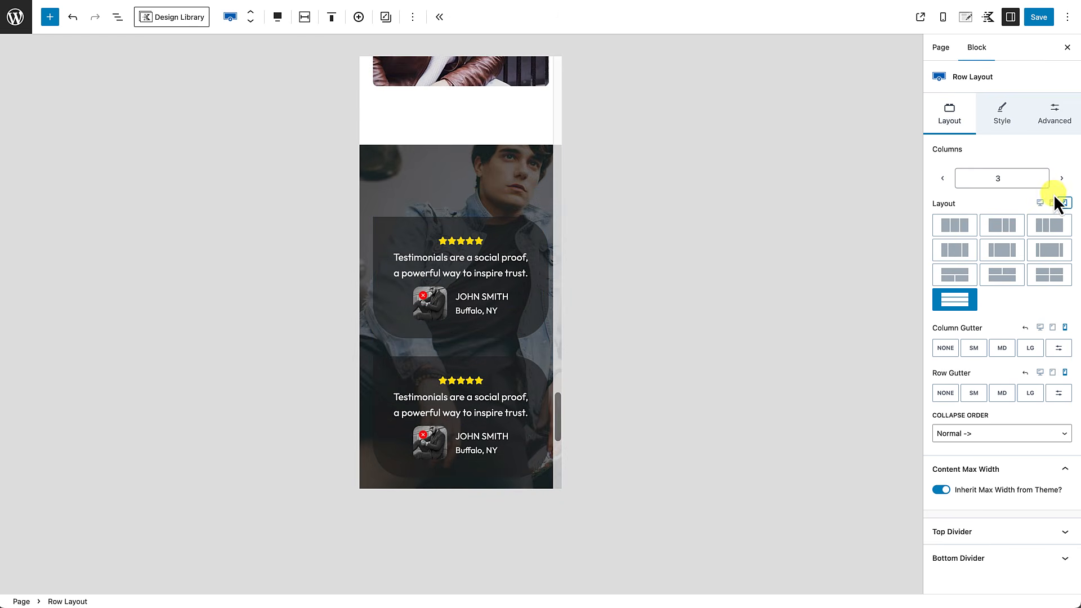
pyautogui.click(1040, 203)
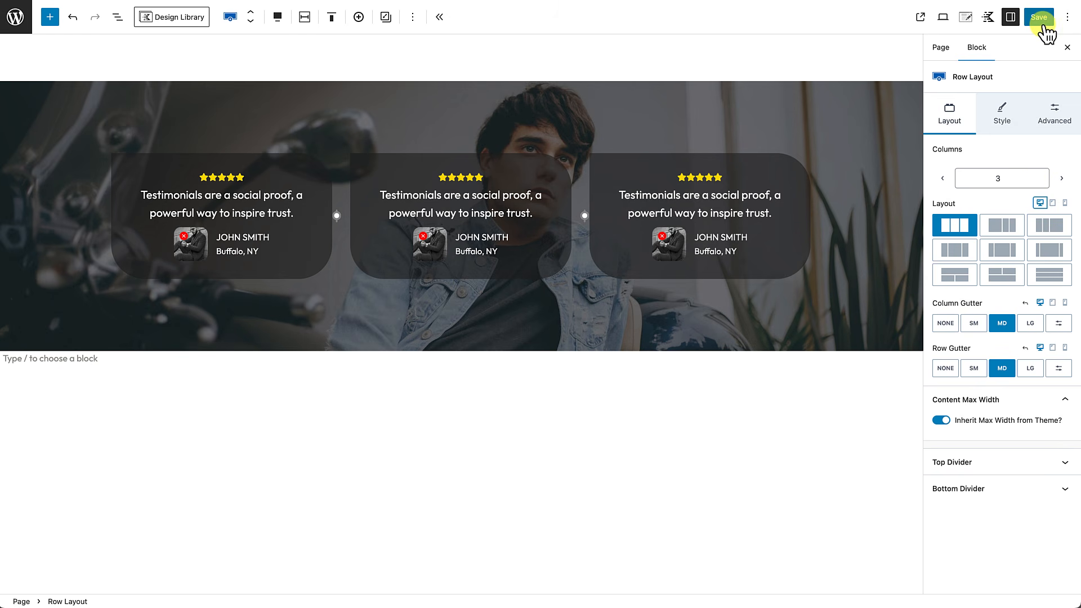
# Step: Save the page and view the live homepage
pyautogui.click(1042, 25)
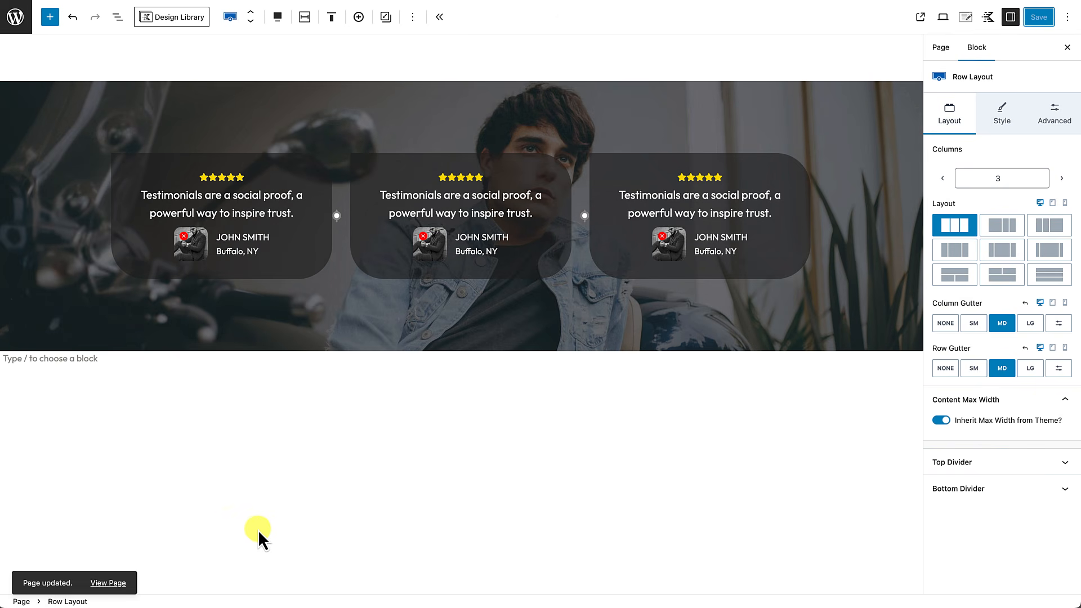
pyautogui.click(109, 583)
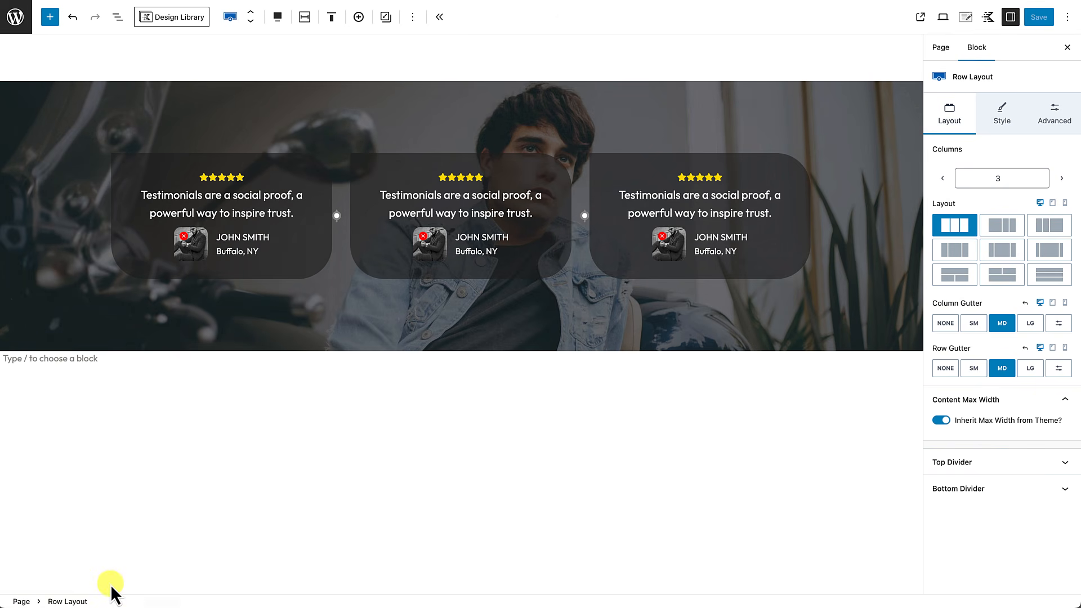
pyautogui.scroll(5, 111, 584)
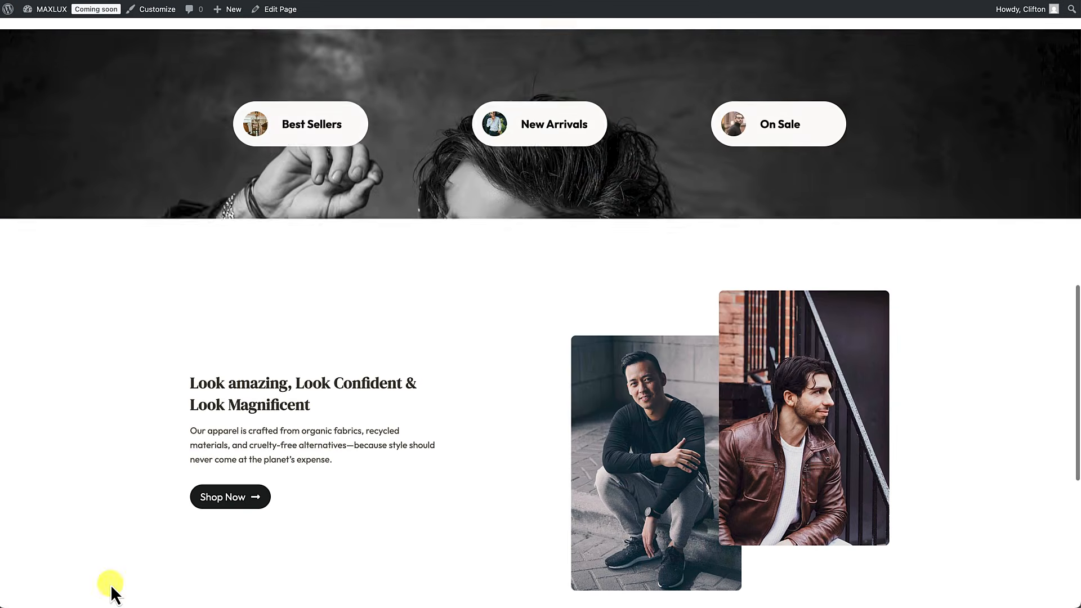
pyautogui.scroll(-5, 974, 527)
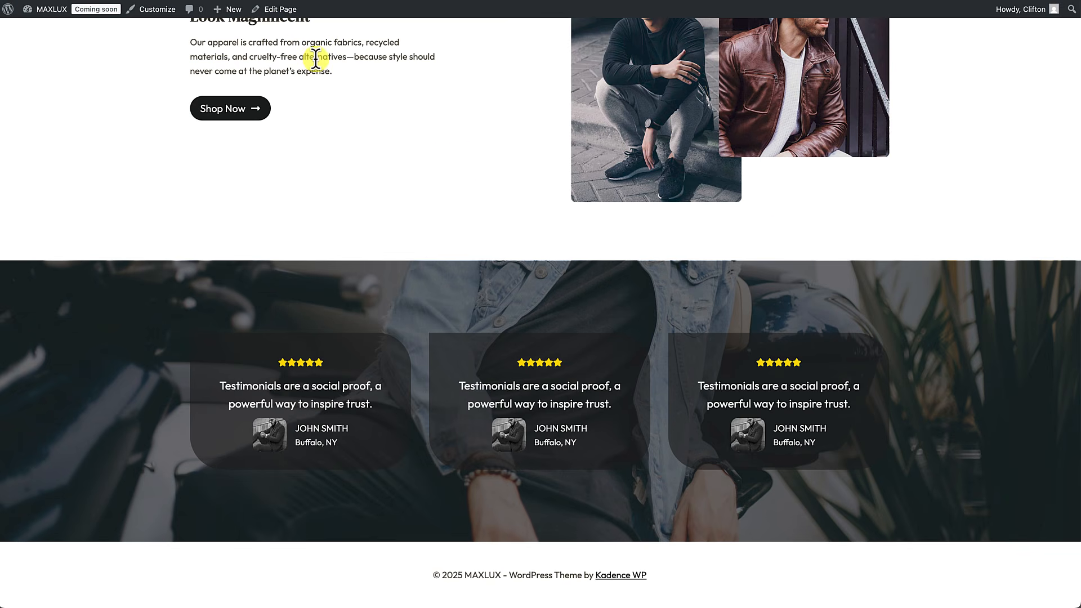
# Step: Open the Home page in the block editor and scroll down to the three testimonial cards
pyautogui.click(277, 14)
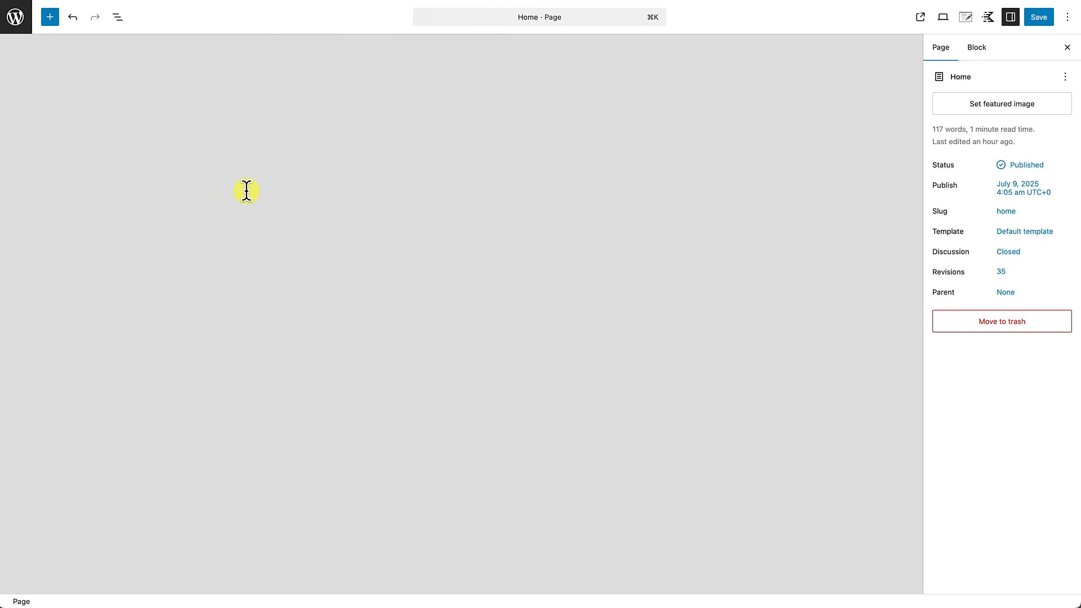
pyautogui.scroll(-15, 247, 192)
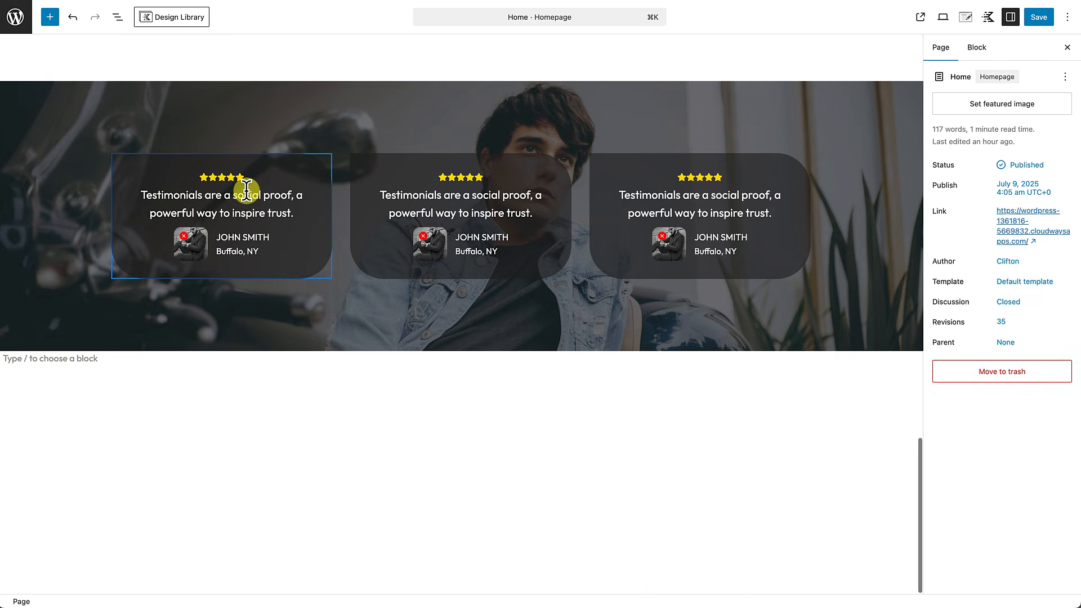
# Step: Insert a full-width three-column Row Layout block below the testimonials with /row
pyautogui.click(73, 358)
pyautogui.write('/')
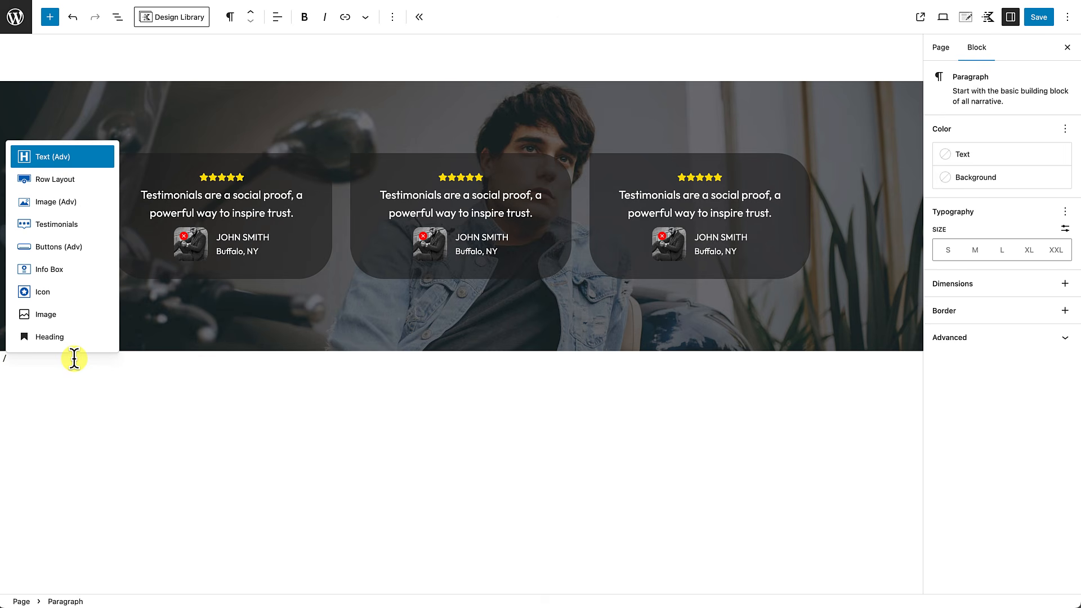
pyautogui.write('row')
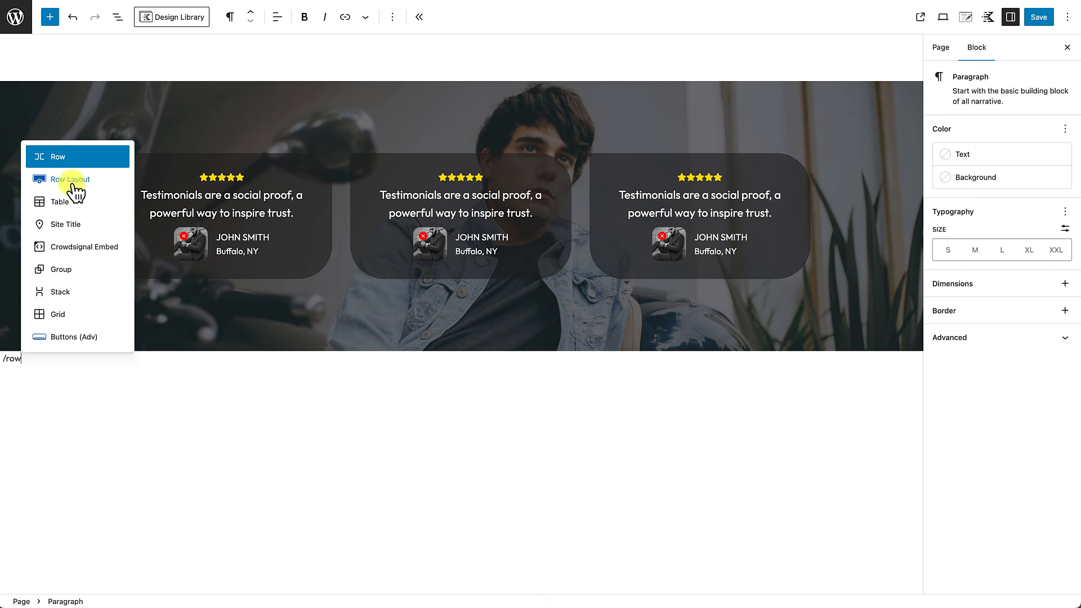
pyautogui.click(72, 182)
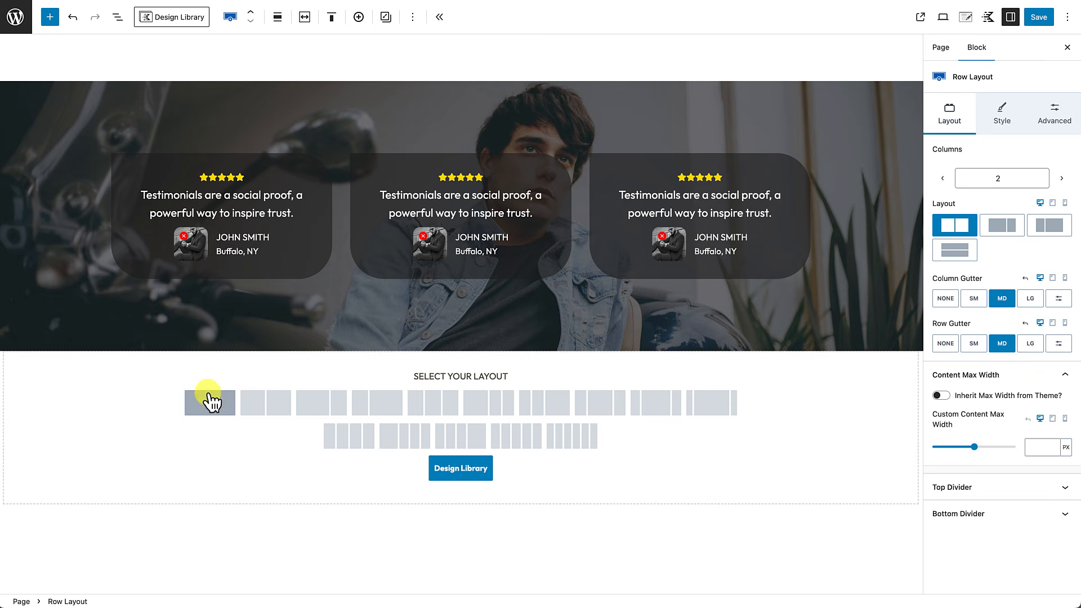
pyautogui.click(432, 411)
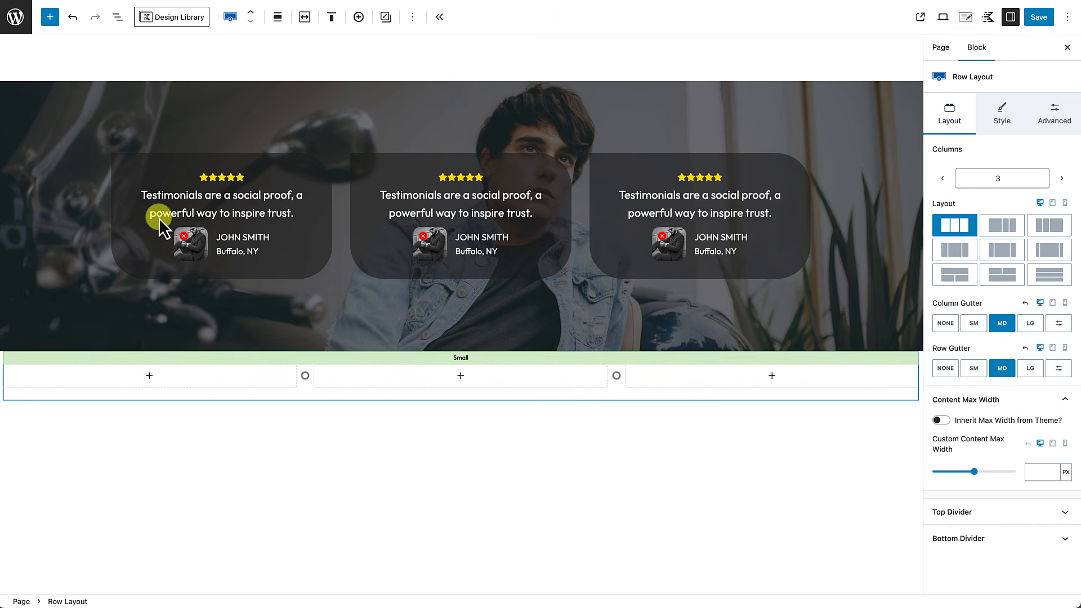
pyautogui.click(279, 19)
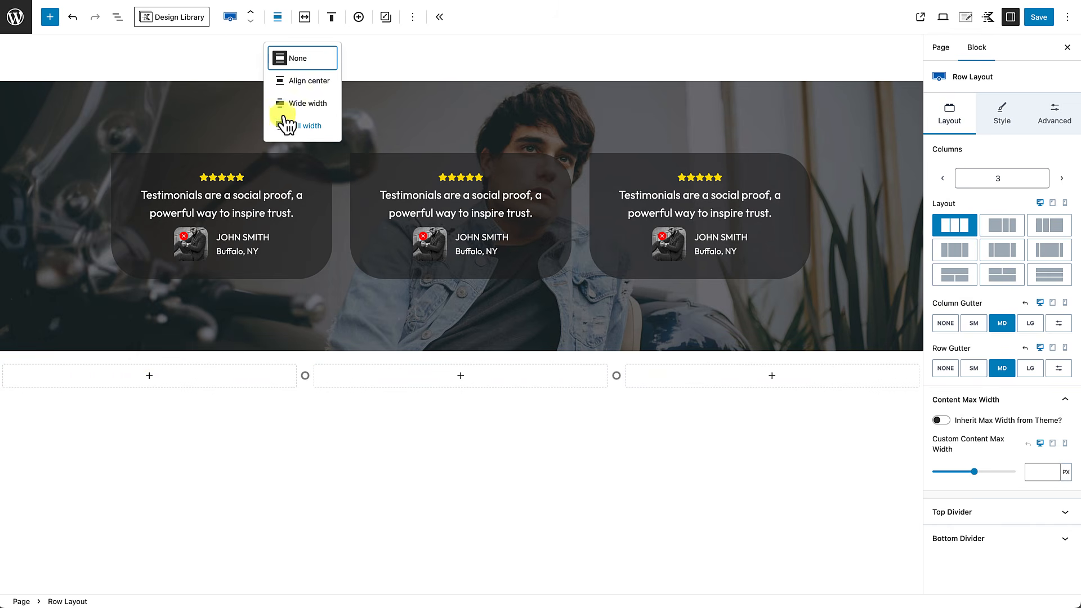
pyautogui.click(283, 126)
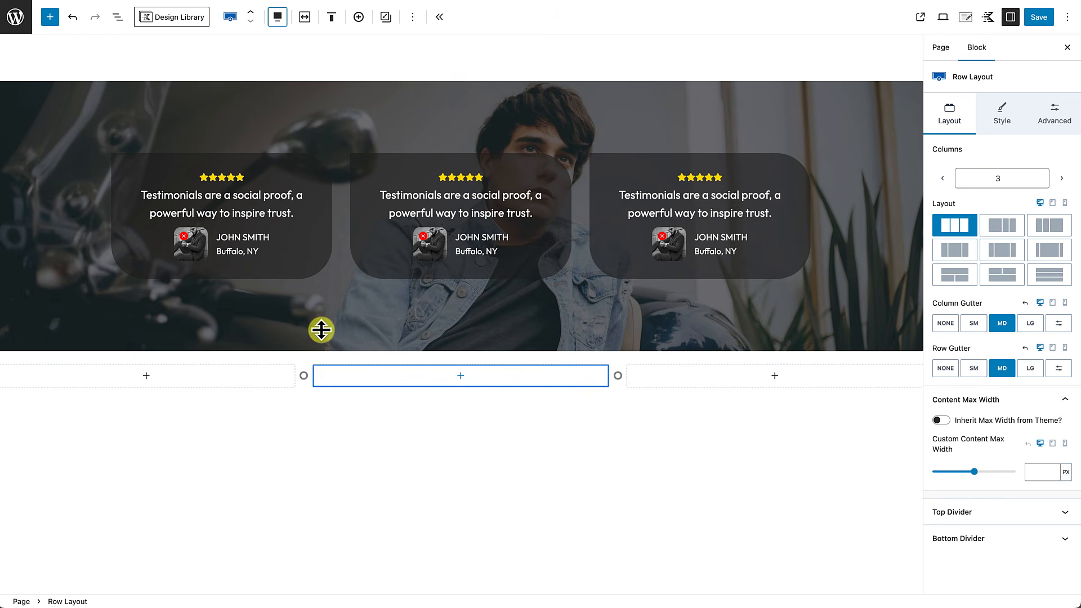
# Step: Give the row X Large top padding and 4X Large bottom padding, adding an empty paragraph below
pyautogui.click(304, 18)
pyautogui.click(306, 20)
pyautogui.click(306, 20)
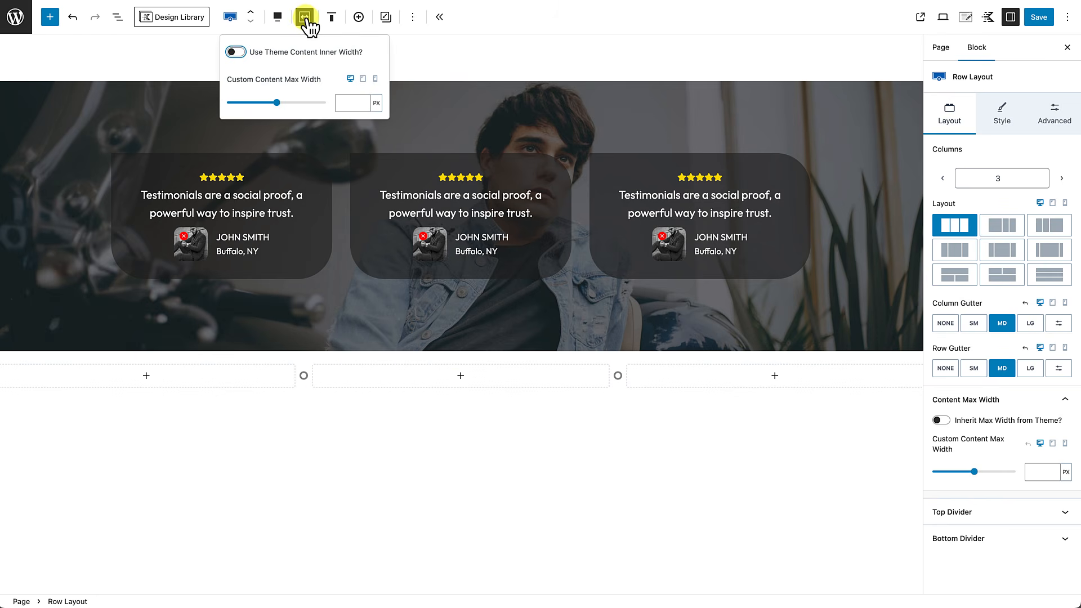
pyautogui.click(187, 357)
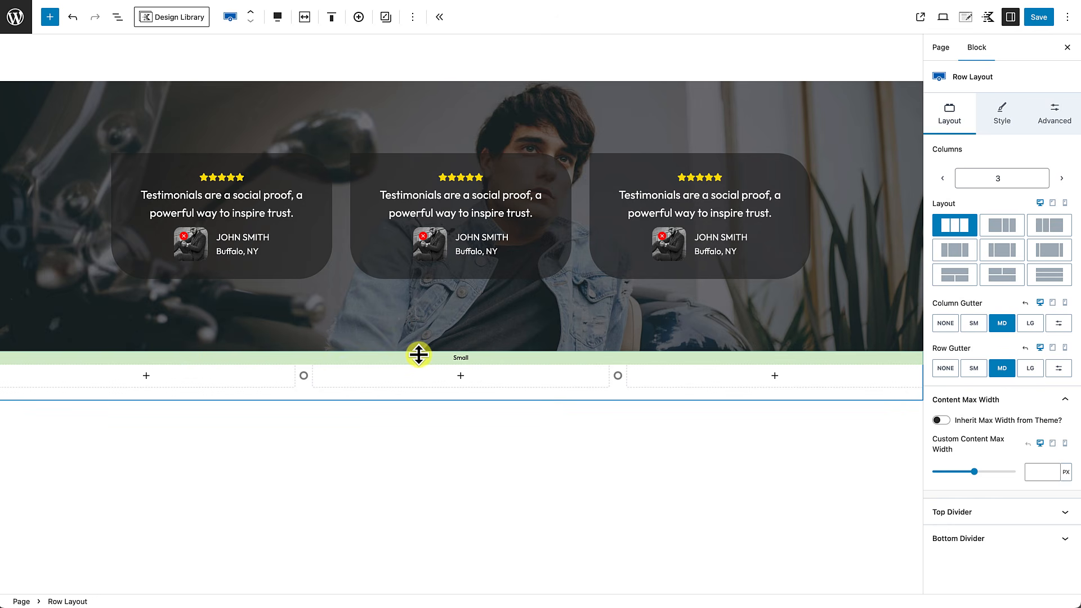
pyautogui.moveTo(418, 355); pyautogui.dragTo(405, 405)
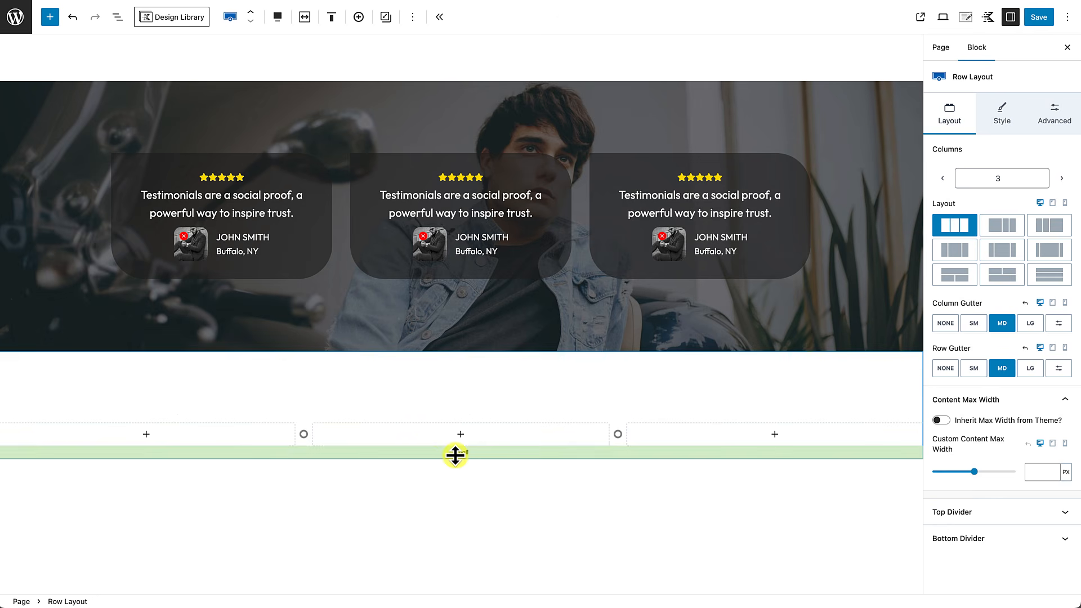
pyautogui.moveTo(454, 454); pyautogui.dragTo(448, 514)
pyautogui.click(438, 579)
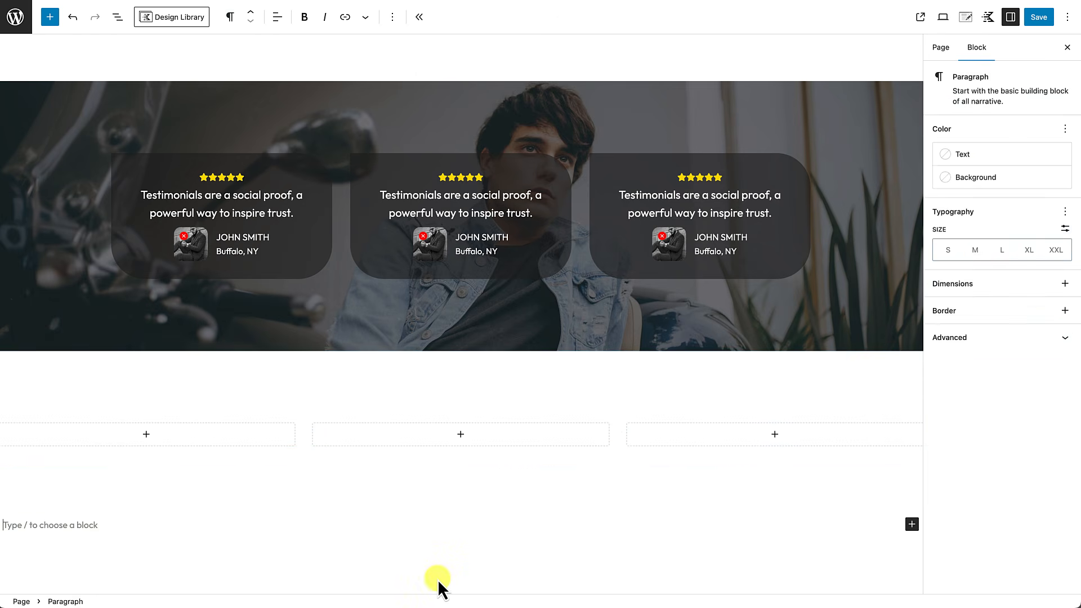
pyautogui.scroll(-3, 438, 579)
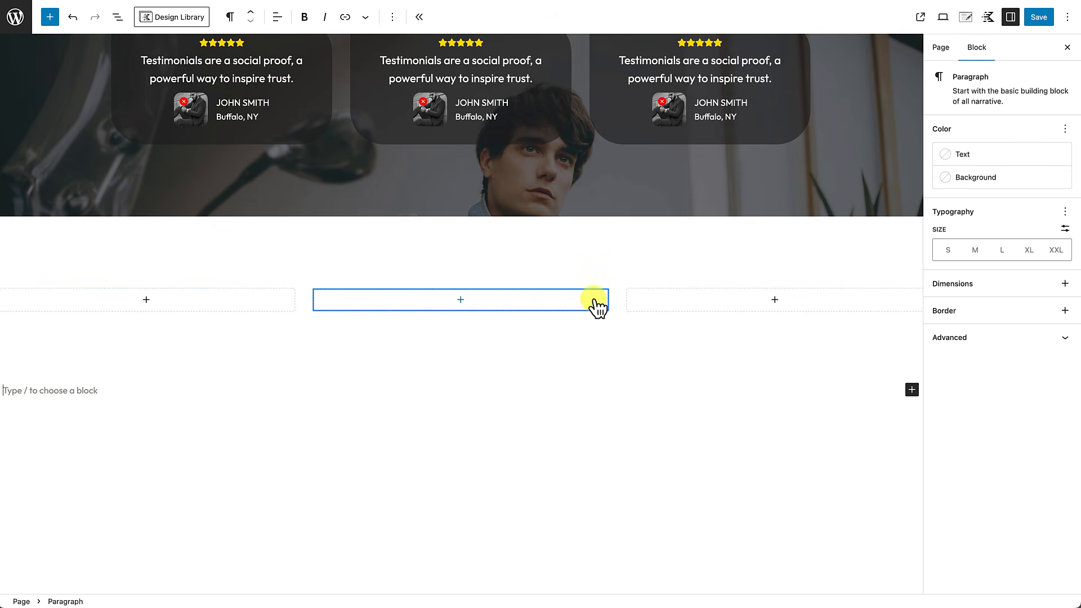
pyautogui.scroll(10, 518, 307)
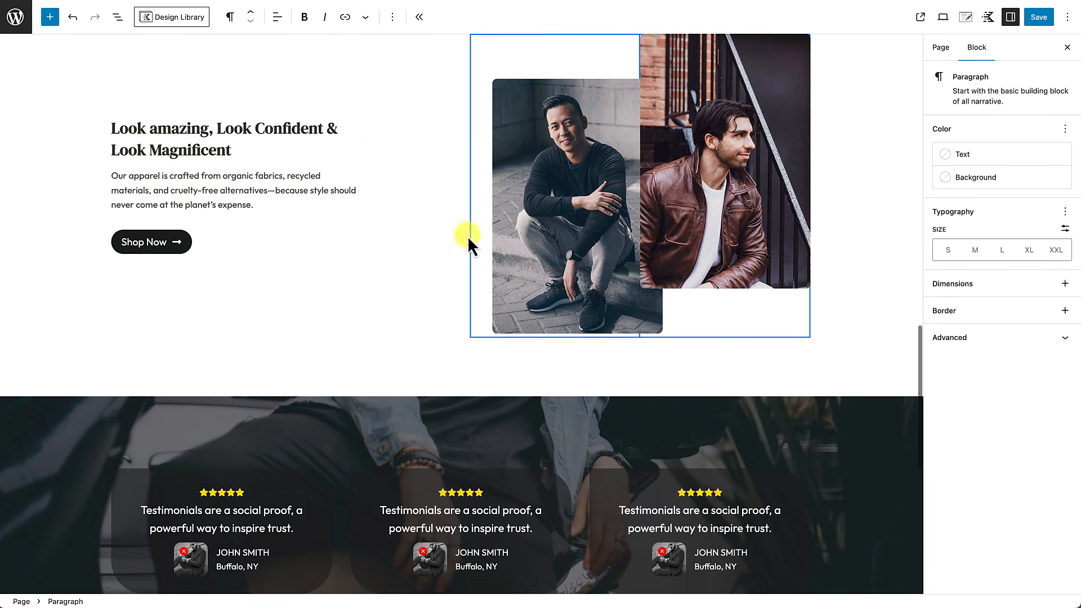
# Step: Copy the Look amazing heading and its paragraph into the row's middle column
pyautogui.click(167, 129)
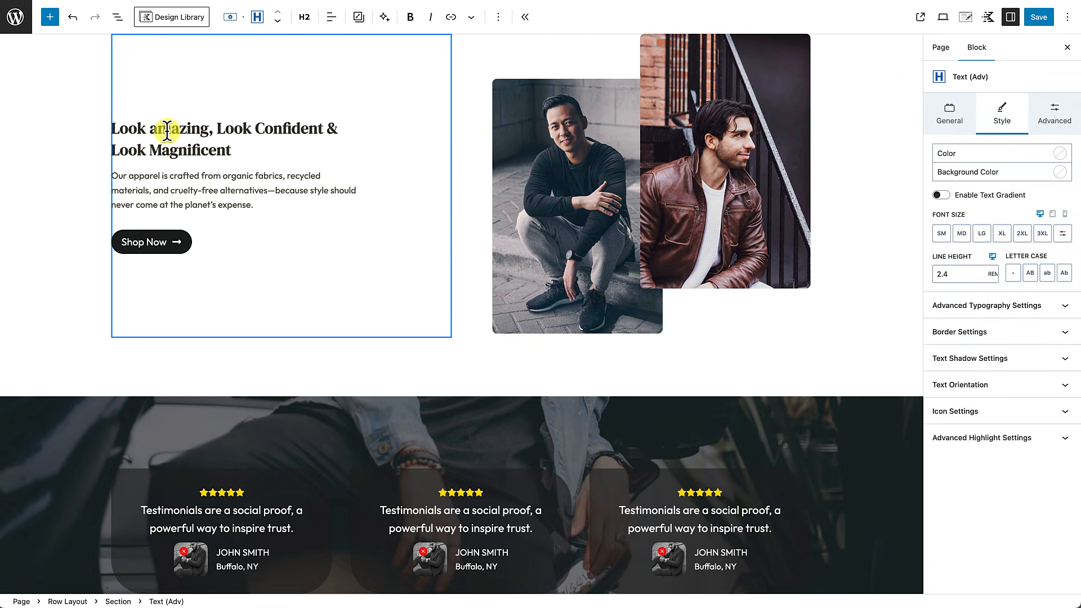
pyautogui.keyDown('shift'); pyautogui.click(256, 205); pyautogui.keyUp('shift')
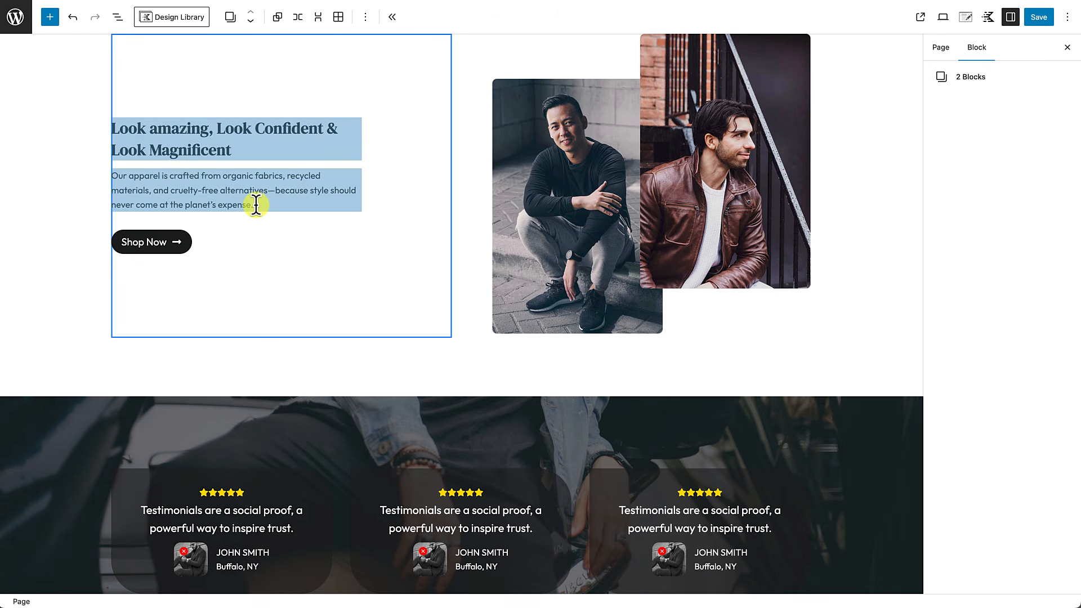
pyautogui.hotkey('ctrl', 'c')
pyautogui.scroll(-8, 280, 319)
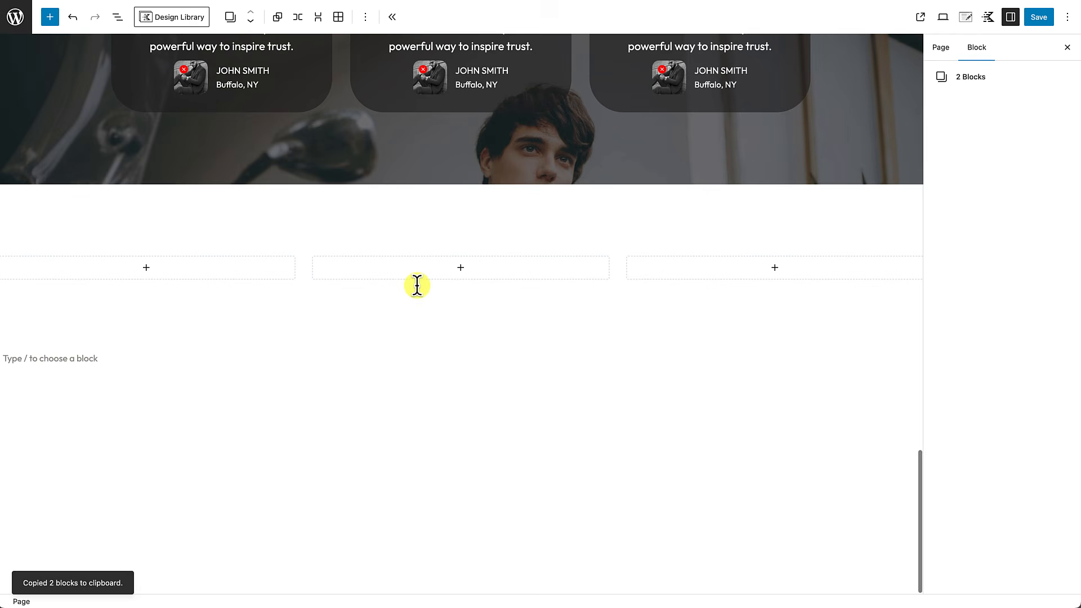
pyautogui.click(460, 275)
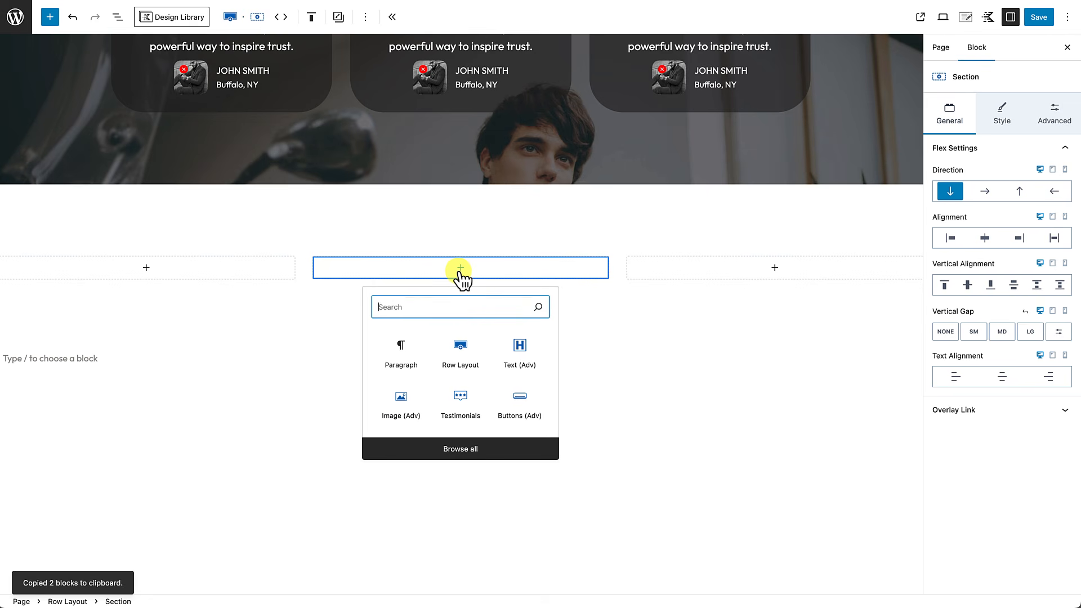
pyautogui.click(403, 358)
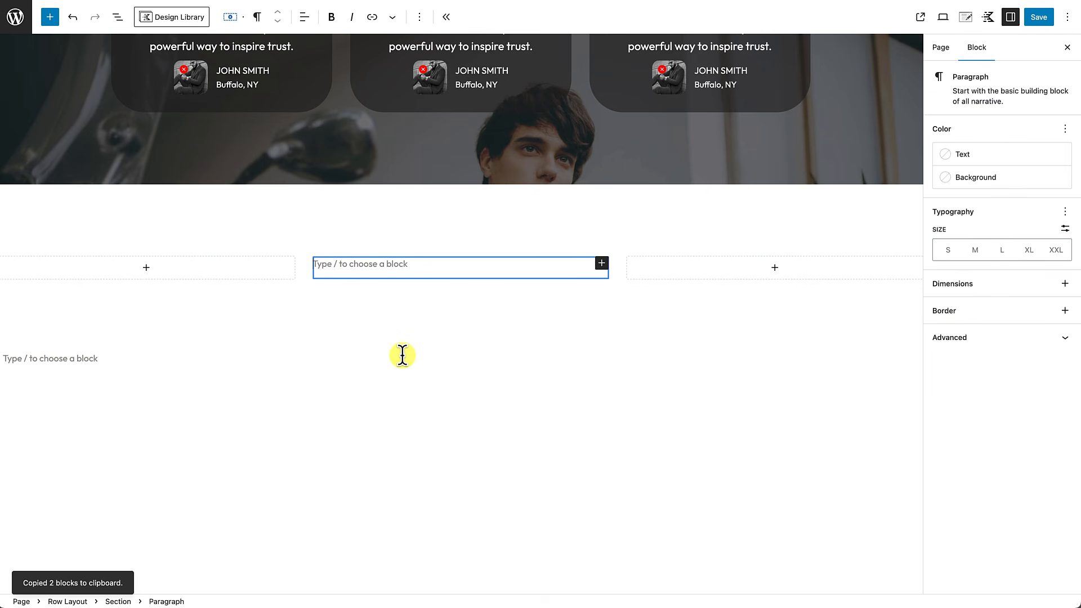
pyautogui.hotkey('ctrl', 'v')
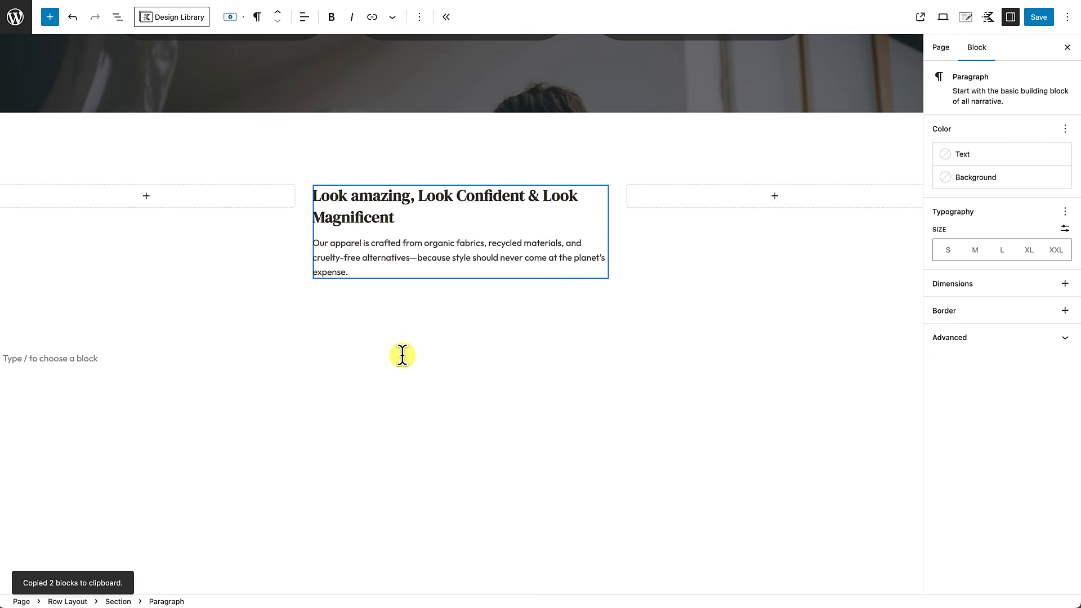
pyautogui.press('Return')
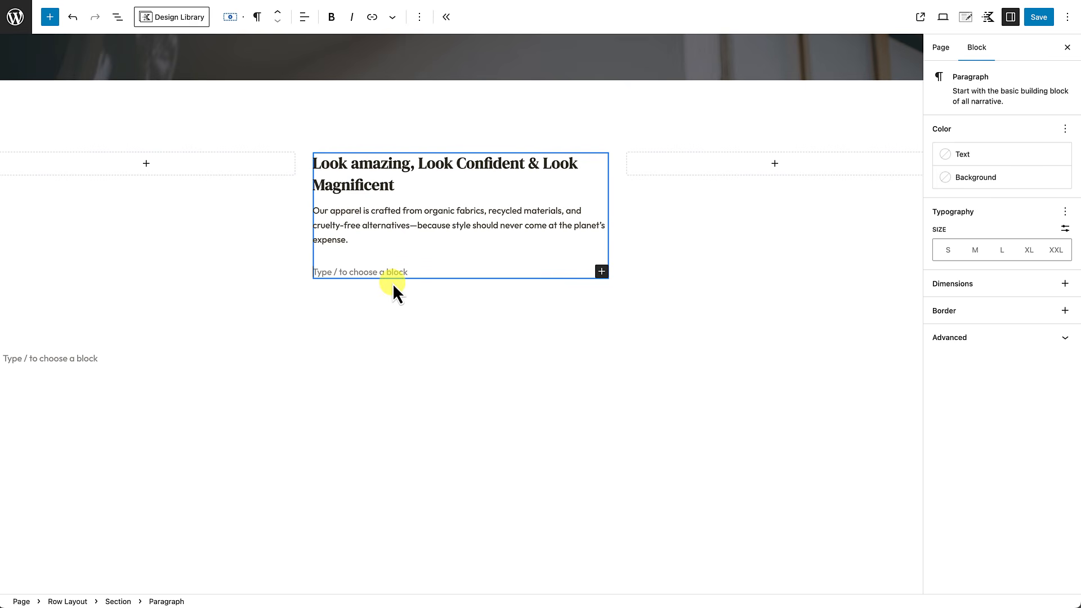
# Step: Paste a copy of the Shop Now button below the text in the middle column
pyautogui.scroll(9, 393, 282)
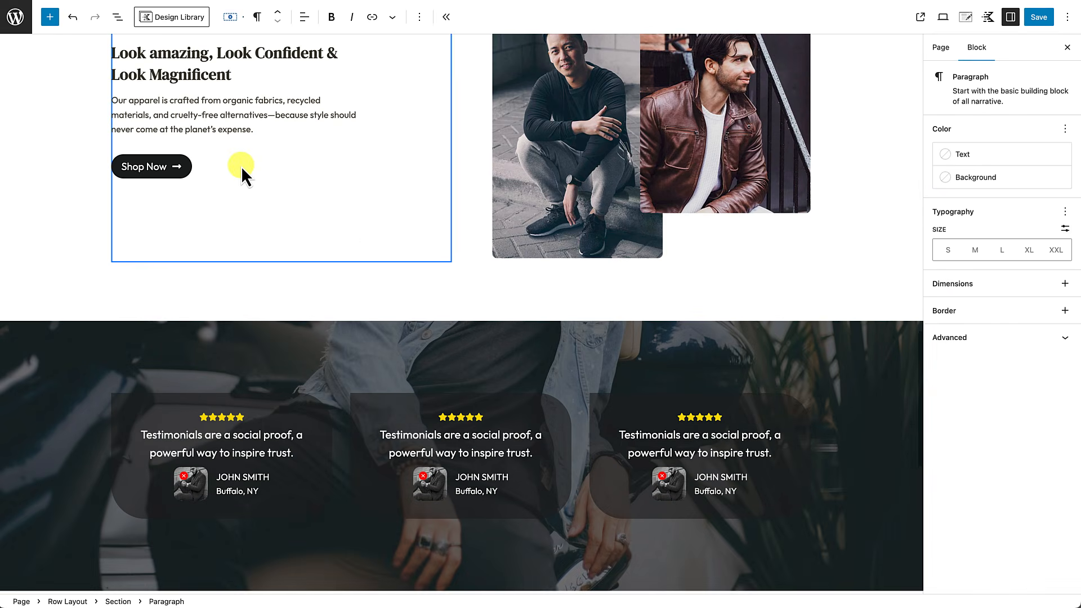
pyautogui.click(241, 166)
pyautogui.hotkey('ctrl', 'c')
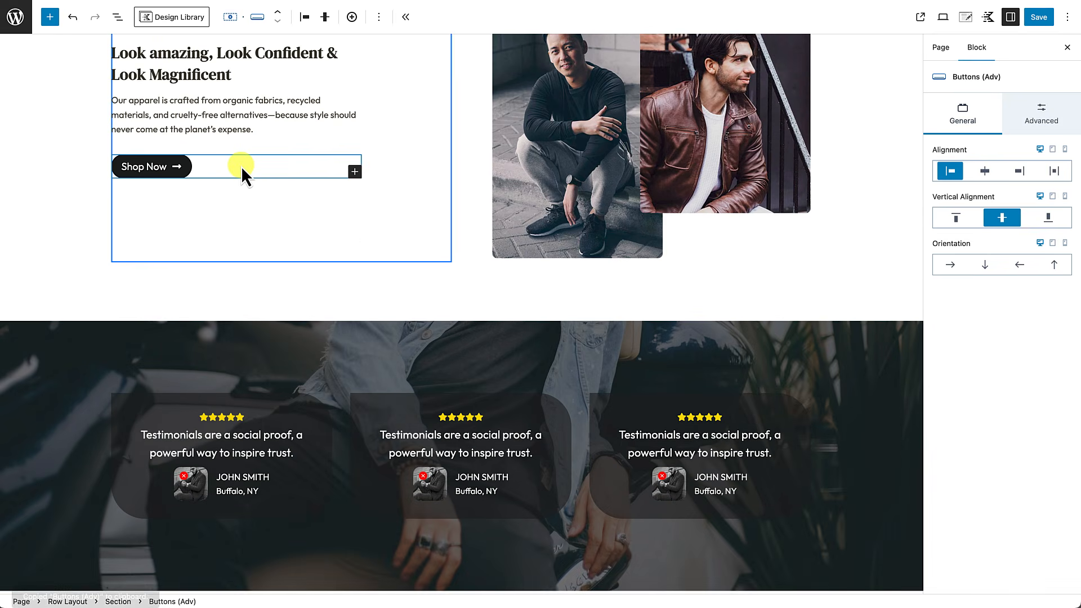
pyautogui.scroll(-9, 314, 342)
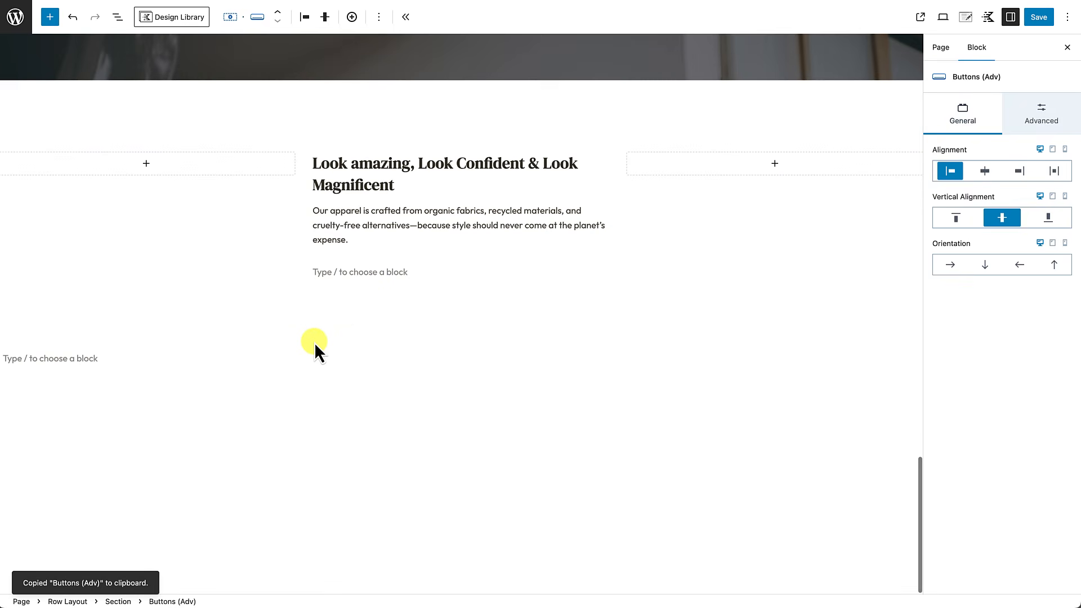
pyautogui.click(394, 274)
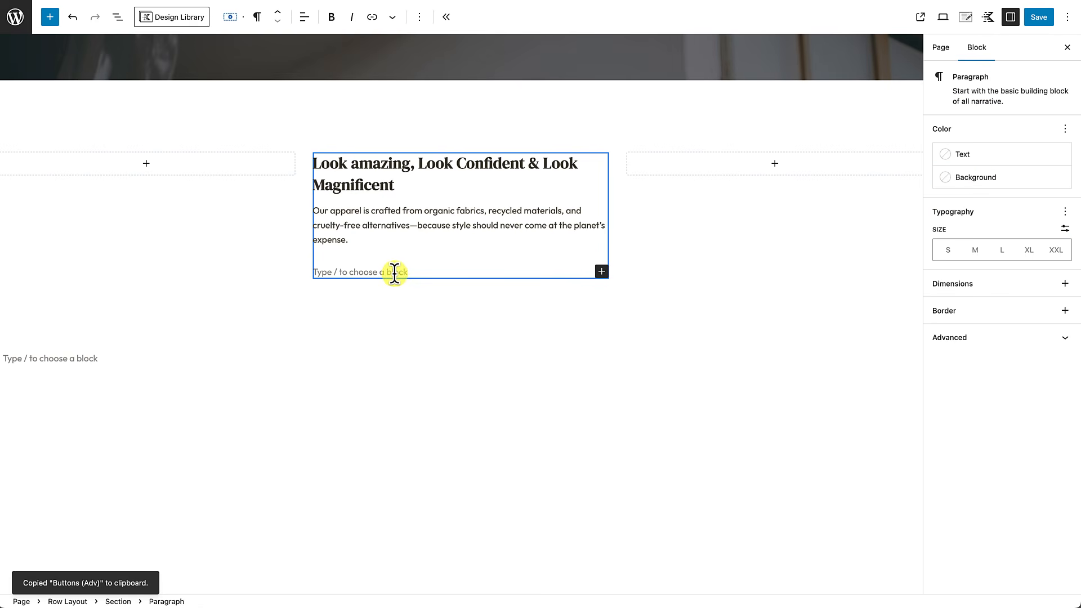
pyautogui.hotkey('ctrl', 'v')
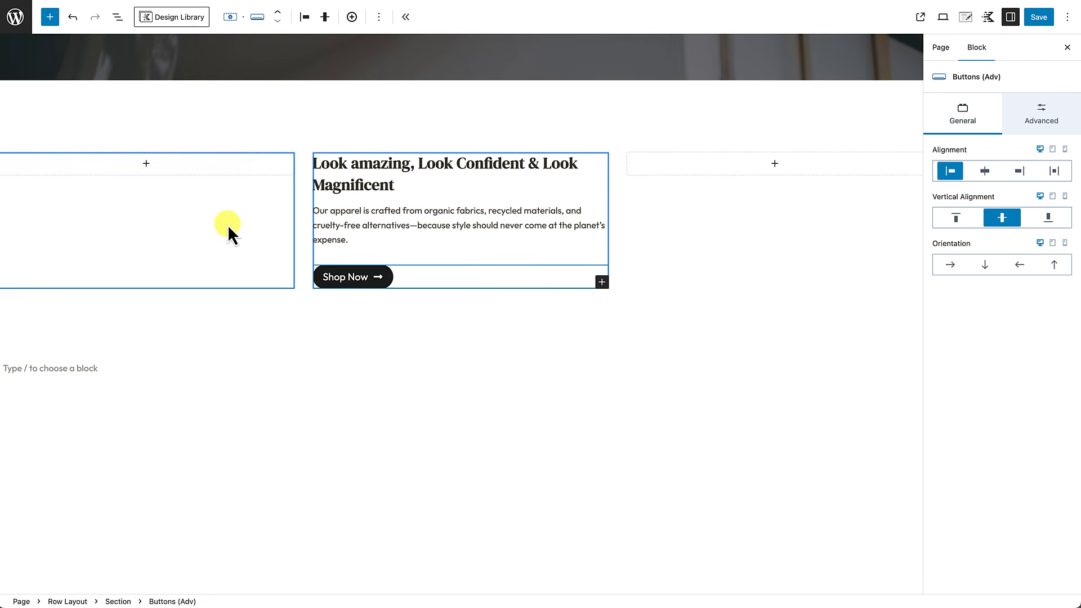
pyautogui.click(200, 231)
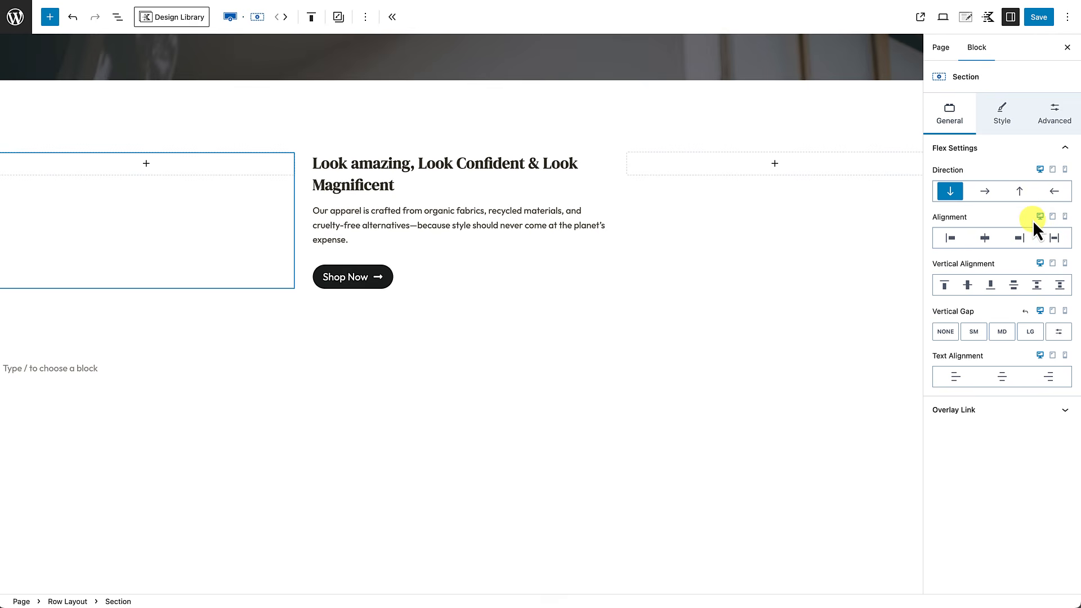
# Step: Set the blue-suit photo as the left column's background image
pyautogui.click(1005, 120)
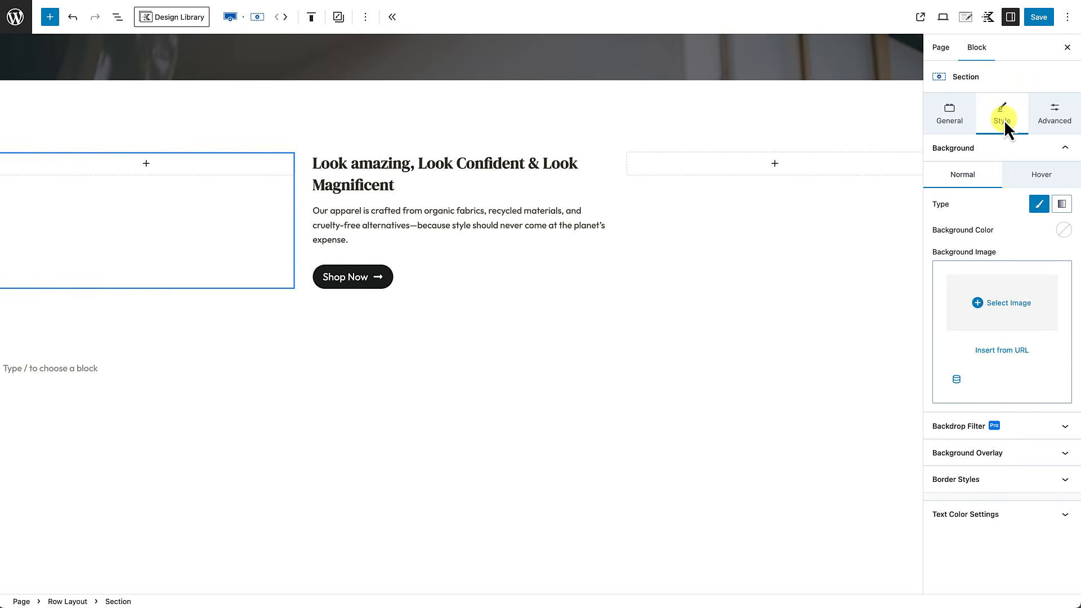
pyautogui.click(1005, 315)
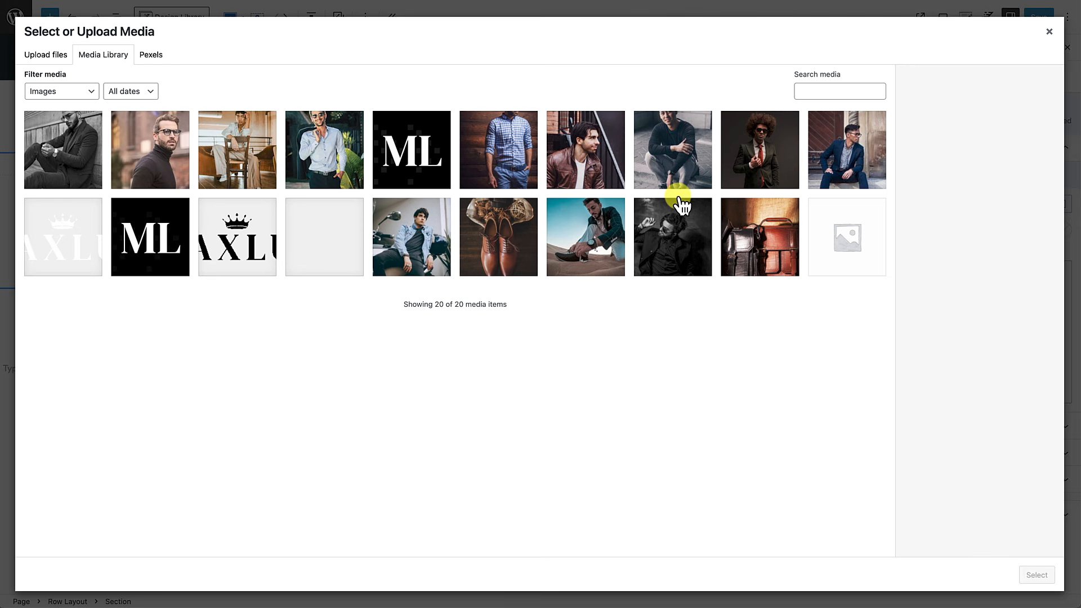
pyautogui.click(847, 149)
pyautogui.click(1035, 576)
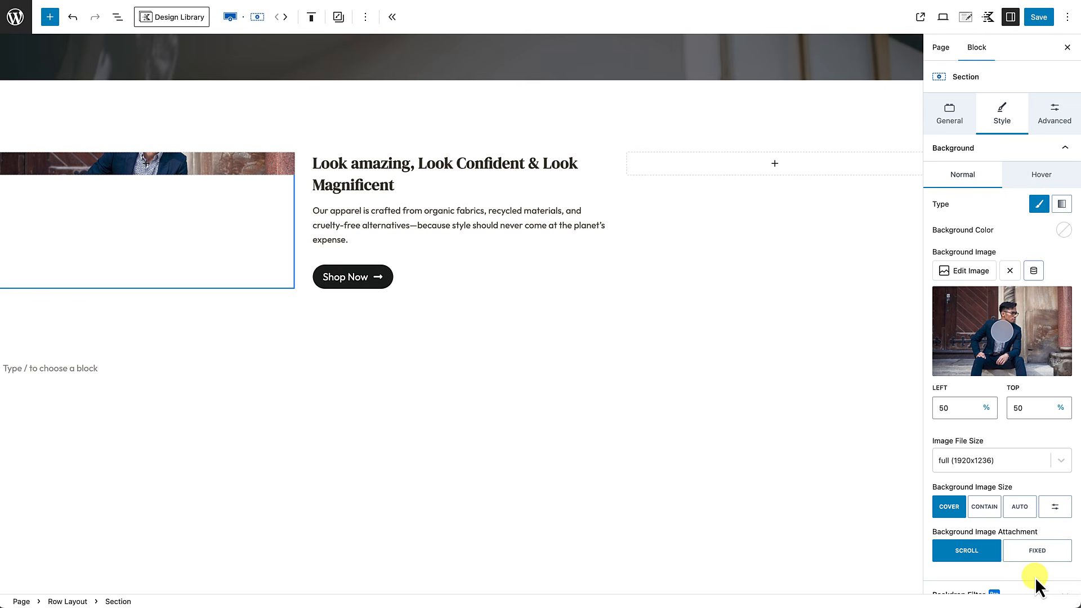
# Step: Set the desert photo lower-section-image-right.jpg as the right column's background image
pyautogui.click(717, 227)
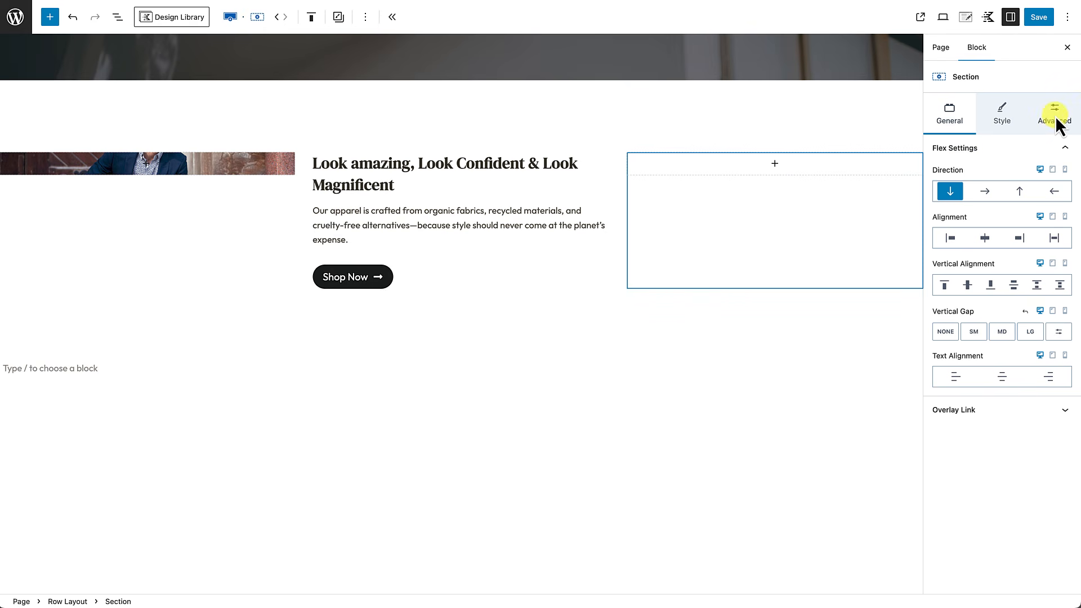
pyautogui.click(1006, 118)
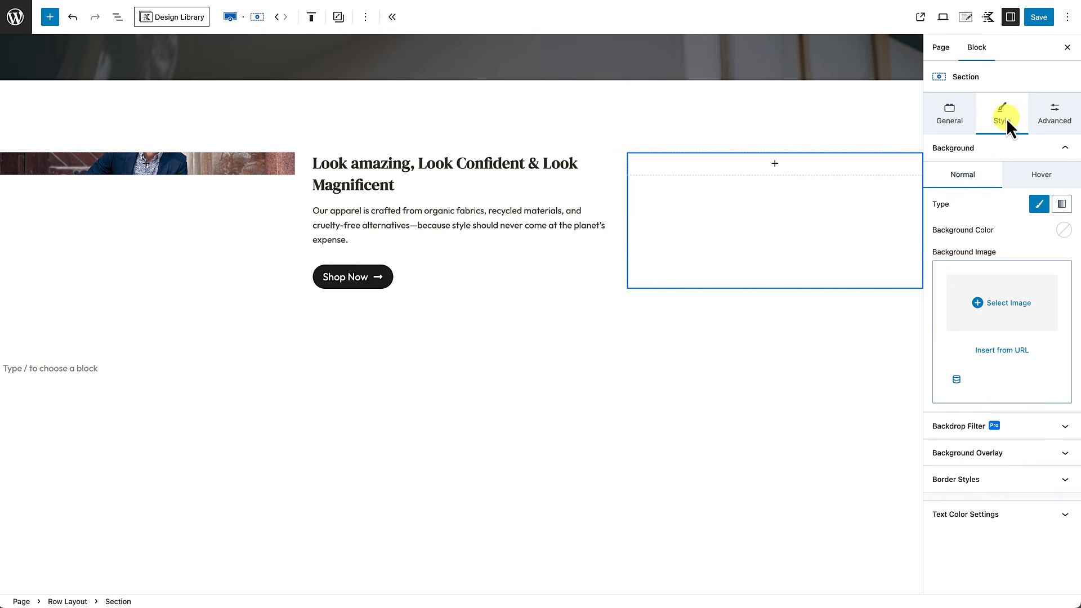
pyautogui.click(1000, 298)
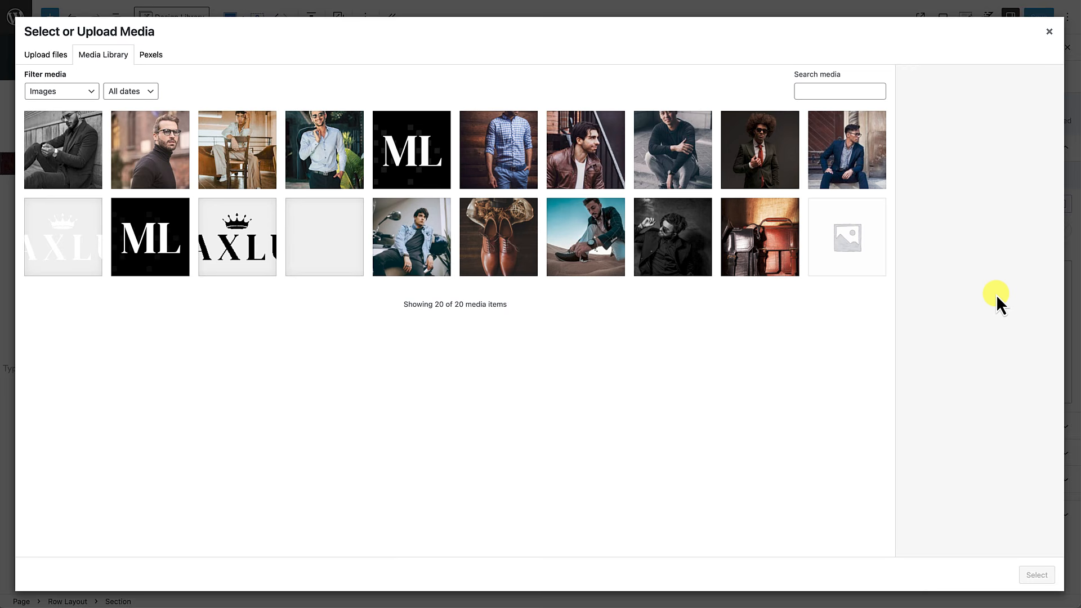
pyautogui.click(592, 258)
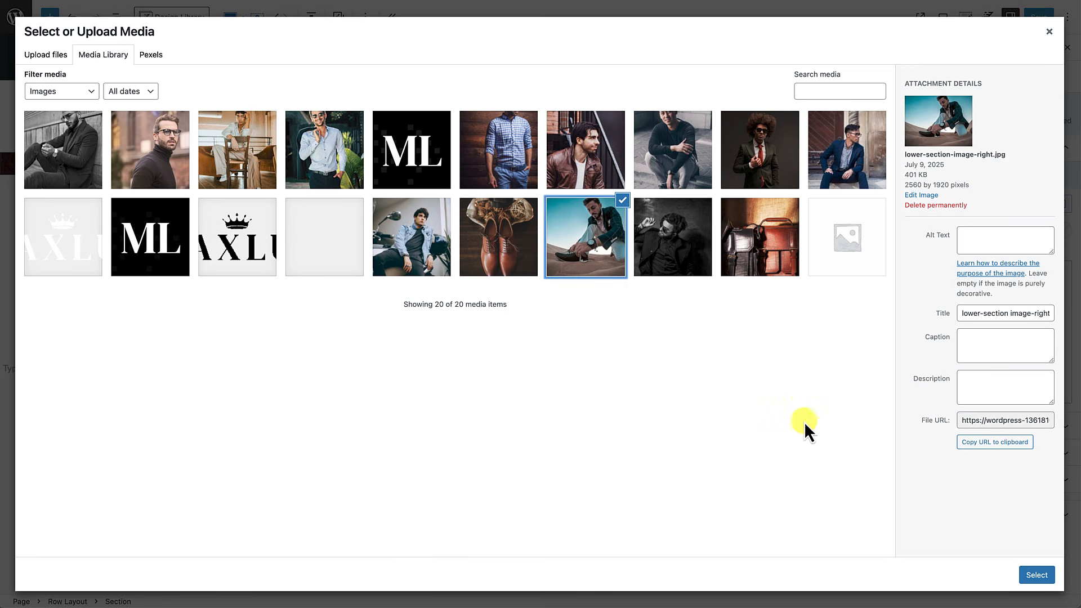
pyautogui.click(1037, 575)
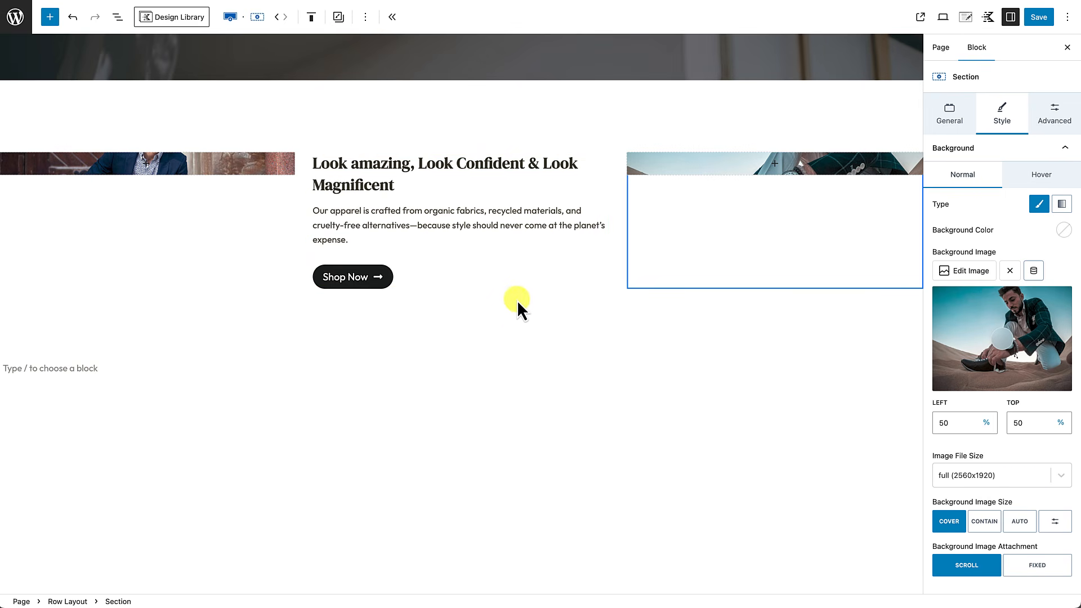
pyautogui.click(461, 126)
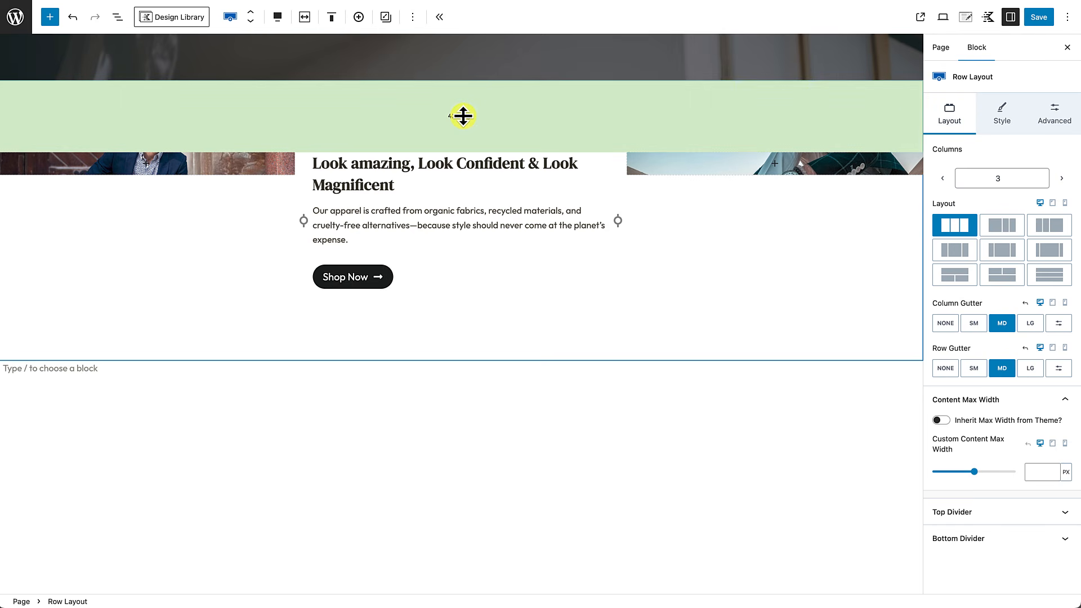
# Step: Turn on Inner Column Height 100% in the row's Structure Settings
pyautogui.click(1052, 117)
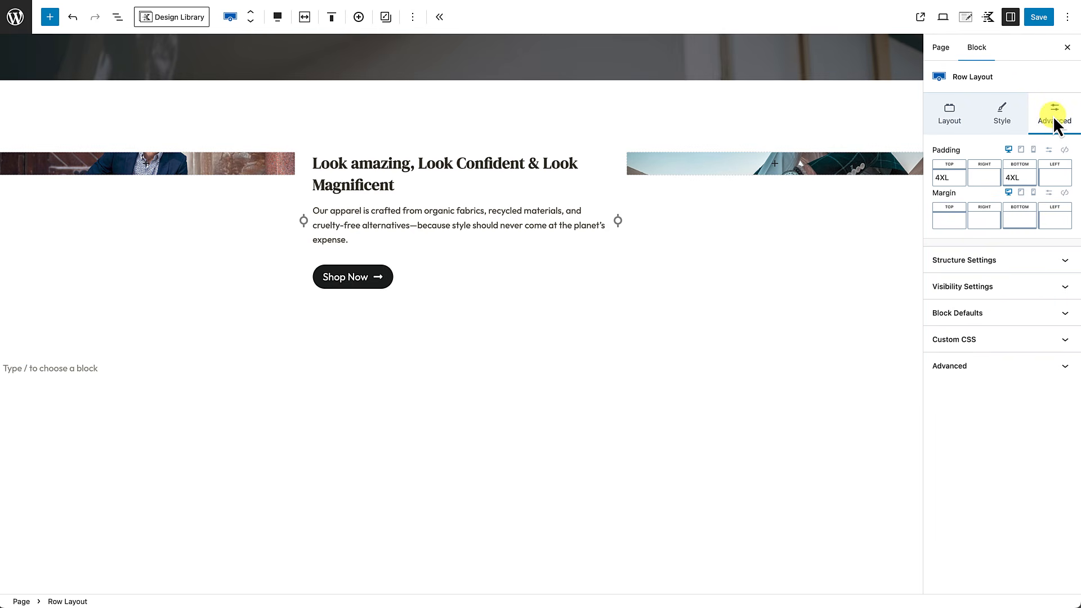
pyautogui.click(1063, 262)
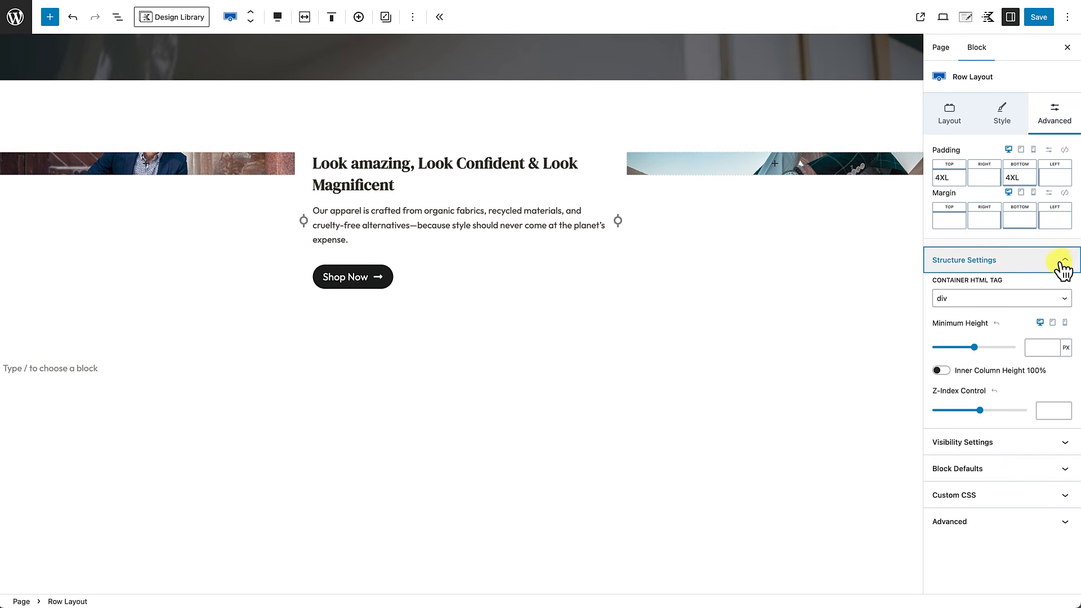
pyautogui.click(940, 371)
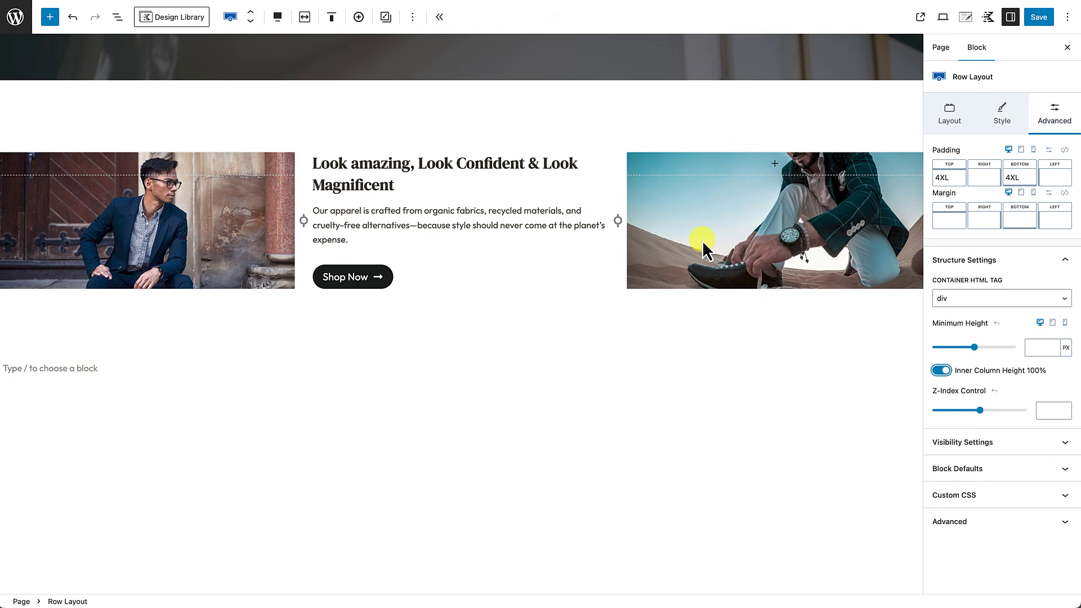
# Step: Set a 600 minimum height on both the left and right photo columns
pyautogui.click(137, 241)
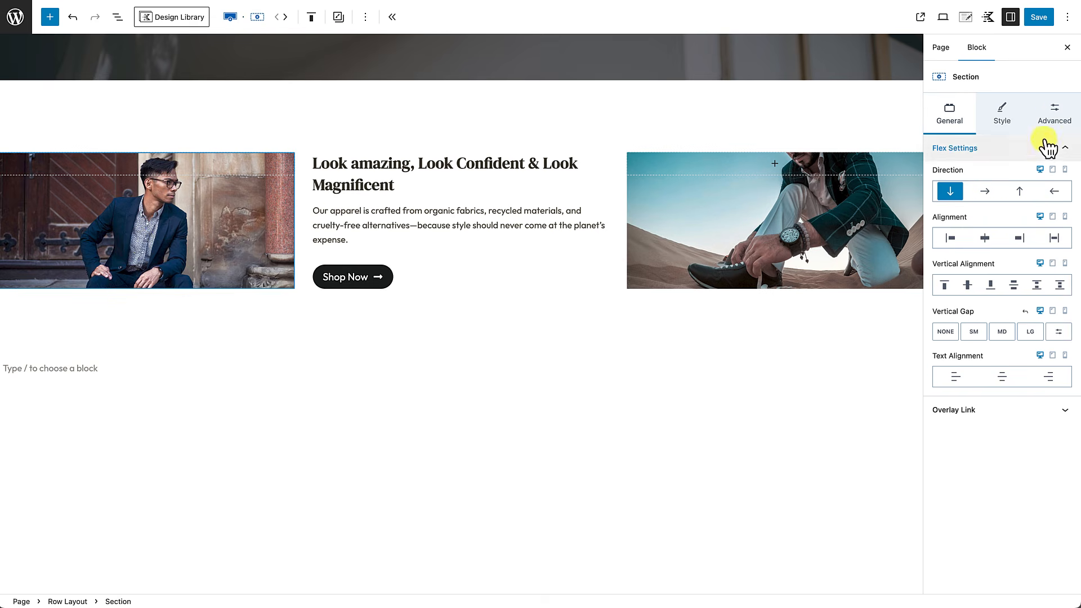
pyautogui.click(1050, 117)
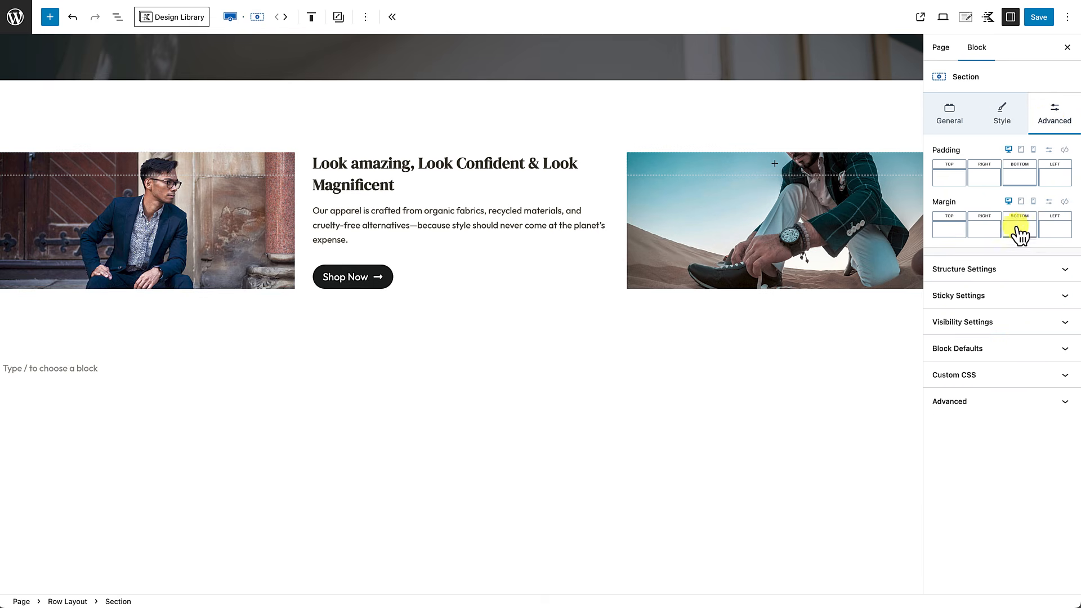
pyautogui.click(1053, 270)
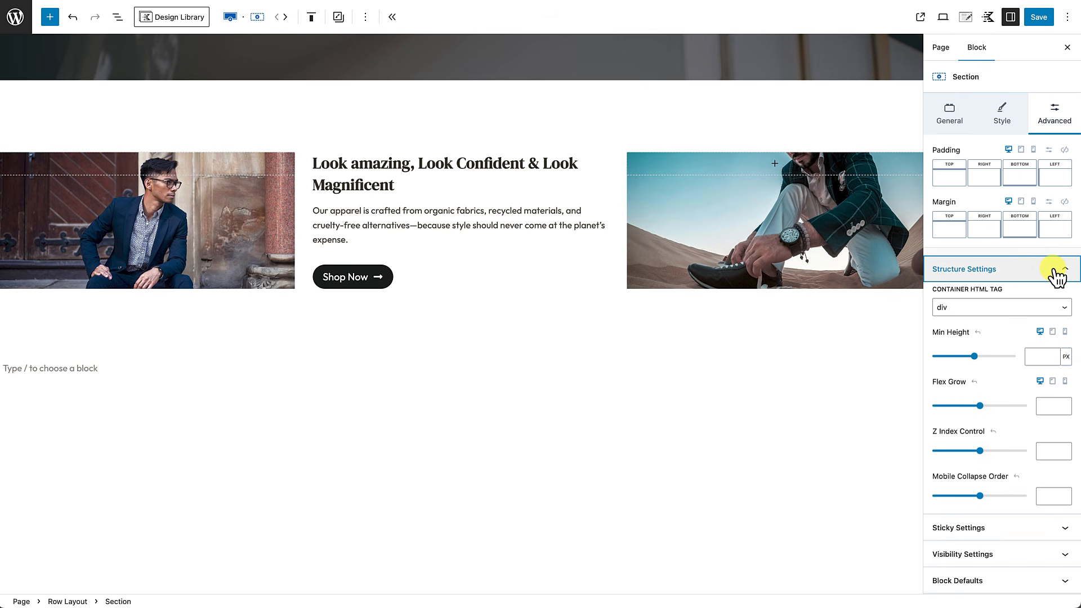
pyautogui.click(1037, 355)
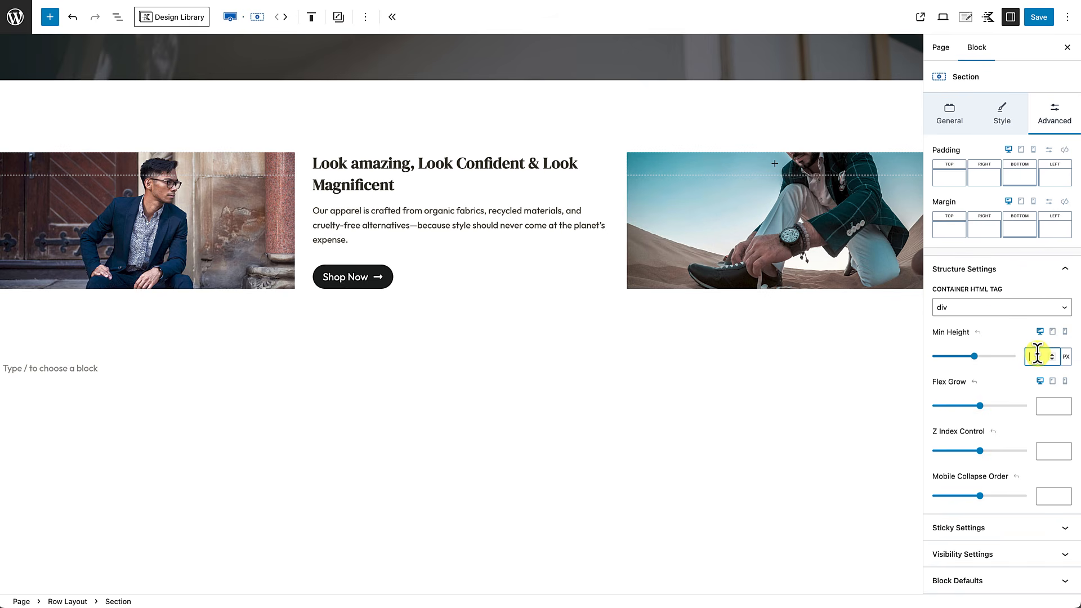
pyautogui.write('600')
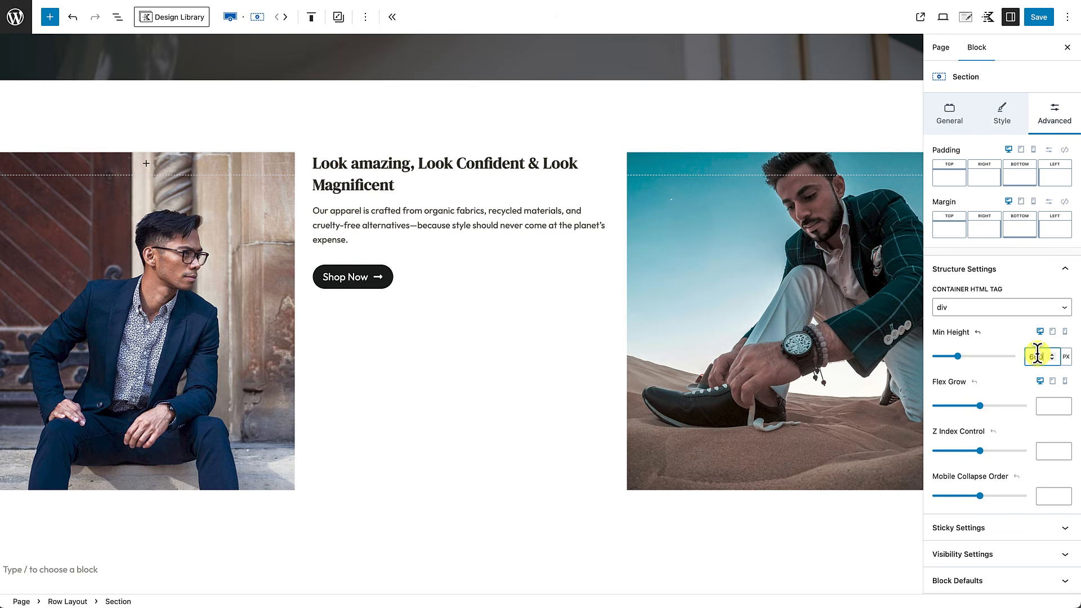
pyautogui.click(802, 414)
pyautogui.click(1056, 122)
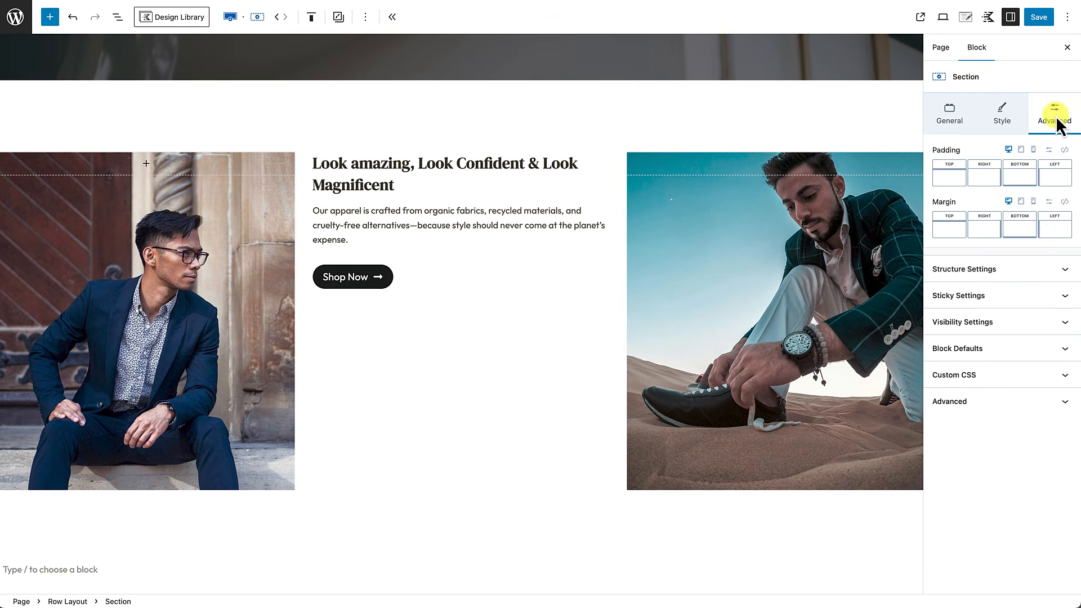
pyautogui.click(1065, 271)
pyautogui.click(1030, 360)
pyautogui.write('600')
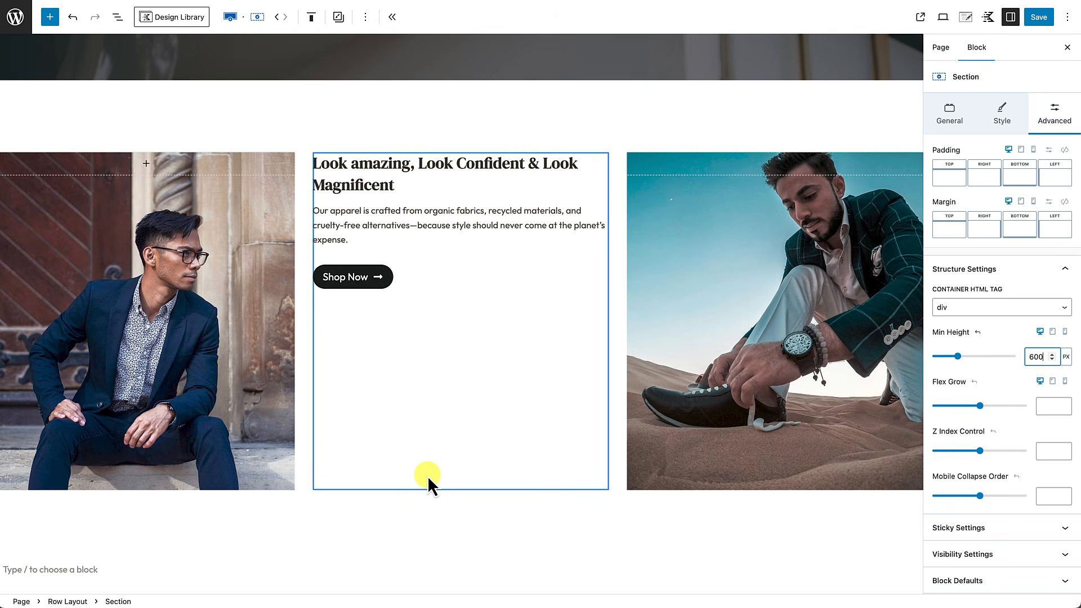
# Step: Give the middle text column linked Large 48px padding on all sides
pyautogui.click(427, 475)
pyautogui.click(1057, 116)
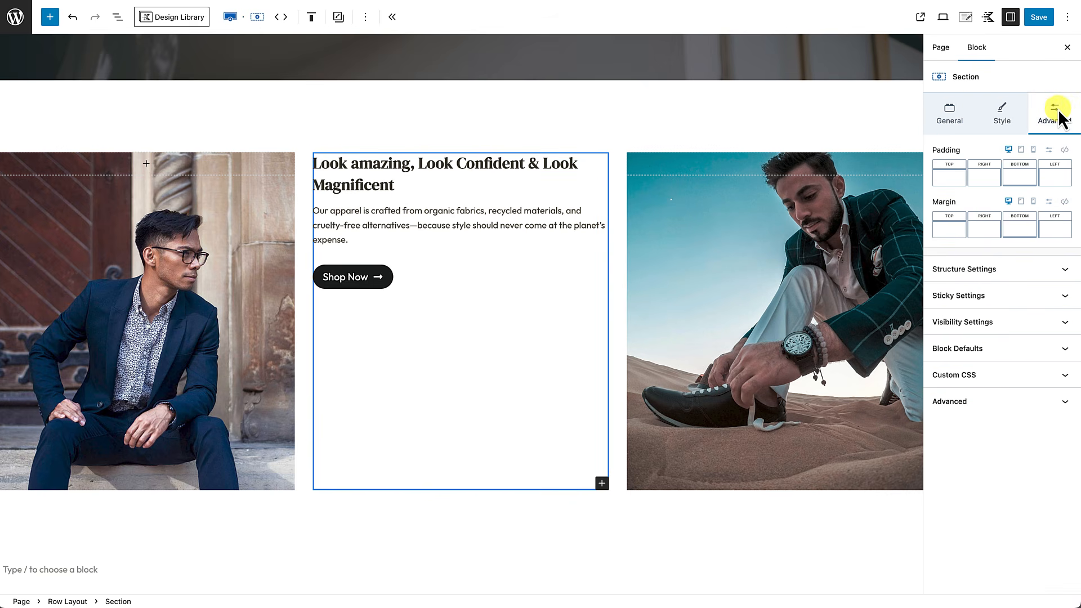
pyautogui.click(1064, 149)
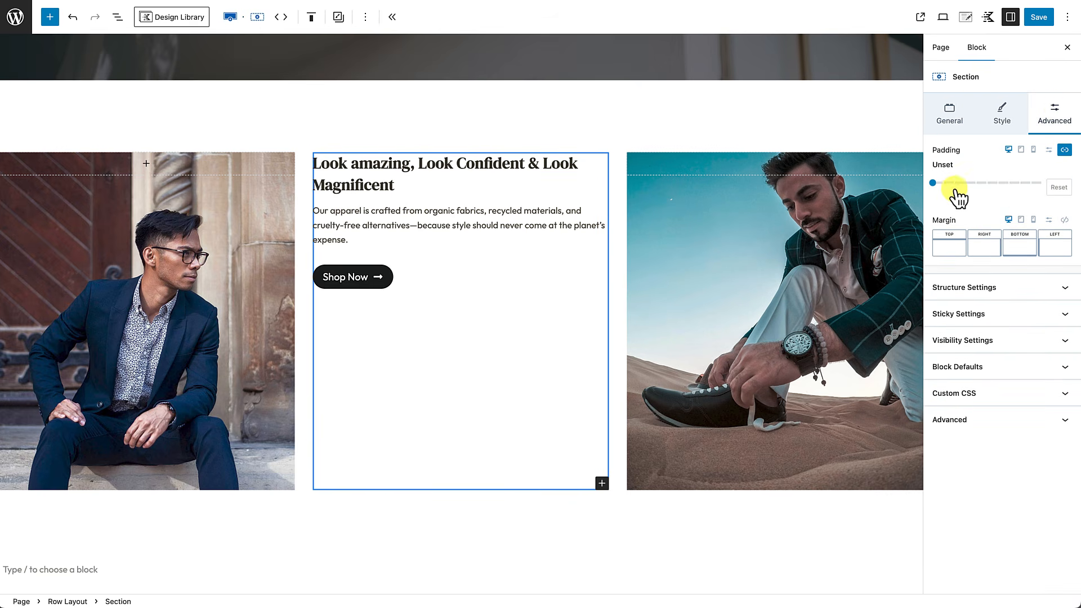
pyautogui.moveTo(937, 185); pyautogui.dragTo(988, 183)
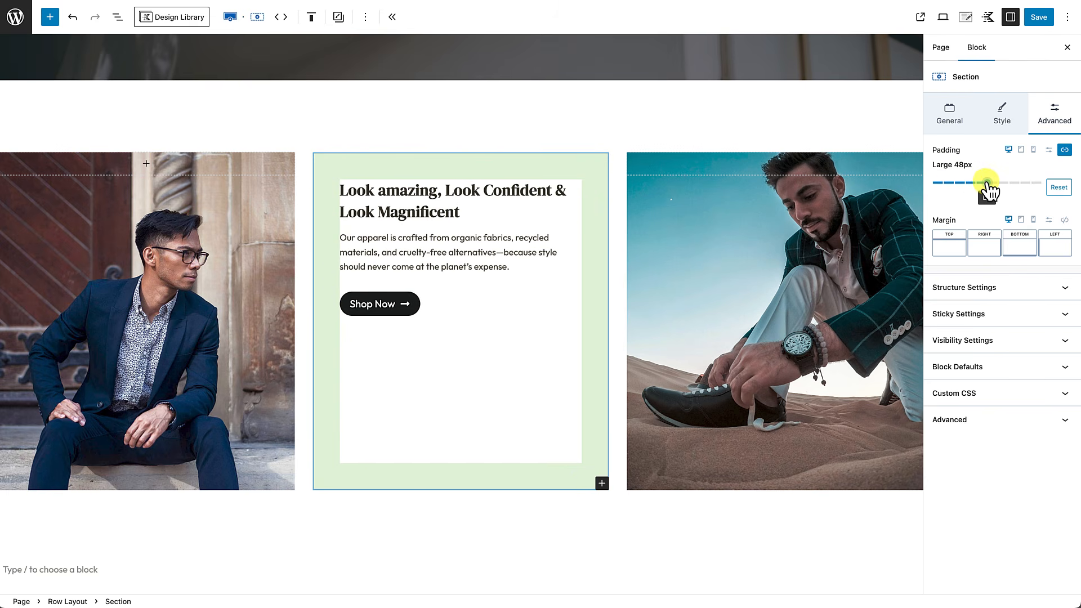
pyautogui.click(521, 532)
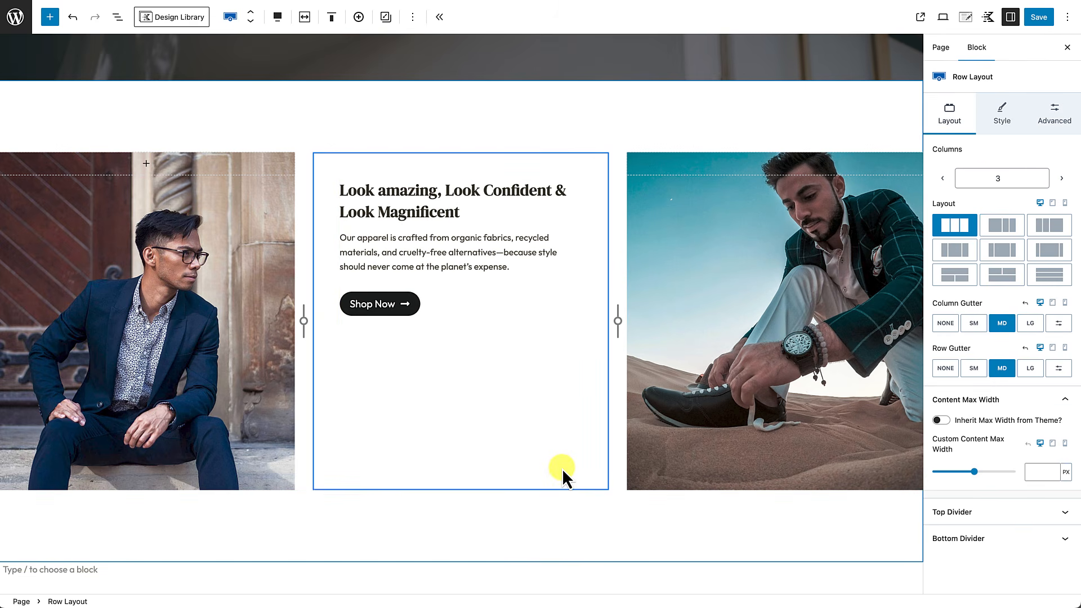
# Step: Set an 80 px border radius on the left photo column's top-right and bottom-right corners
pyautogui.moveTo(526, 543)
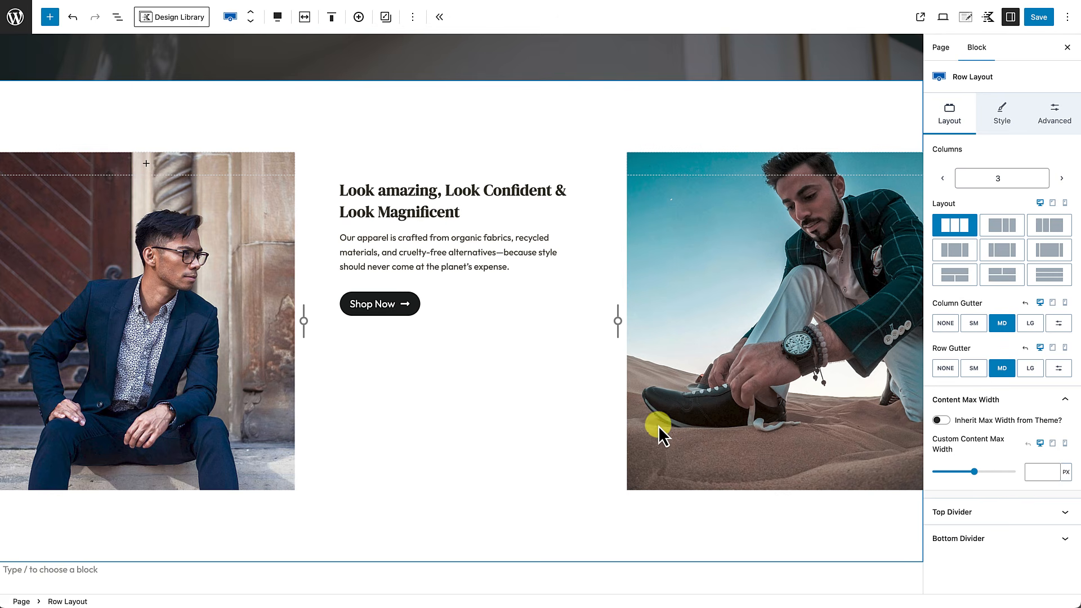
pyautogui.click(236, 404)
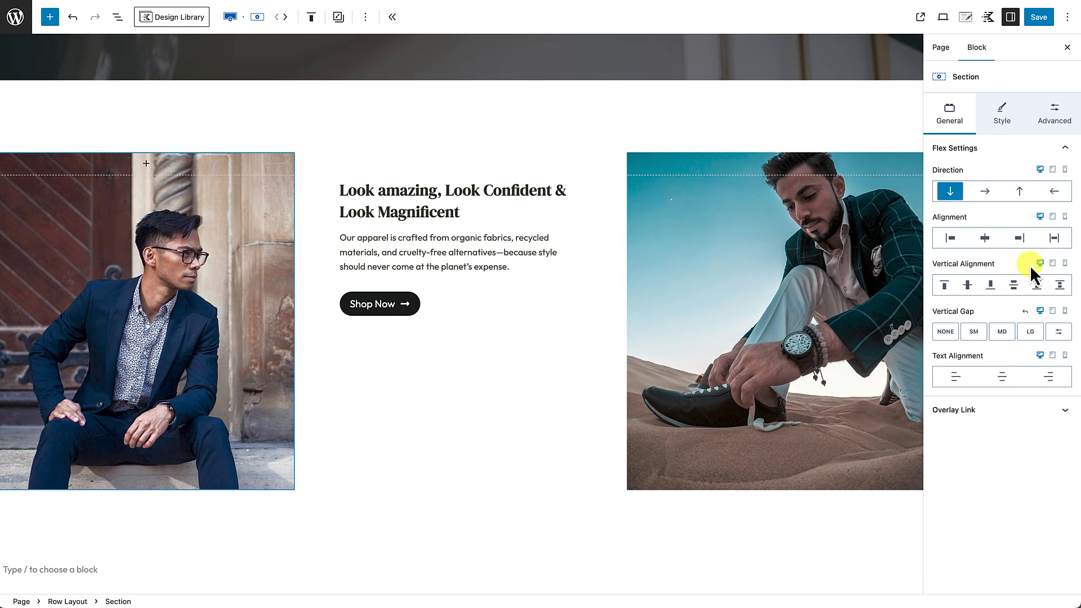
pyautogui.click(1005, 120)
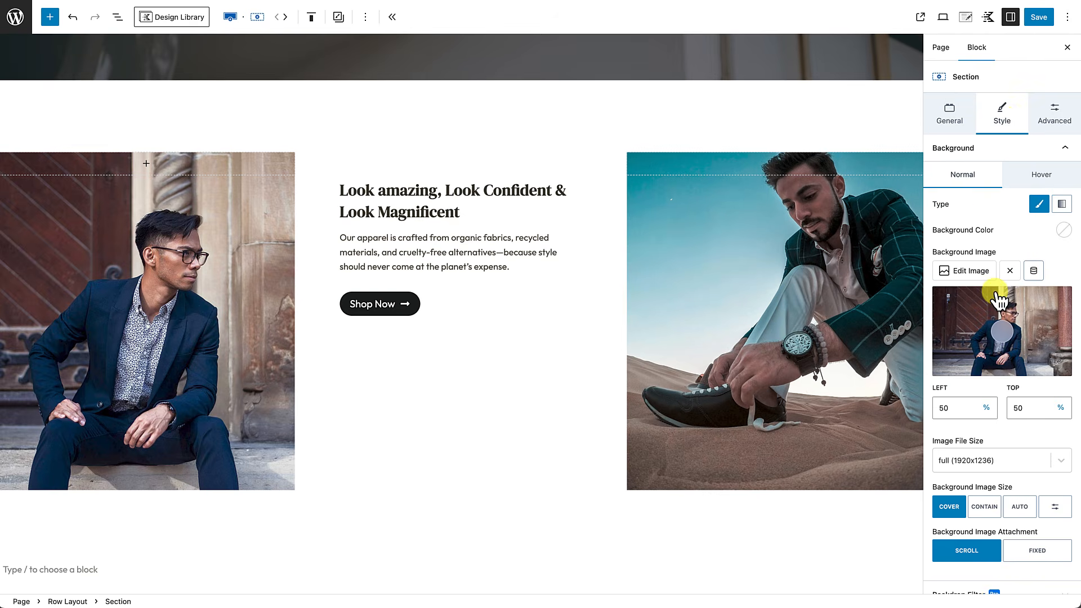
pyautogui.scroll(-3, 995, 298)
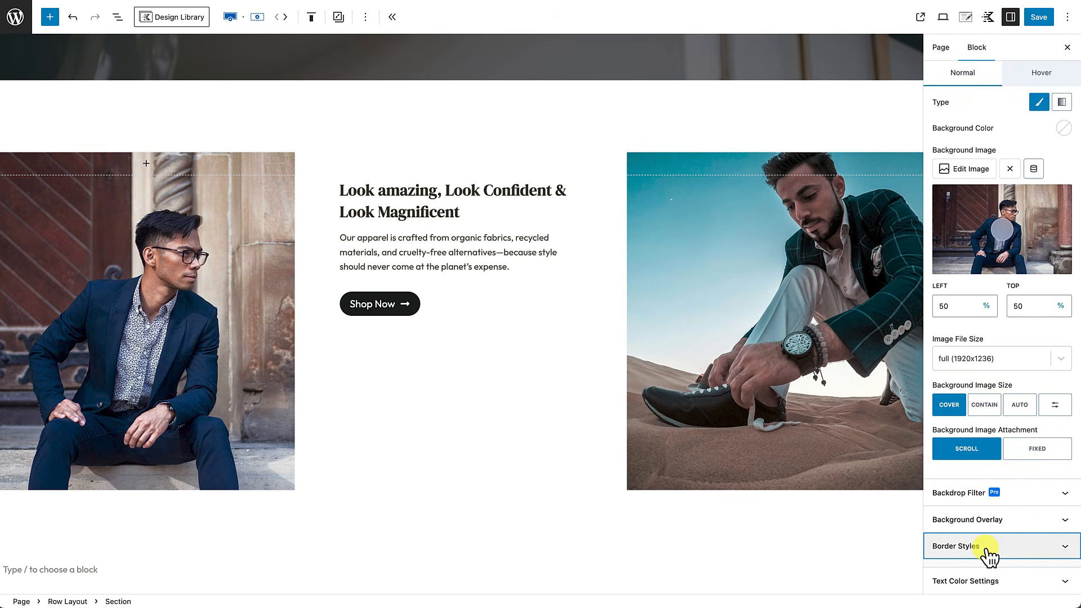
pyautogui.click(989, 547)
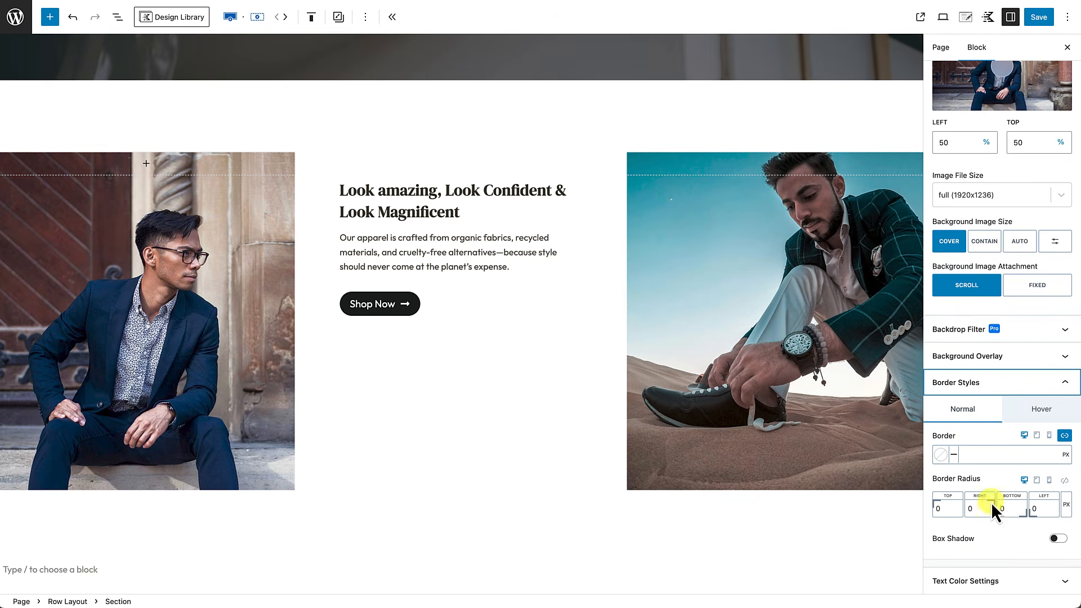
pyautogui.click(968, 510)
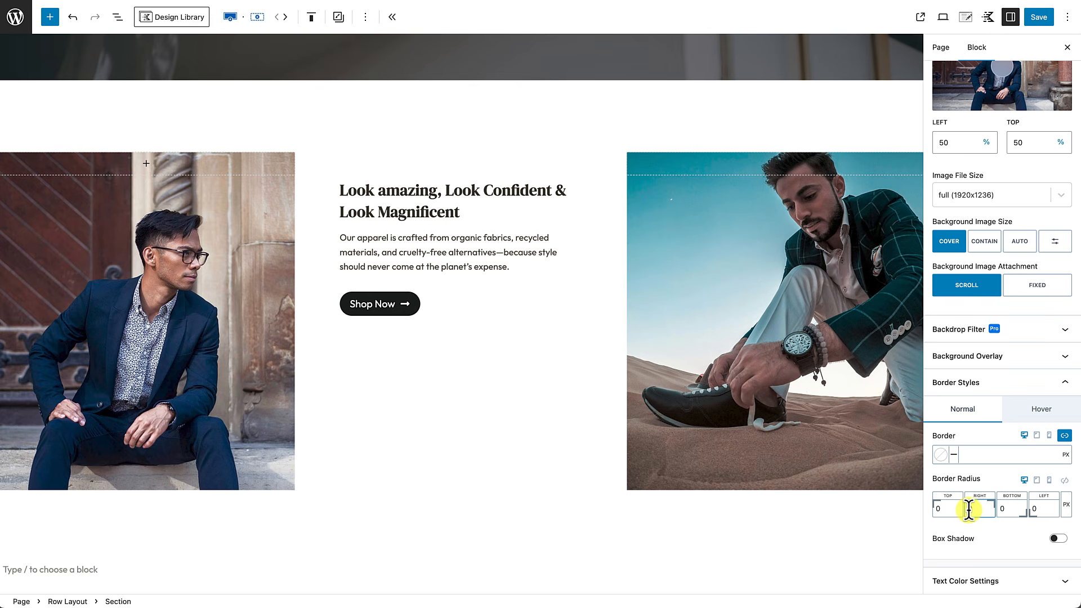
pyautogui.write('8')
pyautogui.click(997, 509)
pyautogui.write('8')
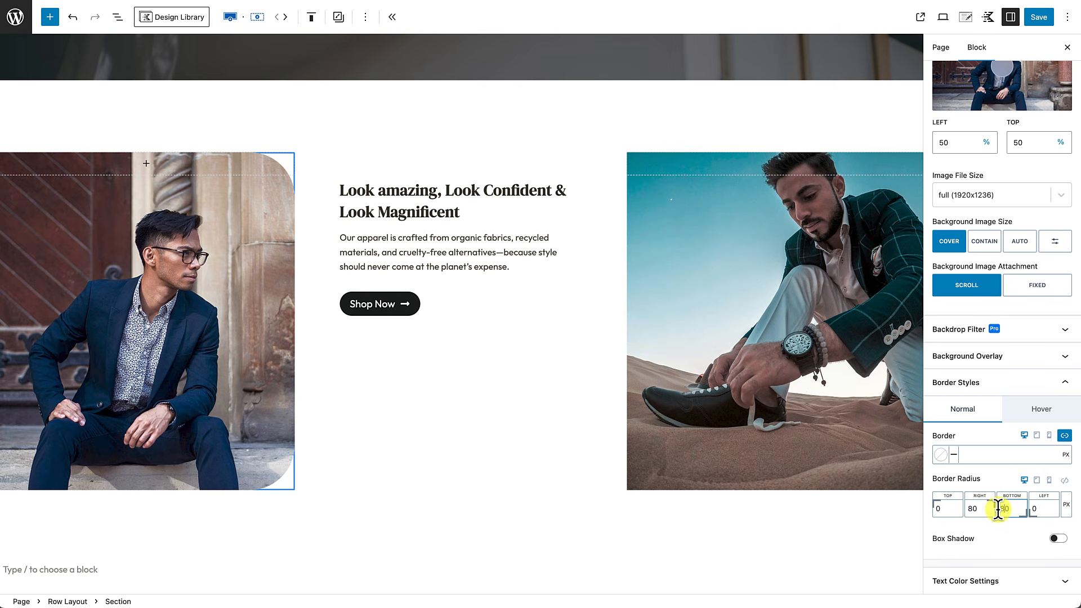
pyautogui.click(826, 475)
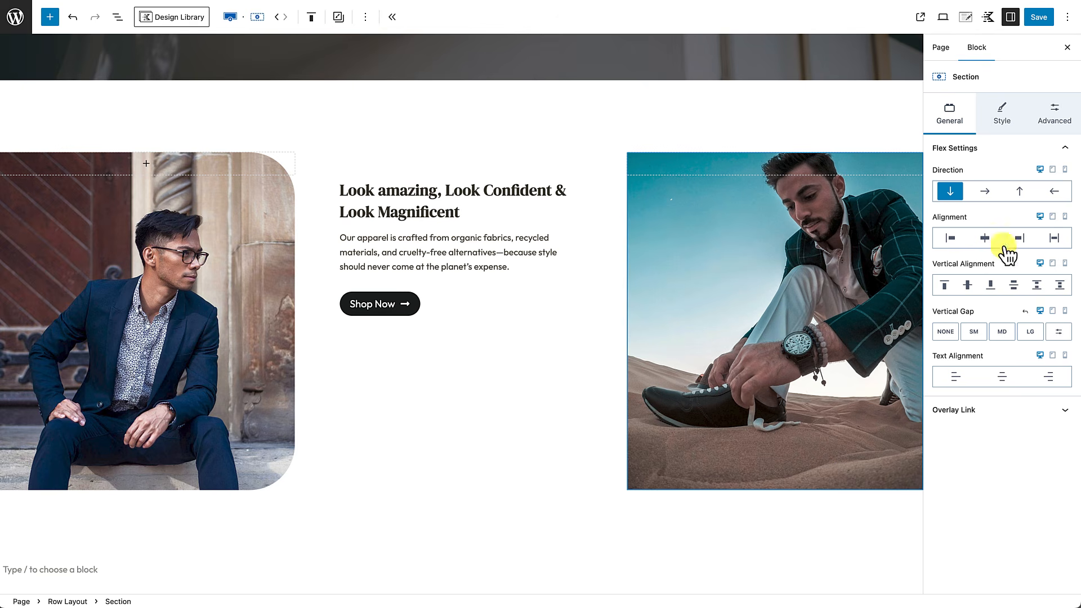
# Step: Replace the desert column's 0 top and left border radius values with 80
pyautogui.click(1002, 113)
pyautogui.scroll(-3, 997, 345)
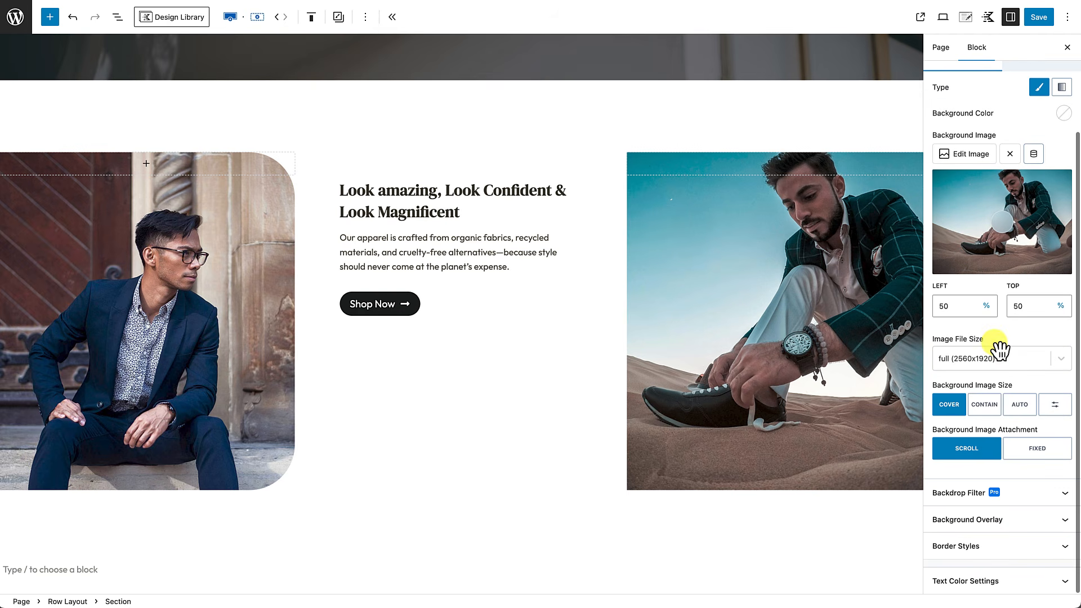
pyautogui.click(999, 546)
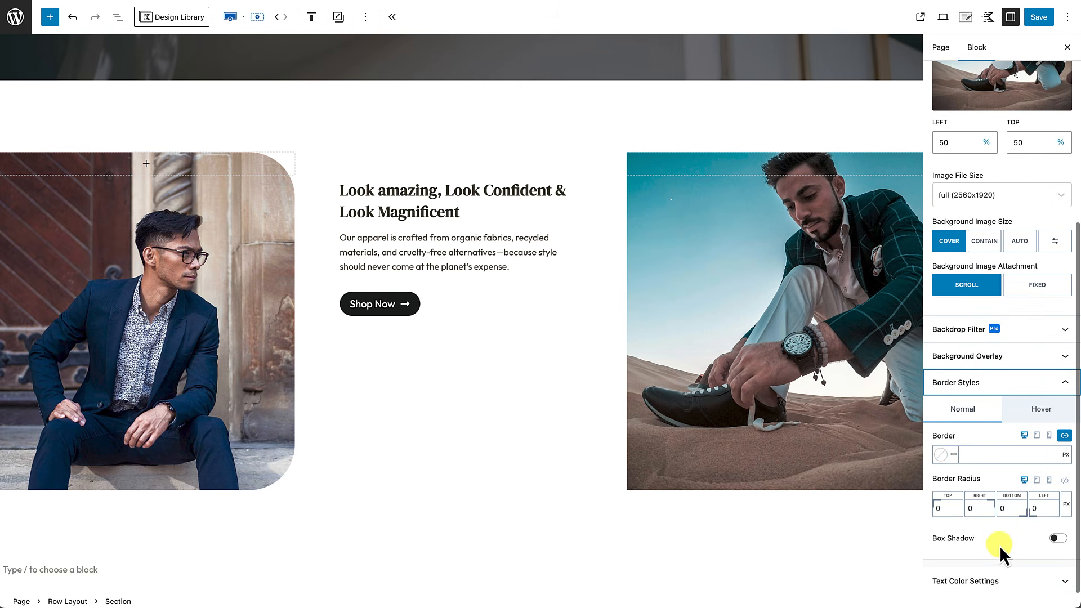
pyautogui.click(938, 509)
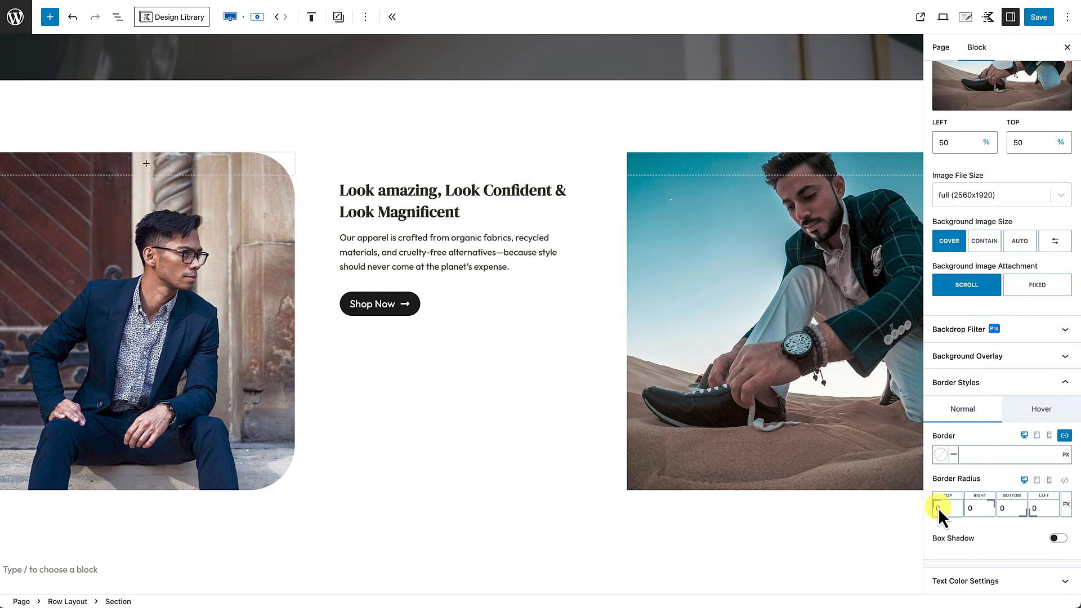
pyautogui.press('BackSpace')
pyautogui.write('80')
pyautogui.click(1033, 509)
pyautogui.write('80')
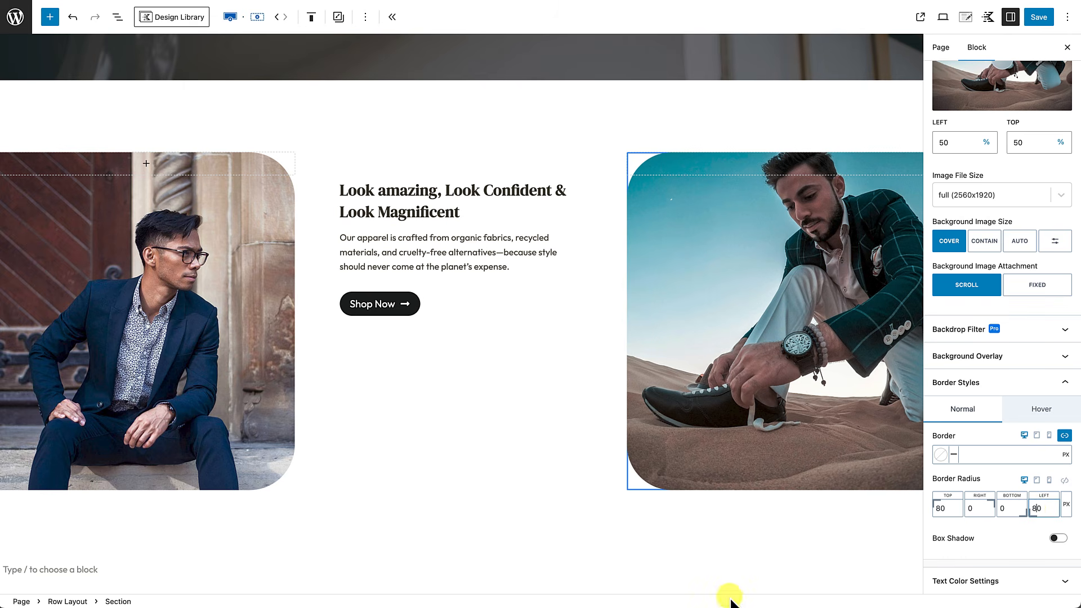
pyautogui.click(715, 526)
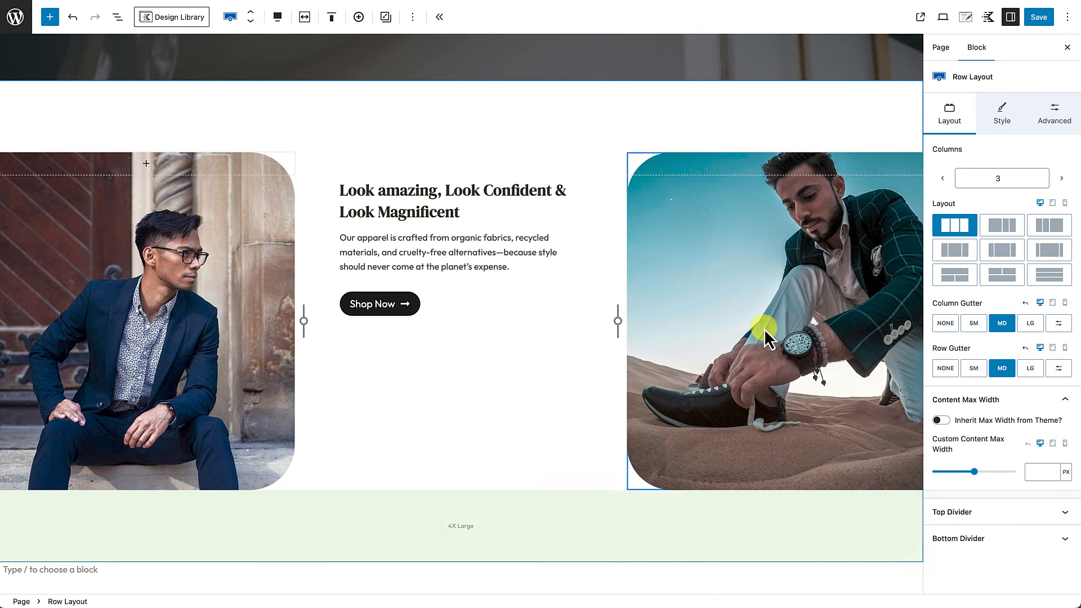
# Step: Set the middle column's Flex Vertical Alignment to Middle
pyautogui.scroll(-4, 641, 499)
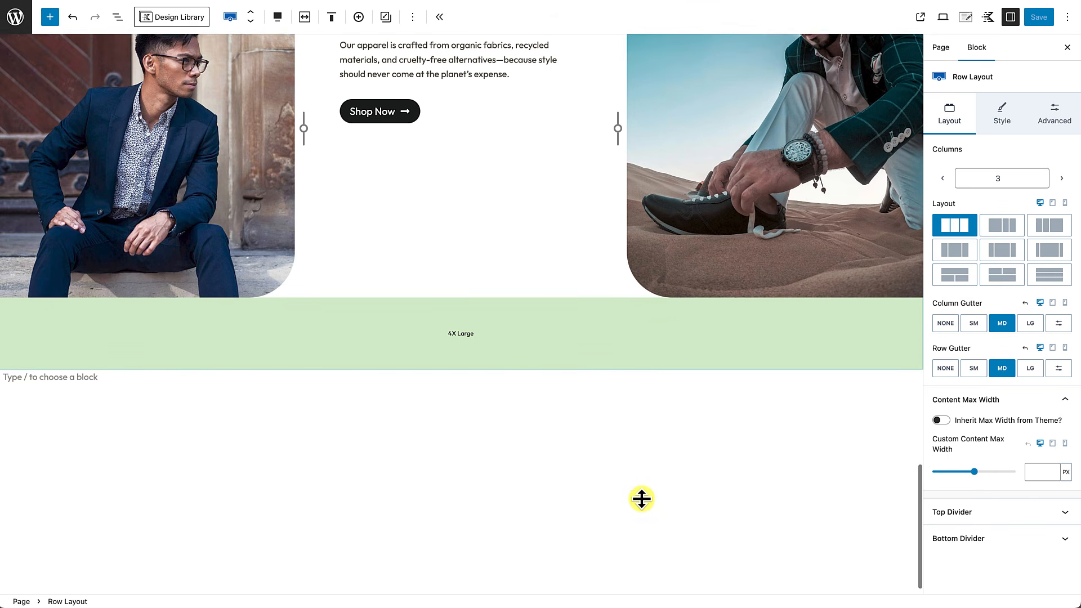
pyautogui.scroll(2, 642, 496)
pyautogui.scroll(1, 642, 491)
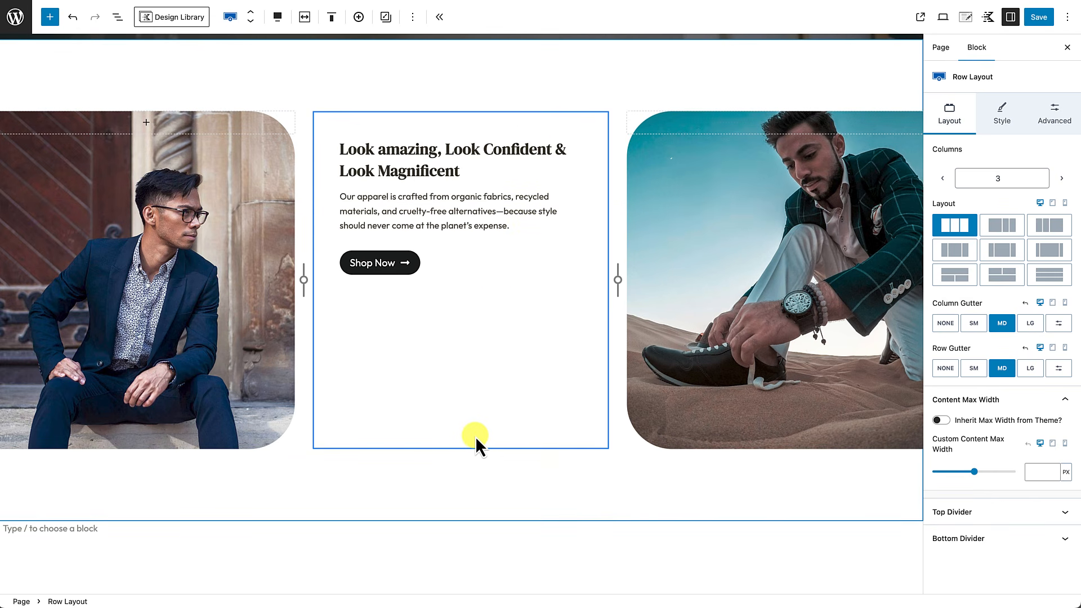
pyautogui.click(475, 437)
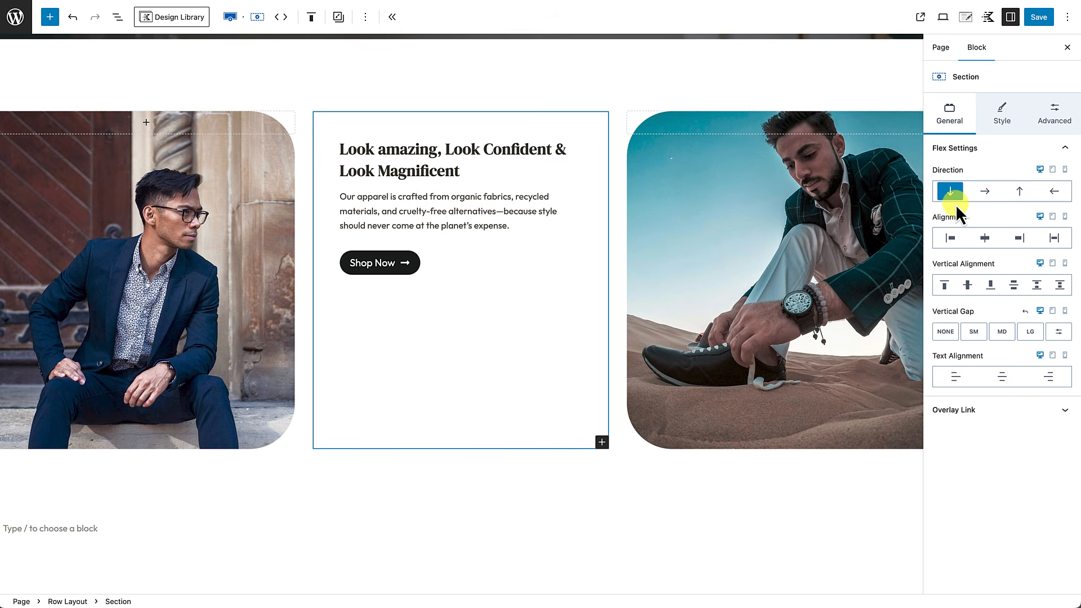
pyautogui.click(970, 286)
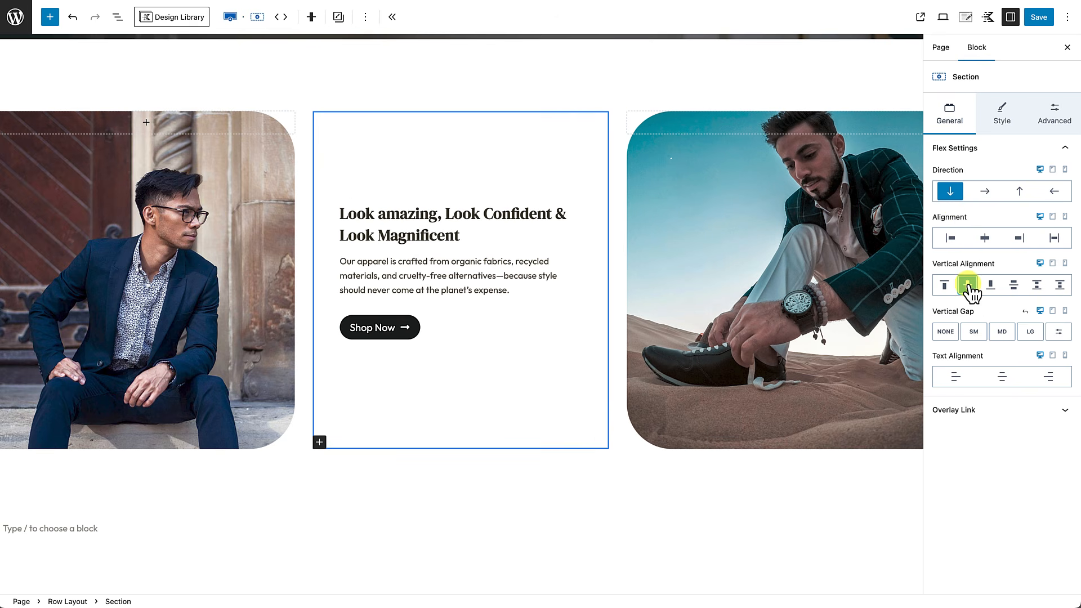
pyautogui.click(621, 513)
# Step: Check the finished row, then reselect the middle column and the whole Row Layout
pyautogui.moveTo(697, 517)
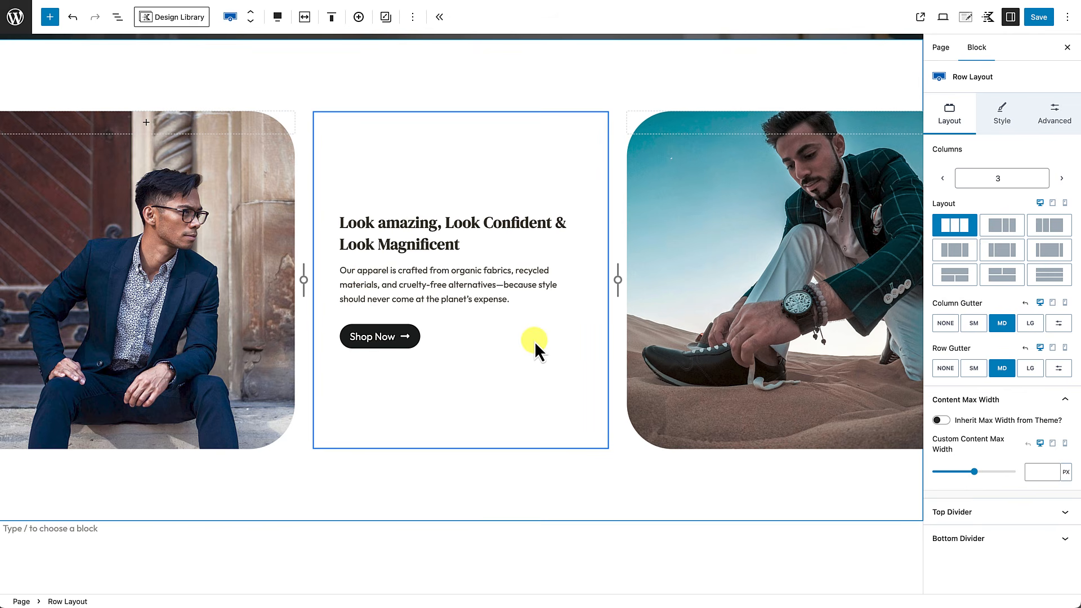
pyautogui.click(513, 560)
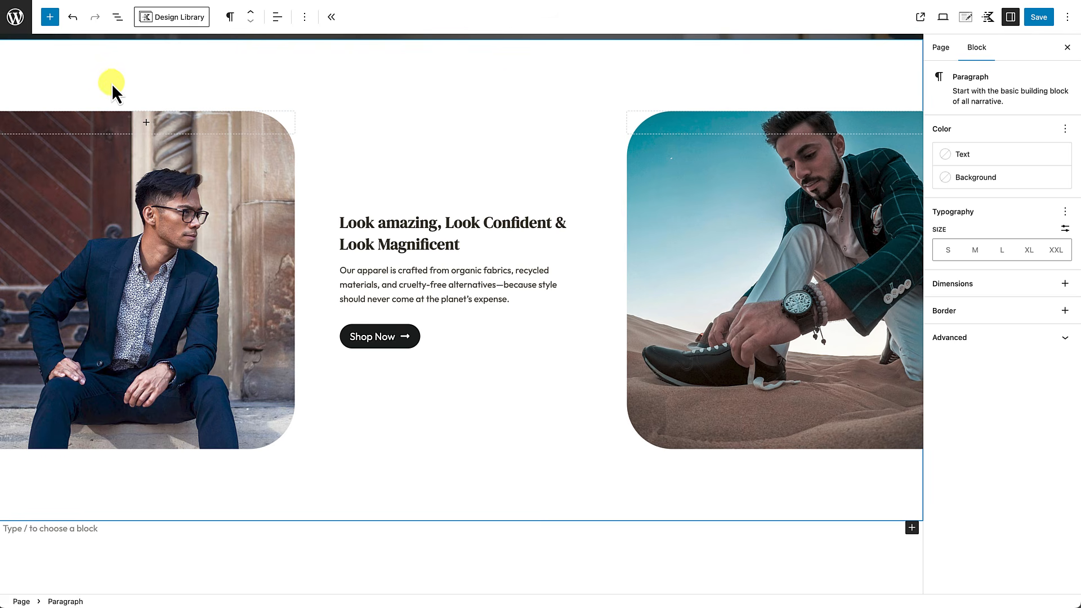
pyautogui.scroll(12, 112, 84)
pyautogui.scroll(-12, 112, 85)
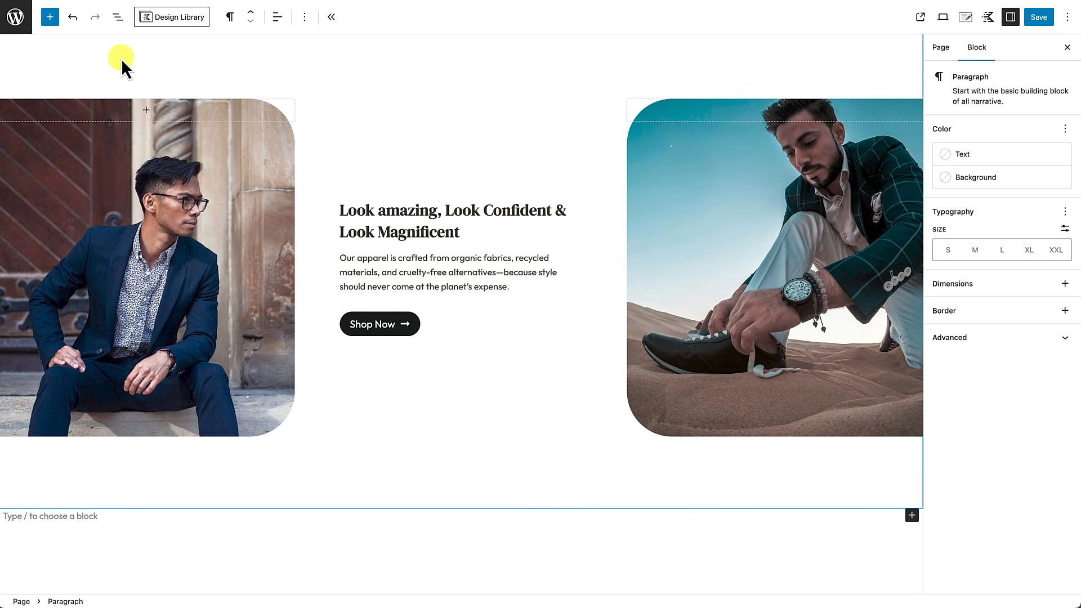
pyautogui.click(146, 109)
pyautogui.click(345, 106)
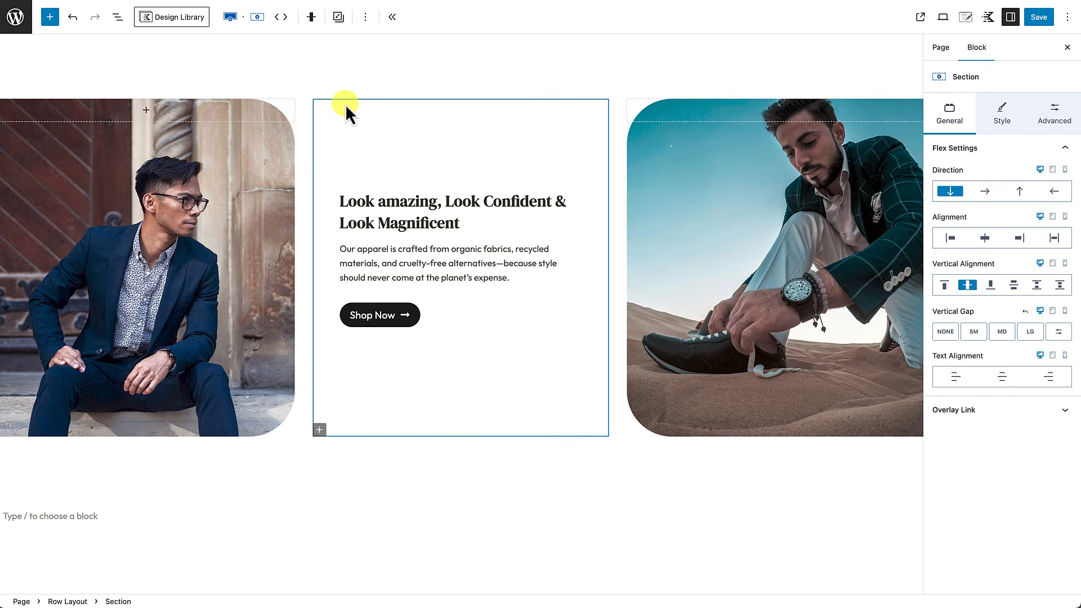
pyautogui.click(307, 83)
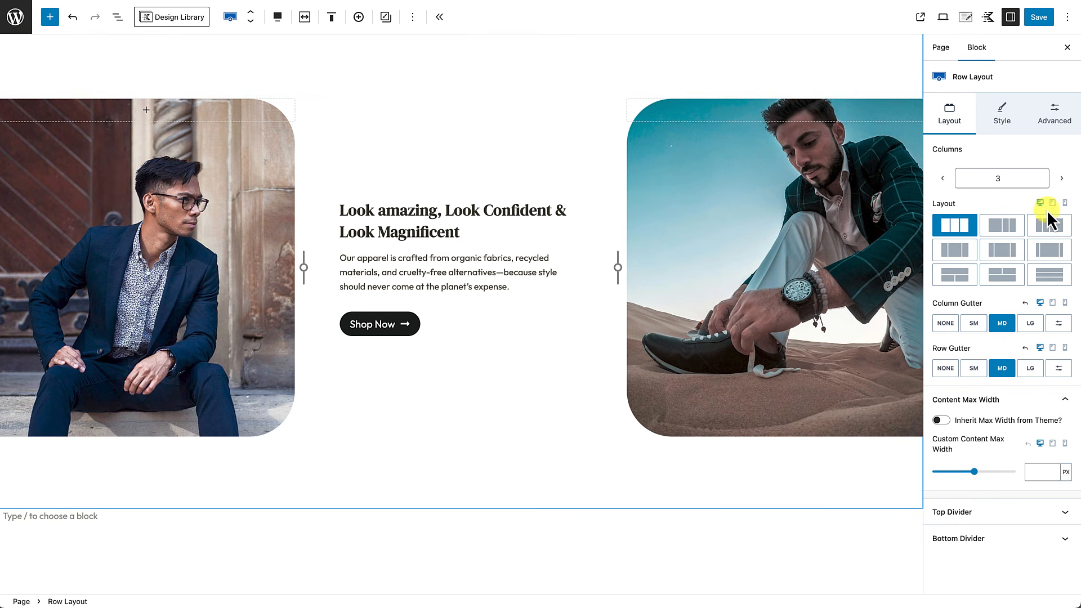
# Step: Choose the full-width stacked tablet layout: suit photo, then text and button, then desert photo
pyautogui.click(1052, 203)
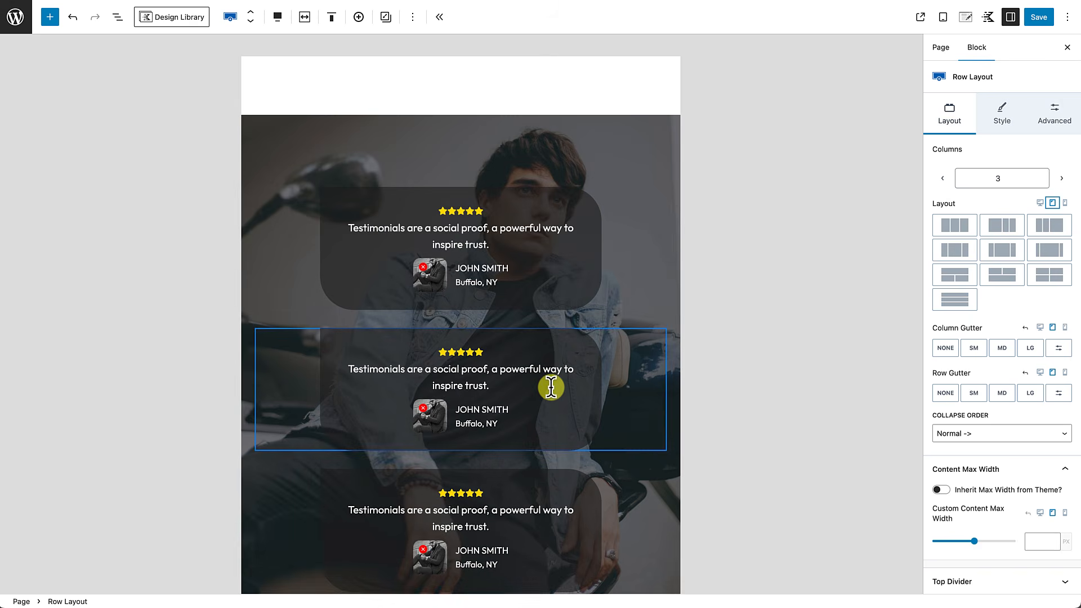
pyautogui.scroll(-3, 550, 387)
pyautogui.scroll(-5, 551, 389)
pyautogui.scroll(3, 552, 388)
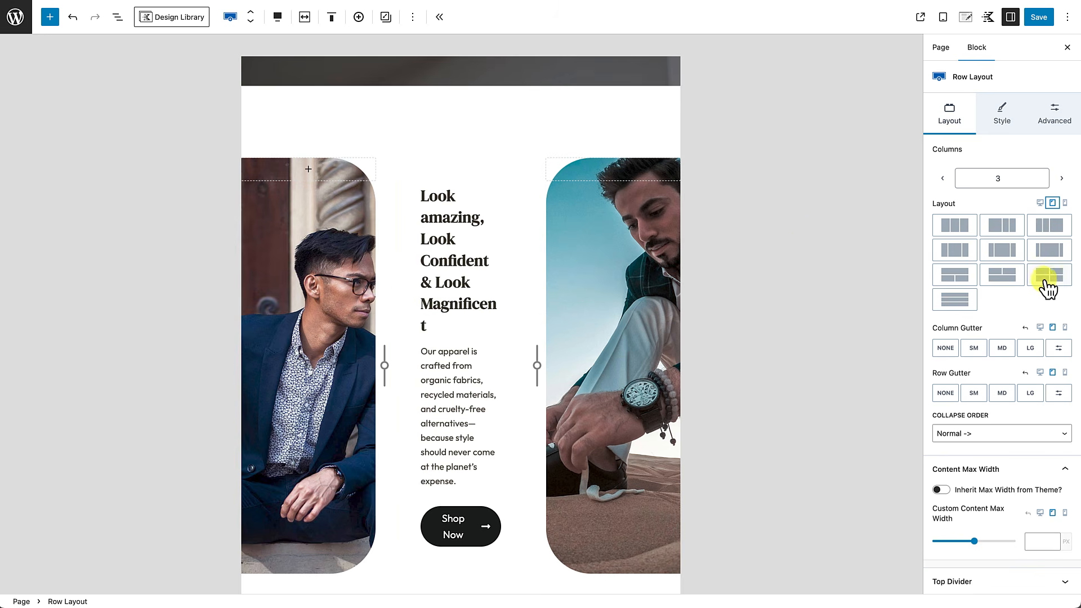
pyautogui.click(966, 302)
pyautogui.scroll(-5, 522, 348)
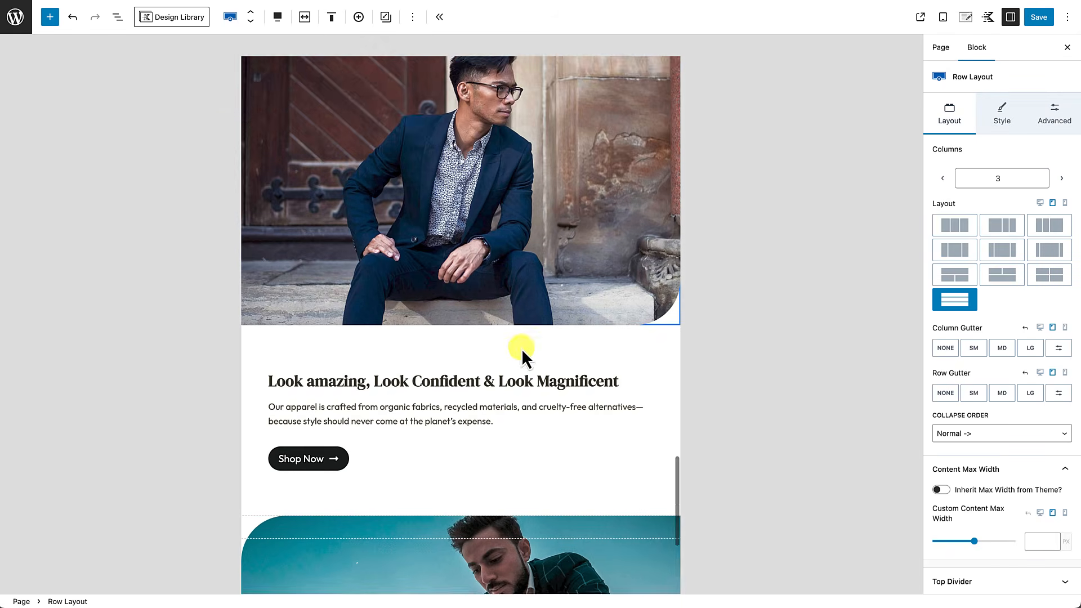
pyautogui.scroll(-5, 522, 348)
pyautogui.scroll(9, 521, 348)
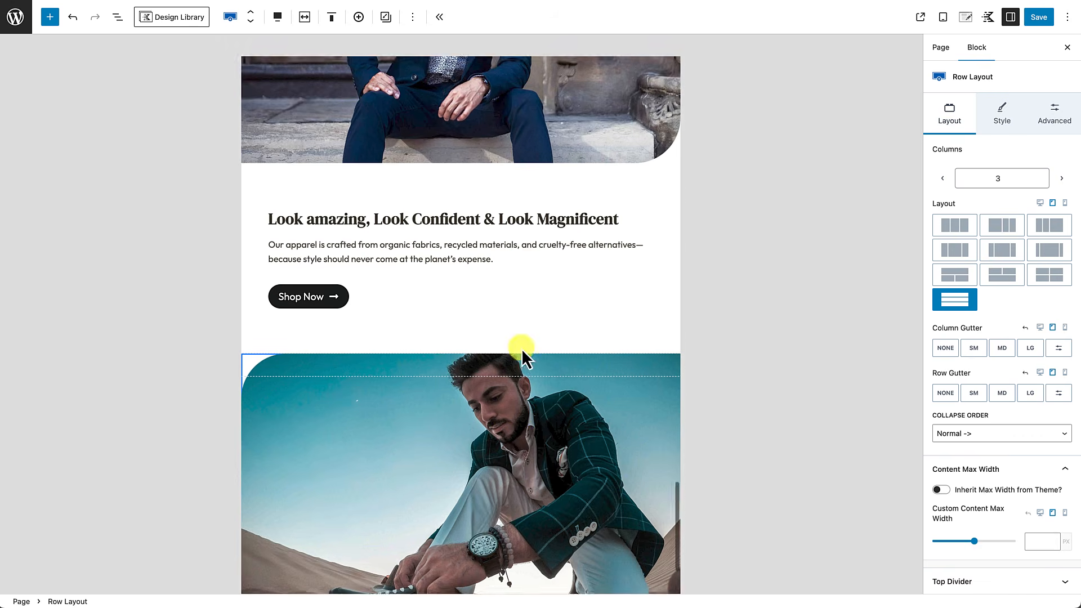
pyautogui.scroll(3, 521, 348)
pyautogui.scroll(-2, 521, 348)
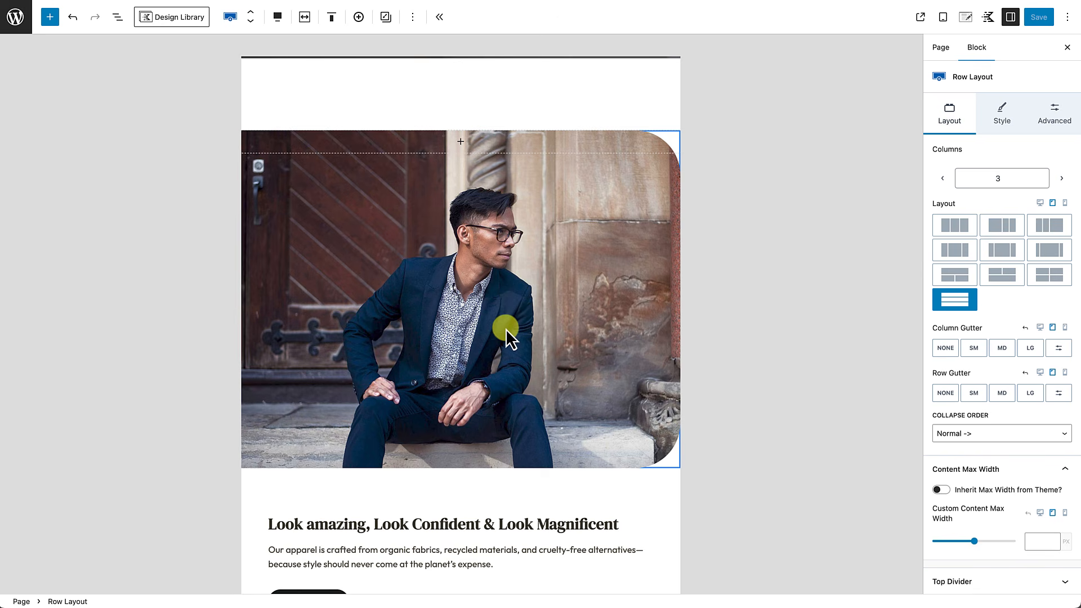
pyautogui.scroll(-3, 503, 324)
pyautogui.scroll(-6, 506, 326)
pyautogui.scroll(5, 510, 288)
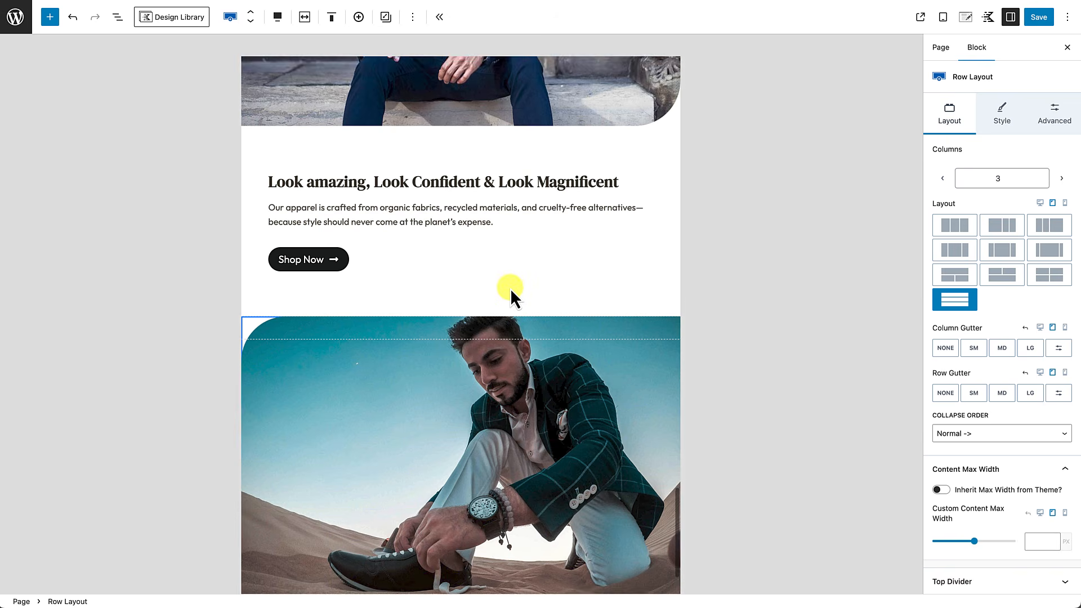
pyautogui.scroll(3, 538, 153)
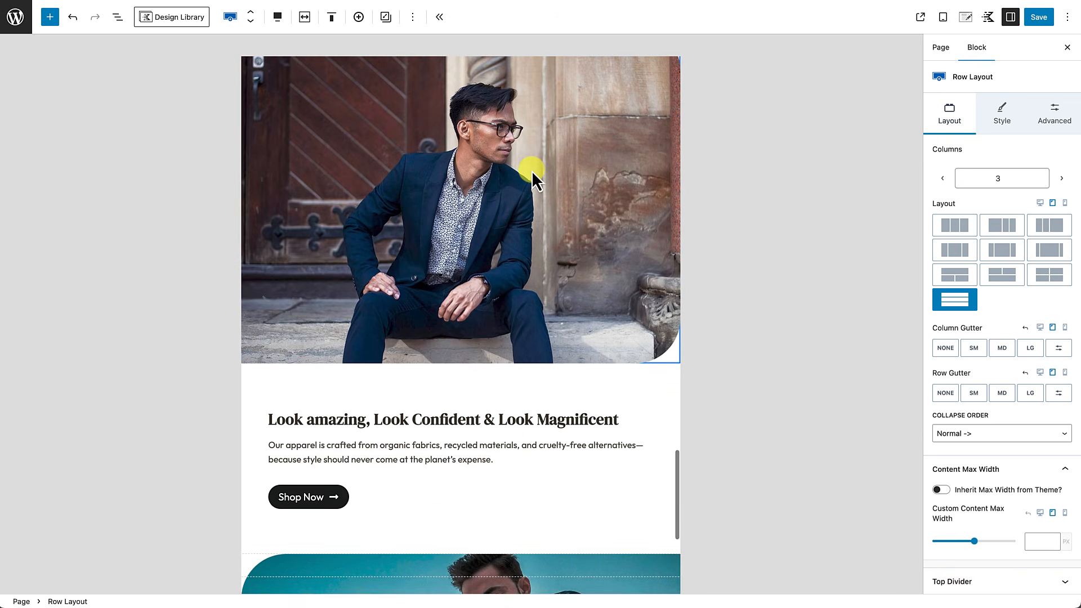
# Step: Preview the row at mobile width and scroll through the stacked suit photo, text and desert photo
pyautogui.click(1065, 327)
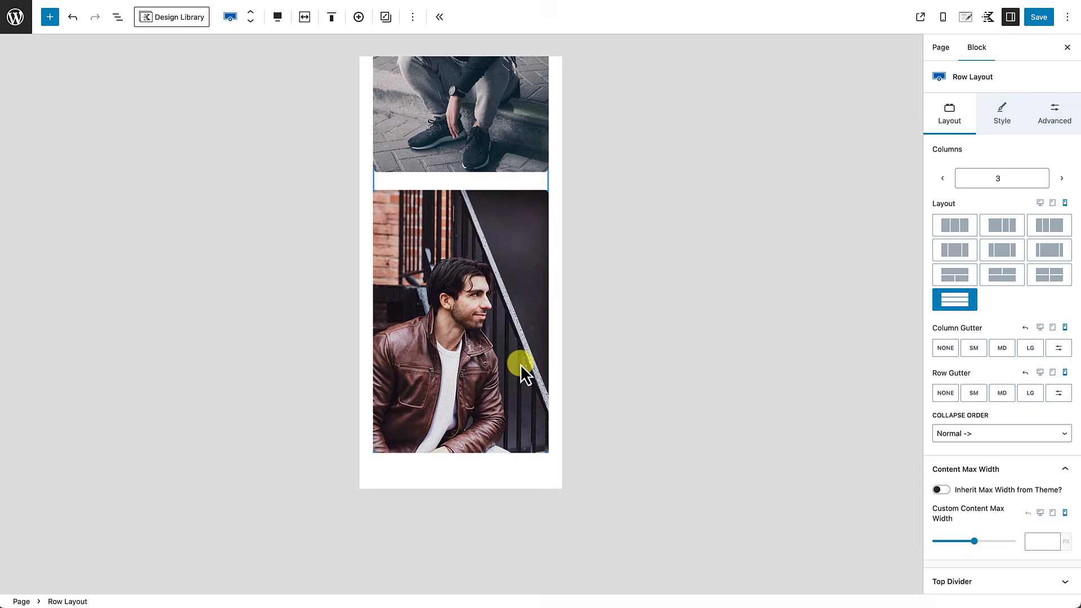
pyautogui.scroll(-15, 521, 364)
pyautogui.scroll(1, 520, 364)
pyautogui.scroll(-8, 520, 337)
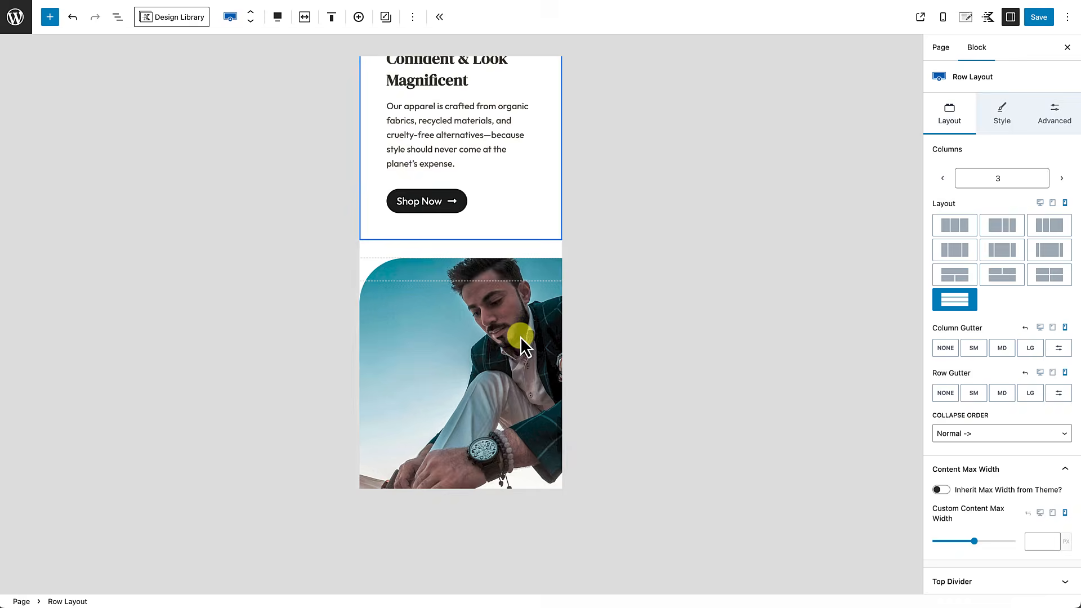
pyautogui.scroll(-3, 519, 340)
pyautogui.scroll(3, 519, 339)
pyautogui.scroll(9, 519, 339)
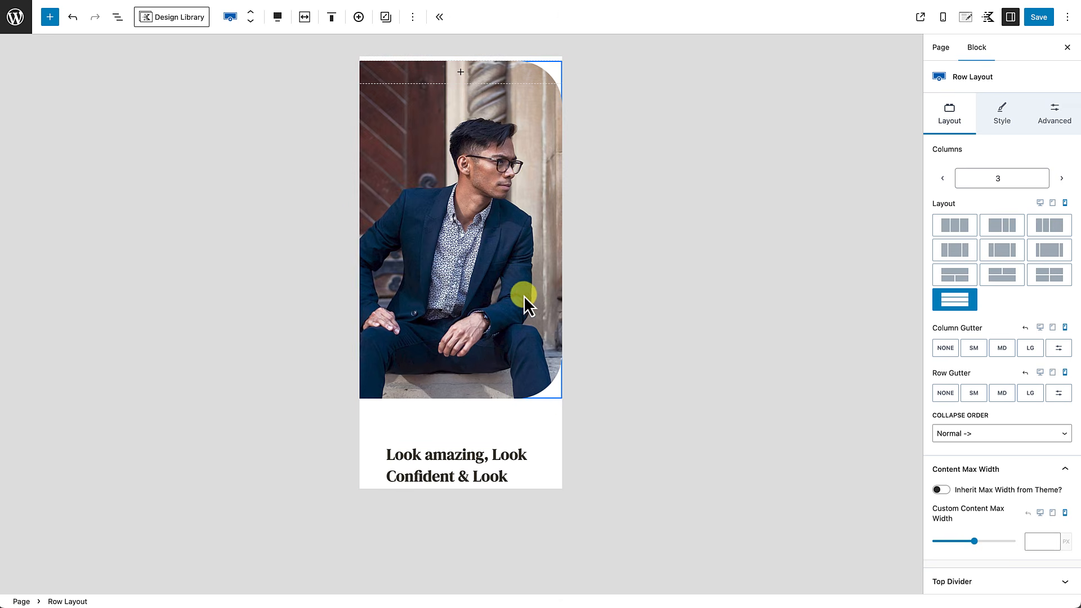
pyautogui.scroll(-2, 525, 297)
pyautogui.scroll(2, 526, 298)
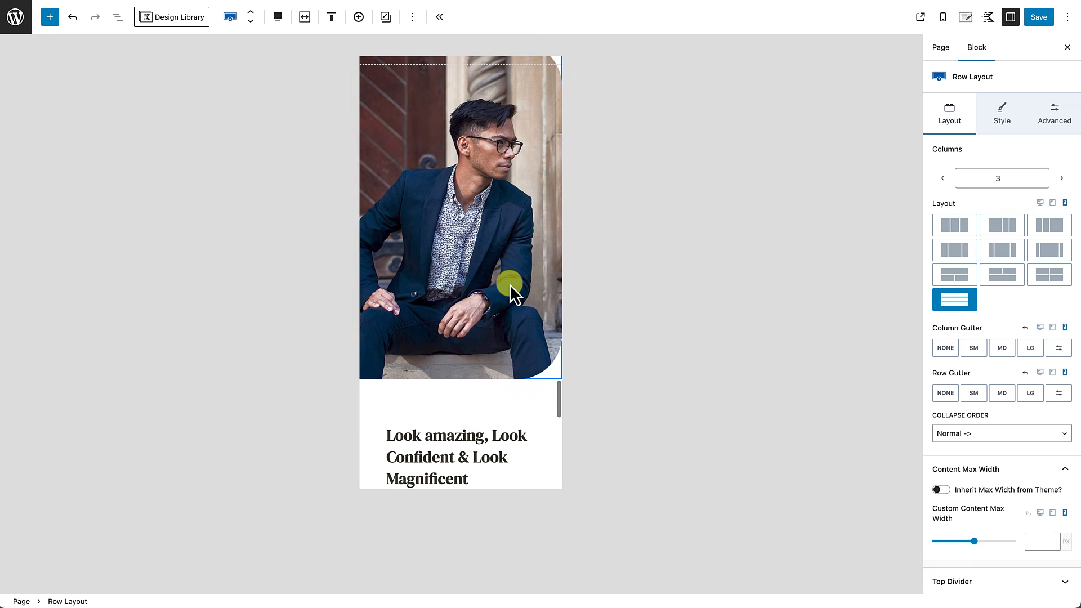
# Step: Give the suit photo section a 300 px minimum height on mobile
pyautogui.click(512, 291)
pyautogui.click(1063, 119)
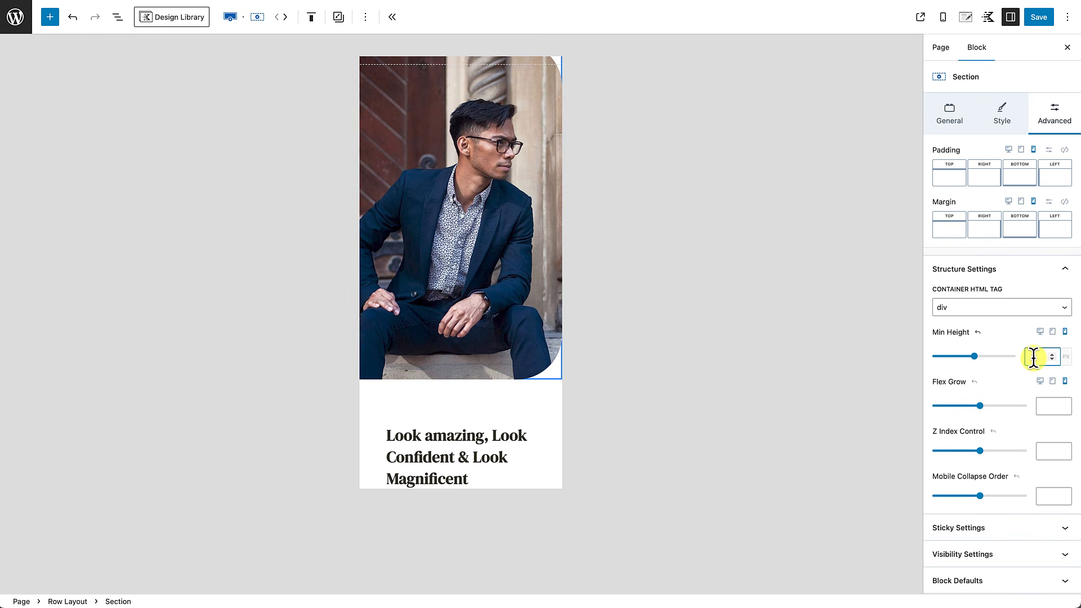
pyautogui.write('300')
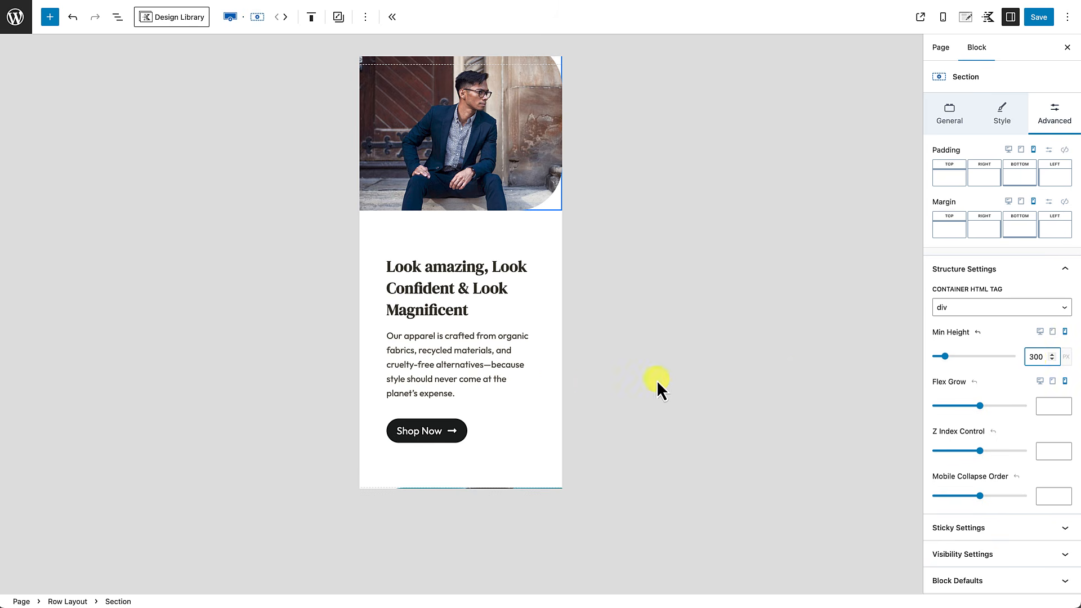
pyautogui.scroll(3, 486, 230)
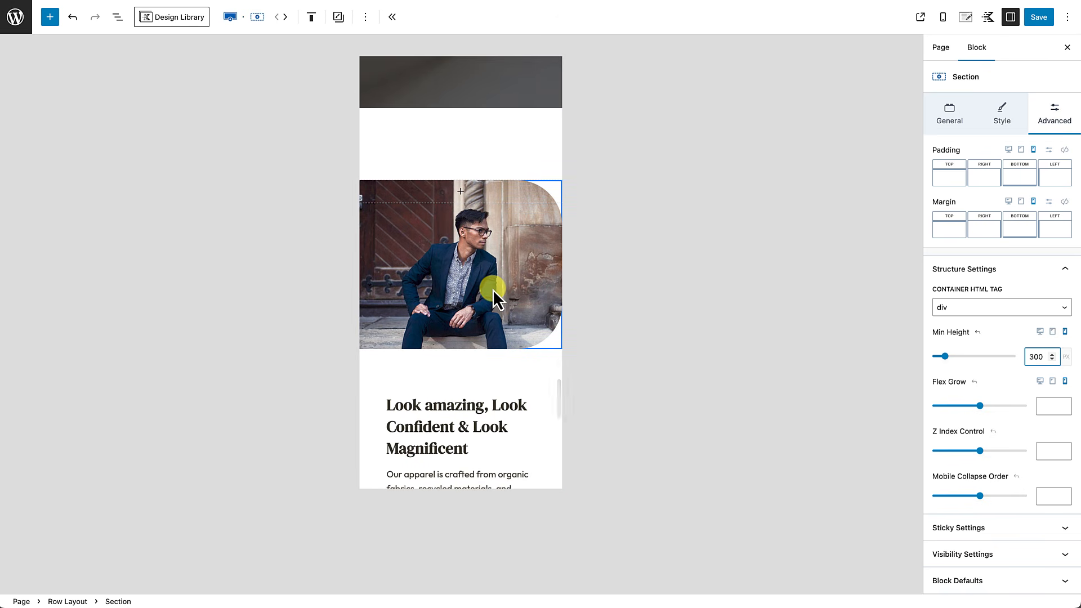
pyautogui.scroll(-2, 492, 290)
pyautogui.scroll(-6, 492, 289)
# Step: Give the desert photo section a 300 px mobile minimum height, then preview at tablet width
pyautogui.click(484, 342)
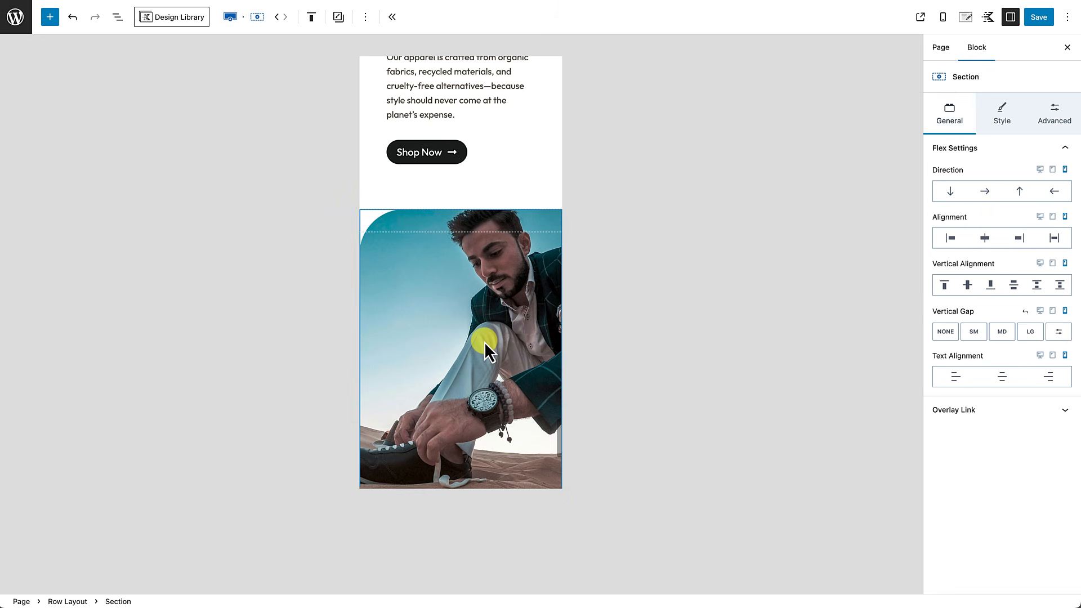
pyautogui.scroll(-2, 484, 329)
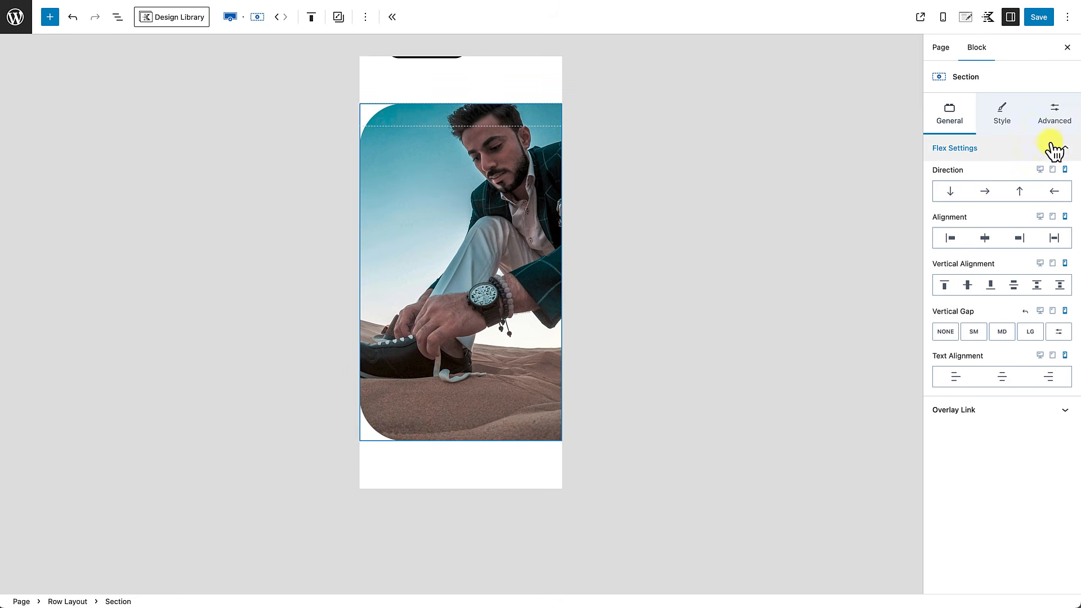
pyautogui.click(1056, 119)
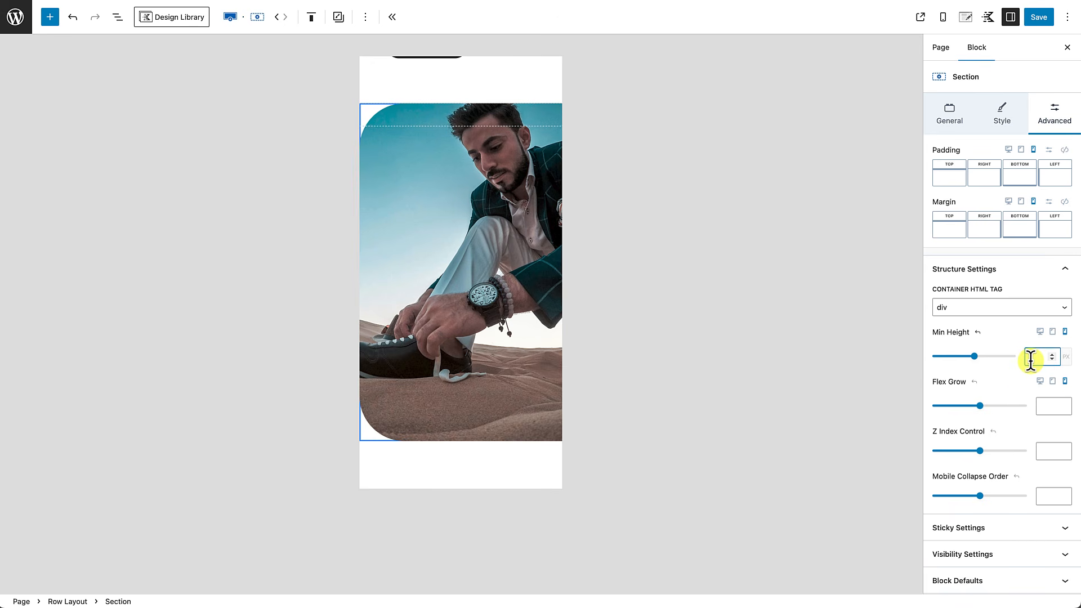
pyautogui.write('300')
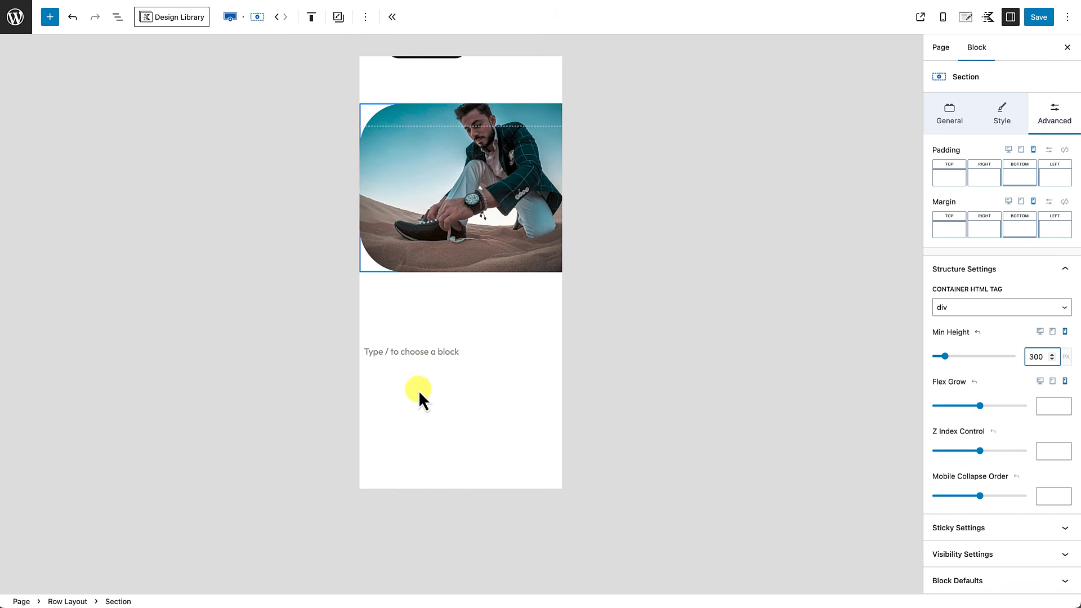
pyautogui.scroll(5, 418, 390)
pyautogui.scroll(-1, 418, 390)
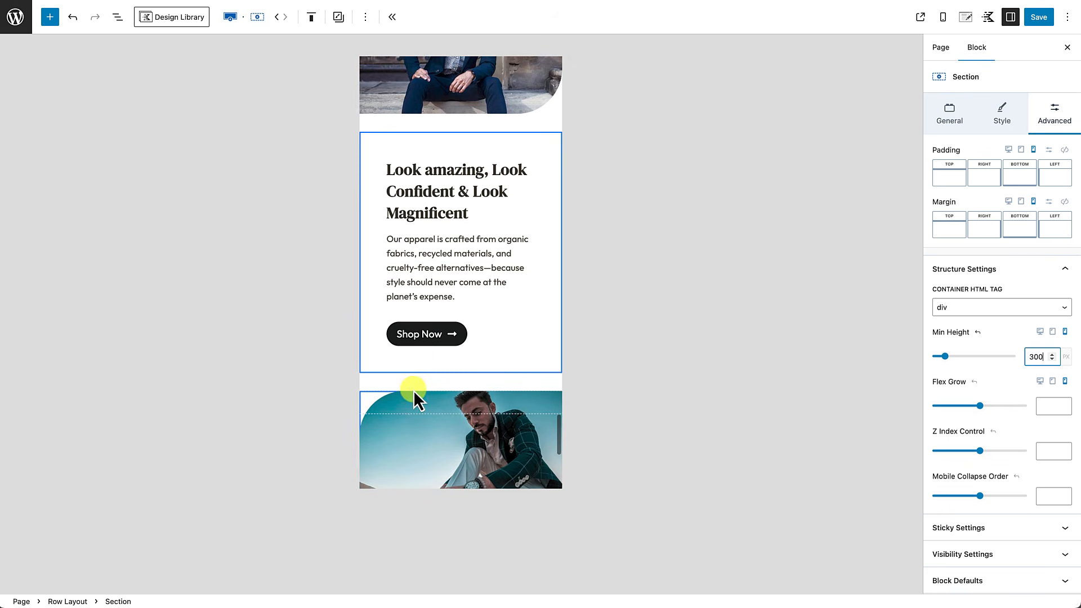
pyautogui.click(1053, 332)
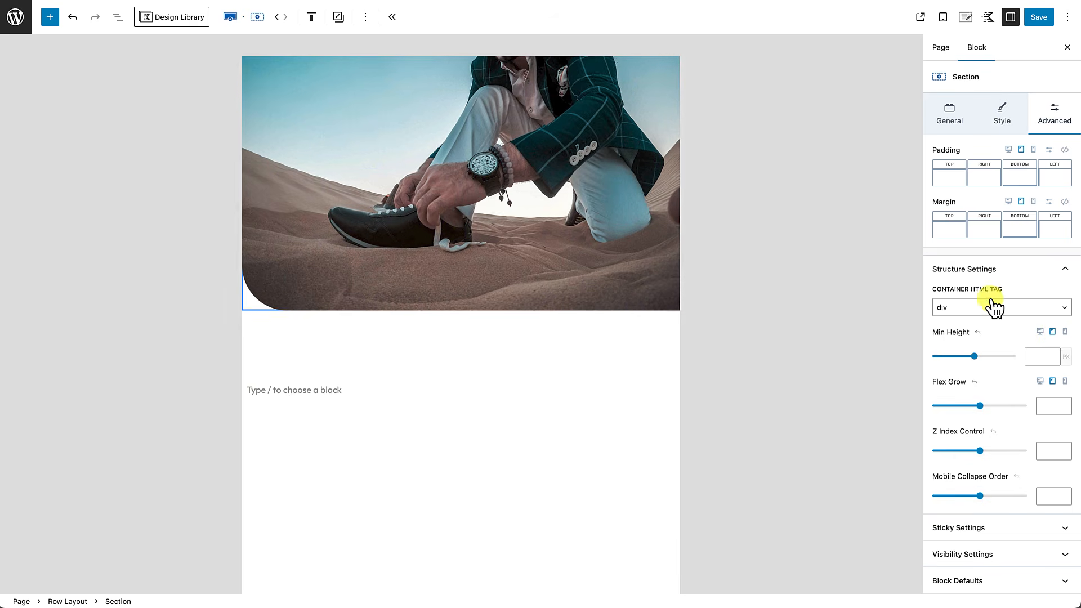
# Step: Scroll the editor canvas, then switch the preview to mobile width
pyautogui.scroll(10, 536, 275)
pyautogui.scroll(-15, 536, 275)
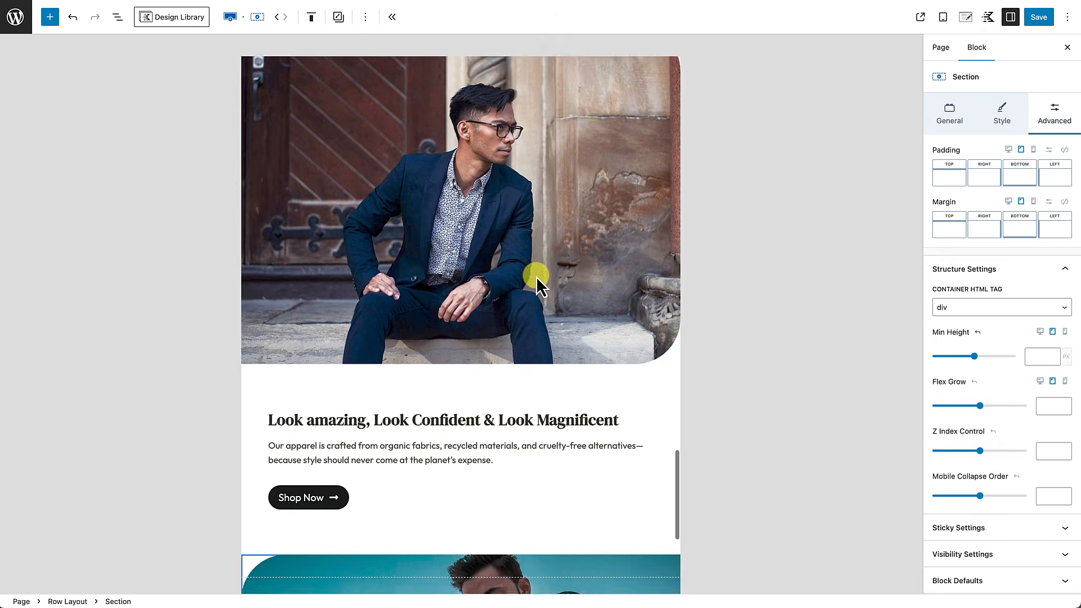
pyautogui.scroll(10, 536, 276)
pyautogui.scroll(20, 536, 276)
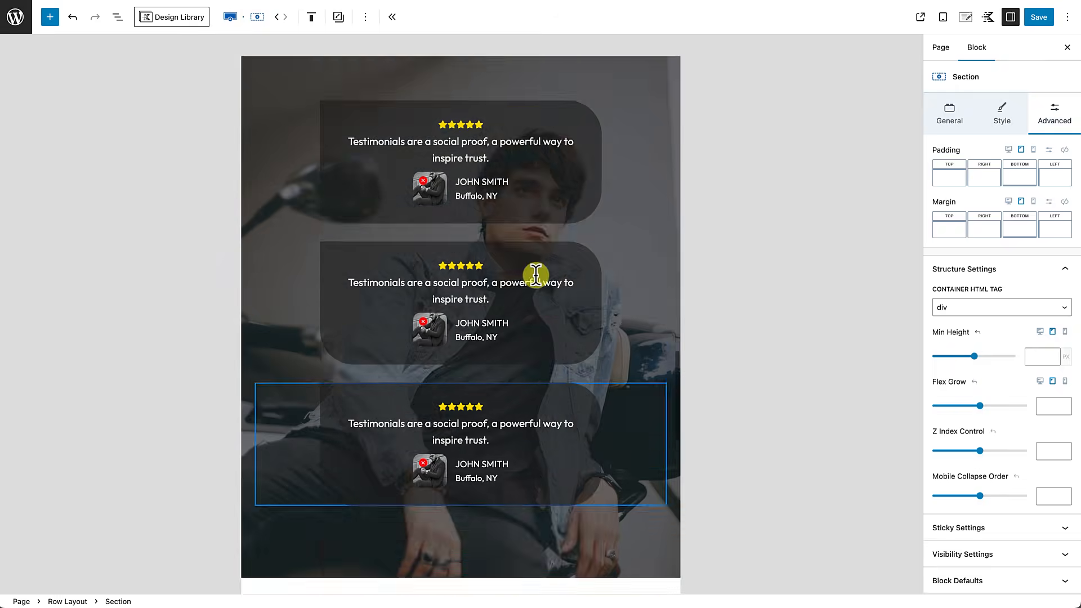
pyautogui.scroll(15, 536, 275)
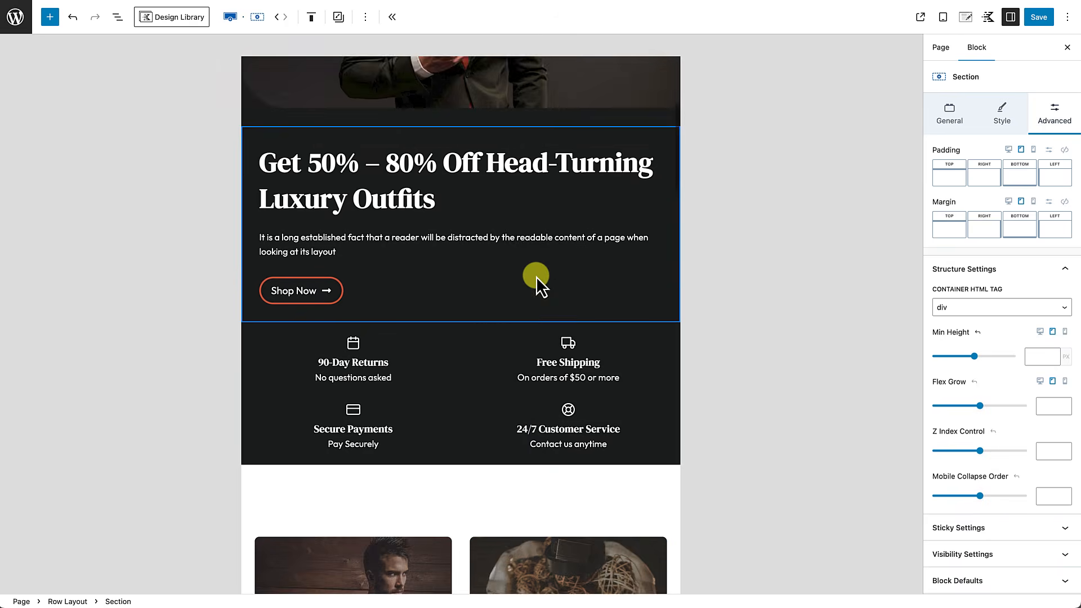
pyautogui.scroll(-8, 536, 276)
pyautogui.scroll(-12, 536, 275)
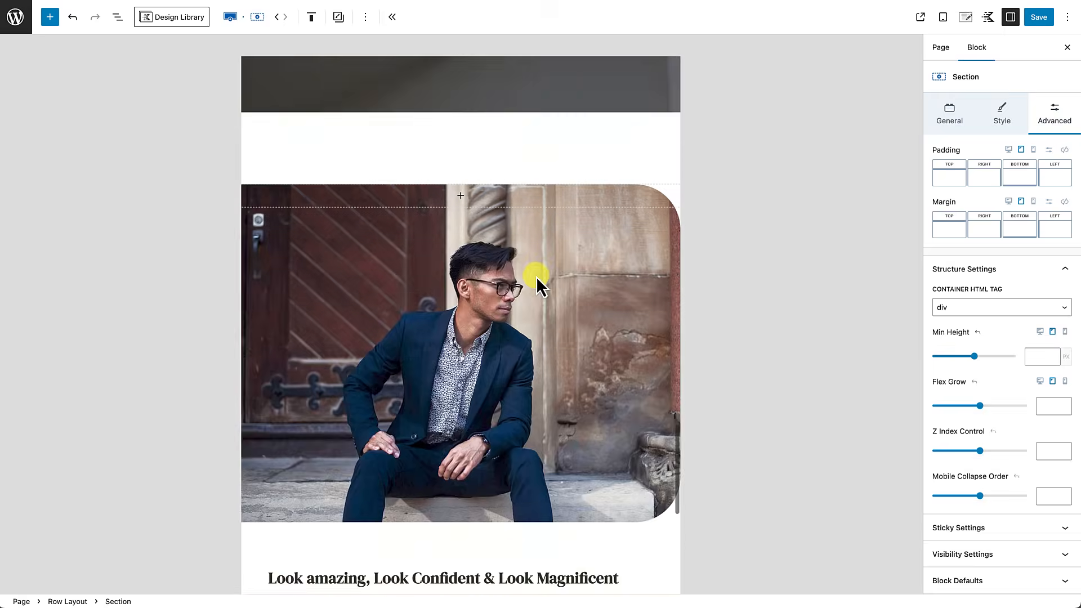
pyautogui.scroll(2, 536, 276)
pyautogui.scroll(1, 536, 276)
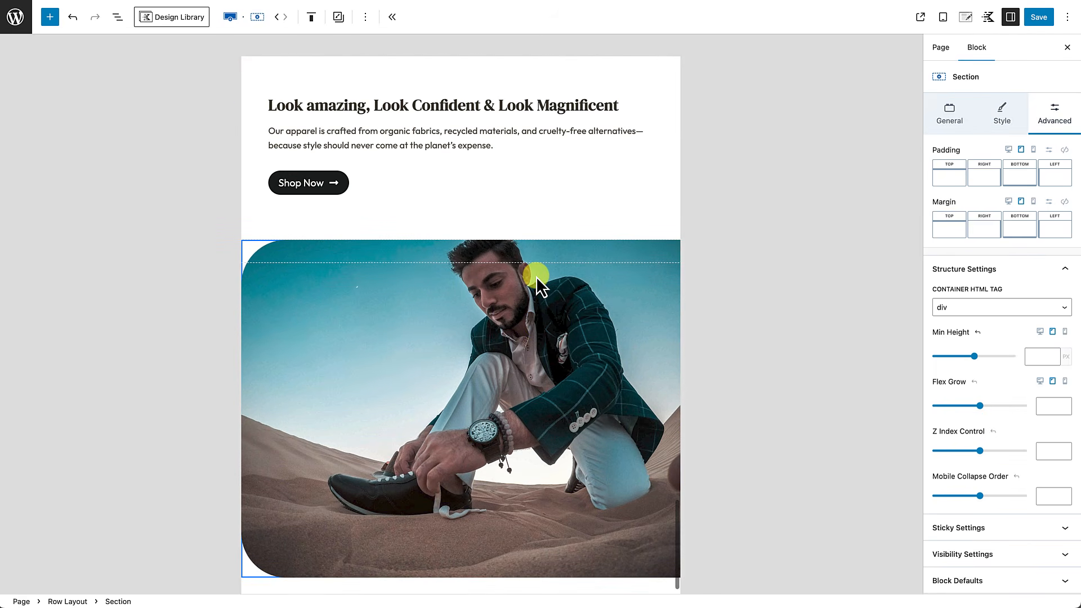
pyautogui.click(1065, 382)
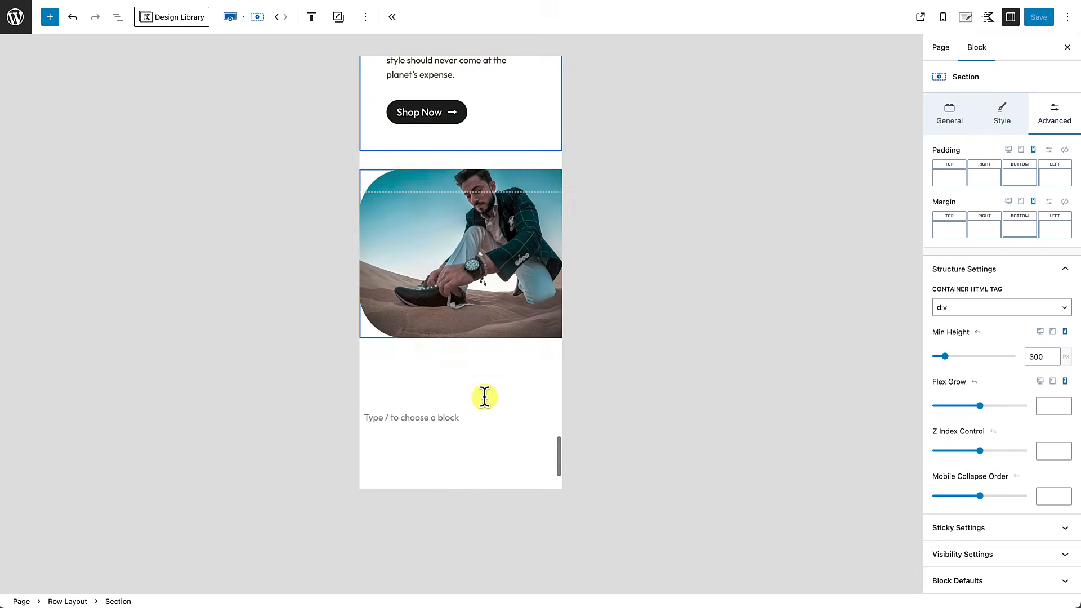
# Step: Scroll through the stacked mobile layout, then return the preview to desktop width
pyautogui.scroll(-2, 484, 398)
pyautogui.scroll(8, 485, 397)
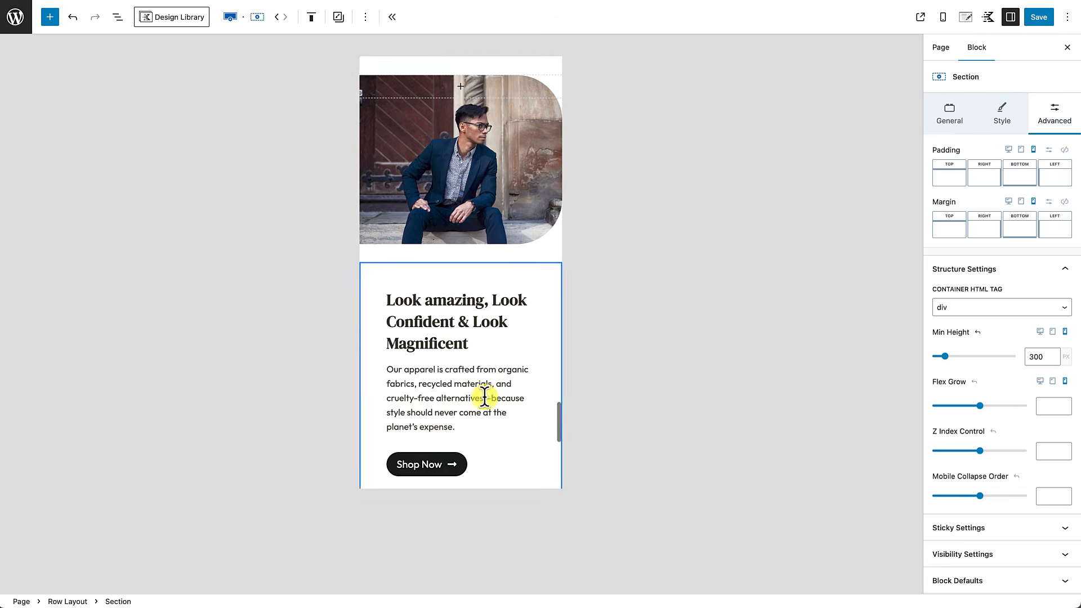
pyautogui.scroll(10, 485, 397)
pyautogui.scroll(10, 485, 397)
pyautogui.scroll(10, 485, 397)
pyautogui.scroll(6, 485, 398)
pyautogui.scroll(-8, 484, 397)
pyautogui.scroll(-10, 484, 397)
pyautogui.scroll(-10, 485, 398)
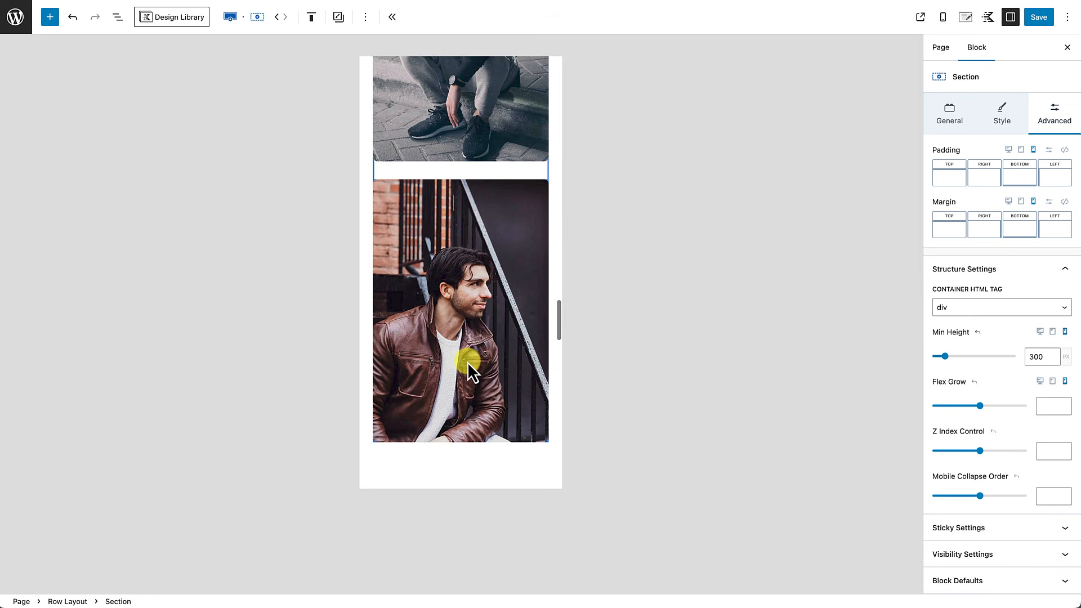
pyautogui.scroll(2, 485, 296)
pyautogui.scroll(-4, 486, 362)
pyautogui.scroll(9, 486, 361)
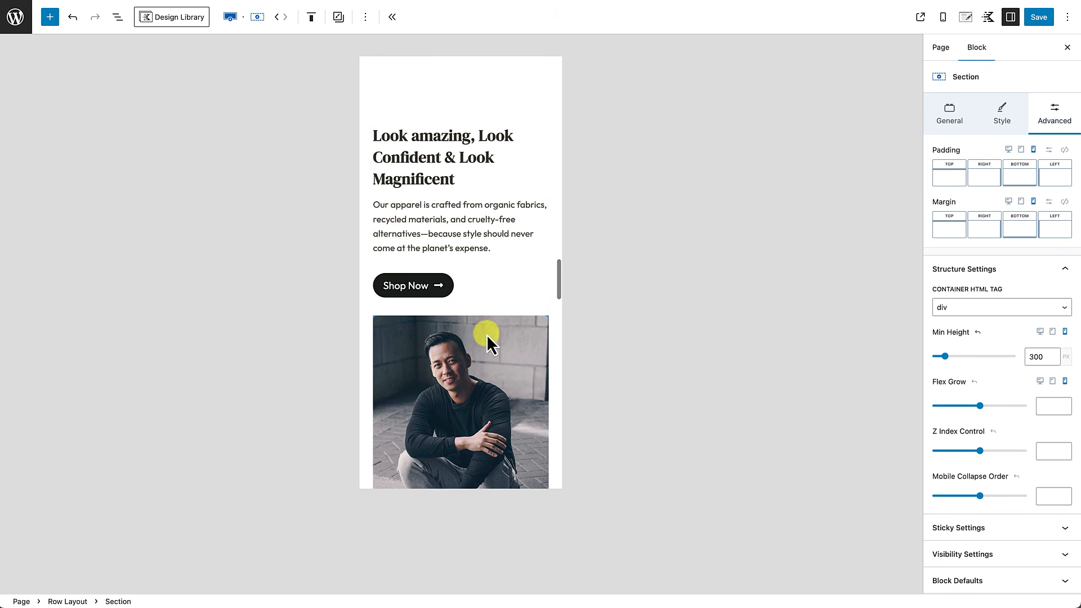
pyautogui.scroll(-4, 466, 386)
pyautogui.scroll(-10, 465, 346)
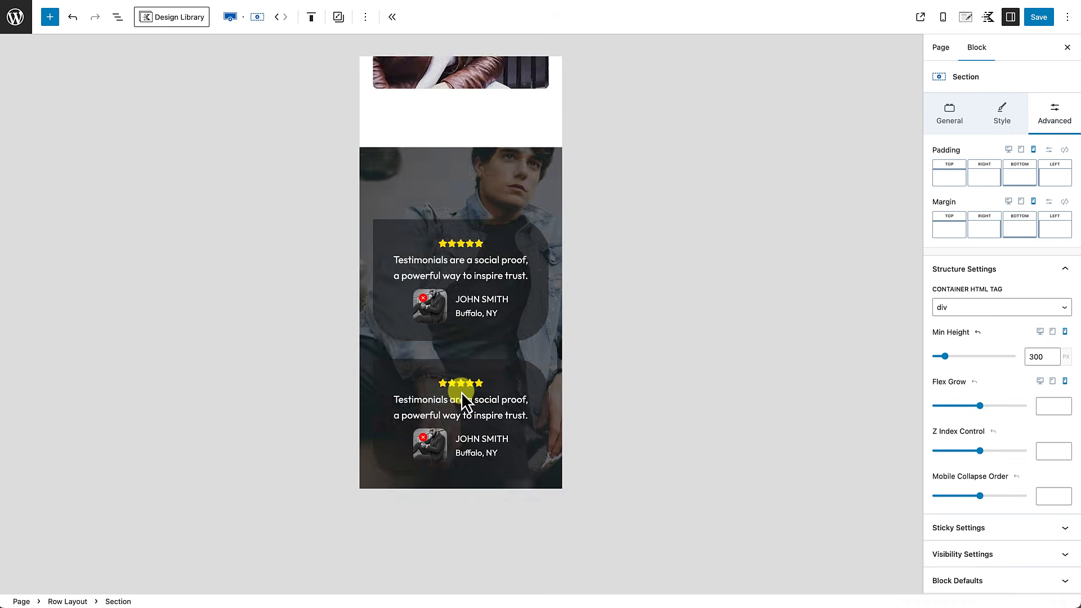
pyautogui.scroll(-3, 482, 336)
pyautogui.scroll(12, 482, 336)
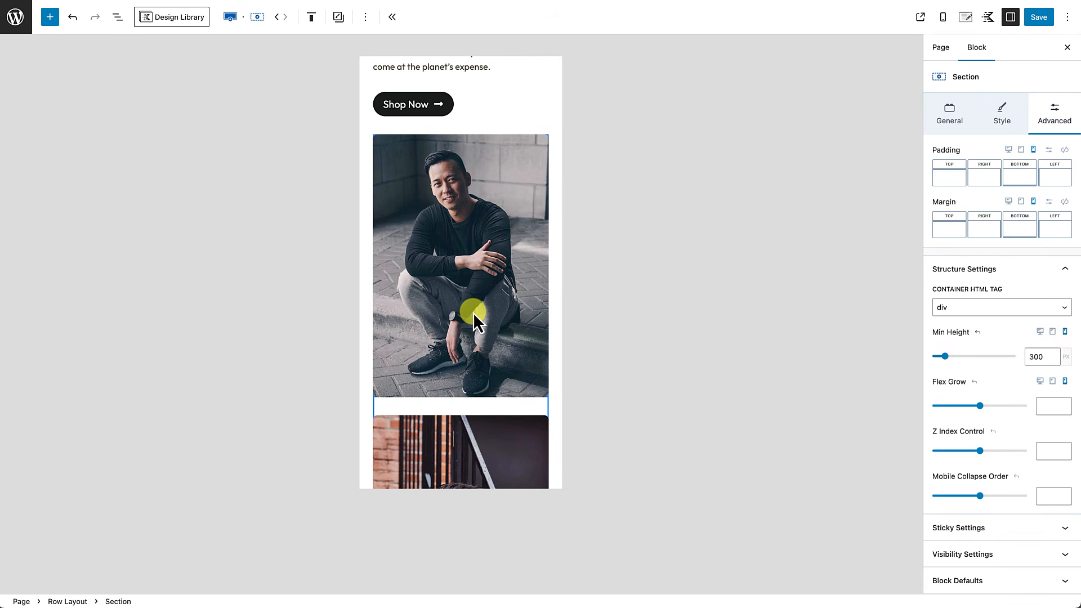
pyautogui.click(1008, 150)
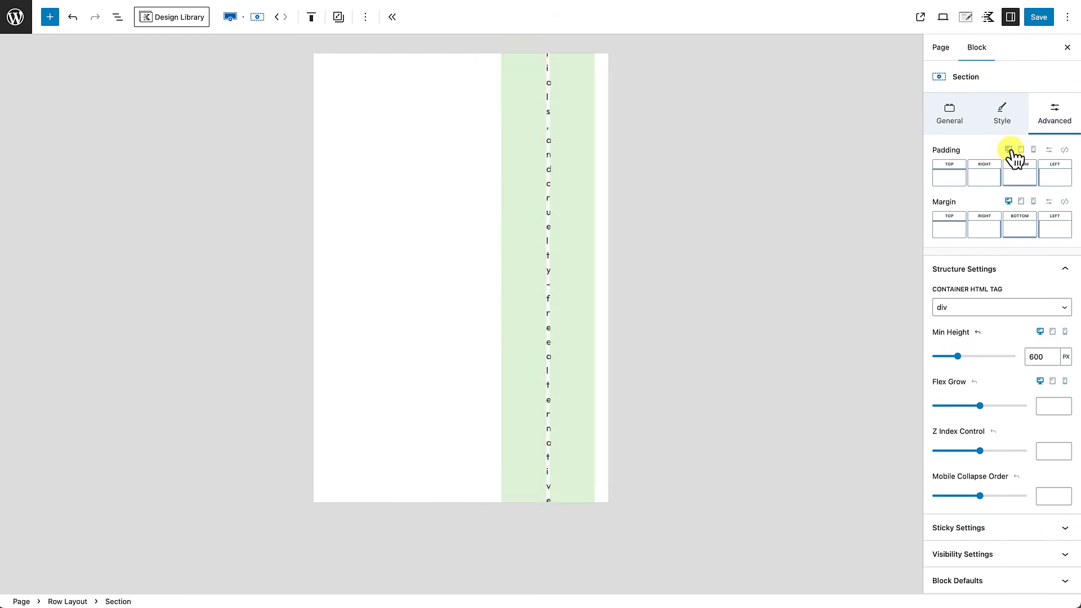
pyautogui.scroll(-5, 434, 317)
pyautogui.scroll(8, 434, 316)
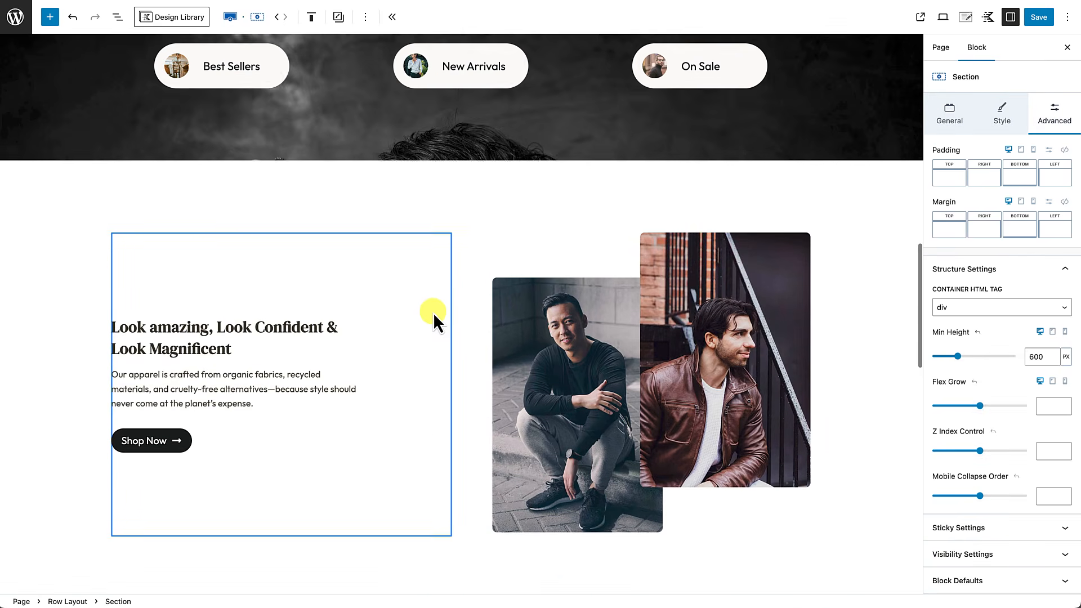
pyautogui.scroll(-2, 555, 333)
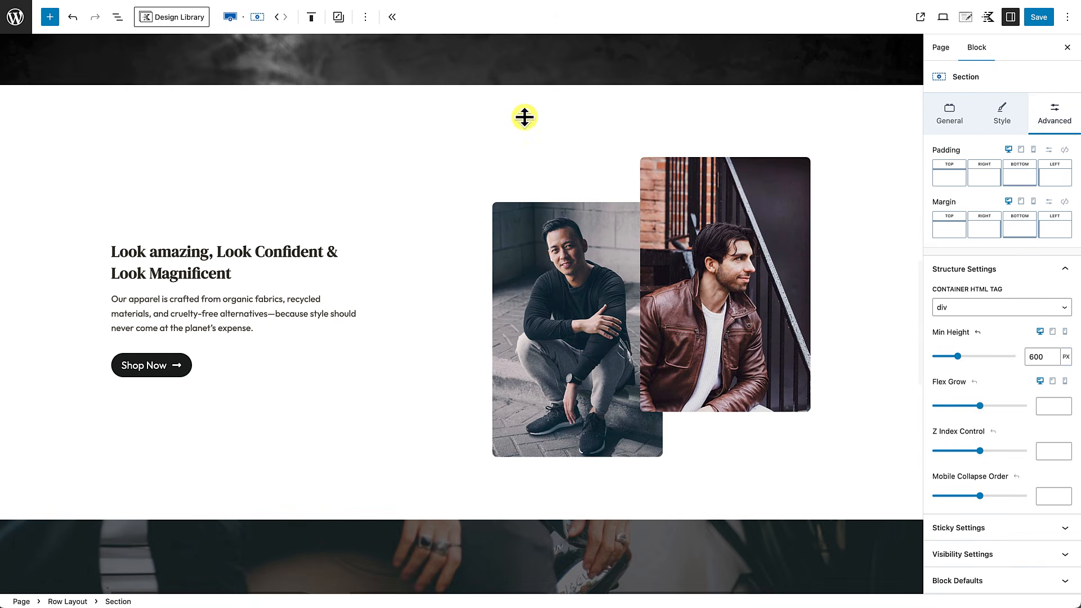
pyautogui.click(525, 119)
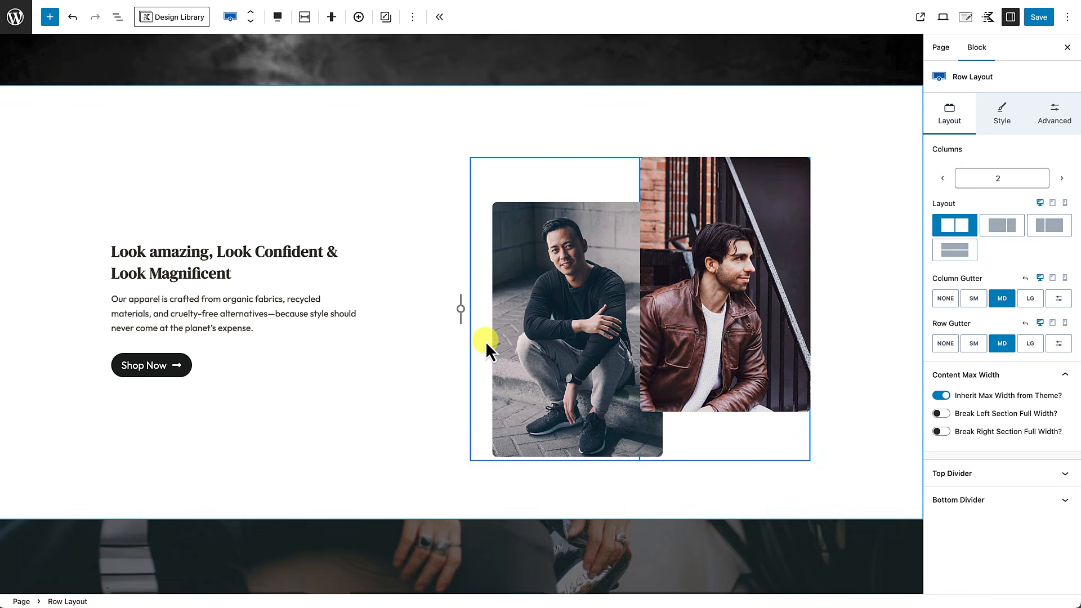
pyautogui.click(1052, 278)
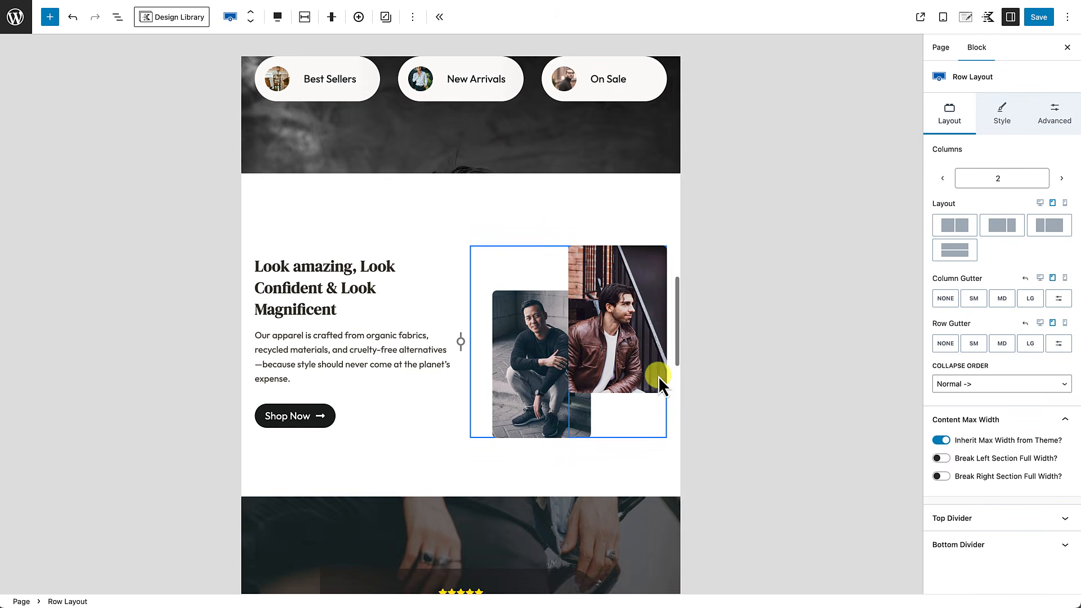
pyautogui.click(1065, 278)
pyautogui.scroll(-3, 546, 379)
pyautogui.scroll(-5, 546, 379)
pyautogui.scroll(7, 546, 380)
pyautogui.scroll(-2, 546, 379)
pyautogui.scroll(2, 546, 379)
pyautogui.scroll(-5, 546, 379)
pyautogui.scroll(5, 546, 379)
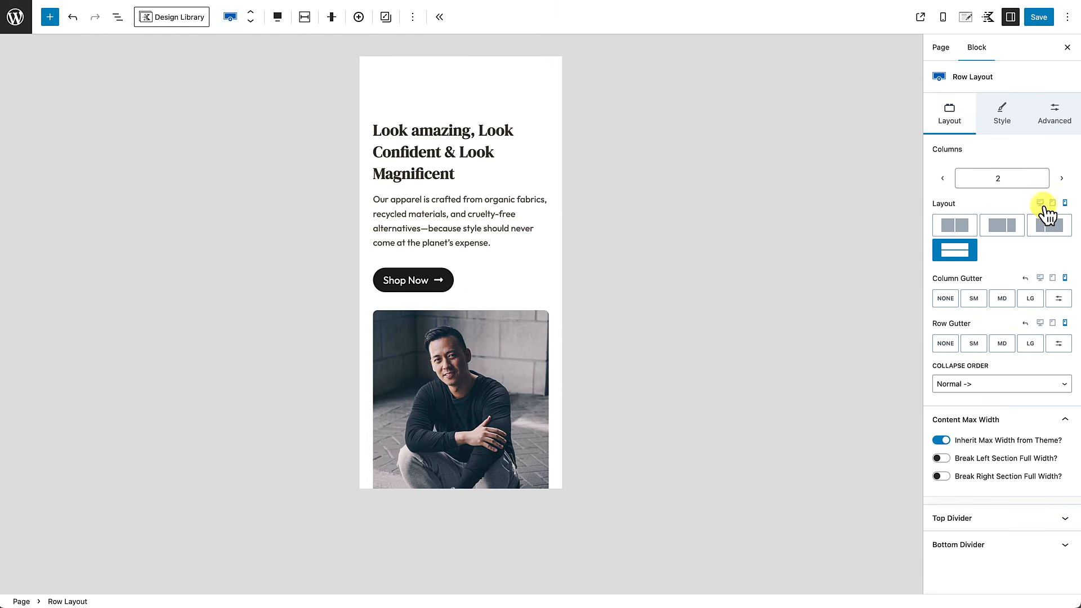
pyautogui.click(1042, 204)
pyautogui.scroll(13, 580, 292)
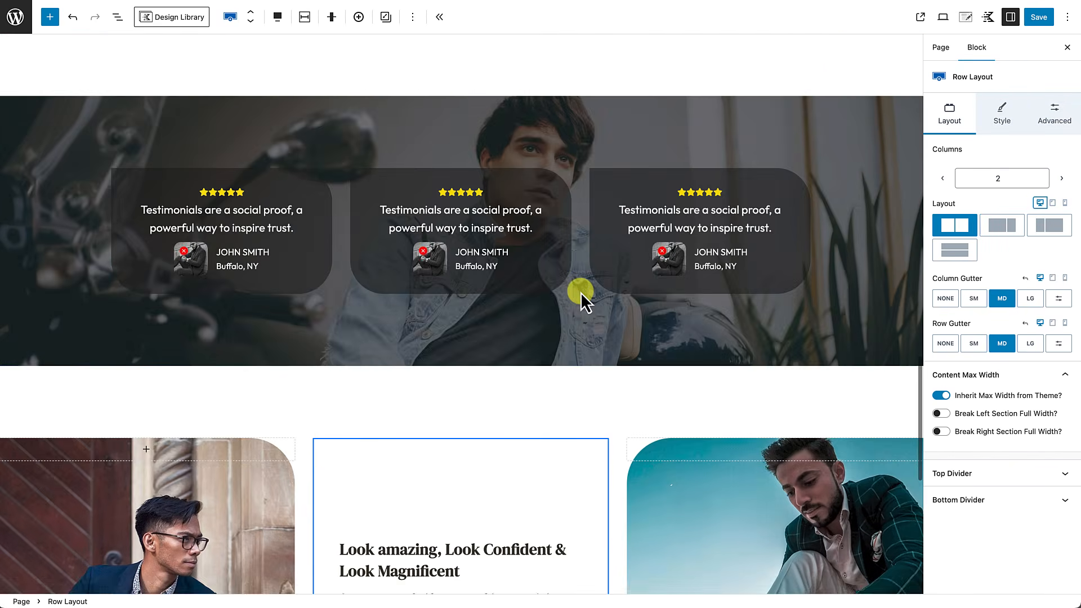
pyautogui.scroll(2, 580, 291)
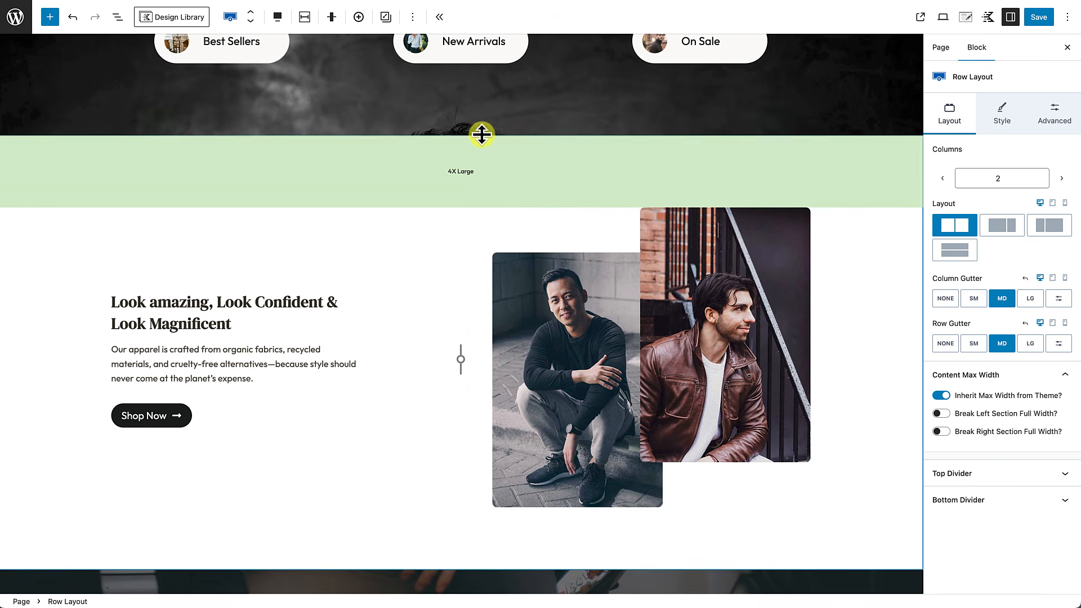
pyautogui.click(118, 18)
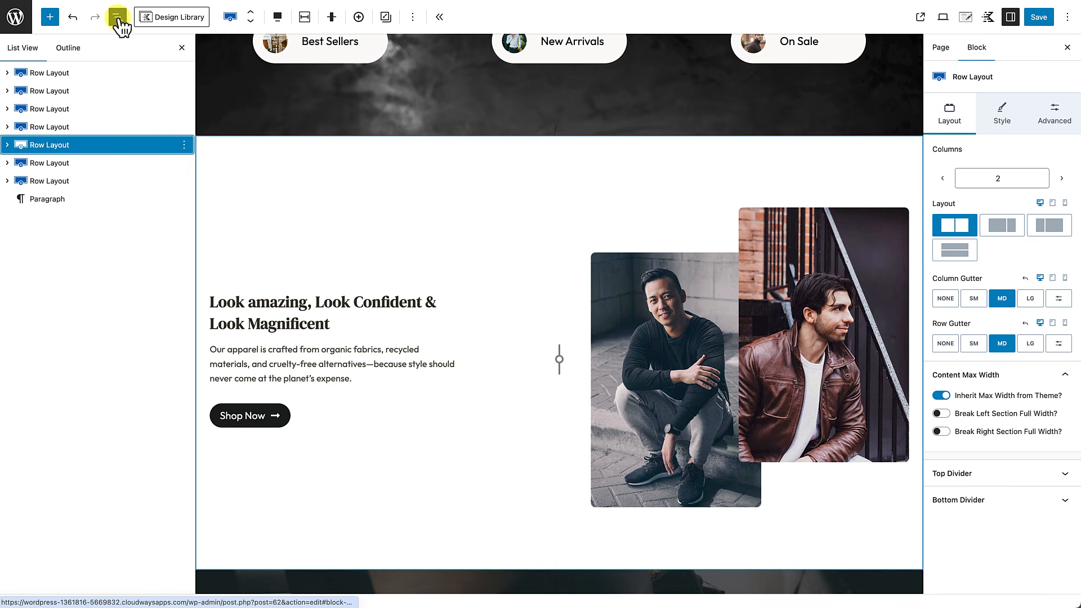
# Step: Expand the List View from Row Layout through the second Section to the nested Row Layout
pyautogui.click(8, 145)
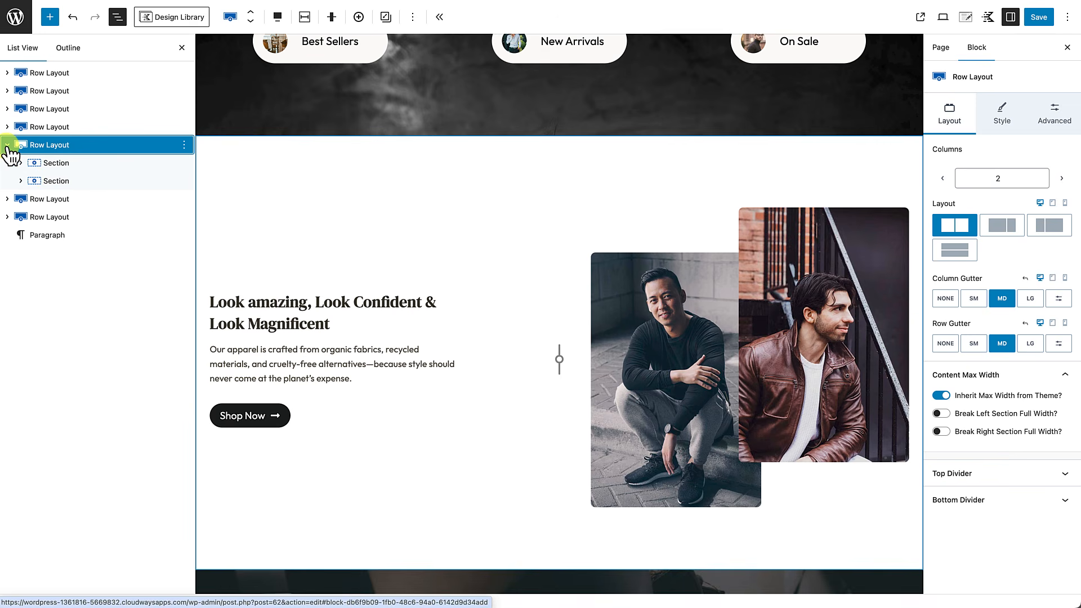
pyautogui.click(21, 180)
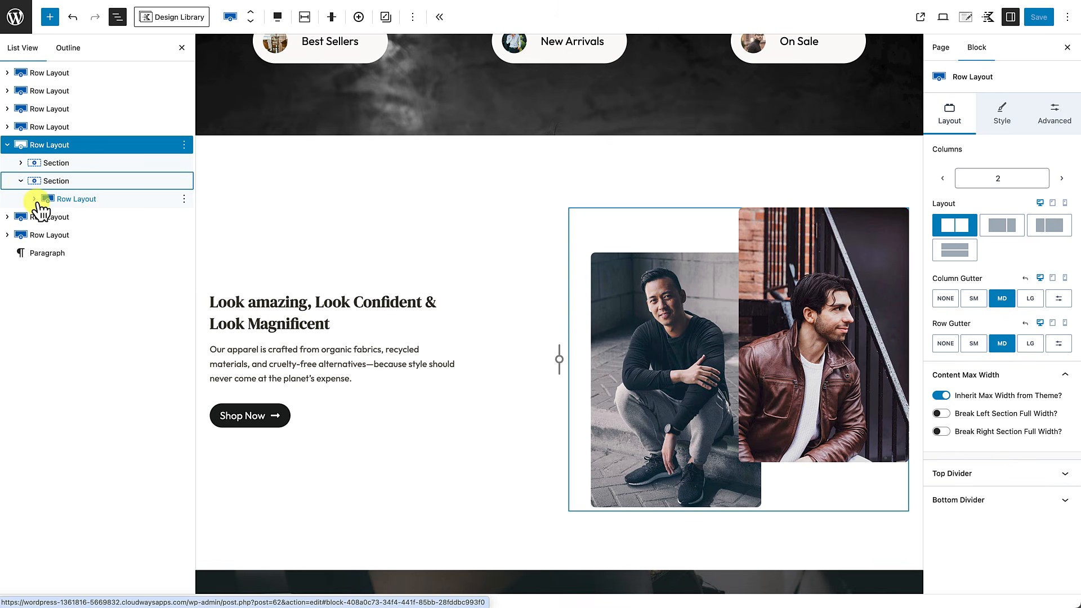
pyautogui.click(35, 200)
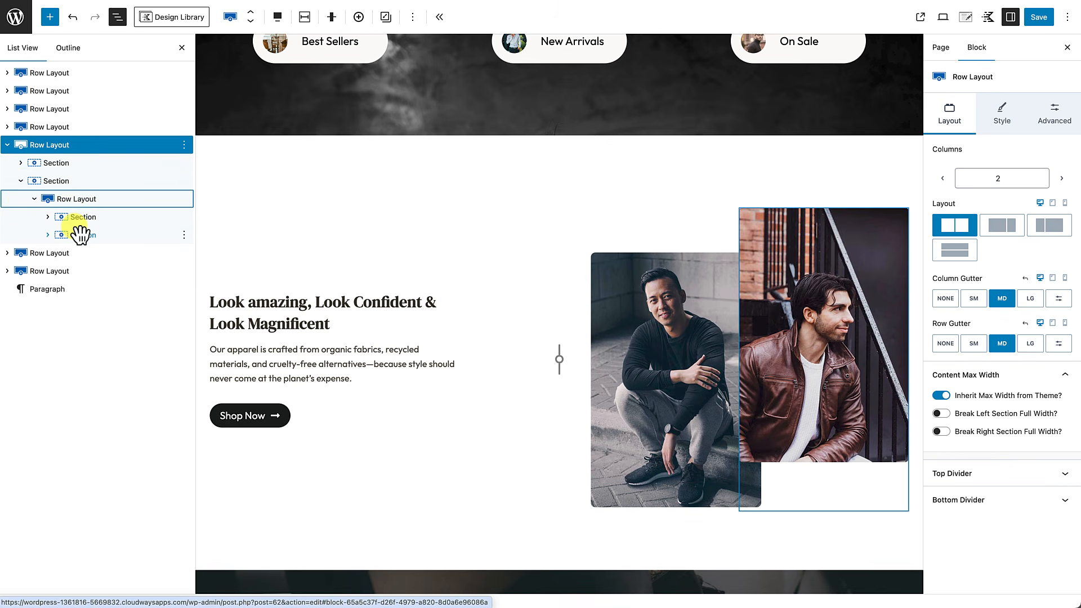
pyautogui.click(35, 200)
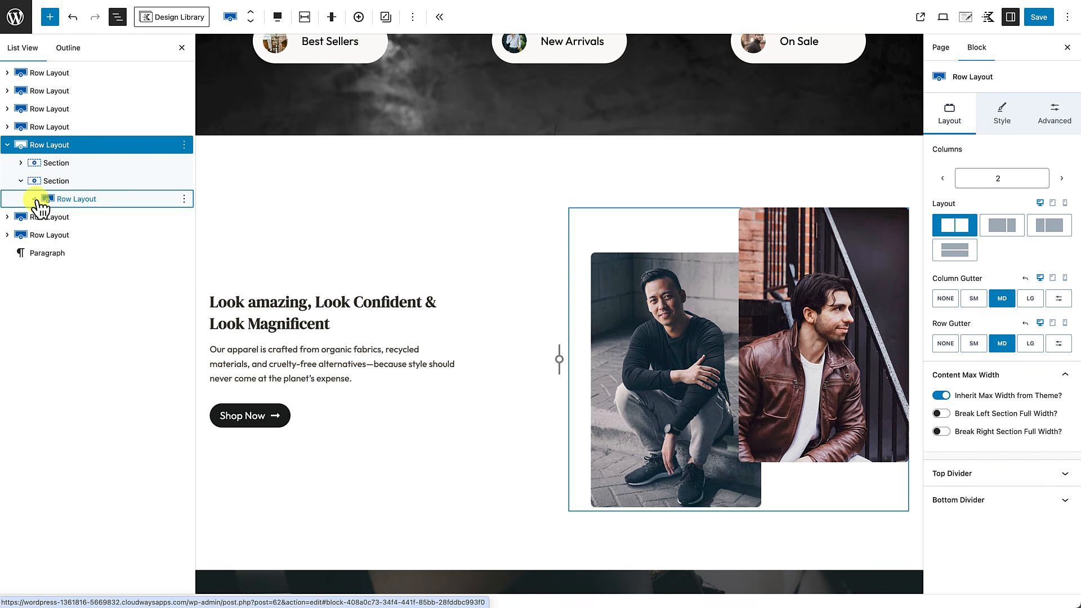
# Step: Switch to the mobile layout and check how the nested photos stack
pyautogui.click(1065, 203)
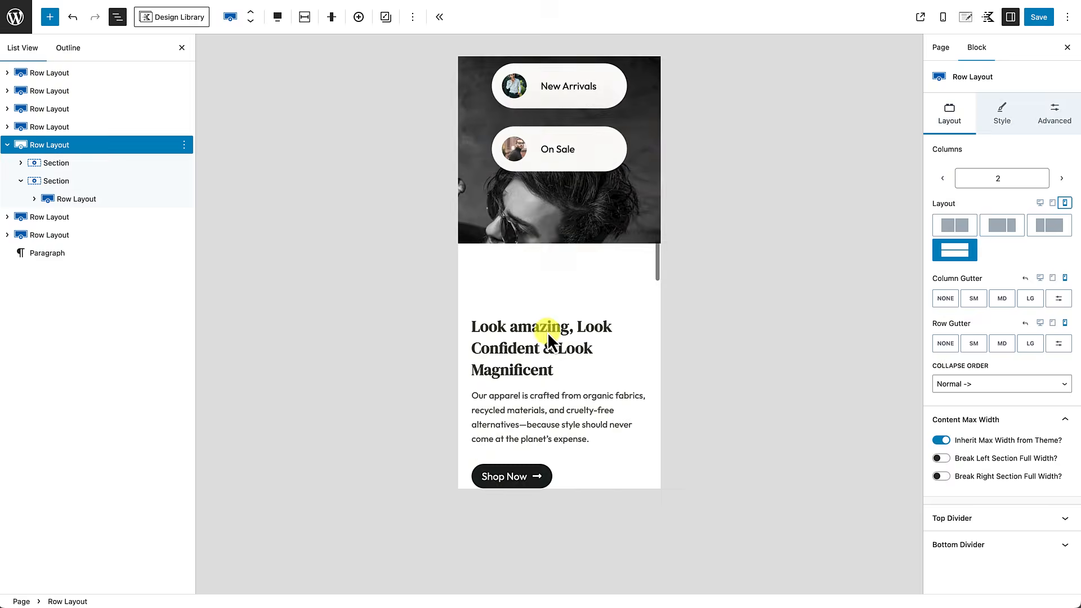
pyautogui.scroll(-14, 548, 333)
pyautogui.scroll(3, 547, 332)
pyautogui.scroll(5, 547, 332)
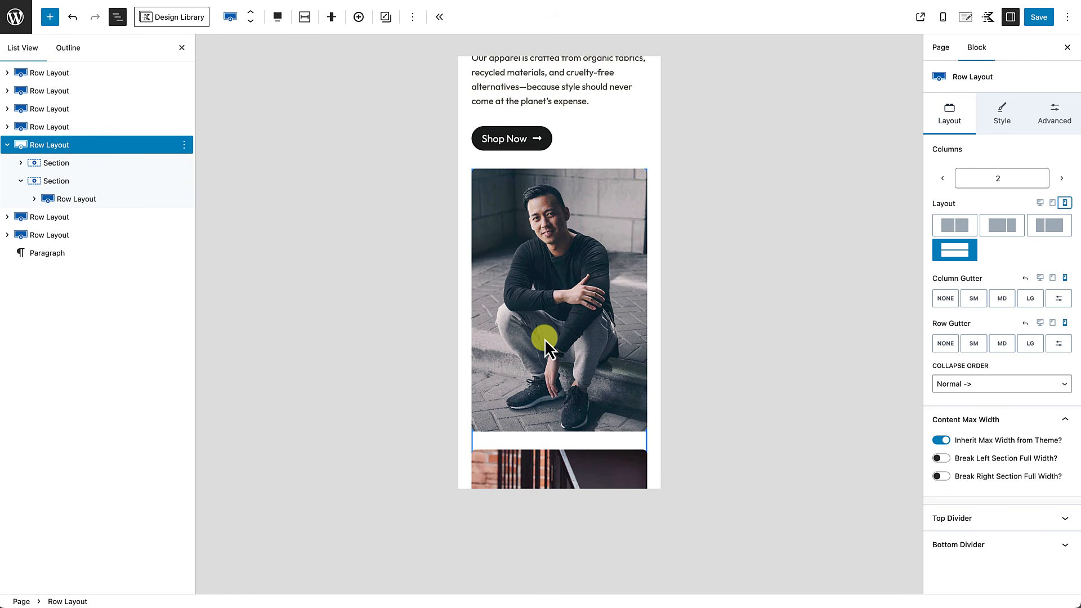
pyautogui.scroll(1, 545, 339)
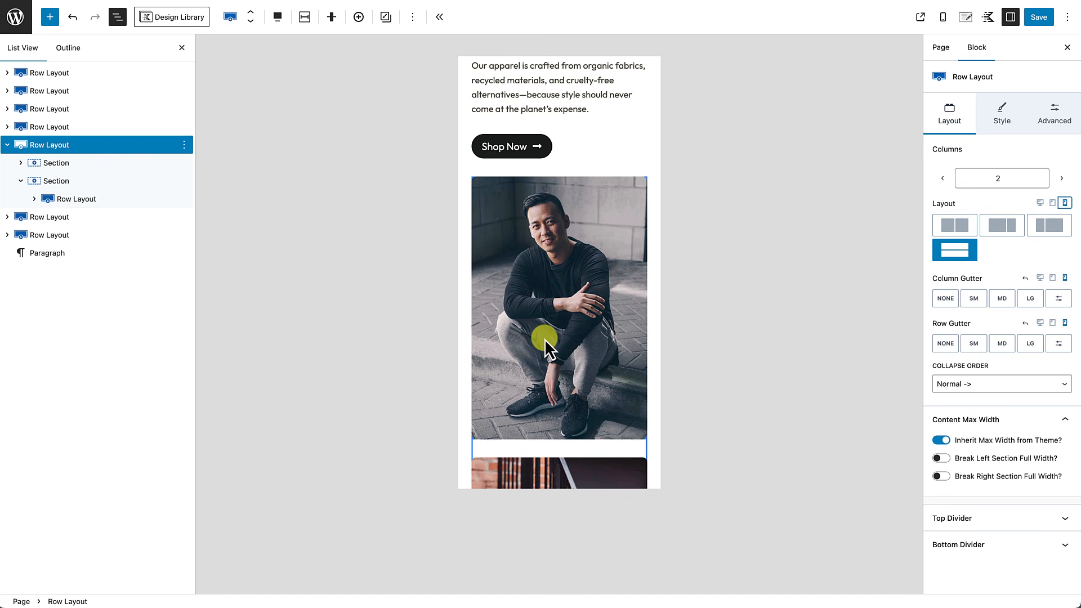
# Step: Select the nested two-photo row and place its photos side by side on mobile
pyautogui.click(92, 201)
pyautogui.scroll(2, 519, 243)
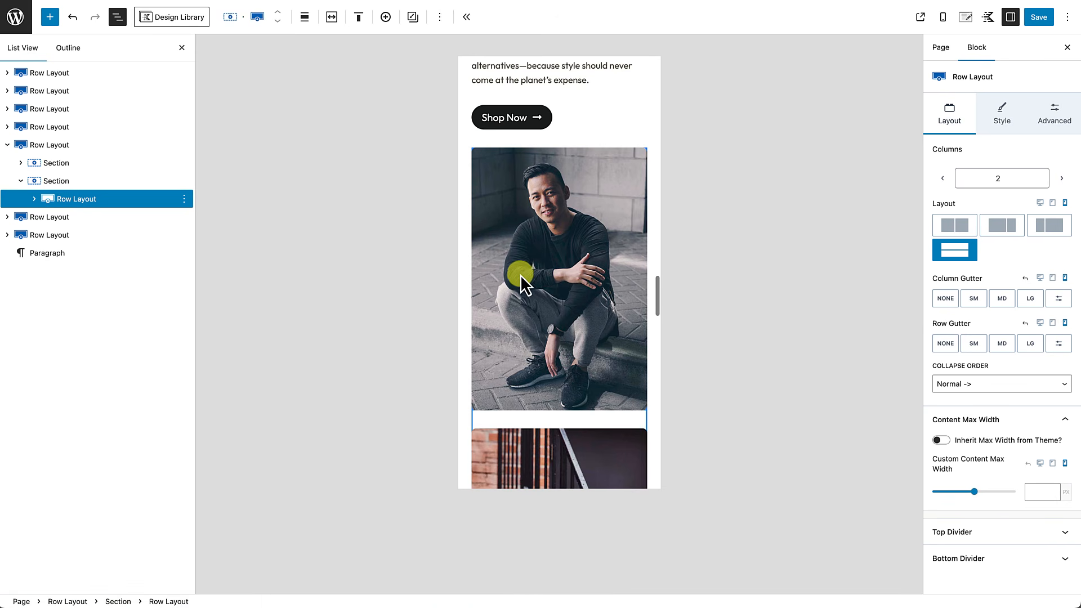
pyautogui.scroll(-1, 520, 272)
pyautogui.scroll(2, 520, 272)
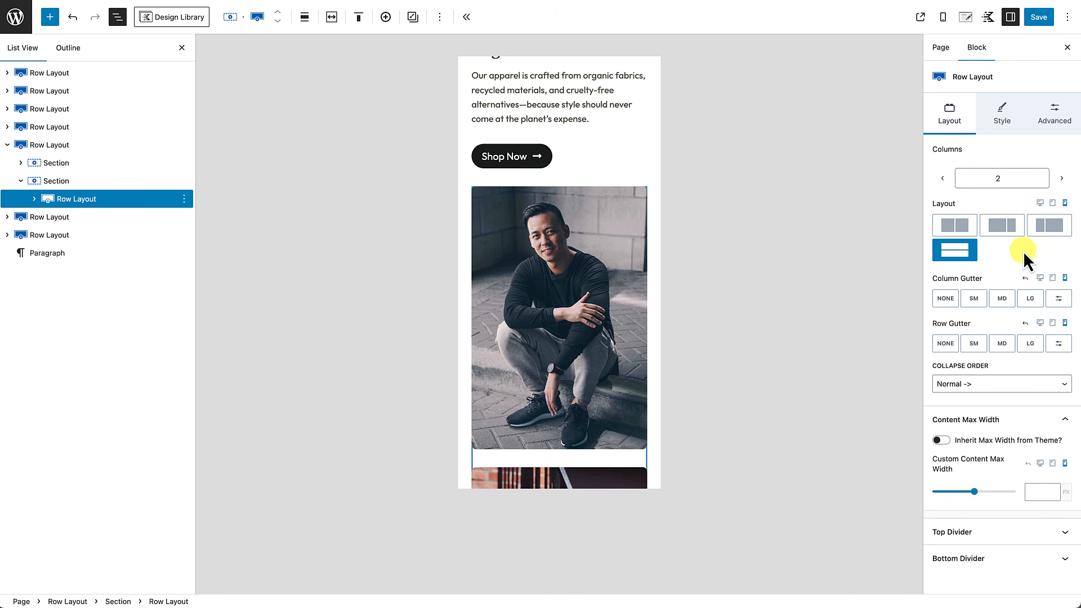
pyautogui.click(964, 235)
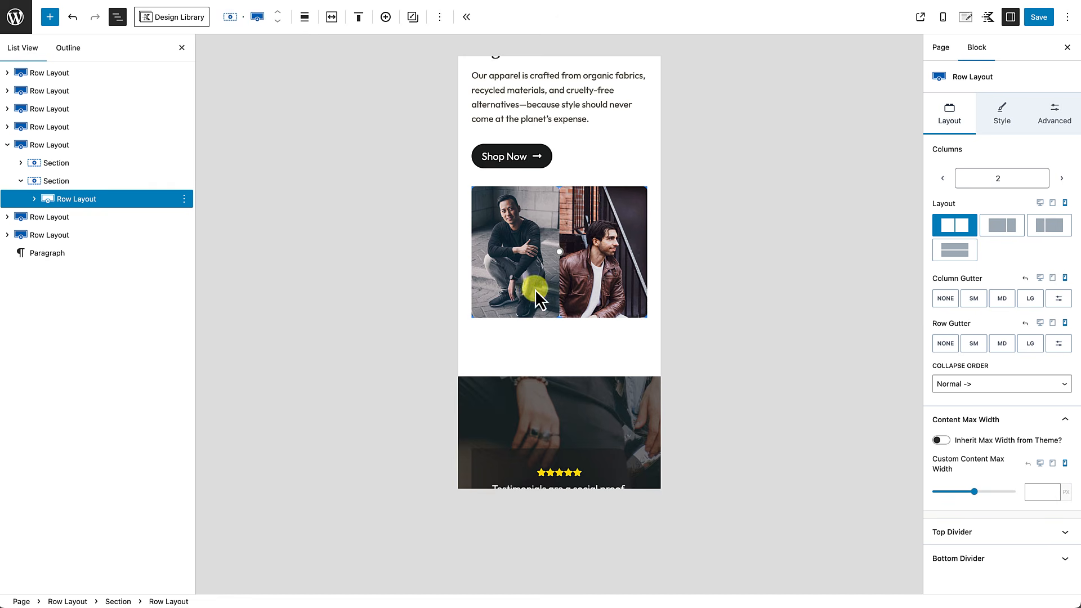
# Step: Set the nested row's Column Gutter to SM, then select the parent row
pyautogui.moveTo(553, 290)
pyautogui.scroll(3, 570, 288)
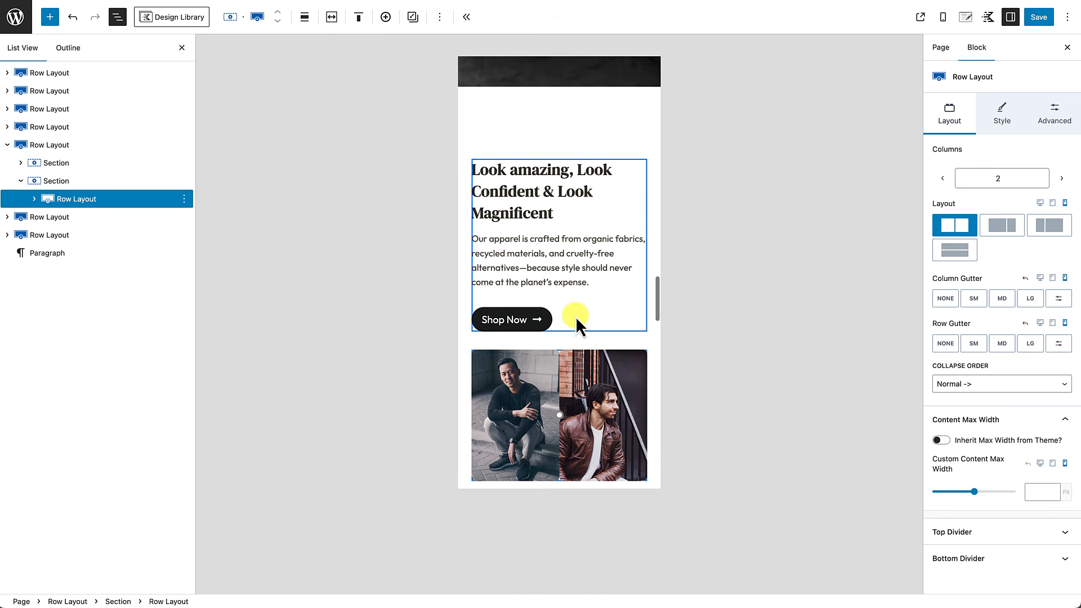
pyautogui.scroll(-2, 569, 335)
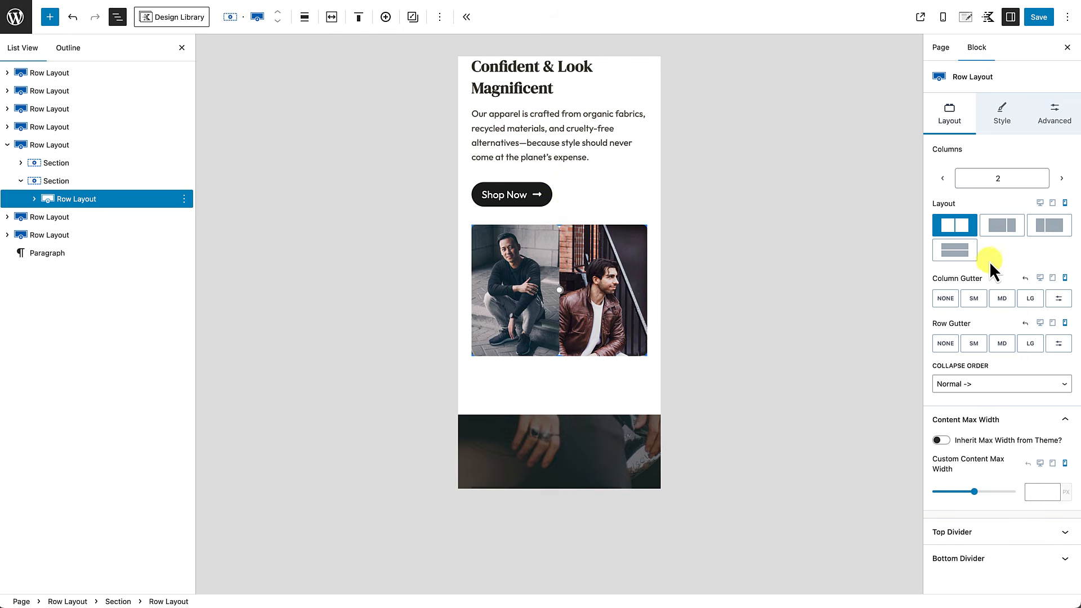
pyautogui.click(1002, 299)
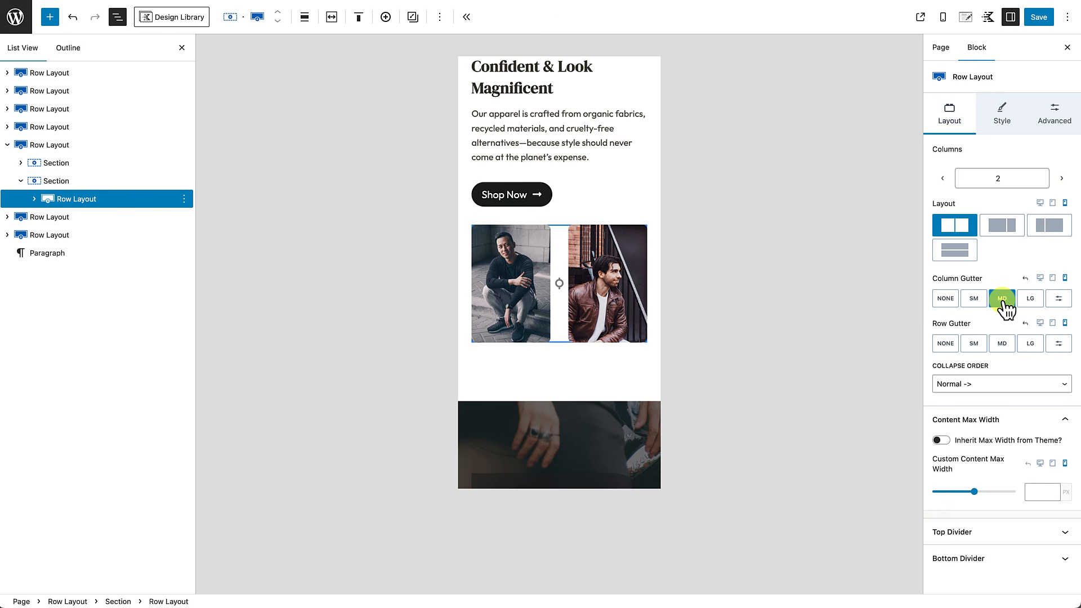
pyautogui.click(974, 299)
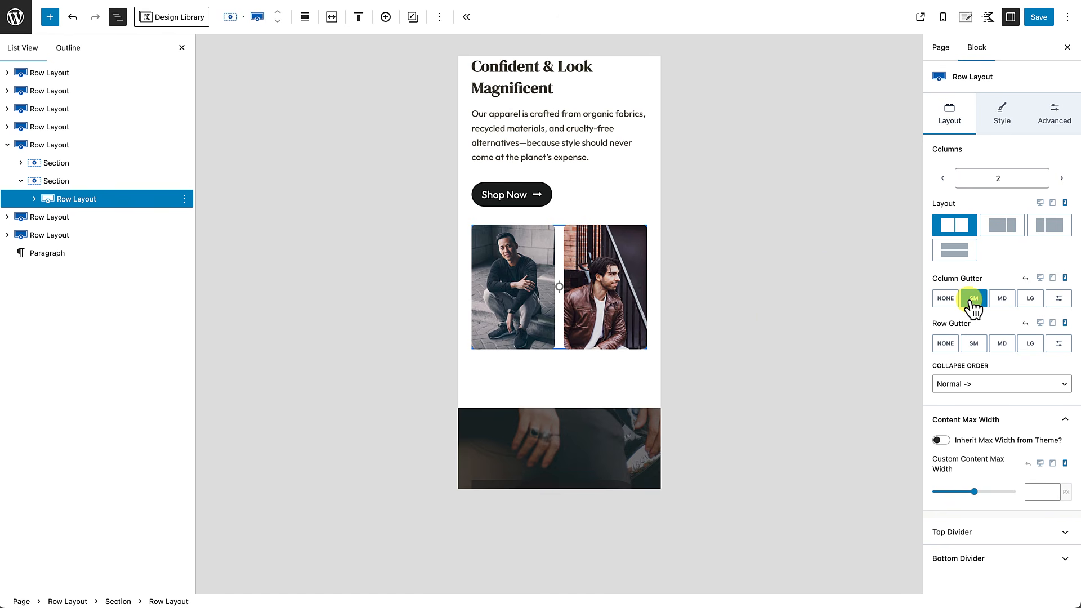
pyautogui.click(569, 354)
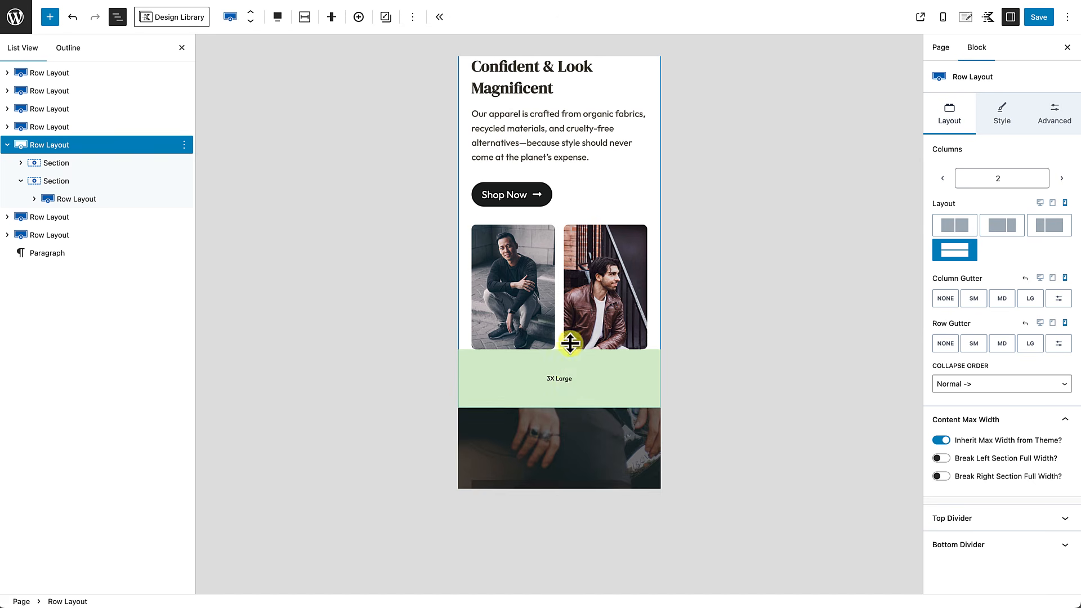
pyautogui.scroll(8, 570, 343)
pyautogui.scroll(-7, 569, 338)
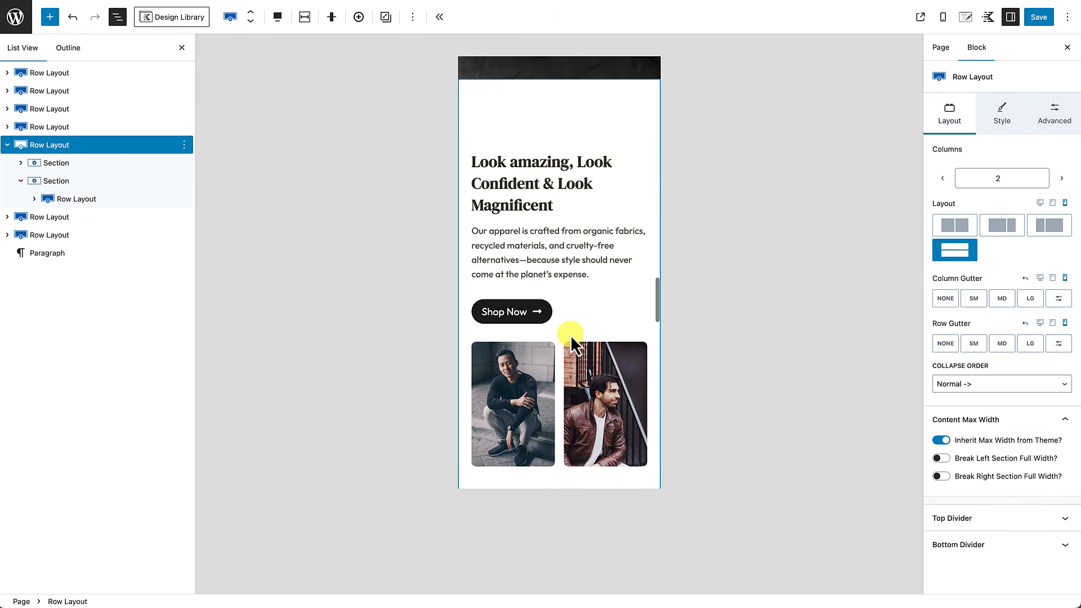
pyautogui.scroll(-2, 570, 335)
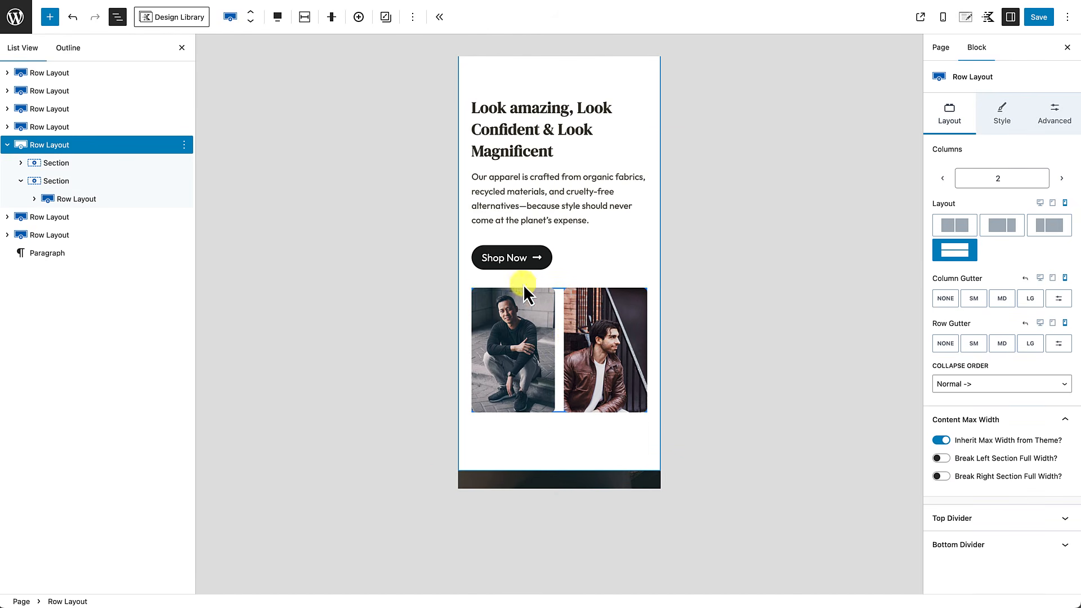
pyautogui.scroll(7, 538, 322)
pyautogui.scroll(-5, 541, 349)
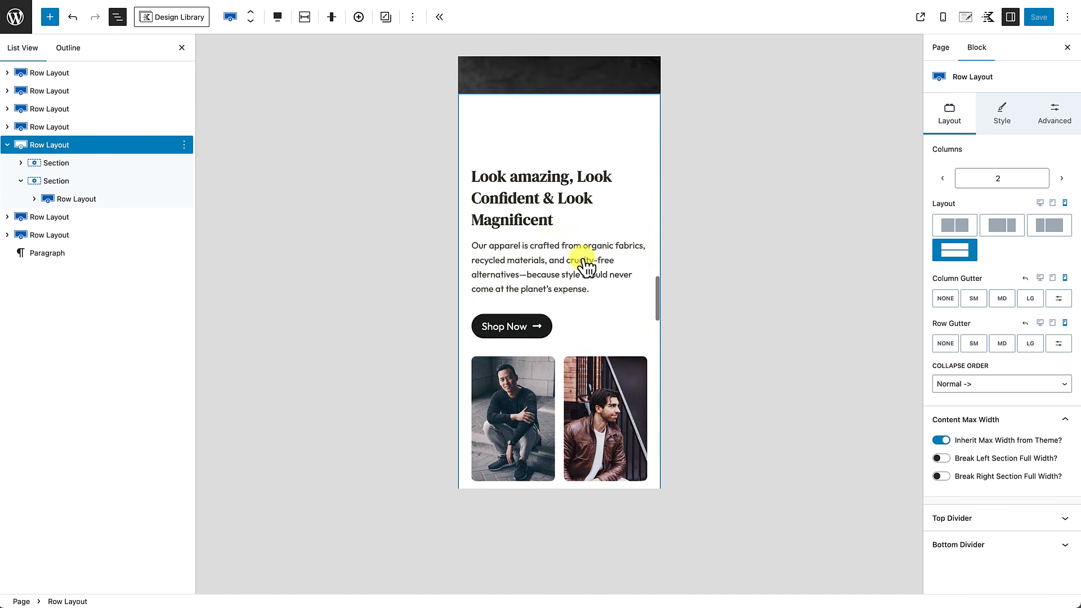
pyautogui.scroll(-2, 560, 349)
pyautogui.scroll(2, 561, 353)
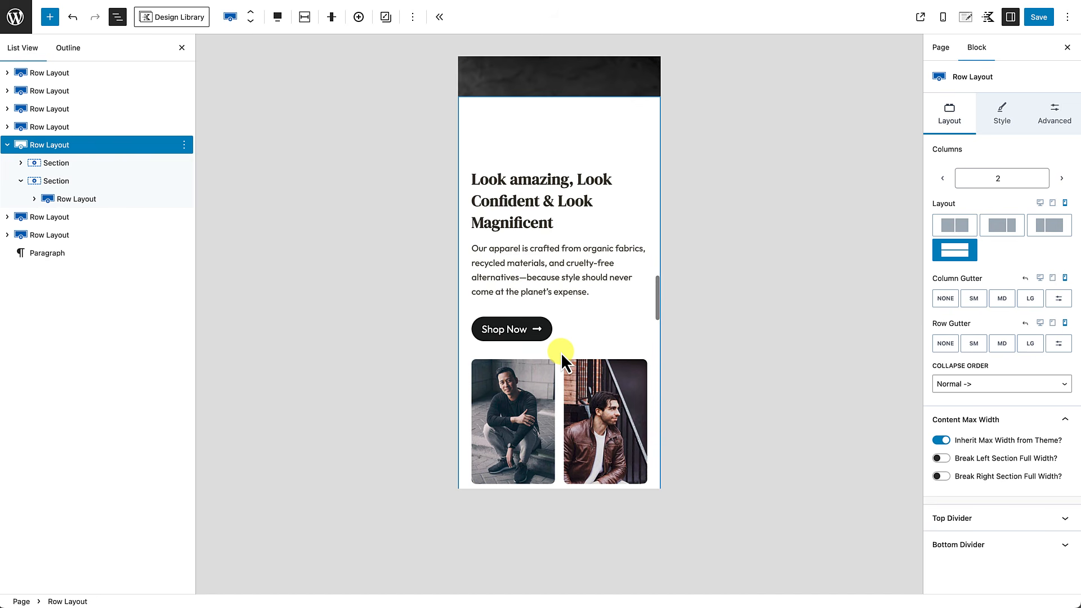
pyautogui.scroll(-5, 539, 271)
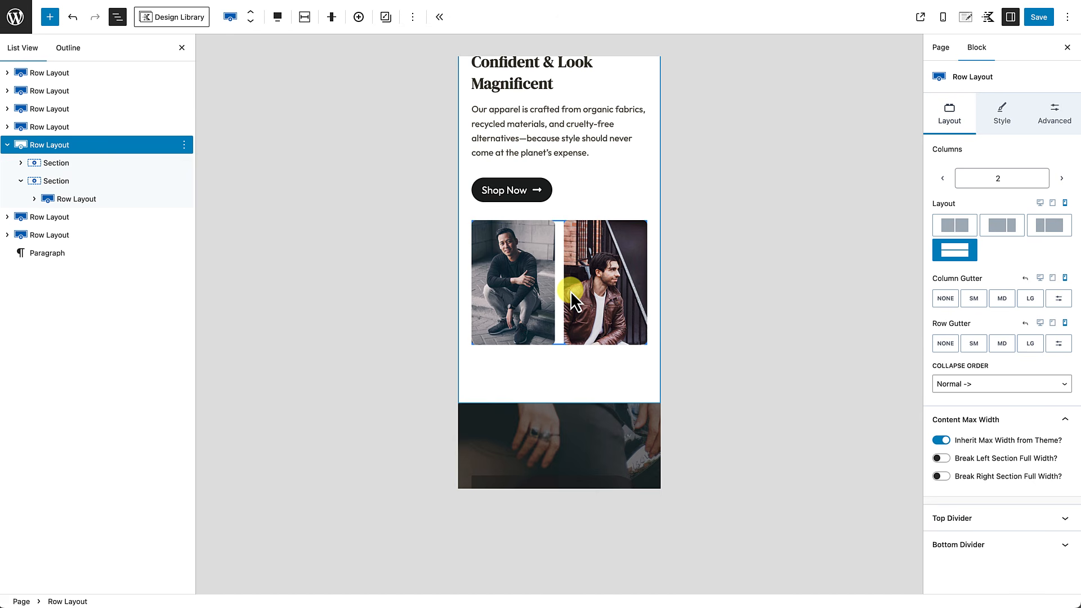
pyautogui.scroll(3, 570, 291)
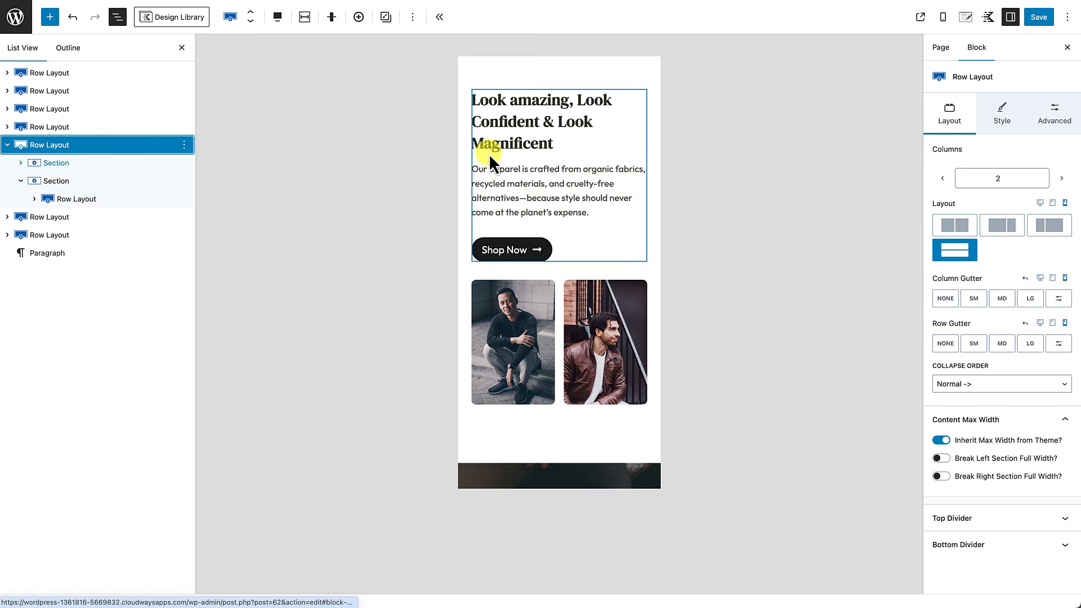
pyautogui.scroll(5, 507, 152)
pyautogui.scroll(-8, 524, 162)
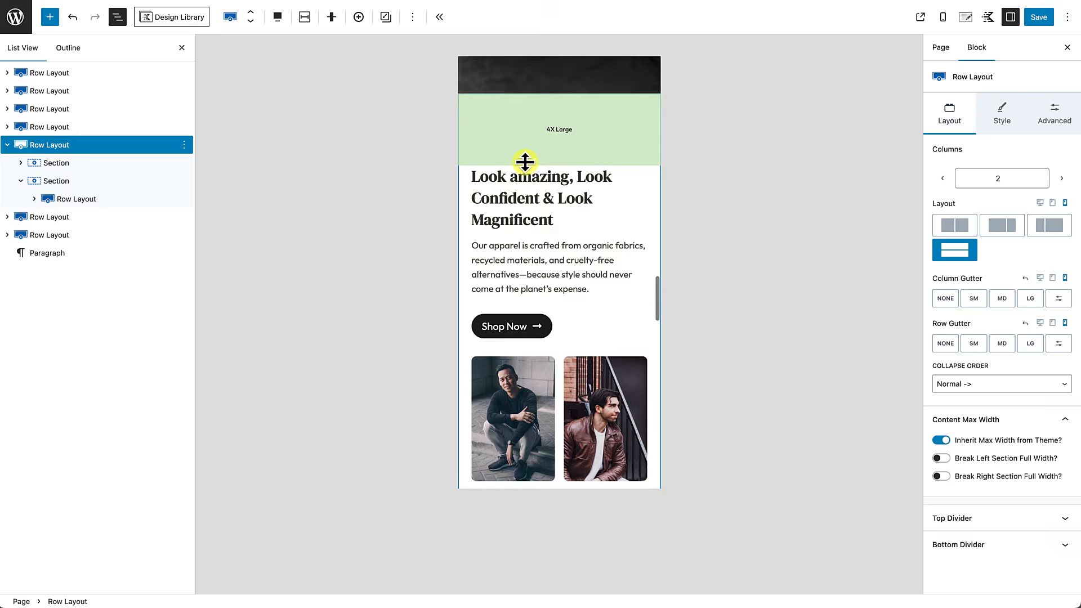
pyautogui.click(72, 200)
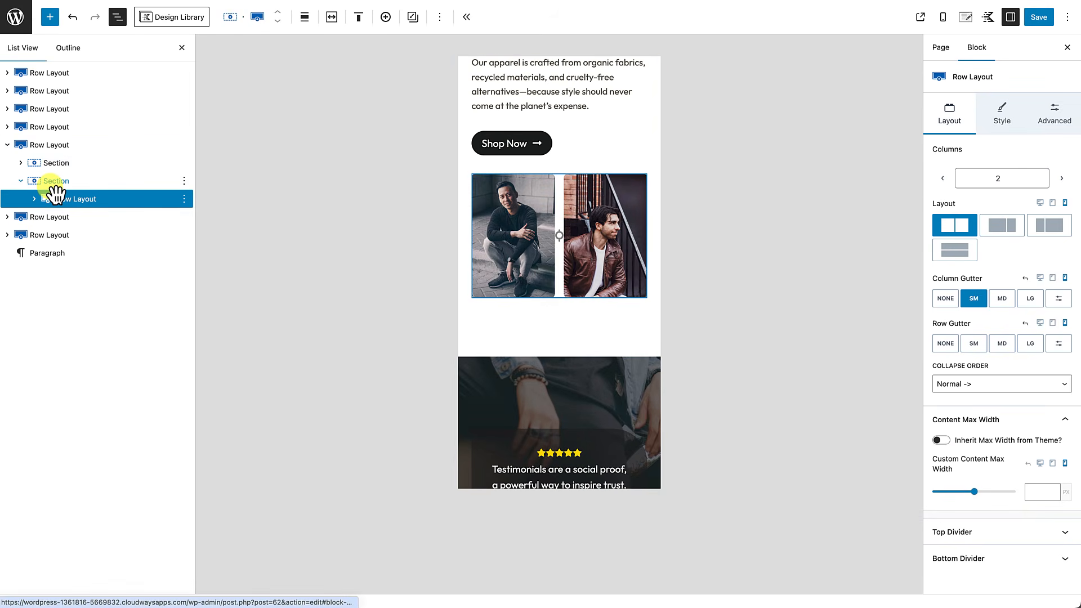
pyautogui.click(47, 147)
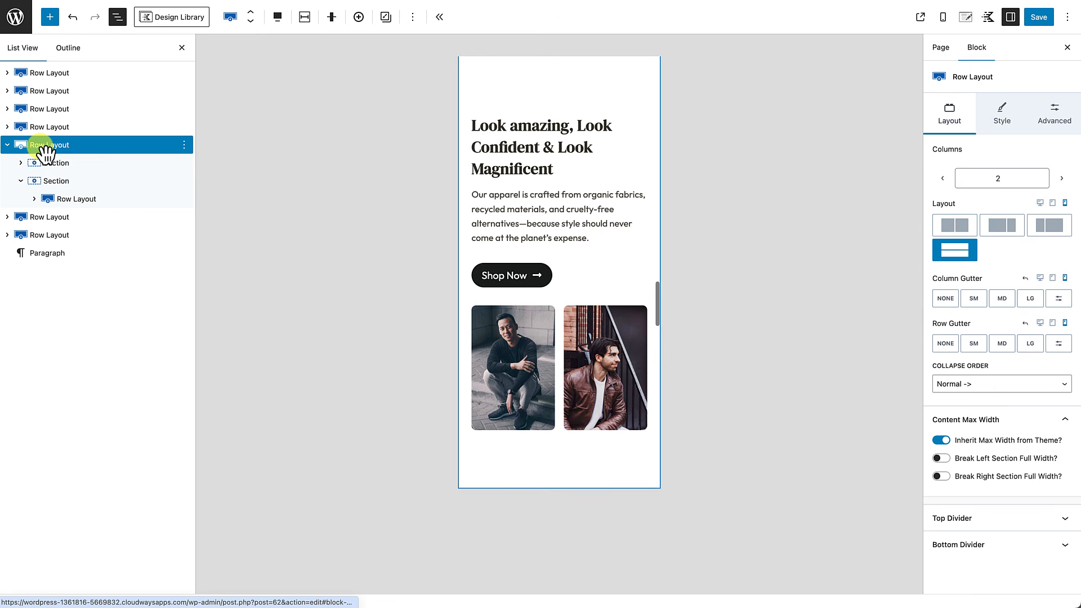
pyautogui.scroll(1, 571, 193)
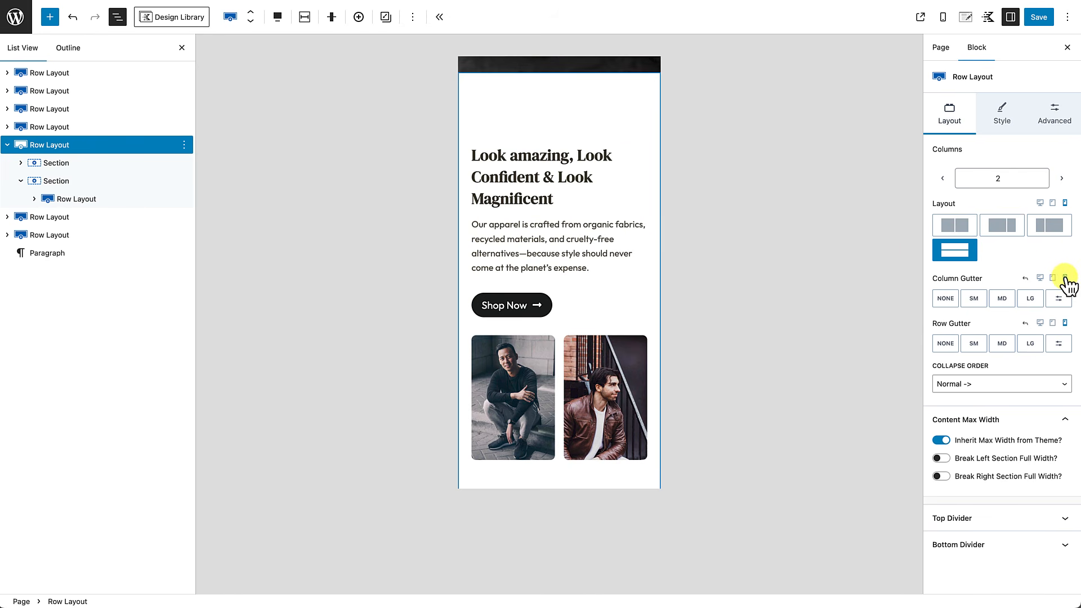
# Step: Set the row's Collapse Order to Reverse so the photos stack above the heading
pyautogui.rightClick(994, 294)
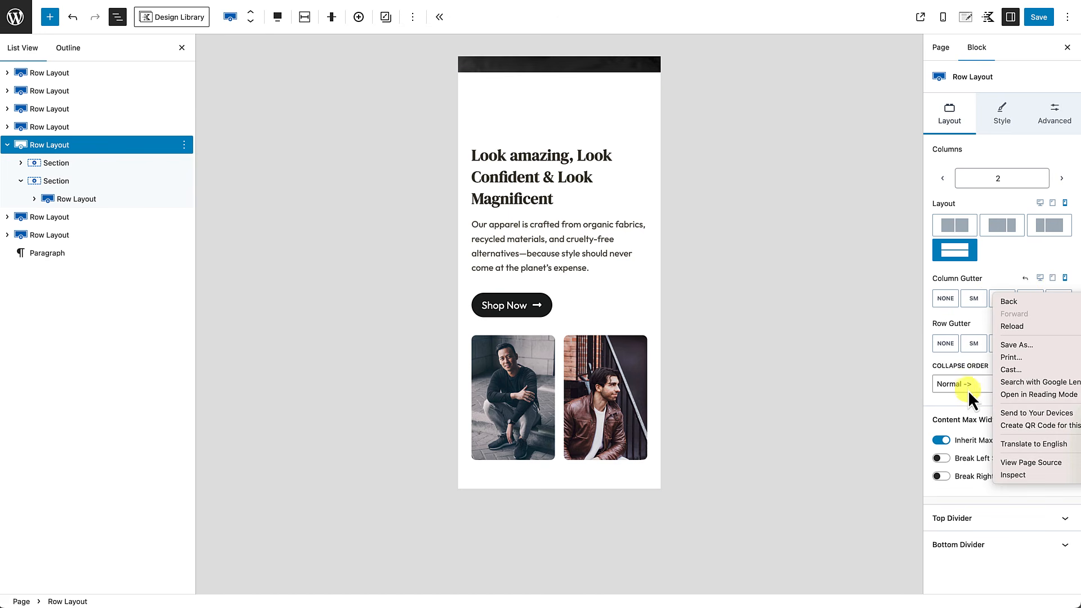
pyautogui.click(964, 387)
pyautogui.click(974, 386)
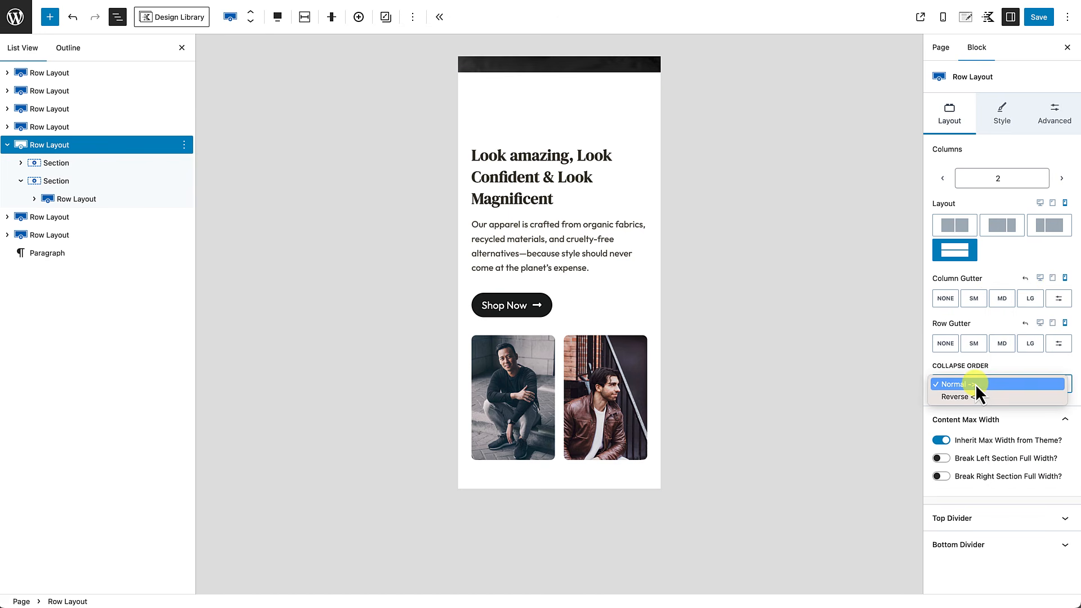
pyautogui.click(964, 397)
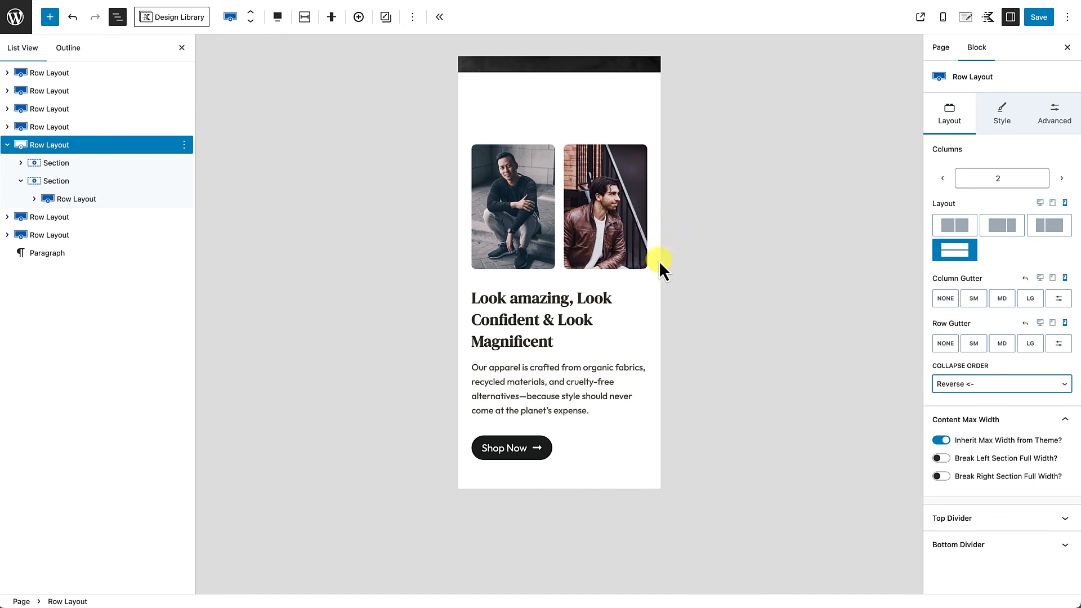
pyautogui.scroll(-3, 580, 340)
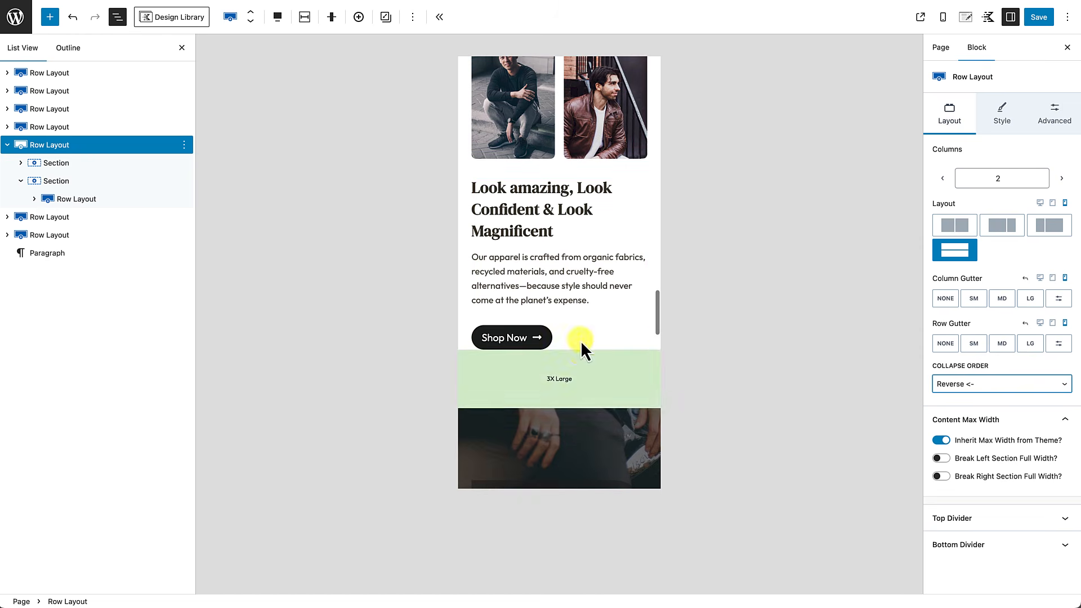
pyautogui.scroll(3, 568, 247)
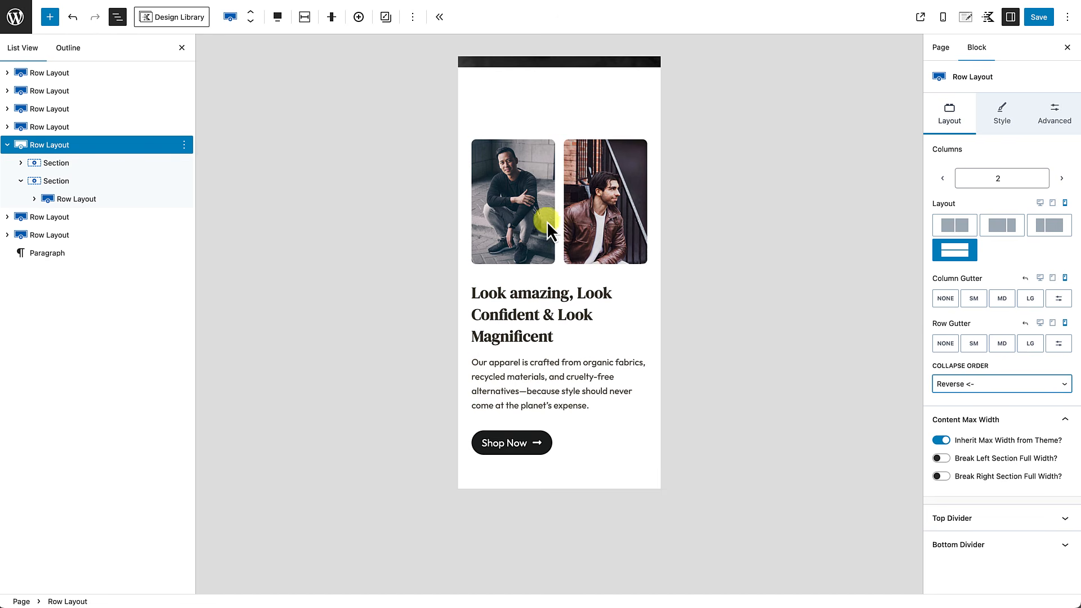
pyautogui.scroll(-2, 562, 261)
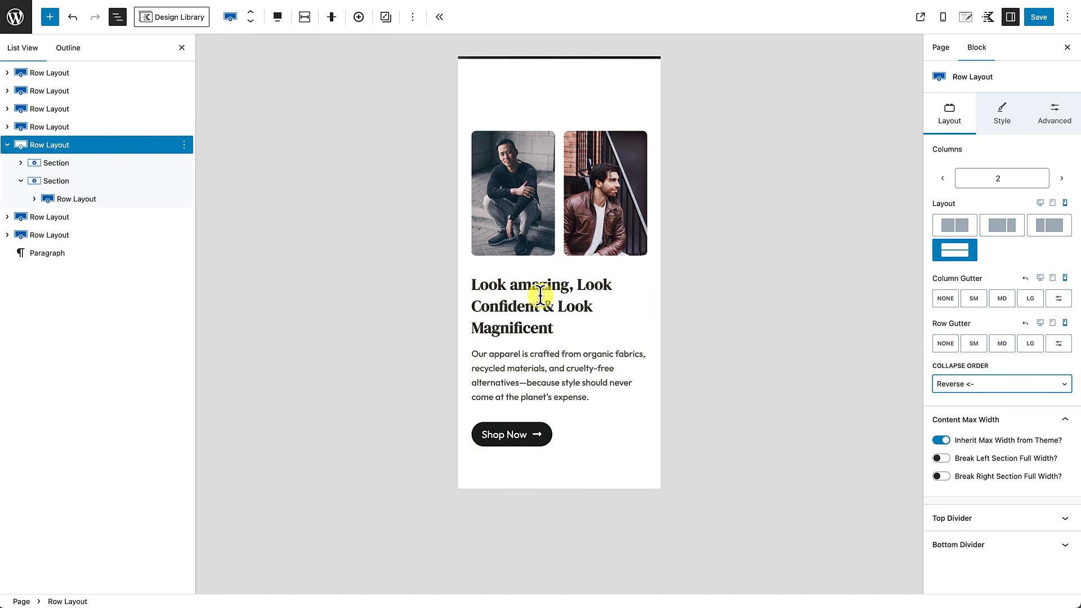
pyautogui.scroll(-10, 531, 314)
pyautogui.scroll(8, 531, 309)
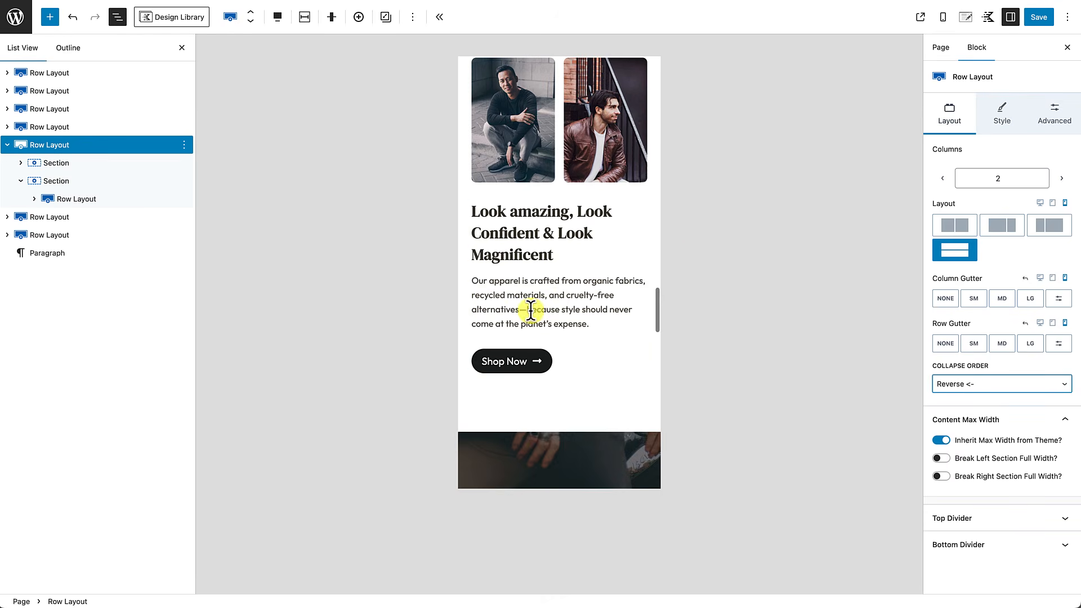
# Step: Check the section at tablet and desktop widths and close the List View
pyautogui.click(1052, 204)
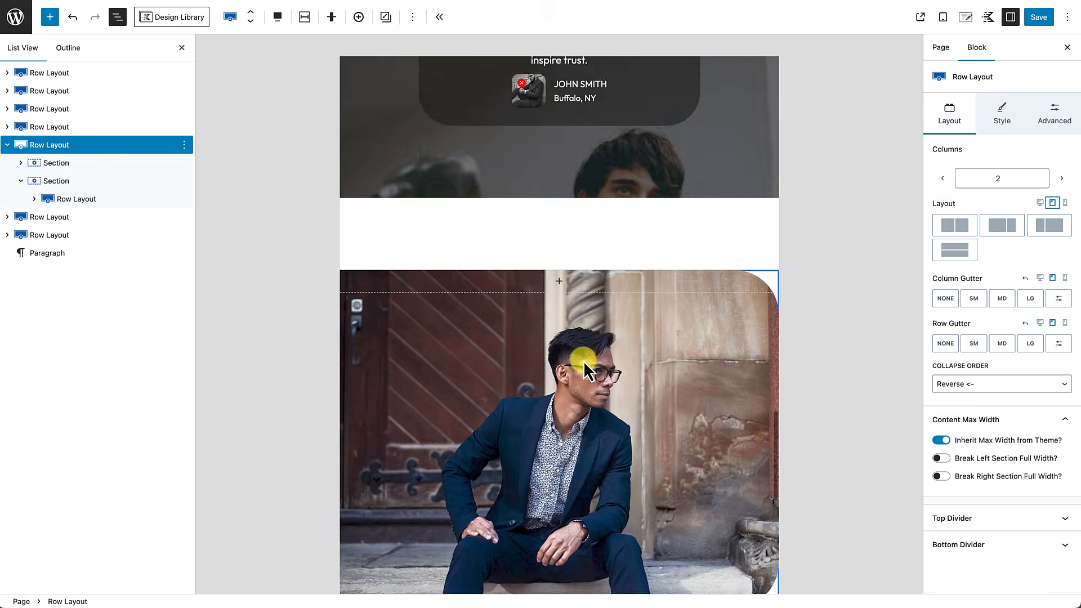
pyautogui.scroll(15, 583, 360)
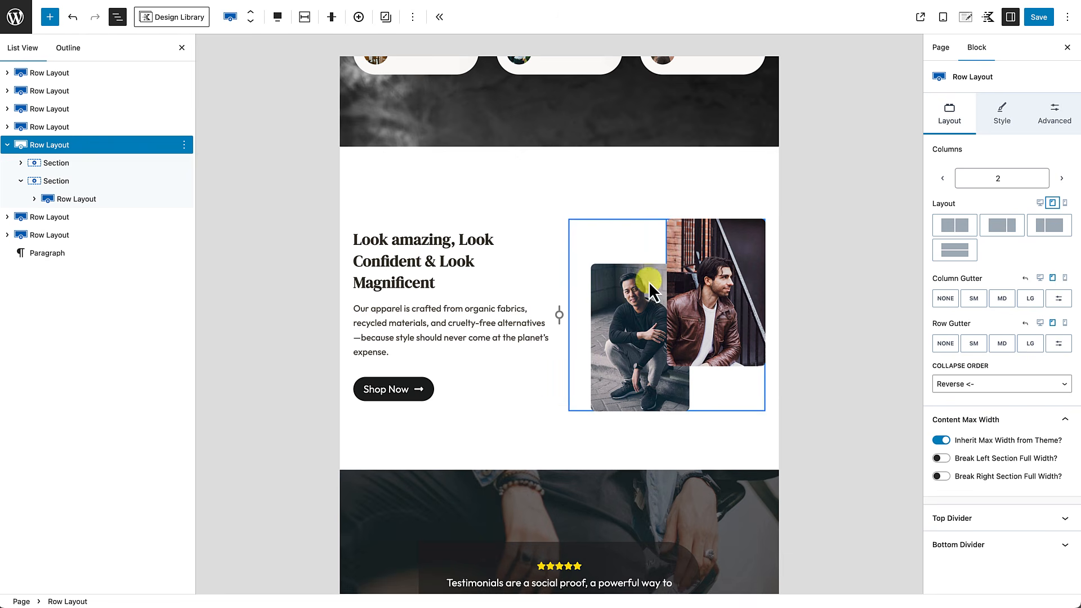
pyautogui.click(1040, 203)
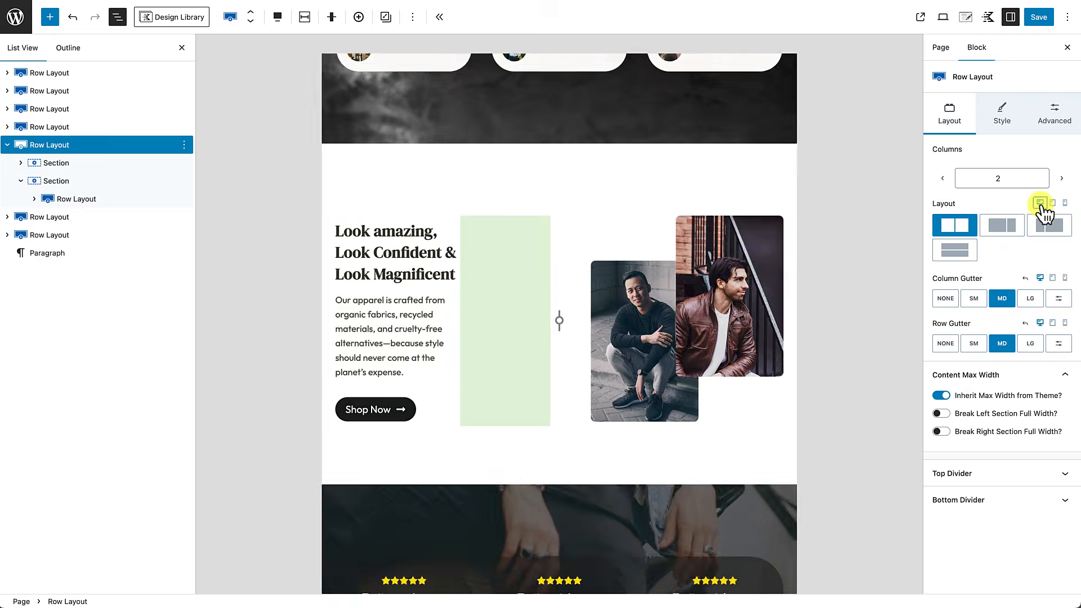
pyautogui.scroll(-4, 732, 377)
pyautogui.scroll(3, 730, 380)
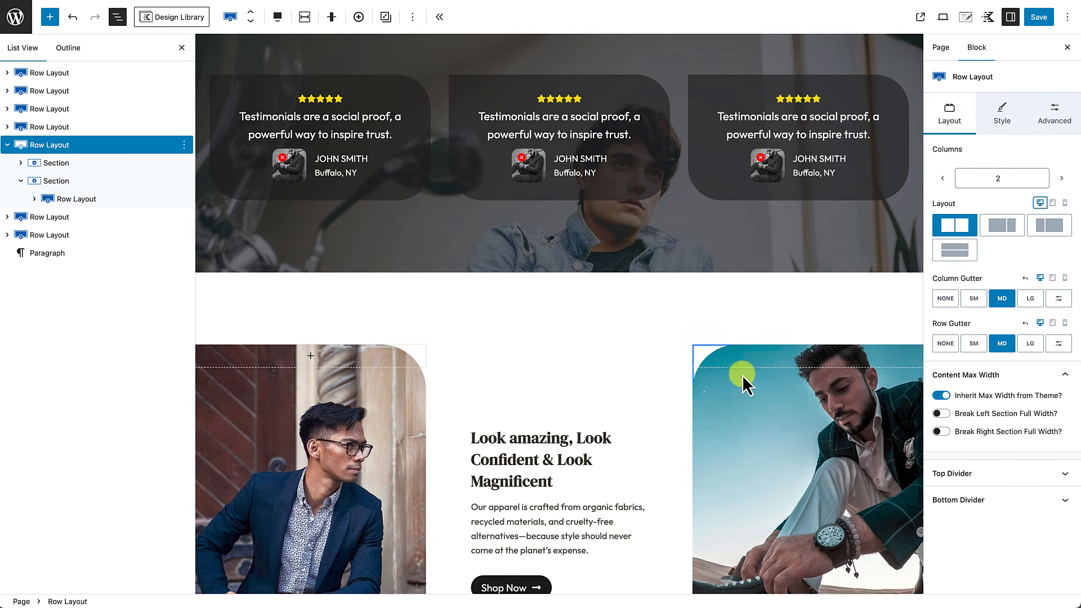
pyautogui.click(181, 47)
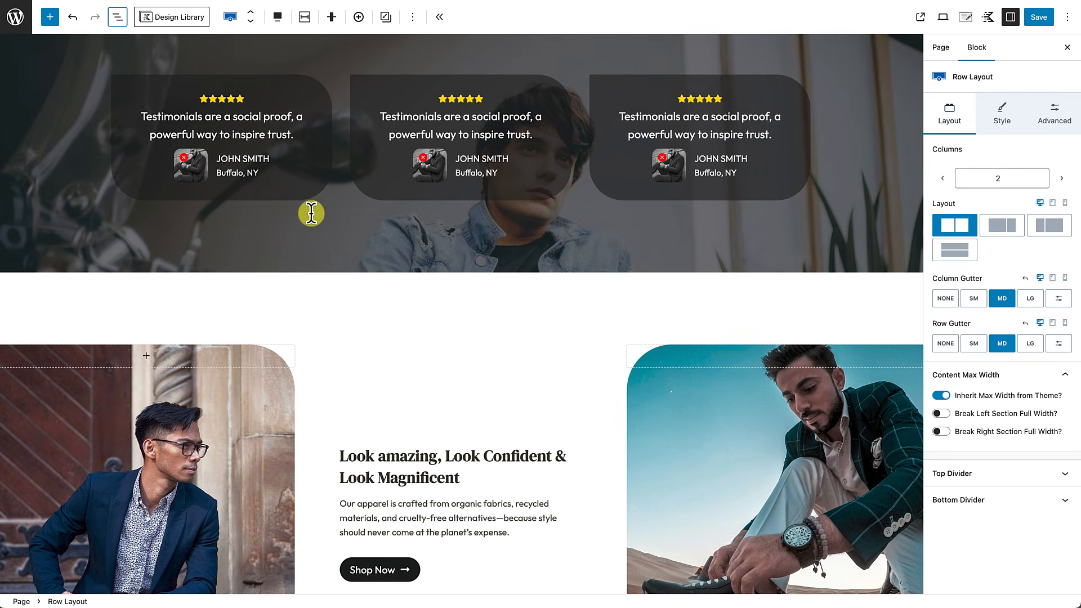
pyautogui.scroll(-6, 335, 232)
pyautogui.scroll(9, 336, 232)
pyautogui.scroll(8, 336, 232)
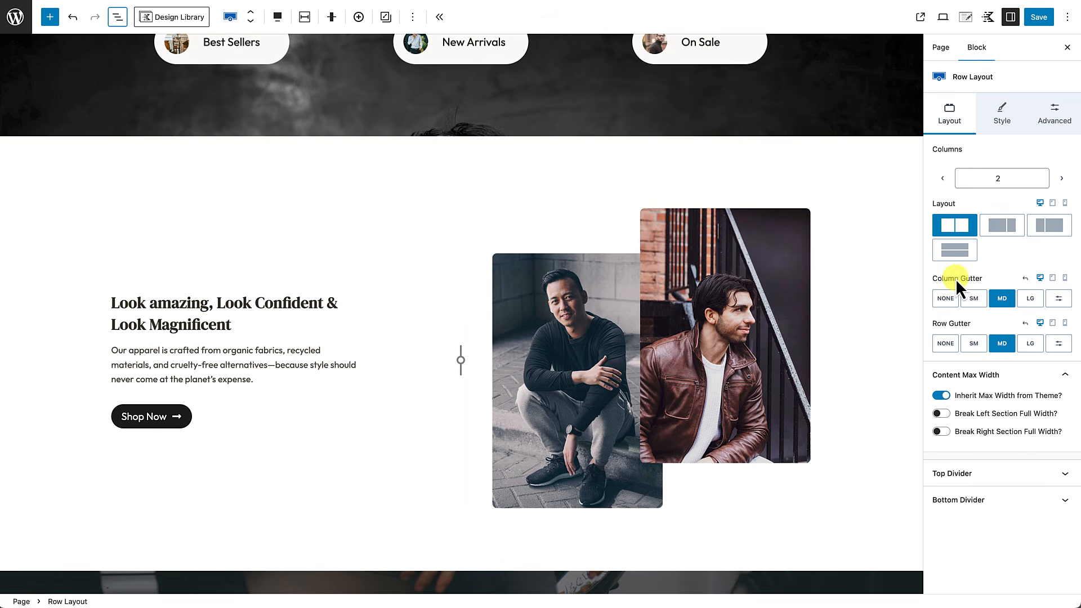
# Step: Return the preview to mobile width and review the reversed photo-first stacking
pyautogui.click(1052, 279)
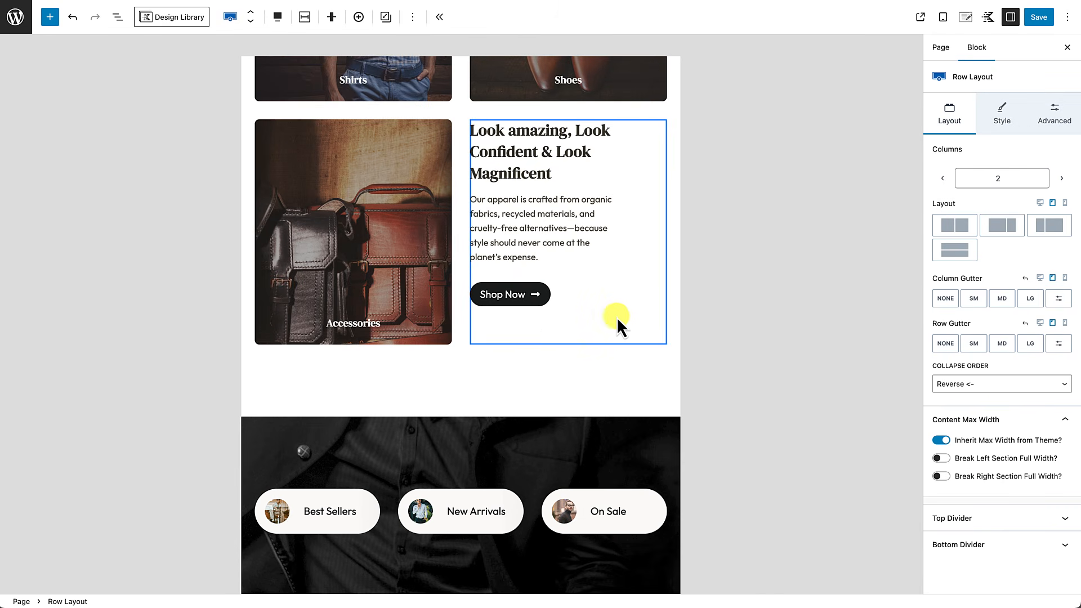
pyautogui.scroll(-12, 546, 318)
pyautogui.scroll(7, 546, 319)
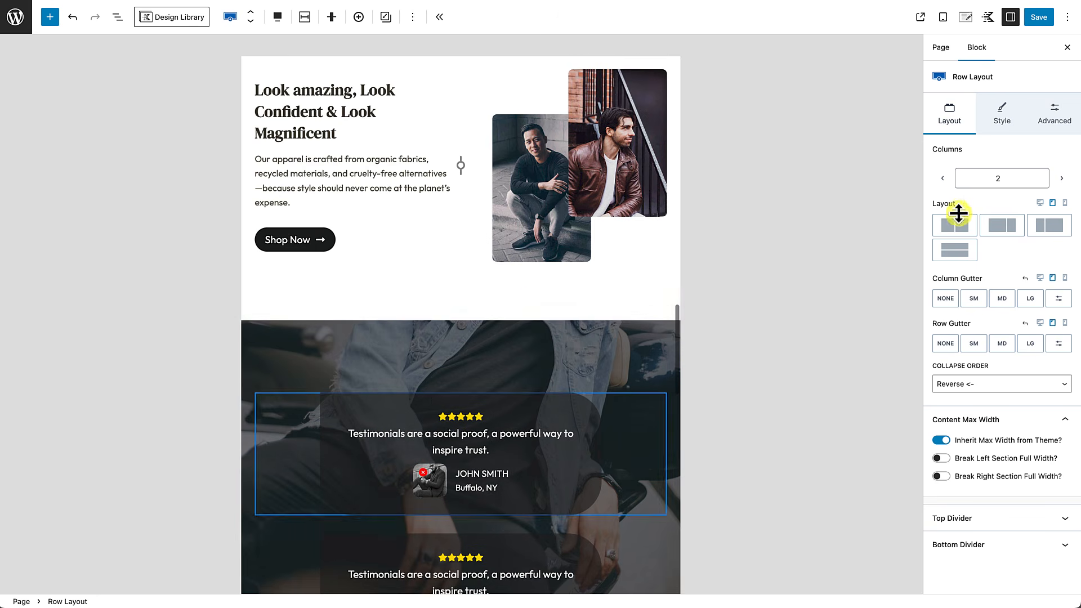
pyautogui.click(1064, 203)
pyautogui.scroll(4, 467, 317)
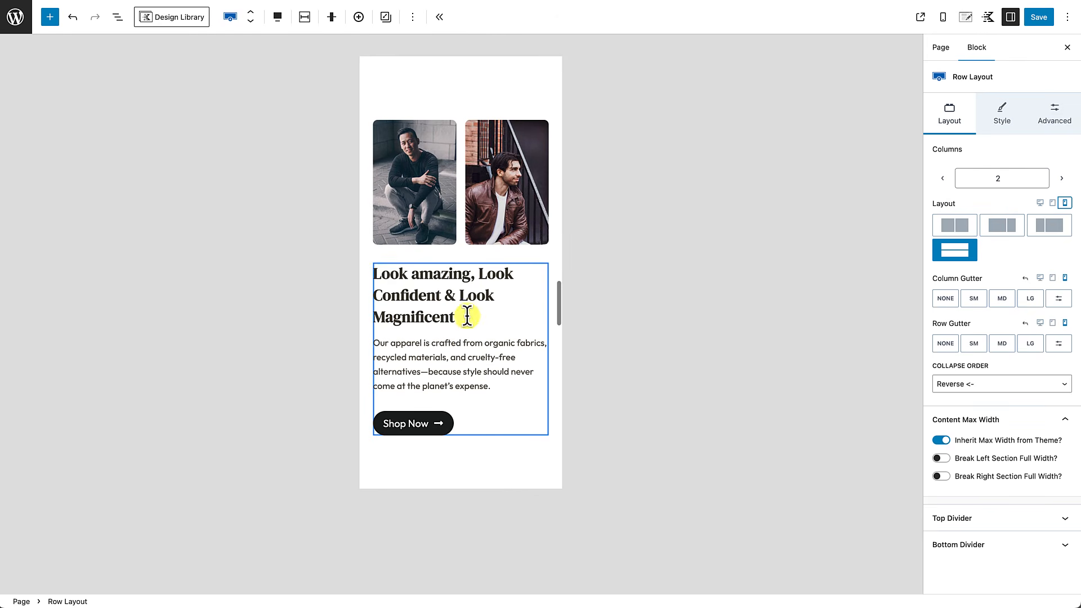
pyautogui.scroll(-20, 491, 307)
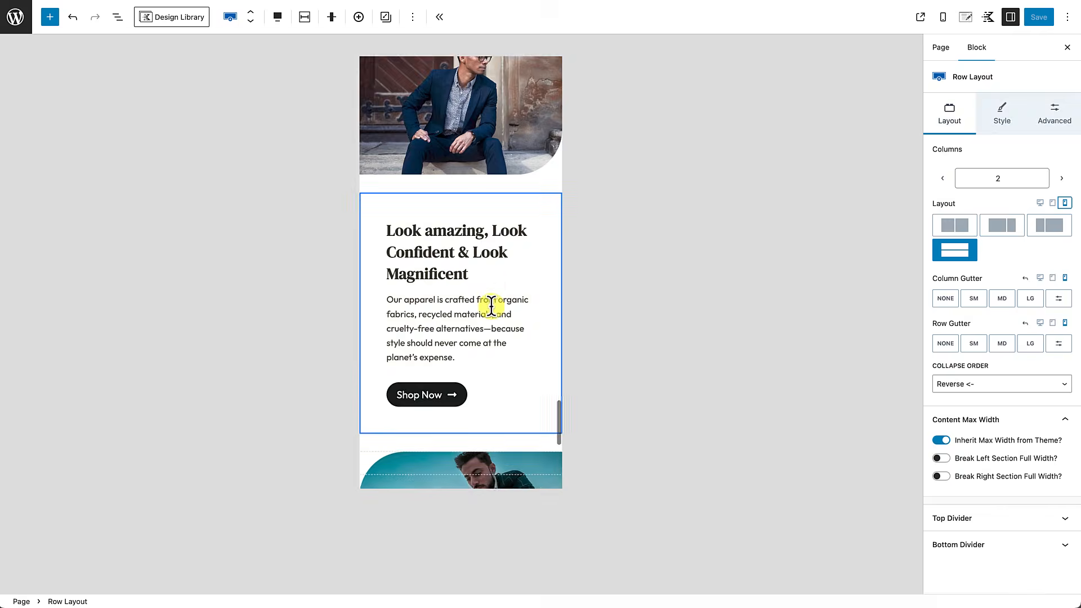
pyautogui.scroll(12, 492, 307)
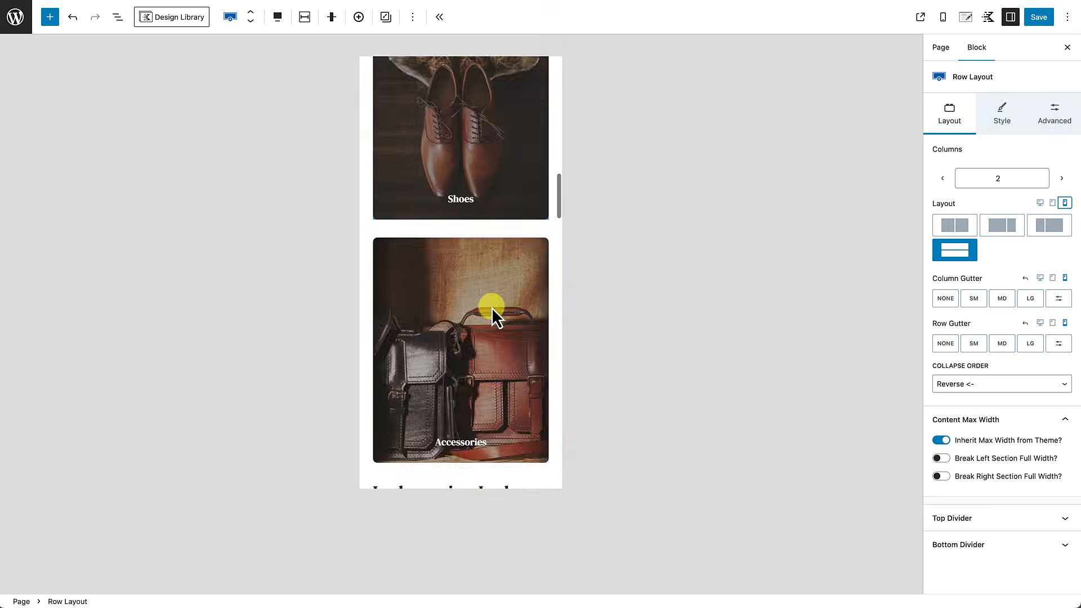
pyautogui.scroll(-12, 491, 307)
pyautogui.scroll(5, 492, 307)
pyautogui.scroll(8, 492, 307)
pyautogui.scroll(-8, 491, 308)
pyautogui.scroll(2, 491, 308)
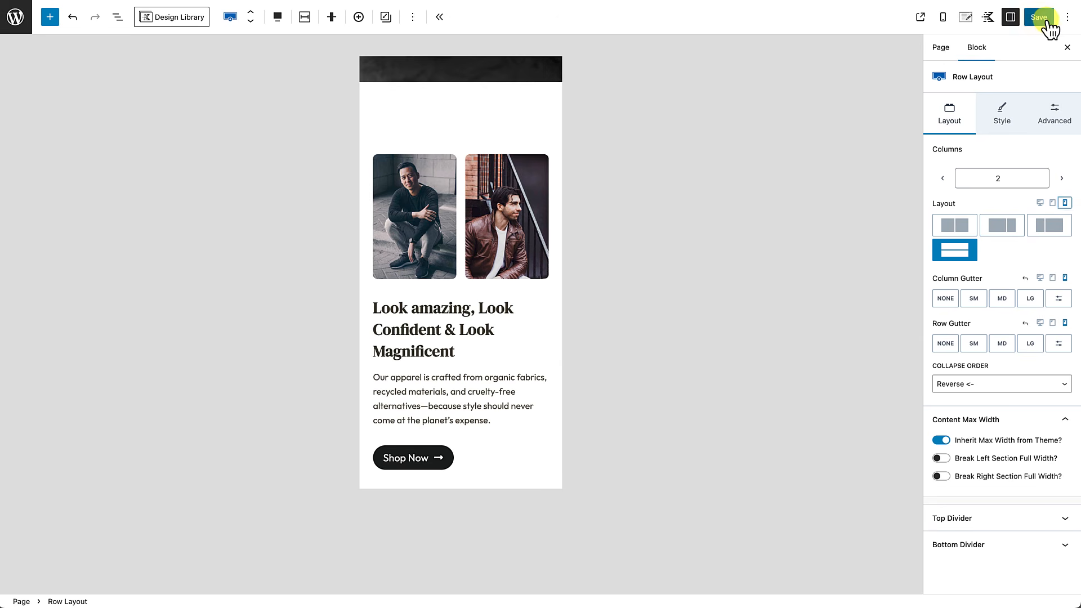
# Step: Open the updated page live via View Page and scroll down to the footer
pyautogui.click(120, 583)
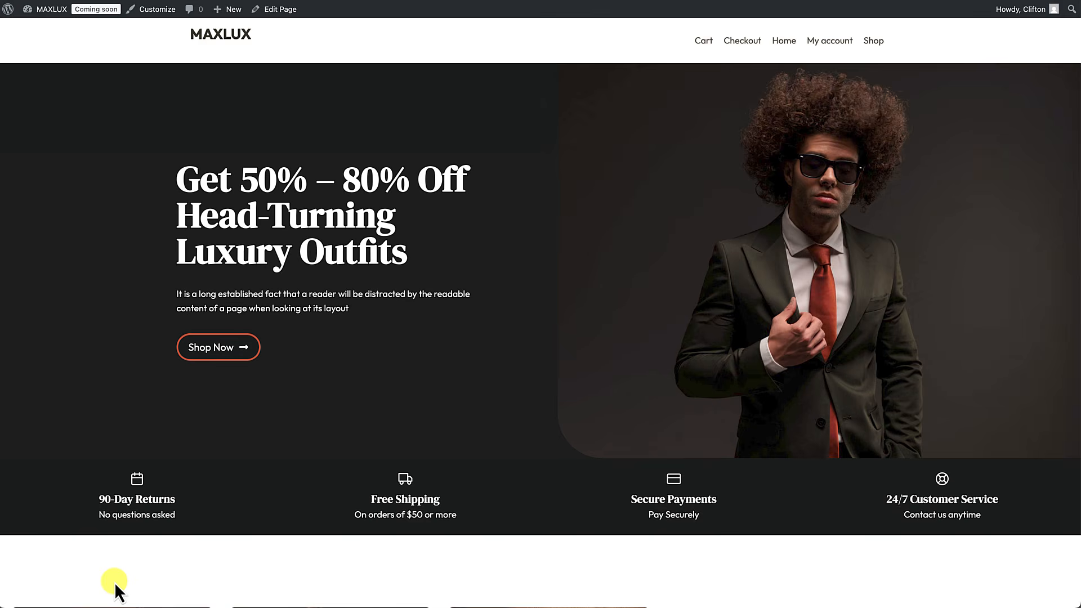
pyautogui.scroll(-4, 347, 545)
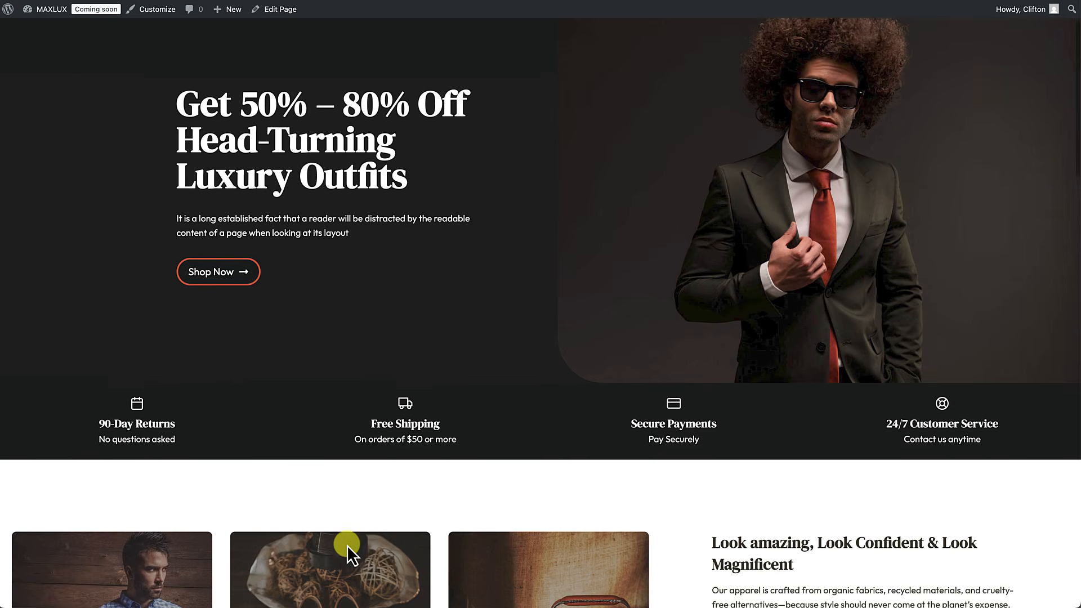
pyautogui.scroll(-8, 347, 545)
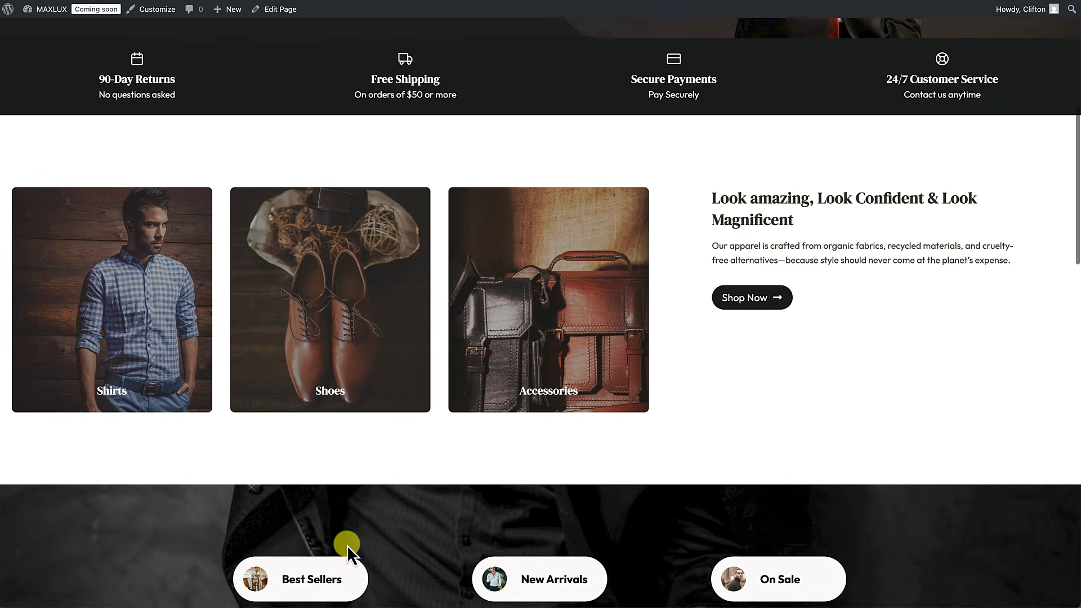
pyautogui.scroll(-9, 347, 545)
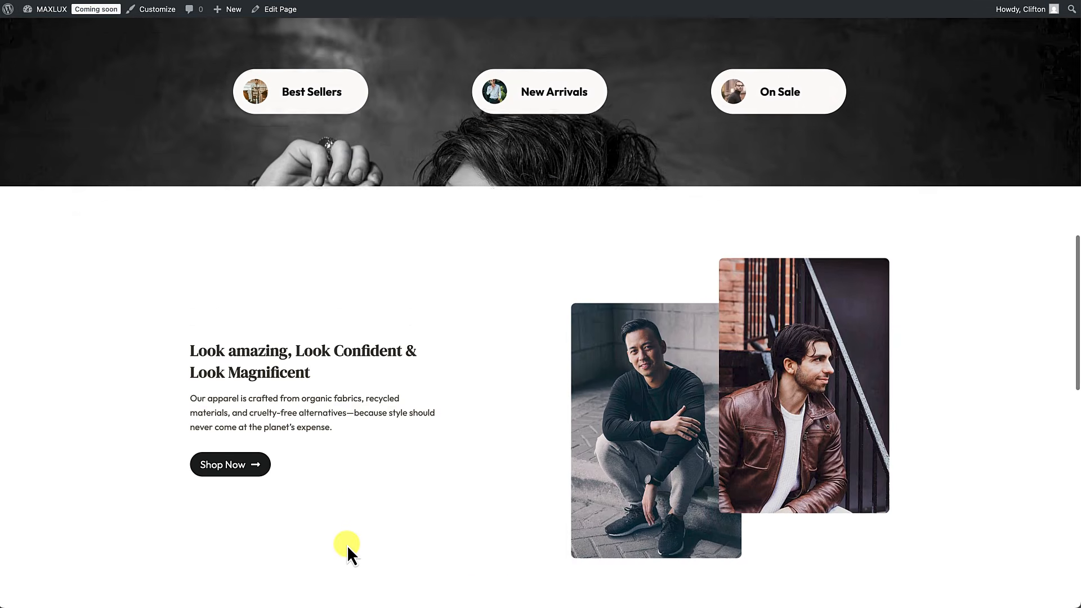
pyautogui.scroll(-8, 347, 545)
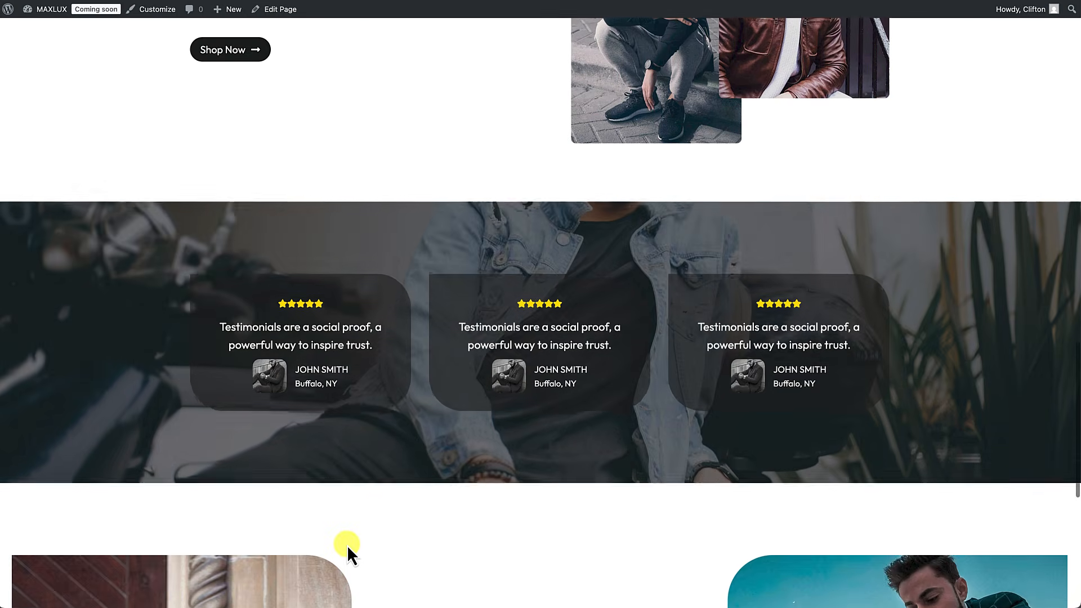
pyautogui.scroll(-4, 347, 545)
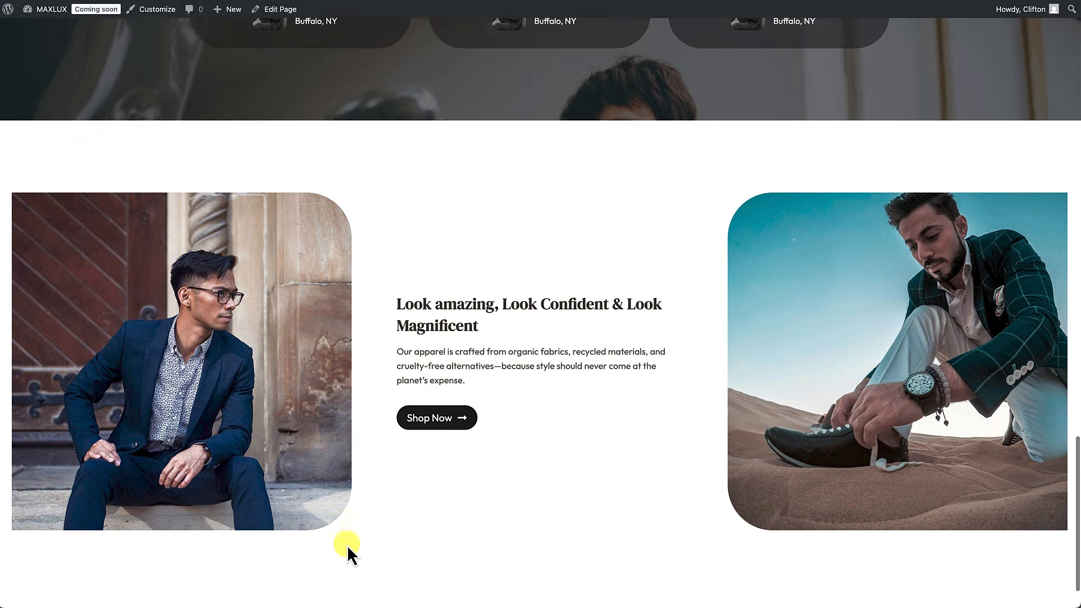
pyautogui.scroll(6, 346, 545)
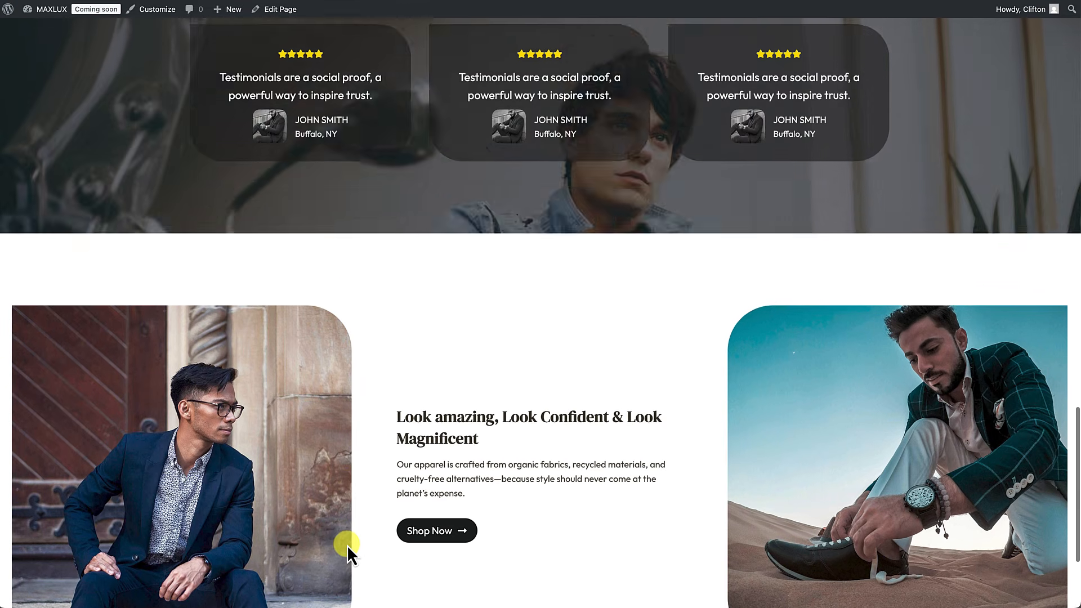
pyautogui.scroll(5, 347, 545)
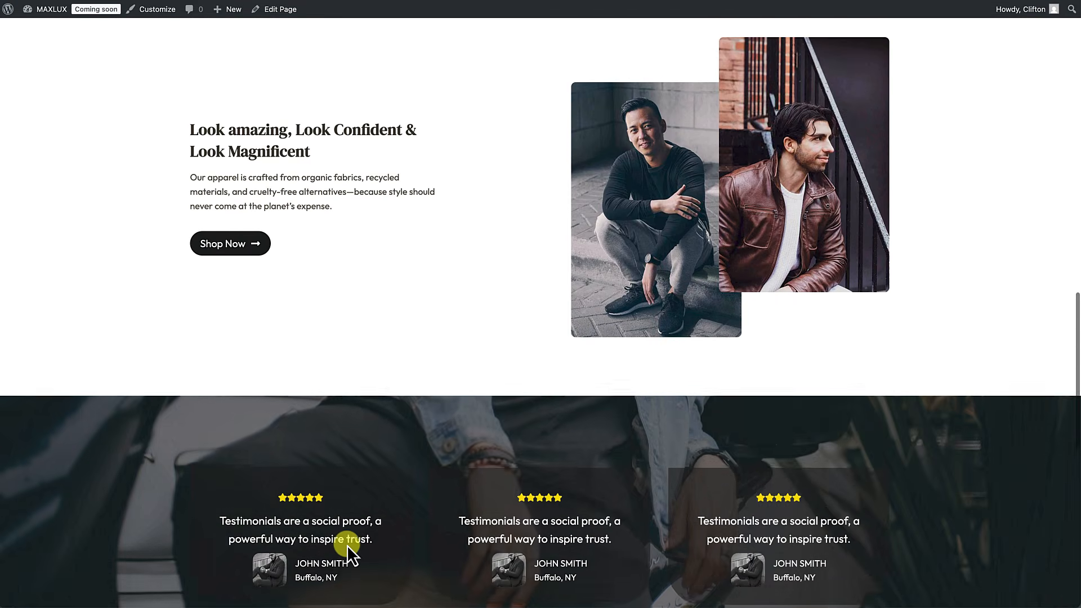
pyautogui.scroll(-11, 500, 224)
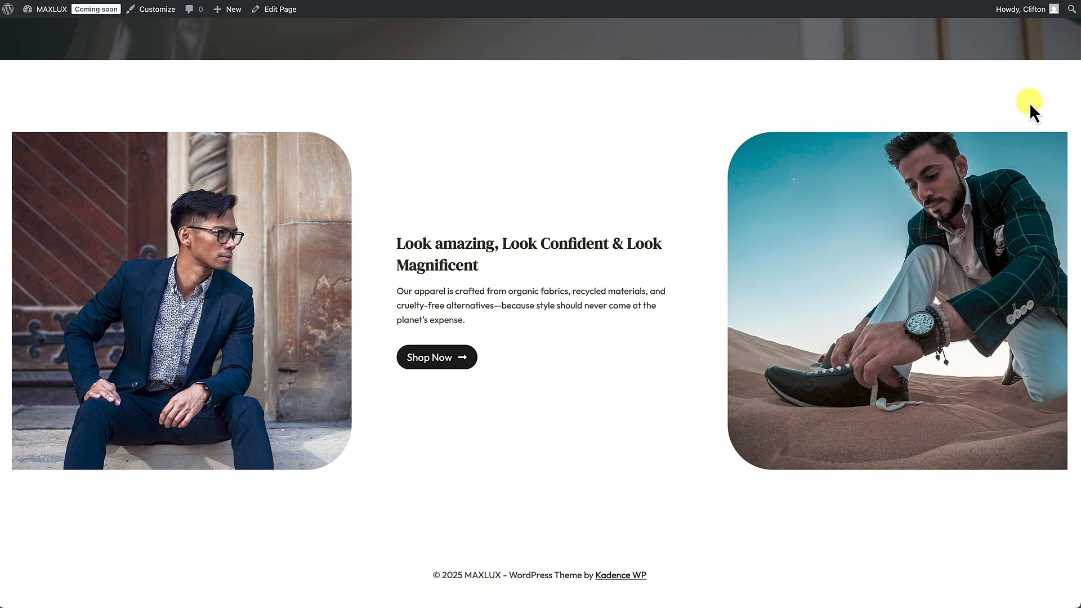
# Step: Return to the editor and select the bottom Look amazing row
pyautogui.click(281, 11)
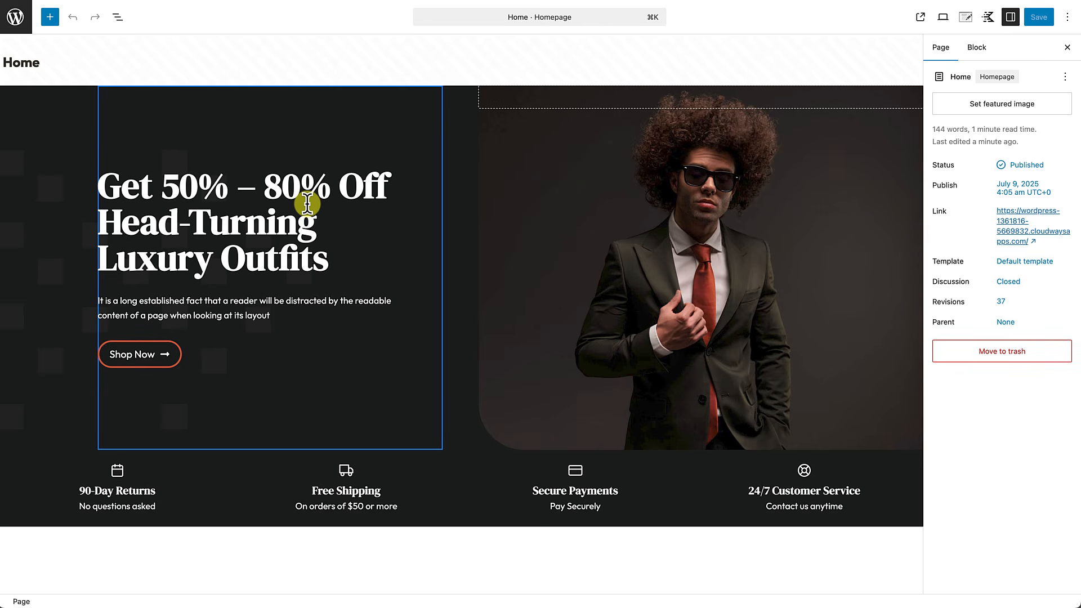
pyautogui.scroll(-10, 306, 202)
pyautogui.scroll(5, 302, 217)
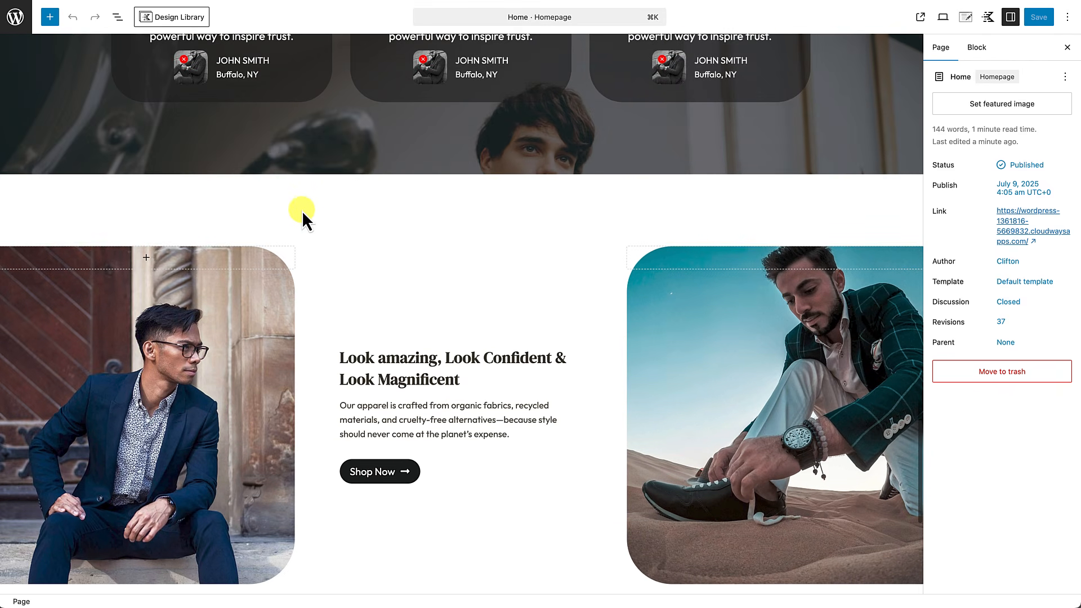
pyautogui.click(405, 212)
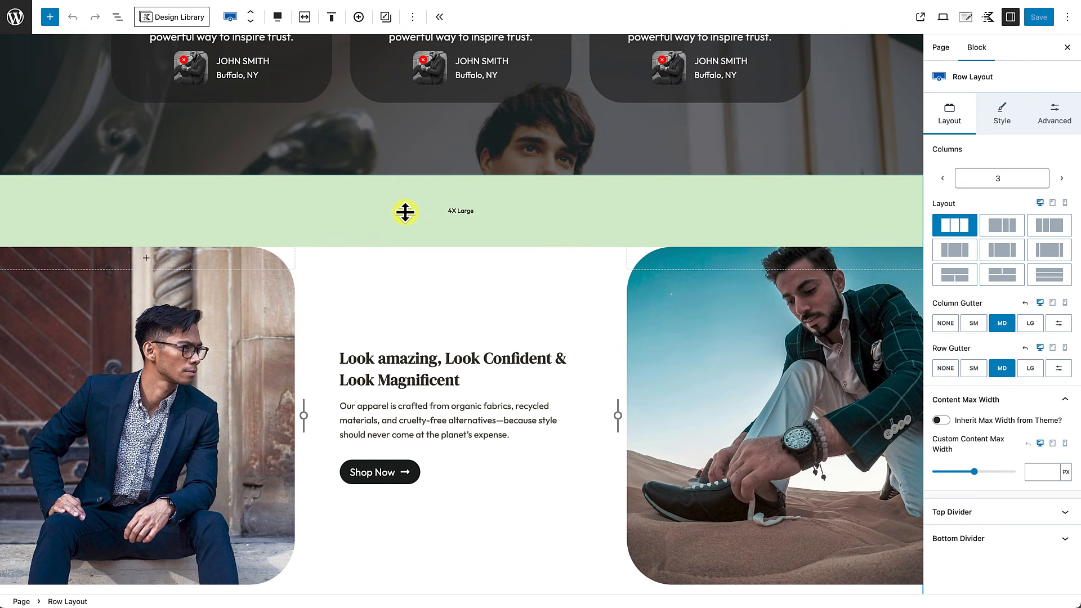
# Step: Set the row's right and left padding to None and save the page
pyautogui.click(1054, 118)
pyautogui.click(992, 181)
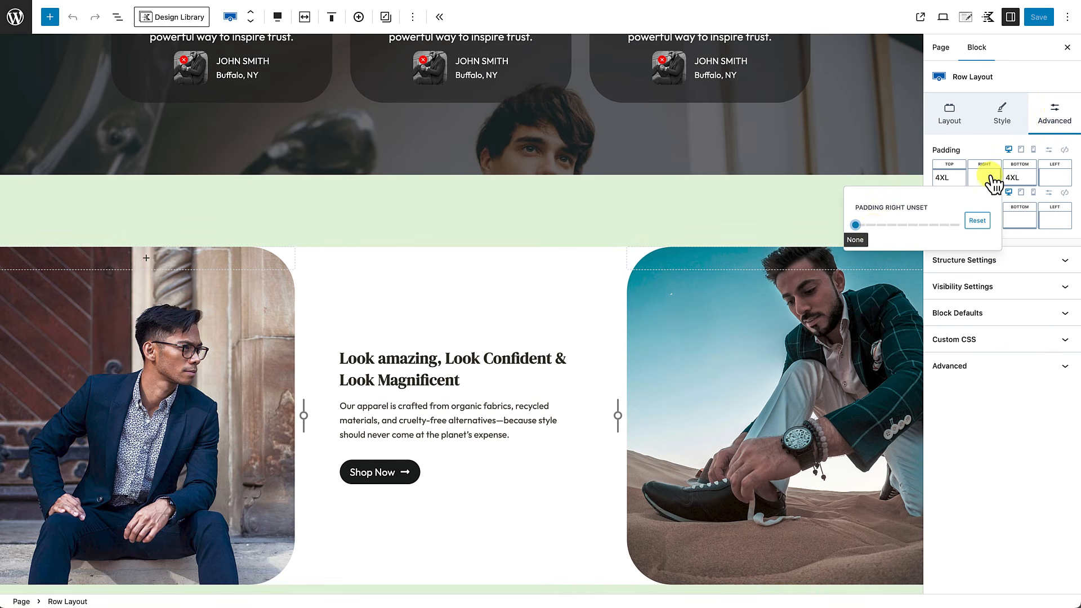
pyautogui.moveTo(909, 231); pyautogui.dragTo(796, 238)
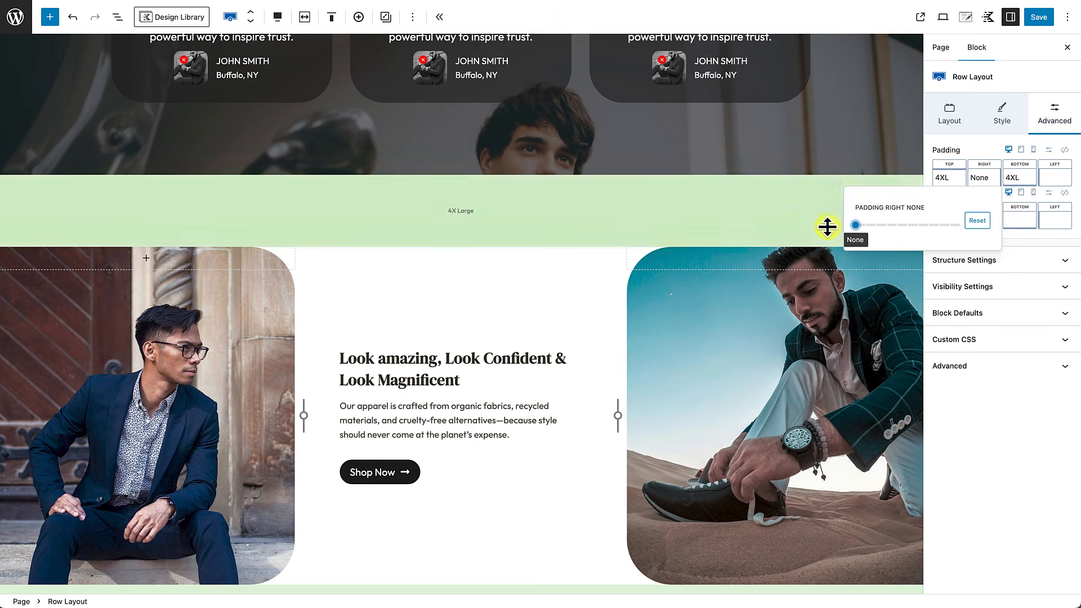
pyautogui.click(1066, 181)
pyautogui.moveTo(963, 231); pyautogui.dragTo(897, 242)
pyautogui.click(1039, 18)
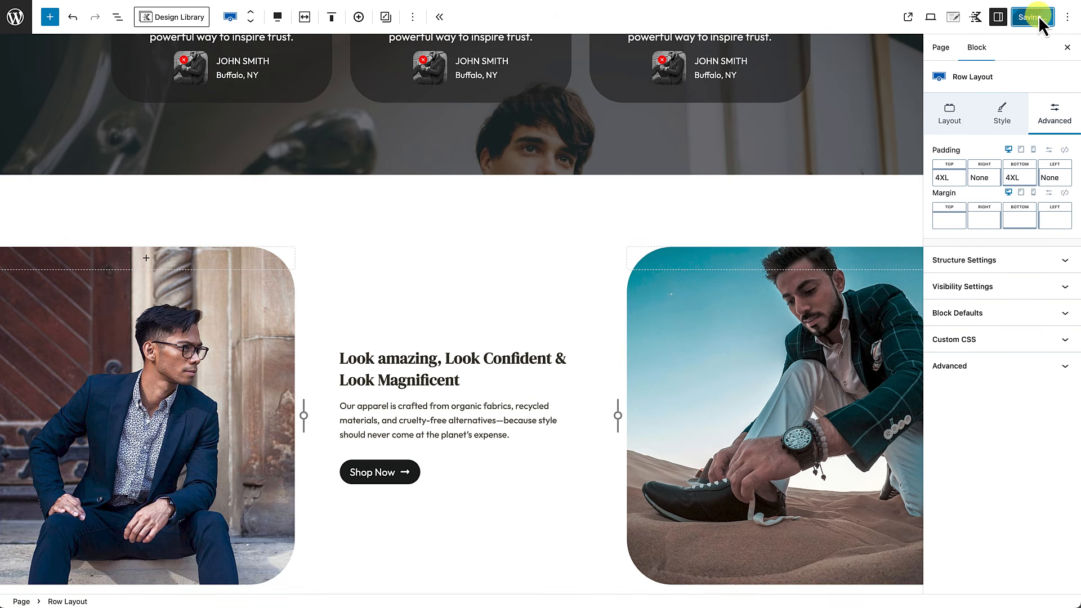
# Step: View the saved page live, check the edge-to-edge bottom photos, and open Inspect
pyautogui.click(108, 583)
pyautogui.scroll(-5, 115, 588)
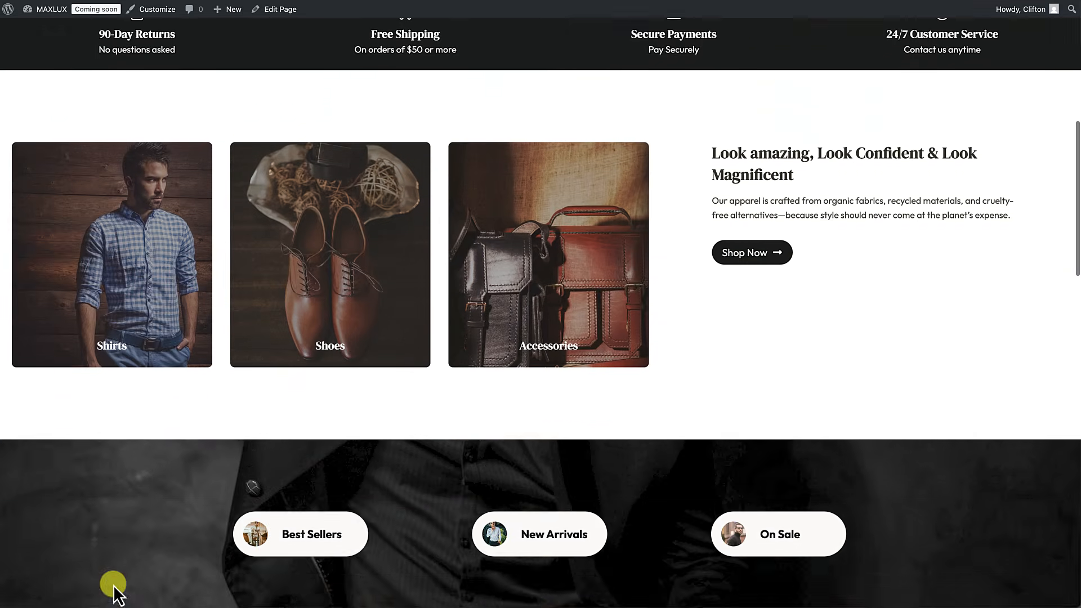
pyautogui.scroll(-10, 113, 586)
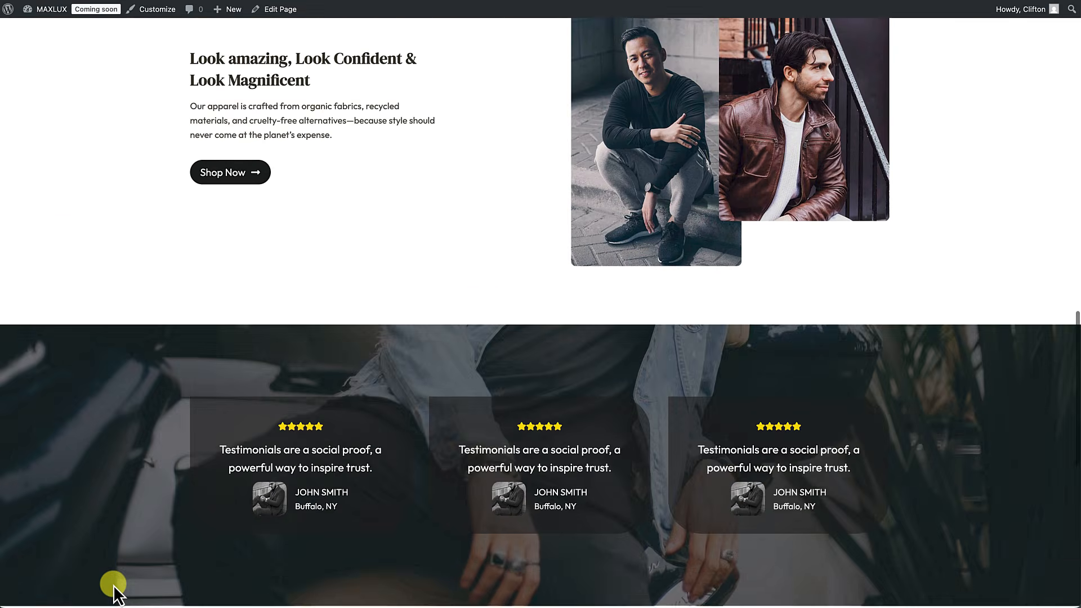
pyautogui.scroll(-7, 114, 586)
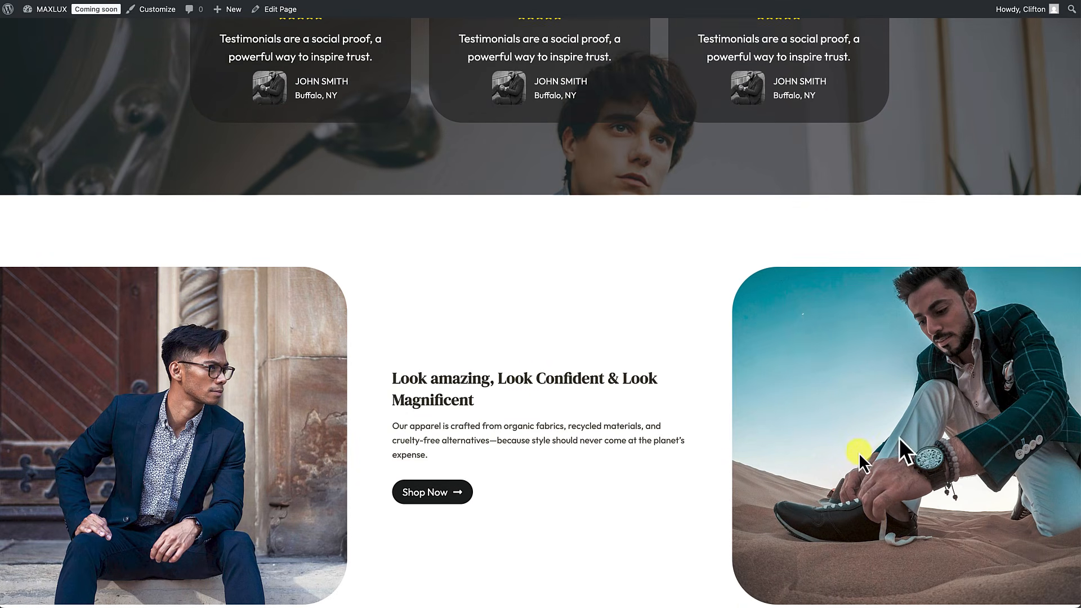
pyautogui.scroll(-3, 832, 463)
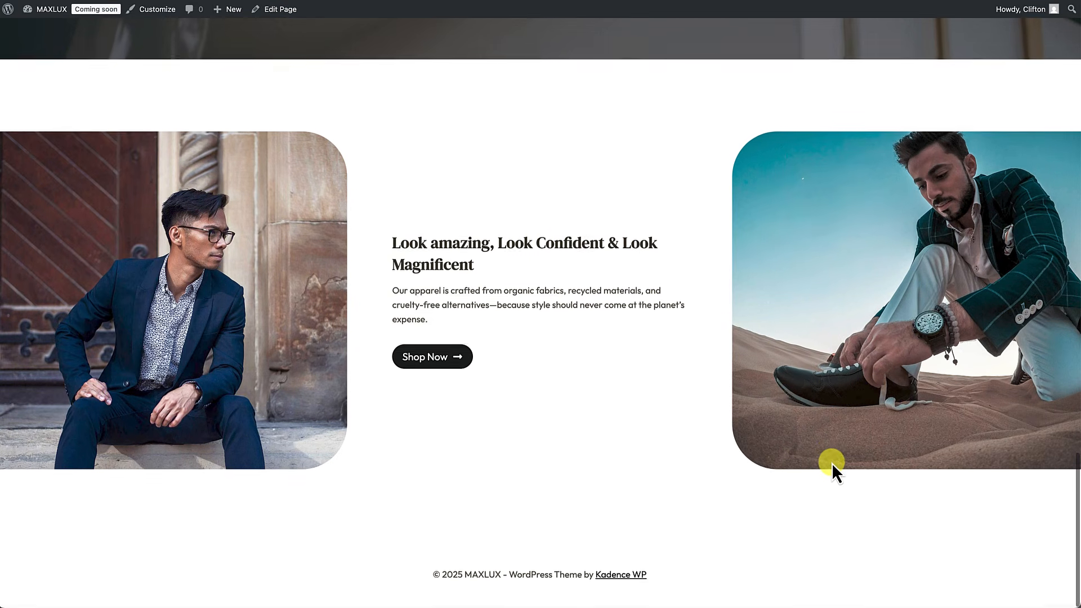
pyautogui.scroll(2, 832, 463)
pyautogui.scroll(-2, 832, 463)
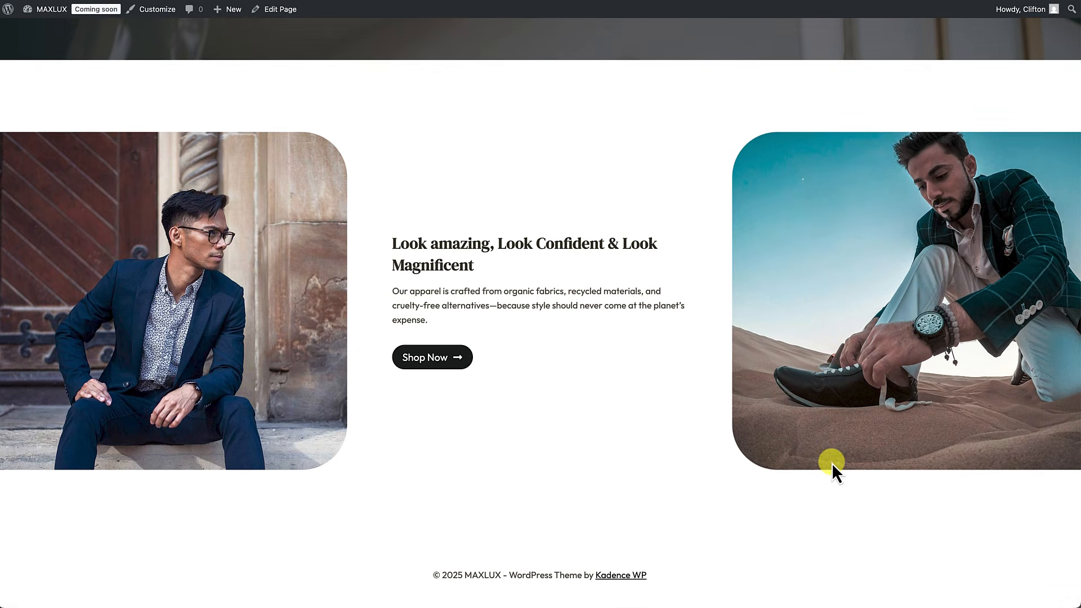
pyautogui.scroll(2, 832, 463)
pyautogui.scroll(-2, 832, 463)
pyautogui.rightClick(487, 178)
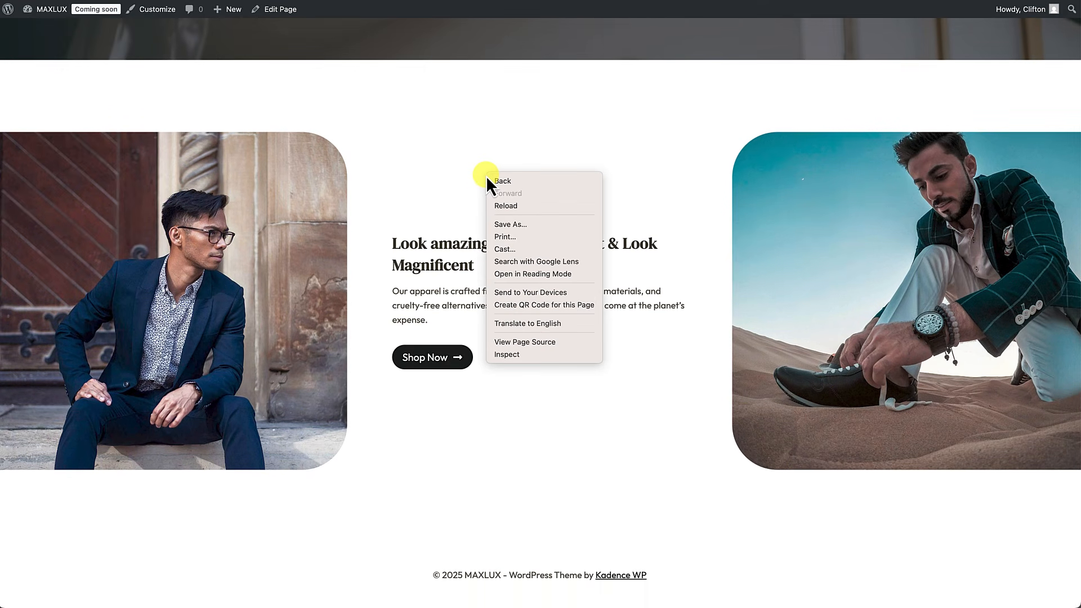
pyautogui.click(515, 356)
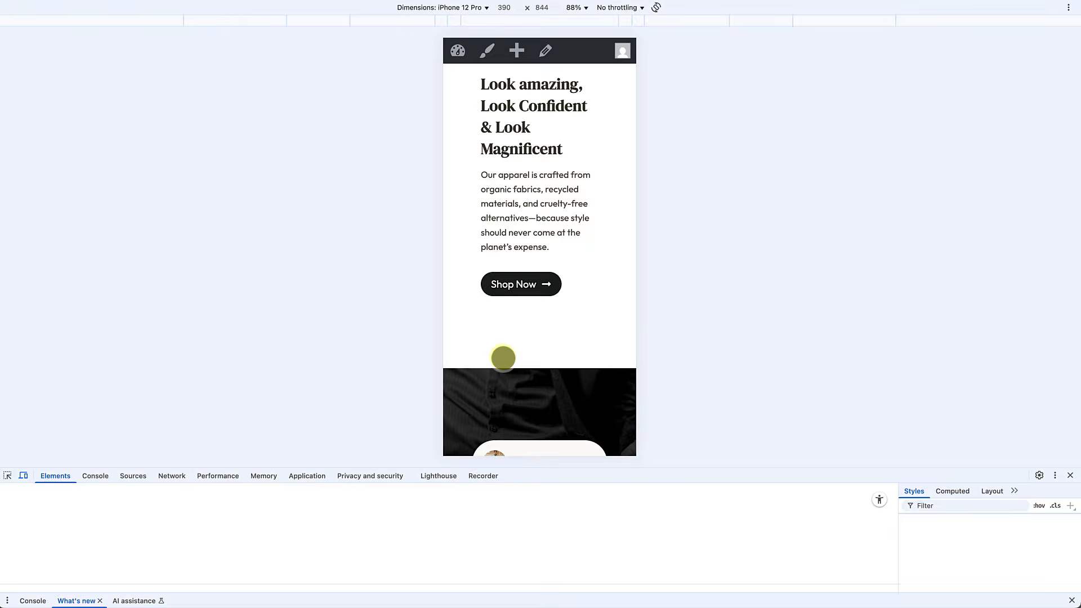
# Step: Scroll through the MAXLUX homepage in the DevTools device preview
pyautogui.scroll(-10, 504, 295)
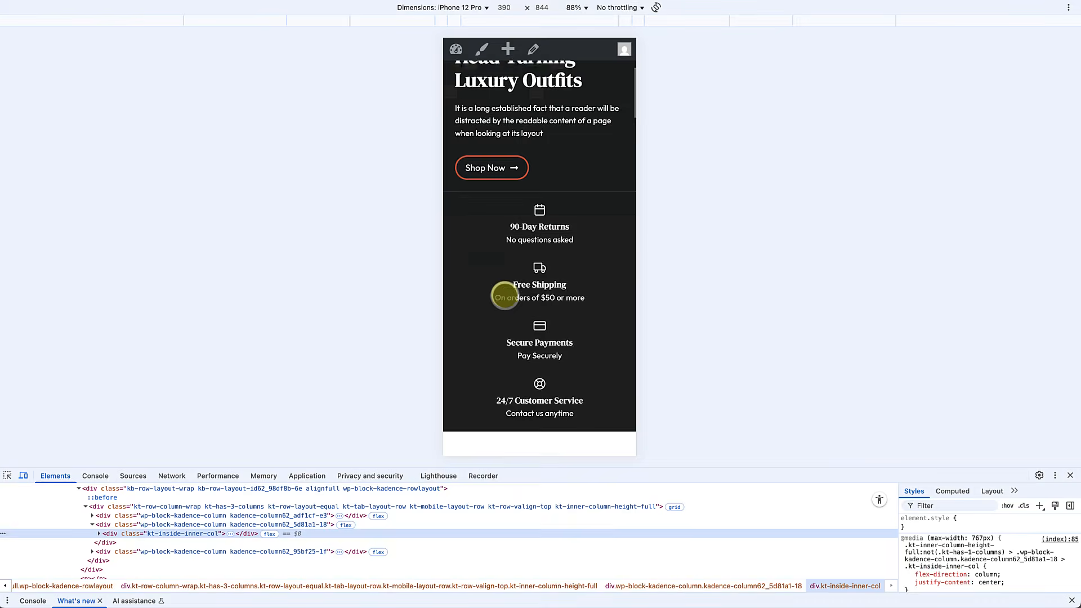
pyautogui.scroll(5, 504, 295)
pyautogui.scroll(-1, 504, 295)
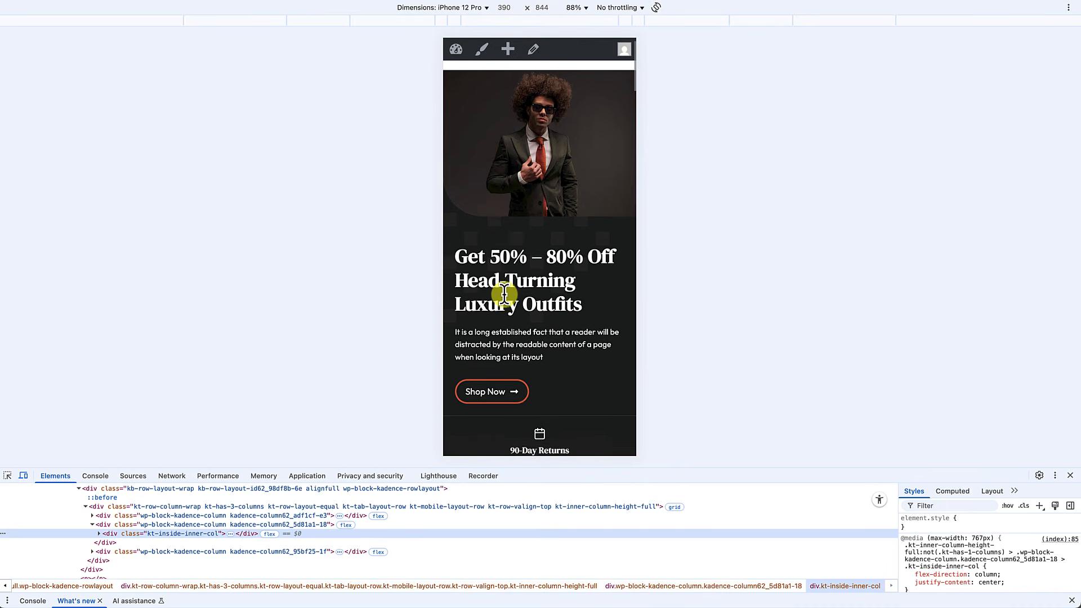
pyautogui.scroll(-5, 504, 295)
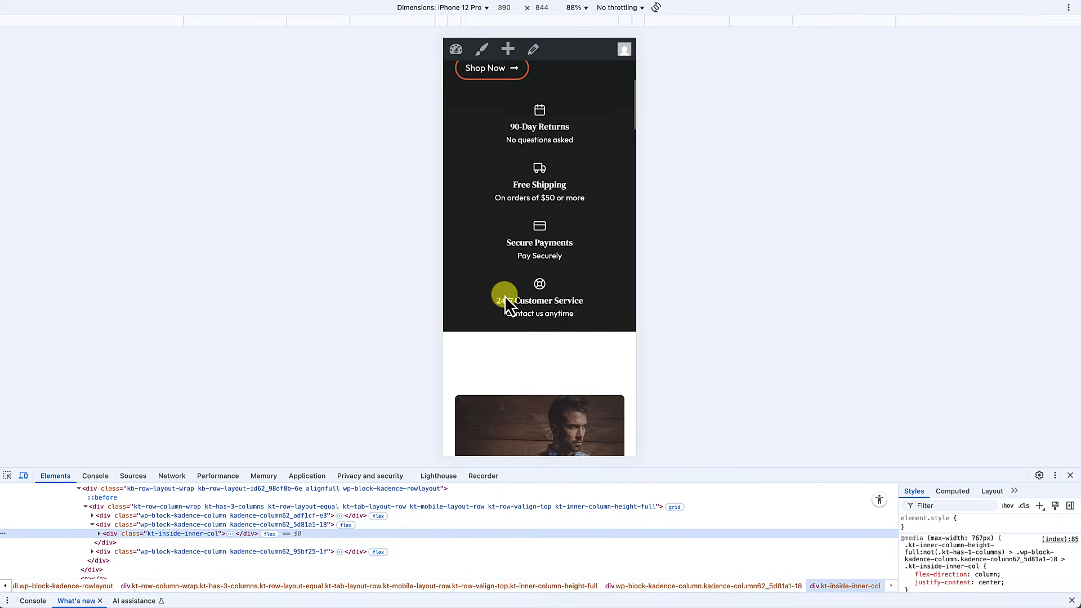
pyautogui.scroll(-10, 504, 296)
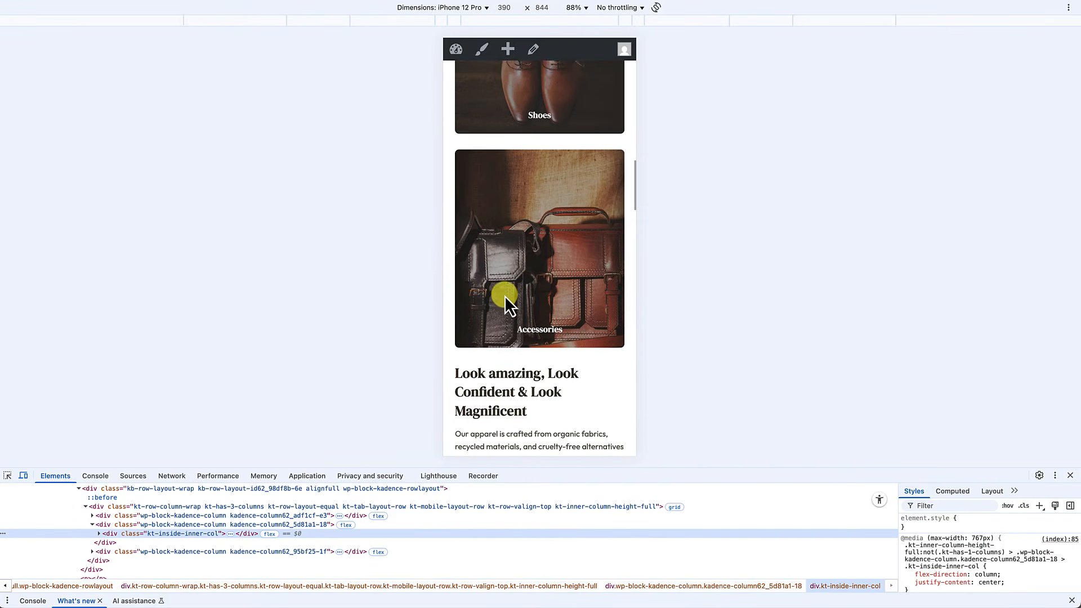
pyautogui.scroll(-10, 505, 296)
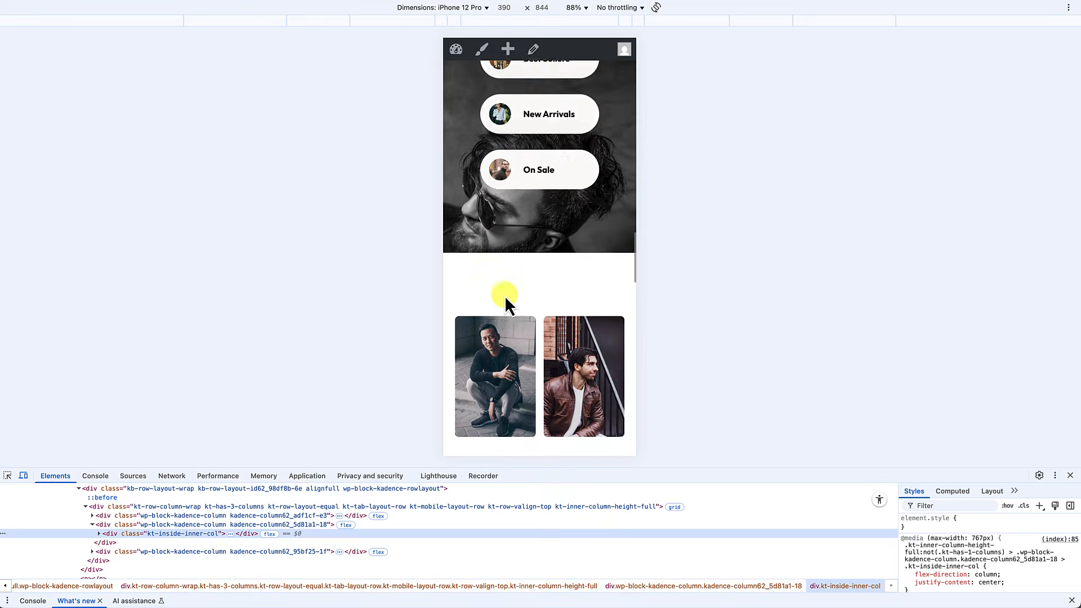
pyautogui.scroll(-4, 505, 295)
pyautogui.scroll(-10, 546, 276)
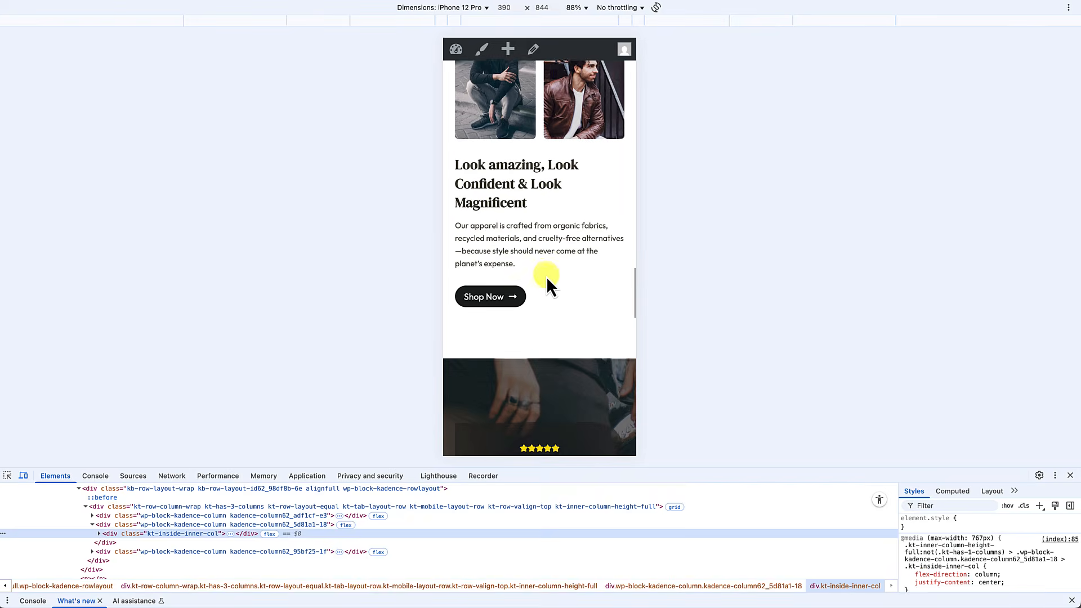
pyautogui.scroll(-5, 546, 276)
pyautogui.scroll(-5, 546, 276)
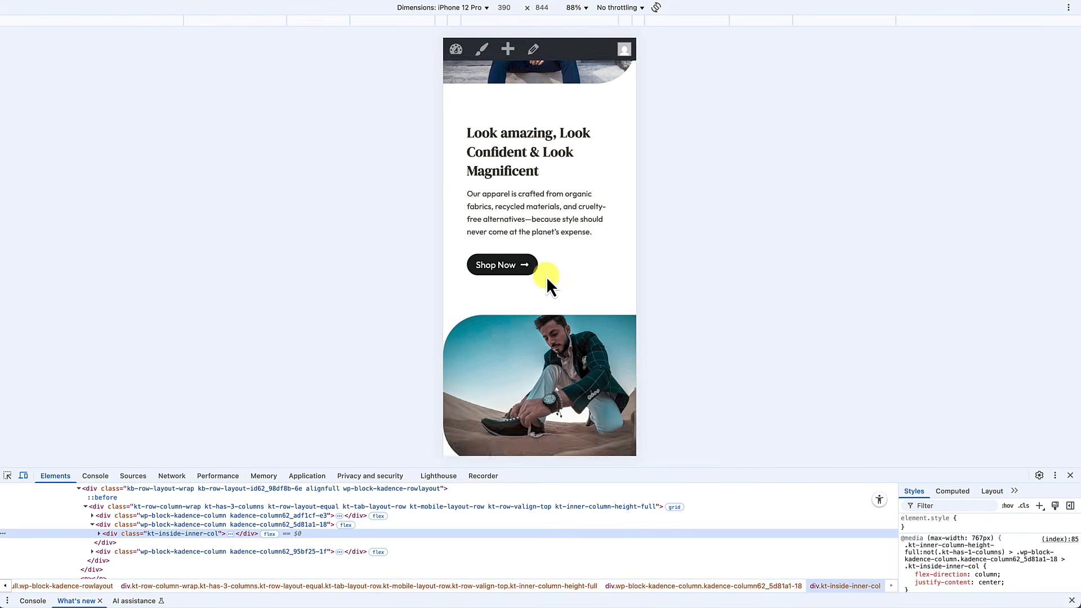
pyautogui.scroll(5, 546, 276)
pyautogui.scroll(3, 546, 275)
pyautogui.scroll(-6, 546, 276)
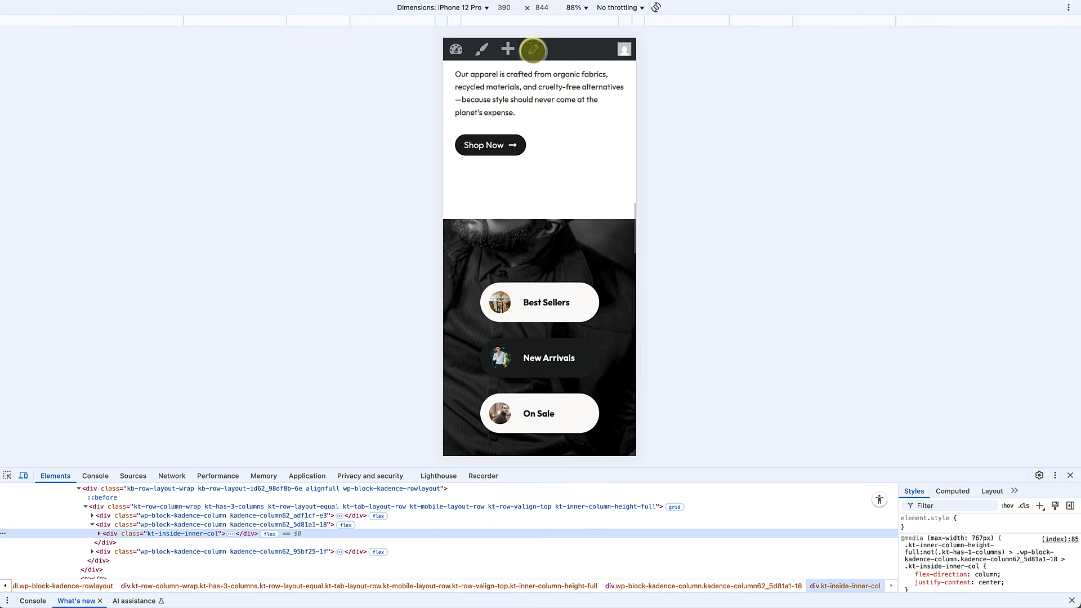
# Step: Preview and scroll the homepage at iPad Mini size, then close DevTools
pyautogui.click(484, 8)
pyautogui.click(524, 123)
pyautogui.scroll(-5, 622, 234)
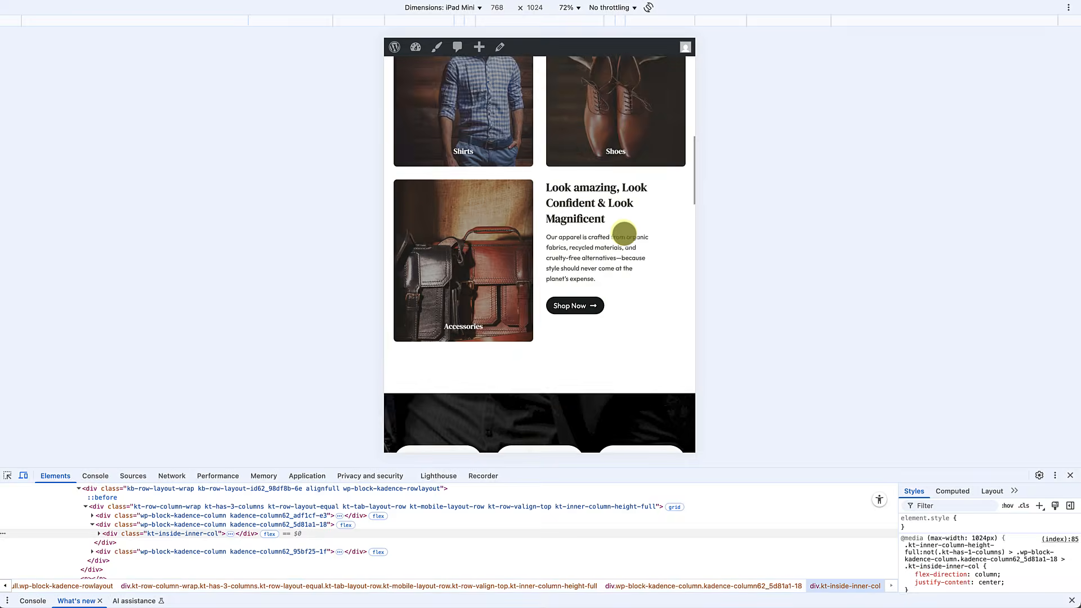
pyautogui.scroll(6, 624, 233)
pyautogui.scroll(-2, 624, 233)
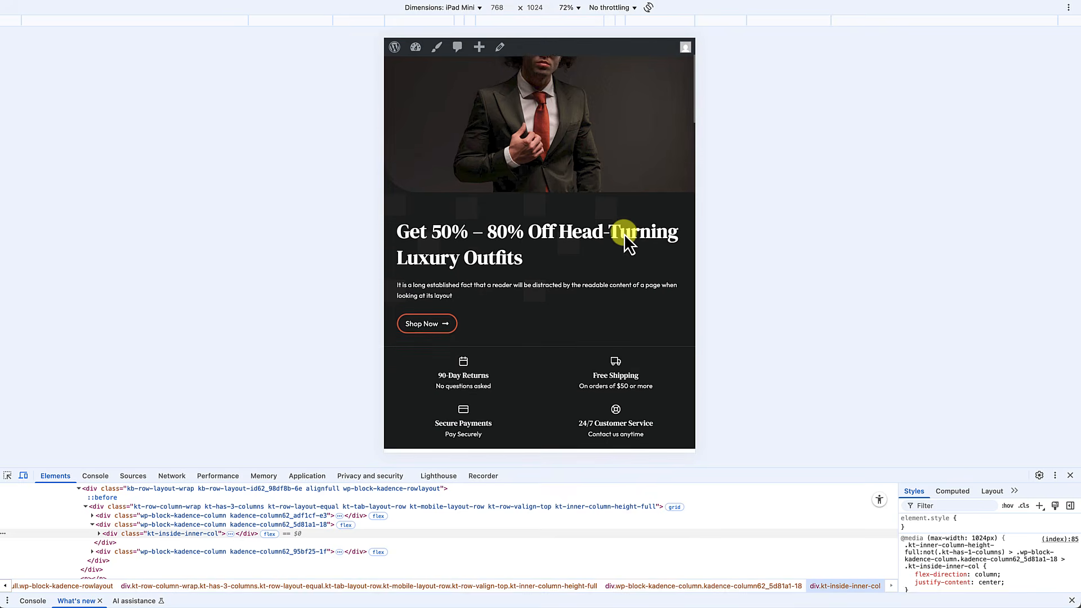
pyautogui.scroll(-6, 624, 233)
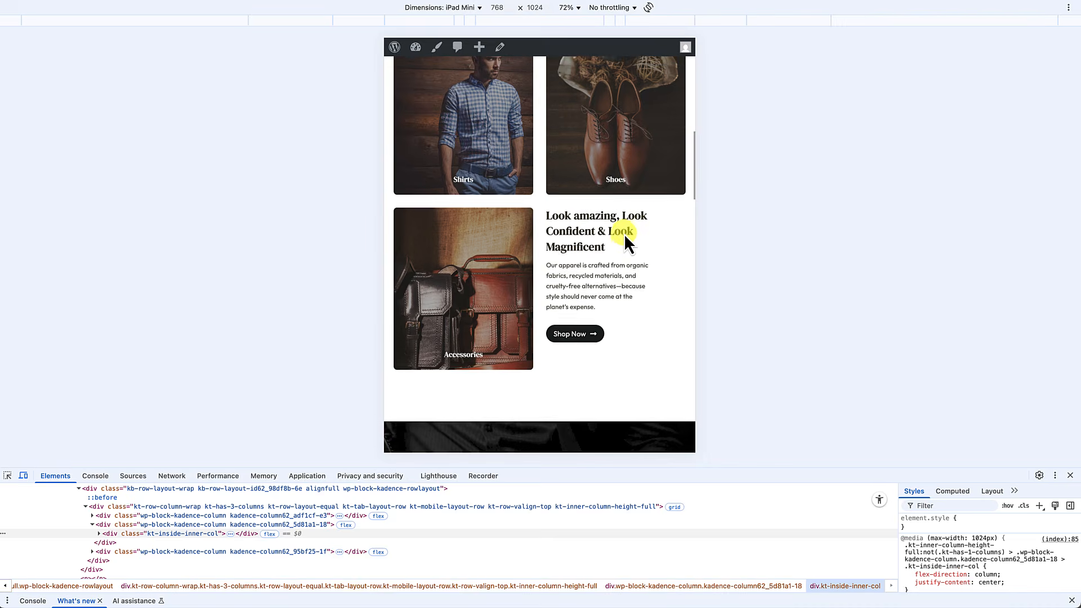
pyautogui.scroll(-10, 624, 234)
pyautogui.scroll(-10, 624, 235)
pyautogui.scroll(-3, 624, 234)
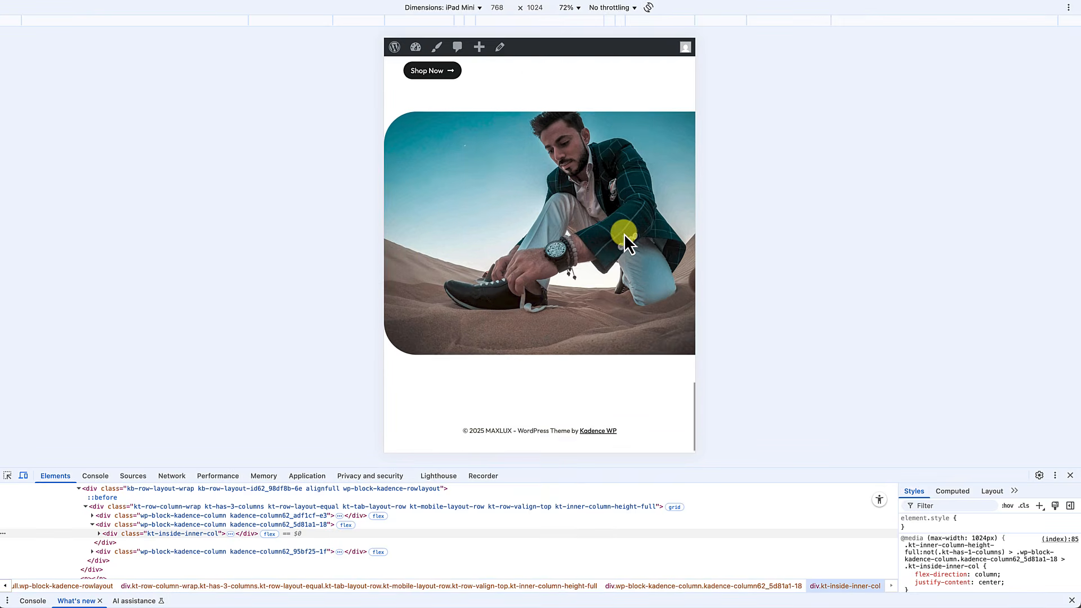
pyautogui.click(1070, 475)
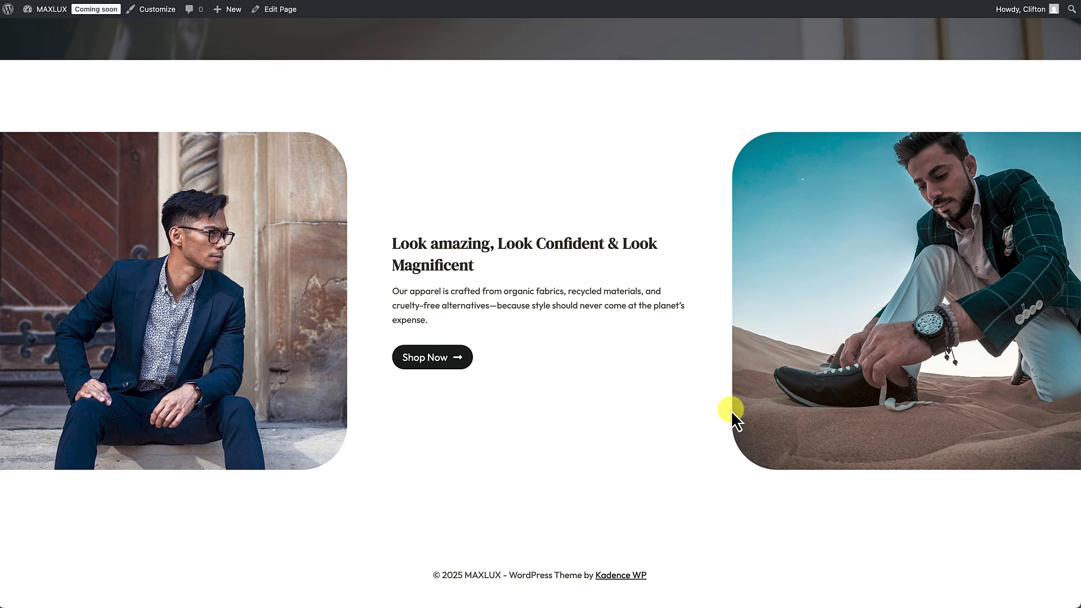
# Step: Scroll up and down the live MAXLUX homepage at desktop width
pyautogui.scroll(15, 730, 411)
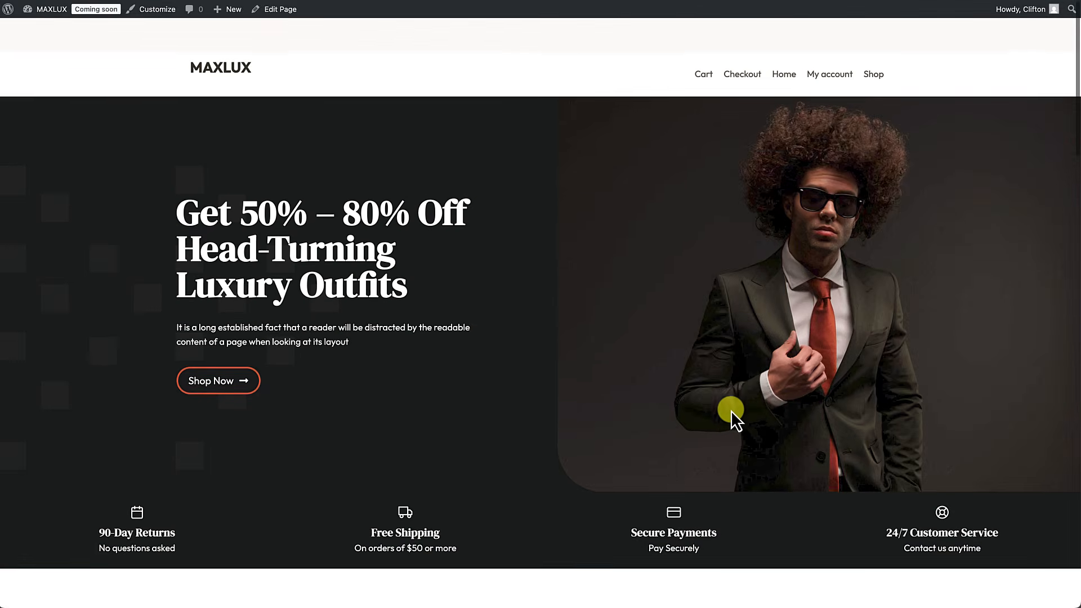
pyautogui.scroll(-15, 731, 411)
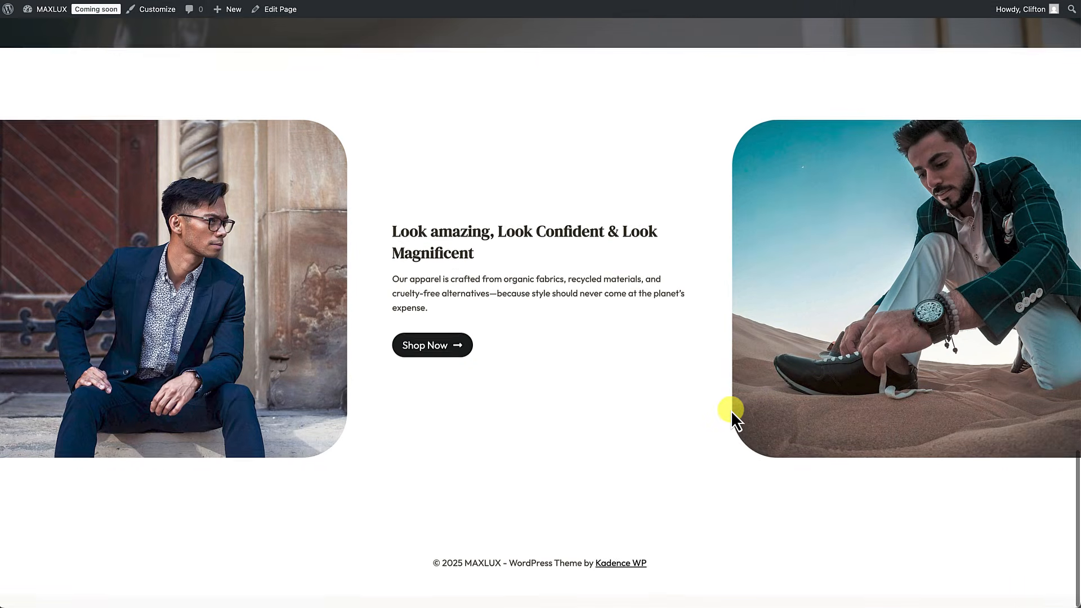
pyautogui.scroll(10, 730, 411)
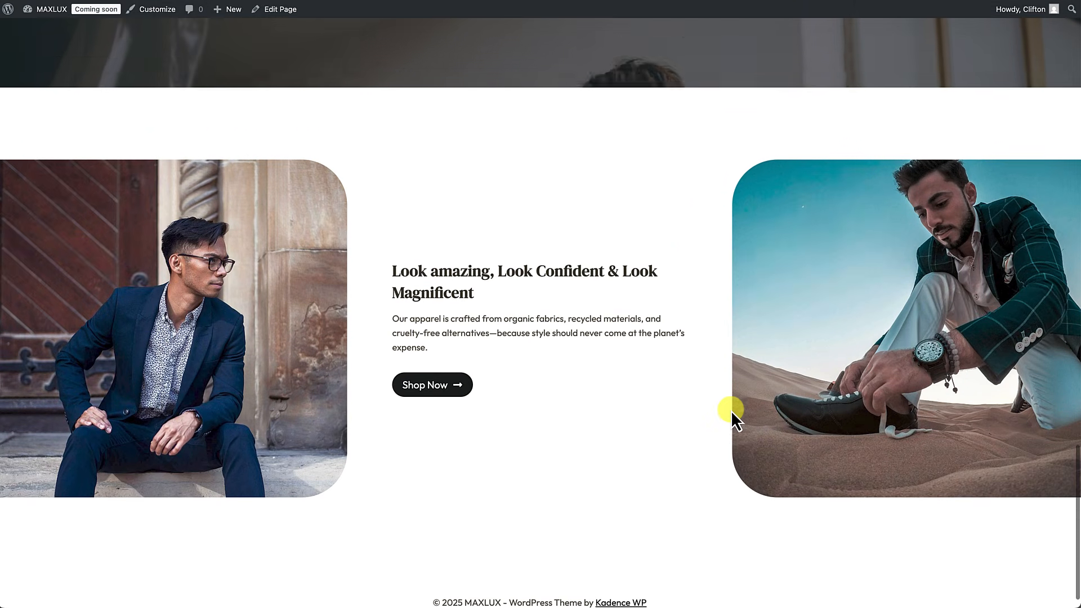
pyautogui.scroll(8, 731, 411)
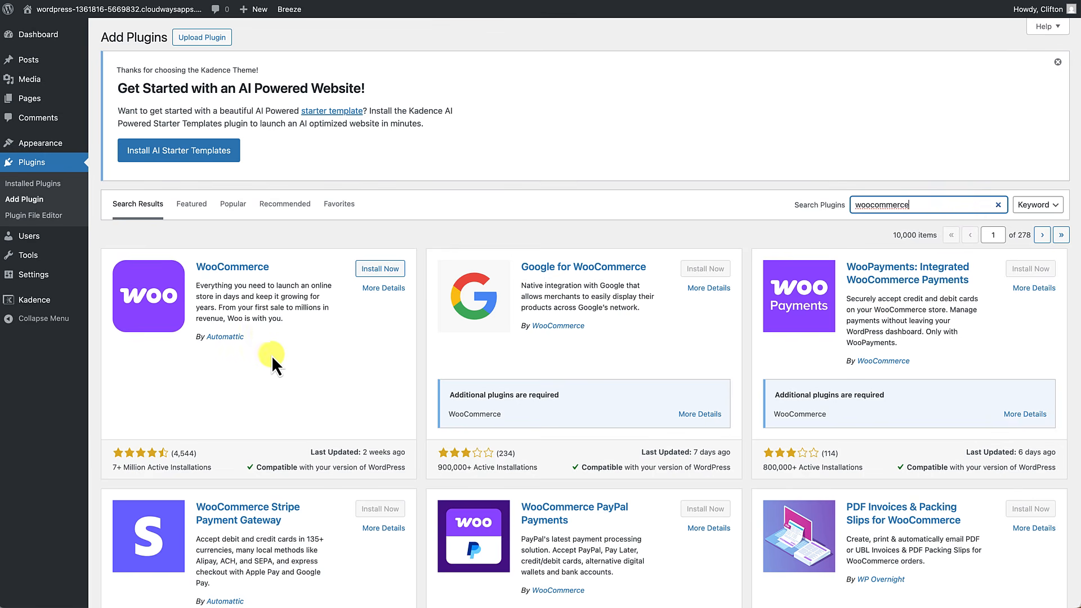
# Step: Install WooCommerce and begin its guided store setup
pyautogui.click(380, 269)
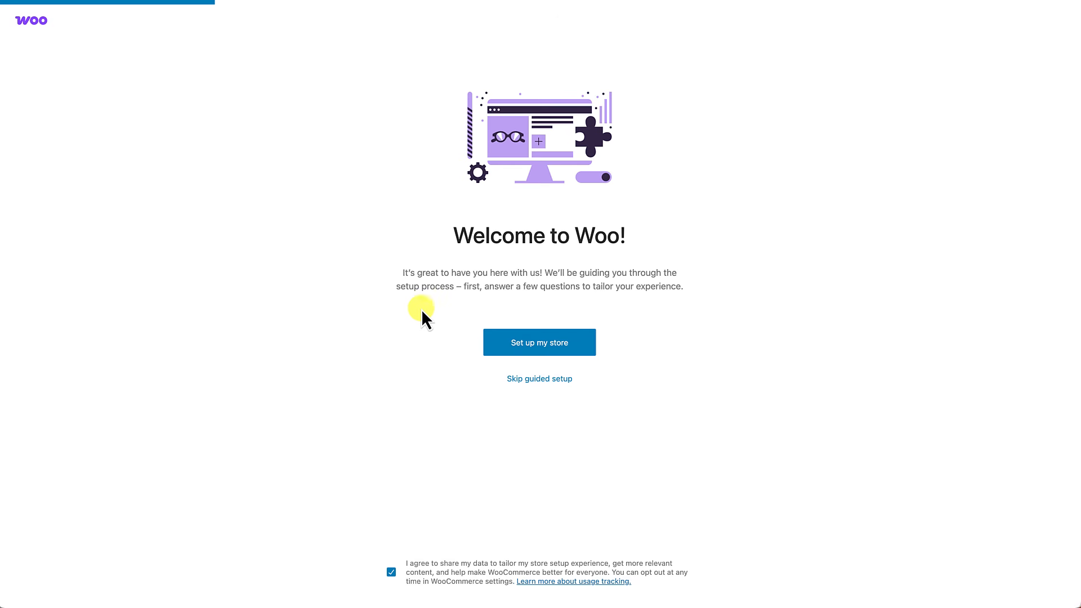
pyautogui.click(536, 349)
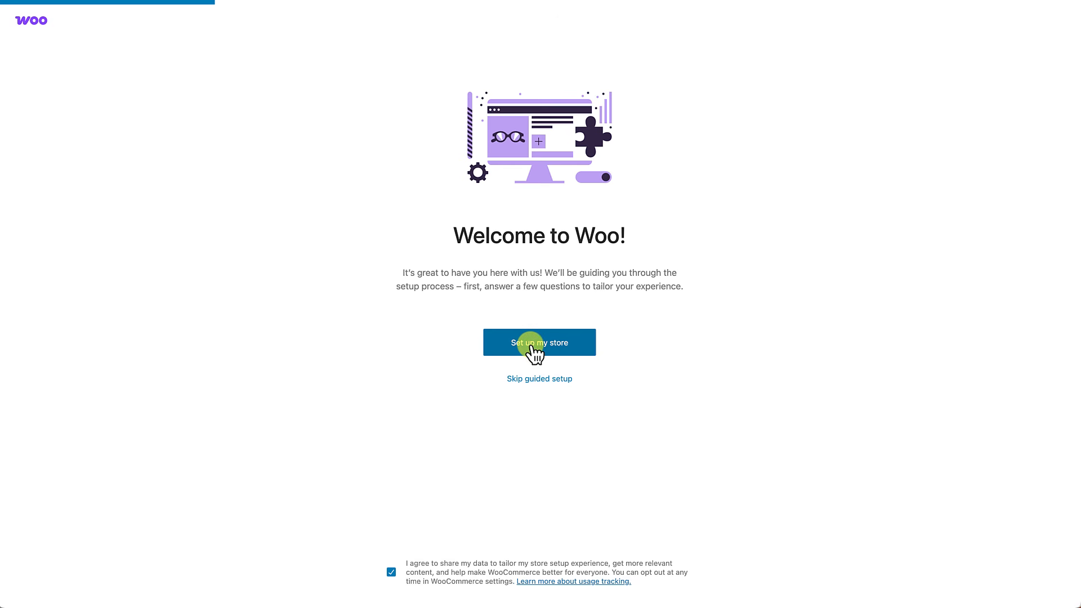
pyautogui.click(564, 327)
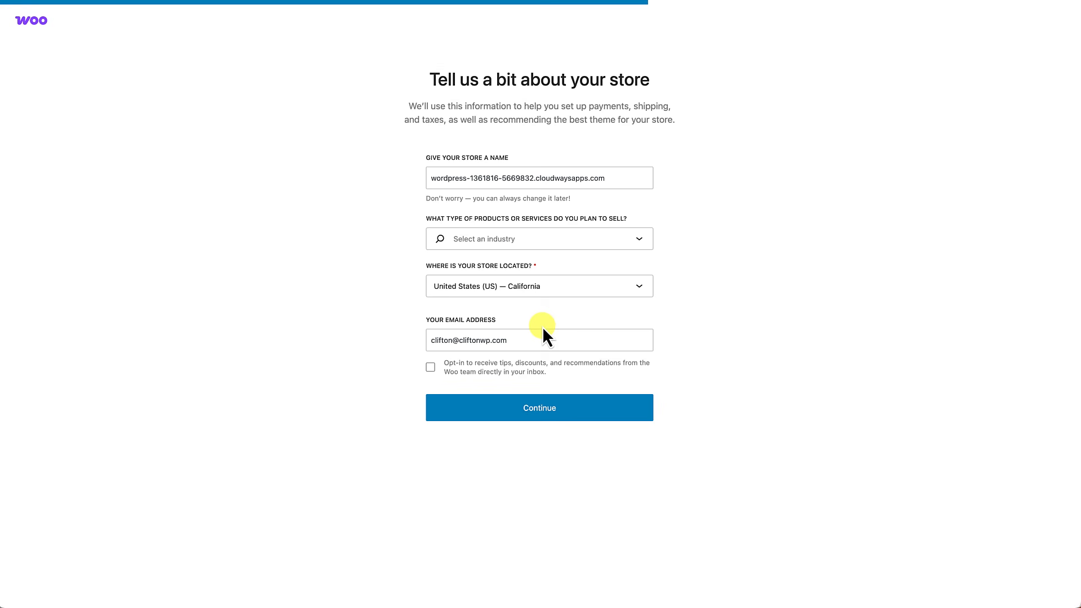
# Step: Enter store name MAXLUX and choose Clothing and accessories as the industry
pyautogui.click(498, 180)
pyautogui.write('MA')
pyautogui.write('XLUX')
pyautogui.click(515, 239)
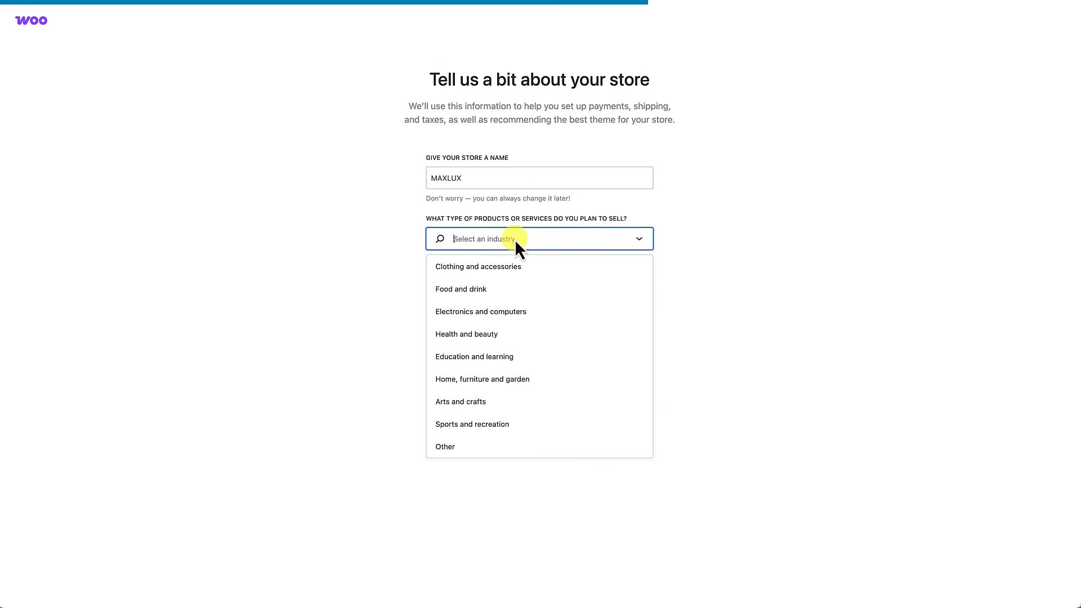
pyautogui.click(499, 266)
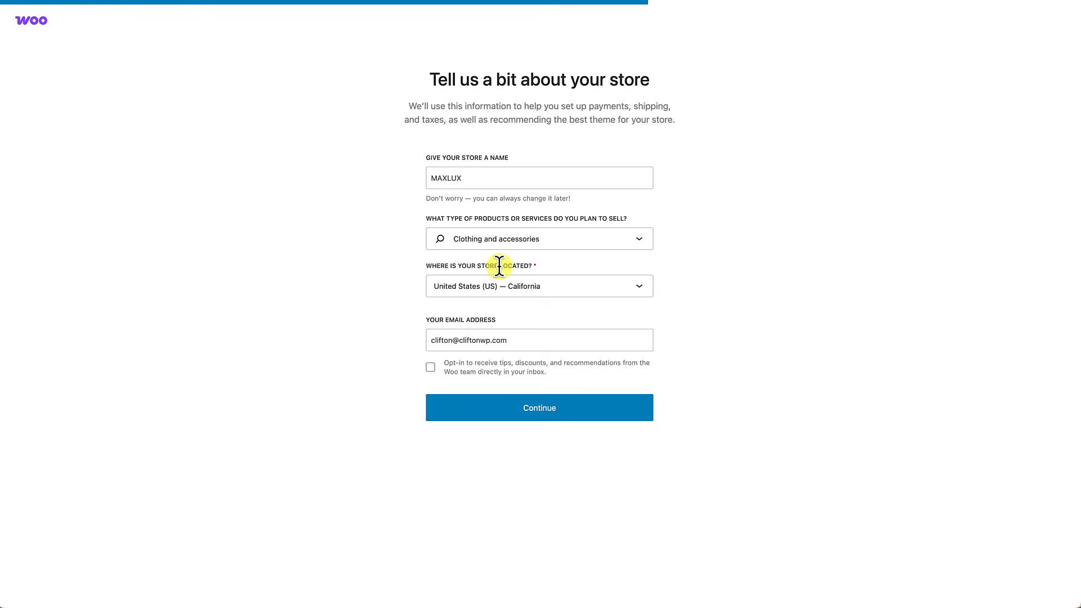
pyautogui.click(536, 409)
# Step: Decline the WooPayments, Shipping and Jetpack extras to finish setup
pyautogui.click(266, 151)
pyautogui.click(559, 151)
pyautogui.click(559, 204)
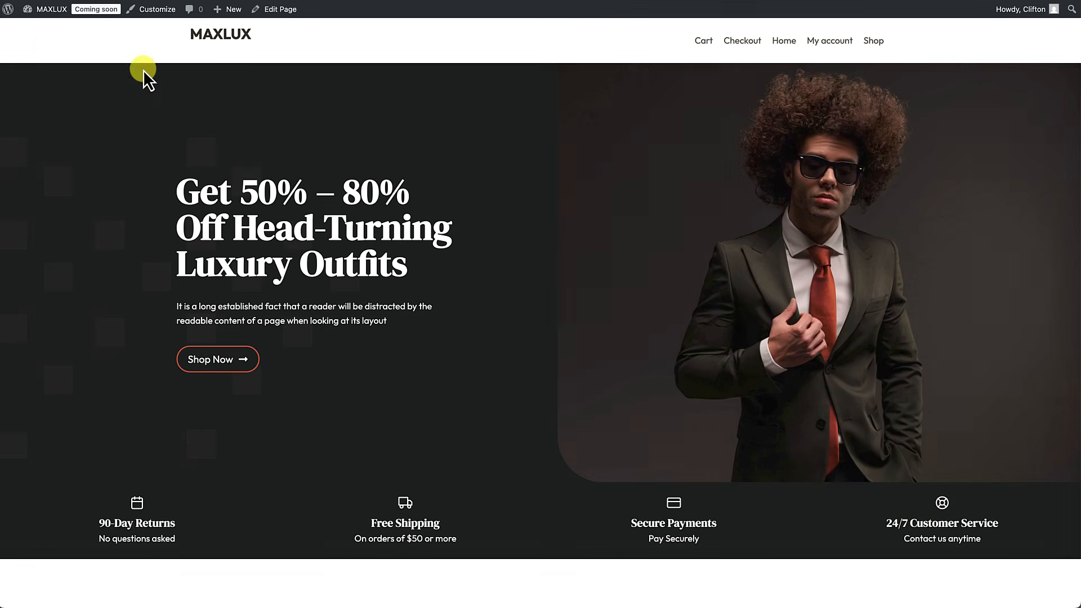
# Step: Go to the admin Dashboard, then reach WooCommerce > Settings from the sidebar
pyautogui.moveTo(50, 18)
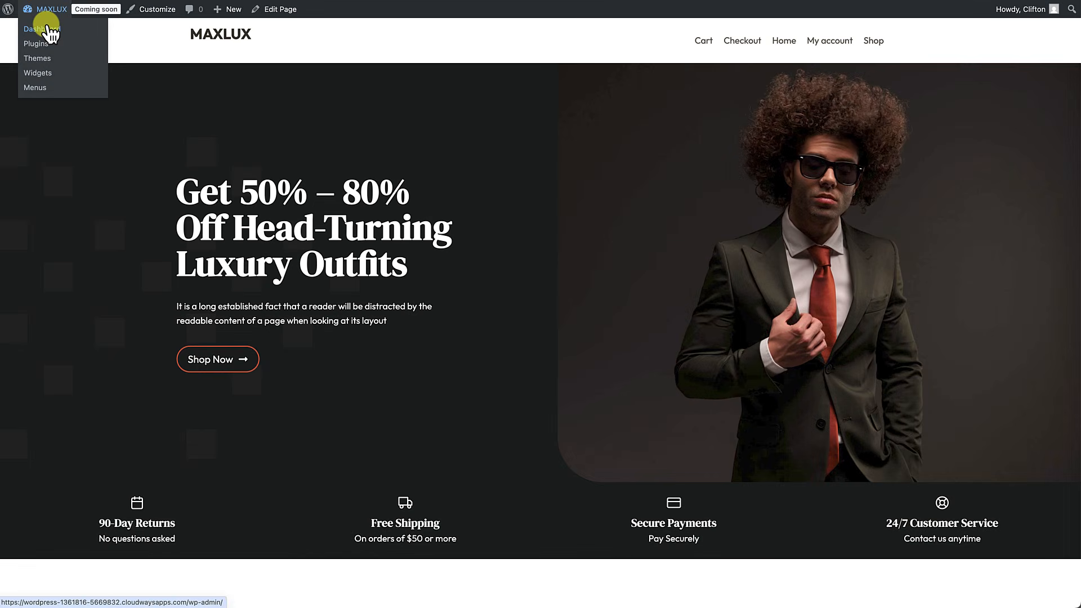
pyautogui.click(42, 28)
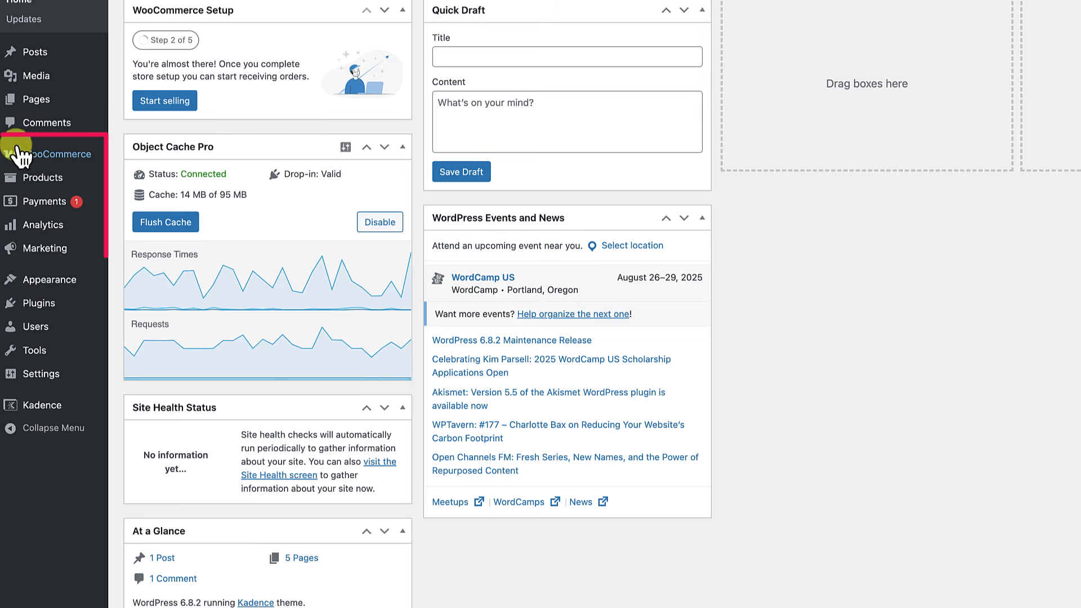
pyautogui.moveTo(41, 156)
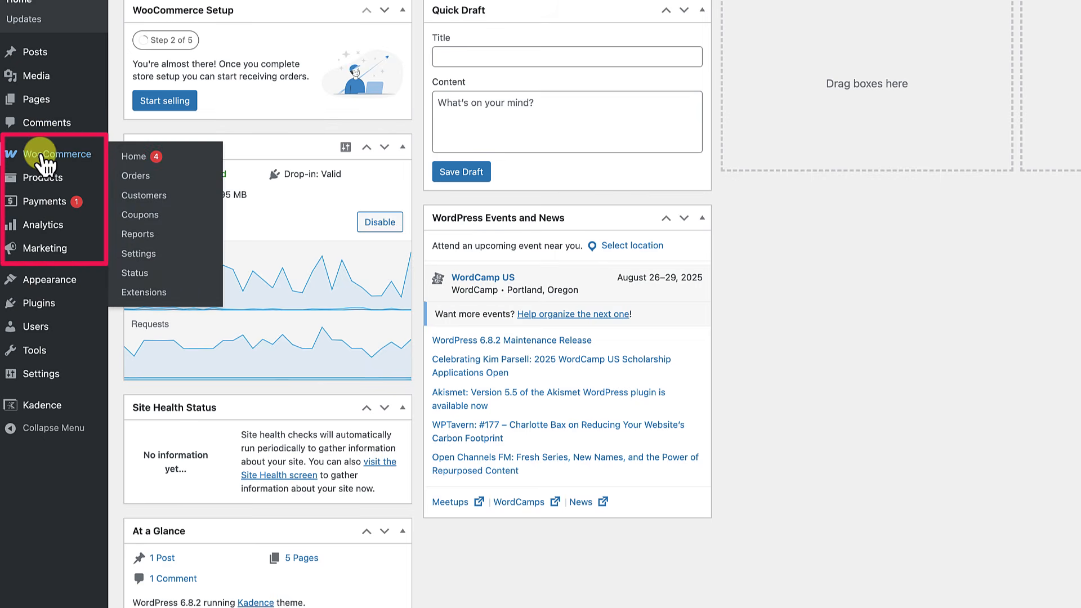
pyautogui.moveTo(26, 181)
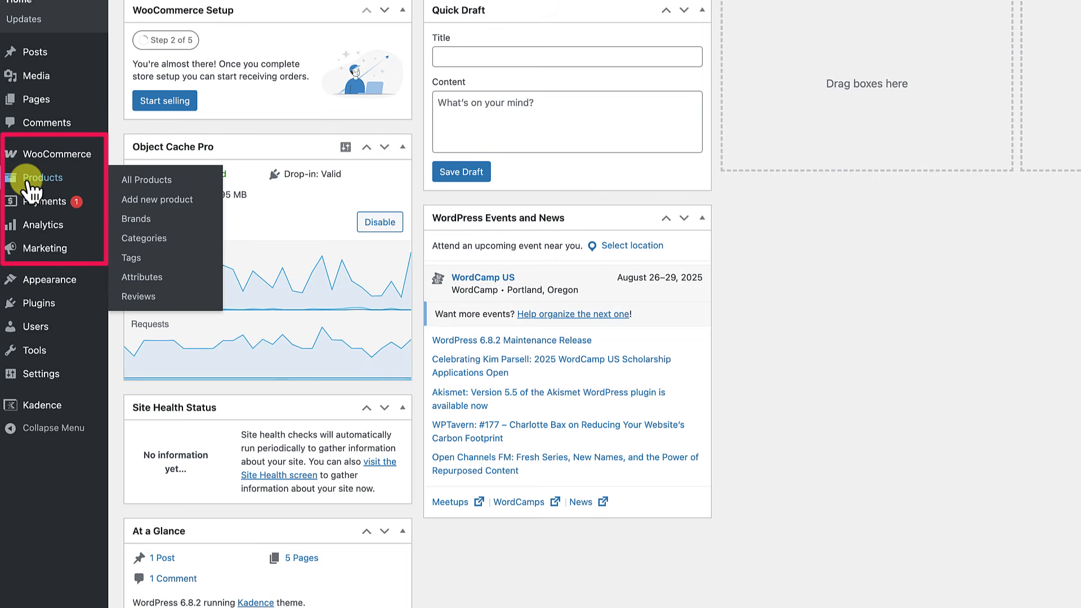
pyautogui.moveTo(34, 230)
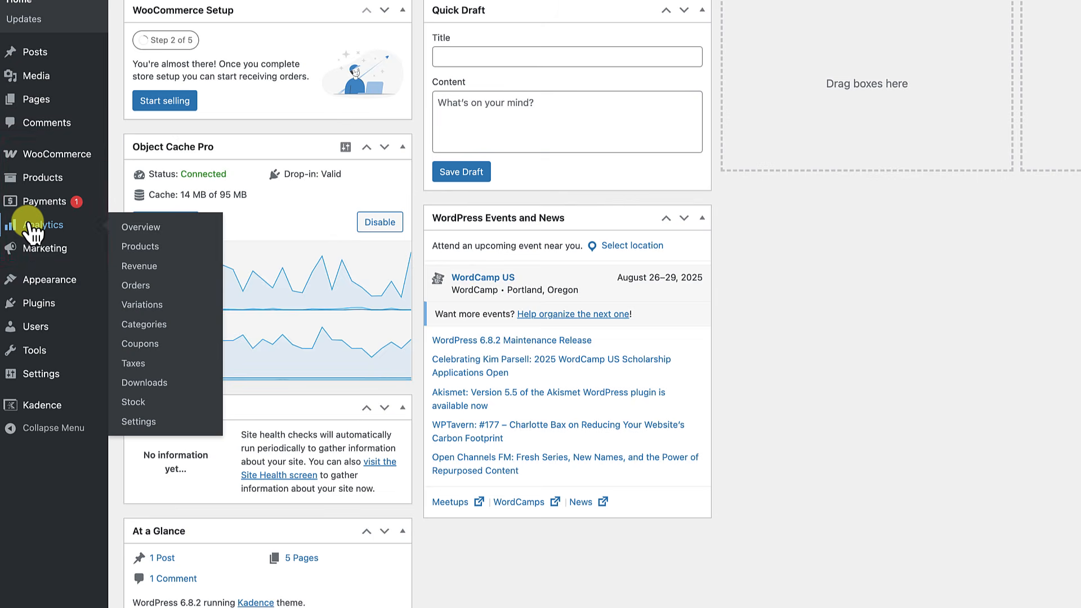
pyautogui.moveTo(33, 259)
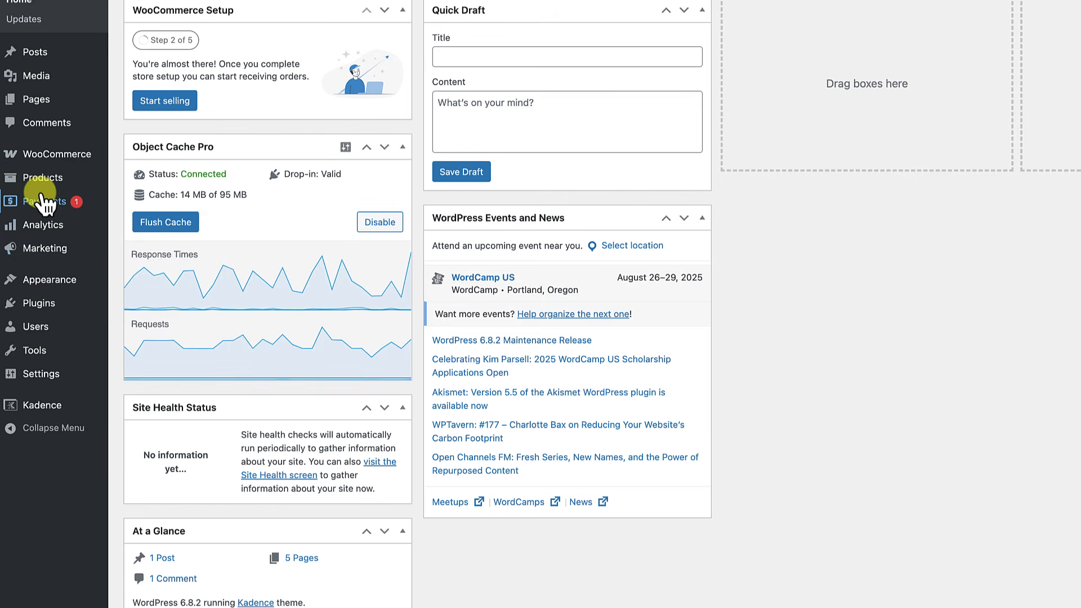
pyautogui.moveTo(54, 225)
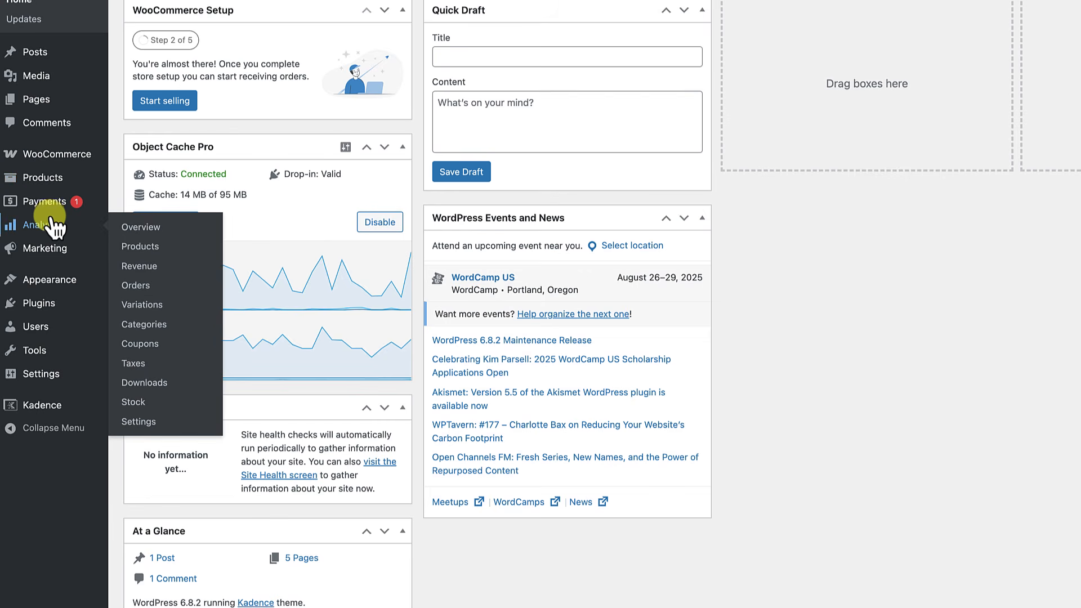
pyautogui.moveTo(51, 166)
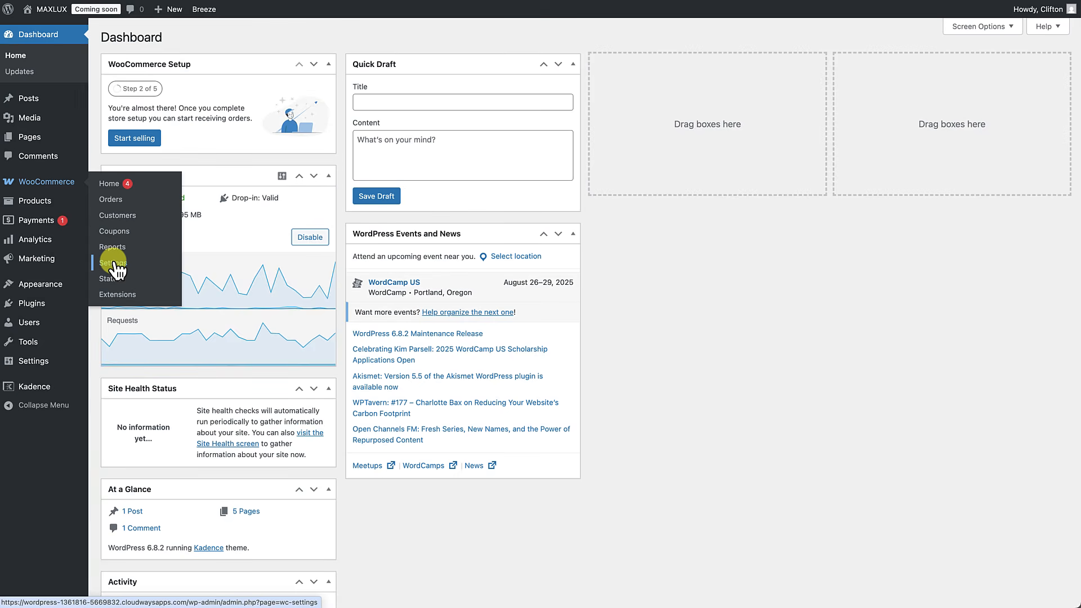
pyautogui.click(113, 262)
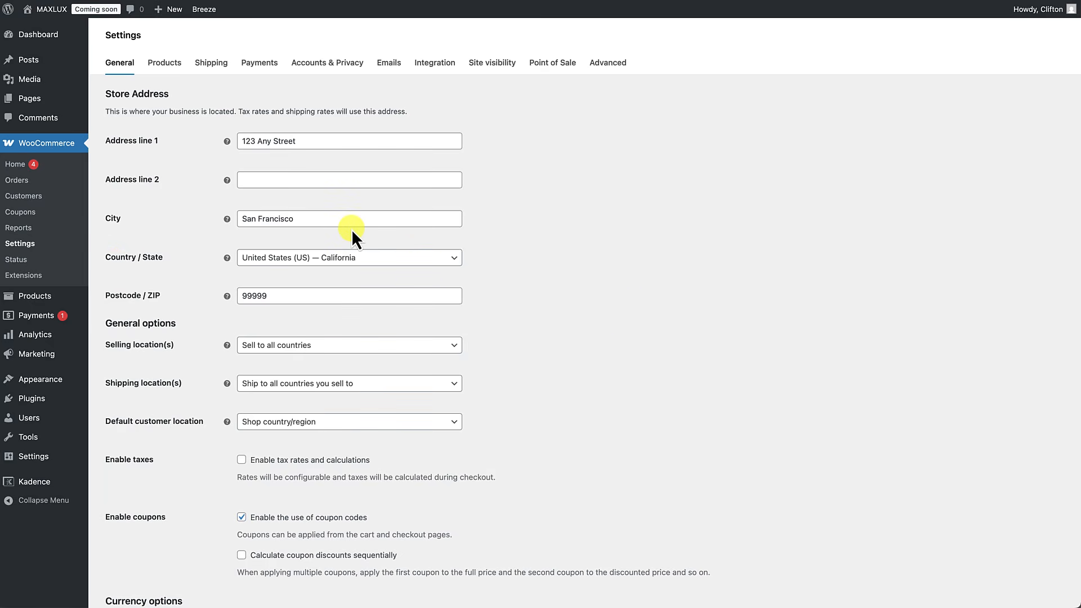
pyautogui.scroll(-1, 162, 174)
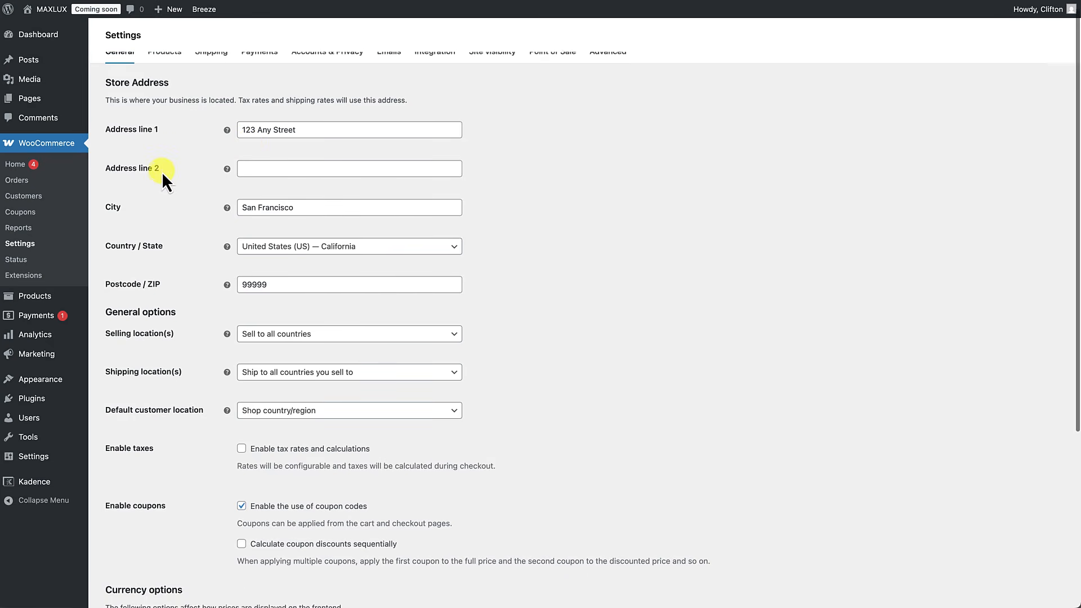
pyautogui.scroll(-4, 161, 171)
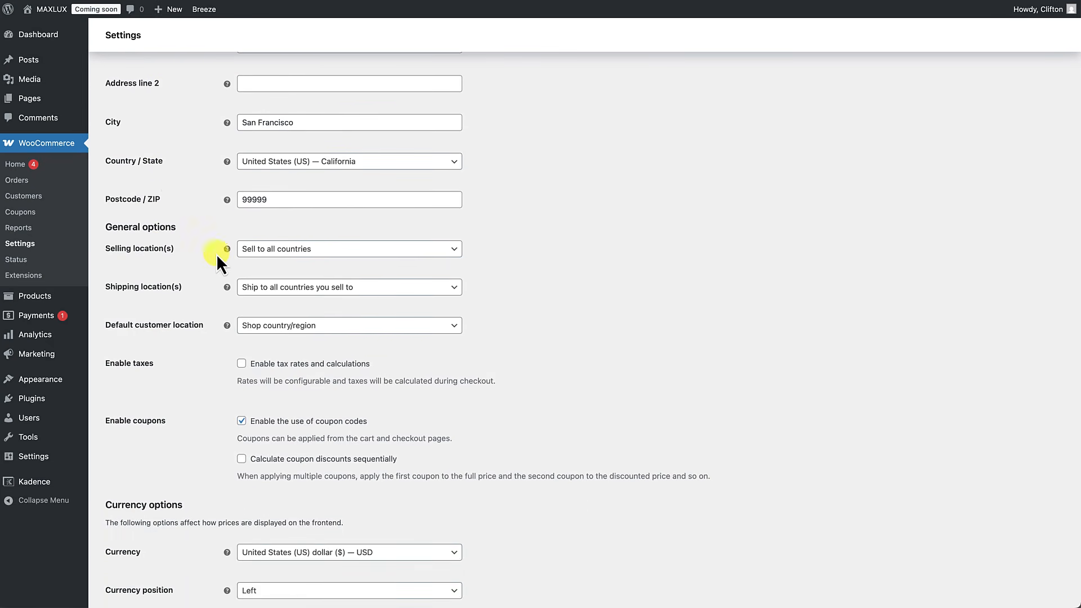
pyautogui.click(288, 252)
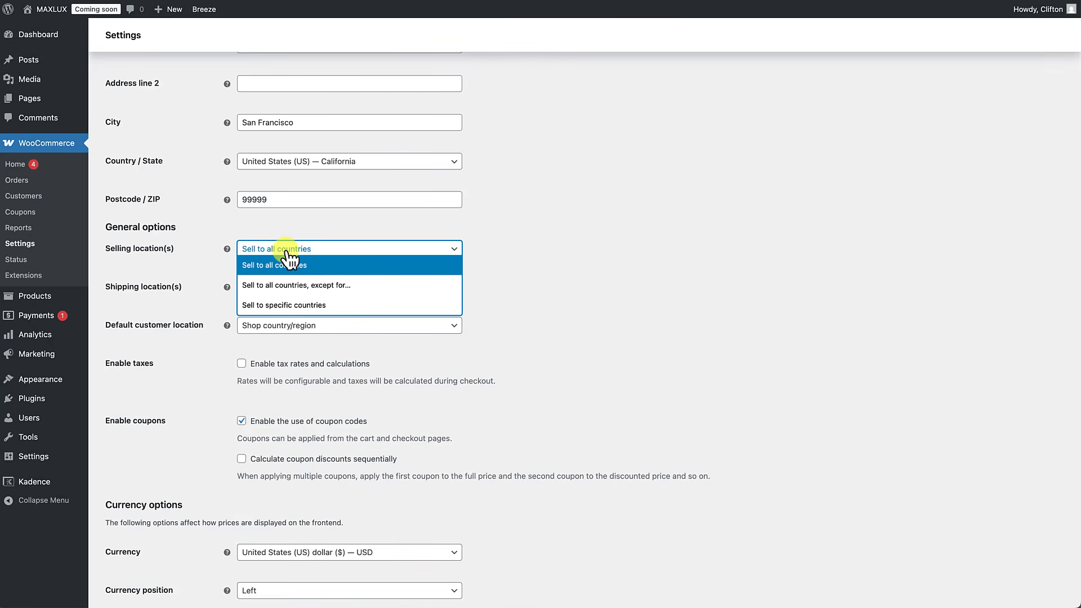
pyautogui.click(191, 263)
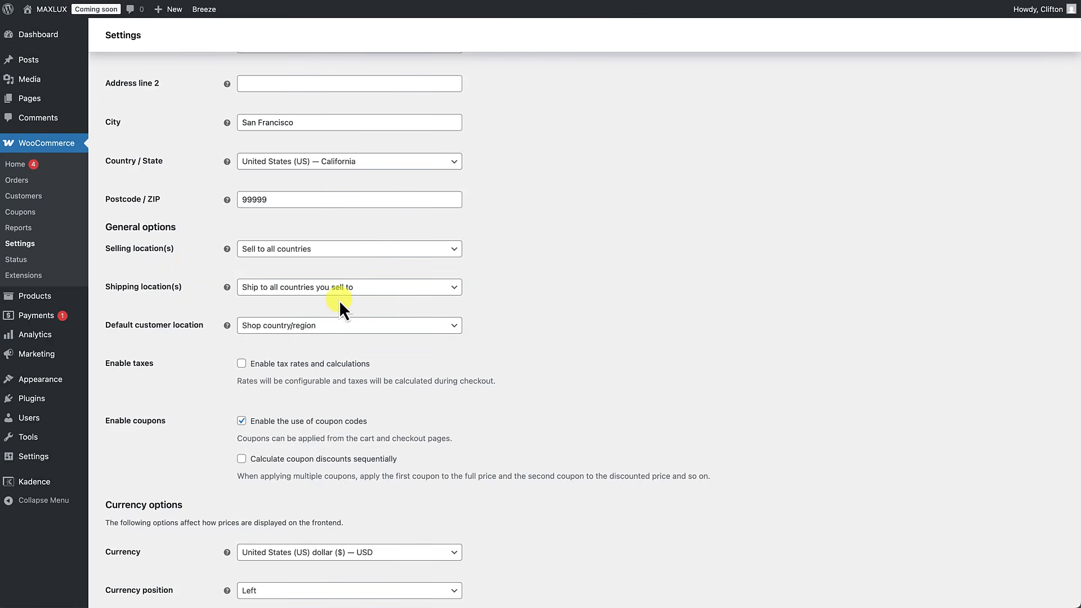
pyautogui.click(385, 291)
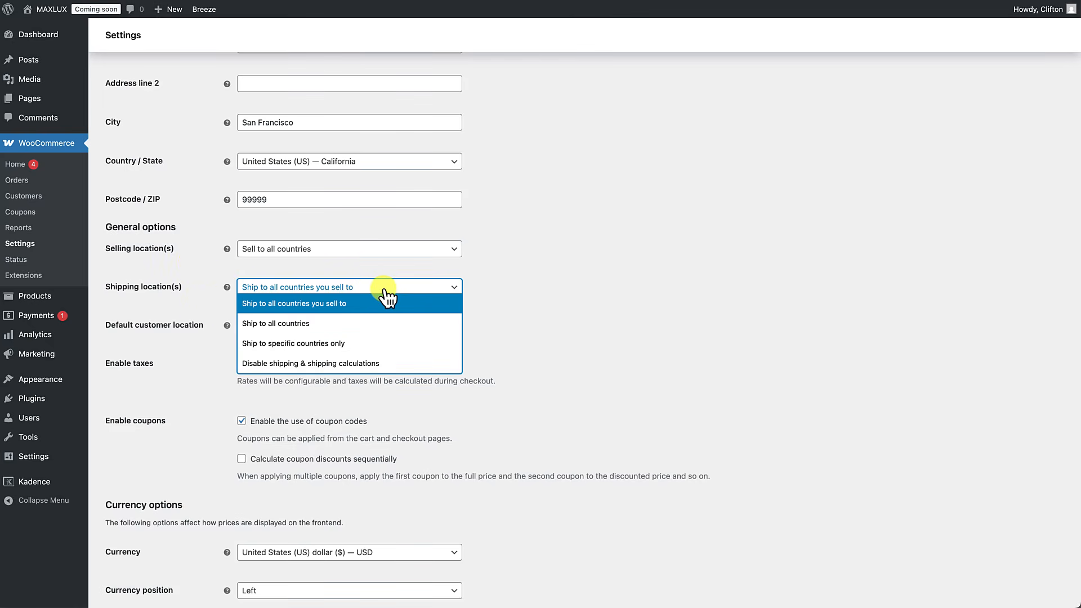
pyautogui.click(201, 307)
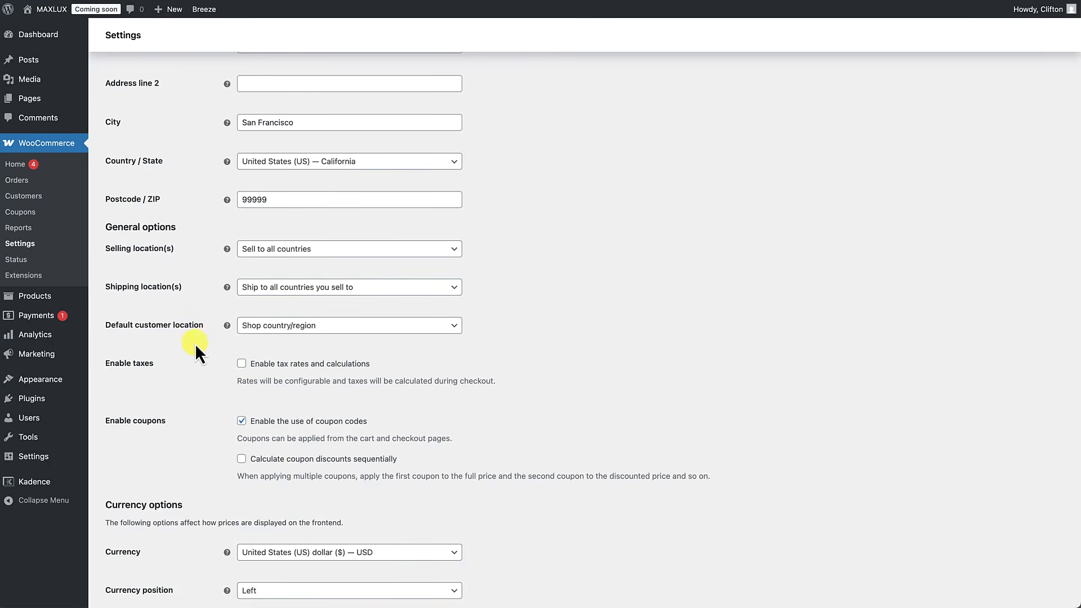
pyautogui.scroll(-1, 194, 359)
pyautogui.scroll(-3, 194, 359)
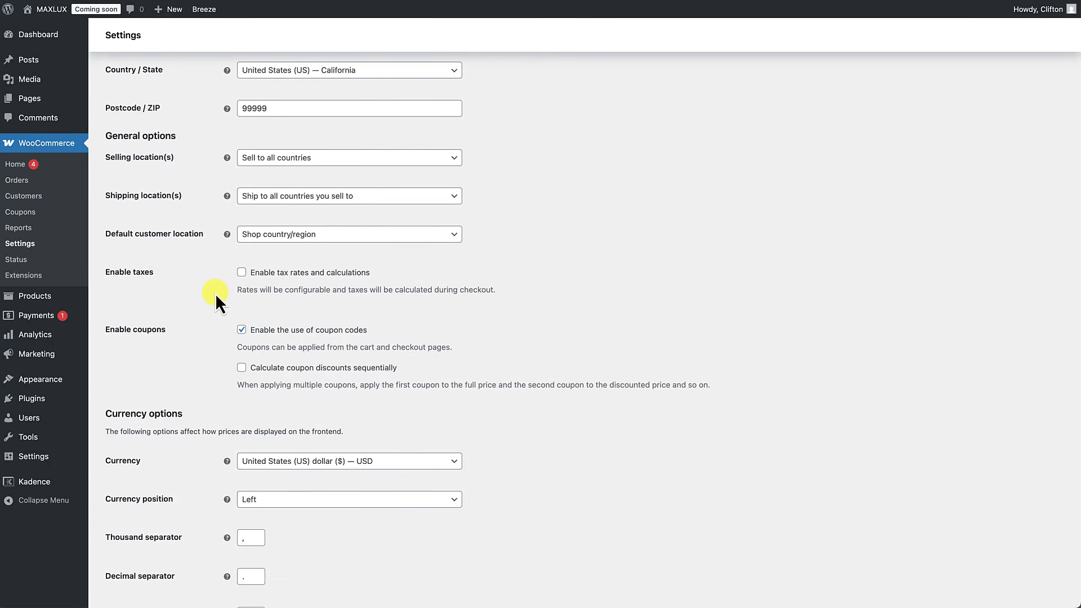
pyautogui.scroll(-3, 197, 346)
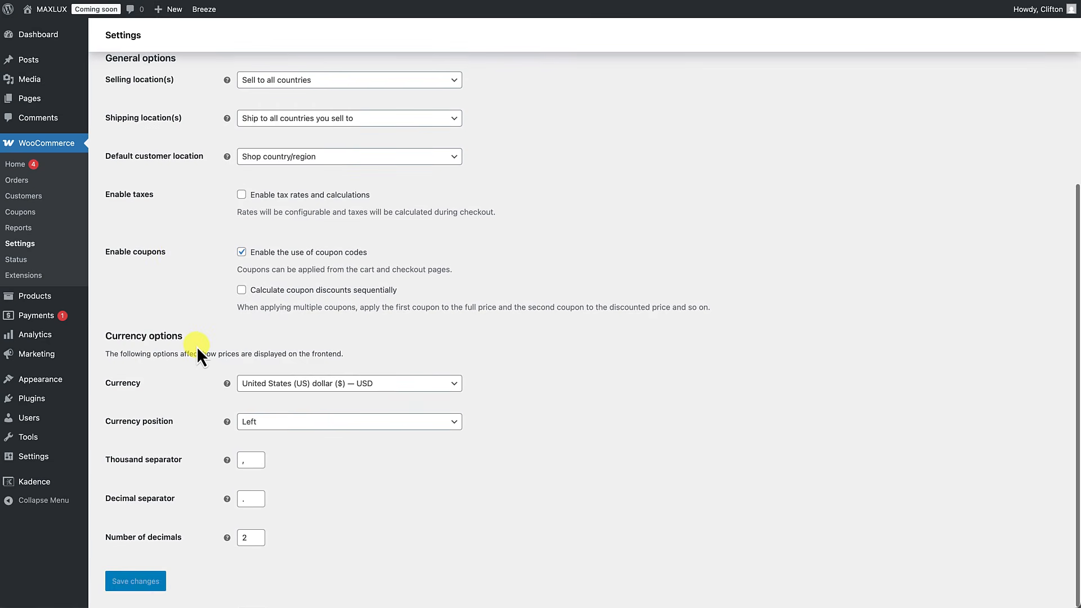
pyautogui.scroll(10, 197, 347)
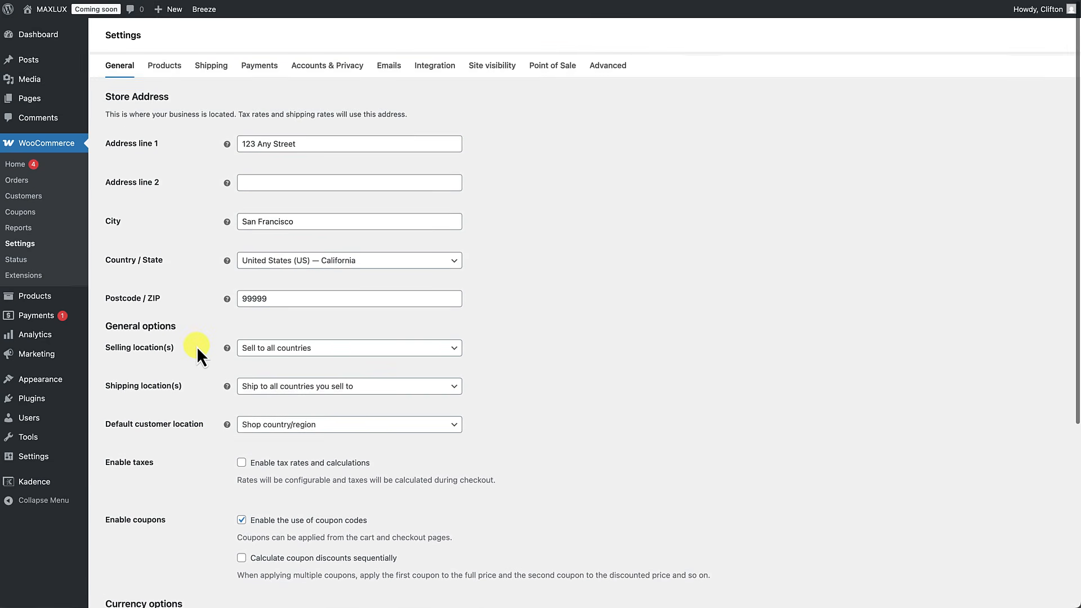
# Step: Keep Shop as the shop page in Products settings, then add the Collared Sweater to cart
pyautogui.click(164, 63)
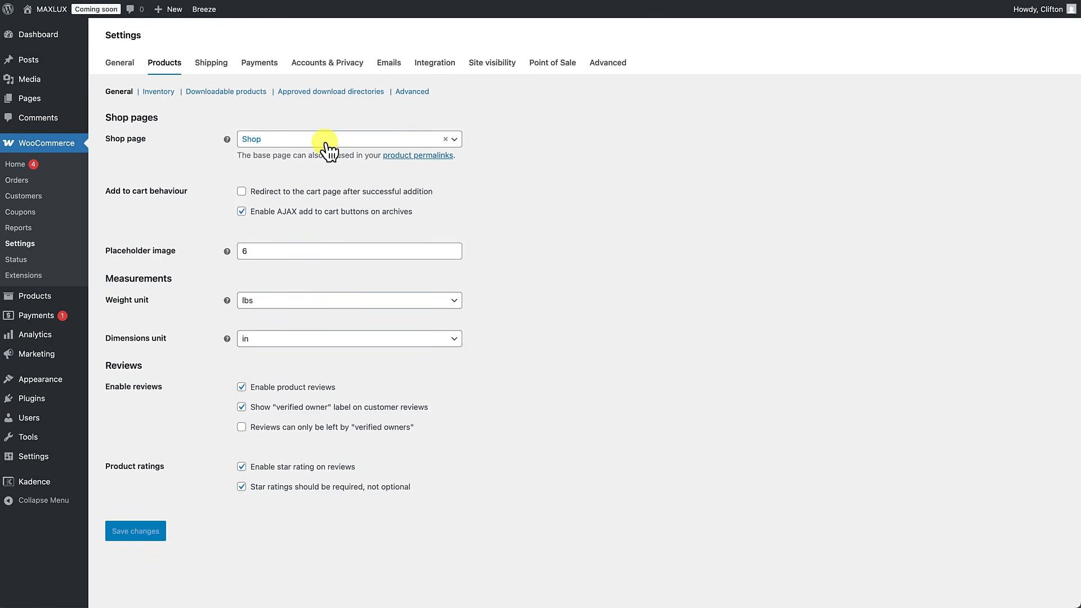
pyautogui.click(284, 149)
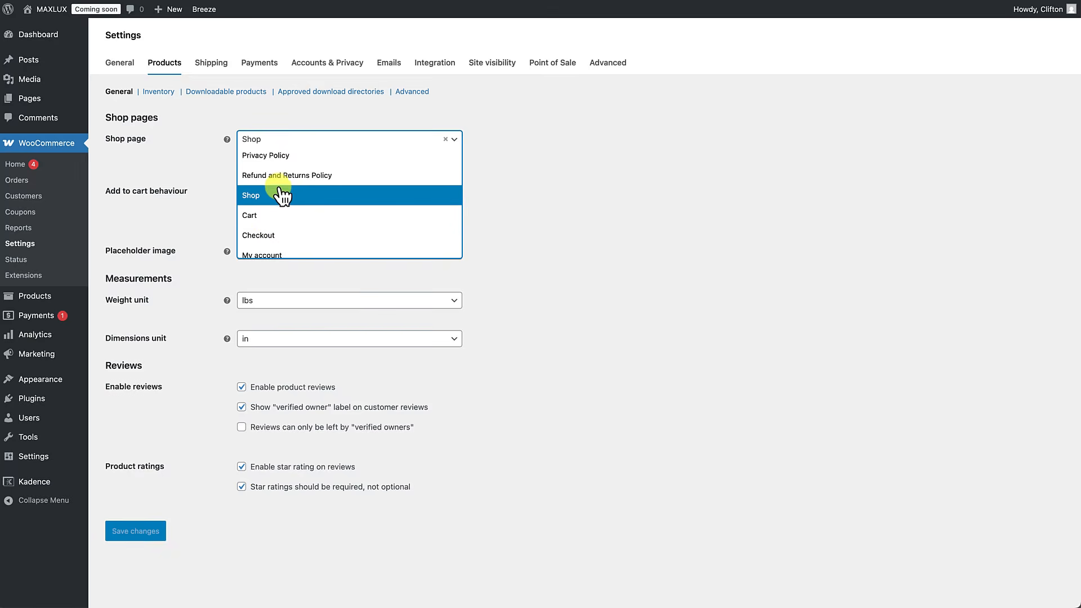
pyautogui.click(186, 164)
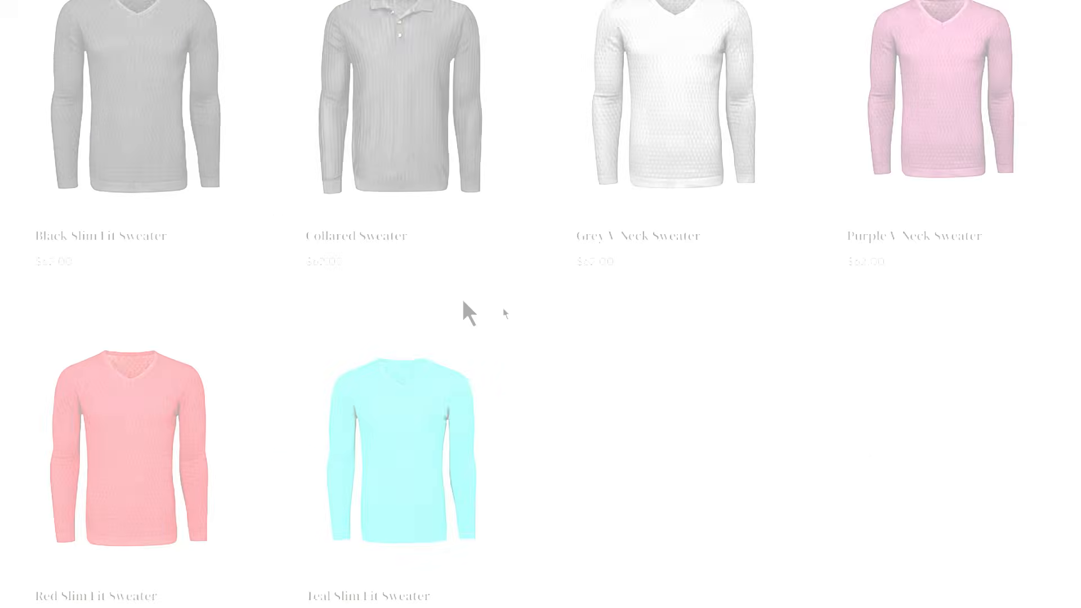
pyautogui.click(436, 277)
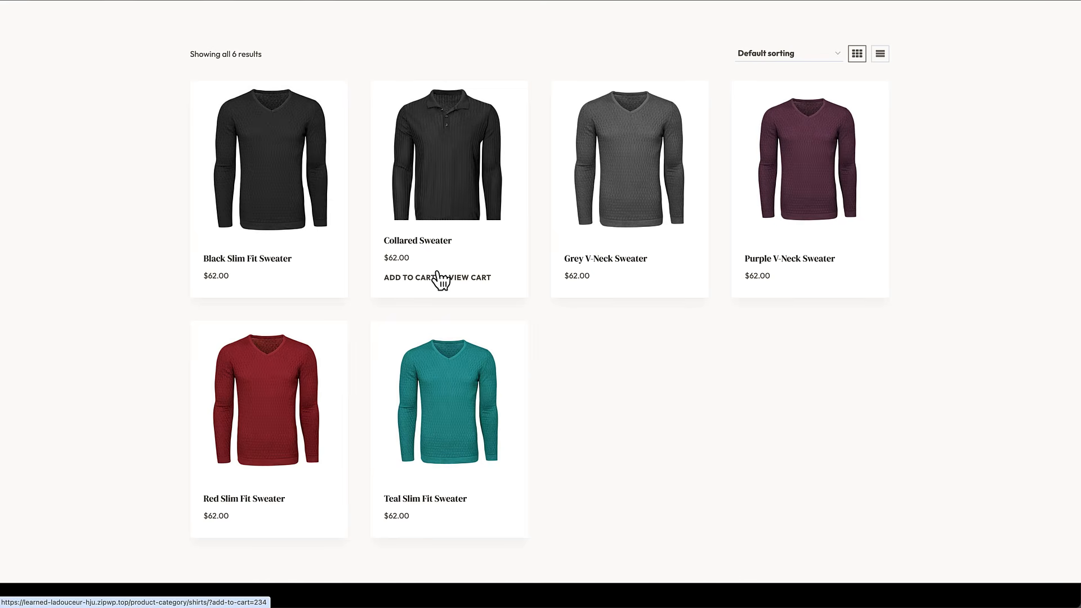
# Step: Add the Collared Sweater to the cart from the shop listing and its product page
pyautogui.click(411, 278)
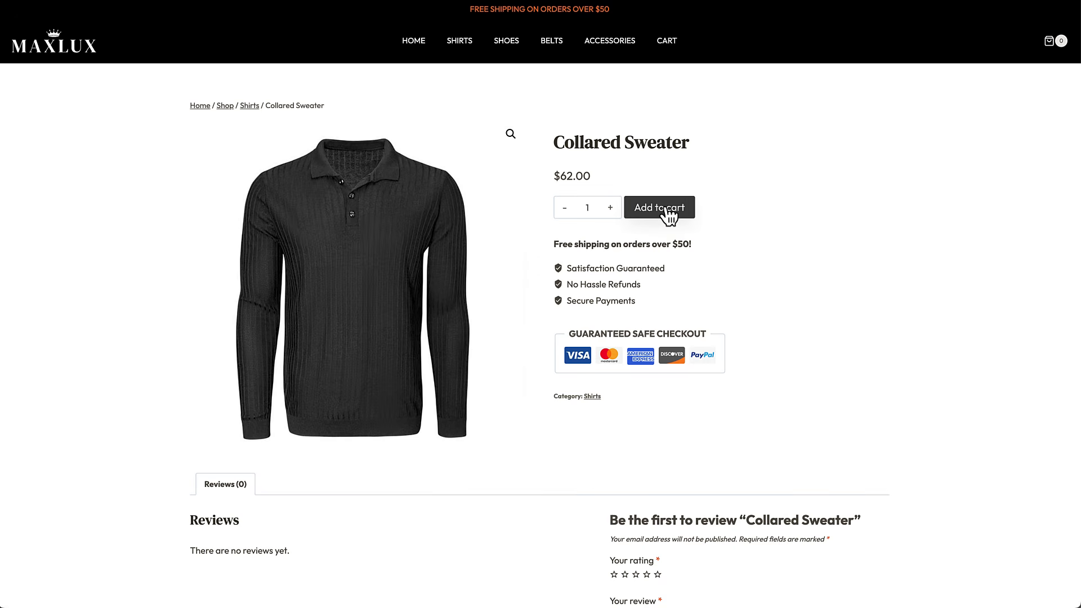
pyautogui.click(668, 212)
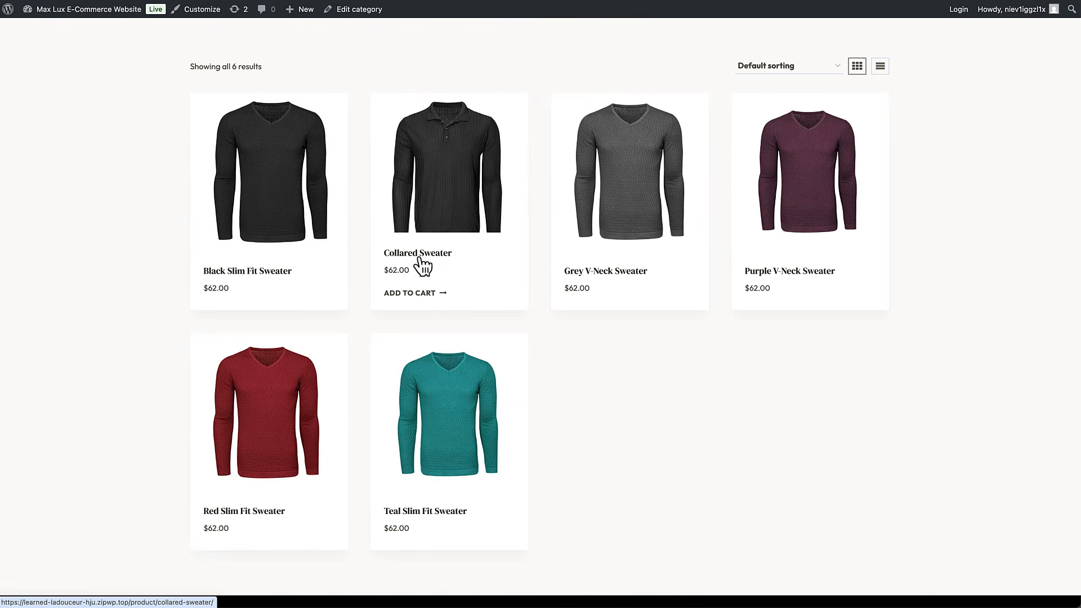
pyautogui.click(418, 296)
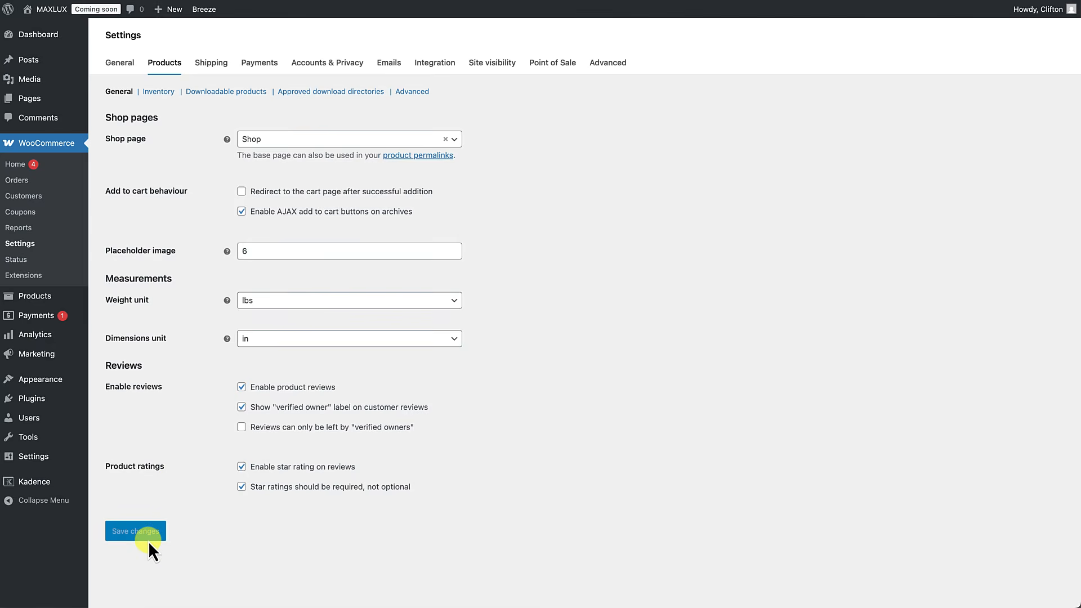
# Step: Review Inventory, Downloadable products, Approved download directories and Advanced settings, then view Shipping zones
pyautogui.click(158, 93)
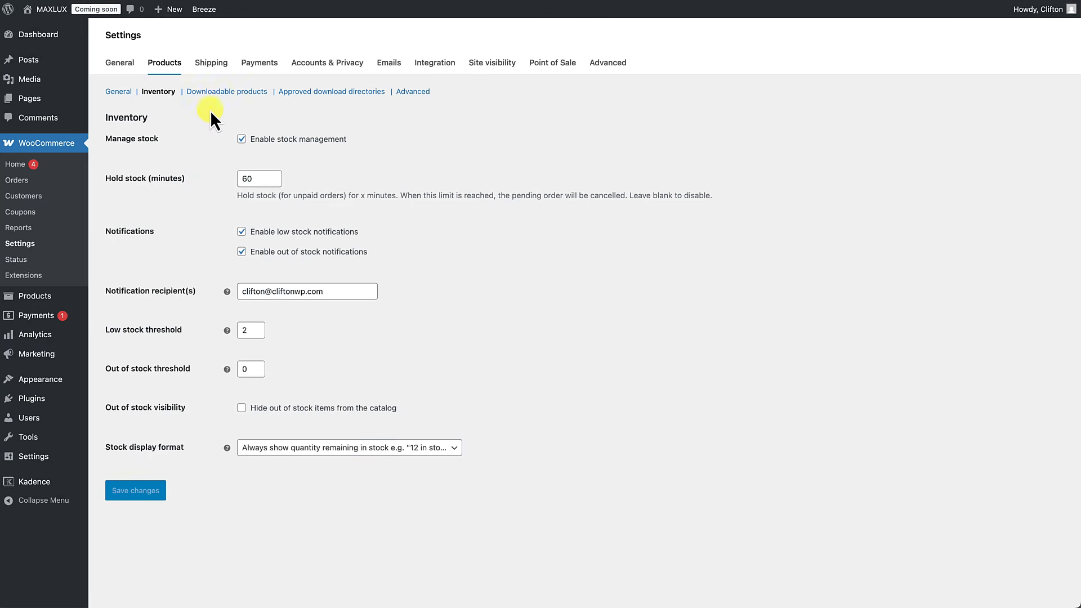
pyautogui.click(216, 96)
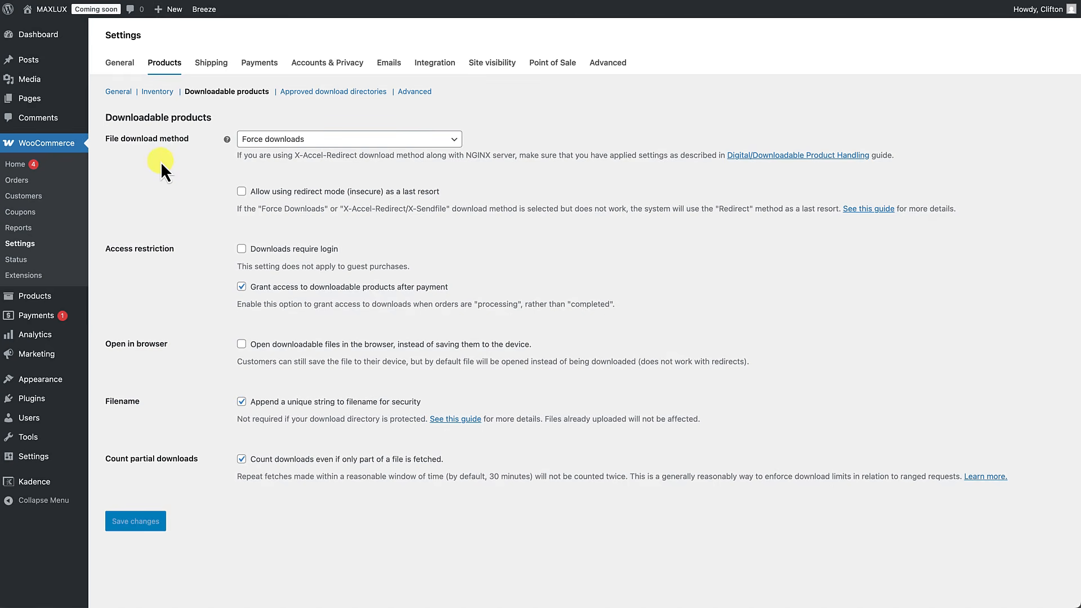
pyautogui.click(320, 96)
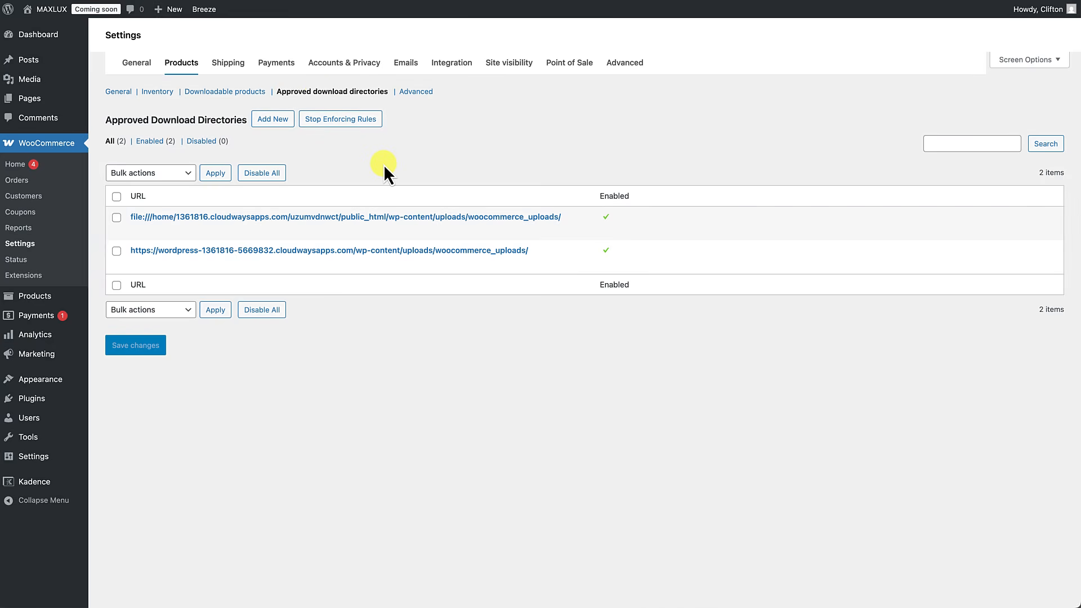
pyautogui.click(415, 94)
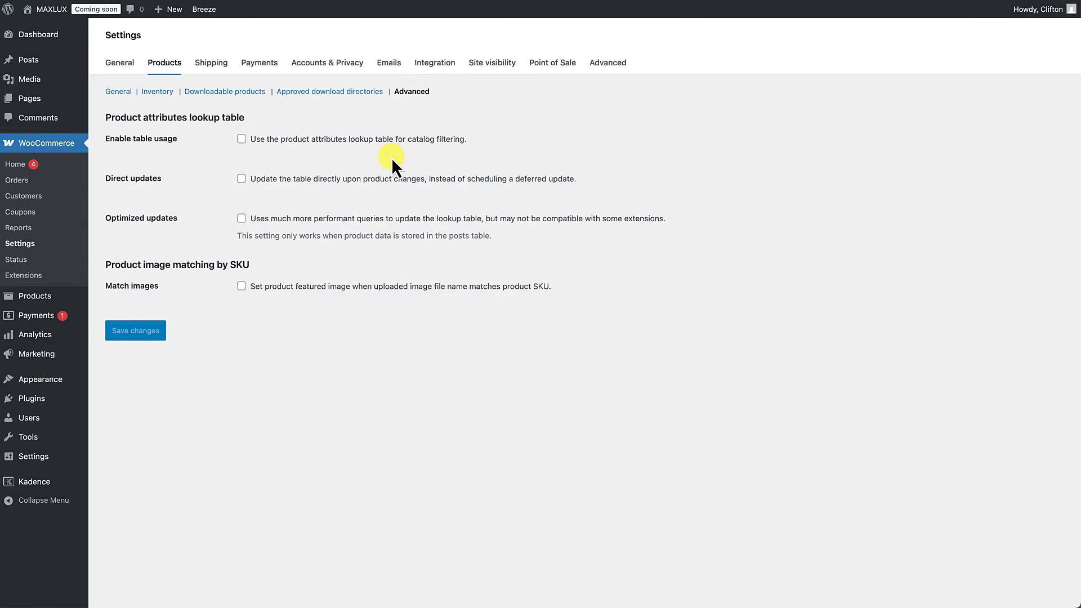
pyautogui.click(212, 64)
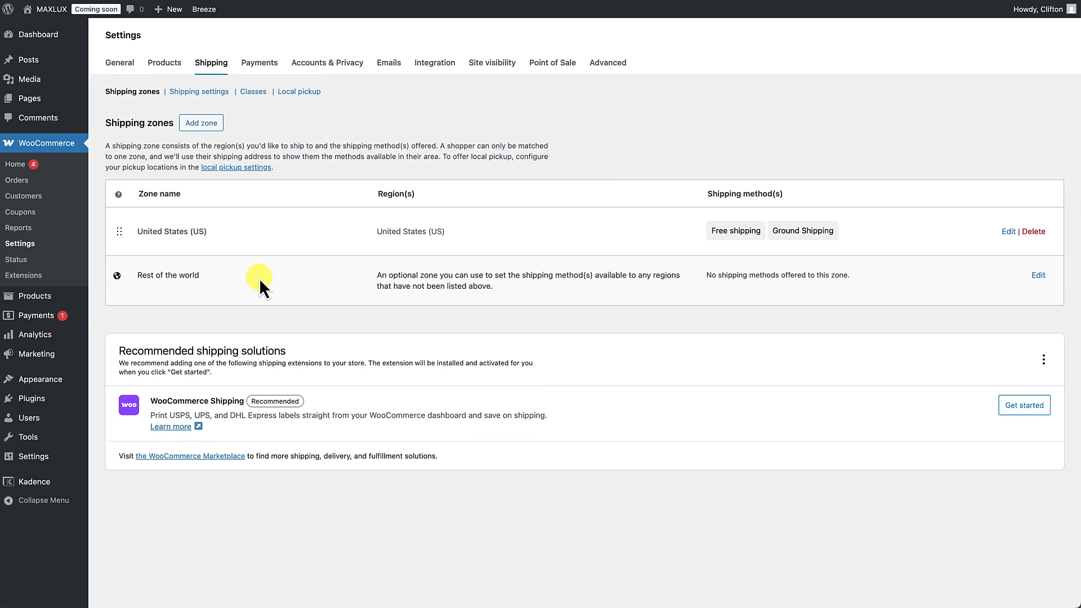
# Step: In the United States zone, save Free shipping with a 50 minimum order amount
pyautogui.click(1009, 232)
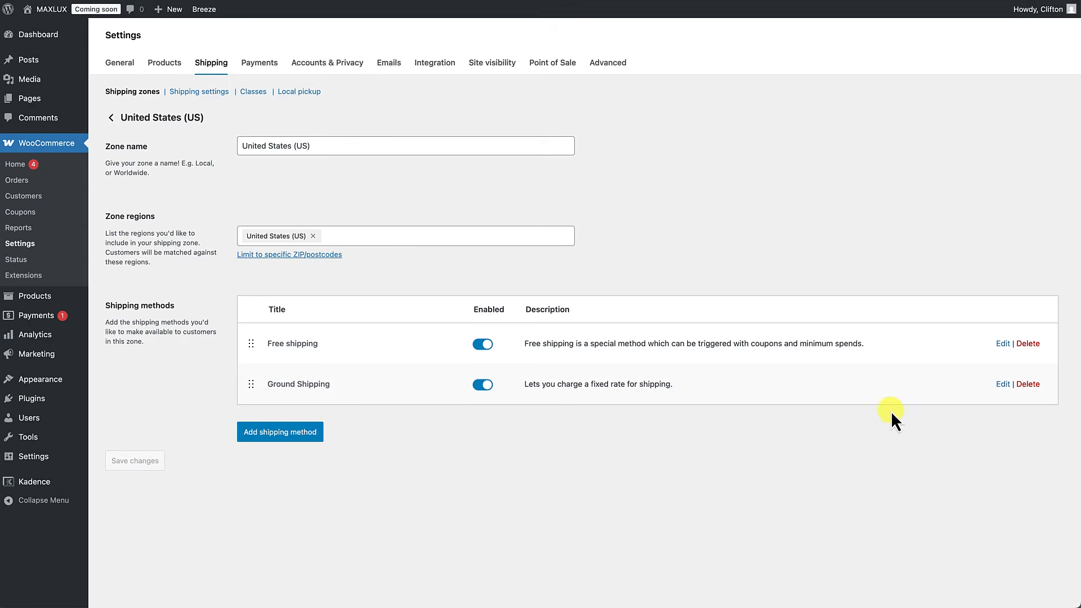
pyautogui.click(1001, 345)
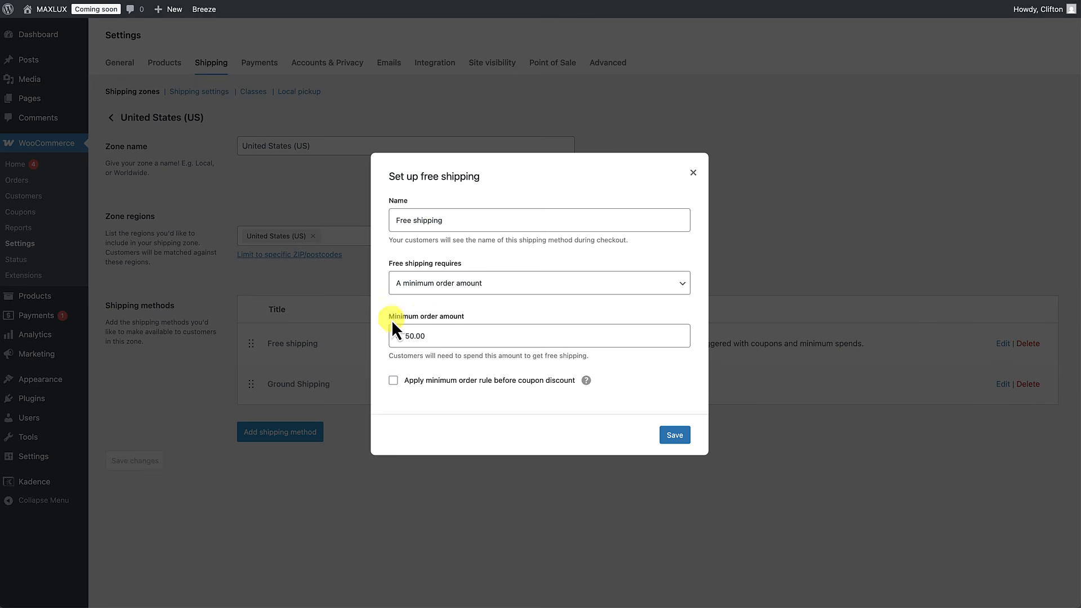
pyautogui.doubleClick(402, 336)
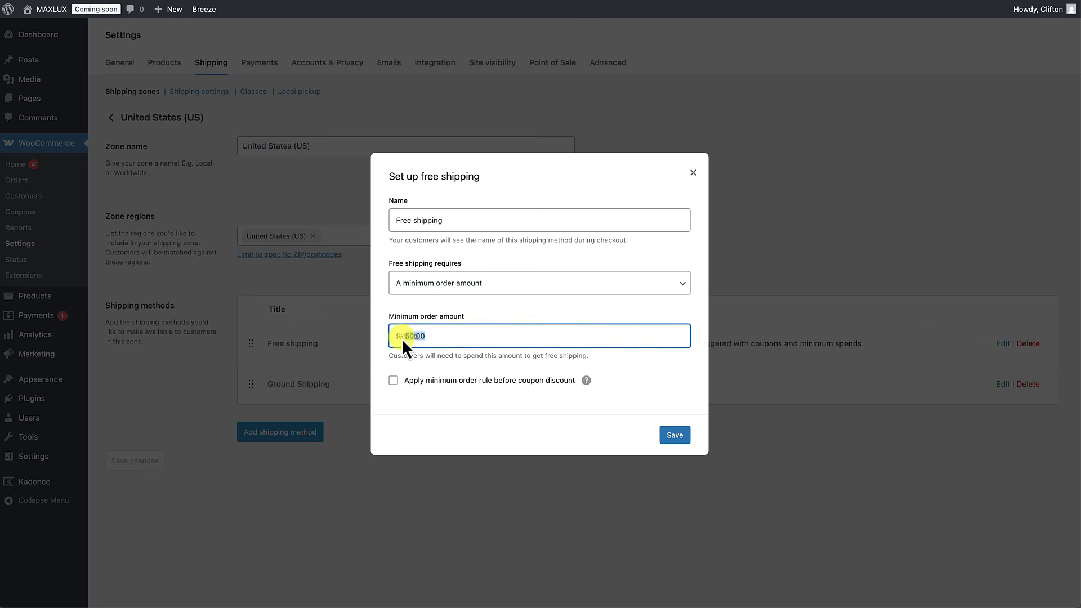
pyautogui.write('200')
pyautogui.press('BackSpace')
pyautogui.press('BackSpace')
pyautogui.press('BackSpace')
pyautogui.write('50')
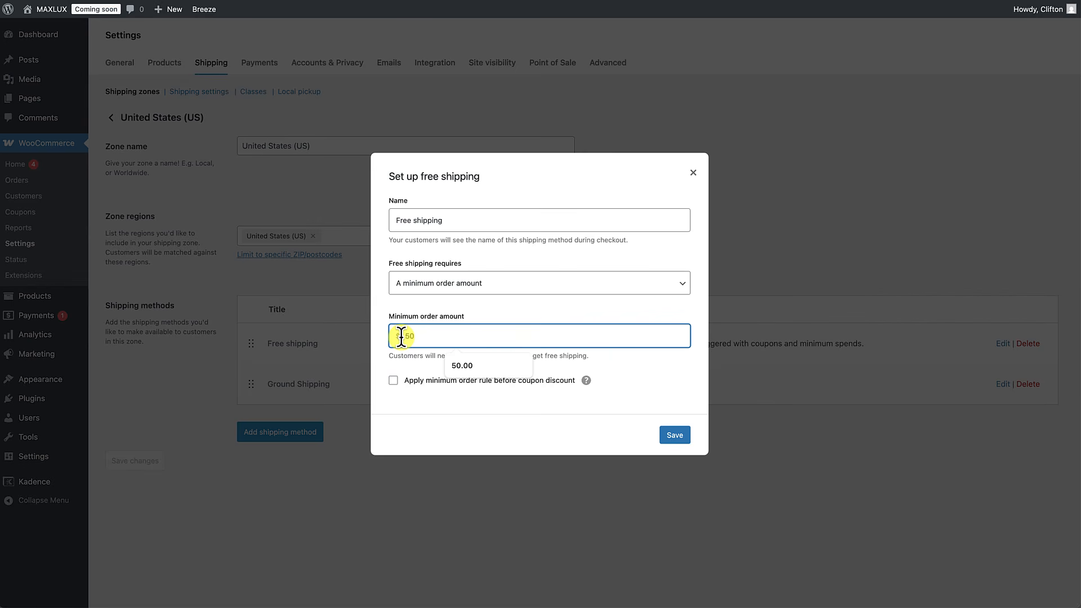
pyautogui.click(417, 404)
pyautogui.click(673, 435)
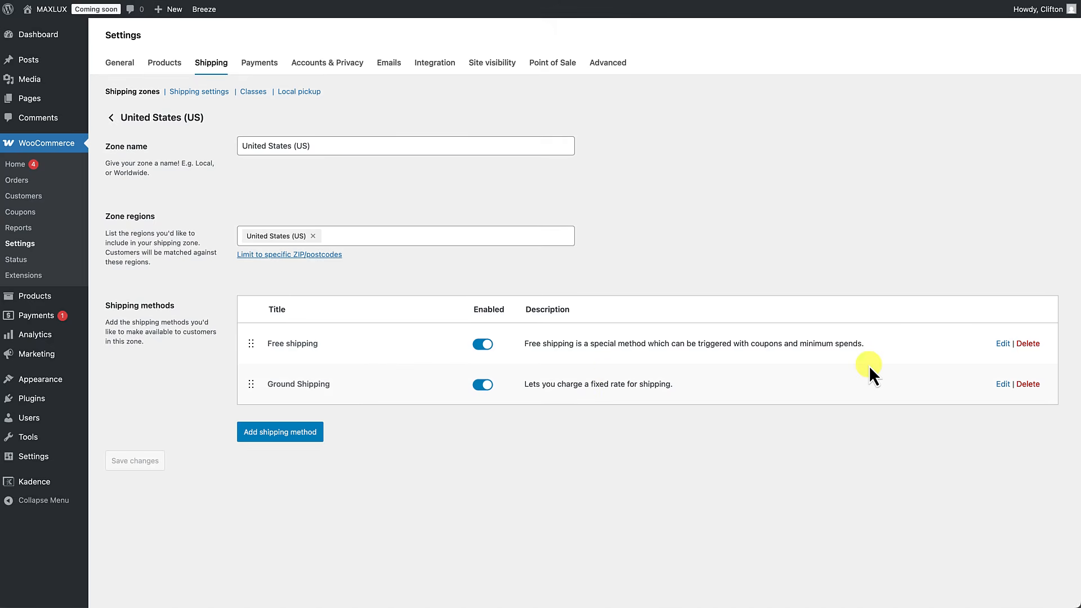
# Step: Review Ground Shipping settings without changes, then start adding a new shipping method
pyautogui.click(1003, 385)
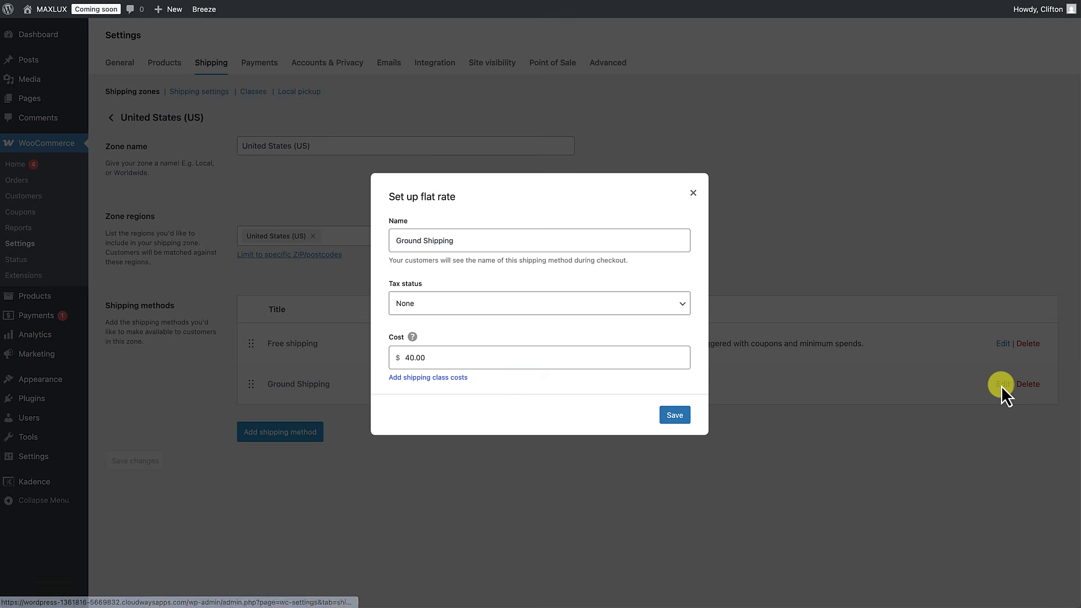
pyautogui.click(694, 193)
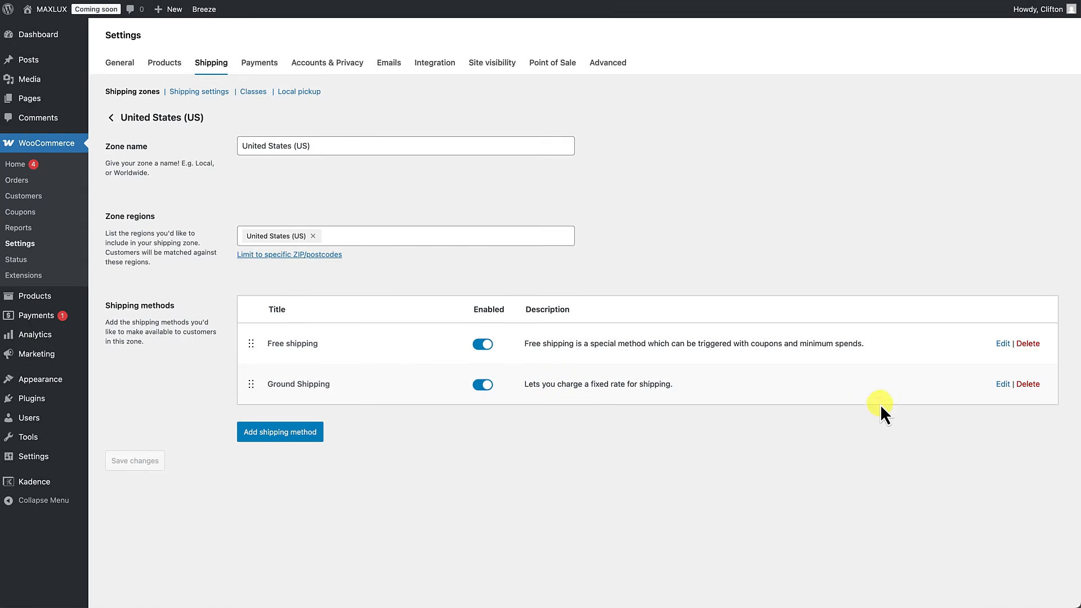
pyautogui.click(280, 434)
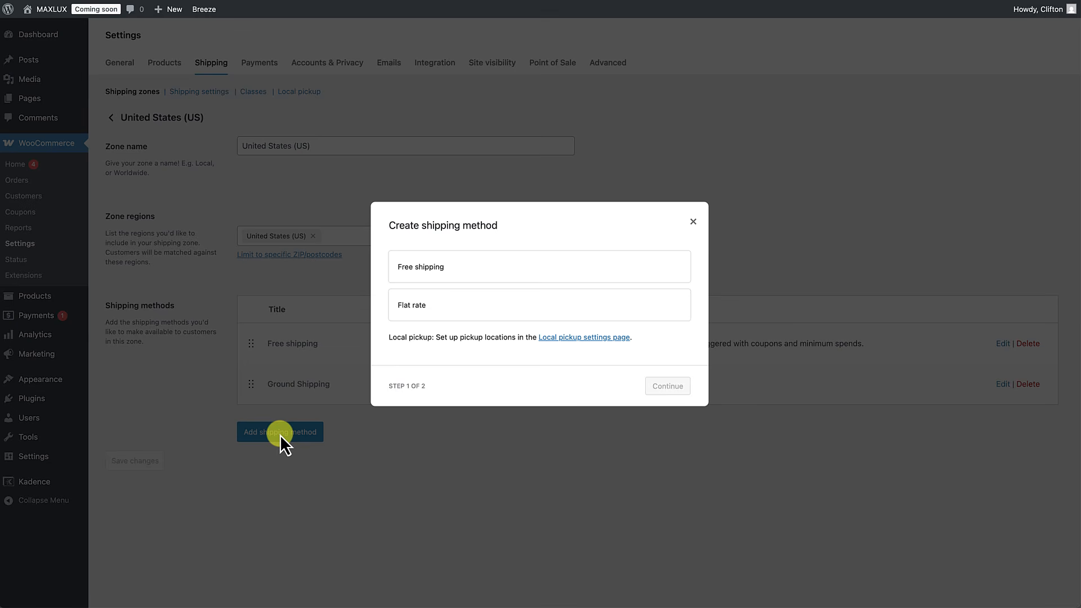
# Step: Create a Flat rate method named Overnight Shipping with tax status None and cost 75
pyautogui.click(472, 325)
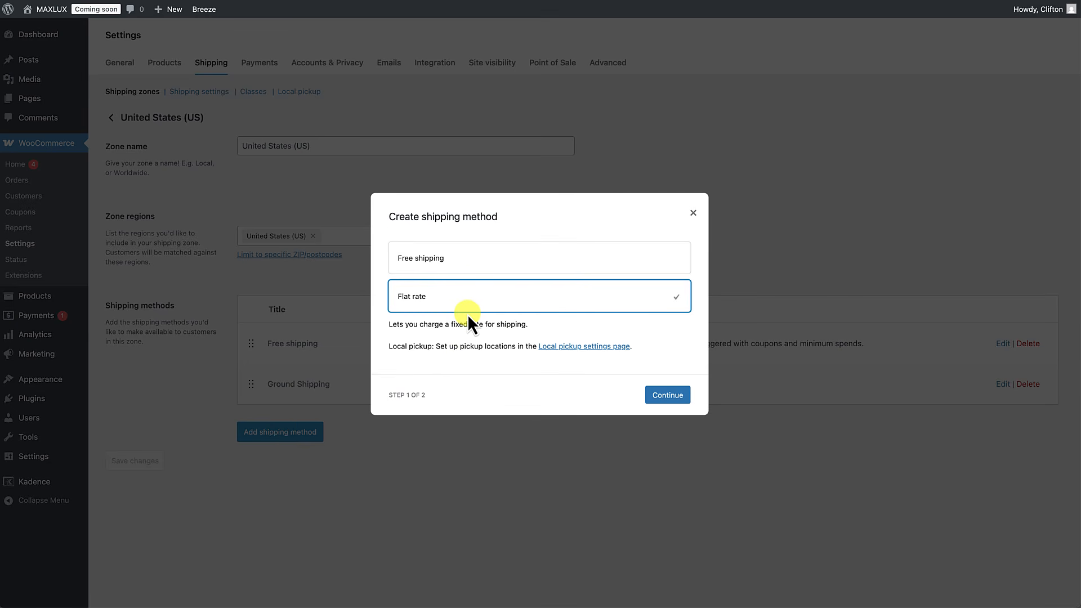
pyautogui.click(671, 399)
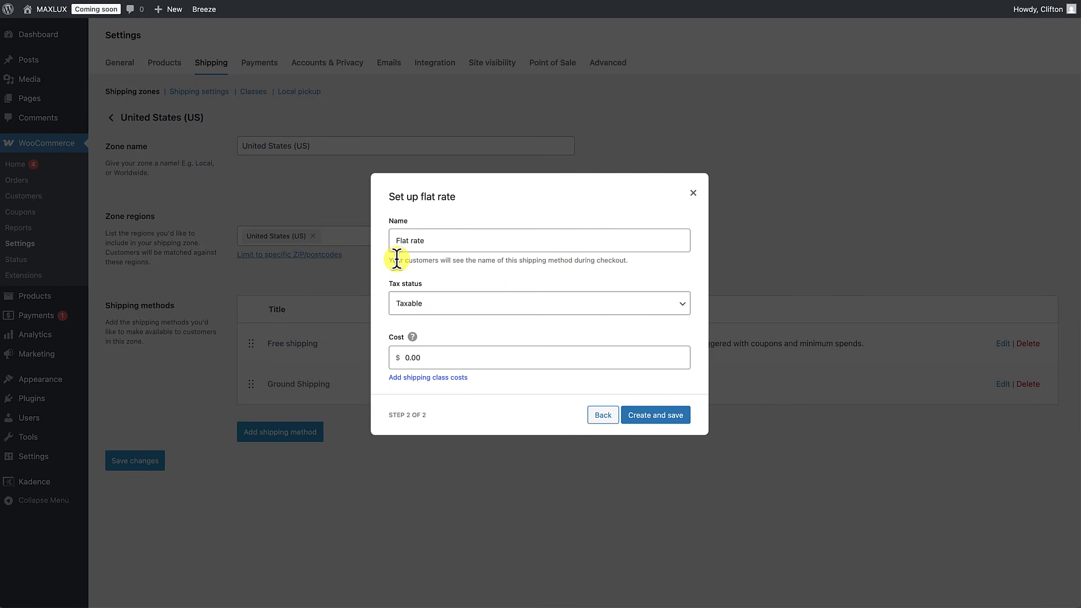
pyautogui.tripleClick(421, 241)
pyautogui.write('Overnight Shipping')
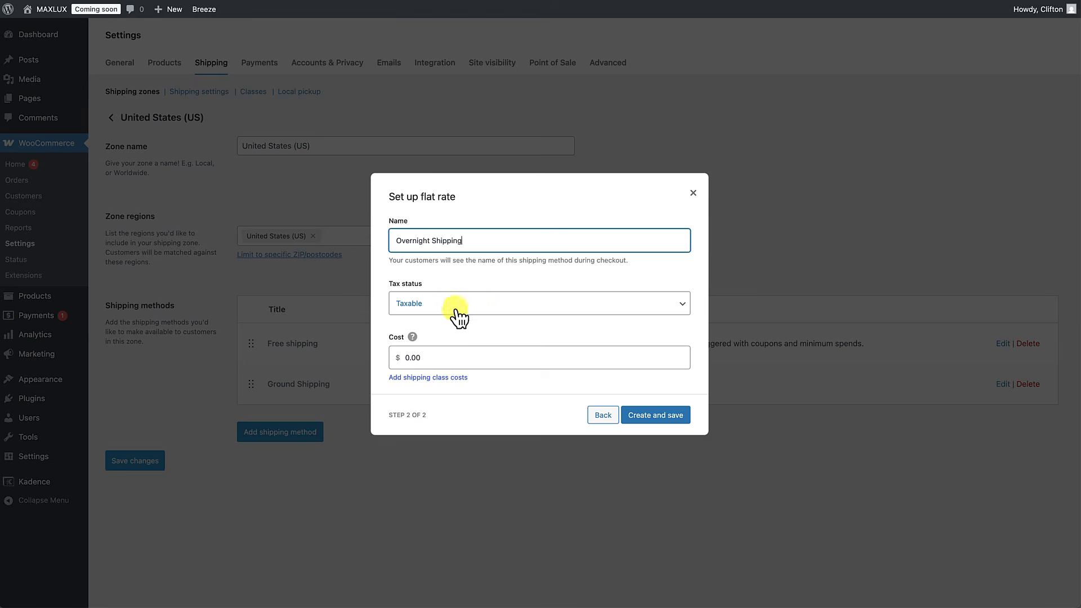
pyautogui.click(439, 310)
pyautogui.click(435, 315)
pyautogui.click(404, 357)
pyautogui.moveTo(410, 355); pyautogui.dragTo(396, 353)
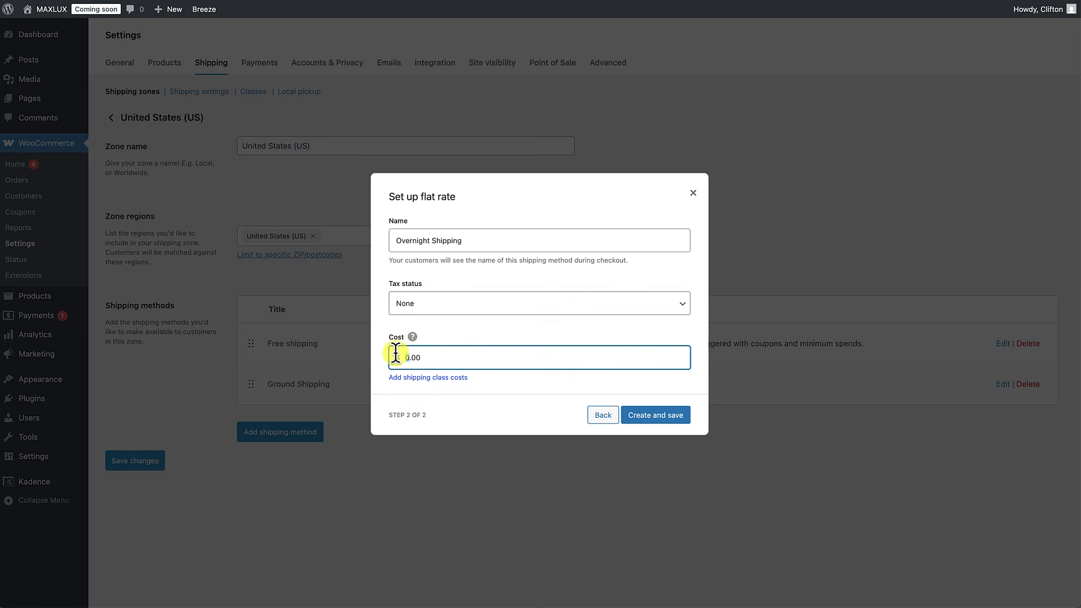
pyautogui.write('75')
pyautogui.click(655, 417)
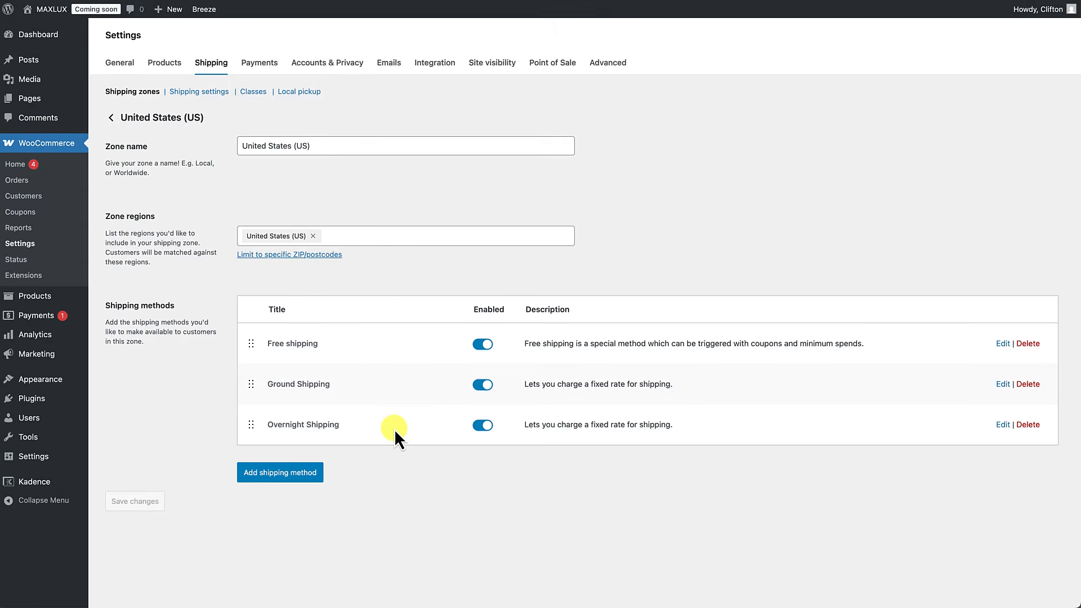
# Step: In Shipping options, toggle 'Hide shipping rates when free shipping is available' off and back on
pyautogui.click(207, 95)
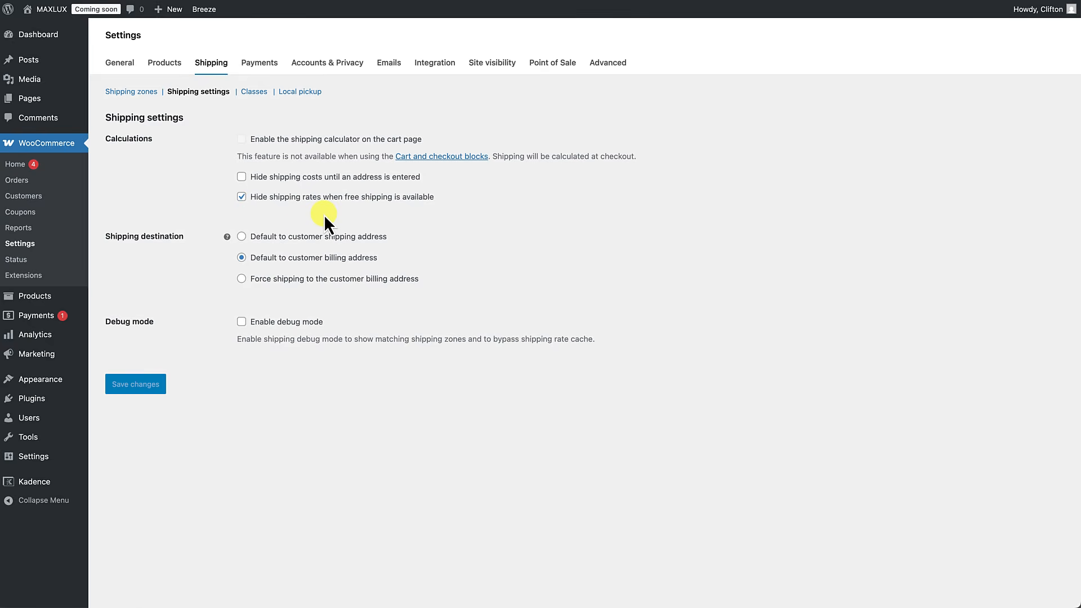
pyautogui.click(242, 196)
pyautogui.click(241, 197)
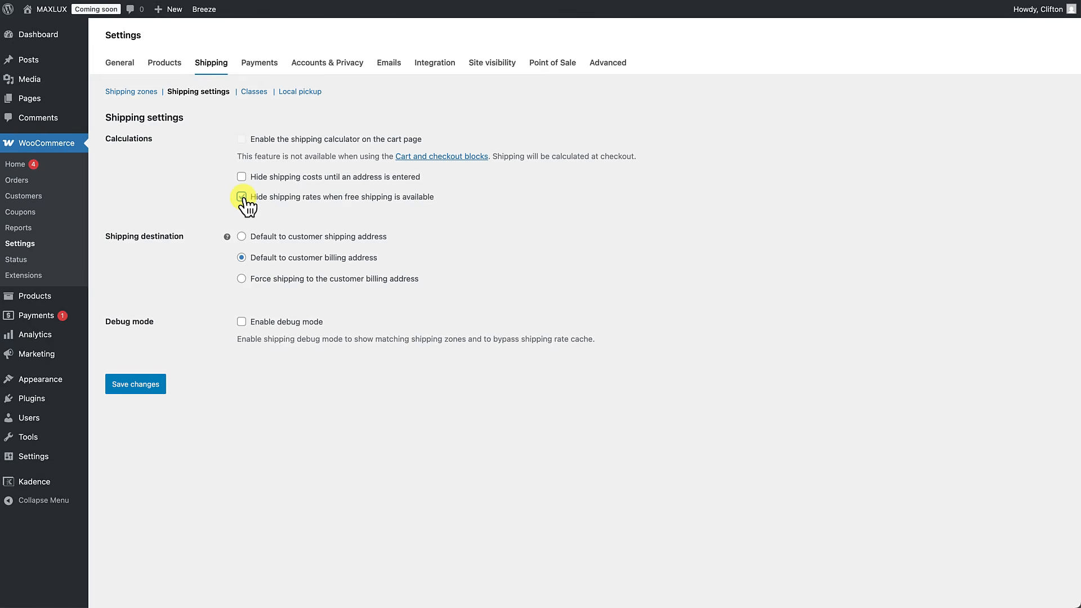
# Step: Check the empty Shipping classes list, then go to the Local pickup settings
pyautogui.click(138, 384)
pyautogui.click(255, 93)
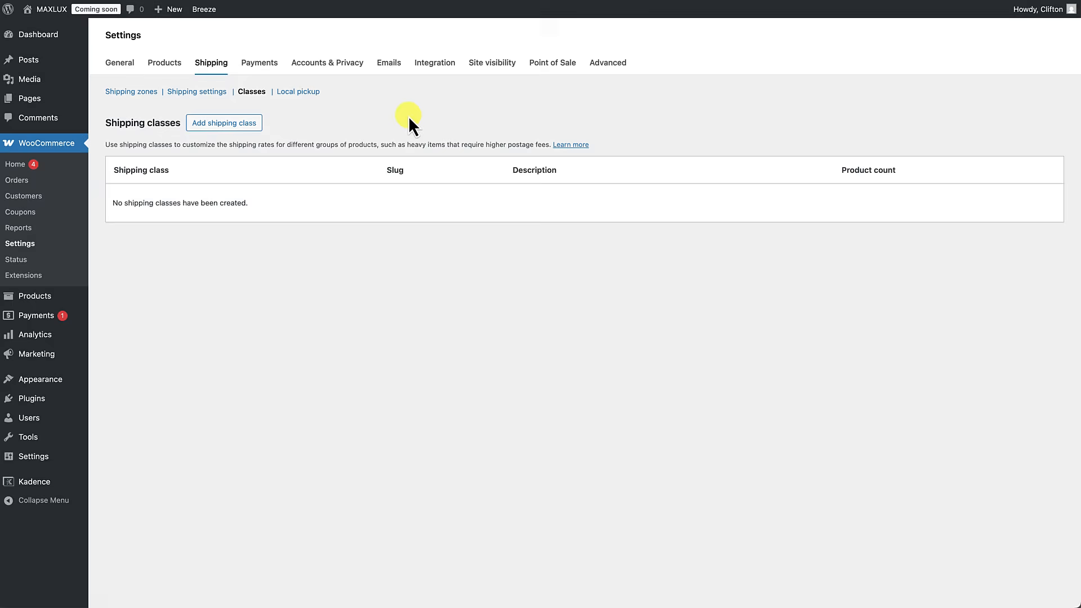
pyautogui.click(298, 92)
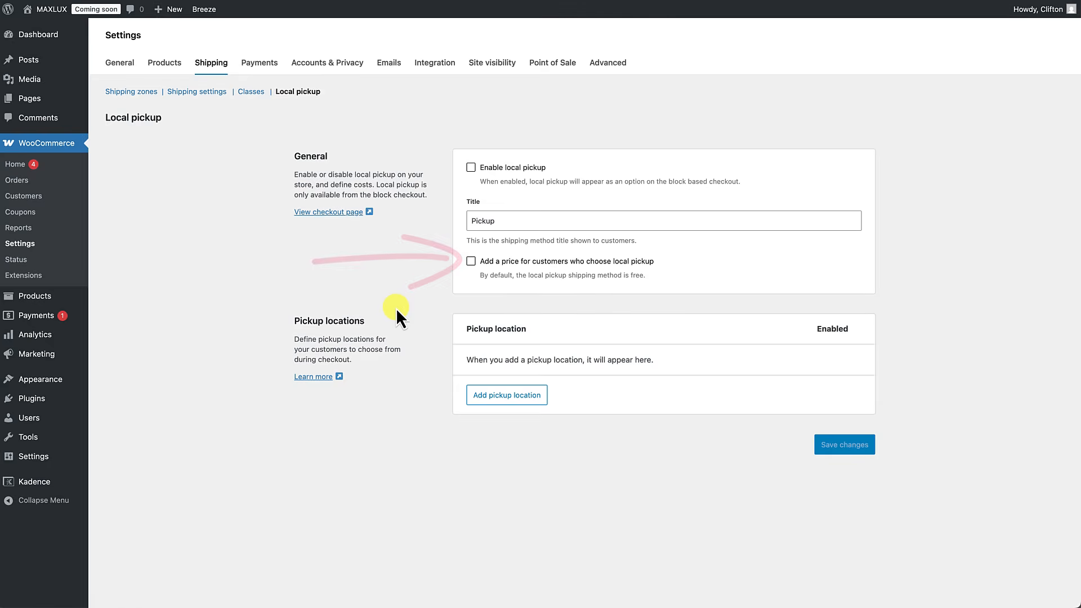
# Step: Go to the Payments settings to see the available payment providers
pyautogui.click(262, 69)
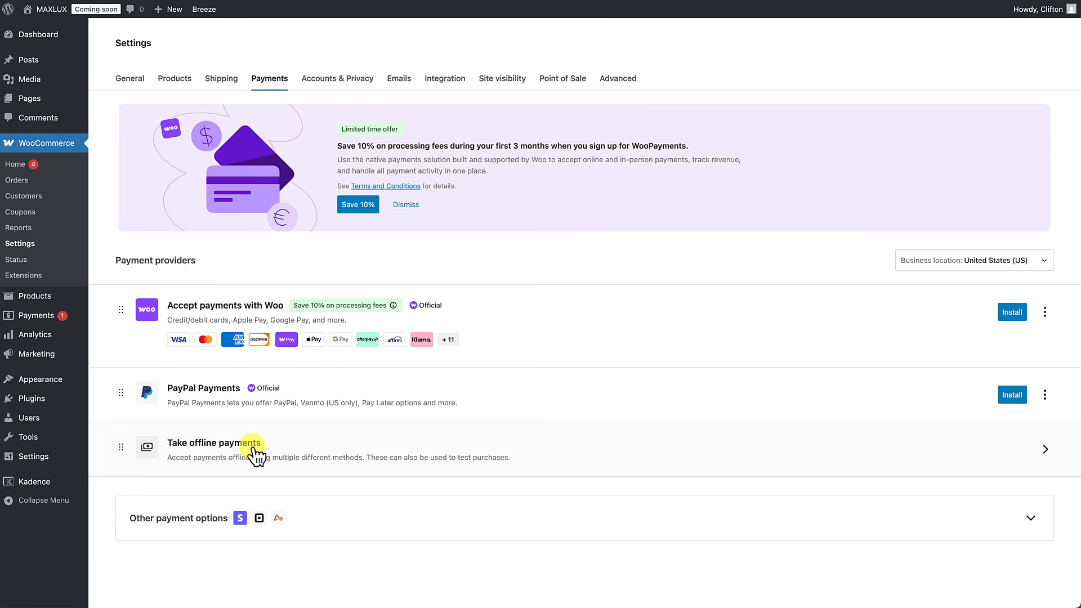
# Step: Review Accounts & Privacy, then scroll through the order, account and POS email notifications
pyautogui.click(333, 83)
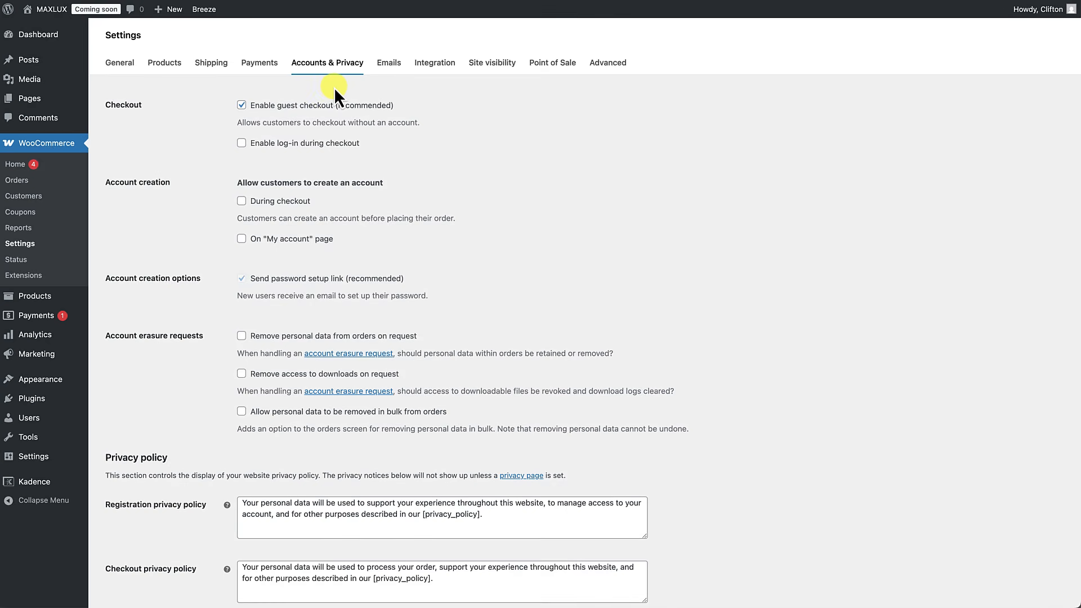
pyautogui.click(390, 63)
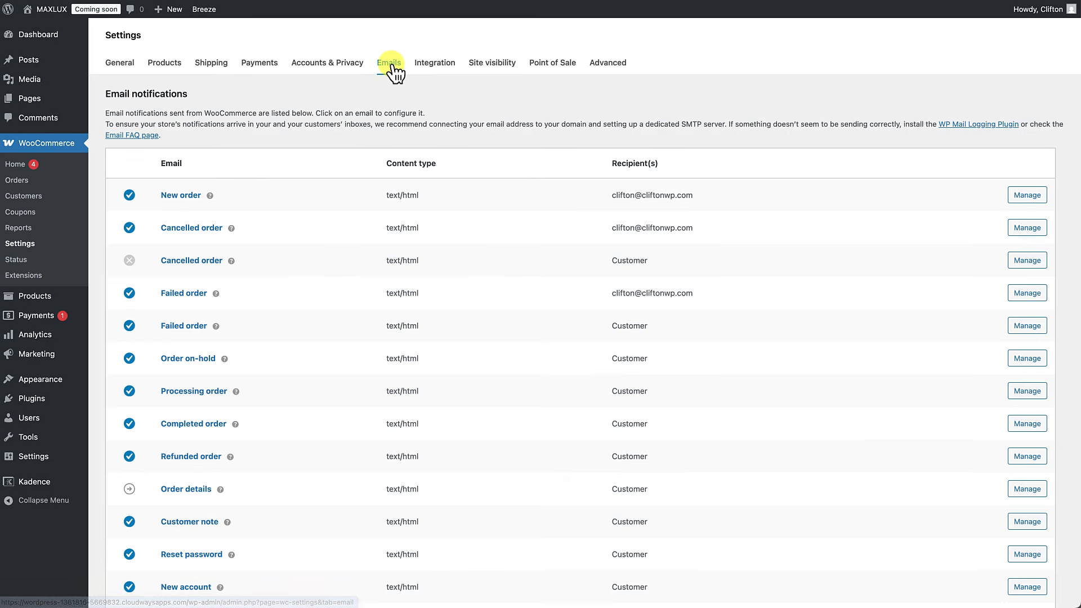
pyautogui.scroll(-2, 361, 182)
pyautogui.scroll(-1, 361, 181)
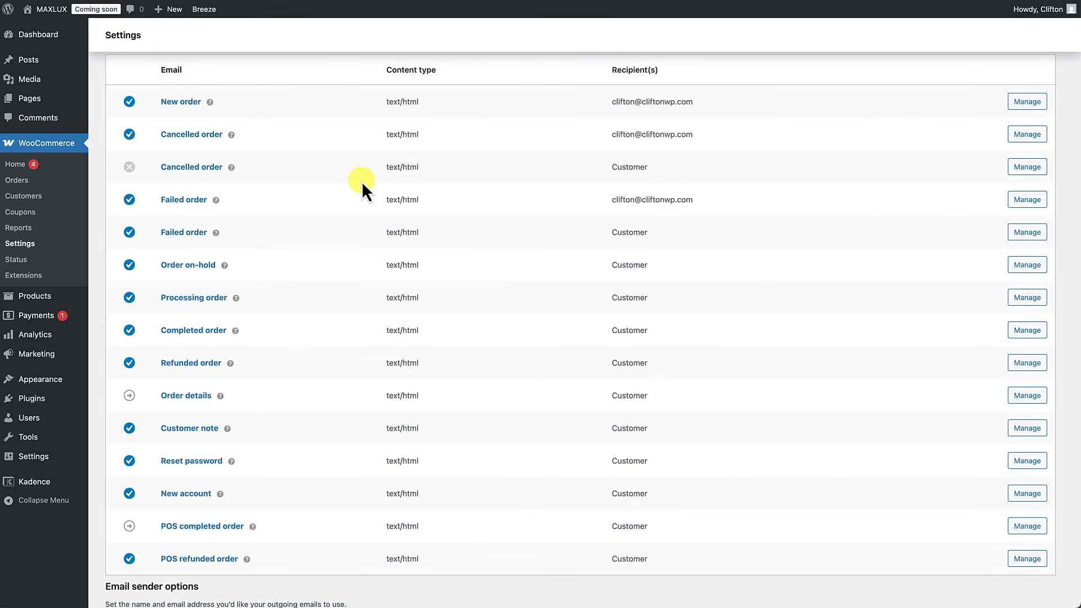
pyautogui.scroll(2, 362, 181)
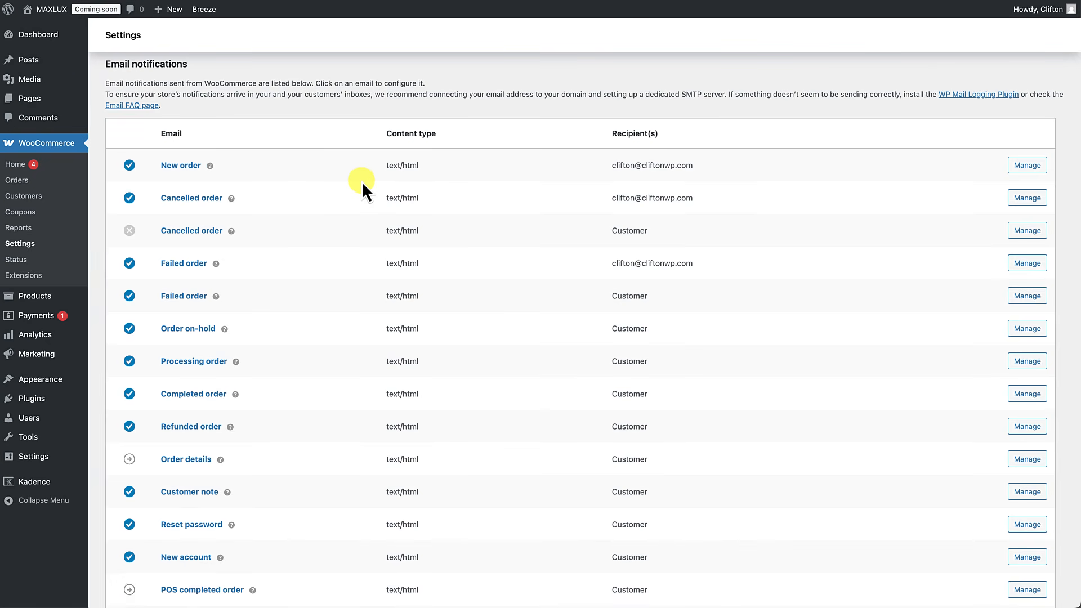
pyautogui.scroll(-1, 362, 181)
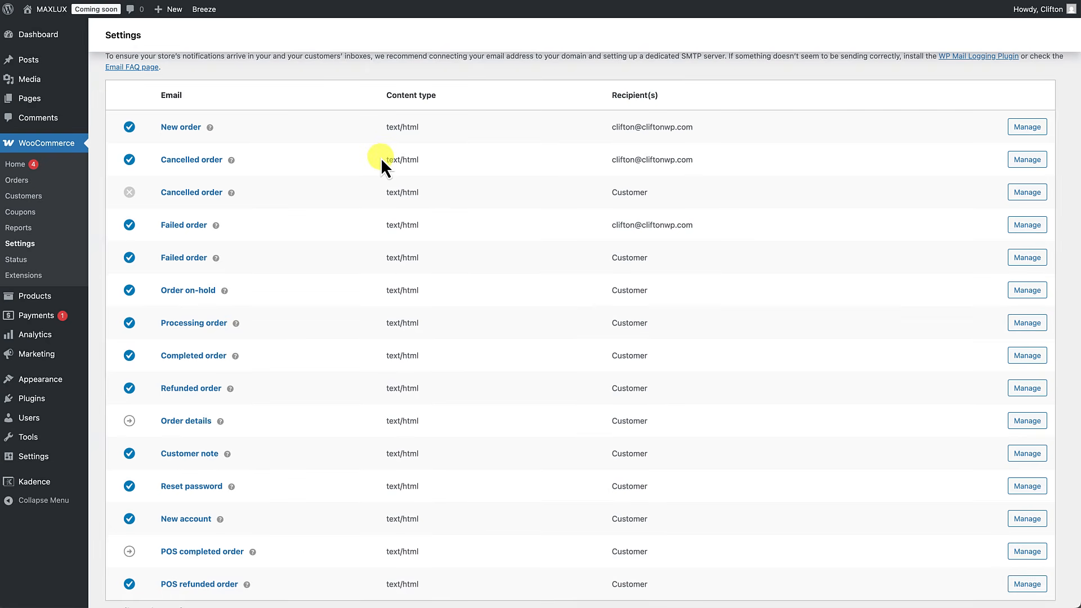
pyautogui.scroll(-2, 362, 230)
pyautogui.scroll(2, 363, 230)
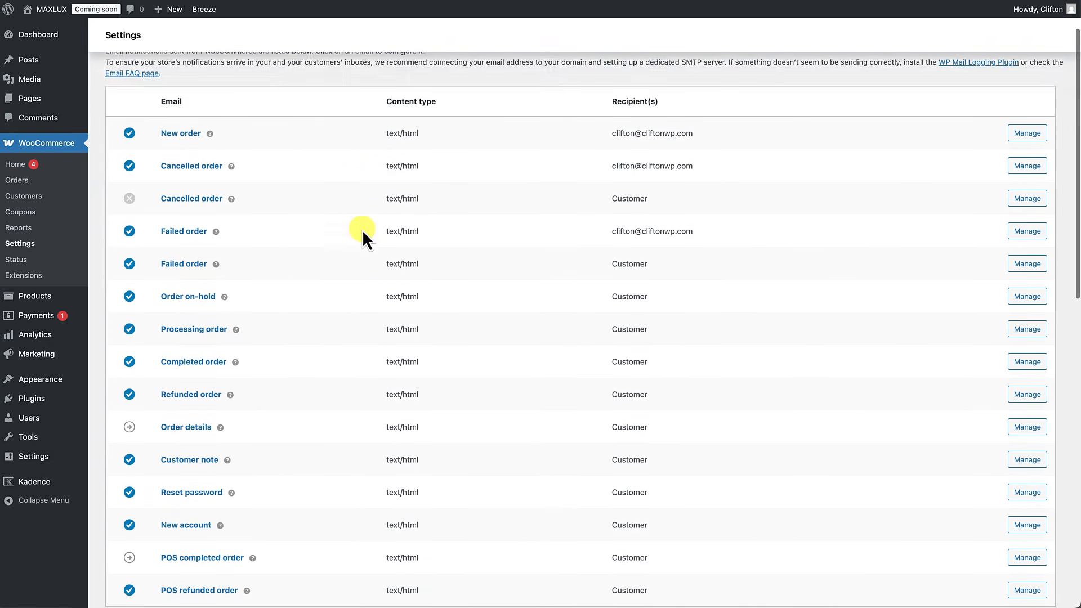
pyautogui.scroll(-3, 362, 230)
pyautogui.scroll(5, 362, 230)
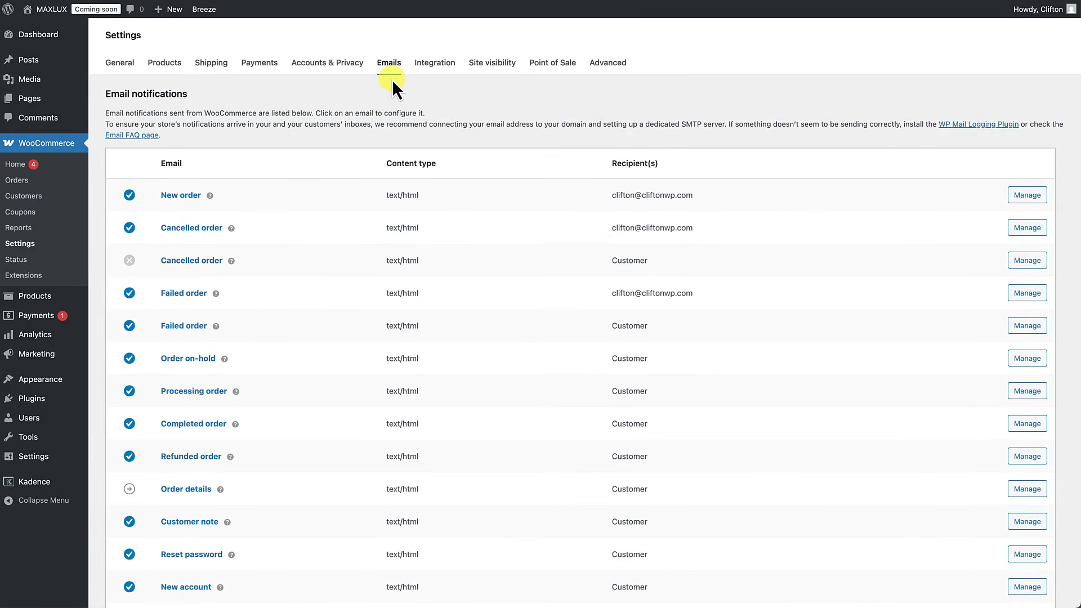
# Step: Step through the Integration, Site visibility, Point of Sale and Advanced settings tabs
pyautogui.click(434, 64)
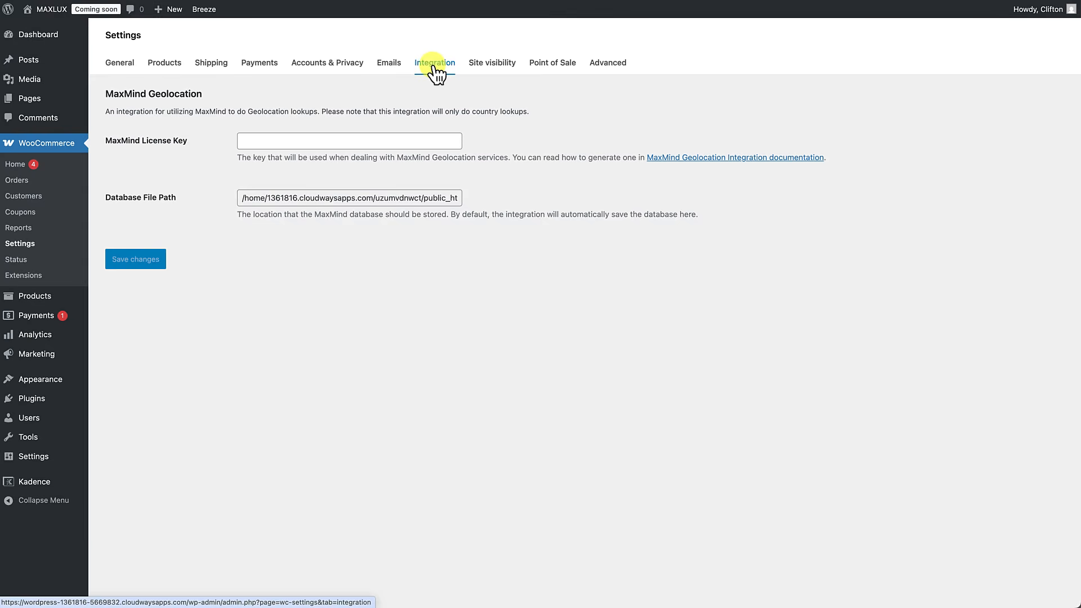
pyautogui.click(494, 71)
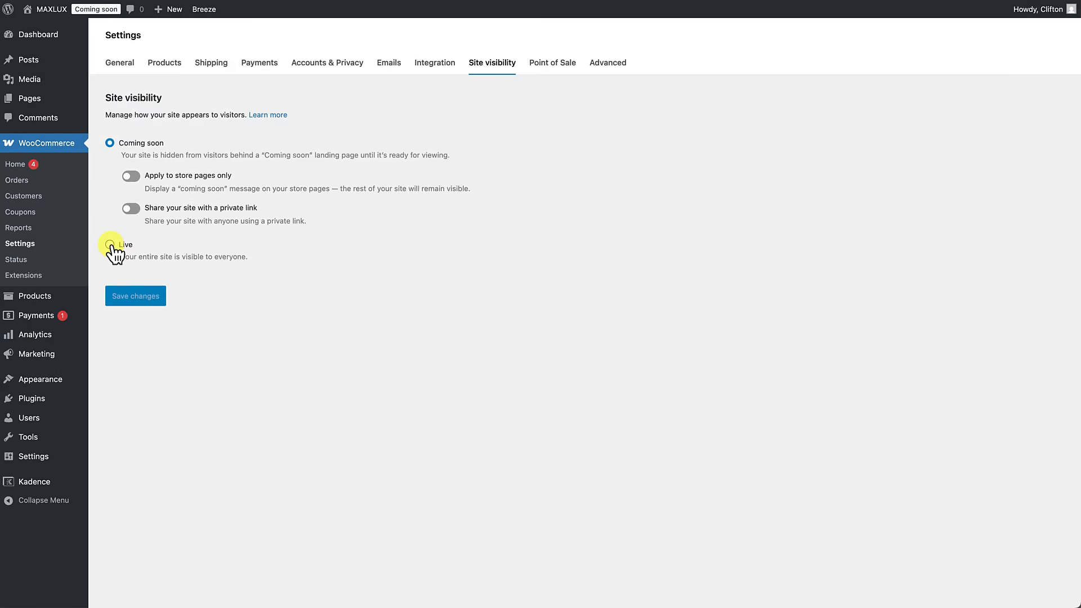
pyautogui.click(563, 68)
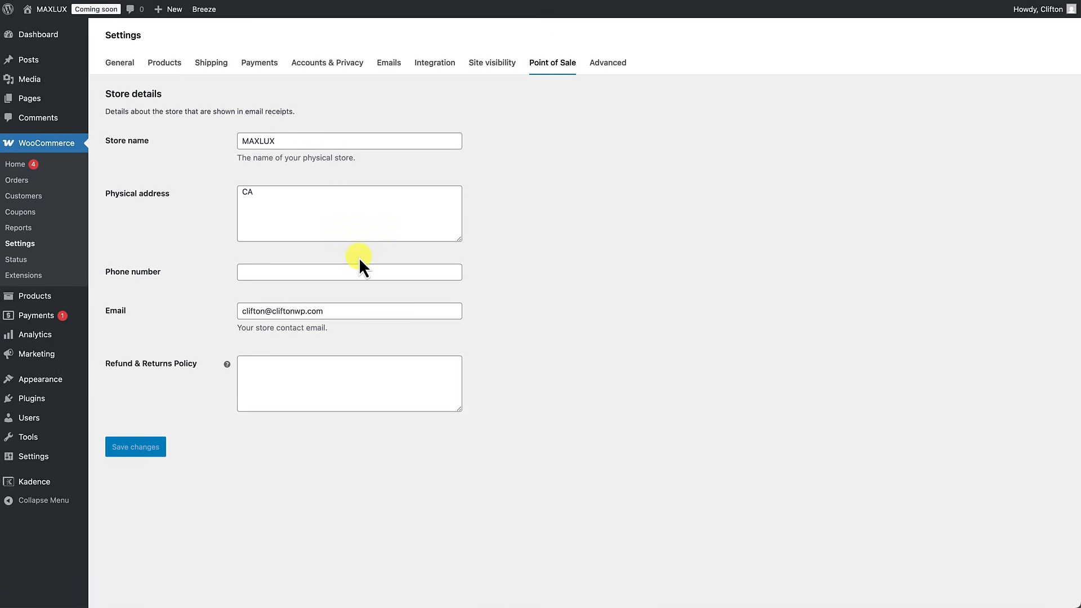
pyautogui.click(608, 63)
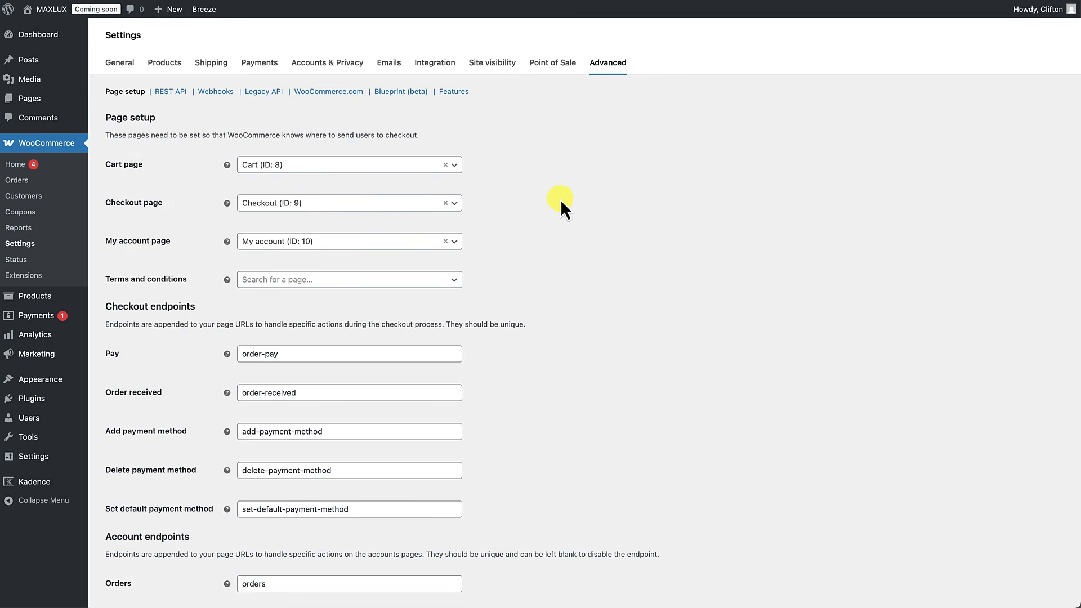
# Step: Browse Advanced > Features, including high-performance order storage and WooCommerce Analytics
pyautogui.click(459, 92)
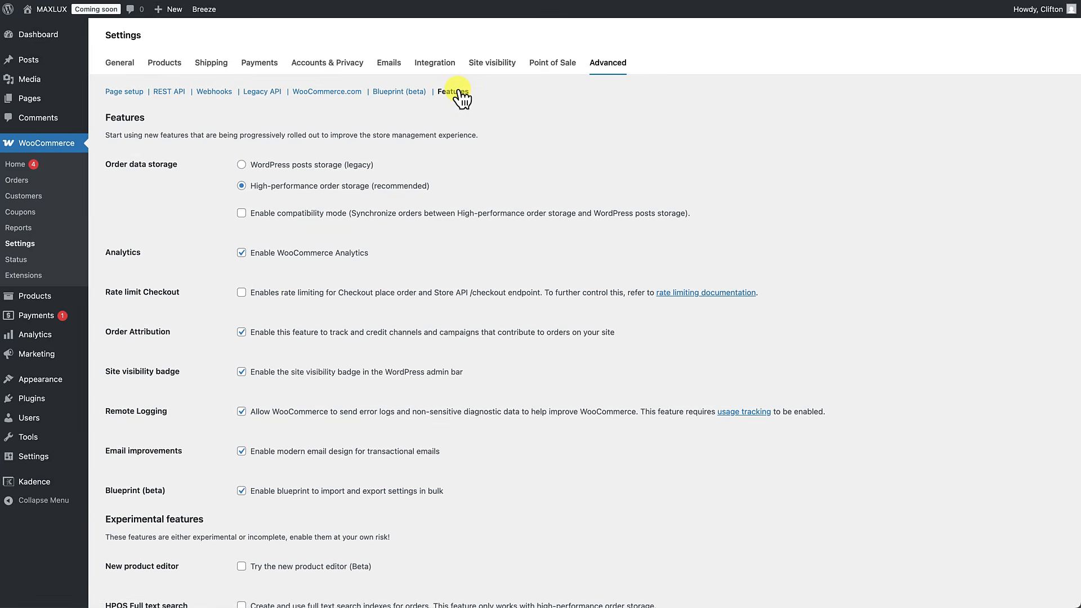
pyautogui.scroll(-3, 431, 209)
pyautogui.scroll(-2, 430, 206)
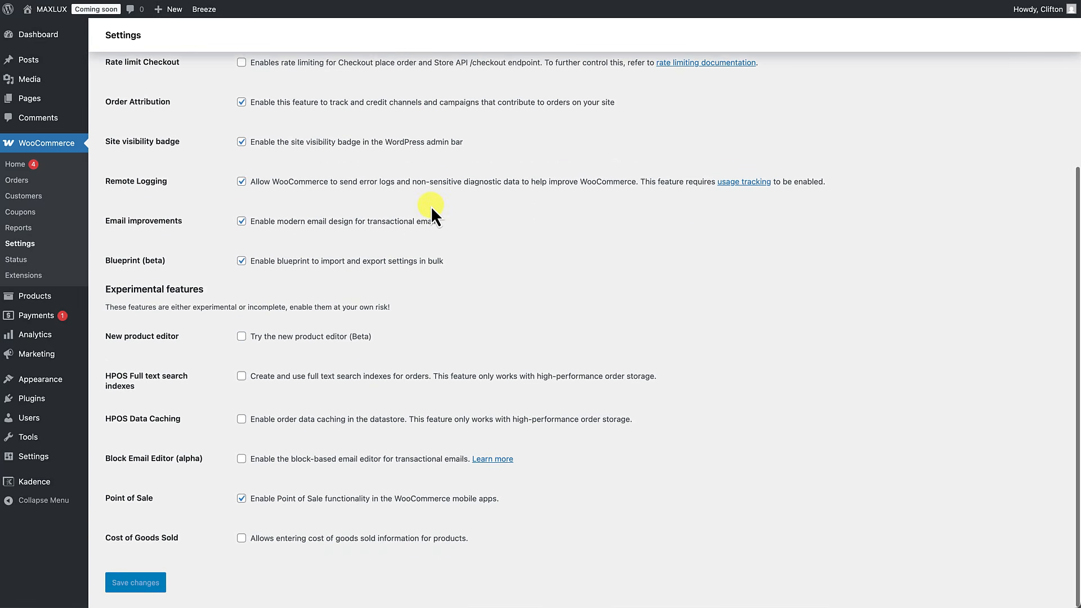
pyautogui.scroll(4, 430, 206)
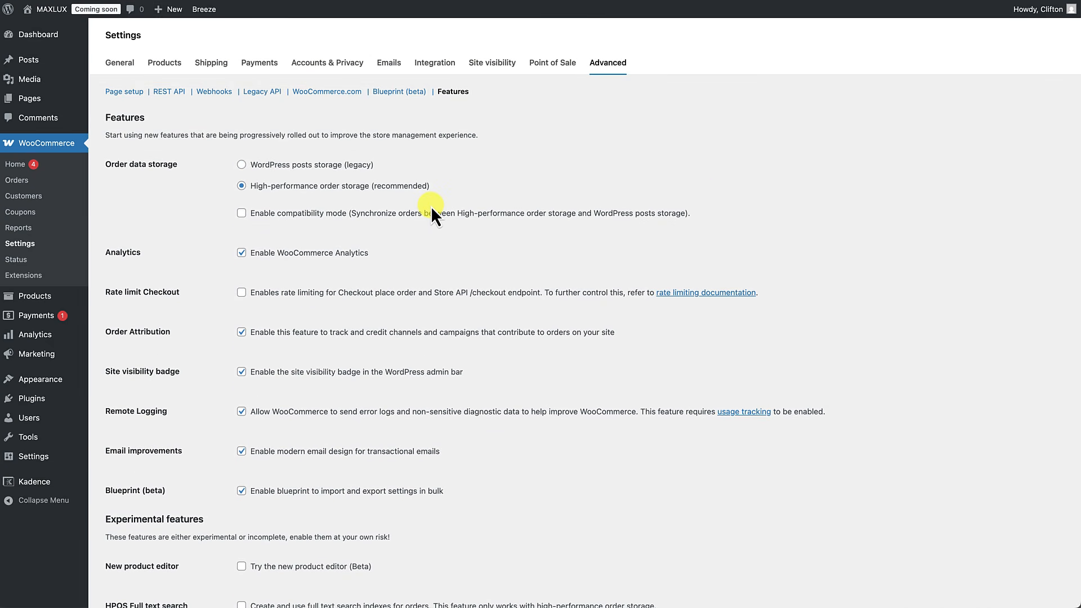
pyautogui.scroll(-3, 431, 206)
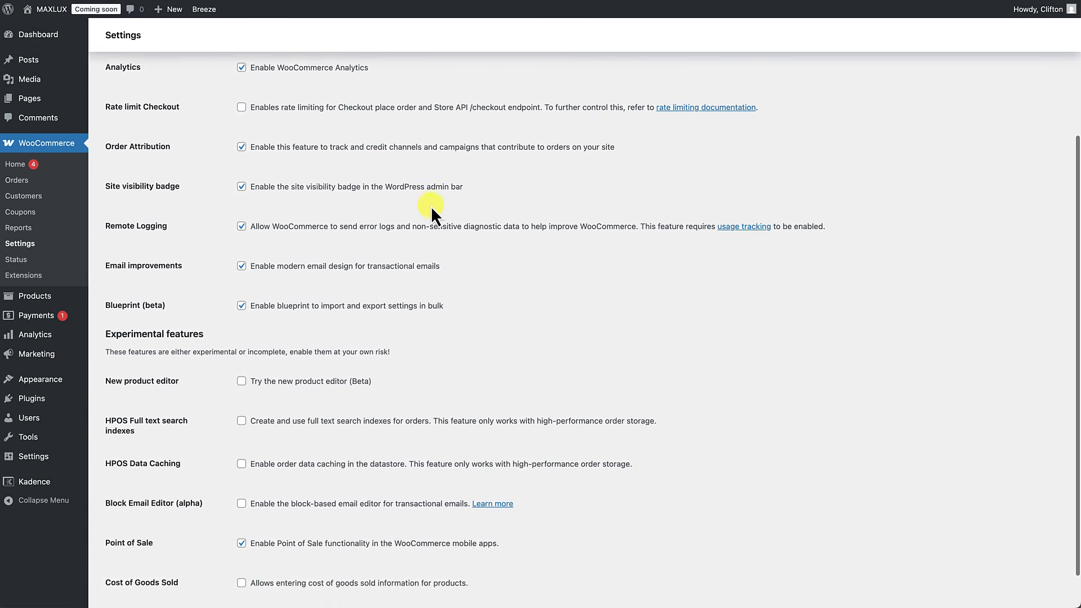
pyautogui.scroll(4, 431, 206)
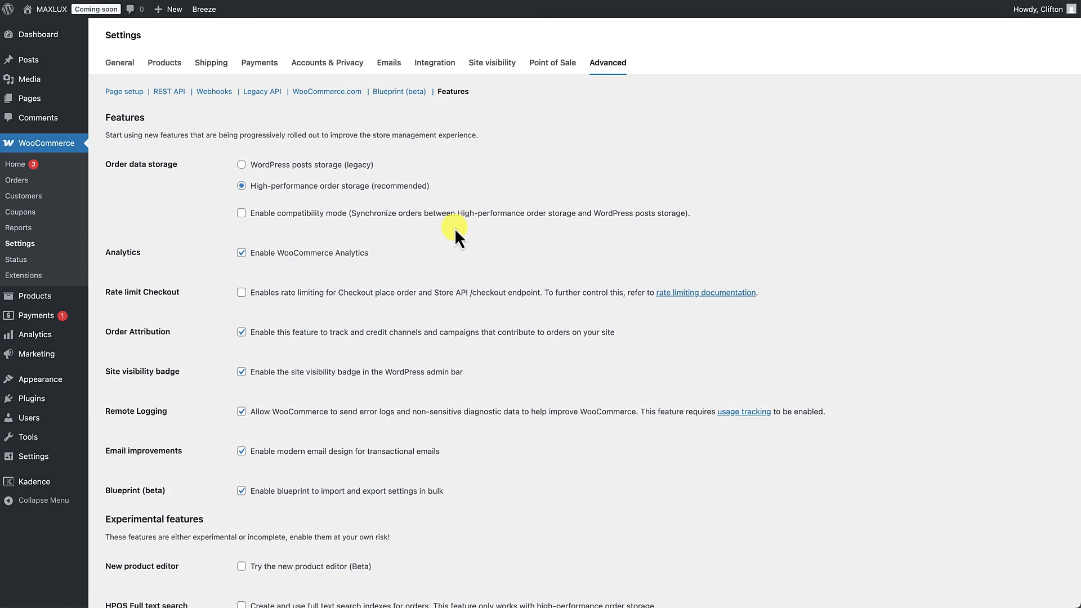
pyautogui.moveTo(35, 298)
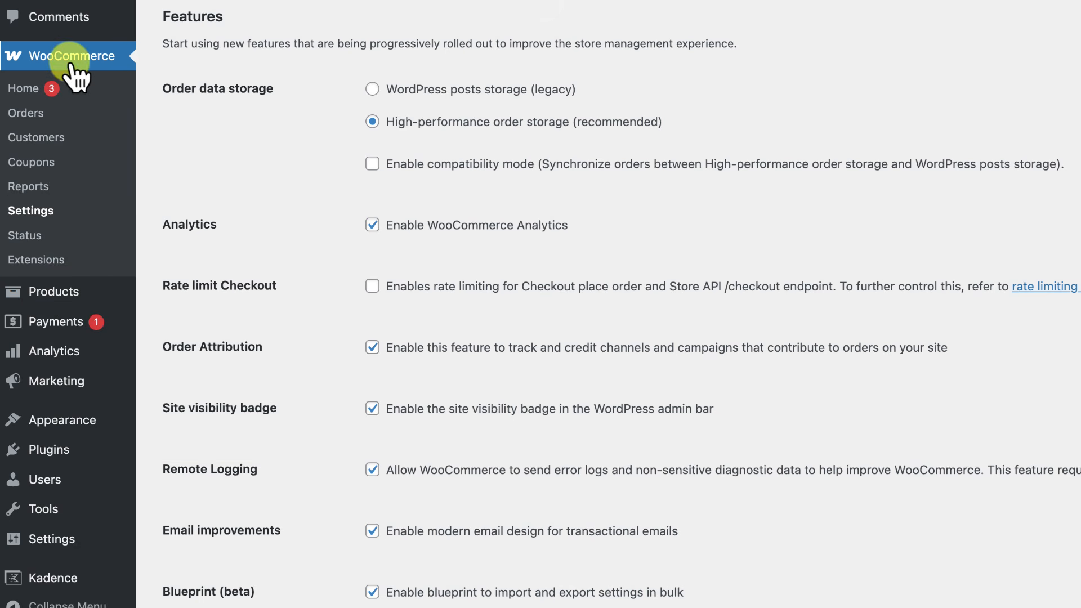
pyautogui.moveTo(50, 301)
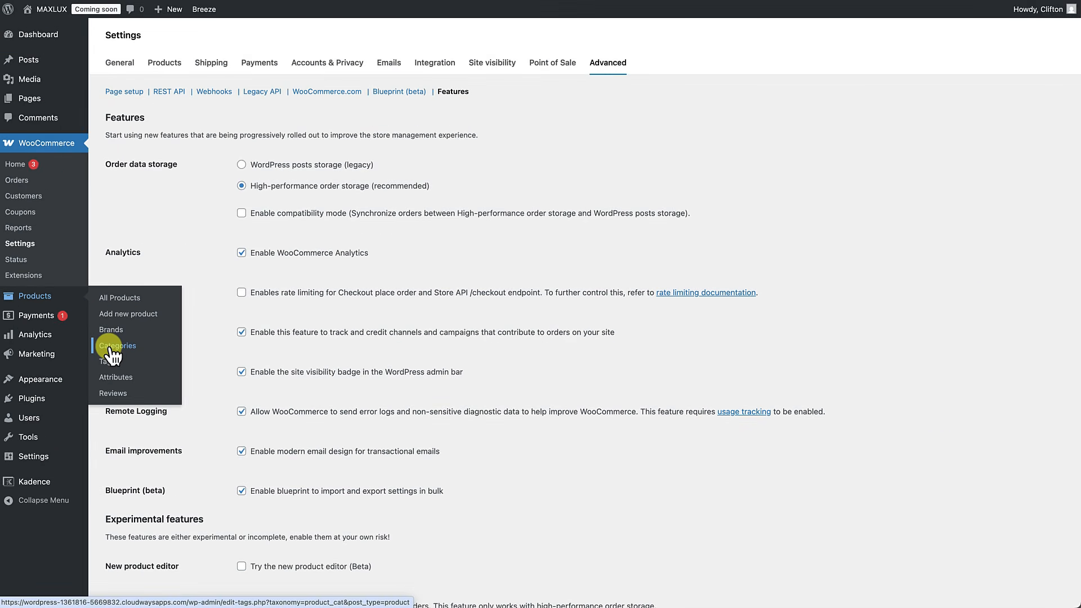
# Step: Add the Shirts, Shoes and Belts product categories
pyautogui.click(115, 346)
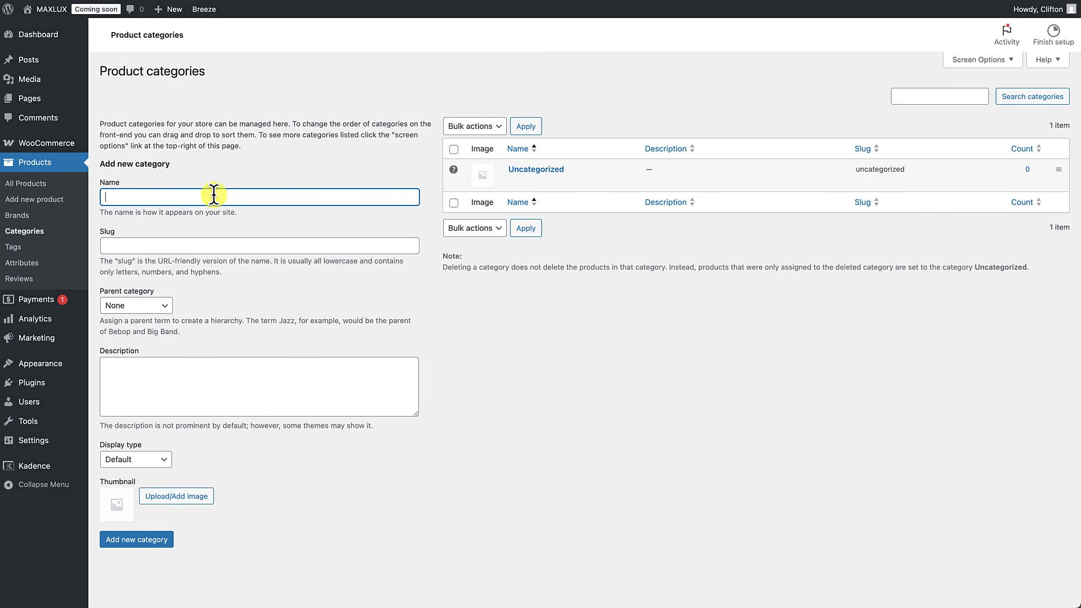
pyautogui.write('Shirts')
pyautogui.click(128, 538)
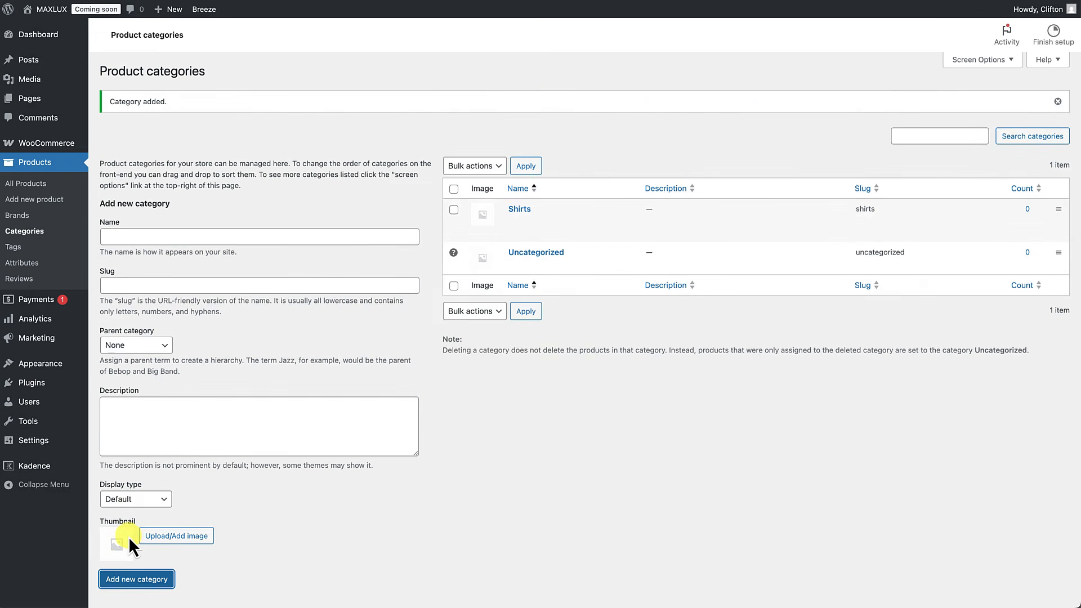
pyautogui.click(158, 236)
pyautogui.write('Shoes')
pyautogui.click(128, 579)
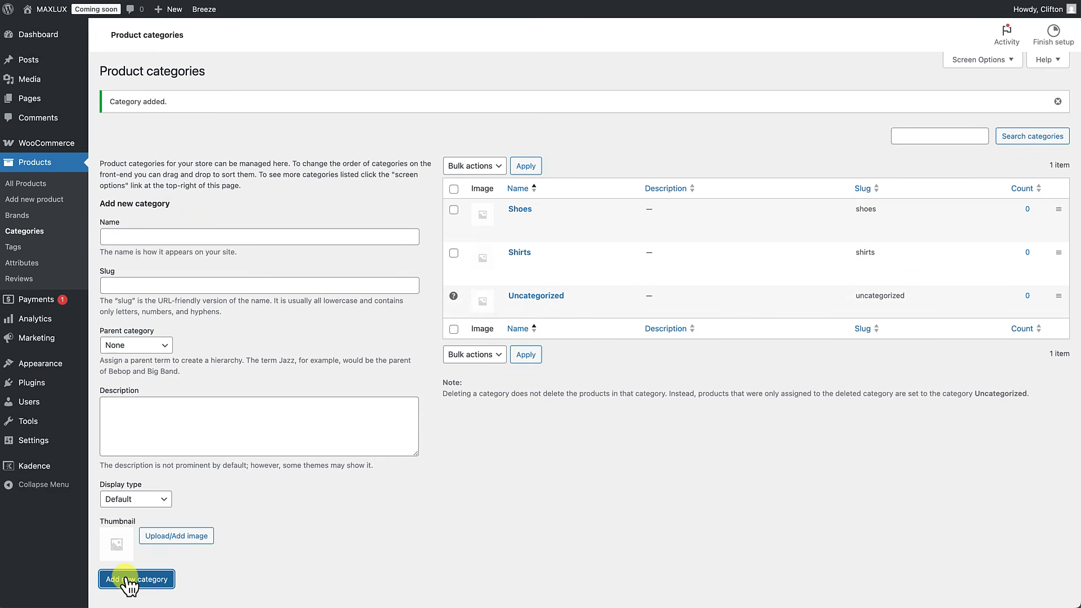
pyautogui.click(141, 238)
pyautogui.write('Belts')
pyautogui.click(128, 580)
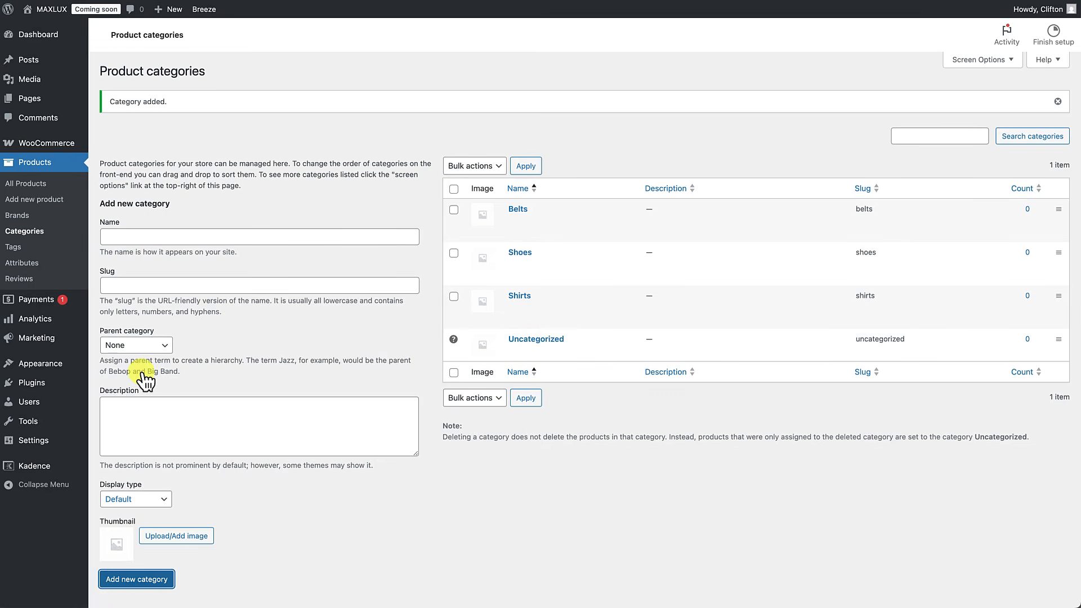
# Step: Add an Accessories category, then drag Shirts to first and Shoes to second place
pyautogui.click(141, 236)
pyautogui.write('Accessories')
pyautogui.click(135, 579)
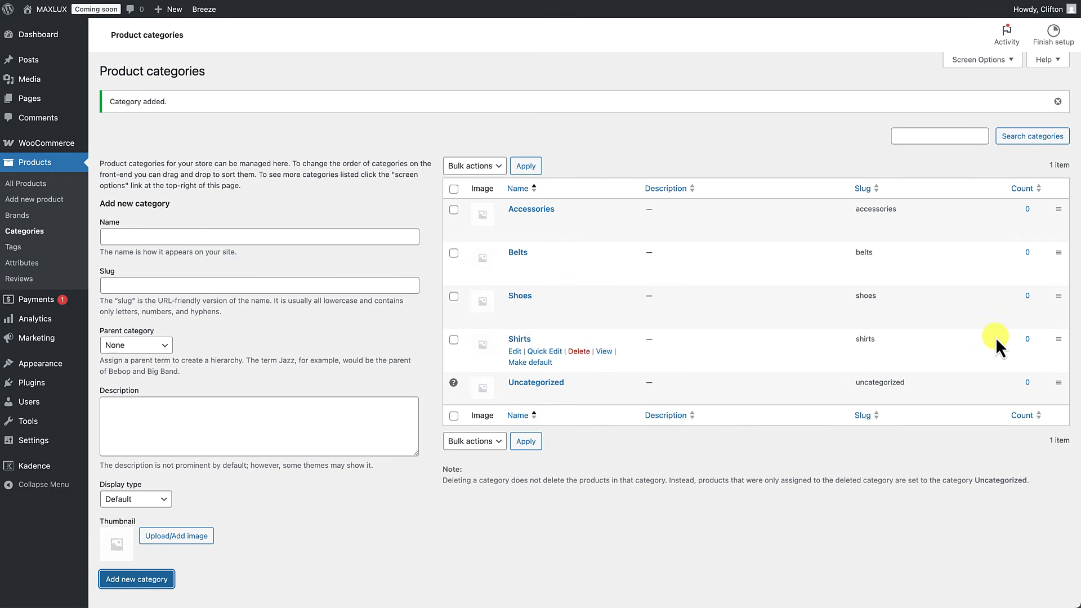
pyautogui.moveTo(1061, 341); pyautogui.dragTo(1058, 206)
pyautogui.moveTo(1058, 352); pyautogui.dragTo(1058, 250)
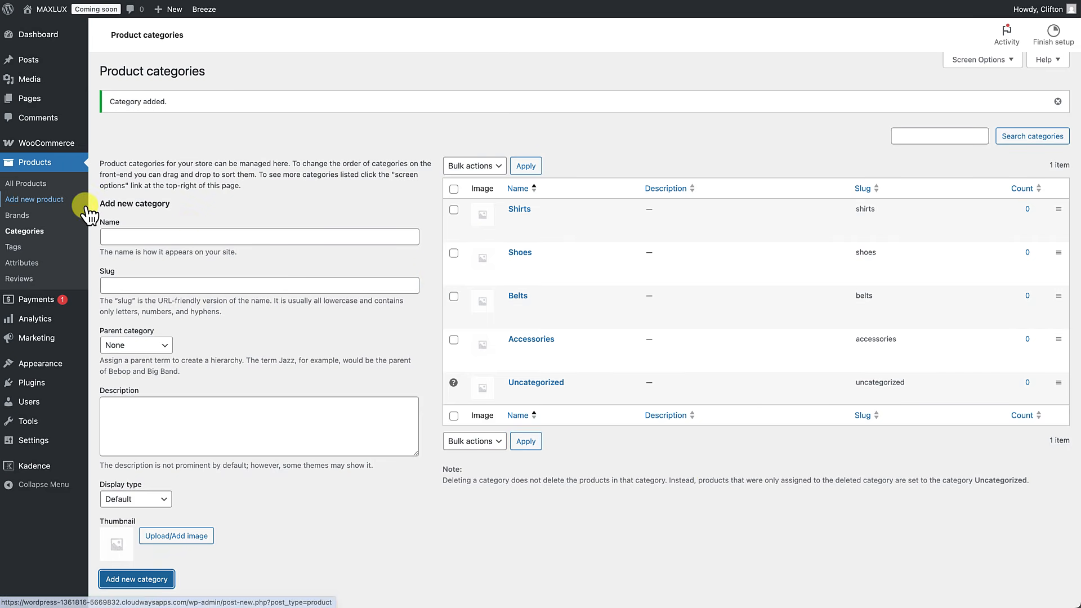
pyautogui.click(21, 203)
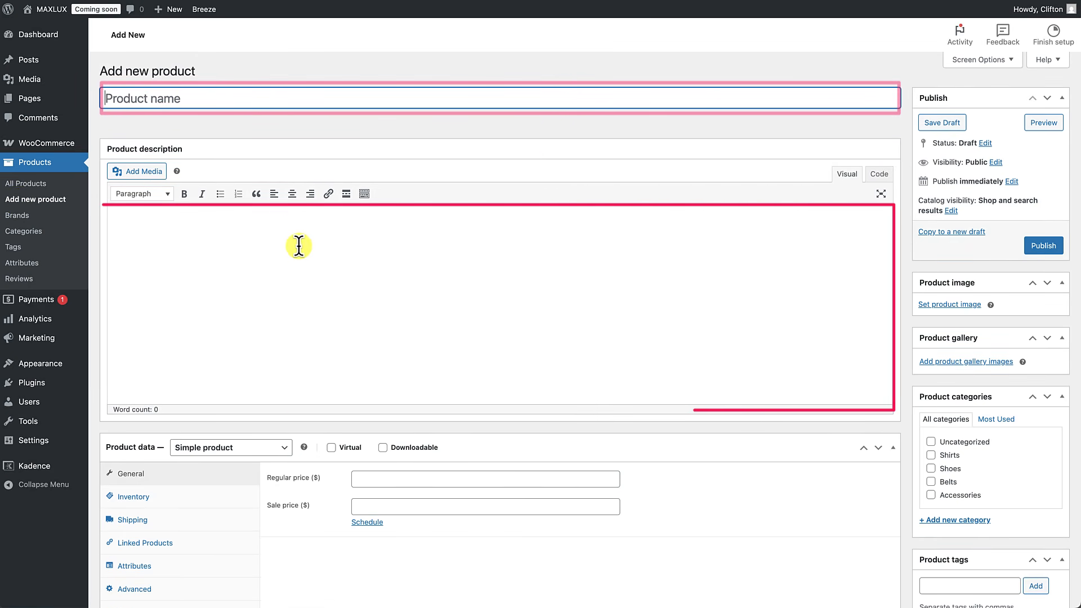
pyautogui.scroll(-5, 291, 291)
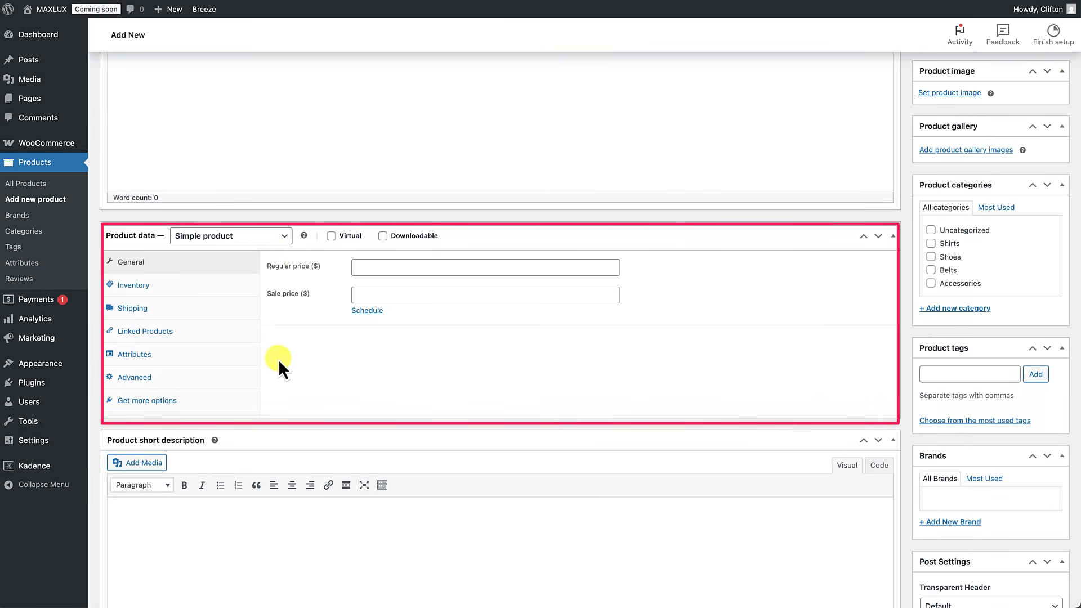
pyautogui.scroll(-3, 280, 363)
pyautogui.scroll(5, 309, 388)
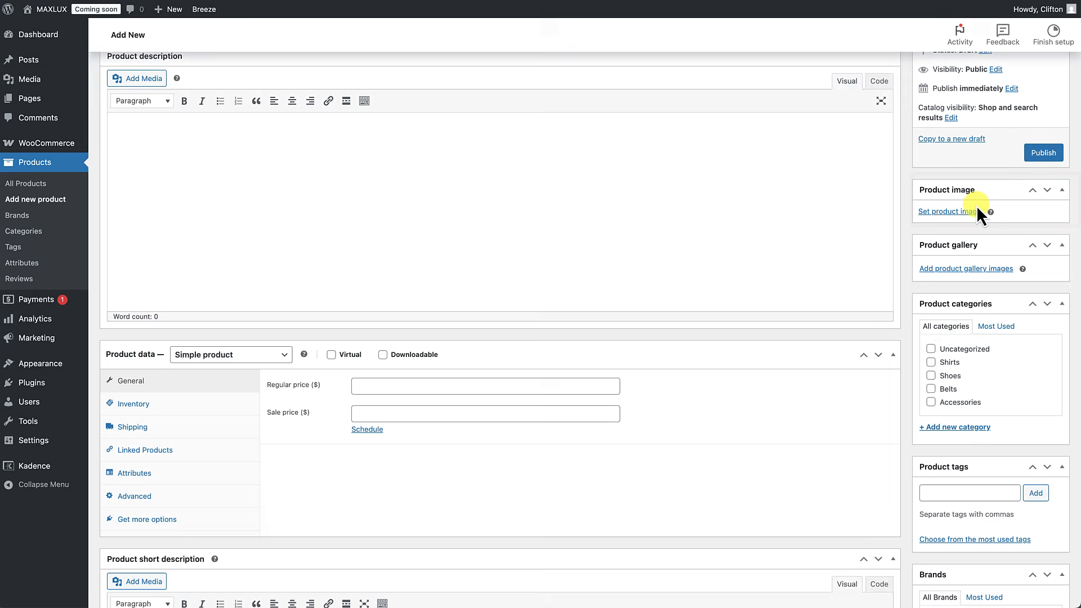
pyautogui.scroll(-2, 975, 272)
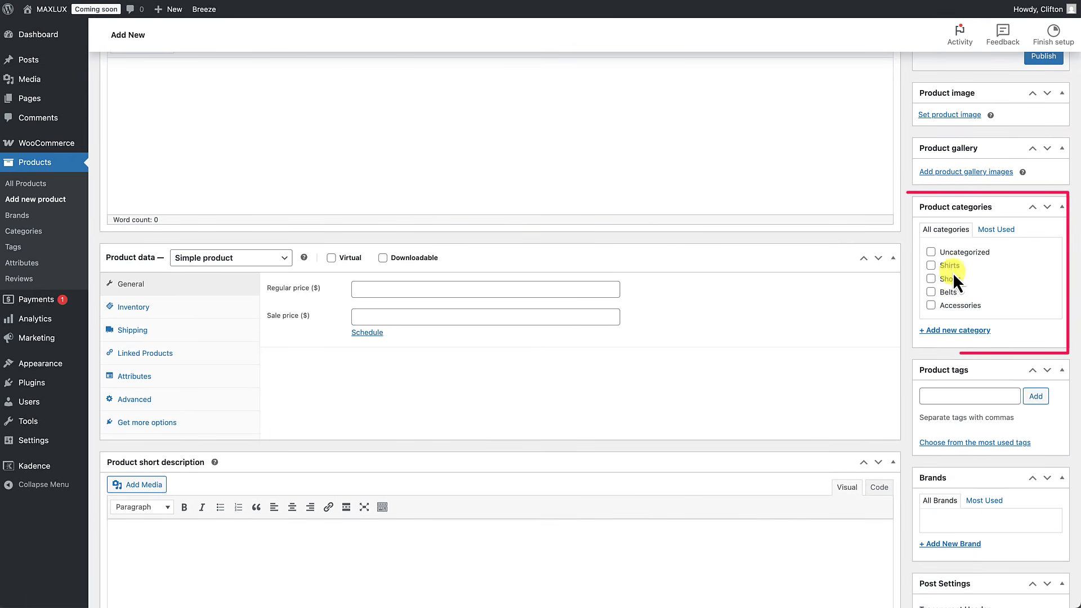
pyautogui.scroll(-3, 954, 304)
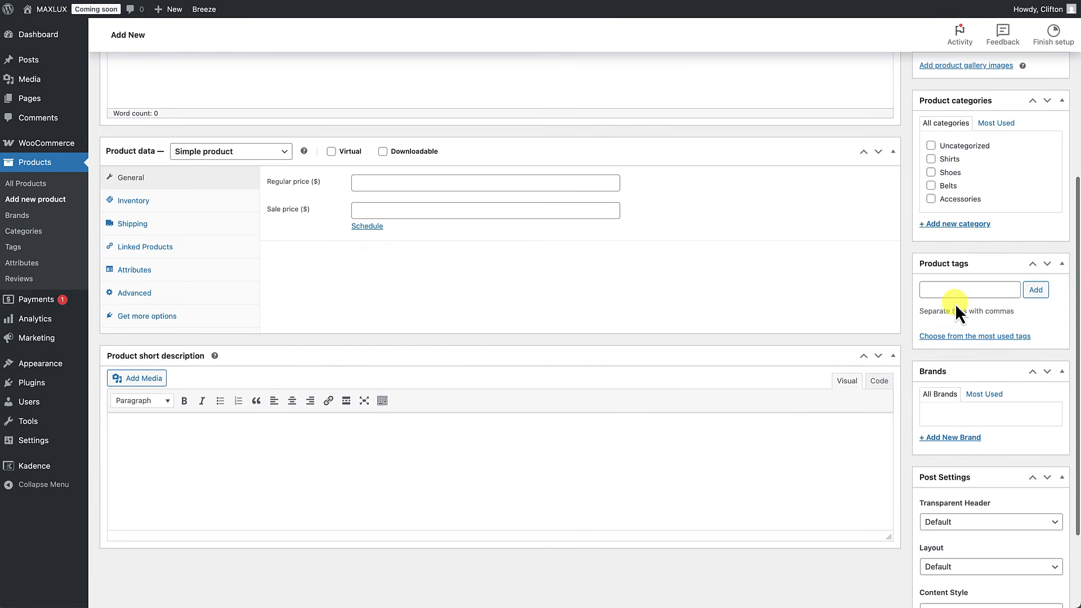
pyautogui.scroll(7, 954, 340)
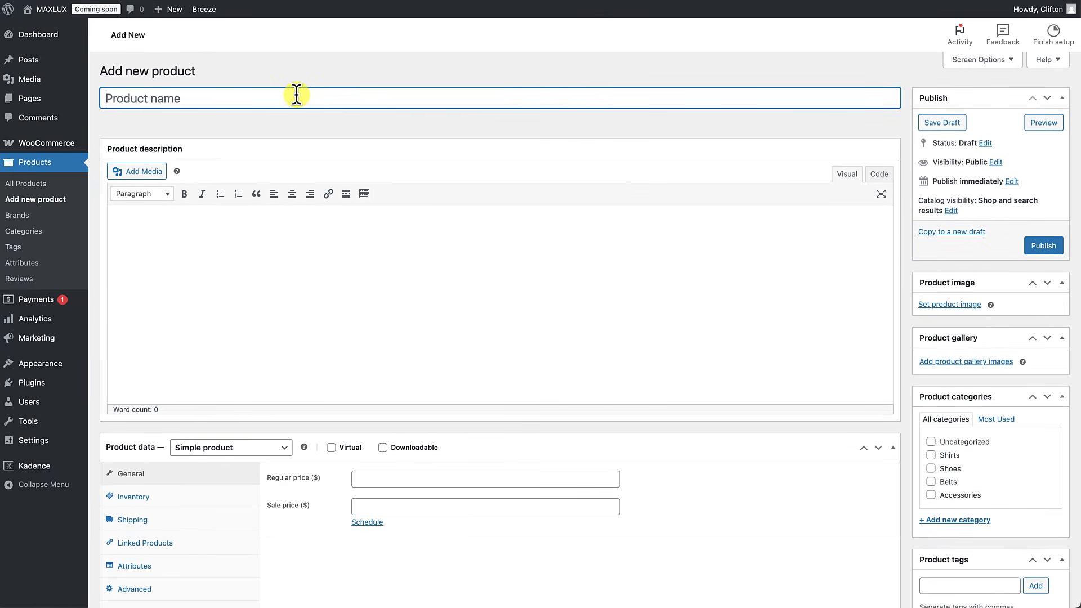
# Step: Name the product Black Dress Shoe and paste a placeholder description
pyautogui.write('Black Dress Shoe')
pyautogui.click(416, 241)
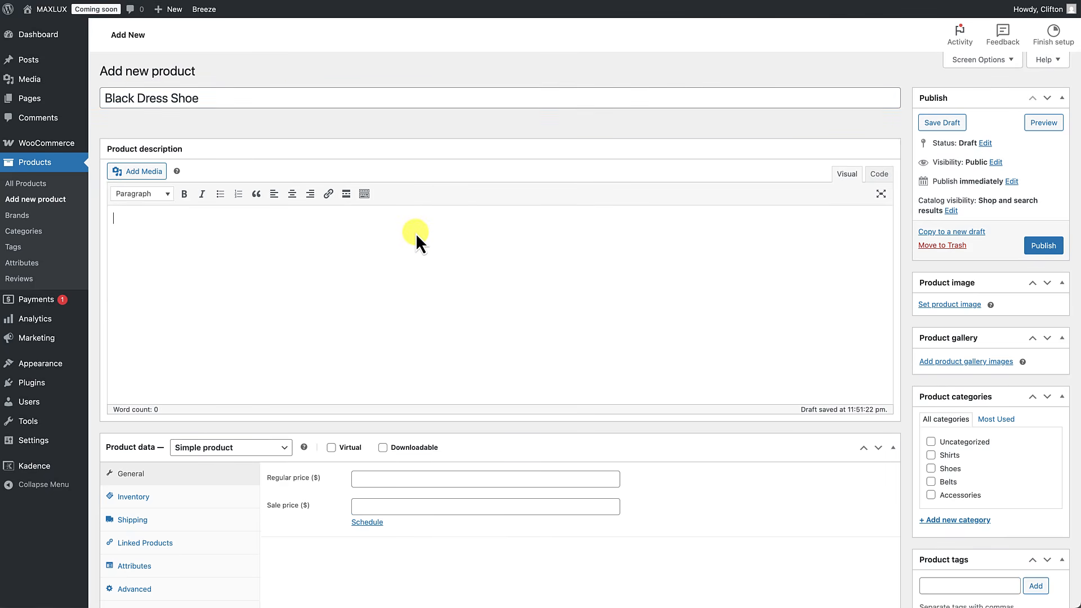
pyautogui.write("It is a long established fact that a reader will be distracted by the readable content of a page when looking at its layout. The point of using Lorem Ipsum is that it has a more-or-less normal distribution of letters, as opposed to using 'Content here, content here', making it look like readable English.")
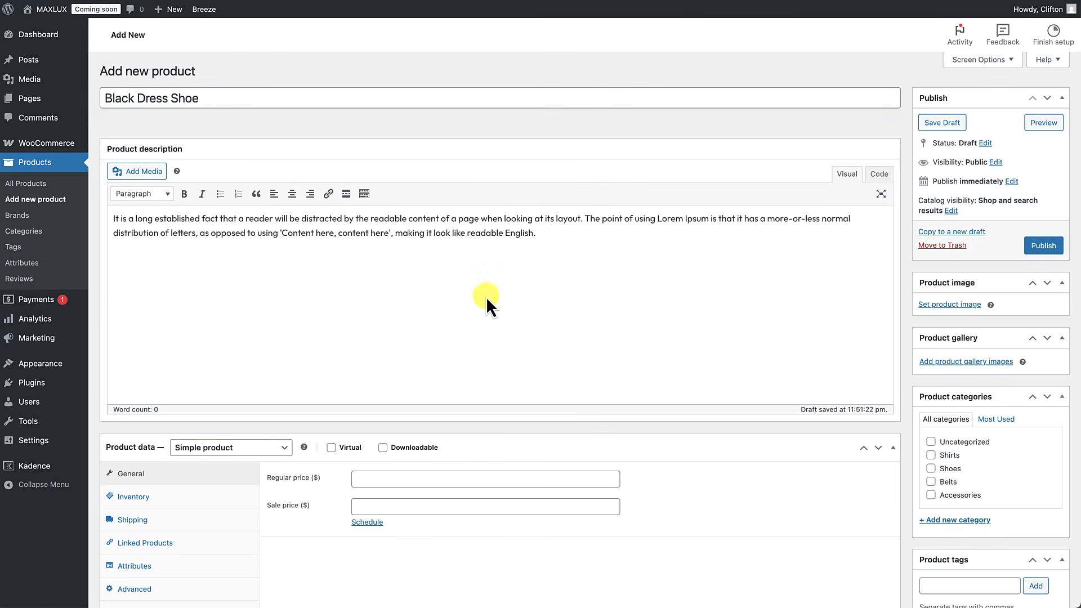
pyautogui.scroll(-3, 485, 297)
pyautogui.scroll(-1, 487, 296)
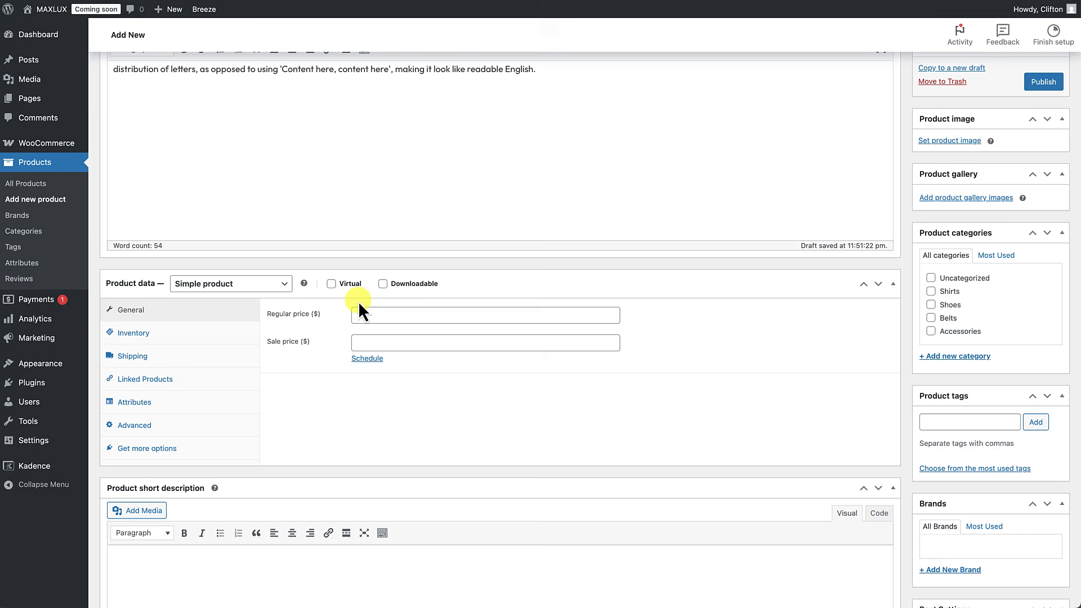
# Step: Set the regular price to 48.00 and keep the Simple product type
pyautogui.click(389, 315)
pyautogui.write('4')
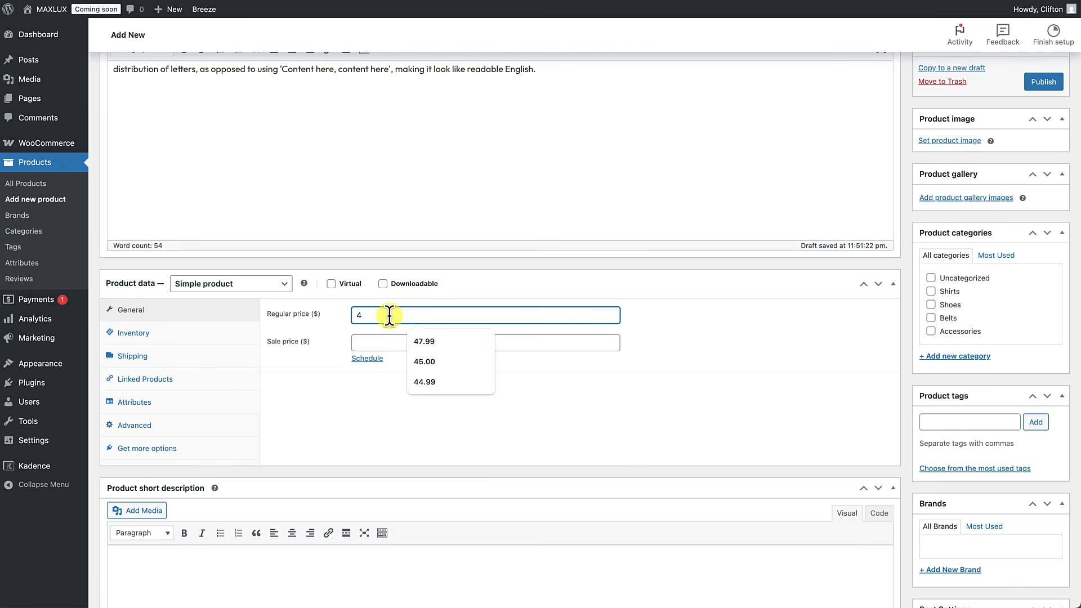
pyautogui.write('8.00')
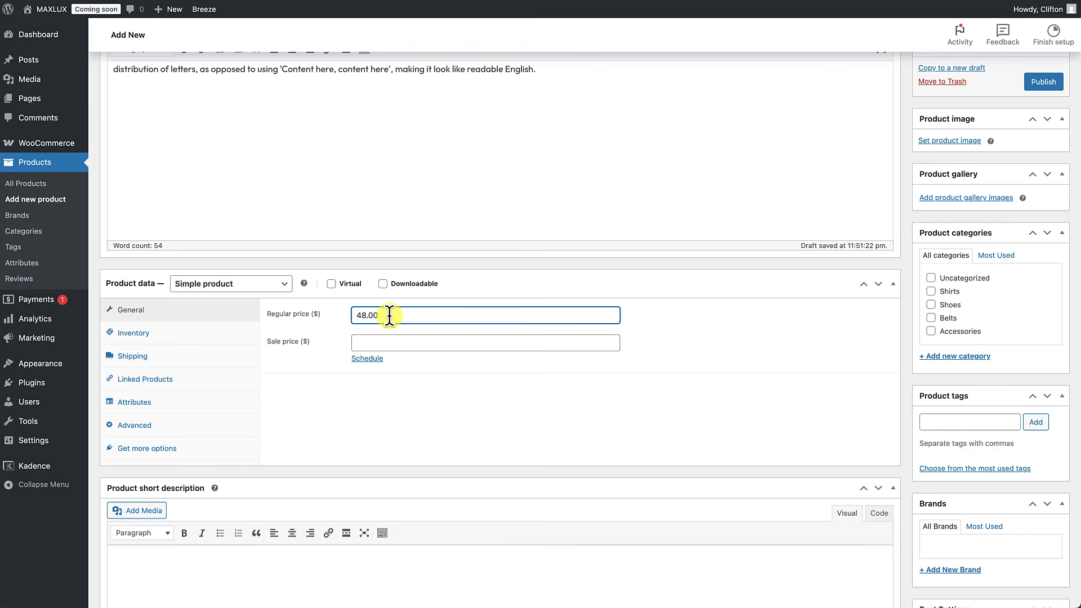
pyautogui.click(267, 290)
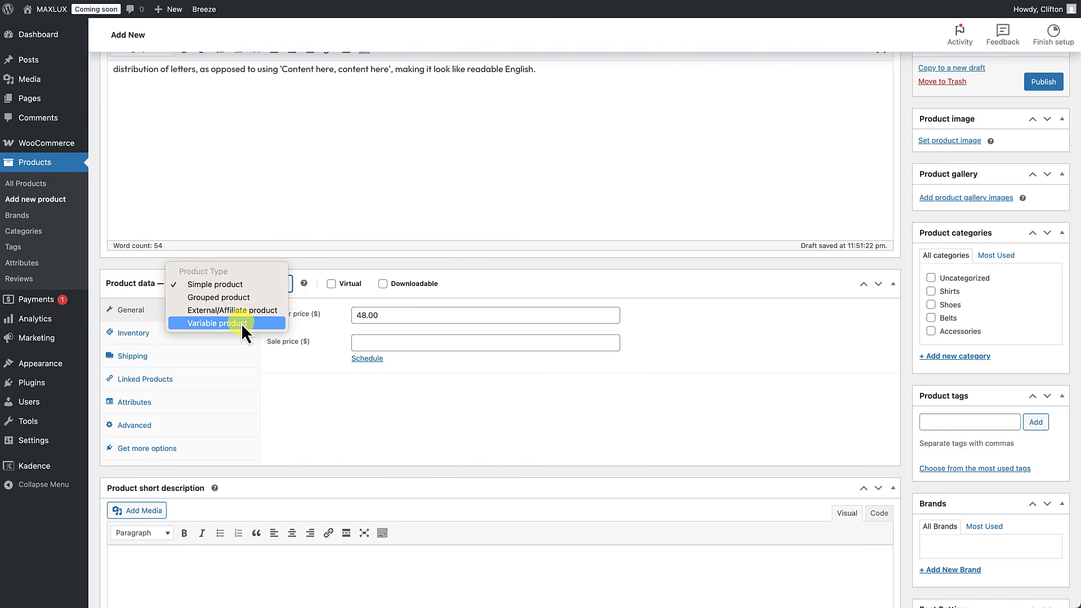
pyautogui.click(239, 285)
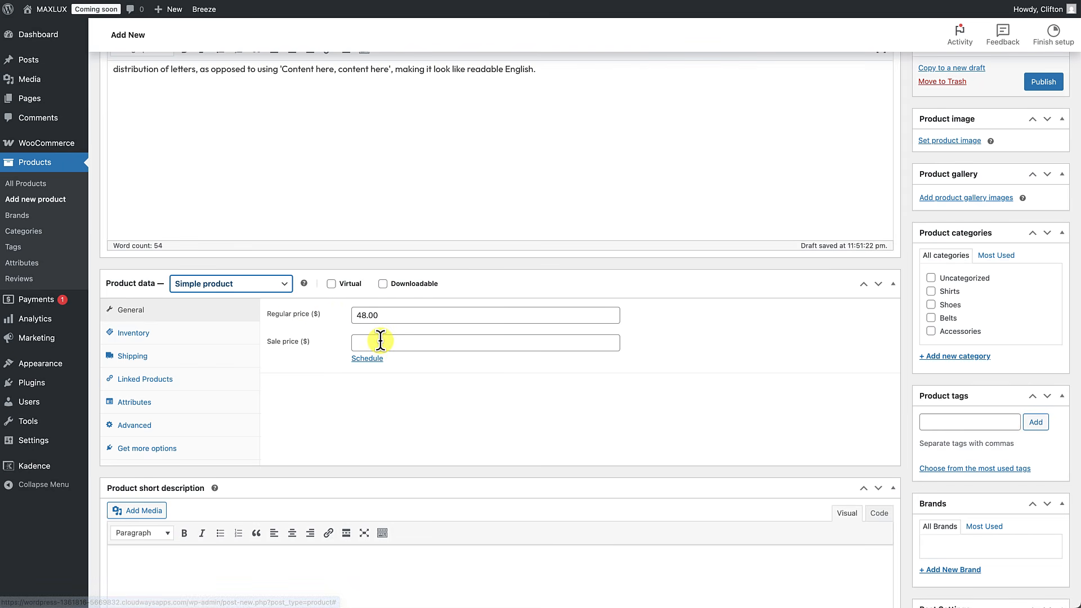
# Step: Look through the Inventory, Shipping, Linked Products, Attributes and Advanced product data tabs
pyautogui.scroll(-1, 248, 315)
pyautogui.click(181, 305)
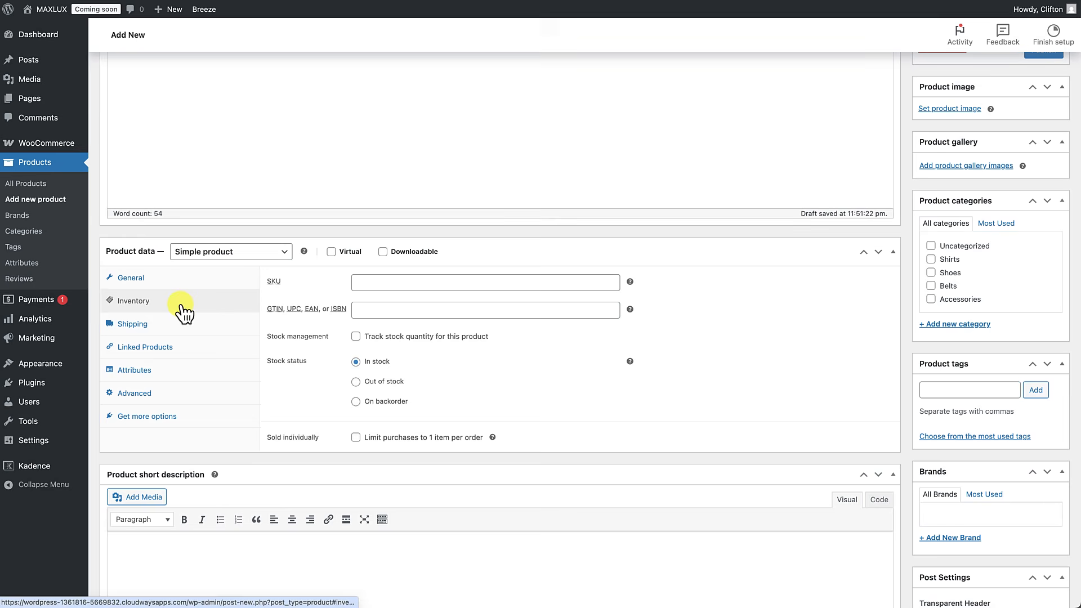
pyautogui.click(182, 329)
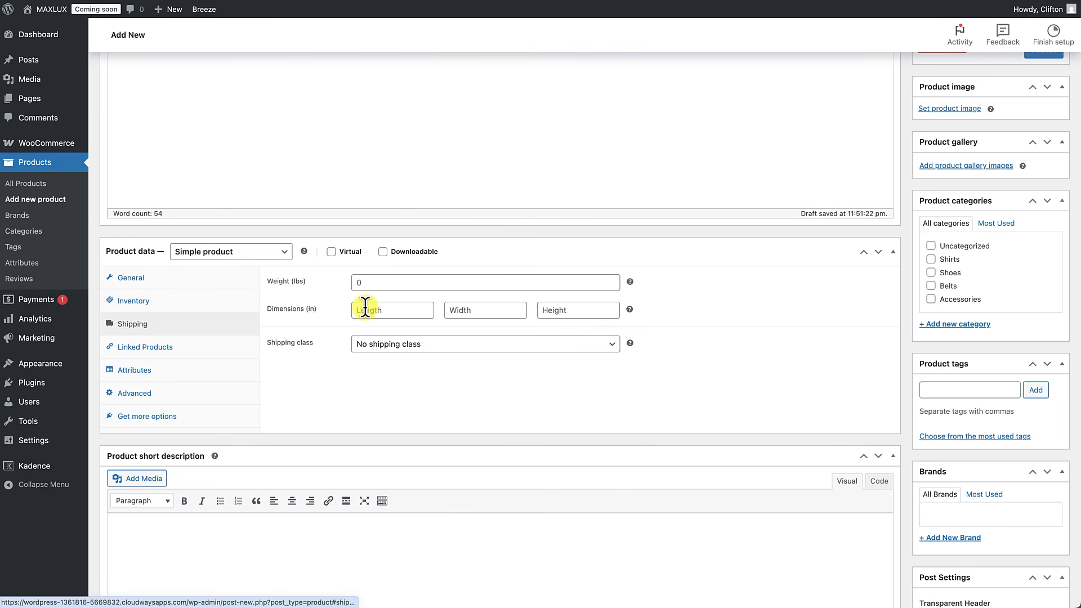
pyautogui.click(186, 354)
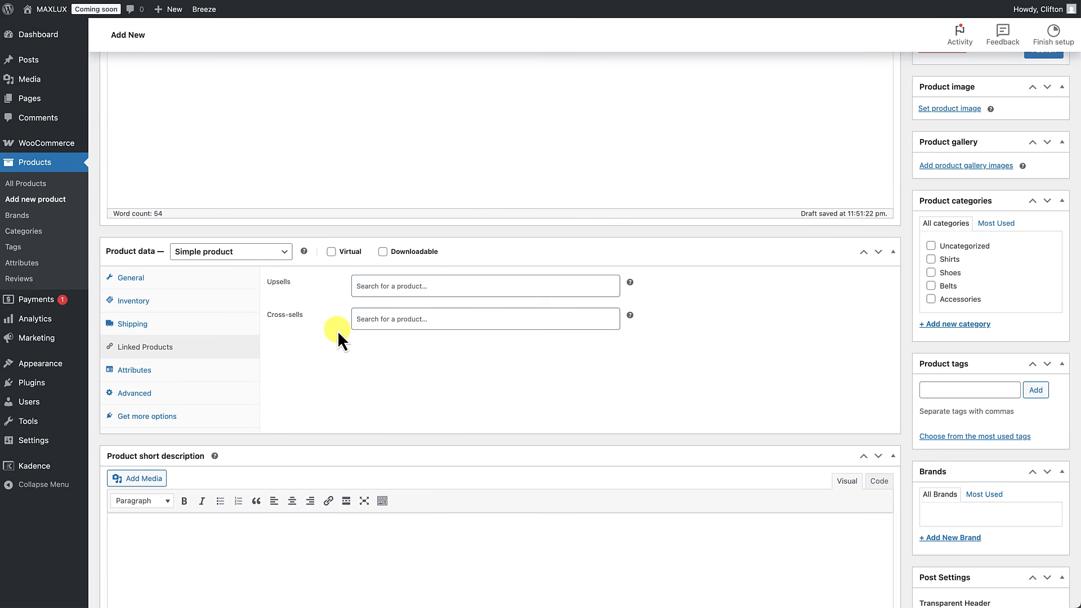
pyautogui.click(188, 380)
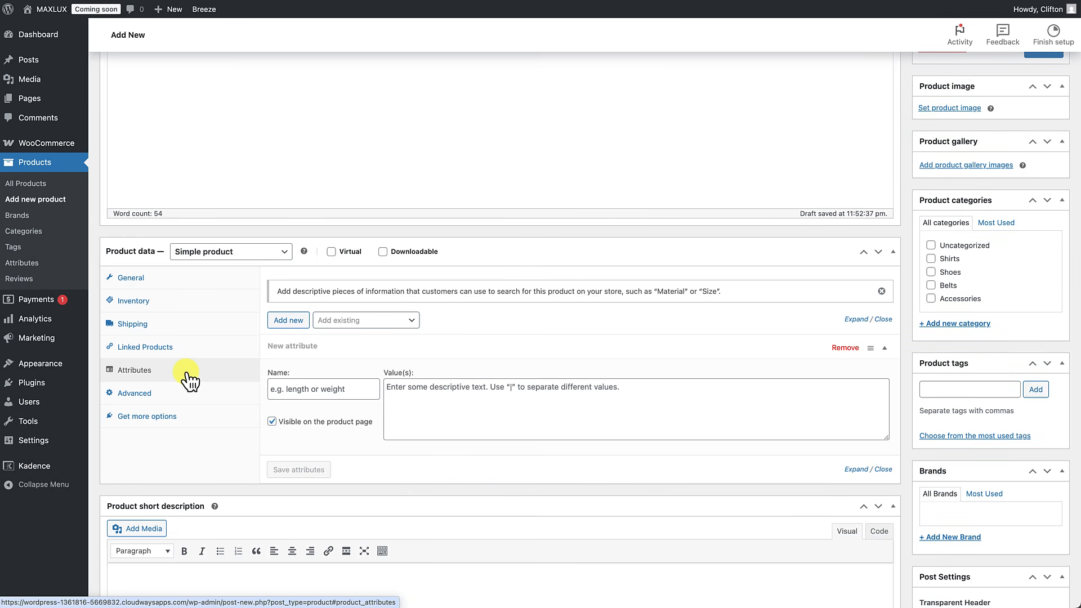
pyautogui.click(172, 397)
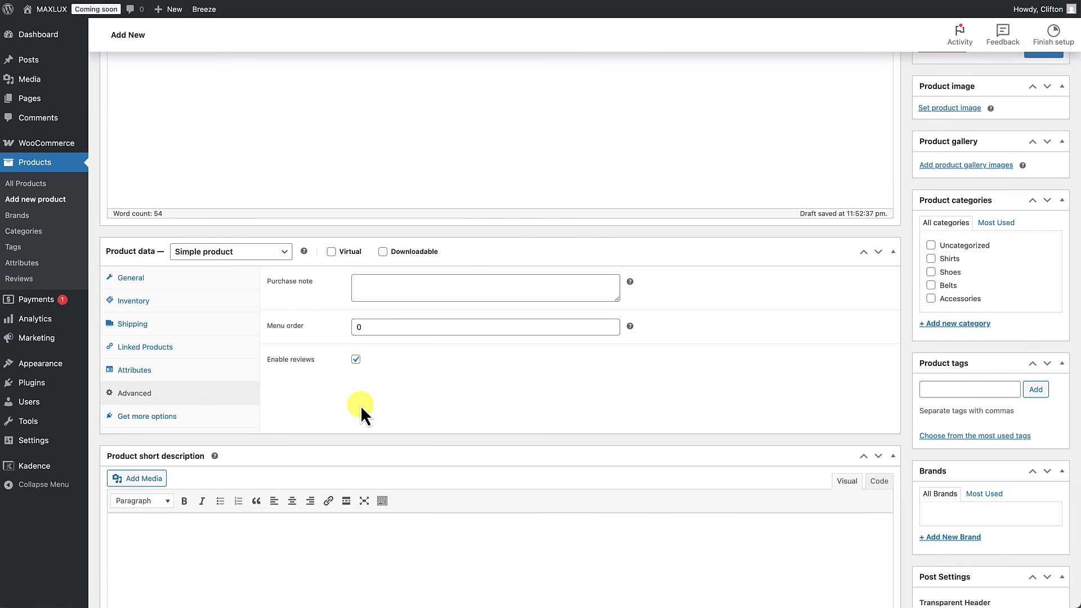
# Step: Paste a placeholder paragraph into the product short description
pyautogui.scroll(-2, 360, 405)
pyautogui.click(310, 455)
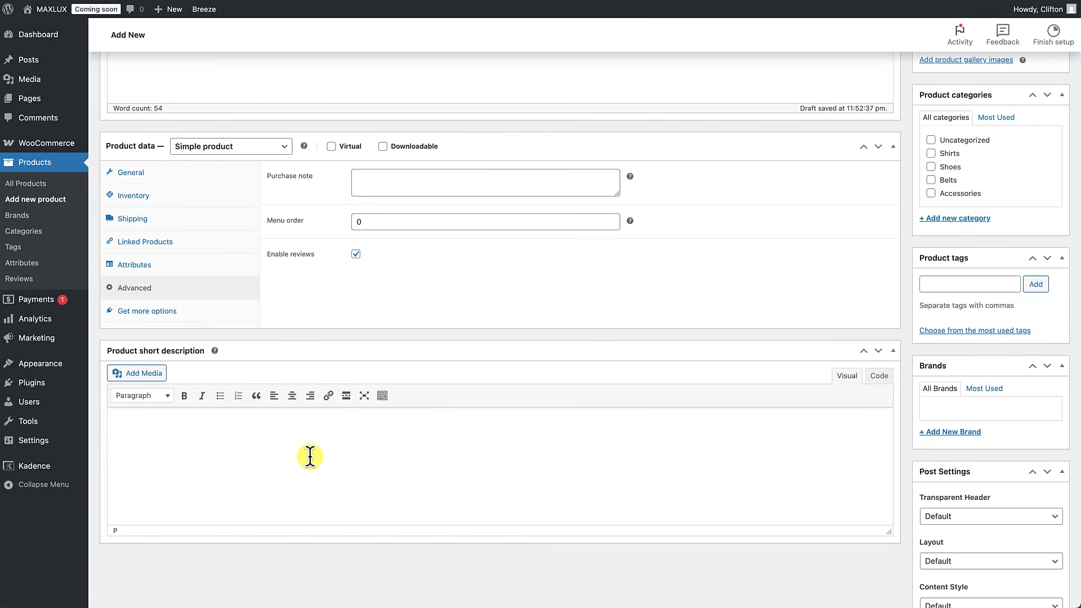
pyautogui.write("It is a long established fact that a reader will be distracted by the readable content of a page when looking at its layout. The point of using Lorem Ipsum is that it has a more-or-less normal distribution of letters, as opposed to using 'Content here, content here', making it look like readable English.")
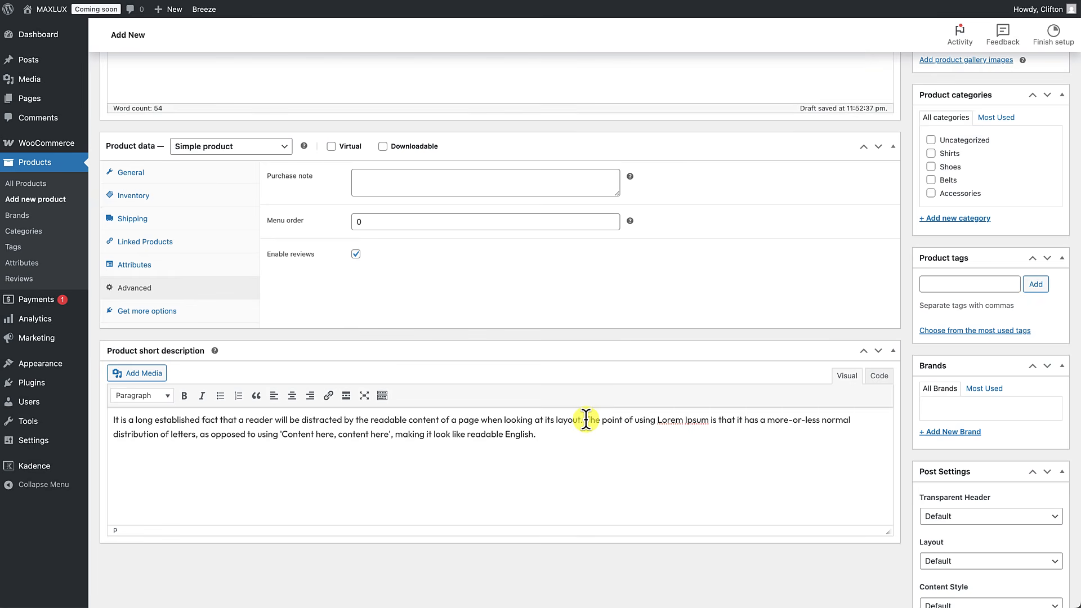
# Step: Delete the second sentence of the short description
pyautogui.moveTo(585, 419); pyautogui.dragTo(585, 472)
pyautogui.press('BackSpace')
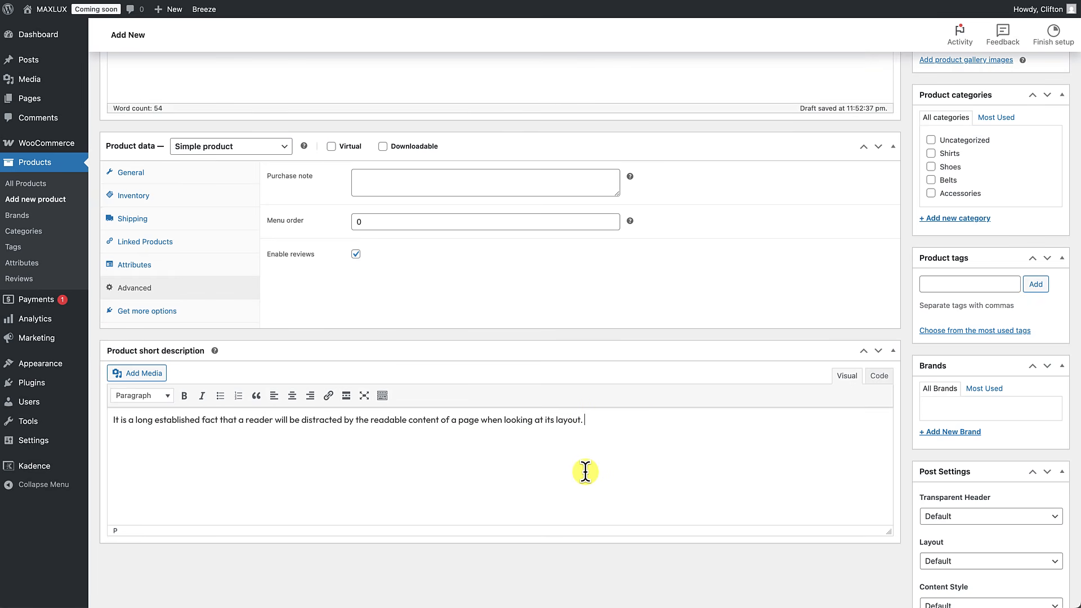
pyautogui.scroll(3, 577, 437)
pyautogui.scroll(3, 577, 437)
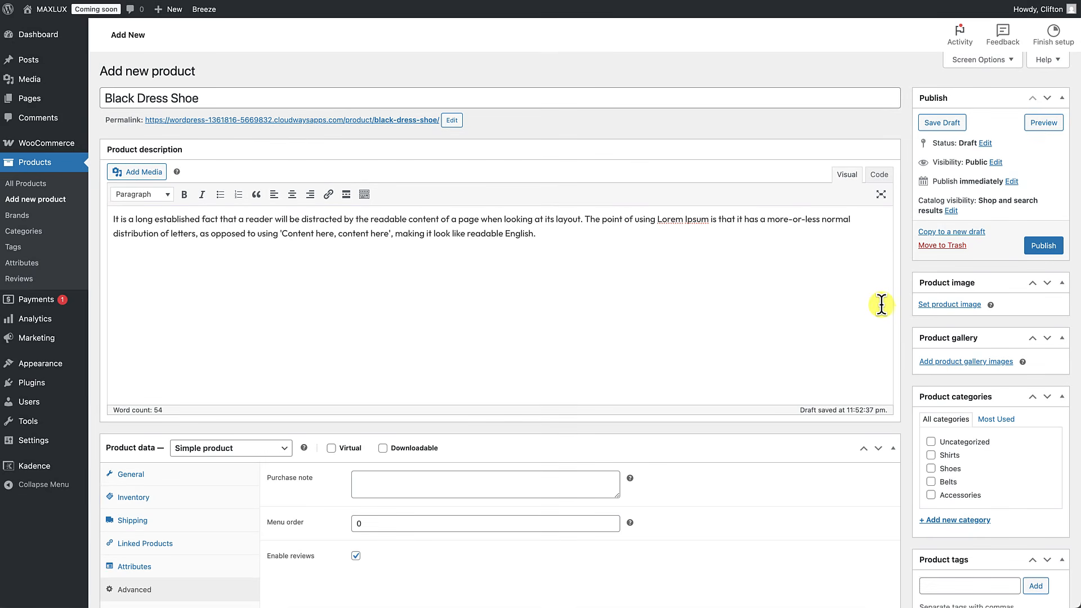
# Step: Set the black-shoes-store photo from the Media Library as the product image
pyautogui.click(949, 305)
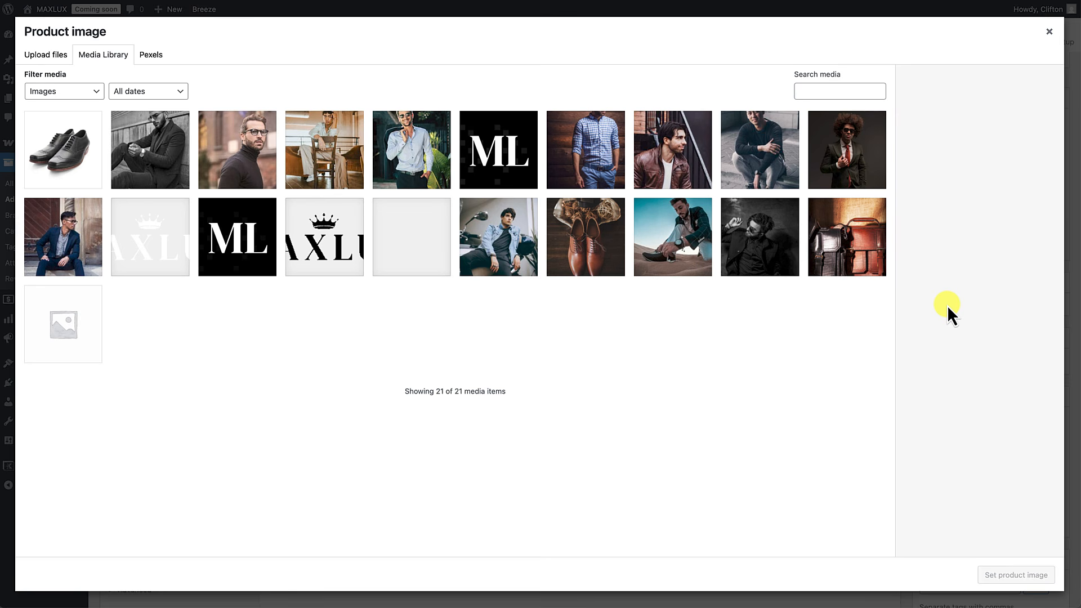
pyautogui.click(79, 163)
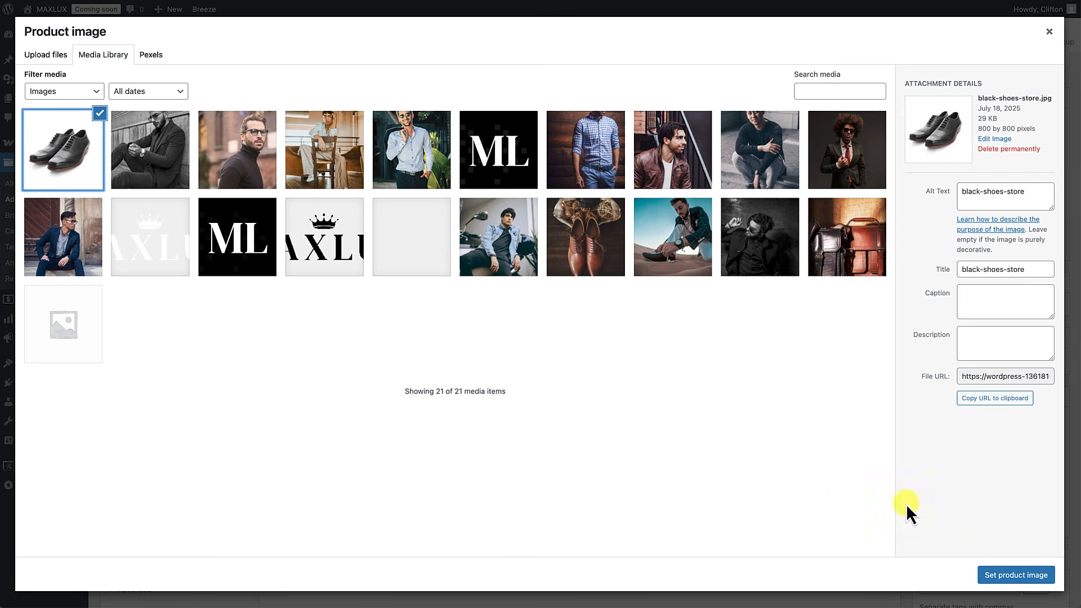
pyautogui.click(1005, 578)
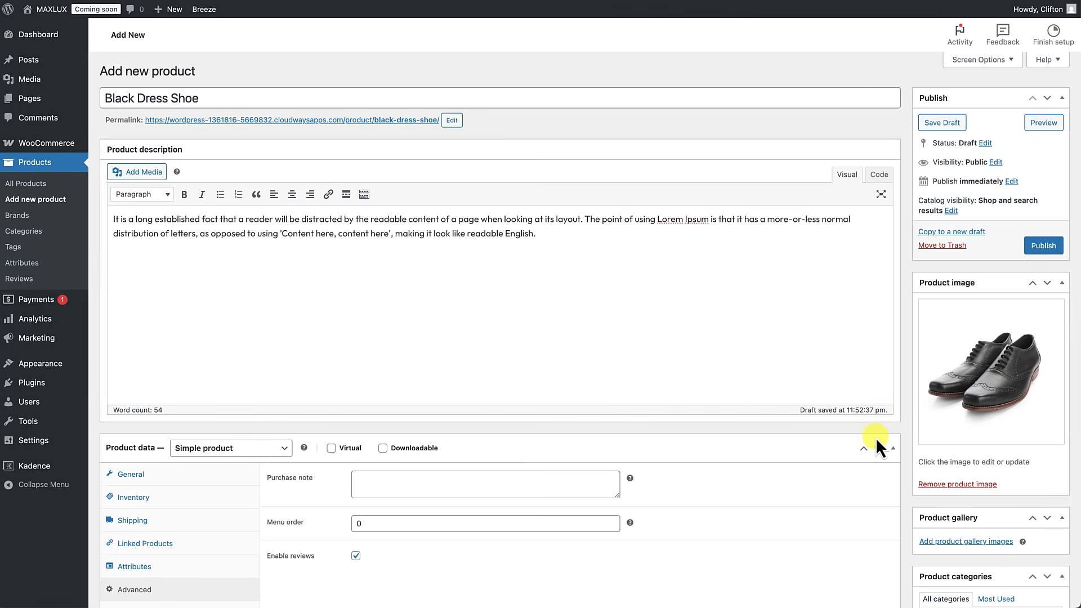
pyautogui.scroll(-4, 876, 438)
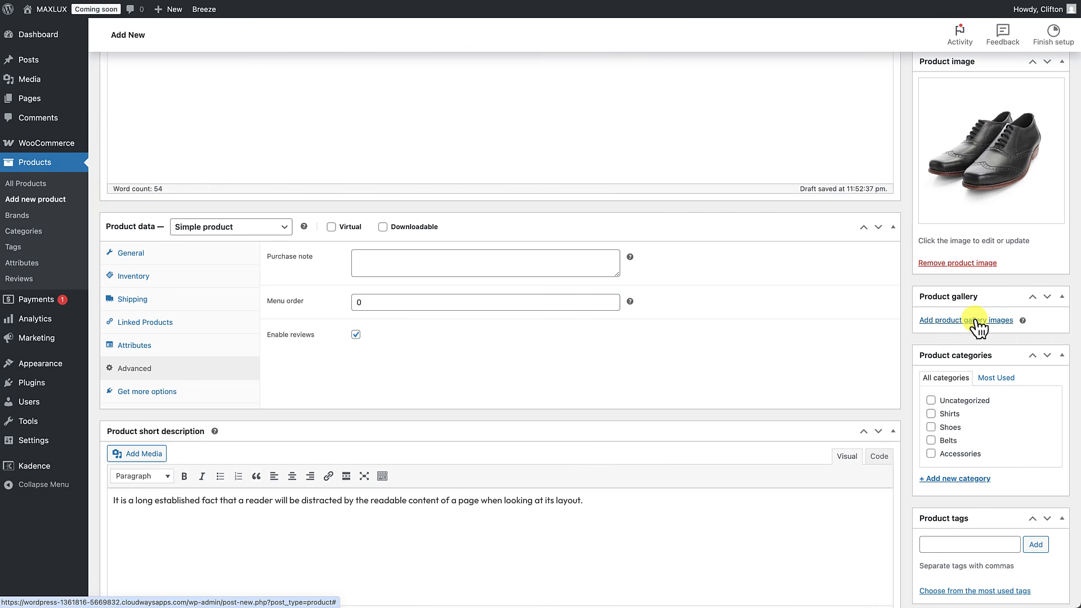
pyautogui.scroll(-1, 988, 372)
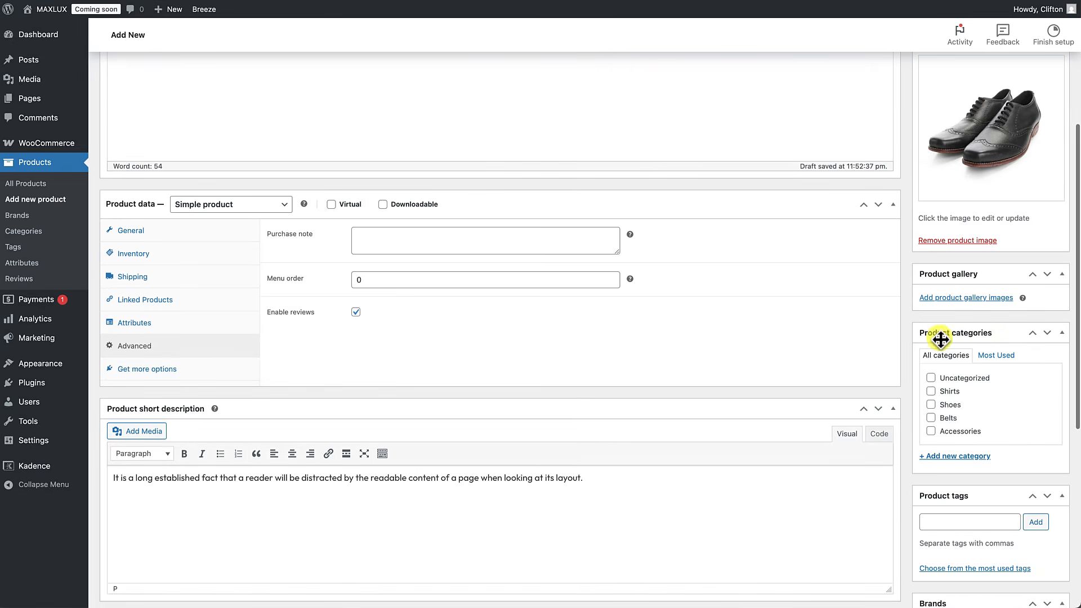
pyautogui.click(931, 406)
pyautogui.scroll(-5, 930, 406)
pyautogui.click(931, 397)
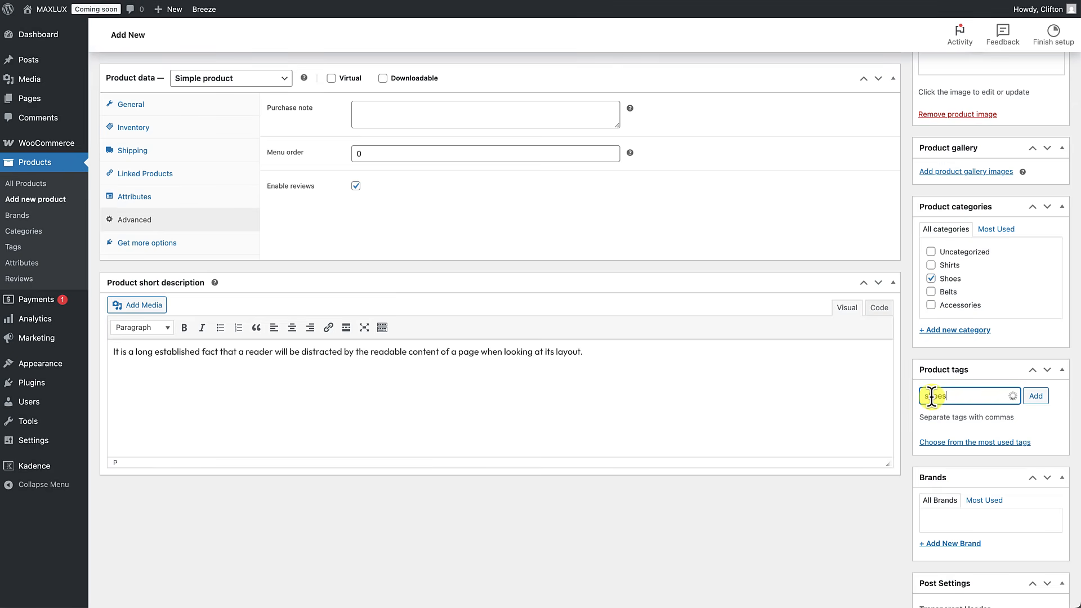
pyautogui.write('shoes')
pyautogui.click(1038, 397)
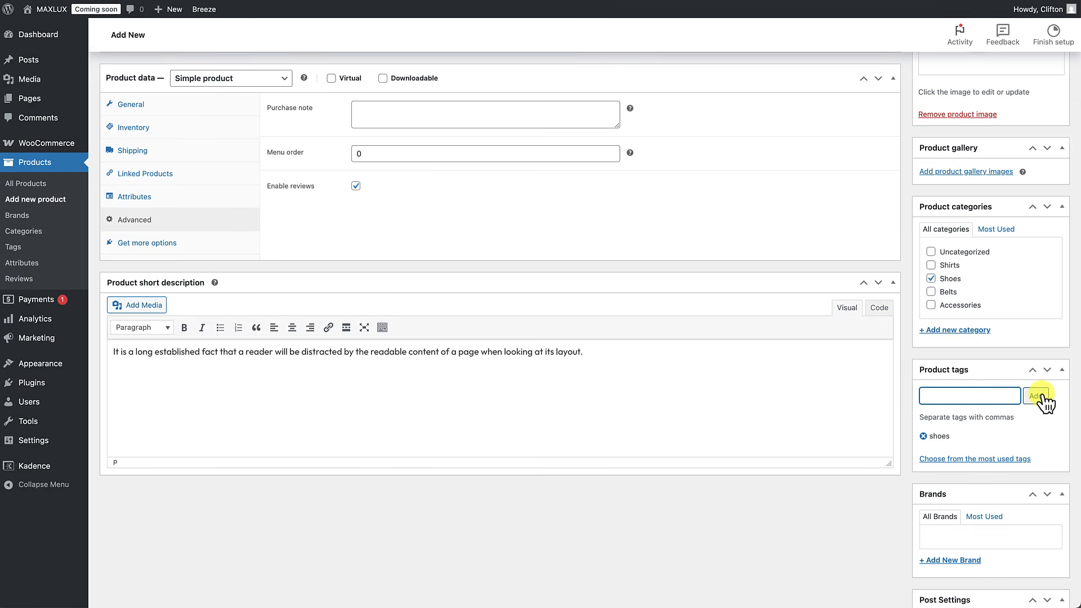
pyautogui.scroll(-5, 876, 448)
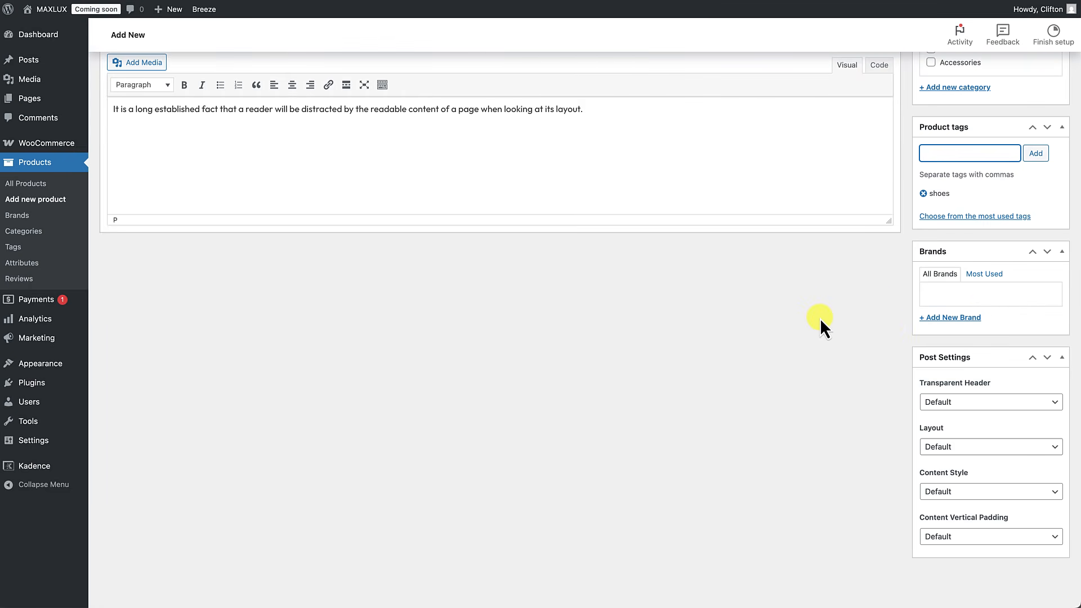
pyautogui.scroll(5, 862, 318)
pyautogui.scroll(-3, 887, 355)
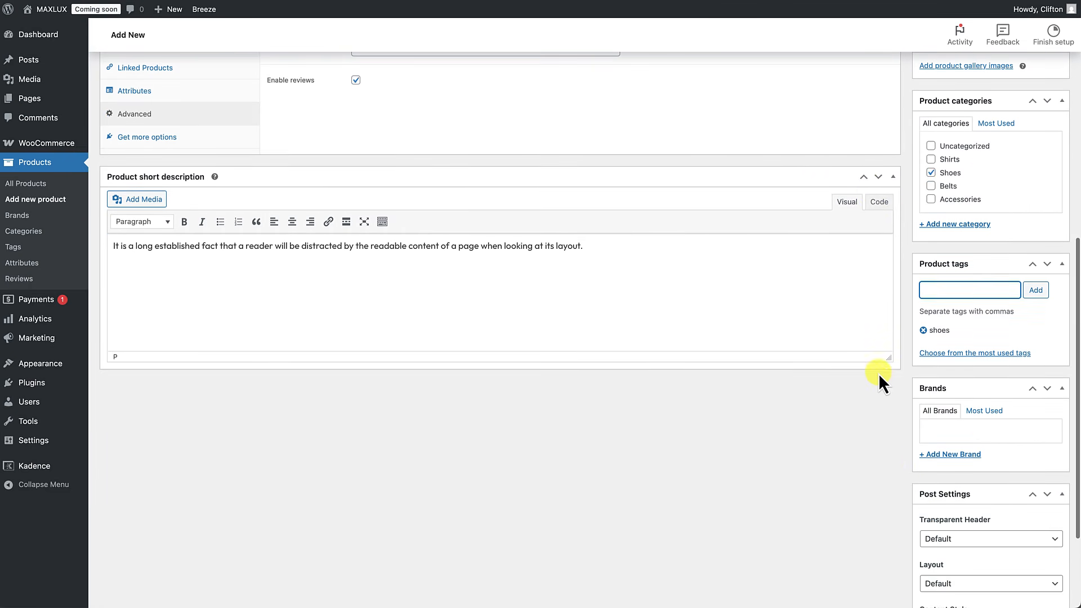
pyautogui.scroll(10, 878, 374)
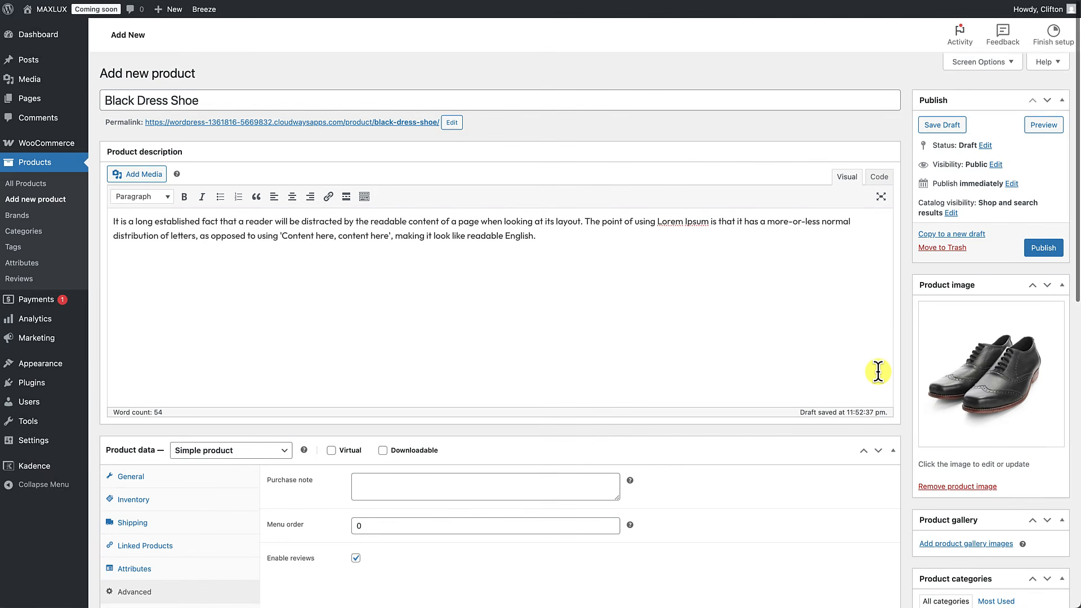
# Step: Publish Black Dress Shoe and check its live page showing $48.00 and the Shoes category
pyautogui.click(1042, 246)
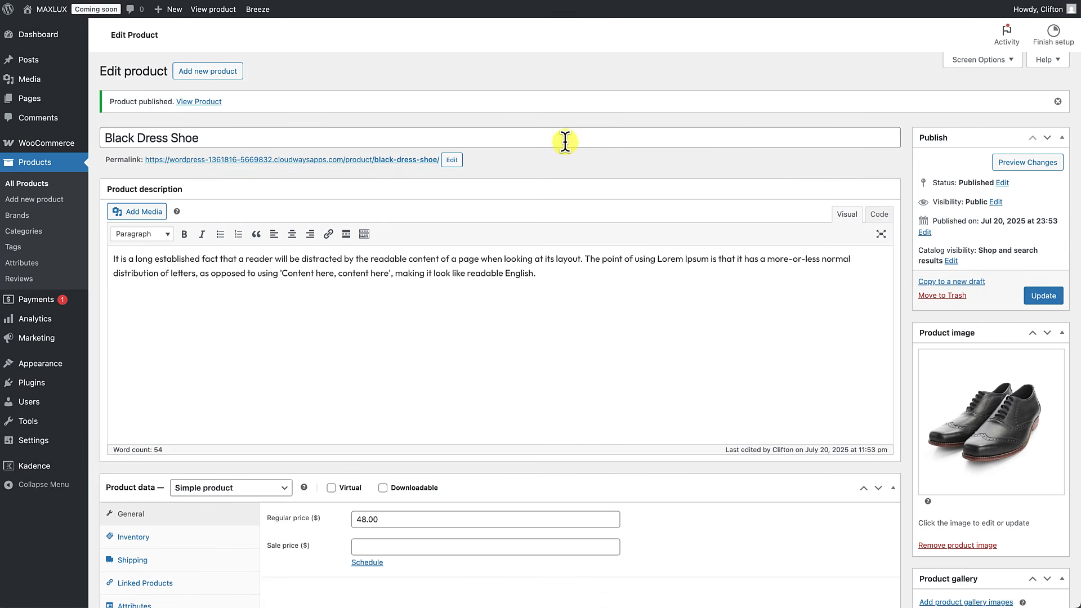
pyautogui.click(201, 102)
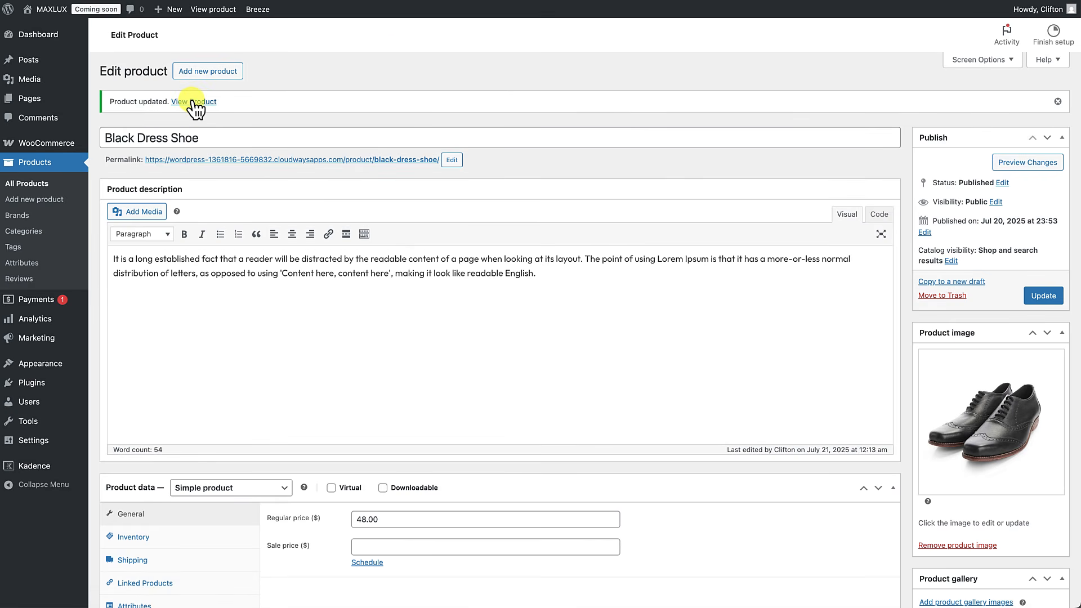
pyautogui.click(194, 101)
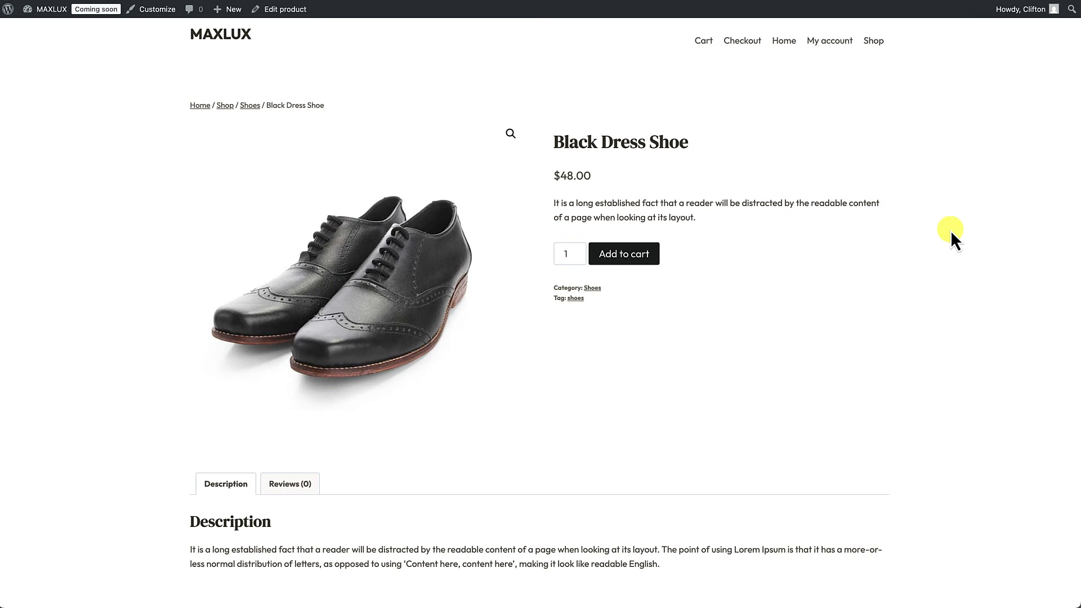
pyautogui.scroll(-2, 958, 376)
pyautogui.scroll(2, 958, 376)
pyautogui.scroll(-3, 565, 382)
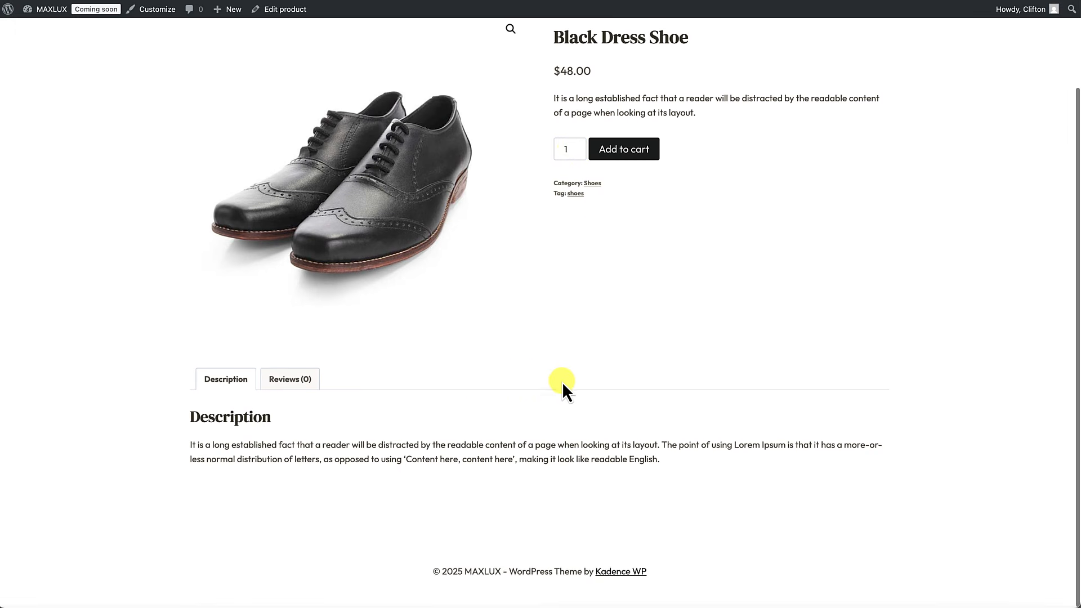
pyautogui.scroll(3, 406, 449)
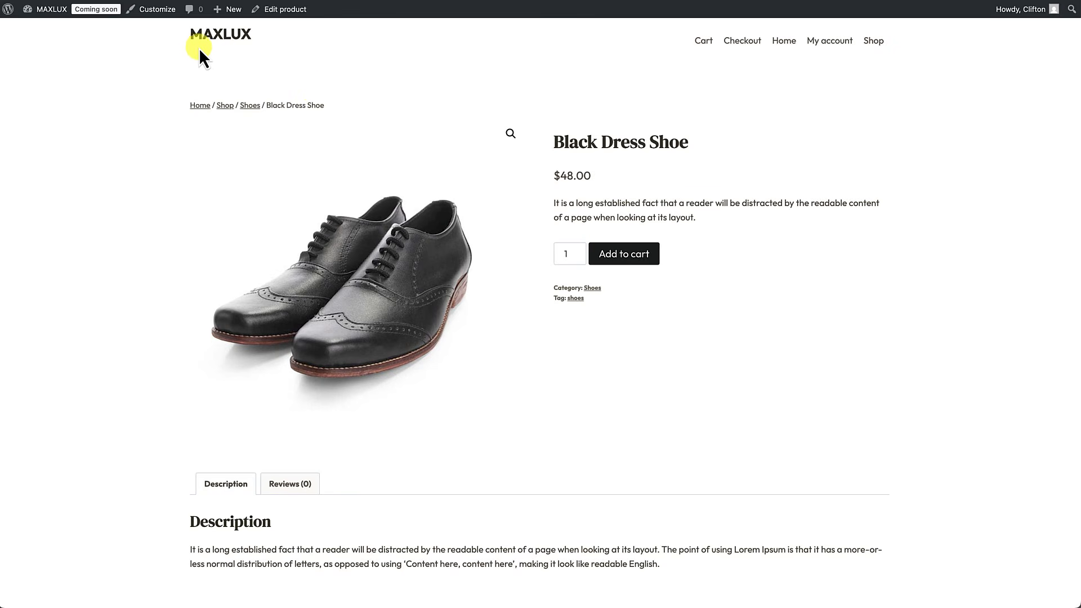
# Step: Open the Kadence Customizer's WooCommerce Single Product Layout settings
pyautogui.click(153, 12)
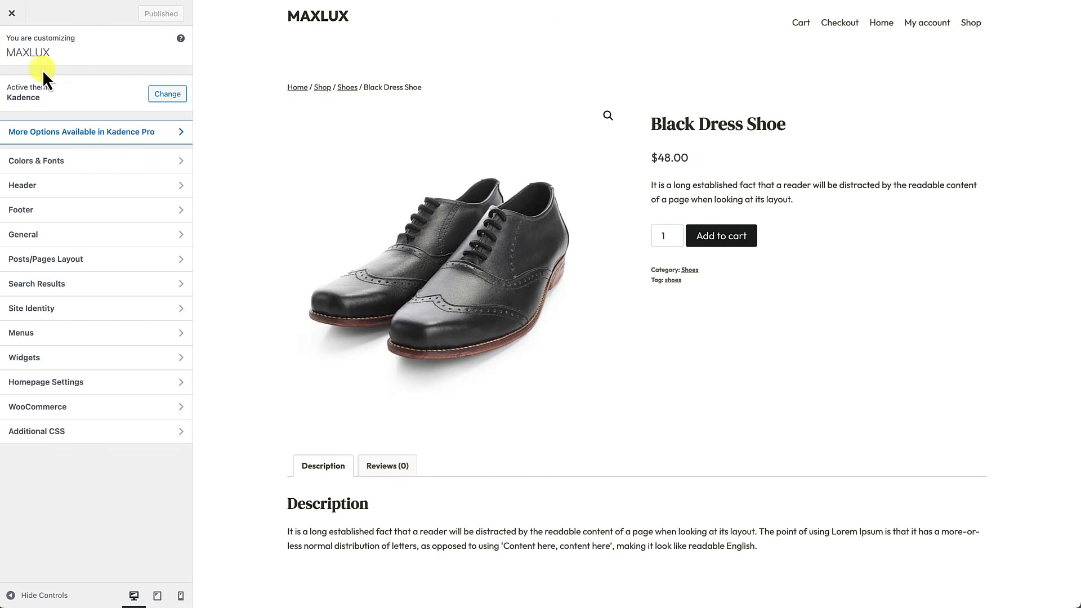
pyautogui.click(54, 407)
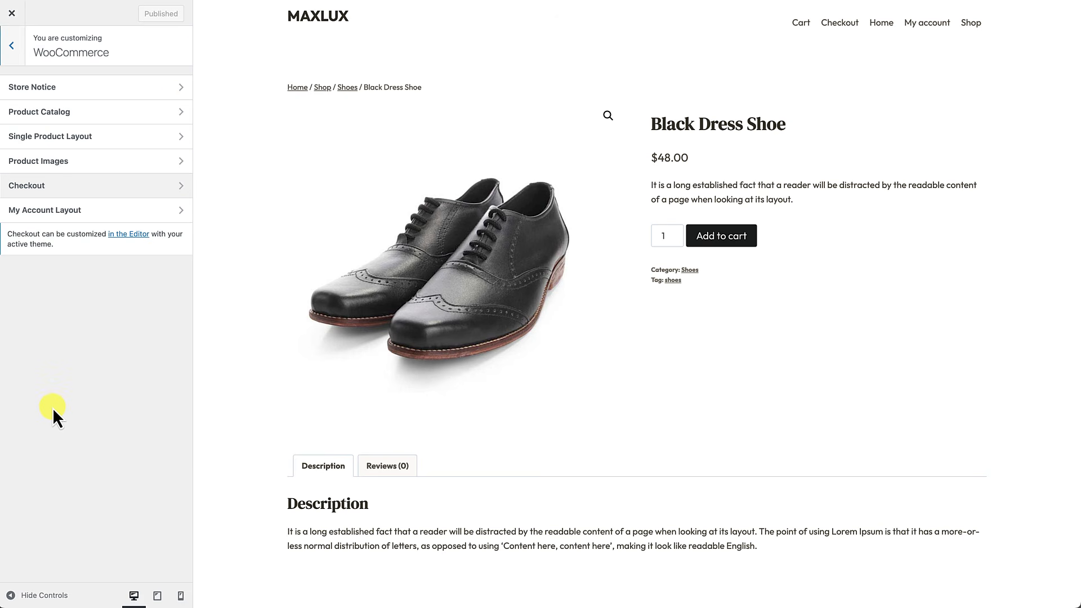
pyautogui.click(79, 142)
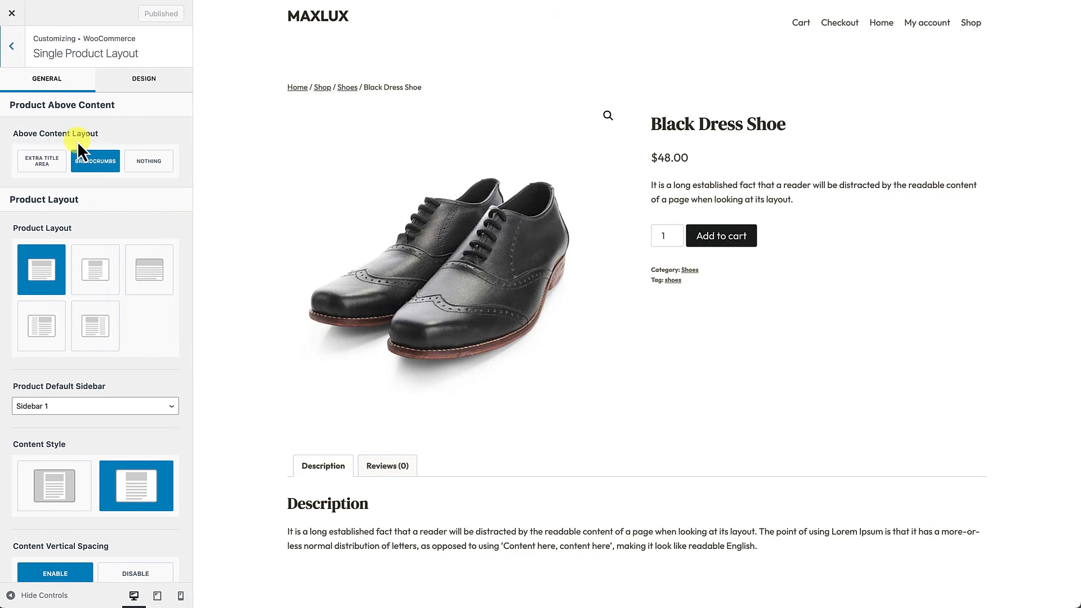
pyautogui.scroll(-3, 70, 248)
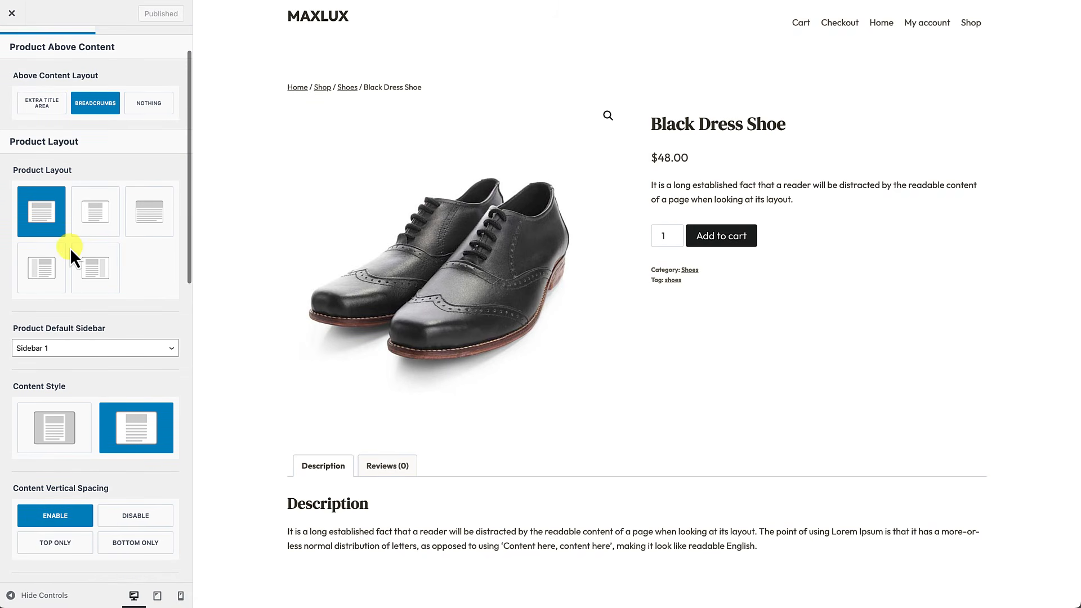
pyautogui.scroll(-10, 70, 248)
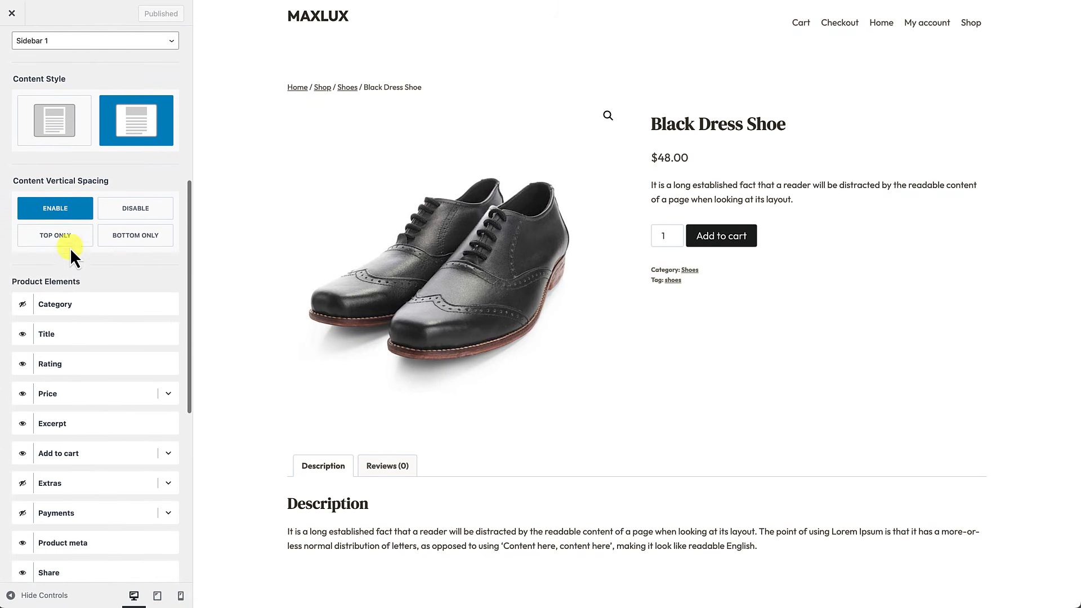
pyautogui.scroll(12, 69, 247)
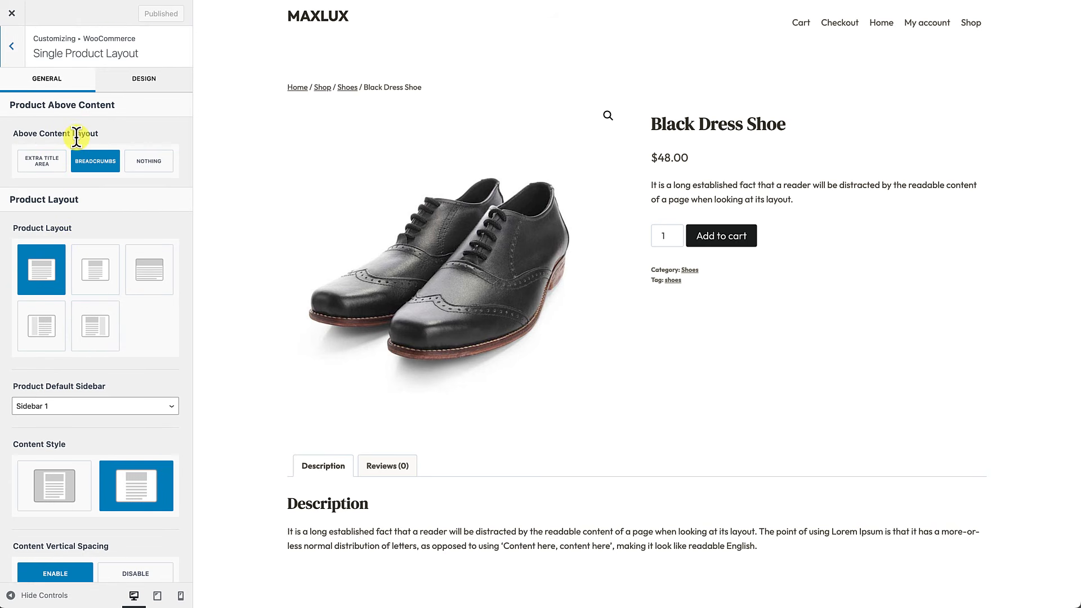
# Step: Try the title-area and empty Above Content options, then keep Breadcrumbs above the product
pyautogui.click(47, 163)
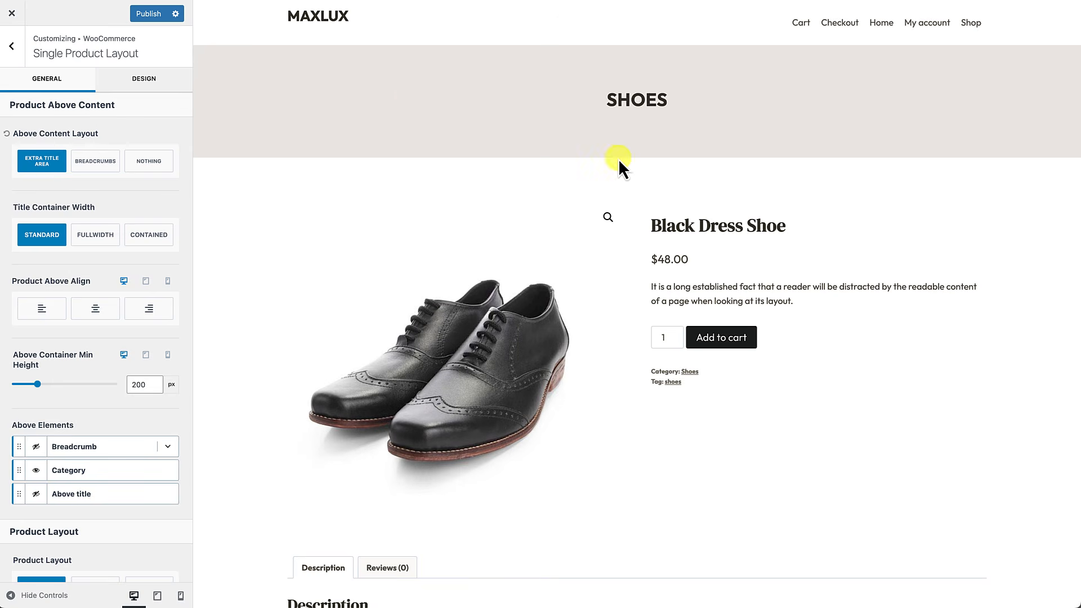
pyautogui.click(92, 168)
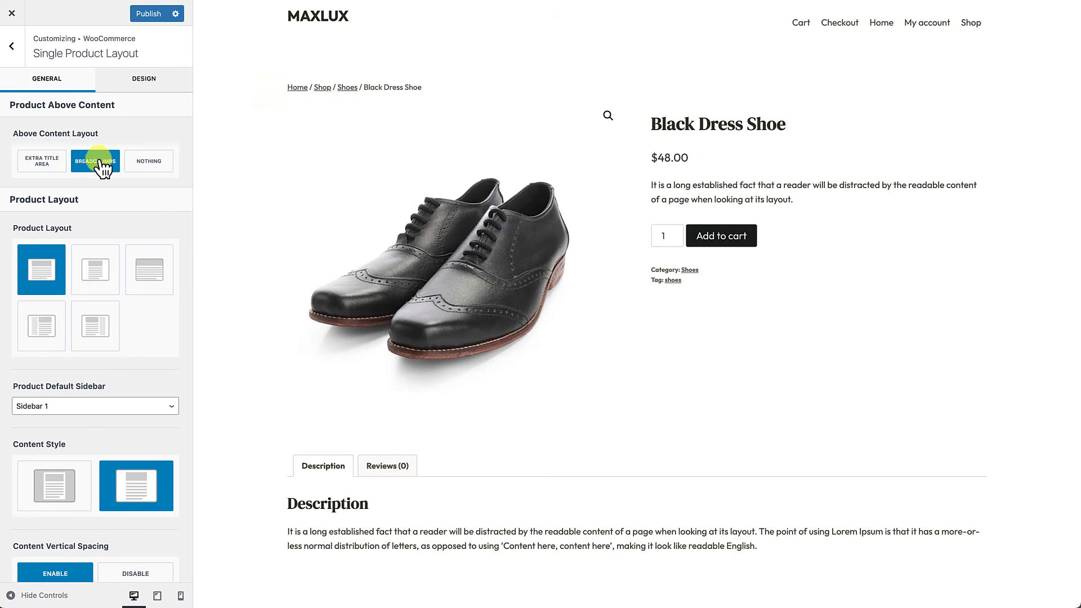
pyautogui.click(160, 164)
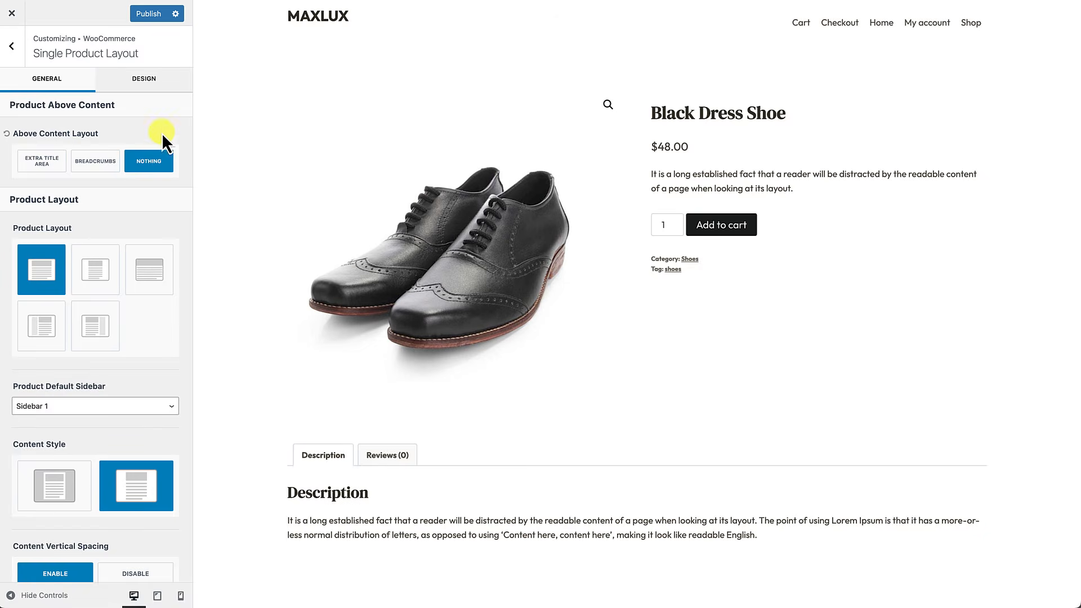
pyautogui.click(95, 161)
pyautogui.scroll(-2, 102, 195)
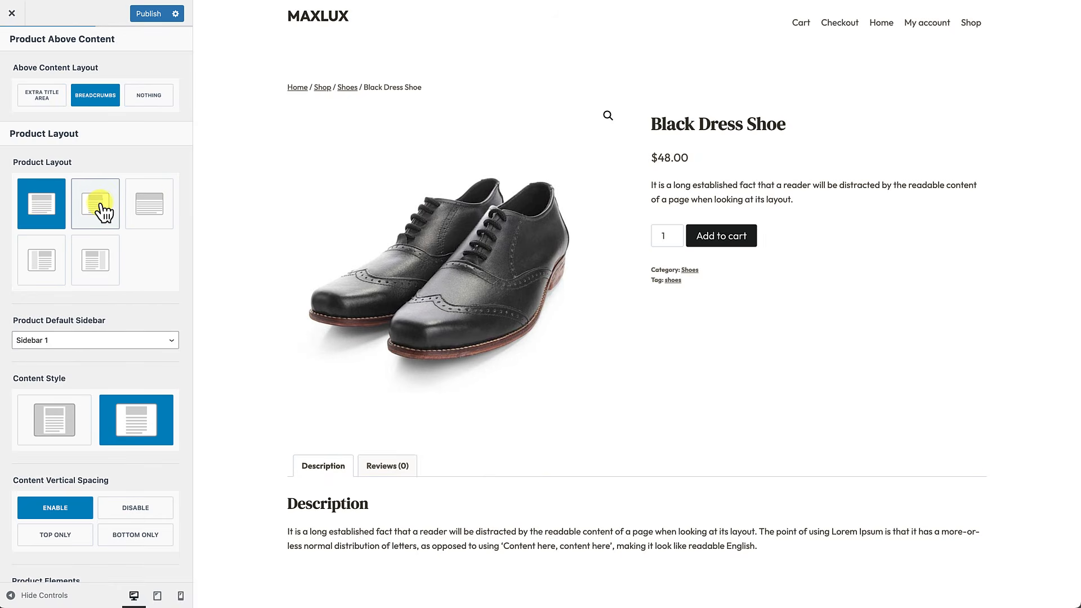
pyautogui.click(96, 204)
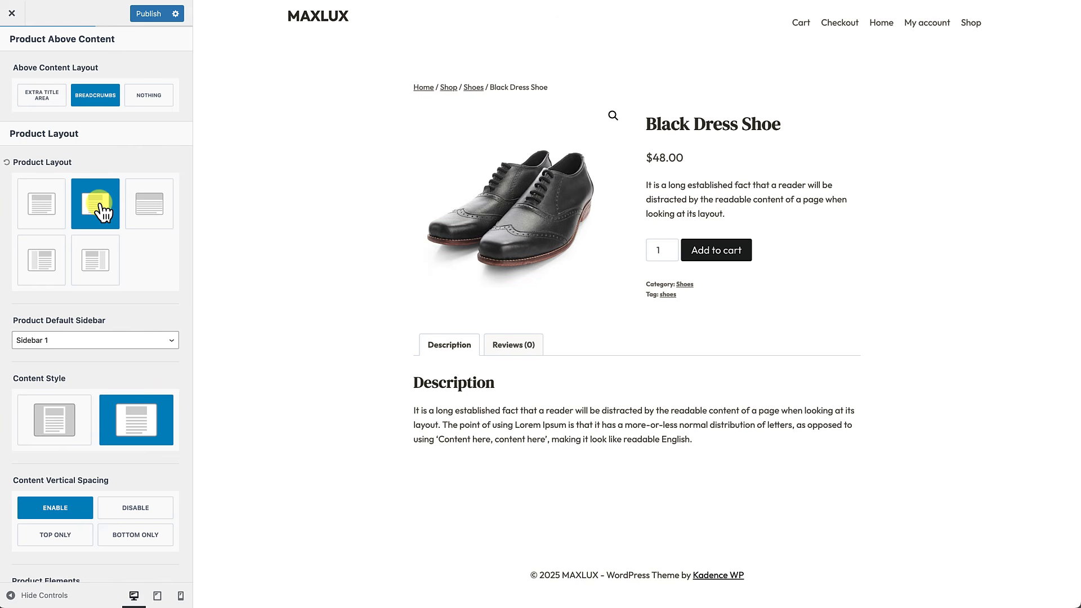
pyautogui.click(152, 207)
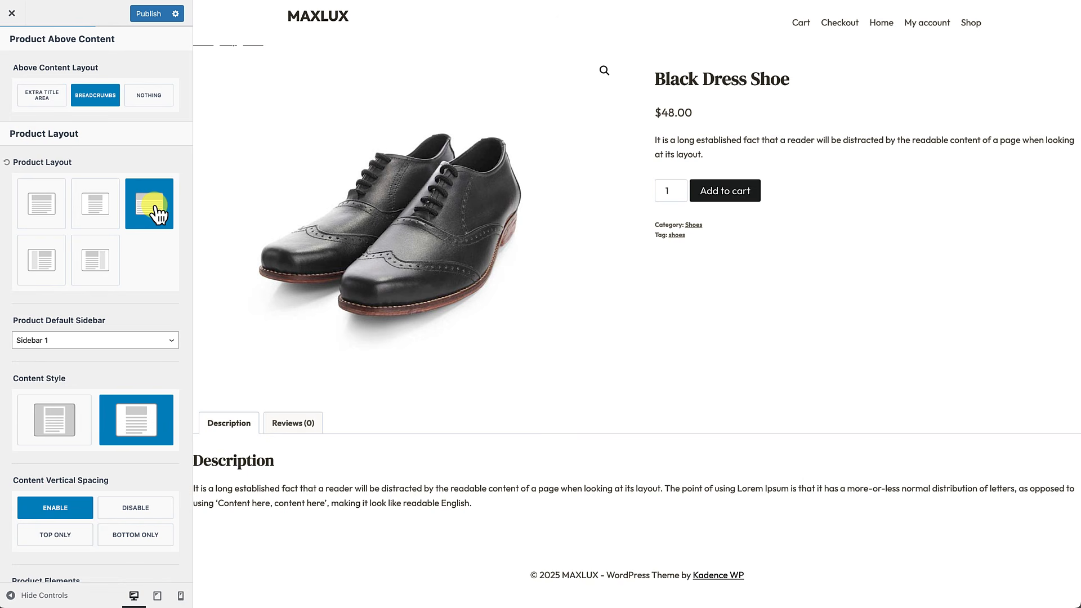
pyautogui.click(49, 261)
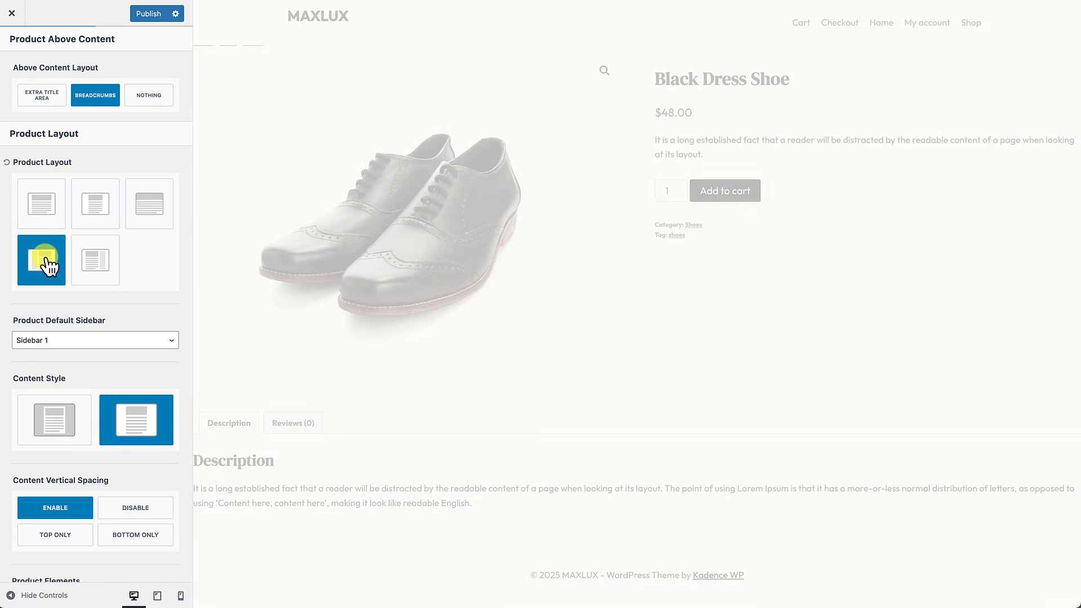
pyautogui.click(105, 266)
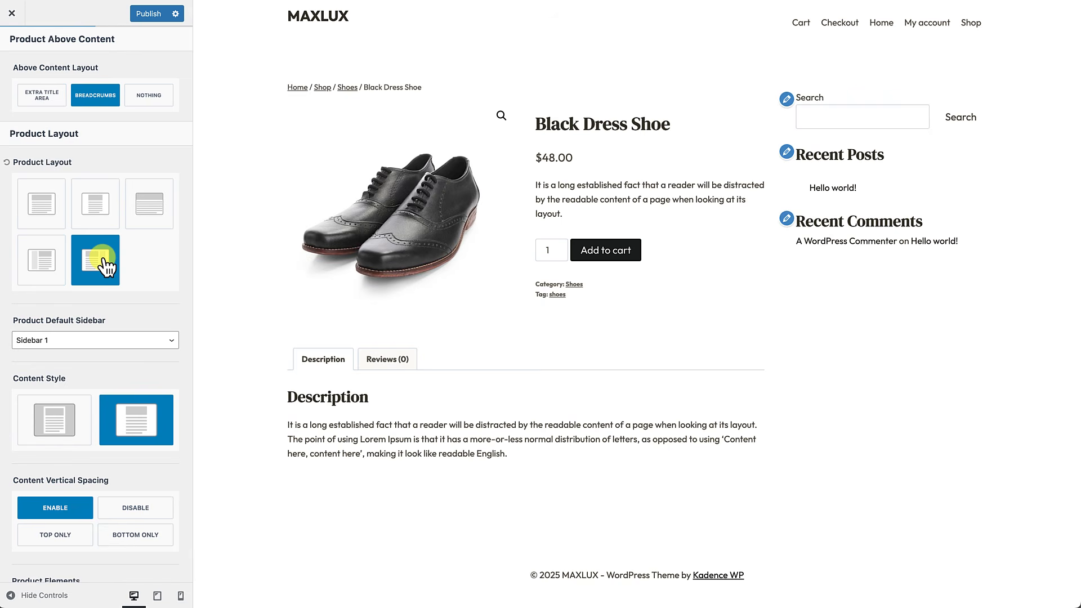
pyautogui.click(48, 214)
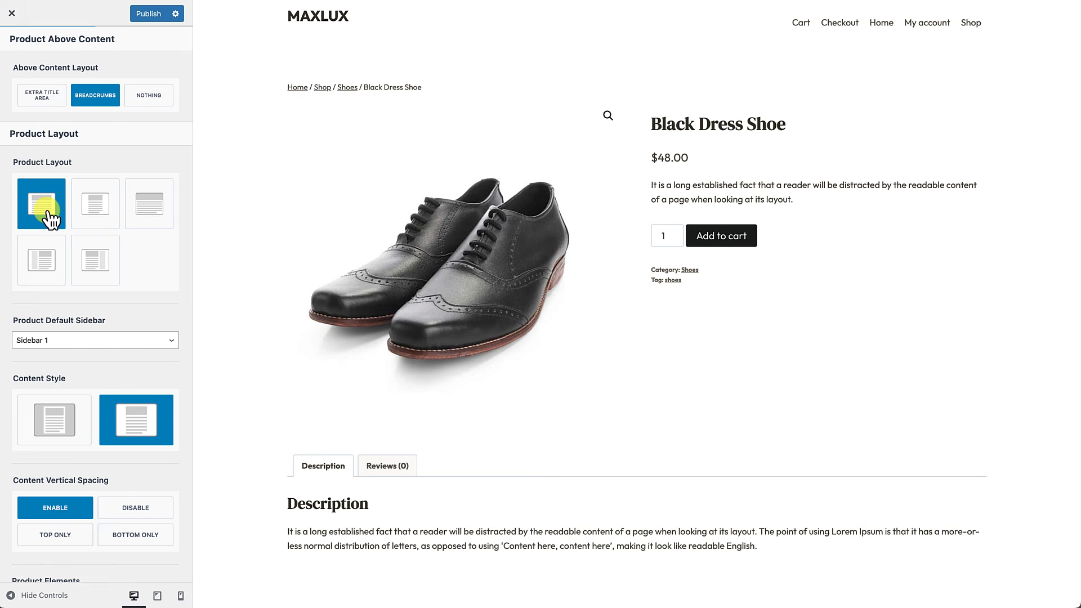
pyautogui.scroll(-2, 86, 297)
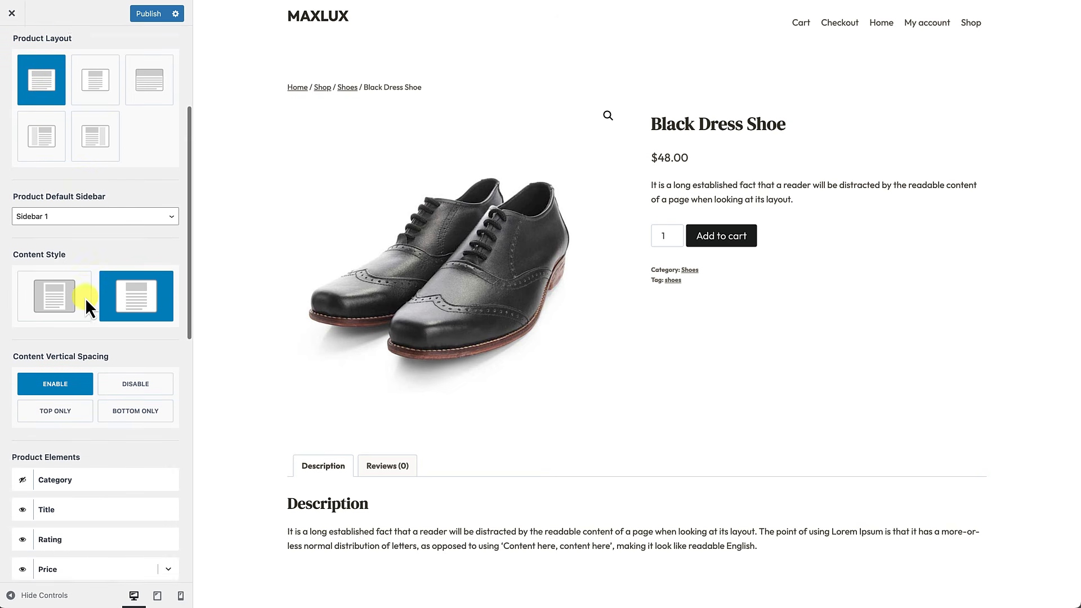
pyautogui.scroll(-2, 85, 299)
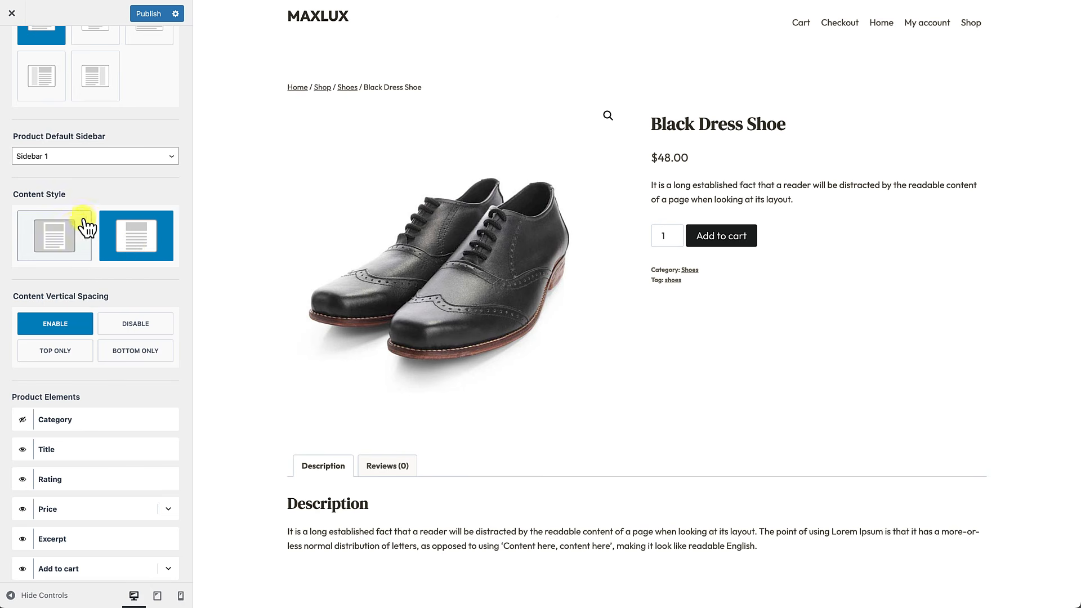
pyautogui.click(63, 246)
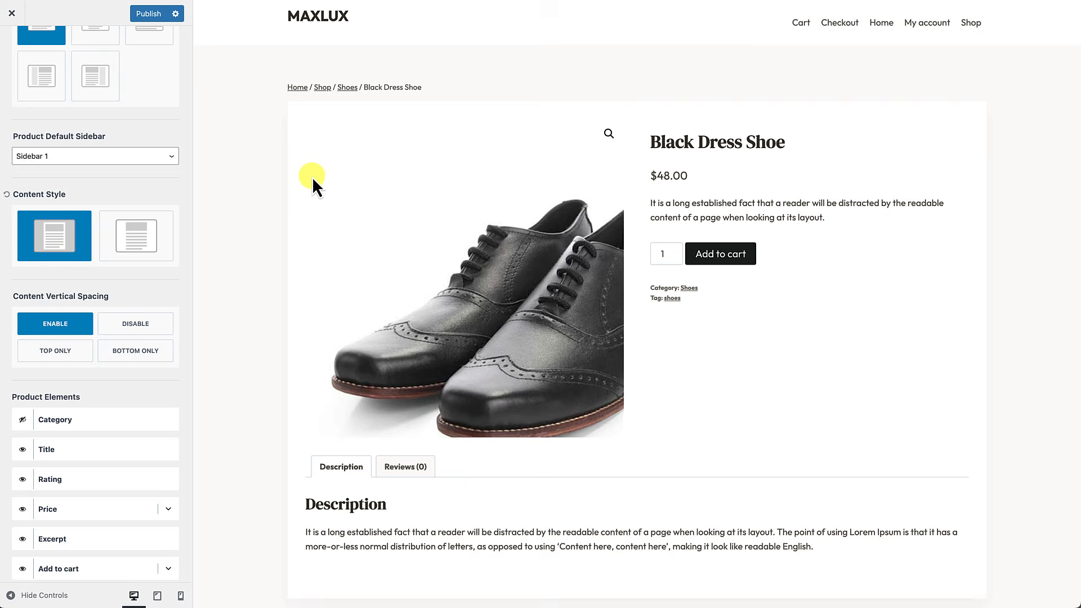
pyautogui.scroll(-3, 311, 180)
pyautogui.scroll(3, 1035, 264)
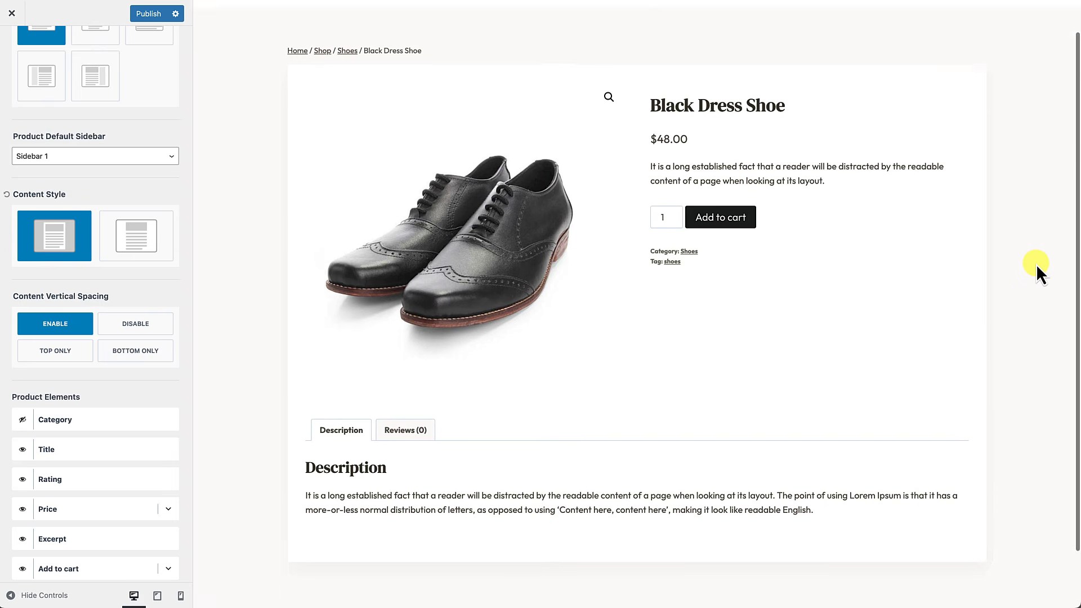
pyautogui.click(129, 249)
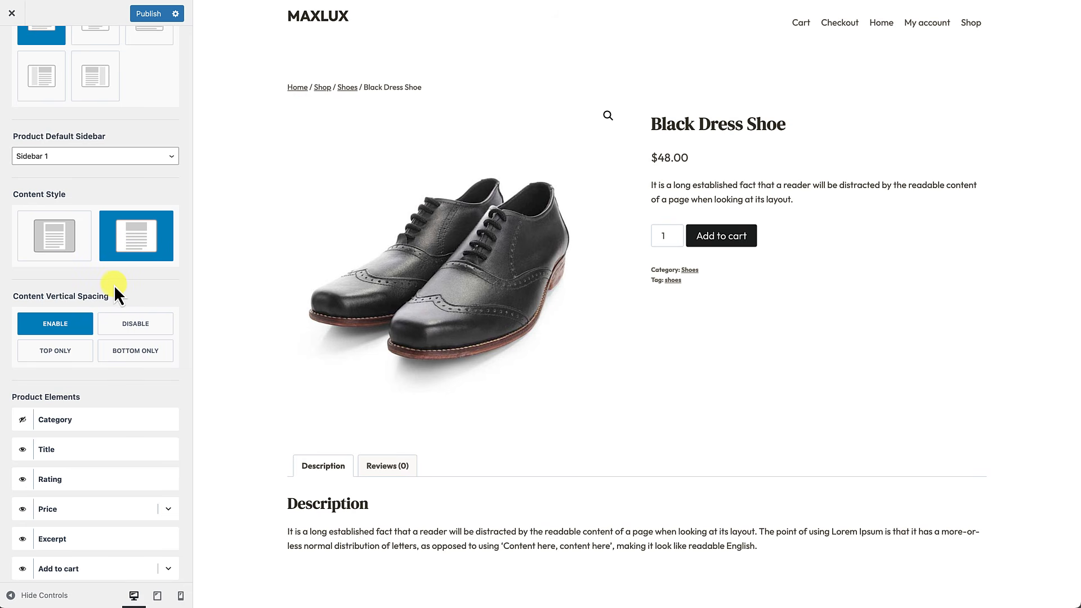
# Step: Hide the Add to cart button on the product page, then show it again
pyautogui.scroll(-3, 113, 286)
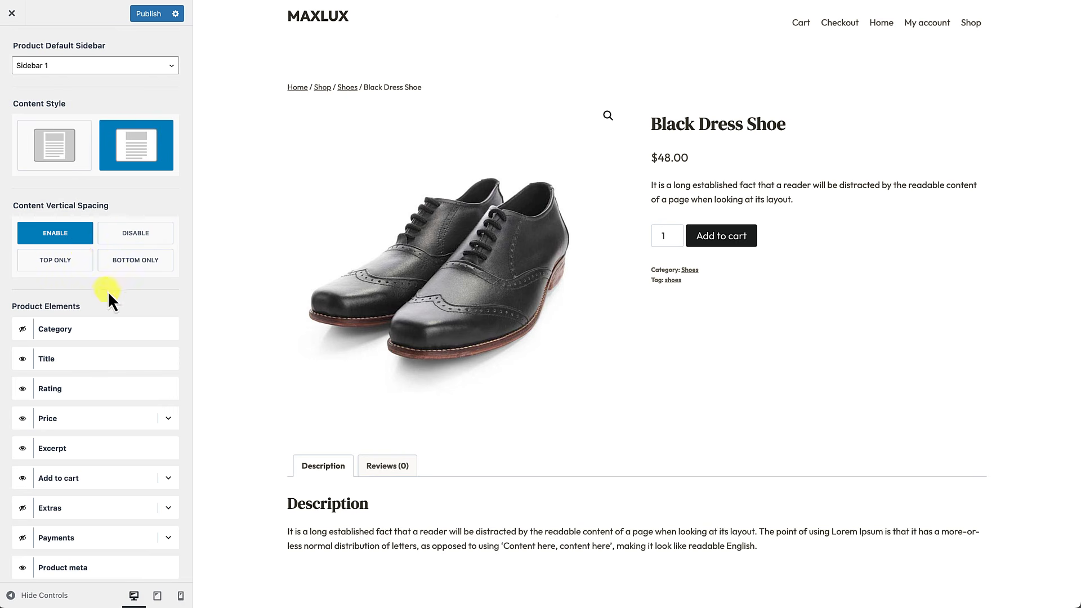
pyautogui.scroll(-1, 93, 286)
pyautogui.scroll(-3, 93, 286)
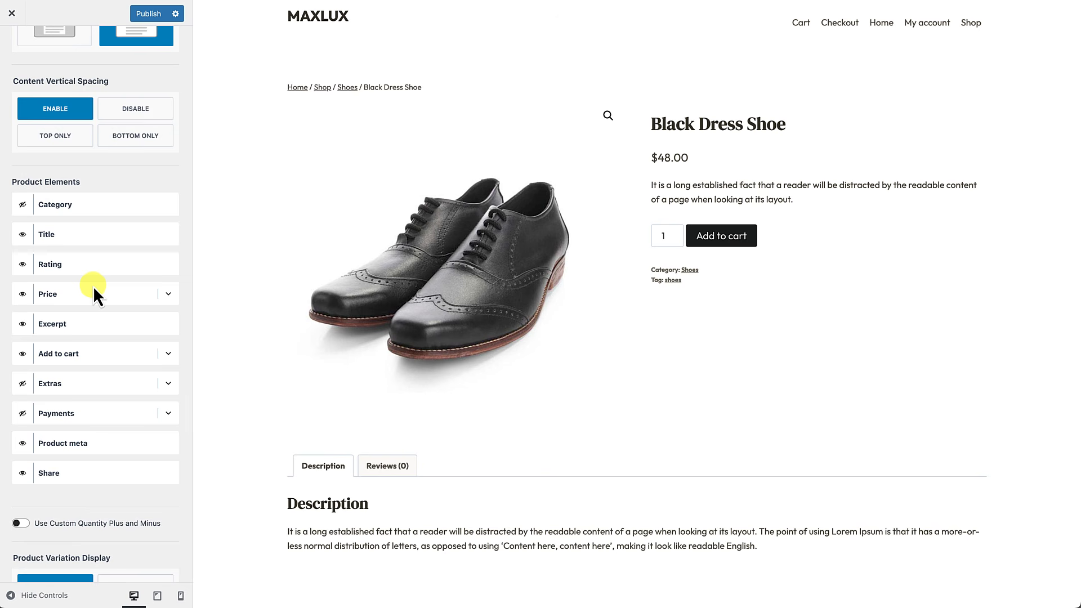
pyautogui.scroll(-1, 93, 286)
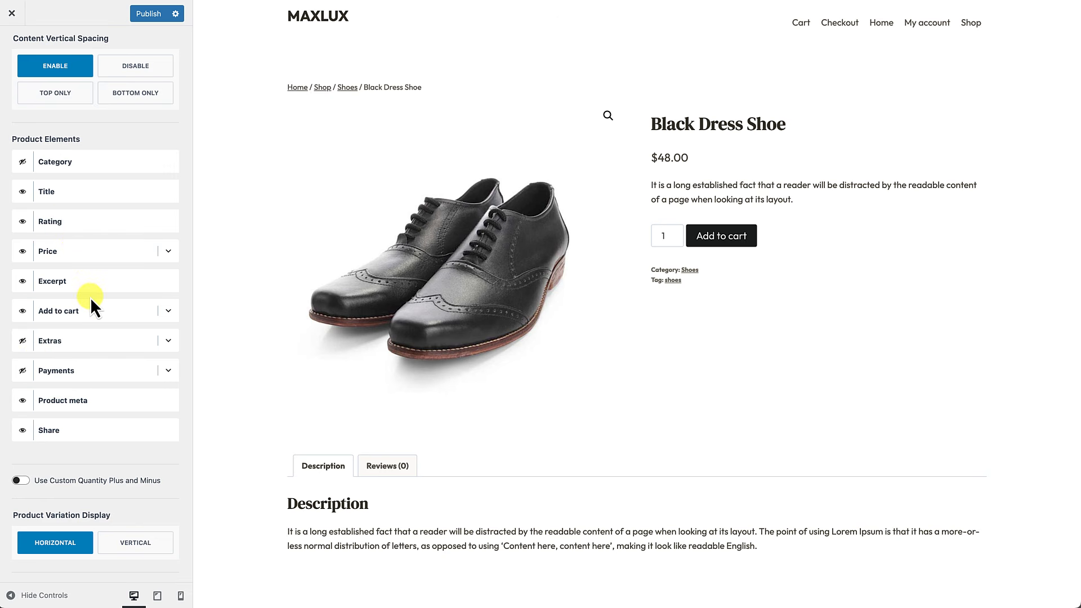
pyautogui.click(22, 313)
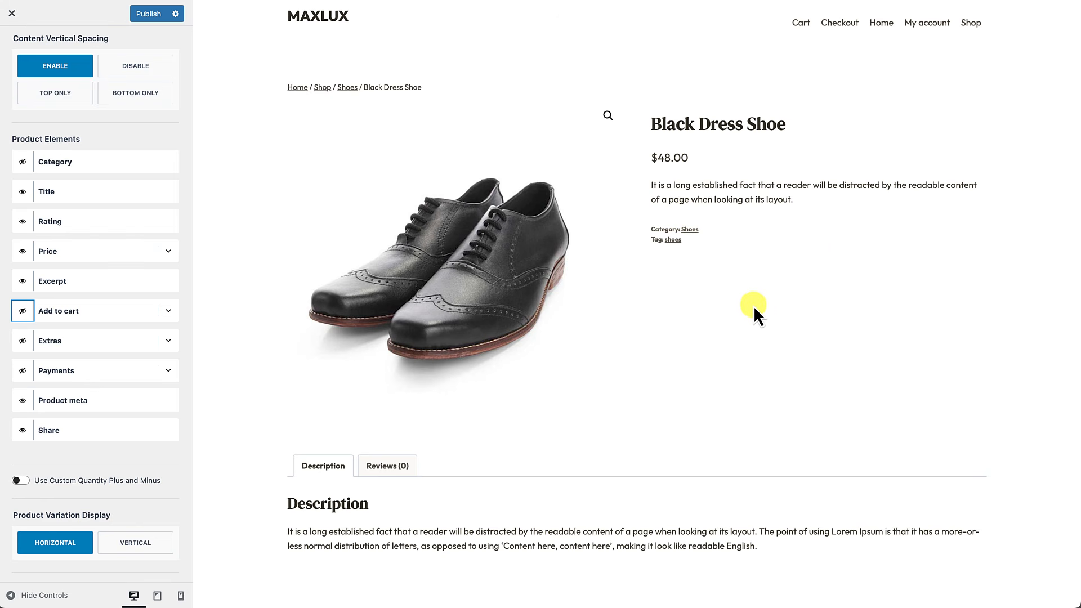
pyautogui.click(23, 311)
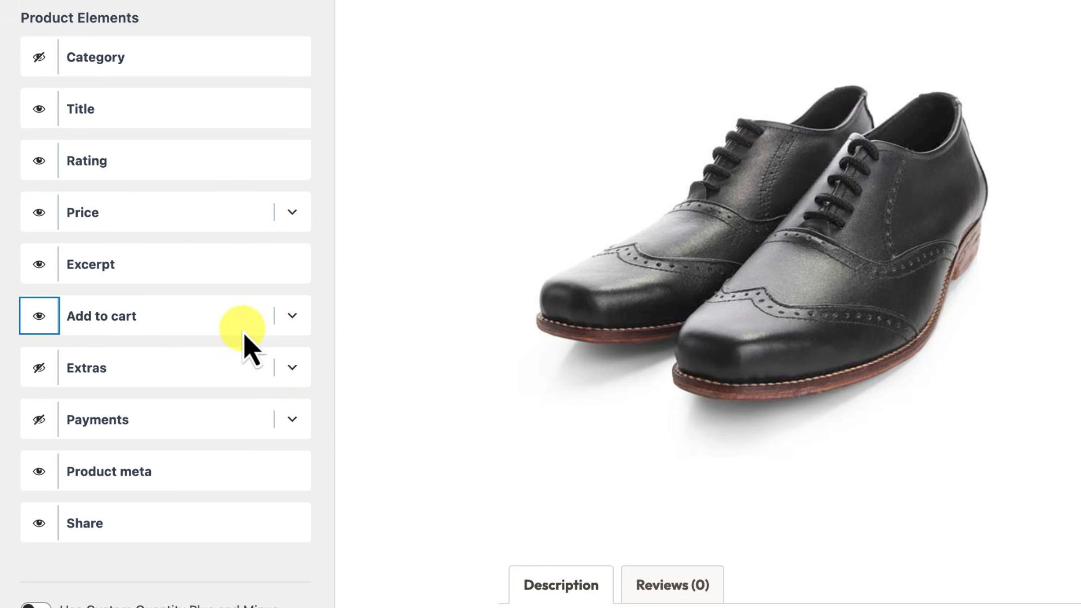
# Step: Set the Add to cart button size to Large after trying Normal and Medium-Large
pyautogui.click(293, 317)
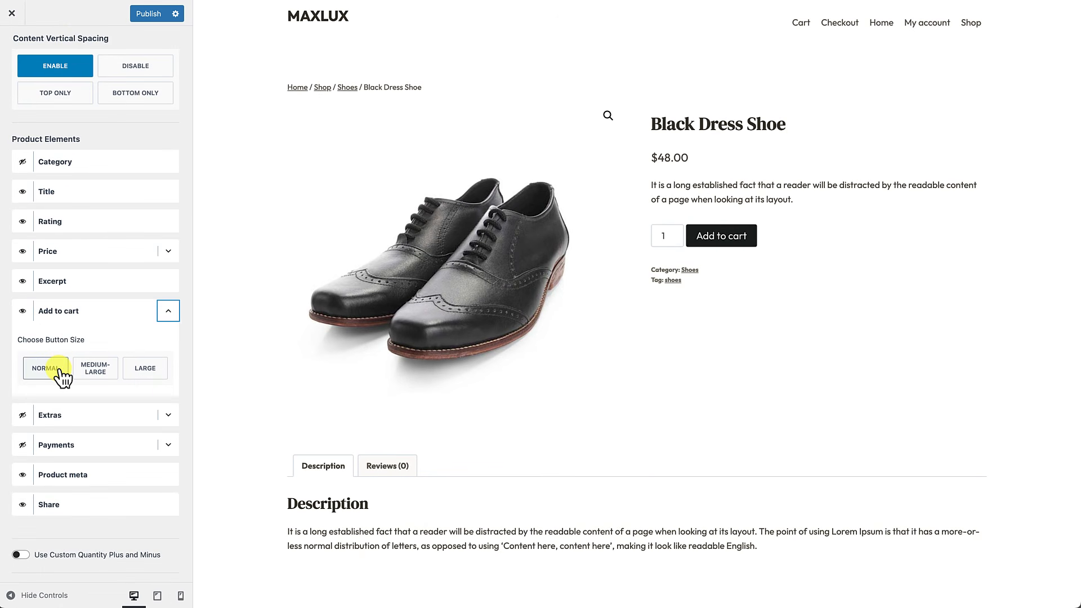
pyautogui.click(61, 373)
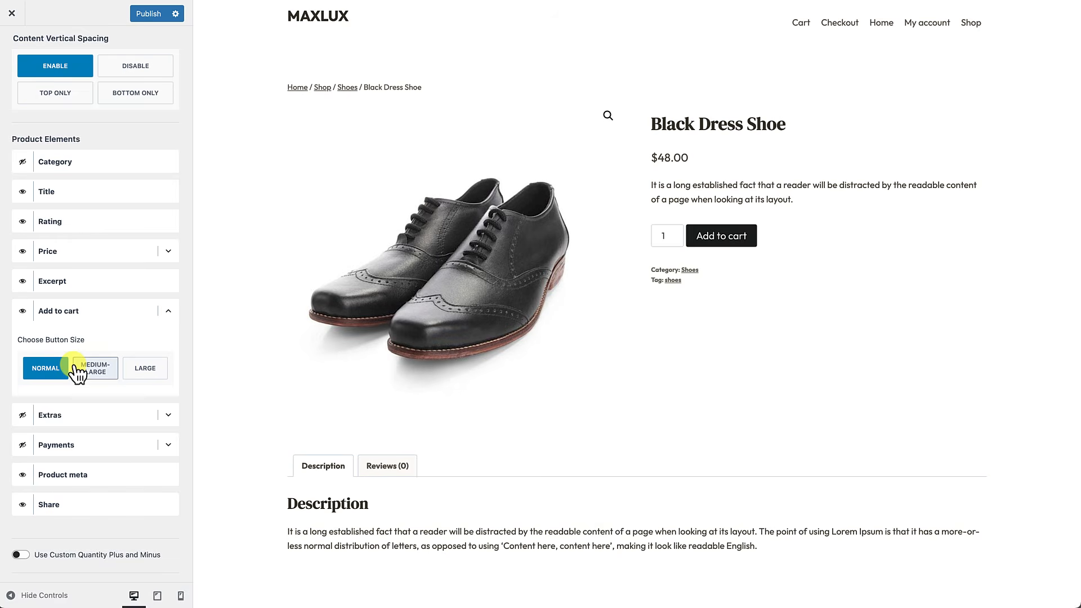
pyautogui.click(78, 372)
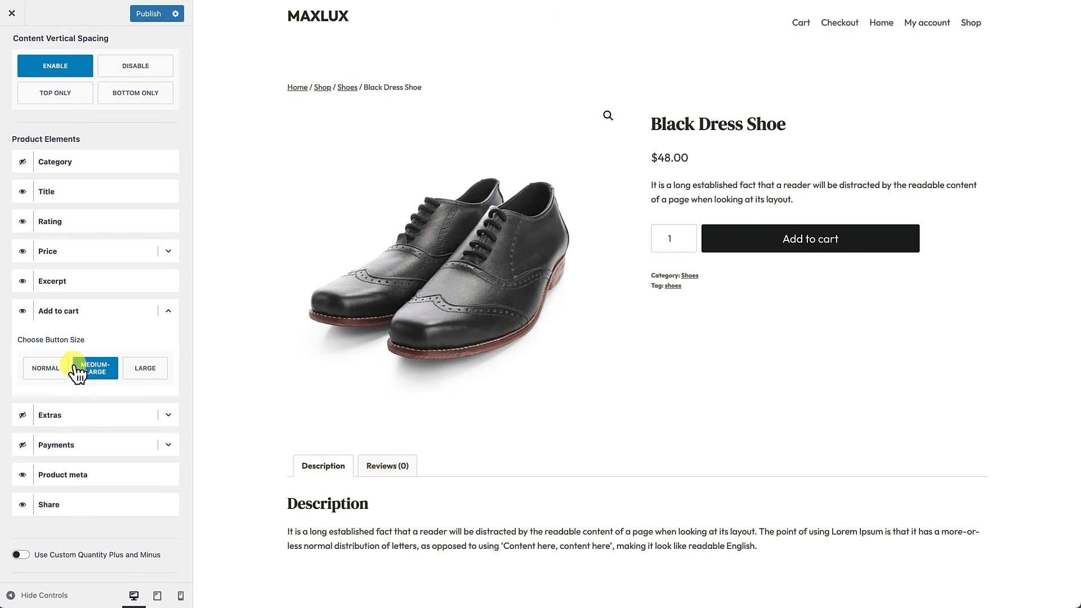
pyautogui.click(142, 372)
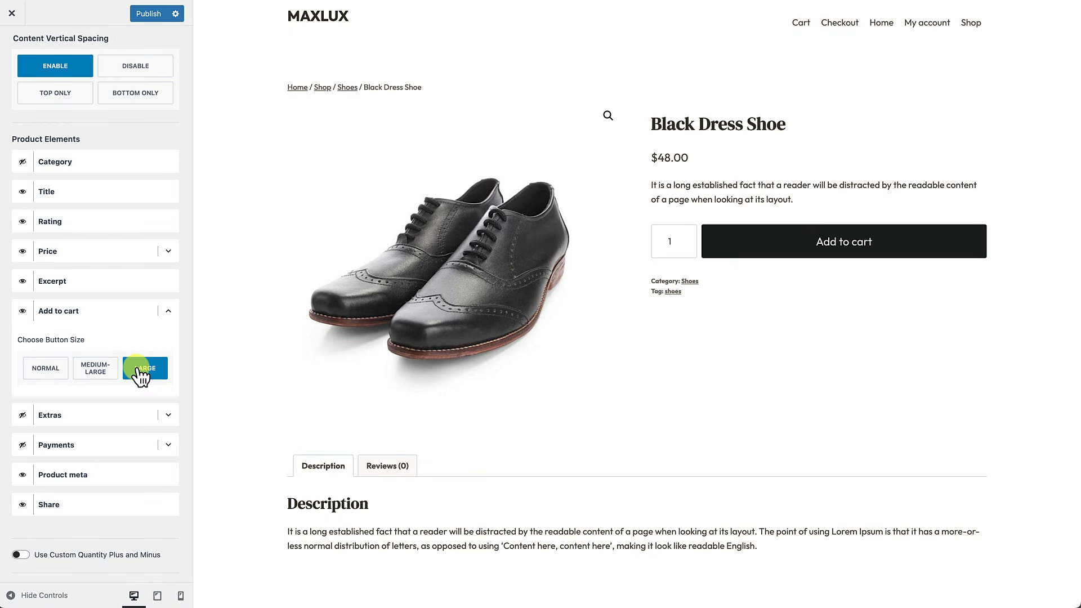
# Step: Return Add to cart to Normal size and show the Extras block
pyautogui.click(56, 373)
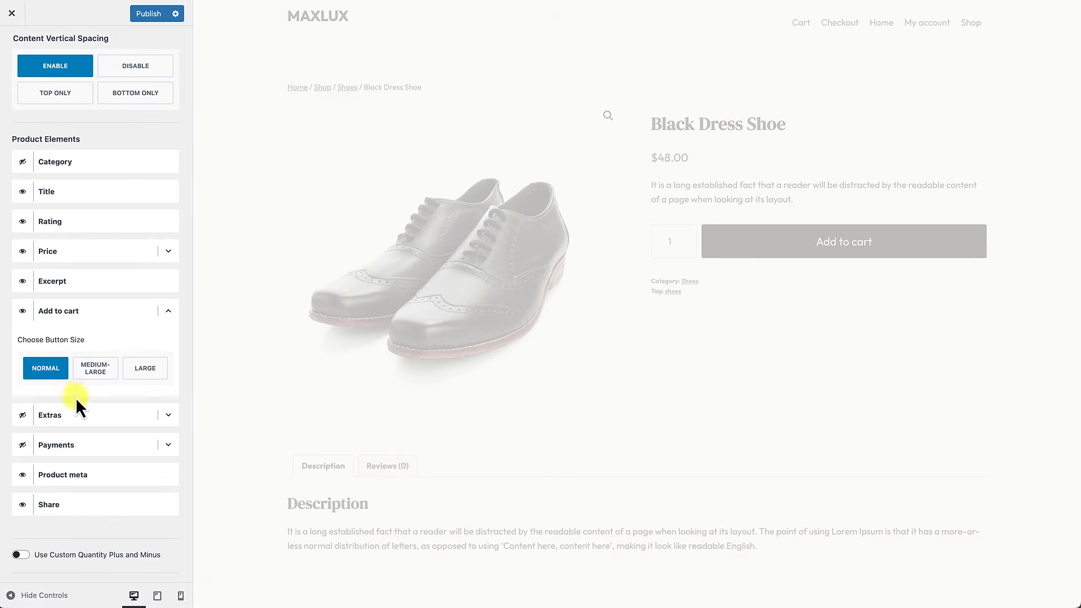
pyautogui.scroll(-3, 80, 383)
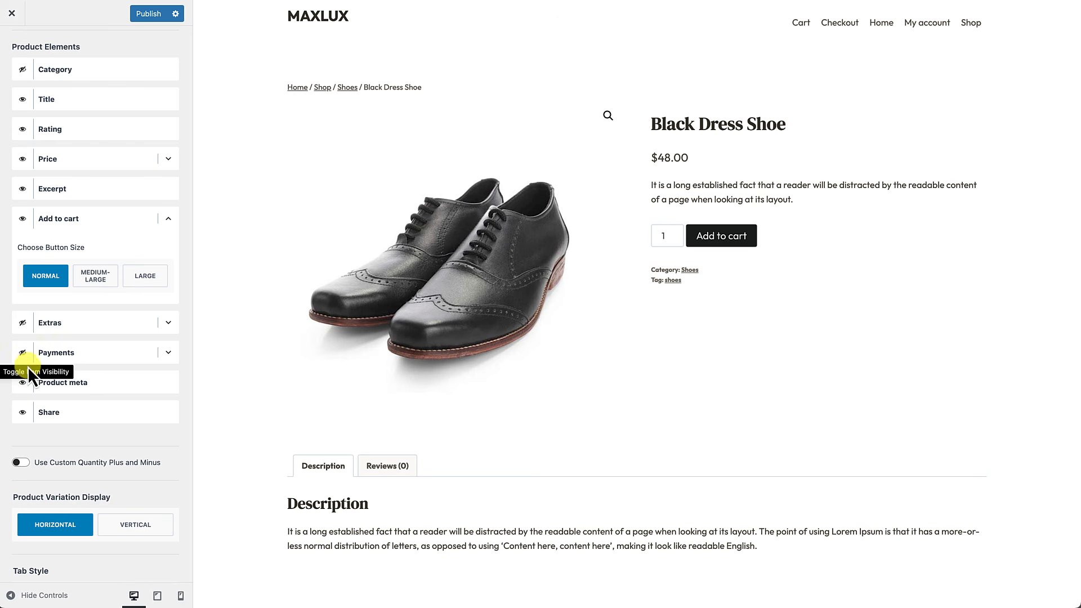
pyautogui.click(22, 322)
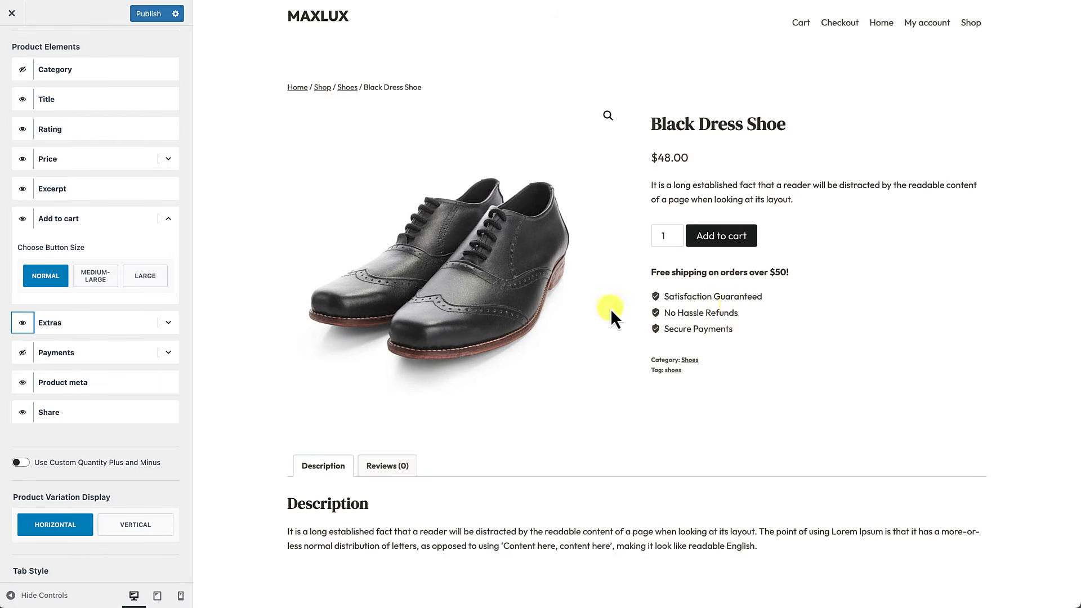
# Step: Open the Extras settings and review the free-shipping title and feature points
pyautogui.click(169, 326)
pyautogui.scroll(-2, 145, 373)
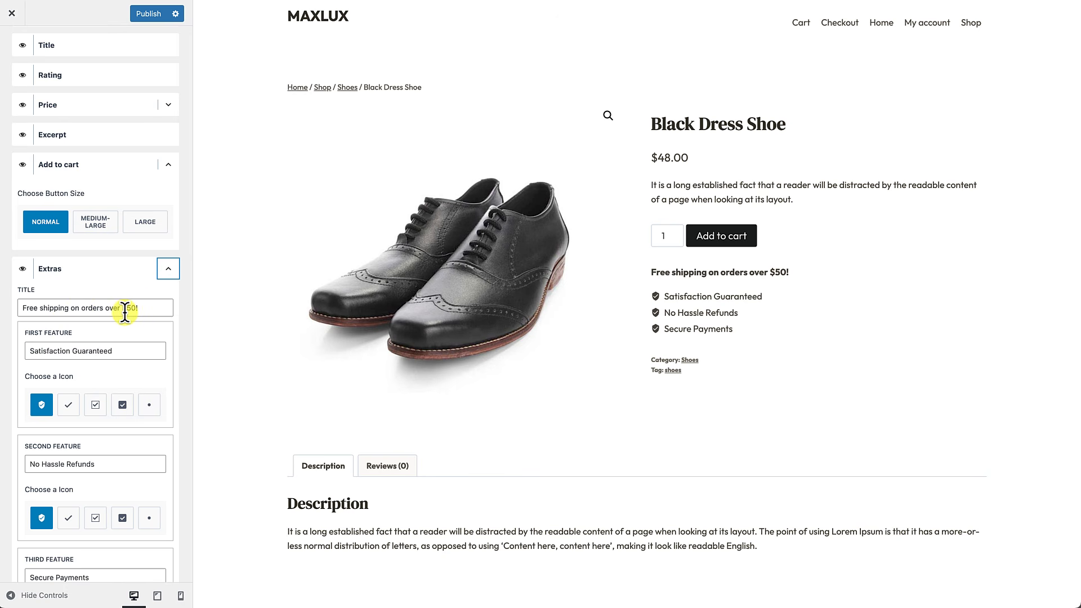
pyautogui.moveTo(145, 307); pyautogui.dragTo(2, 313)
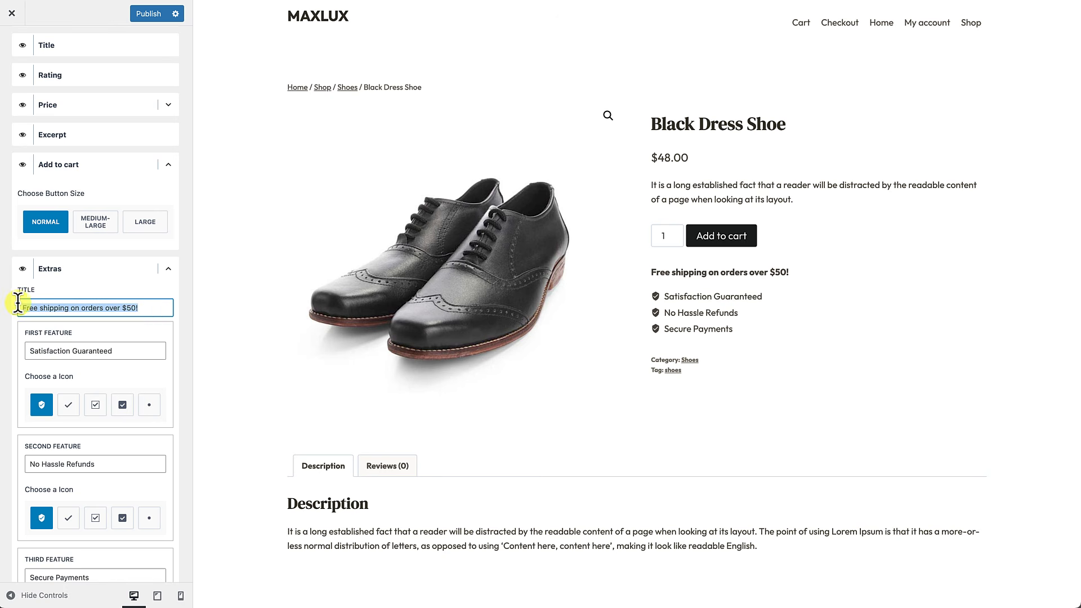
pyautogui.scroll(-1, 71, 309)
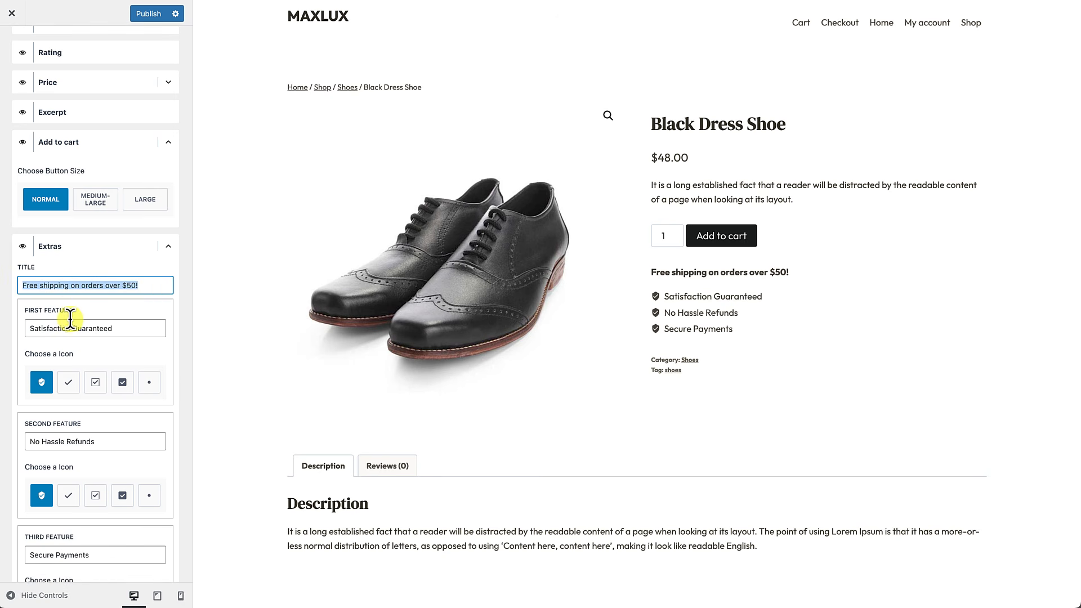
pyautogui.scroll(-3, 70, 315)
pyautogui.scroll(-5, 68, 366)
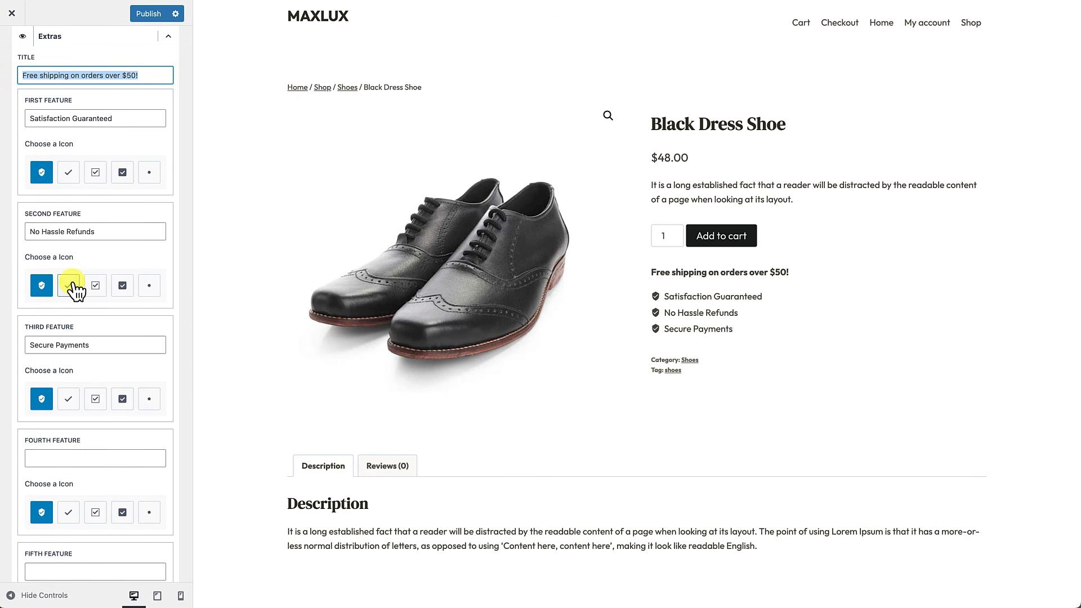
pyautogui.scroll(2, 73, 281)
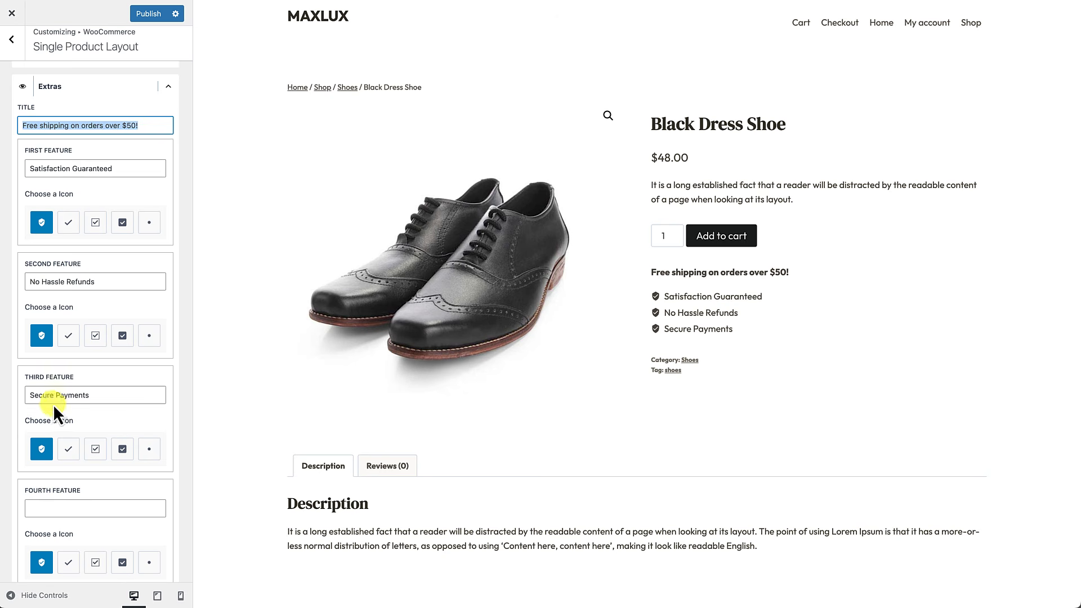
pyautogui.scroll(-1, 84, 367)
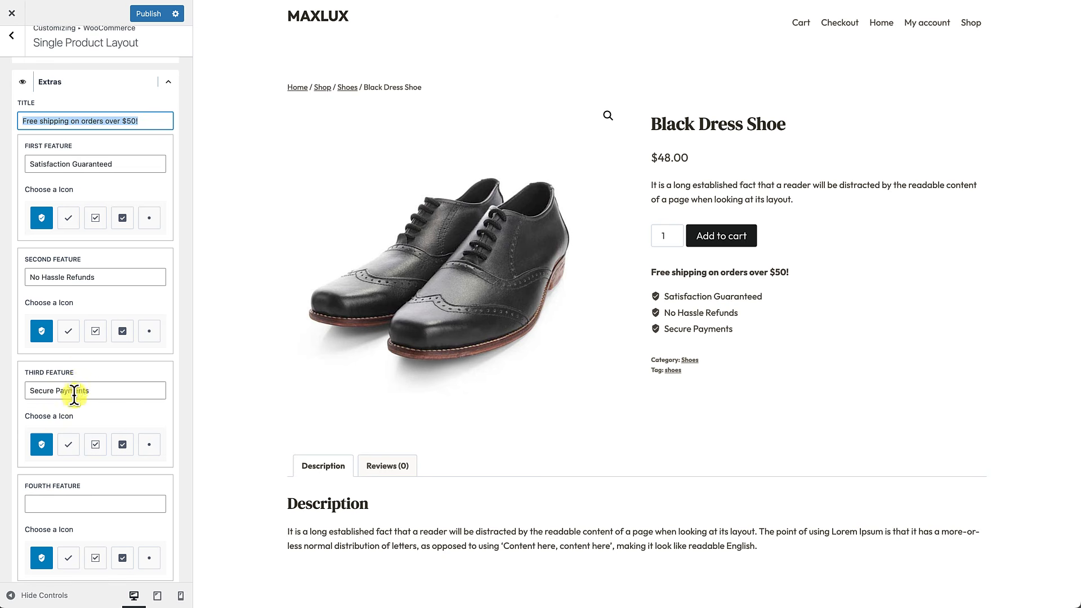
pyautogui.scroll(-5, 84, 395)
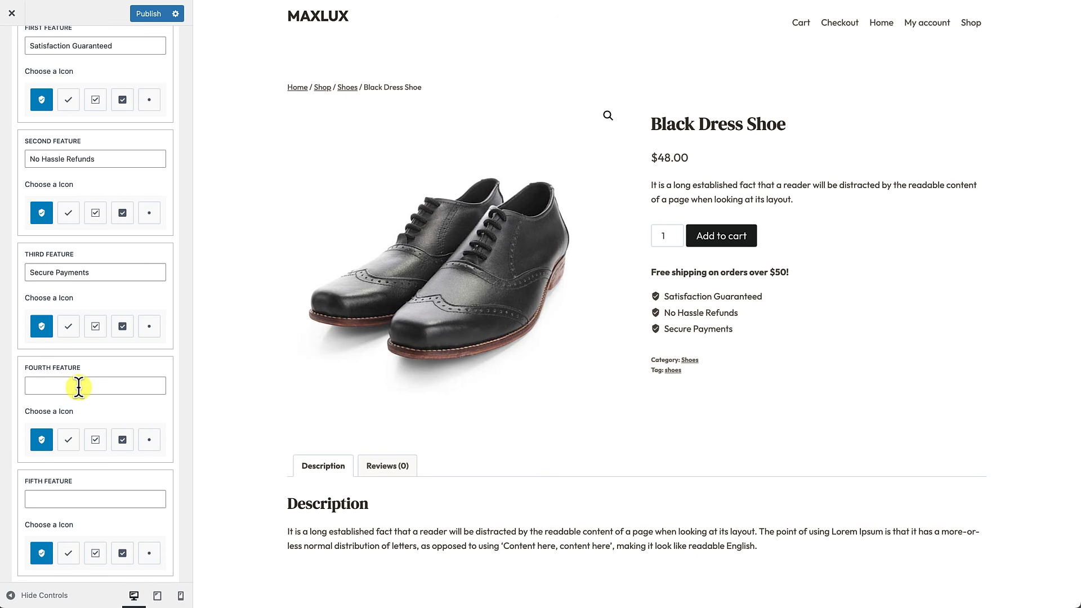
# Step: Add a fourth feature '24/7 Support', then delete it to keep three points
pyautogui.click(82, 386)
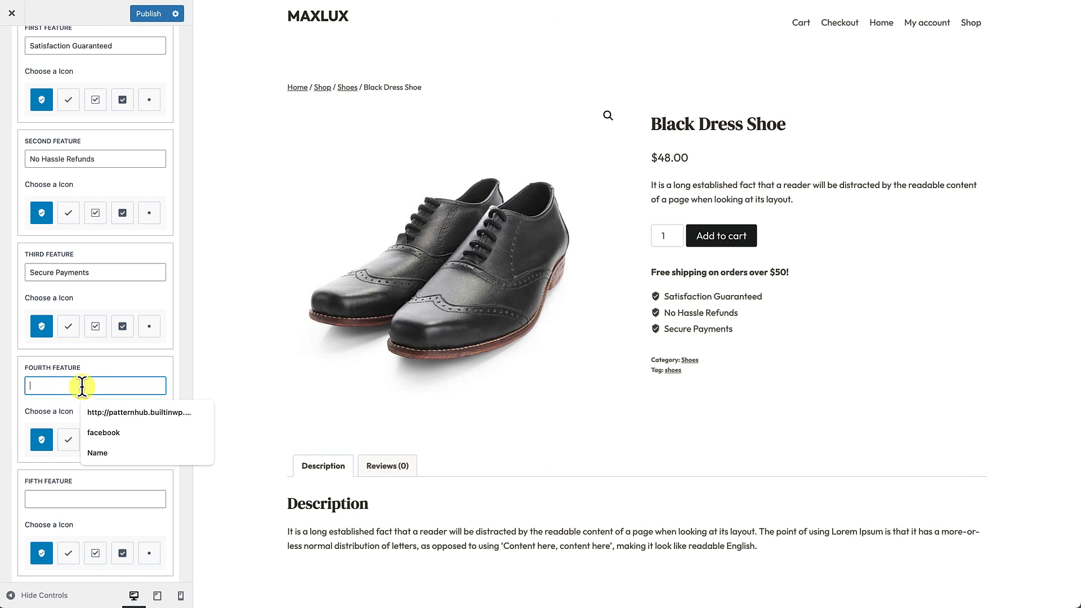
pyautogui.write('2')
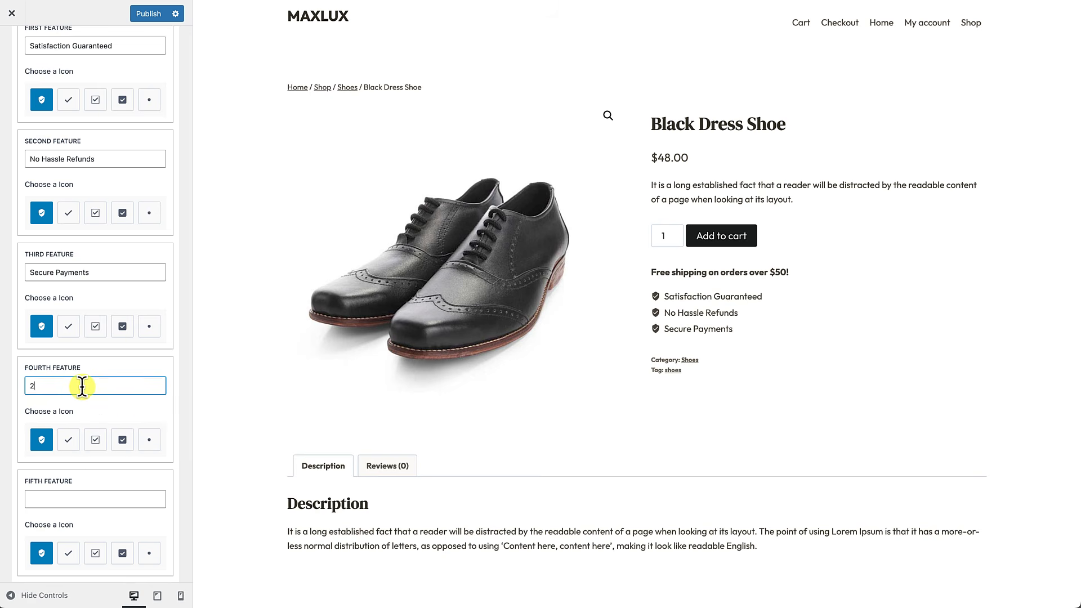
pyautogui.write('4/7 Support')
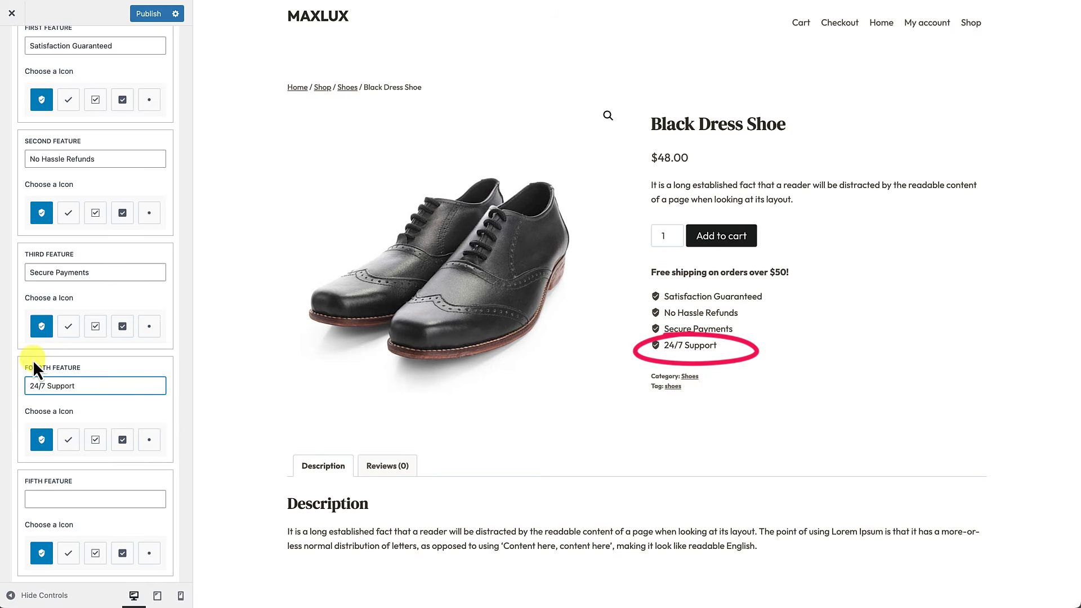
pyautogui.moveTo(89, 386); pyautogui.dragTo(5, 394)
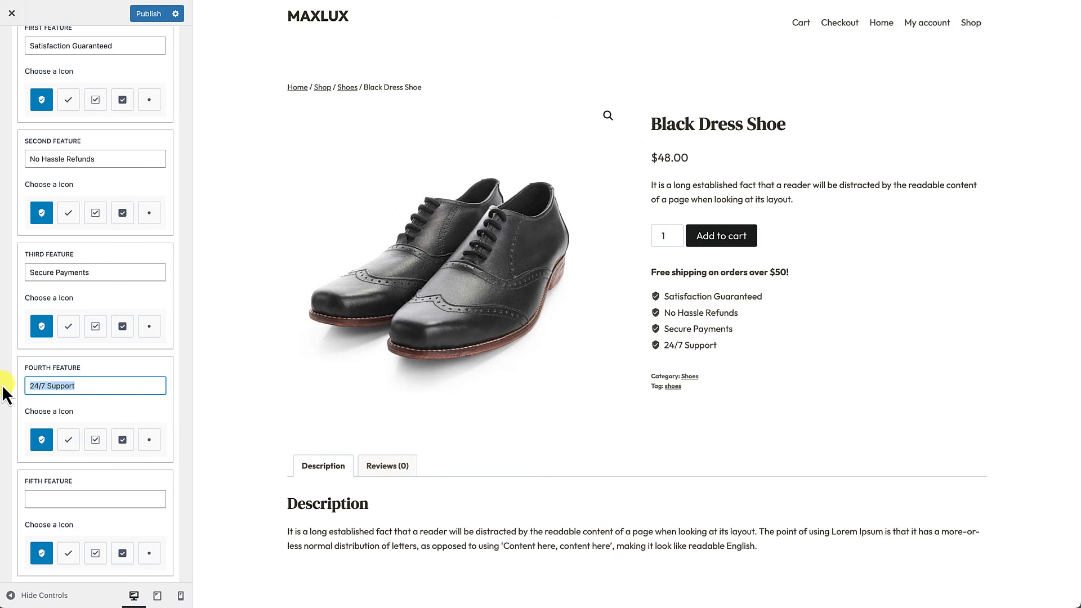
pyautogui.press('BackSpace')
pyautogui.scroll(-3, 18, 409)
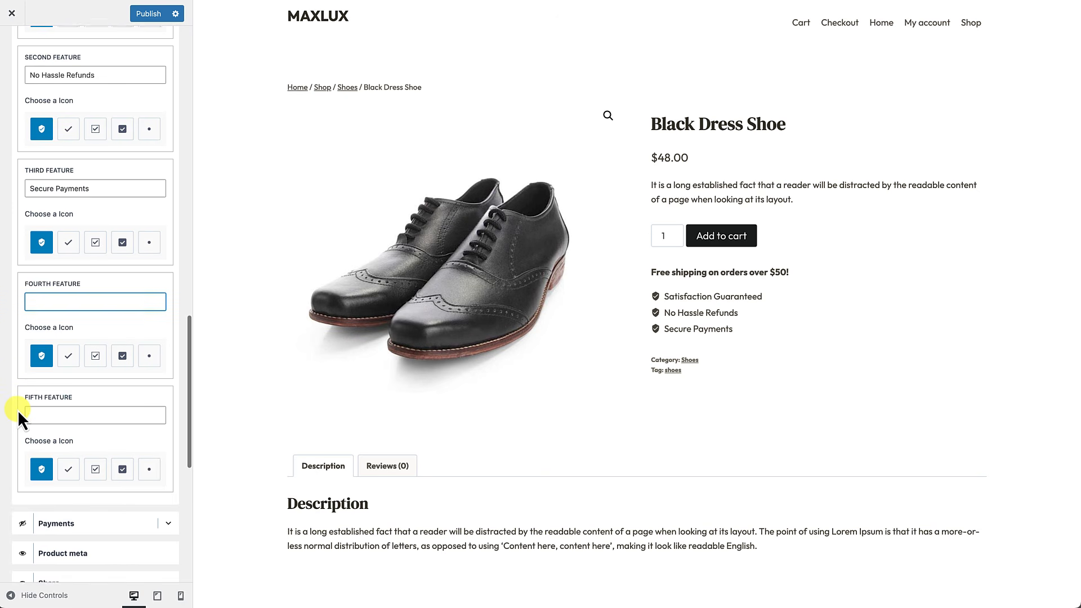
pyautogui.scroll(-3, 18, 410)
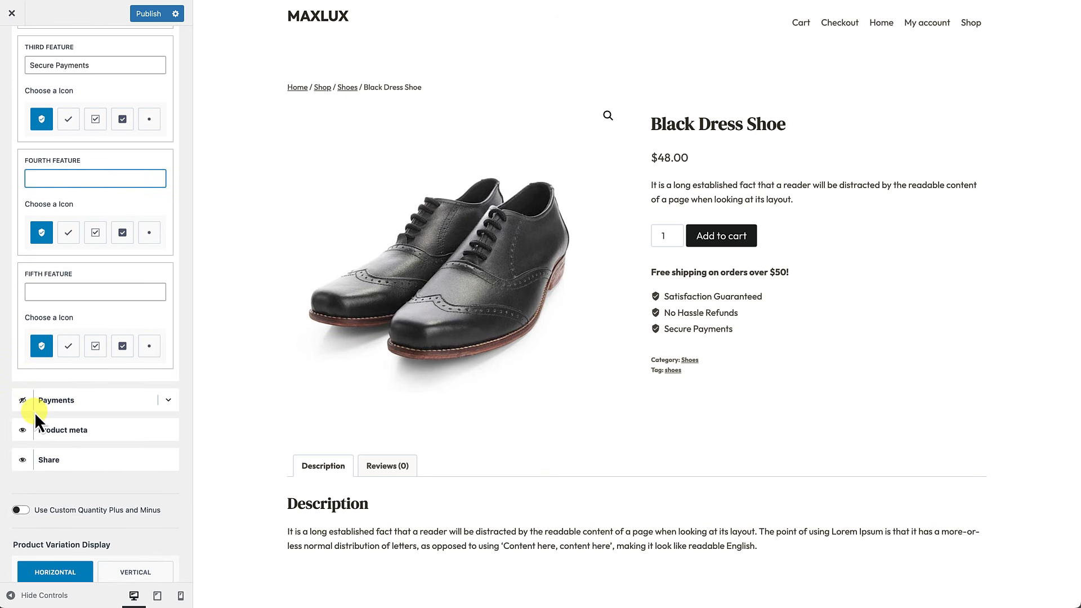
# Step: Show the payment badges and enable custom plus and minus quantity buttons
pyautogui.click(23, 406)
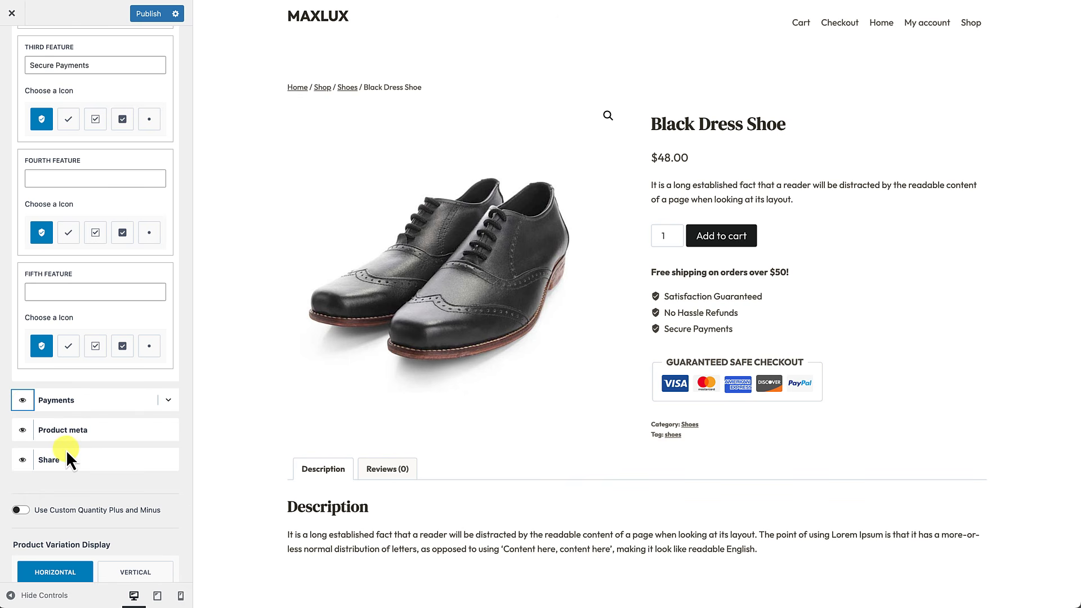
pyautogui.scroll(-1, 66, 450)
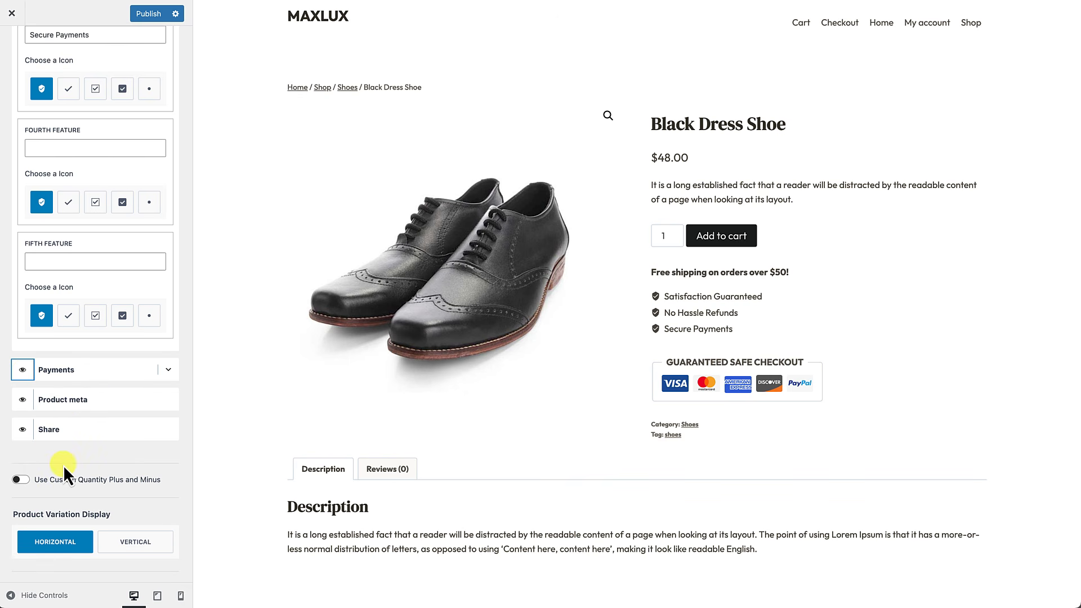
pyautogui.scroll(-5, 63, 465)
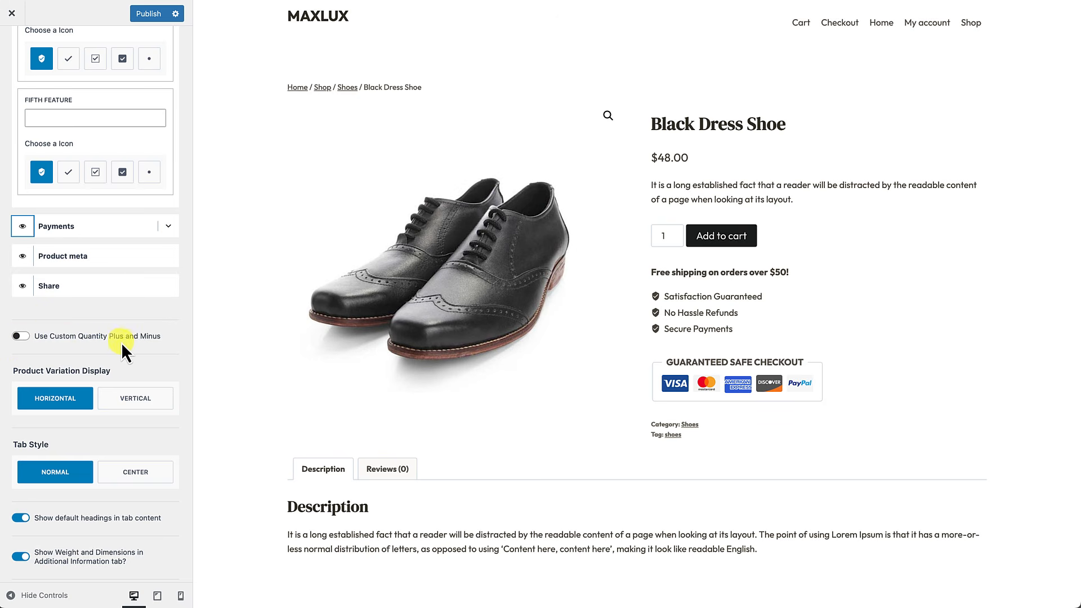
pyautogui.click(20, 336)
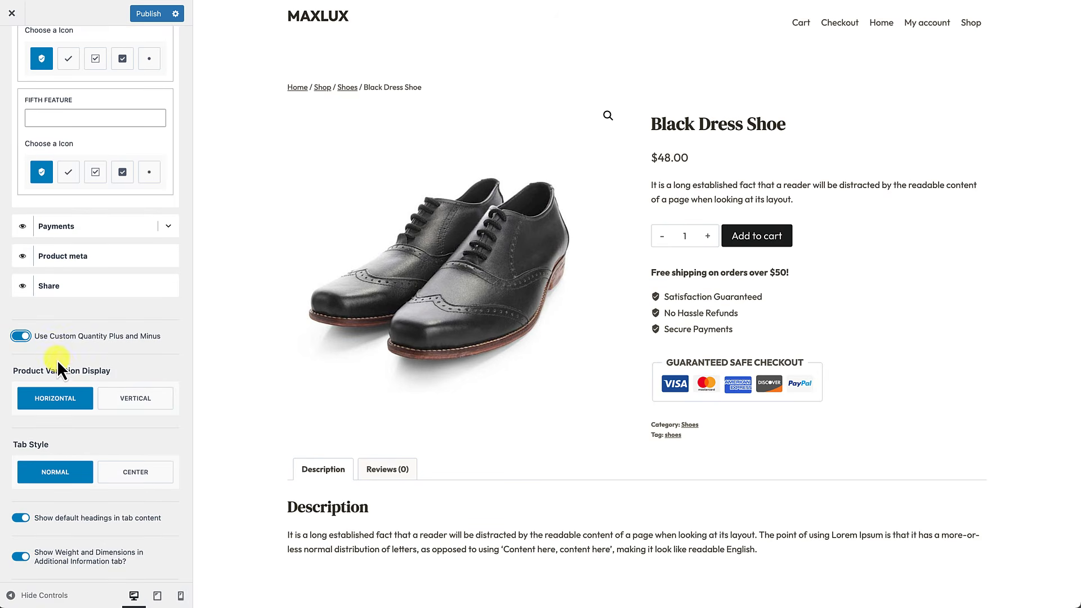
# Step: Center the Description and Reviews tabs and keep default headings shown in tab content
pyautogui.scroll(-3, 56, 360)
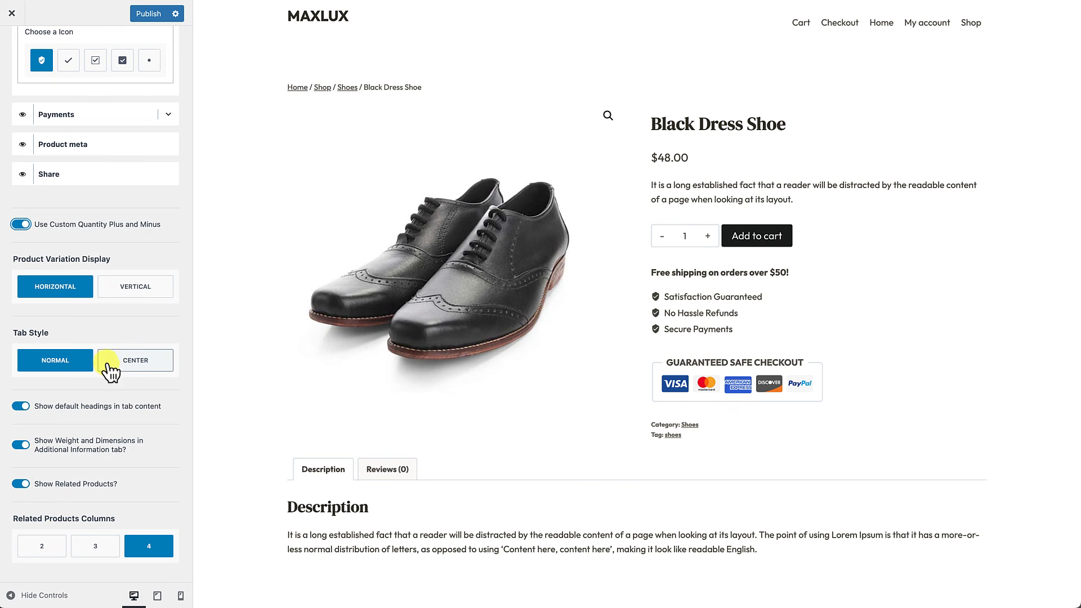
pyautogui.scroll(-1, 363, 490)
pyautogui.scroll(-2, 366, 495)
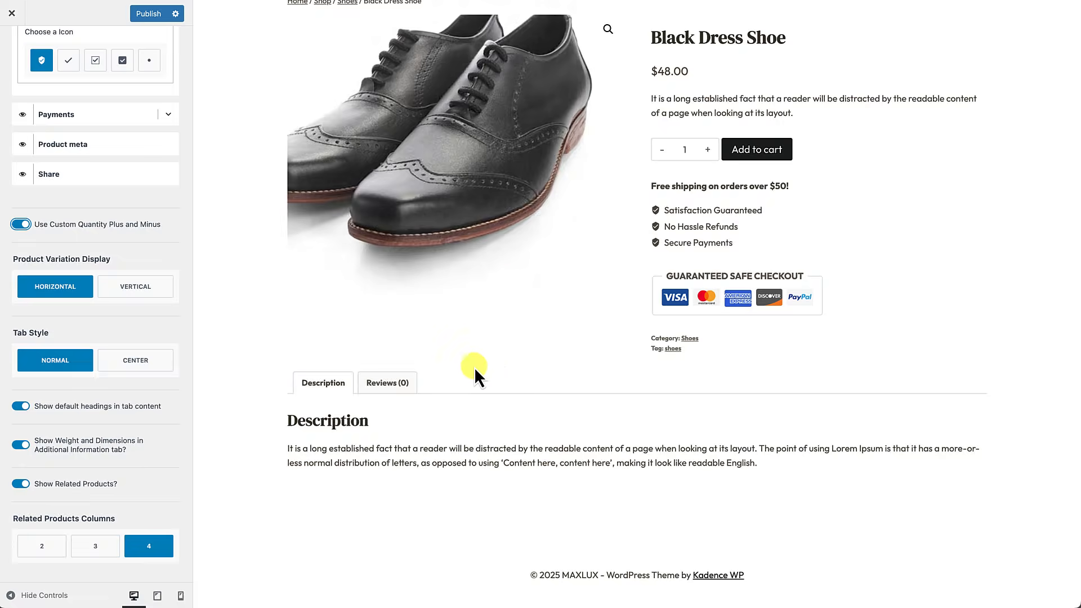
pyautogui.click(129, 367)
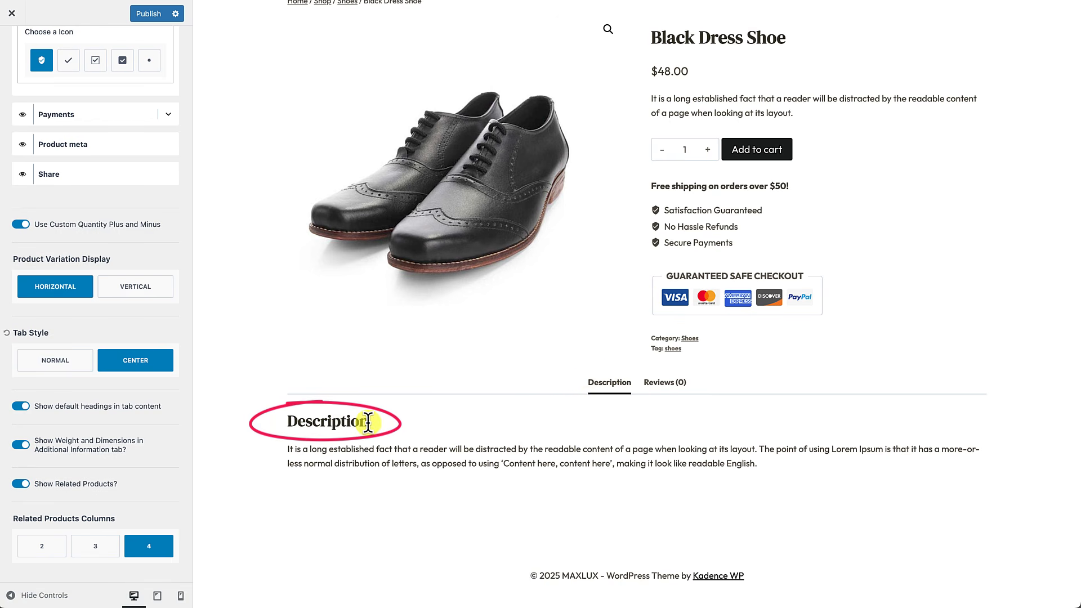
pyautogui.click(21, 406)
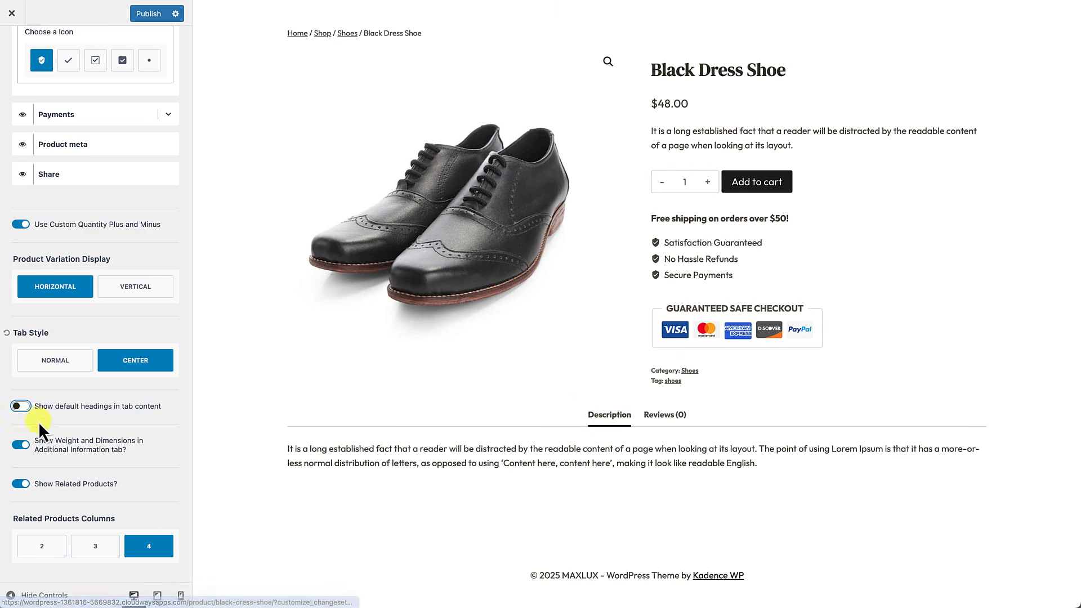
pyautogui.click(21, 406)
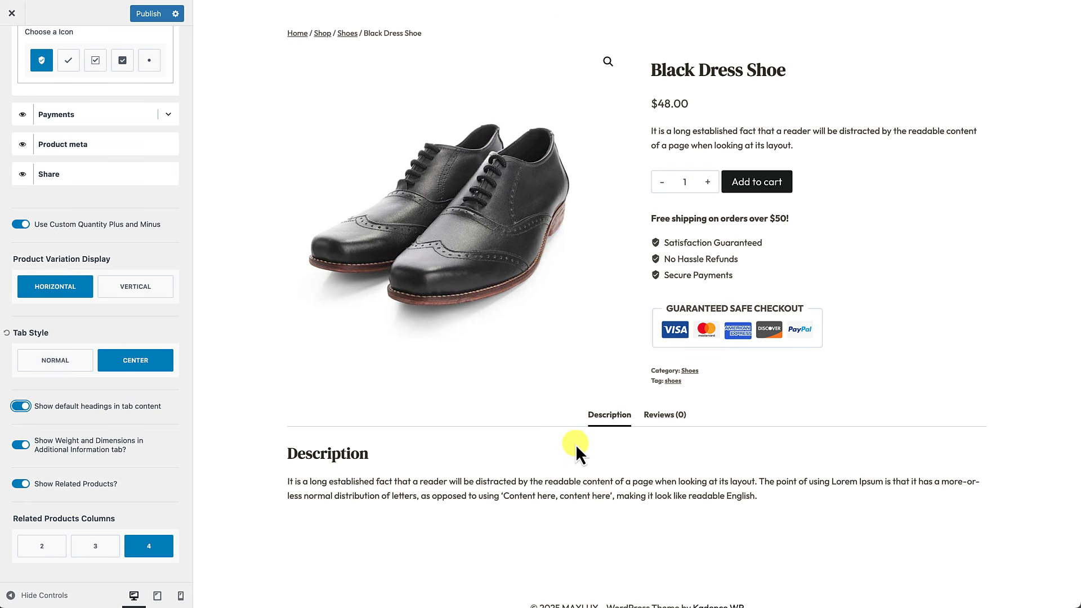
# Step: Publish the Customizer changes to the live site
pyautogui.scroll(-1, 521, 470)
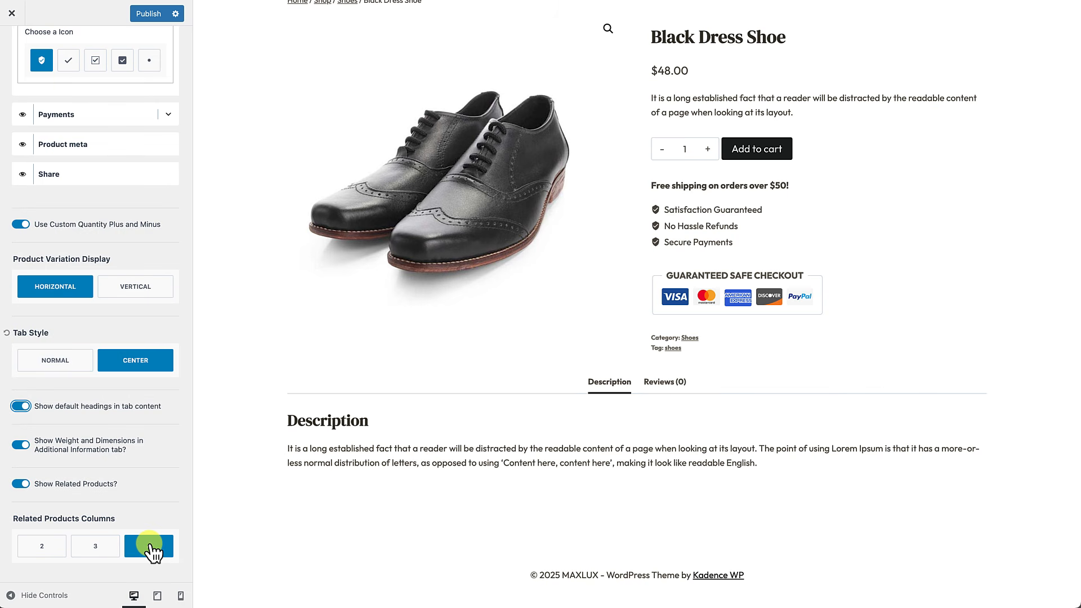
pyautogui.scroll(2, 461, 478)
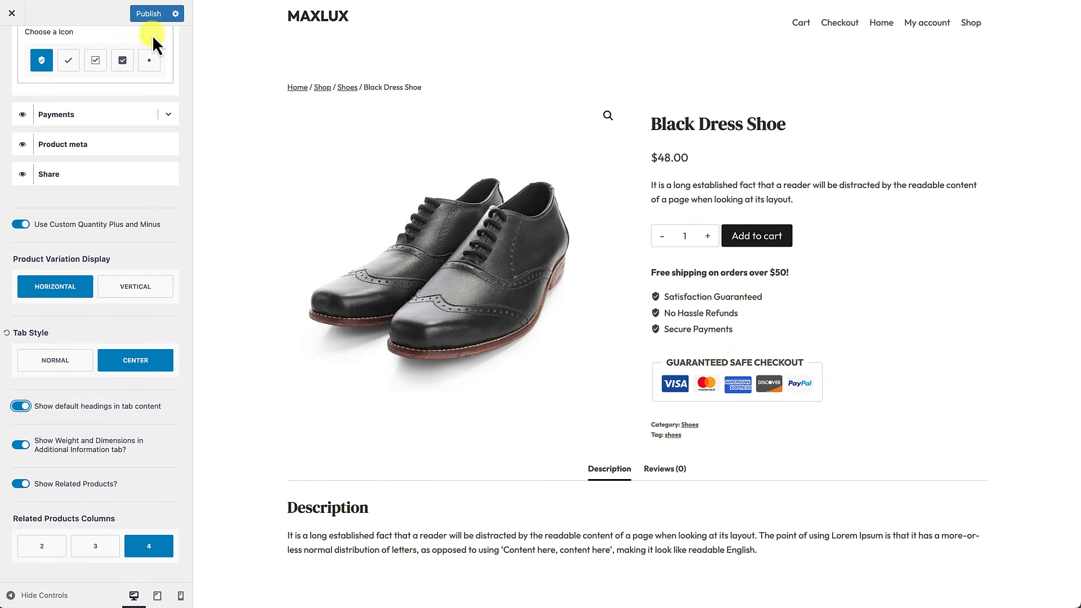
pyautogui.click(153, 19)
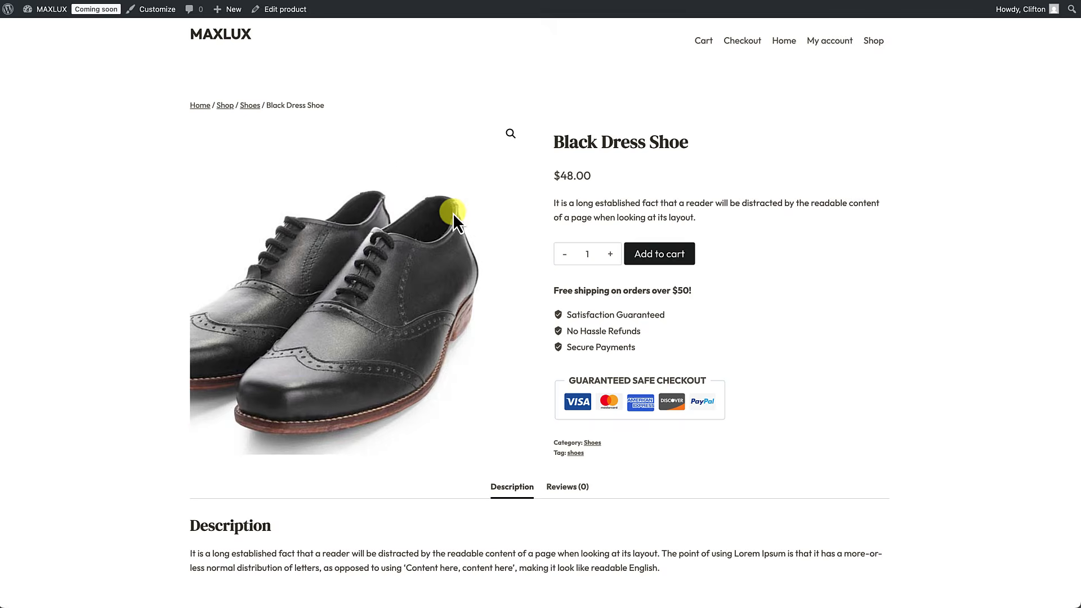
# Step: Browse the Shop to page 2 (results 17–22), then go to the admin Dashboard
pyautogui.scroll(-2, 659, 228)
pyautogui.scroll(2, 739, 252)
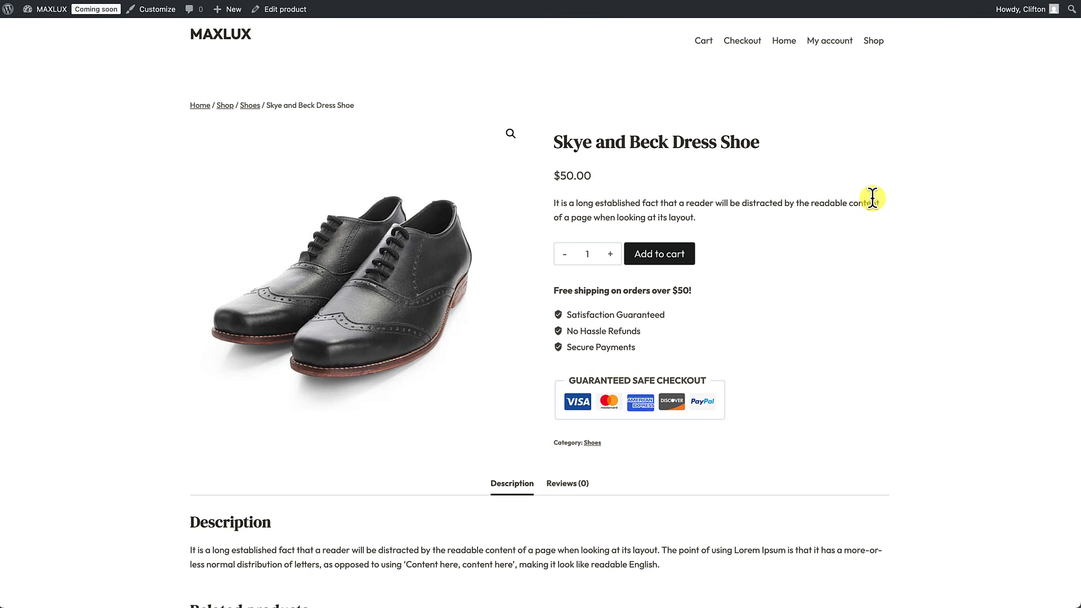
pyautogui.click(874, 44)
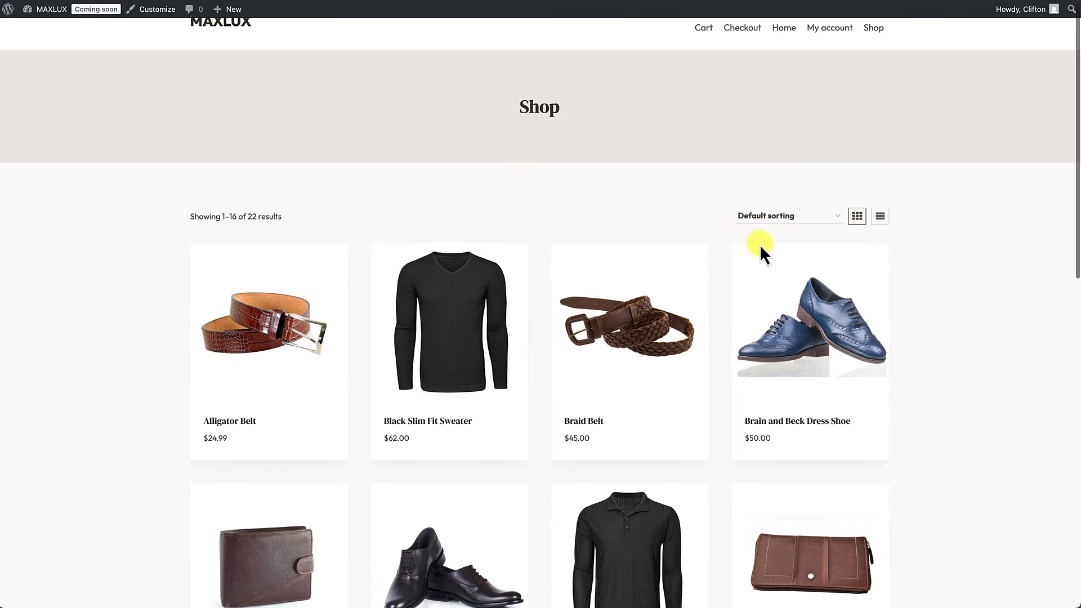
pyautogui.scroll(-3, 760, 248)
pyautogui.scroll(-7, 763, 250)
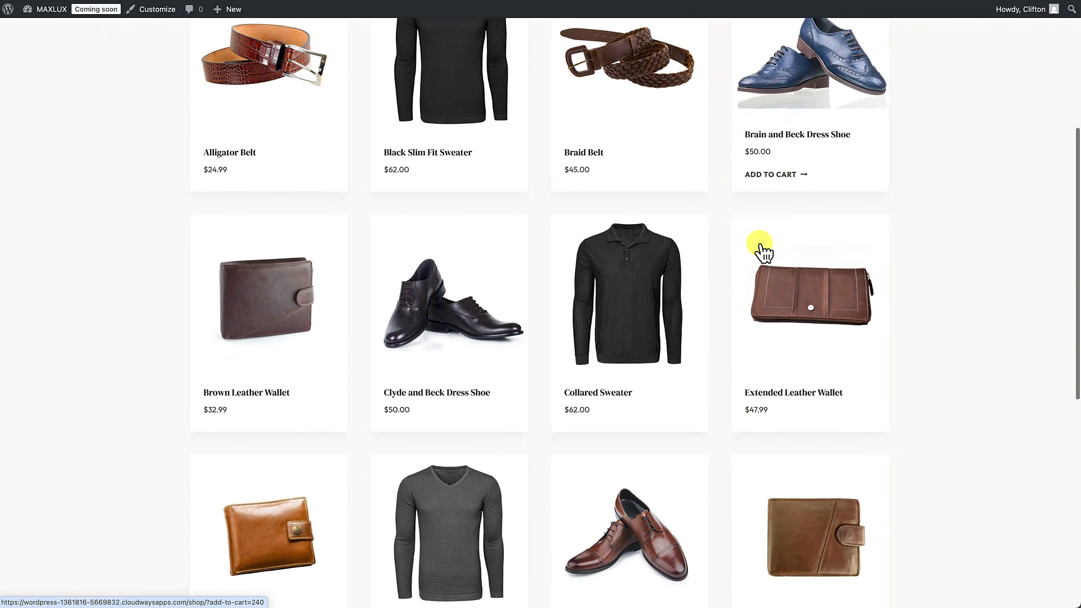
pyautogui.scroll(-5, 763, 250)
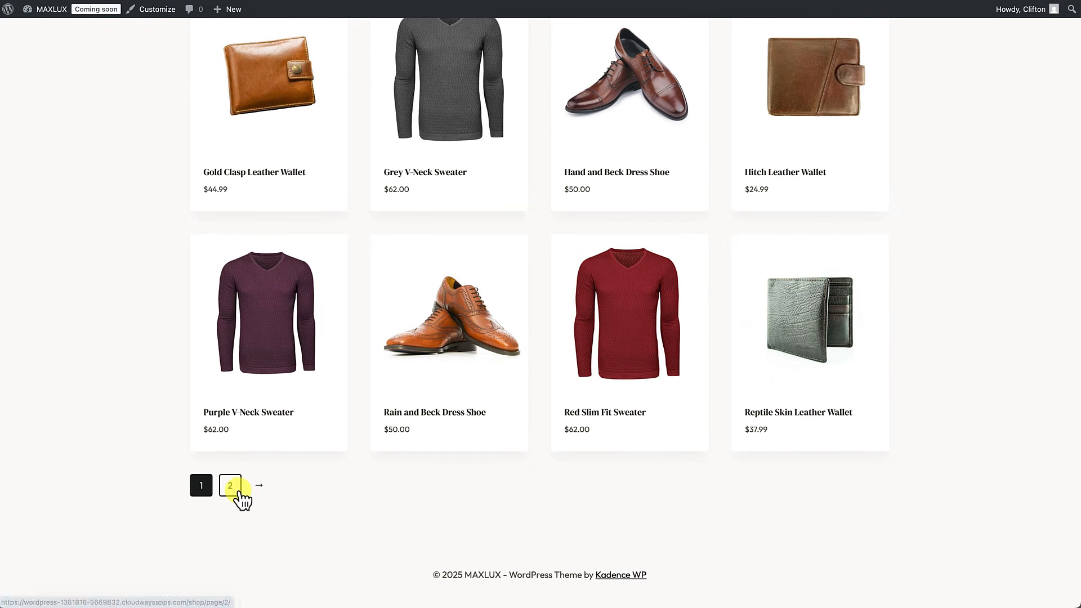
pyautogui.click(236, 496)
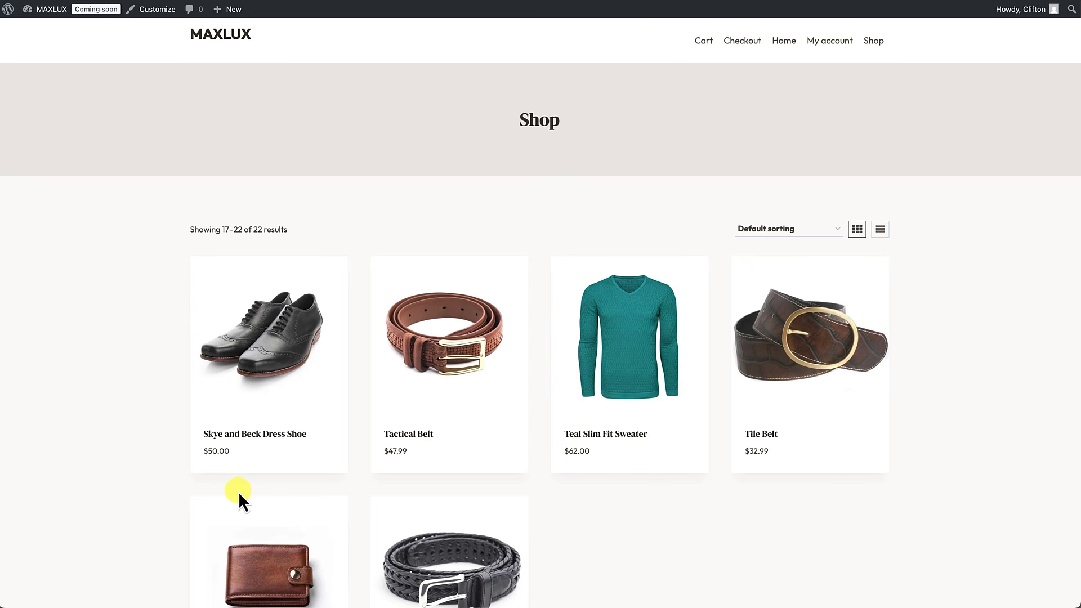
pyautogui.moveTo(51, 10)
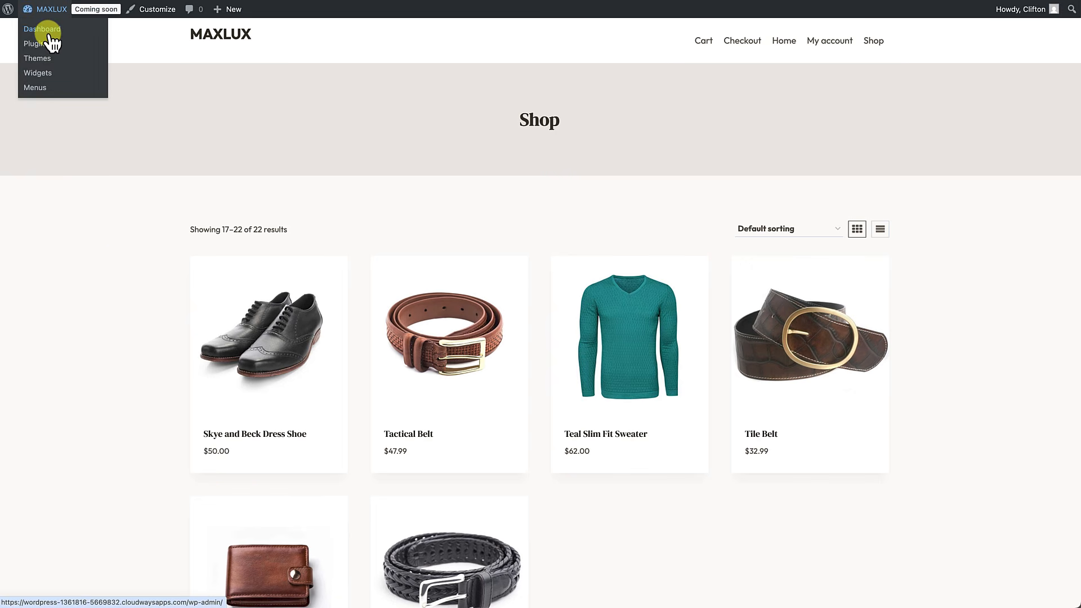
pyautogui.click(50, 30)
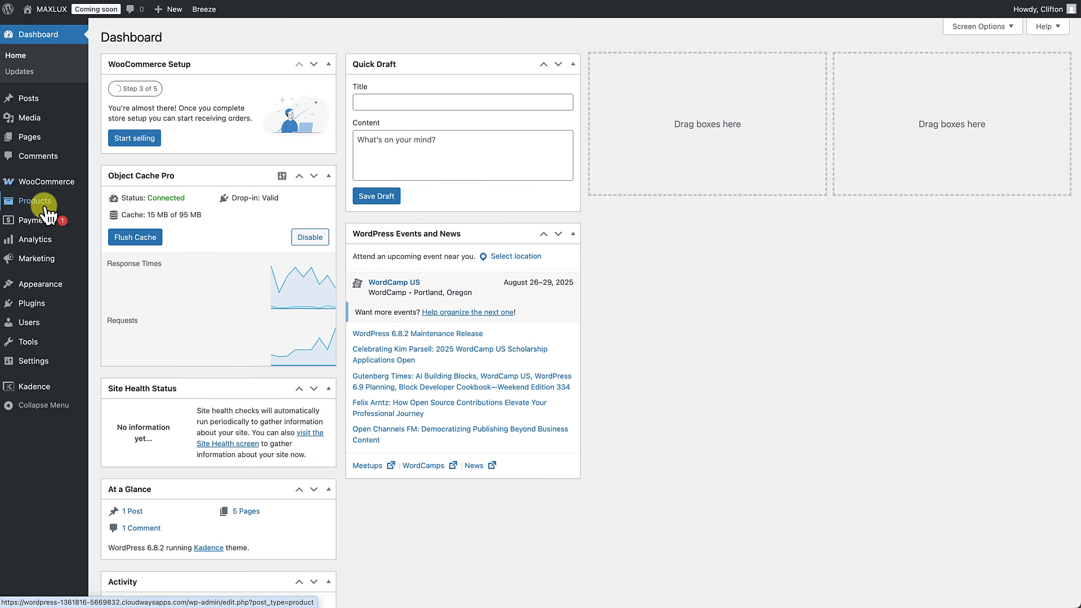
# Step: Review the All Products list in the admin, then return to the MAXLUX storefront
pyautogui.moveTo(52, 208)
pyautogui.click(112, 204)
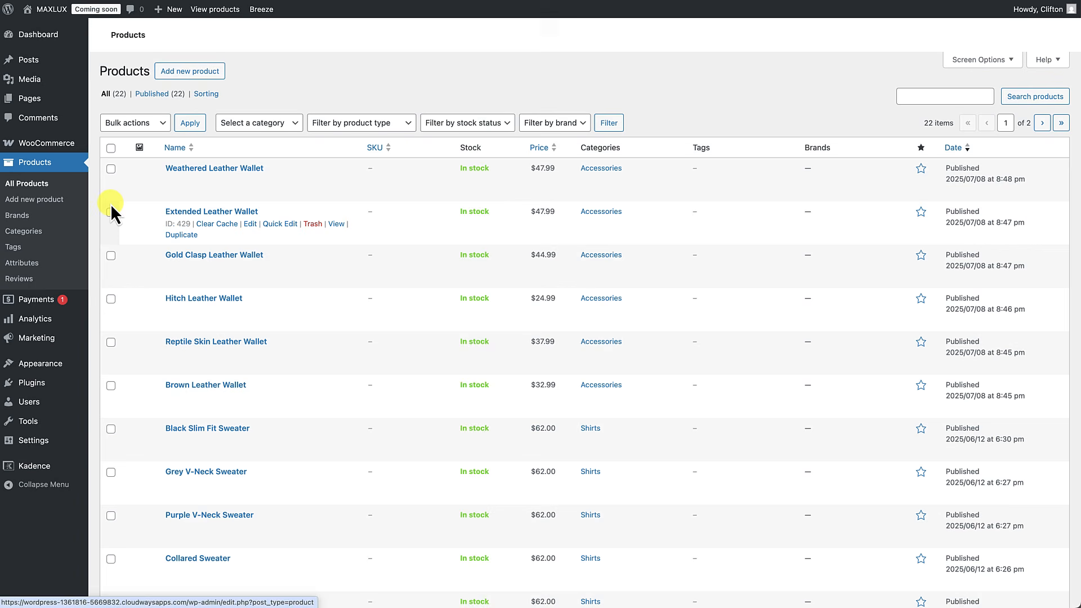
pyautogui.scroll(-10, 201, 215)
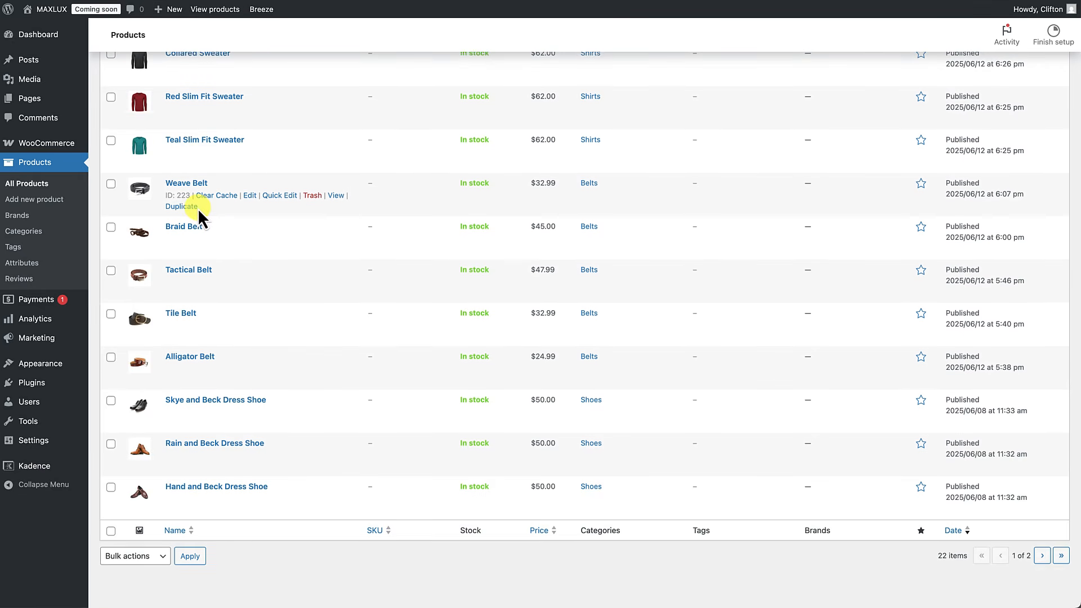
pyautogui.scroll(2, 200, 214)
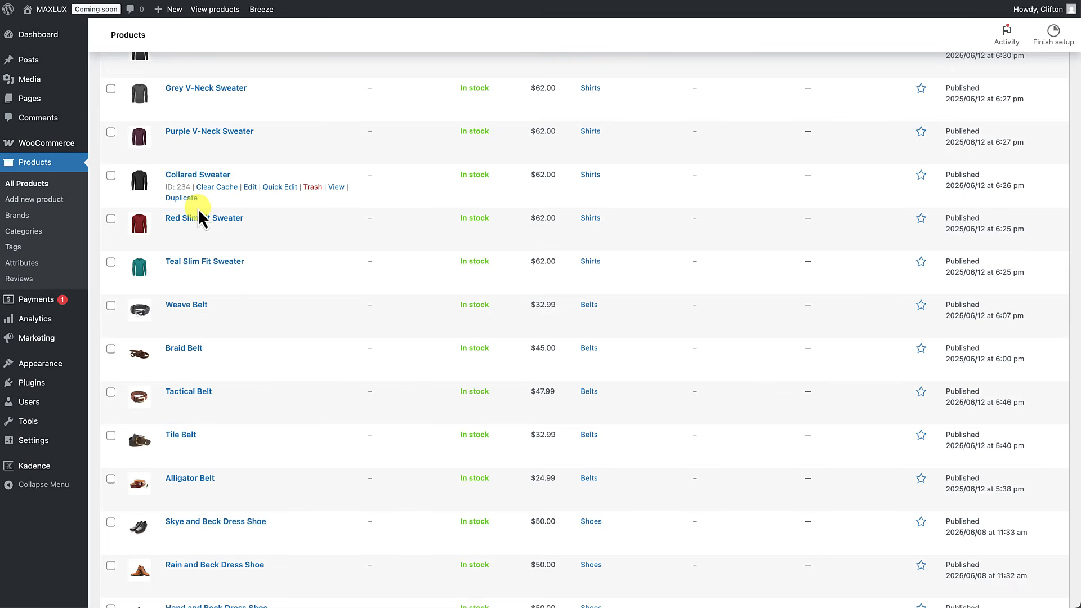
pyautogui.click(52, 9)
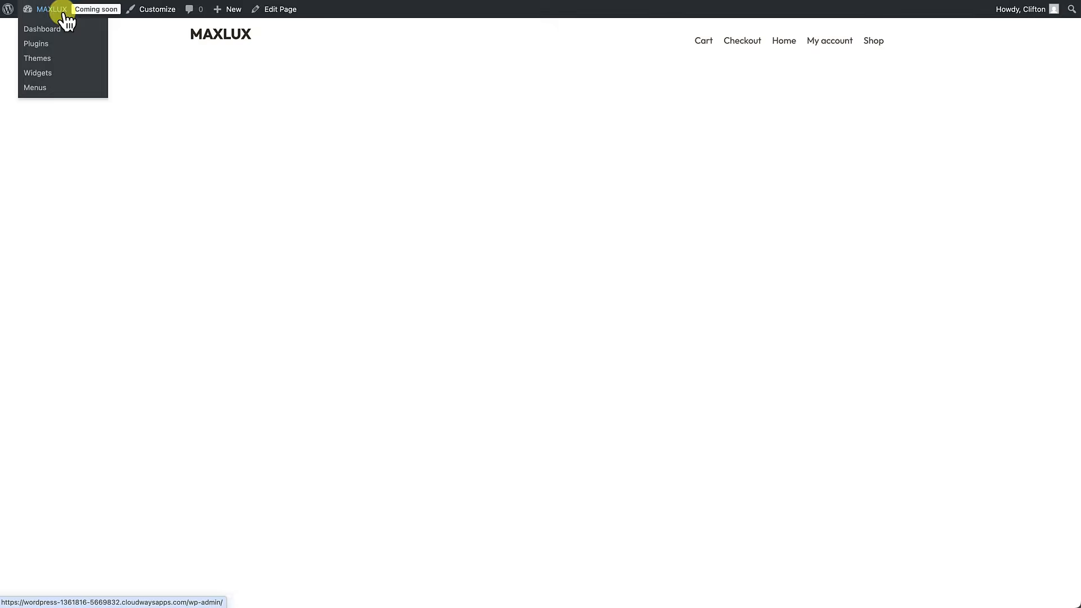
# Step: Open the Shop catalogue and scroll through the products
pyautogui.click(877, 44)
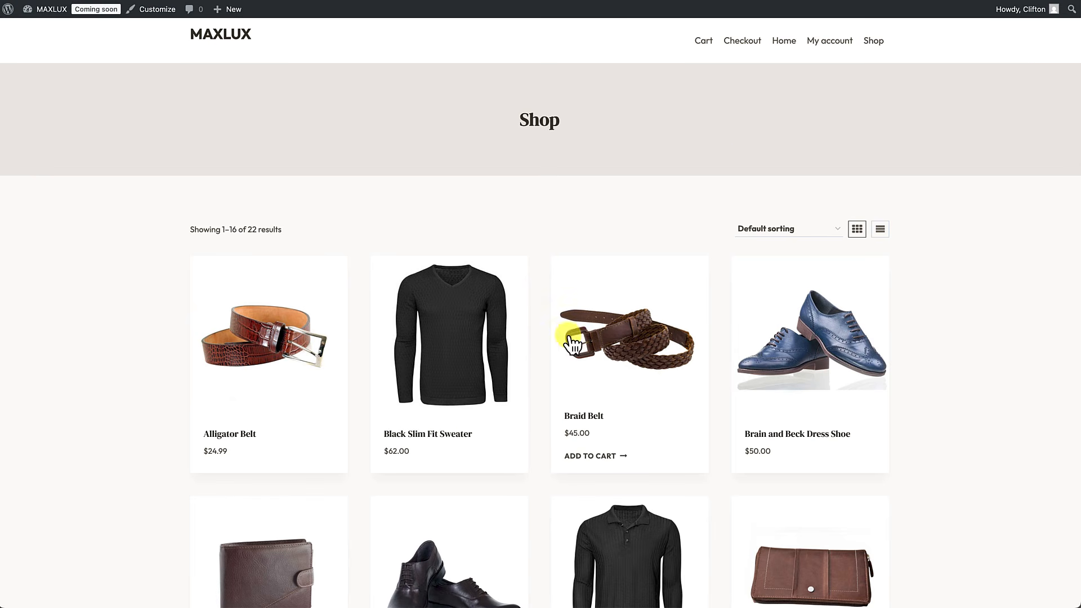
pyautogui.scroll(-10, 560, 350)
pyautogui.scroll(-3, 561, 354)
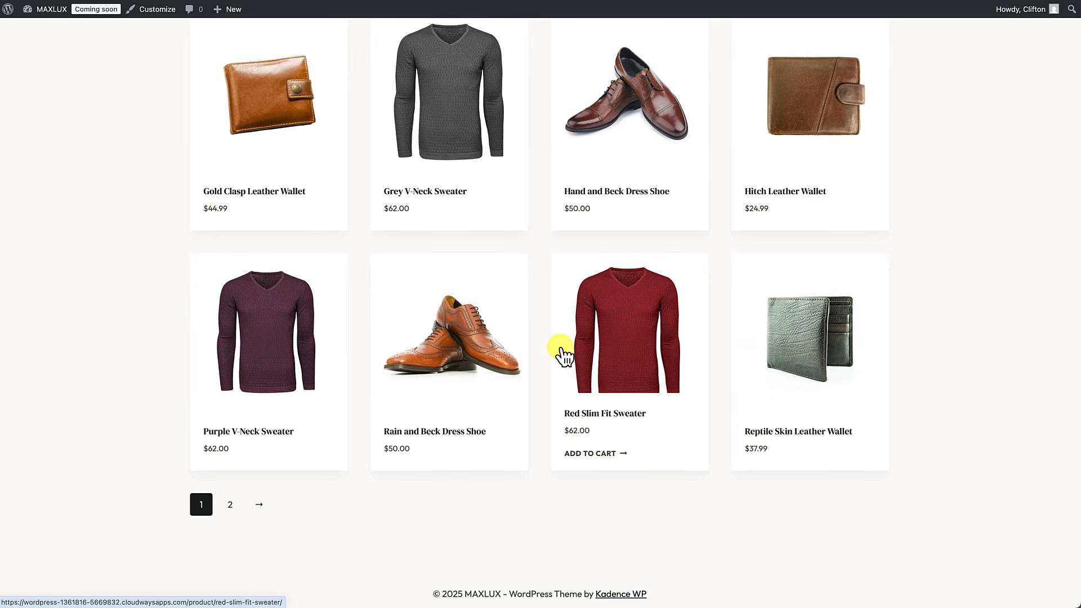
pyautogui.scroll(13, 562, 354)
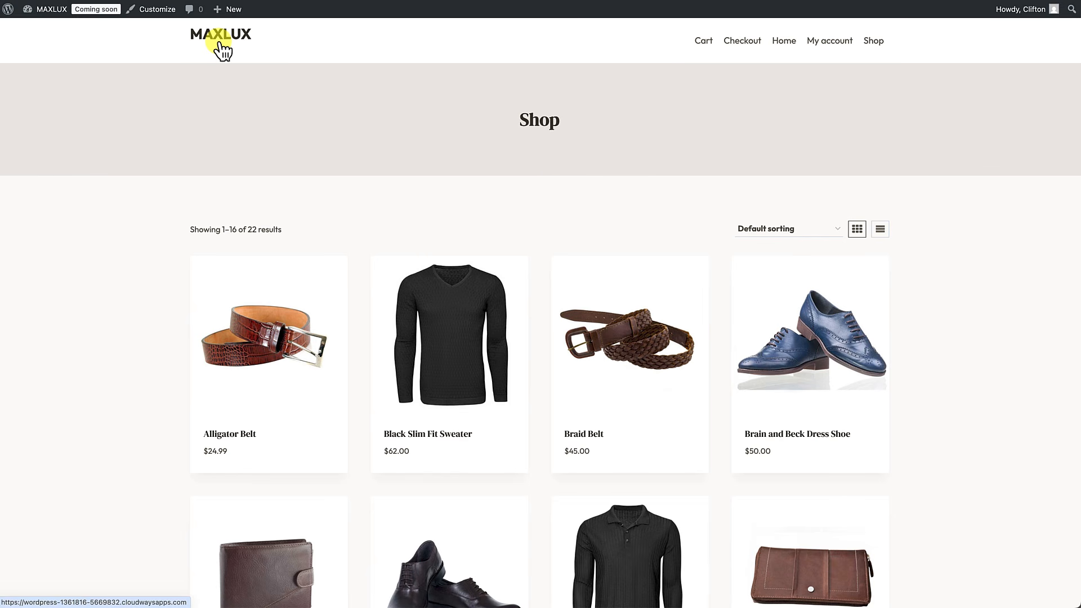
# Step: Return to the MAXLUX home page and look over its hero and category tiles
pyautogui.click(222, 49)
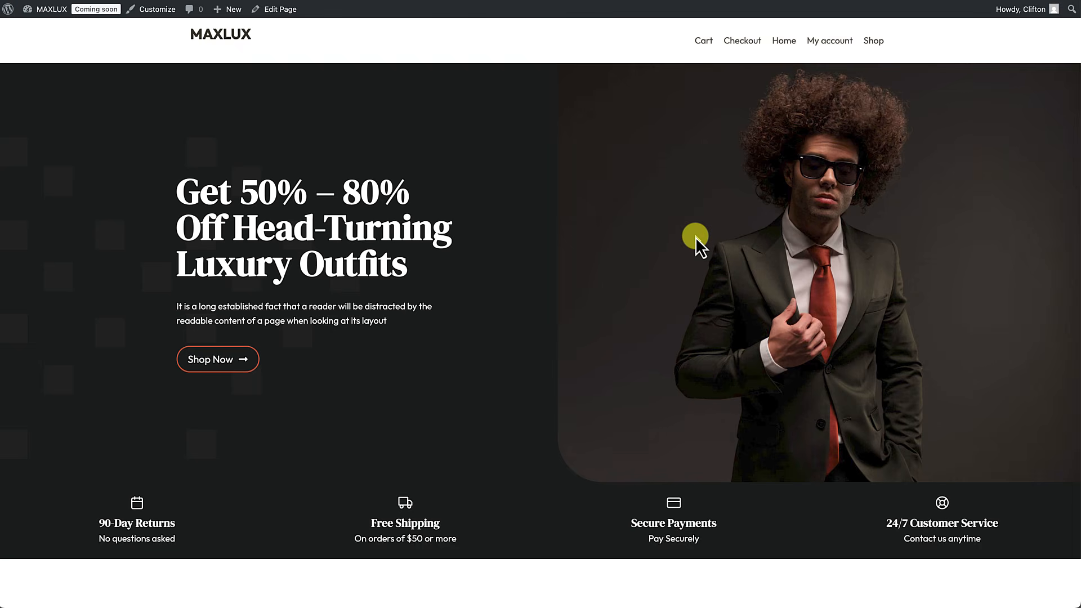
pyautogui.scroll(-5, 695, 237)
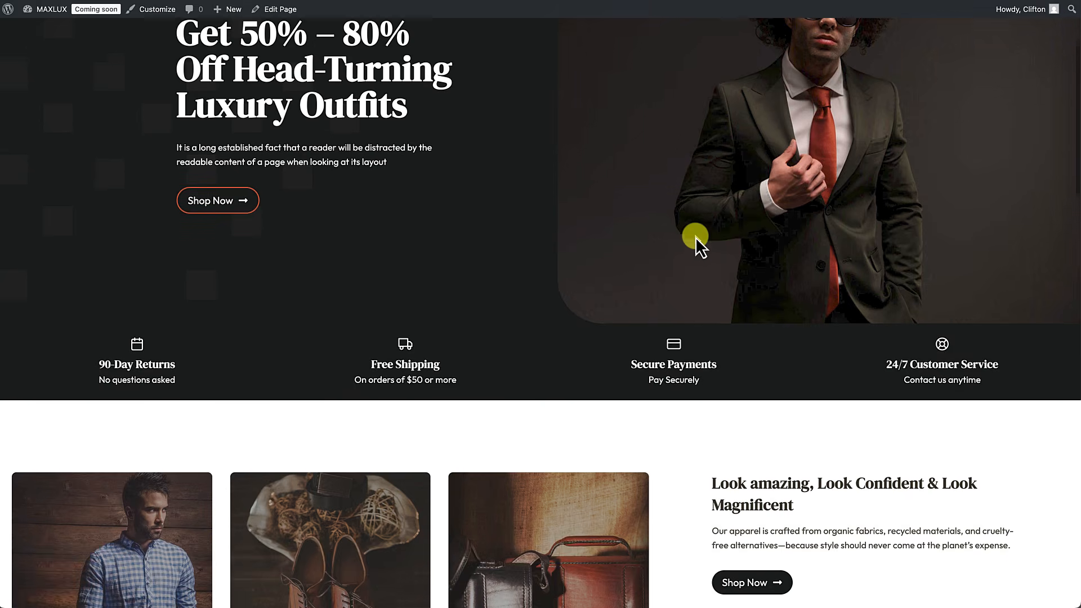
pyautogui.scroll(-5, 695, 237)
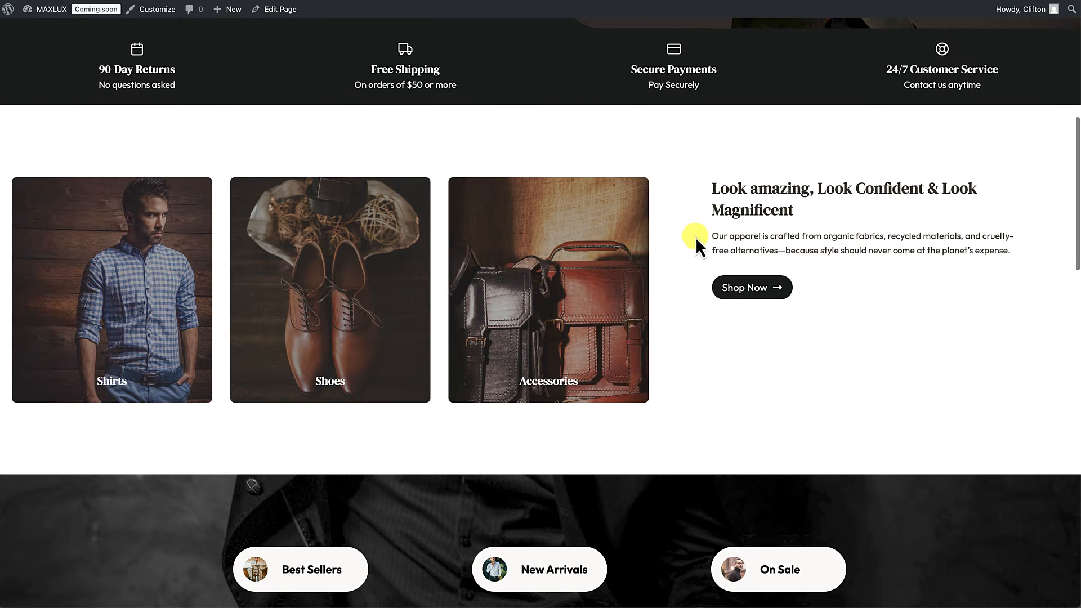
pyautogui.scroll(10, 694, 237)
pyautogui.scroll(2, 695, 236)
pyautogui.scroll(1, 192, 107)
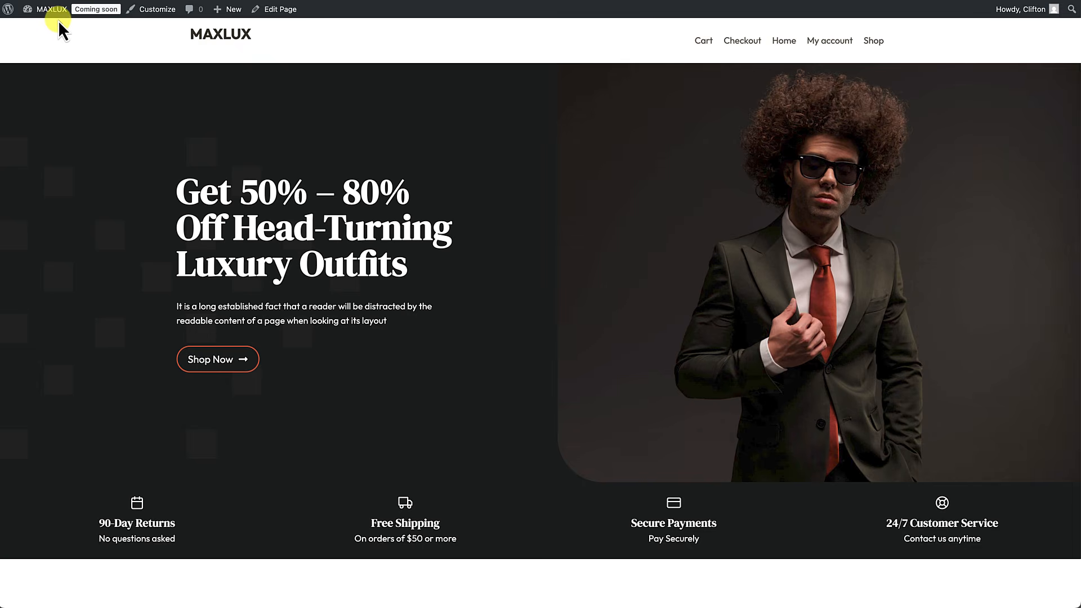
pyautogui.moveTo(56, 17)
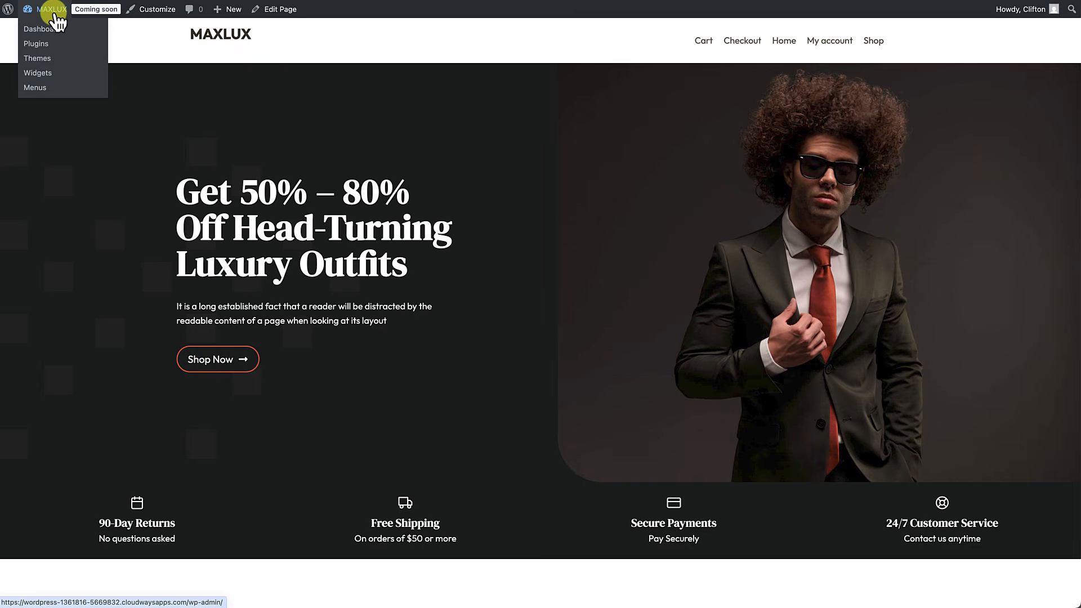
# Step: Create a menu named Main Navigation assigned to the Primary and Mobile locations
pyautogui.click(36, 88)
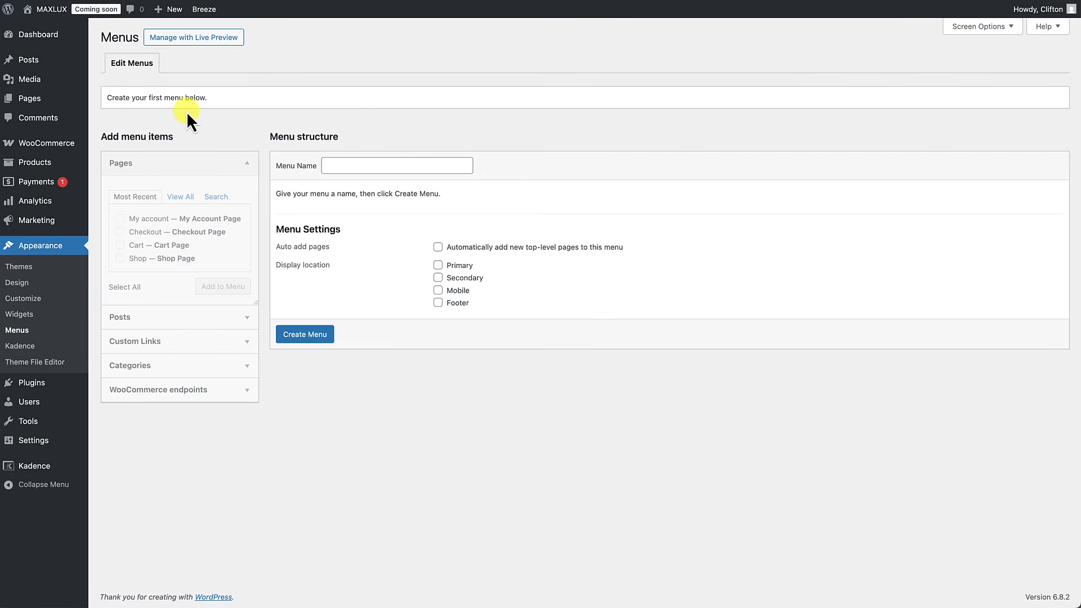
pyautogui.moveTo(42, 35)
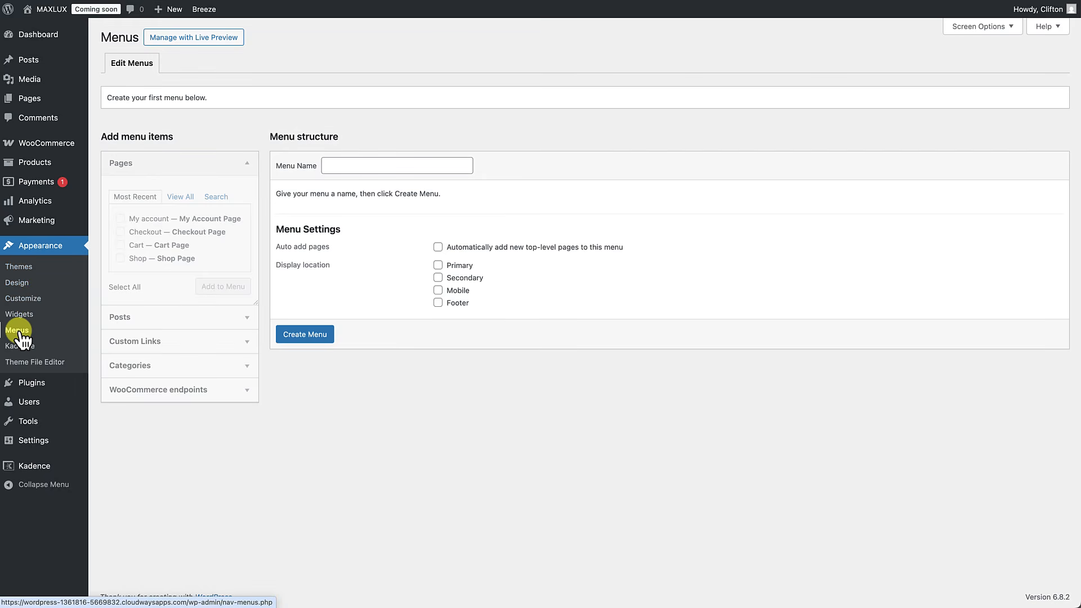
pyautogui.click(386, 164)
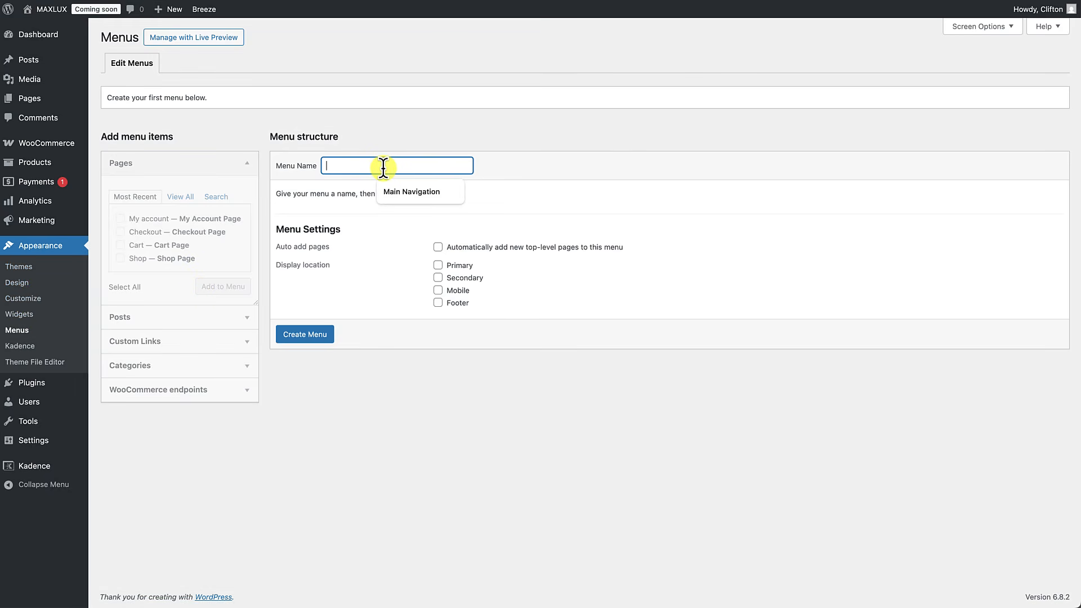
pyautogui.click(421, 184)
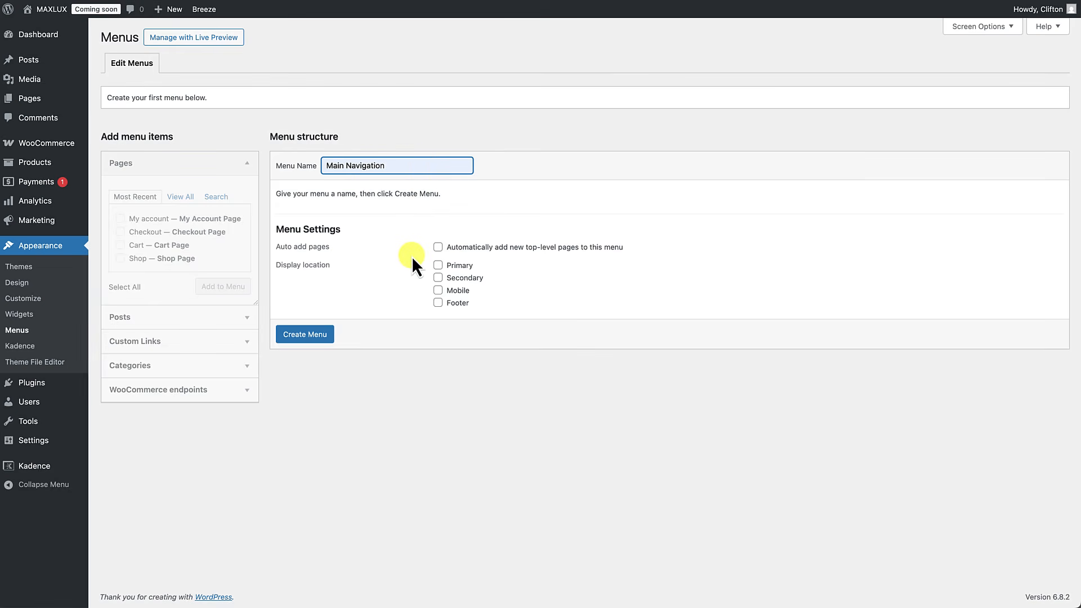
pyautogui.click(442, 267)
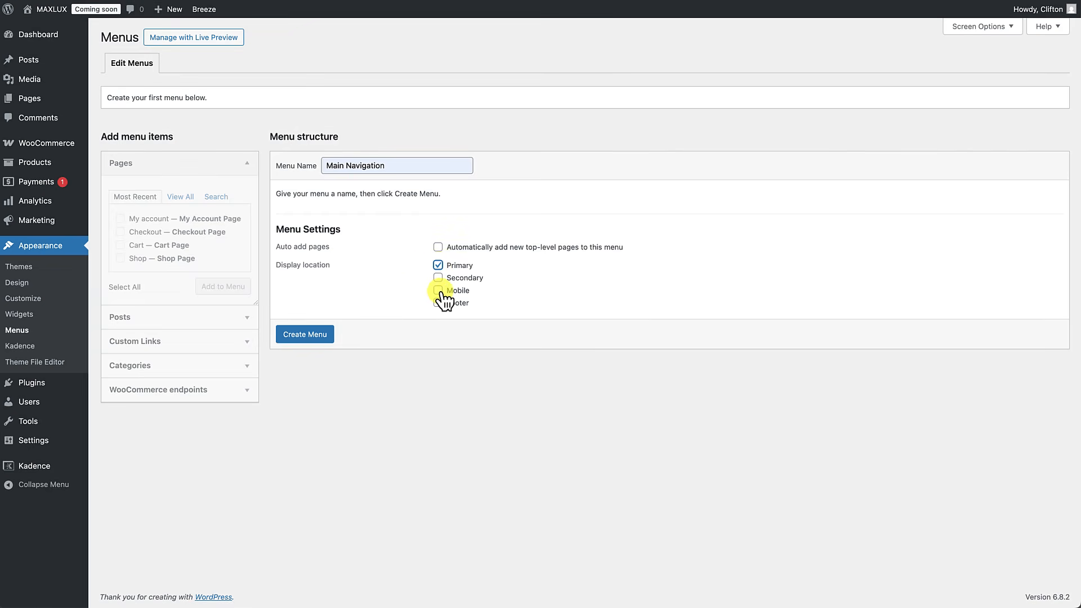
pyautogui.click(440, 292)
pyautogui.click(318, 338)
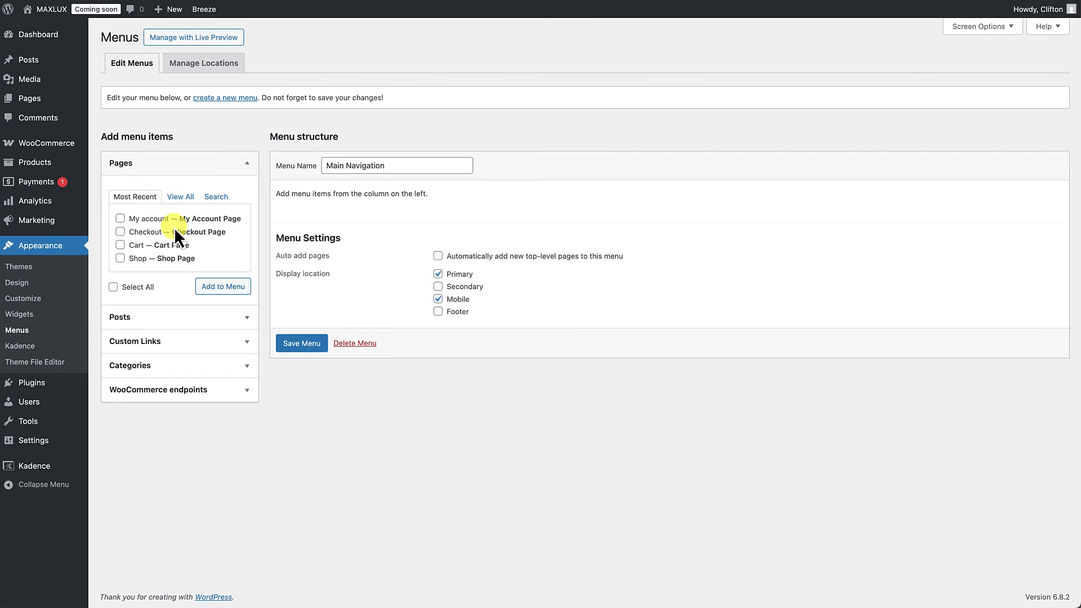
pyautogui.click(174, 200)
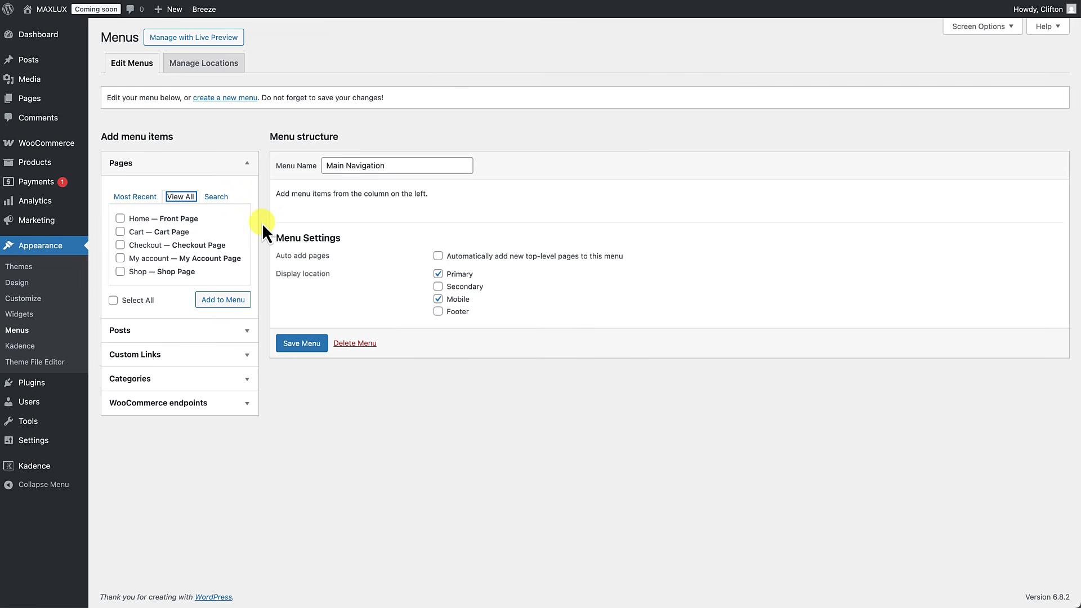
# Step: Add Home to the menu, browse Categories and WooCommerce endpoints, then open Screen Options
pyautogui.click(120, 219)
pyautogui.click(214, 304)
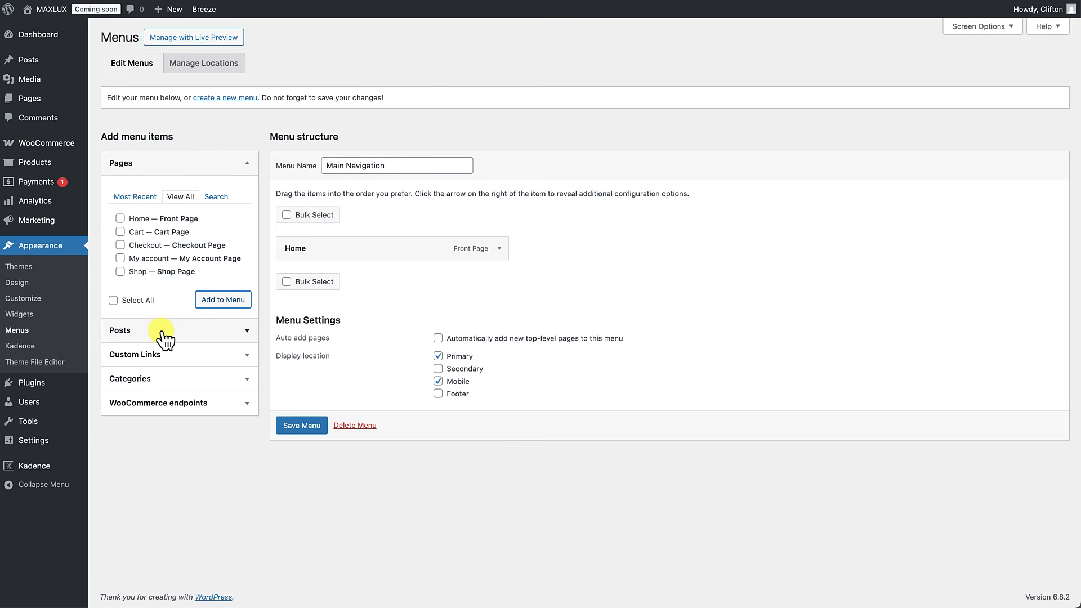
pyautogui.click(165, 387)
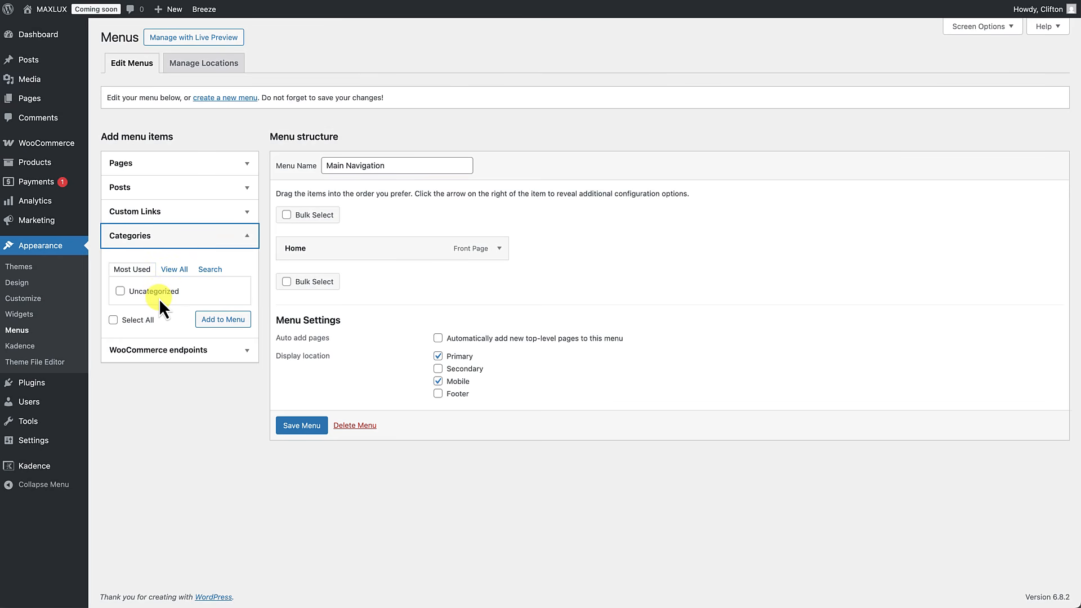
pyautogui.click(182, 360)
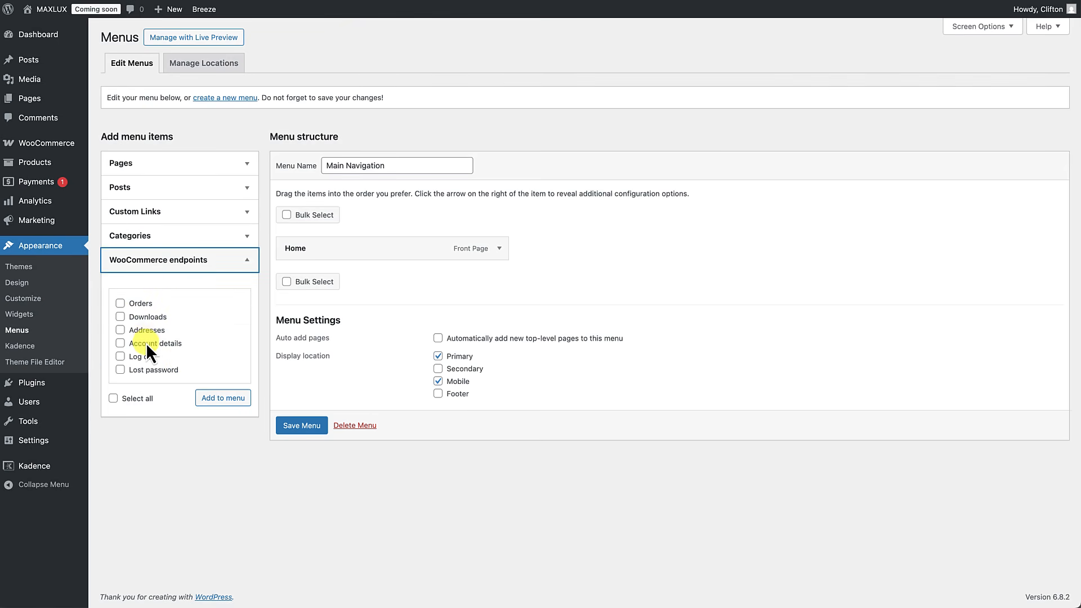
pyautogui.click(213, 266)
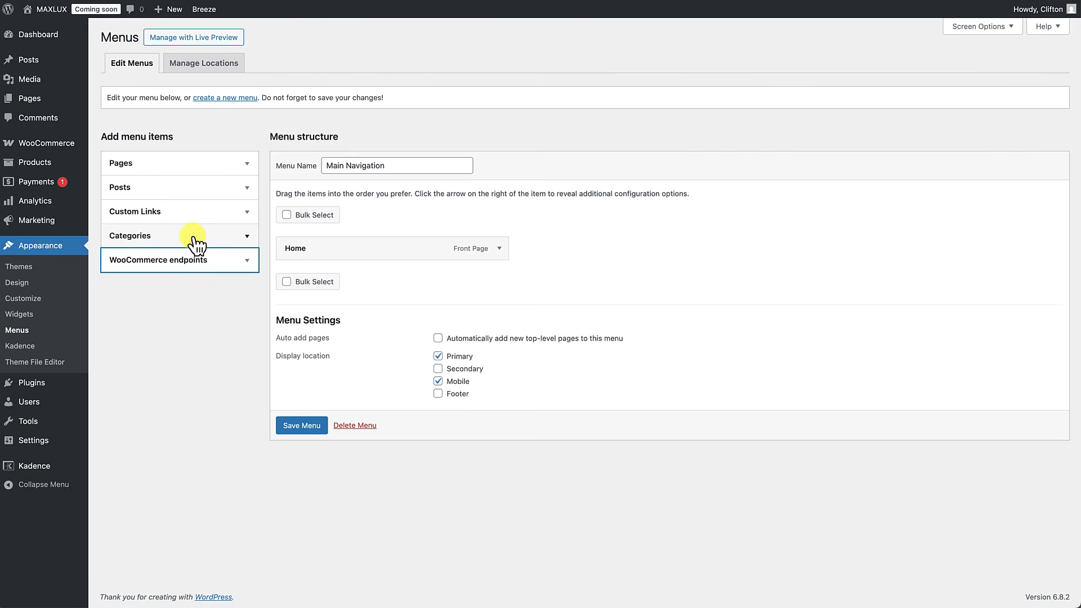
pyautogui.click(959, 32)
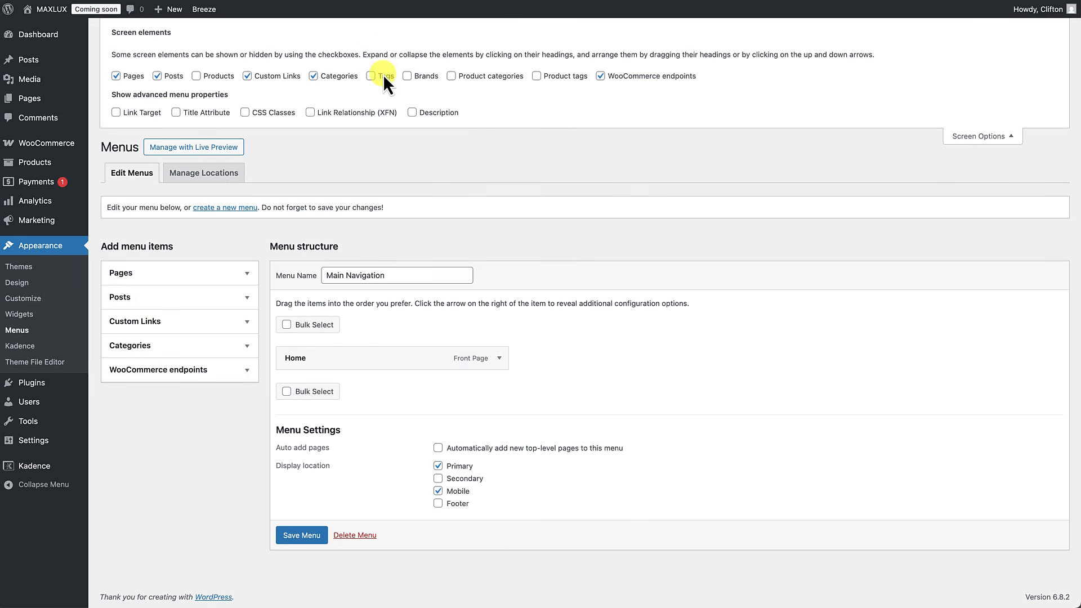
# Step: Enable Product categories in Screen Options and add Shirts, Accessories, Shoes and Belts to the menu
pyautogui.click(452, 77)
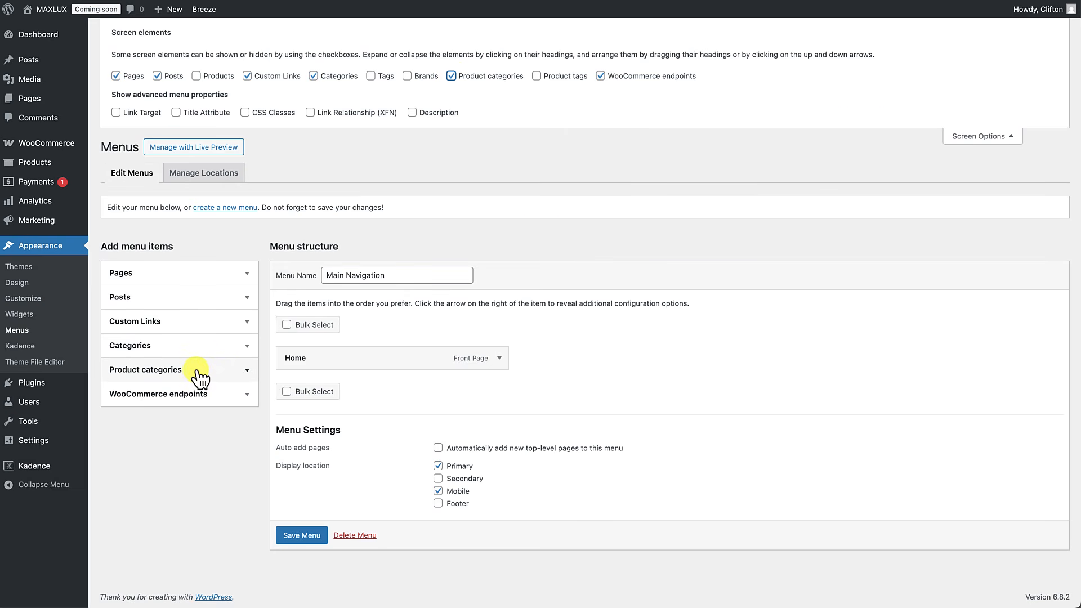
pyautogui.click(1008, 136)
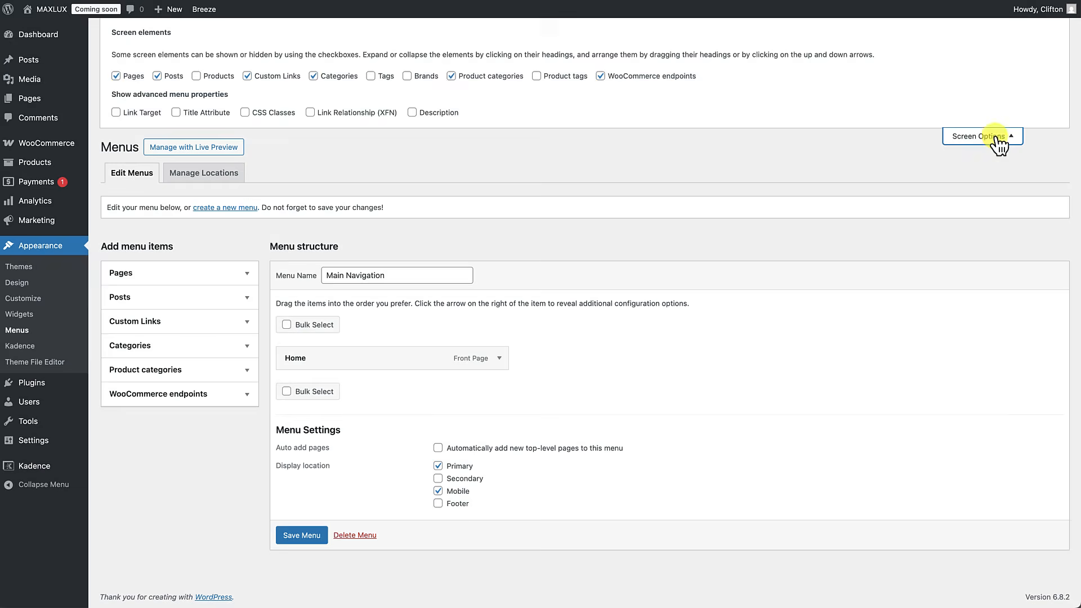
pyautogui.click(250, 268)
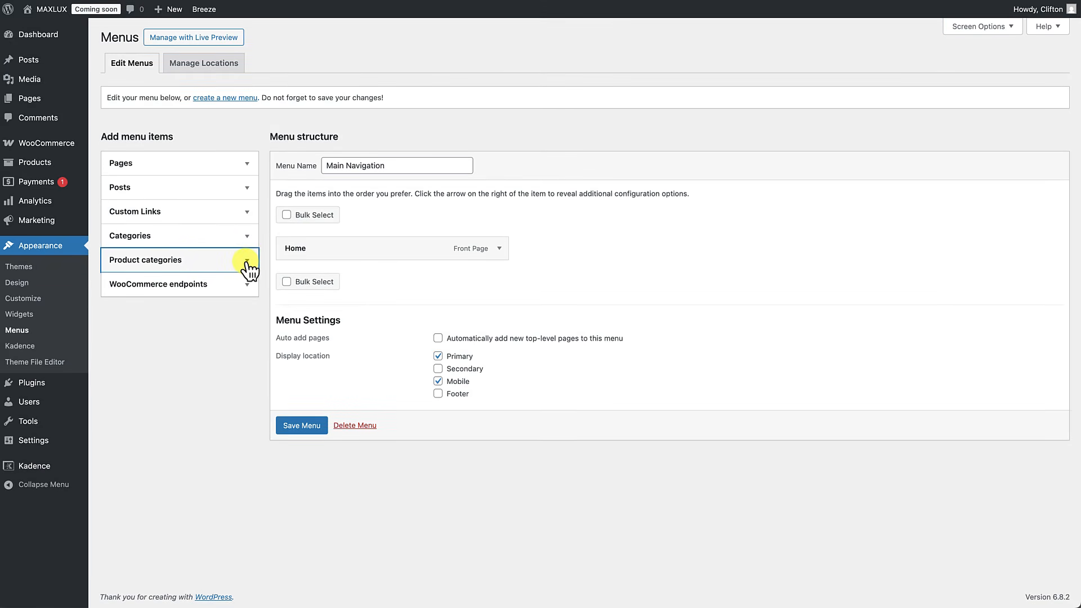
pyautogui.click(248, 262)
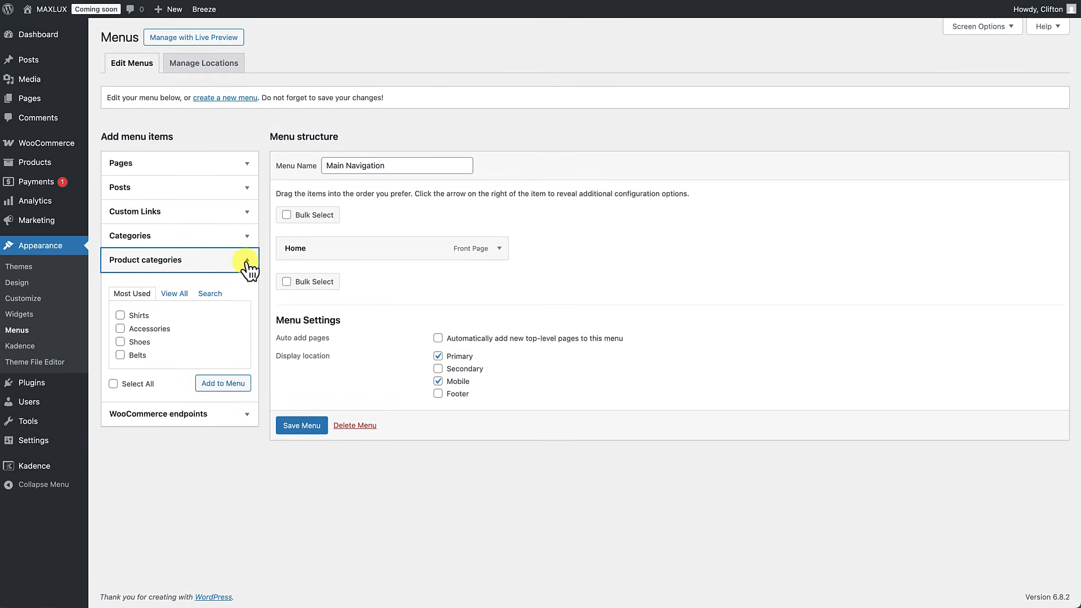
pyautogui.click(120, 316)
pyautogui.click(120, 328)
pyautogui.click(121, 342)
pyautogui.click(120, 355)
pyautogui.click(225, 384)
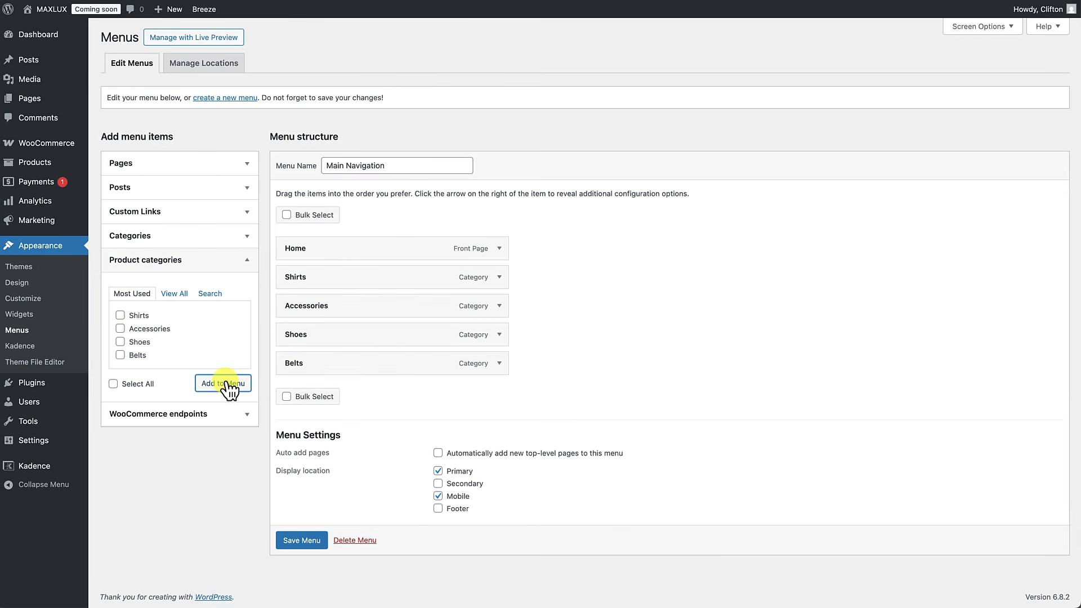
# Step: Reorder the items to Shirts, Shoes, Belts, Accessories, save, then add the Cart page and save again
pyautogui.moveTo(334, 252); pyautogui.dragTo(354, 234)
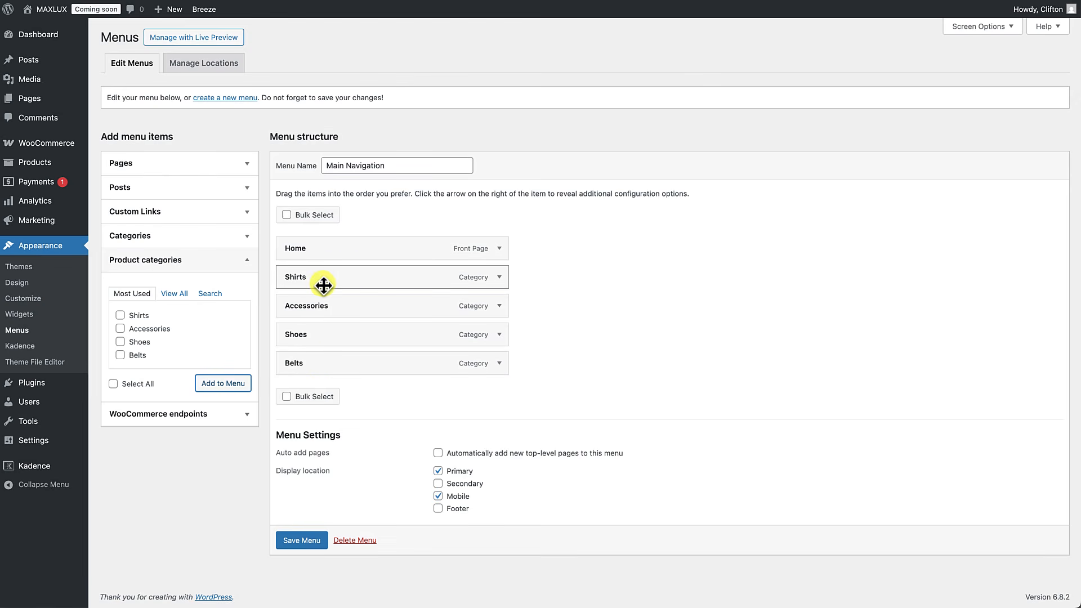
pyautogui.moveTo(322, 339); pyautogui.dragTo(322, 306)
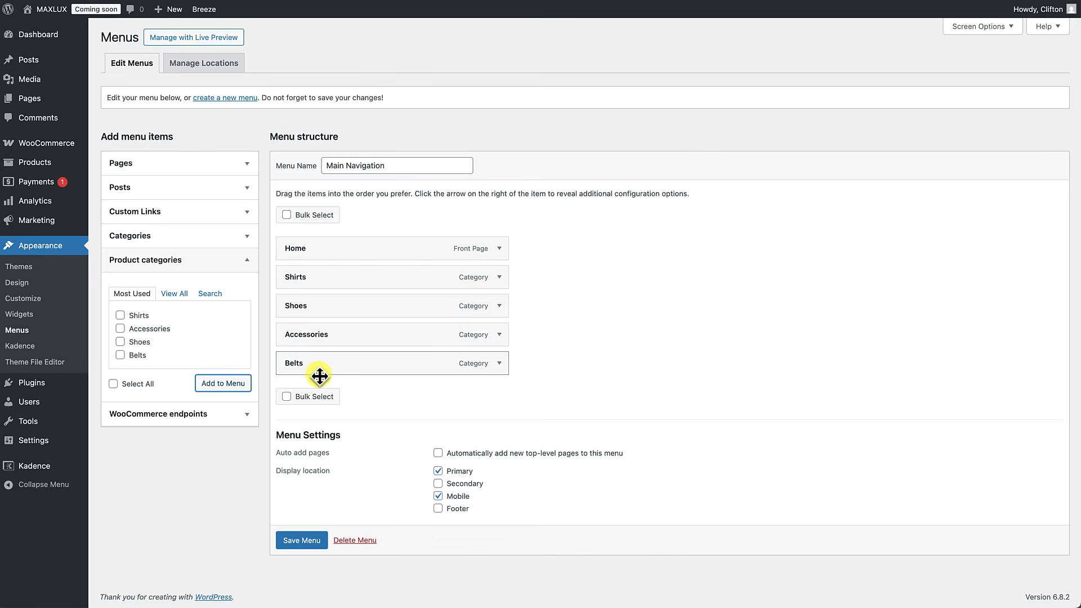
pyautogui.moveTo(320, 376); pyautogui.dragTo(317, 350)
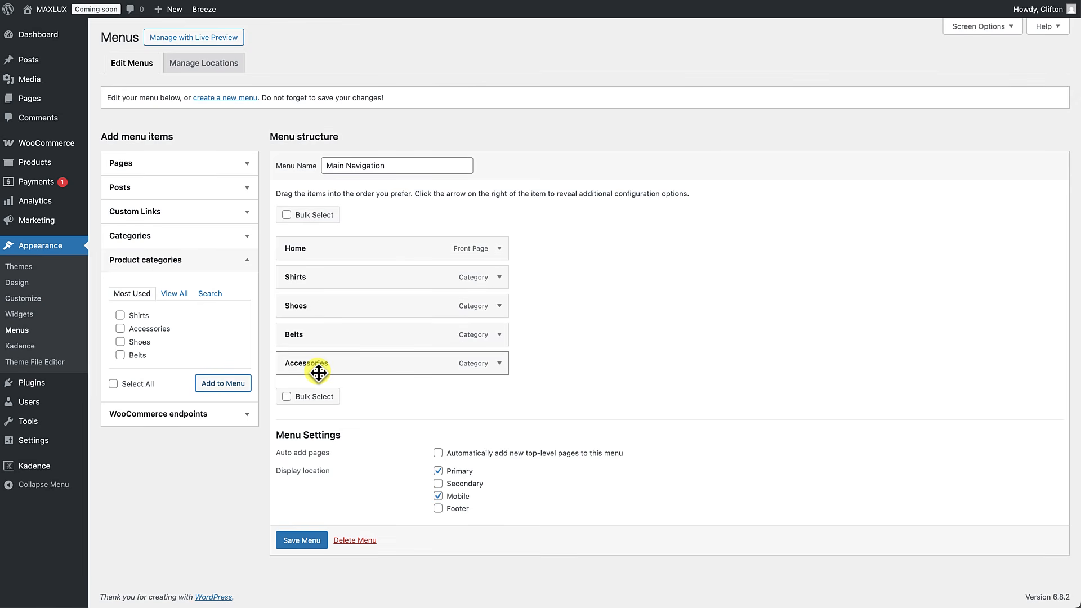
pyautogui.click(313, 540)
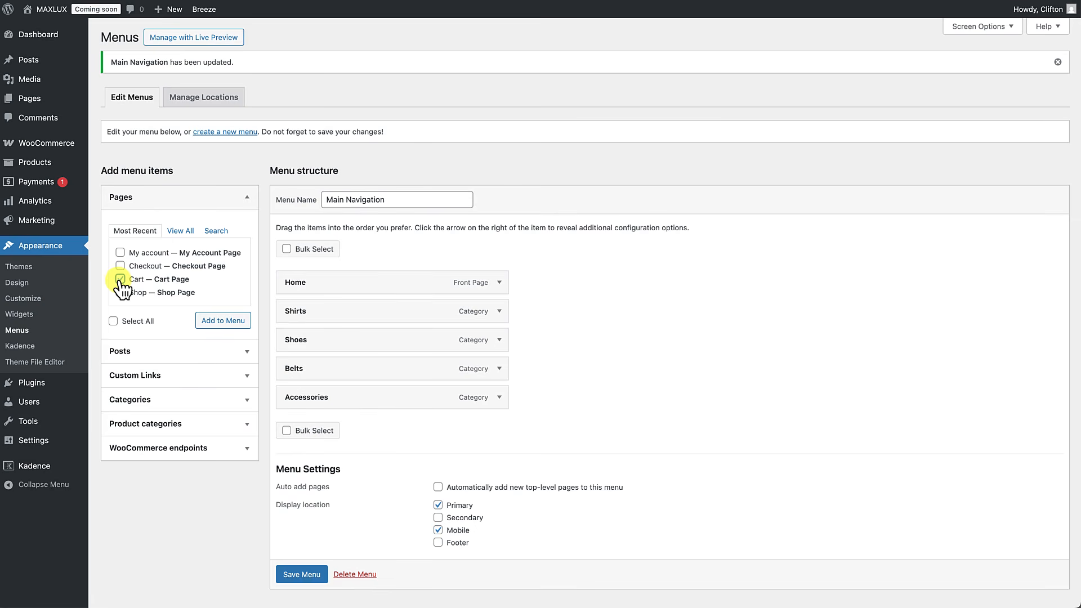
pyautogui.click(213, 323)
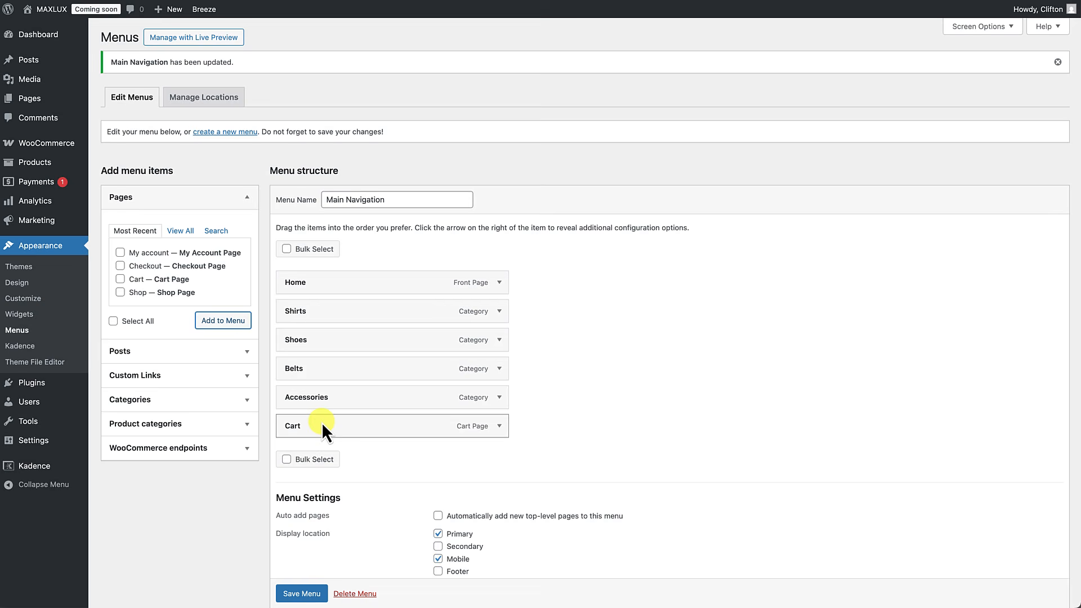
pyautogui.click(304, 594)
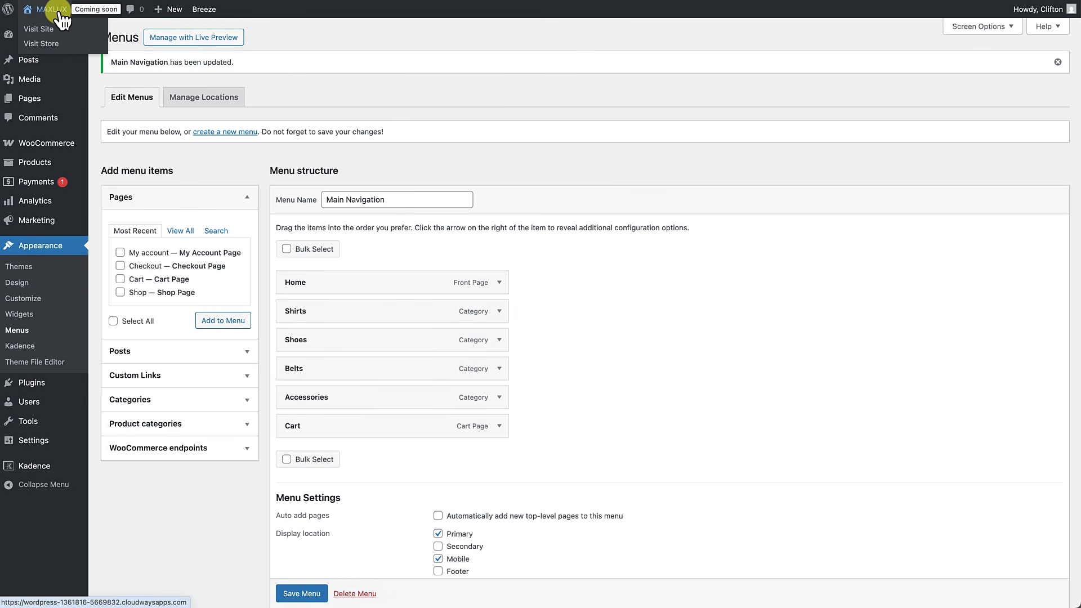
# Step: Visit the live site and check the Shirts, Shoes and Belts header links open their category pages
pyautogui.click(59, 14)
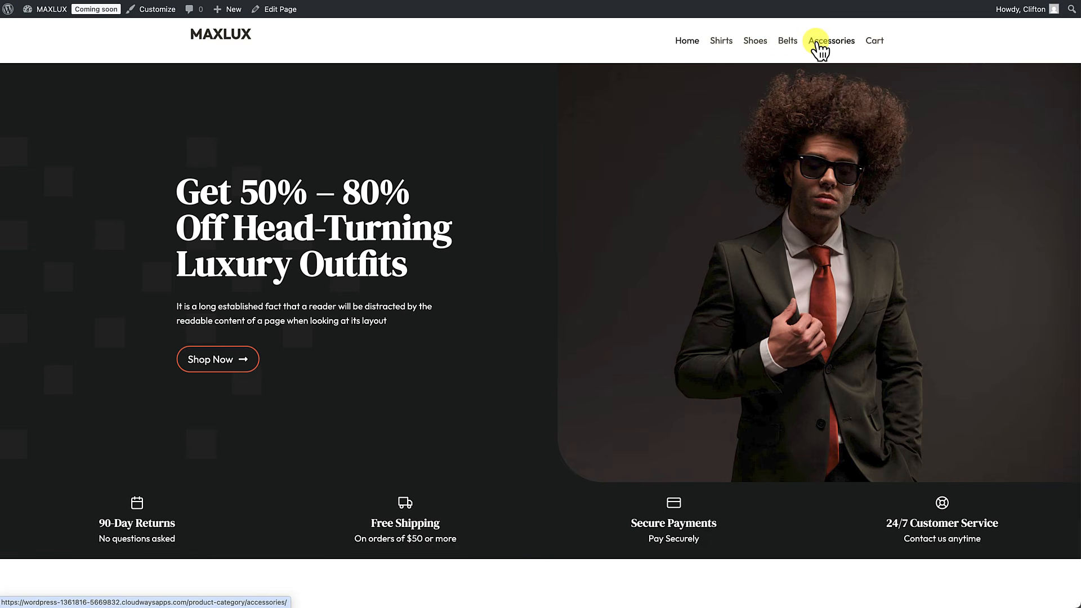
pyautogui.click(726, 50)
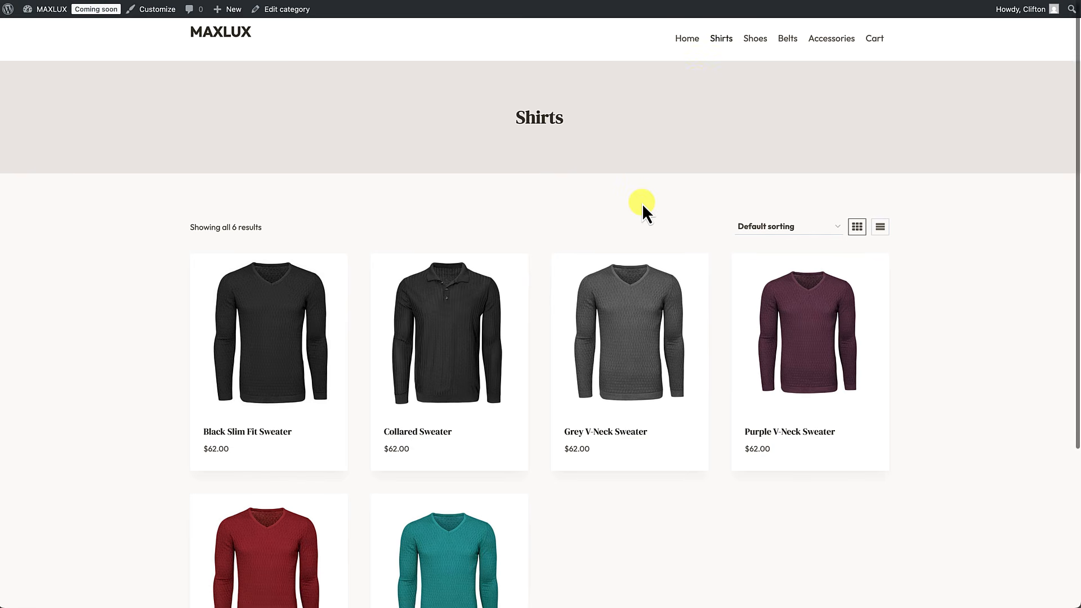
pyautogui.scroll(-3, 642, 204)
pyautogui.scroll(5, 676, 180)
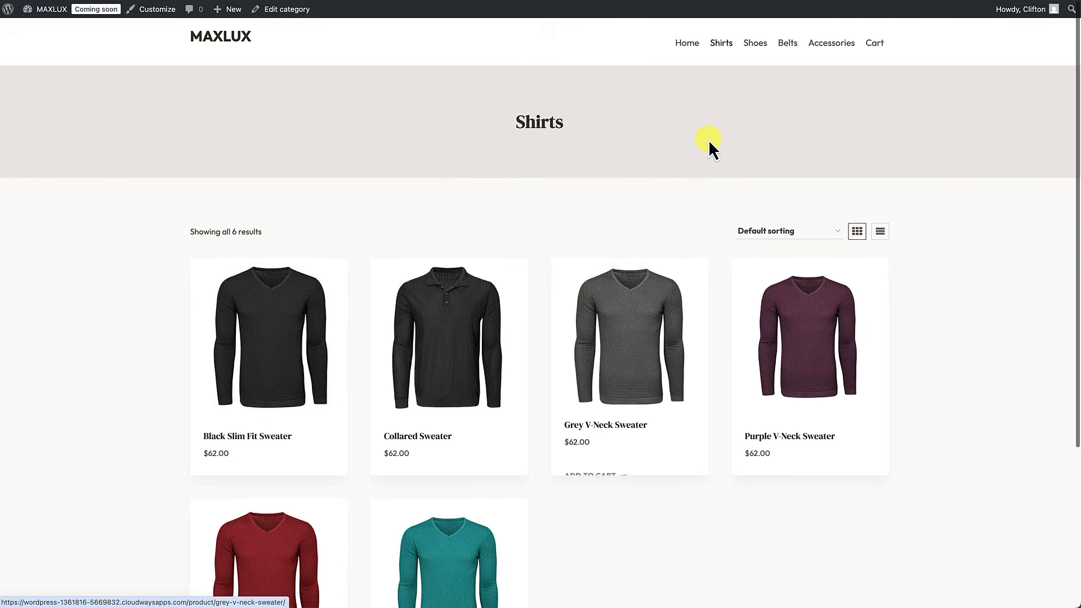
pyautogui.click(754, 49)
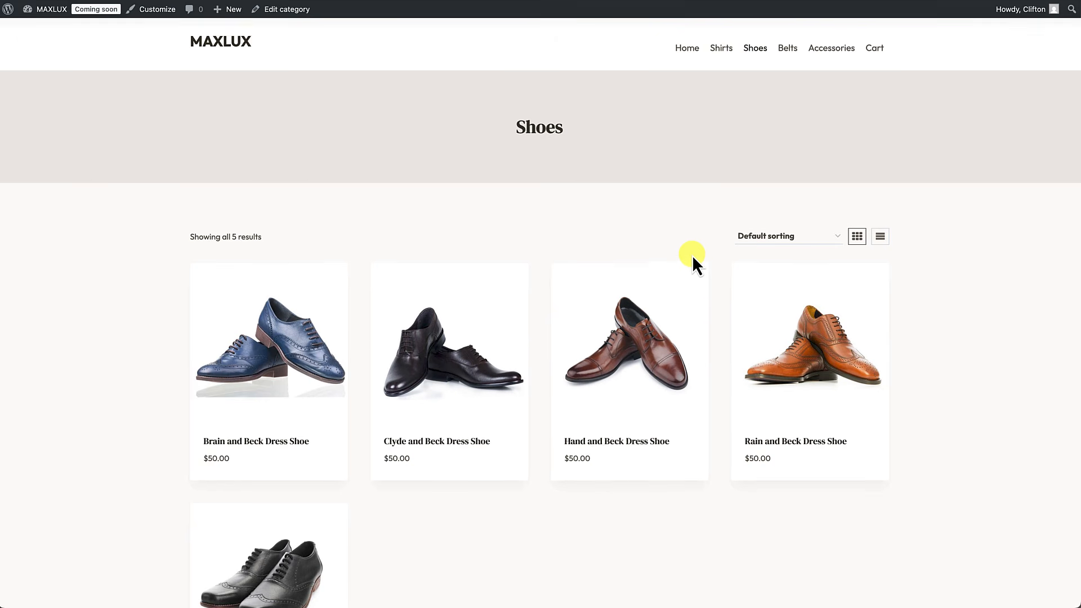
pyautogui.click(787, 46)
pyautogui.scroll(-5, 725, 341)
pyautogui.scroll(5, 725, 341)
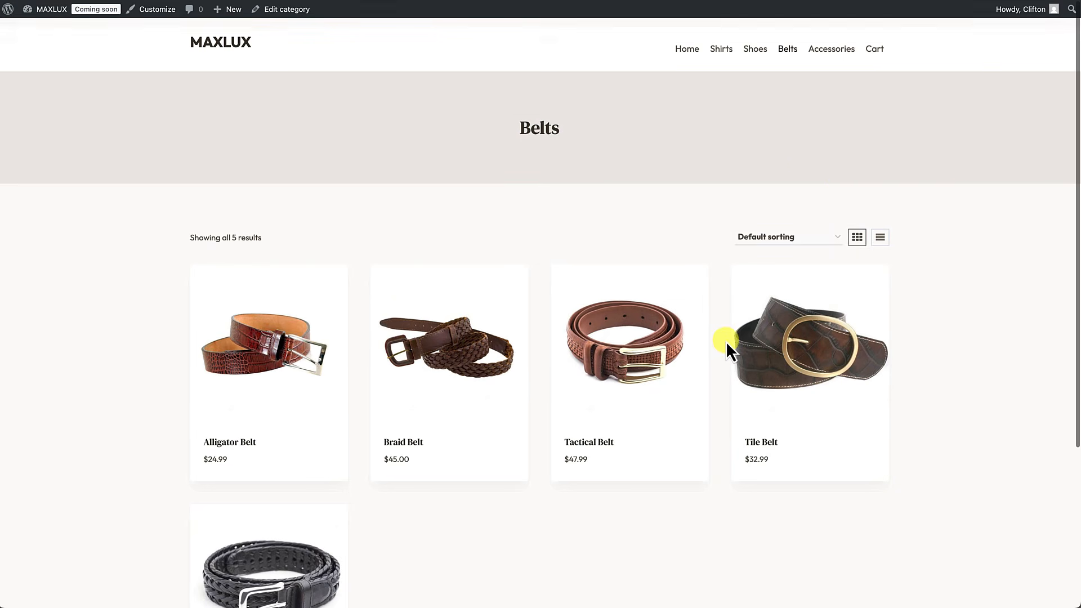
# Step: Check the Accessories and Cart links, return to the home page, and launch the Customizer
pyautogui.click(832, 45)
pyautogui.scroll(-4, 755, 309)
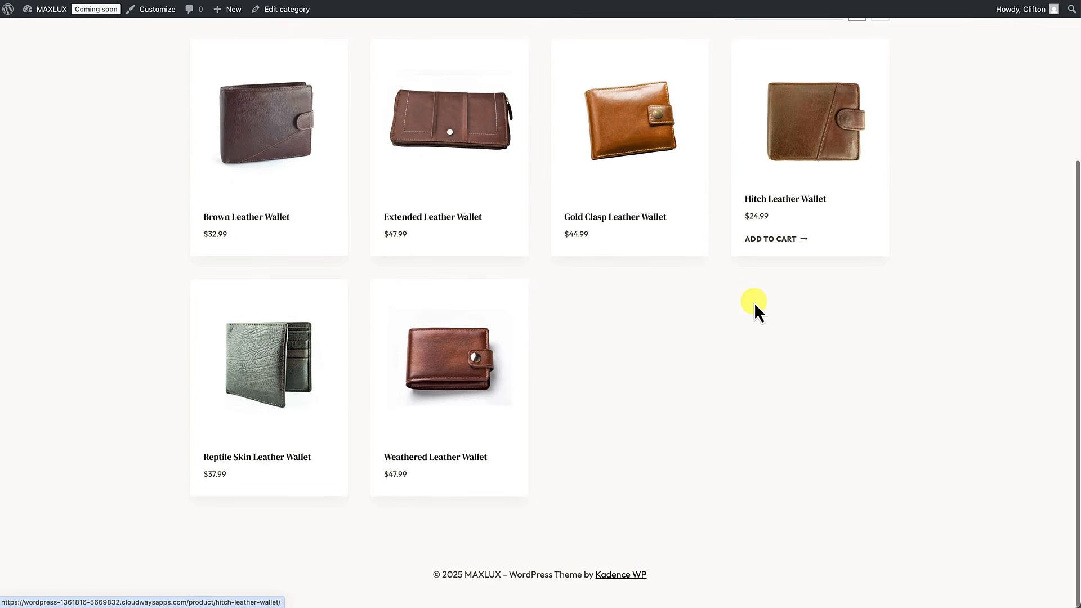
pyautogui.scroll(4, 755, 309)
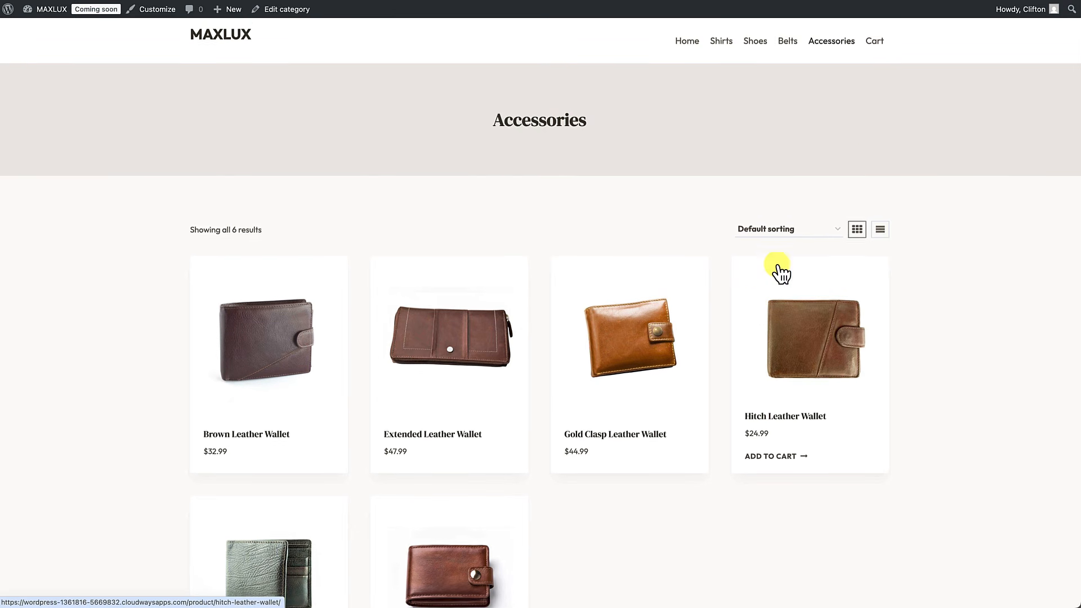
pyautogui.click(878, 42)
pyautogui.scroll(-5, 583, 337)
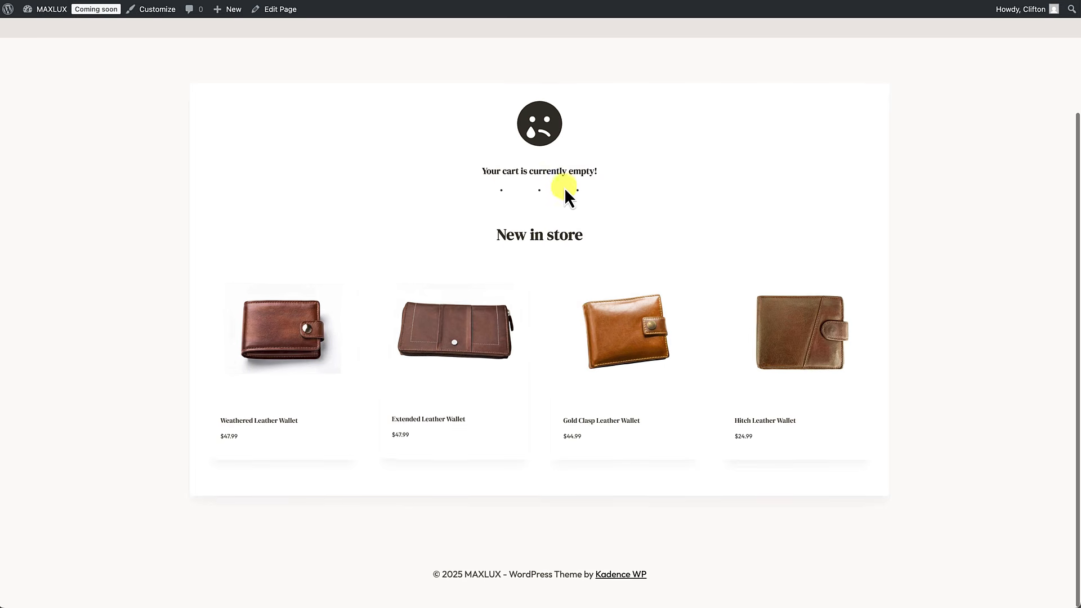
pyautogui.scroll(3, 543, 293)
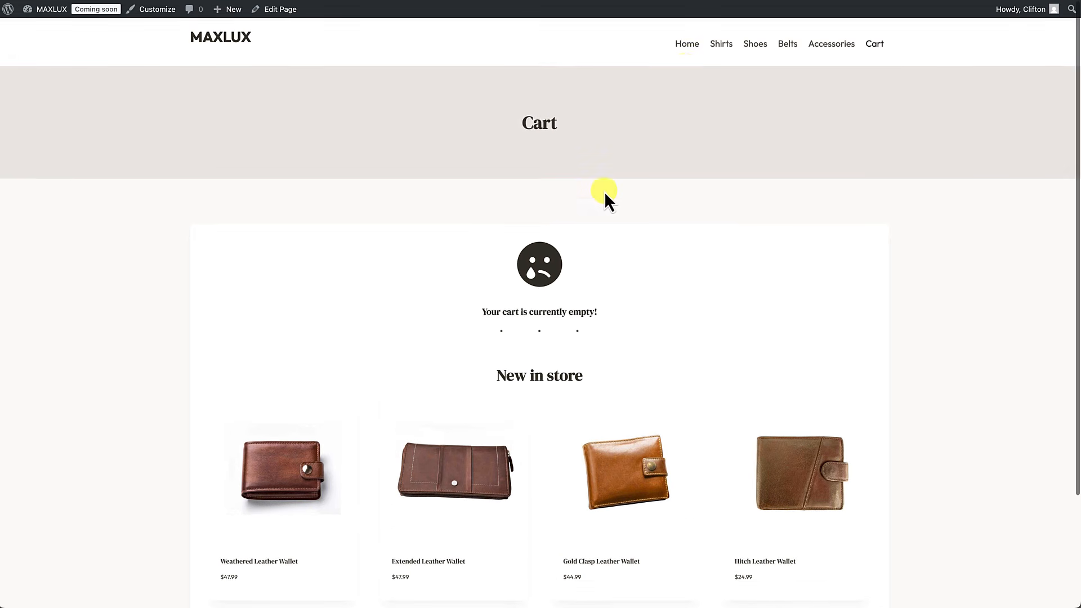
pyautogui.click(688, 47)
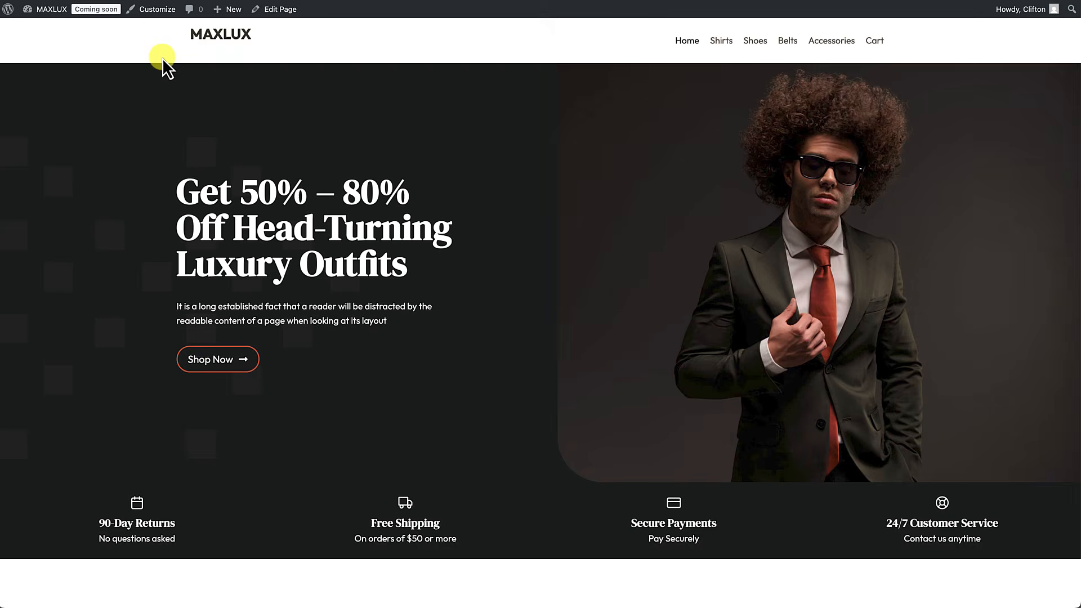
pyautogui.click(158, 9)
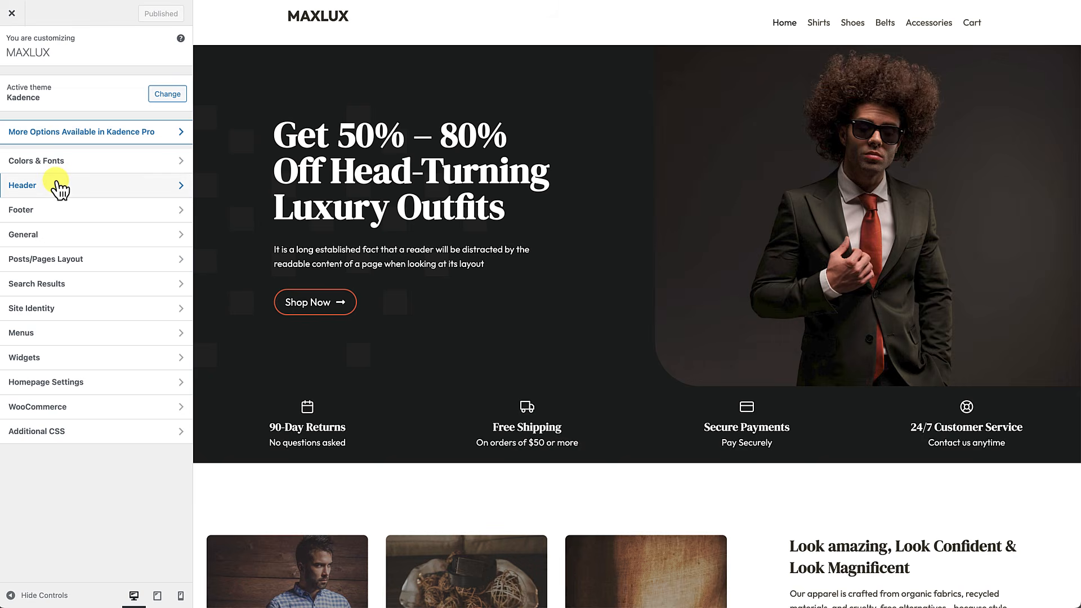
# Step: Go to the Header panel and select the header Logo item to show its Site Identity settings
pyautogui.click(59, 189)
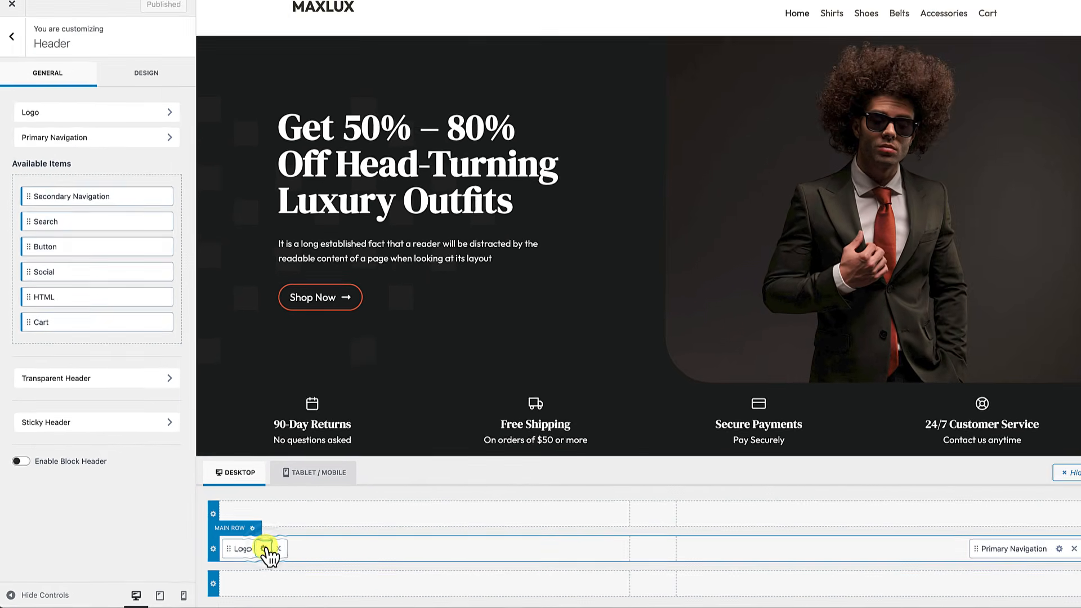
pyautogui.click(311, 538)
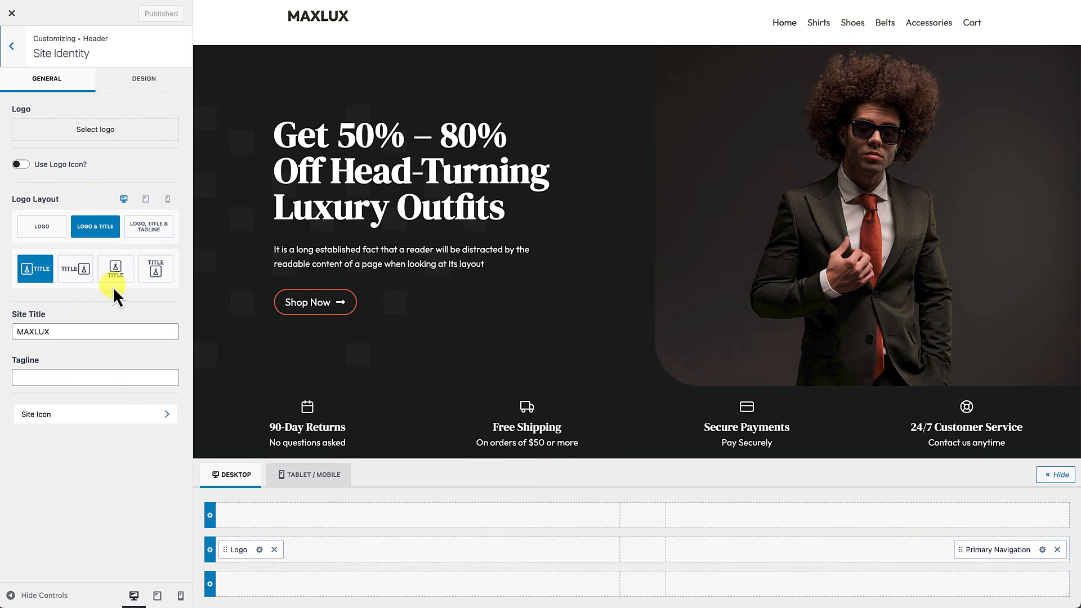
# Step: Pick the black maxlux-logo-only image in the Media Library and copy its title into Alt Text
pyautogui.click(86, 135)
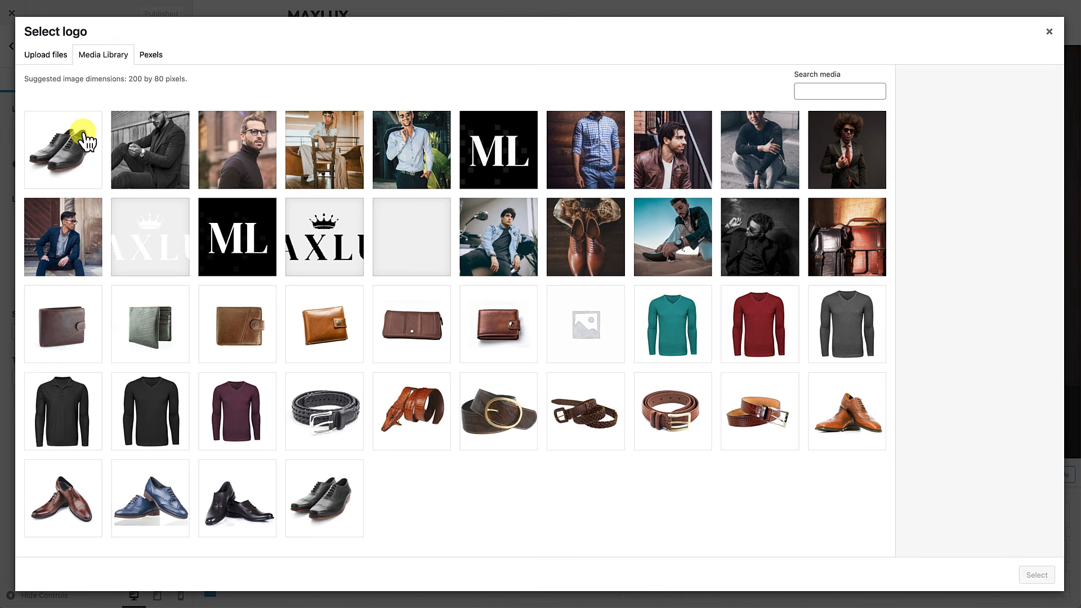
pyautogui.click(325, 250)
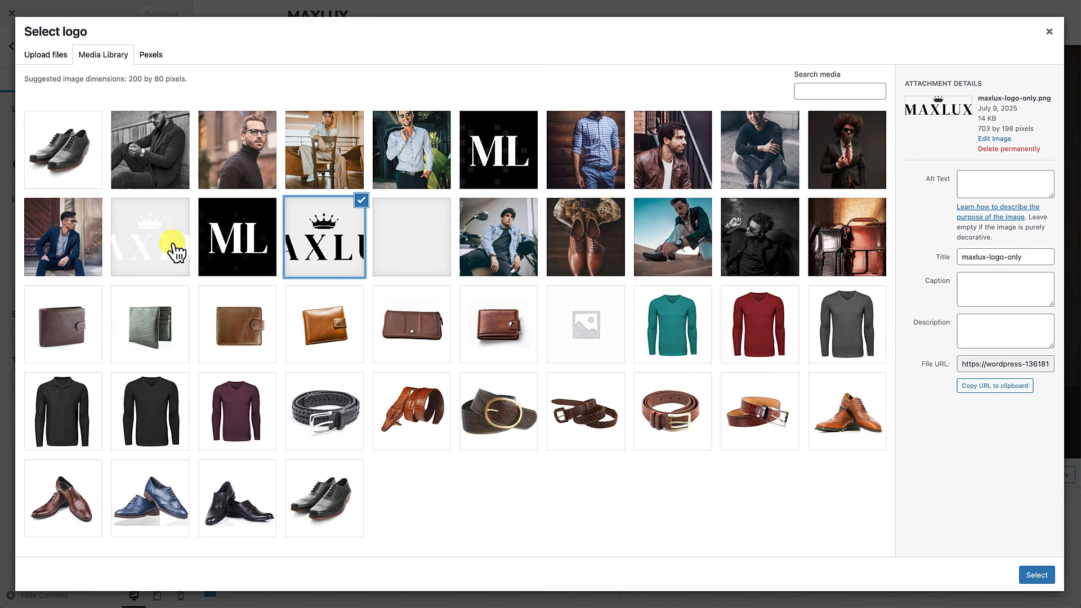
pyautogui.click(176, 254)
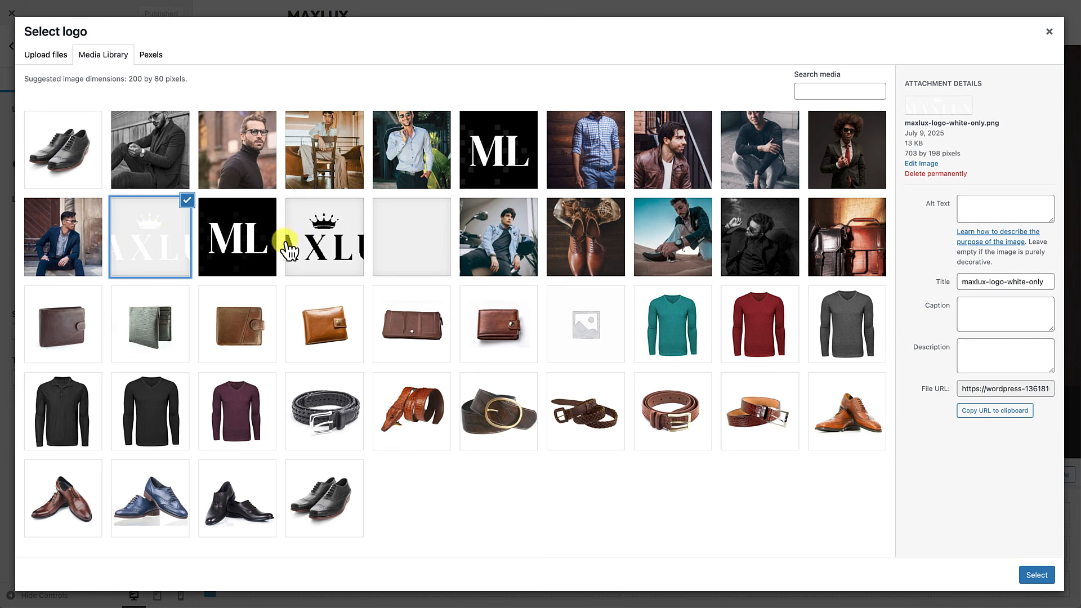
pyautogui.click(338, 241)
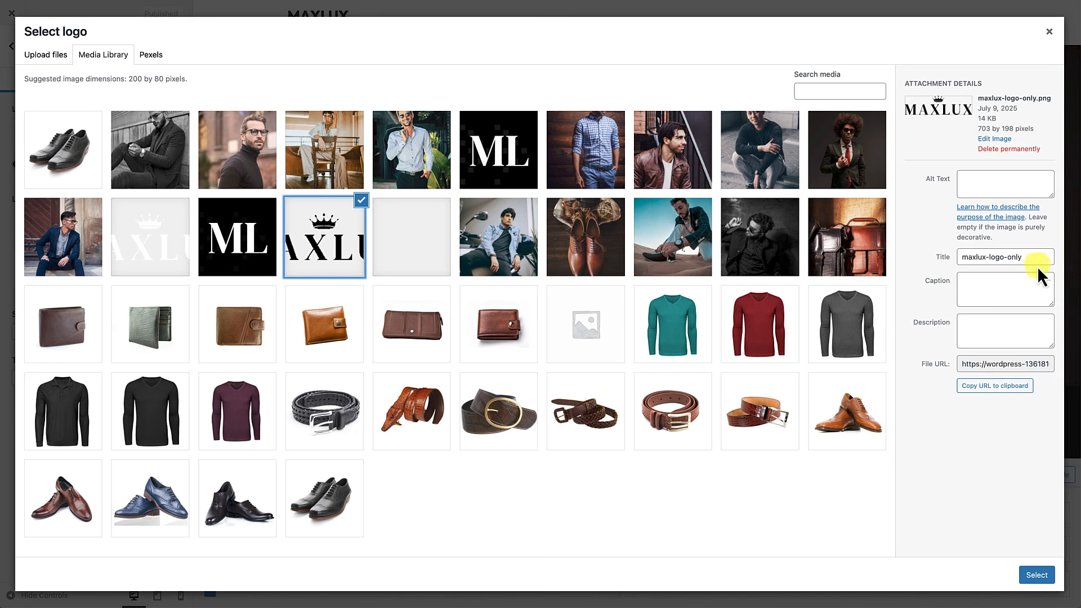
pyautogui.moveTo(1033, 258); pyautogui.dragTo(897, 266)
pyautogui.hotkey('ctrl', 'c')
pyautogui.click(980, 184)
pyautogui.hotkey('ctrl', 'v')
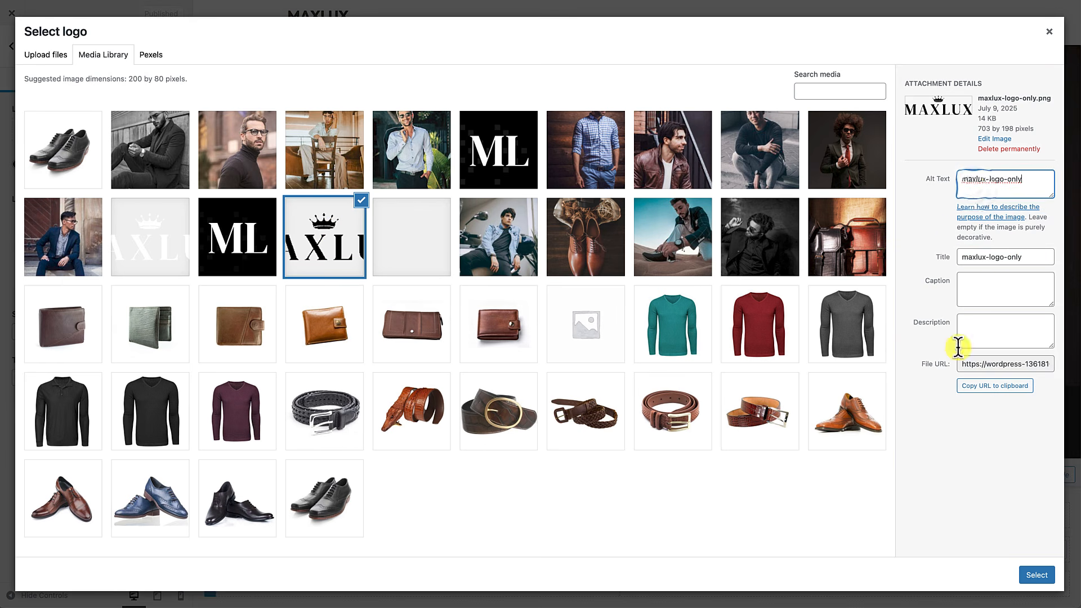
# Step: Apply the image as the header logo and switch to the Logo-only layout
pyautogui.click(1034, 575)
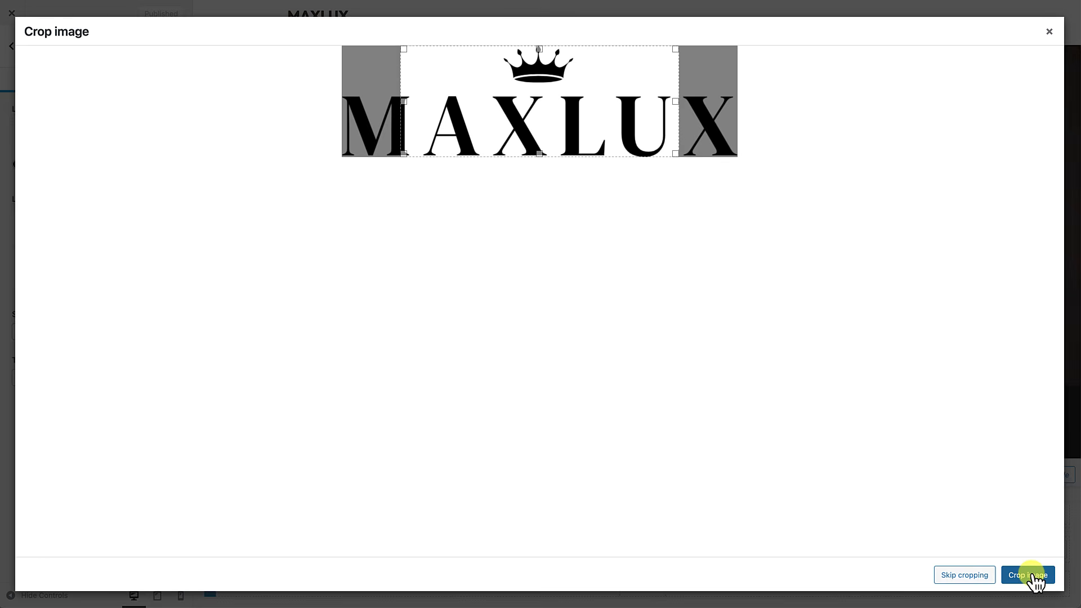
pyautogui.click(978, 579)
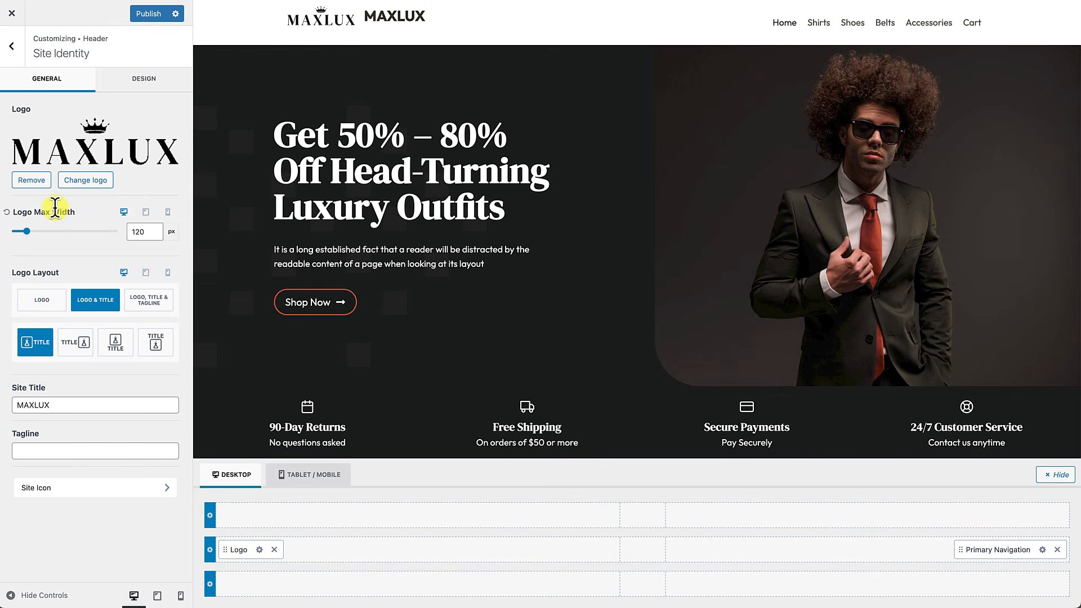
pyautogui.click(42, 300)
# Step: Move Primary Navigation to the header's centre column and set its Items Spacing to 2 rem
pyautogui.click(43, 301)
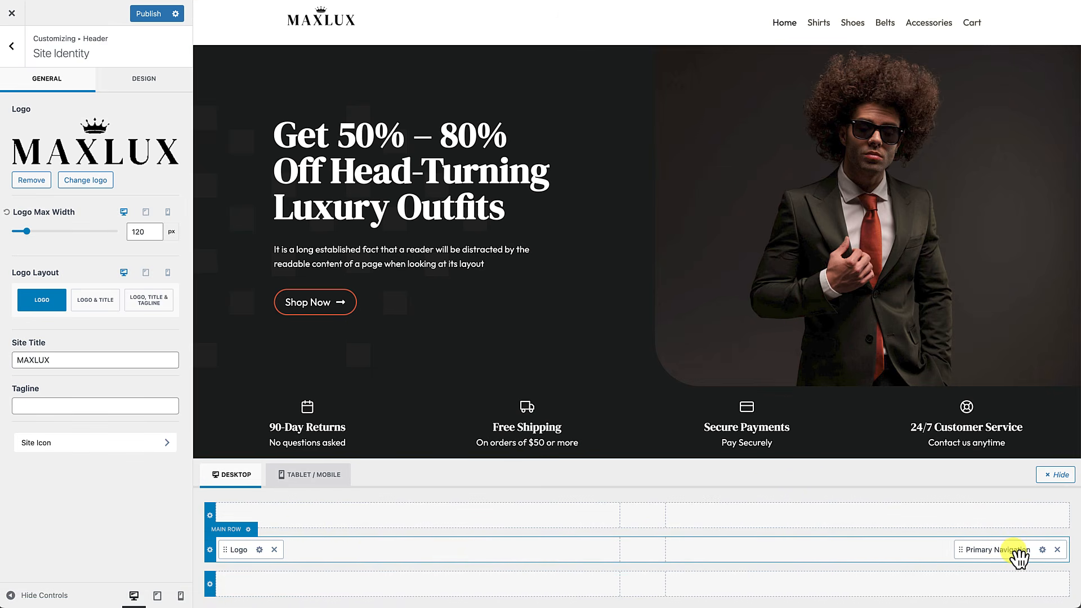
pyautogui.moveTo(1019, 557); pyautogui.dragTo(670, 550)
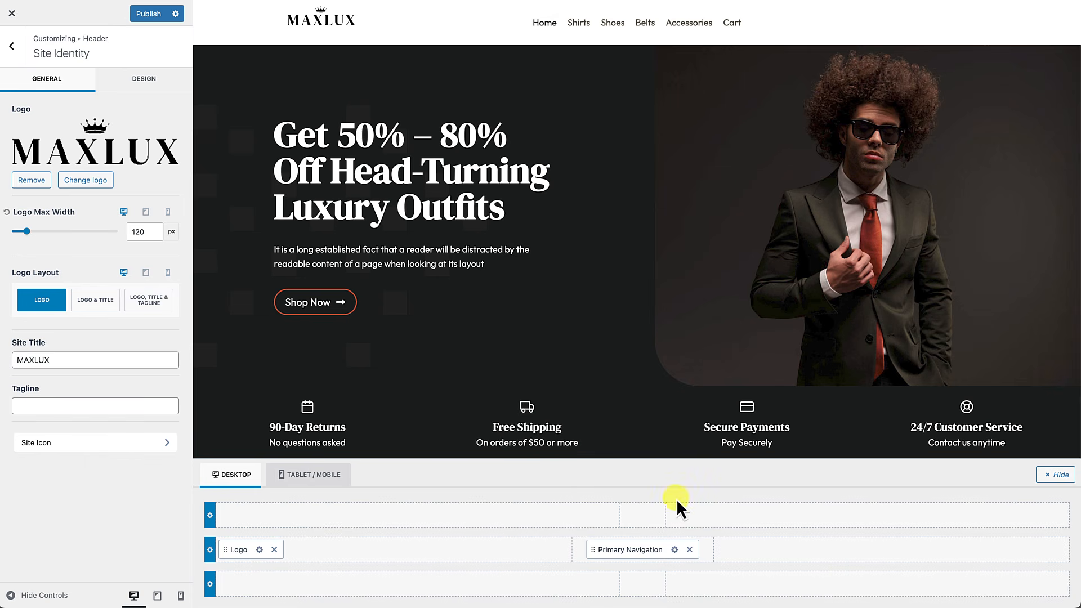
pyautogui.click(675, 550)
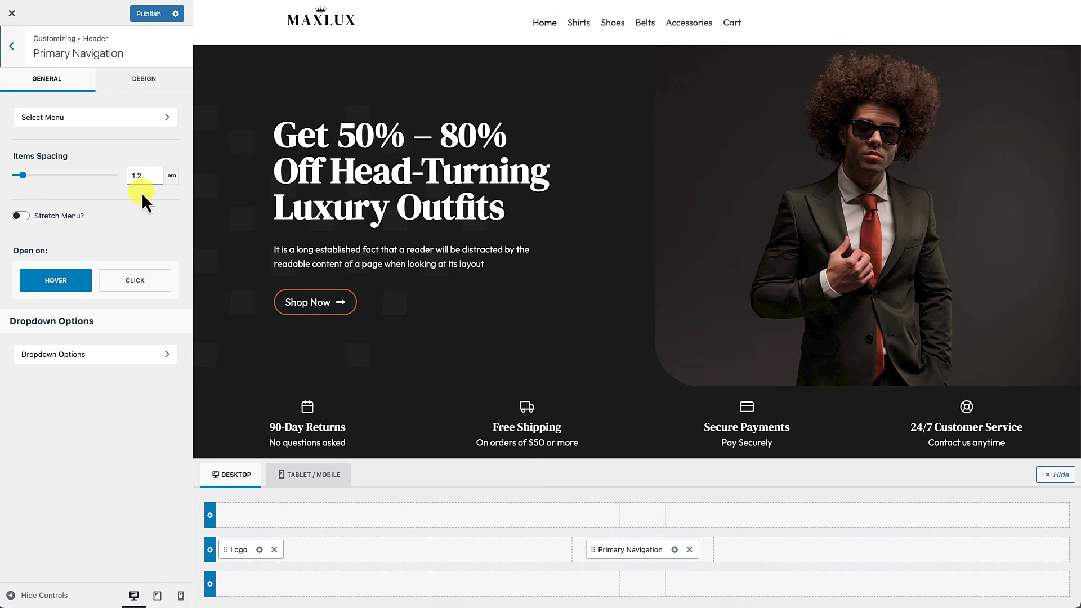
pyautogui.moveTo(145, 176); pyautogui.dragTo(128, 177)
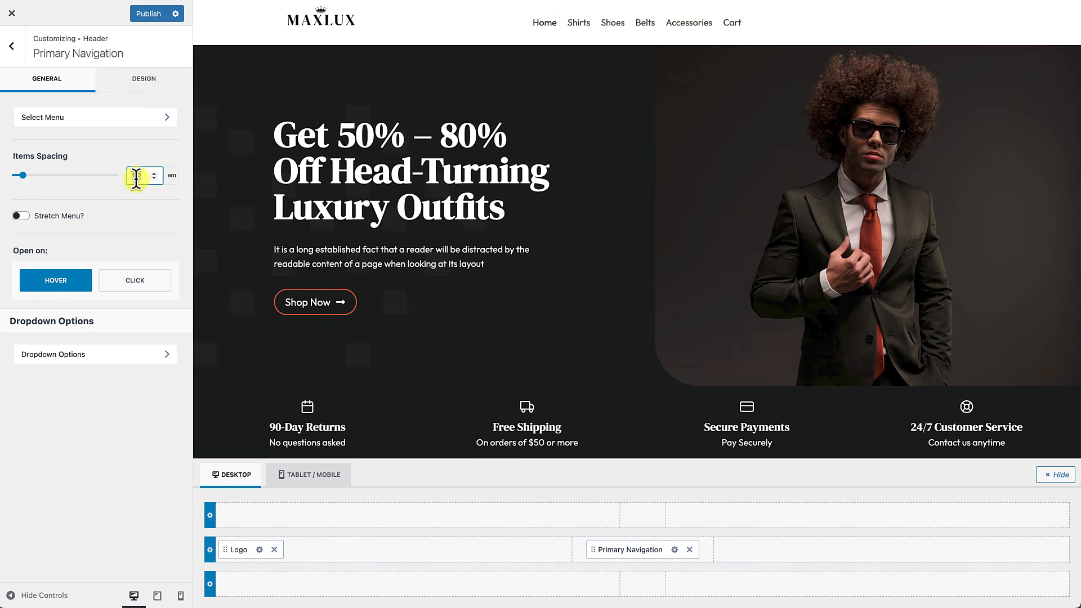
pyautogui.write('2')
pyautogui.click(172, 178)
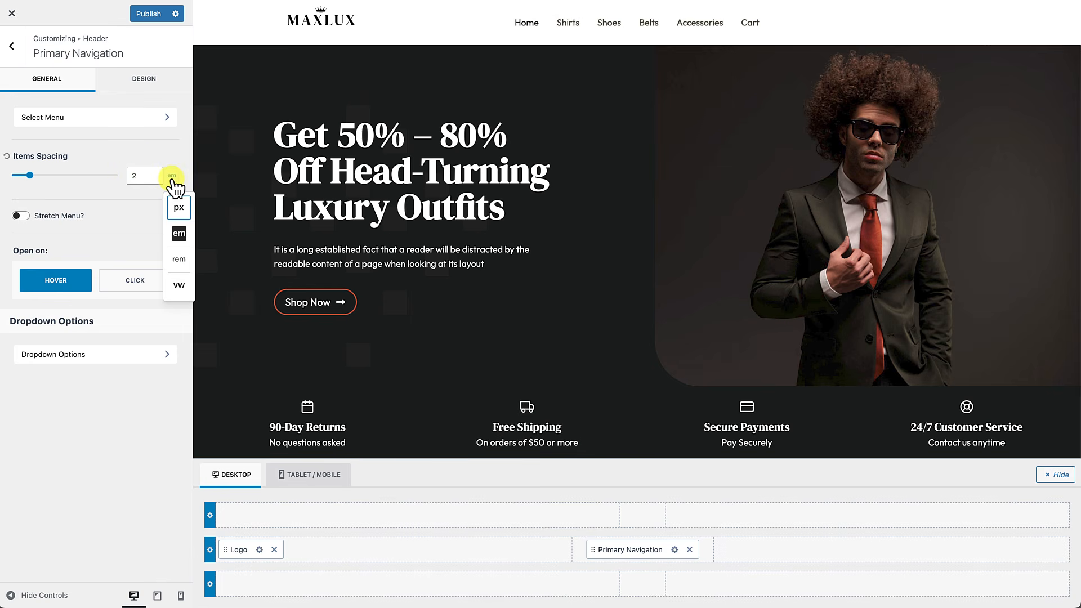
pyautogui.click(180, 260)
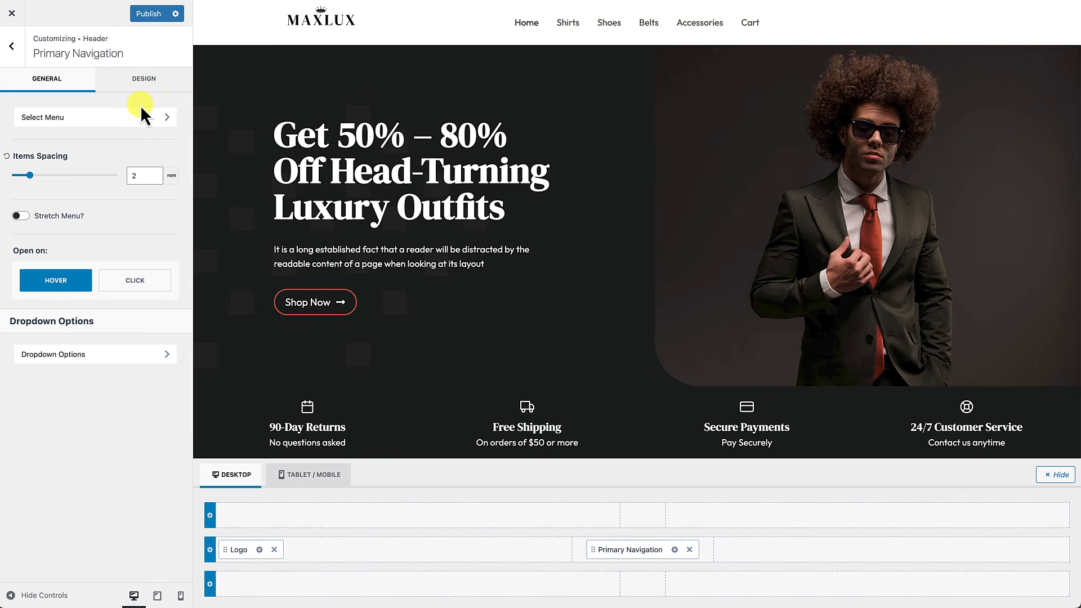
pyautogui.click(146, 87)
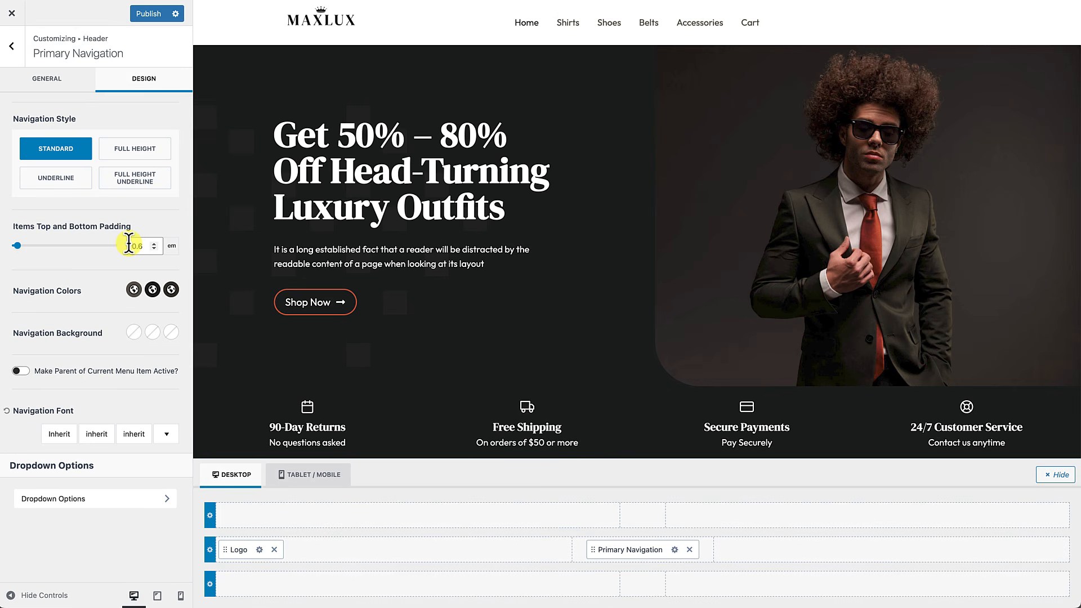
# Step: Set the Navigation Font to uppercase with a 14px font size
pyautogui.click(58, 434)
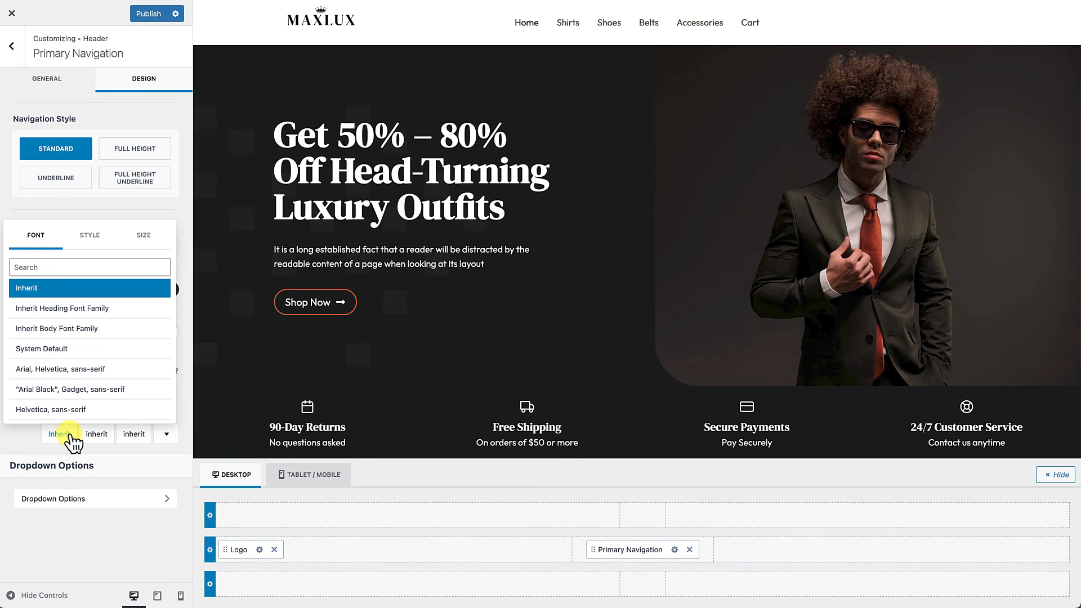
pyautogui.click(62, 435)
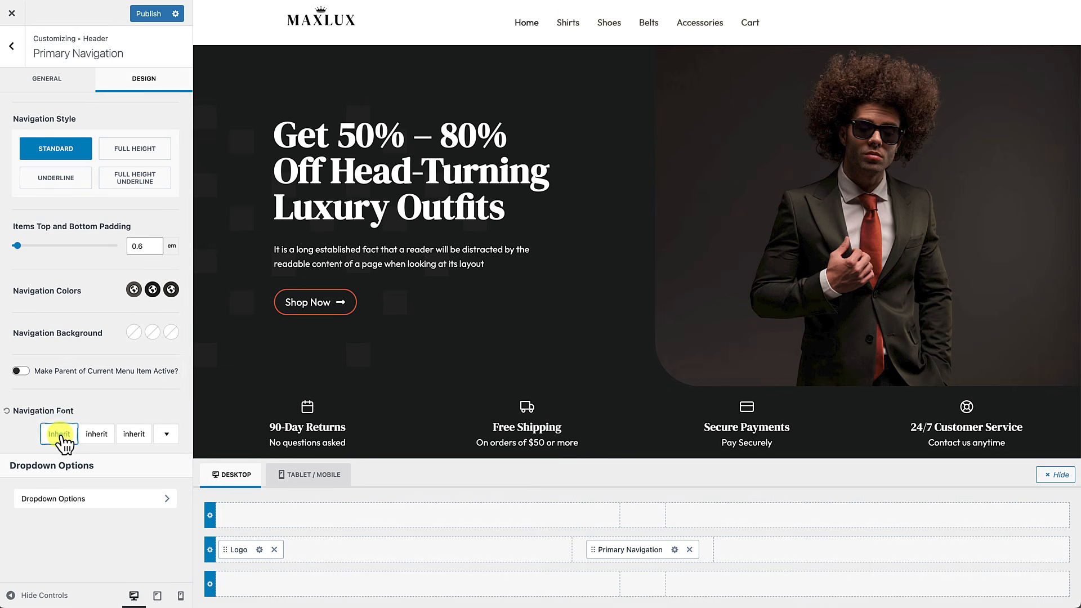
pyautogui.click(59, 434)
pyautogui.click(145, 239)
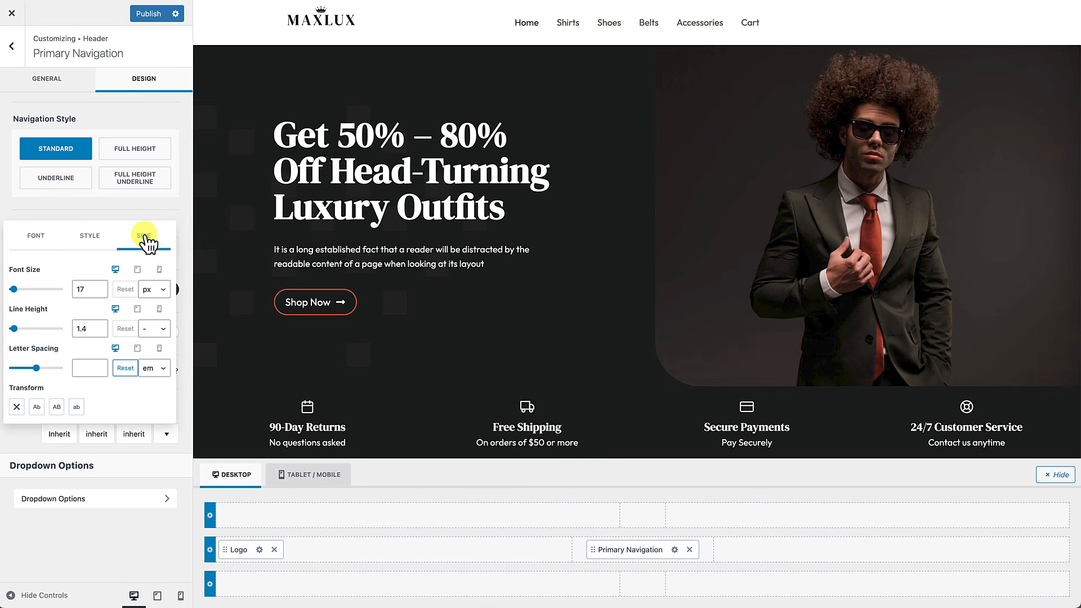
pyautogui.click(57, 406)
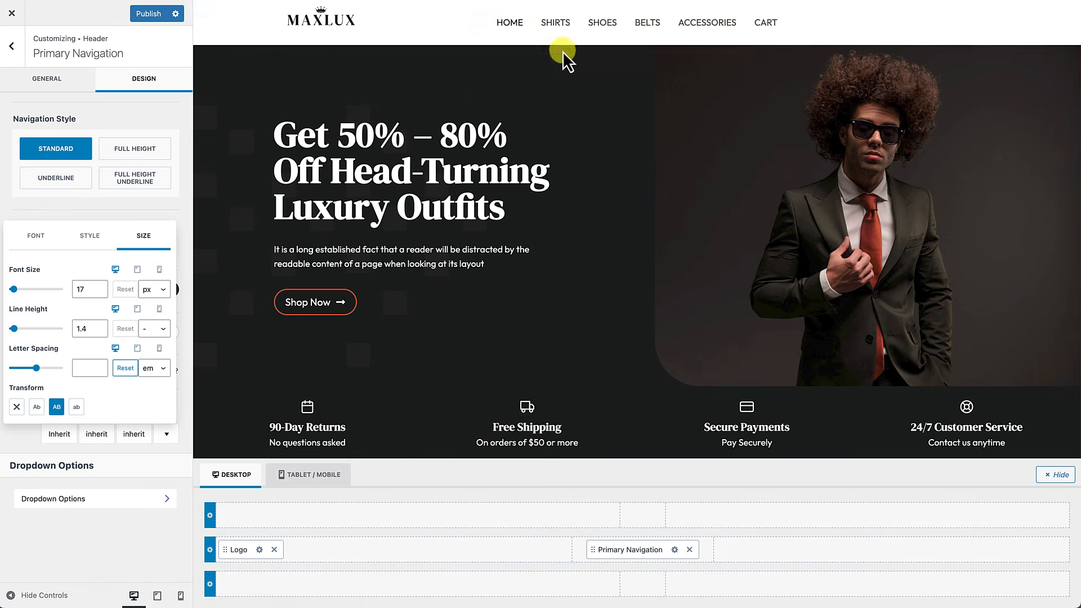
pyautogui.click(99, 293)
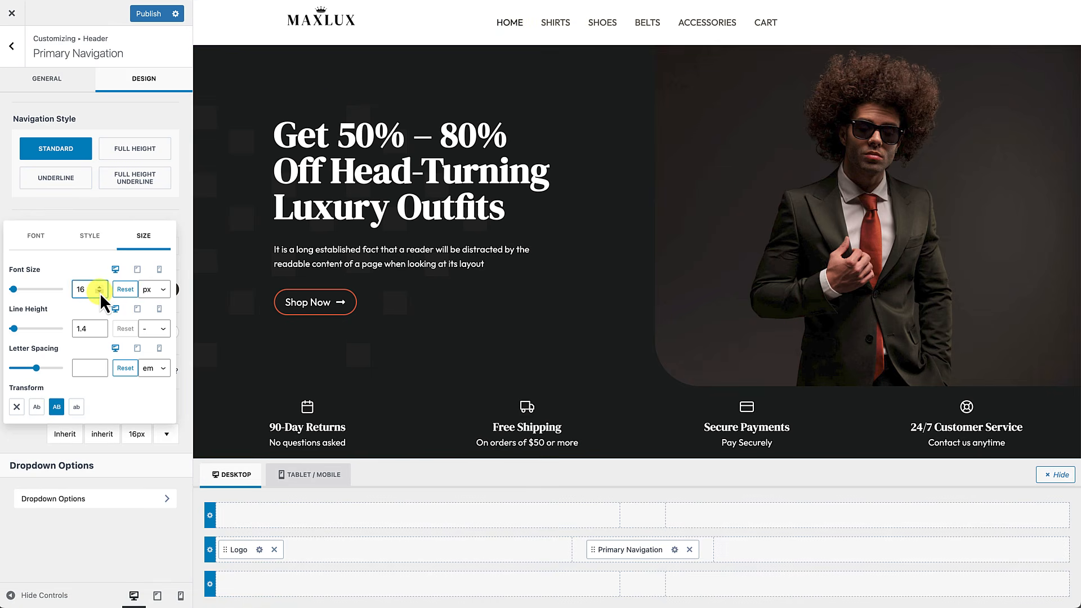
pyautogui.click(100, 293)
pyautogui.click(99, 293)
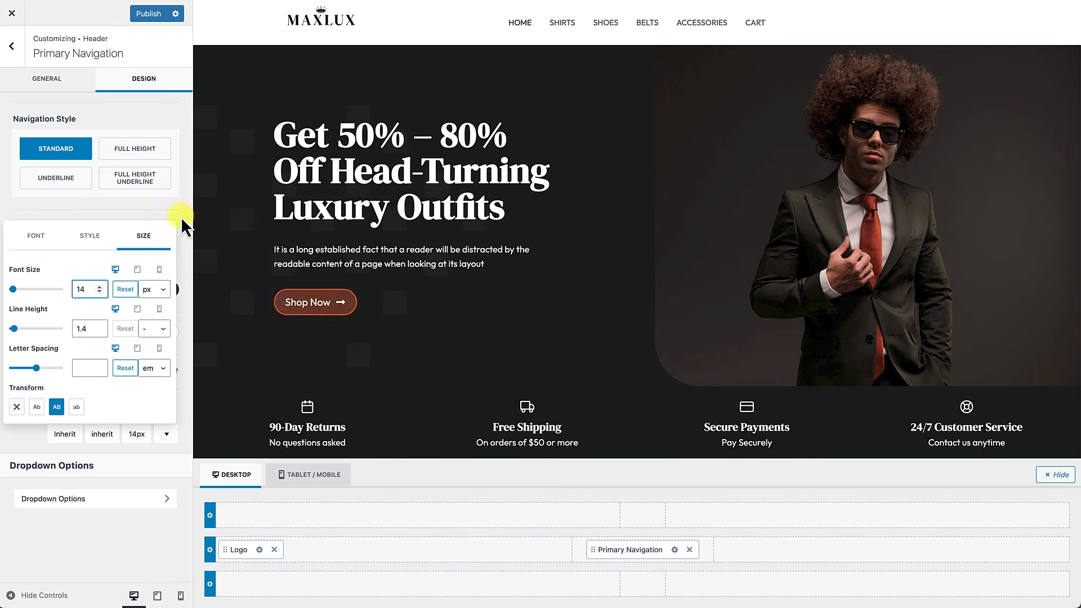
pyautogui.click(71, 88)
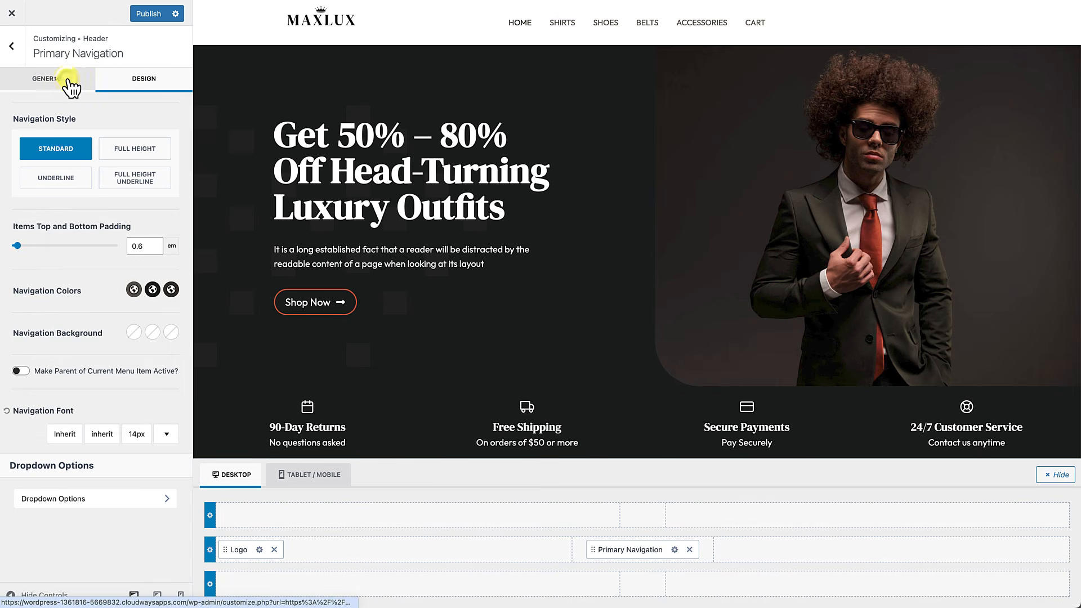
# Step: Place a Cart item at the right end of the header main row and open its settings
pyautogui.click(12, 46)
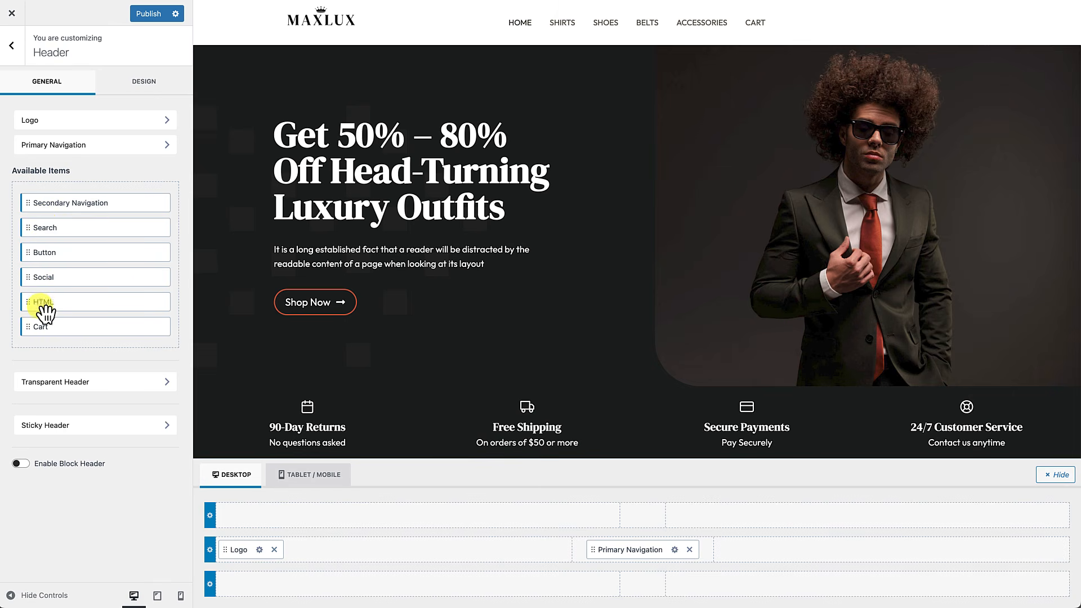
pyautogui.moveTo(36, 336); pyautogui.dragTo(945, 559)
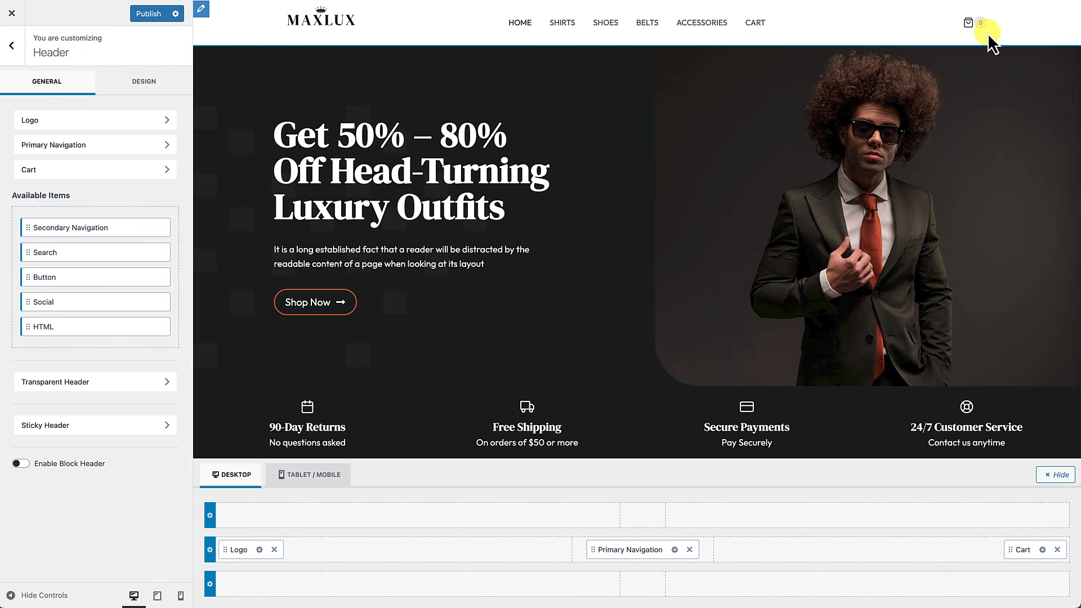
pyautogui.click(1042, 549)
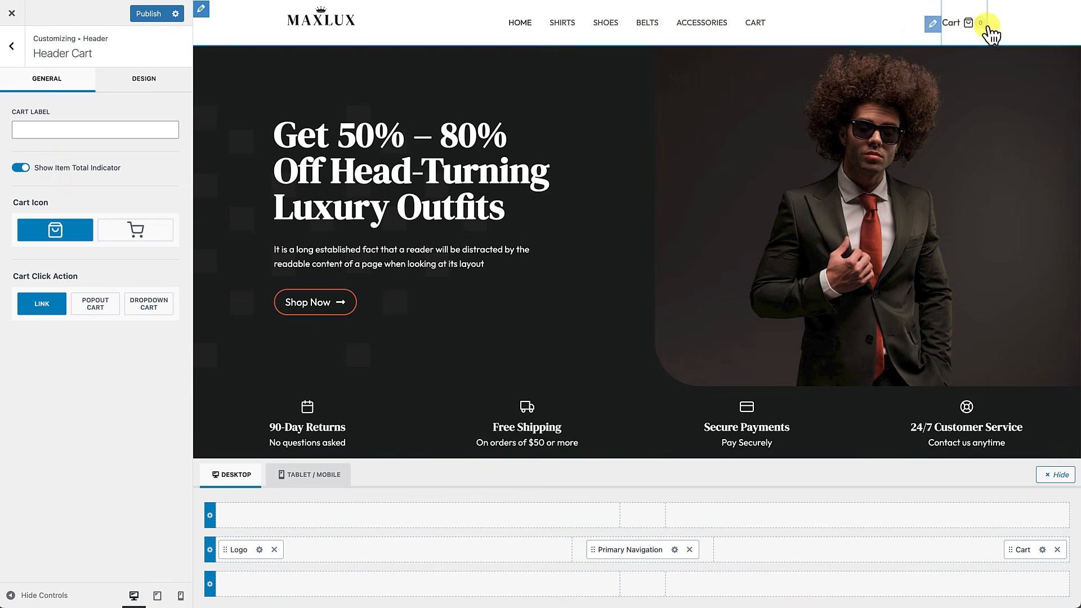
pyautogui.click(67, 233)
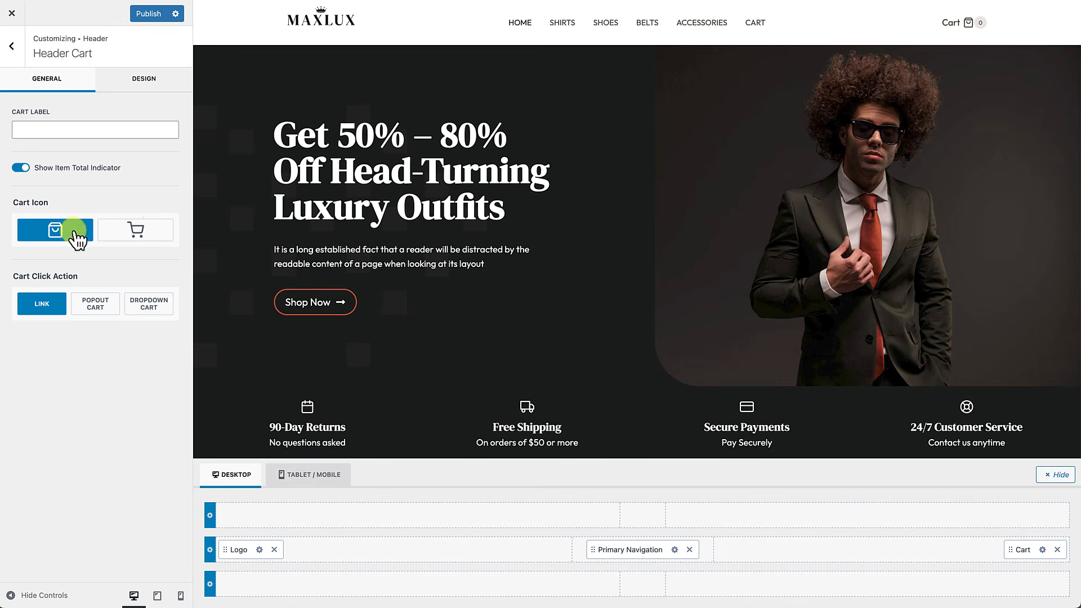
pyautogui.click(136, 231)
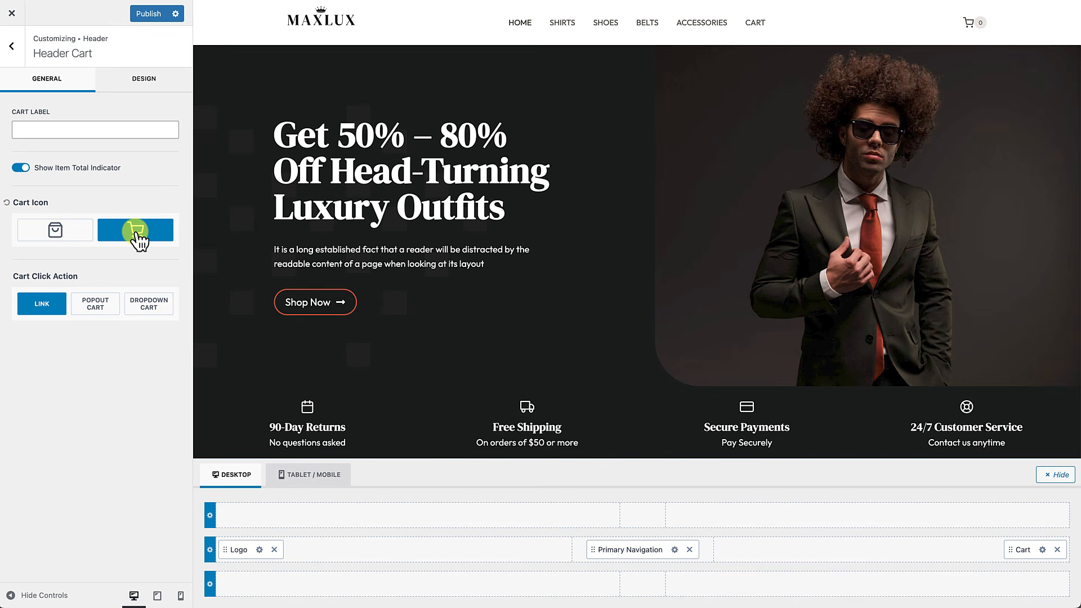
pyautogui.click(65, 236)
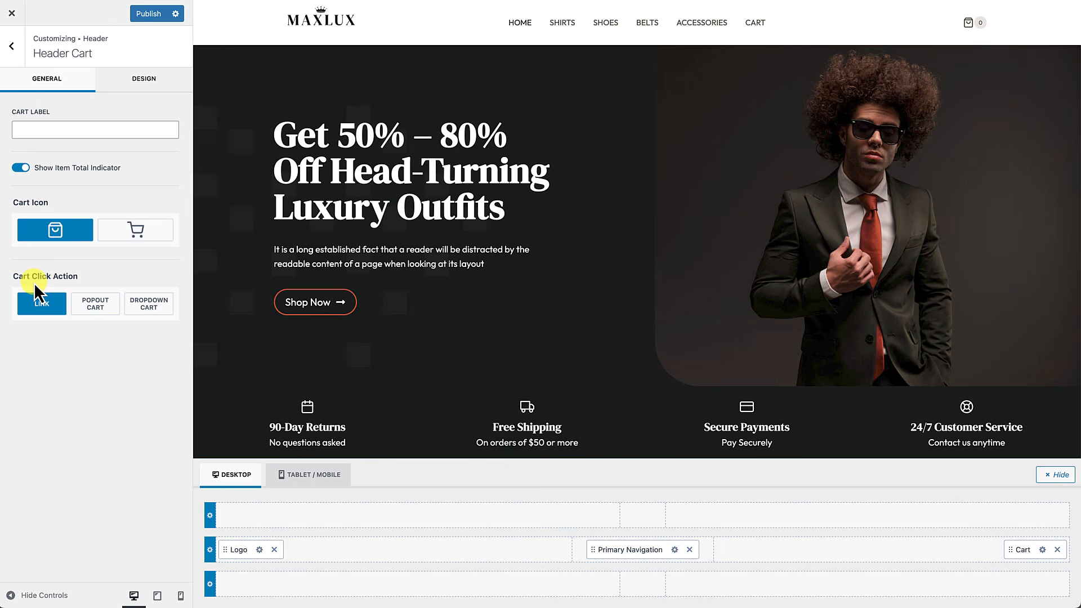
pyautogui.click(48, 313)
# Step: Publish the header, then add the Weathered Leather Wallet to the cart and view the cart
pyautogui.click(156, 15)
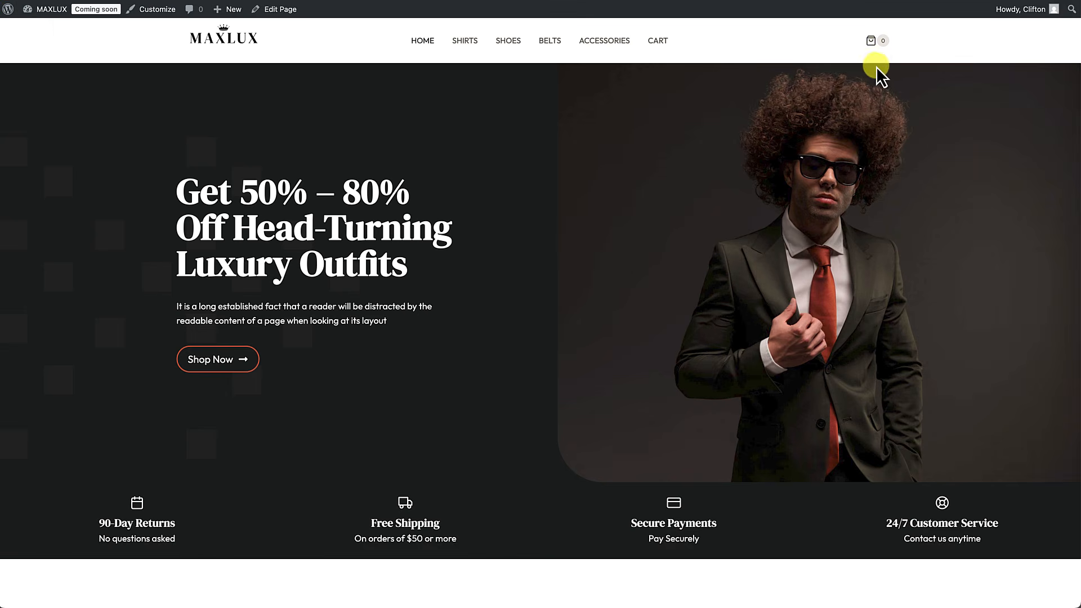
pyautogui.click(872, 43)
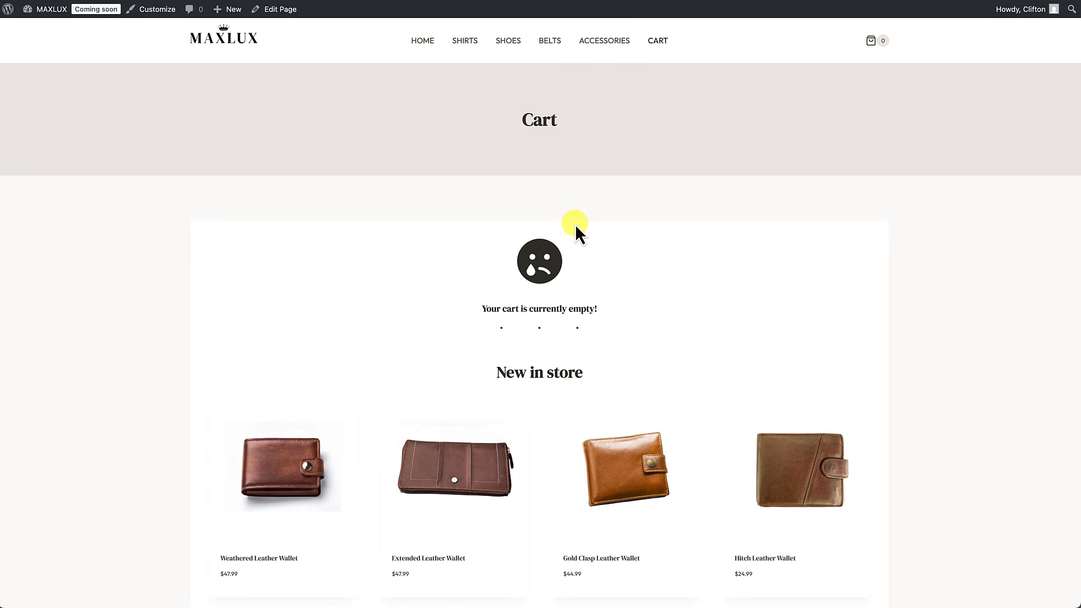
pyautogui.moveTo(313, 484)
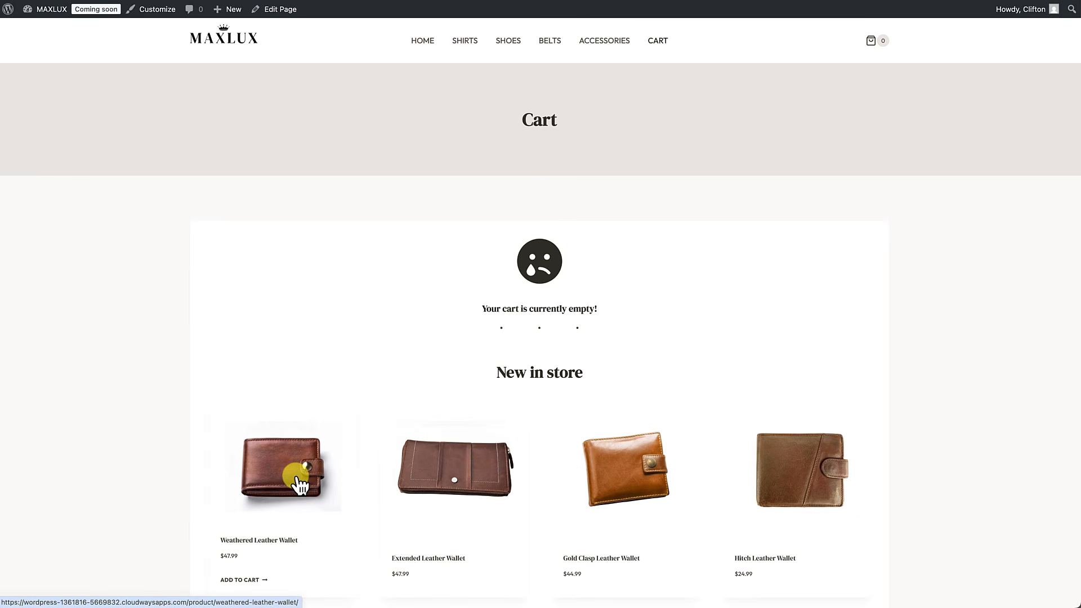
pyautogui.click(298, 480)
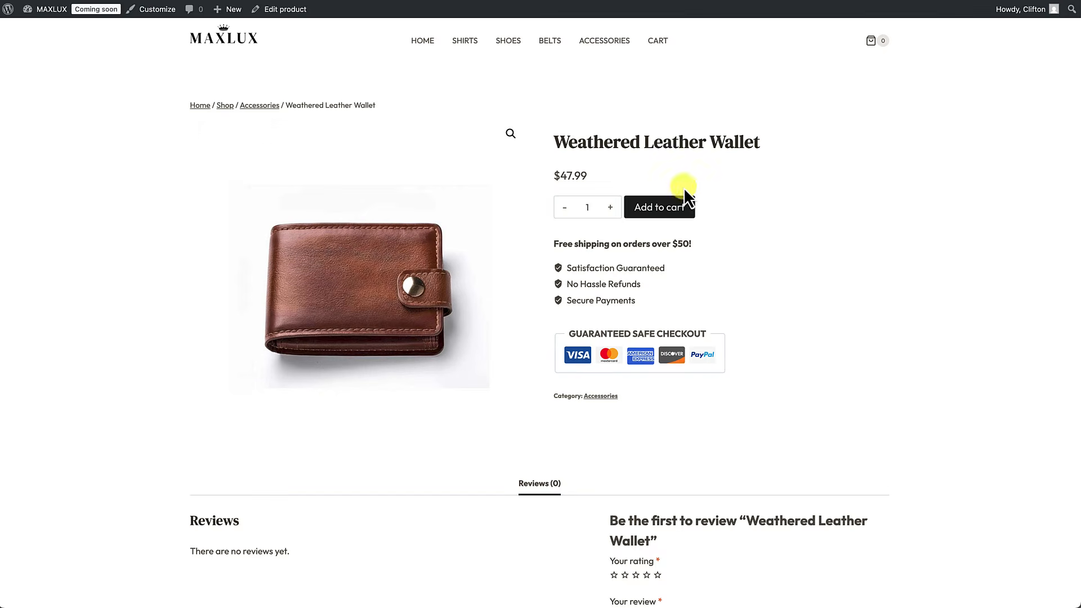
pyautogui.click(663, 215)
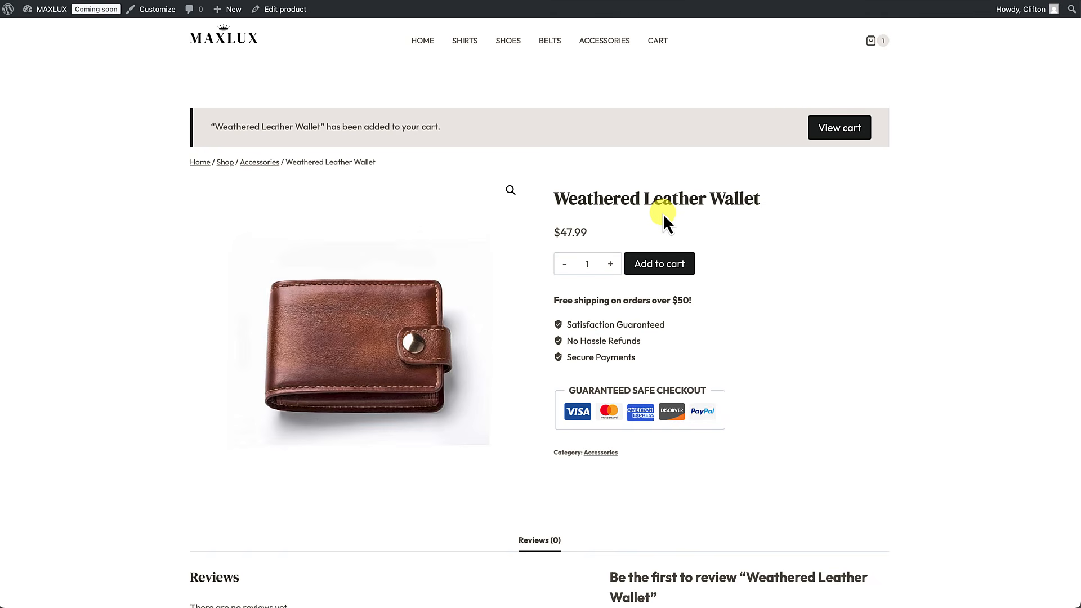
pyautogui.click(828, 128)
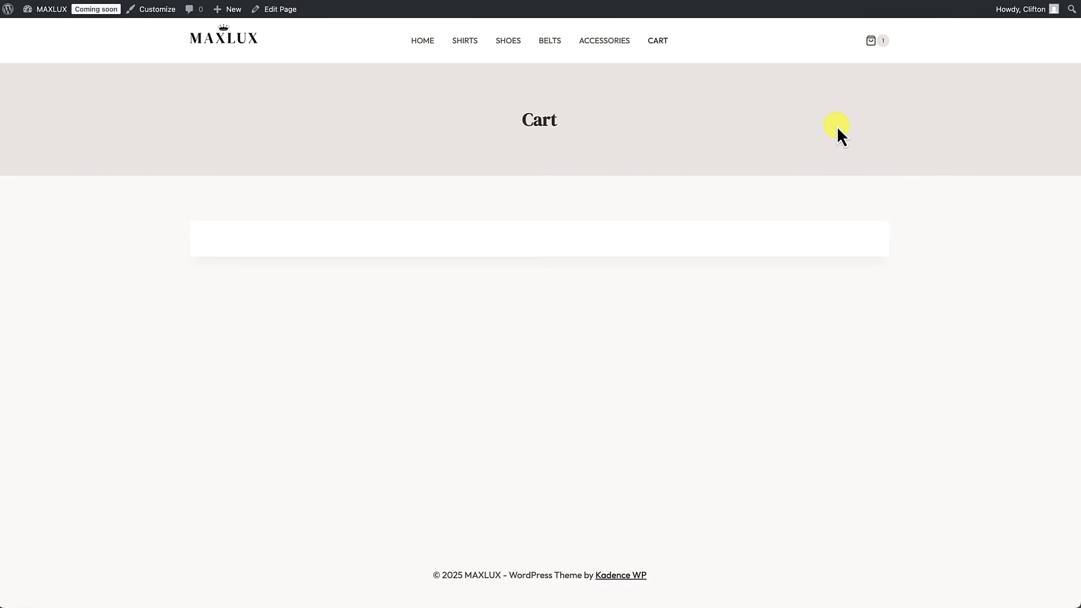
# Step: Return to the home page, confirm the header cart icon leads to the cart, and go back home
pyautogui.click(423, 43)
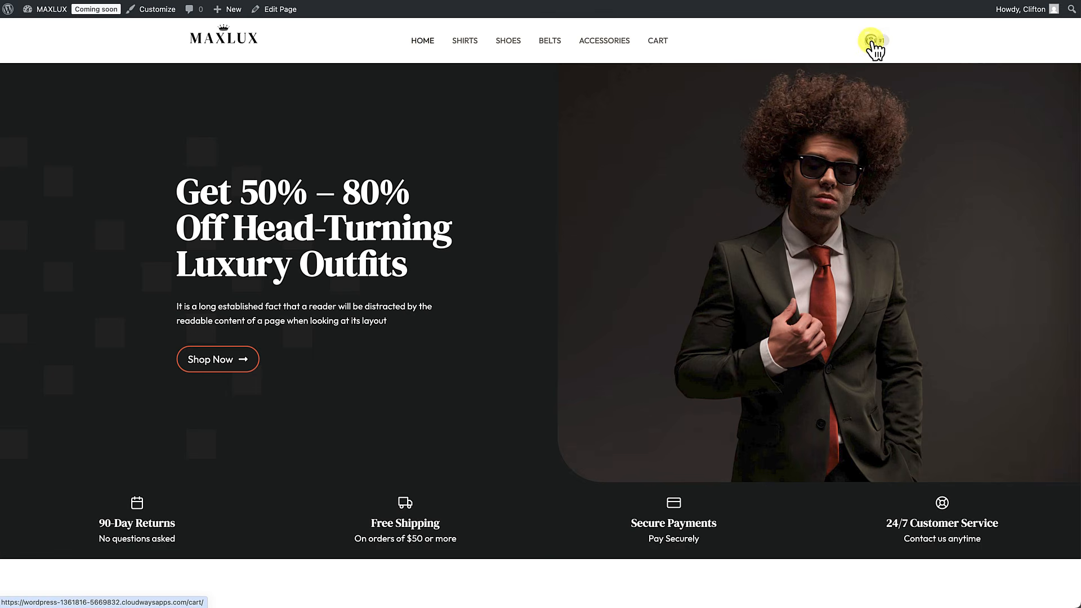
pyautogui.click(885, 40)
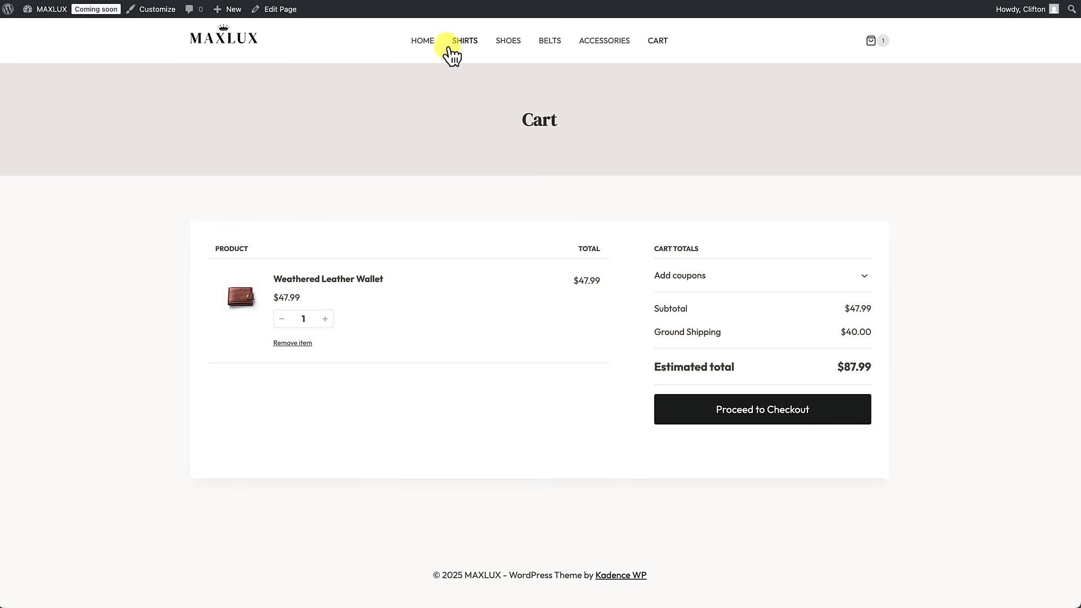
pyautogui.click(423, 43)
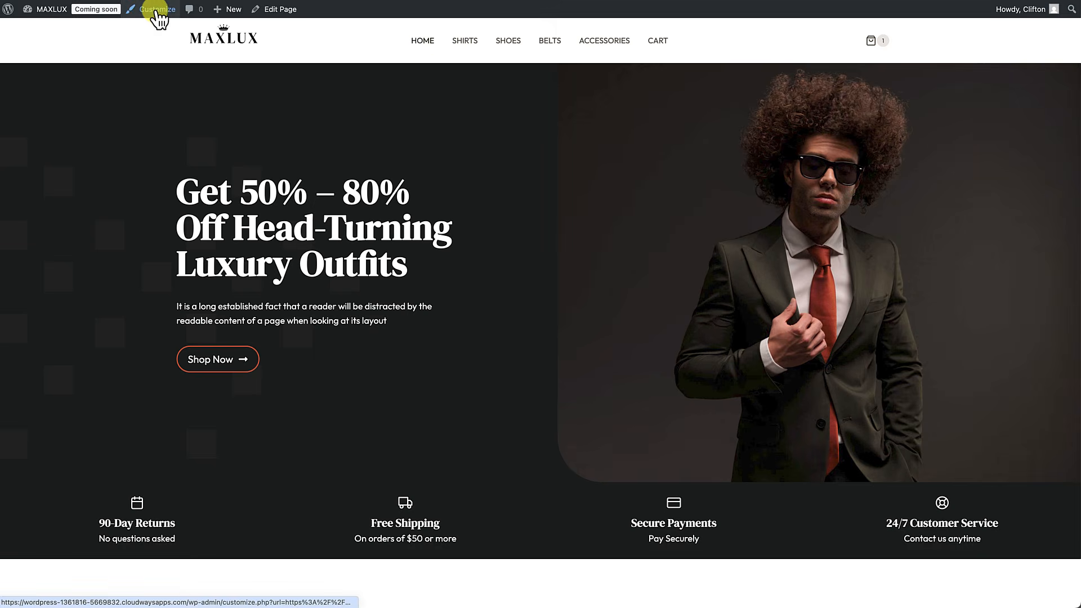
pyautogui.click(158, 10)
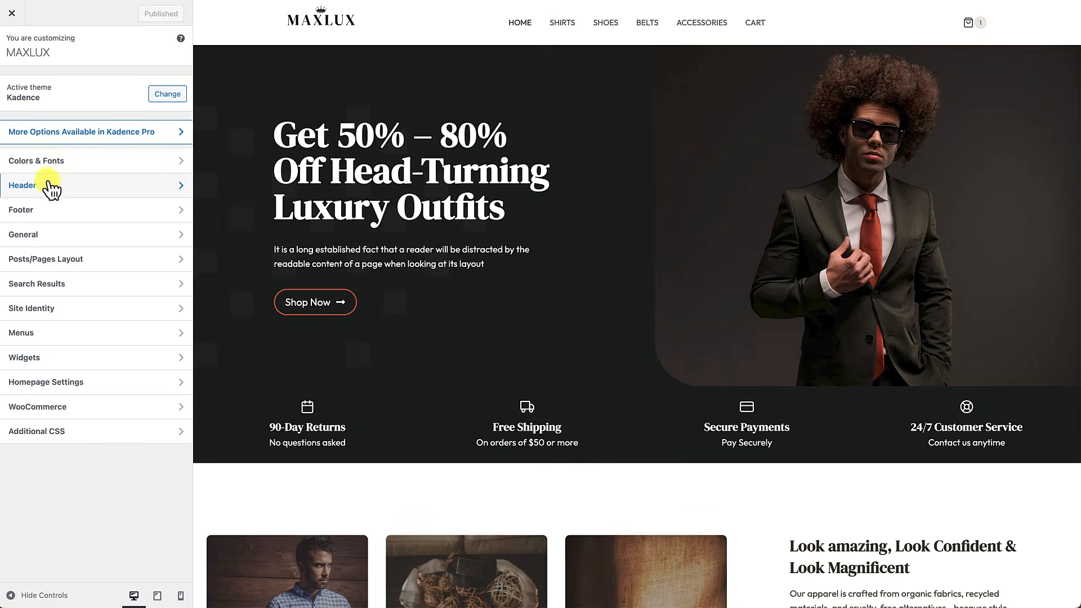
# Step: Preview Popout Cart on the header cart, then set Cart Click Action to Dropdown Cart
pyautogui.click(48, 184)
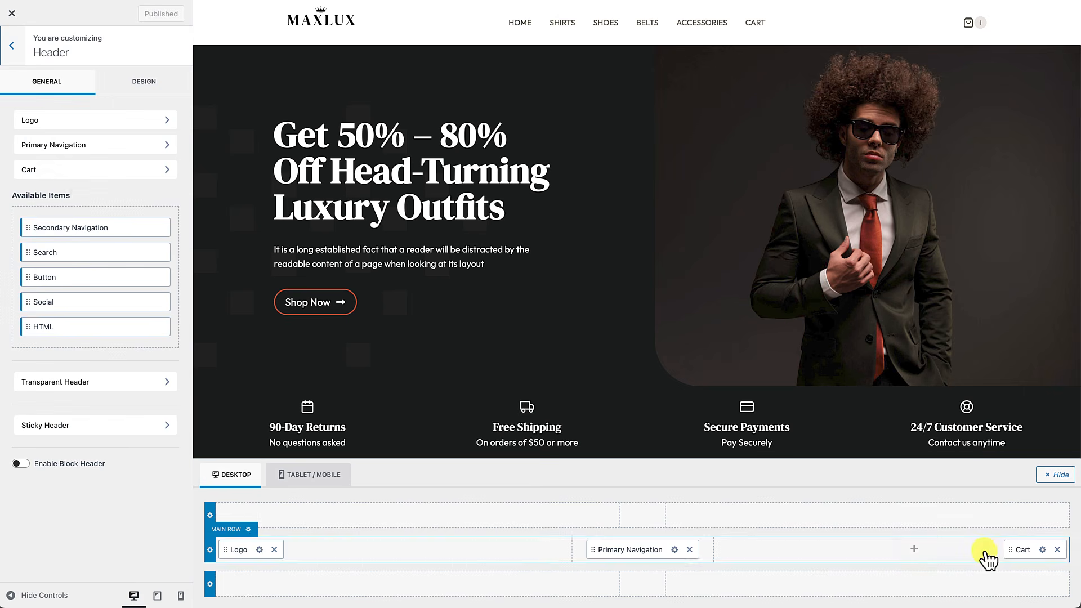
pyautogui.click(1042, 549)
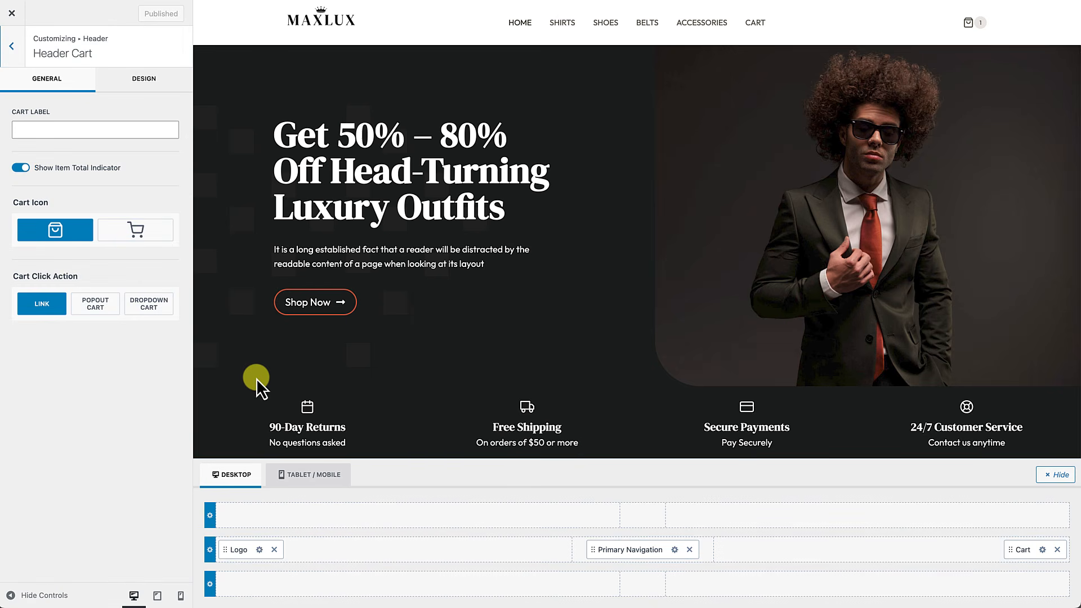
pyautogui.click(95, 299)
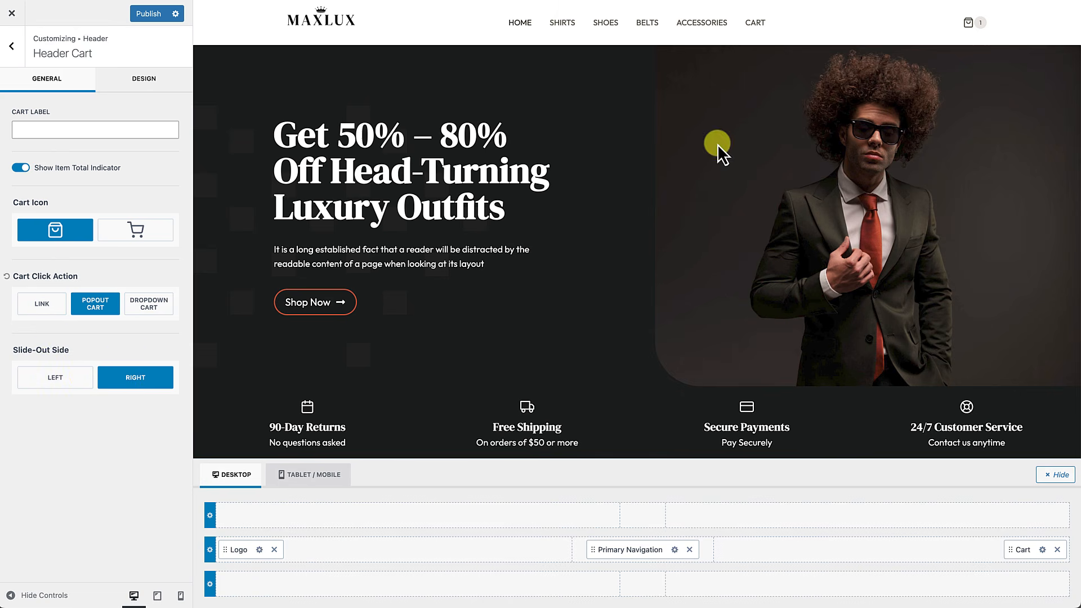
pyautogui.click(969, 24)
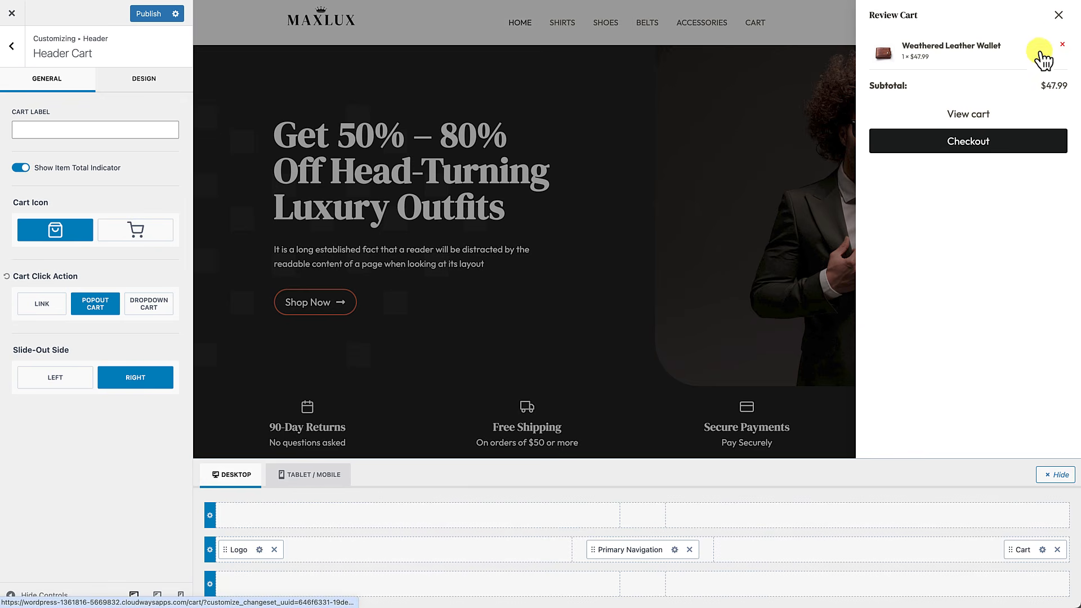
pyautogui.click(1060, 18)
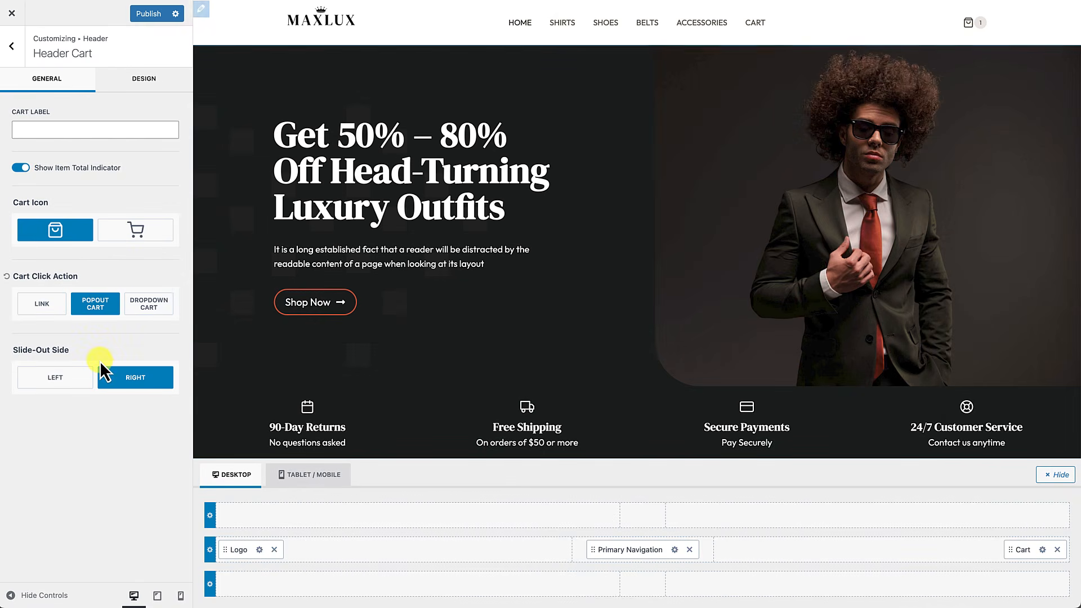
pyautogui.click(148, 308)
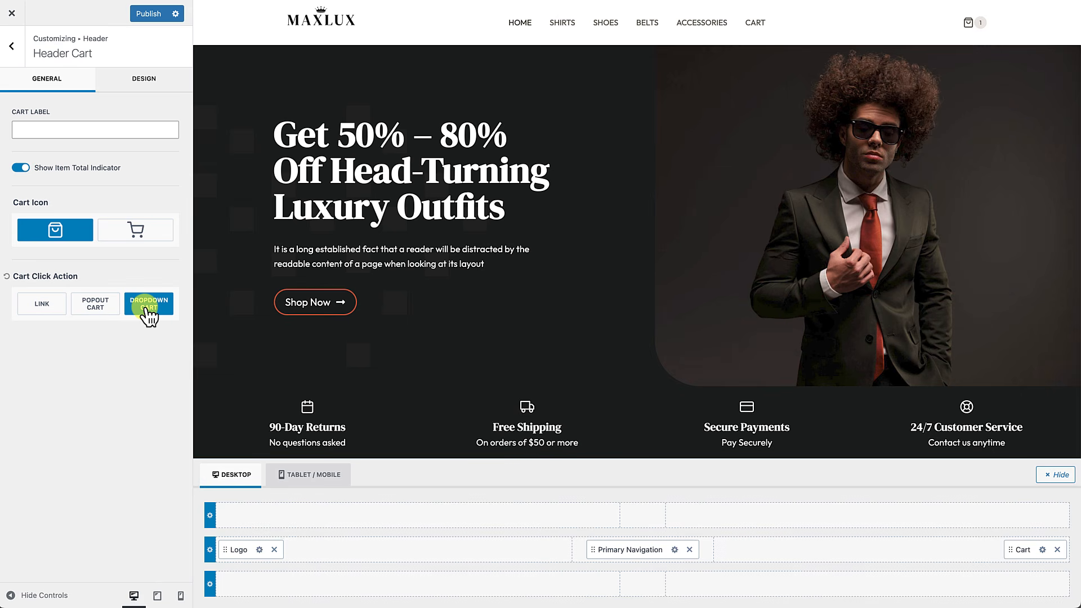
# Step: Check the dropdown on the preview's cart icon, then set Cart Click Action to Popout Cart and publish
pyautogui.moveTo(968, 25)
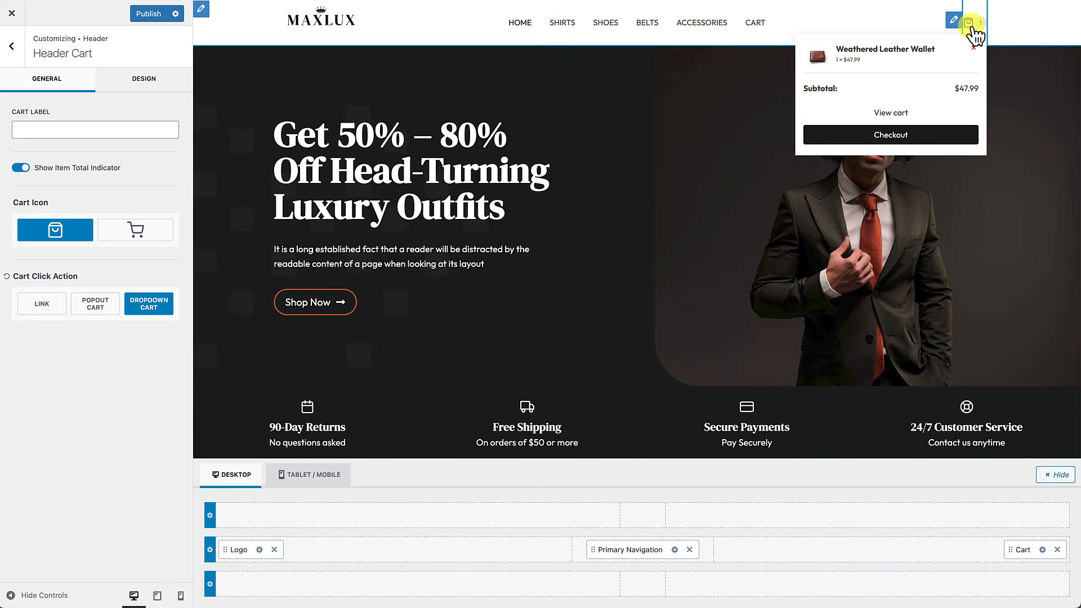
pyautogui.moveTo(962, 45)
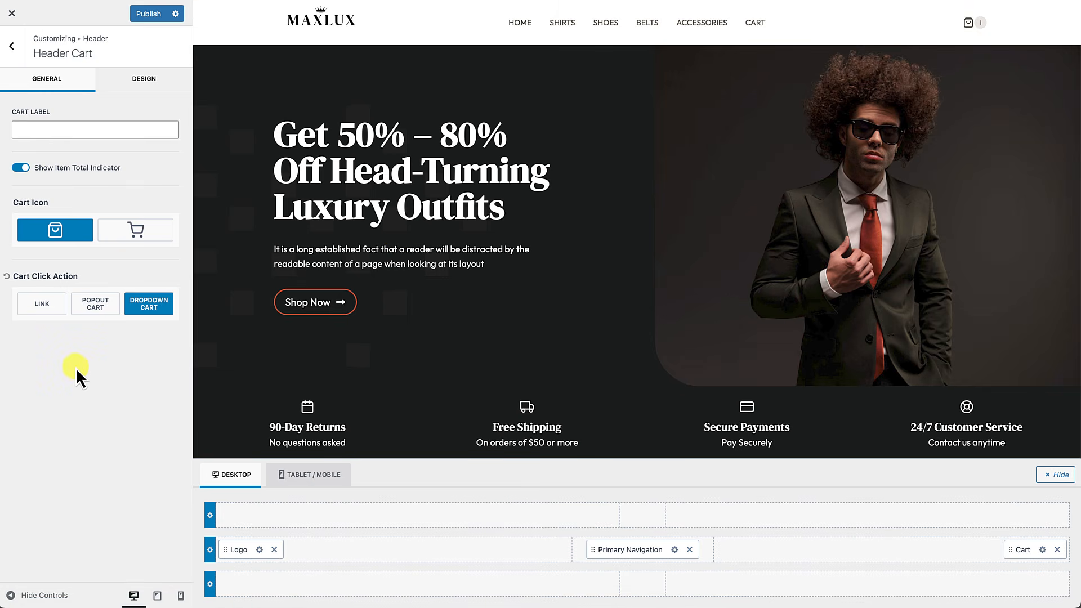
pyautogui.click(96, 311)
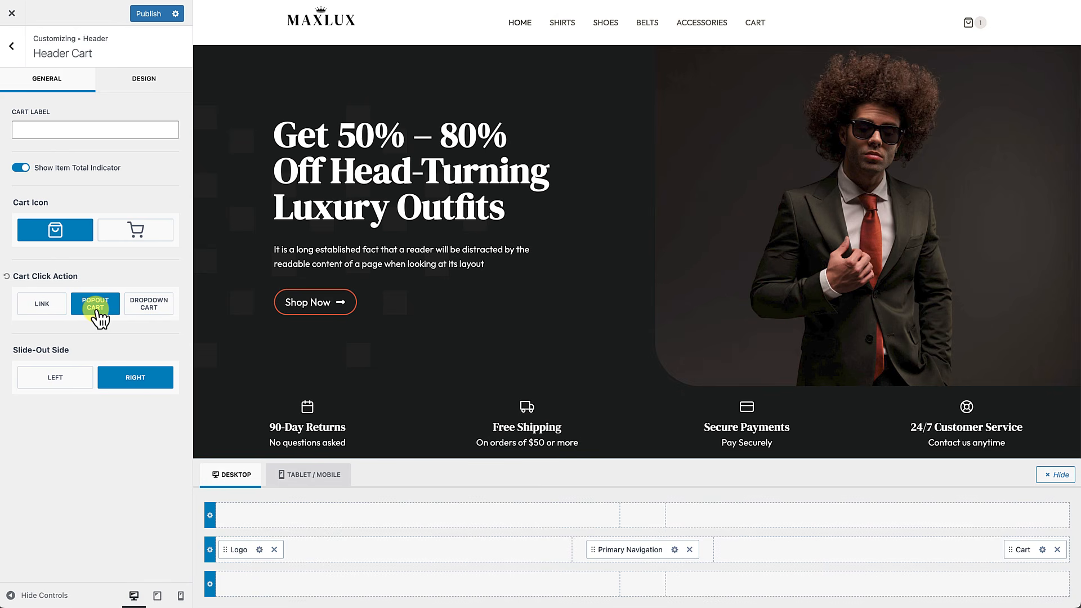
pyautogui.click(150, 14)
# Step: Leave the Customizer and add the Collared Sweater from SHIRTS to the cart, then view the cart
pyautogui.click(11, 14)
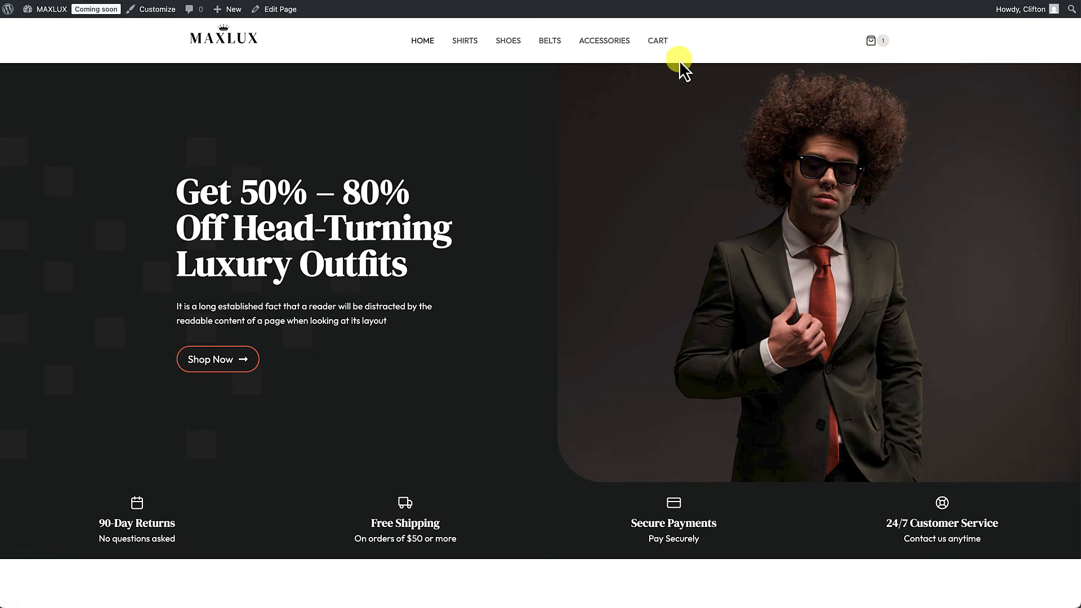
pyautogui.click(473, 49)
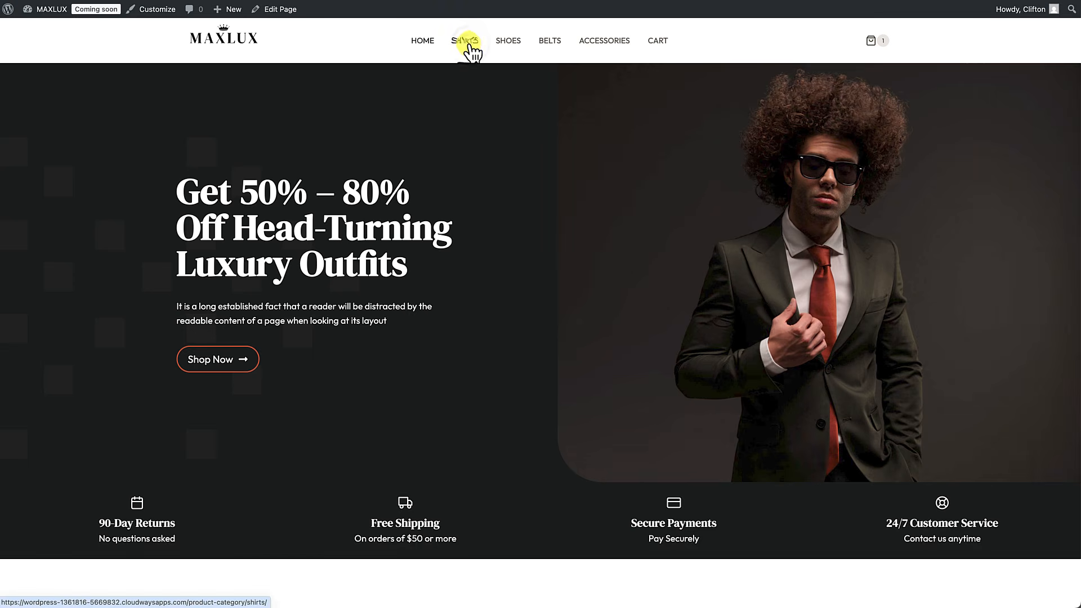
pyautogui.click(454, 304)
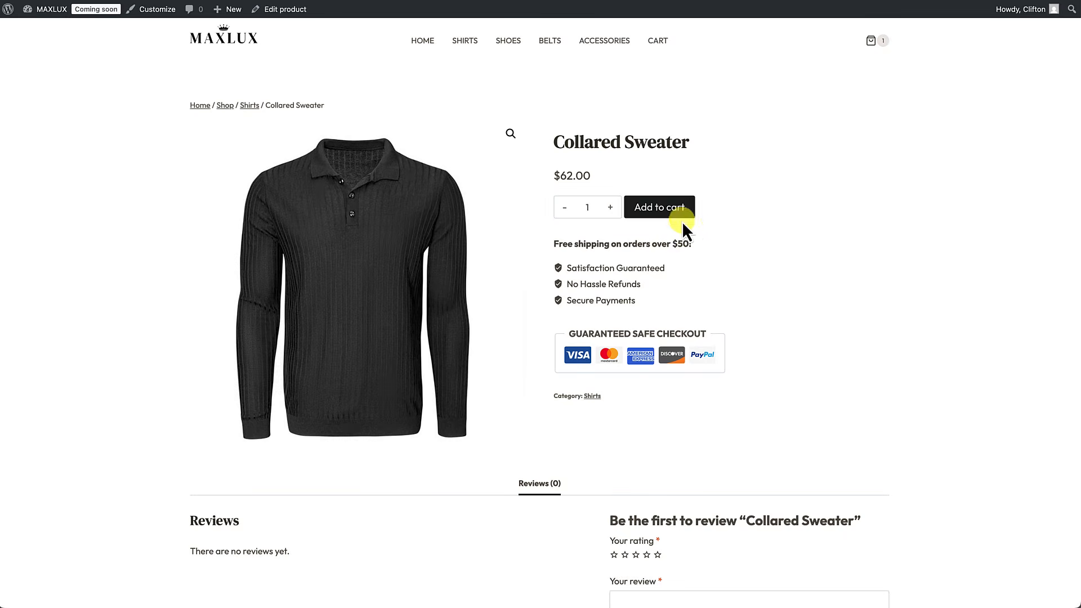
pyautogui.click(681, 214)
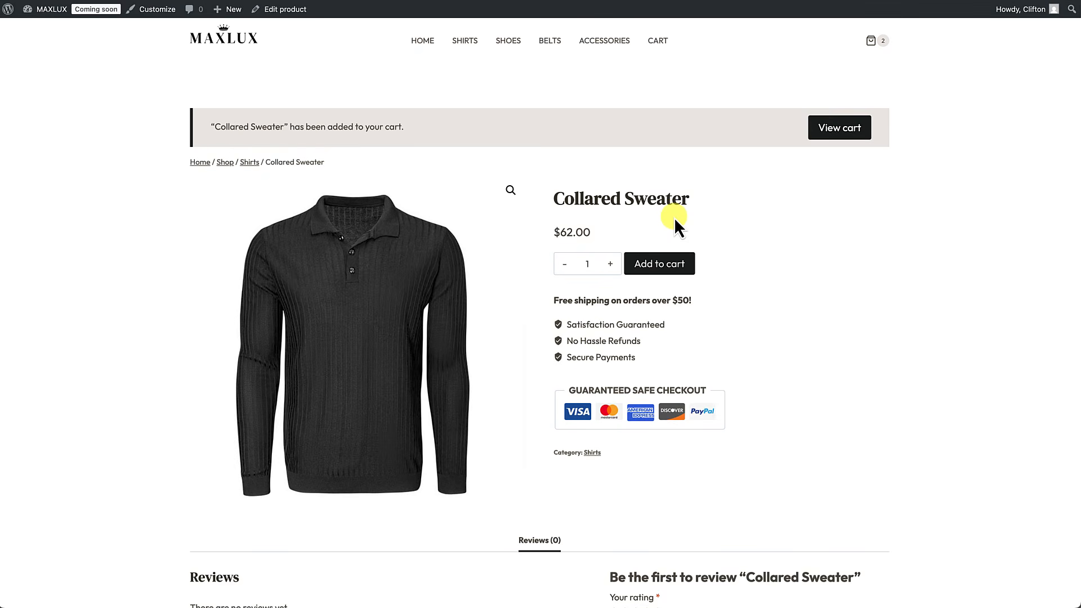
pyautogui.click(839, 129)
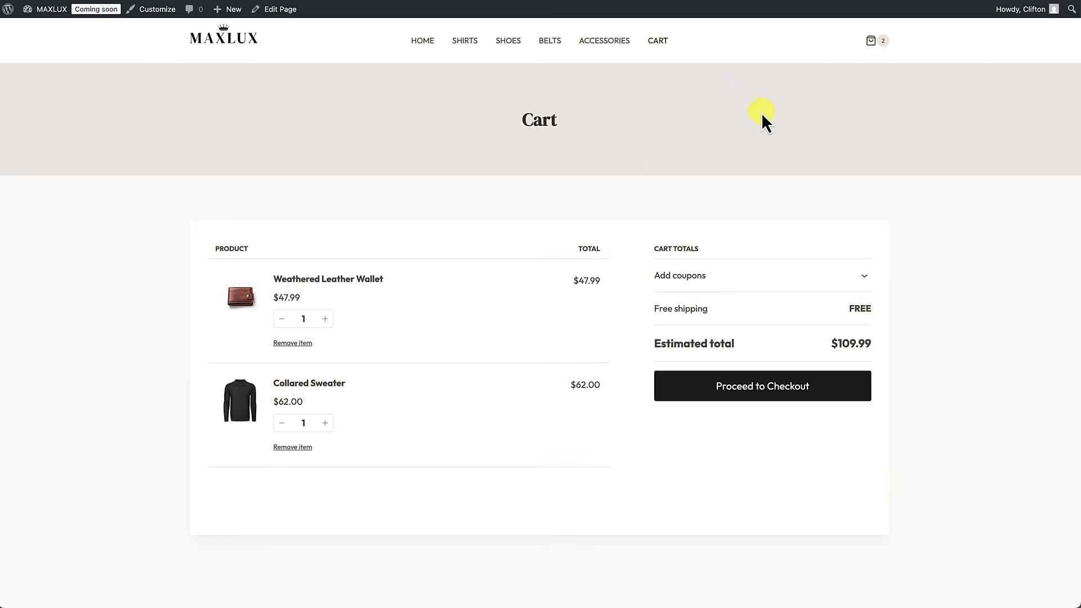
# Step: Check both items in the header's Review Cart drawer from the home page, then return to the Customizer
pyautogui.click(874, 46)
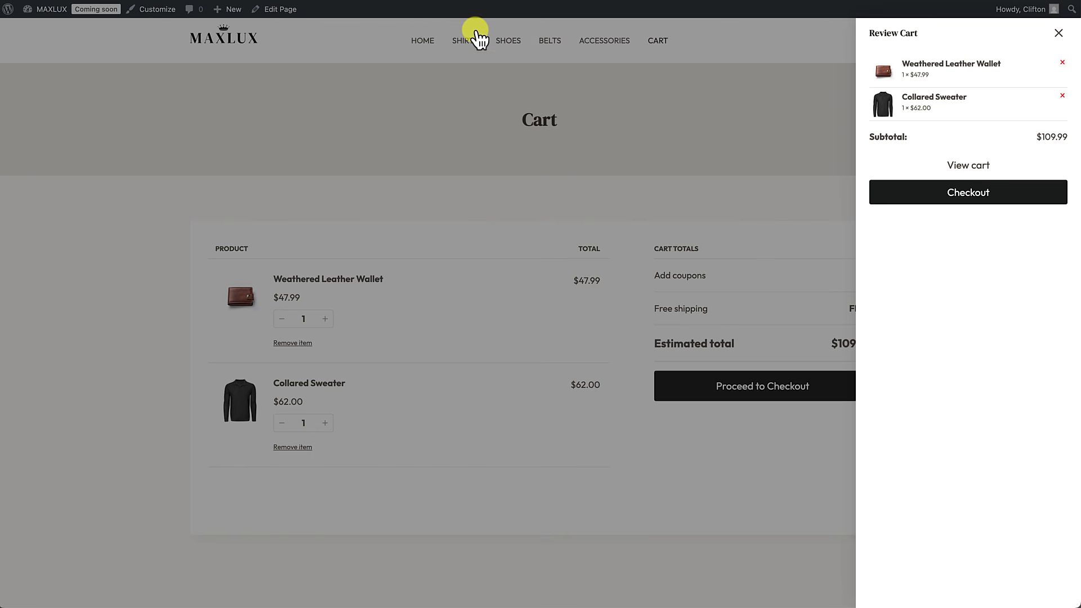
pyautogui.click(420, 49)
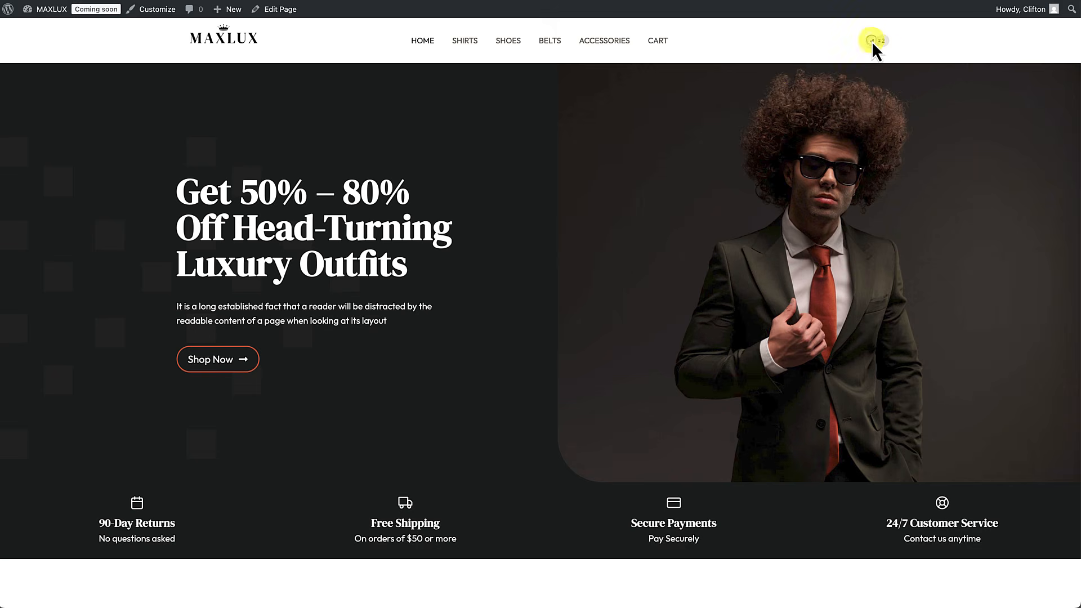
pyautogui.click(874, 46)
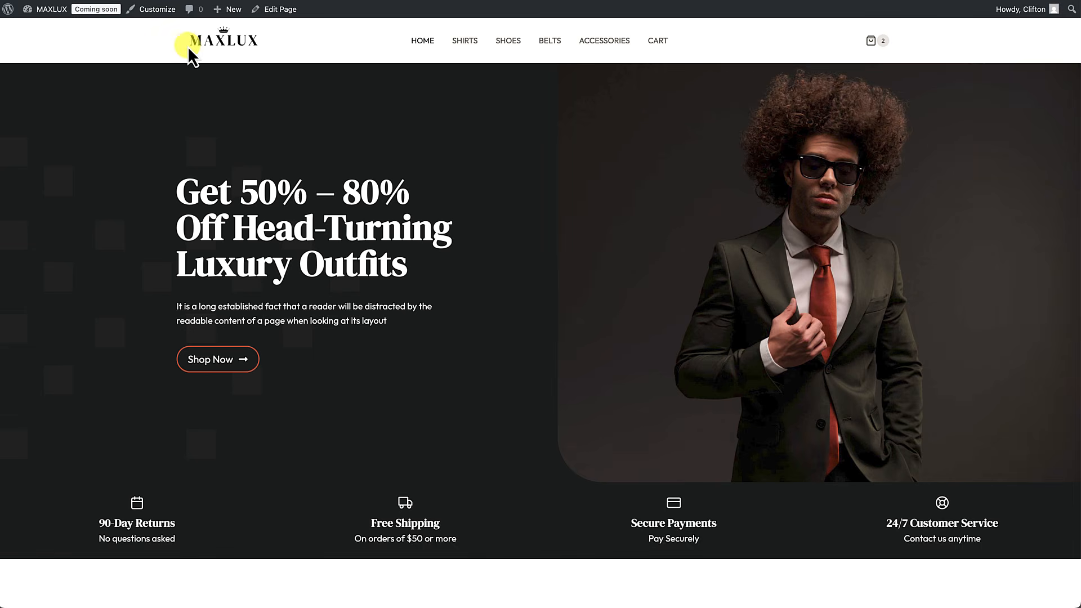
pyautogui.click(154, 10)
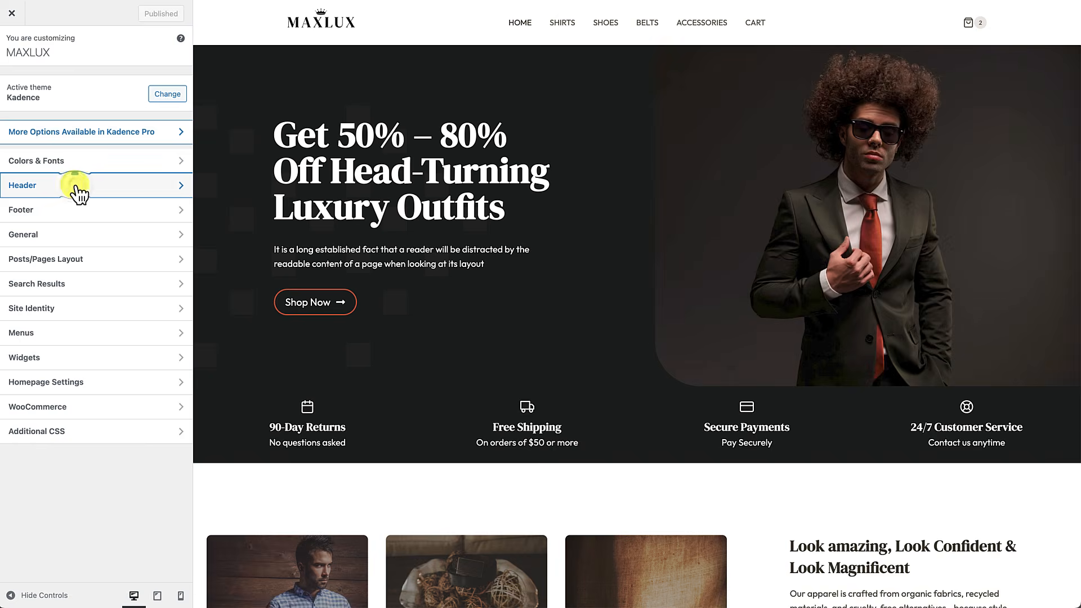
# Step: Switch on Enable Transparent Header under Header > Transparent Header for the MAXLUX header
pyautogui.click(77, 188)
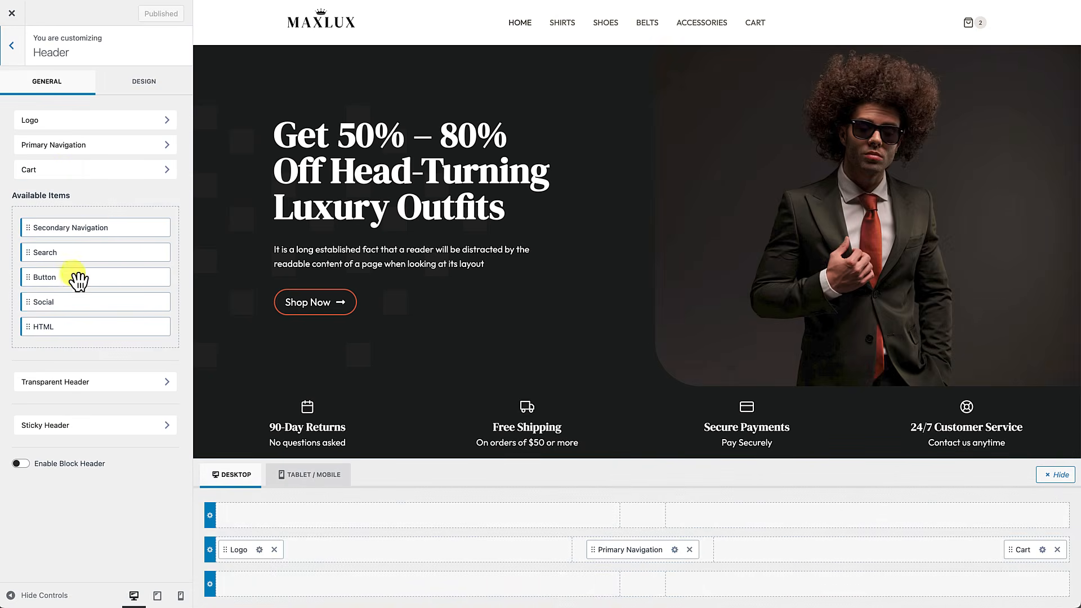
pyautogui.click(65, 385)
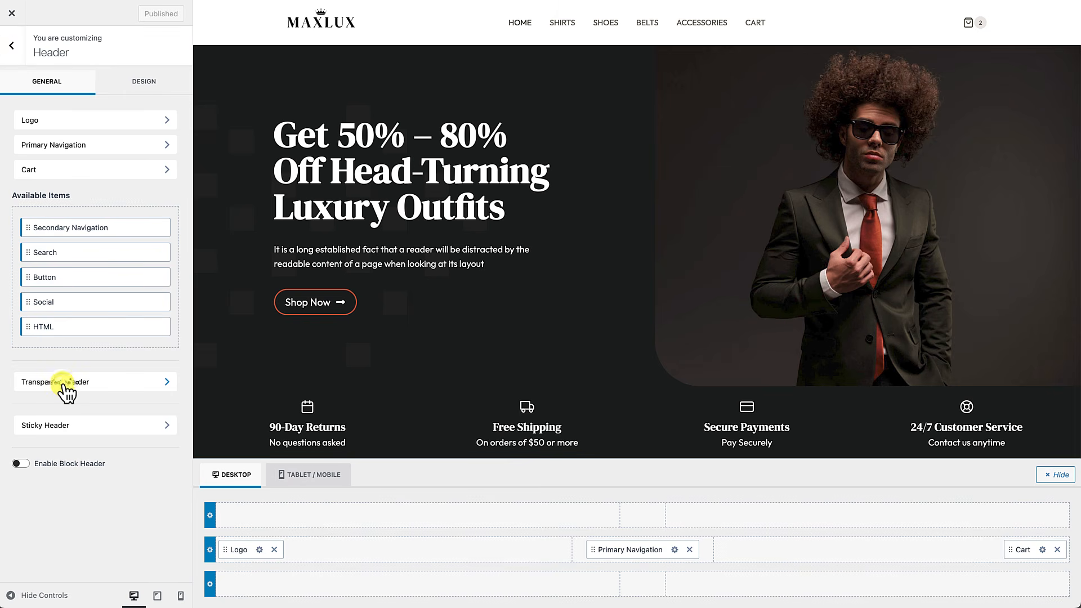
pyautogui.click(21, 112)
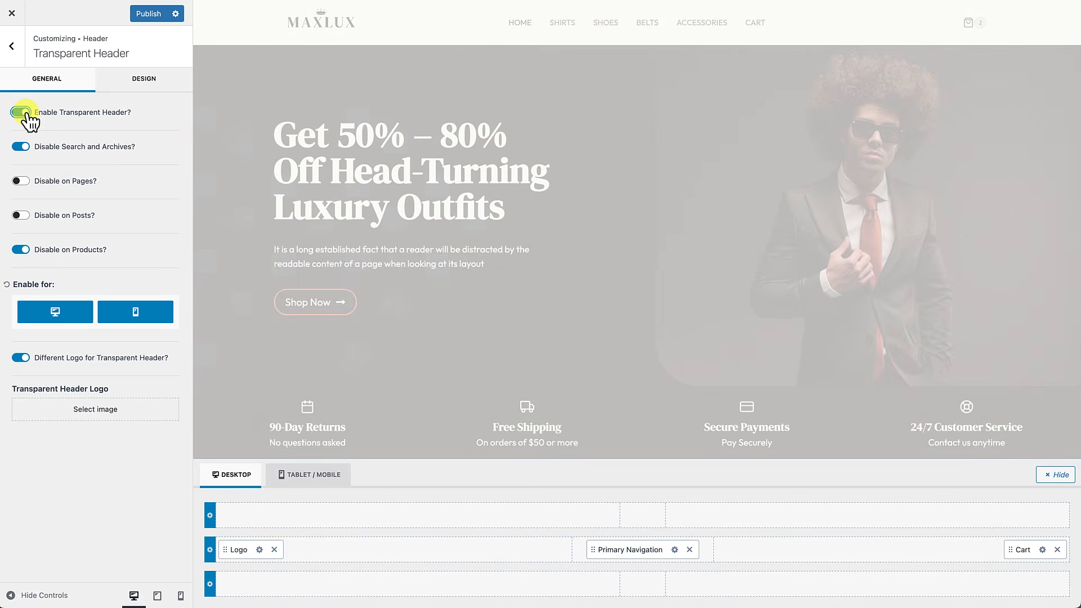
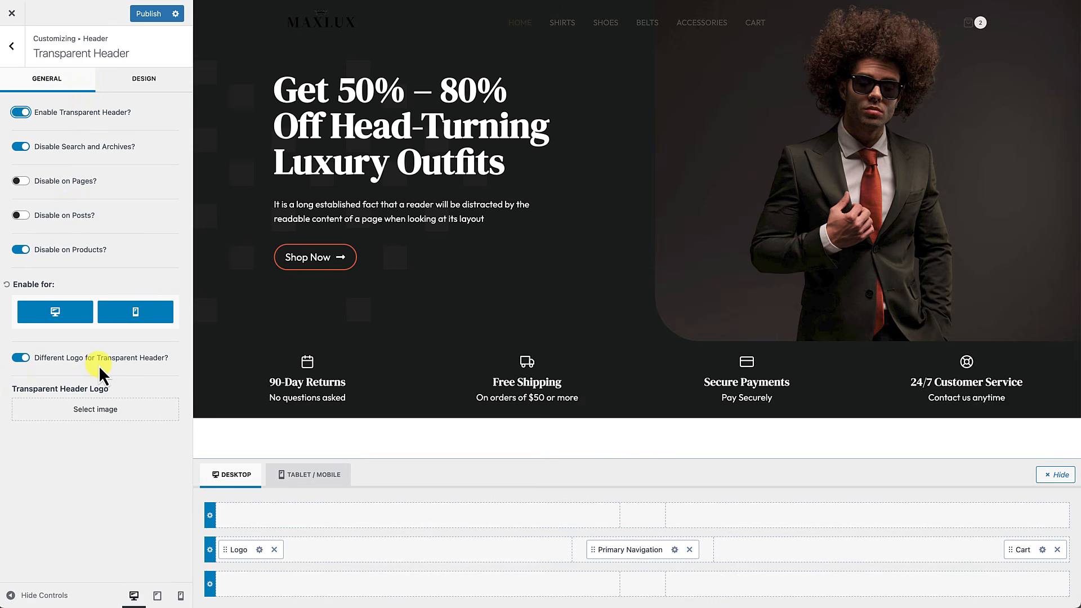
# Step: Turn on 'Different Logo for Transparent Header?' and choose the white MAXLUX logo image
pyautogui.click(26, 359)
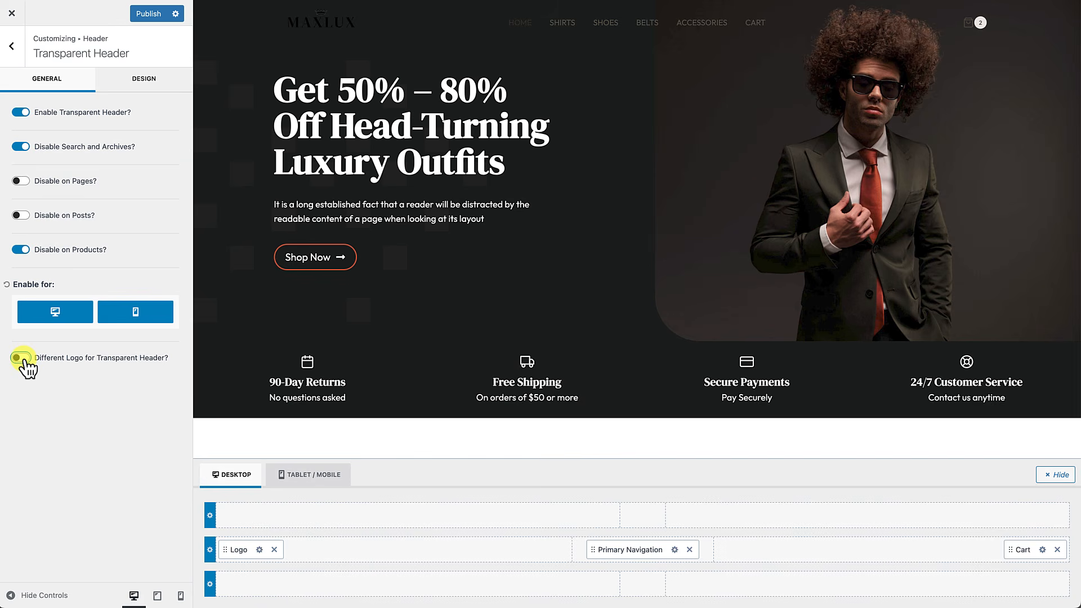
pyautogui.click(25, 360)
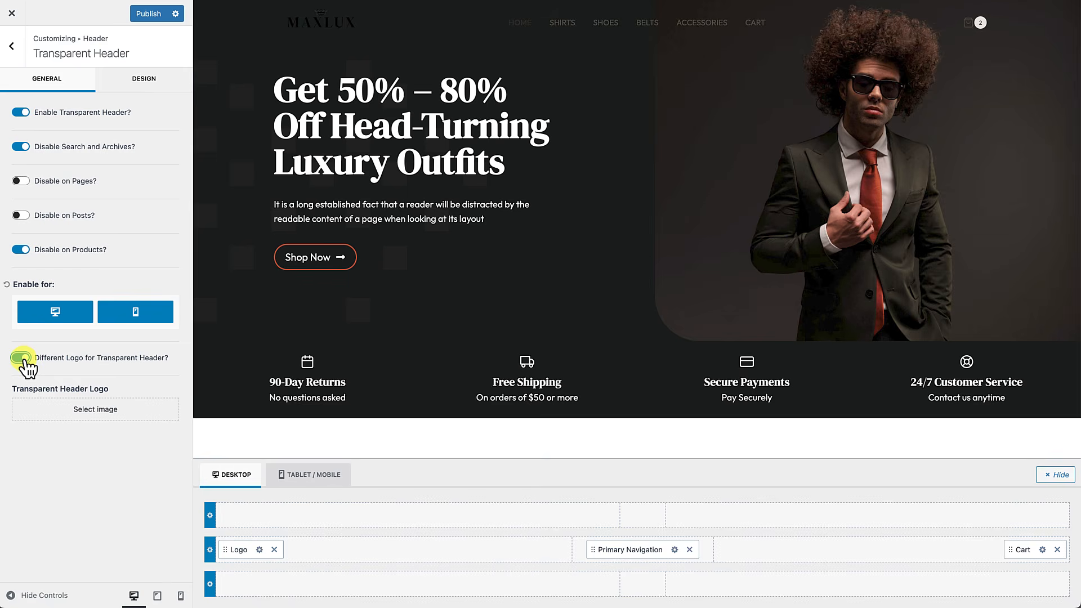
pyautogui.click(82, 414)
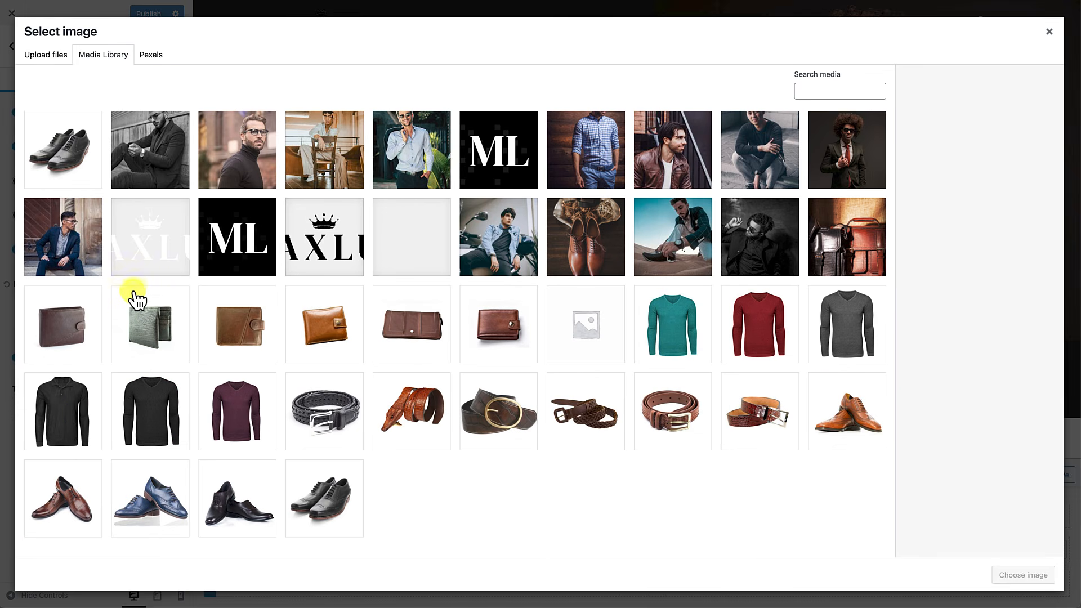
pyautogui.click(148, 249)
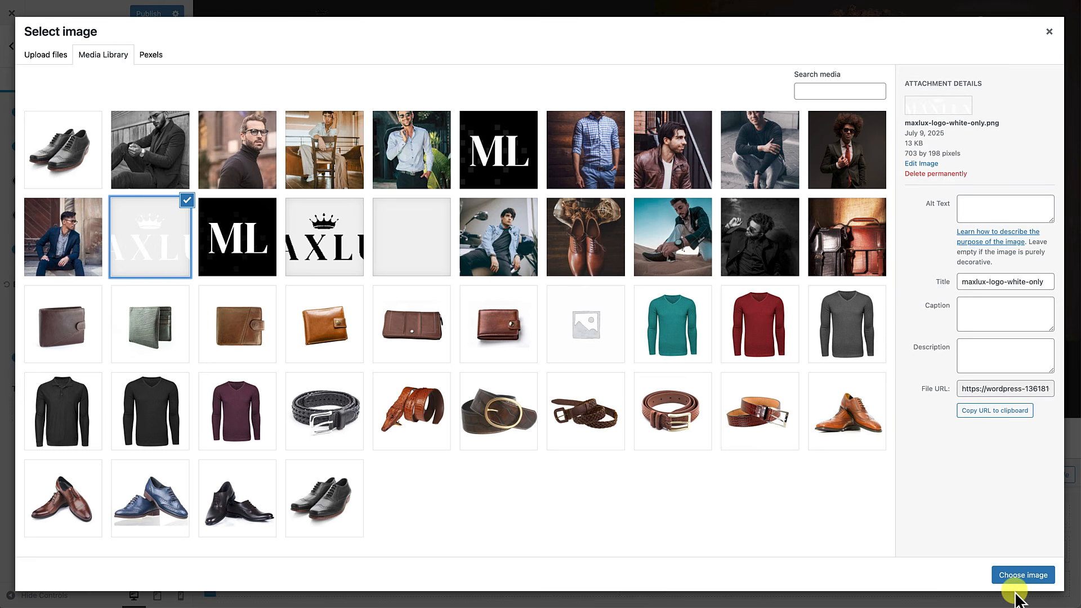
pyautogui.click(1024, 576)
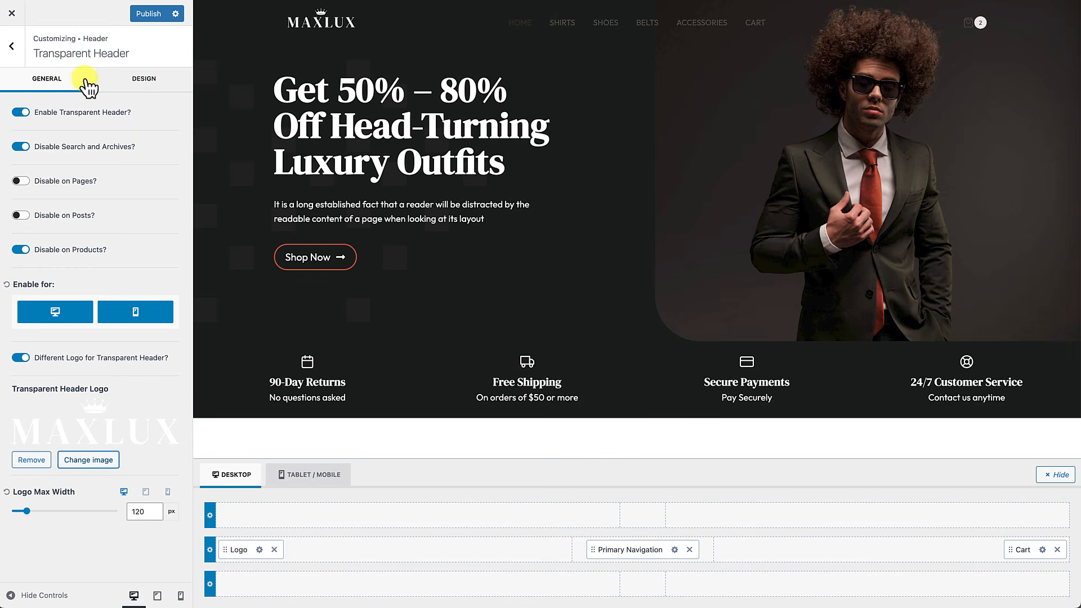
# Step: Set the transparent header's initial navigation link colour to off-white FAF9F7
pyautogui.click(142, 84)
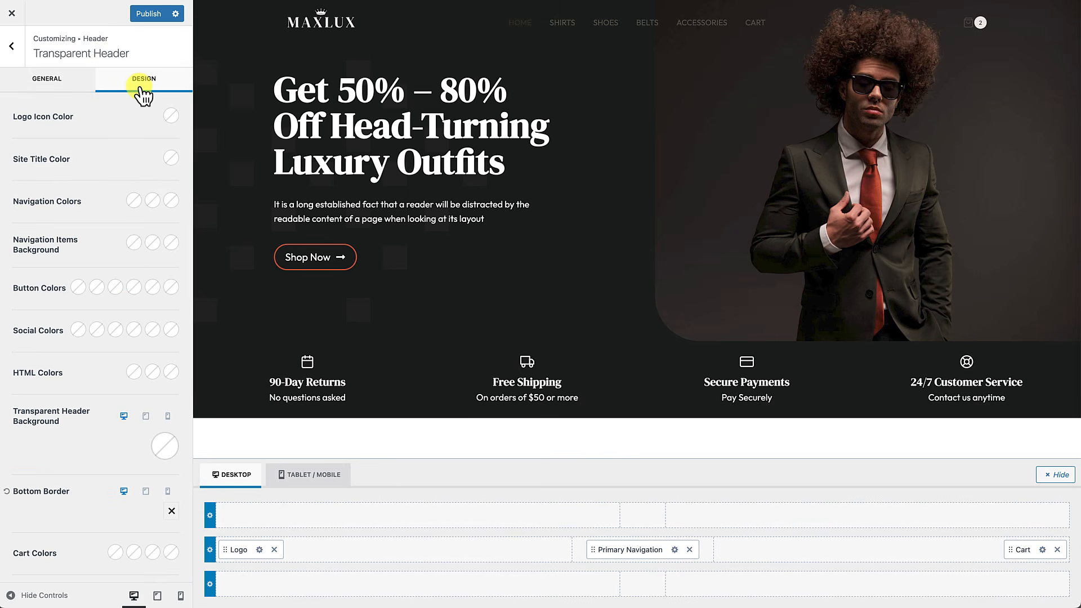
pyautogui.scroll(-1, 130, 142)
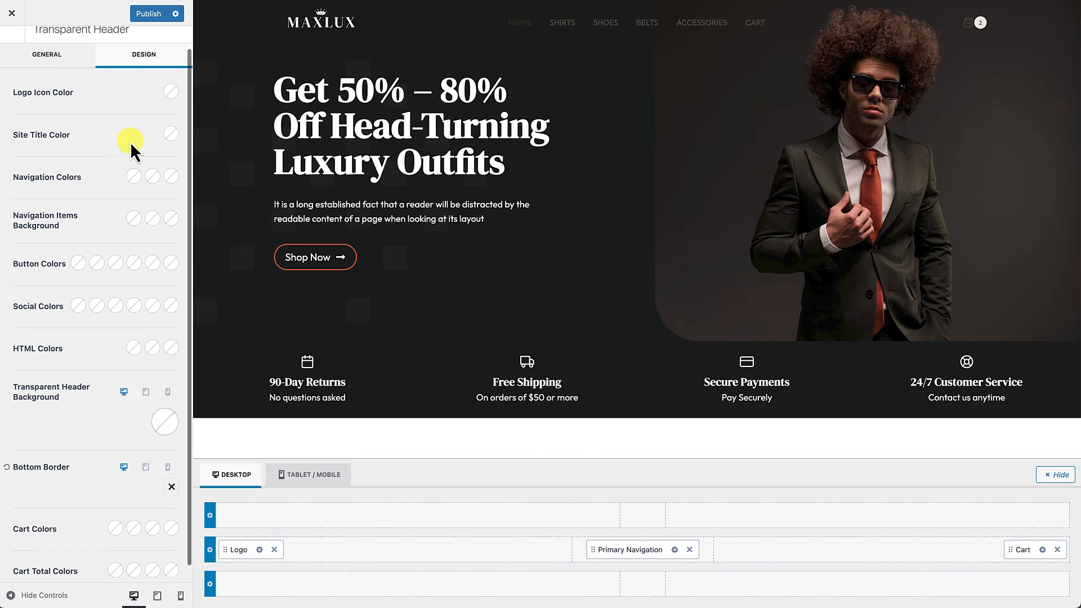
pyautogui.scroll(1, 130, 142)
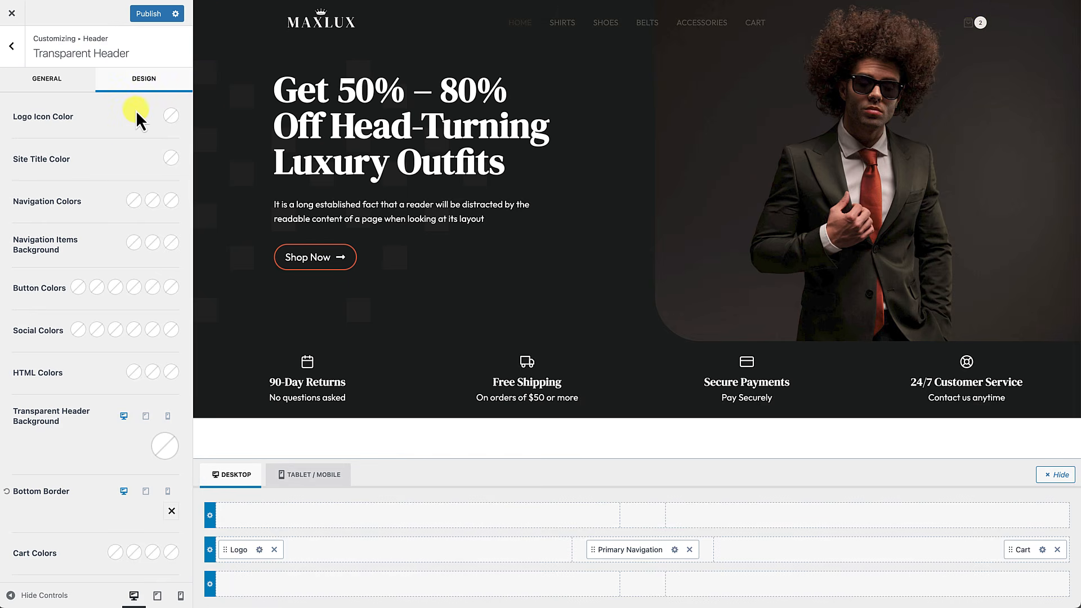
pyautogui.click(135, 203)
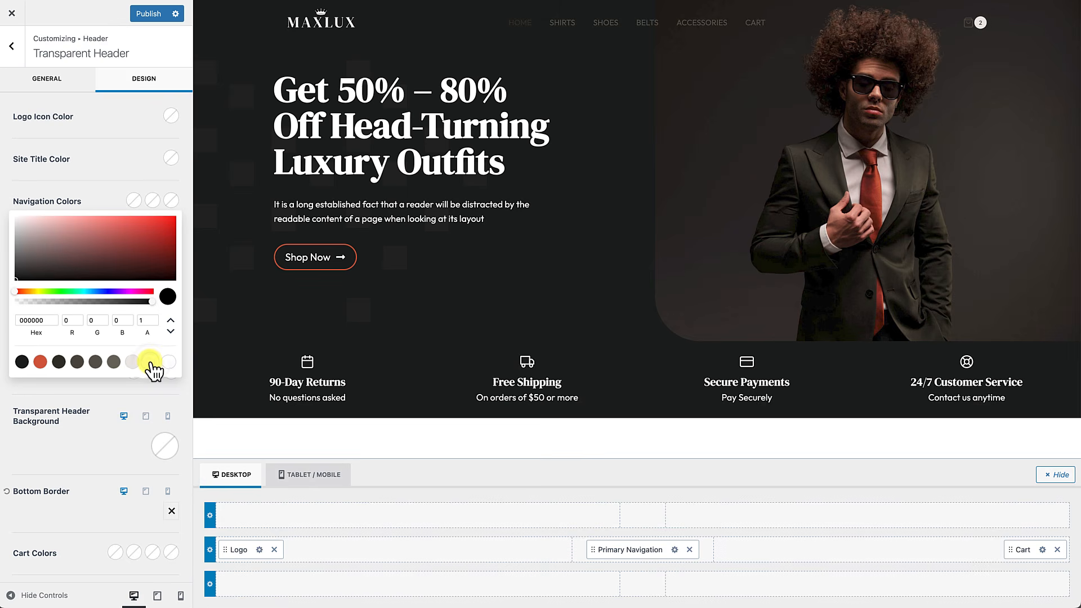
pyautogui.click(150, 362)
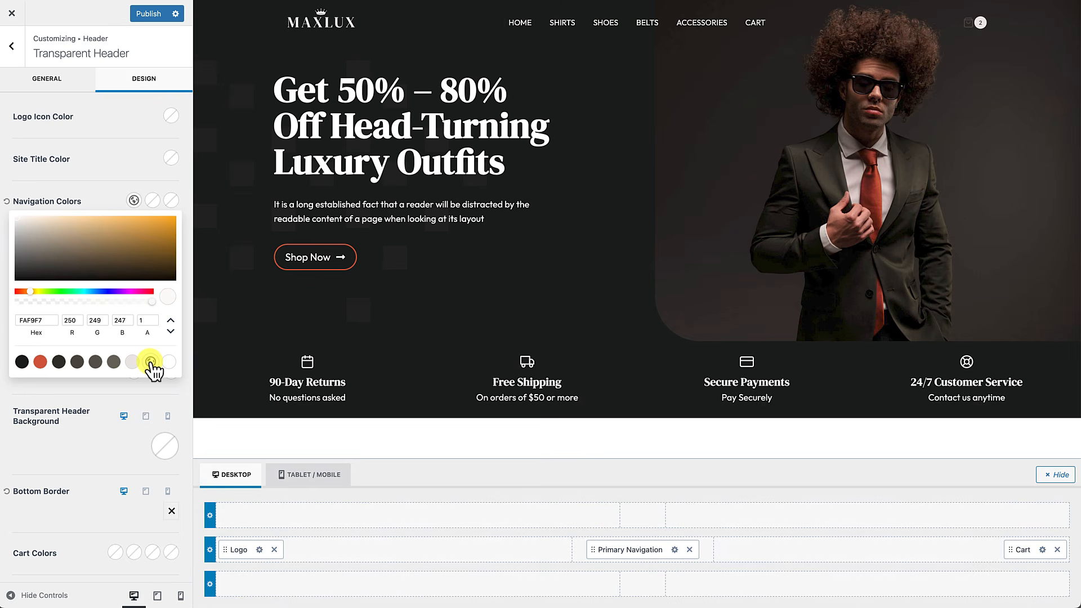
pyautogui.click(118, 188)
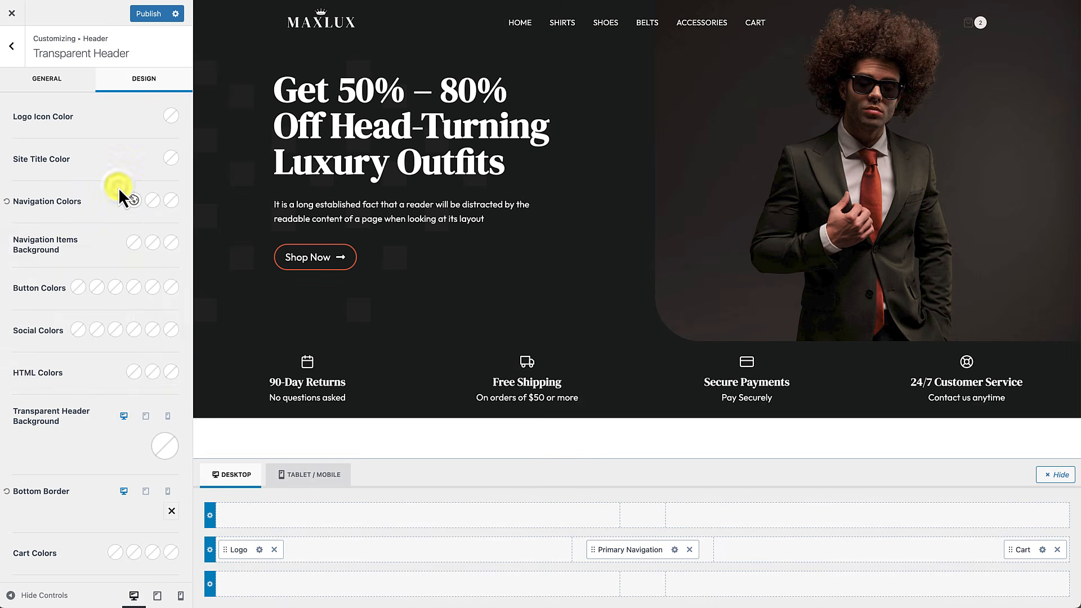
# Step: Set the navigation hover and active link colours to orange-red CF4F30
pyautogui.click(153, 201)
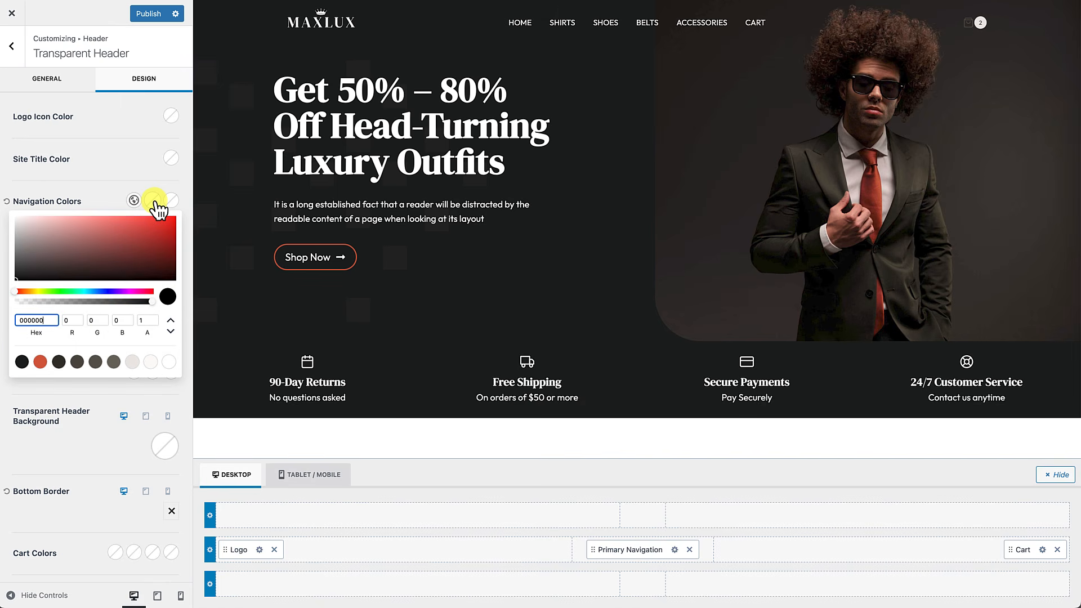
pyautogui.click(168, 365)
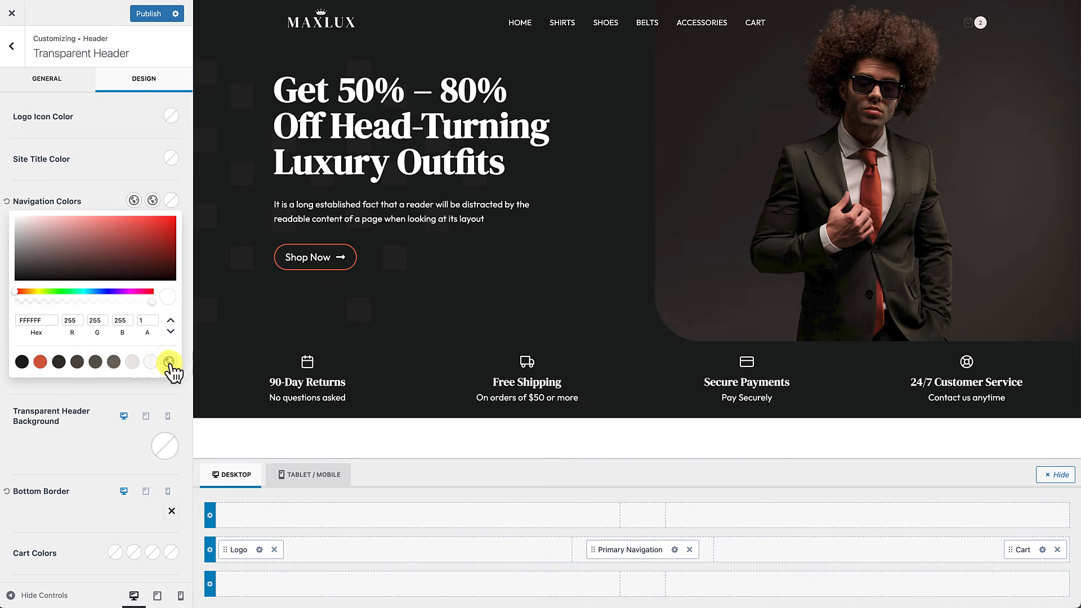
pyautogui.click(173, 207)
pyautogui.click(172, 208)
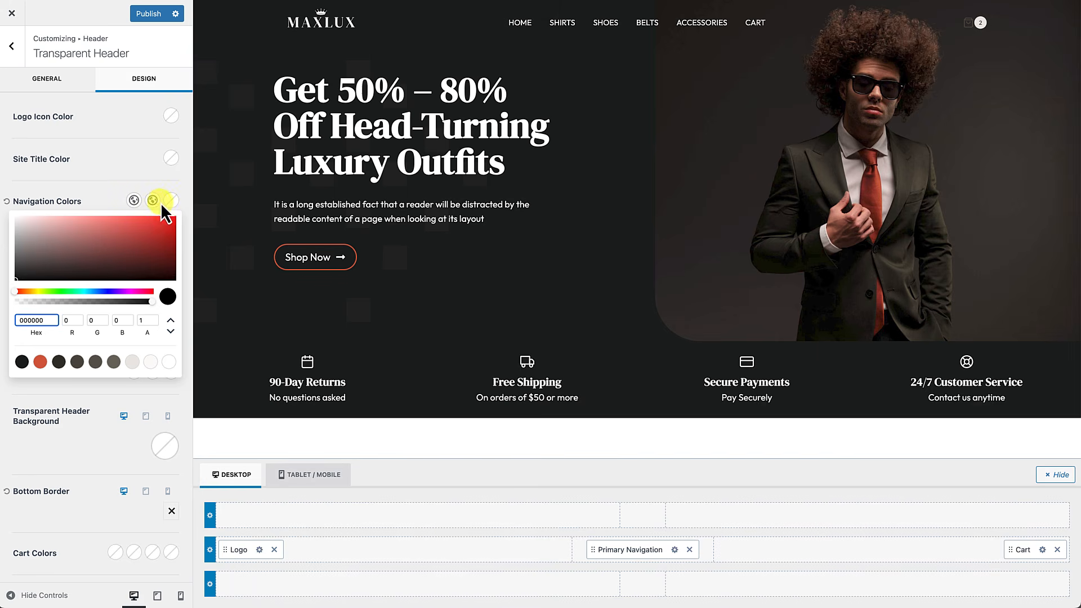
pyautogui.click(152, 201)
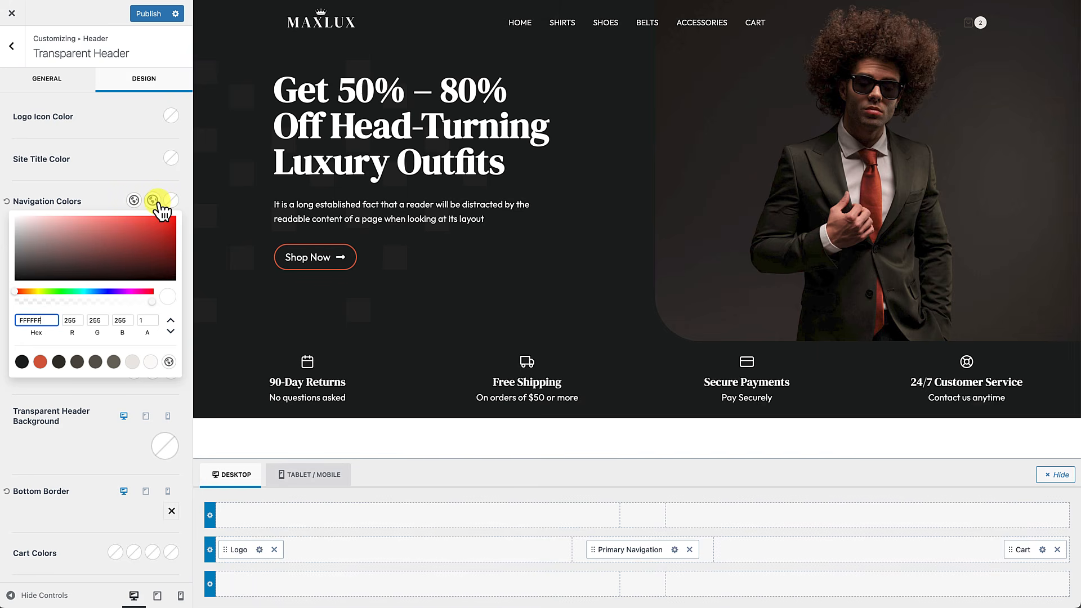
pyautogui.click(40, 361)
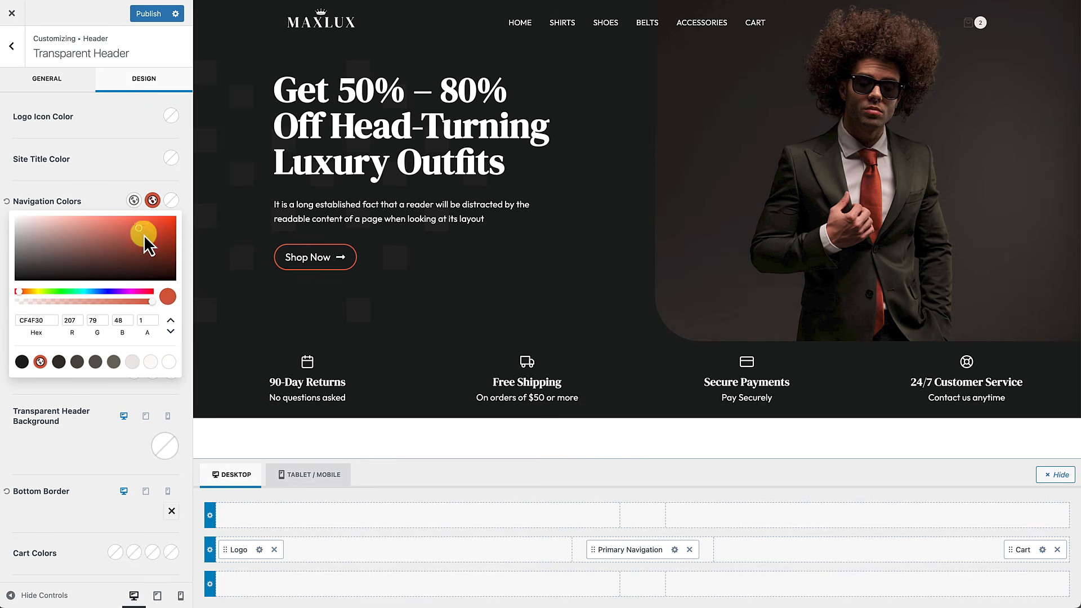
pyautogui.click(171, 203)
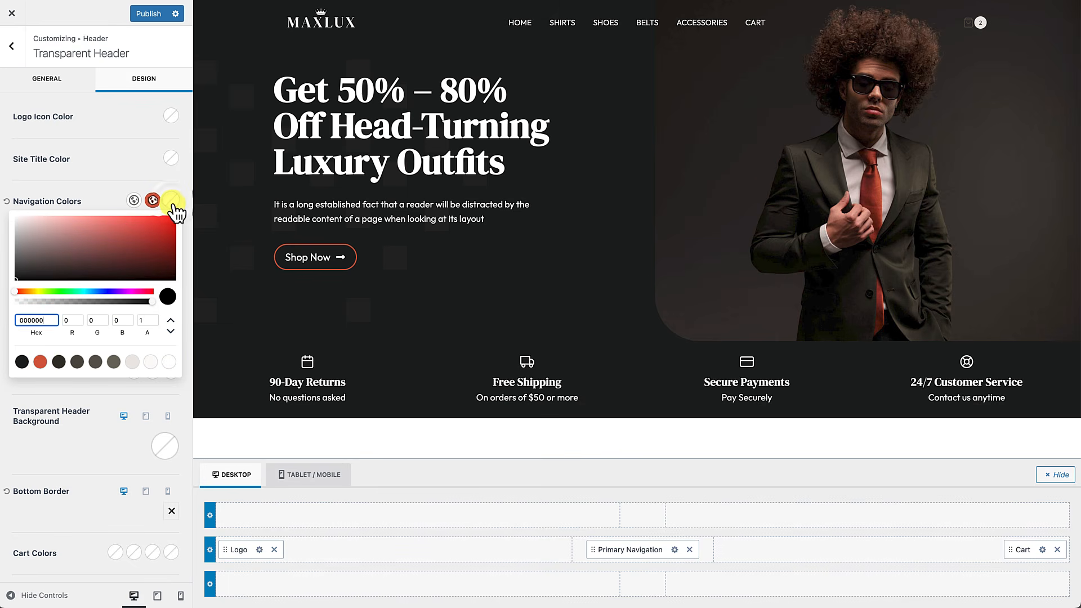
pyautogui.click(40, 361)
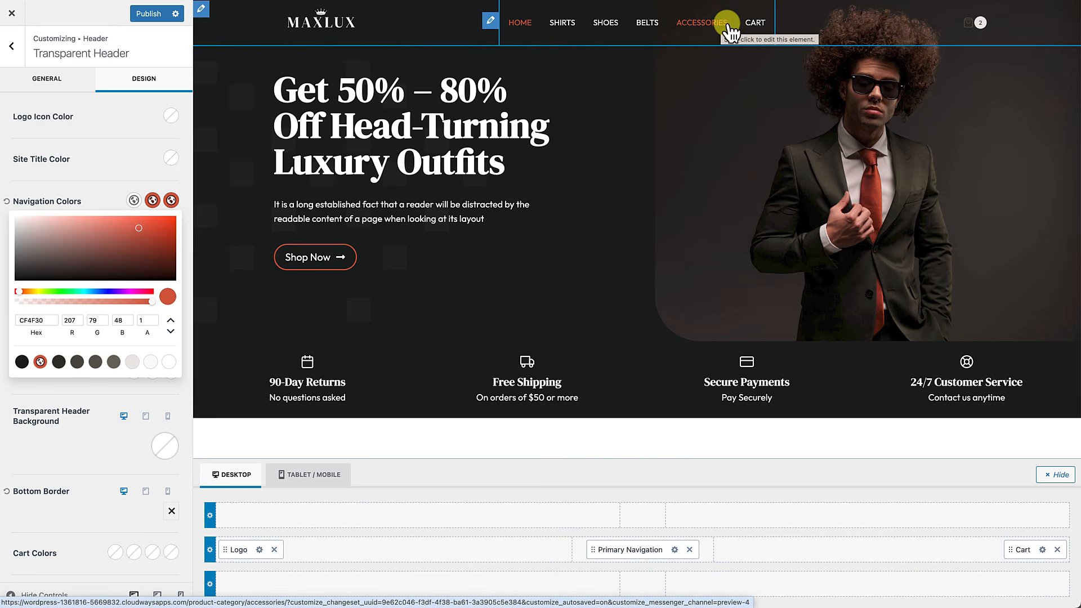
pyautogui.click(99, 194)
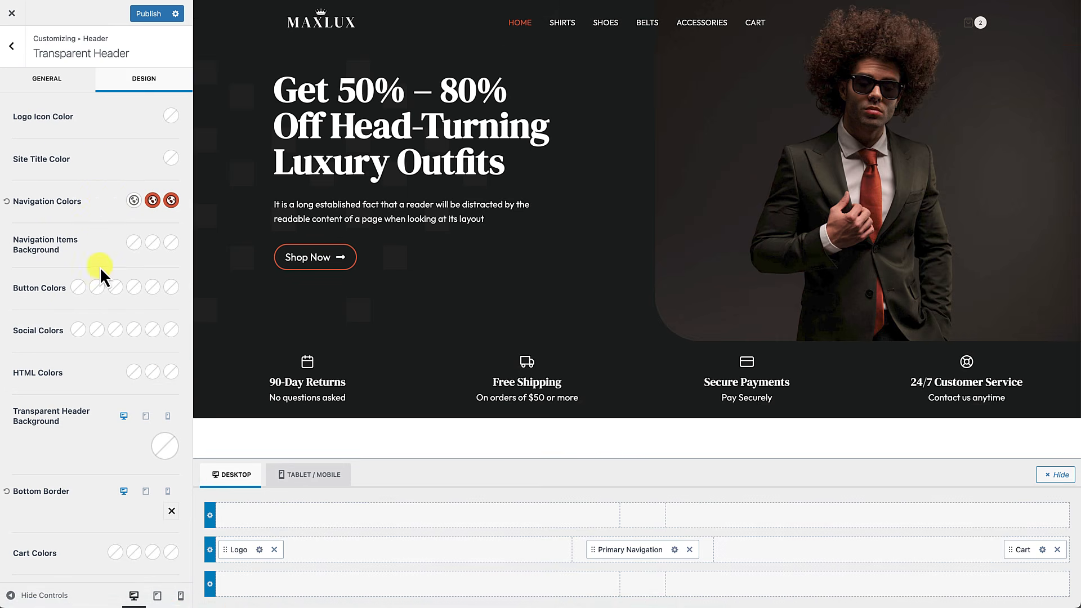
# Step: Make the cart icon off-white FAF9F7 with an orange-red CF4F30 hover colour
pyautogui.click(114, 553)
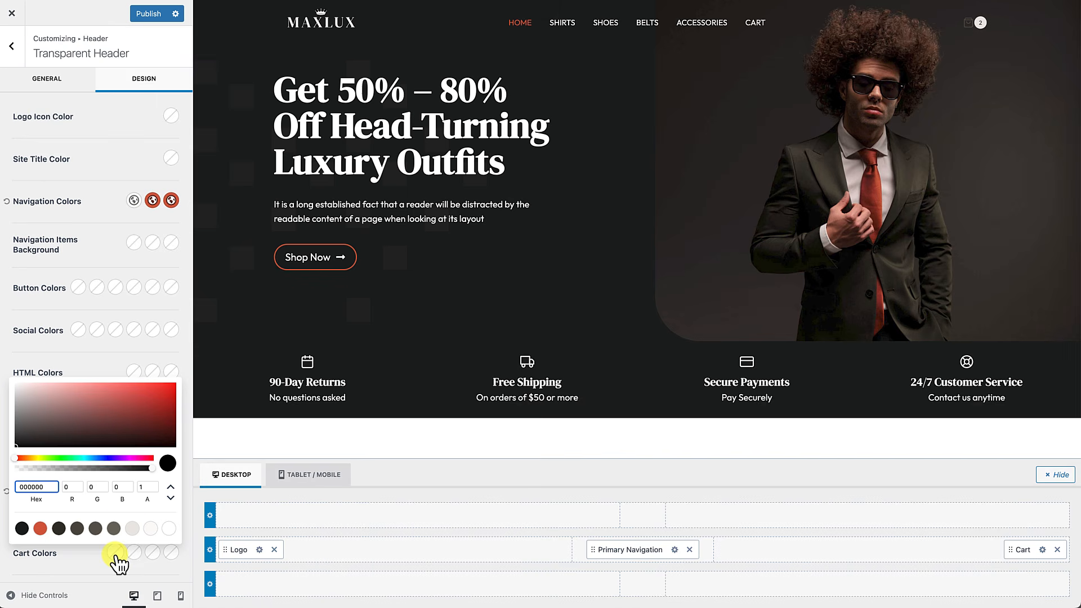
pyautogui.click(151, 529)
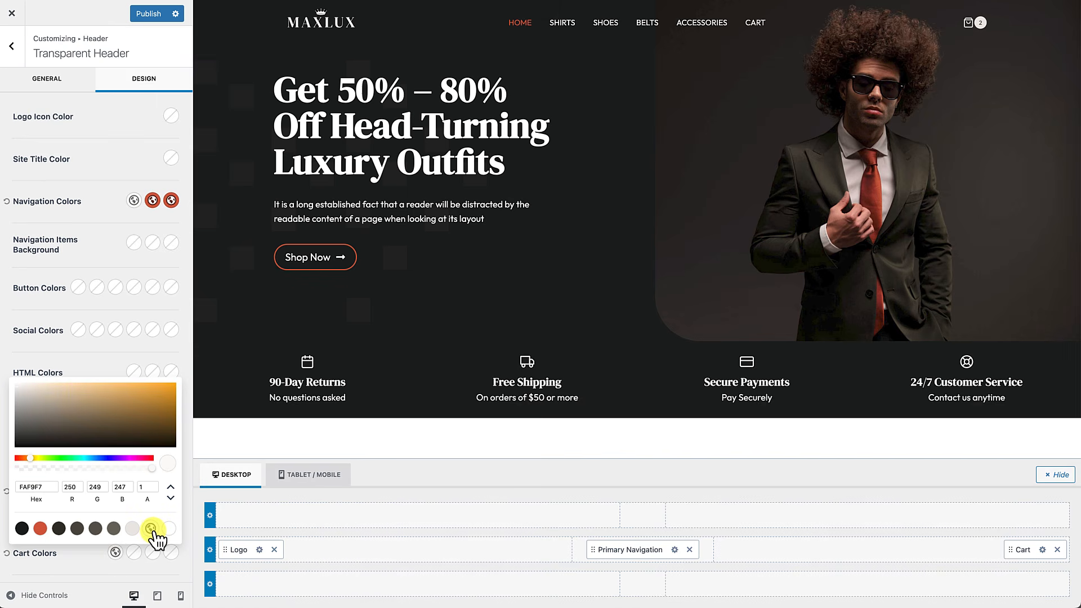
pyautogui.click(129, 567)
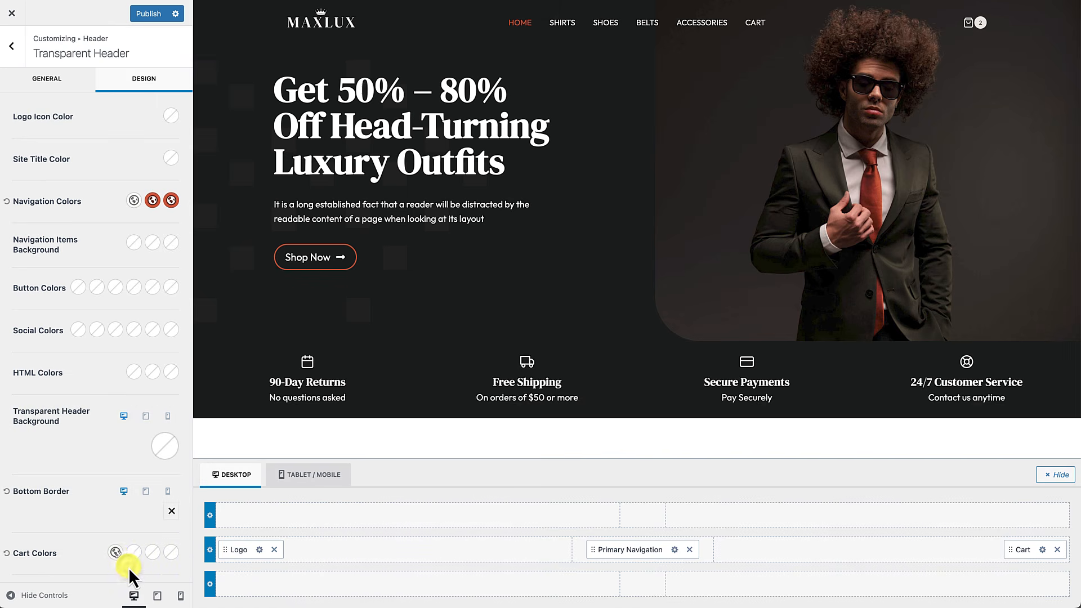
pyautogui.click(134, 553)
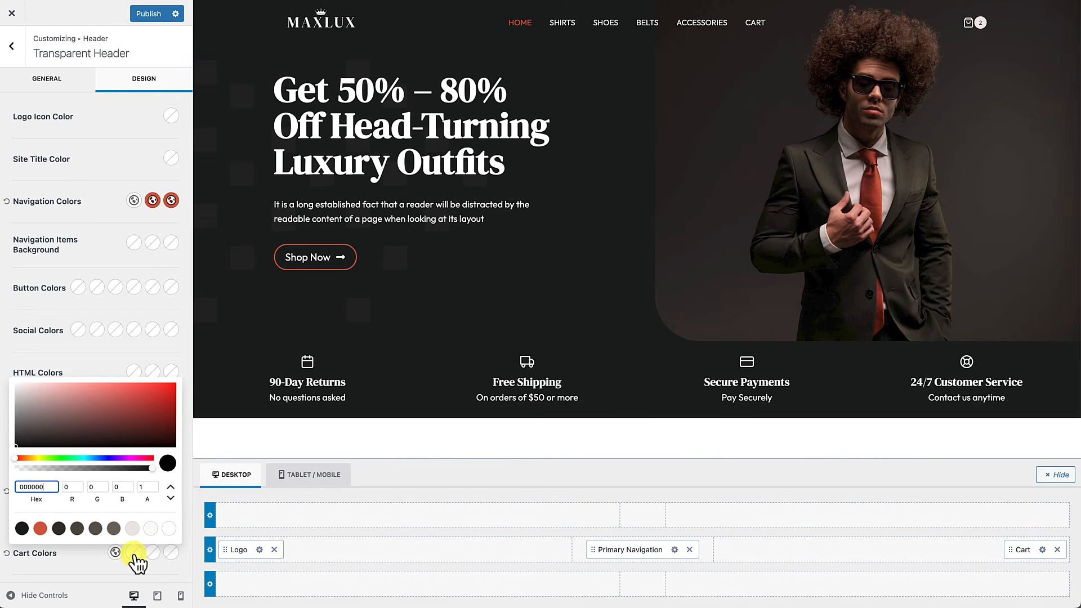
pyautogui.click(40, 528)
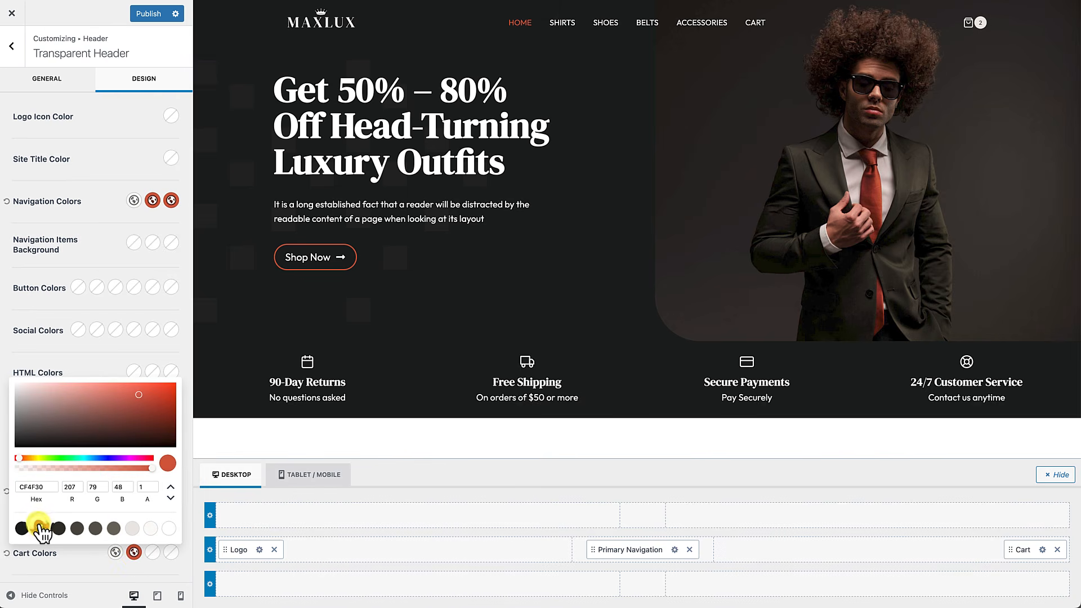
# Step: Set the cart background and hover background alpha to 0, then publish the changes
pyautogui.click(155, 554)
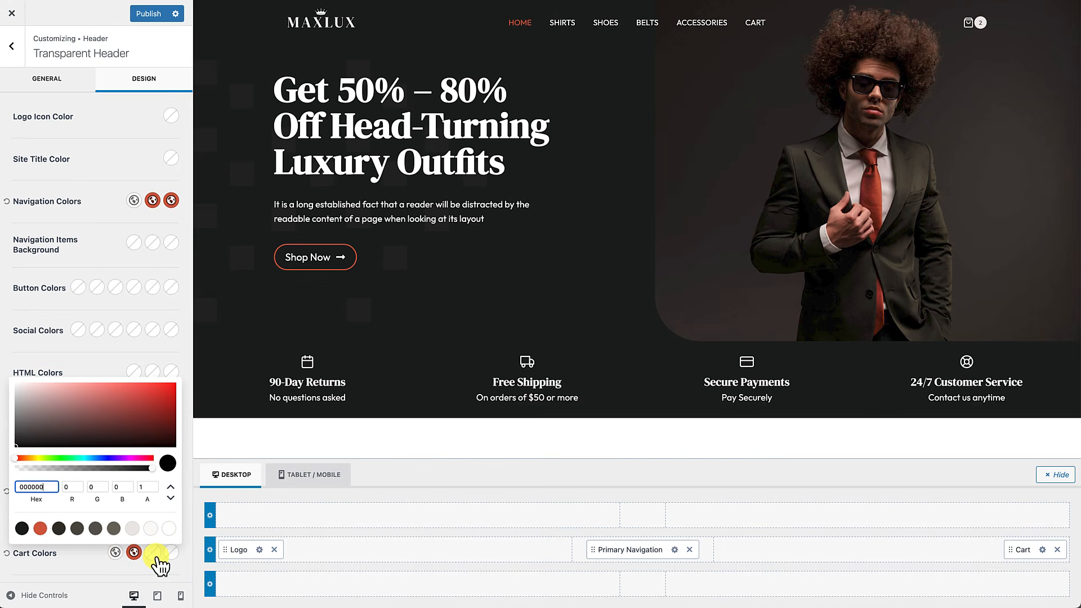
pyautogui.click(141, 486)
pyautogui.write('0')
pyautogui.click(170, 554)
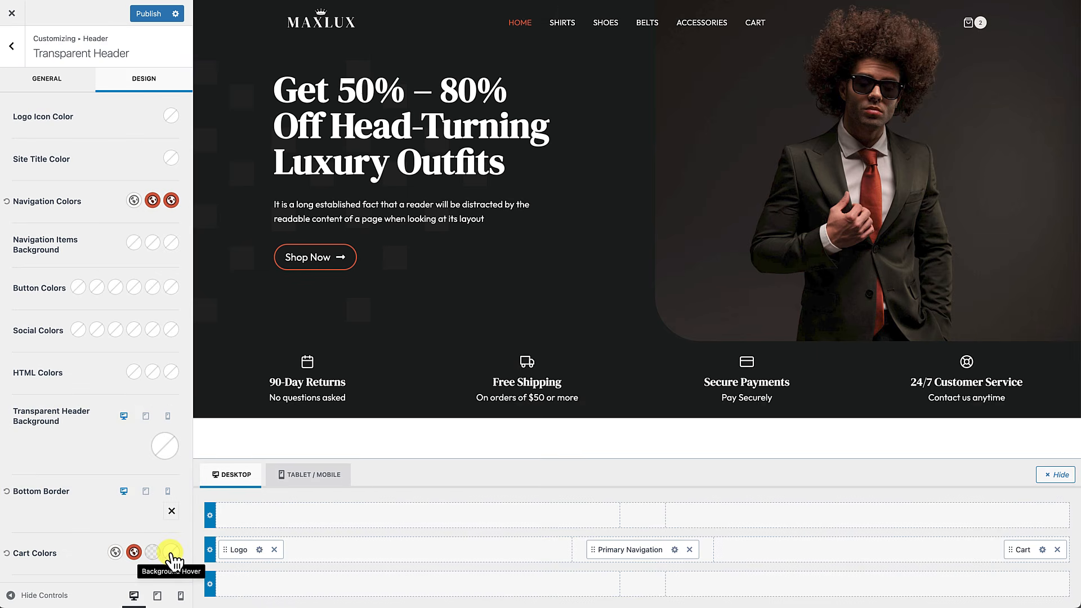
pyautogui.click(172, 553)
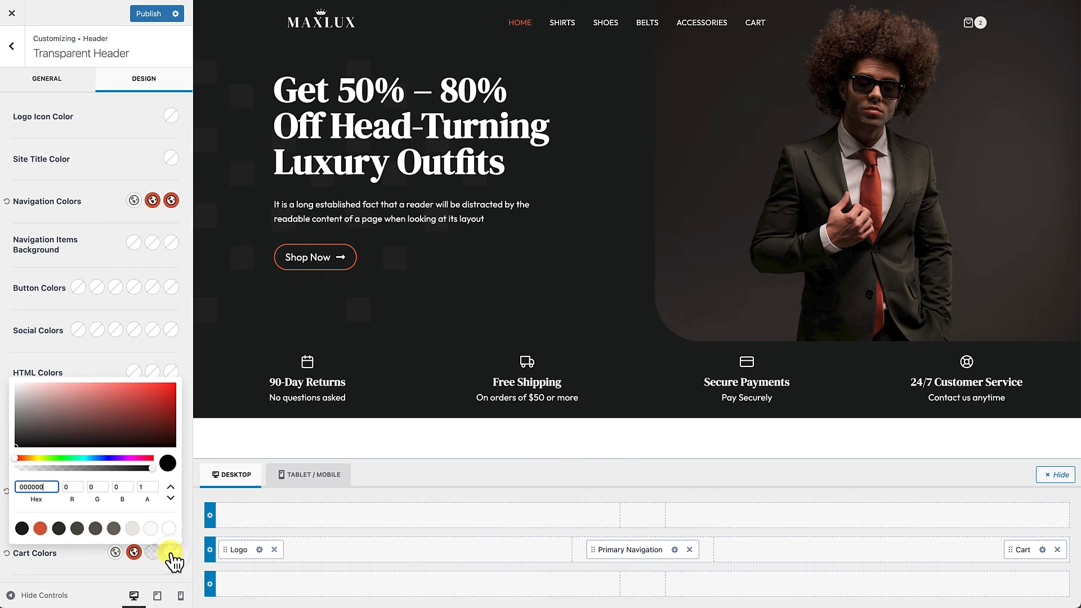
pyautogui.click(141, 487)
pyautogui.write('0')
pyautogui.click(86, 562)
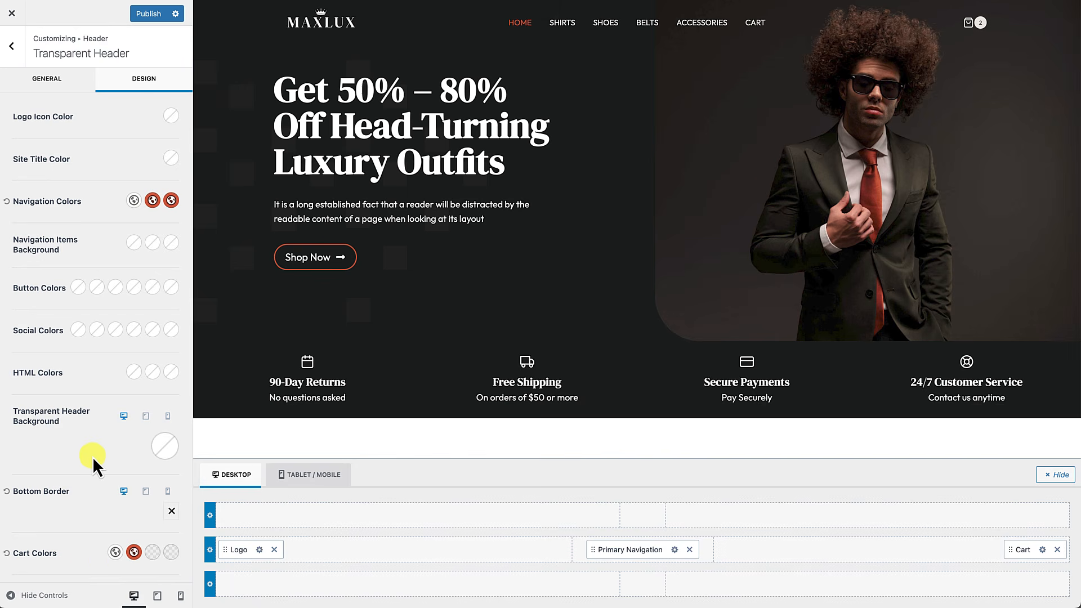
pyautogui.click(155, 18)
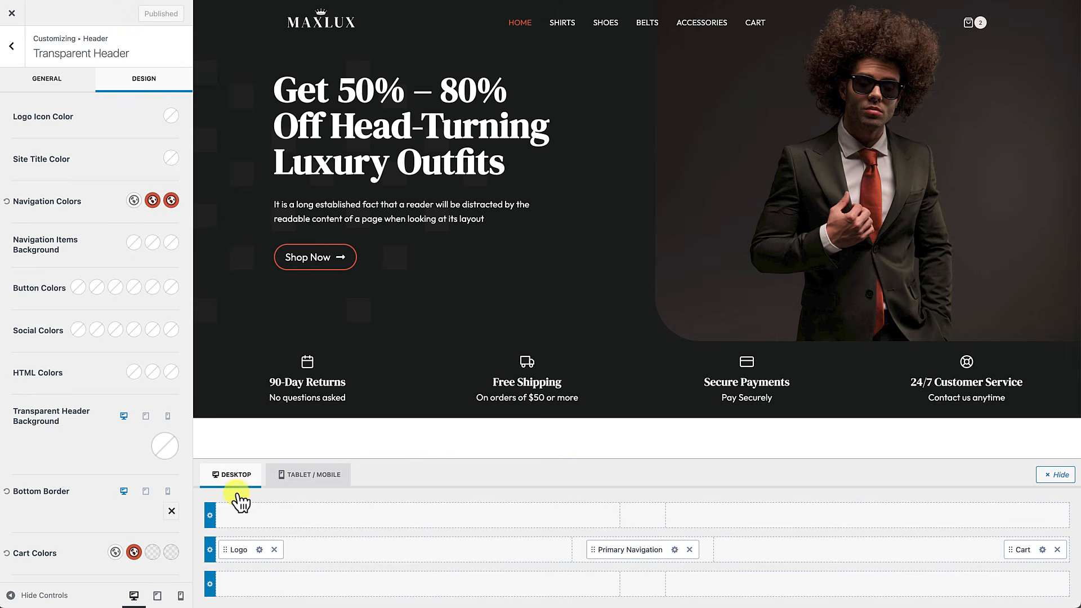
# Step: Check the live site, then return to the Customizer's Header settings and open the Main Row settings
pyautogui.click(12, 13)
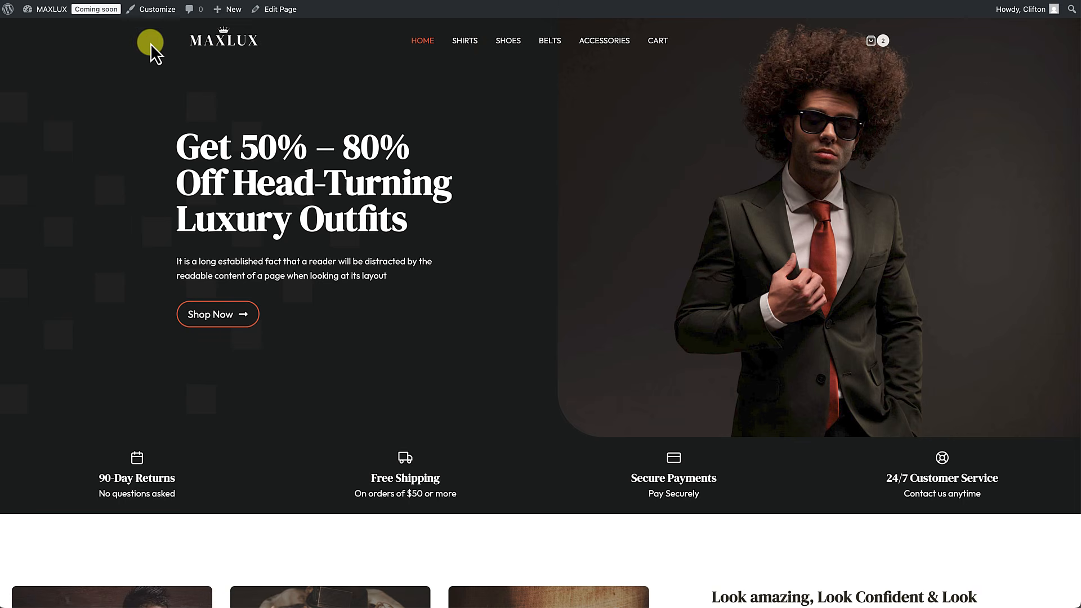
pyautogui.click(163, 11)
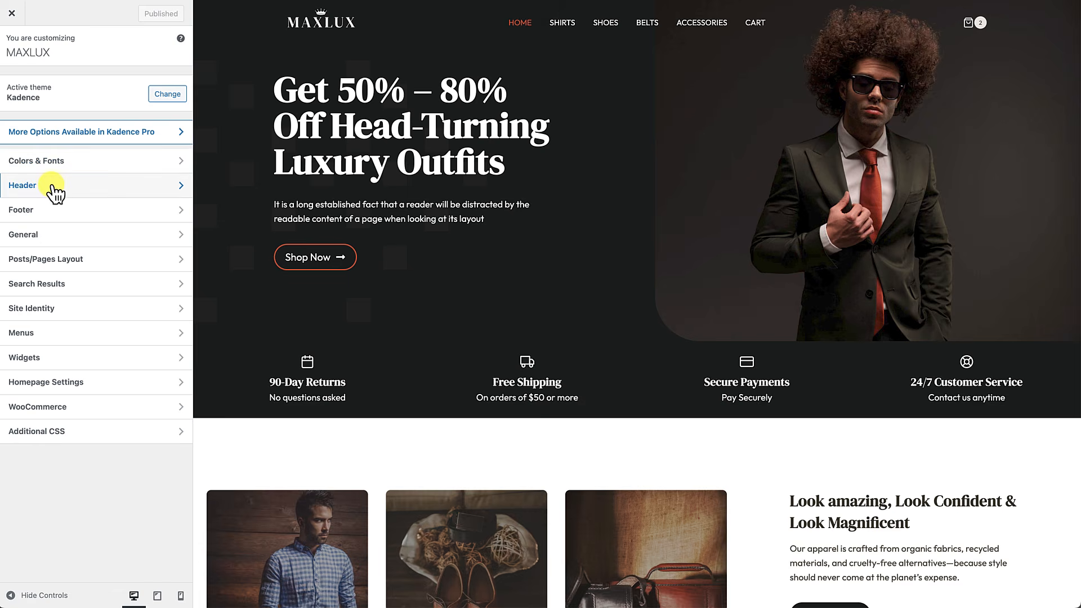
pyautogui.click(52, 184)
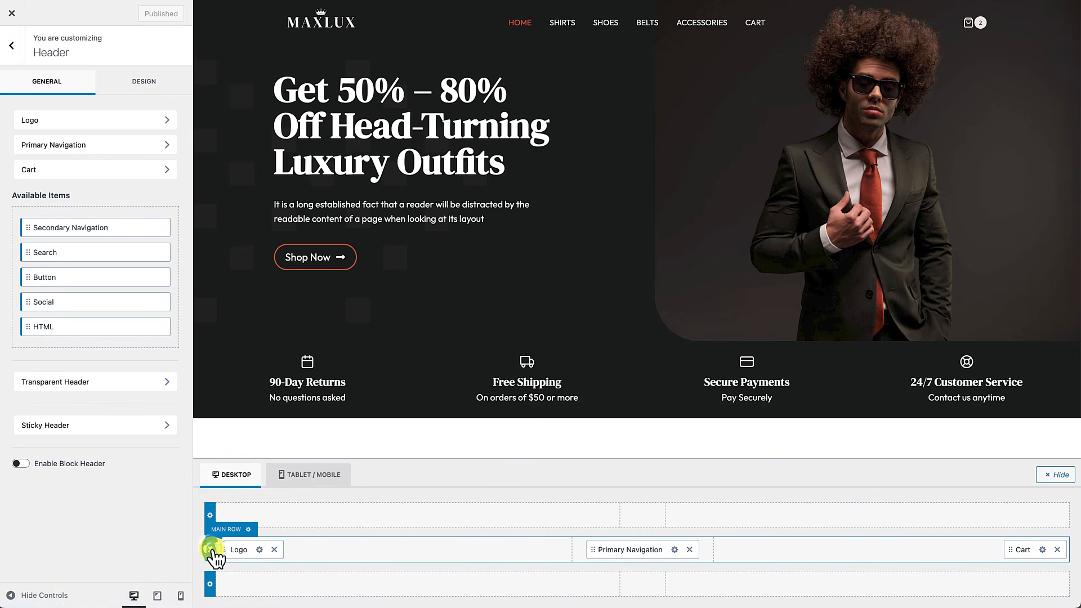
pyautogui.click(210, 549)
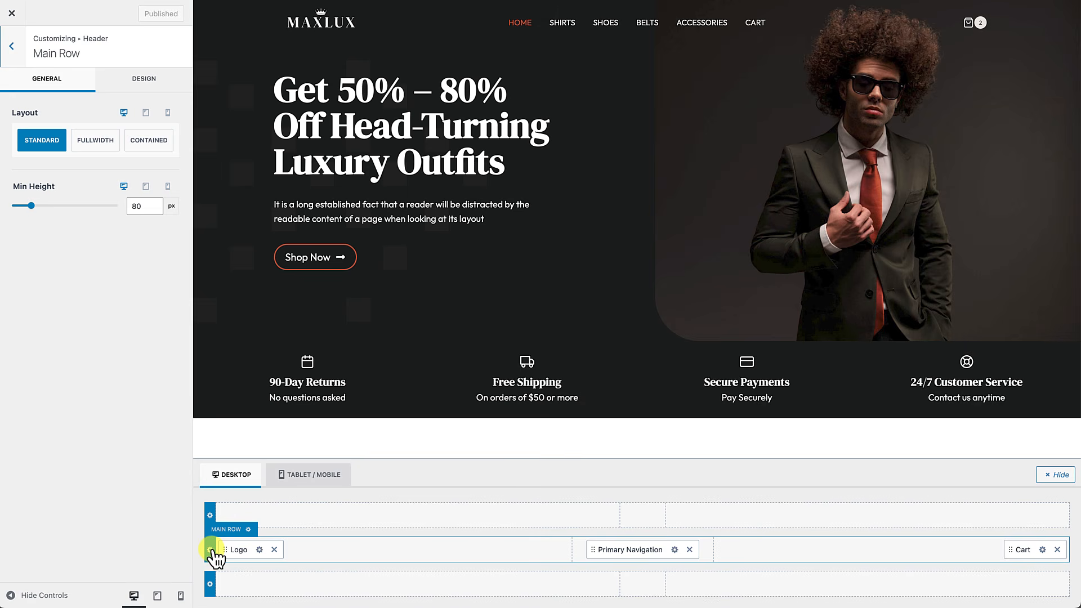
pyautogui.click(325, 477)
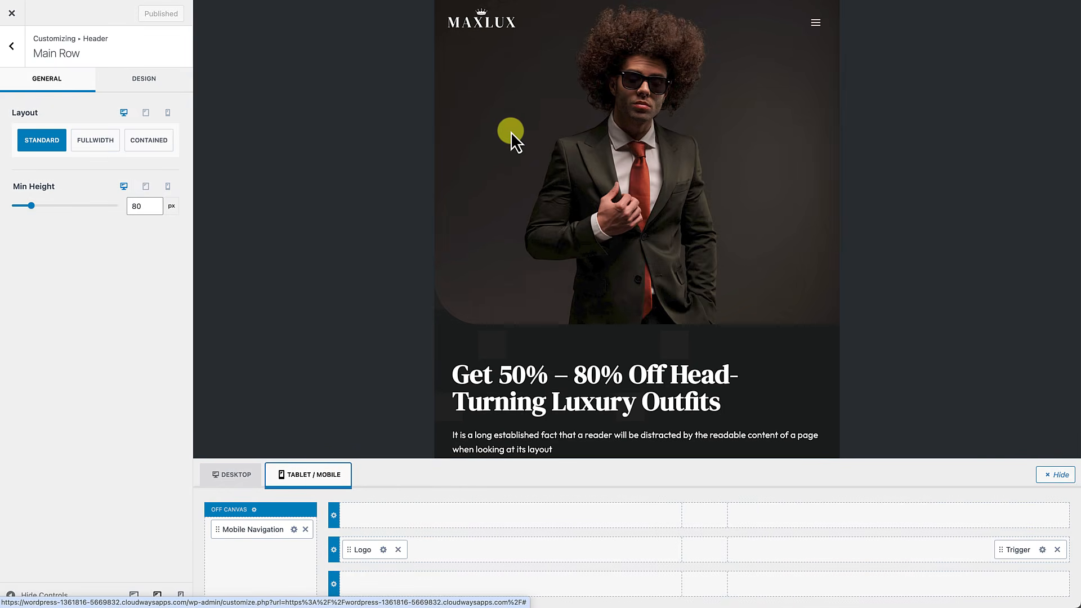
pyautogui.click(818, 28)
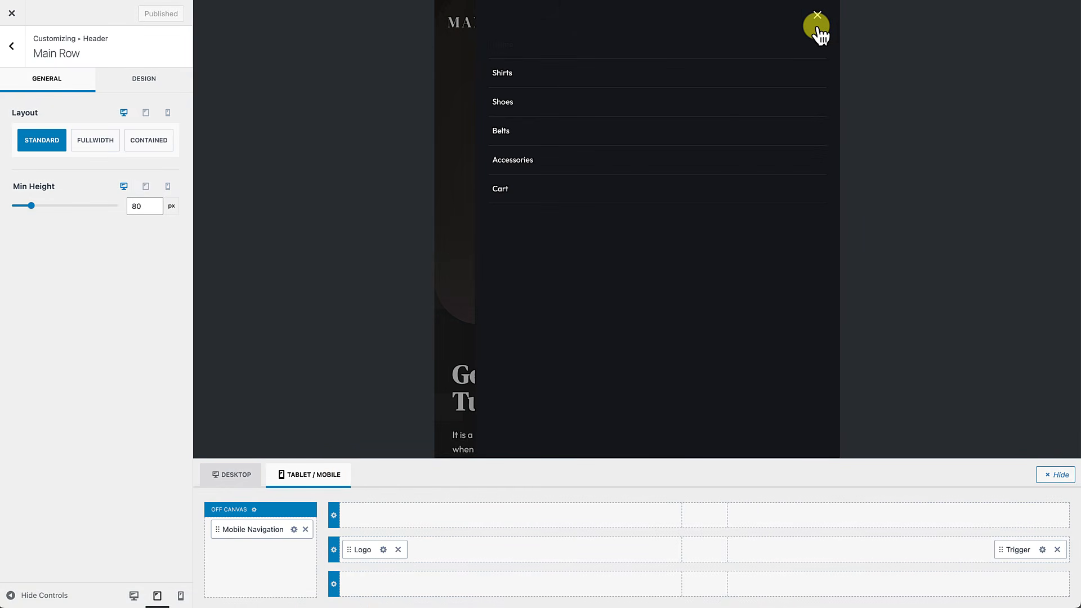
pyautogui.click(819, 18)
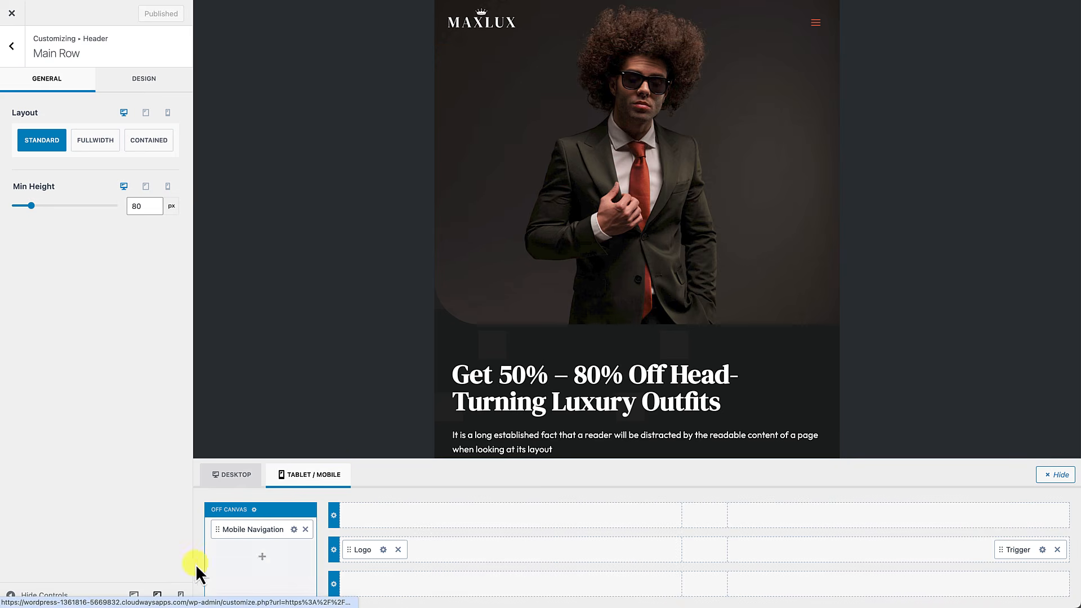
pyautogui.click(181, 596)
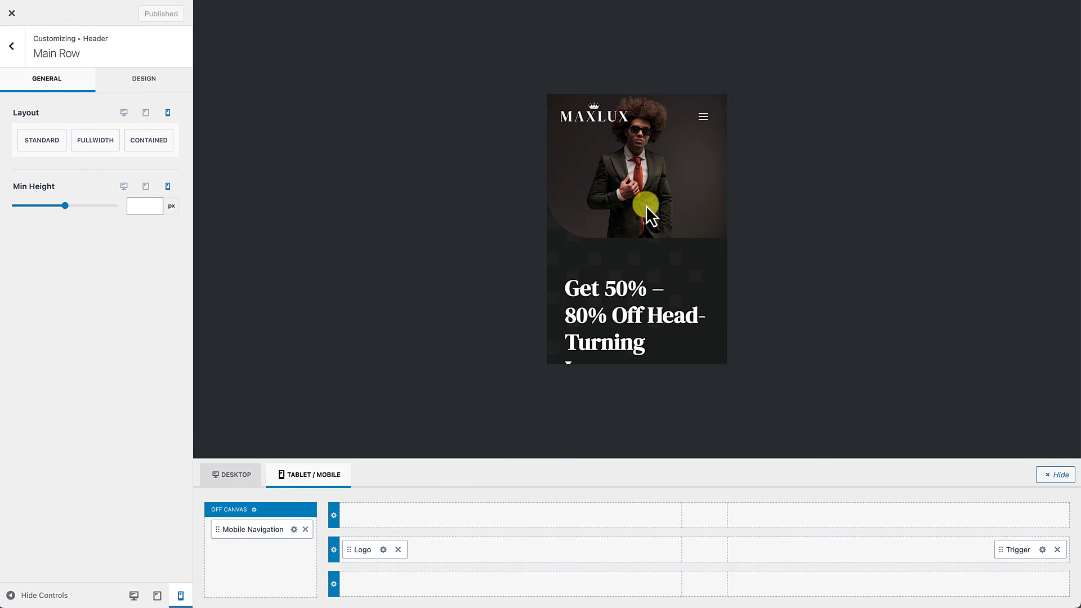
pyautogui.click(707, 127)
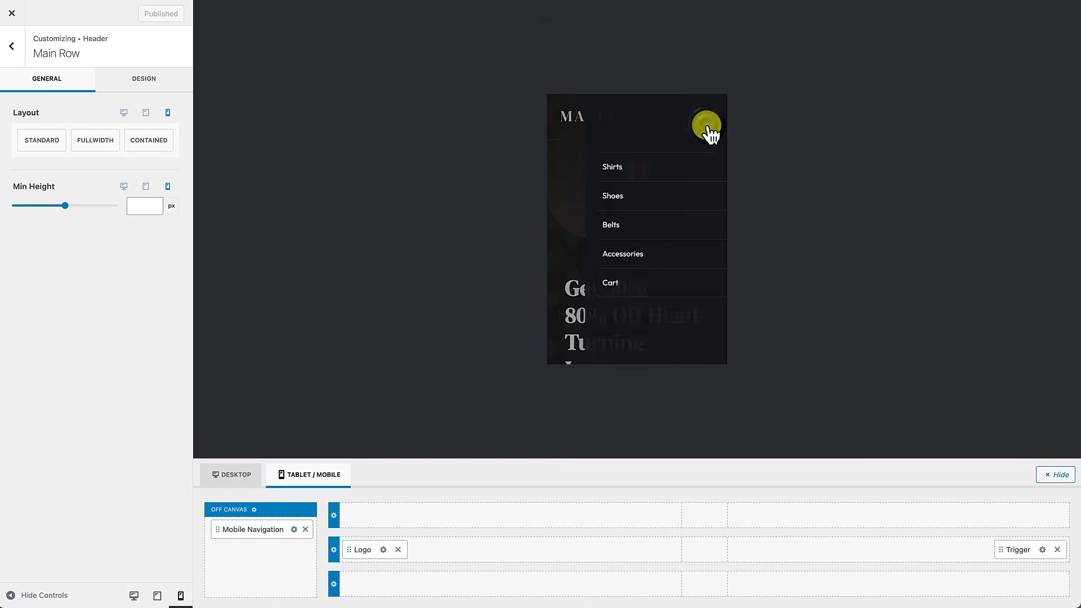
pyautogui.click(707, 127)
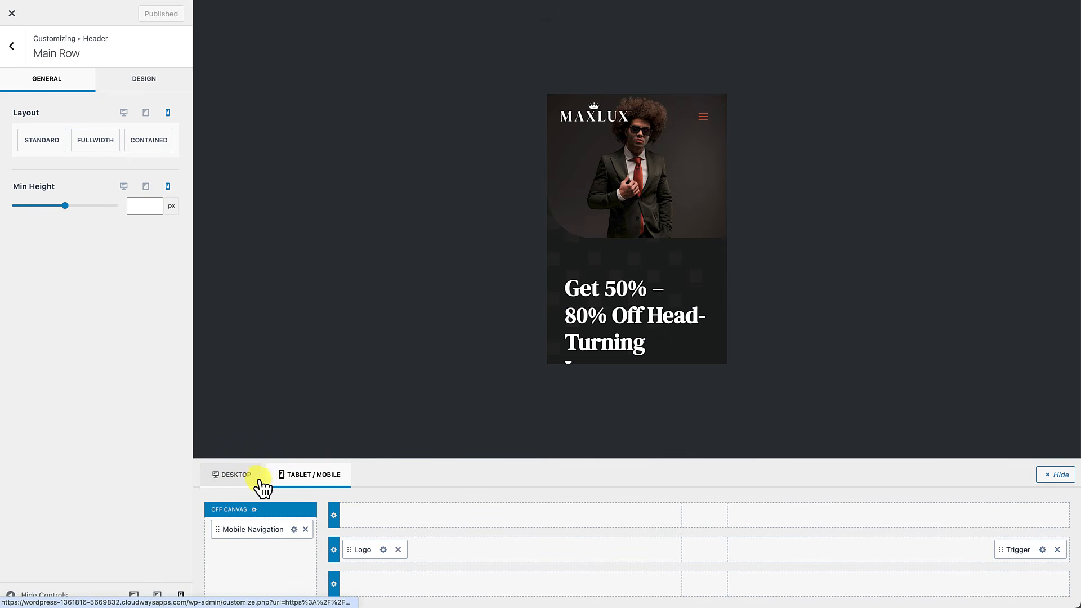
pyautogui.click(240, 483)
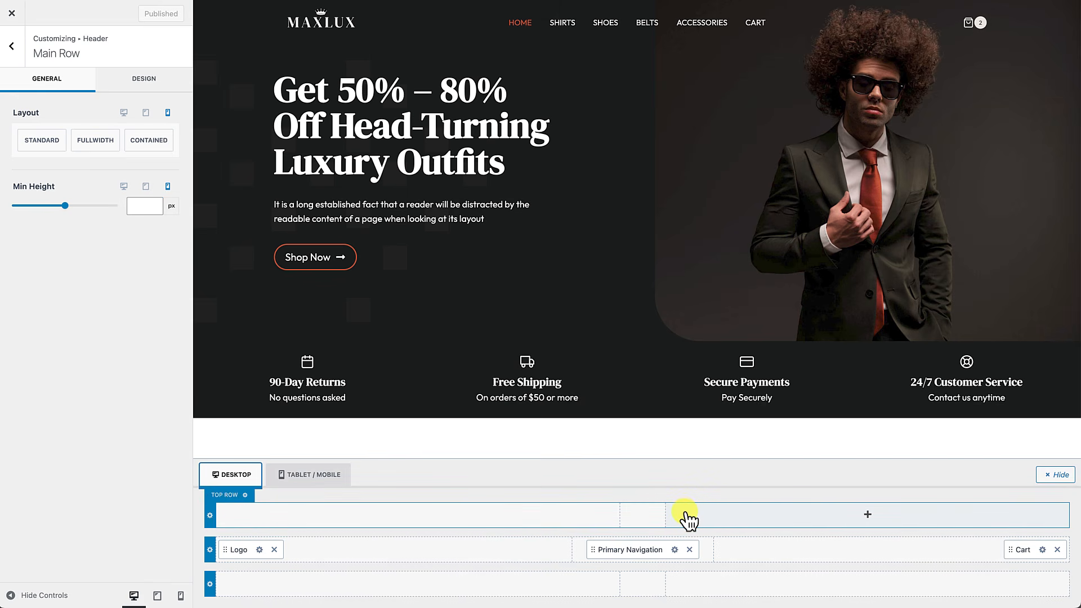
# Step: Insert an HTML element in the top row's middle reading 'Free Shipping on Orders over $50'
pyautogui.click(644, 515)
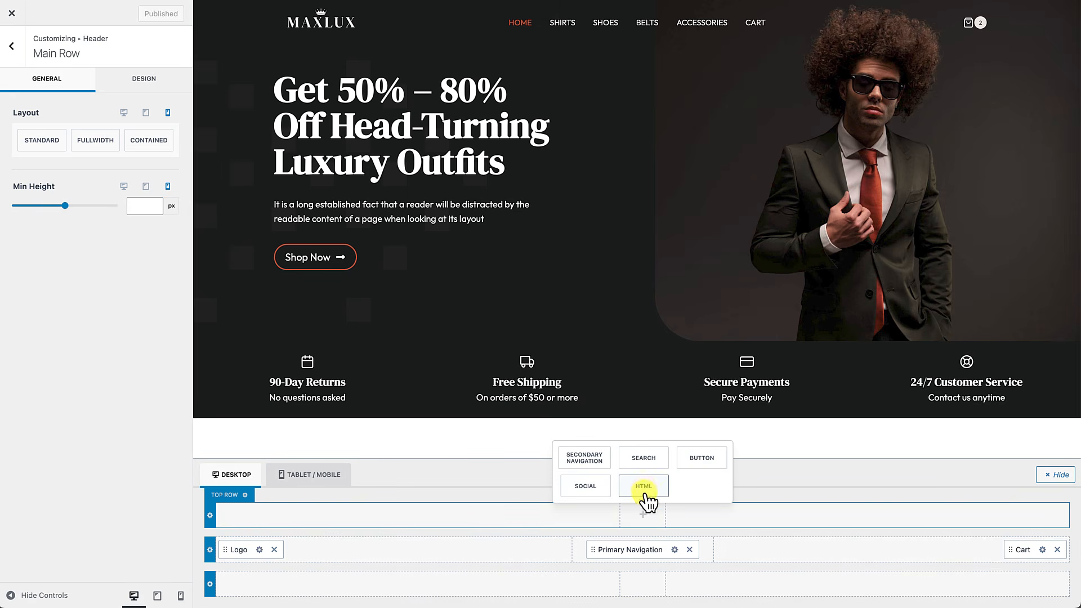
pyautogui.click(643, 486)
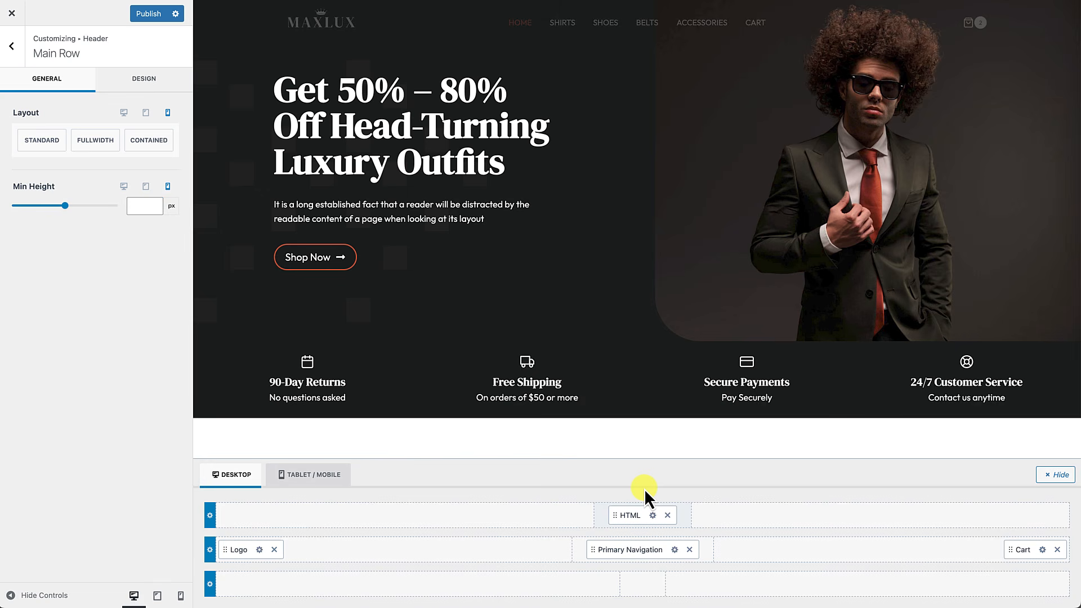
pyautogui.click(653, 516)
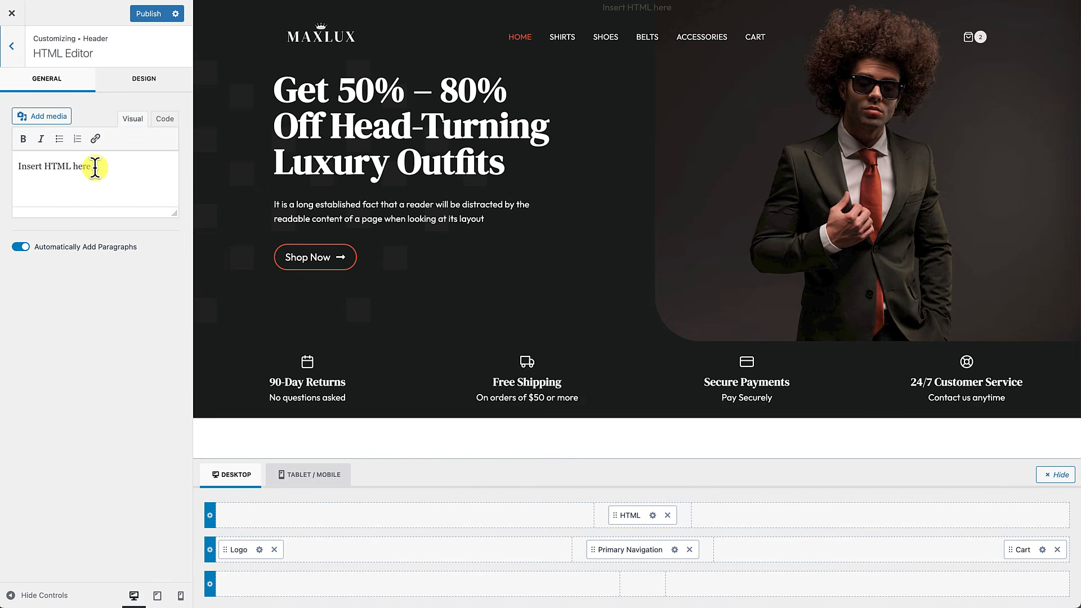
pyautogui.moveTo(92, 166); pyautogui.dragTo(14, 166)
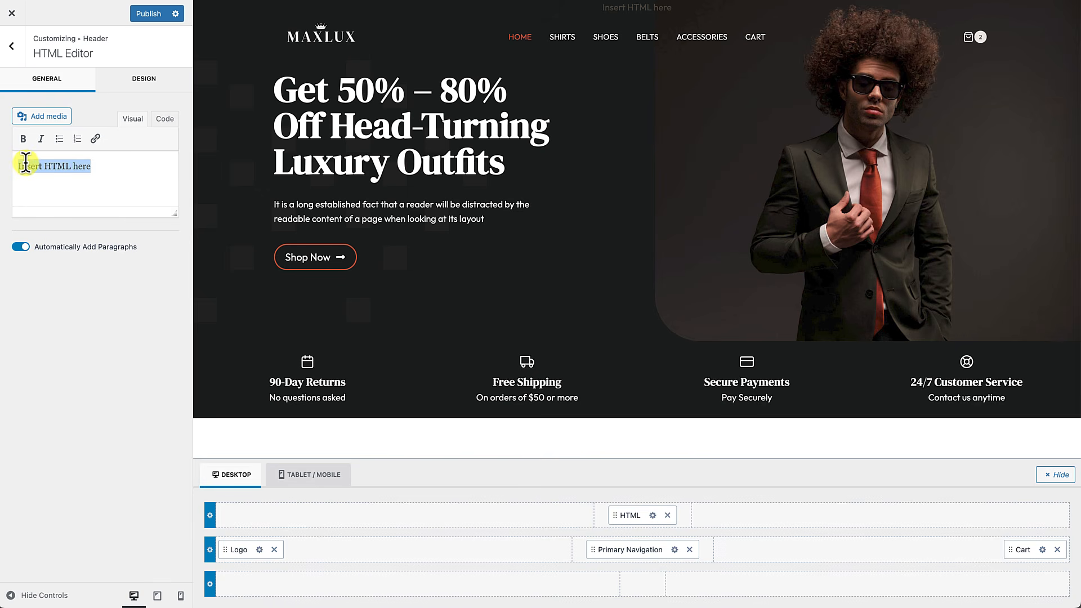
pyautogui.write('Free Shipping on Orders over $50')
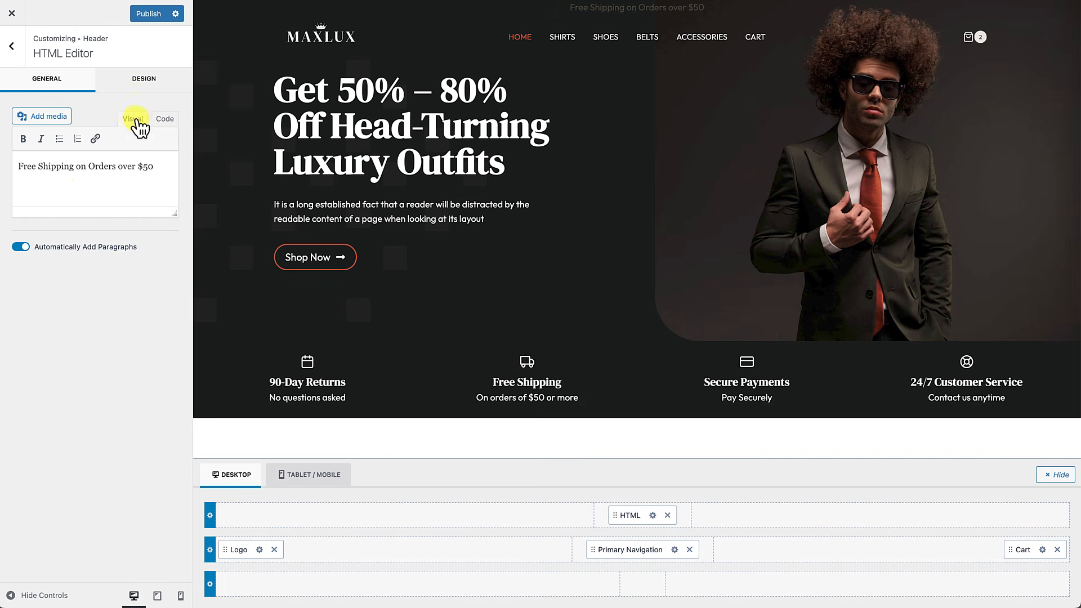
# Step: Style the top bar text orange CF4F30, uppercase, at a 14px font size
pyautogui.click(158, 87)
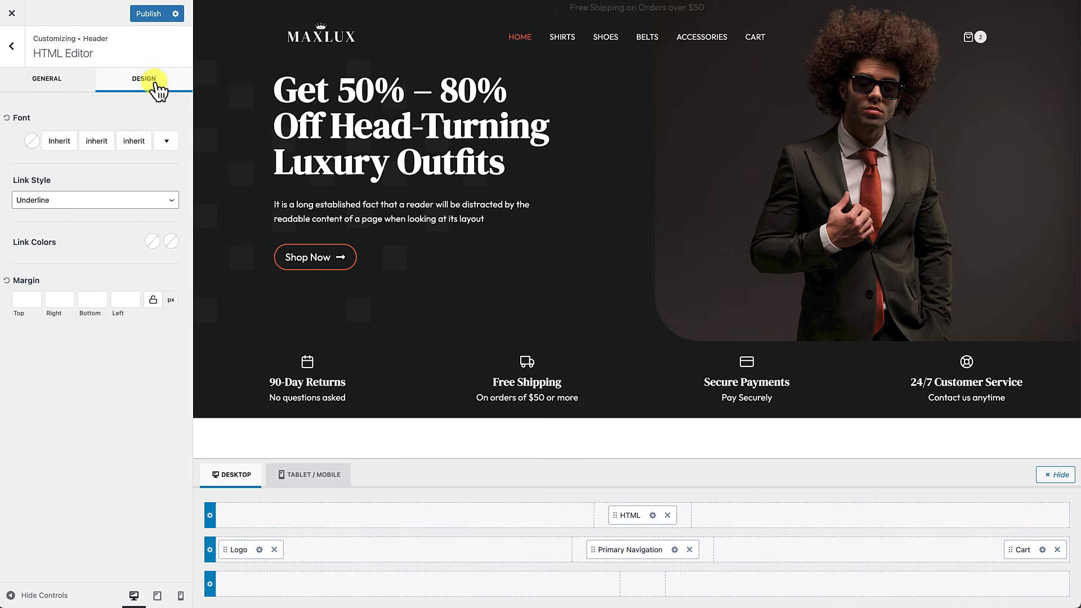
pyautogui.click(33, 141)
pyautogui.click(40, 303)
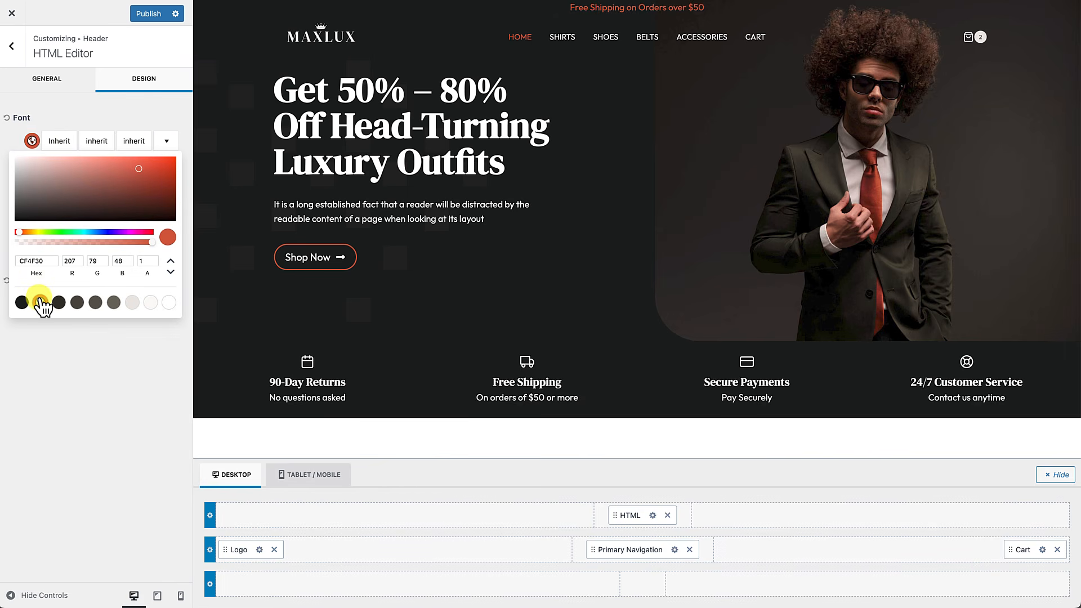
pyautogui.click(65, 116)
pyautogui.click(61, 142)
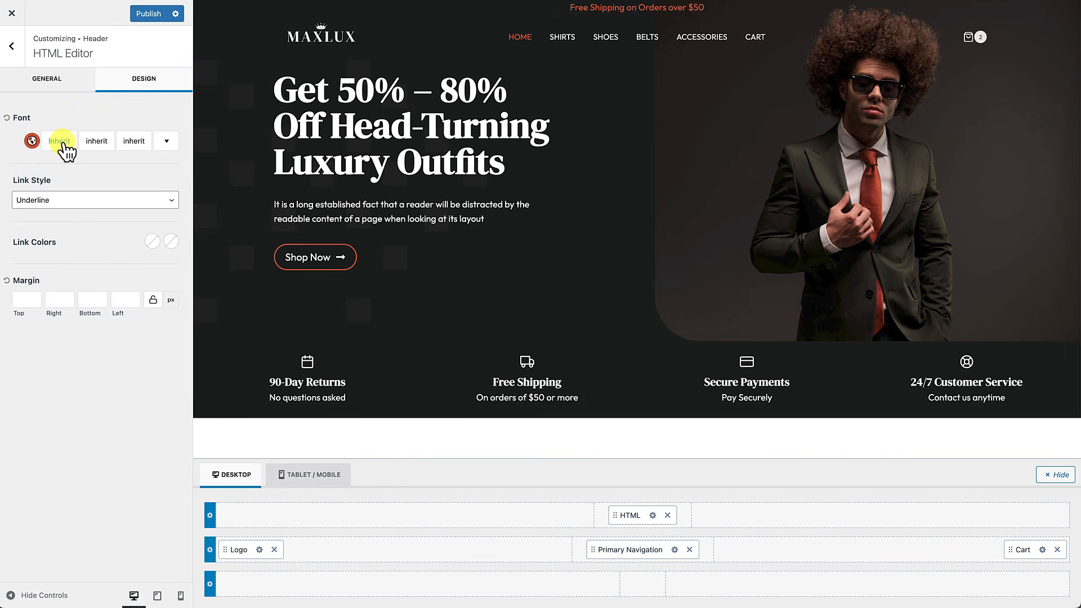
pyautogui.click(63, 144)
pyautogui.click(143, 168)
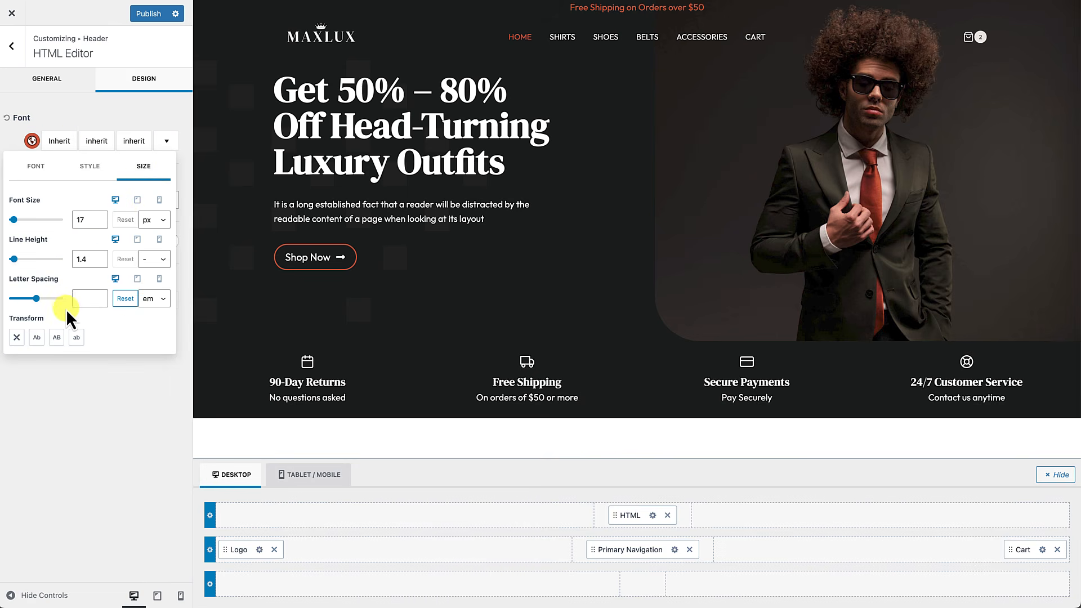
pyautogui.click(56, 337)
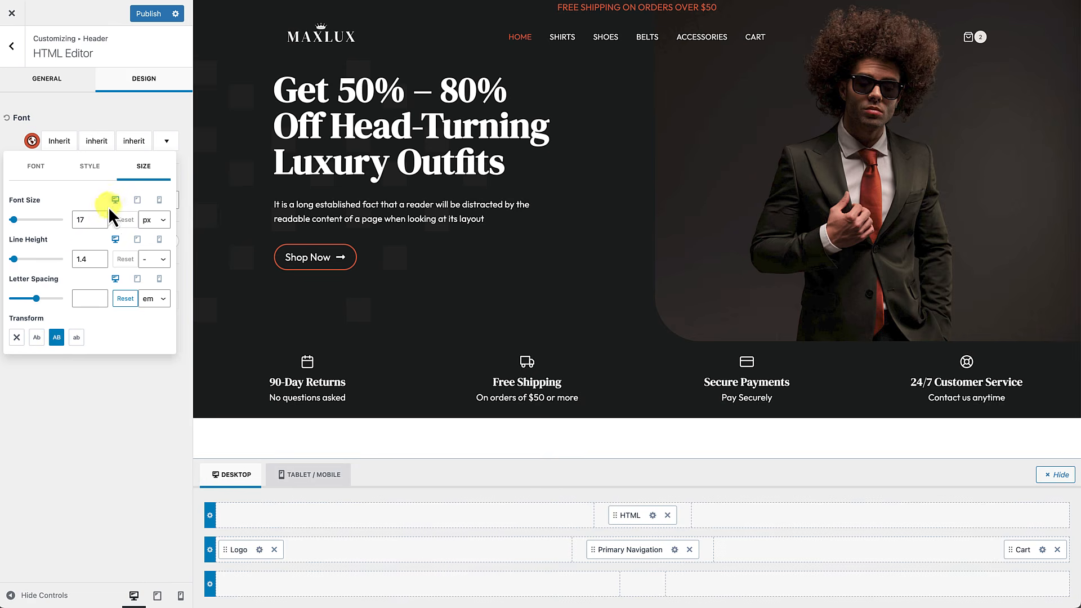
pyautogui.click(100, 223)
pyautogui.click(100, 222)
pyautogui.click(100, 223)
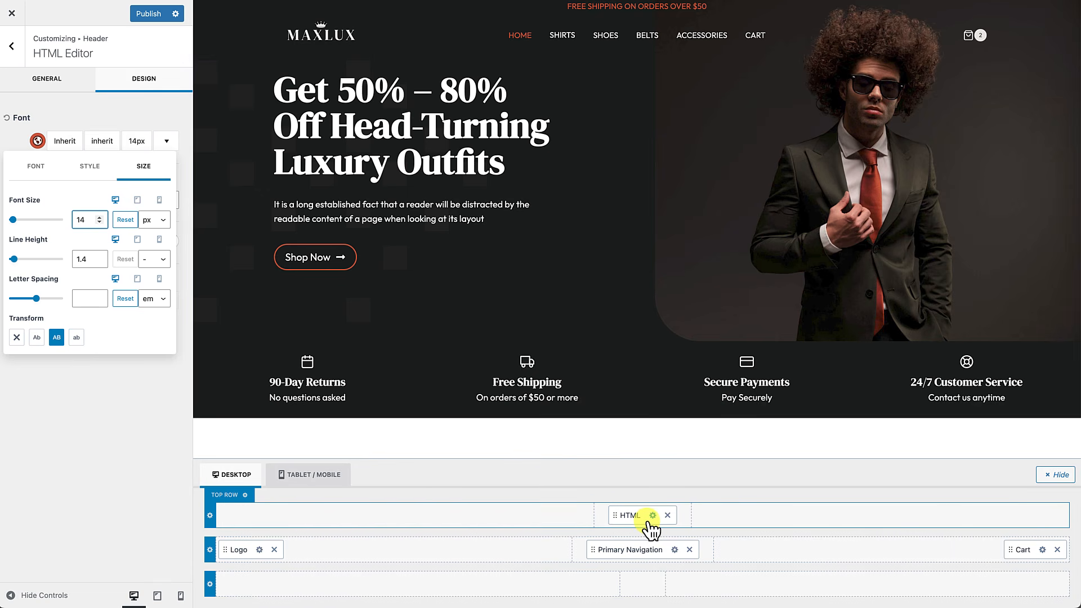
pyautogui.click(213, 515)
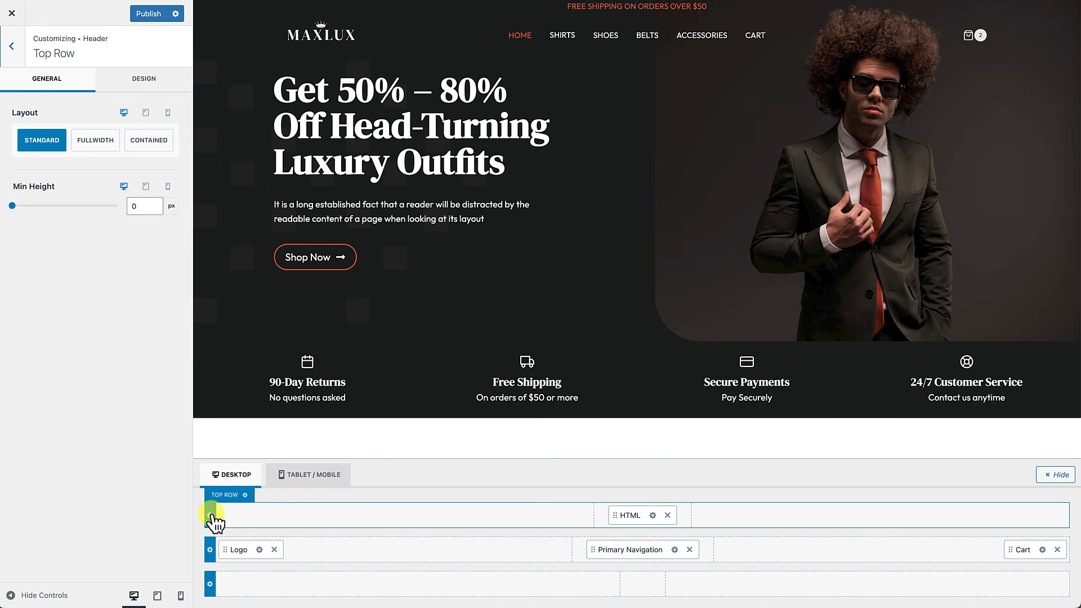
# Step: Set the Top Row's padding to 3 on all four sides
pyautogui.click(143, 80)
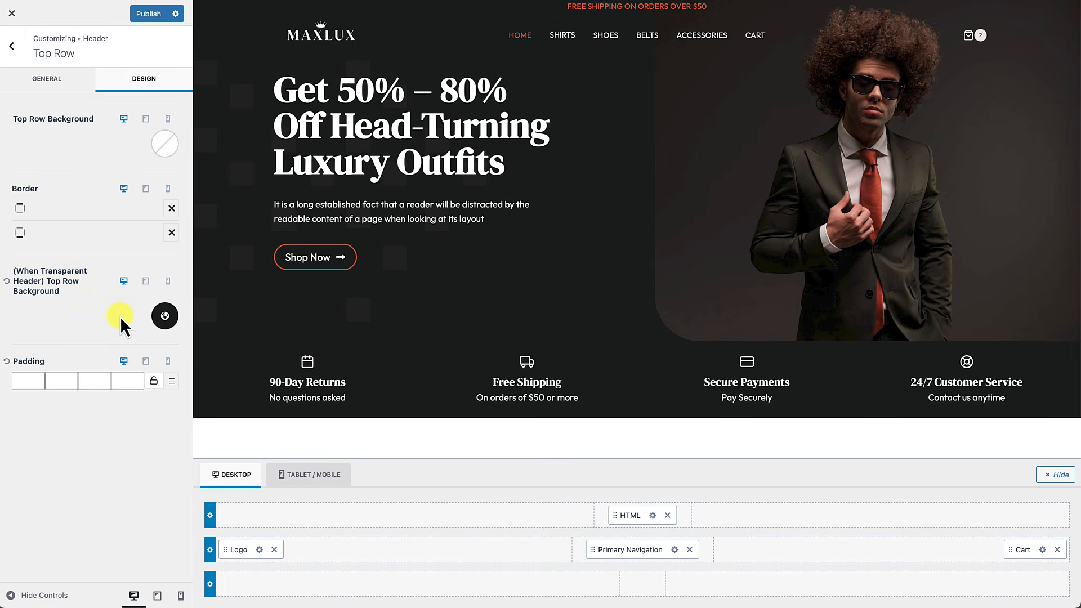
pyautogui.click(165, 315)
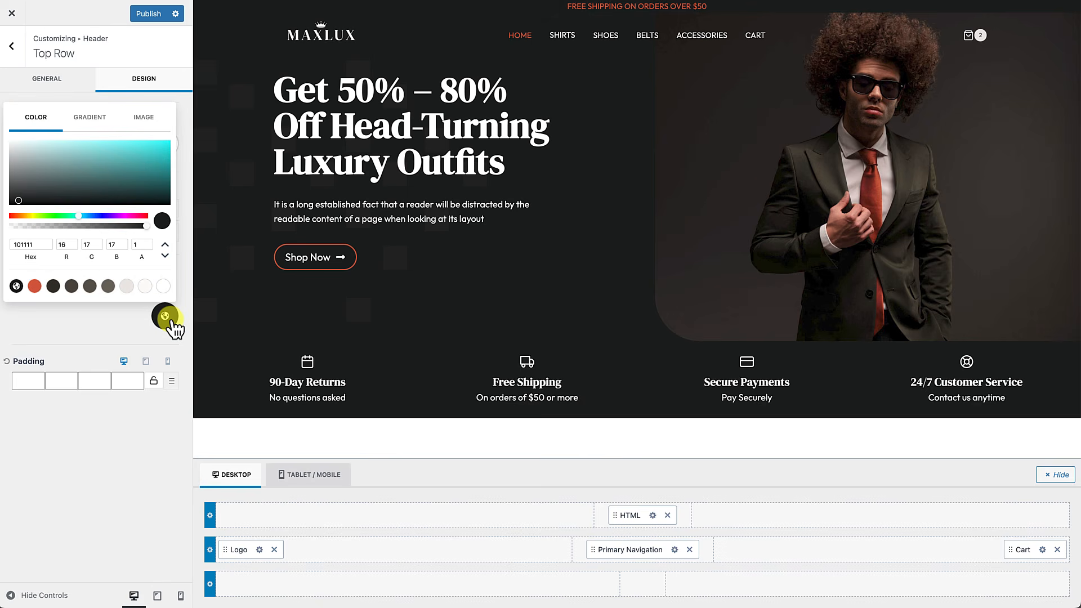
pyautogui.click(49, 320)
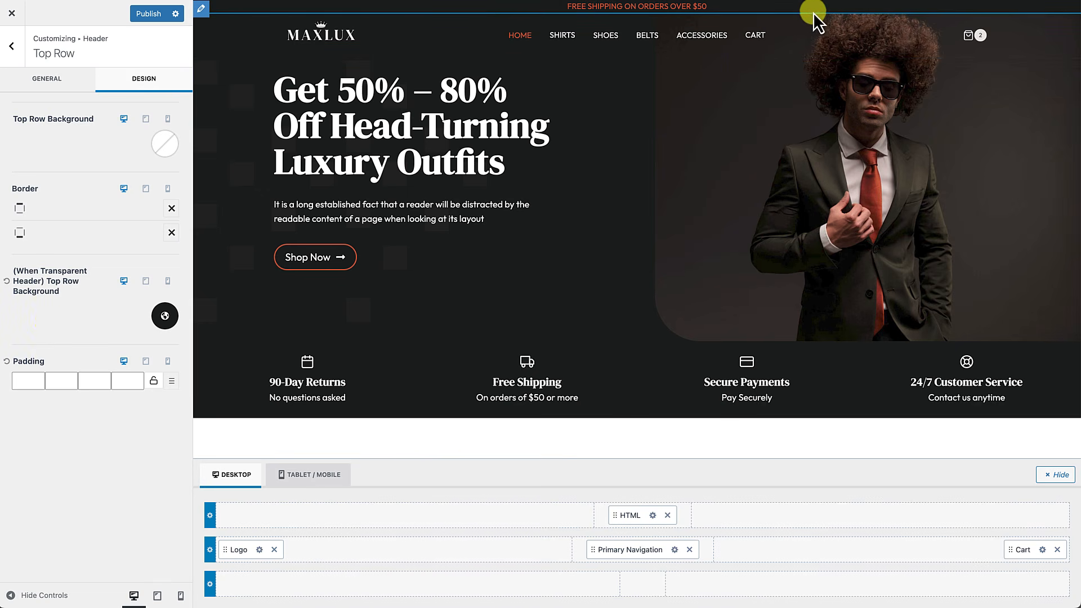
pyautogui.click(24, 383)
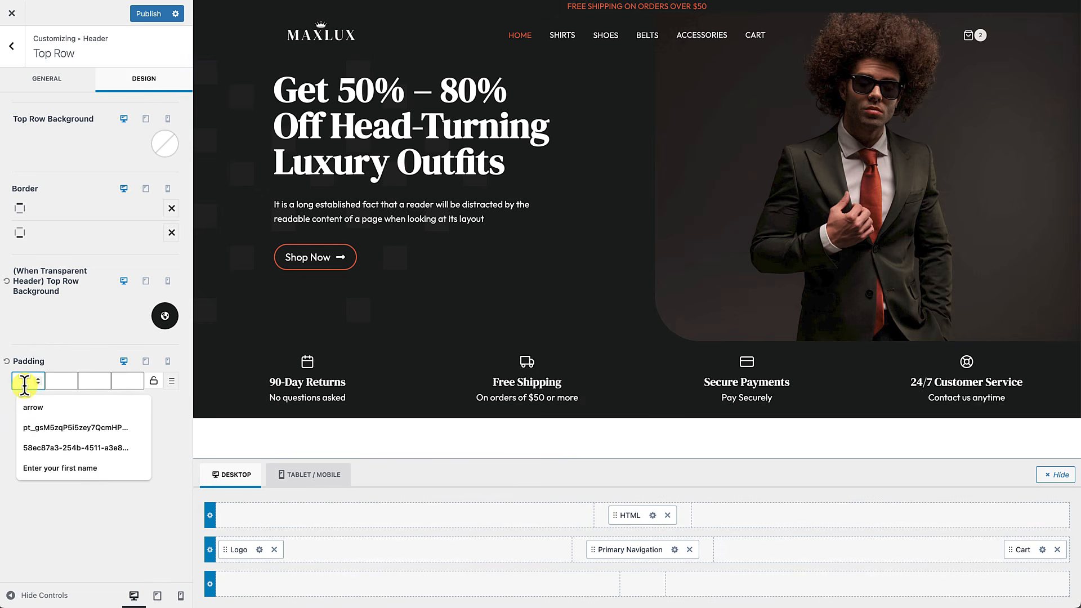
pyautogui.write('3')
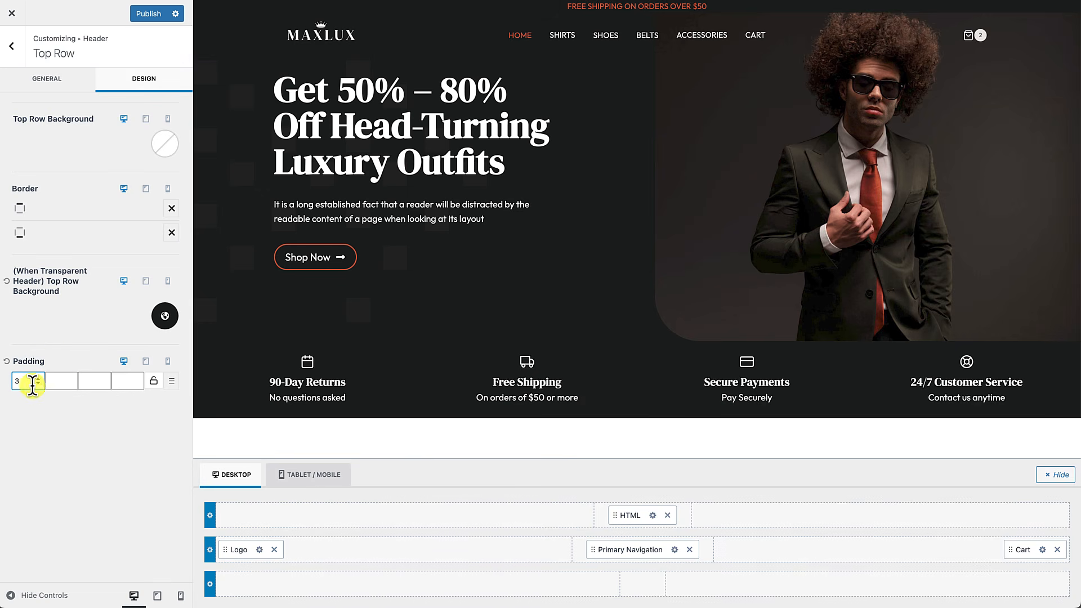
pyautogui.click(61, 382)
pyautogui.doubleClick(61, 382)
pyautogui.click(95, 382)
pyautogui.write('3')
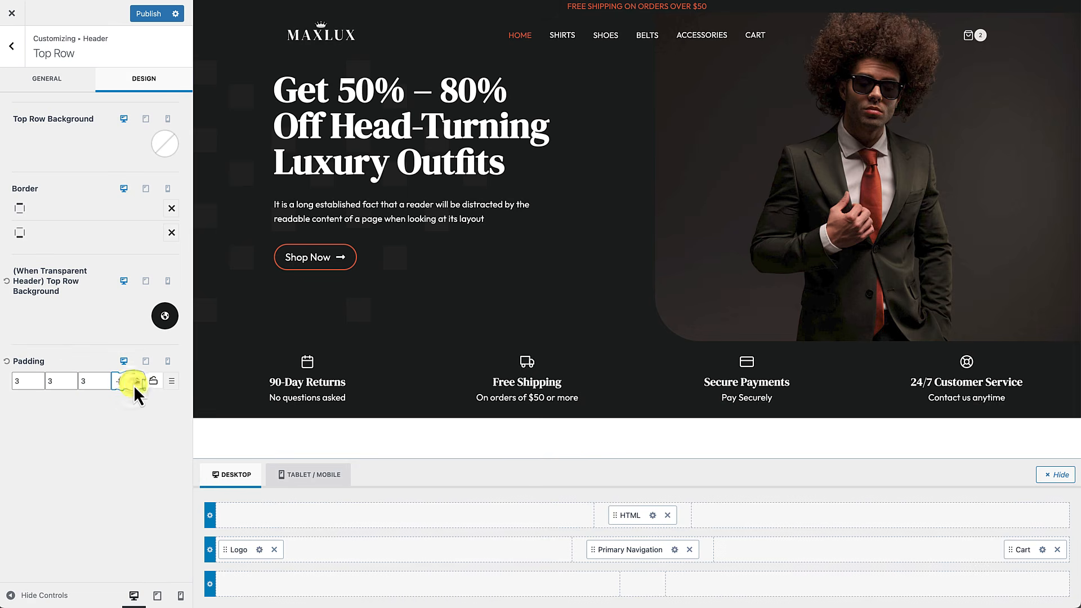
pyautogui.write('3')
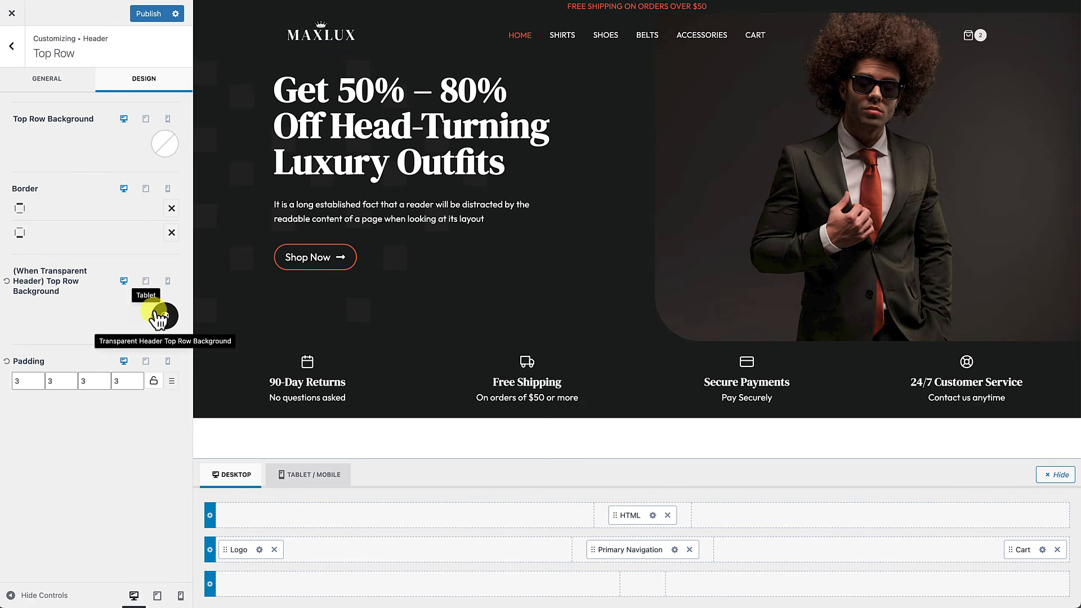
pyautogui.click(311, 479)
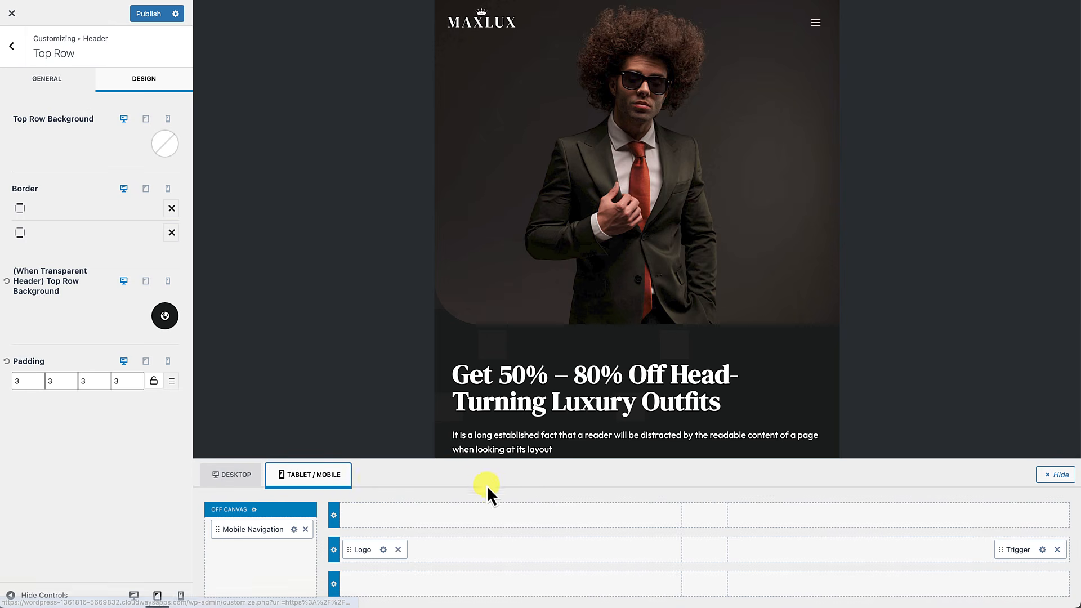
# Step: Add an HTML element to the mobile top row reading 'Free Shipping on Orders over $50'
pyautogui.click(710, 520)
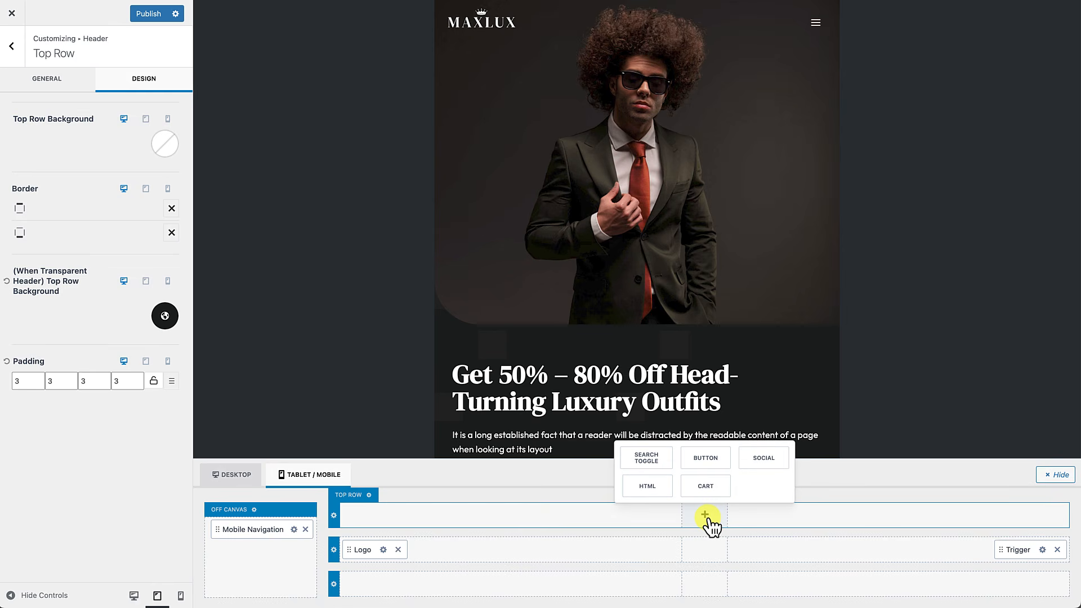
pyautogui.click(656, 490)
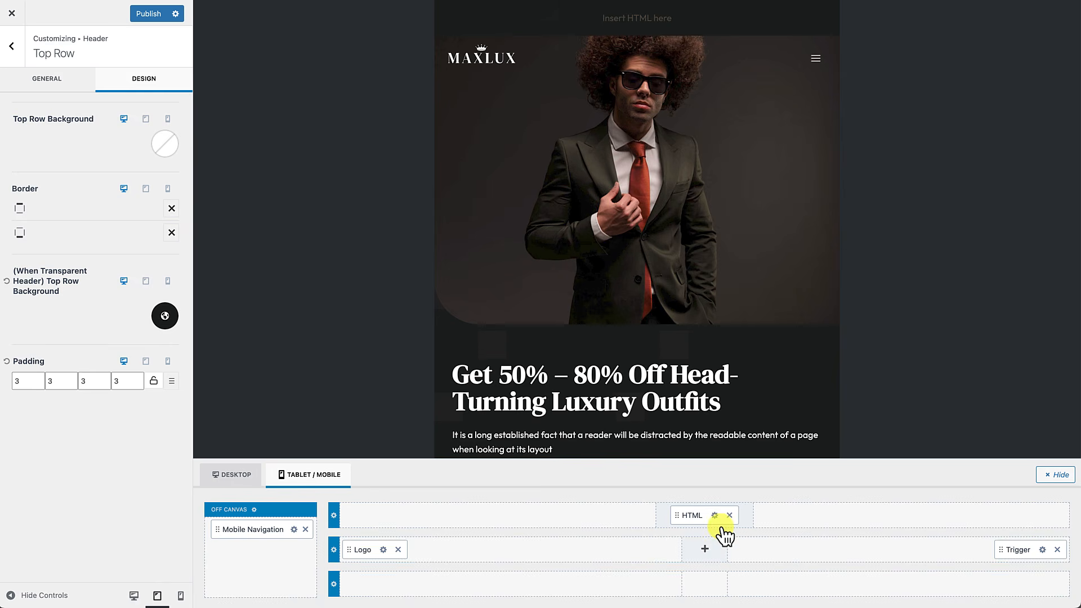
pyautogui.click(715, 516)
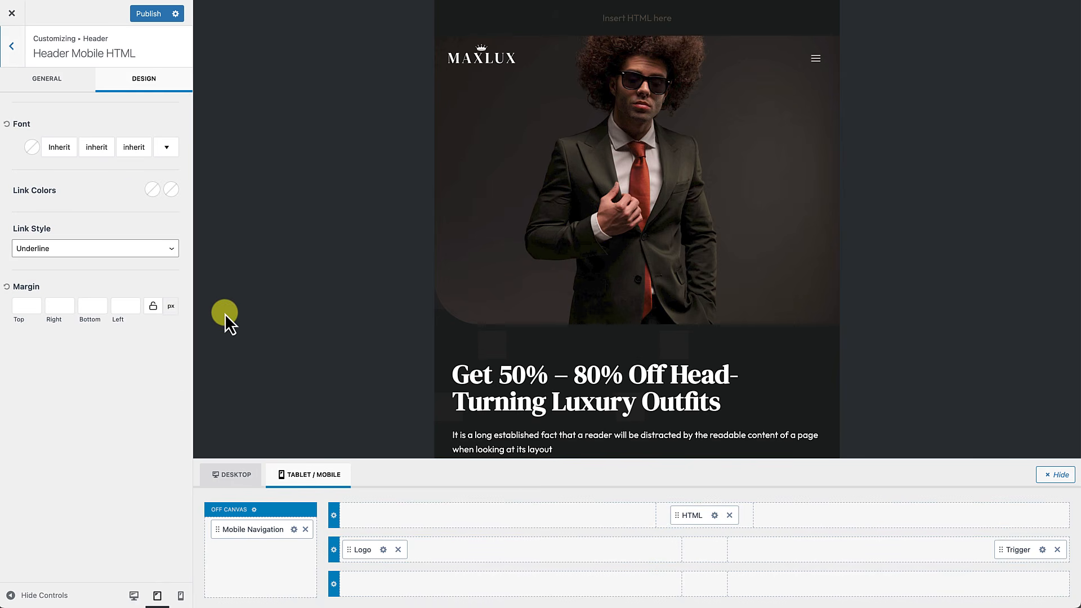
pyautogui.click(67, 80)
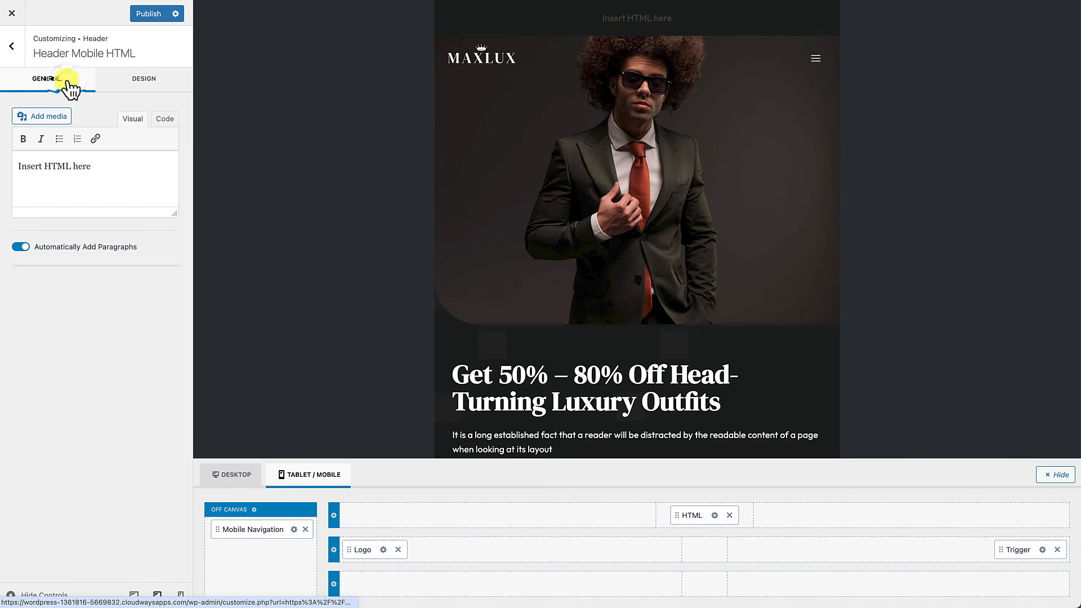
pyautogui.moveTo(99, 171); pyautogui.dragTo(6, 165)
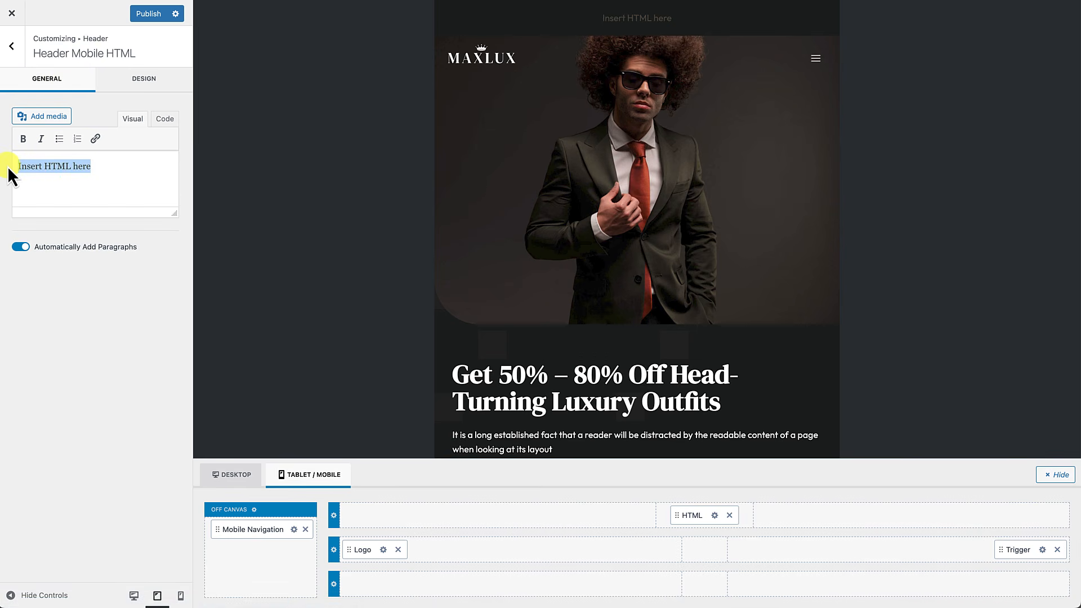
pyautogui.write('Free Shipping on Orders over $50')
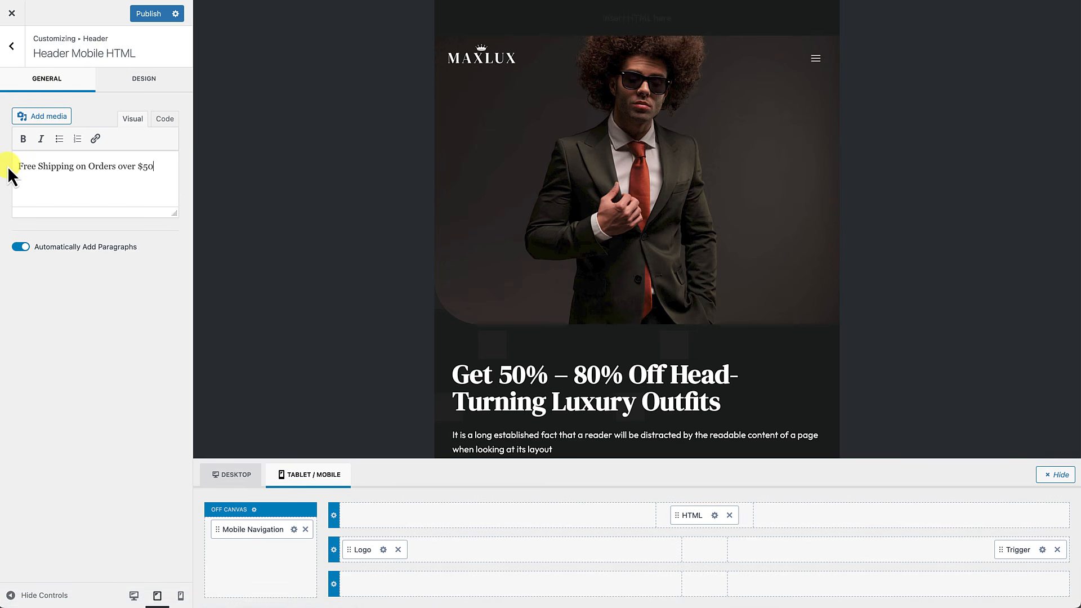
pyautogui.click(148, 82)
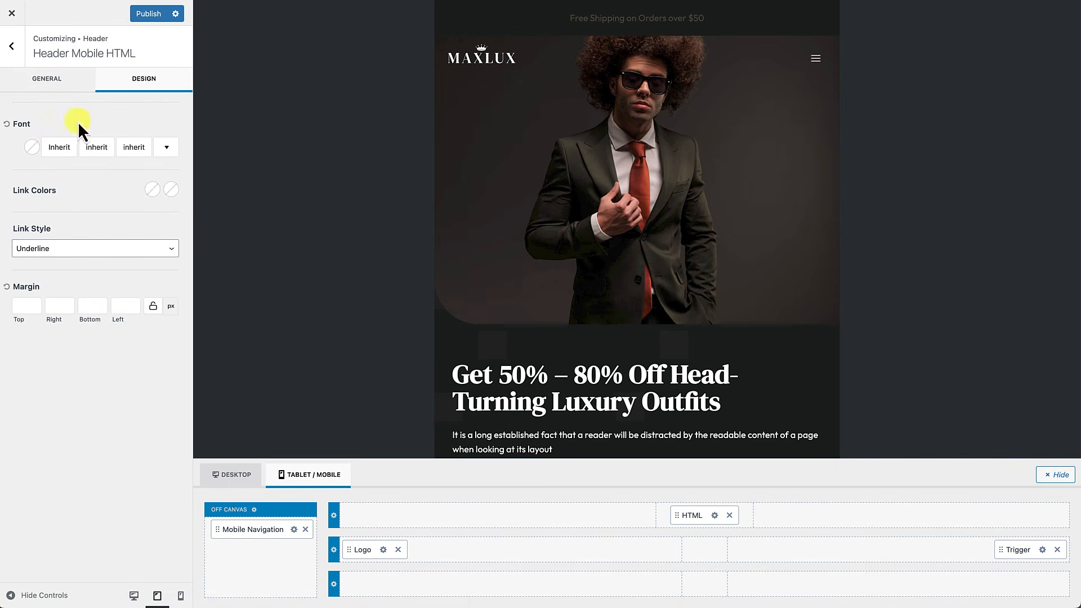
# Step: Make the mobile free-shipping banner text red, 14px and uppercase
pyautogui.click(32, 148)
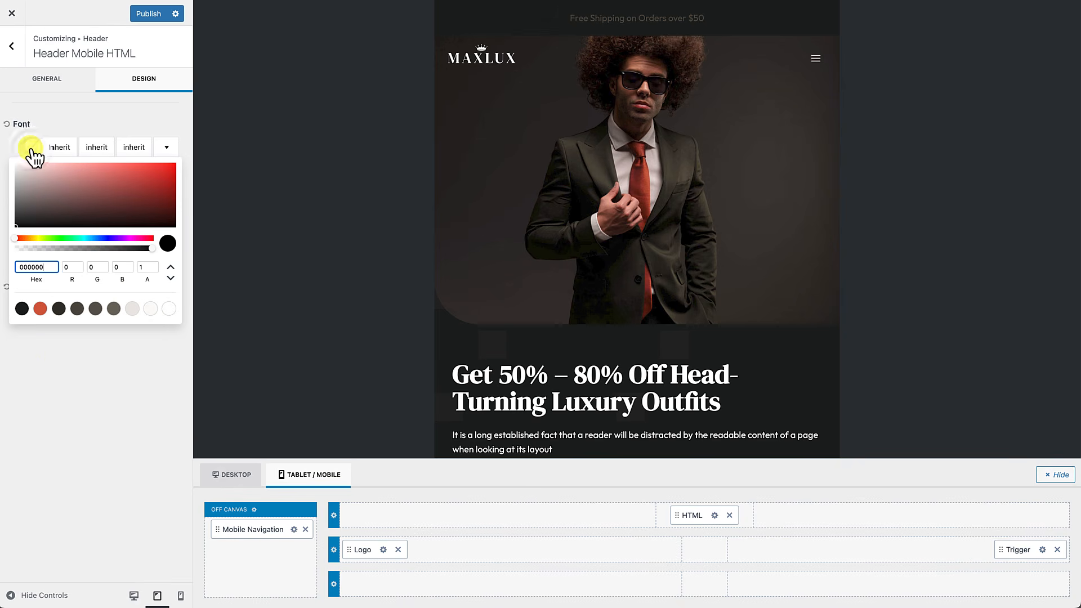
pyautogui.click(40, 309)
pyautogui.click(66, 147)
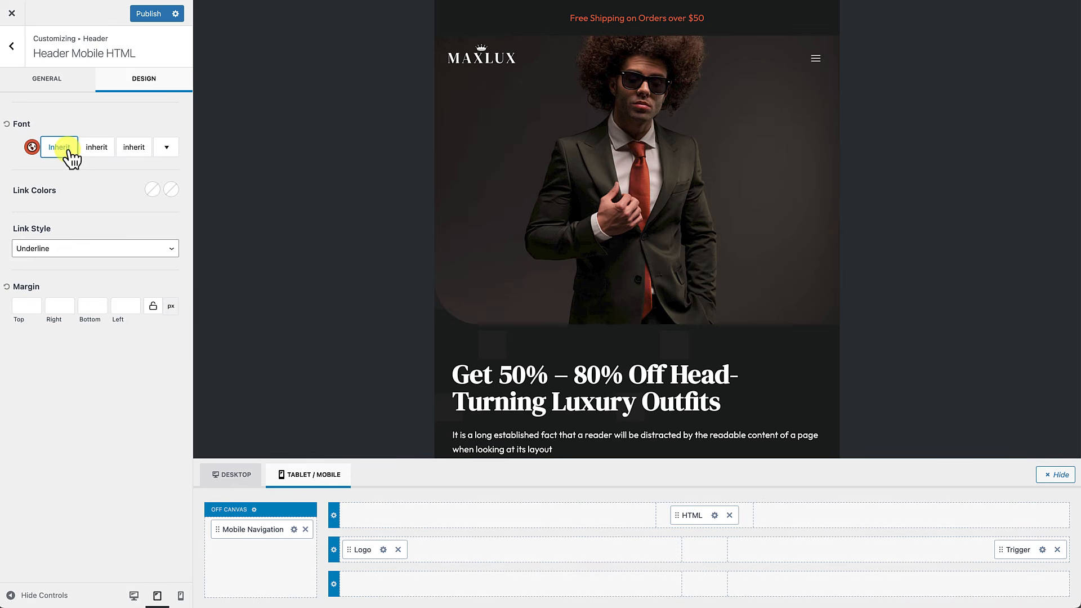
pyautogui.click(63, 147)
pyautogui.click(145, 173)
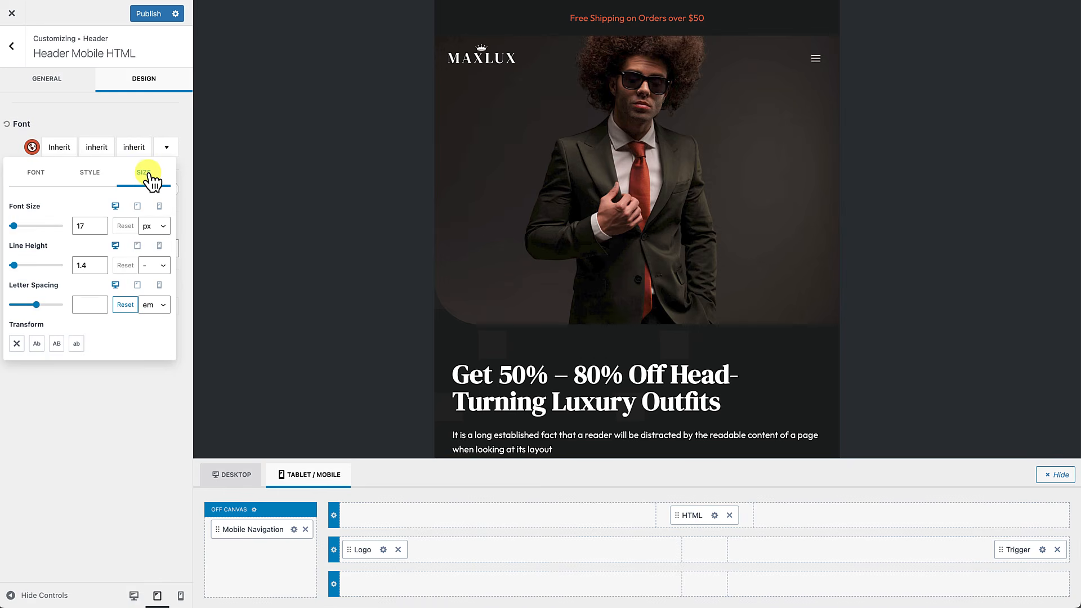
pyautogui.click(100, 229)
pyautogui.click(100, 228)
pyautogui.click(100, 229)
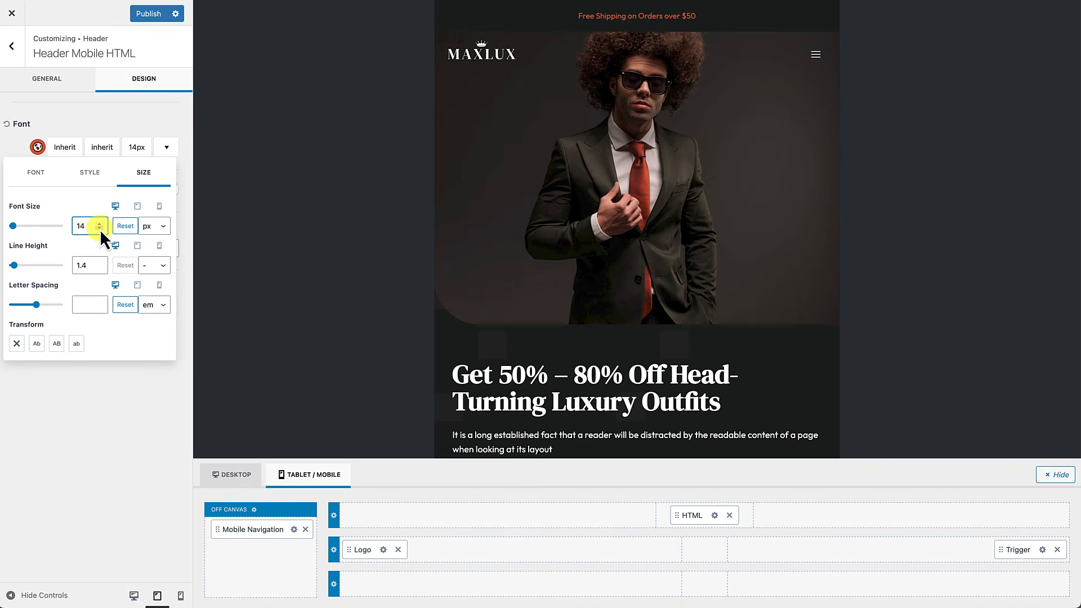
pyautogui.click(56, 343)
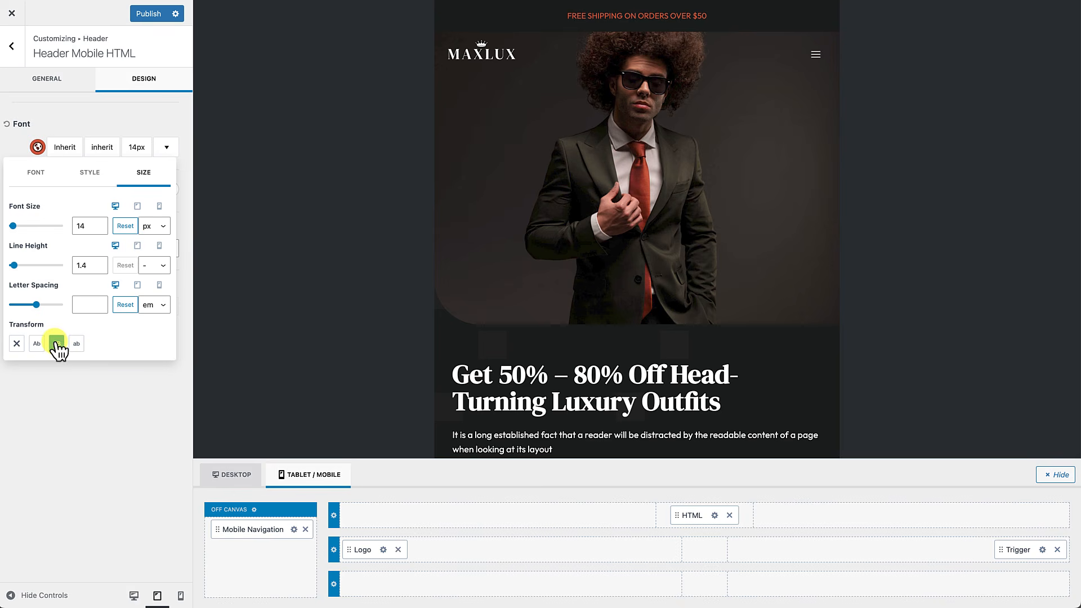
pyautogui.click(72, 456)
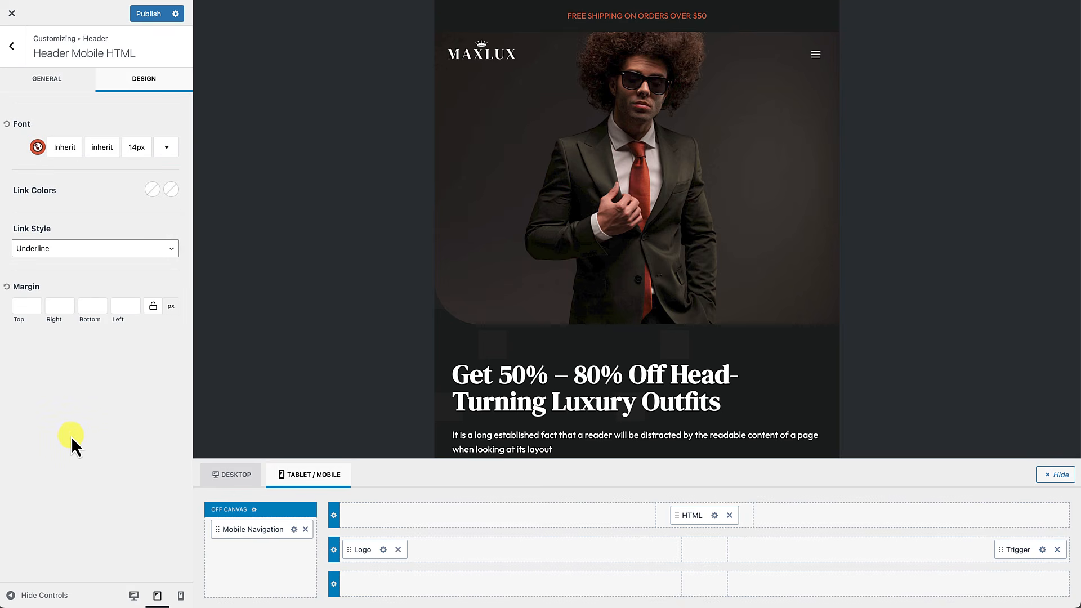
pyautogui.click(334, 516)
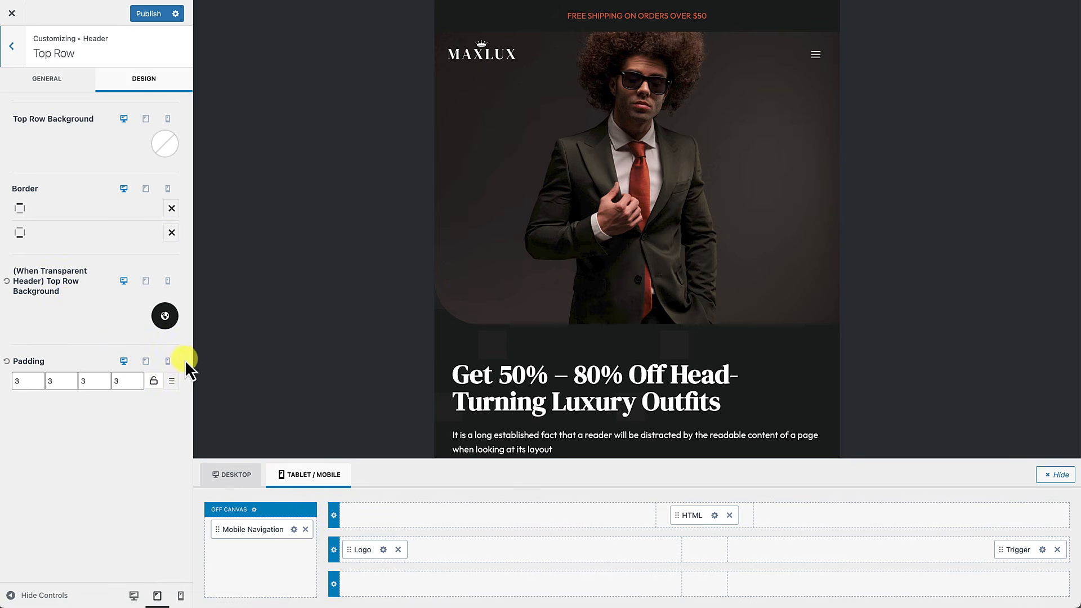
# Step: Give the tablet top row the darkest palette colour as its transparent-header background
pyautogui.click(147, 284)
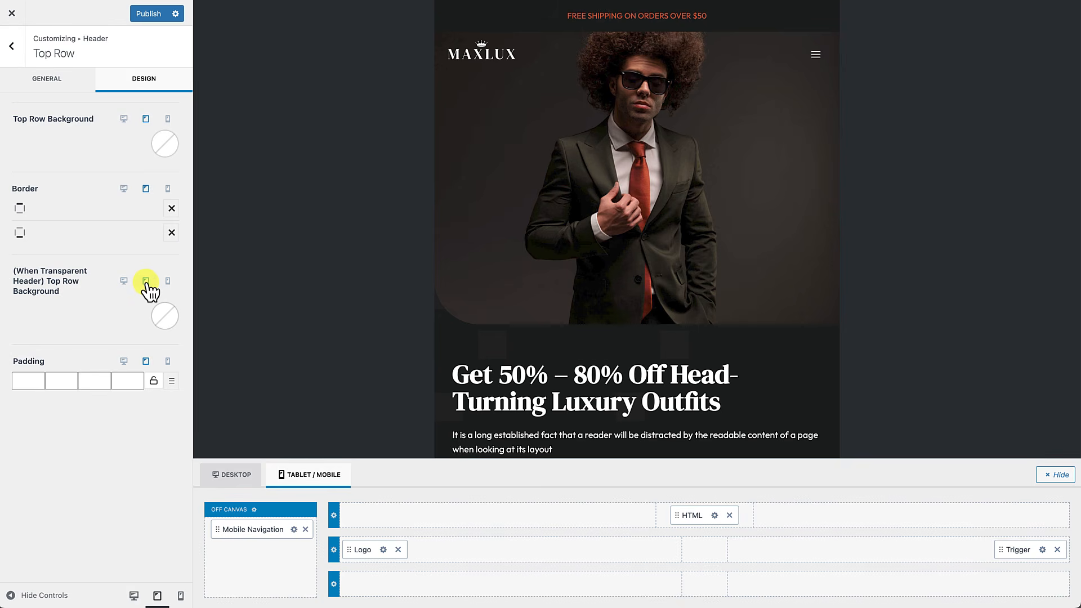
pyautogui.click(163, 317)
pyautogui.click(17, 286)
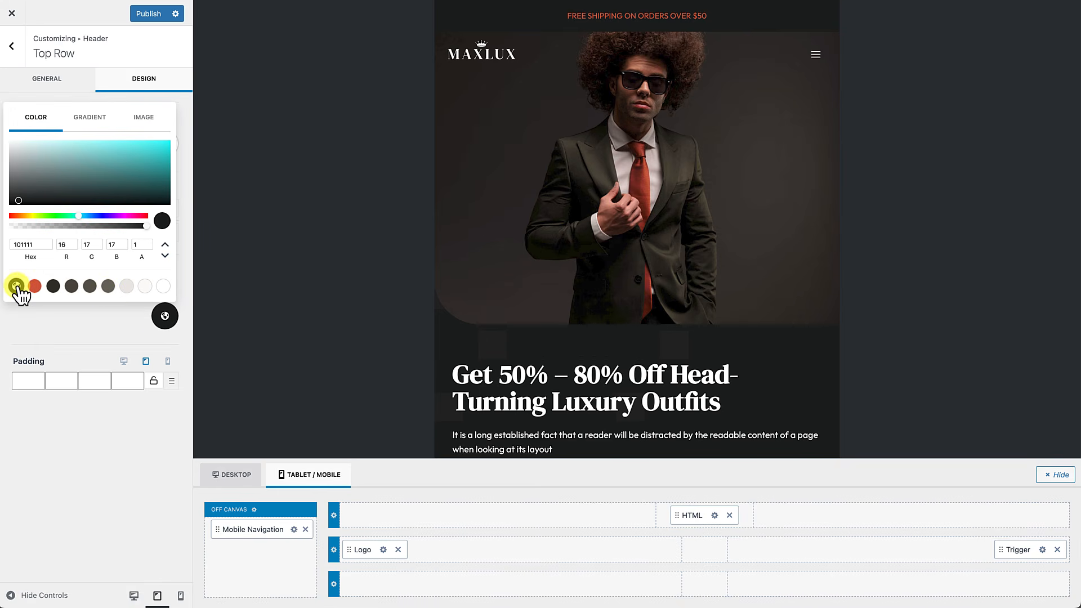
pyautogui.click(38, 312)
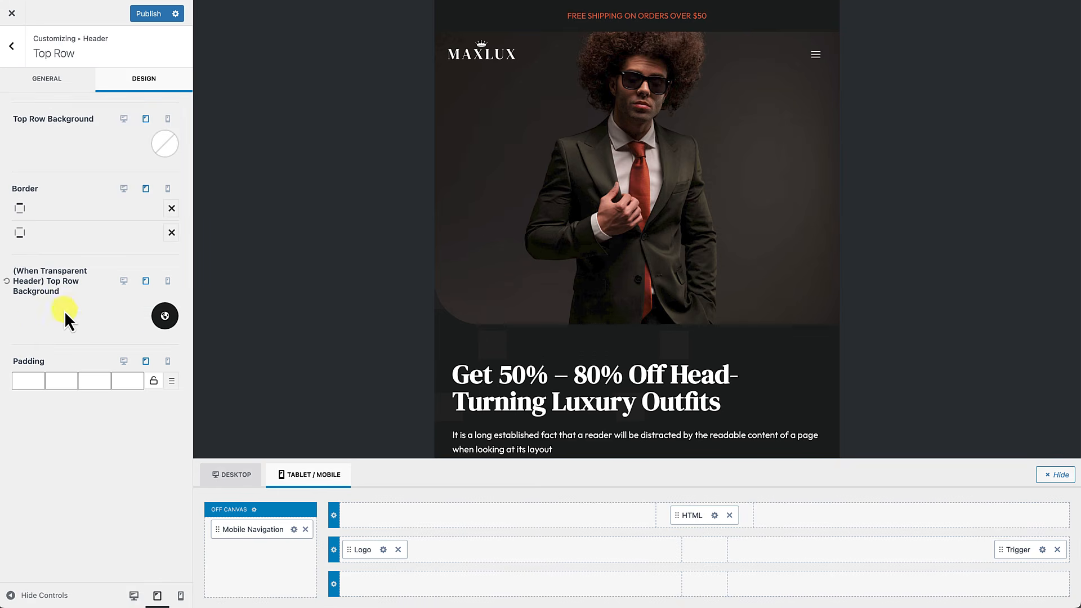
pyautogui.click(168, 281)
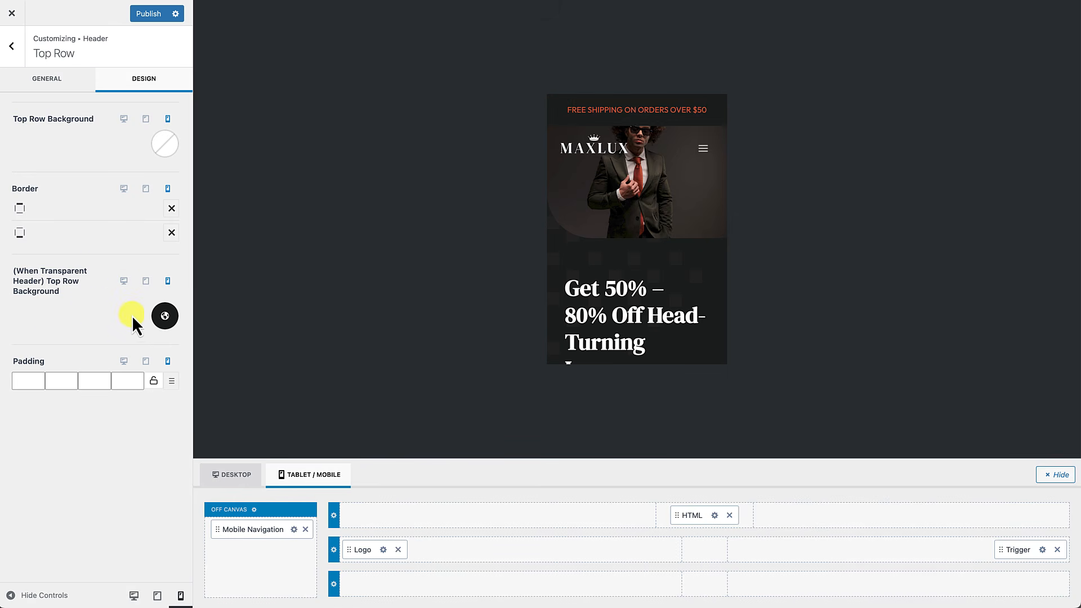
# Step: Set the tablet top row padding to 3 on all four sides
pyautogui.click(27, 381)
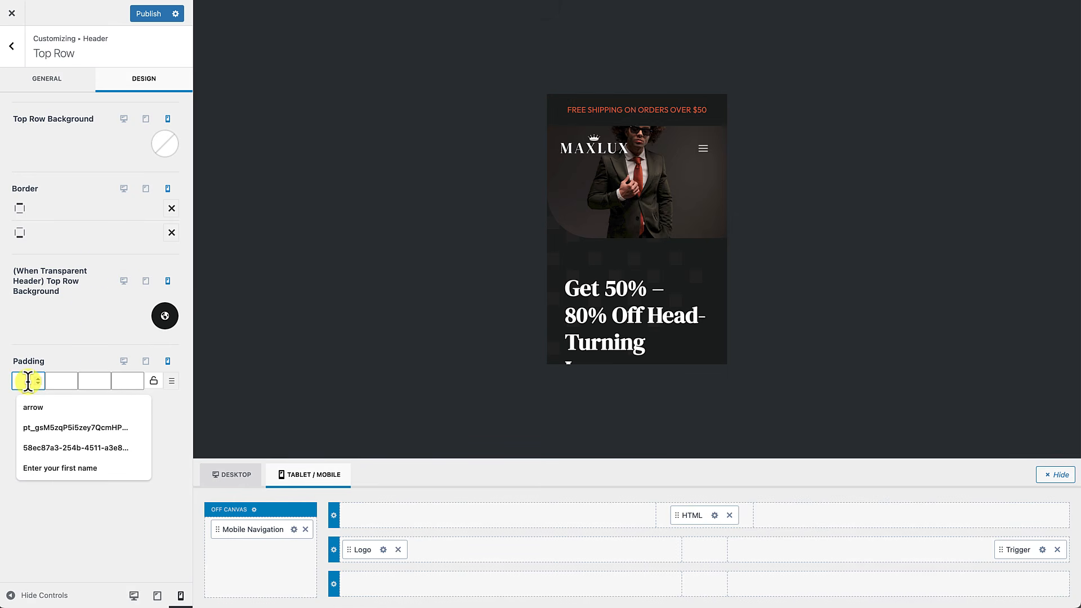
pyautogui.click(146, 281)
pyautogui.click(26, 379)
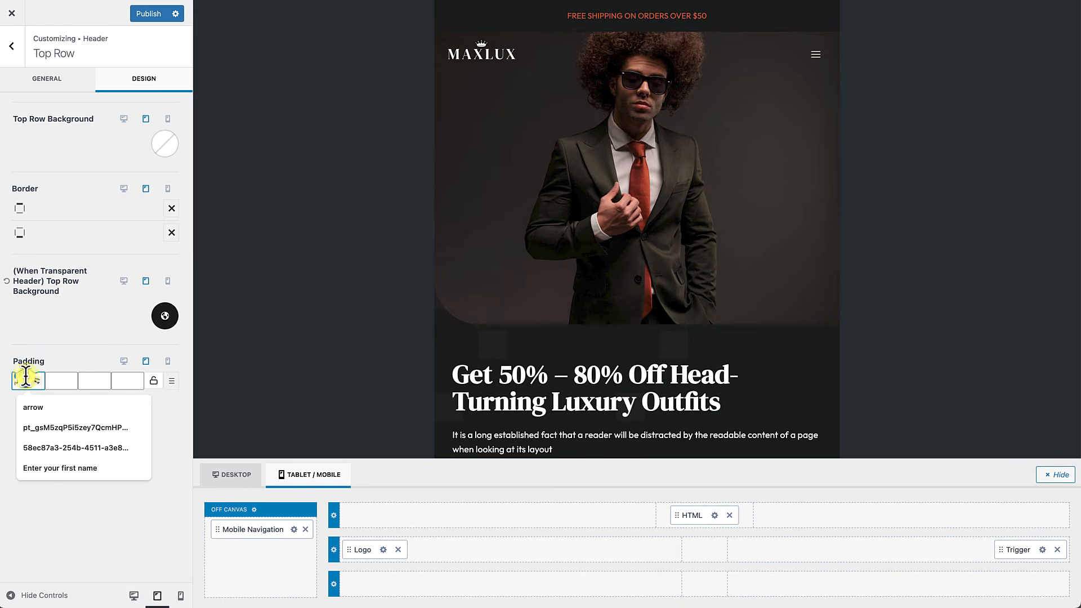
pyautogui.write('3')
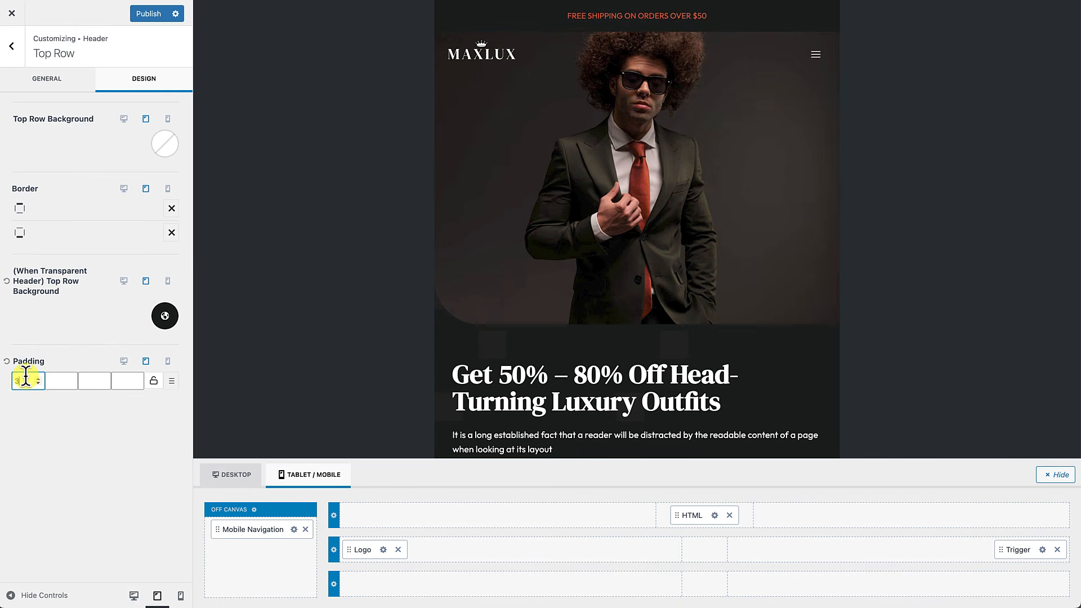
pyautogui.click(56, 379)
pyautogui.write('3')
pyautogui.click(82, 381)
pyautogui.write('3')
pyautogui.click(120, 382)
pyautogui.write('3')
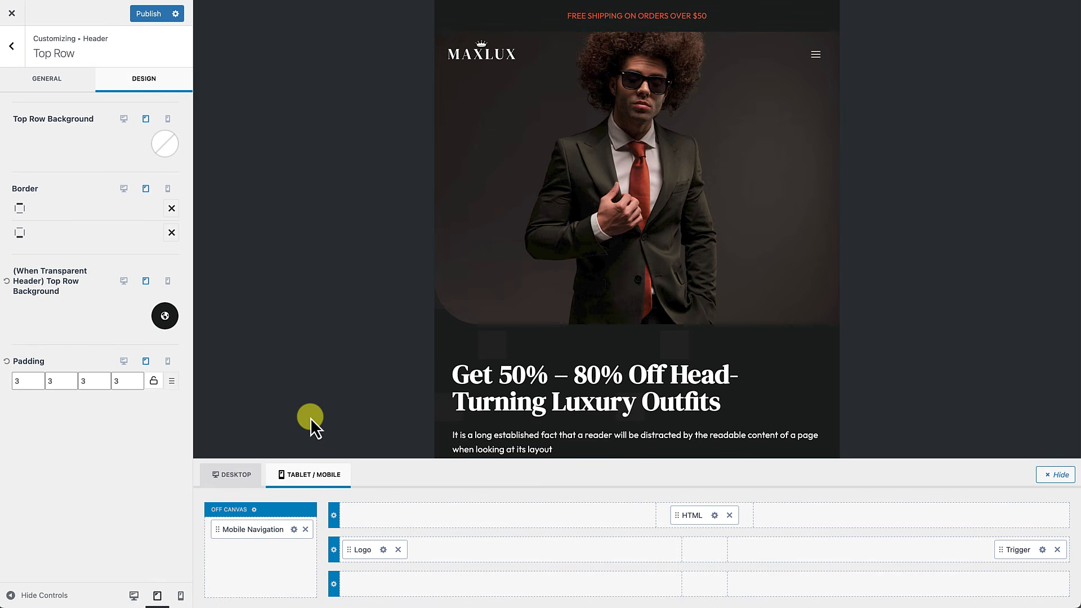
pyautogui.click(715, 515)
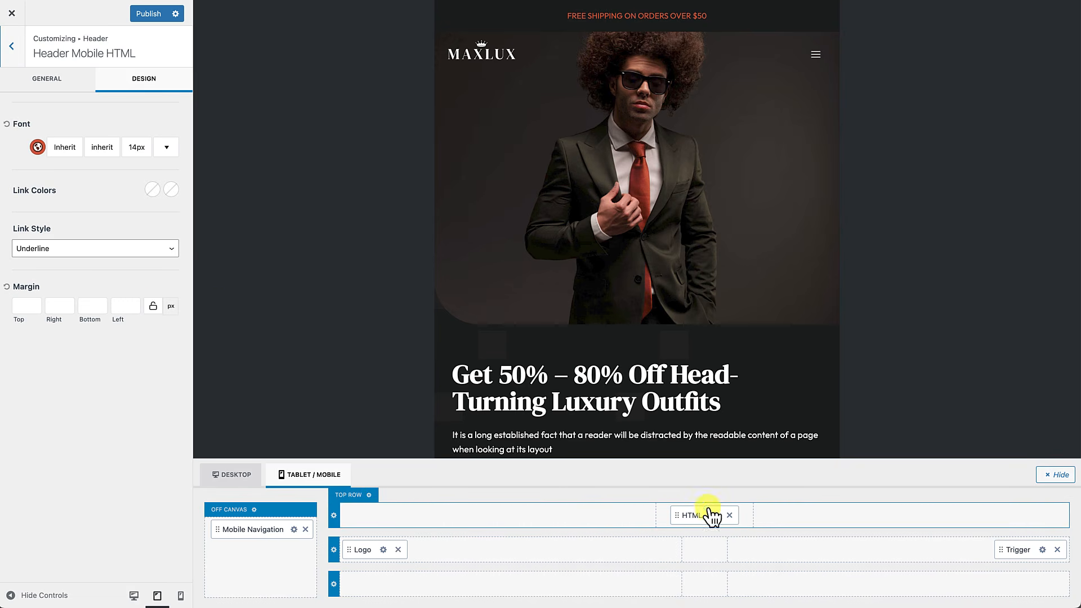
# Step: Change the HTML element's tablet font line height from 1.4 to 1
pyautogui.click(64, 147)
pyautogui.click(73, 151)
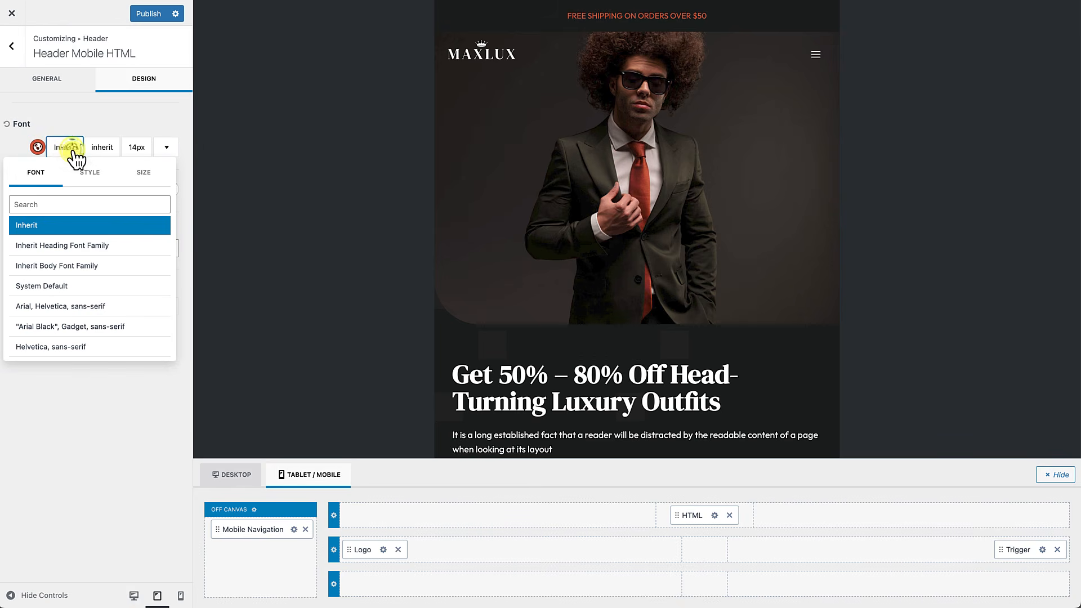
pyautogui.click(144, 174)
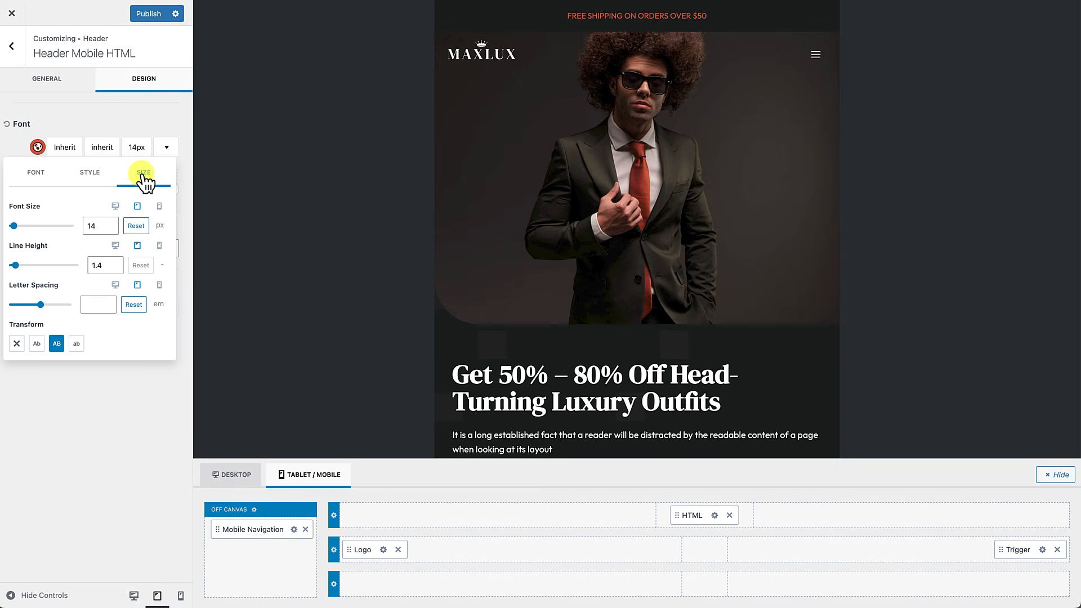
pyautogui.click(115, 268)
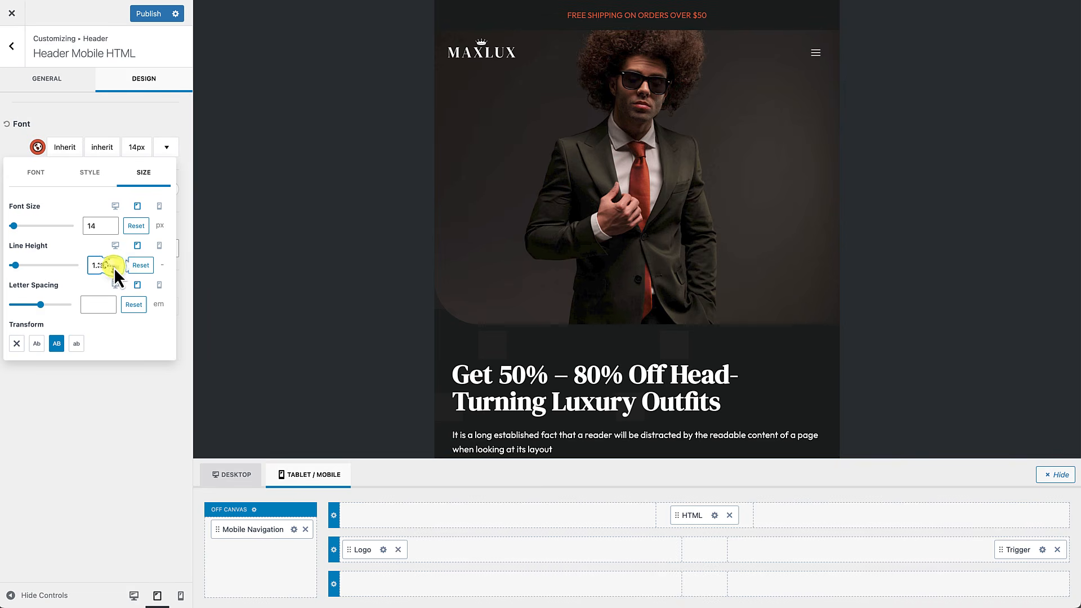
pyautogui.moveTo(97, 266); pyautogui.dragTo(115, 266)
pyautogui.press('BackSpace')
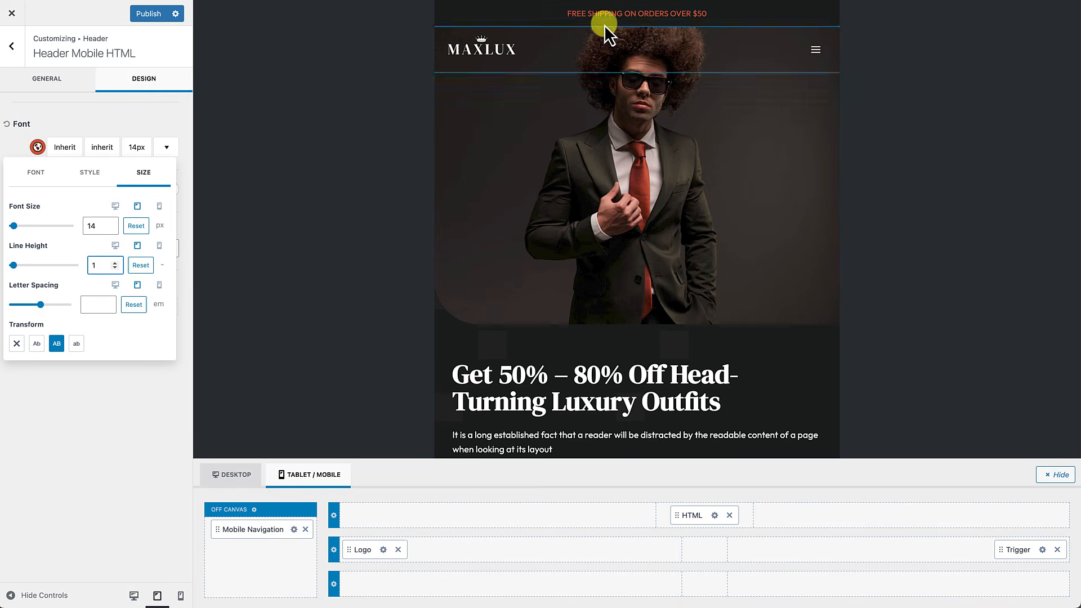
pyautogui.click(82, 401)
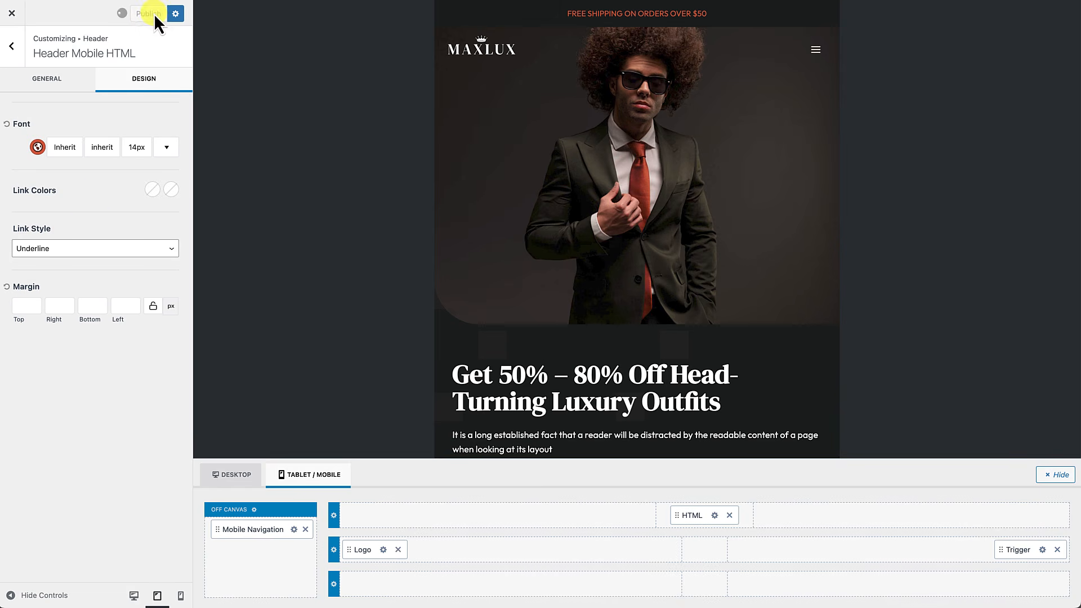
# Step: Exit the Customizer, check the homepage in the DevTools mobile preview, then close DevTools
pyautogui.click(12, 12)
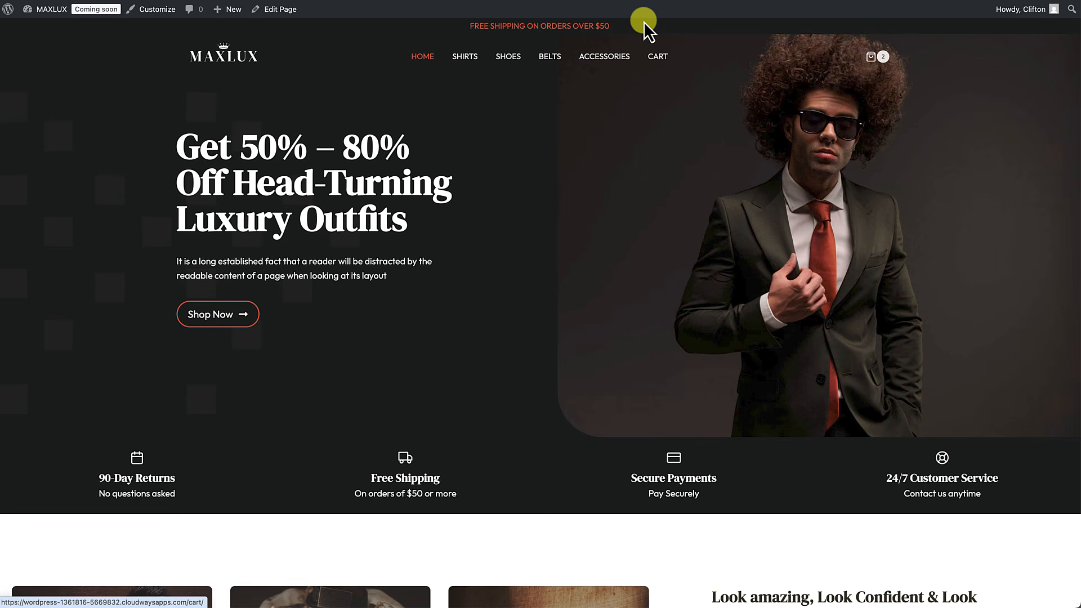
pyautogui.rightClick(410, 103)
pyautogui.click(425, 279)
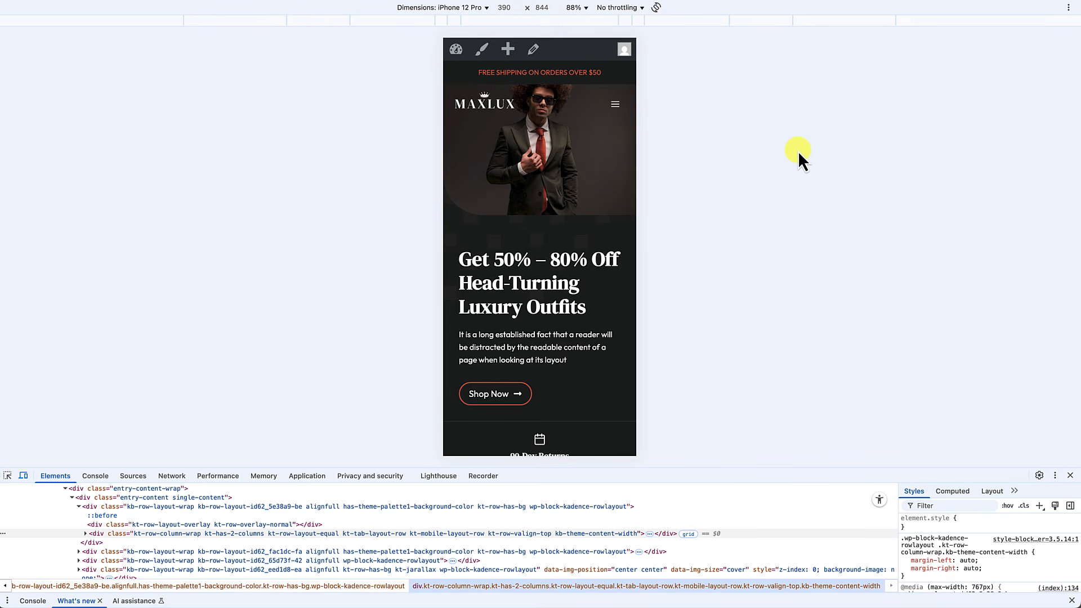
pyautogui.scroll(-4, 540, 223)
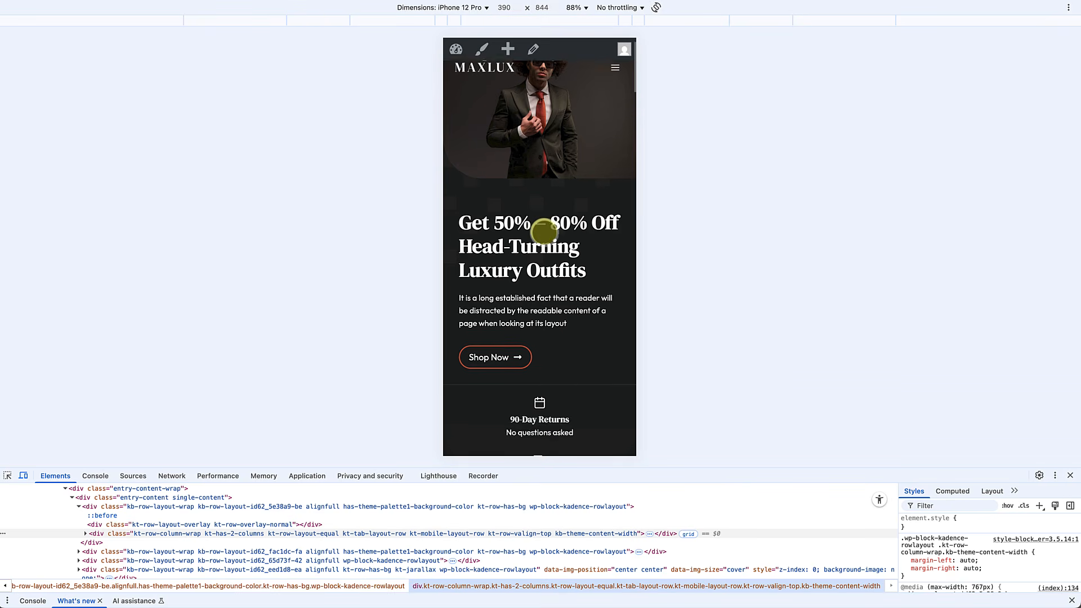
pyautogui.scroll(4, 542, 232)
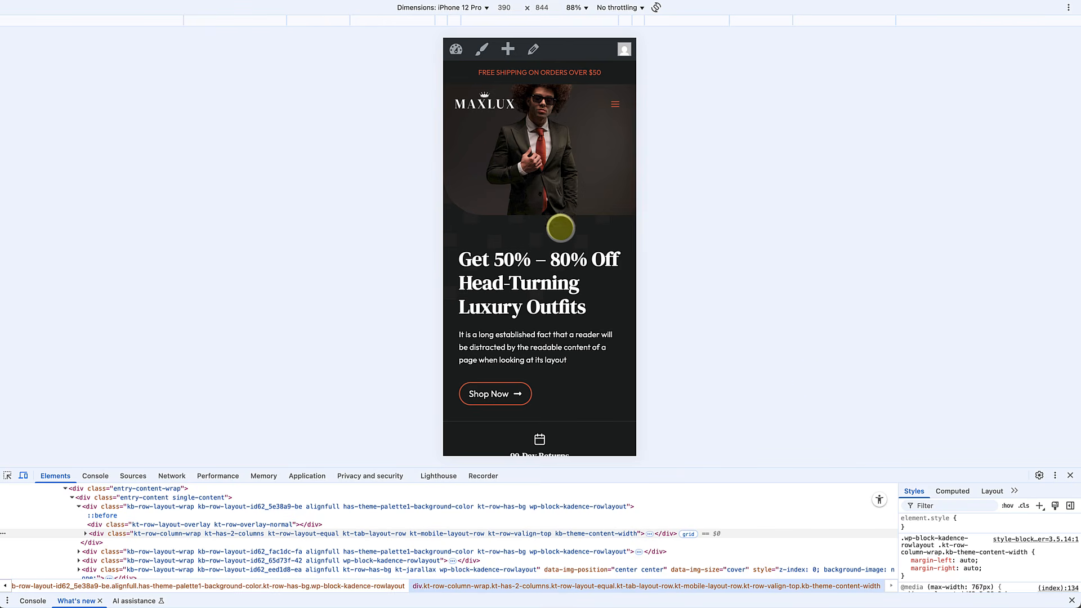
pyautogui.click(1070, 475)
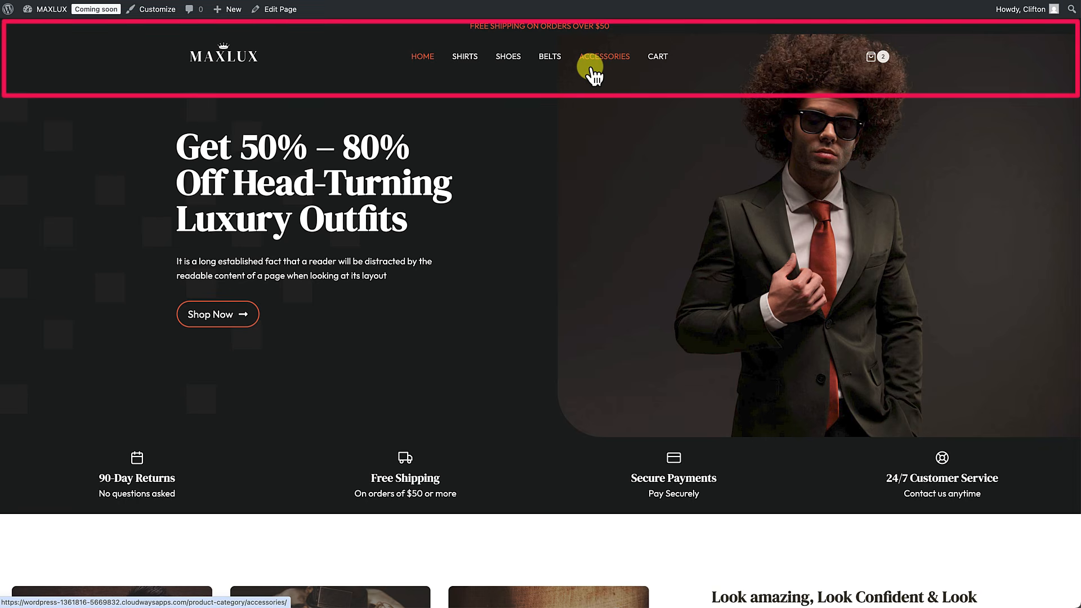
# Step: Browse the Shirts, home, Shoes and Cart pages, then reopen the Customizer on Shoes
pyautogui.click(464, 58)
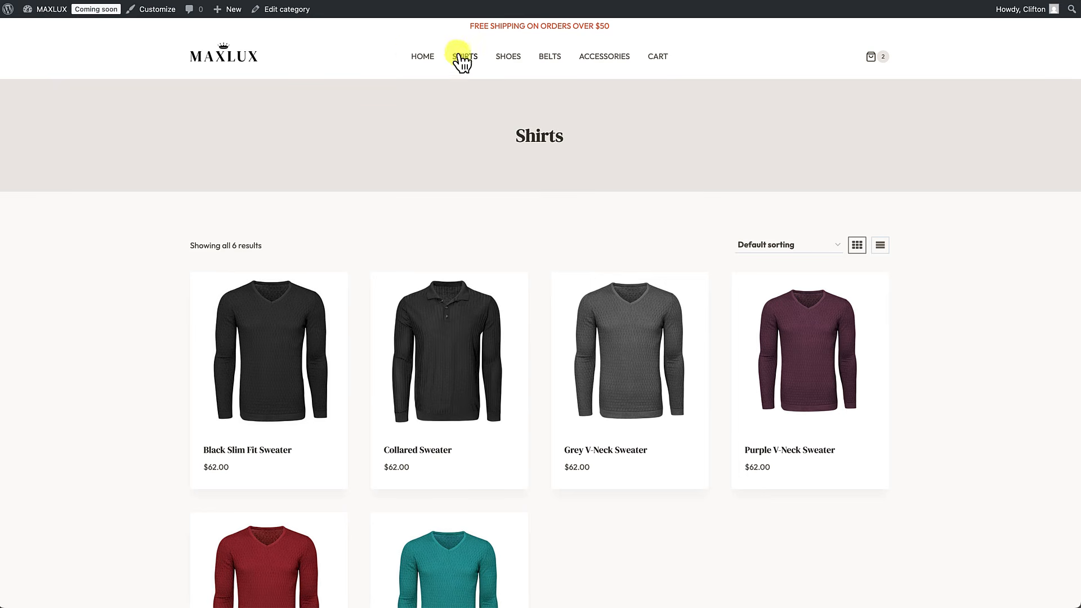
pyautogui.click(242, 68)
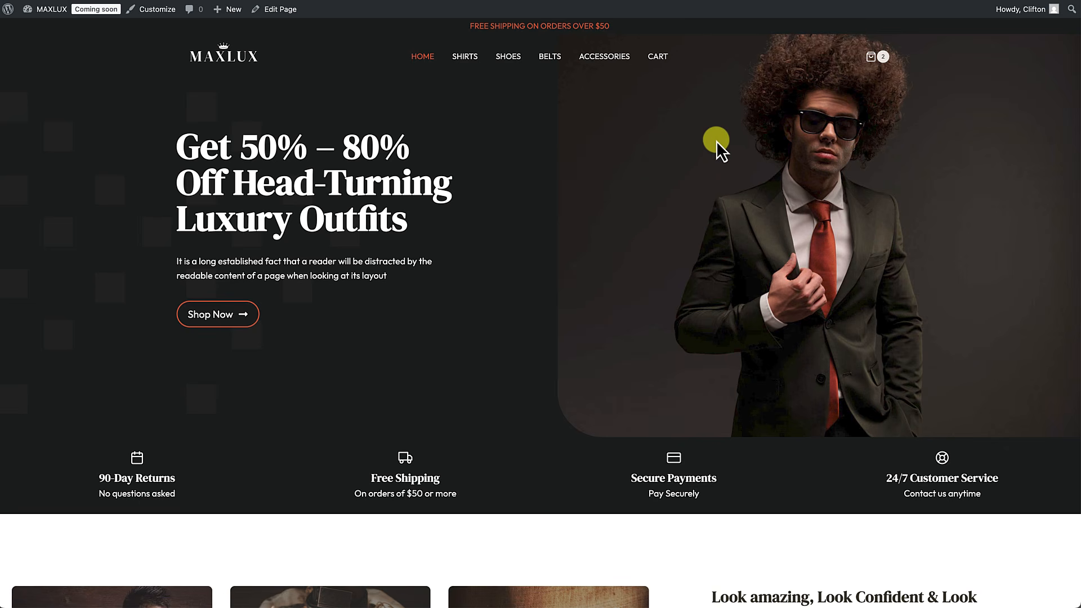
pyautogui.click(513, 58)
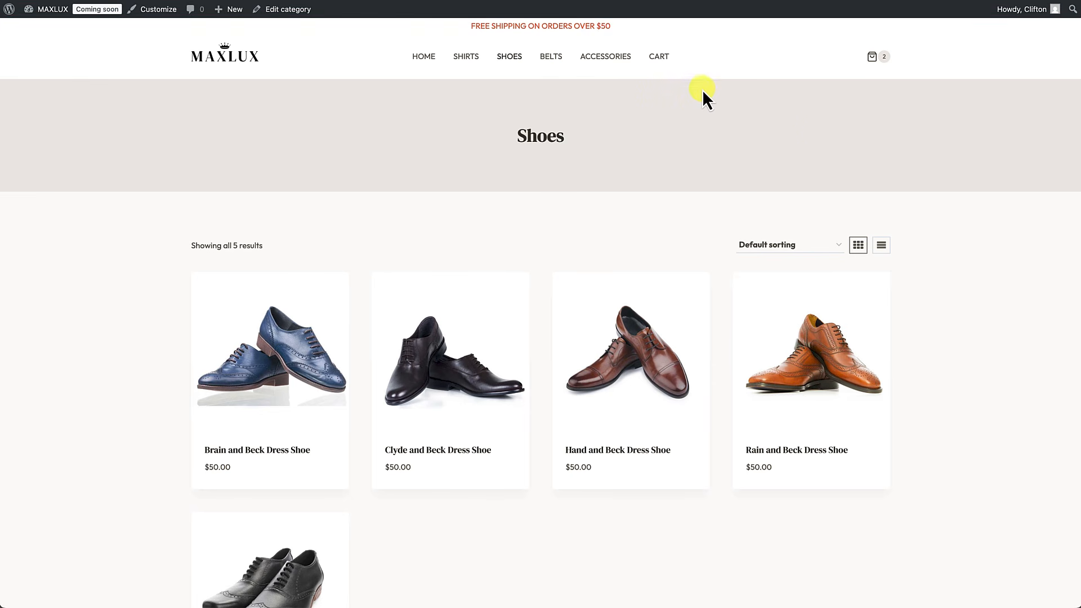
pyautogui.click(662, 63)
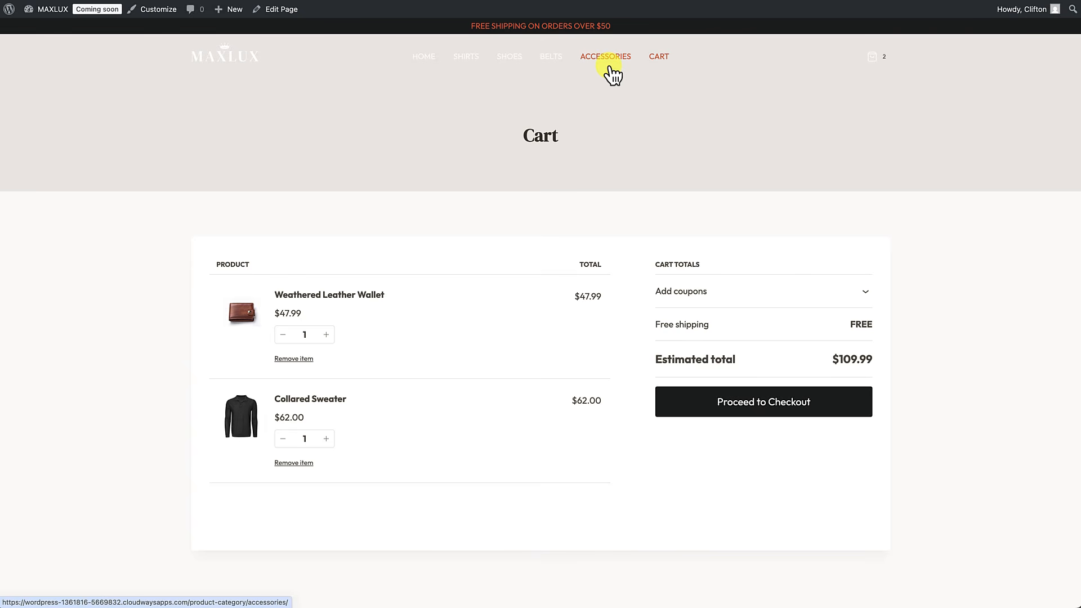
pyautogui.click(516, 58)
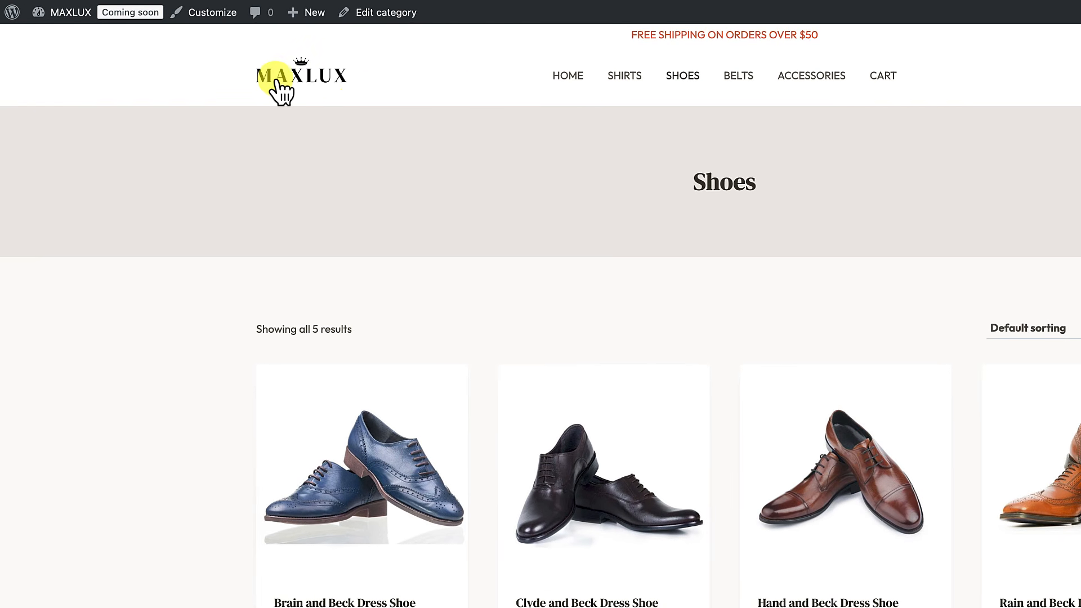
pyautogui.click(214, 18)
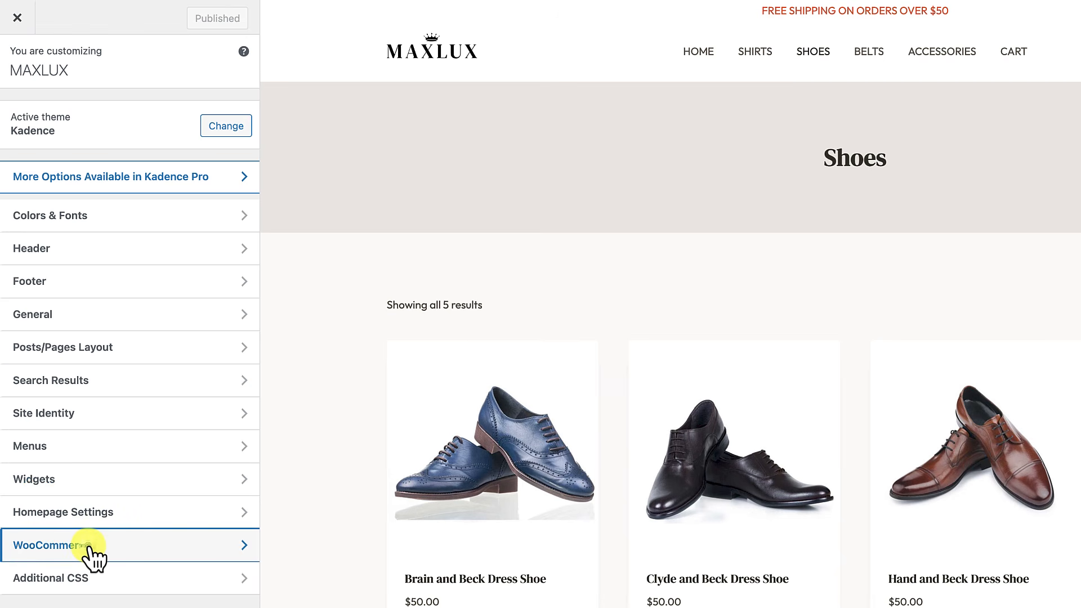
# Step: Set the Product Catalog archive title background to the near-black swatch
pyautogui.click(90, 546)
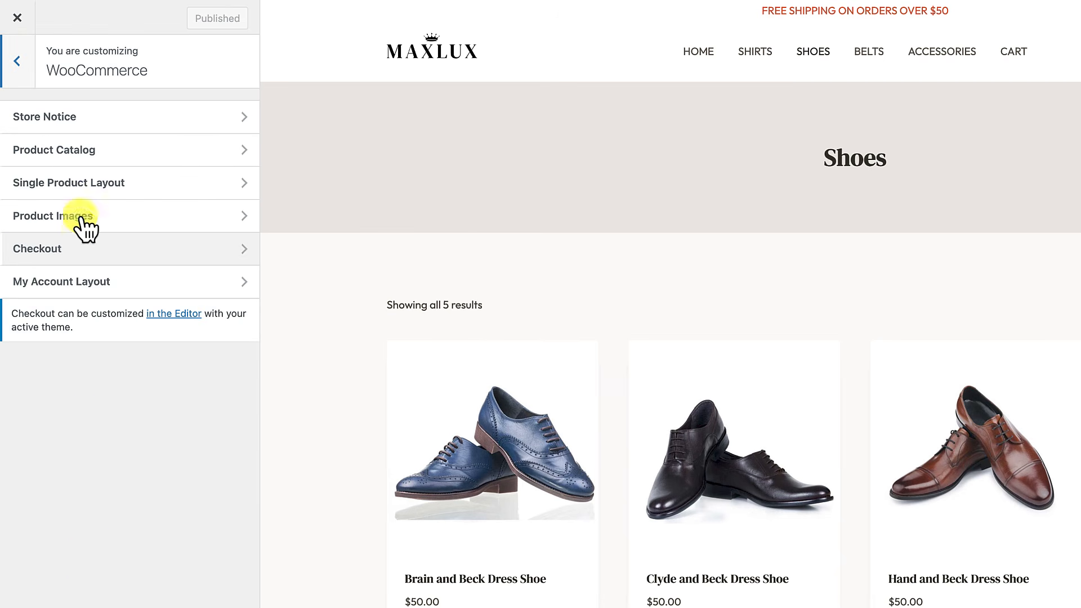
pyautogui.click(80, 151)
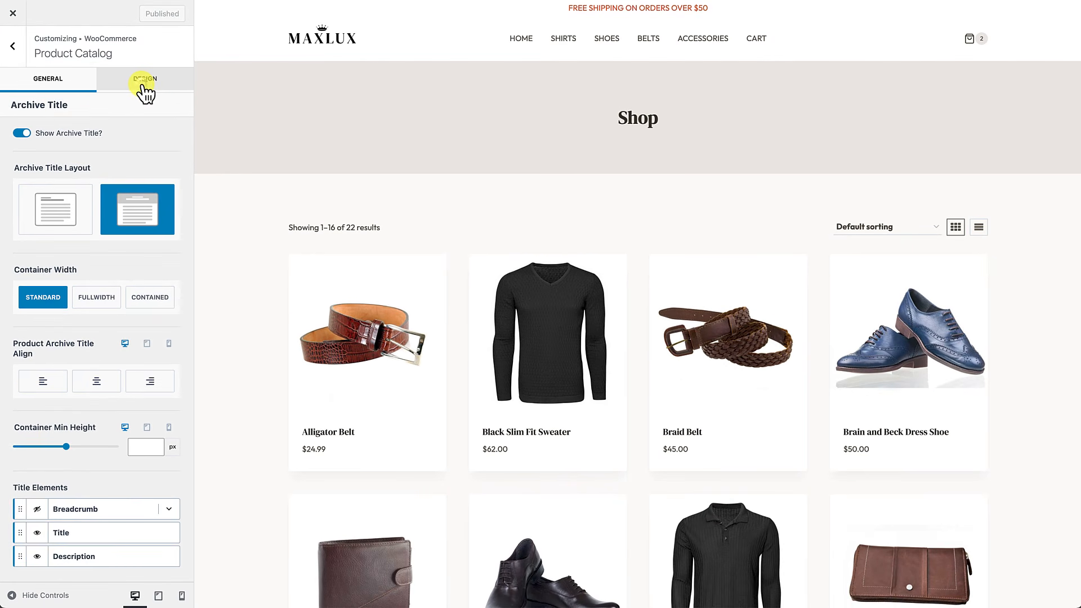
pyautogui.click(145, 91)
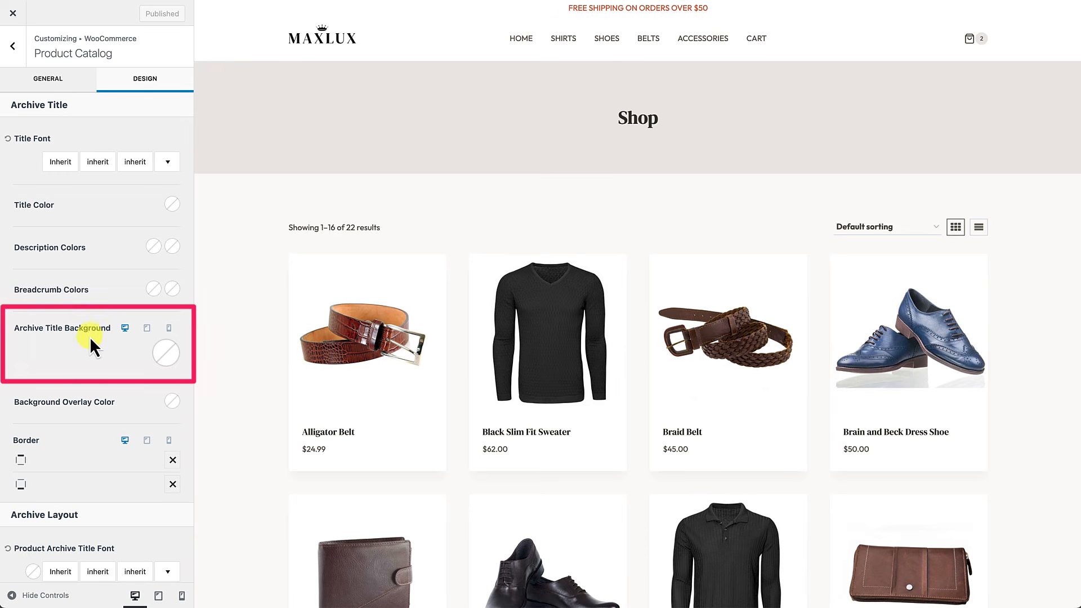
pyautogui.click(166, 359)
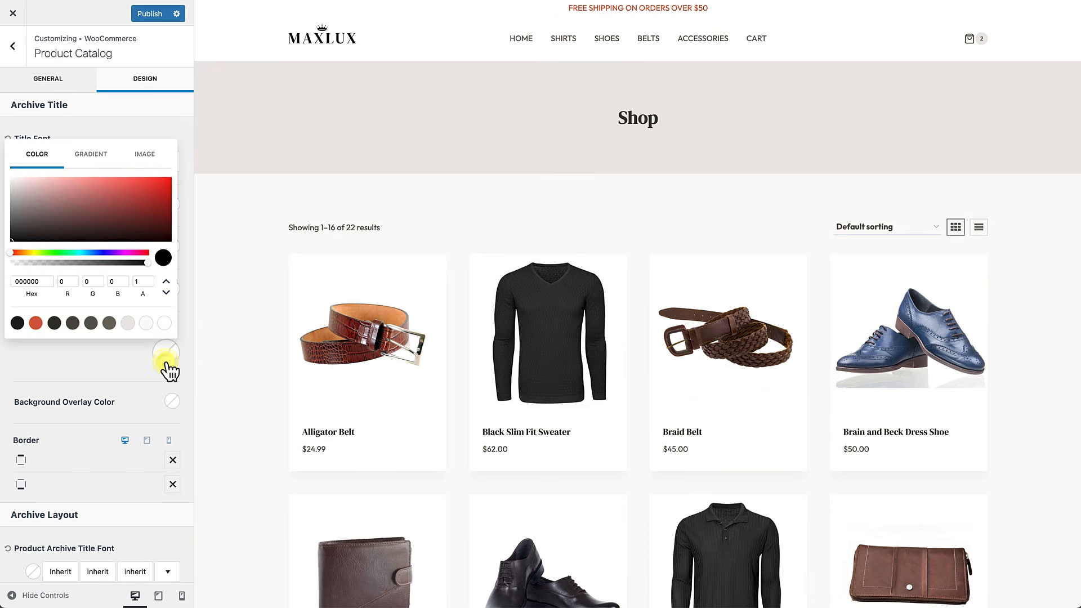
pyautogui.click(17, 325)
pyautogui.click(17, 323)
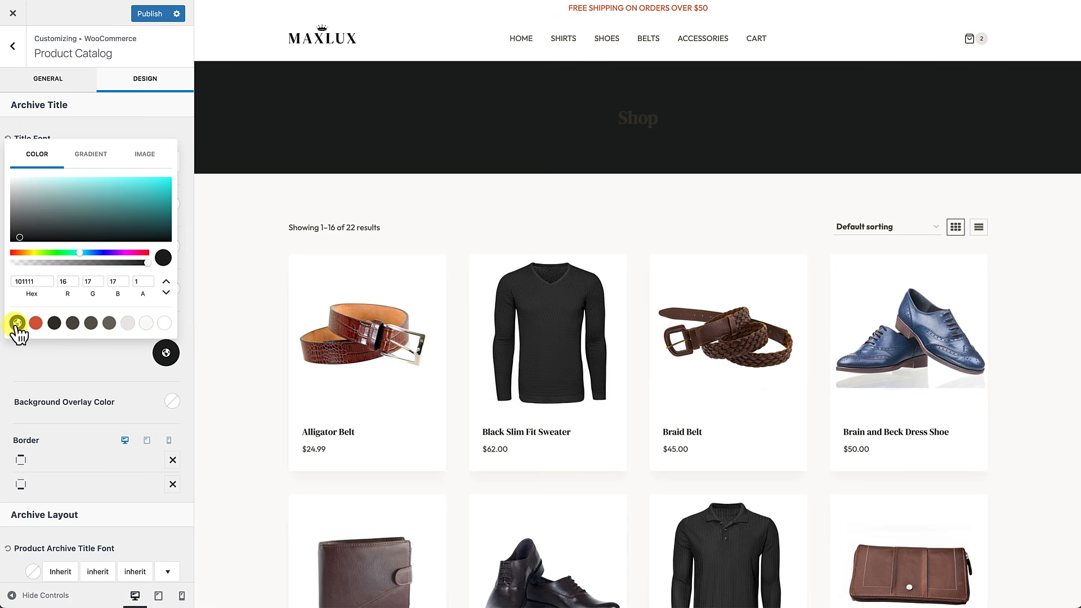
pyautogui.click(58, 360)
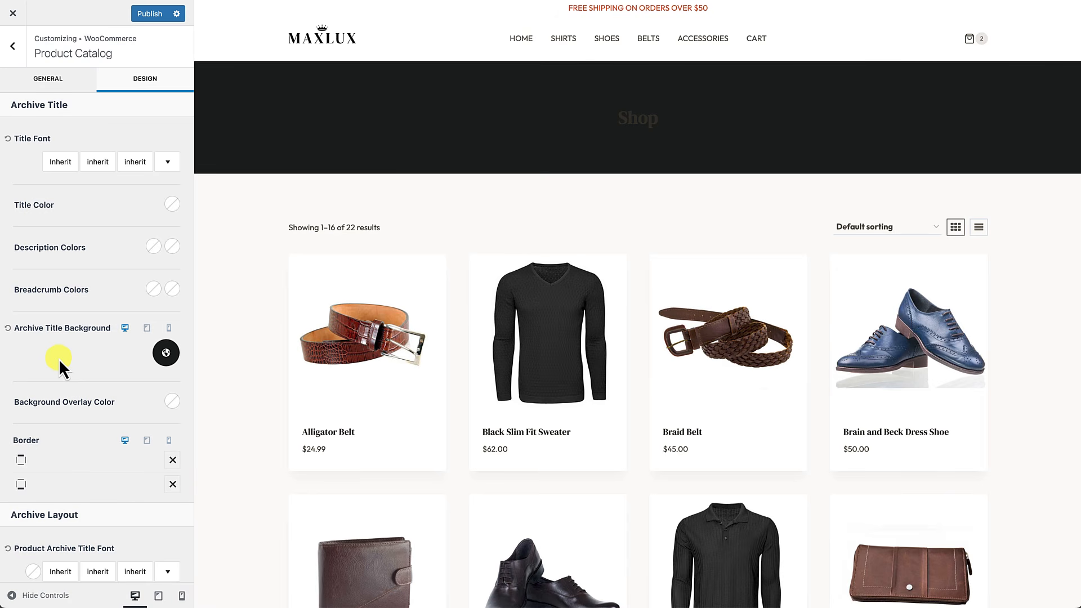
# Step: Switch the archive title background to Image and bring up the media library
pyautogui.click(168, 356)
pyautogui.click(39, 157)
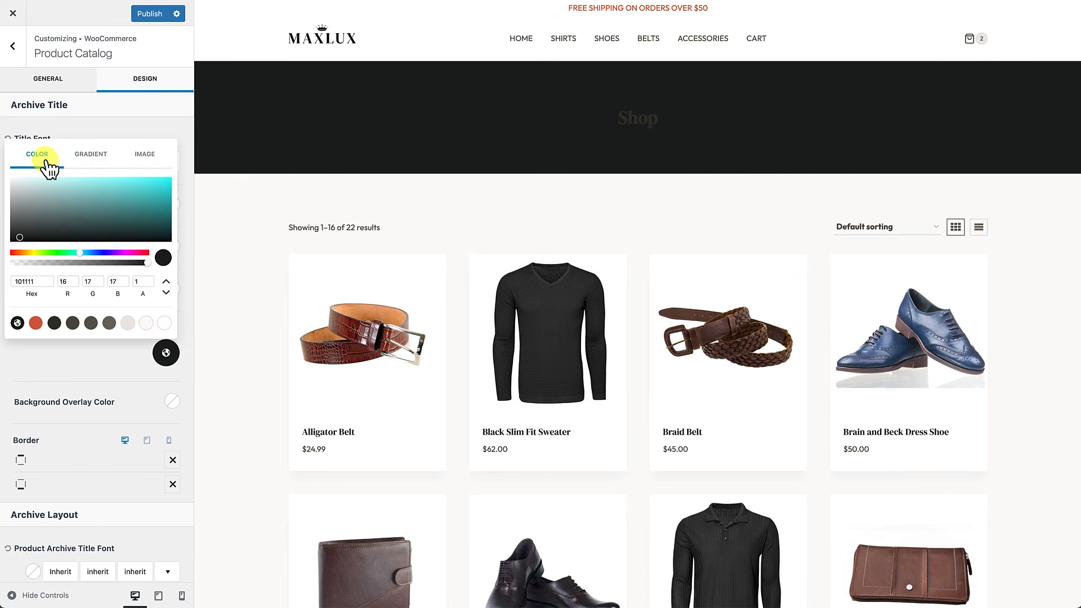
pyautogui.click(89, 164)
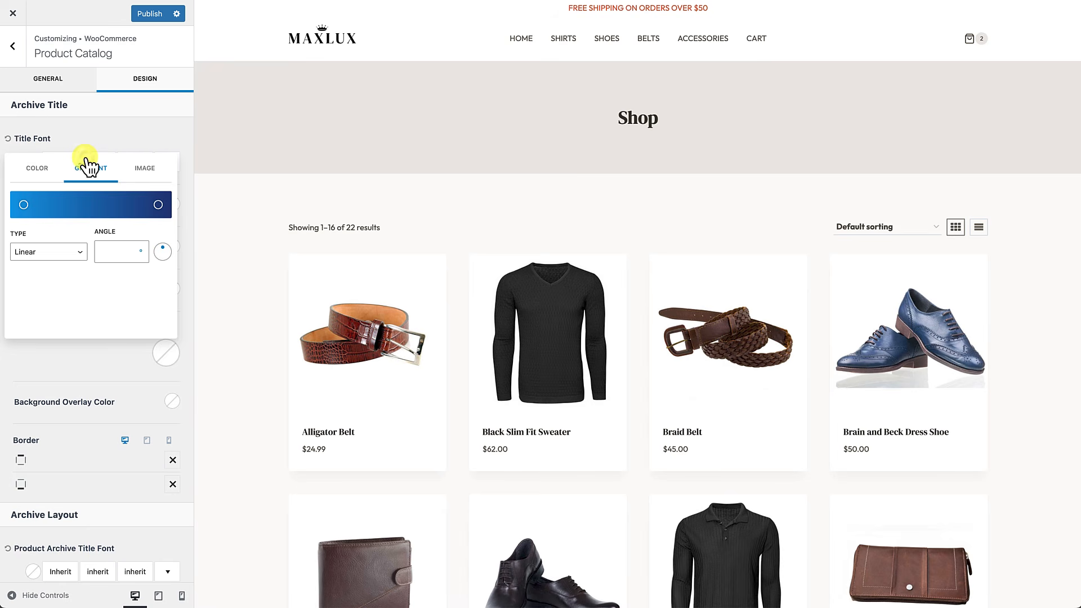
pyautogui.click(145, 171)
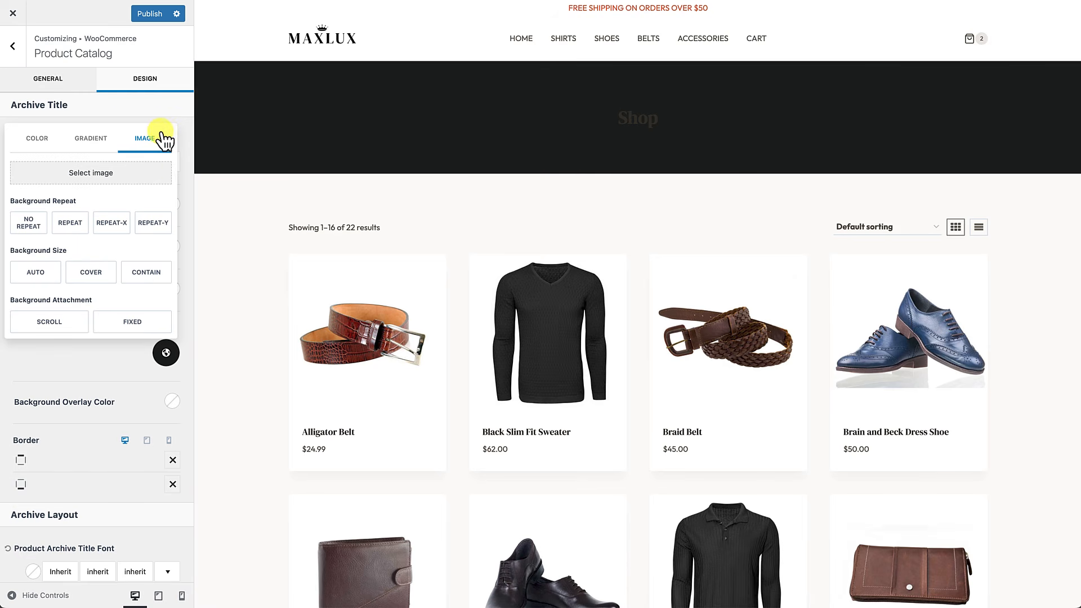
pyautogui.click(92, 174)
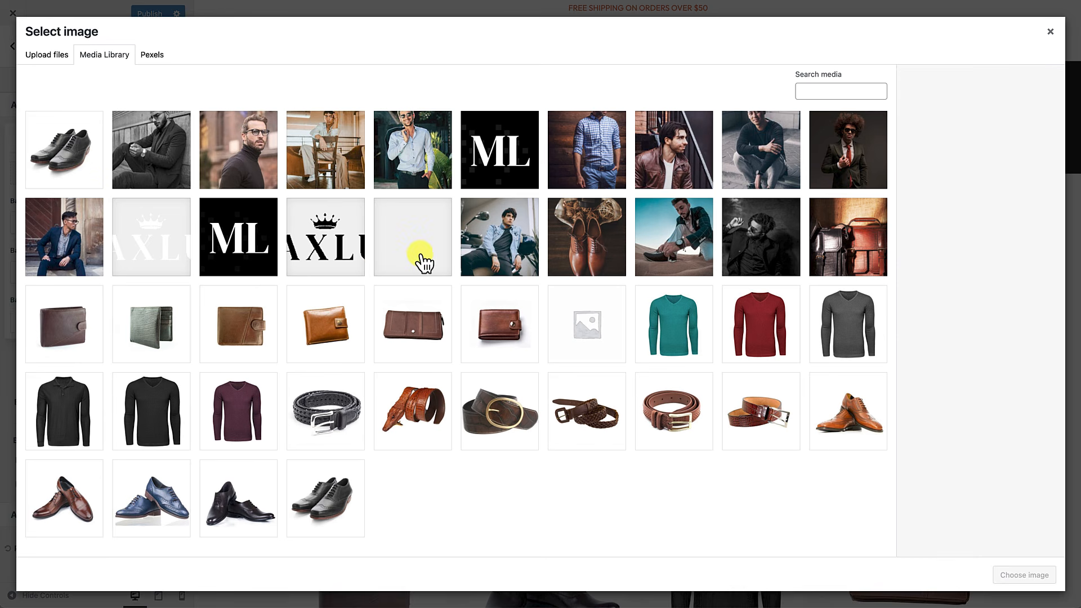
# Step: Apply hero-section-subtle-pattern-left.png to the Shop banner with No Repeat, Auto size, focal point left
pyautogui.click(420, 260)
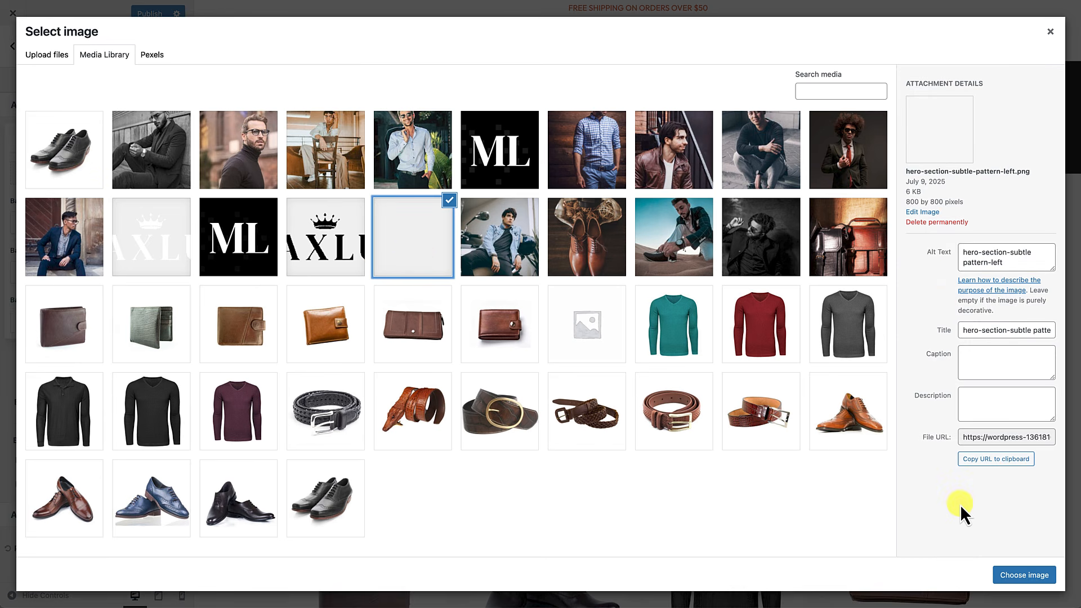
pyautogui.click(1007, 575)
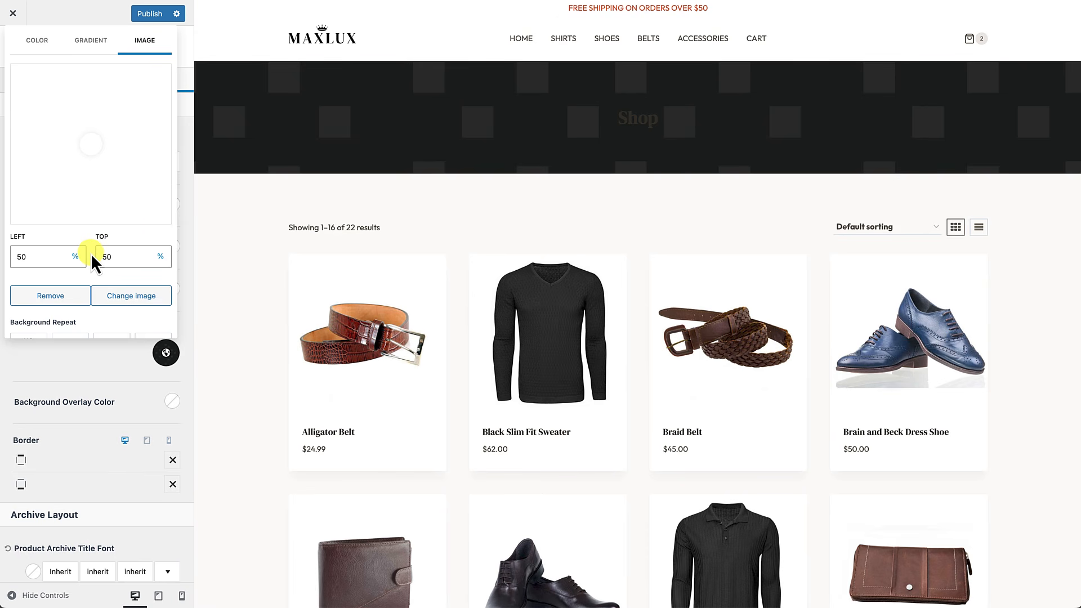
pyautogui.scroll(-2, 91, 258)
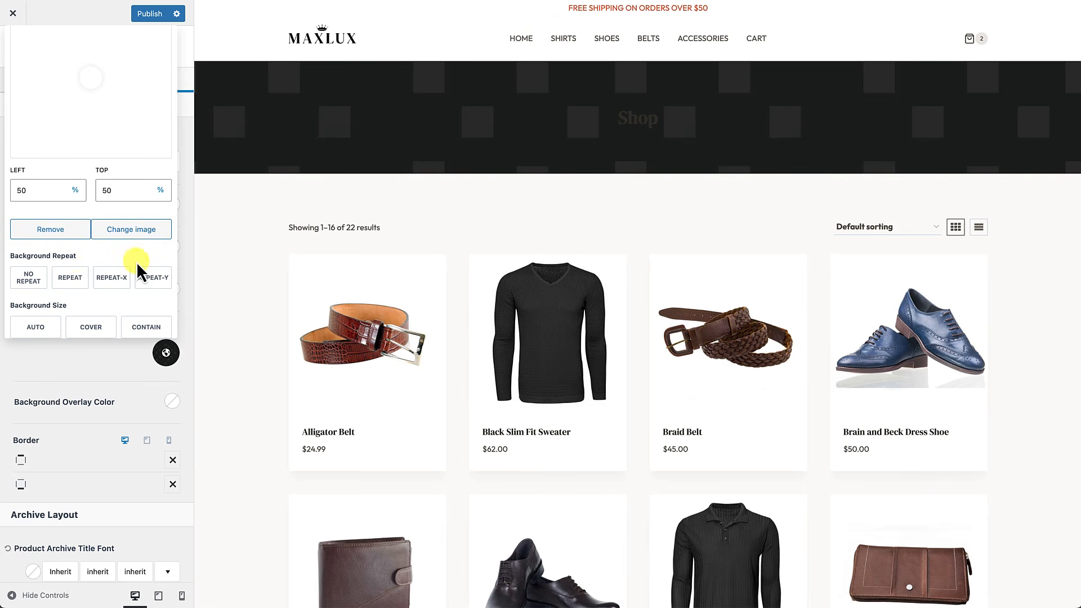
pyautogui.click(29, 277)
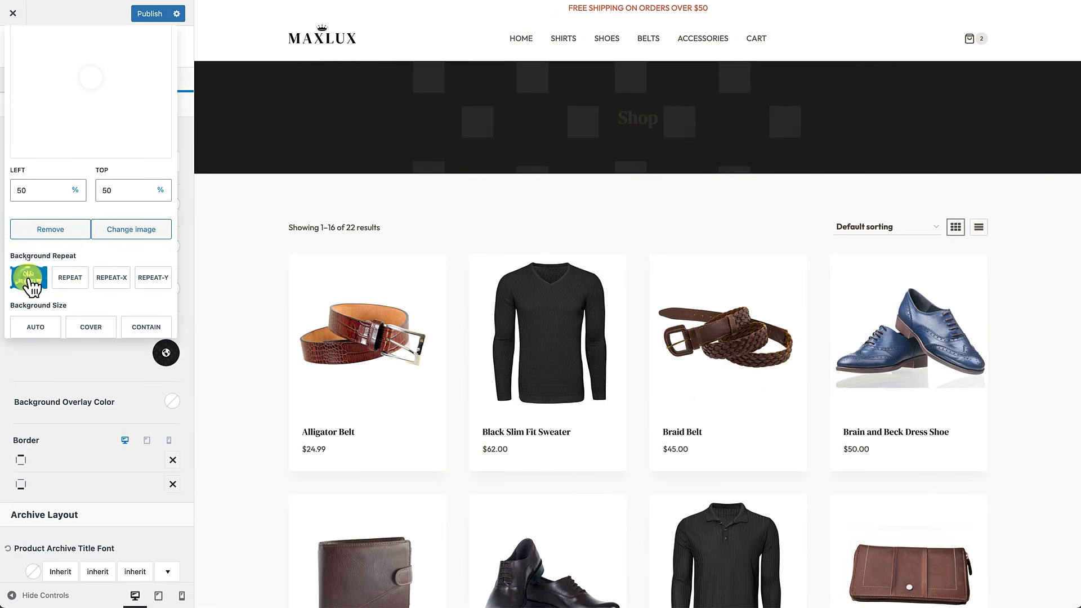
pyautogui.scroll(-2, 33, 290)
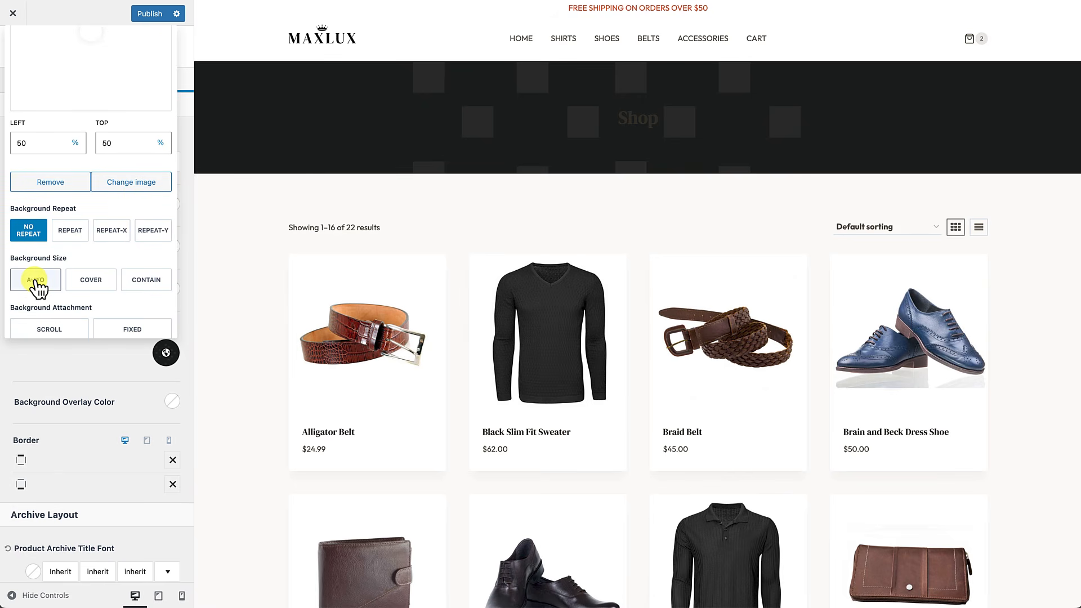
pyautogui.click(36, 280)
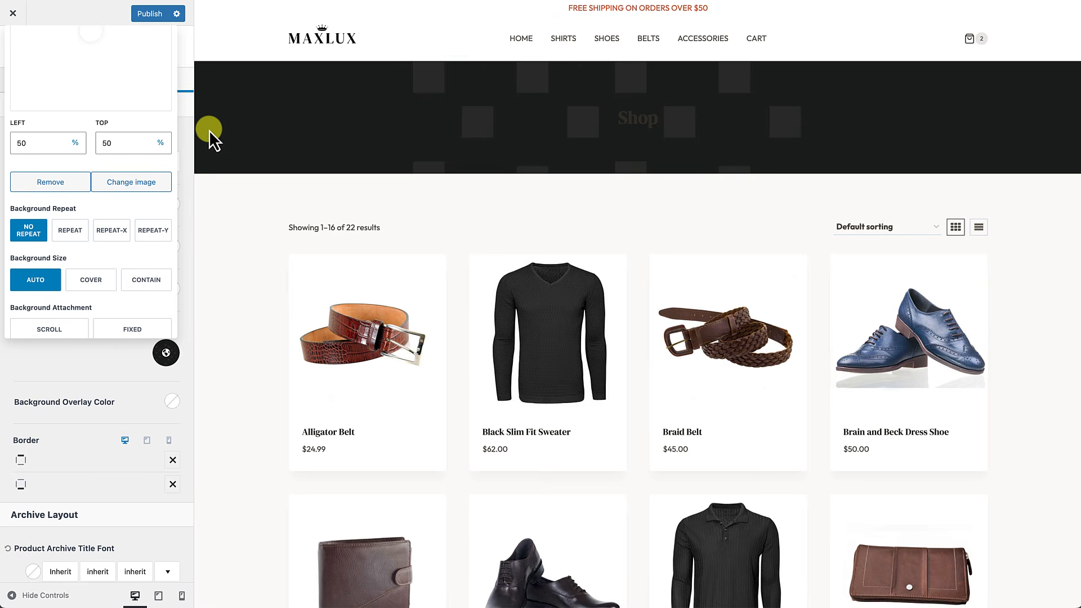
pyautogui.scroll(3, 94, 142)
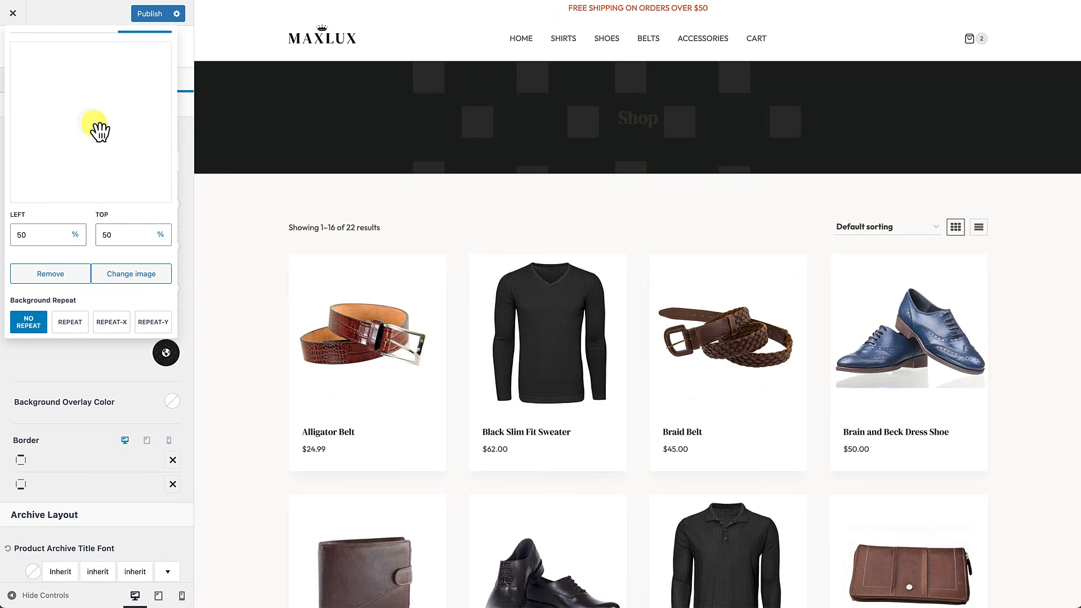
pyautogui.moveTo(99, 132); pyautogui.dragTo(3, 128)
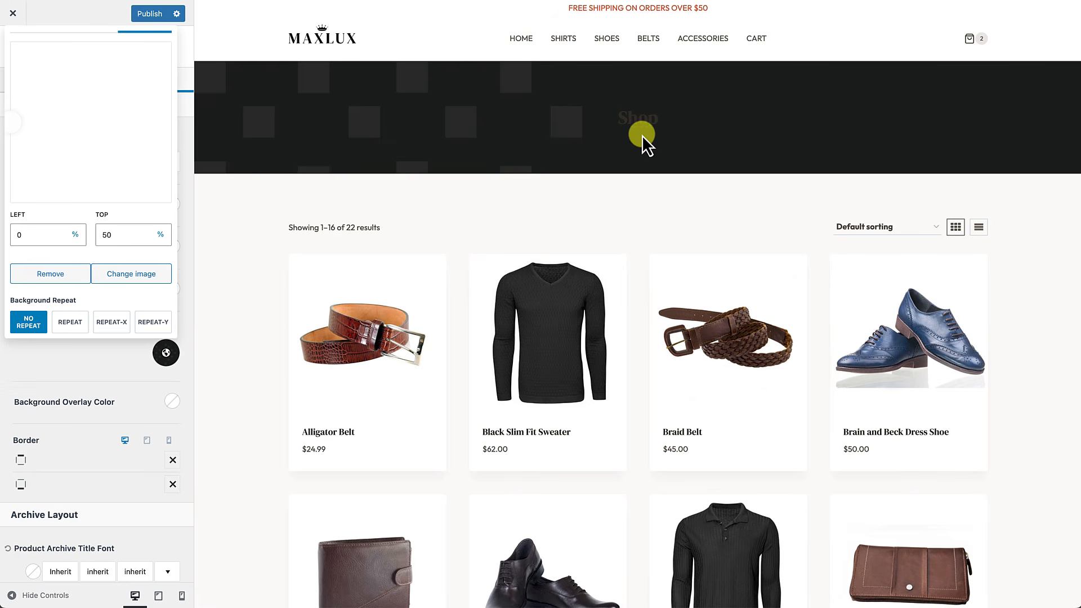
pyautogui.click(70, 370)
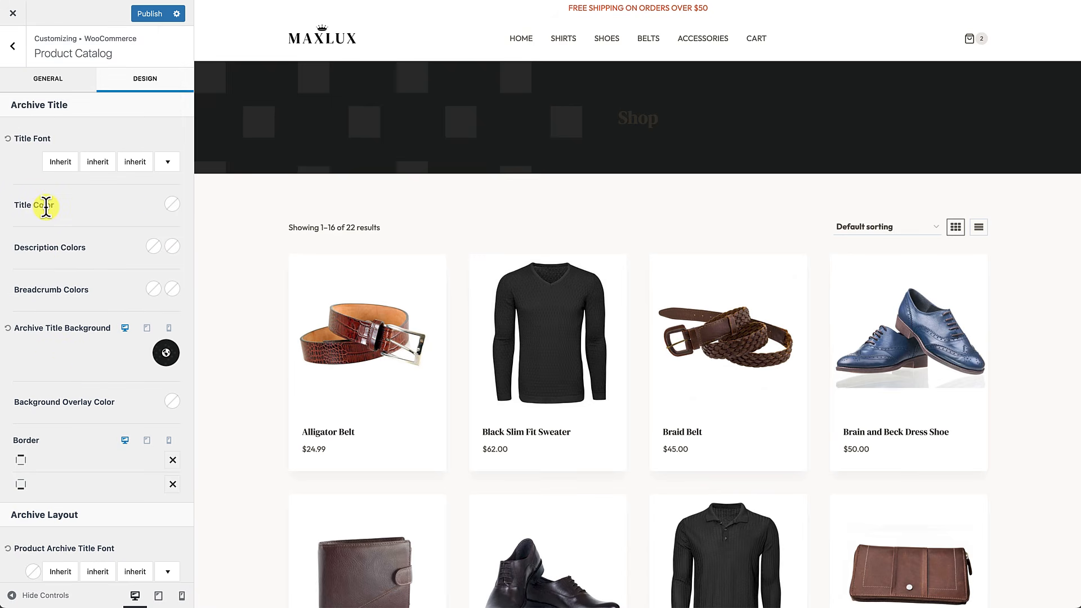
# Step: Make the Shop title text off-white #FAF9F7 and back out to the main Customizer menu
pyautogui.click(172, 204)
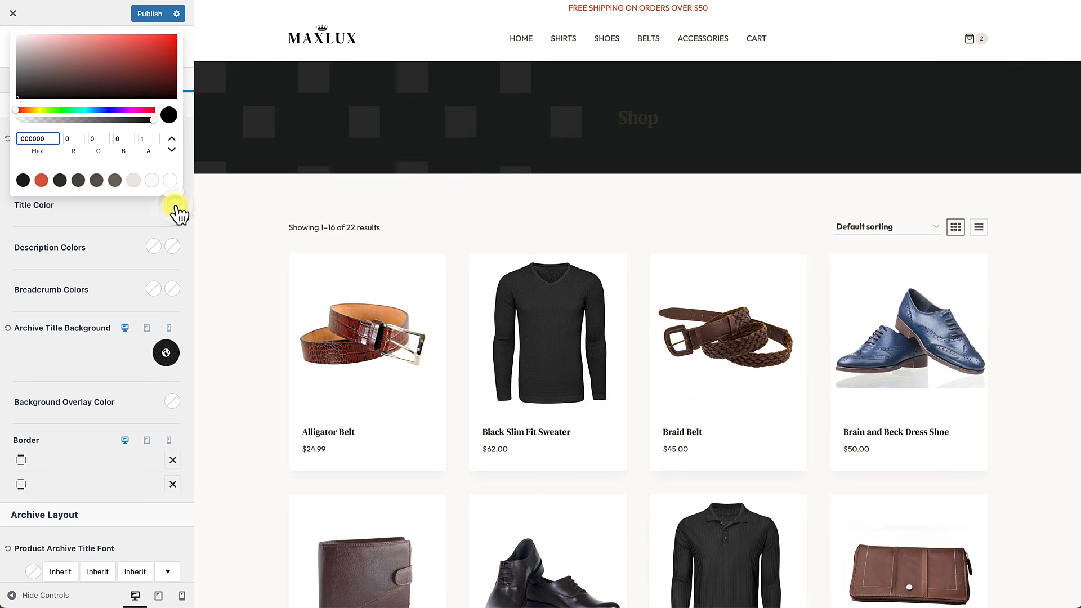
pyautogui.click(151, 180)
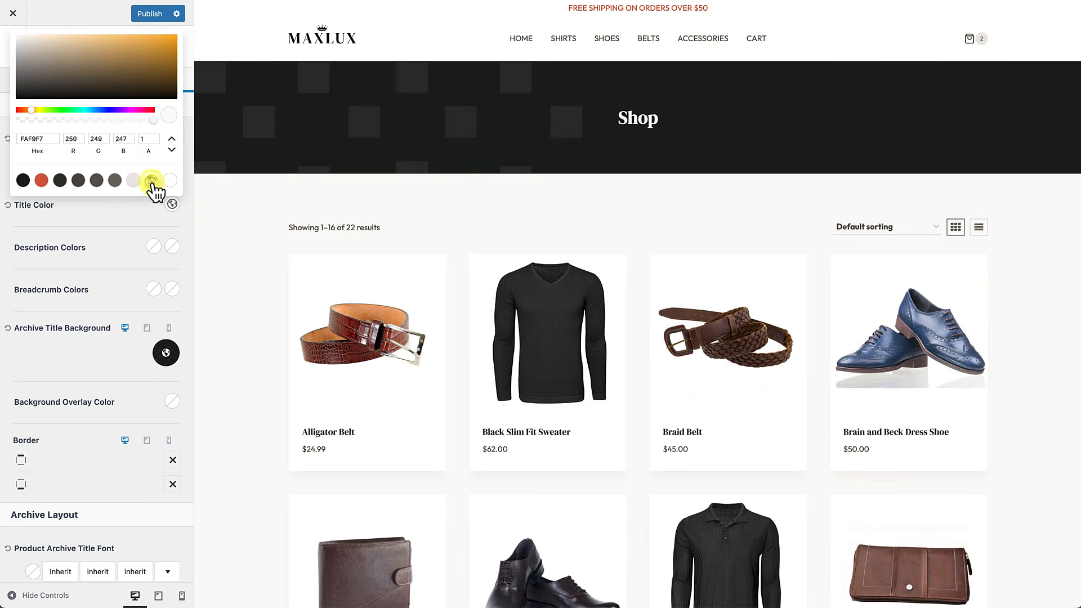
pyautogui.click(107, 215)
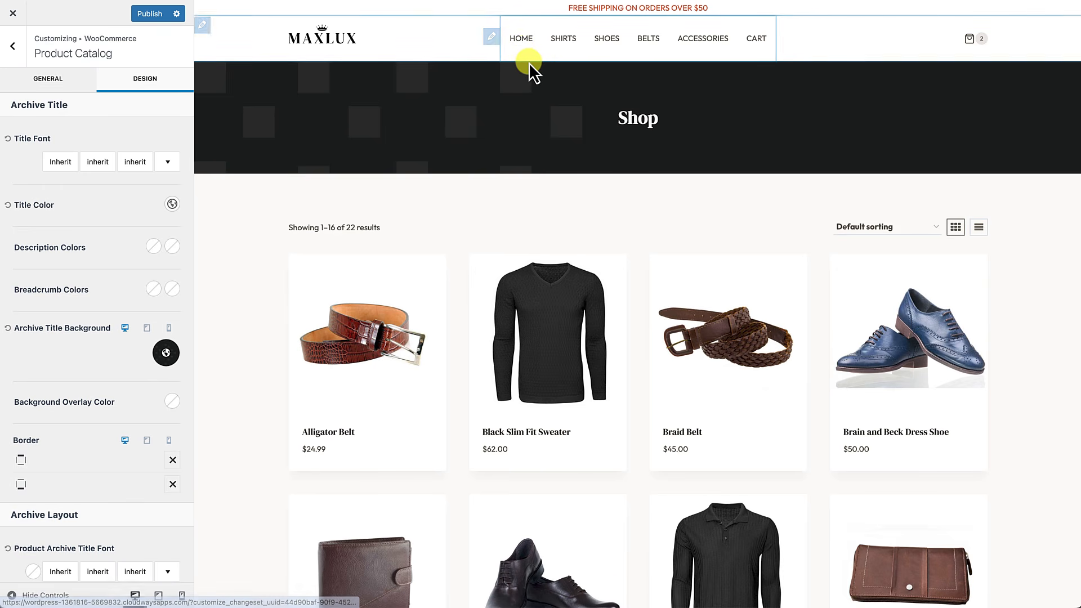
pyautogui.click(14, 50)
pyautogui.click(15, 52)
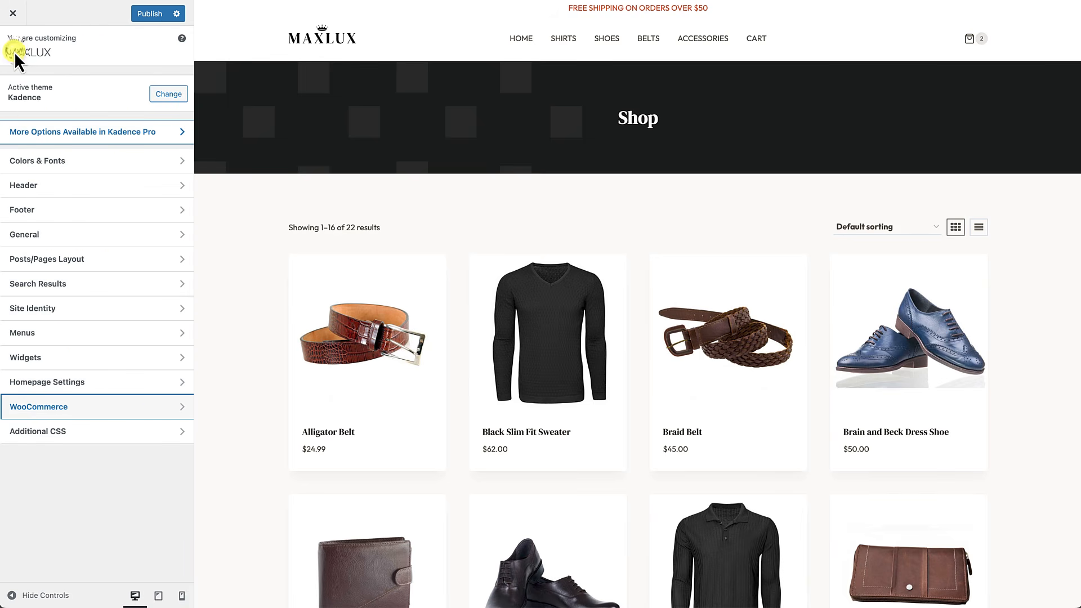
# Step: Turn off 'Disable Search and Archives?' for the transparent header, publish, and exit the Customizer
pyautogui.click(41, 185)
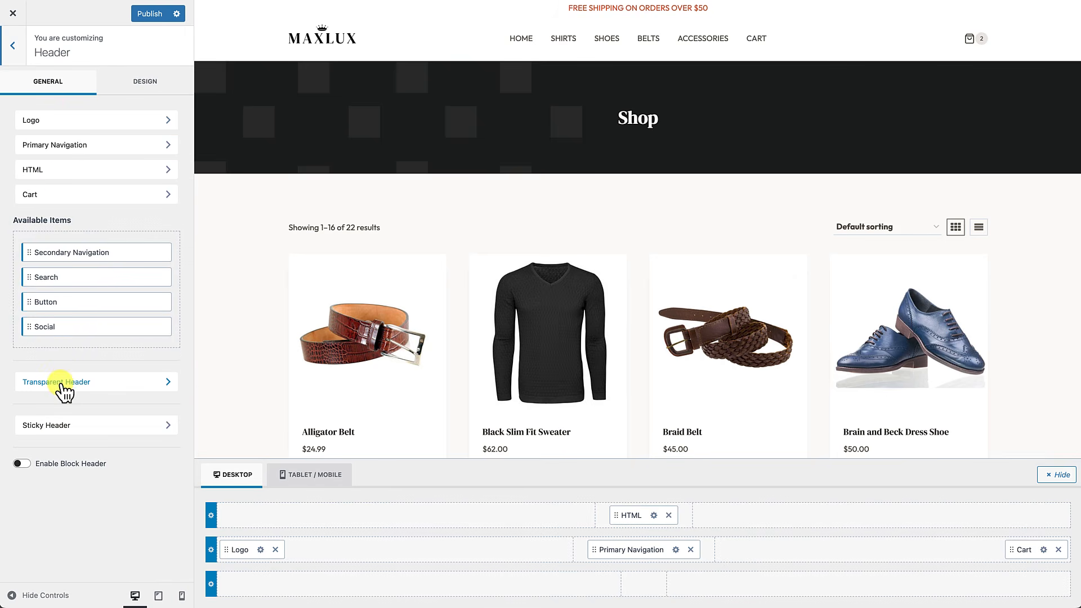
pyautogui.click(63, 386)
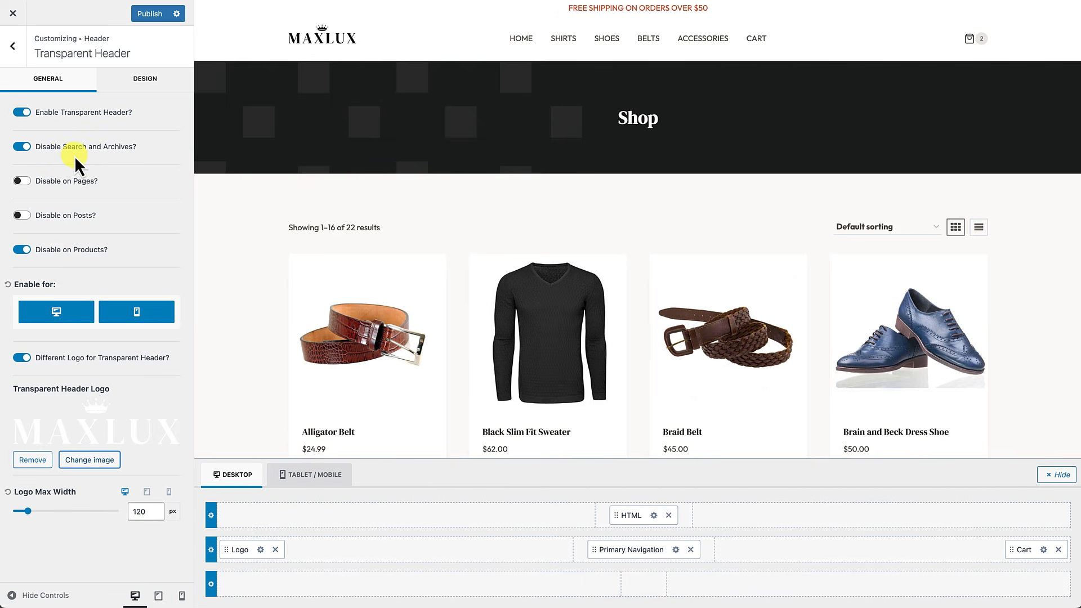
pyautogui.click(23, 147)
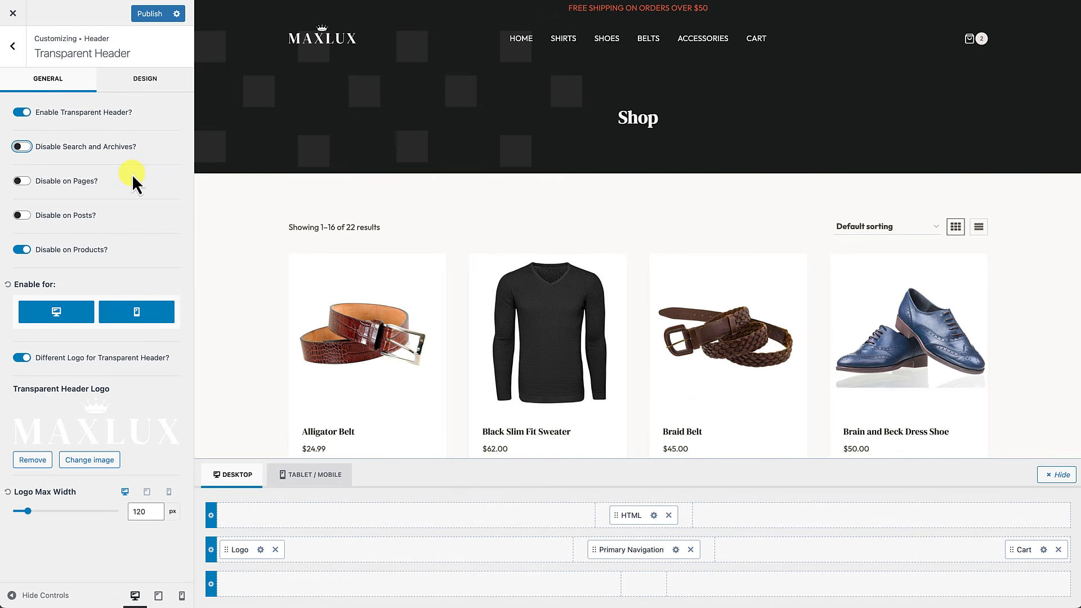
pyautogui.click(144, 14)
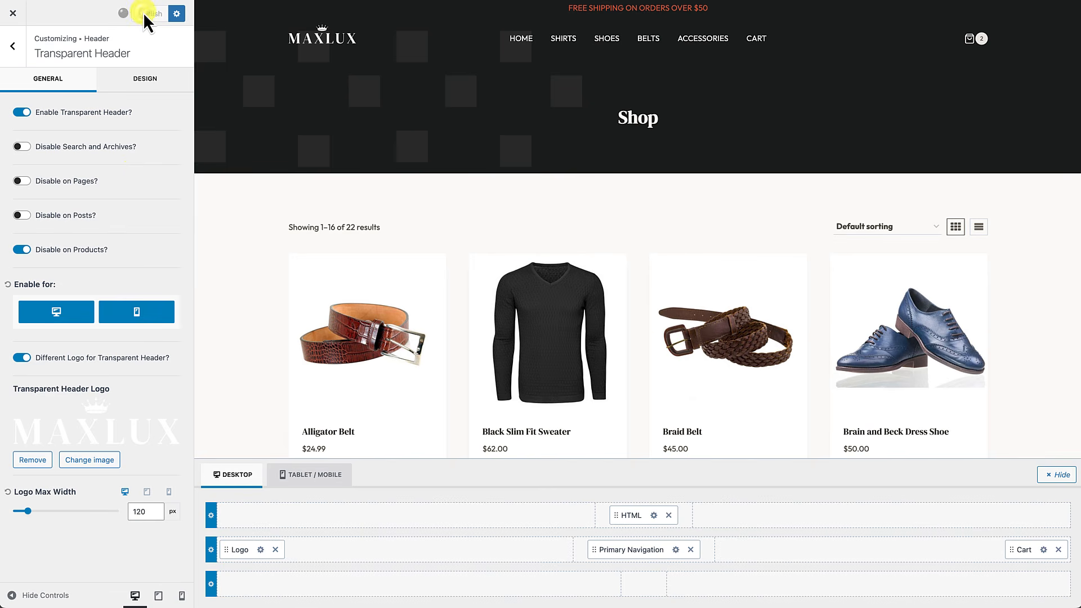
pyautogui.click(25, 21)
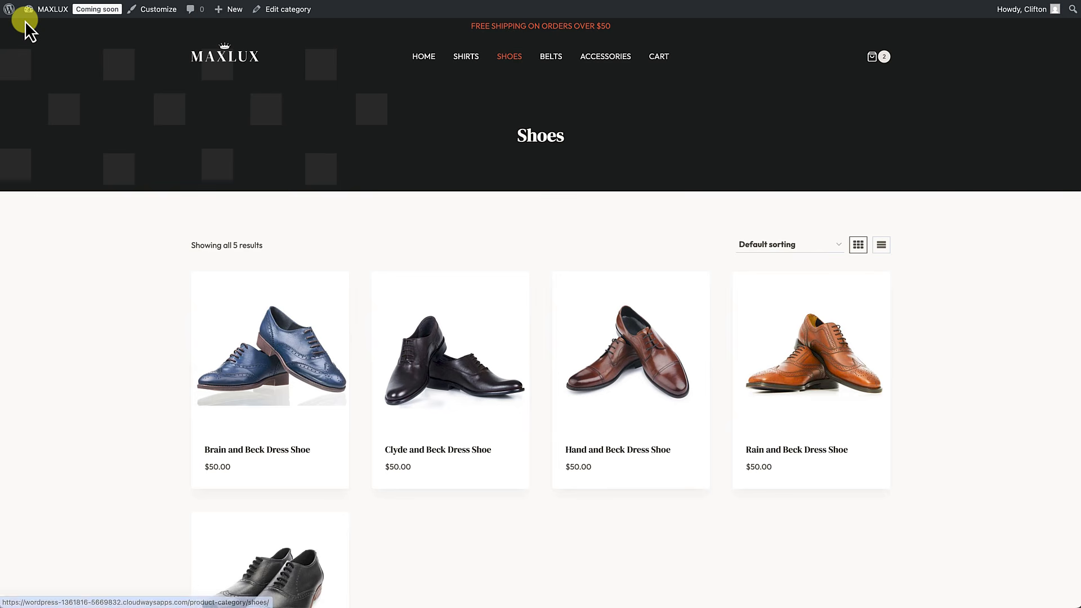
# Step: Browse the Shirts and Belts pages and the cart, then proceed to Checkout
pyautogui.scroll(-1, 410, 214)
pyautogui.scroll(1, 427, 136)
pyautogui.click(465, 59)
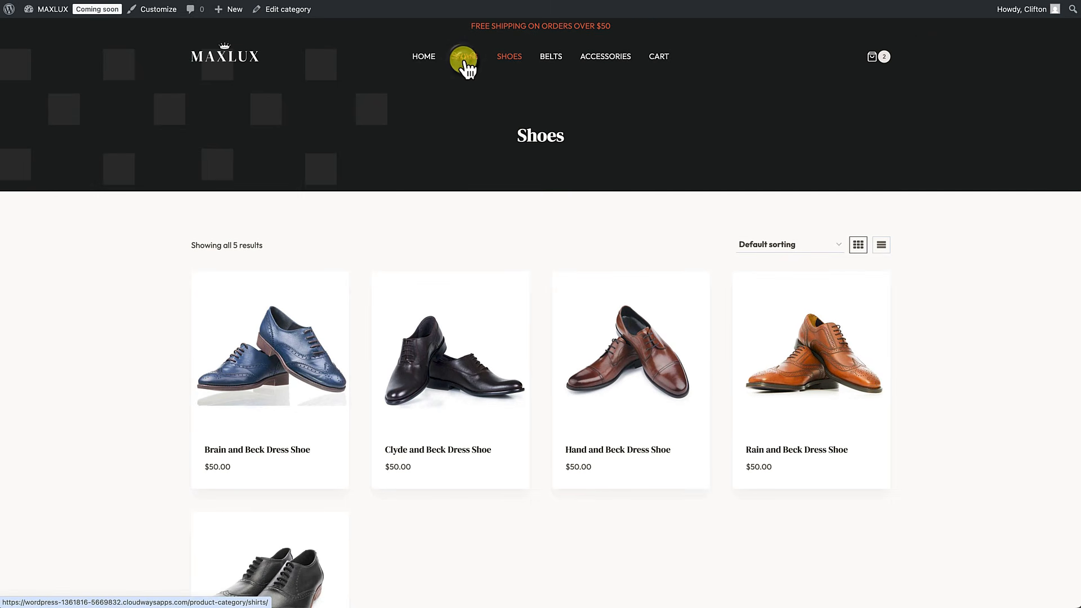
pyautogui.scroll(-5, 453, 184)
pyautogui.scroll(4, 453, 184)
pyautogui.scroll(1, 453, 184)
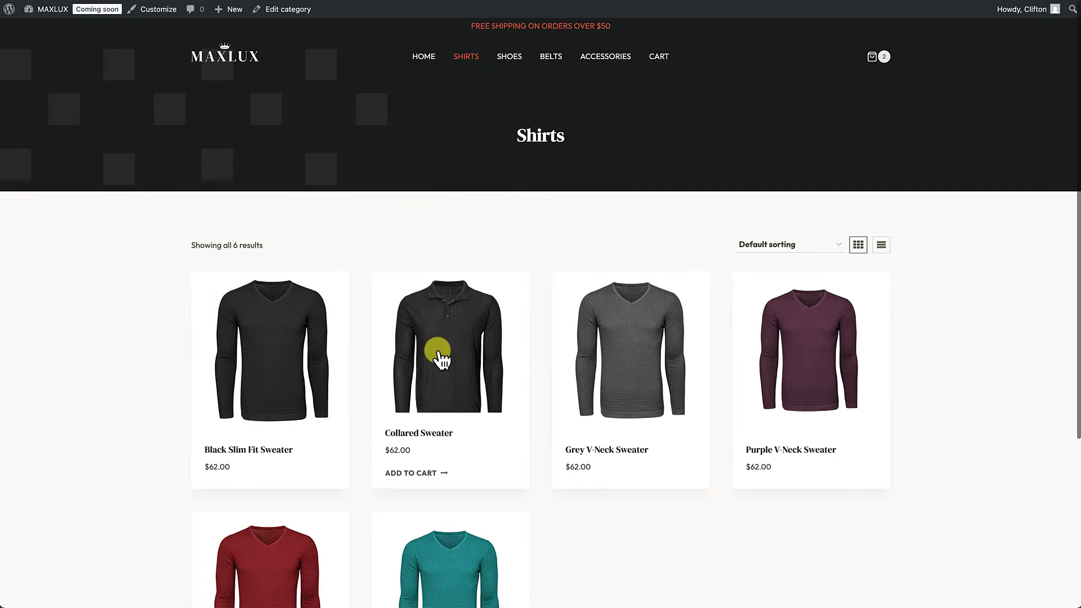
pyautogui.click(547, 56)
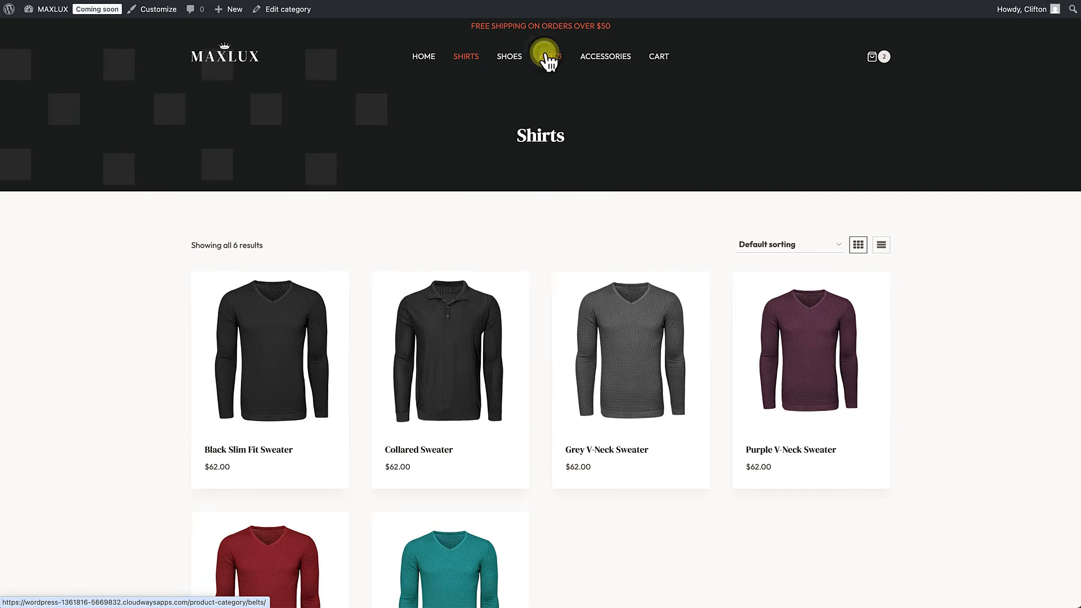
pyautogui.scroll(-3, 475, 183)
pyautogui.scroll(3, 475, 184)
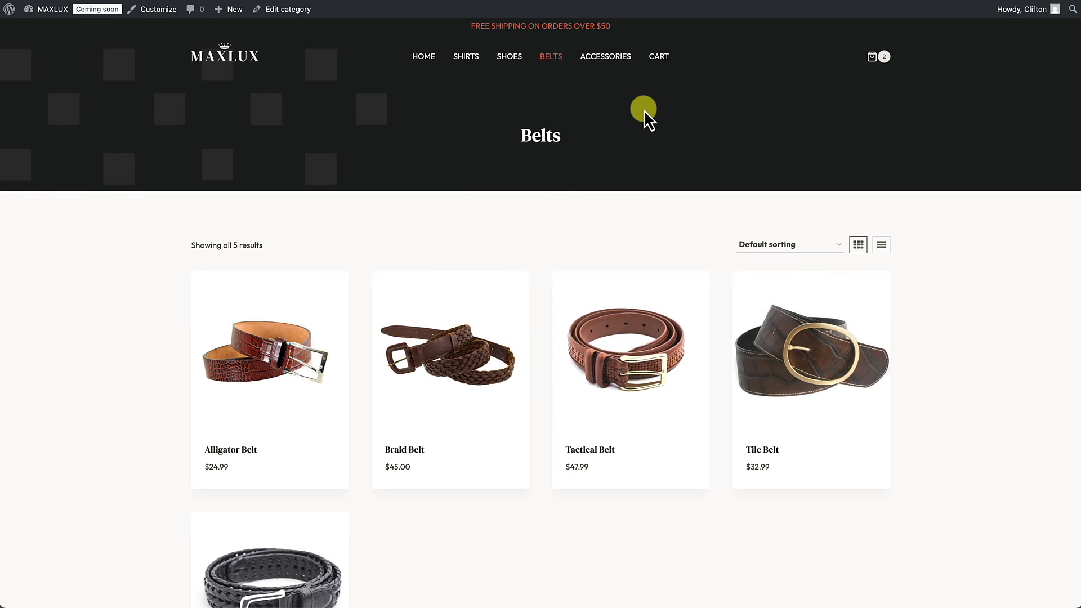
pyautogui.click(656, 58)
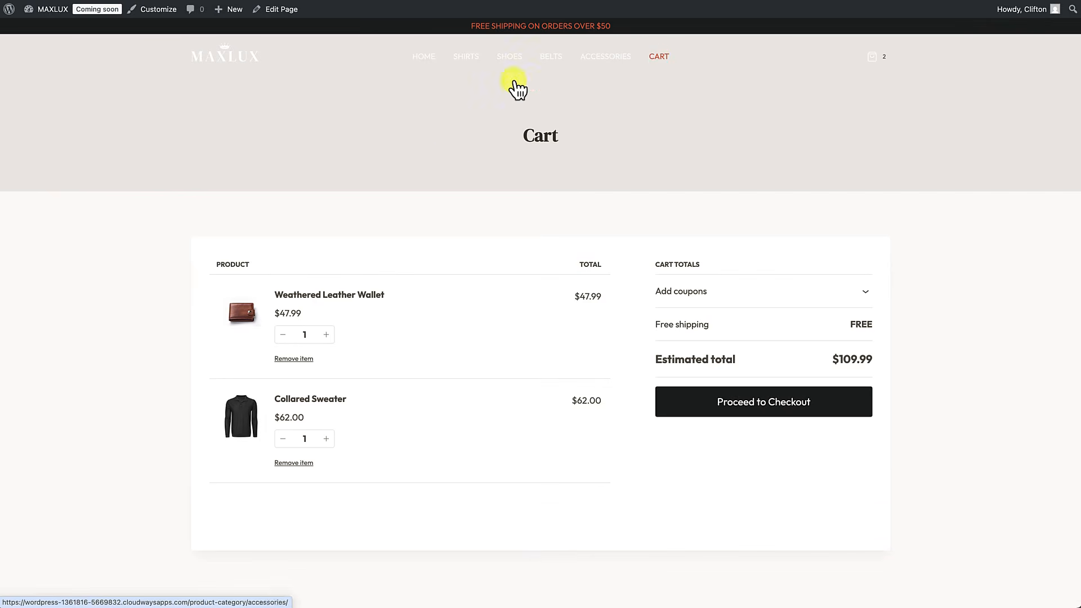
pyautogui.click(769, 404)
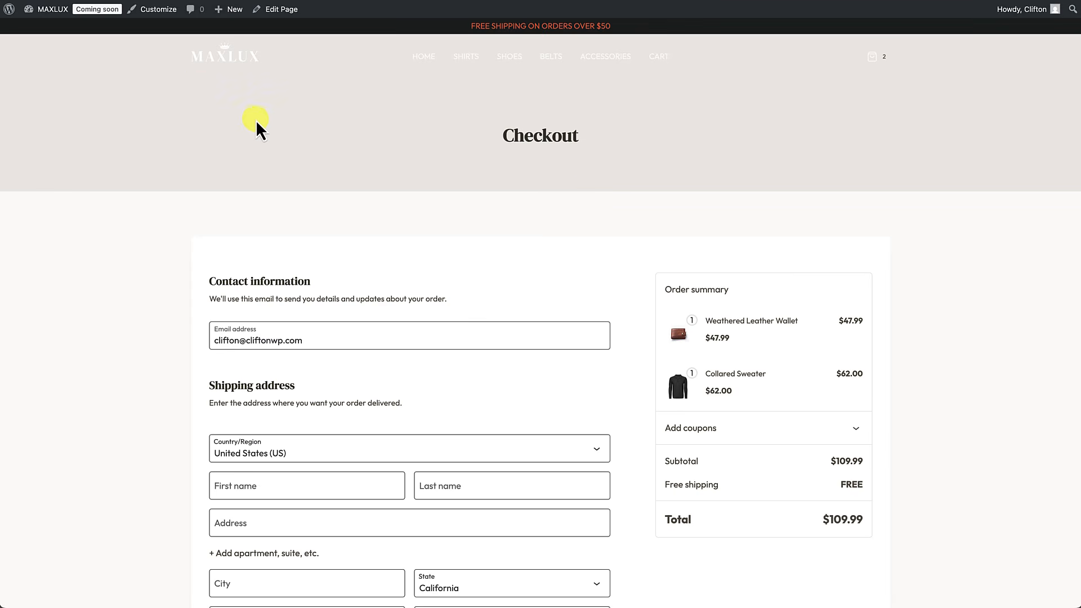
# Step: Set the Page Layout page title font colour to white
pyautogui.click(156, 11)
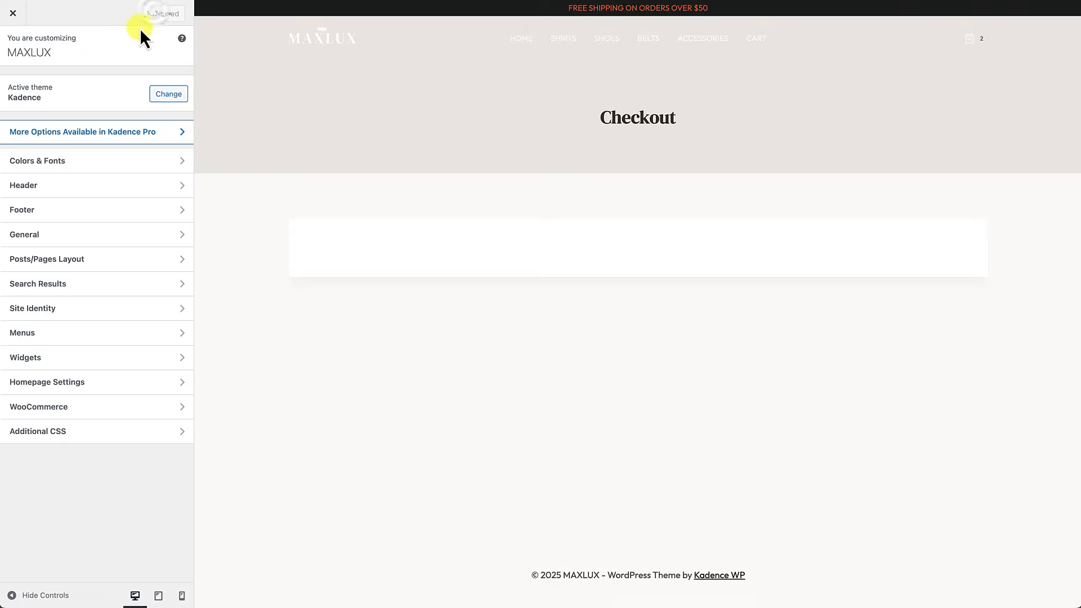
pyautogui.click(76, 260)
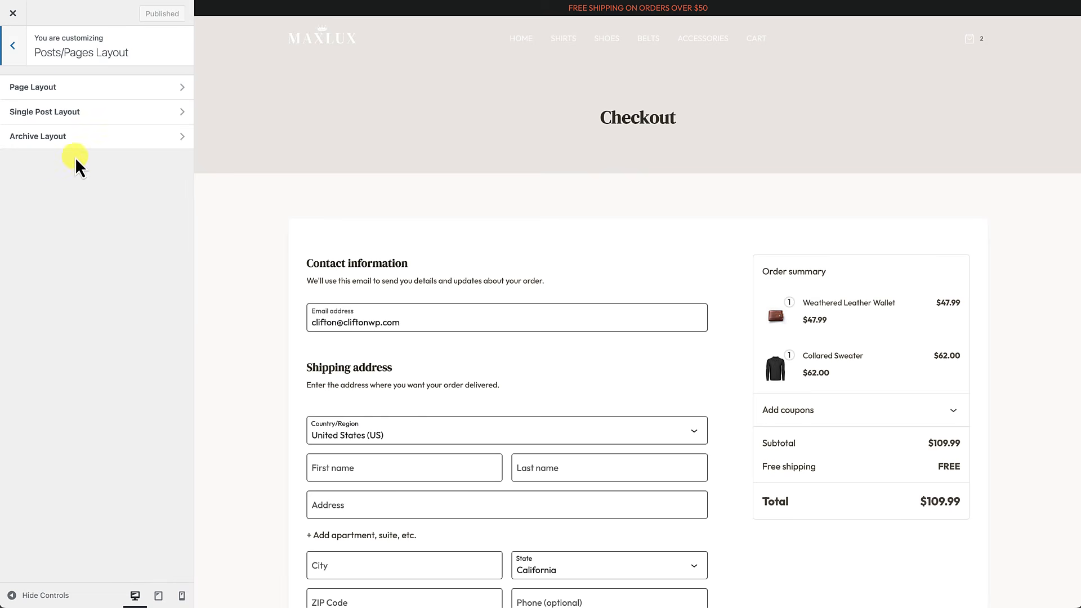
pyautogui.click(70, 94)
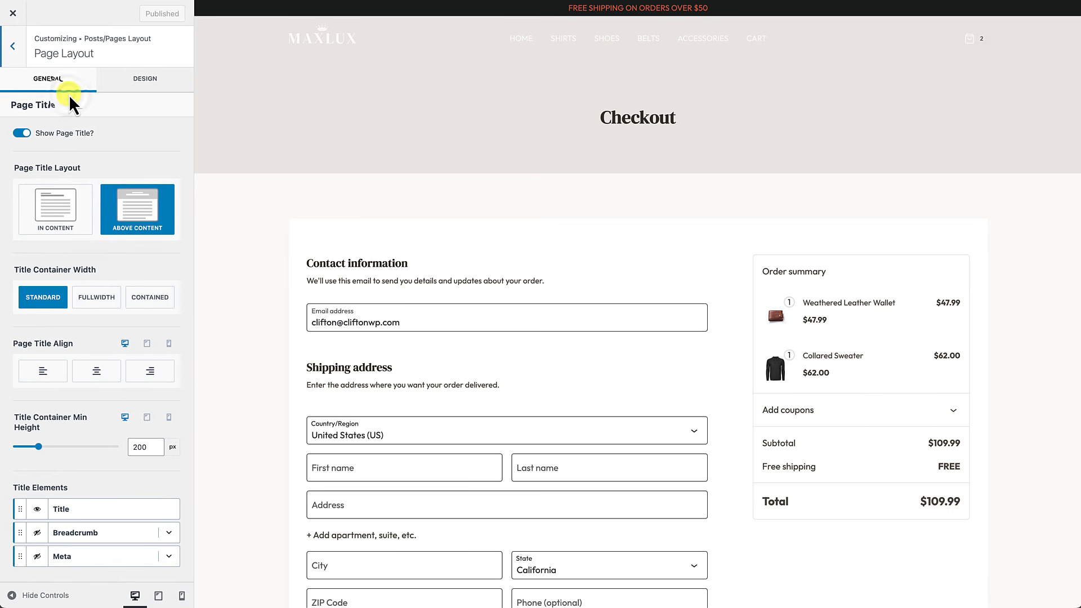
pyautogui.click(138, 86)
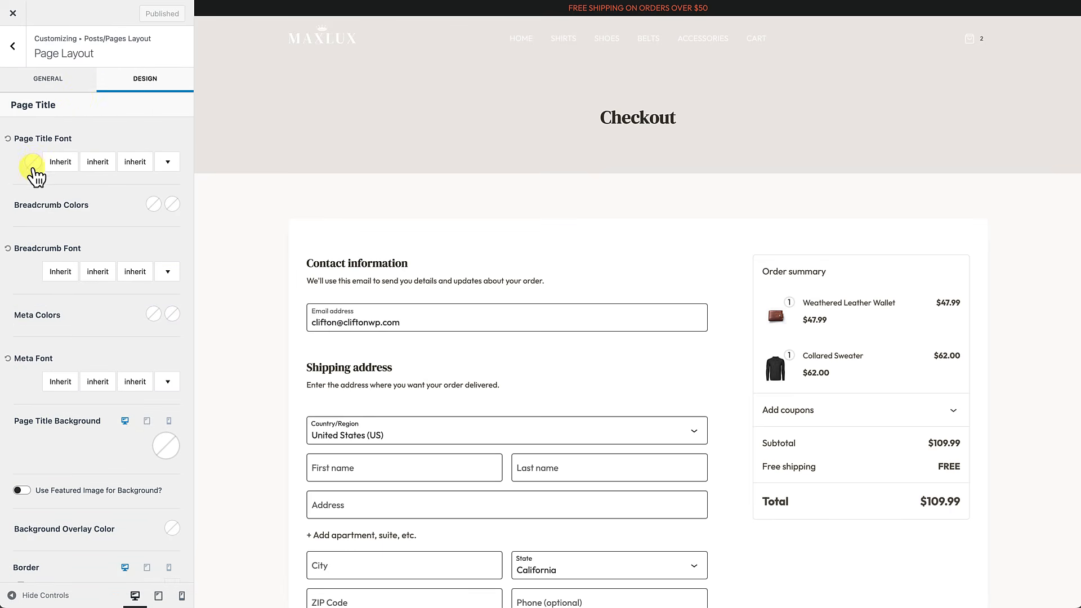
pyautogui.click(32, 165)
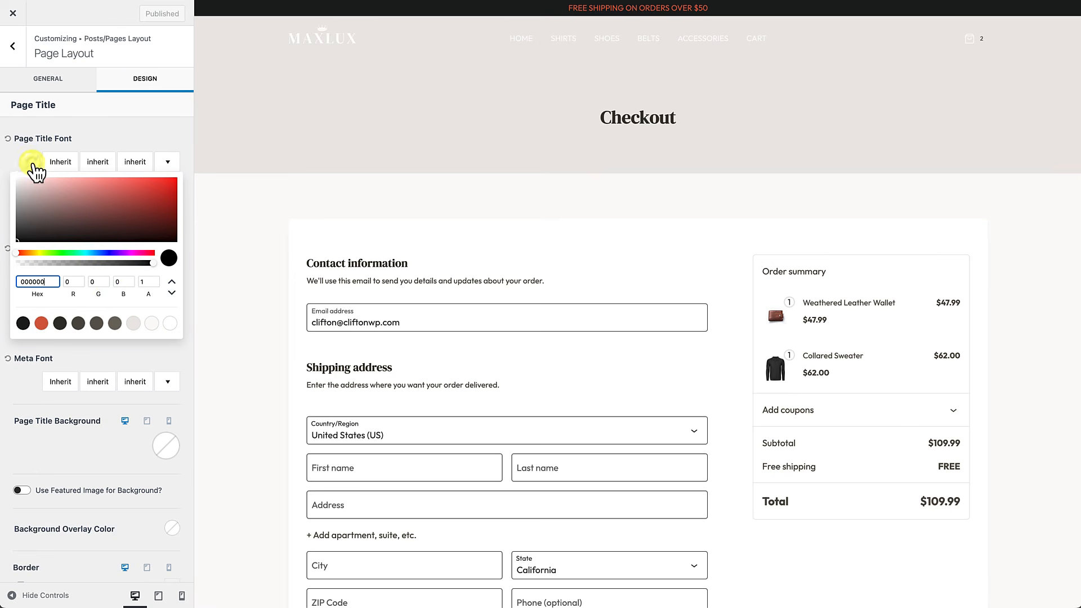
pyautogui.click(172, 323)
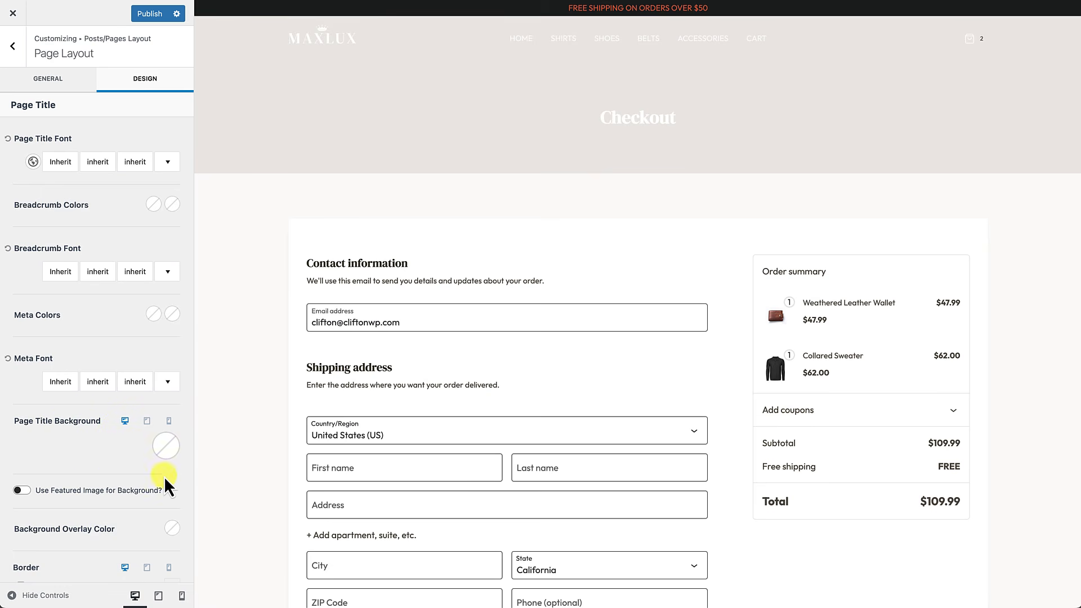
# Step: Make the page title background near-black #101111 and switch it to an image
pyautogui.click(165, 446)
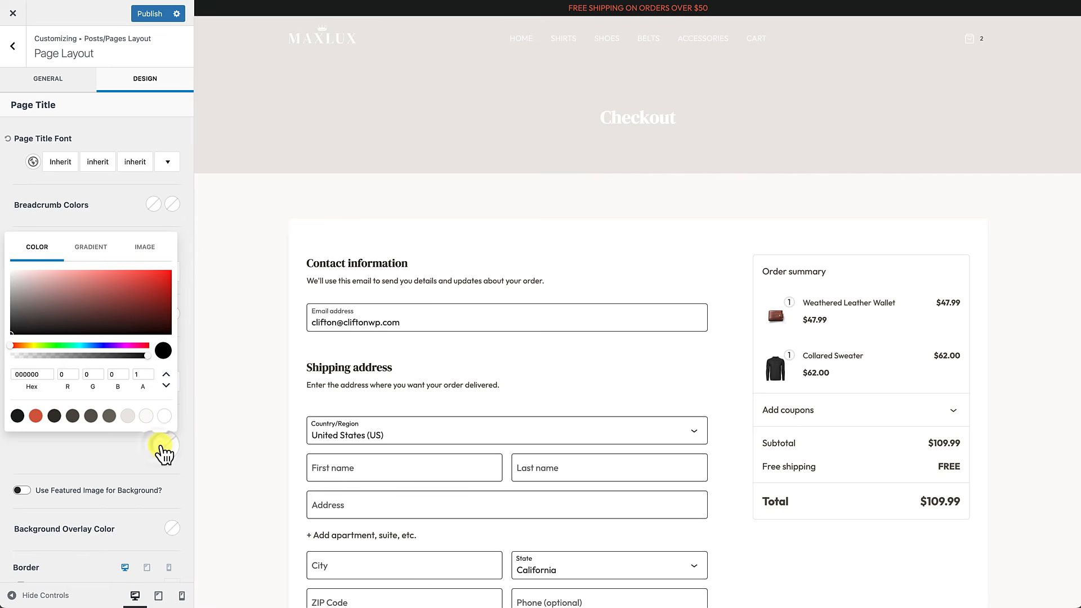
pyautogui.click(16, 416)
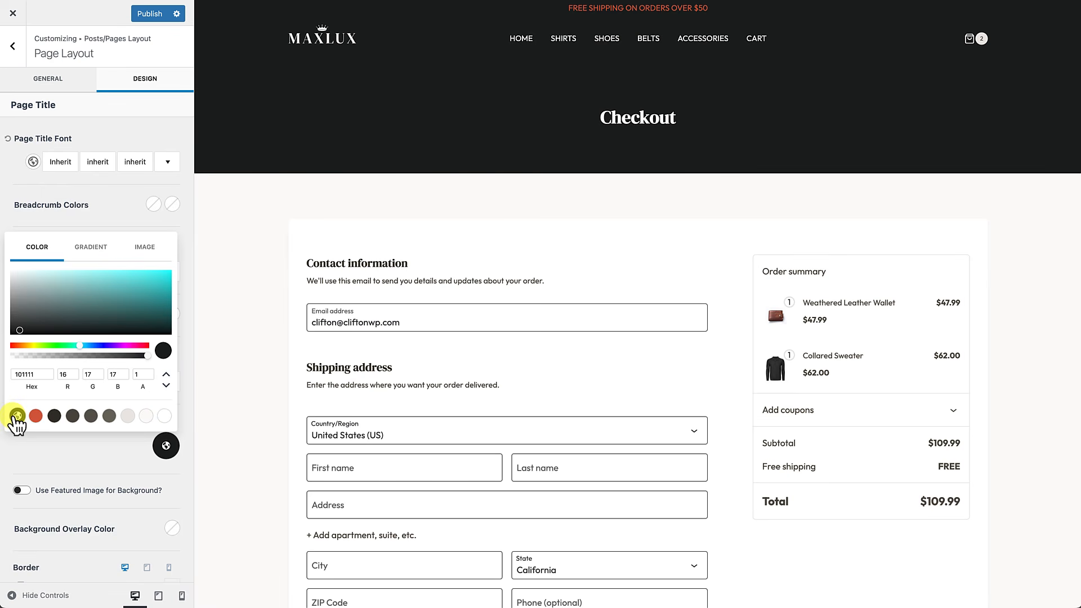
pyautogui.click(147, 252)
# Step: Set hero-section-subtle-pattern-left.png as the page title background, unrepeated and shifted left
pyautogui.click(93, 270)
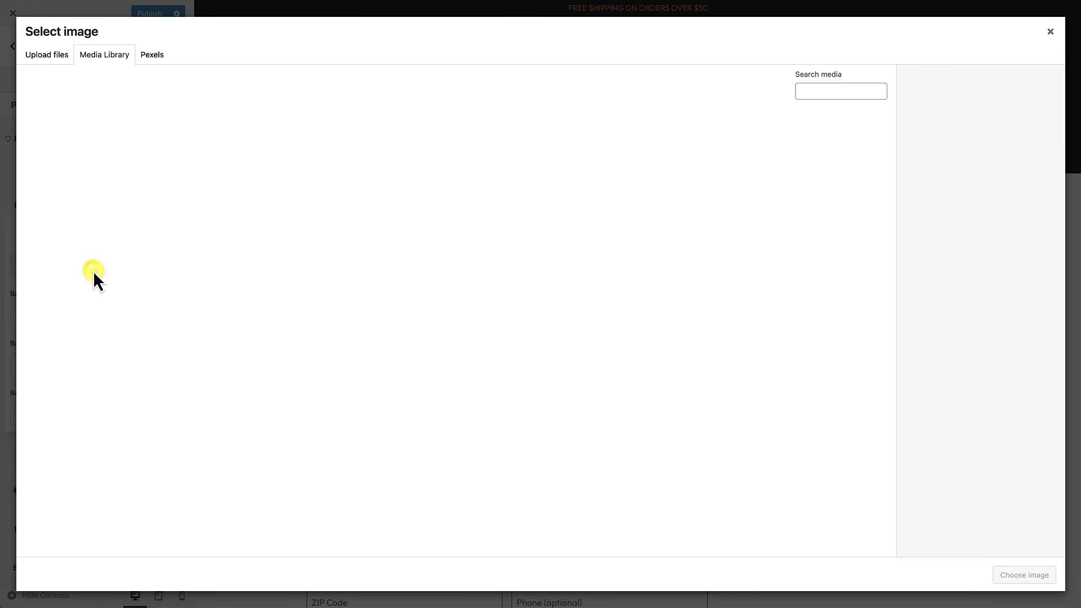
pyautogui.click(420, 245)
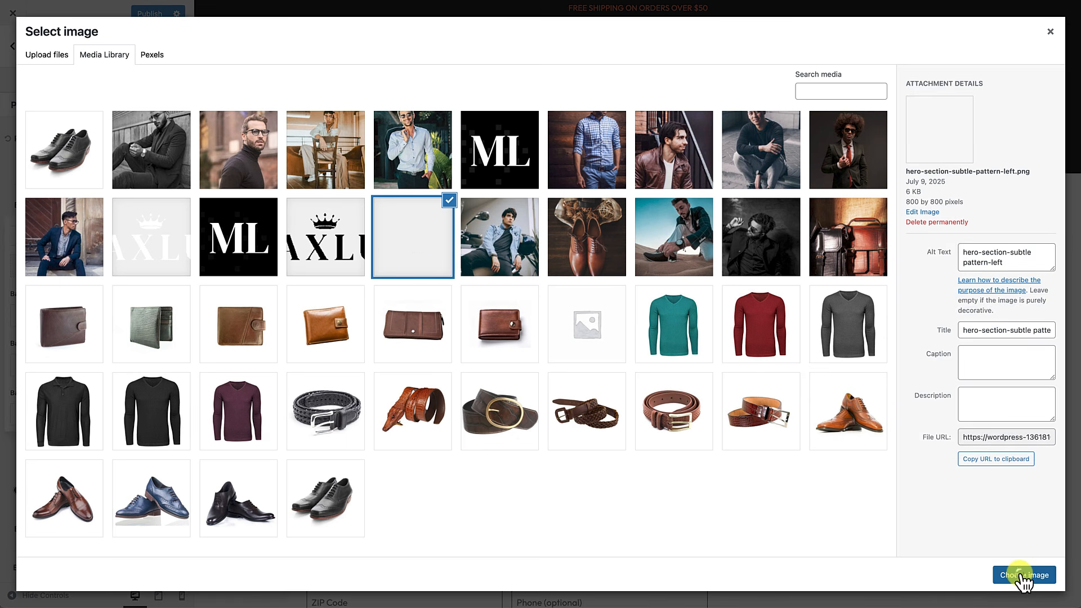
pyautogui.click(1025, 577)
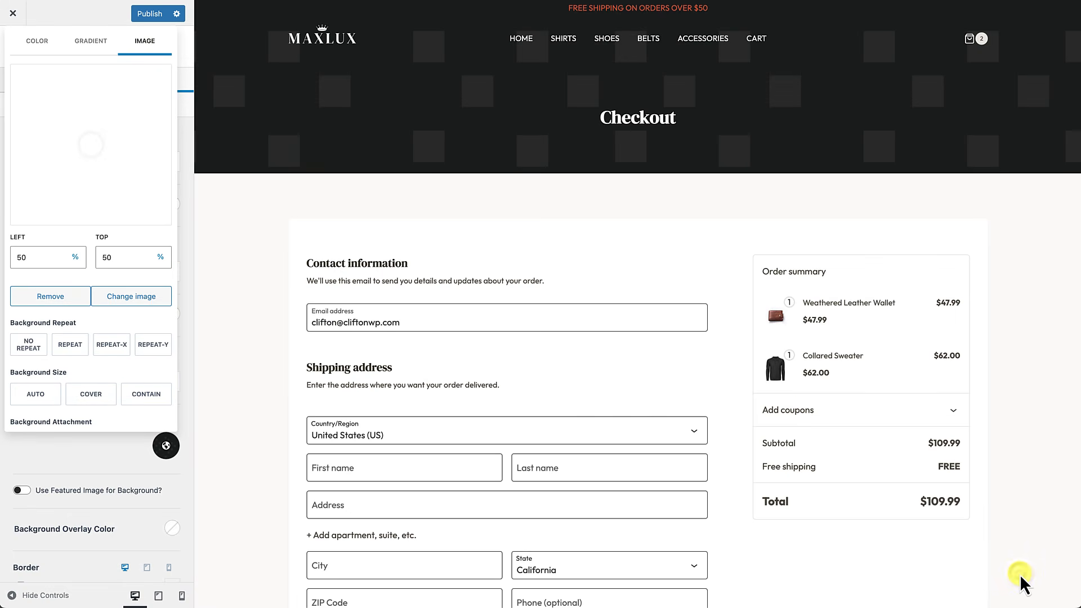
pyautogui.click(26, 344)
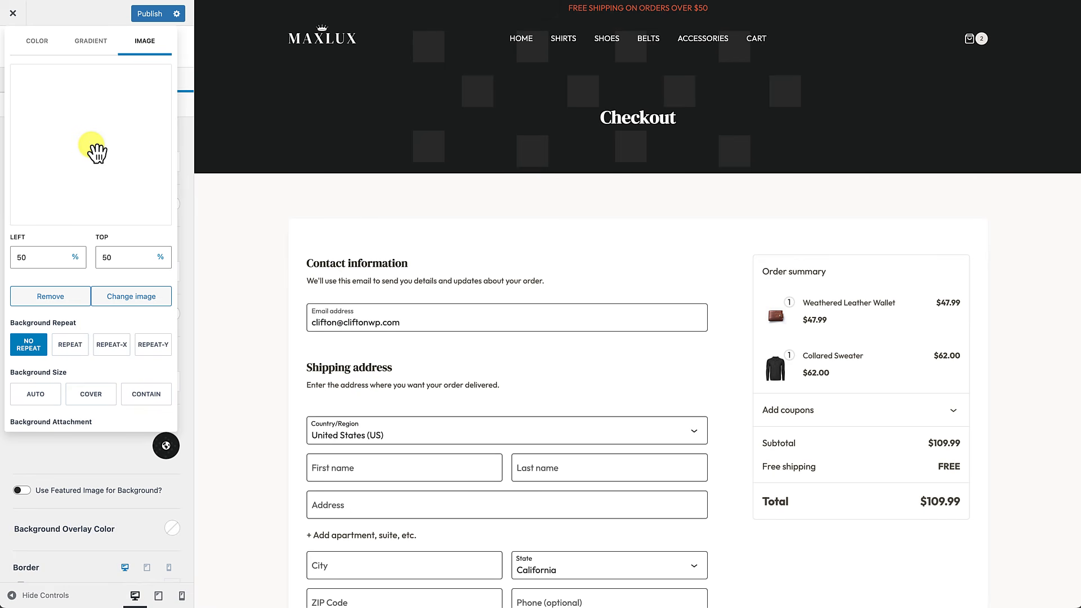
pyautogui.moveTo(94, 150); pyautogui.dragTo(17, 152)
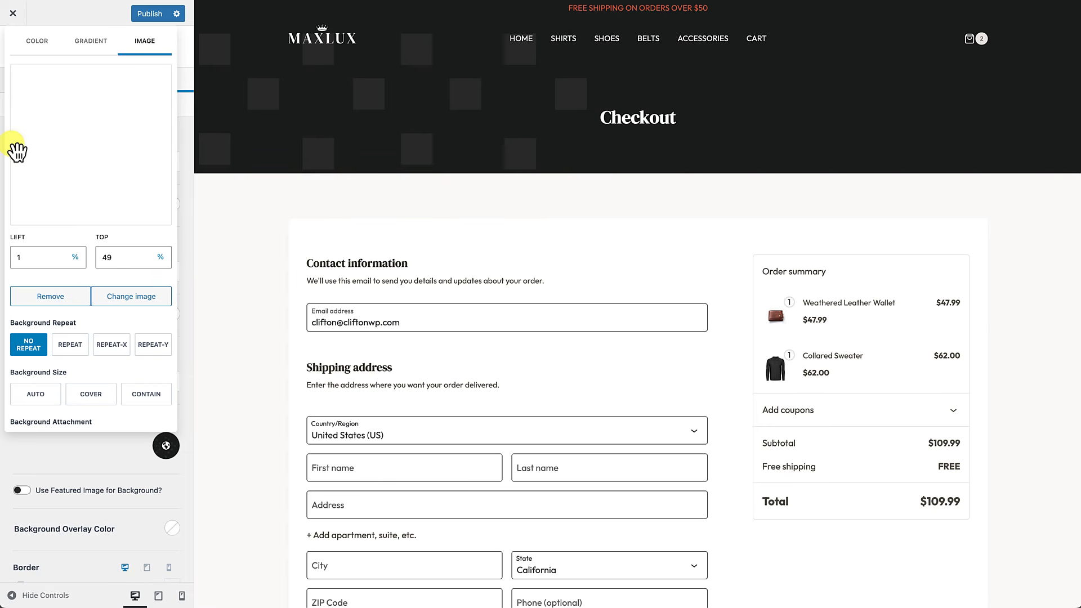
# Step: Position the pattern at 0% left, 50% top with Auto size, then publish
pyautogui.doubleClick(100, 258)
pyautogui.write('50')
pyautogui.doubleClick(15, 257)
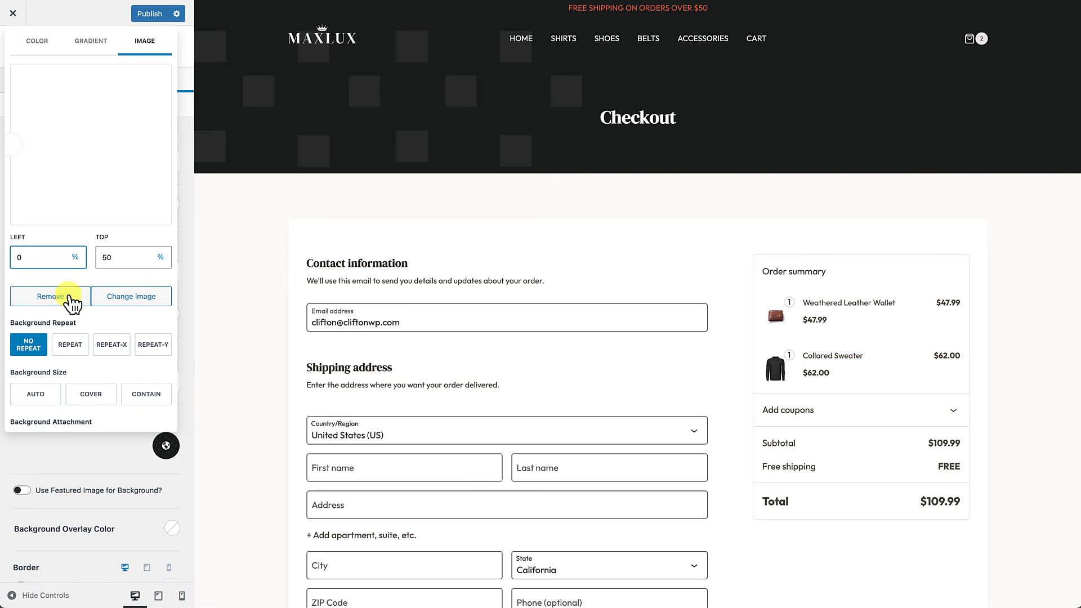
pyautogui.scroll(-1, 93, 349)
pyautogui.click(46, 365)
pyautogui.scroll(10, 56, 361)
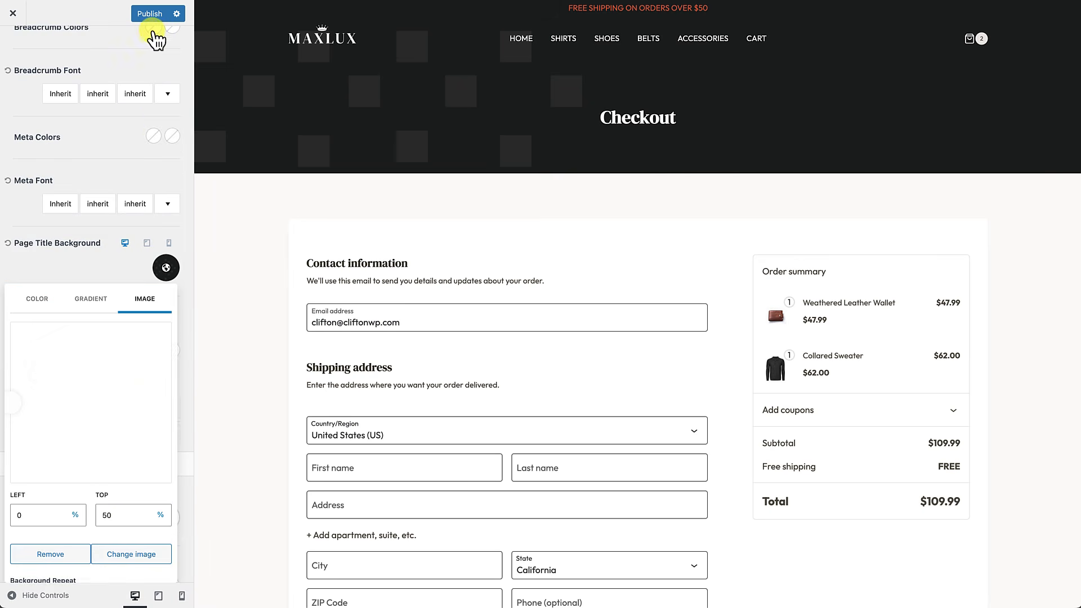
pyautogui.click(152, 16)
pyautogui.click(13, 13)
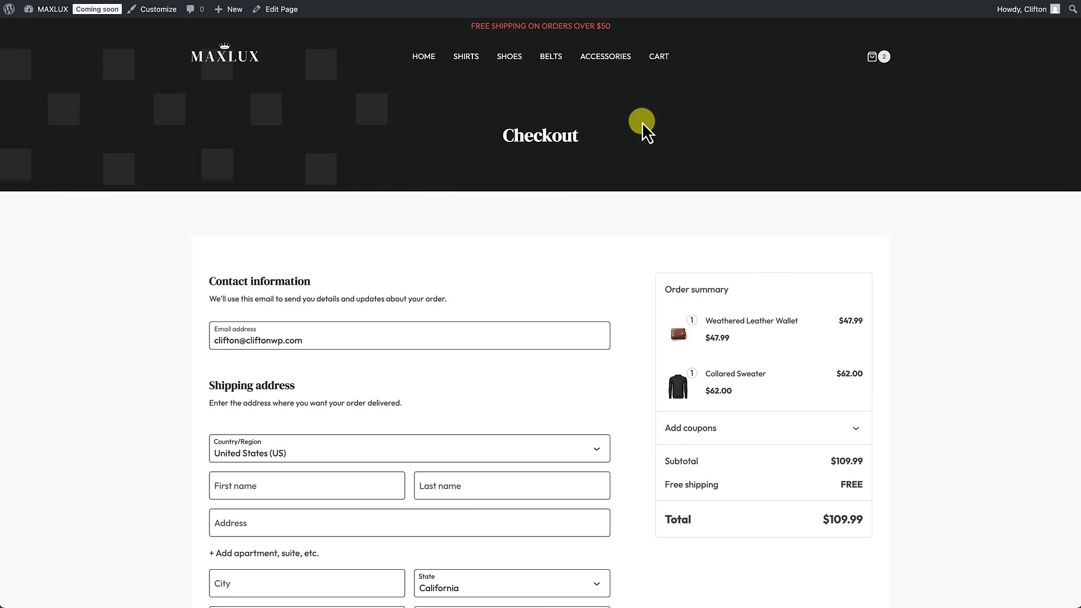
# Step: Visit the cart page, then the Shirts category page
pyautogui.click(654, 70)
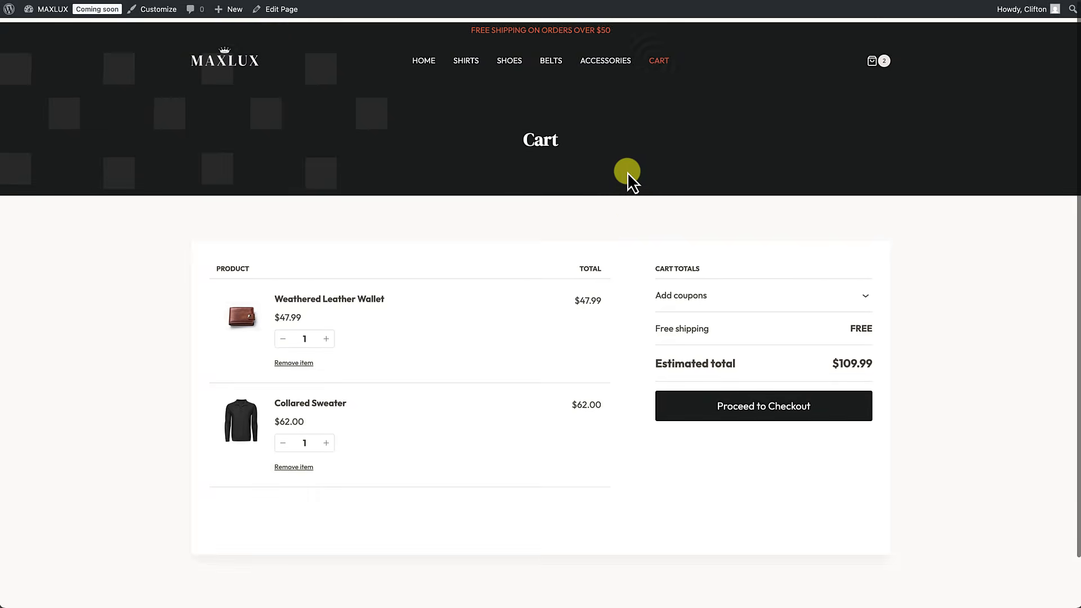
pyautogui.click(466, 63)
pyautogui.scroll(-1, 537, 97)
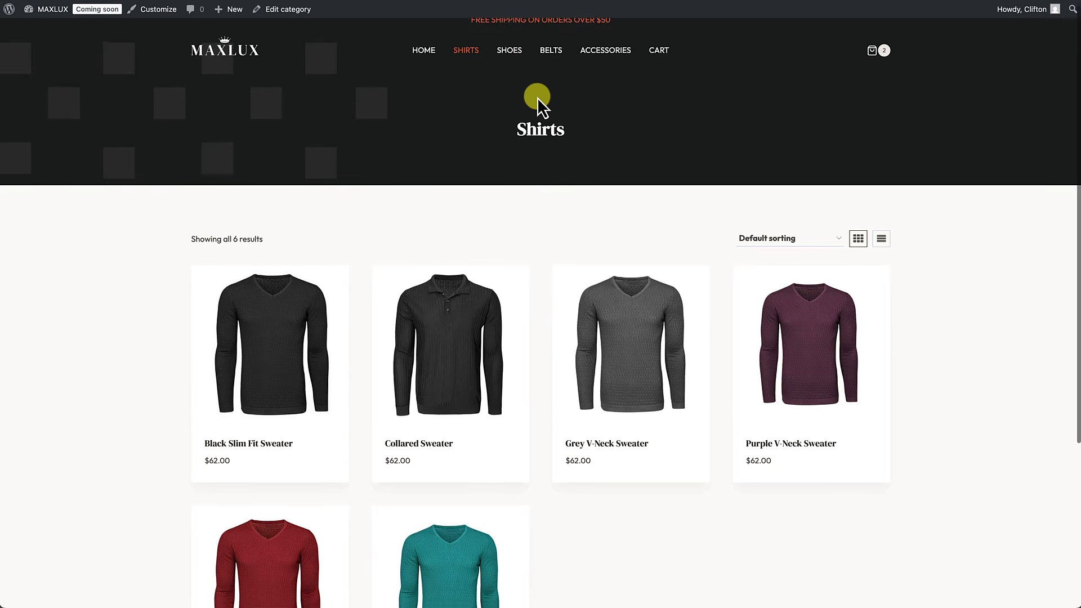
# Step: Return to the MAXLUX homepage, scroll through its sections, and end at the top
pyautogui.click(424, 57)
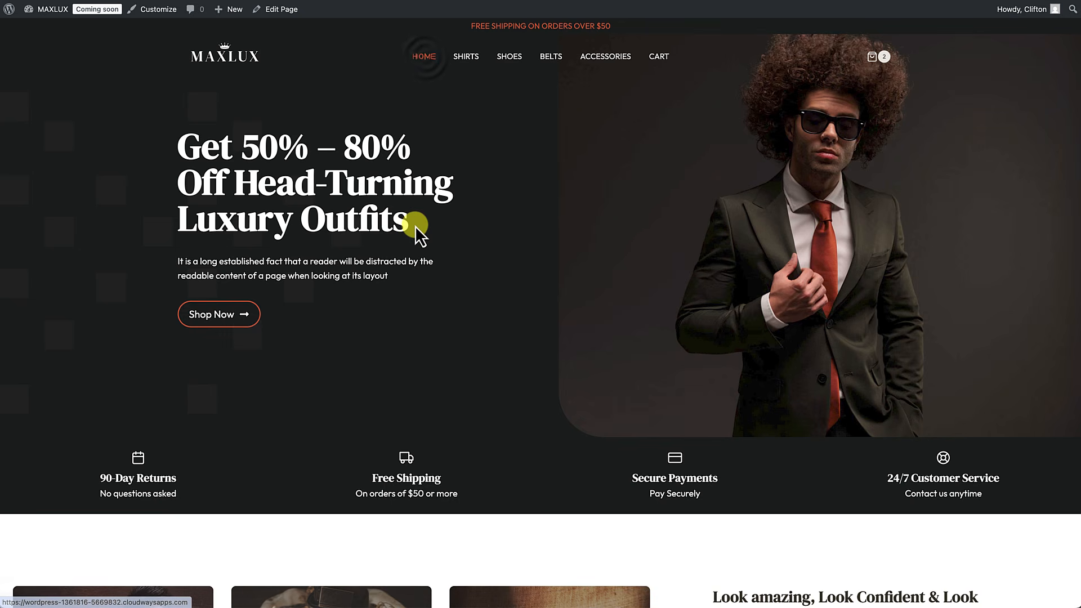
pyautogui.scroll(-2, 415, 225)
pyautogui.scroll(2, 414, 226)
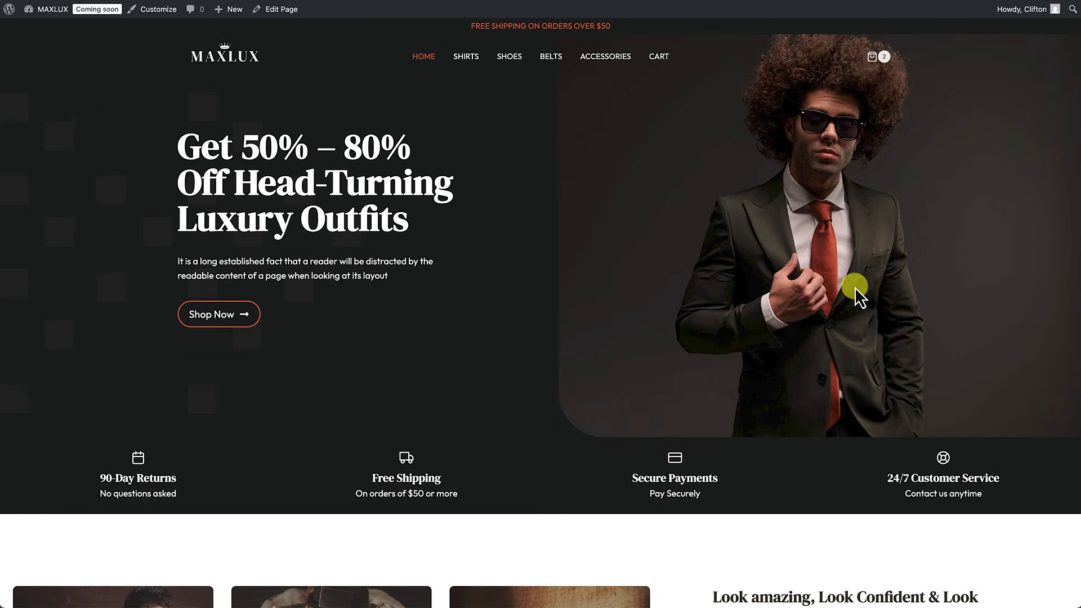
pyautogui.scroll(-5, 845, 316)
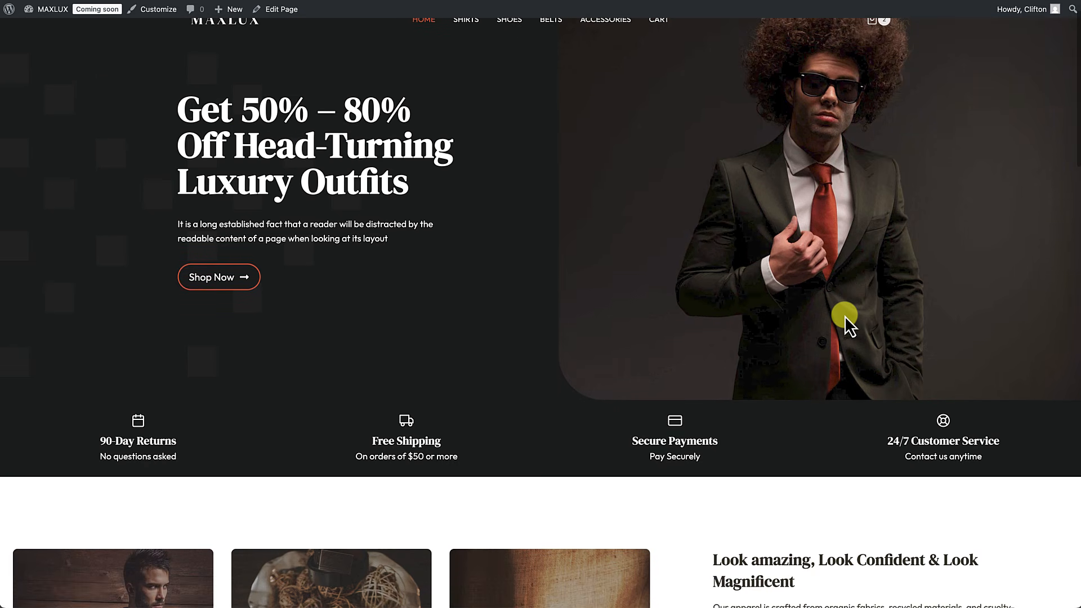
pyautogui.scroll(-6, 845, 314)
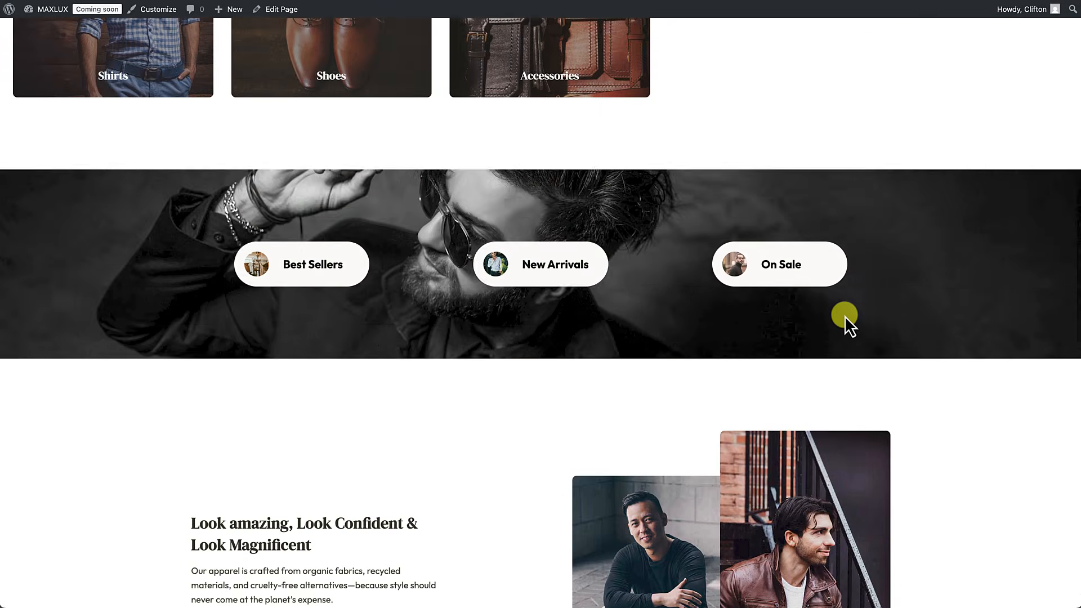
pyautogui.scroll(2, 844, 315)
pyautogui.scroll(2, 844, 316)
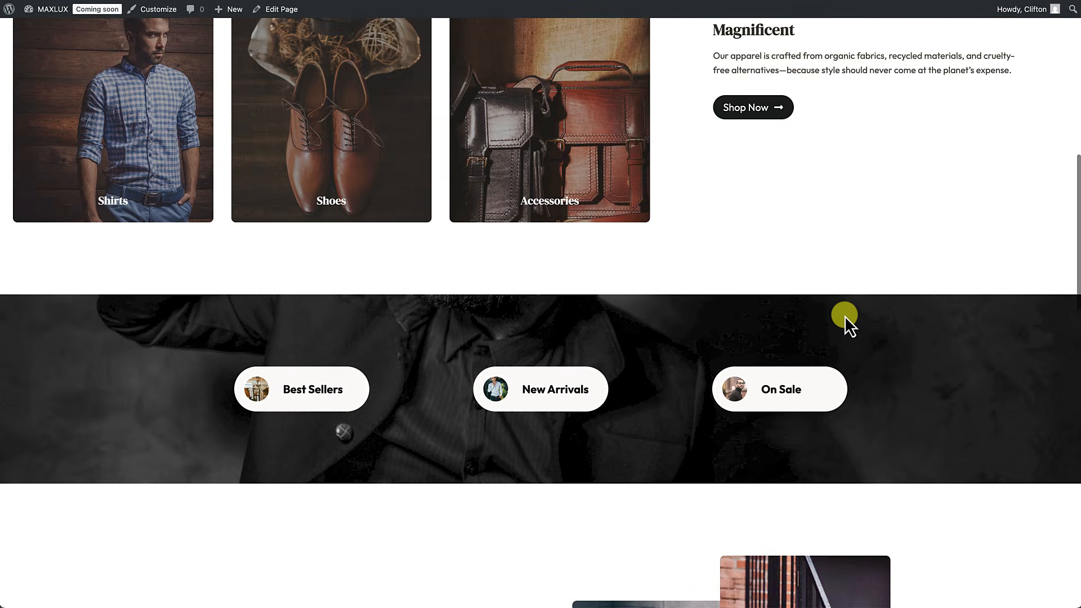
pyautogui.scroll(-5, 844, 316)
pyautogui.scroll(-6, 845, 316)
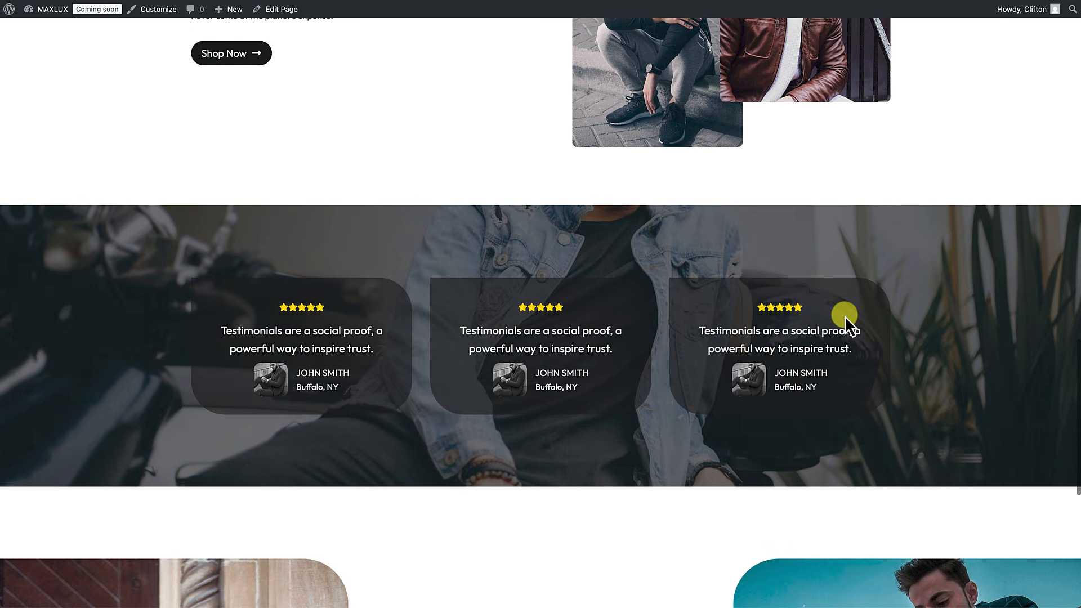
pyautogui.scroll(-4, 845, 316)
pyautogui.scroll(-3, 844, 316)
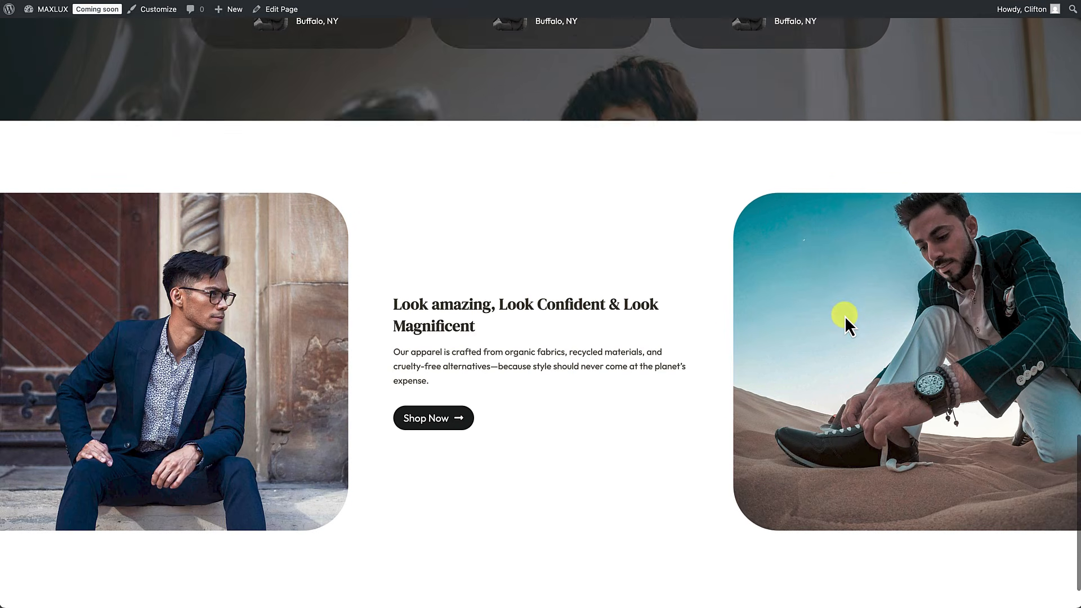
pyautogui.scroll(5, 845, 316)
pyautogui.scroll(13, 844, 316)
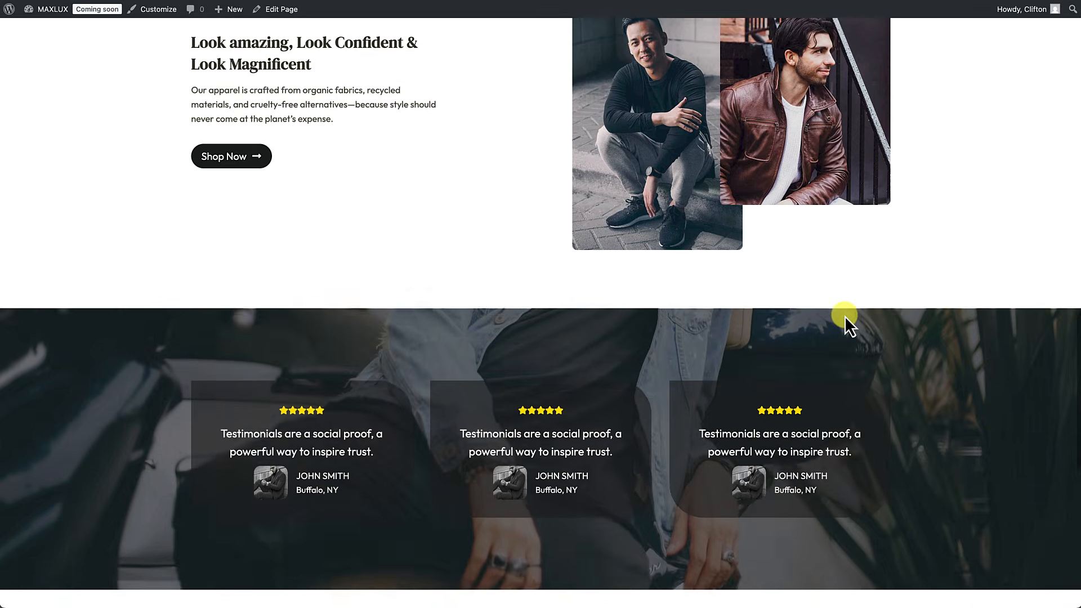
pyautogui.scroll(4, 845, 316)
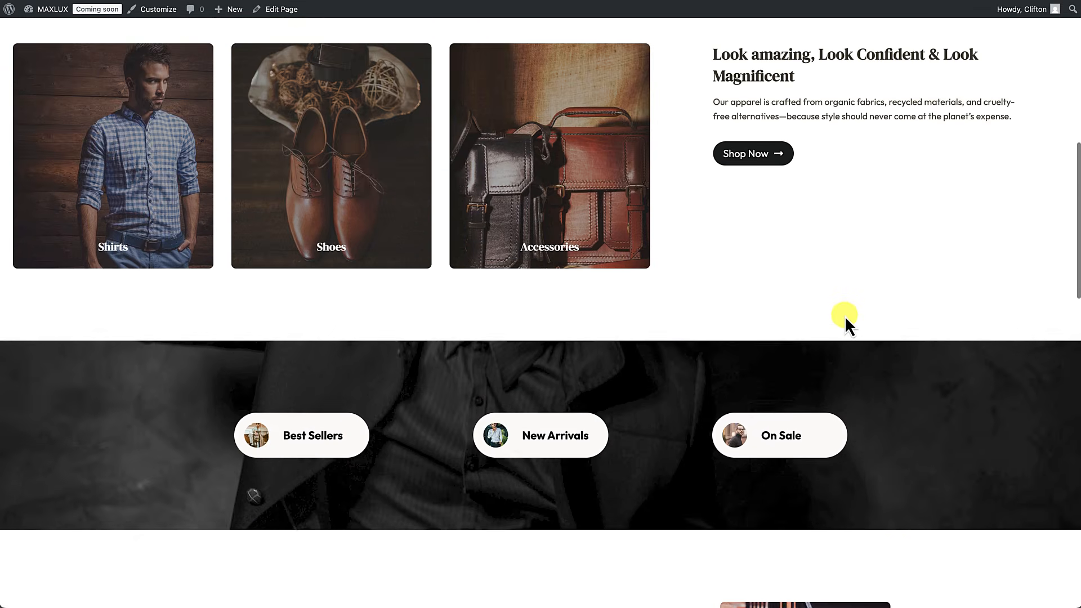
pyautogui.scroll(5, 845, 316)
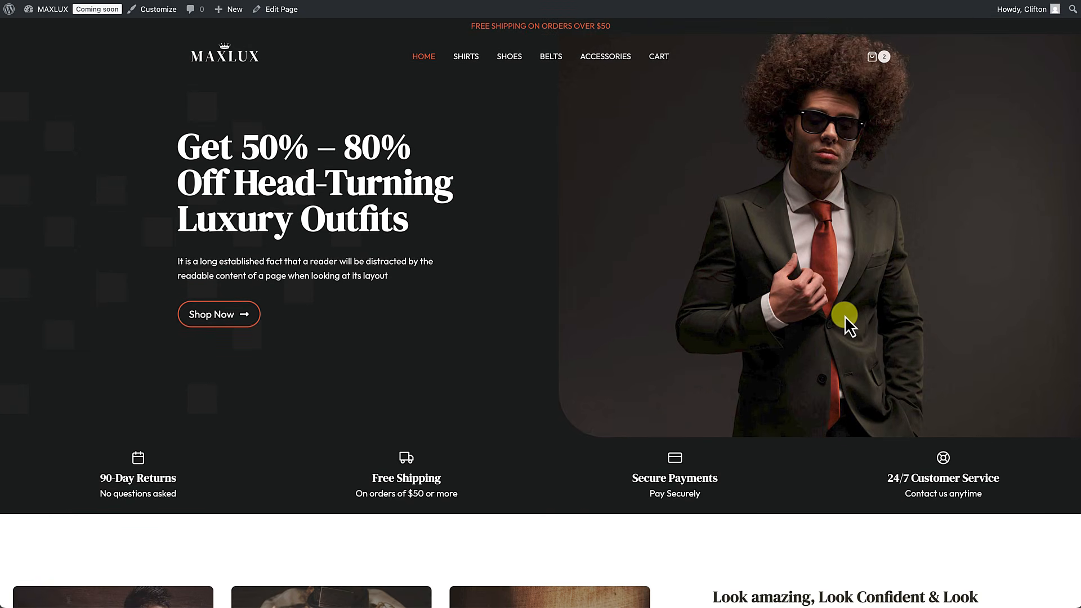
pyautogui.scroll(-2, 845, 315)
pyautogui.scroll(-4, 847, 324)
pyautogui.scroll(-5, 846, 319)
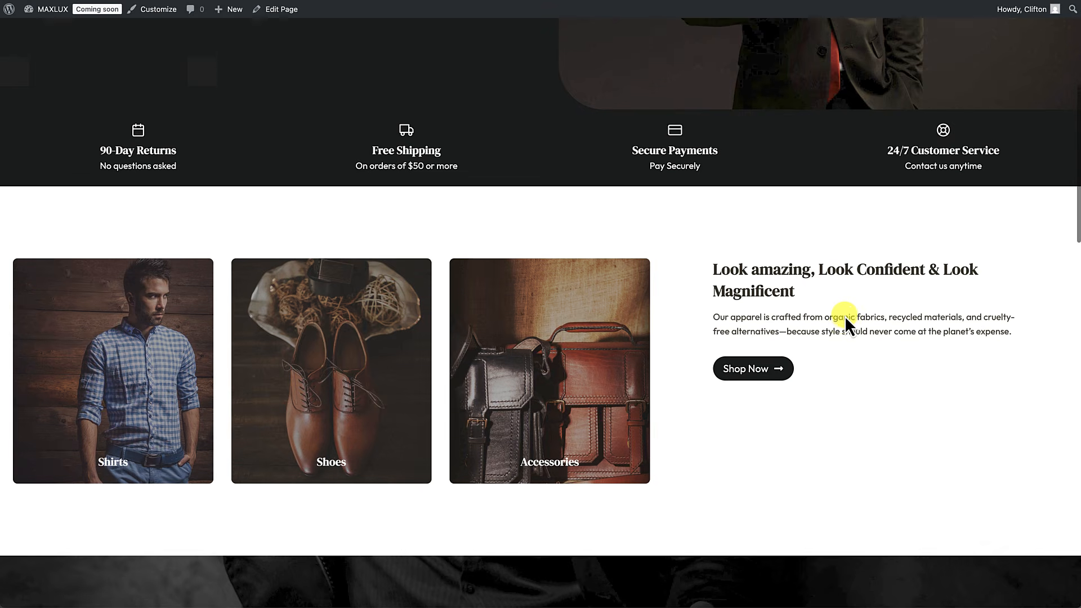
pyautogui.scroll(-5, 845, 316)
pyautogui.scroll(10, 845, 315)
pyautogui.scroll(5, 845, 316)
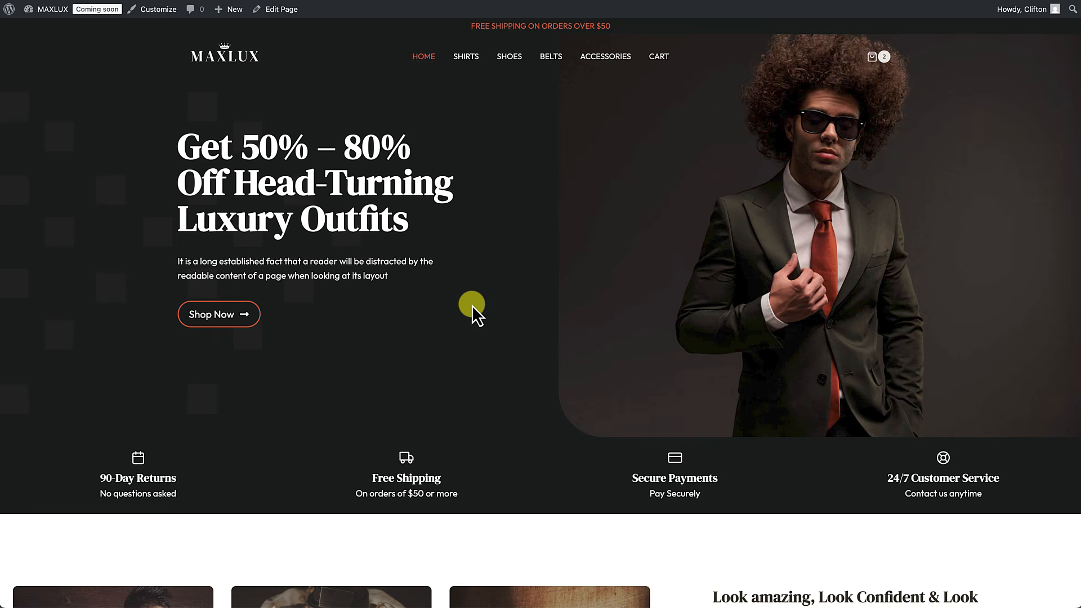
# Step: In the editor, insert an empty Row Layout block above the dark Best Sellers banner
pyautogui.click(288, 13)
pyautogui.scroll(-10, 303, 278)
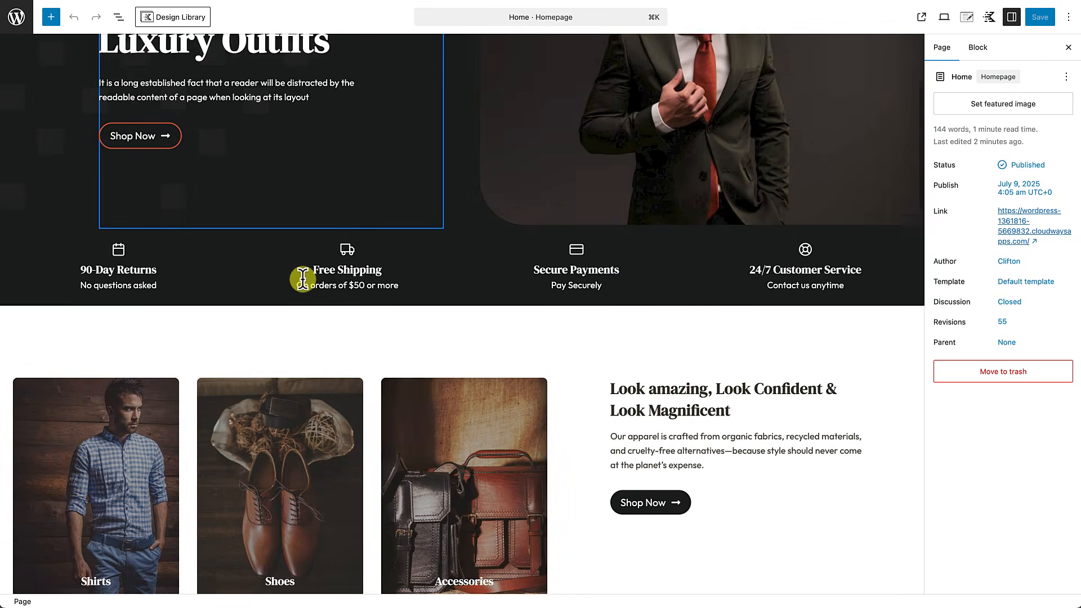
pyautogui.scroll(1, 303, 281)
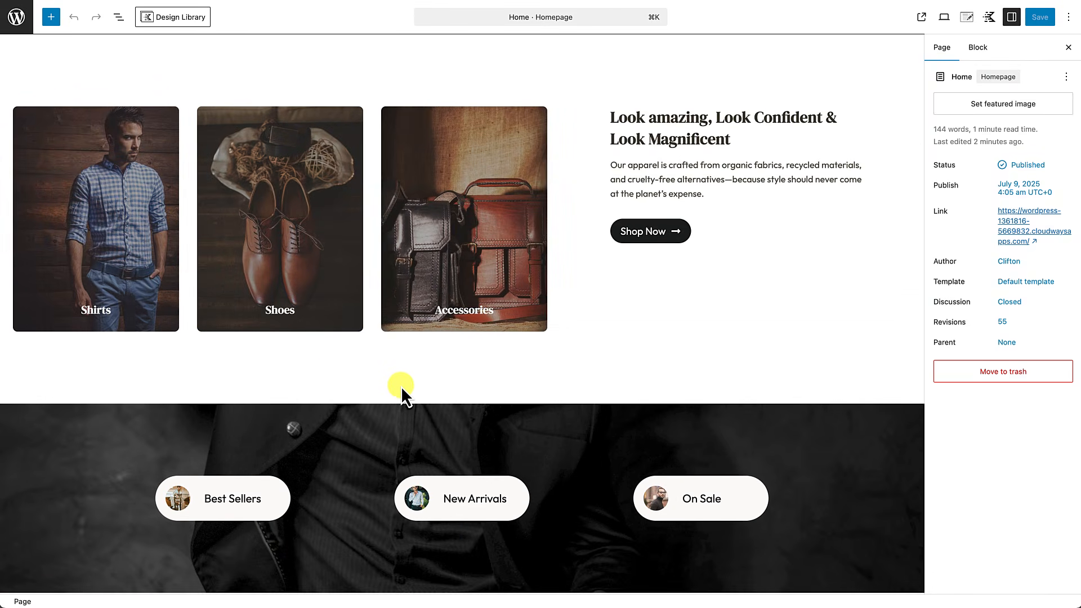
pyautogui.click(140, 425)
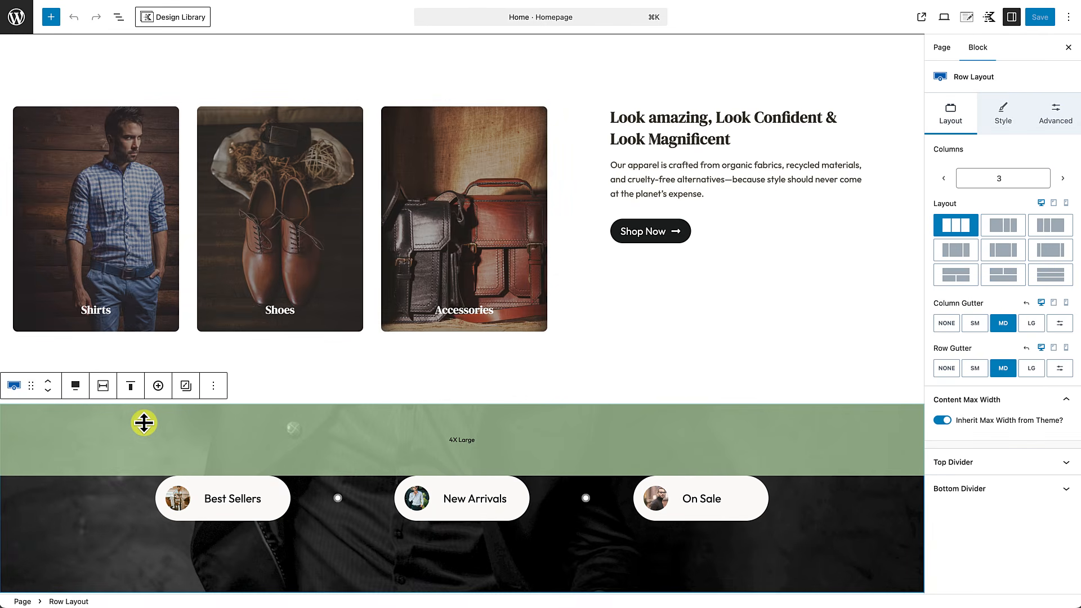
pyautogui.click(213, 387)
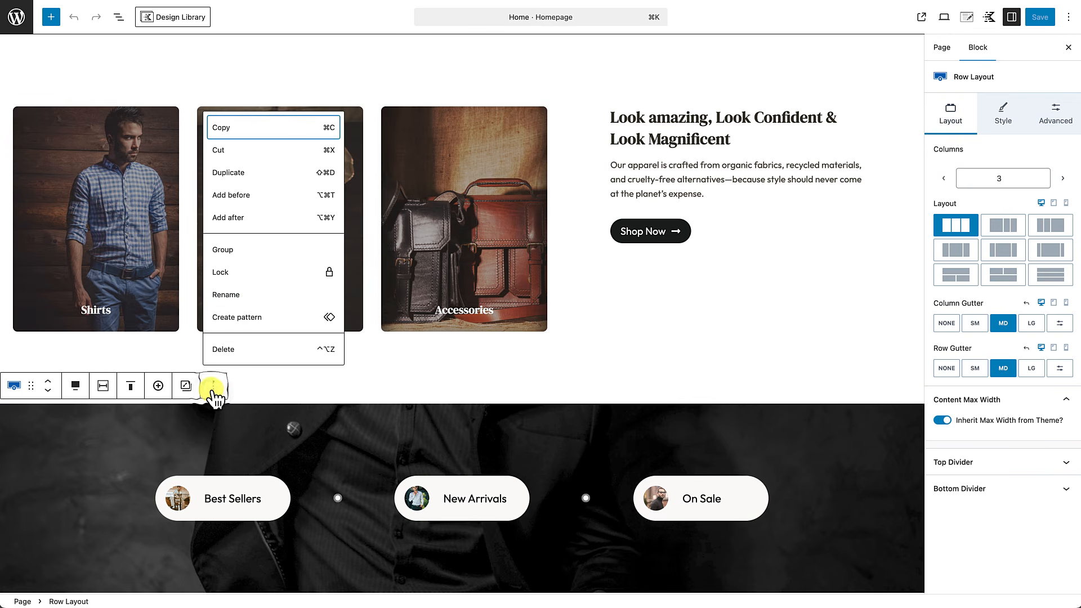
pyautogui.click(236, 197)
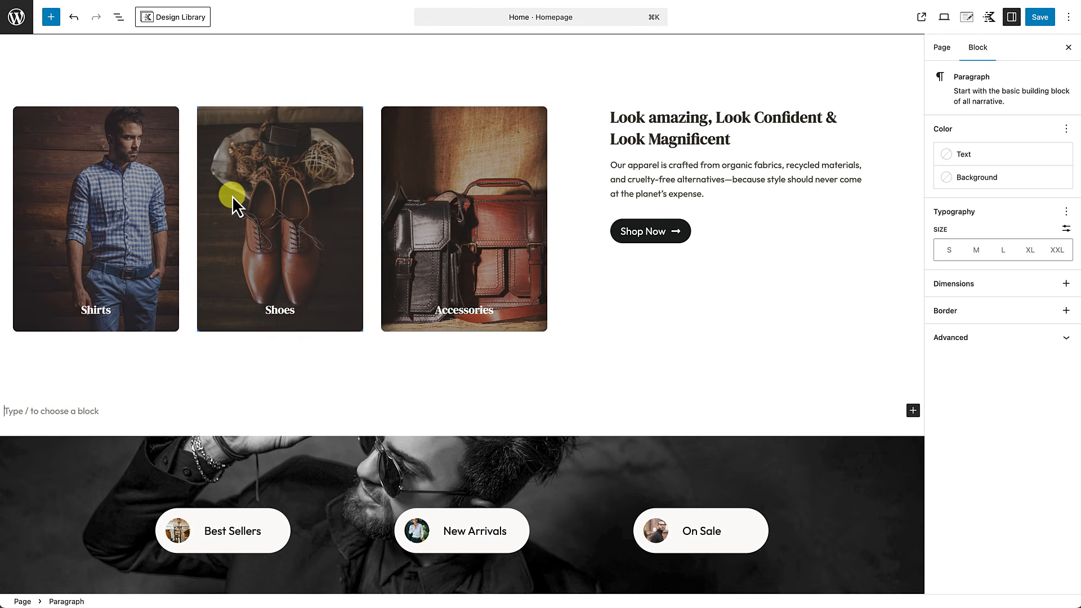
pyautogui.write('/row')
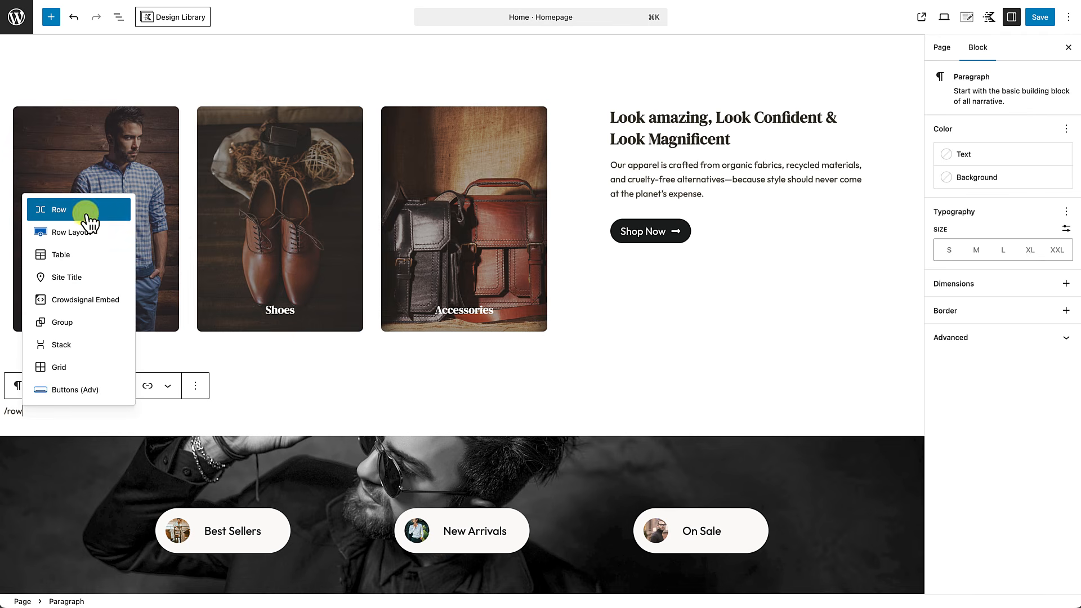
pyautogui.click(85, 234)
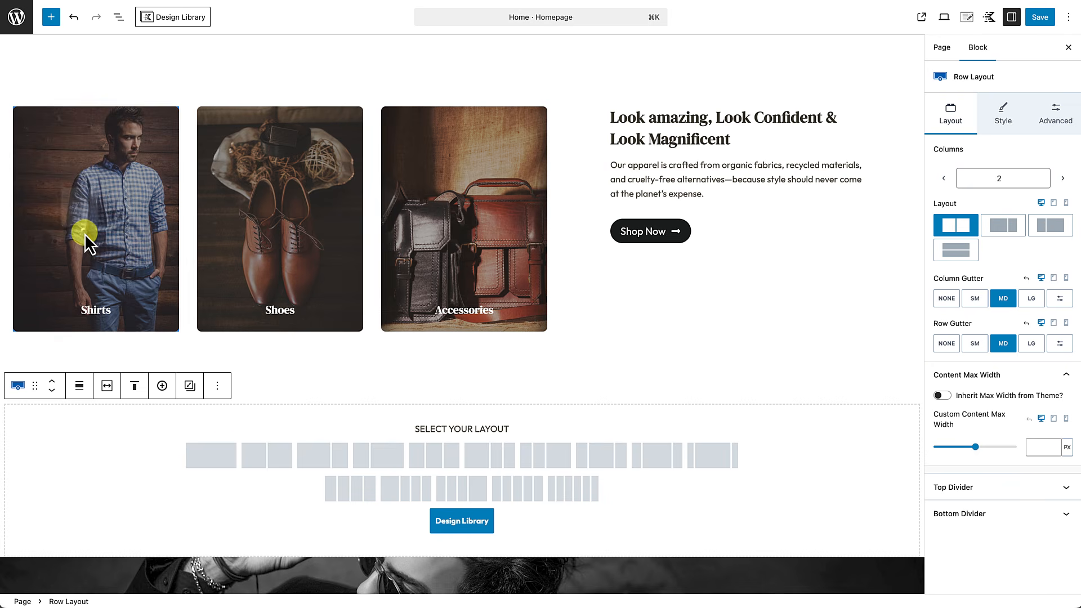
# Step: Make the row one full-width column with large top and bottom padding (about 4X Large)
pyautogui.click(209, 459)
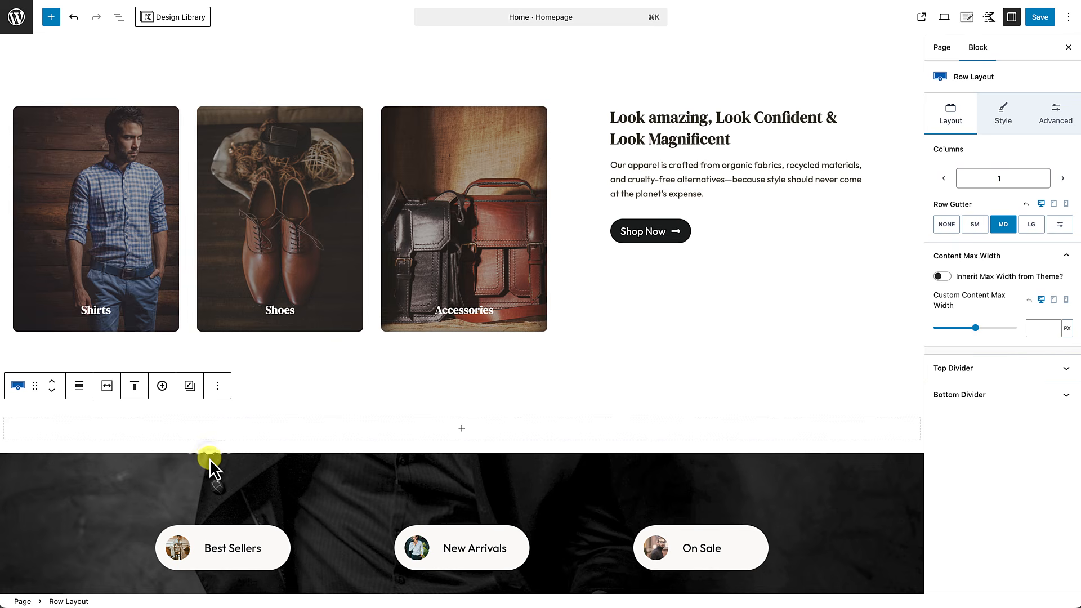
pyautogui.click(82, 391)
pyautogui.click(92, 490)
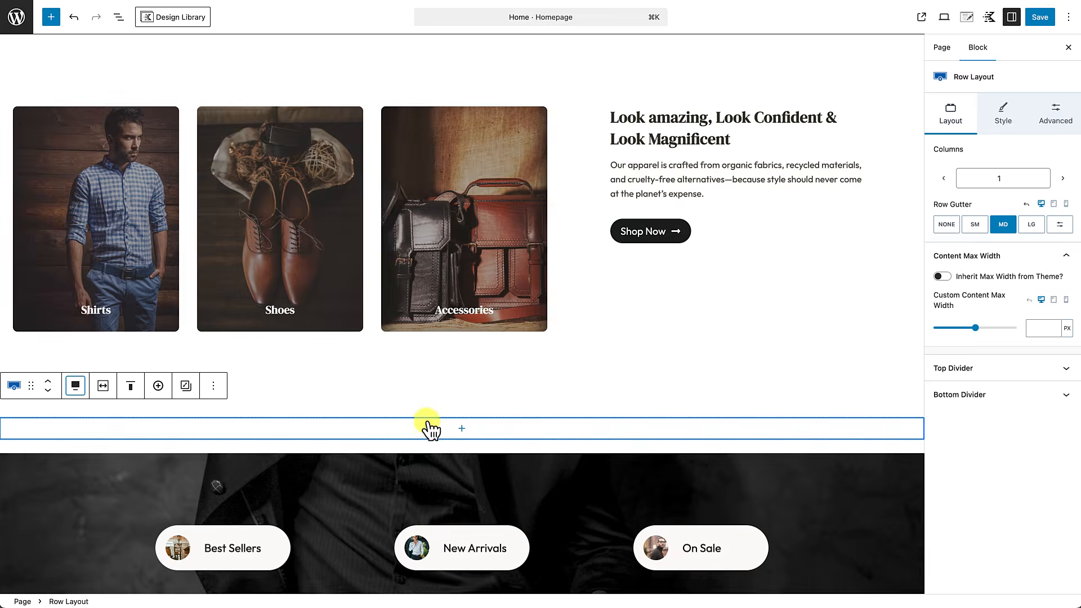
pyautogui.moveTo(451, 407); pyautogui.dragTo(445, 458)
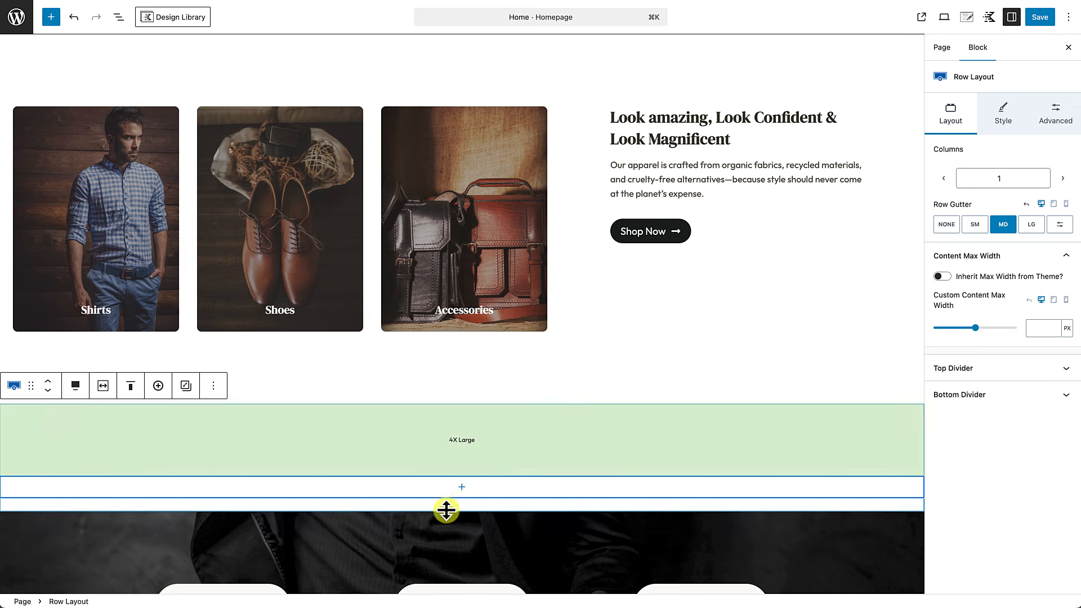
pyautogui.moveTo(454, 500); pyautogui.dragTo(451, 561)
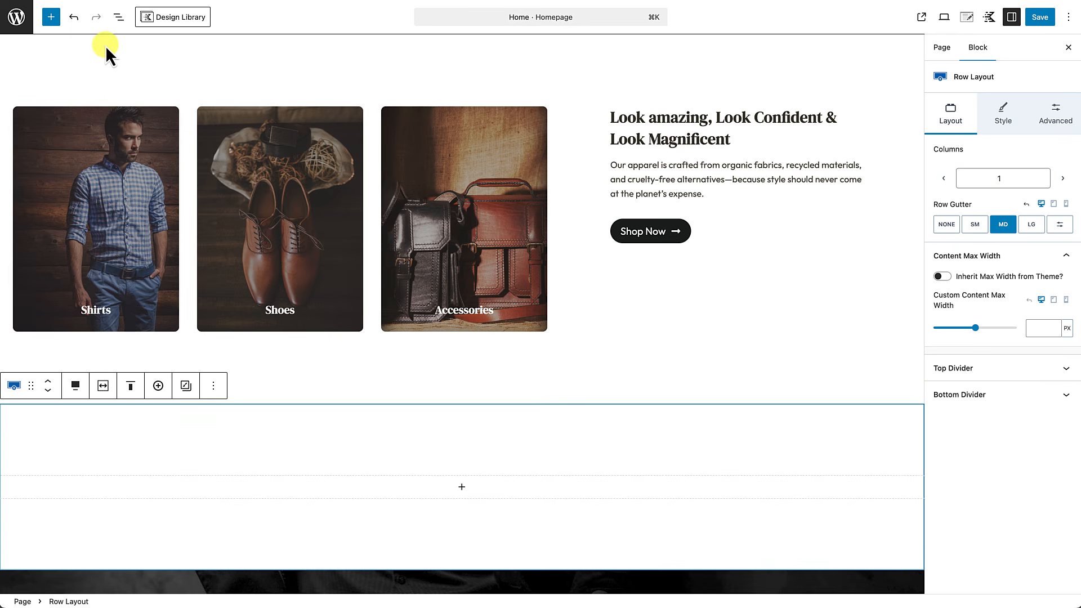
# Step: Drag a WooCommerce Hand-Picked Products block into the new empty row
pyautogui.click(52, 17)
pyautogui.scroll(-8, 114, 277)
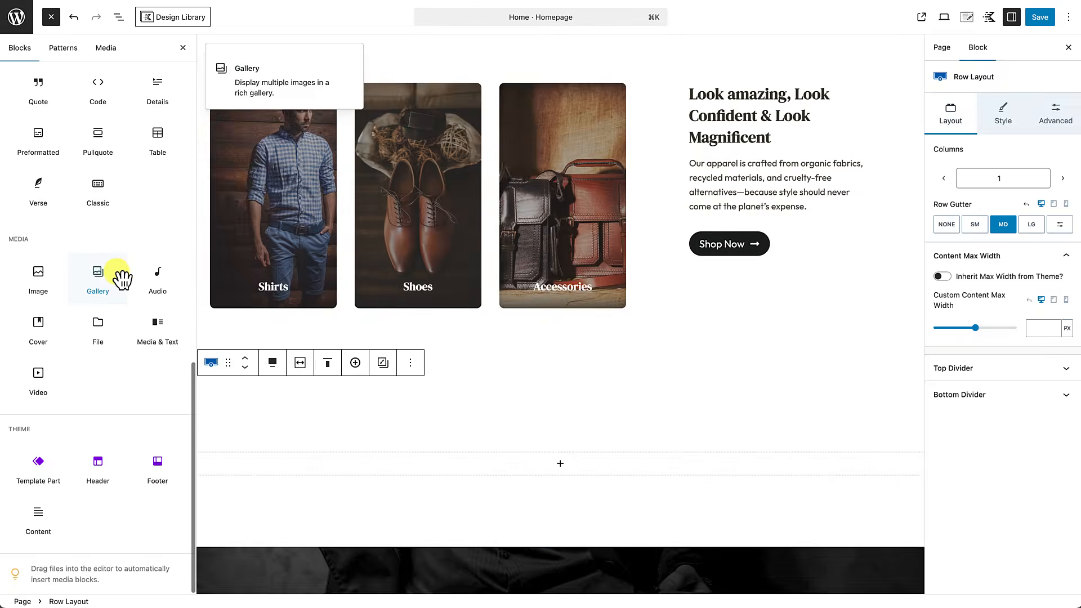
pyautogui.scroll(7, 101, 324)
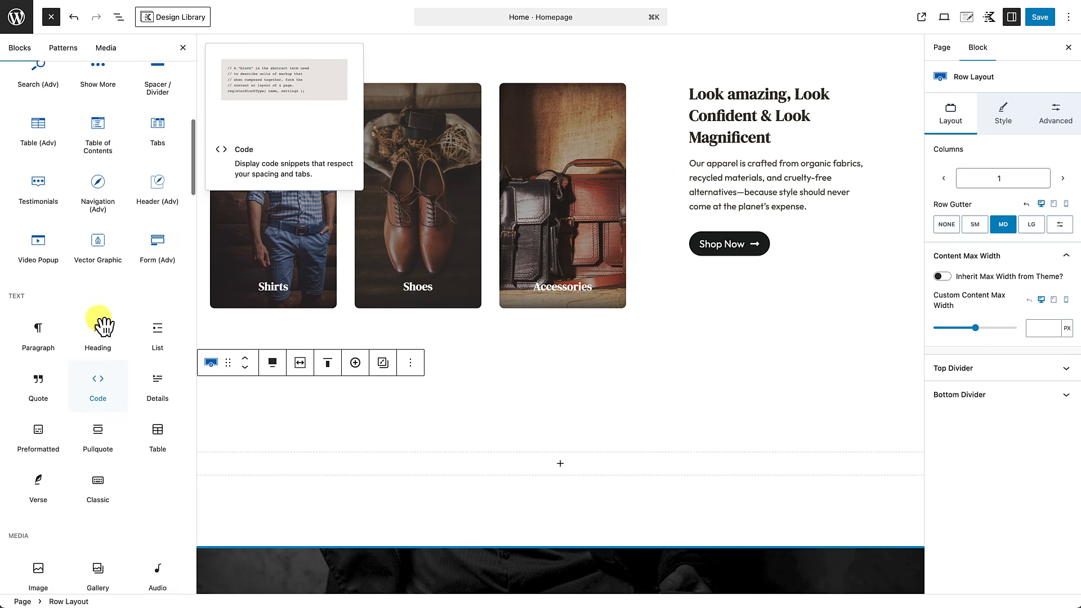
pyautogui.scroll(-15, 101, 326)
pyautogui.scroll(5, 101, 325)
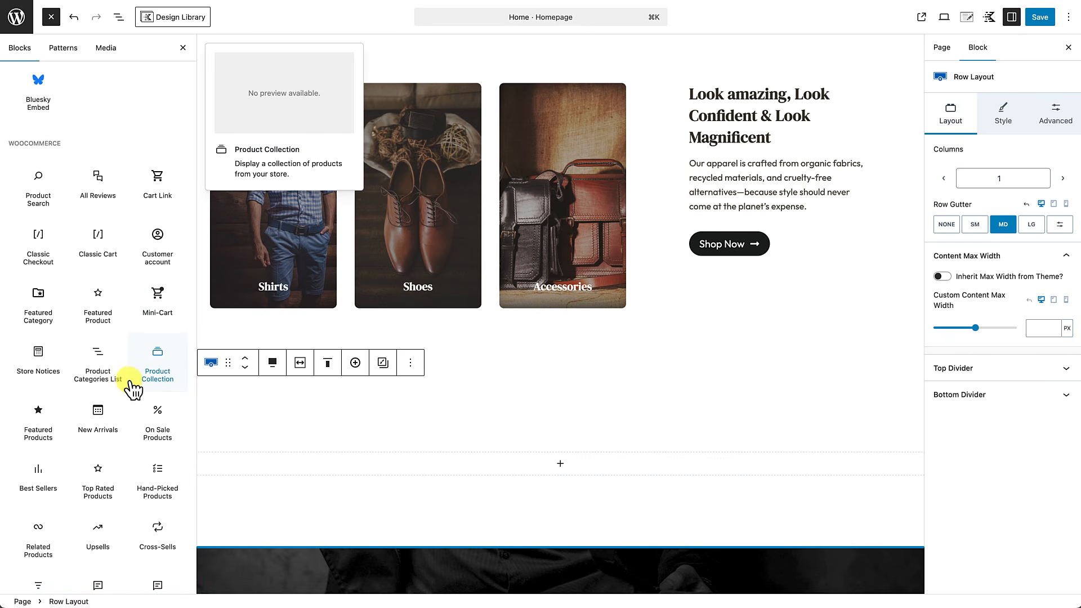
pyautogui.scroll(-1, 120, 391)
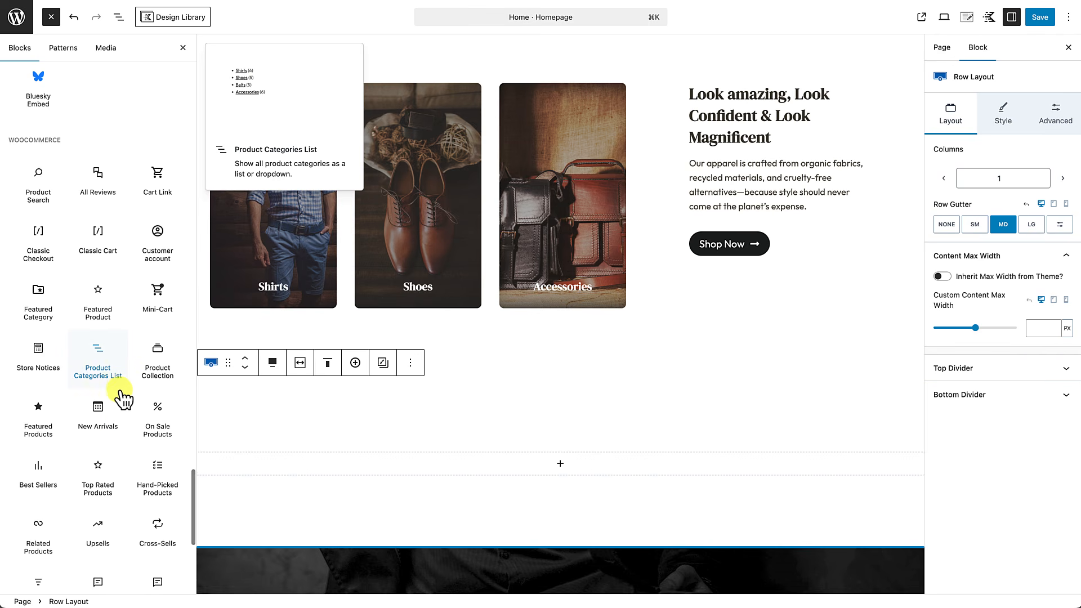
pyautogui.scroll(-1, 122, 398)
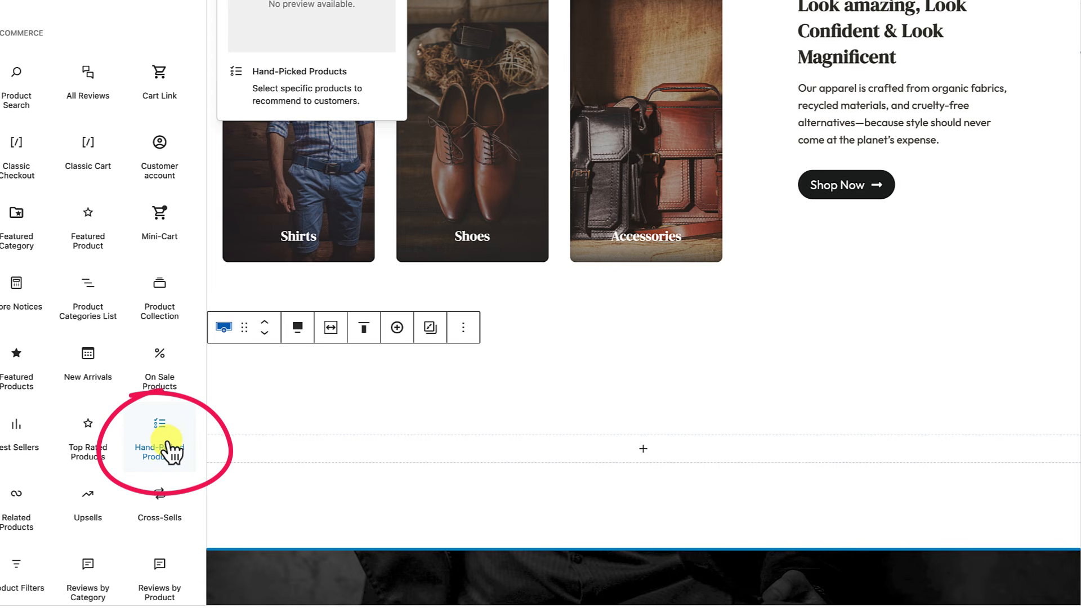
pyautogui.moveTo(169, 448); pyautogui.dragTo(459, 442)
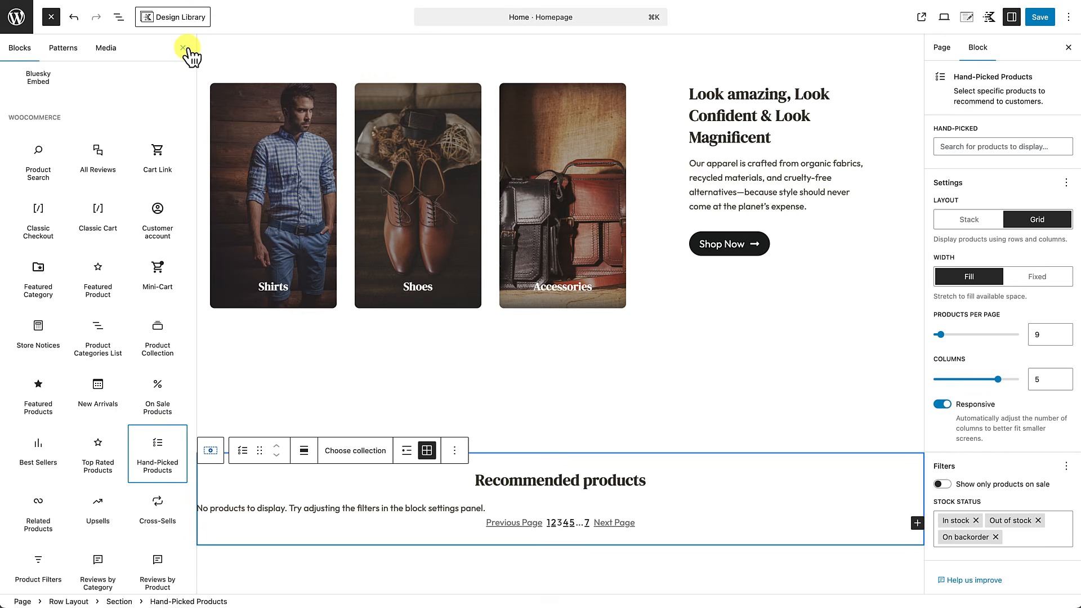
pyautogui.click(184, 48)
pyautogui.scroll(-3, 478, 494)
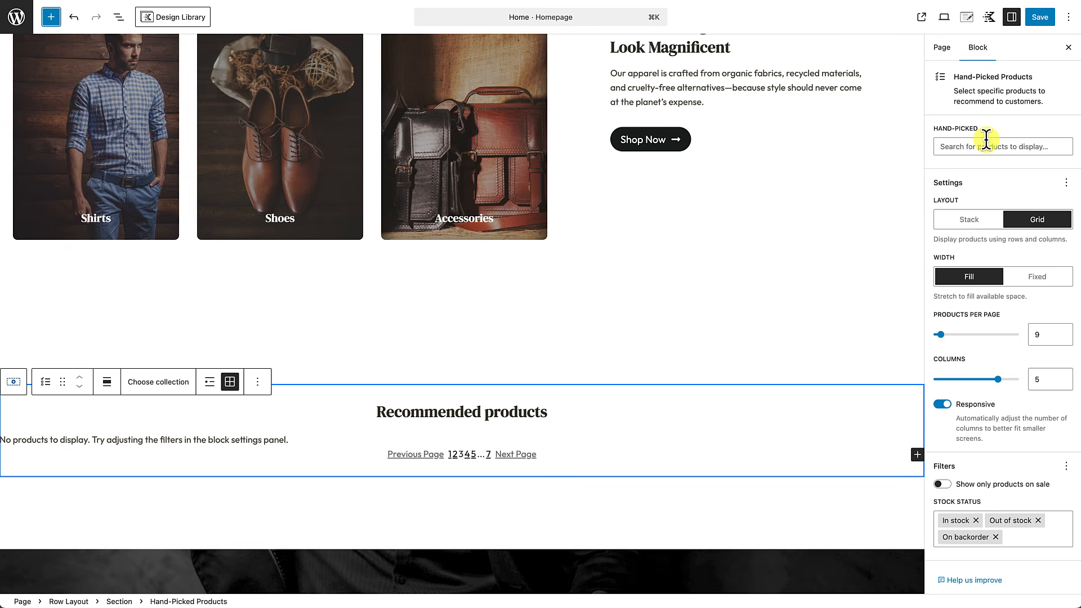
pyautogui.click(119, 18)
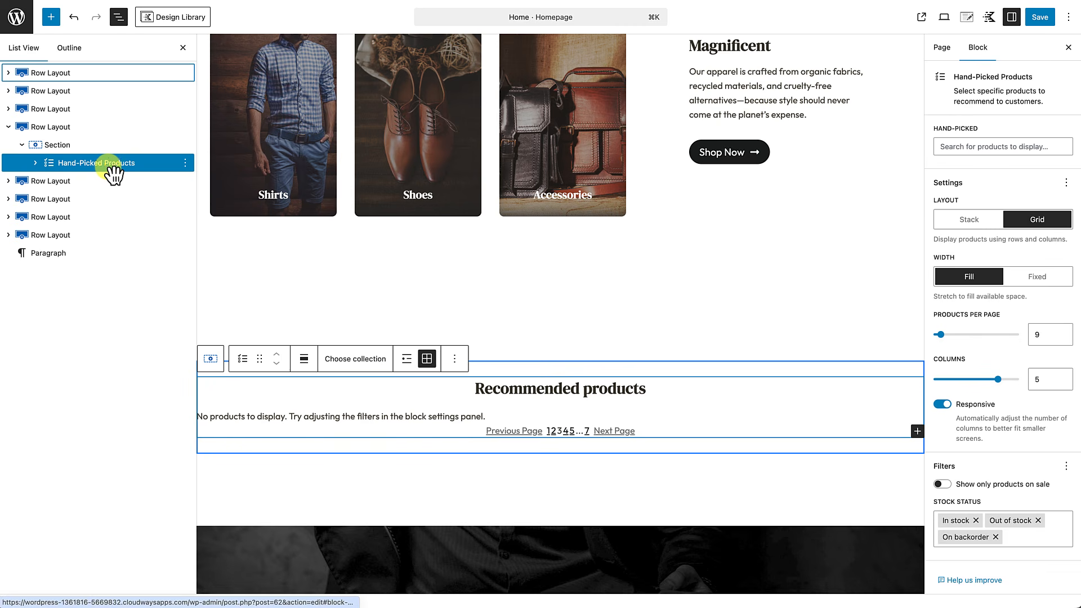
# Step: Delete the Pagination block inside Hand-Picked Products using List View
pyautogui.click(37, 165)
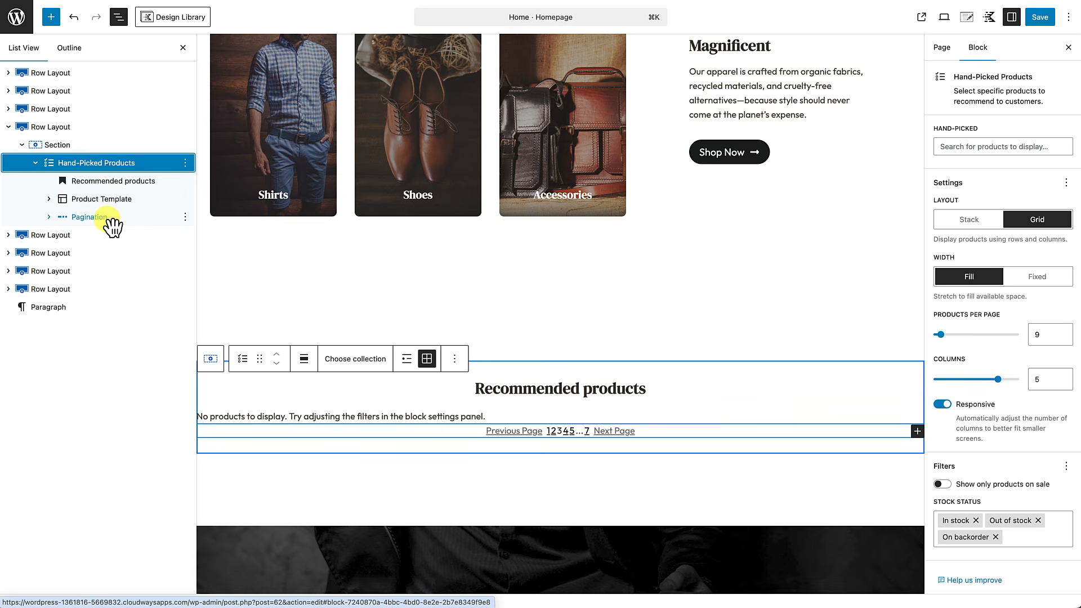
pyautogui.click(185, 218)
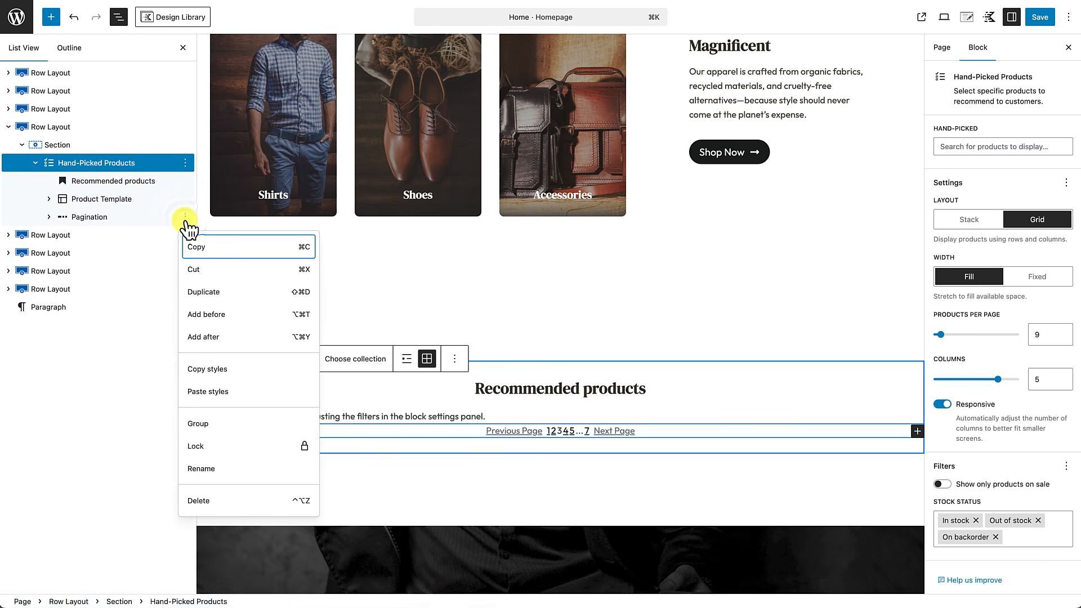
pyautogui.click(194, 498)
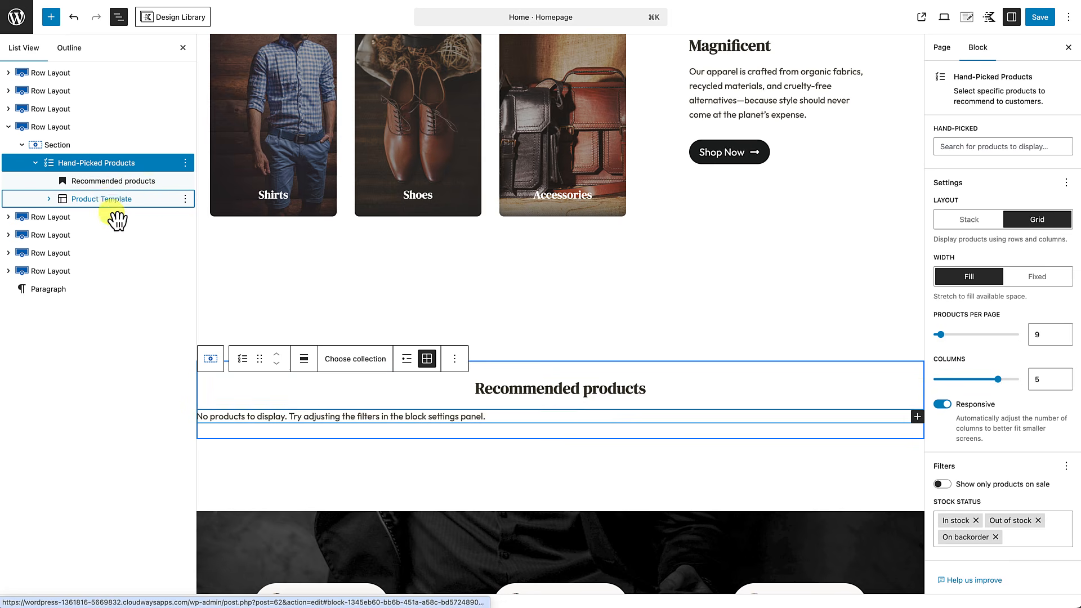
pyautogui.click(117, 169)
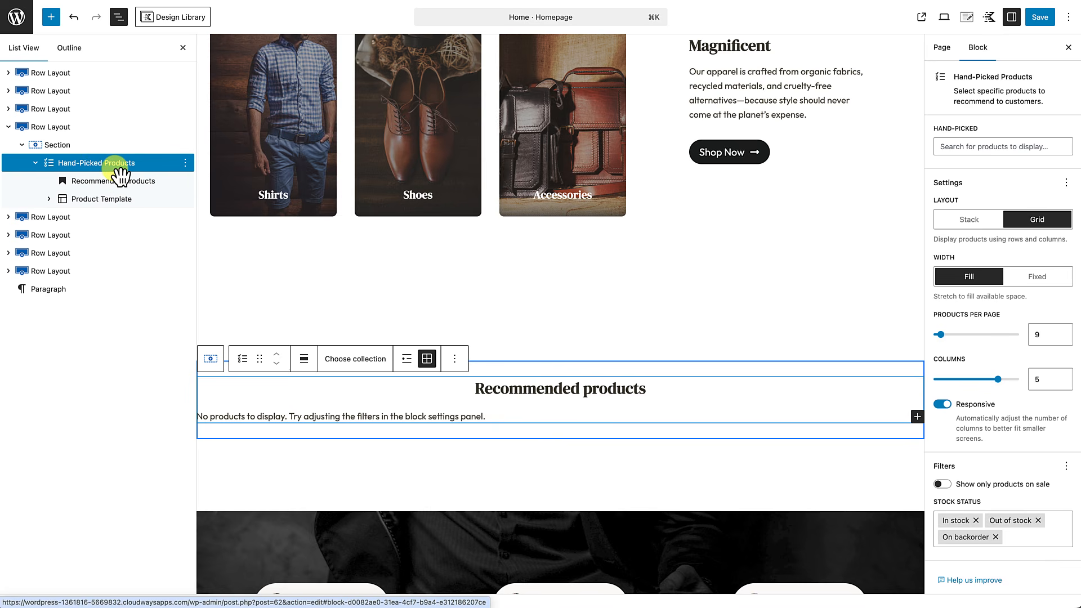
pyautogui.click(973, 146)
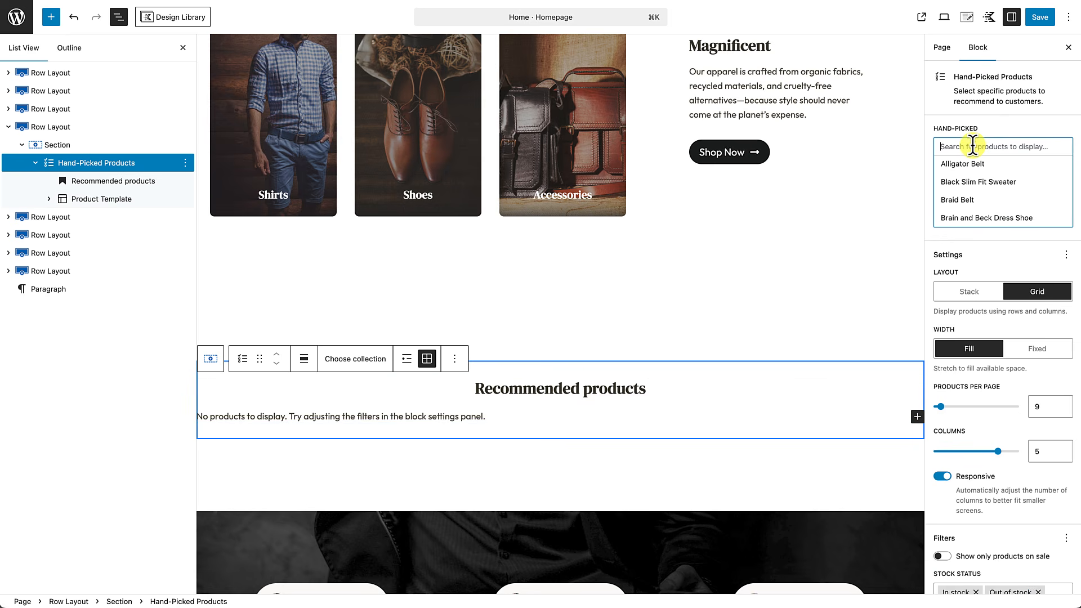
# Step: Hand-pick Alligator Belt, Braid Belt, Brain and Beck Dress Shoe, Brown and Extended Leather Wallets
pyautogui.scroll(-10, 979, 191)
pyautogui.scroll(10, 978, 191)
pyautogui.scroll(1, 978, 194)
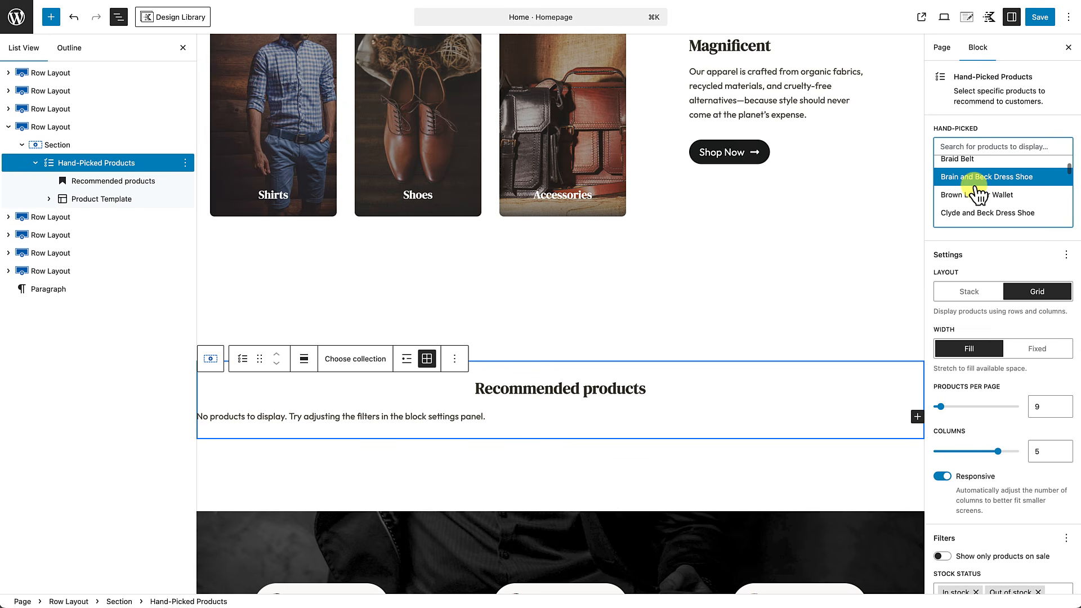
pyautogui.scroll(1, 979, 194)
pyautogui.click(976, 202)
pyautogui.click(977, 218)
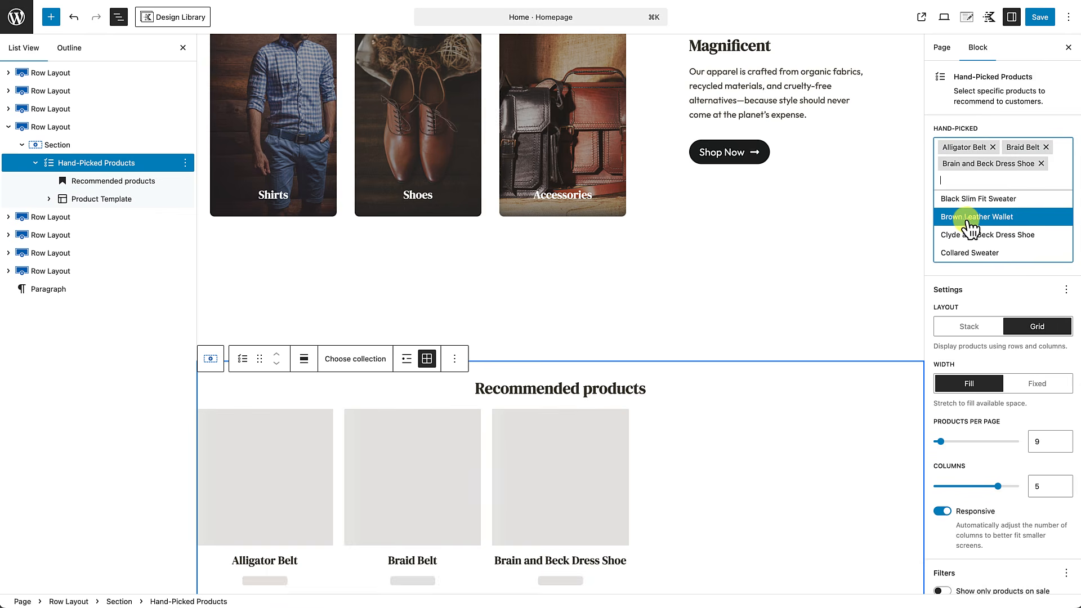
pyautogui.click(969, 224)
pyautogui.click(966, 249)
pyautogui.scroll(-5, 970, 256)
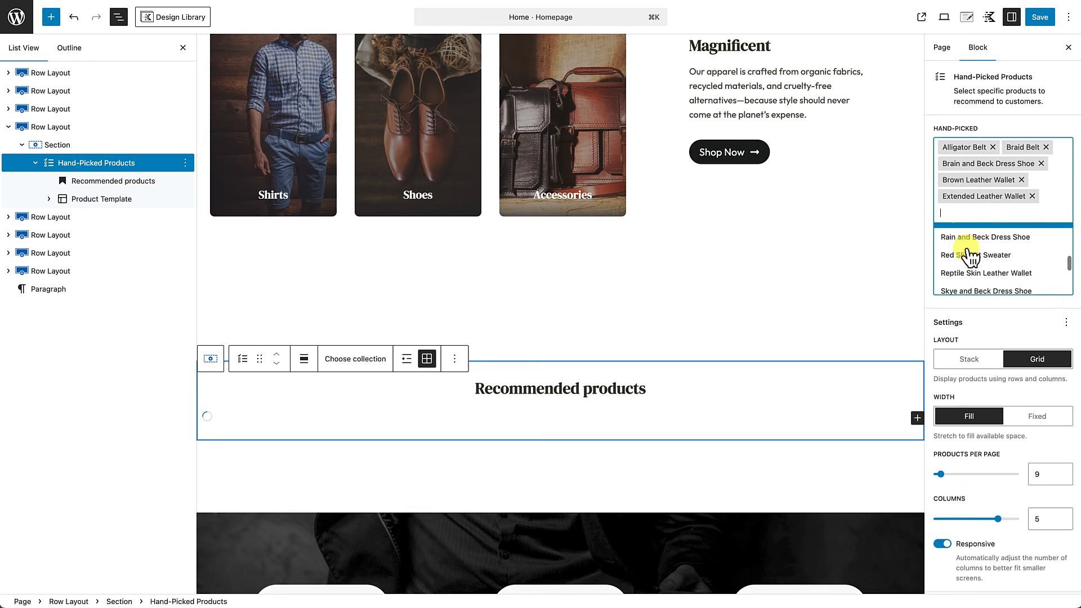
pyautogui.click(970, 286)
pyautogui.scroll(-1, 839, 344)
pyautogui.scroll(-2, 839, 343)
pyautogui.scroll(-1, 727, 416)
pyautogui.scroll(-1, 728, 417)
pyautogui.scroll(1, 720, 349)
pyautogui.click(1040, 214)
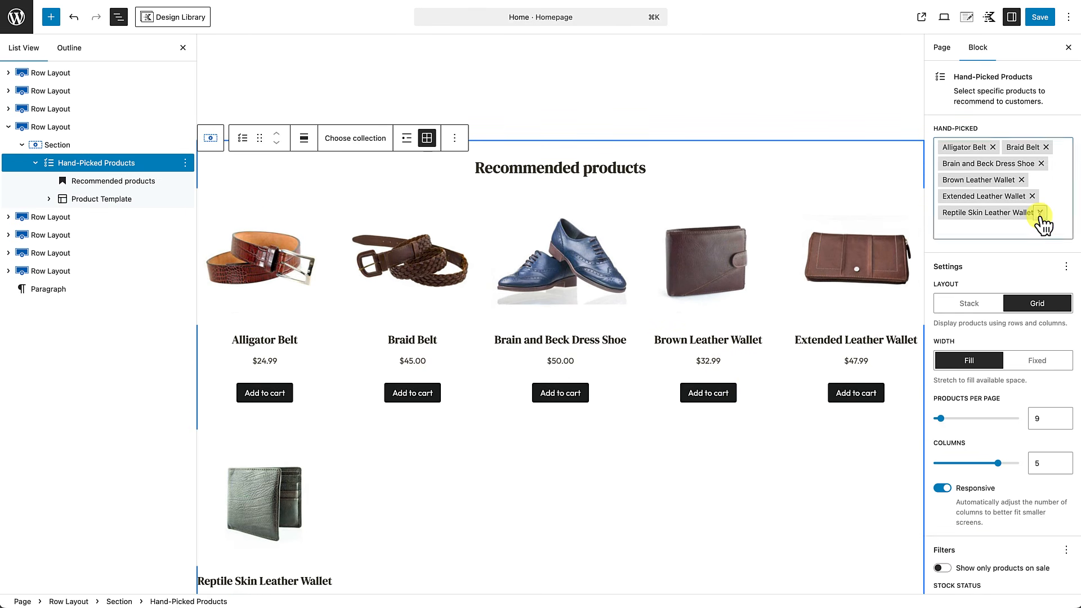
pyautogui.click(1039, 213)
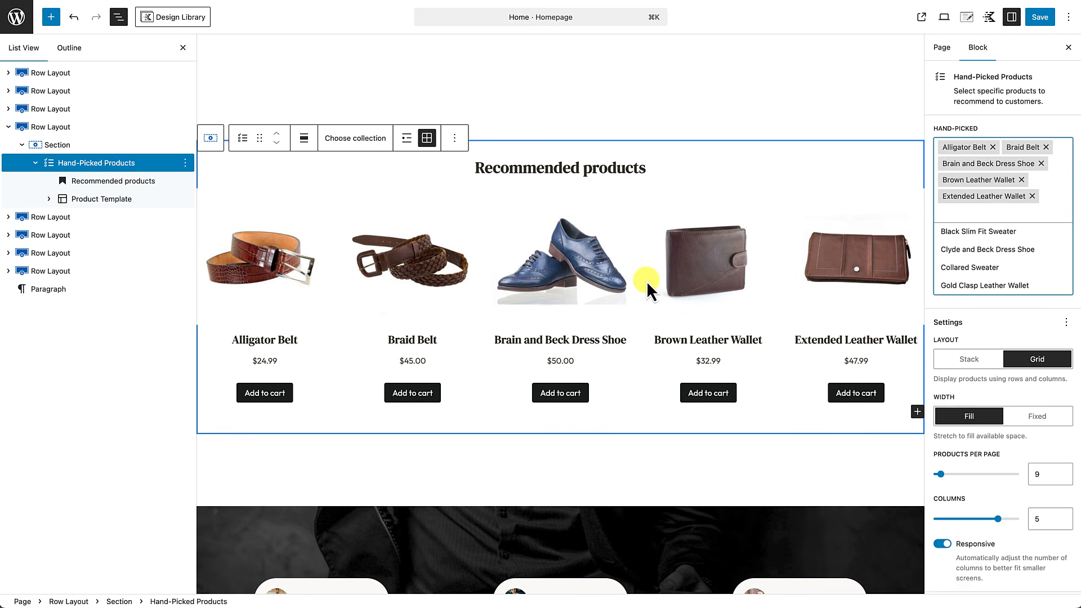
# Step: Set the block's Products per page to 5
pyautogui.scroll(5, 647, 282)
pyautogui.scroll(-10, 647, 282)
pyautogui.scroll(4, 647, 281)
pyautogui.scroll(-3, 971, 403)
pyautogui.click(1043, 370)
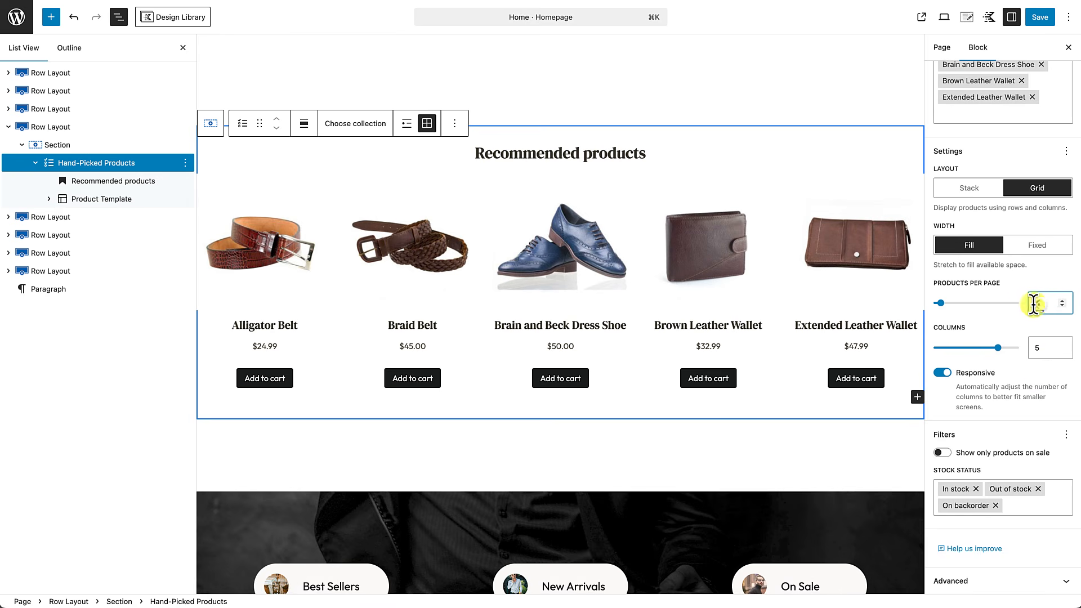
pyautogui.write('5')
pyautogui.scroll(3, 1012, 404)
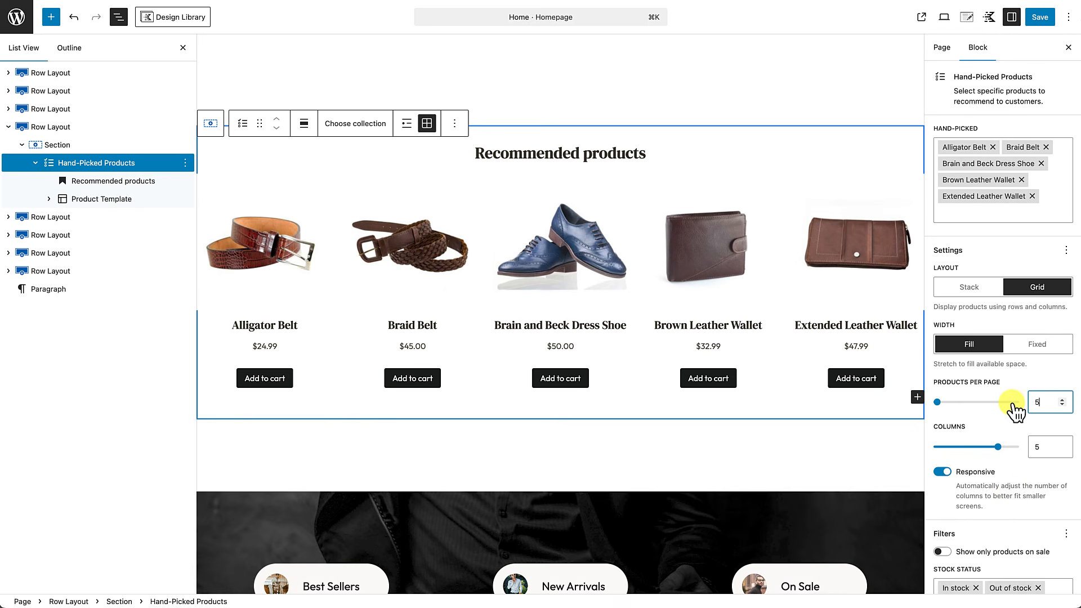
pyautogui.click(113, 180)
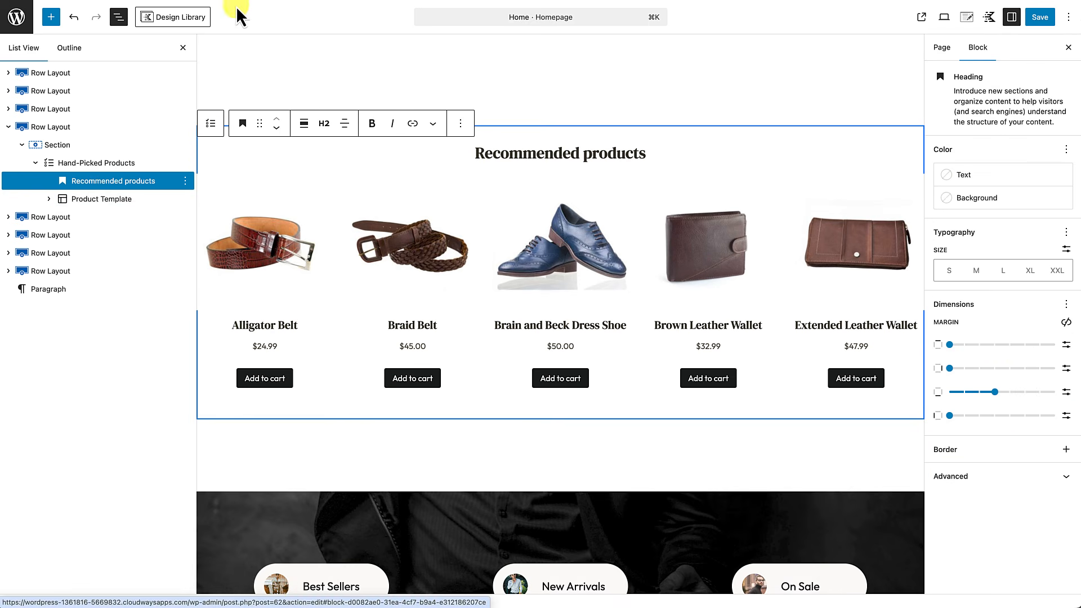
# Step: Save the homepage and open it on the live site
pyautogui.click(182, 48)
pyautogui.click(1042, 18)
pyautogui.click(109, 583)
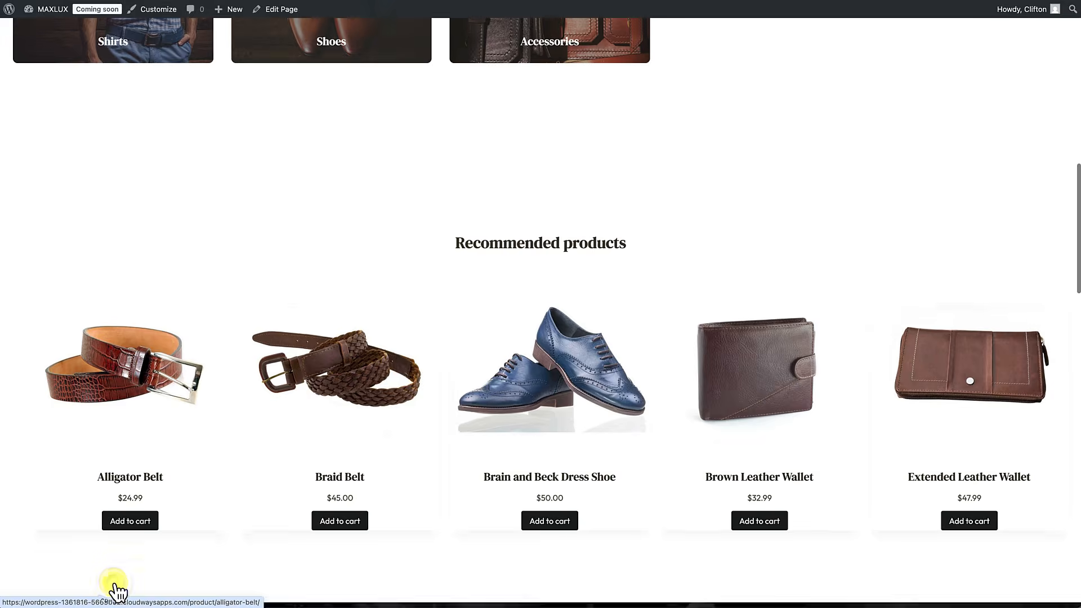
# Step: Check the Brain and Beck Dress Shoe product page, then return to editing the homepage
pyautogui.scroll(-2, 848, 444)
pyautogui.scroll(1, 847, 443)
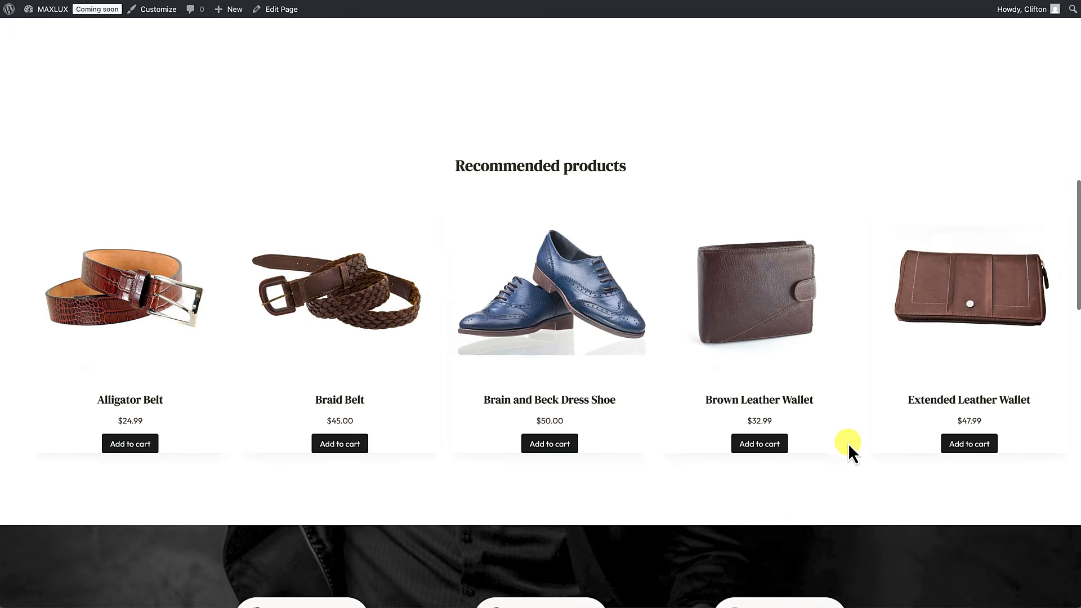
pyautogui.scroll(2, 848, 444)
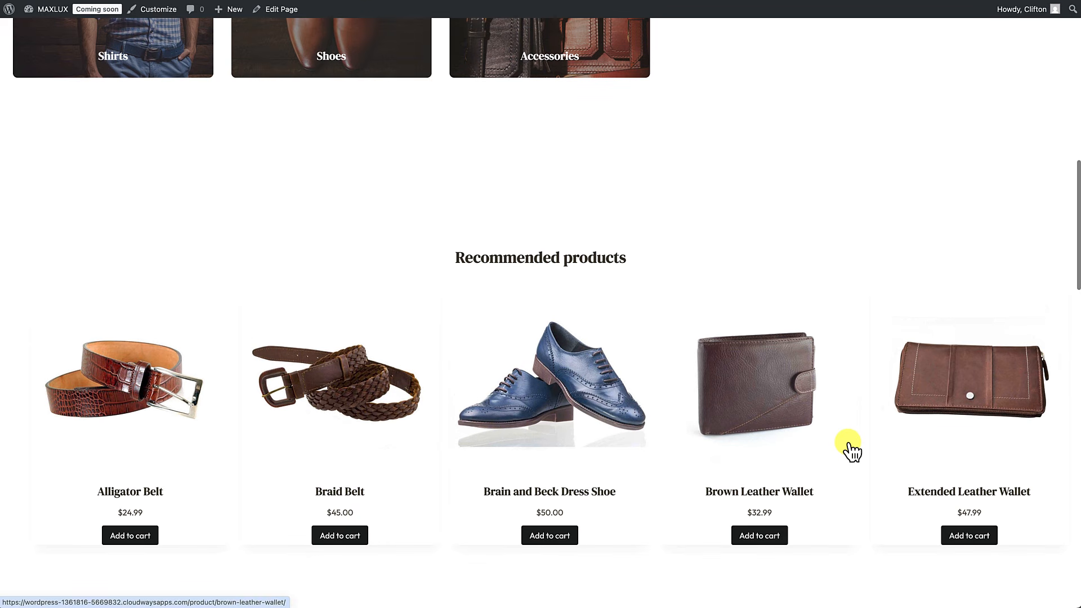
pyautogui.scroll(1, 604, 370)
pyautogui.click(604, 371)
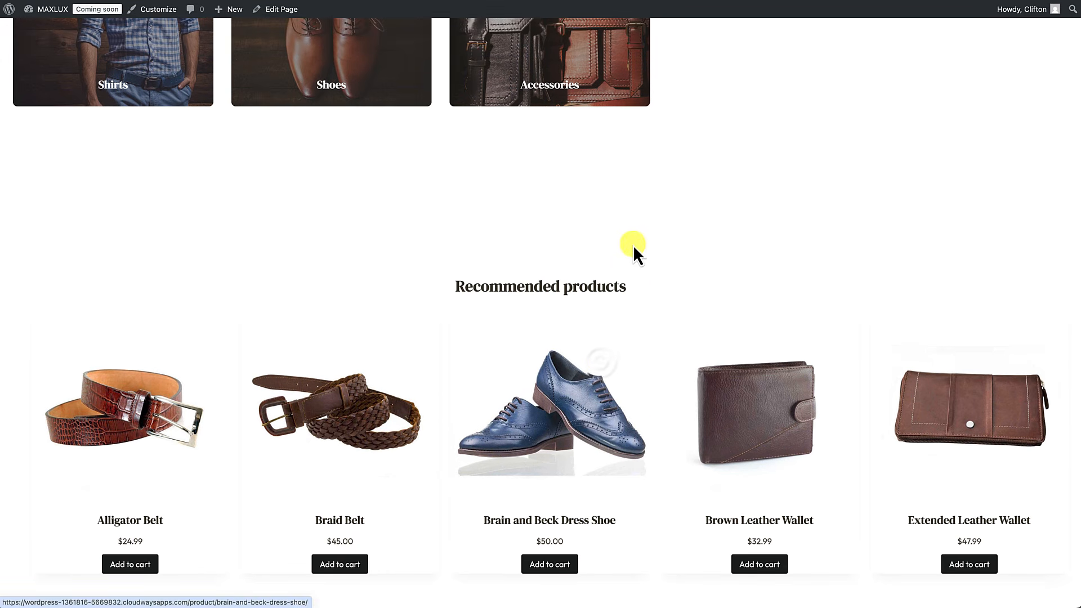
pyautogui.hscroll(-5, 536, 226)
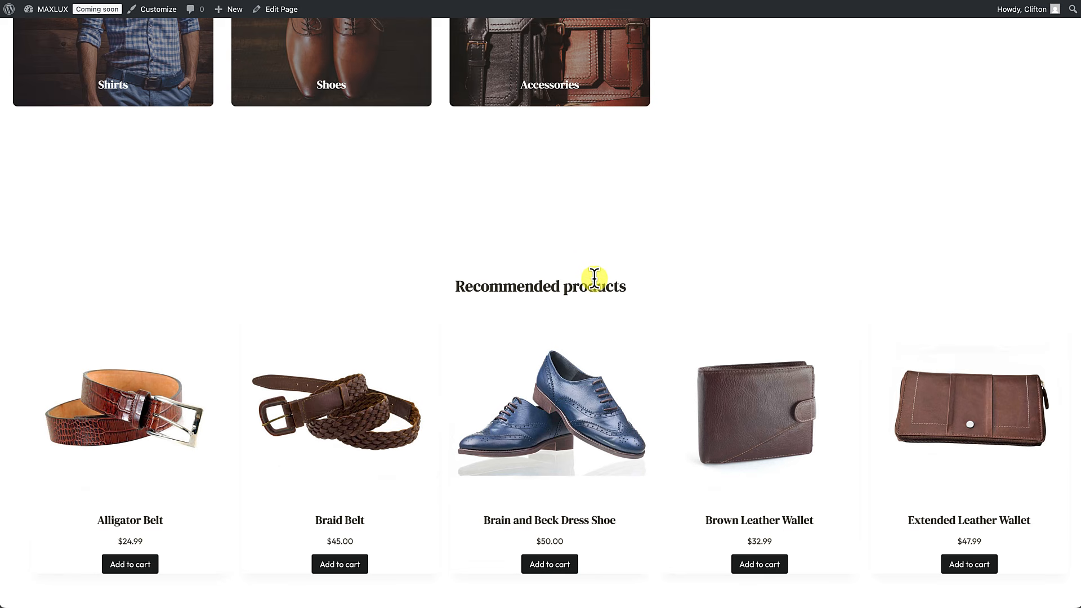
pyautogui.scroll(-1, 595, 278)
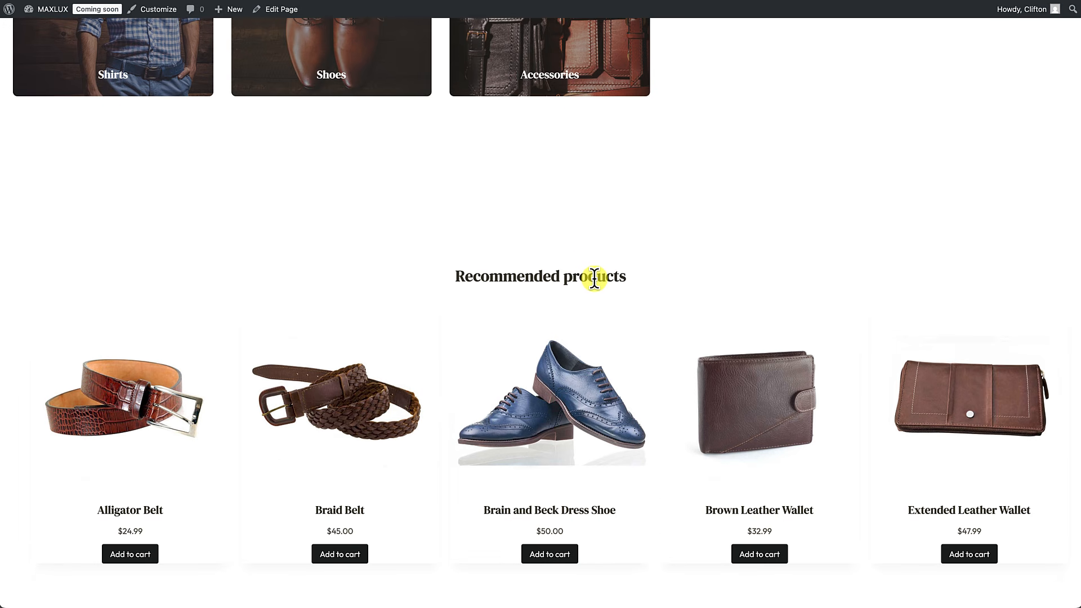
pyautogui.scroll(-1, 594, 278)
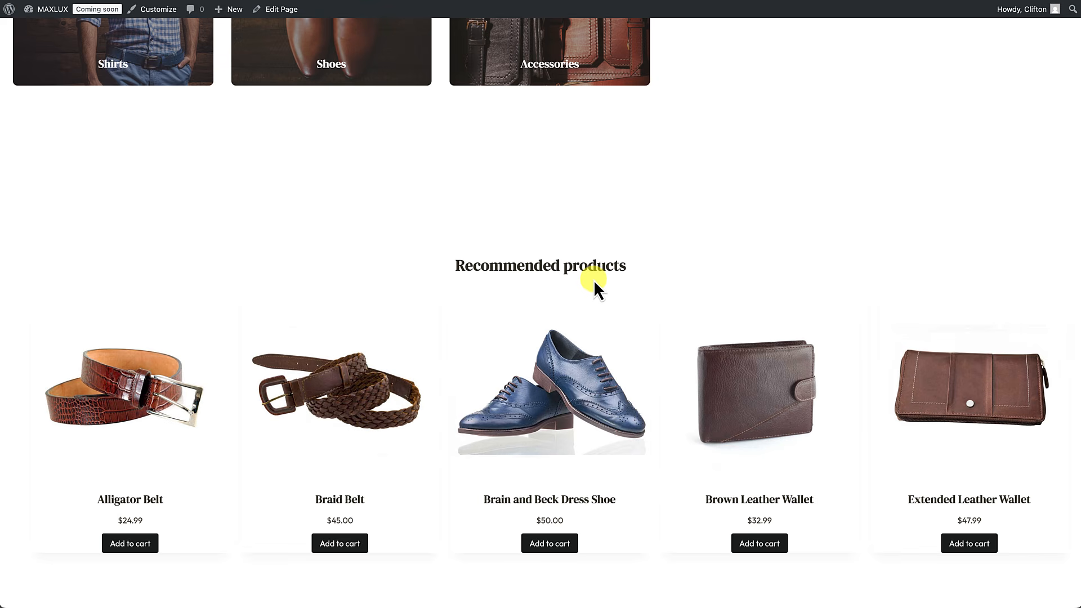
pyautogui.click(281, 12)
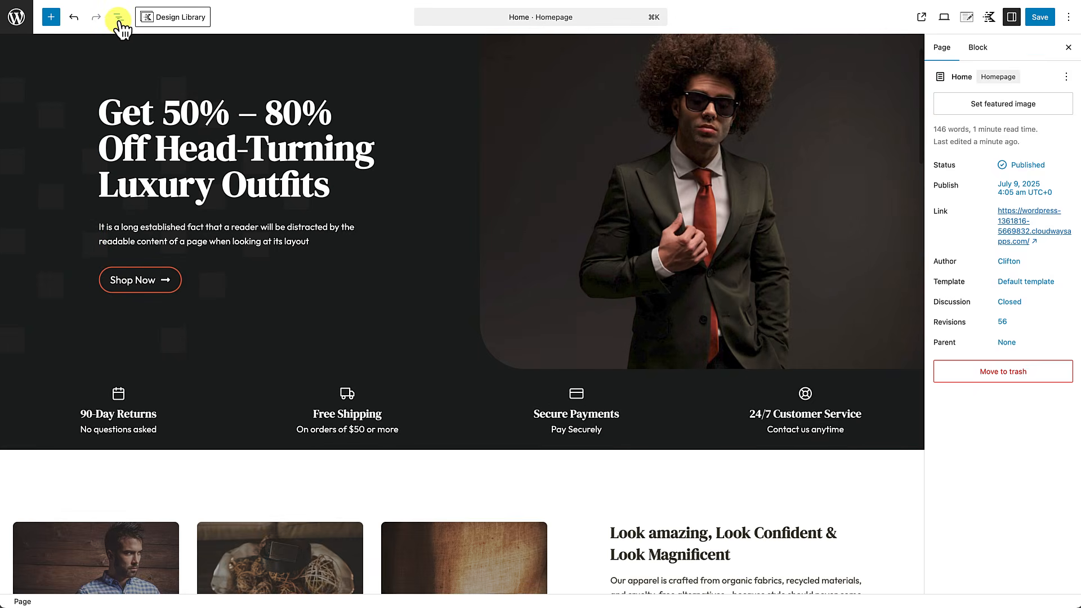
# Step: Delete the Hand-Picked Products block from the new row
pyautogui.click(118, 18)
pyautogui.scroll(-10, 330, 354)
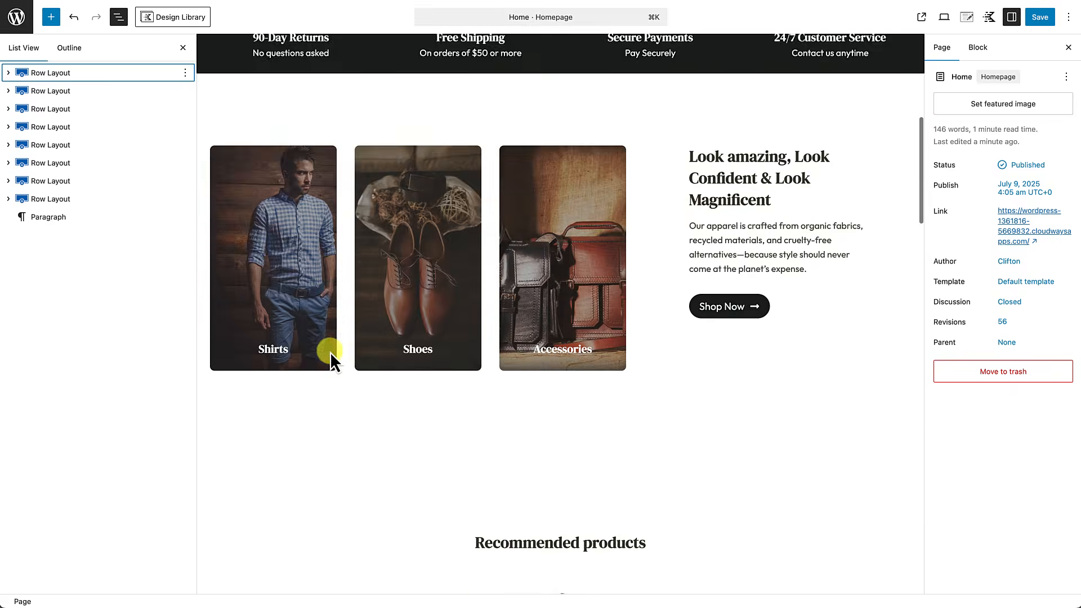
pyautogui.click(337, 356)
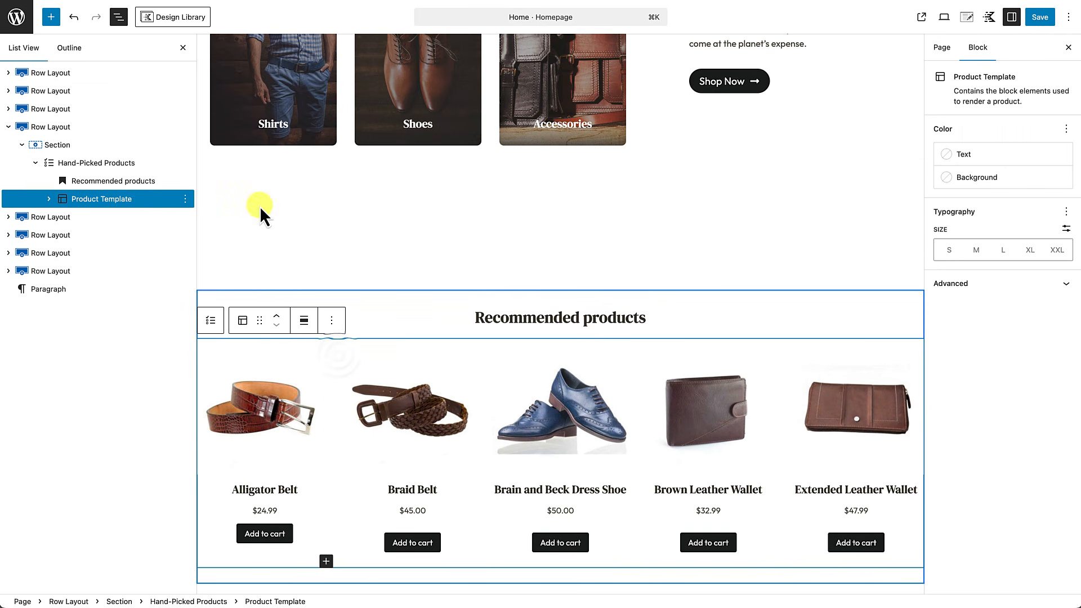
pyautogui.click(117, 163)
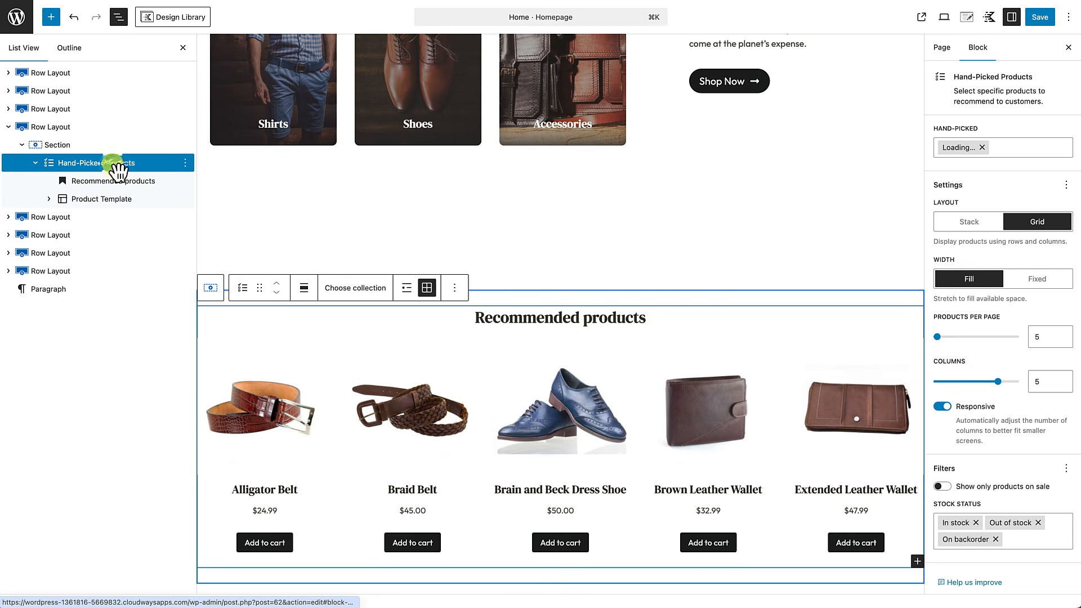
pyautogui.click(185, 163)
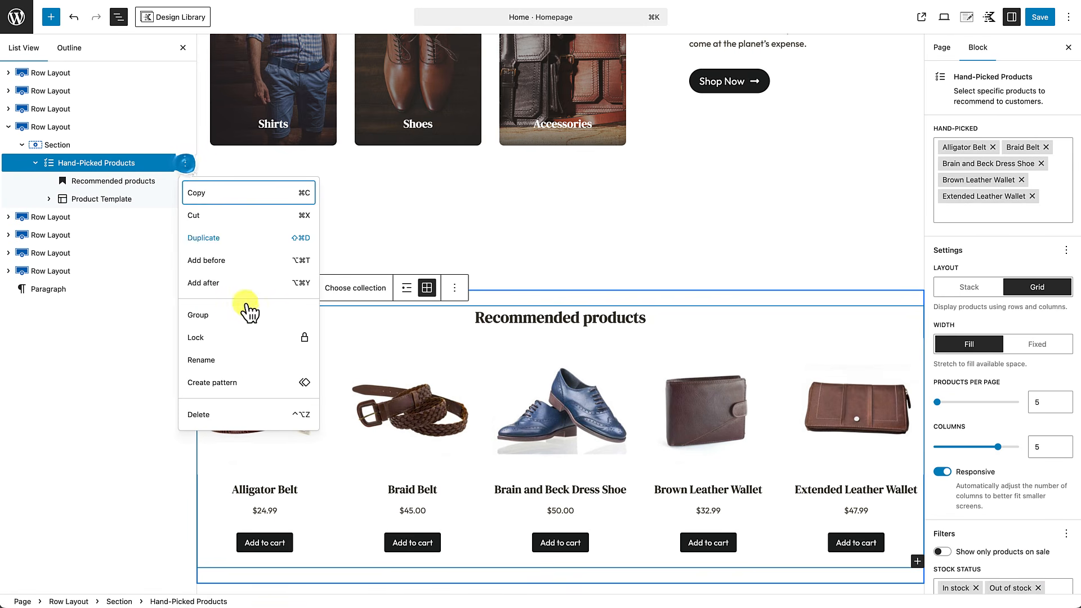
pyautogui.click(235, 415)
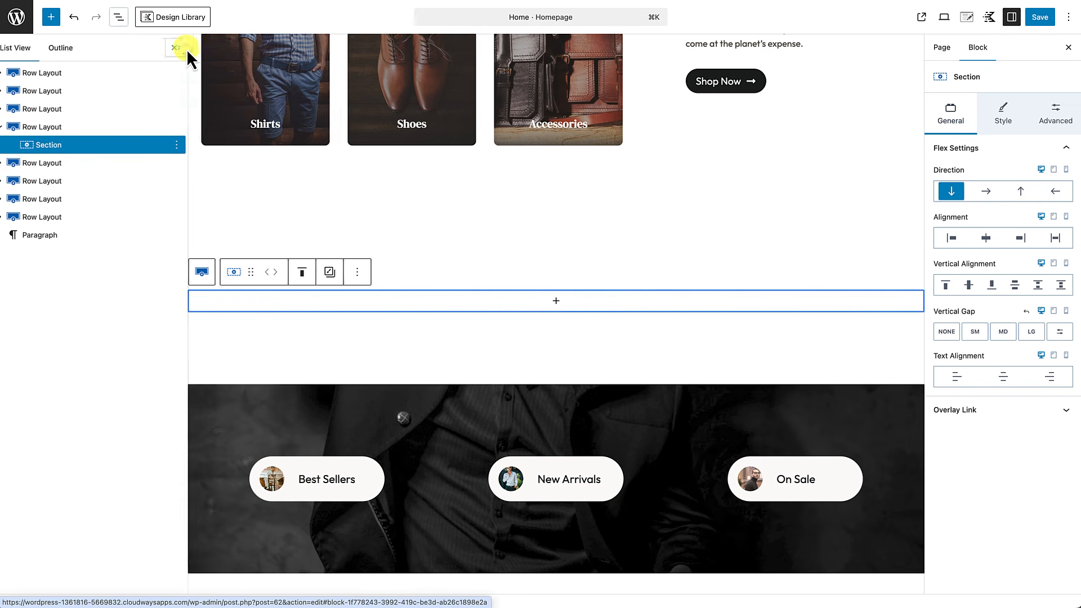
pyautogui.click(184, 48)
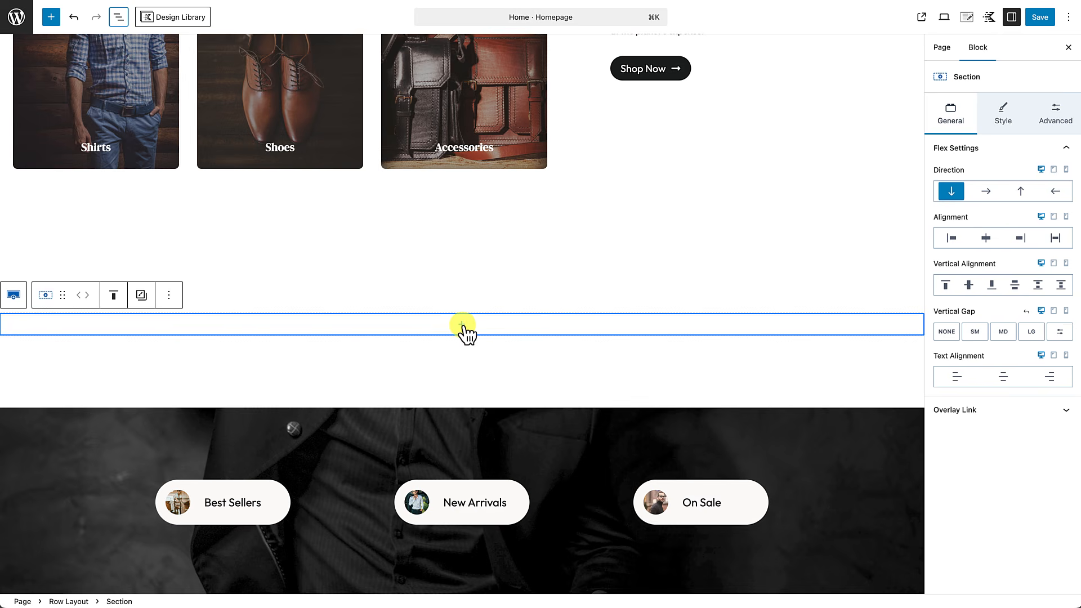
# Step: Add a centred 'Featured Items' heading block in the empty row
pyautogui.click(462, 326)
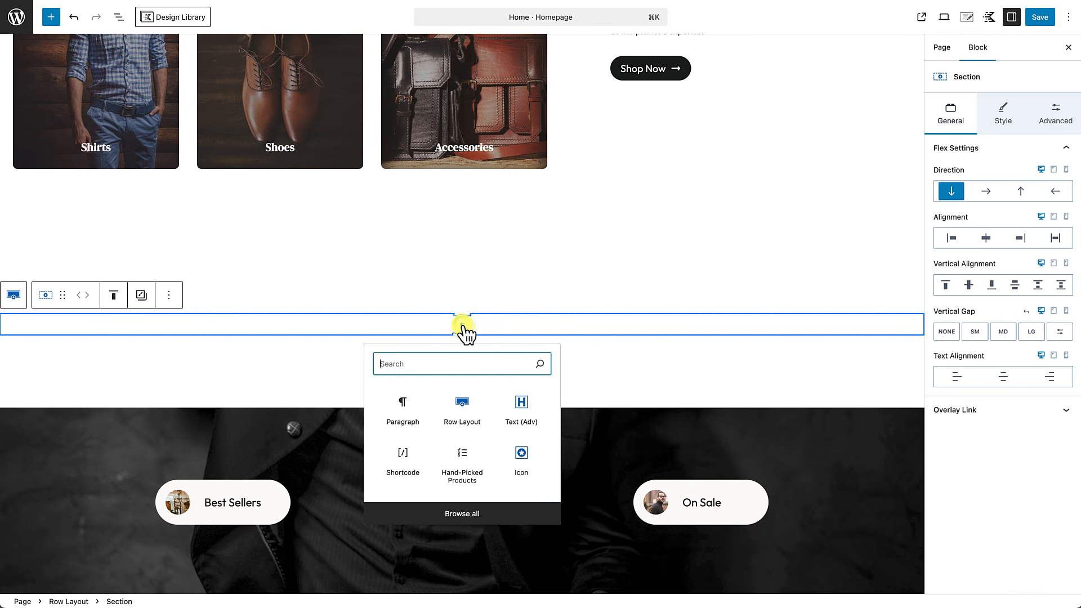
pyautogui.click(521, 407)
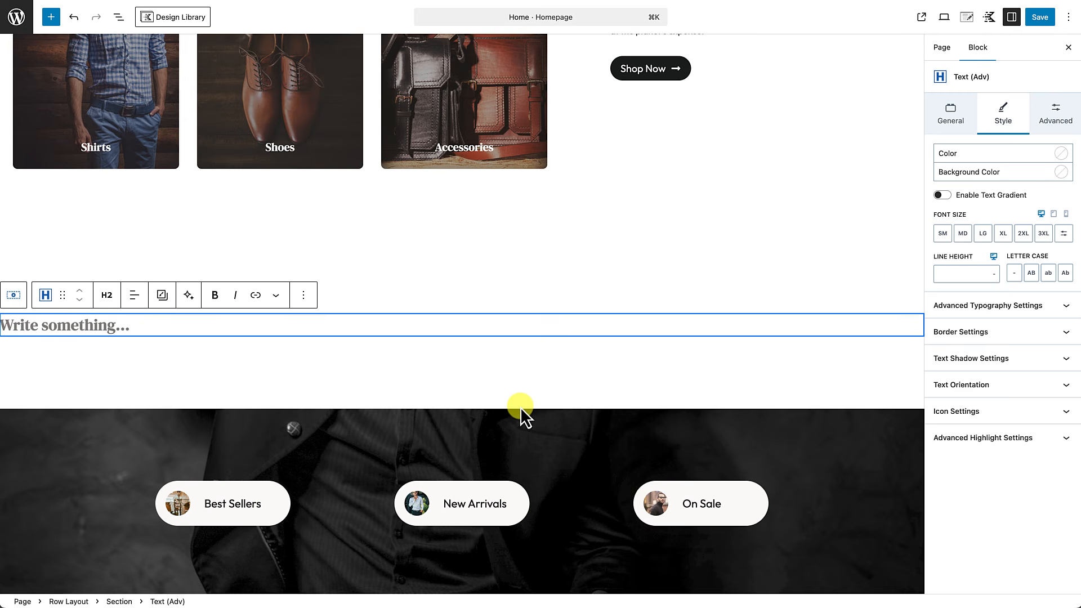
pyautogui.write('Featured It')
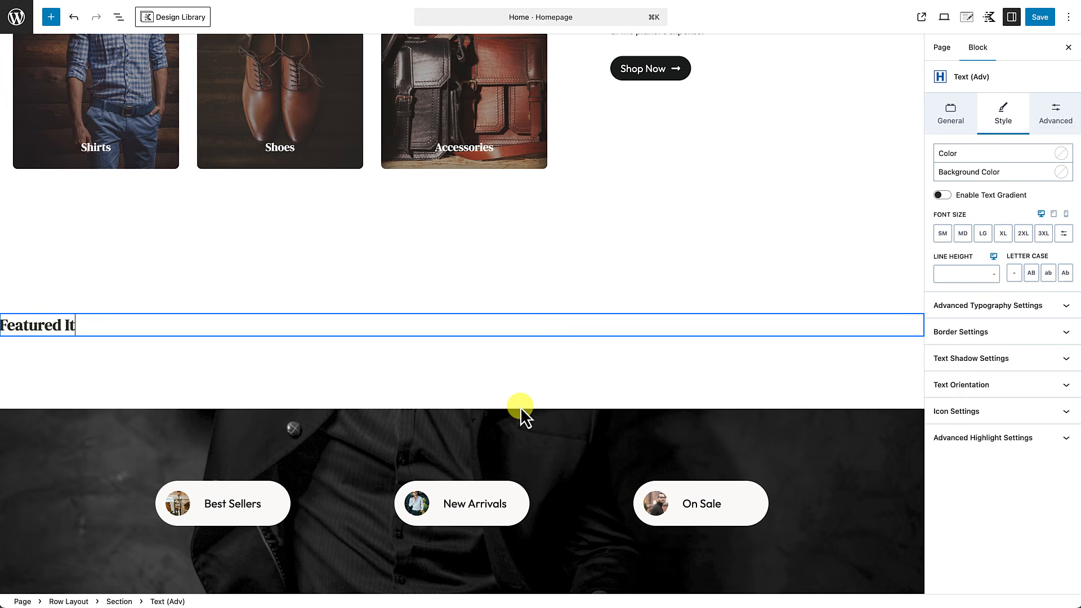
pyautogui.write('ems')
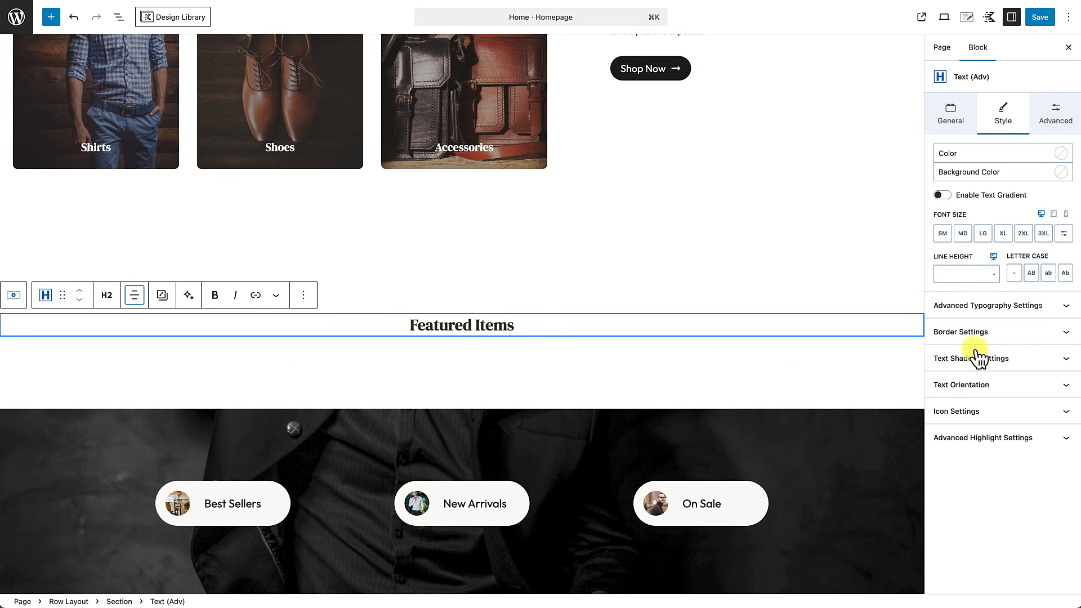
pyautogui.click(543, 328)
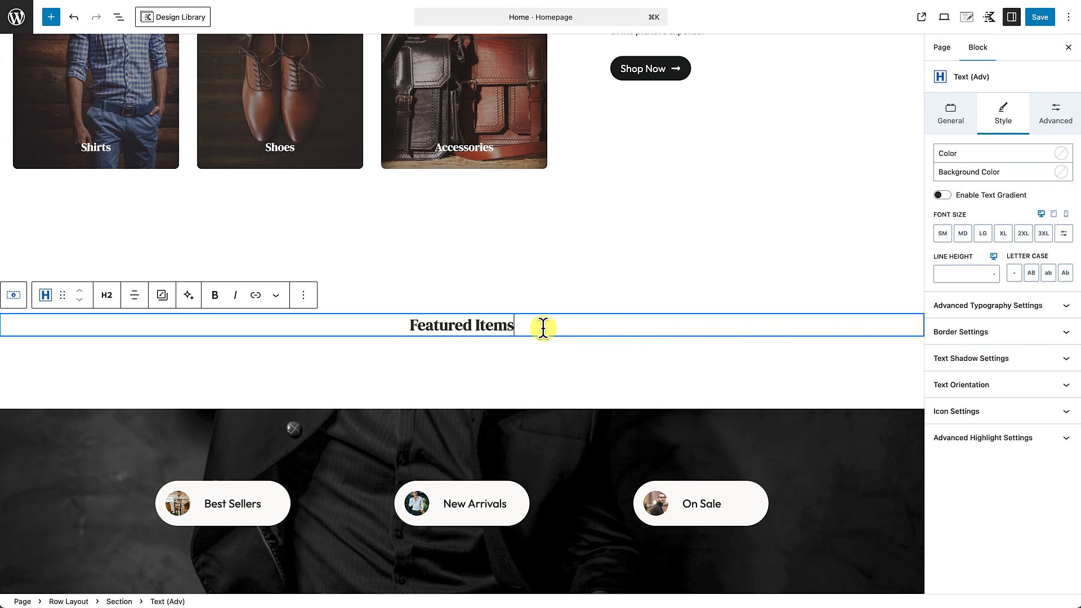
# Step: Add a centred Text (Adv) block with the Paragraph tag, filled with pasted lorem text
pyautogui.press('Return')
pyautogui.write('/t')
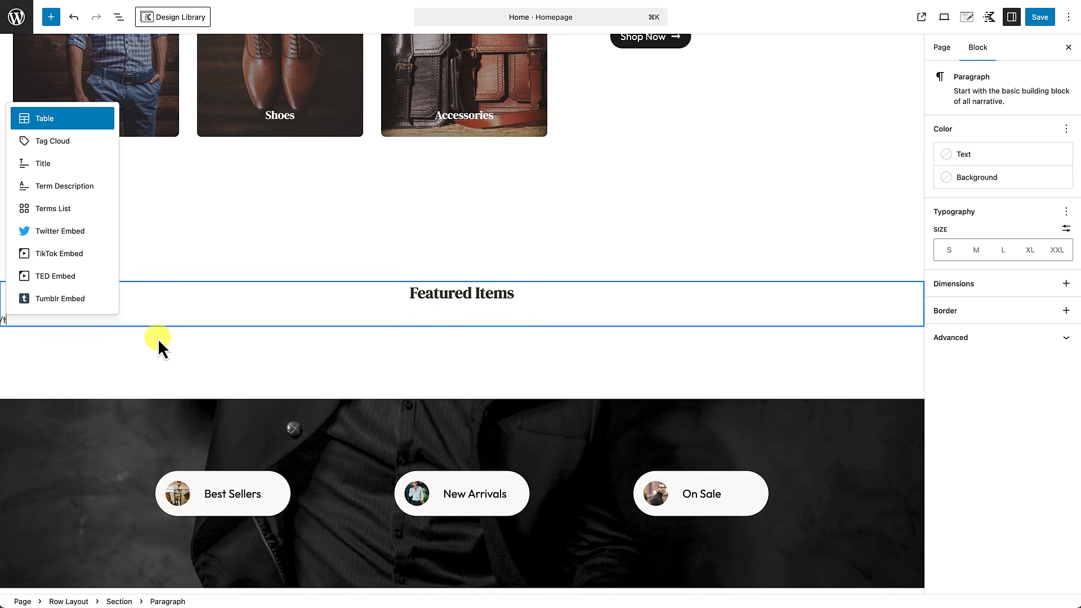
pyautogui.write('ext')
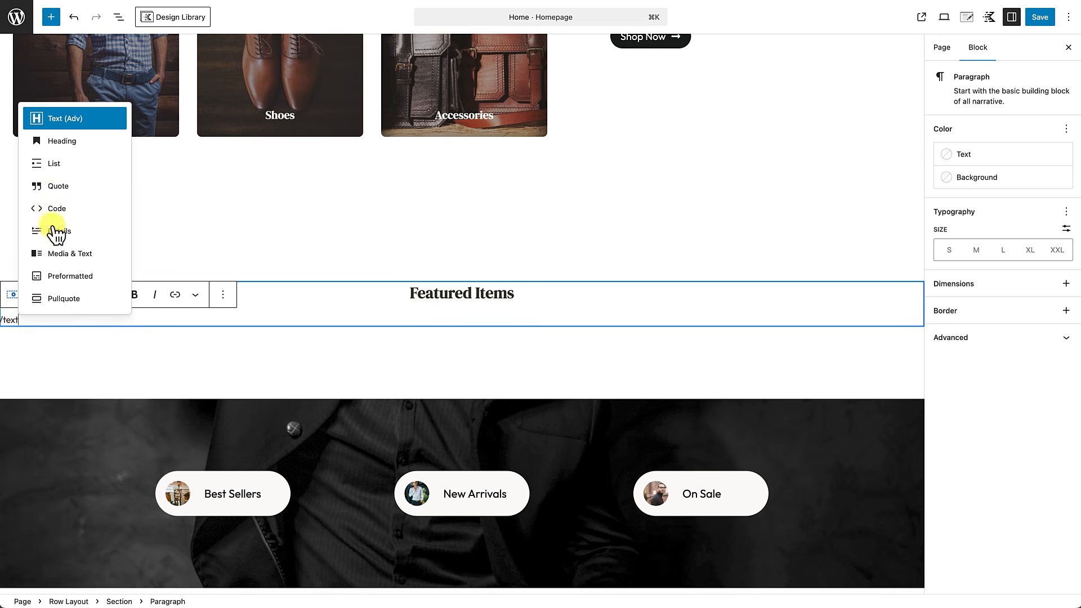
pyautogui.click(61, 125)
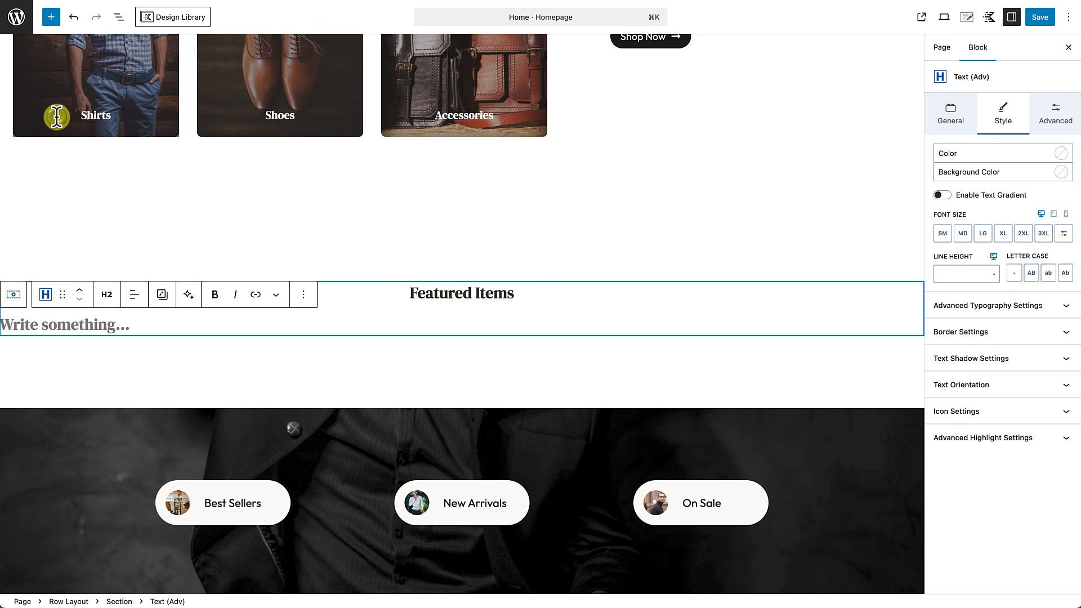
pyautogui.click(132, 295)
pyautogui.click(174, 354)
pyautogui.click(105, 296)
pyautogui.click(128, 461)
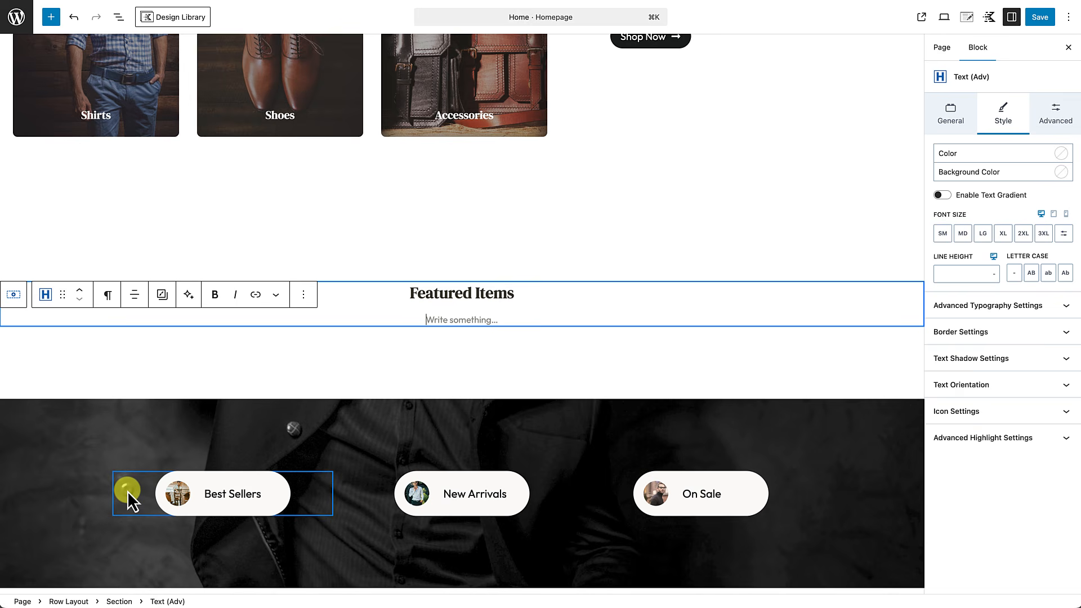
pyautogui.write("It is a long established fact that a reader will be distracted by the readable content of a page when looking at its layout. The point of using Lorem Ipsum is that it has a more-or-less normal distribution of letters, as opposed to using 'Content here, content here', making it look like readable English.")
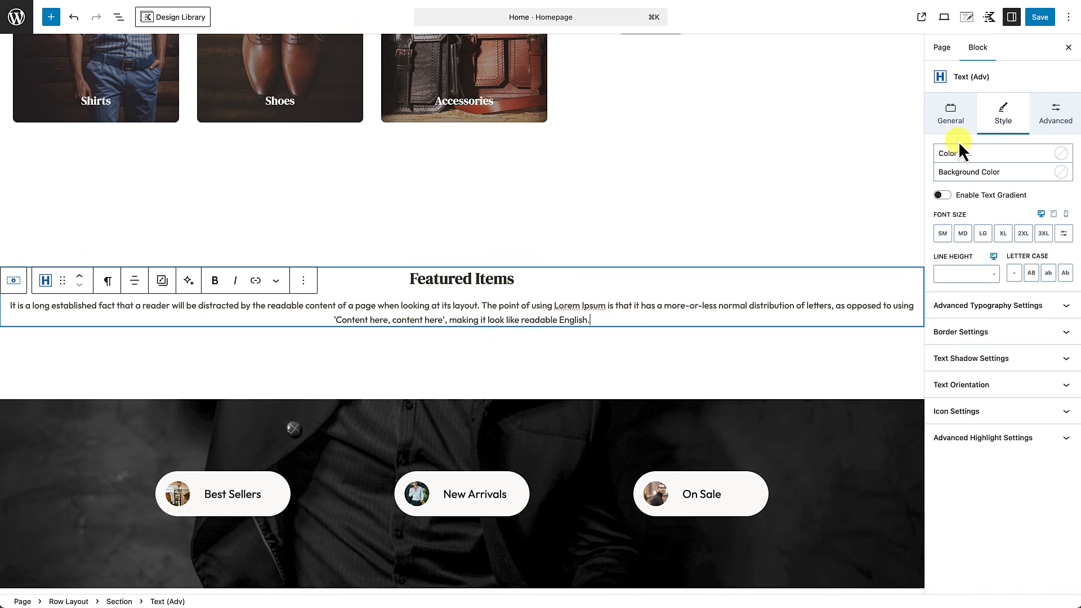
# Step: Set the paragraph's Max Width to 540 and trim the text to end at 'letter.'
pyautogui.click(951, 114)
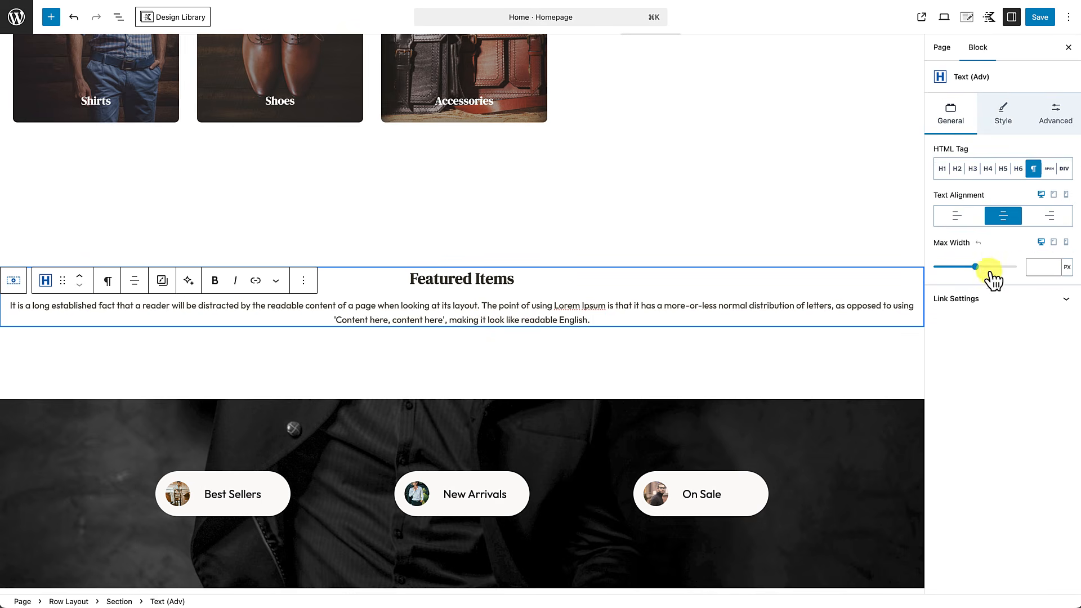
pyautogui.click(1034, 267)
pyautogui.write('540')
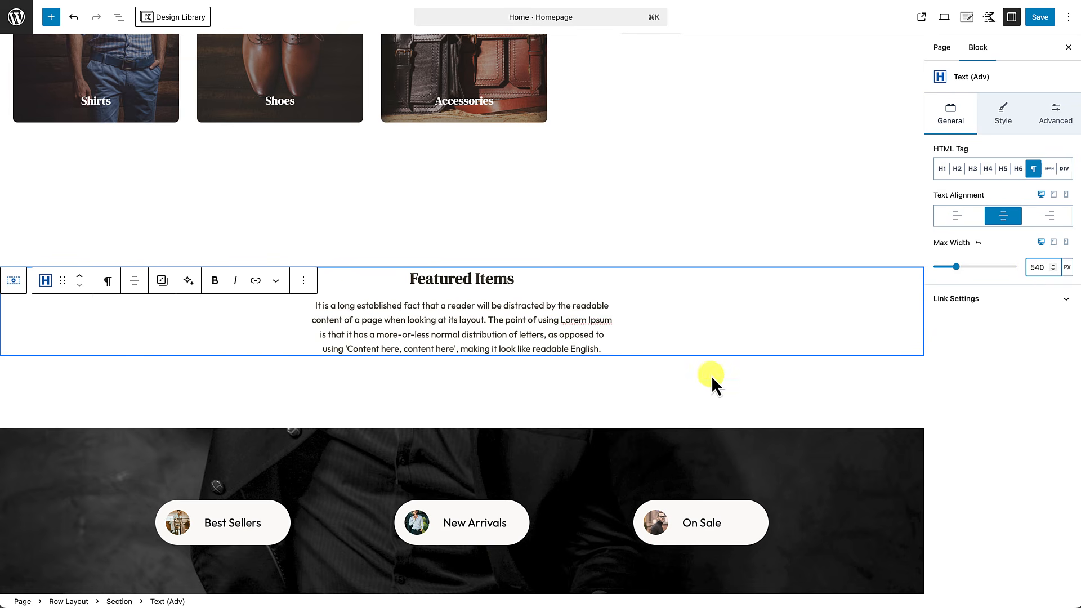
pyautogui.moveTo(540, 335); pyautogui.dragTo(607, 351)
pyautogui.press('BackSpace')
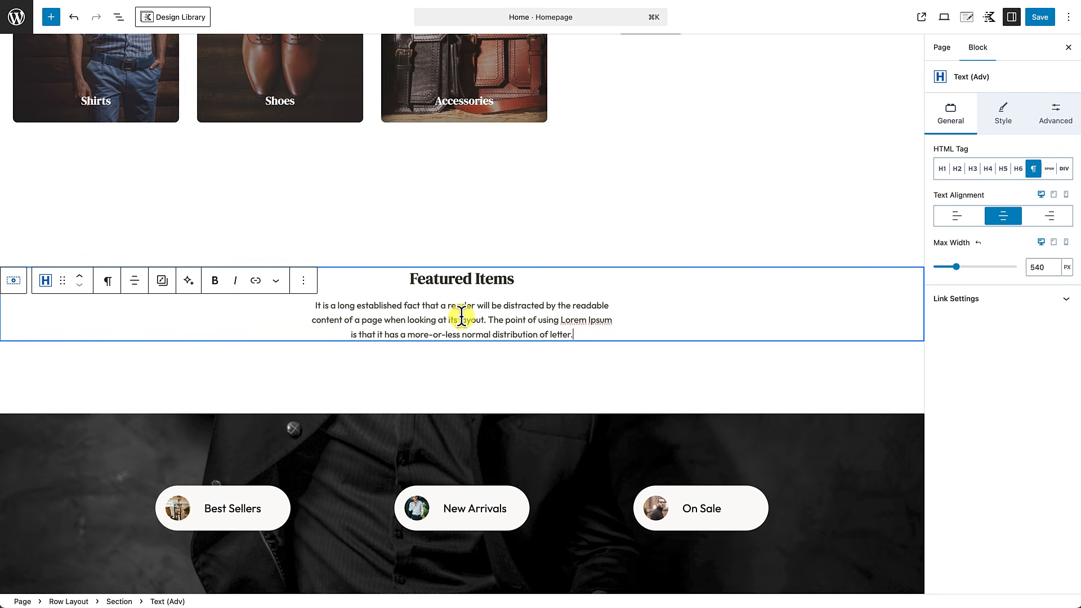
pyautogui.press('Return')
pyautogui.write('/')
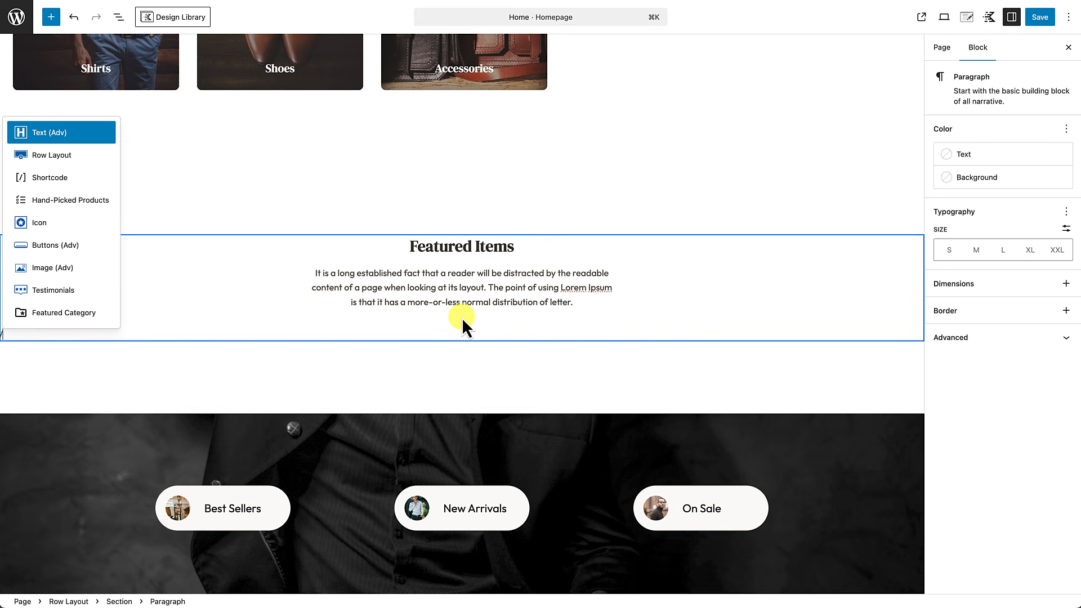
pyautogui.write('short')
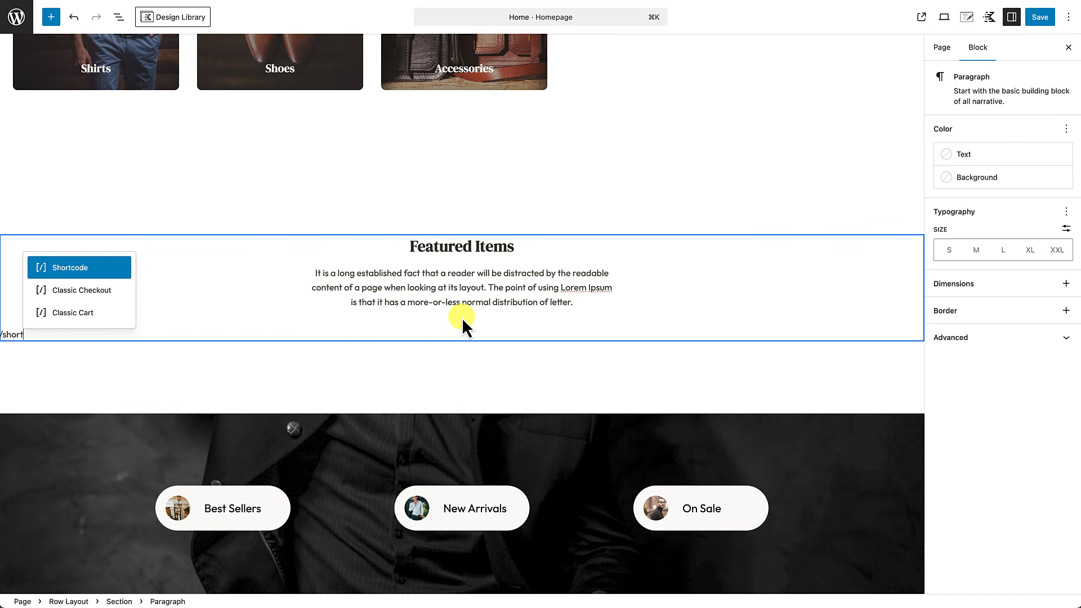
# Step: Insert a Shortcode block with [product_category category="shirts" limit="5" columns="5"] and save
pyautogui.click(83, 270)
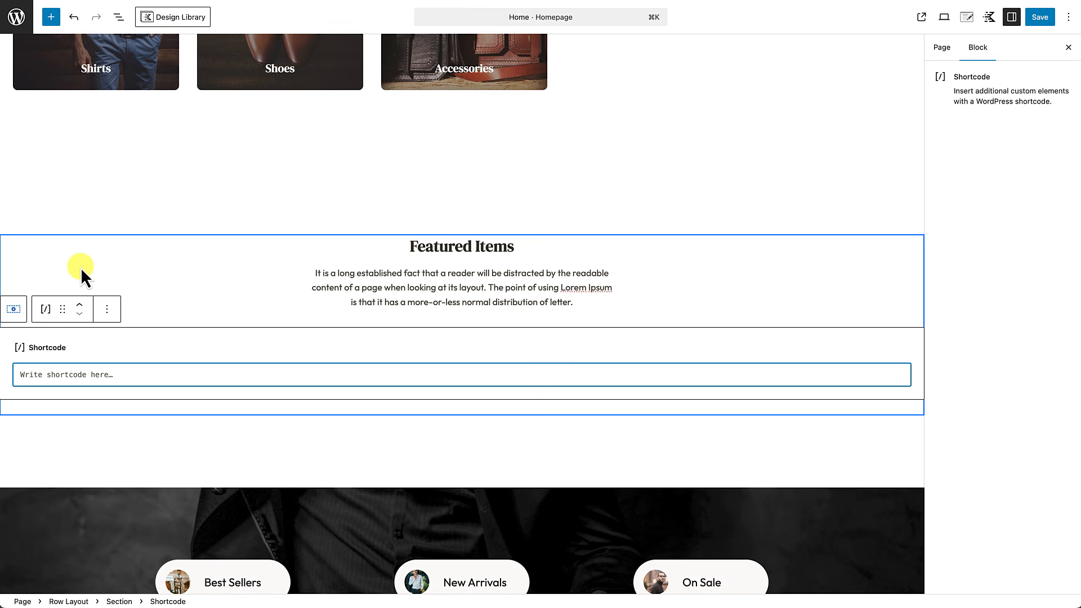
pyautogui.write('[')
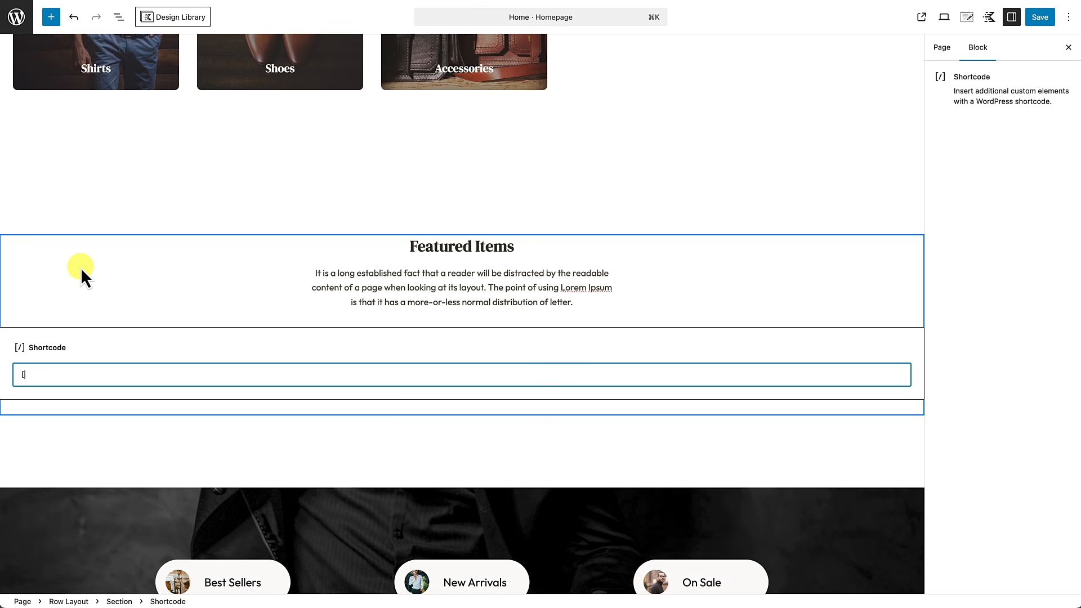
pyautogui.write('product_category')
pyautogui.write('category="s')
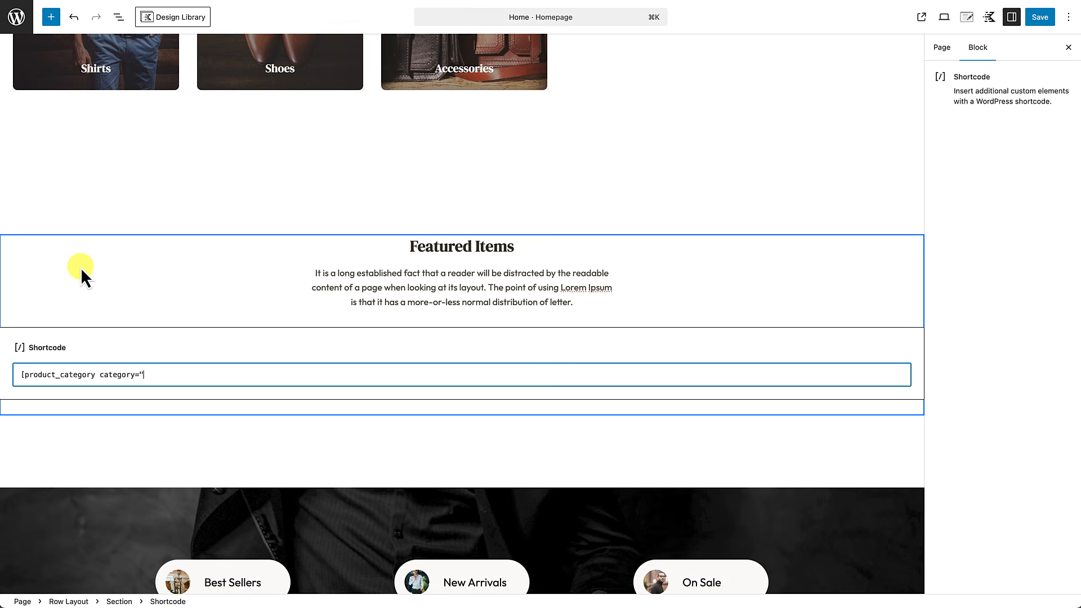
pyautogui.write('hirts"')
pyautogui.write('limit="5')
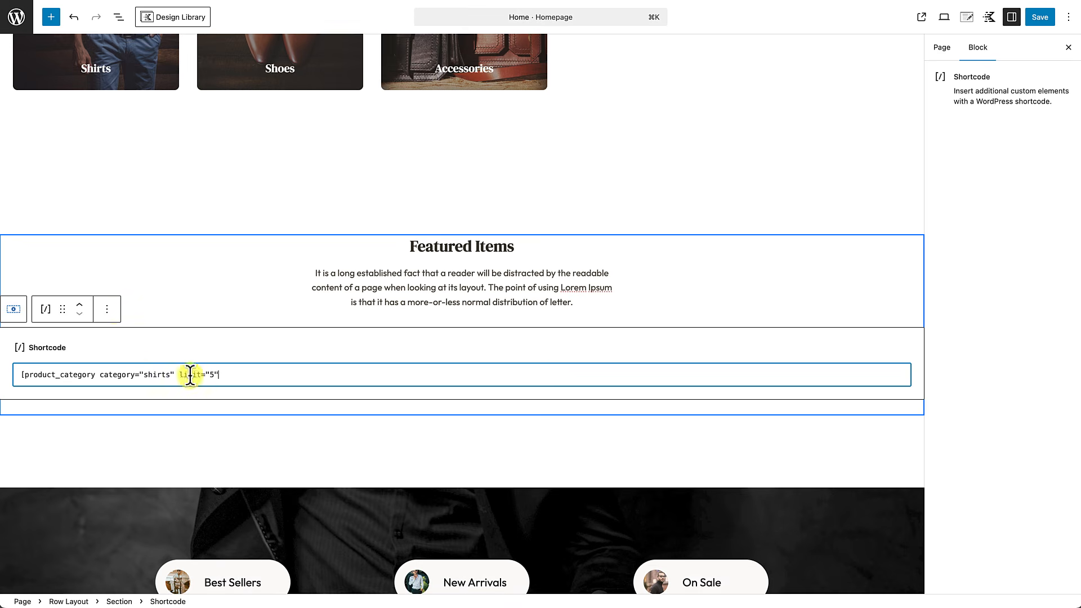
pyautogui.write('" columns')
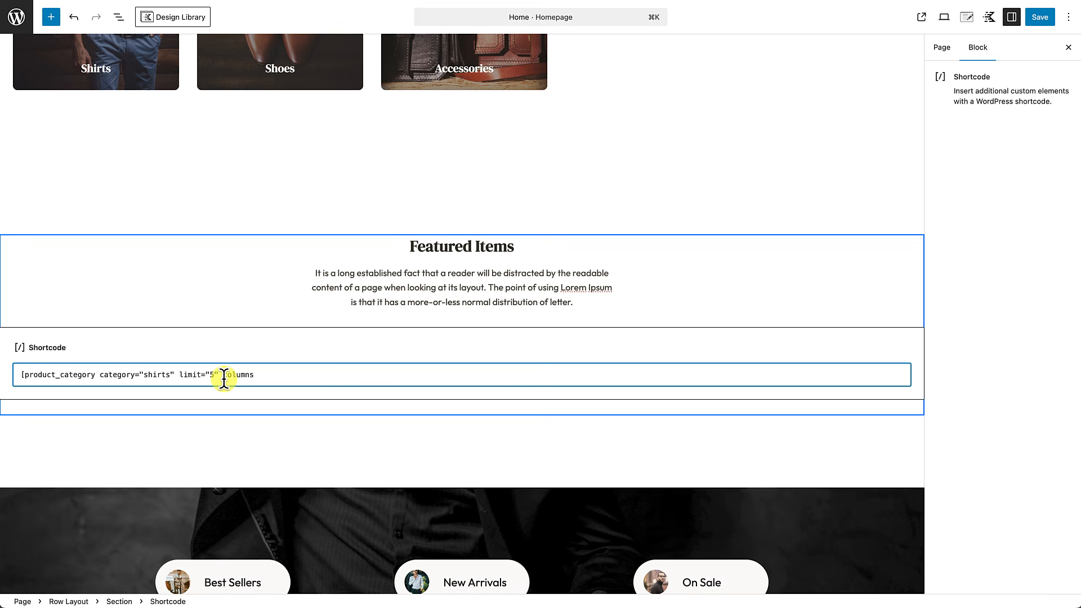
pyautogui.write('="5"')
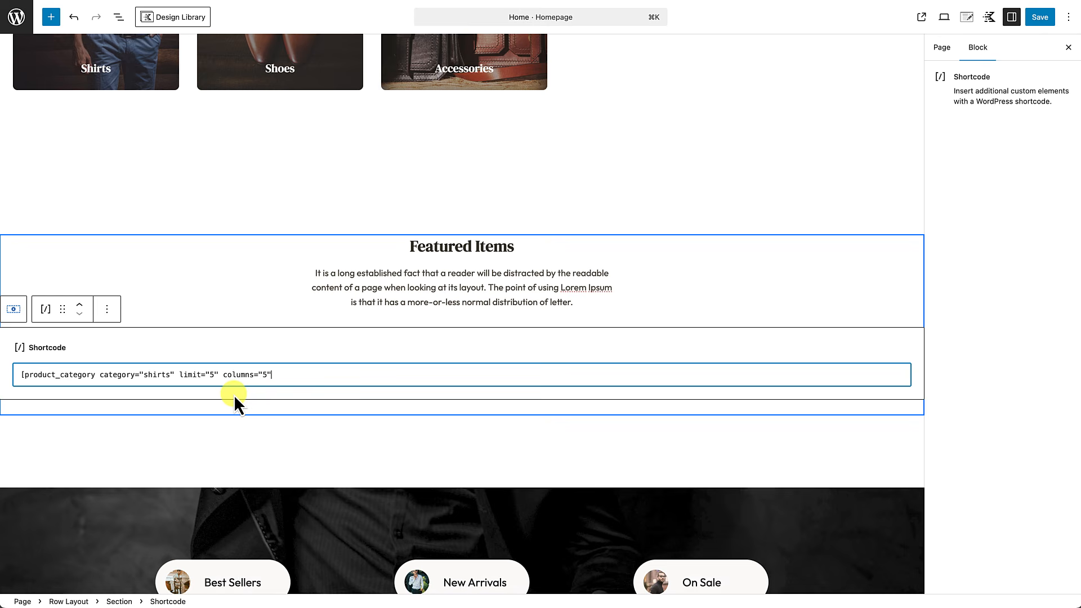
pyautogui.write(']')
pyautogui.click(1043, 16)
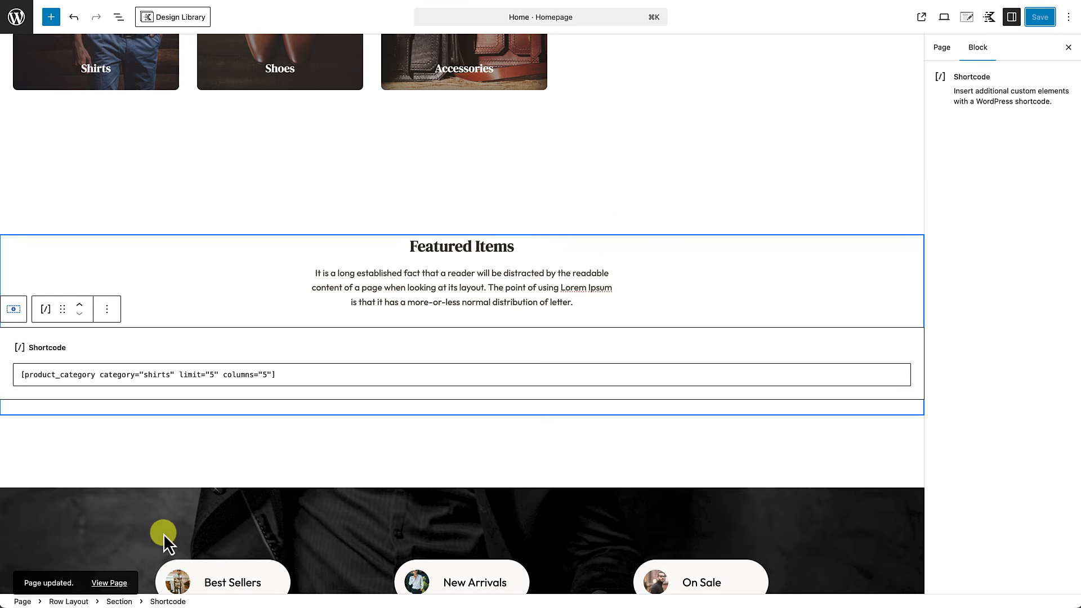
# Step: On the live homepage, check Featured Items shows five $62.00 sweaters, then return to editing
pyautogui.click(113, 586)
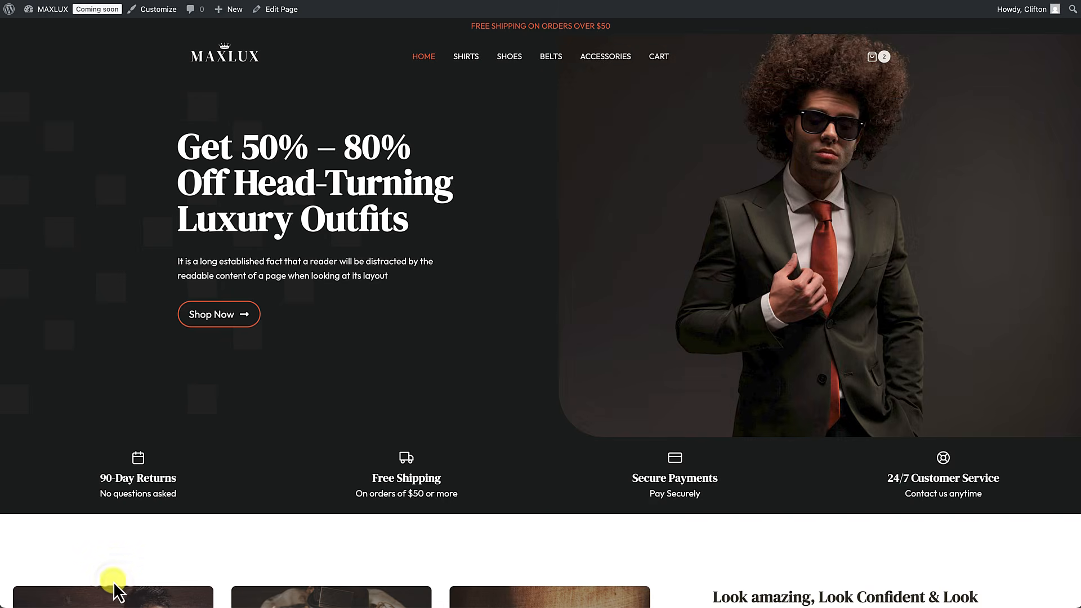
pyautogui.scroll(-12, 197, 522)
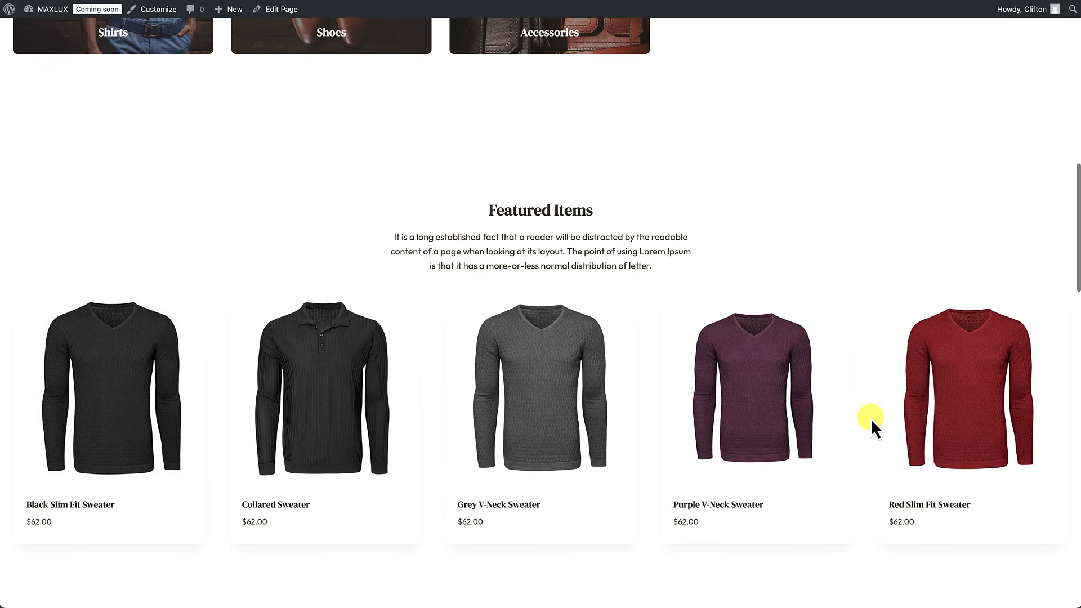
pyautogui.scroll(-2, 871, 421)
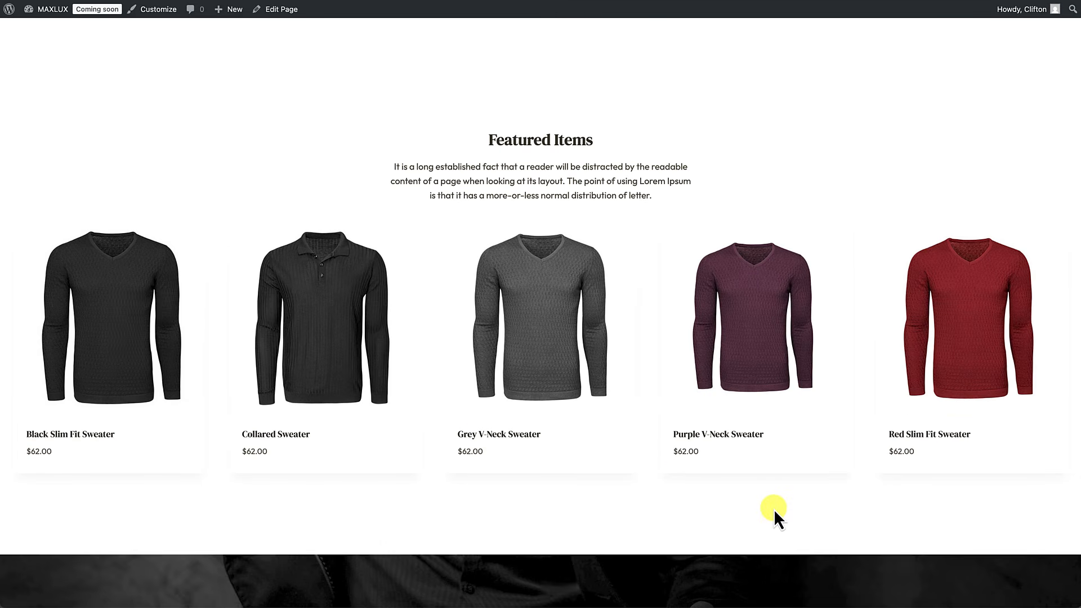
pyautogui.scroll(-1, 774, 509)
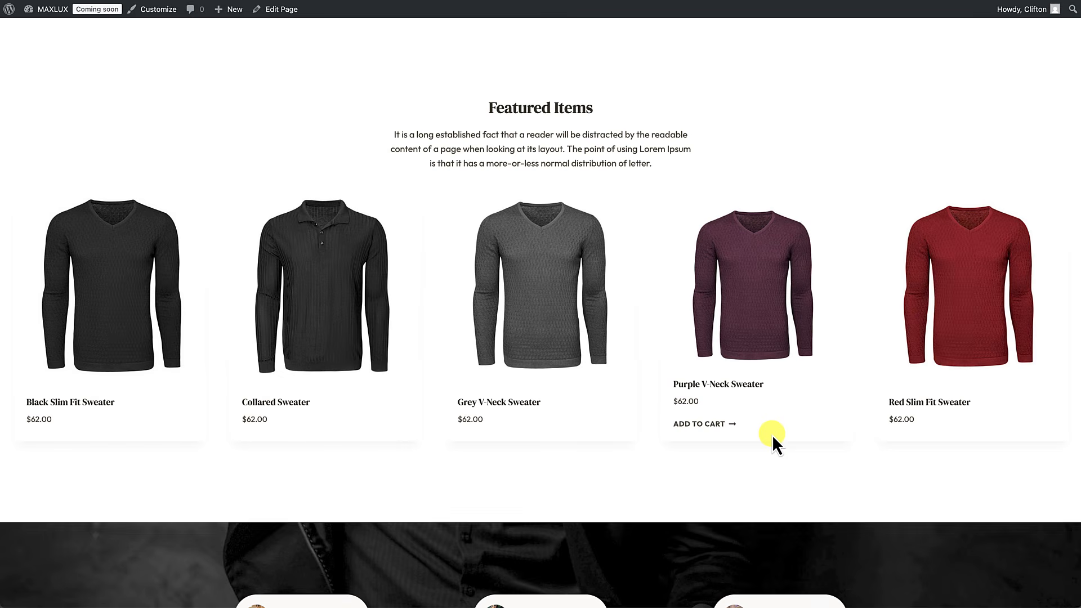
pyautogui.scroll(3, 772, 435)
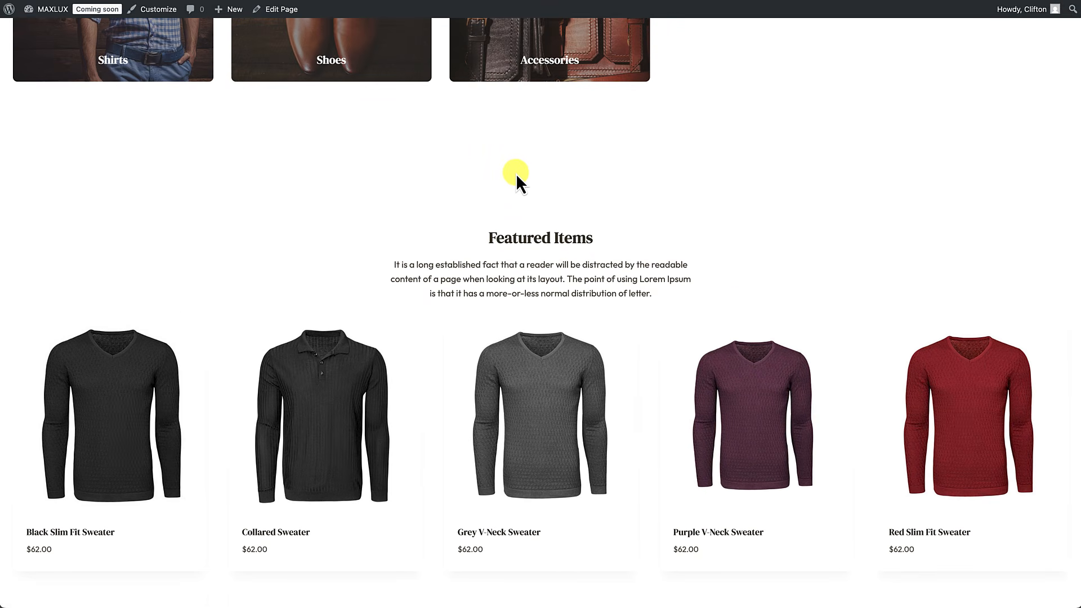
pyautogui.click(282, 10)
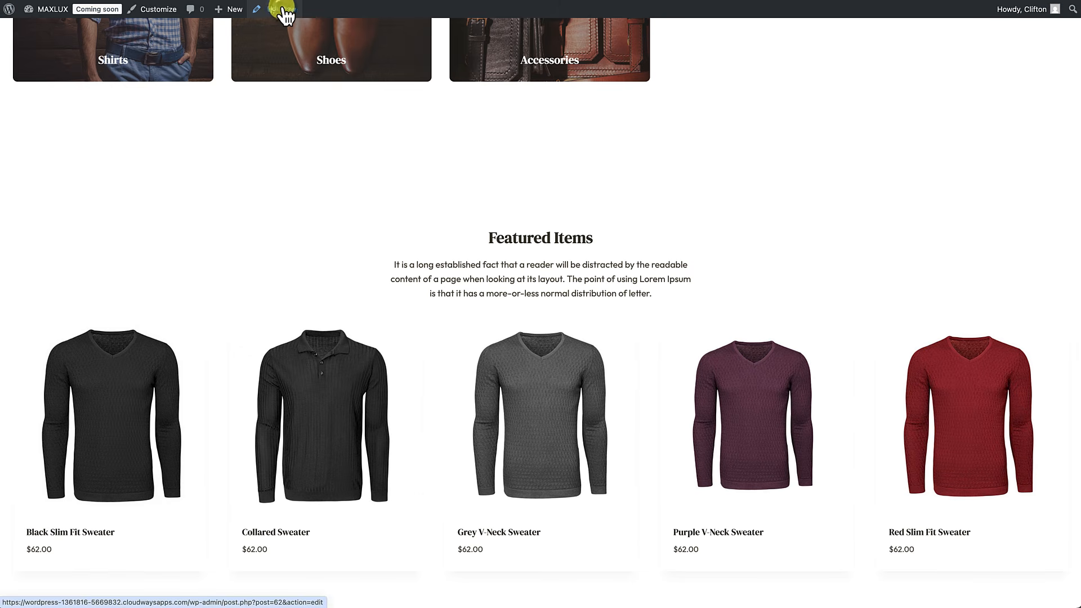
# Step: Cut the Featured Items row's top padding from 4X Large to X Large, save, and view the page
pyautogui.scroll(-15, 313, 155)
pyautogui.click(439, 213)
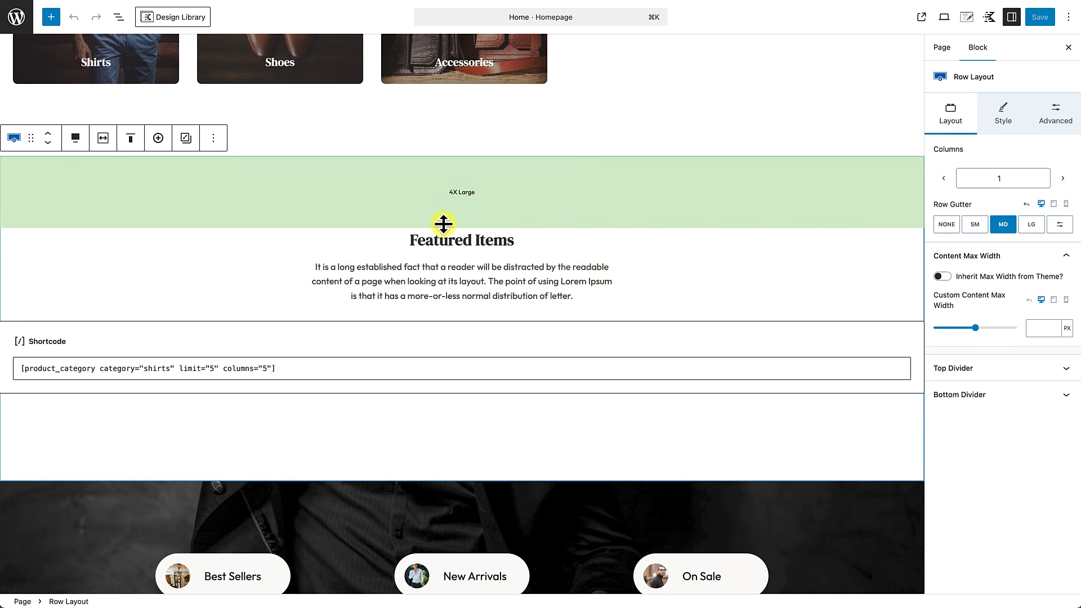
pyautogui.moveTo(443, 223); pyautogui.dragTo(449, 147)
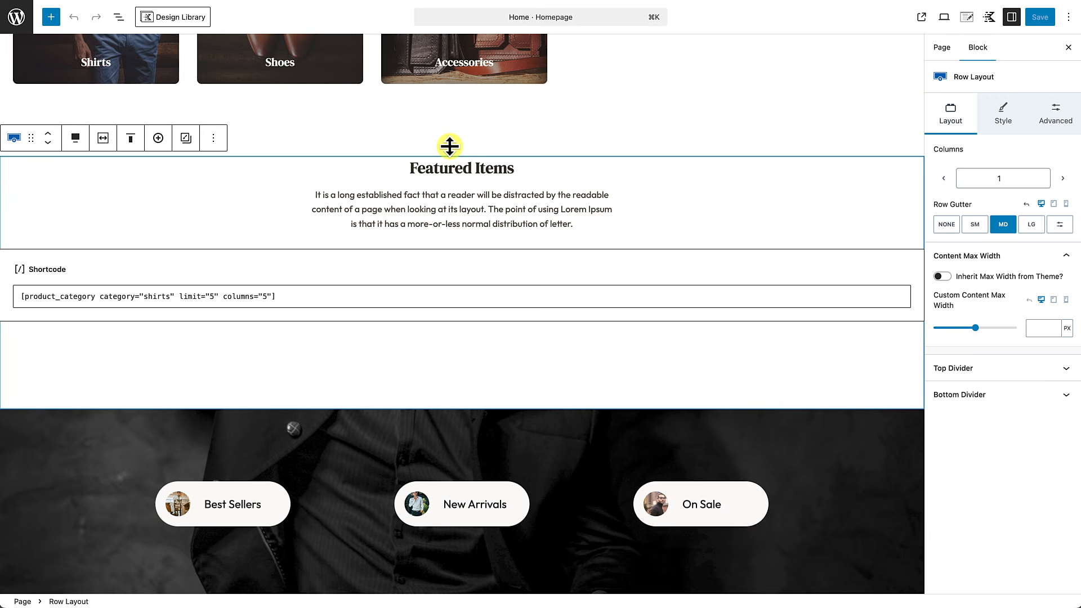
pyautogui.click(1039, 17)
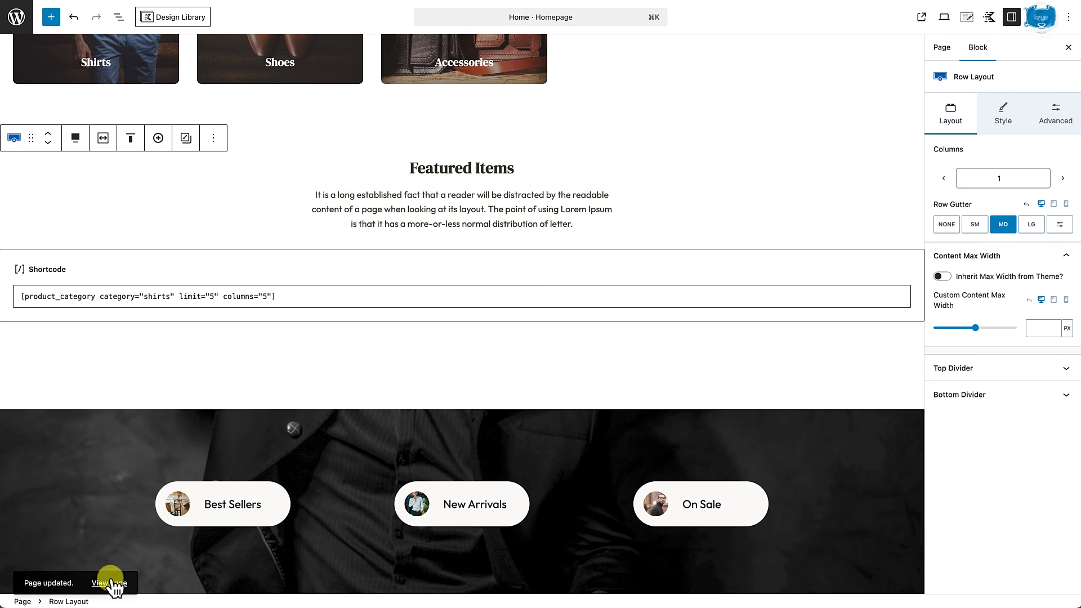
pyautogui.click(117, 583)
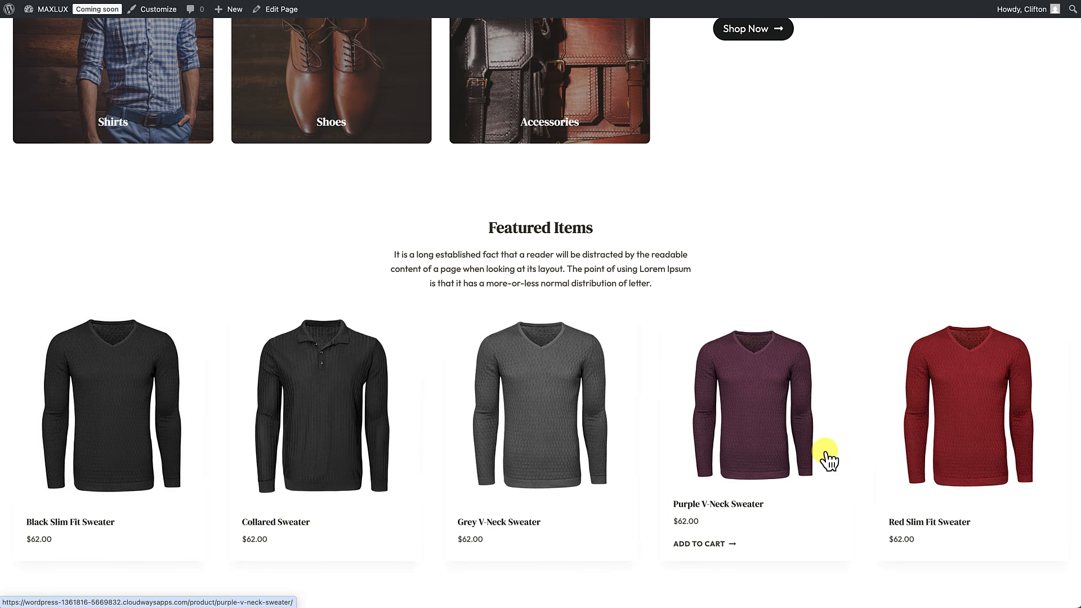
# Step: Confirm Featured Items shows five $62.00 sweaters in one row, then open the homepage editor
pyautogui.scroll(-1, 827, 458)
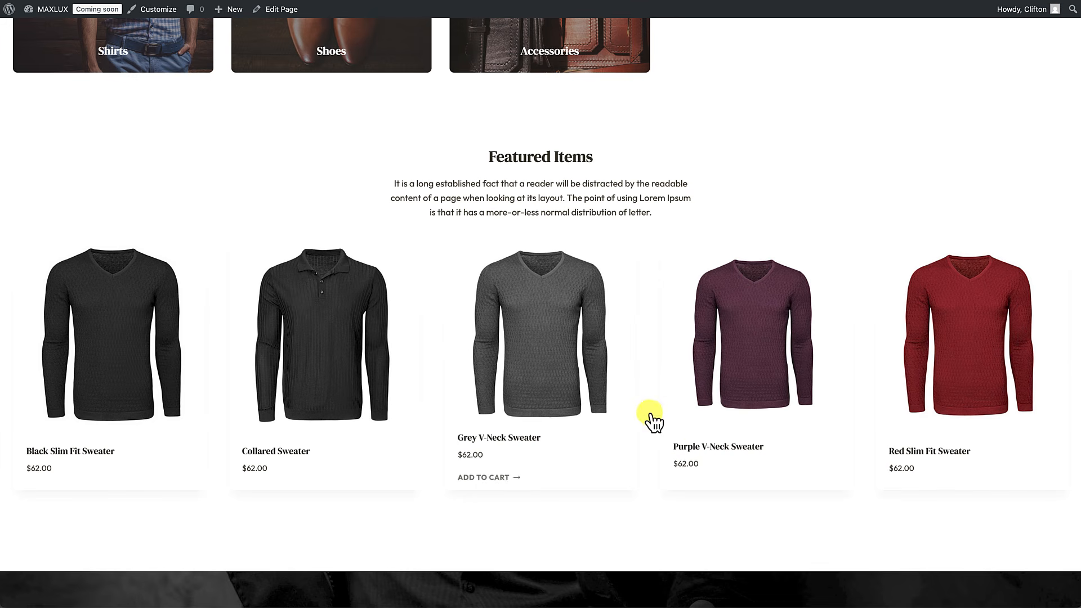
pyautogui.scroll(-2, 694, 418)
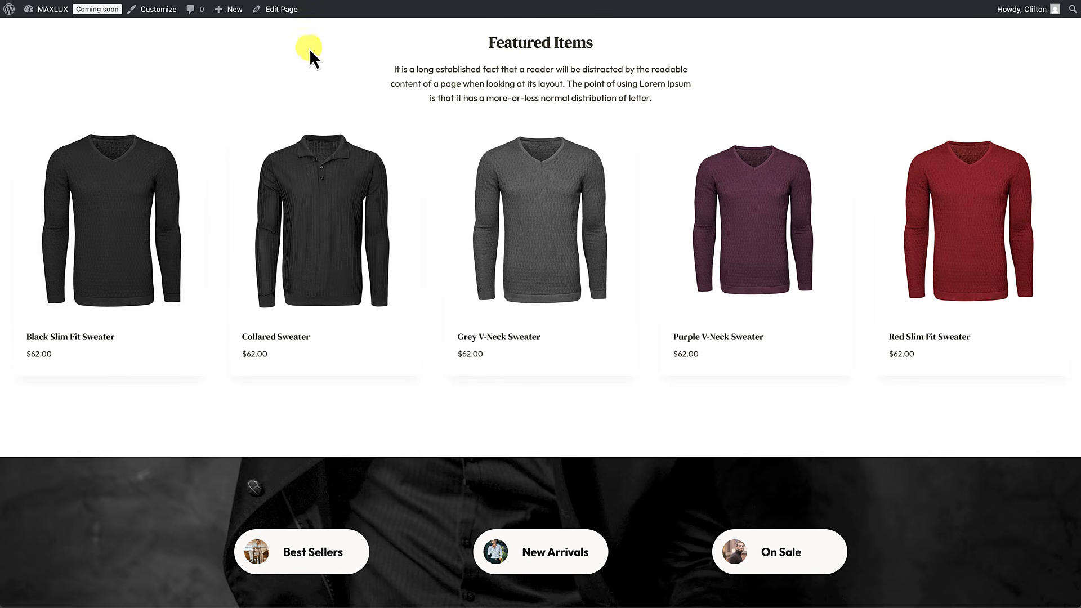
pyautogui.click(281, 11)
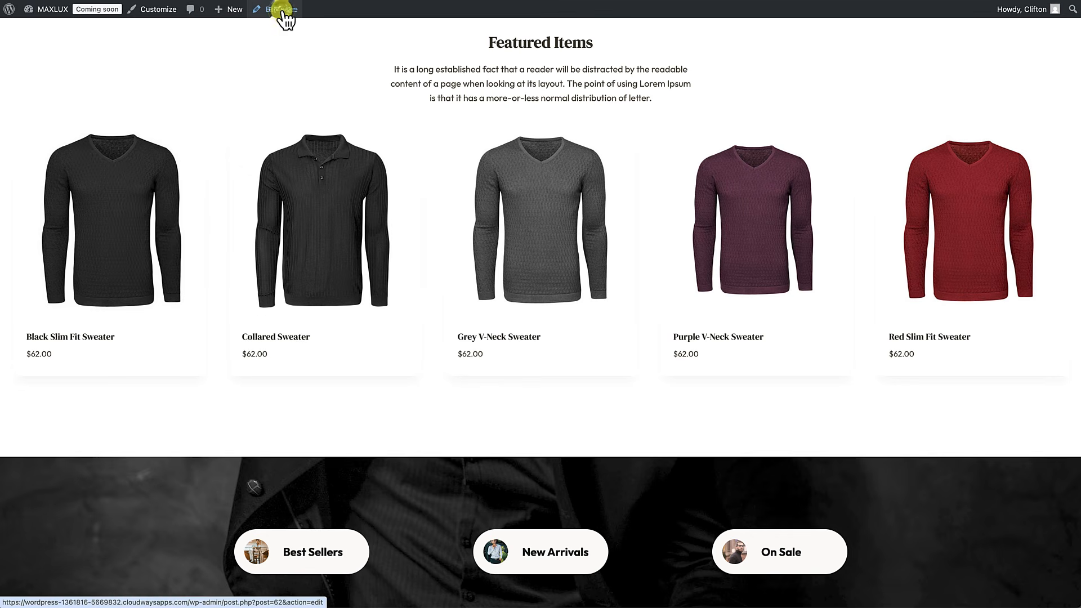
# Step: Add an empty Section block directly above the products shortcode, below the Featured Items paragraph
pyautogui.scroll(-8, 284, 229)
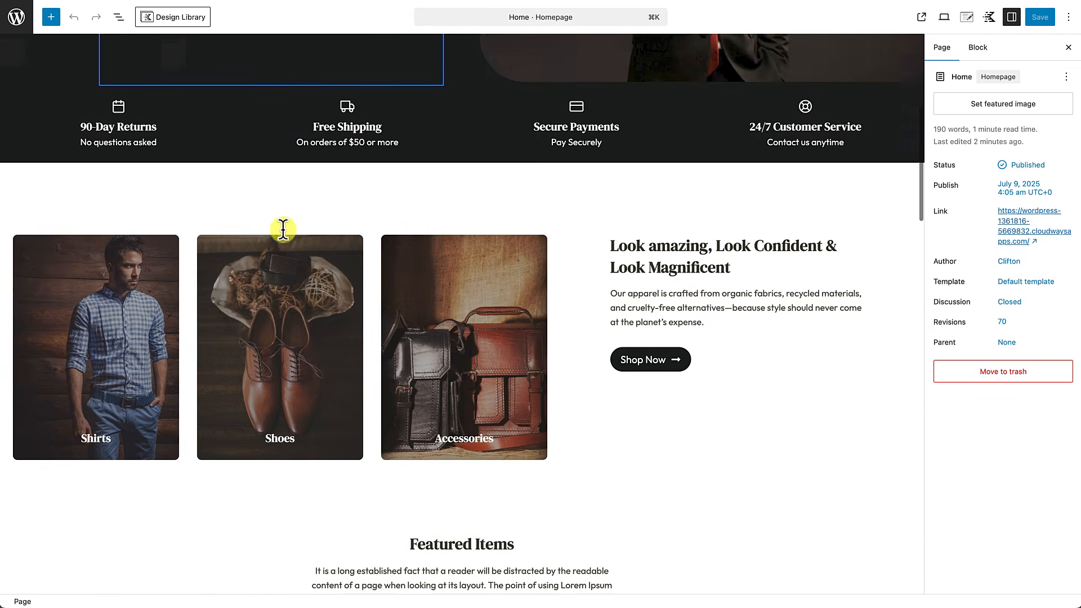
pyautogui.scroll(-5, 283, 231)
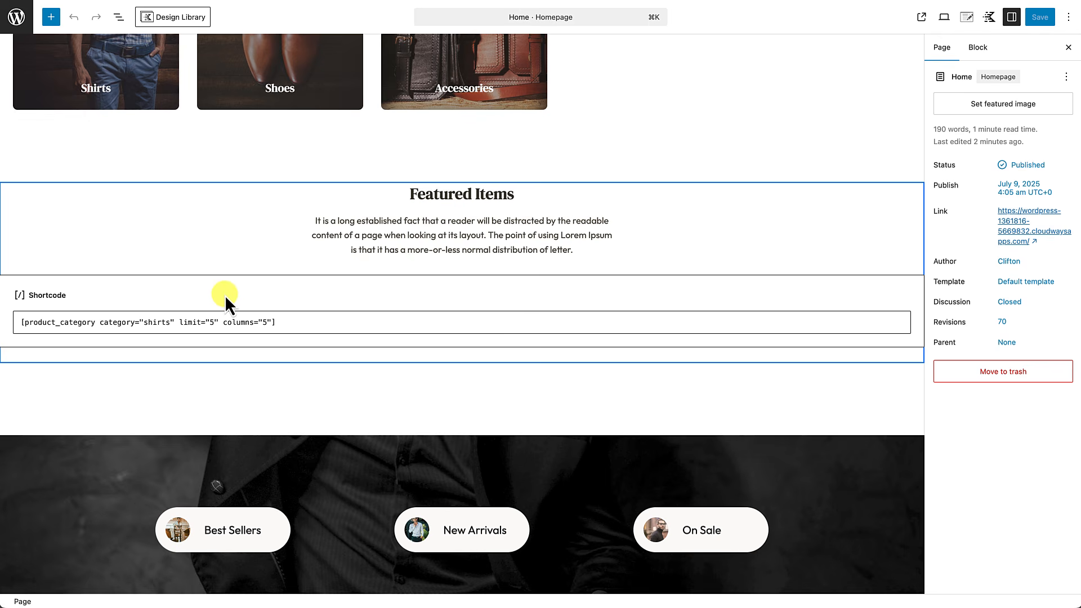
pyautogui.click(94, 286)
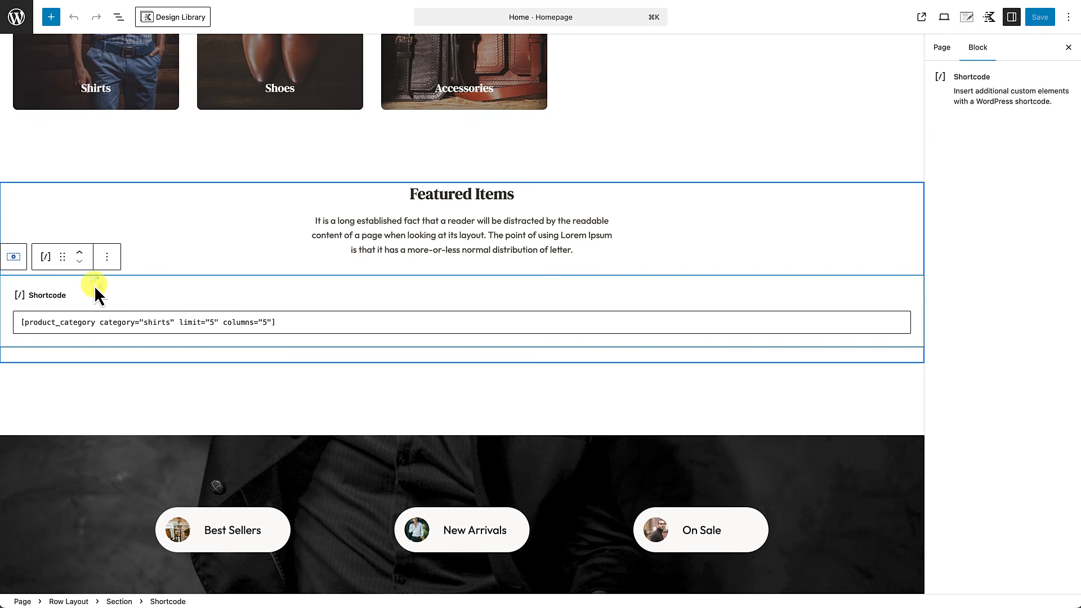
pyautogui.click(108, 255)
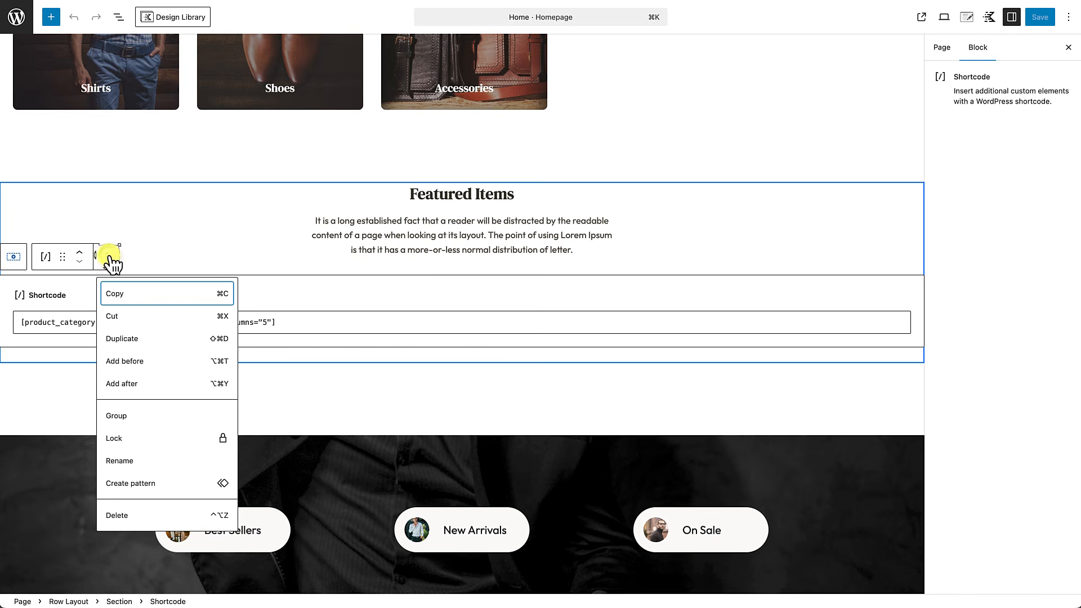
pyautogui.click(125, 364)
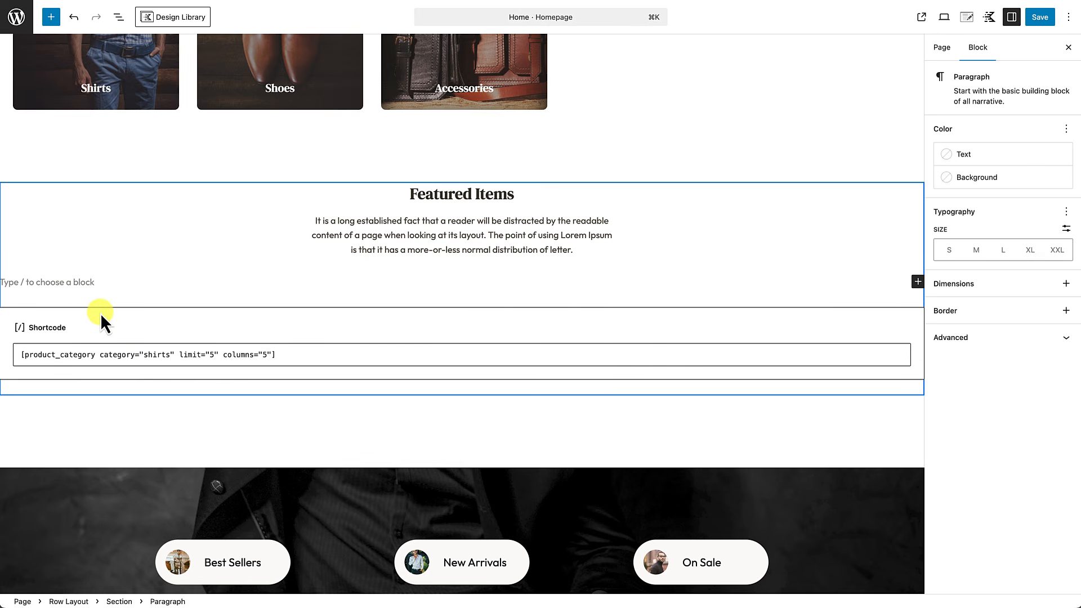
pyautogui.write('/')
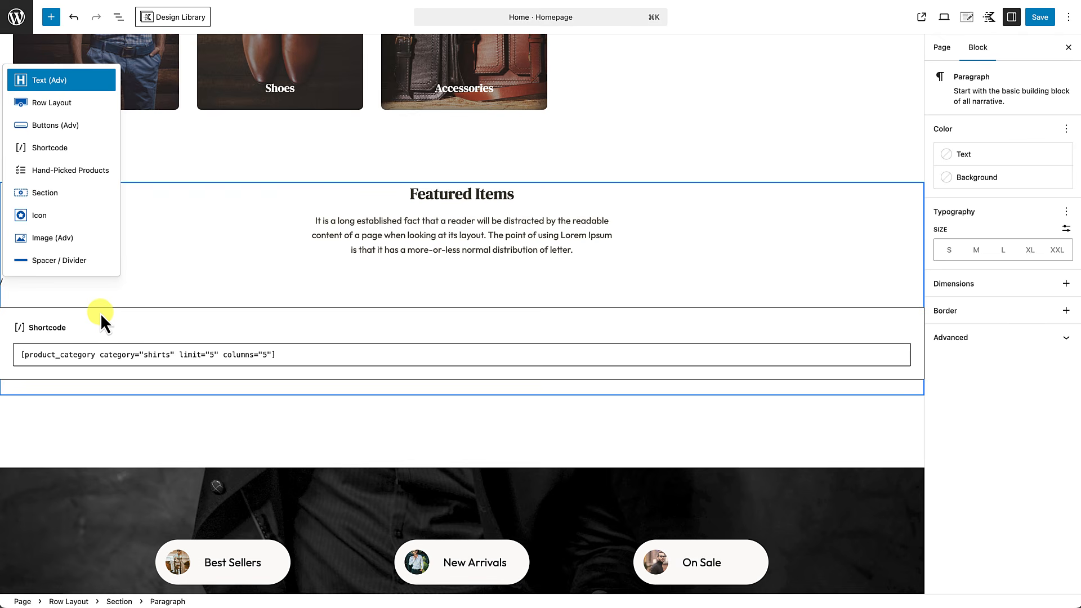
pyautogui.write('s')
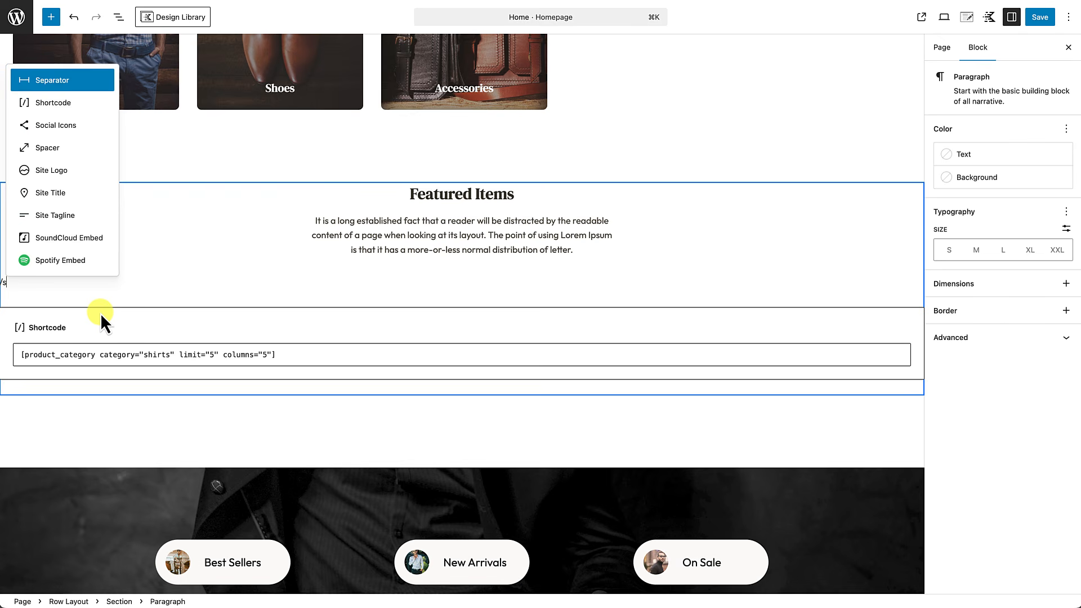
pyautogui.write('ection')
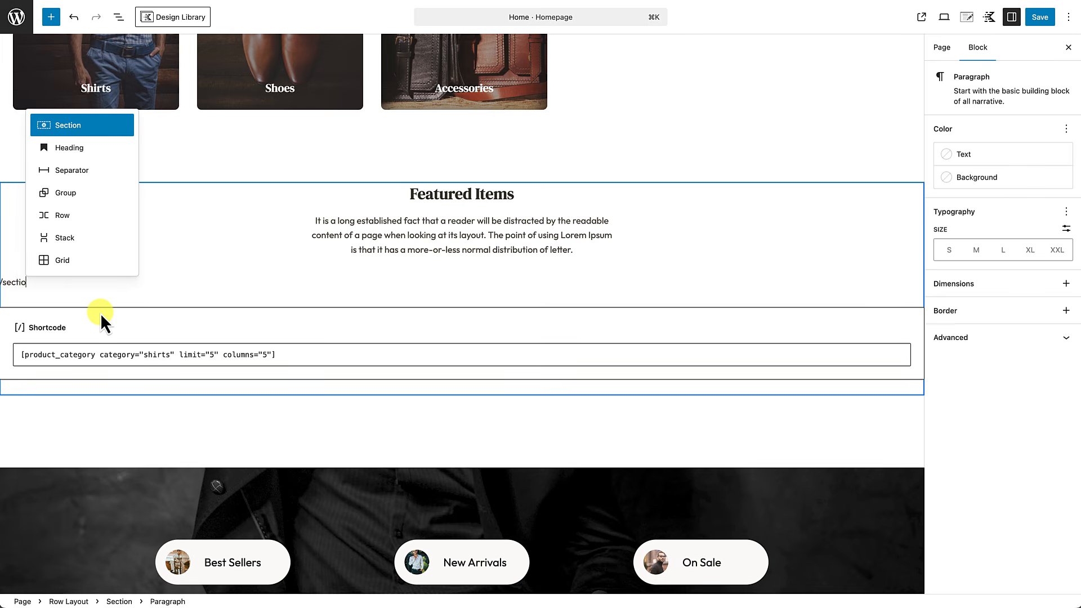
pyautogui.click(77, 132)
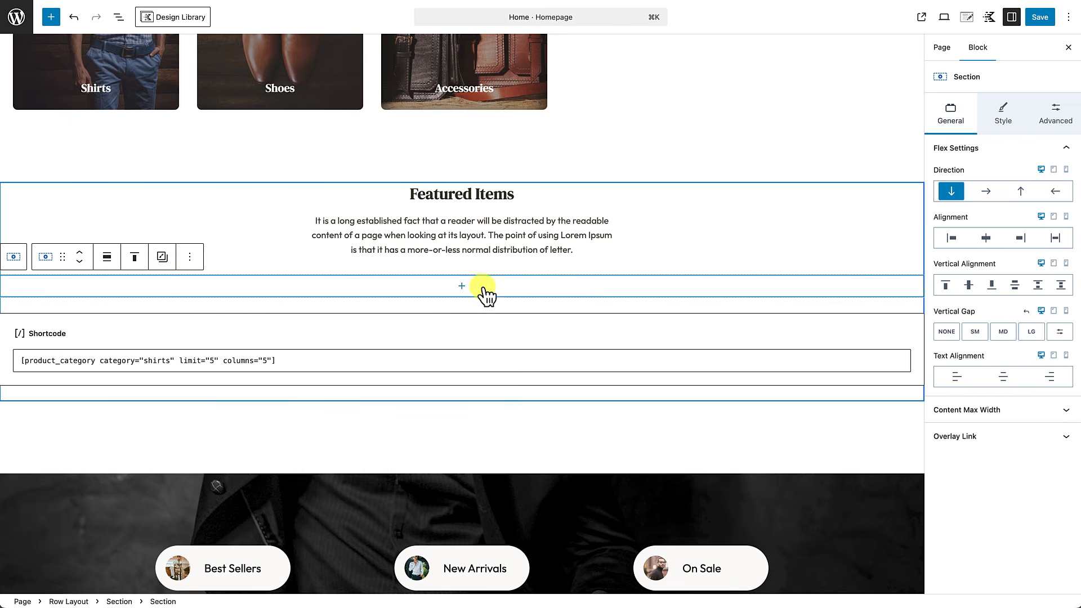
pyautogui.click(461, 286)
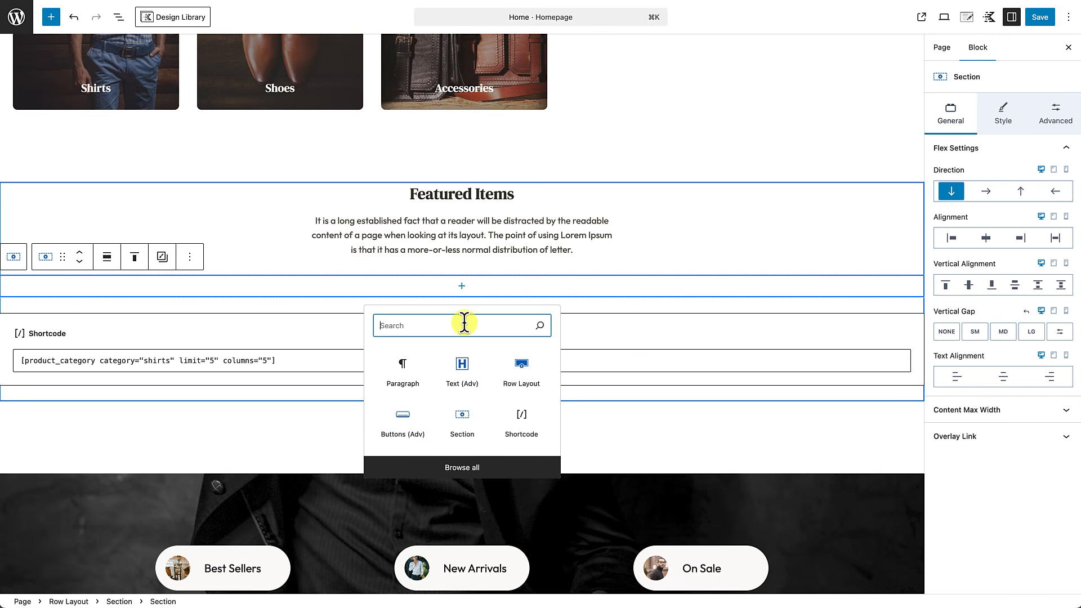
# Step: Add a 'Shirts' Text (Adv) line at MD font size in the section, then save the page
pyautogui.click(461, 372)
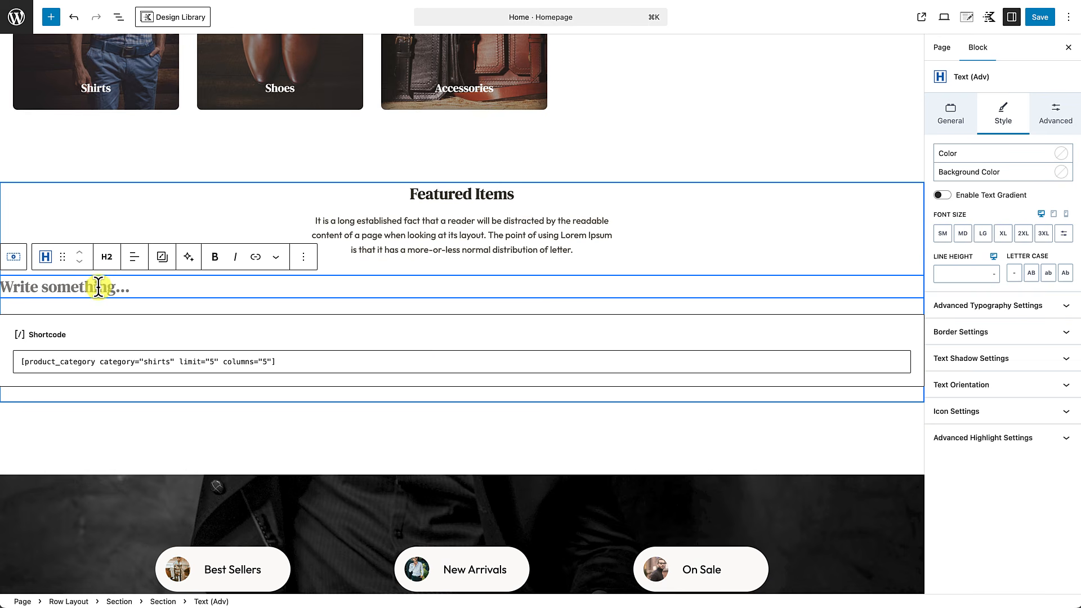
pyautogui.write('Shirts')
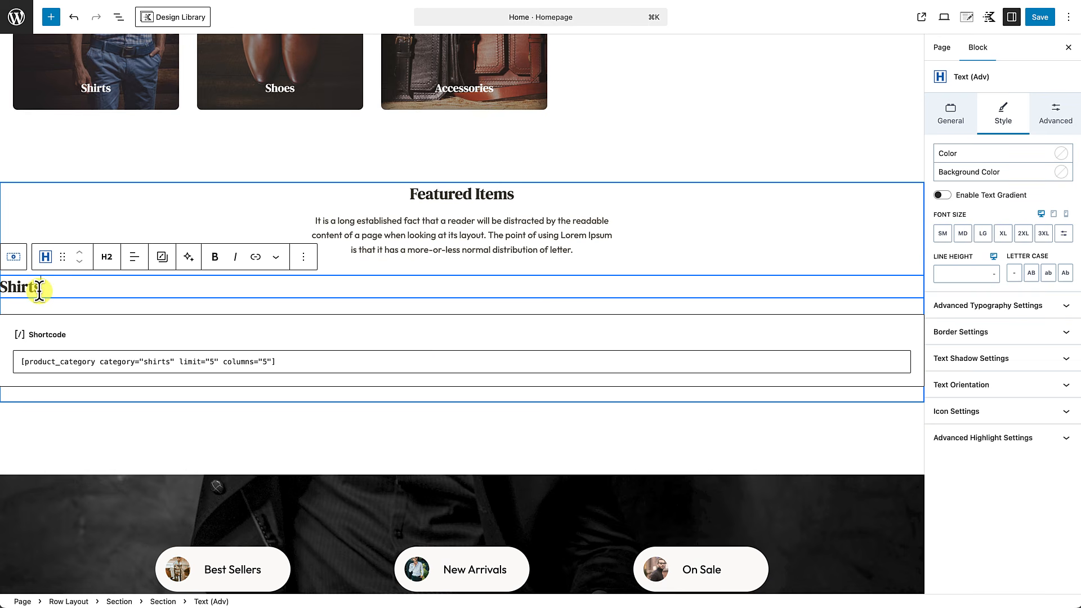
pyautogui.click(964, 235)
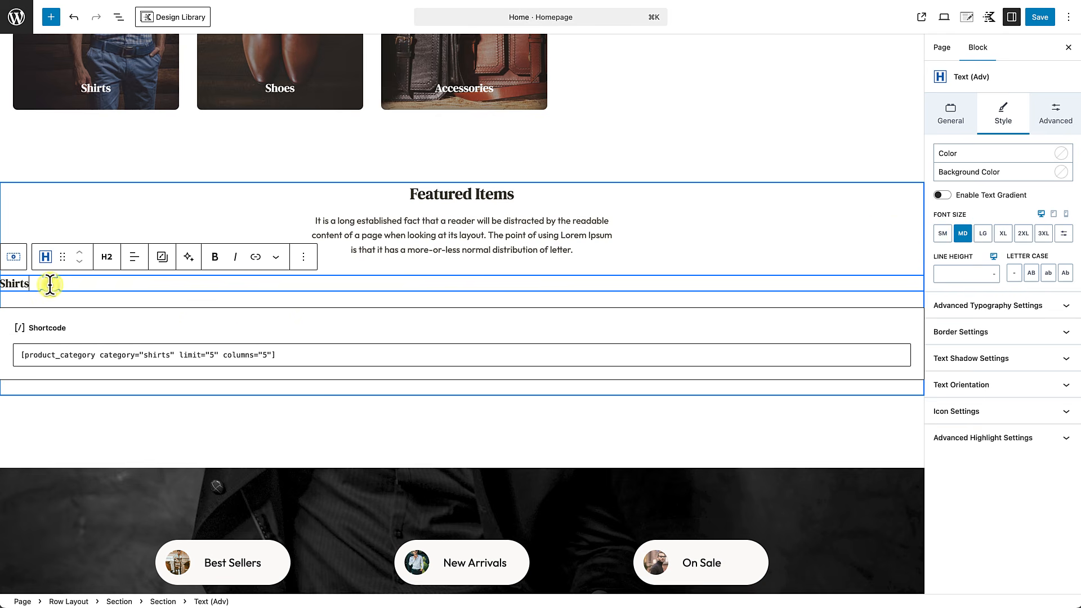
pyautogui.press('super+s')
pyautogui.press('Return')
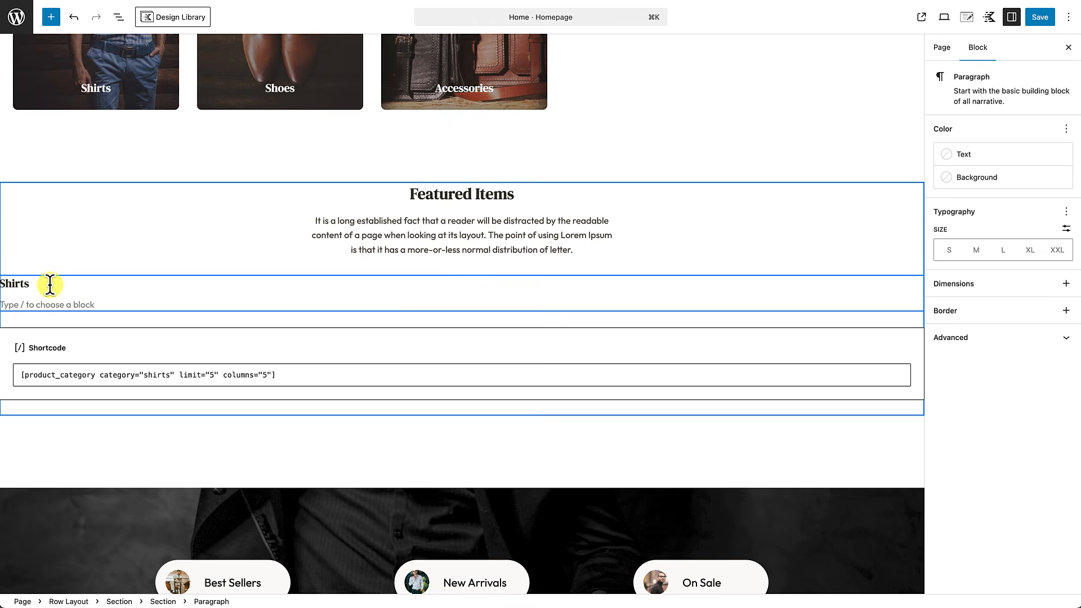
pyautogui.write('/')
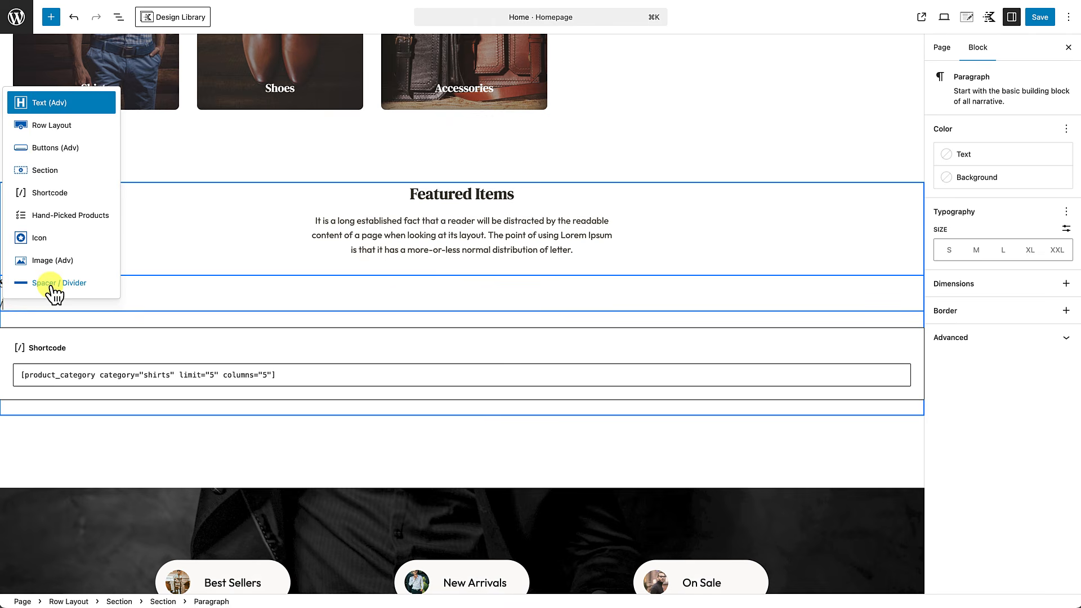
pyautogui.write('button')
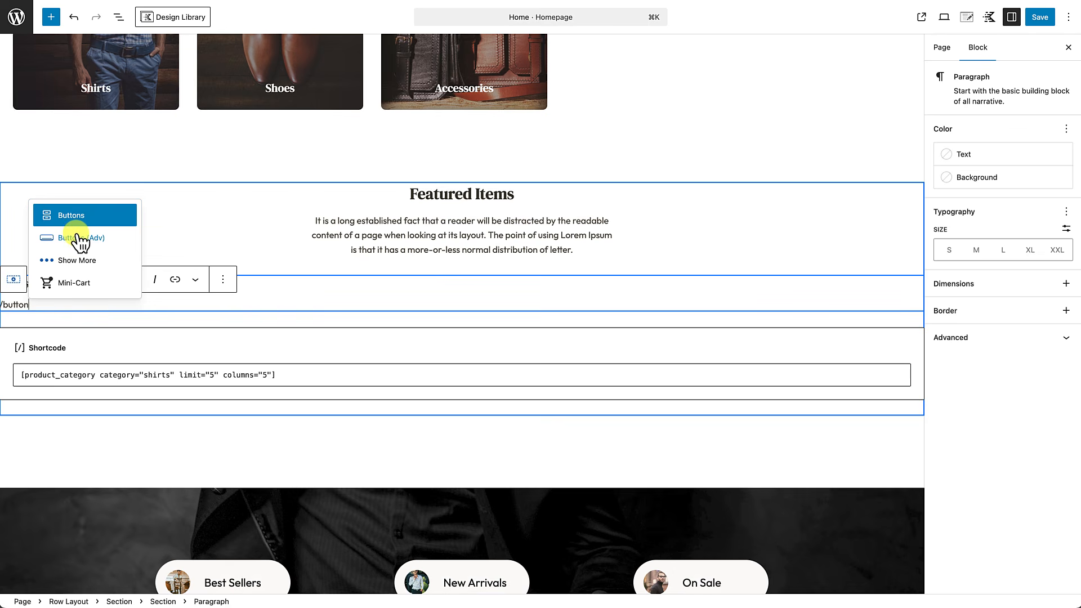
# Step: Create a 'View All Shirts' Buttons (Adv) block linked to the site's home address
pyautogui.click(78, 238)
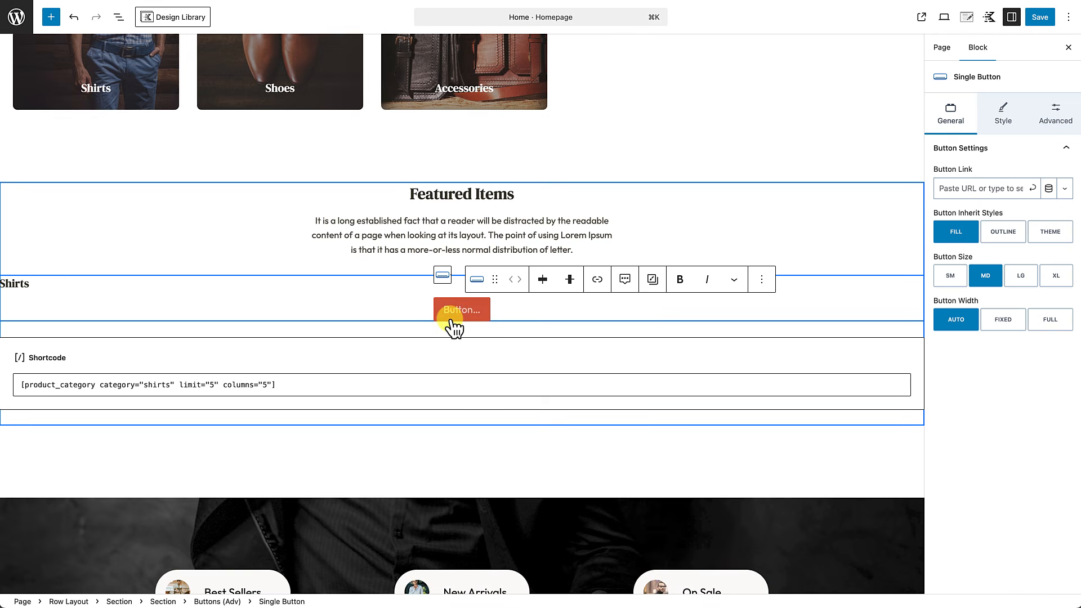
pyautogui.write('Vi')
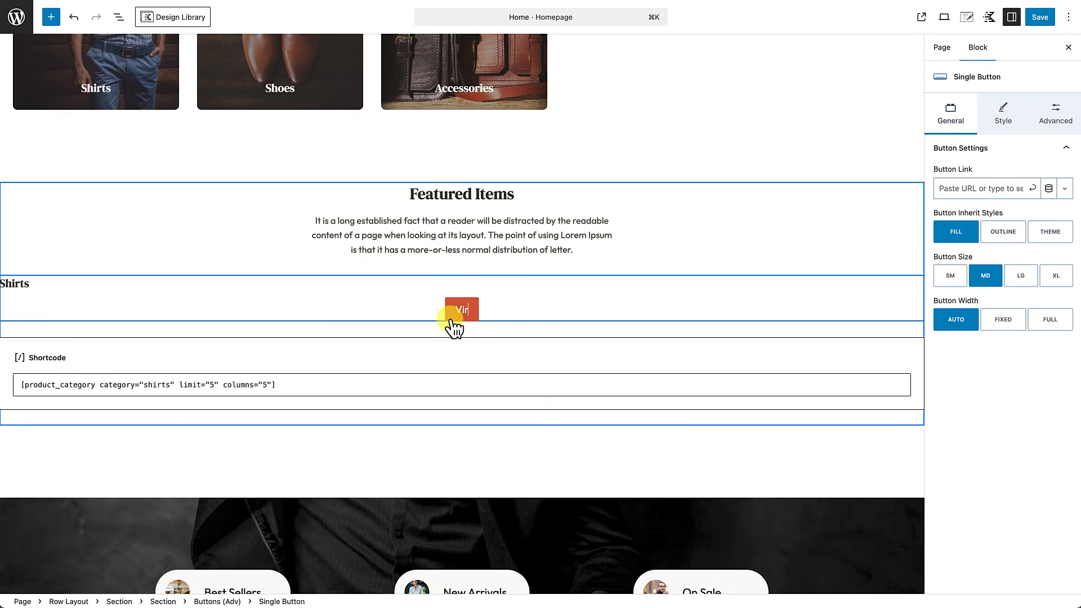
pyautogui.write('ew All Shirts')
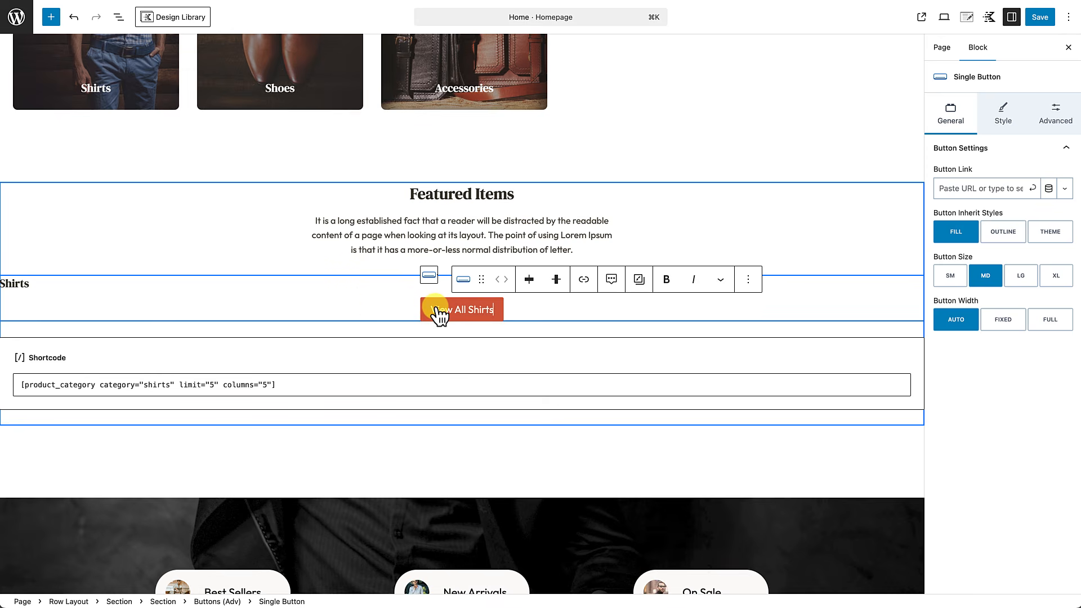
pyautogui.click(468, 311)
pyautogui.click(967, 188)
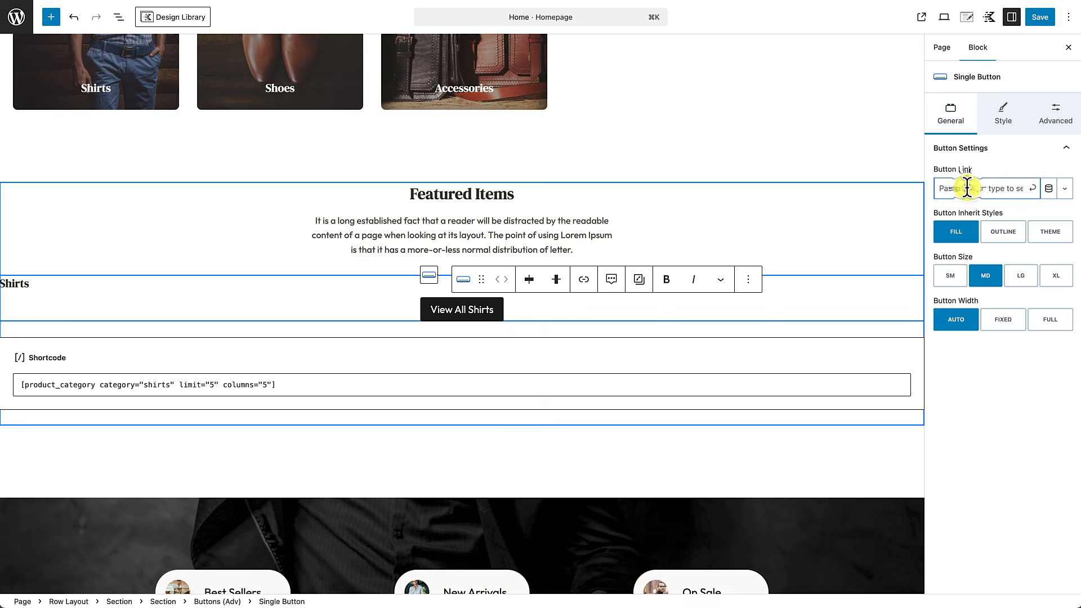
pyautogui.press('super+v')
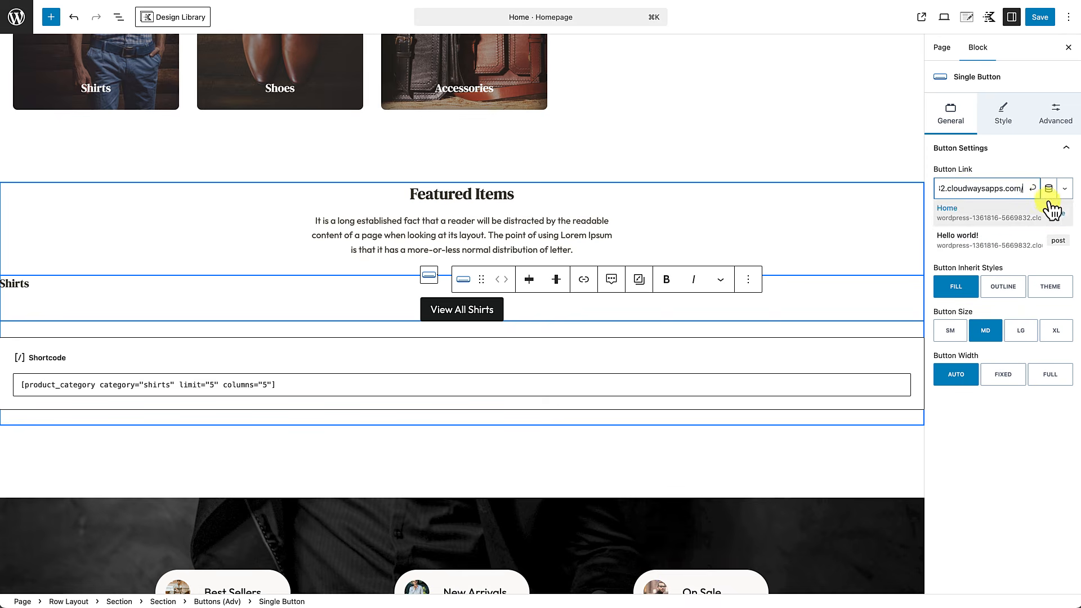
pyautogui.click(1033, 189)
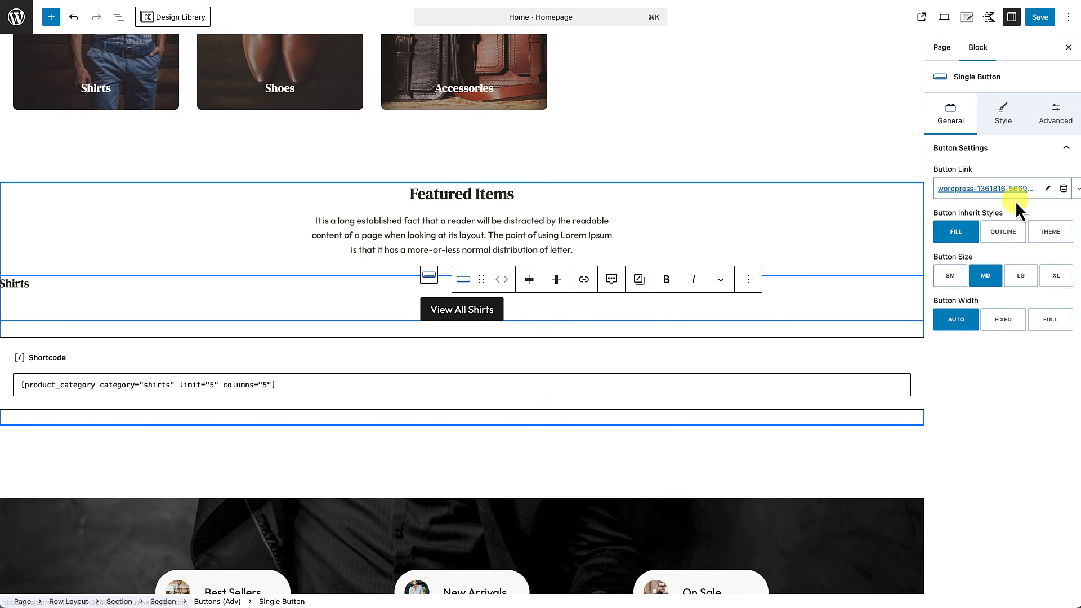
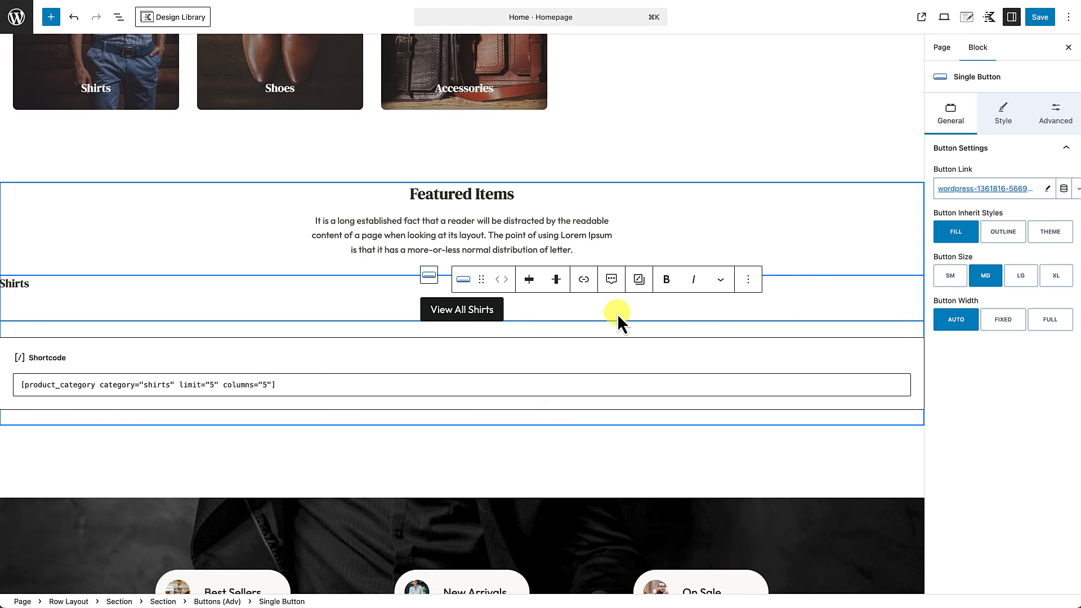
# Step: Justify the View All Shirts button right, then select its parent Section in List View
pyautogui.click(530, 281)
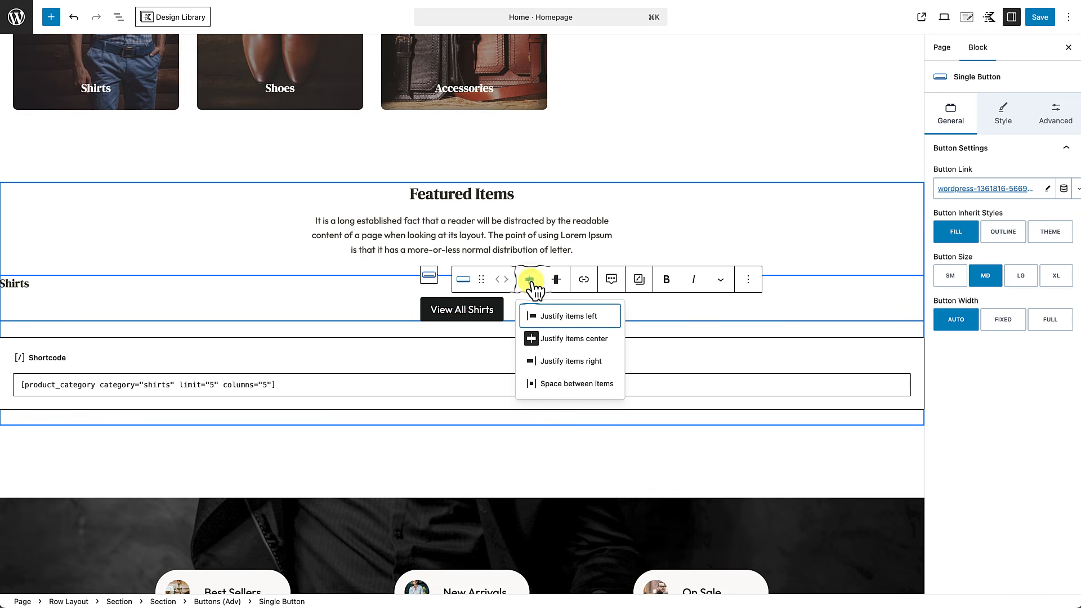
pyautogui.click(548, 361)
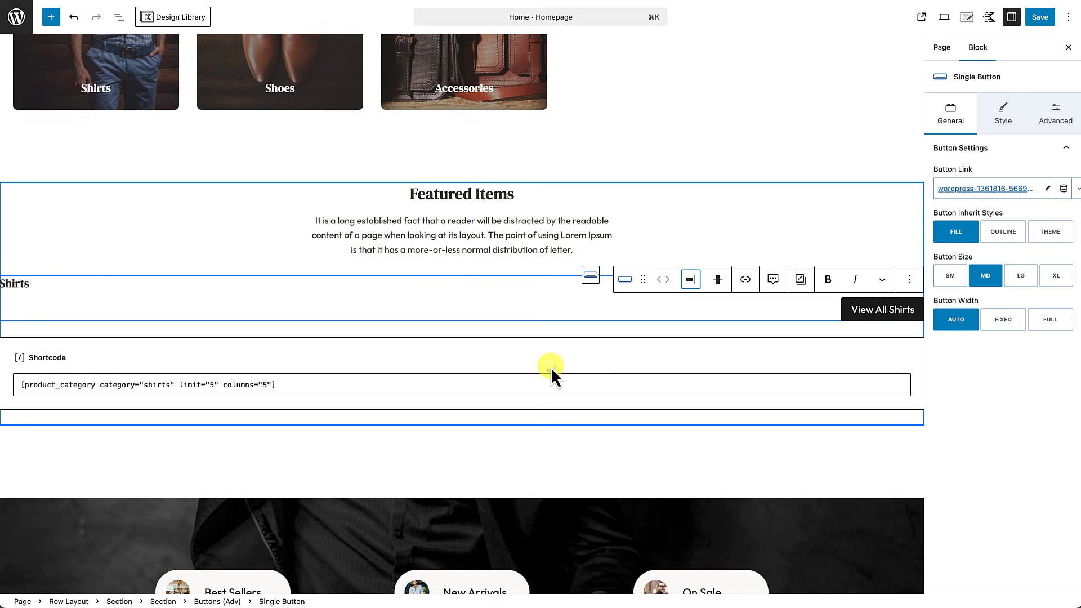
pyautogui.click(17, 285)
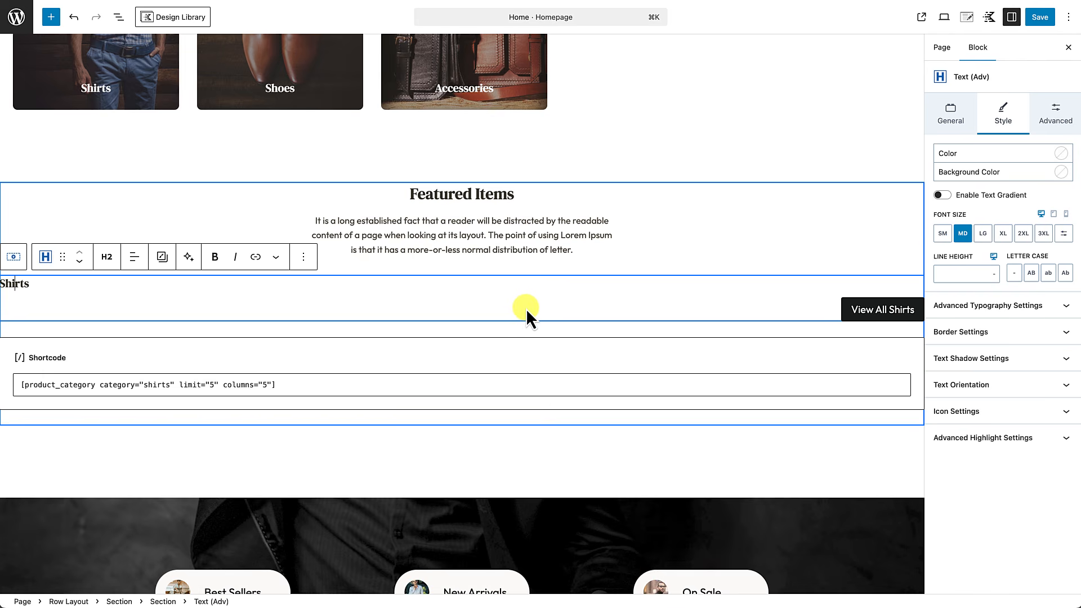
pyautogui.click(119, 22)
pyautogui.click(68, 199)
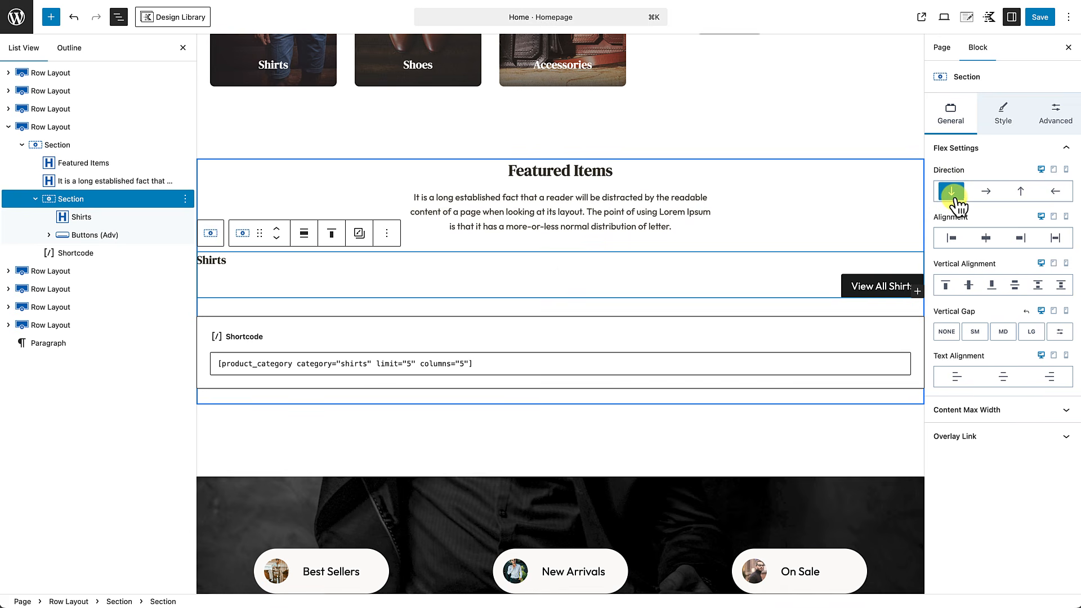
# Step: Set the Section's flex layout to horizontal direction, Space Between alignment and Middle vertical alignment
pyautogui.click(988, 193)
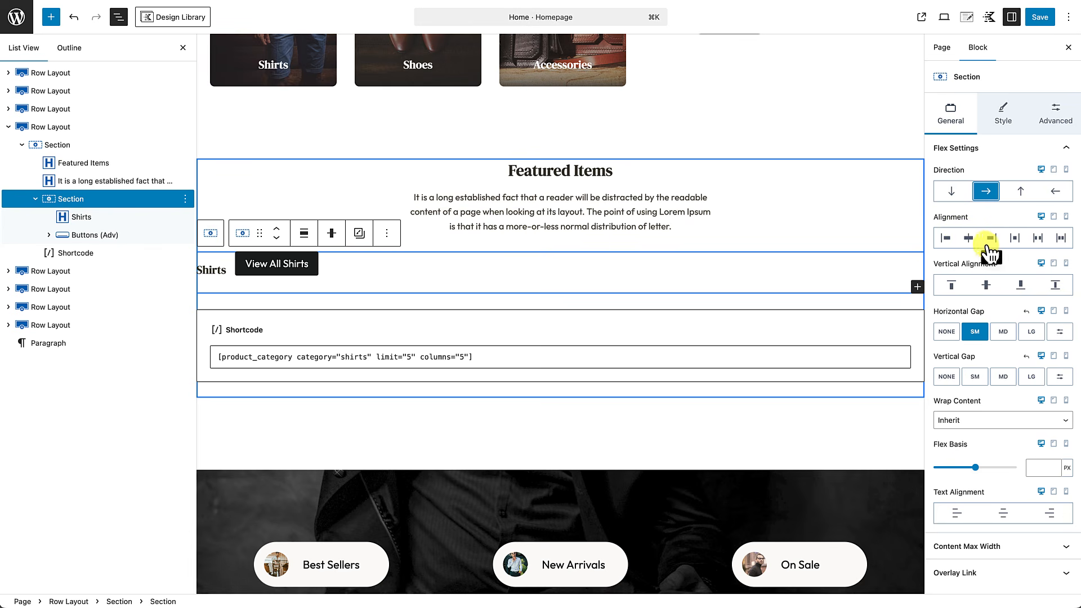
pyautogui.click(1017, 241)
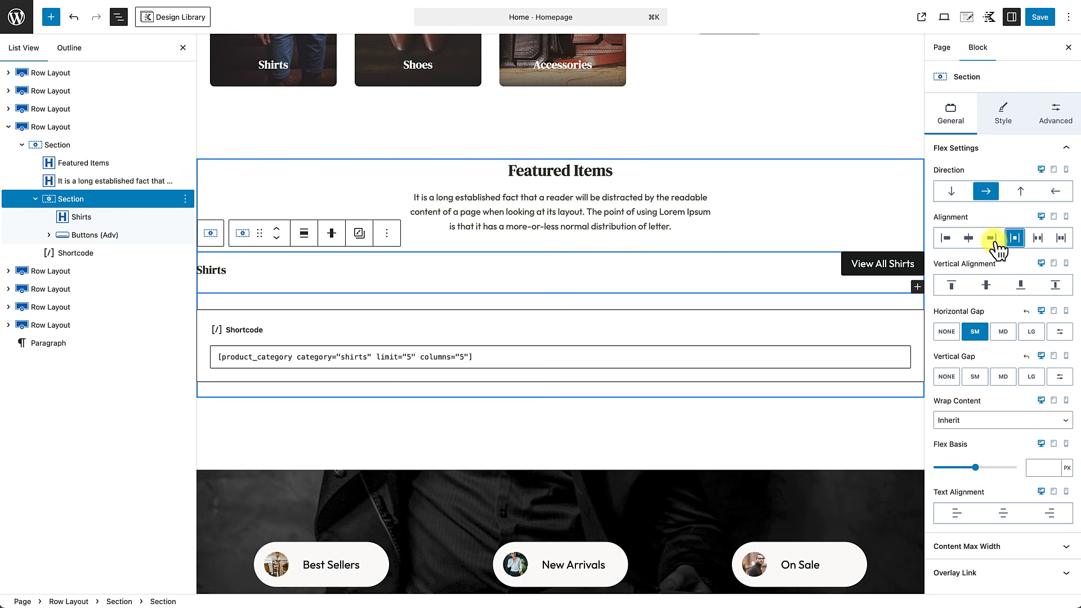
pyautogui.click(986, 286)
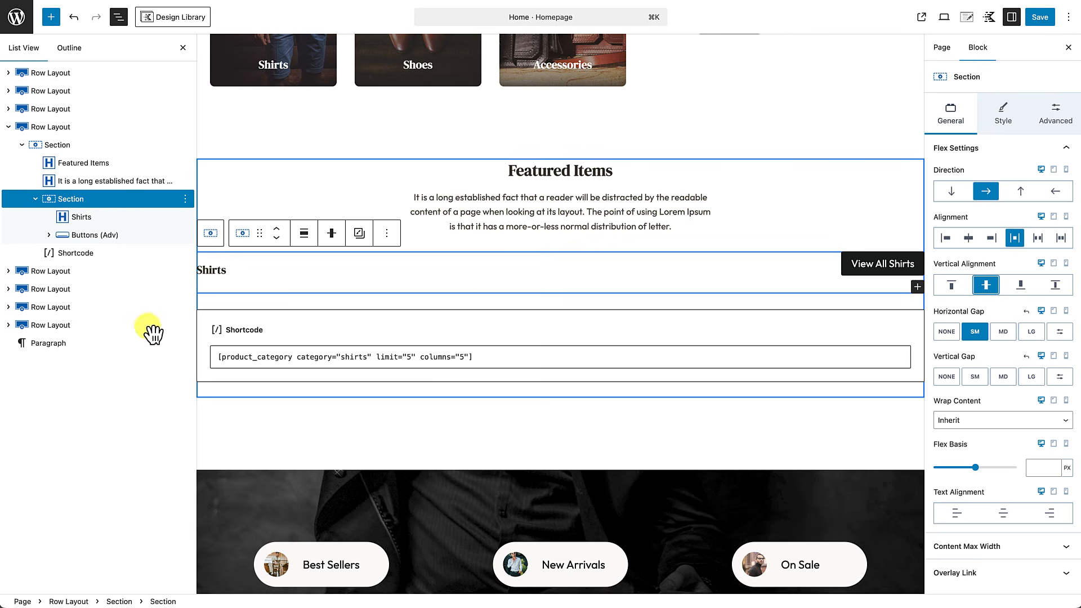
pyautogui.click(217, 271)
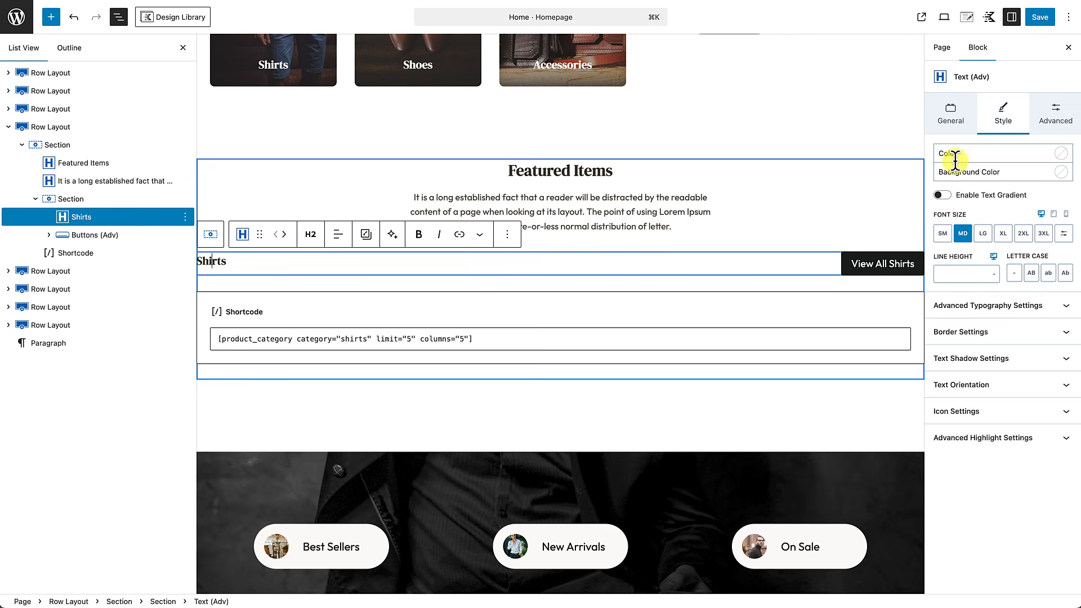
# Step: Set the Shirts heading's top and bottom margins to None, then reselect the Section
pyautogui.click(1054, 118)
pyautogui.click(953, 229)
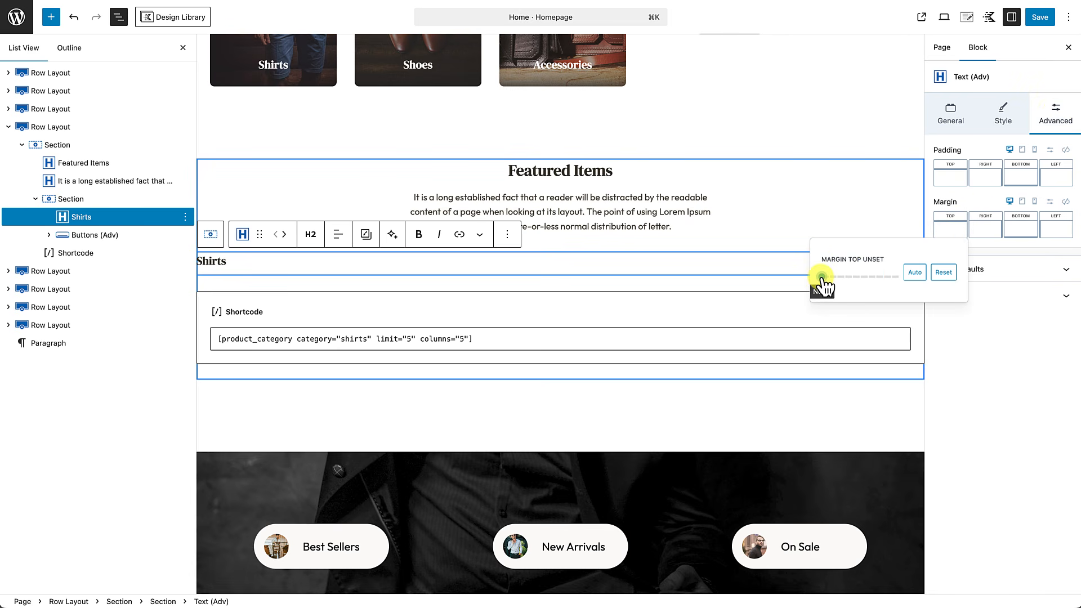
pyautogui.click(819, 277)
pyautogui.click(1006, 231)
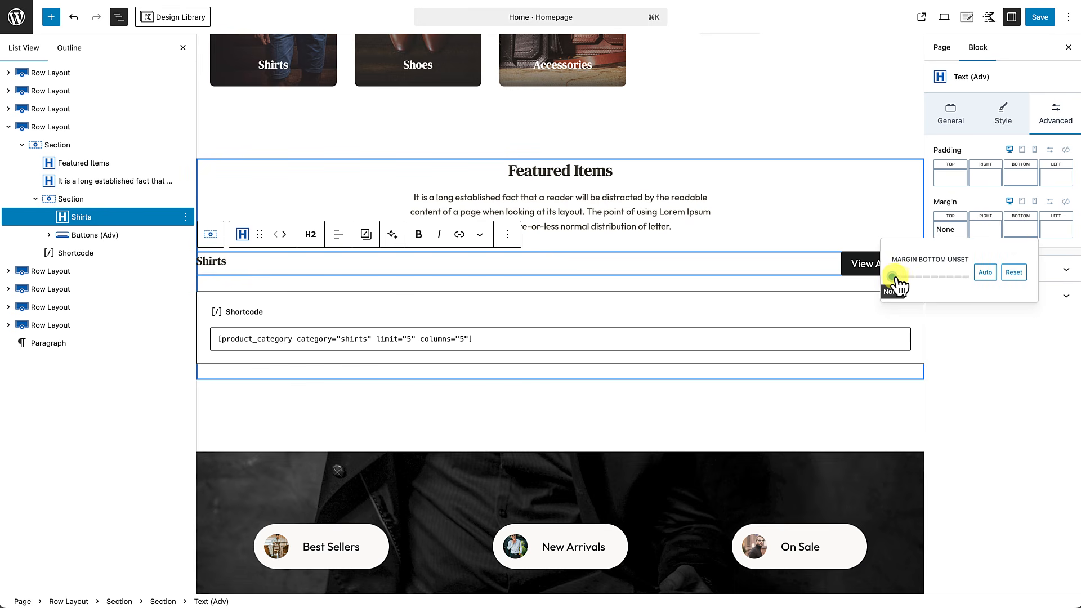
pyautogui.moveTo(896, 284)
pyautogui.mouseDown()
pyautogui.moveTo(946, 281)
pyautogui.moveTo(879, 289)
pyautogui.mouseUp()
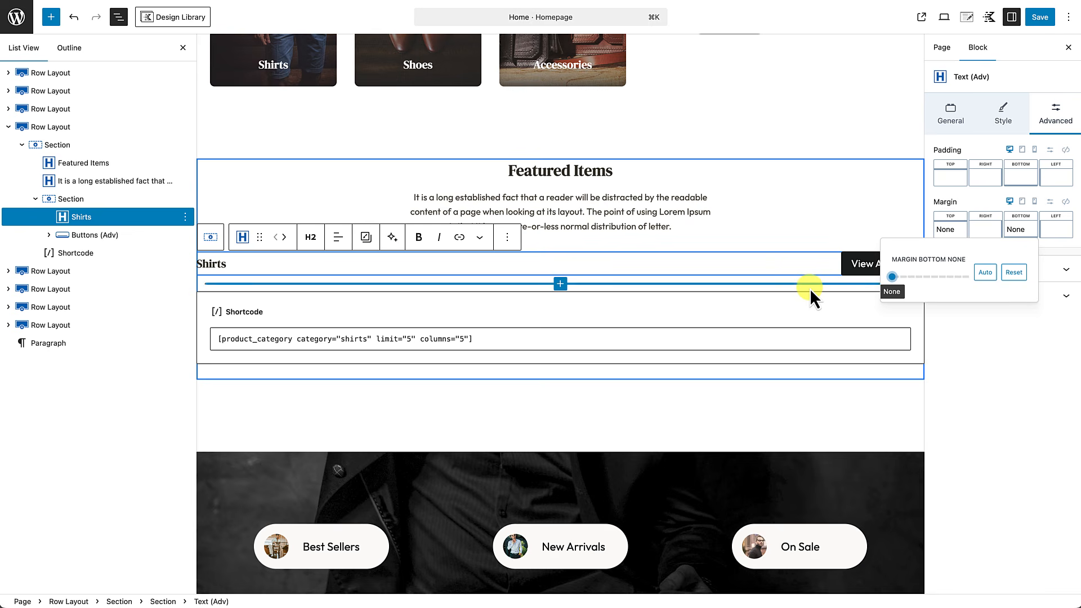
pyautogui.click(803, 240)
pyautogui.click(803, 241)
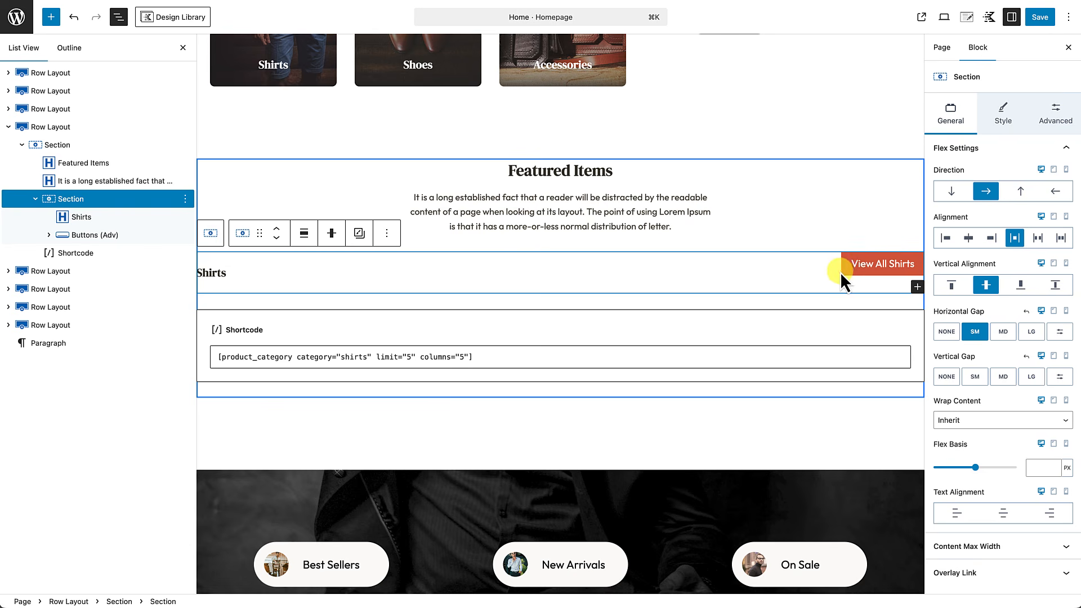
# Step: Make View All Shirts an SM-size button with Accent-coloured text
pyautogui.click(872, 274)
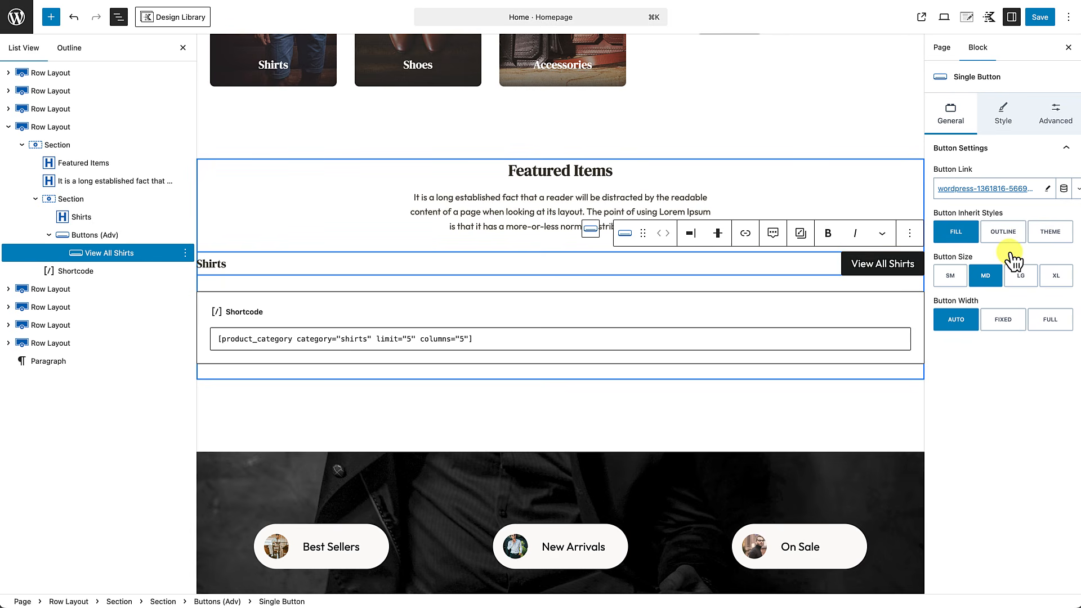
pyautogui.click(951, 276)
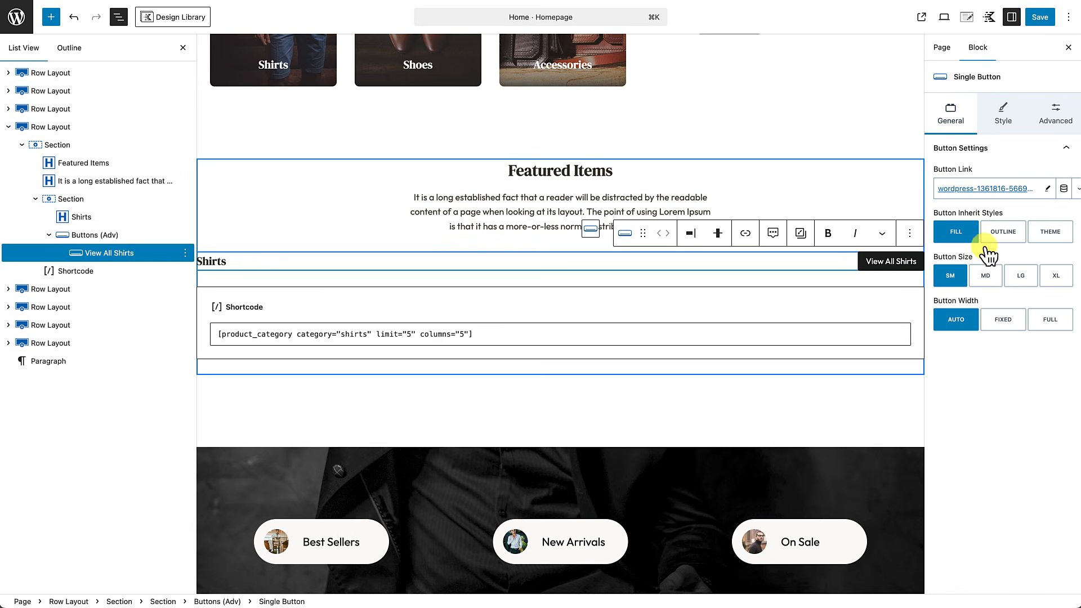
pyautogui.click(1005, 112)
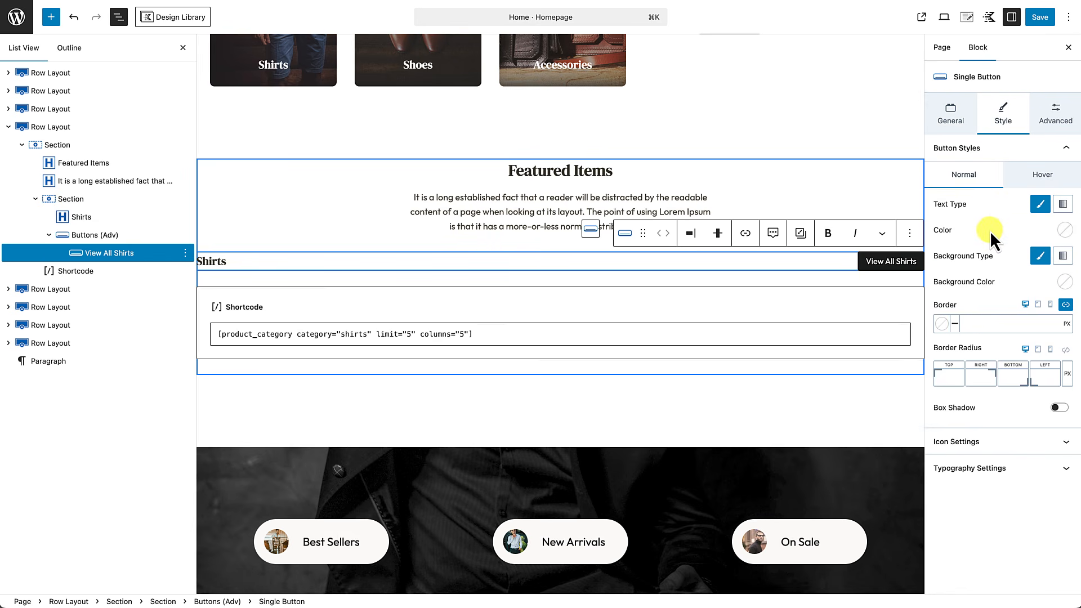
pyautogui.click(1064, 231)
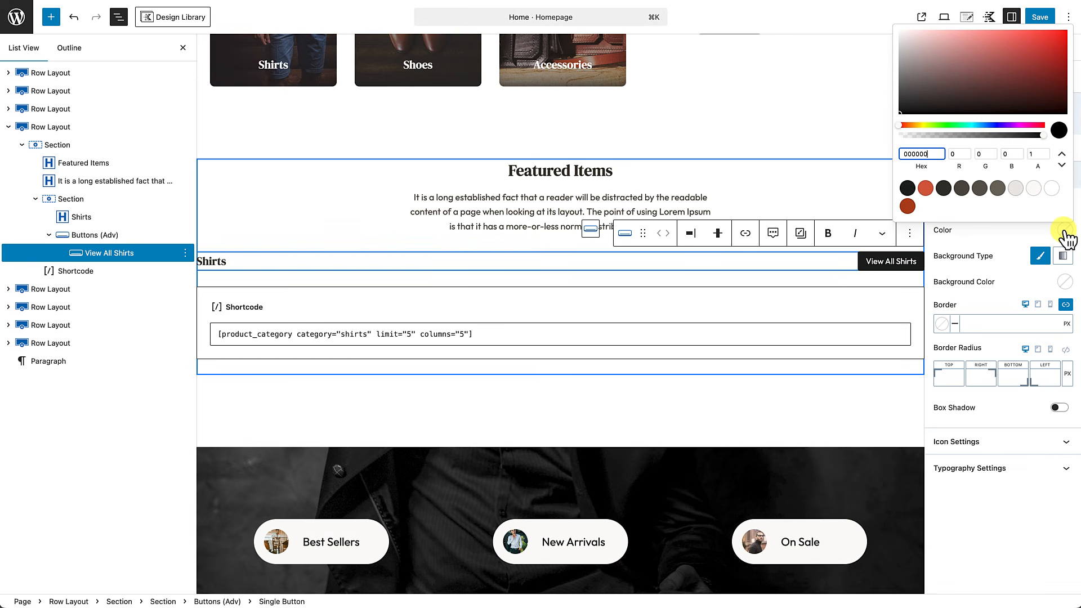
pyautogui.click(906, 188)
pyautogui.click(1015, 232)
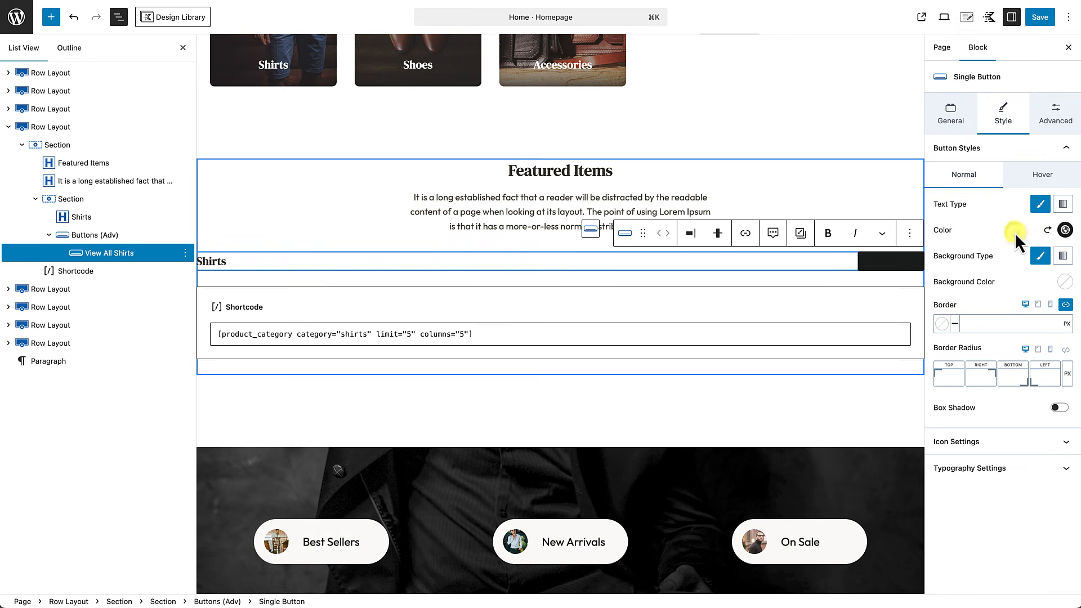
# Step: Set the button's normal background colour alpha to 0 so it is transparent
pyautogui.click(1066, 282)
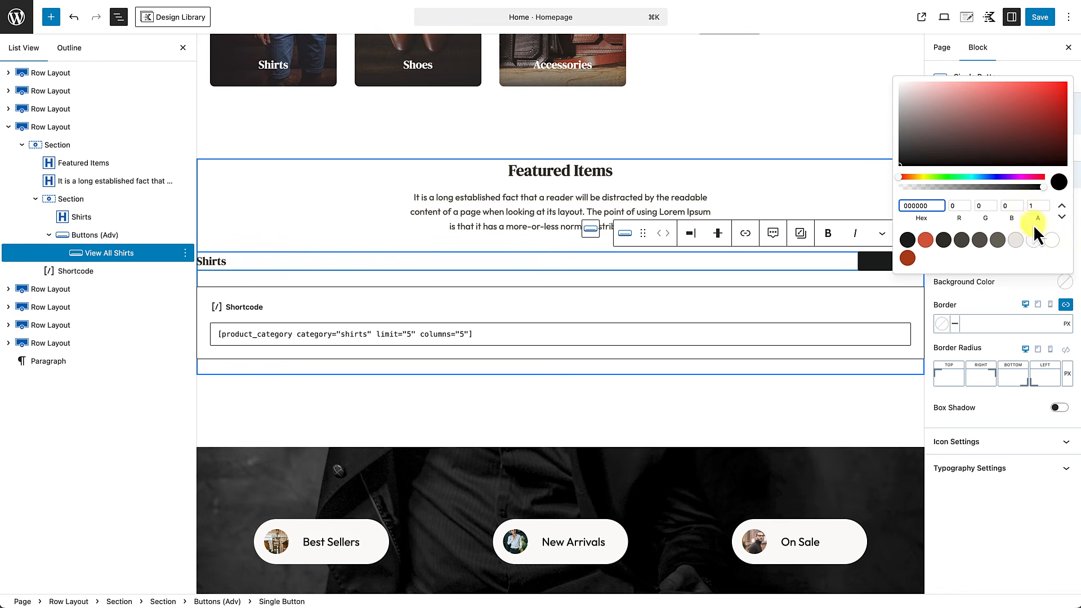
pyautogui.click(1033, 206)
pyautogui.write('0')
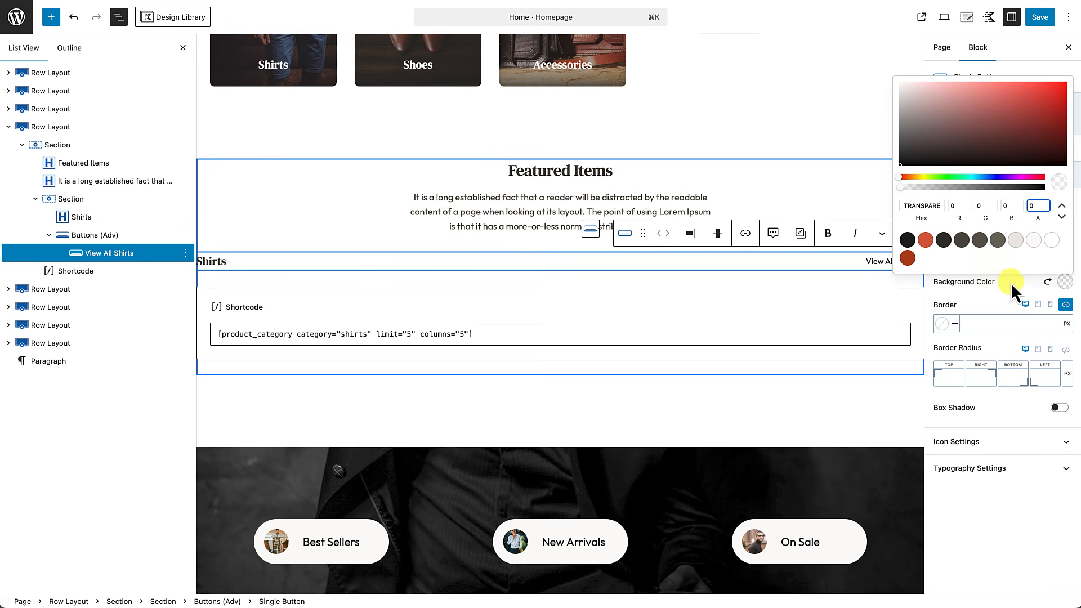
pyautogui.click(1011, 282)
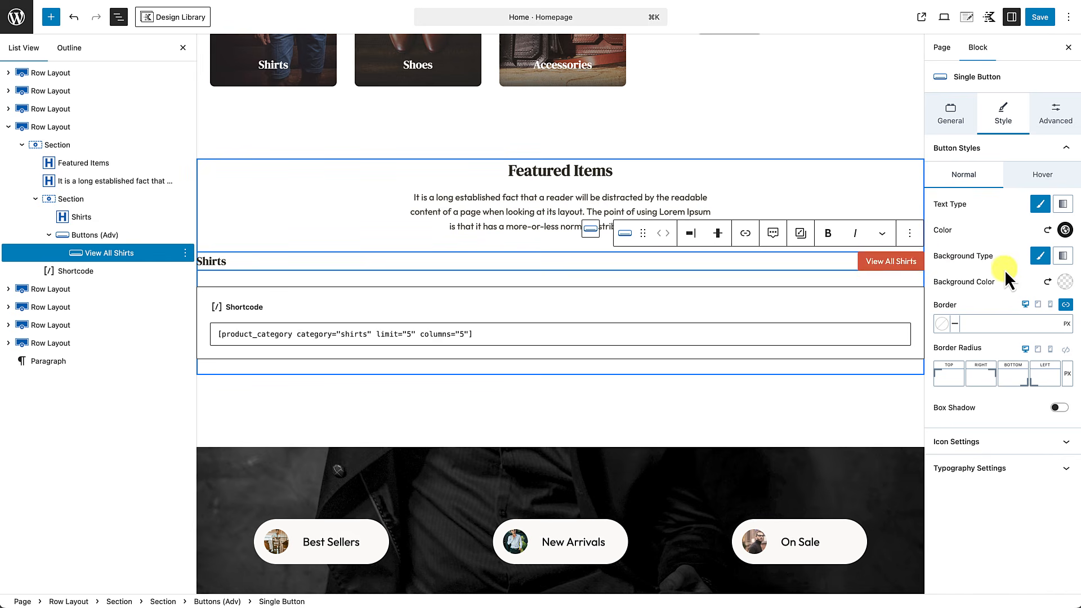
pyautogui.click(1044, 174)
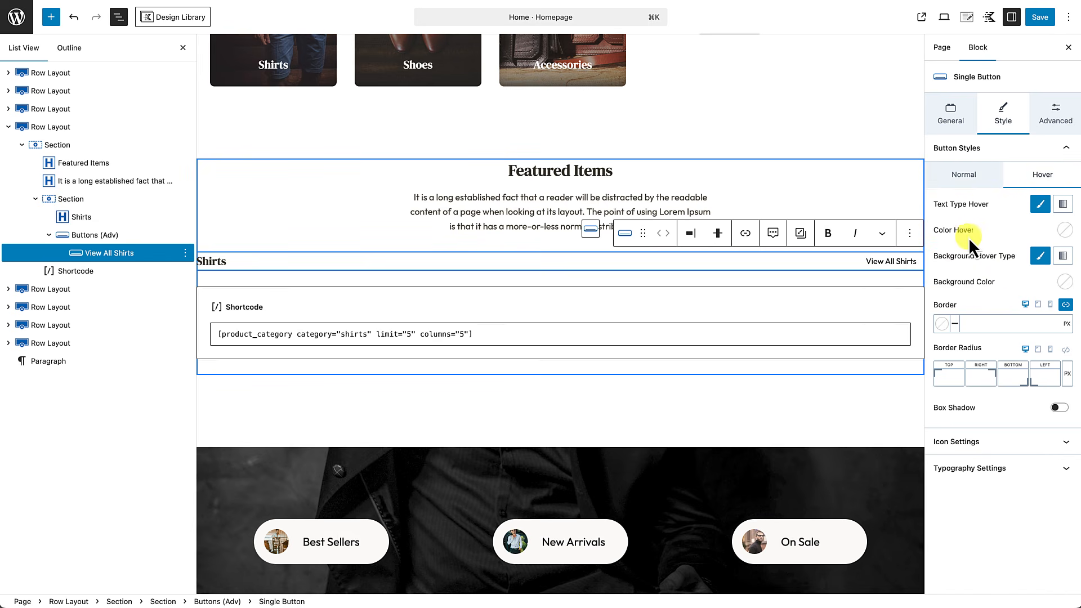
# Step: Set the button's hover text colour to CF4F30 and its hover background alpha to 0
pyautogui.click(1064, 230)
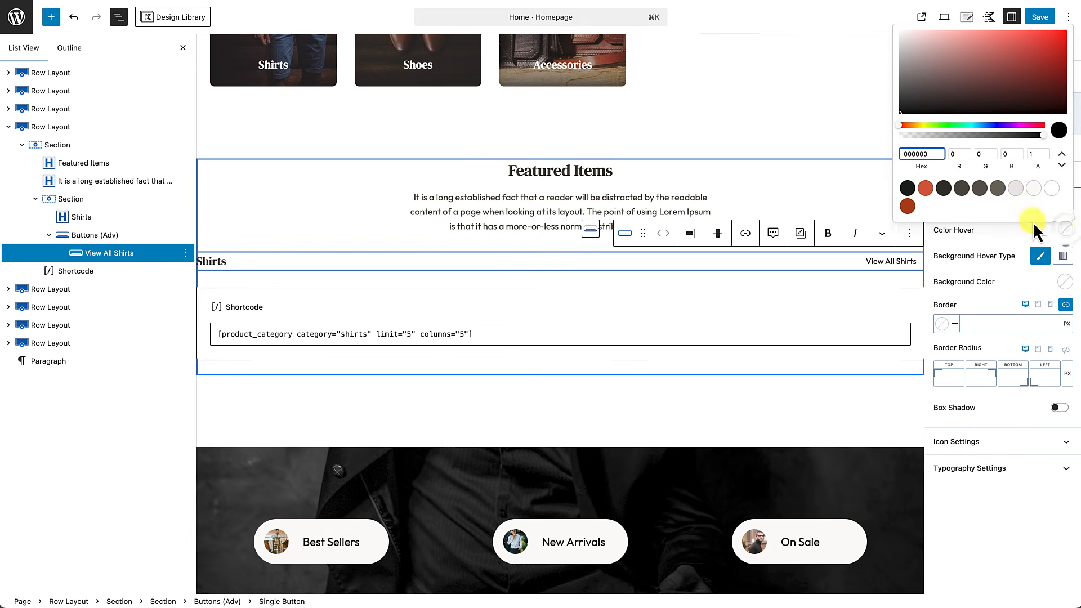
pyautogui.click(926, 190)
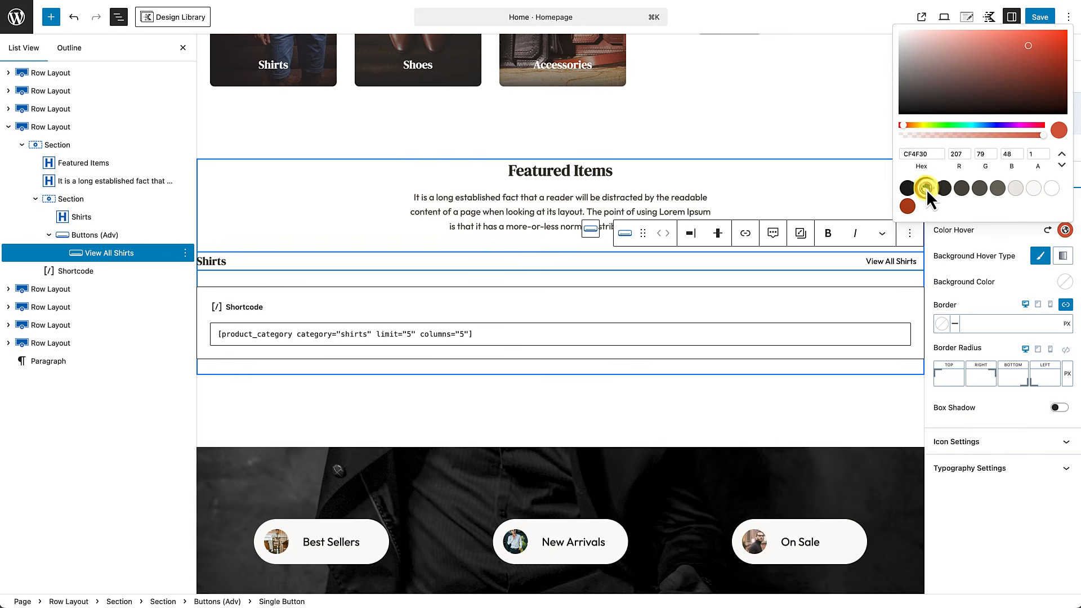
pyautogui.click(1002, 241)
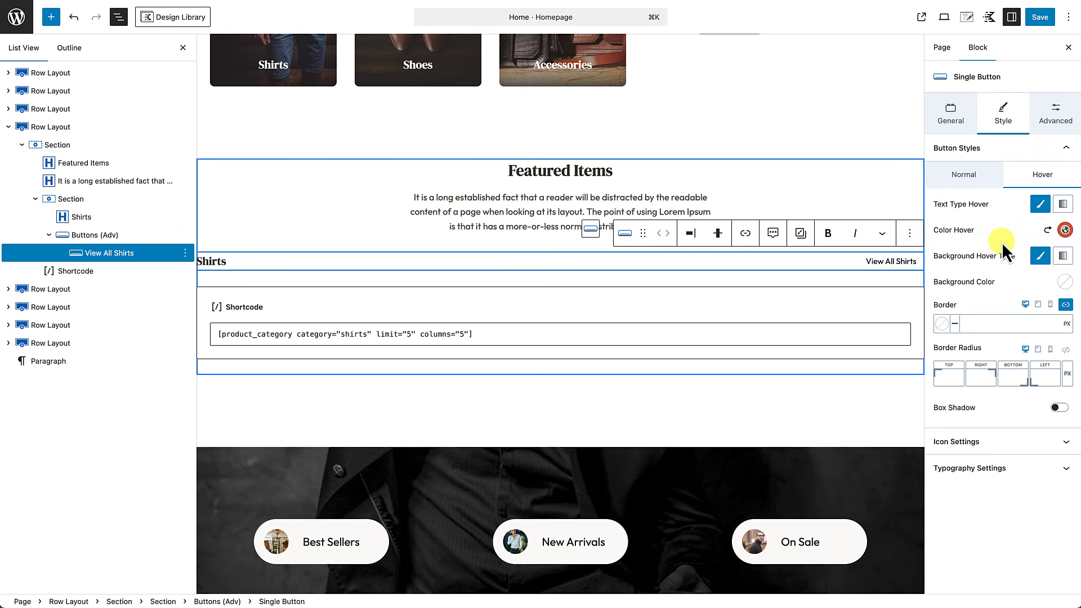
pyautogui.click(1065, 282)
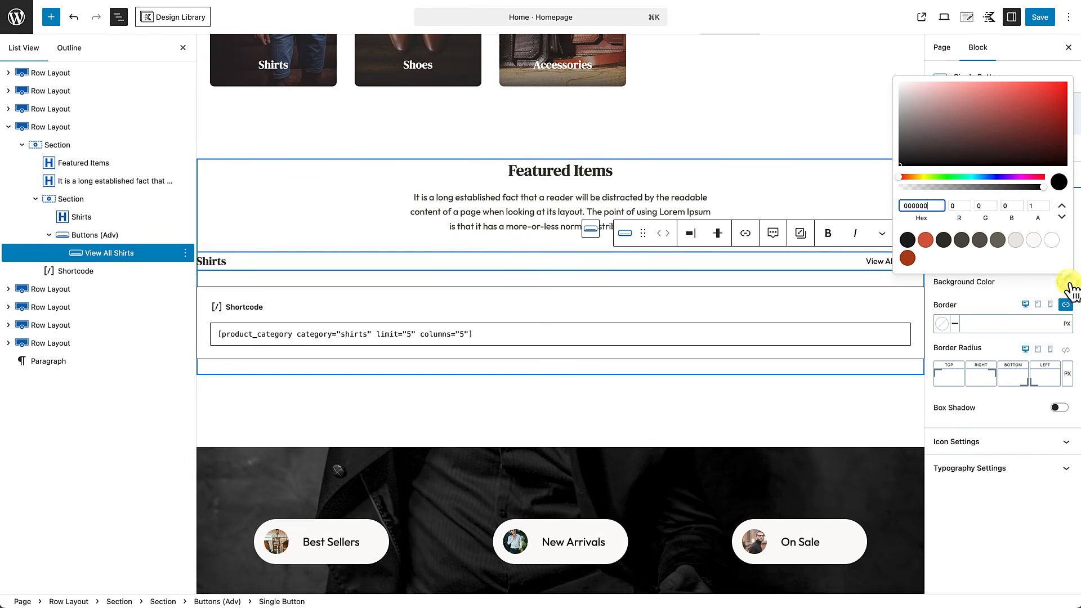
pyautogui.click(1028, 206)
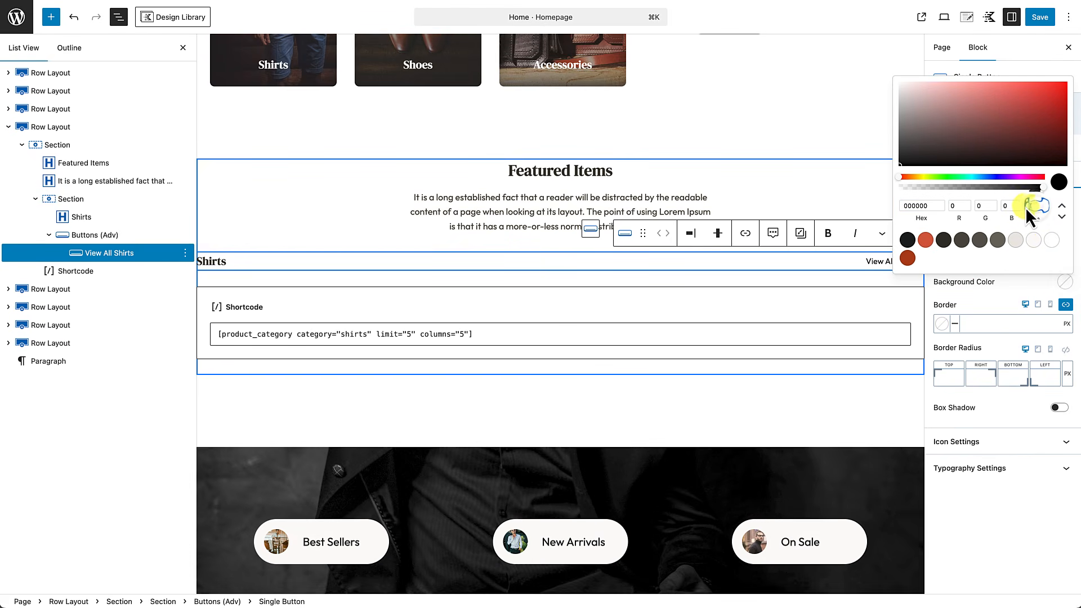
pyautogui.write('0')
pyautogui.click(889, 265)
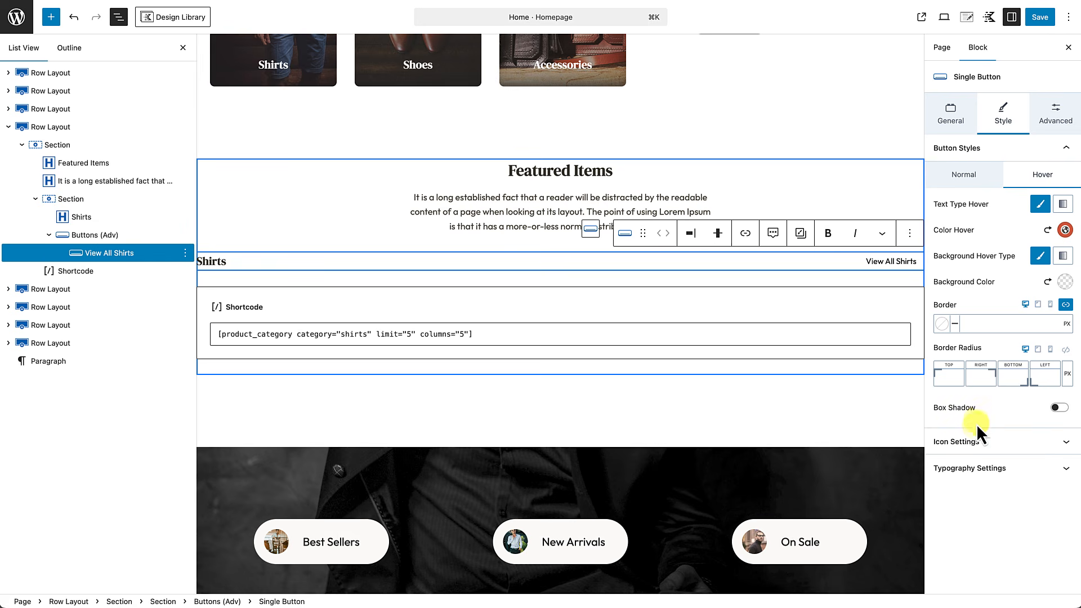
pyautogui.click(977, 440)
# Step: Search the icon picker for 'arrow' and add the right-arrow icon after the button text
pyautogui.scroll(-4, 978, 447)
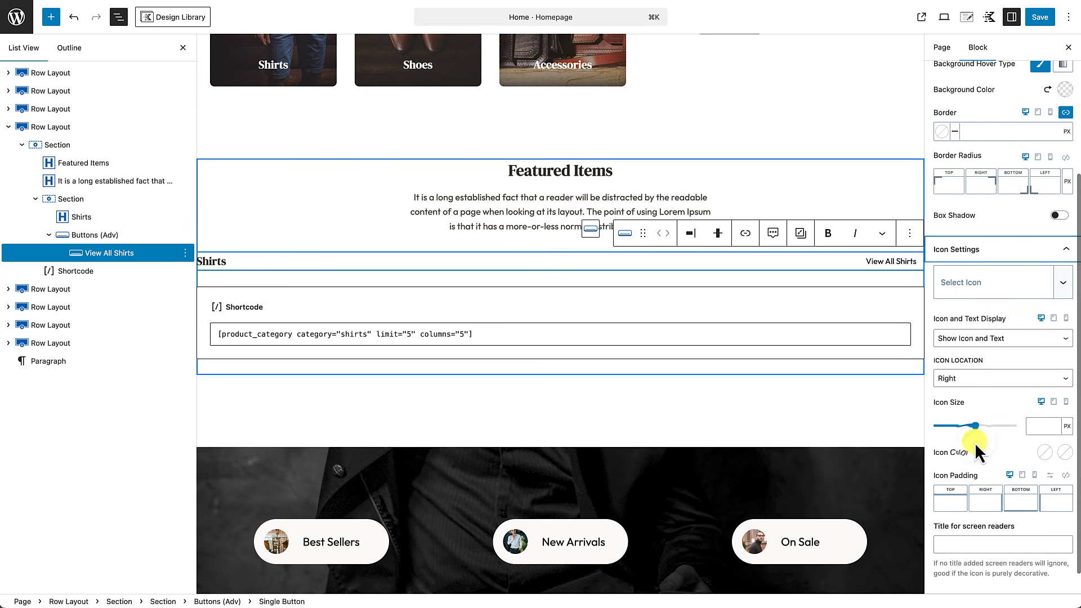
pyautogui.click(998, 285)
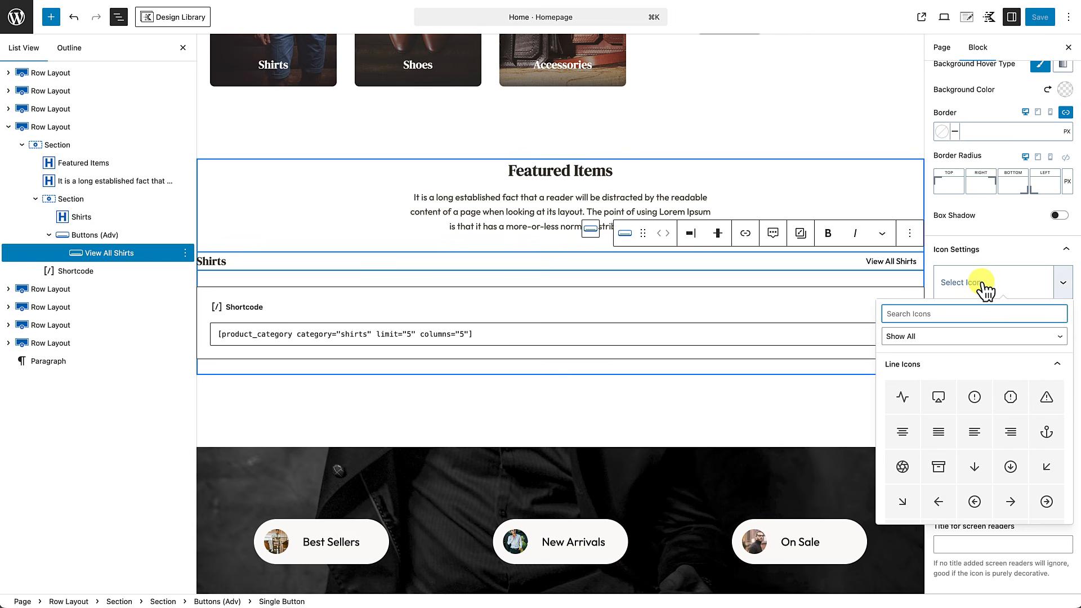
pyautogui.write('arrow')
pyautogui.scroll(-5, 974, 433)
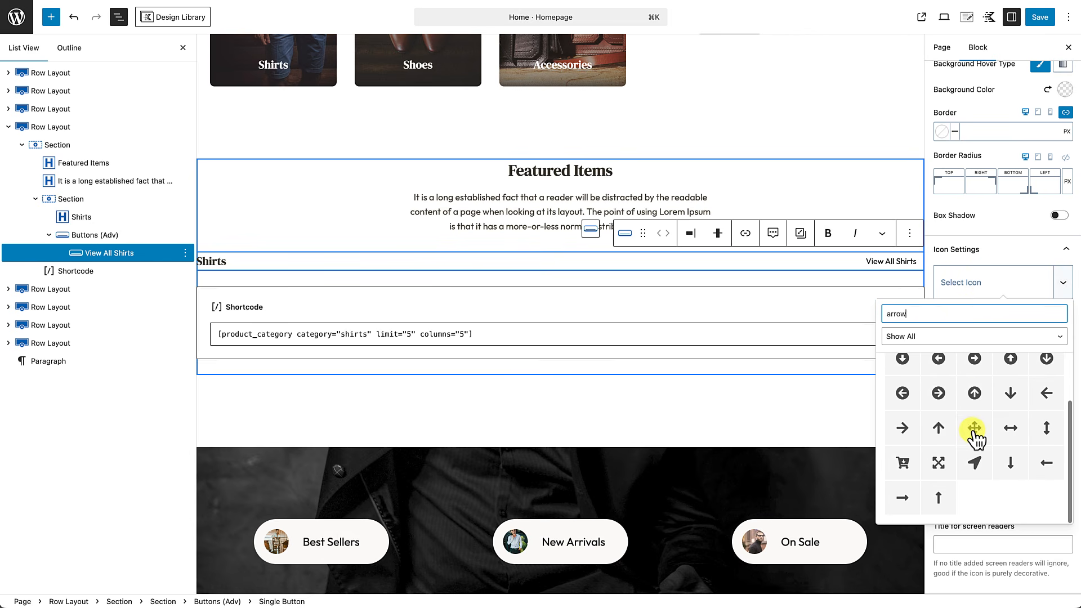
pyautogui.click(904, 499)
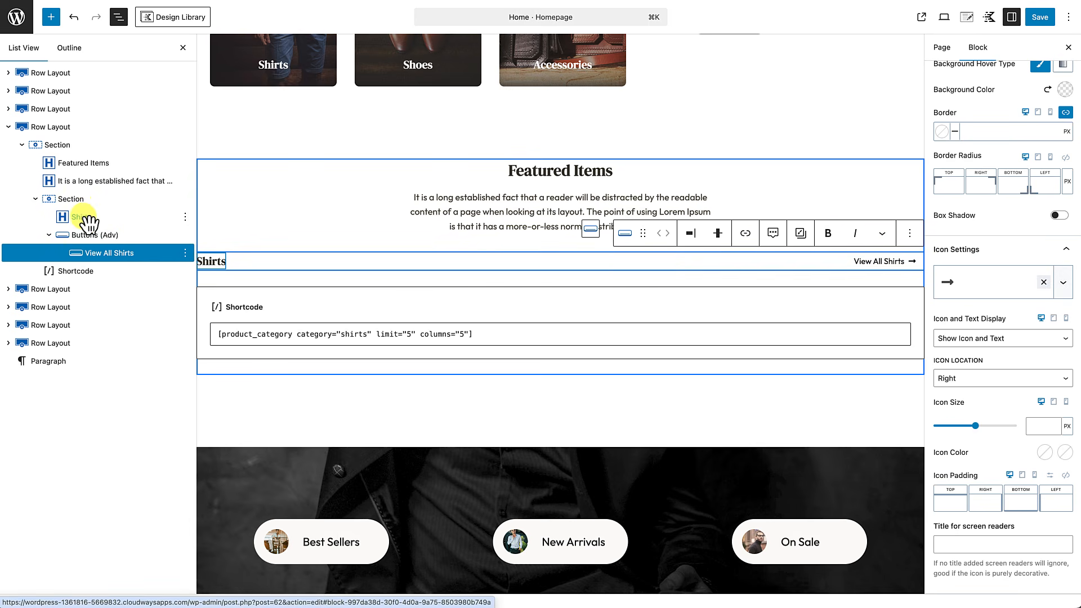
# Step: Unlink the Section's border sides and give the left border 5px width in CF4F30
pyautogui.click(71, 199)
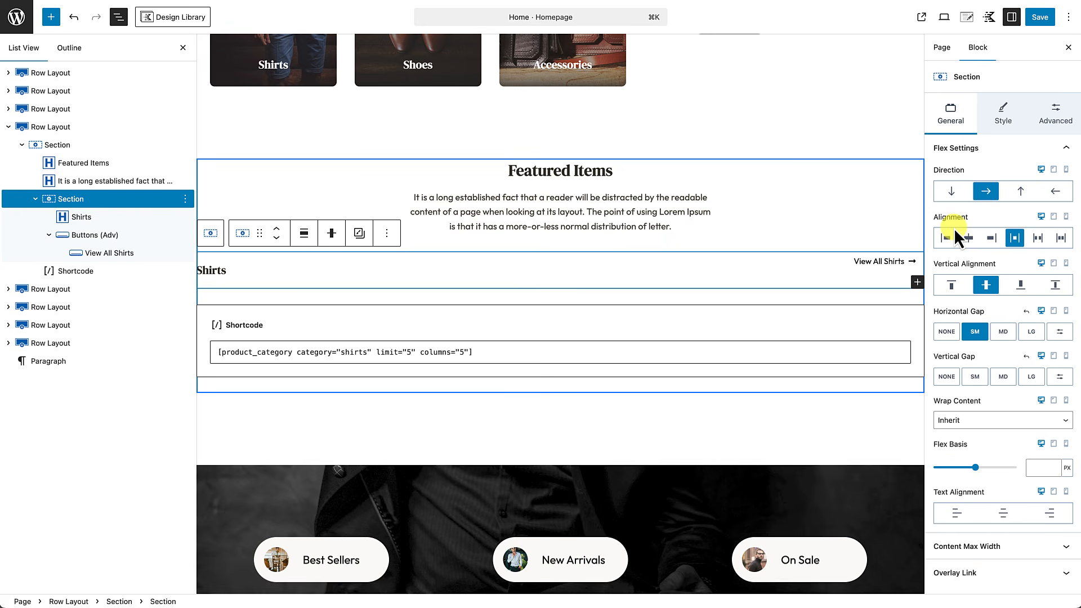
pyautogui.click(1001, 117)
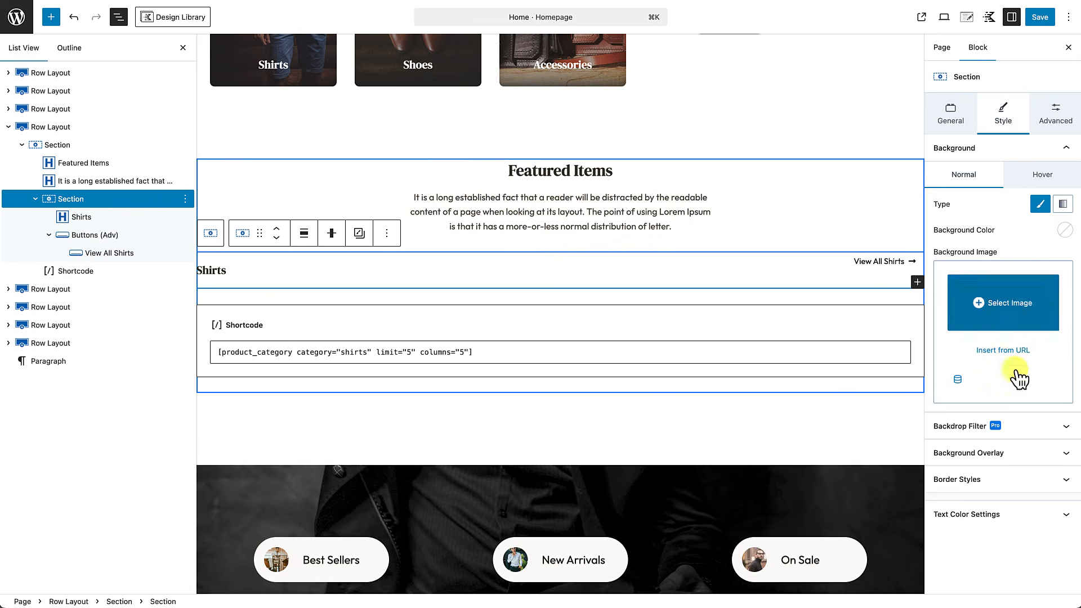
pyautogui.click(998, 483)
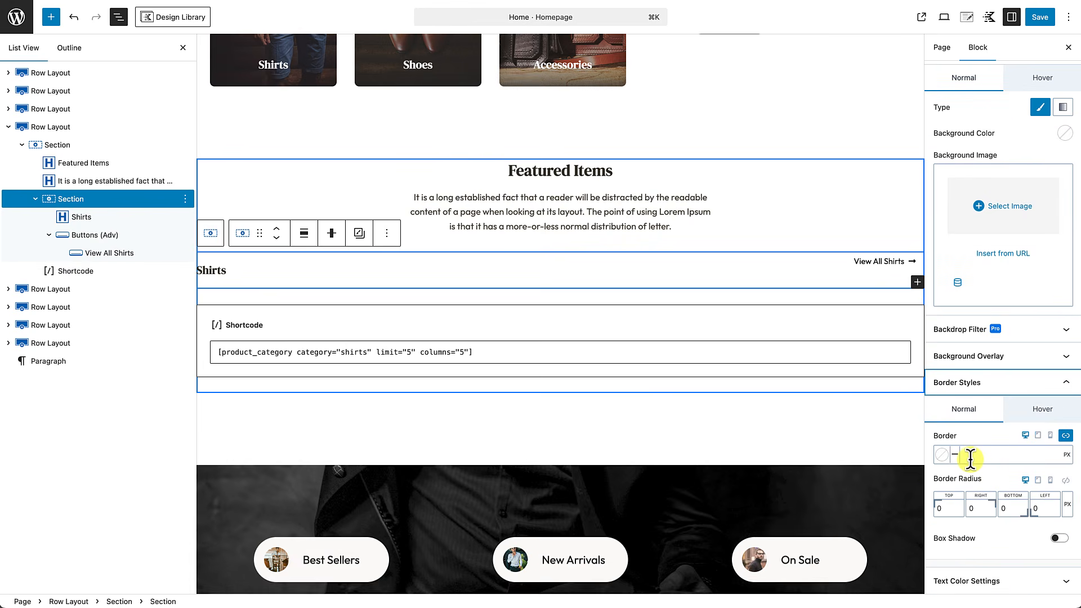
pyautogui.click(1066, 435)
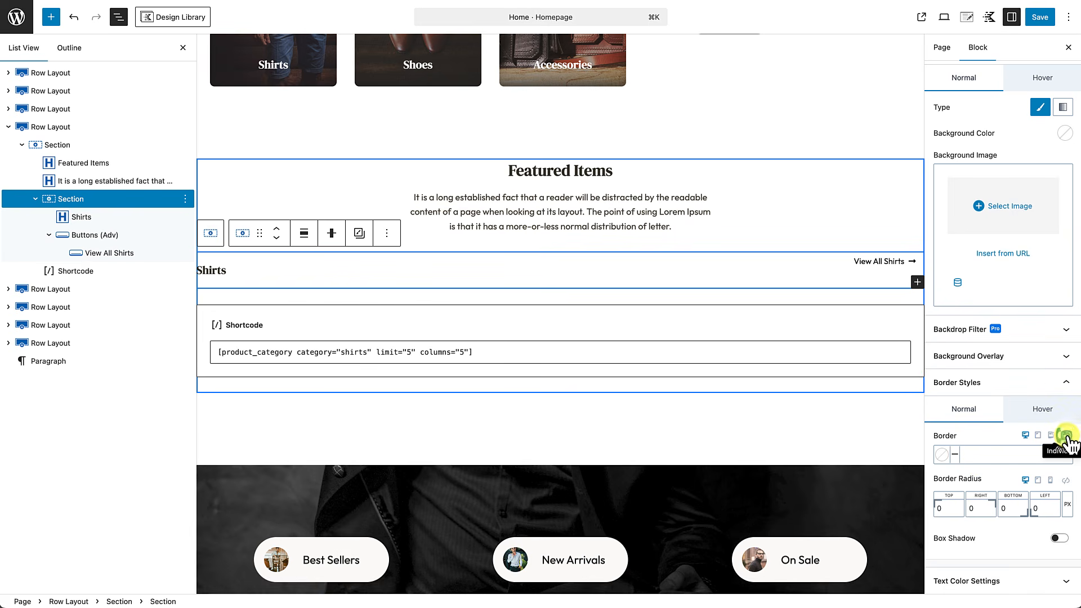
pyautogui.click(1064, 439)
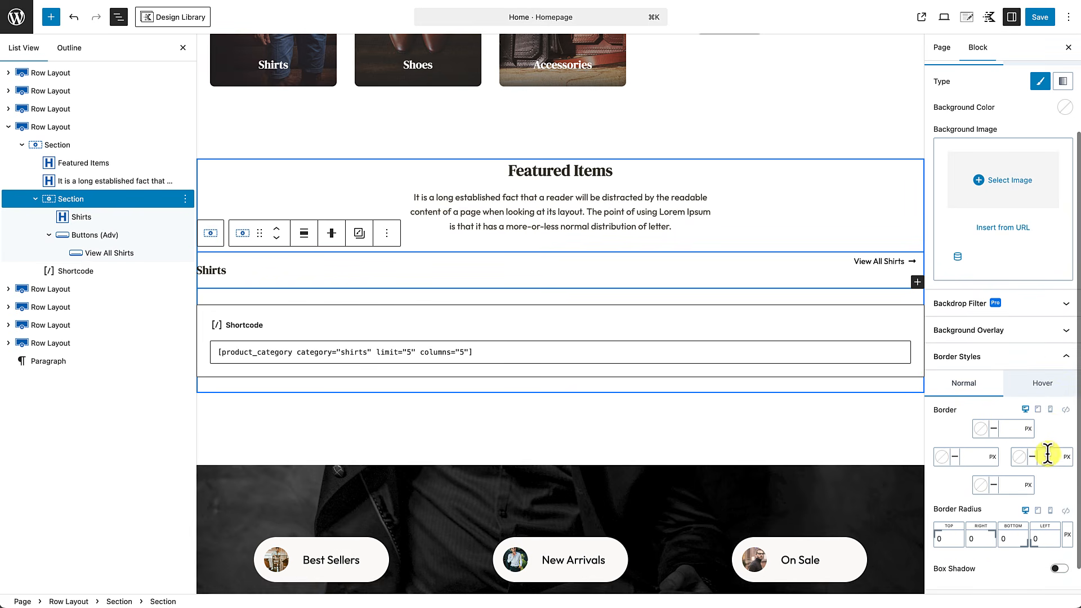
pyautogui.click(972, 457)
pyautogui.write('5')
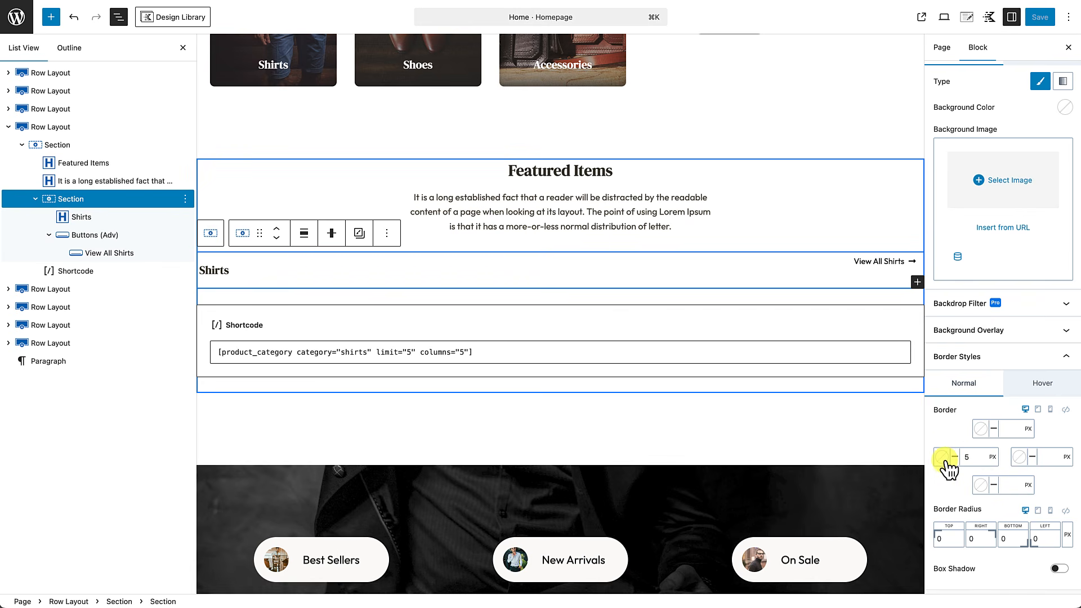
pyautogui.click(944, 458)
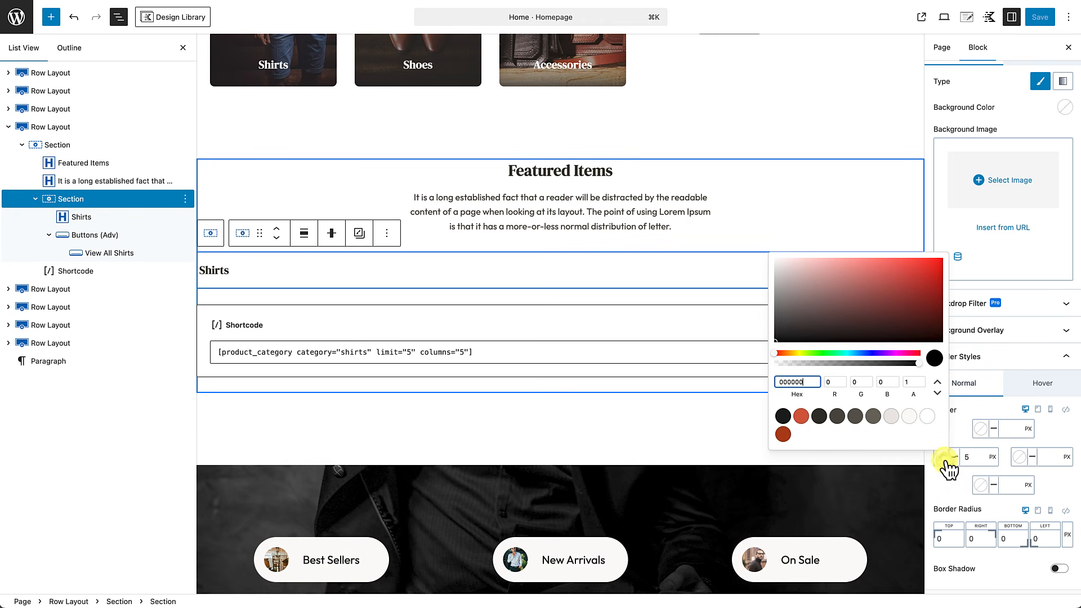
pyautogui.click(800, 416)
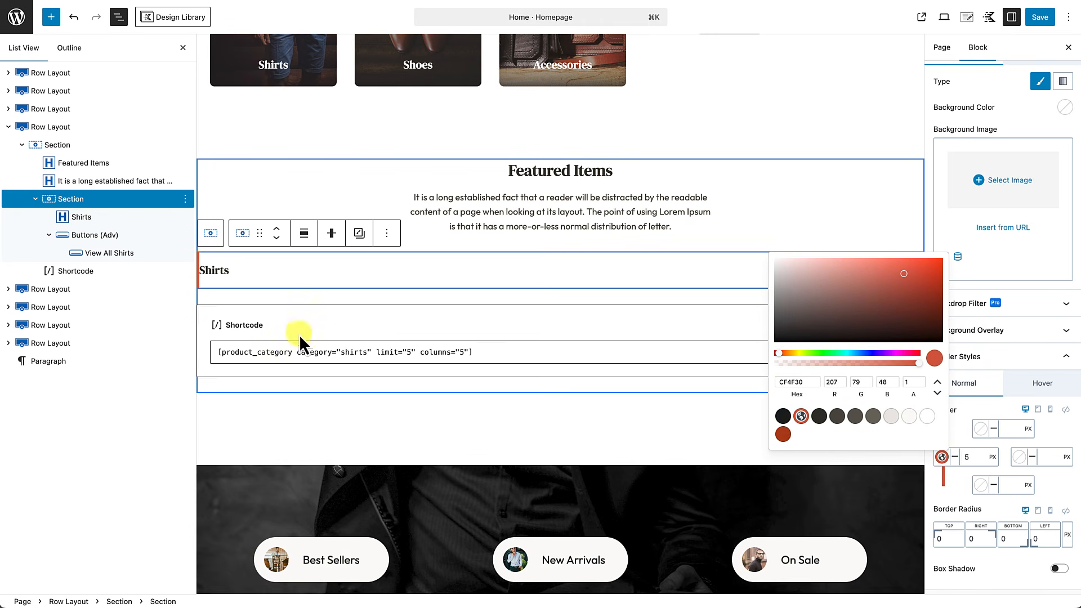
pyautogui.click(958, 442)
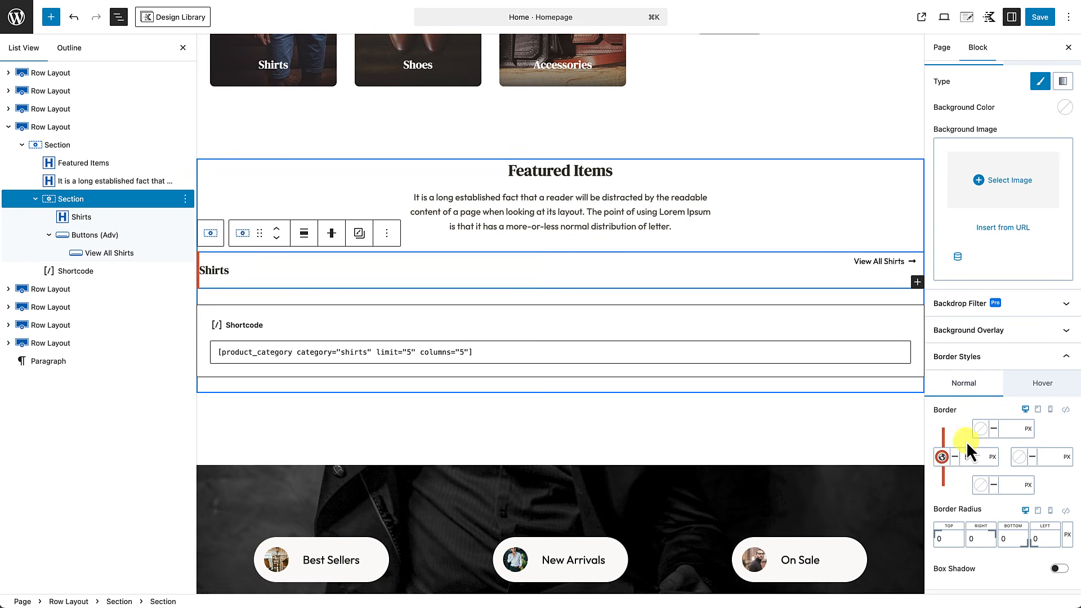
# Step: Set top and right borders to 0 and the bottom to a 1px dashed grey 625D52
pyautogui.click(1012, 432)
pyautogui.click(1046, 460)
pyautogui.click(1007, 486)
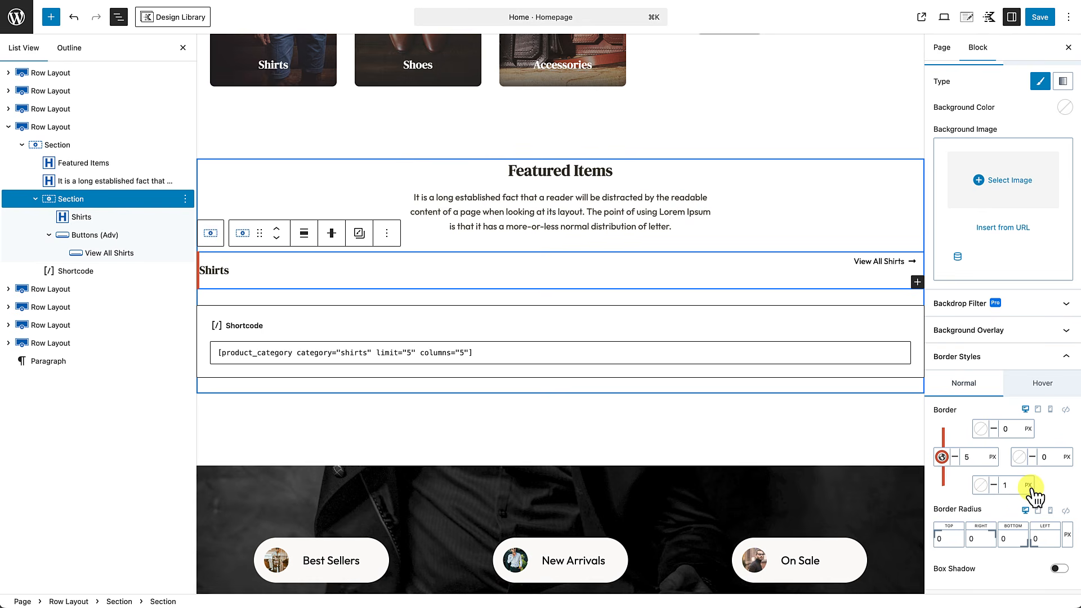
pyautogui.click(981, 485)
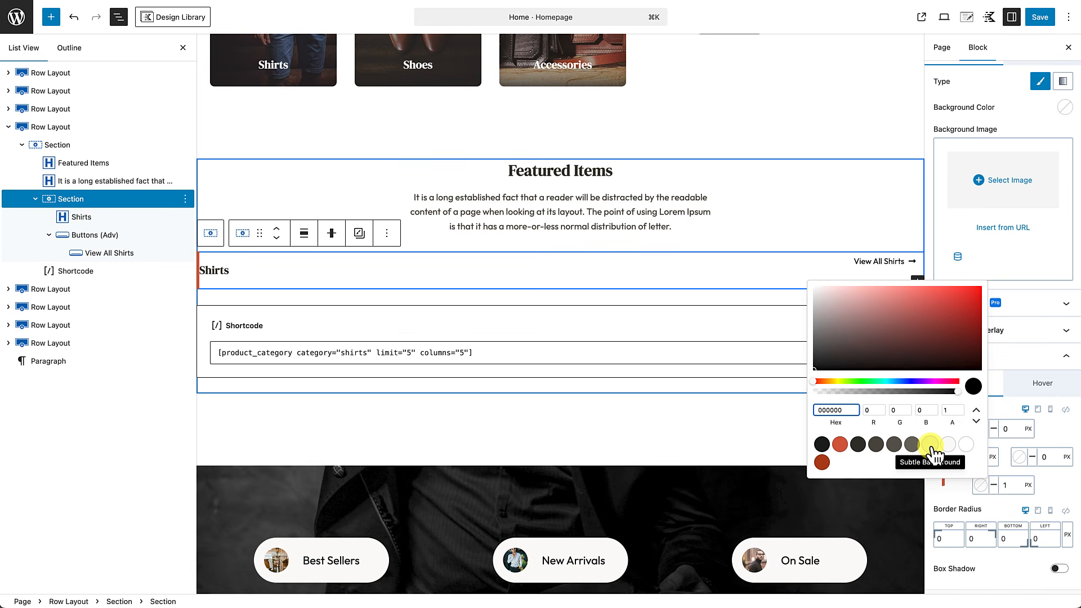
pyautogui.click(913, 445)
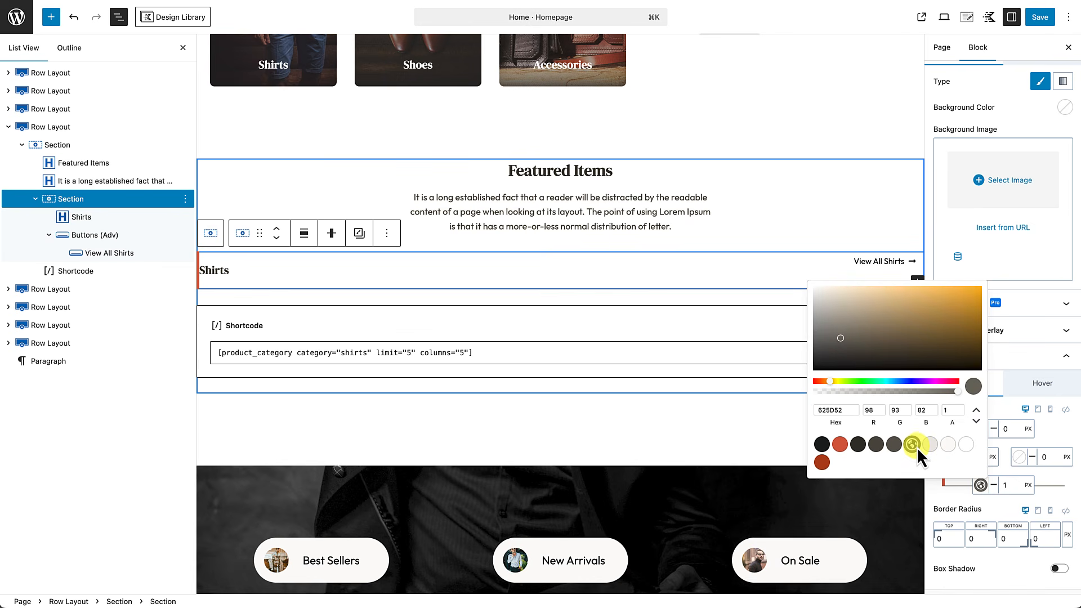
pyautogui.click(1004, 501)
pyautogui.click(994, 487)
pyautogui.click(998, 538)
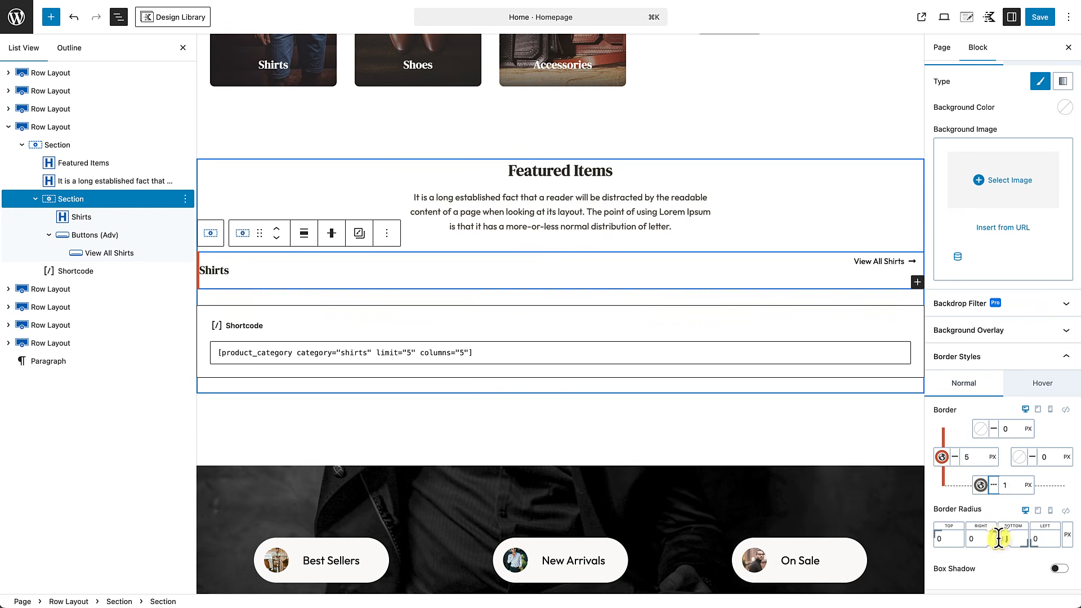
# Step: Give the Shirts header Section XS padding on its right and left sides
pyautogui.click(880, 326)
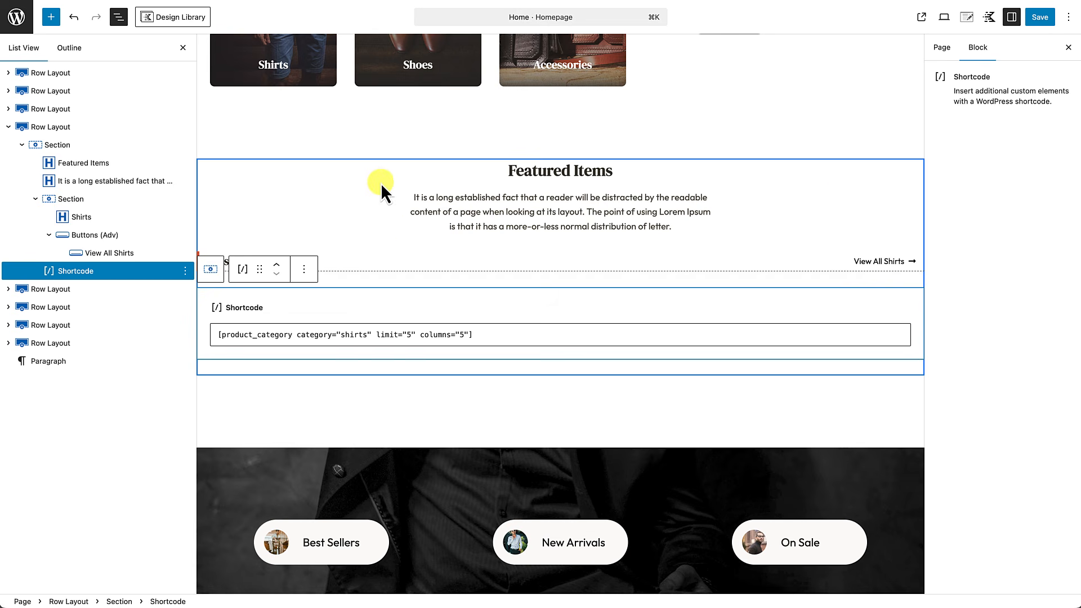
pyautogui.click(331, 179)
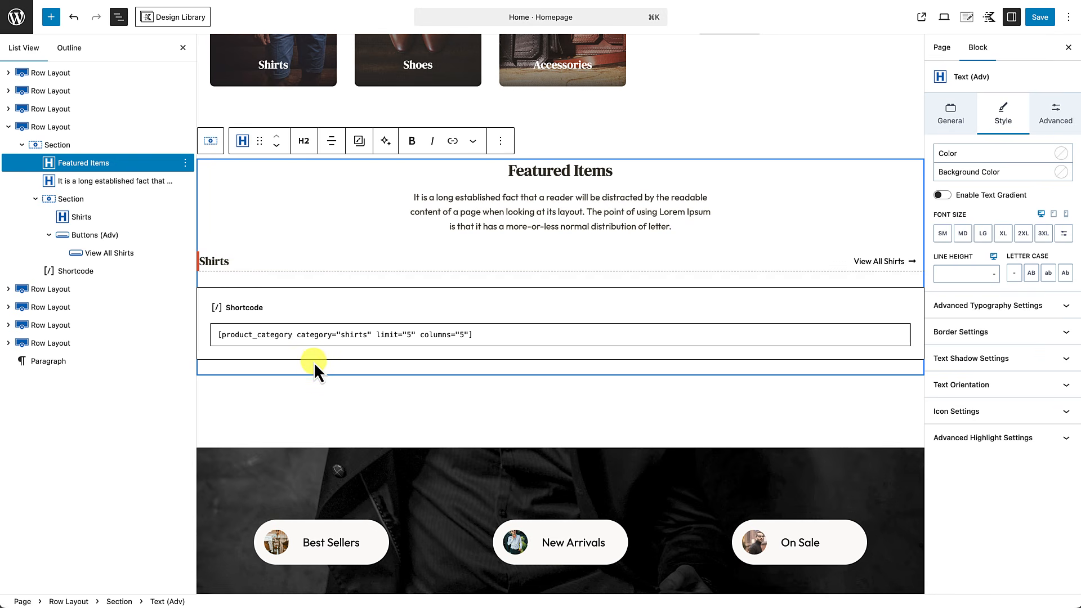
pyautogui.moveTo(454, 249)
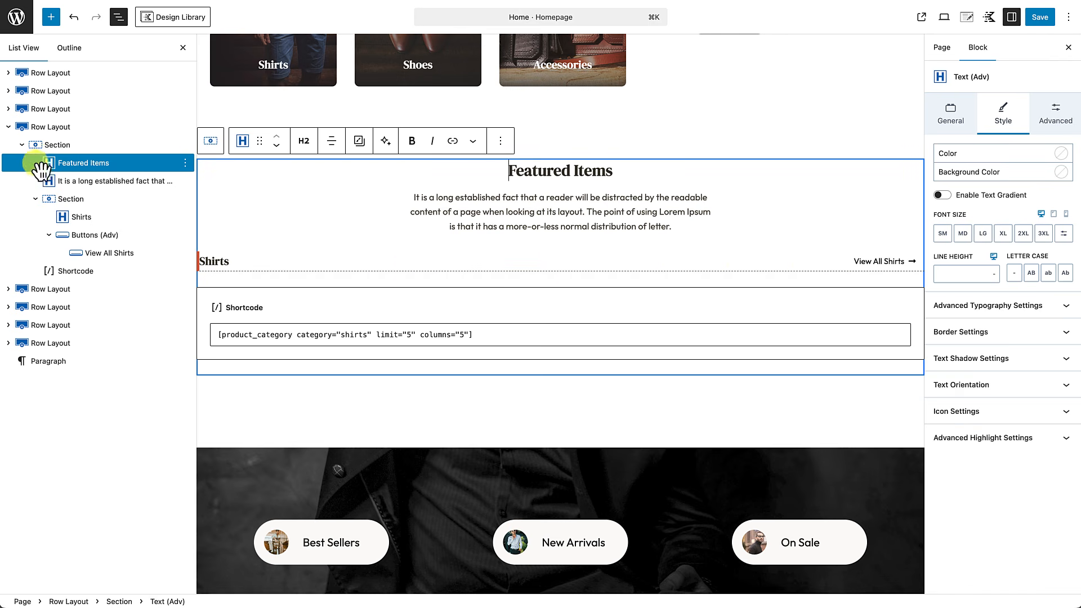
pyautogui.click(89, 201)
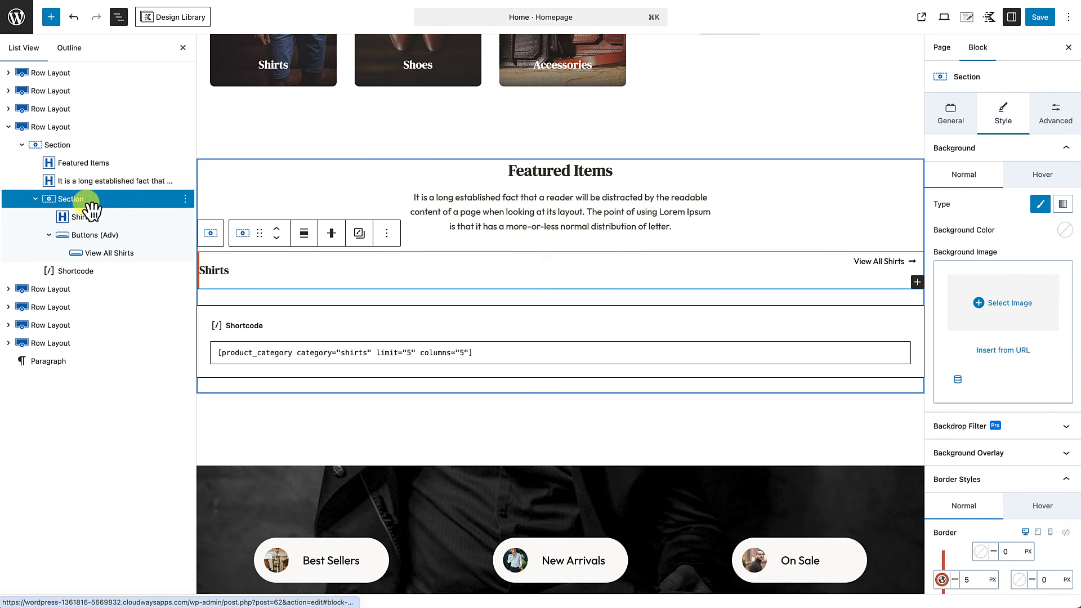
pyautogui.click(1056, 117)
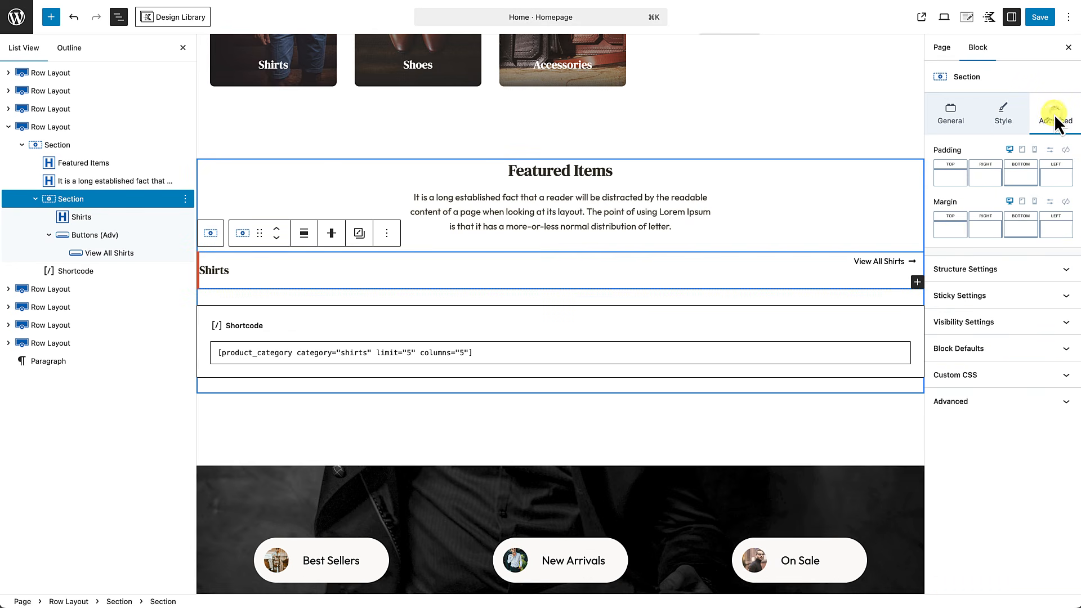
pyautogui.click(987, 182)
pyautogui.moveTo(861, 235); pyautogui.dragTo(882, 231)
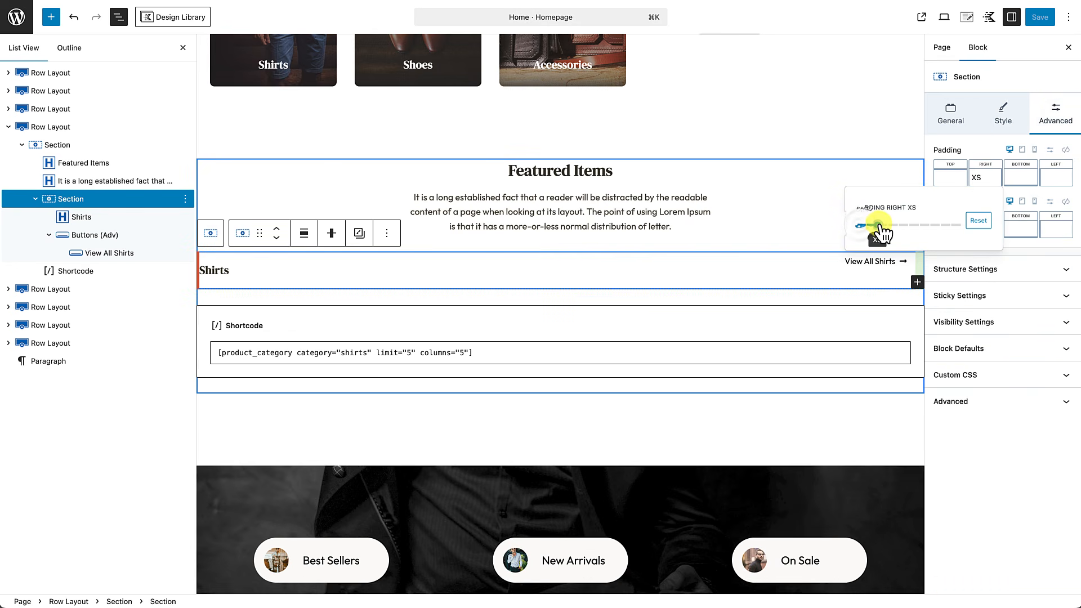
pyautogui.click(1057, 177)
pyautogui.click(928, 226)
pyautogui.moveTo(927, 226); pyautogui.dragTo(950, 231)
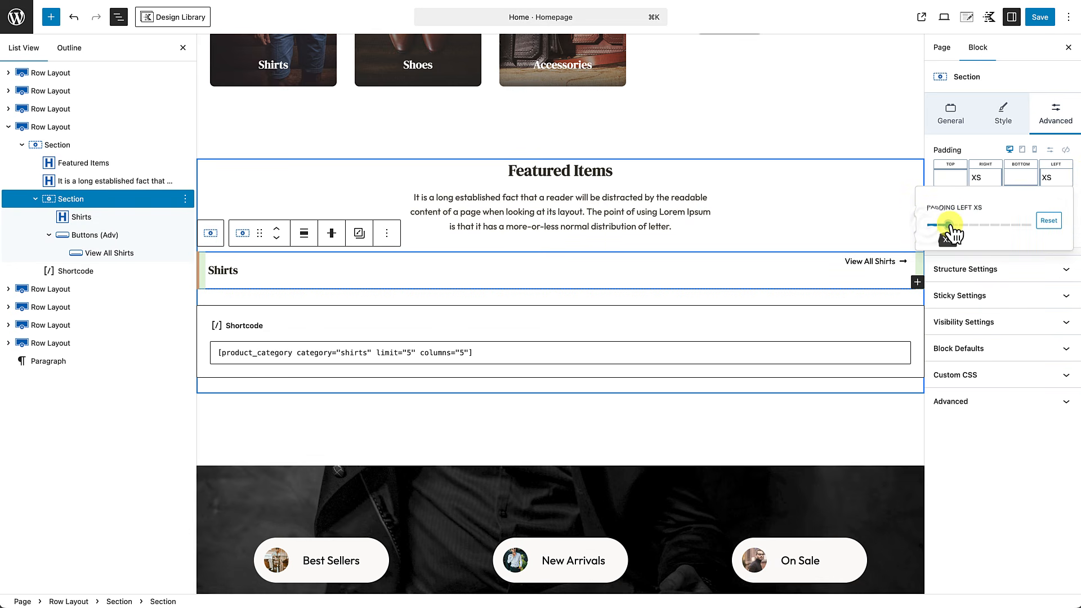
pyautogui.click(759, 234)
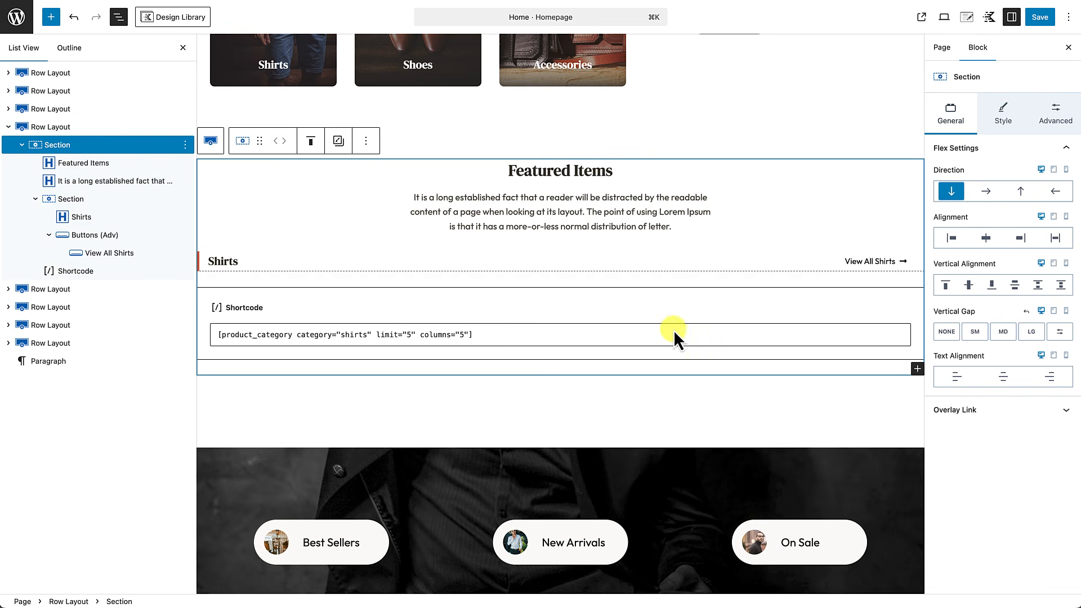
# Step: Change the Section's 1px bottom border to pale beige E8E6E1, then save and view the page
pyautogui.click(666, 265)
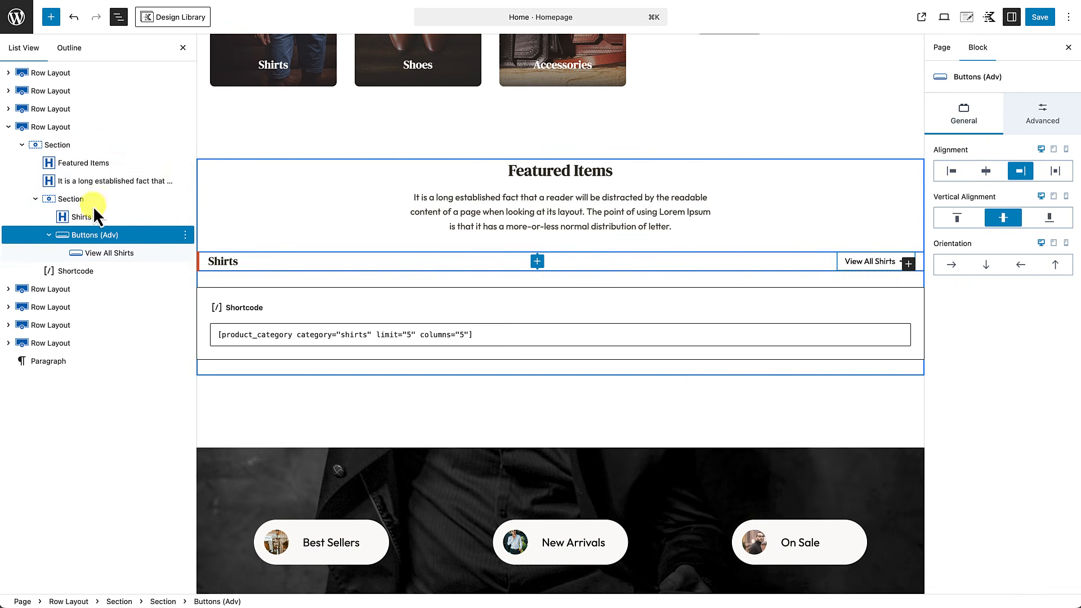
pyautogui.click(76, 201)
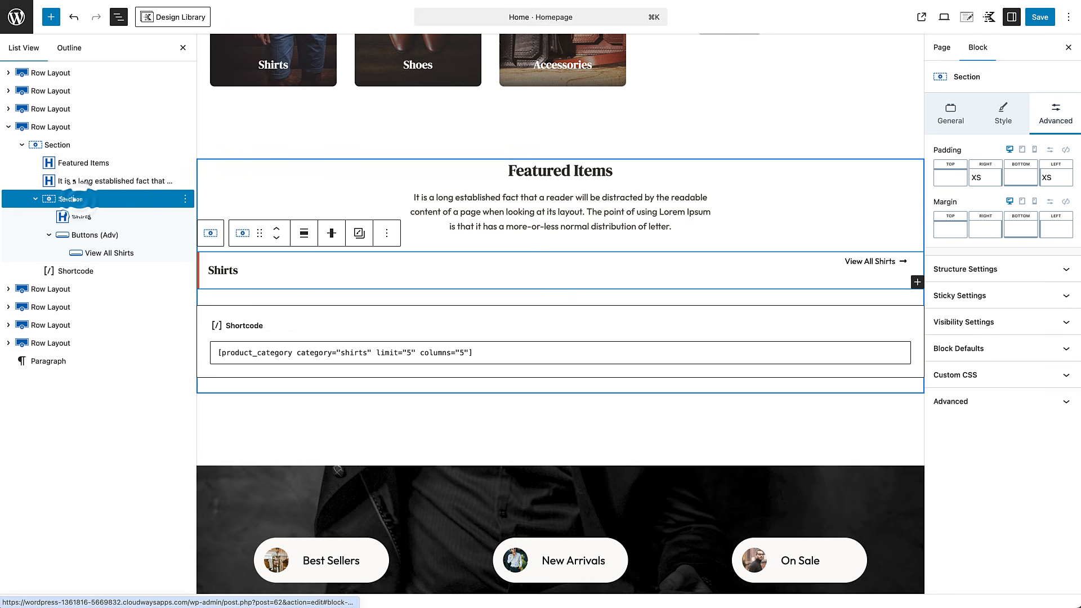
pyautogui.click(1006, 116)
pyautogui.scroll(-2, 1031, 466)
pyautogui.click(1002, 519)
pyautogui.write('1')
pyautogui.click(981, 522)
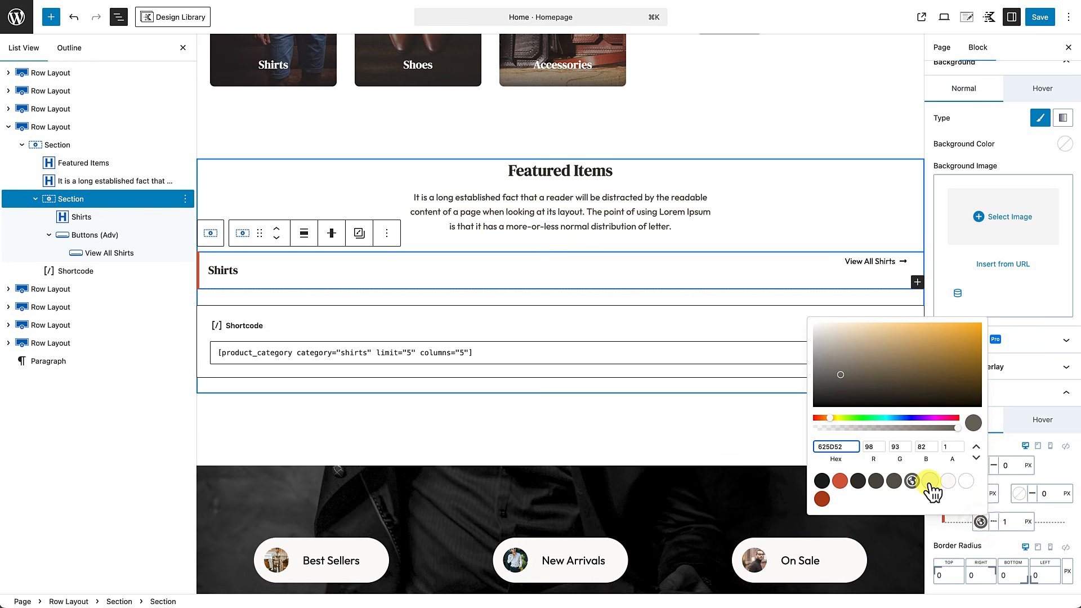
pyautogui.click(930, 482)
pyautogui.click(958, 533)
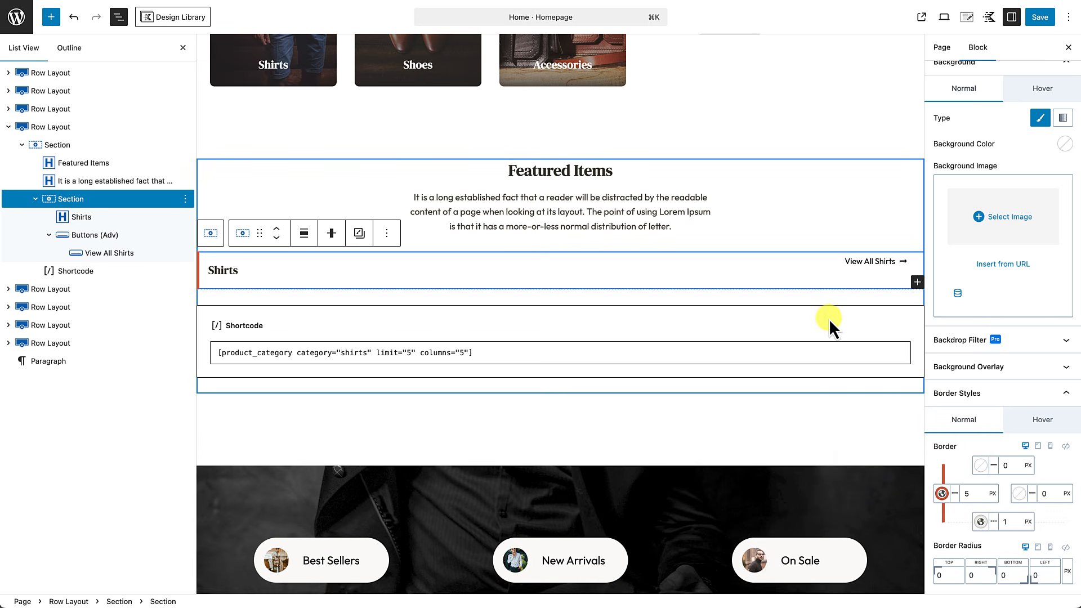
pyautogui.click(1040, 17)
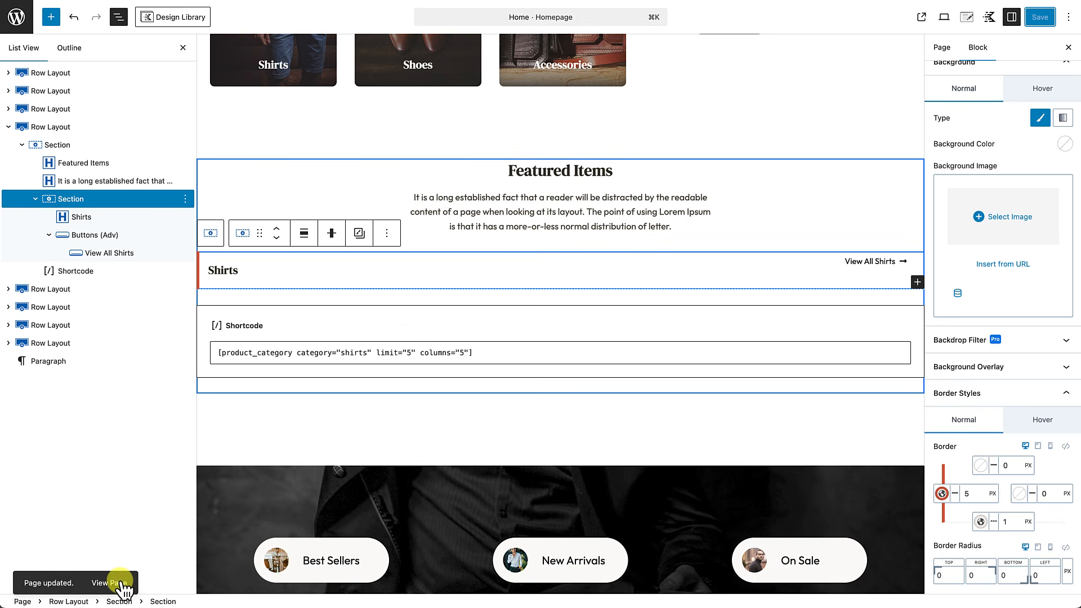
pyautogui.click(122, 583)
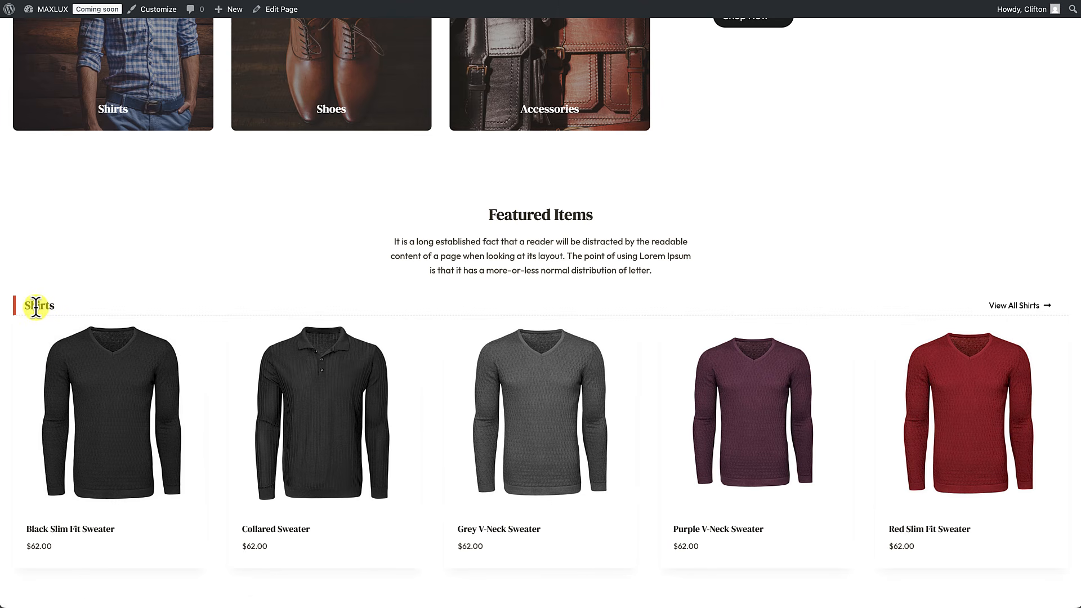
# Step: Test View All Shirts on the live site, copy the SHIRTS menu link address, and reopen the editor
pyautogui.click(1014, 309)
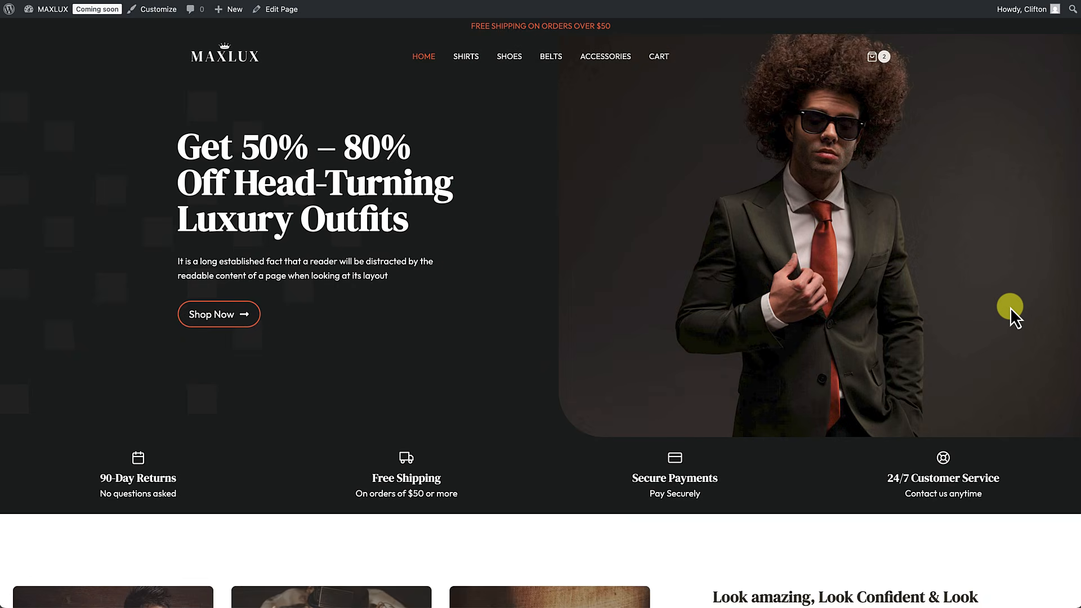
pyautogui.scroll(13, 805, 299)
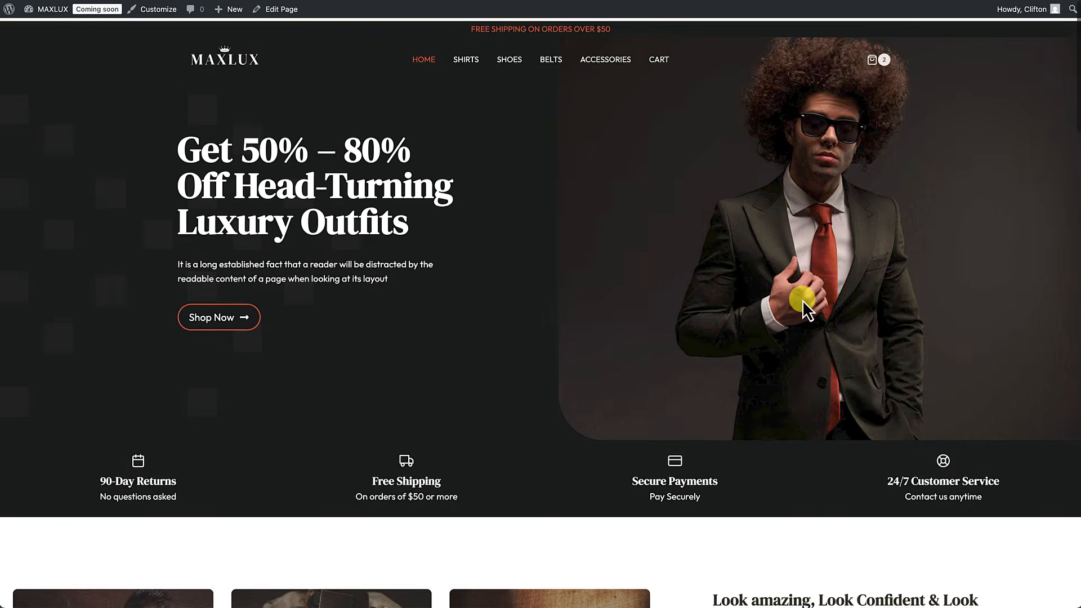
pyautogui.rightClick(469, 59)
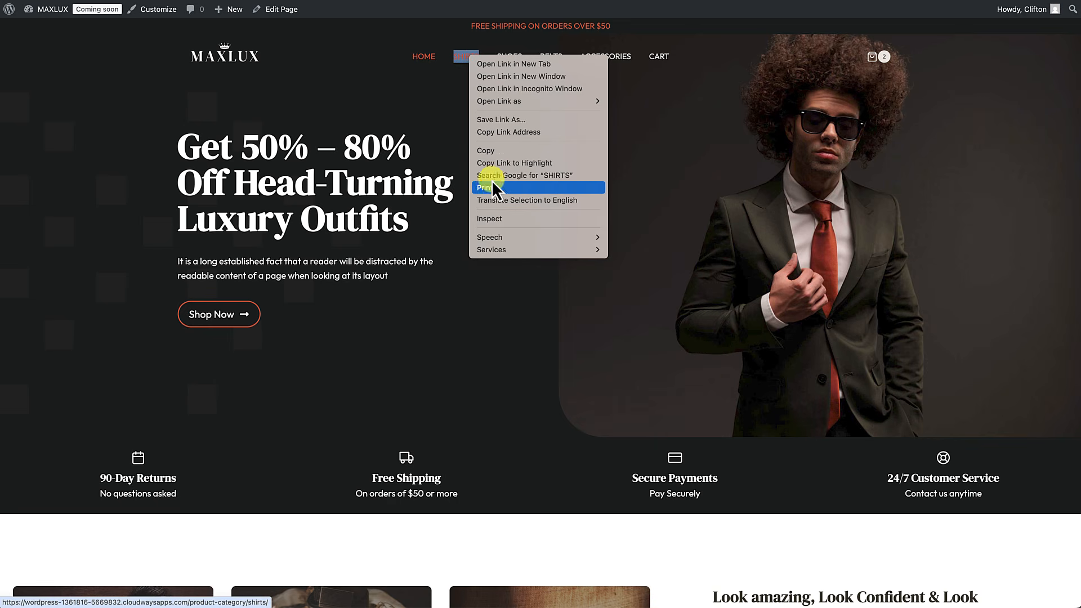
pyautogui.click(495, 133)
pyautogui.scroll(-5, 450, 311)
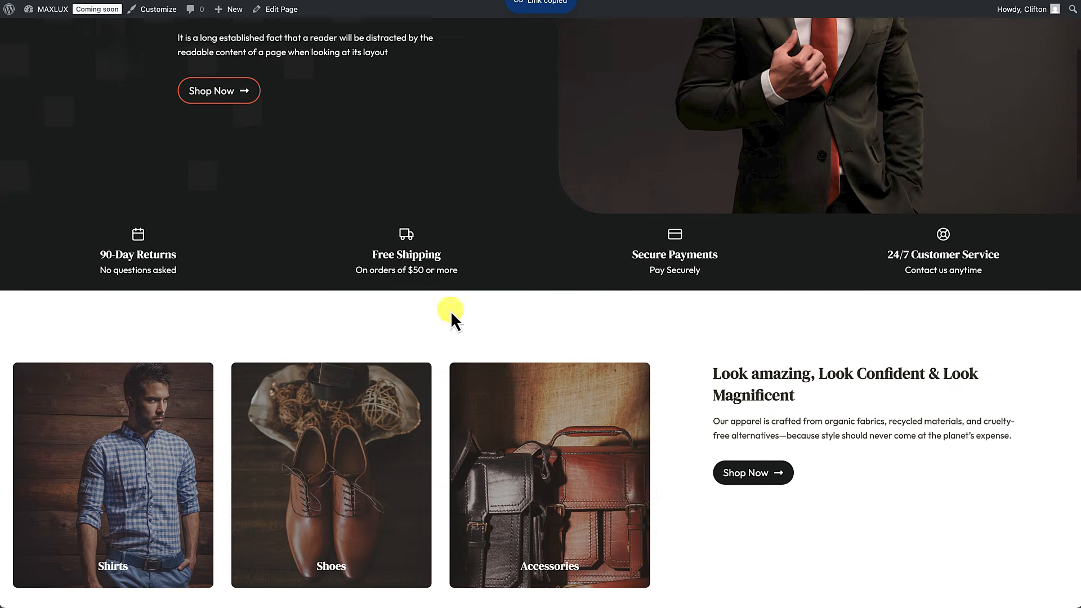
pyautogui.click(287, 14)
pyautogui.scroll(-3, 323, 238)
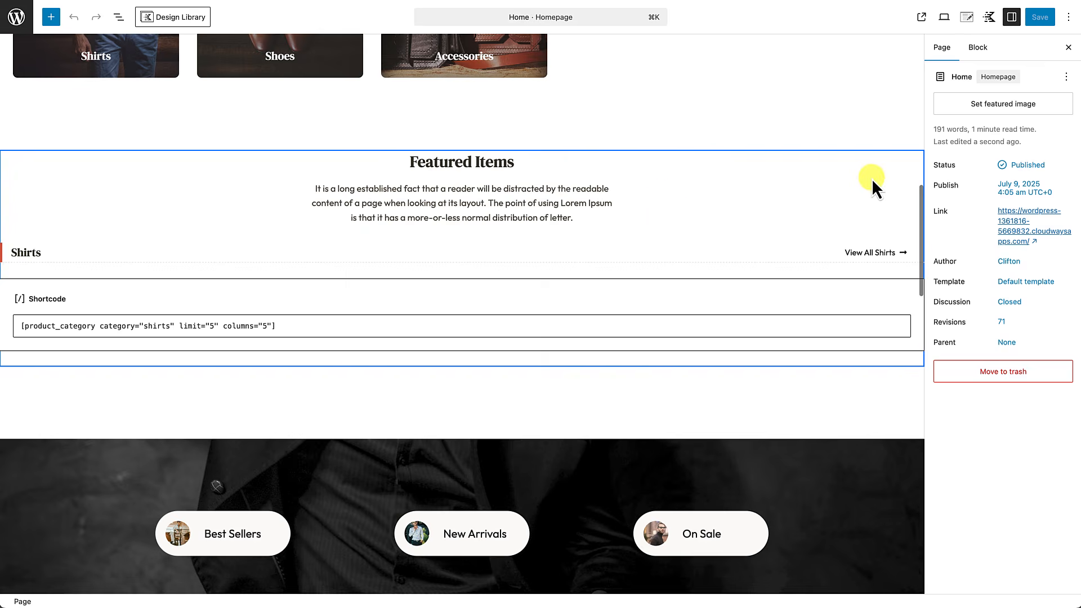
# Step: Point the View All Shirts button at the product-category/shirts/ page, save Home, and view it live
pyautogui.click(865, 260)
pyautogui.click(1048, 189)
pyautogui.click(1016, 188)
pyautogui.press('super+v')
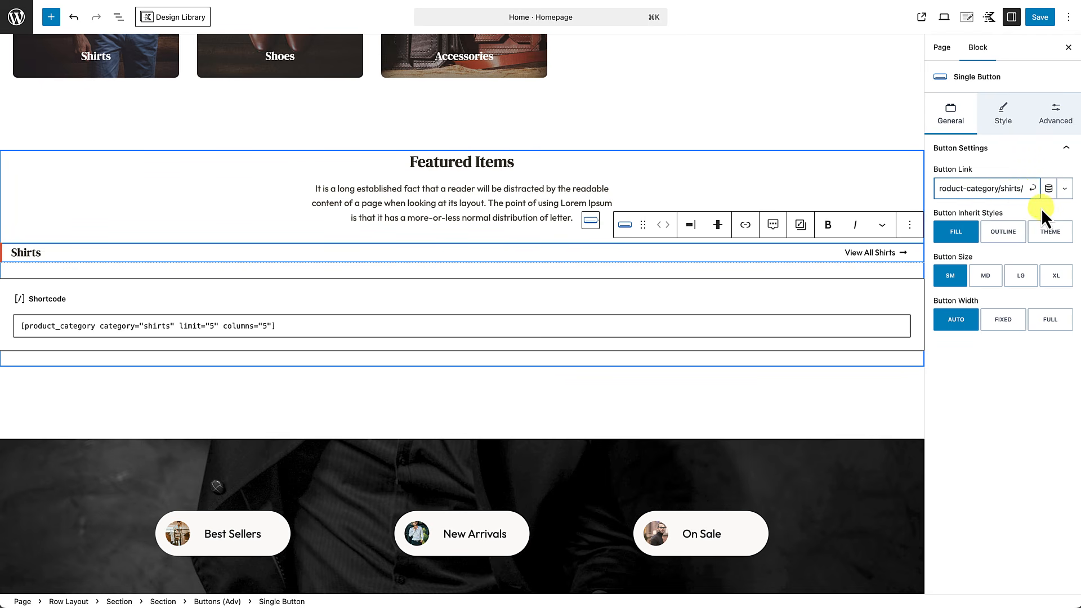
pyautogui.click(1033, 188)
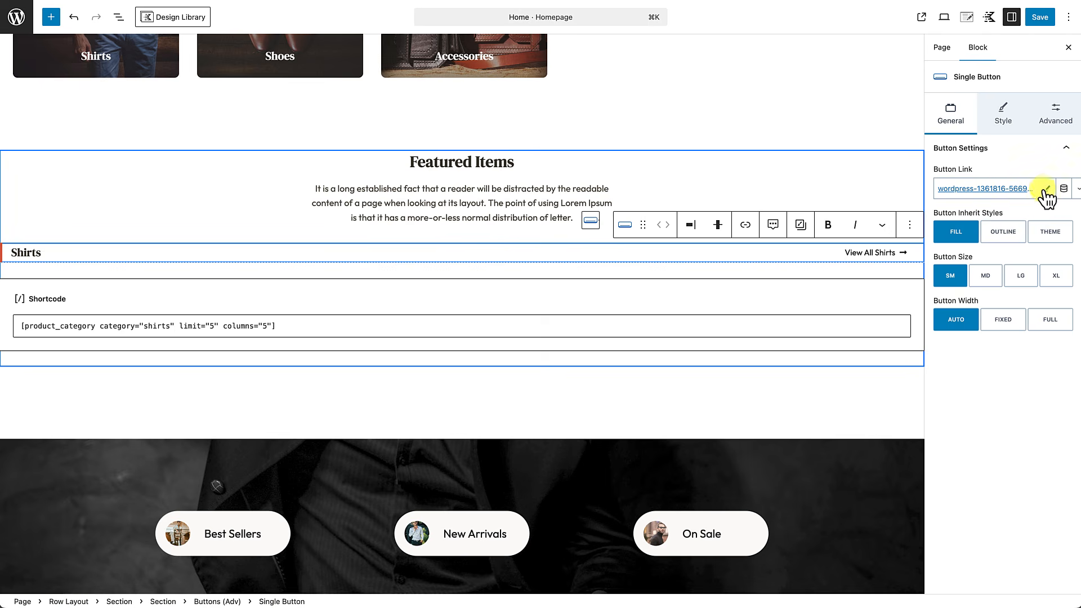
pyautogui.click(1040, 17)
pyautogui.click(115, 584)
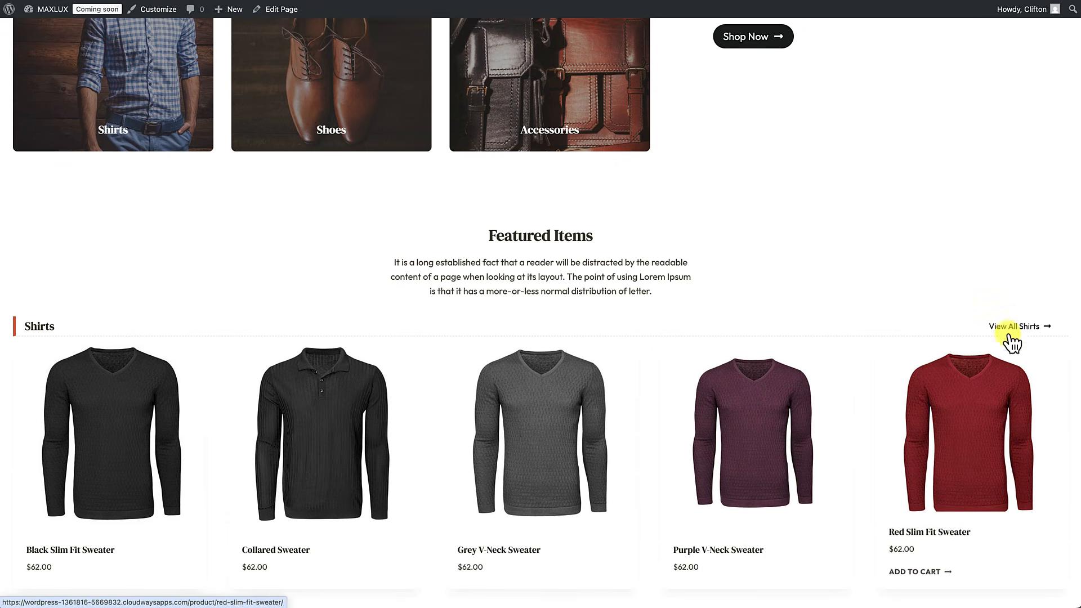
# Step: Confirm View All Shirts opens the Shirts category page on the live site
pyautogui.click(1015, 327)
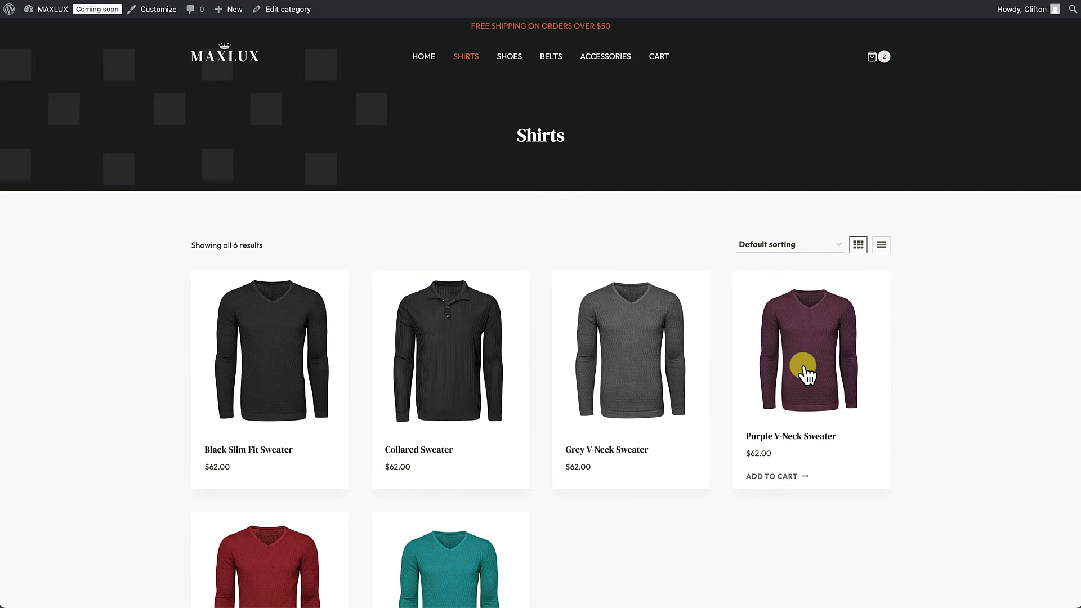
pyautogui.scroll(-3, 803, 373)
pyautogui.scroll(3, 803, 367)
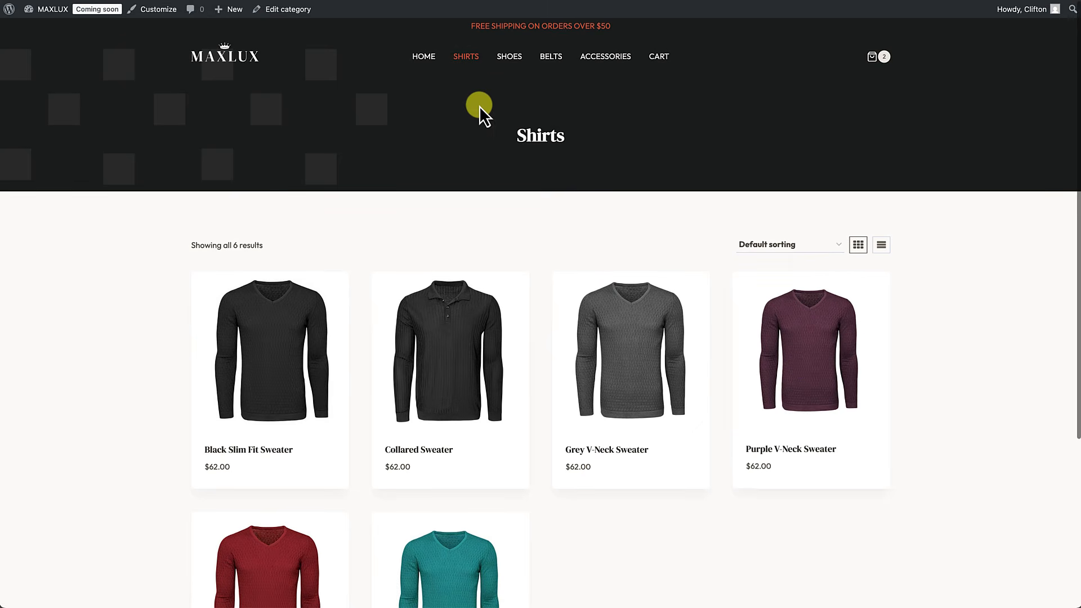
# Step: Return to the homepage, review Featured Items, and reopen Home in the block editor
pyautogui.click(433, 61)
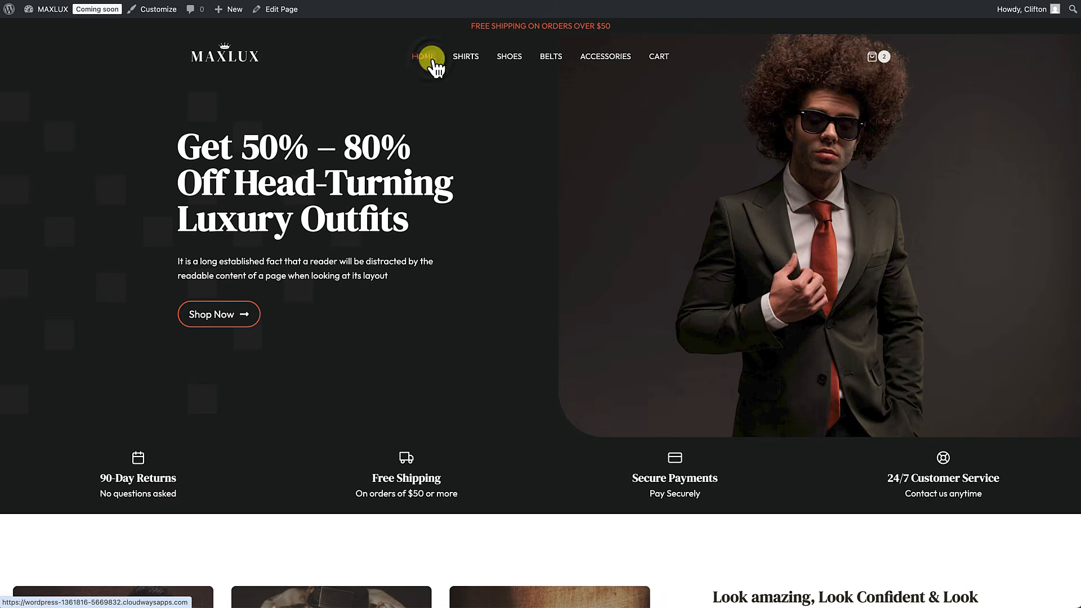
pyautogui.scroll(-5, 452, 224)
pyautogui.scroll(-5, 457, 234)
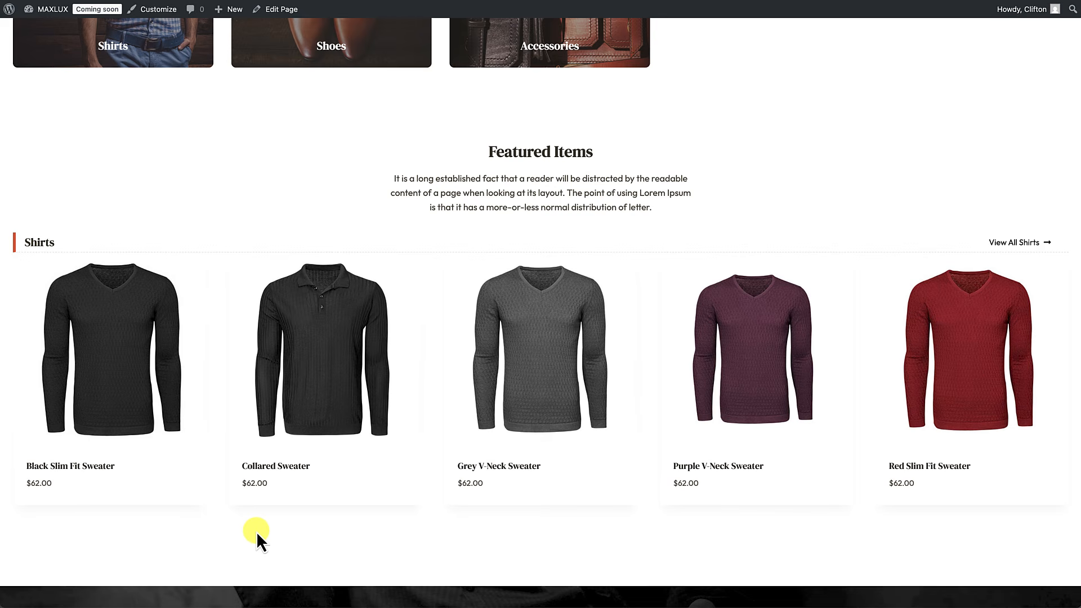
pyautogui.scroll(10, 256, 531)
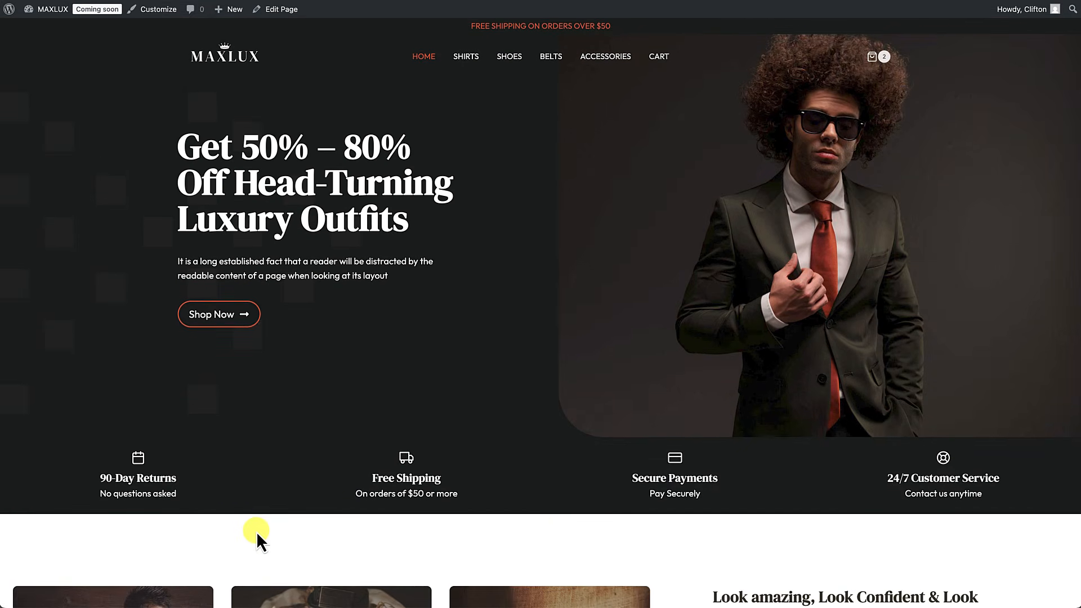
pyautogui.scroll(-8, 256, 531)
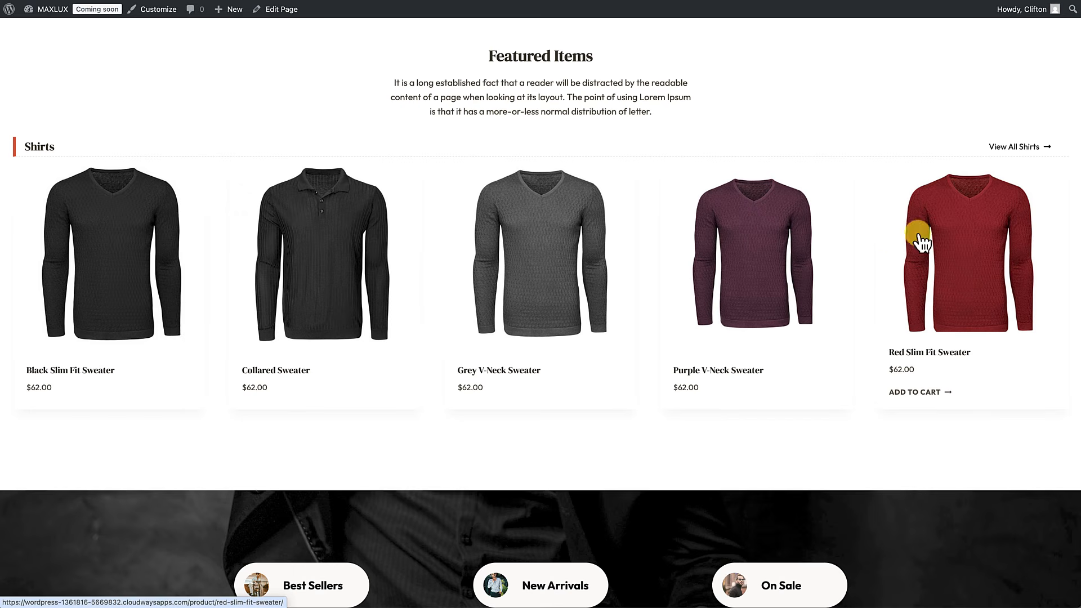
pyautogui.scroll(1, 883, 241)
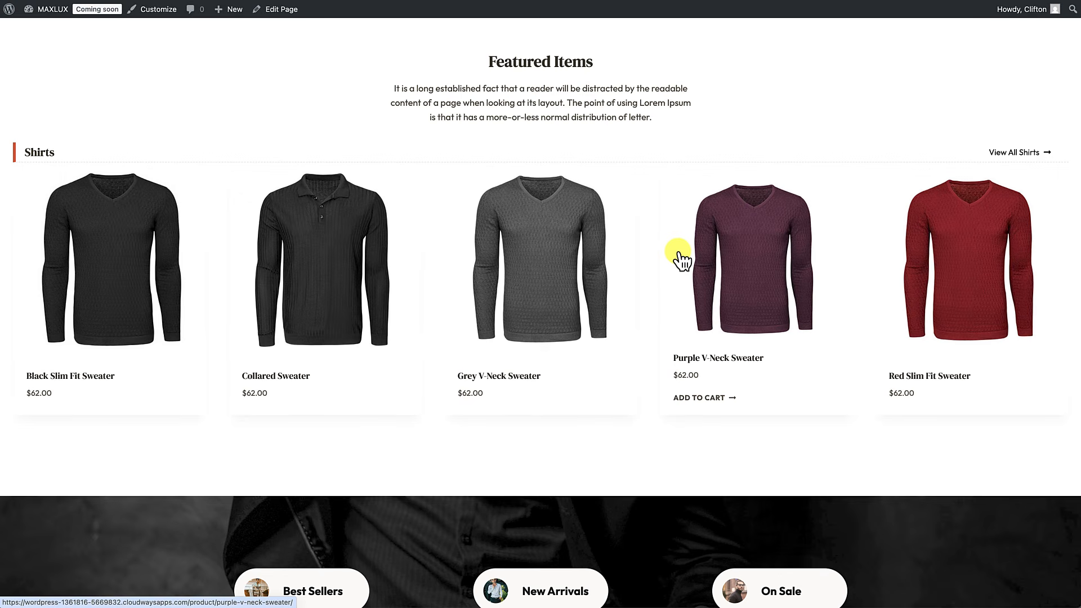
pyautogui.click(282, 9)
pyautogui.scroll(-10, 309, 222)
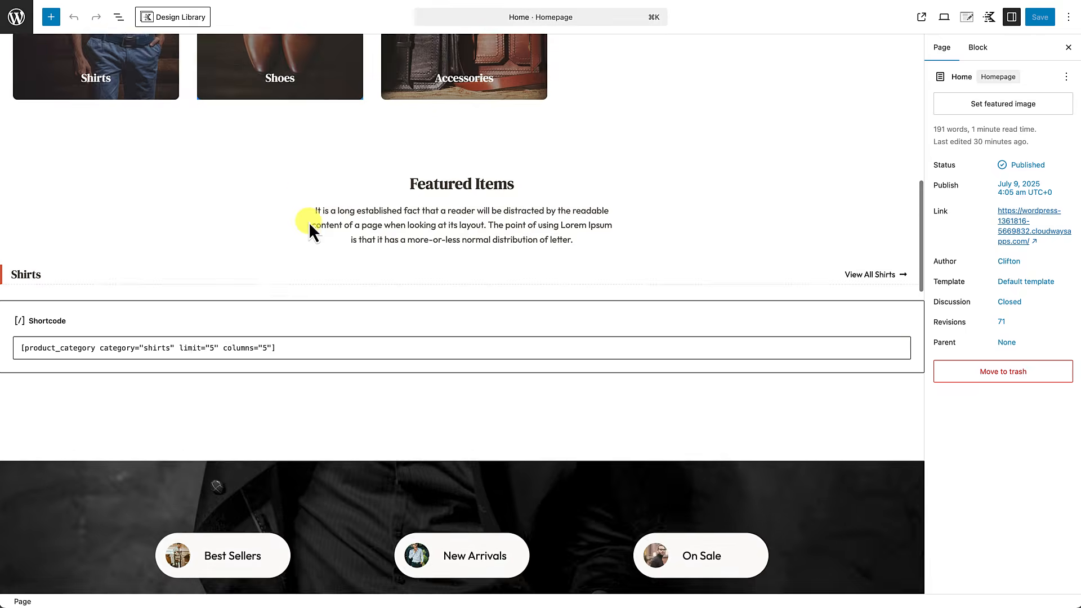
# Step: In List View, select the Shirts heading section plus its shortcode and bring up their Options menu
pyautogui.click(207, 277)
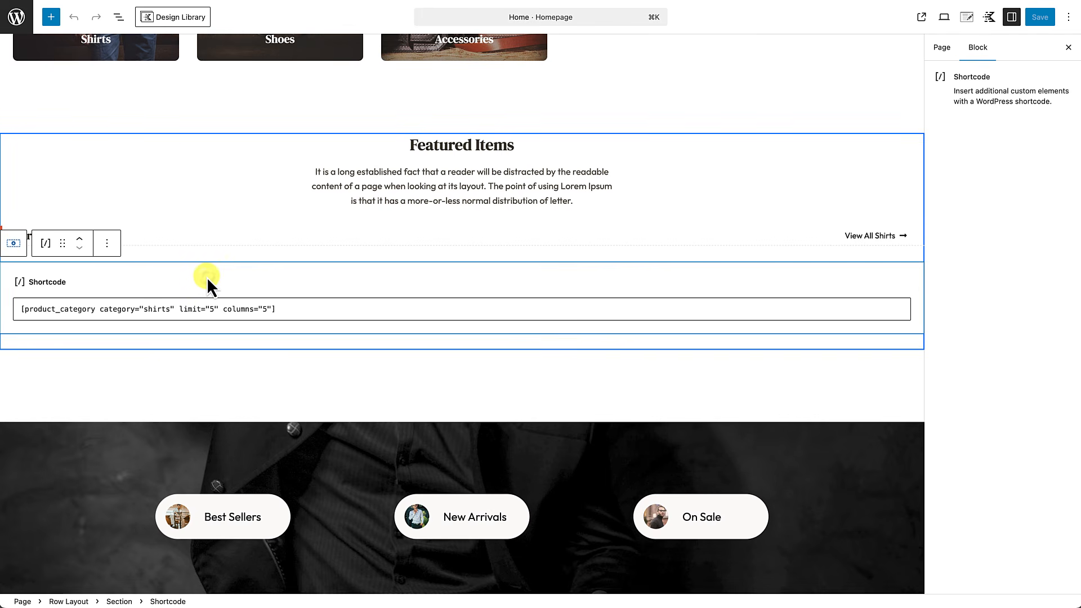
pyautogui.click(120, 23)
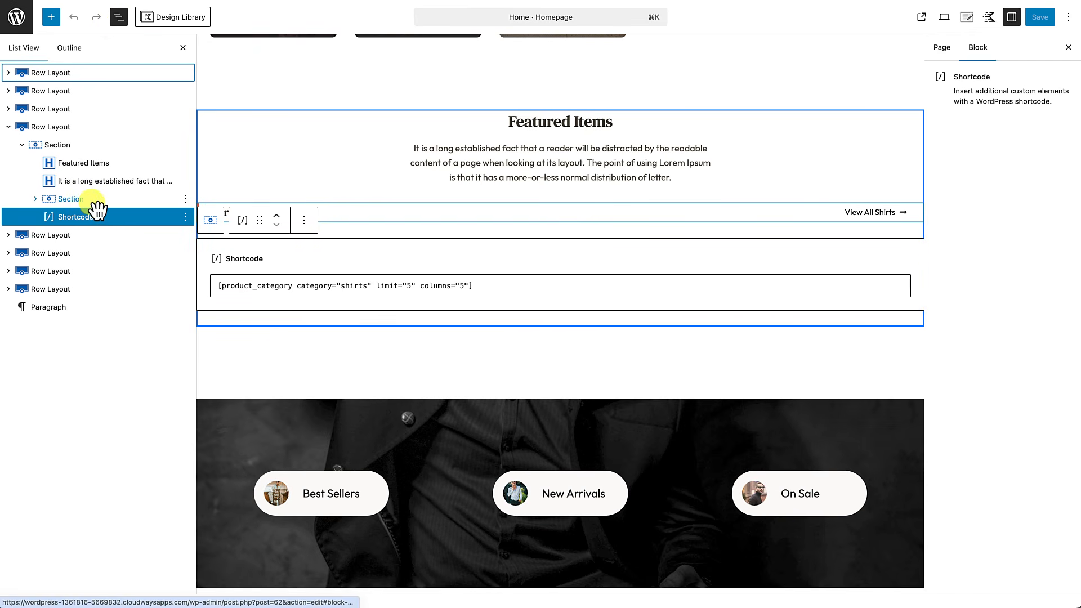
pyautogui.click(35, 198)
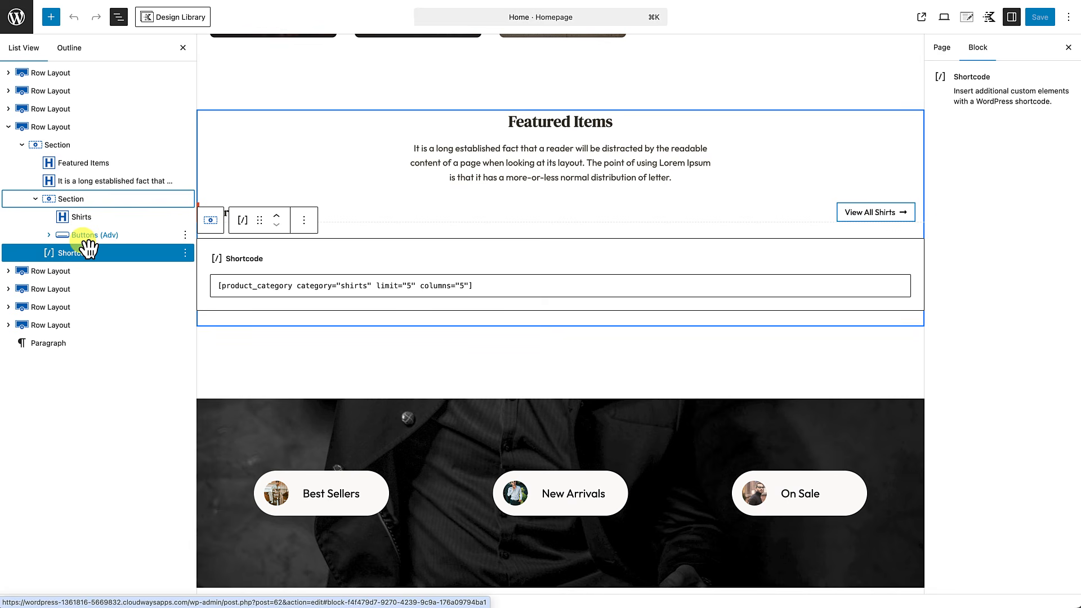
pyautogui.click(100, 207)
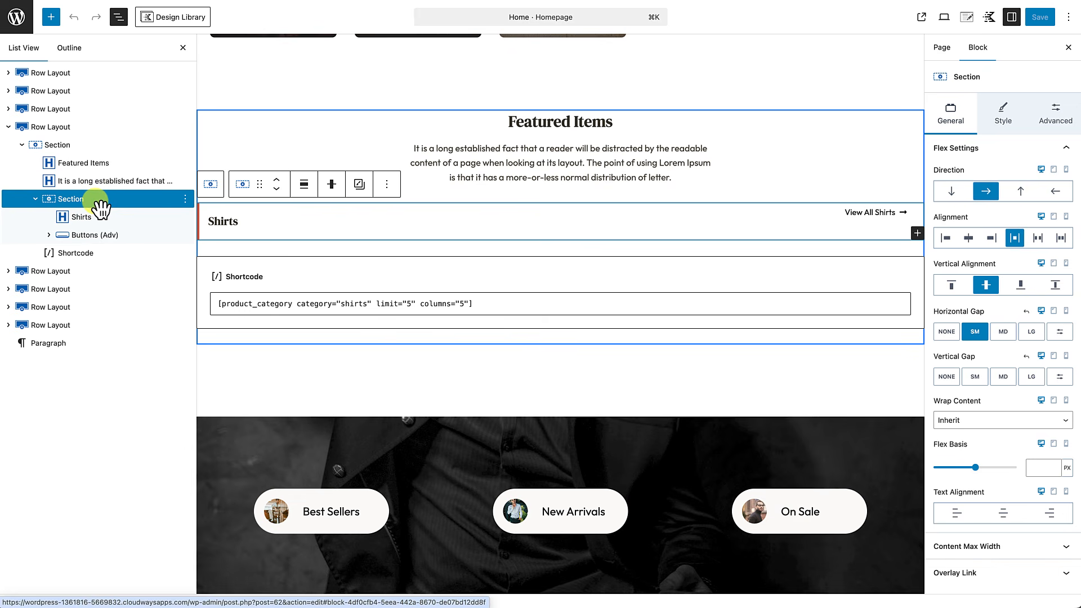
pyautogui.keyDown('shift'); pyautogui.click(93, 253); pyautogui.keyUp('shift')
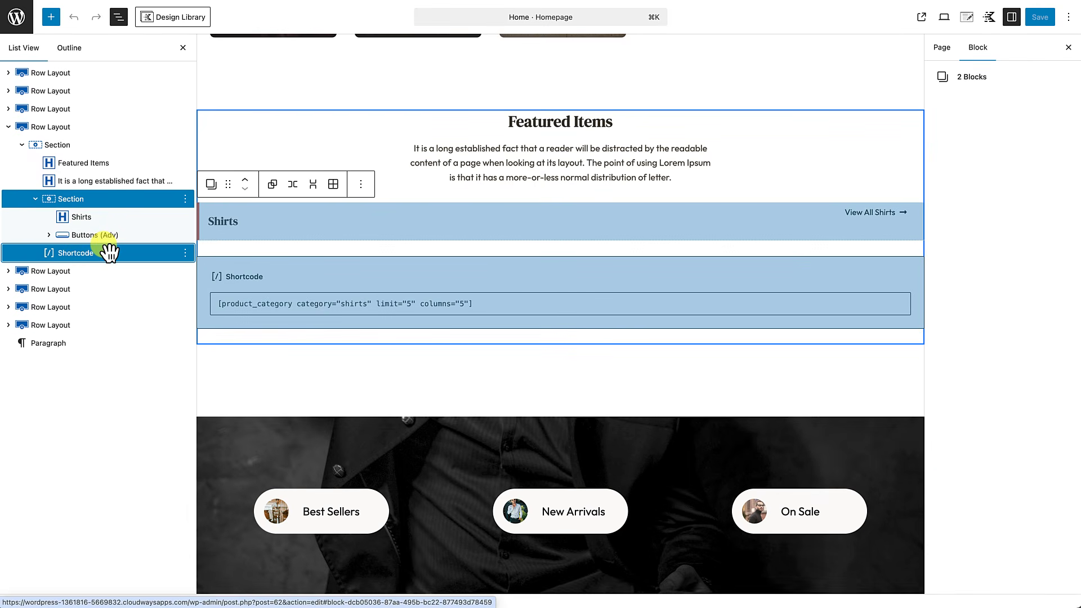
pyautogui.click(361, 184)
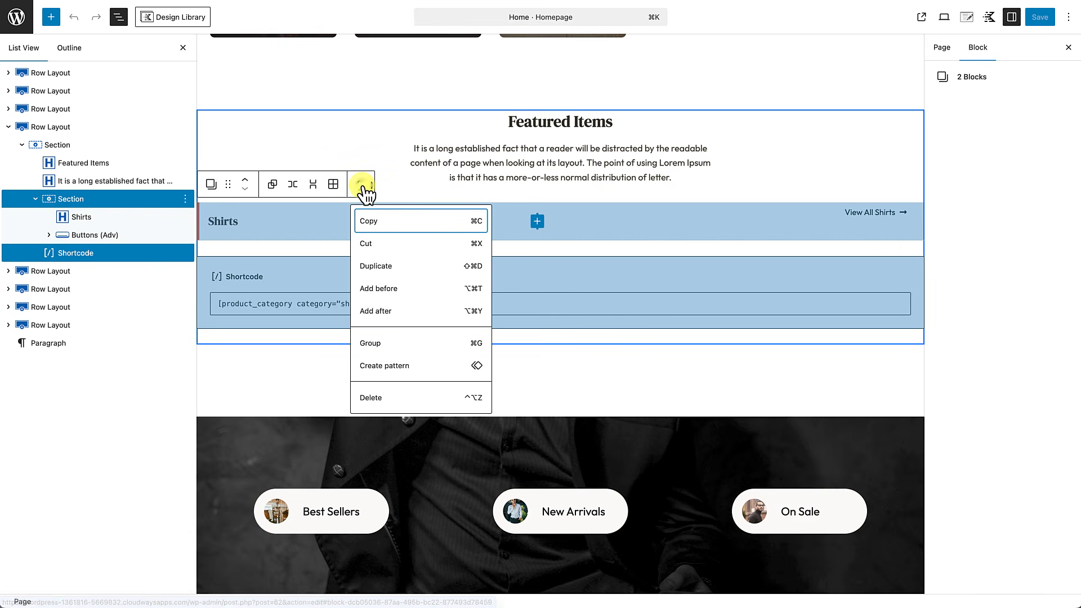
# Step: Duplicate the Shirts heading row and shortcode twice to make three product sets
pyautogui.click(386, 270)
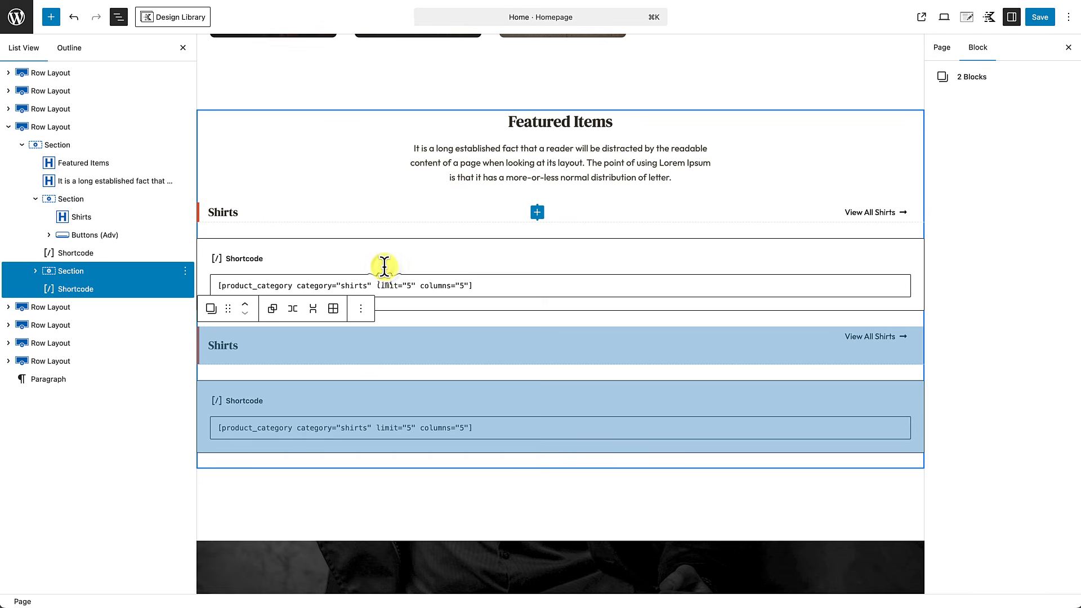
pyautogui.click(362, 310)
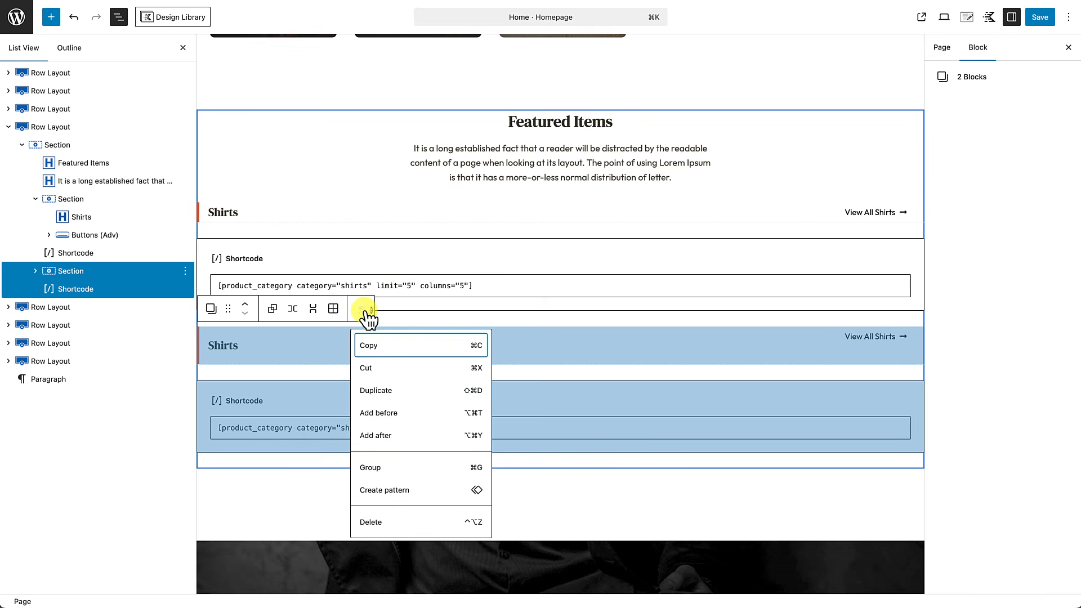
pyautogui.click(387, 397)
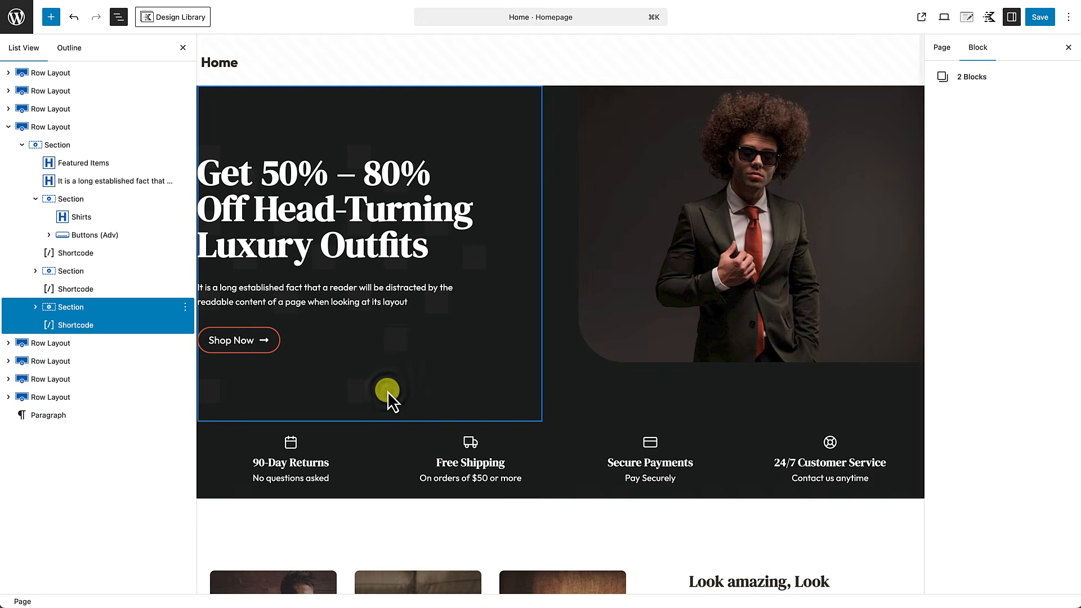
pyautogui.scroll(-15, 387, 390)
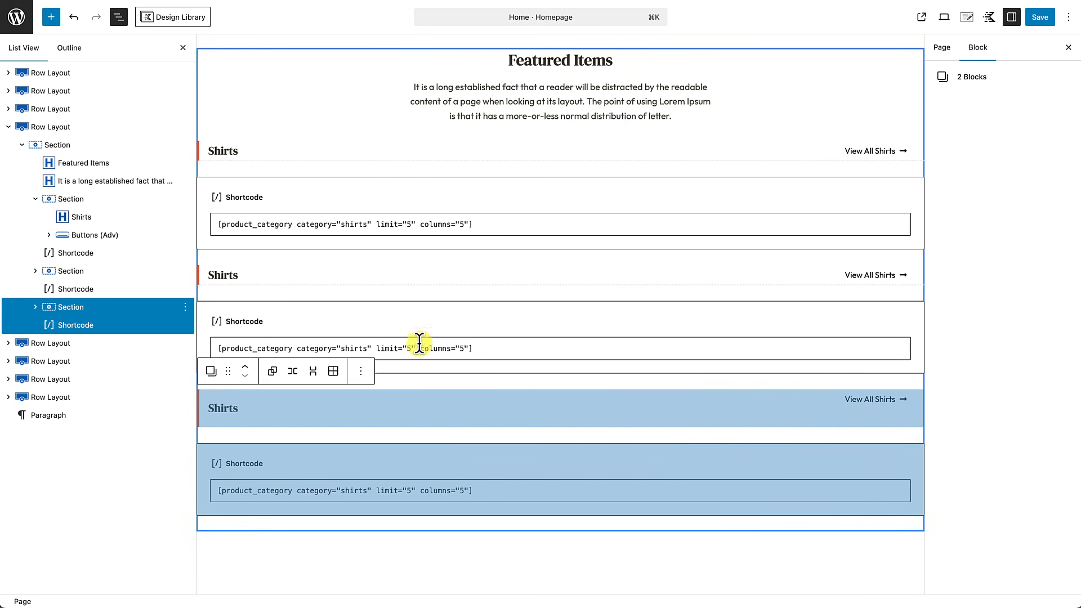
pyautogui.click(183, 47)
pyautogui.scroll(-2, 374, 268)
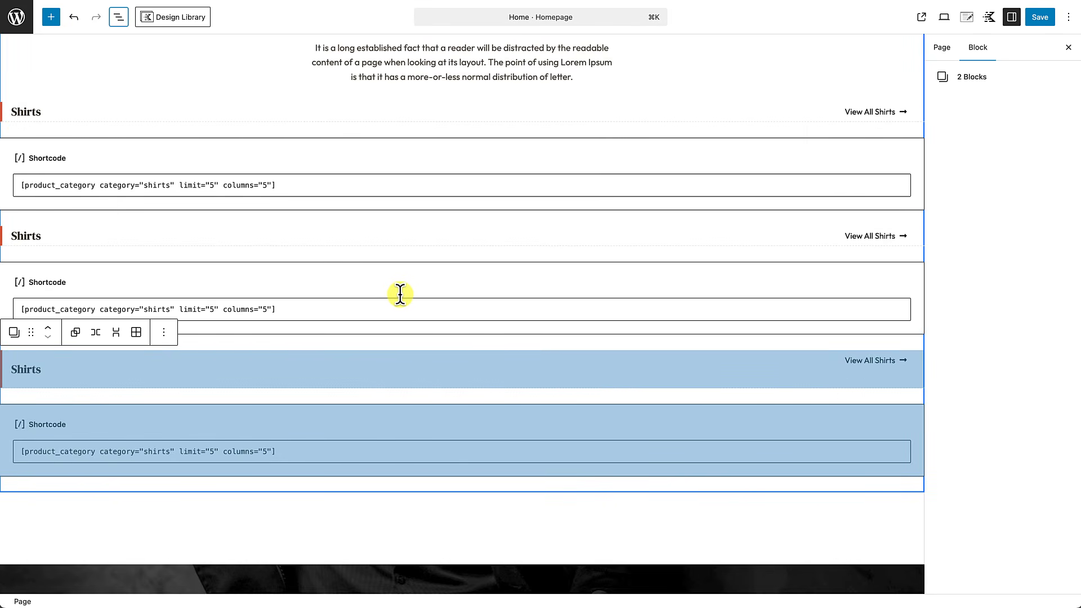
# Step: Rename the second heading to Shoes and change its shortcode category to shoes
pyautogui.click(37, 235)
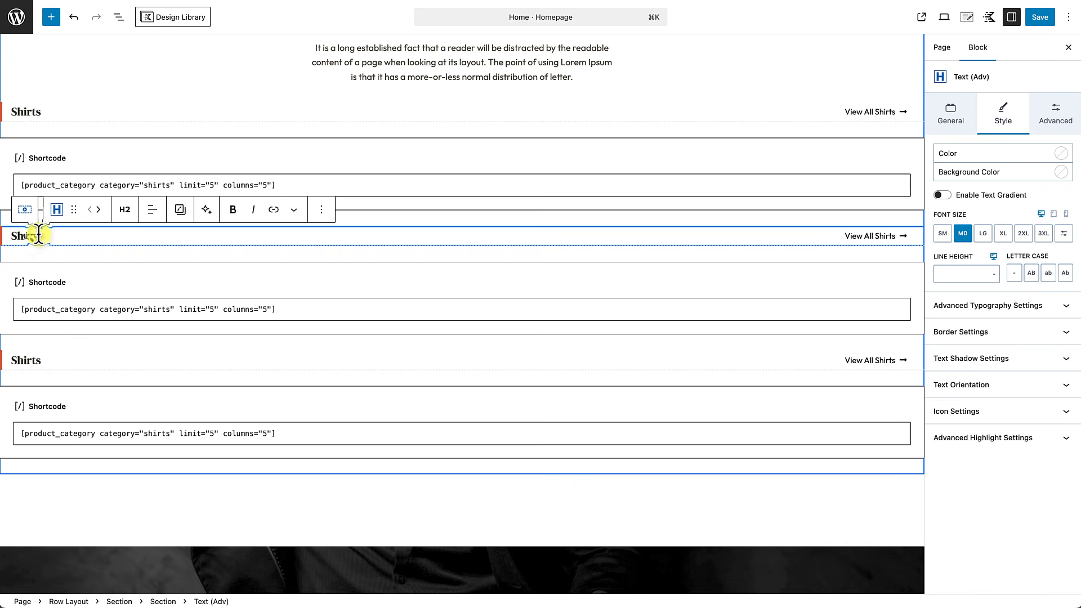
pyautogui.write('Shoes')
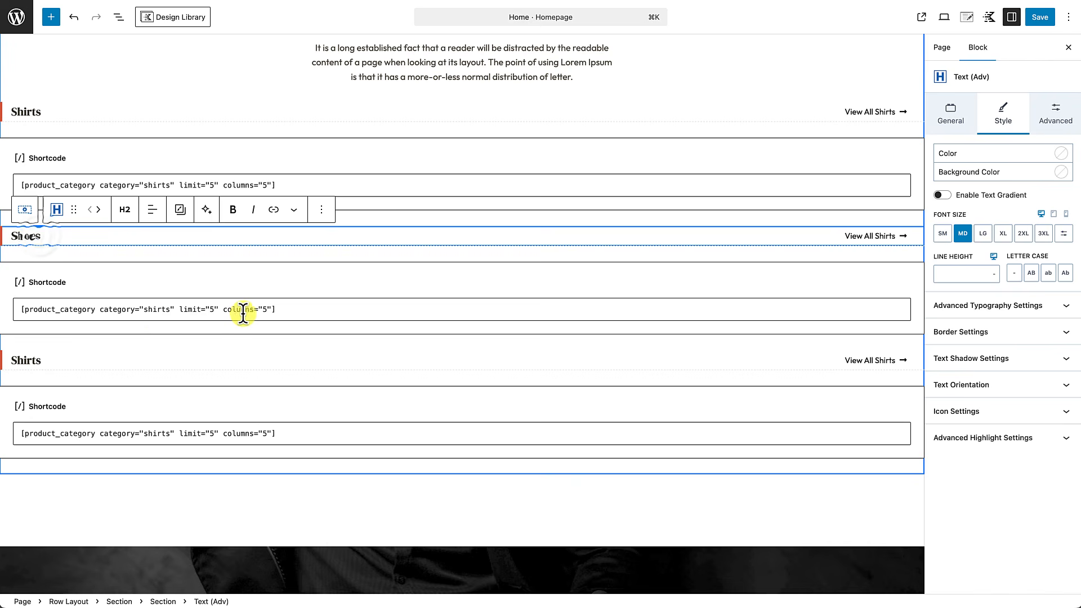
pyautogui.click(145, 308)
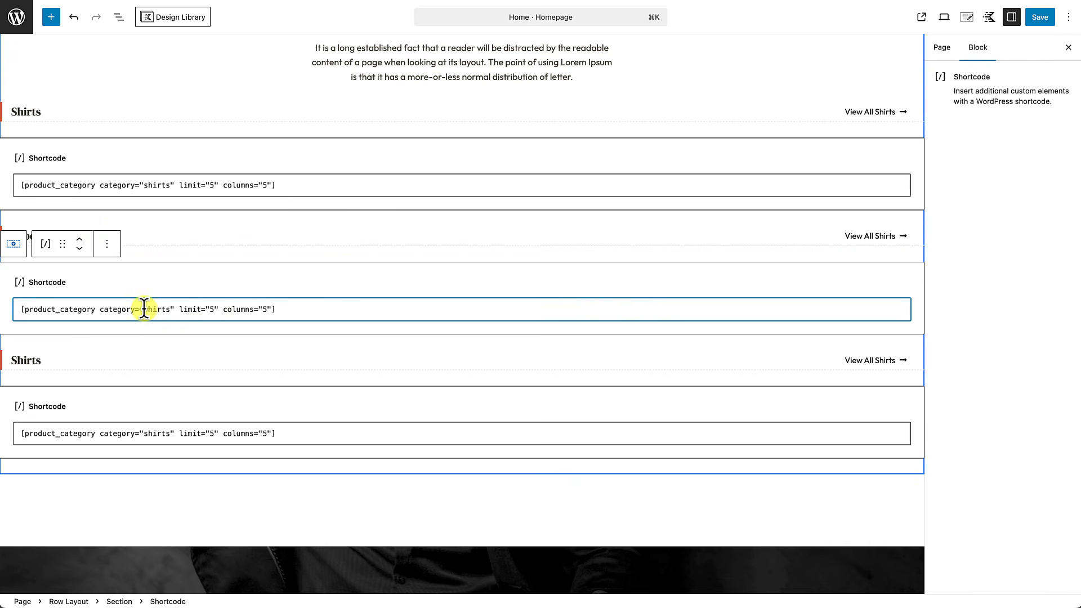
pyautogui.moveTo(156, 309); pyautogui.dragTo(168, 310)
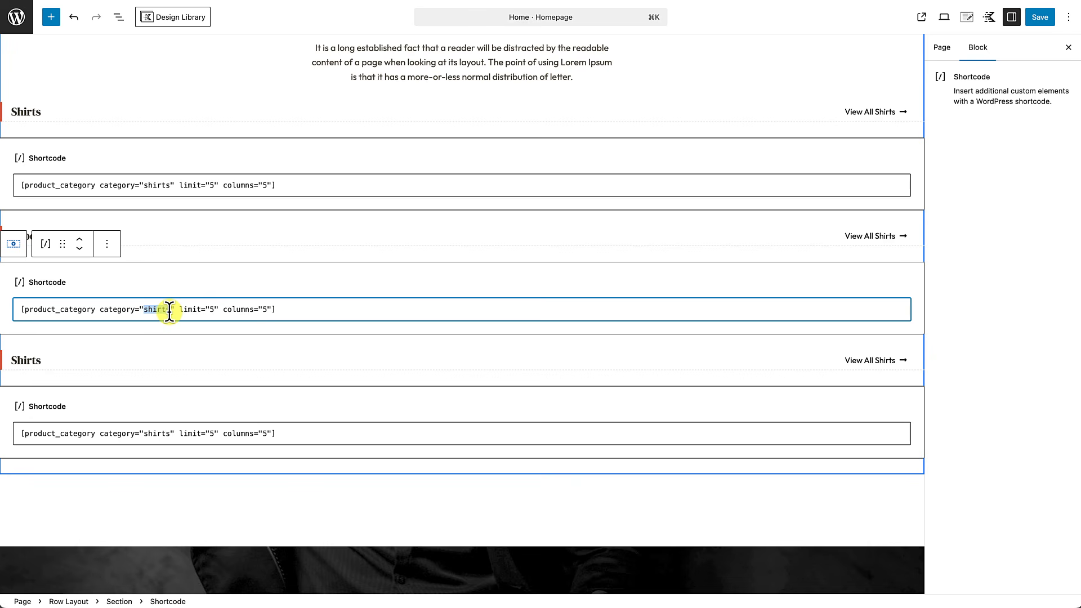
pyautogui.write('s')
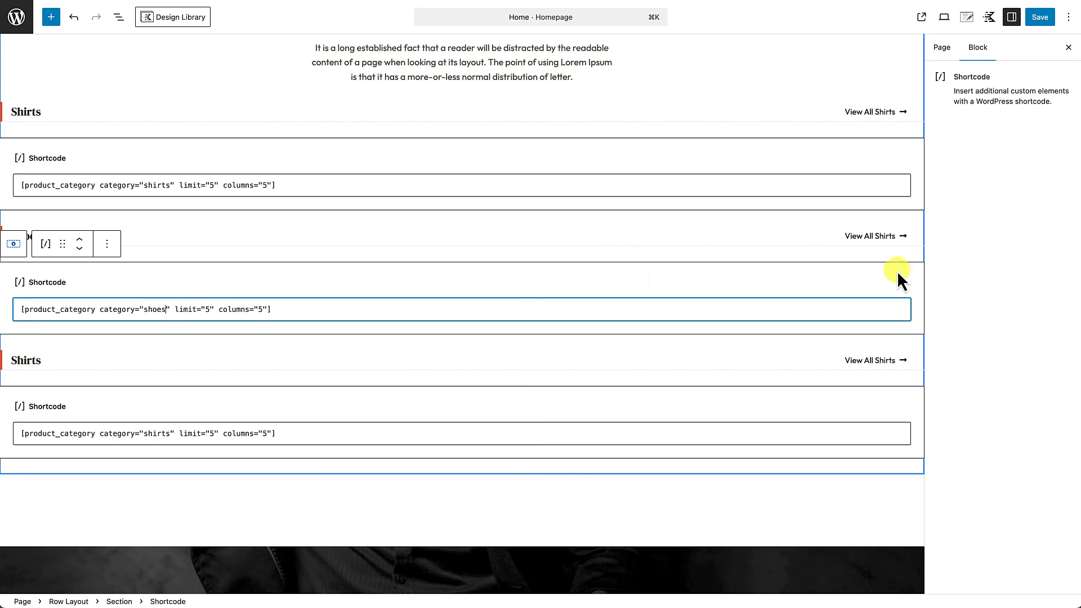
# Step: Relabel the second button View All Shoes and link it to /product-category/shoes/
pyautogui.click(880, 240)
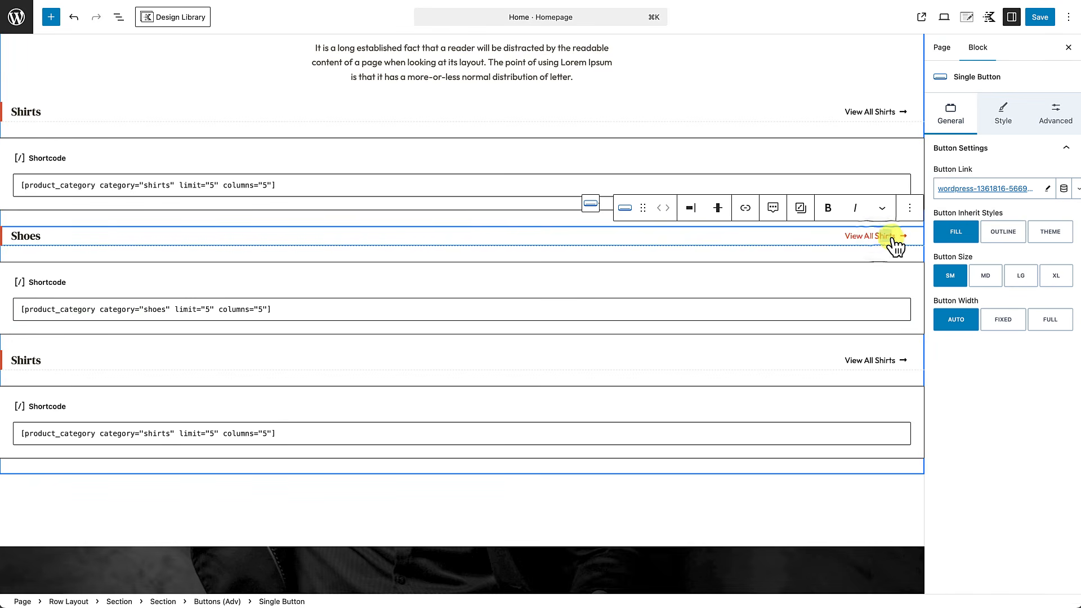
pyautogui.write('oe')
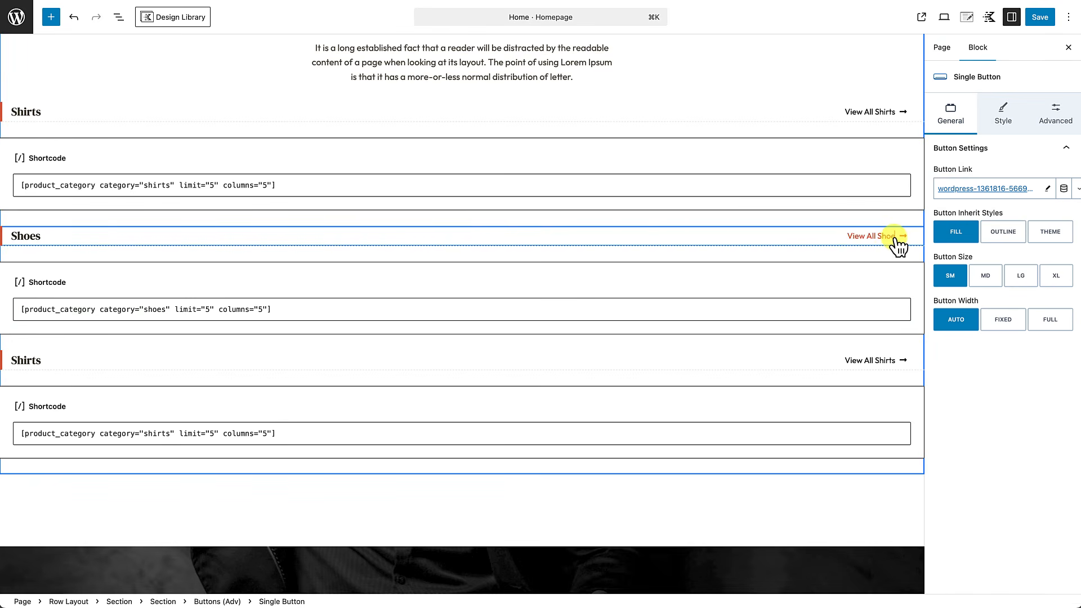
pyautogui.click(1031, 192)
pyautogui.press('super+w')
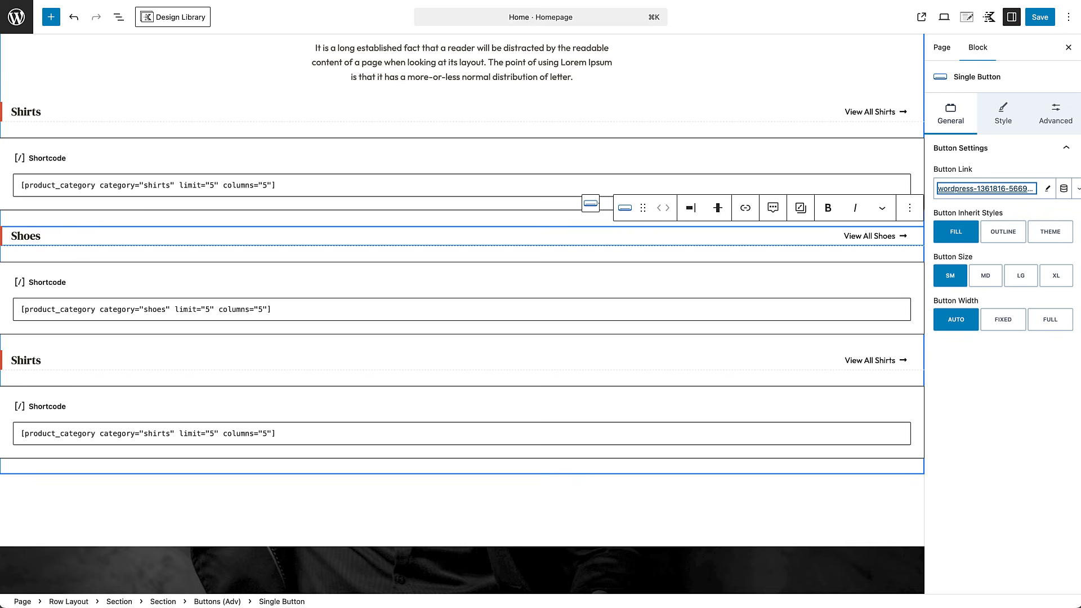
pyautogui.click(1050, 191)
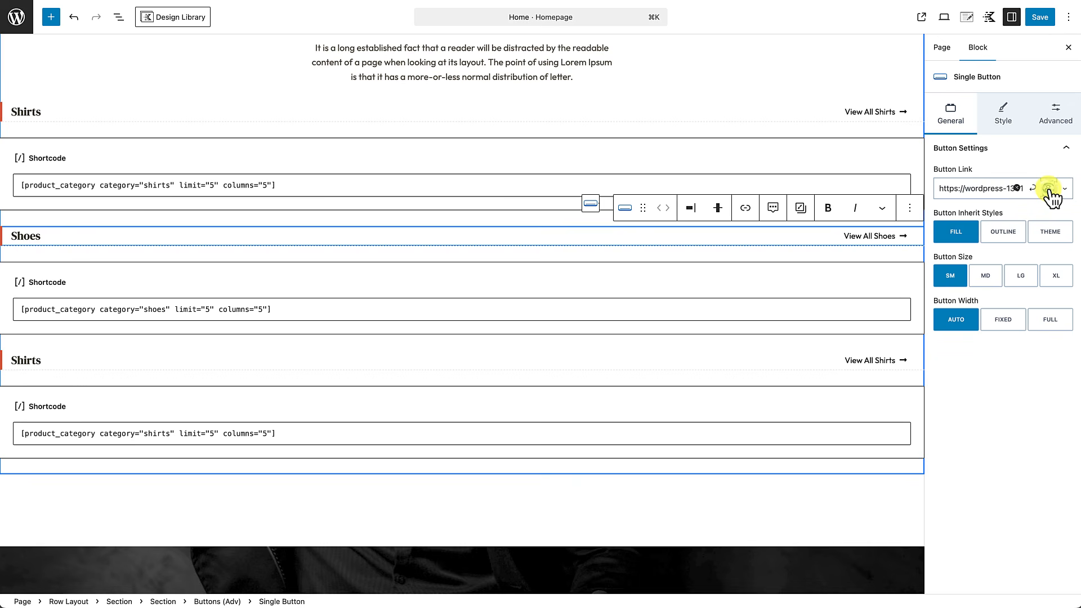
pyautogui.moveTo(1000, 188); pyautogui.dragTo(1032, 197)
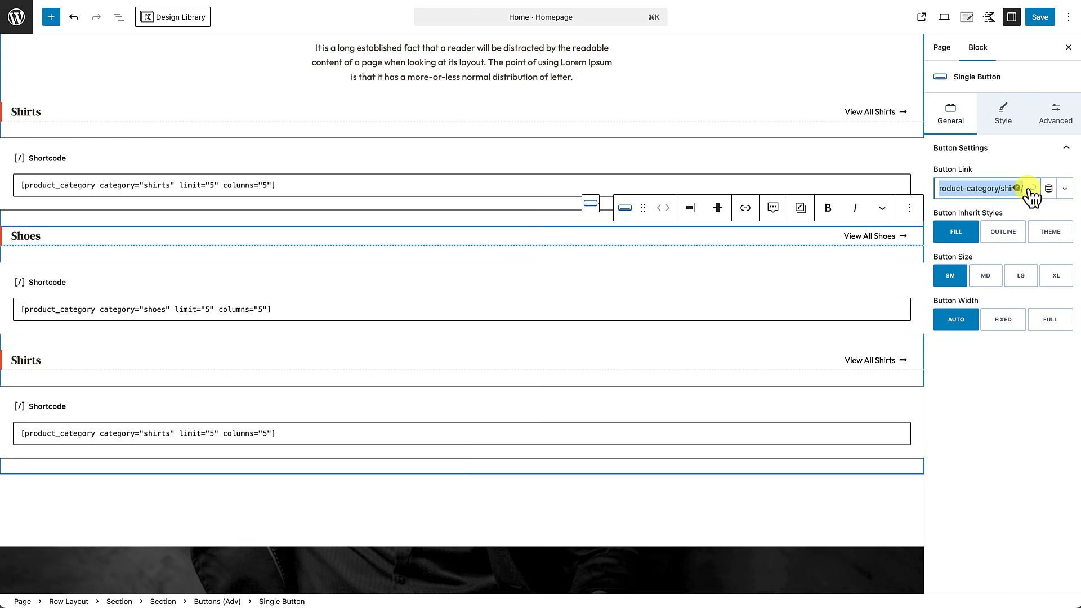
pyautogui.press('Right')
pyautogui.press('BackSpace')
pyautogui.press('BackSpace')
pyautogui.press('BackSpace')
pyautogui.press('BackSpace')
pyautogui.press('BackSpace')
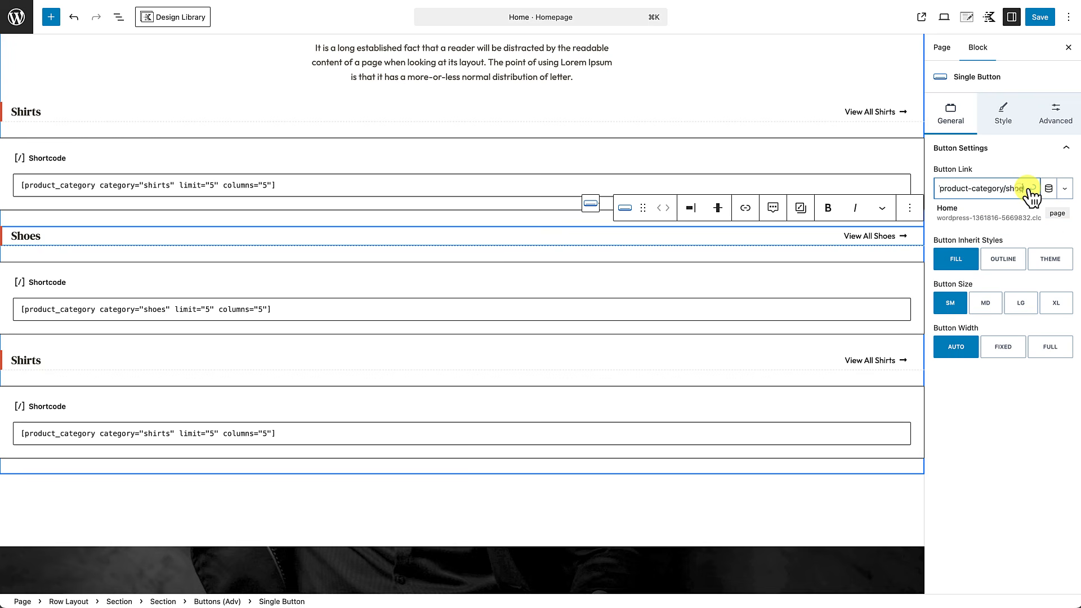
pyautogui.write('oes/')
pyautogui.click(1032, 190)
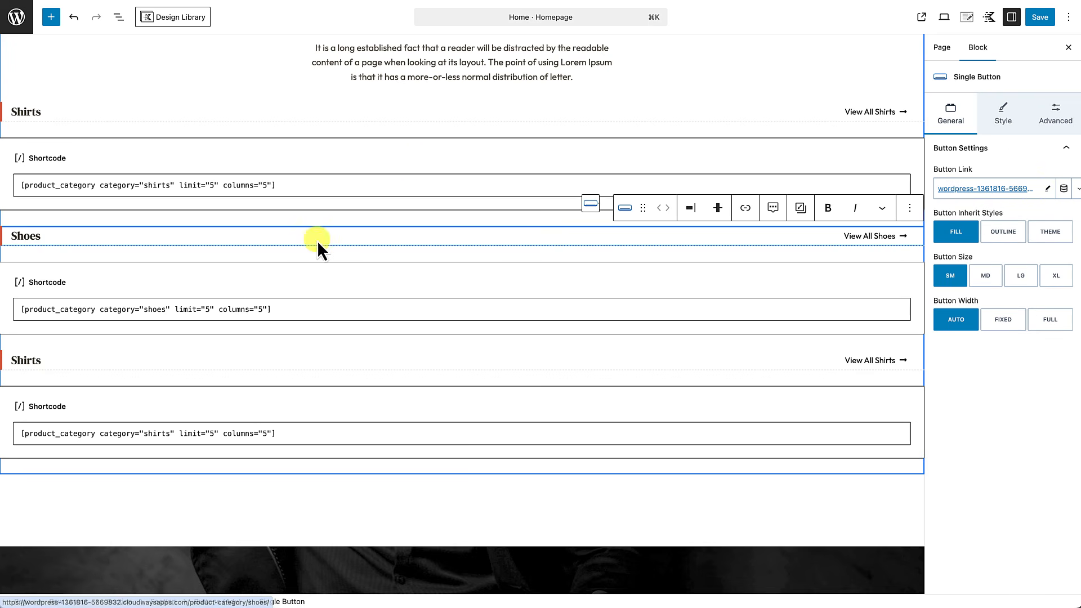
# Step: Rename the third heading to Belts and set its shortcode category to belts
pyautogui.doubleClick(24, 360)
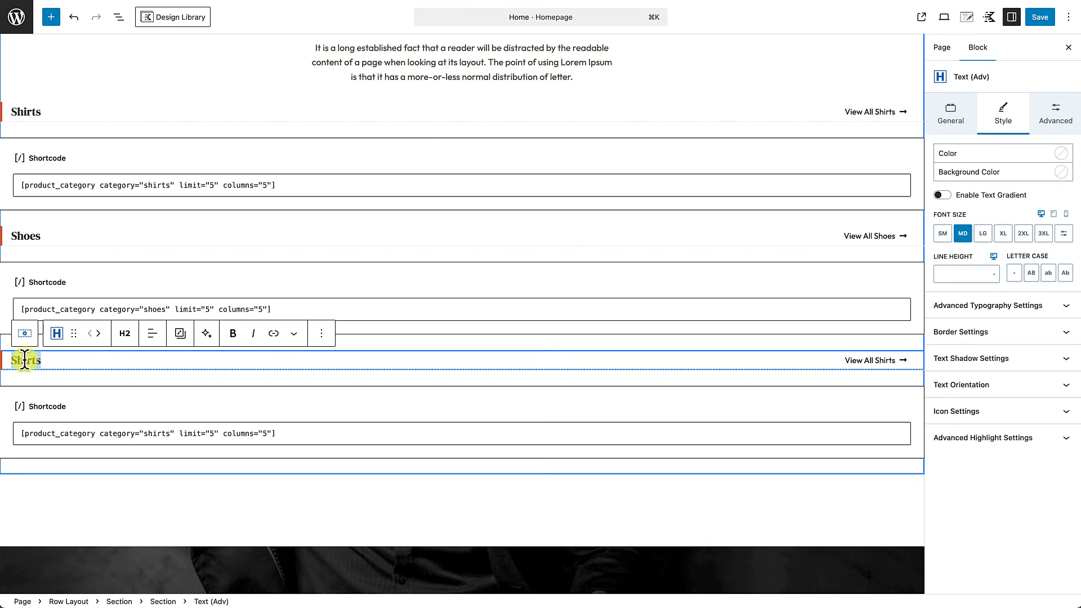
pyautogui.write('Belts')
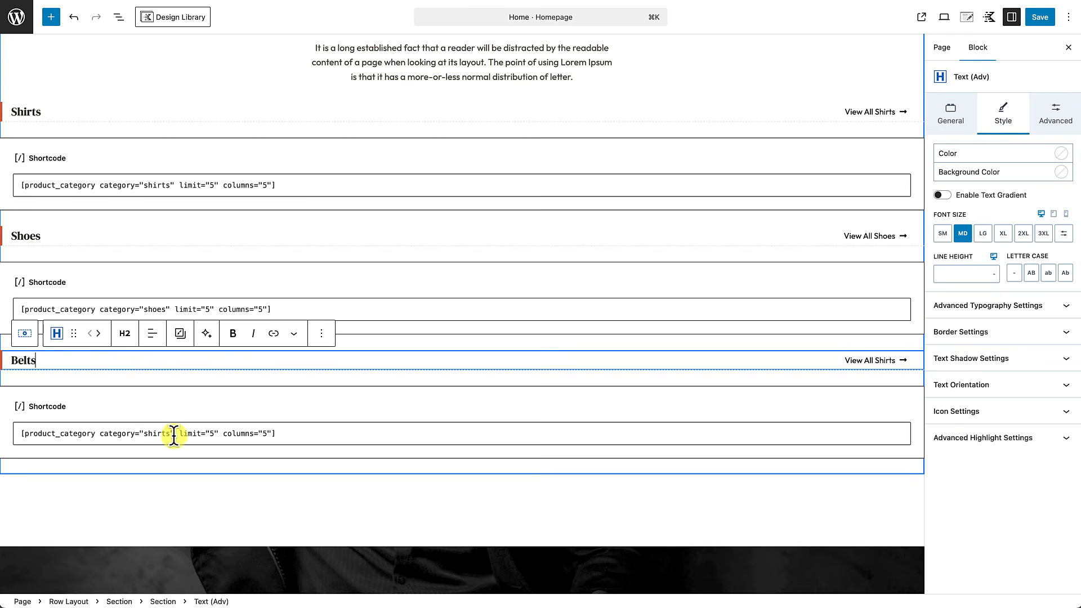
pyautogui.doubleClick(169, 433)
pyautogui.press('BackSpace')
pyautogui.write('belts')
# Step: Change the third button to View All Belts, update its link, save, and view the homepage
pyautogui.click(870, 363)
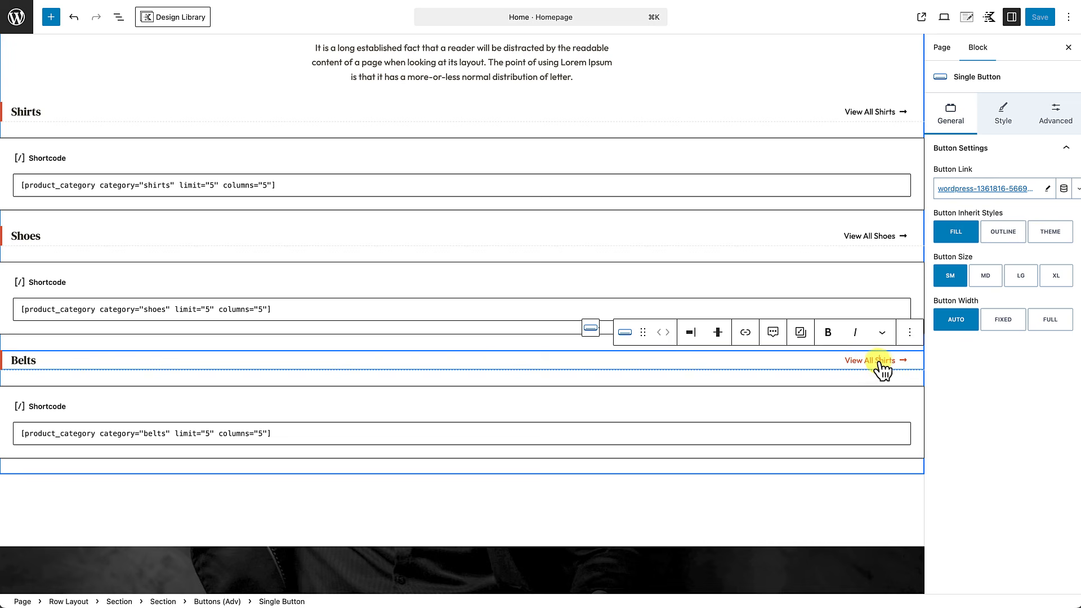
pyautogui.doubleClick(880, 360)
pyautogui.press('BackSpace')
pyautogui.click(1047, 190)
pyautogui.click(1045, 189)
pyautogui.click(1039, 19)
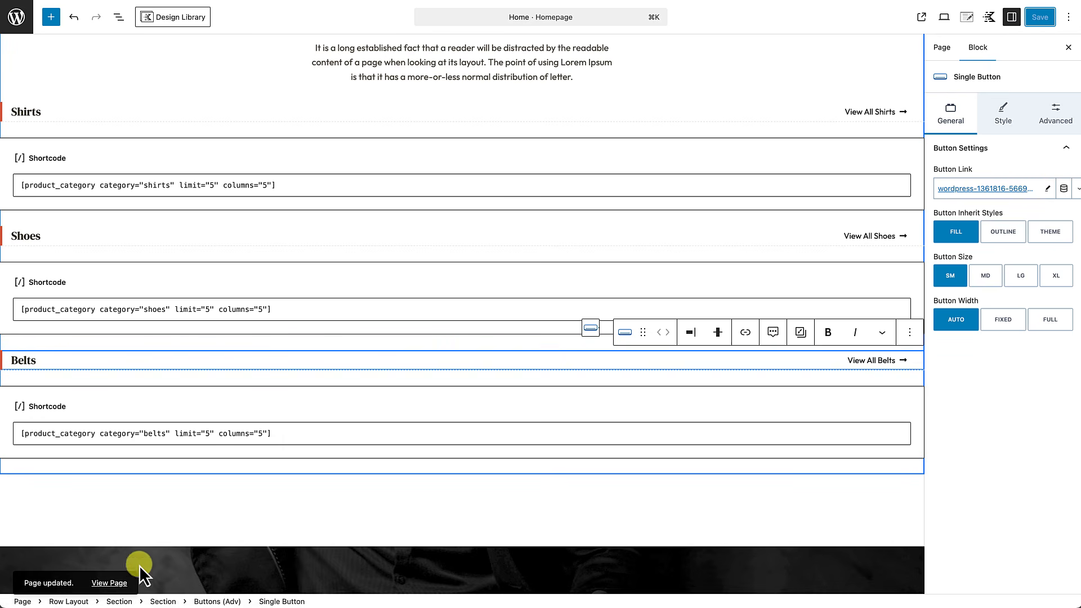
pyautogui.click(112, 583)
# Step: Review the live Shirts, Shoes and Belts rows, then reopen the homepage in the editor
pyautogui.scroll(-3, 307, 402)
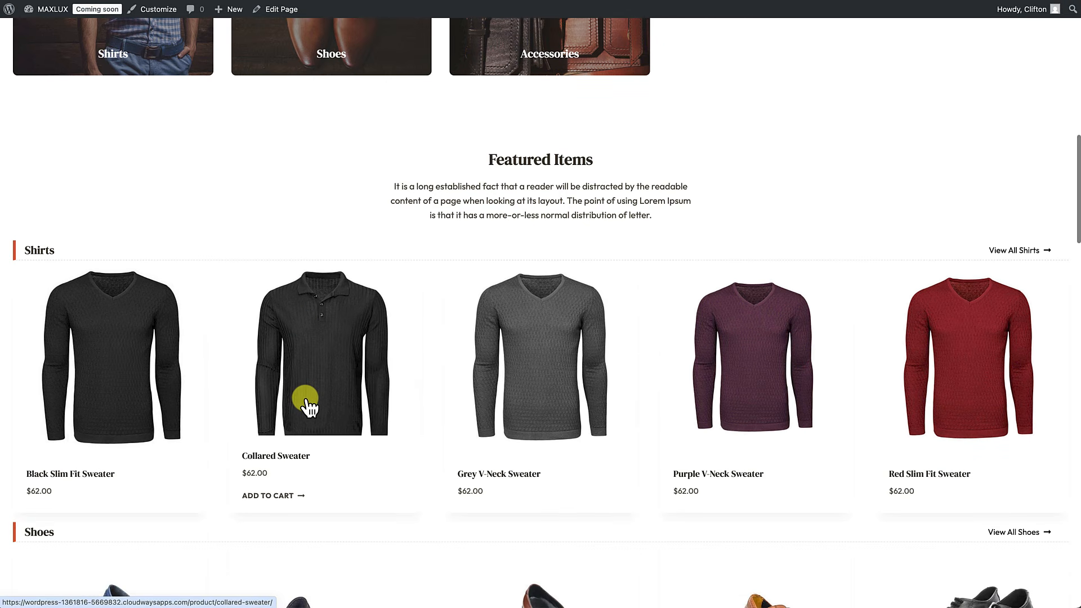
pyautogui.scroll(-5, 362, 430)
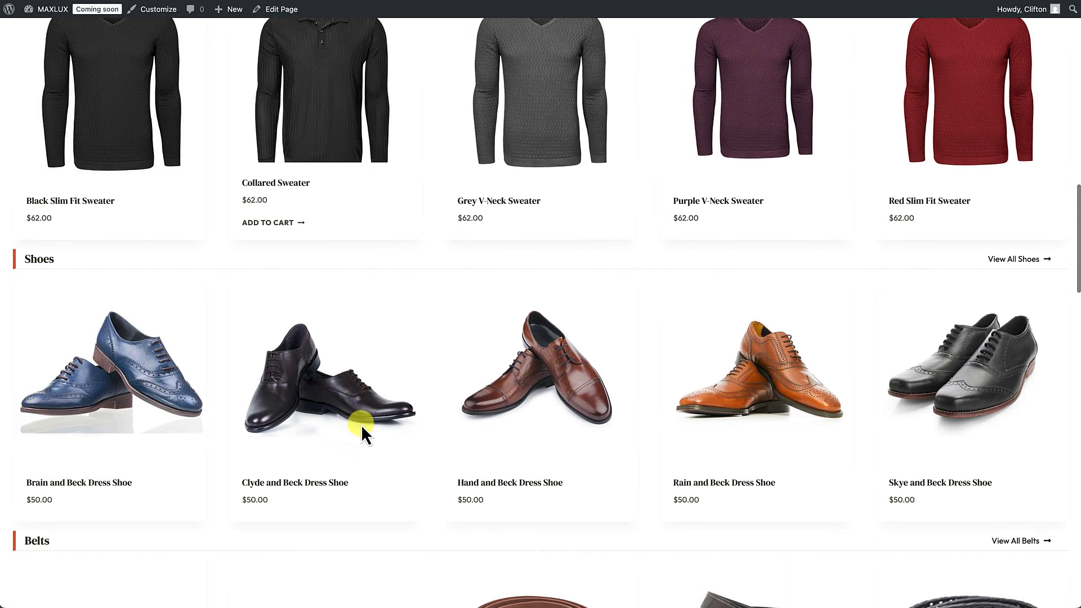
pyautogui.scroll(-4, 217, 338)
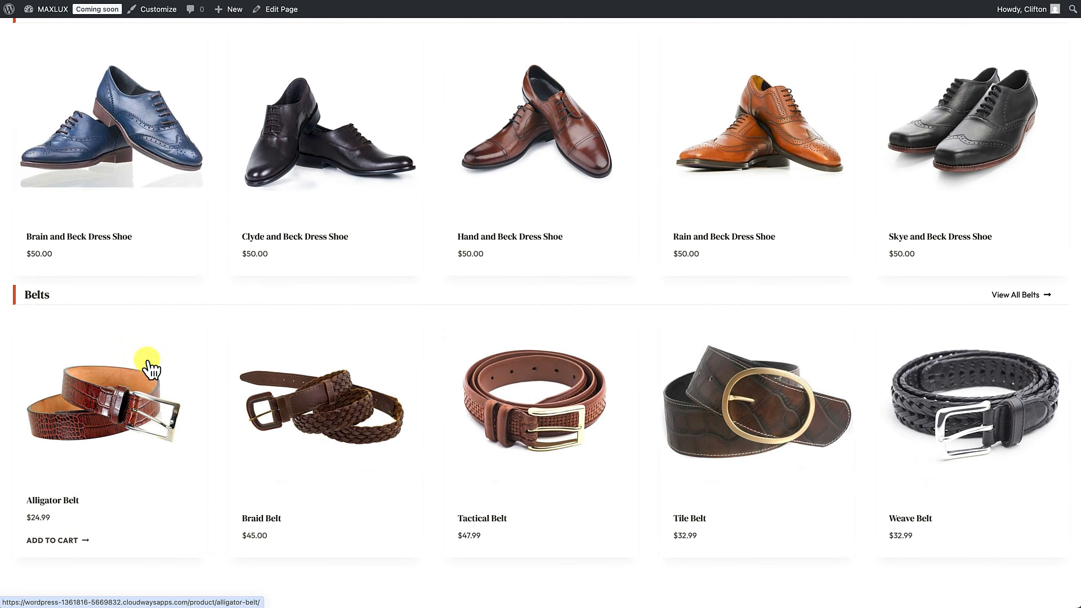
pyautogui.scroll(-3, 149, 369)
pyautogui.scroll(4, 149, 369)
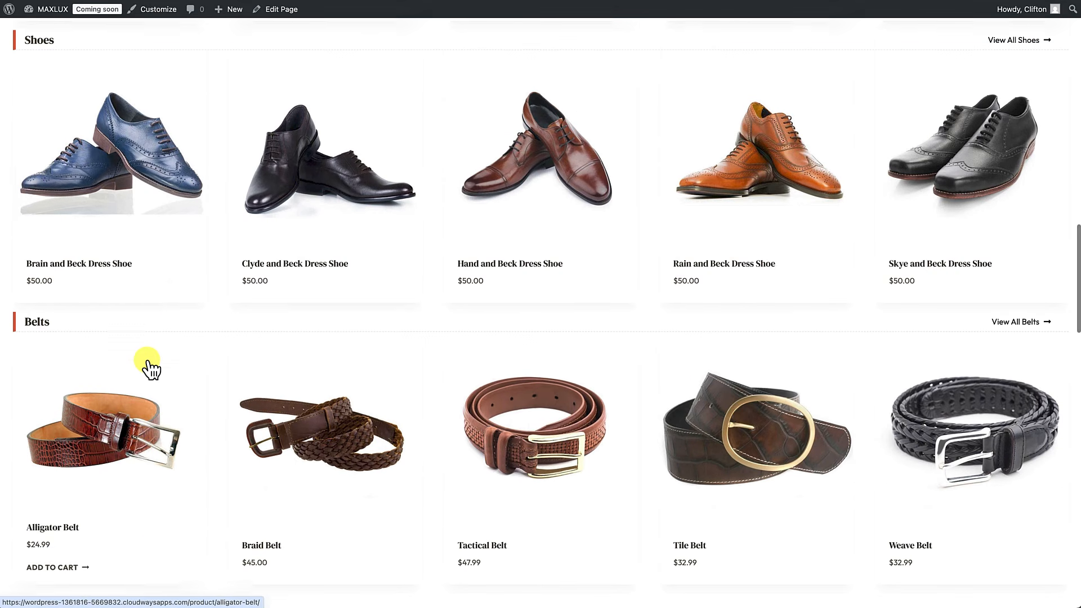
pyautogui.scroll(4, 149, 369)
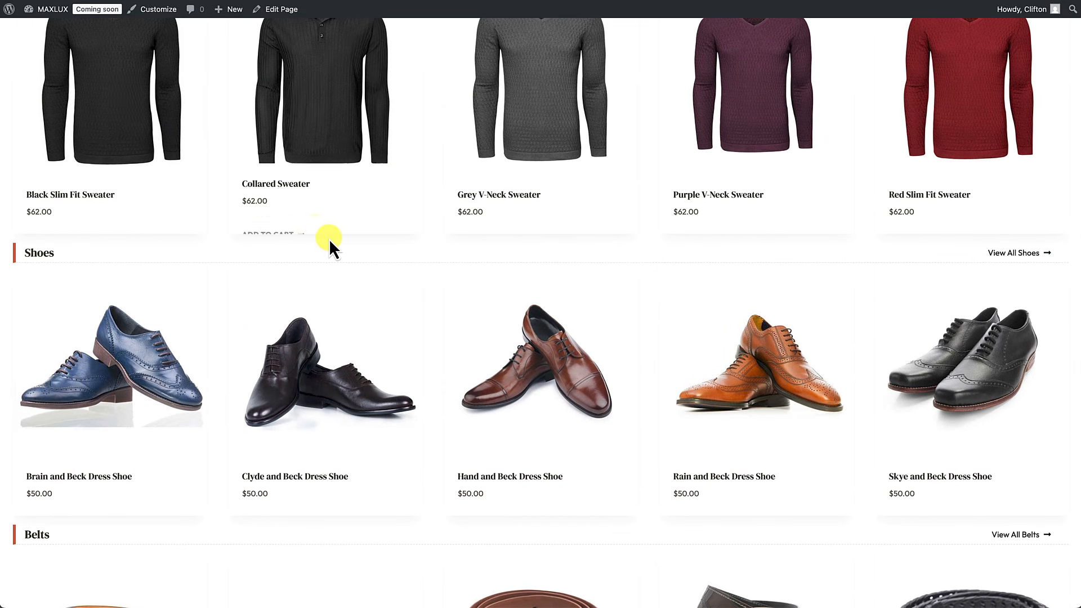
pyautogui.scroll(4, 329, 239)
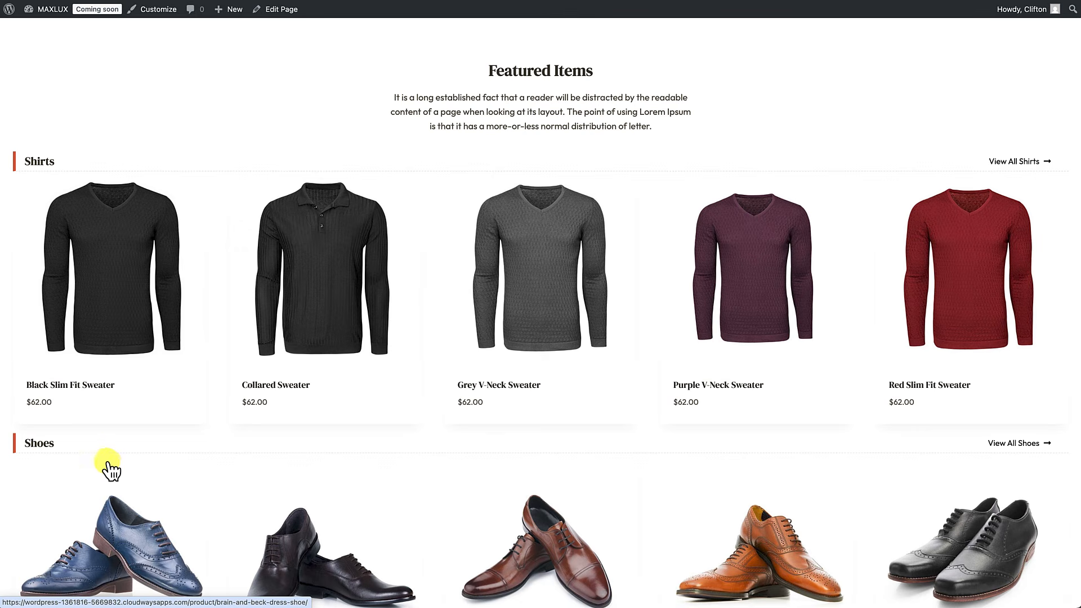
pyautogui.scroll(2, 152, 473)
pyautogui.scroll(-3, 152, 473)
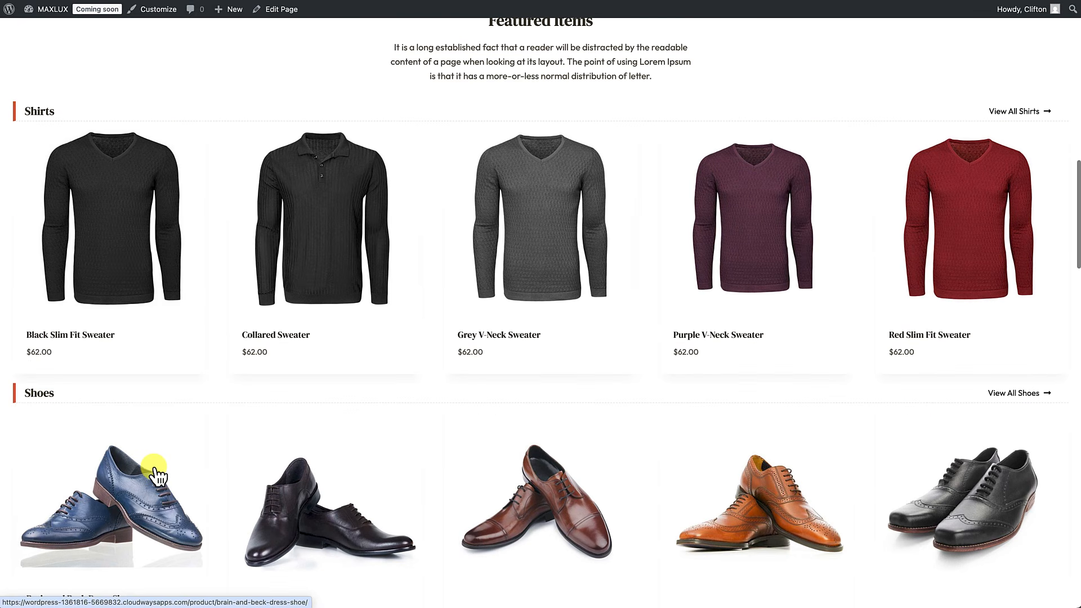
pyautogui.click(280, 13)
# Step: Give the section holding the Shoes heading a top margin
pyautogui.scroll(-15, 261, 154)
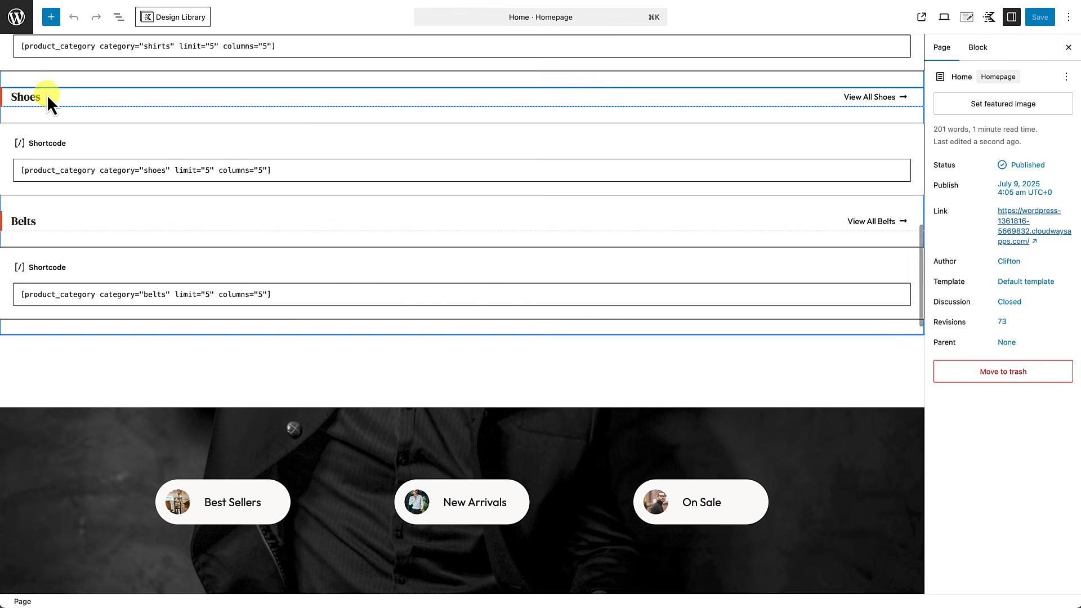
pyautogui.click(44, 99)
pyautogui.click(118, 17)
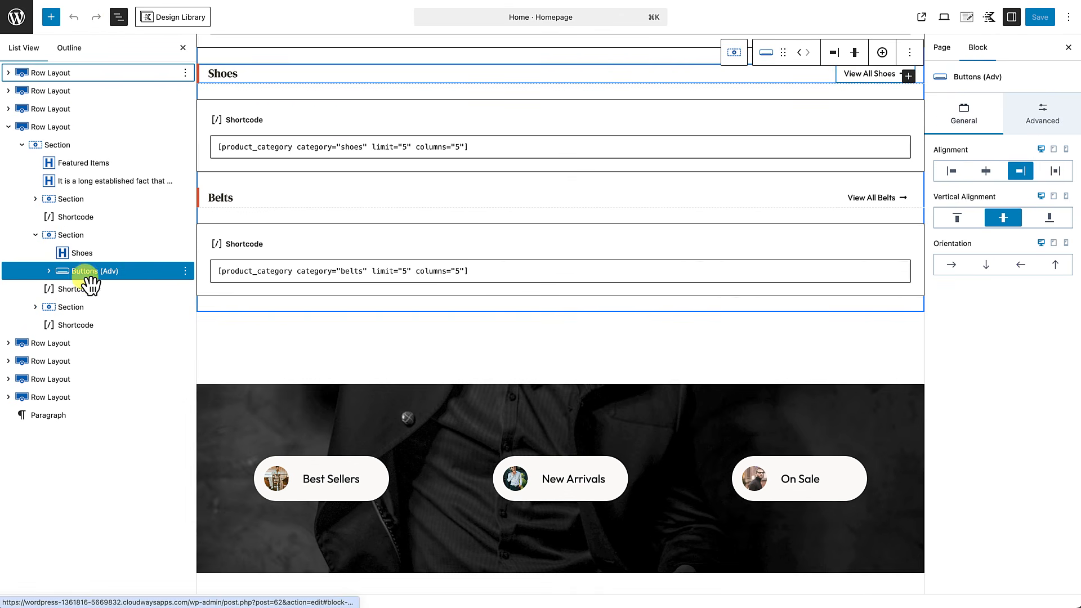
pyautogui.click(78, 236)
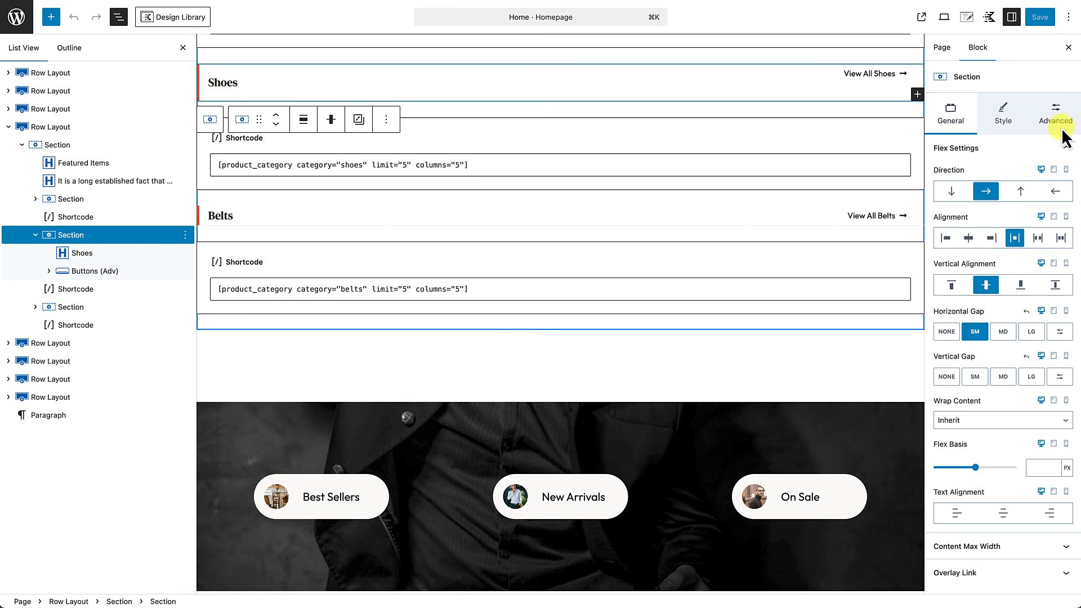
pyautogui.click(1064, 127)
pyautogui.click(951, 230)
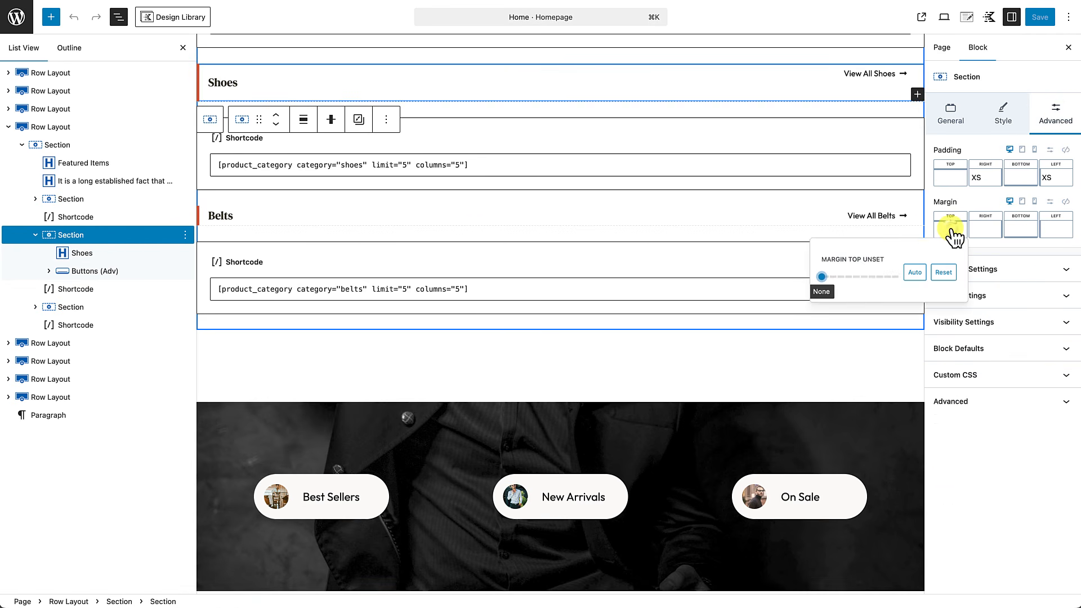
pyautogui.moveTo(827, 279); pyautogui.dragTo(858, 286)
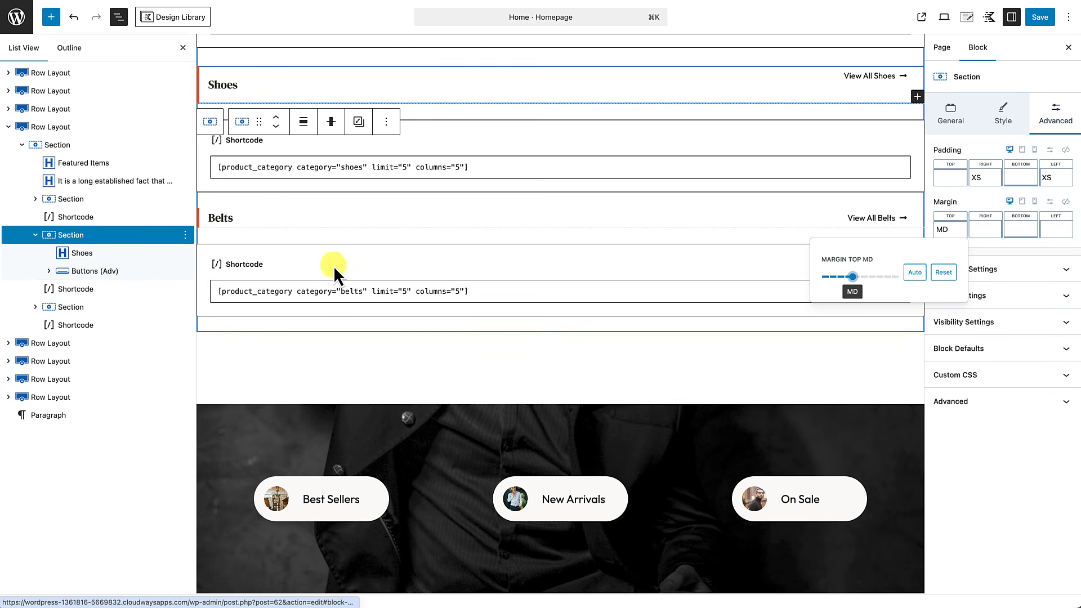
# Step: Set the Belts section's top margin to MD and save the homepage
pyautogui.click(291, 220)
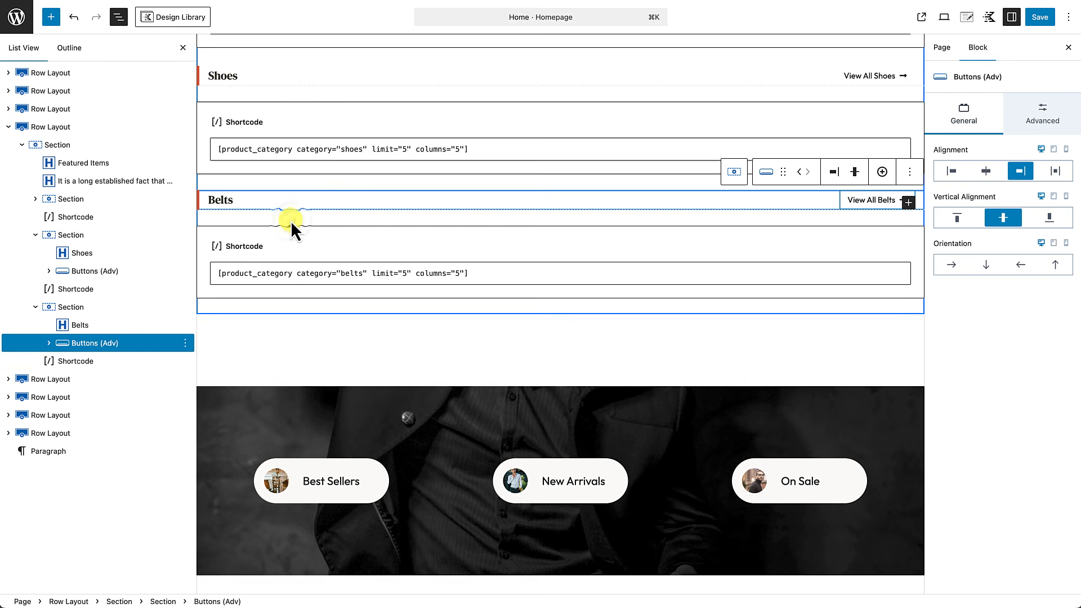
pyautogui.click(83, 312)
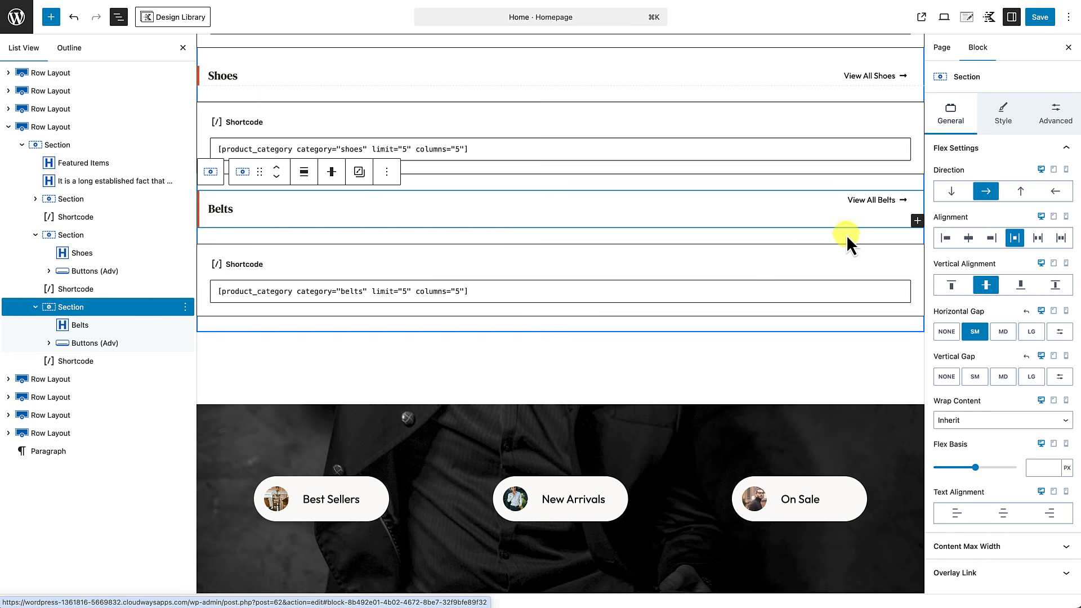
pyautogui.click(1050, 110)
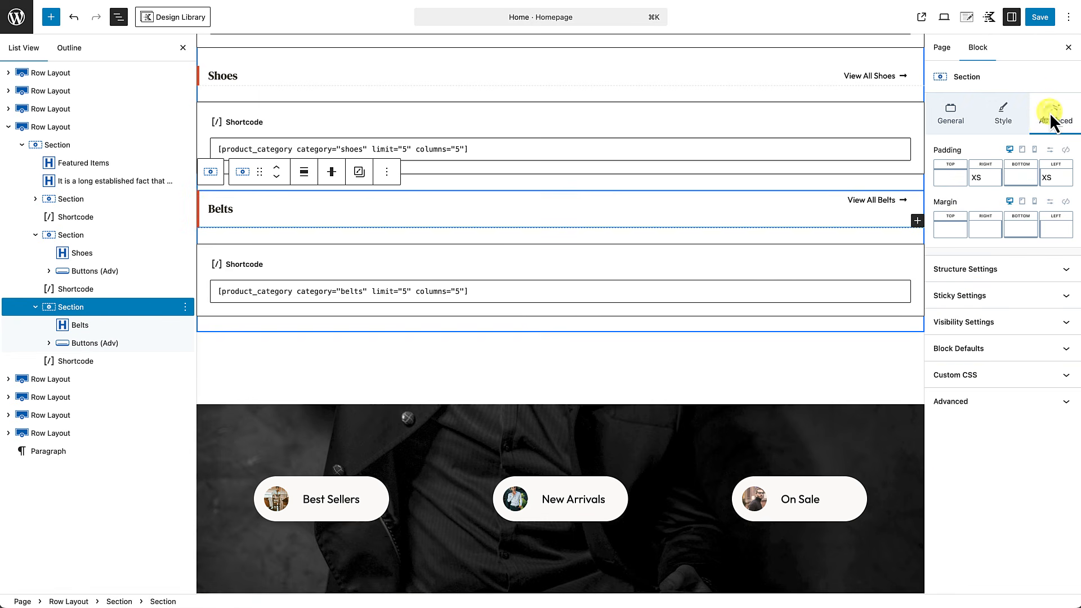
pyautogui.click(953, 227)
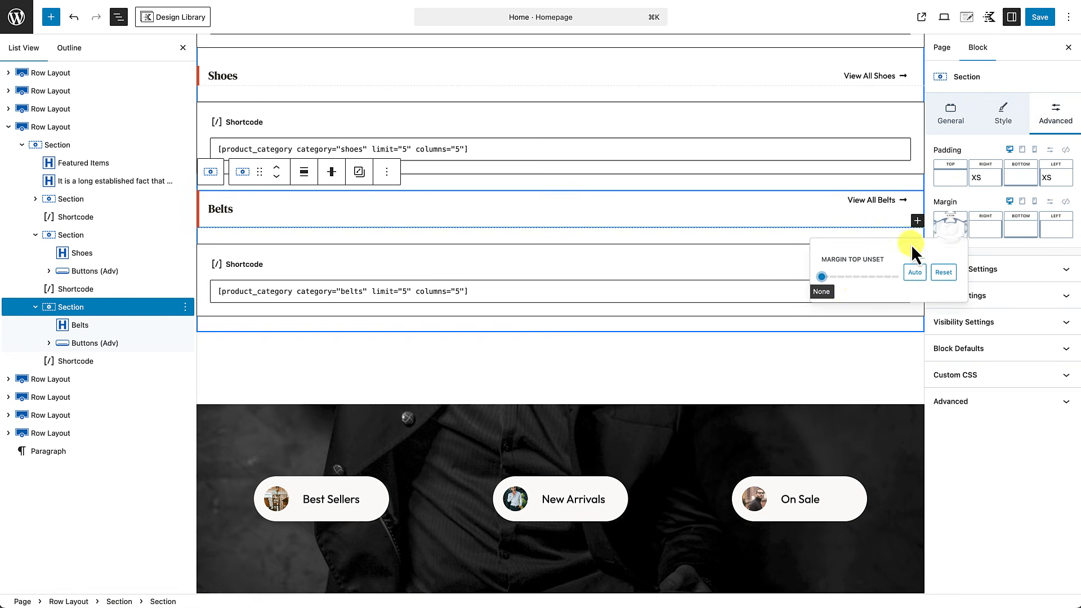
pyautogui.moveTo(825, 277); pyautogui.dragTo(853, 278)
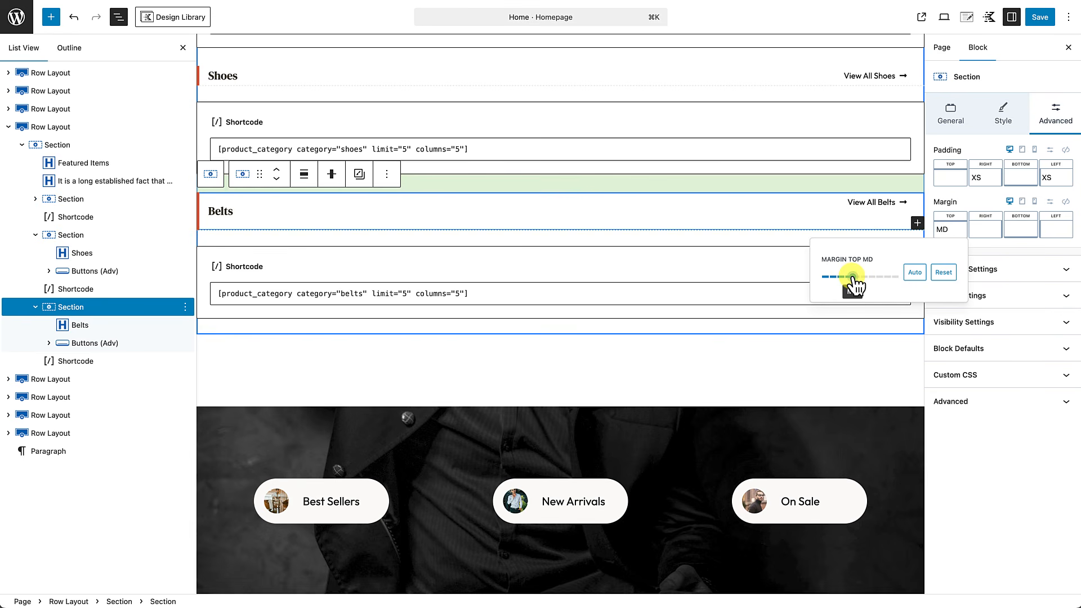
pyautogui.click(1045, 17)
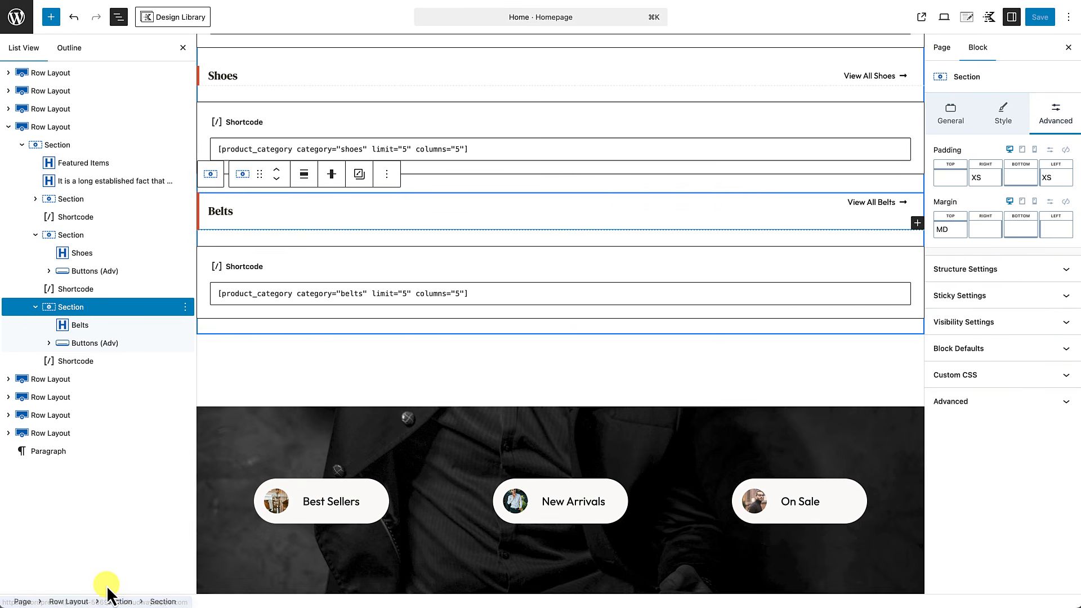
# Step: Open the live homepage and scroll through the Featured Items rows and lower sections
pyautogui.click(106, 586)
pyautogui.scroll(-10, 107, 588)
pyautogui.scroll(-2, 109, 595)
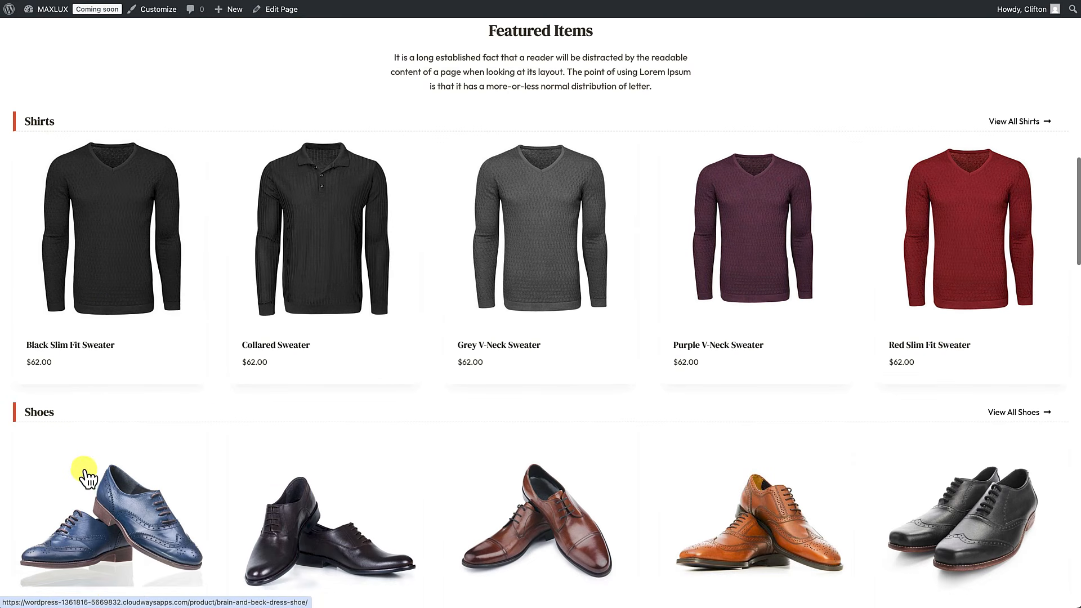
pyautogui.scroll(-2, 110, 528)
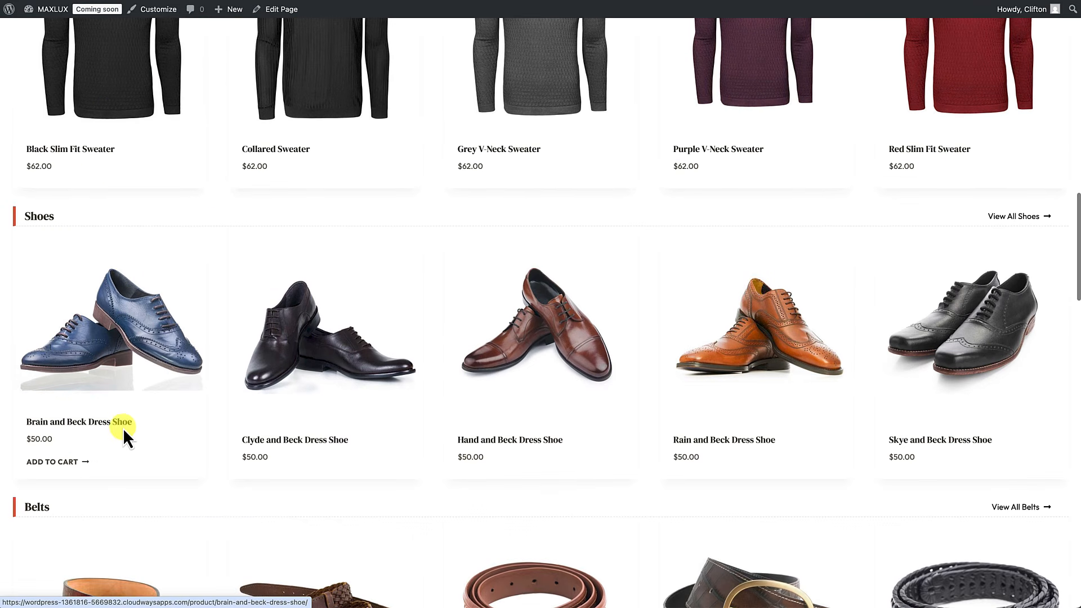
pyautogui.scroll(-4, 111, 507)
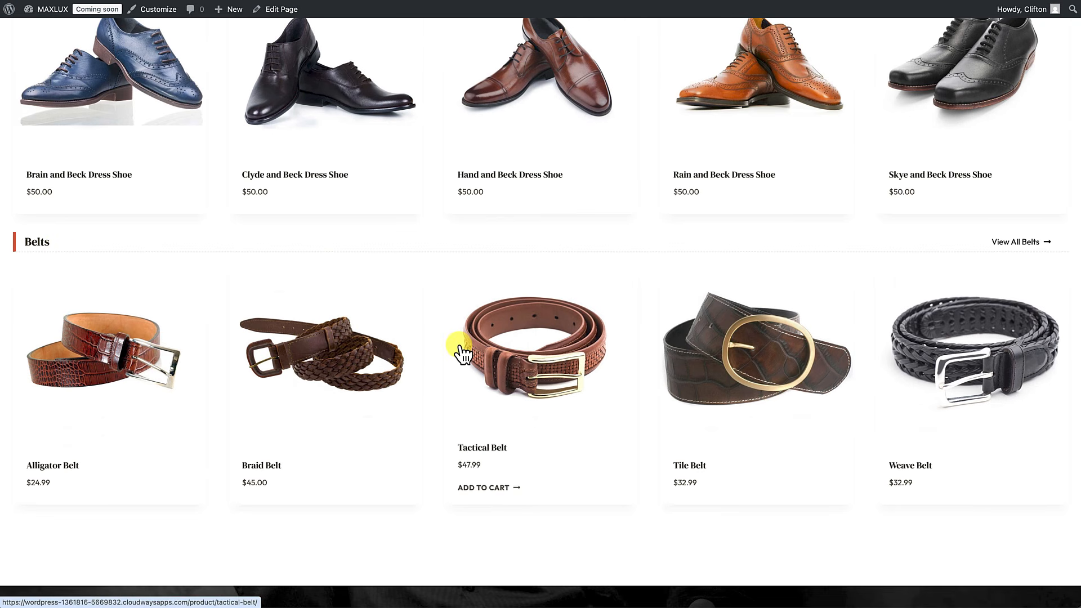
pyautogui.scroll(8, 459, 346)
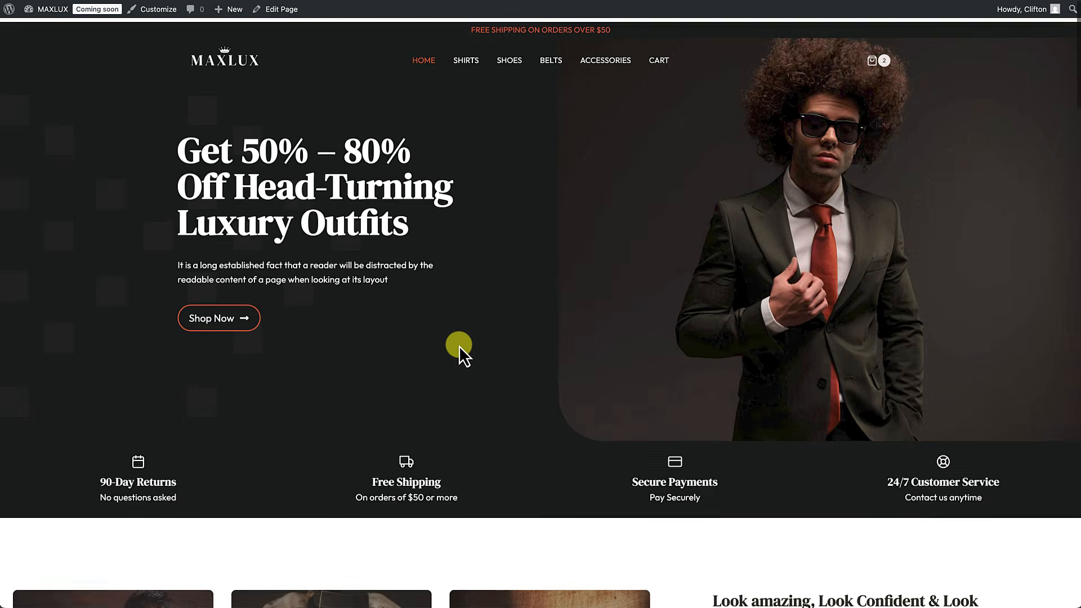
pyautogui.scroll(-10, 459, 346)
pyautogui.scroll(-8, 460, 352)
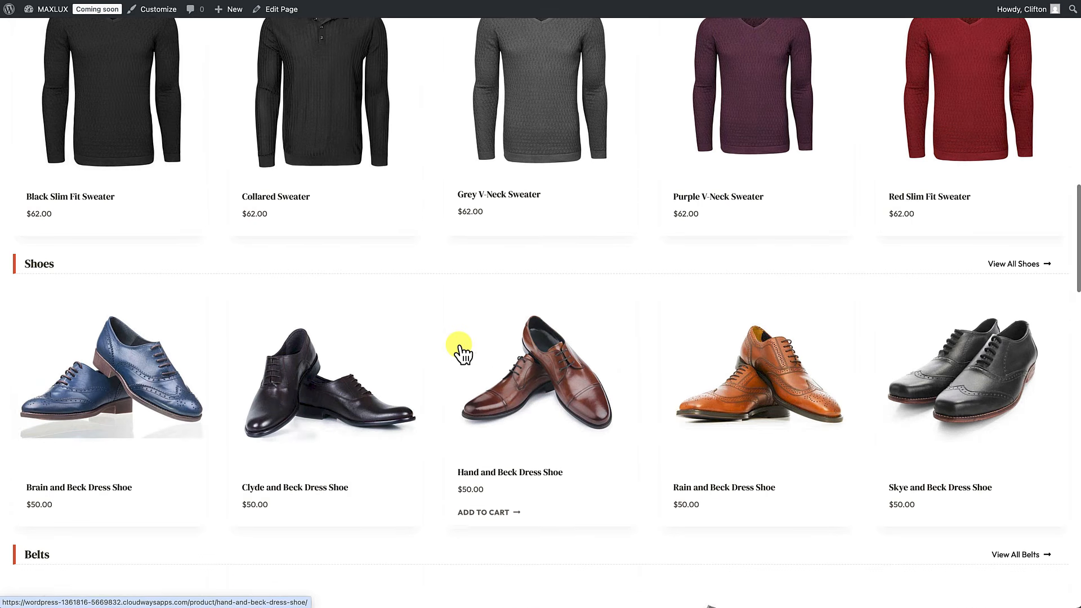
pyautogui.scroll(8, 458, 346)
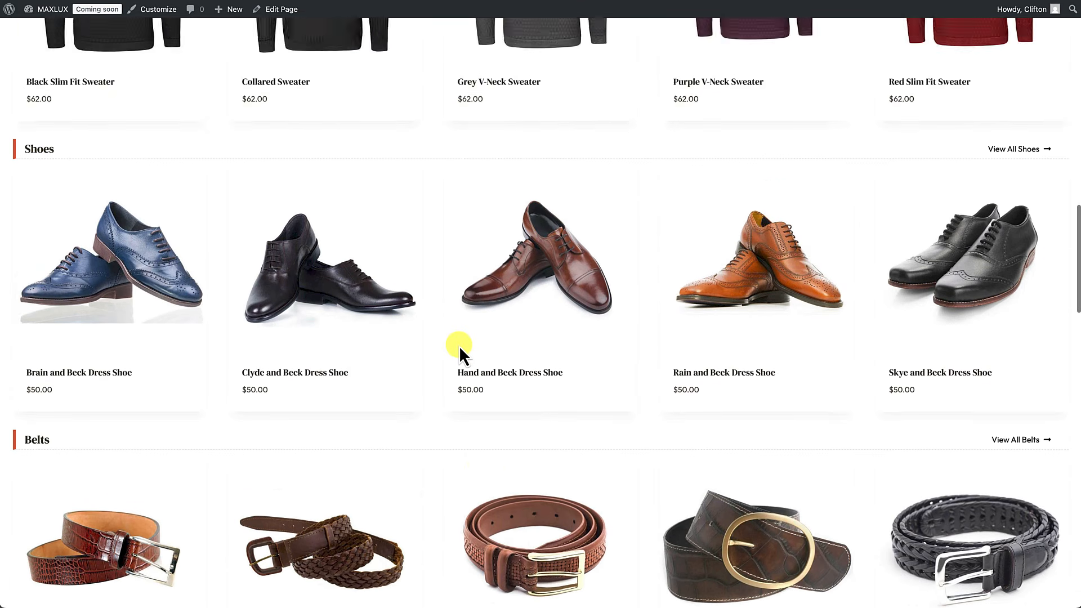
pyautogui.scroll(-4, 458, 345)
pyautogui.scroll(-4, 459, 345)
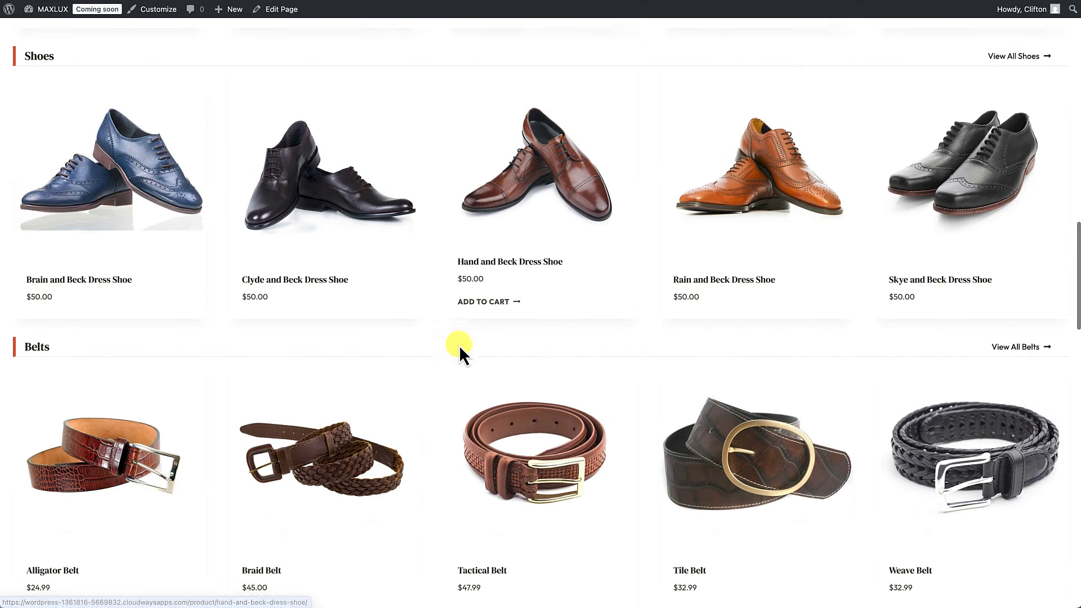
pyautogui.scroll(-12, 804, 313)
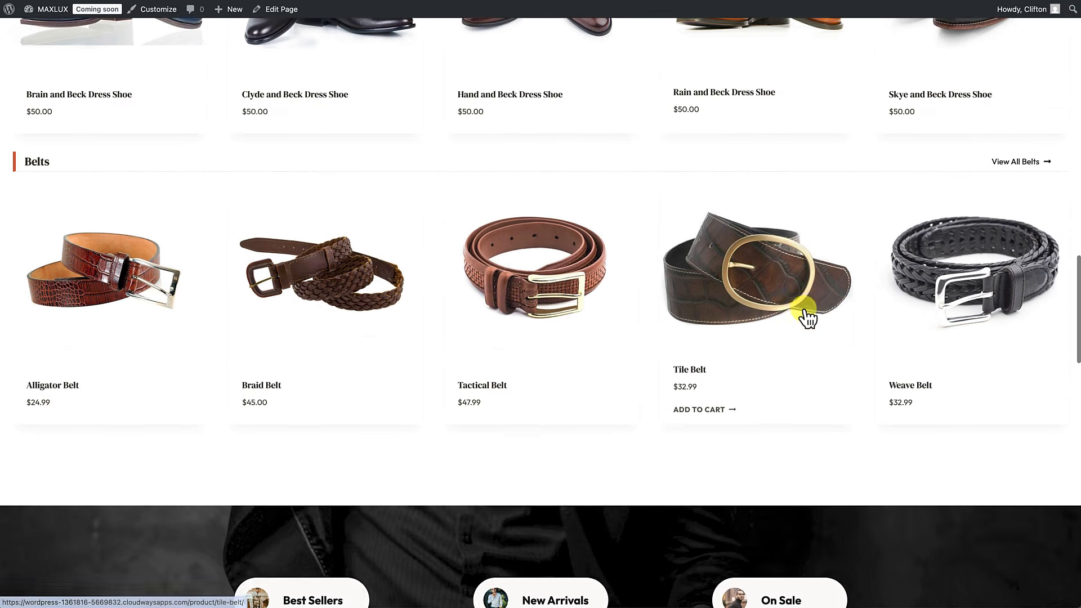
pyautogui.scroll(-9, 804, 313)
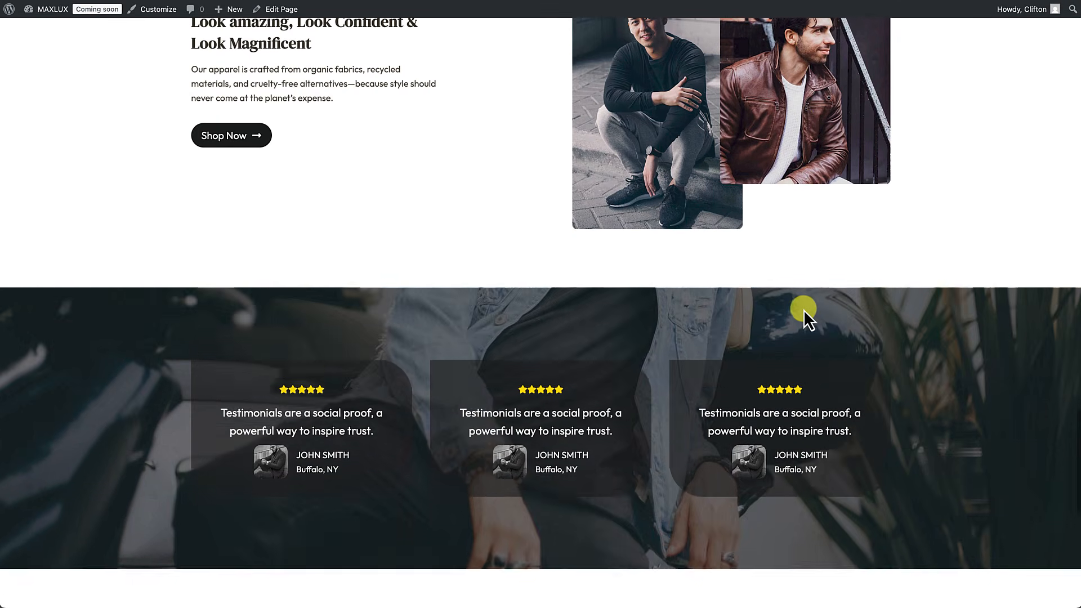
pyautogui.scroll(-2, 803, 309)
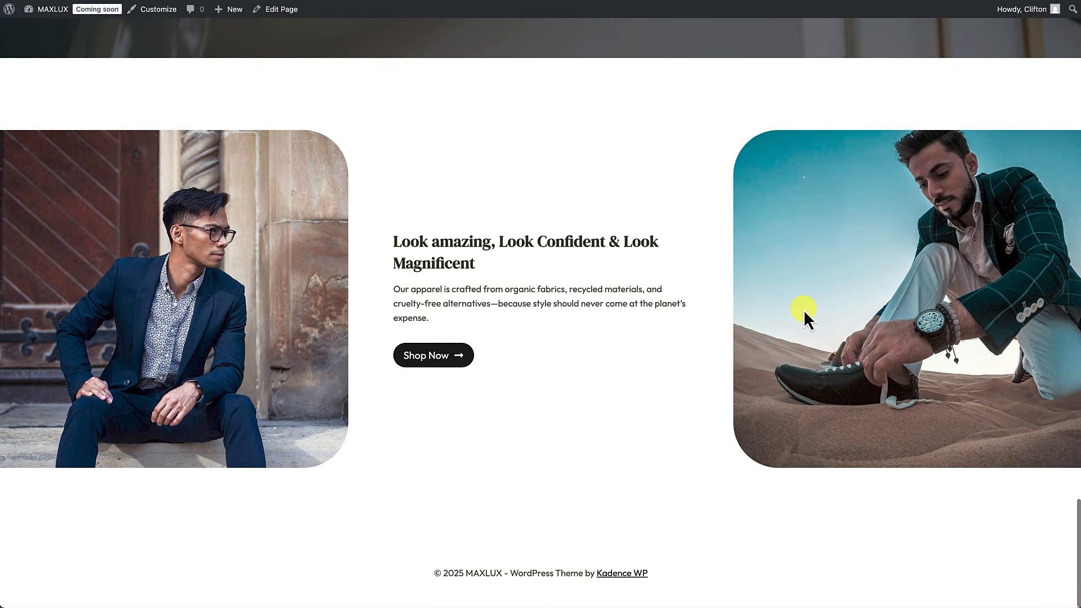
pyautogui.scroll(10, 803, 310)
pyautogui.scroll(15, 803, 310)
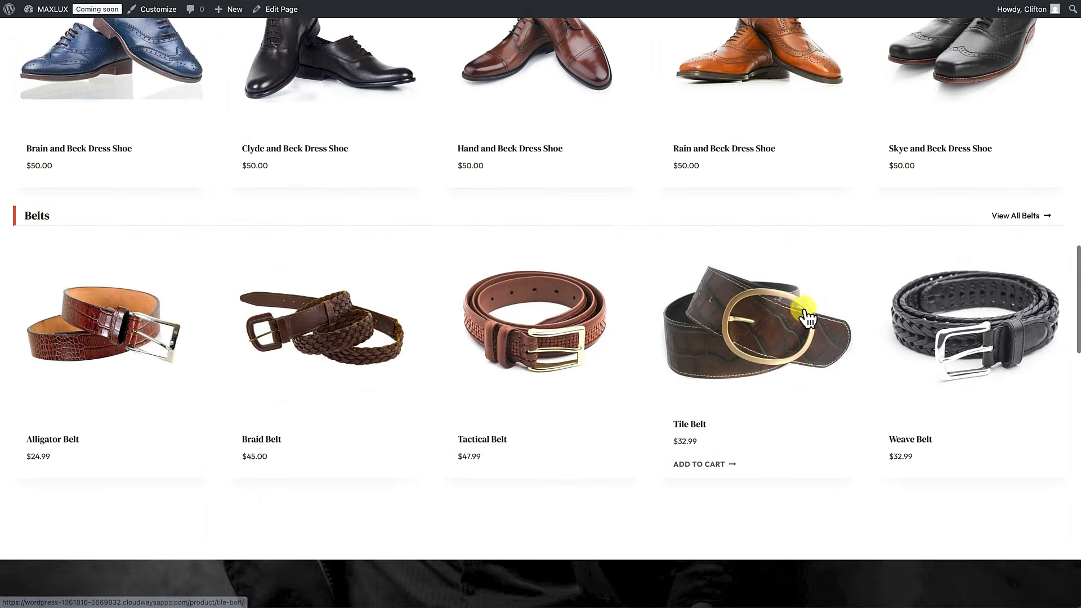
pyautogui.scroll(-10, 803, 309)
pyautogui.scroll(-4, 802, 309)
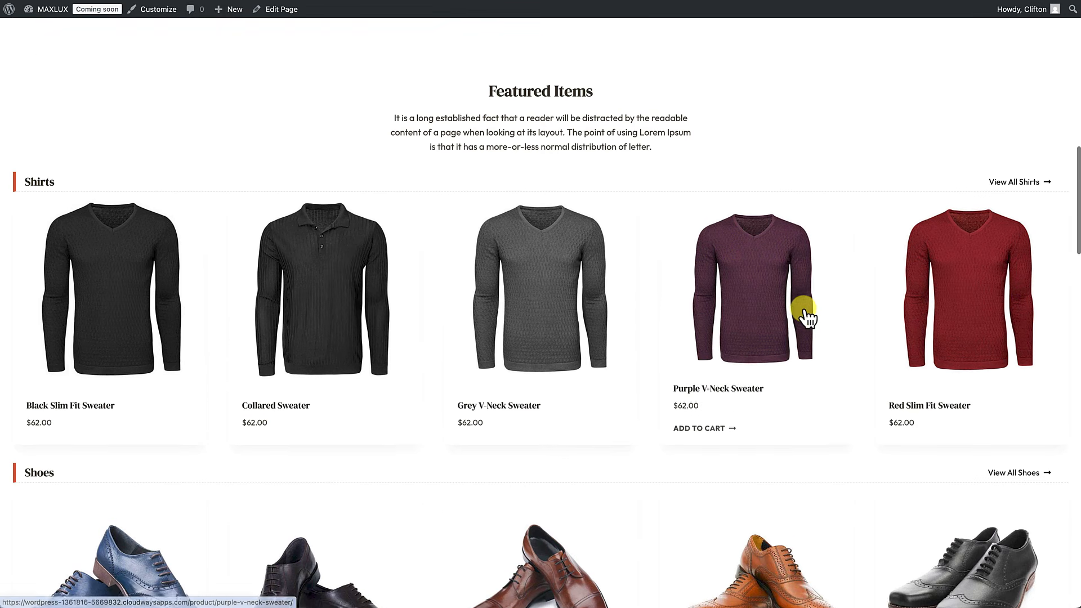
pyautogui.scroll(2, 803, 309)
pyautogui.scroll(1, 804, 316)
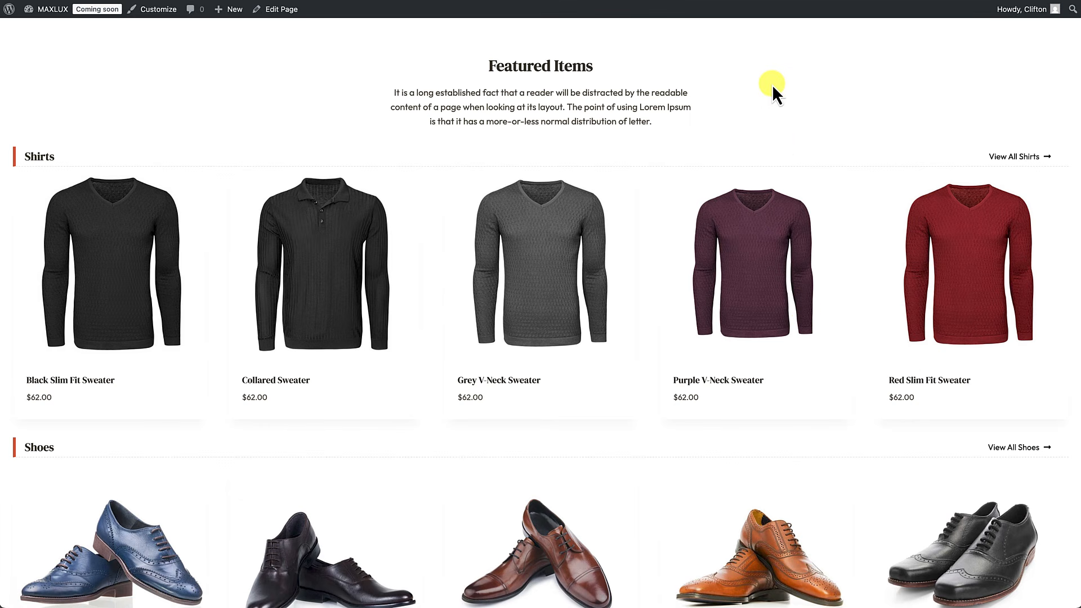
pyautogui.rightClick(742, 76)
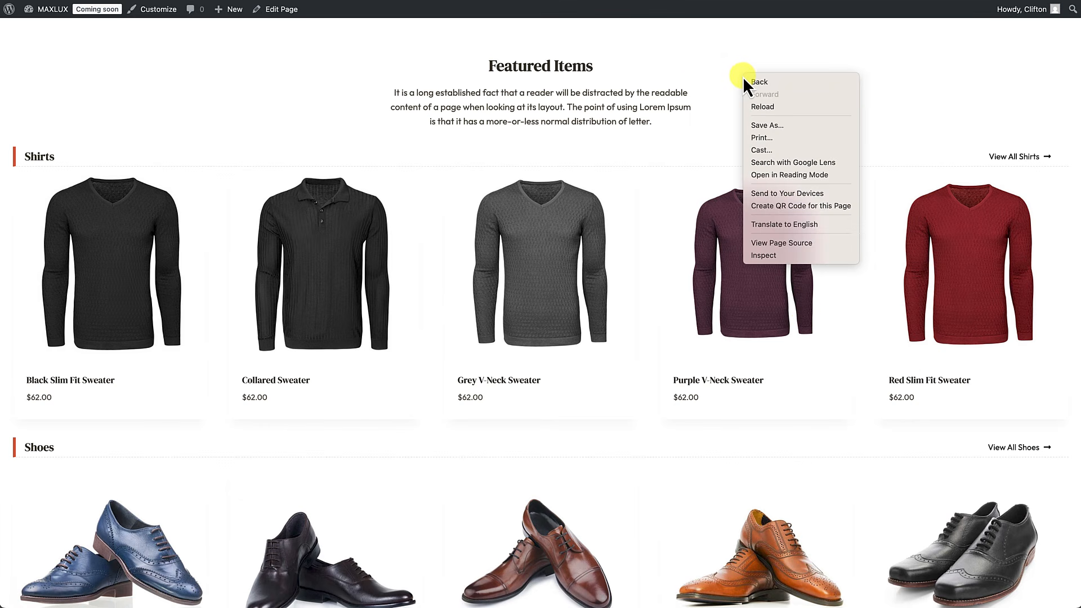
# Step: Preview the Featured Items products in DevTools' iPhone 12 Pro device mode
pyautogui.click(761, 256)
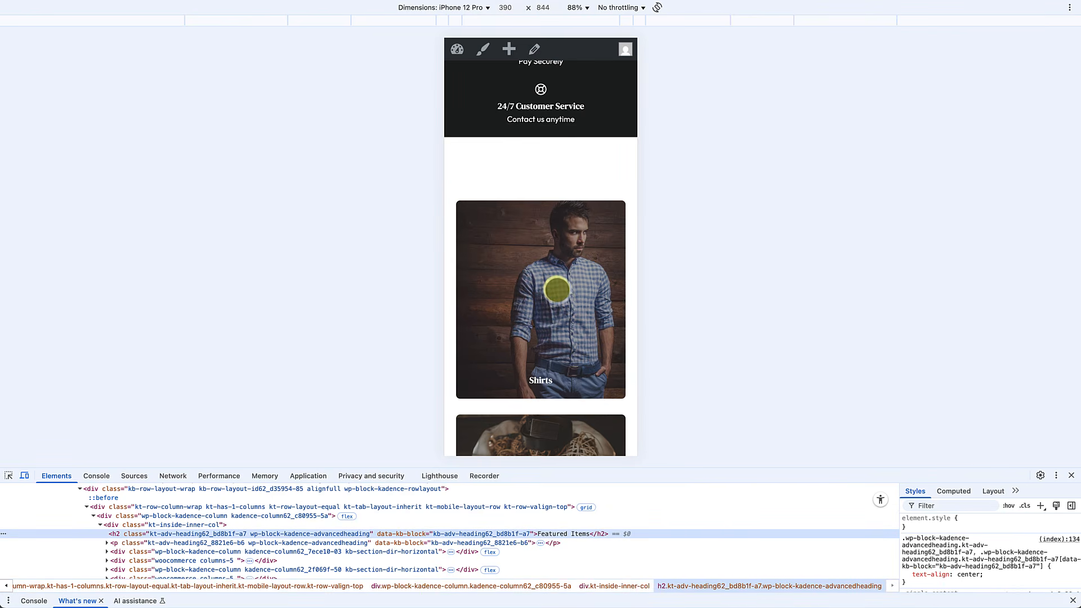
pyautogui.scroll(-5, 557, 290)
pyautogui.scroll(-10, 557, 290)
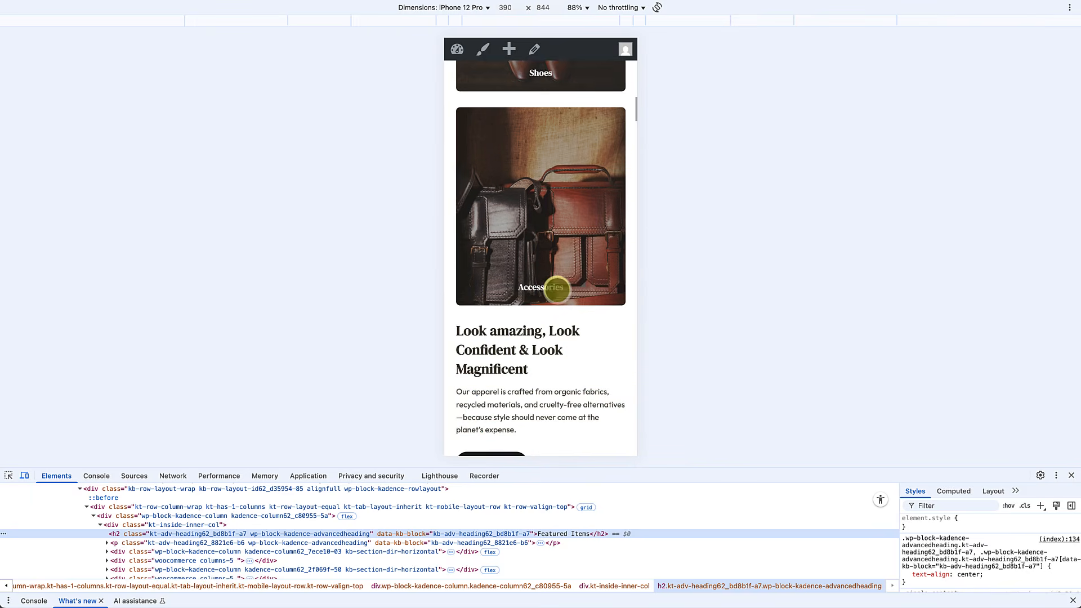
pyautogui.scroll(-3, 557, 290)
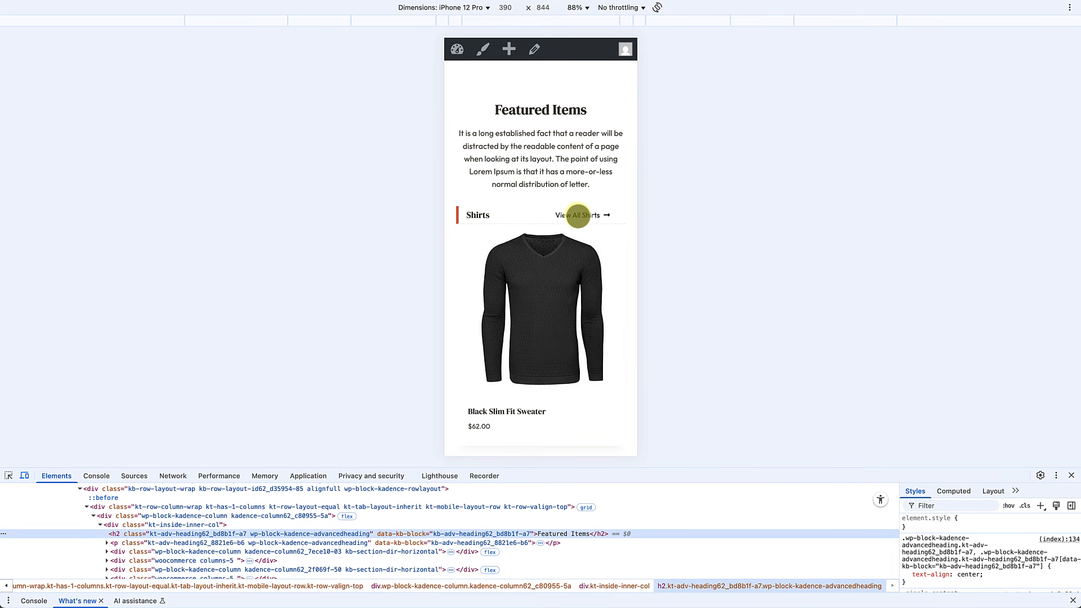
# Step: Open the Black Slim Fit Sweater product page in the mobile preview, then return to desktop view
pyautogui.click(558, 259)
pyautogui.scroll(-1, 564, 268)
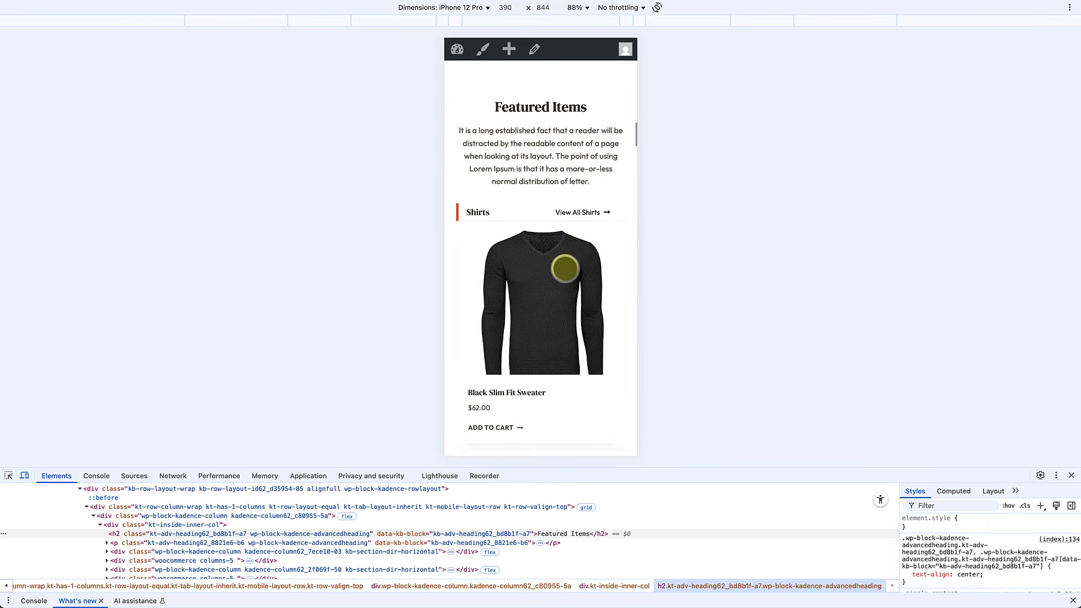
pyautogui.click(566, 269)
pyautogui.scroll(-10, 558, 281)
pyautogui.scroll(5, 551, 296)
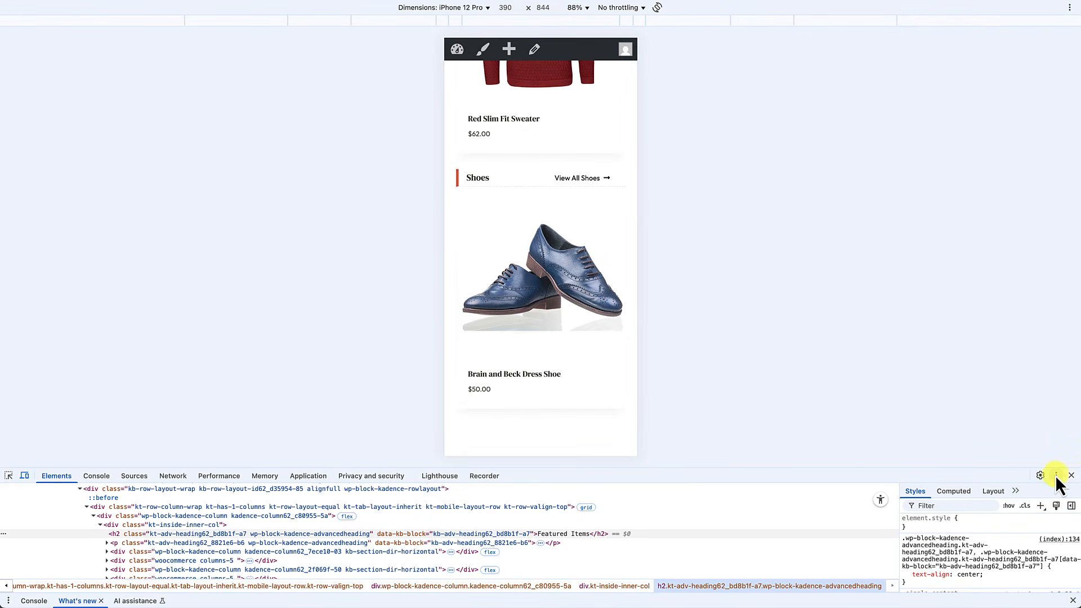
pyautogui.click(1071, 476)
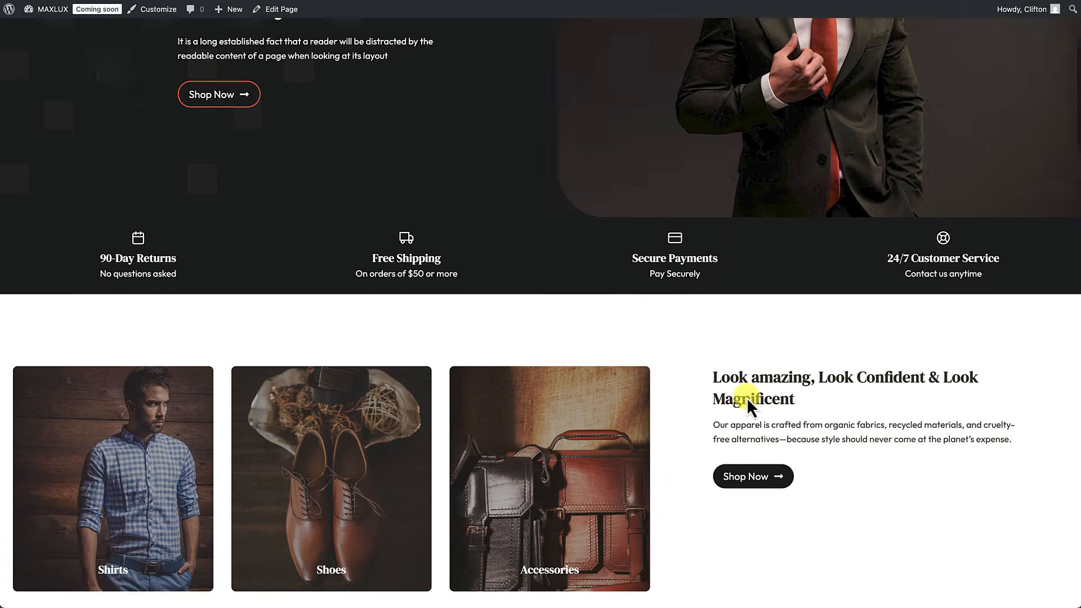
pyautogui.scroll(5, 746, 397)
# Step: Scroll the MAXLUX homepage to the copyright footer and back, then open the Customizer
pyautogui.scroll(-20, 746, 398)
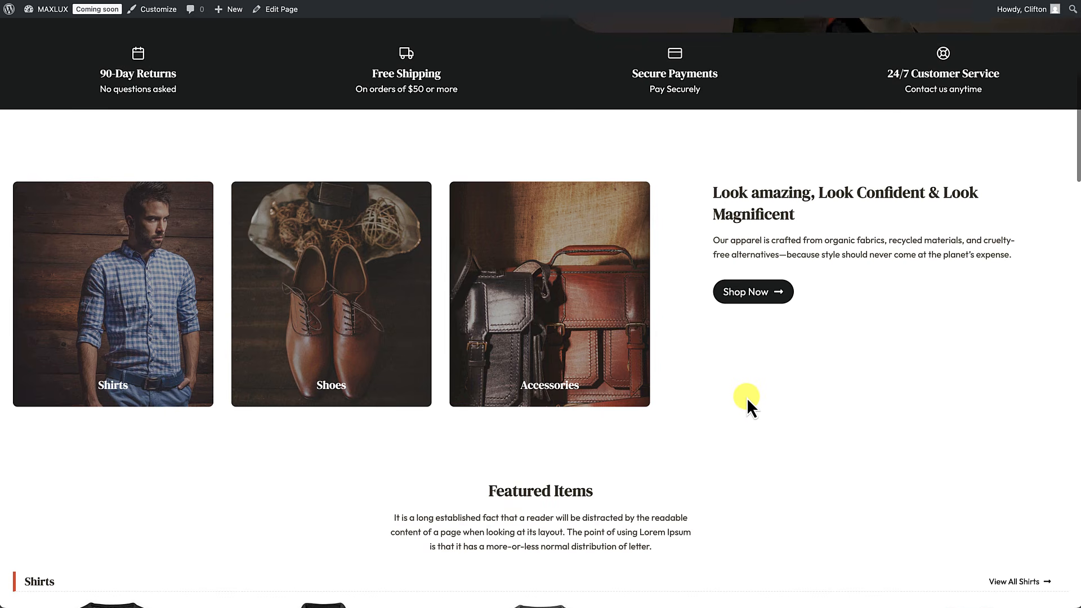
pyautogui.scroll(-12, 749, 400)
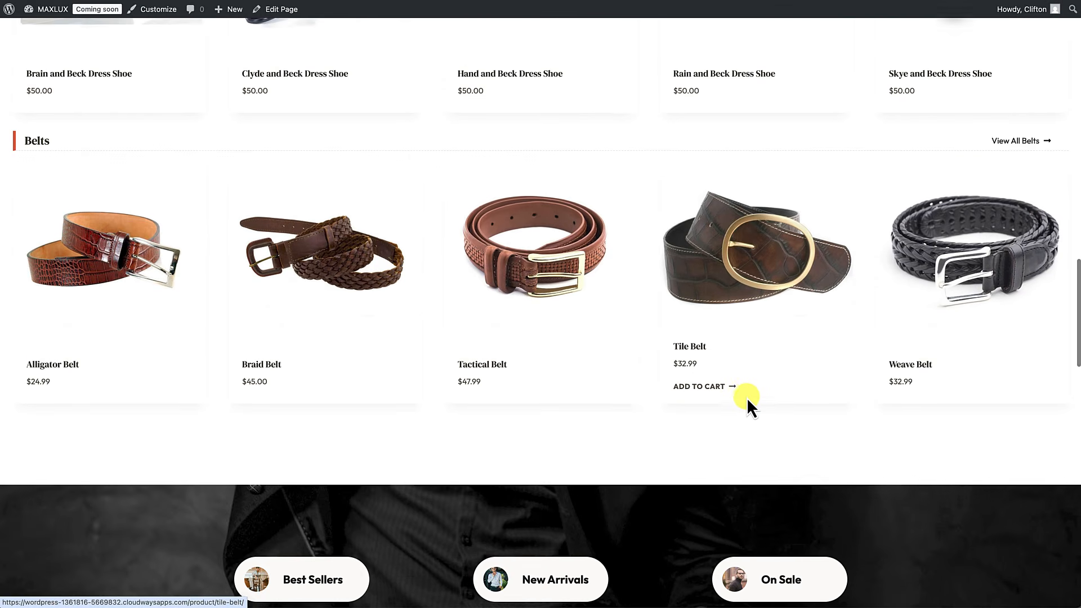
pyautogui.scroll(-6, 746, 397)
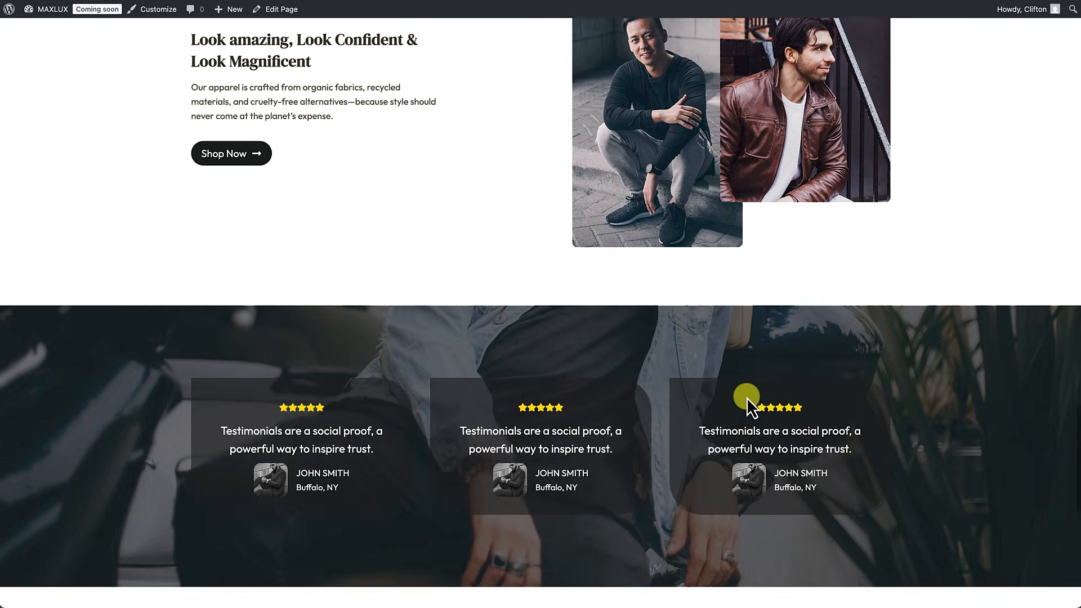
pyautogui.scroll(-4, 746, 397)
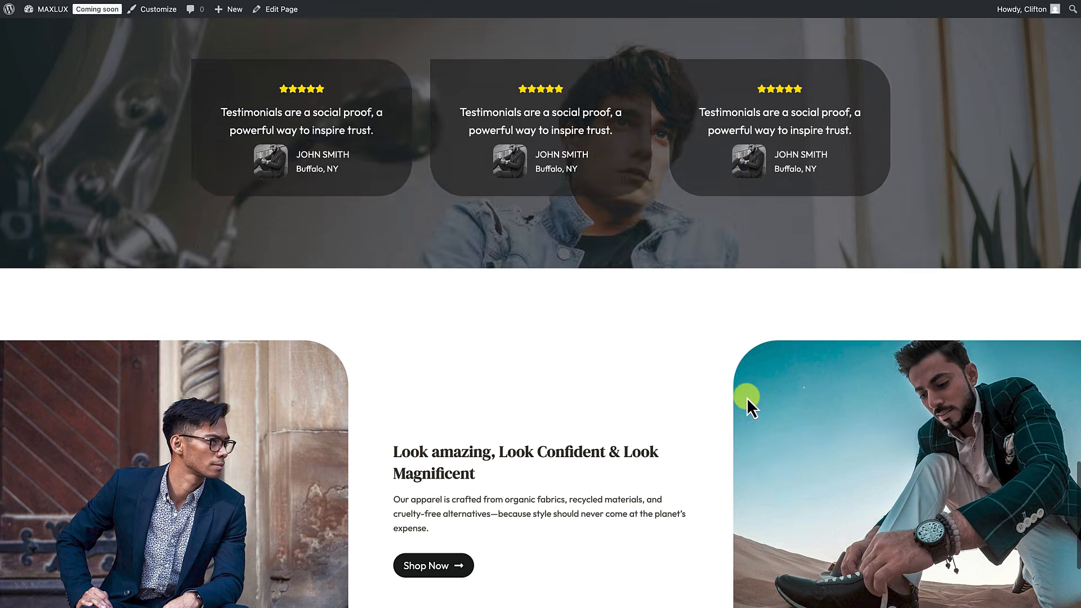
pyautogui.scroll(-2, 747, 398)
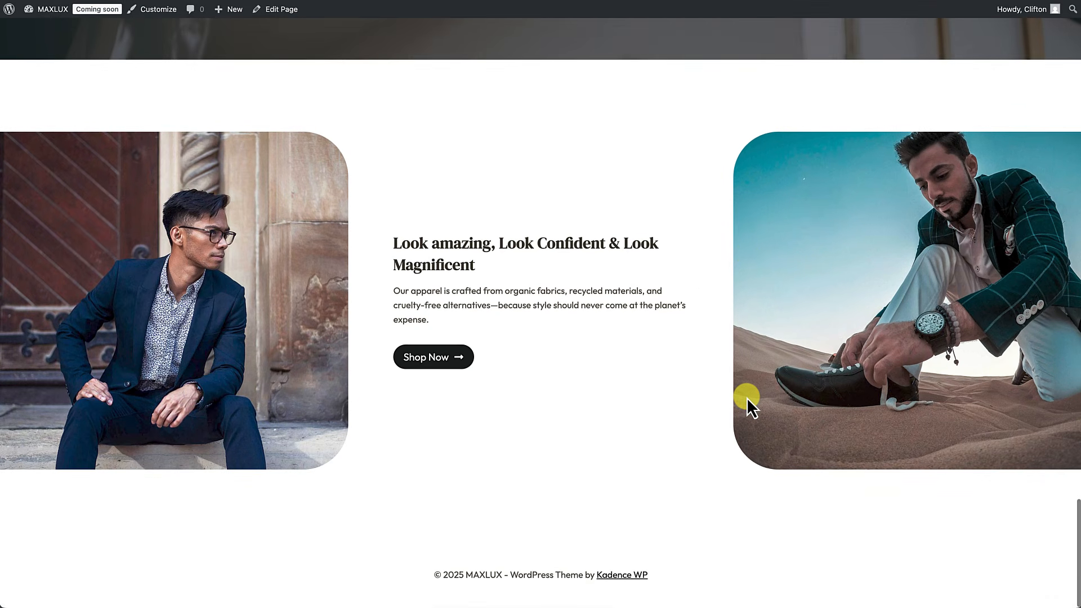
pyautogui.scroll(5, 746, 397)
pyautogui.scroll(15, 746, 397)
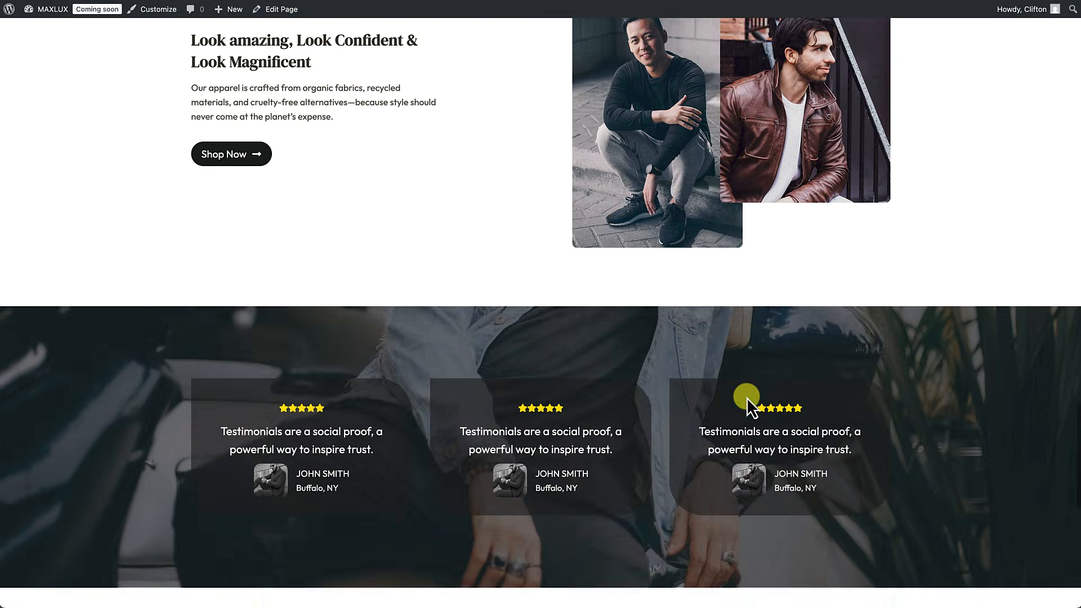
pyautogui.scroll(5, 746, 397)
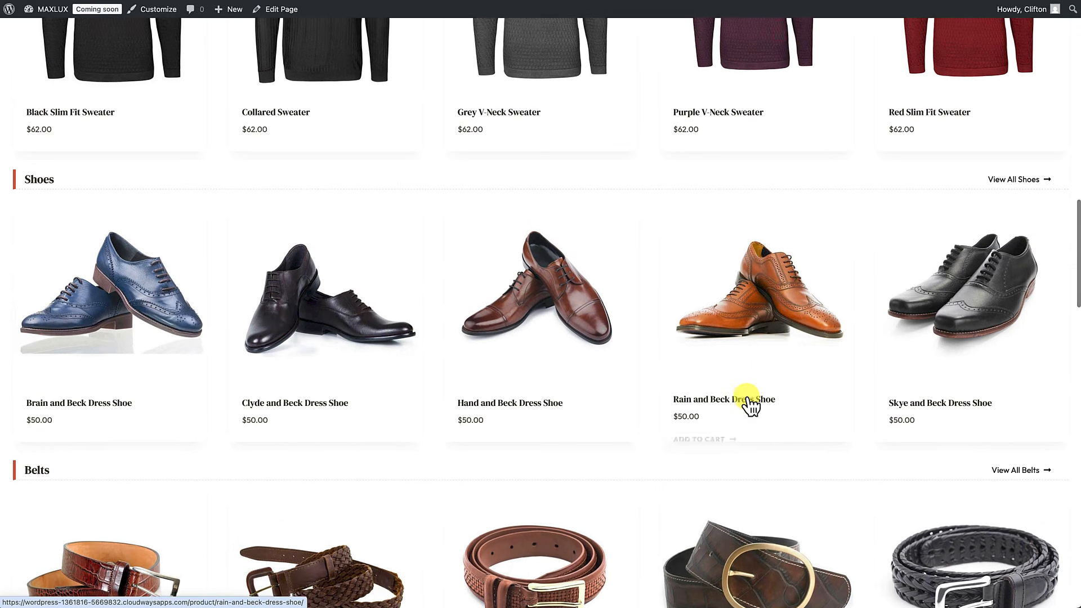
pyautogui.scroll(4, 748, 403)
pyautogui.scroll(12, 748, 404)
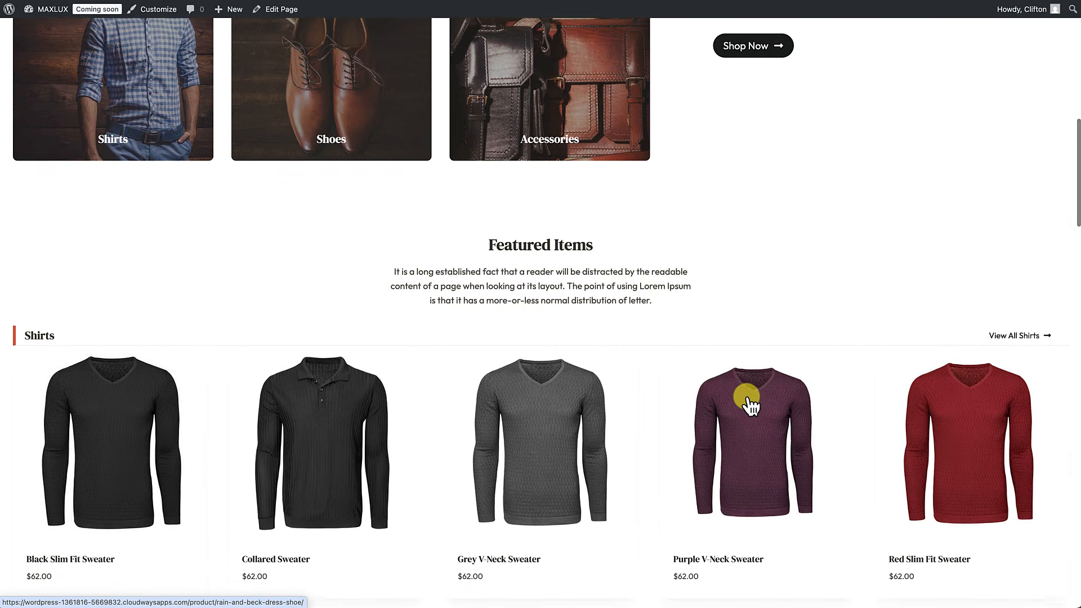
pyautogui.scroll(3, 746, 398)
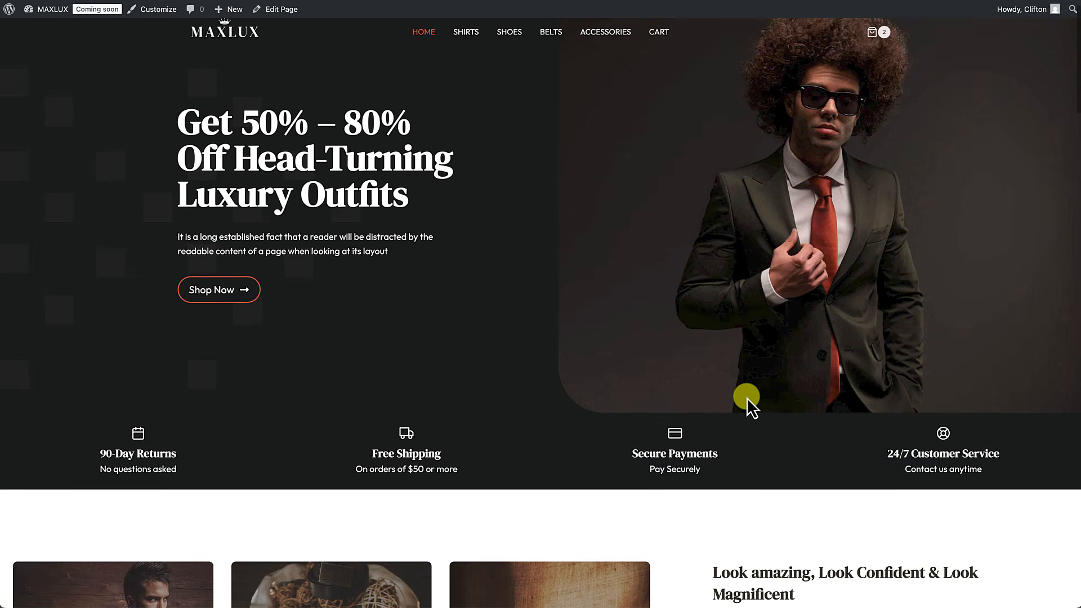
pyautogui.scroll(-3, 747, 398)
pyautogui.scroll(-1, 748, 400)
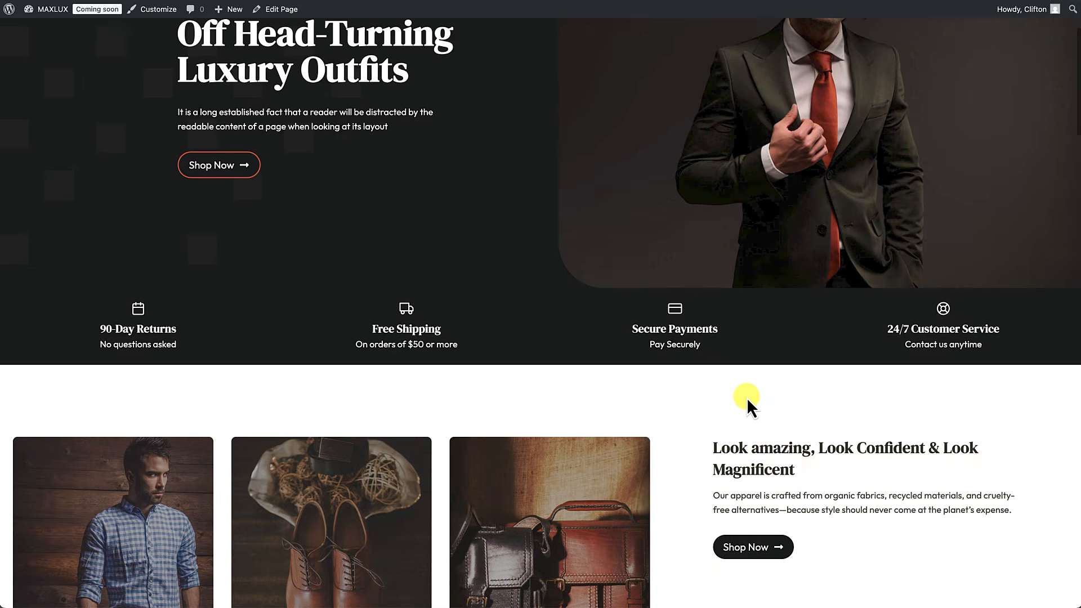
pyautogui.scroll(5, 747, 400)
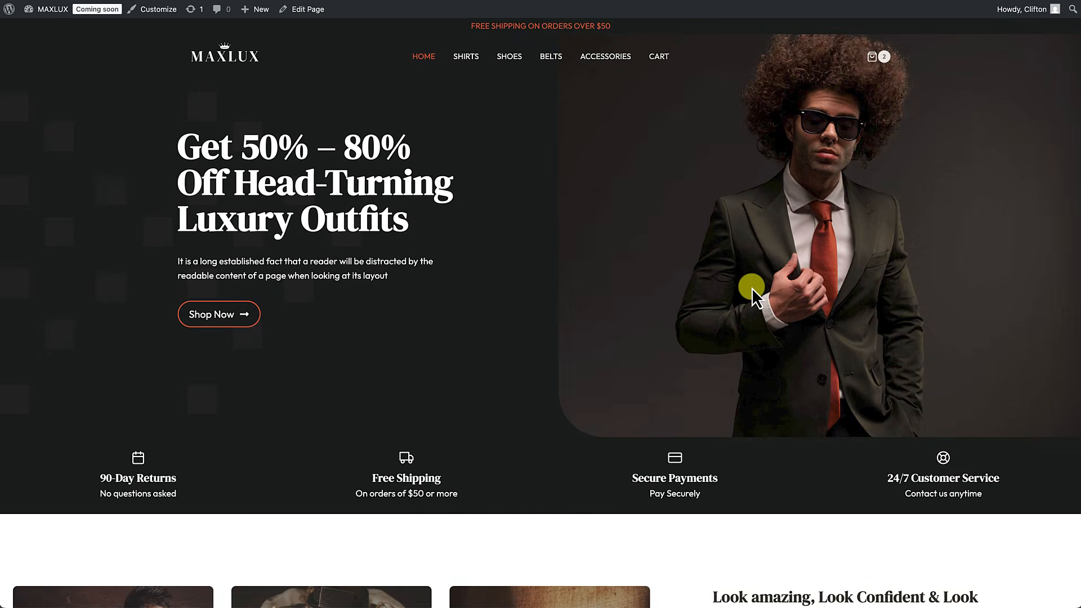
pyautogui.scroll(-20, 751, 288)
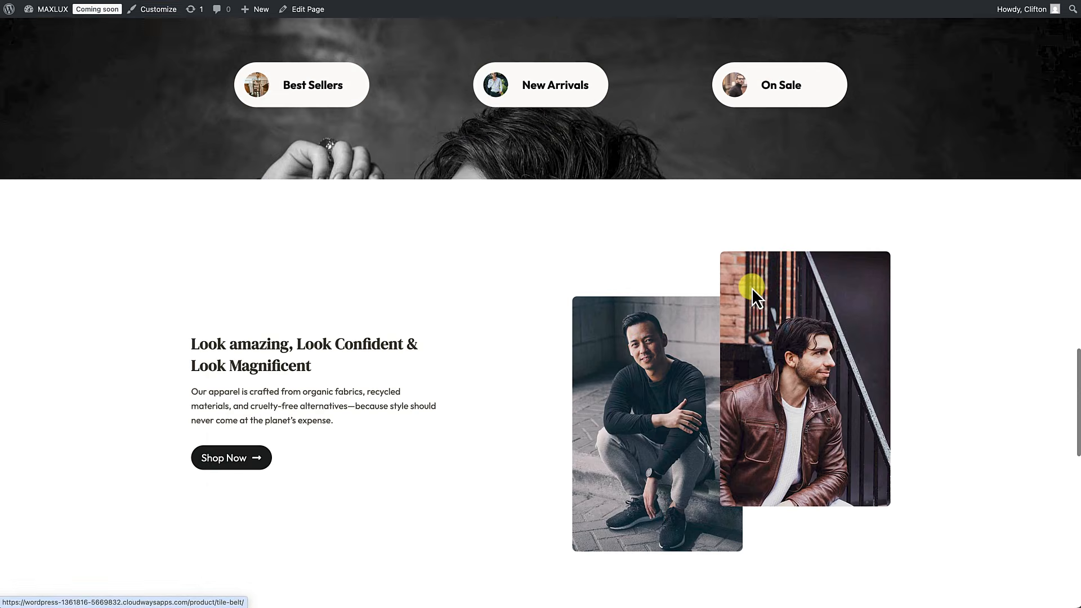
pyautogui.scroll(-8, 751, 288)
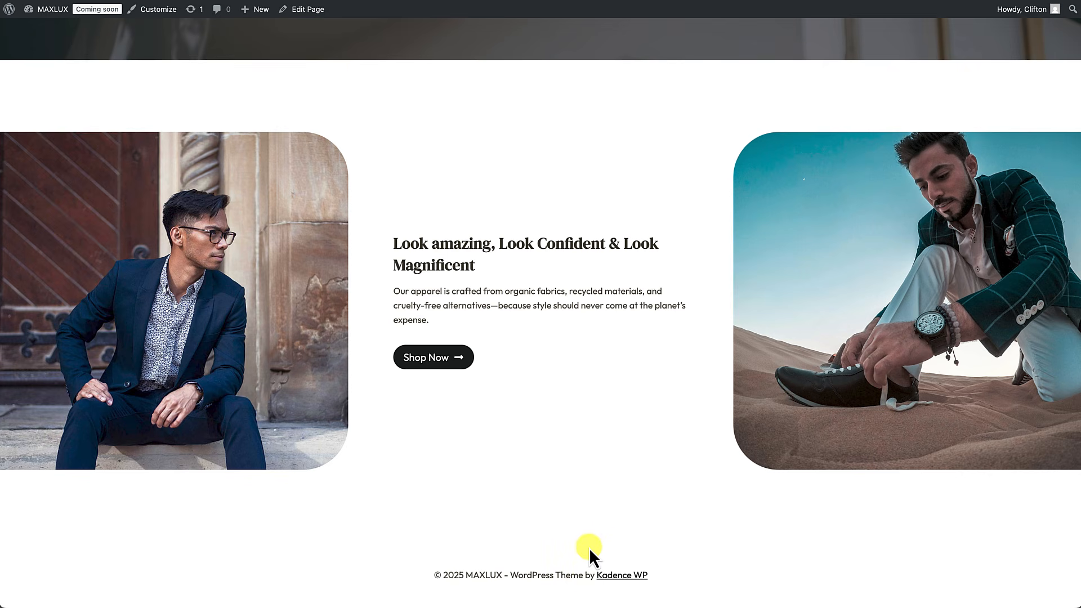
pyautogui.scroll(20, 589, 548)
pyautogui.scroll(10, 589, 548)
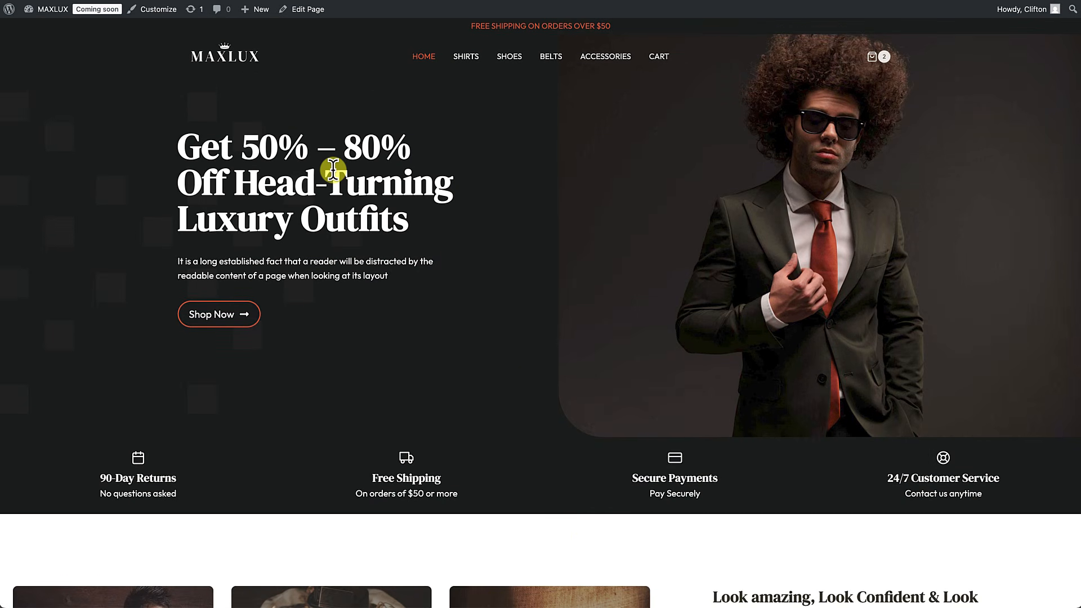
pyautogui.click(158, 12)
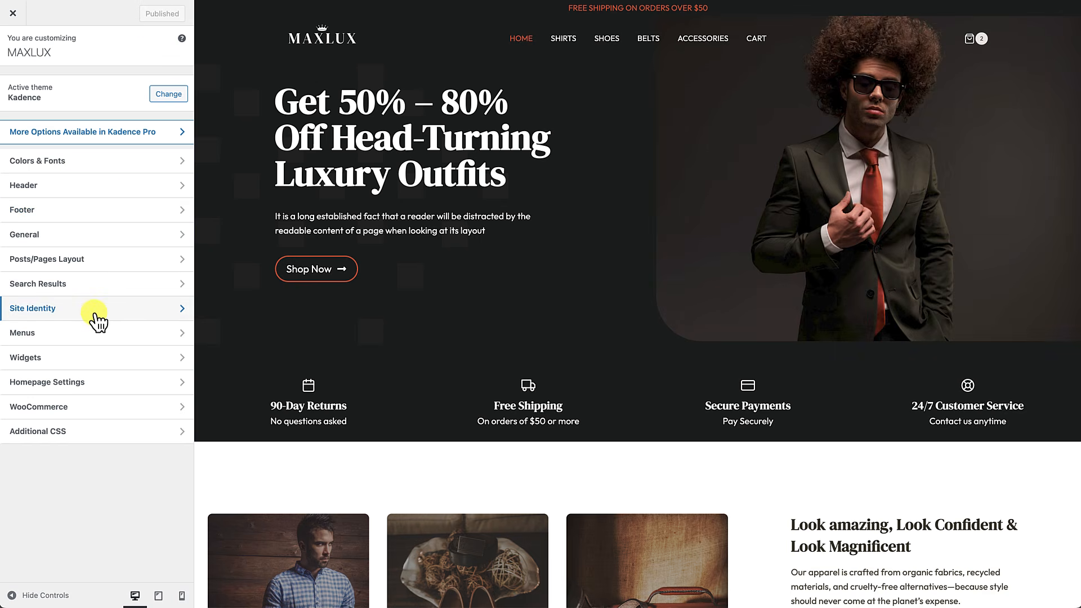
# Step: Open the Footer builder and scroll the preview down to the footer at the page bottom
pyautogui.click(84, 212)
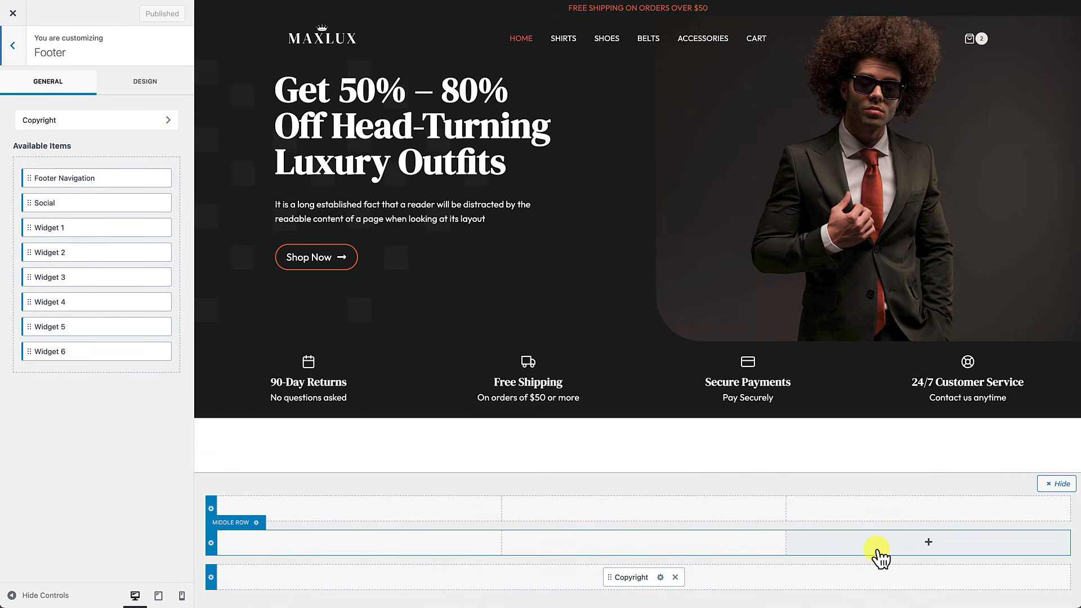
pyautogui.scroll(-10, 859, 452)
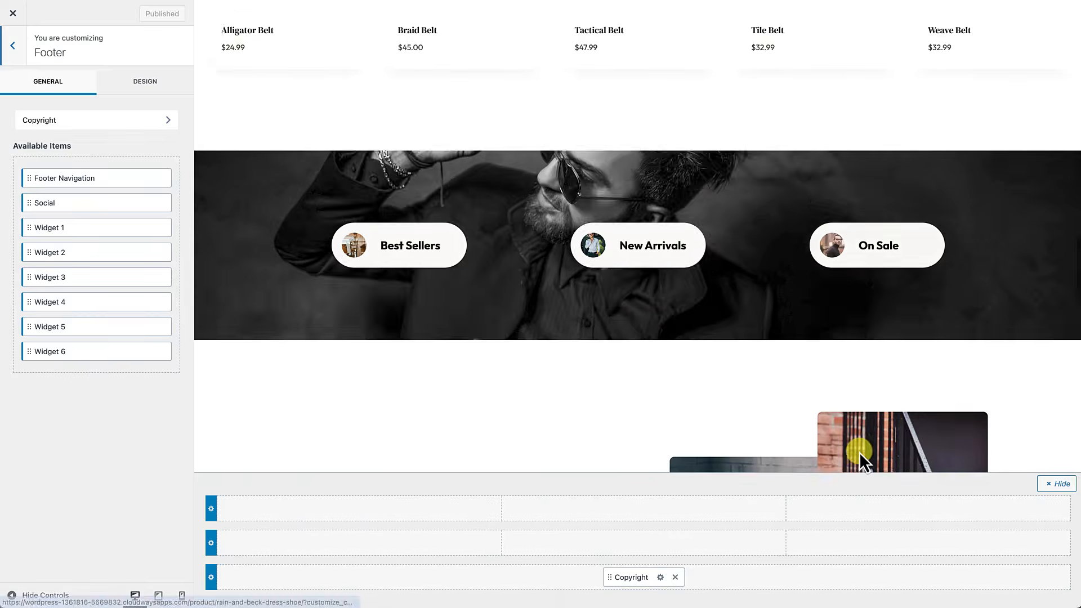
pyautogui.scroll(-6, 859, 452)
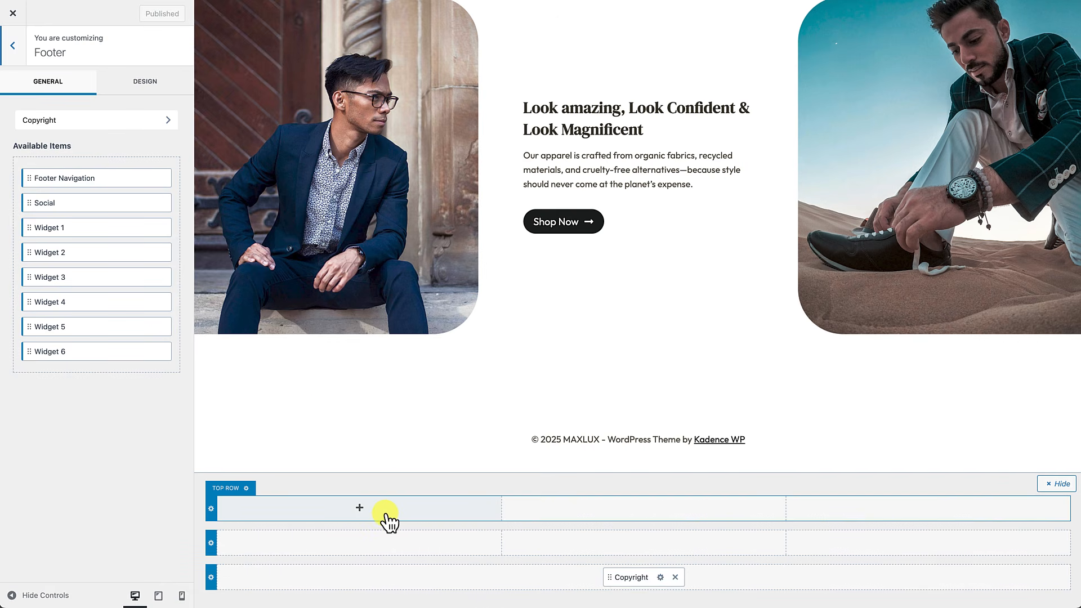
pyautogui.click(359, 508)
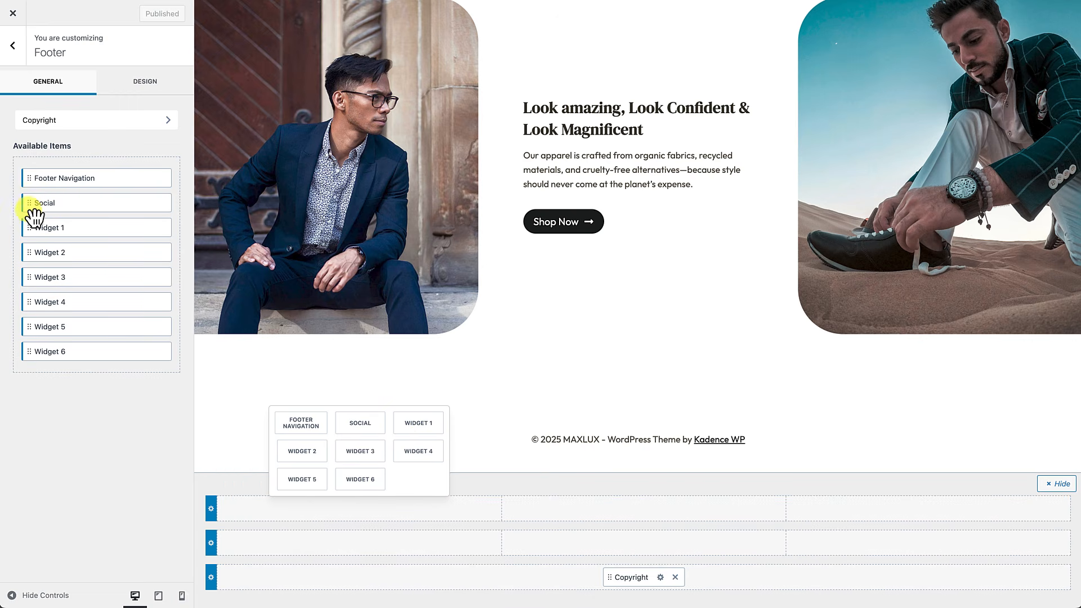
pyautogui.click(424, 425)
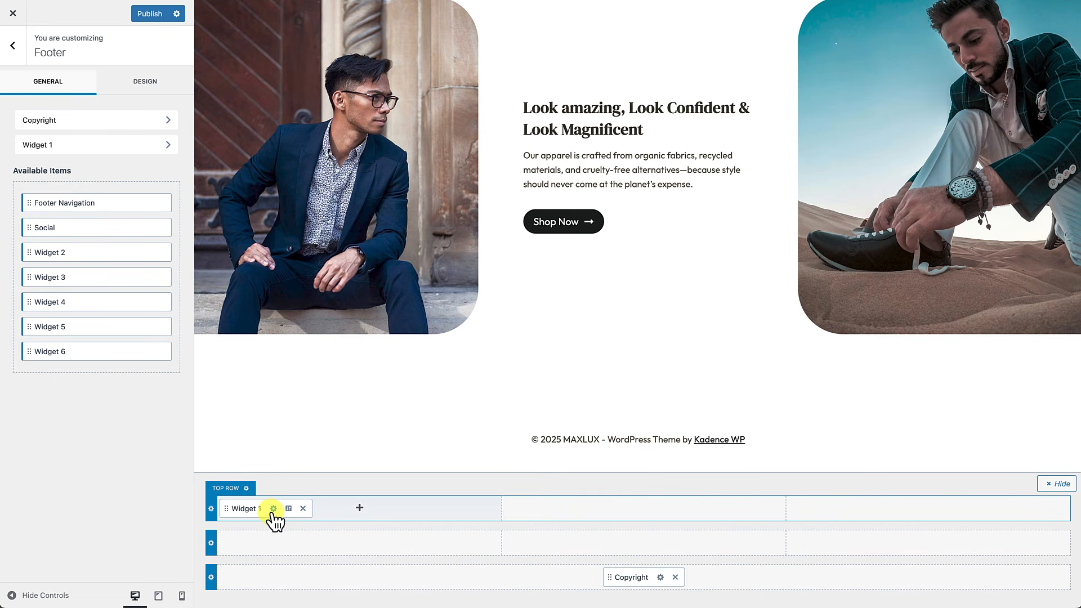
pyautogui.click(273, 509)
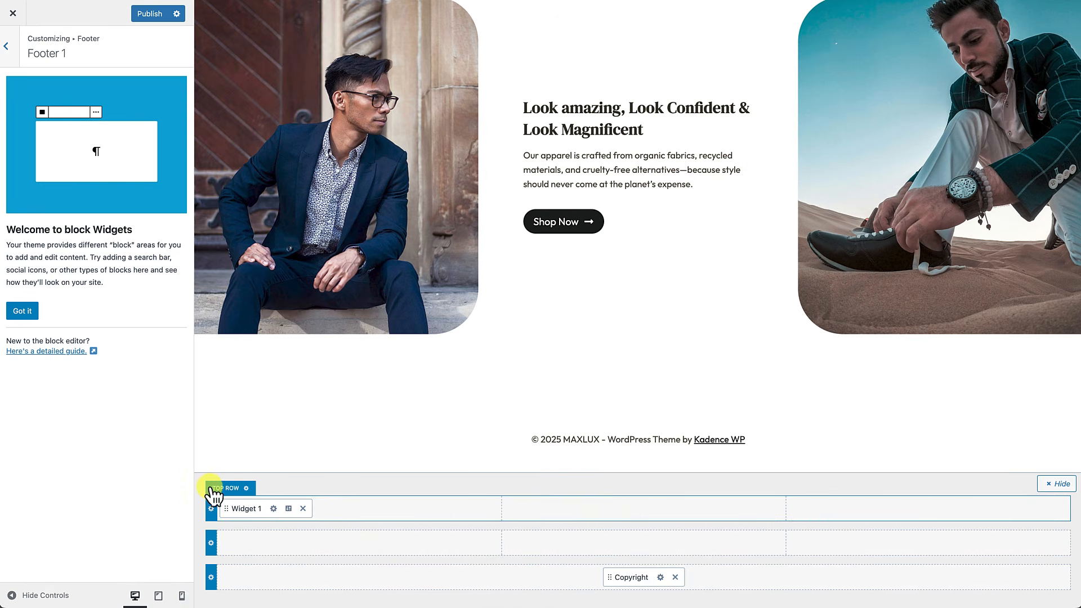
pyautogui.click(303, 508)
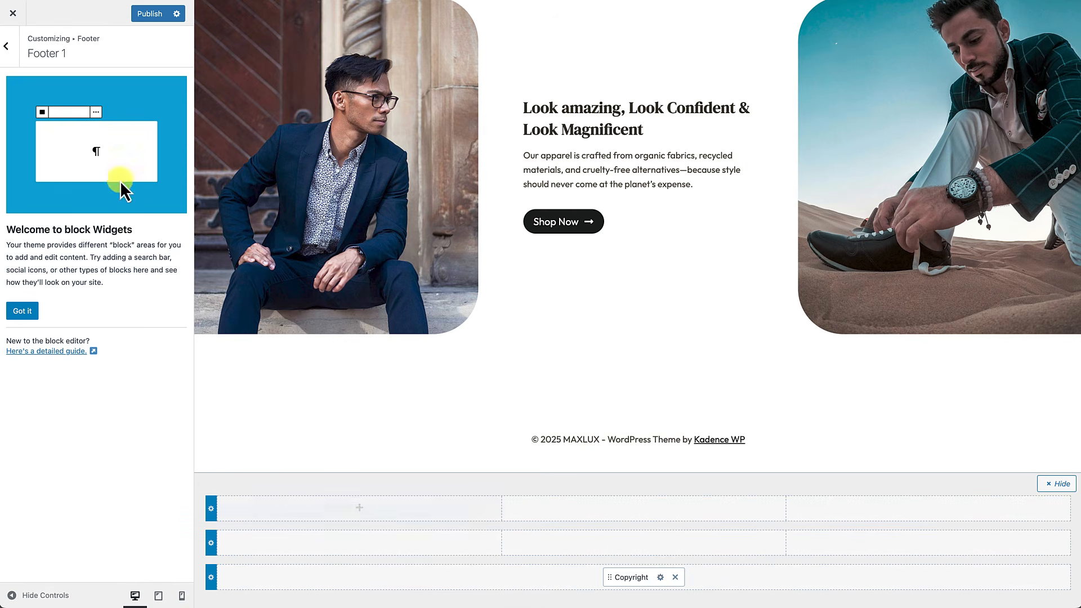
pyautogui.click(9, 49)
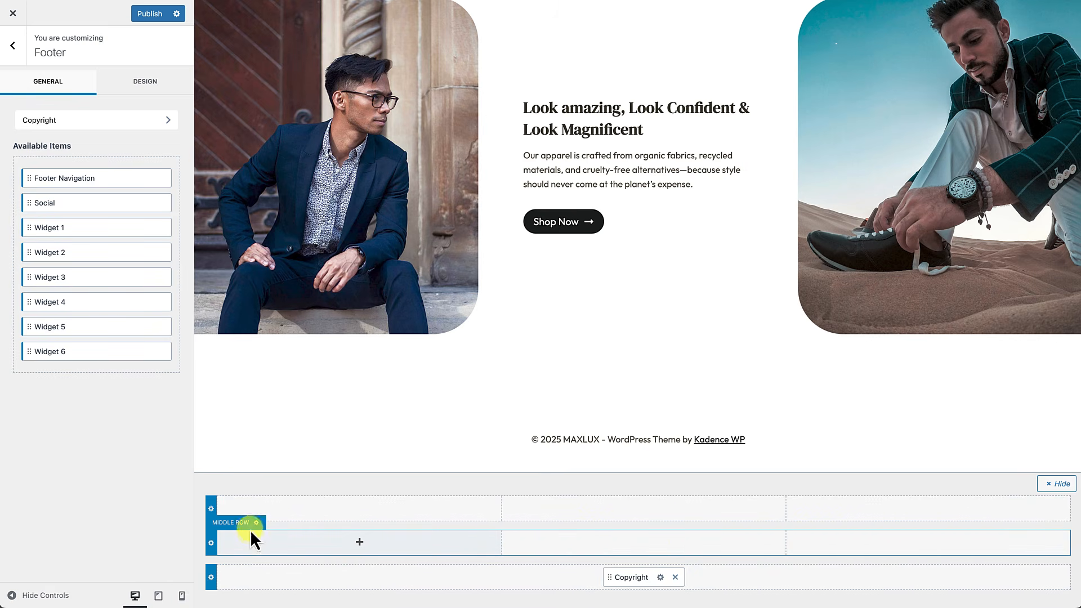
# Step: Set the footer Middle Row to 4 columns in its row settings
pyautogui.click(211, 542)
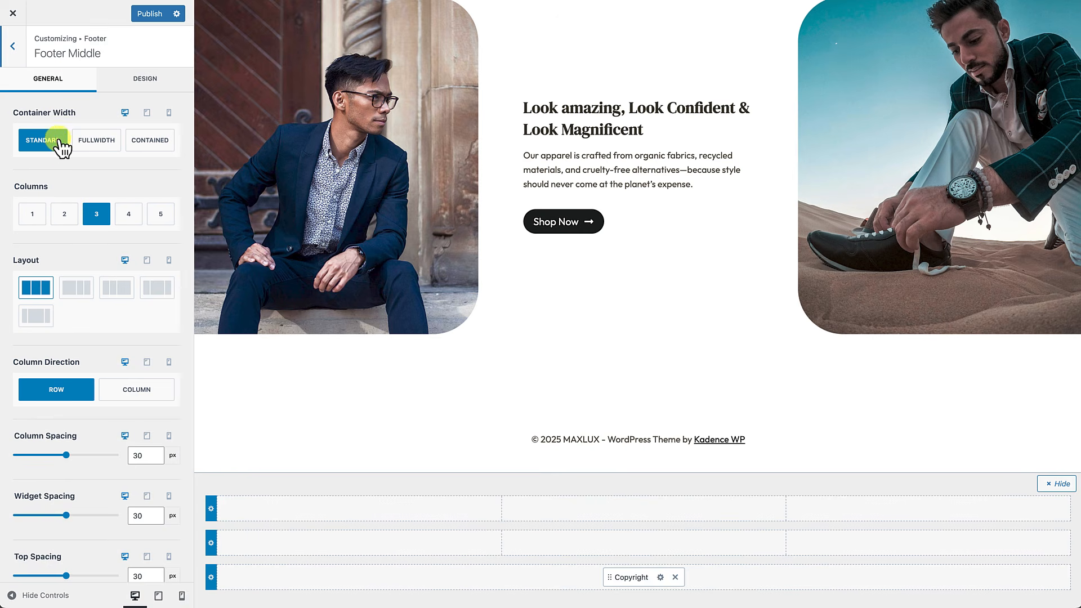
pyautogui.click(129, 217)
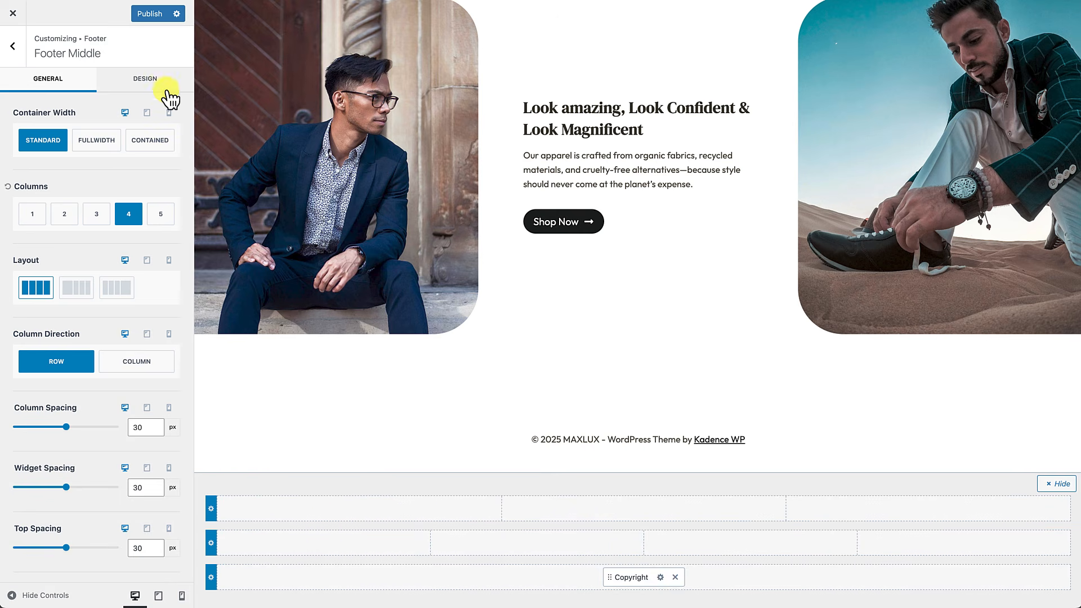
# Step: Give the Middle Row background the near-black 101111 palette colour
pyautogui.click(169, 85)
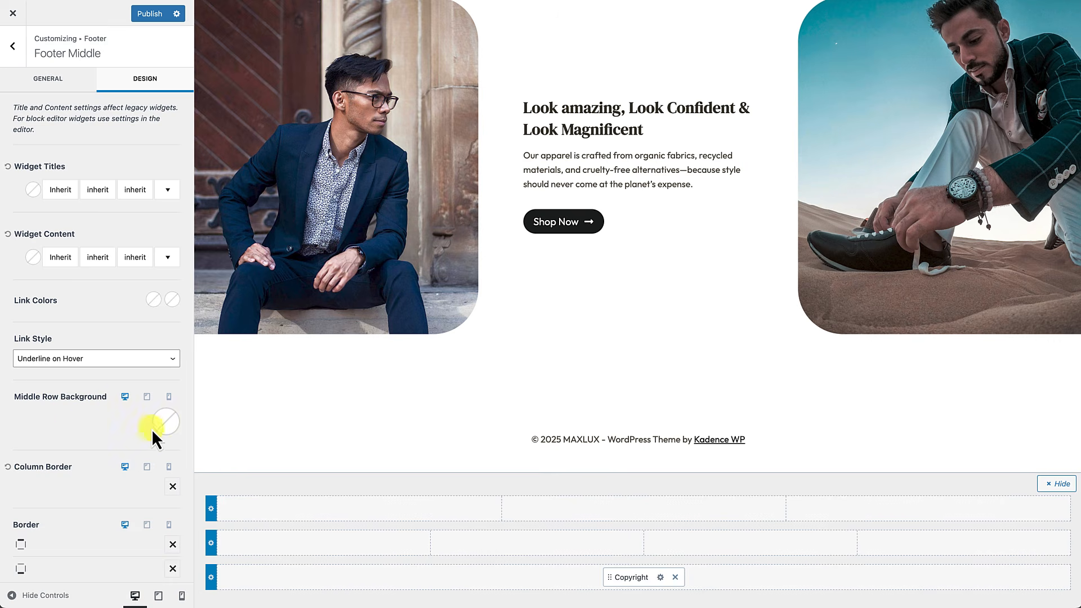
pyautogui.click(167, 422)
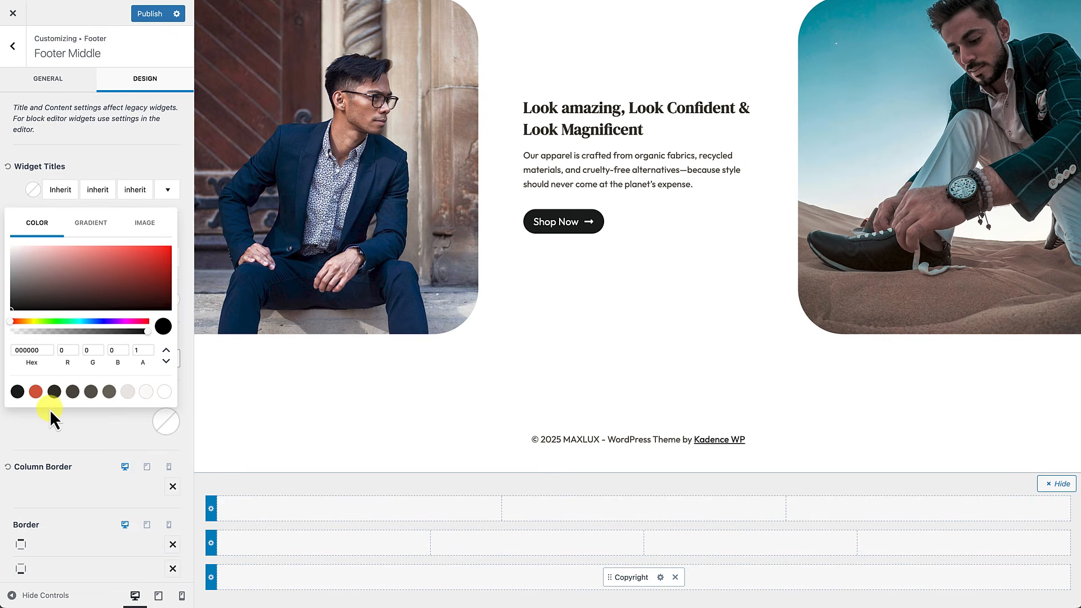
pyautogui.click(16, 391)
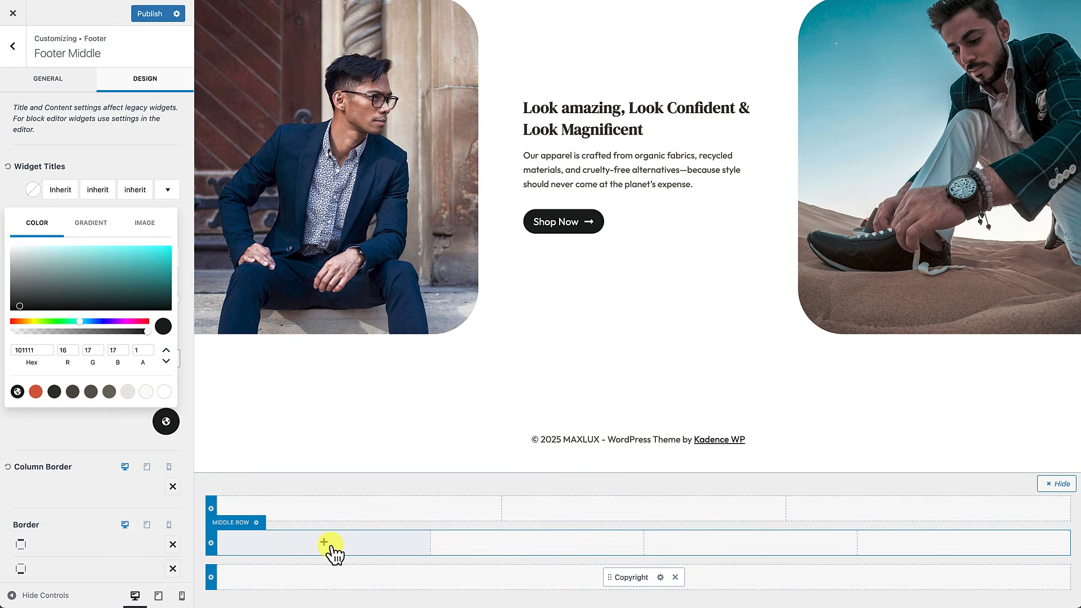
pyautogui.click(114, 438)
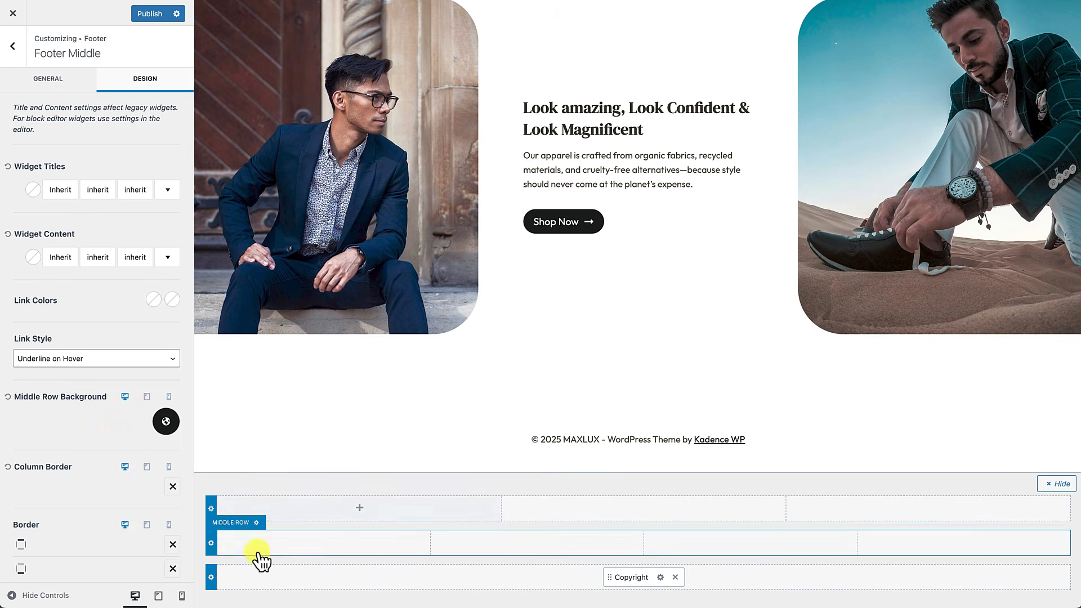
# Step: Set the middle row link colour to white and link hover to red-orange CF4F30
pyautogui.click(152, 299)
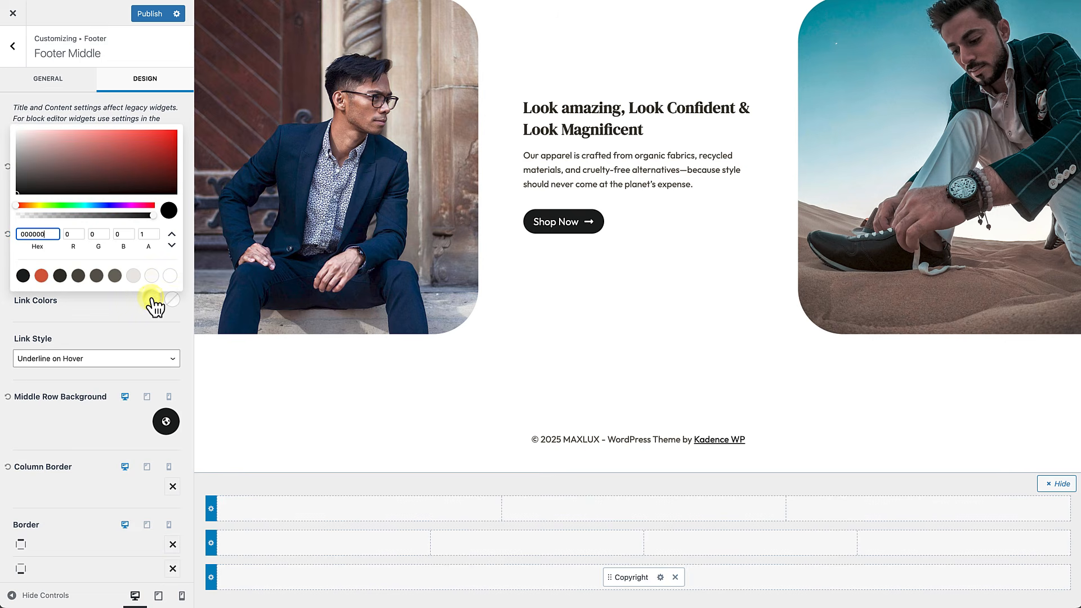
pyautogui.click(41, 275)
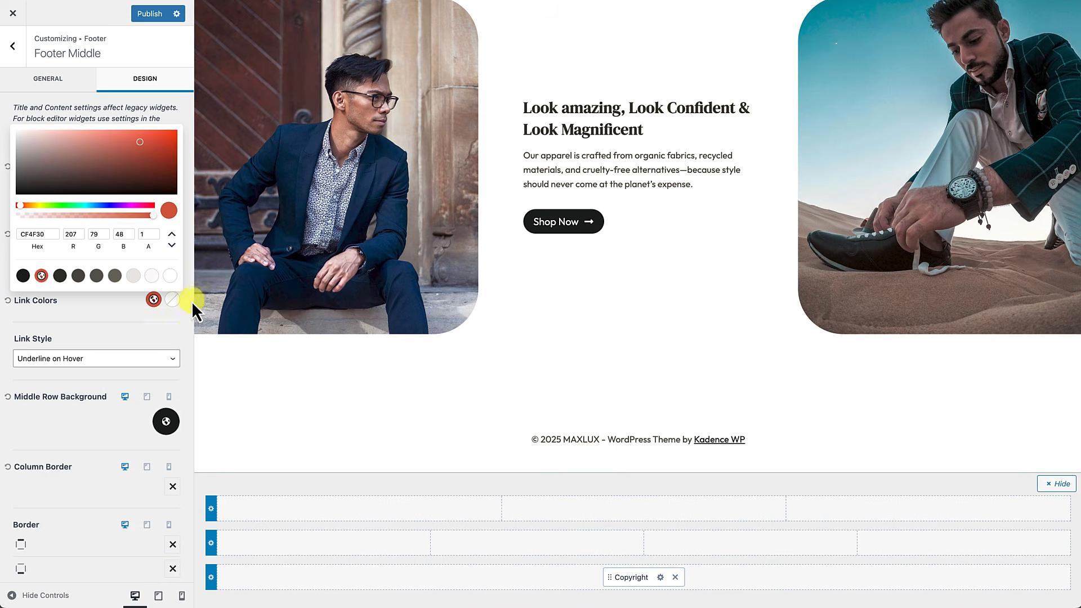
pyautogui.click(170, 276)
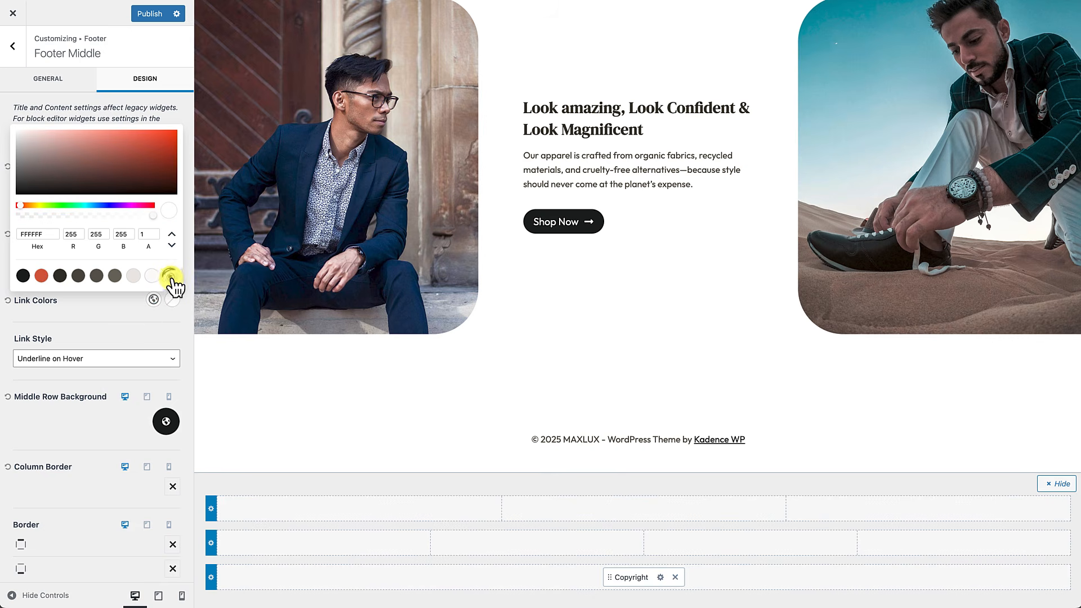
pyautogui.click(171, 300)
pyautogui.click(41, 275)
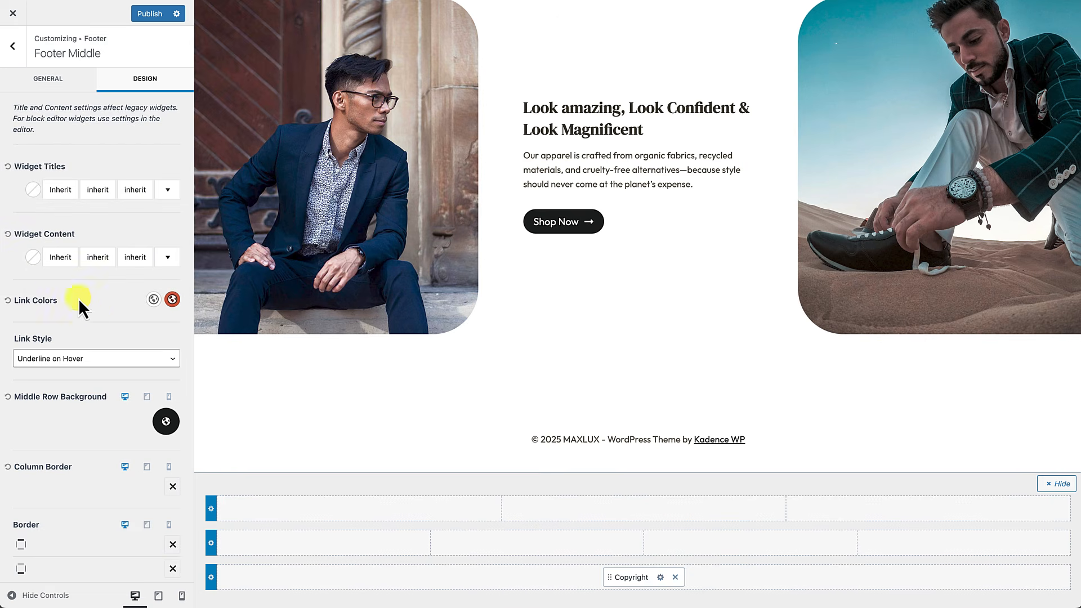
# Step: Make the middle row widget content text white
pyautogui.click(33, 257)
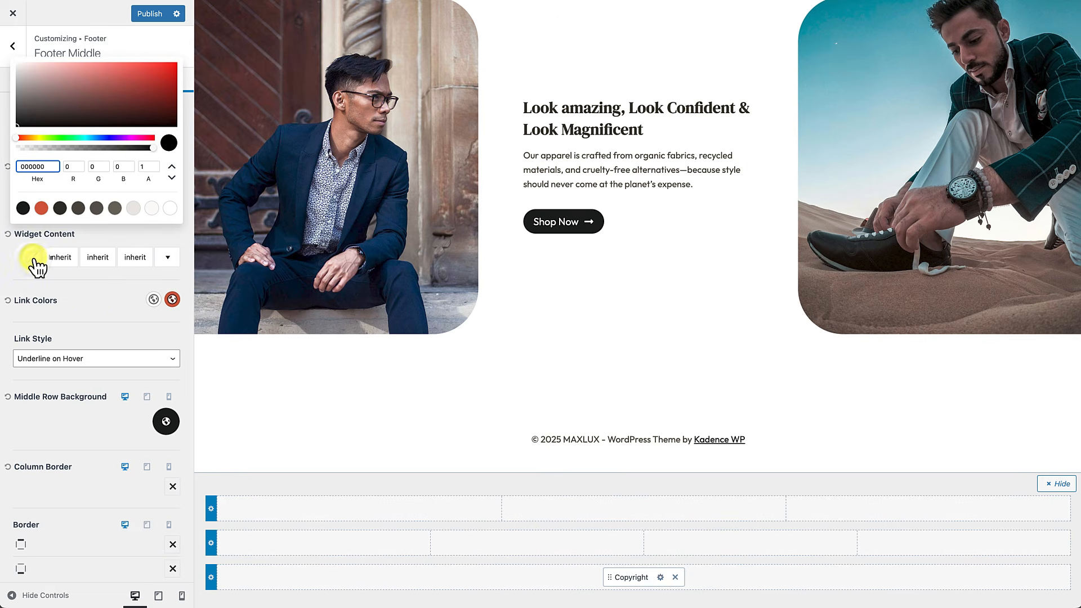
pyautogui.click(171, 208)
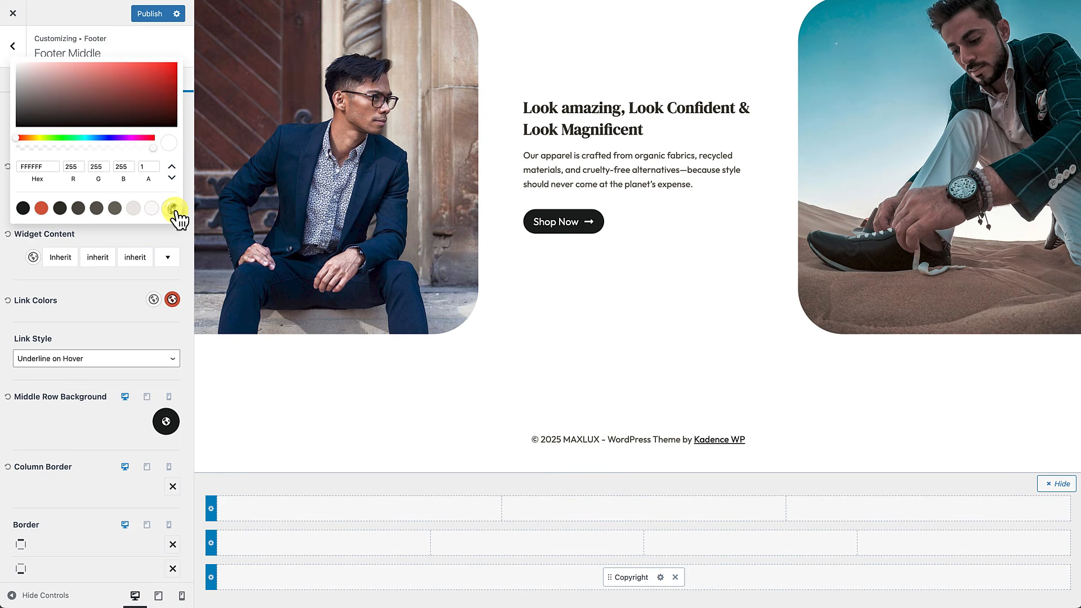
pyautogui.click(91, 302)
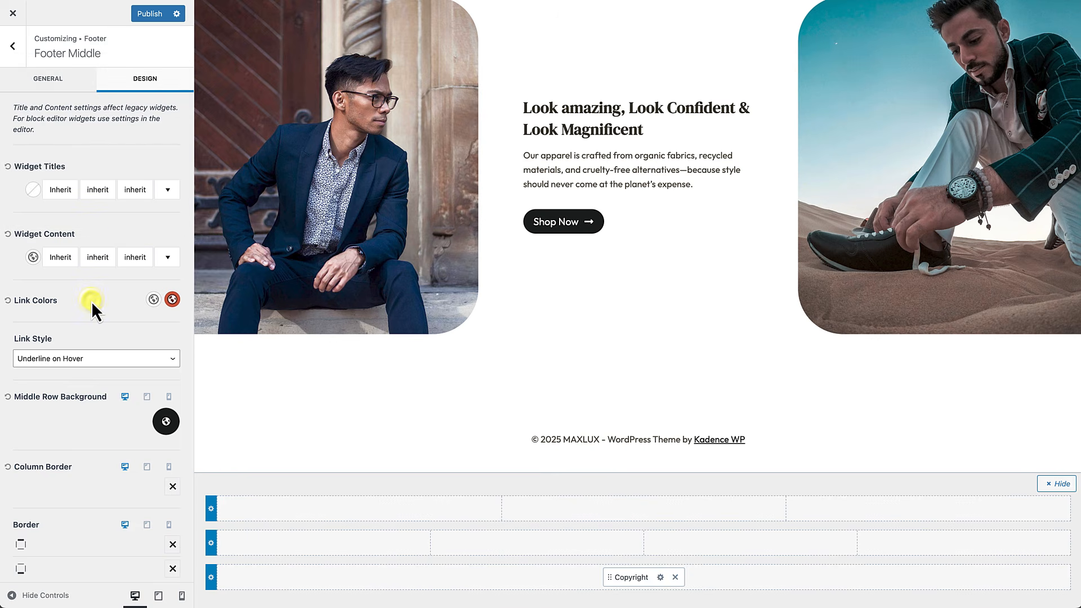
pyautogui.click(33, 191)
pyautogui.click(120, 302)
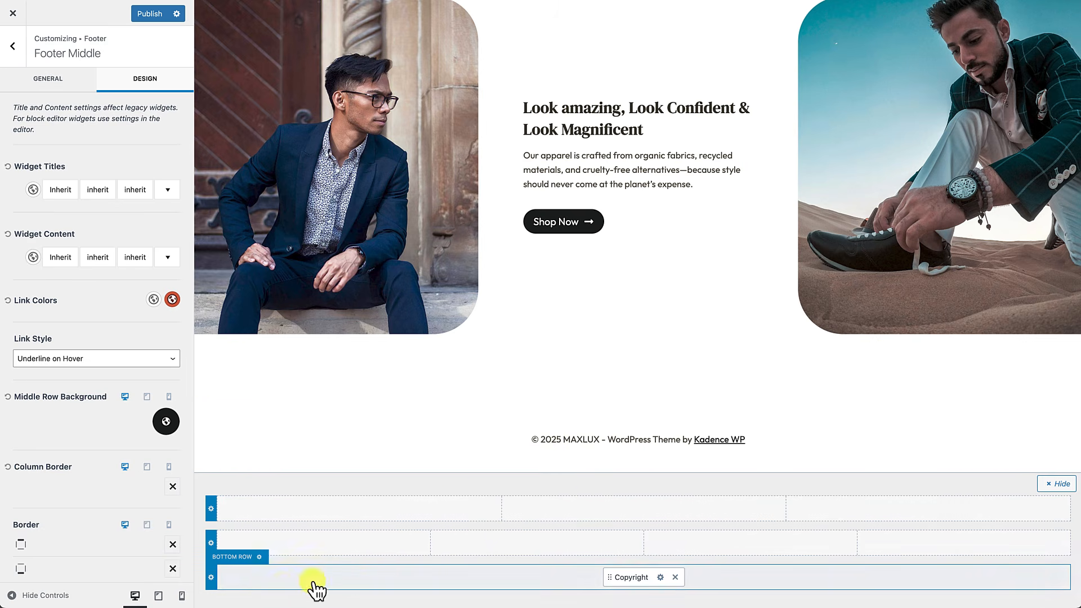
# Step: Give the Footer Bottom row a near-black 101111 background
pyautogui.click(212, 577)
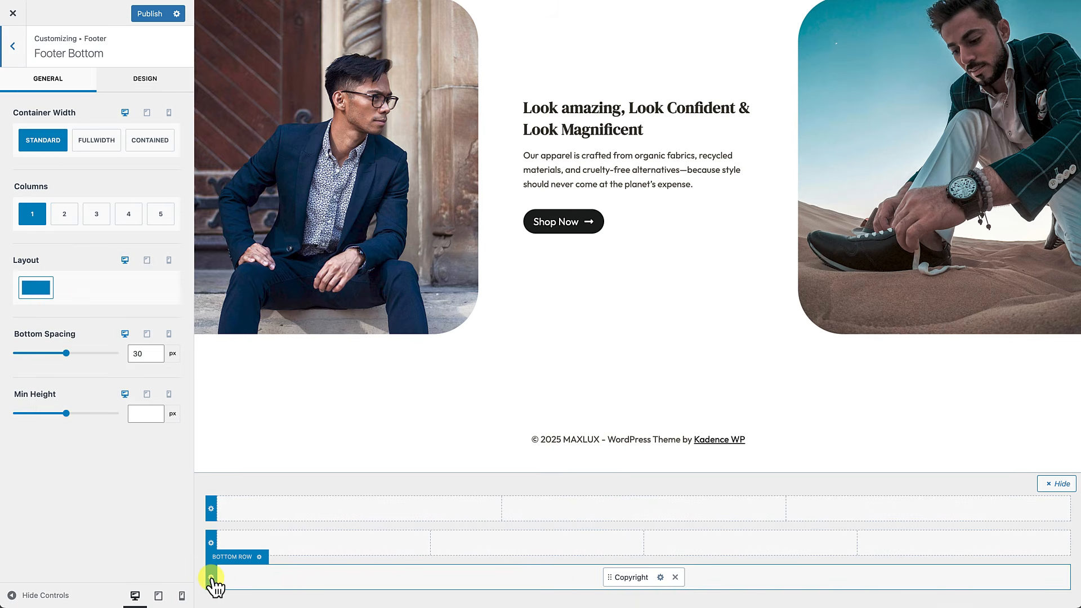
pyautogui.click(153, 89)
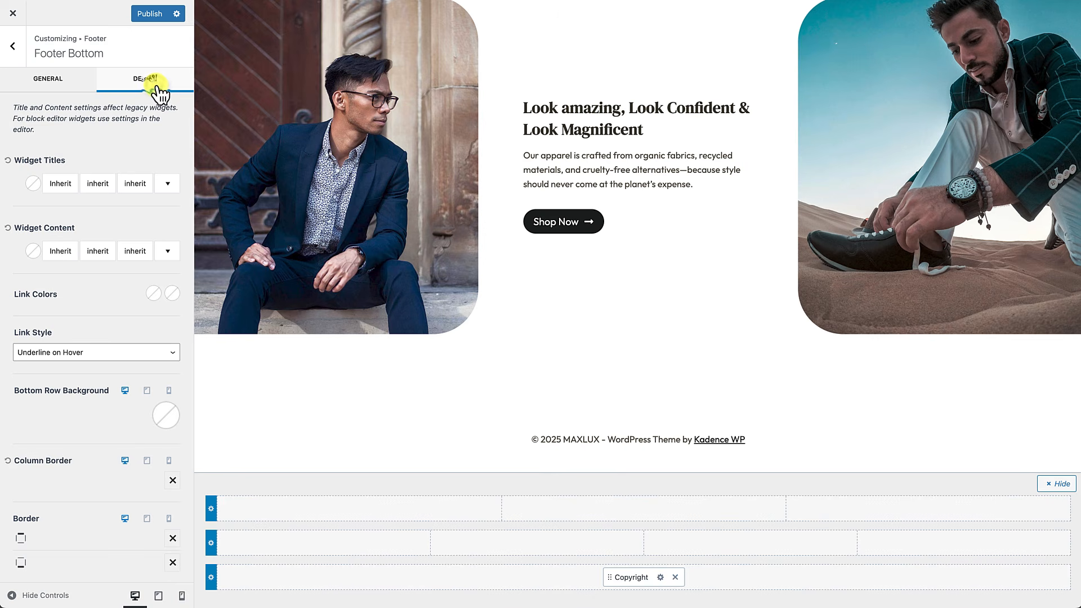
pyautogui.click(167, 423)
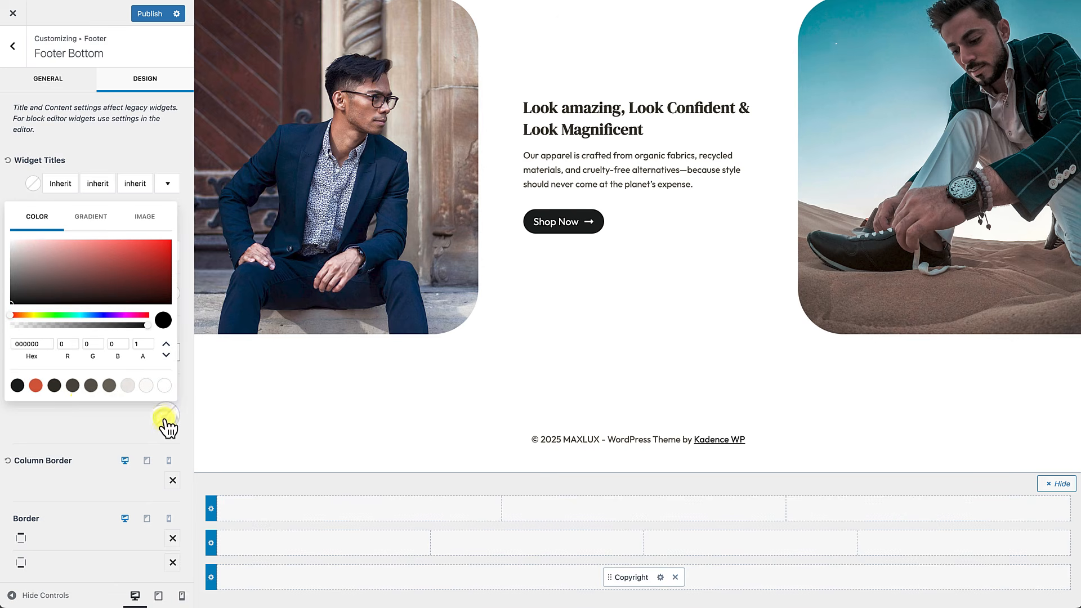
pyautogui.click(17, 385)
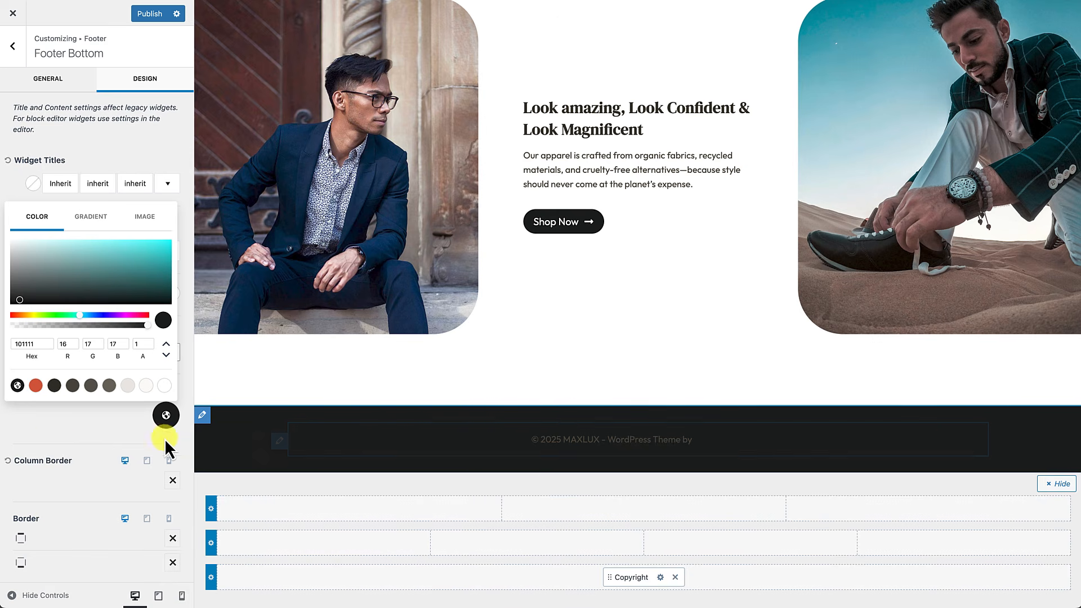
pyautogui.click(63, 427)
# Step: Make the bottom row's widget content text and links white
pyautogui.click(27, 249)
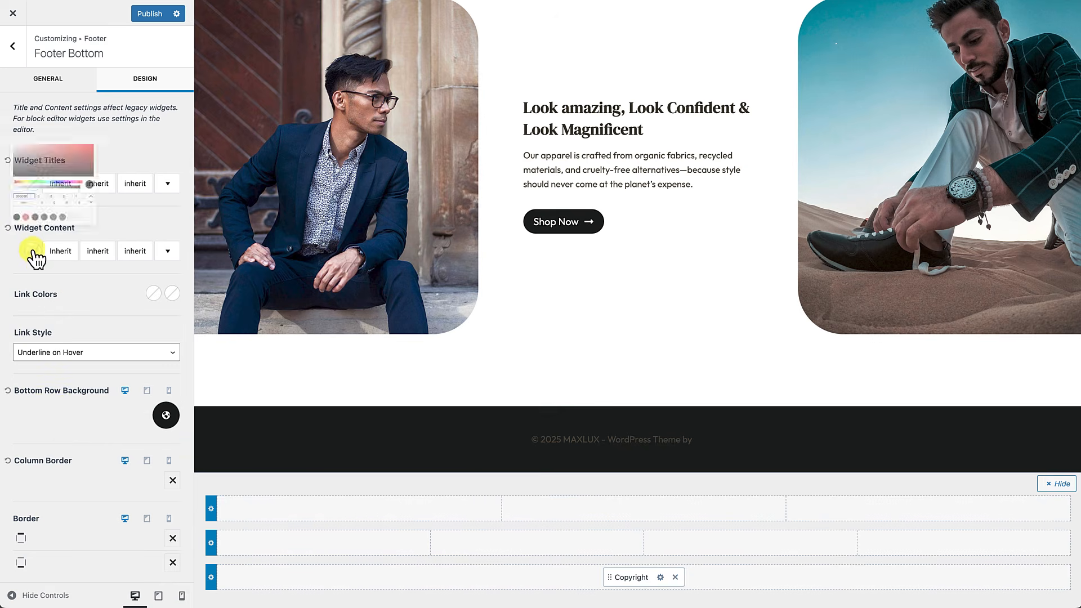
pyautogui.click(170, 201)
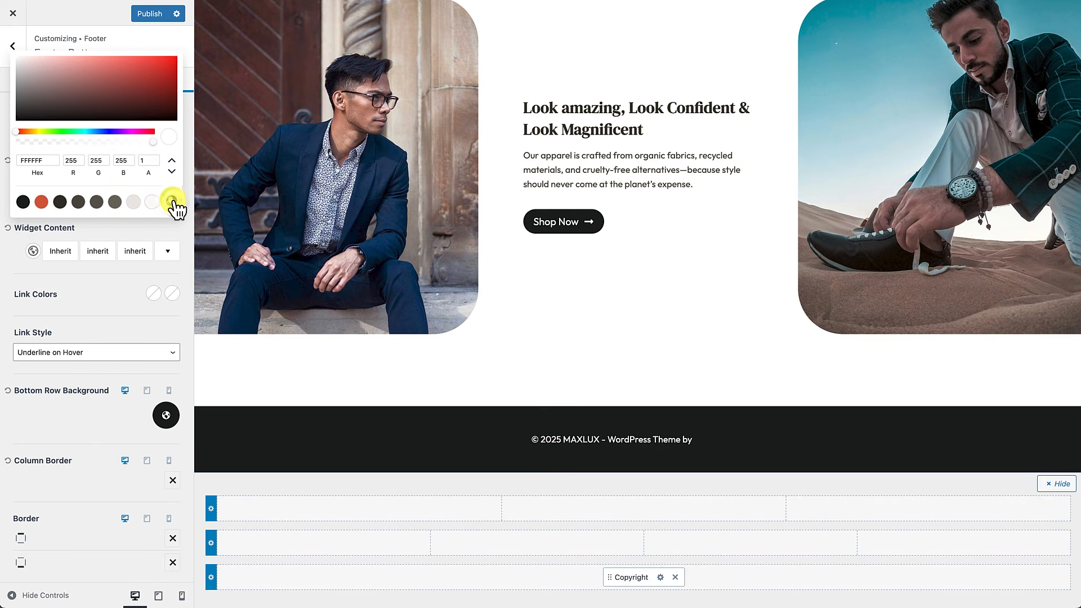
pyautogui.click(85, 306)
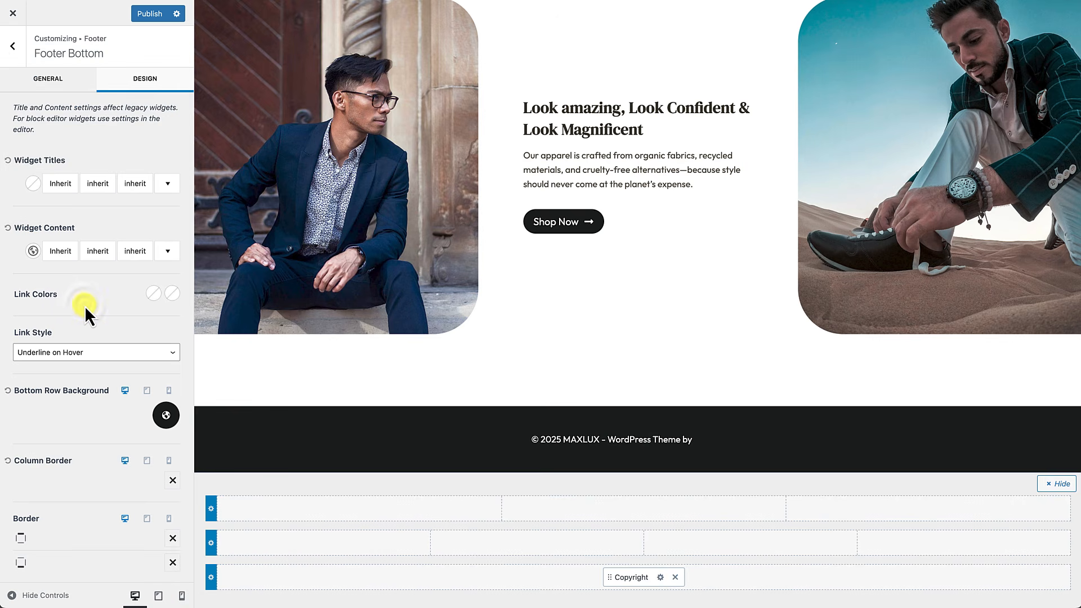
pyautogui.click(159, 293)
pyautogui.click(169, 270)
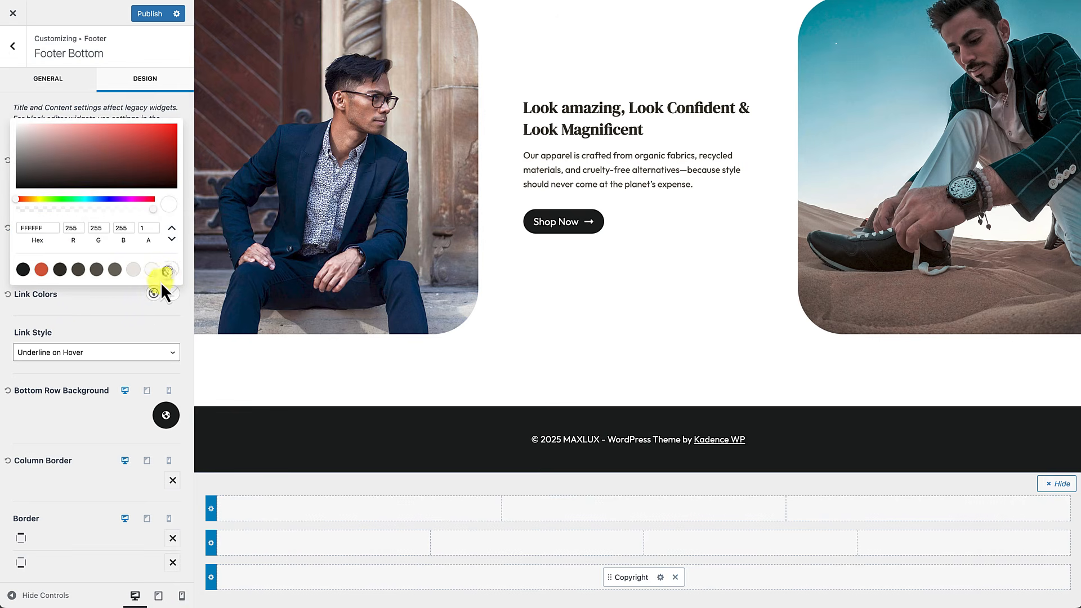
pyautogui.click(127, 306)
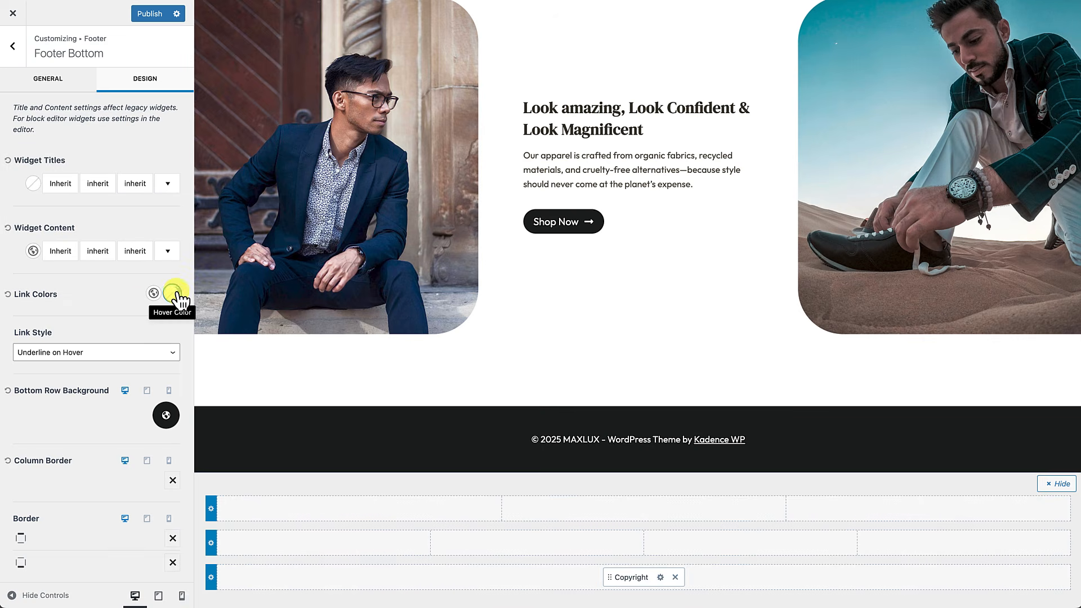
# Step: Set the bottom row link hover to orange CF4F30 and Link Style to No Underline
pyautogui.click(174, 293)
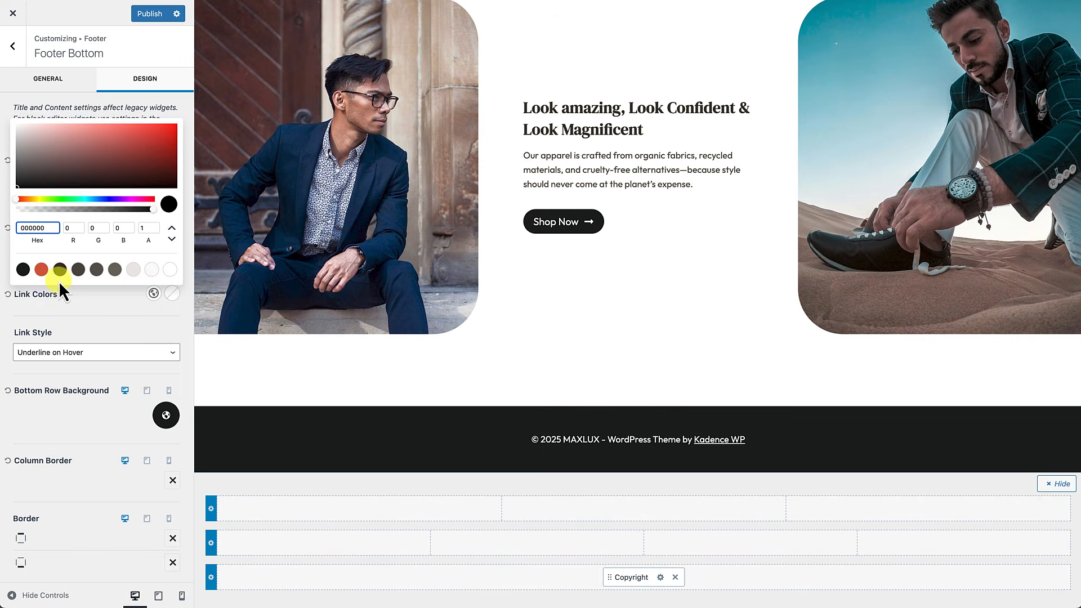
pyautogui.click(42, 271)
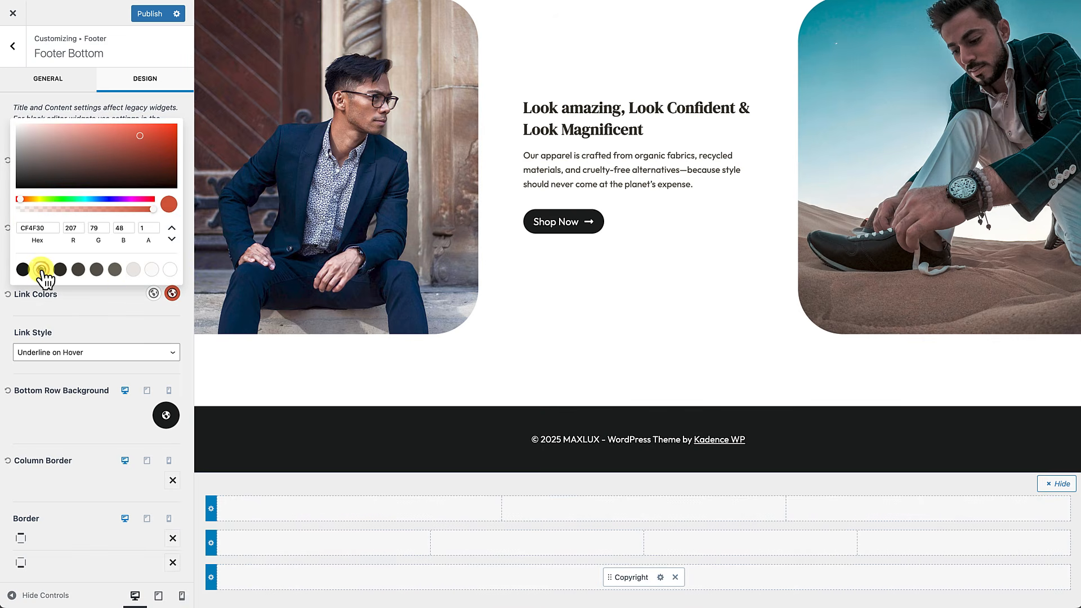
pyautogui.click(79, 312)
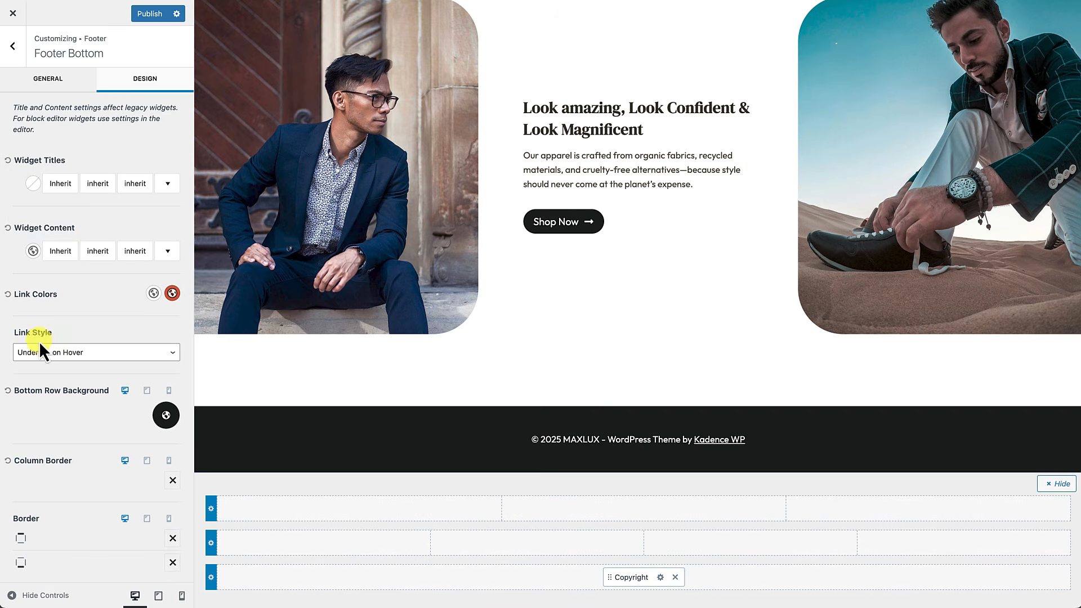
pyautogui.click(111, 354)
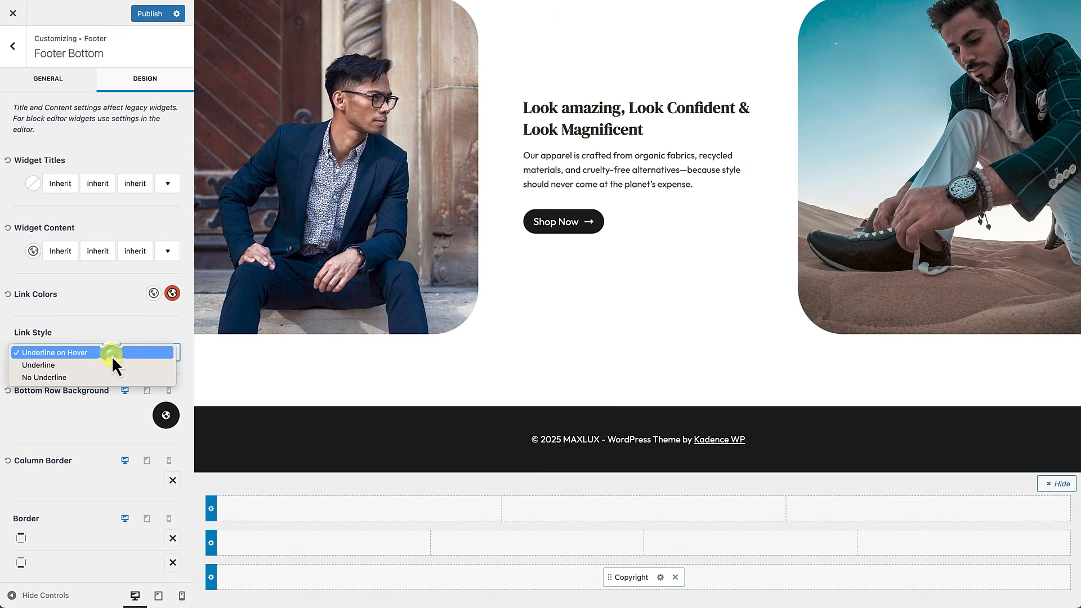
pyautogui.click(108, 333)
pyautogui.click(93, 354)
pyautogui.click(50, 377)
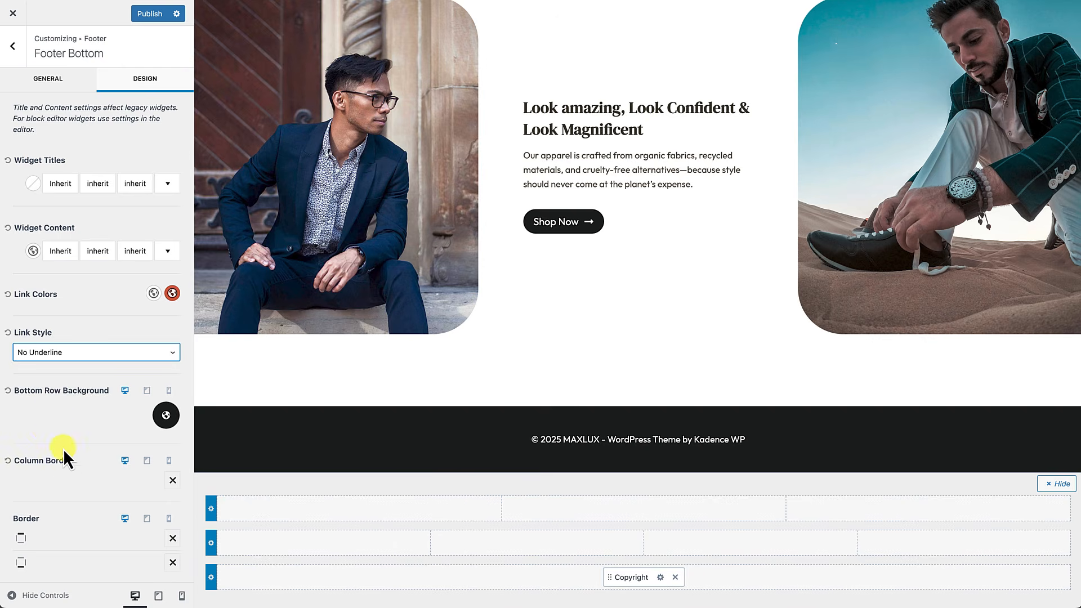
# Step: Replace {theme-credit} in the copyright with a '{site-title} Site By' credit to the site builder, then publish
pyautogui.click(660, 577)
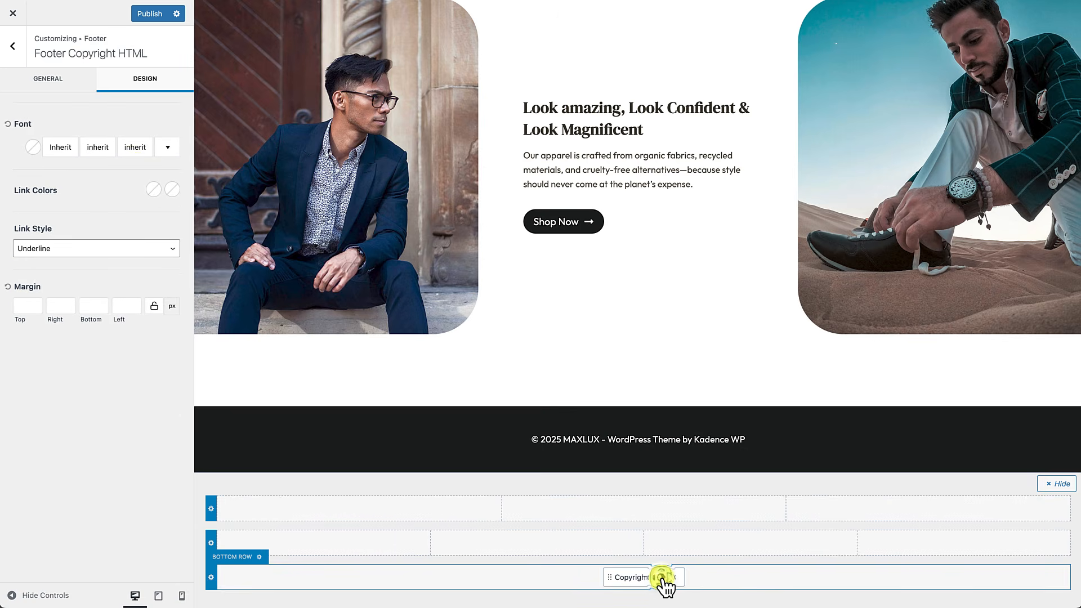
pyautogui.click(48, 83)
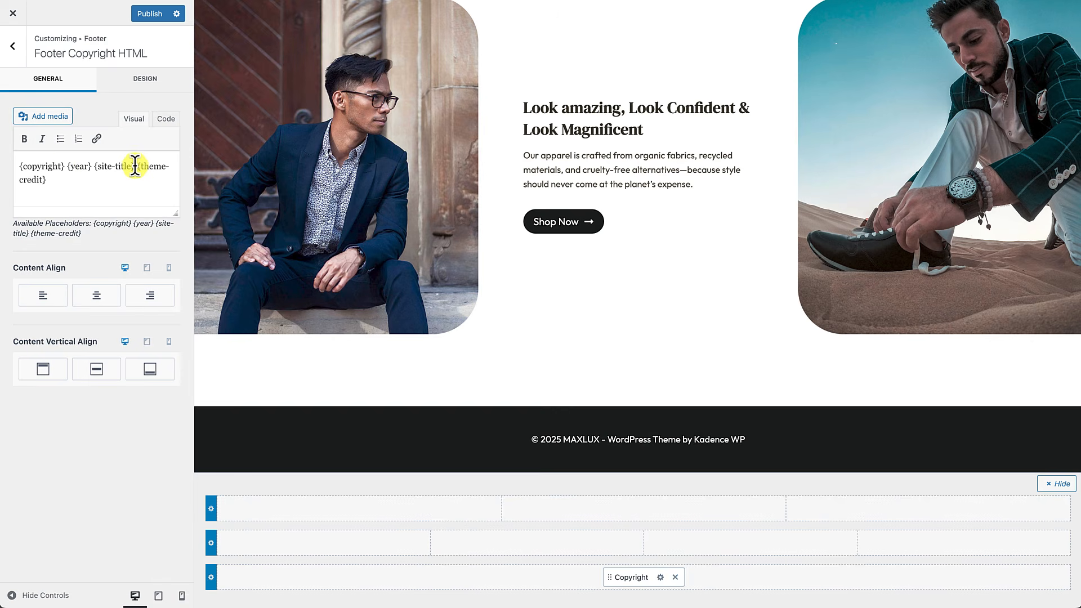
pyautogui.moveTo(136, 166); pyautogui.dragTo(139, 175)
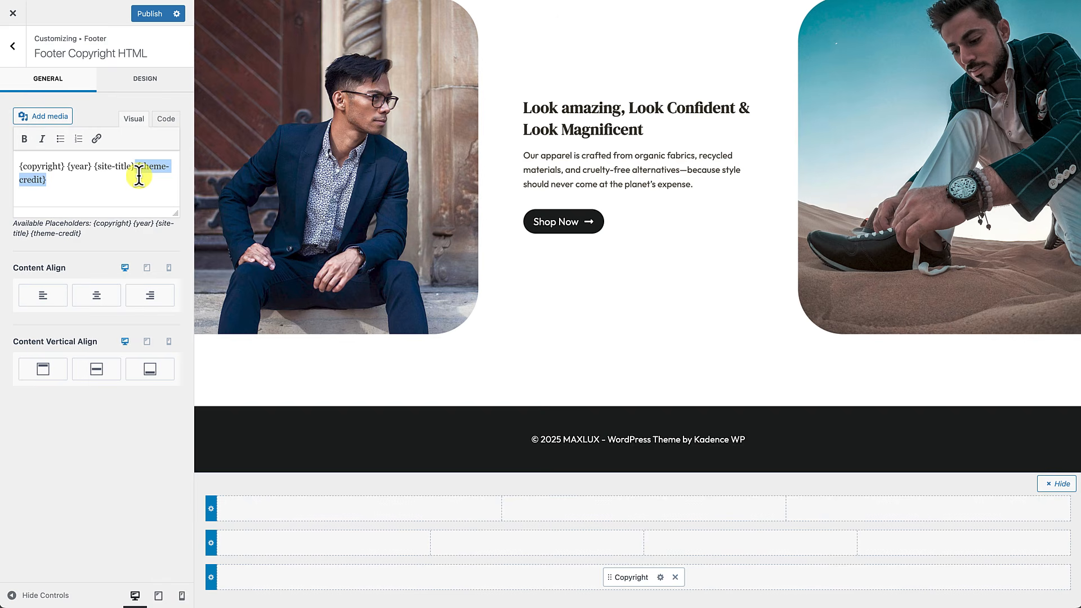
pyautogui.press('BackSpace')
pyautogui.write('{site-title} Site By CliftonWP')
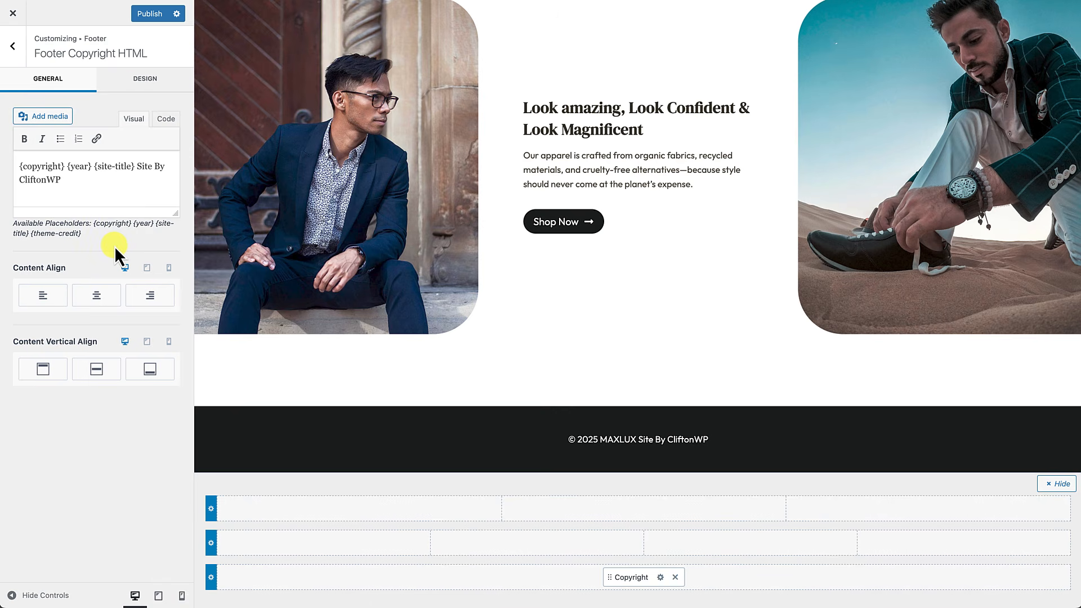
pyautogui.click(156, 15)
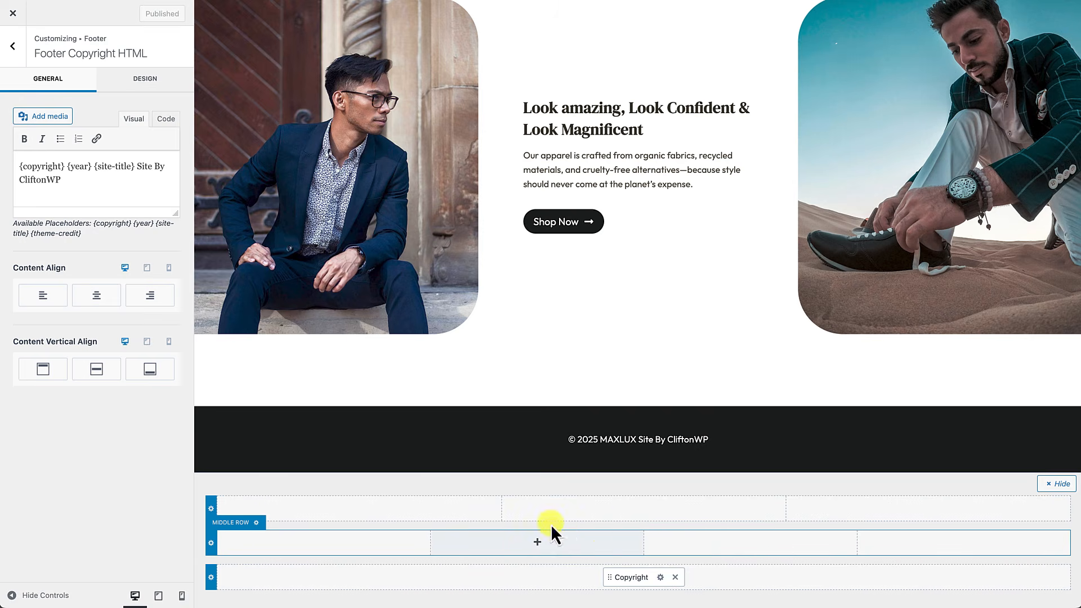
# Step: Place Widget 1, 2, 3 and 4 one per middle-row column, then exit to the live site
pyautogui.click(211, 542)
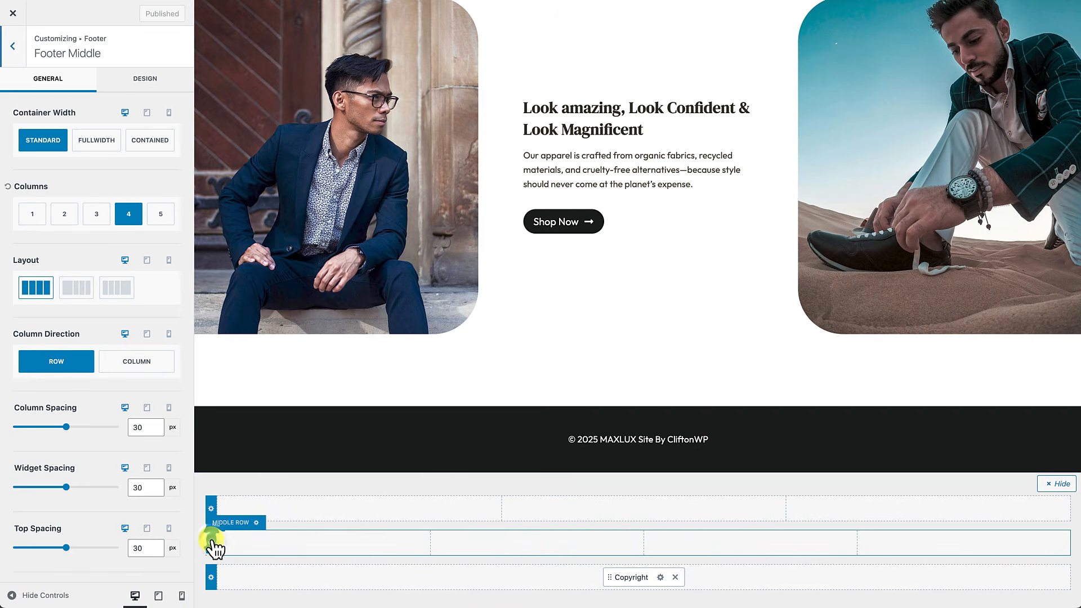
pyautogui.click(13, 46)
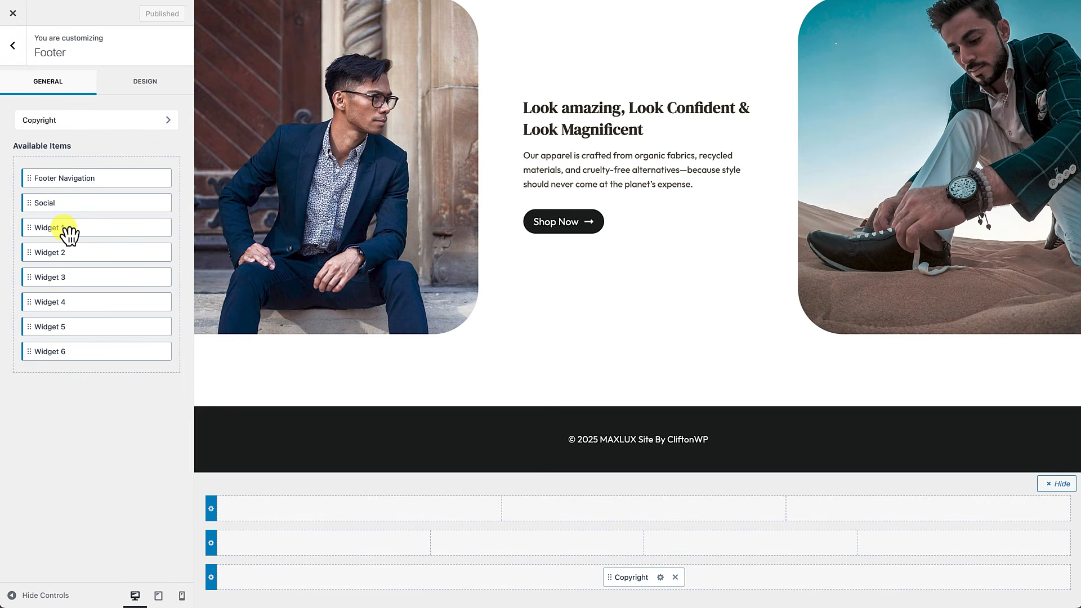
pyautogui.moveTo(67, 232); pyautogui.dragTo(315, 545)
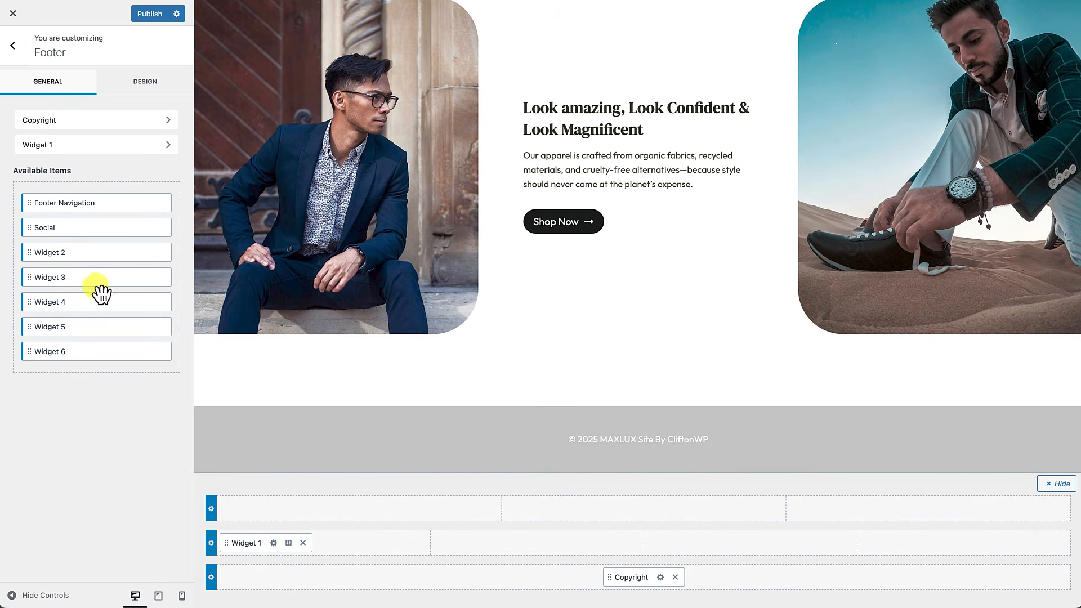
pyautogui.moveTo(79, 254); pyautogui.dragTo(497, 555)
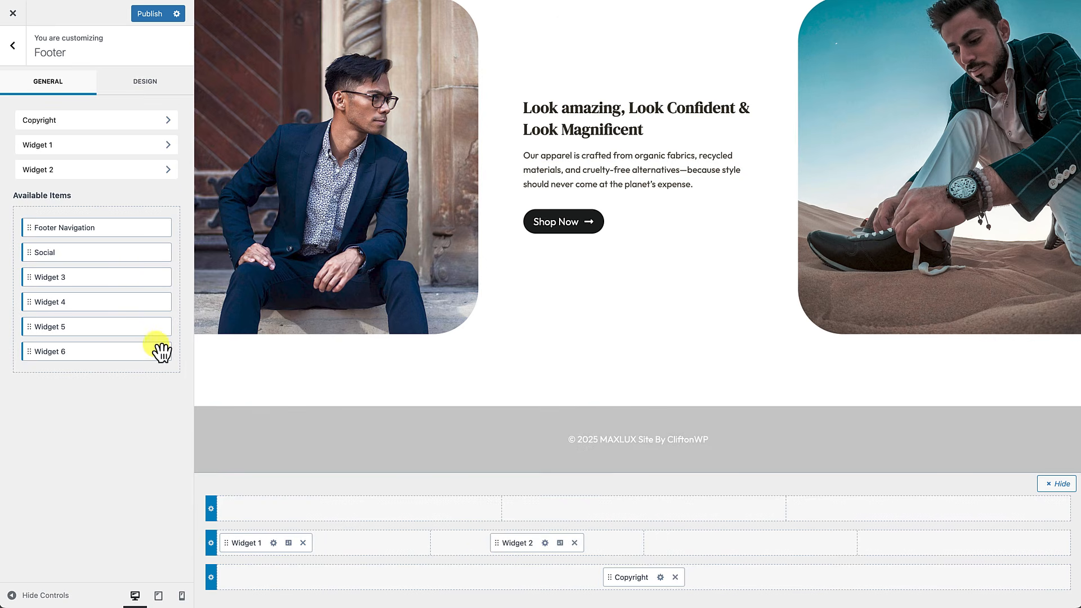
pyautogui.moveTo(62, 278); pyautogui.dragTo(782, 554)
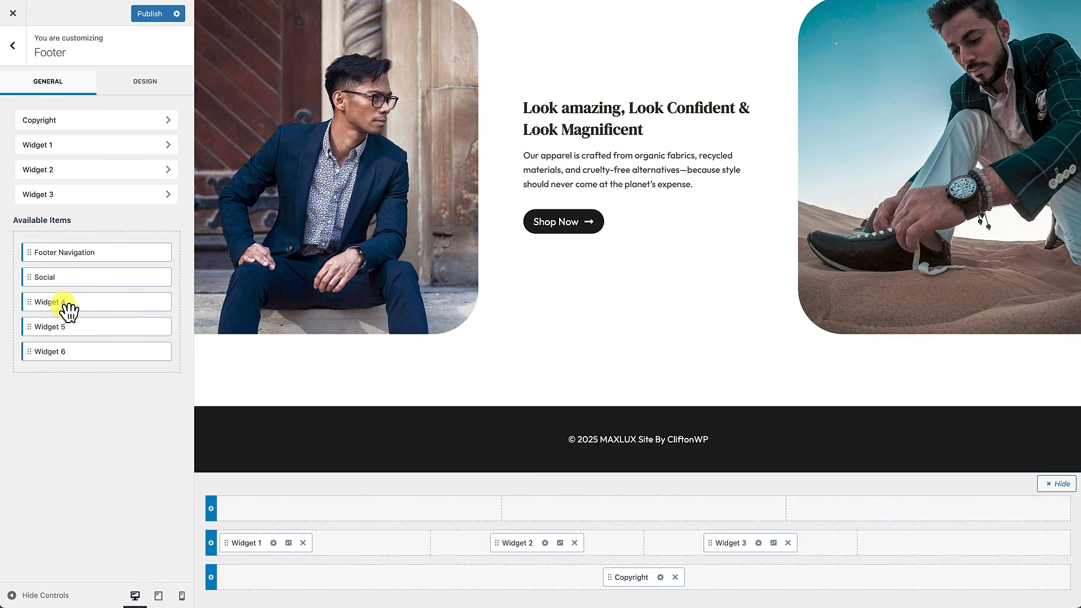
pyautogui.moveTo(61, 307); pyautogui.dragTo(909, 548)
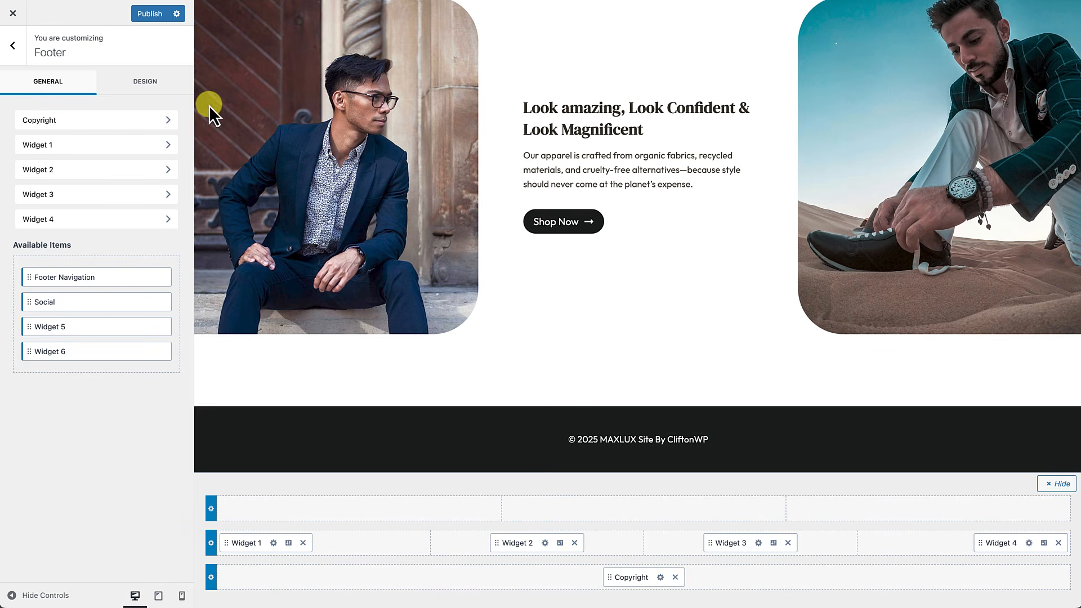
pyautogui.click(14, 14)
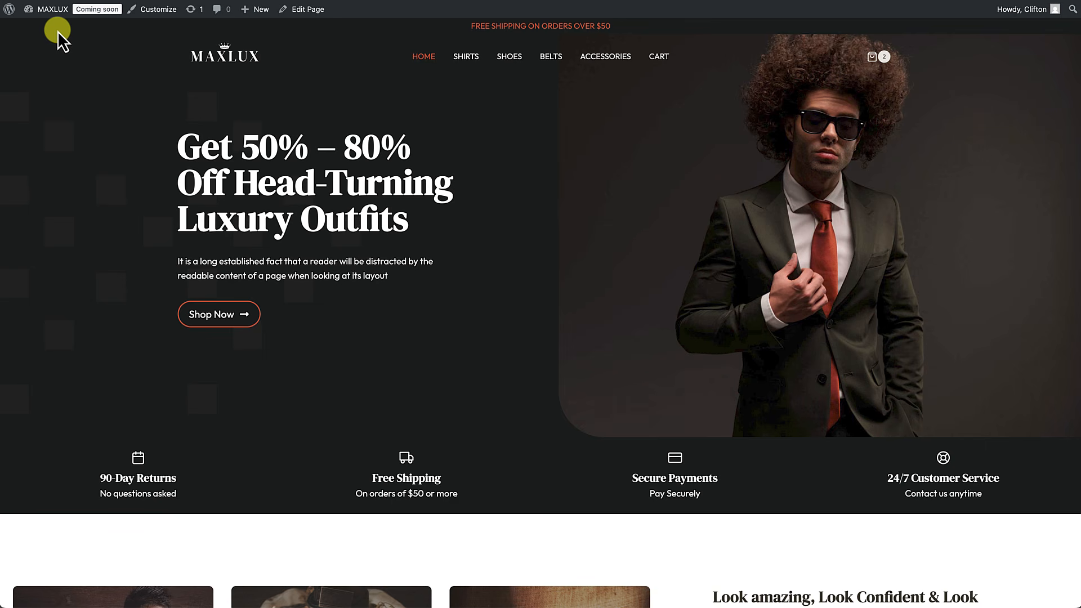
# Step: Return to the admin Dashboard with the Appearance submenu showing
pyautogui.moveTo(54, 11)
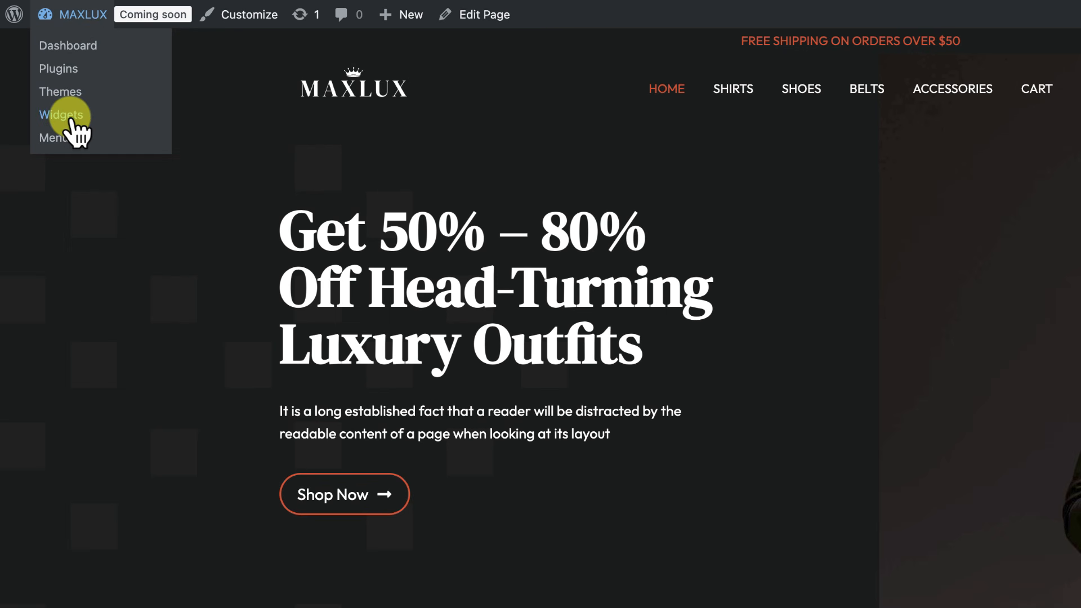
pyautogui.click(79, 48)
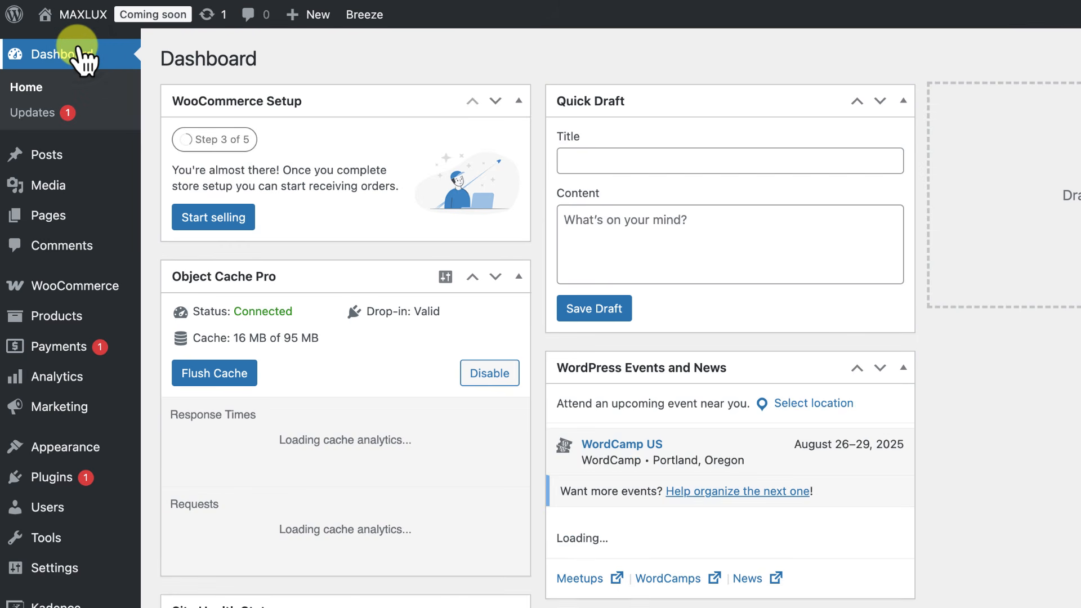
pyautogui.moveTo(56, 450)
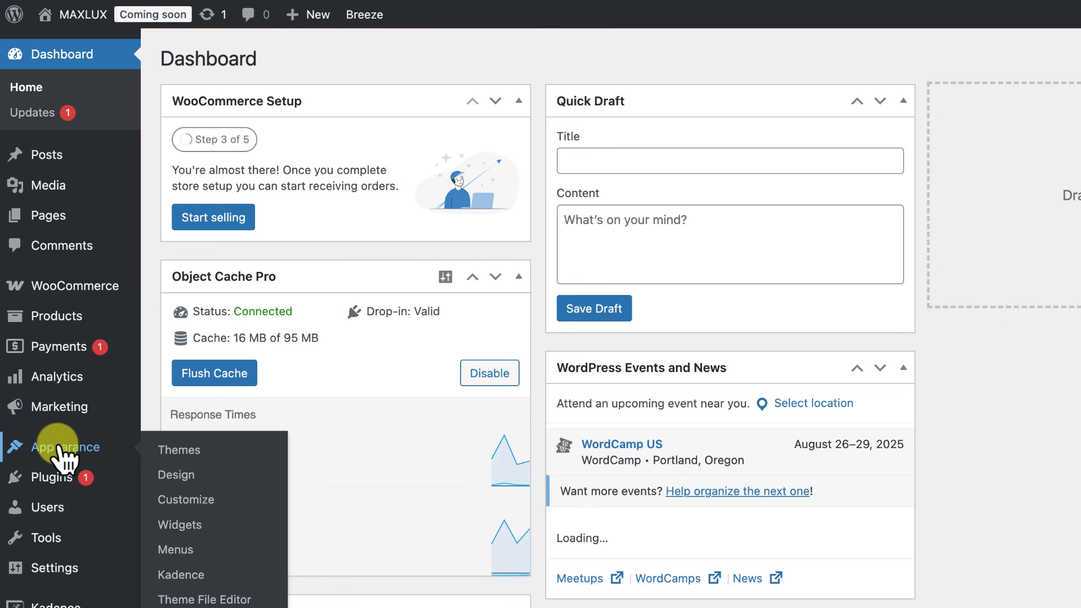
# Step: Go to the Widgets editor and expand the Footer 1 widget area
pyautogui.click(177, 526)
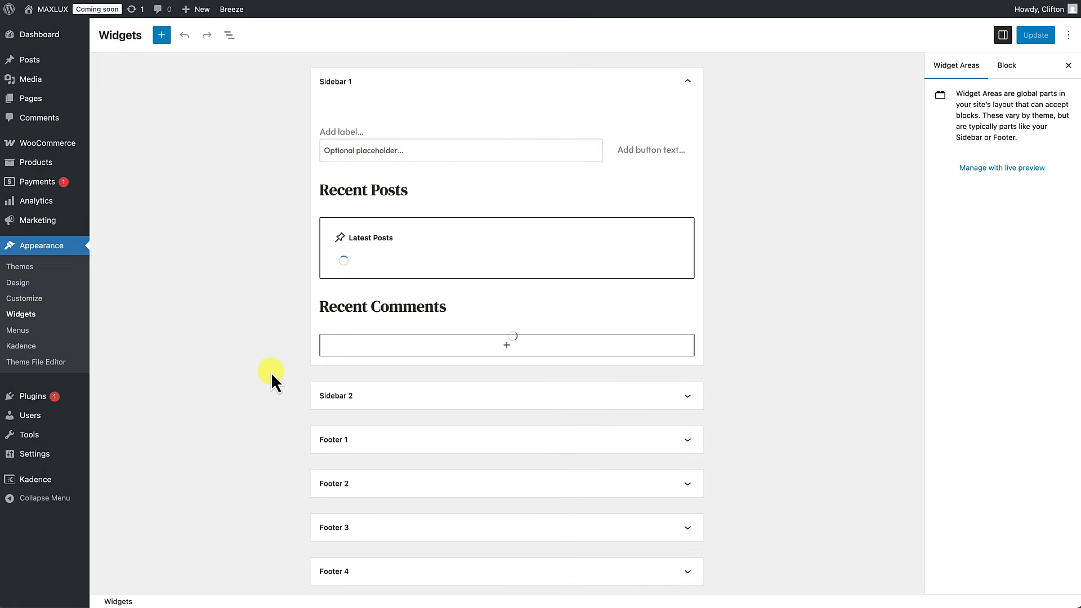
pyautogui.scroll(-5, 302, 417)
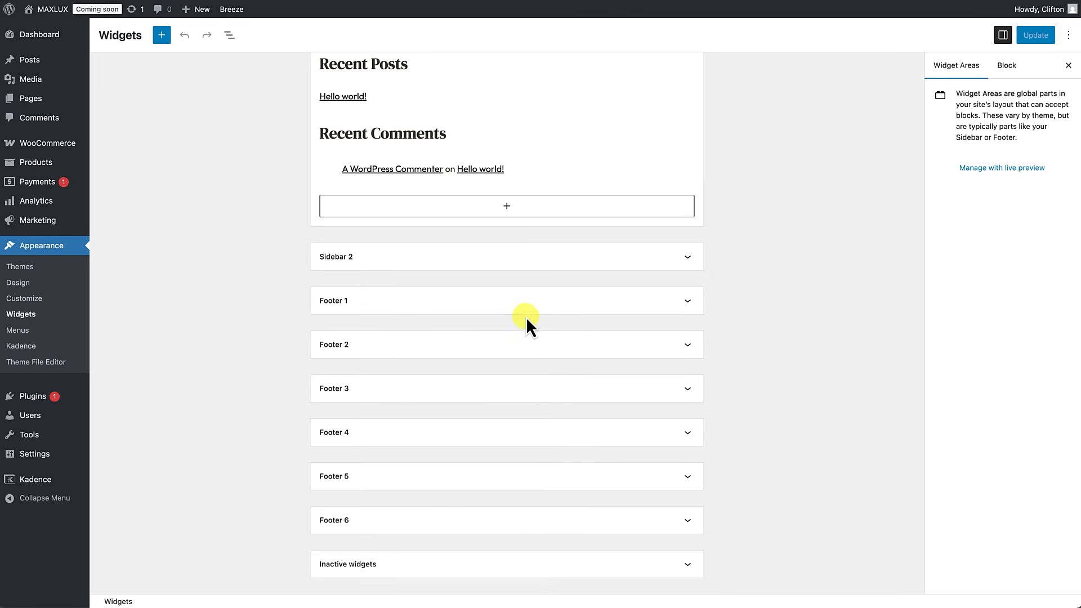
pyautogui.click(683, 303)
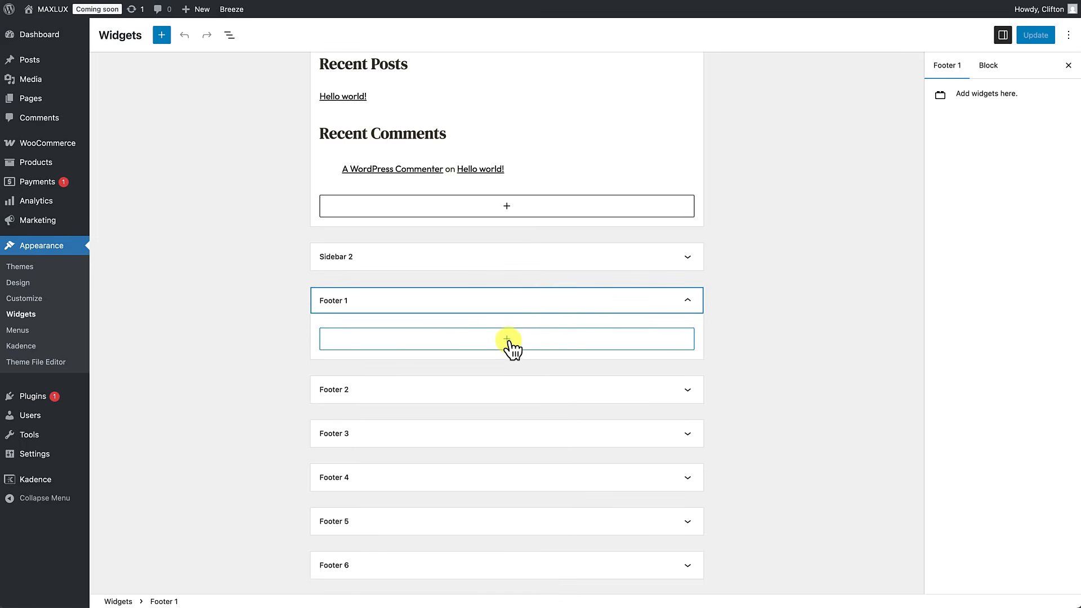
# Step: Add an Image (Adv) block to Footer 1 by searching 'image'
pyautogui.click(161, 38)
pyautogui.click(162, 39)
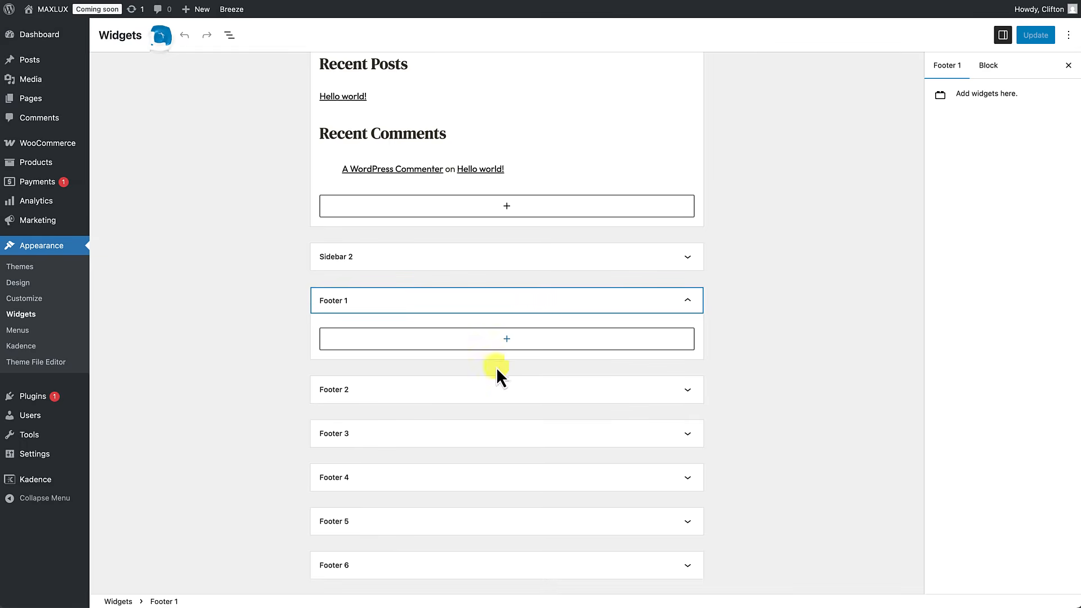
pyautogui.click(507, 340)
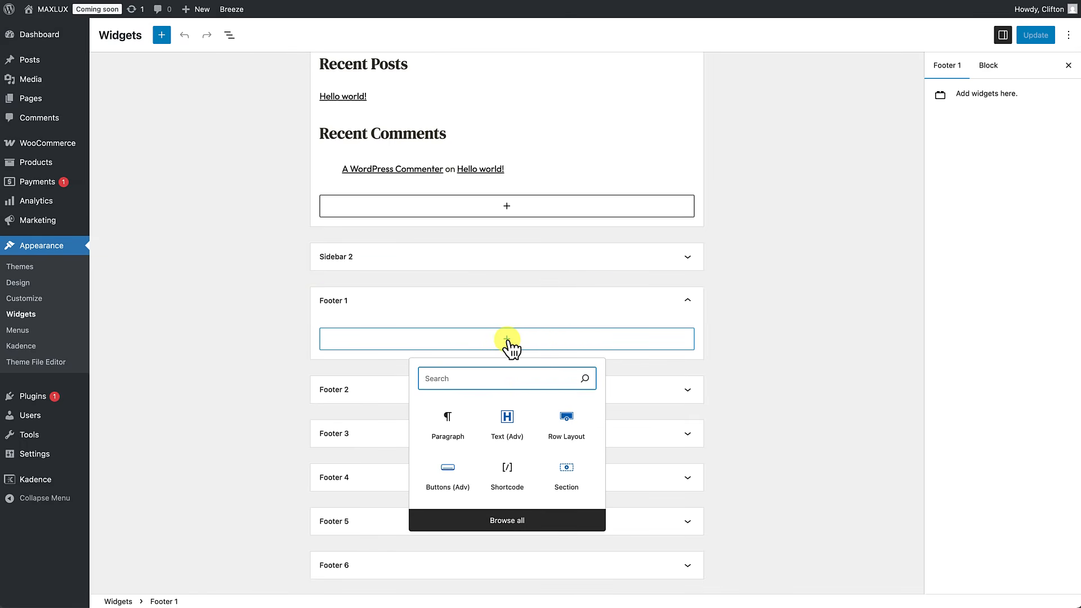
pyautogui.write('ima')
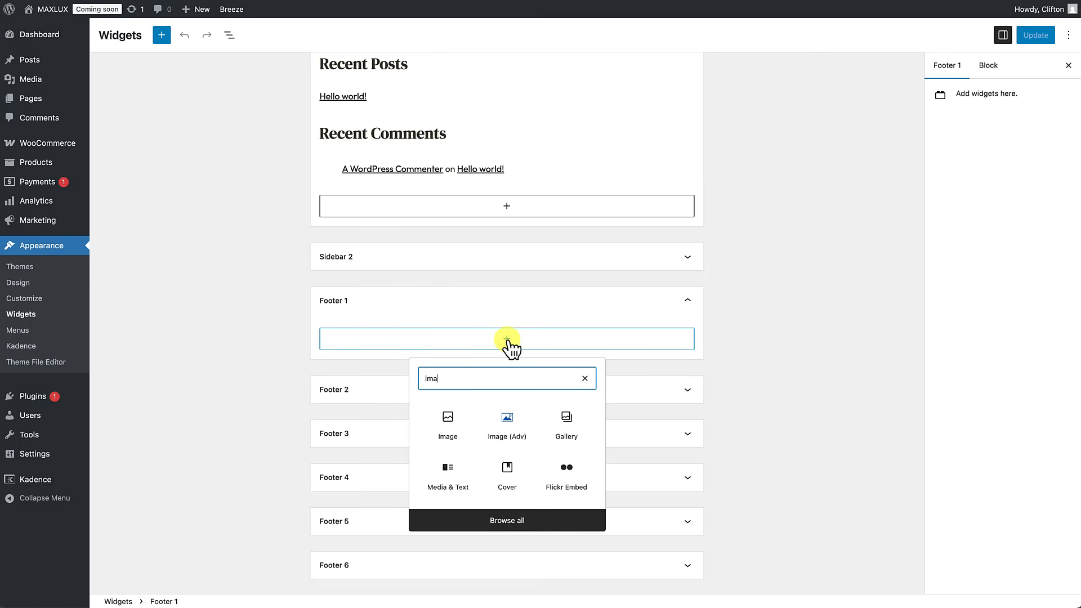
pyautogui.write('ge')
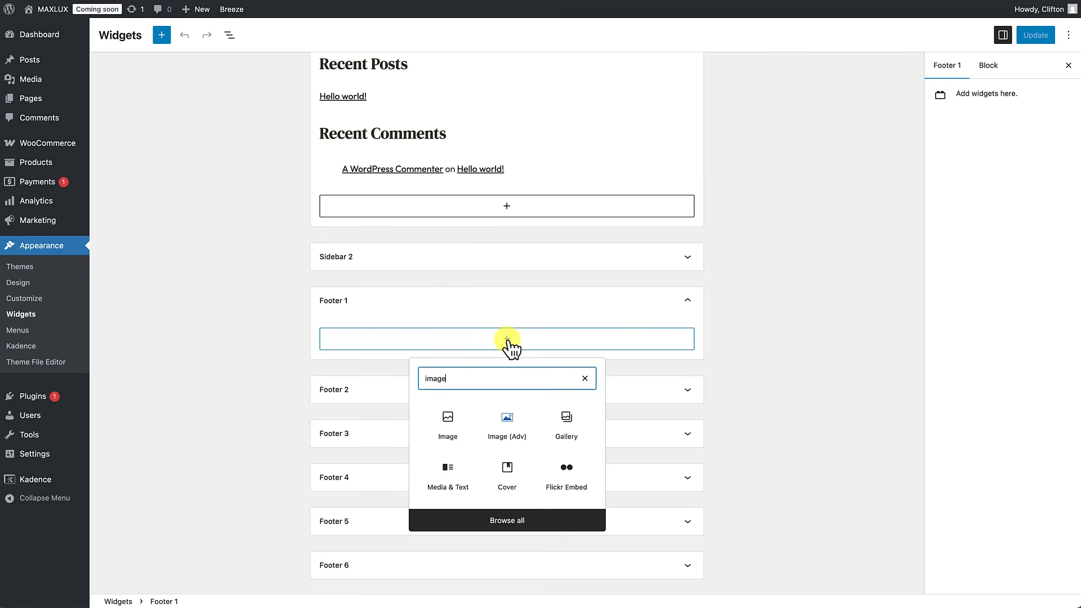
pyautogui.click(508, 432)
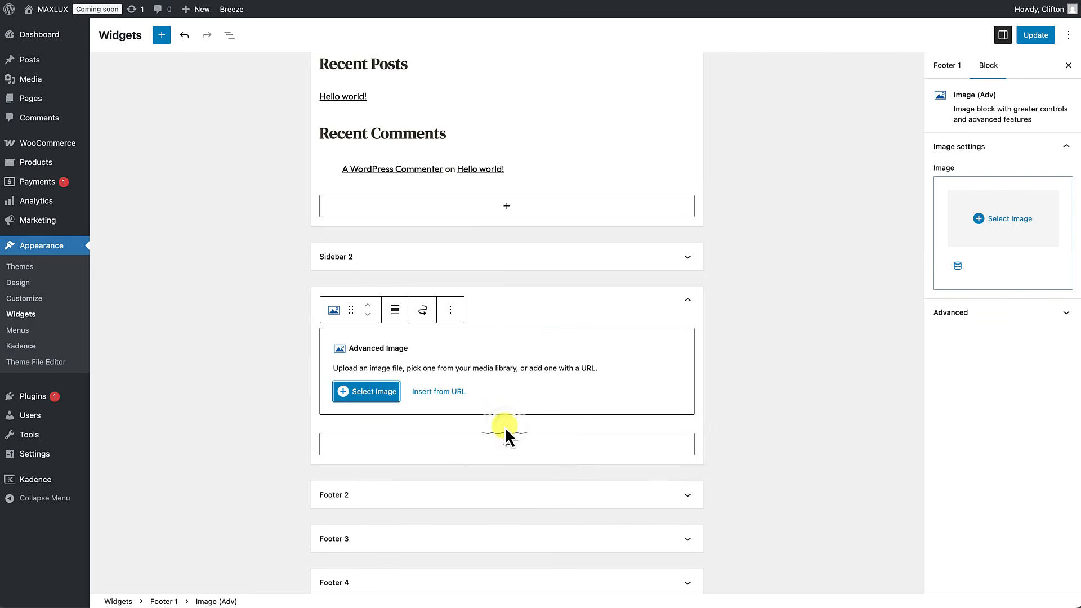
# Step: Set the block image to maxlux-logo-white-only.png and enter 10 as Max Image Width
pyautogui.click(378, 392)
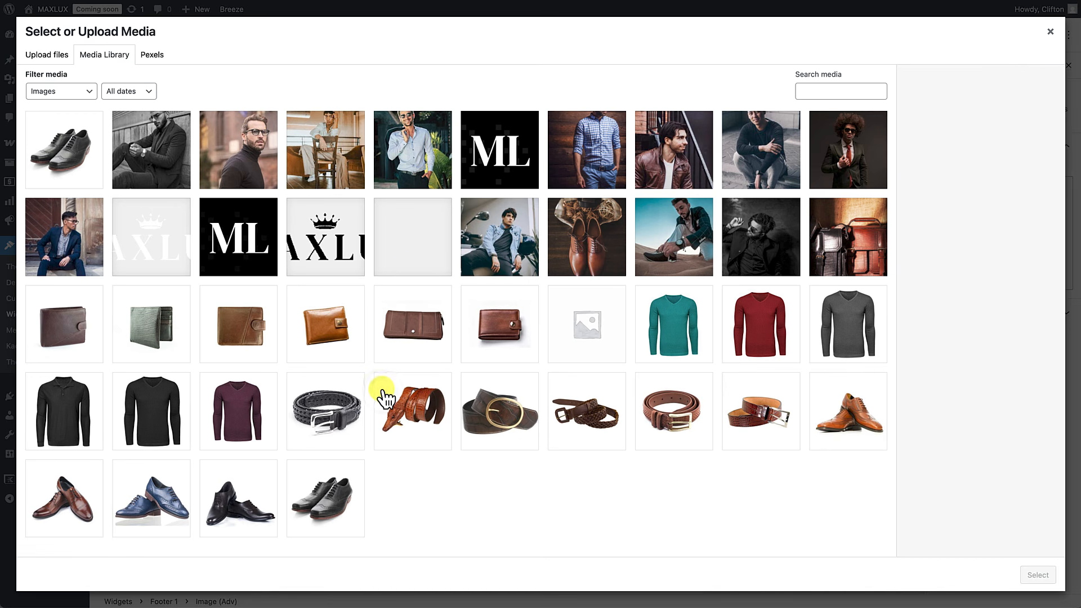
pyautogui.click(150, 254)
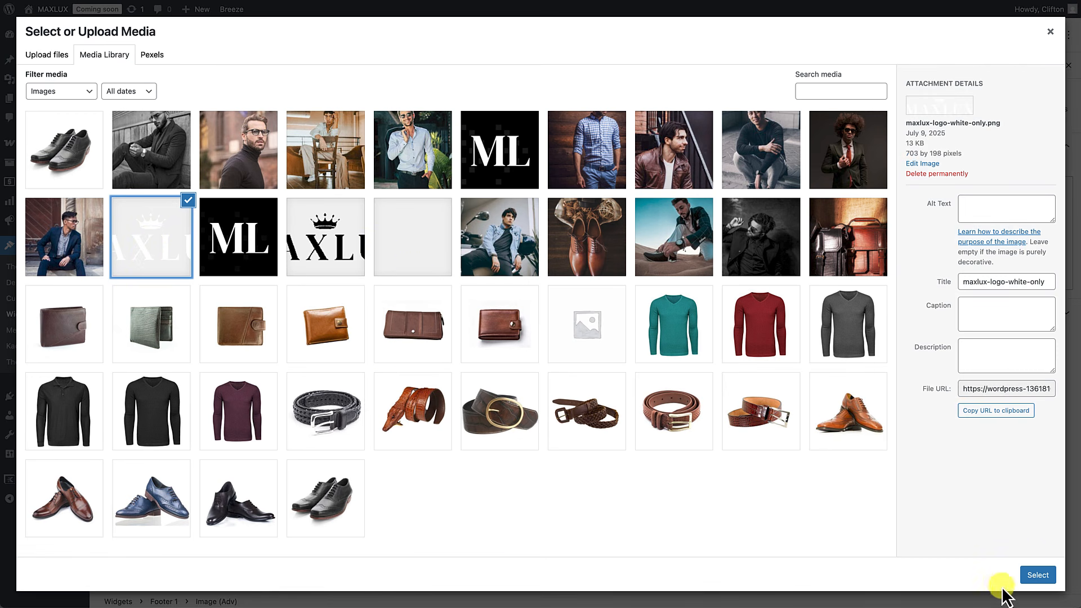
pyautogui.click(1036, 576)
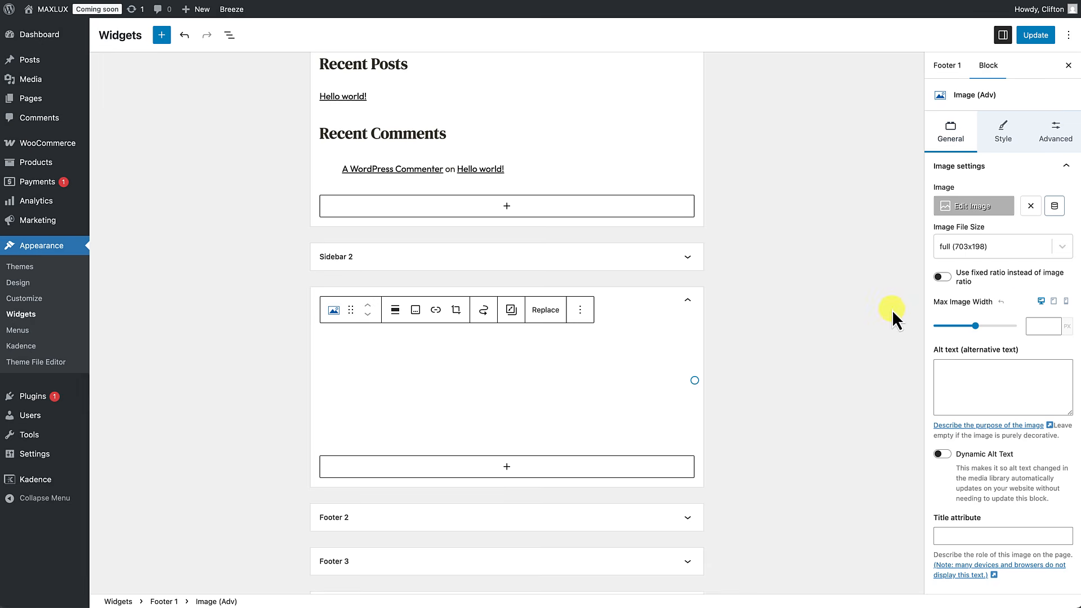
pyautogui.click(1034, 327)
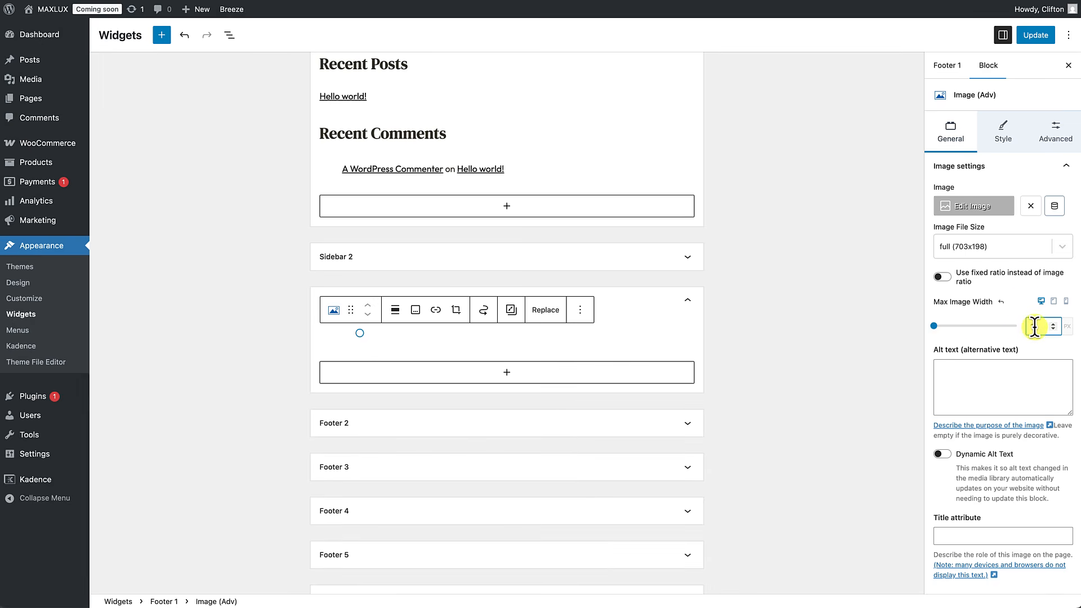
pyautogui.write('10')
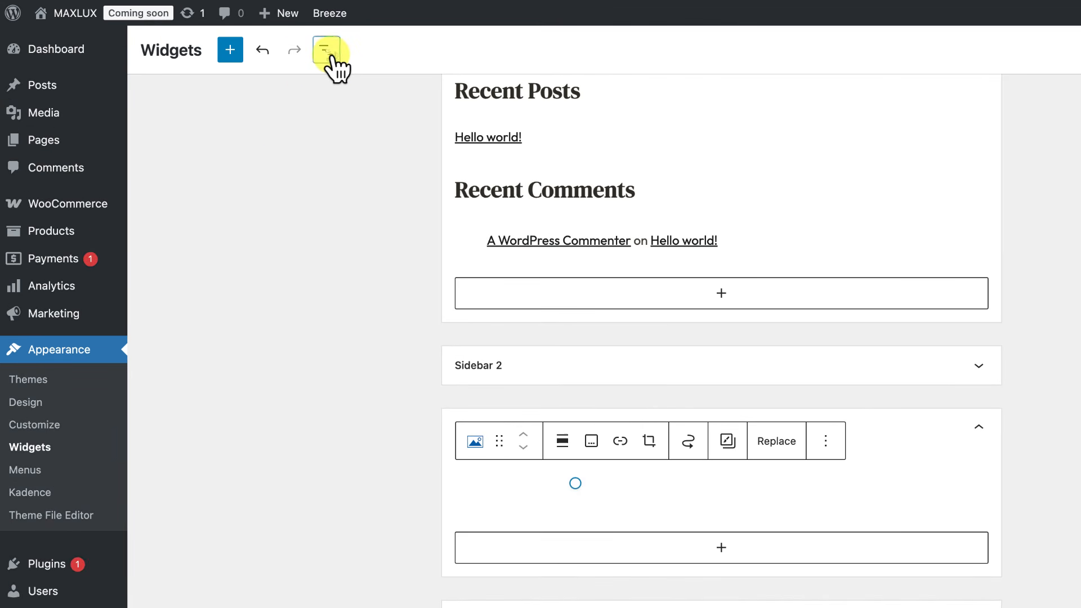
# Step: In List View, insert a new empty block after the Footer 1 logo image
pyautogui.click(331, 55)
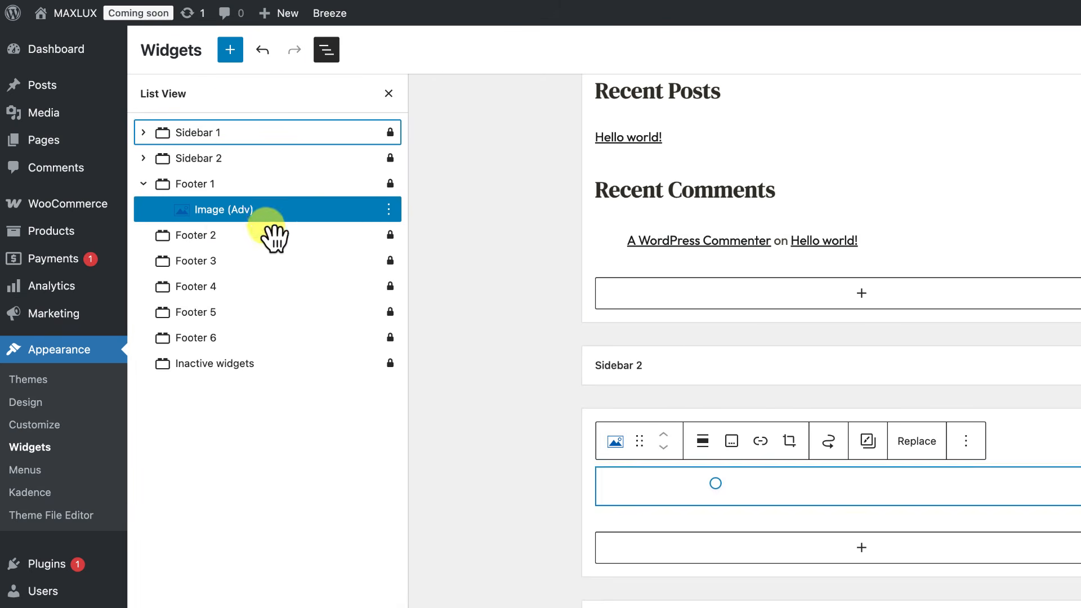
pyautogui.click(241, 213)
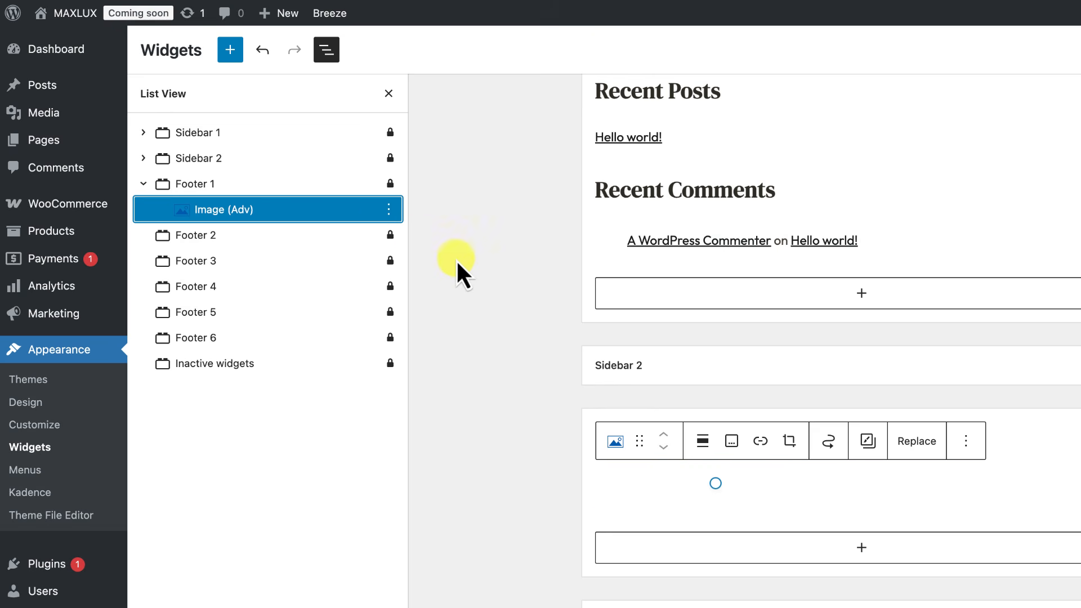
pyautogui.click(389, 210)
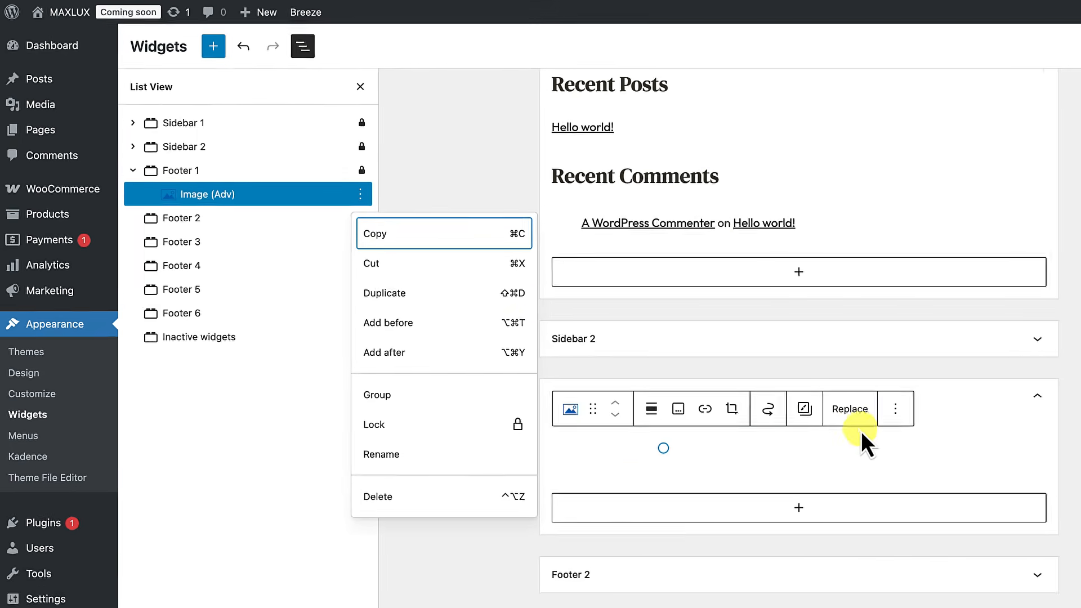
pyautogui.click(966, 441)
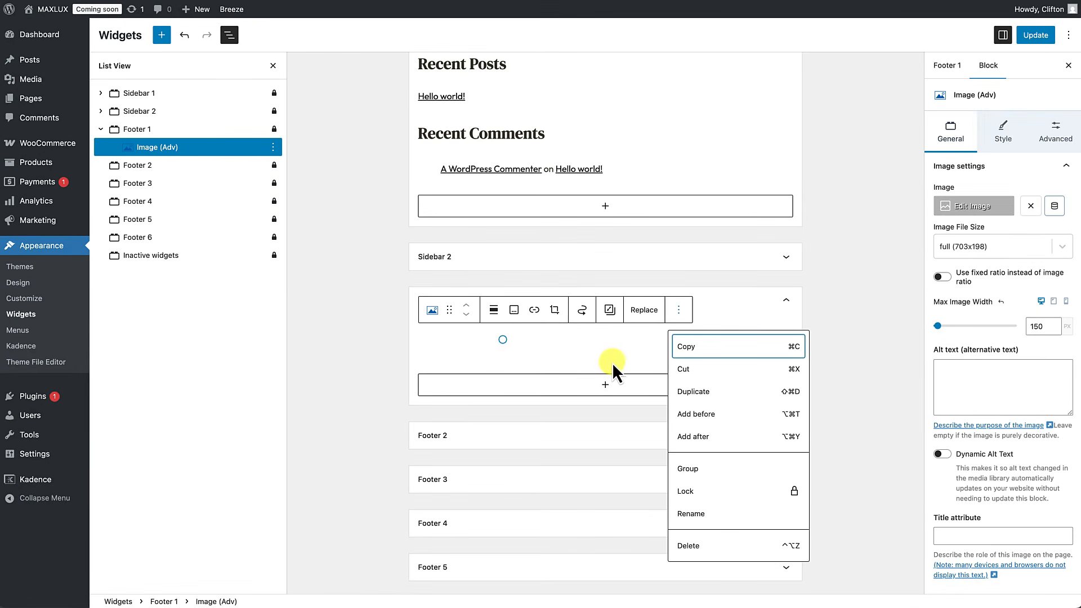
pyautogui.click(681, 313)
pyautogui.click(681, 313)
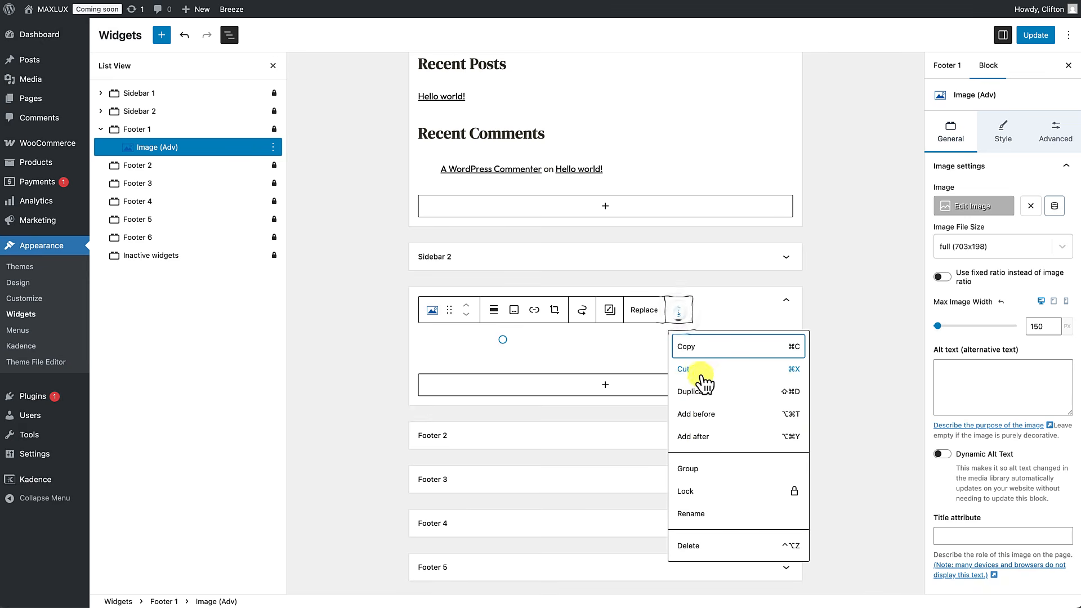
pyautogui.click(700, 437)
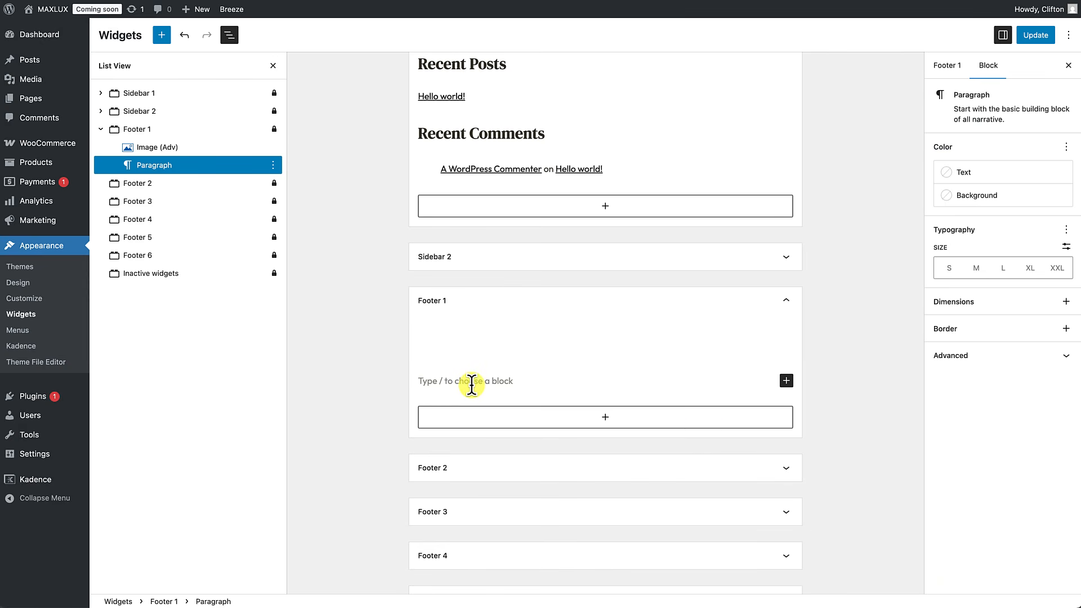
# Step: Make it a paragraph-level Text (Adv) block holding the pasted Lorem Ipsum description
pyautogui.write('/text')
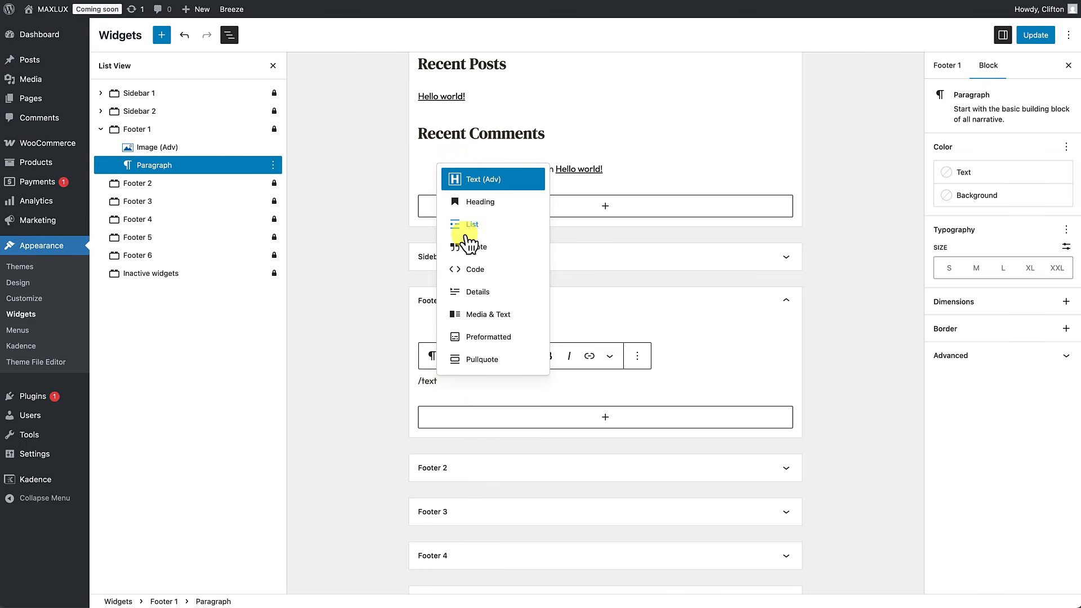
pyautogui.click(483, 180)
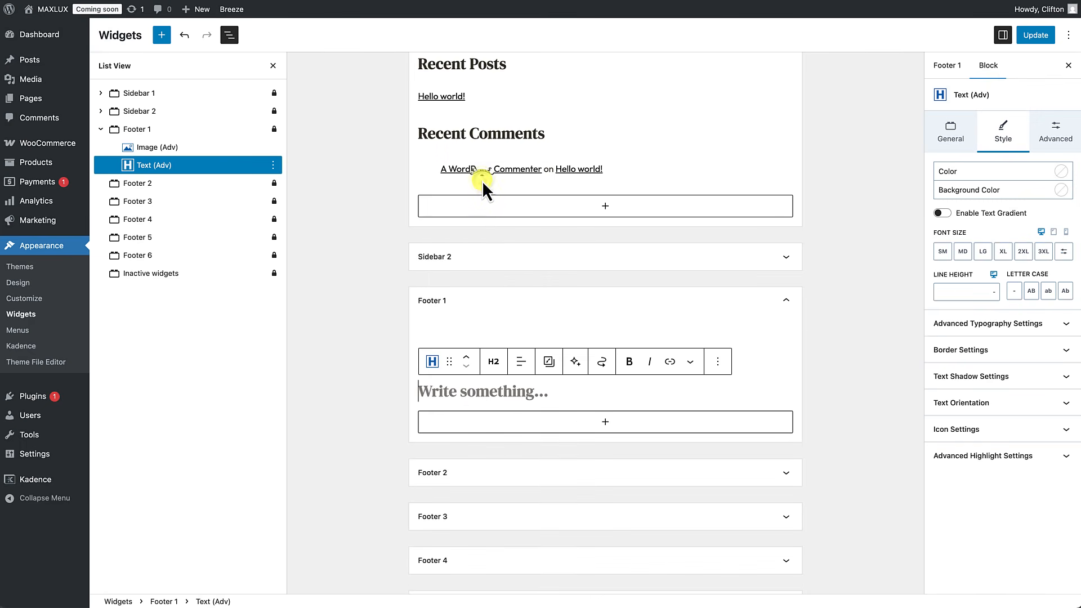
pyautogui.click(498, 372)
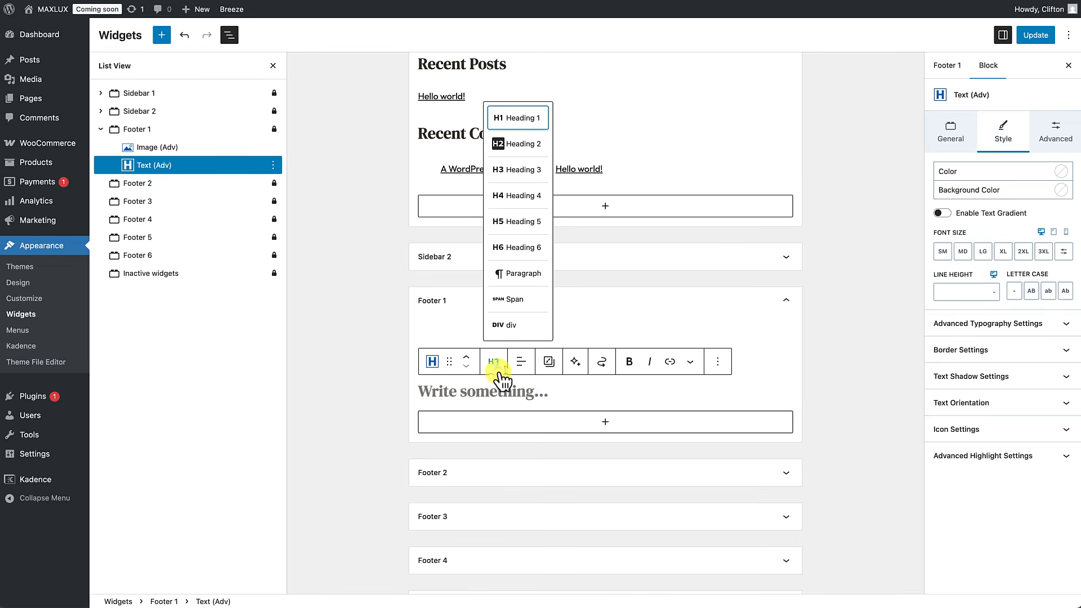
pyautogui.click(514, 275)
pyautogui.click(444, 381)
pyautogui.write('It is a long established fact that a reader will be distracted by the readable content of a page when looking at its layout. The point of using Lorem Ipsum is that it has a more-or-less normal distribution of letters, as opposed to using')
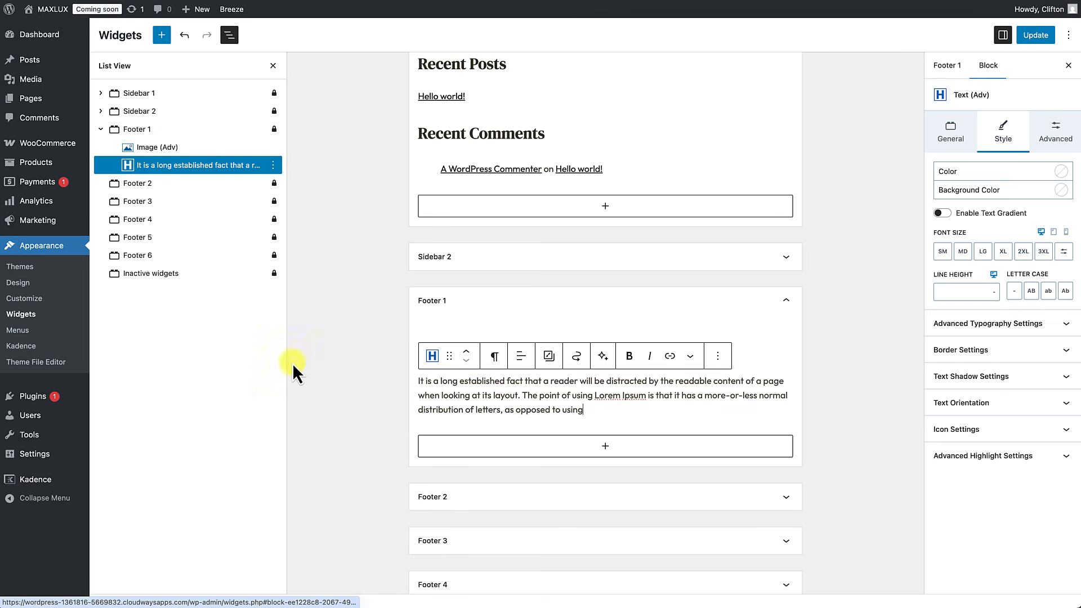
# Step: Add an Icon block below the description showing the solid Facebook square icon
pyautogui.click(566, 434)
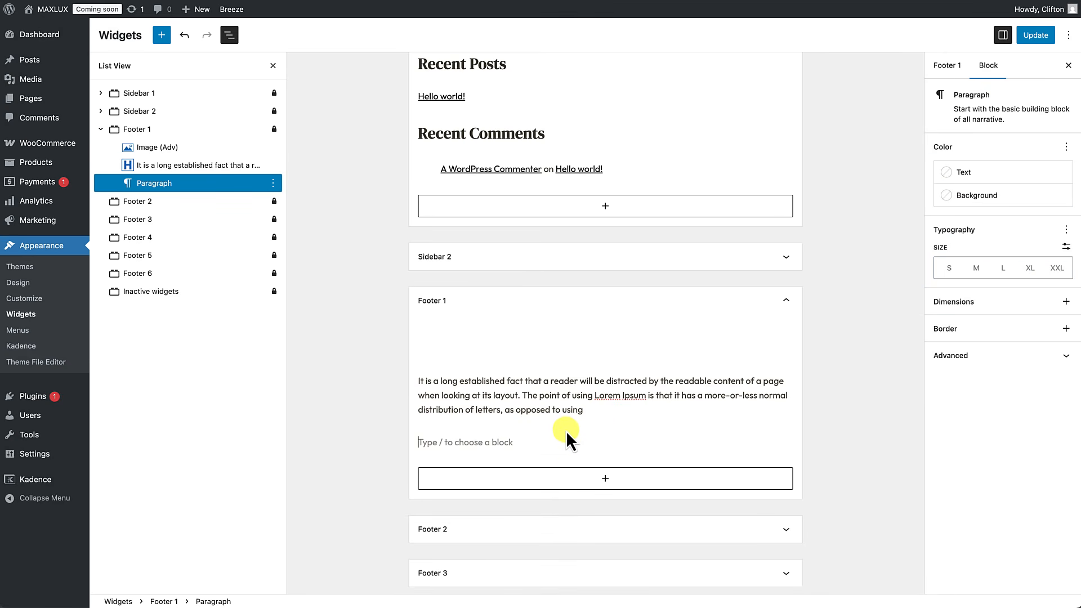
pyautogui.write('/icon')
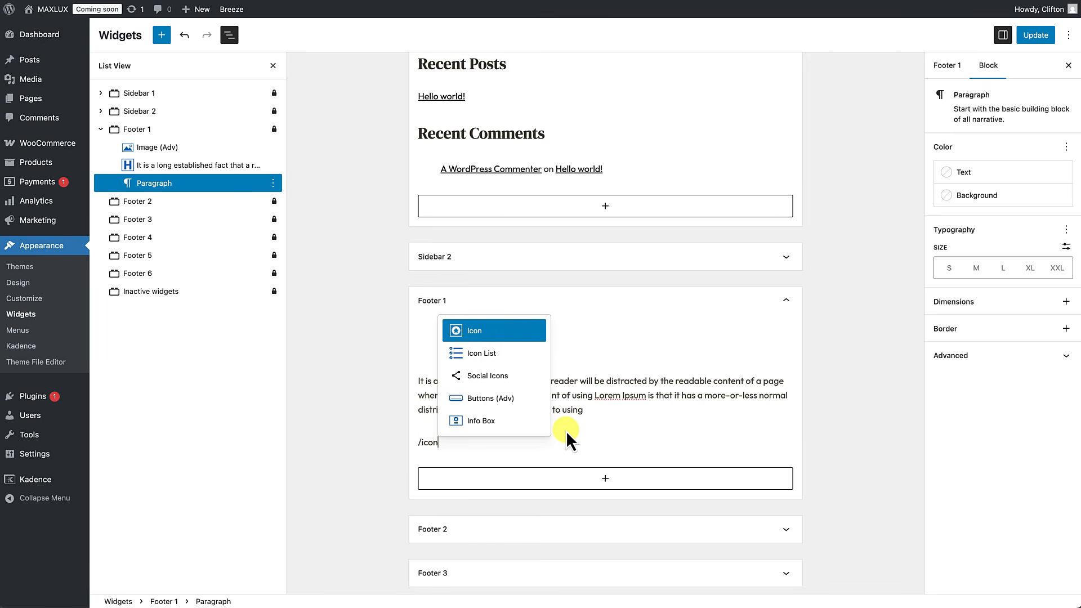
pyautogui.click(475, 333)
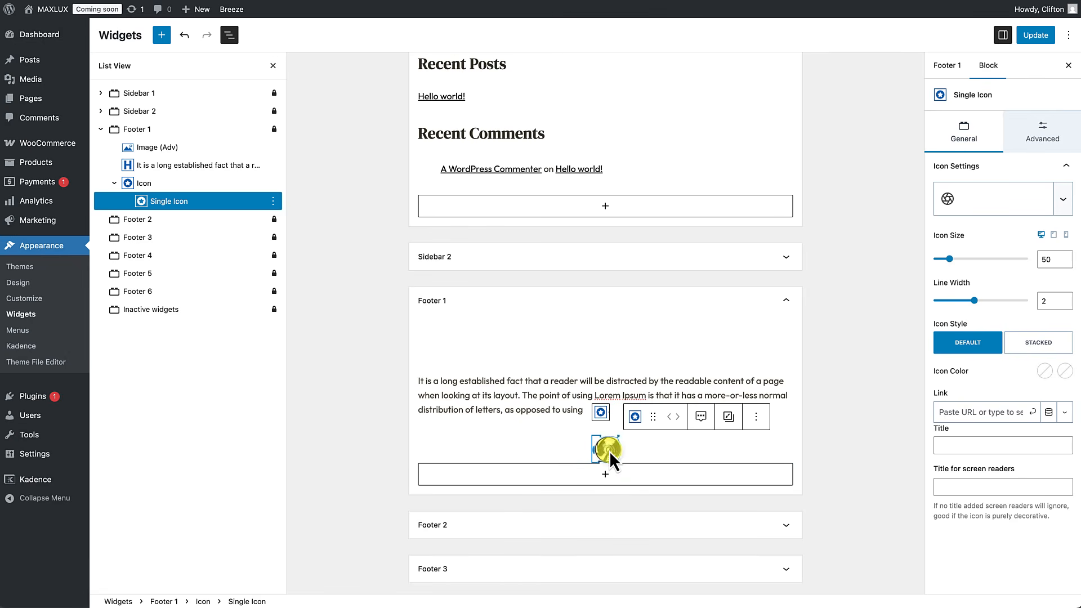
pyautogui.click(1001, 207)
pyautogui.write('facebook')
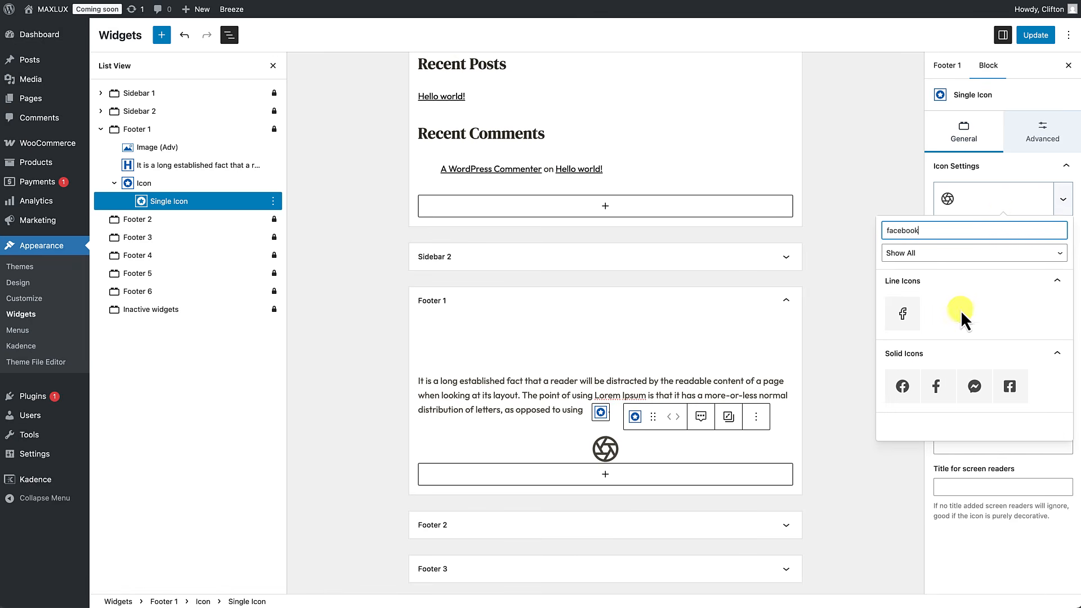
pyautogui.click(1006, 394)
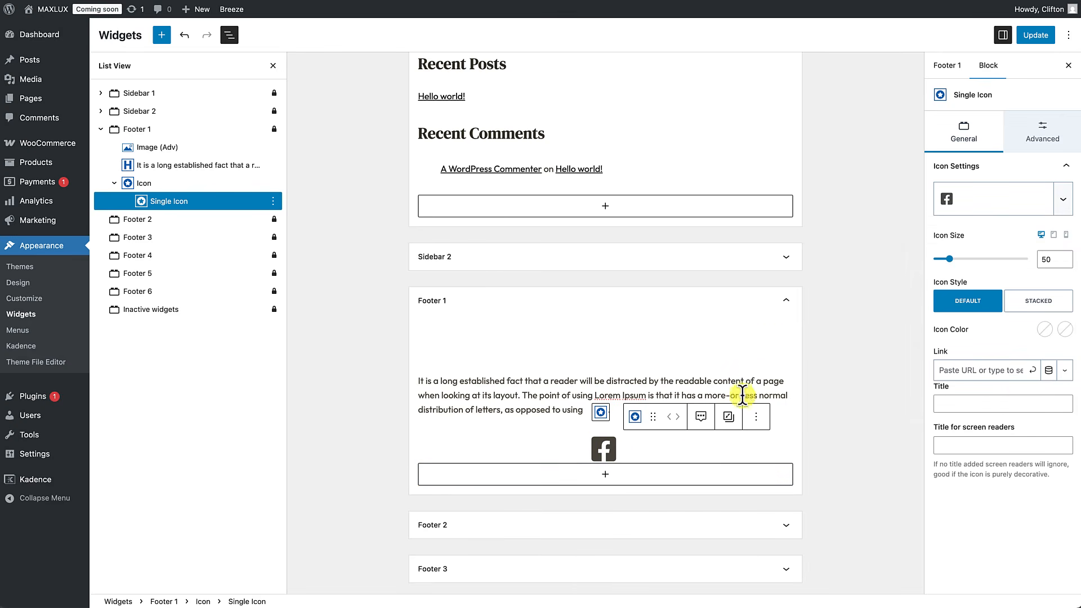
# Step: Change the Facebook icon's size from 50 to 25
pyautogui.click(1047, 260)
pyautogui.moveTo(1052, 260); pyautogui.dragTo(1011, 259)
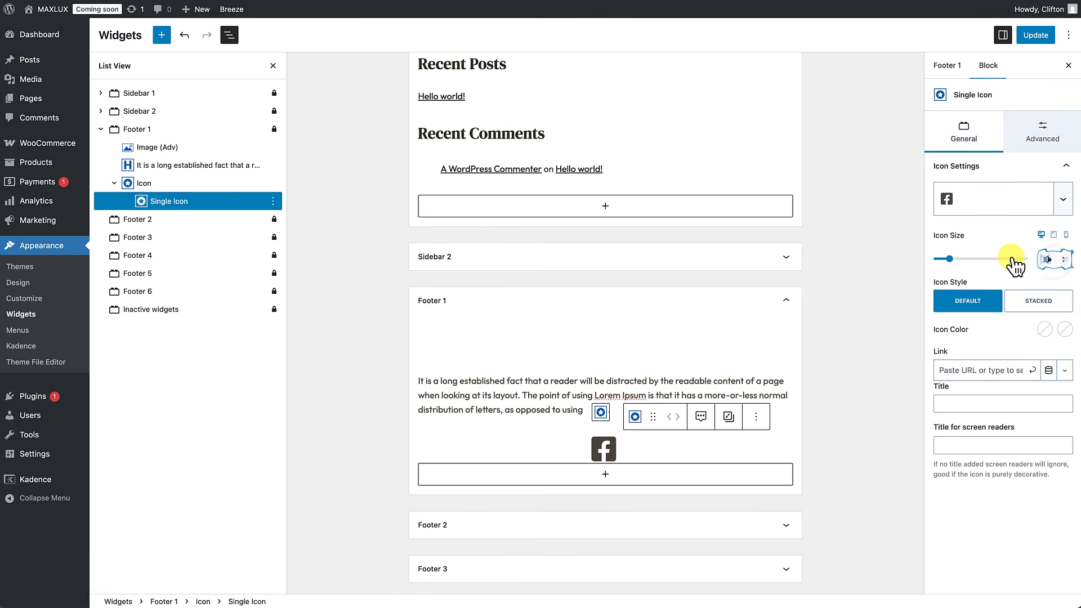
pyautogui.write('25')
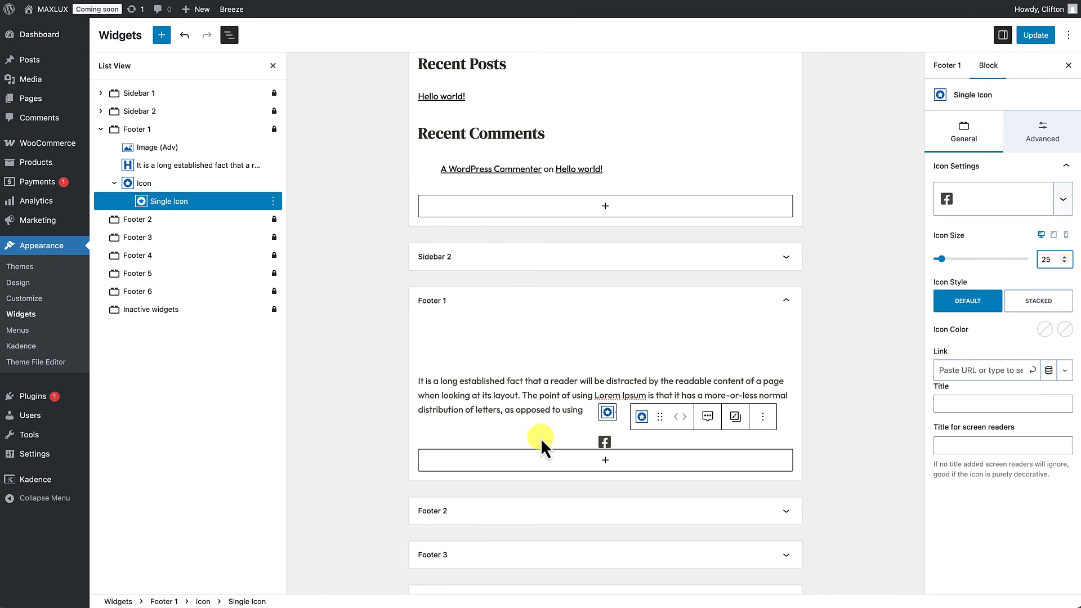
pyautogui.click(504, 440)
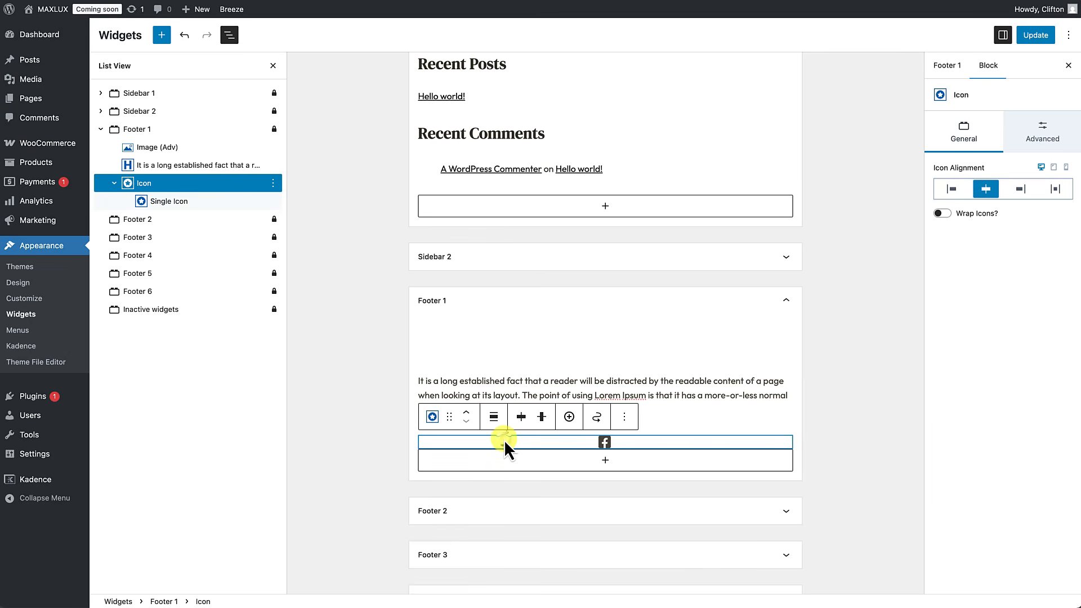
# Step: Add two more icons to the Footer 1 icon group
pyautogui.click(569, 418)
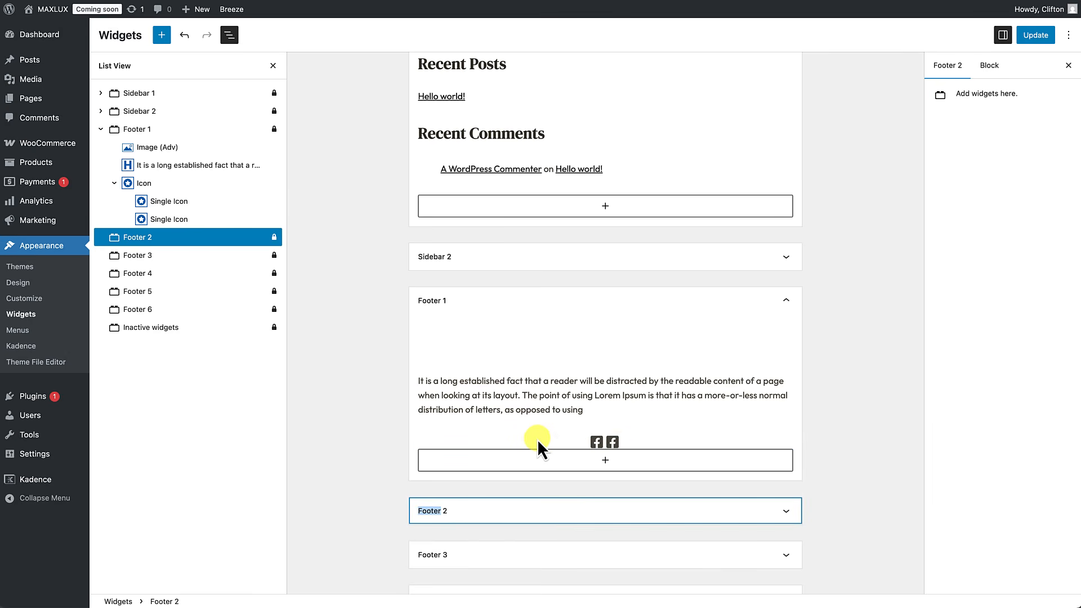
pyautogui.click(547, 434)
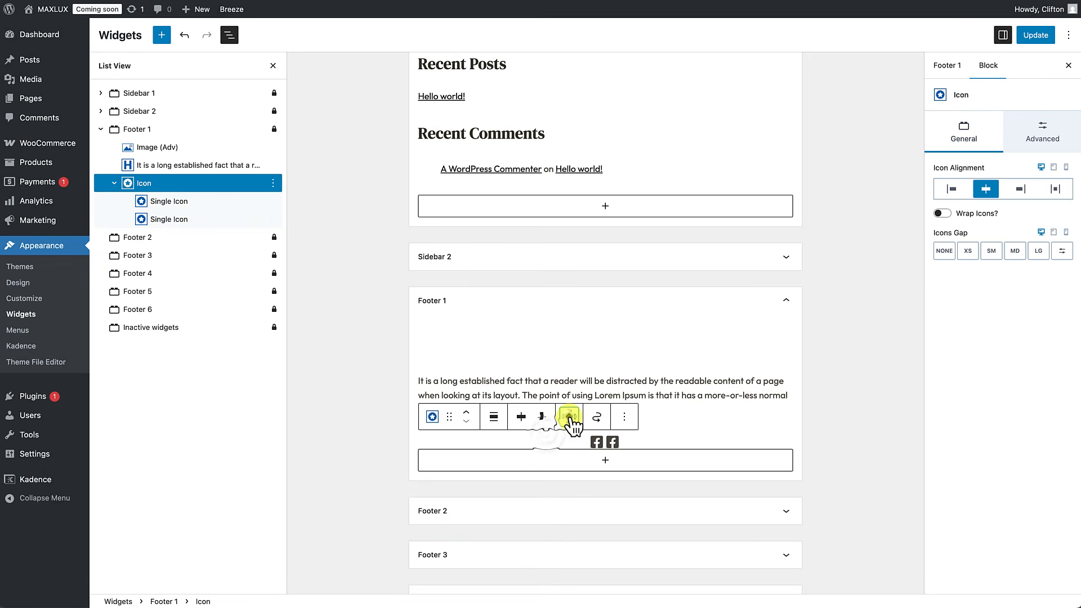
pyautogui.click(570, 418)
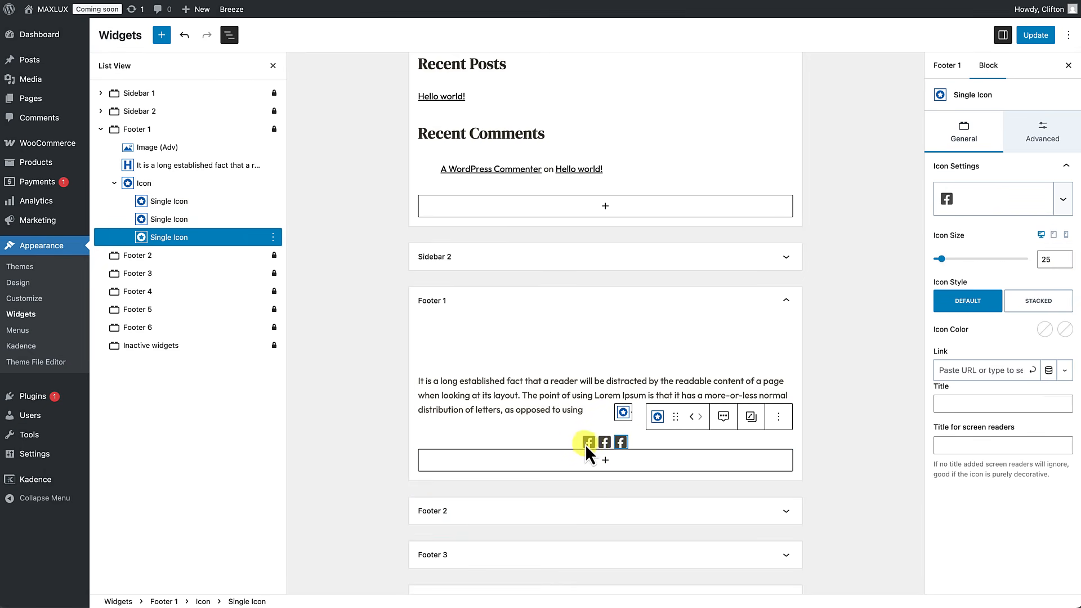
# Step: Change the middle icon to the X logo at size 20
pyautogui.click(605, 443)
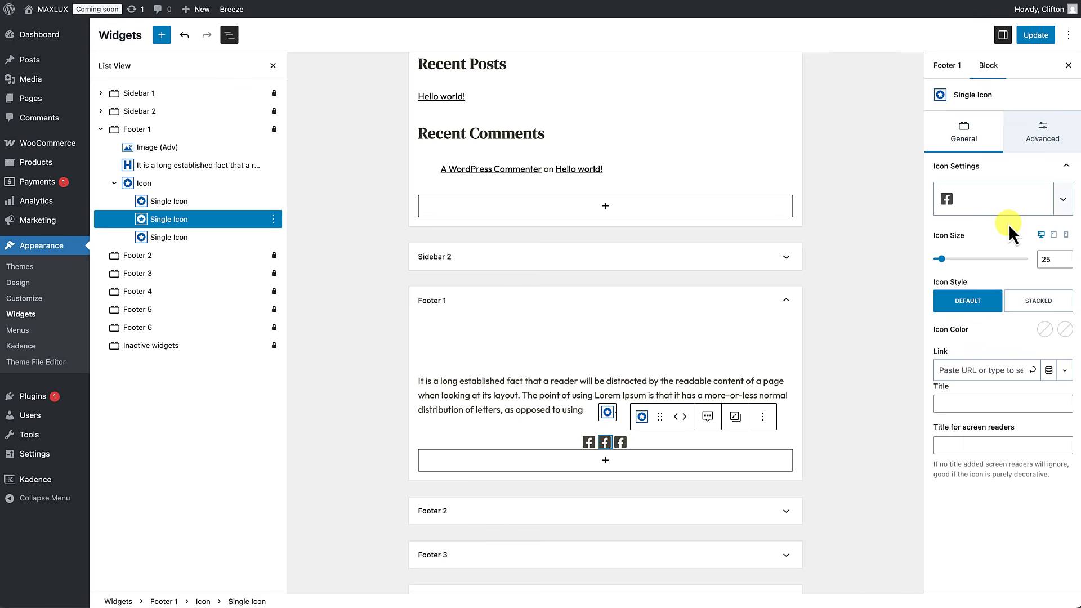
pyautogui.click(999, 202)
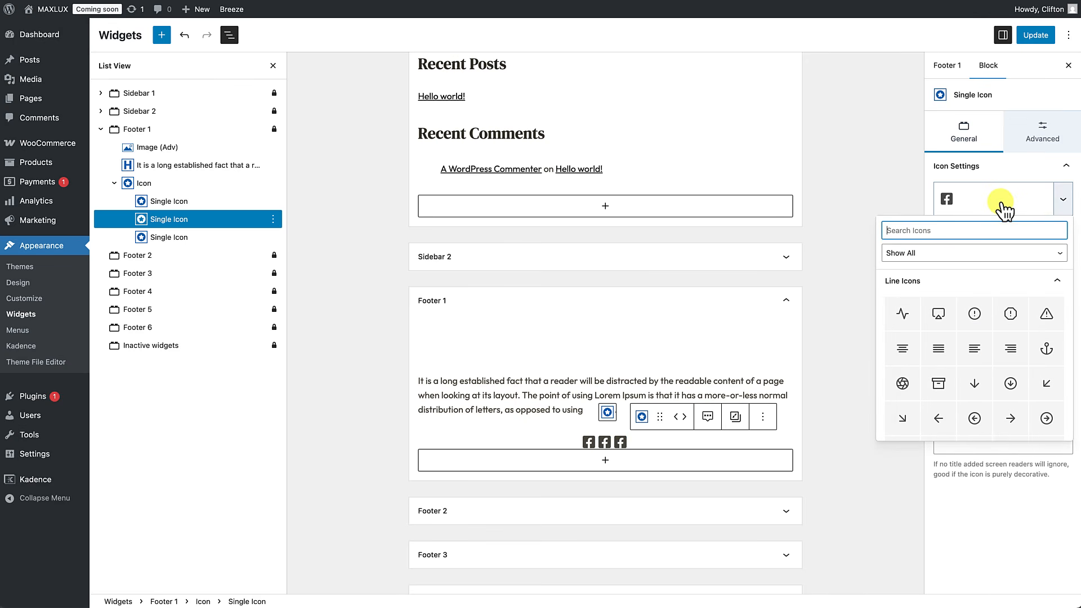
pyautogui.write('X')
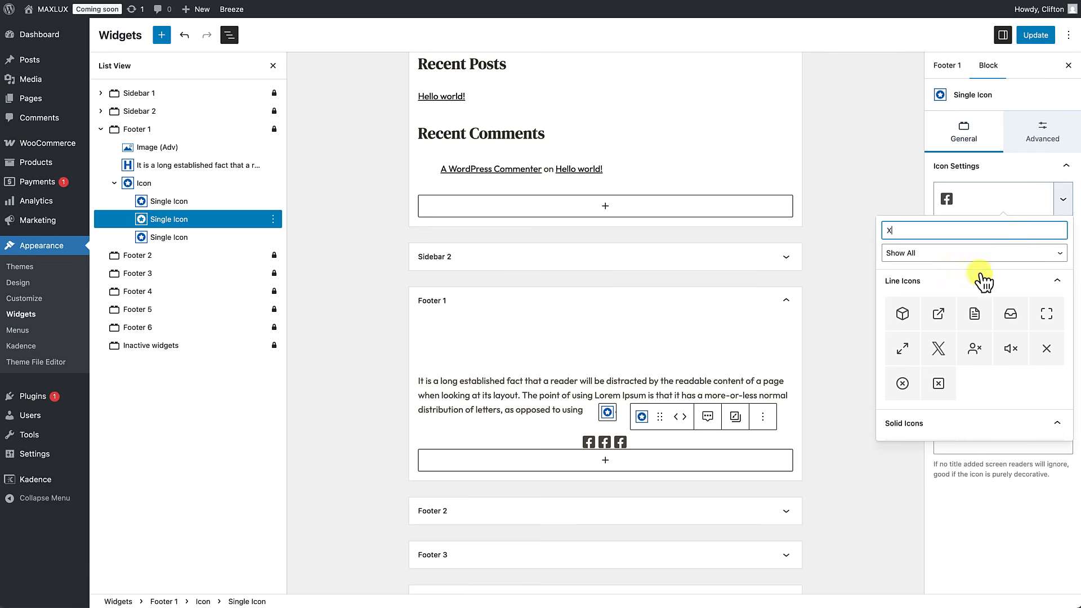
pyautogui.scroll(-3, 973, 324)
pyautogui.scroll(3, 973, 324)
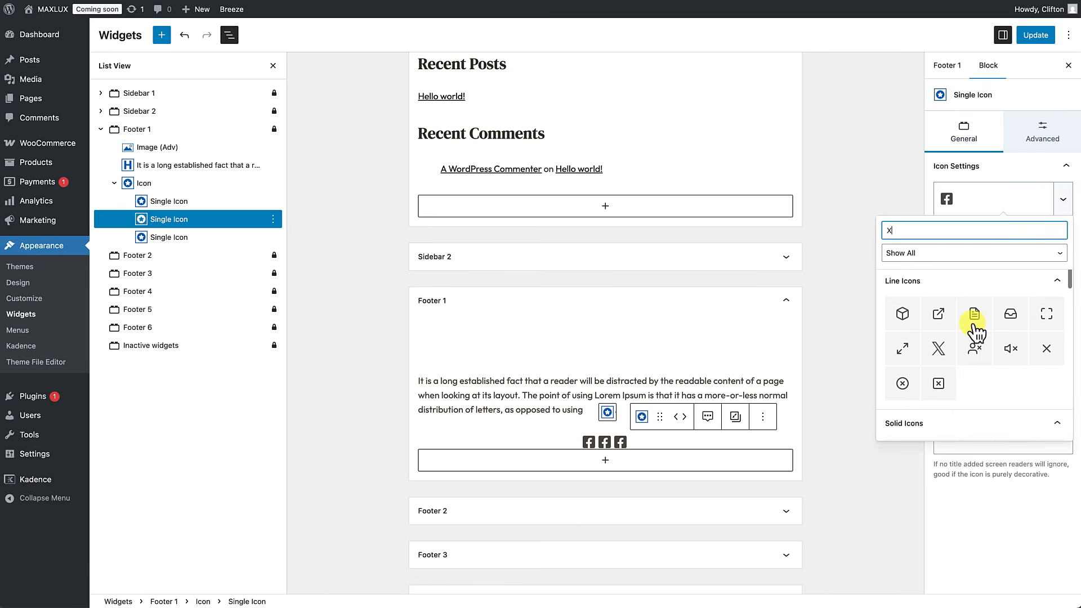
pyautogui.click(939, 348)
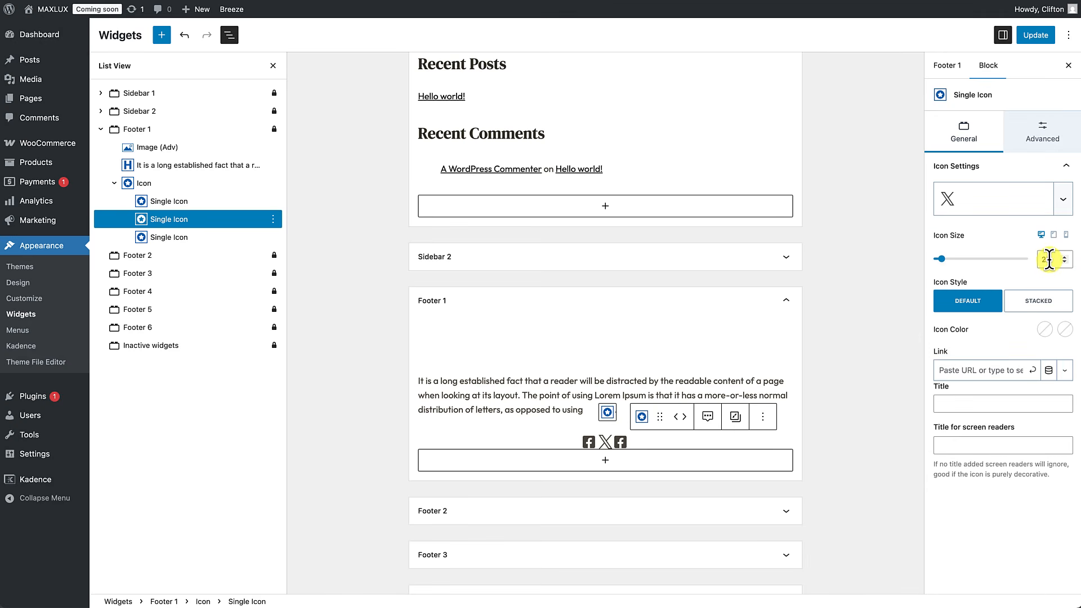
pyautogui.click(1048, 259)
pyautogui.write('25')
pyautogui.press('BackSpace')
pyautogui.write('0')
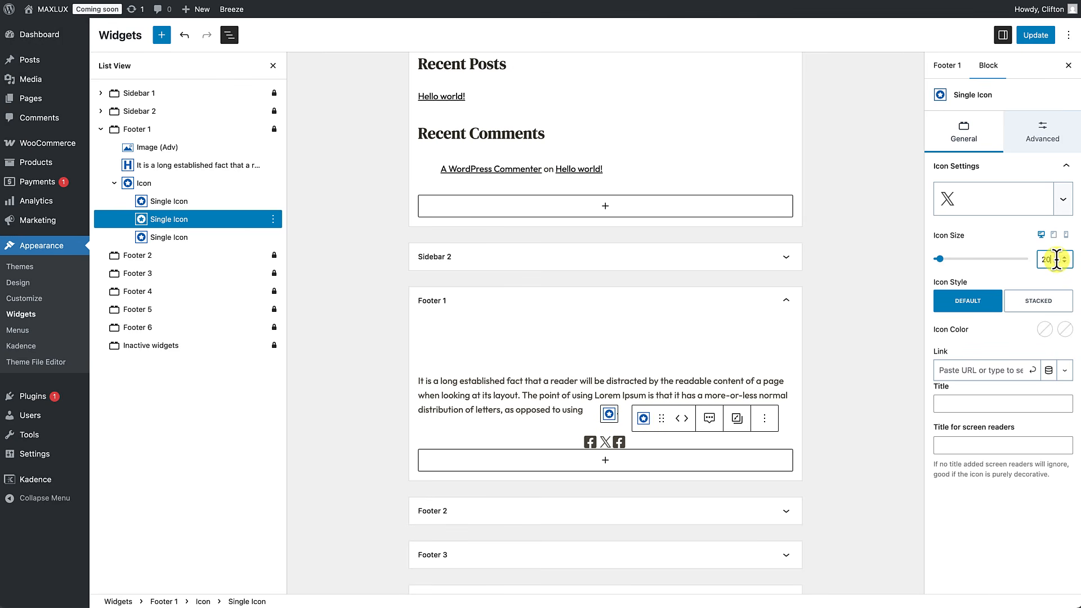
# Step: Change the third icon to the solid Instagram logo
pyautogui.click(620, 445)
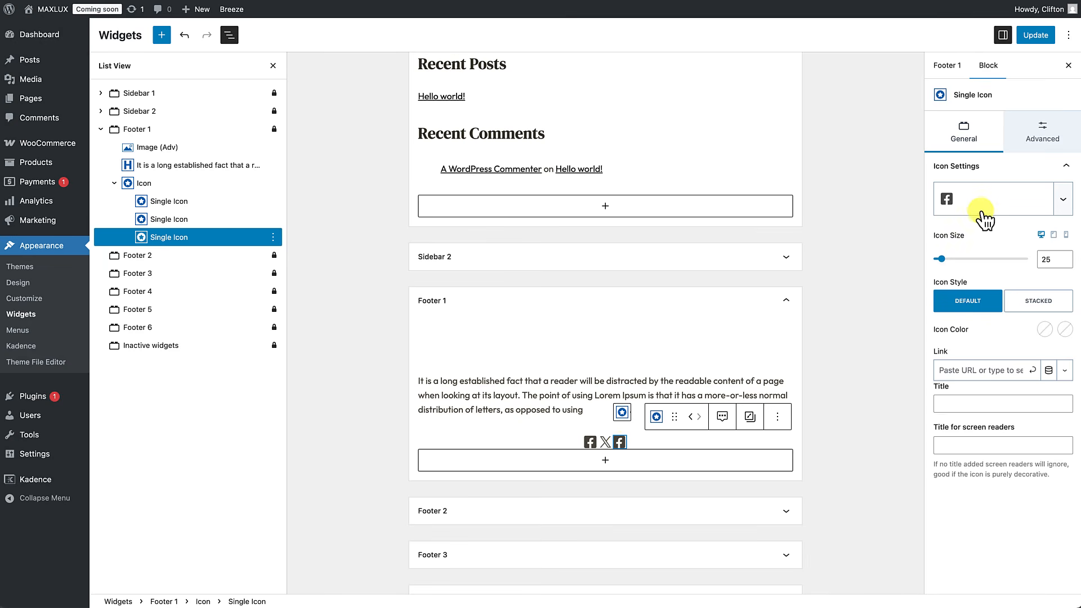
pyautogui.click(986, 211)
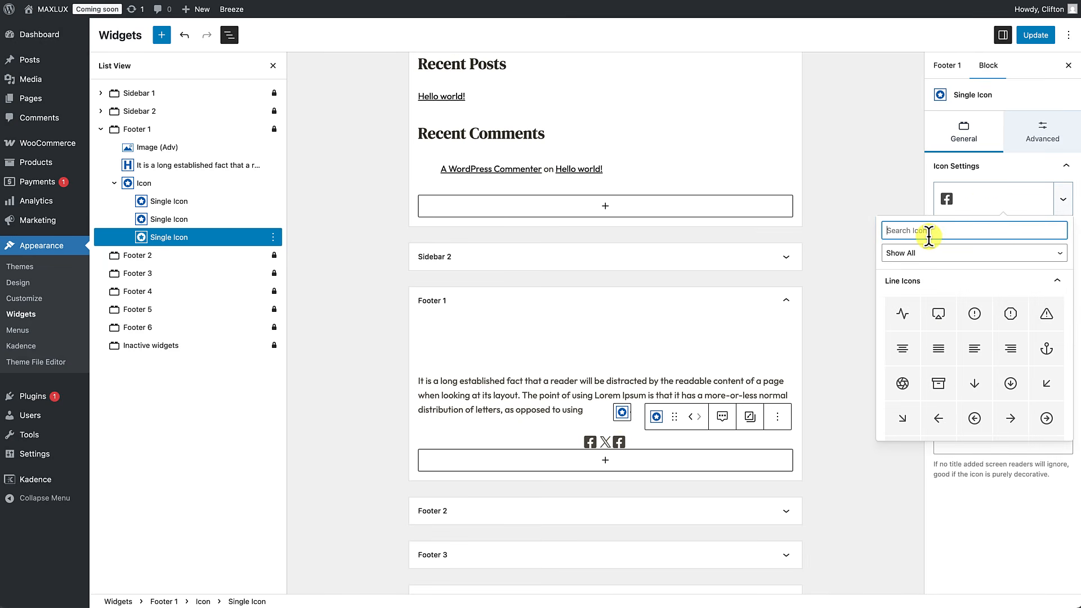
pyautogui.write('insta')
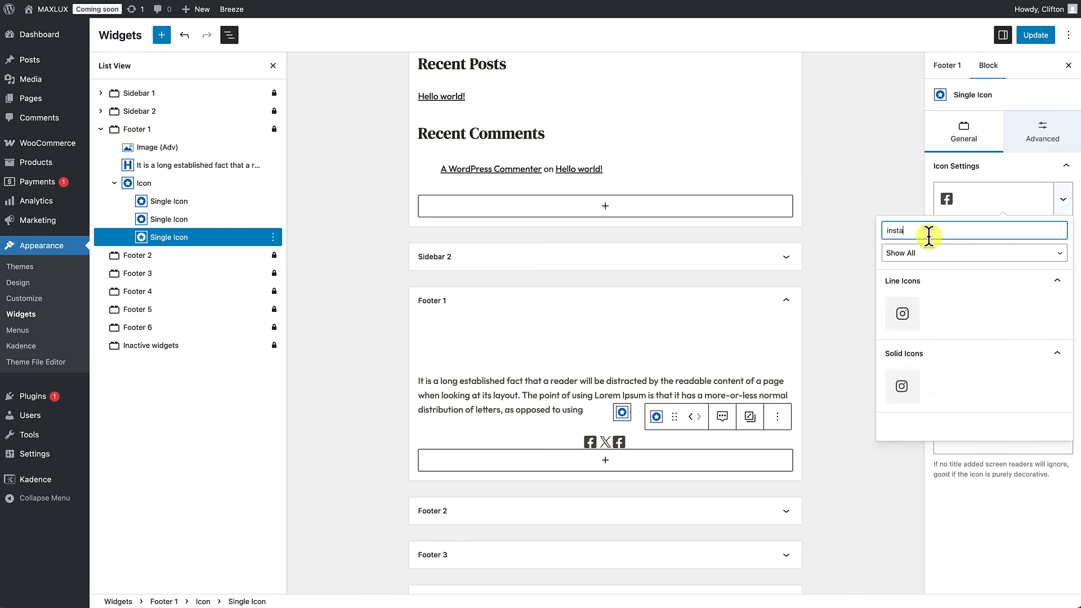
pyautogui.click(902, 387)
pyautogui.click(900, 388)
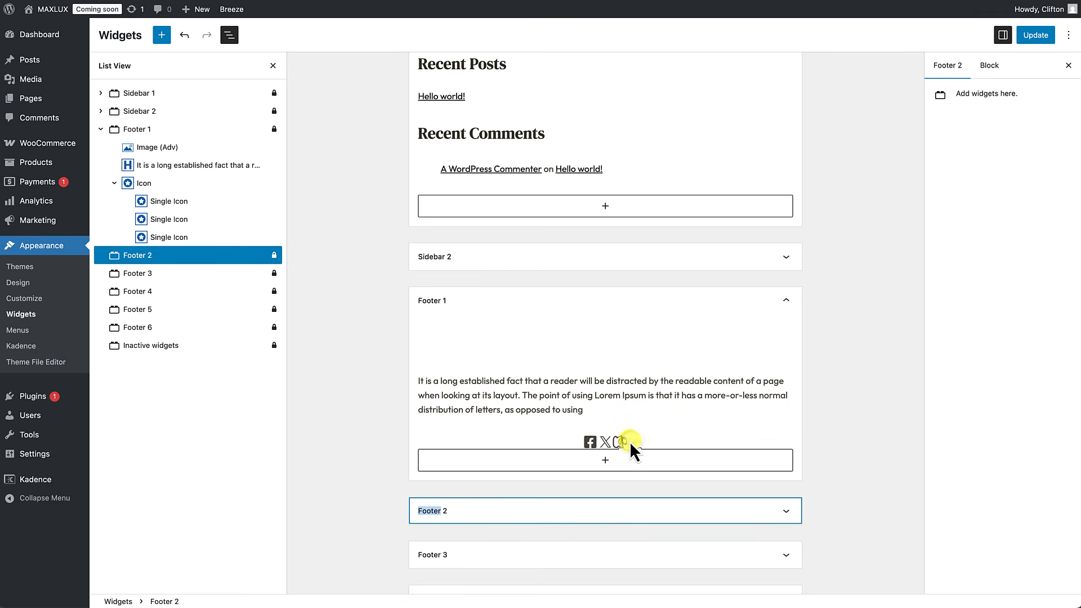
# Step: Justify the Footer 1 social icons to the left
pyautogui.click(549, 437)
pyautogui.click(136, 184)
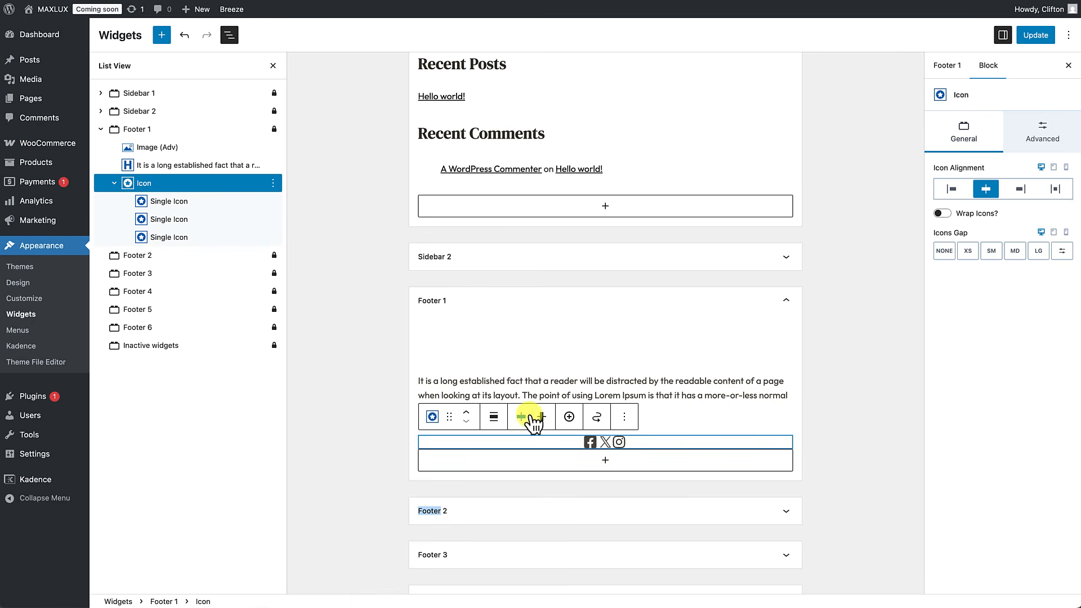
pyautogui.click(522, 421)
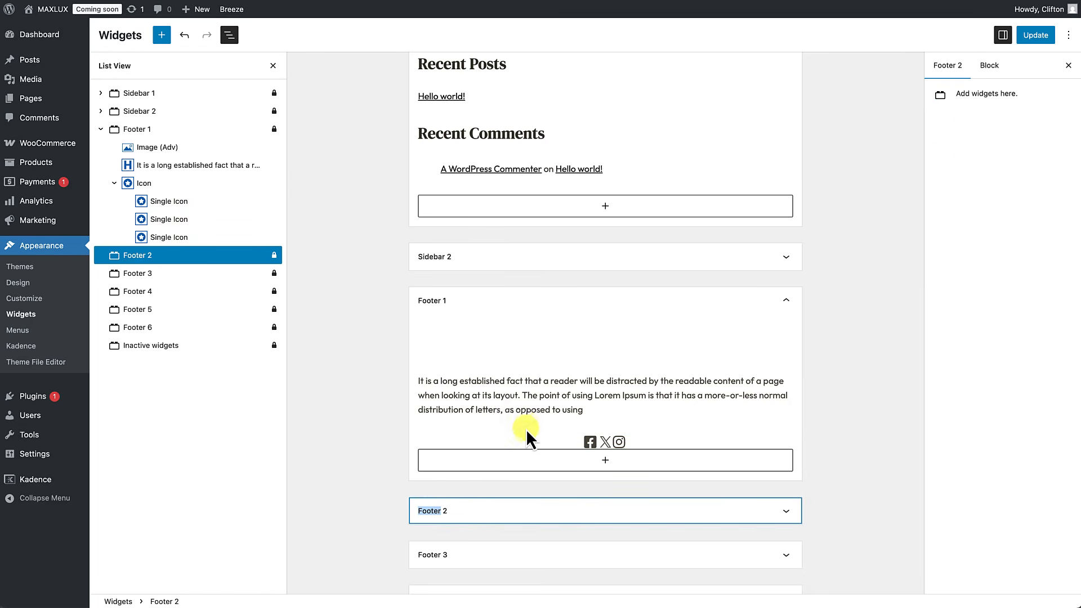
pyautogui.click(529, 440)
pyautogui.click(521, 417)
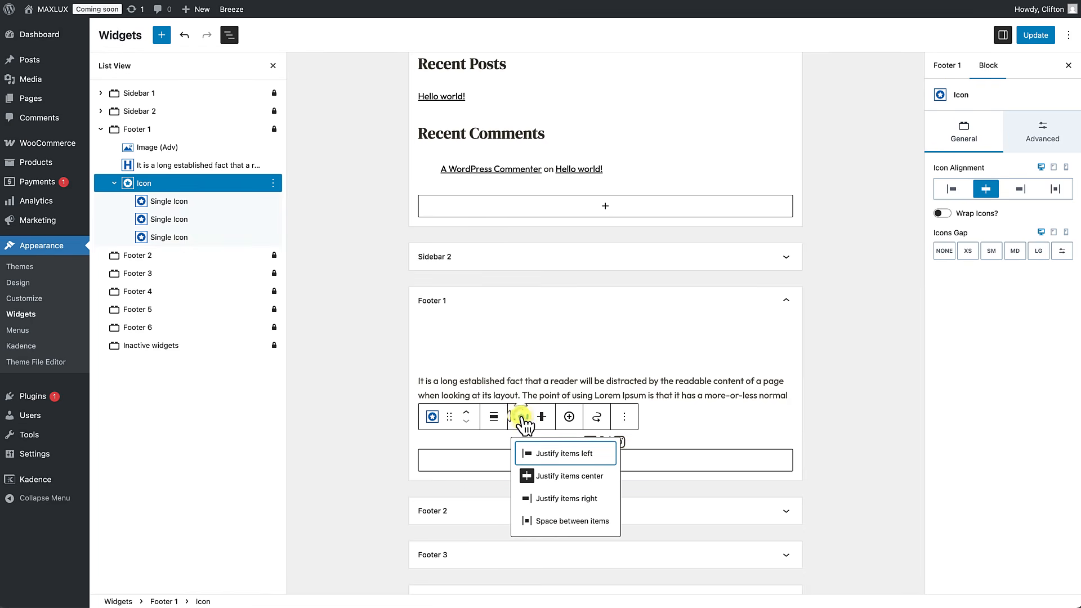
pyautogui.click(527, 454)
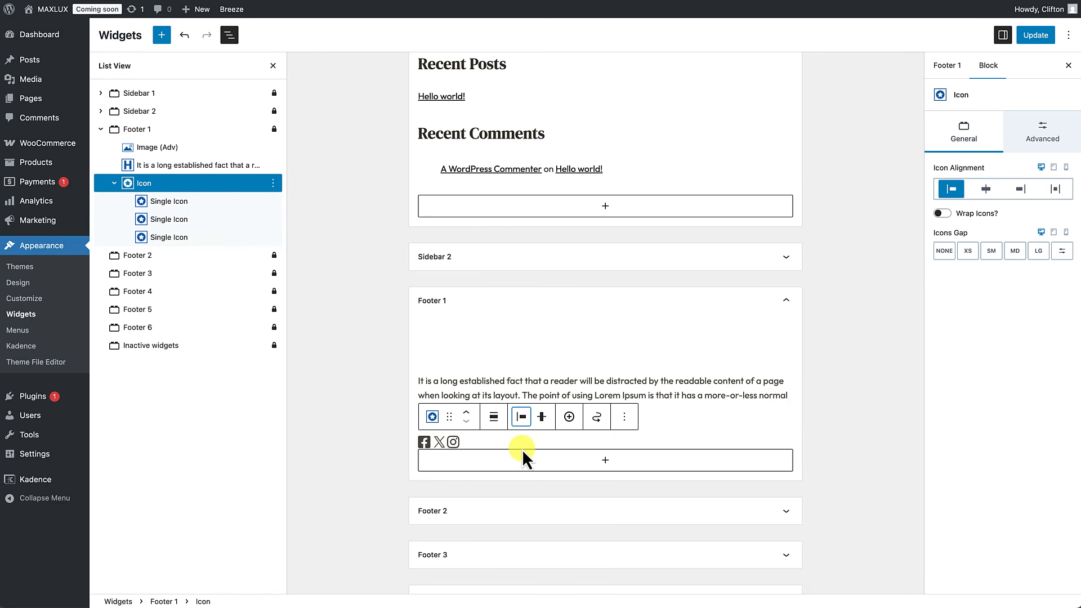
pyautogui.click(861, 368)
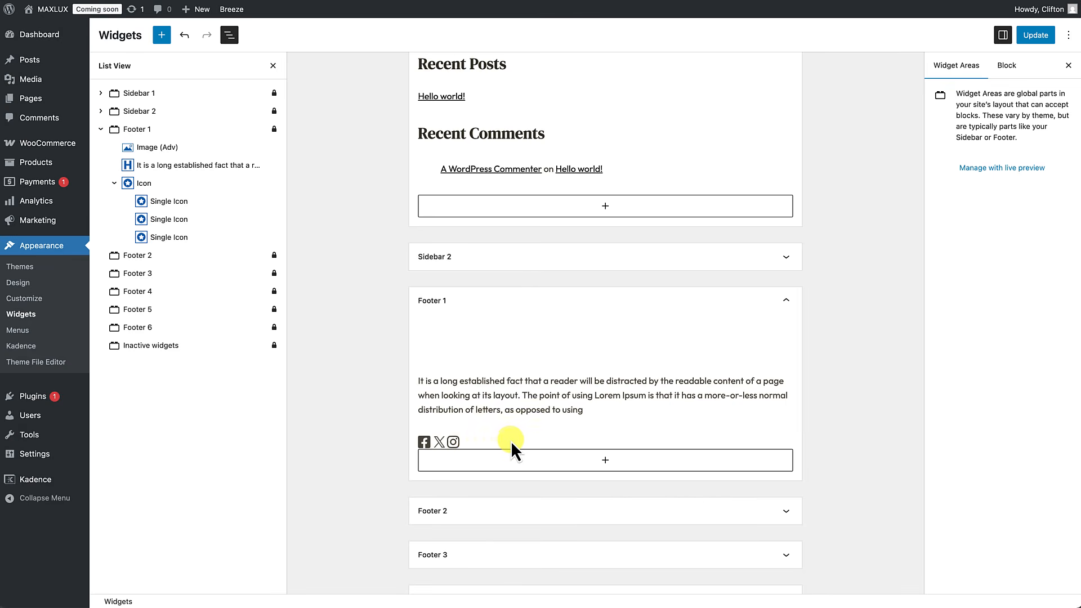
# Step: Set the icons gap to SM and save the widgets with Update
pyautogui.click(488, 440)
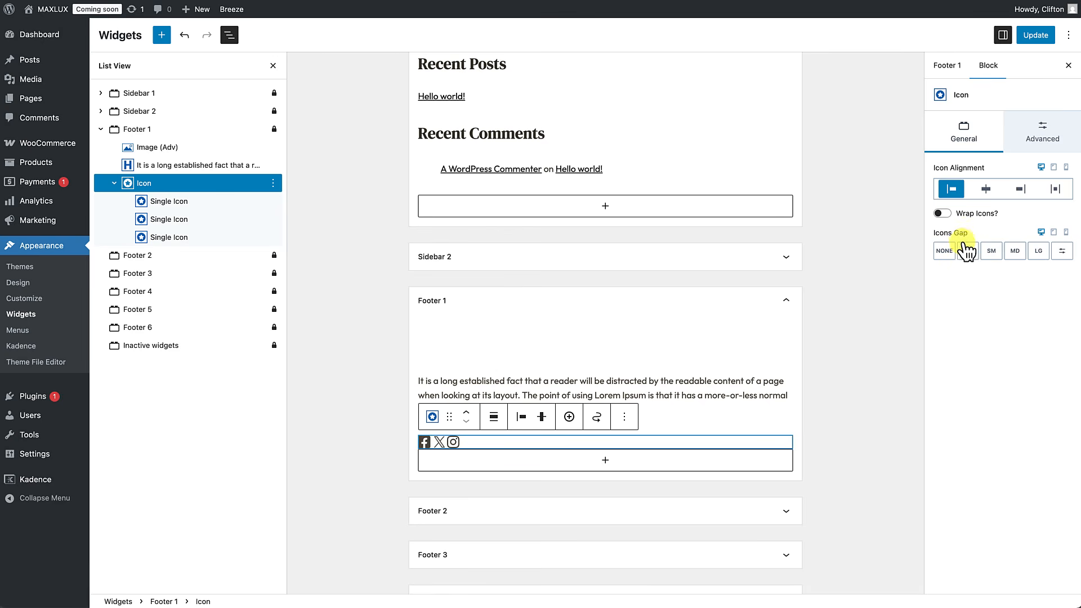
pyautogui.click(992, 256)
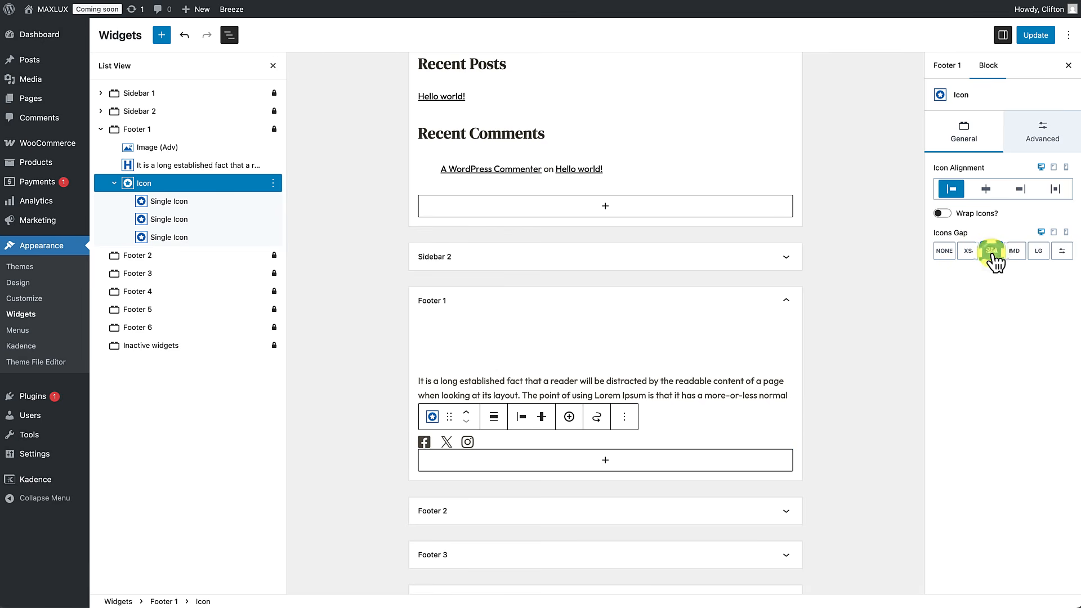
pyautogui.click(1036, 36)
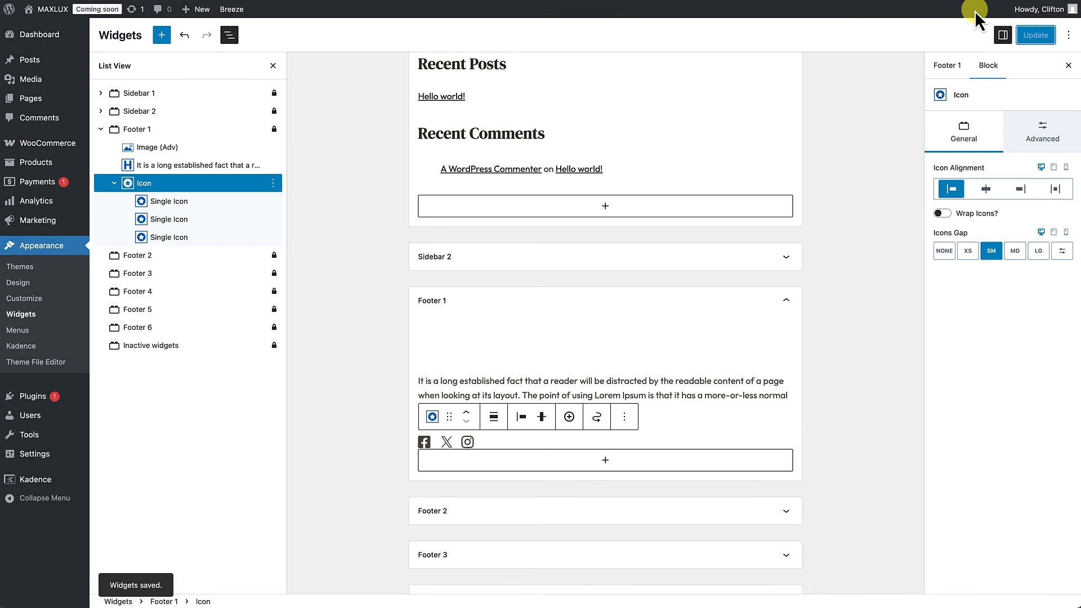
# Step: Open the MAXLUX site in a new tab and scroll down to its footer
pyautogui.rightClick(46, 11)
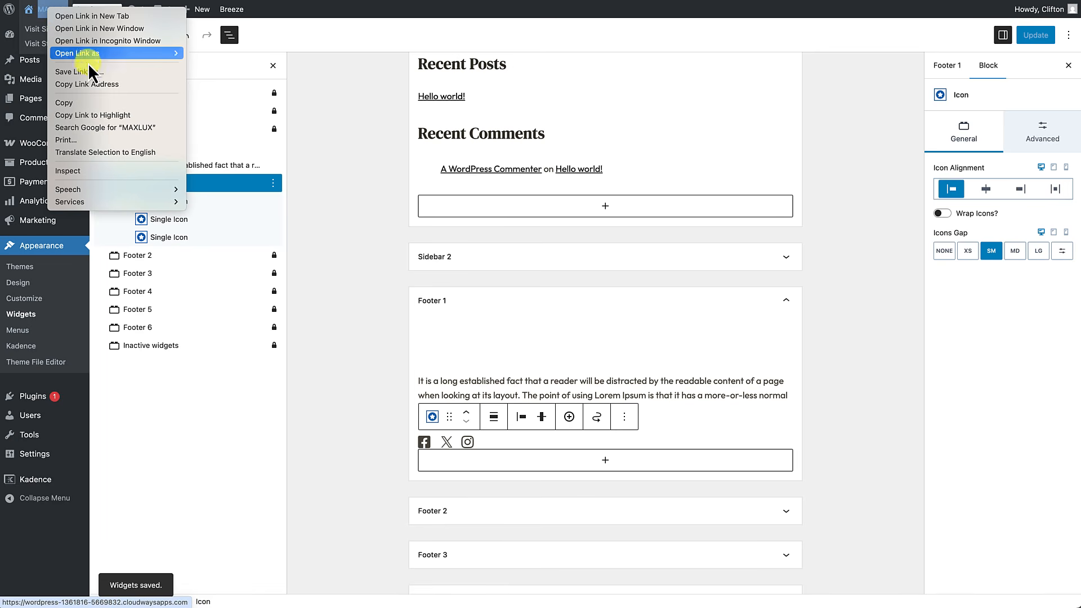
pyautogui.click(93, 17)
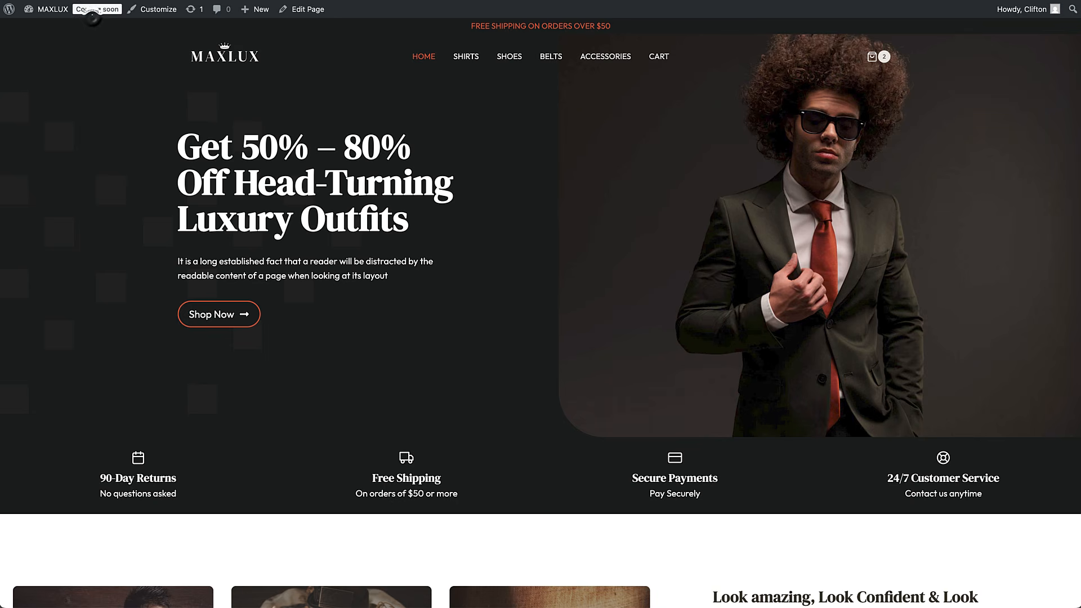
pyautogui.scroll(-20, 670, 236)
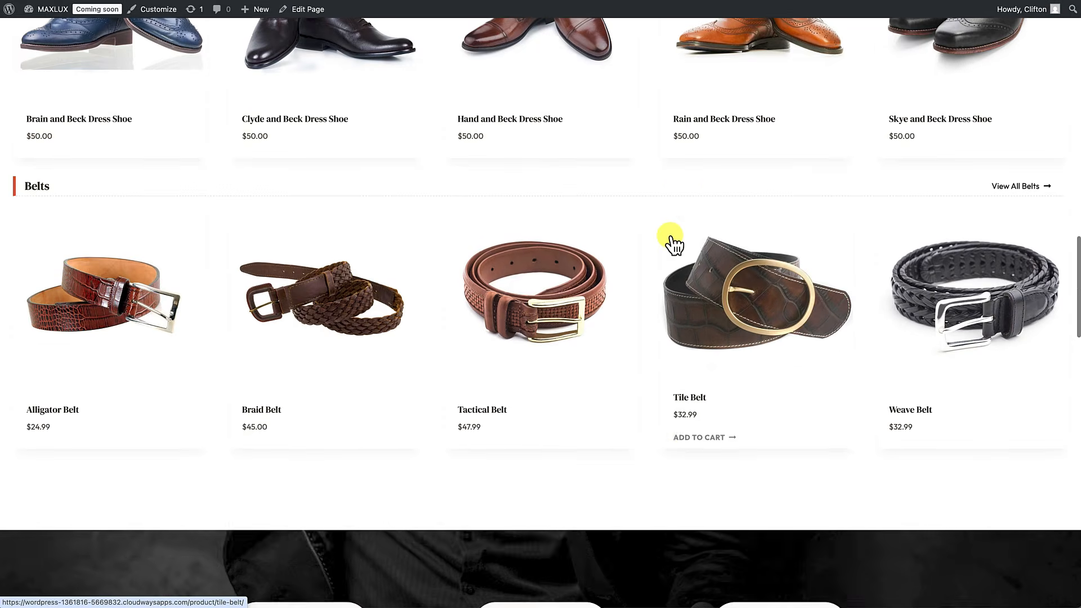
pyautogui.scroll(-18, 670, 236)
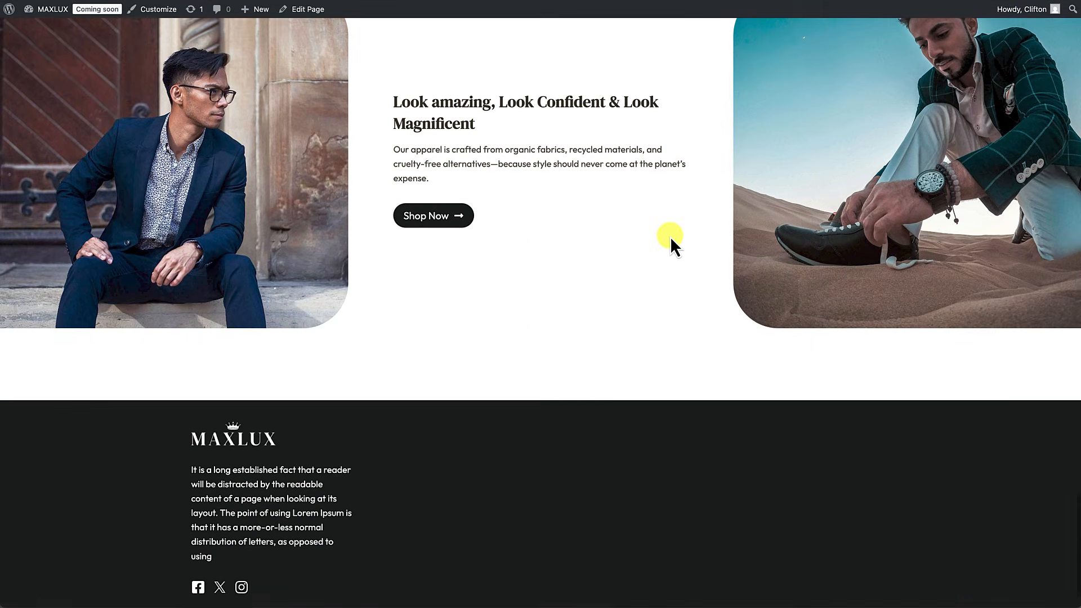
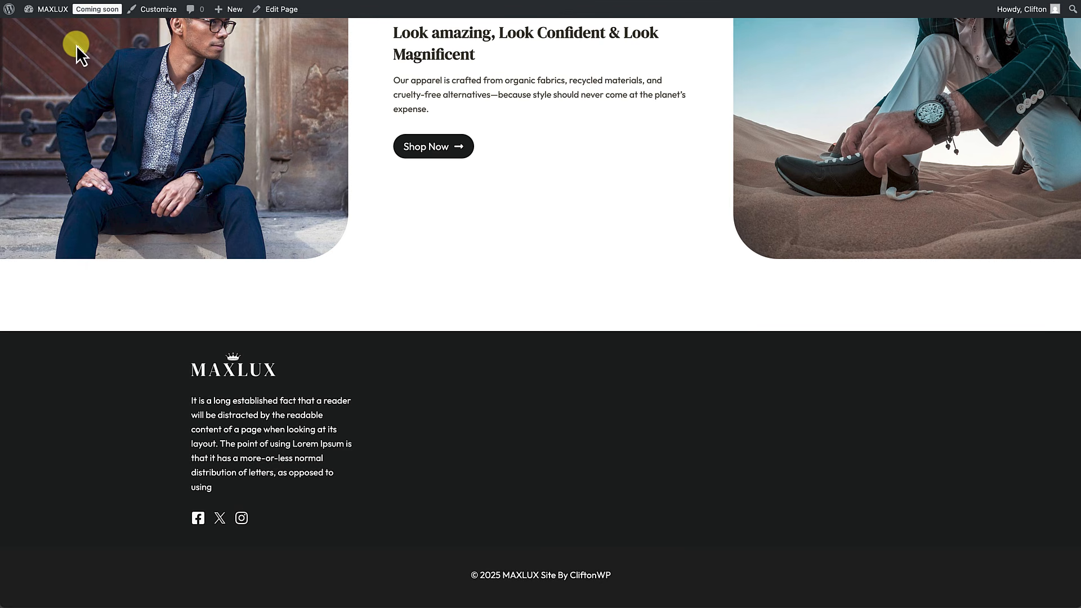
# Step: Open Widgets from the MAXLUX dropdown in the admin bar
pyautogui.moveTo(57, 19)
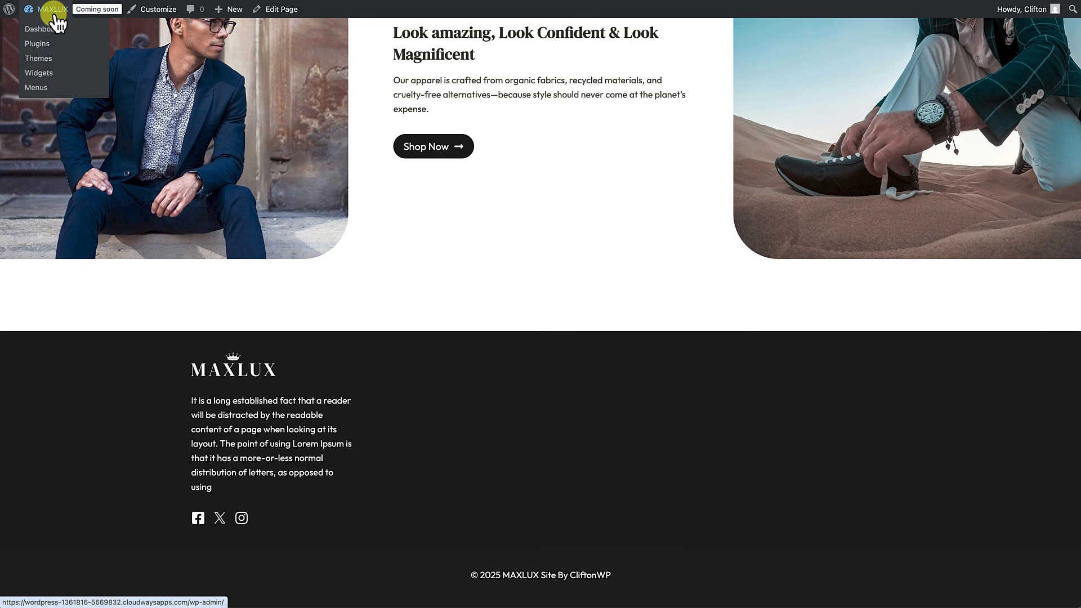
pyautogui.click(46, 74)
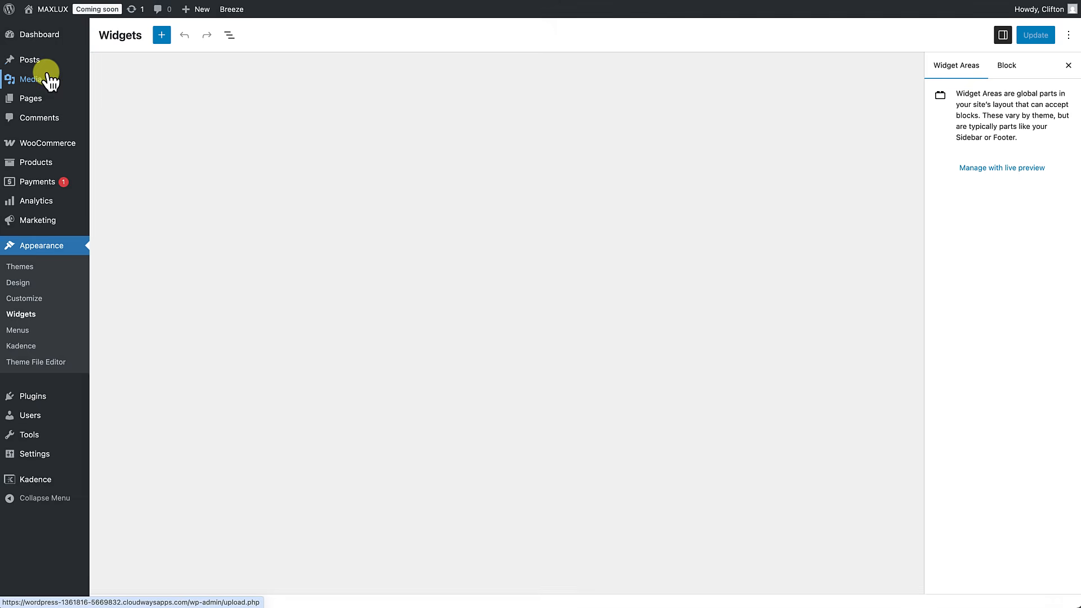
# Step: Expand Footer 2 and add a Text (Adv) heading reading 'Company'
pyautogui.scroll(-3, 362, 329)
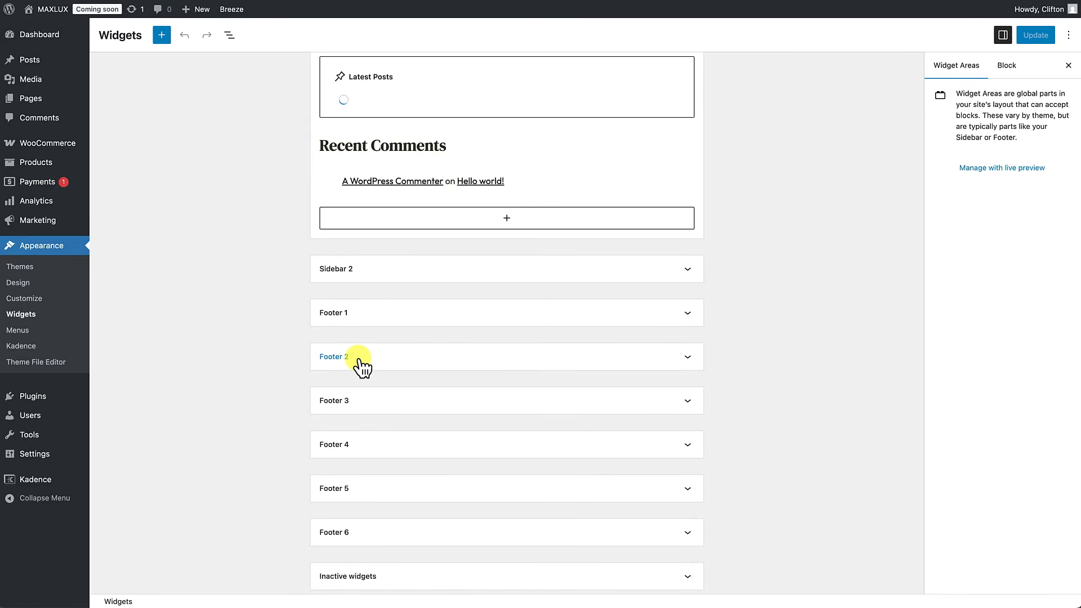
pyautogui.click(358, 357)
pyautogui.click(358, 357)
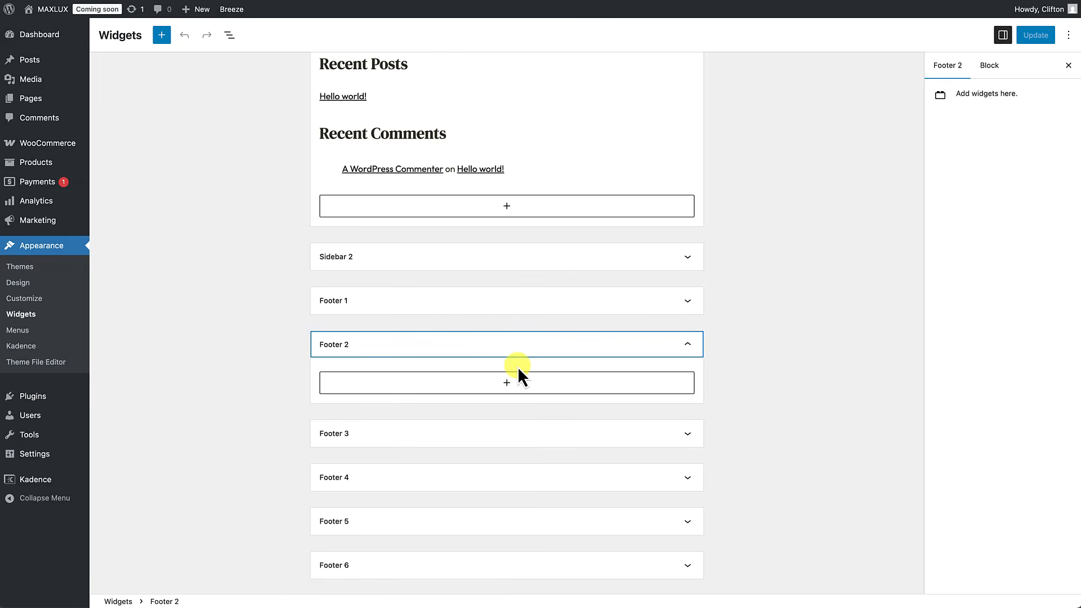
pyautogui.click(509, 386)
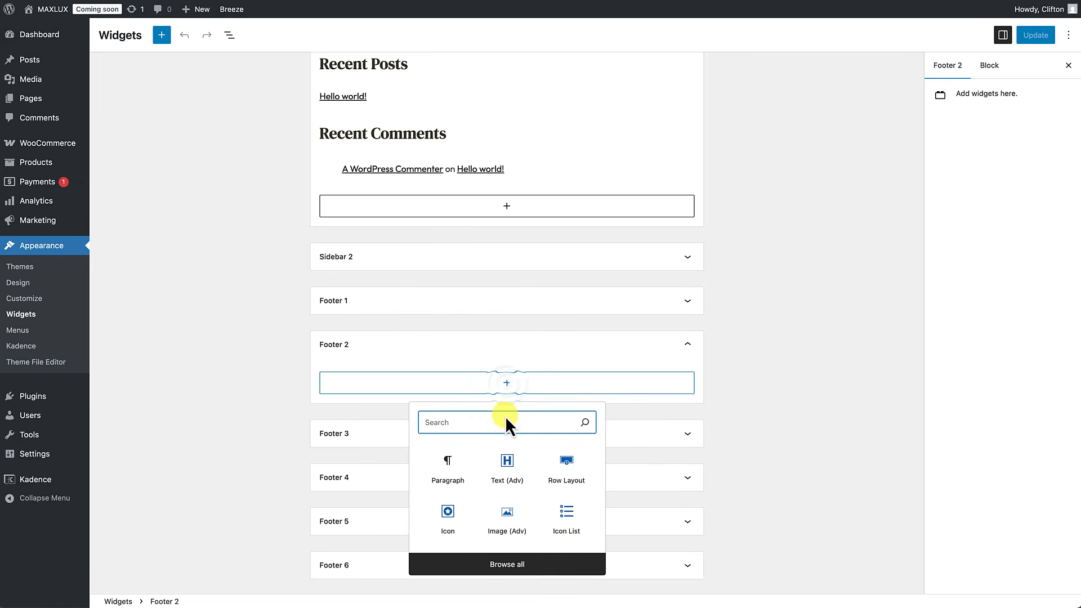
pyautogui.click(509, 471)
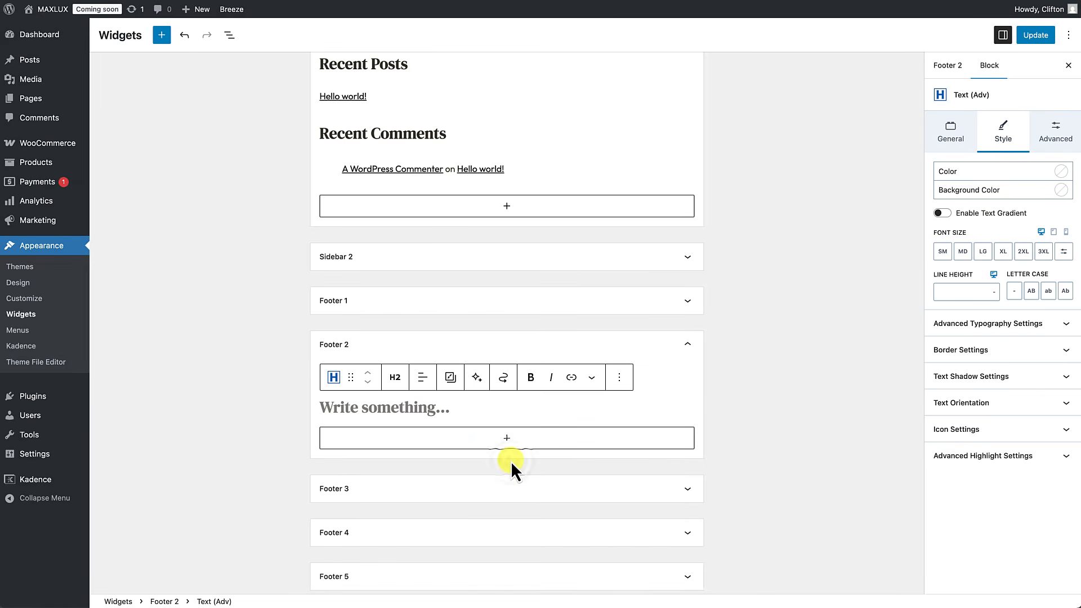
pyautogui.write('Company')
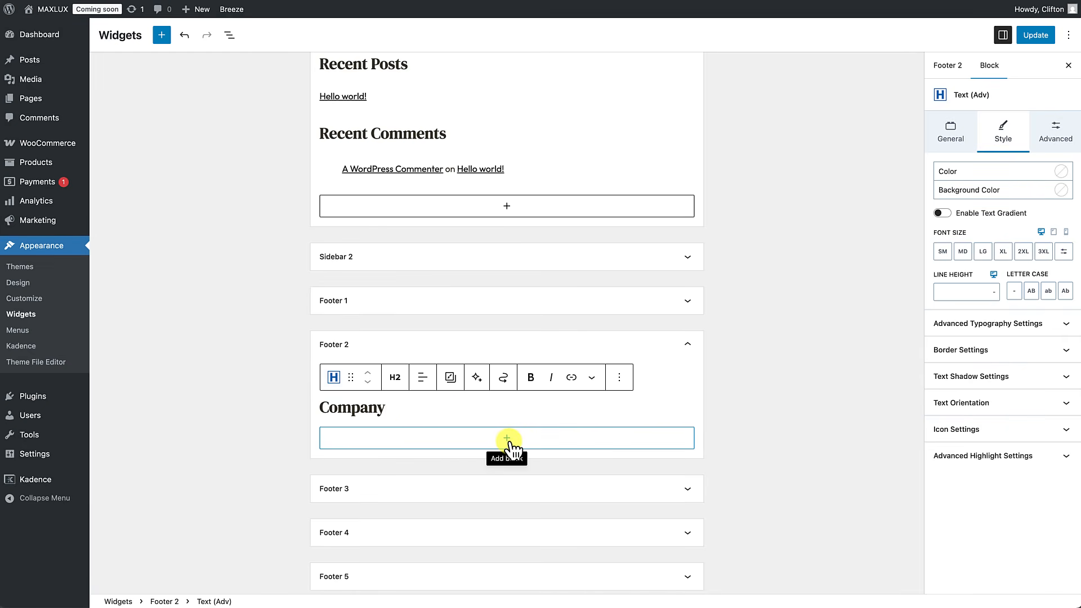
# Step: Add an Icon List: About, Customer Support, Shipping Policy, Refund Policy, Privacy Policy, Terms and Conditions
pyautogui.click(505, 441)
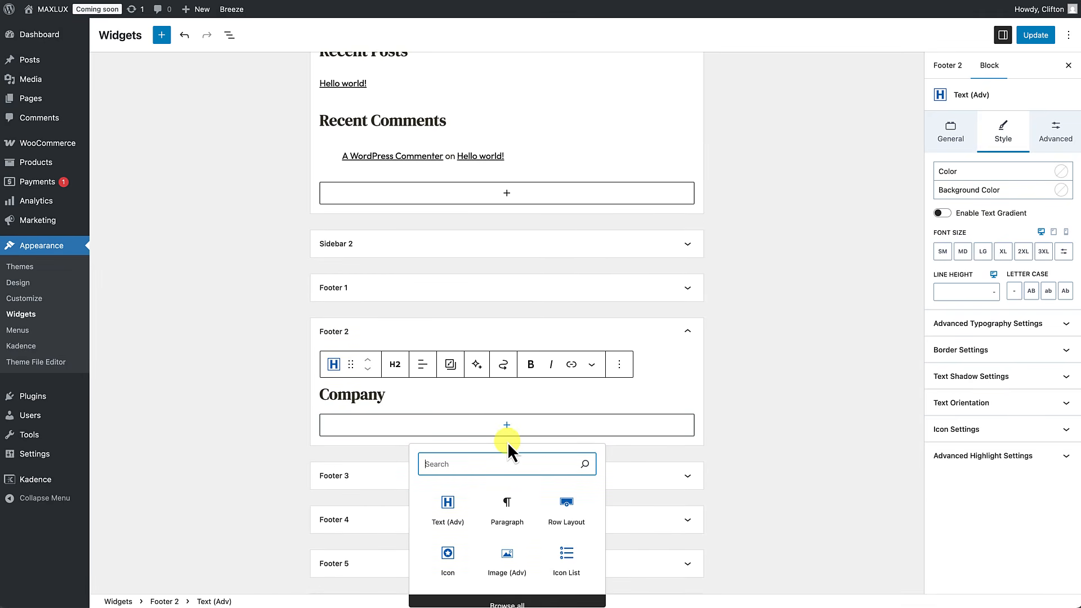
pyautogui.write('icon')
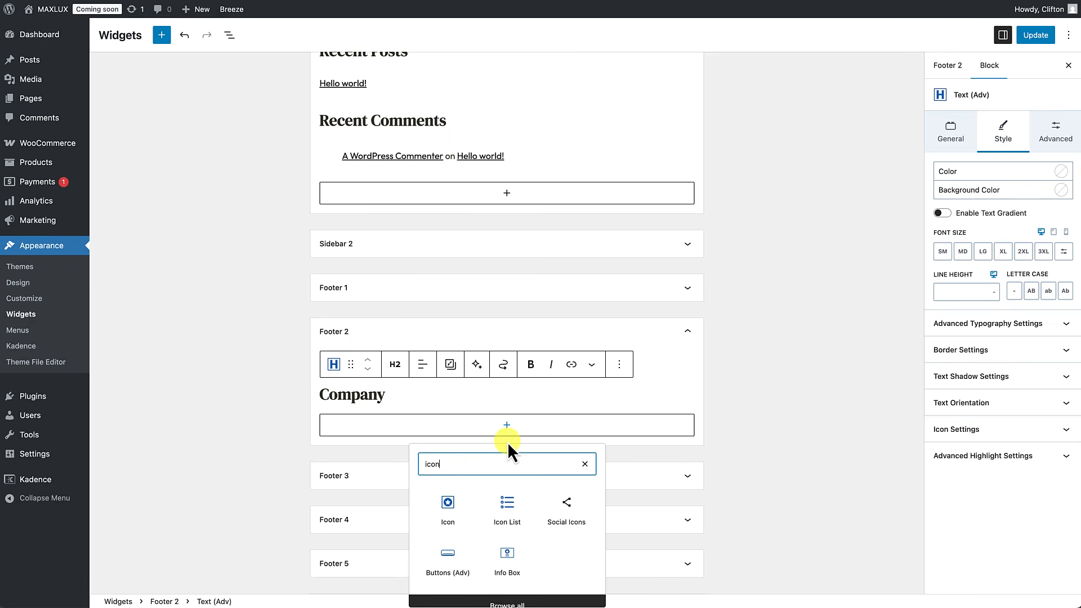
pyautogui.click(509, 513)
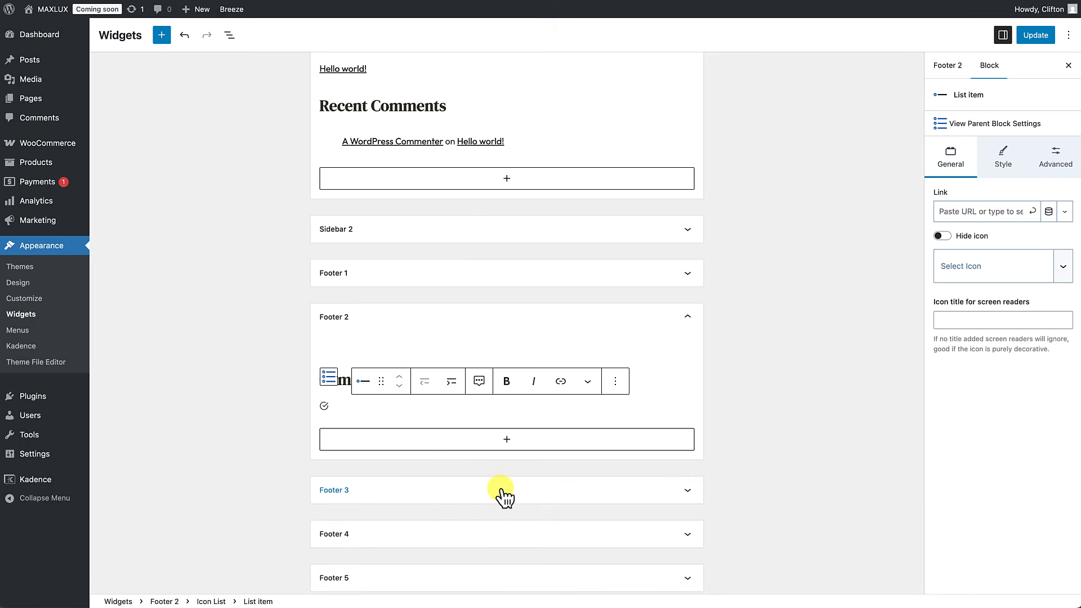
pyautogui.write('About')
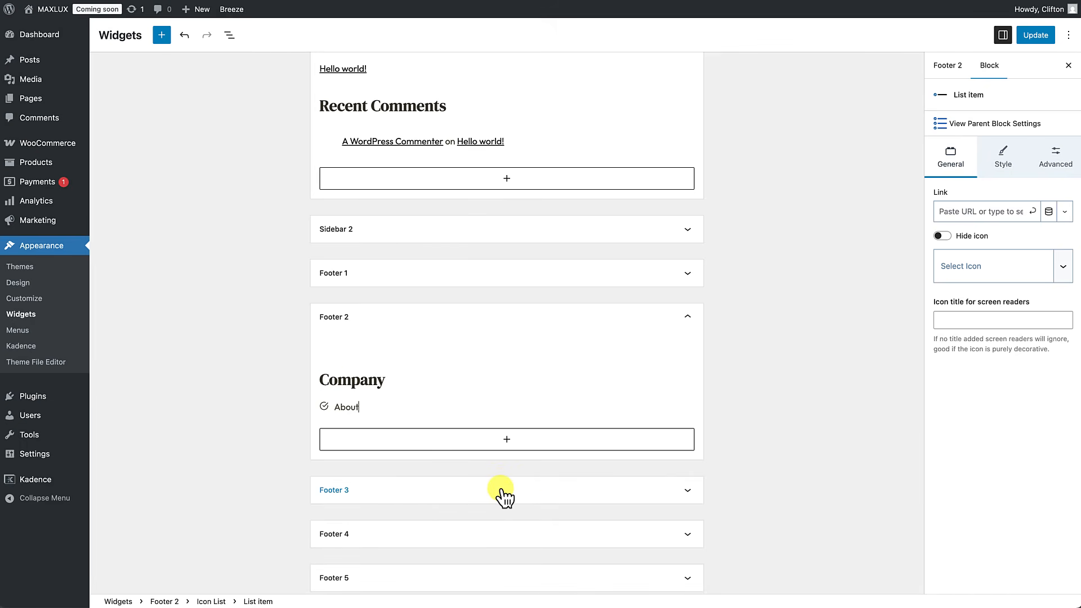
pyautogui.press('Return')
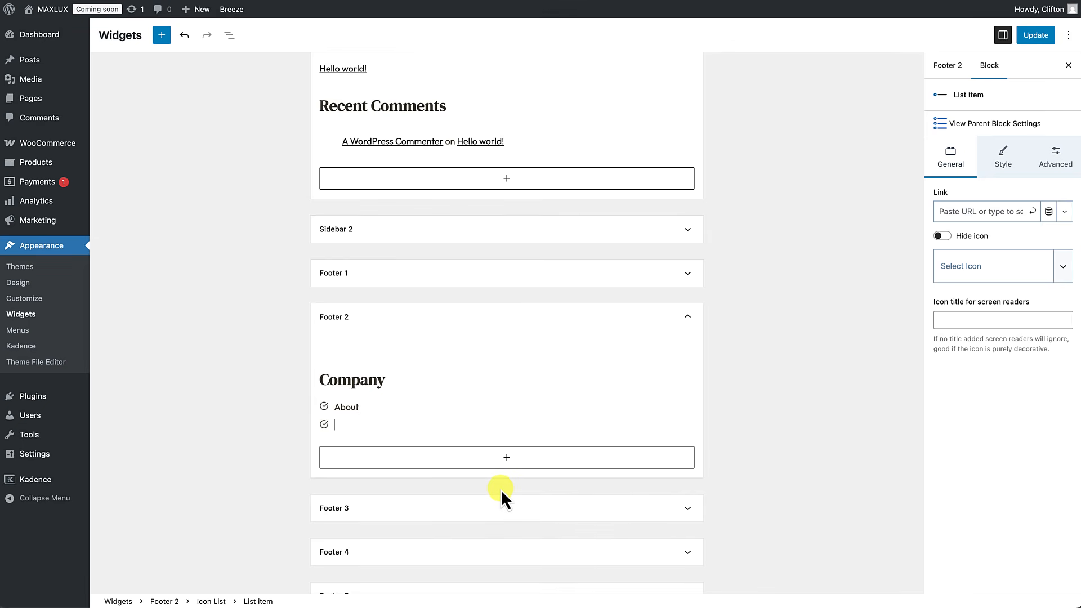
pyautogui.write('Customer Support')
pyautogui.press('Return')
pyautogui.write('Shipping Poliy')
pyautogui.press('BackSpace')
pyautogui.write('cy')
pyautogui.press('Return')
pyautogui.write('Refund Policy')
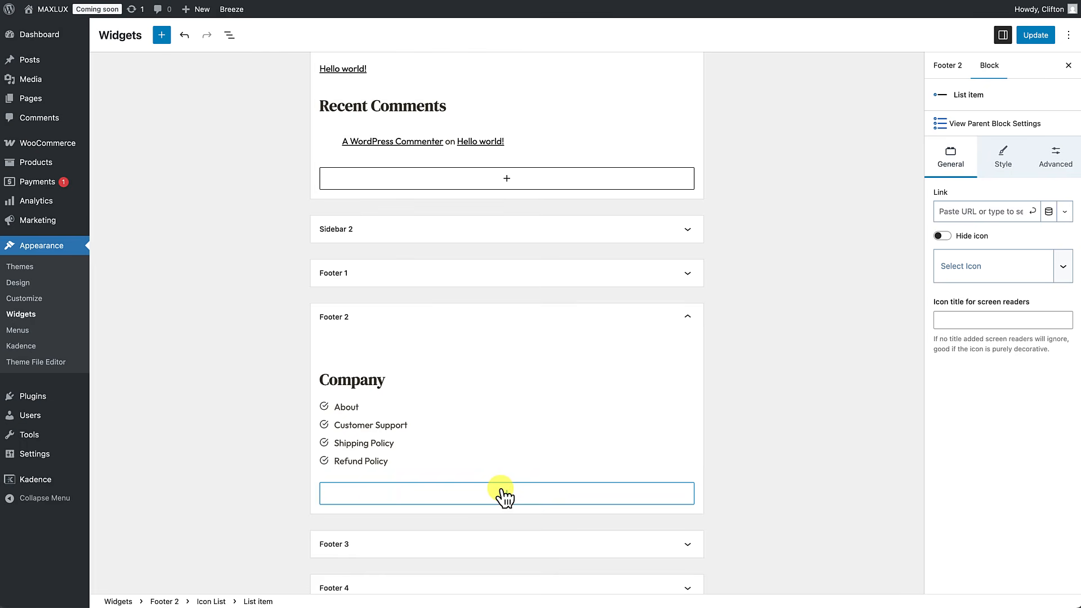
pyautogui.press('Return')
pyautogui.write('Privacy Policy')
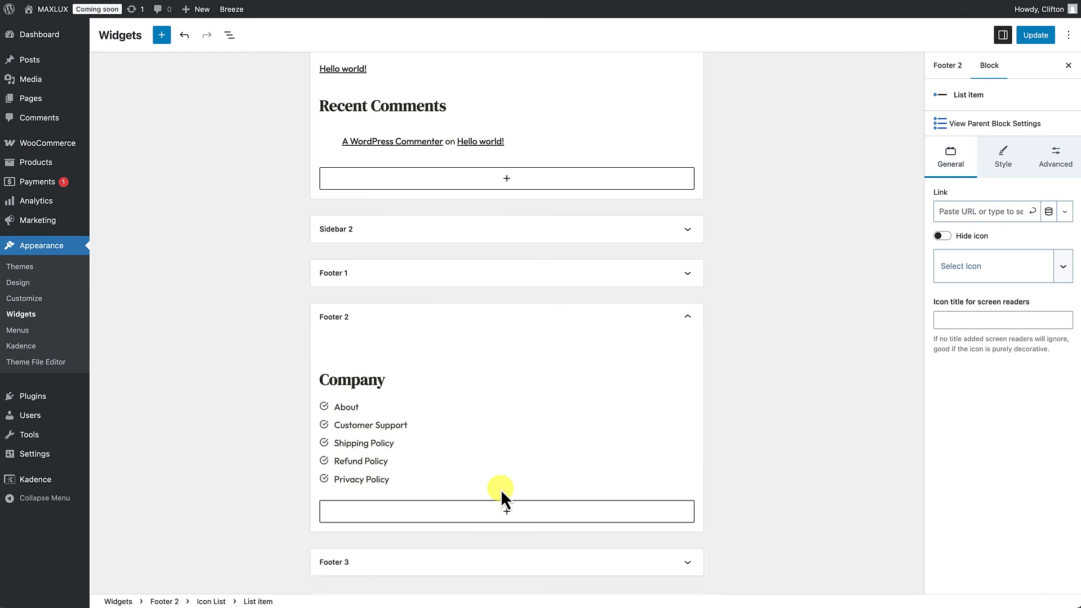
pyautogui.press('Return')
pyautogui.write('Terms')
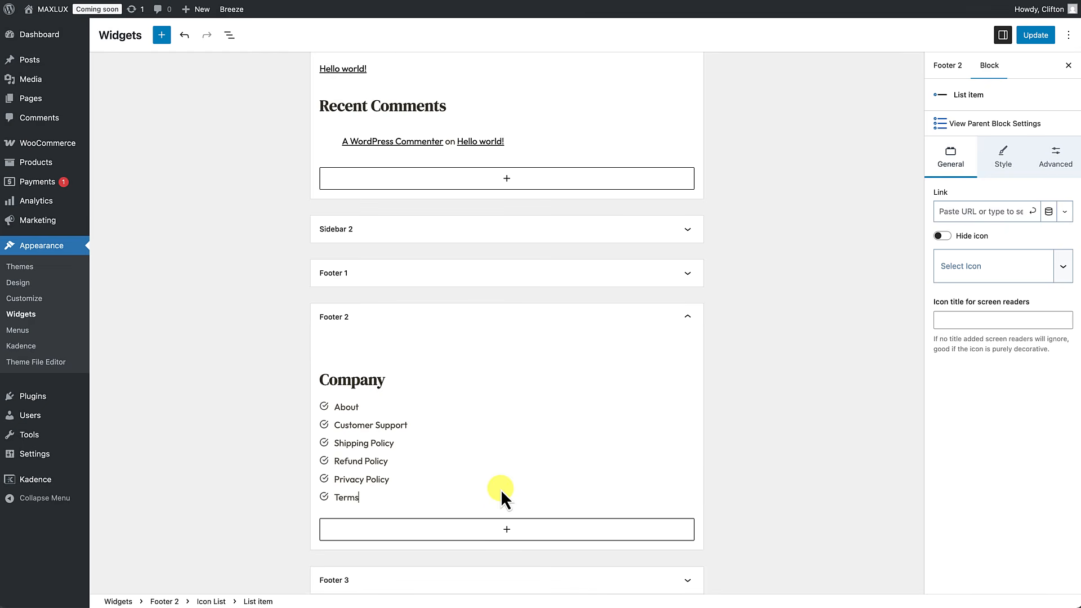
pyautogui.write(' and Conditions')
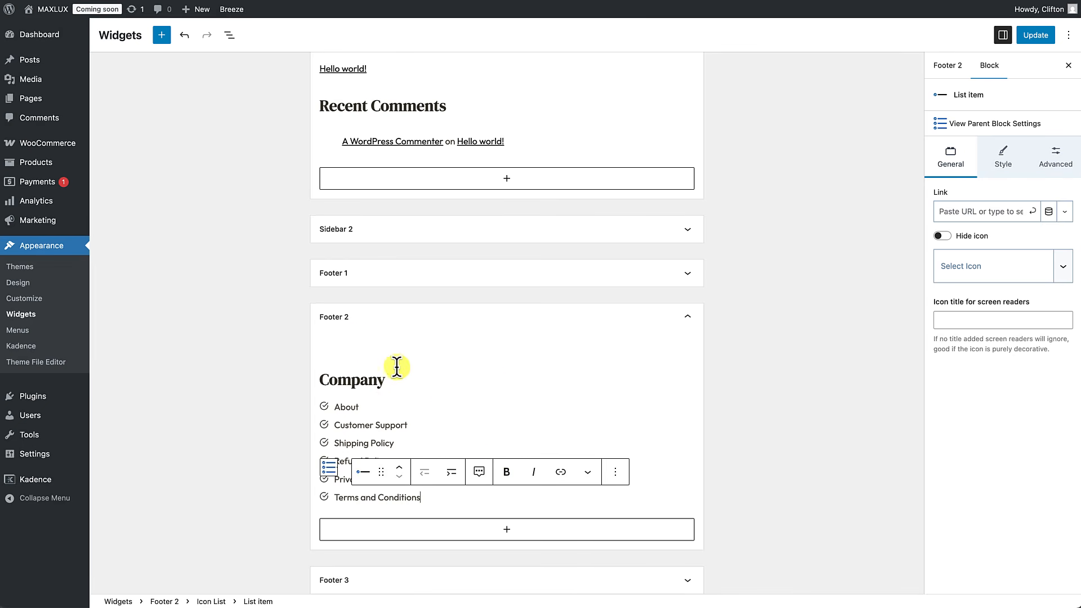
# Step: Make the Company heading MD font size with a 4XL top margin
pyautogui.click(363, 379)
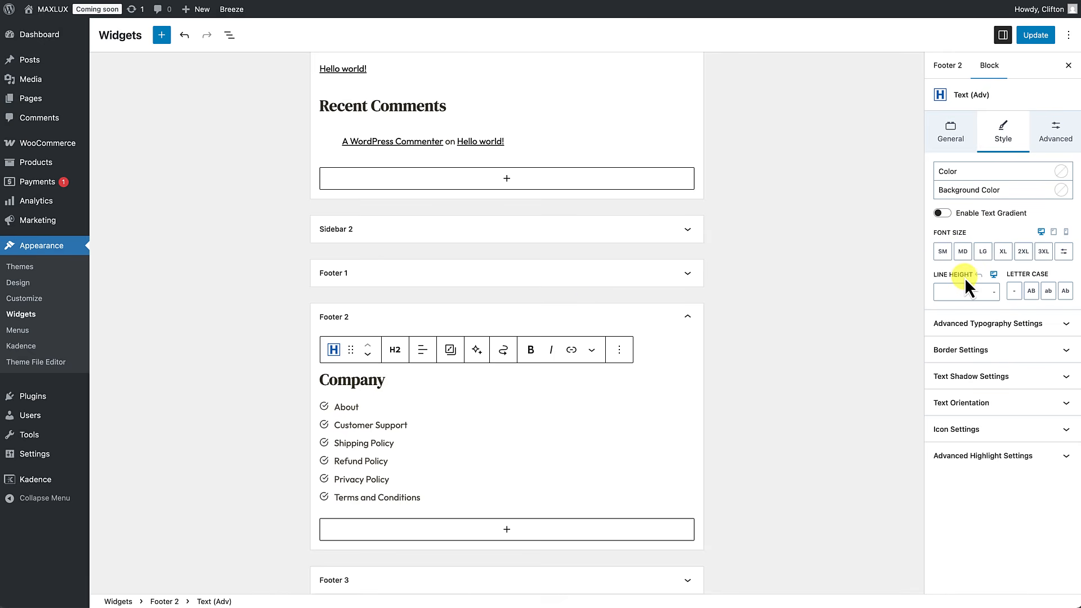
pyautogui.click(963, 252)
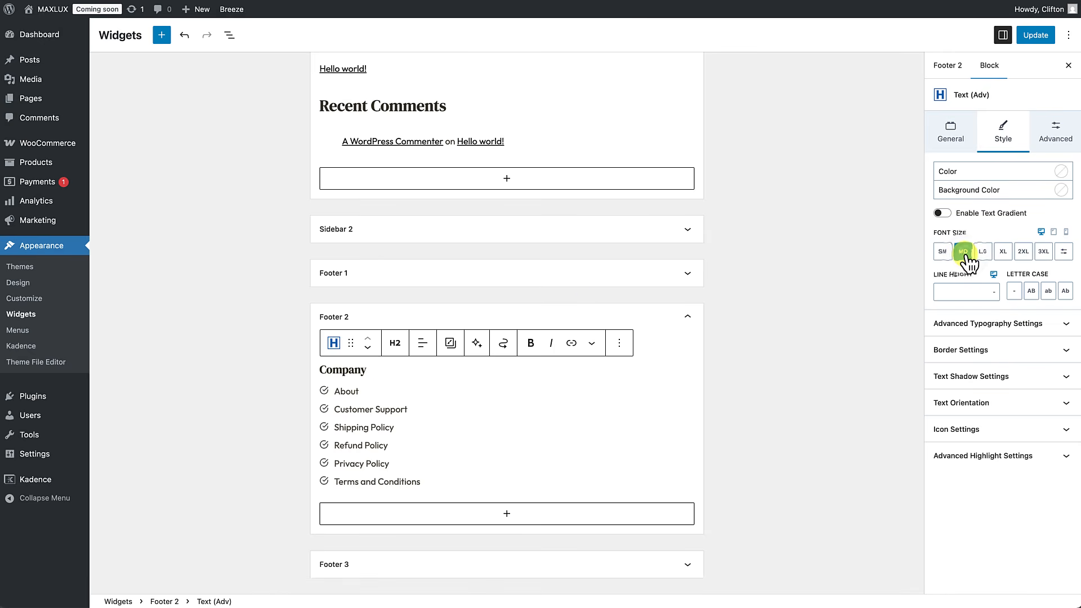
pyautogui.click(1058, 137)
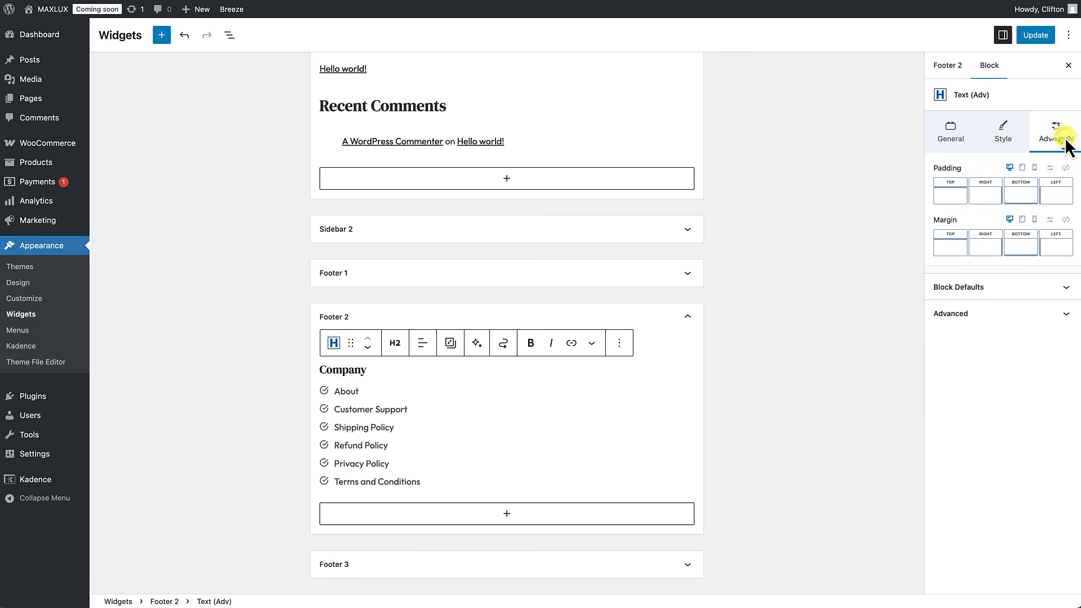
pyautogui.click(1020, 249)
pyautogui.click(959, 251)
pyautogui.click(961, 255)
pyautogui.click(957, 250)
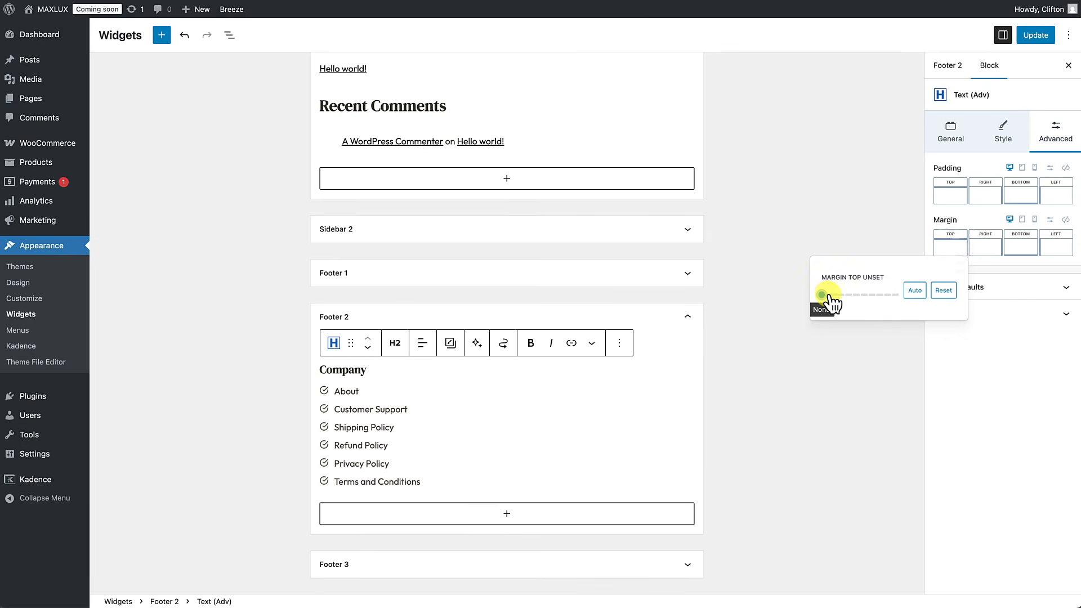
pyautogui.moveTo(827, 294); pyautogui.dragTo(746, 304)
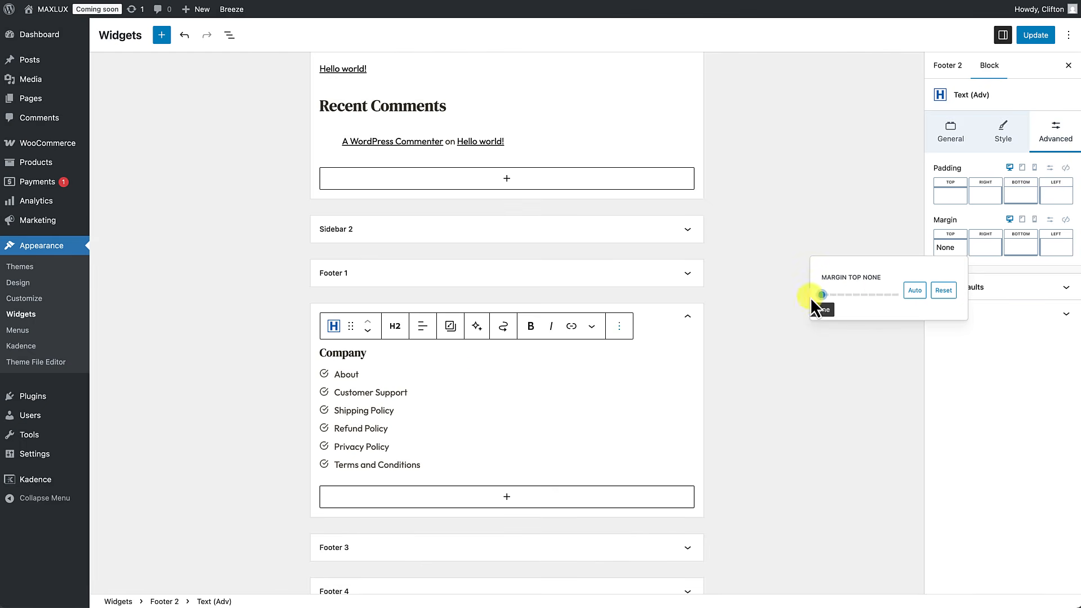
pyautogui.click(833, 350)
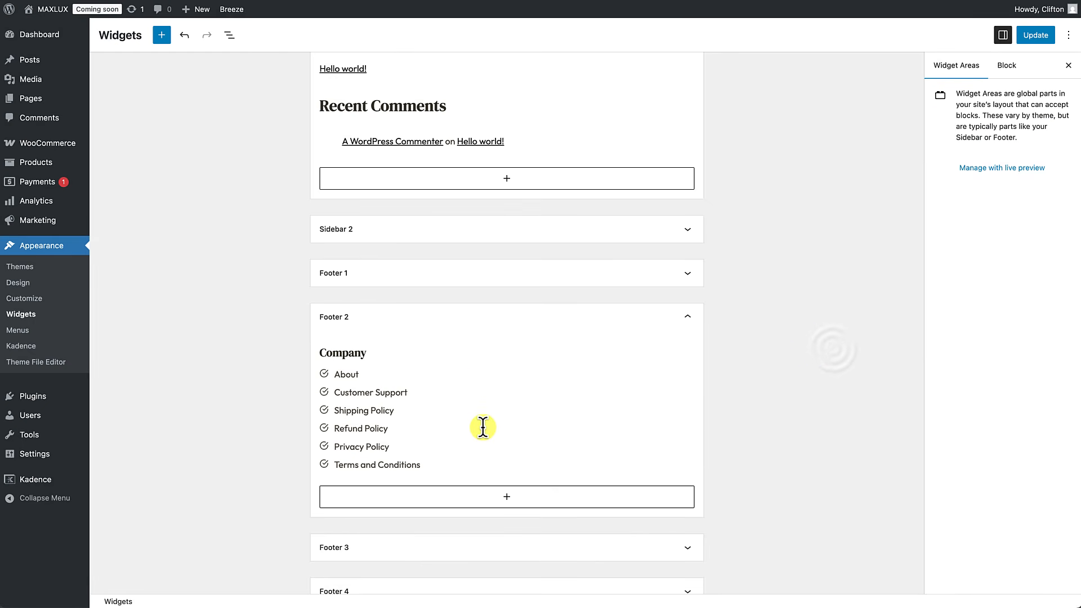
# Step: Colour the Company heading near-white FAF9F7
pyautogui.scroll(-2, 483, 426)
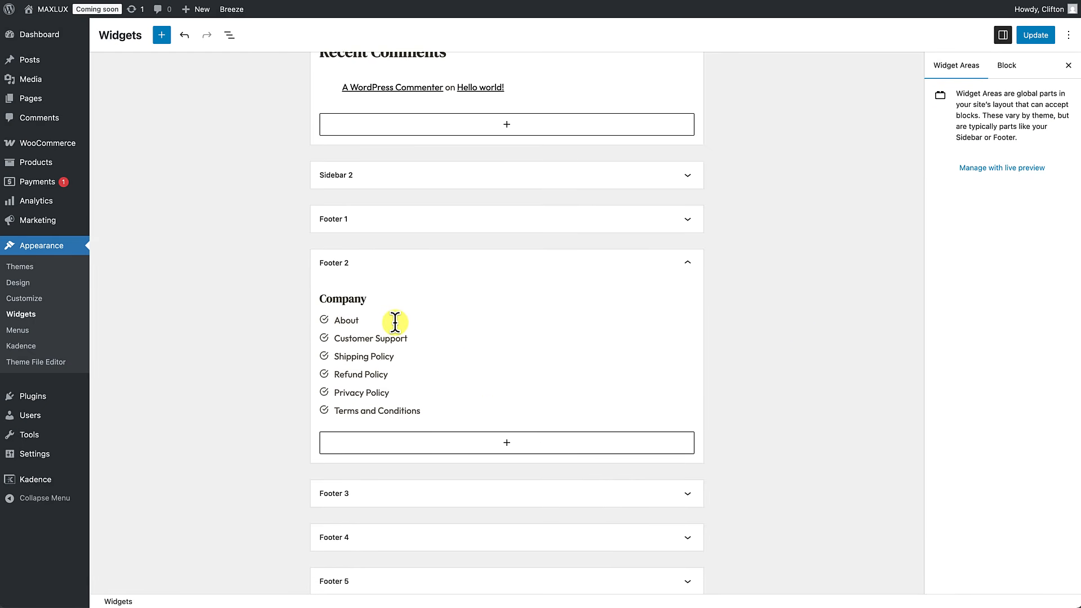
pyautogui.click(360, 299)
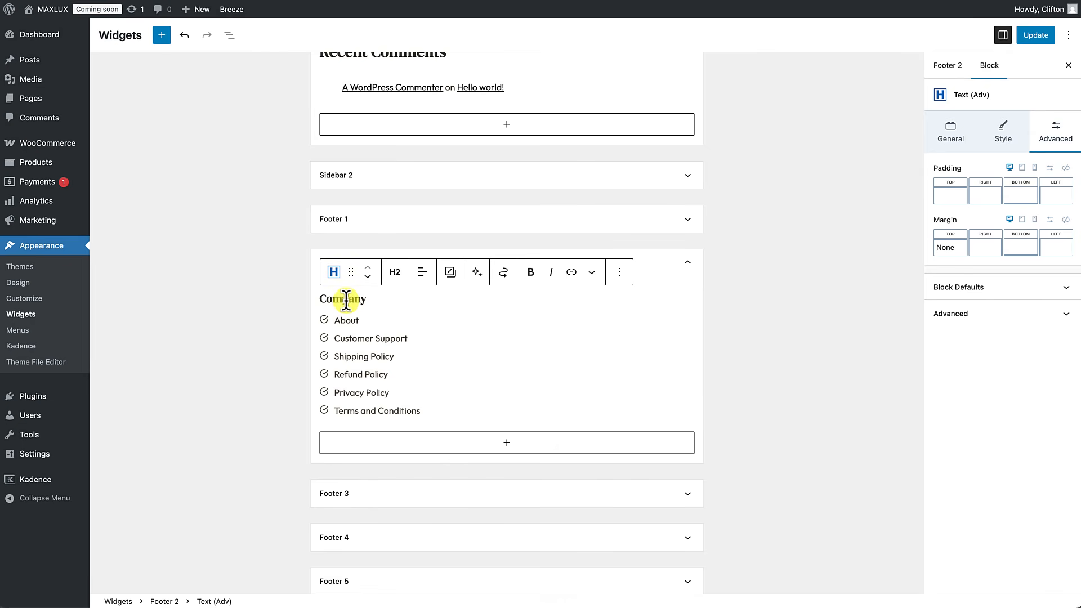
pyautogui.click(347, 299)
pyautogui.click(1003, 131)
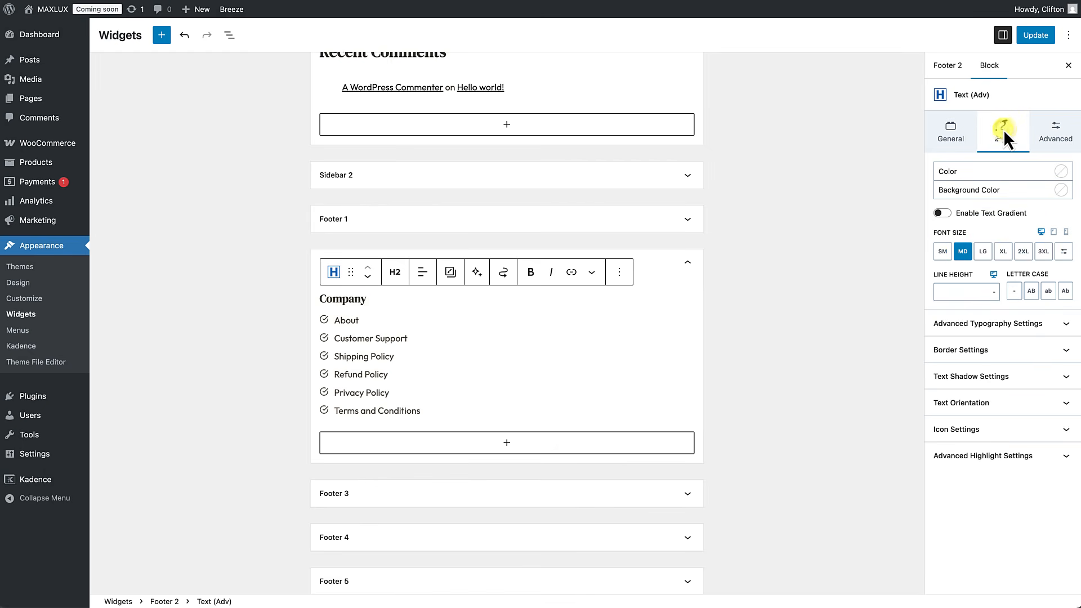
pyautogui.click(1062, 171)
pyautogui.click(1028, 341)
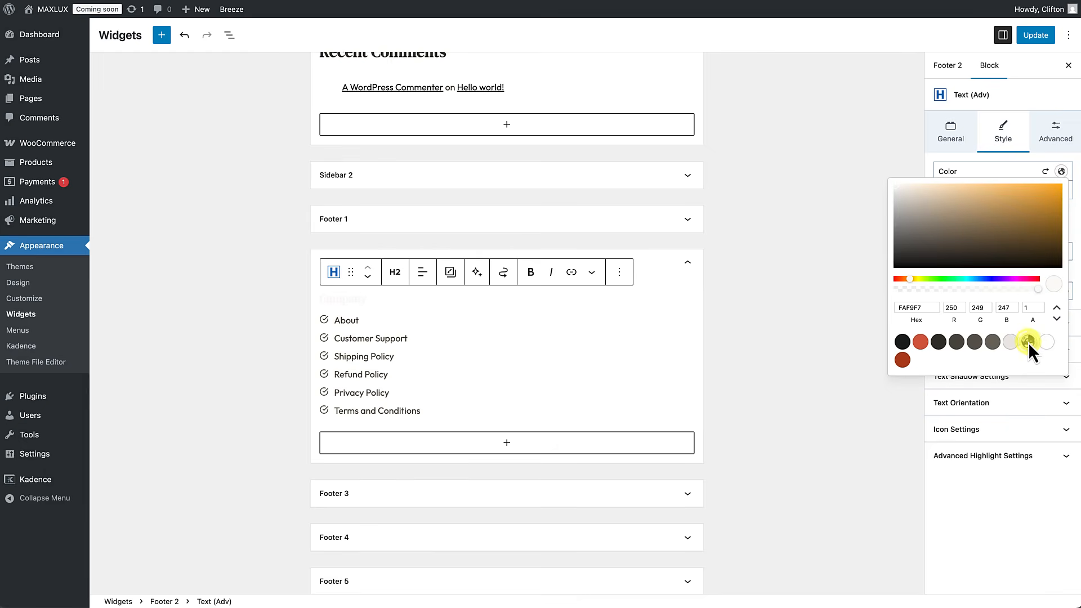
pyautogui.click(345, 321)
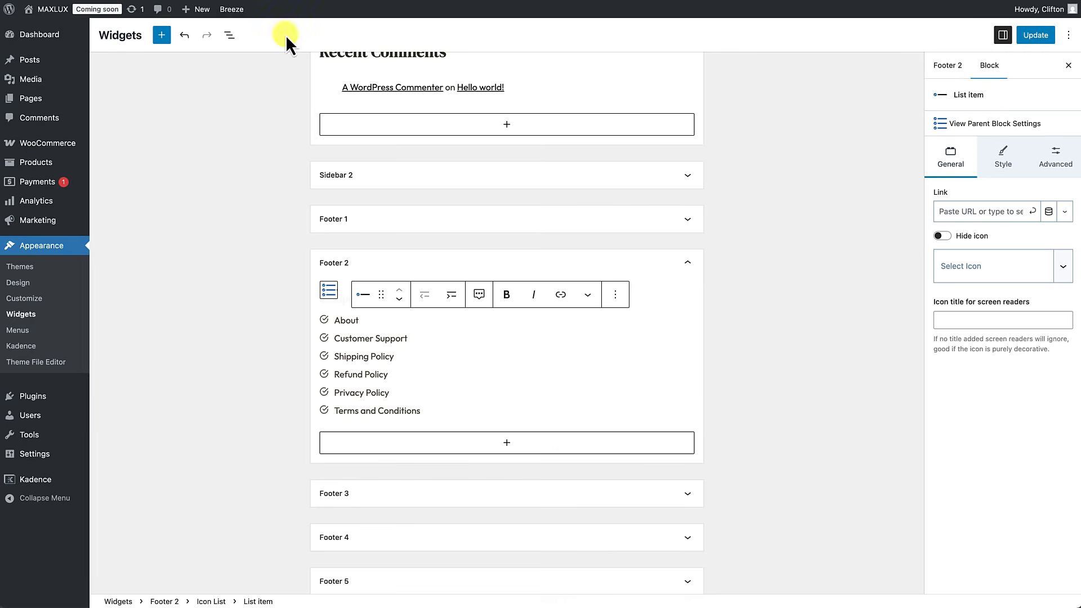
# Step: Switch the Company list bullets to solid right carets and save the widgets with Update
pyautogui.click(230, 36)
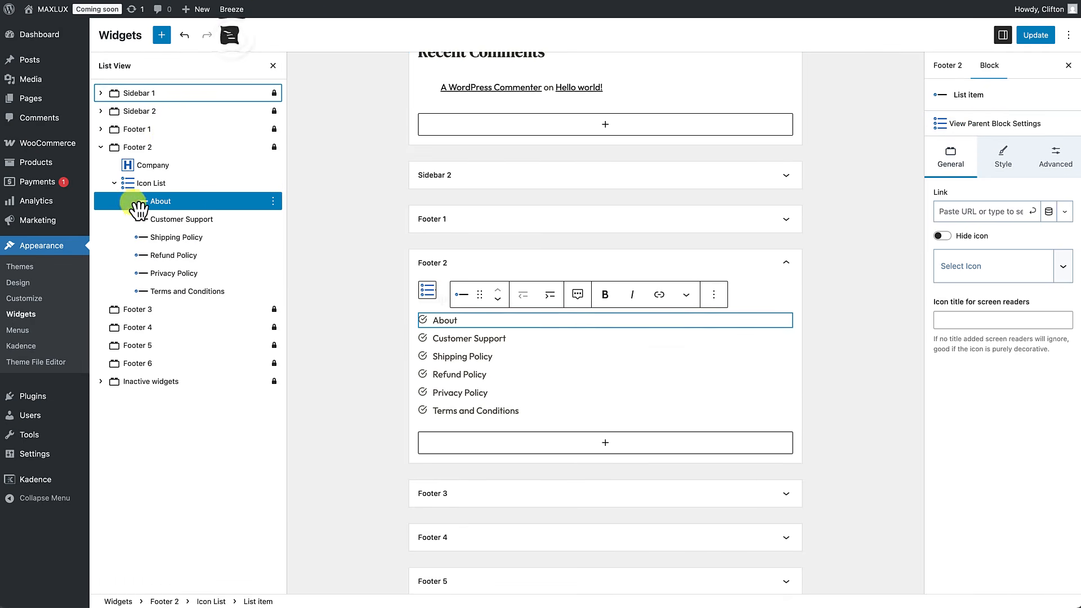
pyautogui.click(151, 185)
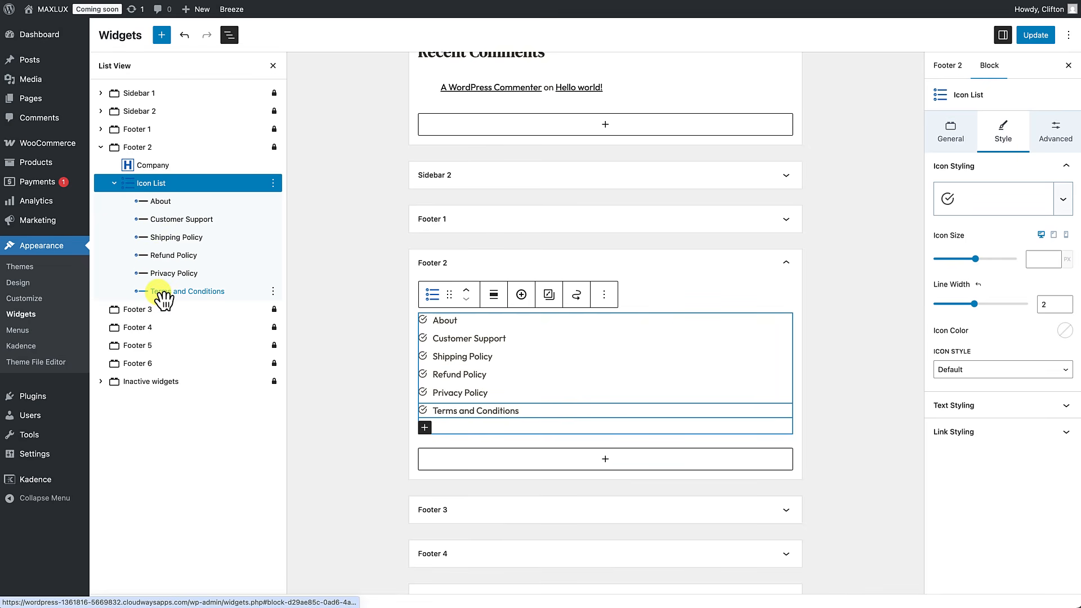
pyautogui.click(166, 192)
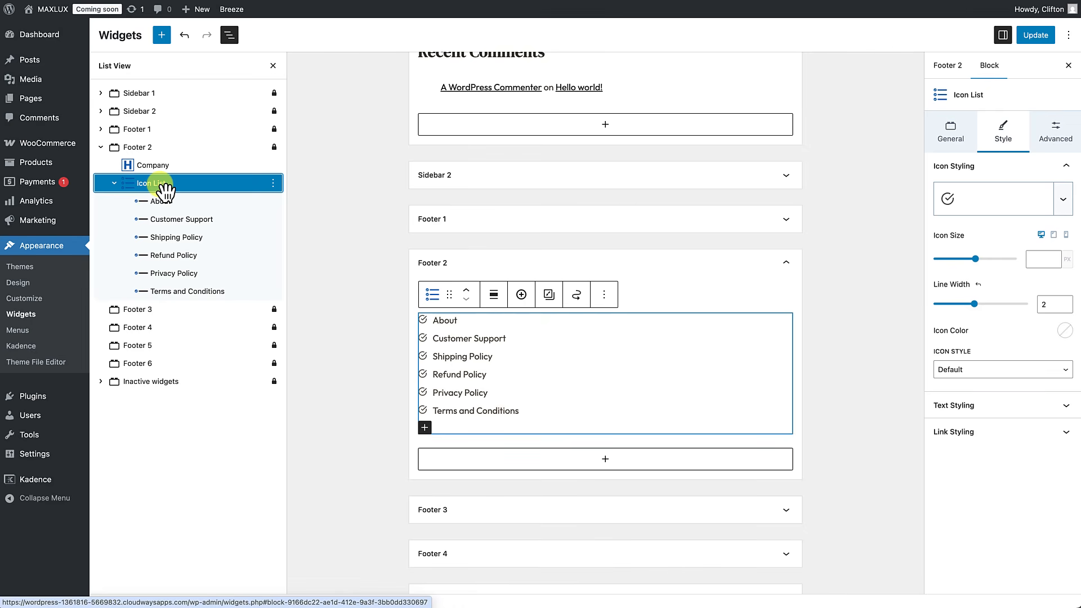
pyautogui.click(998, 204)
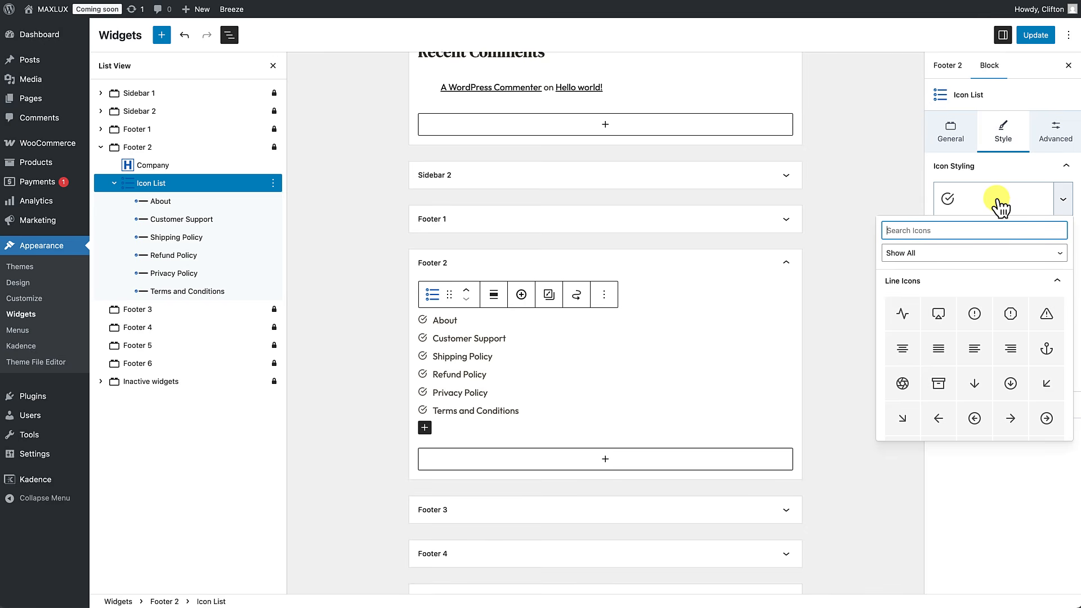
pyautogui.write('caret')
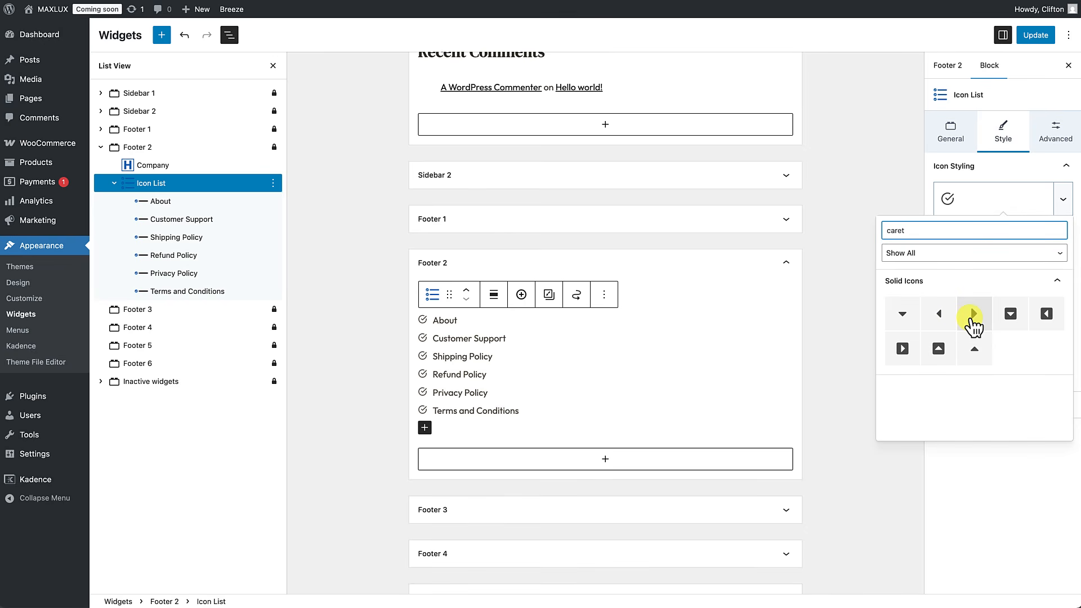
pyautogui.click(973, 315)
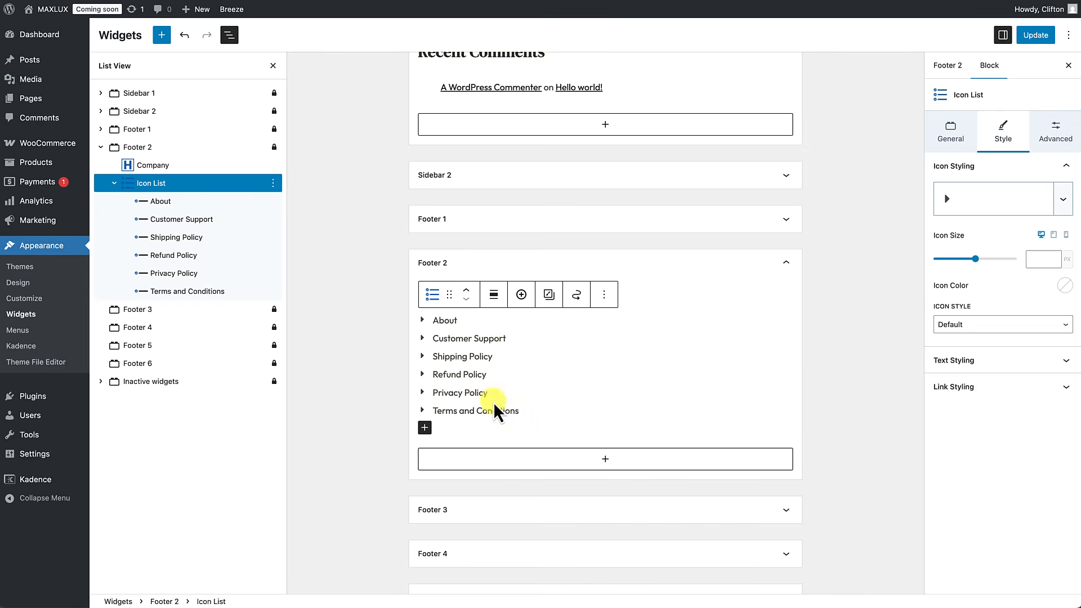
pyautogui.click(627, 387)
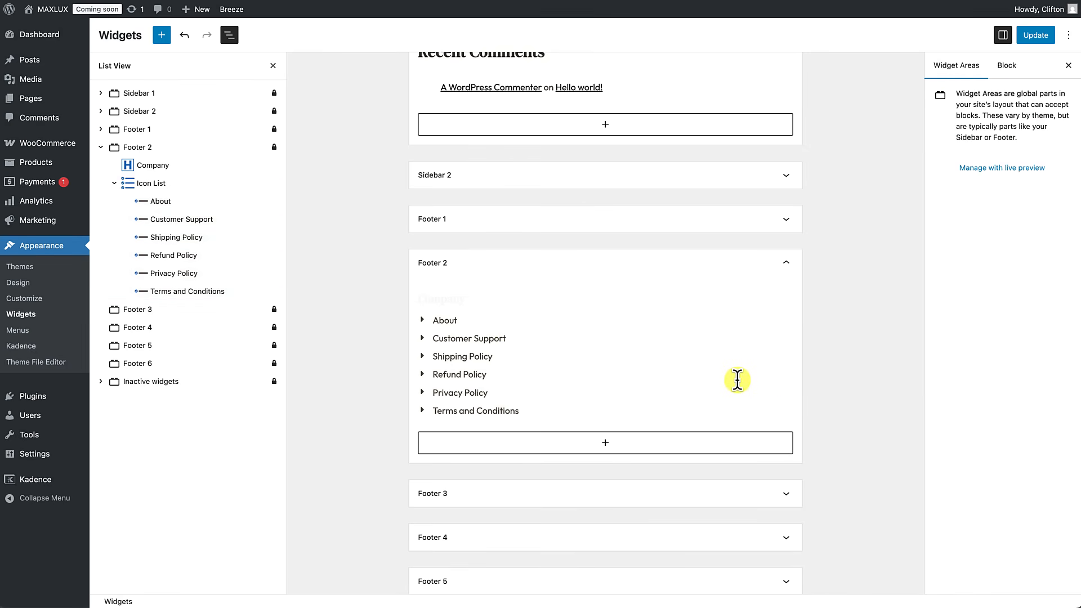
pyautogui.click(1034, 36)
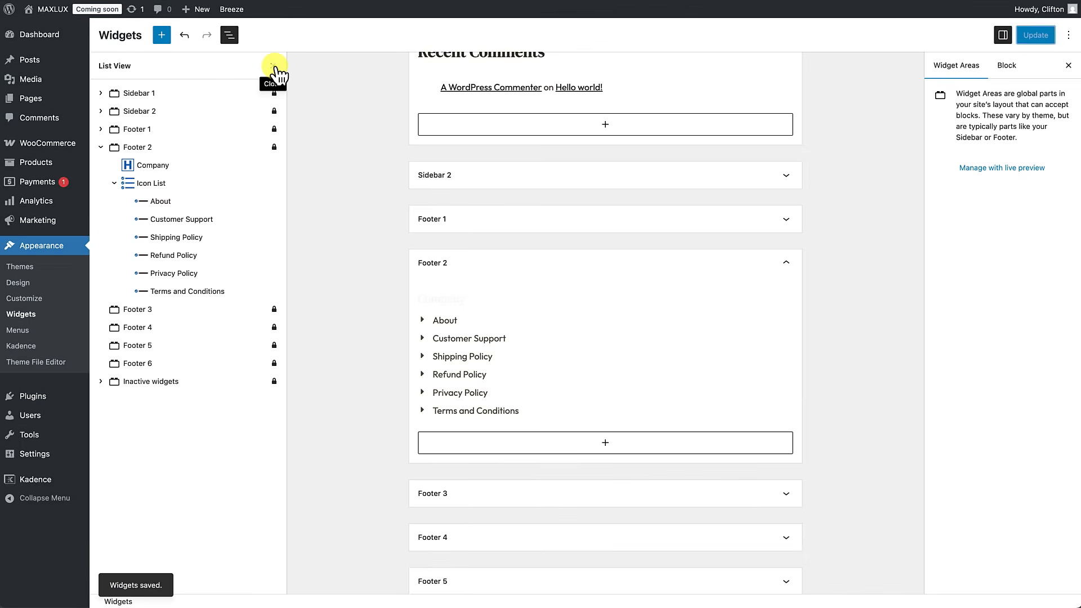
pyautogui.click(274, 66)
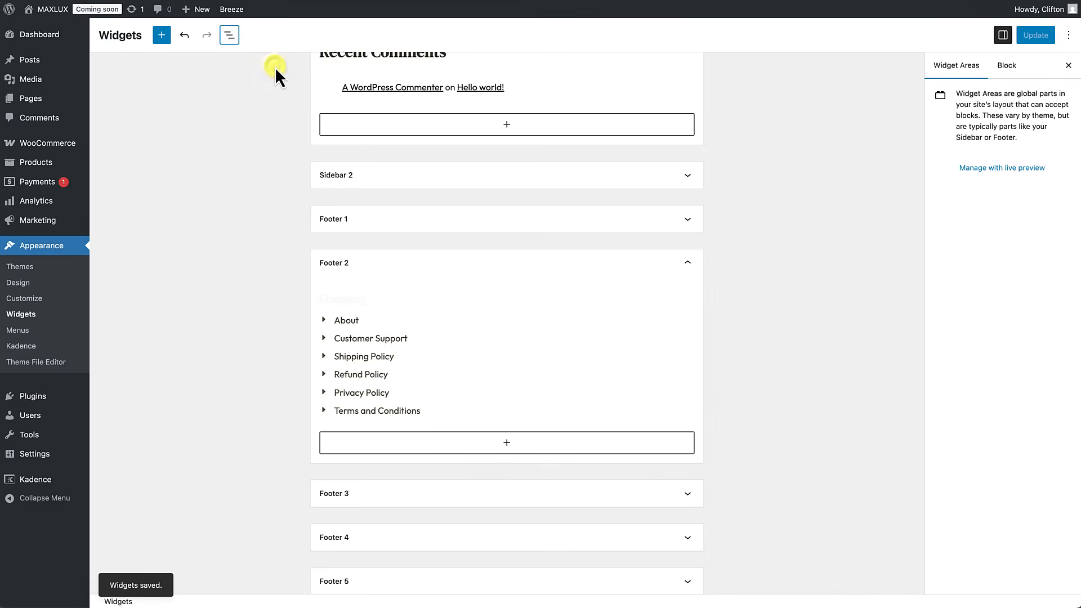
pyautogui.rightClick(54, 12)
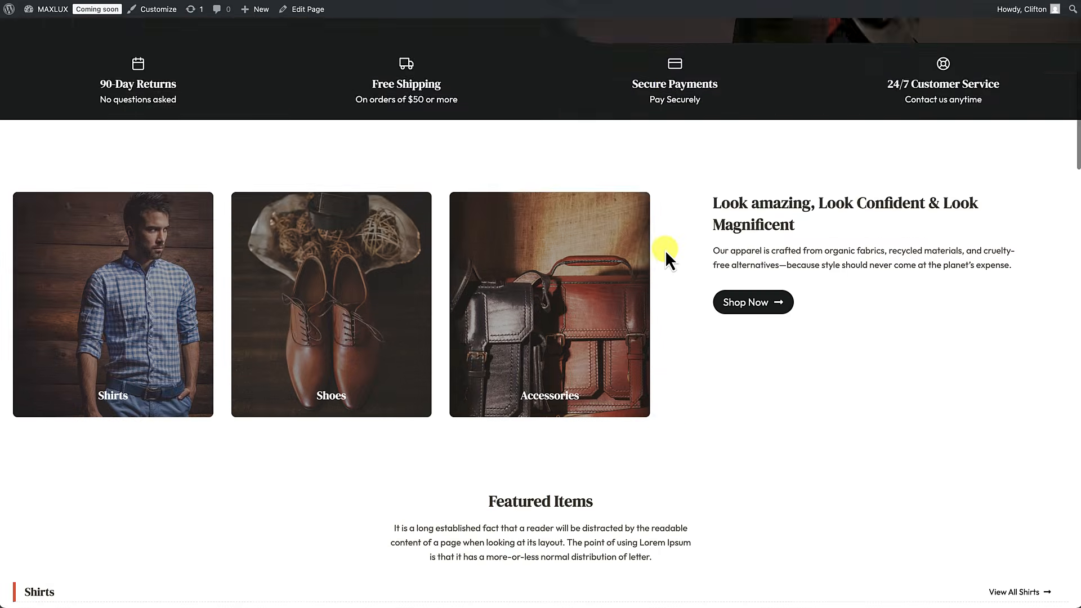
pyautogui.scroll(-15, 665, 250)
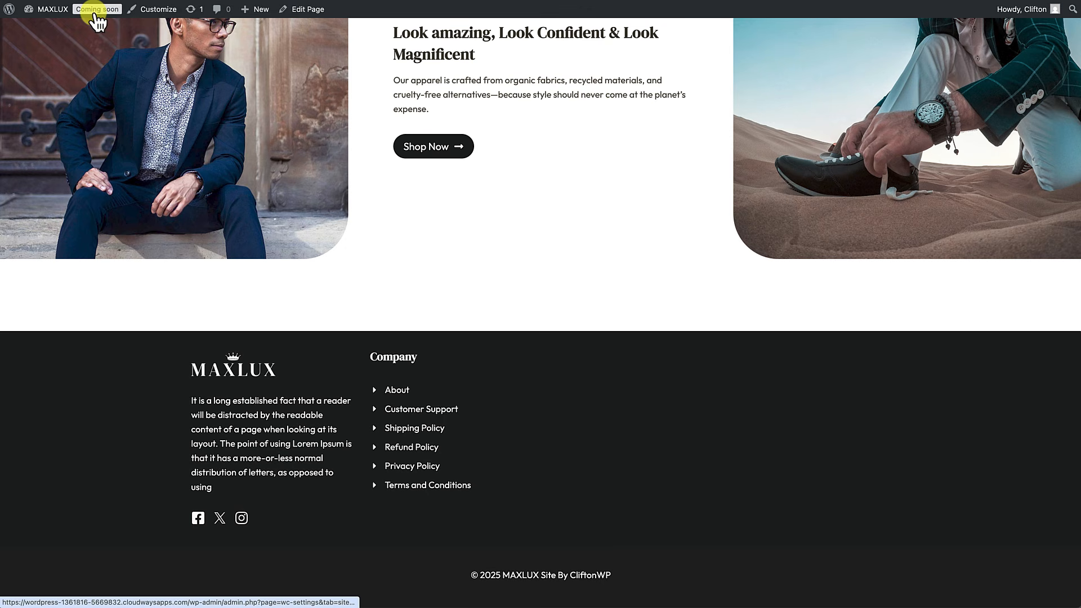
pyautogui.moveTo(56, 17)
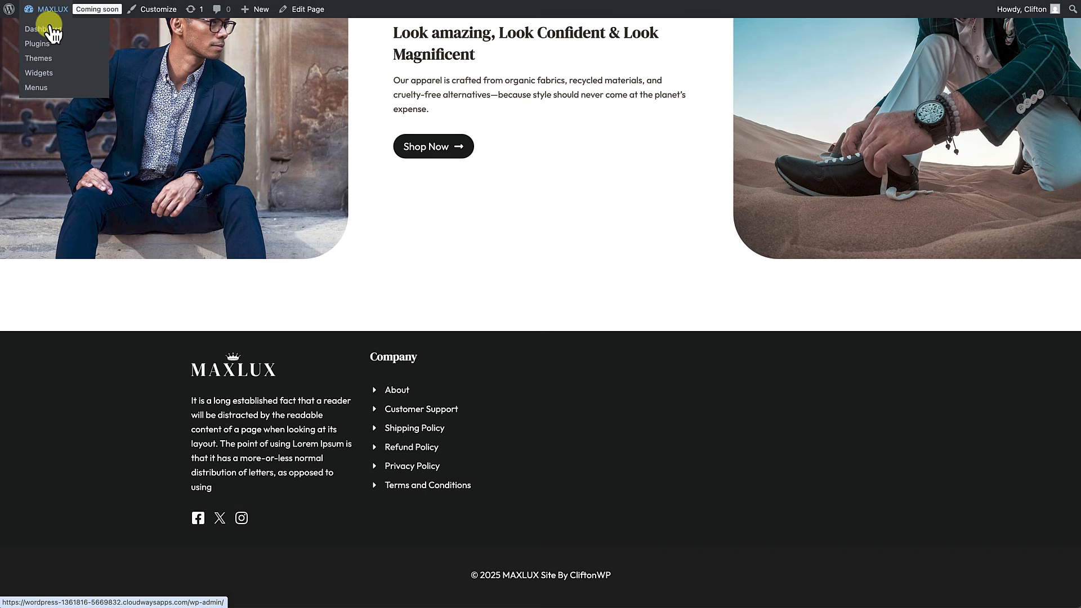
pyautogui.click(41, 73)
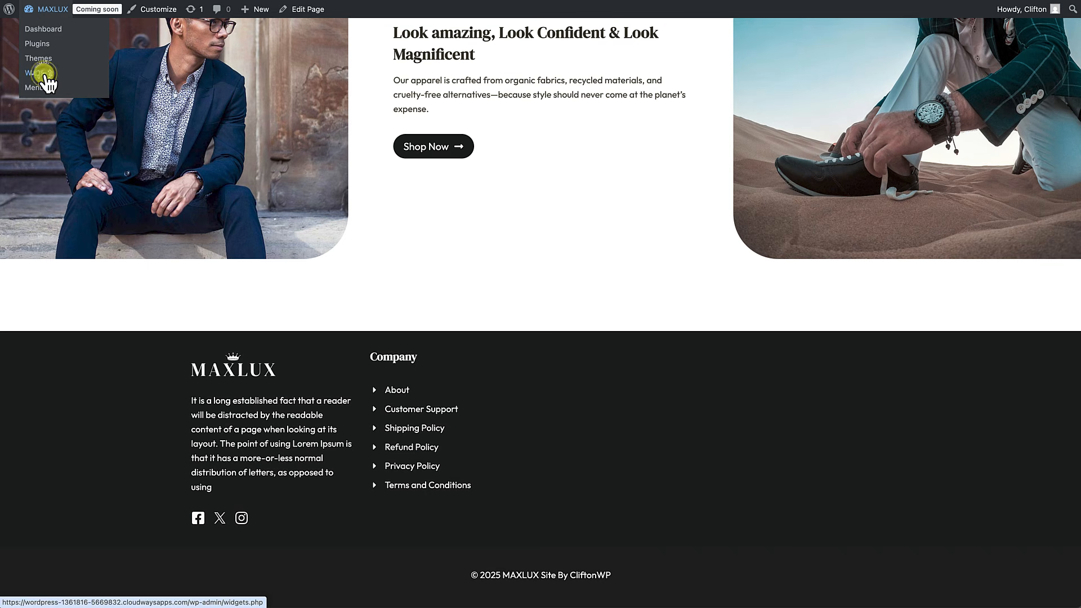
pyautogui.scroll(-5, 374, 248)
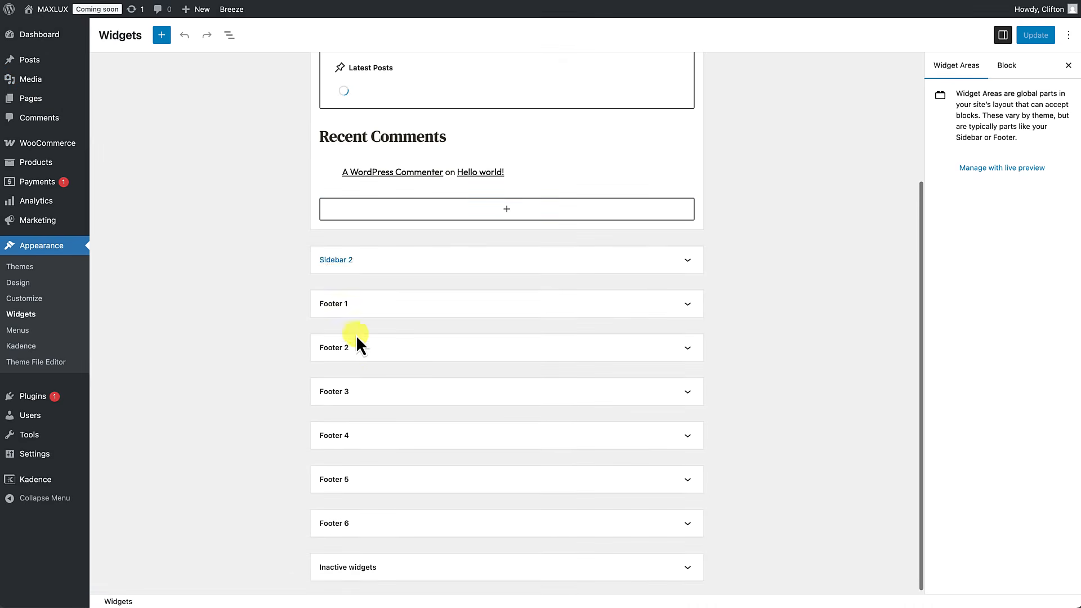
# Step: Expand Footer 3 and add a Text (Adv) heading reading 'Shop'
pyautogui.click(362, 389)
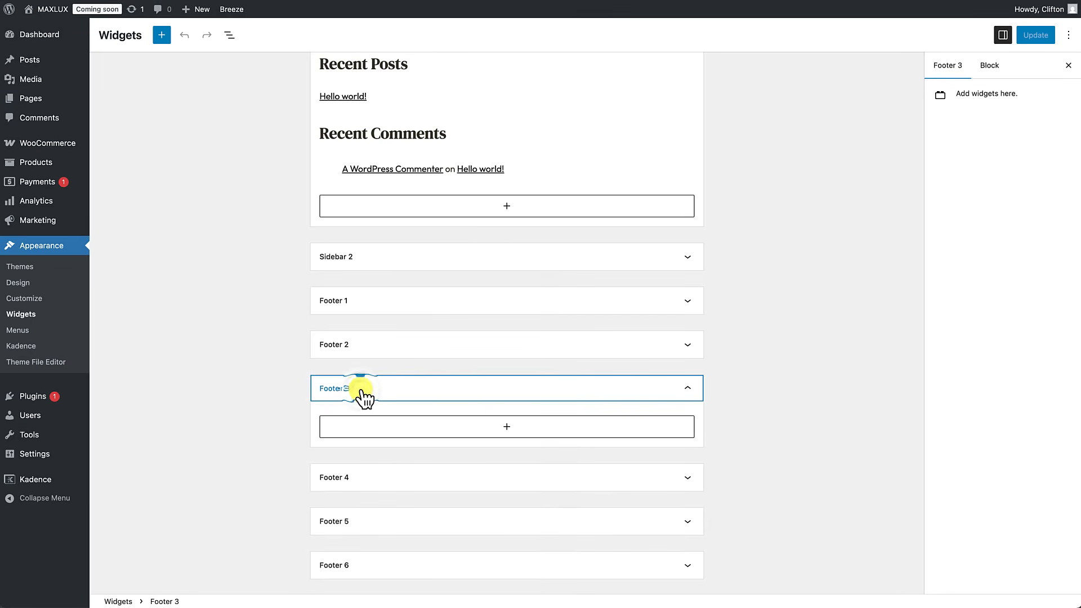
pyautogui.scroll(-2, 363, 397)
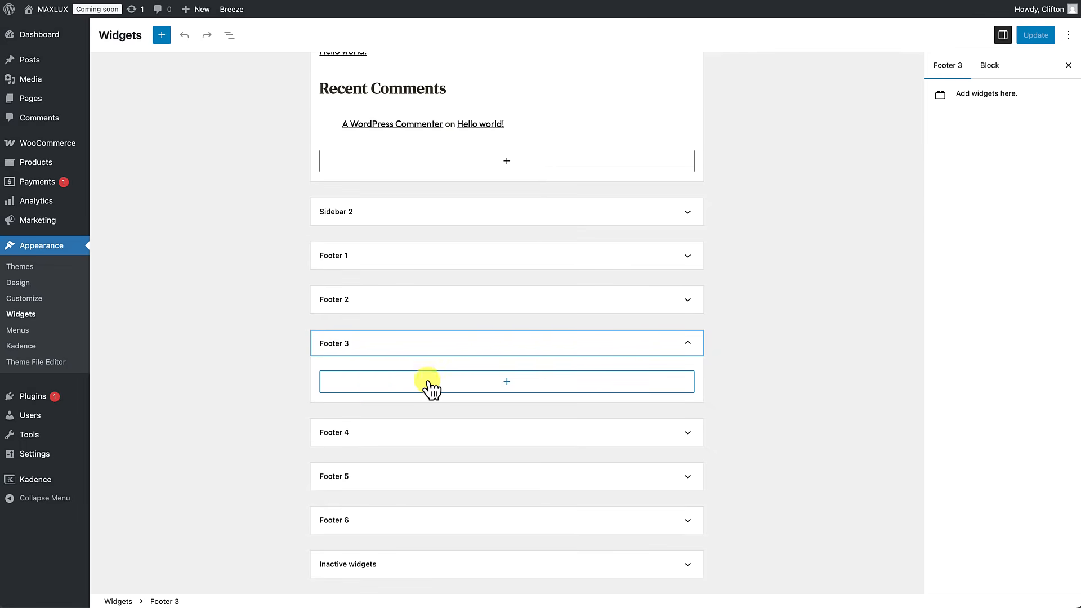
pyautogui.click(506, 383)
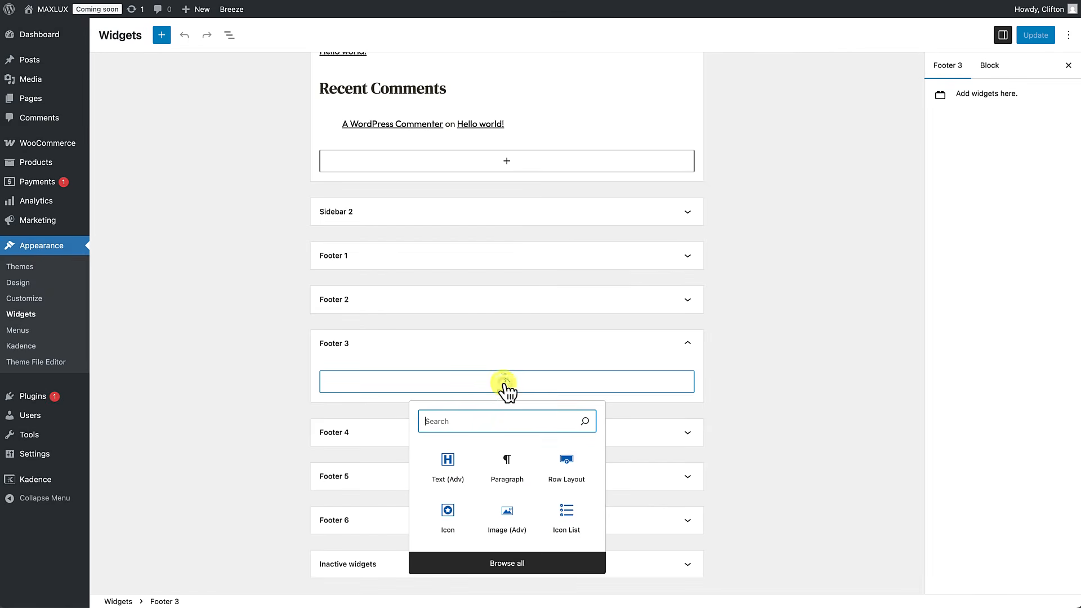
pyautogui.click(456, 471)
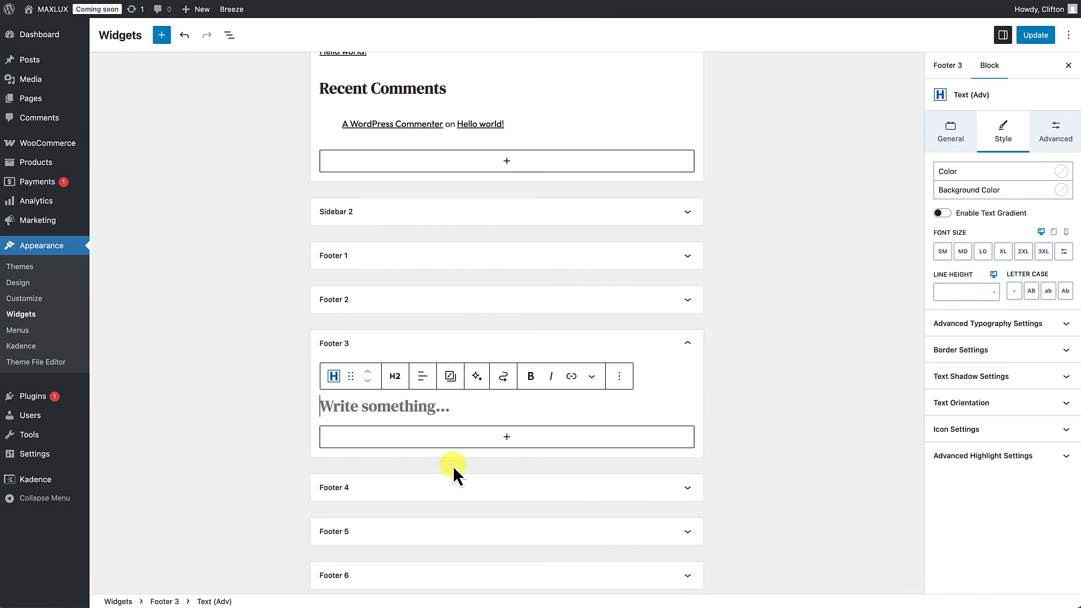
pyautogui.write('Shop')
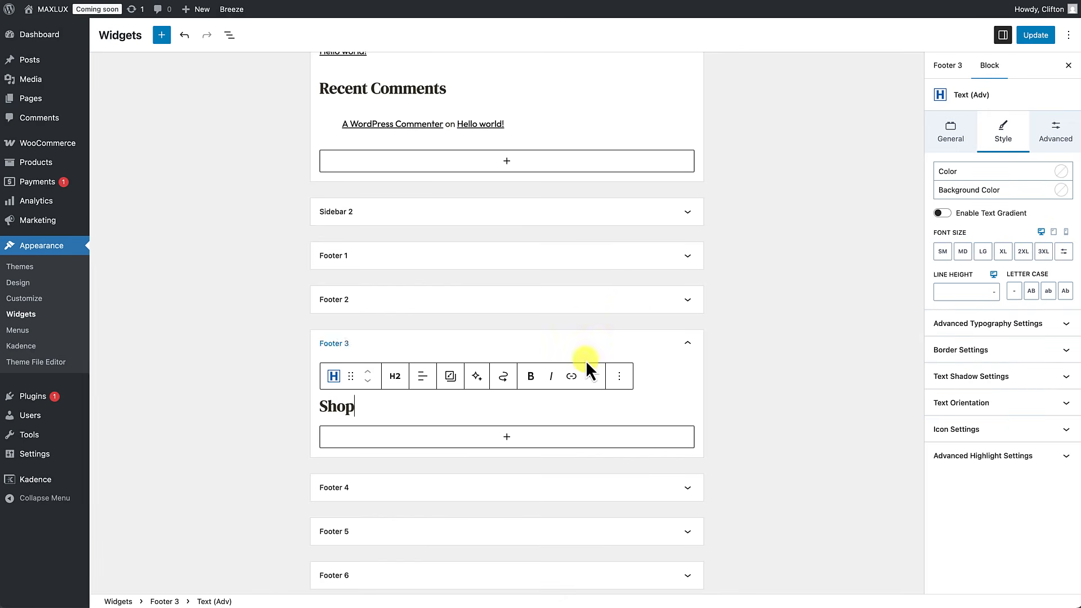
# Step: Style the Shop heading near-white, MD font size, with a 5XL top margin
pyautogui.click(1062, 172)
pyautogui.click(1029, 342)
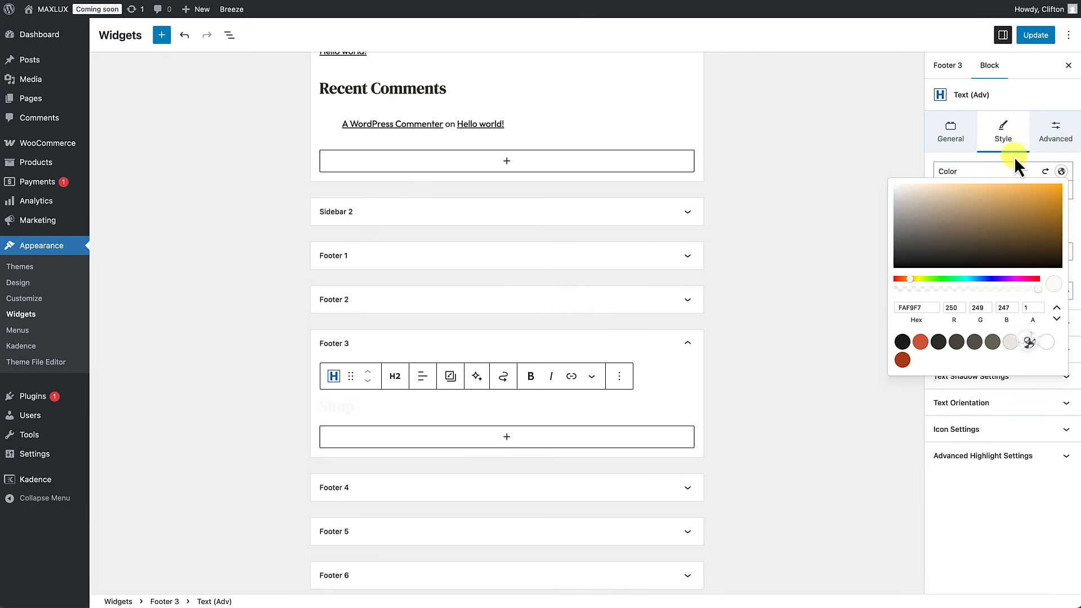
pyautogui.click(1011, 157)
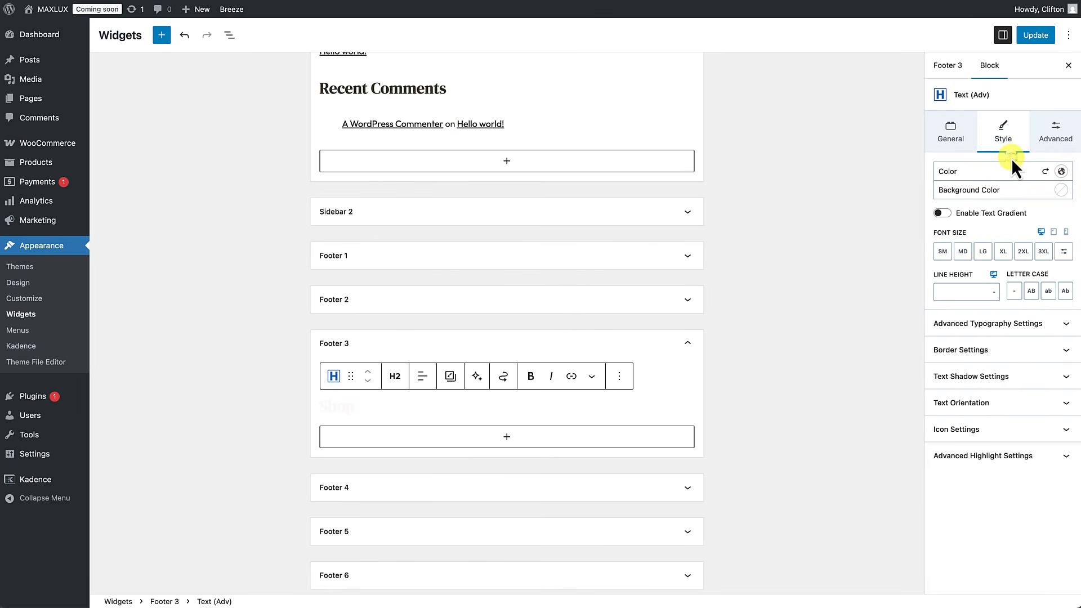
pyautogui.click(964, 252)
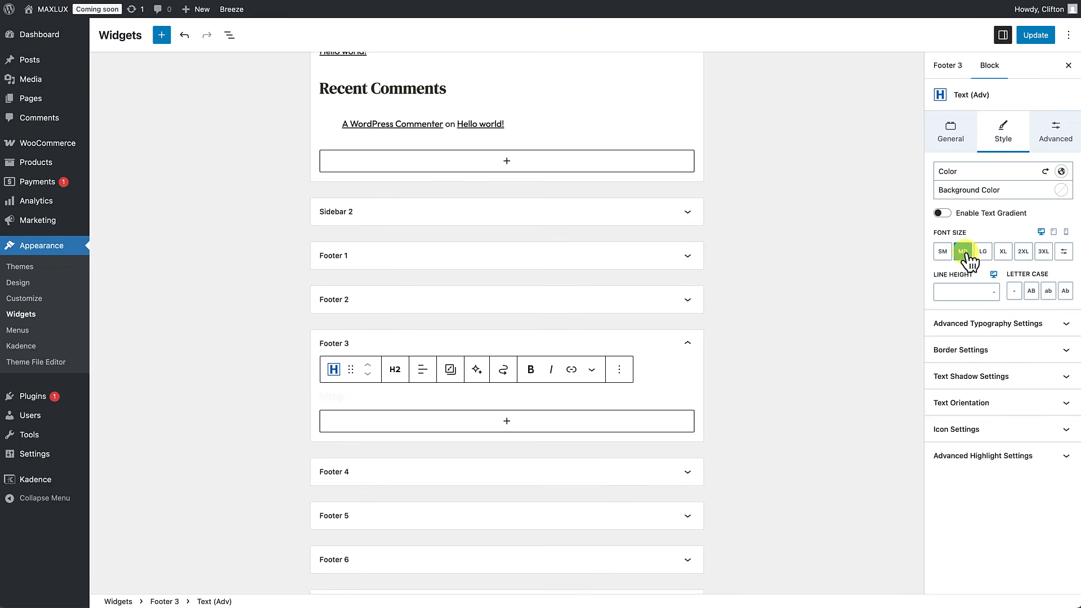
pyautogui.click(1052, 137)
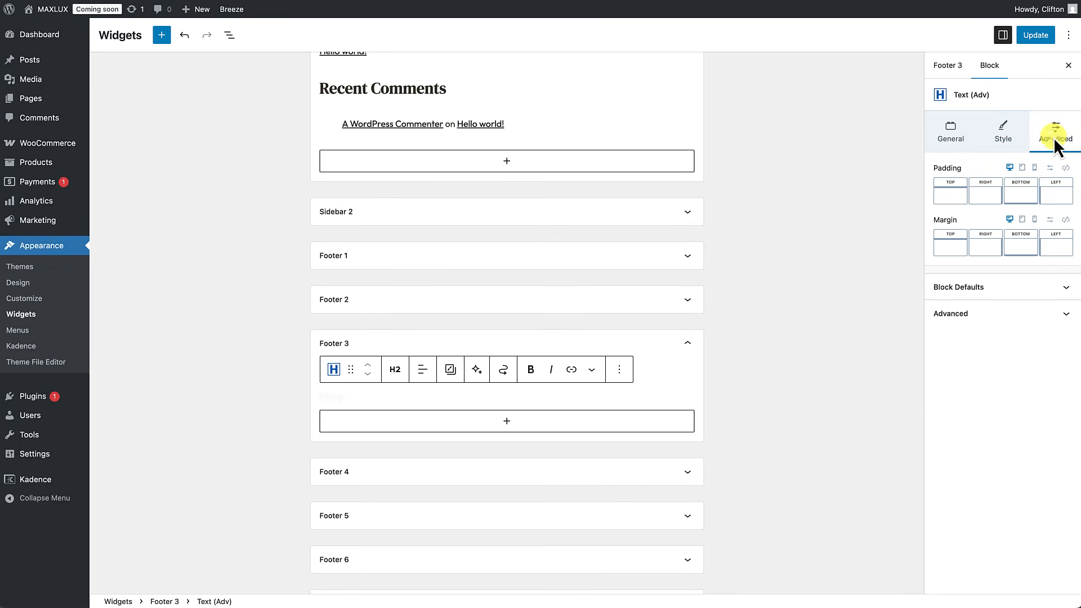
pyautogui.click(953, 244)
pyautogui.moveTo(824, 293); pyautogui.dragTo(900, 305)
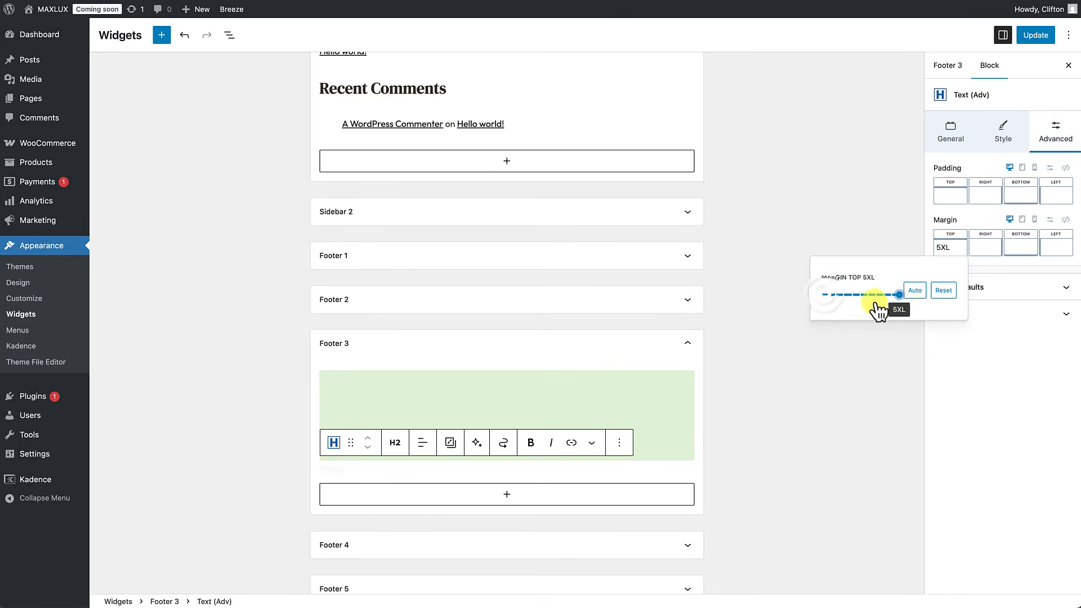
pyautogui.click(788, 319)
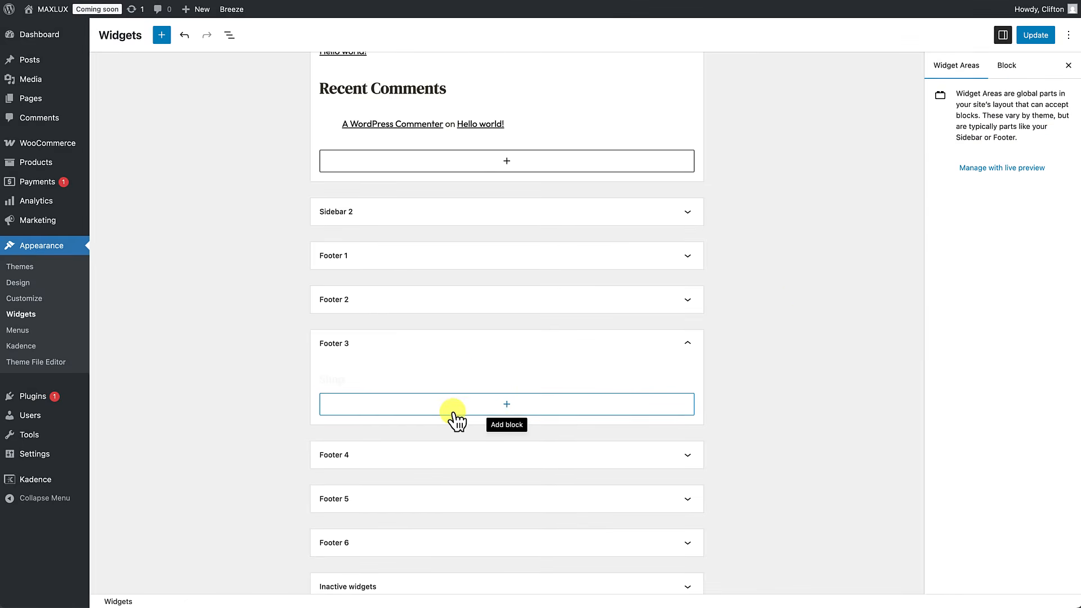
# Step: Add an Icon List under Shop with Shirts, Shoes, Belts and Accessories
pyautogui.click(506, 404)
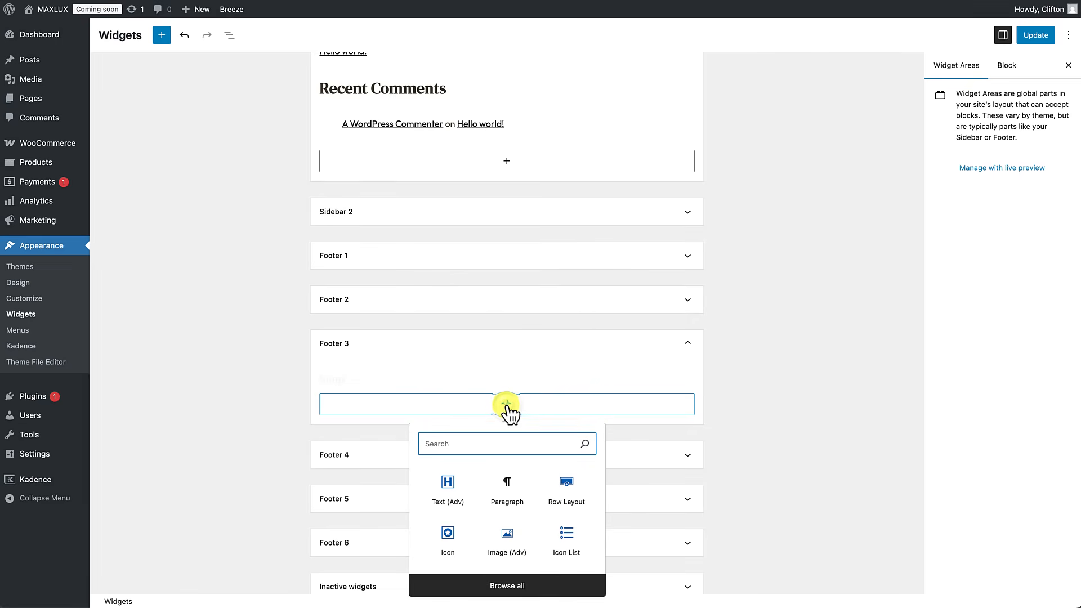
pyautogui.click(566, 543)
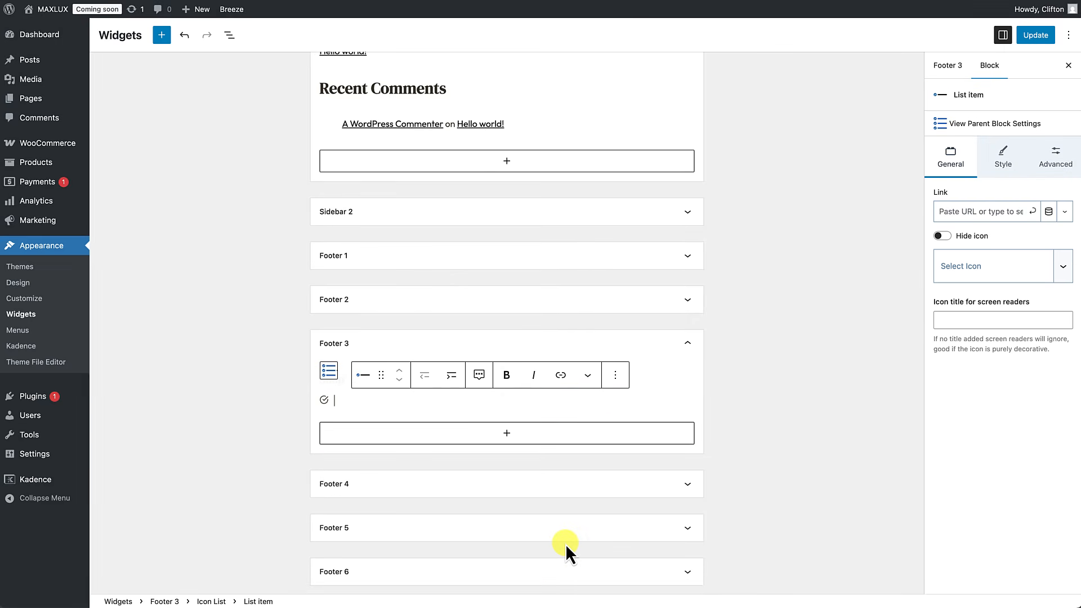
pyautogui.write('Shirts')
pyautogui.press('Return')
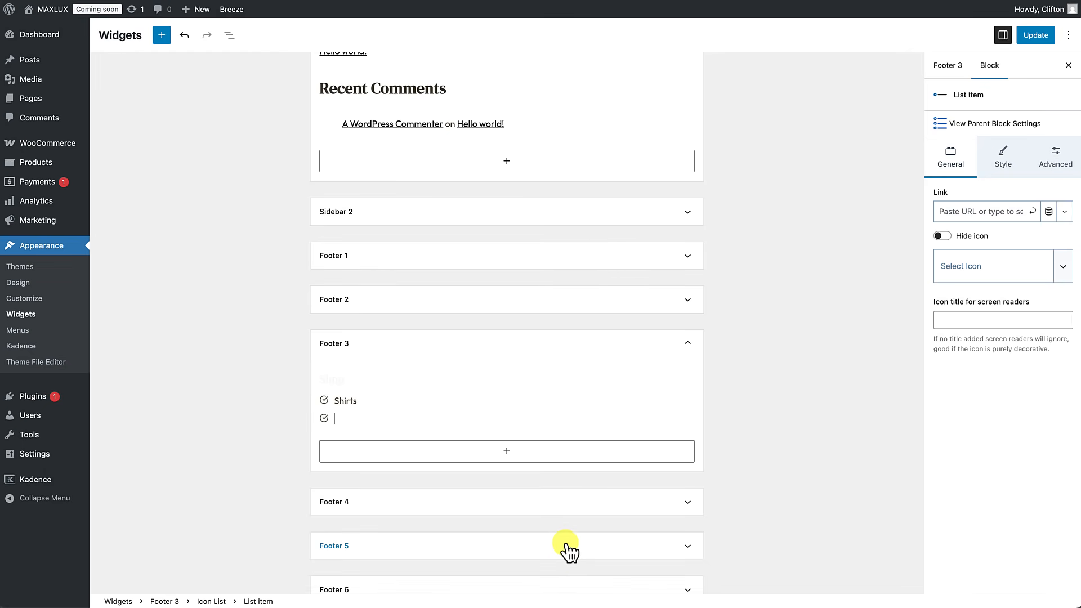
pyautogui.write('Shoes')
pyautogui.press('Return')
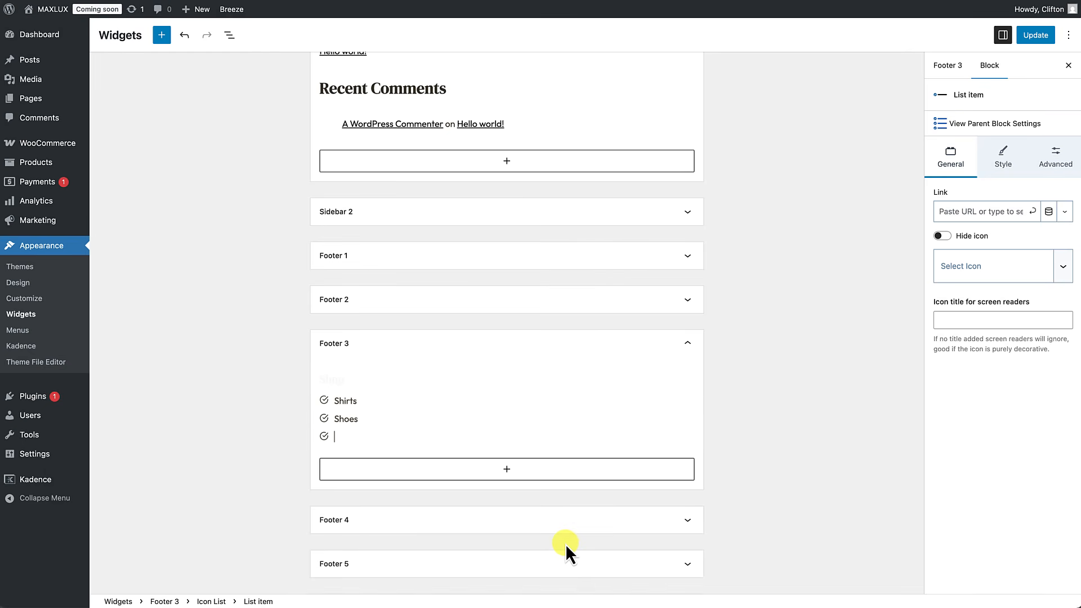
pyautogui.write('Belts')
pyautogui.press('Return')
pyautogui.write('Accessories')
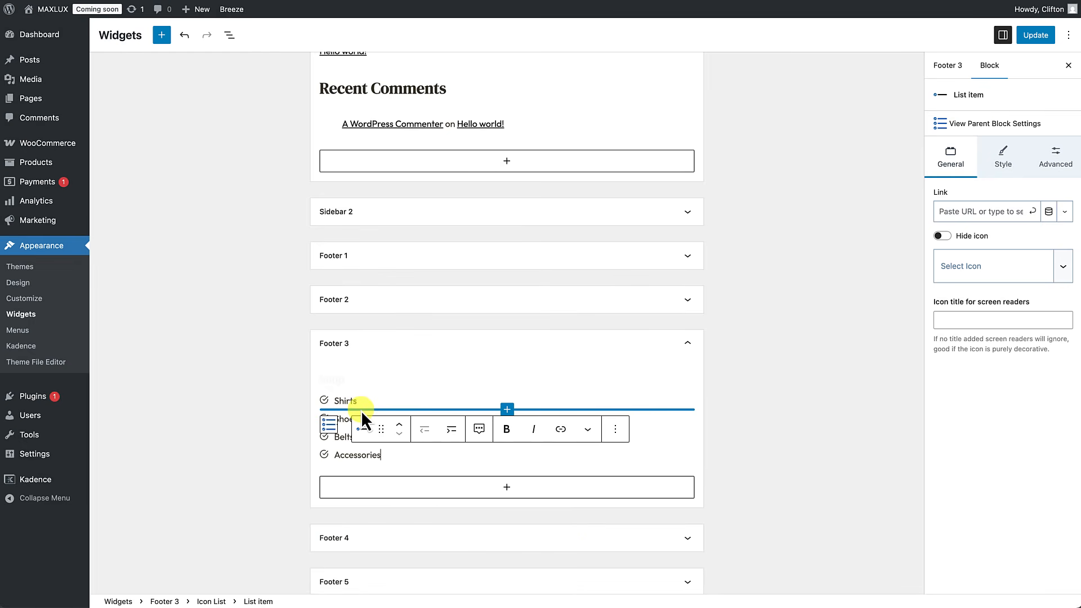
# Step: Give the Shop list right-caret bullets and save the widgets with Update
pyautogui.click(997, 124)
pyautogui.click(989, 201)
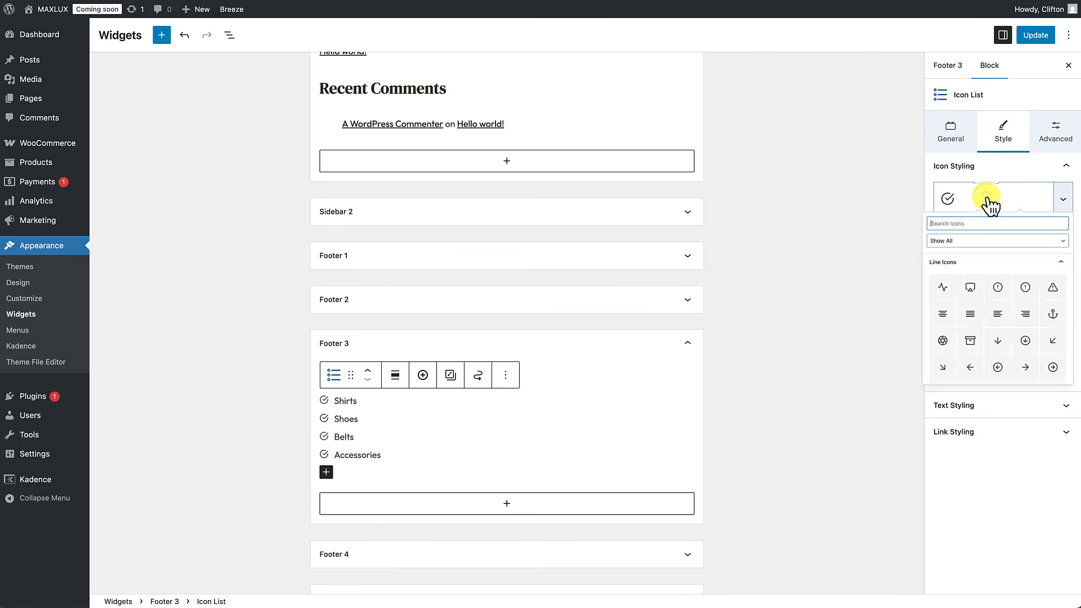
pyautogui.click(927, 231)
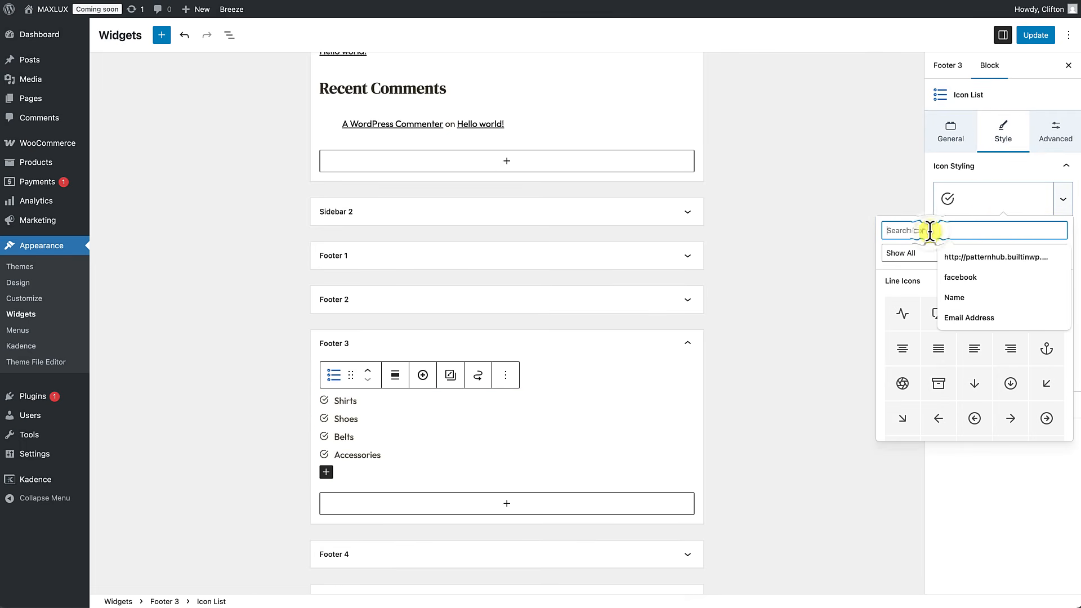
pyautogui.write('caret')
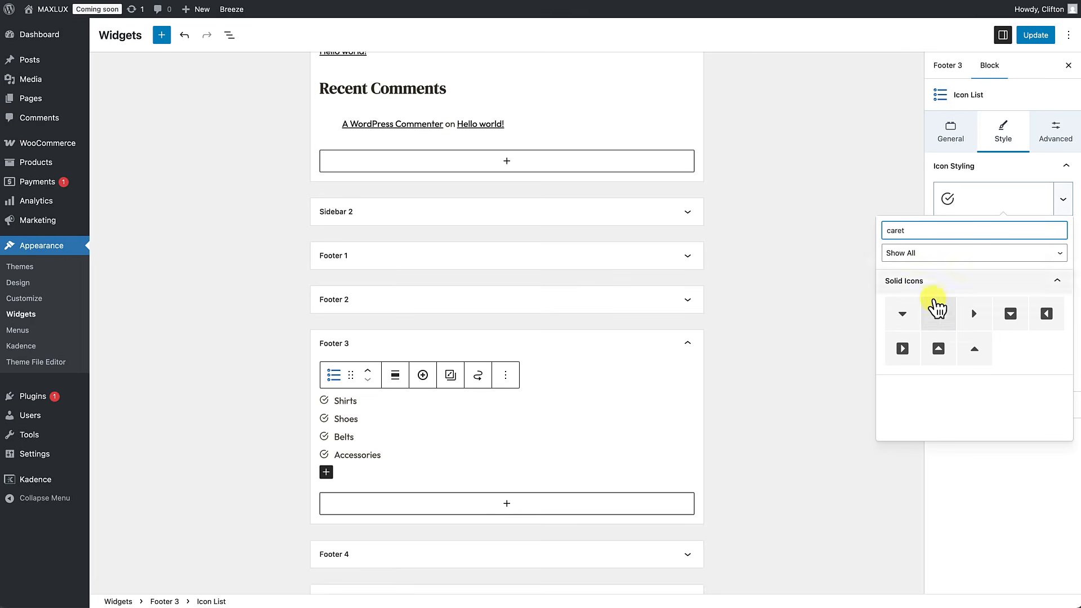
pyautogui.click(974, 313)
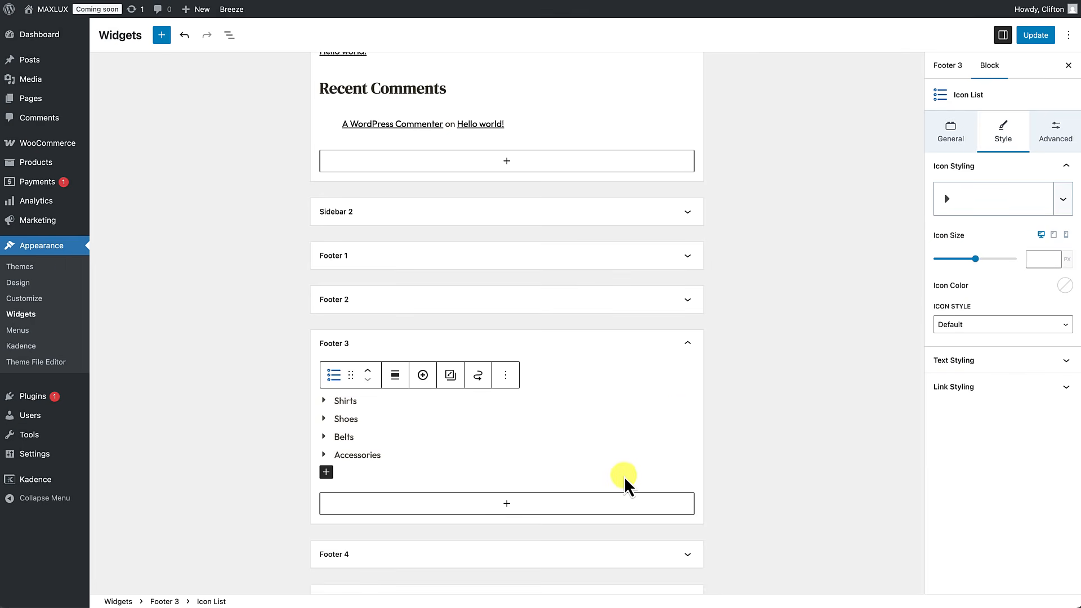
pyautogui.click(743, 444)
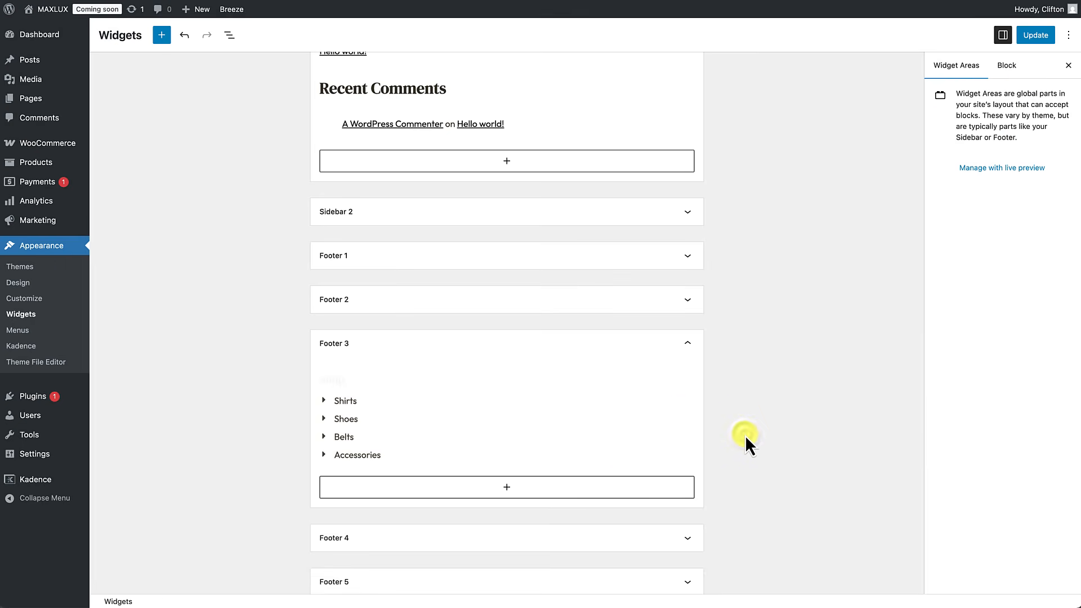
pyautogui.click(1036, 35)
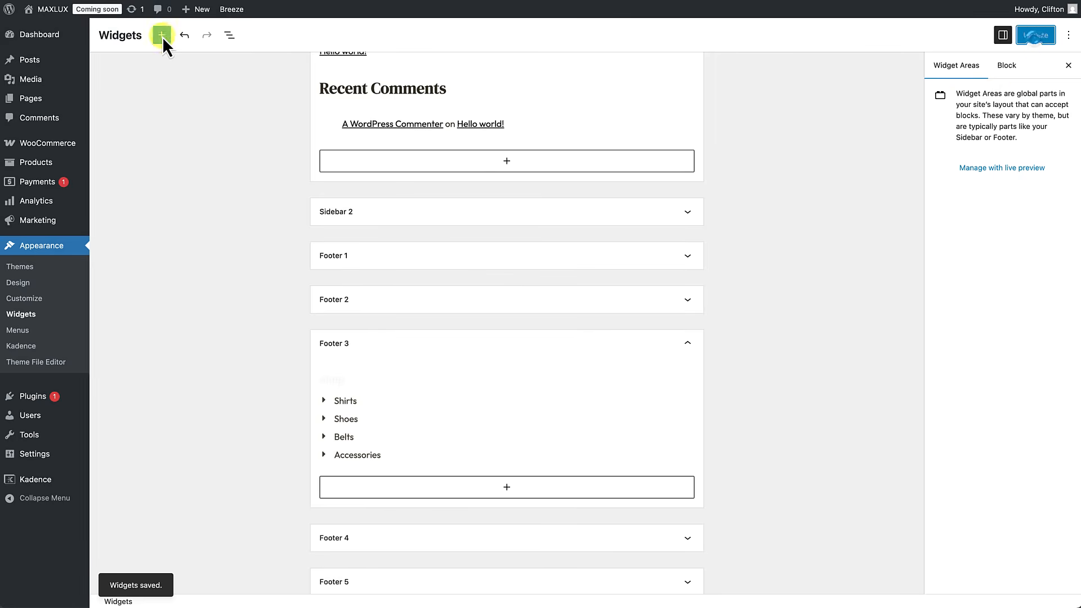
pyautogui.click(50, 13)
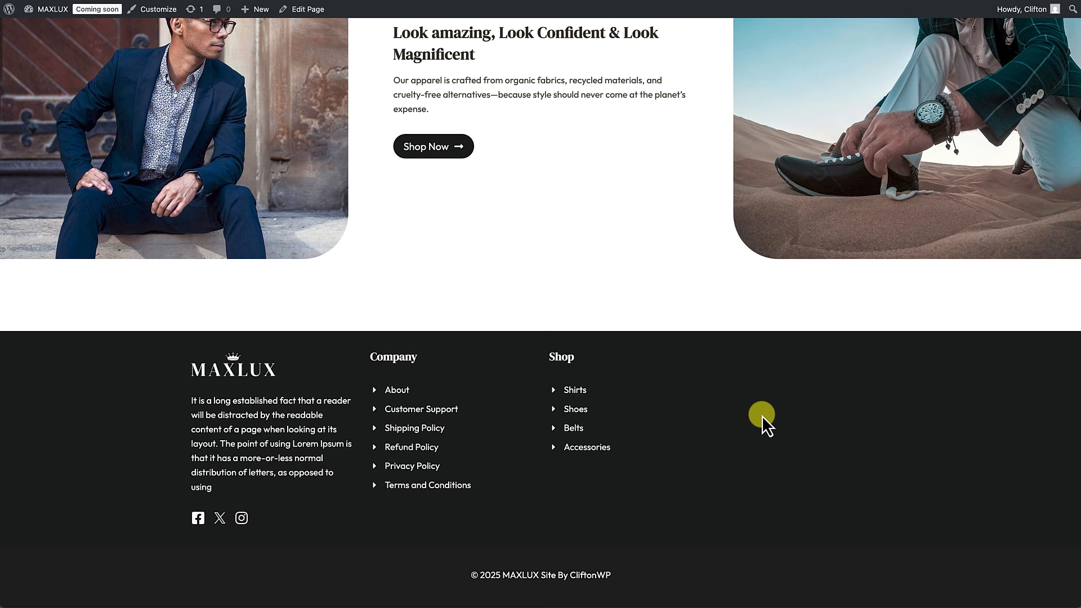
# Step: Scroll the live homepage up and back down to check the Company and Shop footer columns
pyautogui.scroll(10, 762, 415)
pyautogui.scroll(10, 761, 415)
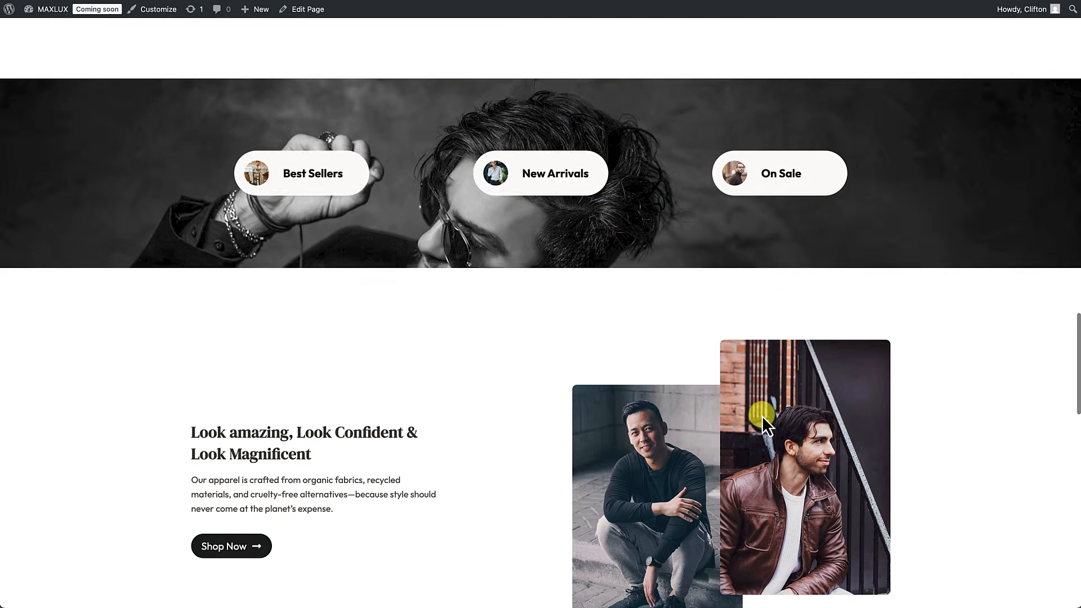
pyautogui.scroll(8, 764, 421)
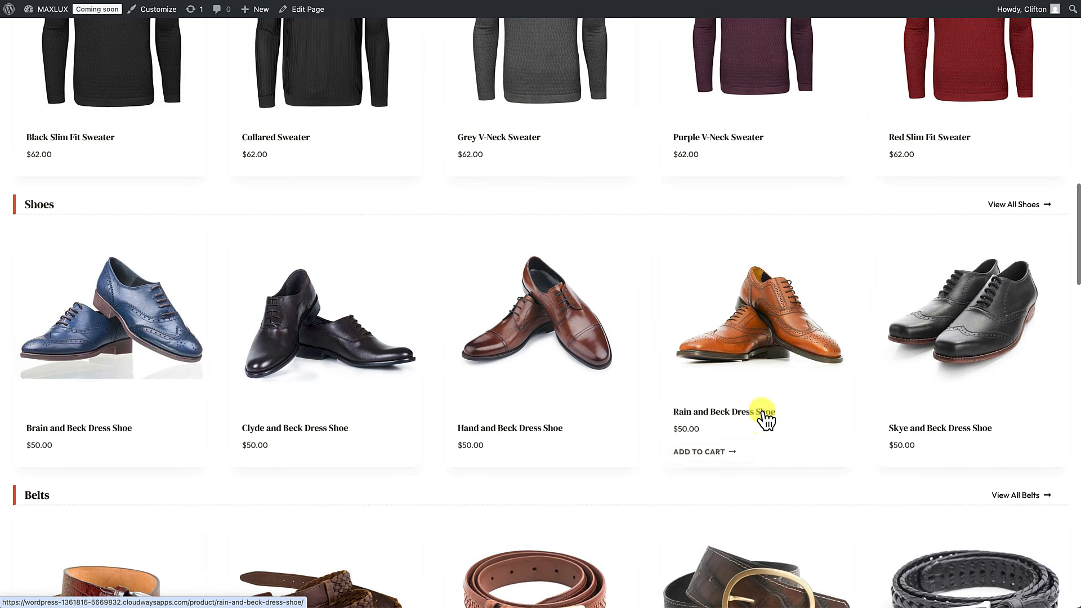
pyautogui.scroll(-10, 764, 350)
pyautogui.scroll(-10, 762, 349)
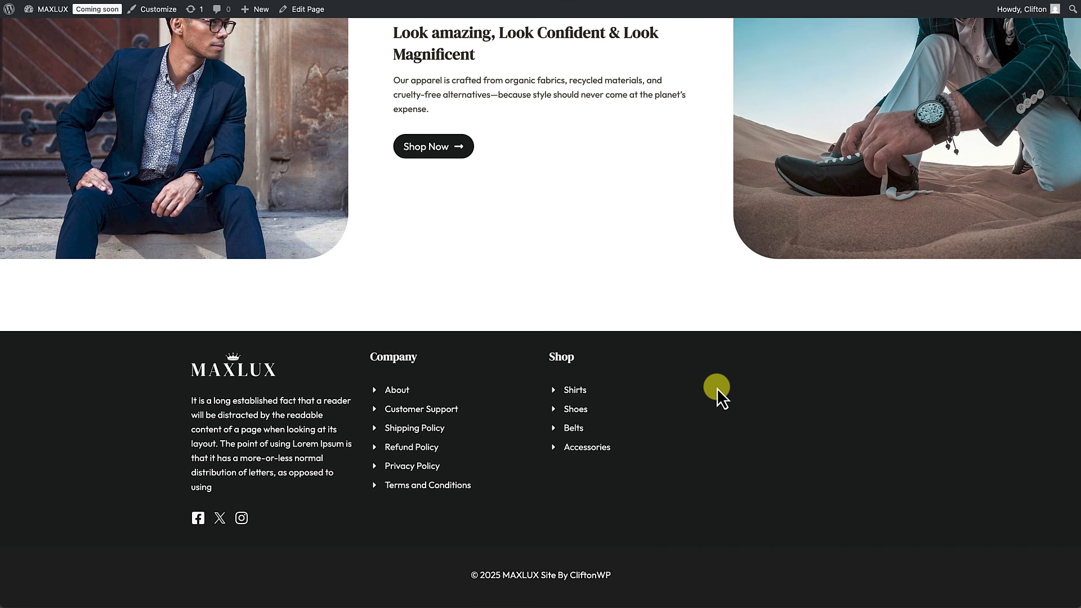
# Step: Go from the dashboard to Kadence Forms and start a new form
pyautogui.moveTo(52, 15)
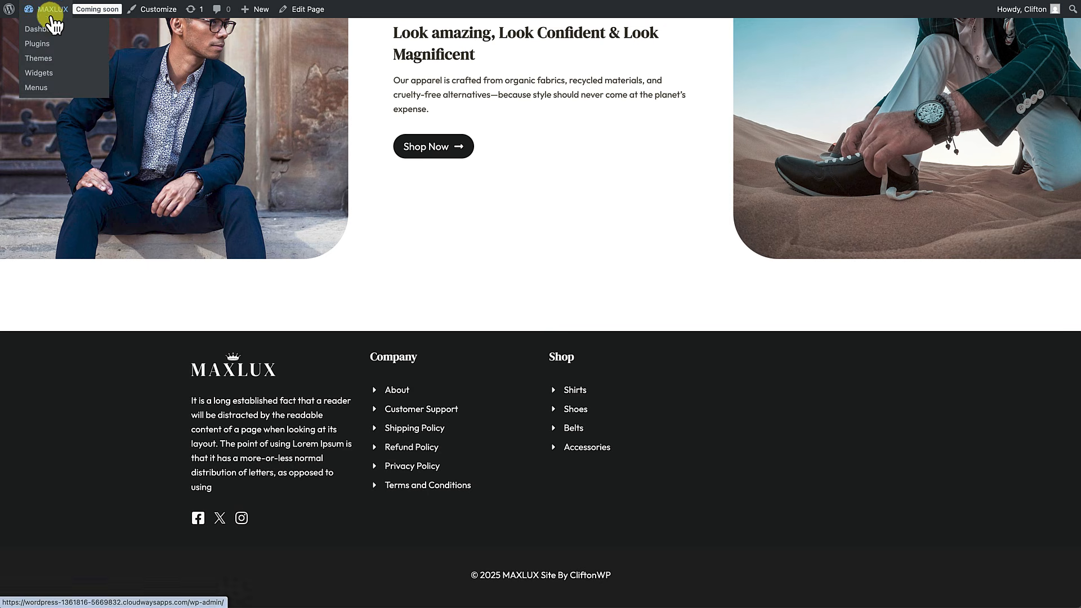
pyautogui.click(51, 31)
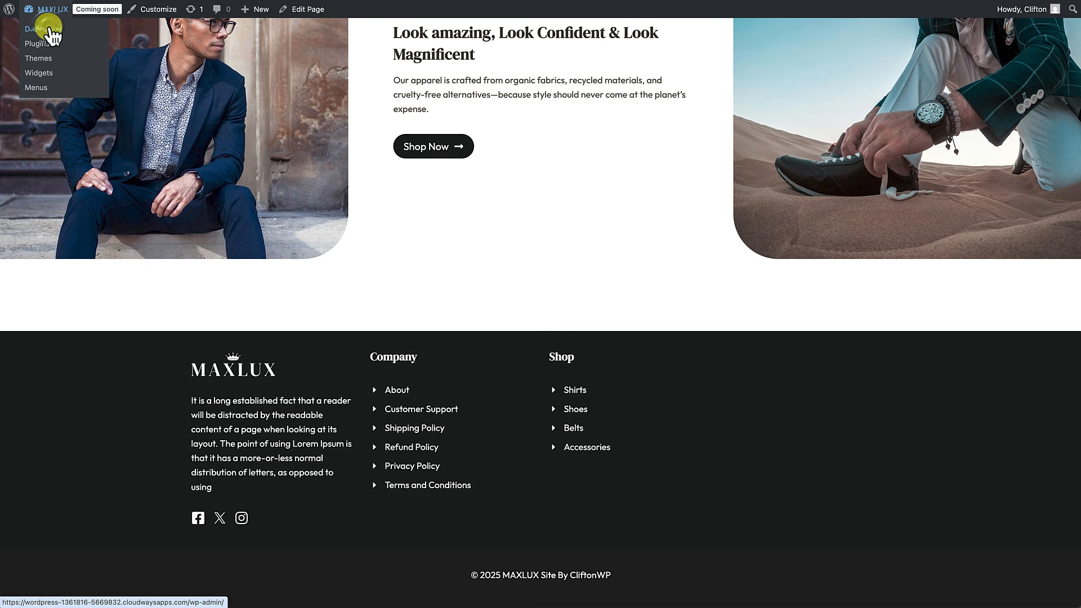
pyautogui.scroll(-3, 36, 163)
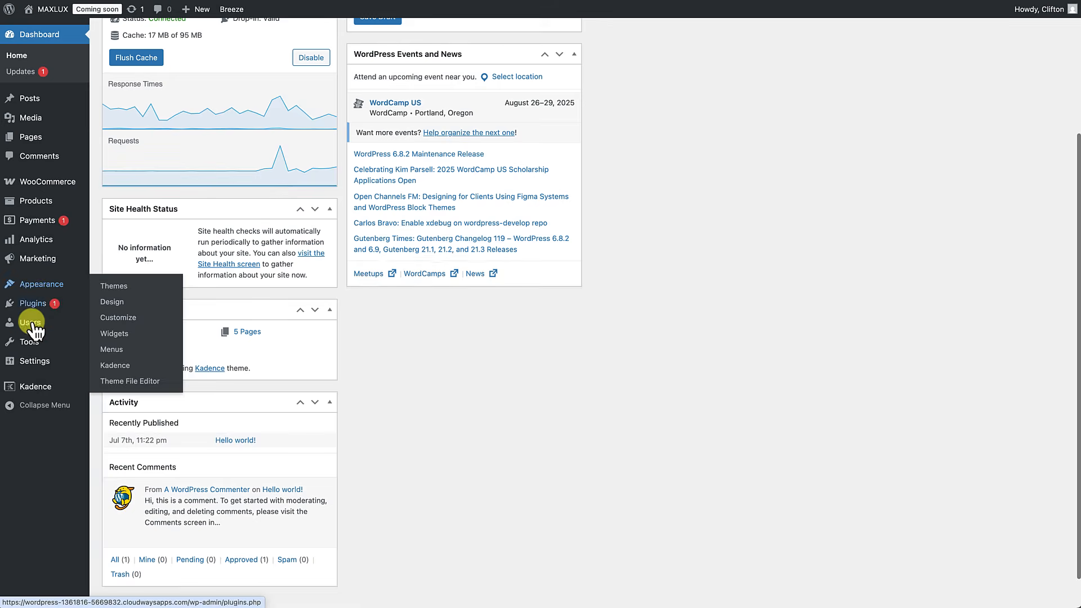
pyautogui.moveTo(34, 394)
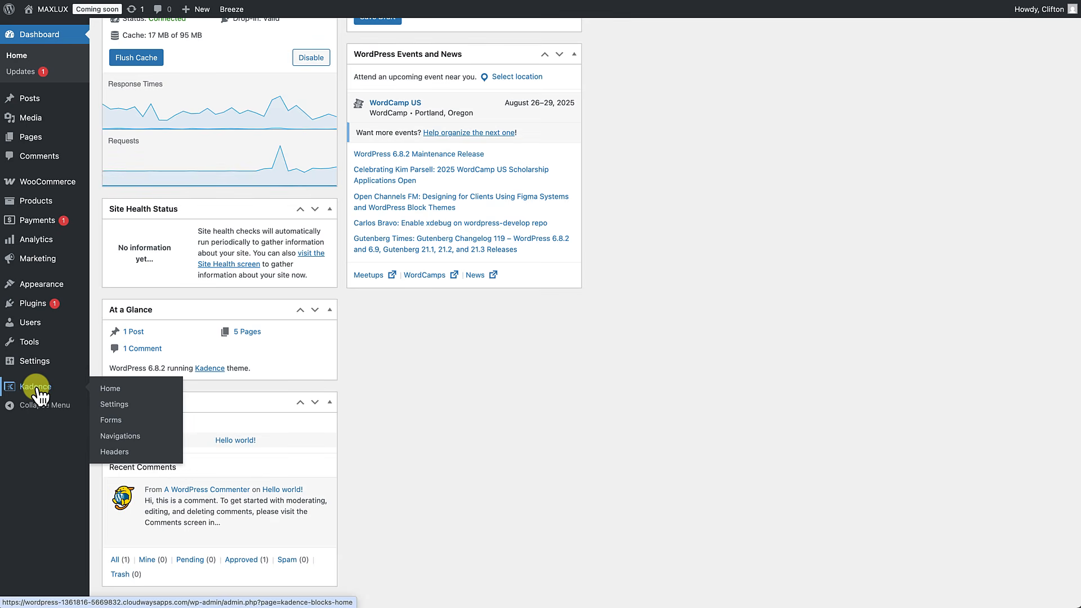
pyautogui.click(111, 421)
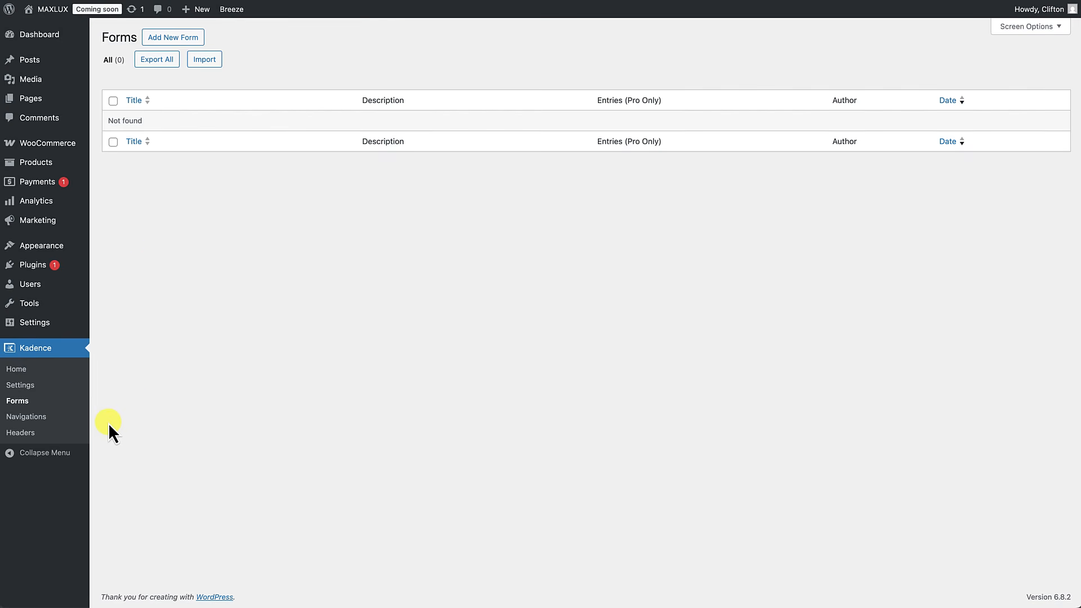
pyautogui.click(186, 40)
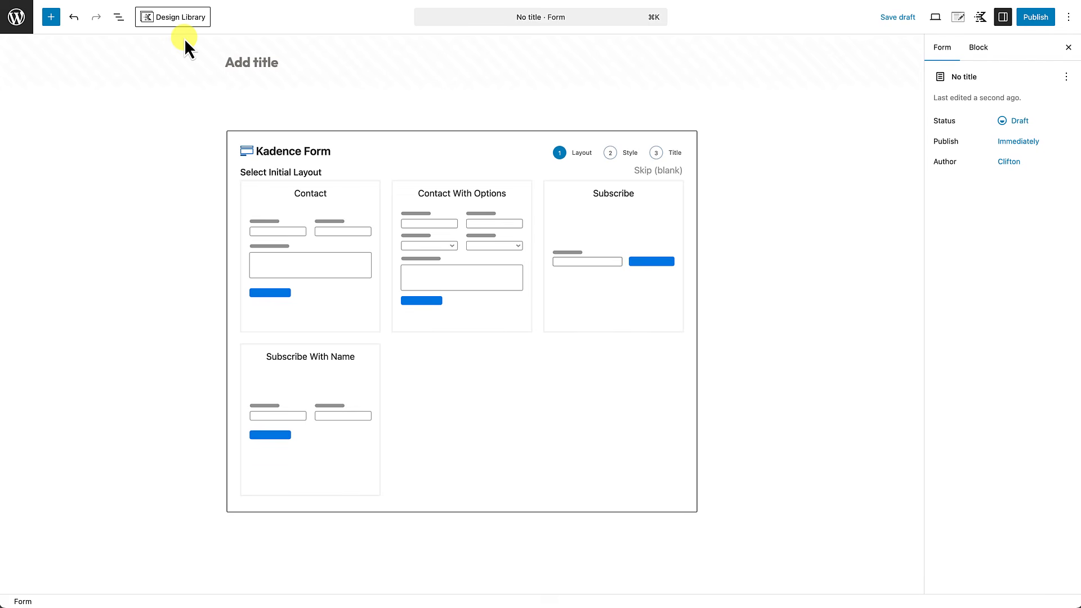
# Step: Title it 'Shop Opt-In Form', skip to blank, and create it with that title and description
pyautogui.click(242, 63)
pyautogui.write('Shop')
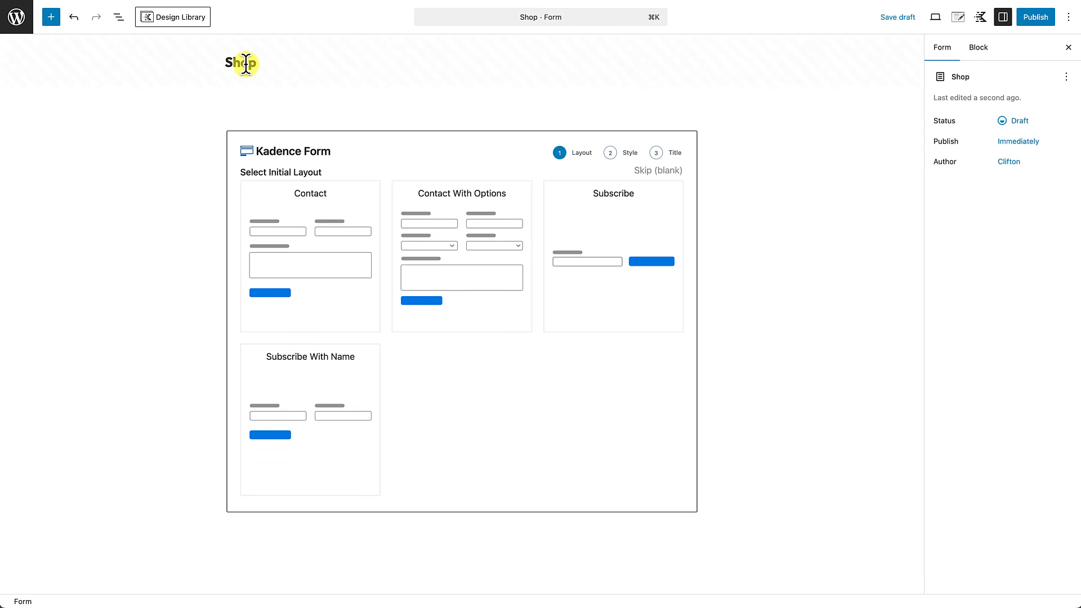
pyautogui.write(' Opt-In Form')
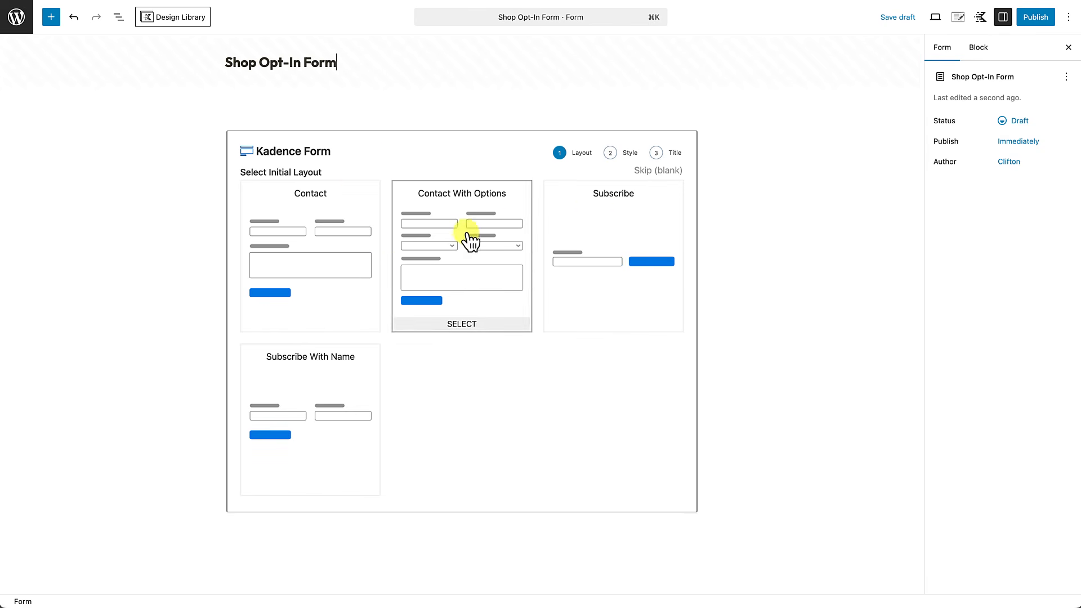
pyautogui.click(649, 173)
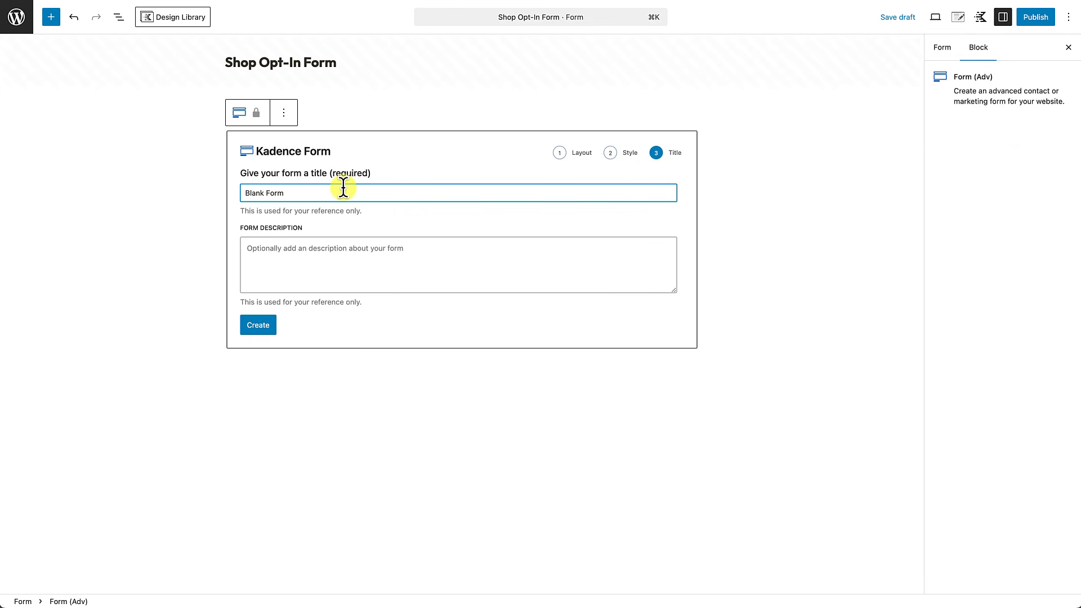
pyautogui.click(343, 65)
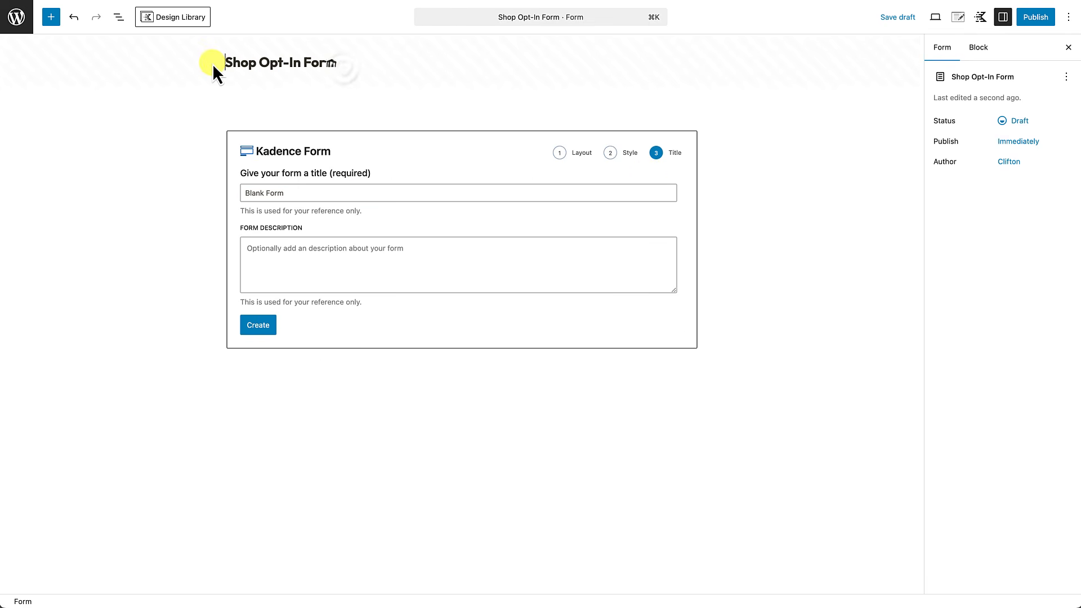
pyautogui.moveTo(224, 62); pyautogui.dragTo(339, 71)
pyautogui.press('super+c')
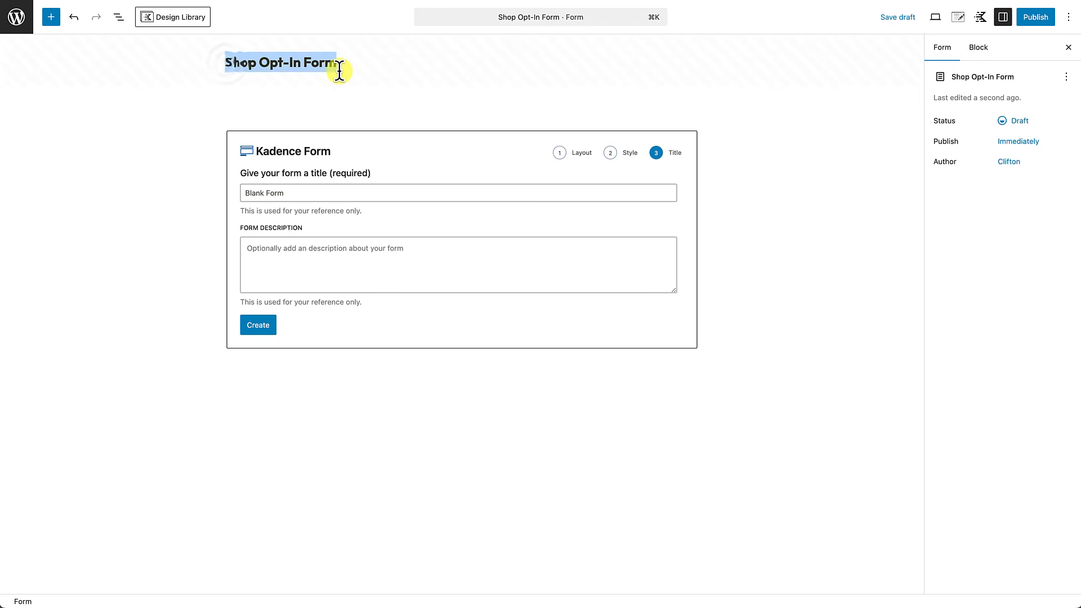
pyautogui.click(281, 190)
pyautogui.press('super+v')
pyautogui.tripleClick(280, 190)
pyautogui.press('super+v')
pyautogui.click(273, 259)
pyautogui.press('super+v')
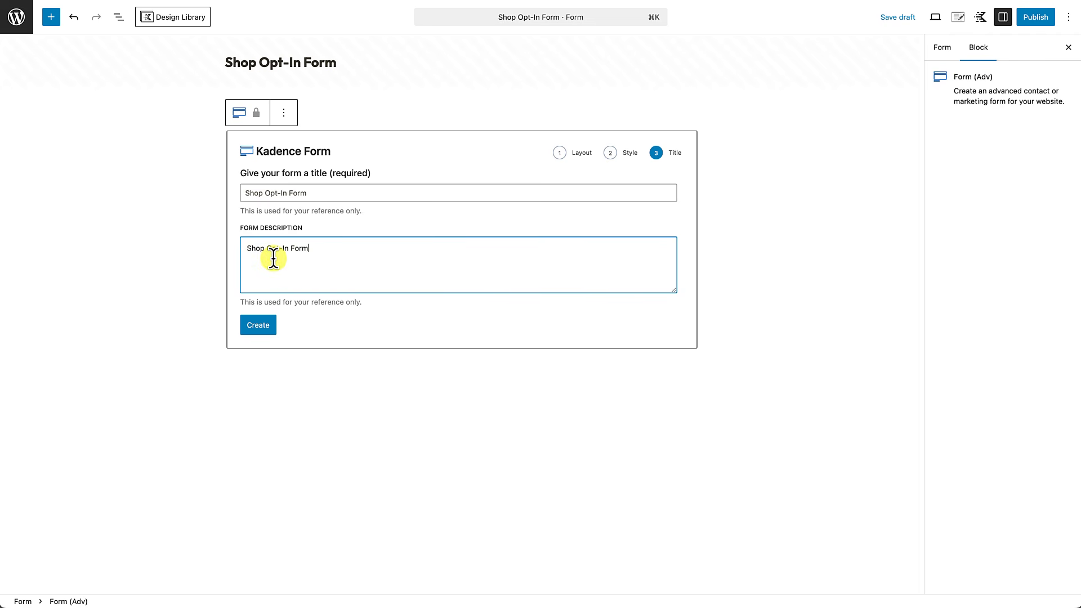
pyautogui.click(263, 330)
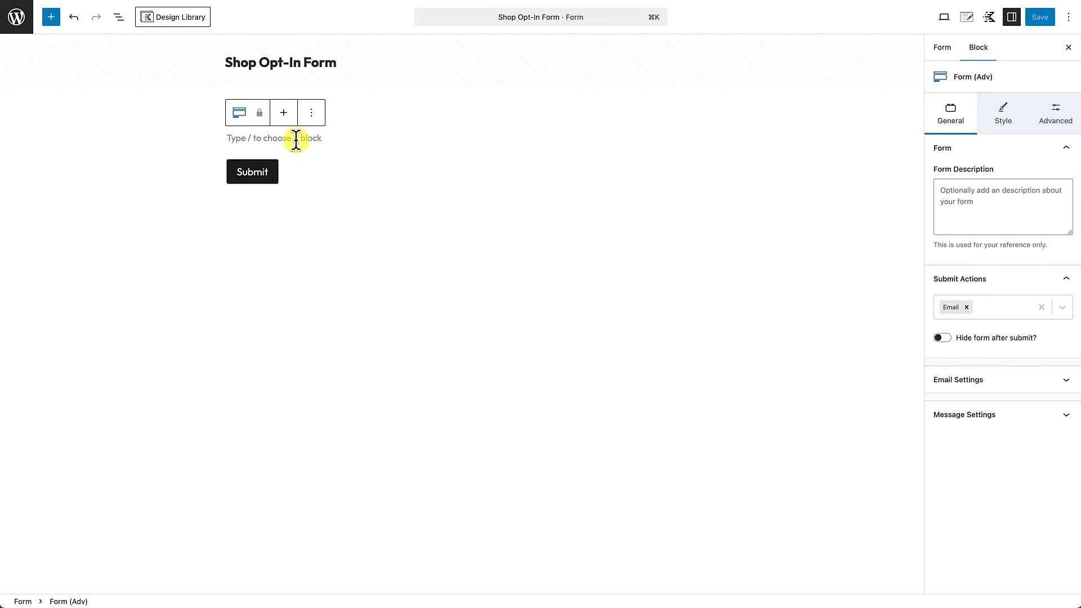
# Step: Add a single-column Row Layout containing an Email field to the form
pyautogui.click(244, 138)
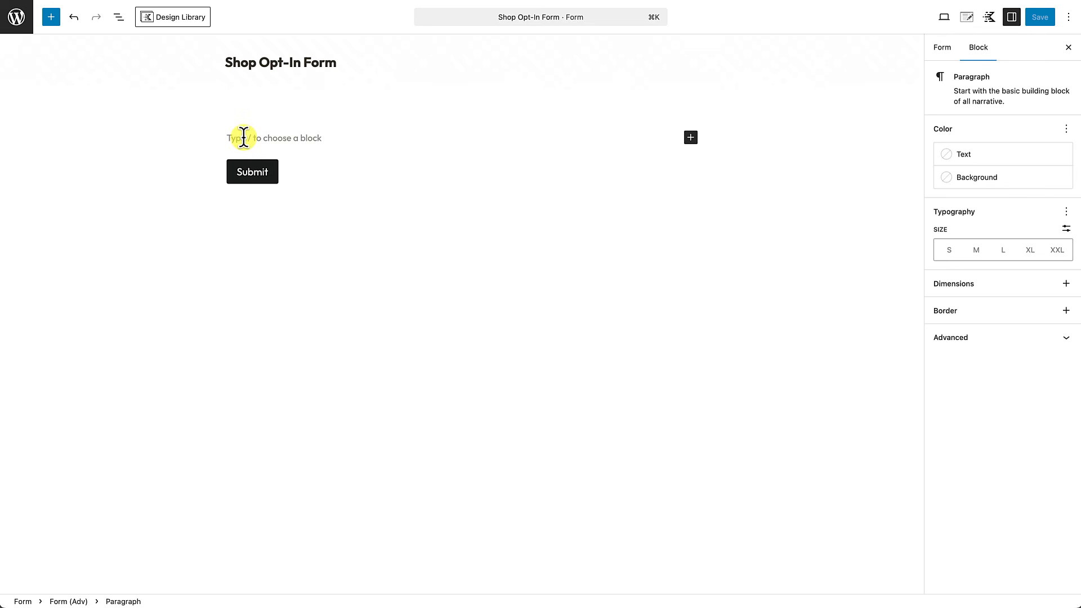
pyautogui.write('/row')
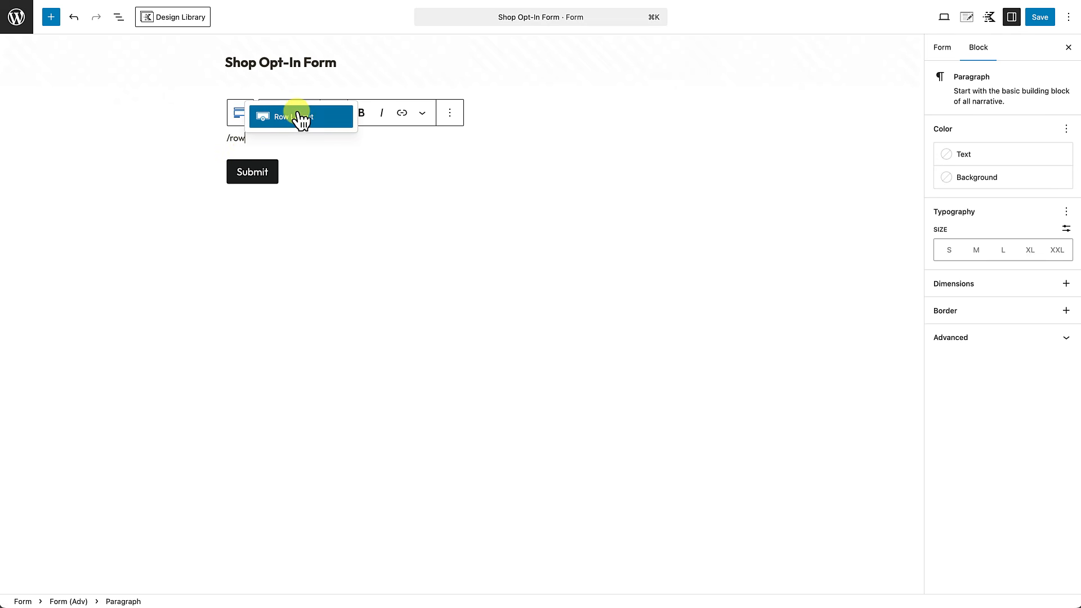
pyautogui.click(297, 116)
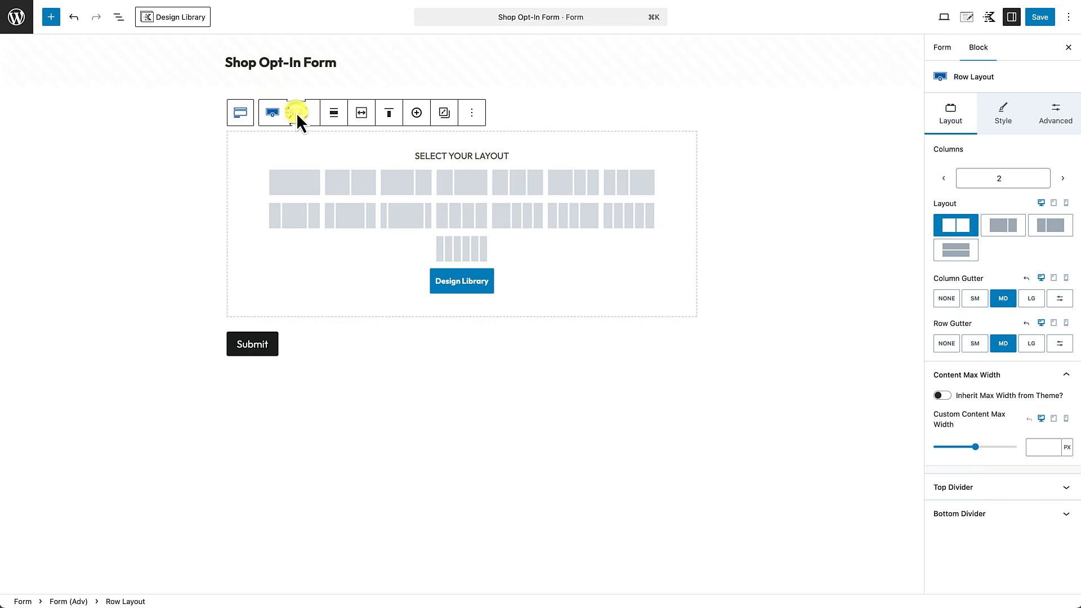
pyautogui.click(296, 182)
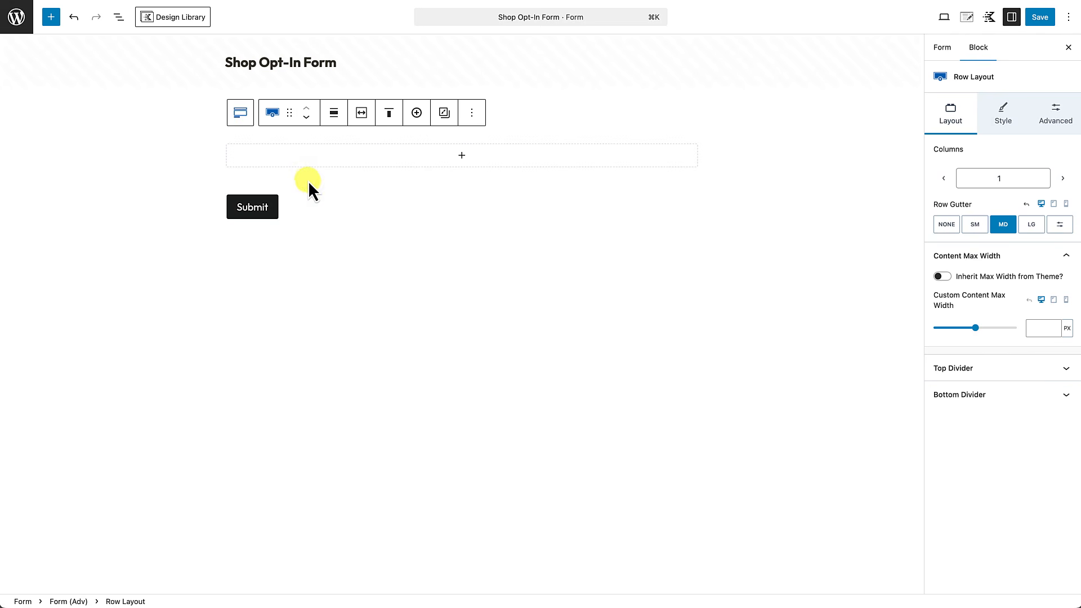
pyautogui.click(461, 156)
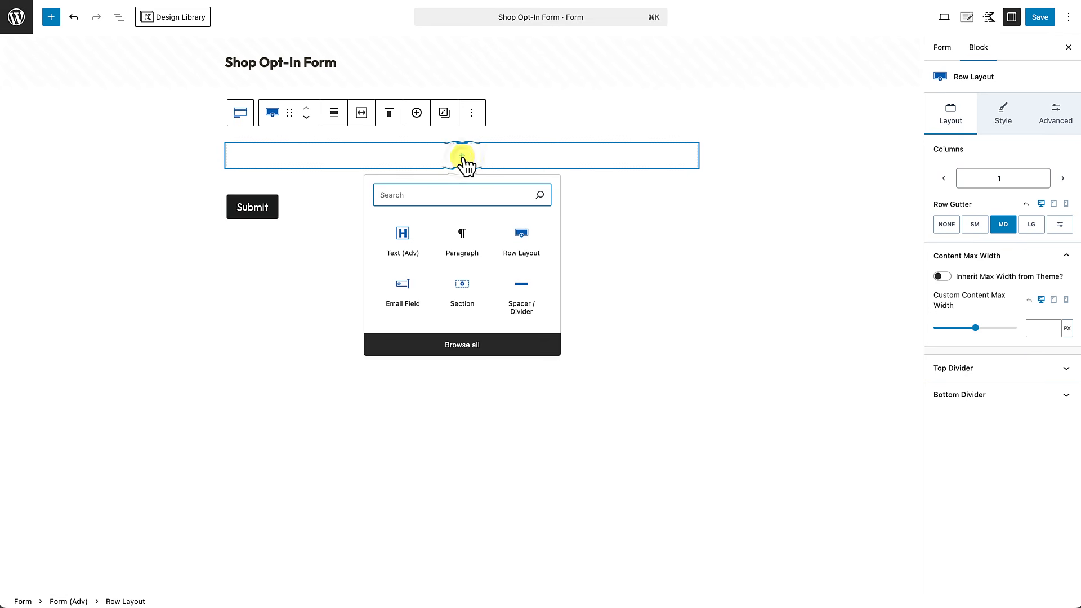
pyautogui.write('email')
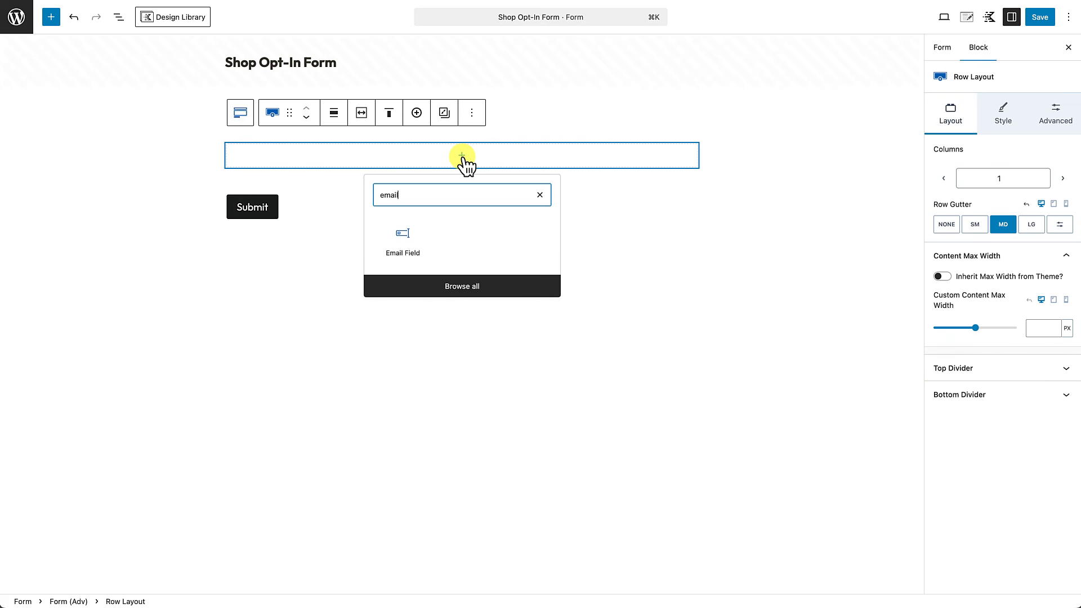
pyautogui.click(404, 242)
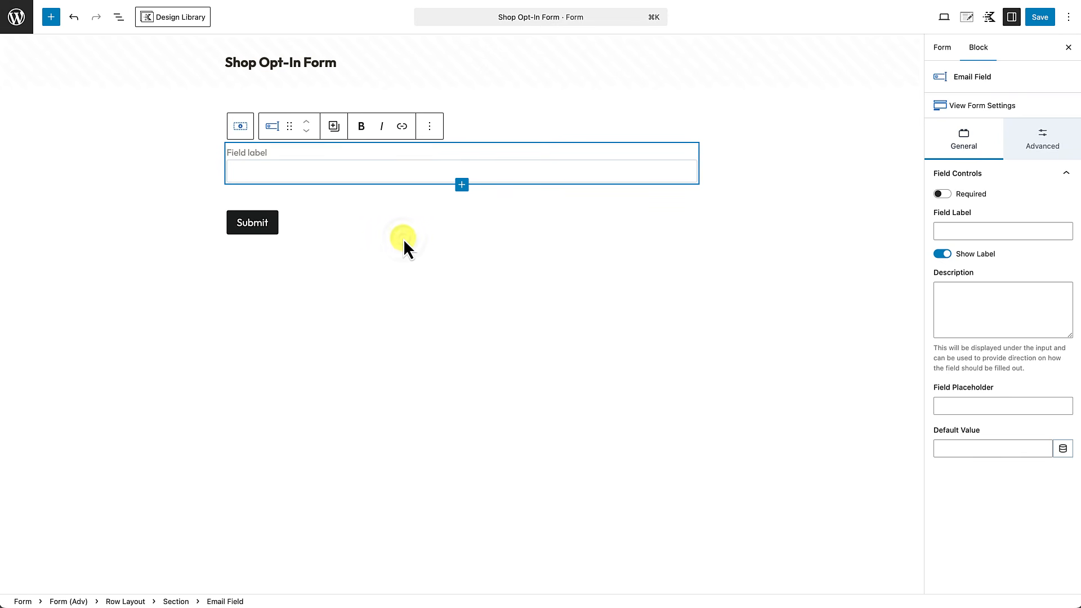
# Step: Make the 'Email Address' field required with hidden label and placeholder 'Enter your email address'
pyautogui.write('Em')
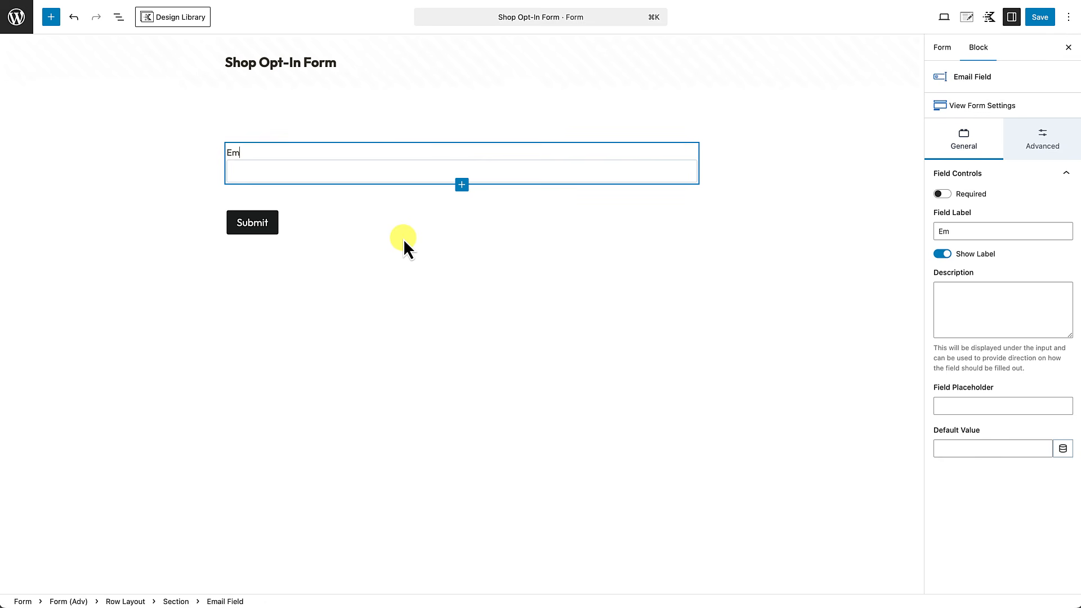
pyautogui.write('ail Address')
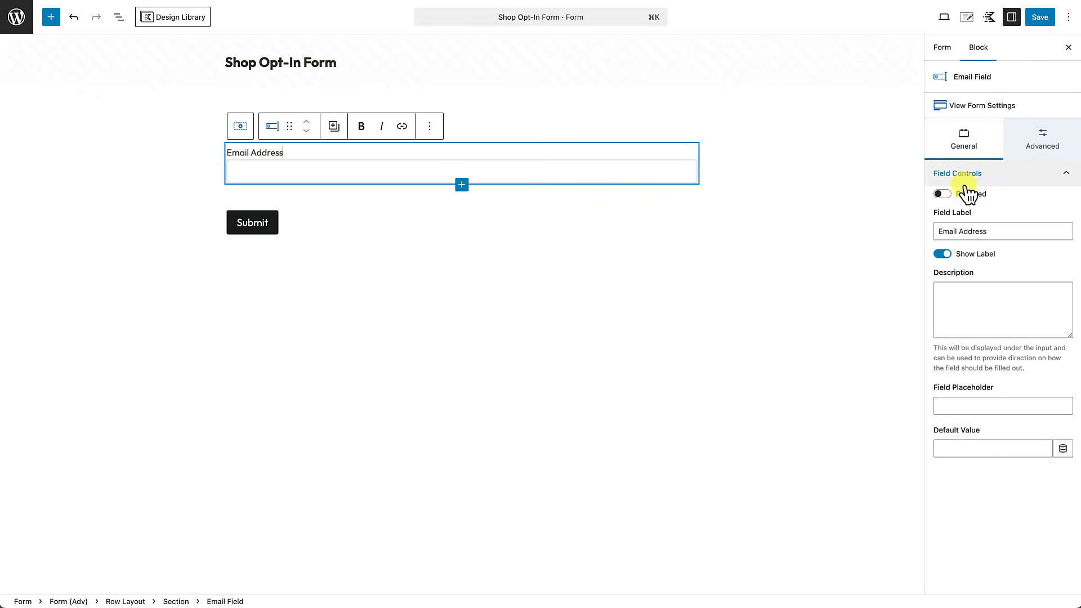
pyautogui.click(948, 194)
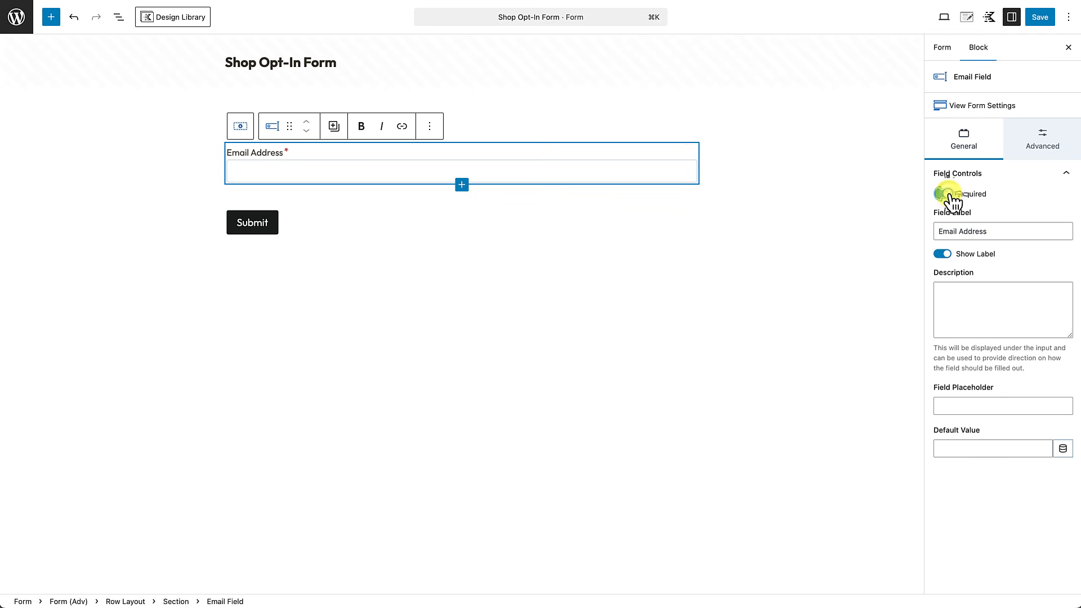
pyautogui.click(942, 254)
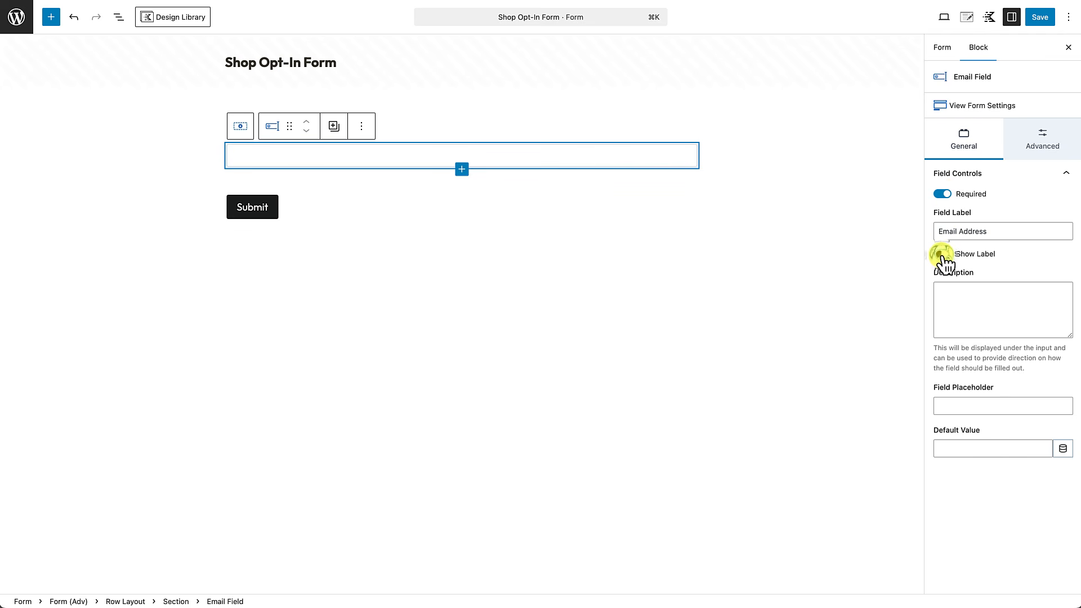
pyautogui.click(952, 406)
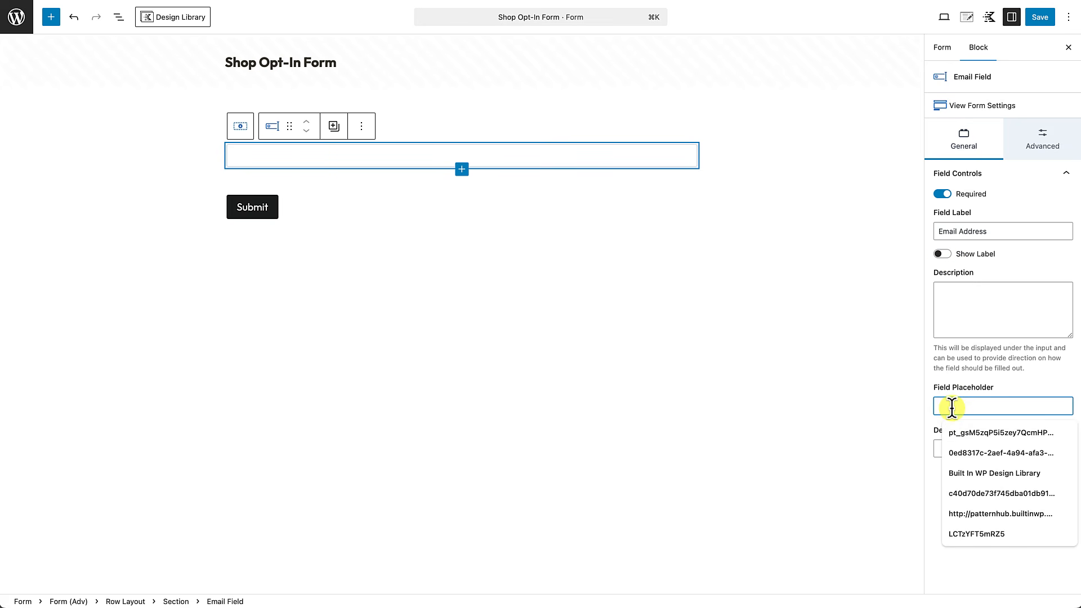
pyautogui.write('Enter')
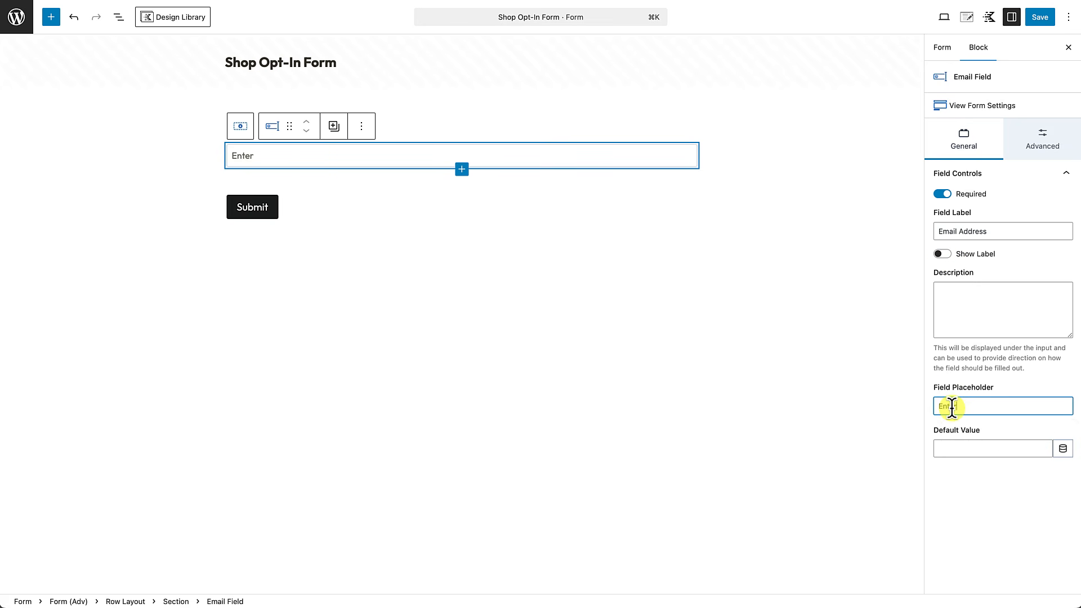
pyautogui.write(' your email address')
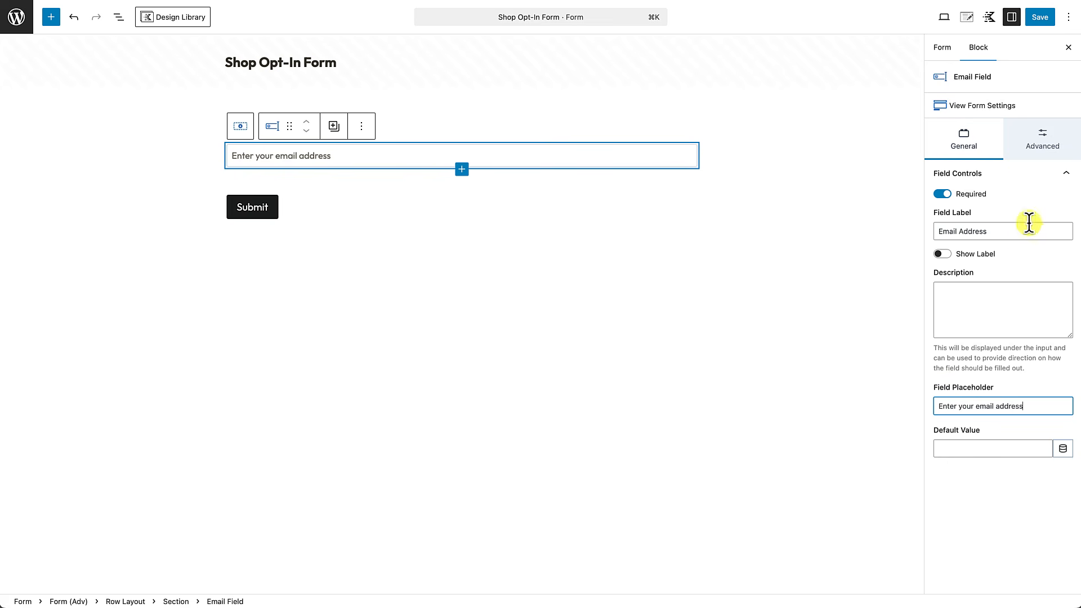
# Step: Set field name EmailAddressField and aria description 'Email Address Input Field', saving with Ctrl+S
pyautogui.click(1044, 149)
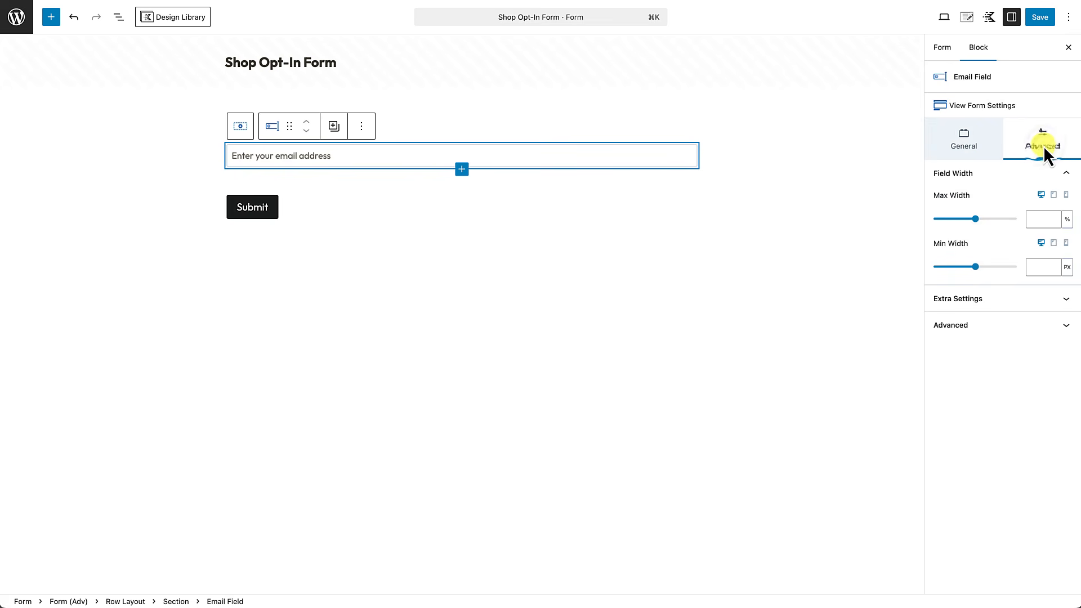
pyautogui.click(998, 298)
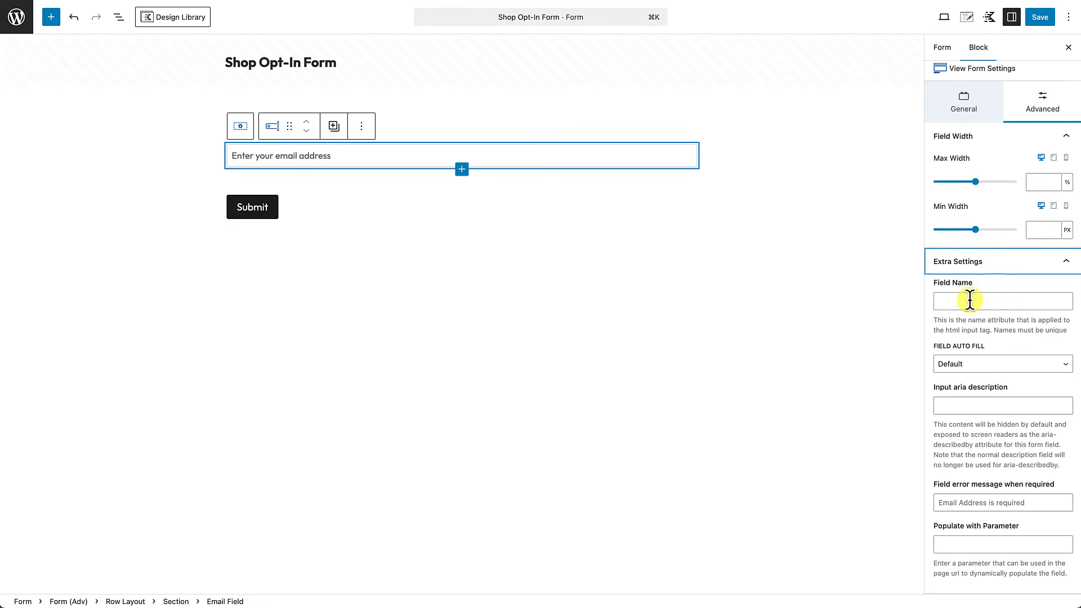
pyautogui.click(970, 300)
pyautogui.write('Email')
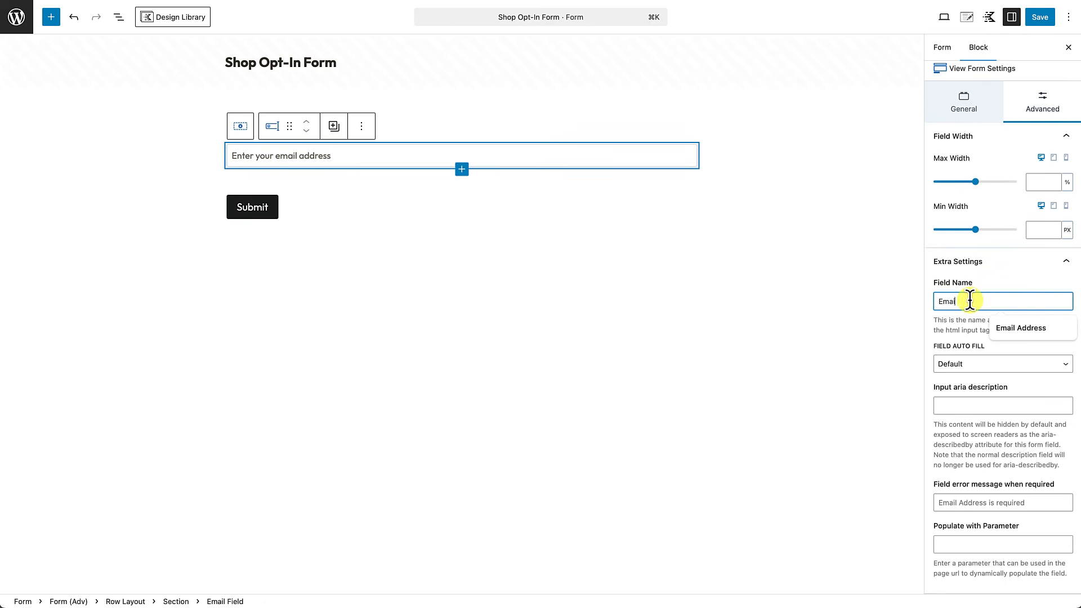
pyautogui.write('Addr')
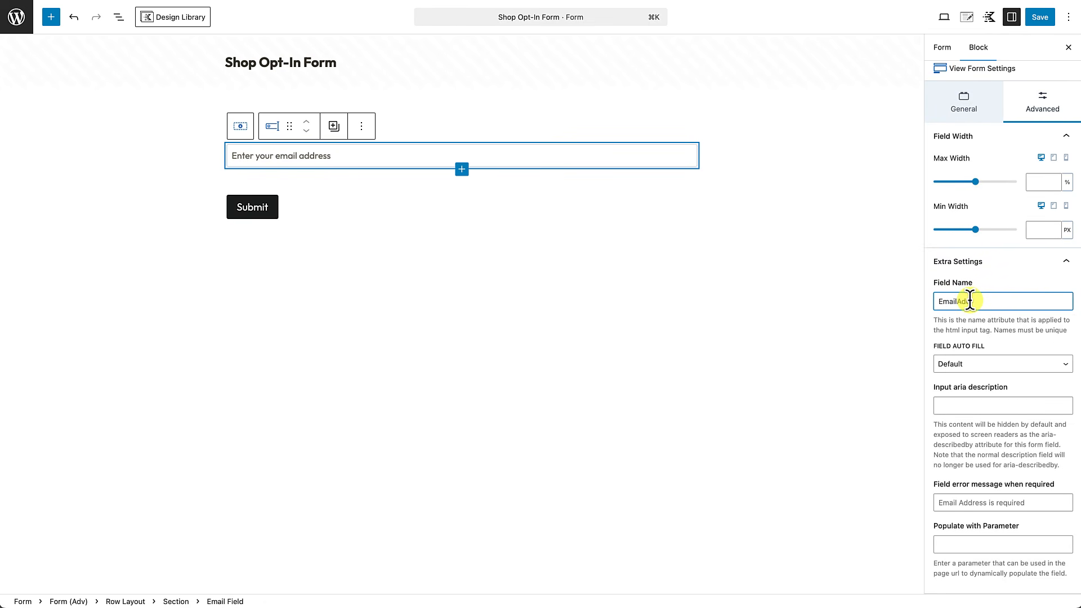
pyautogui.write('essField')
pyautogui.hotkey('ctrl', 's')
pyautogui.click(951, 403)
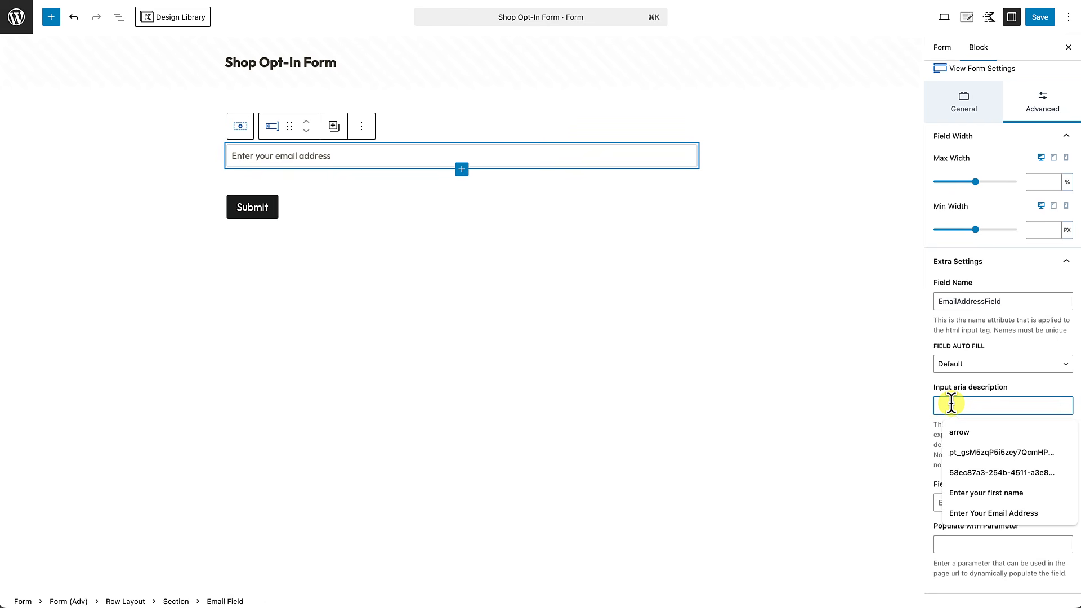
pyautogui.write('Email Addresss')
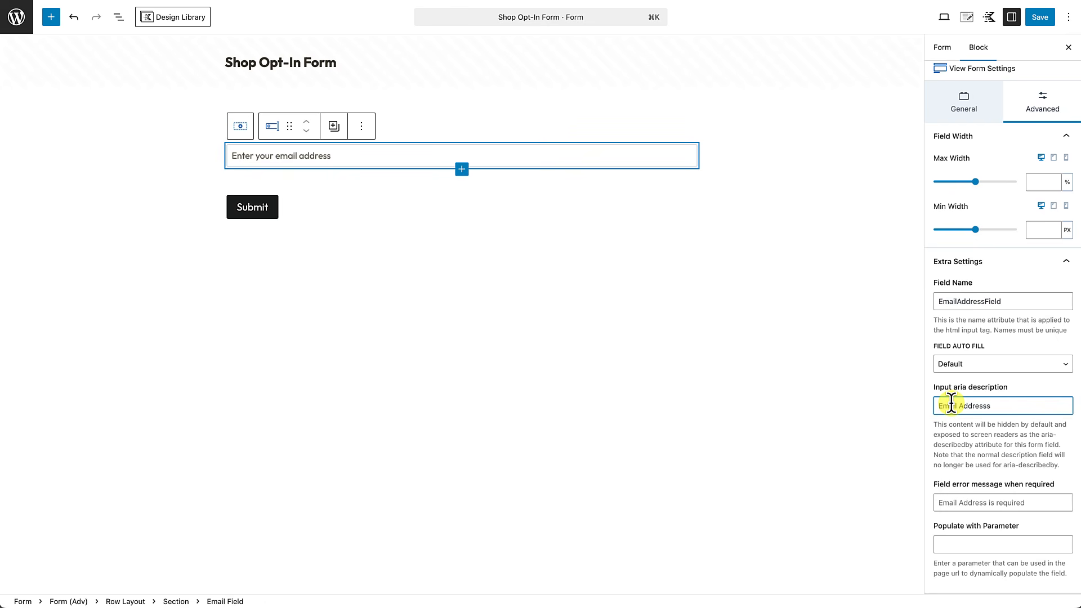
pyautogui.write('Inpout')
pyautogui.press('BackSpace')
pyautogui.press('BackSpace')
pyautogui.write('ut Field')
pyautogui.scroll(-1, 944, 455)
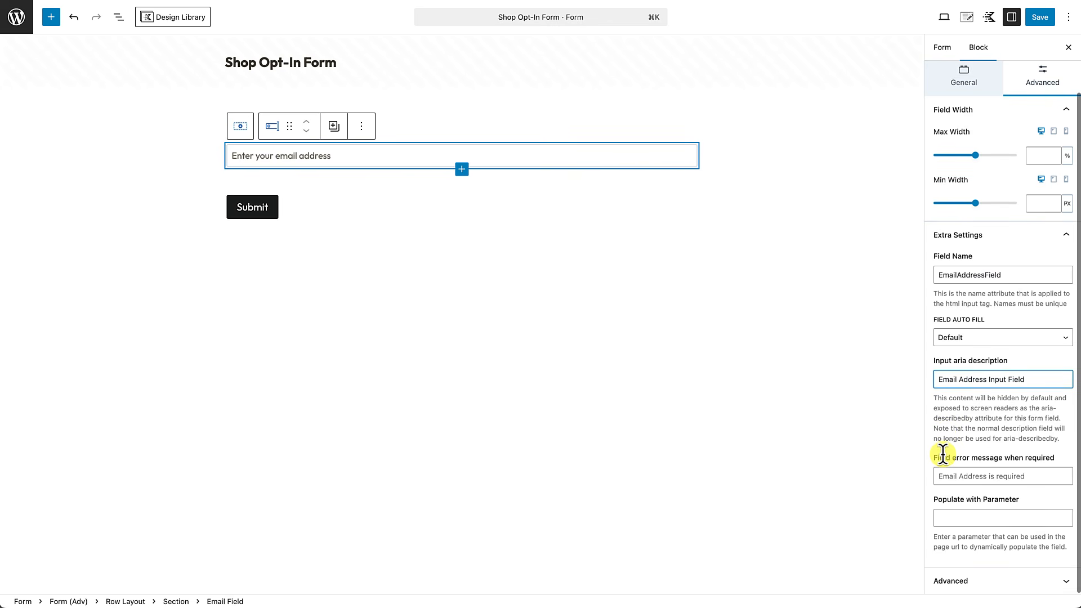
pyautogui.scroll(2, 944, 455)
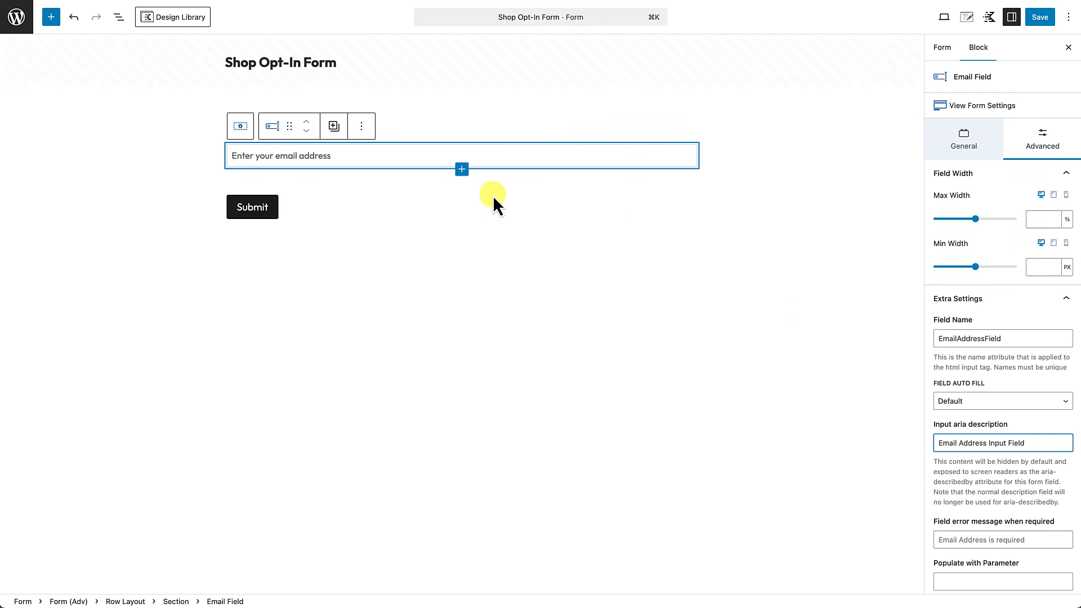
pyautogui.click(117, 17)
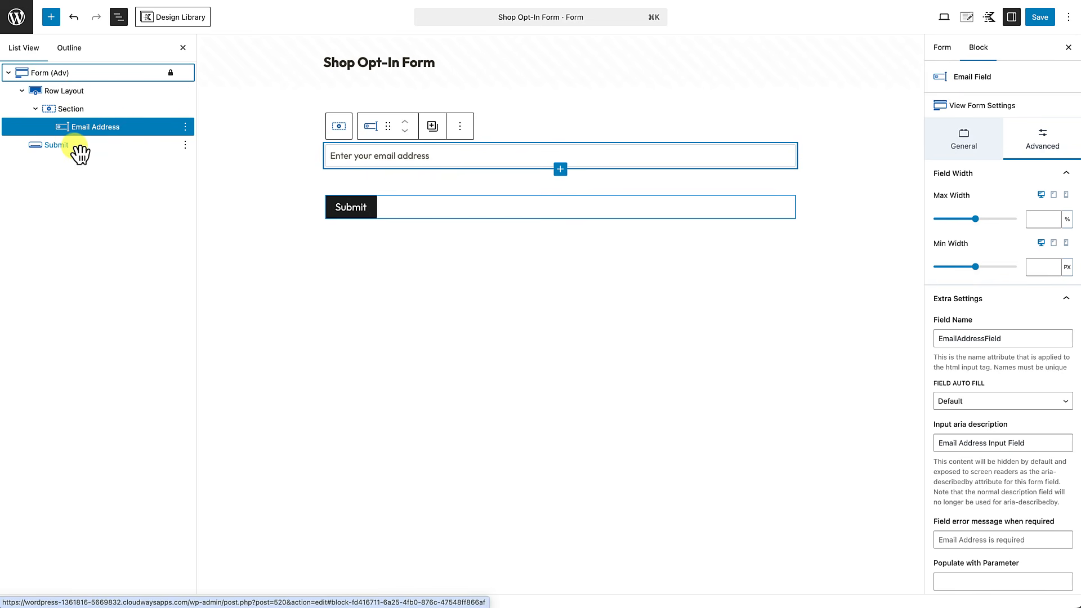
# Step: Select the form's Section block in List View and set its Vertical Gap to SM
pyautogui.click(113, 148)
pyautogui.moveTo(109, 149); pyautogui.dragTo(119, 142)
pyautogui.click(367, 288)
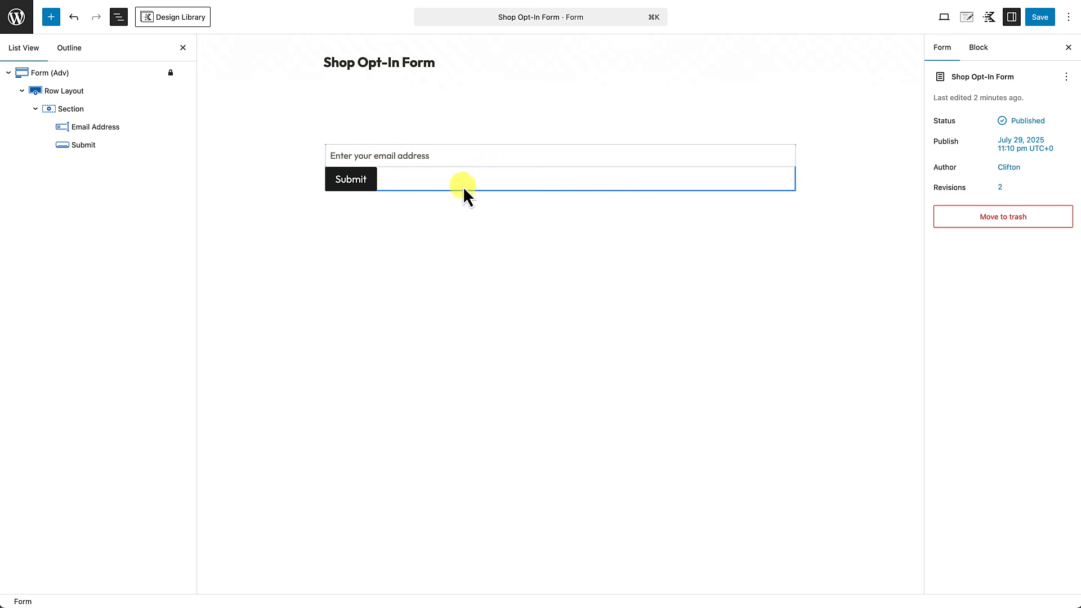
pyautogui.click(87, 95)
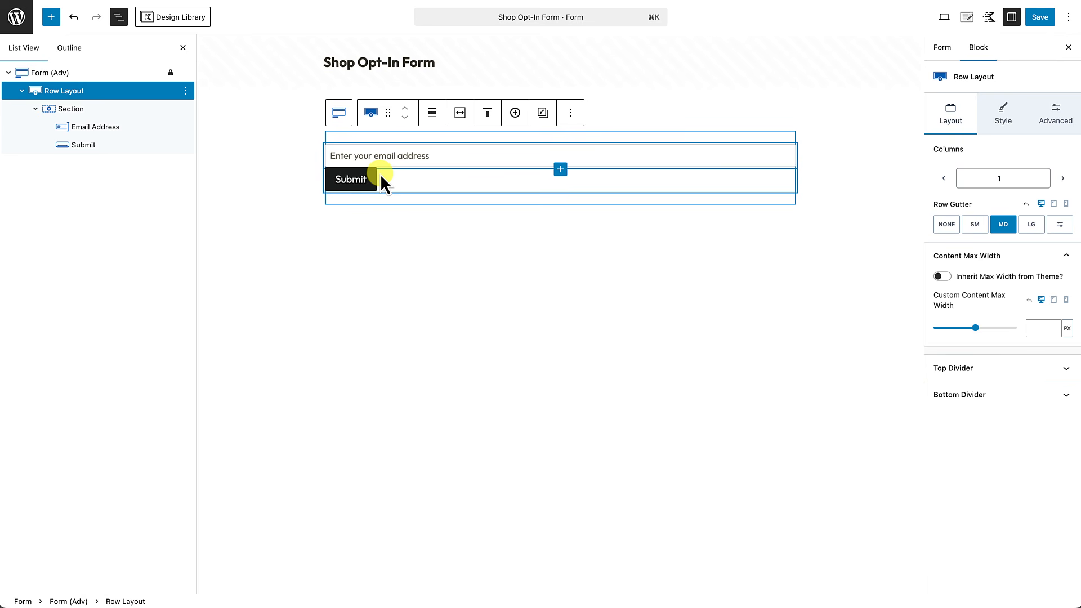
pyautogui.click(79, 116)
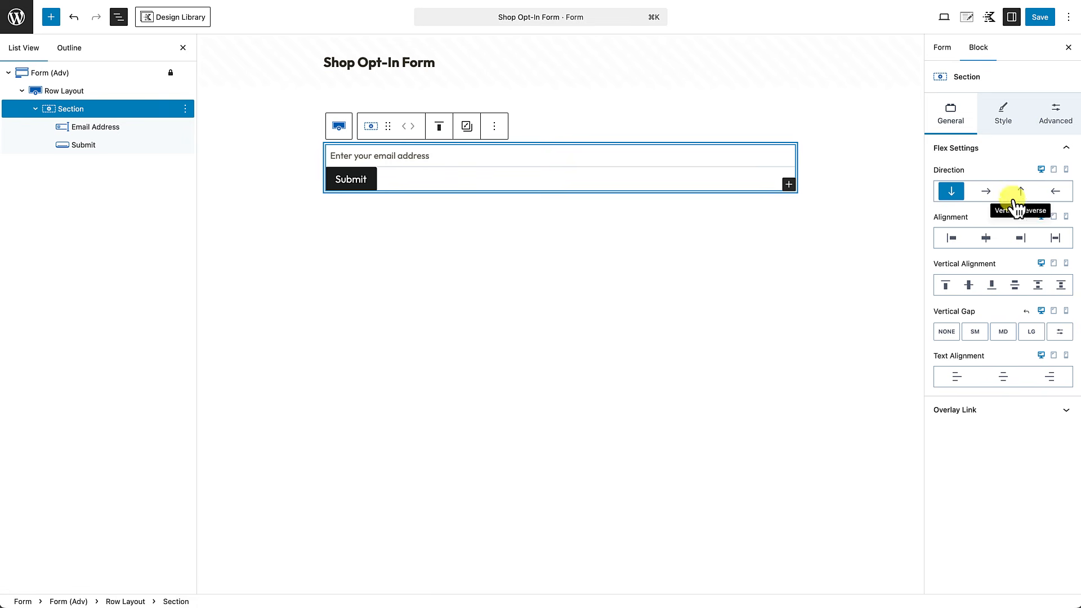
pyautogui.click(978, 335)
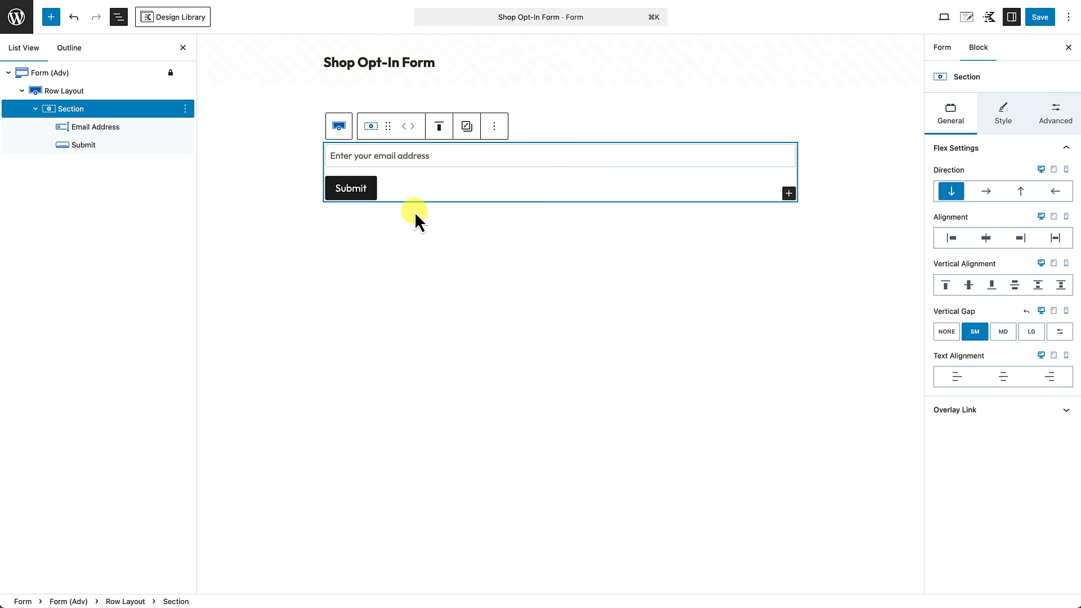
pyautogui.click(57, 79)
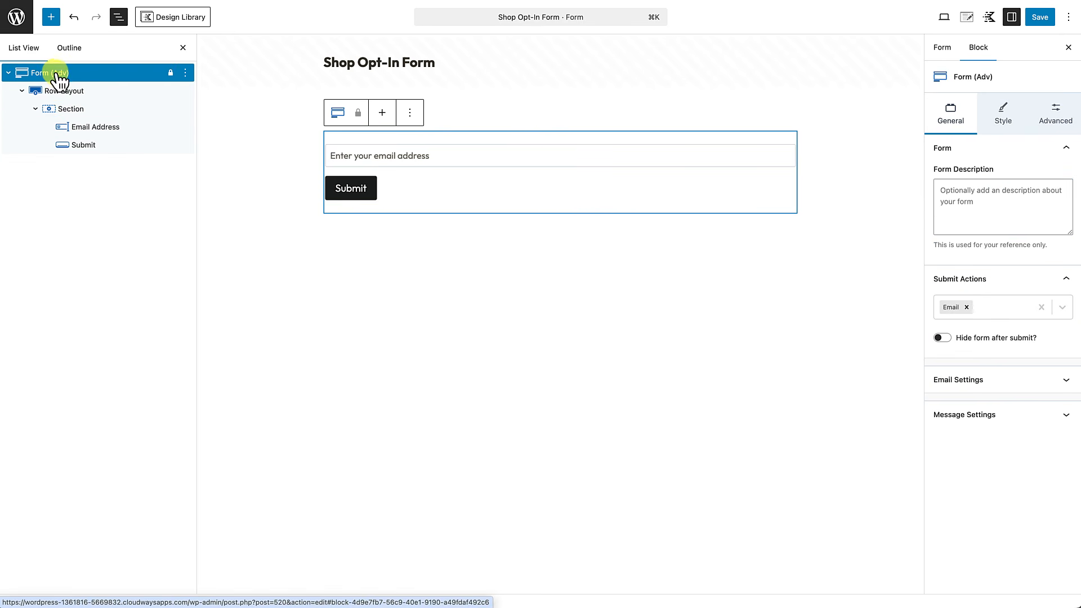
# Step: Link the email input's four corner radii and set them to 100 px
pyautogui.click(1007, 116)
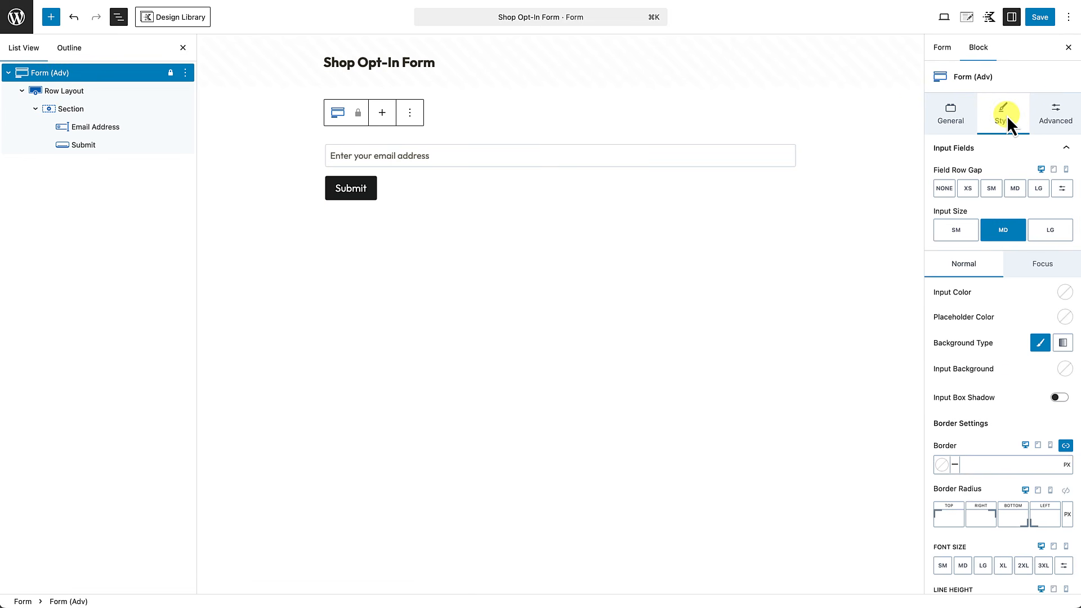
pyautogui.scroll(-2, 1003, 282)
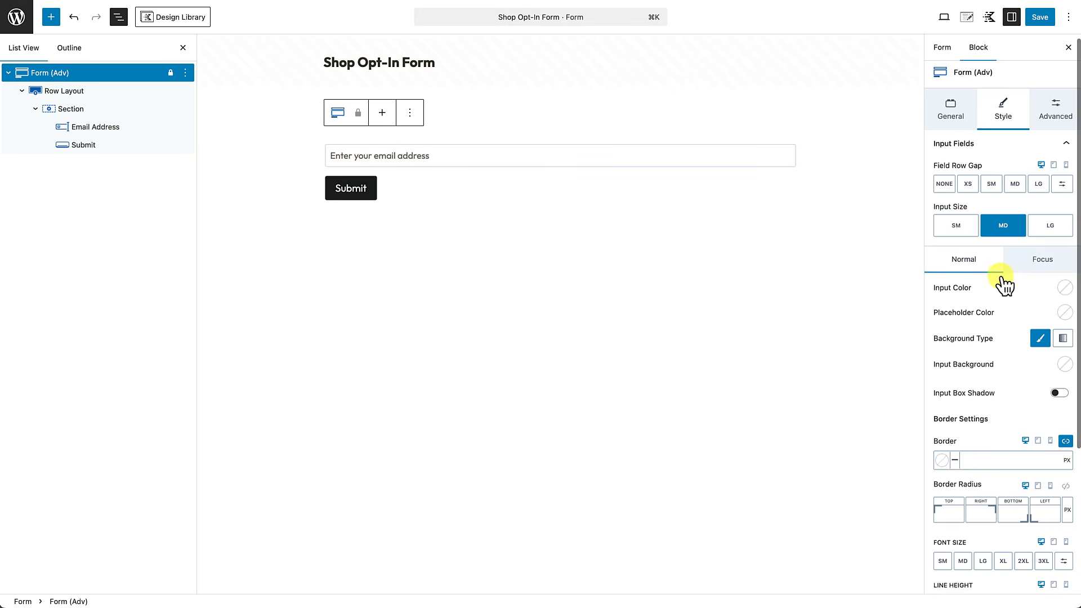
pyautogui.scroll(-3, 1001, 279)
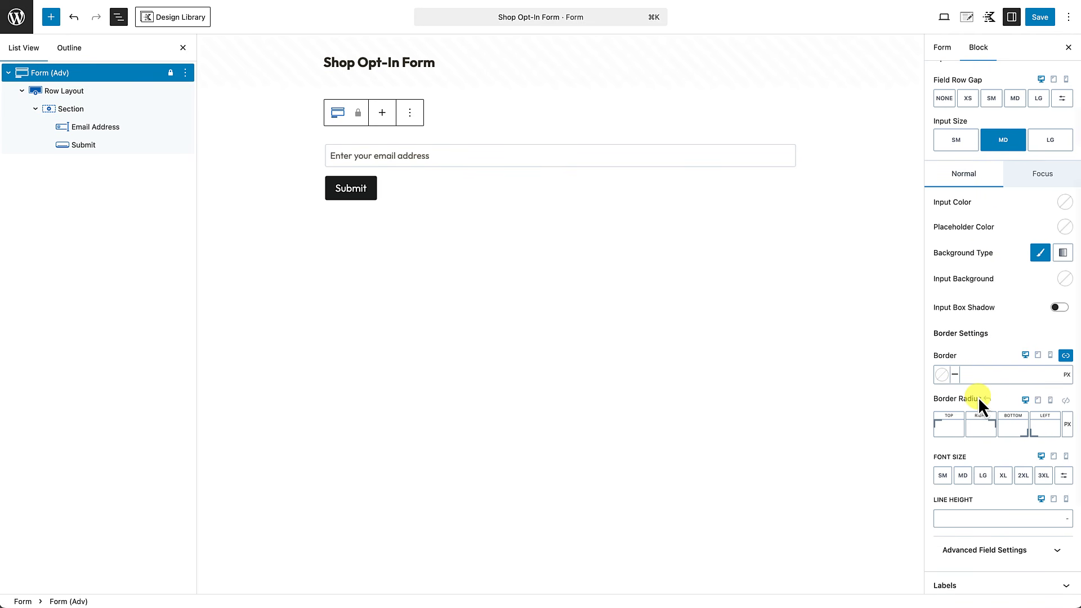
pyautogui.click(1065, 400)
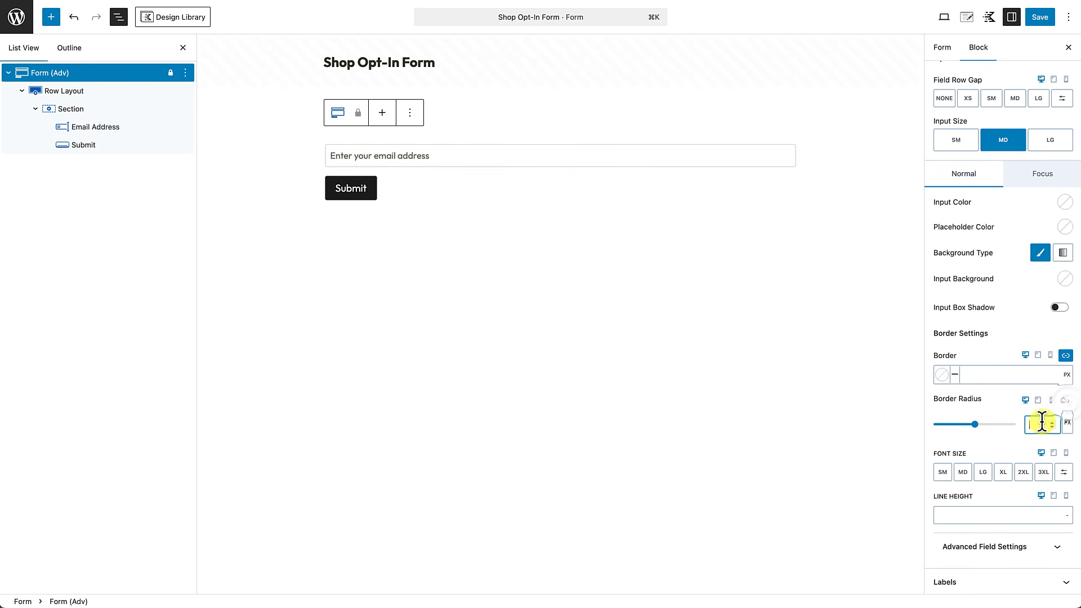
pyautogui.write('100')
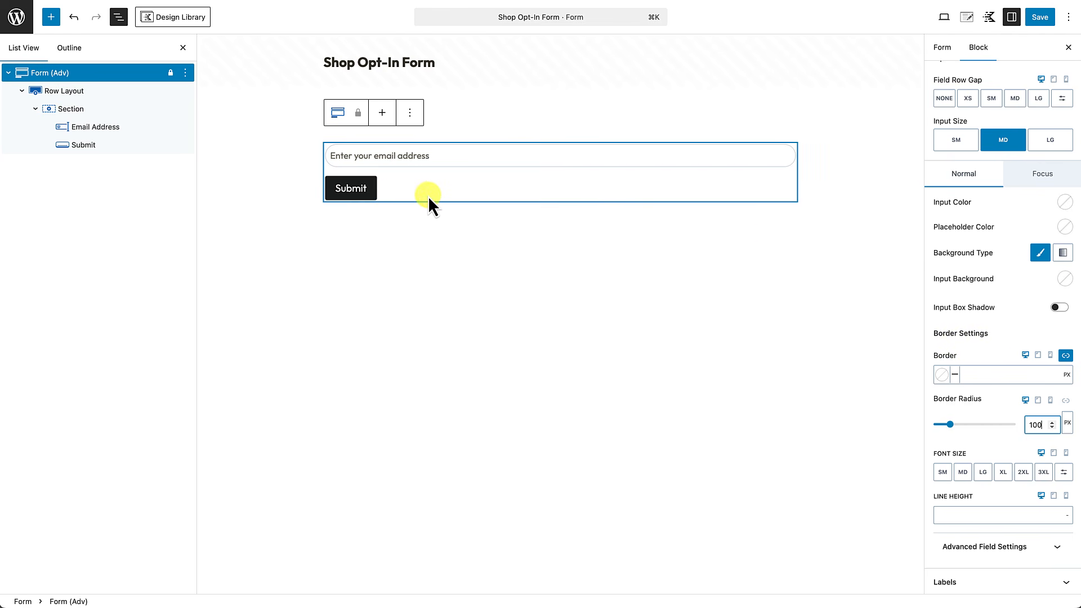
pyautogui.click(375, 198)
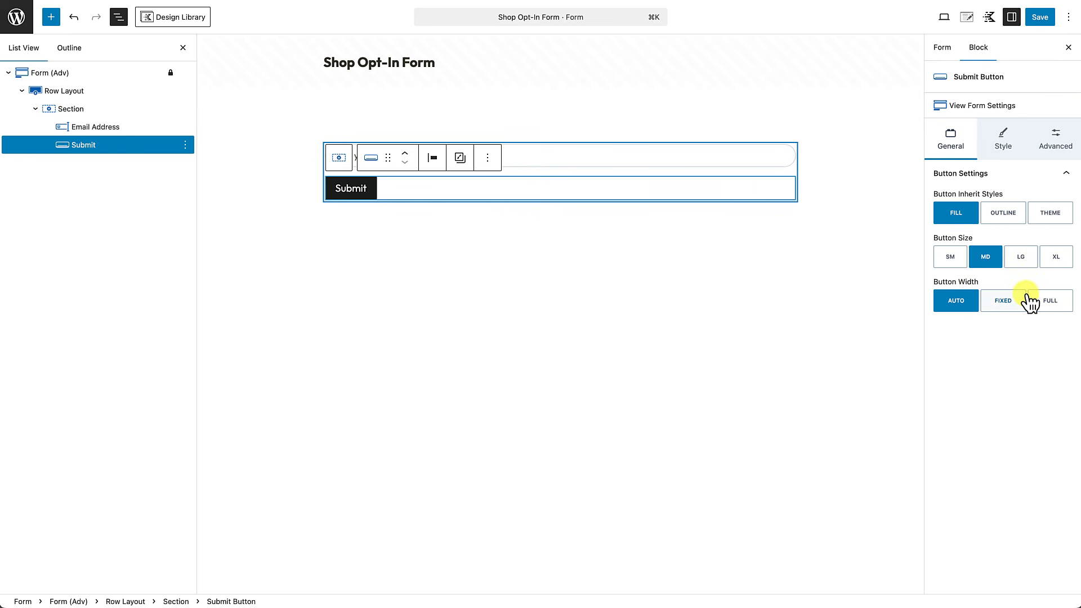
# Step: Set the Submit button width to FULL and its linked border radius to 100 px
pyautogui.click(1051, 304)
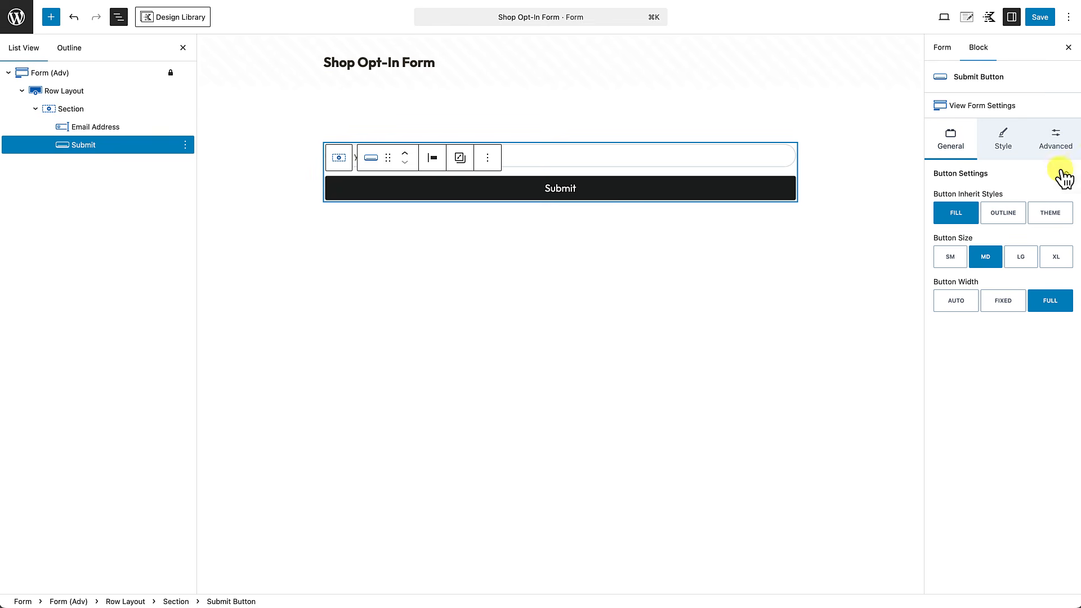
pyautogui.click(1004, 140)
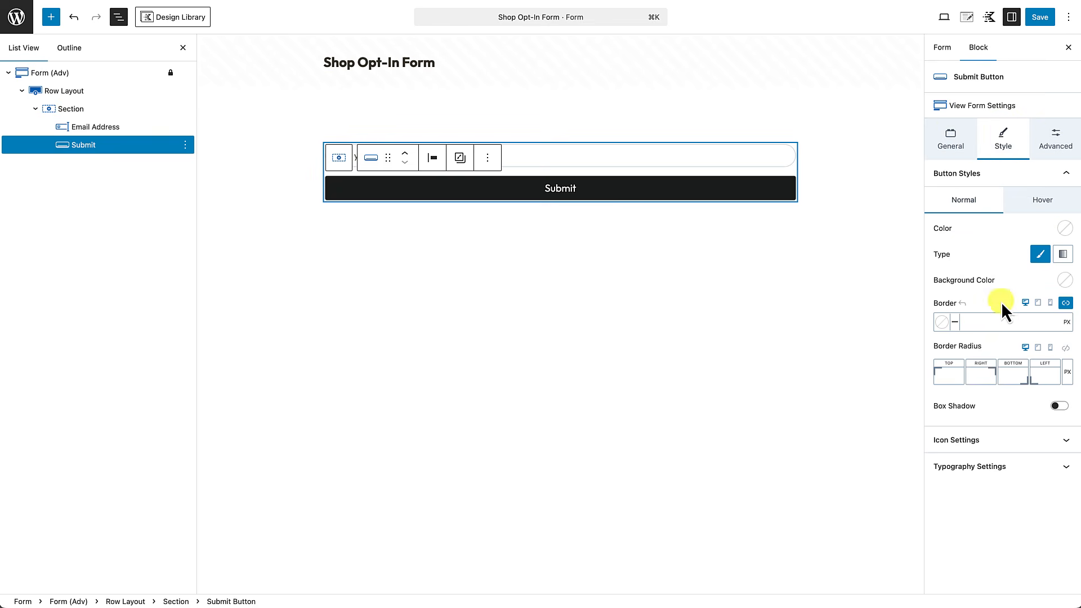
pyautogui.click(1066, 347)
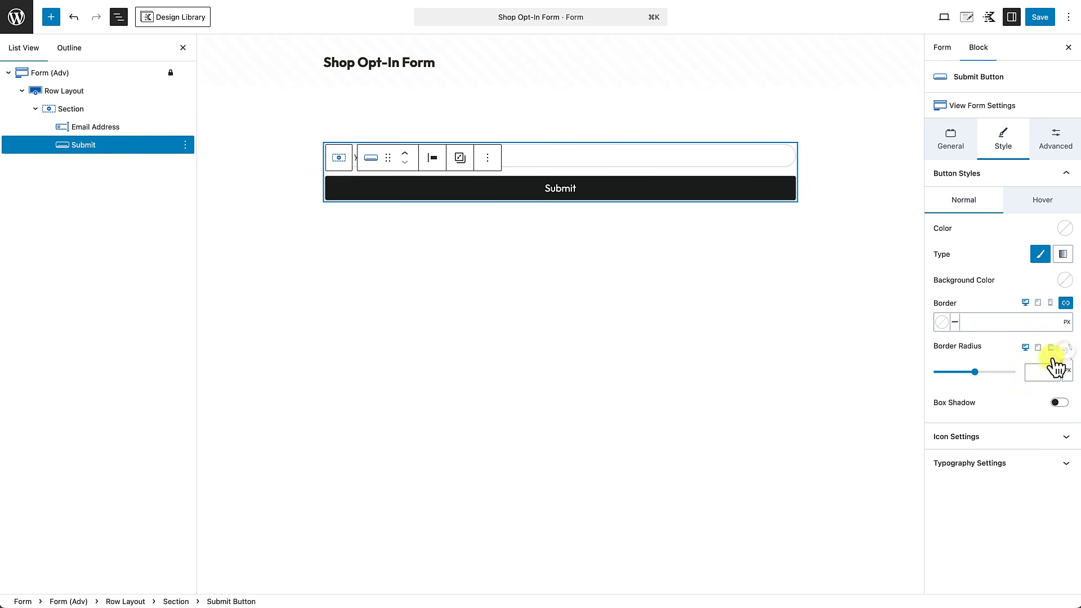
pyautogui.doubleClick(1032, 372)
pyautogui.write('100')
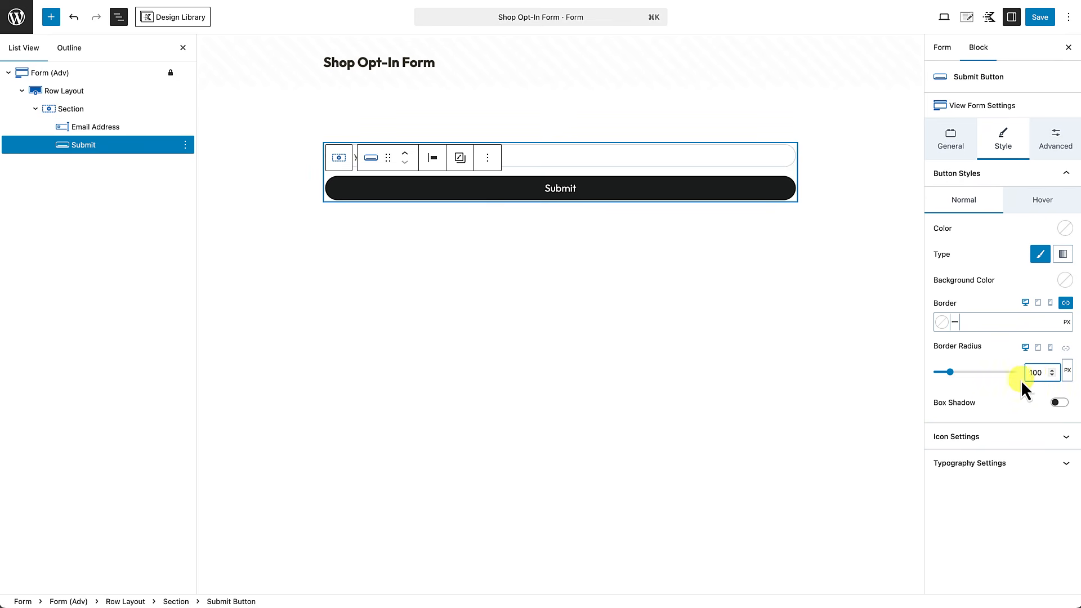
pyautogui.click(981, 389)
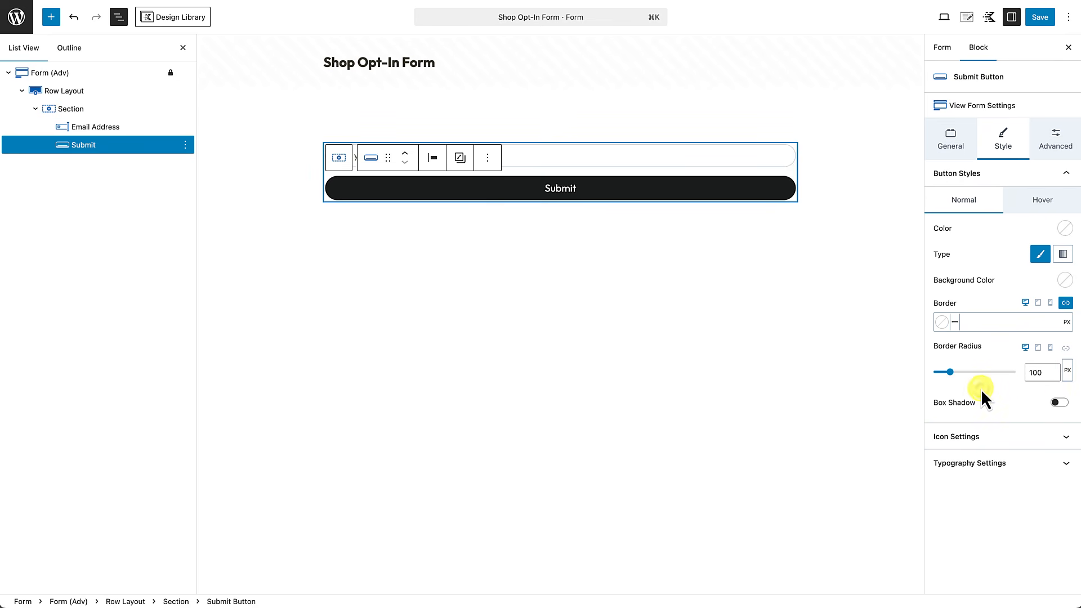
pyautogui.click(789, 333)
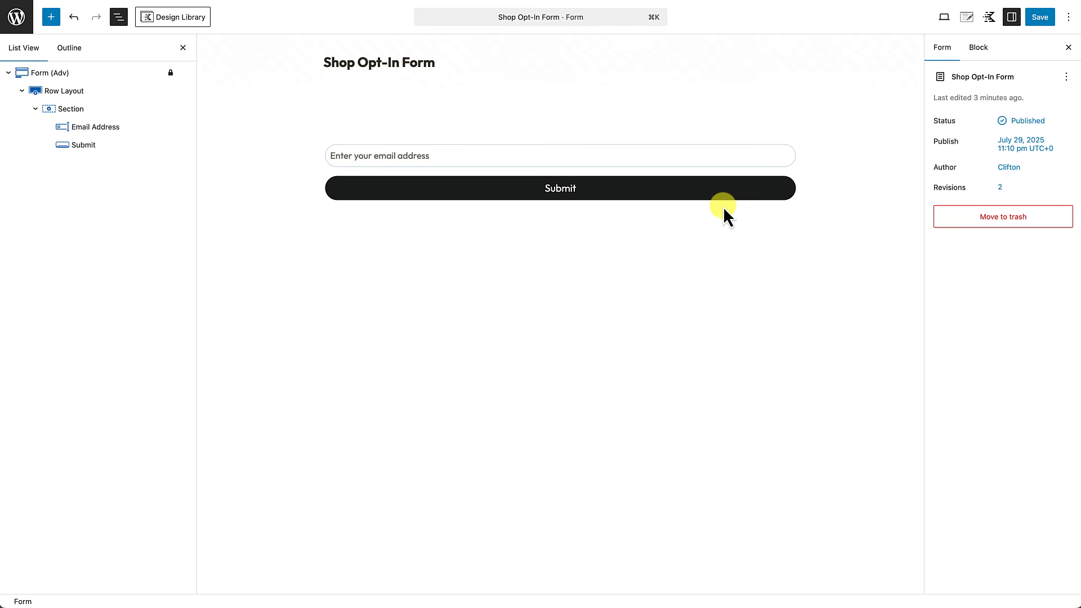
pyautogui.click(63, 85)
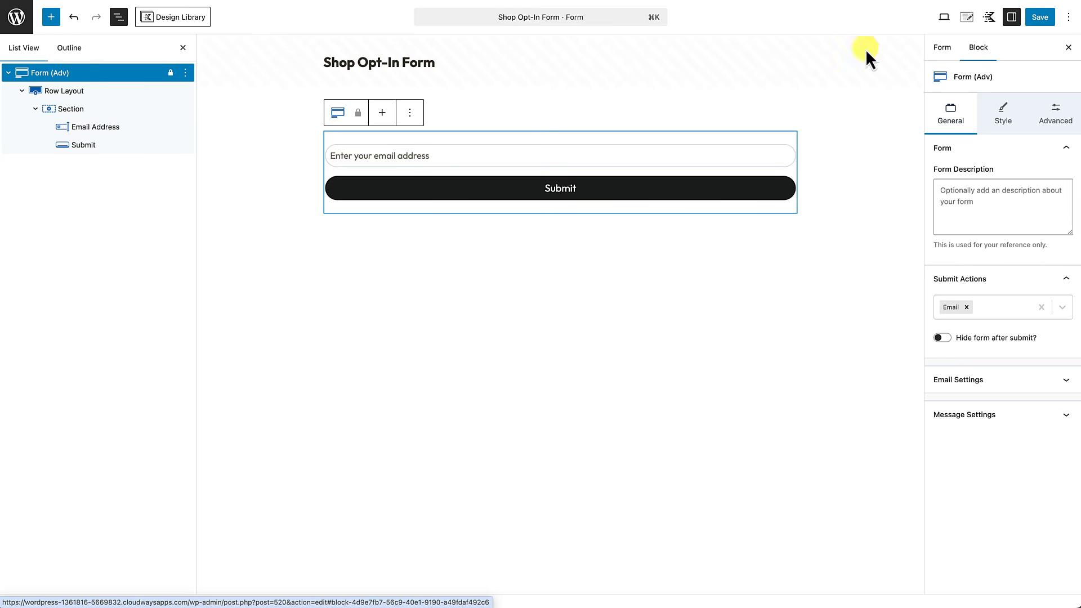
# Step: In Advanced Field Settings, link the Input Padding sides and set them to 10 px
pyautogui.click(1003, 115)
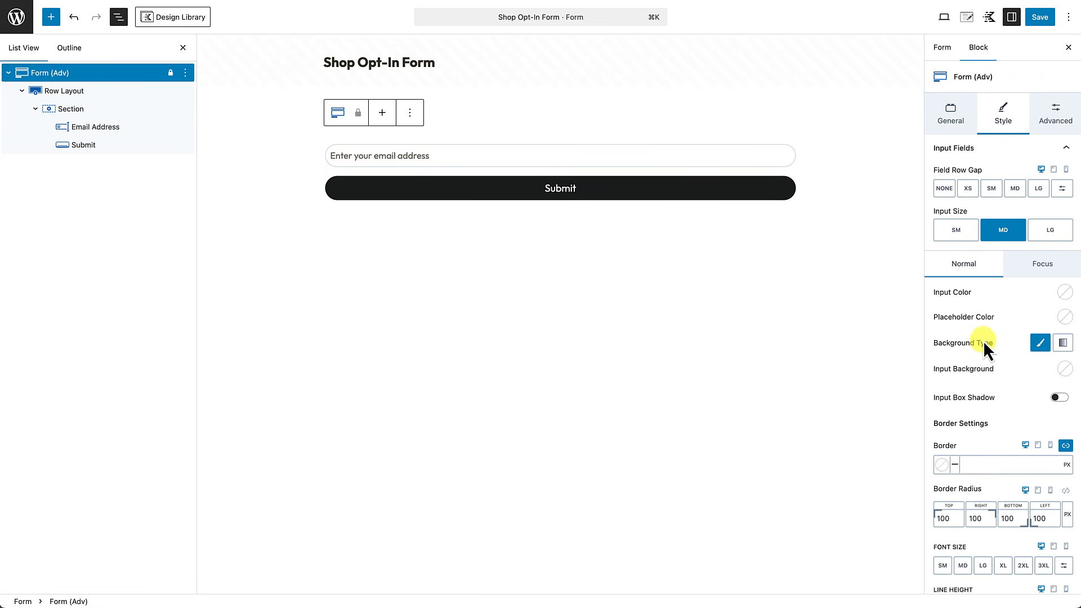
pyautogui.scroll(-4, 983, 340)
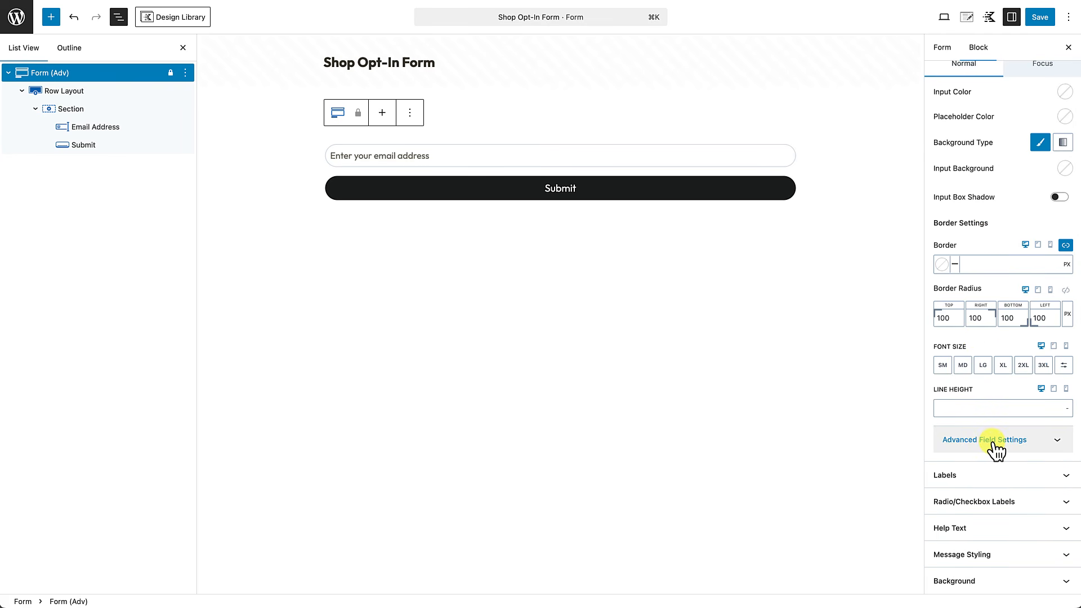
pyautogui.click(994, 444)
pyautogui.scroll(-3, 997, 444)
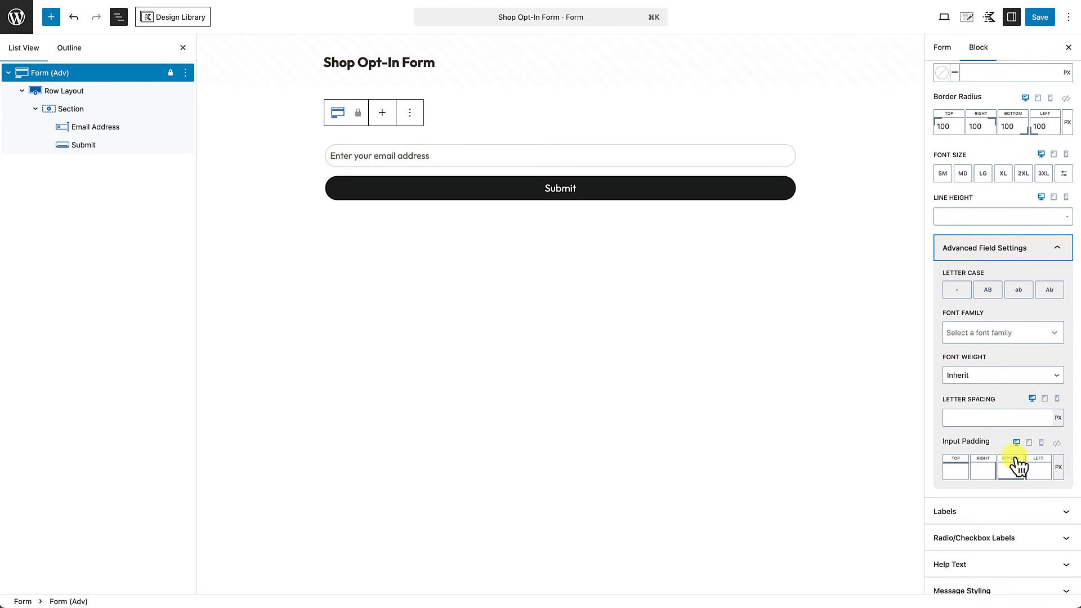
pyautogui.click(1057, 443)
pyautogui.click(1030, 467)
pyautogui.write('5')
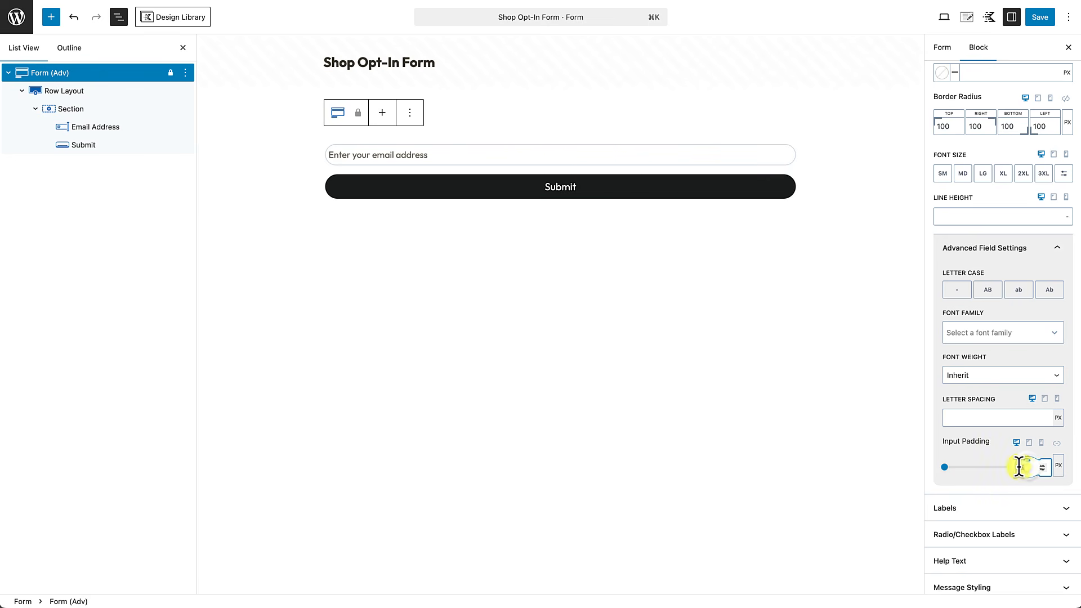
pyautogui.press('BackSpace')
pyautogui.write('10')
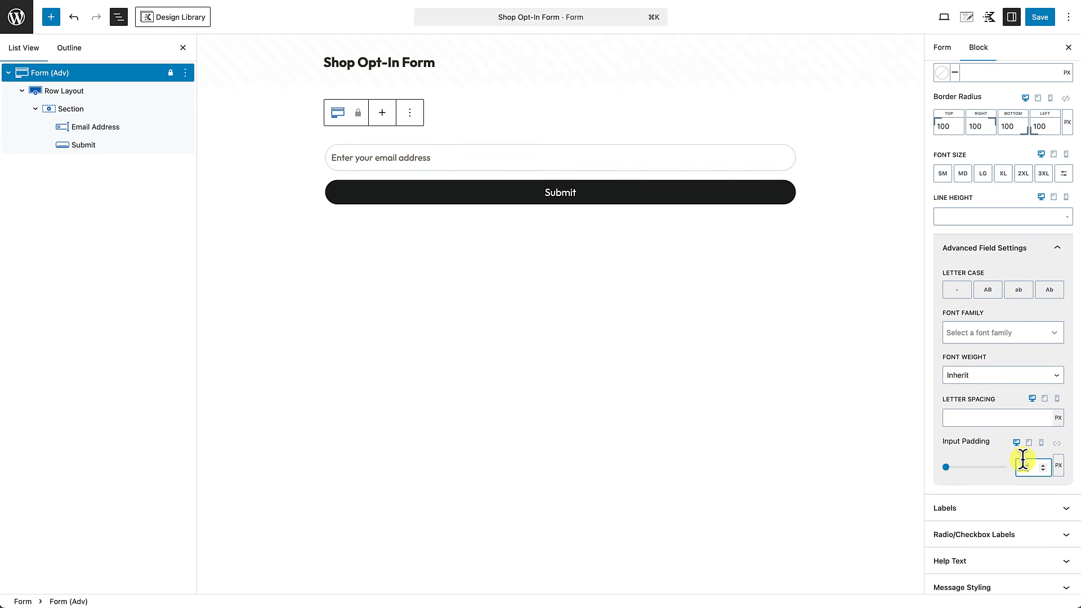
pyautogui.click(409, 199)
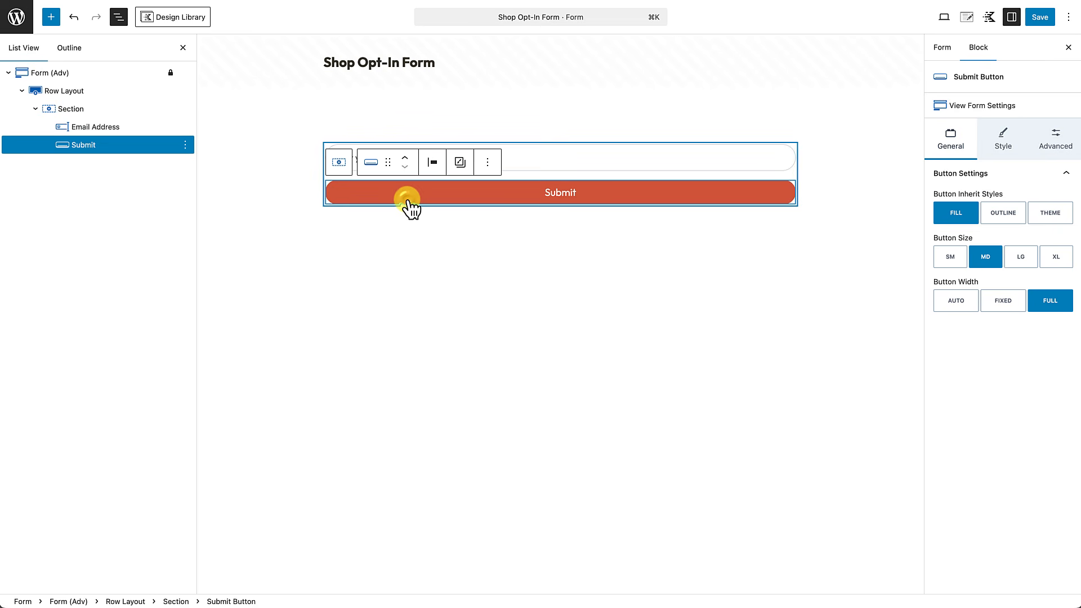
# Step: Give the Submit button a 2 px border in the red-orange preset colour
pyautogui.click(1008, 141)
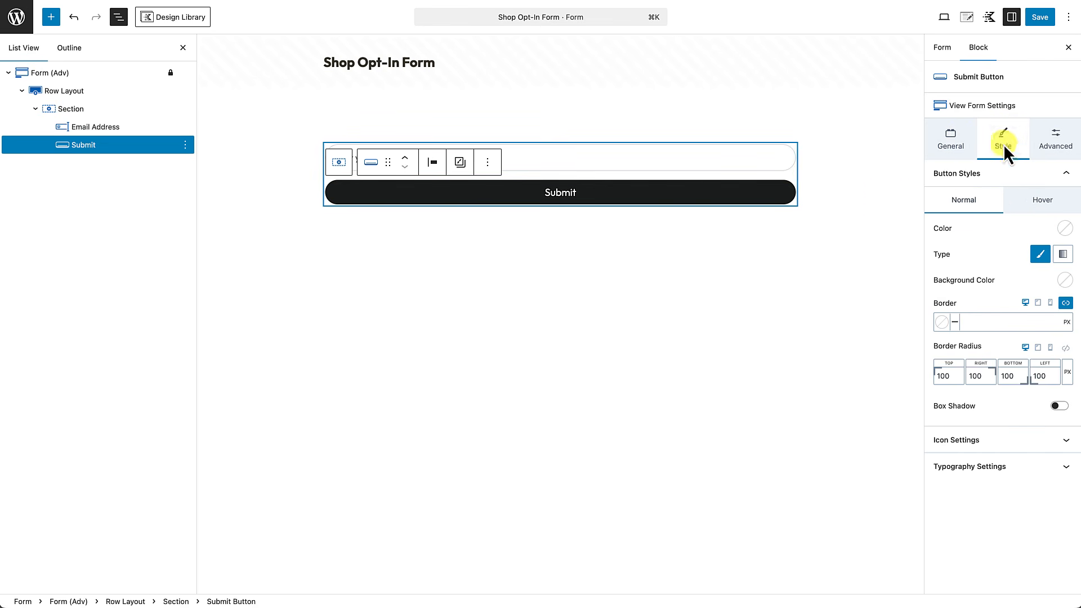
pyautogui.click(972, 322)
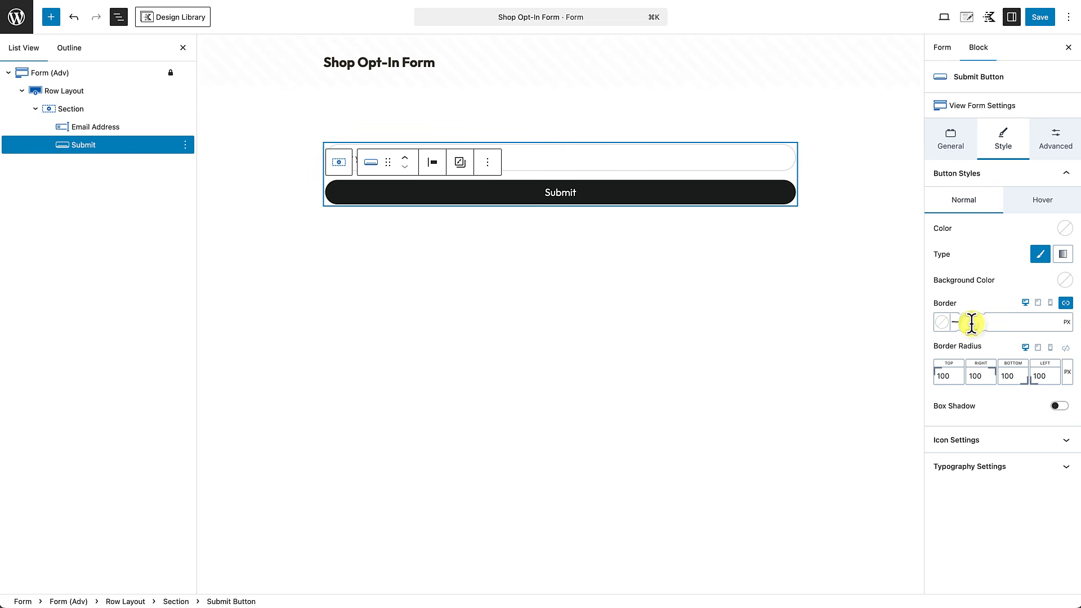
pyautogui.write('2')
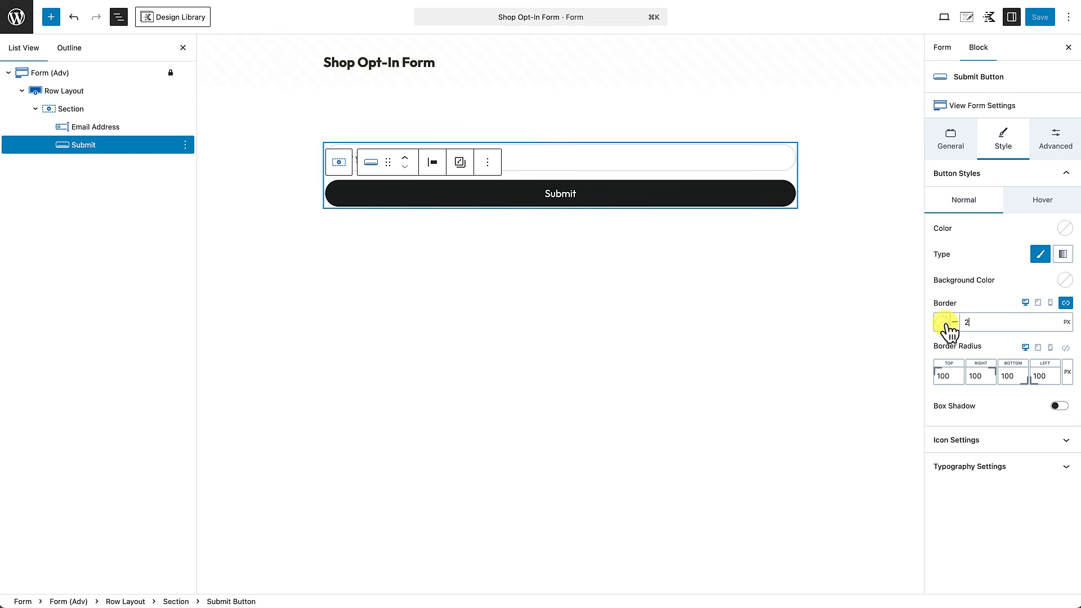
pyautogui.click(942, 322)
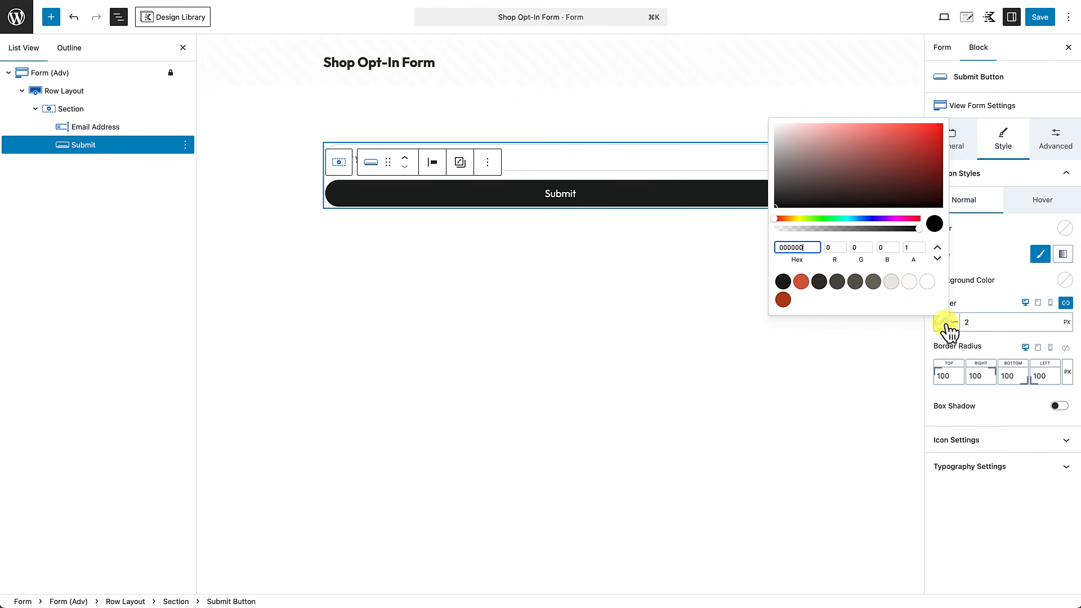
pyautogui.click(801, 281)
pyautogui.click(682, 330)
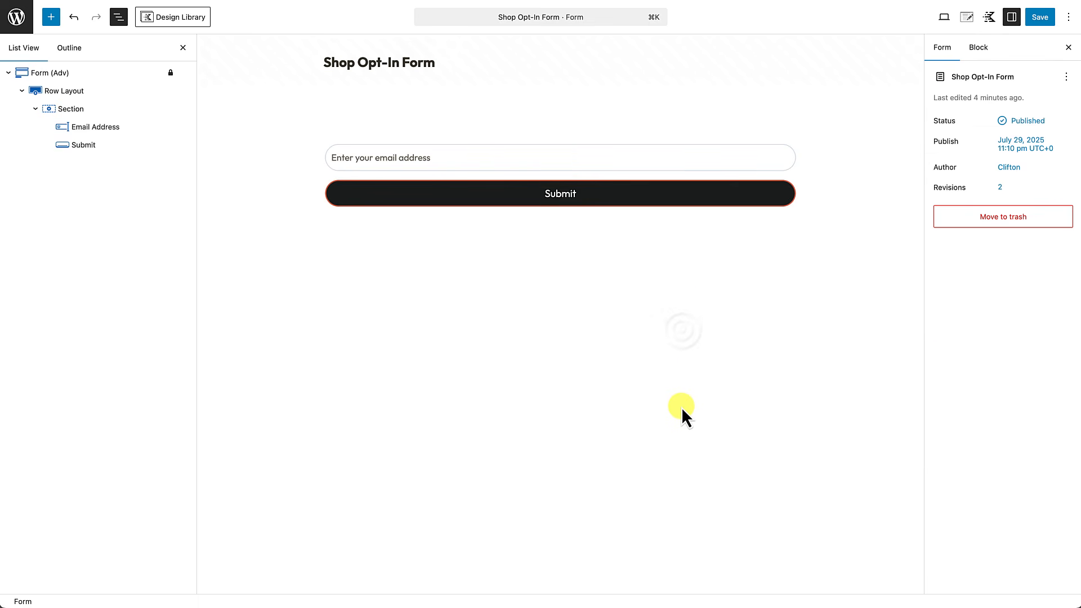
# Step: Change the button label from Submit to 'Get Discounts'
pyautogui.click(570, 200)
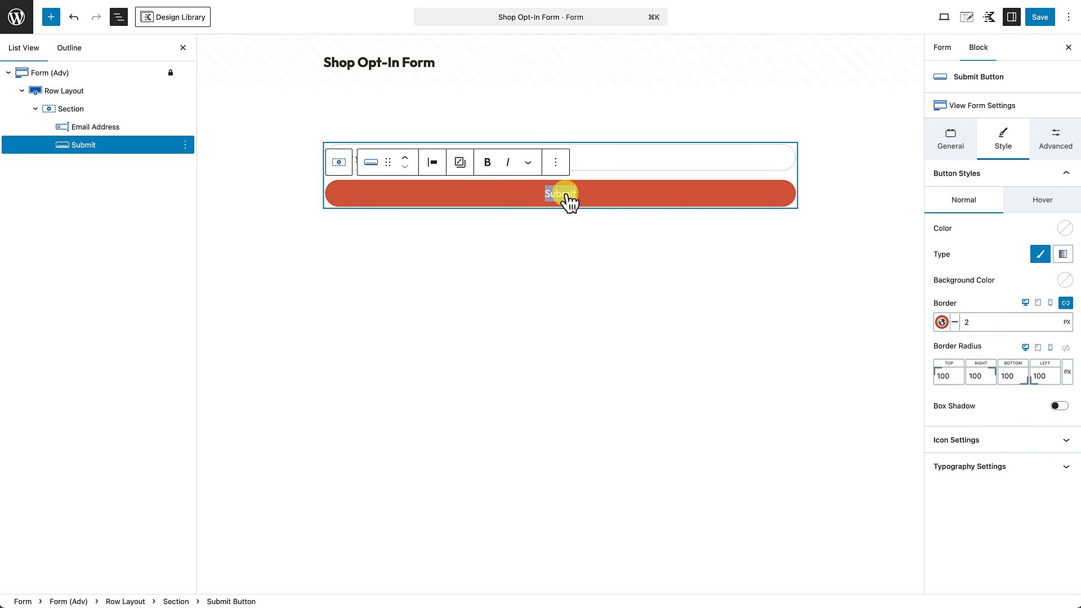
pyautogui.write('Get')
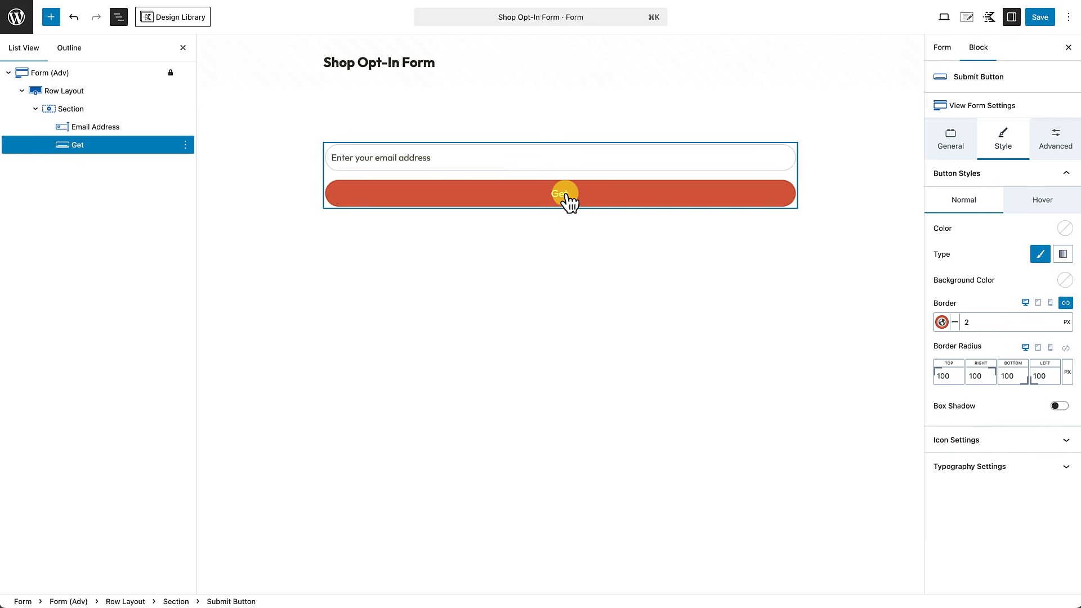
pyautogui.write(' Discounts')
pyautogui.click(529, 247)
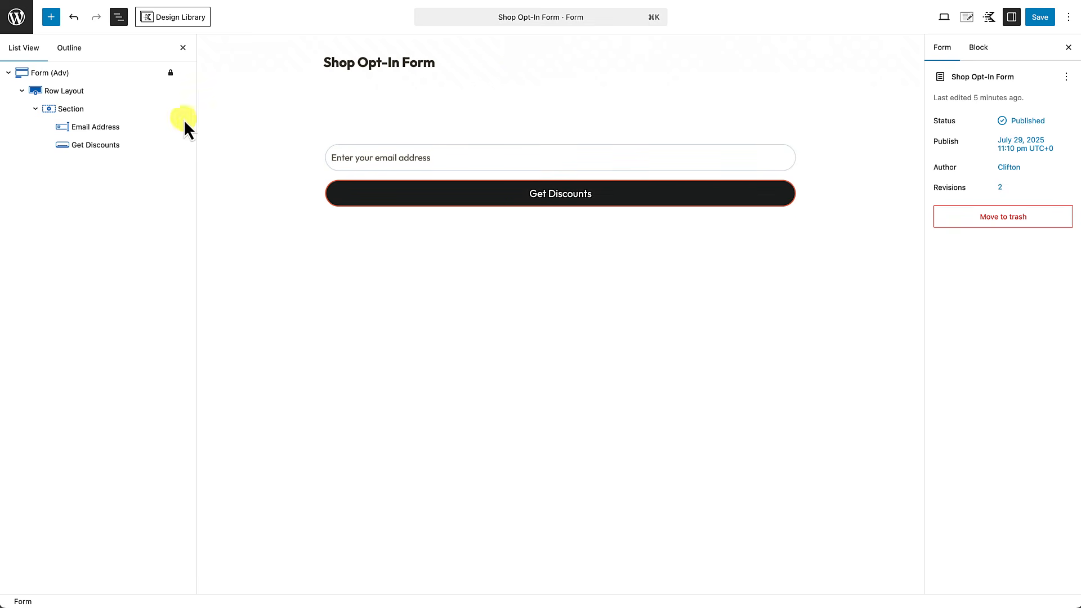
# Step: Set the Row Layout's linked padding to None (0 px), then exit to the Kadence Forms list
pyautogui.click(80, 94)
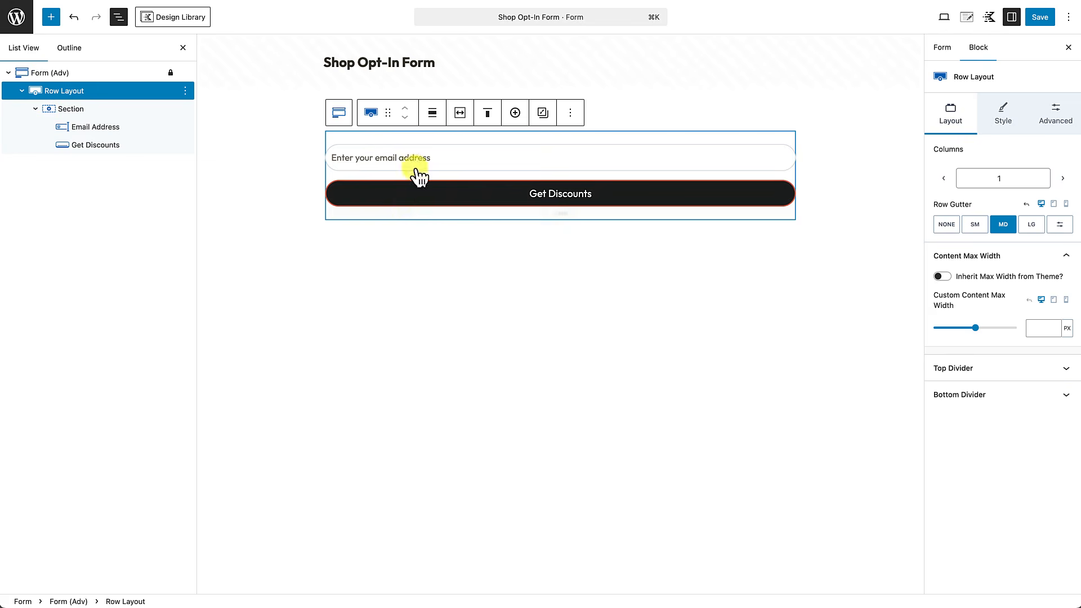
pyautogui.click(1057, 117)
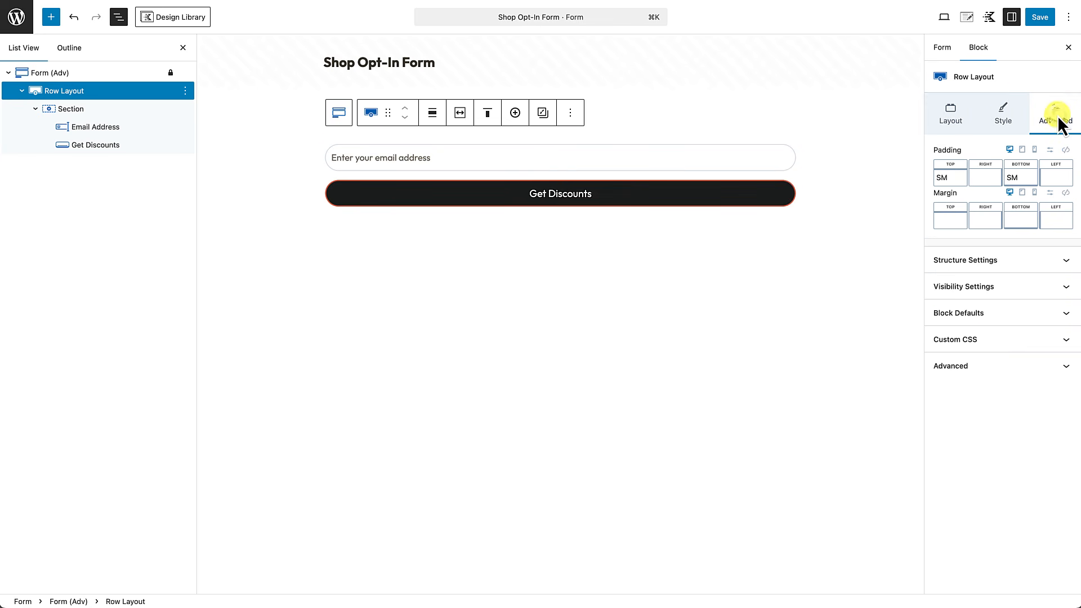
pyautogui.click(1065, 150)
pyautogui.moveTo(973, 188); pyautogui.dragTo(902, 191)
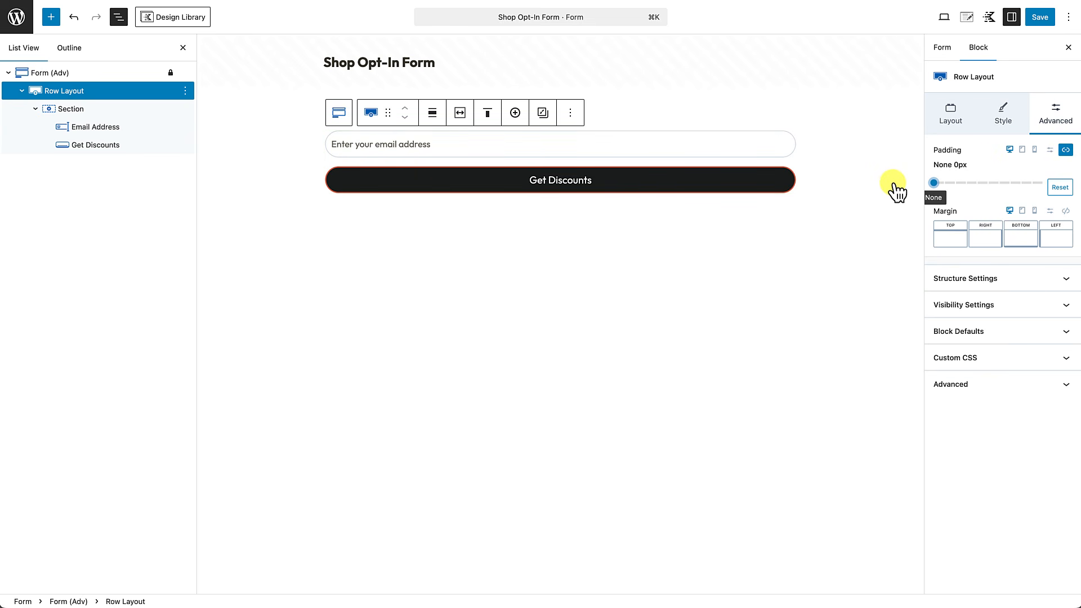
pyautogui.click(390, 290)
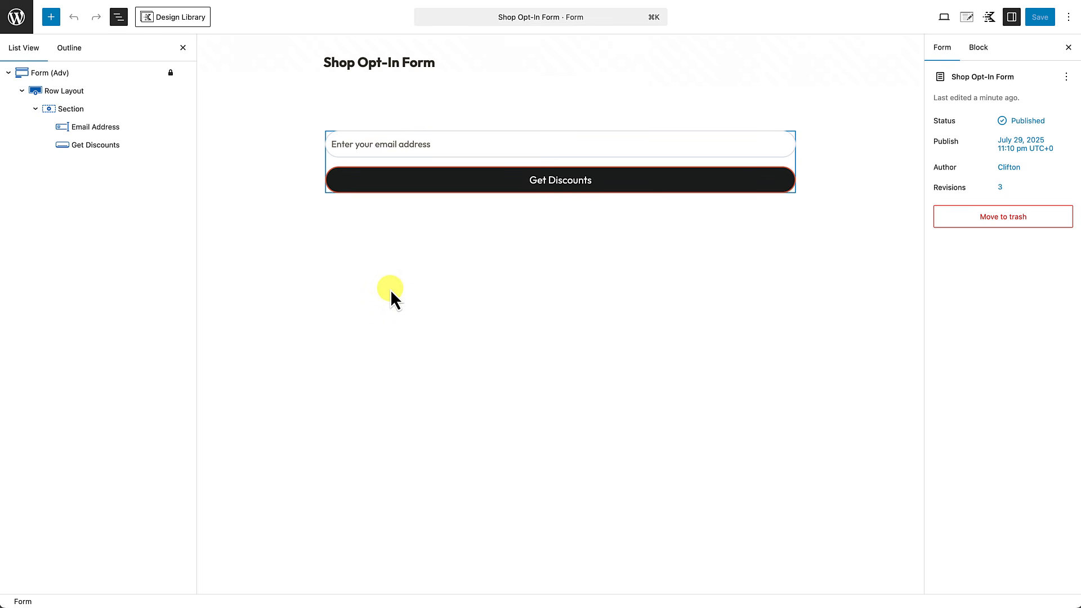
pyautogui.click(19, 21)
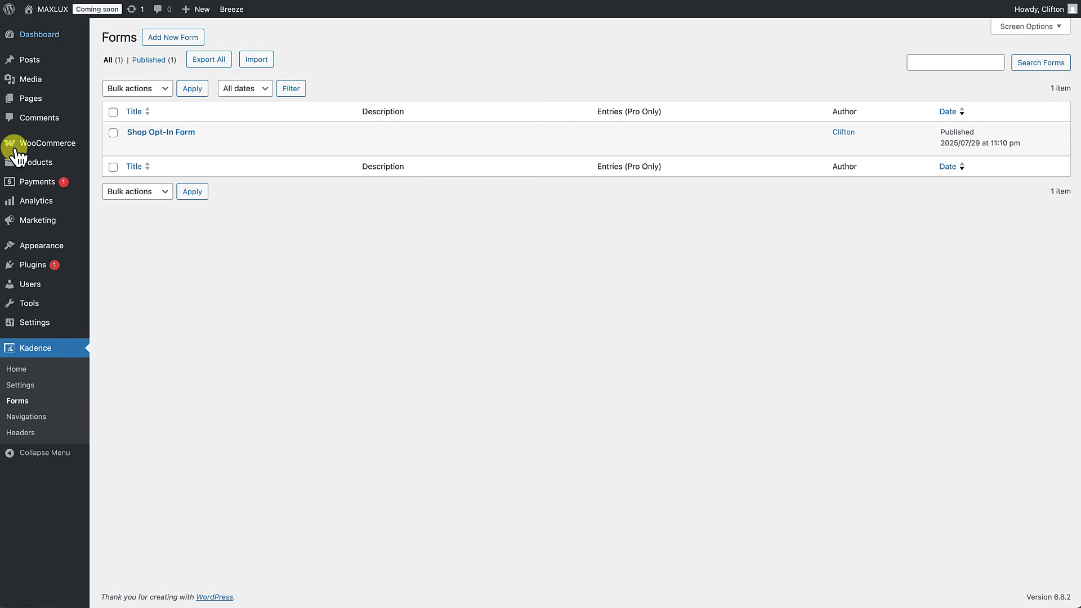
# Step: In Appearance > Widgets, add a Form (Adv) block to Footer 4 showing Shop Opt-In Form
pyautogui.moveTo(31, 246)
pyautogui.click(119, 296)
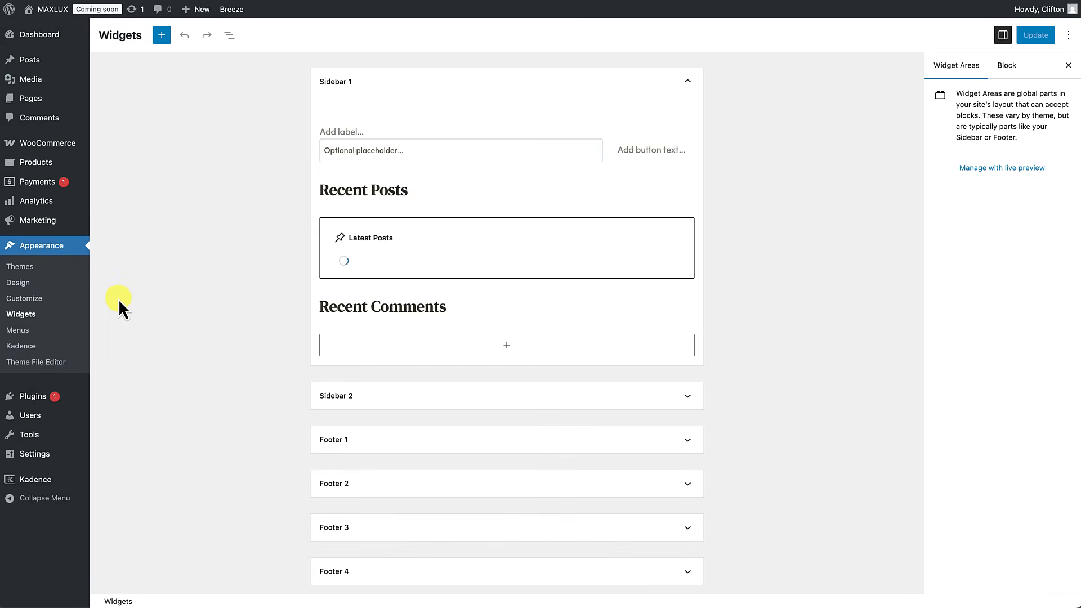
pyautogui.scroll(-3, 400, 225)
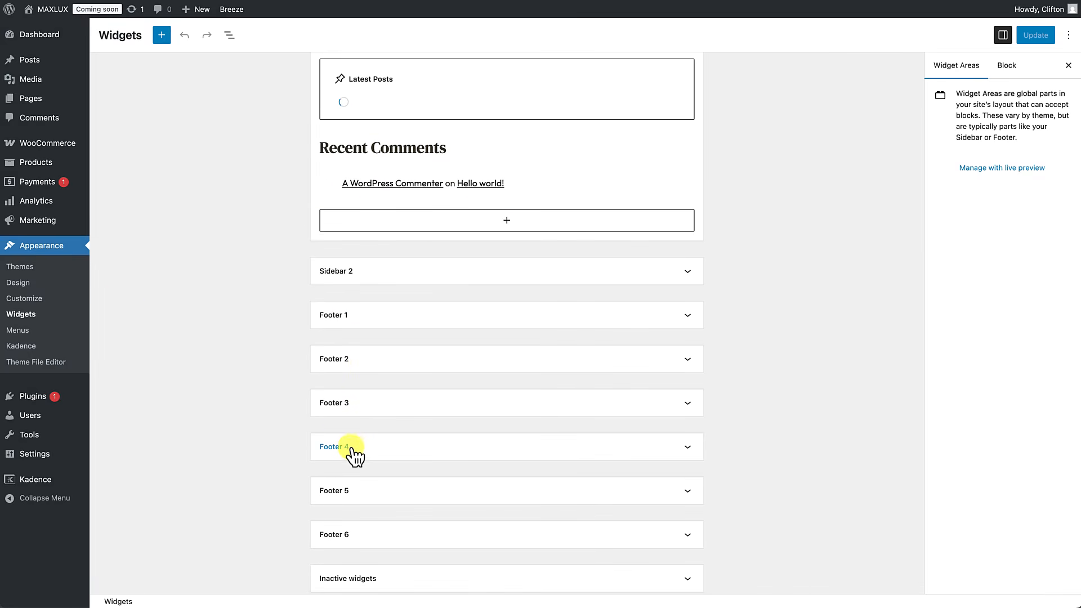
pyautogui.click(357, 451)
pyautogui.scroll(-2, 357, 454)
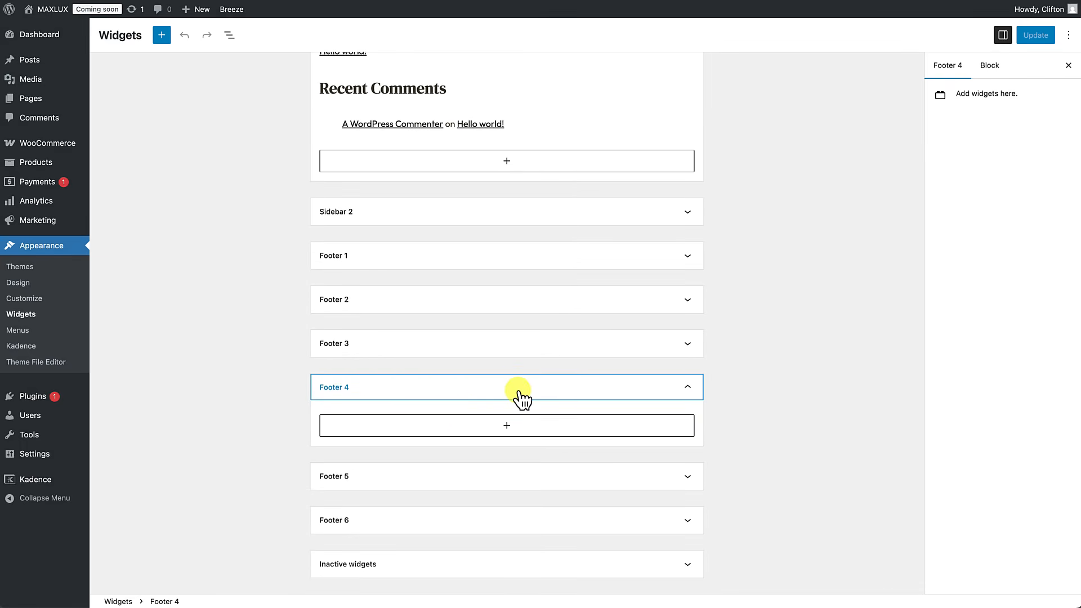
pyautogui.click(508, 435)
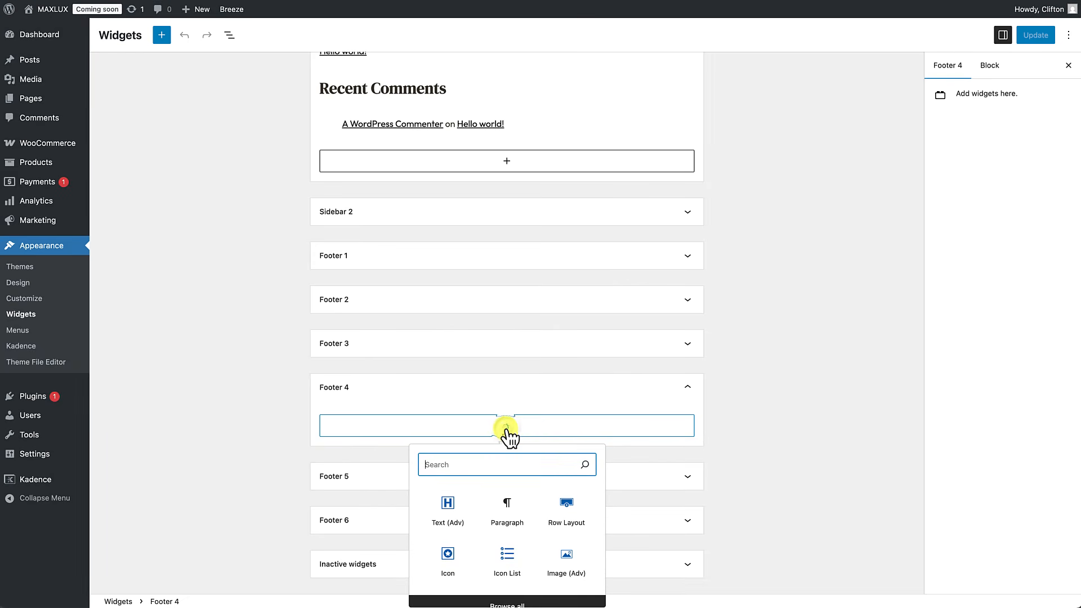
pyautogui.write('fo')
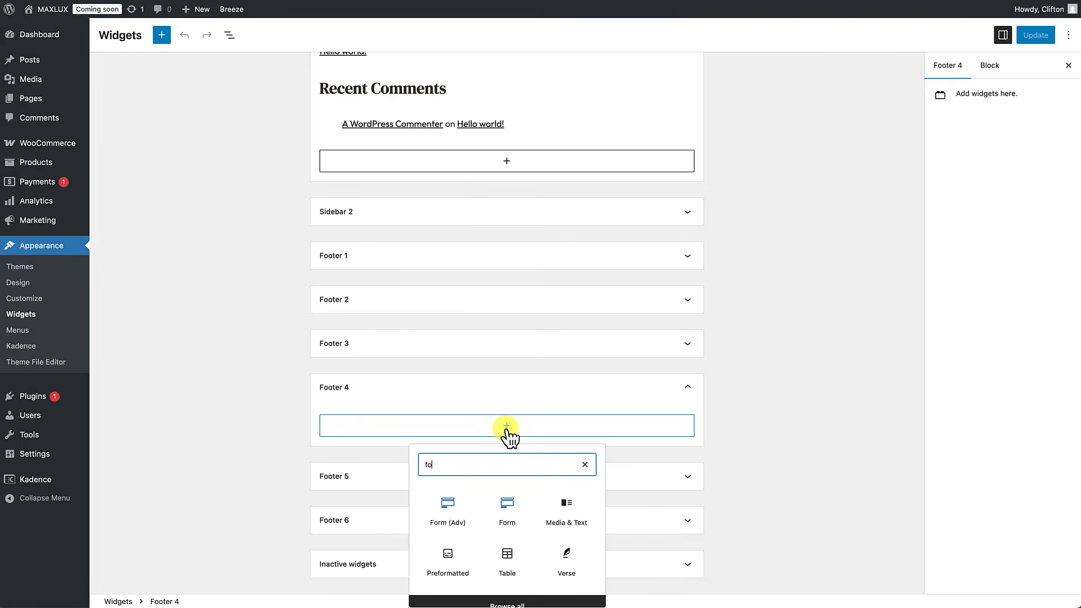
pyautogui.write('rm')
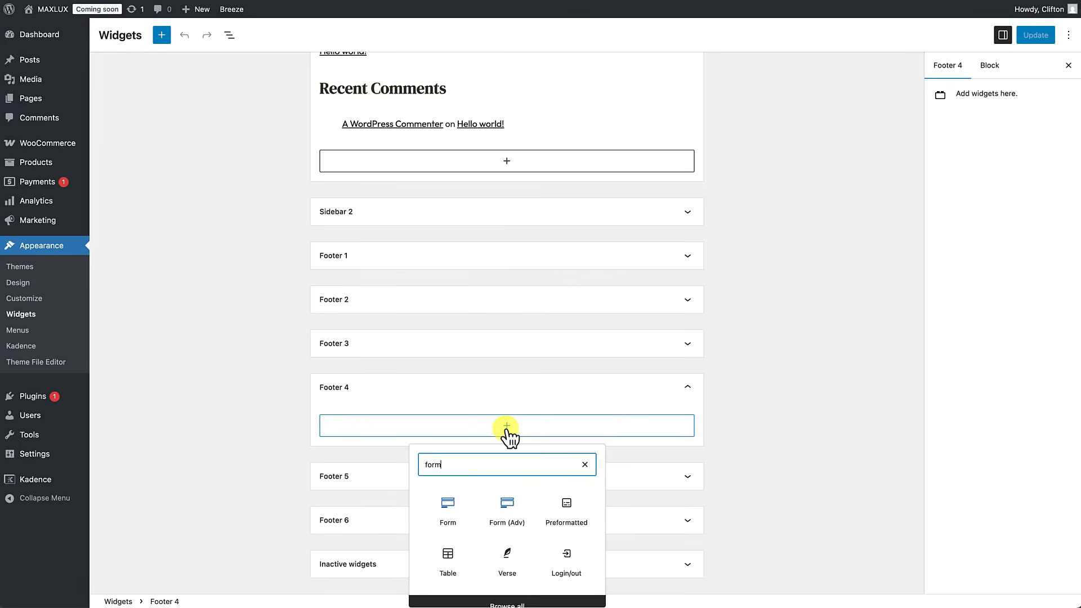
pyautogui.click(509, 513)
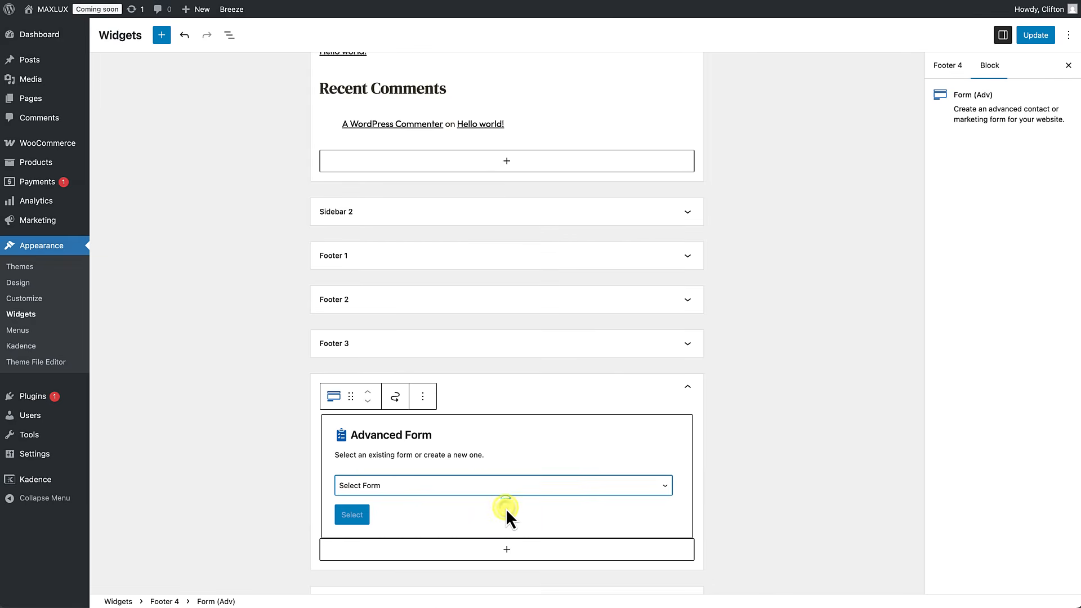
pyautogui.click(425, 487)
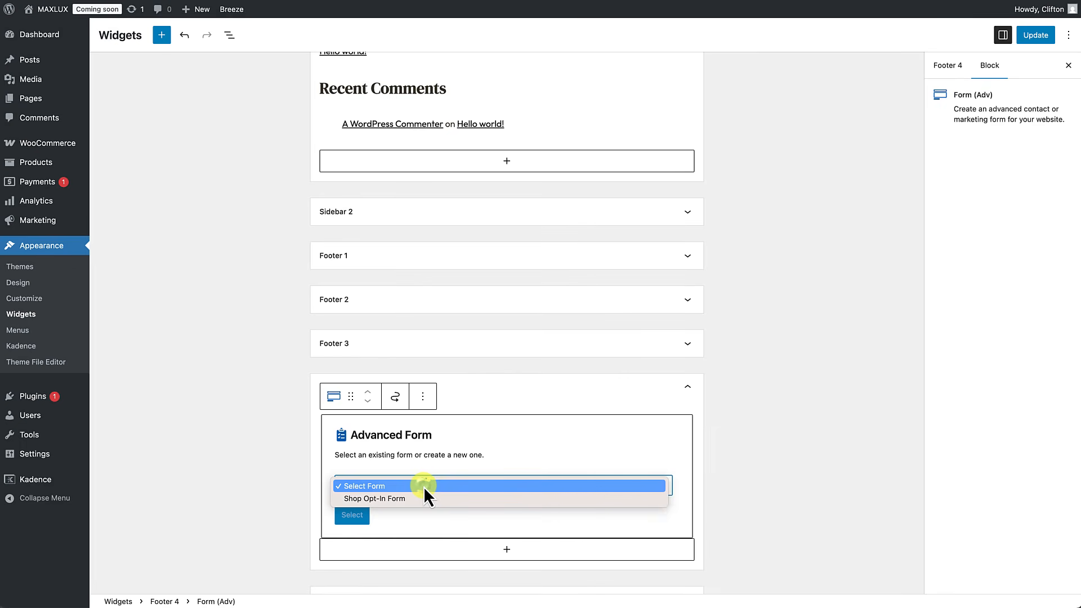
pyautogui.click(404, 499)
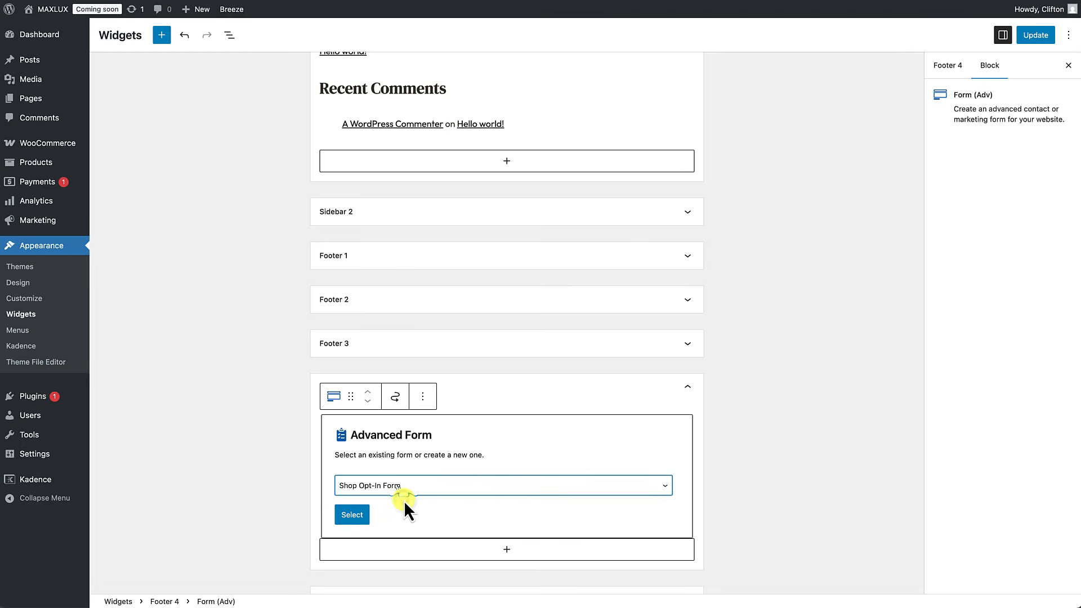
pyautogui.click(355, 517)
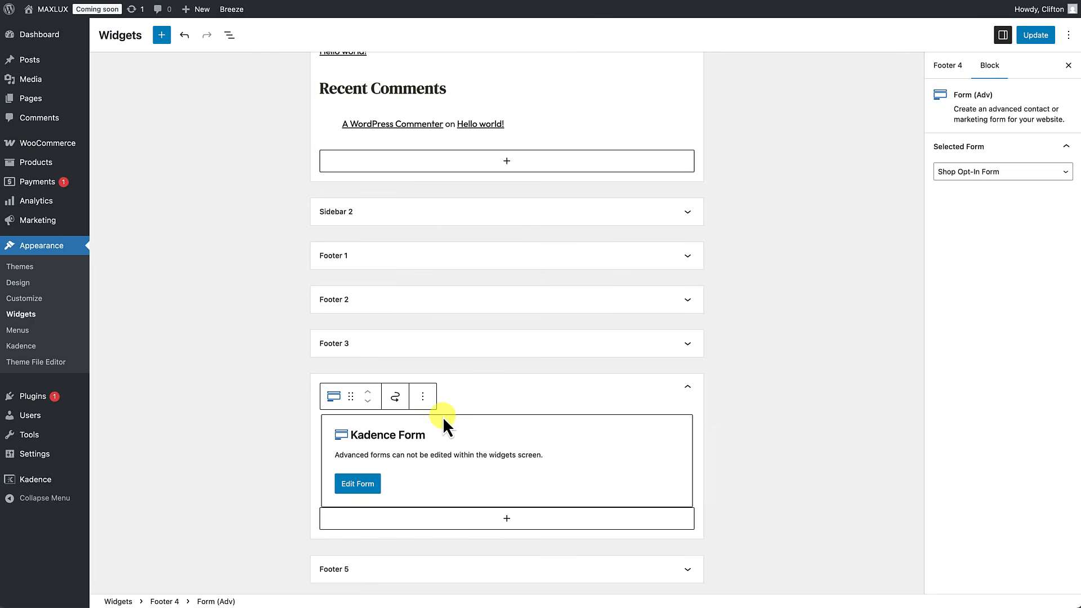
# Step: Insert a Text (Adv) block reading 'Get Access to Discounts' above the Footer 4 form
pyautogui.click(423, 397)
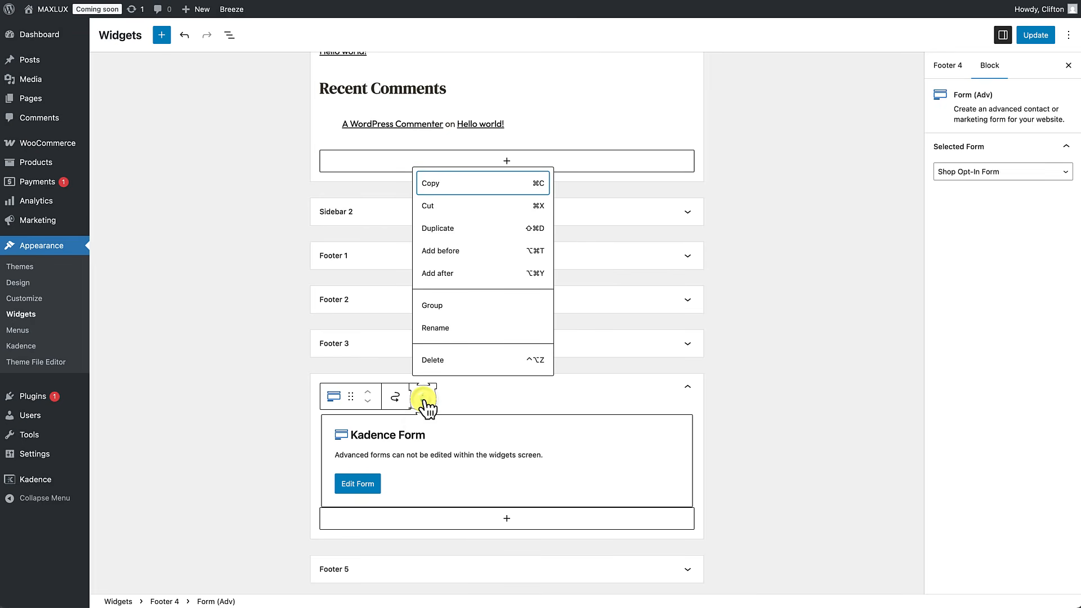
pyautogui.click(450, 257)
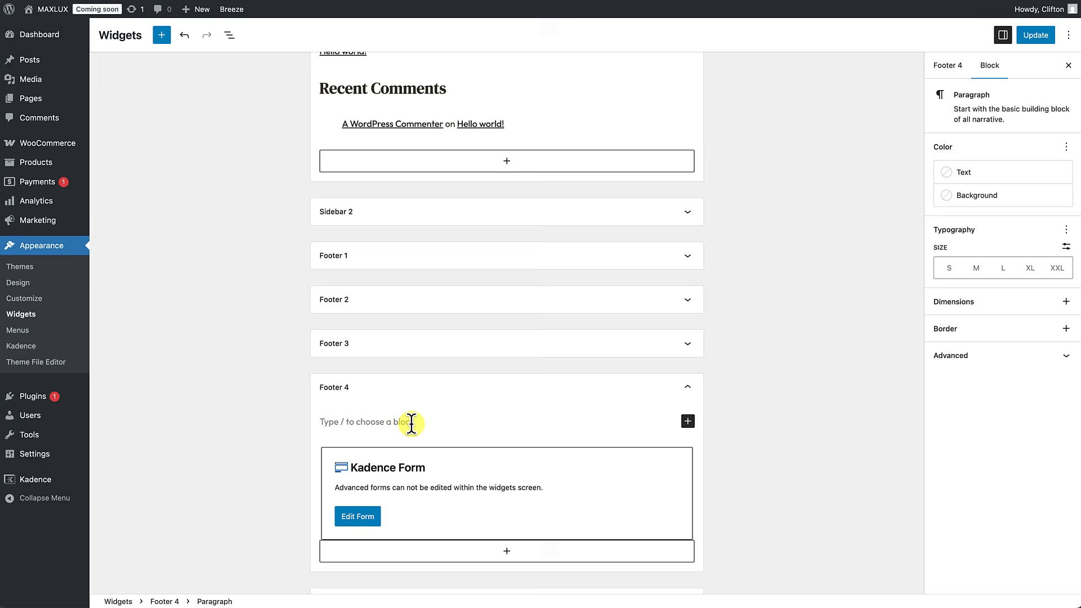
pyautogui.write('/')
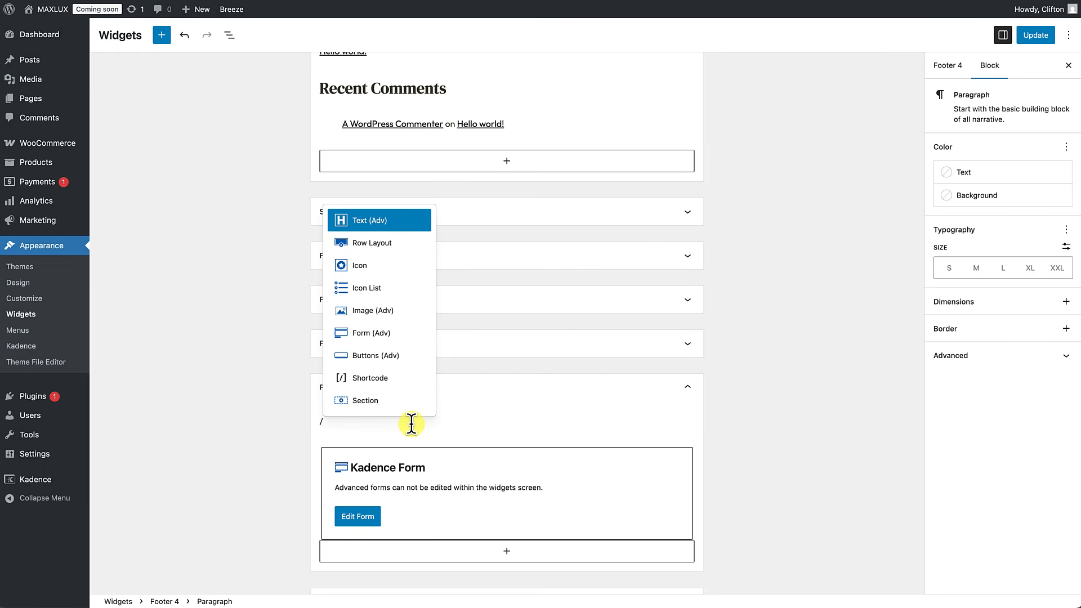
pyautogui.write('text')
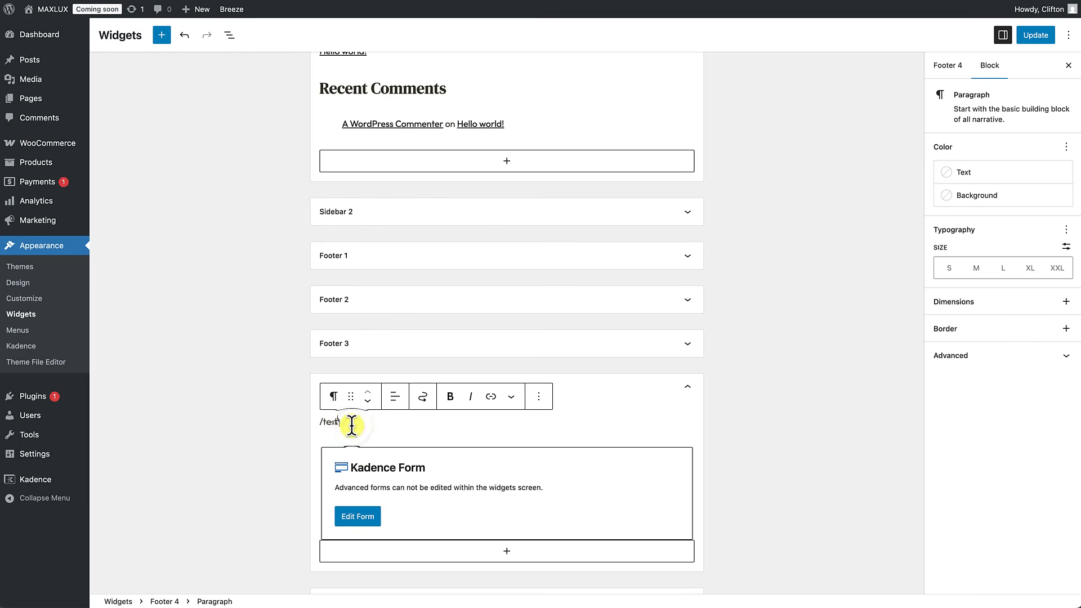
pyautogui.press('Return')
pyautogui.write('Get ')
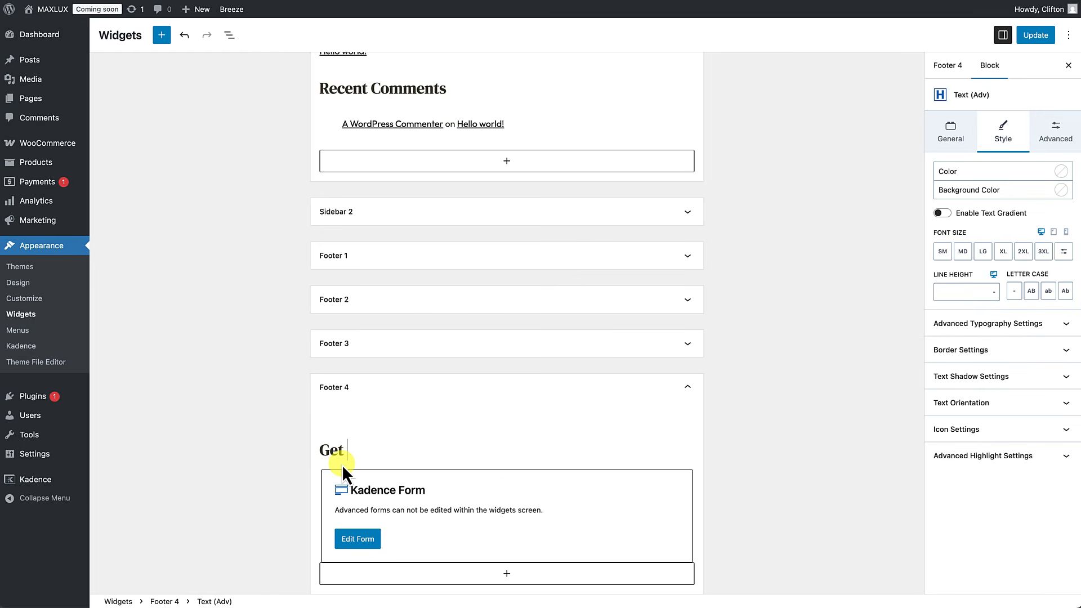
pyautogui.write('Access to Discounts')
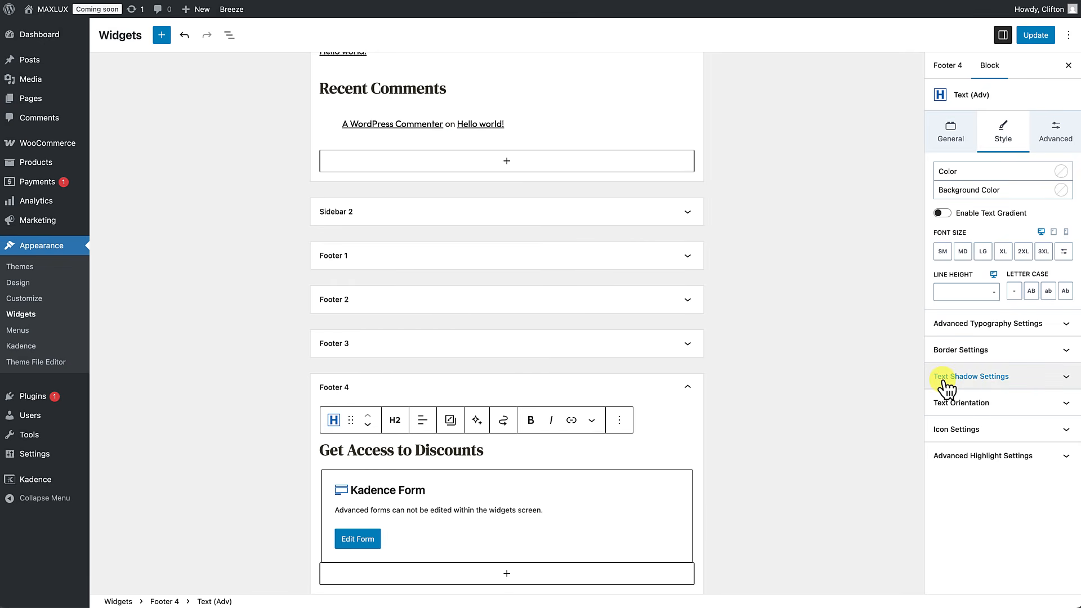
# Step: Style the heading with MD font size, colour FAF9F7 and a 5XL top margin
pyautogui.click(963, 252)
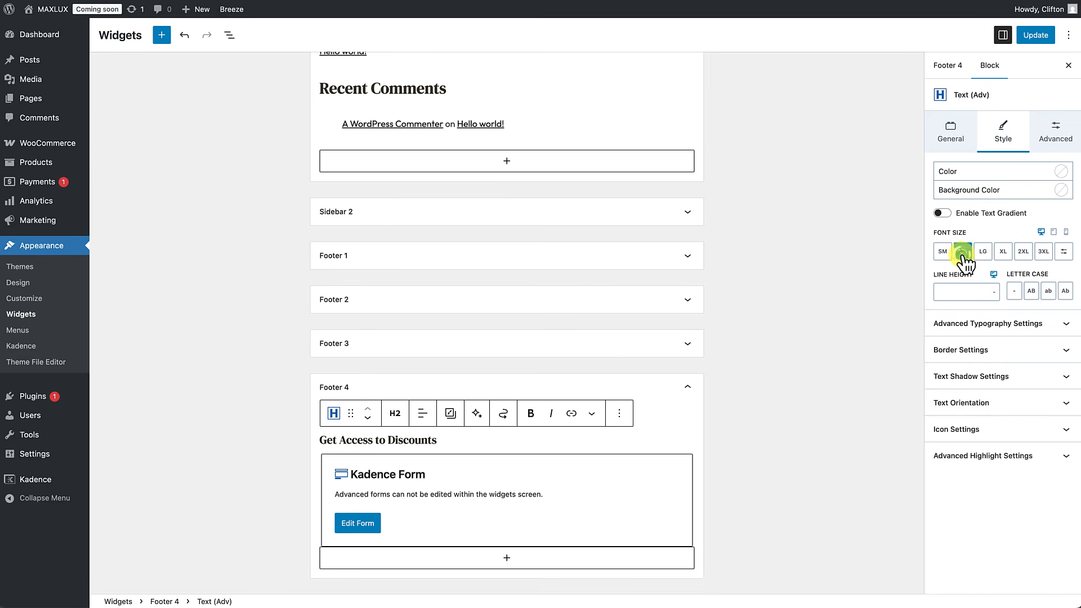
pyautogui.click(1062, 171)
pyautogui.click(1028, 342)
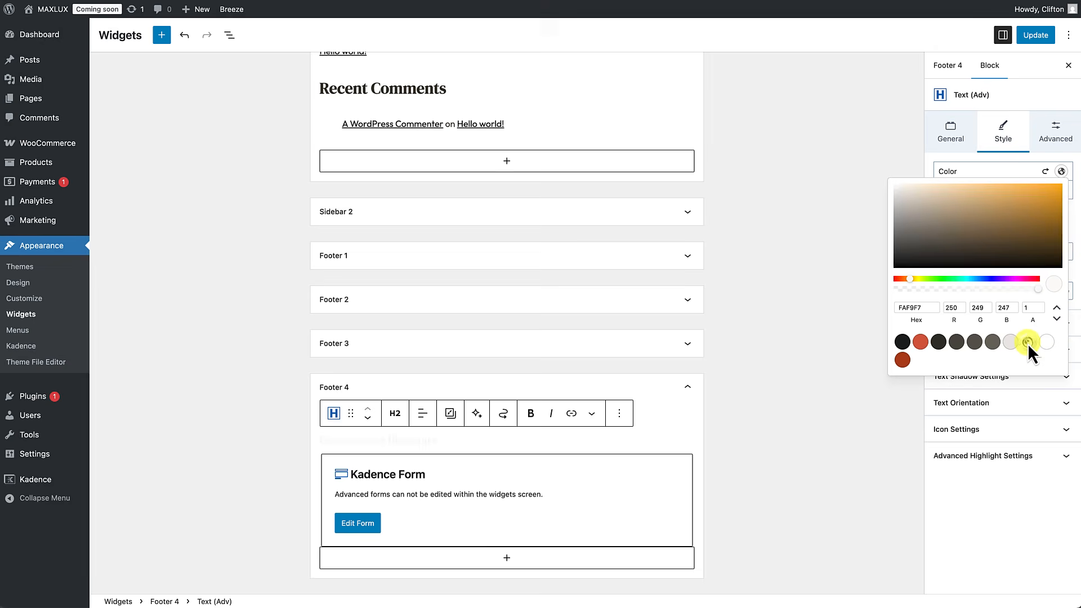
pyautogui.click(1056, 131)
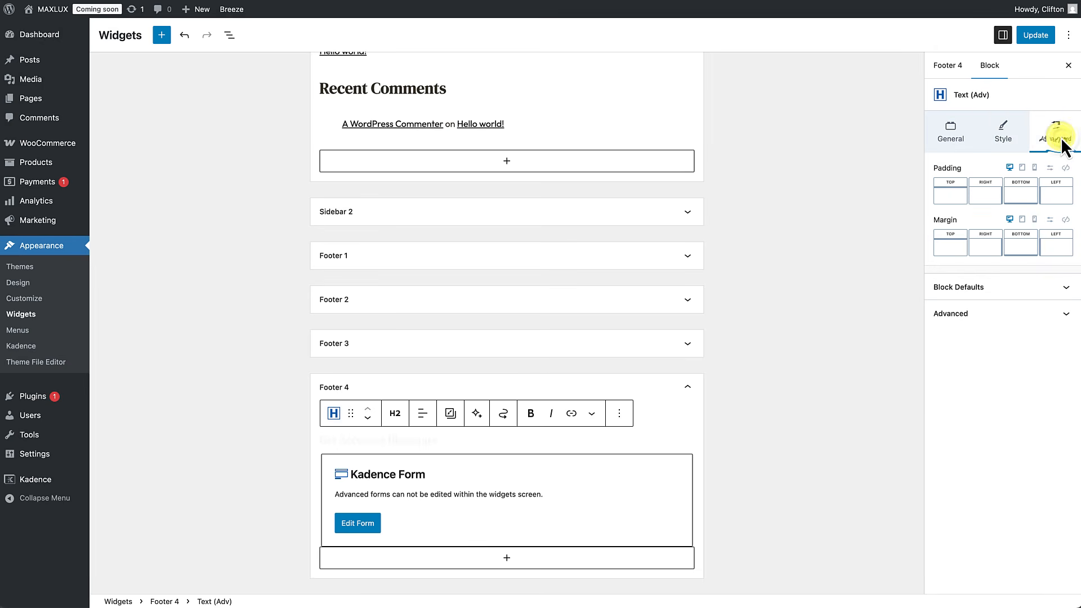
pyautogui.click(960, 249)
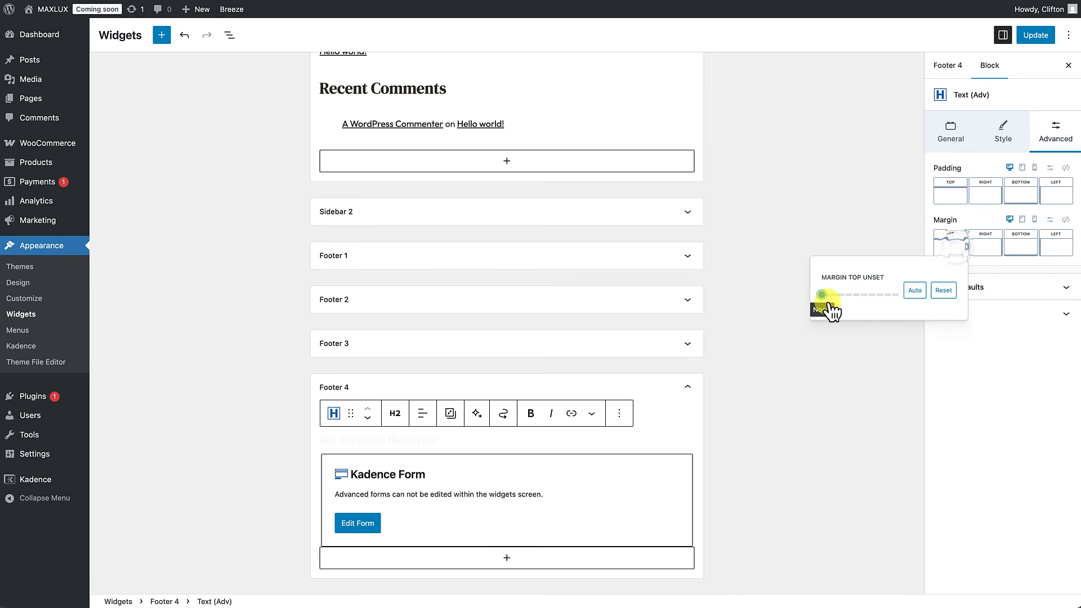
pyautogui.moveTo(823, 301); pyautogui.dragTo(930, 316)
pyautogui.click(792, 238)
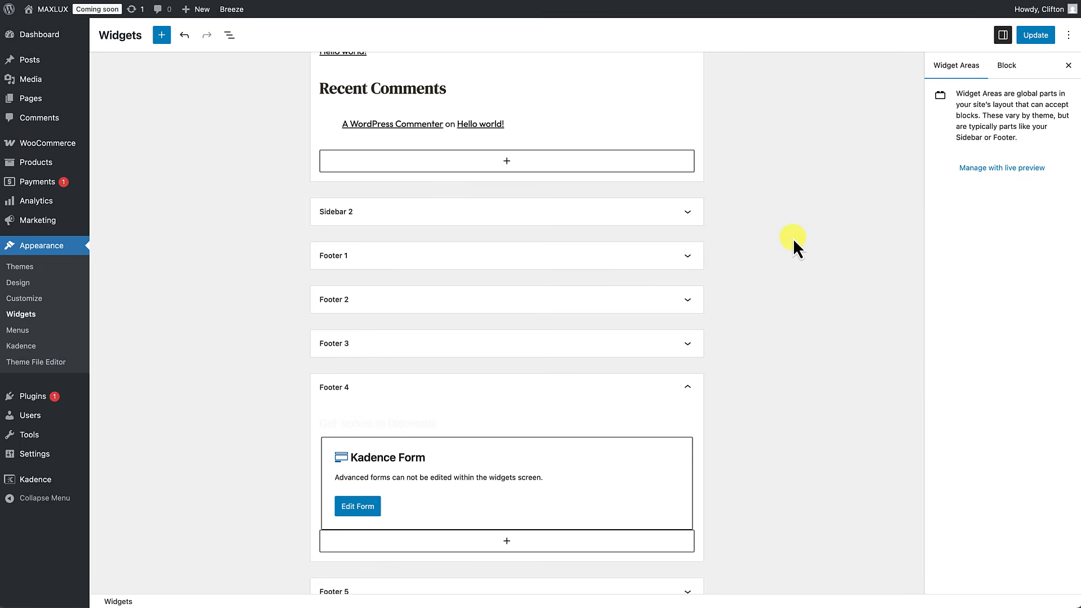
# Step: Update the widgets and view the new footer on the live homepage
pyautogui.click(1038, 35)
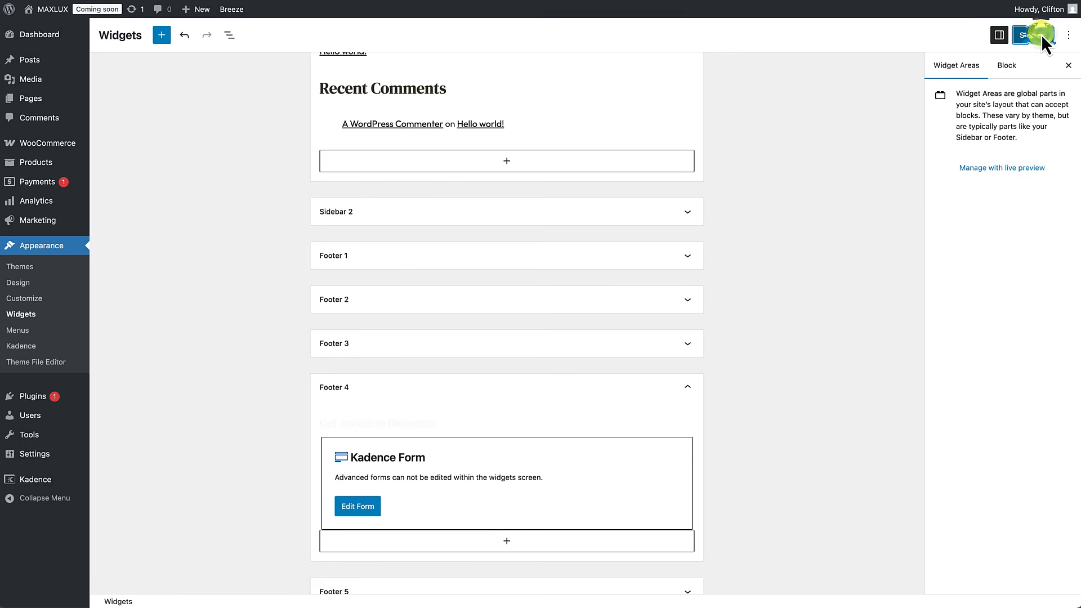
pyautogui.moveTo(54, 10)
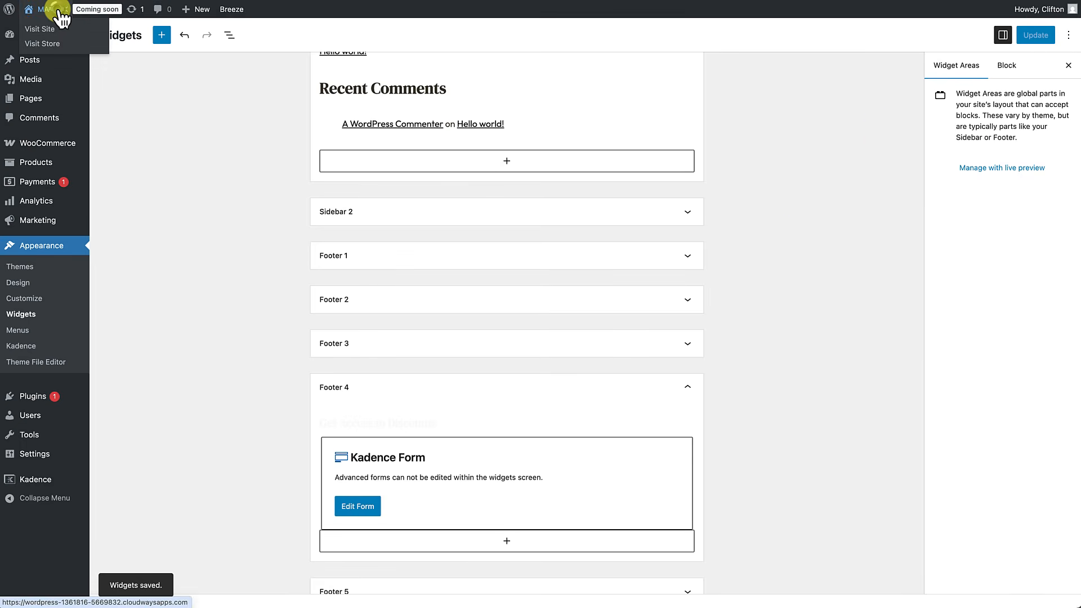
pyautogui.click(56, 10)
pyautogui.scroll(-20, 193, 295)
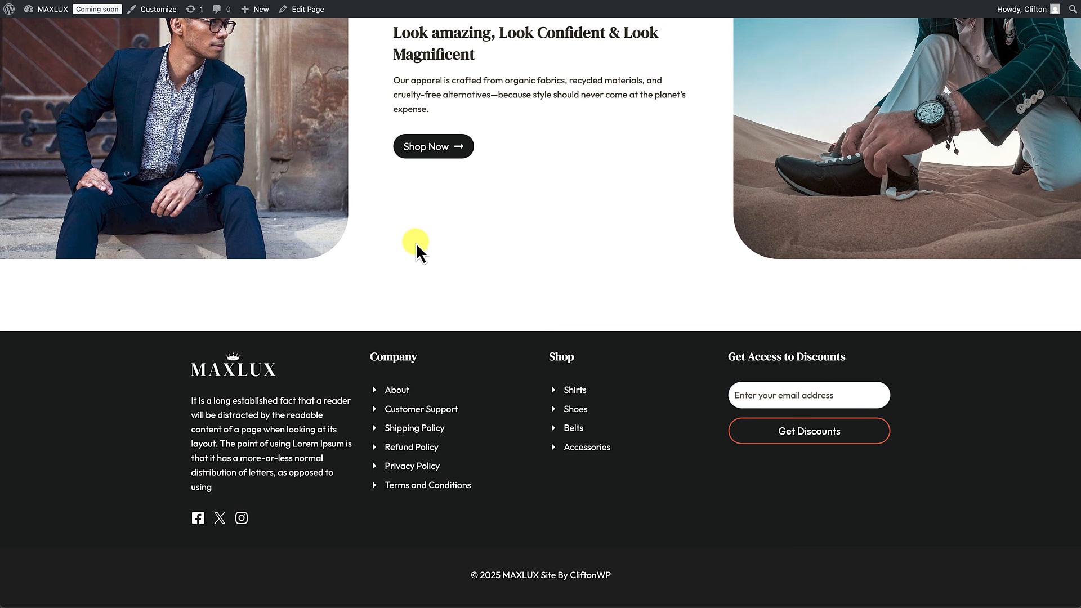
# Step: Open the Customizer for the MAXLUX site from the admin bar
pyautogui.click(164, 17)
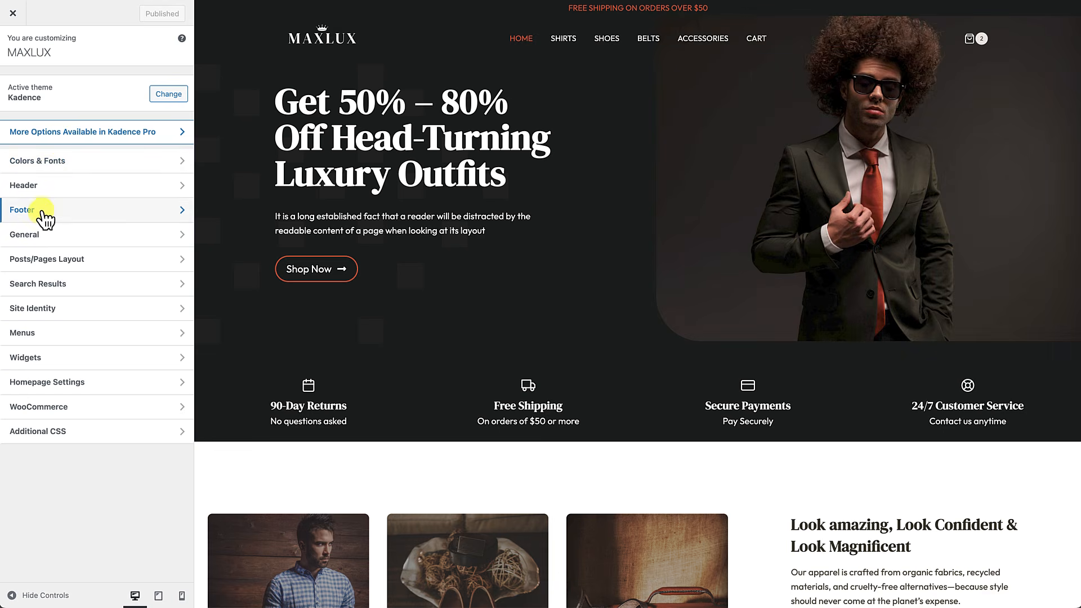
# Step: Keep the middle footer row at four columns and choose the Left Heavy 40/20/20/20 layout
pyautogui.click(34, 211)
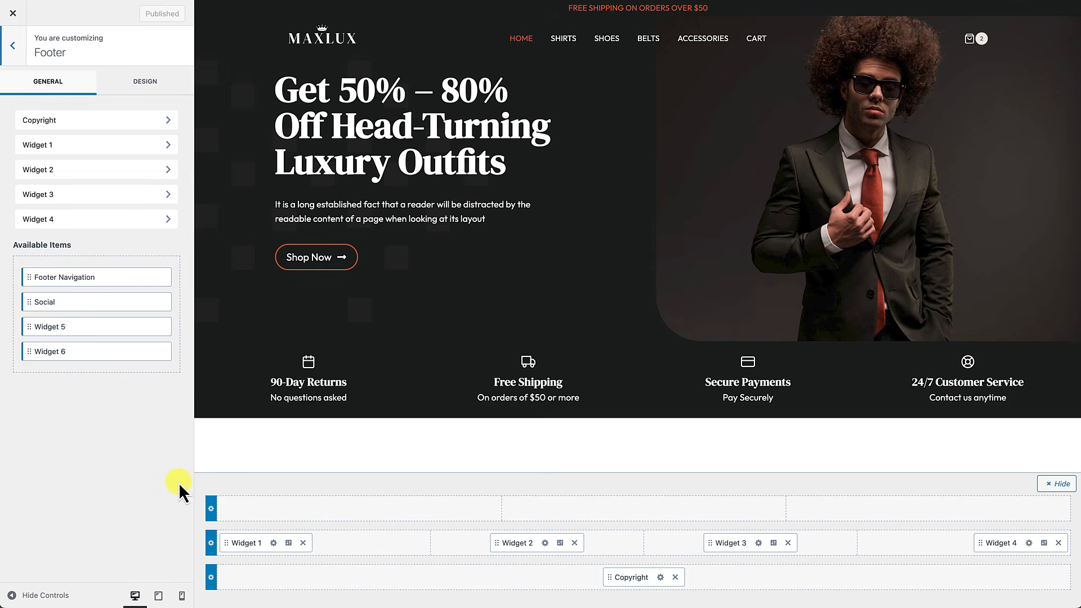
pyautogui.click(212, 543)
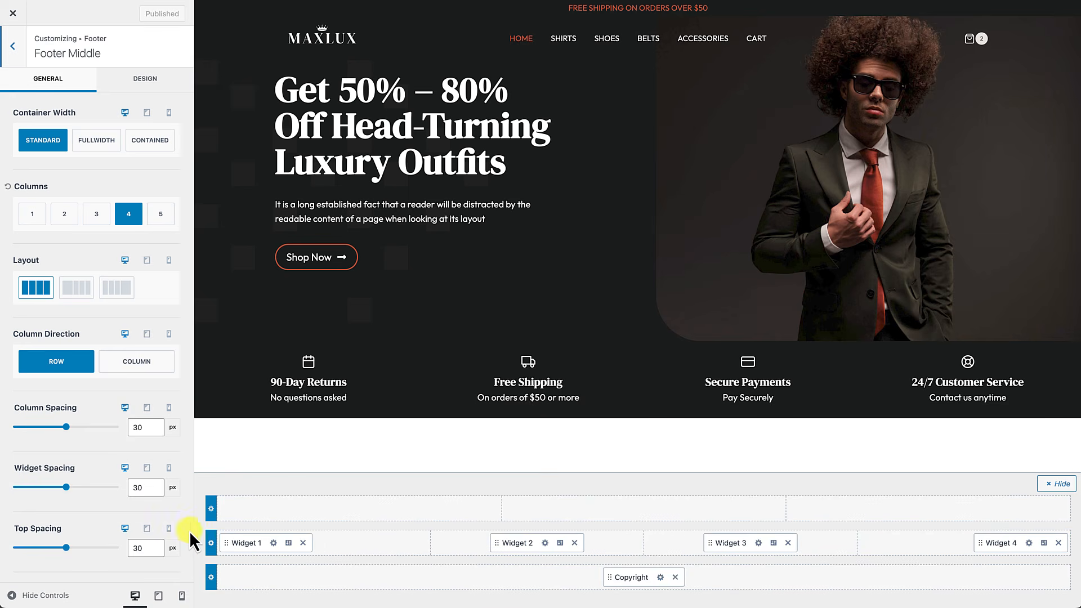
pyautogui.scroll(-10, 282, 442)
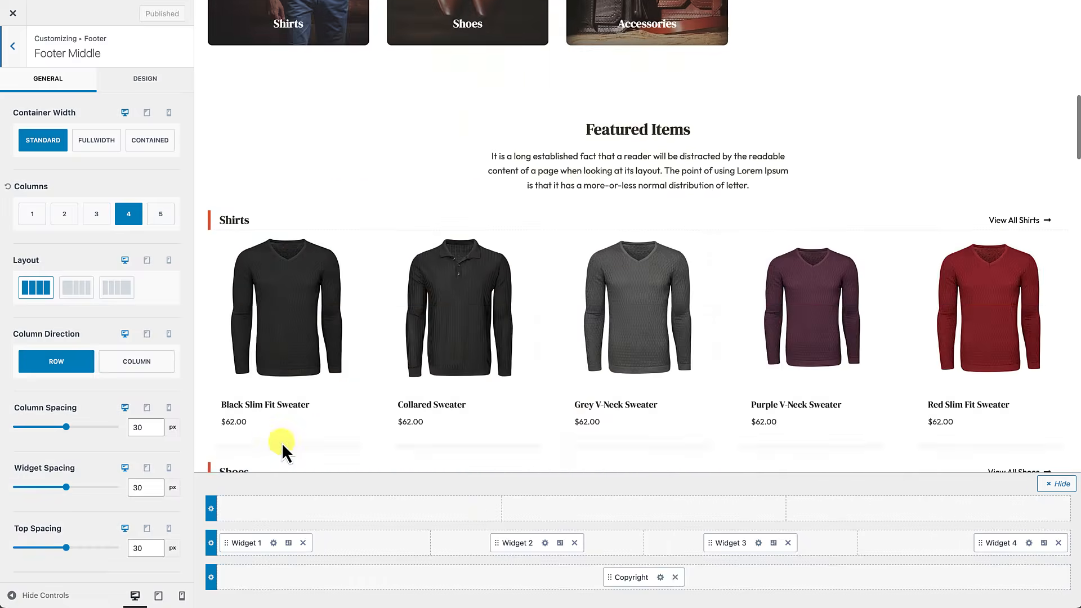
pyautogui.scroll(-5, 282, 443)
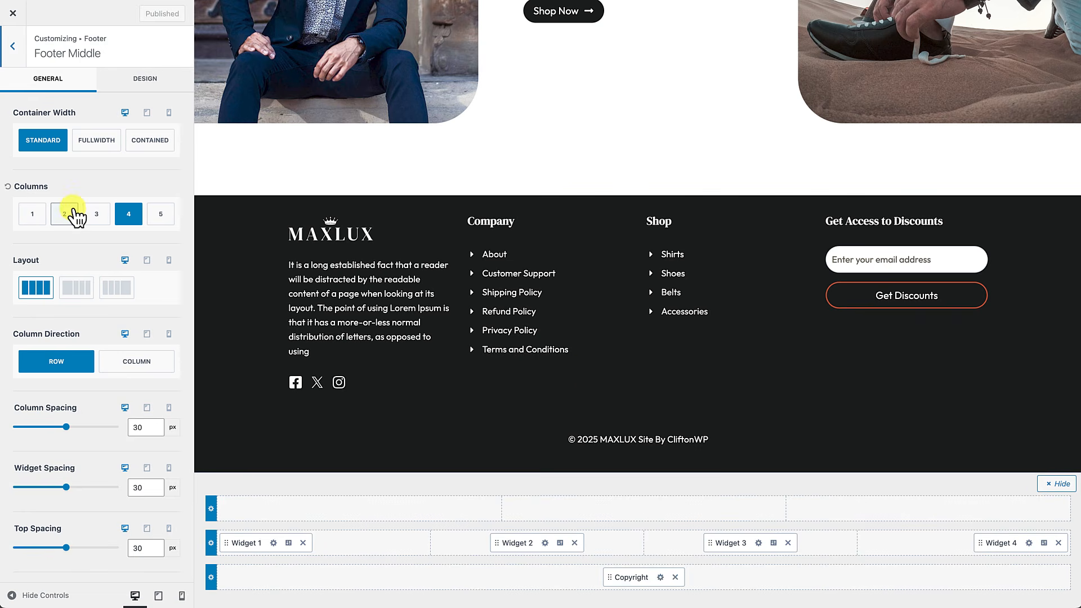
pyautogui.click(129, 216)
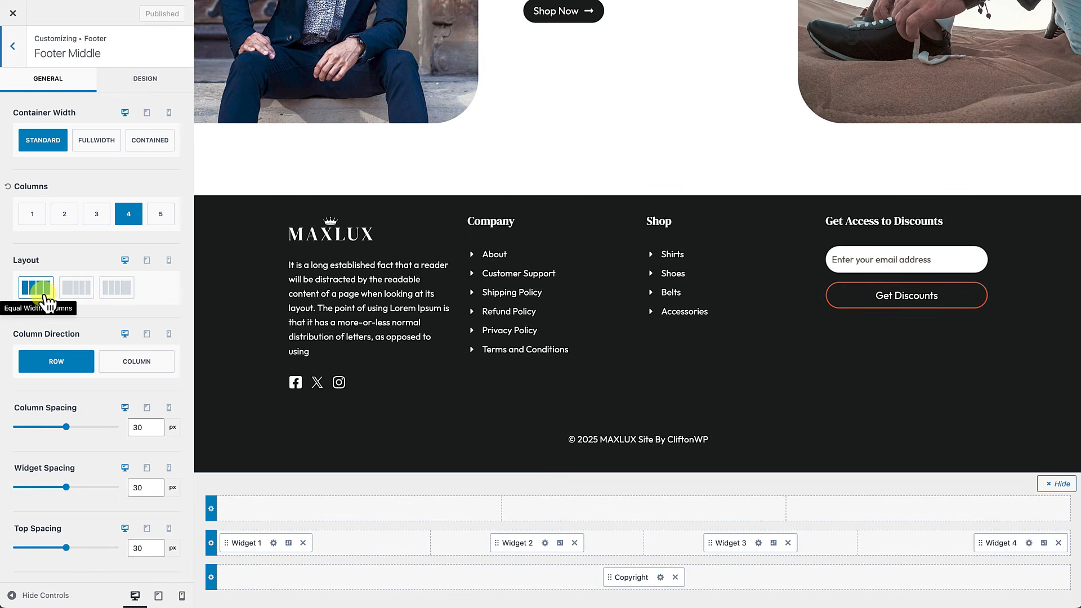
pyautogui.click(78, 288)
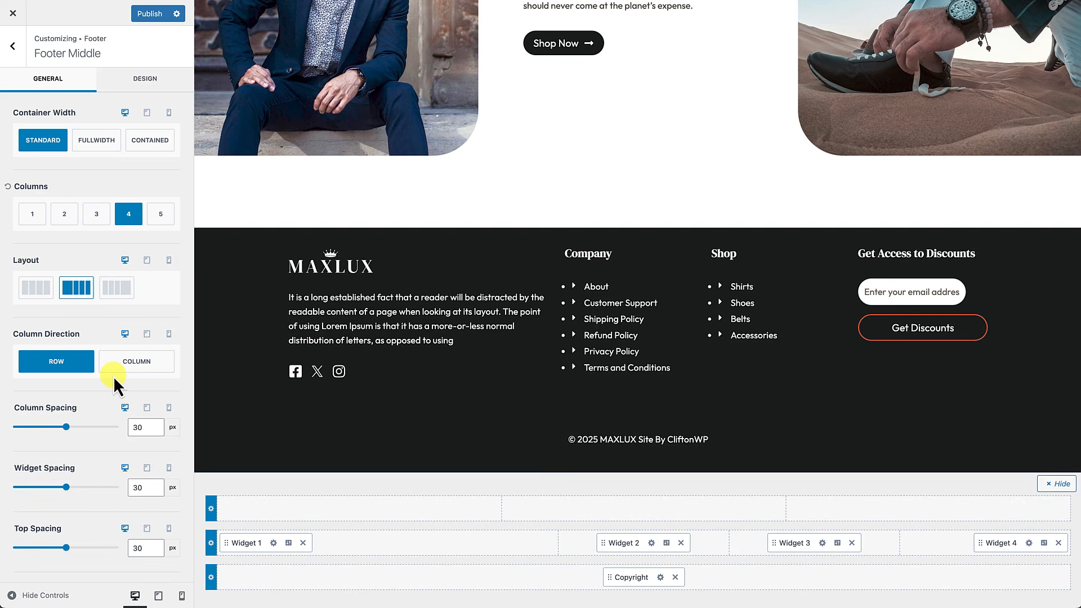
pyautogui.scroll(-2, 113, 376)
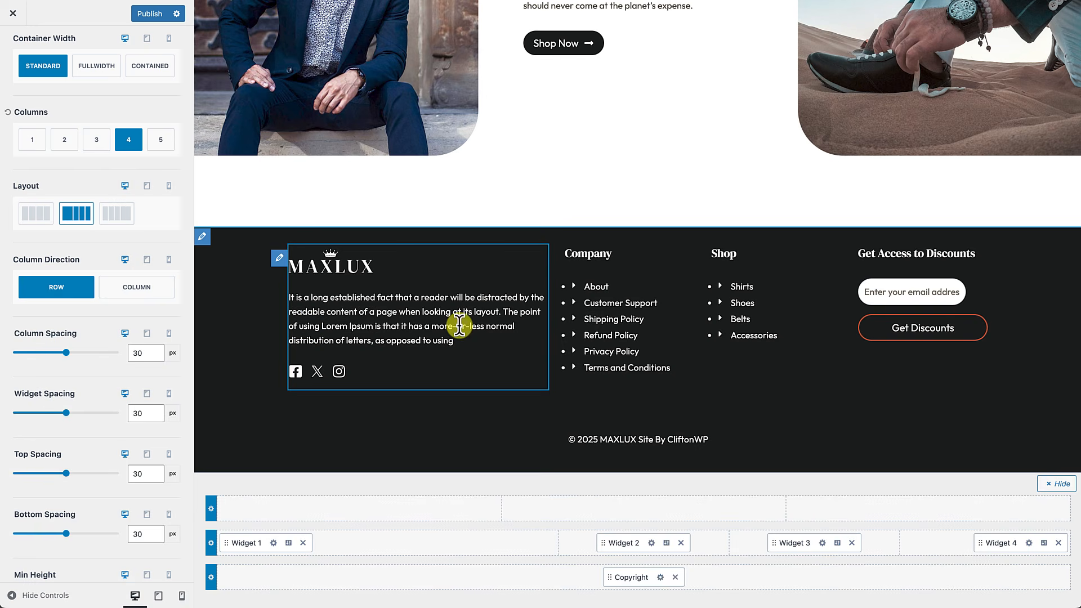
# Step: Enter 60 for Column Spacing, 20 for Widget Spacing and 120 for Top Spacing
pyautogui.click(137, 354)
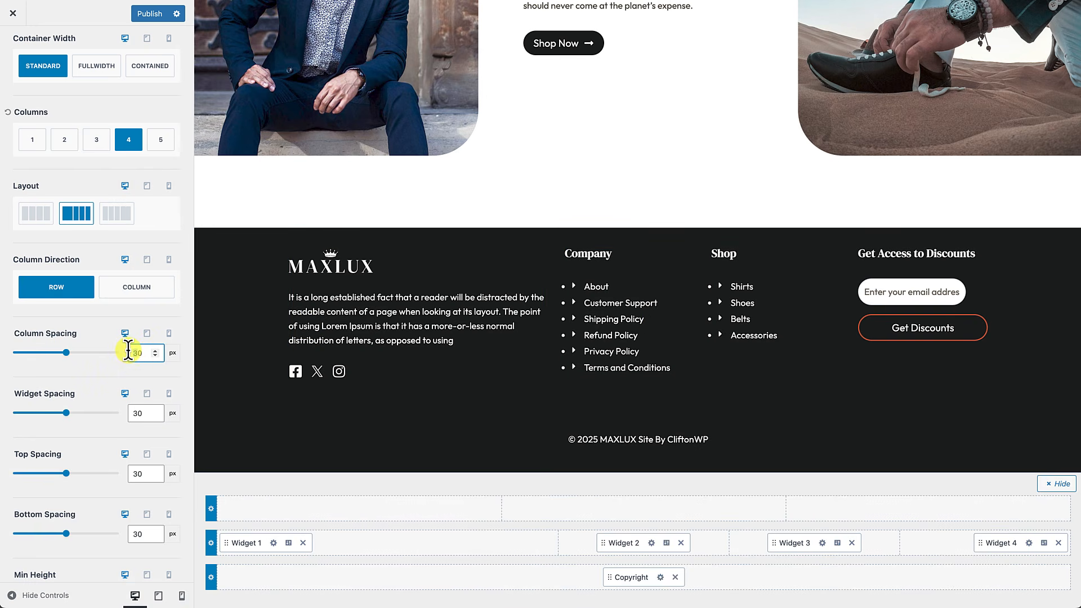
pyautogui.write('60')
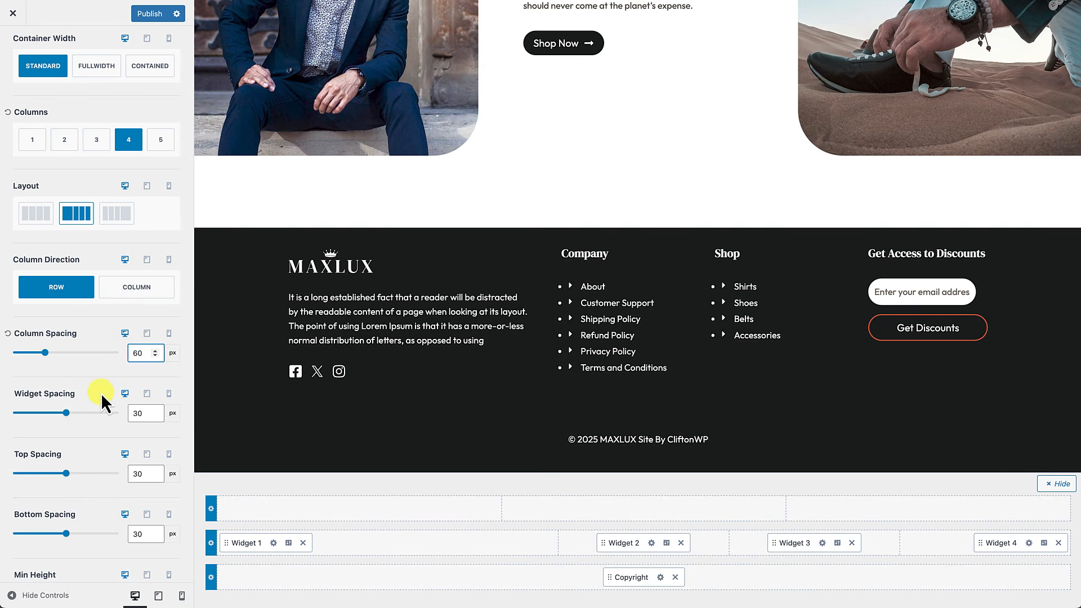
pyautogui.scroll(-1, 100, 393)
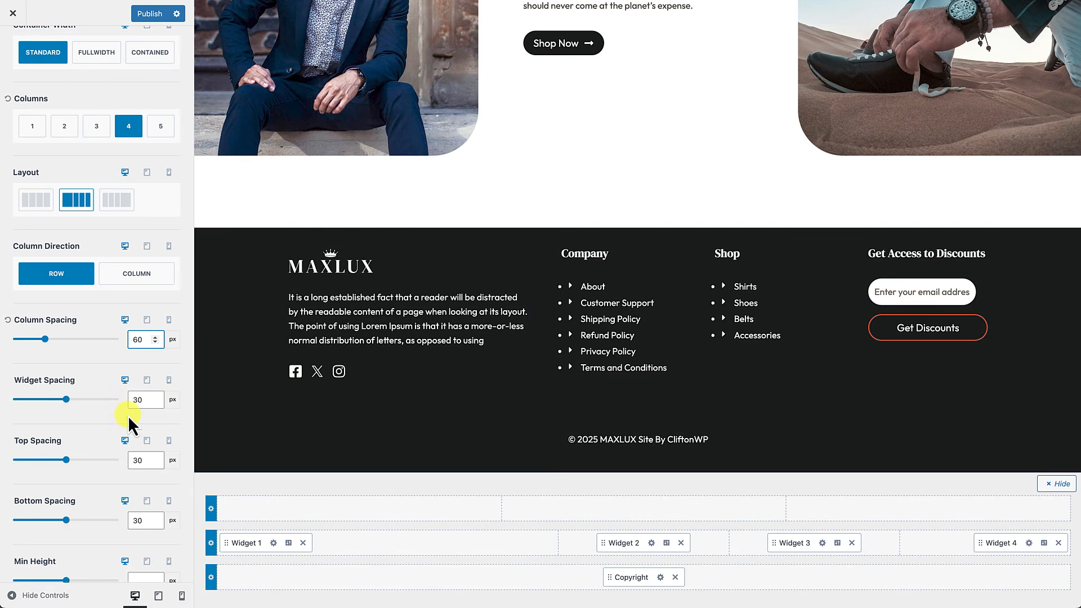
pyautogui.click(131, 399)
pyautogui.write('20')
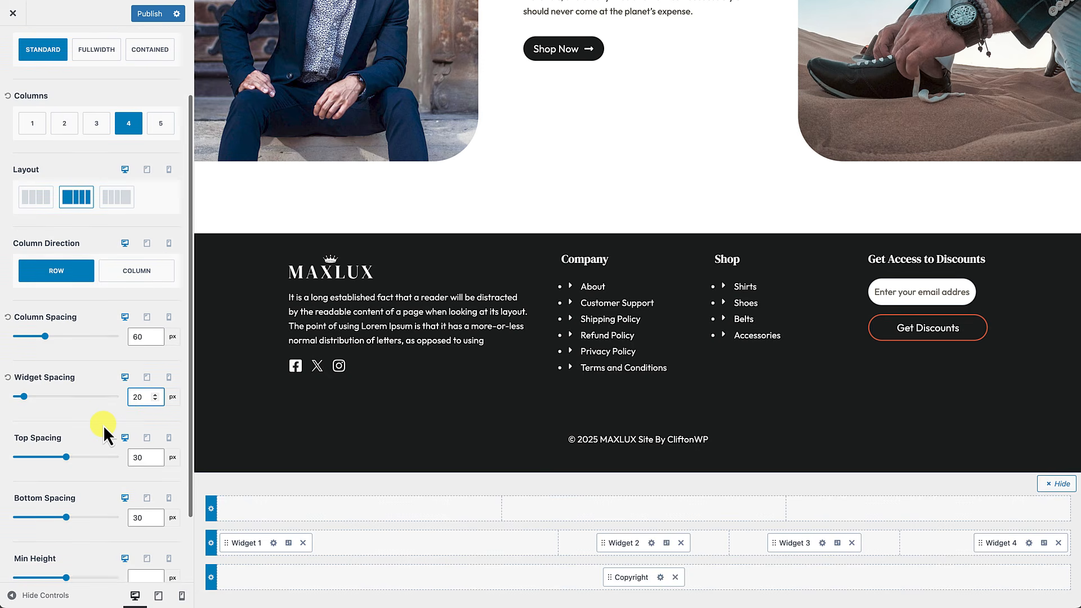
pyautogui.scroll(-1, 103, 425)
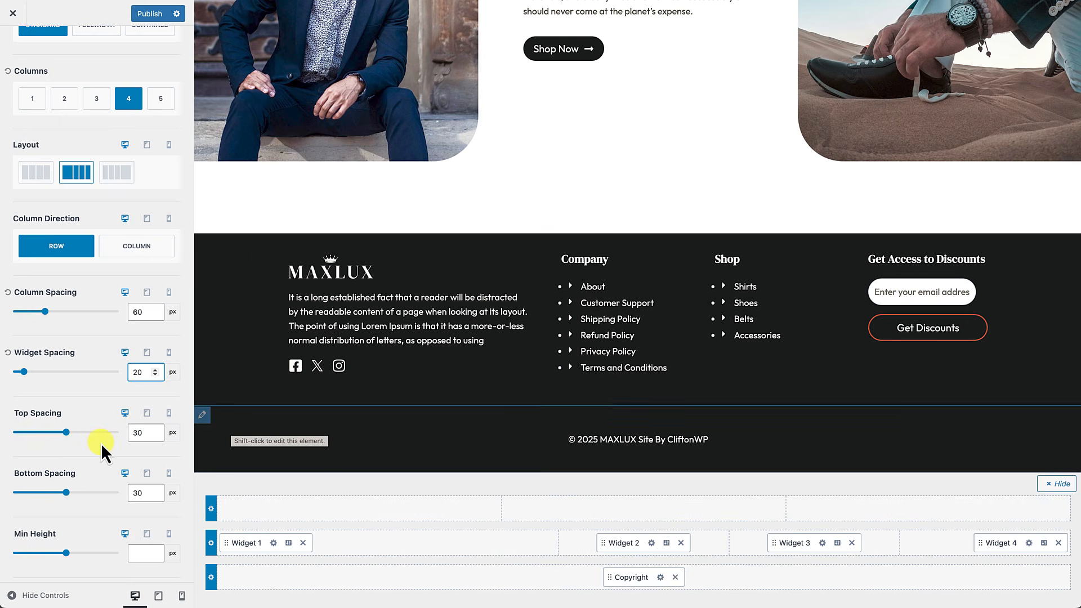
pyautogui.moveTo(143, 434); pyautogui.dragTo(128, 434)
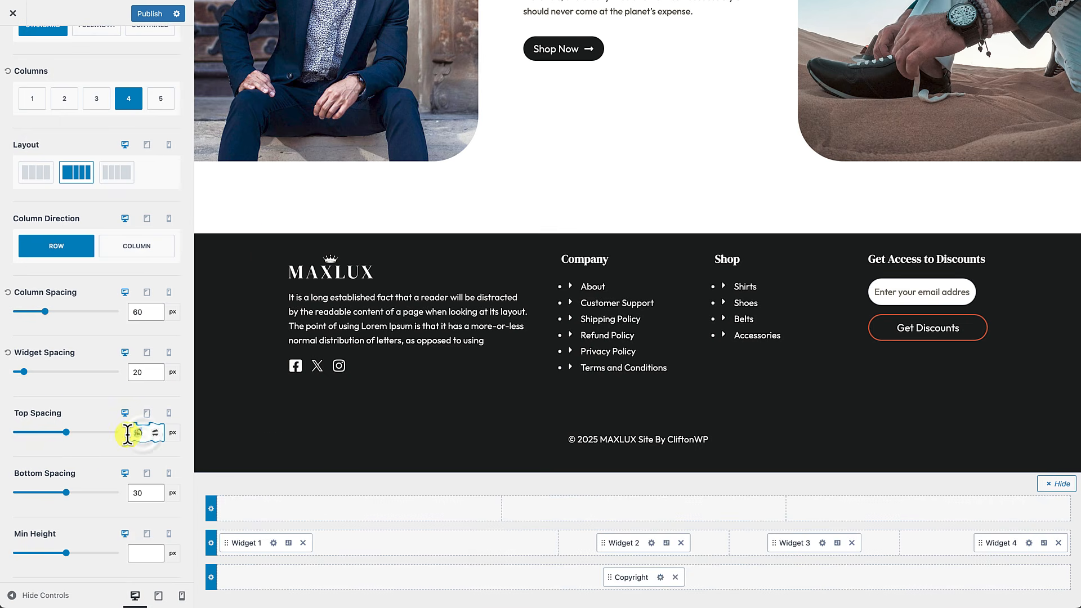
pyautogui.write('12')
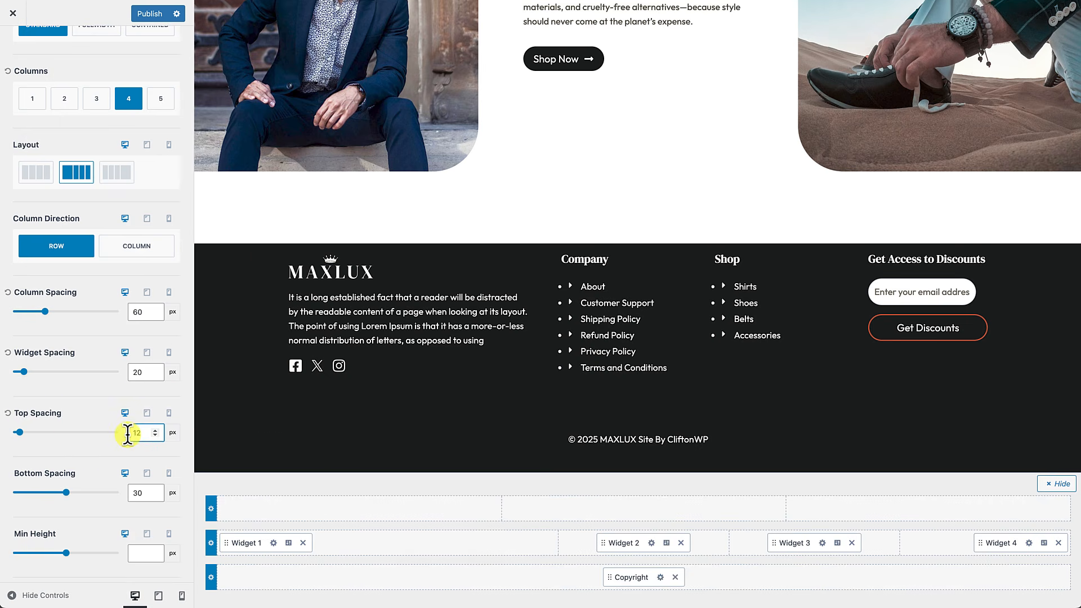
pyautogui.write('0')
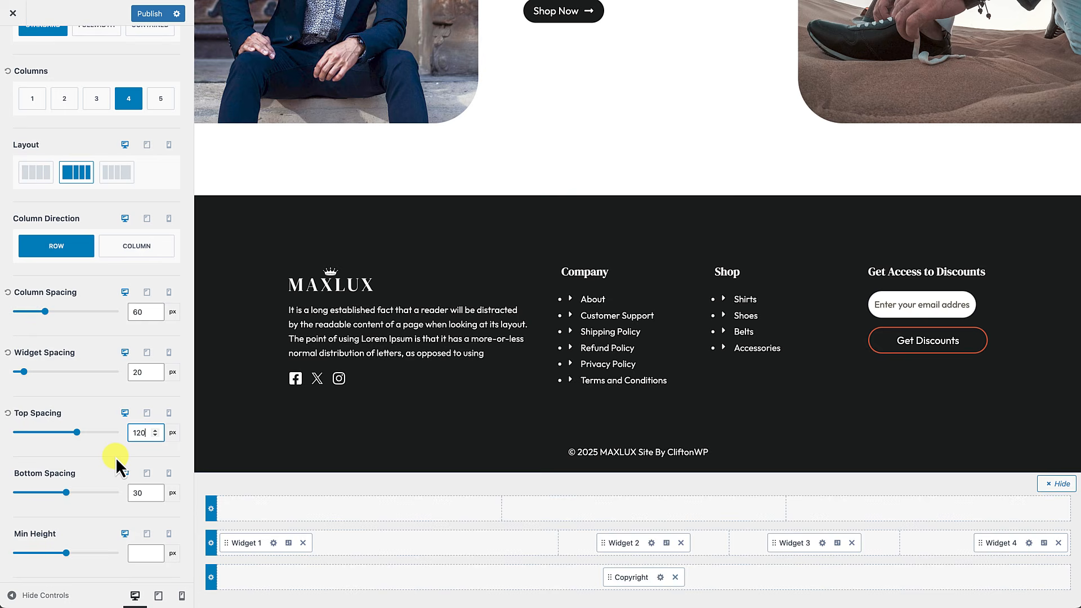
pyautogui.scroll(-2, 116, 457)
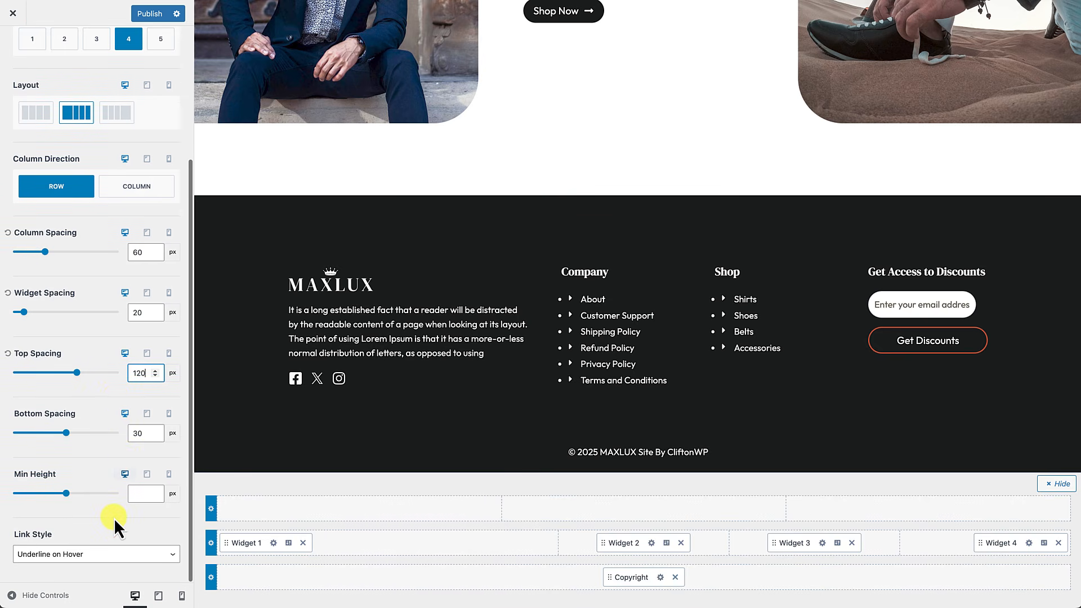
pyautogui.scroll(5, 118, 496)
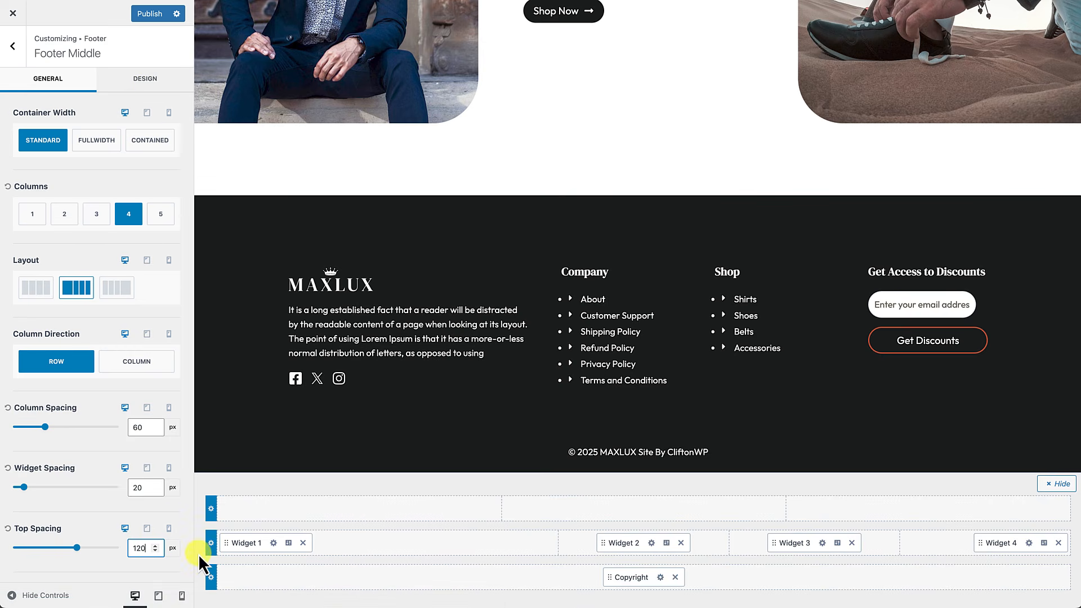
# Step: Lower the footer widget content font size in the Design tab's typography settings
pyautogui.click(145, 80)
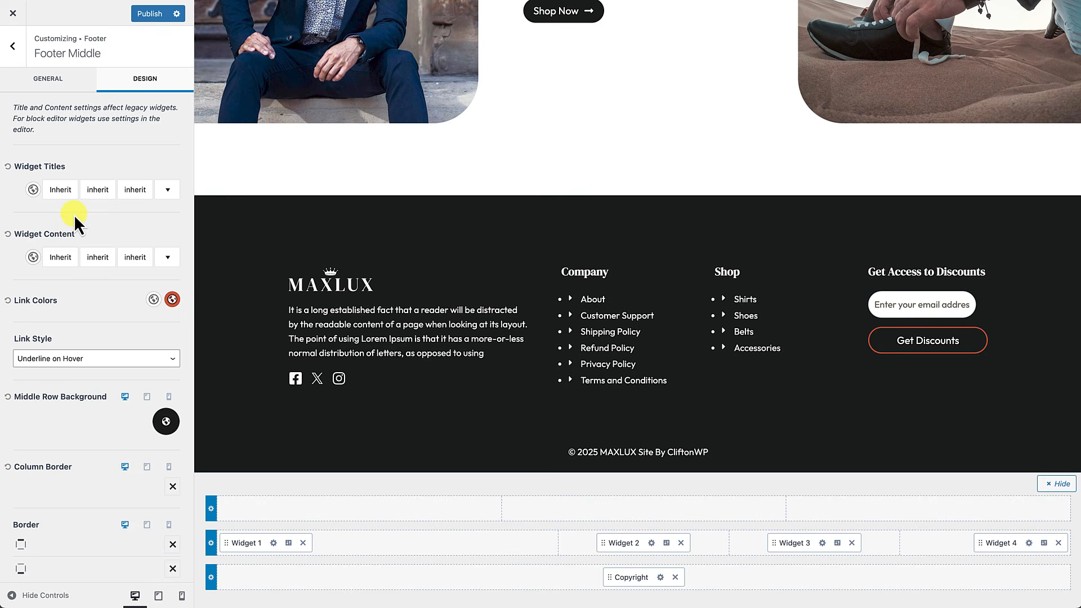
pyautogui.click(62, 257)
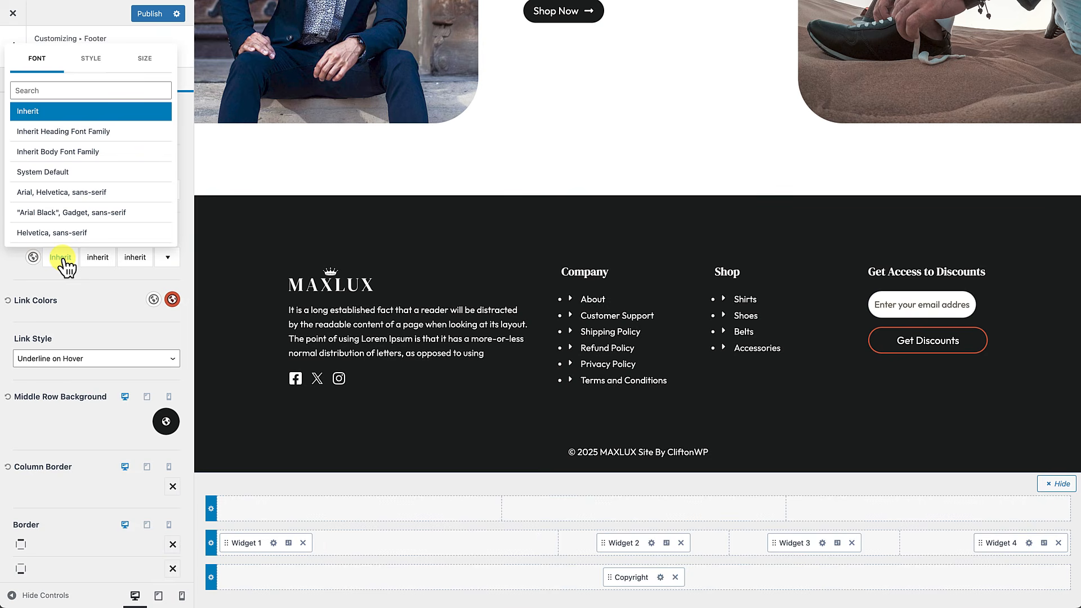
pyautogui.click(146, 62)
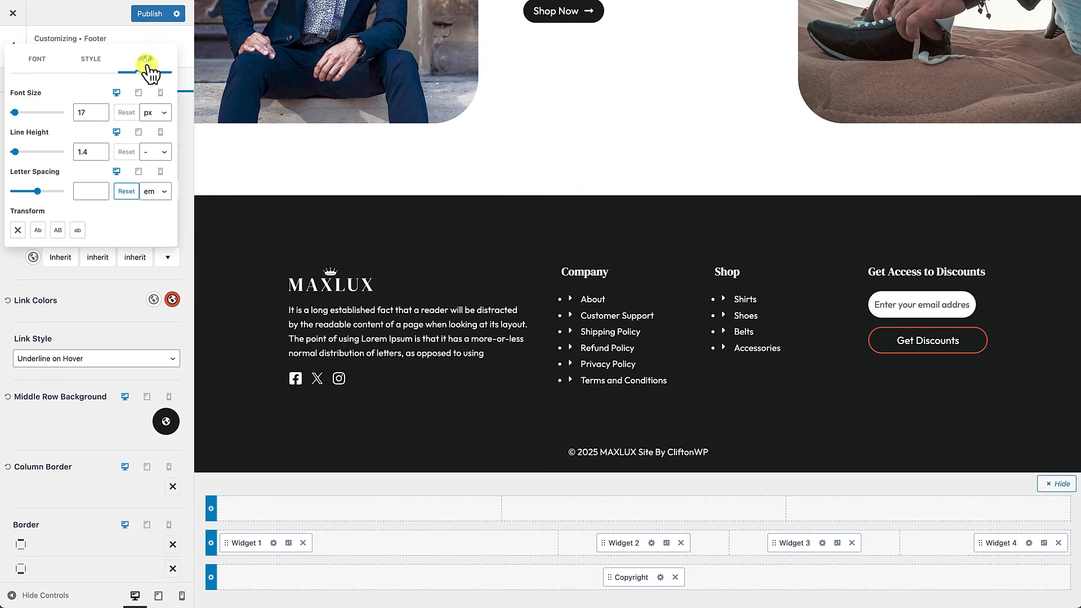
pyautogui.click(100, 116)
pyautogui.click(101, 116)
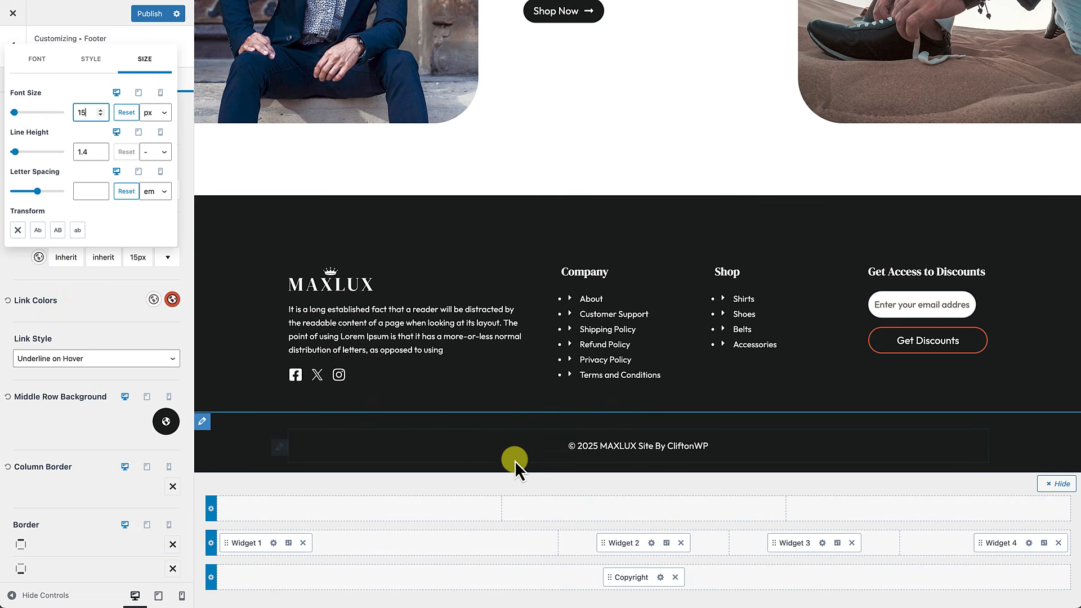
# Step: In the Footer Bottom row's Design settings, set the widget content font size to 15px
pyautogui.click(212, 577)
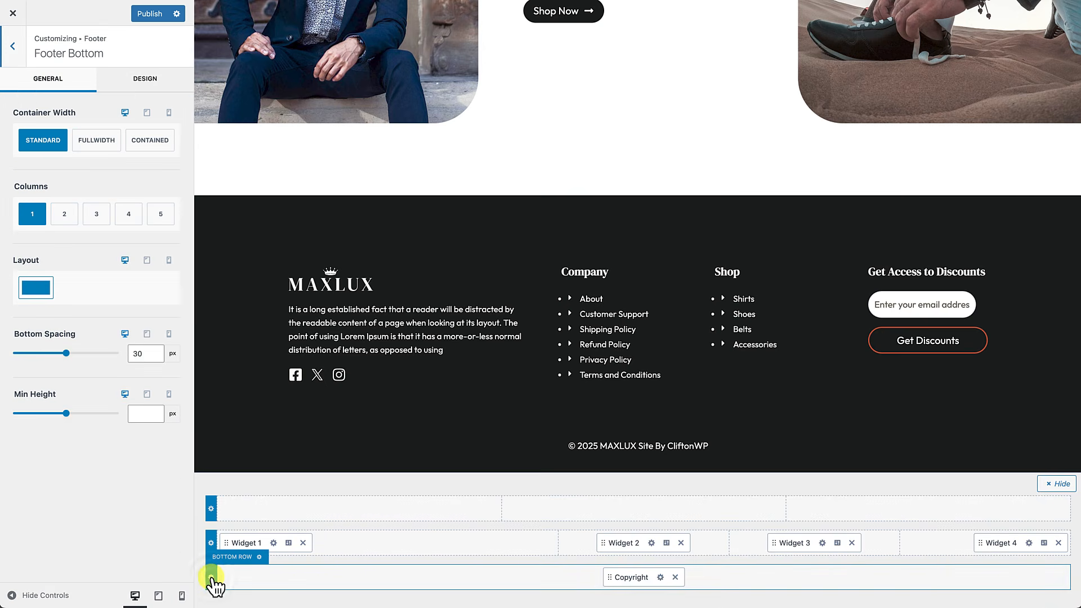
pyautogui.click(144, 80)
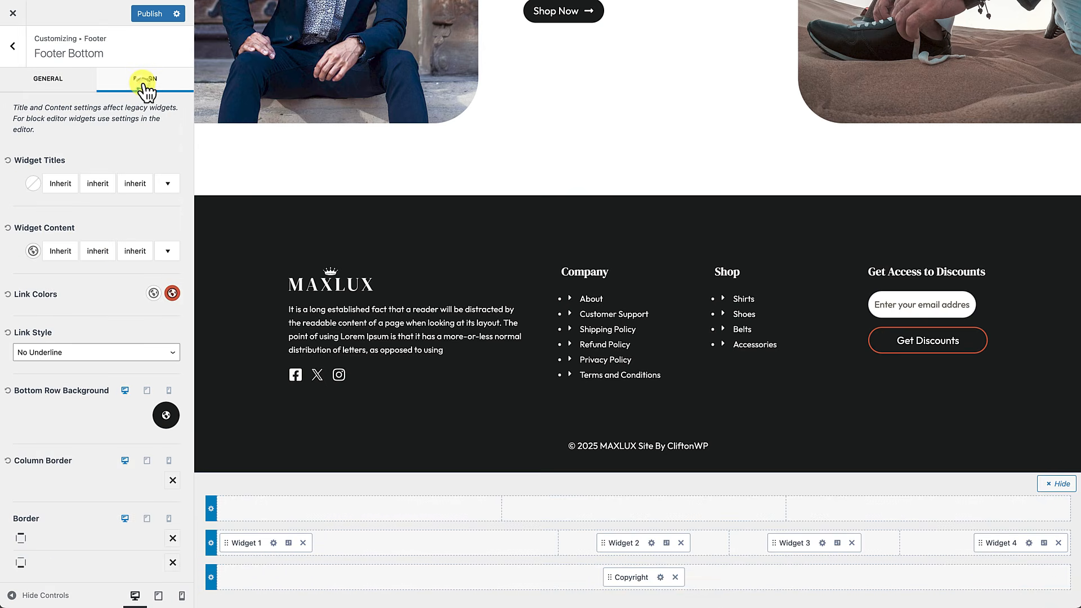
pyautogui.click(61, 252)
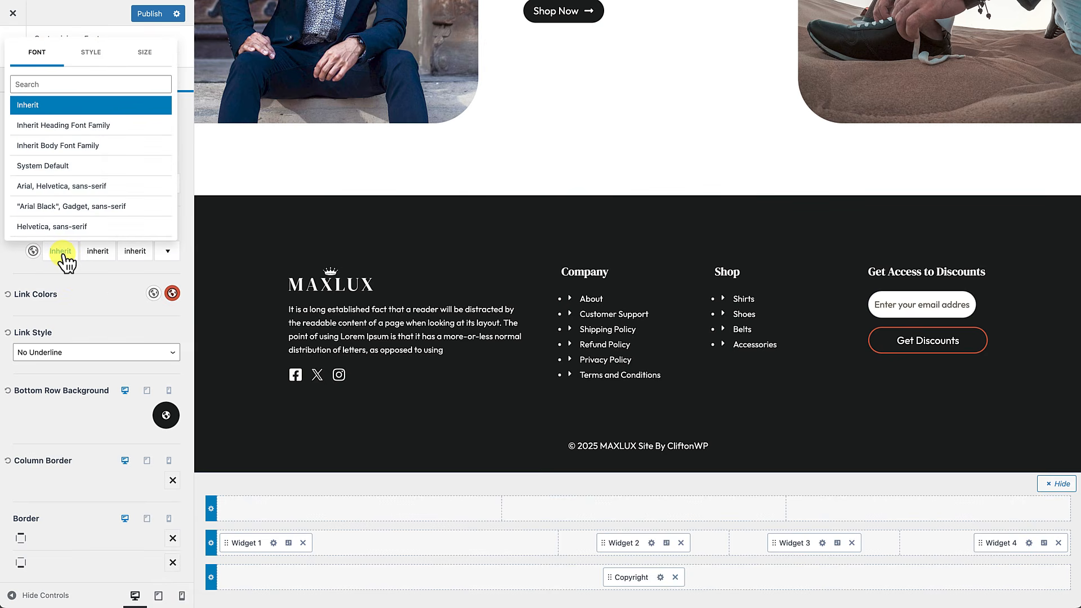
pyautogui.click(147, 53)
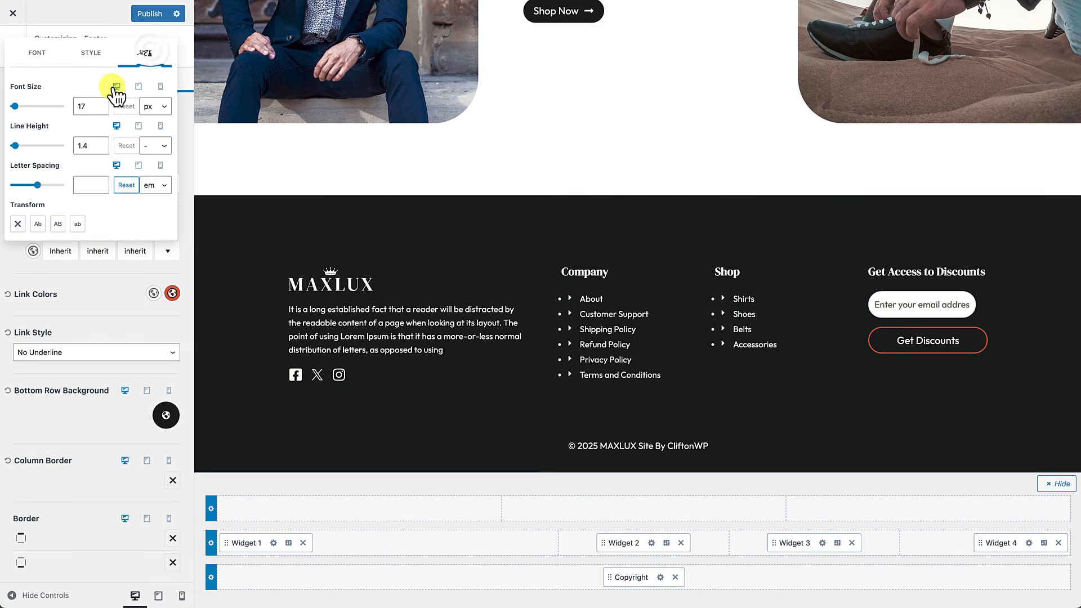
pyautogui.click(100, 110)
pyautogui.click(100, 109)
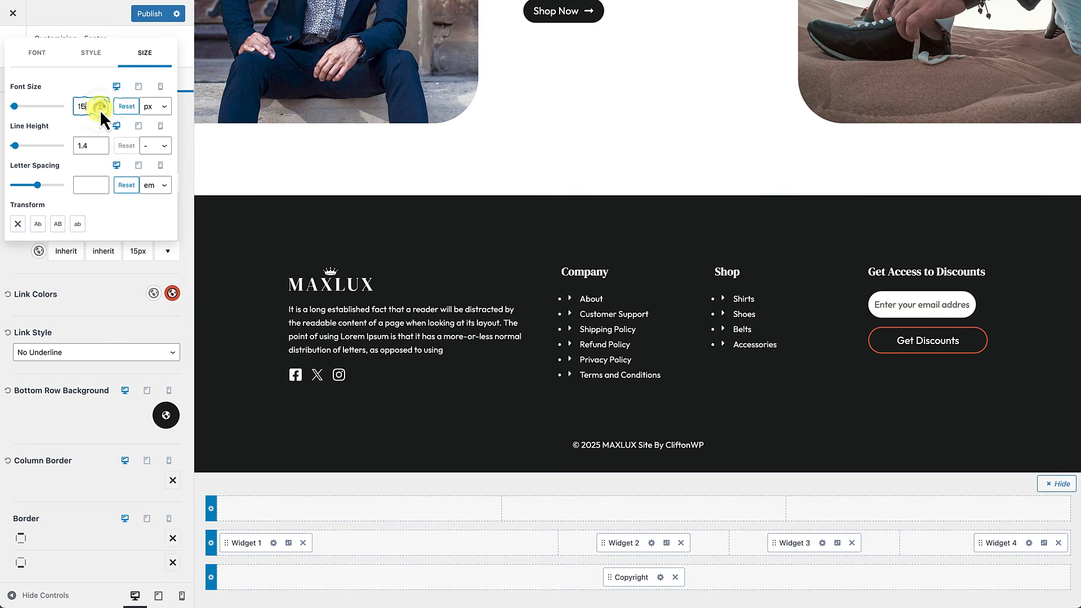
pyautogui.click(90, 429)
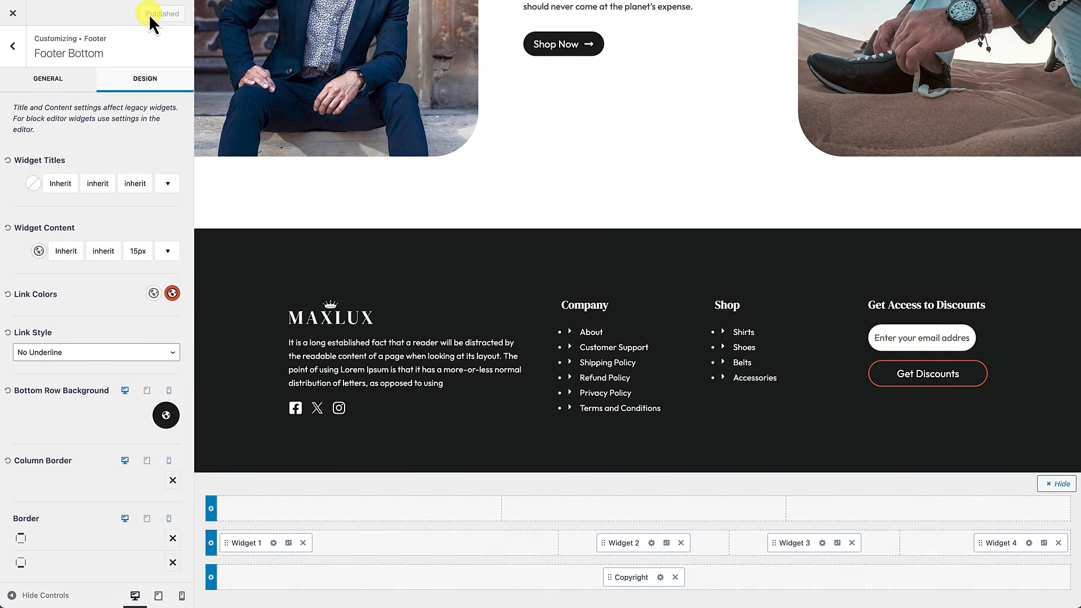
# Step: Exit the Customizer, browse the live MAXLUX homepage, and open the Home page in the block editor
pyautogui.click(21, 14)
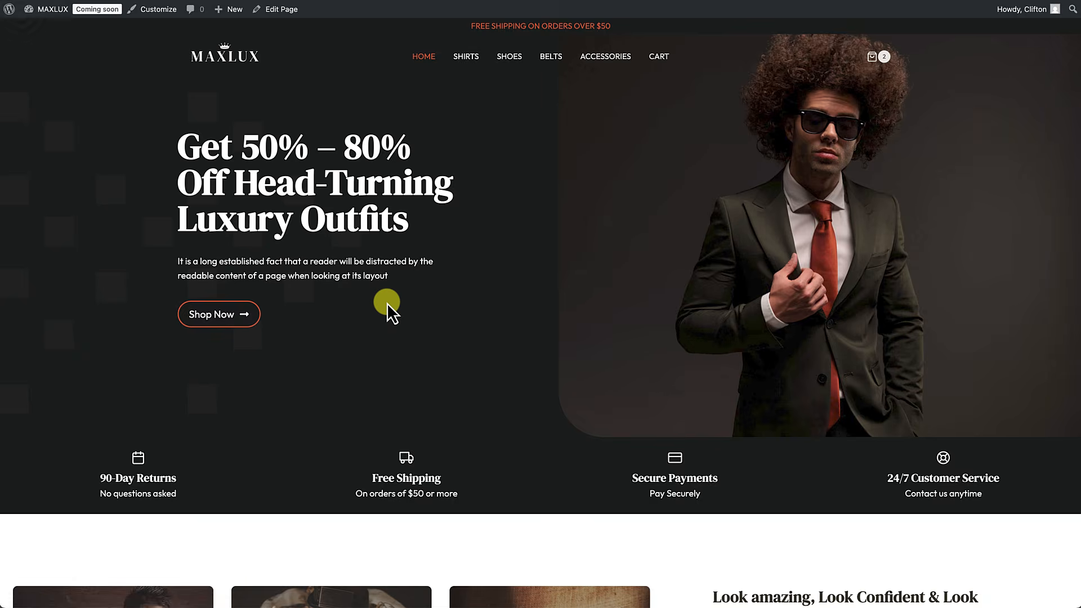
pyautogui.scroll(-15, 387, 303)
pyautogui.scroll(-20, 386, 302)
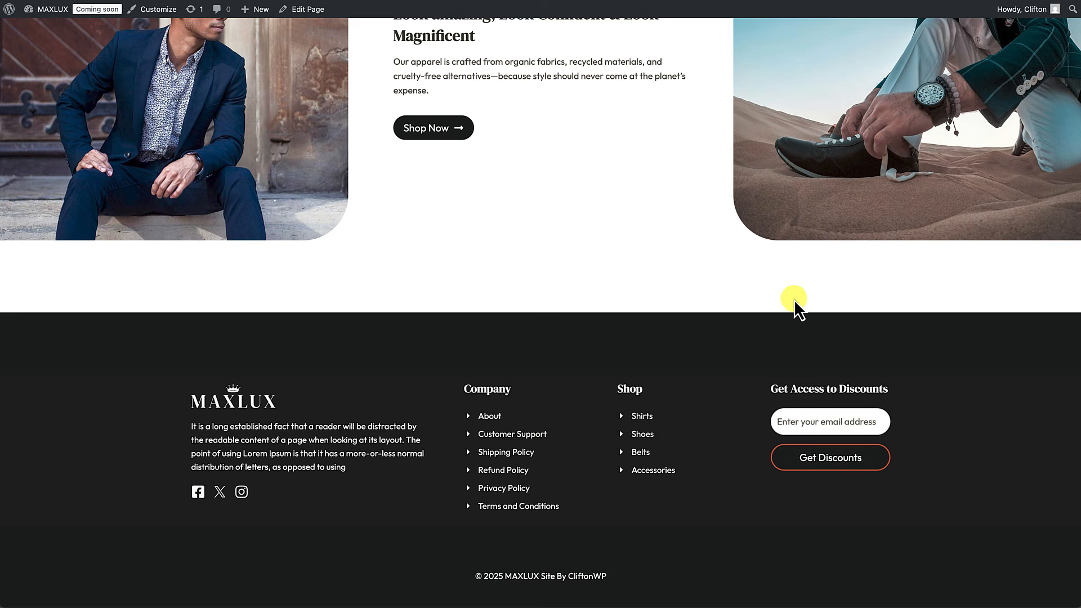
pyautogui.scroll(10, 794, 299)
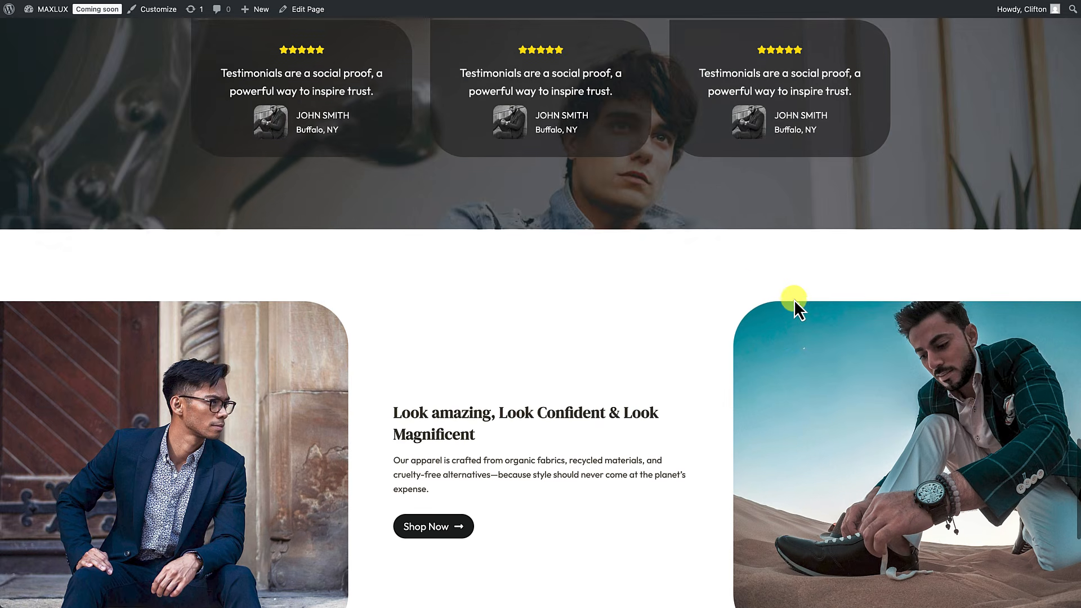
pyautogui.scroll(5, 794, 299)
pyautogui.scroll(15, 795, 304)
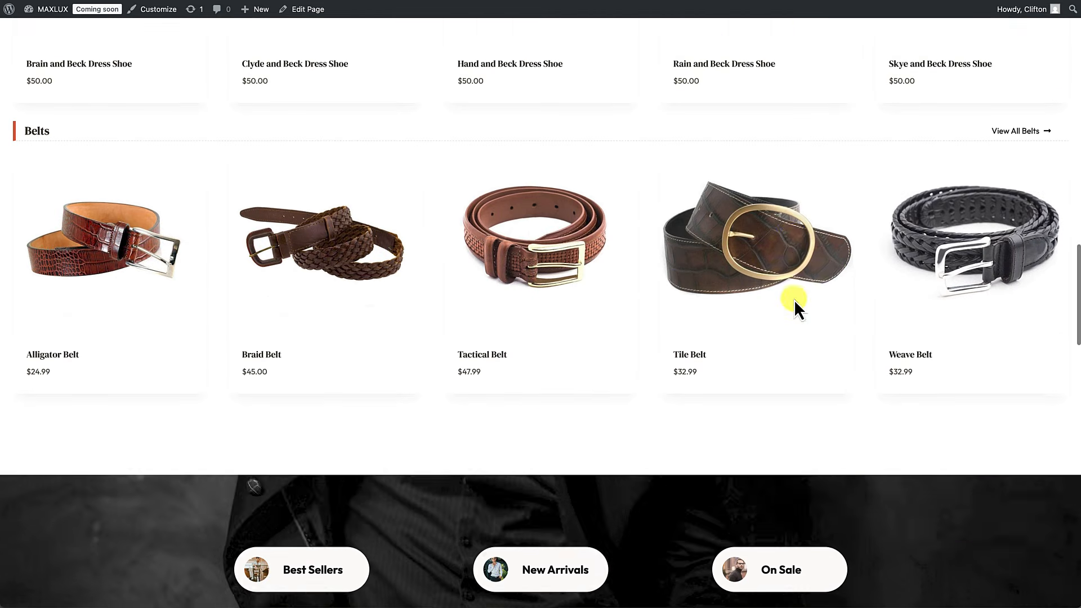
pyautogui.scroll(10, 796, 307)
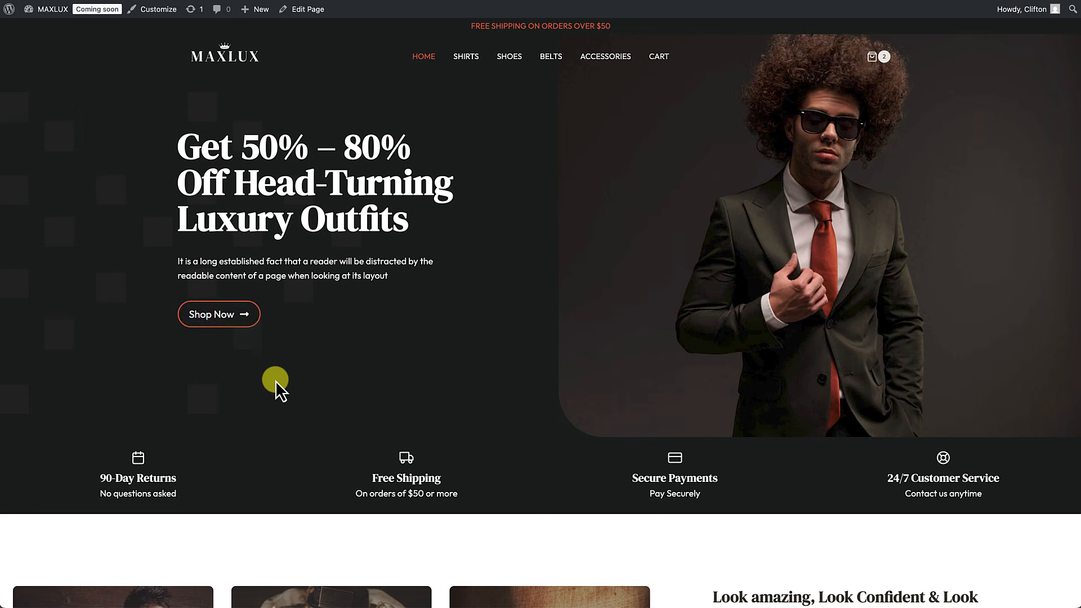
pyautogui.scroll(-5, 276, 381)
pyautogui.scroll(-5, 276, 381)
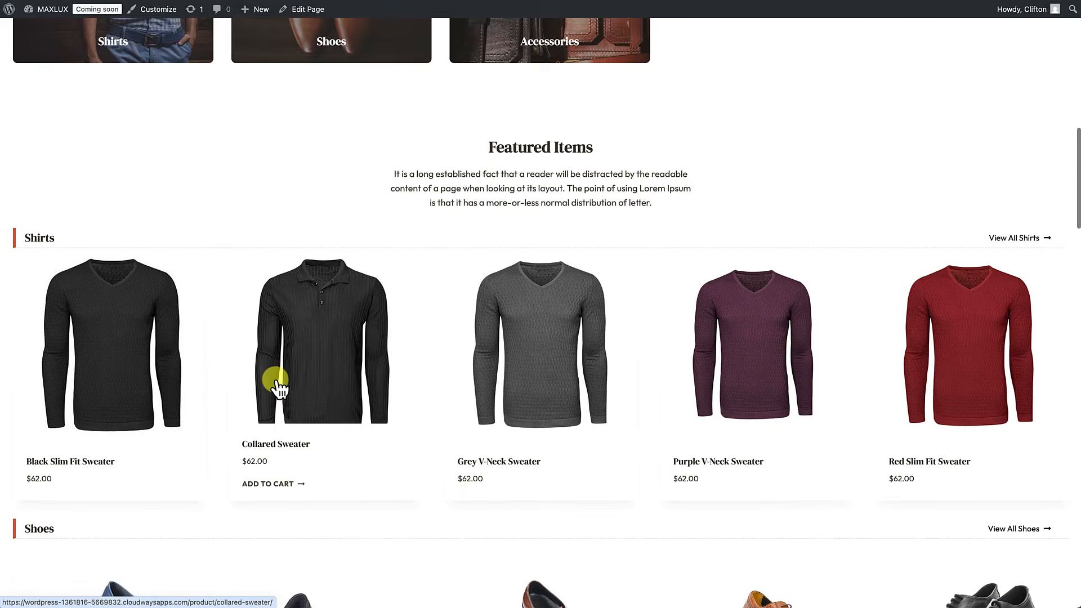
pyautogui.scroll(-9, 275, 380)
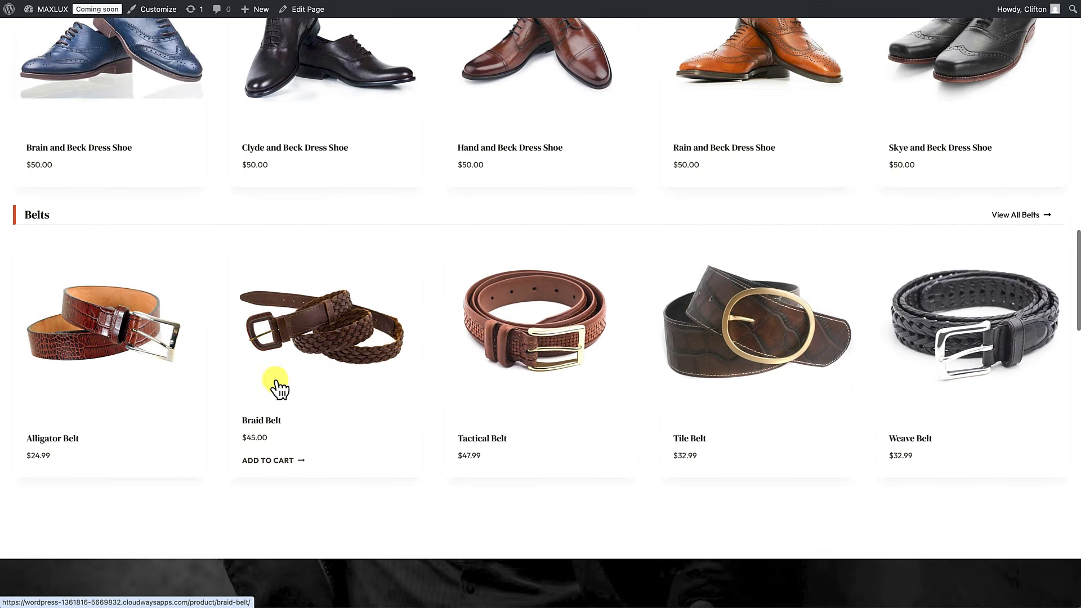
pyautogui.scroll(-8, 277, 387)
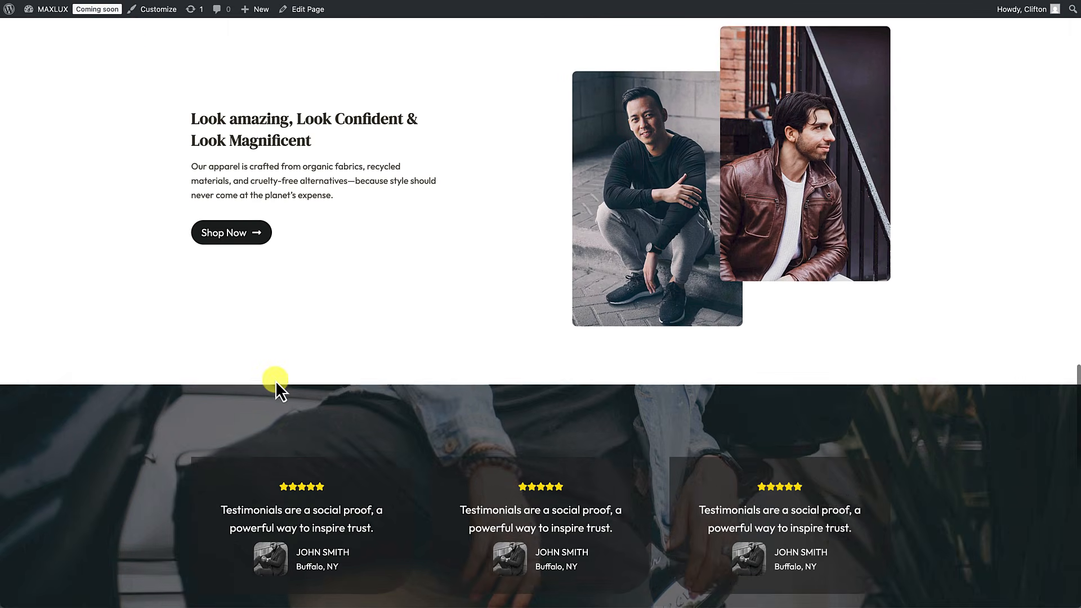
pyautogui.scroll(-6, 313, 311)
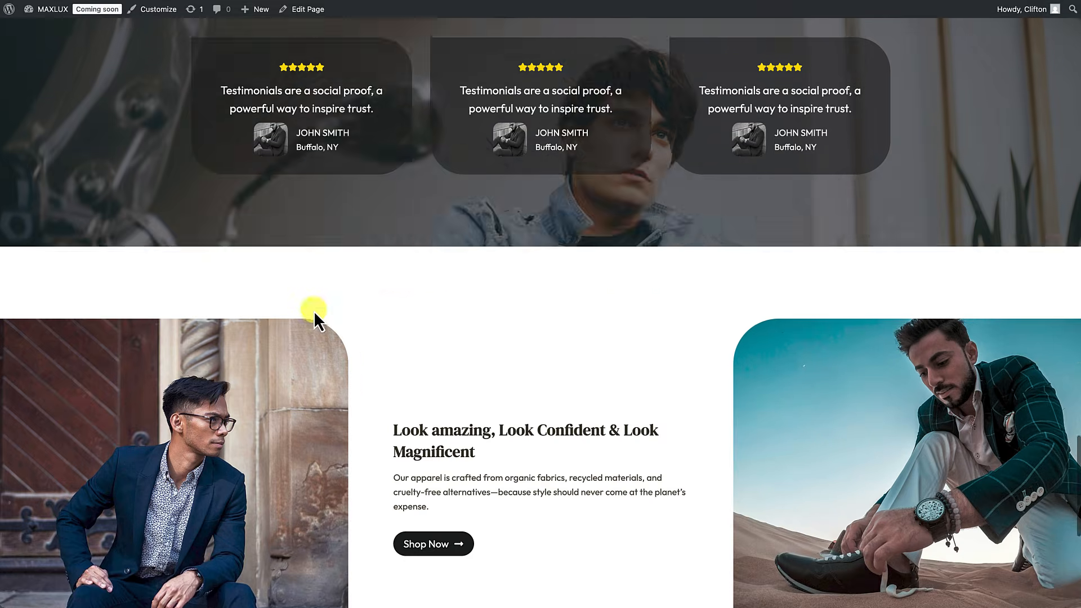
pyautogui.scroll(20, 416, 367)
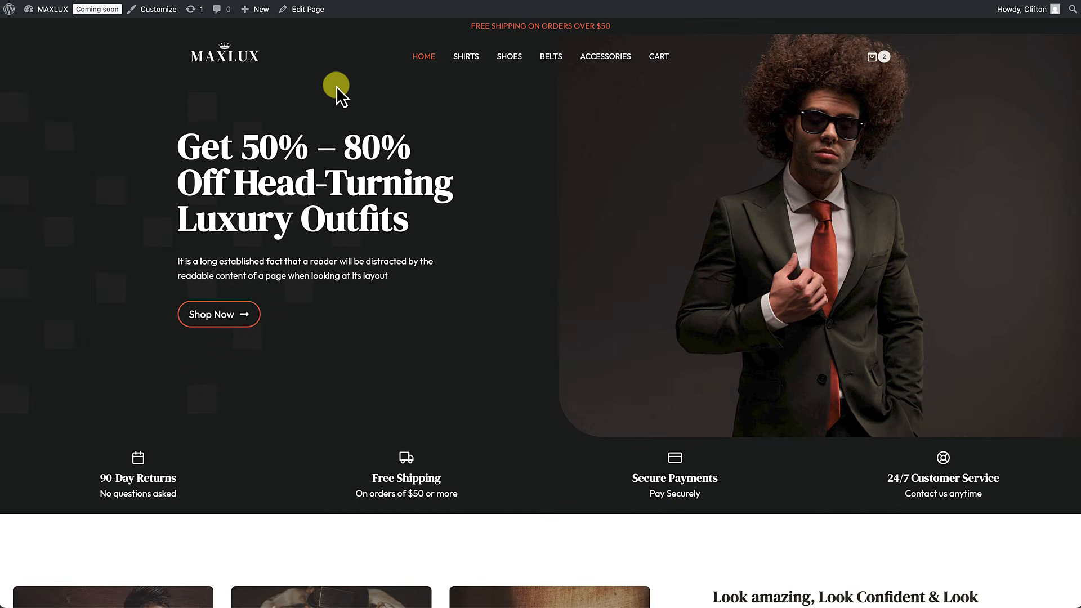
pyautogui.click(309, 19)
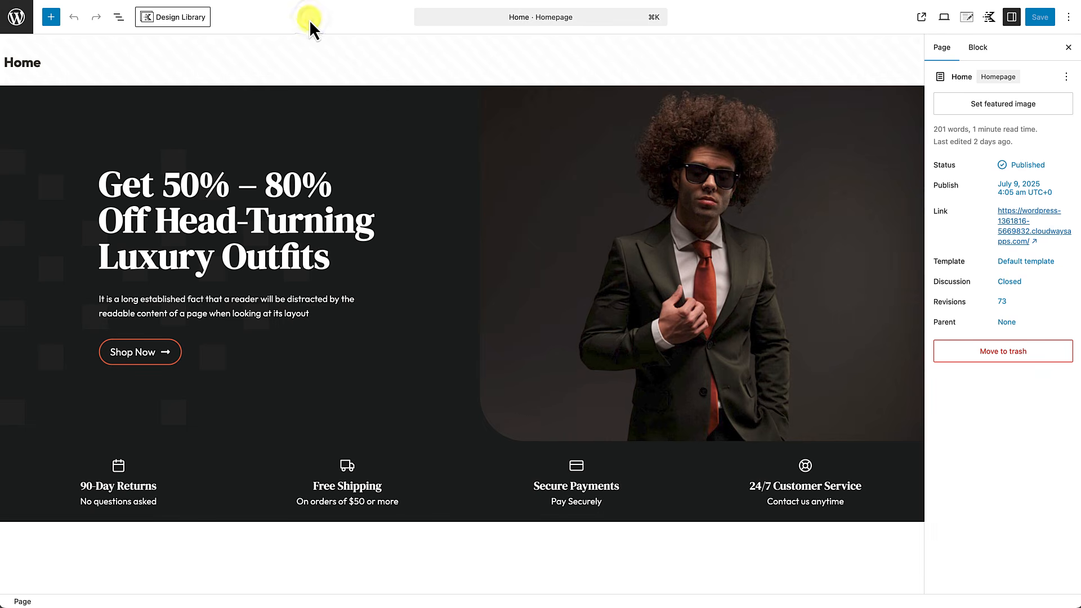
# Step: Link the hero Shop Now button to the Shop page
pyautogui.scroll(-2, 309, 143)
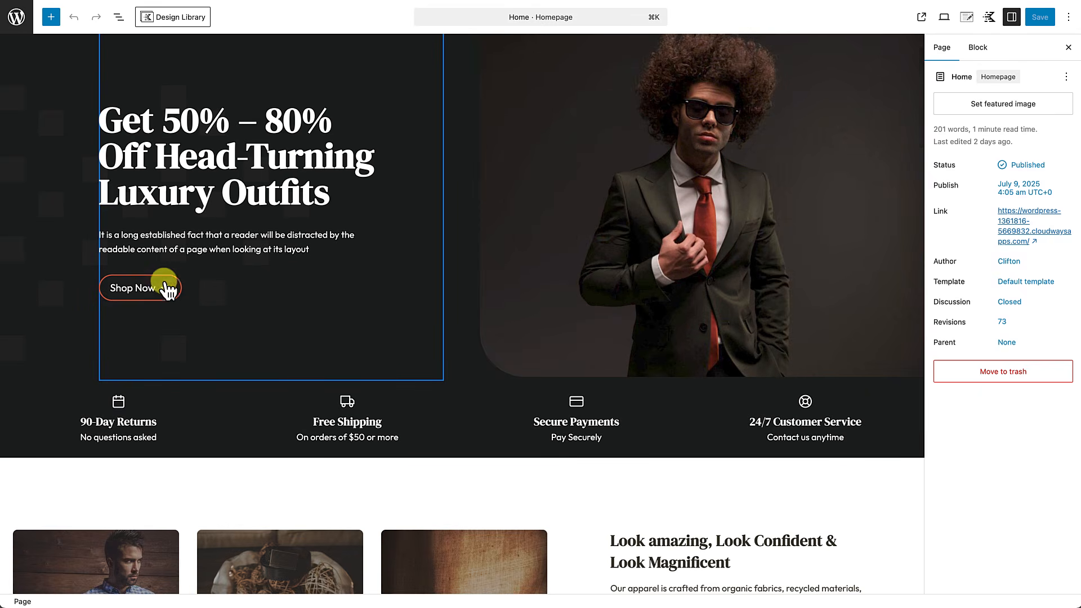
pyautogui.click(156, 294)
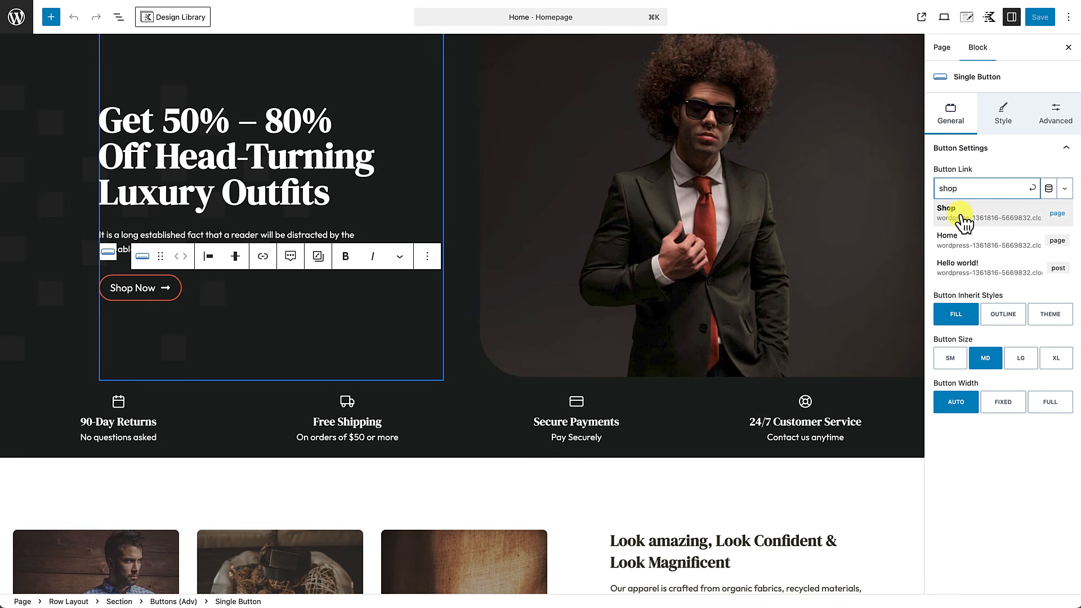
pyautogui.click(964, 222)
# Step: Link the Look amazing section's Shop Now button to the Shop page
pyautogui.scroll(-5, 552, 323)
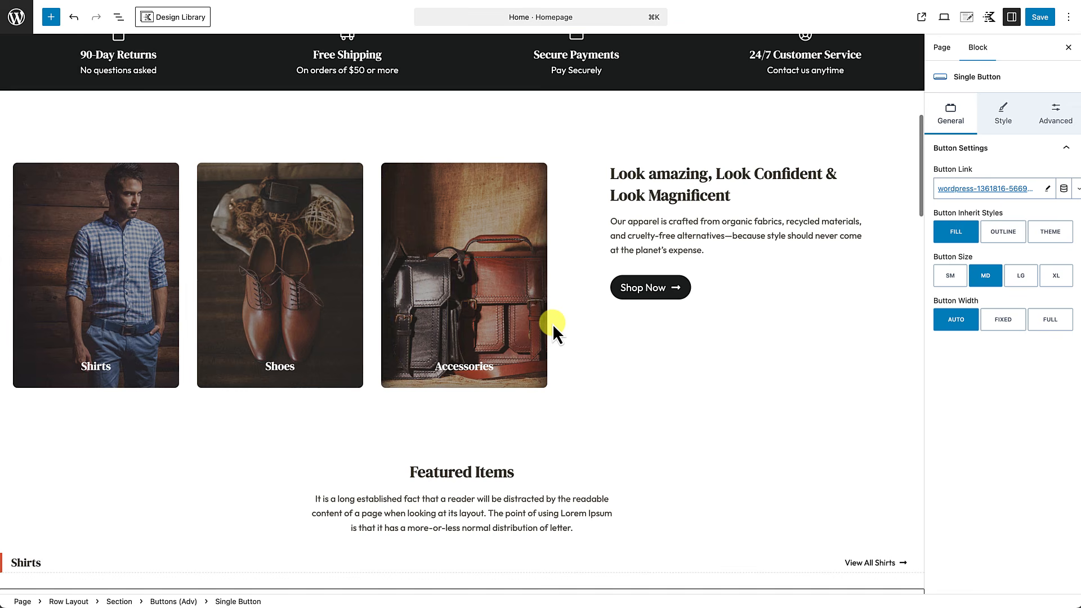
pyautogui.click(643, 282)
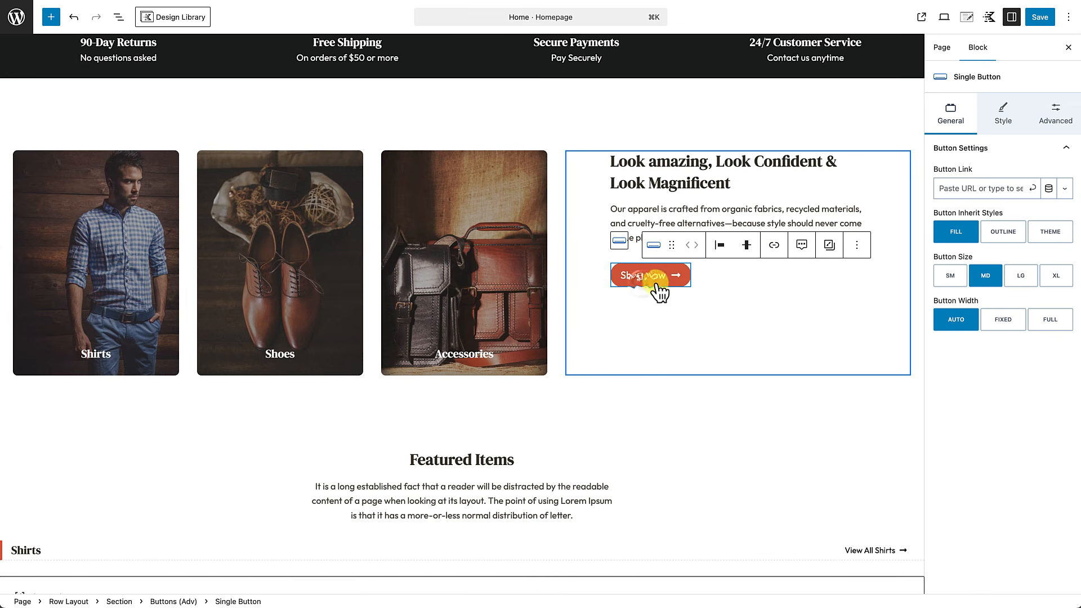
pyautogui.click(952, 189)
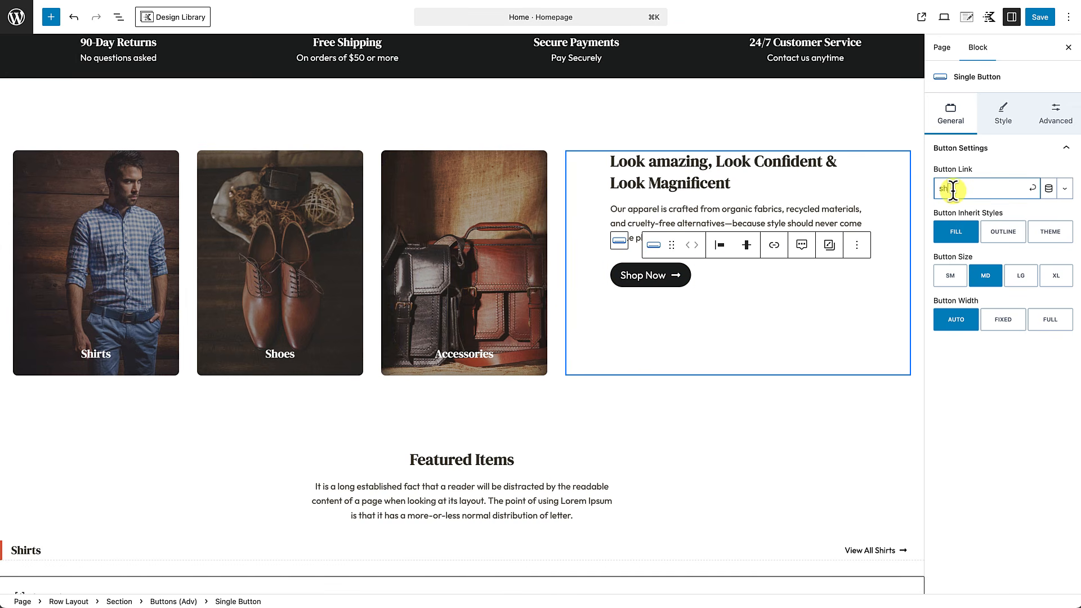
pyautogui.click(947, 219)
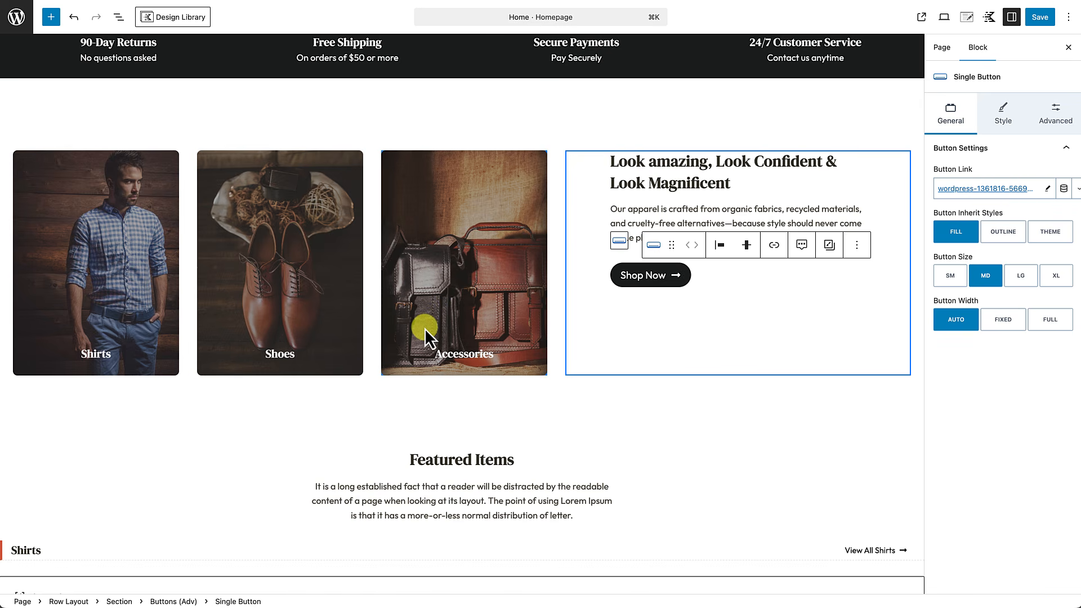
pyautogui.click(353, 387)
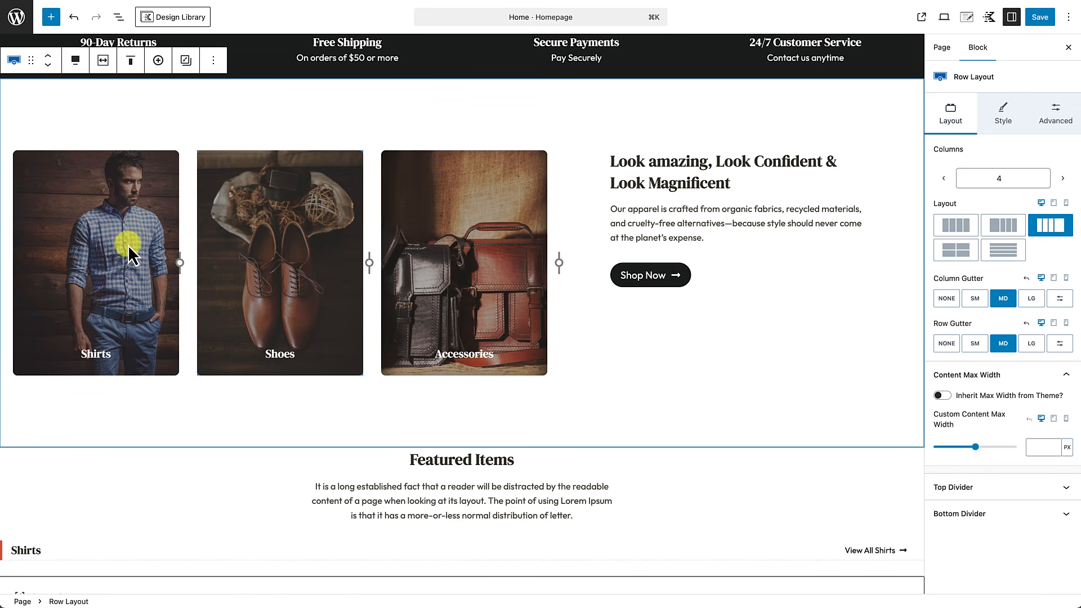
# Step: Link the whole Shirts tile to /product-category/shirts through its Overlay Link setting
pyautogui.click(104, 241)
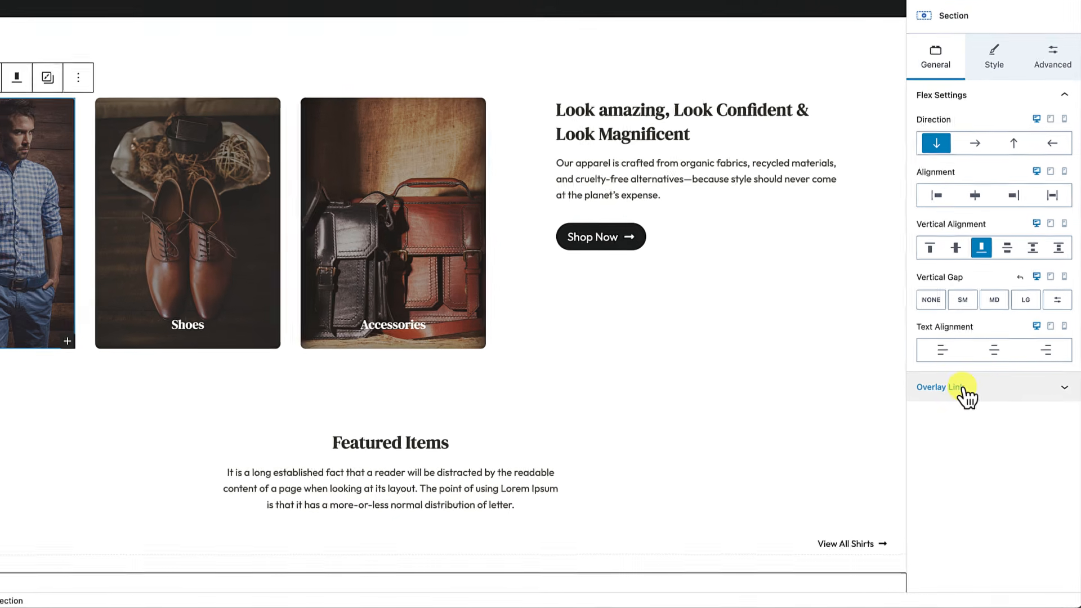
pyautogui.click(964, 389)
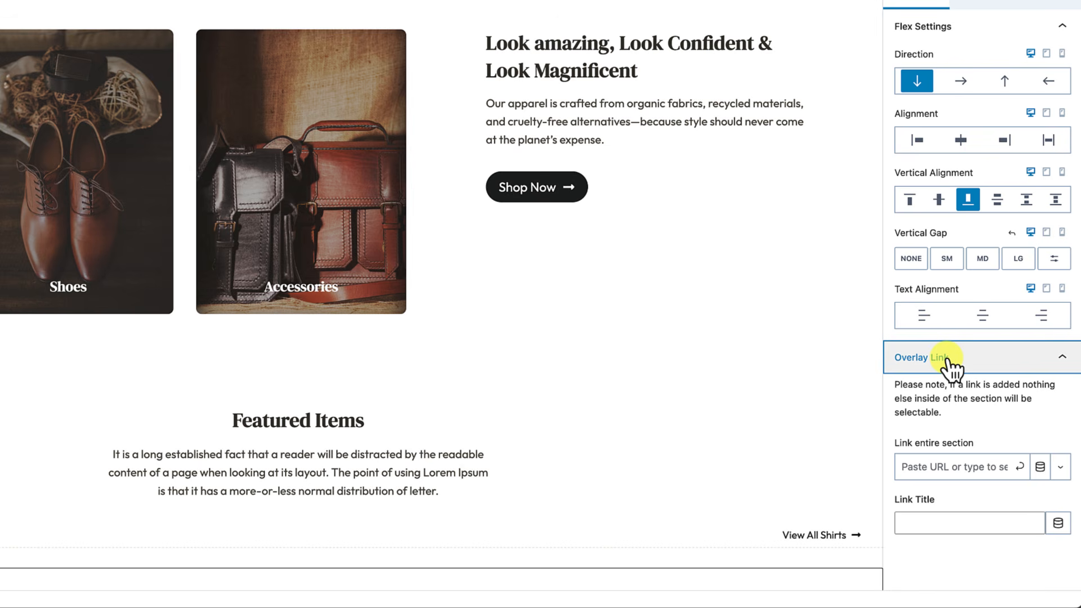
pyautogui.click(915, 468)
pyautogui.write('/product-category/')
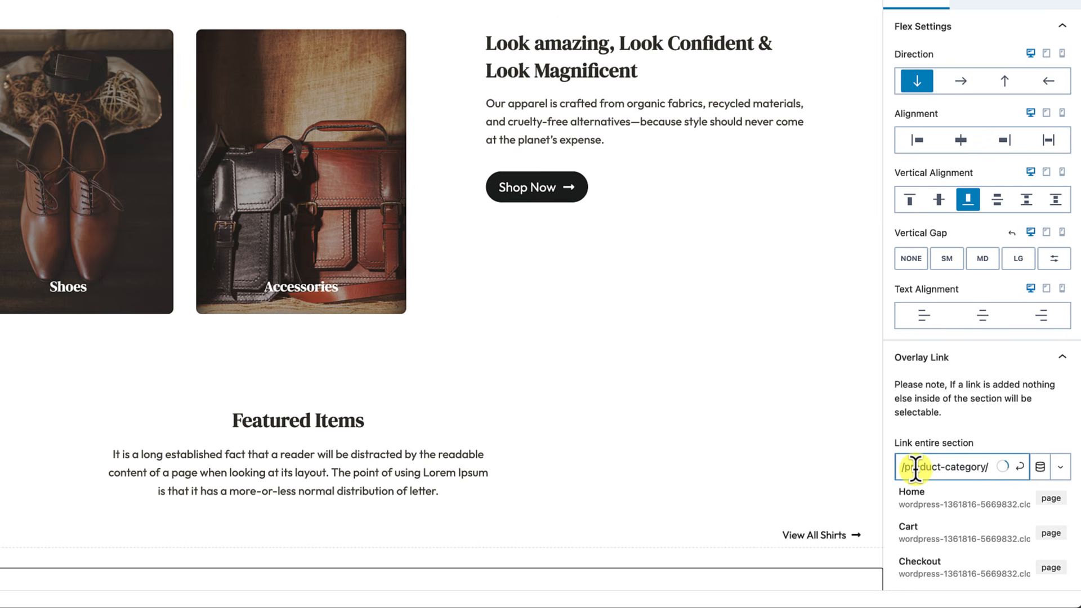
pyautogui.write('ts')
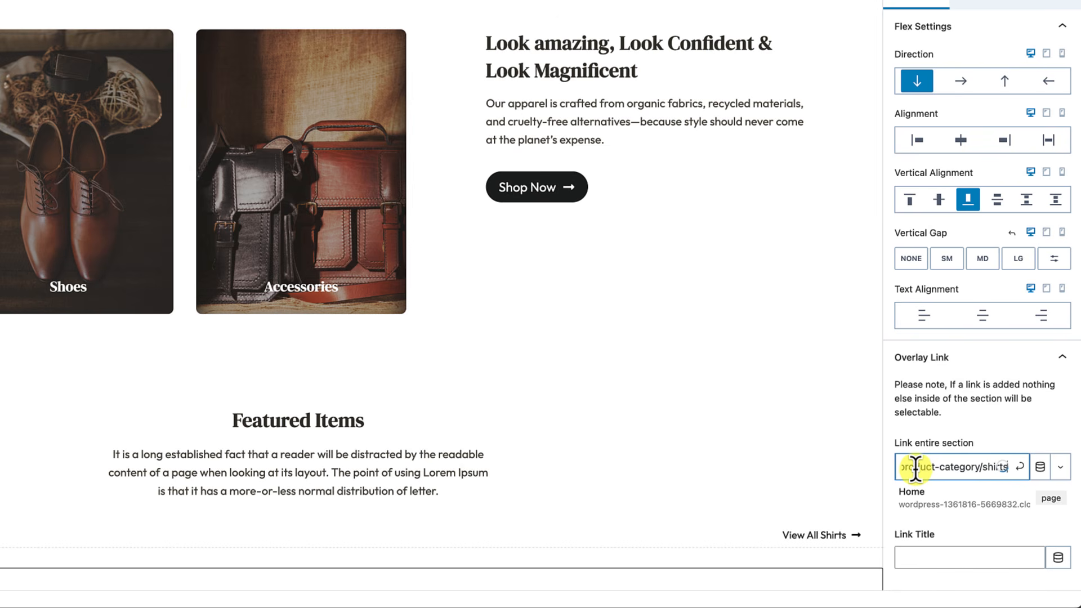
pyautogui.click(1021, 470)
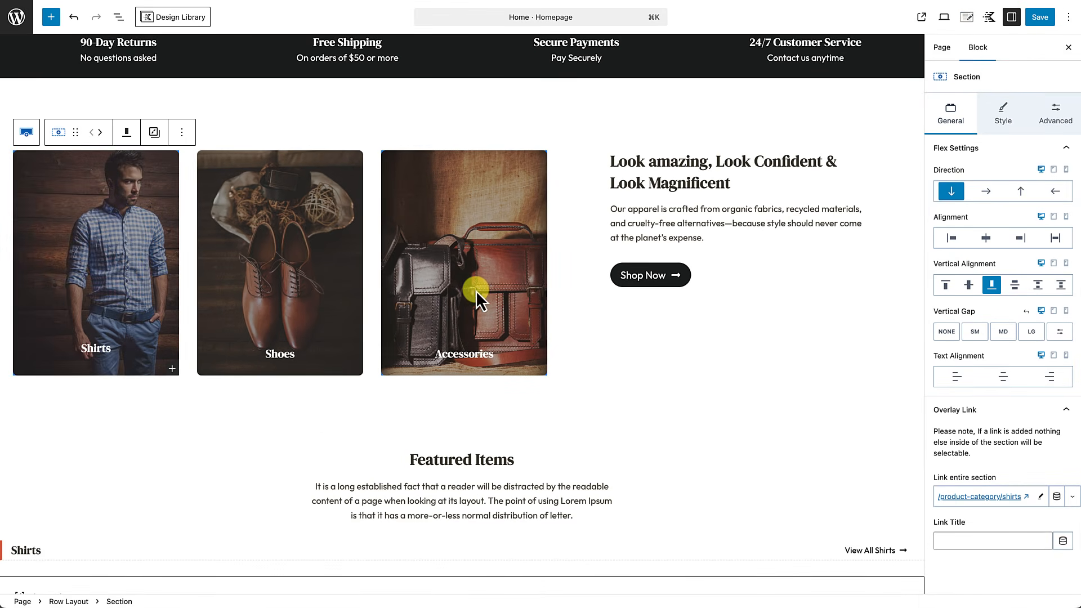
# Step: Link the whole Shoes card to /product-category/shoes
pyautogui.click(313, 288)
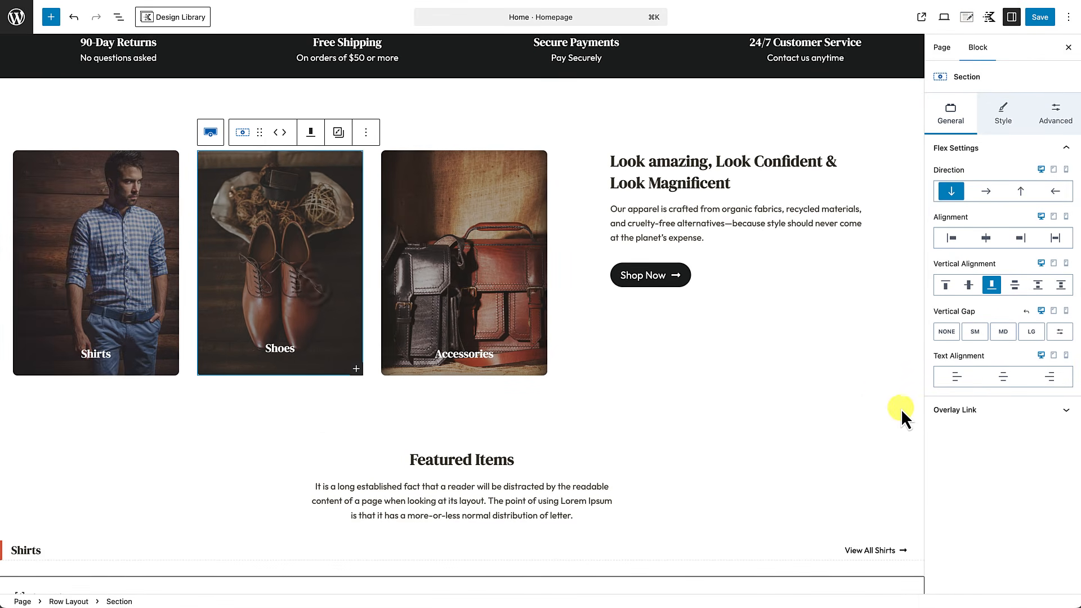
pyautogui.click(968, 498)
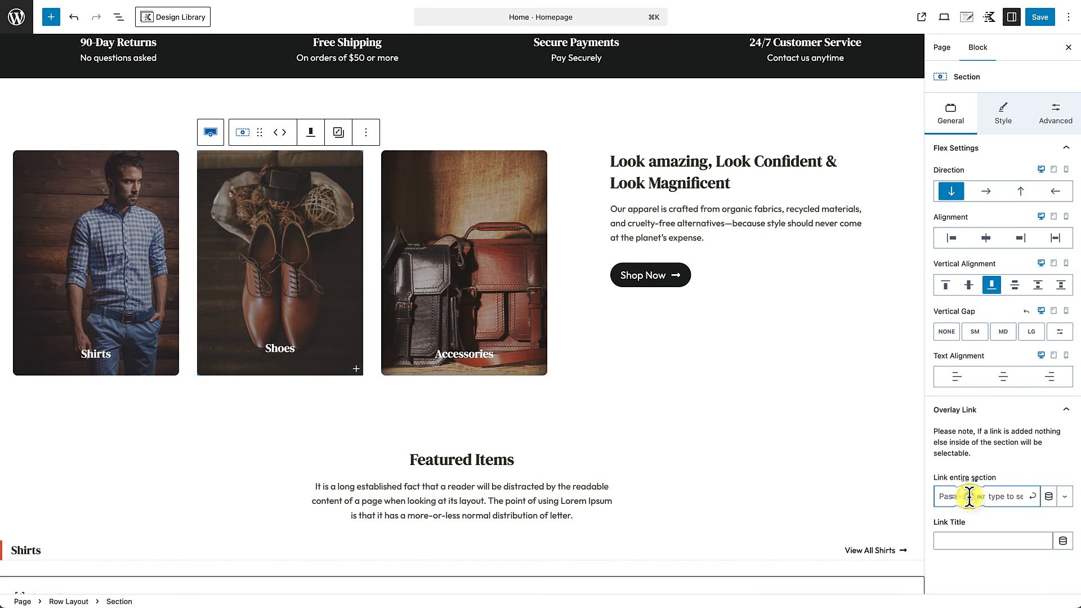
pyautogui.write('/product-catego')
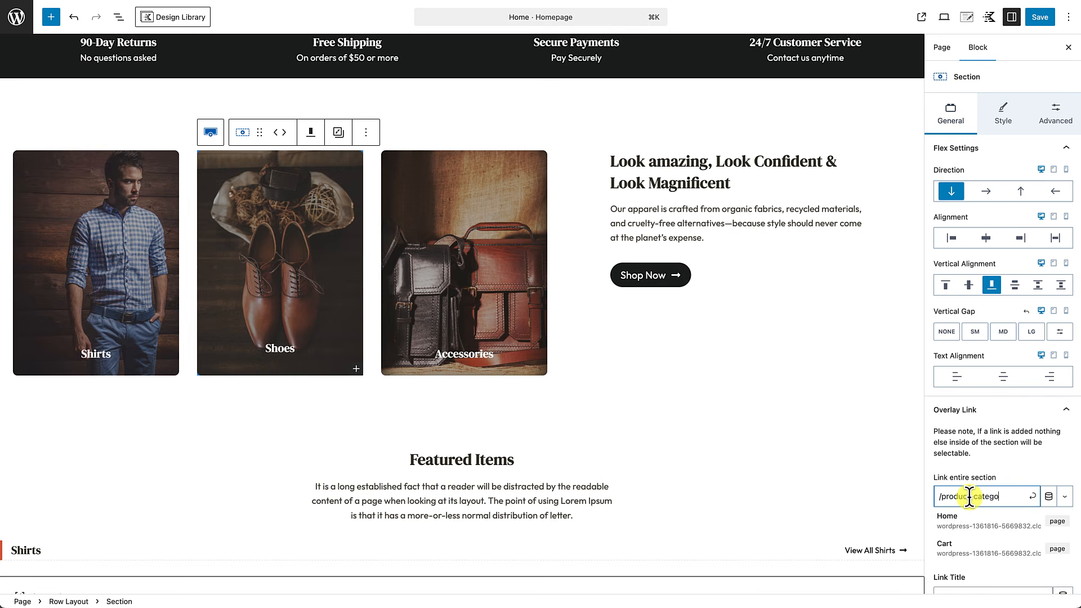
pyautogui.write('ry/shoes')
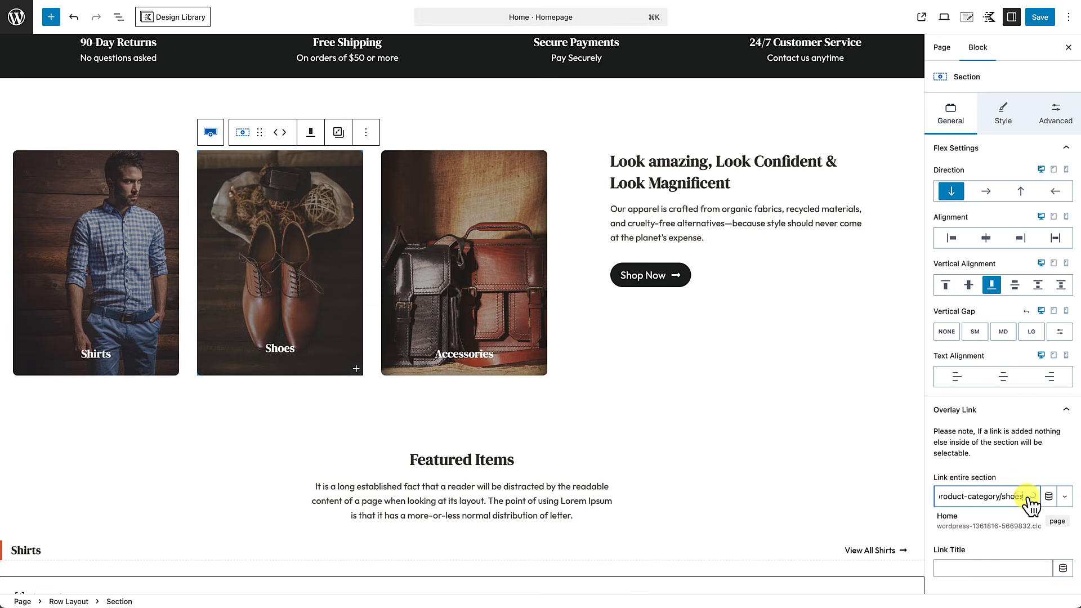
pyautogui.click(1032, 497)
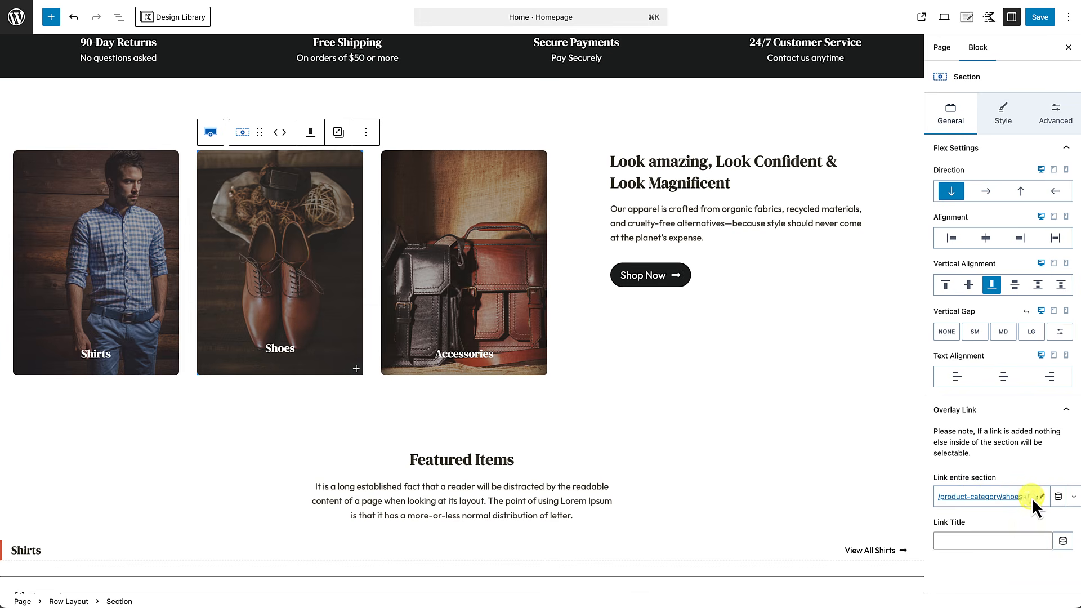
# Step: Link the whole Accessories card to /product-category/accessories
pyautogui.click(483, 321)
pyautogui.click(982, 416)
pyautogui.click(975, 496)
pyautogui.write('/product-category')
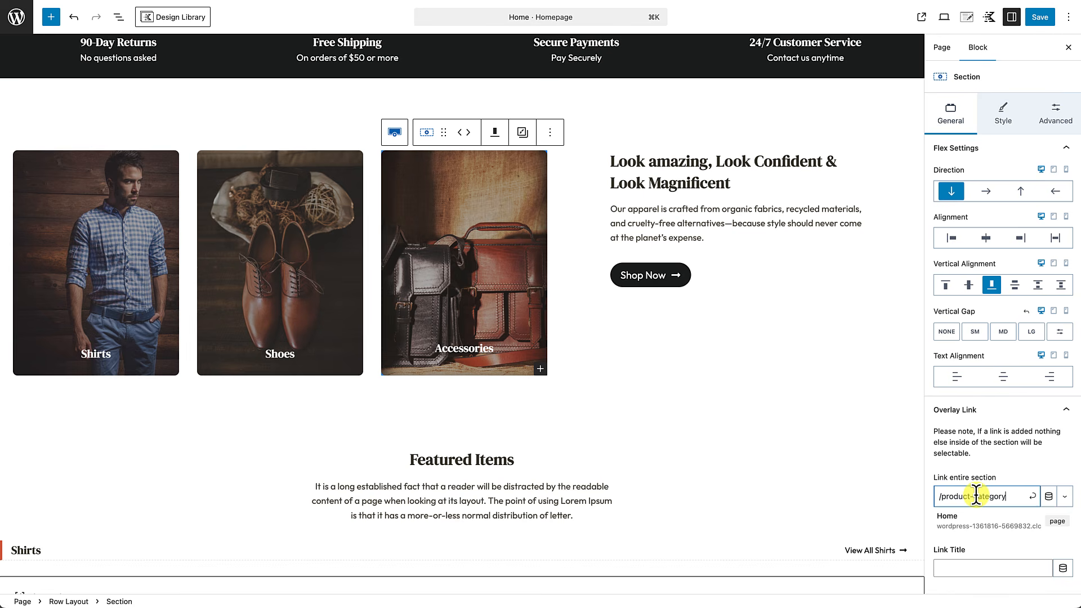
pyautogui.write('/accessories')
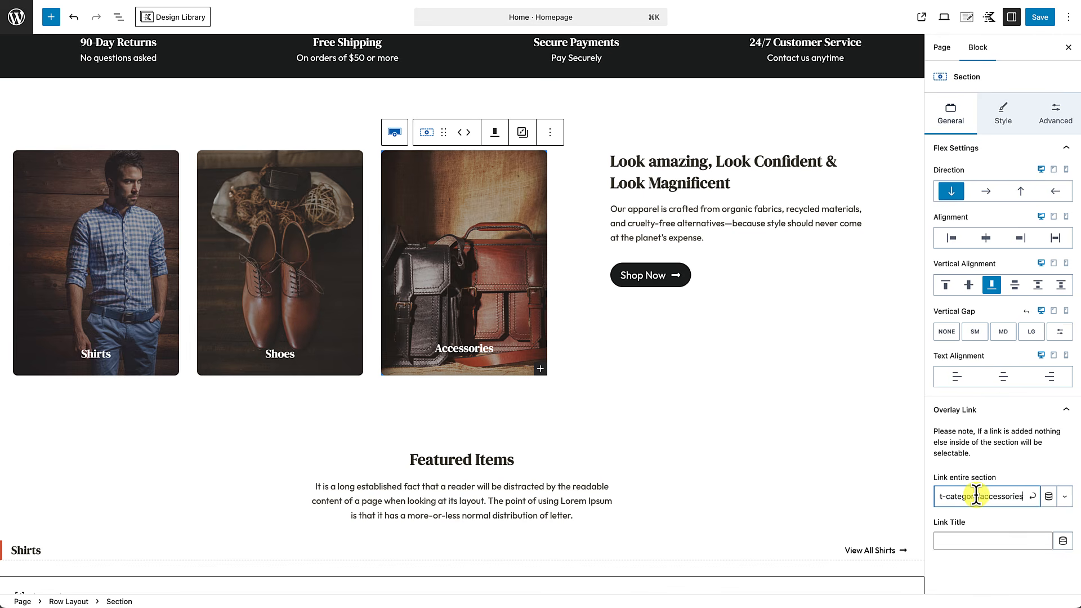
pyautogui.click(1032, 497)
# Step: Set the Look amazing section's Shop Now button link to 'shop'
pyautogui.scroll(-8, 677, 492)
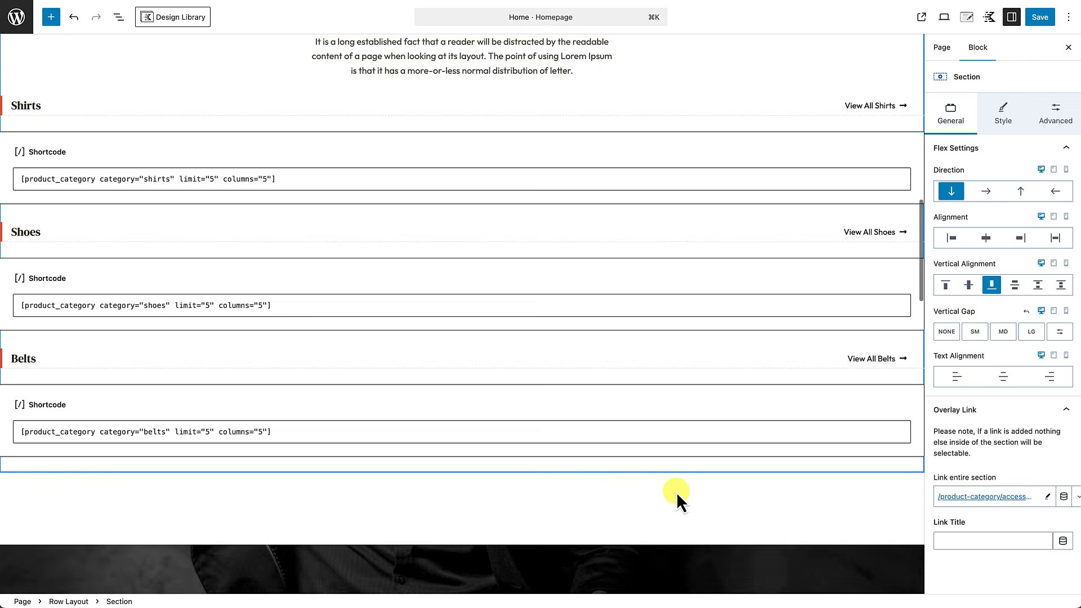
pyautogui.scroll(-15, 677, 492)
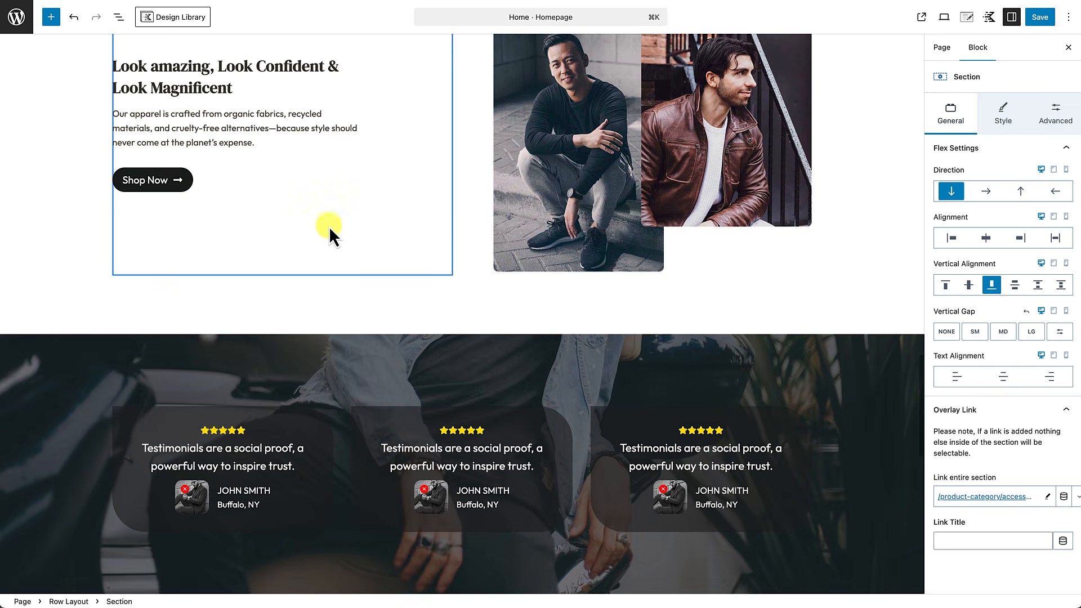
pyautogui.click(160, 183)
pyautogui.click(956, 190)
pyautogui.write('shop')
pyautogui.press('Return')
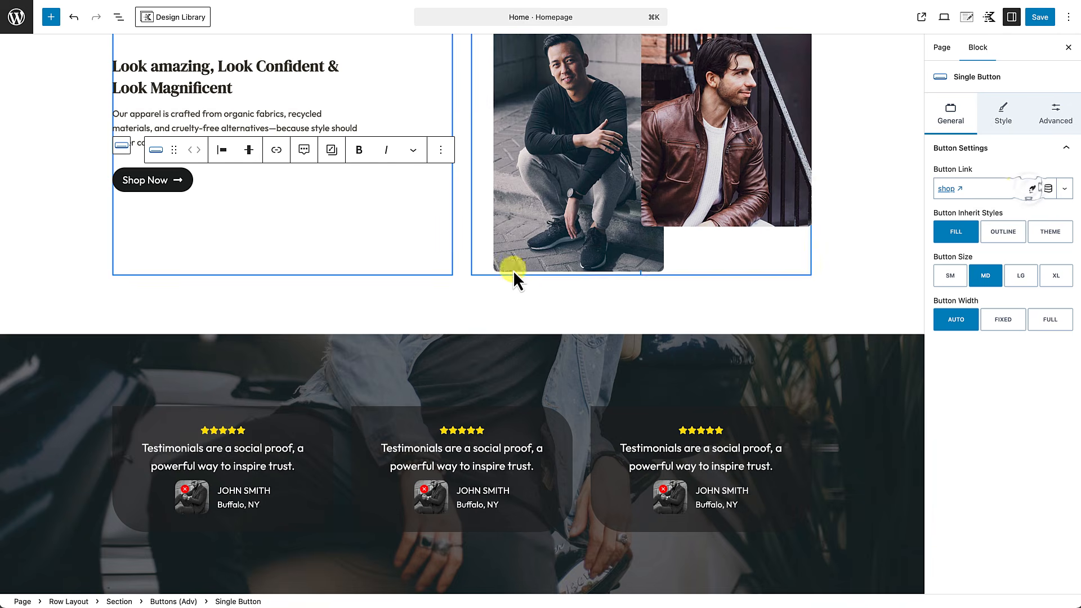
# Step: Set the next section's Shop Now button link to 'shop'
pyautogui.scroll(-12, 512, 282)
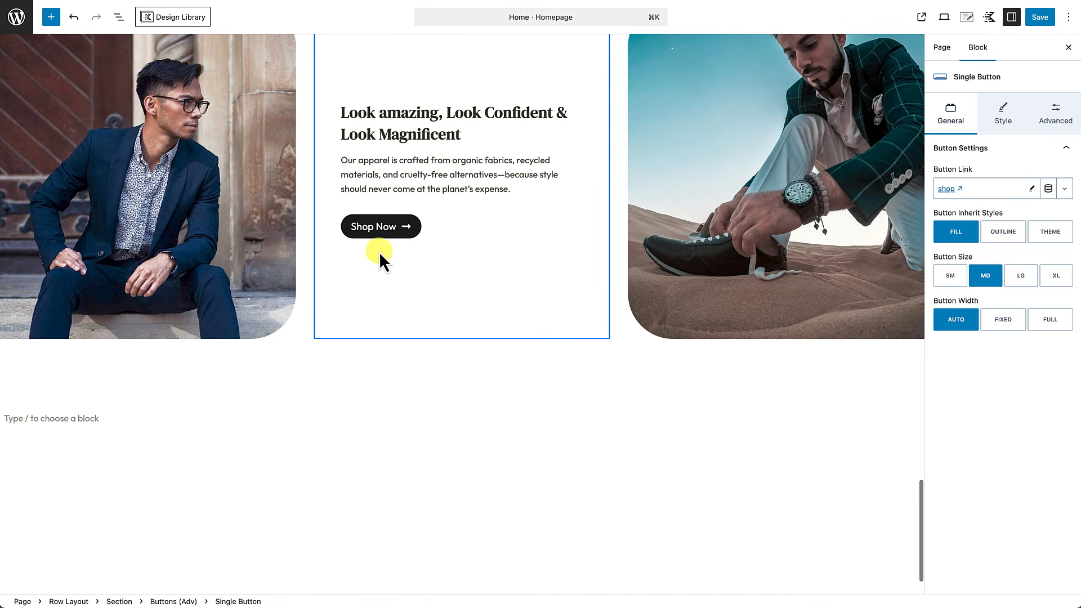
pyautogui.click(382, 227)
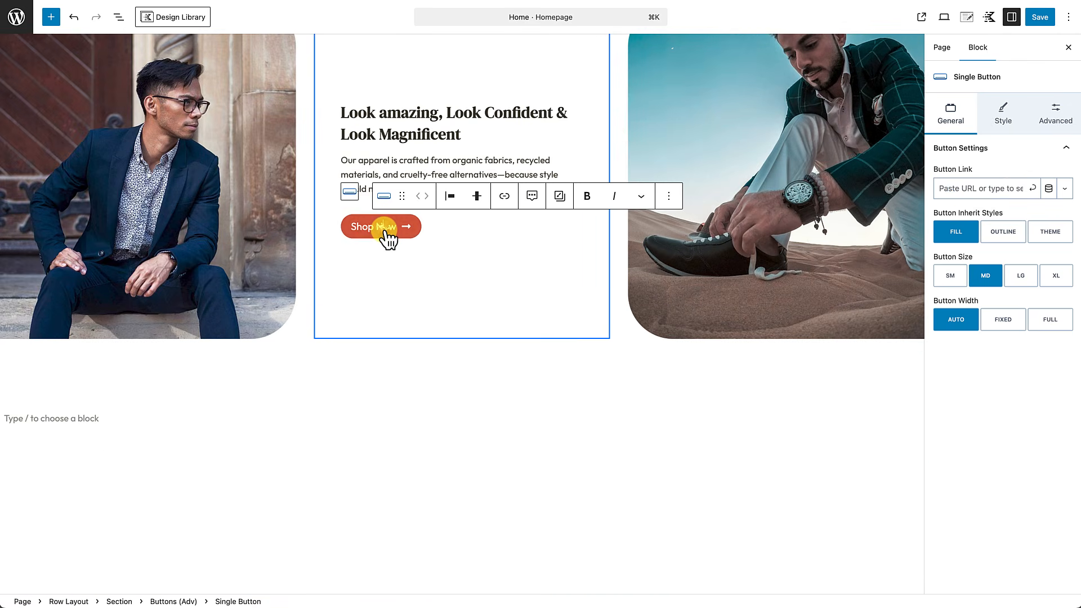
pyautogui.click(990, 187)
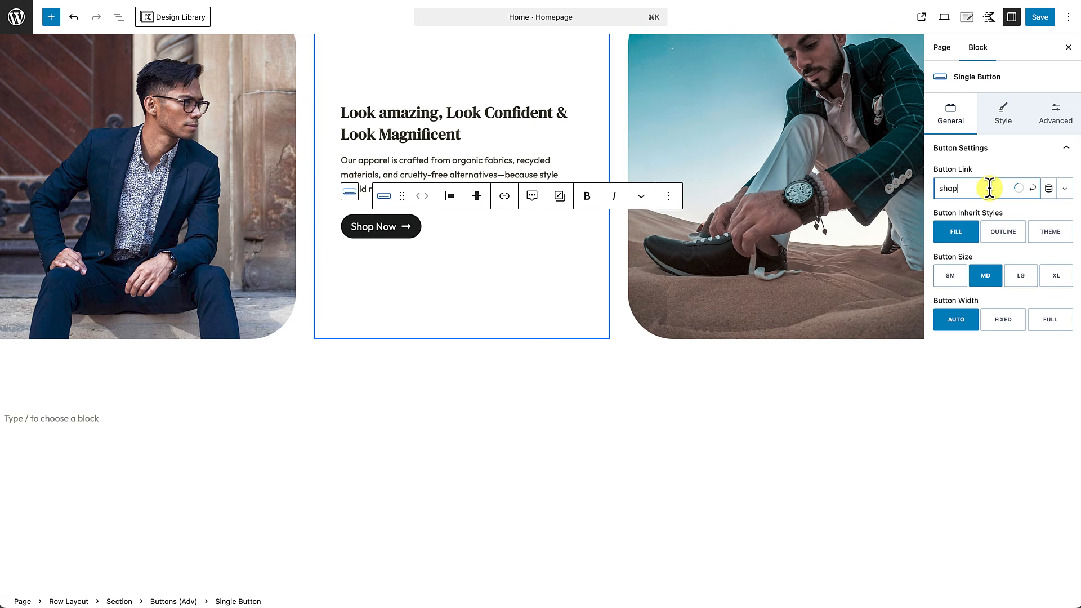
pyautogui.write('shop')
pyautogui.click(1032, 188)
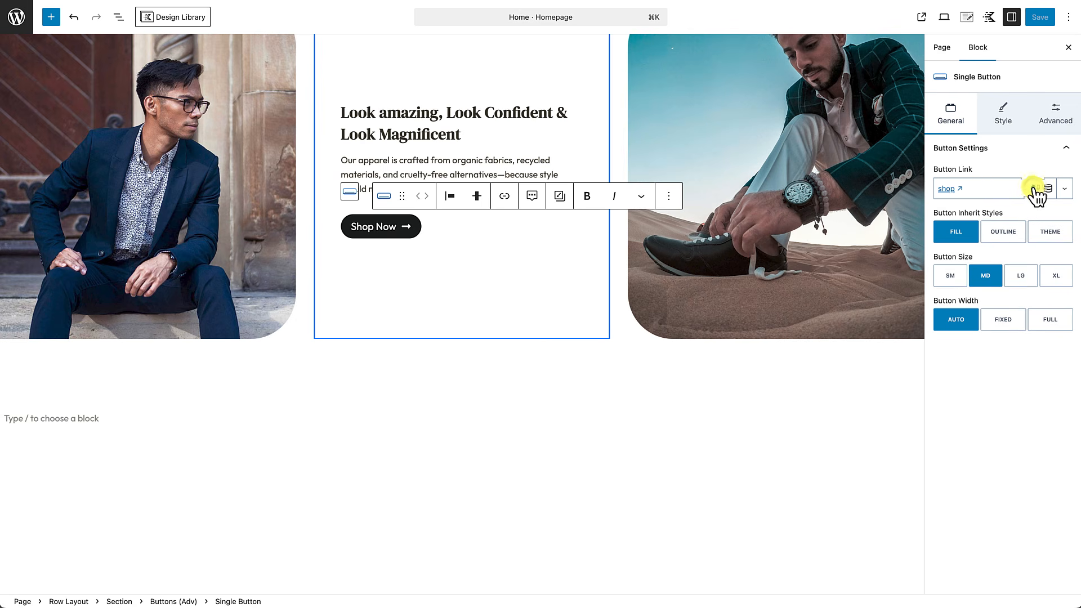
# Step: Delete the empty trailing paragraph and save the homepage
pyautogui.scroll(-1, 451, 338)
pyautogui.click(59, 404)
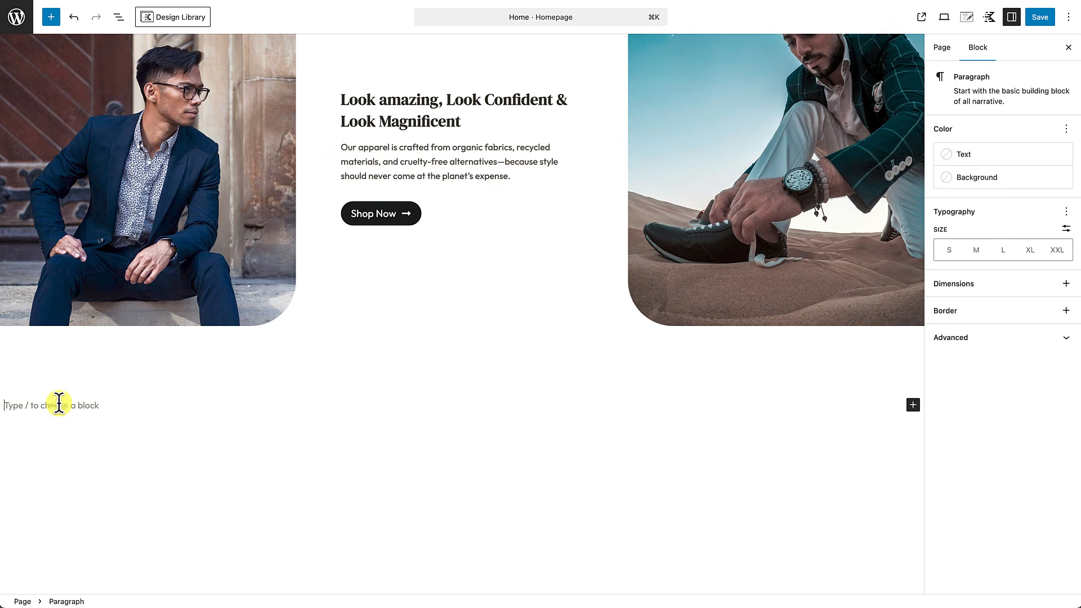
pyautogui.press('BackSpace')
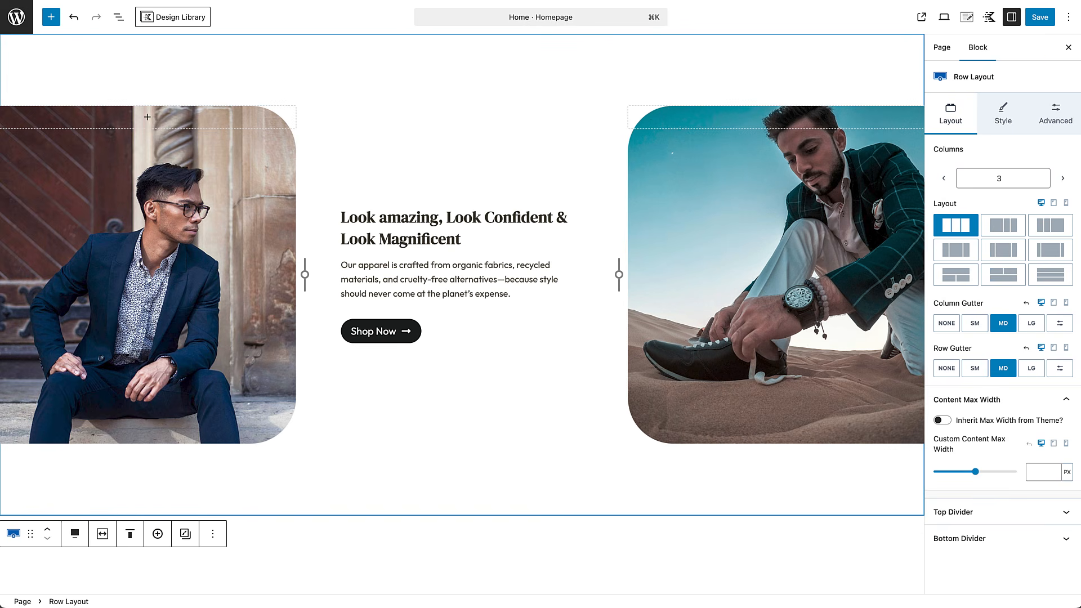
pyautogui.click(1040, 18)
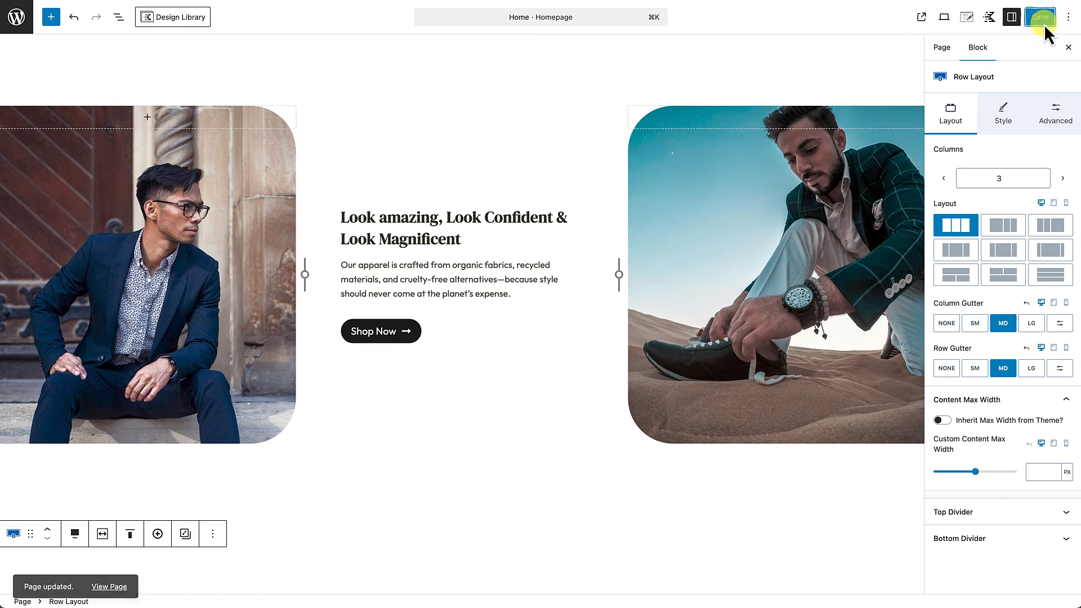
# Step: View the live homepage and test the hero Shop Now link
pyautogui.click(113, 584)
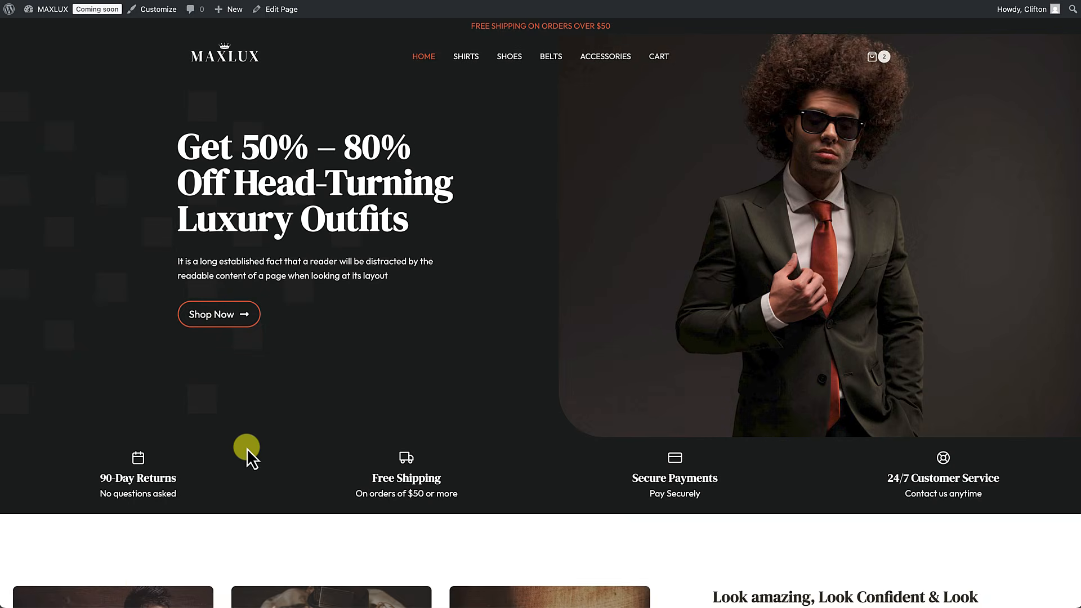
pyautogui.click(229, 320)
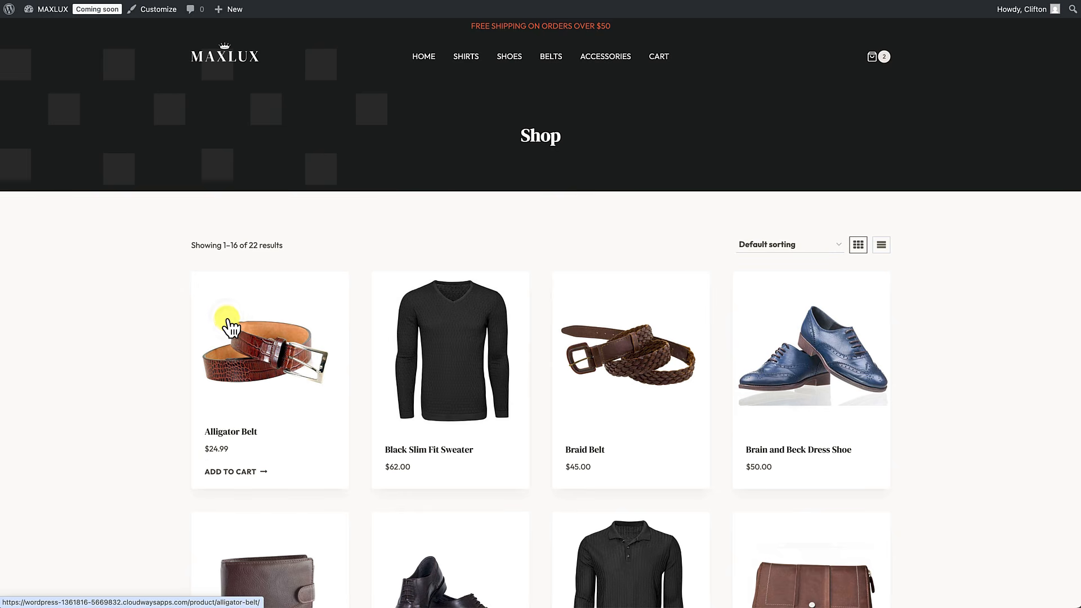
pyautogui.scroll(-15, 228, 321)
pyautogui.scroll(15, 228, 319)
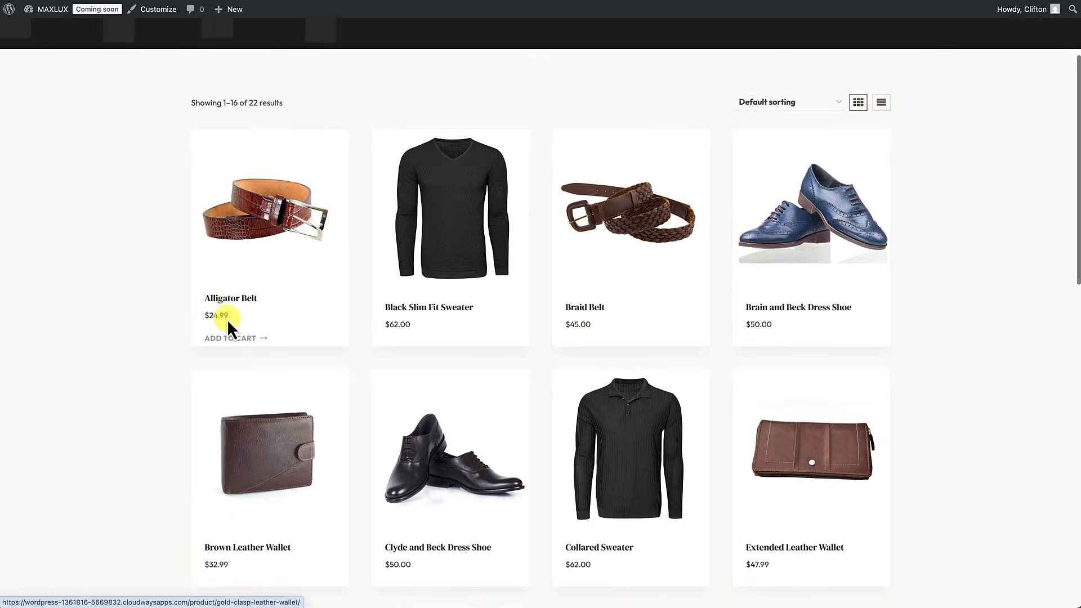
pyautogui.click(241, 60)
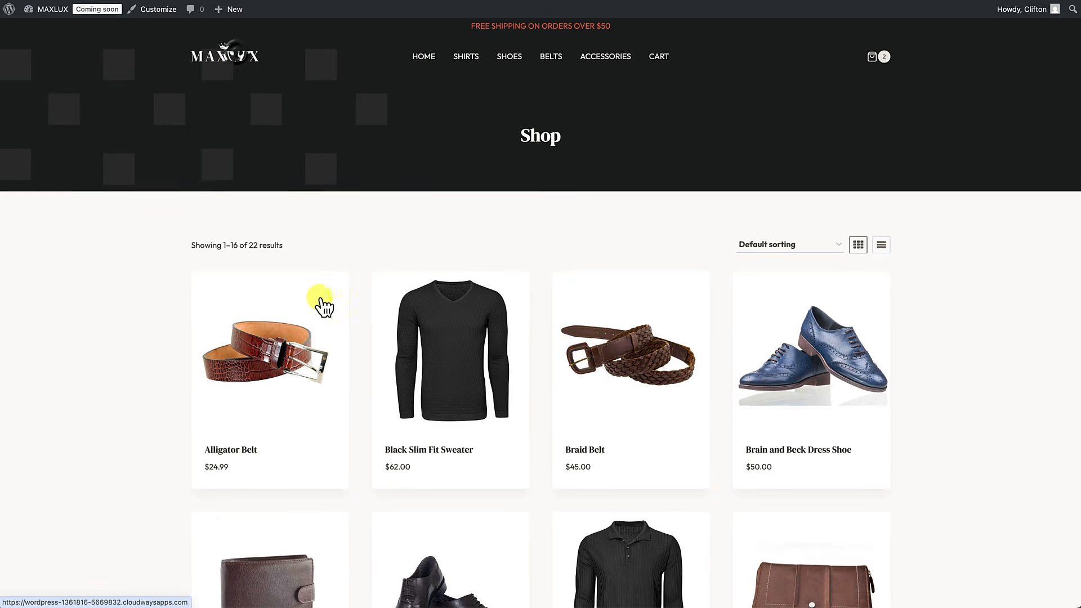
# Step: Test the Shirts, Shoes and Accessories card links and the Shop Now button beside them
pyautogui.scroll(-8, 320, 307)
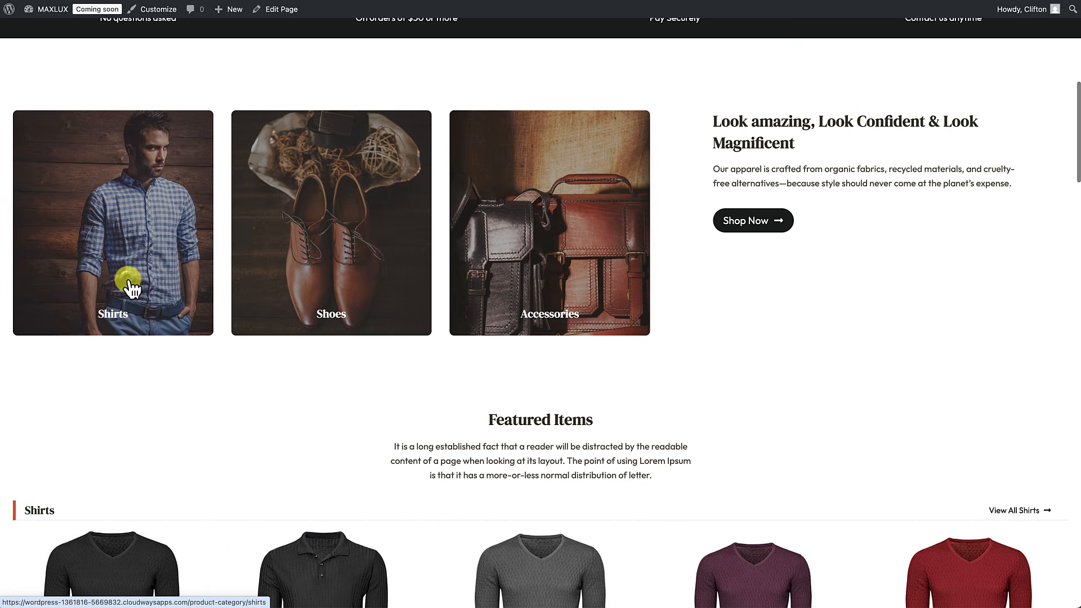
pyautogui.click(129, 282)
pyautogui.hscroll(-5, 127, 281)
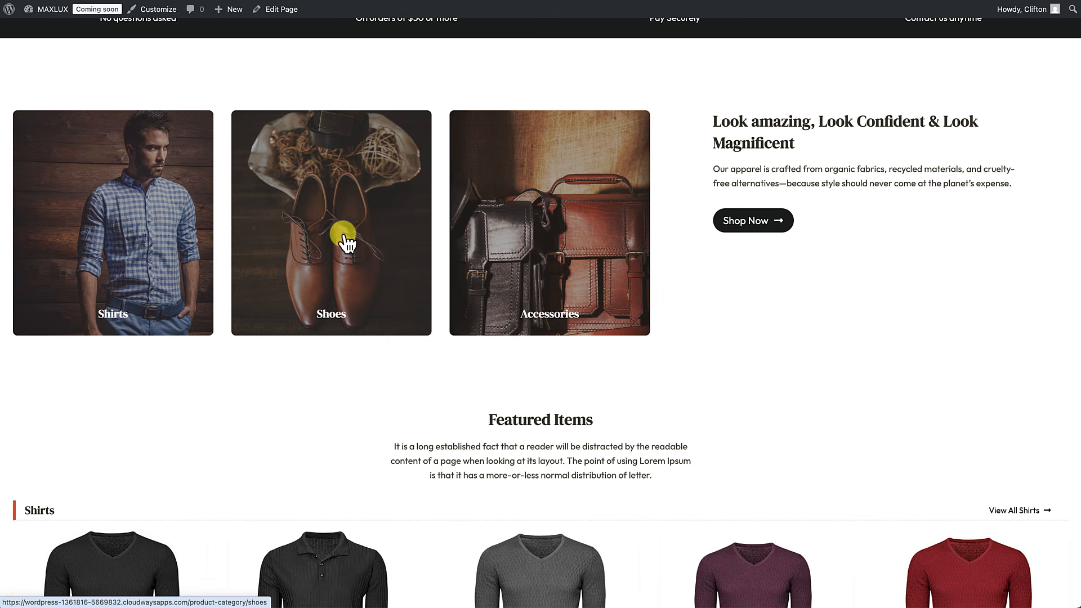
pyautogui.click(336, 237)
pyautogui.hscroll(-5, 337, 236)
pyautogui.click(500, 242)
pyautogui.hscroll(-3, 501, 244)
pyautogui.hscroll(-2, 499, 238)
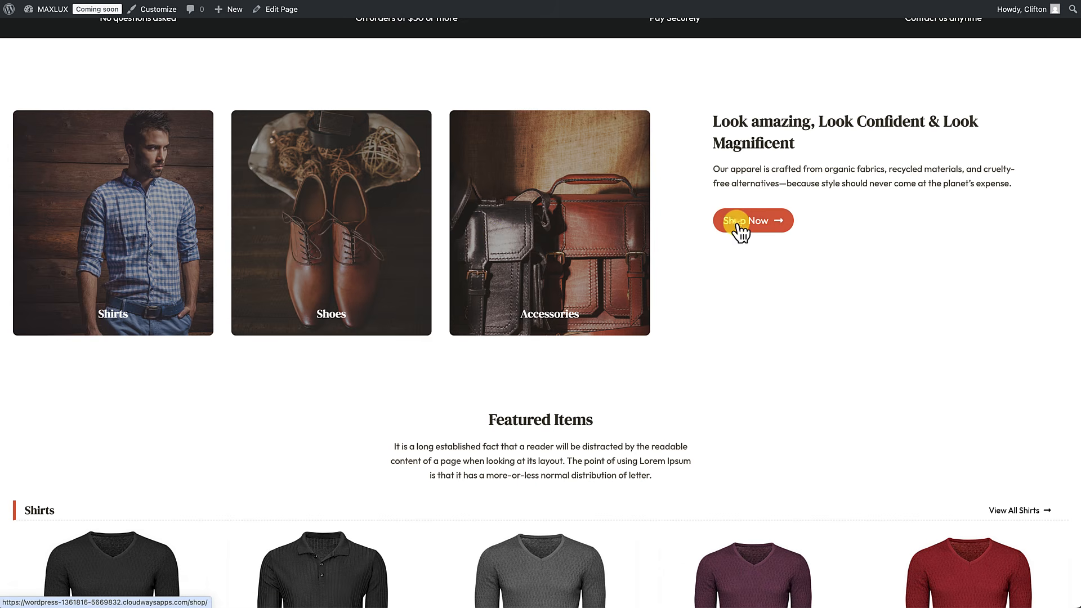
pyautogui.click(737, 224)
# Step: Test the Look Magnificent Shop Now link, find it broken, and return to editing the homepage
pyautogui.hscroll(-2, 675, 231)
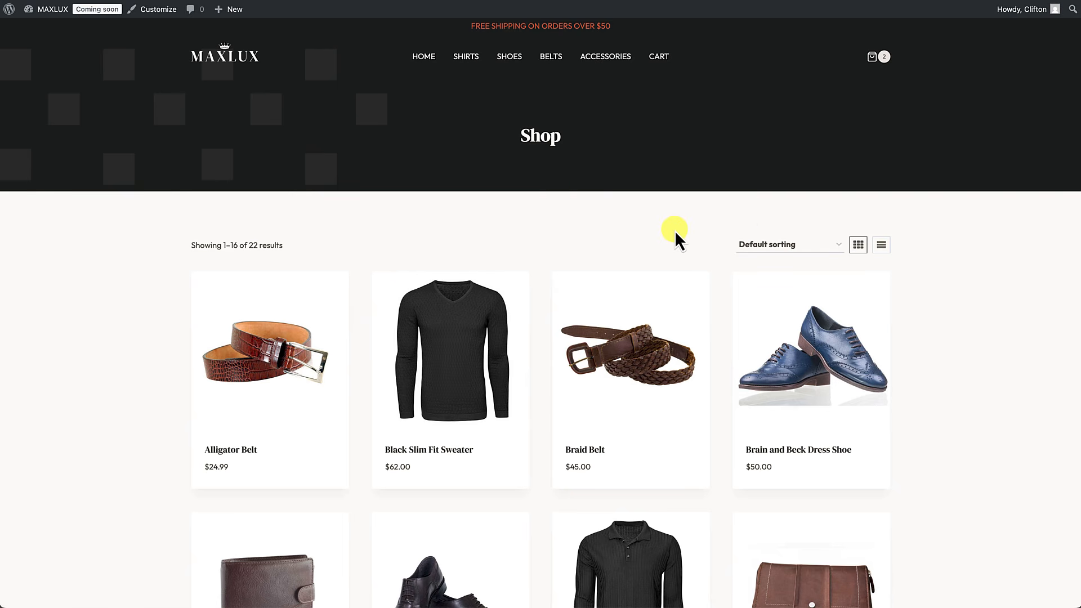
pyautogui.scroll(-15, 675, 231)
pyautogui.scroll(6, 676, 232)
pyautogui.scroll(-10, 676, 232)
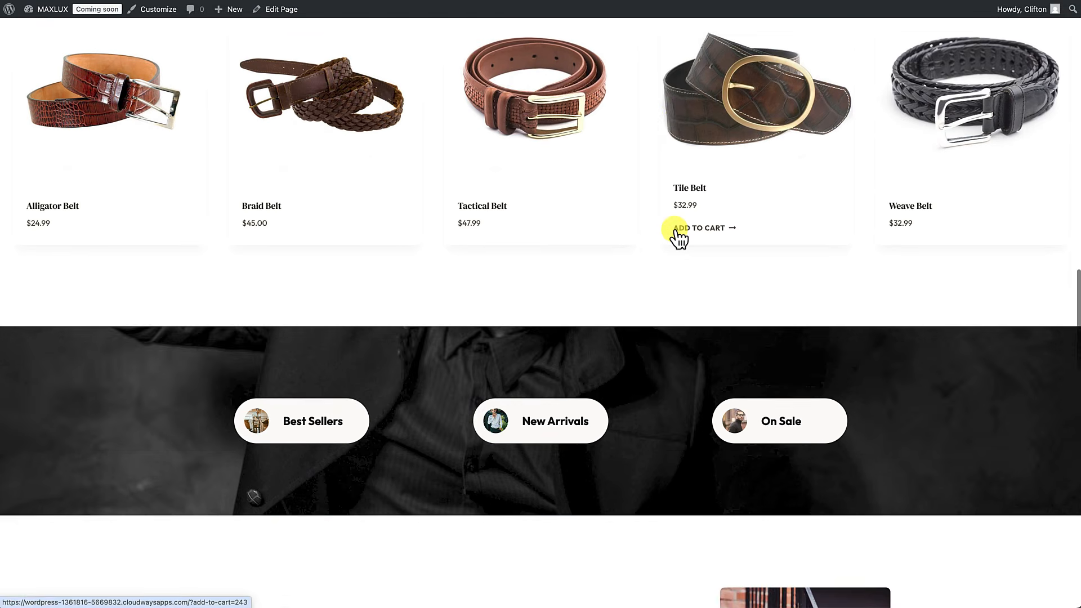
pyautogui.scroll(-12, 676, 234)
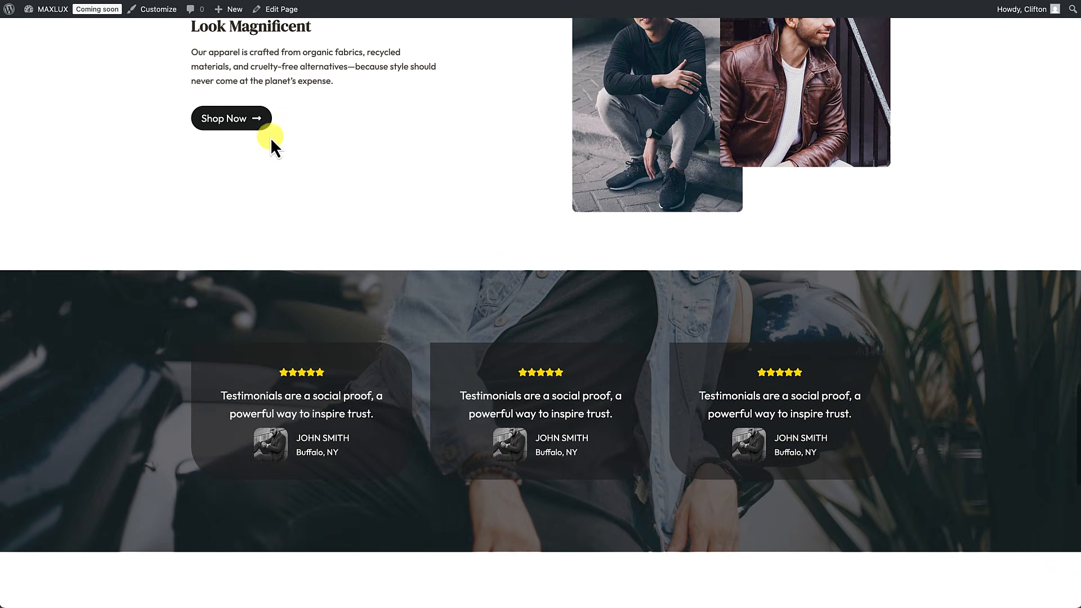
pyautogui.click(227, 112)
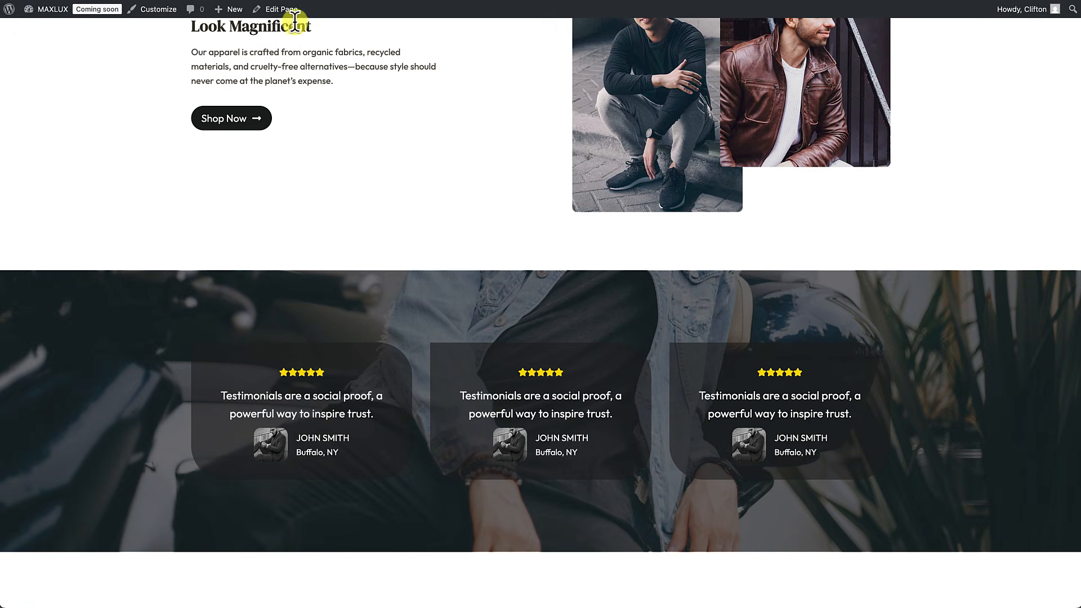
pyautogui.click(288, 13)
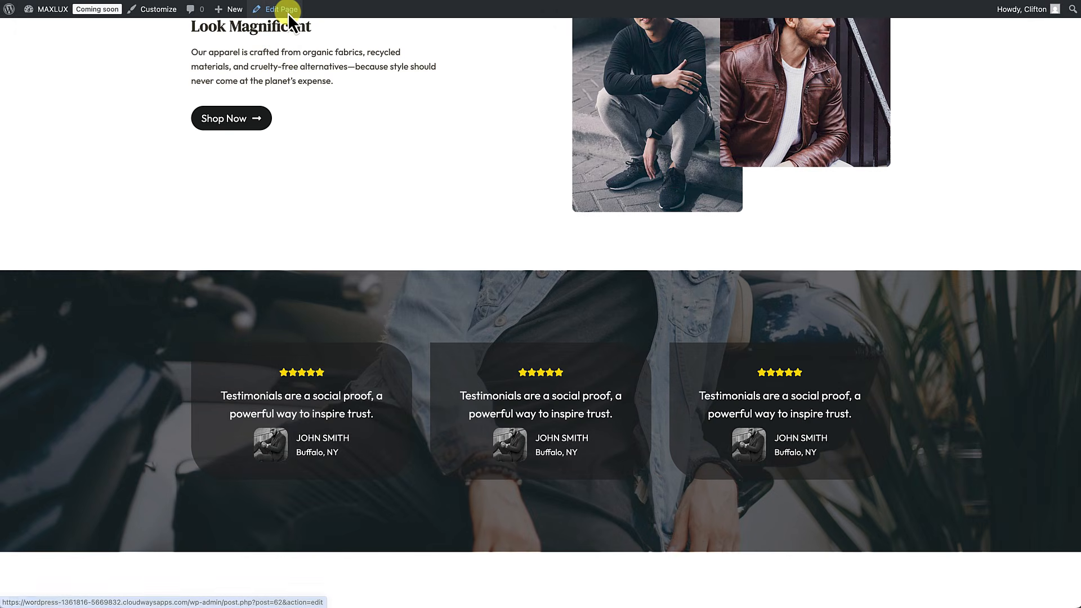
# Step: Point the Look Magnificent Shop Now button to the Shop page suggestion and save the homepage
pyautogui.scroll(-20, 312, 286)
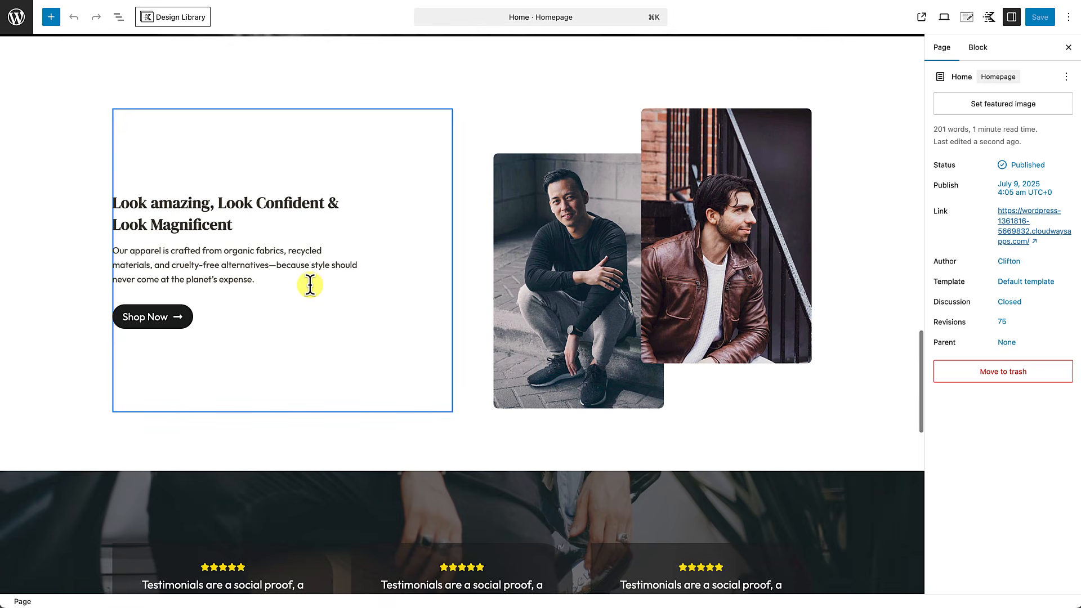
pyautogui.click(202, 321)
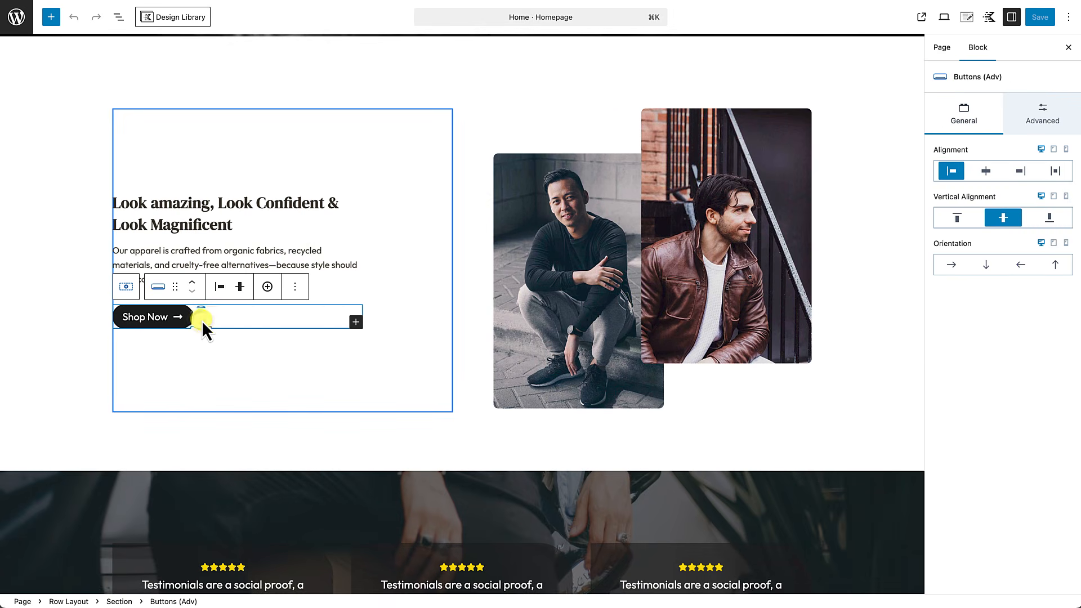
pyautogui.click(147, 318)
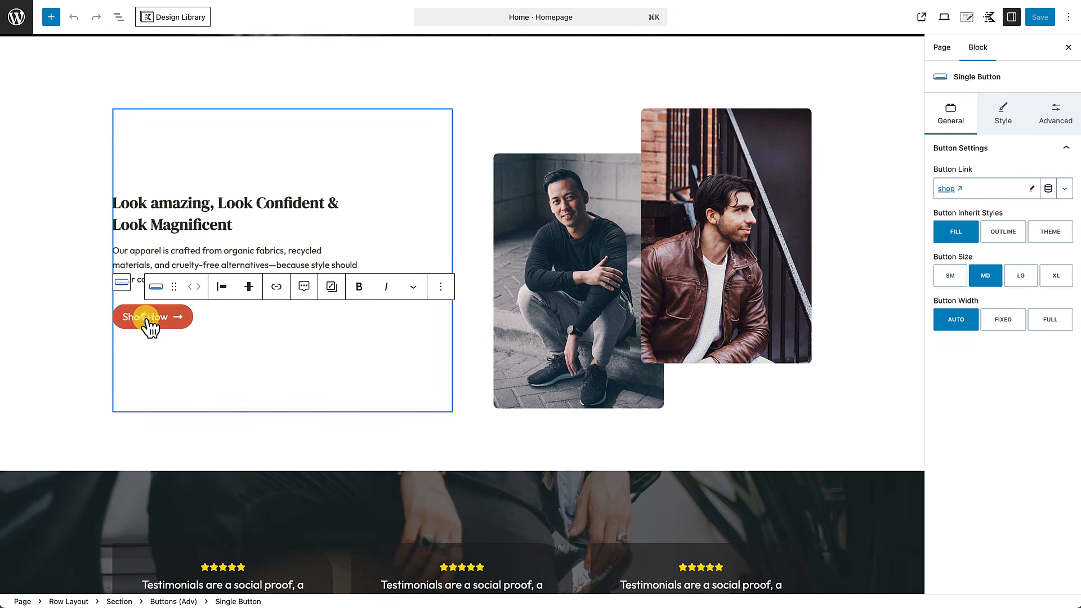
pyautogui.click(1034, 190)
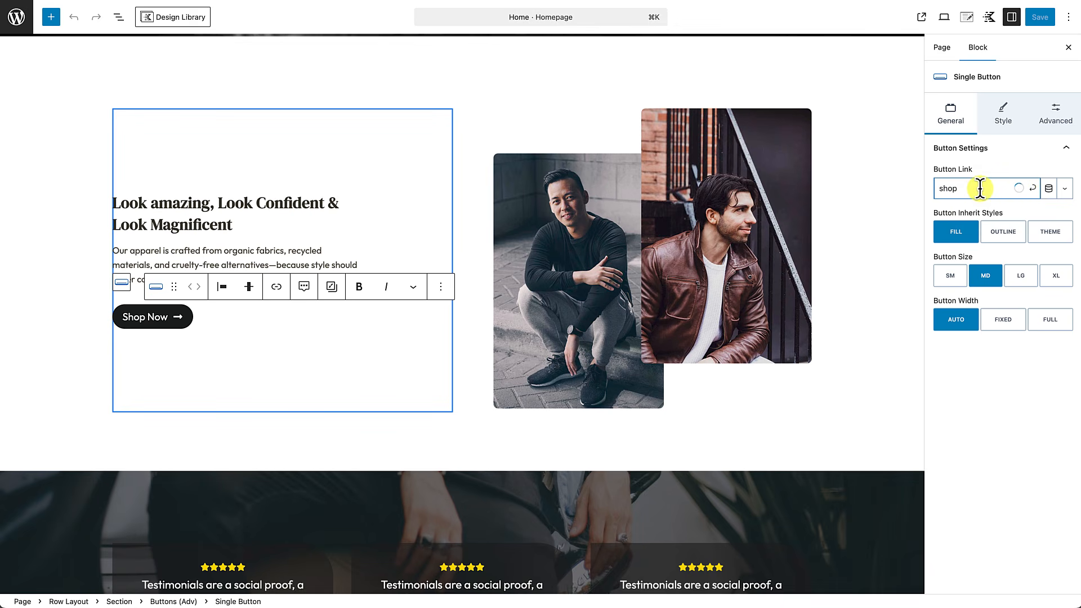
pyautogui.click(975, 213)
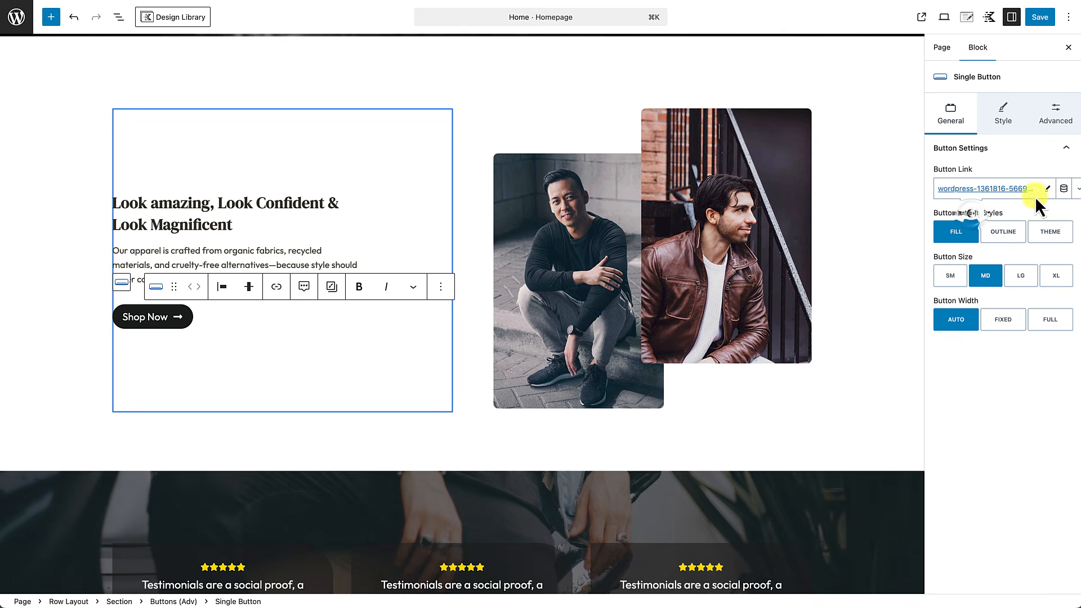
pyautogui.click(1041, 18)
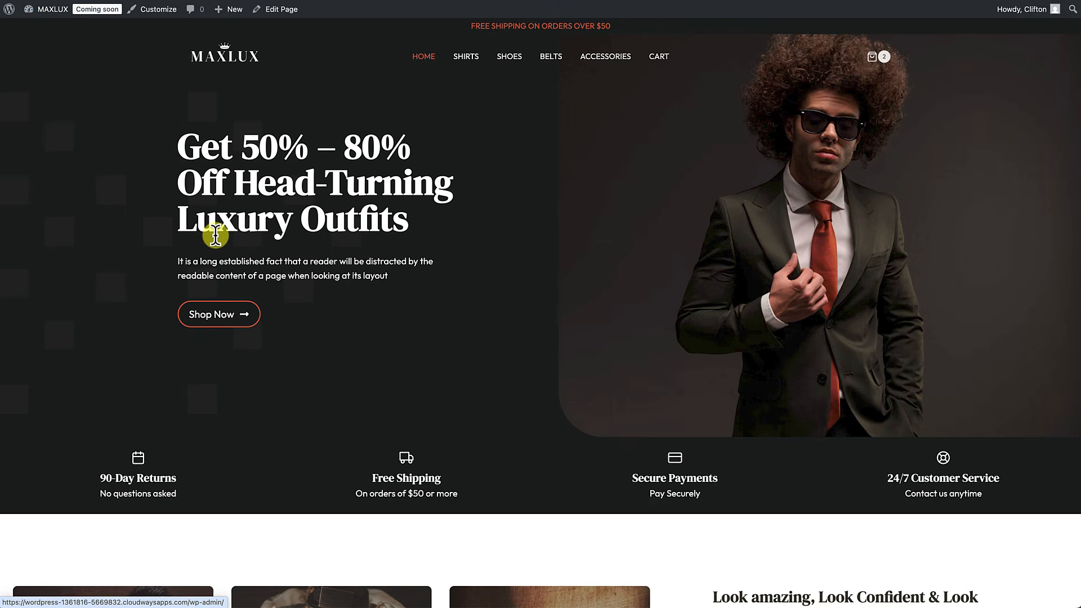
pyautogui.scroll(-15, 216, 236)
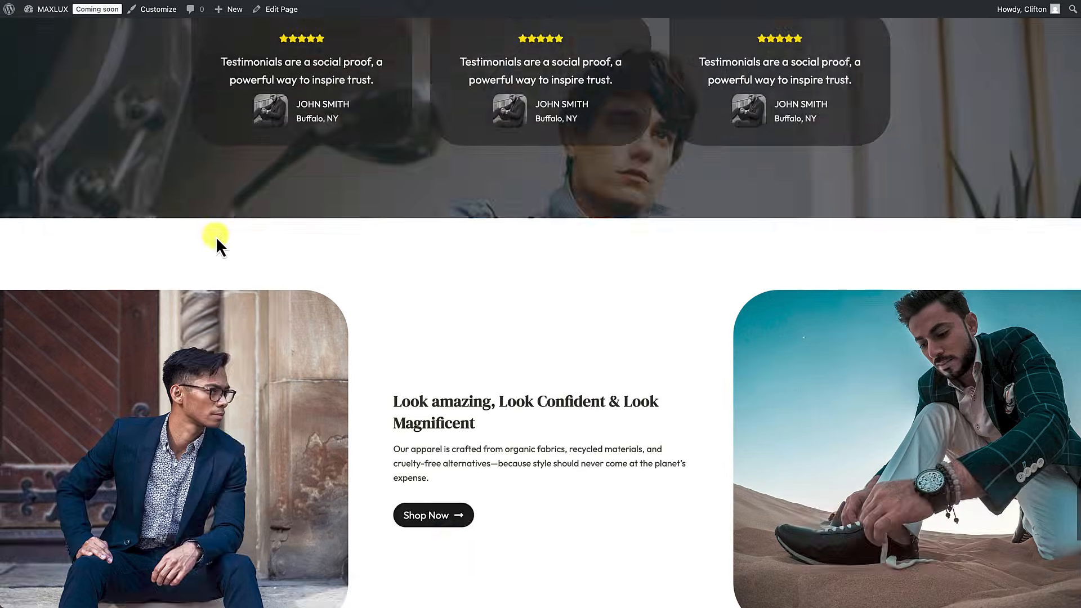
pyautogui.scroll(-7, 215, 236)
pyautogui.scroll(9, 215, 236)
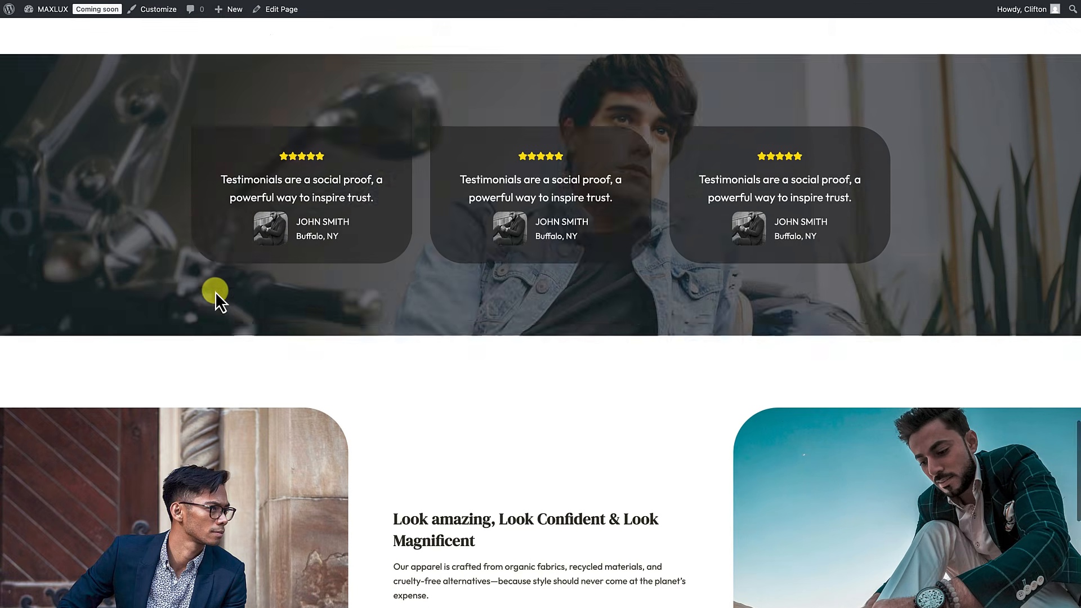
pyautogui.scroll(4, 223, 236)
pyautogui.click(235, 160)
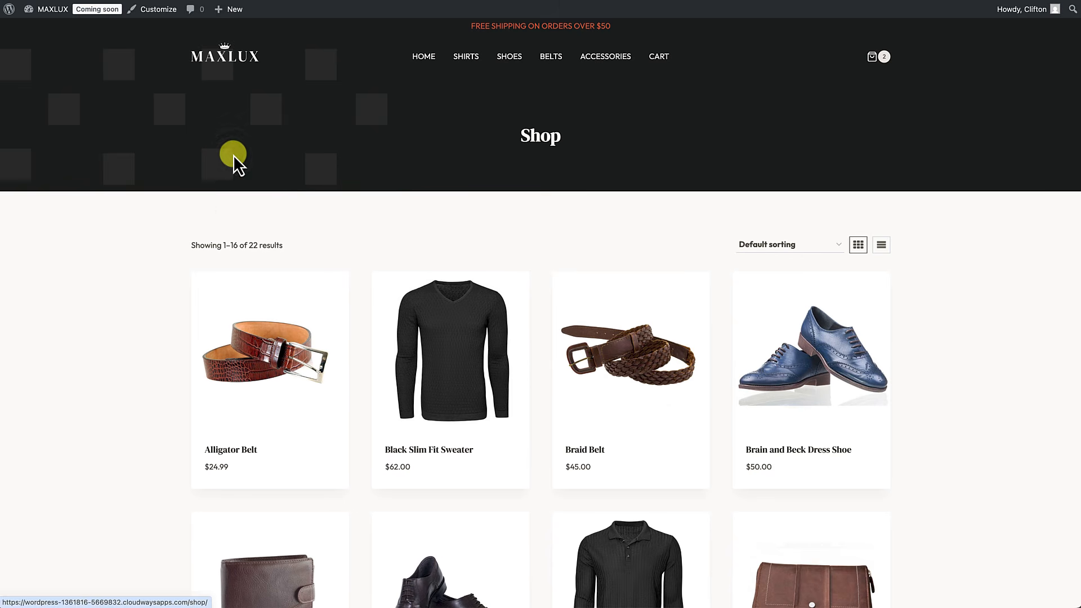
pyautogui.hotkey('alt', 'Left')
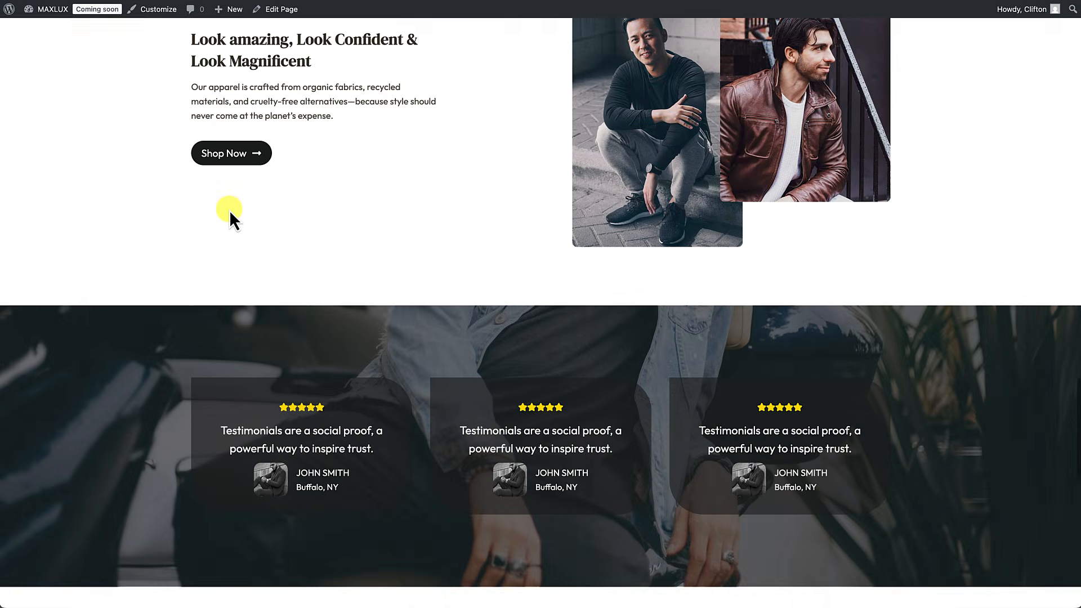
pyautogui.scroll(-12, 229, 210)
pyautogui.click(437, 160)
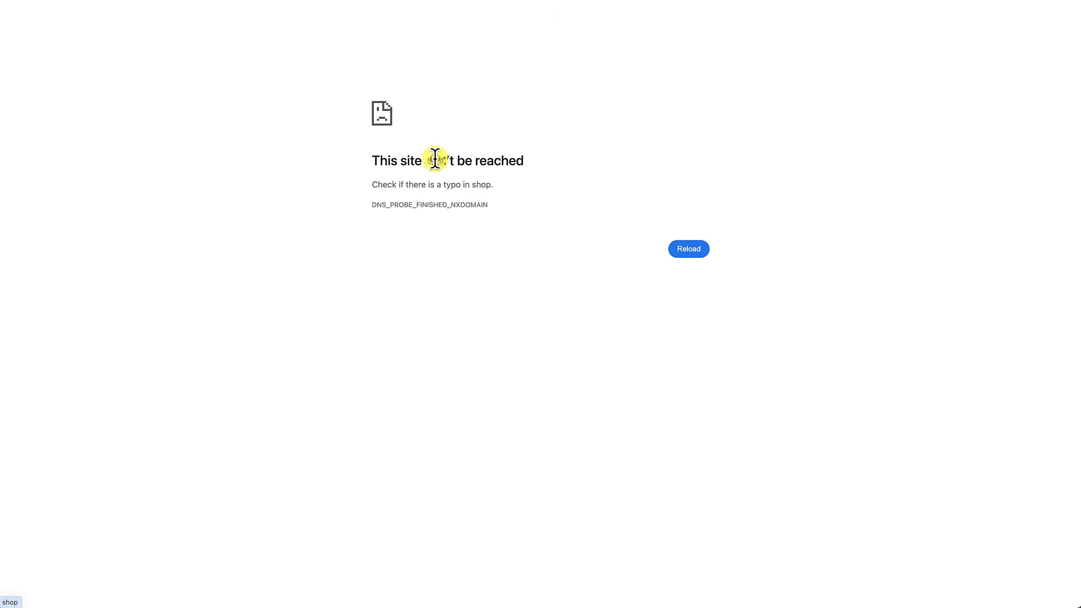
pyautogui.hscroll(-5, 435, 158)
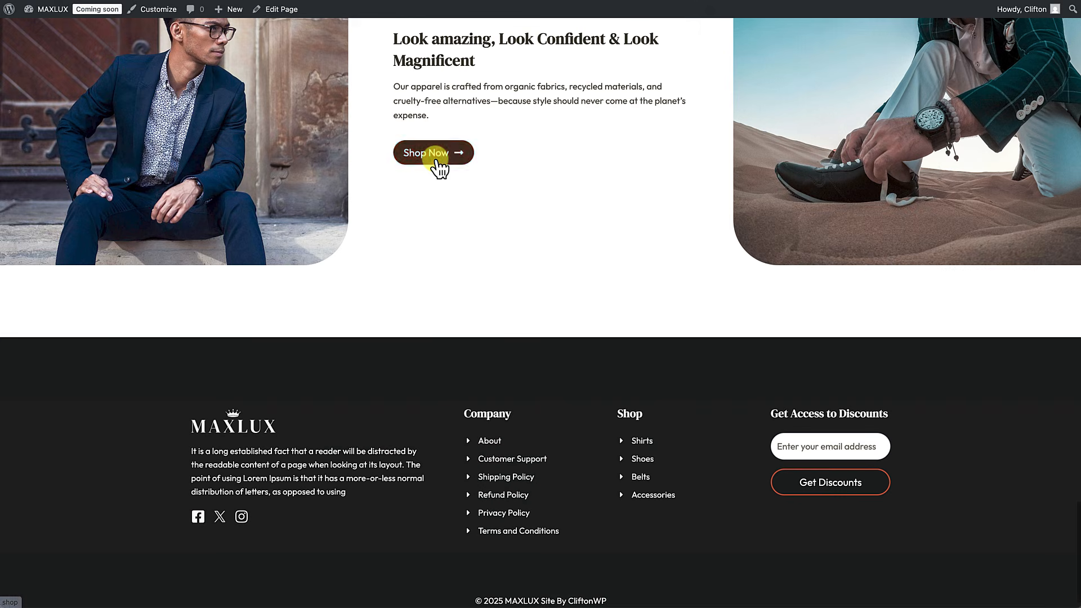
# Step: Relink the blue-suit Shop Now button to the Shop page, save, and view the live homepage
pyautogui.click(281, 13)
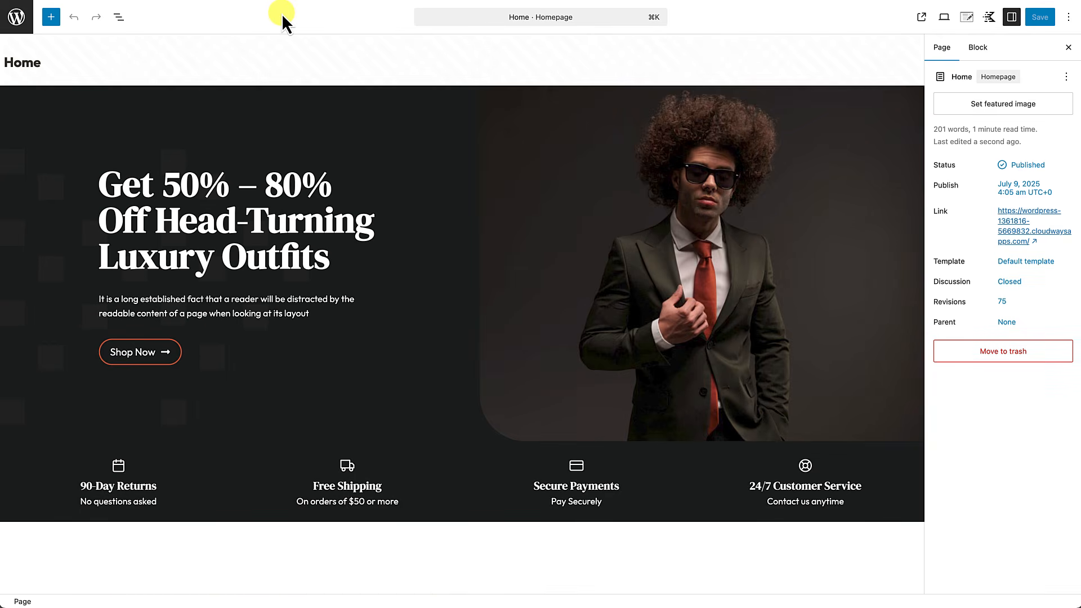
pyautogui.scroll(-15, 357, 304)
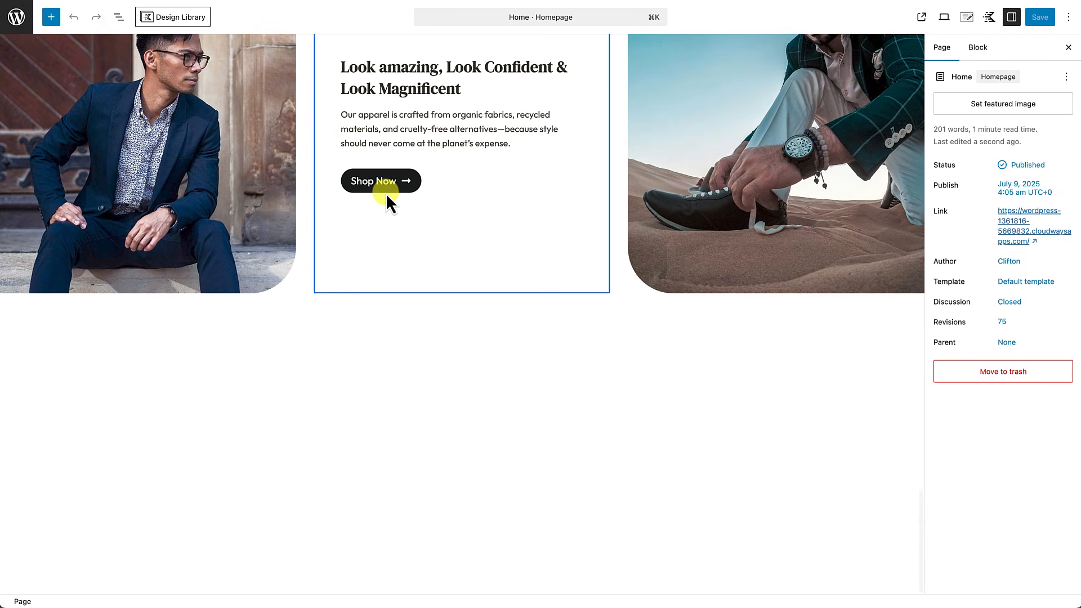
pyautogui.click(387, 190)
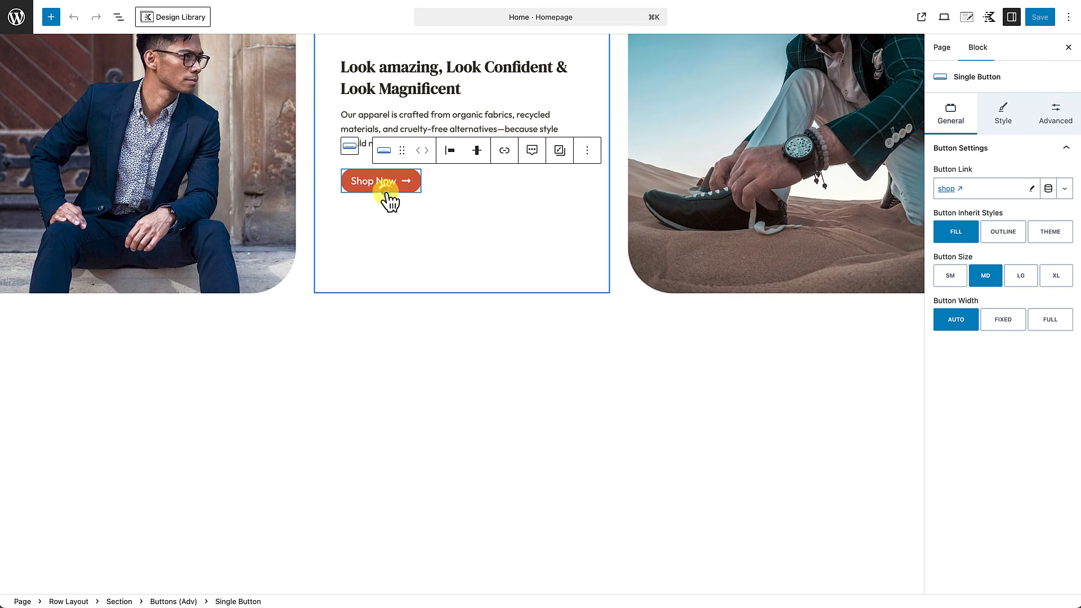
pyautogui.click(1034, 188)
pyautogui.click(995, 188)
pyautogui.press('BackSpace')
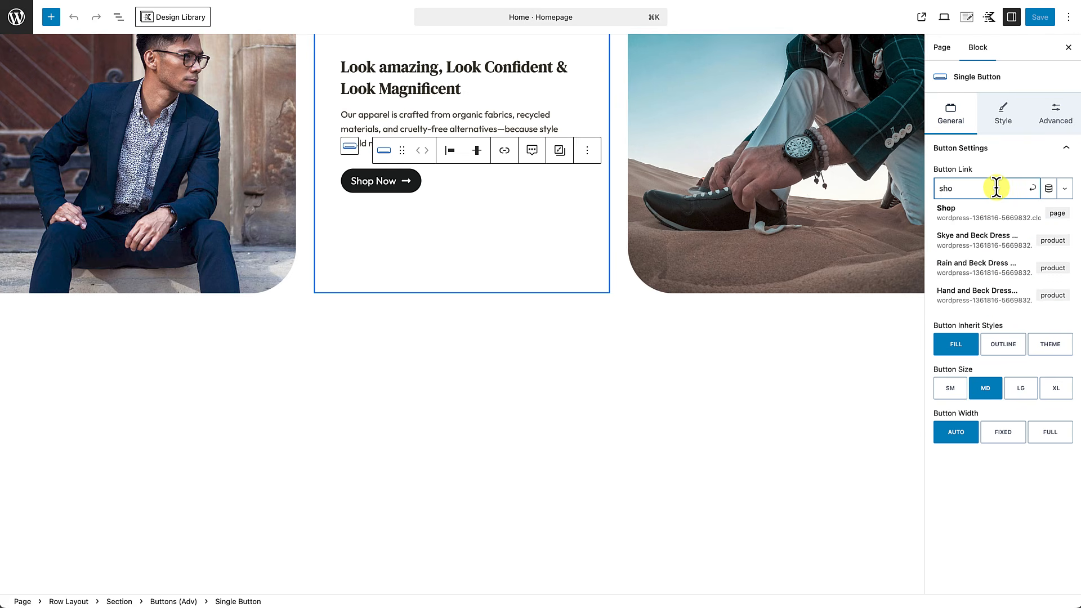
pyautogui.click(997, 212)
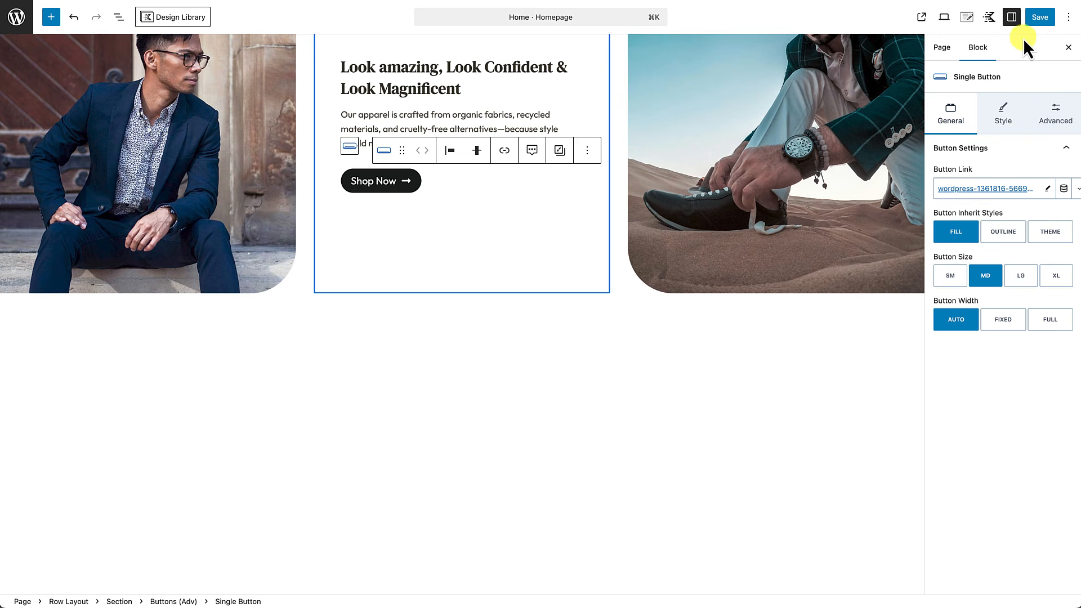
pyautogui.click(1038, 22)
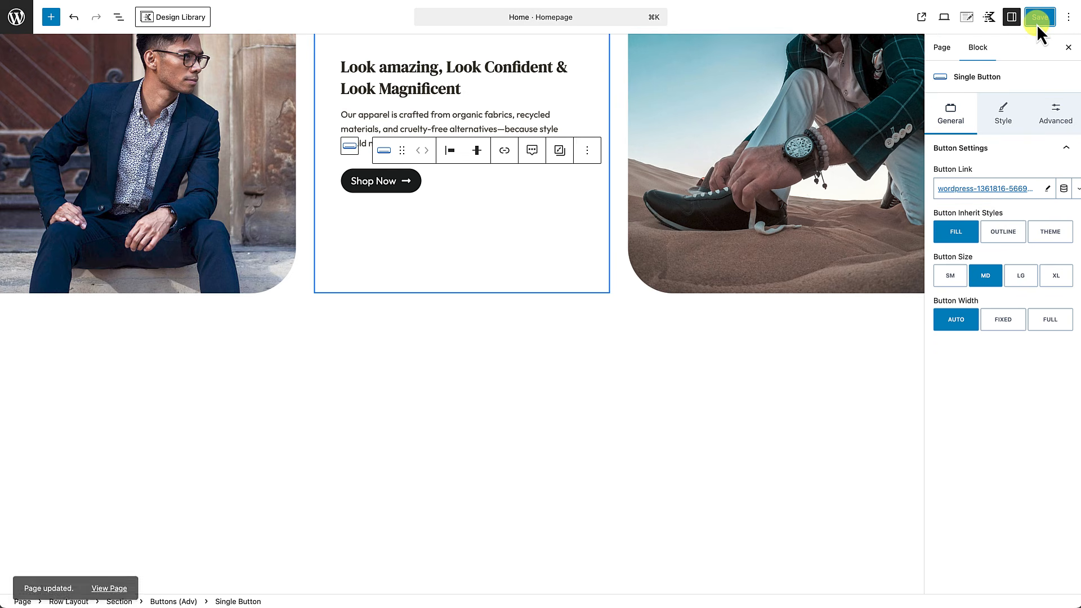
pyautogui.click(116, 583)
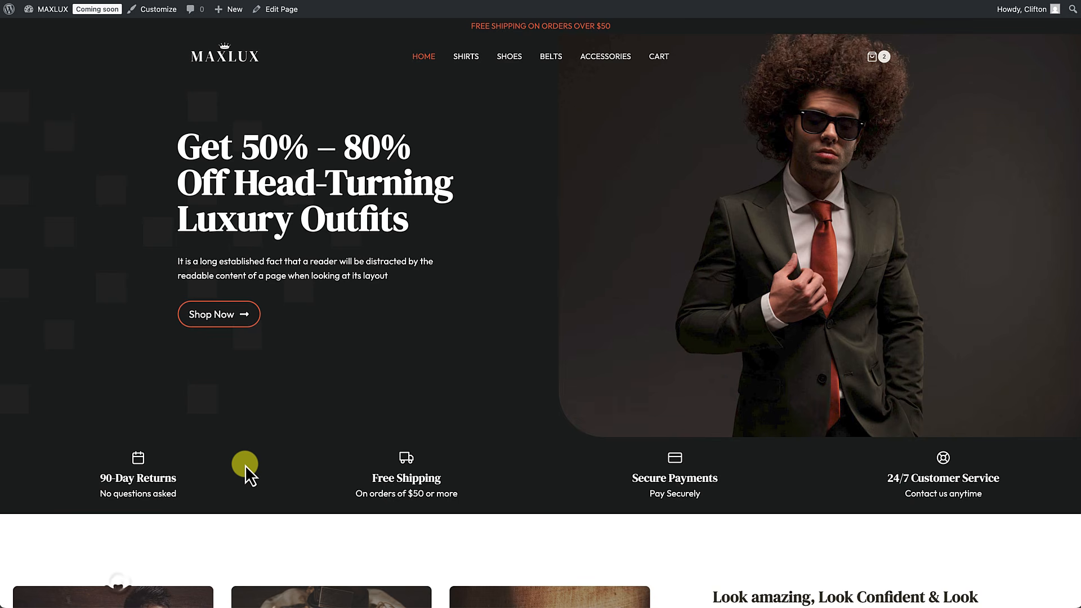
# Step: Open the cart summary and view the Collared Sweater product page
pyautogui.scroll(-20, 245, 465)
pyautogui.scroll(20, 245, 465)
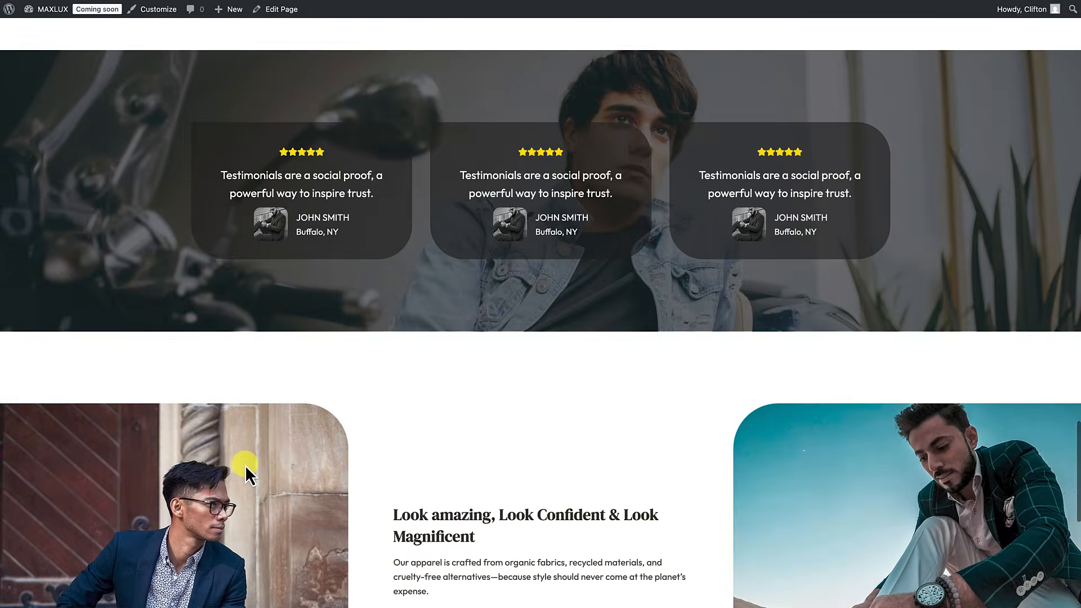
pyautogui.scroll(10, 246, 466)
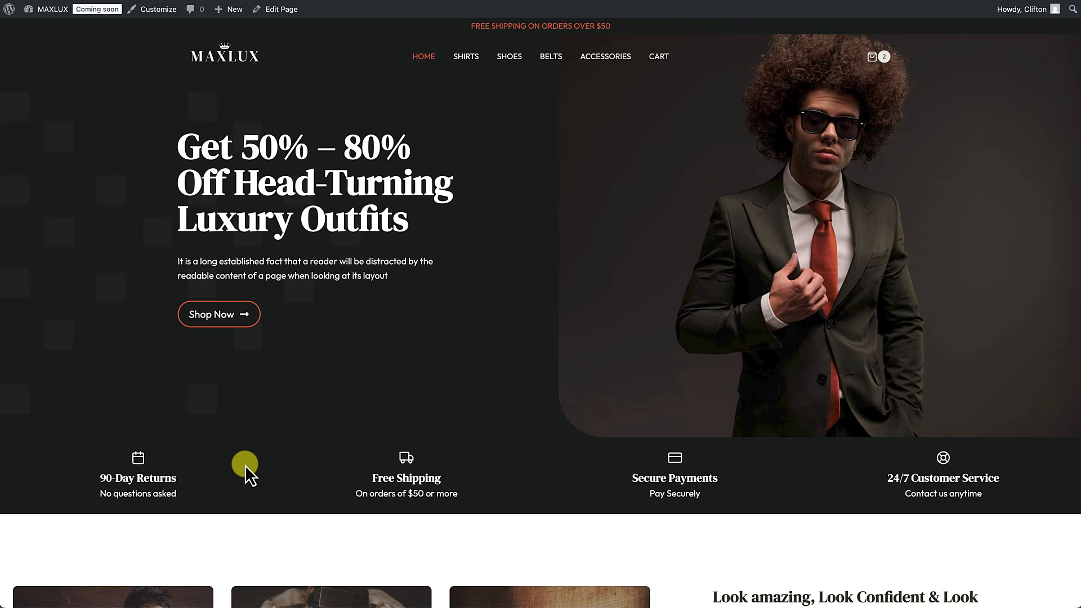
pyautogui.click(873, 58)
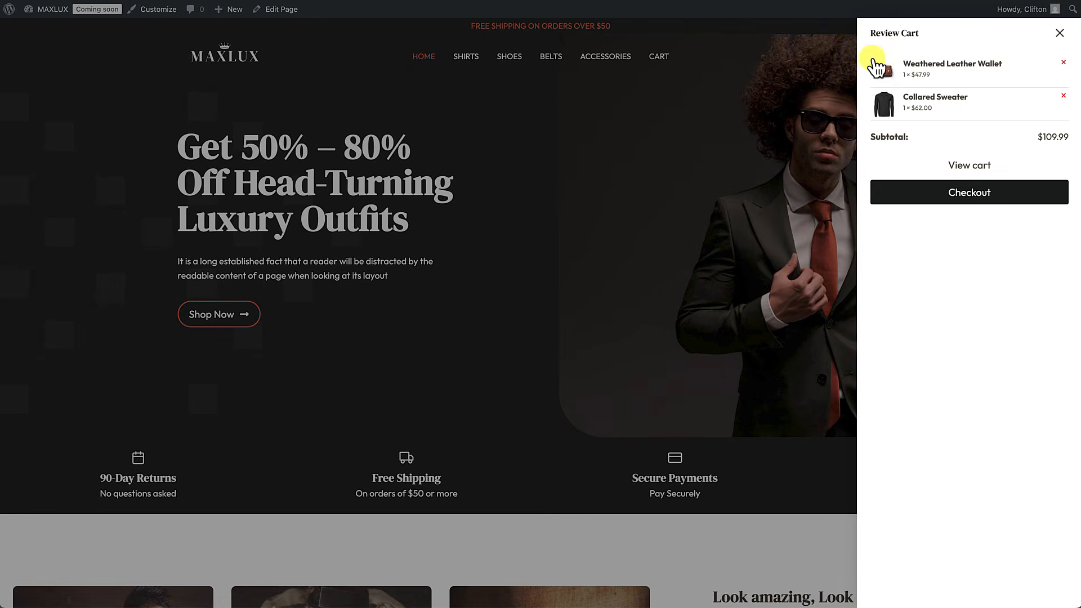
pyautogui.click(918, 94)
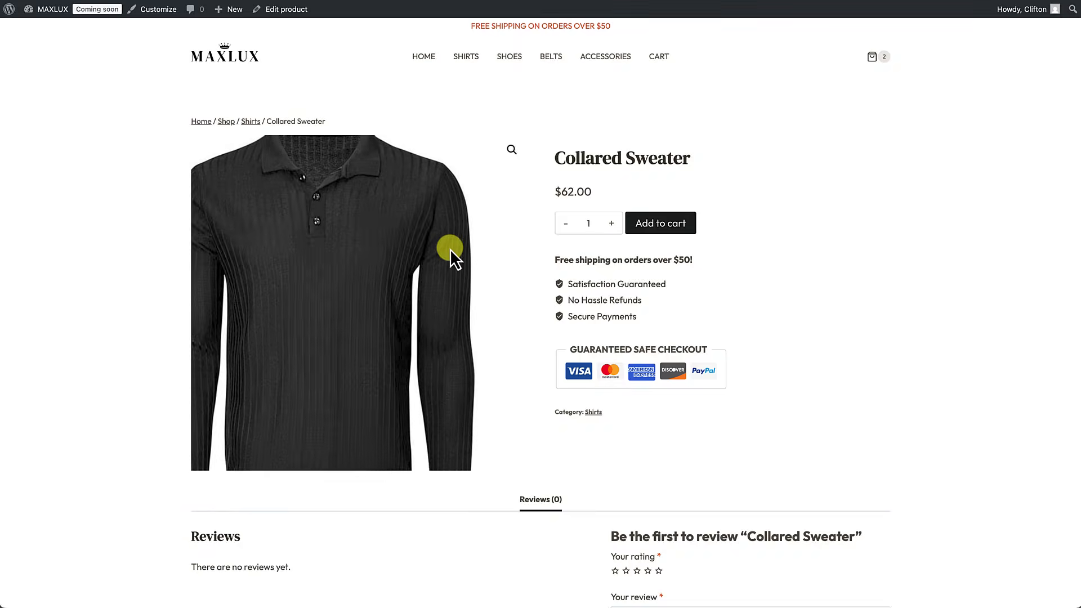
# Step: Check out the wallet and Collared Sweater cart ($109.99), finding no payment methods available
pyautogui.click(873, 59)
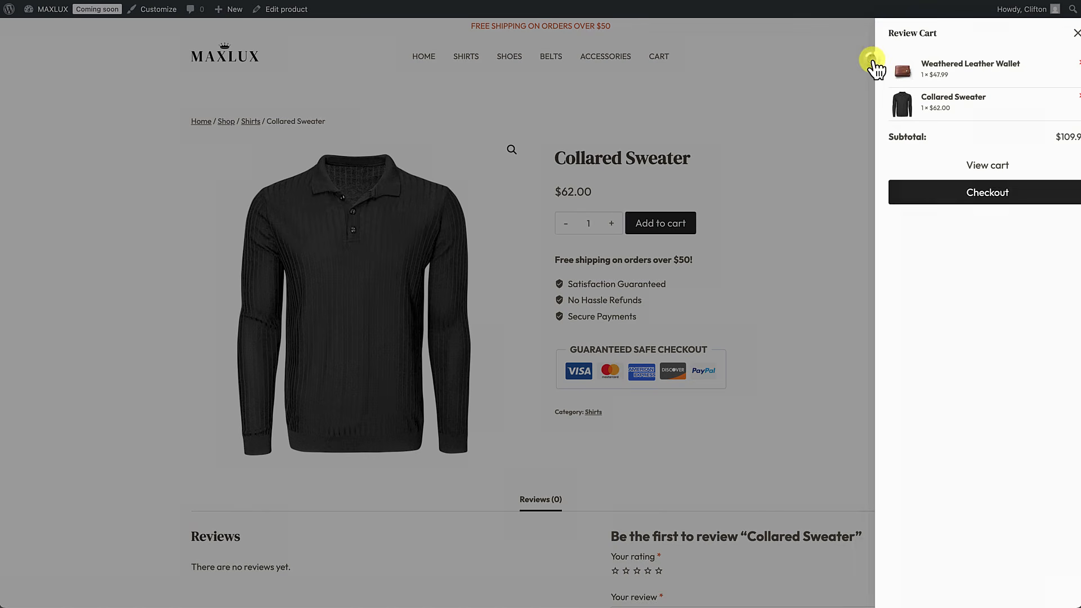
pyautogui.click(948, 201)
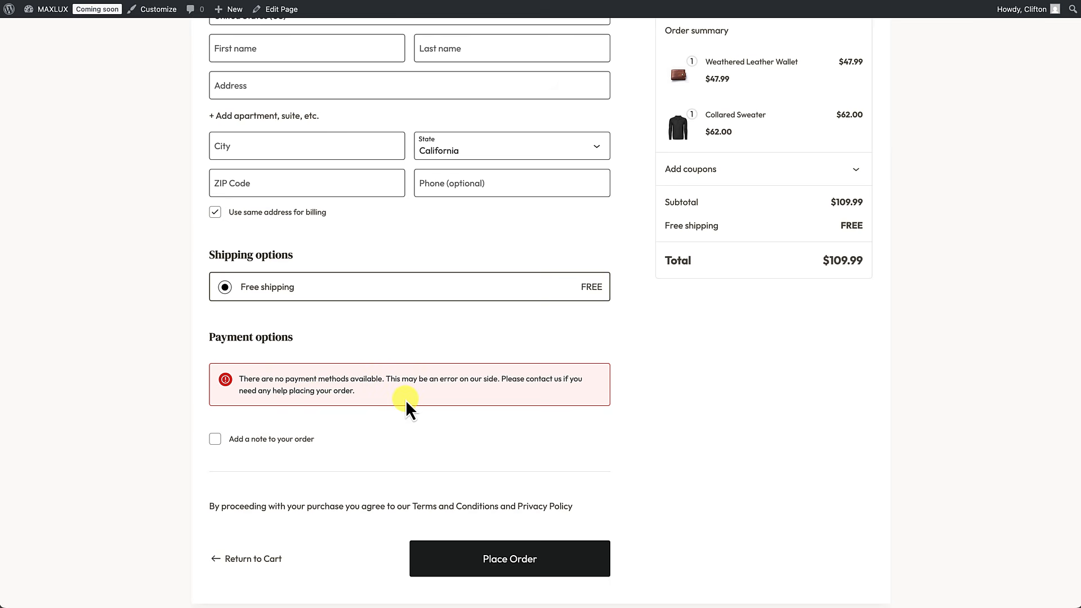
pyautogui.scroll(-3, 406, 401)
pyautogui.scroll(5, 406, 400)
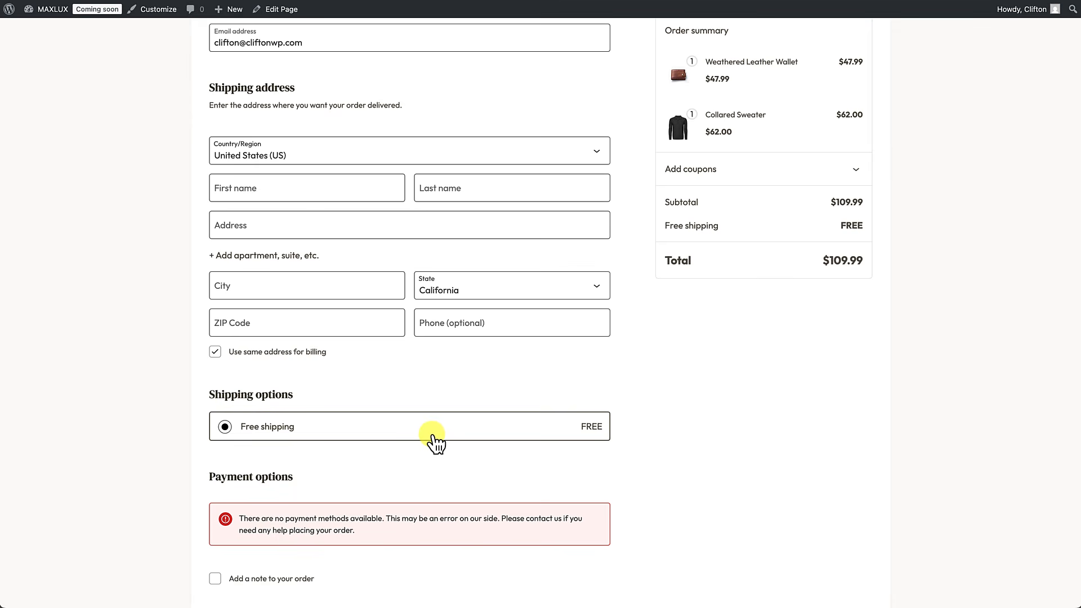
pyautogui.scroll(5, 433, 442)
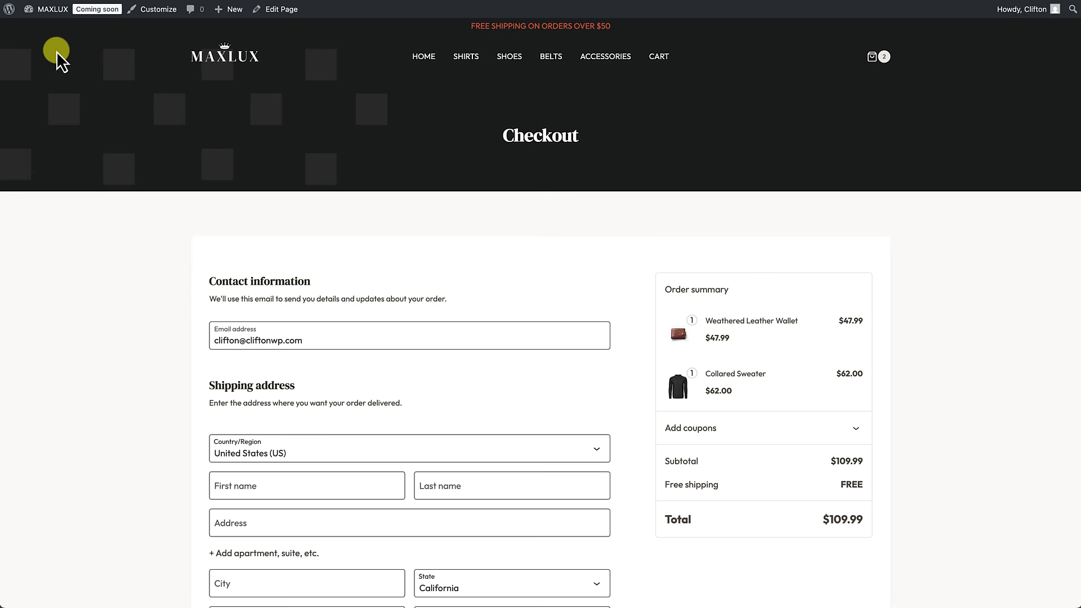
pyautogui.moveTo(53, 16)
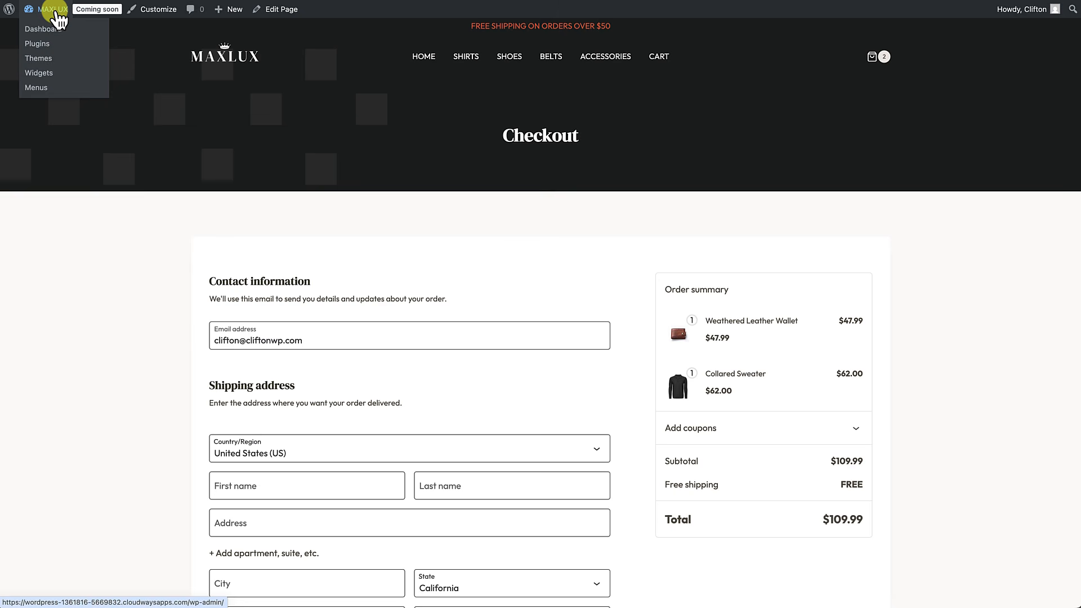
# Step: Open WooCommerce Payments from the dashboard and expand other providers such as Stripe, Square and Airwallex
pyautogui.click(50, 32)
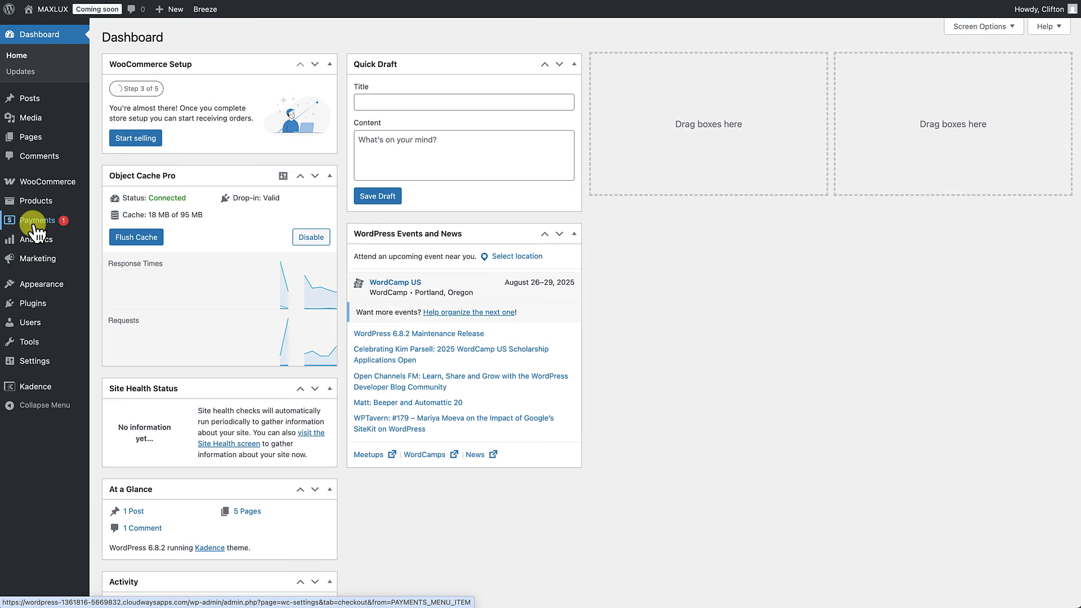
pyautogui.click(31, 222)
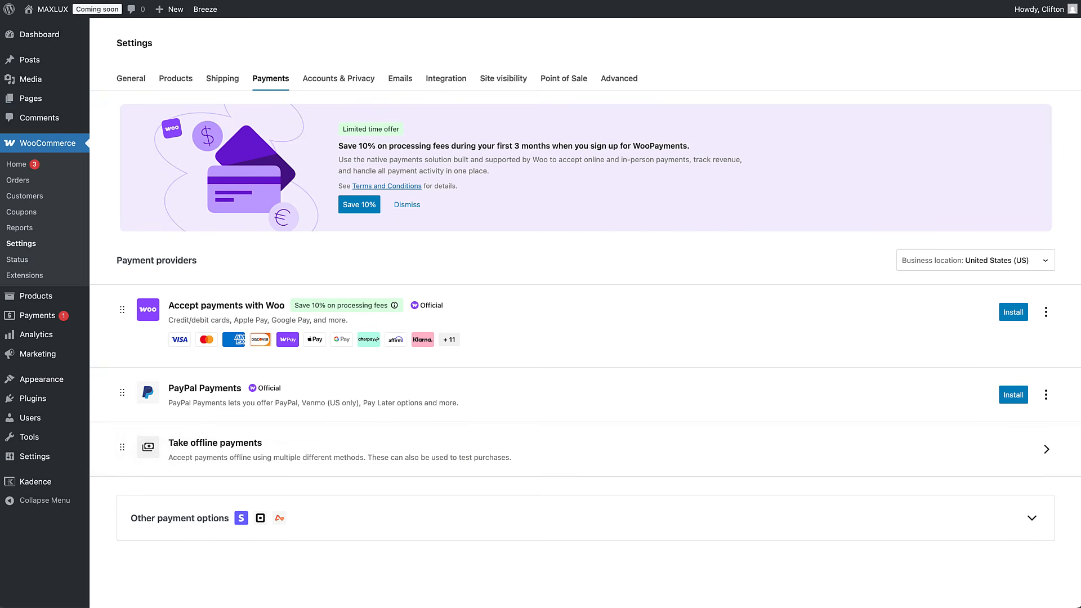
pyautogui.click(1036, 519)
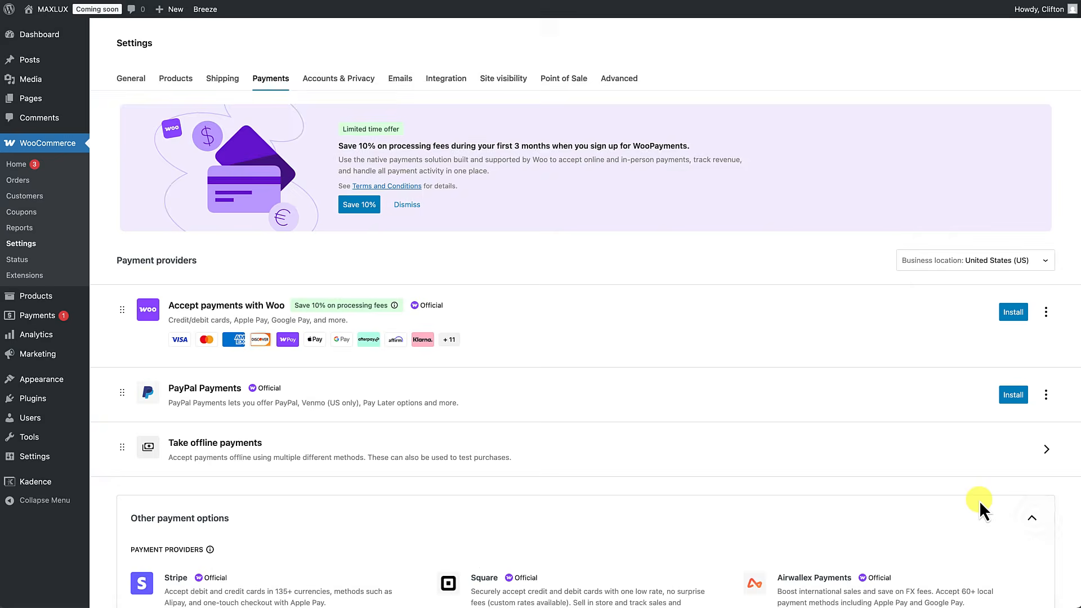
pyautogui.scroll(-2, 978, 501)
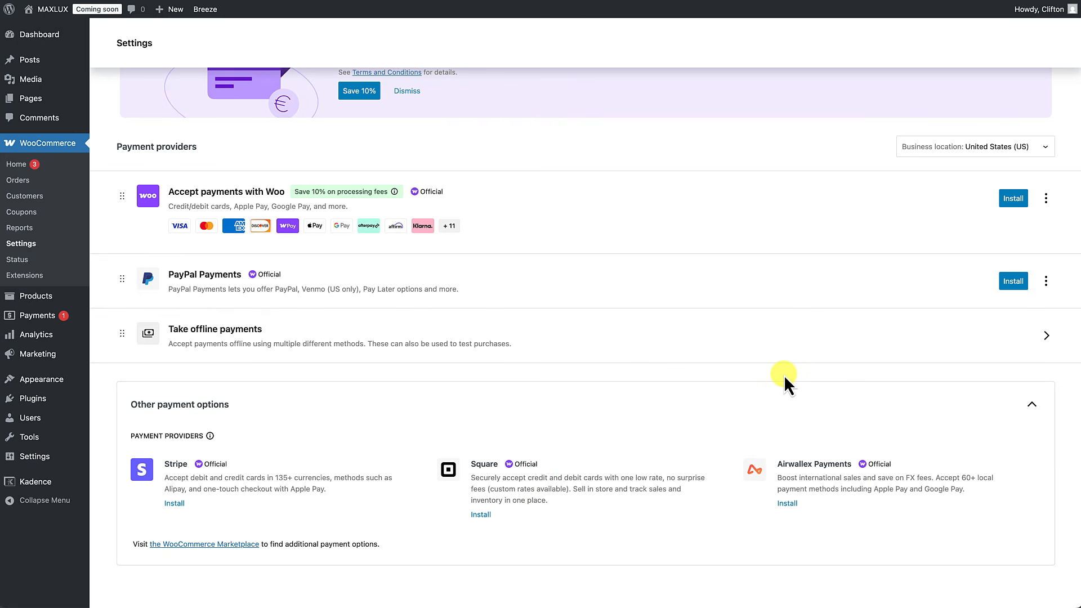
pyautogui.scroll(2, 784, 375)
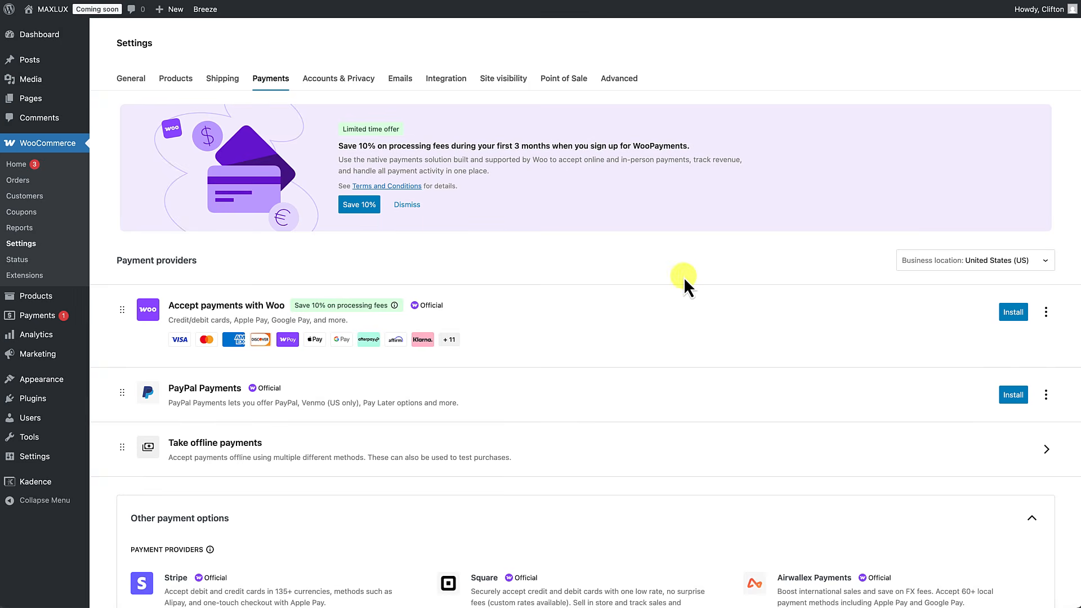
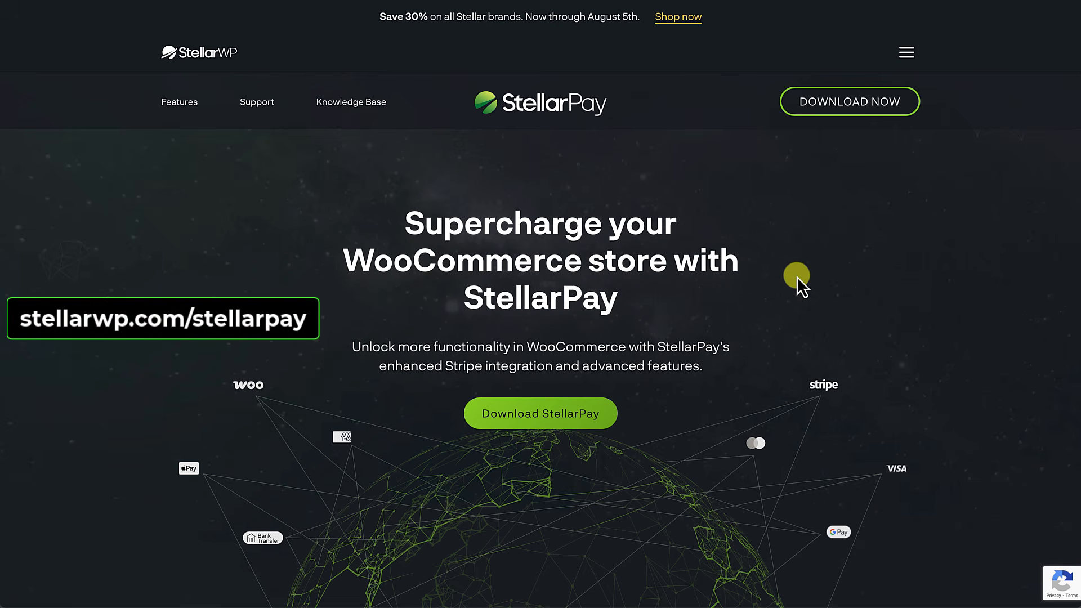
# Step: Scroll down and back up the stellarwp.com/stellarpay page to review StellarPay's features
pyautogui.scroll(-3, 797, 277)
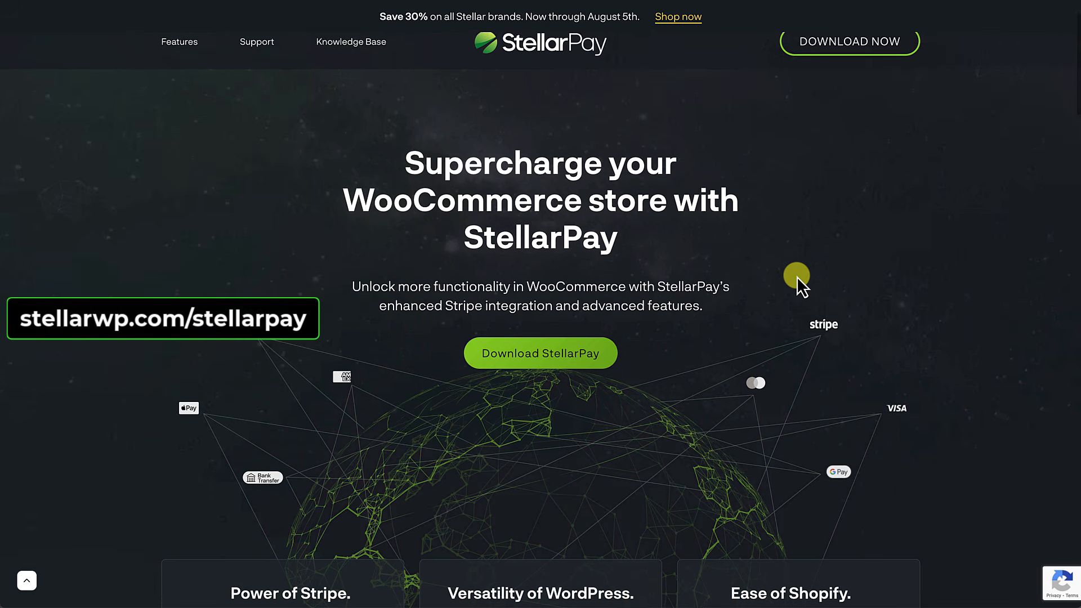
pyautogui.scroll(-2, 797, 277)
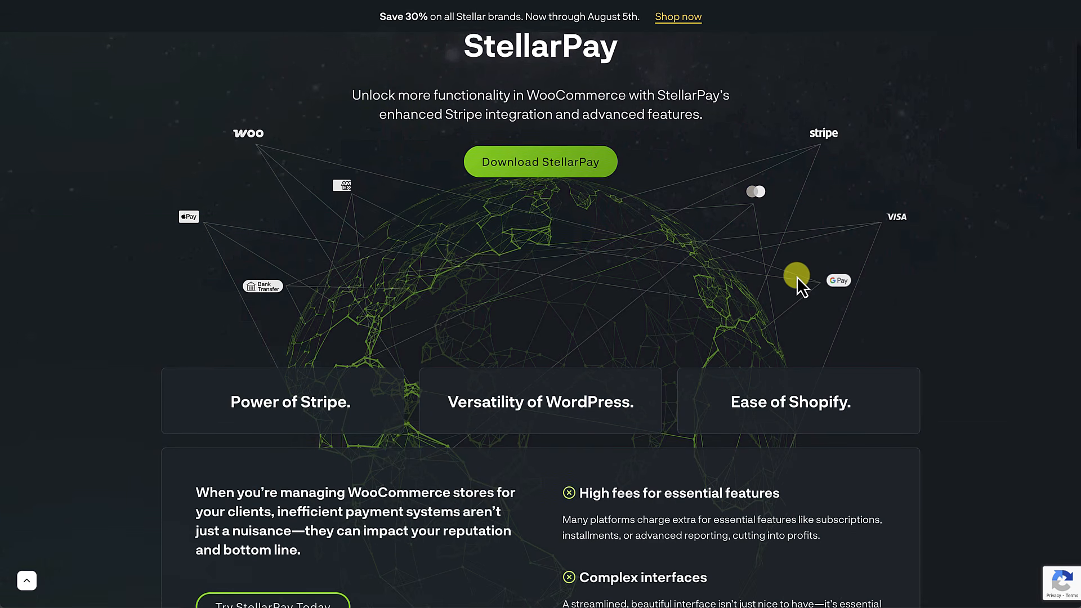
pyautogui.scroll(-2, 796, 276)
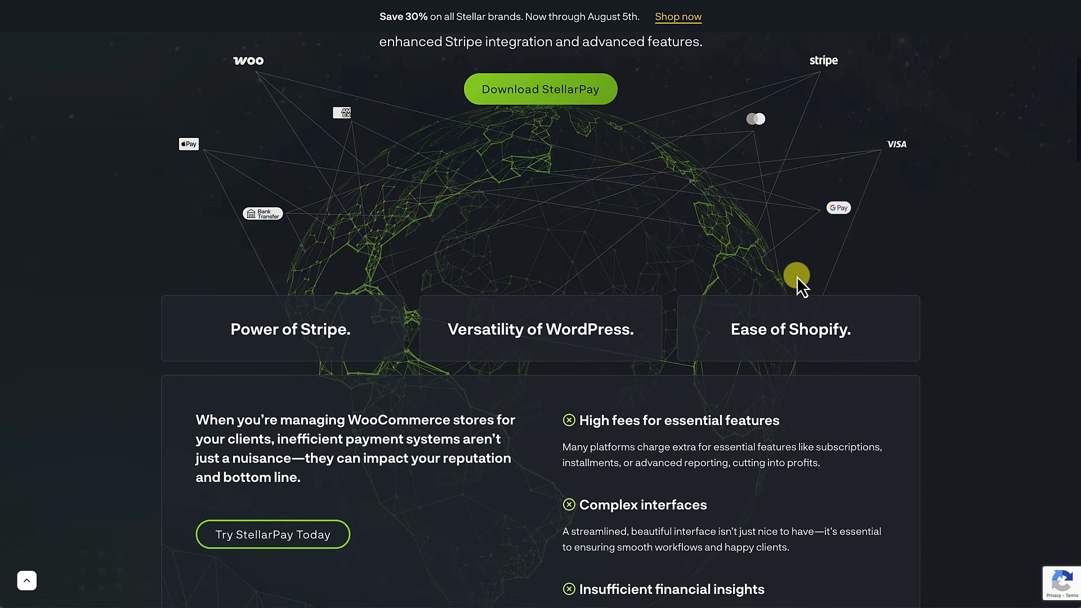
pyautogui.scroll(-2, 797, 276)
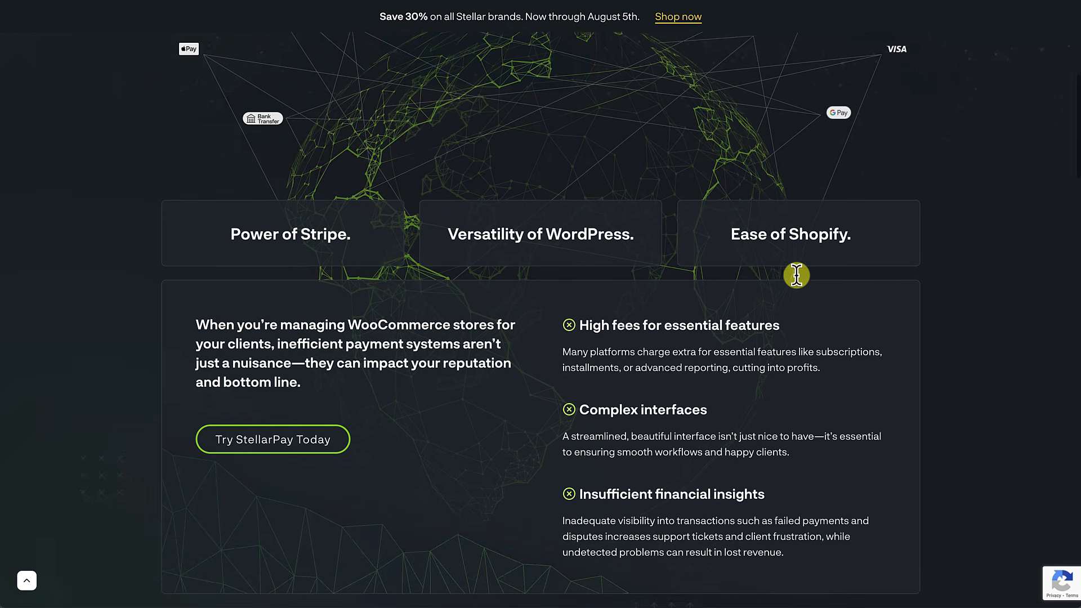
pyautogui.scroll(-2, 797, 277)
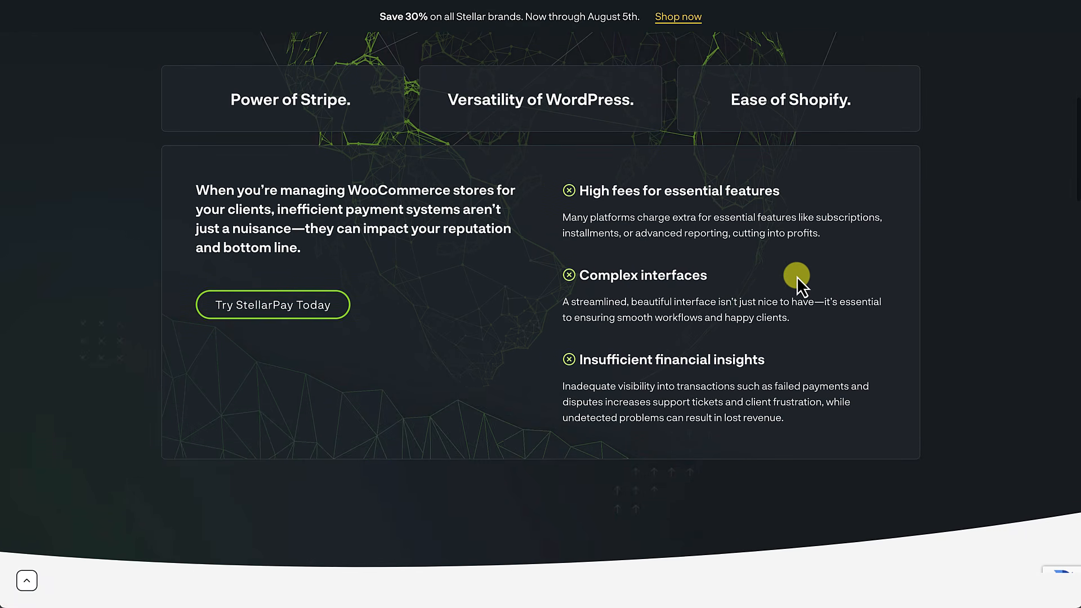
pyautogui.scroll(-2, 796, 277)
pyautogui.scroll(-3, 797, 276)
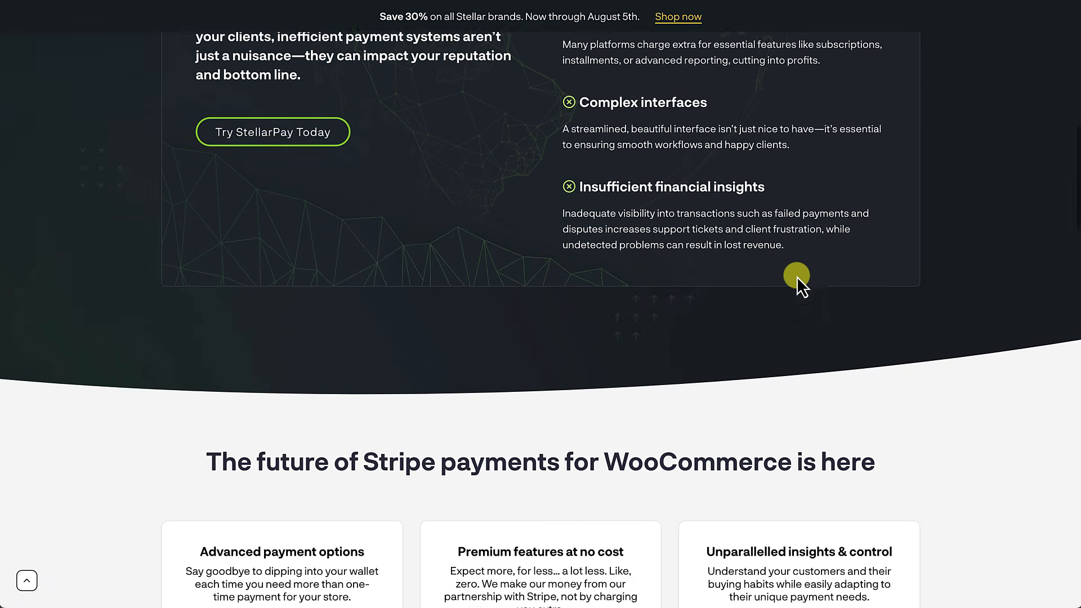
pyautogui.scroll(-2, 796, 276)
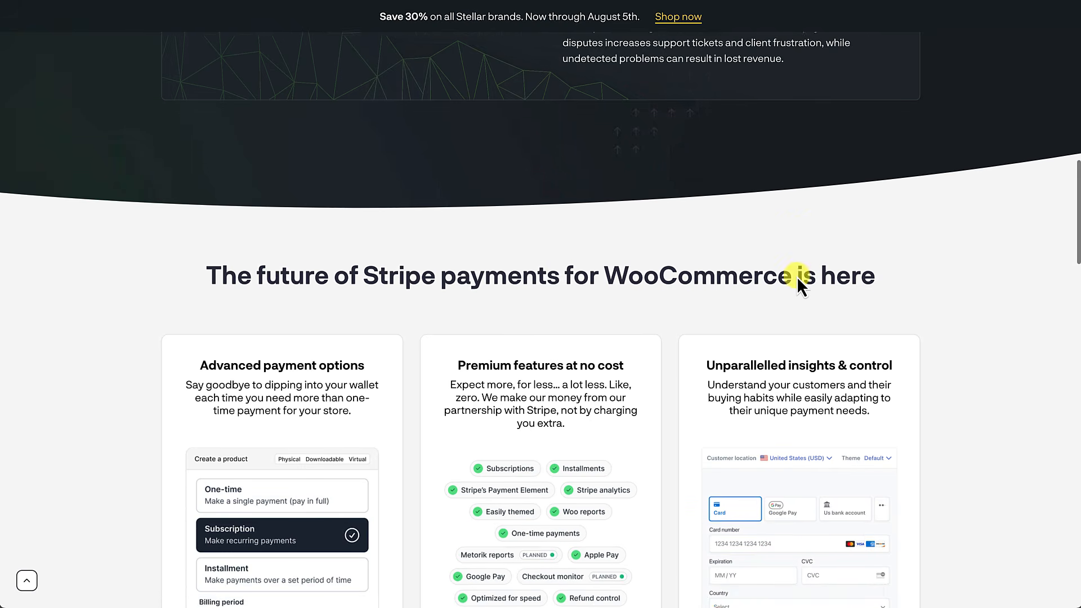
pyautogui.scroll(-2, 796, 276)
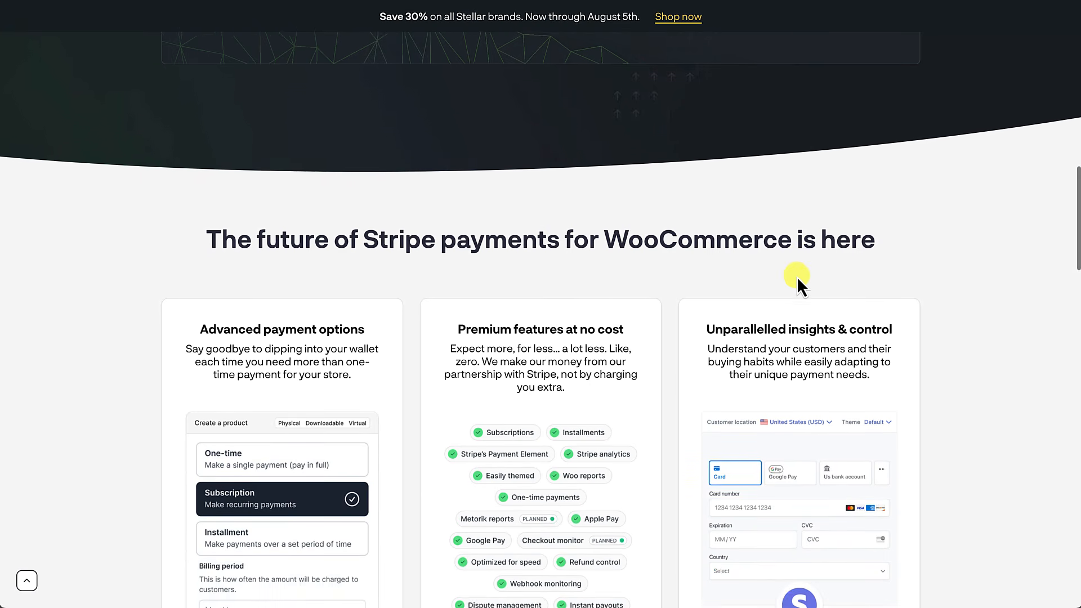
pyautogui.scroll(-1, 796, 276)
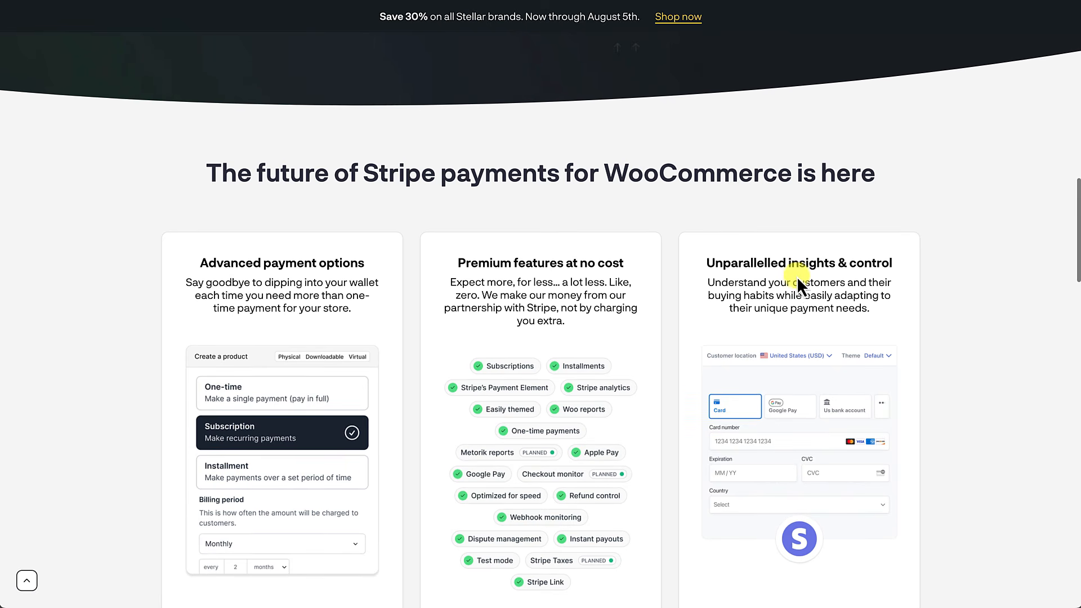
pyautogui.scroll(-1, 797, 276)
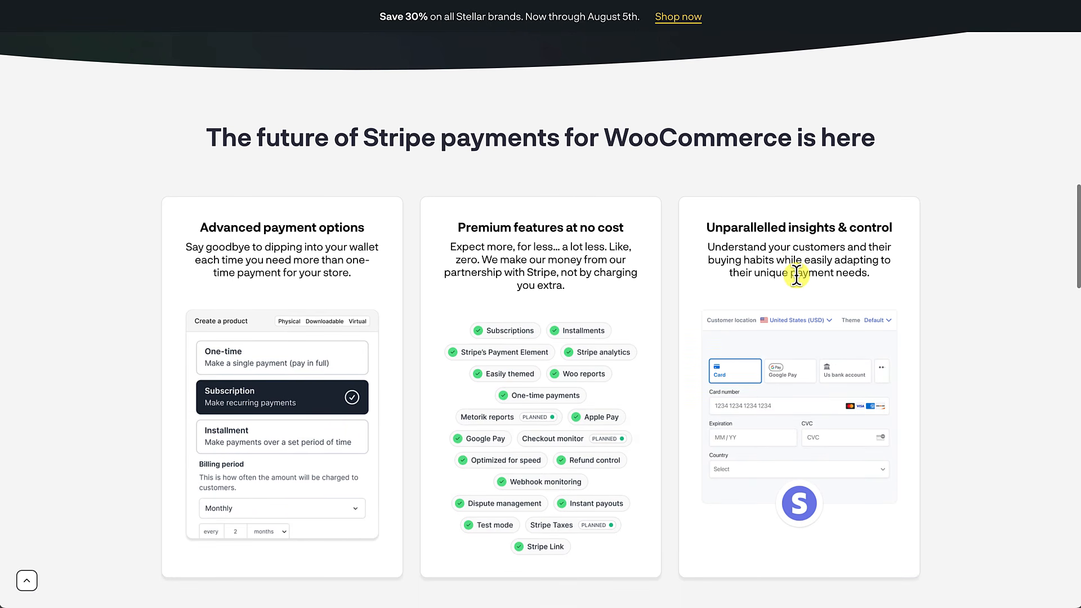
pyautogui.scroll(-1, 796, 276)
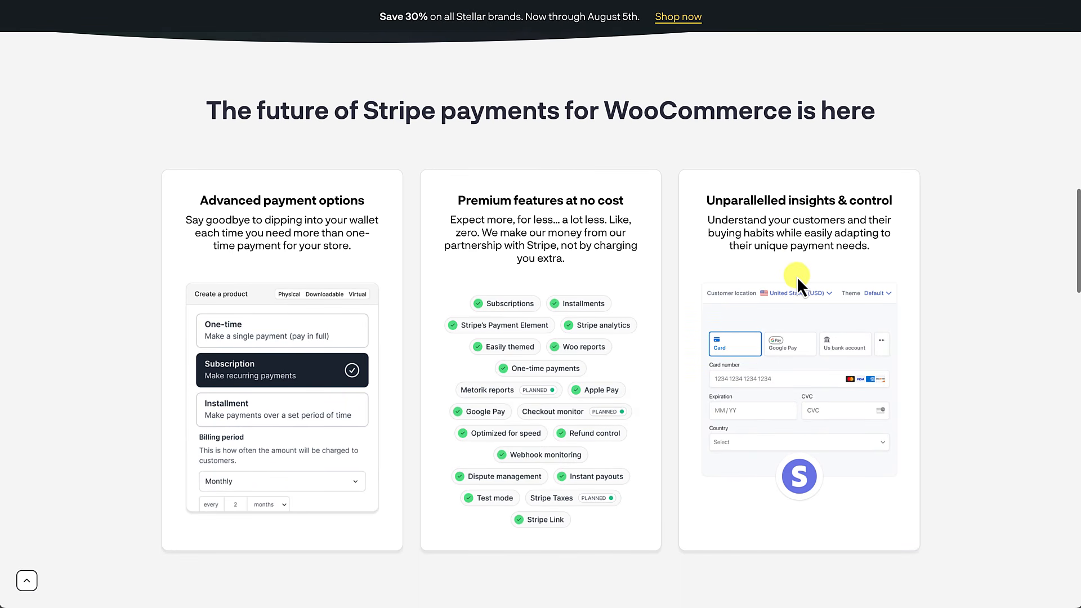
pyautogui.scroll(-2, 796, 276)
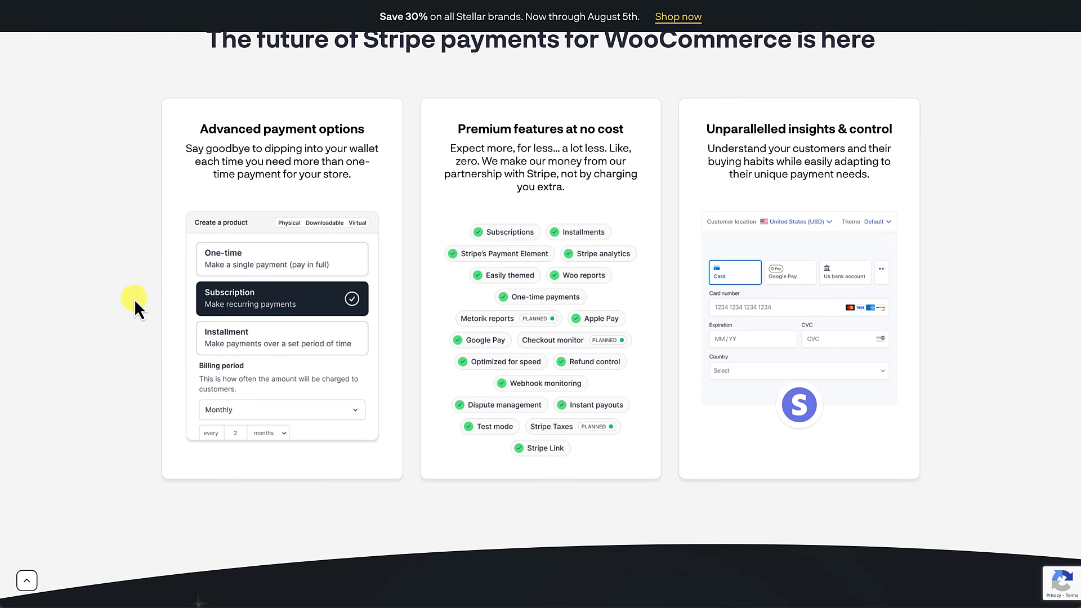
pyautogui.scroll(-1, 228, 331)
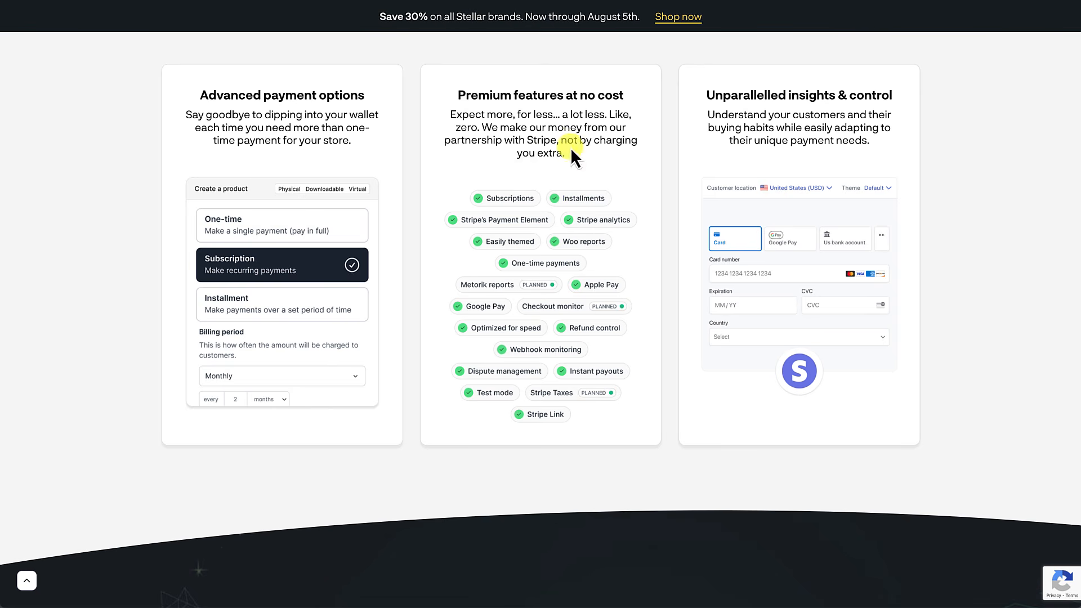
pyautogui.scroll(-1, 513, 310)
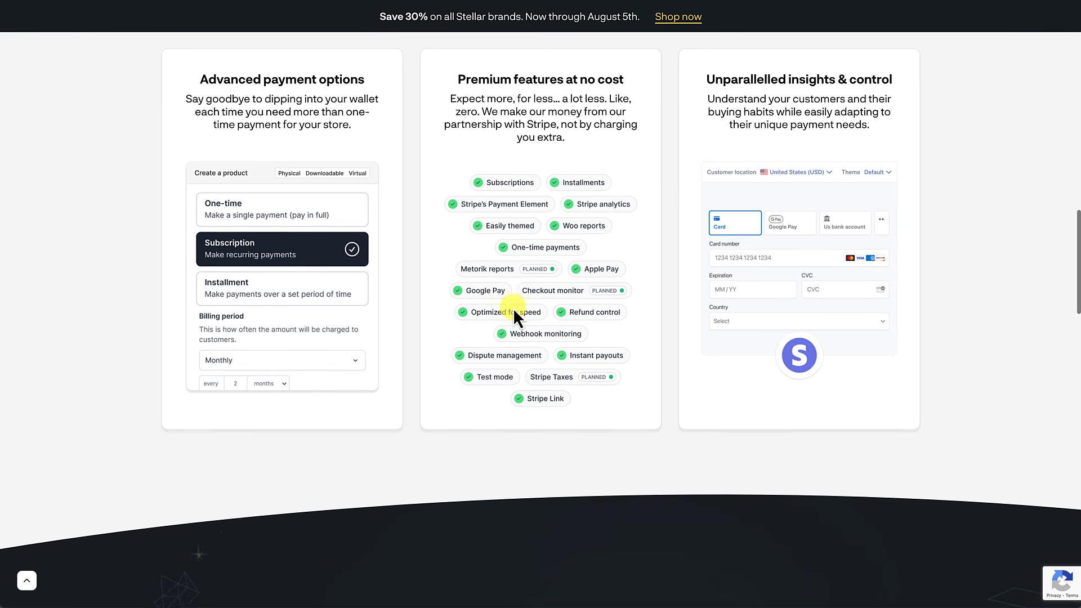
pyautogui.scroll(-5, 745, 252)
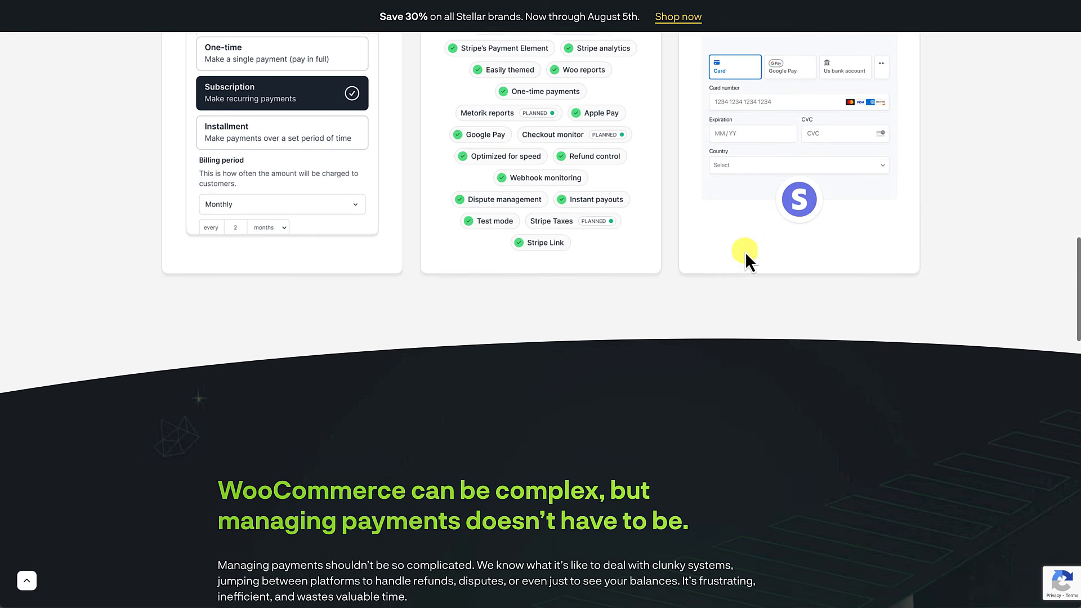
pyautogui.scroll(-3, 745, 252)
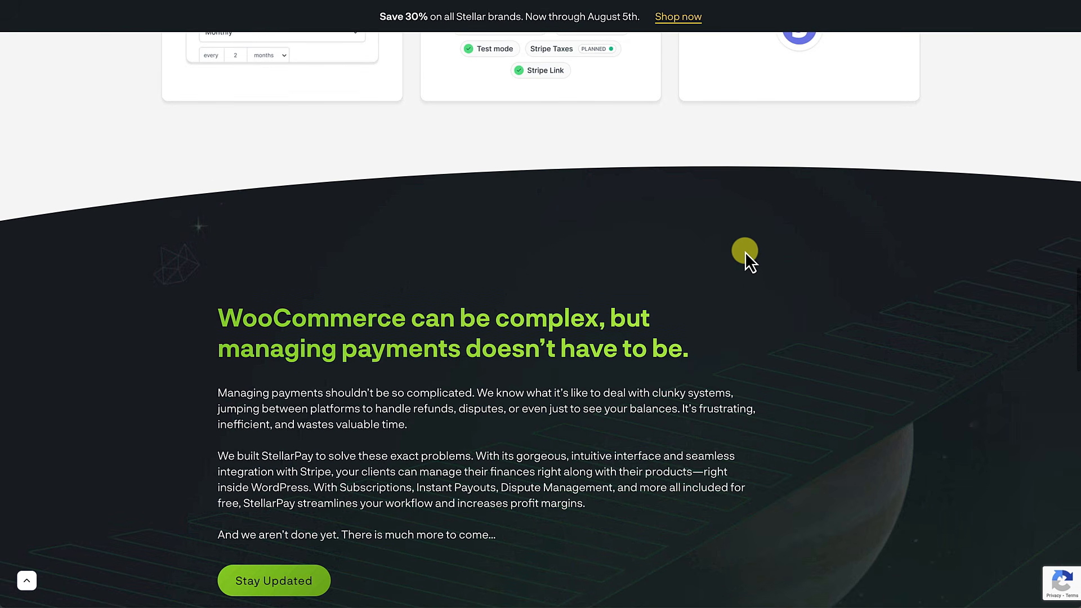
pyautogui.scroll(-7, 745, 251)
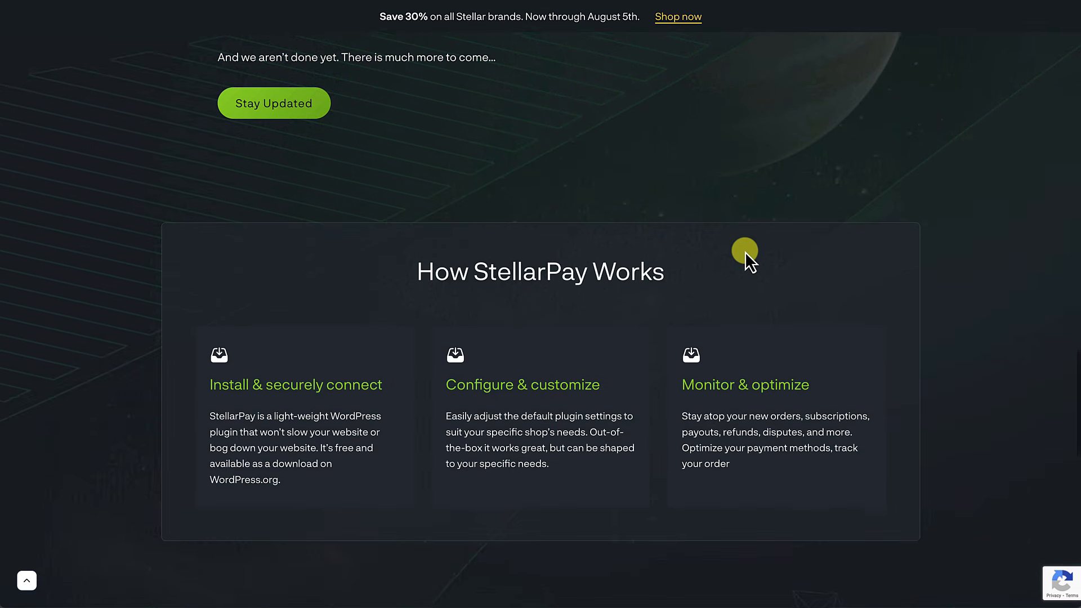
pyautogui.scroll(-1, 745, 252)
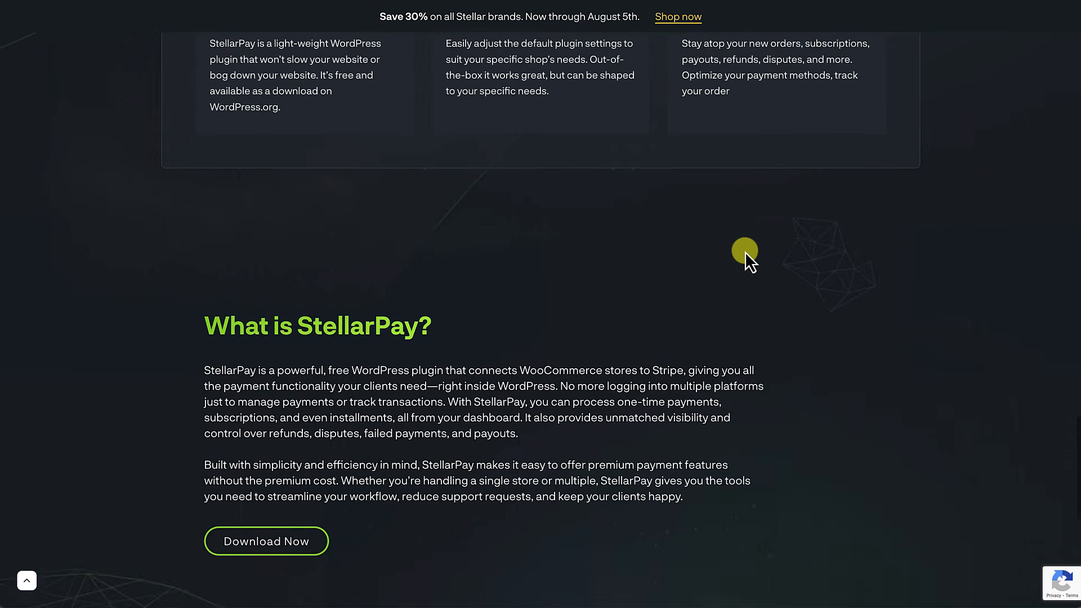
pyautogui.scroll(-4, 744, 251)
pyautogui.scroll(-4, 744, 250)
pyautogui.scroll(15, 745, 252)
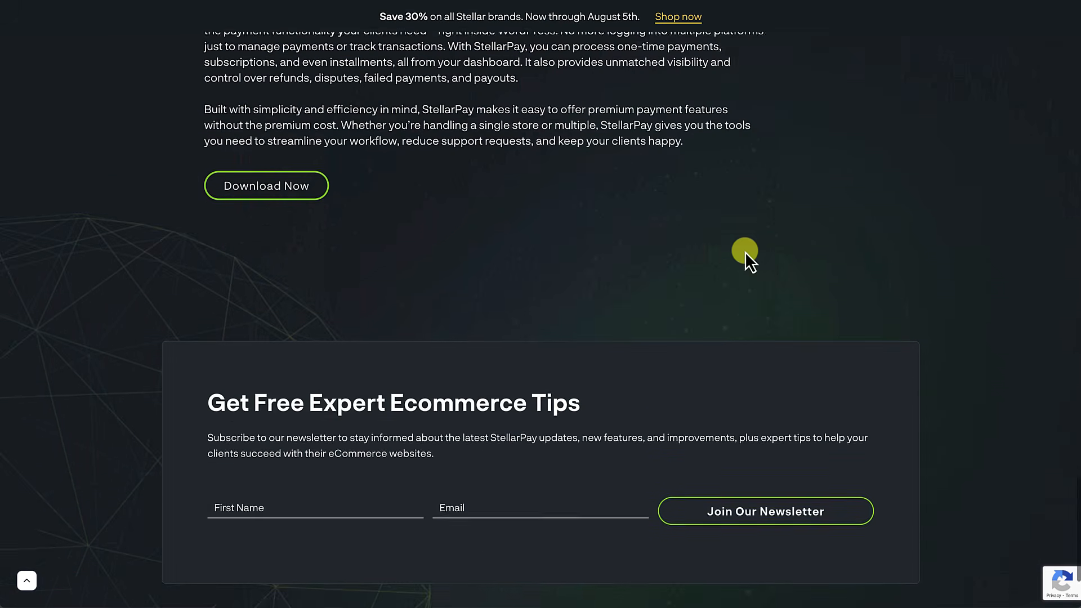
pyautogui.scroll(15, 745, 253)
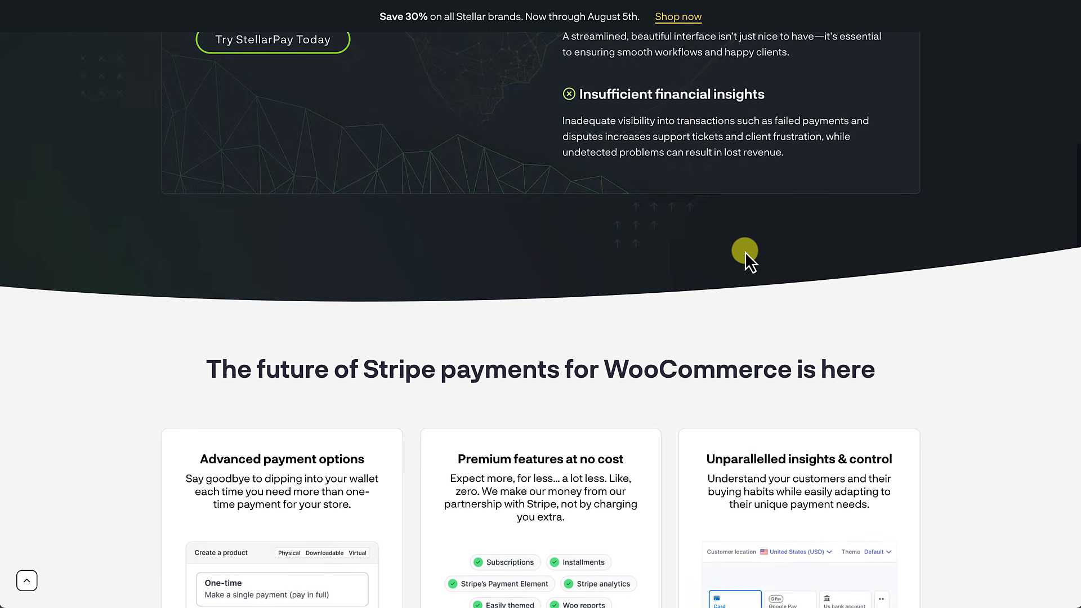
pyautogui.scroll(2, 745, 252)
pyautogui.scroll(9, 745, 251)
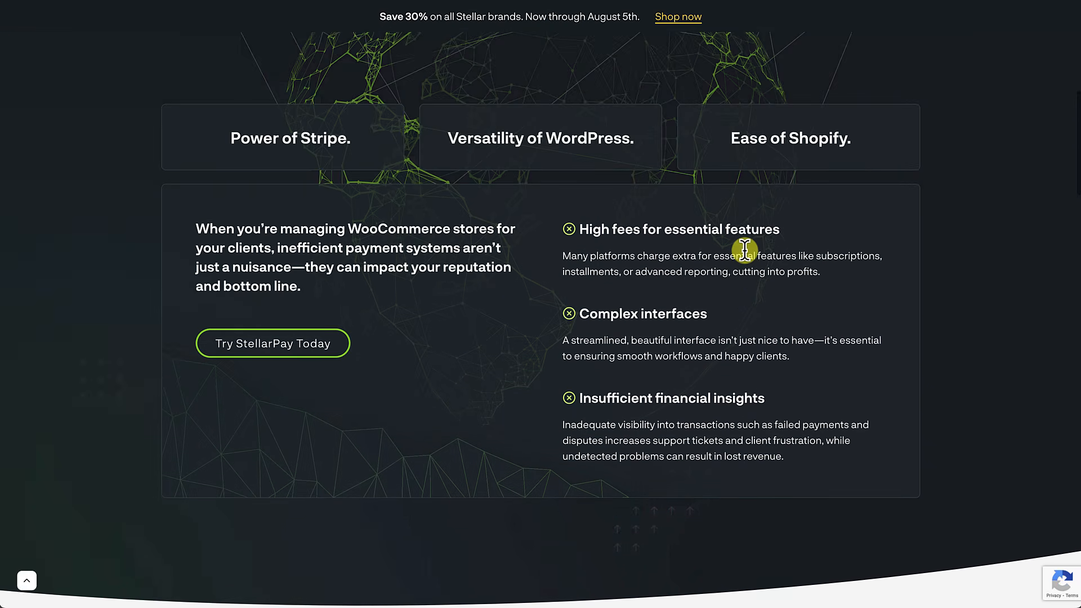
pyautogui.scroll(4, 746, 252)
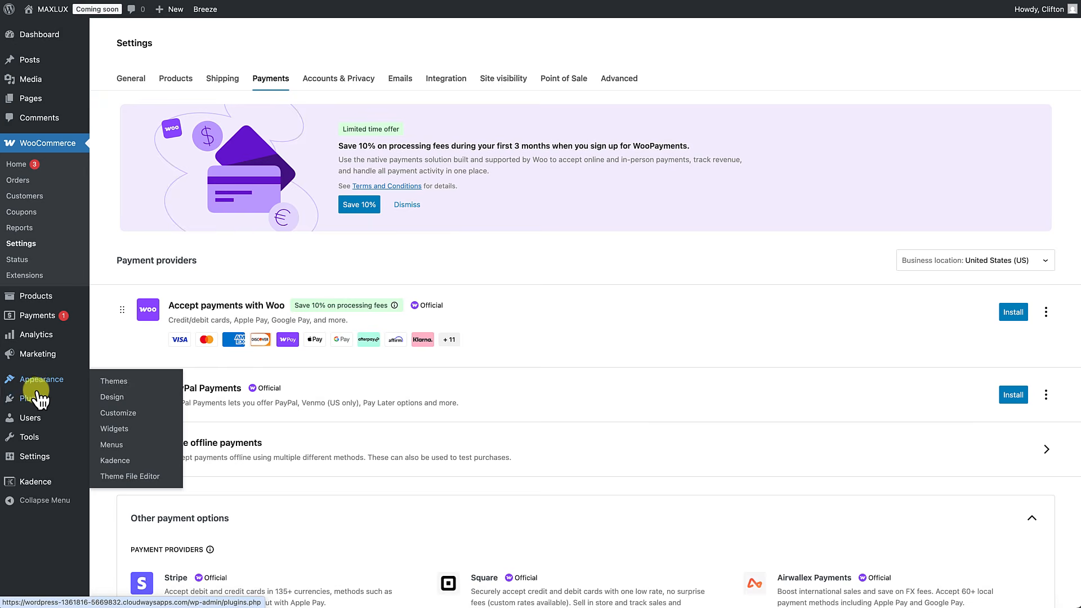
# Step: Search Add Plugin for 'stellarpay', then install and activate the StellarPay plugin
pyautogui.moveTo(37, 403)
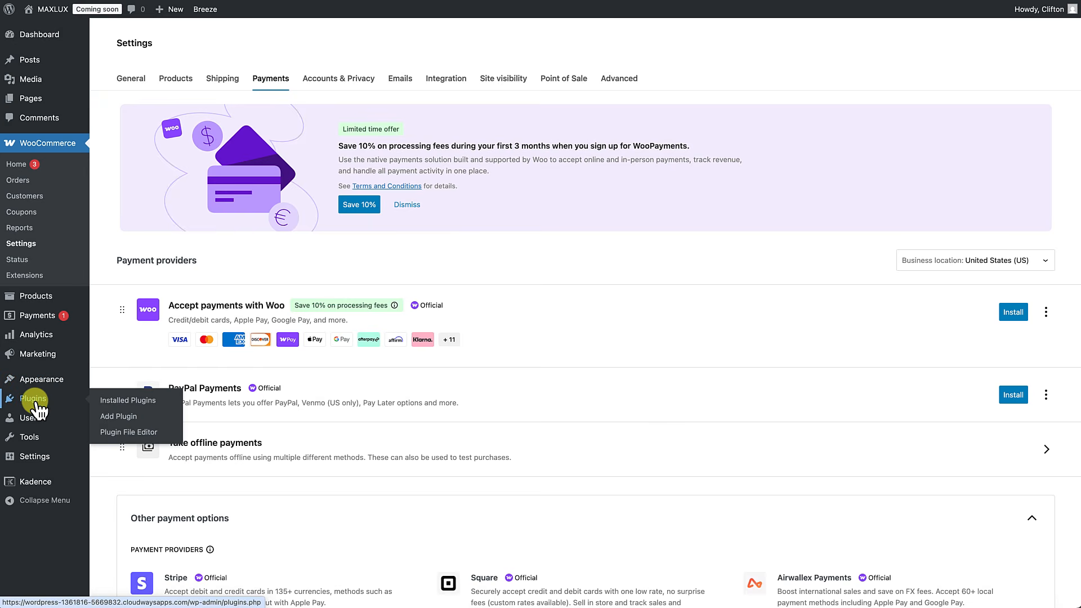
pyautogui.click(117, 417)
pyautogui.click(880, 71)
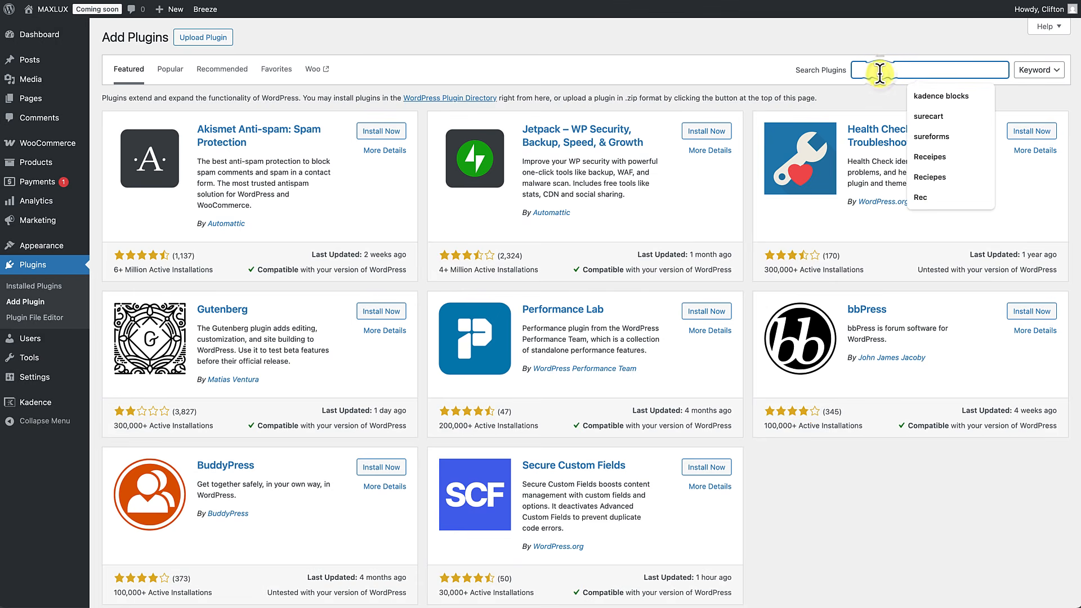
pyautogui.write('ste')
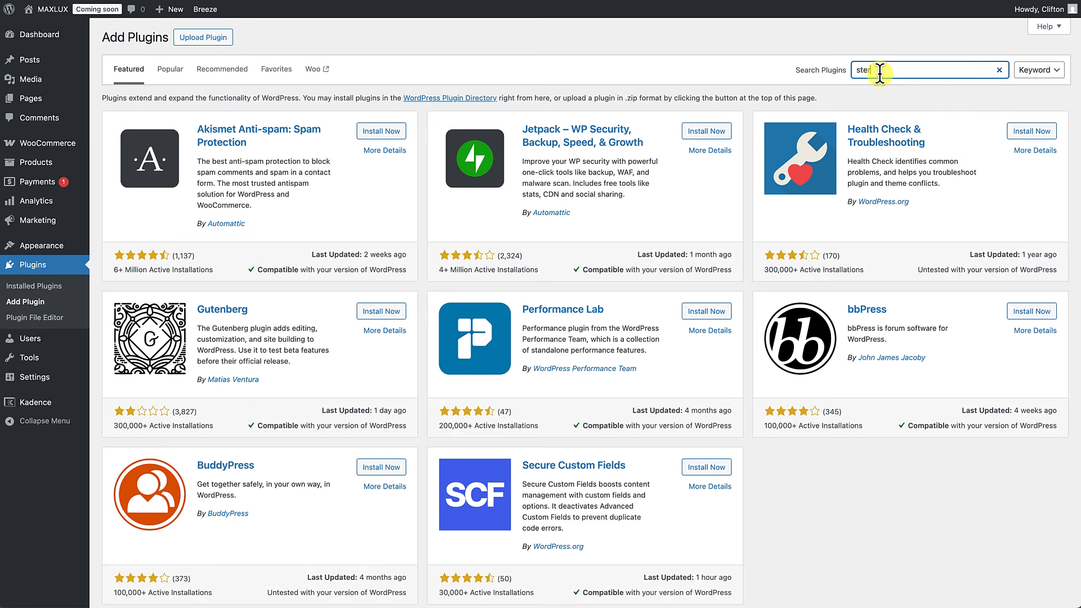
pyautogui.write('llarpay')
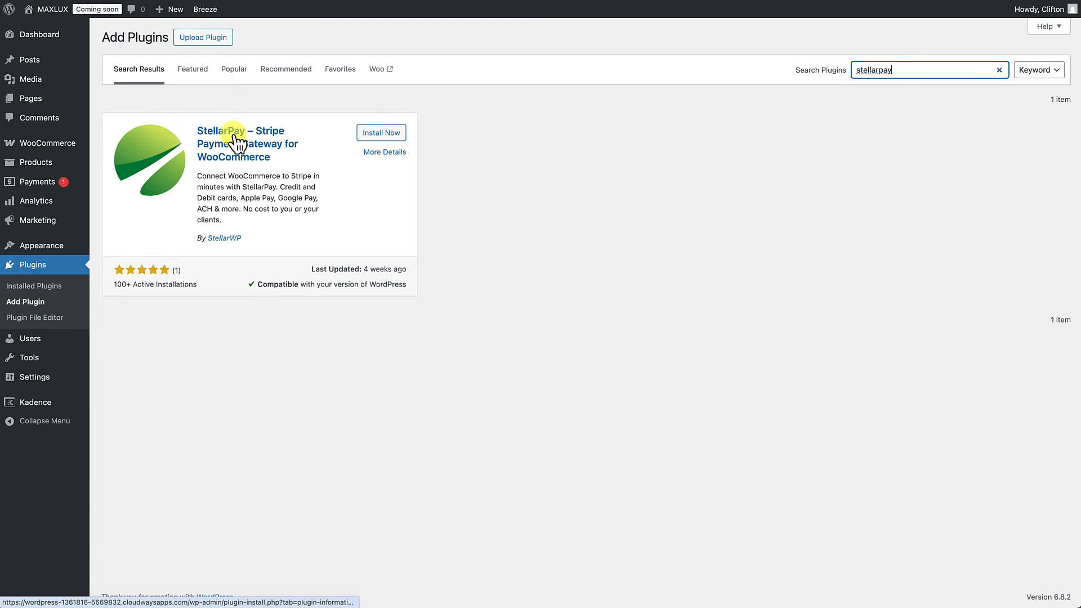
pyautogui.click(375, 135)
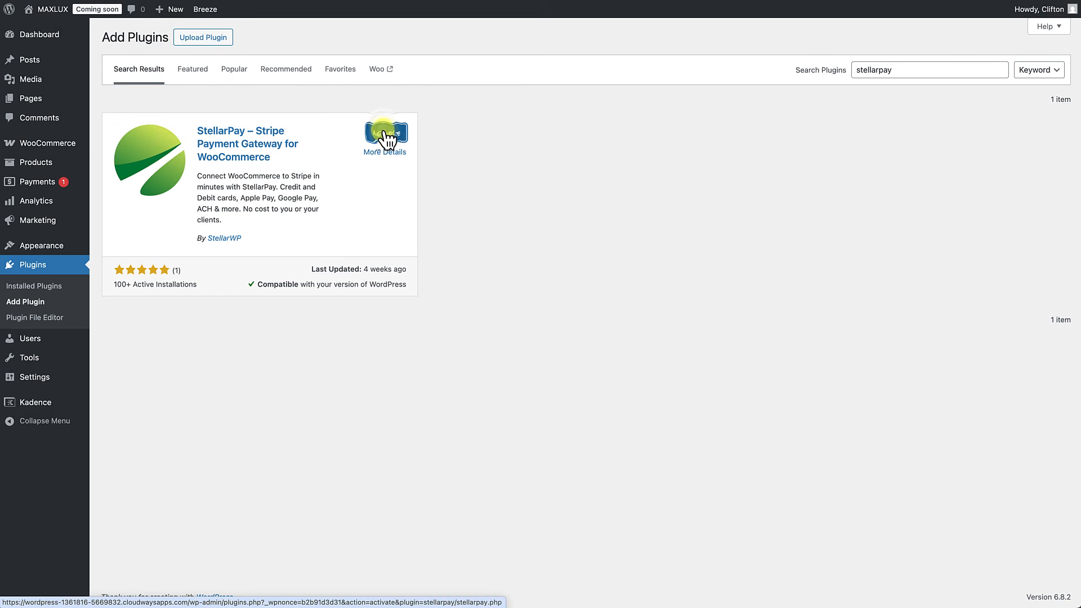
pyautogui.click(387, 134)
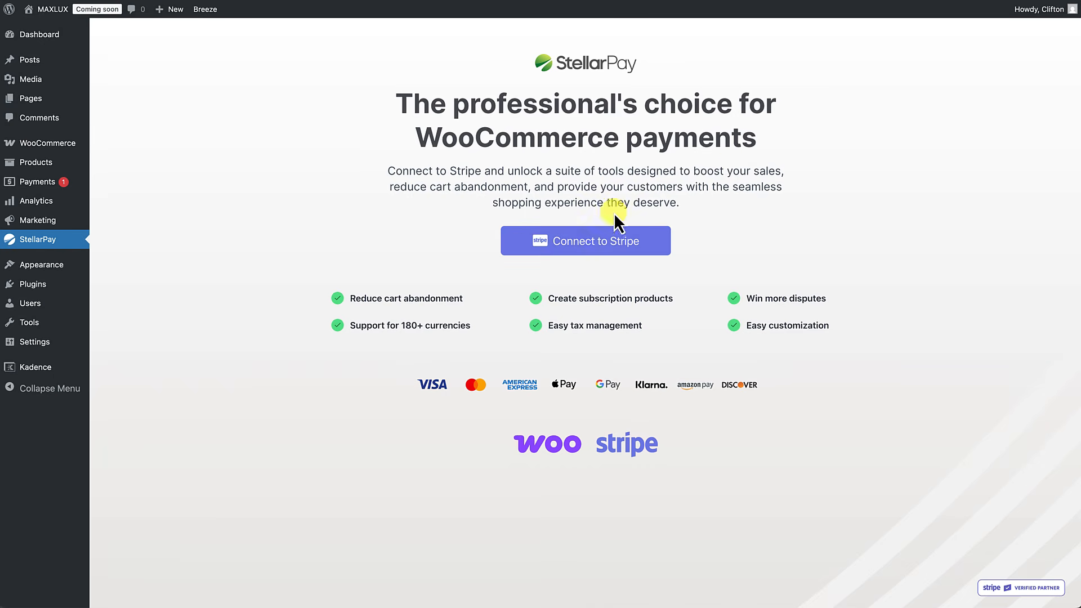
# Step: Sign in to Stripe with the saved e-mail and password, then connect the existing business account
pyautogui.click(575, 244)
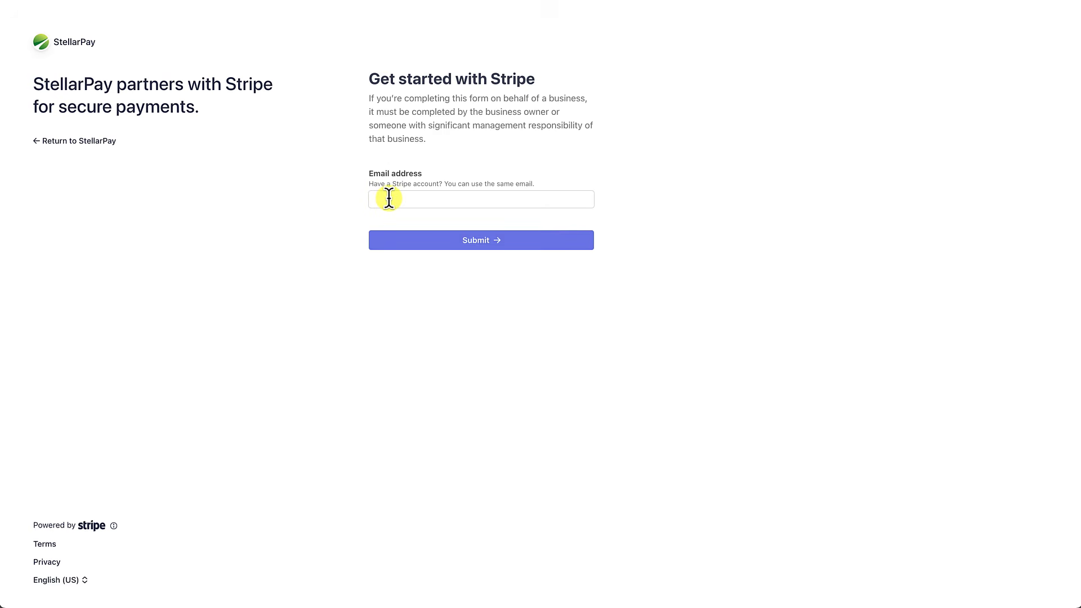
pyautogui.click(388, 199)
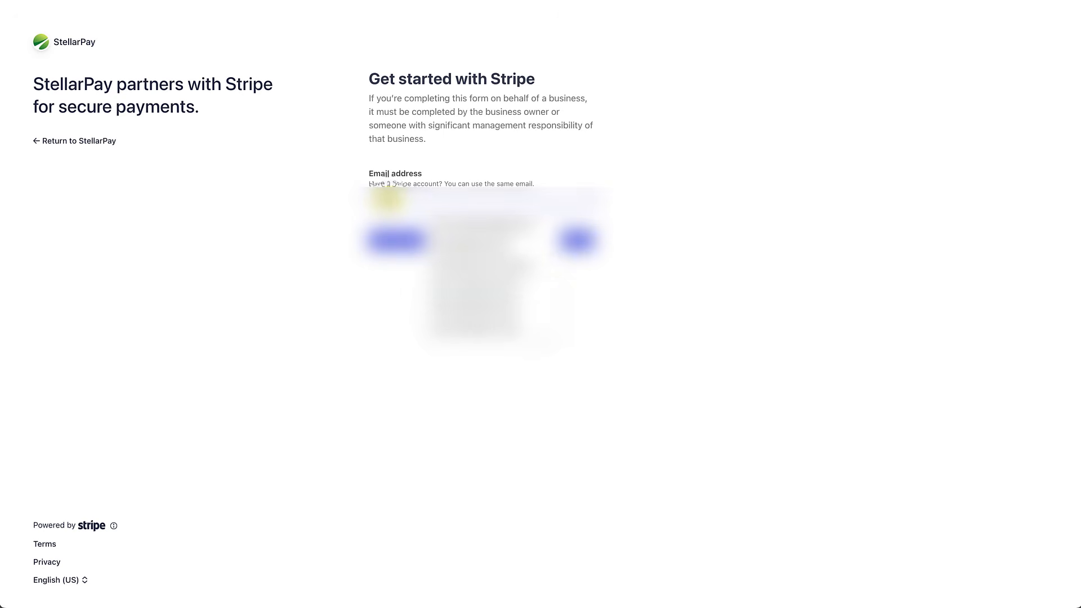
pyautogui.write('s')
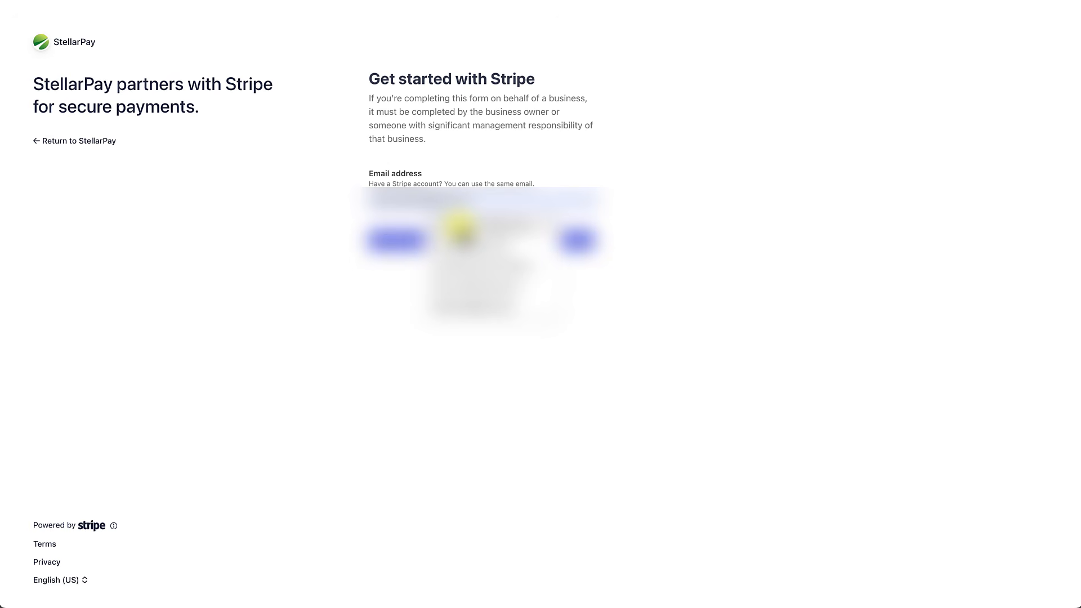
pyautogui.click(460, 227)
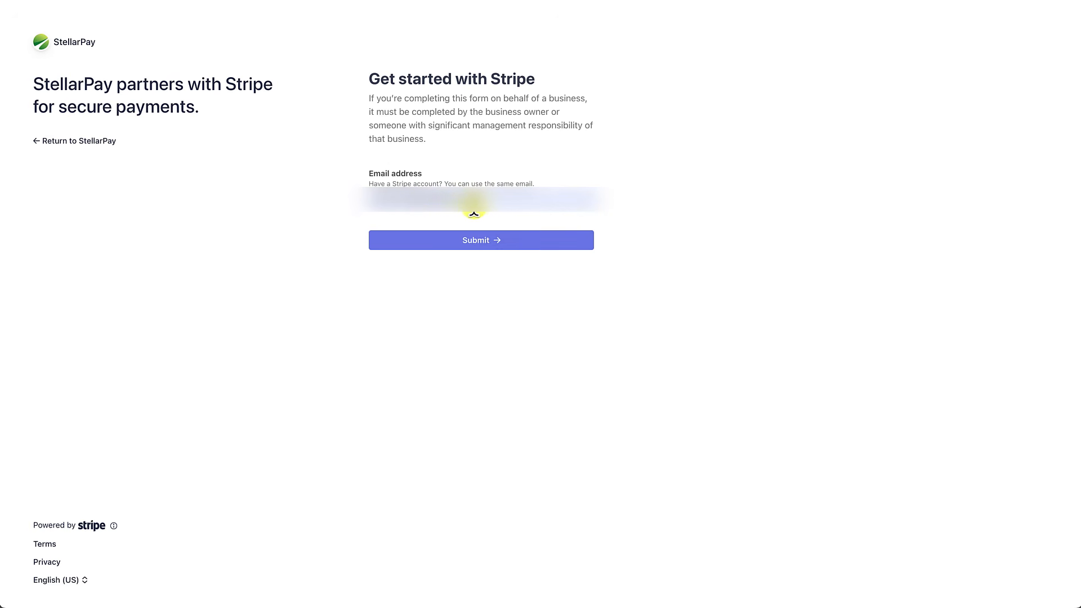
pyautogui.click(475, 240)
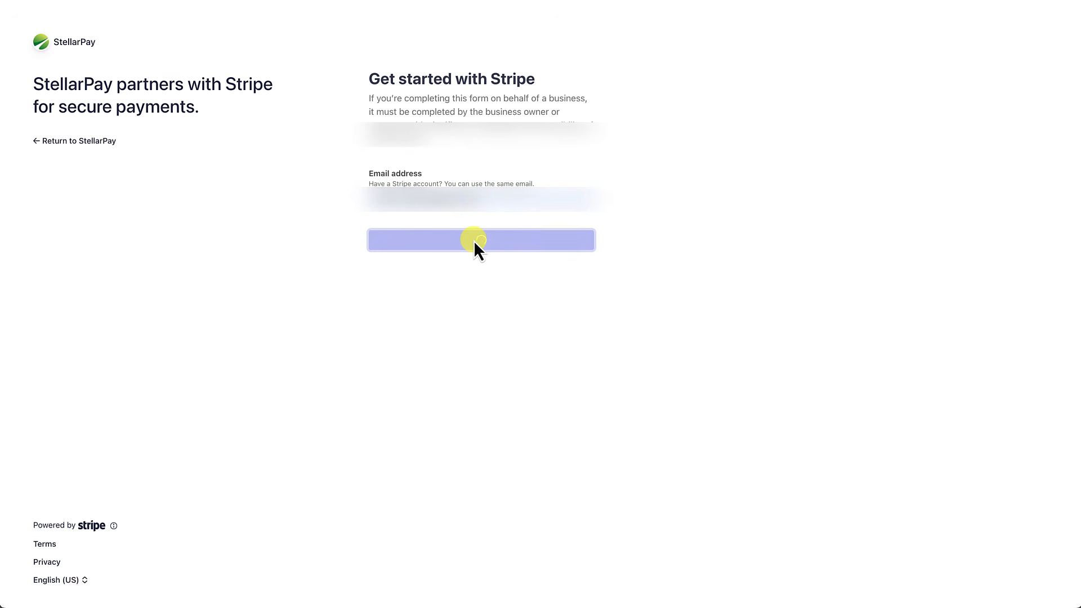
pyautogui.click(434, 174)
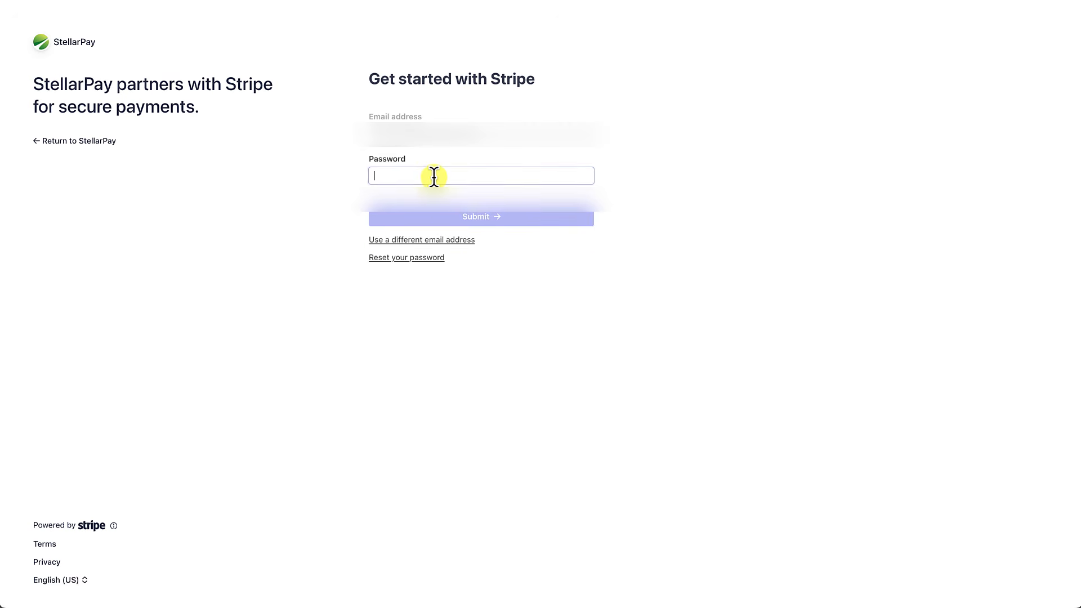
pyautogui.write('•')
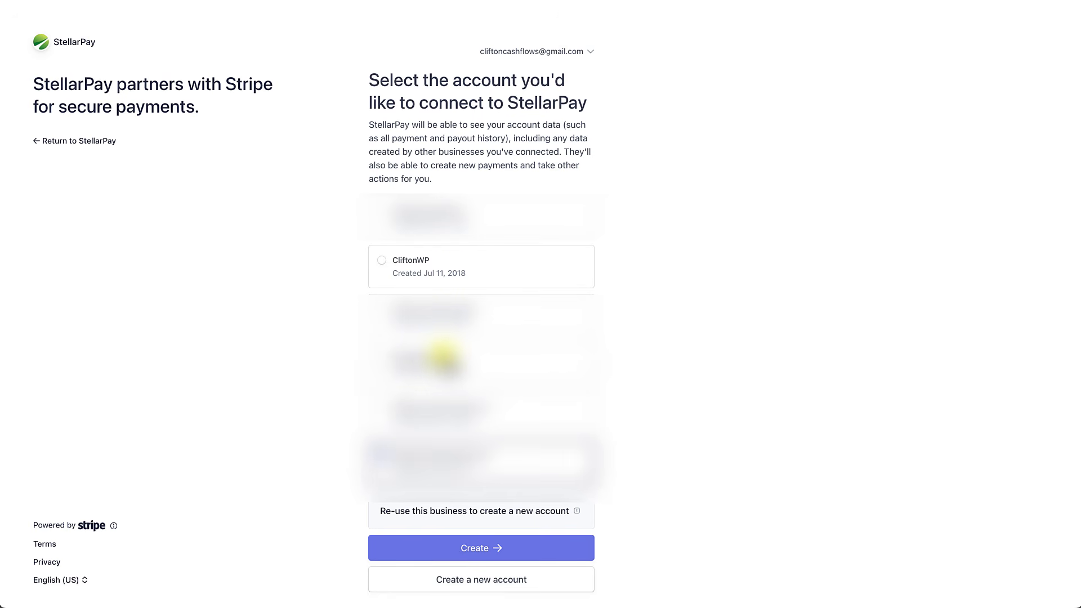
pyautogui.click(458, 273)
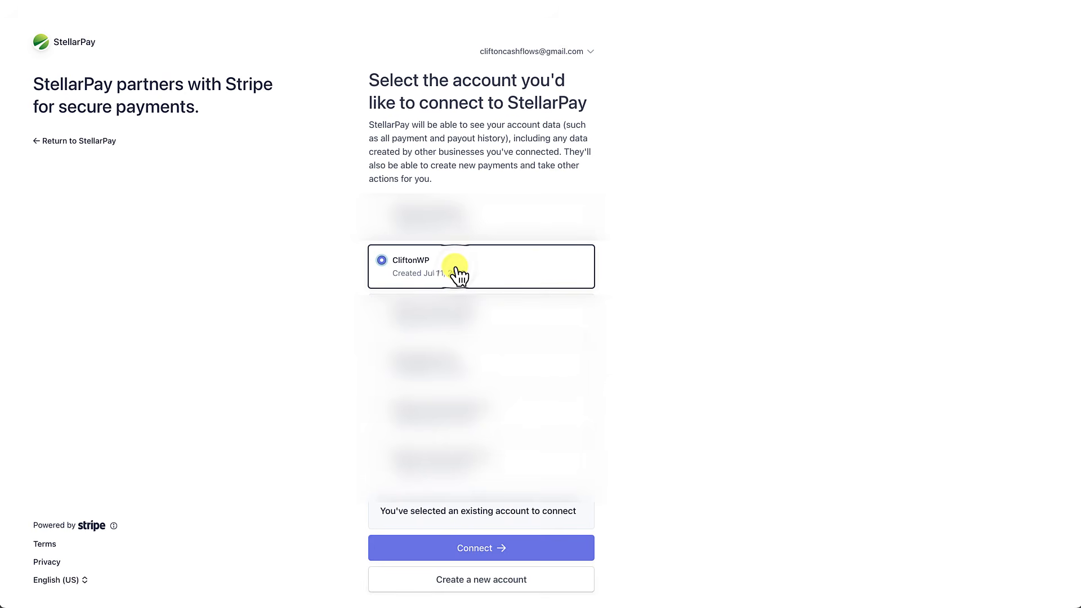
pyautogui.click(485, 549)
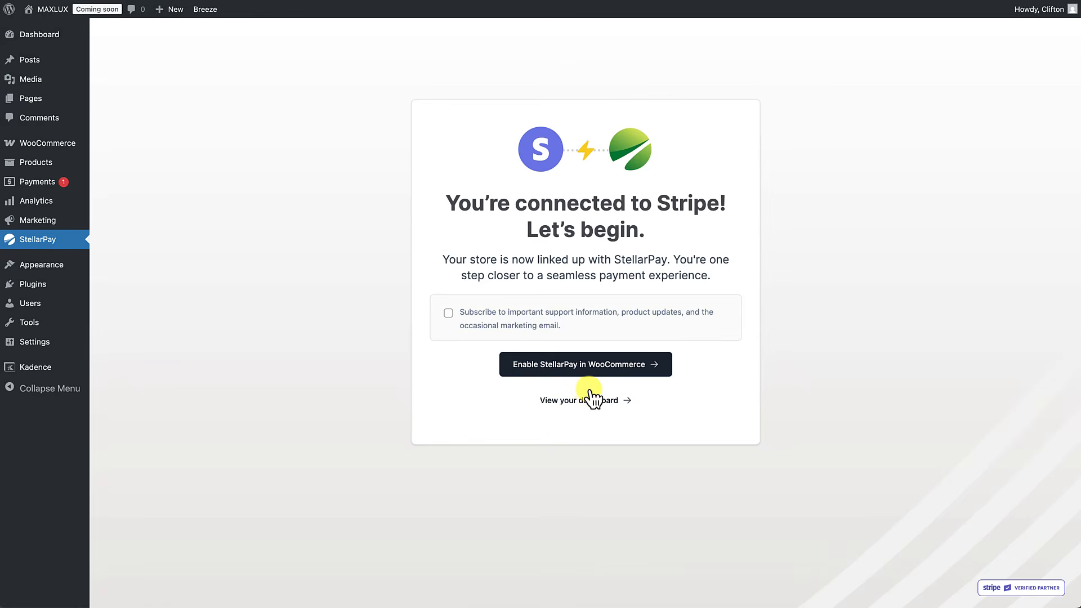
# Step: Choose 'Enable StellarPay in WooCommerce' to reach the payment providers list
pyautogui.click(580, 374)
pyautogui.scroll(-1, 532, 401)
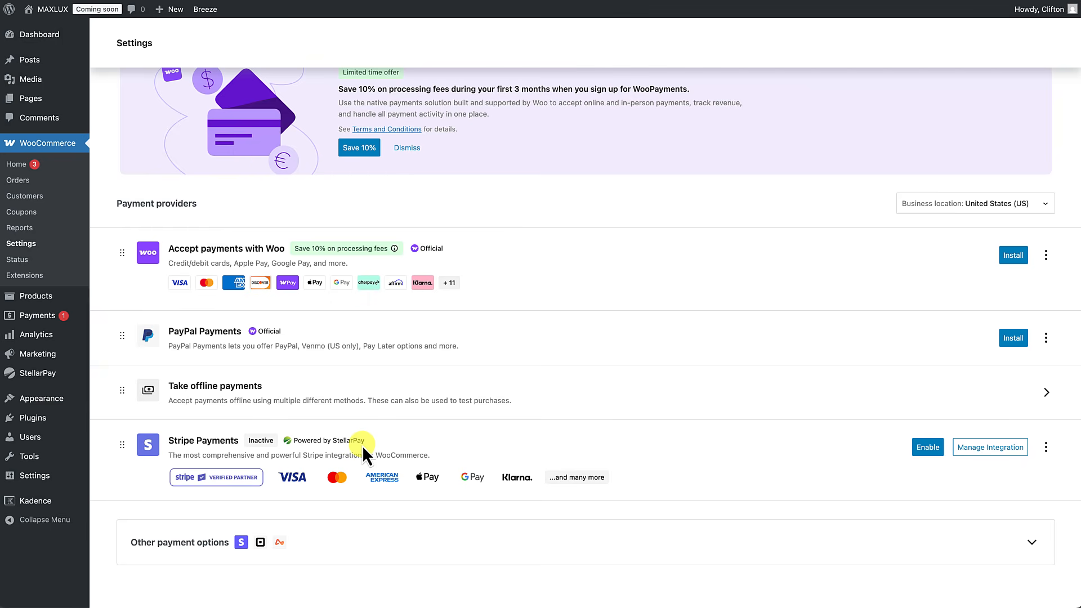
# Step: Enable Stripe Payments powered by StellarPay and go to its integration settings
pyautogui.click(924, 451)
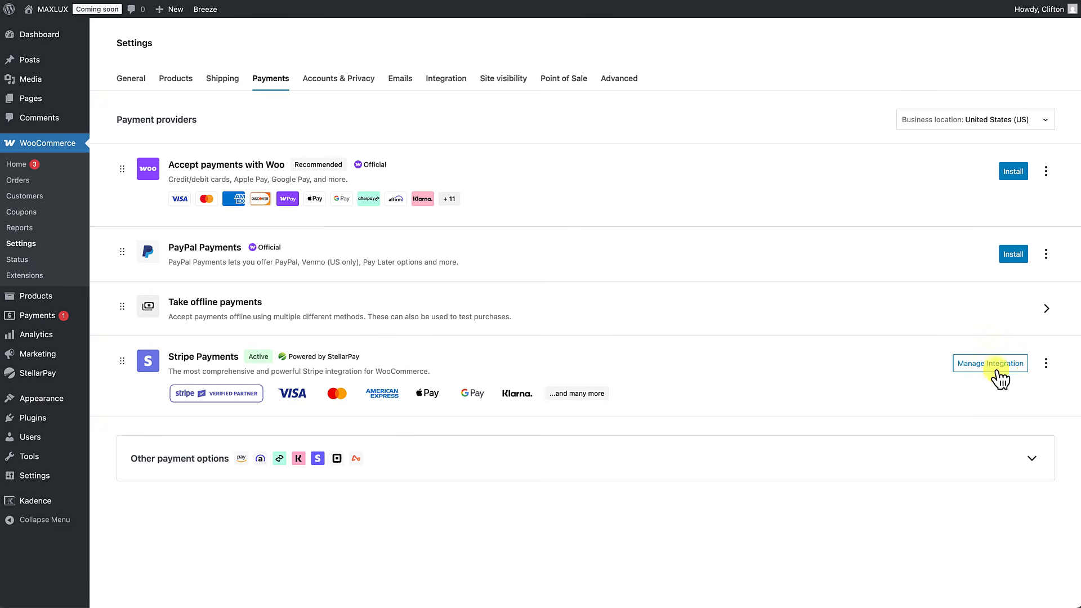
pyautogui.click(990, 365)
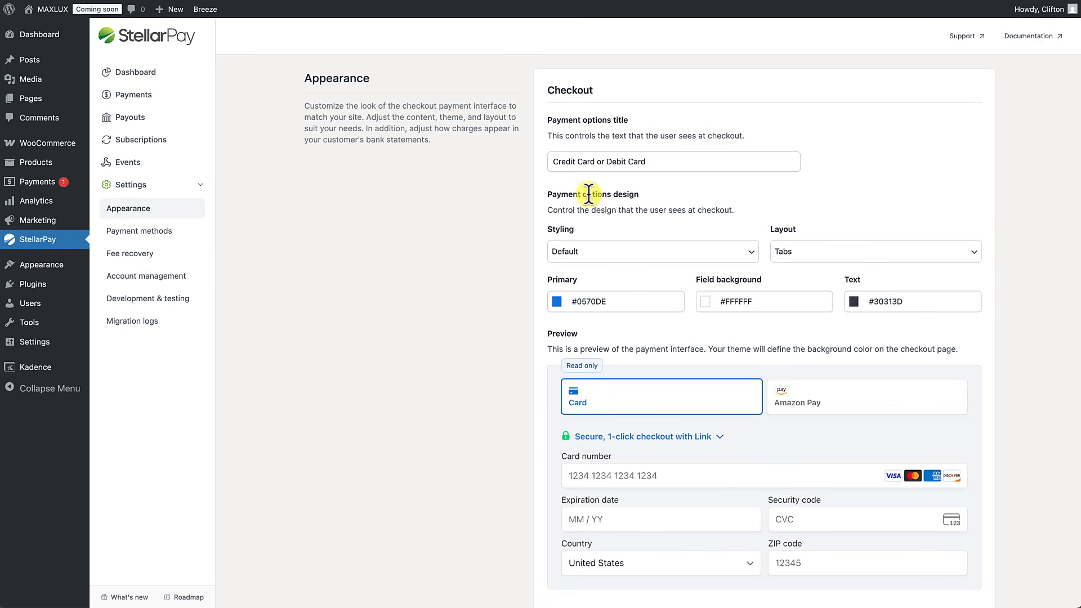
# Step: Leave the 'Credit Card or Debit Card' title unchanged and scroll down to the payment form preview
pyautogui.moveTo(648, 163); pyautogui.dragTo(516, 168)
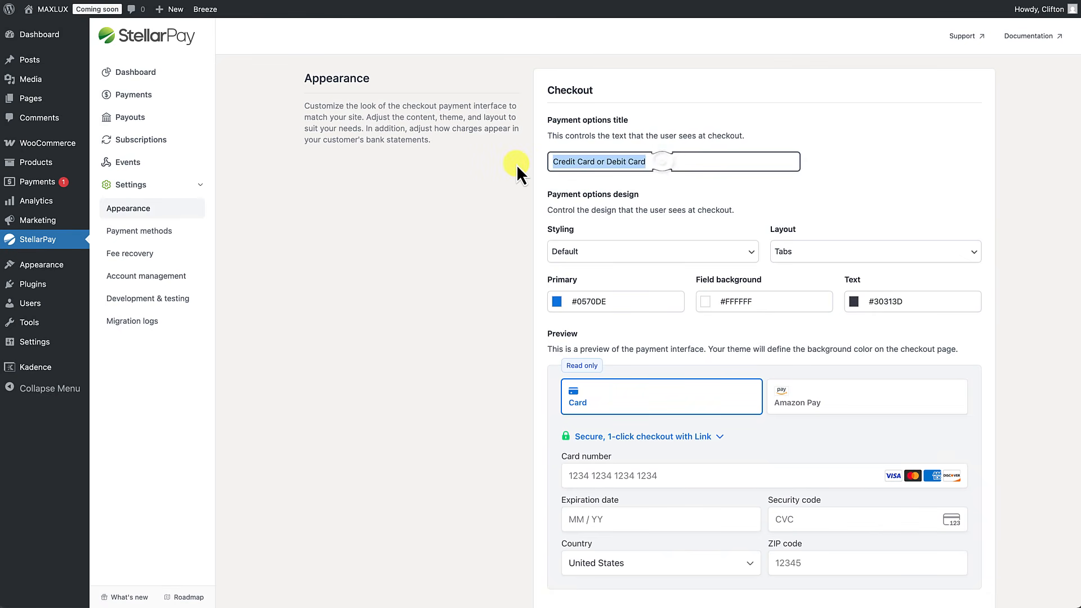
pyautogui.click(584, 183)
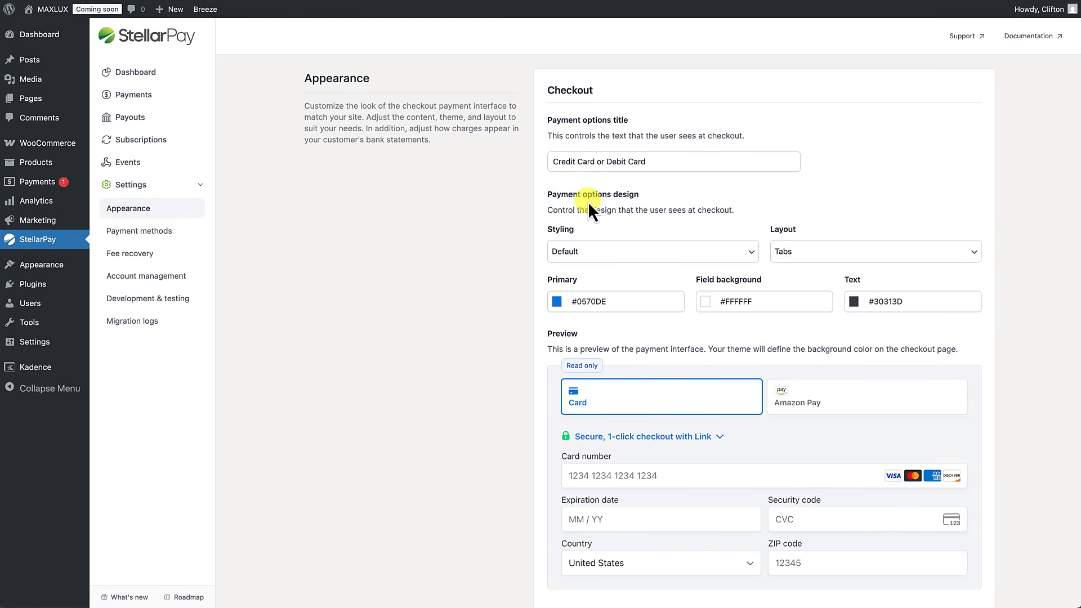
pyautogui.scroll(-1, 588, 203)
pyautogui.scroll(-1, 588, 202)
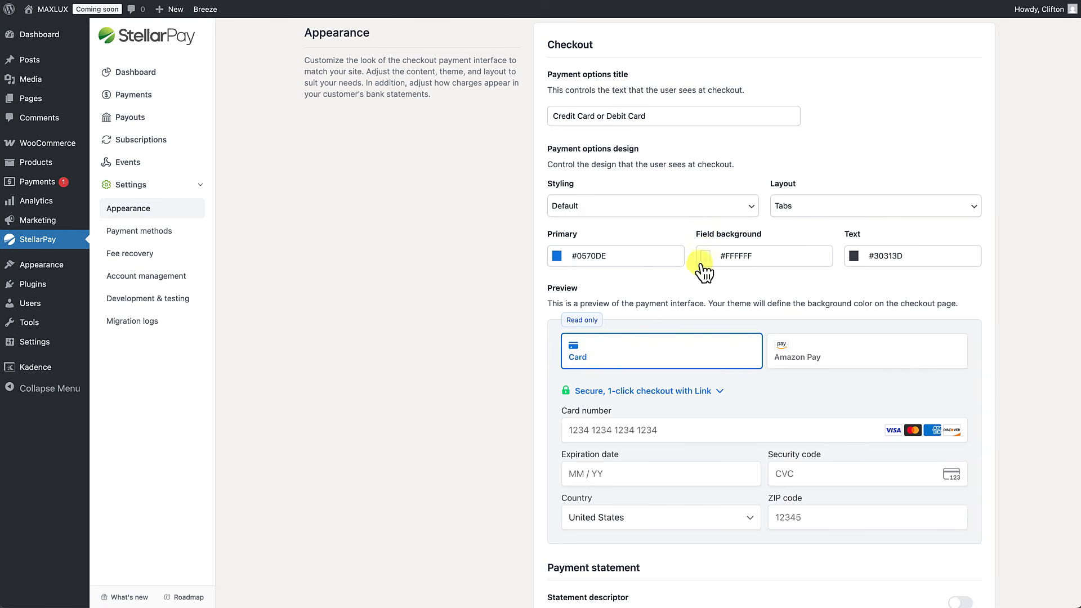
pyautogui.scroll(-2, 743, 264)
pyautogui.scroll(-1, 741, 273)
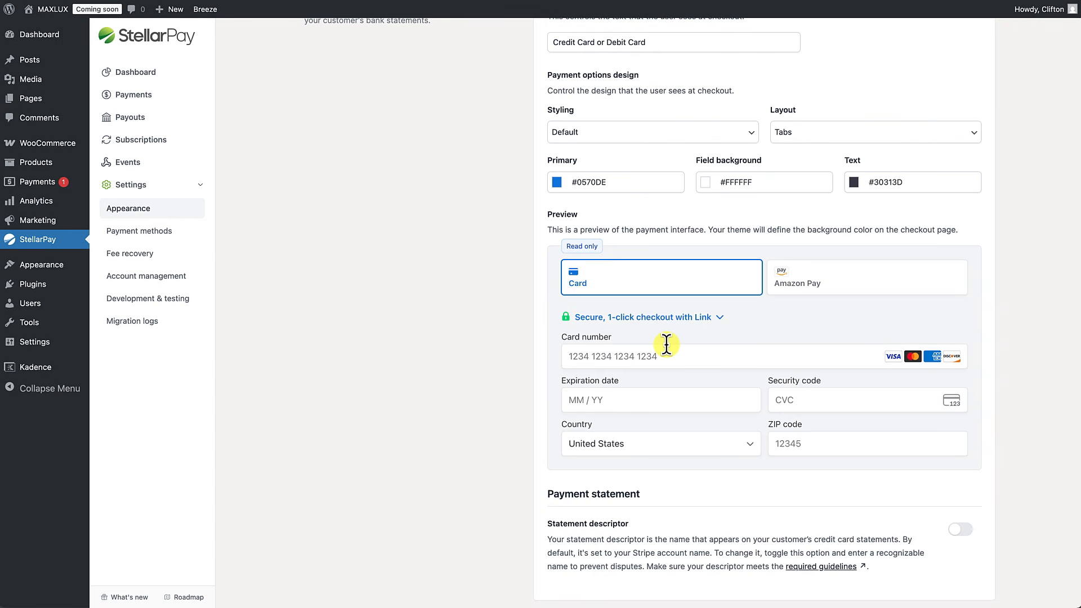
pyautogui.click(657, 136)
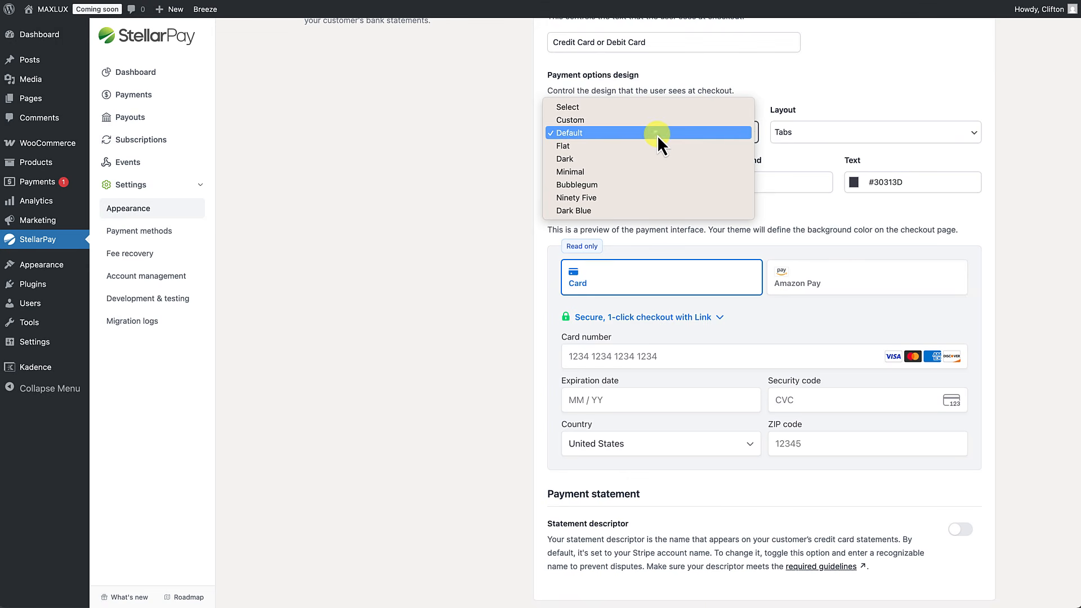
pyautogui.click(590, 151)
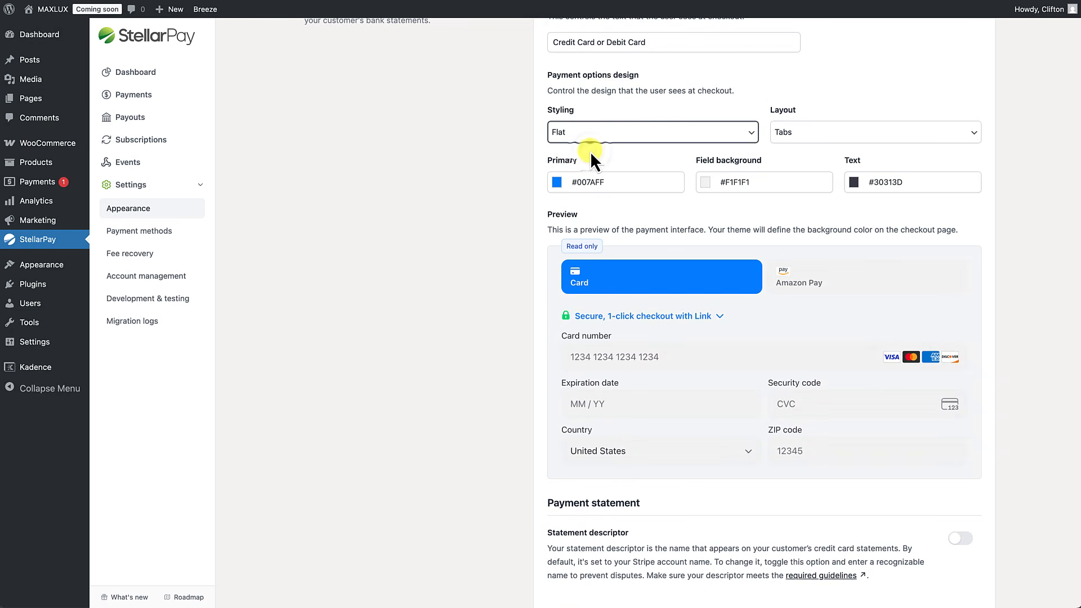
pyautogui.click(602, 135)
pyautogui.click(594, 148)
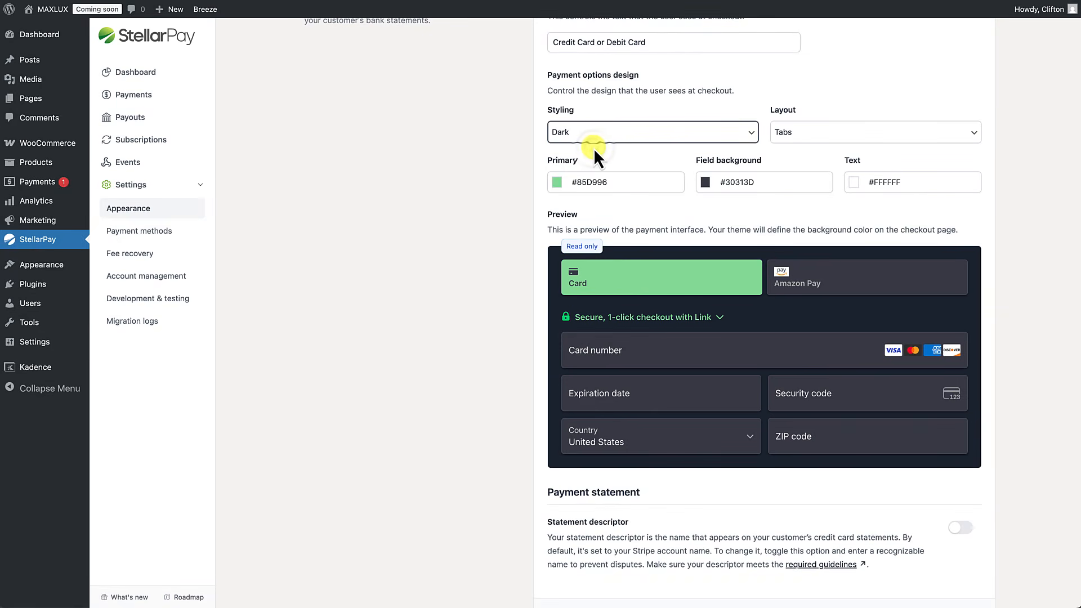
pyautogui.click(602, 135)
pyautogui.click(596, 148)
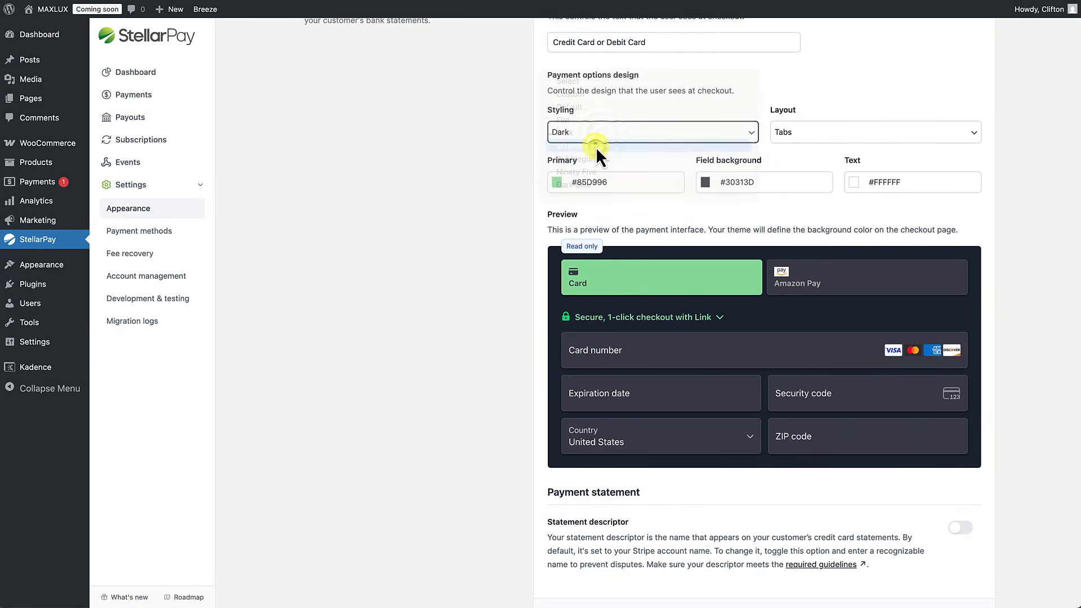
pyautogui.click(603, 137)
pyautogui.click(595, 146)
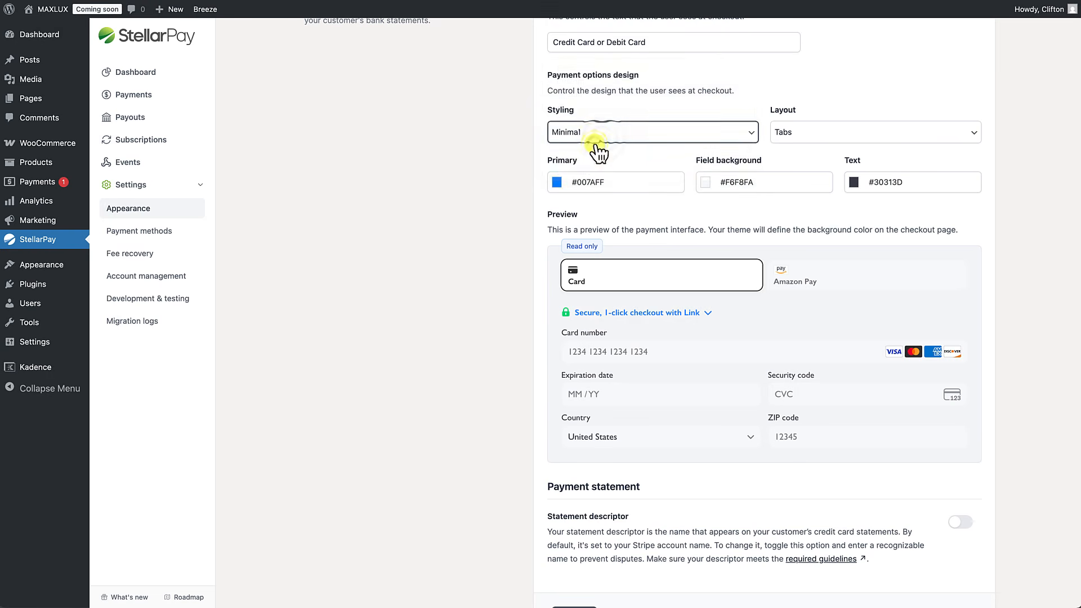
pyautogui.click(600, 134)
pyautogui.click(599, 146)
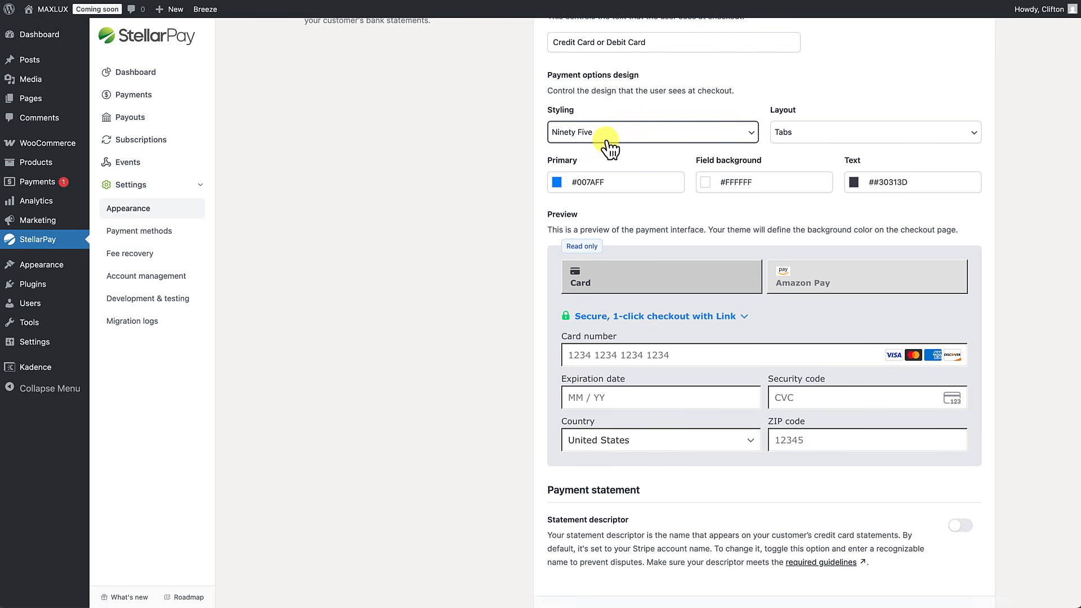
pyautogui.click(607, 144)
pyautogui.click(594, 145)
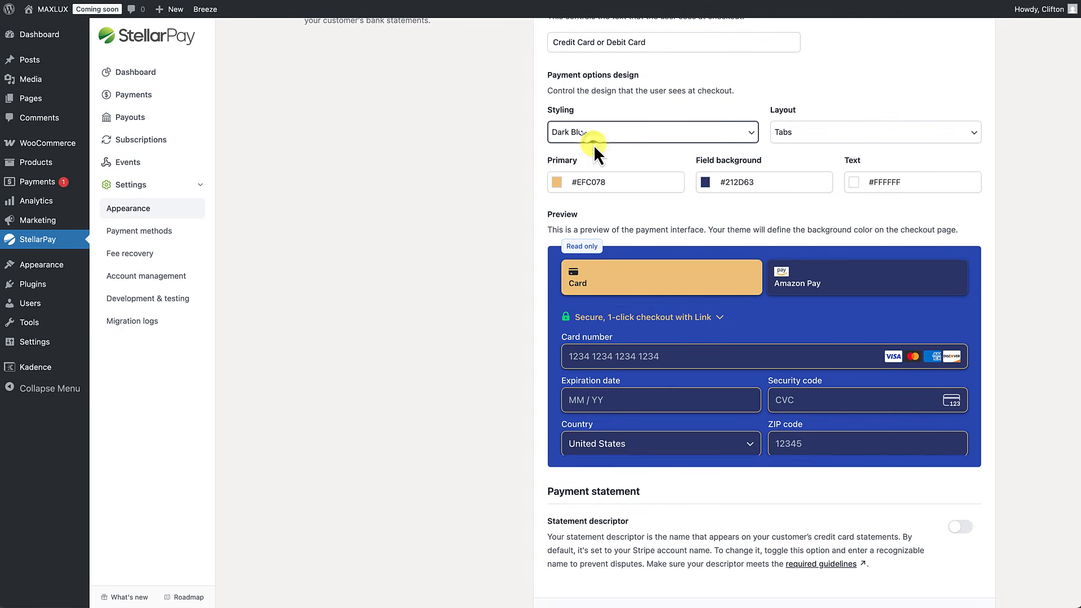
pyautogui.click(594, 145)
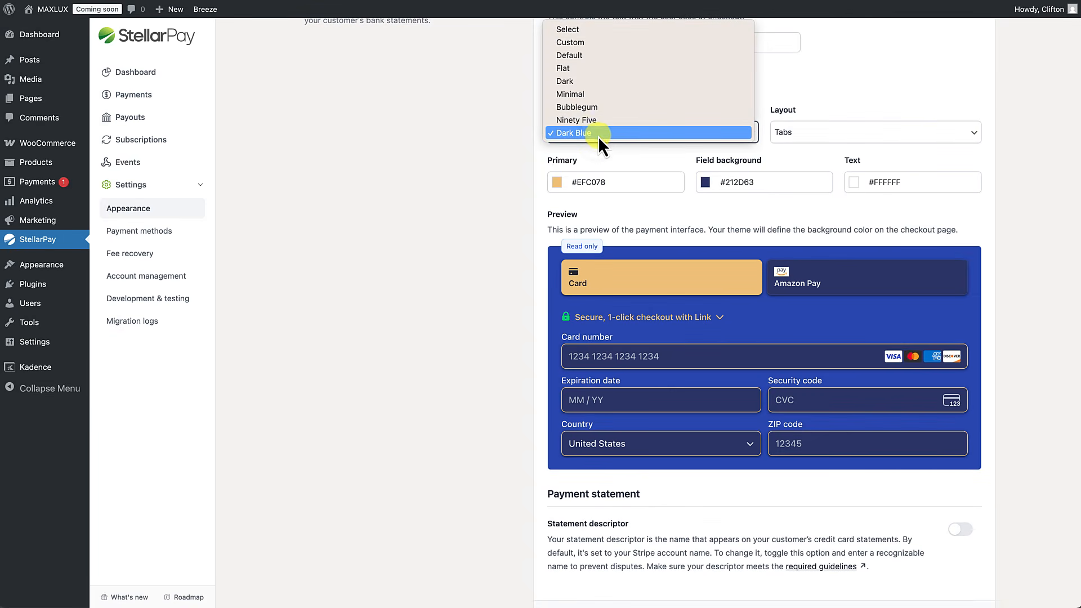
pyautogui.click(580, 58)
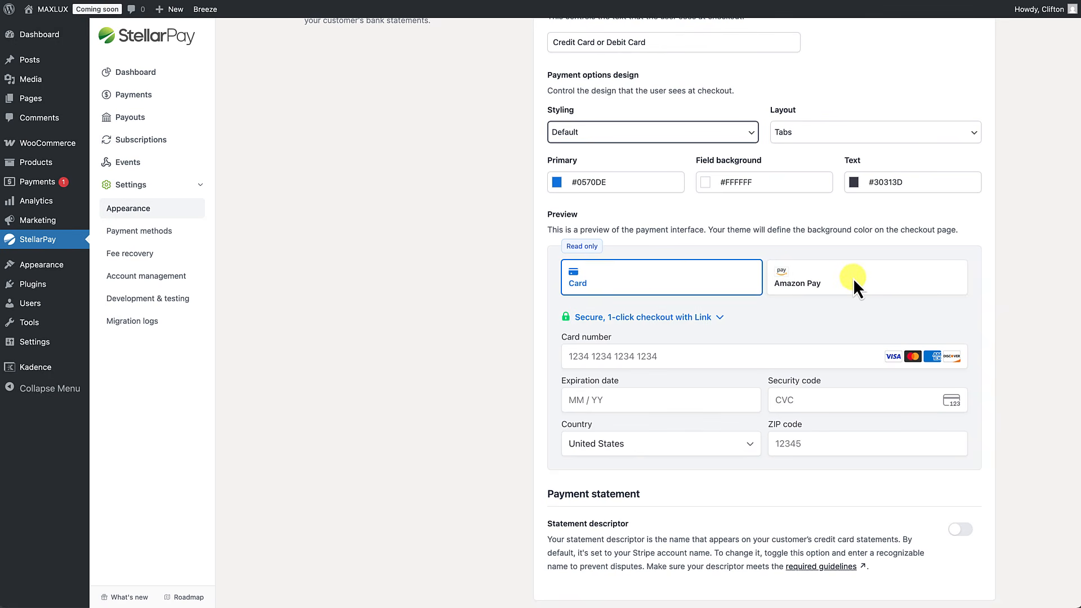
pyautogui.click(811, 135)
pyautogui.click(814, 147)
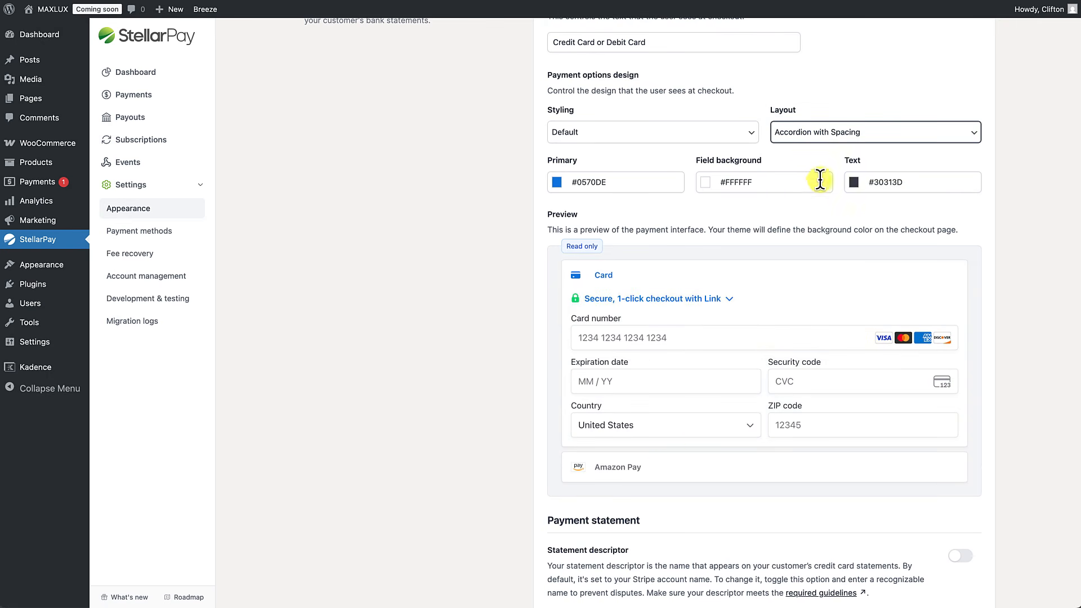
pyautogui.click(830, 135)
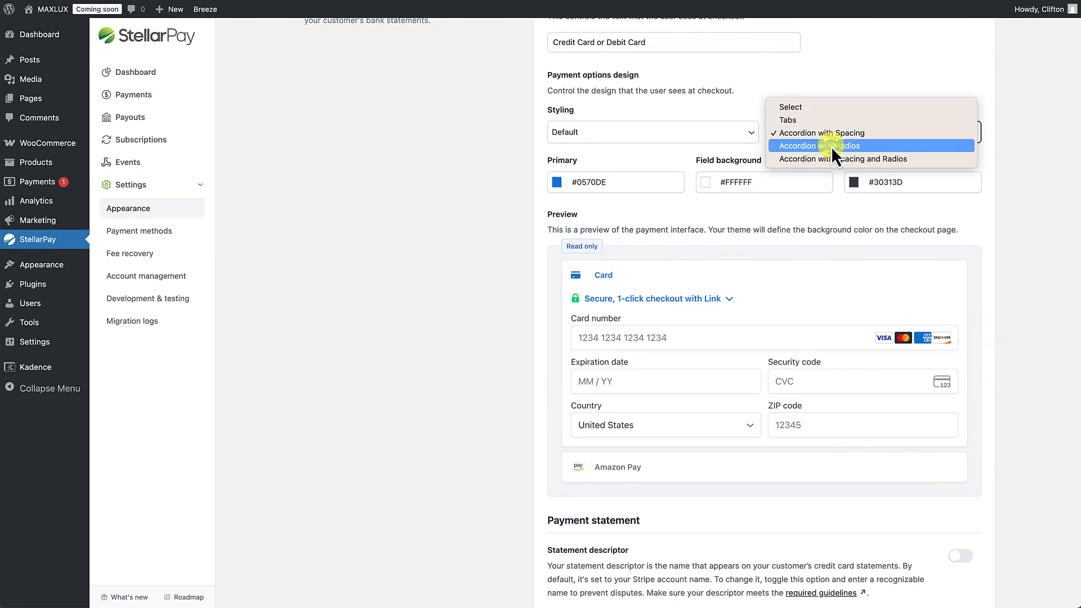
pyautogui.click(831, 146)
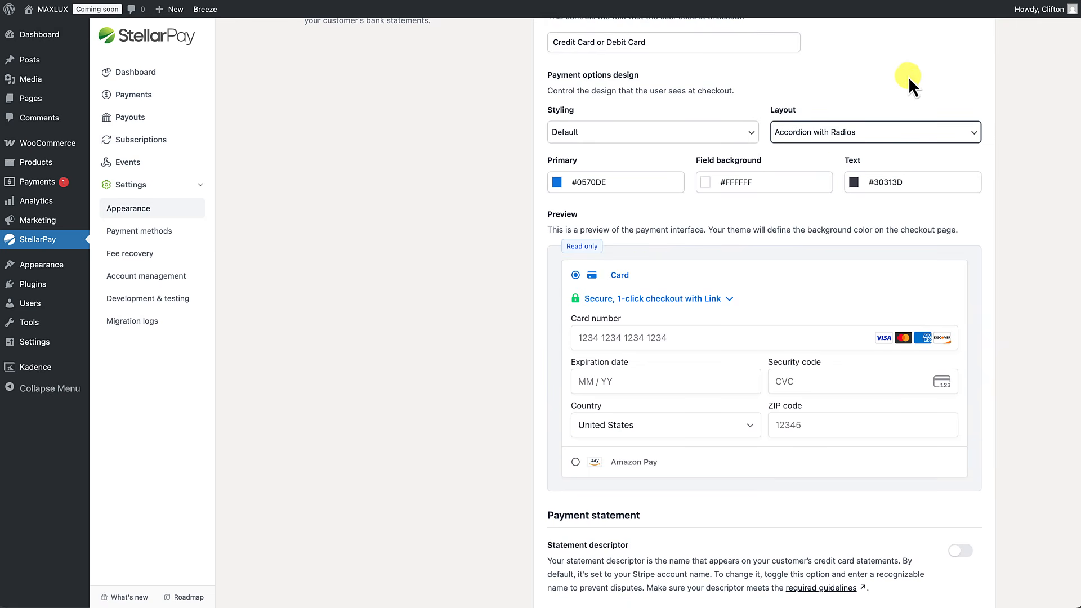
pyautogui.click(851, 135)
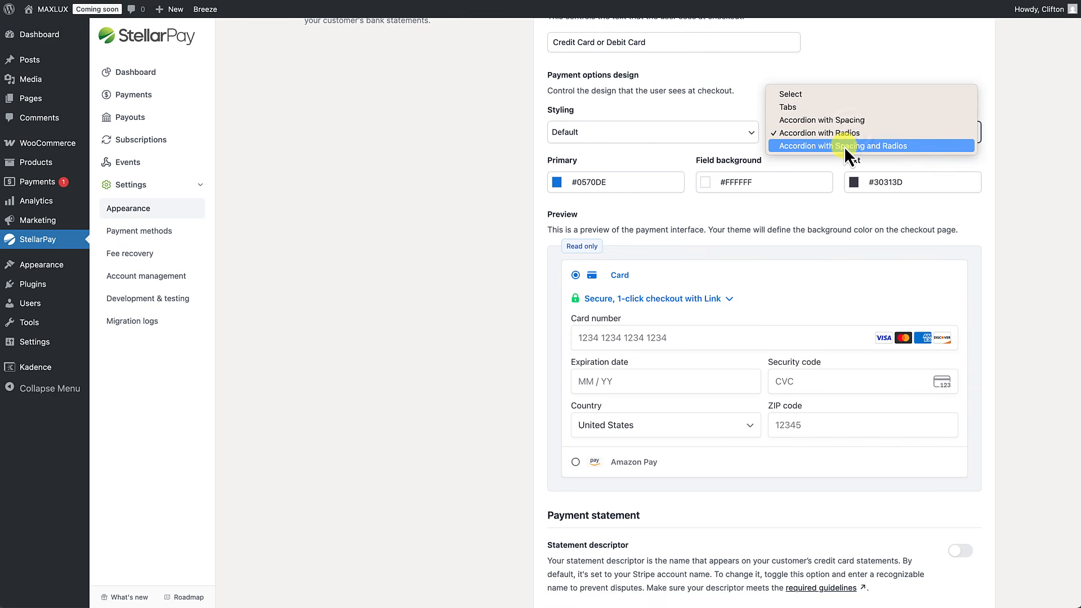
pyautogui.click(844, 148)
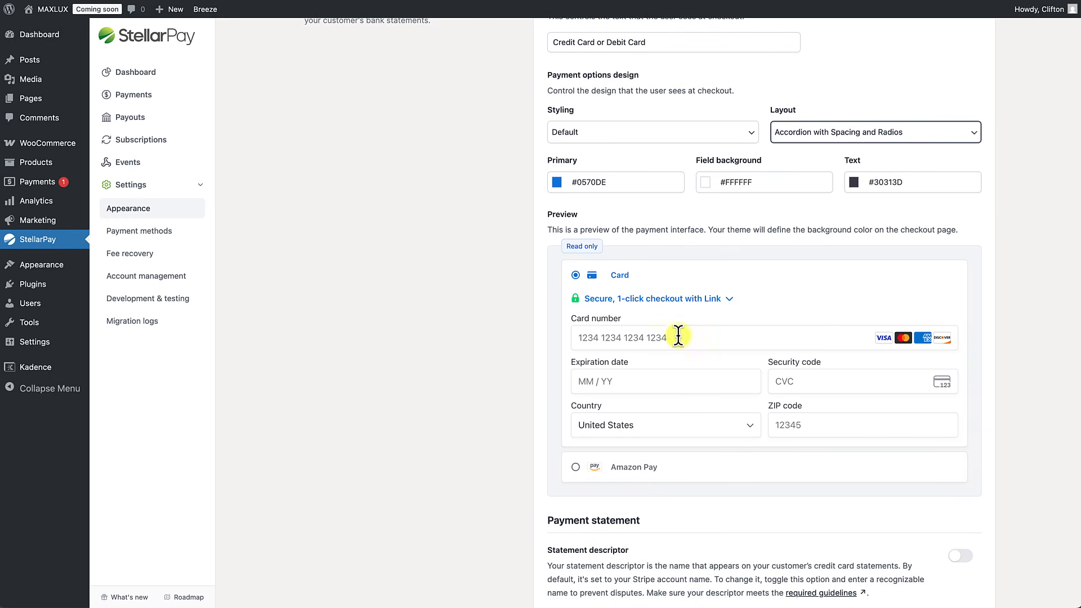
pyautogui.click(837, 125)
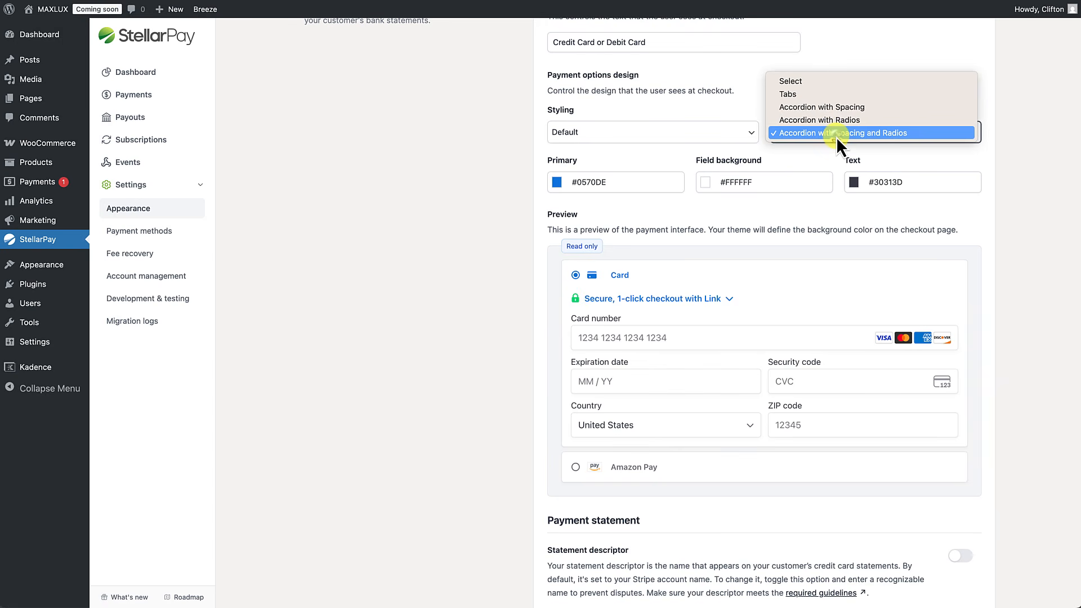
pyautogui.click(817, 94)
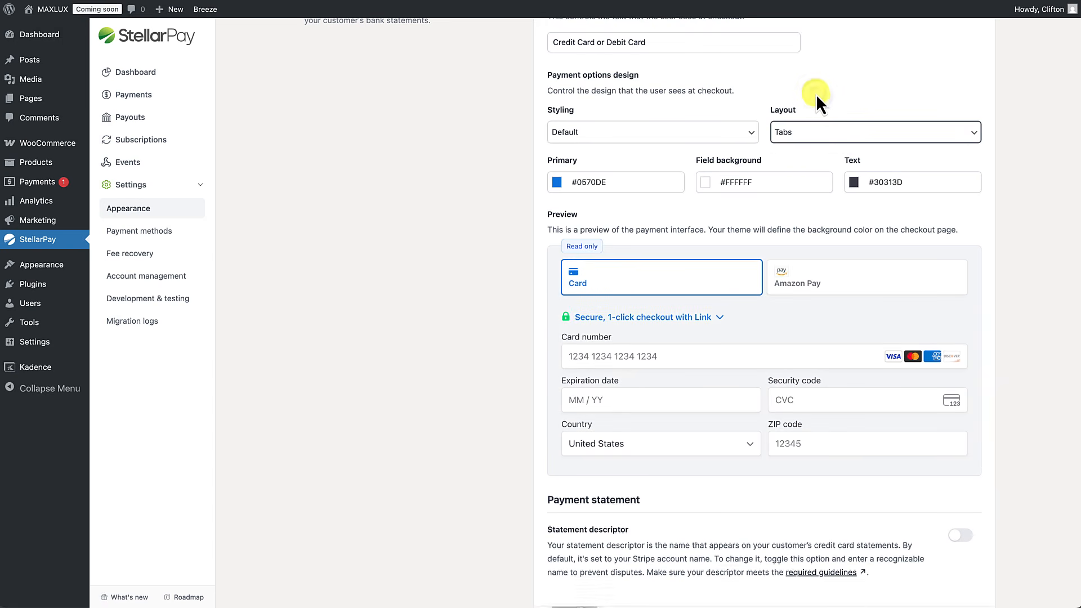
pyautogui.scroll(-2, 738, 318)
pyautogui.scroll(-3, 737, 319)
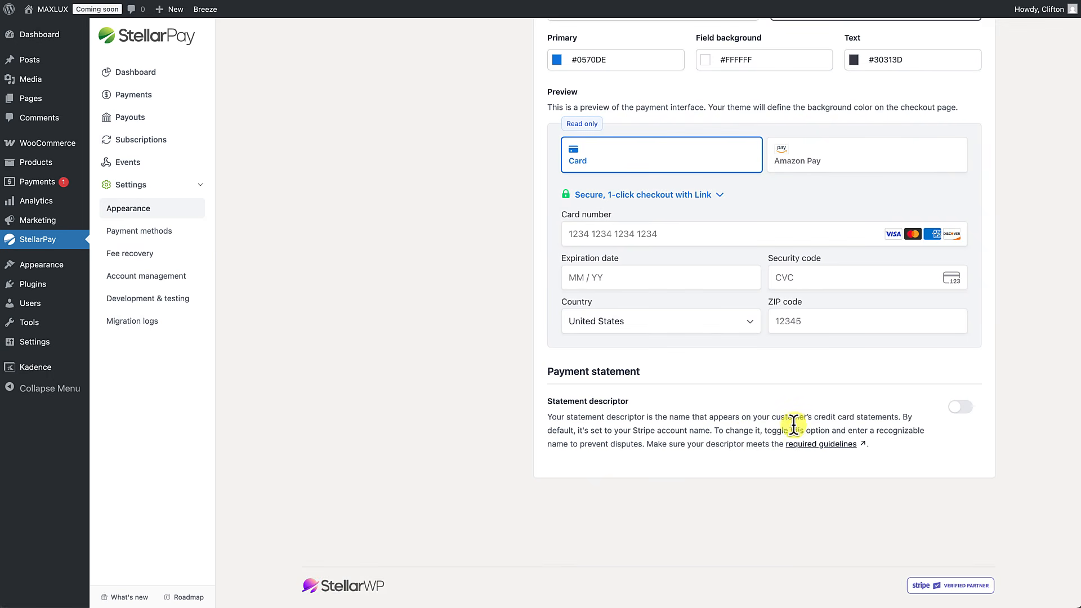
pyautogui.click(963, 410)
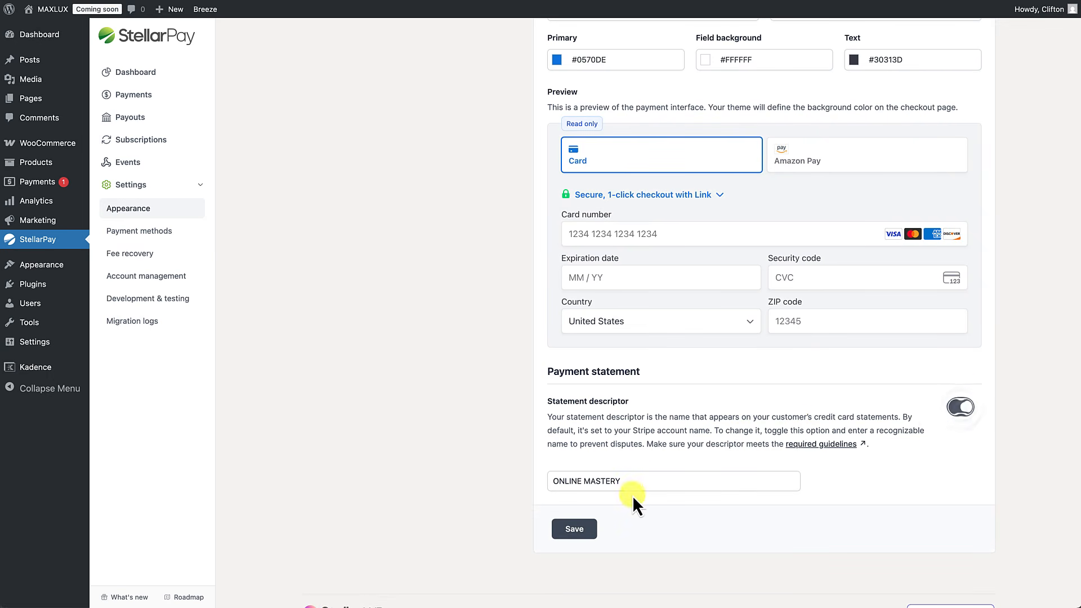
pyautogui.click(963, 409)
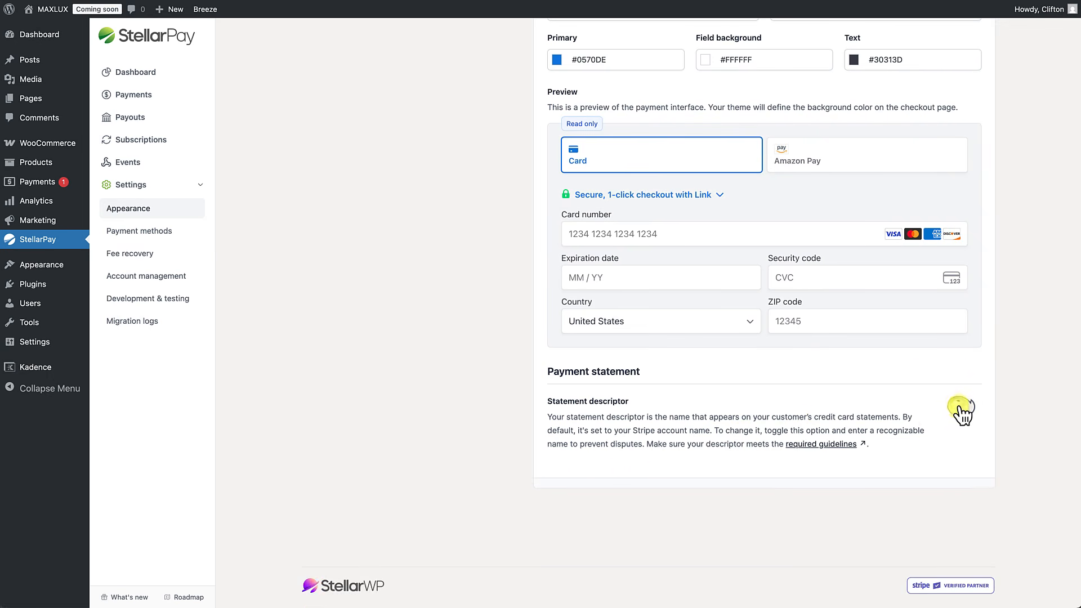
pyautogui.scroll(4, 801, 348)
pyautogui.scroll(1, 800, 348)
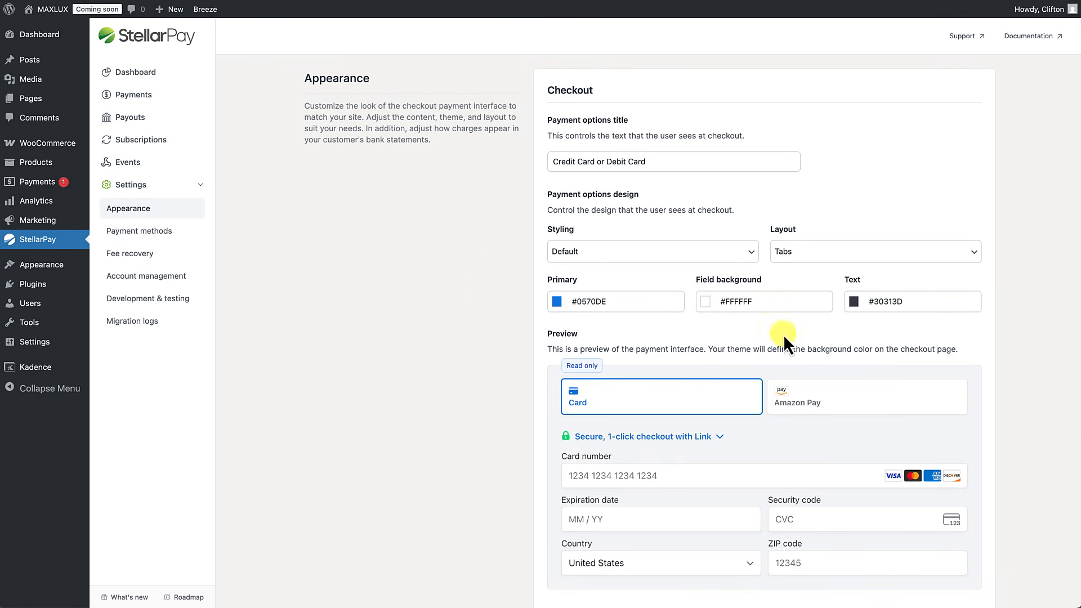
# Step: Review StellarPay's enabled payment methods, then go to the Fee recovery settings
pyautogui.click(156, 232)
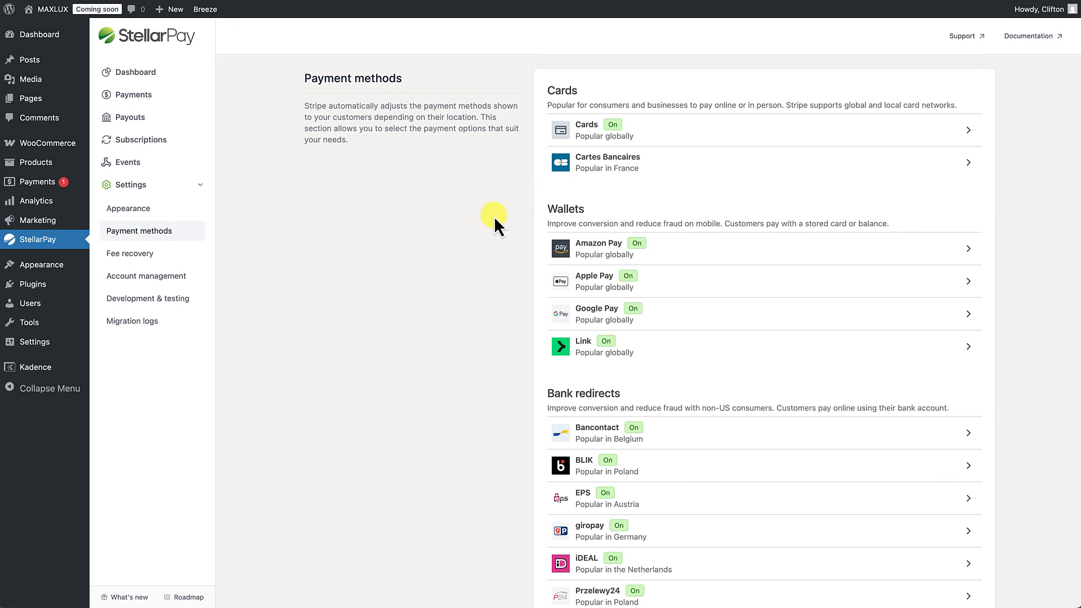
pyautogui.scroll(-2, 516, 203)
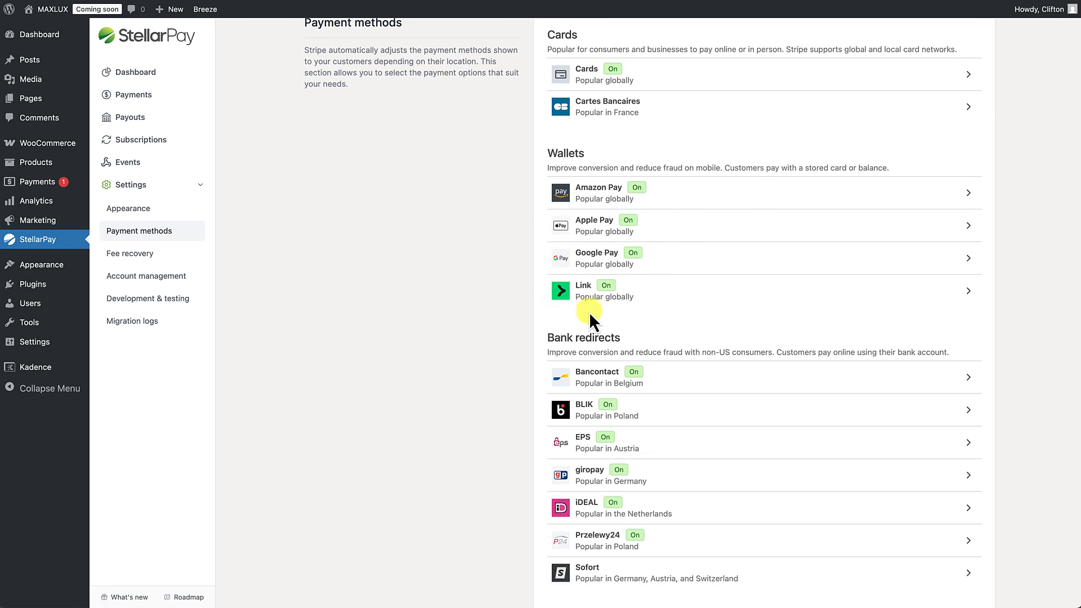
pyautogui.scroll(-5, 617, 348)
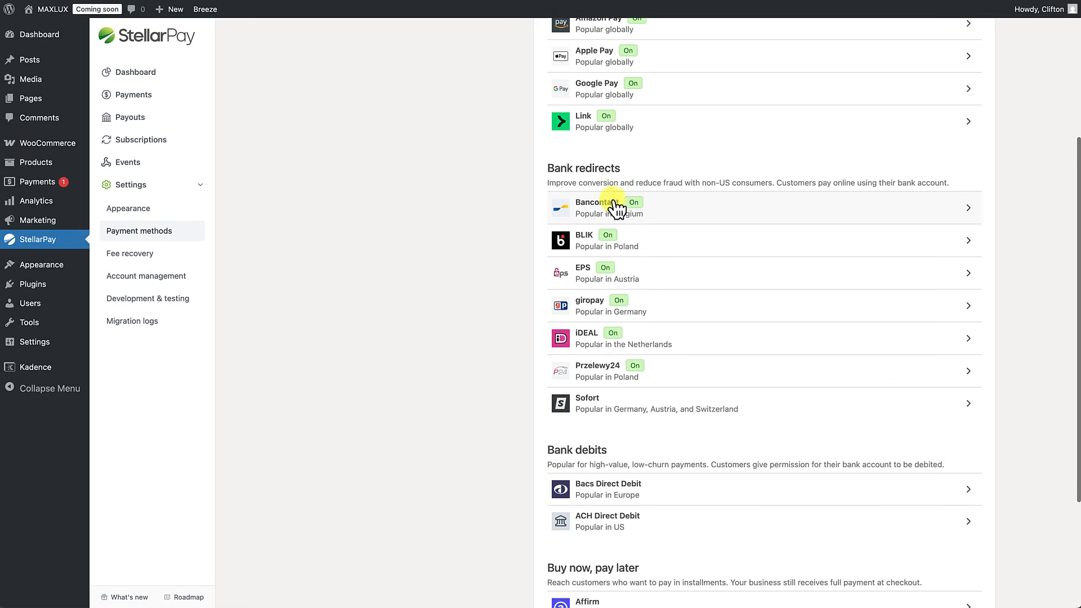
pyautogui.scroll(-5, 616, 357)
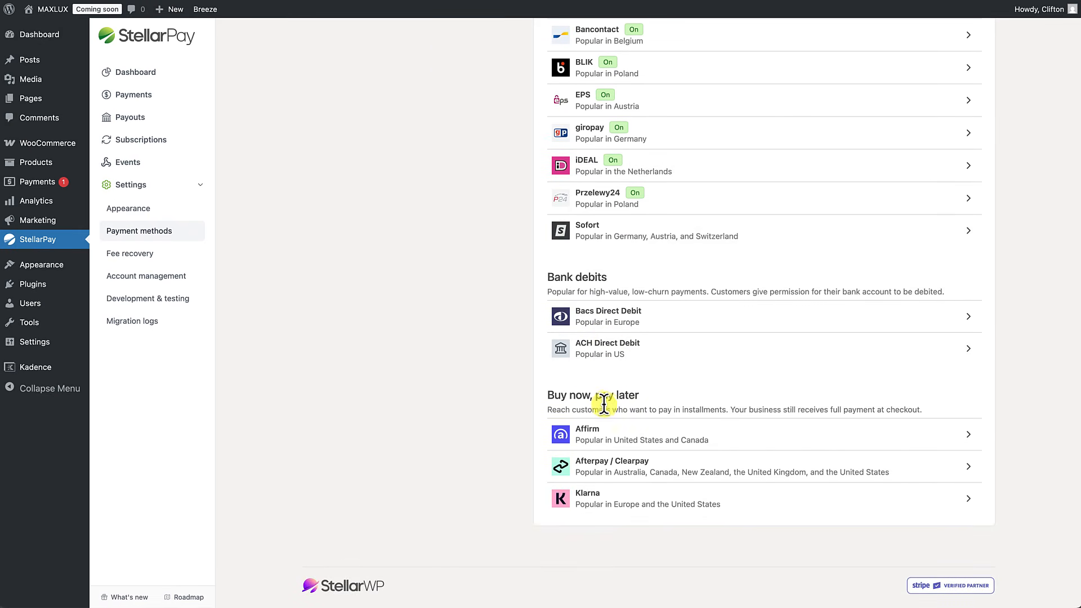
pyautogui.scroll(5, 621, 451)
pyautogui.scroll(3, 621, 451)
pyautogui.click(142, 254)
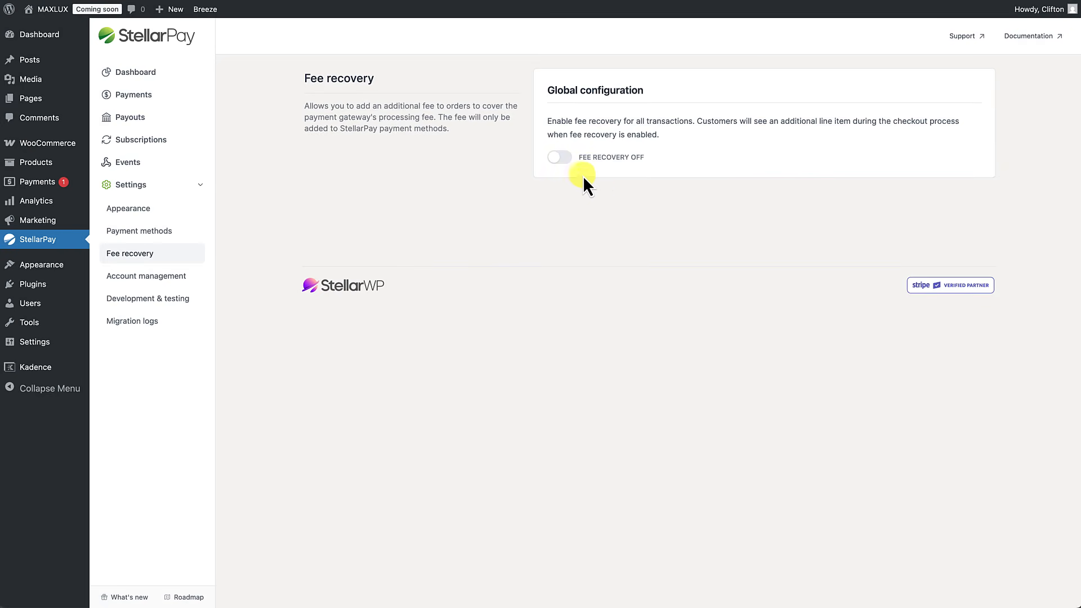
# Step: From Account management's Development & testing section, start connecting a Stripe test account
pyautogui.click(156, 278)
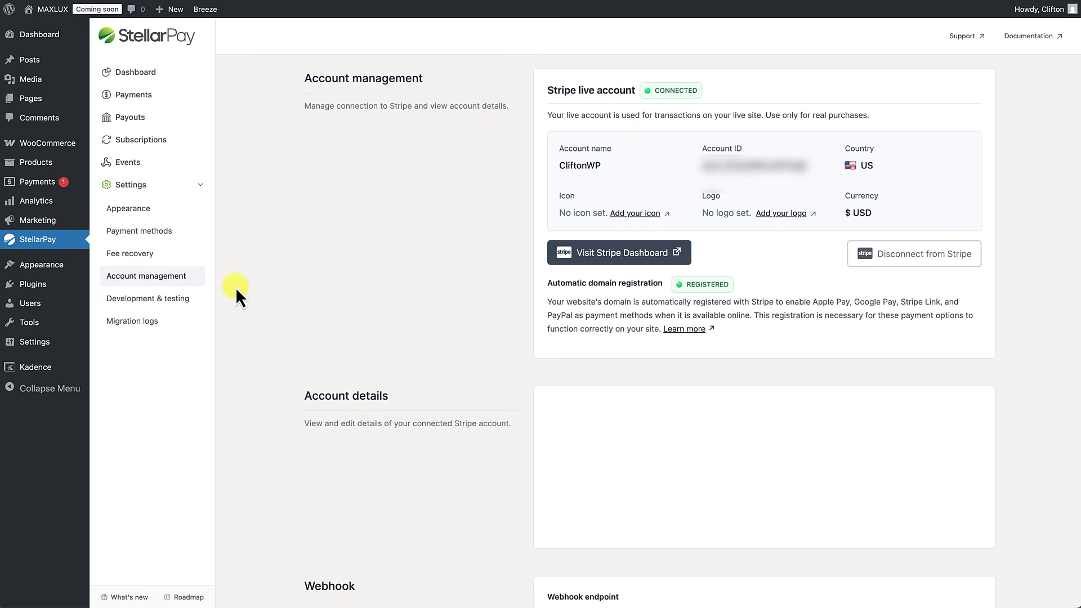
pyautogui.click(164, 300)
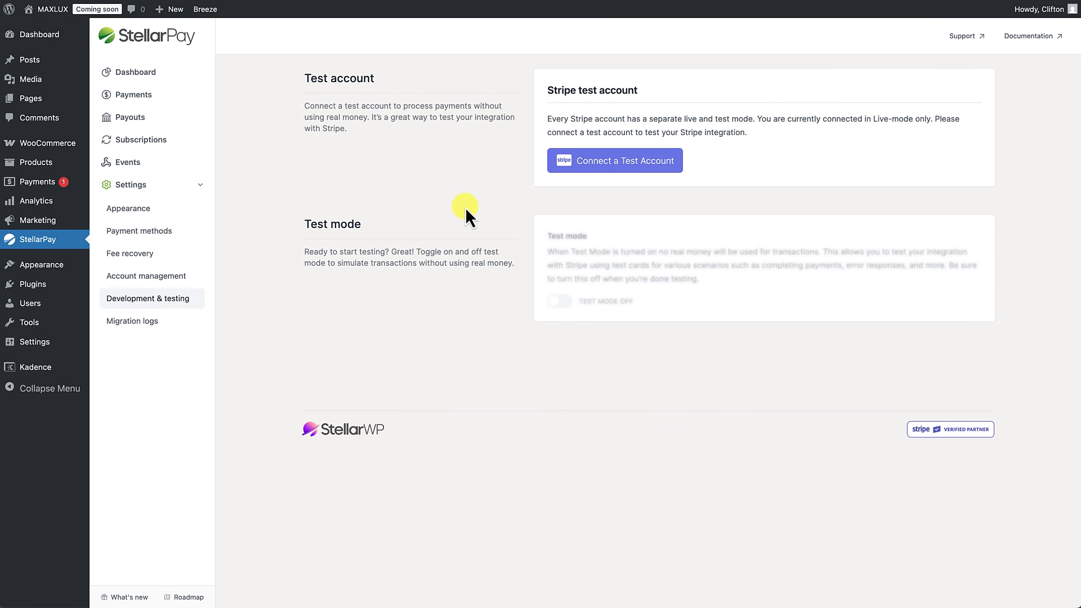
pyautogui.click(606, 165)
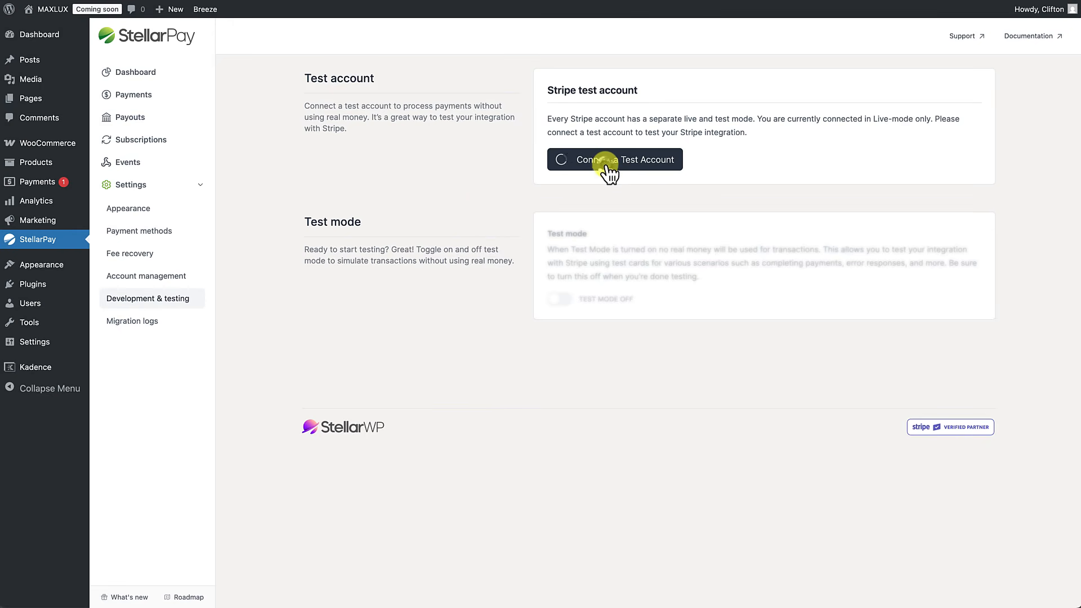
# Step: Continue with the selected existing Stripe account as StellarPay's test account
pyautogui.scroll(-3, 660, 349)
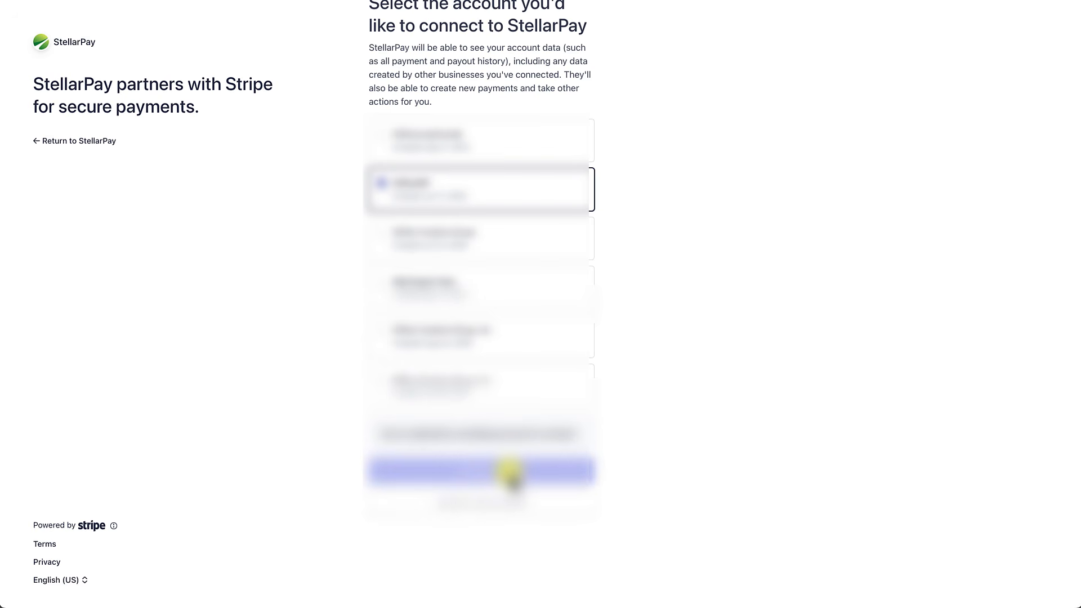
pyautogui.click(510, 473)
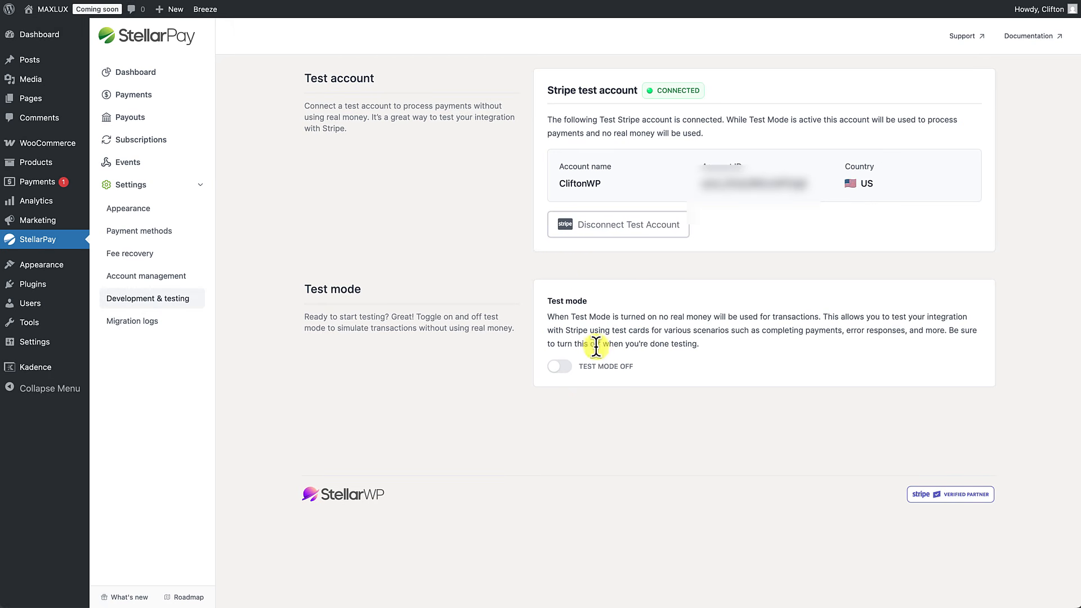
# Step: Switch StellarPay's Test mode toggle to TEST MODE ON
pyautogui.click(570, 371)
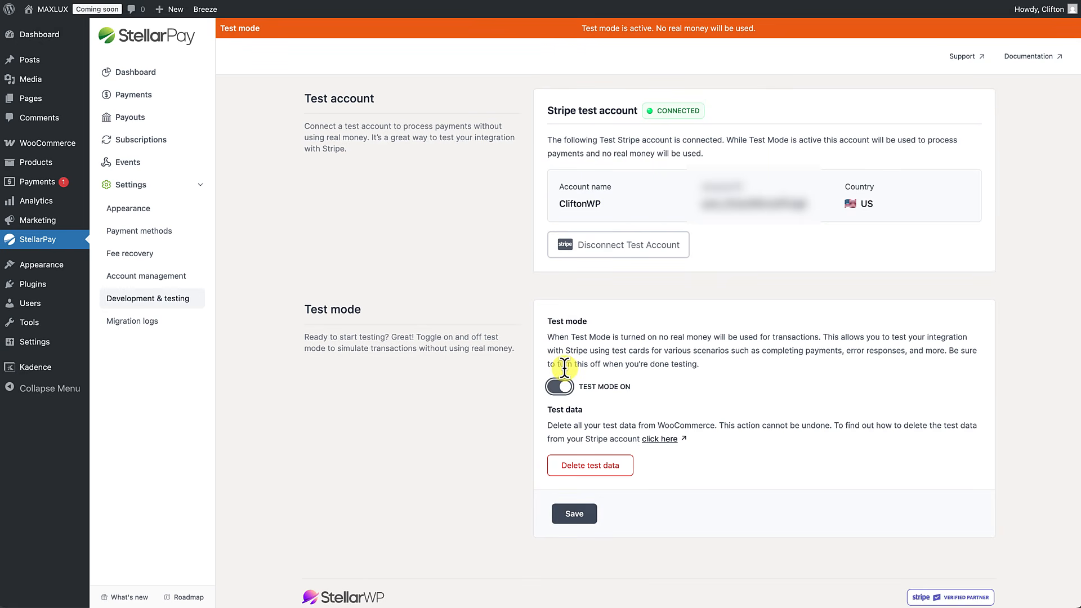
# Step: Save test mode as on, then view Migration logs, Dashboard, Payments, Payouts, Subscriptions and Events
pyautogui.click(575, 515)
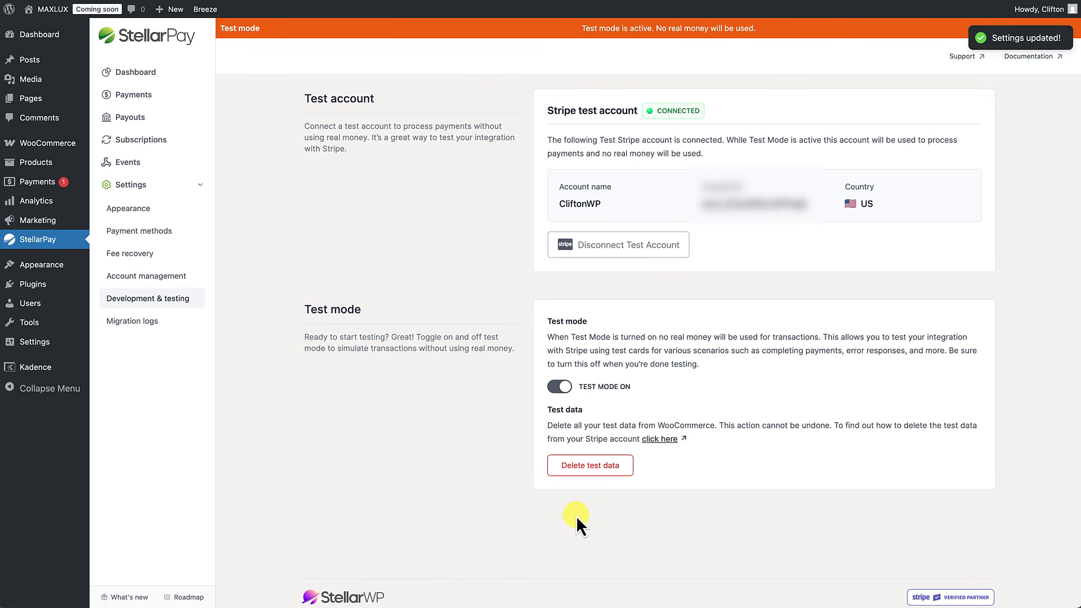
pyautogui.click(153, 321)
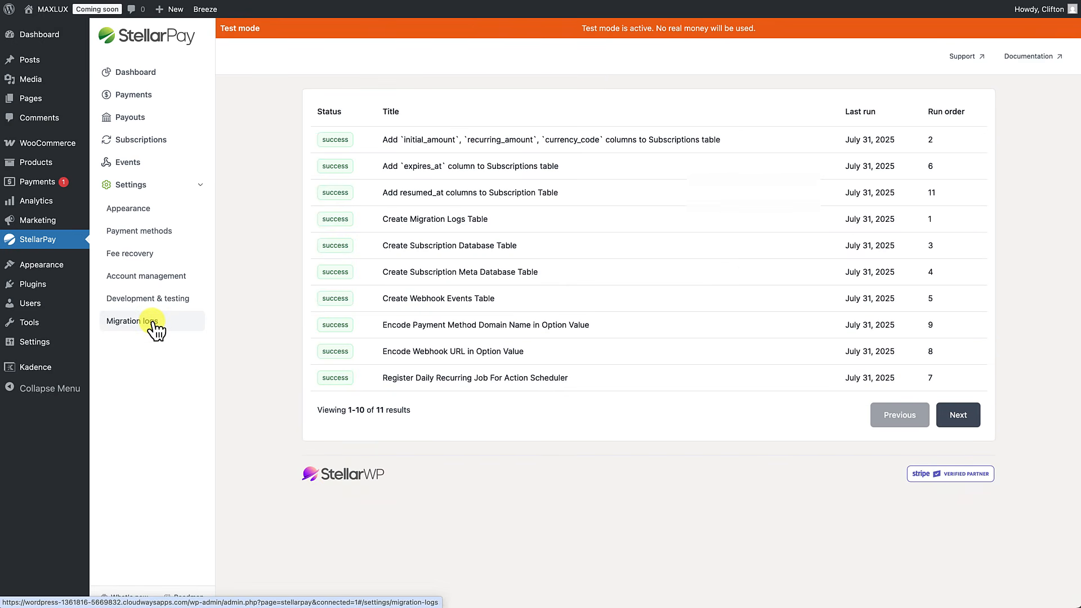
pyautogui.click(156, 74)
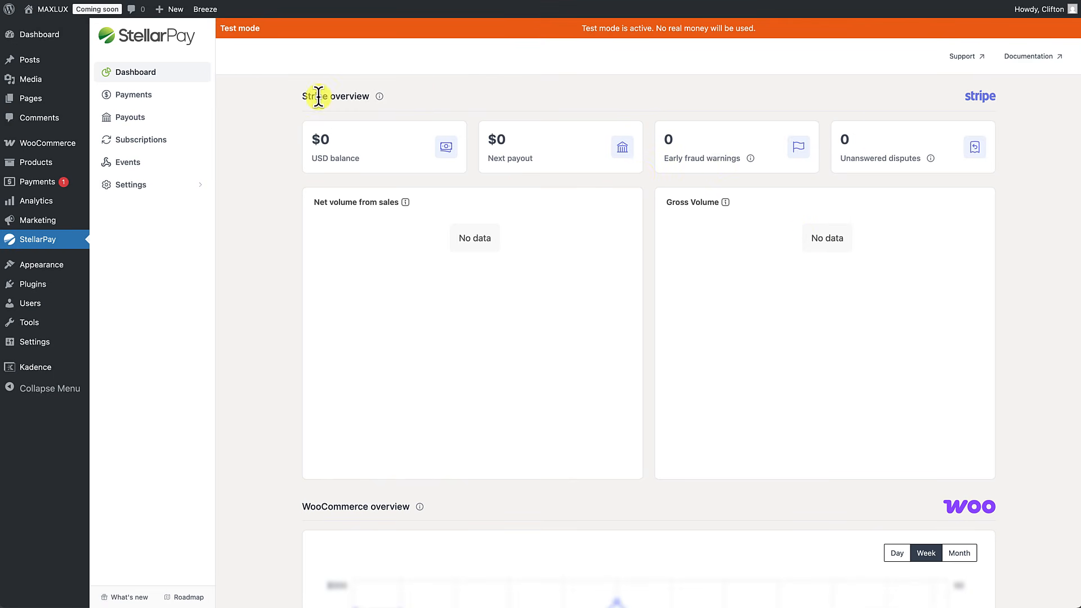
pyautogui.click(151, 101)
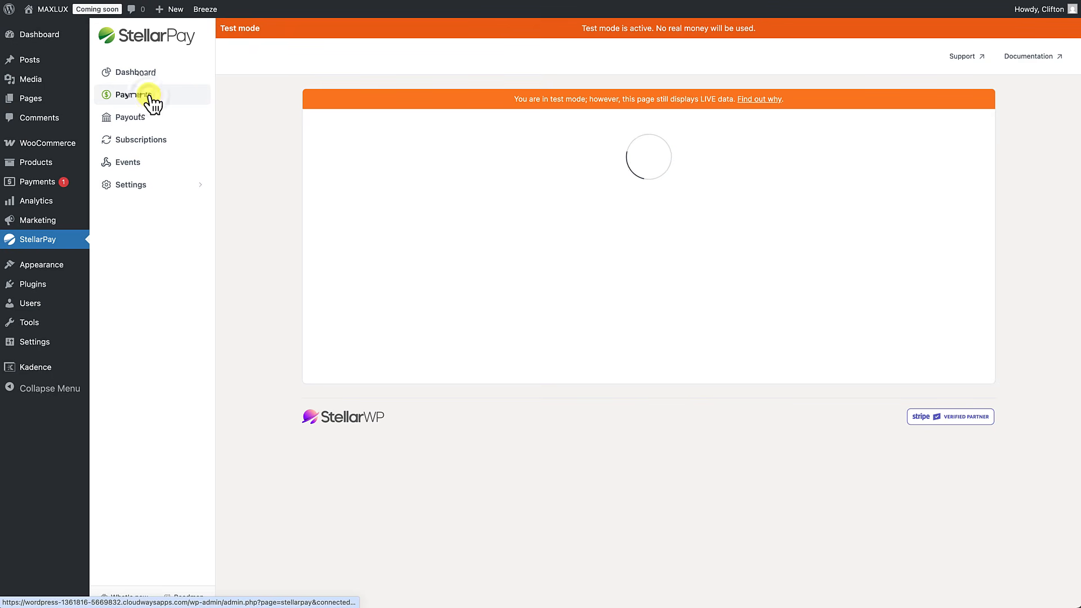
pyautogui.click(148, 118)
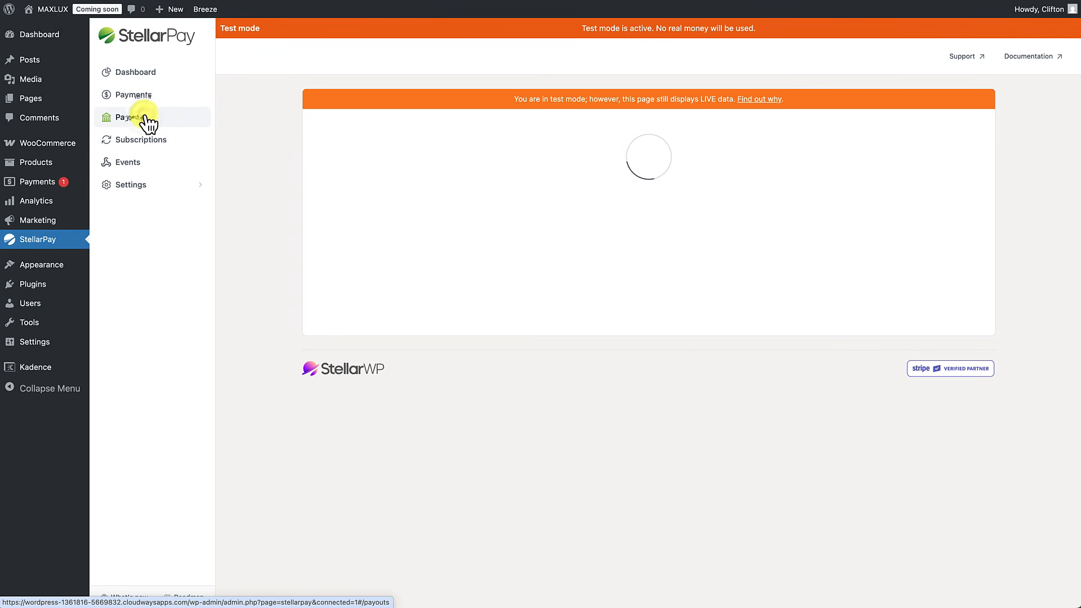
pyautogui.click(149, 143)
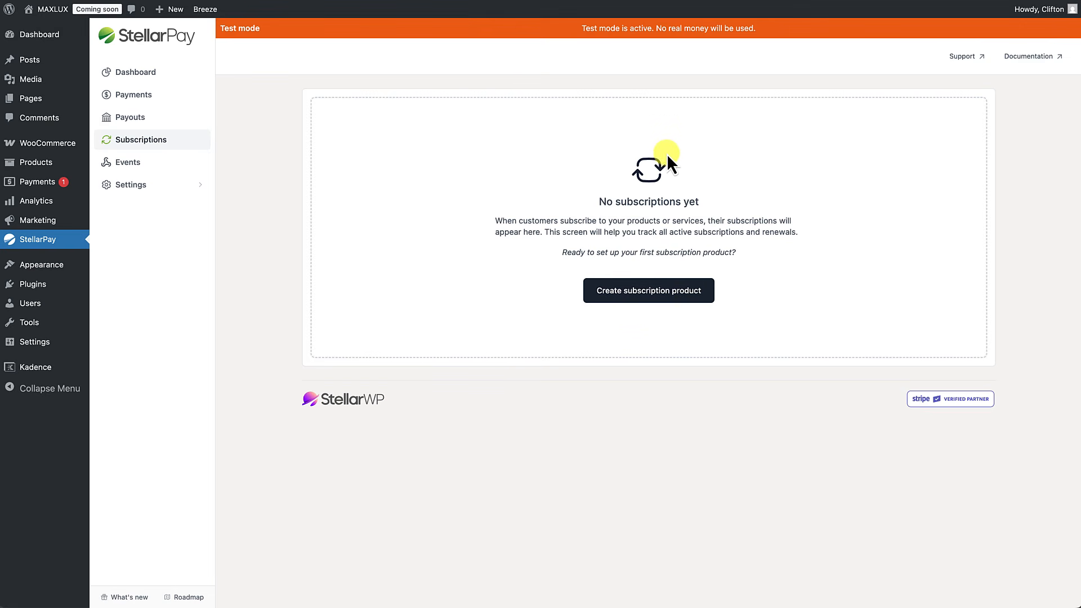
pyautogui.click(131, 163)
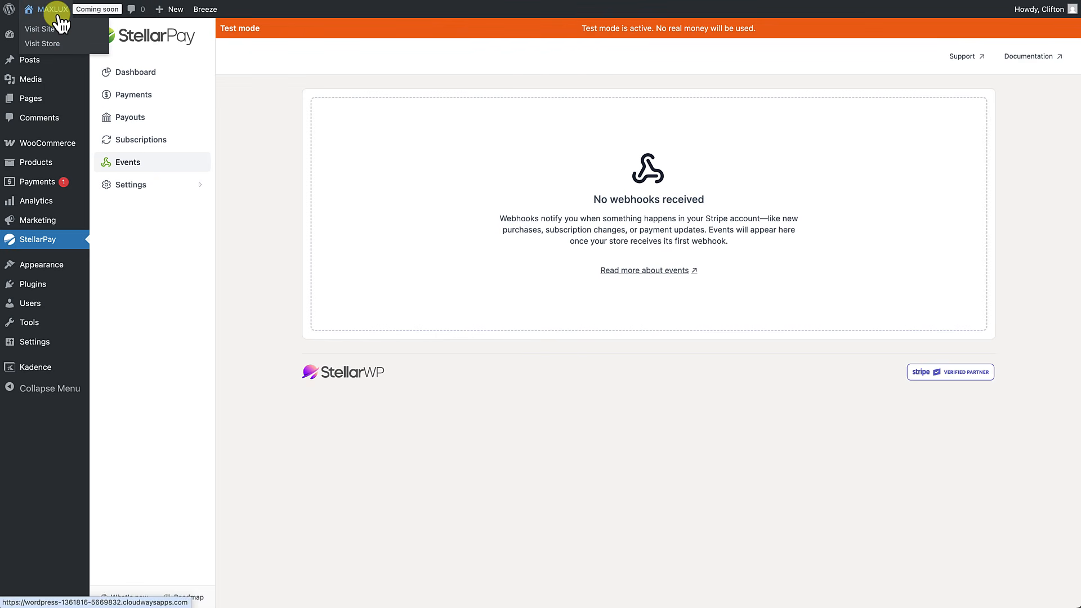
# Step: Go from the MAXLUX storefront cart to the checkout page for the wallet and sweater
pyautogui.click(59, 23)
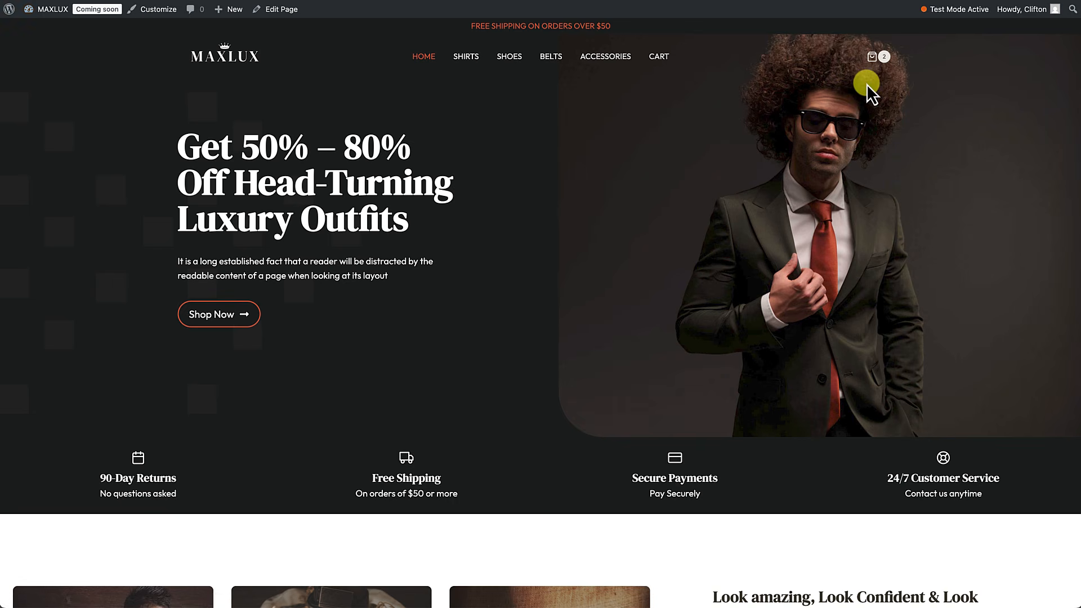
pyautogui.click(877, 60)
pyautogui.click(988, 209)
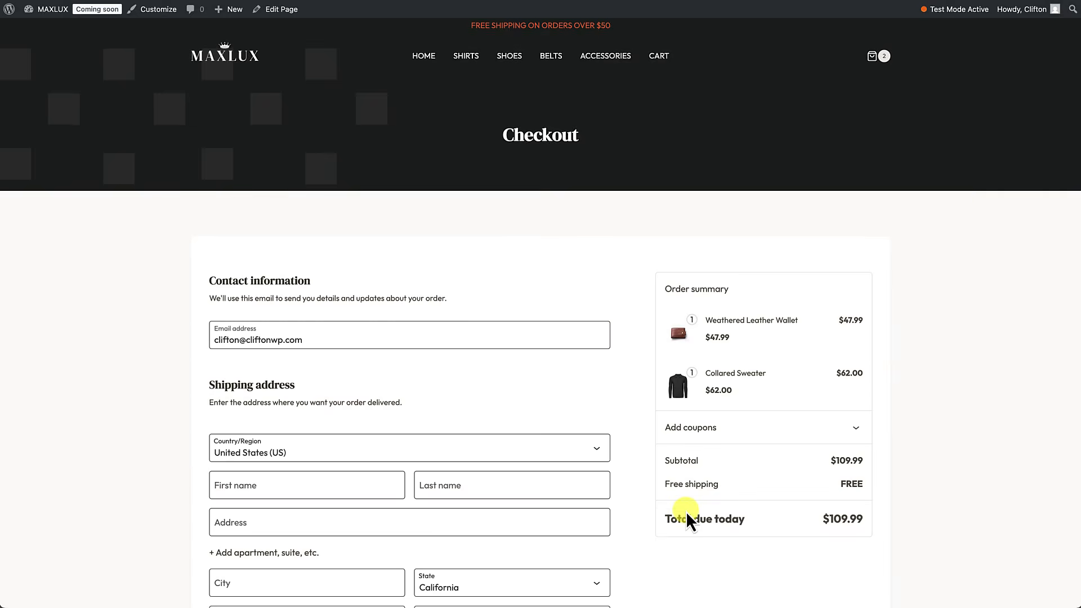
pyautogui.scroll(-8, 687, 515)
pyautogui.scroll(-3, 686, 510)
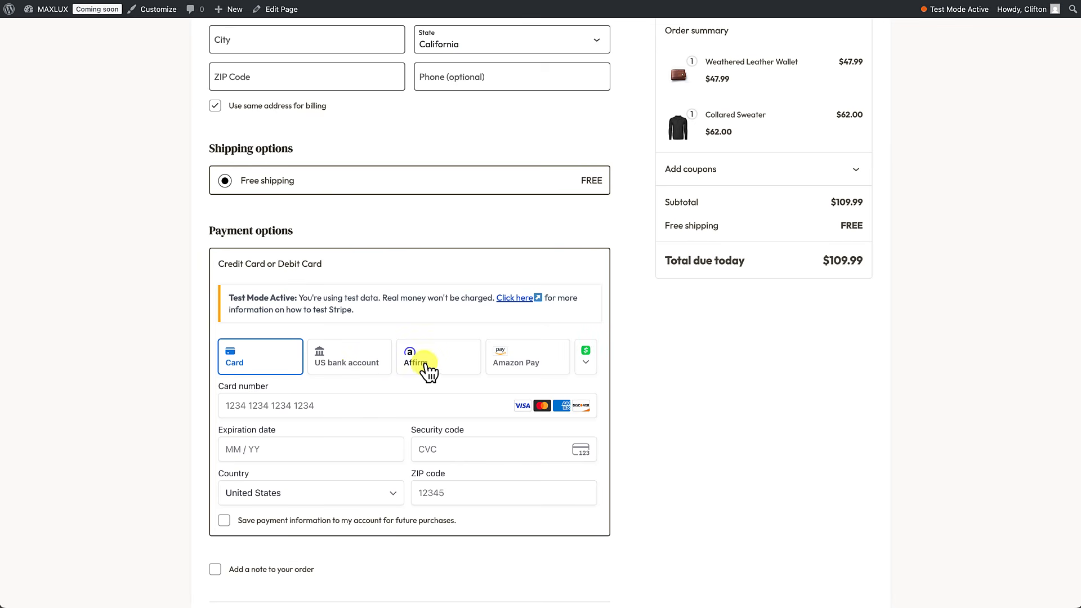
# Step: Check the extra payment methods on the $109.99 checkout, keep Card, and return to admin
pyautogui.click(585, 361)
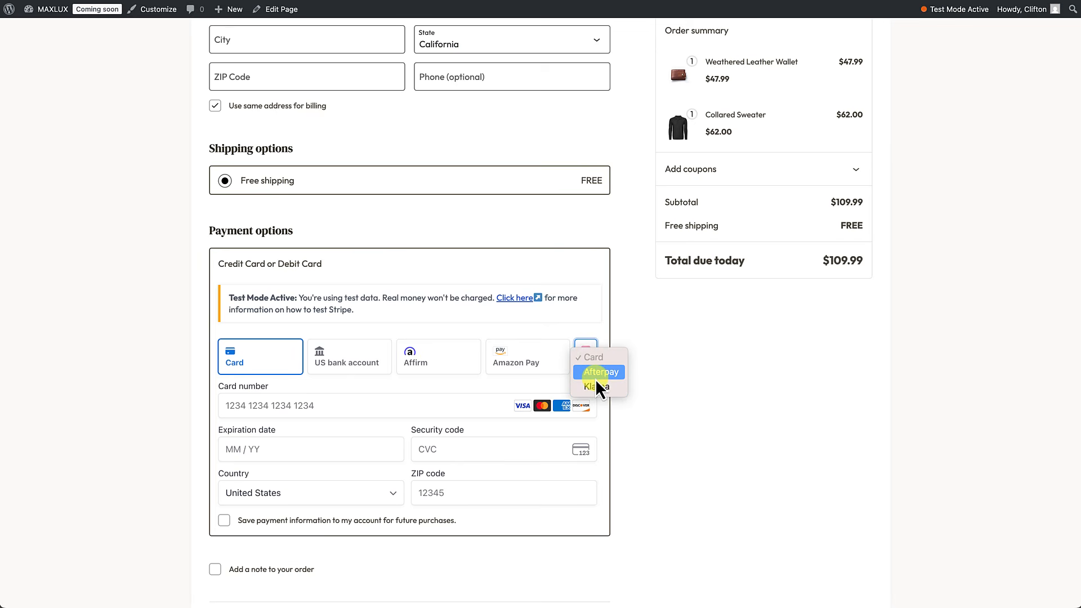
pyautogui.click(646, 476)
pyautogui.scroll(-5, 647, 476)
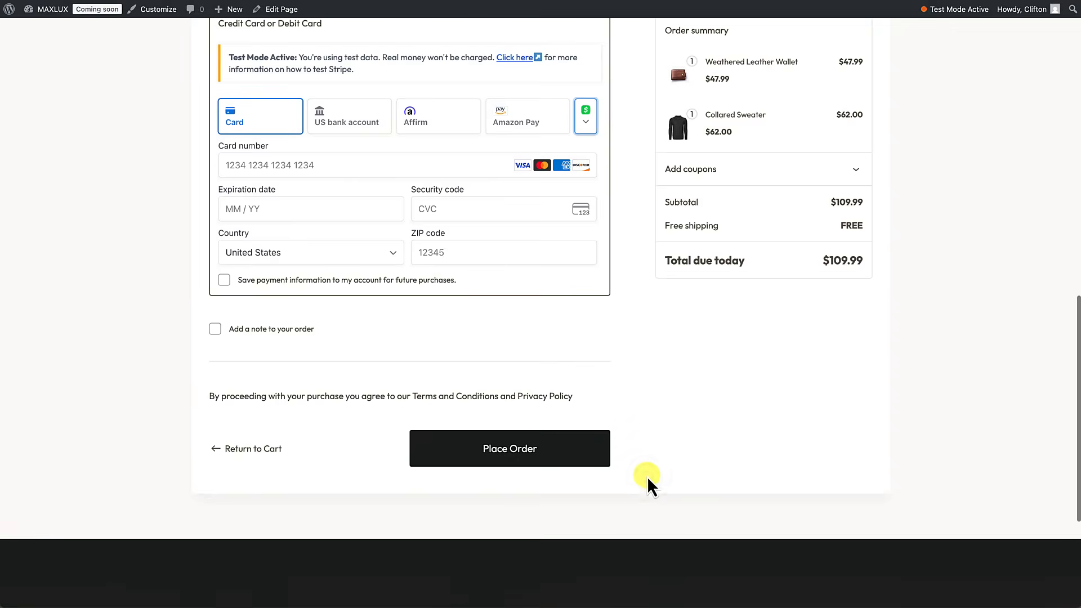
pyautogui.scroll(3, 646, 477)
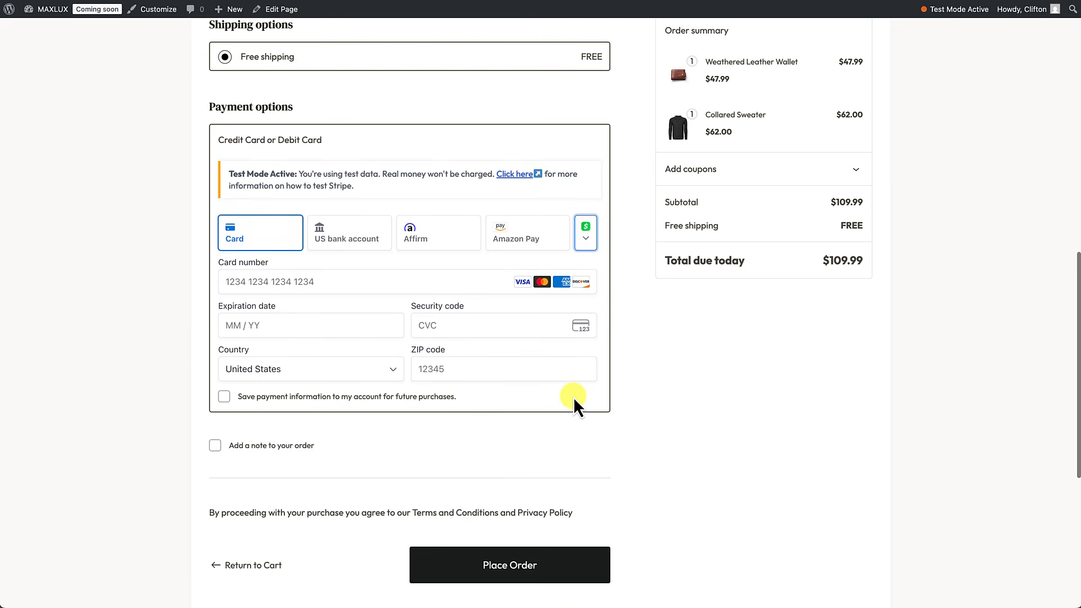
pyautogui.scroll(5, 594, 396)
pyautogui.click(43, 28)
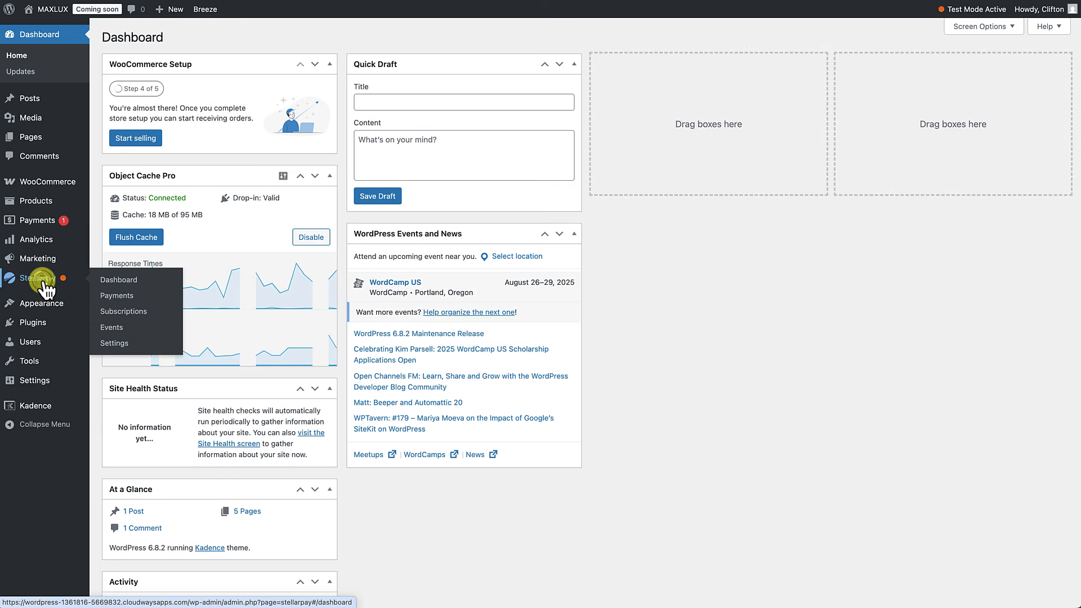
# Step: Switch StellarPay test mode off under Development & testing settings and save
pyautogui.click(44, 282)
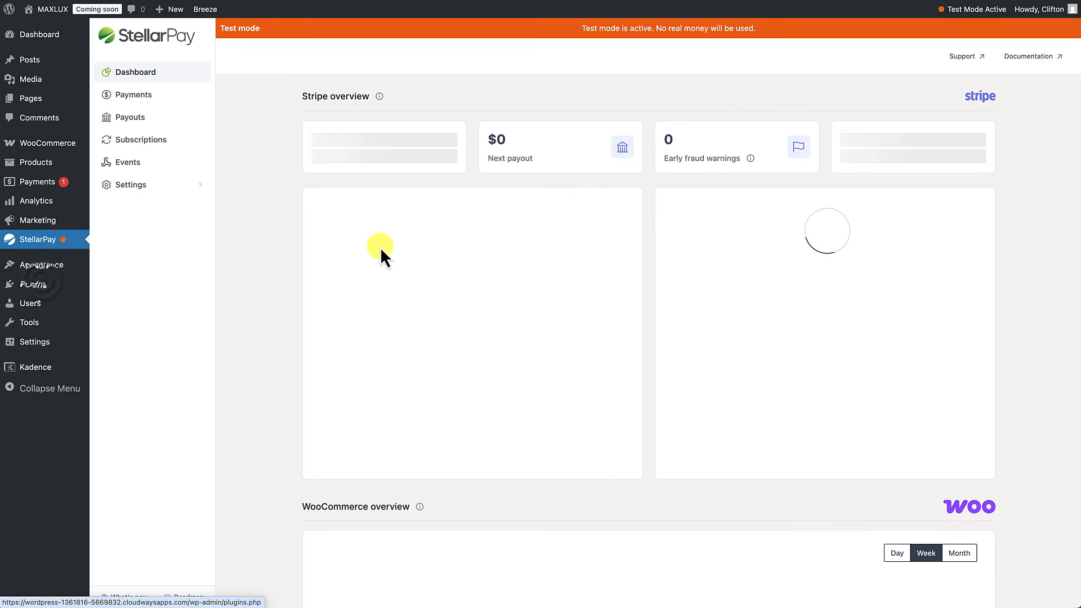
pyautogui.click(192, 189)
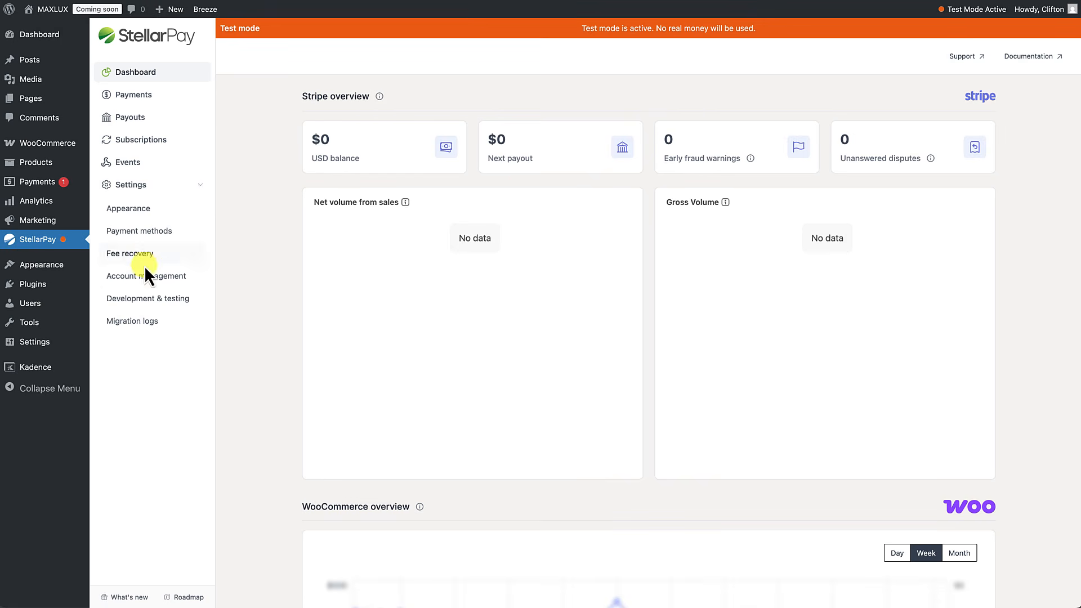
pyautogui.click(149, 304)
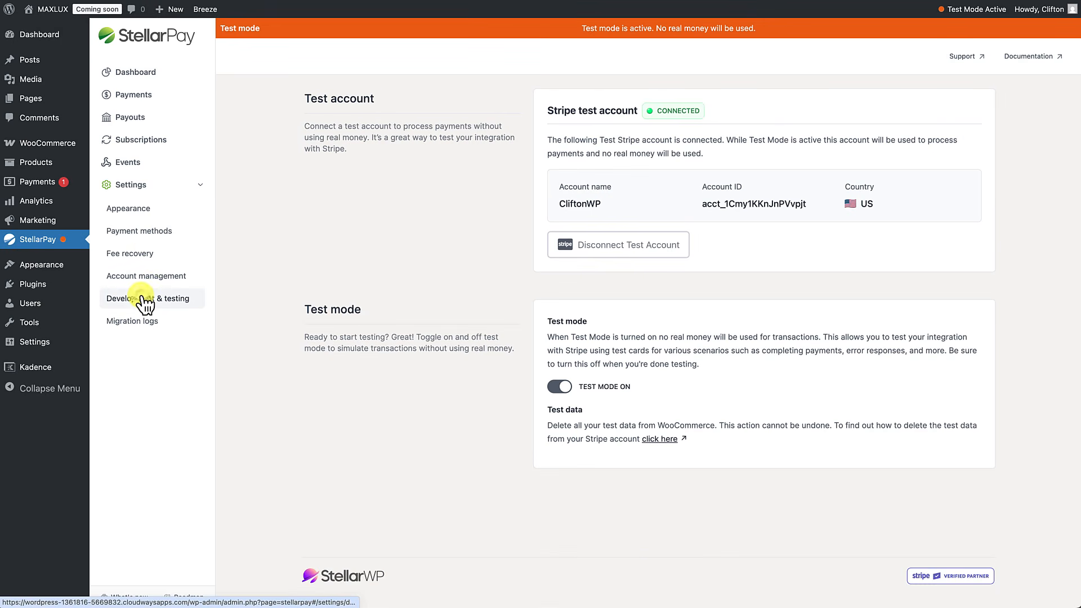
pyautogui.click(561, 389)
pyautogui.click(575, 415)
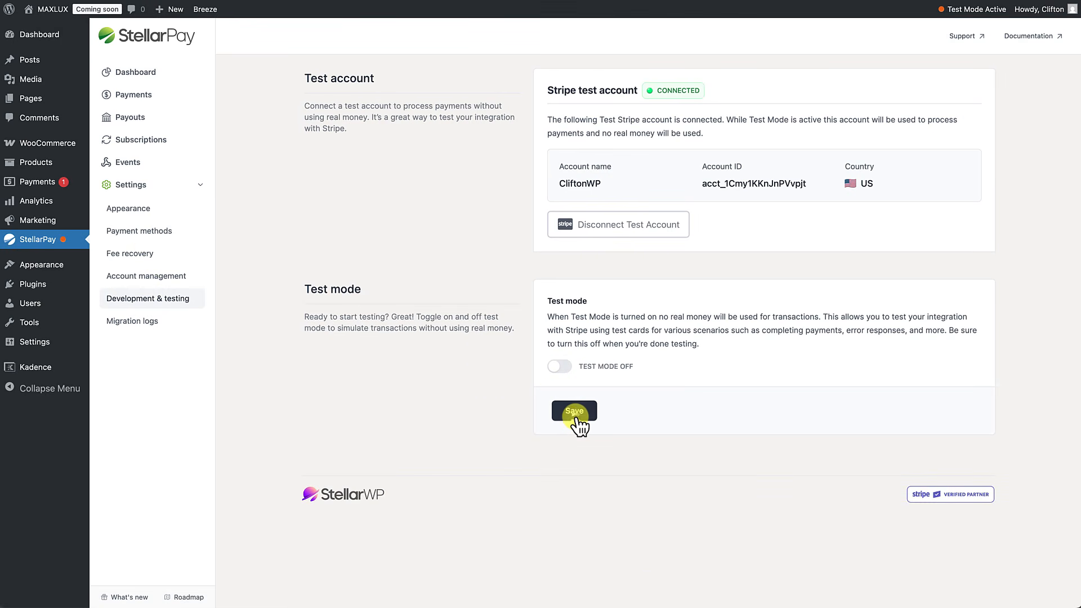
# Step: Open the MAXLUX storefront cart and review the checkout for the two items
pyautogui.click(42, 10)
pyautogui.click(874, 58)
pyautogui.click(935, 196)
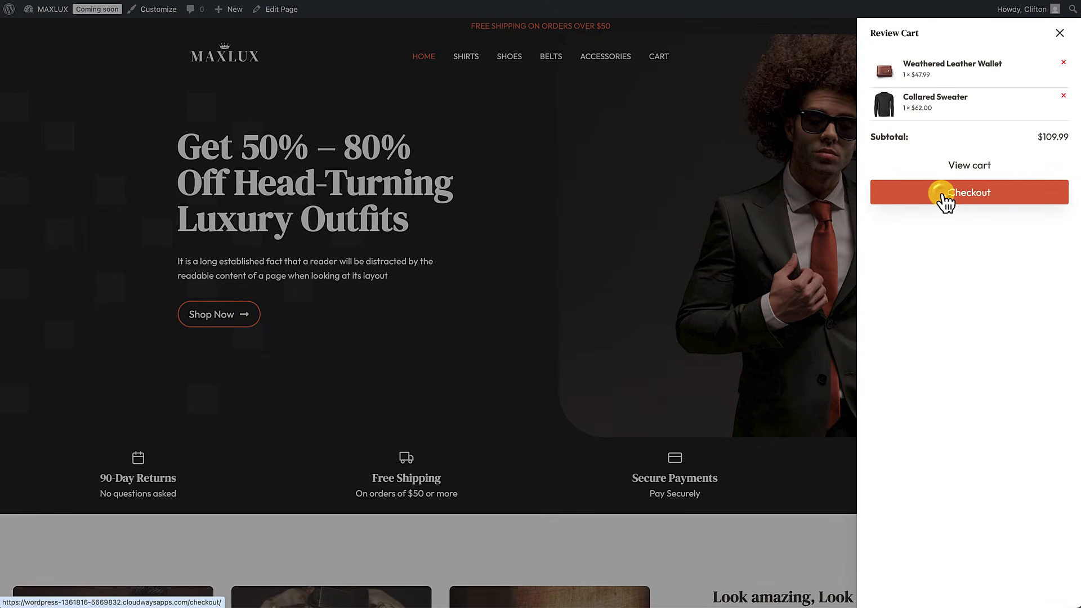
pyautogui.scroll(-1, 789, 338)
pyautogui.scroll(-10, 769, 380)
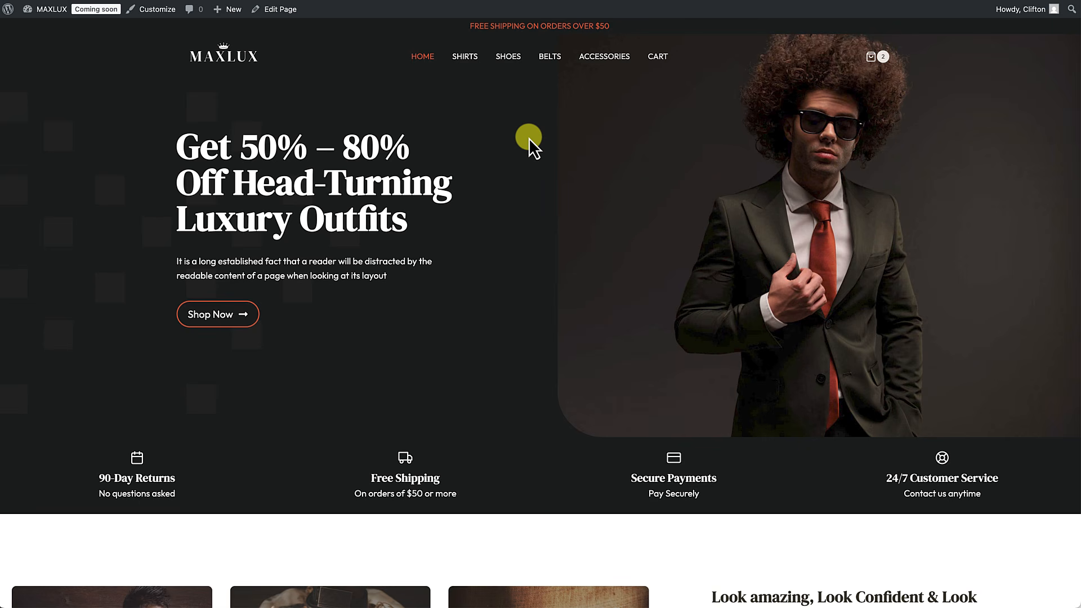
# Step: Turn the StellarPay Test mode toggle back on under Development & testing and save it
pyautogui.moveTo(45, 9)
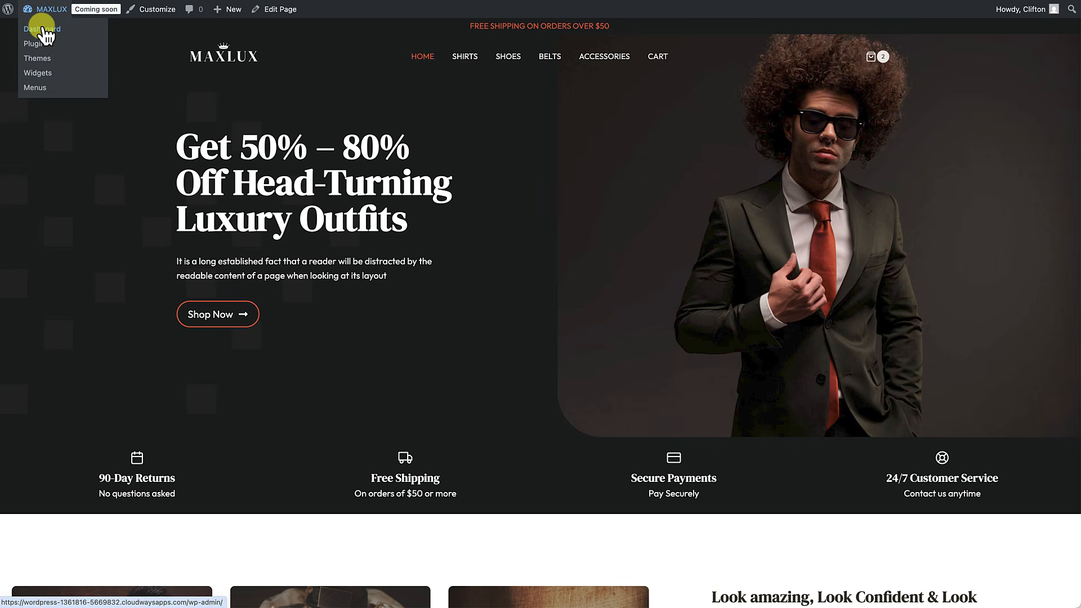
pyautogui.click(44, 30)
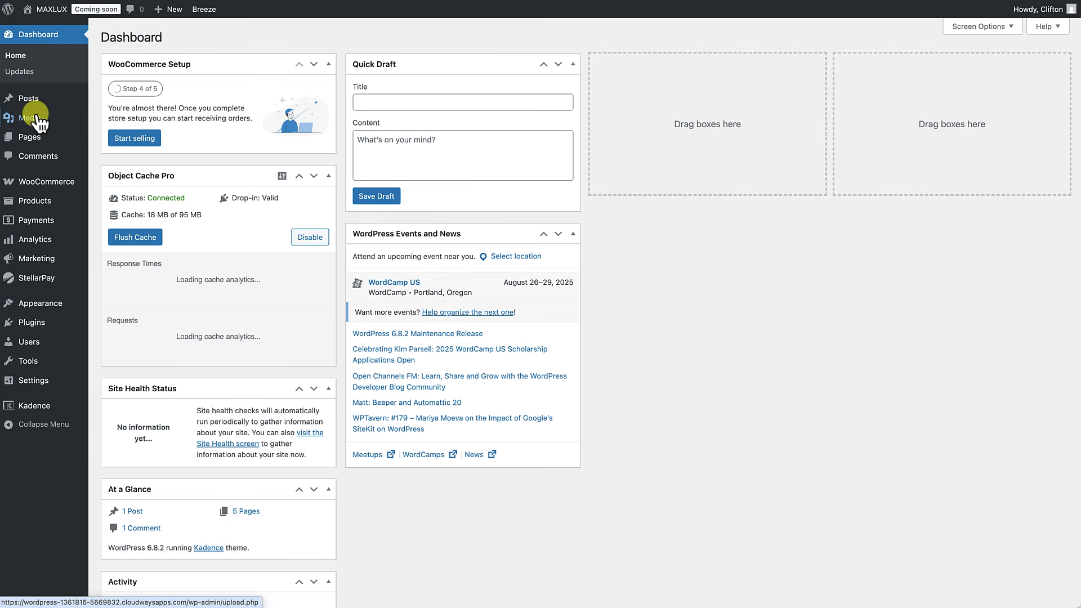
pyautogui.moveTo(27, 286)
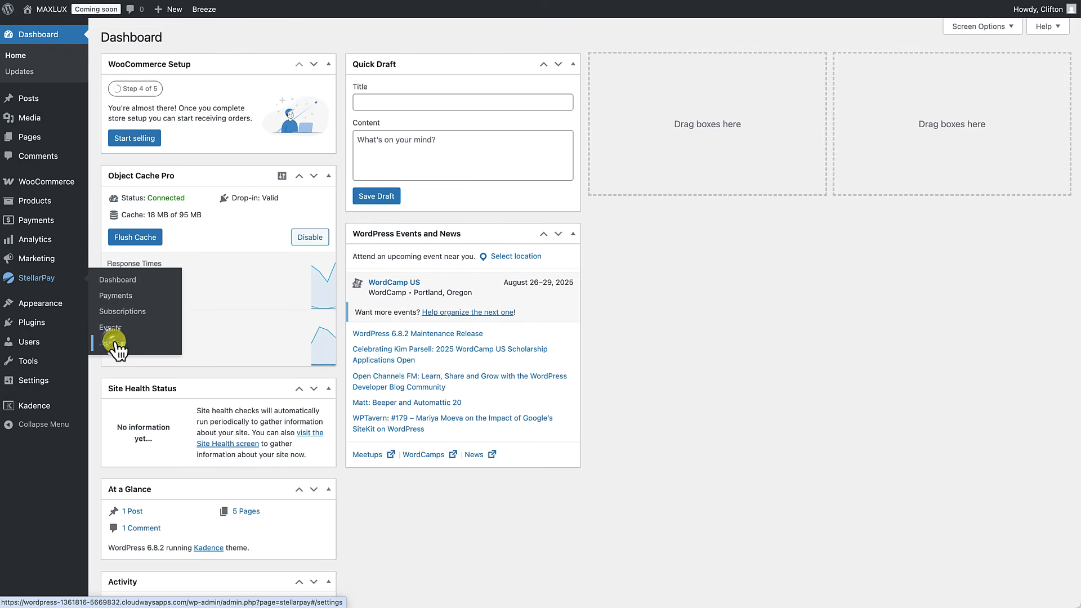
pyautogui.click(111, 343)
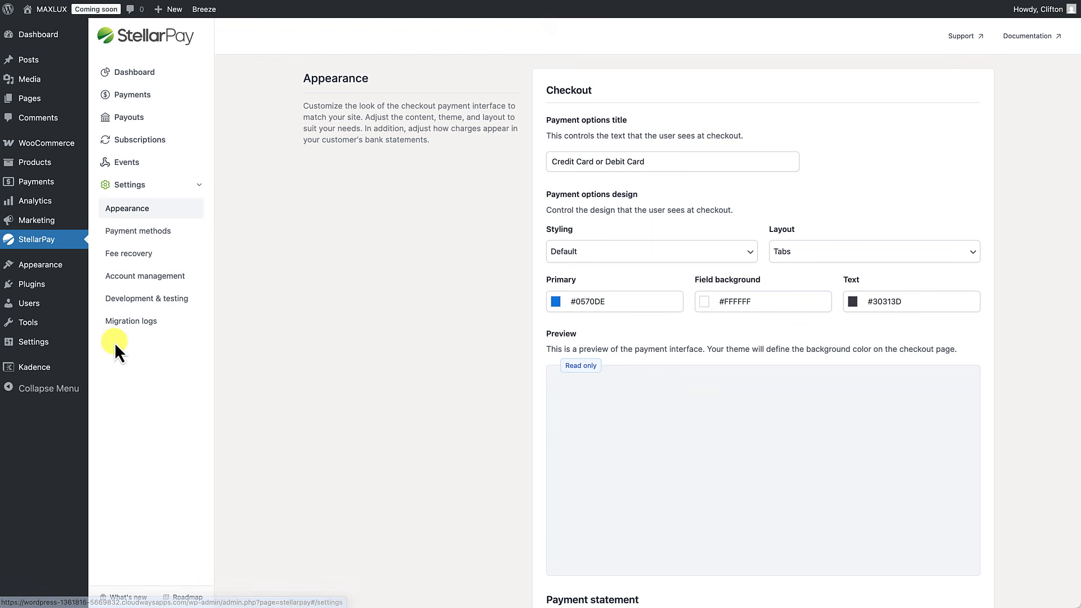
pyautogui.click(133, 304)
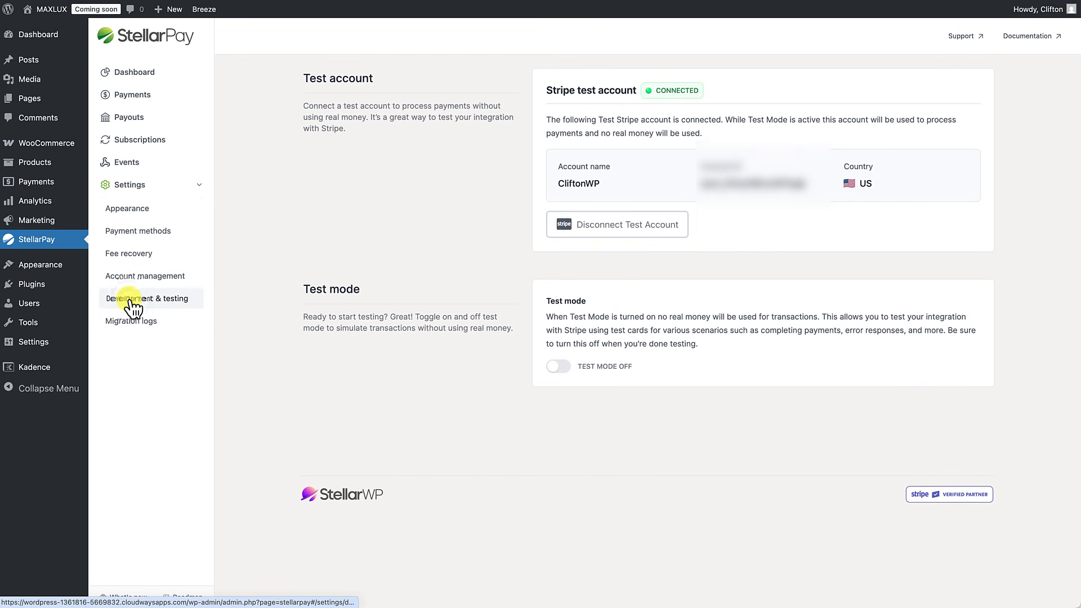
pyautogui.click(559, 368)
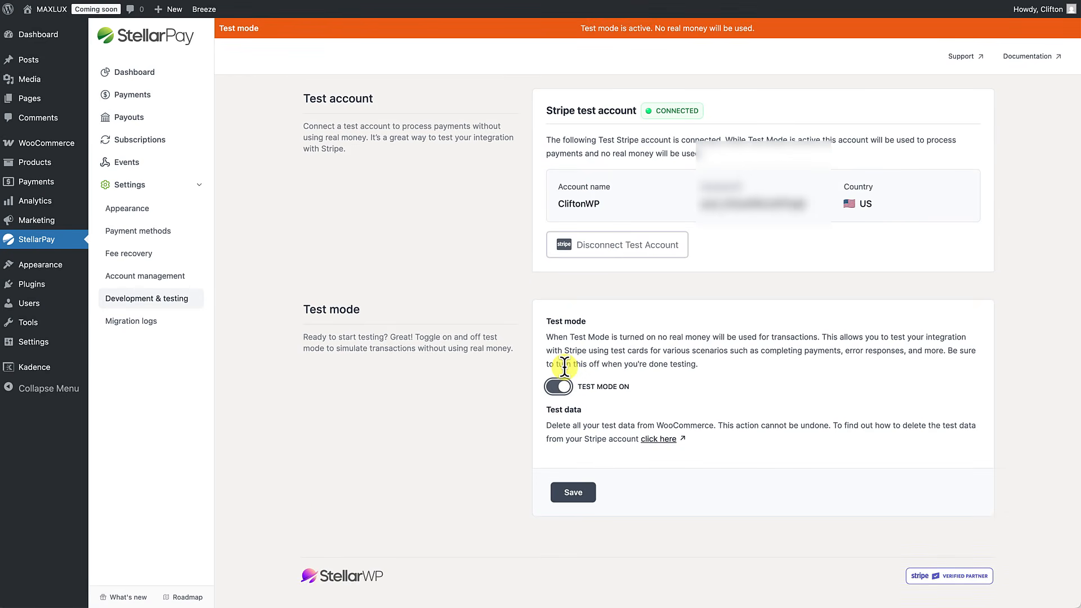
pyautogui.click(565, 515)
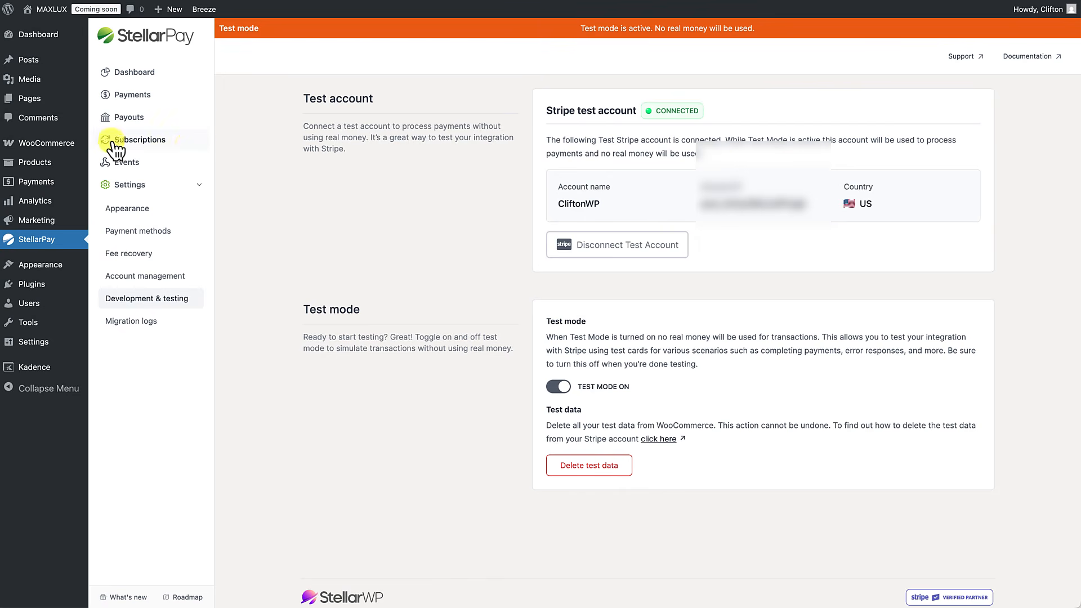
pyautogui.moveTo(50, 143)
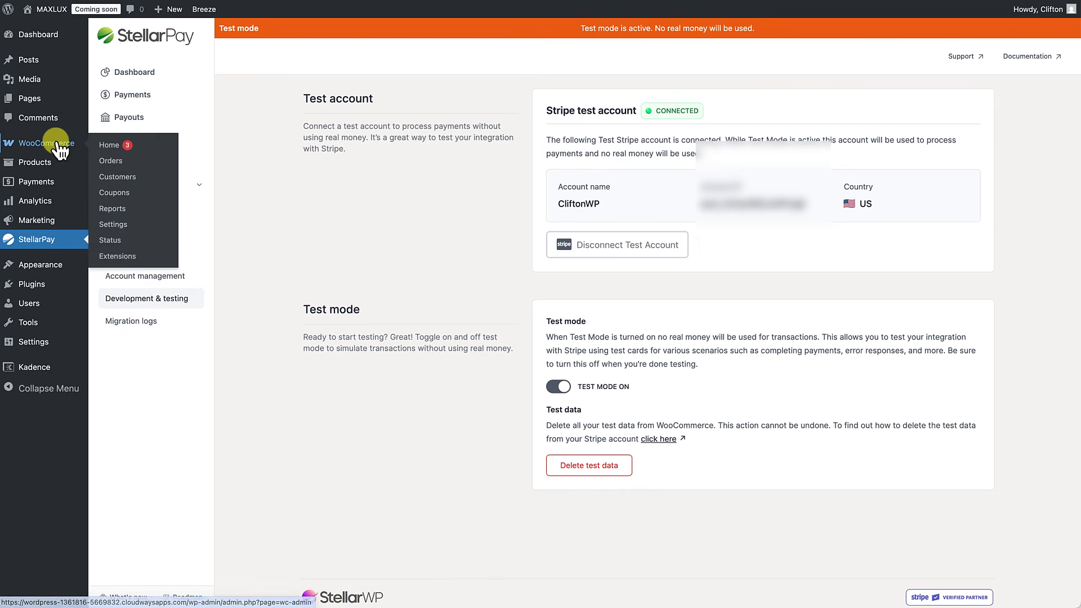
# Step: Set WooCommerce Site visibility from Coming soon to Live and save the changes
pyautogui.click(128, 226)
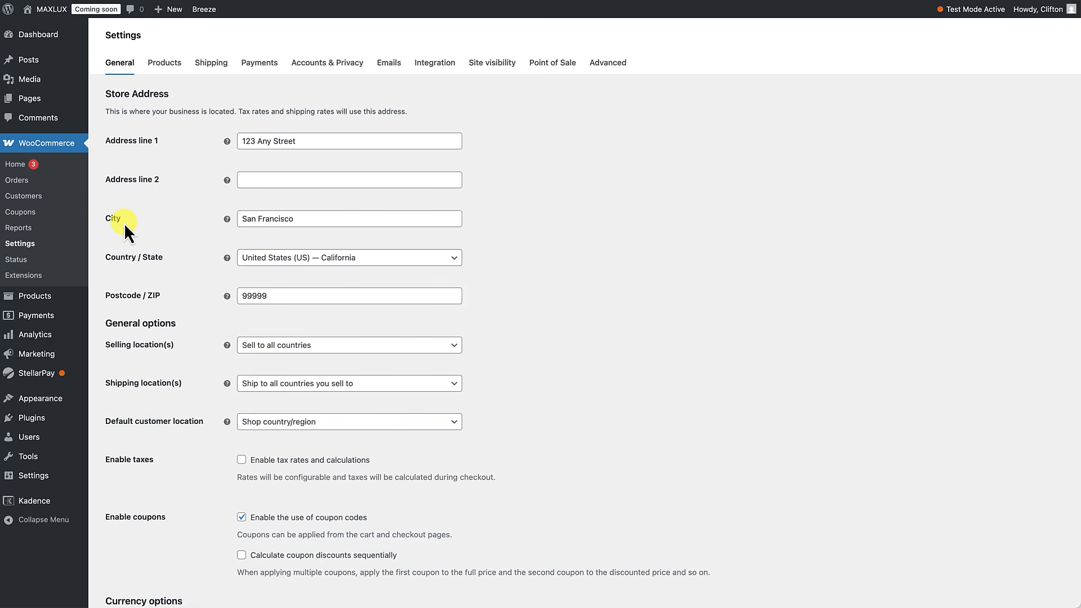
pyautogui.click(493, 64)
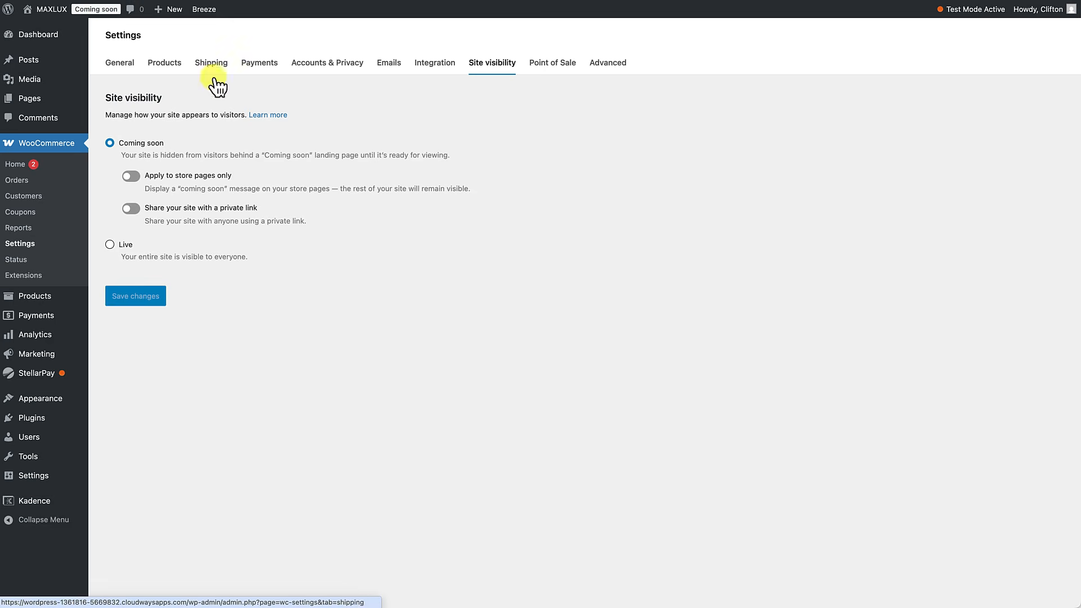
pyautogui.click(110, 245)
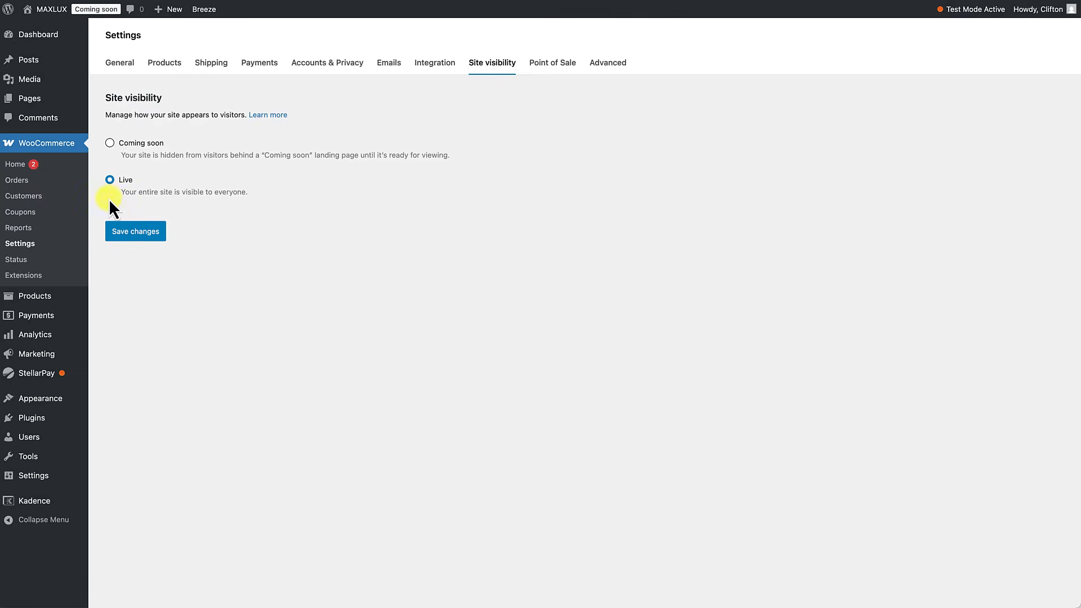
pyautogui.click(135, 232)
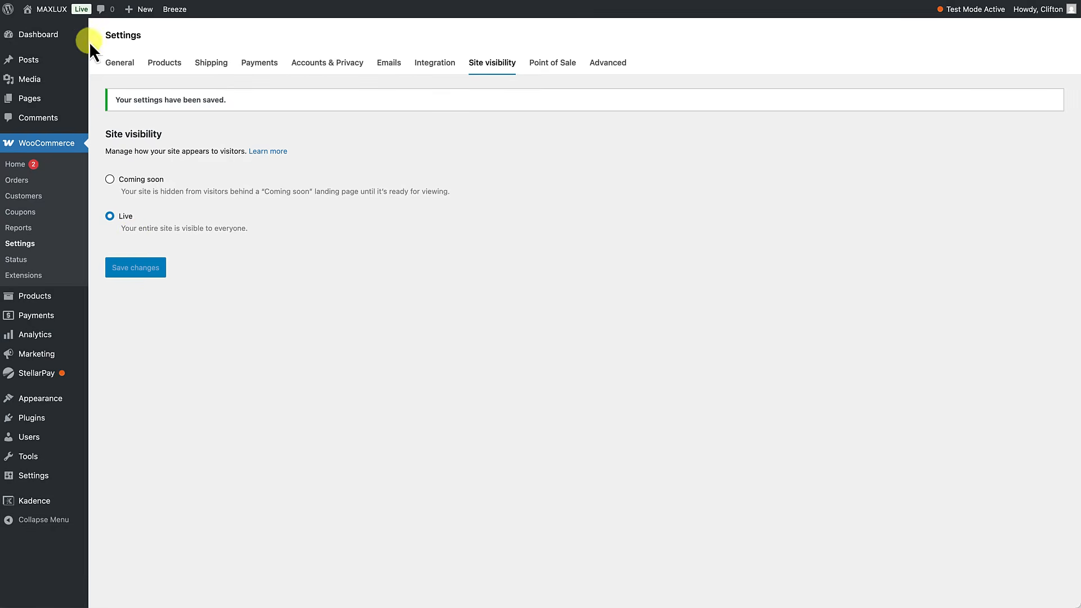
# Step: On the storefront, add the Red Slim Fit Sweater and Hand and Beck Dress Shoe to the cart
pyautogui.moveTo(64, 13)
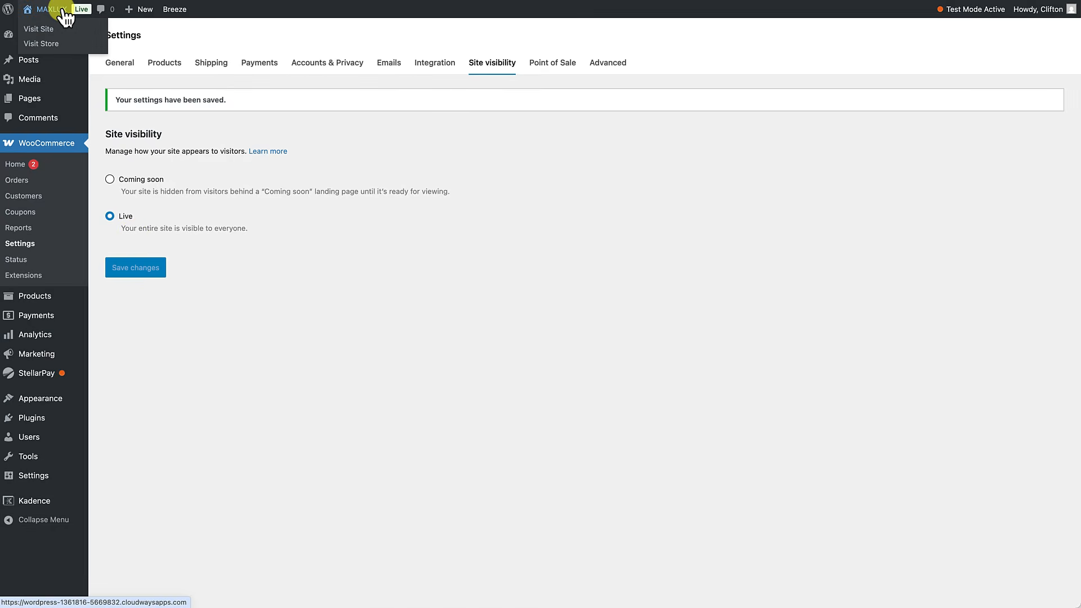
pyautogui.click(62, 10)
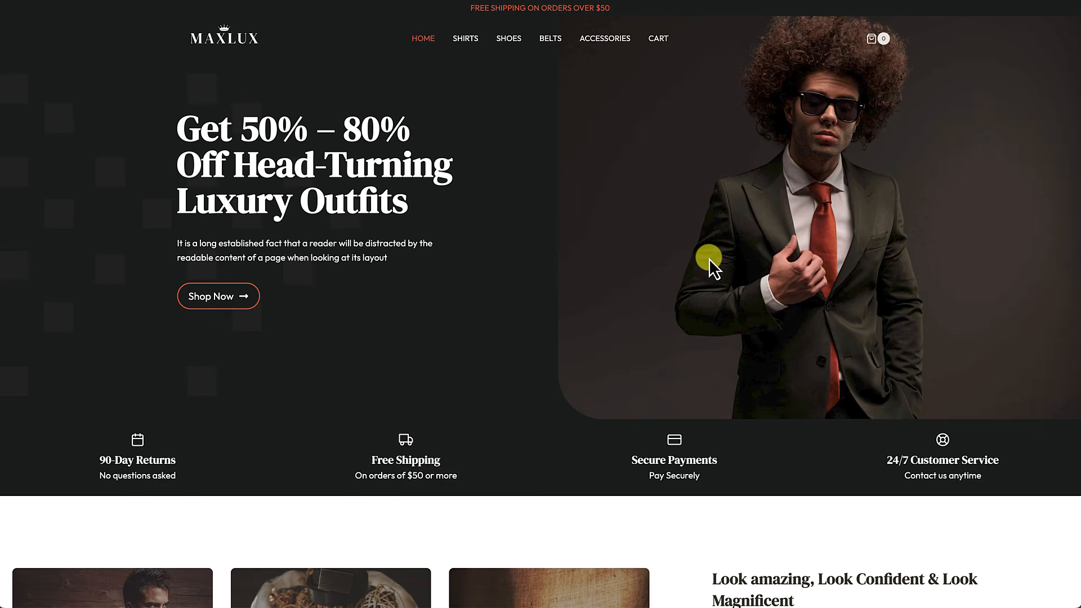
pyautogui.click(472, 45)
pyautogui.scroll(-2, 444, 243)
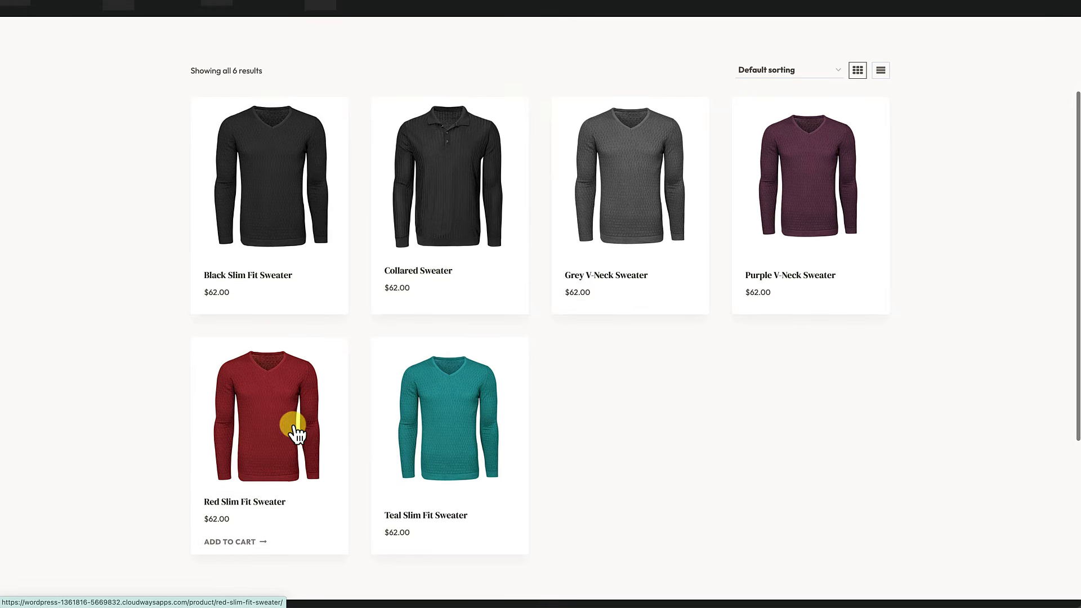
pyautogui.click(246, 538)
pyautogui.scroll(3, 350, 332)
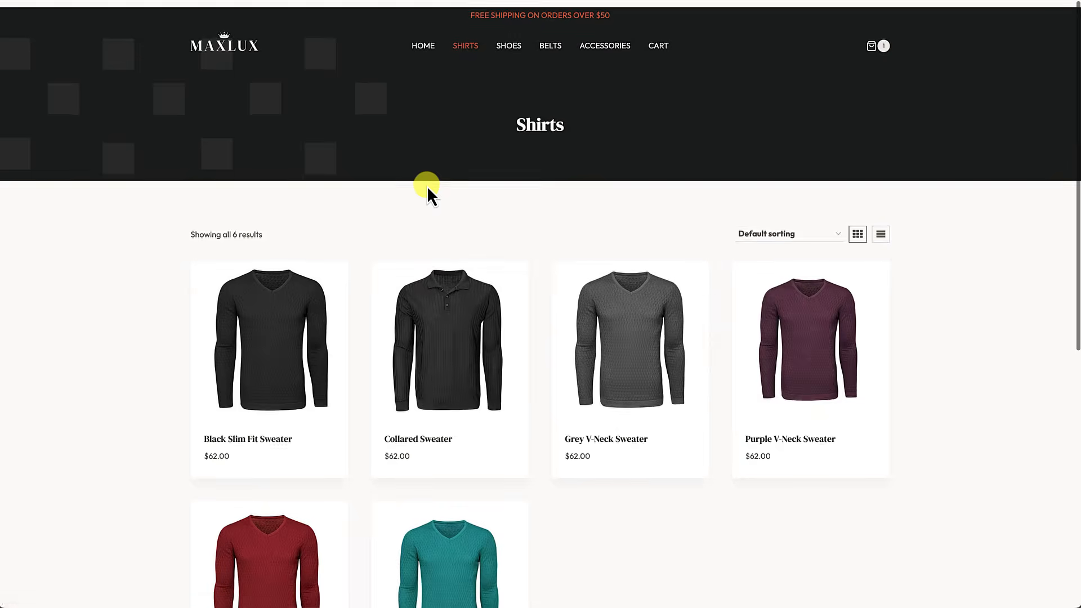
pyautogui.click(510, 47)
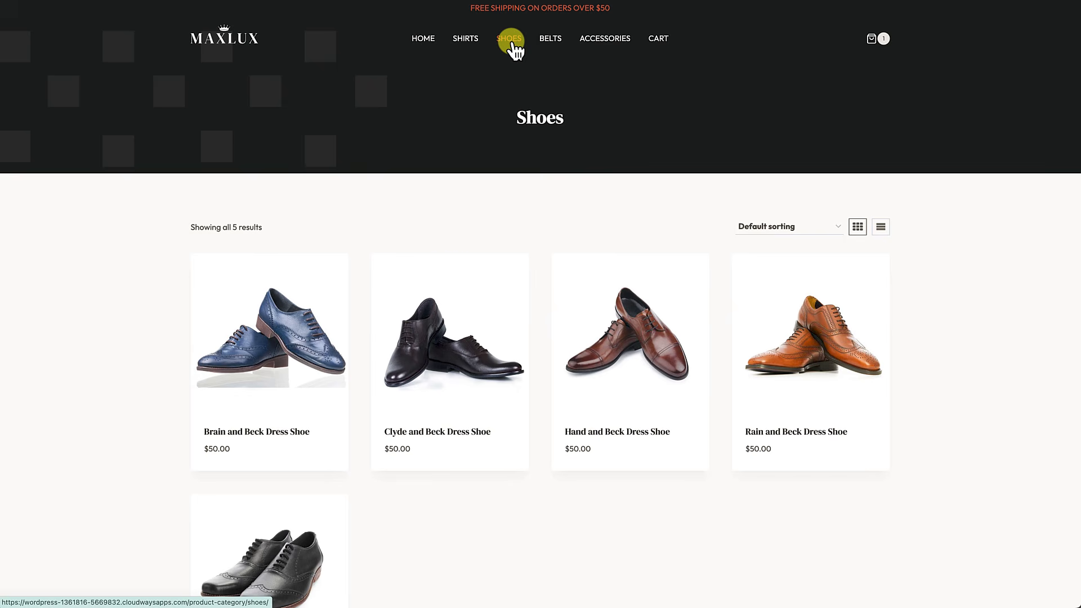
pyautogui.scroll(-3, 478, 285)
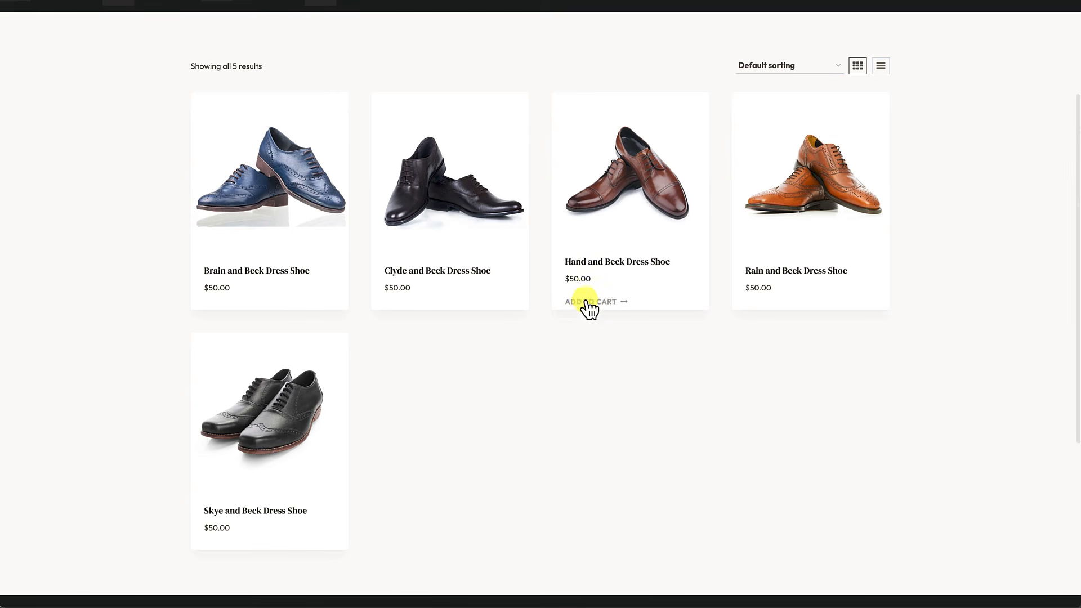
pyautogui.click(596, 301)
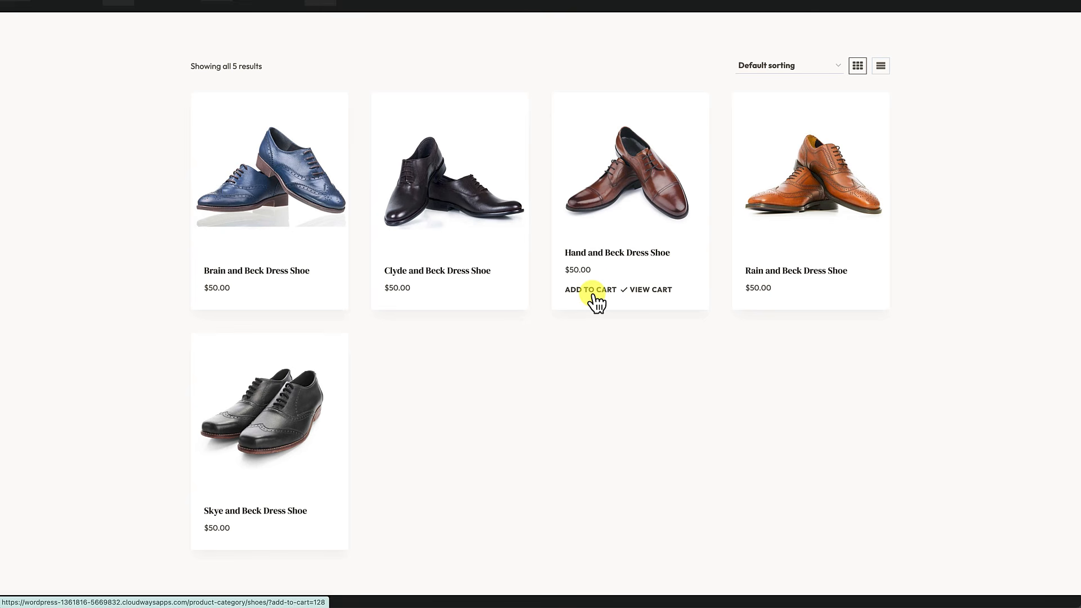
# Step: Add the Tile Belt from Belts and the Brown Leather Wallet from Accessories, then view the cart
pyautogui.scroll(3, 595, 298)
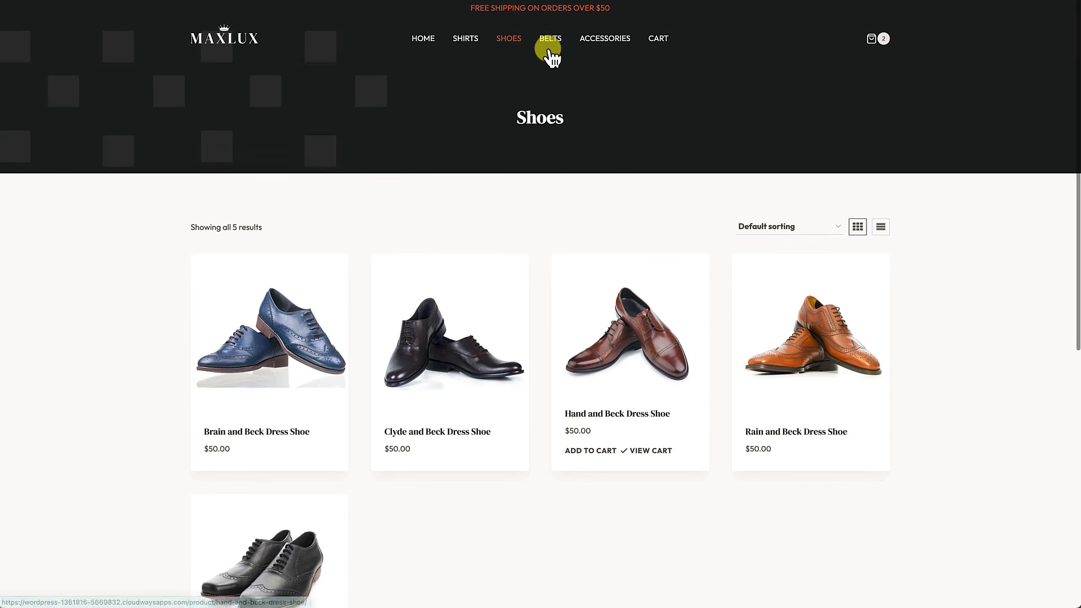
pyautogui.click(551, 44)
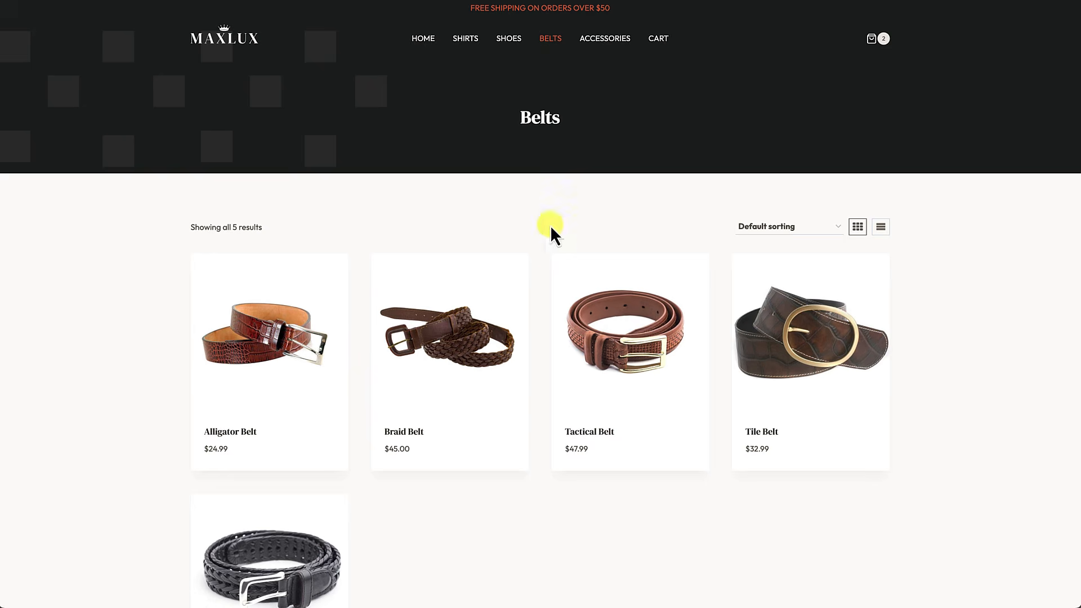
pyautogui.scroll(-1, 557, 265)
pyautogui.scroll(-3, 560, 279)
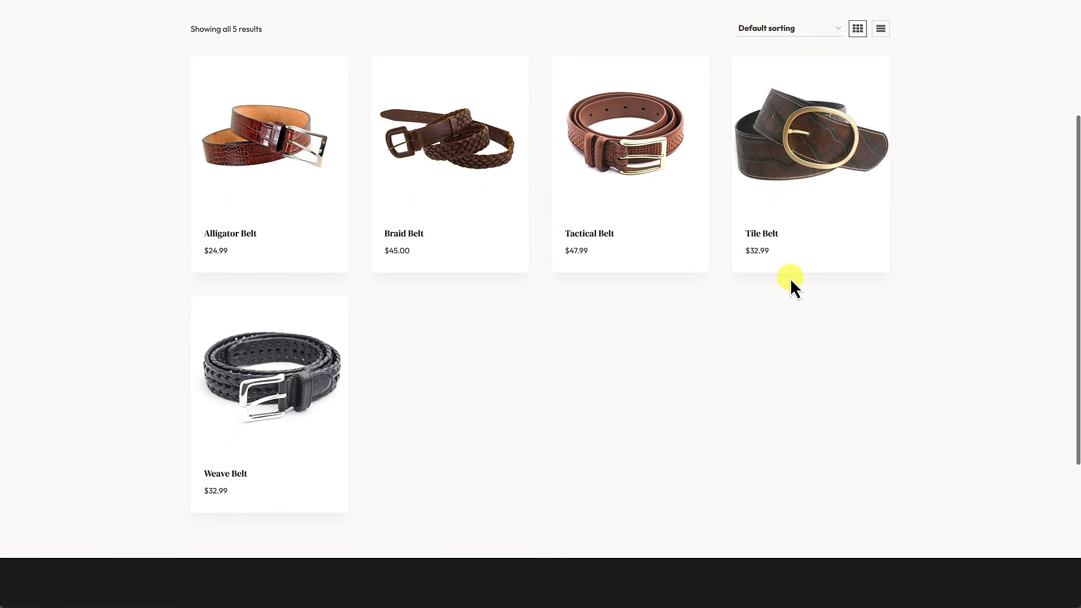
pyautogui.click(761, 254)
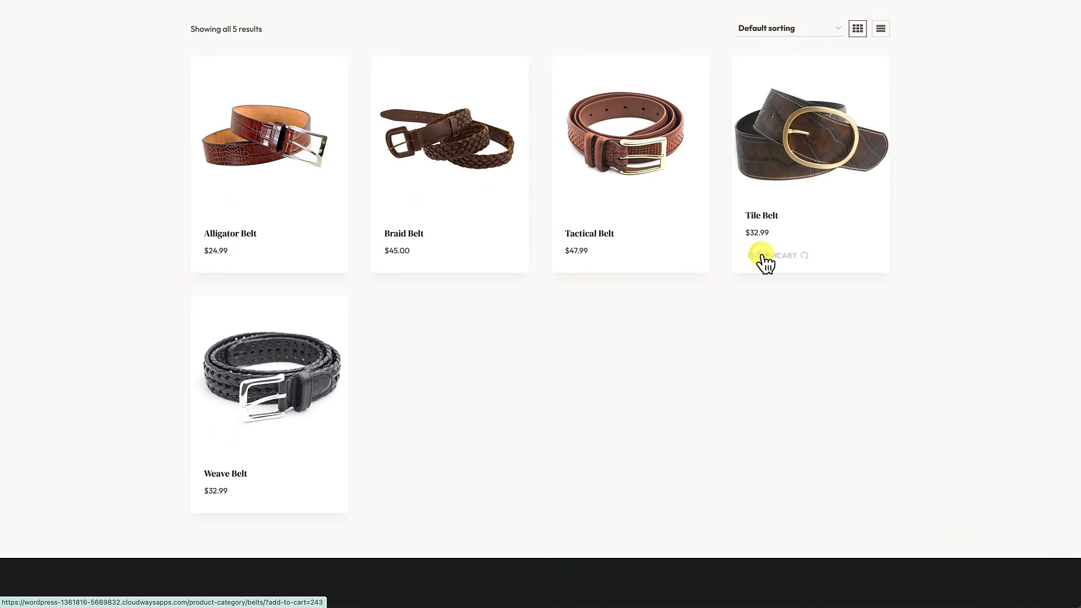
pyautogui.scroll(4, 763, 258)
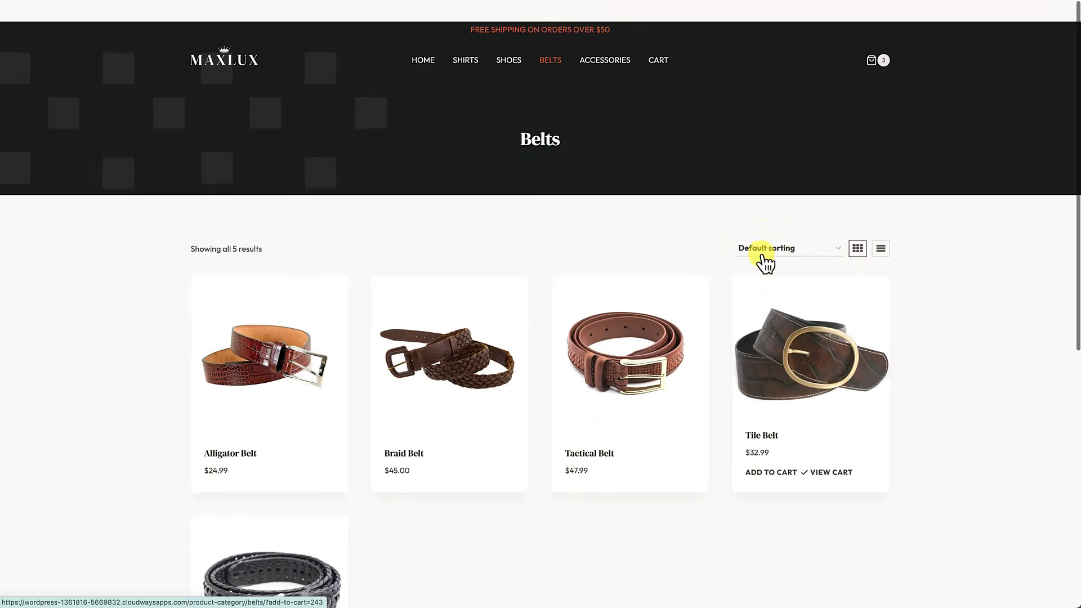
pyautogui.click(624, 44)
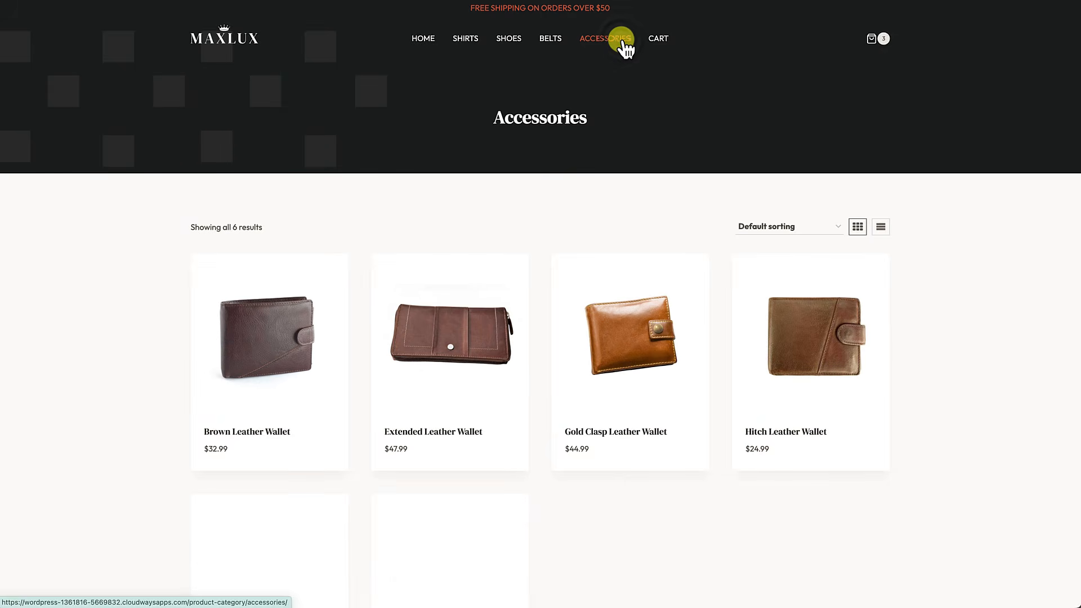
pyautogui.scroll(-4, 574, 297)
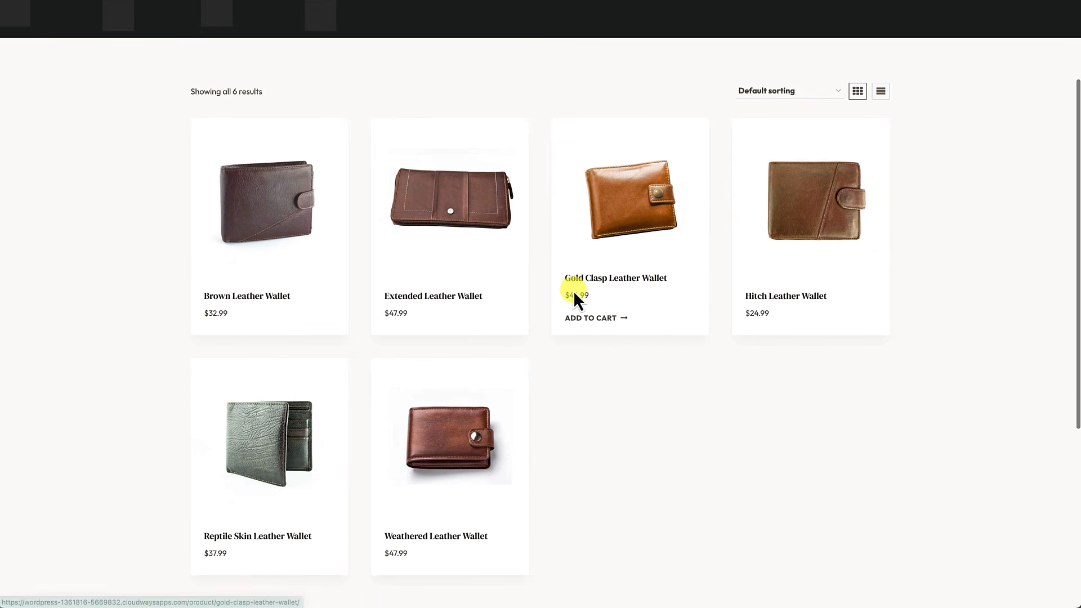
pyautogui.click(223, 314)
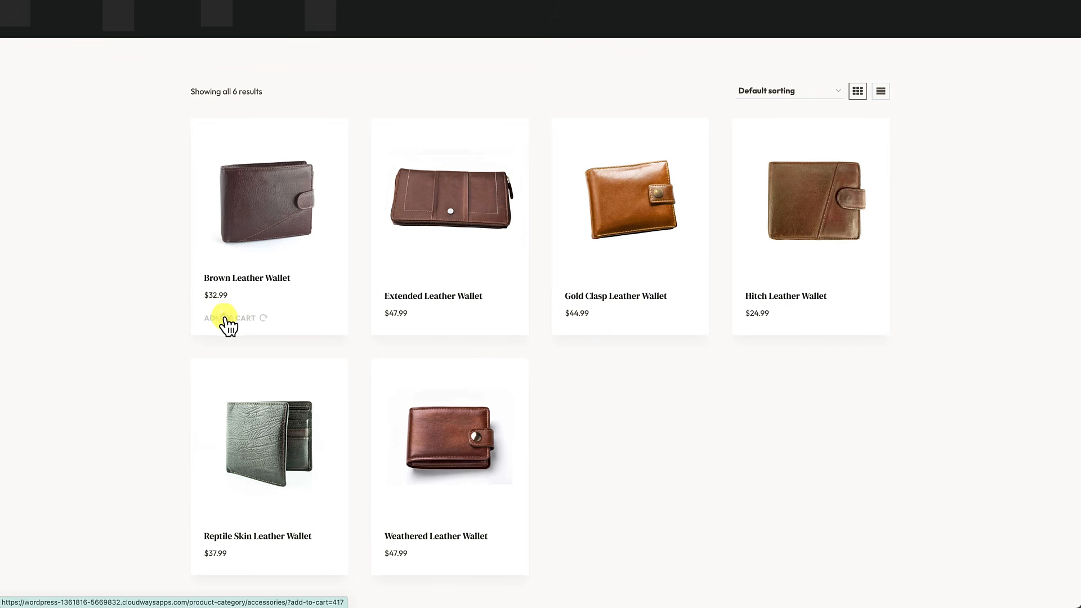
pyautogui.scroll(-5, 367, 285)
pyautogui.scroll(7, 367, 285)
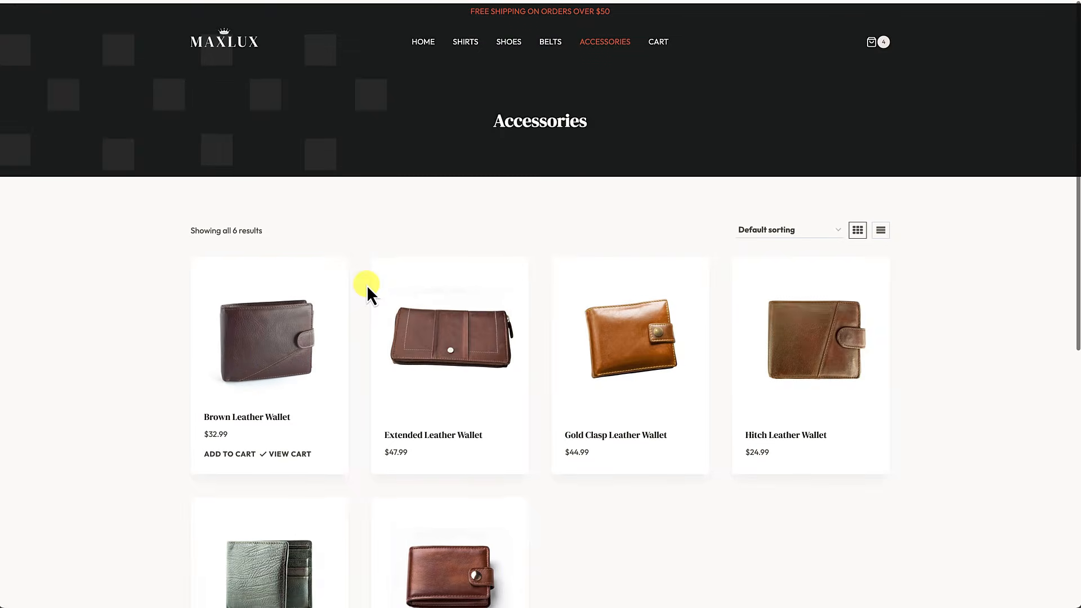
pyautogui.click(661, 43)
# Step: Proceed from the cart drawer to the checkout page for the four items
pyautogui.scroll(-1, 441, 332)
pyautogui.scroll(-3, 442, 338)
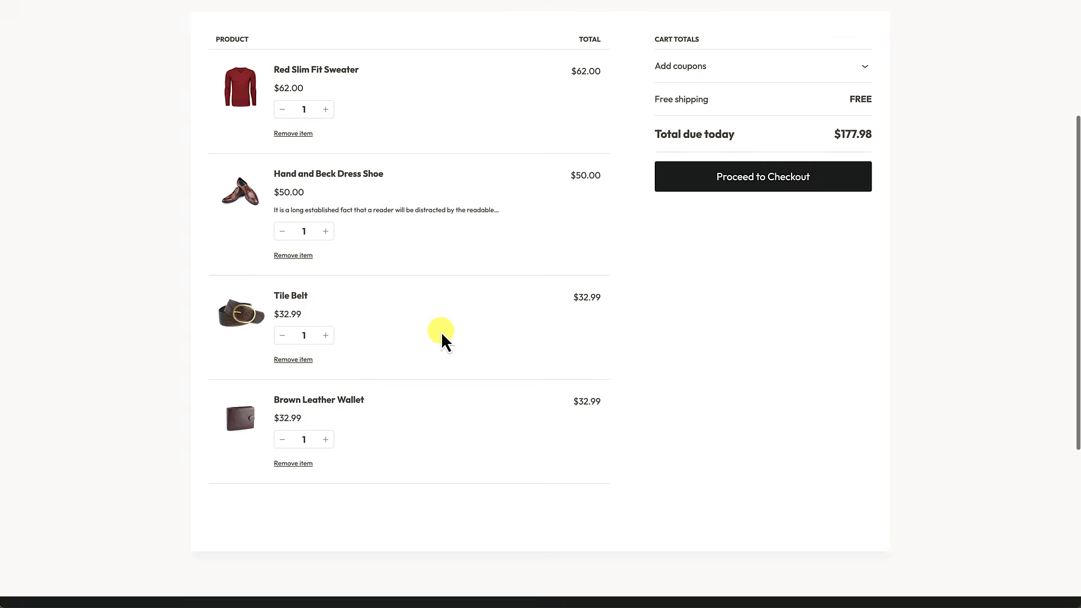
pyautogui.scroll(4, 442, 338)
pyautogui.click(879, 42)
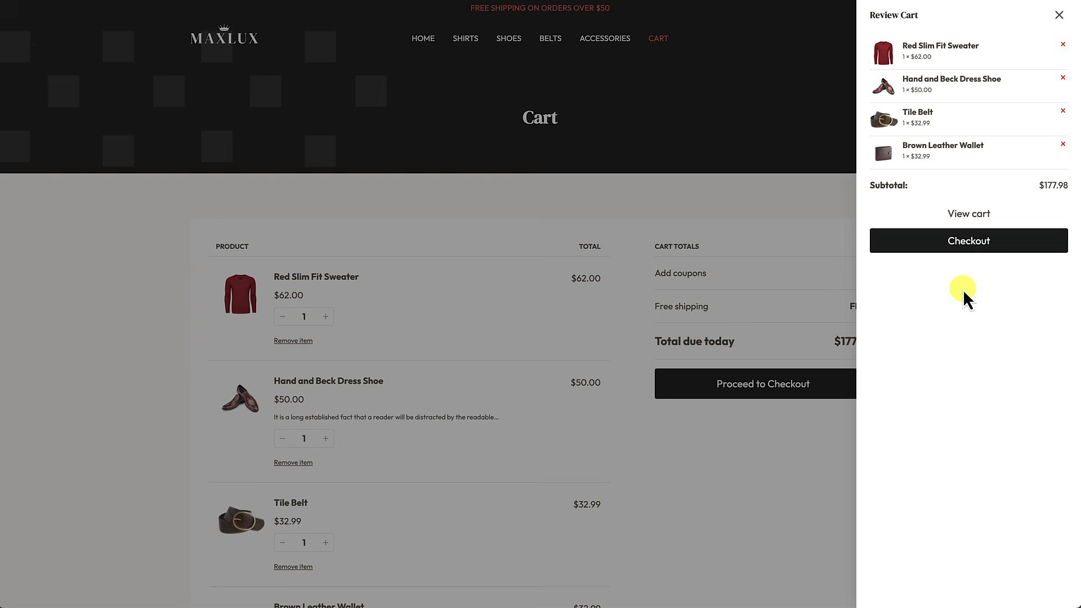
pyautogui.click(970, 242)
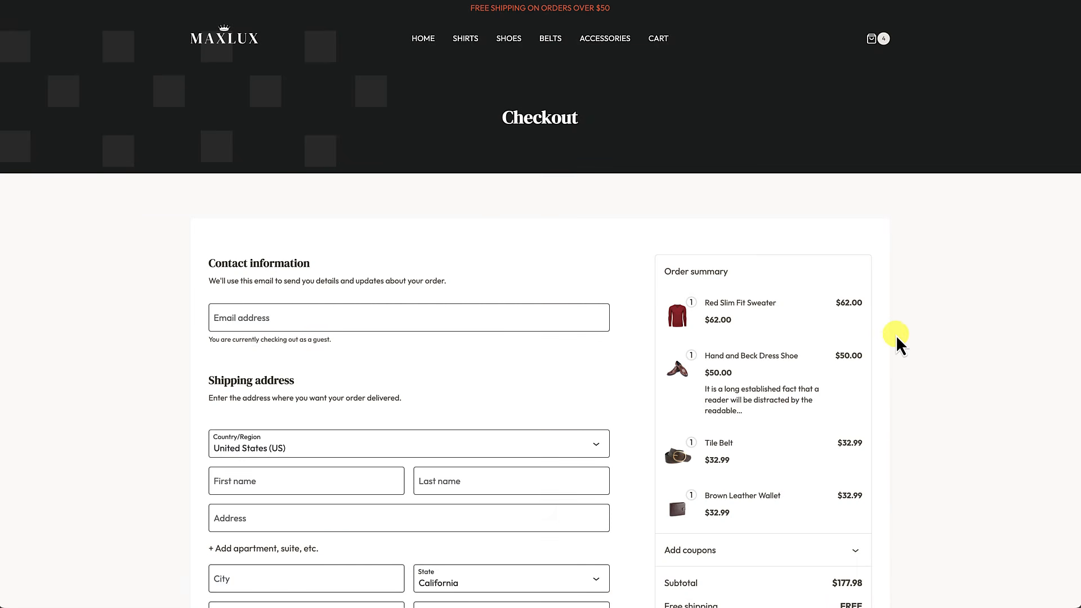
pyautogui.scroll(-2, 897, 338)
pyautogui.scroll(-3, 896, 336)
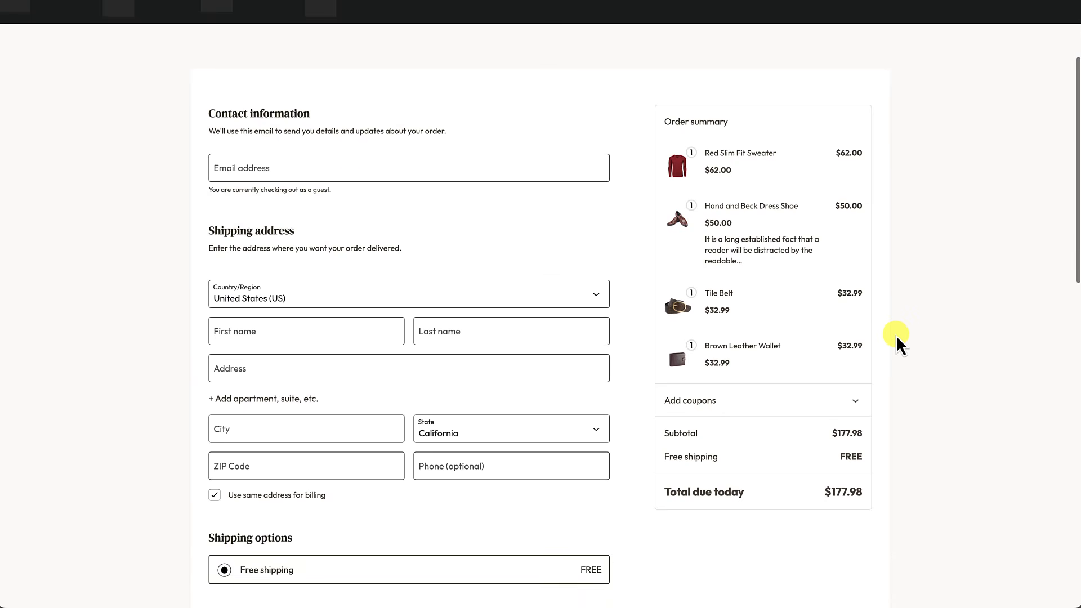
# Step: Paste the contact e-mail and enter the customer's name and San Francisco shipping address
pyautogui.click(552, 107)
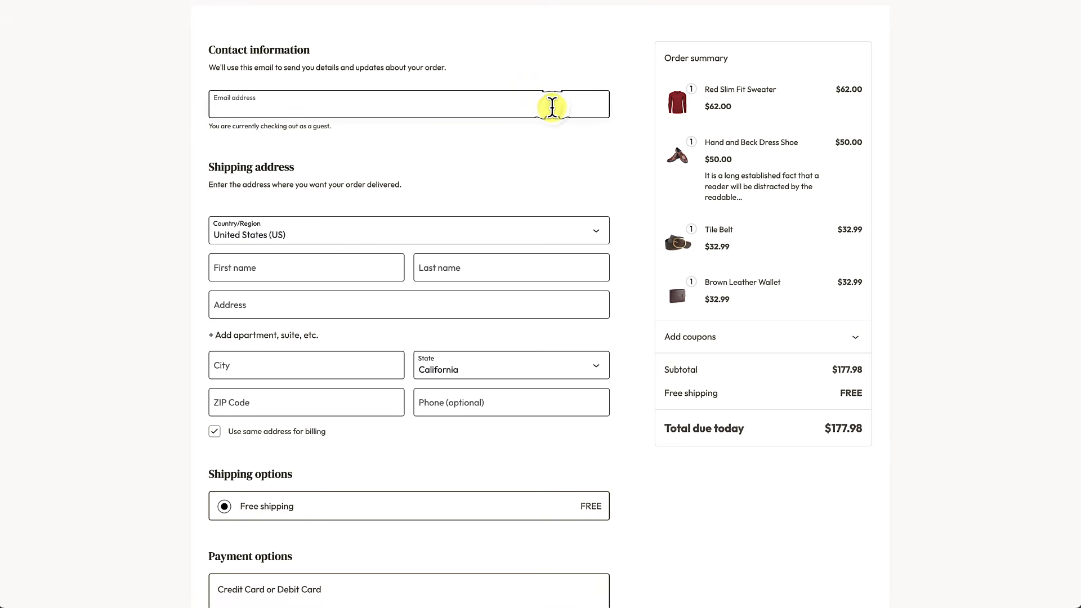
pyautogui.hotkey('ctrl', 'v')
pyautogui.scroll(-1, 342, 238)
pyautogui.click(310, 220)
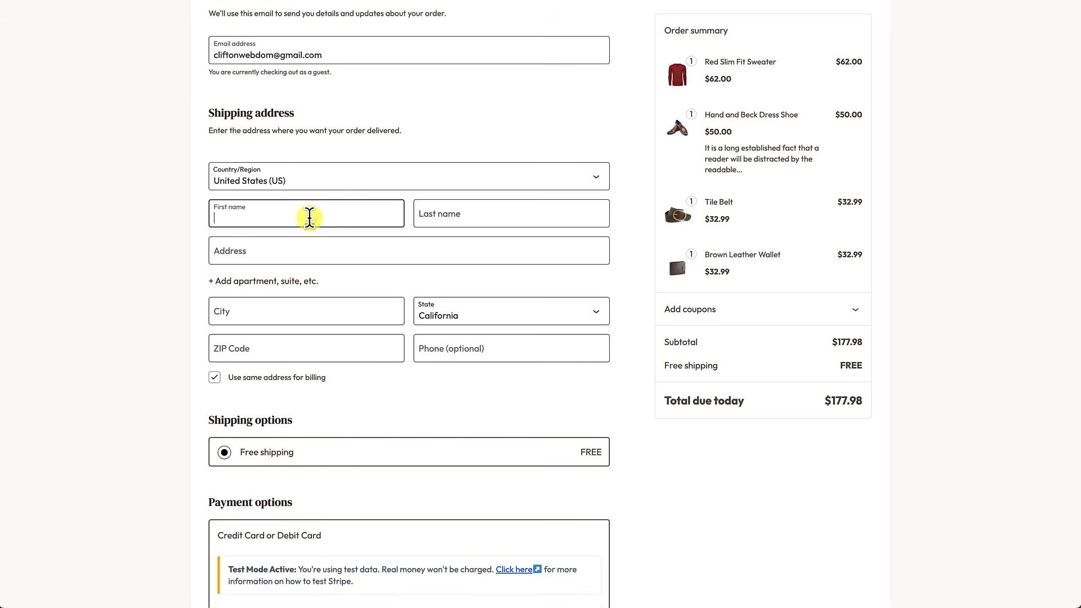
pyautogui.scroll(-3, 452, 350)
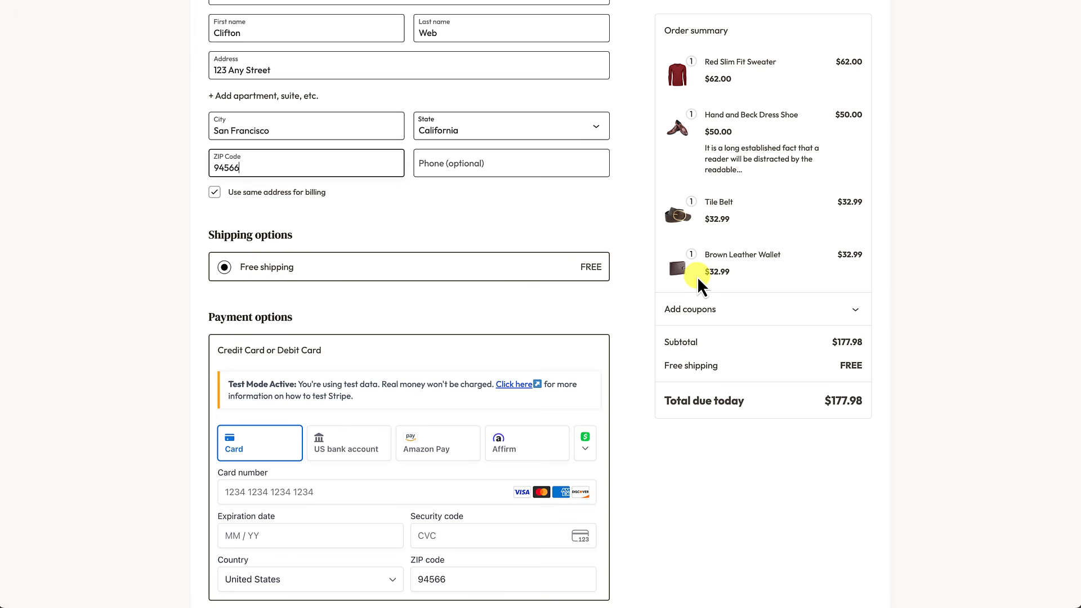
pyautogui.scroll(-3, 479, 282)
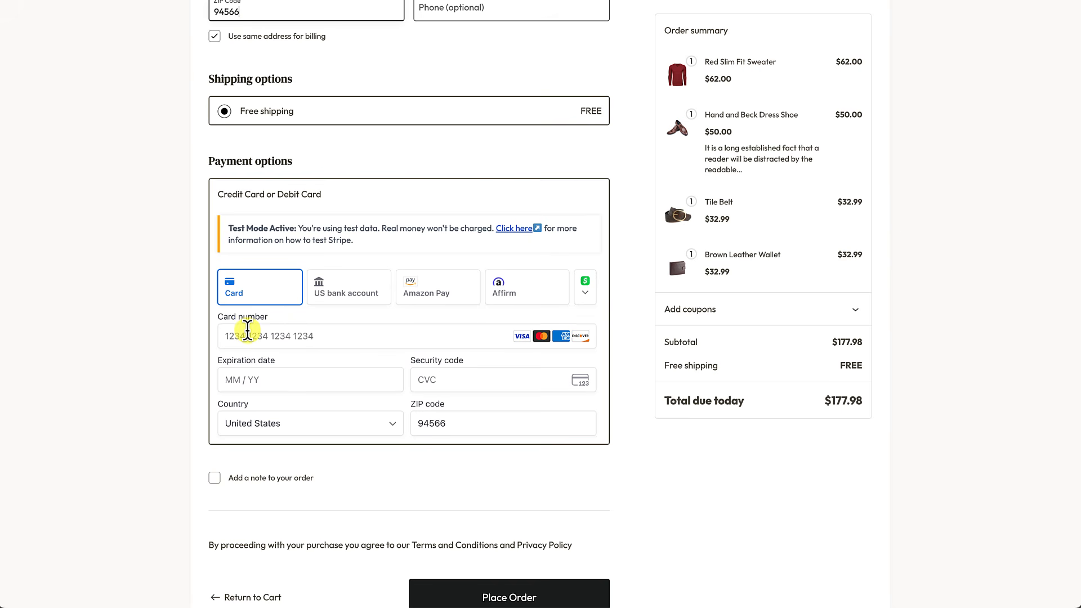
pyautogui.click(251, 337)
pyautogui.write('4242424242424242')
pyautogui.write('04 /')
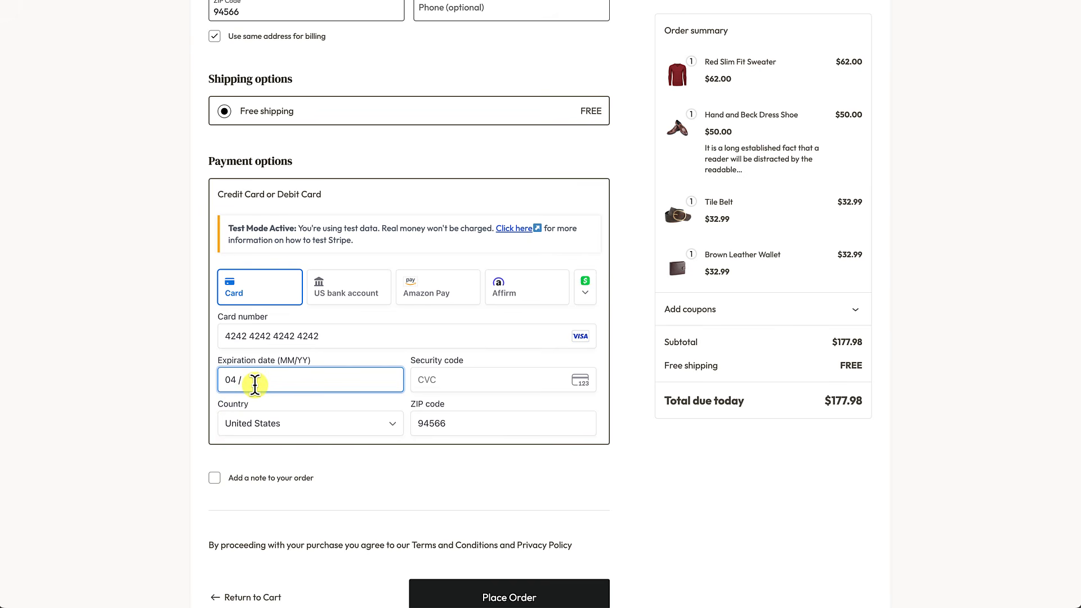
pyautogui.write('28')
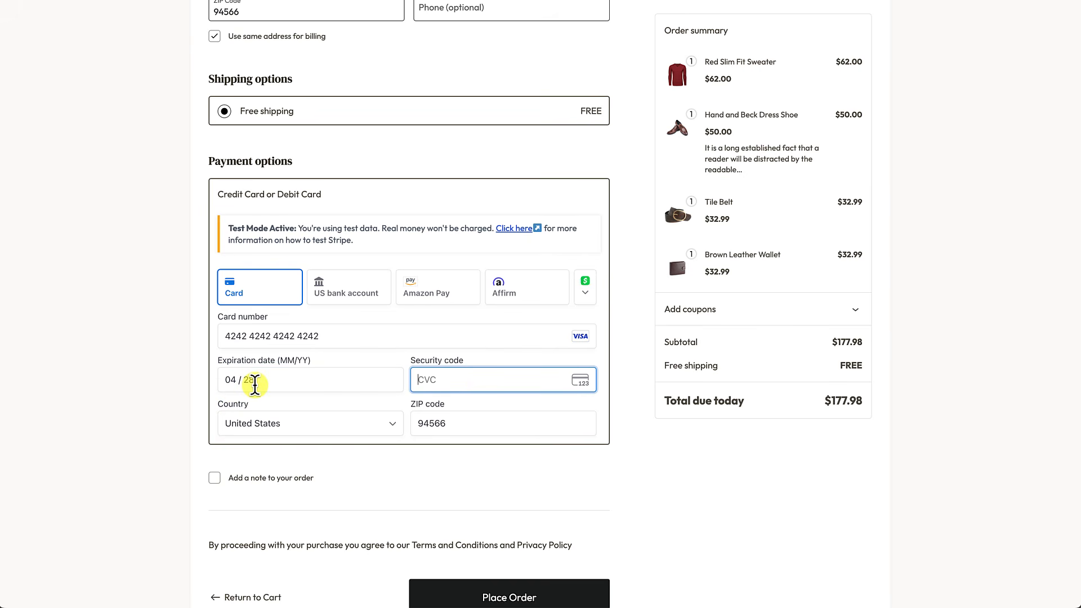
pyautogui.write('424')
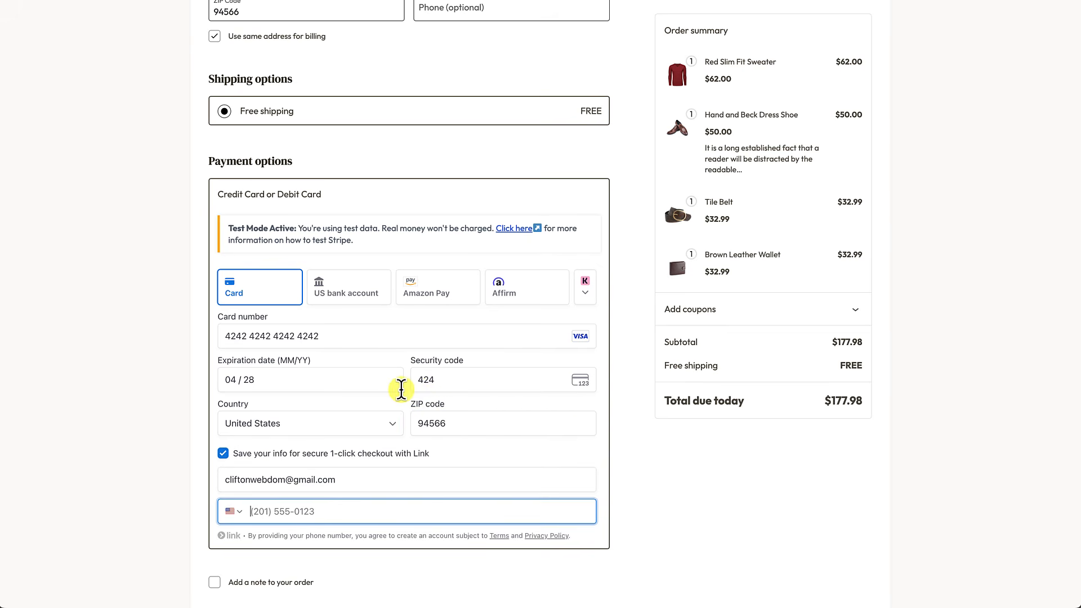
pyautogui.scroll(-2, 403, 395)
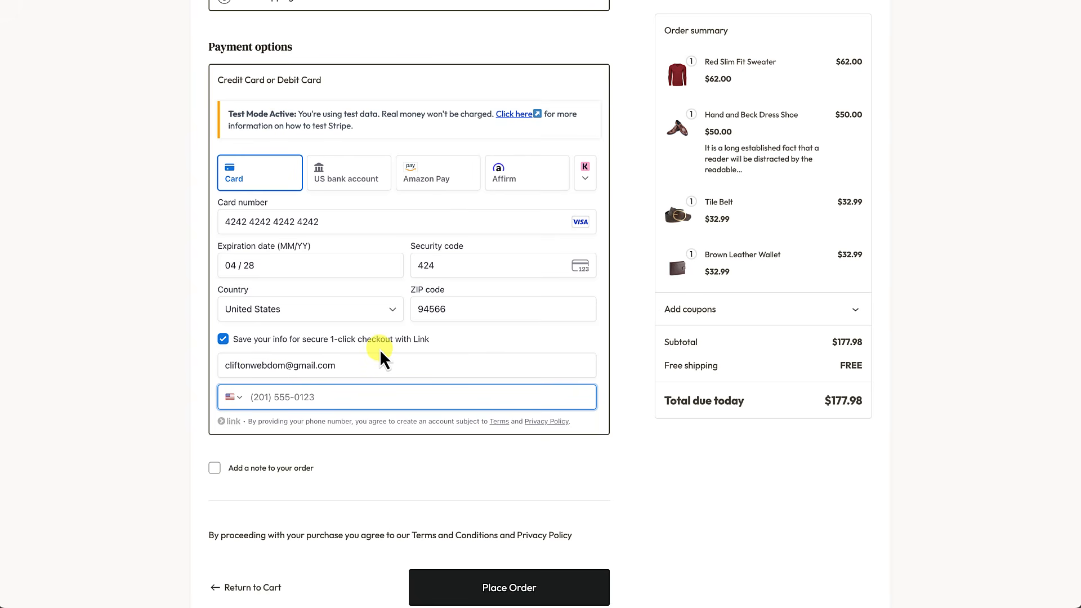
pyautogui.click(223, 339)
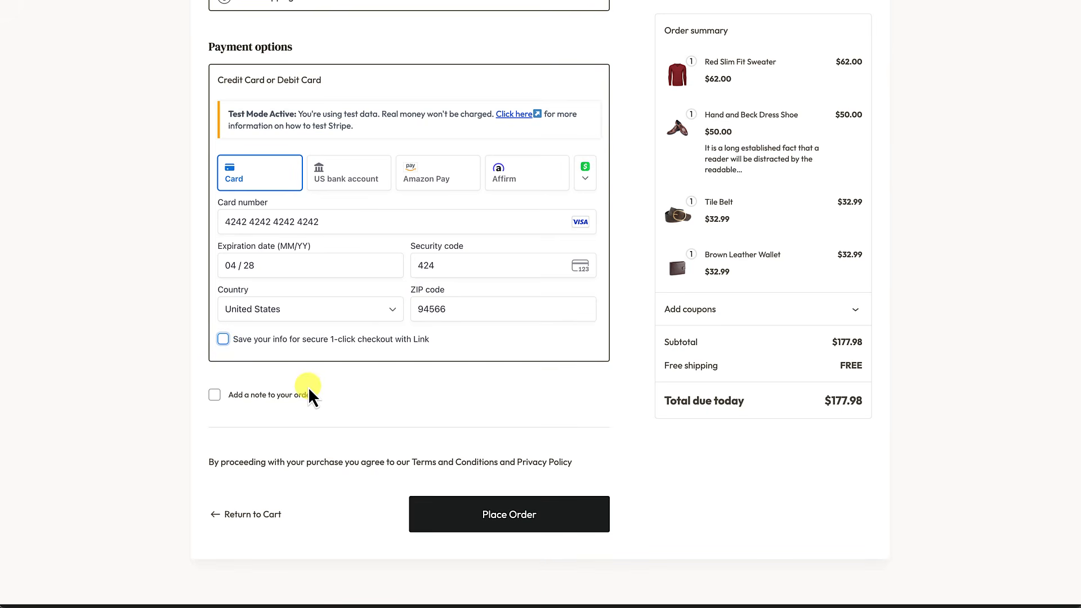
pyautogui.scroll(-2, 310, 382)
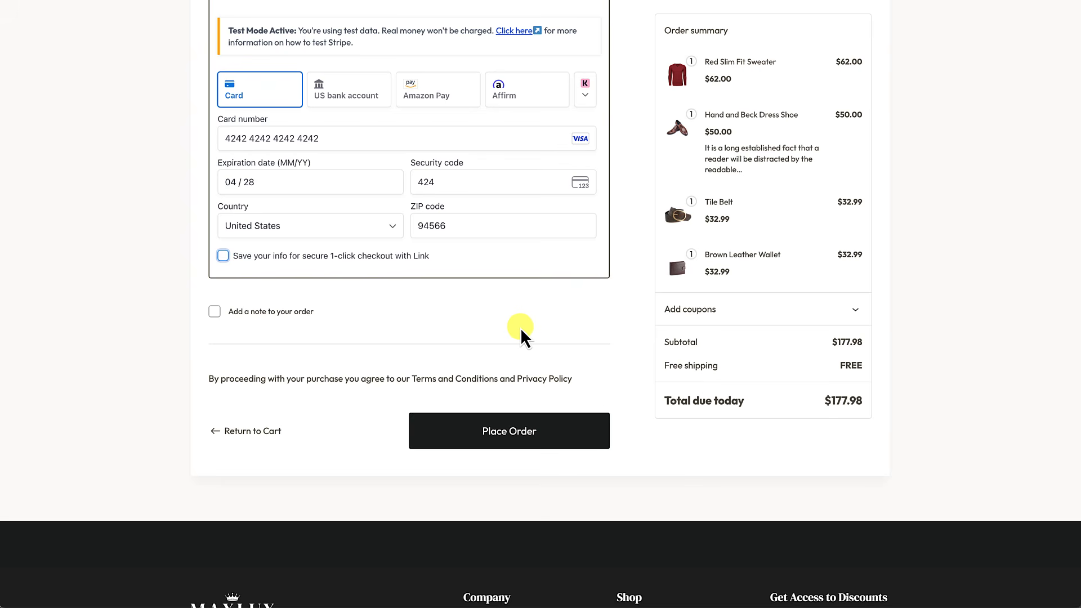
pyautogui.click(510, 440)
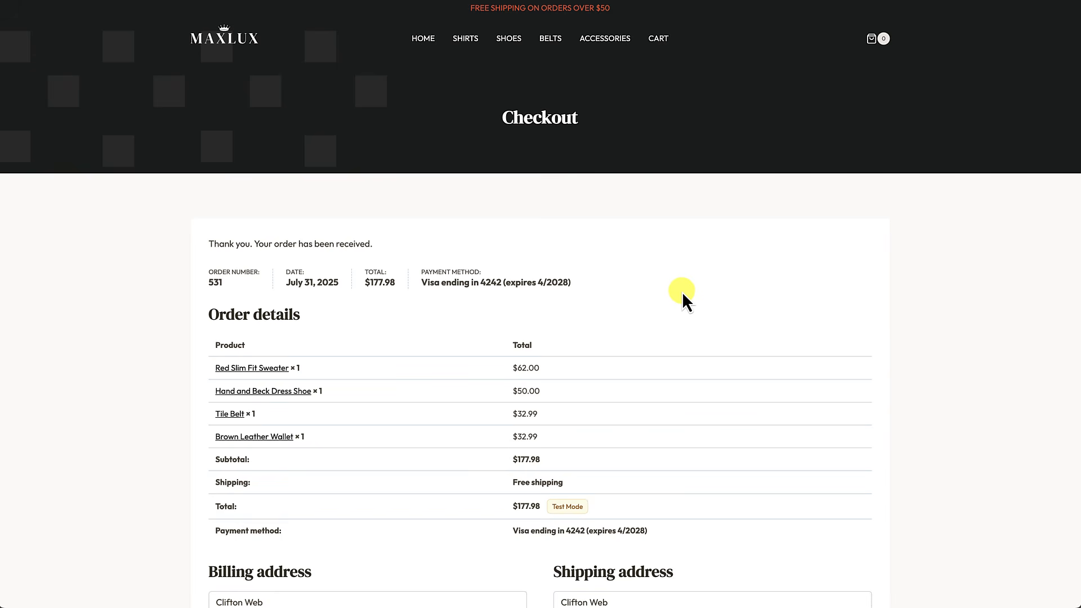
# Step: Scroll through the 'Thank you. Your order has been received' page, then return to the MAXLUX homepage
pyautogui.scroll(-3, 682, 291)
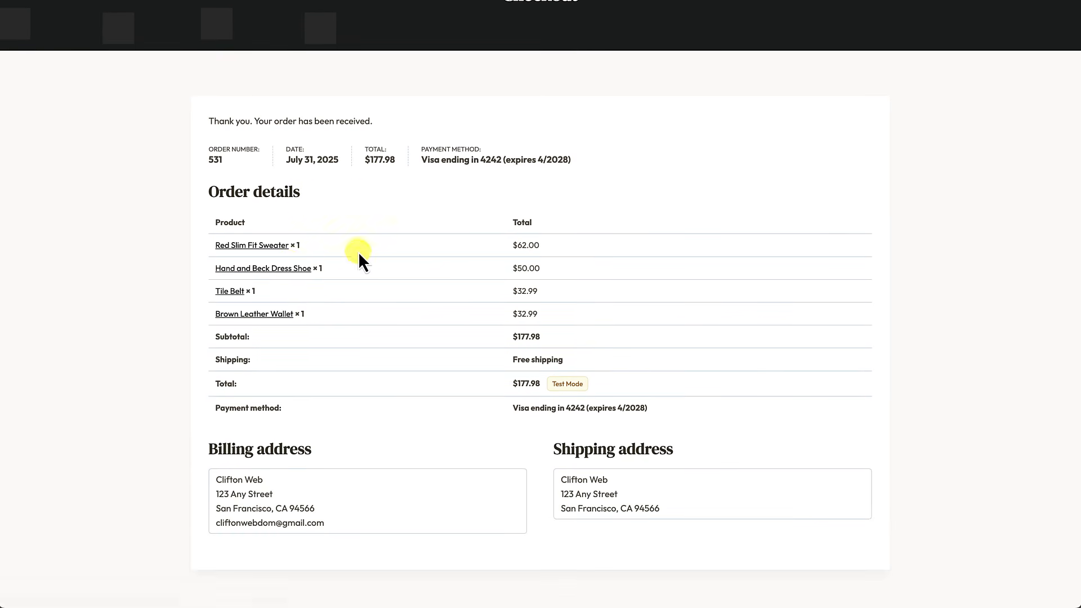
pyautogui.scroll(-3, 425, 259)
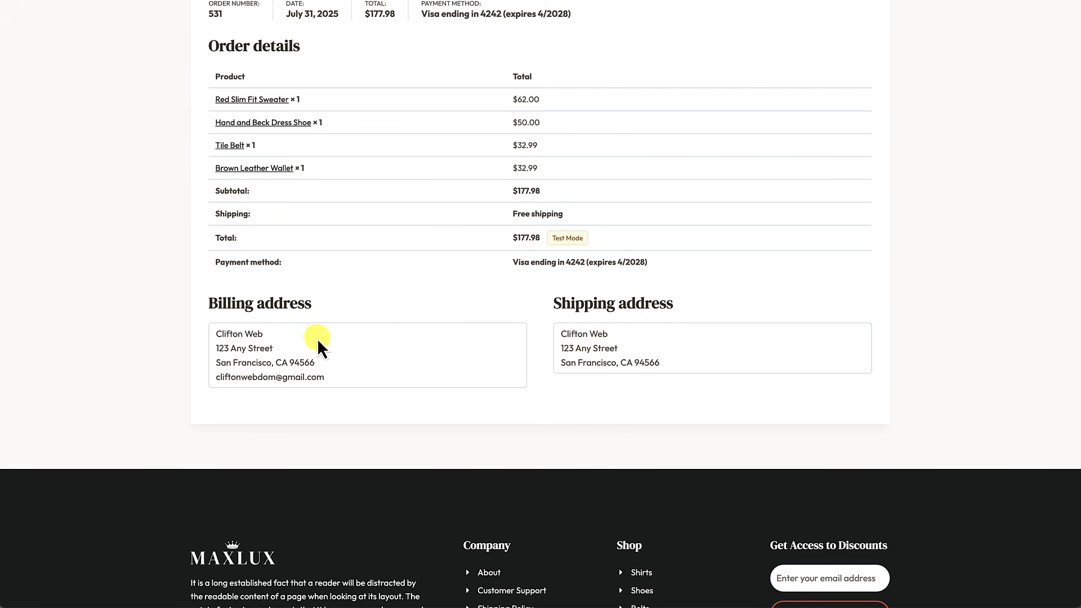
pyautogui.scroll(4, 560, 304)
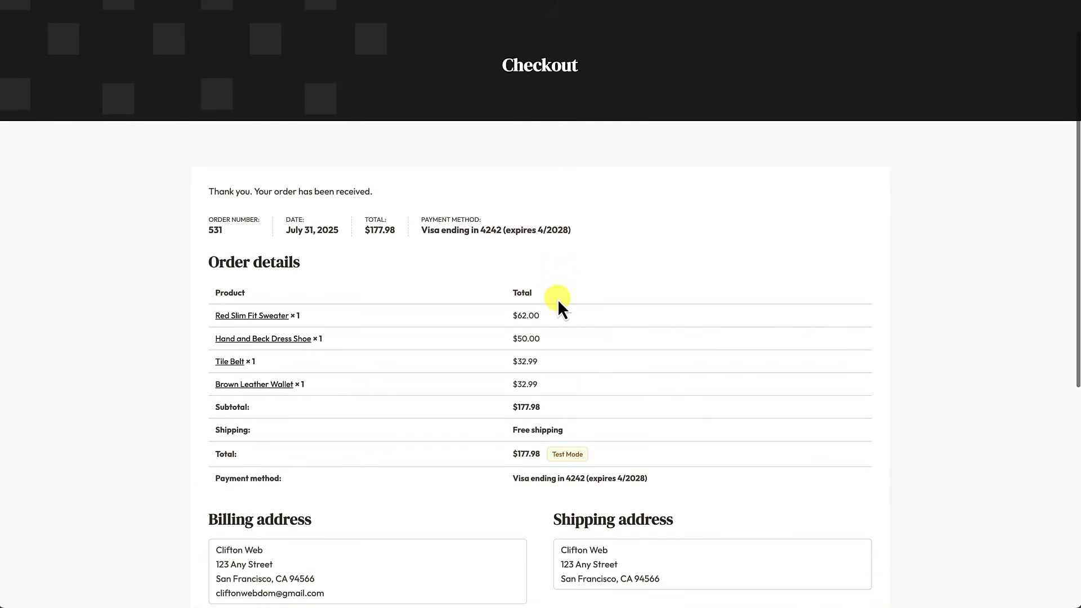
pyautogui.scroll(1, 558, 299)
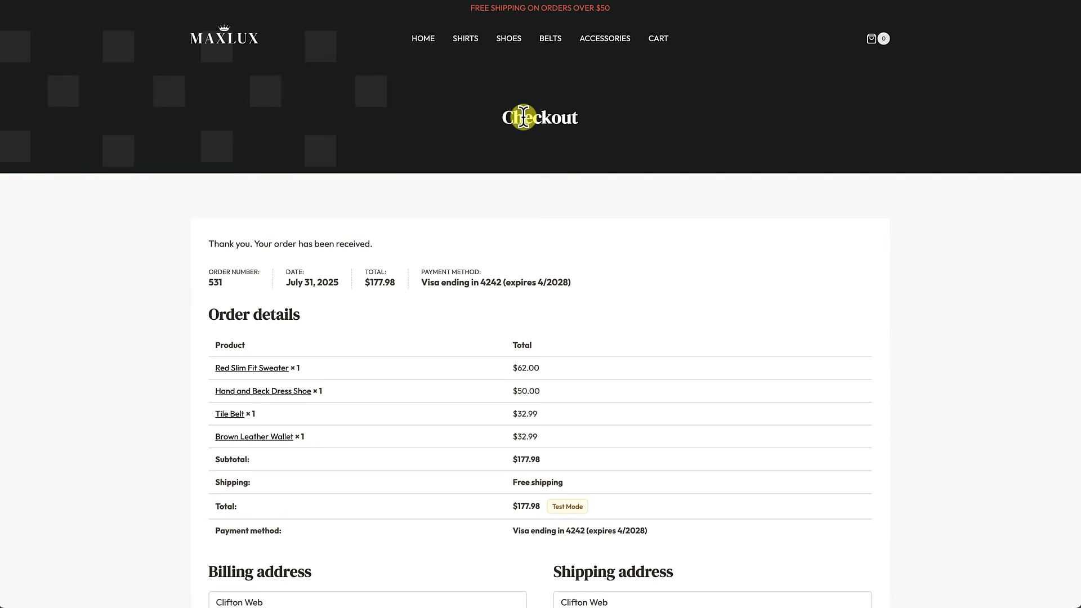
pyautogui.click(236, 48)
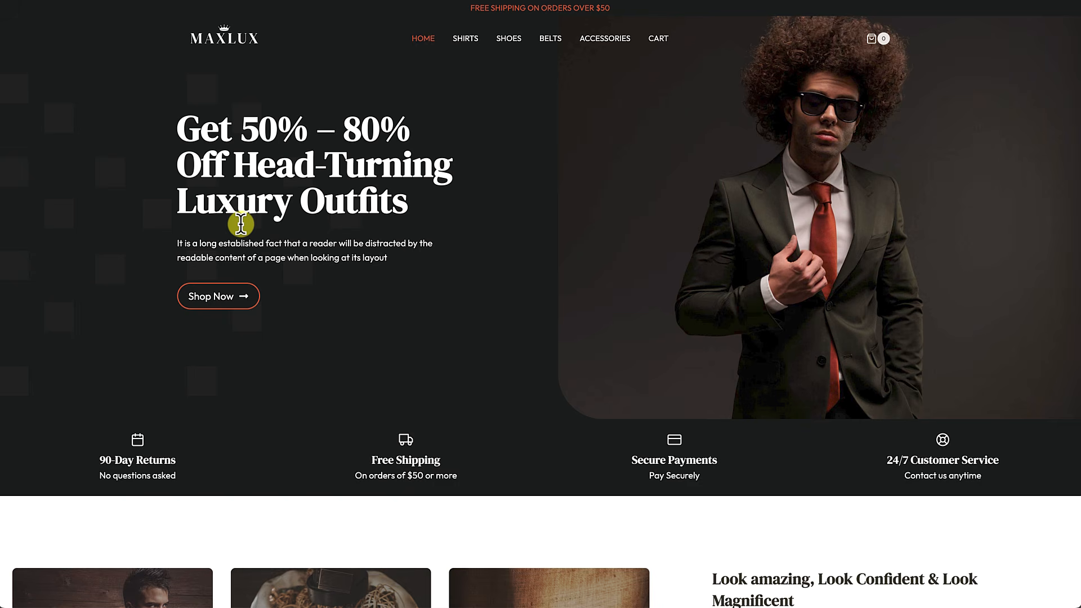
pyautogui.scroll(-15, 240, 226)
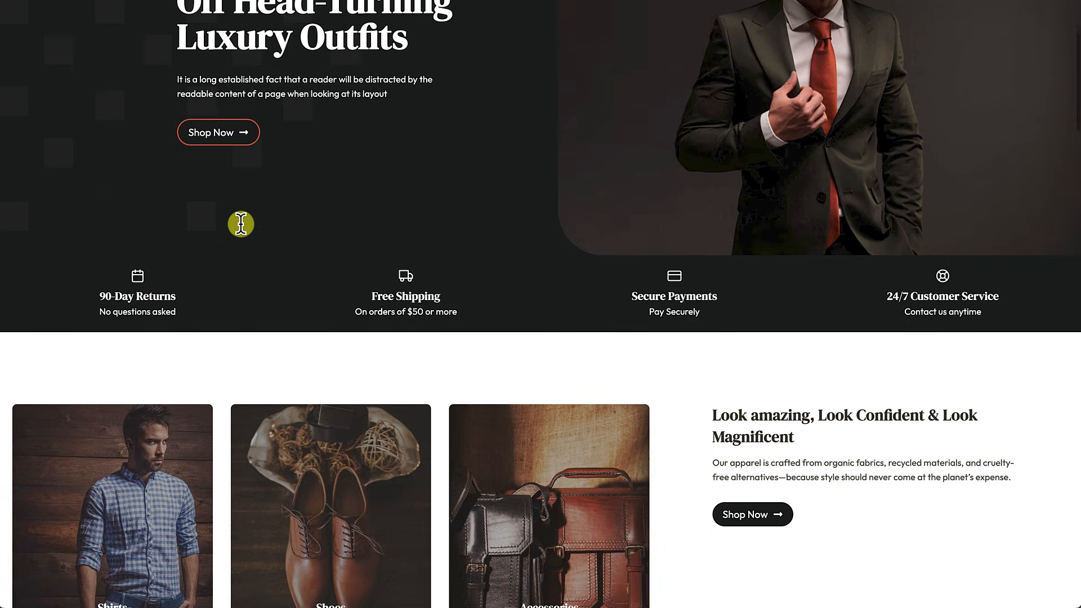
pyautogui.scroll(-20, 241, 226)
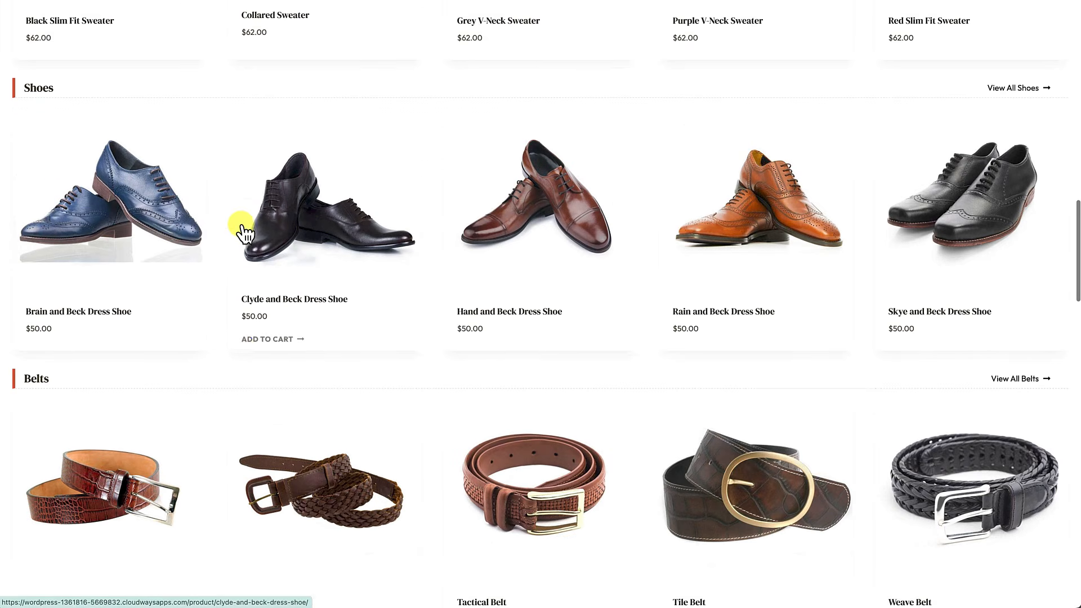
pyautogui.scroll(-8, 241, 226)
pyautogui.scroll(-5, 241, 225)
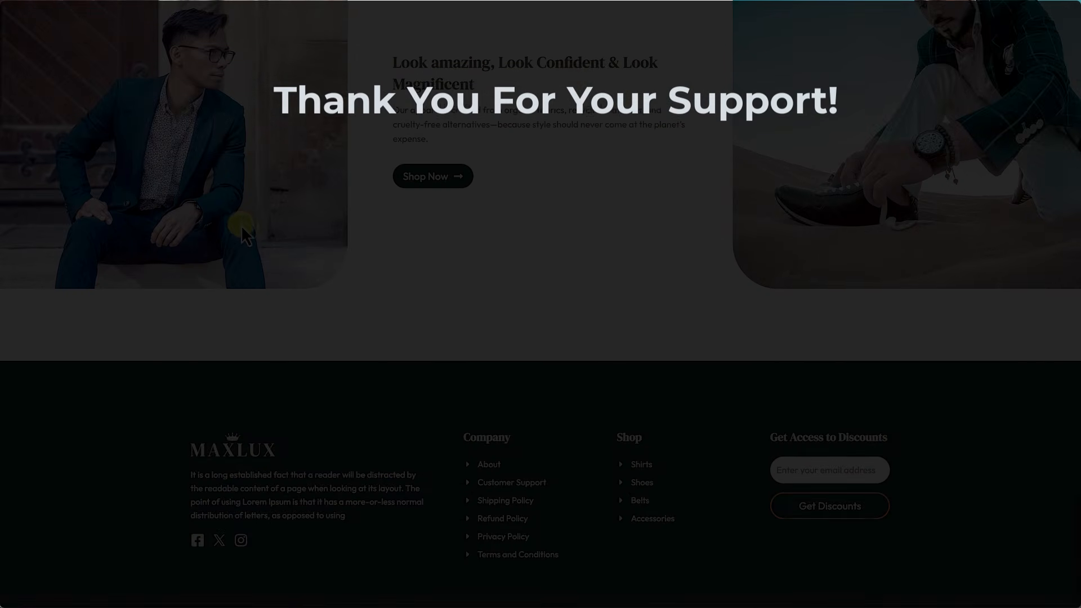
pyautogui.scroll(8, 241, 225)
pyautogui.scroll(10, 240, 226)
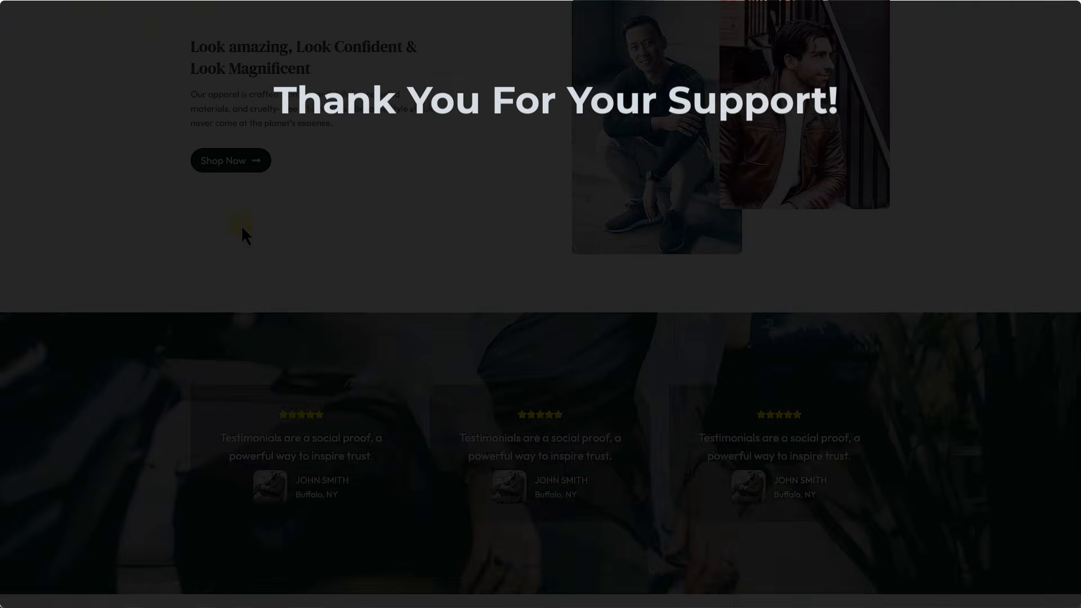
pyautogui.scroll(12, 240, 226)
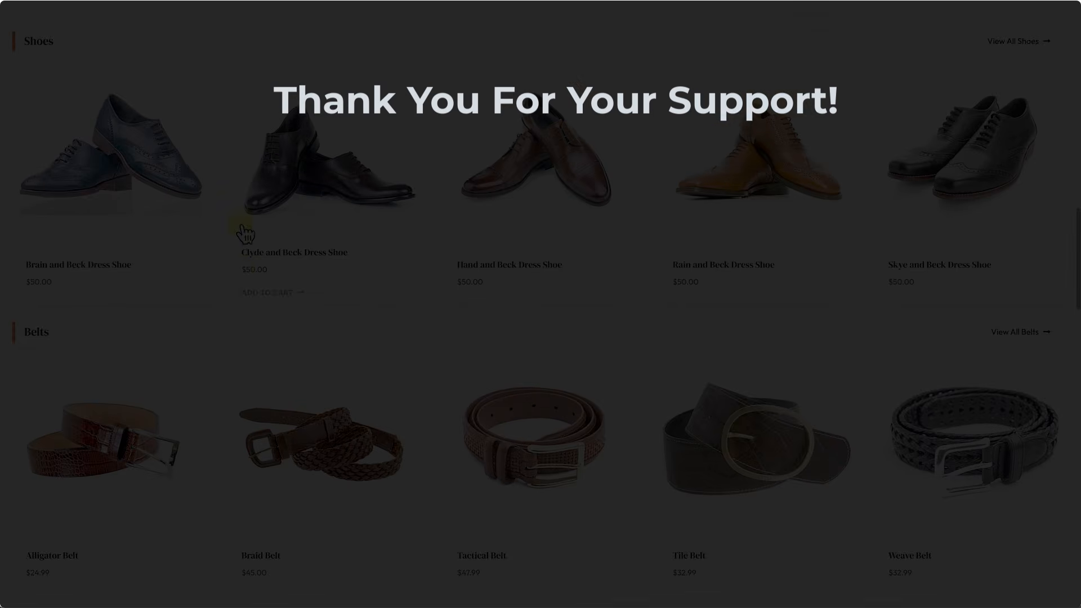
pyautogui.scroll(8, 244, 231)
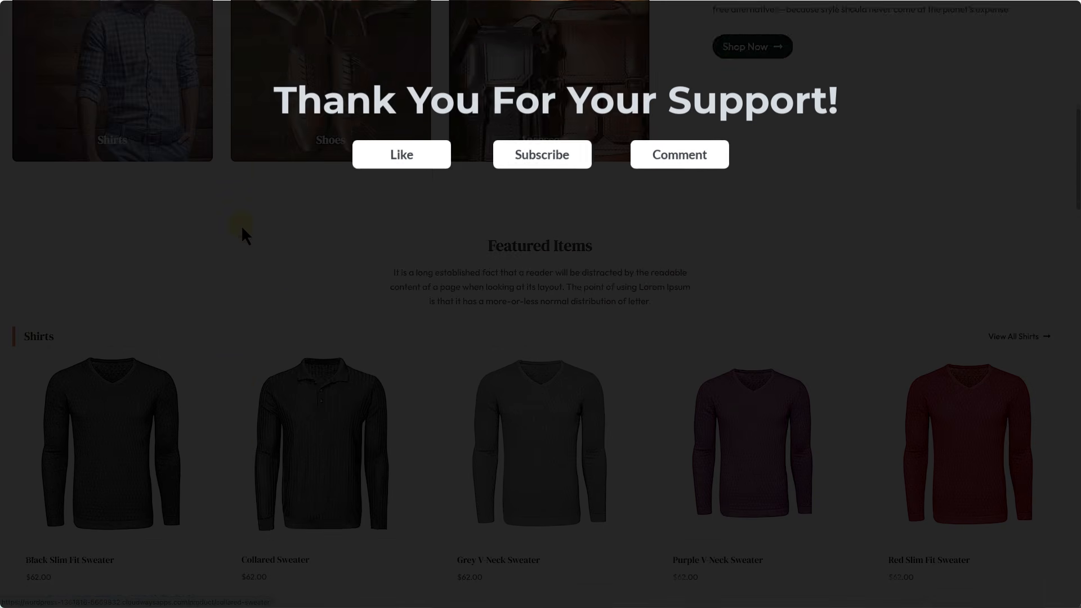
pyautogui.scroll(5, 240, 225)
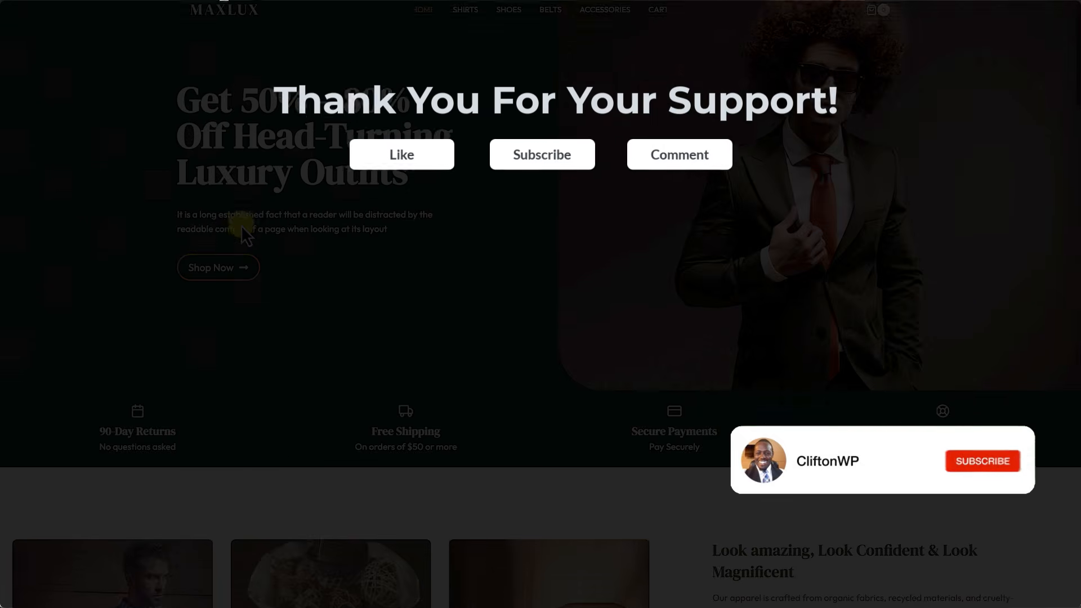